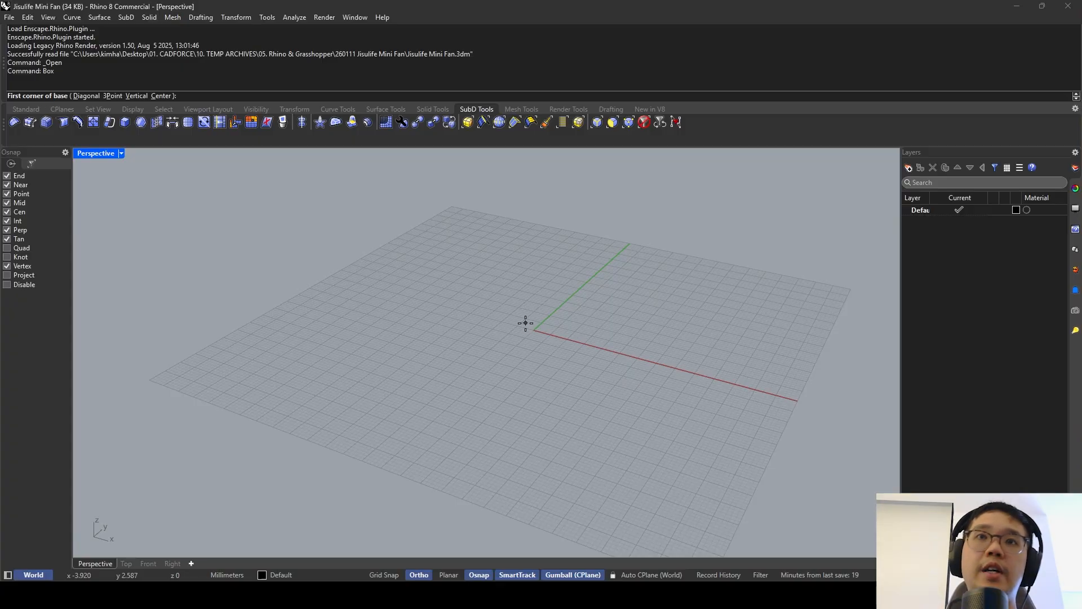
Draw a solid box with a base of about 45 by 38 mm around the origin and set the viewport display to Shaded.
{"action": "left_click", "coordinate": [474, 293]}
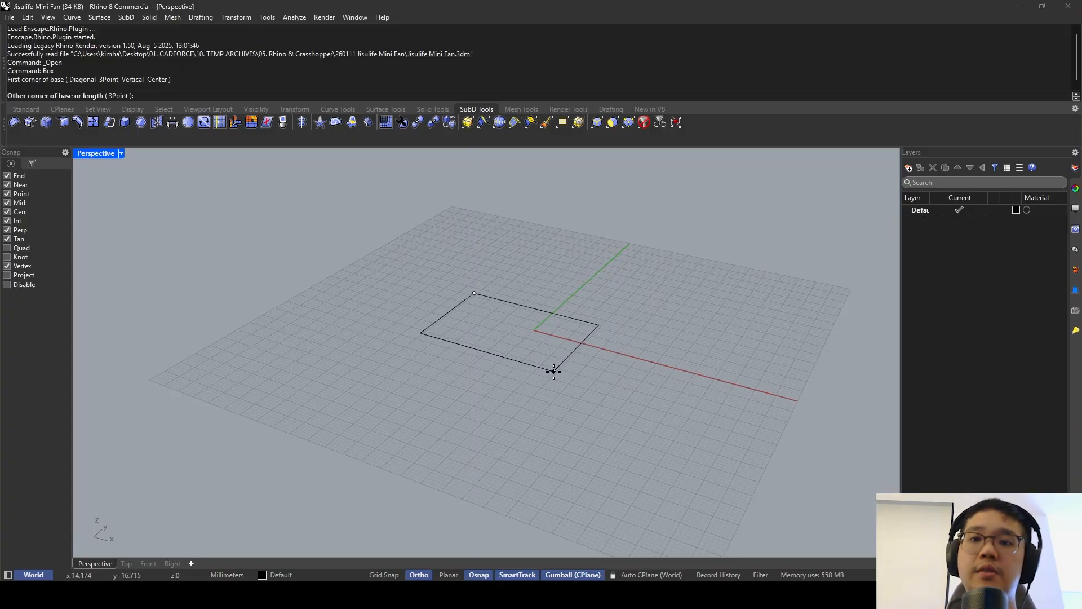
{"action": "type", "text": "45"}
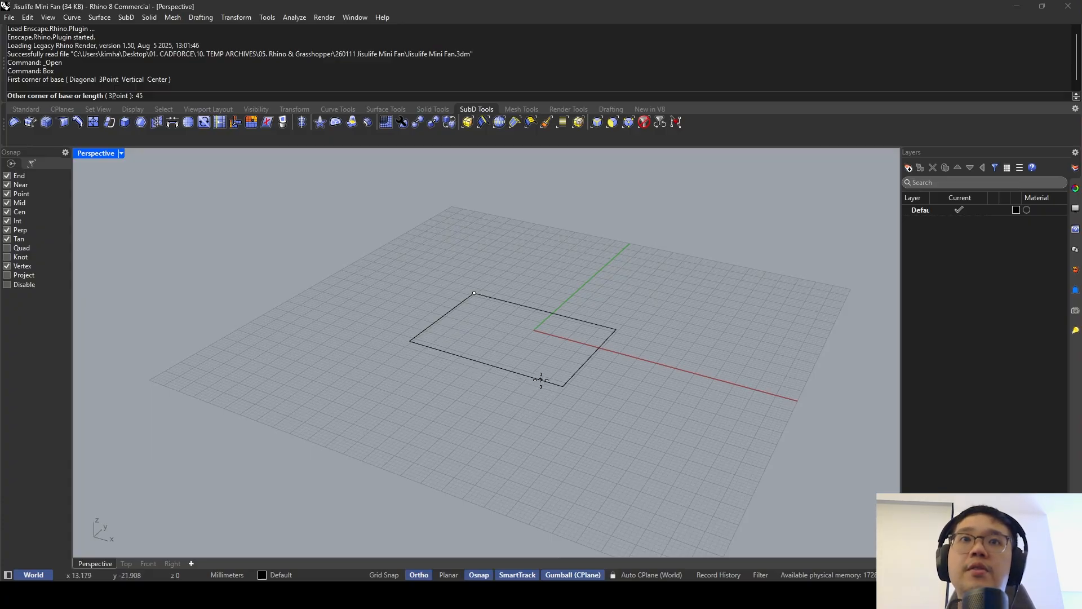
{"action": "left_click", "coordinate": [540, 382]}
{"action": "scroll", "coordinate": [540, 372], "scroll_direction": "down", "scroll_amount": 3}
{"action": "left_click", "coordinate": [549, 231]}
{"action": "scroll", "coordinate": [552, 268], "scroll_direction": "up", "scroll_amount": 4}
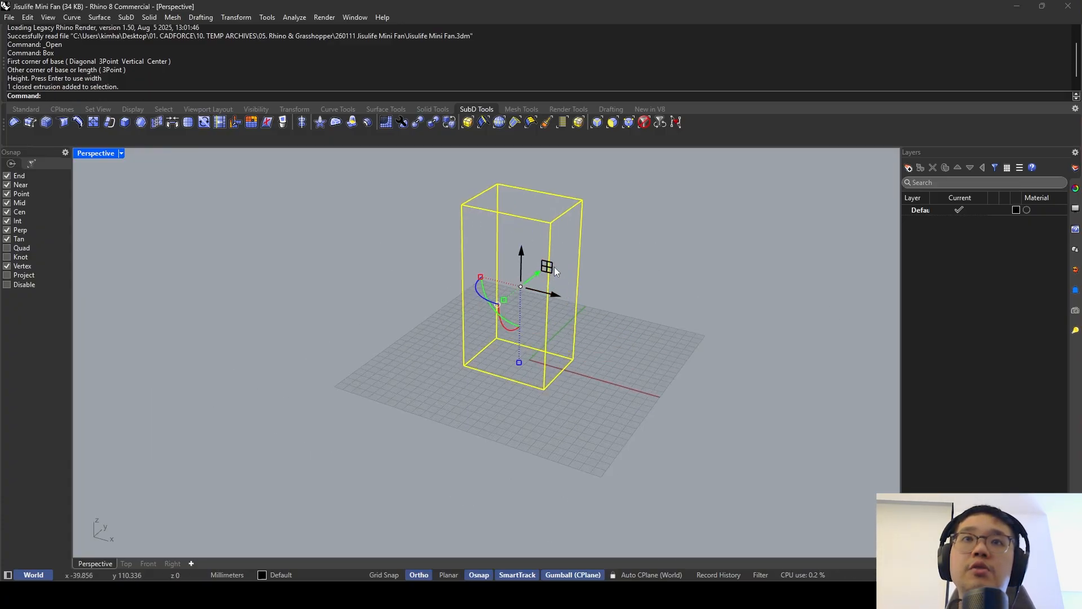
{"action": "left_click", "coordinate": [121, 153]}
{"action": "left_click", "coordinate": [157, 191]}
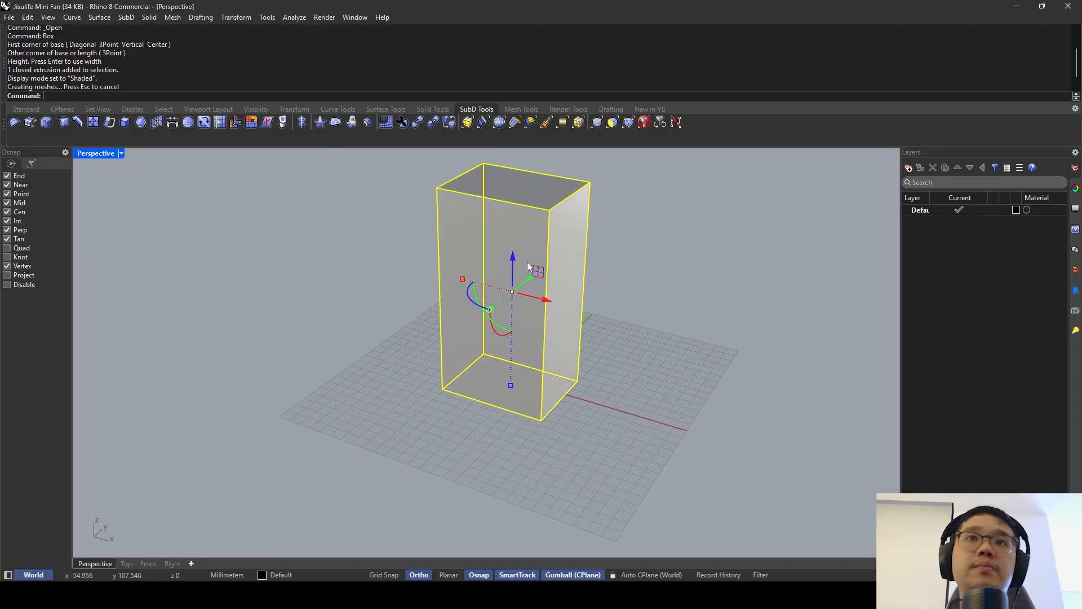
Scale the box in one direction along a vertical edge, from its base corner, to a height of 100 mm.
{"action": "type", "text": "Scale1D"}
{"action": "key", "text": "Return"}
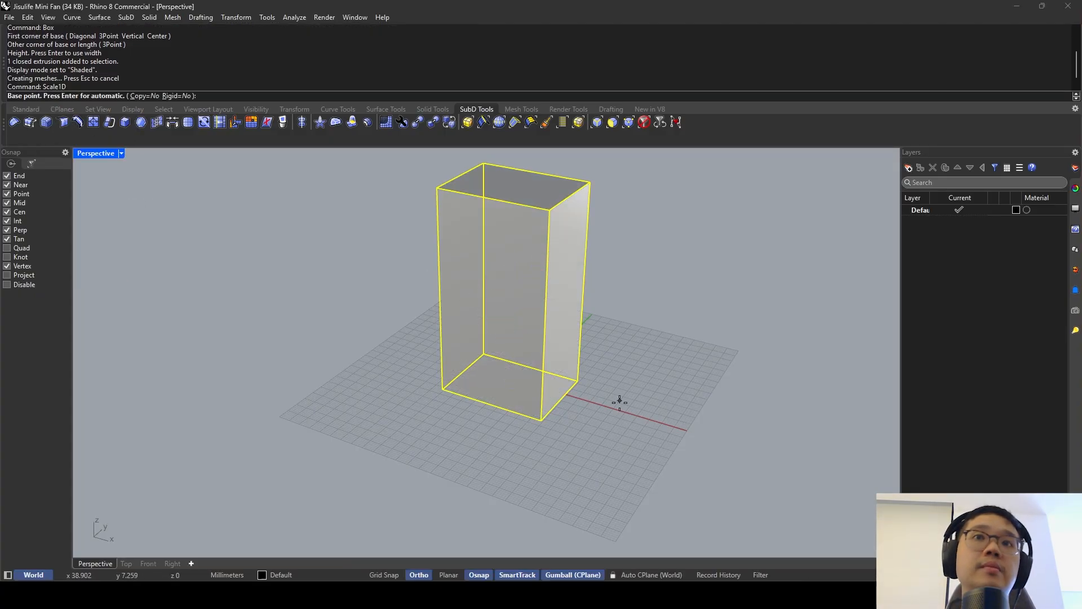
{"action": "left_click", "coordinate": [577, 381]}
{"action": "left_click", "coordinate": [589, 182]}
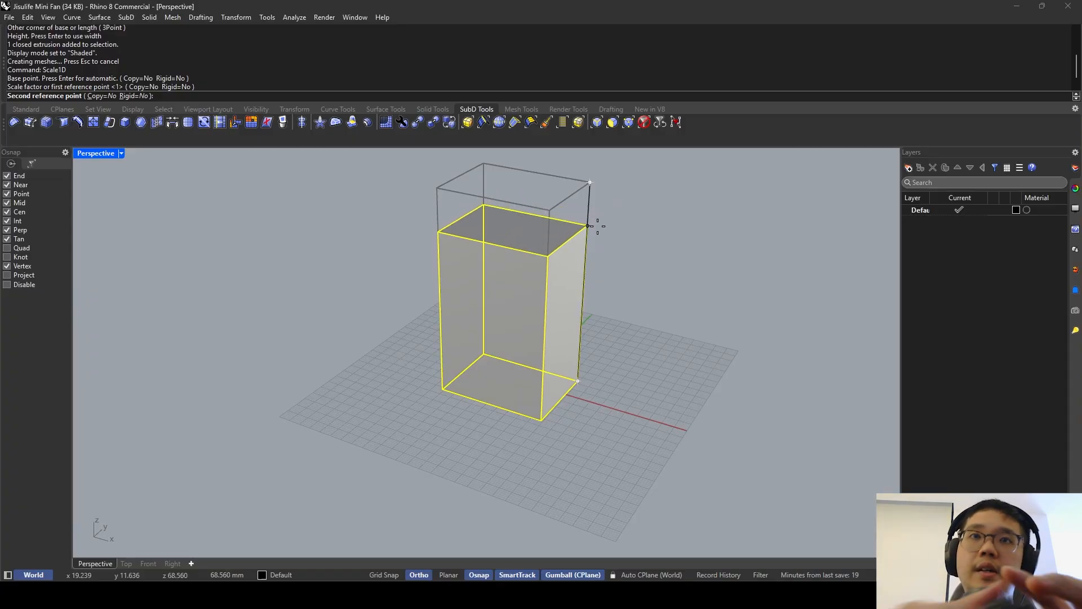
{"action": "type", "text": "100"}
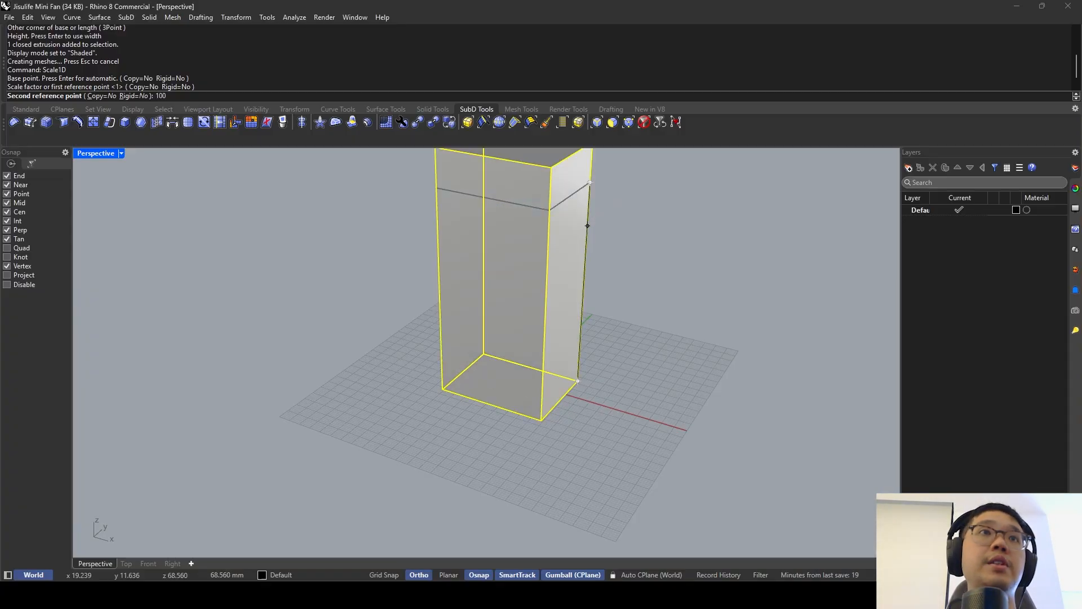
{"action": "key", "text": "Return"}
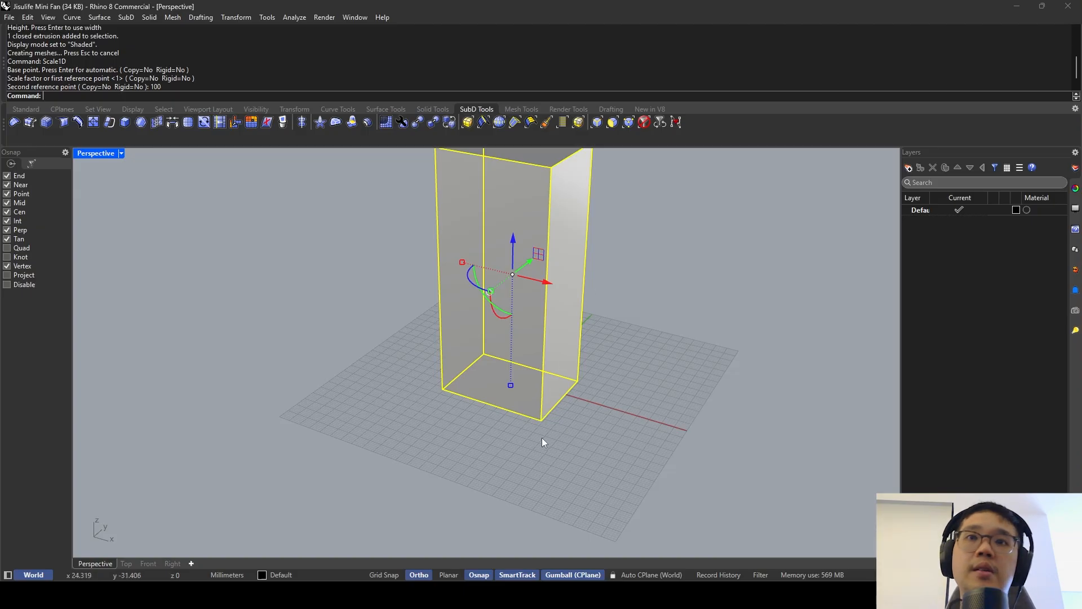
Scale the box in one direction along its front bottom edge to a length of 45 mm.
{"action": "key", "text": "Return"}
{"action": "left_click", "coordinate": [443, 389]}
{"action": "left_click", "coordinate": [541, 420]}
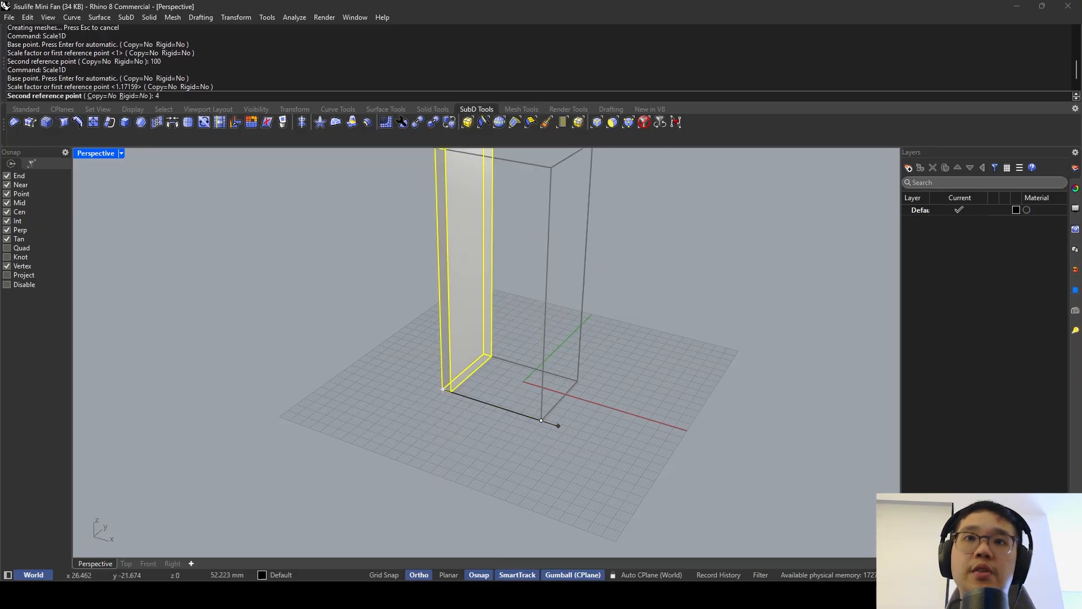
{"action": "type", "text": "45"}
{"action": "key", "text": "Return"}
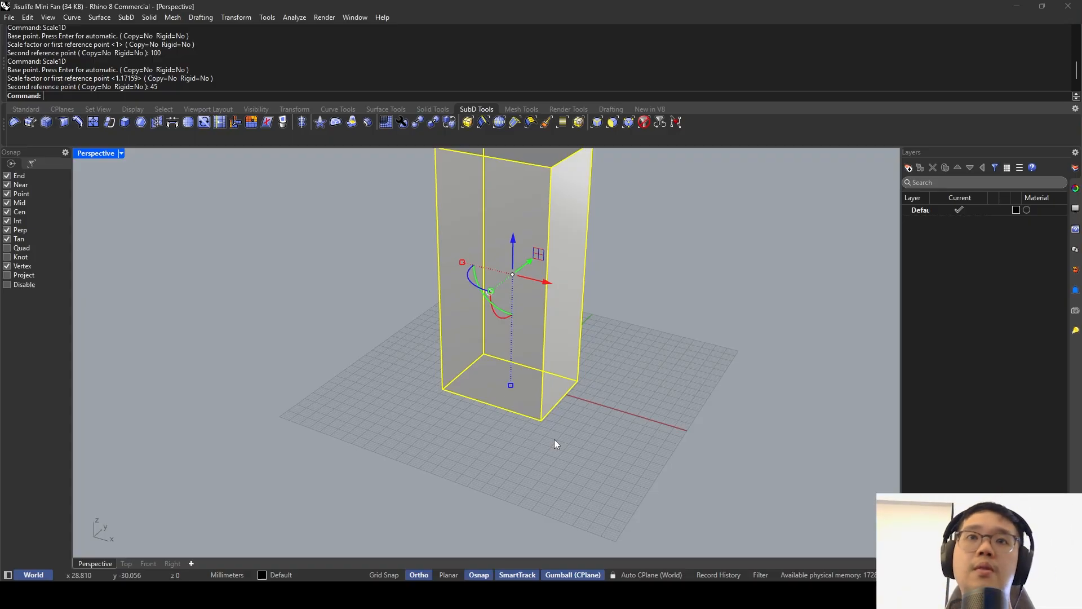
Scale the box in one direction across its depth, referencing the short side's bottom corners, with a new length of 25 mm, and deselect it.
{"action": "key", "text": "Return"}
{"action": "left_click", "coordinate": [541, 420]}
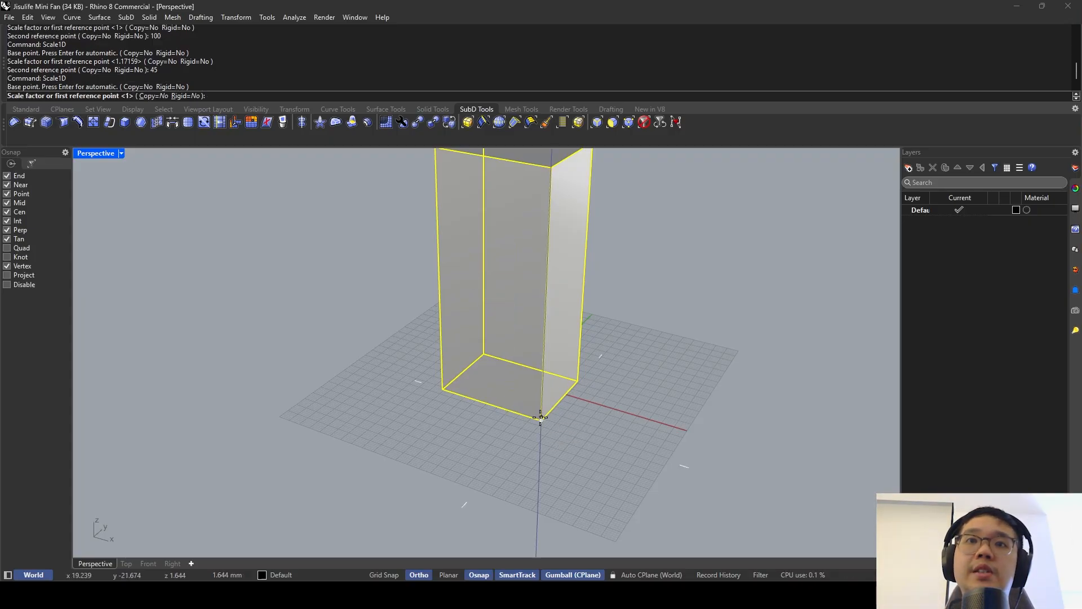
{"action": "left_click", "coordinate": [578, 381]}
{"action": "type", "text": "25"}
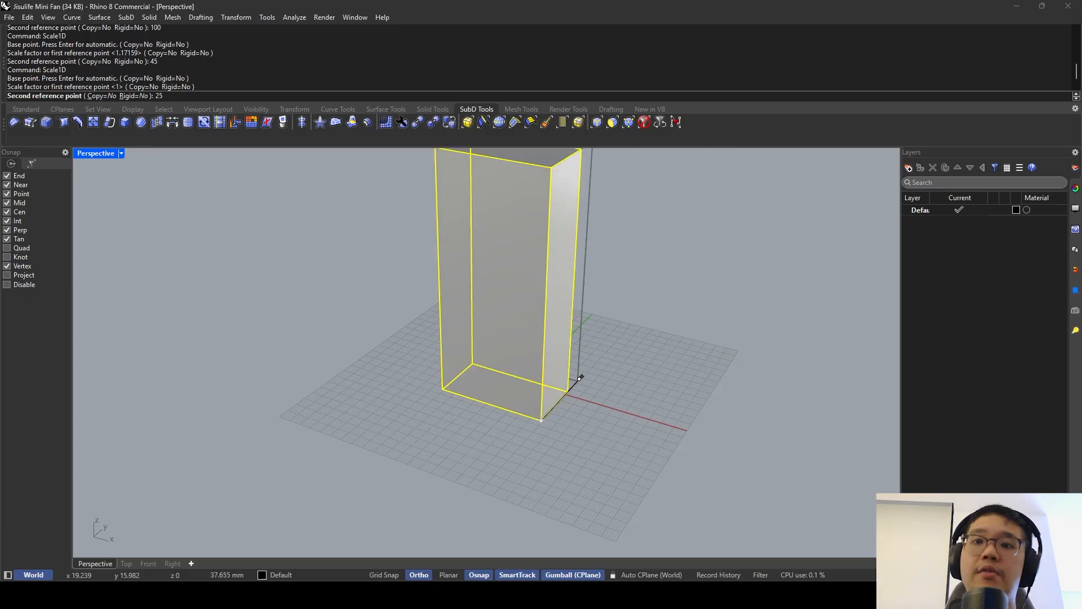
{"action": "key", "text": "Return"}
{"action": "key", "text": "Escape"}
Move the box from the centre of its bottom face to the origin at 0,0,0.
{"action": "scroll", "coordinate": [589, 364], "scroll_direction": "down", "scroll_amount": 5}
{"action": "right_click_drag", "start_coordinate": [447, 321], "coordinate": [534, 358]}
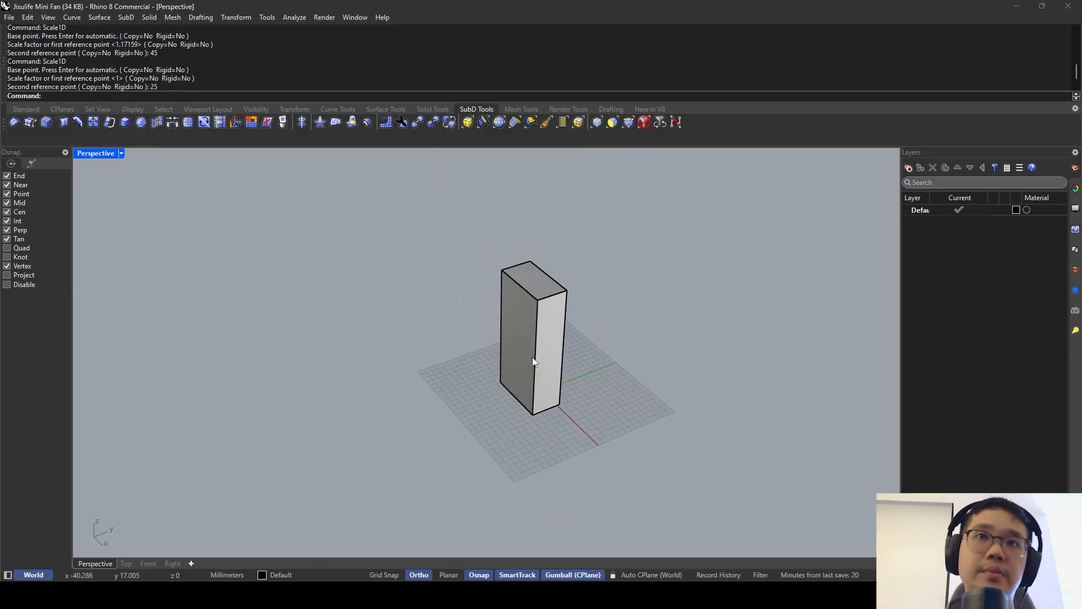
{"action": "left_click", "coordinate": [533, 359]}
{"action": "type", "text": "move"}
{"action": "key", "text": "Return"}
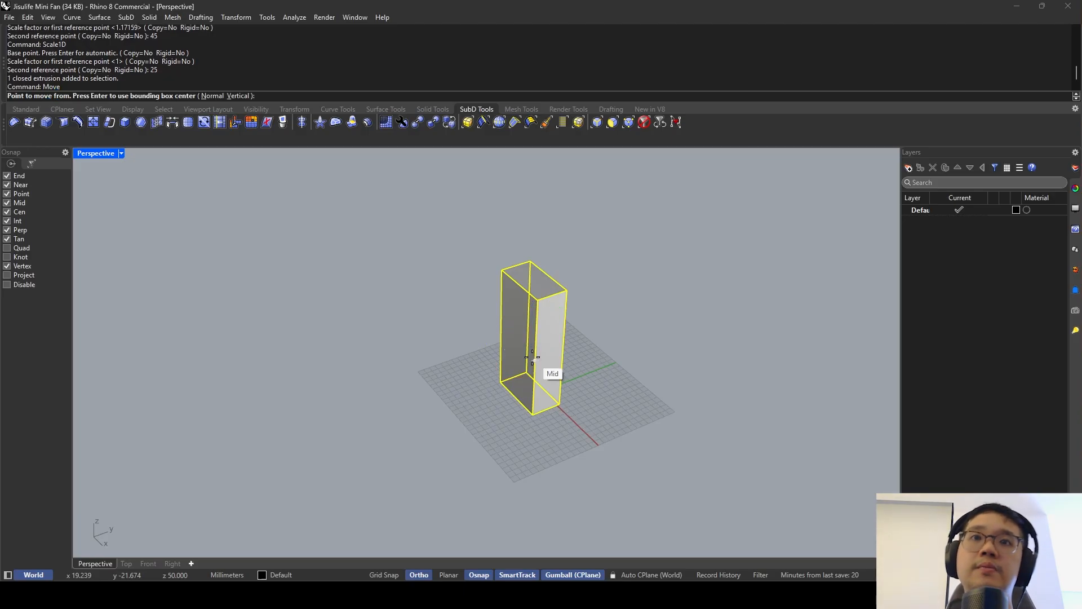
{"action": "scroll", "coordinate": [560, 401], "scroll_direction": "up", "scroll_amount": 3}
{"action": "right_click_drag", "start_coordinate": [560, 402], "coordinate": [486, 270]}
{"action": "left_click", "coordinate": [483, 261]}
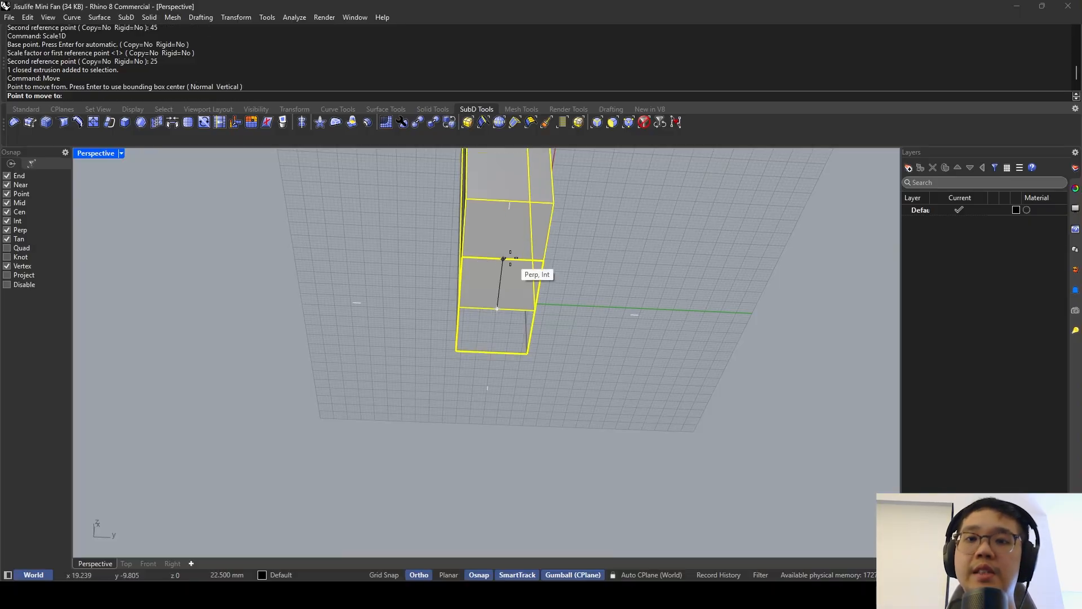
{"action": "type", "text": "0,0,0"}
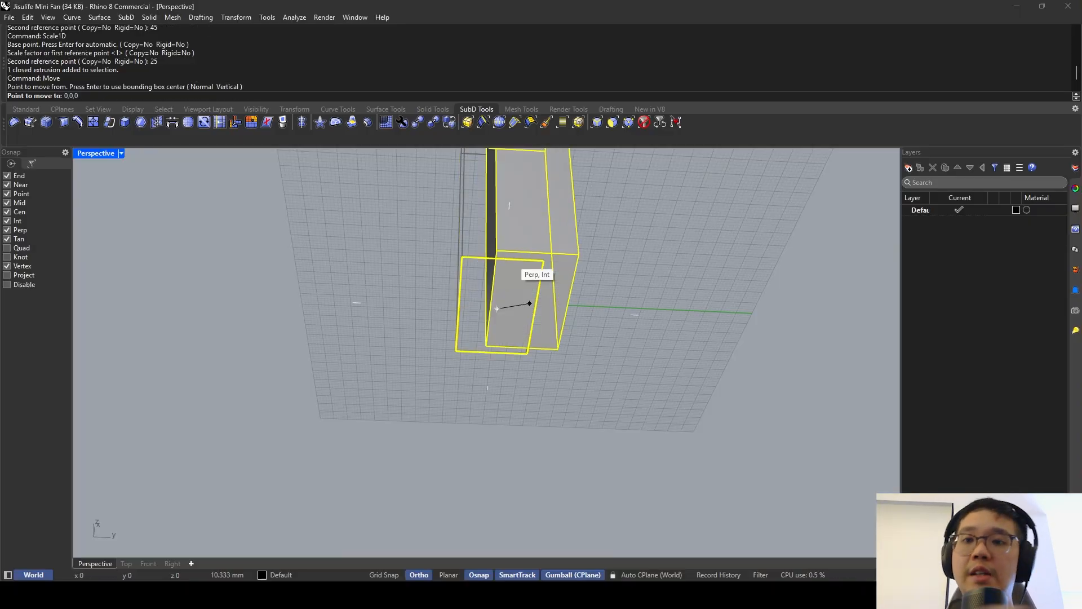
{"action": "key", "text": "Return"}
Inspect the box's proportions and its placement on the origin from several angles.
{"action": "right_click_drag", "start_coordinate": [567, 269], "coordinate": [590, 393]}
{"action": "left_click", "coordinate": [554, 323]}
{"action": "scroll", "coordinate": [553, 323], "scroll_direction": "down", "scroll_amount": 4}
{"action": "right_click_drag", "start_coordinate": [561, 327], "coordinate": [587, 320]}
{"action": "left_click", "coordinate": [567, 326]}
{"action": "left_click", "coordinate": [589, 310]}
{"action": "left_click", "coordinate": [551, 327]}
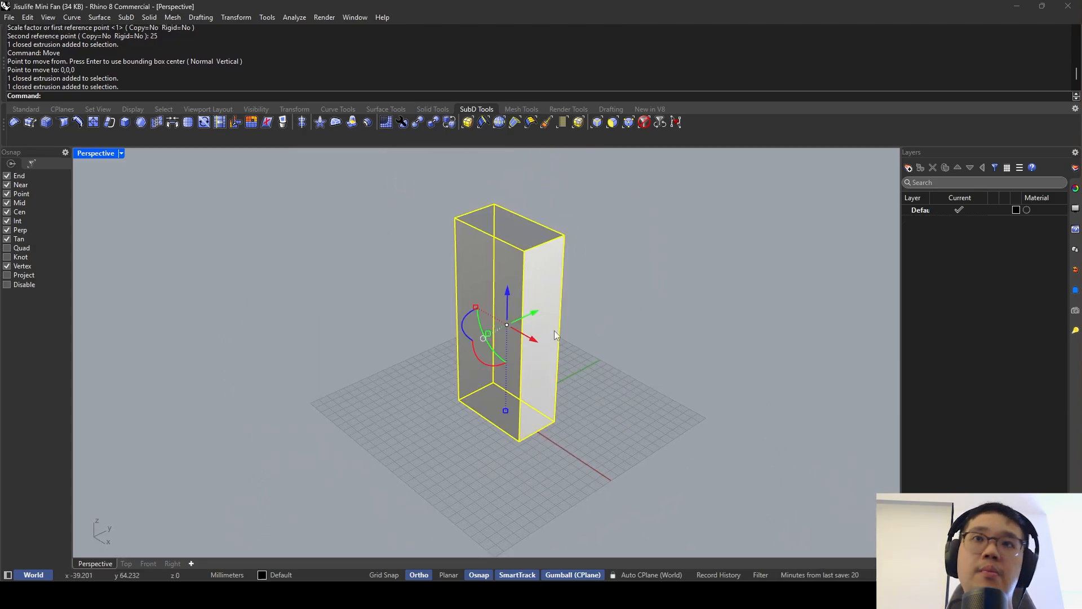
{"action": "right_click_drag", "start_coordinate": [576, 361], "coordinate": [566, 291]}
{"action": "scroll", "coordinate": [508, 372], "scroll_direction": "up", "scroll_amount": 3}
{"action": "key", "text": "Escape"}
{"action": "scroll", "coordinate": [476, 418], "scroll_direction": "down", "scroll_amount": 4}
{"action": "scroll", "coordinate": [471, 341], "scroll_direction": "down", "scroll_amount": 5}
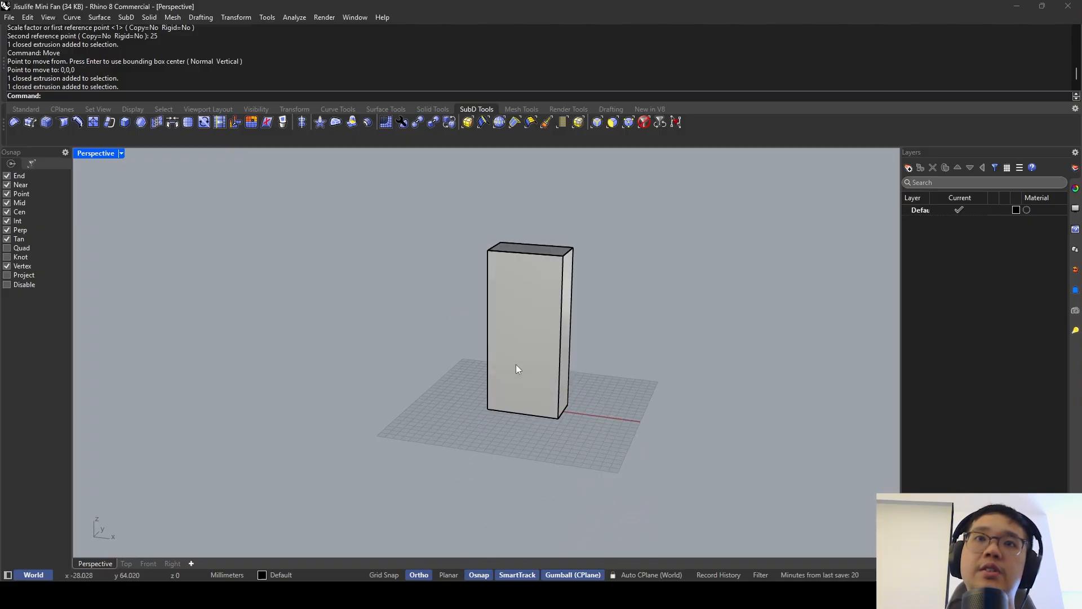
{"action": "right_click_drag", "start_coordinate": [514, 367], "coordinate": [541, 239]}
{"action": "right_click_drag", "start_coordinate": [529, 406], "coordinate": [464, 407]}
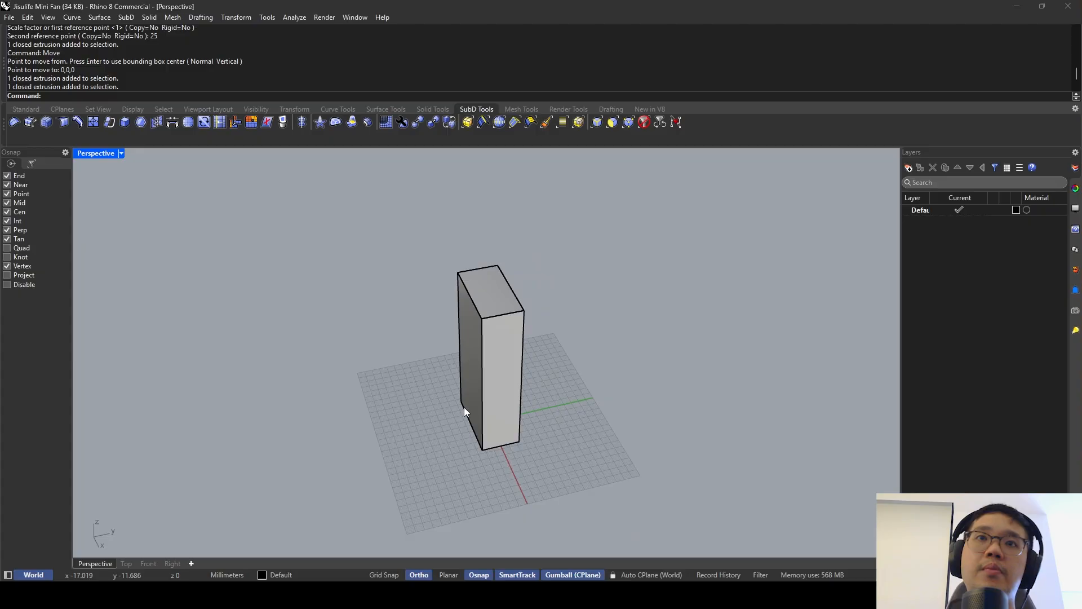
{"action": "left_click", "coordinate": [477, 397]}
{"action": "key", "text": "Escape"}
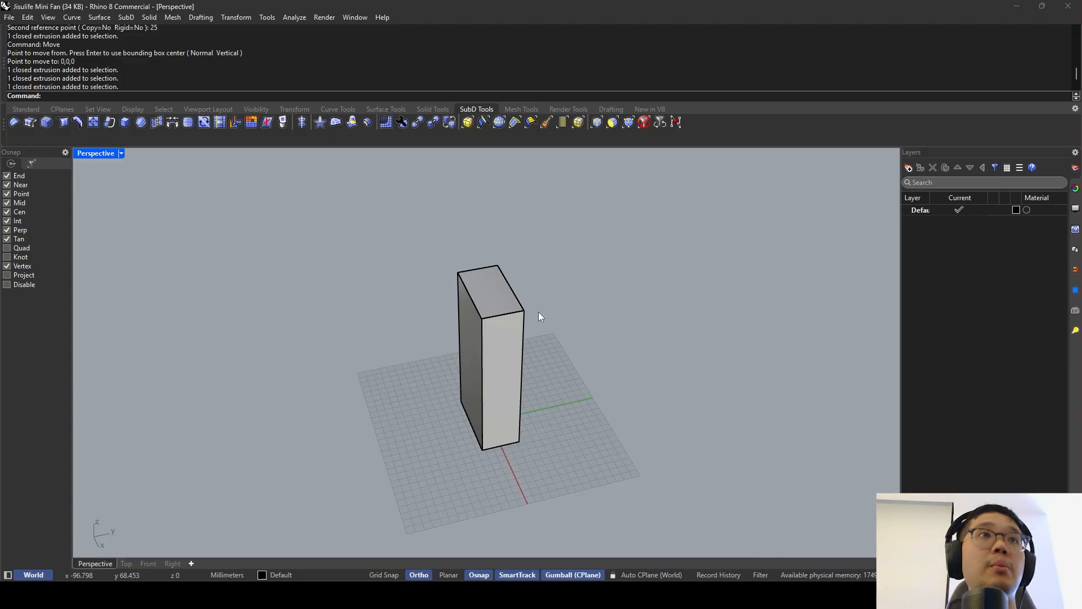
{"action": "type", "text": "Cyk"}
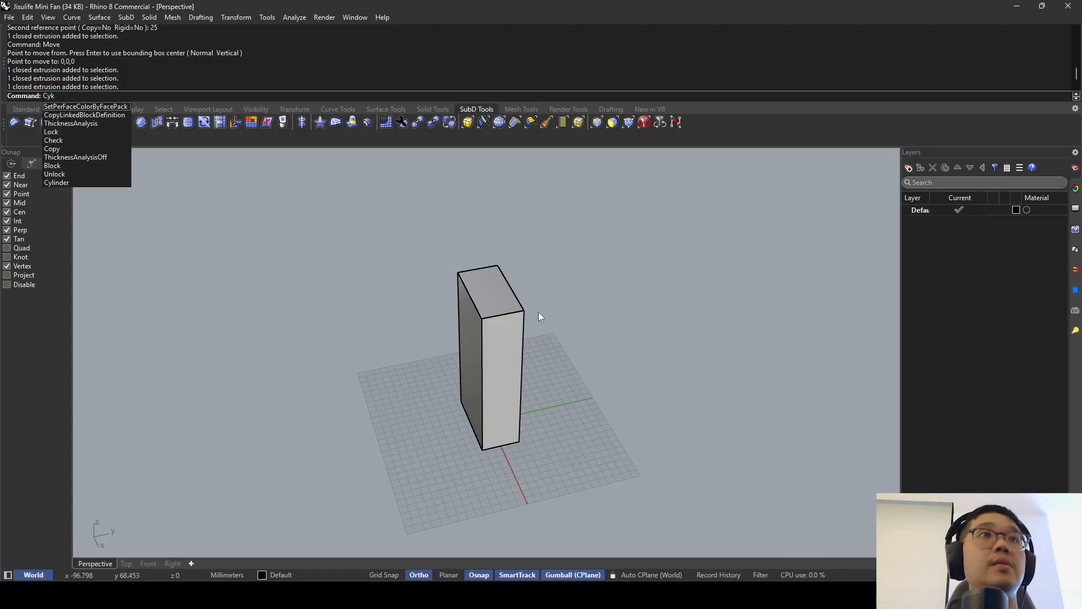
{"action": "key", "text": "BackSpace"}
{"action": "type", "text": "linder"}
{"action": "key", "text": "Return"}
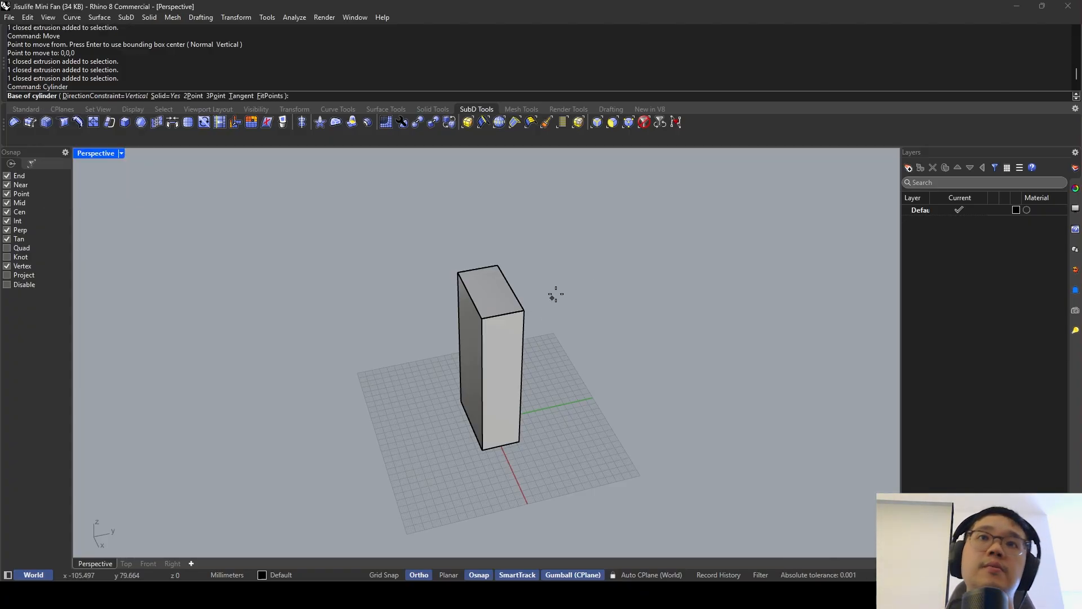
{"action": "right_click_drag", "start_coordinate": [555, 295], "coordinate": [598, 284]}
{"action": "left_click", "coordinate": [487, 276]}
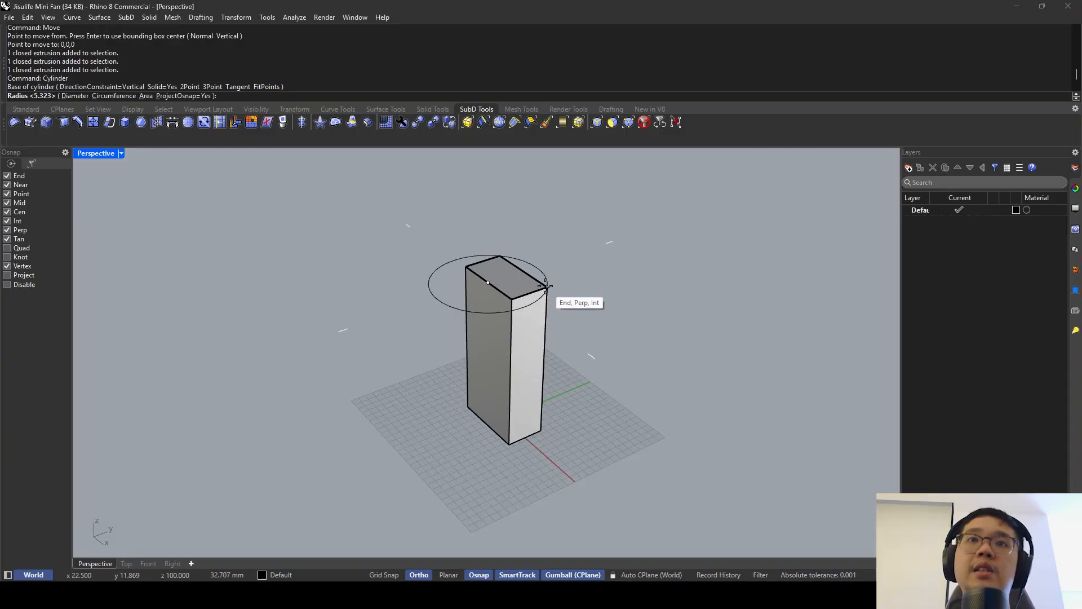
{"action": "key", "text": "Escape"}
Try a vertical solid cylinder with radius 82 mm and height 30 mm, based at the midpoint of the box's top front edge.
{"action": "right_click_drag", "start_coordinate": [550, 268], "coordinate": [560, 291], "text": "shift"}
{"action": "right_click", "coordinate": [529, 296]}
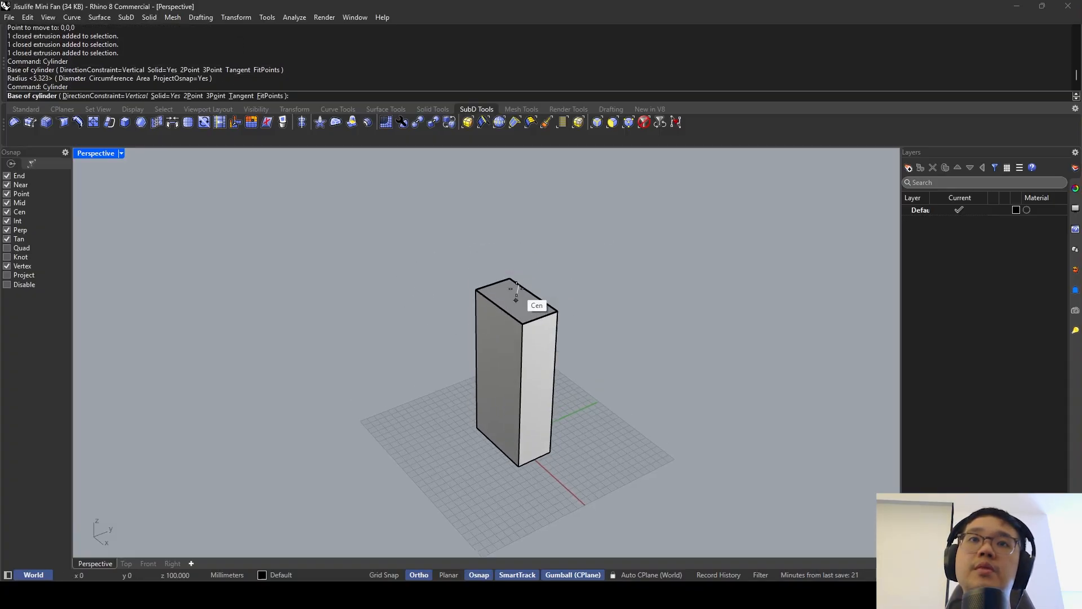
{"action": "left_click", "coordinate": [498, 306]}
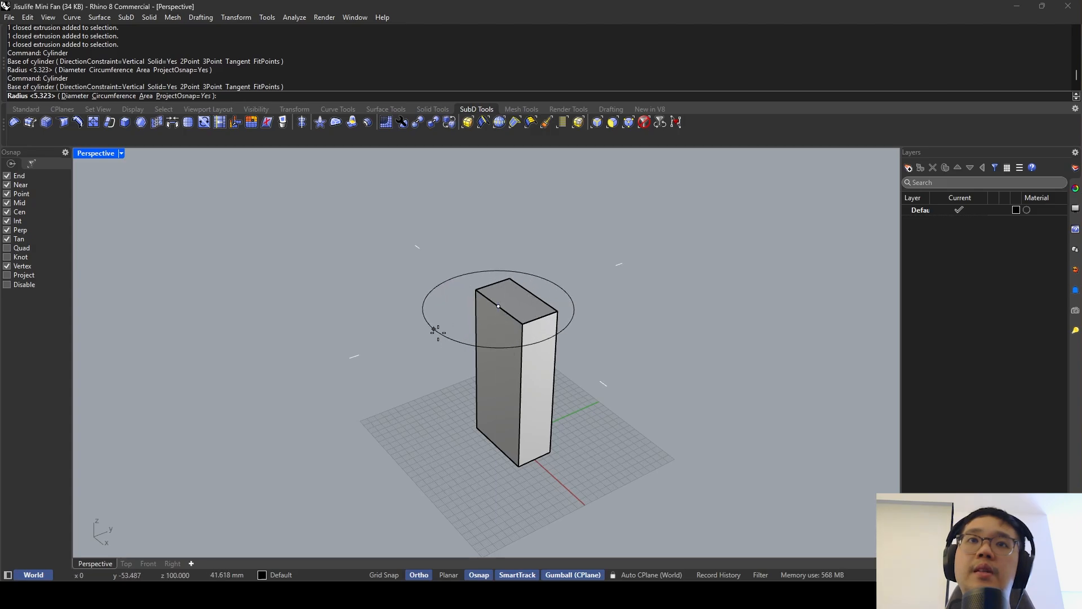
{"action": "type", "text": "82"}
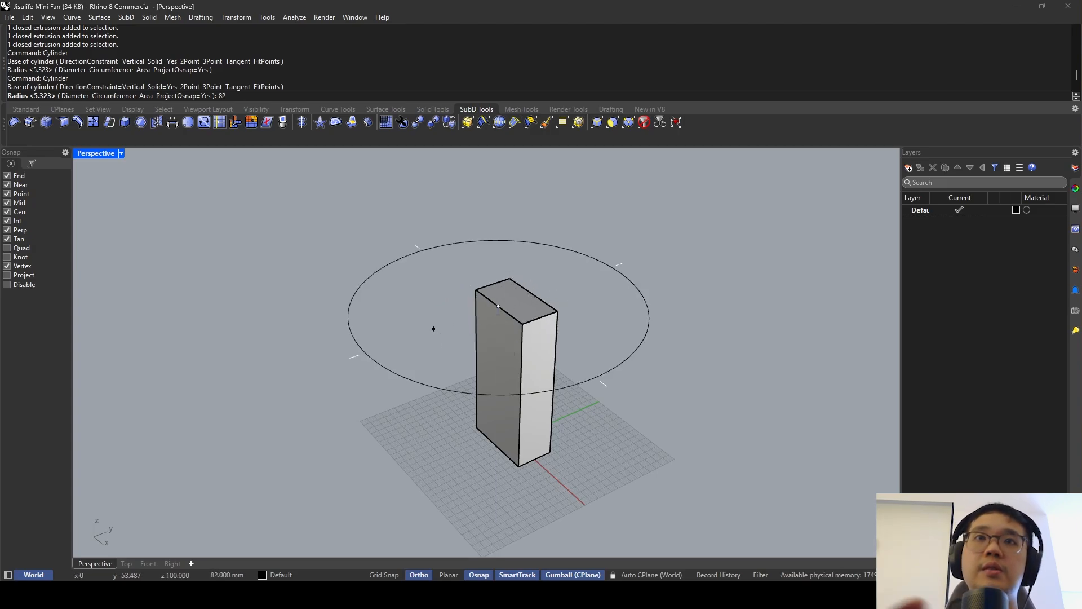
{"action": "key", "text": "Return"}
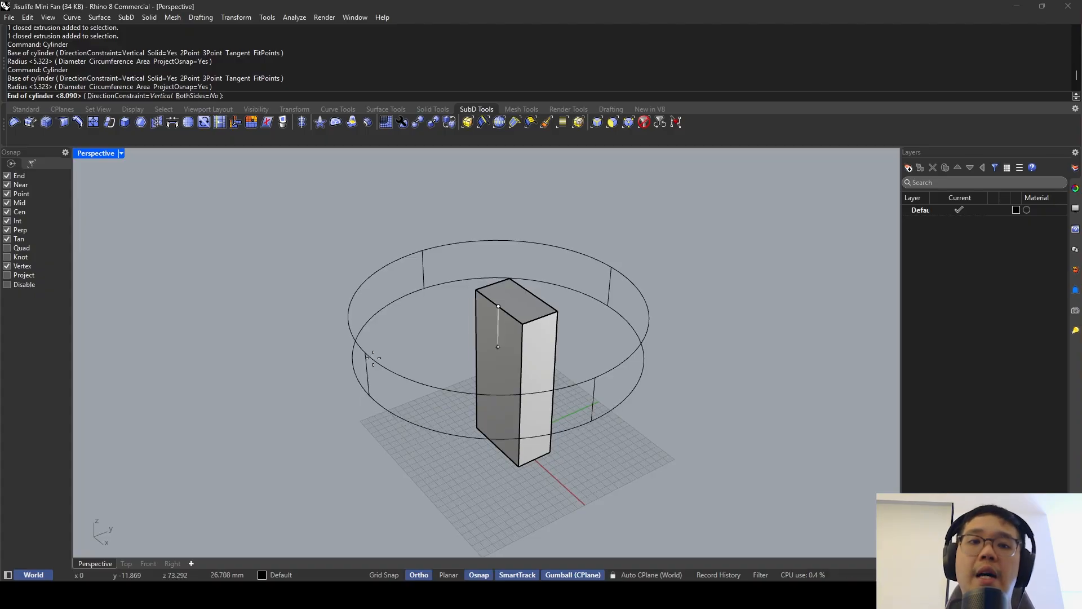
{"action": "type", "text": "30"}
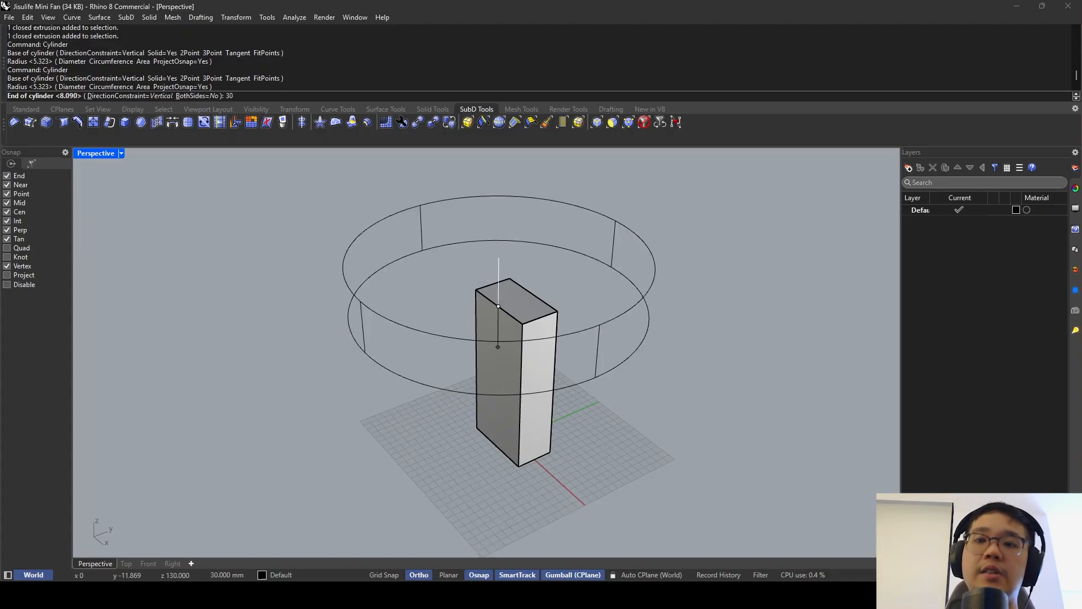
{"action": "key", "text": "Return"}
{"action": "scroll", "coordinate": [388, 347], "scroll_direction": "down", "scroll_amount": 5}
{"action": "scroll", "coordinate": [377, 319], "scroll_direction": "up", "scroll_amount": 3}
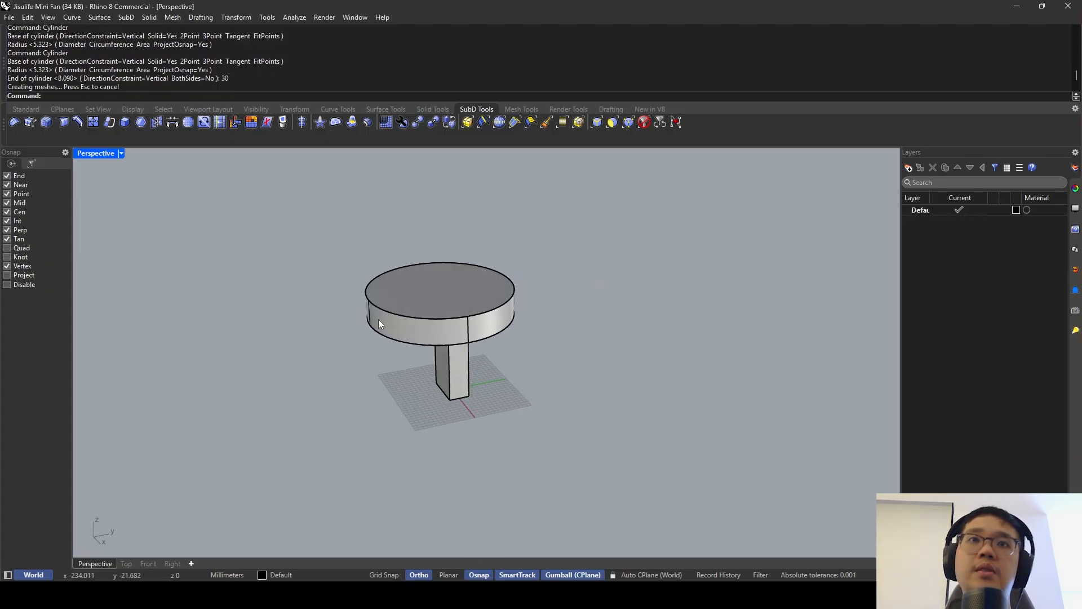
{"action": "right_click_drag", "start_coordinate": [420, 330], "coordinate": [484, 239]}
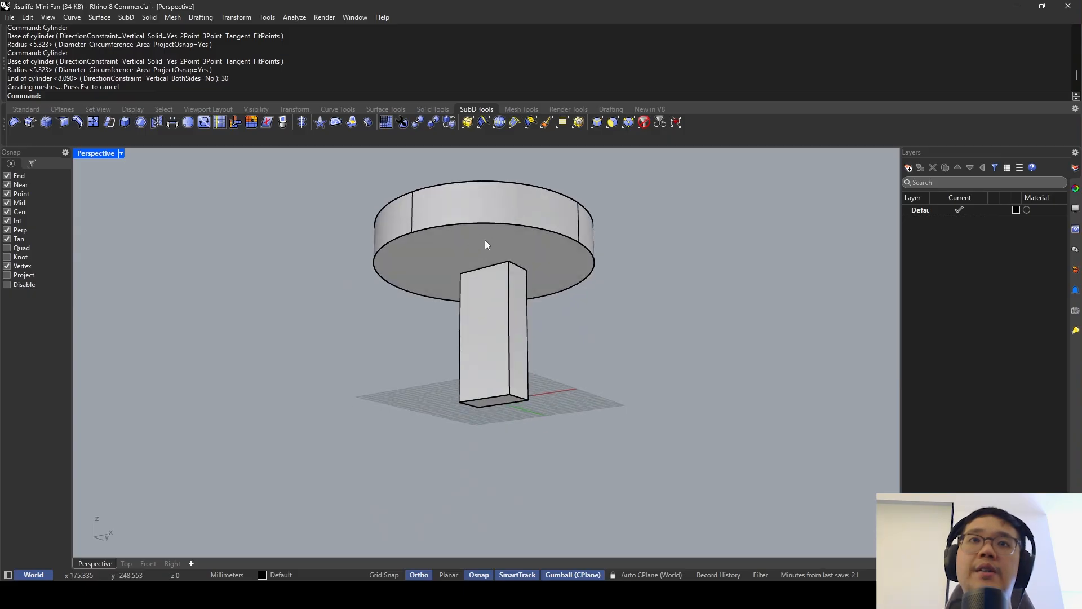
{"action": "key", "text": "ctrl+z"}
Try a second solid cylinder with radius 82 mm and height 30 mm, centred on the midpoint of the box's top front edge.
{"action": "type", "text": "Cylinder"}
{"action": "key", "text": "Return"}
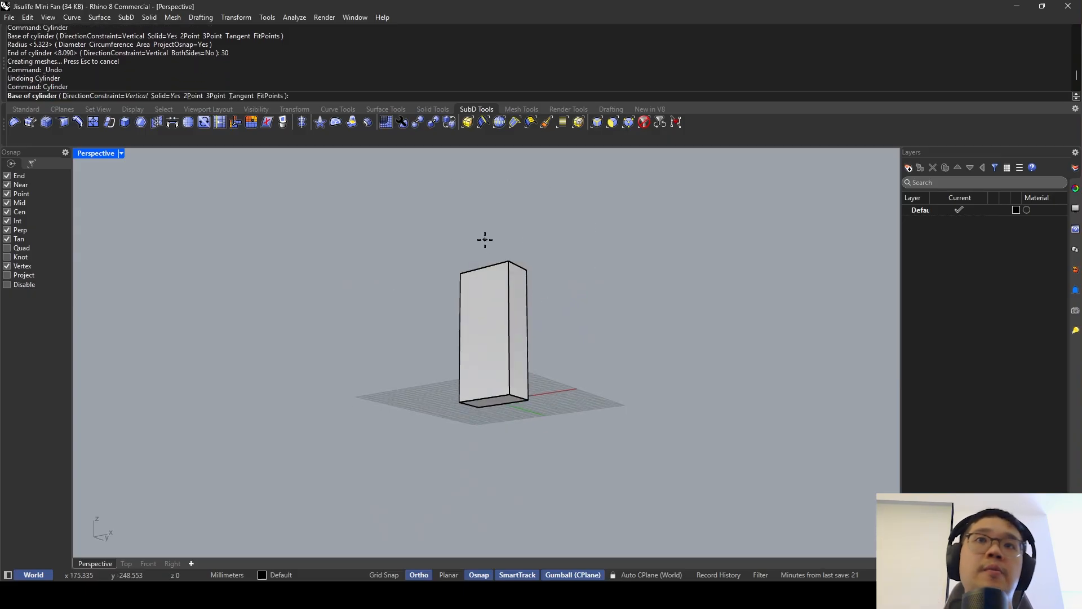
{"action": "right_click_drag", "start_coordinate": [485, 238], "coordinate": [497, 306]}
{"action": "left_click", "coordinate": [480, 301]}
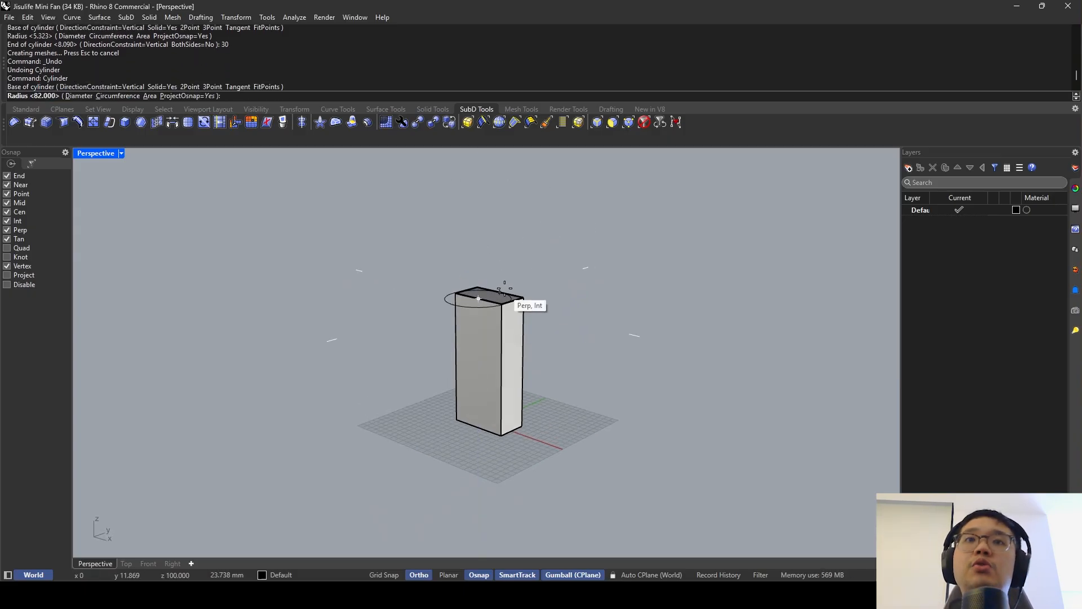
{"action": "scroll", "coordinate": [510, 307], "scroll_direction": "up", "scroll_amount": 4}
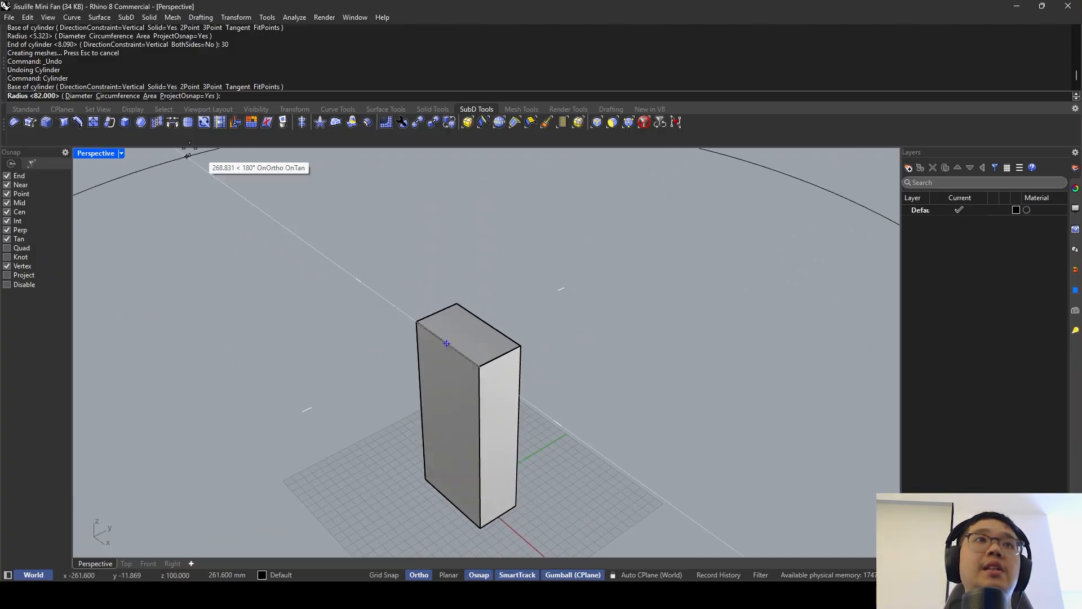
{"action": "left_click", "coordinate": [77, 96]}
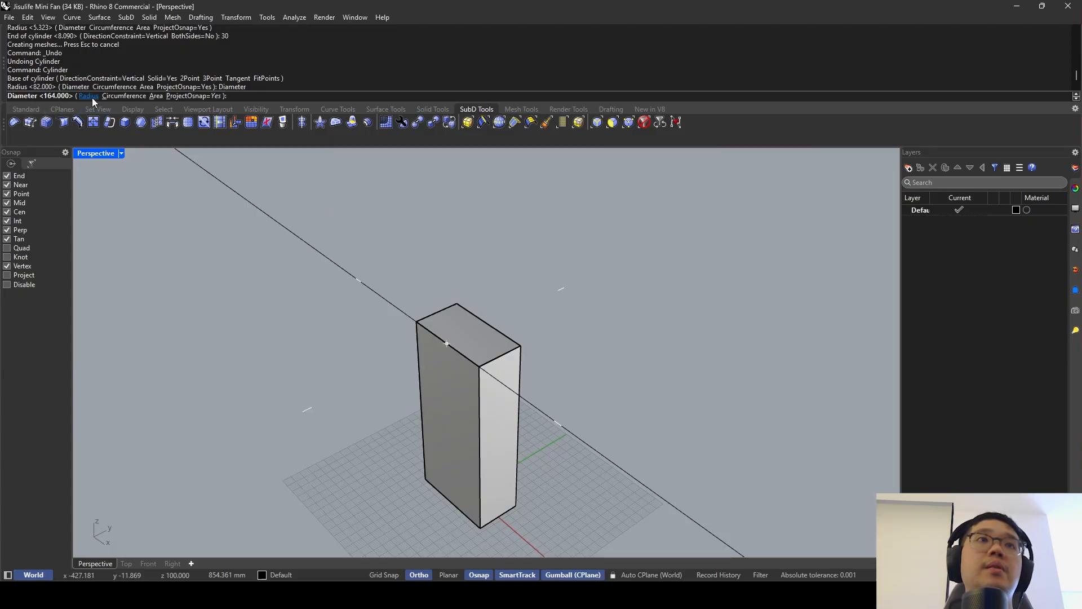
{"action": "left_click", "coordinate": [93, 97]}
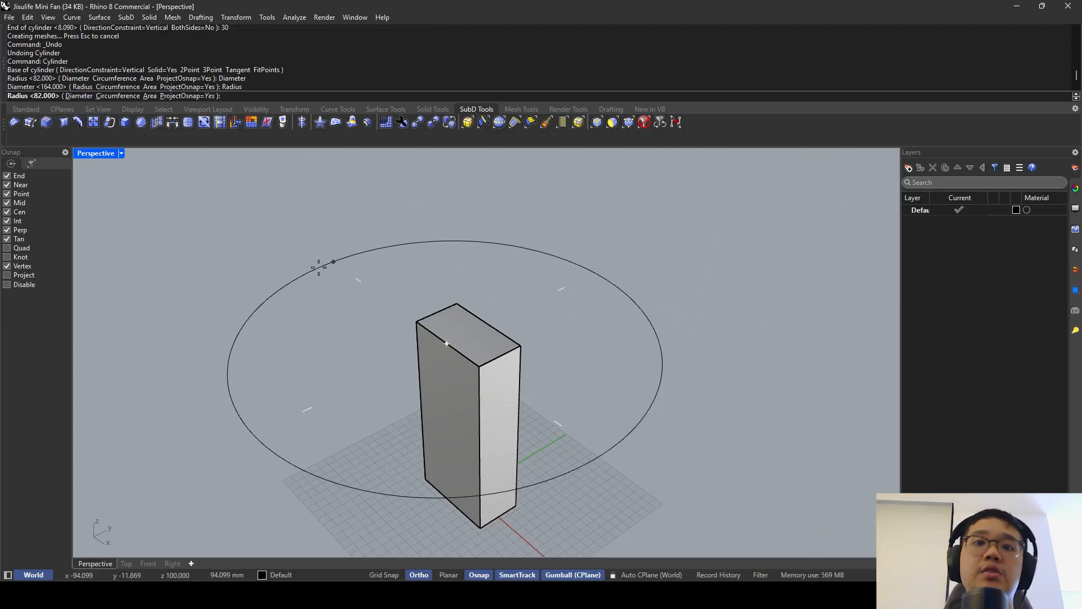
{"action": "type", "text": "82"}
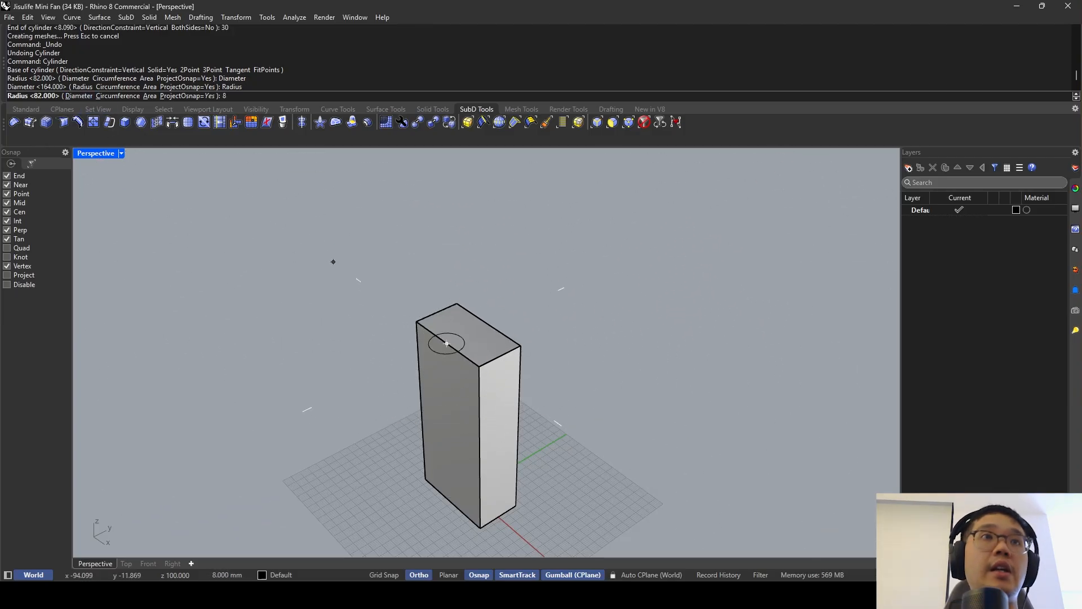
{"action": "key", "text": "Return"}
{"action": "scroll", "coordinate": [457, 244], "scroll_direction": "down", "scroll_amount": 5}
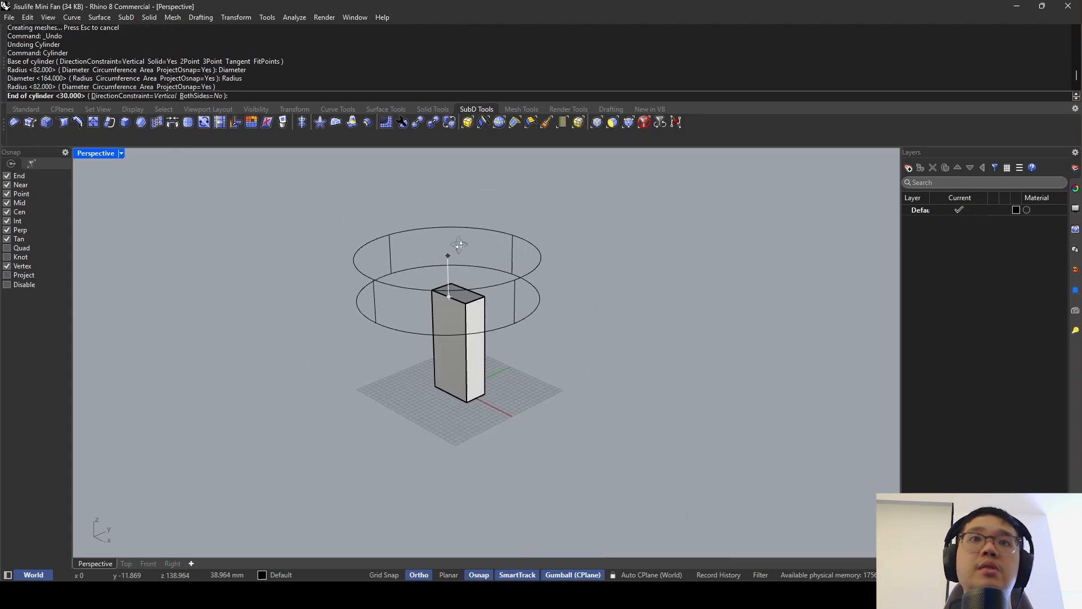
{"action": "mouse_move", "coordinate": [457, 244]}
{"action": "right_mouse_down"}
{"action": "mouse_move", "coordinate": [519, 186]}
{"action": "mouse_move", "coordinate": [472, 257]}
{"action": "right_mouse_up"}
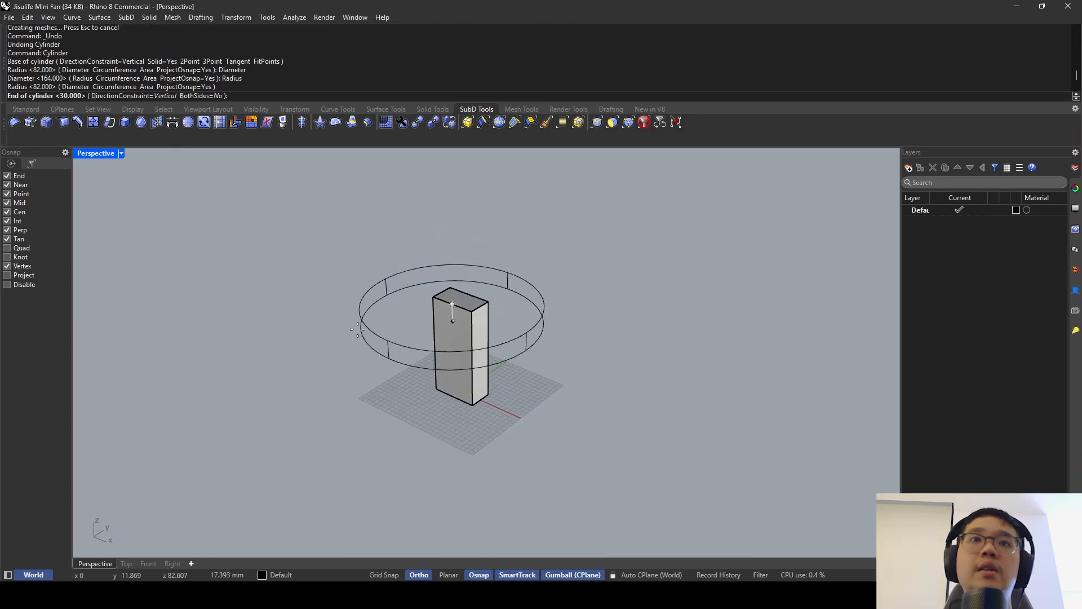
{"action": "type", "text": "30"}
{"action": "key", "text": "Return"}
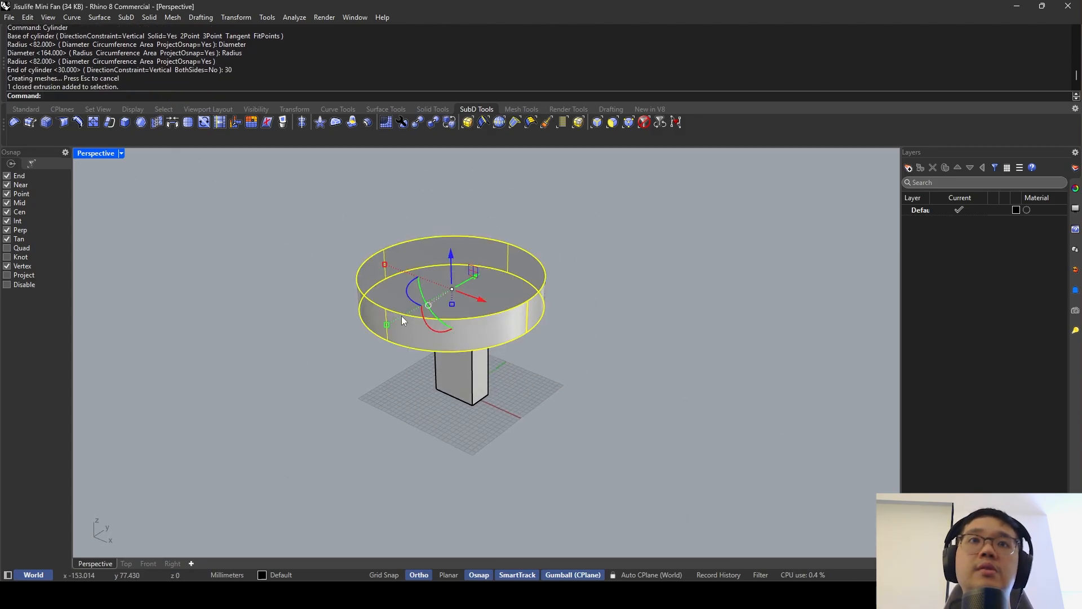
Try rotating the wide cylinder upright so its circular faces point forward and backward.
{"action": "left_click_drag", "start_coordinate": [425, 319], "coordinate": [472, 326]}
{"action": "left_click_drag", "start_coordinate": [476, 394], "coordinate": [478, 394]}
{"action": "right_click_drag", "start_coordinate": [532, 378], "coordinate": [491, 329]}
Try moving the upright cylinder by its lowest front rim point to the midpoint of the box's top front edge, and delete it.
{"action": "type", "text": "Mo"}
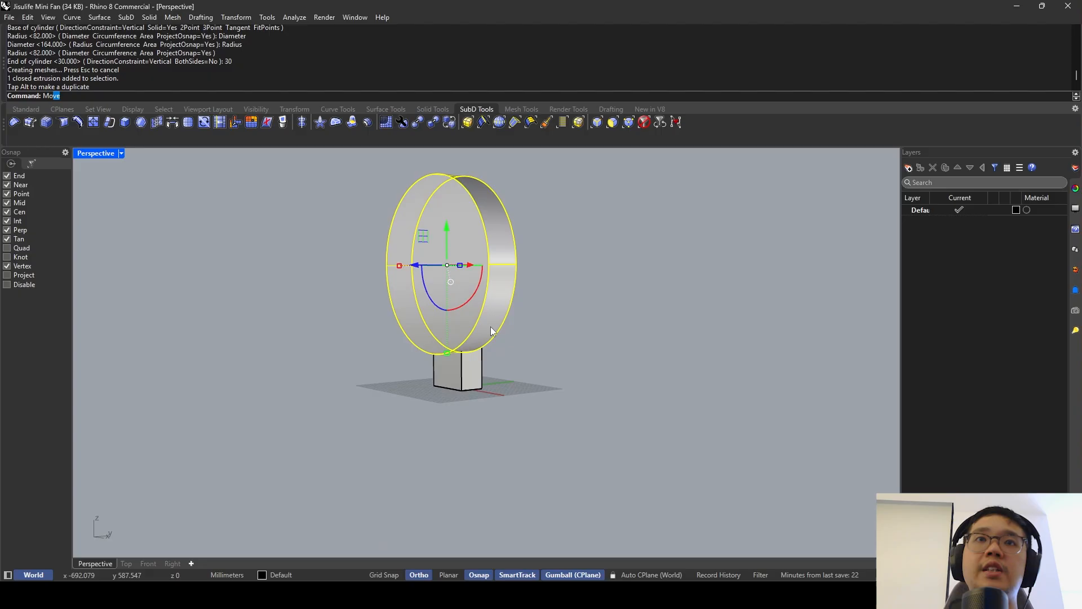
{"action": "type", "text": "ve"}
{"action": "key", "text": "Return"}
{"action": "right_click_drag", "start_coordinate": [431, 355], "coordinate": [452, 370]}
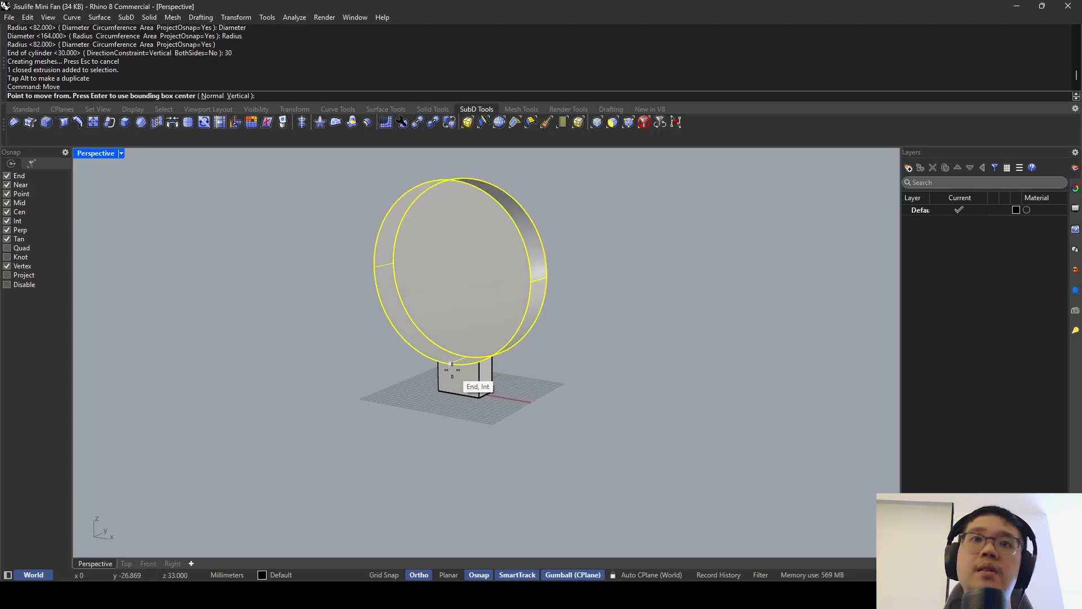
{"action": "left_click", "coordinate": [452, 369]}
{"action": "left_click", "coordinate": [453, 304]}
{"action": "mouse_move", "coordinate": [454, 304]}
{"action": "right_mouse_down"}
{"action": "mouse_move", "coordinate": [534, 347]}
{"action": "mouse_move", "coordinate": [448, 301]}
{"action": "right_mouse_up"}
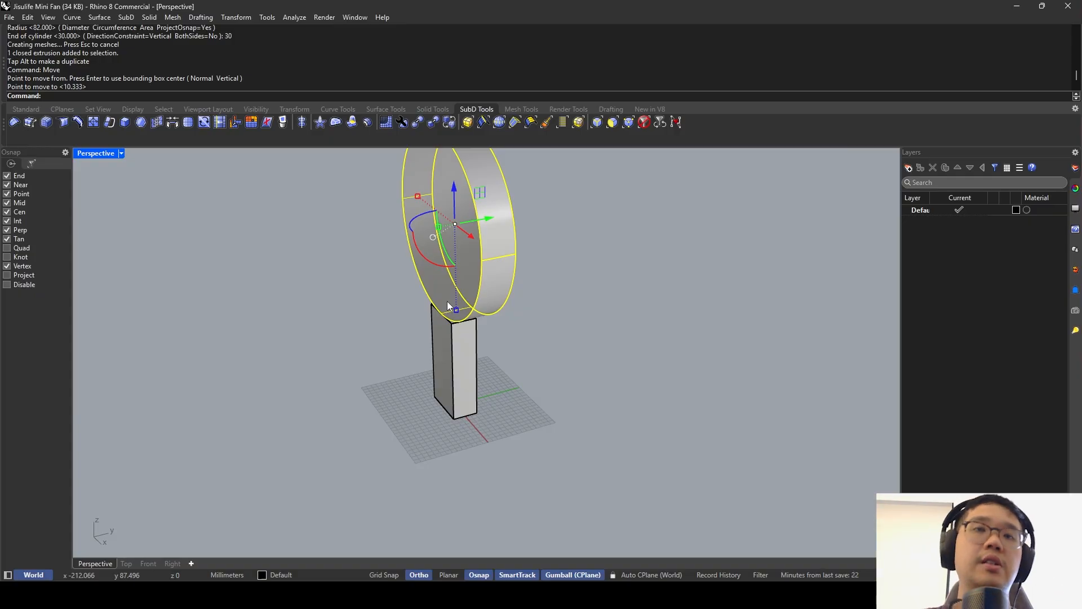
{"action": "key", "text": "Delete"}
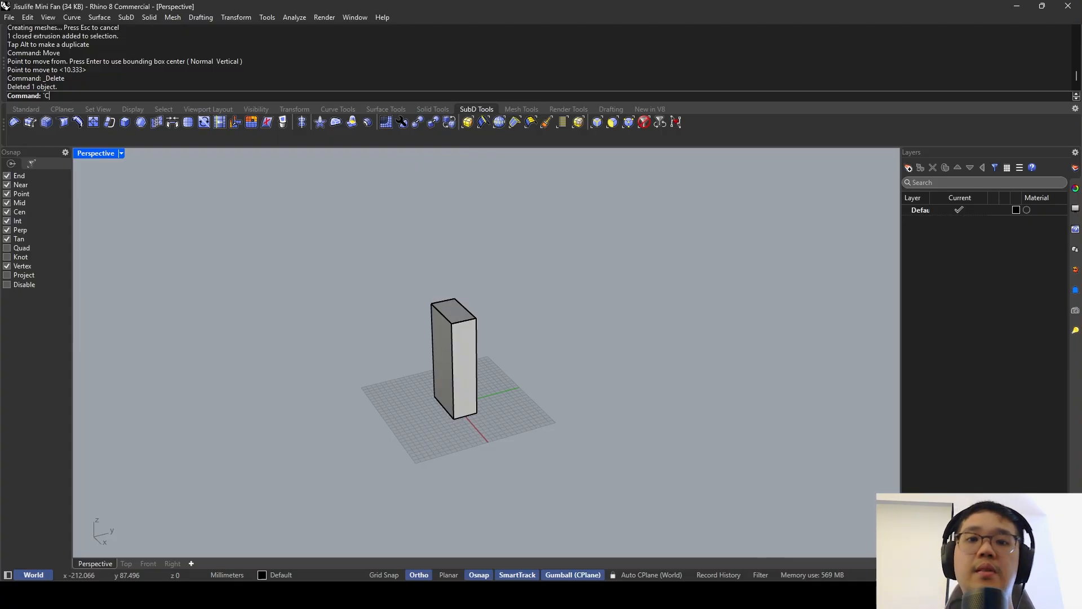
Create a vertical solid cylinder with diameter 82 mm and height 30 mm, centred on the midpoint of the box's top front edge.
{"action": "key", "text": "BackSpace"}
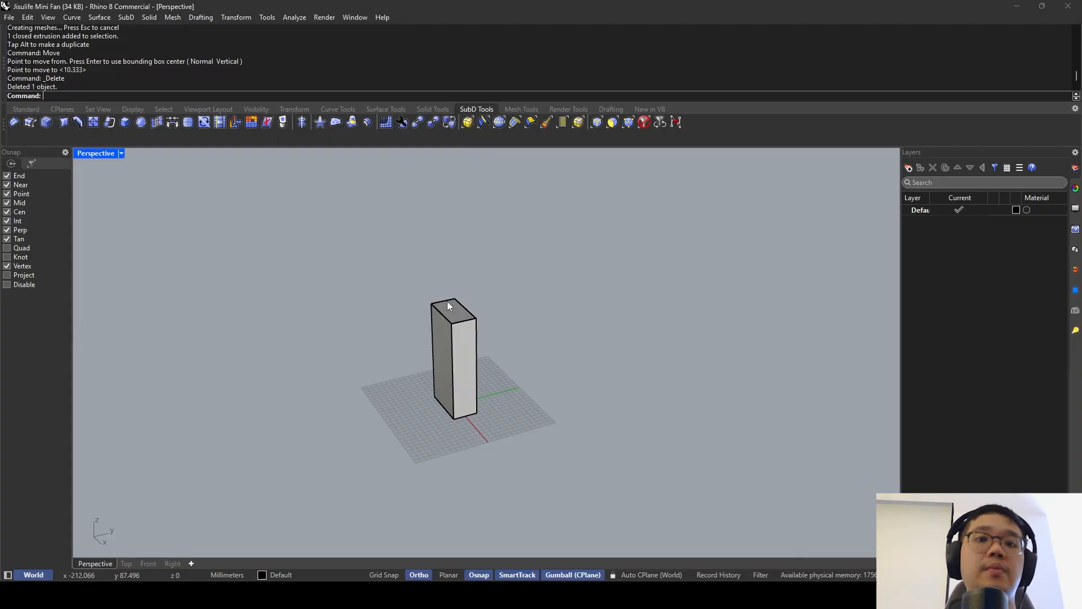
{"action": "type", "text": "Cylinder"}
{"action": "key", "text": "Return"}
{"action": "right_click_drag", "start_coordinate": [447, 264], "coordinate": [509, 233]}
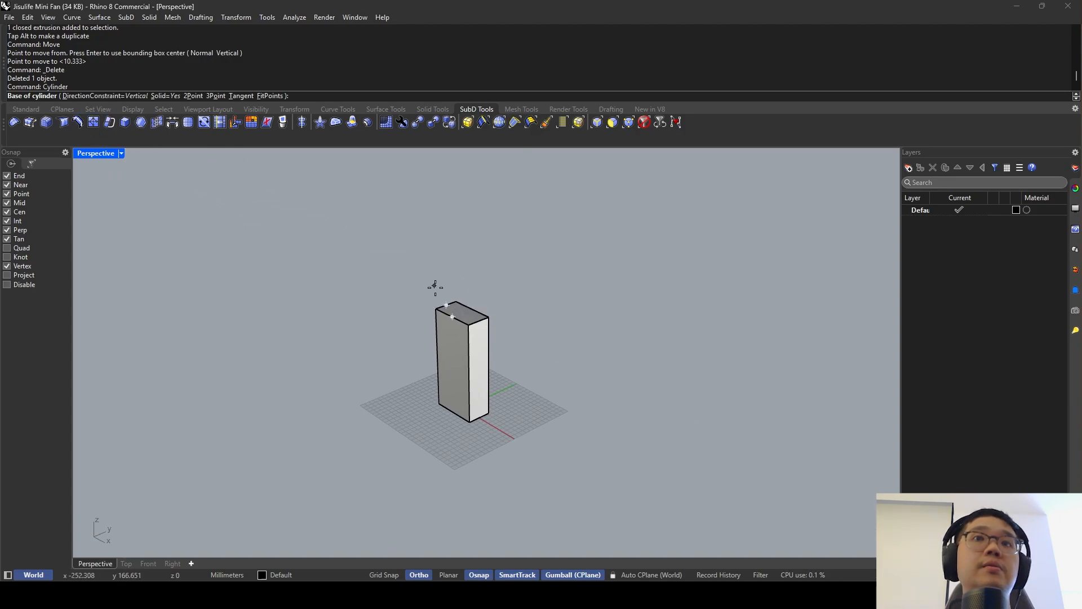
{"action": "left_click", "coordinate": [452, 316]}
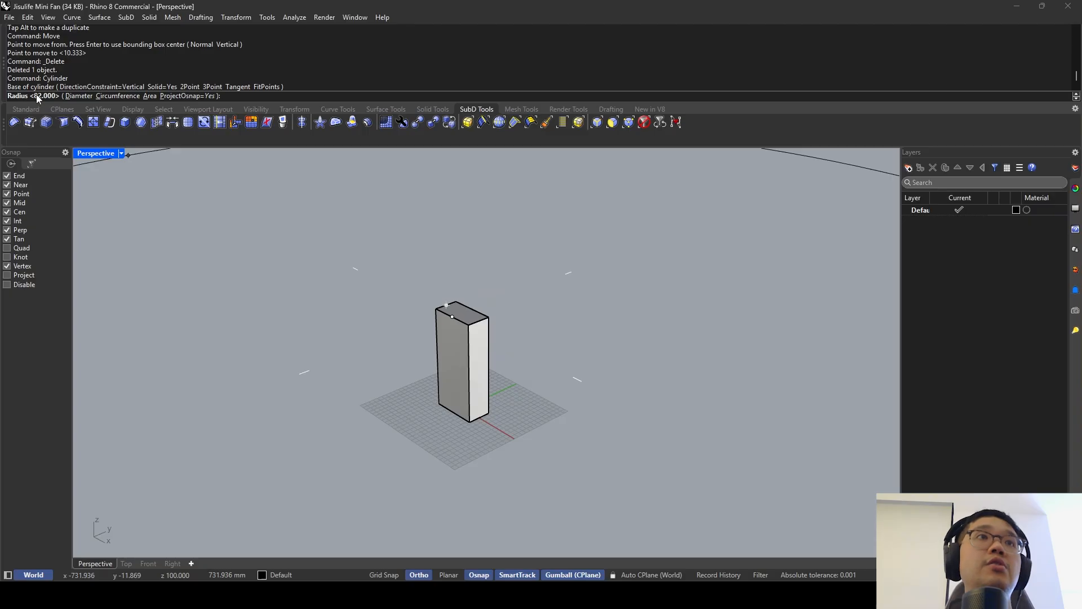
{"action": "left_click", "coordinate": [73, 97]}
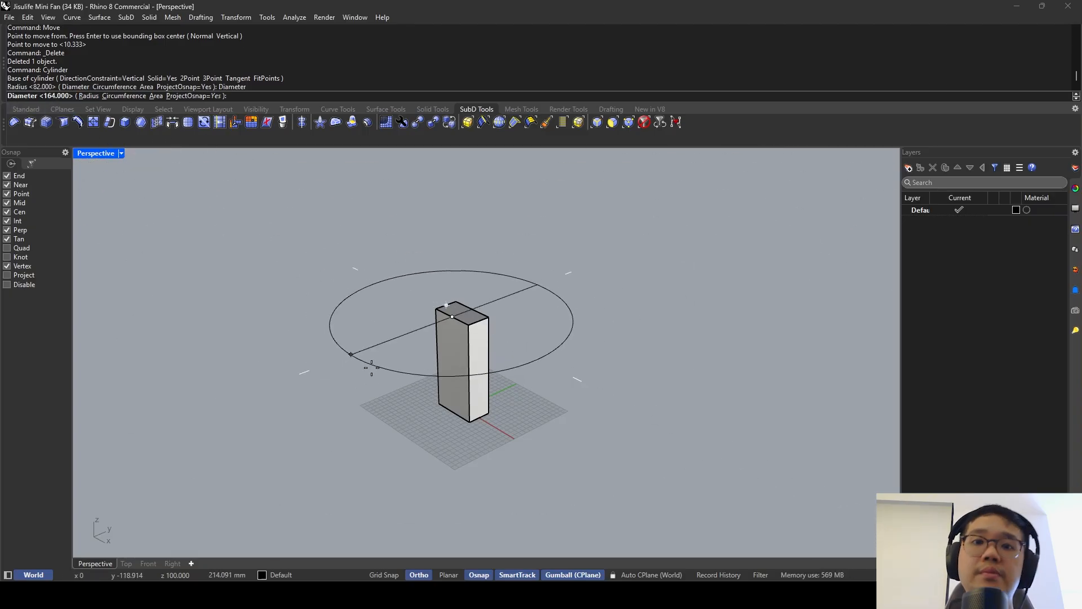
{"action": "type", "text": "82"}
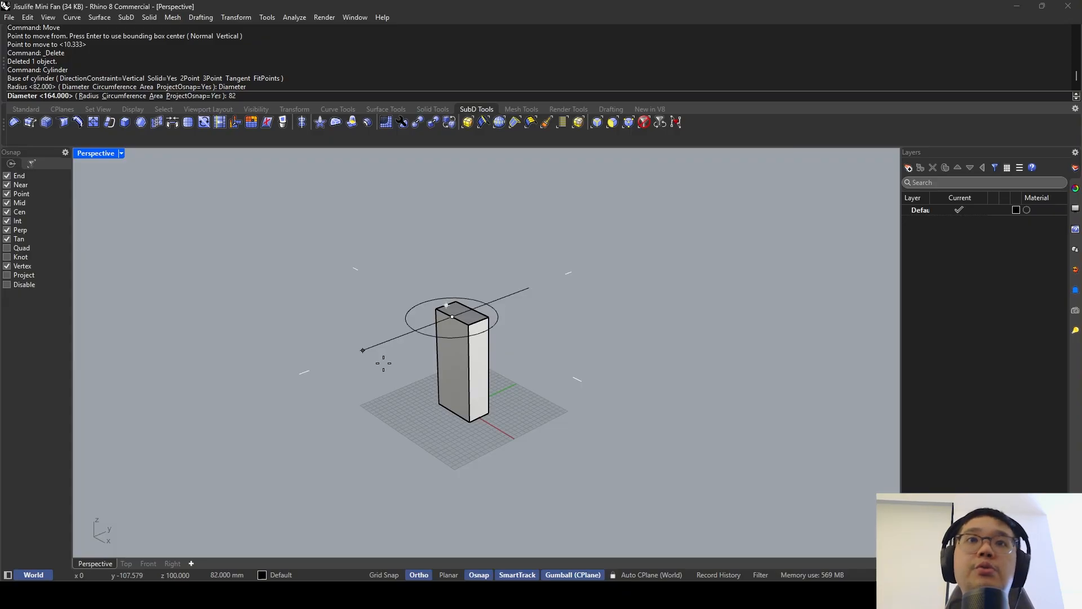
{"action": "key", "text": "Return"}
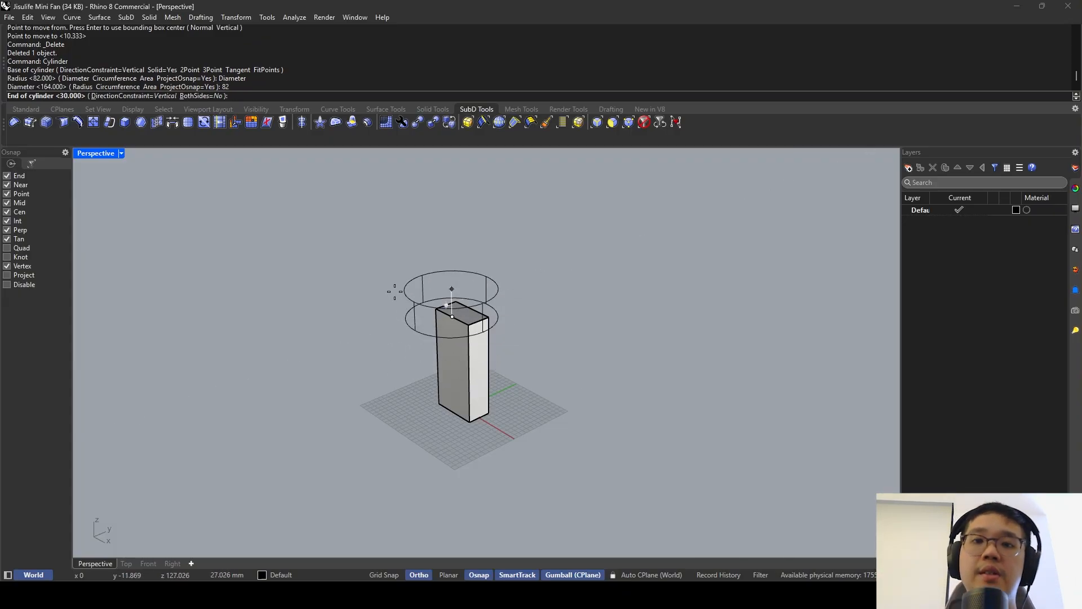
{"action": "type", "text": "30"}
{"action": "key", "text": "Return"}
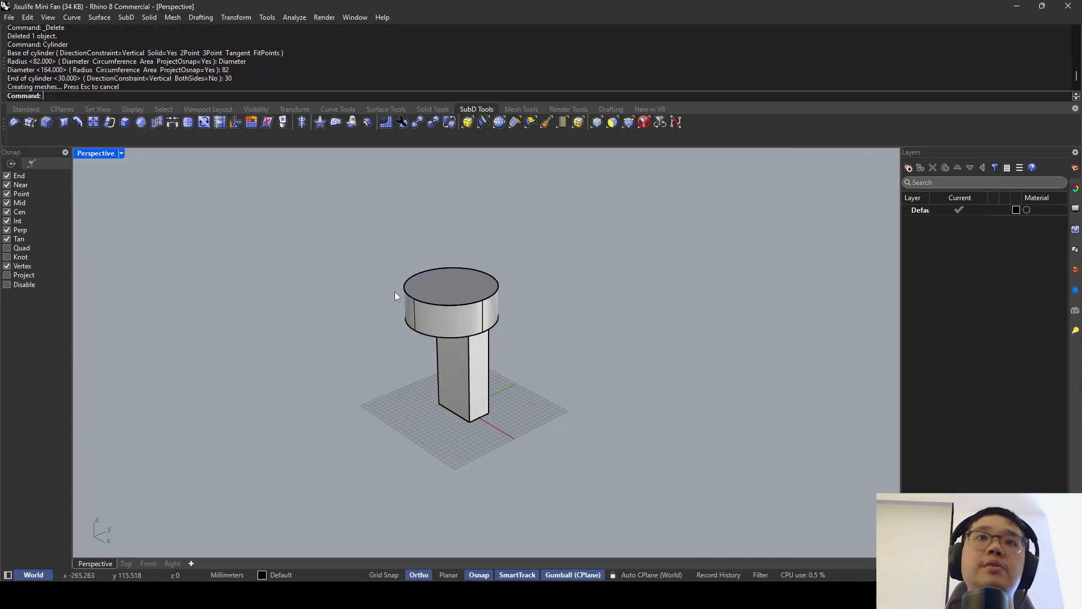
Rotate the cylinder upright to face forward and move its lowest front rim point to the midpoint of the box's top front edge.
{"action": "left_click_drag", "start_coordinate": [424, 337], "coordinate": [556, 338]}
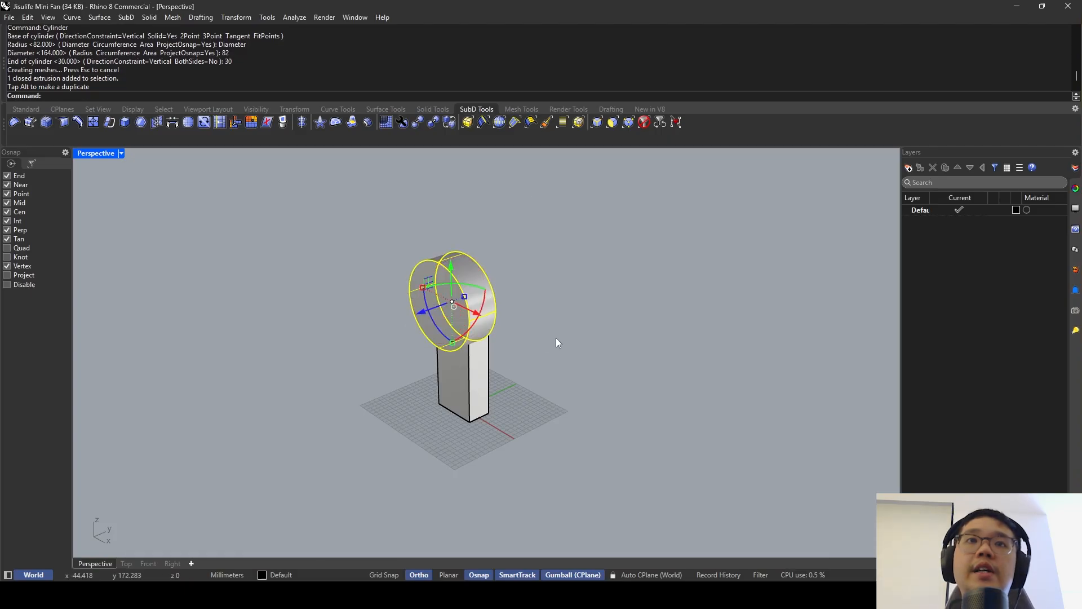
{"action": "type", "text": "move"}
{"action": "key", "text": "Return"}
{"action": "right_click_drag", "start_coordinate": [556, 338], "coordinate": [476, 331]}
{"action": "left_click", "coordinate": [476, 331]}
{"action": "left_click", "coordinate": [484, 290]}
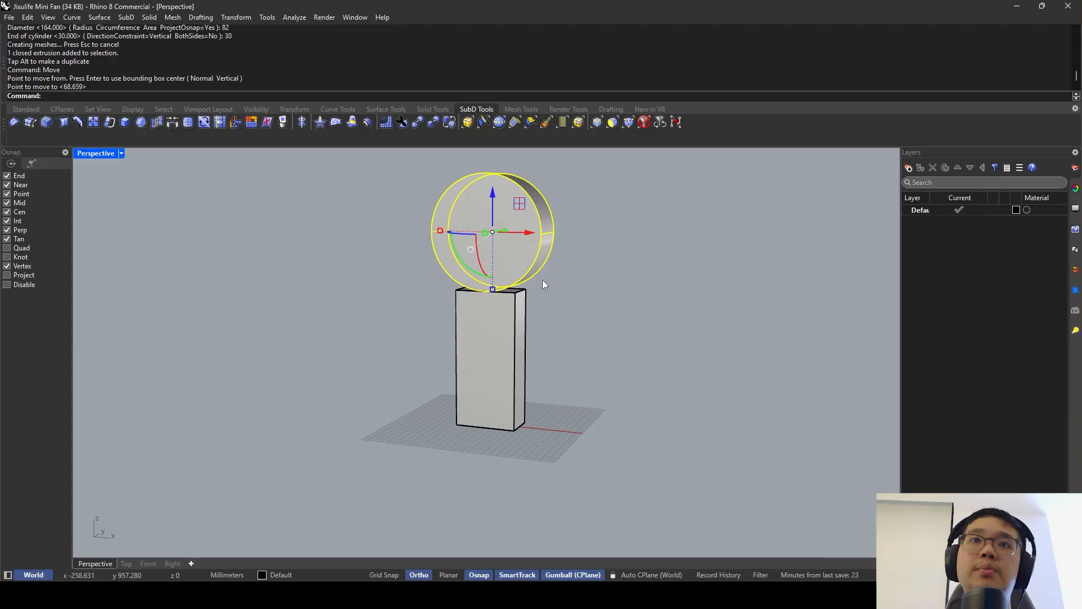
Examine from the side how the cylinder's depth lines up with the box's depth.
{"action": "right_click_drag", "start_coordinate": [542, 280], "coordinate": [414, 272]}
{"action": "scroll", "coordinate": [415, 272], "scroll_direction": "up", "scroll_amount": 4}
{"action": "right_click_drag", "start_coordinate": [535, 270], "coordinate": [483, 336]}
{"action": "left_click", "coordinate": [557, 321]}
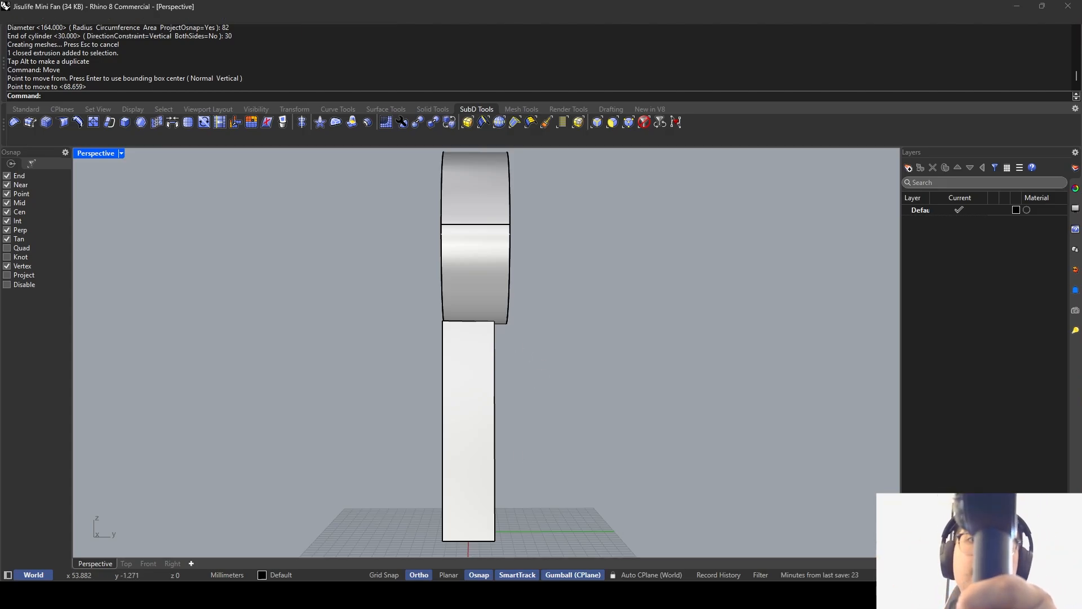
{"action": "left_click", "coordinate": [342, 599]}
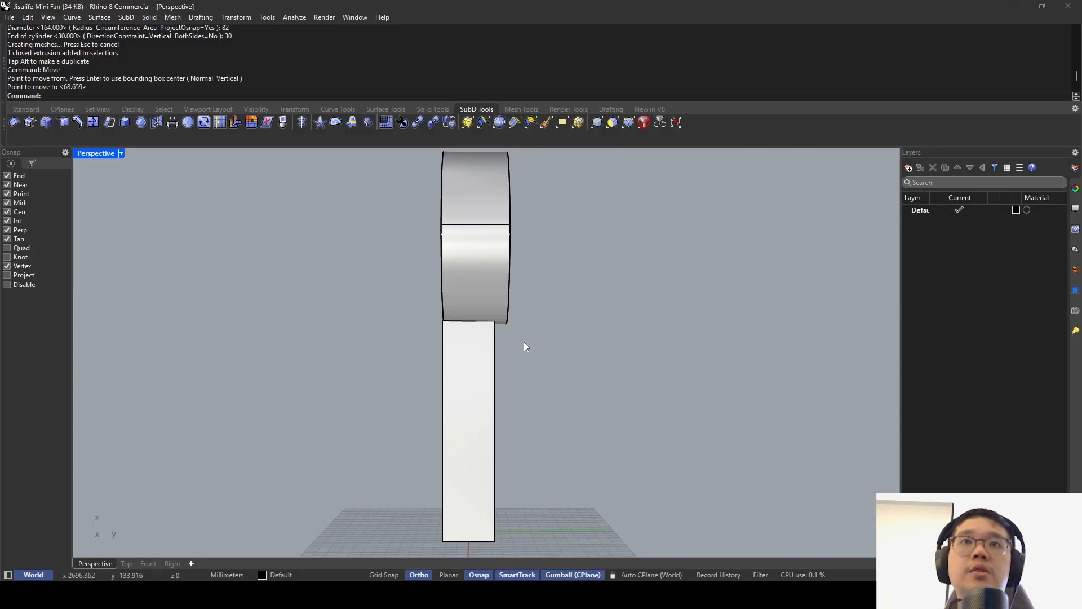
{"action": "left_click", "coordinate": [485, 334]}
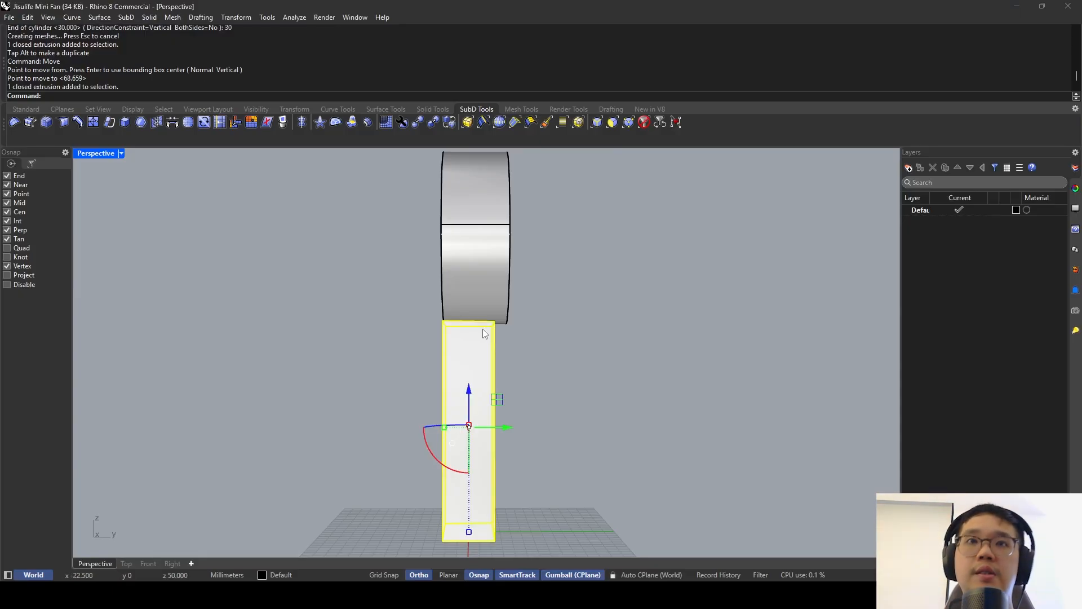
{"action": "left_click", "coordinate": [479, 286]}
{"action": "right_click_drag", "start_coordinate": [479, 286], "coordinate": [523, 273]}
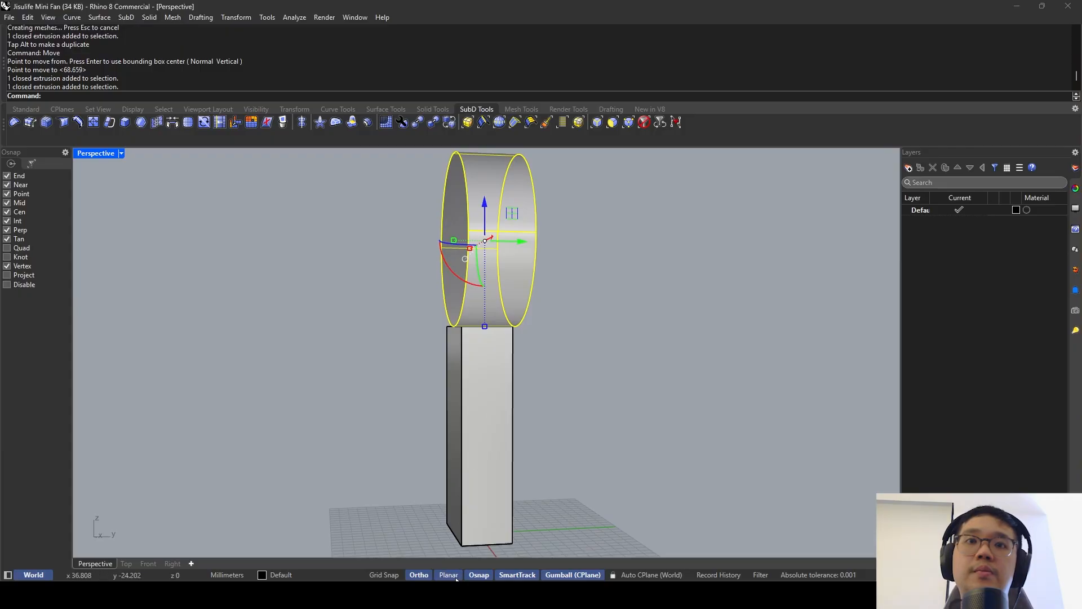
Turn off Ortho and measure the box's depth between the corners of its short bottom edge.
{"action": "left_click", "coordinate": [418, 574]}
{"action": "right_click_drag", "start_coordinate": [556, 241], "coordinate": [507, 290], "text": "shift"}
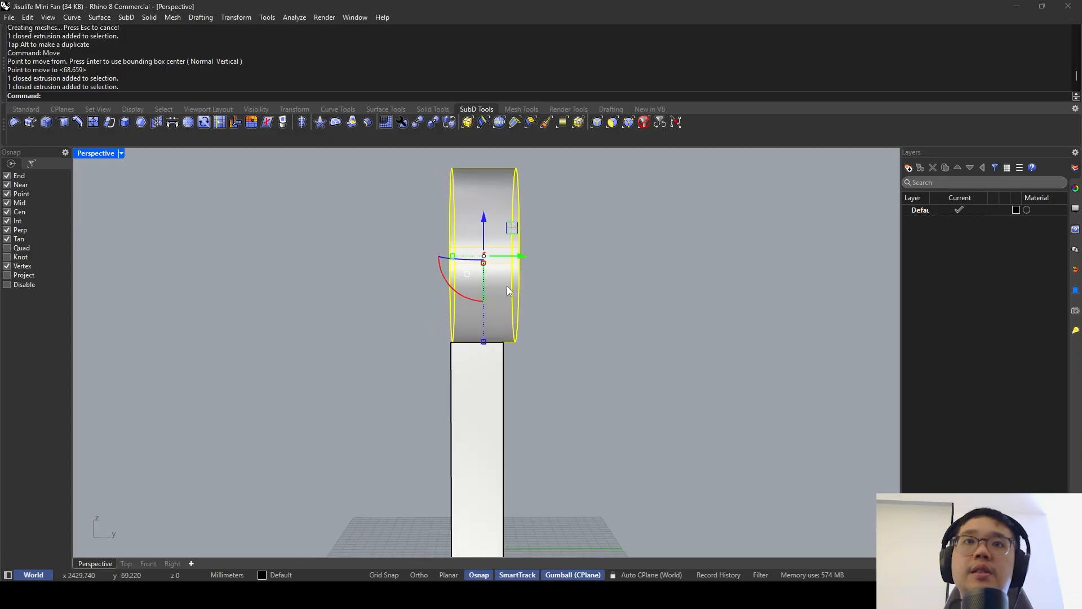
{"action": "type", "text": "mo"}
{"action": "left_click", "coordinate": [497, 329]}
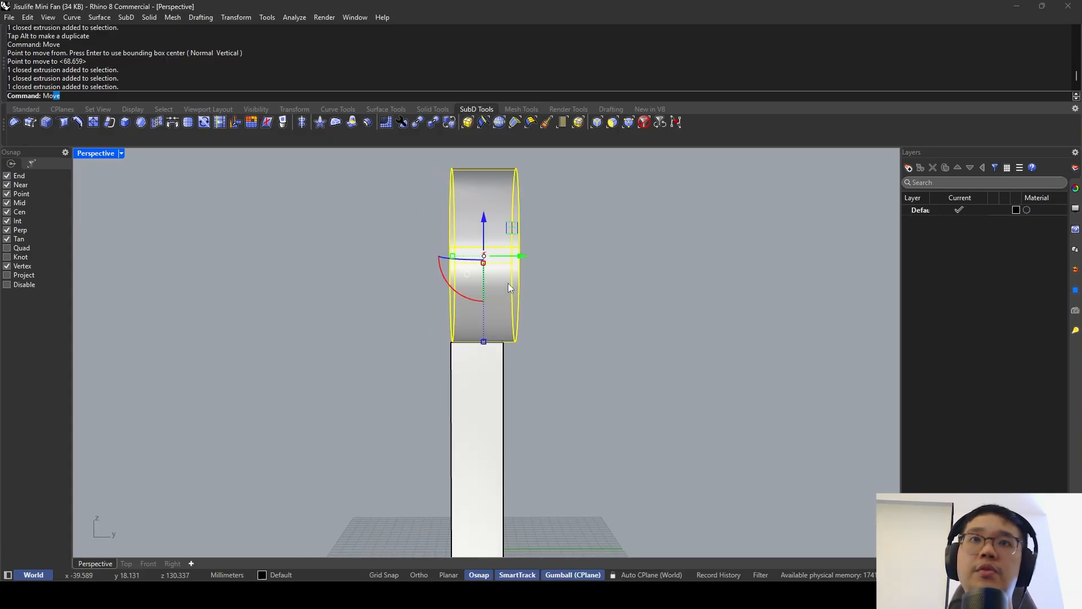
{"action": "left_click", "coordinate": [484, 389]}
{"action": "type", "text": "diS"}
{"action": "key", "text": "Return"}
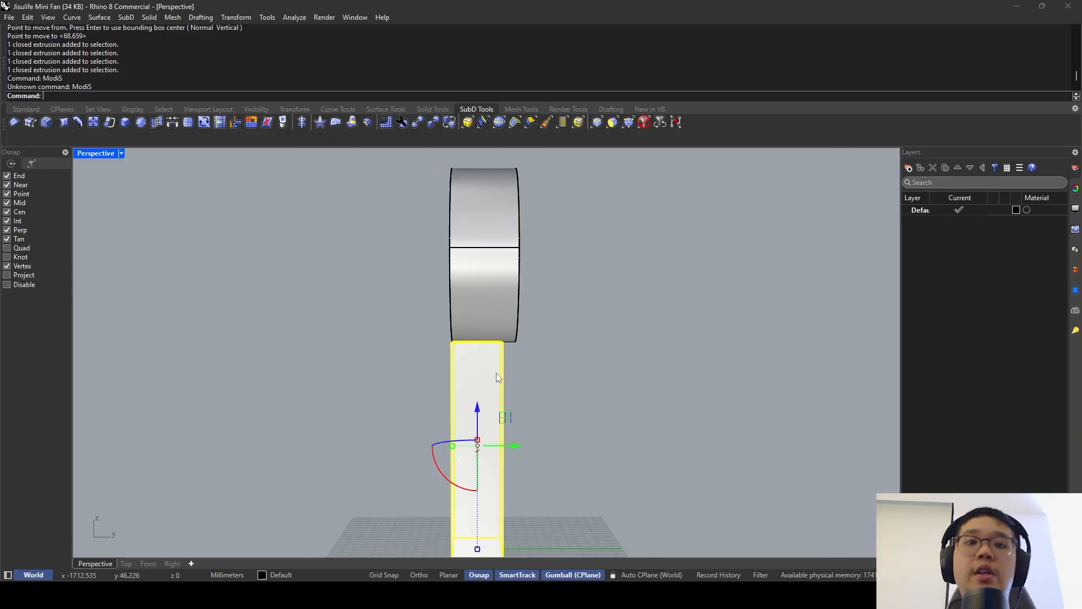
{"action": "type", "text": "didis"}
{"action": "key", "text": "Return"}
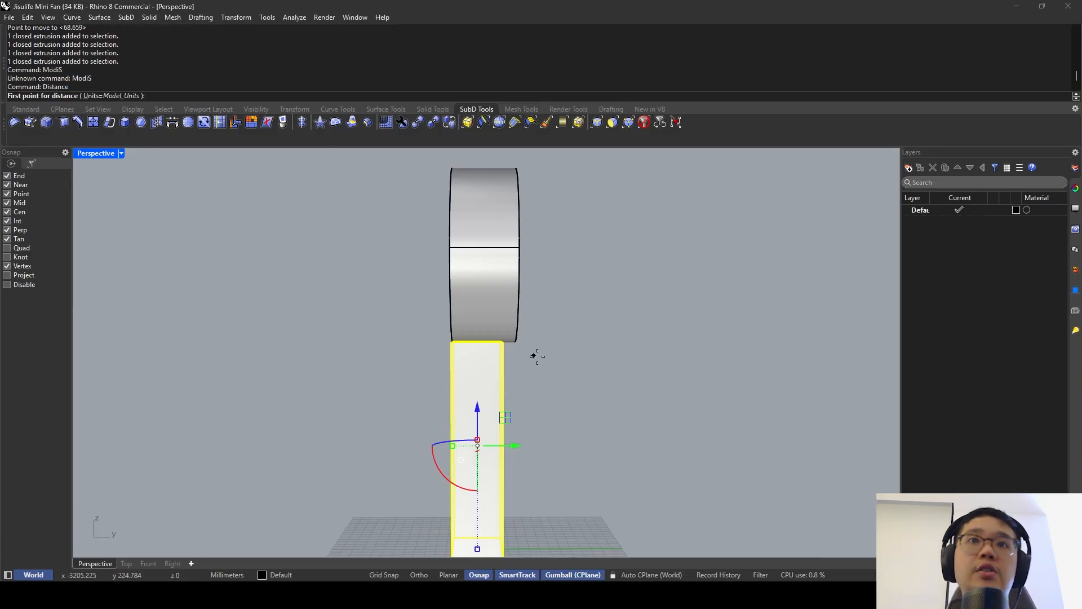
{"action": "right_click_drag", "start_coordinate": [537, 355], "coordinate": [544, 379]}
{"action": "left_click", "coordinate": [468, 489]}
{"action": "left_click", "coordinate": [517, 485]}
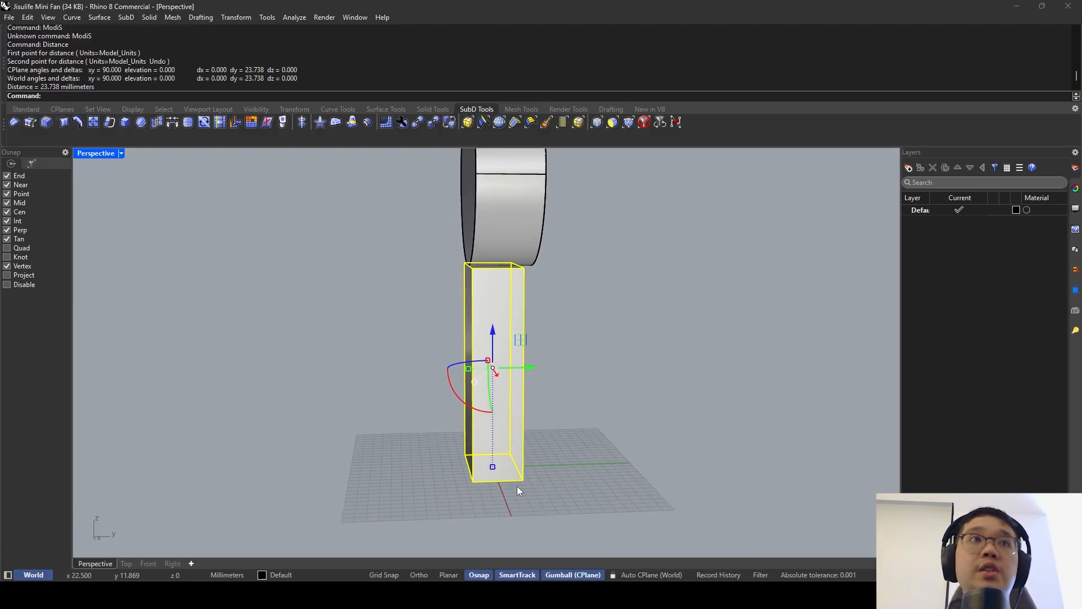
{"action": "left_click", "coordinate": [469, 333]}
{"action": "type", "text": "scale1d"}
{"action": "key", "text": "Return"}
{"action": "left_click", "coordinate": [473, 482]}
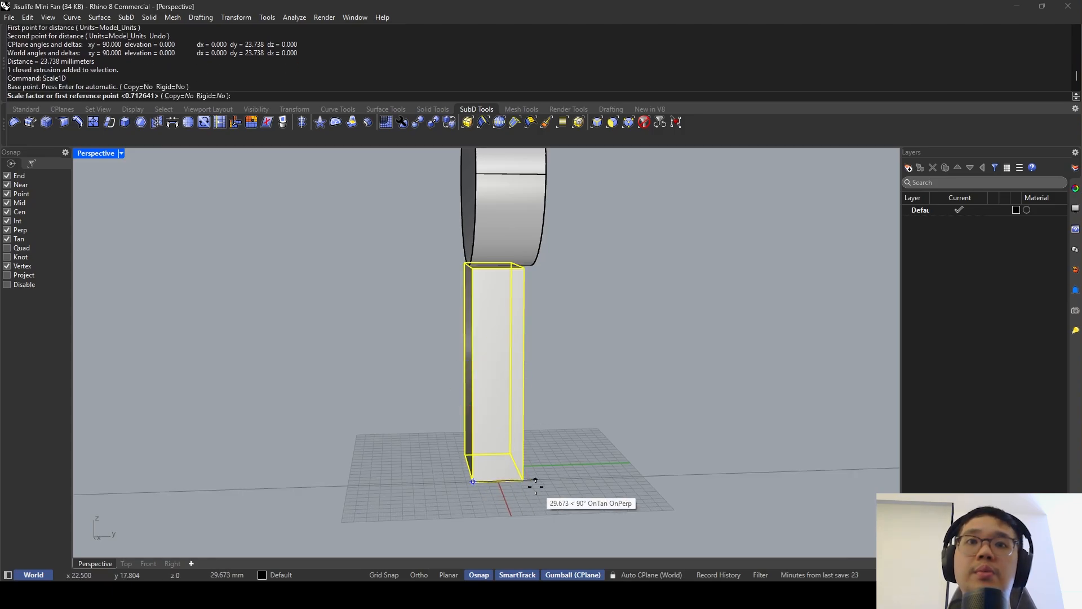
{"action": "key", "text": "Escape"}
Measure the length of the box's short bottom edge again from corner to corner.
{"action": "type", "text": "dis"}
{"action": "key", "text": "Return"}
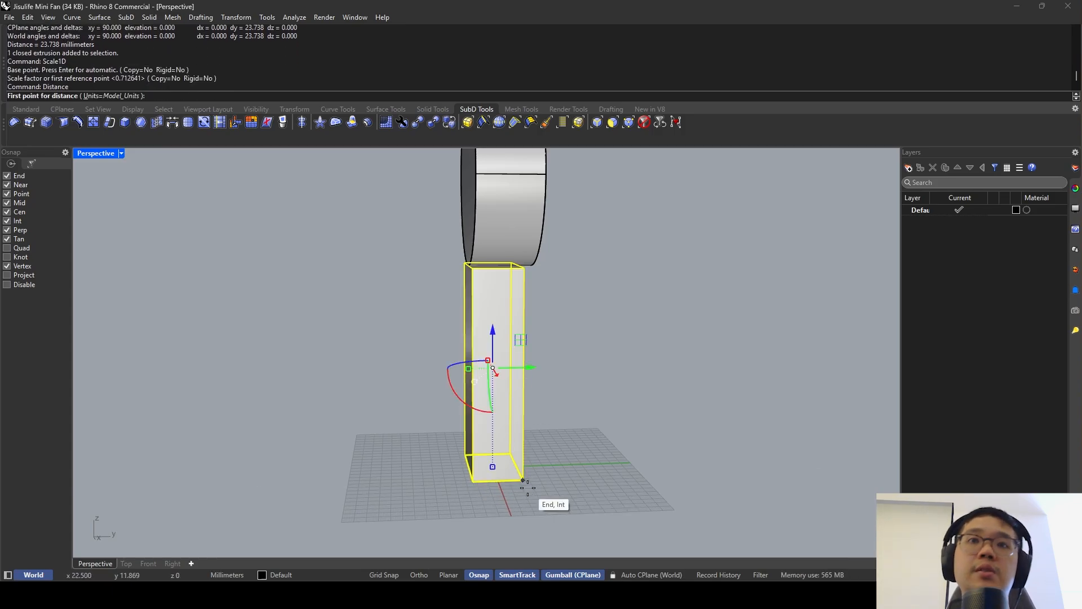
{"action": "scroll", "coordinate": [527, 483], "scroll_direction": "up", "scroll_amount": 4}
{"action": "left_click", "coordinate": [450, 453]}
{"action": "left_click", "coordinate": [580, 449]}
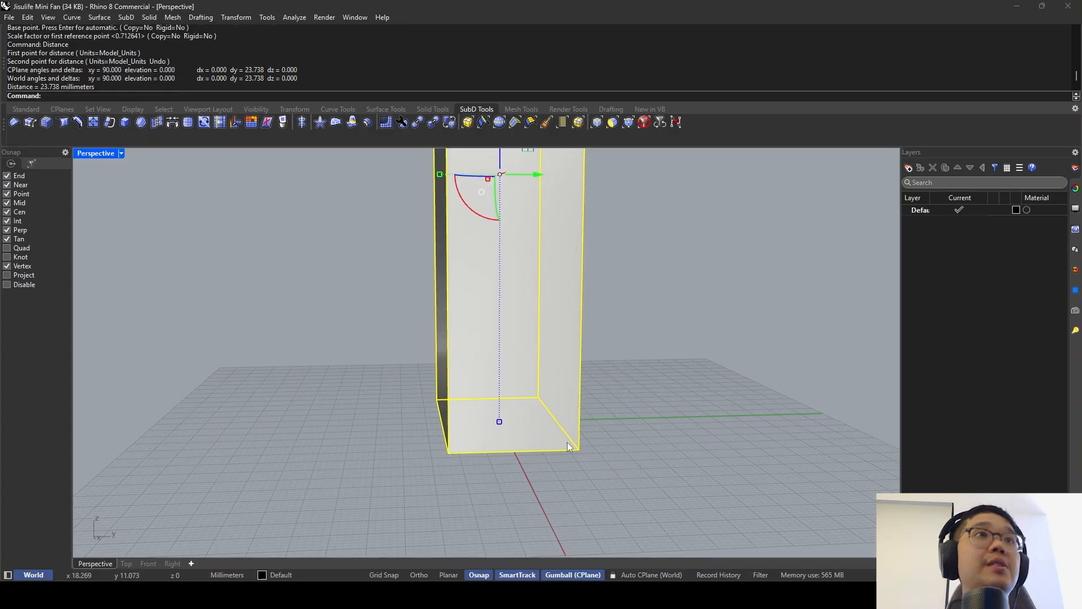
Scale the box in one direction along its short bottom edge so its depth is 23 mm.
{"action": "right_click_drag", "start_coordinate": [570, 447], "coordinate": [542, 363]}
{"action": "left_click", "coordinate": [547, 362]}
{"action": "type", "text": "sc"}
{"action": "key", "text": "Return"}
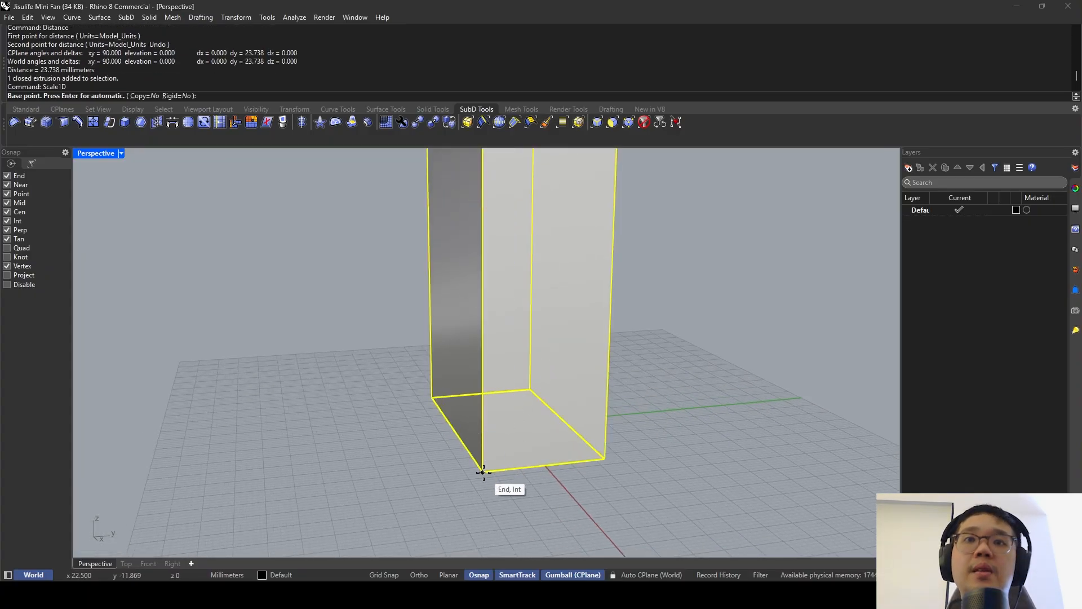
{"action": "left_click", "coordinate": [483, 472]}
{"action": "left_click", "coordinate": [604, 459]}
{"action": "type", "text": "23"}
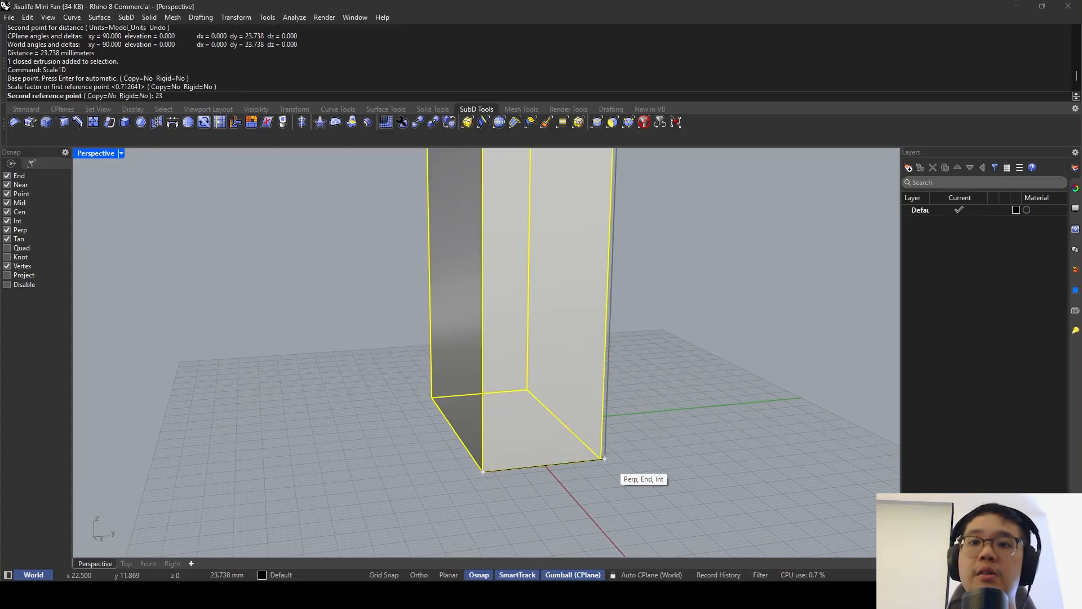
{"action": "key", "text": "Return"}
{"action": "right_click_drag", "start_coordinate": [610, 462], "coordinate": [583, 385]}
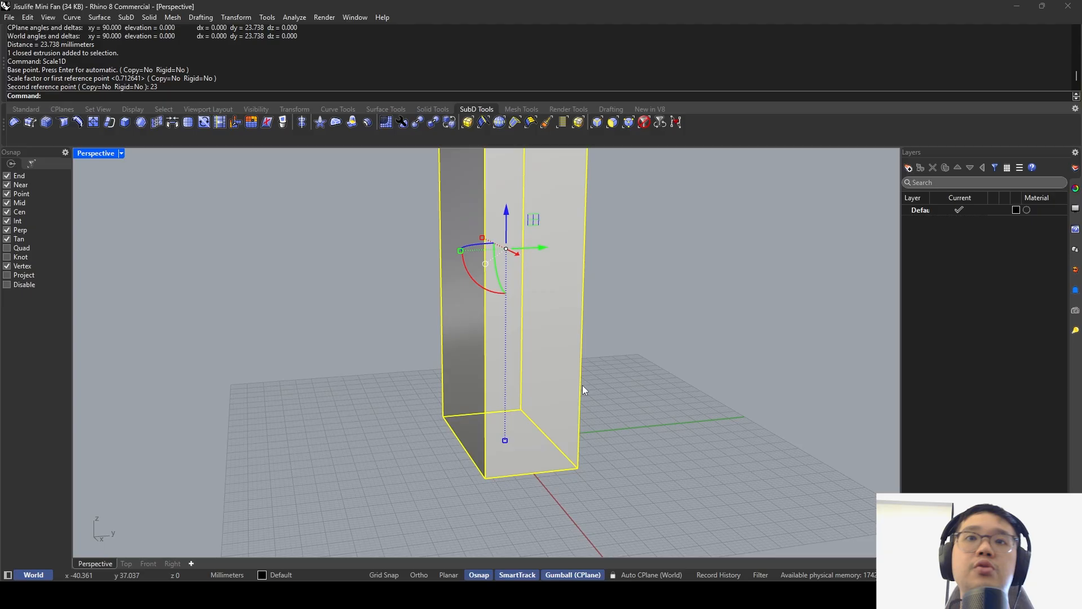
Set the box's depth to 25 mm with Scale1D, using the two corners of its short bottom edge as reference.
{"action": "type", "text": "cale1D"}
{"action": "key", "text": "Return"}
{"action": "left_click", "coordinate": [485, 477]}
{"action": "left_click", "coordinate": [578, 468]}
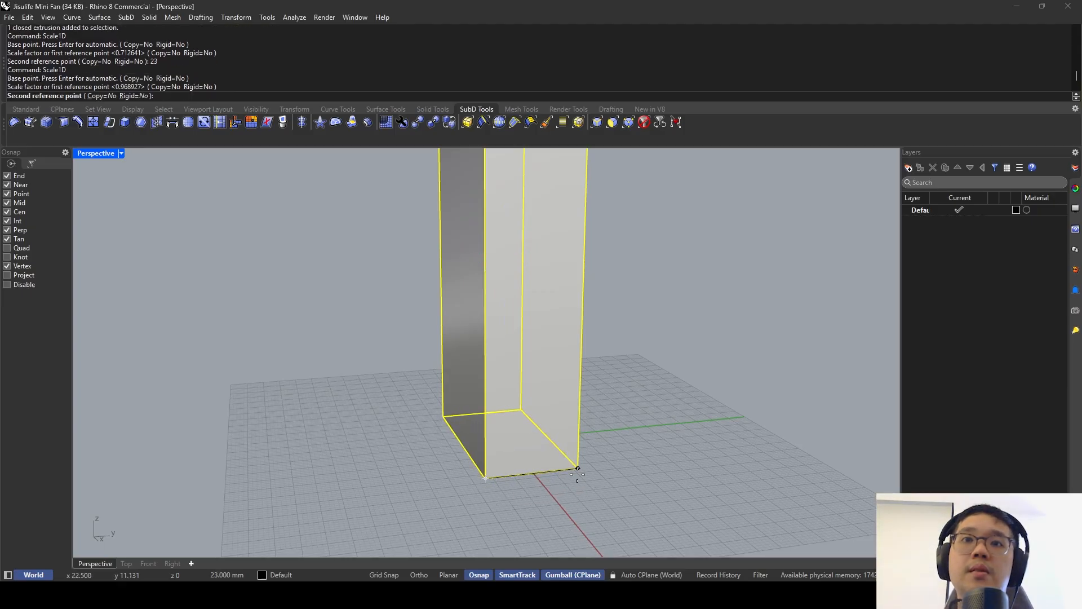
{"action": "type", "text": "25"}
{"action": "key", "text": "Return"}
{"action": "scroll", "coordinate": [565, 240], "scroll_direction": "down", "scroll_amount": 3}
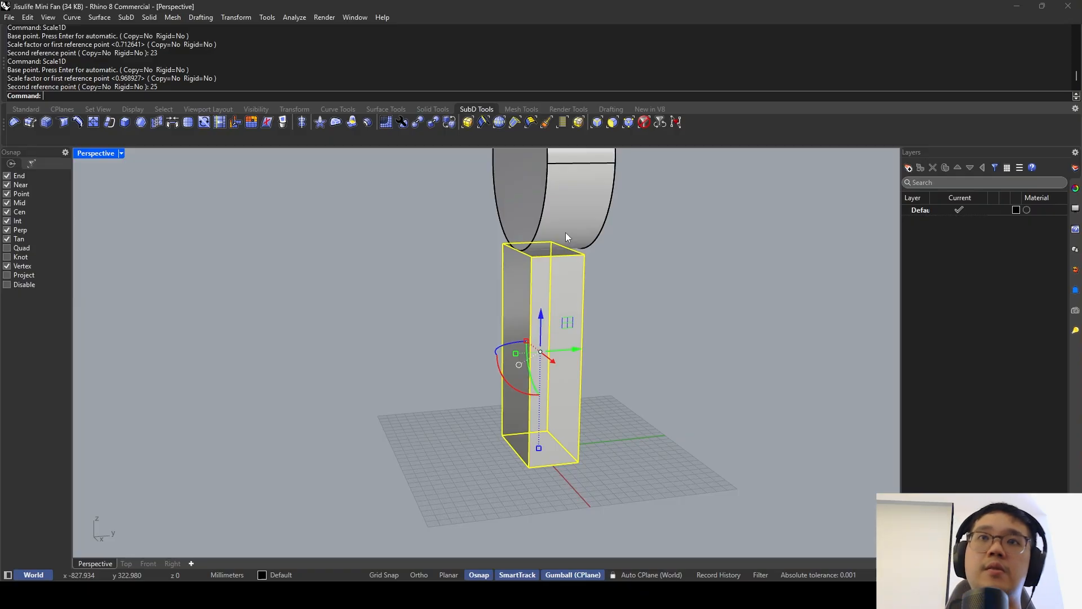
Move the box so the centre of its bottom face sits at the origin 0,0,0.
{"action": "type", "text": "Move"}
{"action": "key", "text": "Return"}
{"action": "right_click_drag", "start_coordinate": [566, 236], "coordinate": [591, 355]}
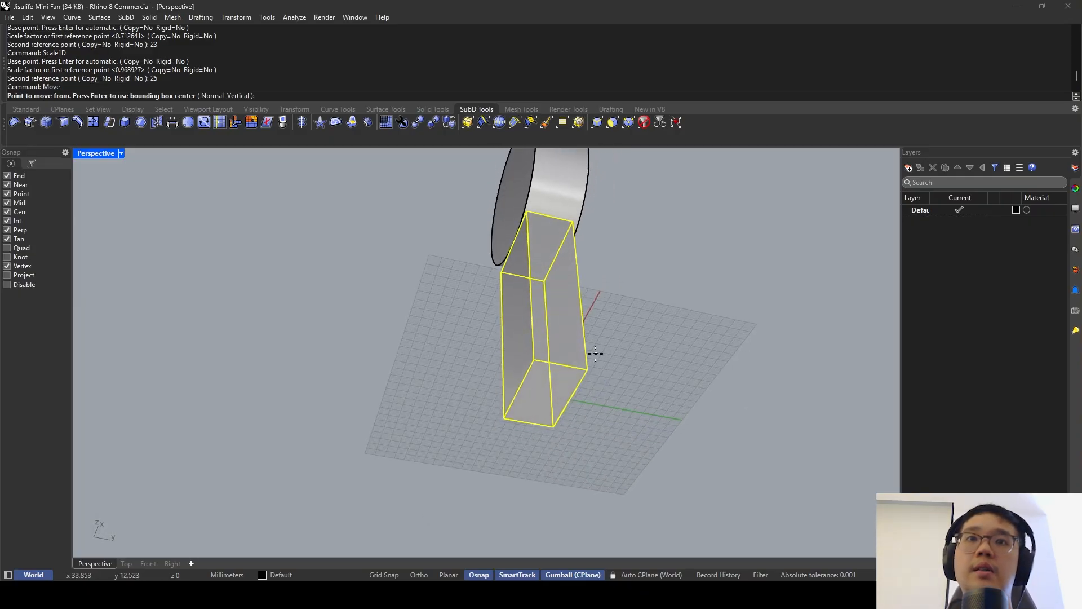
{"action": "left_click", "coordinate": [538, 376]}
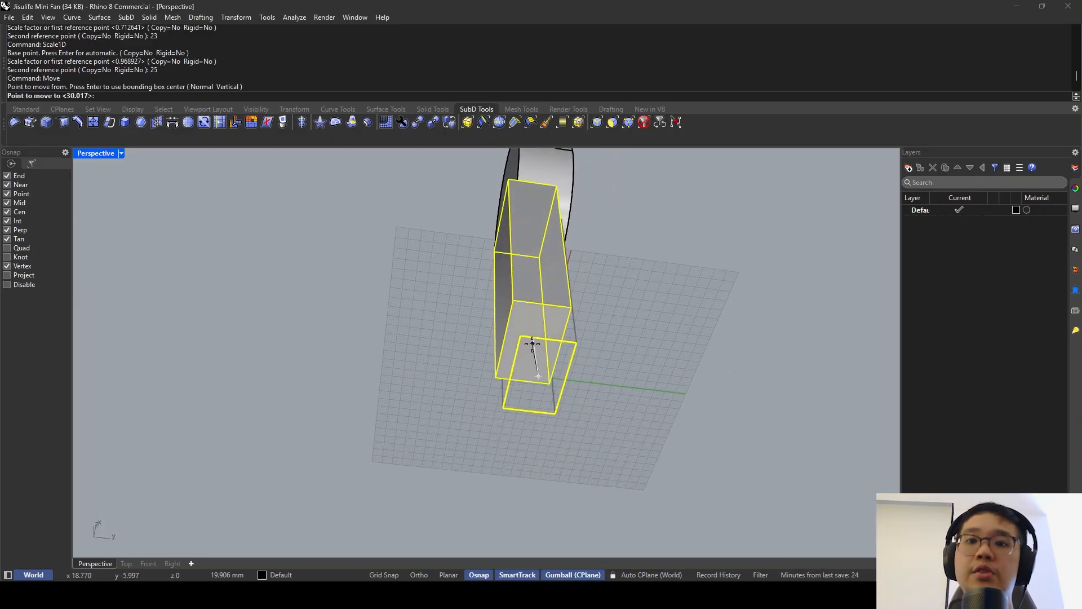
{"action": "type", "text": "0,0,0"}
{"action": "key", "text": "Return"}
Move the cylinder by the centre of its front face to the centre of the box's front face.
{"action": "left_click", "coordinate": [569, 269]}
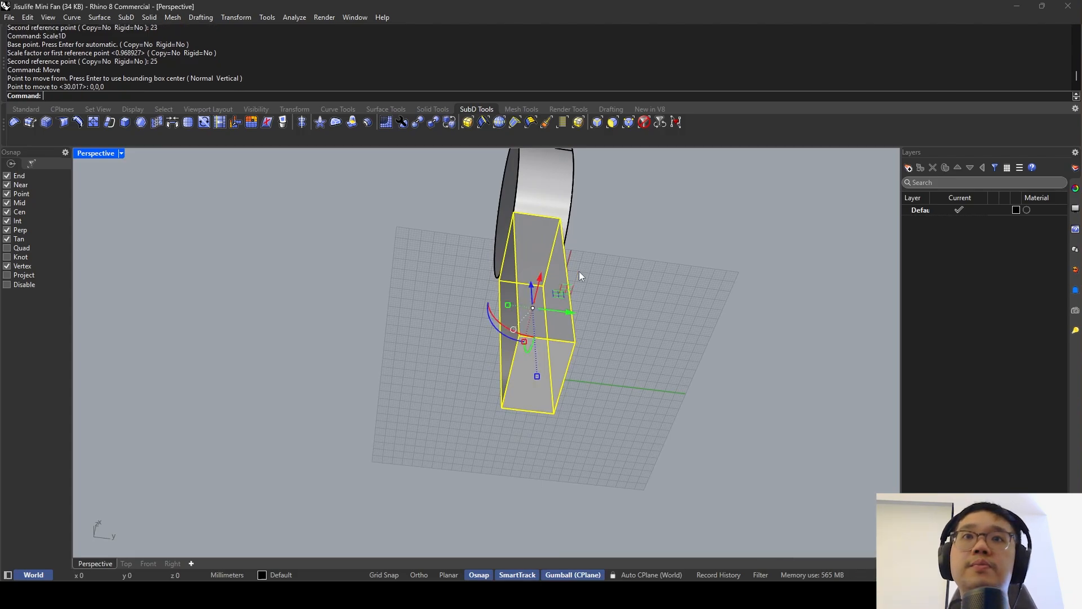
{"action": "type", "text": "Move"}
{"action": "key", "text": "Return"}
{"action": "right_click_drag", "start_coordinate": [560, 195], "coordinate": [529, 381]}
{"action": "right_click_drag", "start_coordinate": [580, 242], "coordinate": [536, 253]}
{"action": "left_click", "coordinate": [506, 253]}
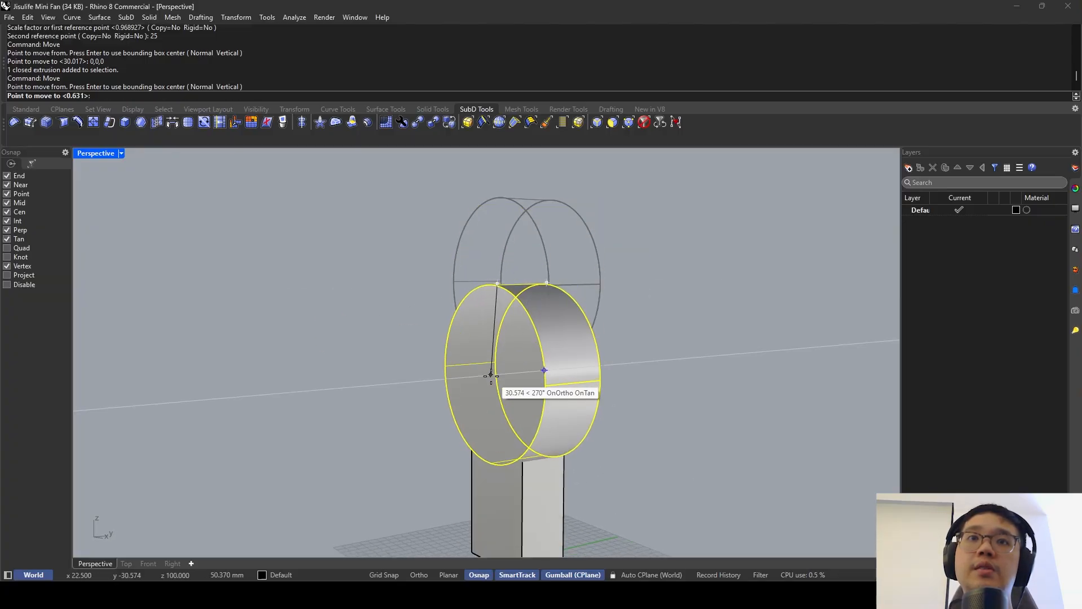
{"action": "right_click_drag", "start_coordinate": [495, 374], "coordinate": [524, 411]}
{"action": "scroll", "coordinate": [515, 379], "scroll_direction": "up", "scroll_amount": 3}
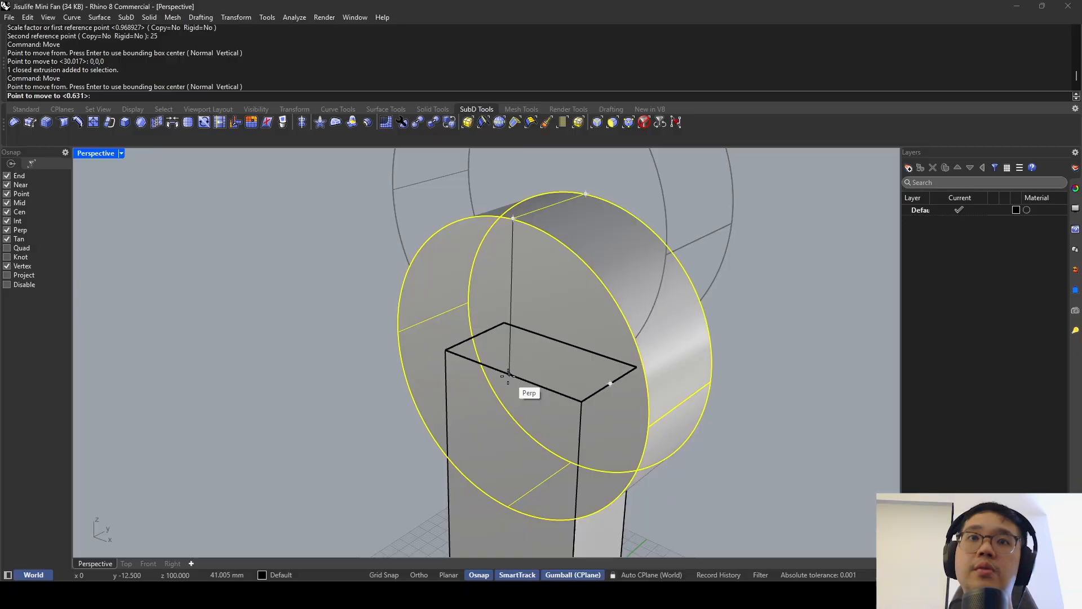
{"action": "left_click", "coordinate": [551, 399]}
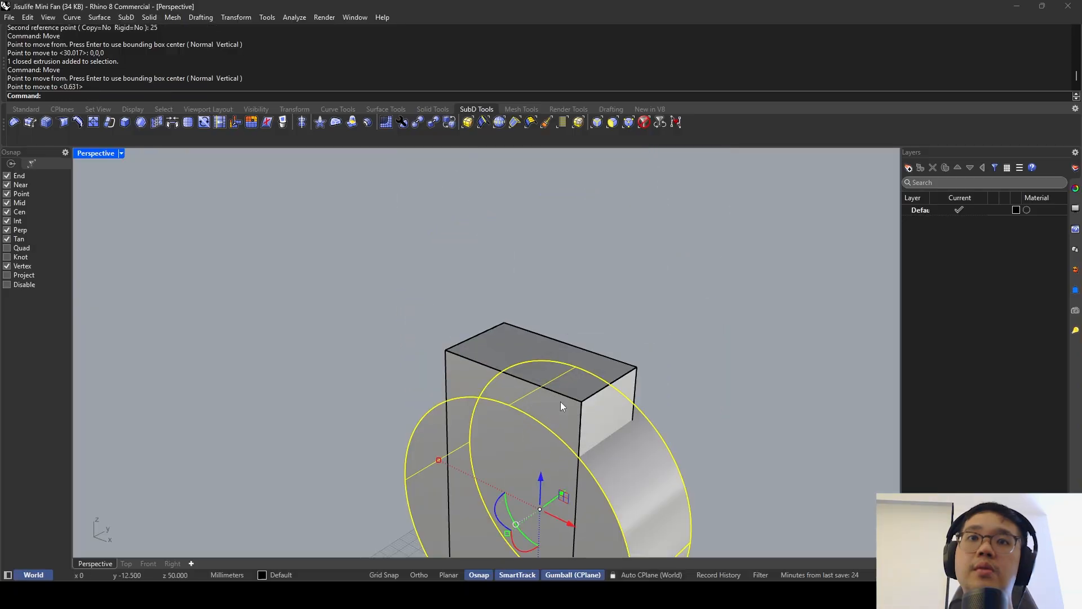
Raise the cylinder until it slightly overlaps the box's top, and shift it -2.5 mm along Y.
{"action": "right_click_drag", "start_coordinate": [560, 402], "coordinate": [424, 293]}
{"action": "left_click_drag", "start_coordinate": [498, 354], "coordinate": [554, 317]}
{"action": "scroll", "coordinate": [551, 363], "scroll_direction": "up", "scroll_amount": 1}
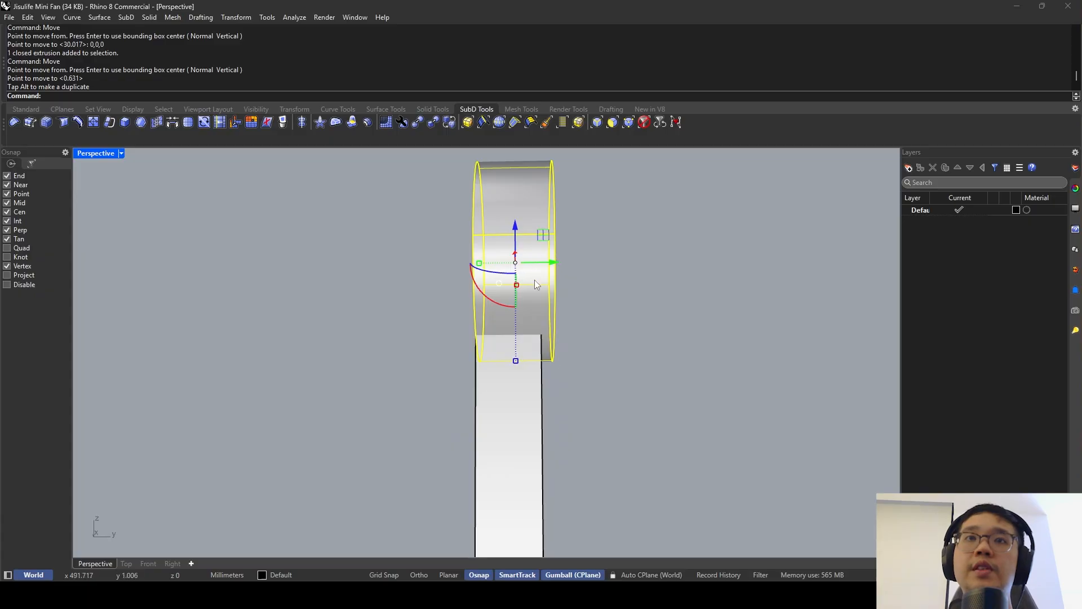
{"action": "right_click_drag", "start_coordinate": [506, 285], "coordinate": [517, 260]}
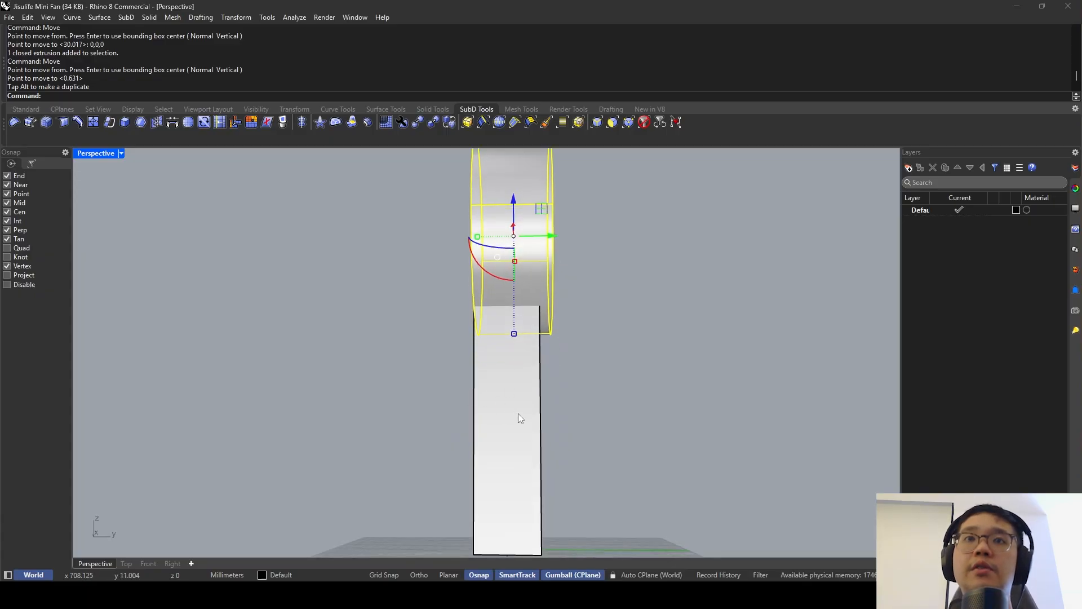
{"action": "right_click_drag", "start_coordinate": [554, 329], "coordinate": [557, 310]}
{"action": "left_click_drag", "start_coordinate": [548, 235], "coordinate": [577, 232]}
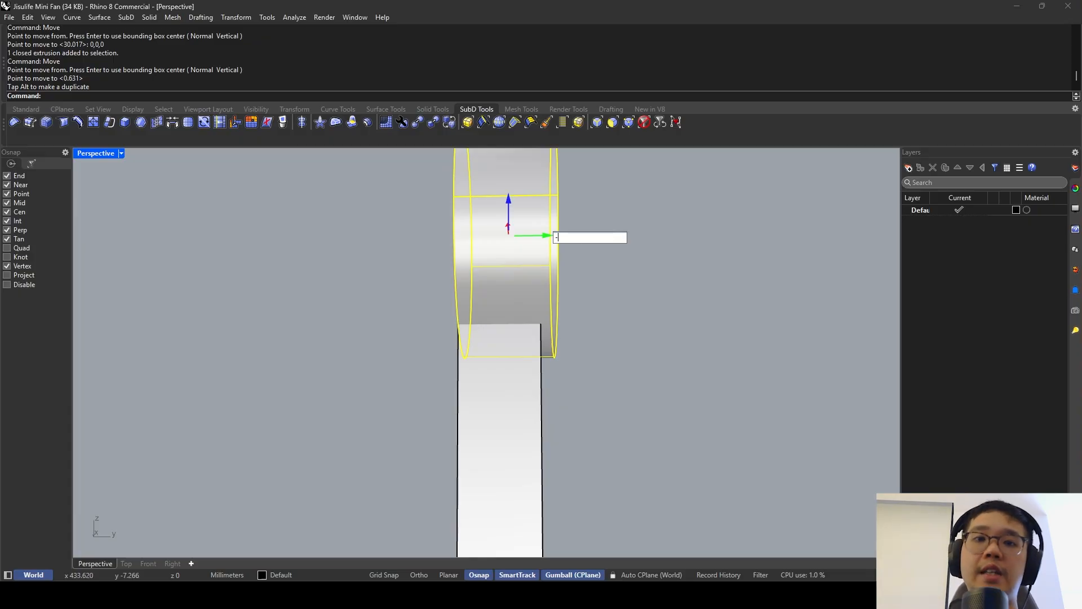
{"action": "type", "text": "-2.5"}
{"action": "key", "text": "Return"}
{"action": "left_click", "coordinate": [586, 263]}
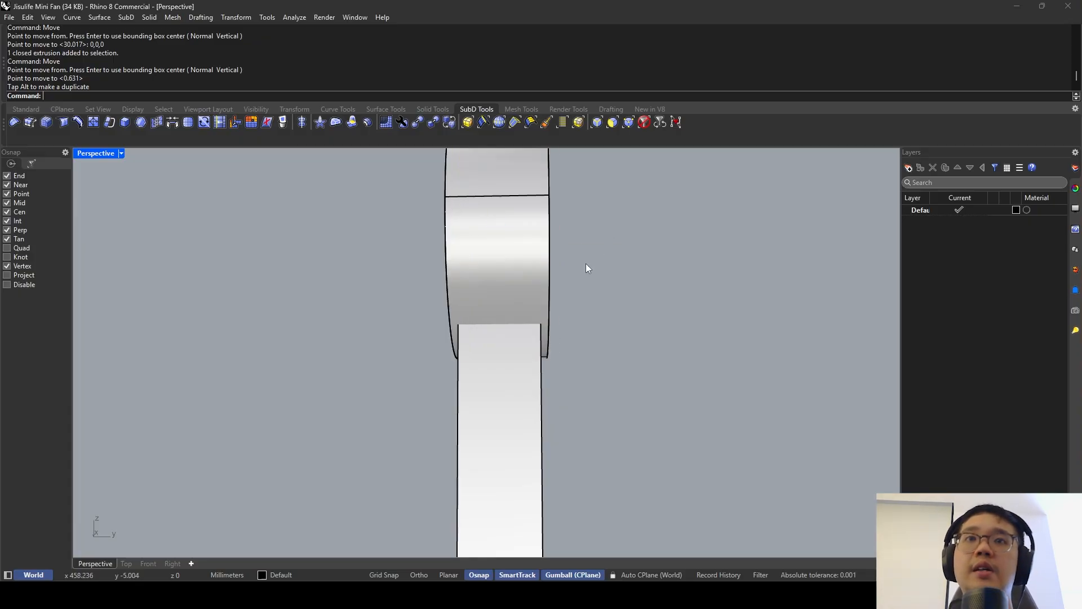
Try nudging the cylinder vertically on the box, and undo the move.
{"action": "right_click_drag", "start_coordinate": [587, 262], "coordinate": [552, 225]}
{"action": "left_click", "coordinate": [535, 263]}
{"action": "mouse_move", "coordinate": [532, 215]}
{"action": "left_mouse_down"}
{"action": "mouse_move", "coordinate": [535, 265]}
{"action": "mouse_move", "coordinate": [532, 221]}
{"action": "left_mouse_up"}
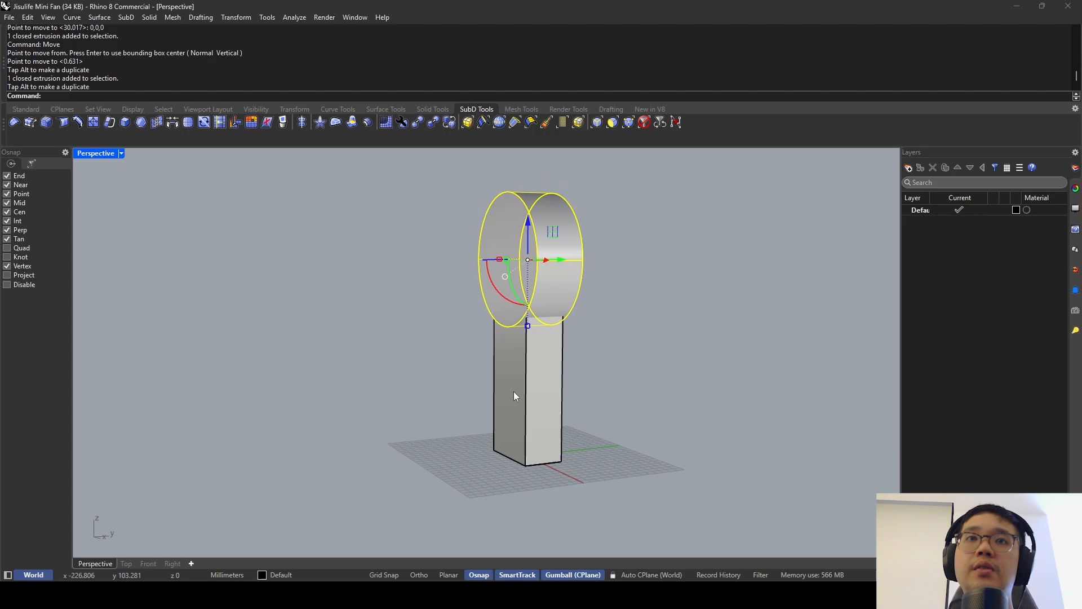
{"action": "right_click_drag", "start_coordinate": [513, 392], "coordinate": [502, 412], "text": "shift"}
{"action": "key", "text": "ctrl+z"}
{"action": "key", "text": "Escape"}
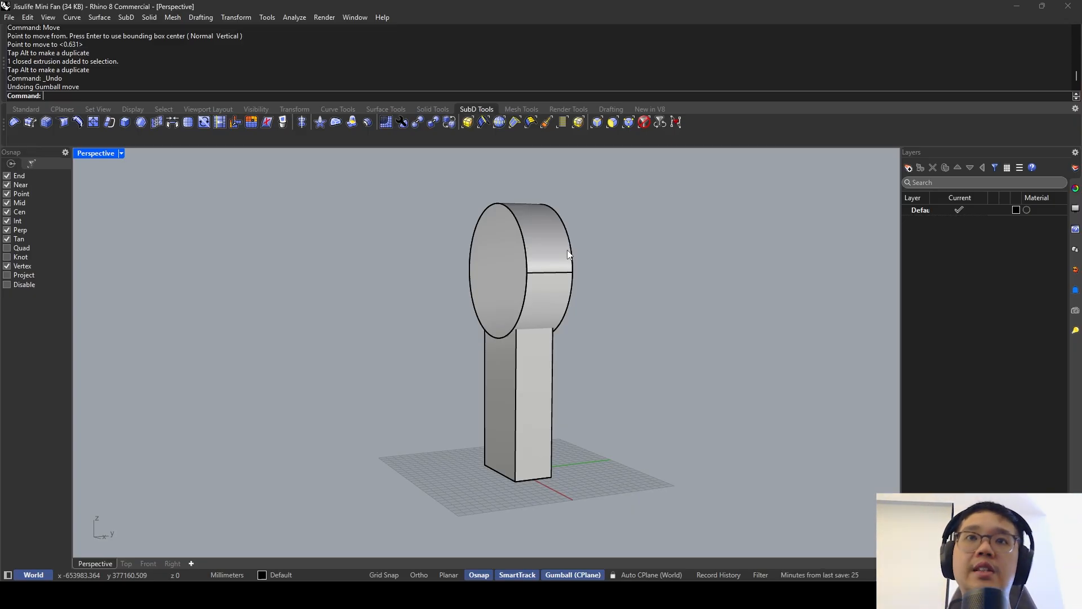
{"action": "left_click", "coordinate": [568, 254]}
{"action": "type", "text": "Move"}
{"action": "key", "text": "Return"}
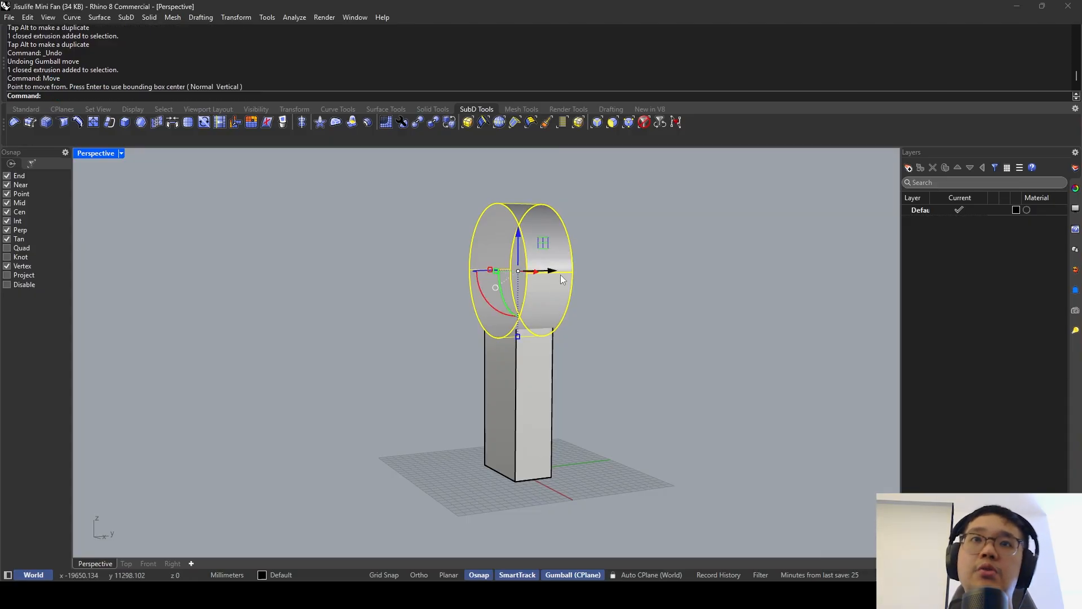
{"action": "key", "text": "space"}
{"action": "left_click", "coordinate": [496, 338]}
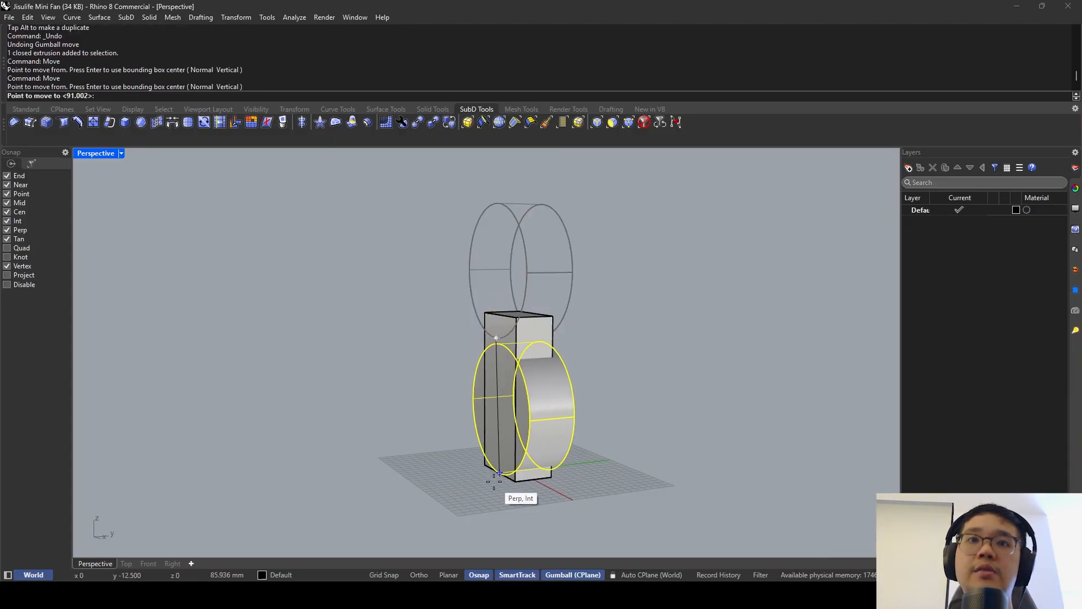
{"action": "key", "text": "Escape"}
Move the cylinder's lowest front rim point to the midpoint of the box's bottom front edge, and raise the cylinder 90 mm.
{"action": "key", "text": "space"}
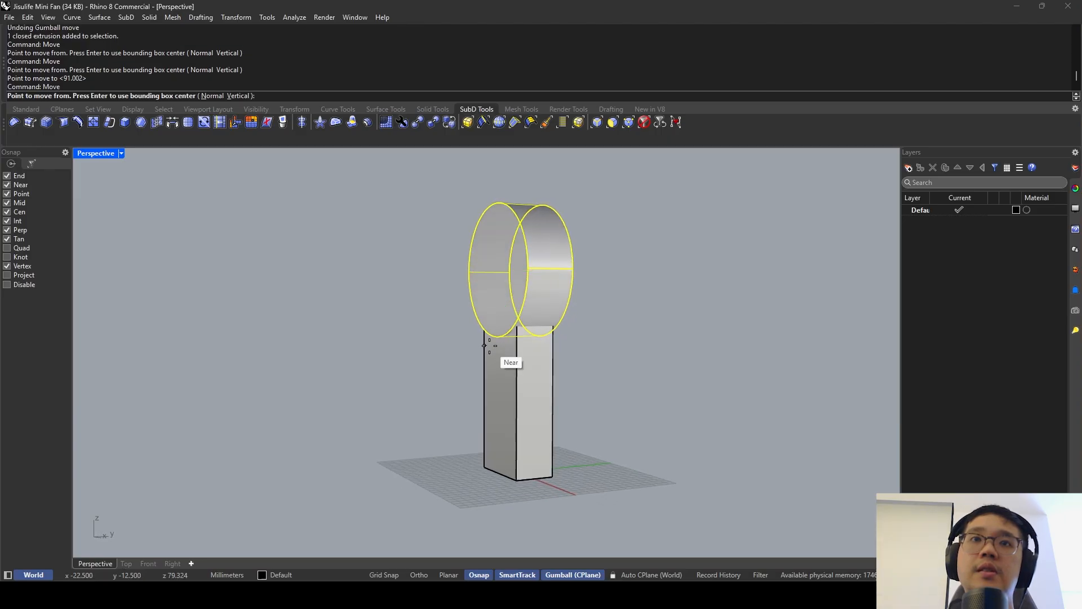
{"action": "left_click", "coordinate": [496, 337]}
{"action": "left_click", "coordinate": [498, 473]}
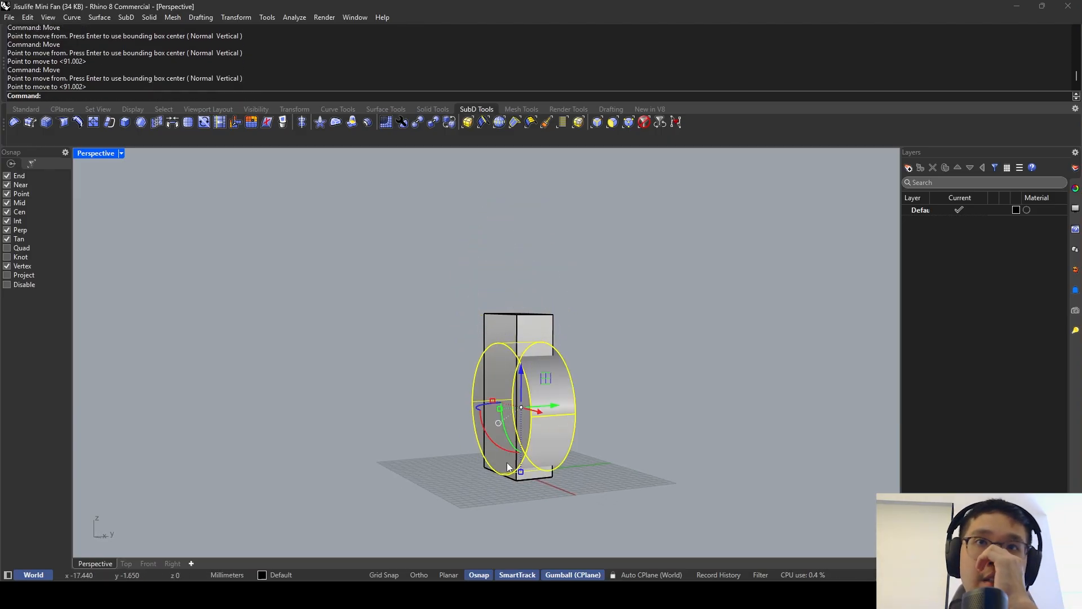
{"action": "left_click", "coordinate": [523, 367]}
{"action": "type", "text": "90"}
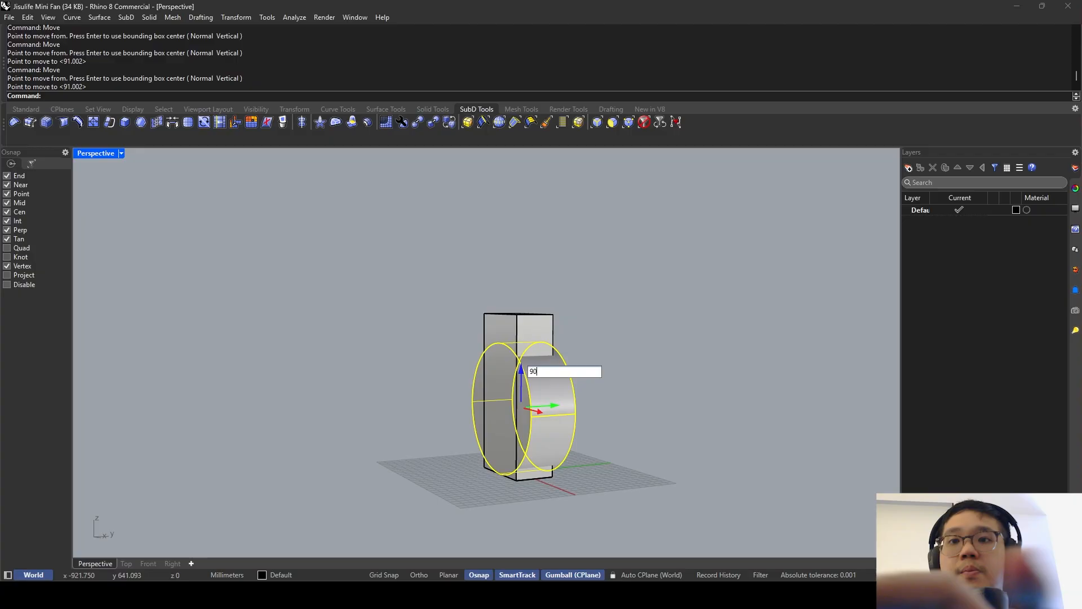
{"action": "key", "text": "Return"}
Shift the cylinder -2.5 mm along Y to centre it over the box's depth, and deselect it.
{"action": "right_click_drag", "start_coordinate": [576, 333], "coordinate": [547, 269]}
{"action": "left_click", "coordinate": [553, 265]}
{"action": "type", "text": "-"}
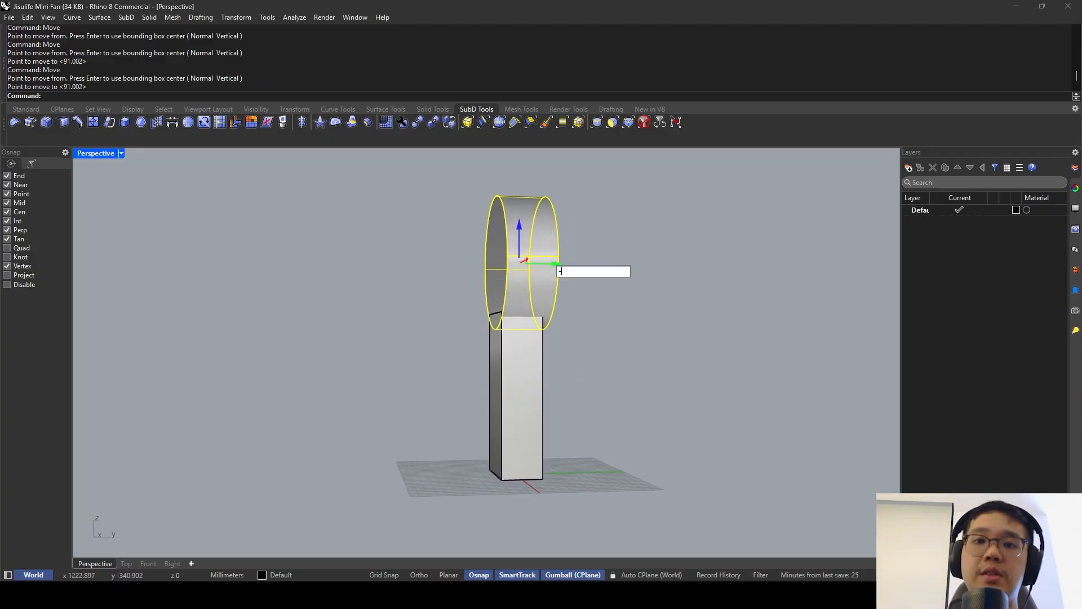
{"action": "type", "text": "2.5"}
{"action": "key", "text": "Return"}
{"action": "left_click", "coordinate": [634, 257]}
{"action": "right_click_drag", "start_coordinate": [635, 257], "coordinate": [520, 297]}
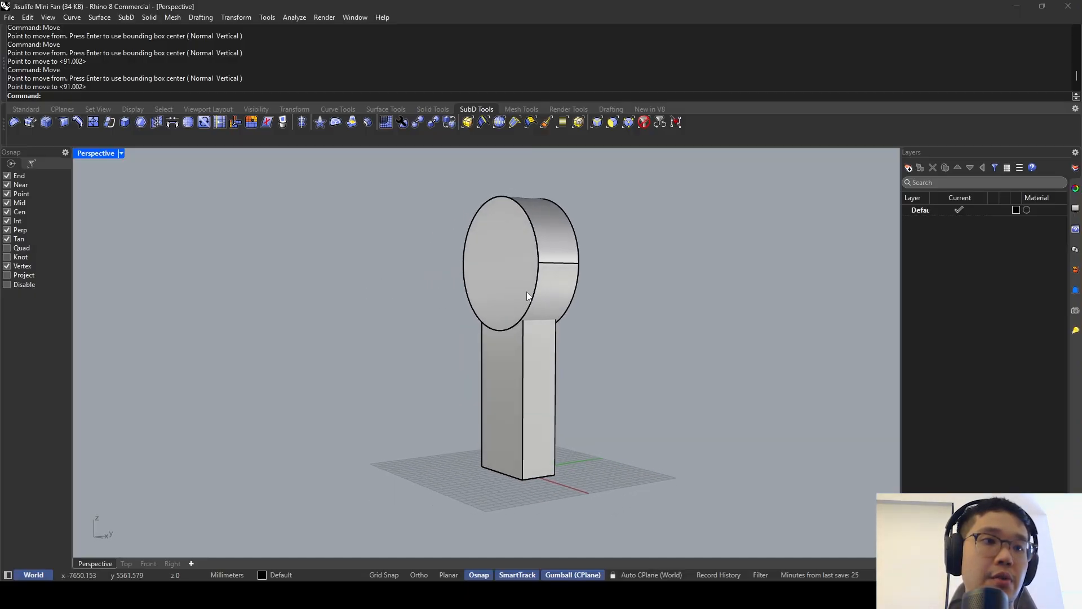
{"action": "scroll", "coordinate": [522, 525], "scroll_direction": "up", "scroll_amount": 4}
{"action": "right_click_drag", "start_coordinate": [529, 454], "coordinate": [559, 446]}
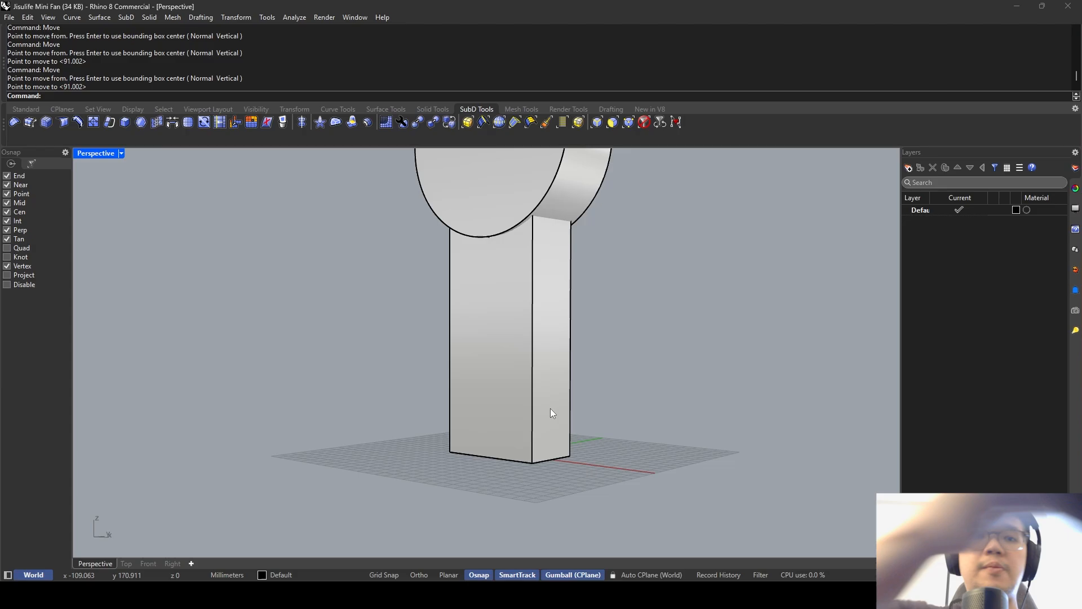
{"action": "right_click_drag", "start_coordinate": [550, 408], "coordinate": [520, 366]}
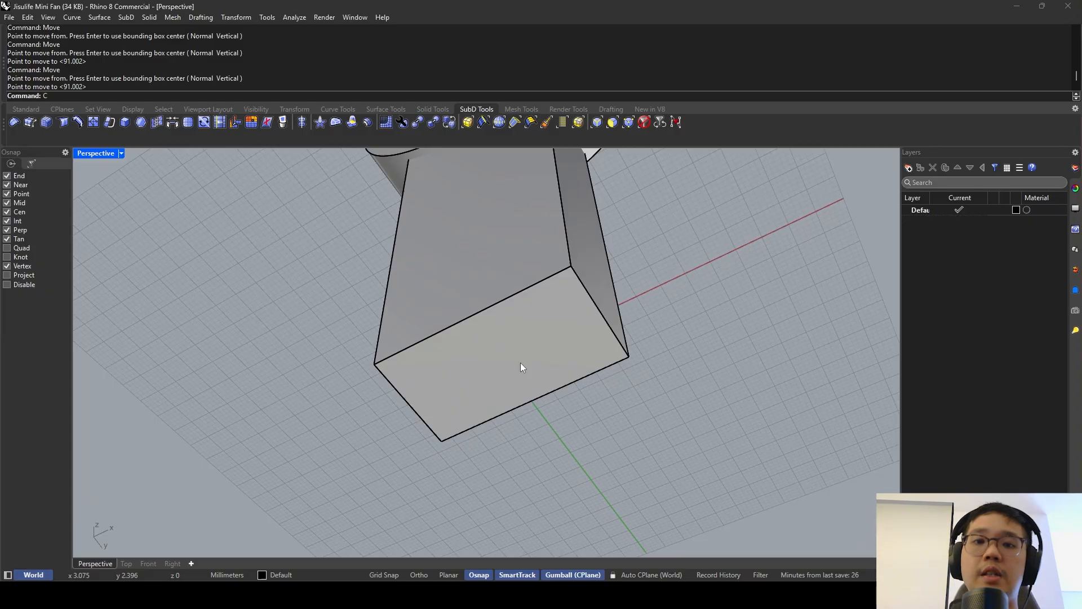
{"action": "key", "text": "Return"}
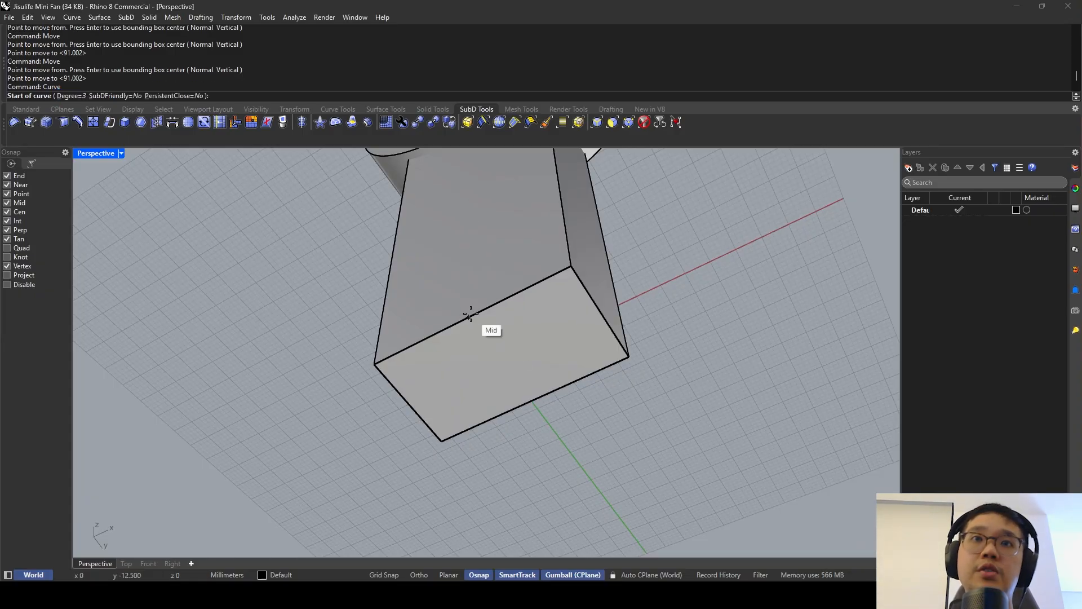
{"action": "key", "text": "Escape"}
Choose the box's front vertical edge on the positive X side for FilletEdge, and set the next radius to 10 mm.
{"action": "type", "text": "et"}
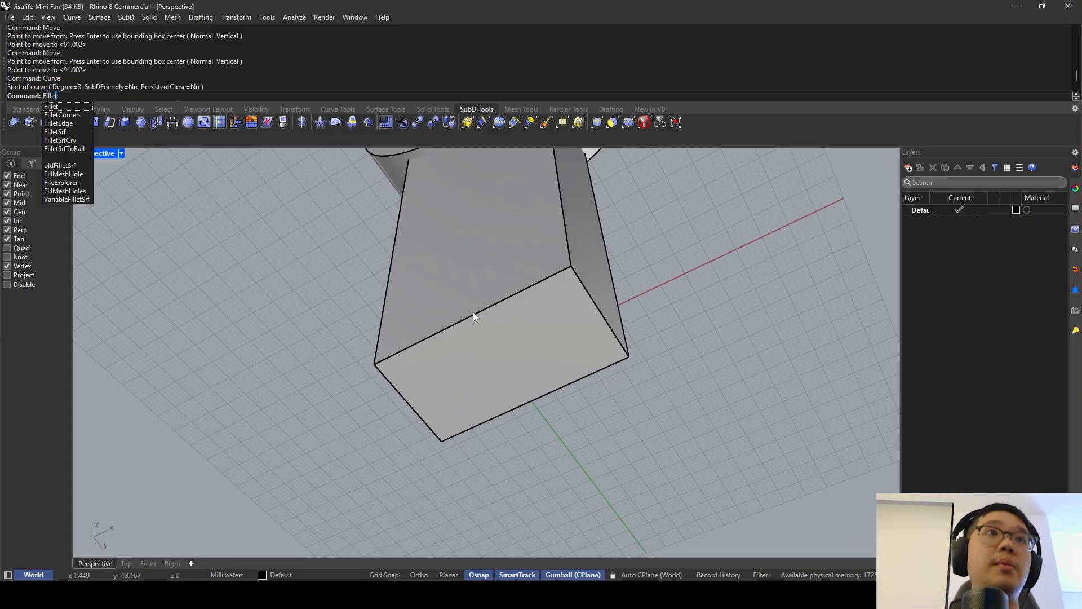
{"action": "left_click", "coordinate": [81, 124]}
{"action": "right_click_drag", "start_coordinate": [536, 186], "coordinate": [526, 264], "text": "shift"}
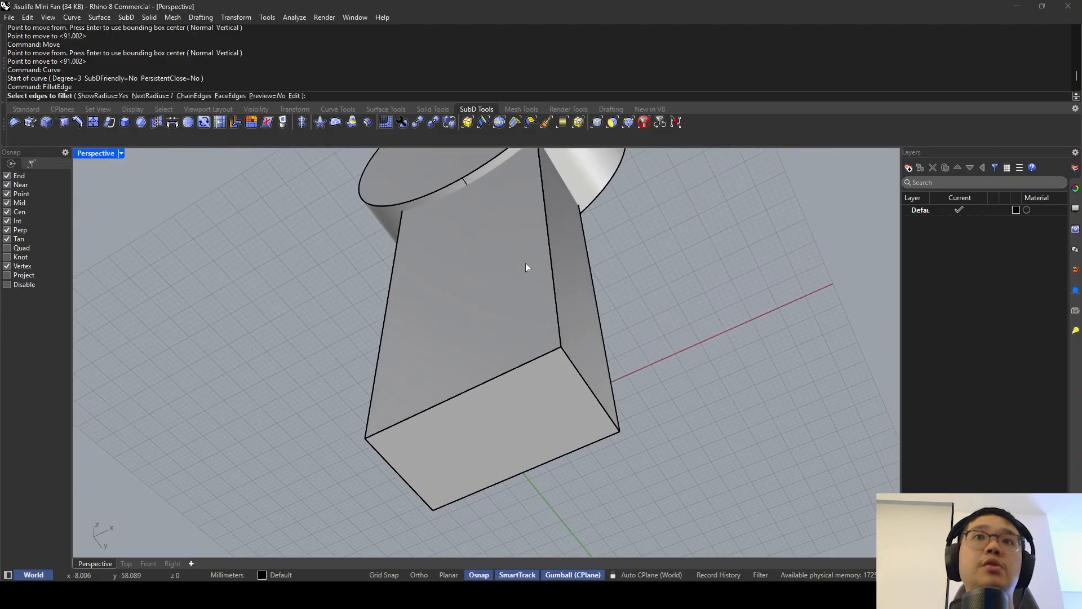
{"action": "left_click", "coordinate": [549, 249]}
{"action": "right_click_drag", "start_coordinate": [568, 218], "coordinate": [527, 236], "text": "shift"}
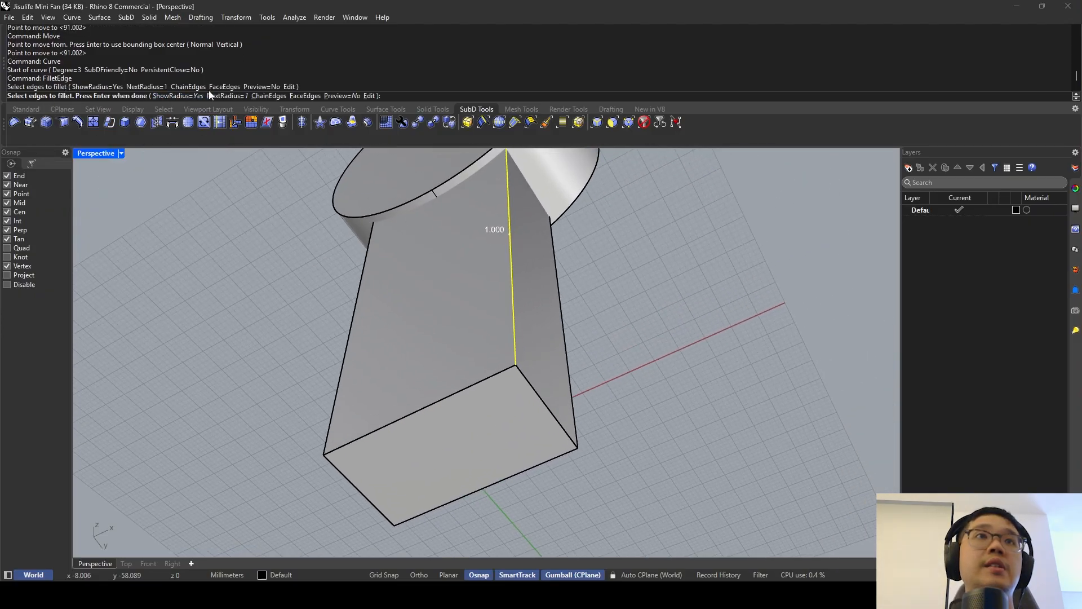
{"action": "left_click", "coordinate": [242, 94]}
{"action": "type", "text": "10"}
{"action": "key", "text": "Return"}
{"action": "key", "text": "Return"}
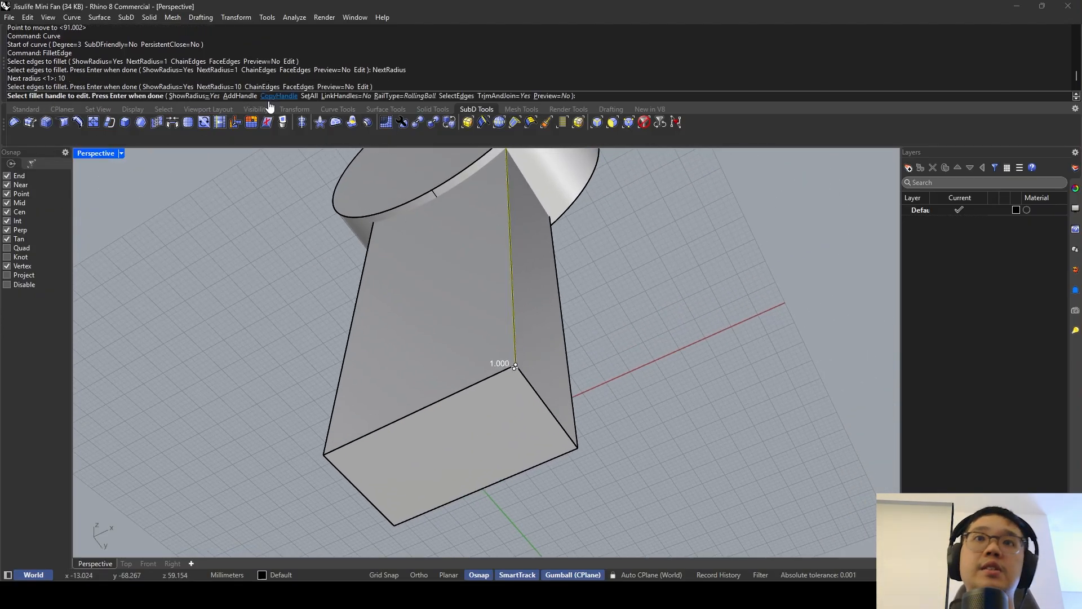
{"action": "key", "text": "Escape"}
Try a 10 mm fillet on the box's front vertical edge on the positive X side, and undo it.
{"action": "key", "text": "Return"}
{"action": "left_click", "coordinate": [512, 284]}
{"action": "key", "text": "Return"}
{"action": "key", "text": "Return"}
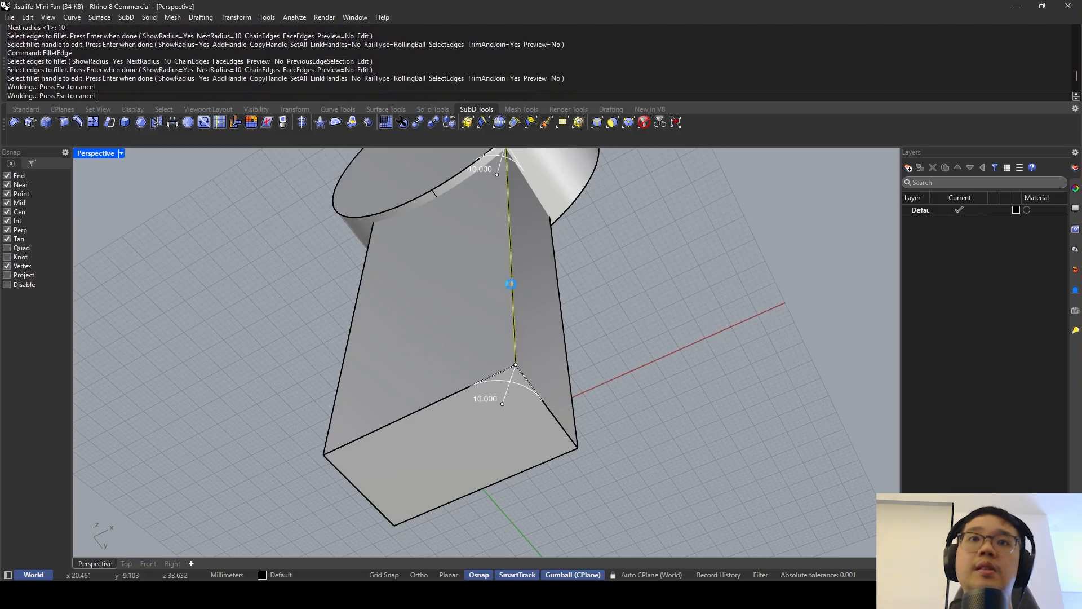
{"action": "scroll", "coordinate": [512, 284], "scroll_direction": "down", "scroll_amount": 8}
{"action": "right_click_drag", "start_coordinate": [522, 341], "coordinate": [518, 296]}
{"action": "scroll", "coordinate": [523, 339], "scroll_direction": "up", "scroll_amount": 4}
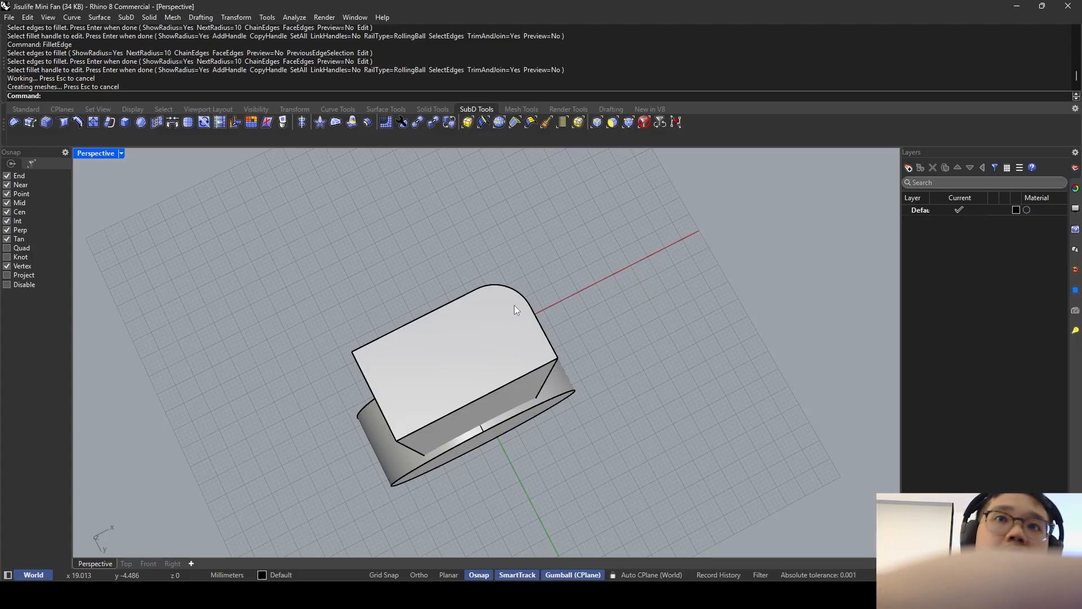
{"action": "key", "text": "ctrl+z"}
Try to draw a rectangle between opposite corners of the box's bottom face, and undo it.
{"action": "type", "text": "R"}
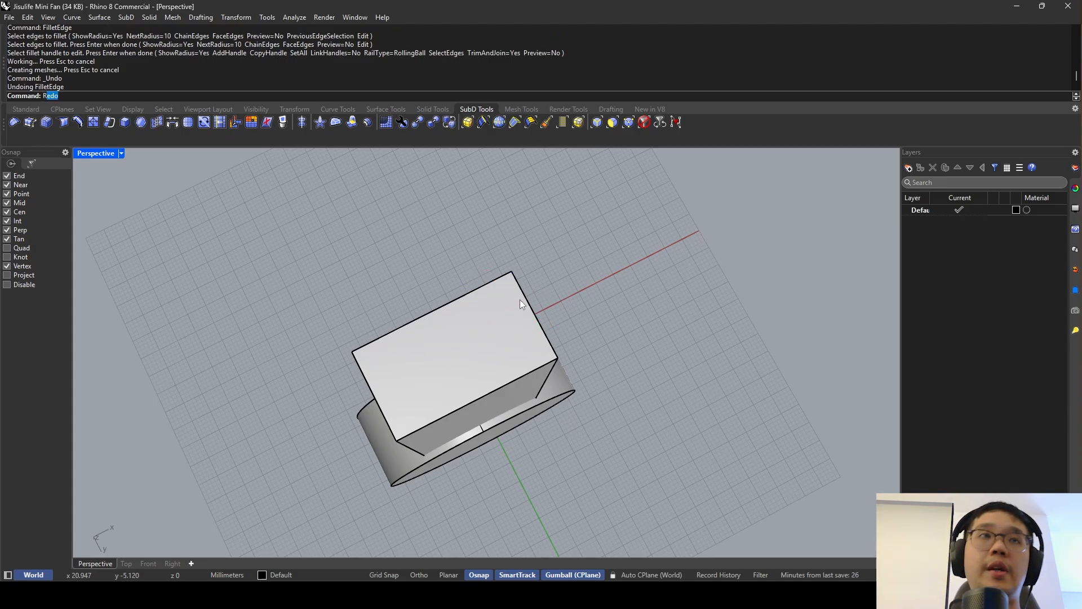
{"action": "type", "text": "ectangle"}
{"action": "key", "text": "Return"}
{"action": "left_click", "coordinate": [352, 351]}
{"action": "right_click_drag", "start_coordinate": [579, 317], "coordinate": [523, 376]}
{"action": "left_click", "coordinate": [560, 418]}
{"action": "key", "text": "ctrl+z"}
Draw a control-point curve on the box's bottom face from the front long edge's midpoint via the positive-X corner to the short edge's midpoint.
{"action": "type", "text": "Curve"}
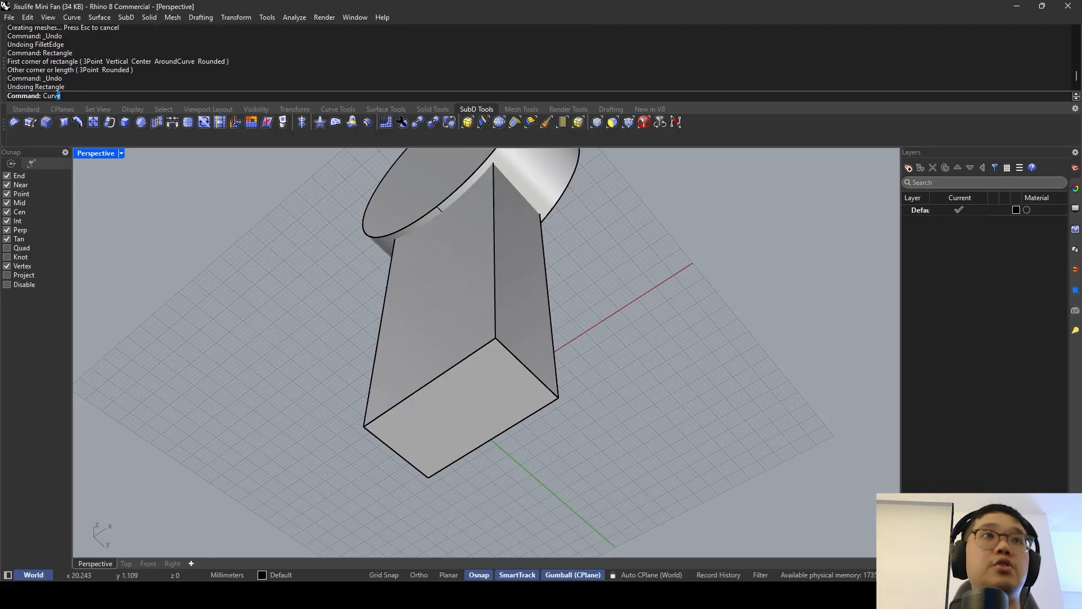
{"action": "key", "text": "Return"}
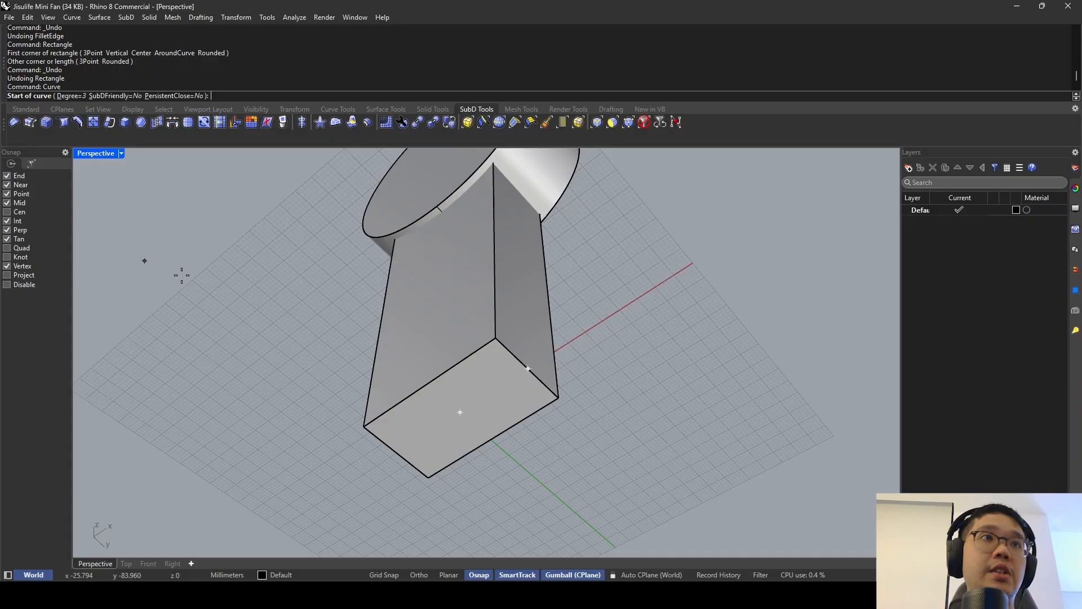
{"action": "left_click", "coordinate": [428, 384]}
{"action": "left_click", "coordinate": [495, 338]}
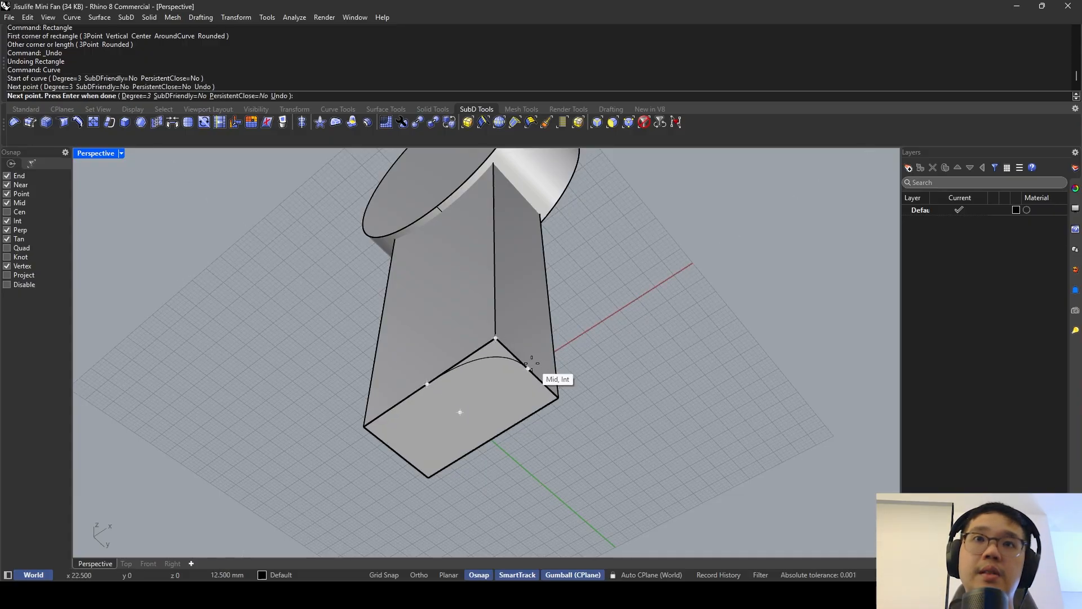
{"action": "left_click", "coordinate": [530, 365]}
{"action": "key", "text": "Return"}
{"action": "right_click_drag", "start_coordinate": [498, 357], "coordinate": [556, 333]}
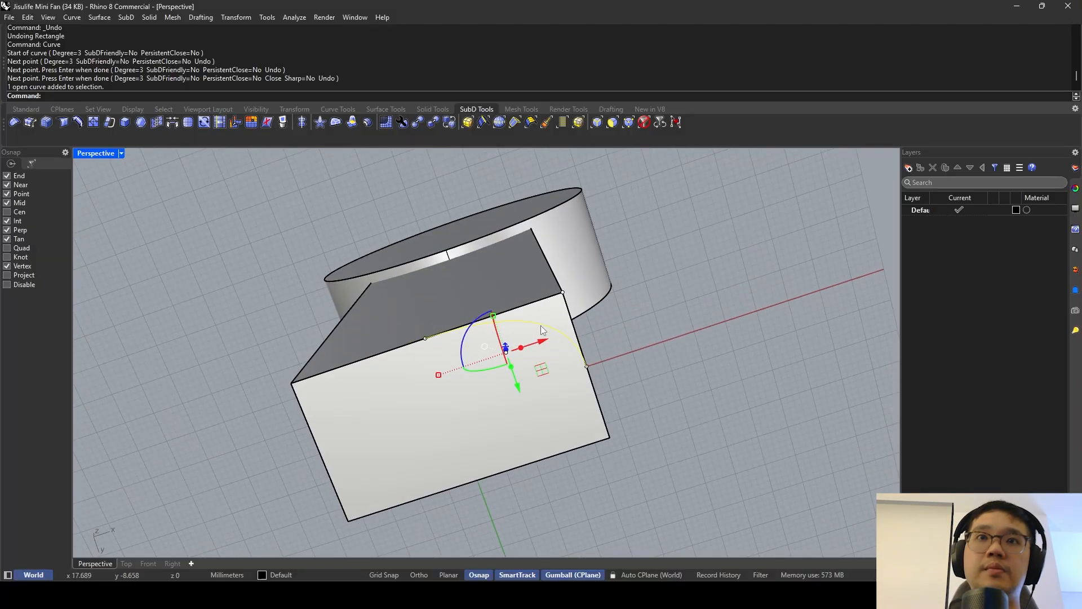
Mirror the corner curve across the X axis, starting the mirror plane at the short edge's midpoint.
{"action": "type", "text": "mirror"}
{"action": "key", "text": "Return"}
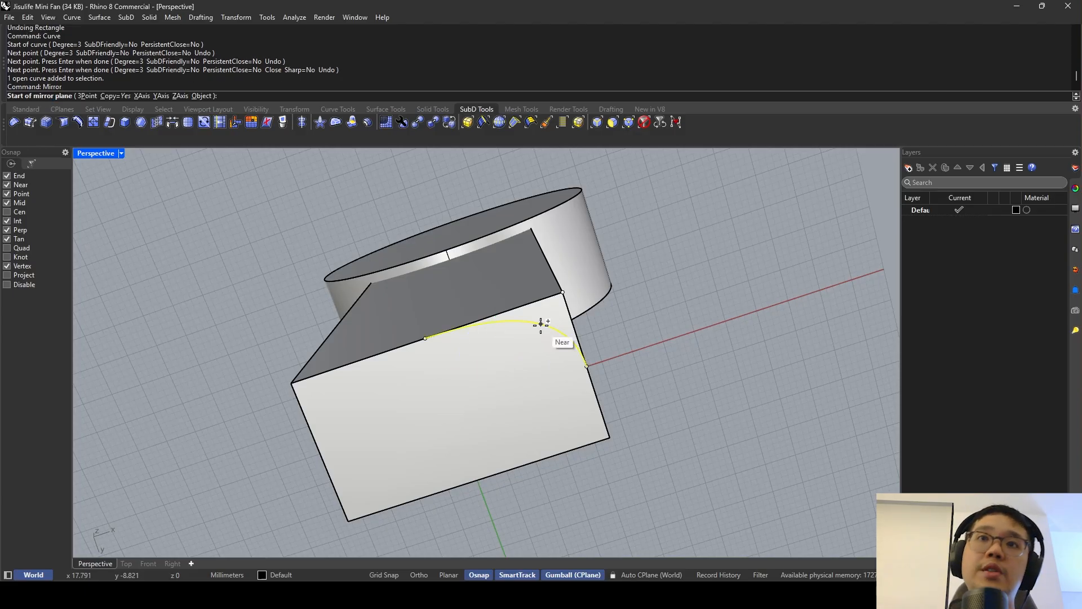
{"action": "right_click_drag", "start_coordinate": [543, 321], "coordinate": [559, 336]}
{"action": "left_click", "coordinate": [583, 372]}
{"action": "left_click", "coordinate": [623, 379]}
{"action": "left_click", "coordinate": [540, 329]}
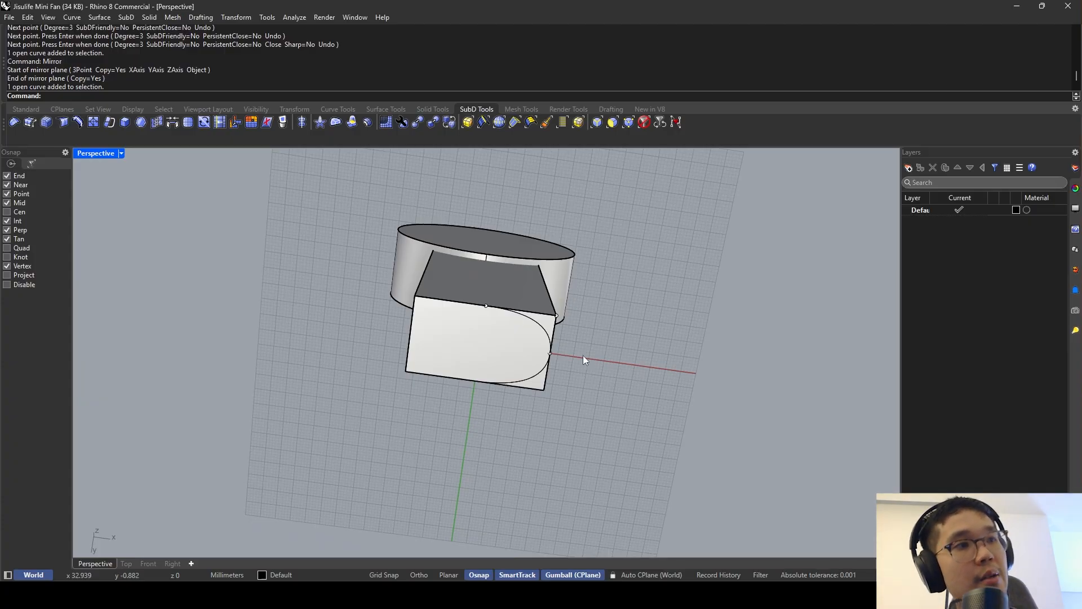
{"action": "scroll", "coordinate": [549, 353], "scroll_direction": "up", "scroll_amount": 2}
Move the original corner curve's end a short way along the short edge toward the front corner, and delete the mirrored copy.
{"action": "left_click", "coordinate": [541, 327]}
{"action": "left_click", "coordinate": [590, 347]}
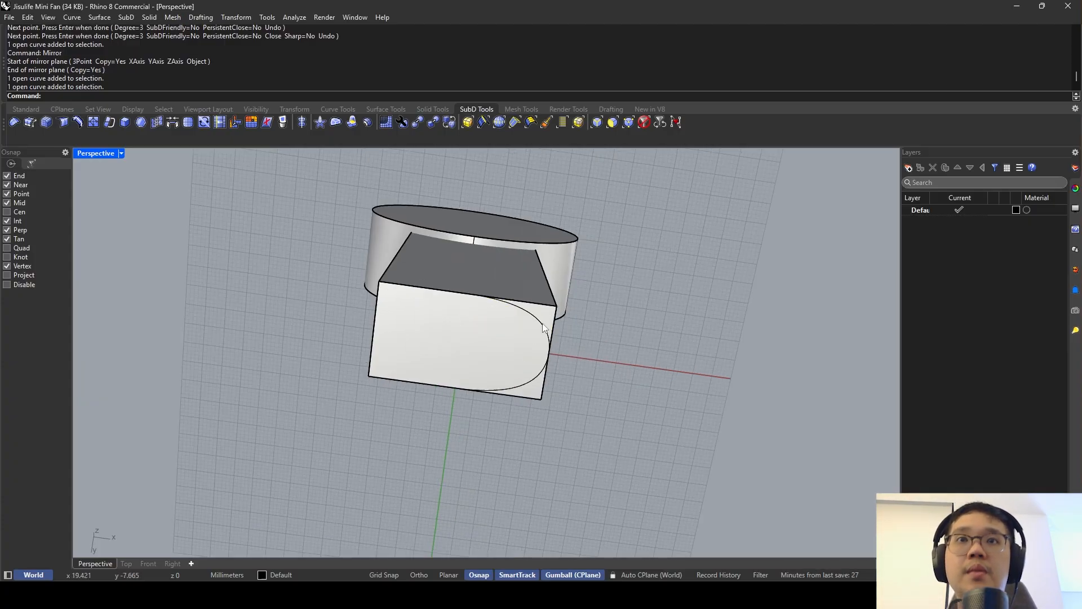
{"action": "left_click", "coordinate": [544, 329]}
{"action": "left_click", "coordinate": [578, 362]}
{"action": "scroll", "coordinate": [547, 375], "scroll_direction": "up", "scroll_amount": 3}
{"action": "left_click", "coordinate": [545, 374]}
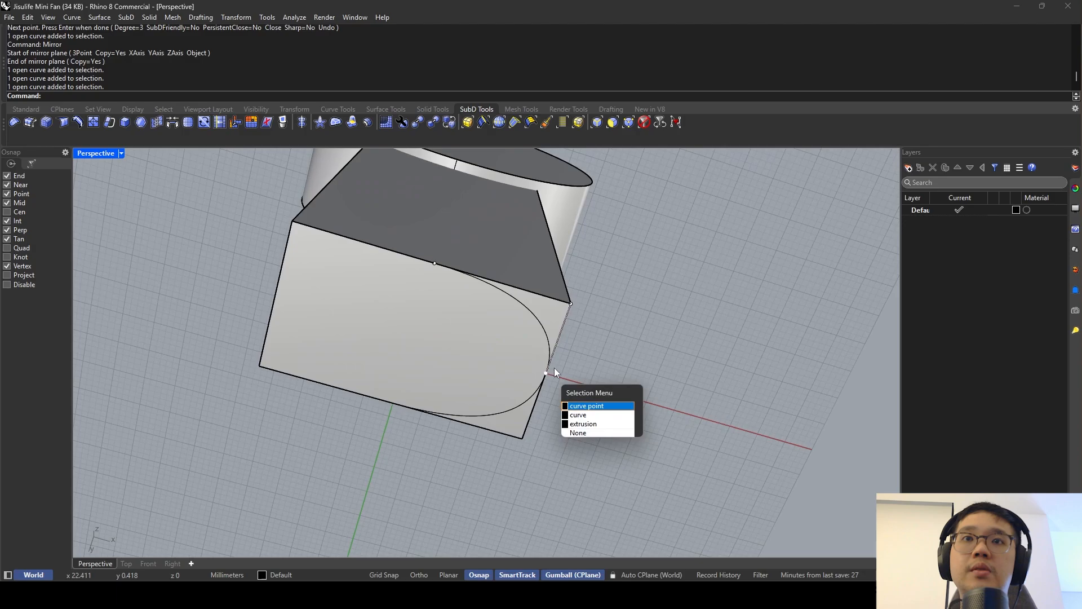
{"action": "left_click", "coordinate": [586, 406]}
{"action": "right_click_drag", "start_coordinate": [587, 406], "coordinate": [508, 415]}
{"action": "left_click_drag", "start_coordinate": [540, 389], "coordinate": [522, 380]}
{"action": "left_click", "coordinate": [522, 380]}
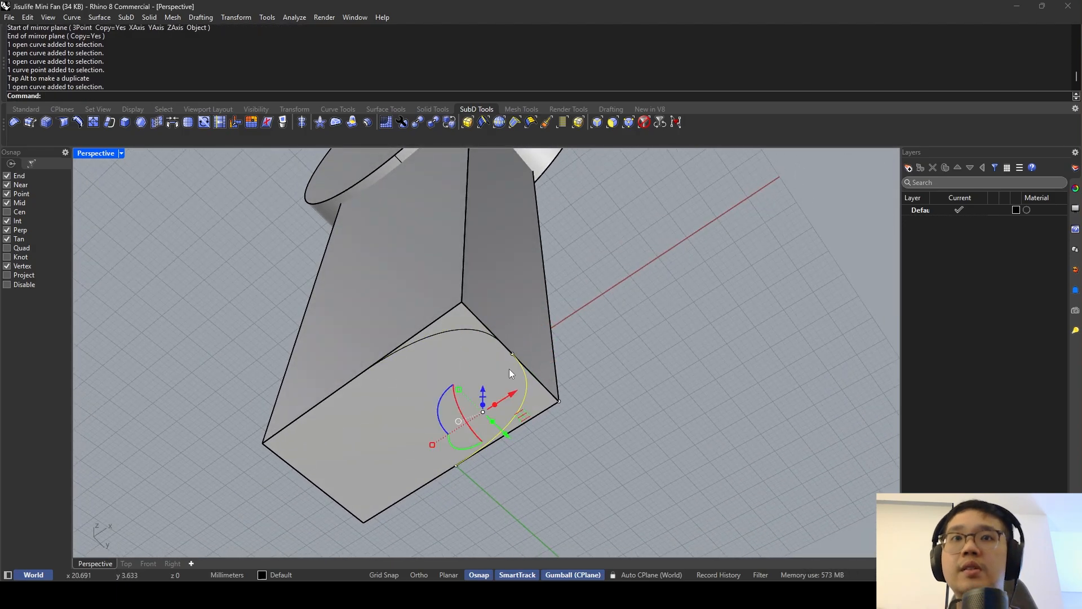
{"action": "key", "text": "Delete"}
Mirror the shortened corner curve across the X axis from the short edge's midpoint to form the opposite corner.
{"action": "left_click", "coordinate": [475, 325]}
{"action": "left_click", "coordinate": [474, 330]}
{"action": "left_click", "coordinate": [519, 361]}
{"action": "type", "text": "mirror"}
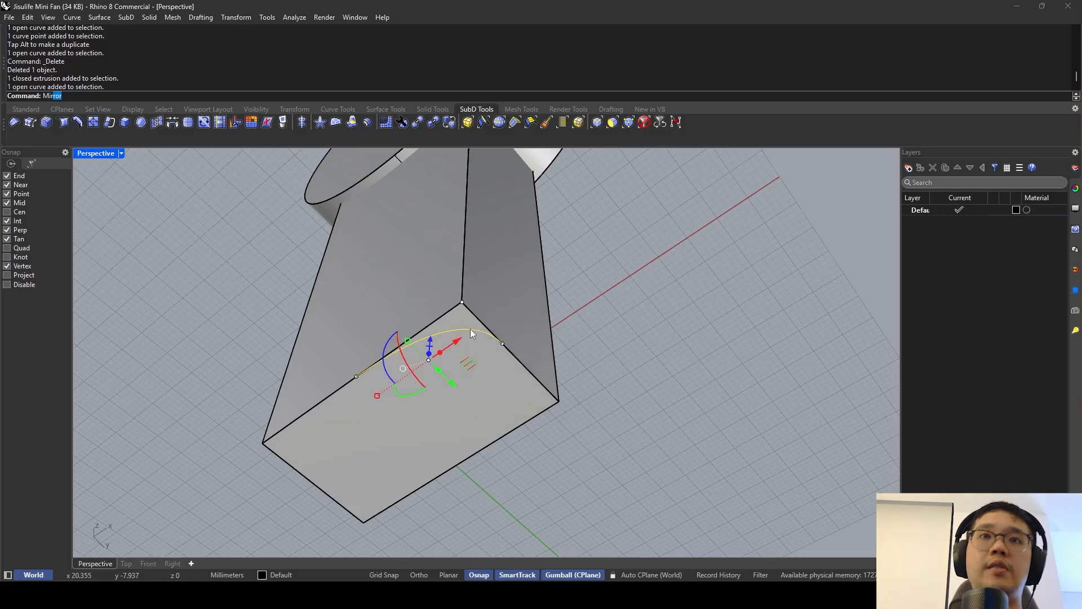
{"action": "key", "text": "Return"}
{"action": "left_click", "coordinate": [510, 352]}
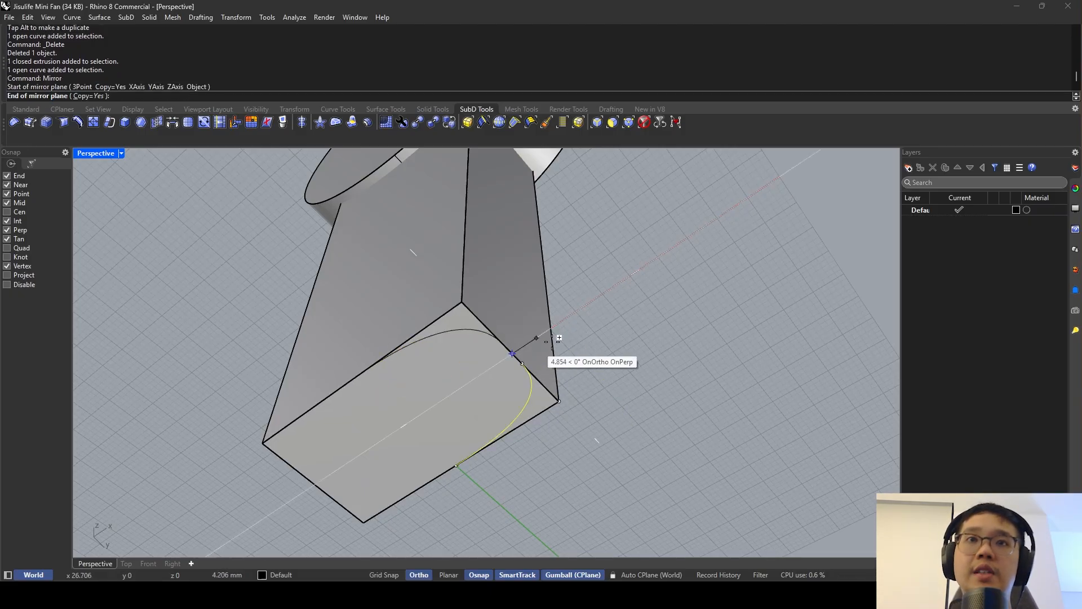
{"action": "left_click", "coordinate": [612, 300]}
{"action": "right_click_drag", "start_coordinate": [546, 338], "coordinate": [584, 324]}
{"action": "scroll", "coordinate": [525, 329], "scroll_direction": "up", "scroll_amount": 4}
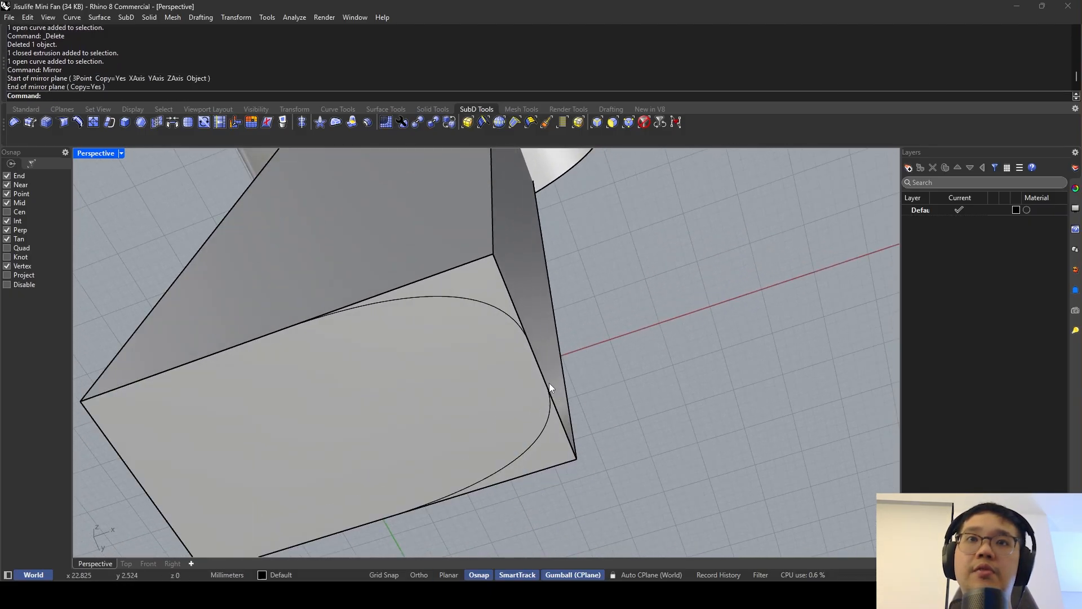
{"action": "left_click", "coordinate": [496, 316]}
{"action": "scroll", "coordinate": [524, 367], "scroll_direction": "down", "scroll_amount": 3}
{"action": "left_click", "coordinate": [545, 418]}
{"action": "left_click", "coordinate": [570, 449]}
{"action": "scroll", "coordinate": [575, 406], "scroll_direction": "down", "scroll_amount": 2}
{"action": "right_click_drag", "start_coordinate": [575, 406], "coordinate": [609, 360], "text": "shift"}
{"action": "key", "text": "Escape"}
Draw a short straight line along the short edge bridging the facing ends of the two corner curves.
{"action": "type", "text": "line"}
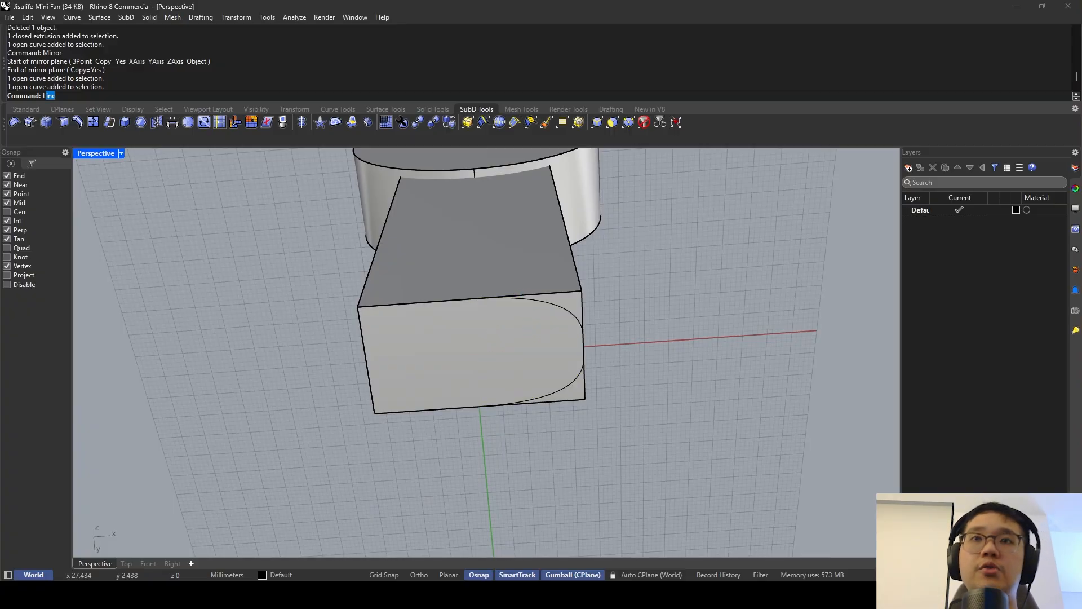
{"action": "key", "text": "Return"}
{"action": "key", "text": "Escape"}
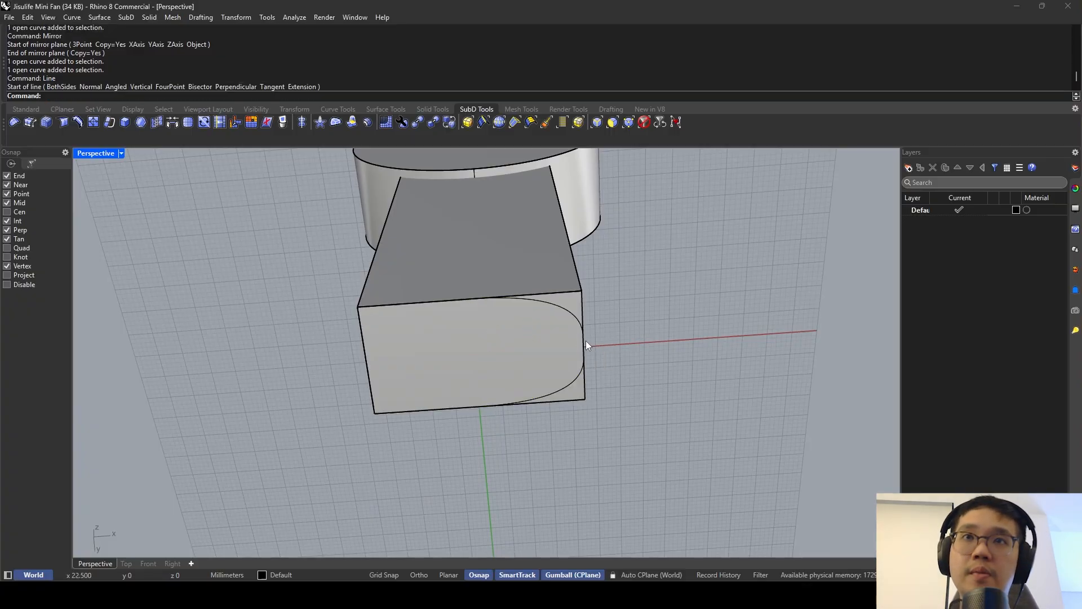
{"action": "right_click", "coordinate": [587, 340]}
{"action": "left_click", "coordinate": [583, 336]}
{"action": "left_click", "coordinate": [583, 355]}
Join the two corner curves and the short connecting line into one open curve.
{"action": "scroll", "coordinate": [586, 354], "scroll_direction": "up", "scroll_amount": 3}
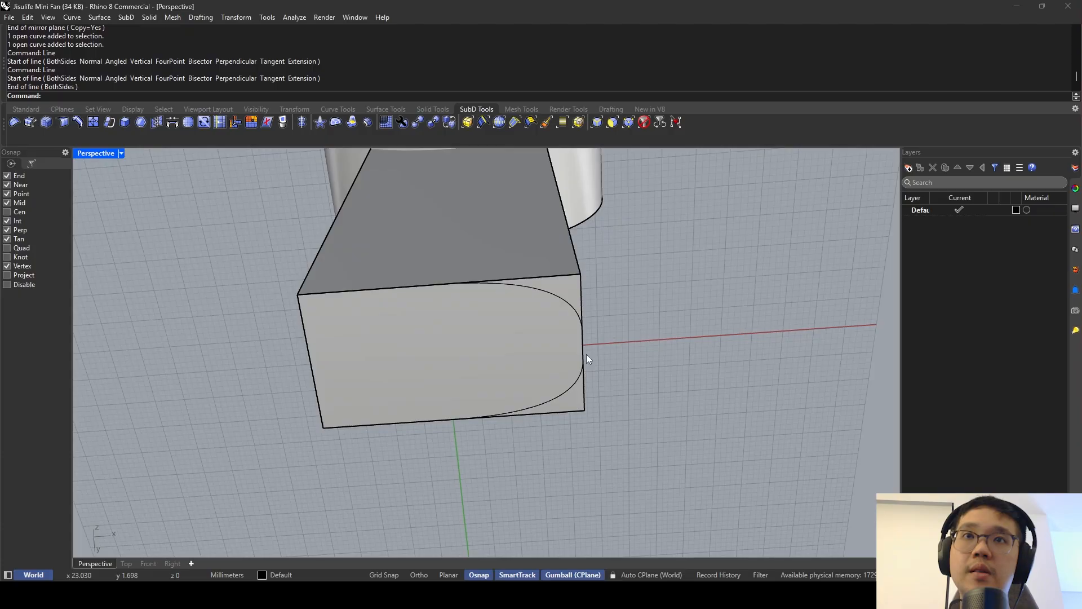
{"action": "left_click", "coordinate": [584, 343]}
{"action": "left_click", "coordinate": [569, 291]}
{"action": "left_click", "coordinate": [606, 321]}
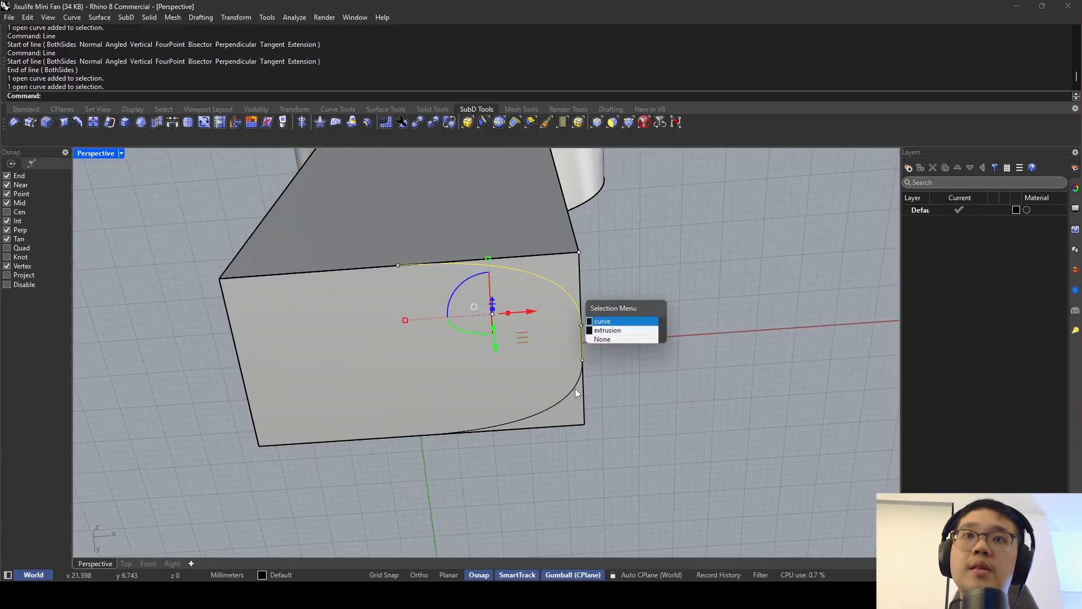
{"action": "type", "text": "Join"}
{"action": "key", "text": "Return"}
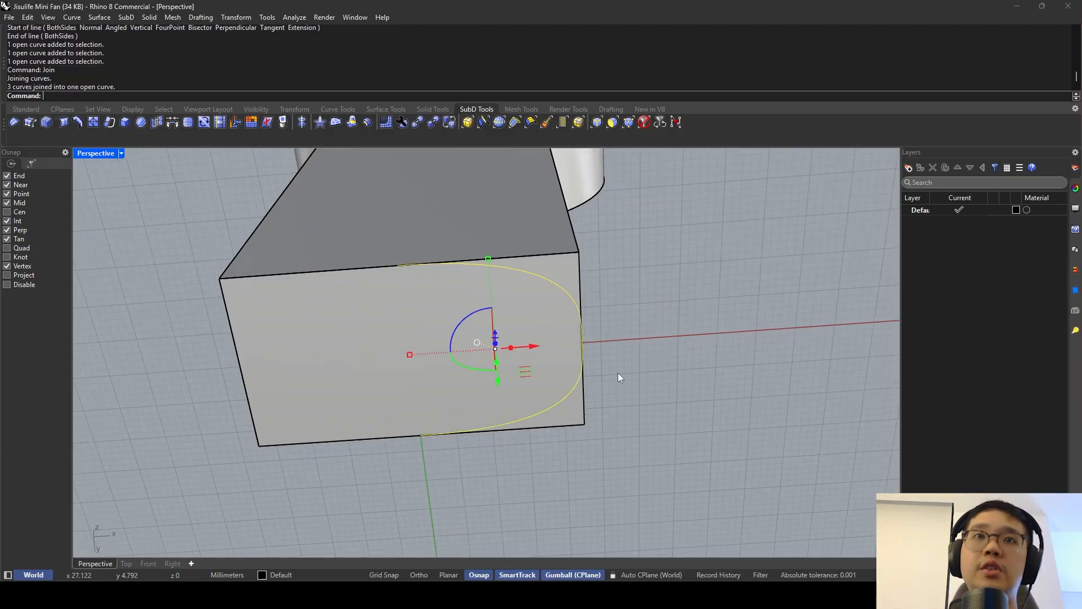
Mirror the joined half profile across the Y axis from the front long edge's midpoint, keeping the original.
{"action": "type", "text": "Mirror"}
{"action": "key", "text": "Return"}
{"action": "scroll", "coordinate": [618, 373], "scroll_direction": "down", "scroll_amount": 2}
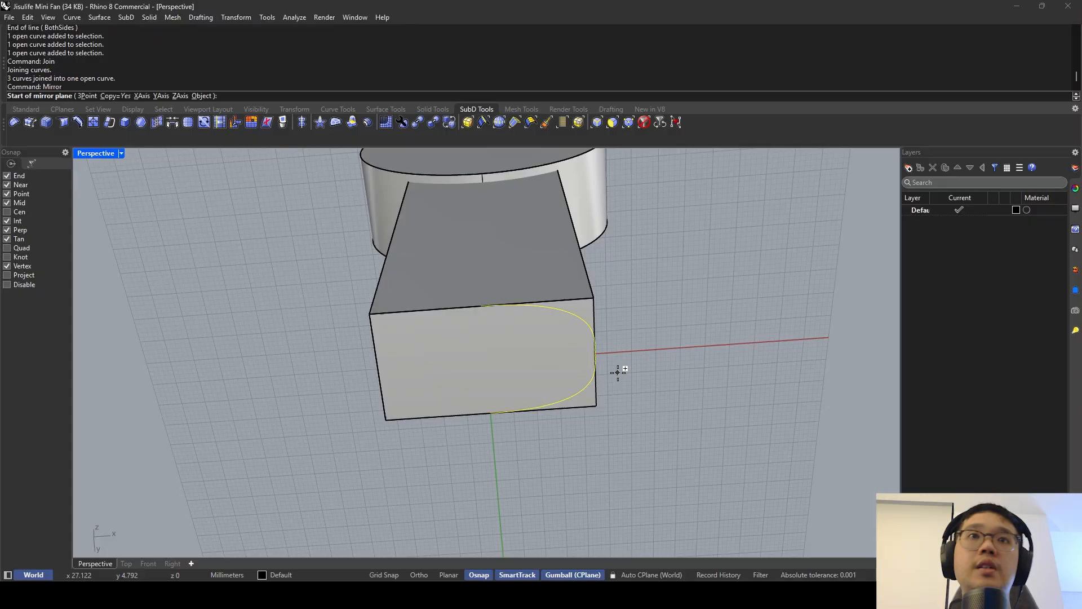
{"action": "left_click", "coordinate": [482, 308]}
{"action": "left_click", "coordinate": [502, 473]}
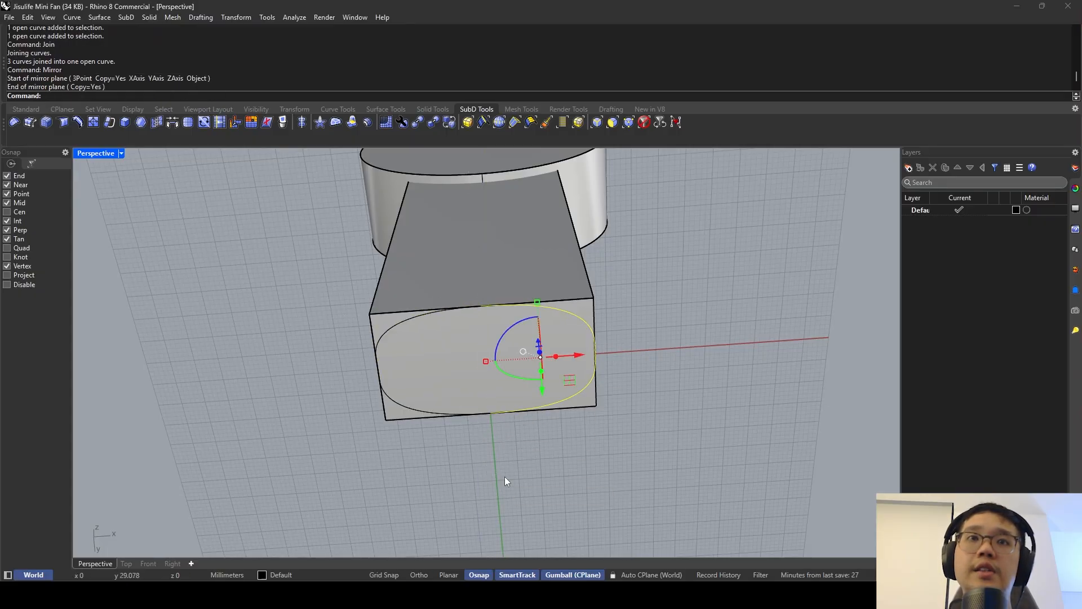
Join the two half profiles into one closed handle outline and clear the selection.
{"action": "left_click", "coordinate": [405, 322]}
{"action": "type", "text": "Join"}
{"action": "key", "text": "Return"}
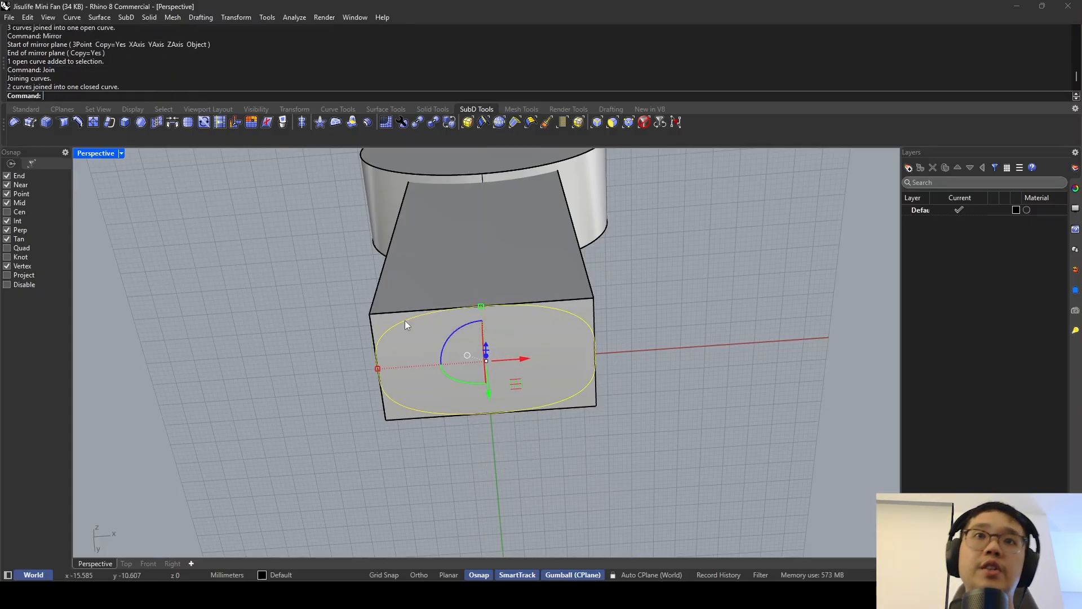
{"action": "key", "text": "Escape"}
{"action": "left_click", "coordinate": [404, 320]}
{"action": "key", "text": "Escape"}
Extrude the closed handle outline upward as a solid until it reaches into the cylindrical fan head.
{"action": "left_click", "coordinate": [410, 317]}
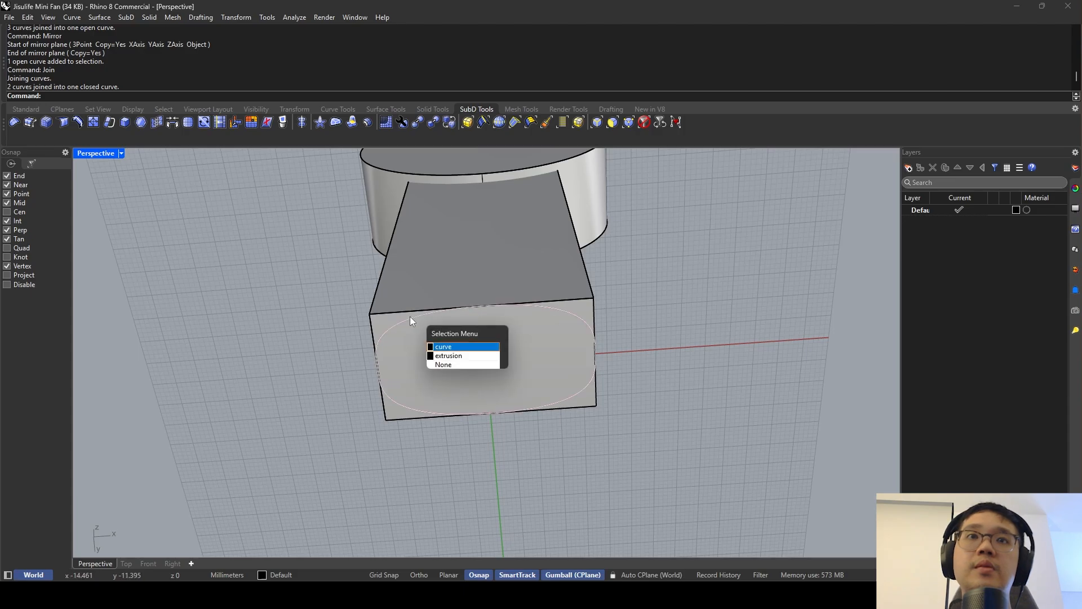
{"action": "left_click", "coordinate": [443, 346]}
{"action": "right_click_drag", "start_coordinate": [443, 346], "coordinate": [465, 327]}
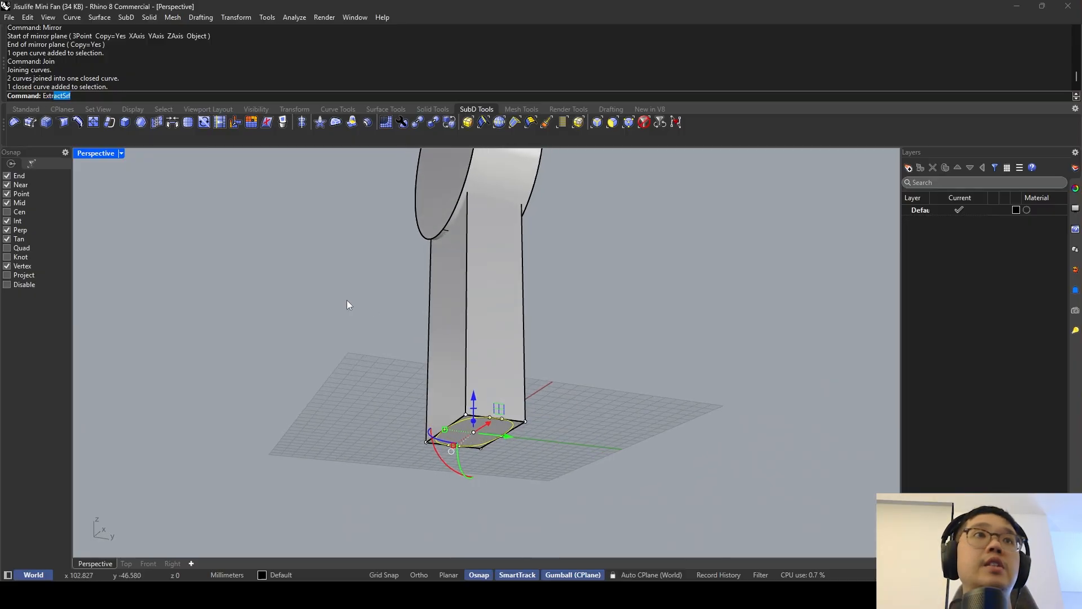
{"action": "left_click", "coordinate": [84, 337]}
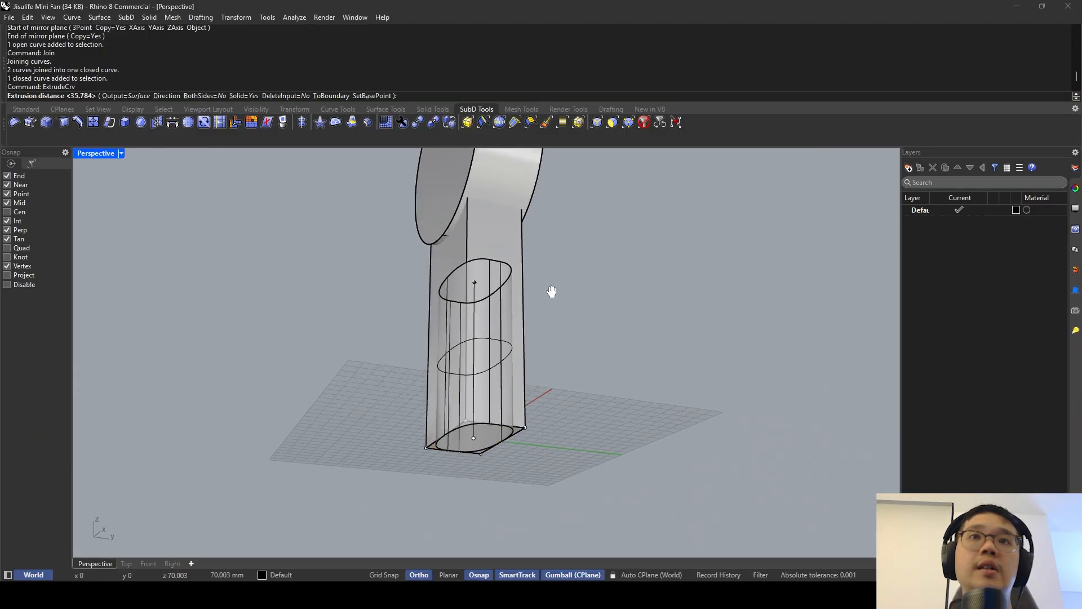
{"action": "right_click_drag", "start_coordinate": [551, 291], "coordinate": [628, 345]}
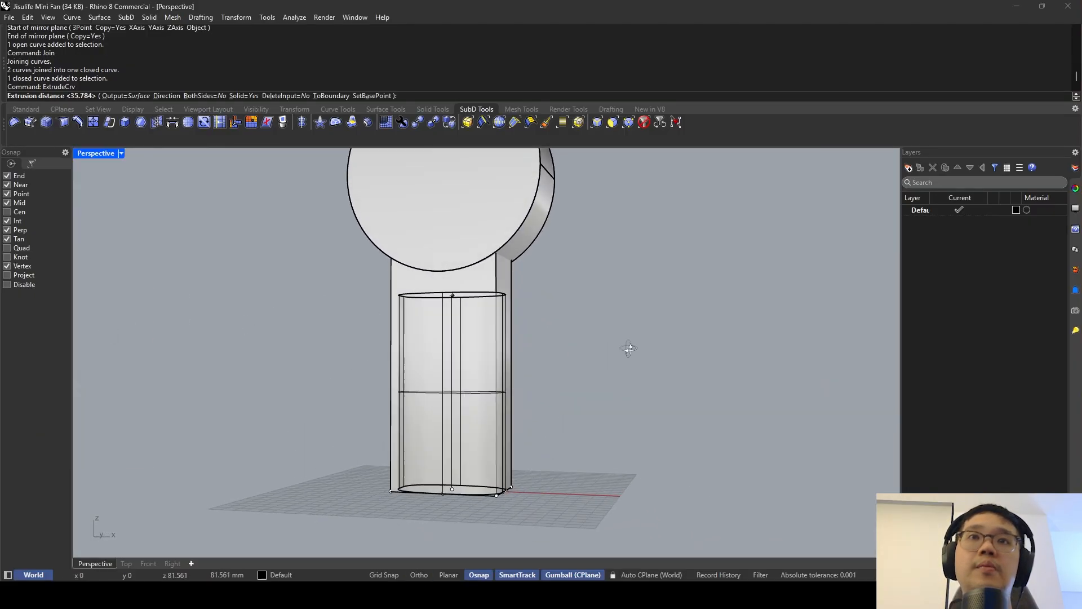
{"action": "left_click", "coordinate": [600, 218]}
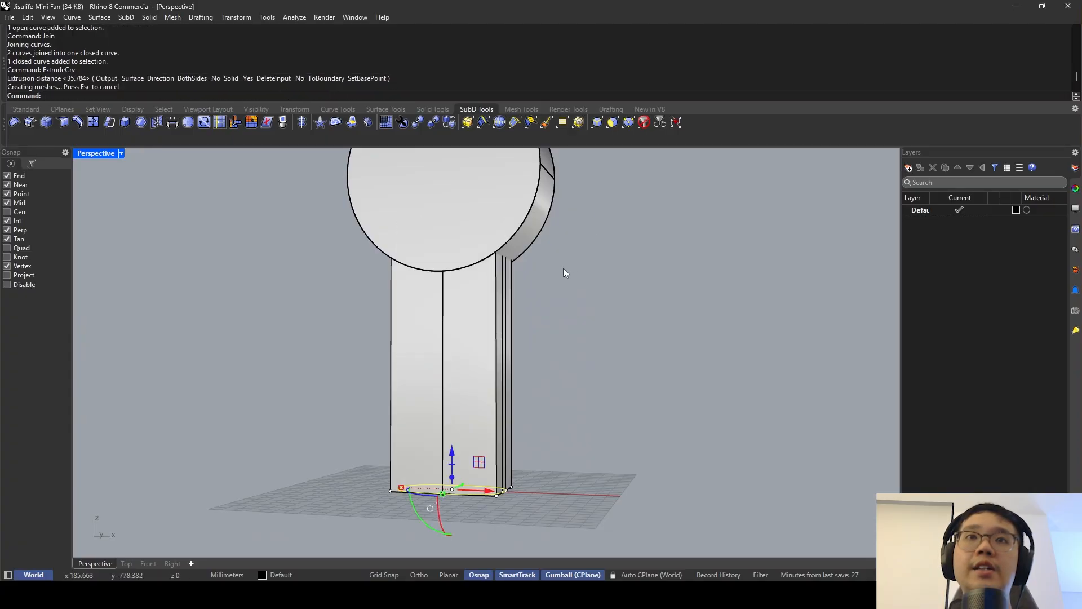
Delete the original handle box around the rounded extrusion.
{"action": "key", "text": "Escape"}
{"action": "left_click", "coordinate": [511, 290]}
{"action": "key", "text": "Delete"}
Set the perspective view's display mode to Rendered to examine the rounded handle.
{"action": "right_click_drag", "start_coordinate": [491, 337], "coordinate": [423, 377]}
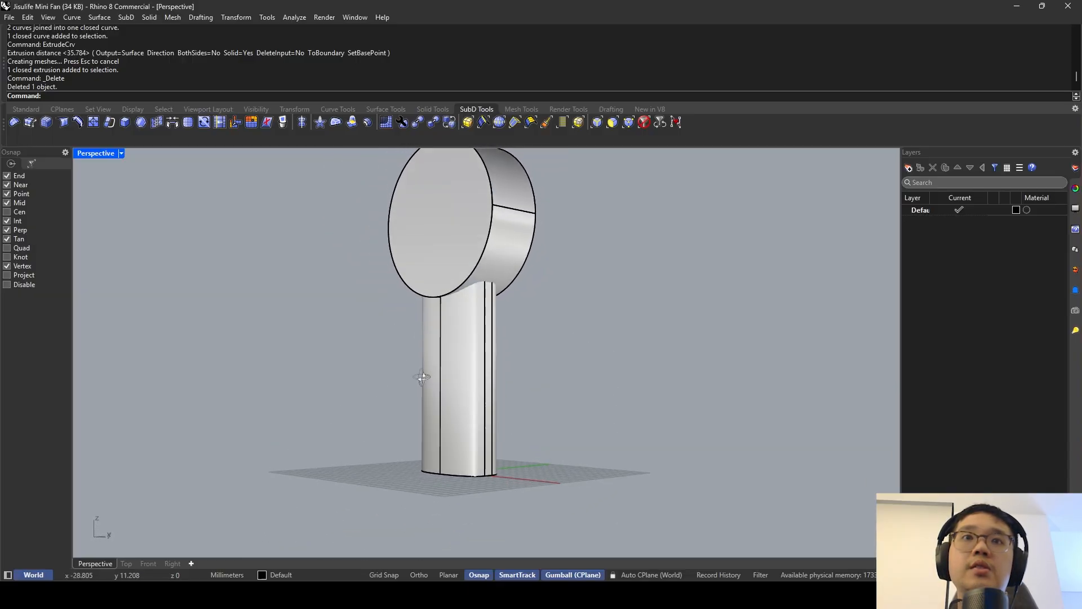
{"action": "left_click", "coordinate": [121, 154]}
{"action": "left_click", "coordinate": [186, 203]}
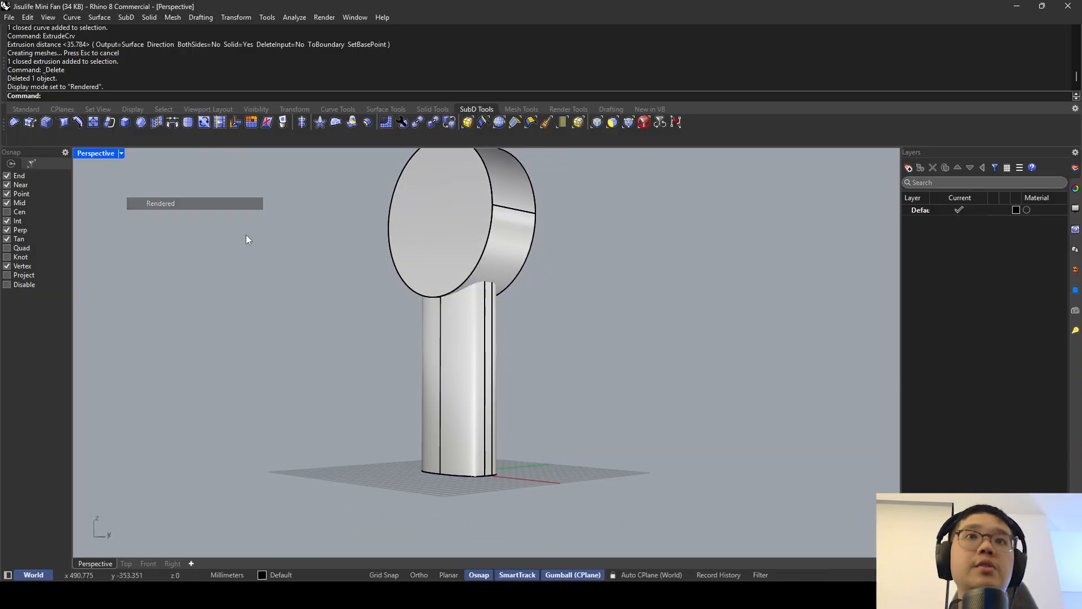
{"action": "right_click_drag", "start_coordinate": [246, 234], "coordinate": [459, 449]}
Delete the closed outline curve at the base of the extruded handle.
{"action": "left_click", "coordinate": [459, 475]}
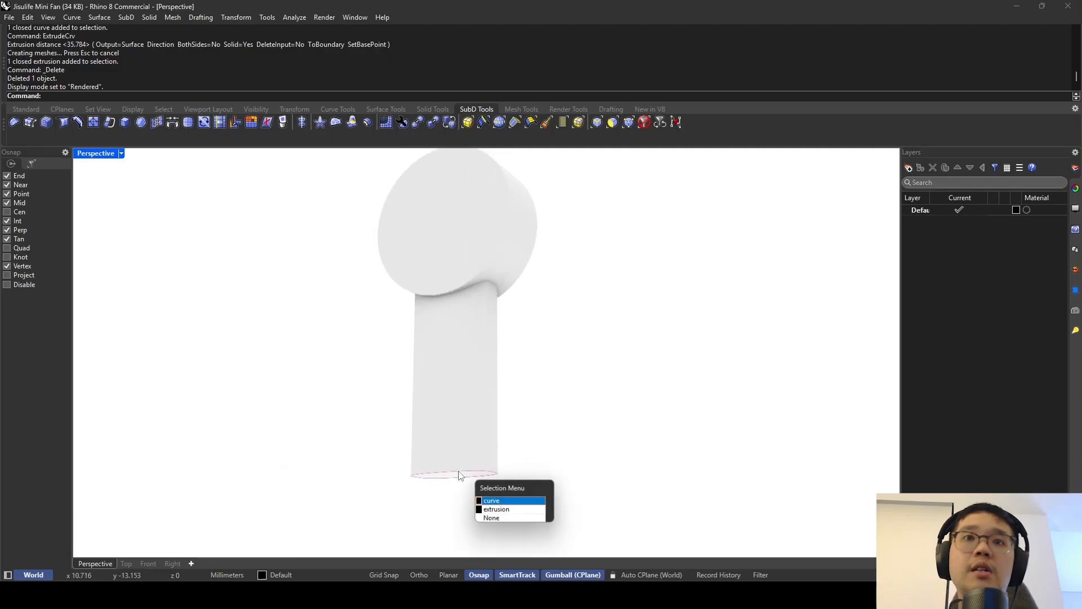
{"action": "key", "text": "Return"}
{"action": "key", "text": "Delete"}
{"action": "right_click_drag", "start_coordinate": [539, 452], "coordinate": [488, 433]}
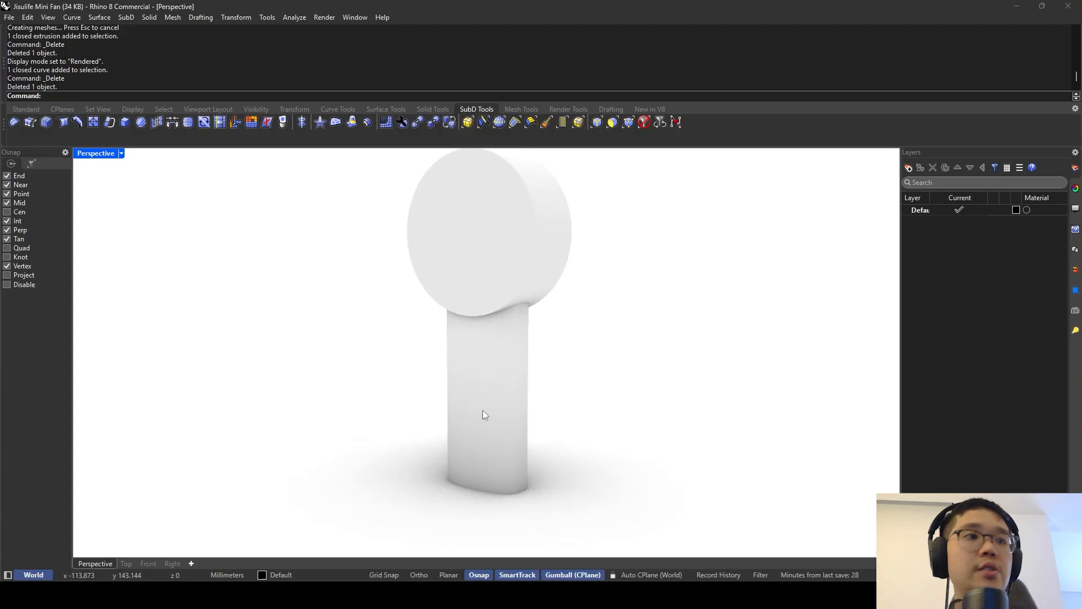
Examine the handle and fan head from several sides, and set the display mode back to Shaded.
{"action": "right_click_drag", "start_coordinate": [519, 387], "coordinate": [447, 322]}
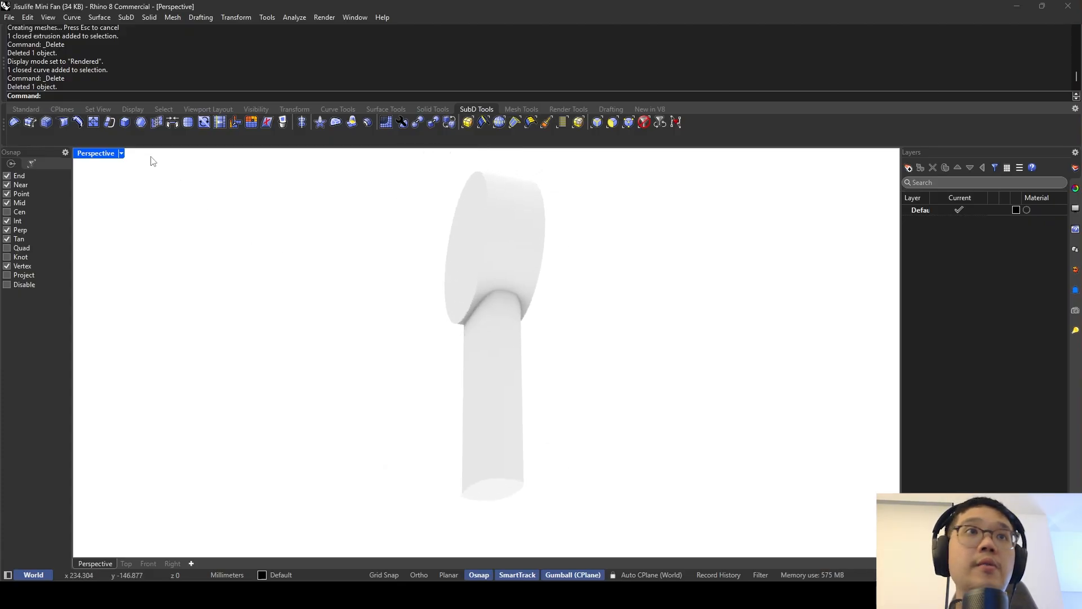
{"action": "left_click", "coordinate": [121, 153]}
{"action": "left_click", "coordinate": [148, 191]}
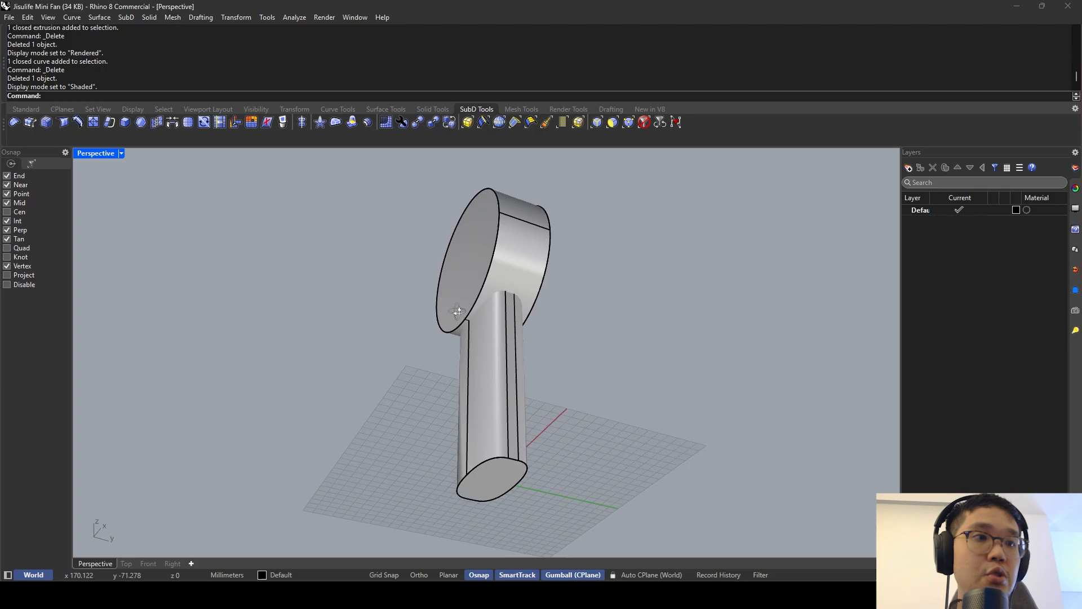
{"action": "right_click_drag", "start_coordinate": [458, 312], "coordinate": [518, 336]}
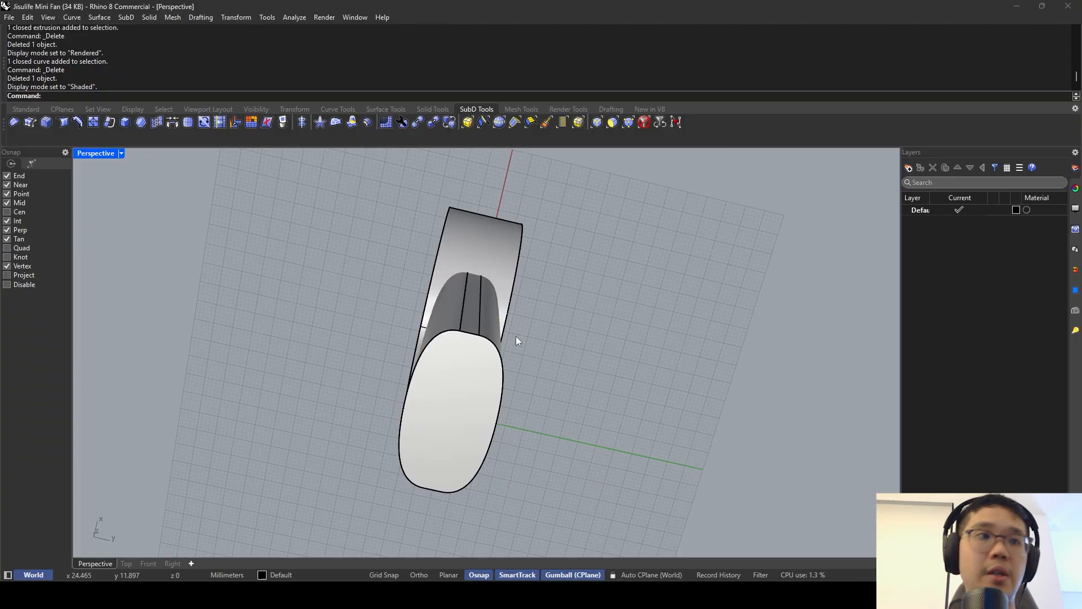
Undo the deletions of the outline curve and the box, and the extrusion of the handle outline.
{"action": "key", "text": "ctrl+z"}
{"action": "key", "text": "ctrl+z"}
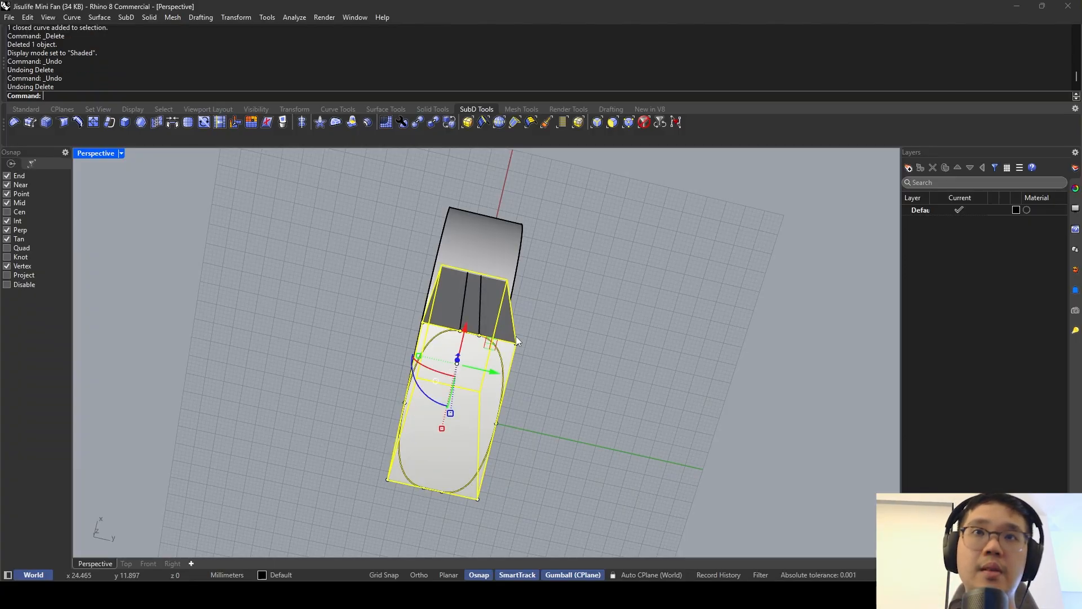
{"action": "key", "text": "ctrl+z"}
Check the closed outline near the short edge, and undo its joining and the mirroring of the half profile.
{"action": "left_click", "coordinate": [481, 337]}
{"action": "left_click", "coordinate": [483, 337]}
{"action": "scroll", "coordinate": [459, 336], "scroll_direction": "up", "scroll_amount": 5}
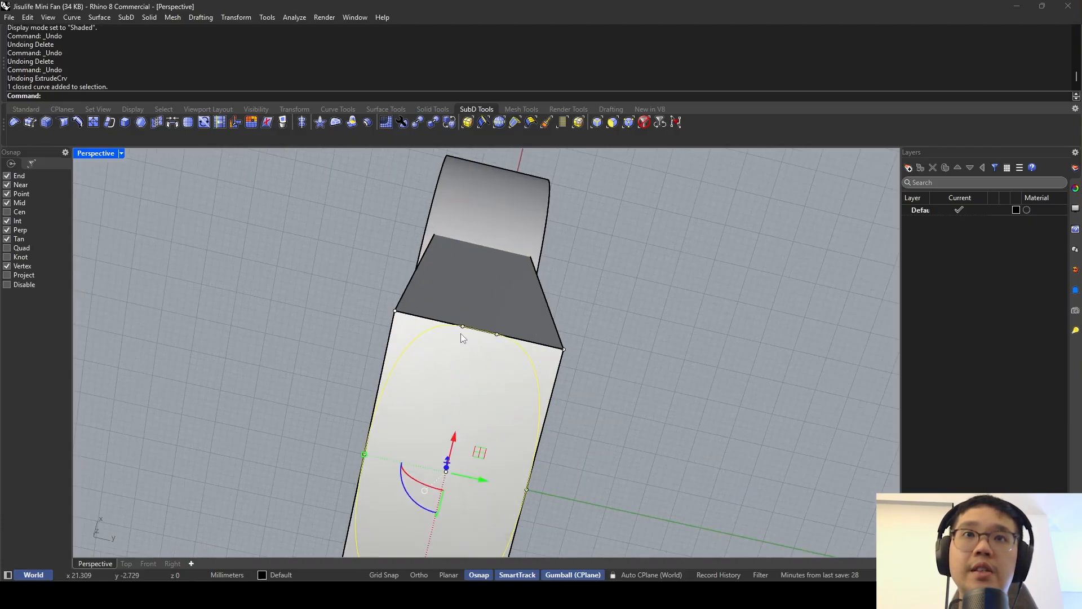
{"action": "key", "text": "ctrl+z"}
{"action": "scroll", "coordinate": [557, 323], "scroll_direction": "down", "scroll_amount": 5}
{"action": "key", "text": "ctrl+z"}
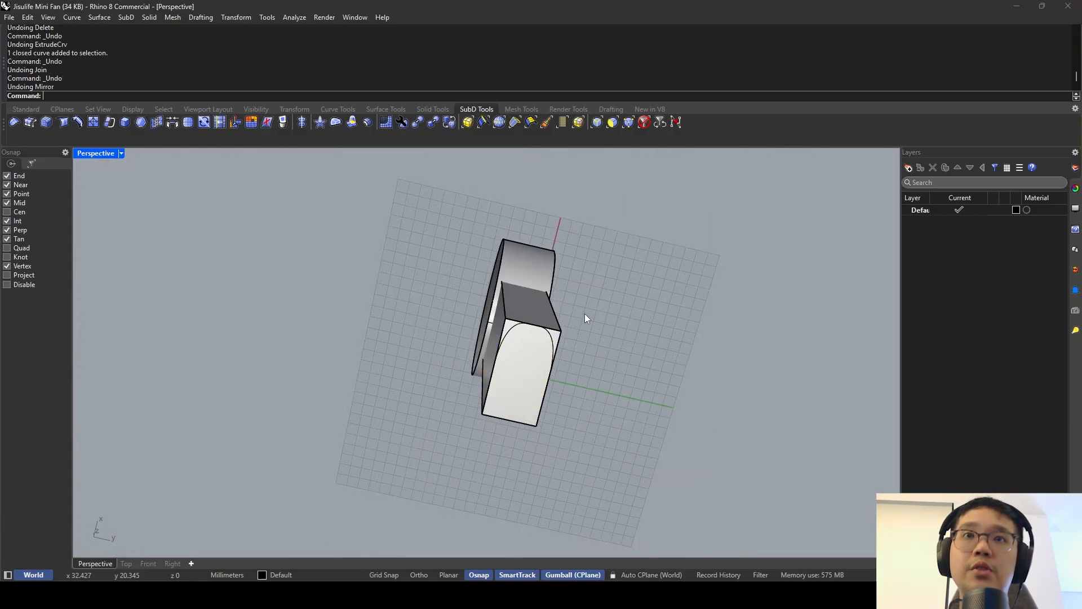
Undo the joining of the half profile and check that its two rounded curves are separate again.
{"action": "key", "text": "ctrl+z"}
{"action": "scroll", "coordinate": [536, 332], "scroll_direction": "up", "scroll_amount": 8}
{"action": "key", "text": "Escape"}
{"action": "left_click", "coordinate": [479, 306]}
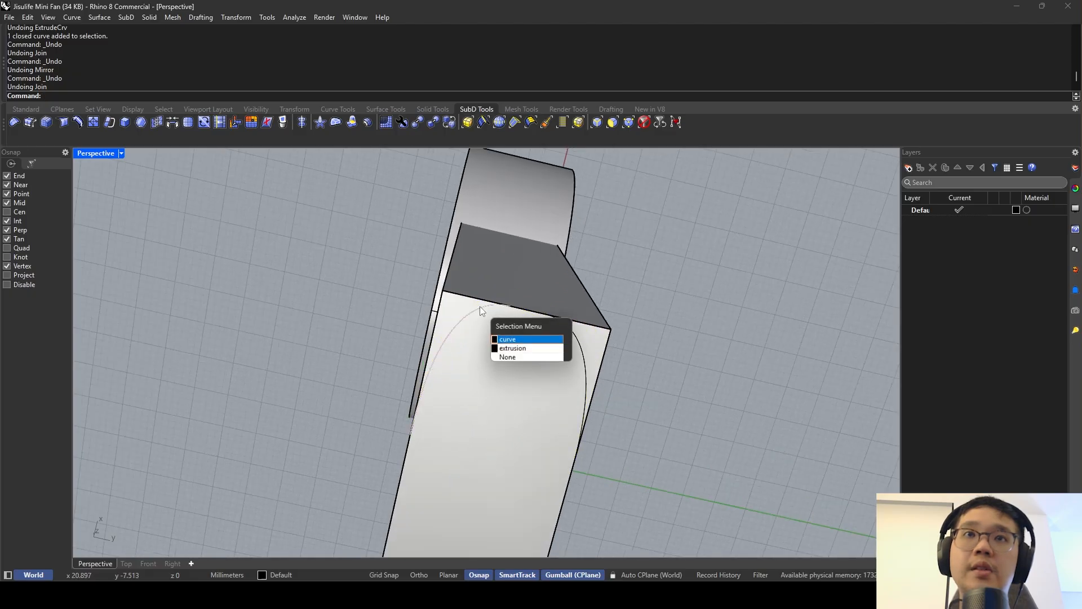
{"action": "left_click", "coordinate": [515, 338]}
{"action": "key", "text": "Escape"}
{"action": "left_click", "coordinate": [509, 308]}
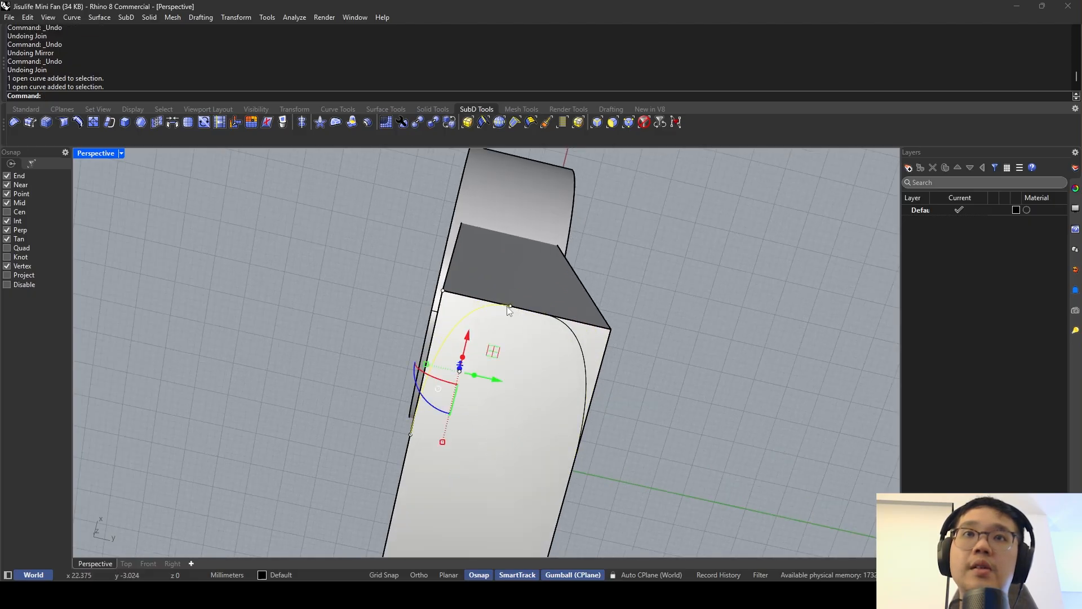
{"action": "left_click", "coordinate": [570, 328], "text": "shift"}
{"action": "left_click", "coordinate": [570, 328]}
{"action": "key", "text": "Escape"}
{"action": "mouse_move", "coordinate": [562, 324]}
{"action": "right_mouse_down"}
{"action": "mouse_move", "coordinate": [603, 338]}
{"action": "mouse_move", "coordinate": [549, 309]}
{"action": "right_mouse_up"}
{"action": "left_click", "coordinate": [505, 295]}
{"action": "left_click", "coordinate": [593, 329], "text": "shift"}
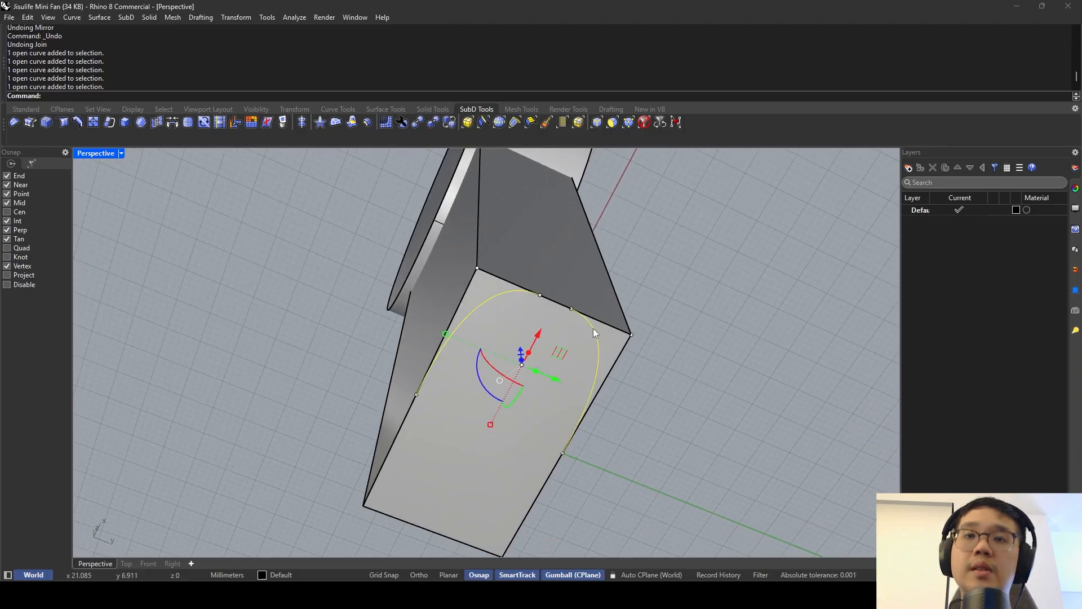
{"action": "key", "text": "Return"}
{"action": "key", "text": "Escape"}
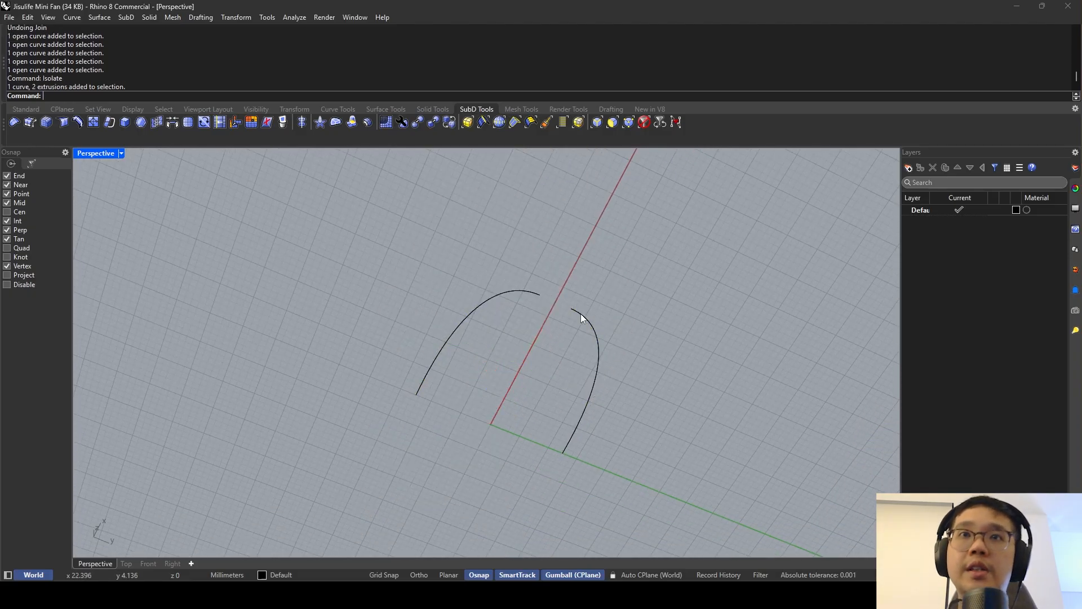
{"action": "left_click", "coordinate": [568, 311]}
{"action": "left_click", "coordinate": [521, 292]}
{"action": "key", "text": "Escape"}
{"action": "key", "text": "ctrl+z"}
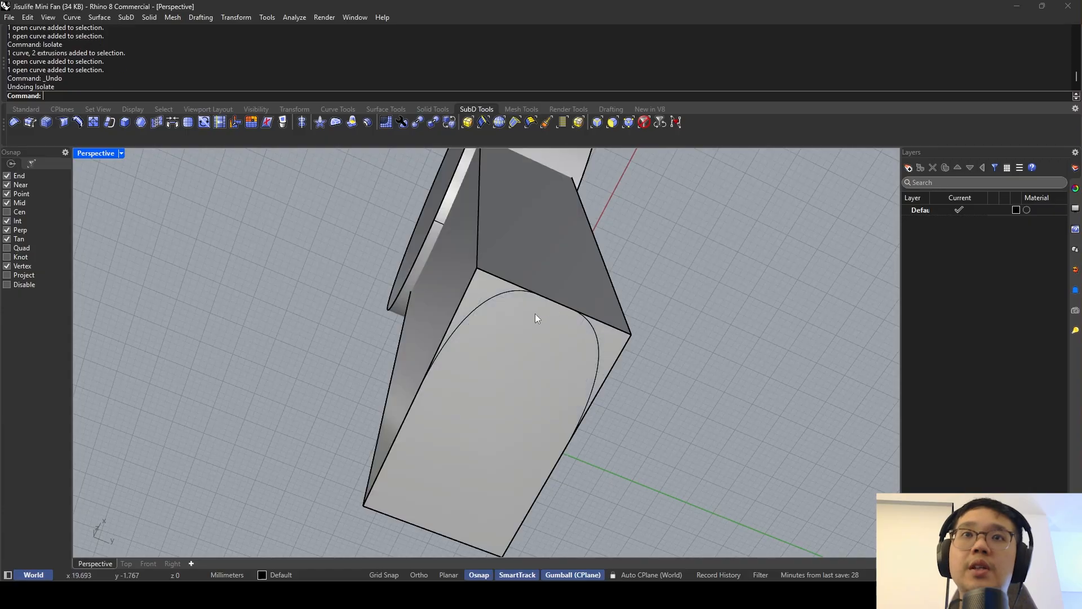
Isolate the two open rounded curves on the box's base, hiding everything else.
{"action": "left_click", "coordinate": [521, 305]}
{"action": "left_click", "coordinate": [592, 323]}
{"action": "left_click", "coordinate": [598, 334], "text": "shift"}
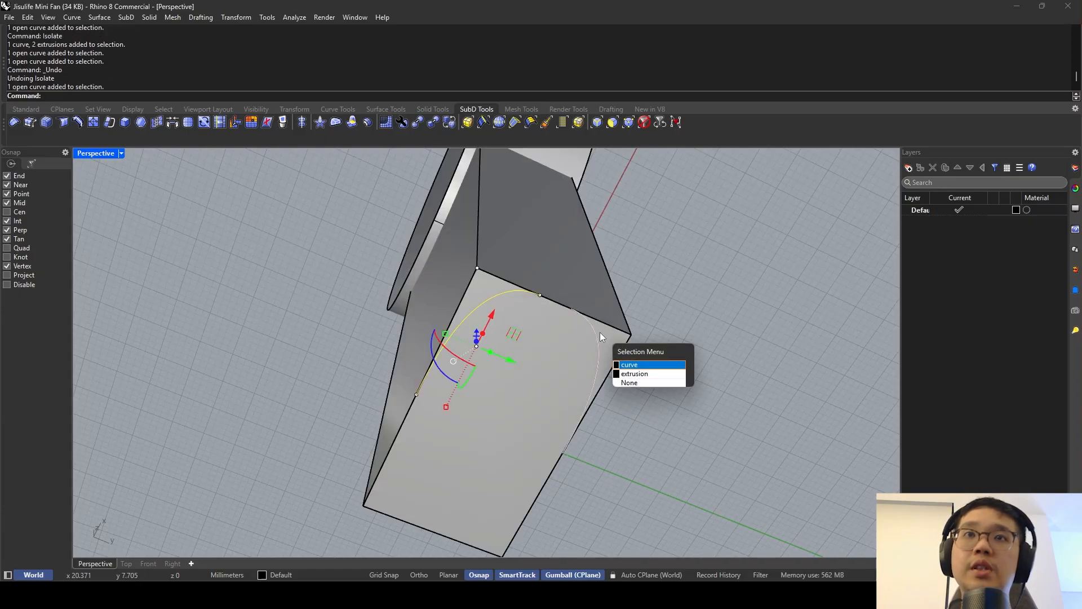
{"action": "left_click", "coordinate": [599, 332]}
{"action": "key", "text": "Return"}
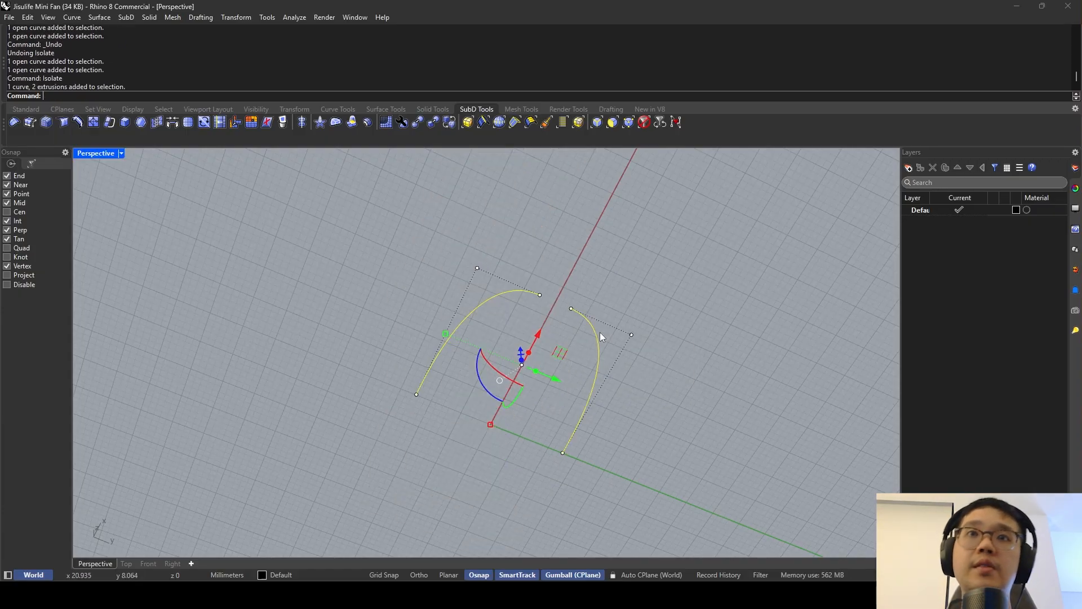
Scale the facing end points of the two curves toward each other along the Y direction to narrow the gap.
{"action": "key", "text": "Escape"}
{"action": "left_click", "coordinate": [480, 294]}
{"action": "key", "text": "Escape"}
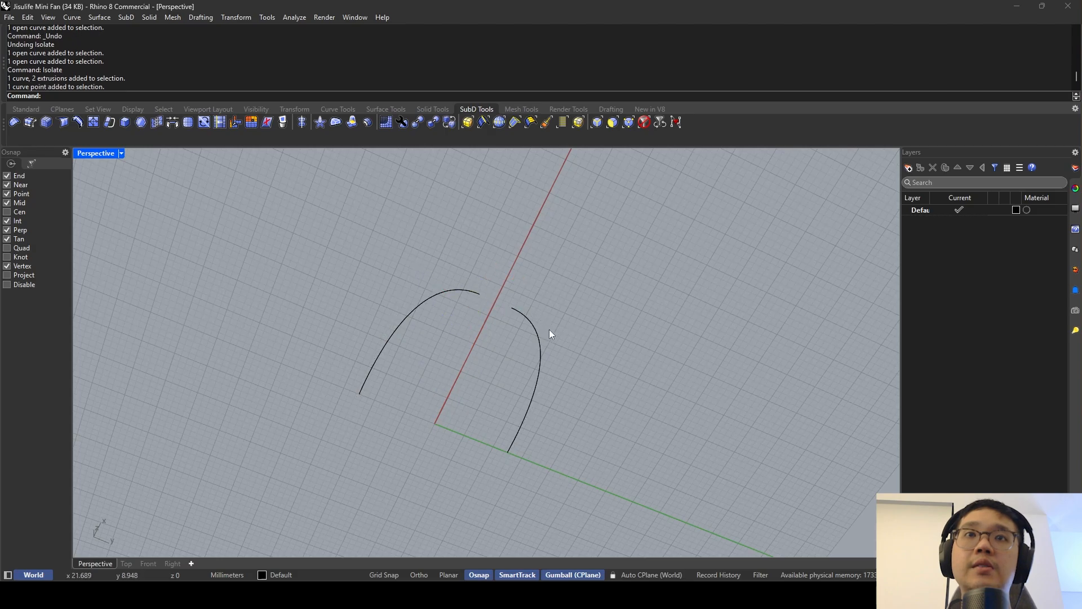
{"action": "left_click", "coordinate": [539, 342]}
{"action": "left_click", "coordinate": [454, 292], "text": "shift"}
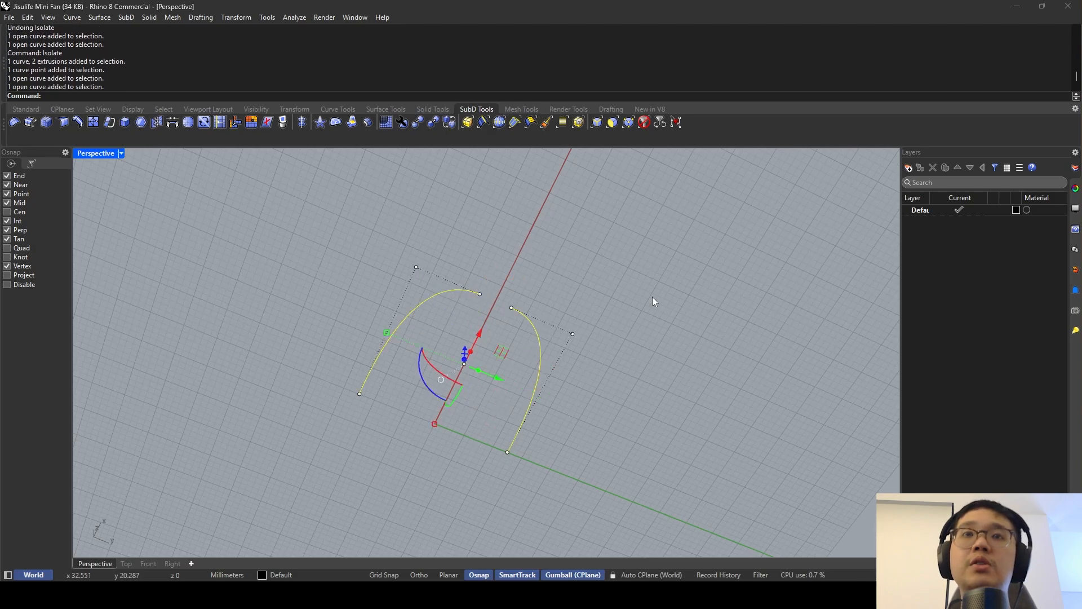
{"action": "right_click_drag", "start_coordinate": [482, 309], "coordinate": [480, 271]}
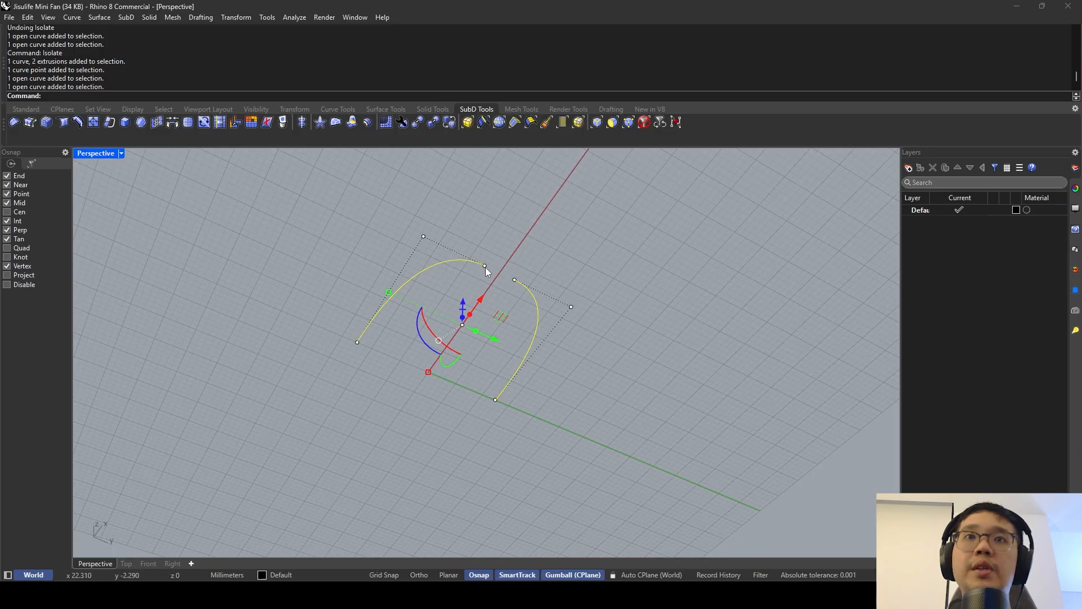
{"action": "left_click", "coordinate": [485, 267]}
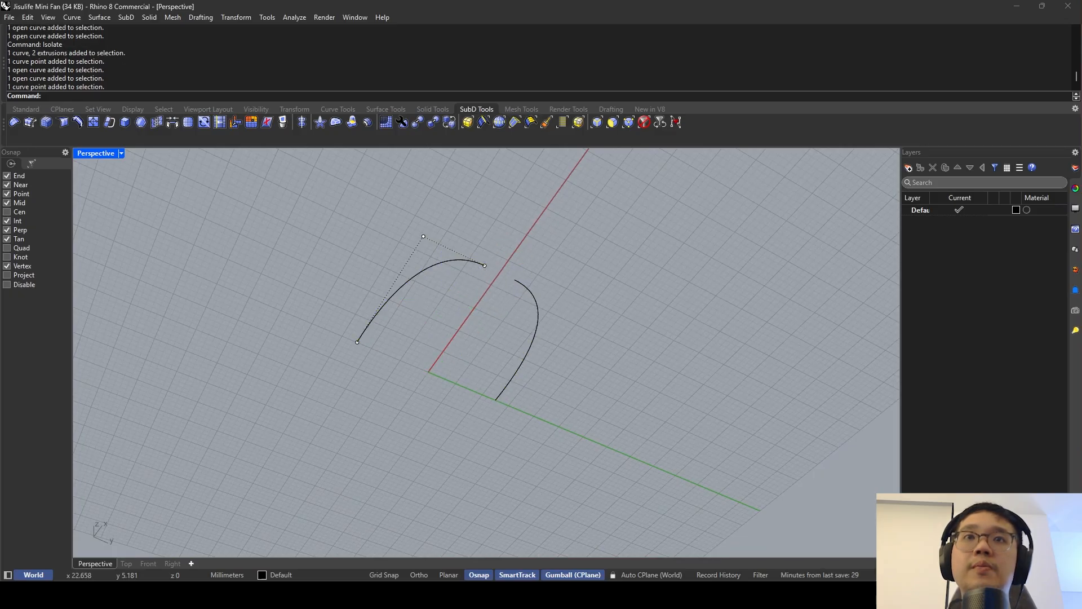
{"action": "left_click", "coordinate": [526, 288]}
{"action": "left_click", "coordinate": [458, 261], "text": "shift"}
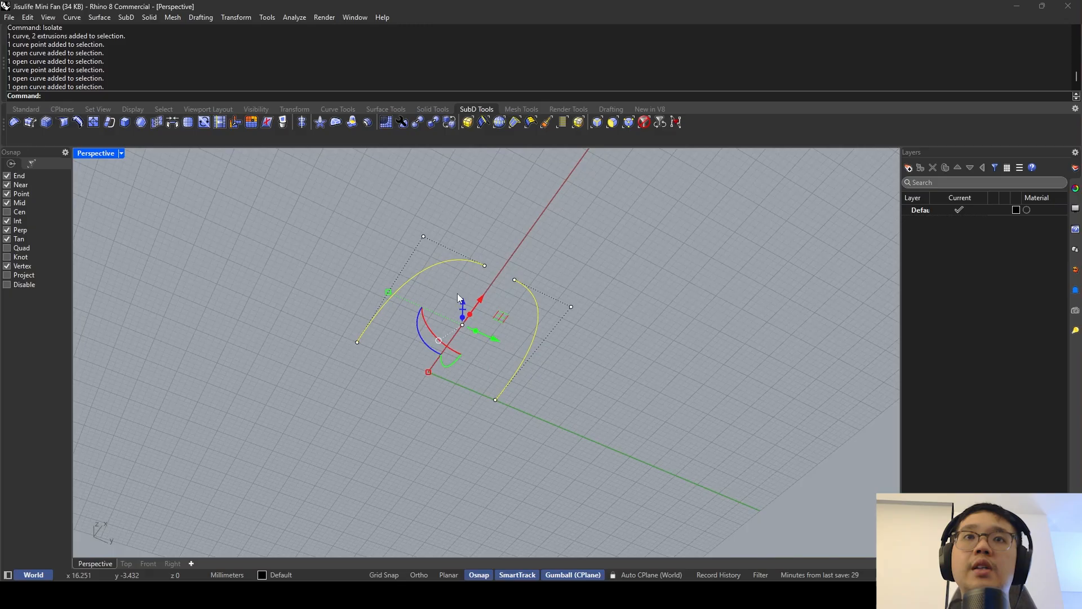
{"action": "left_click_drag", "start_coordinate": [454, 291], "coordinate": [523, 249]}
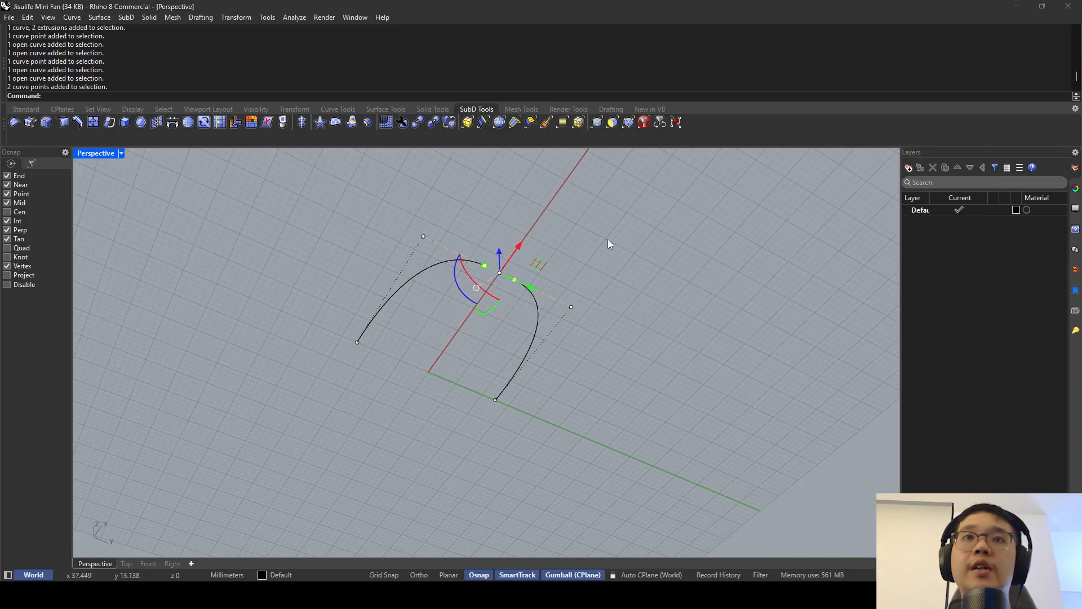
{"action": "right_click_drag", "start_coordinate": [607, 239], "coordinate": [468, 222]}
{"action": "scroll", "coordinate": [467, 222], "scroll_direction": "up", "scroll_amount": 9}
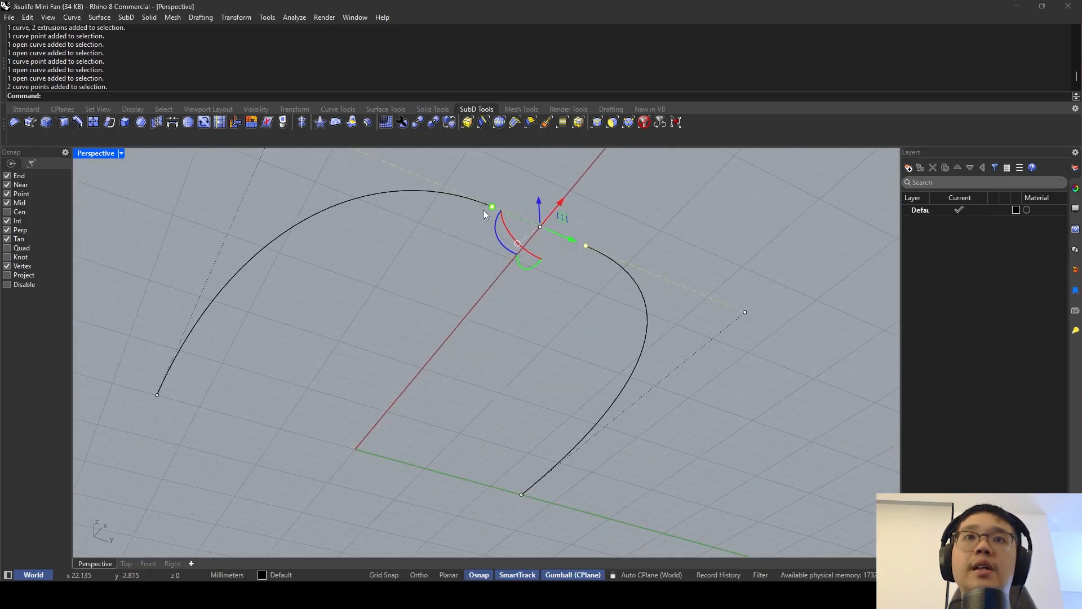
{"action": "left_click_drag", "start_coordinate": [492, 206], "coordinate": [527, 224]}
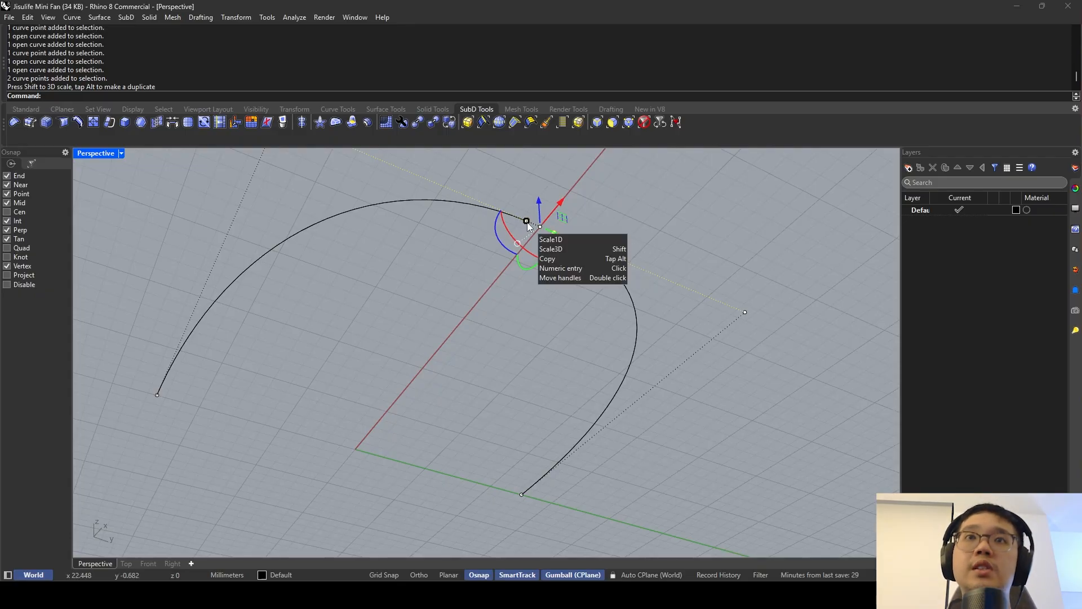
Move the inner end point of the curve on the positive Y side onto the X axis.
{"action": "left_click", "coordinate": [560, 232]}
{"action": "type", "text": "move"}
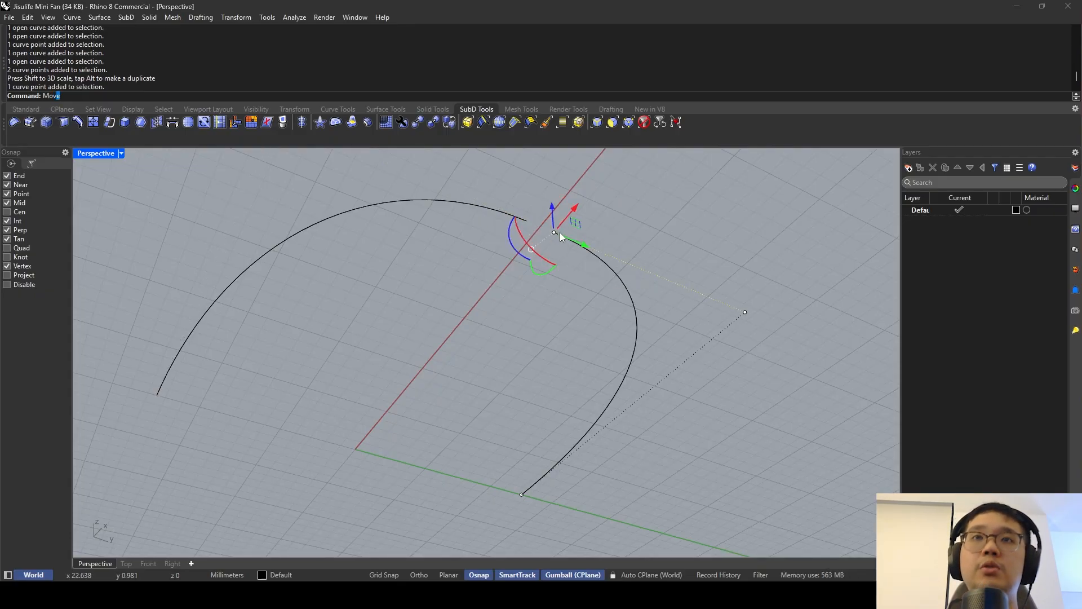
{"action": "key", "text": "Return"}
{"action": "left_click", "coordinate": [554, 232]}
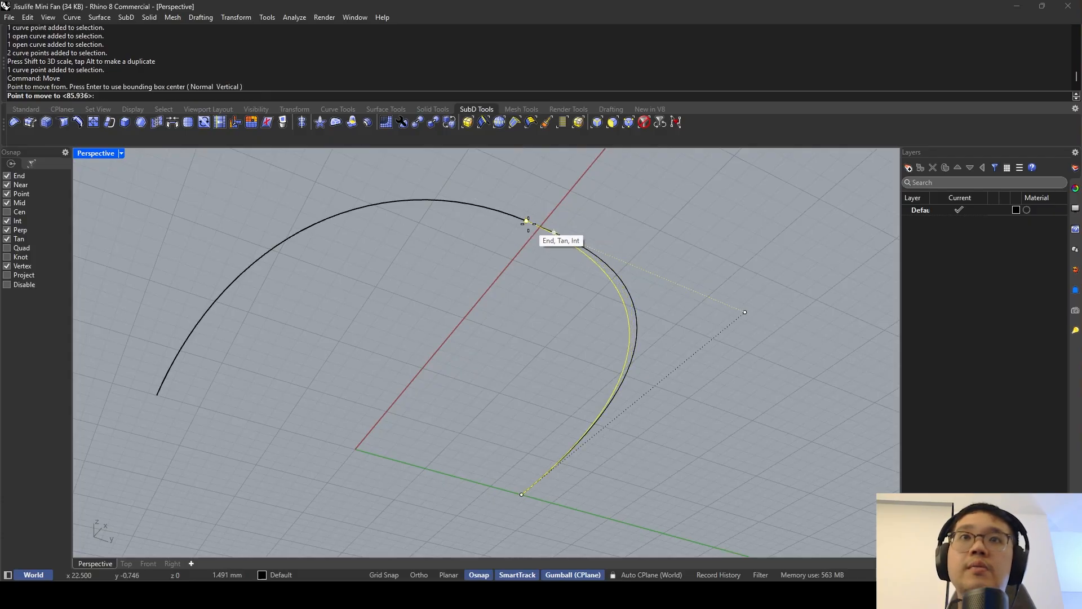
{"action": "left_click", "coordinate": [540, 226]}
Move the inner end point of the other curve onto the first curve's end on the X axis, closing the gap.
{"action": "left_click", "coordinate": [524, 220]}
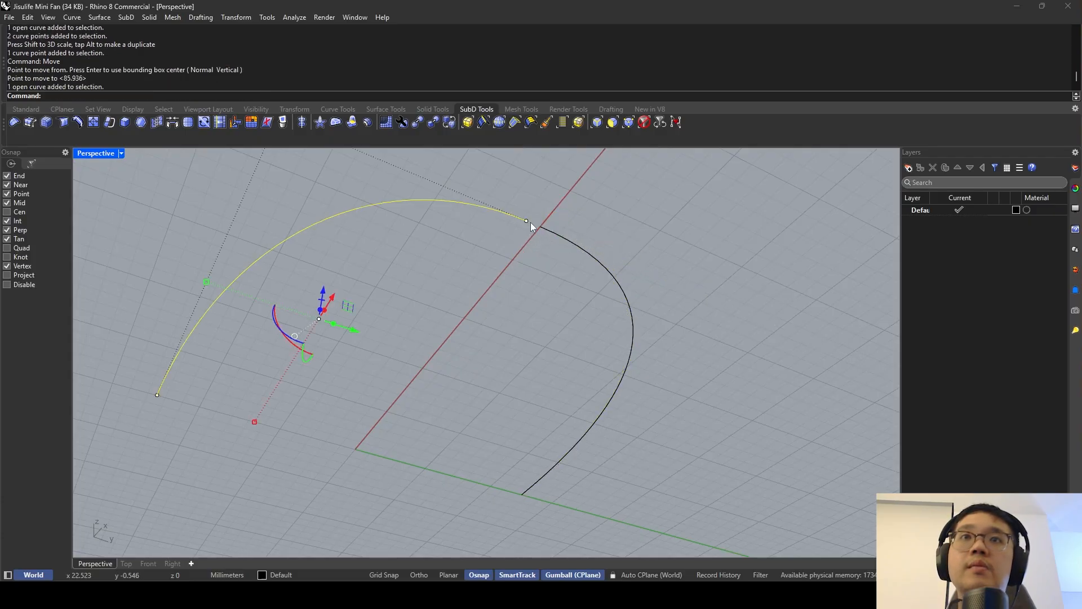
{"action": "key", "text": "F10"}
{"action": "key", "text": "space"}
{"action": "key", "text": "Escape"}
{"action": "left_click", "coordinate": [527, 221]}
{"action": "key", "text": "space"}
{"action": "left_click", "coordinate": [528, 221]}
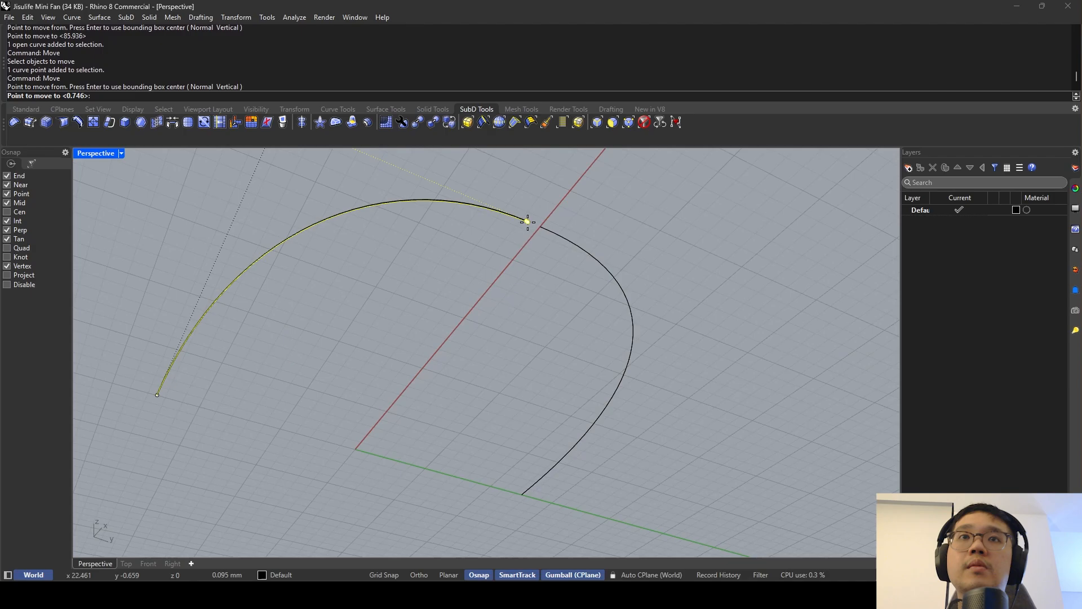
{"action": "left_click", "coordinate": [539, 227]}
{"action": "key", "text": "Escape"}
{"action": "key", "text": "Escape"}
Join the two touching curves into one open half profile.
{"action": "scroll", "coordinate": [536, 269], "scroll_direction": "down", "scroll_amount": 15}
{"action": "scroll", "coordinate": [519, 230], "scroll_direction": "up", "scroll_amount": 10}
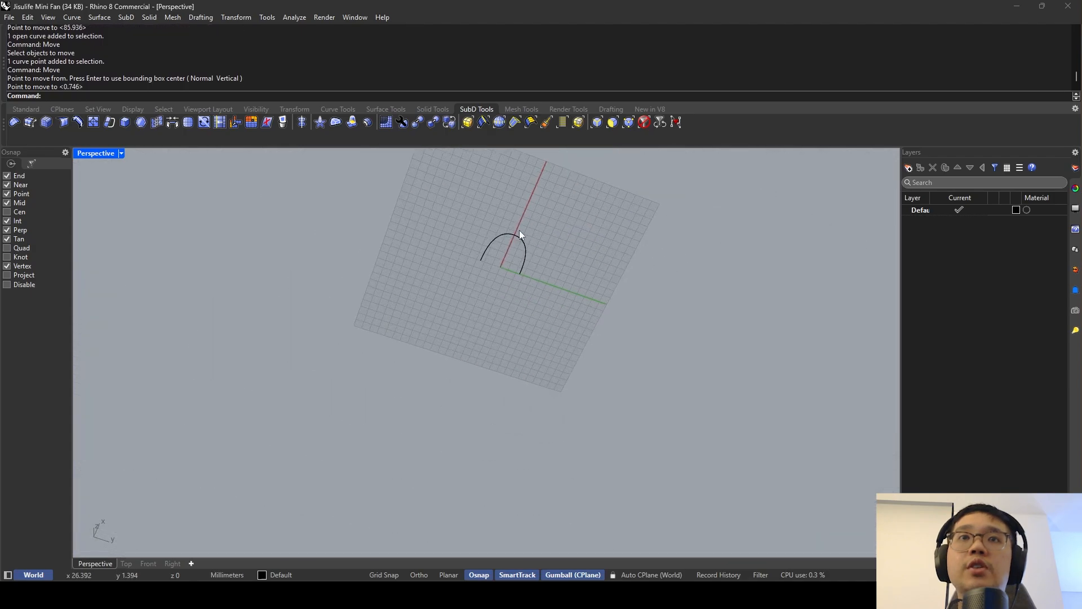
{"action": "left_click", "coordinate": [519, 239]}
{"action": "left_click", "coordinate": [489, 235]}
{"action": "type", "text": "join"}
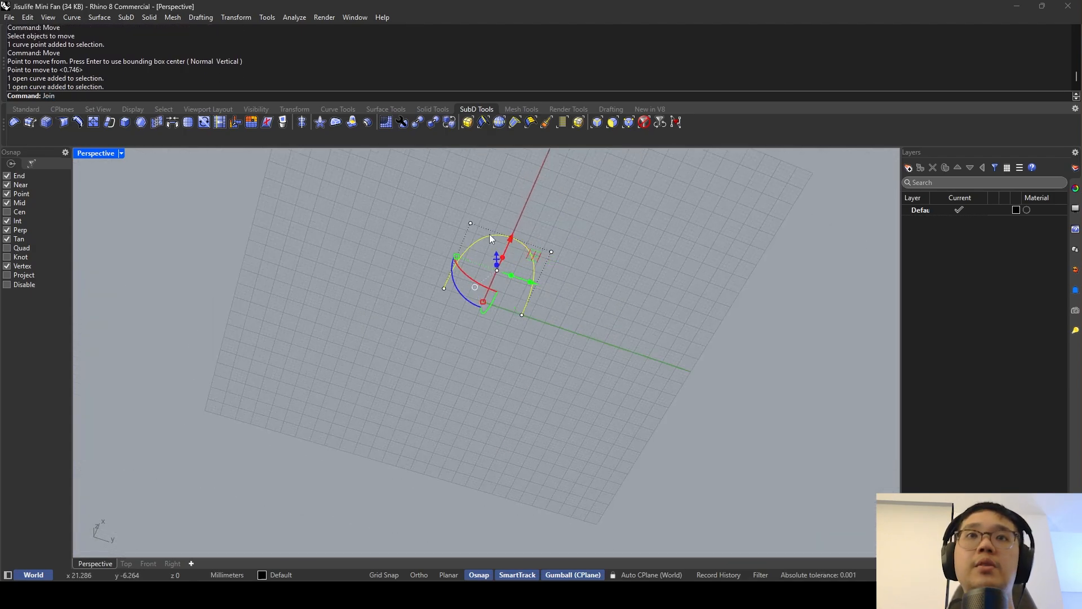
{"action": "key", "text": "Return"}
Mirror a copy of the half profile across the Y-direction line through its open ends.
{"action": "type", "text": "mirror"}
{"action": "key", "text": "Return"}
{"action": "right_click_drag", "start_coordinate": [489, 234], "coordinate": [536, 389]}
{"action": "left_click", "coordinate": [449, 388]}
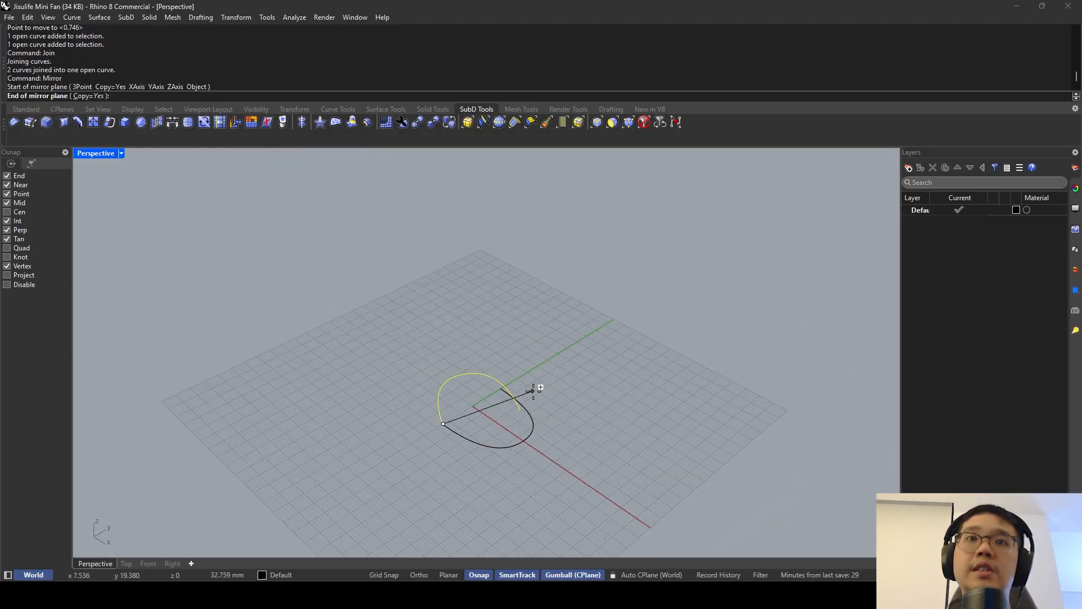
{"action": "left_click", "coordinate": [561, 354], "text": "shift"}
Join the half profile and its mirrored copy into one closed outline.
{"action": "right_click_drag", "start_coordinate": [600, 457], "coordinate": [629, 399], "text": "shift"}
{"action": "left_click_drag", "start_coordinate": [630, 403], "coordinate": [394, 284]}
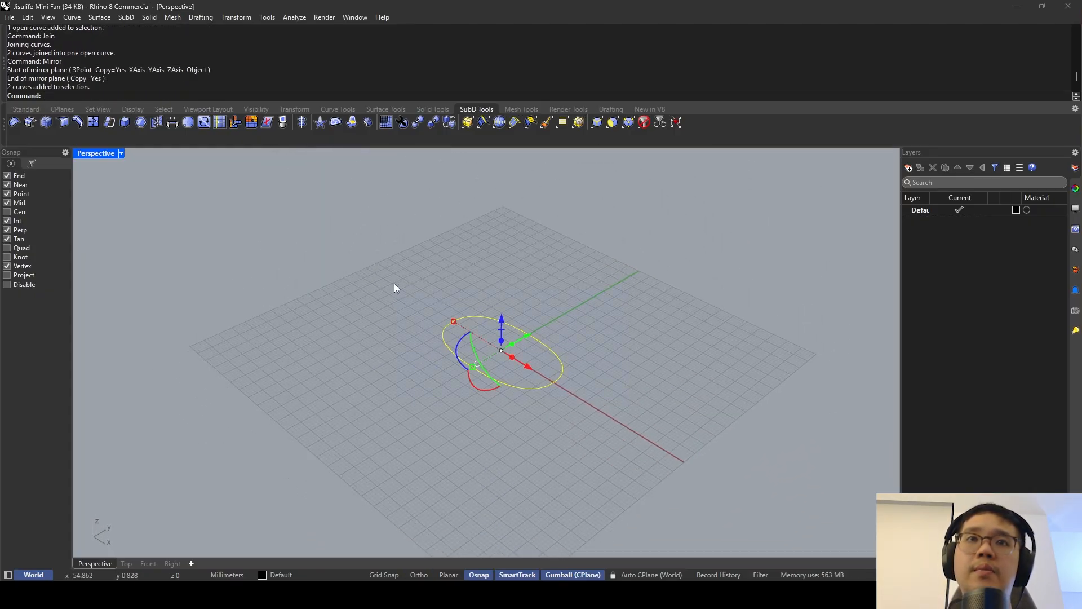
{"action": "type", "text": "join"}
{"action": "key", "text": "Return"}
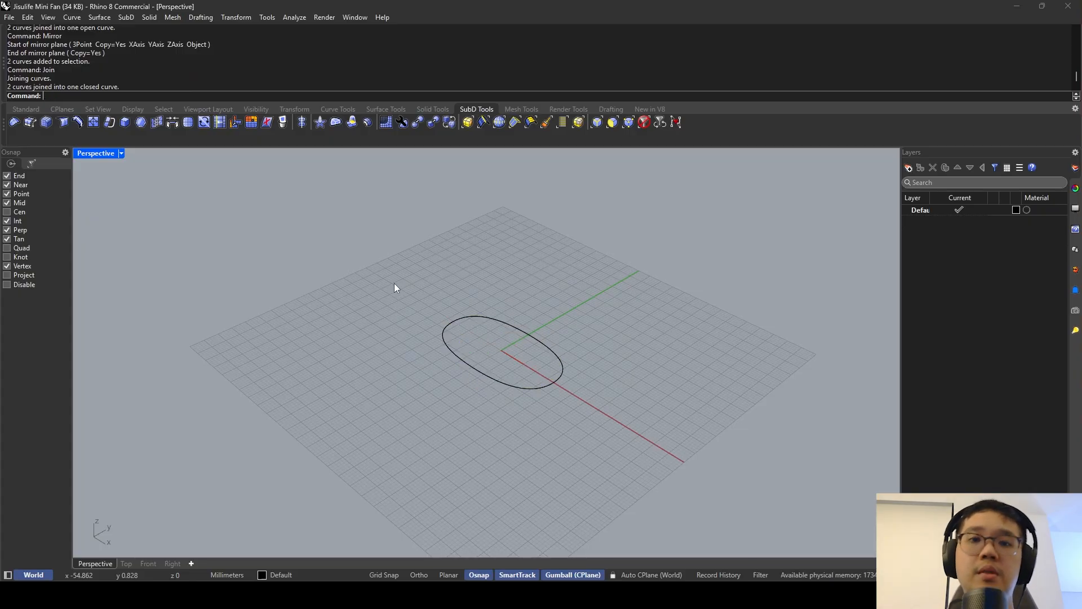
Show the hidden box, fan head and remaining curve again.
{"action": "type", "text": "Show"}
{"action": "key", "text": "Return"}
{"action": "right_click_drag", "start_coordinate": [394, 283], "coordinate": [465, 248]}
{"action": "scroll", "coordinate": [461, 356], "scroll_direction": "up", "scroll_amount": 2}
Extrude the closed base outline upward as a solid to the box's height with ExtrudeCrv.
{"action": "left_click", "coordinate": [448, 358]}
{"action": "left_click", "coordinate": [448, 358]}
{"action": "scroll", "coordinate": [449, 357], "scroll_direction": "up", "scroll_amount": 2}
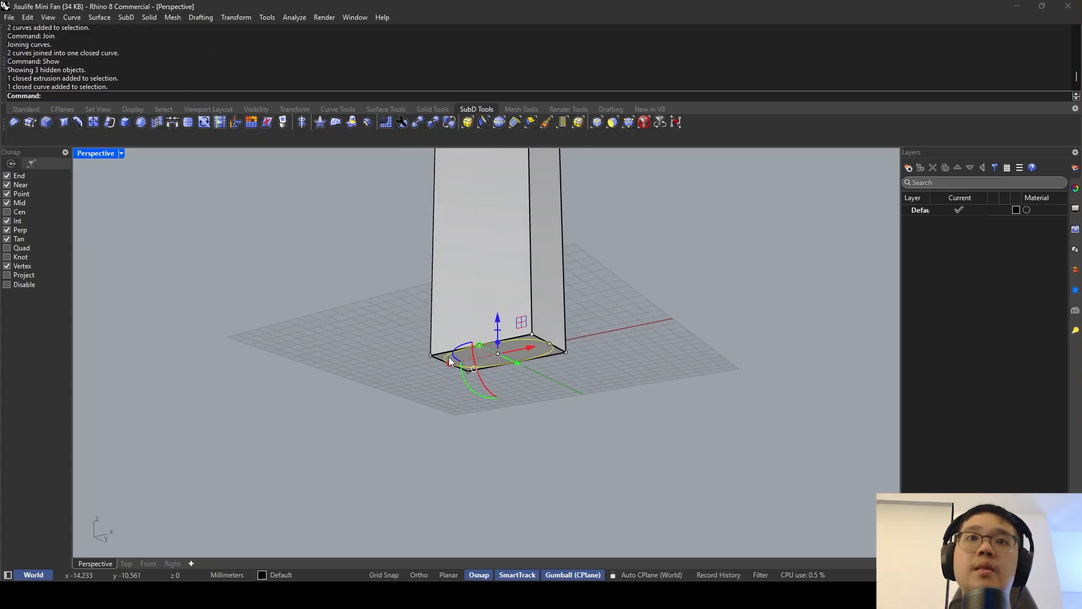
{"action": "type", "text": "ExtrudeCrv"}
{"action": "key", "text": "Return"}
{"action": "scroll", "coordinate": [586, 290], "scroll_direction": "down", "scroll_amount": 2}
{"action": "right_click_drag", "start_coordinate": [605, 279], "coordinate": [563, 307], "text": "shift"}
{"action": "left_click", "coordinate": [626, 217]}
{"action": "left_click", "coordinate": [628, 218]}
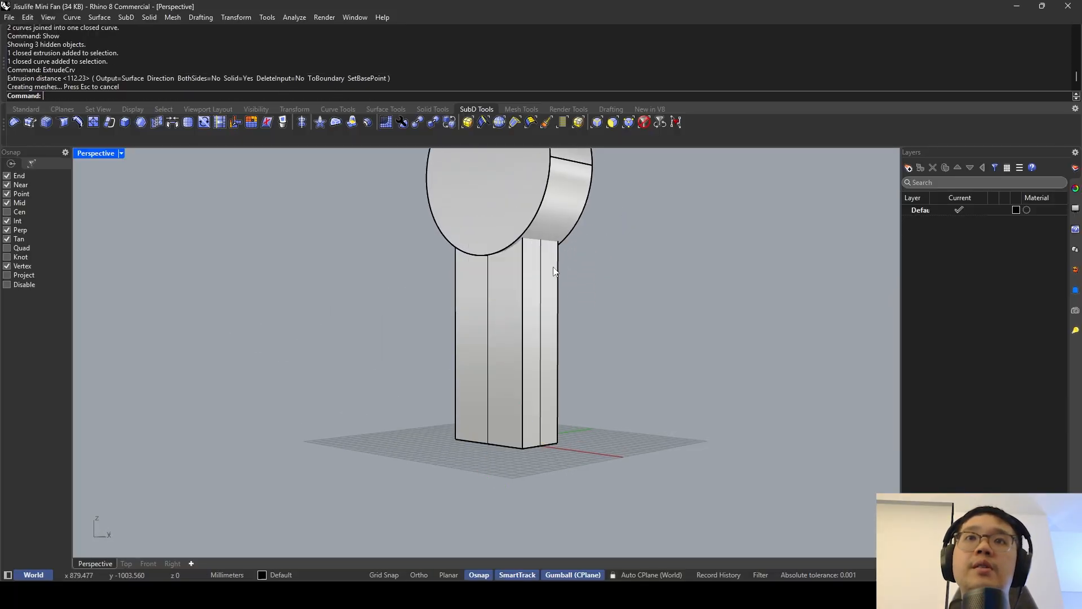
Delete the rectangular box around the rounded handle and check the new handle's shape.
{"action": "left_click", "coordinate": [553, 266]}
{"action": "key", "text": "Delete"}
{"action": "right_click_drag", "start_coordinate": [563, 306], "coordinate": [513, 350]}
{"action": "left_click", "coordinate": [515, 338]}
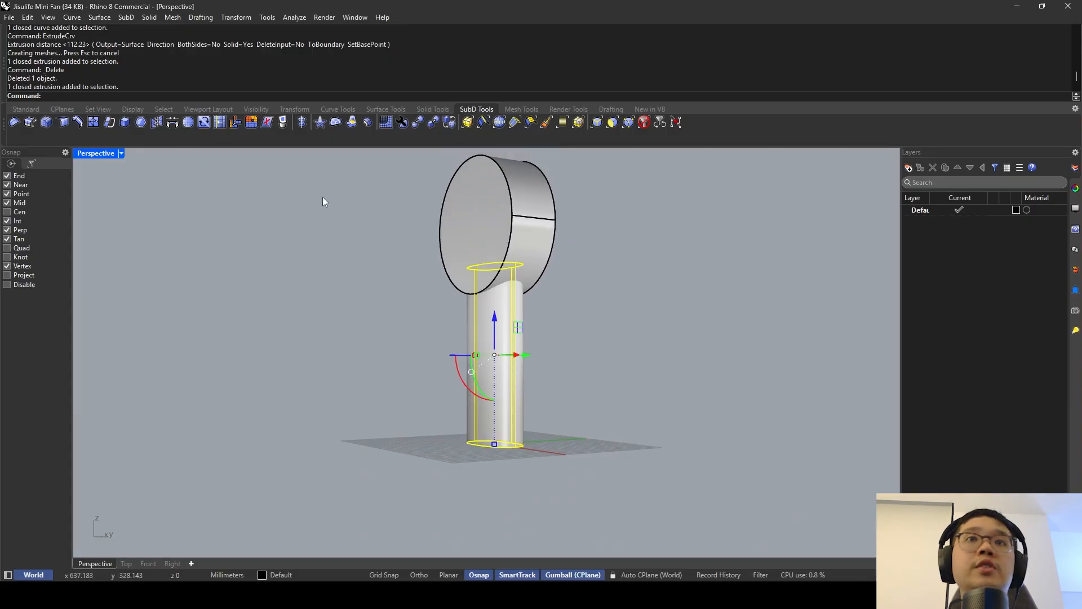
{"action": "right_click_drag", "start_coordinate": [476, 237], "coordinate": [483, 263]}
{"action": "key", "text": "Escape"}
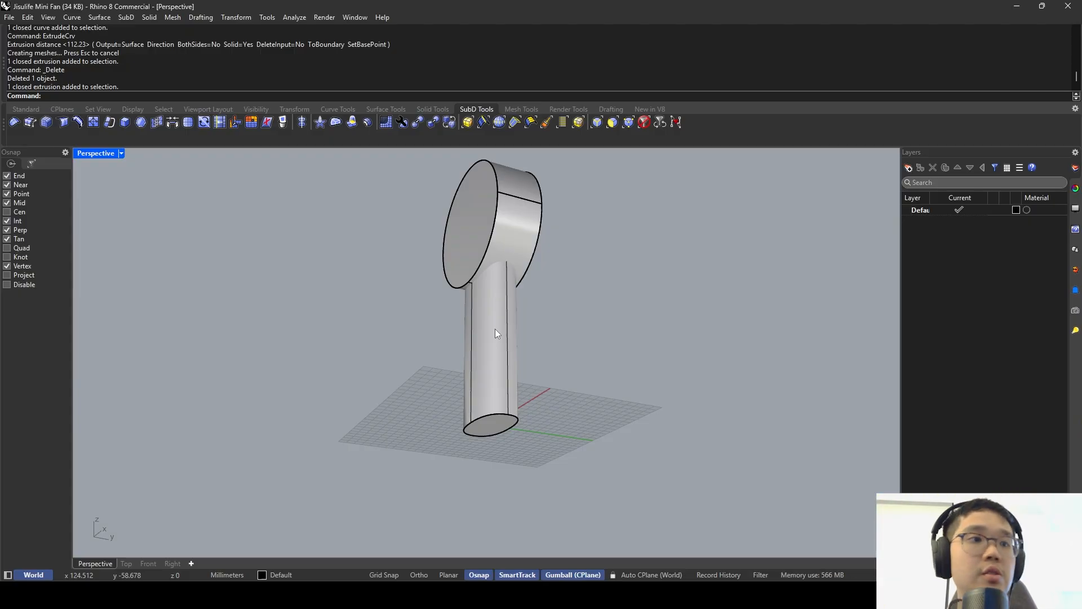
{"action": "scroll", "coordinate": [489, 447], "scroll_direction": "up", "scroll_amount": 3}
{"action": "left_click", "coordinate": [496, 408]}
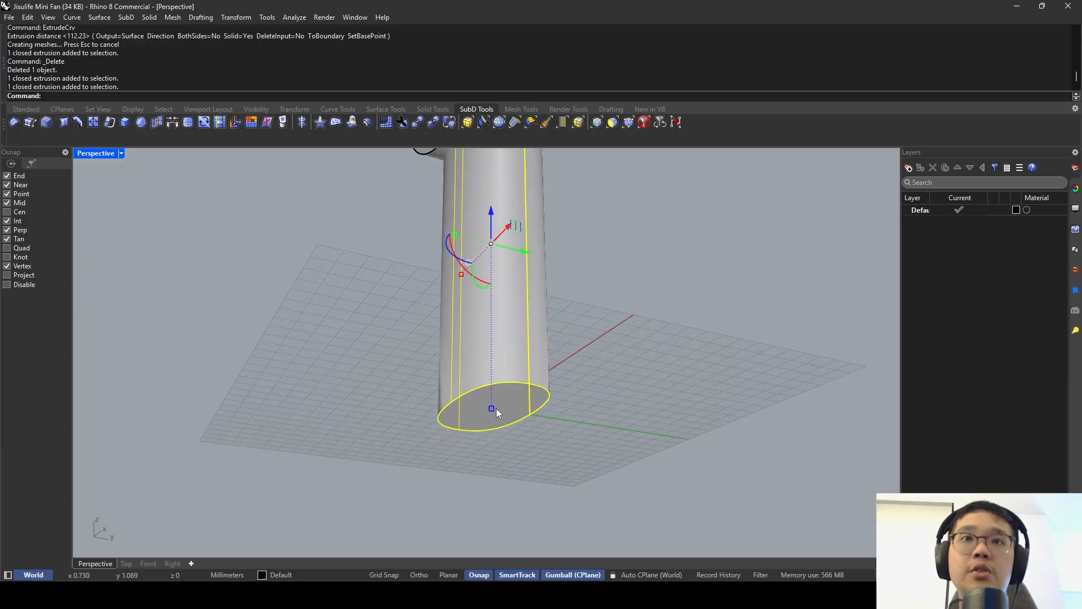
{"action": "key", "text": "Escape"}
{"action": "right_click_drag", "start_coordinate": [502, 404], "coordinate": [542, 393]}
{"action": "type", "text": "ExtractSrf"}
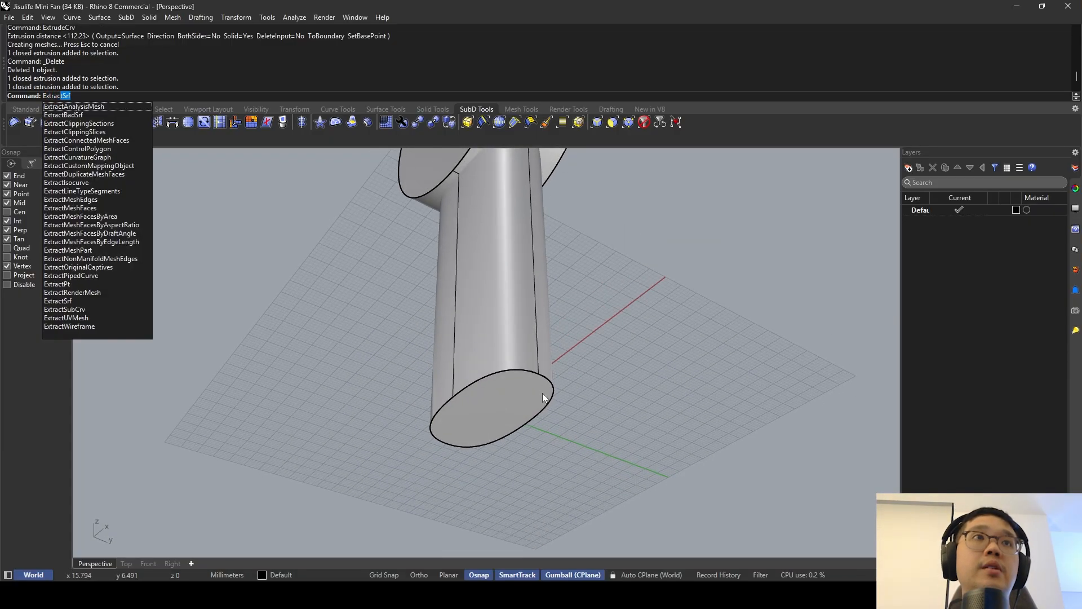
{"action": "key", "text": "Return"}
{"action": "left_click", "coordinate": [502, 401]}
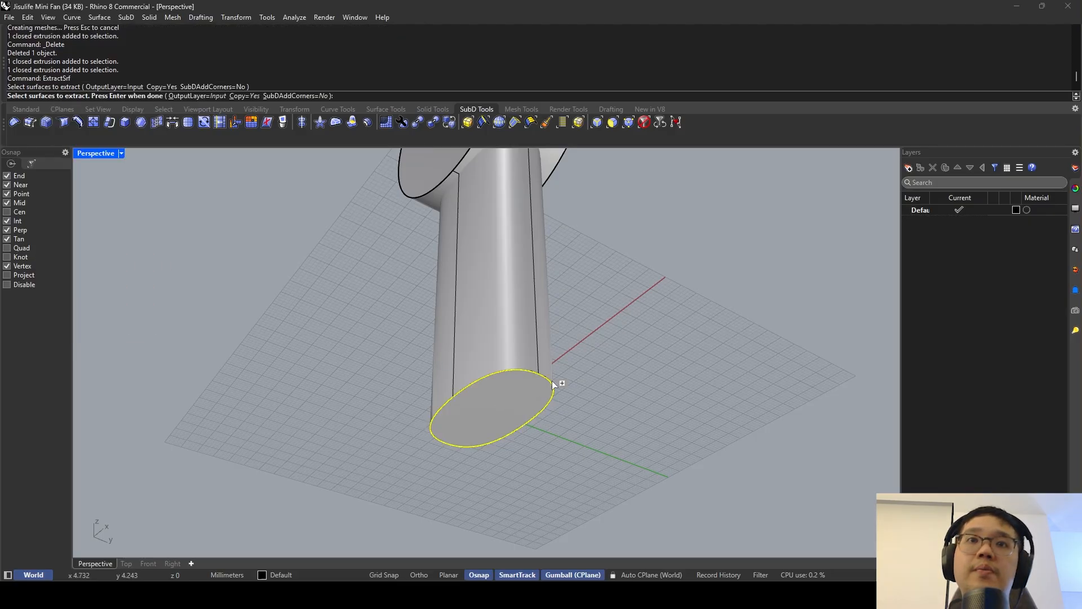
{"action": "right_click_drag", "start_coordinate": [553, 380], "coordinate": [613, 349]}
{"action": "key", "text": "Return"}
{"action": "key", "text": "ctrl+z"}
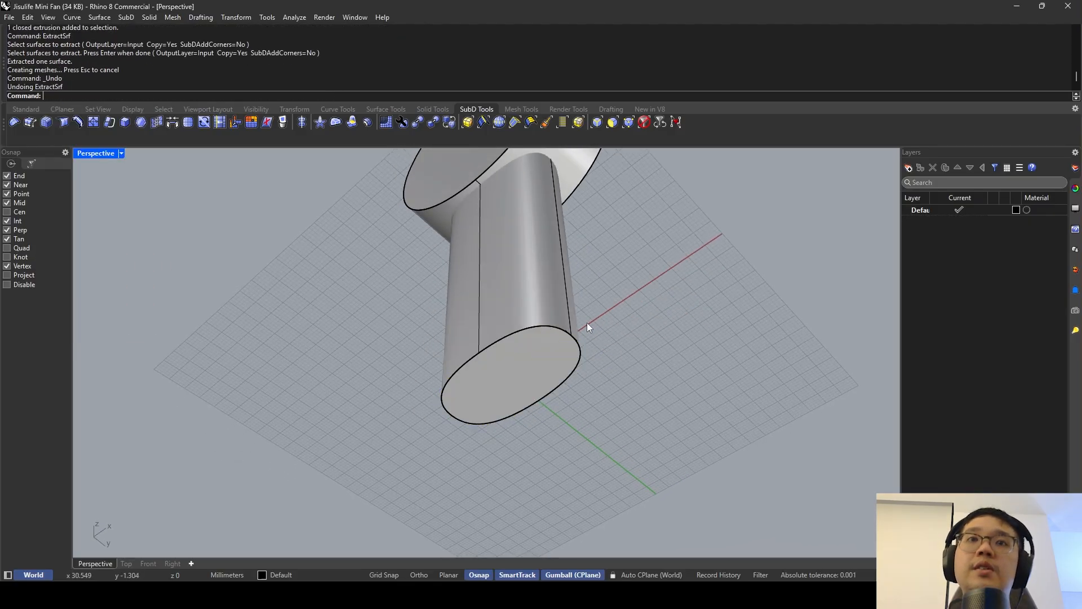
Extract the handle's bottom face as a separate surface using ExtractSrf with Copy=Yes.
{"action": "key", "text": "Return"}
{"action": "key", "text": "Escape"}
{"action": "type", "text": "ExtractSrf"}
{"action": "key", "text": "Return"}
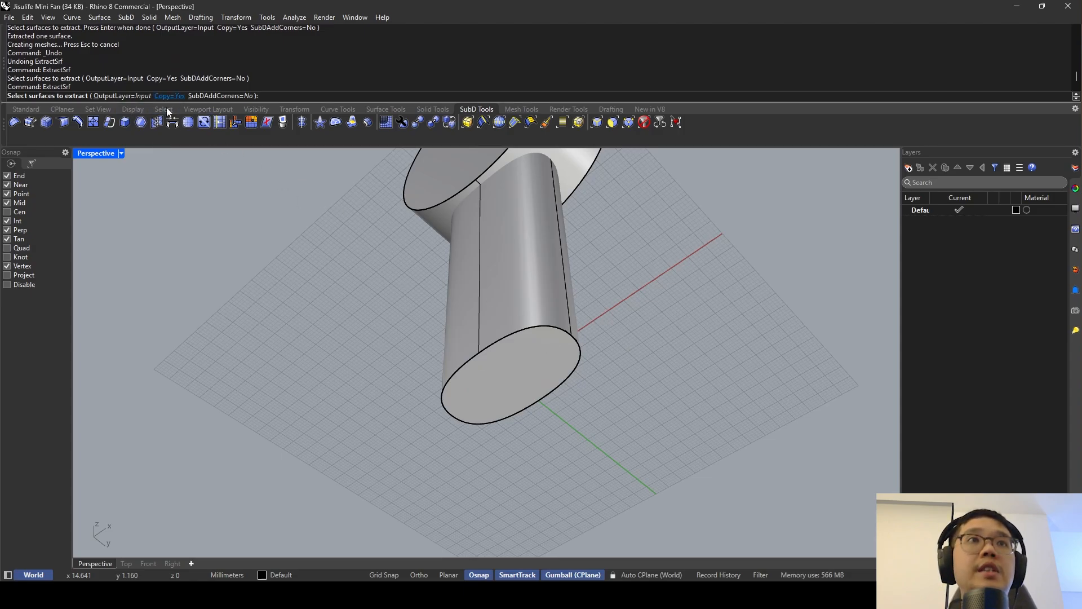
{"action": "left_click", "coordinate": [522, 363]}
{"action": "key", "text": "Return"}
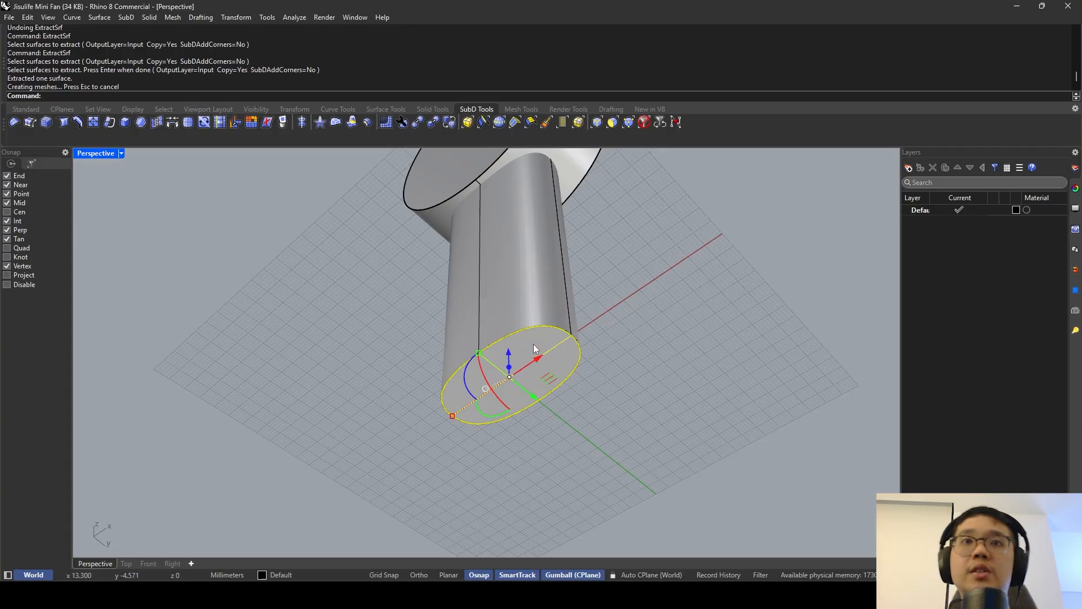
Move the extracted bottom surface straight down, a short distance below the handle.
{"action": "right_click_drag", "start_coordinate": [534, 343], "coordinate": [499, 368]}
{"action": "left_click_drag", "start_coordinate": [499, 368], "coordinate": [502, 388]}
{"action": "scroll", "coordinate": [564, 358], "scroll_direction": "up", "scroll_amount": 5}
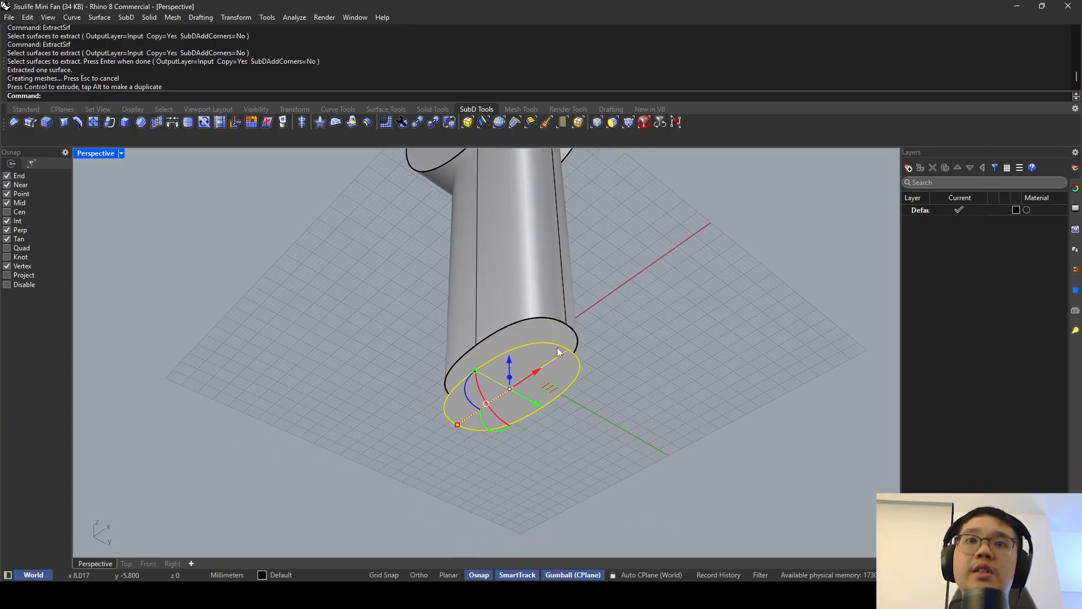
Create an outline curve from the extracted bottom surface with Silhouette and delete the surface.
{"action": "type", "text": "Silhouette"}
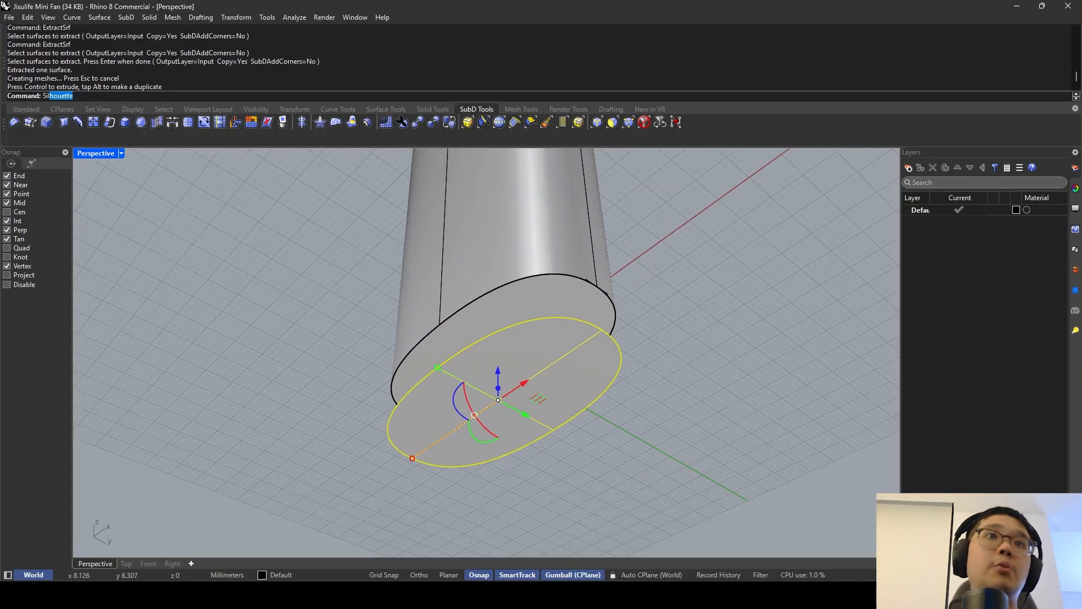
{"action": "key", "text": "Return"}
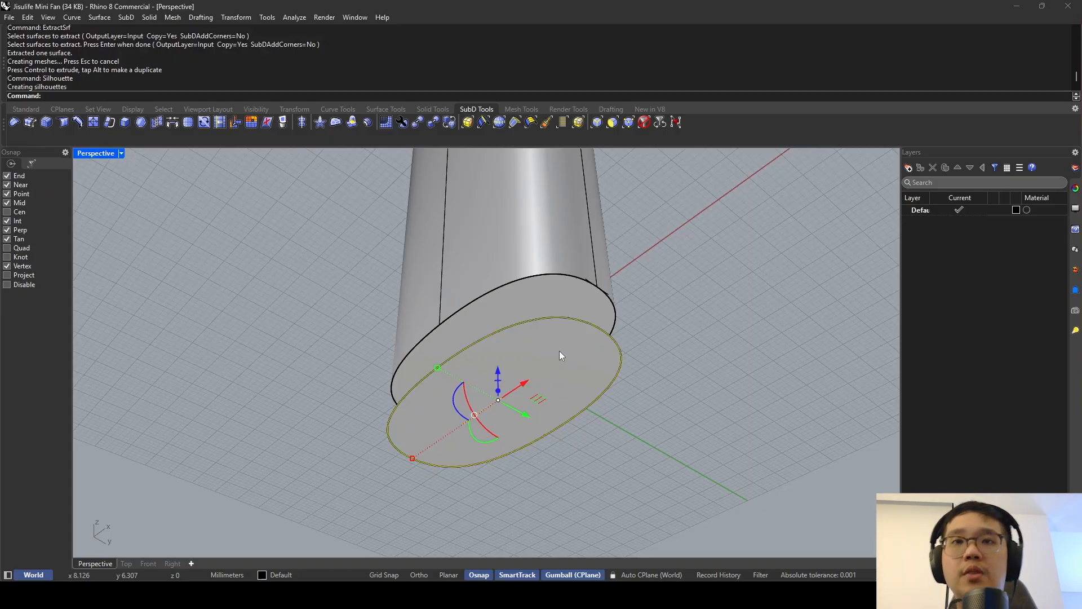
{"action": "key", "text": "Delete"}
Offset the closed outline curve below the handle 1.5 mm inward.
{"action": "left_click", "coordinate": [576, 328]}
{"action": "left_click", "coordinate": [579, 321]}
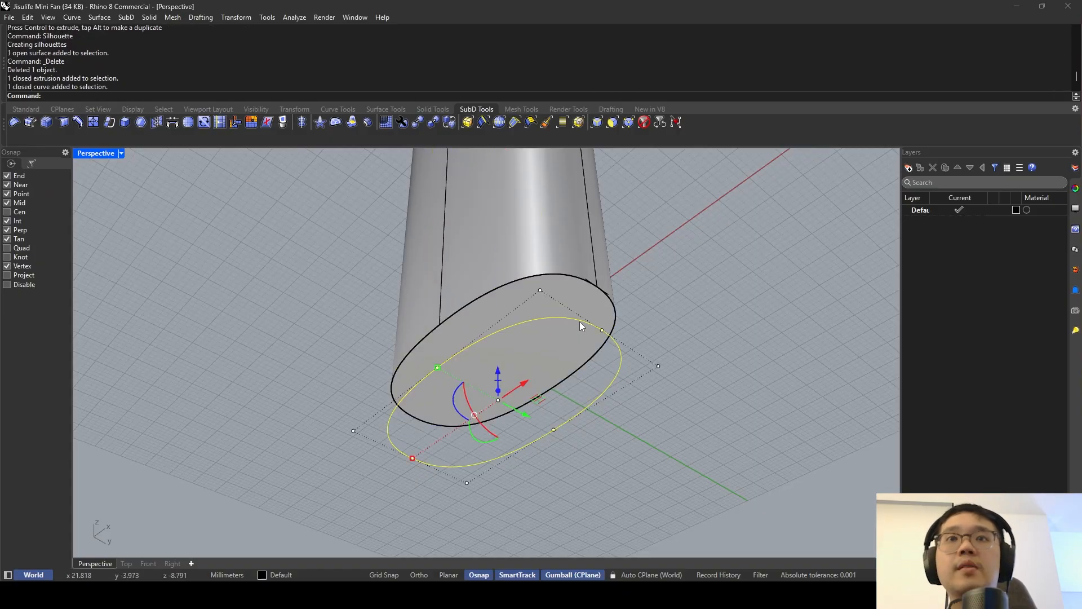
{"action": "mouse_move", "coordinate": [581, 321]}
{"action": "right_mouse_down"}
{"action": "mouse_move", "coordinate": [540, 292]}
{"action": "mouse_move", "coordinate": [562, 320]}
{"action": "right_mouse_up"}
{"action": "scroll", "coordinate": [545, 332], "scroll_direction": "up", "scroll_amount": 3}
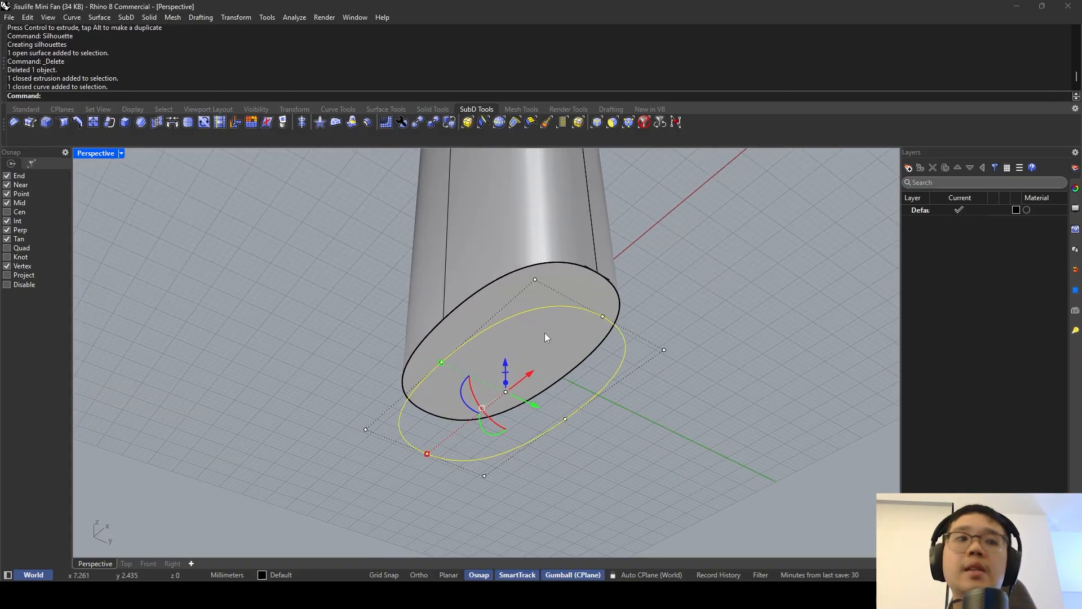
{"action": "type", "text": "ffsetSrf"}
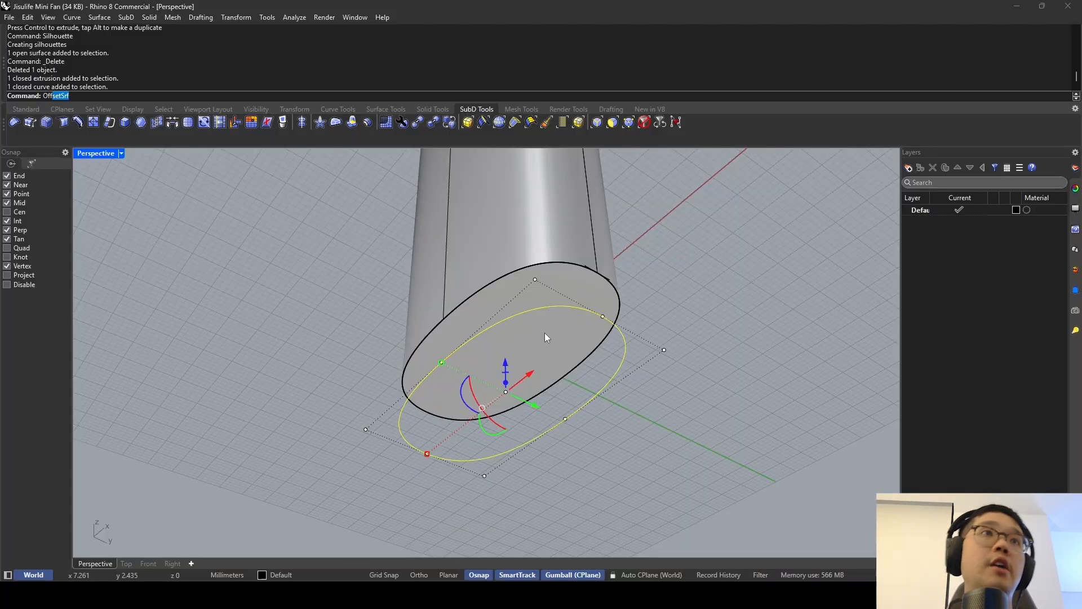
{"action": "key", "text": "Return"}
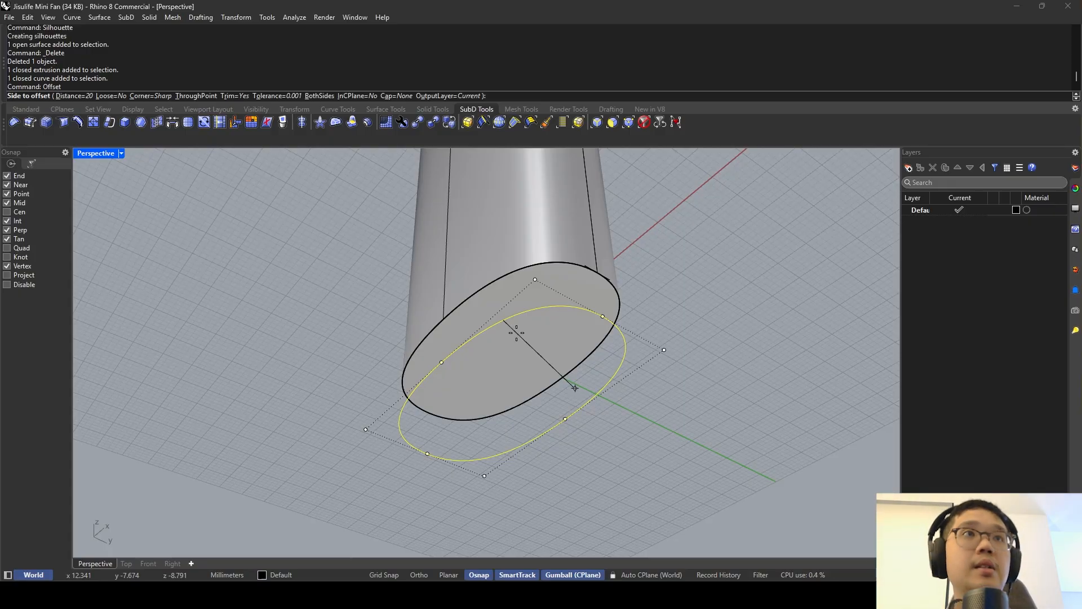
{"action": "type", "text": "2"}
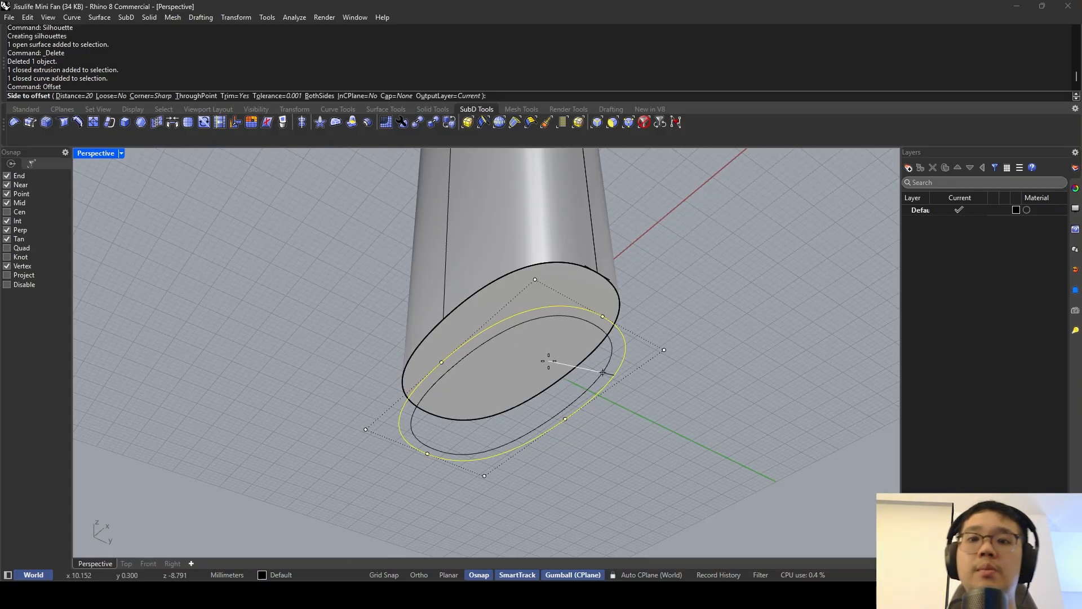
{"action": "type", "text": "1.5"}
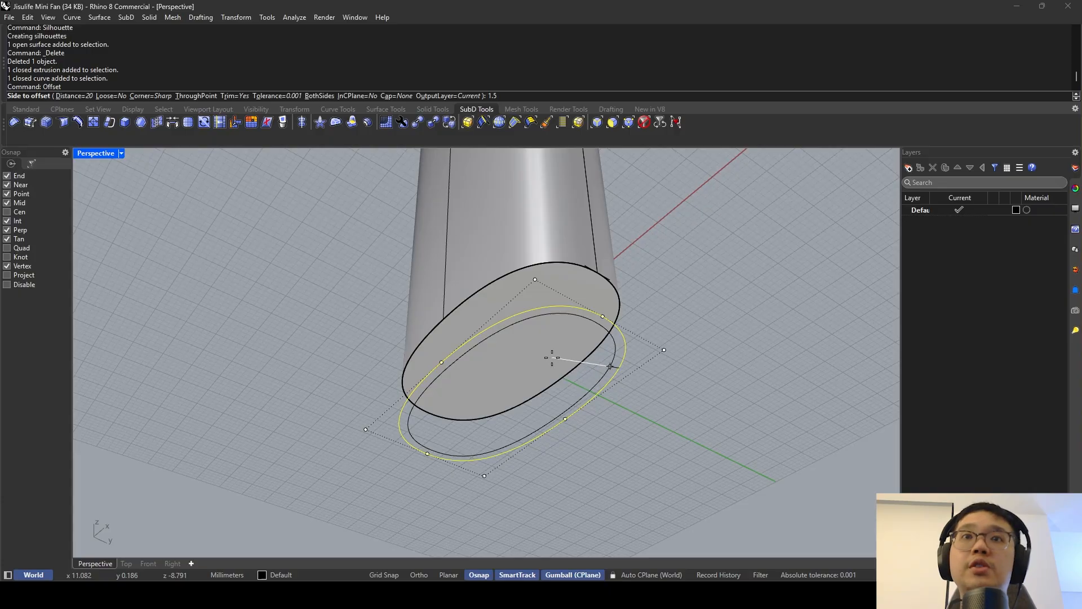
{"action": "left_click", "coordinate": [610, 366]}
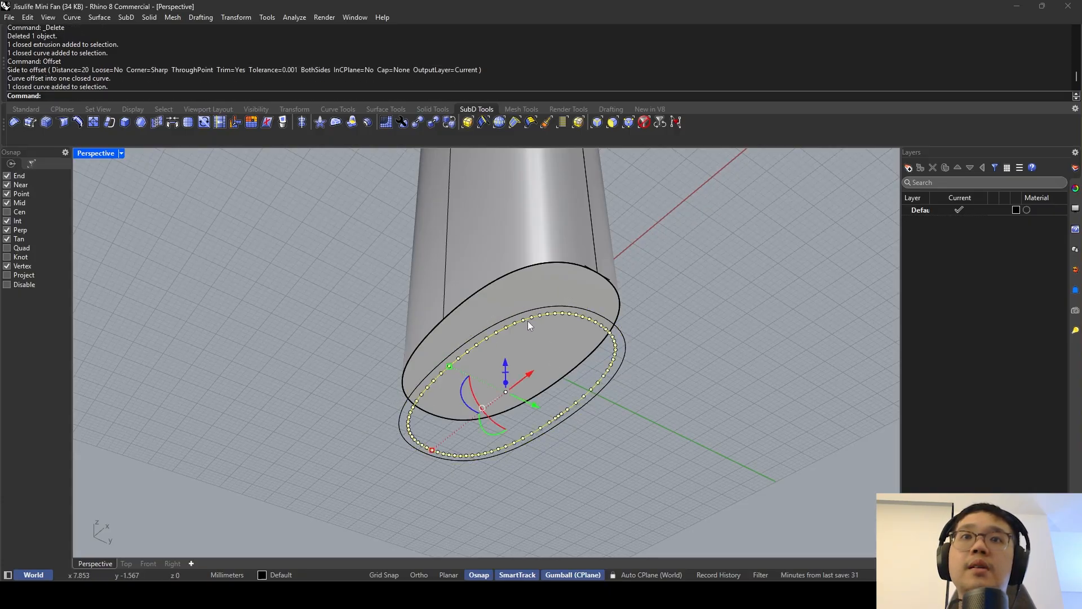
Align the inner offset curve to the handle's bottom face with SetPt, setting only Z and aligning to World.
{"action": "left_click", "coordinate": [581, 318]}
{"action": "right_click_drag", "start_coordinate": [581, 317], "coordinate": [590, 337]}
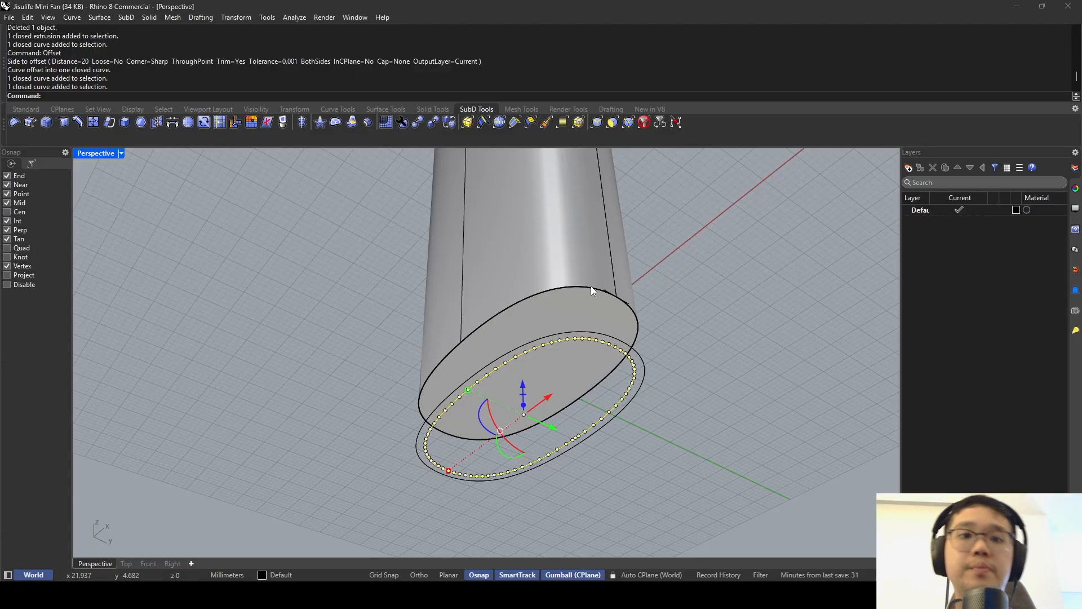
{"action": "key", "text": "Escape"}
{"action": "key", "text": "BackSpace"}
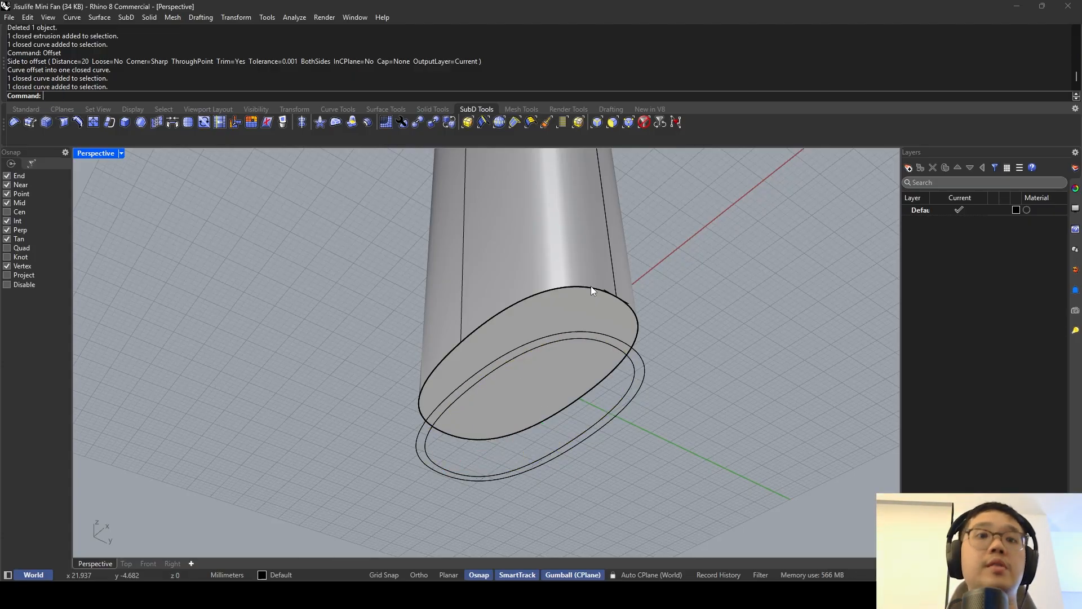
{"action": "left_click", "coordinate": [592, 337]}
{"action": "left_click", "coordinate": [589, 339]}
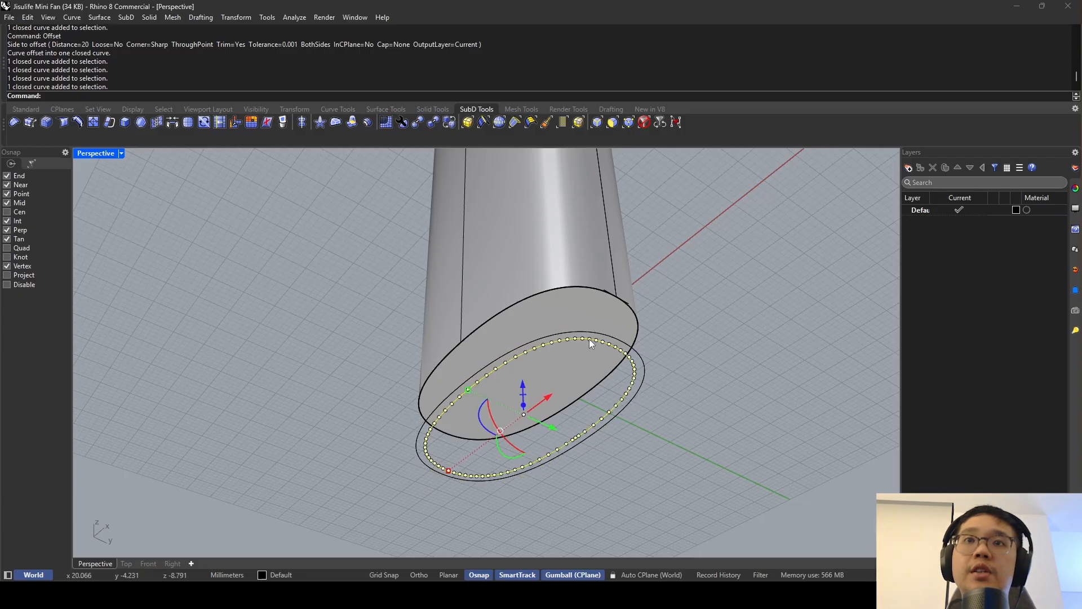
{"action": "right_click_drag", "start_coordinate": [590, 339], "coordinate": [484, 296], "text": "shift"}
{"action": "scroll", "coordinate": [461, 291], "scroll_direction": "up", "scroll_amount": 3}
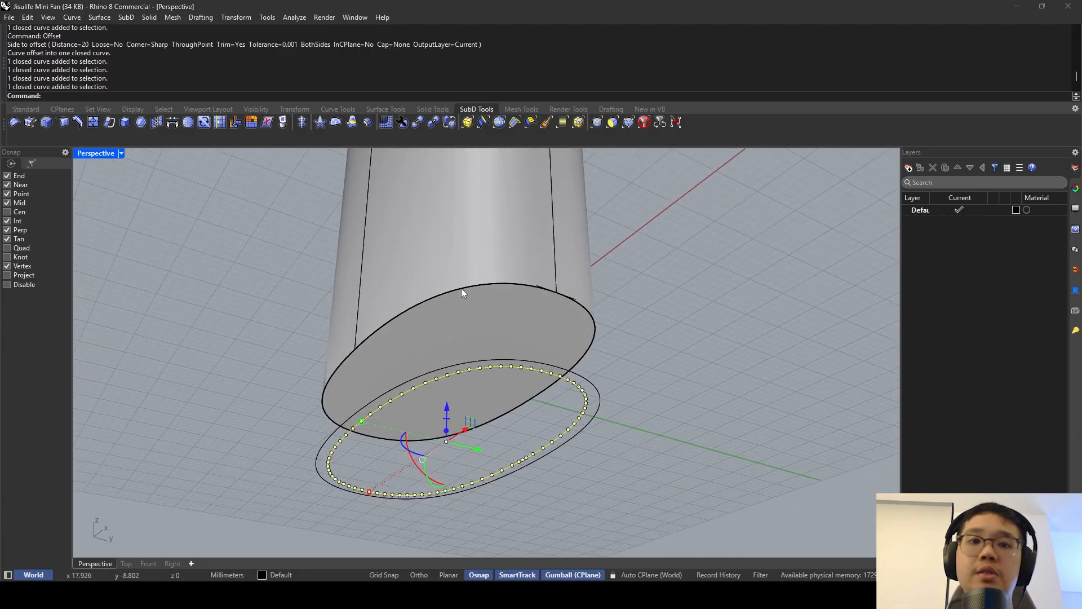
{"action": "type", "text": "SetPt"}
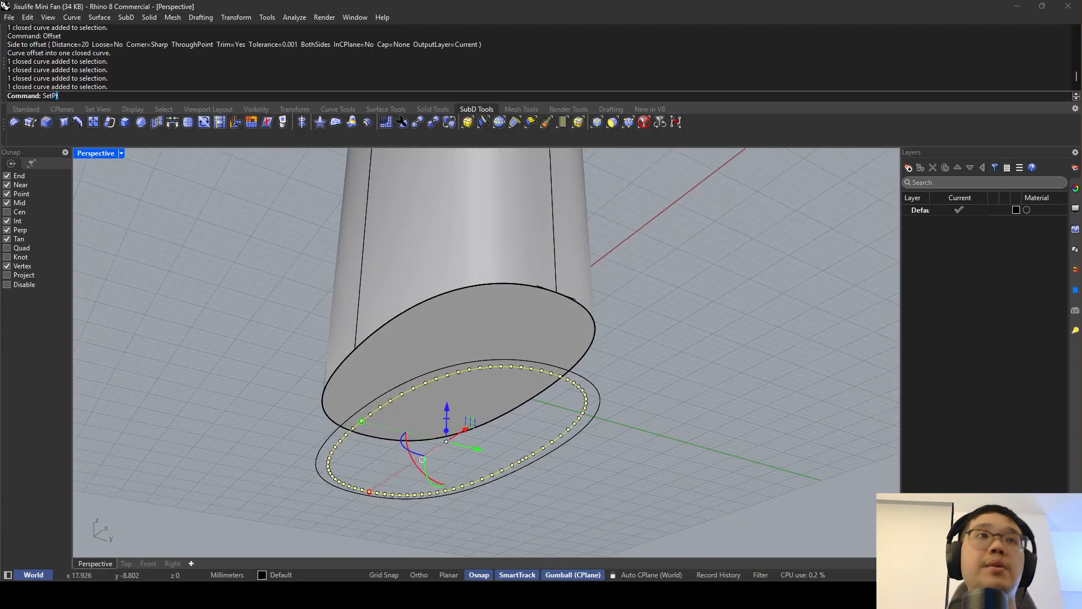
{"action": "key", "text": "Return"}
{"action": "left_click", "coordinate": [511, 266]}
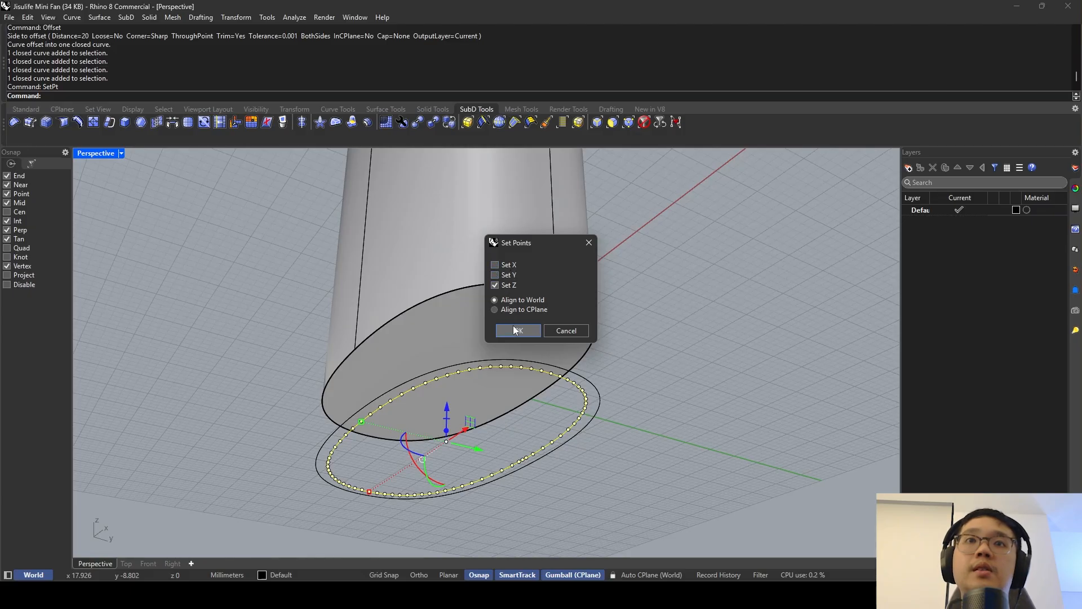
{"action": "left_click", "coordinate": [514, 331]}
{"action": "left_click", "coordinate": [511, 287]}
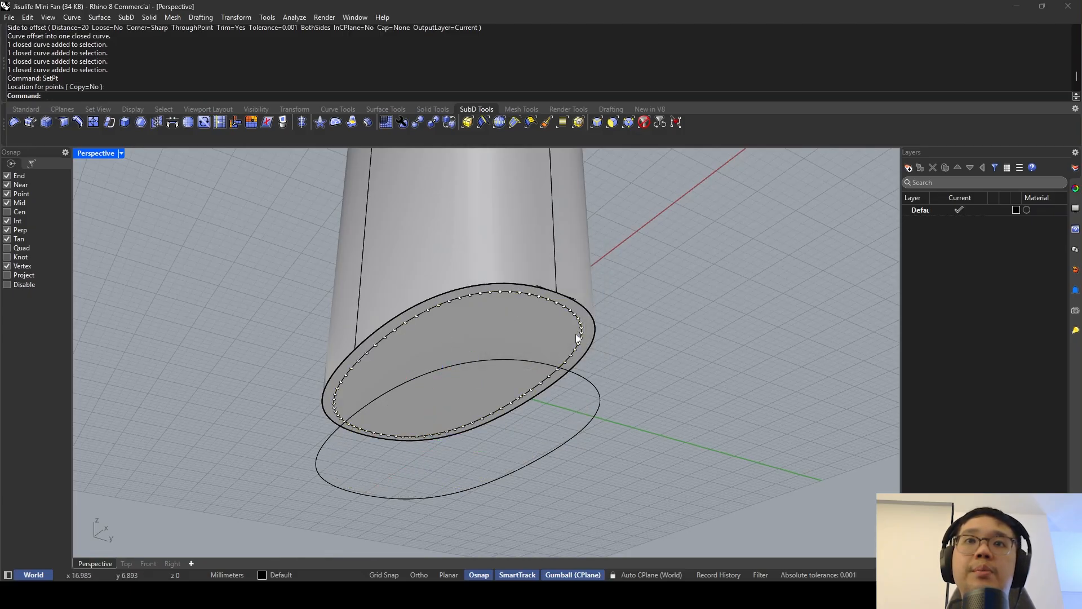
Delete the outer outline curve below the handle and the stray open curve on the handle's bottom edge.
{"action": "left_click", "coordinate": [573, 374]}
{"action": "key", "text": "Delete"}
{"action": "right_click_drag", "start_coordinate": [573, 374], "coordinate": [603, 267]}
{"action": "scroll", "coordinate": [601, 259], "scroll_direction": "up", "scroll_amount": 5}
{"action": "left_click", "coordinate": [594, 223]}
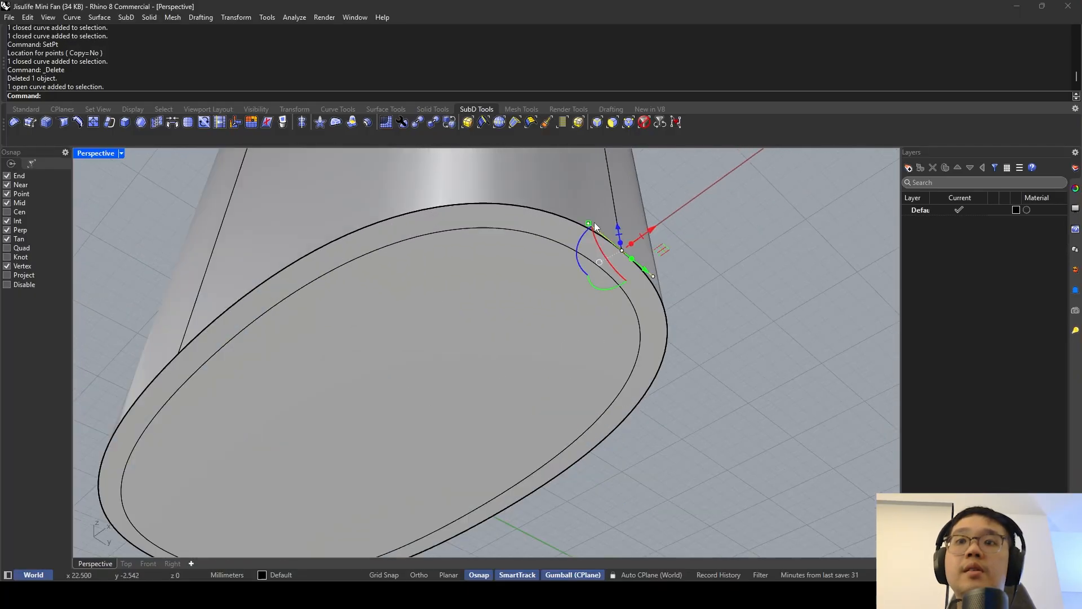
{"action": "key", "text": "Delete"}
Extrude the inner curve on the handle's bottom face 1 mm downward as a solid with ExtrudeCrv.
{"action": "scroll", "coordinate": [590, 232], "scroll_direction": "down", "scroll_amount": 3}
{"action": "left_click", "coordinate": [573, 246]}
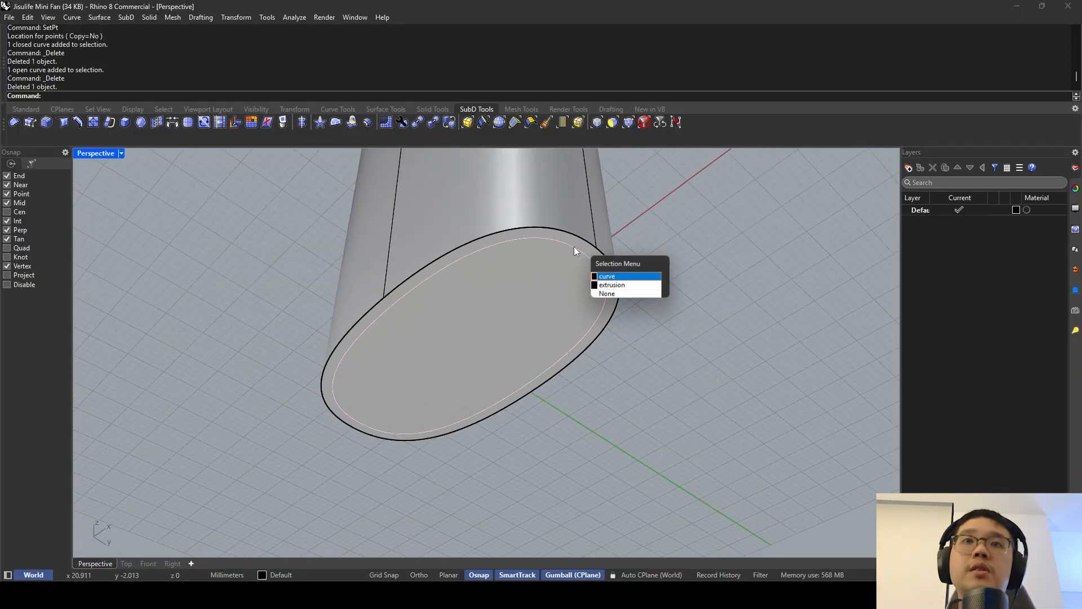
{"action": "left_click", "coordinate": [606, 277]}
{"action": "right_click_drag", "start_coordinate": [605, 277], "coordinate": [487, 293]}
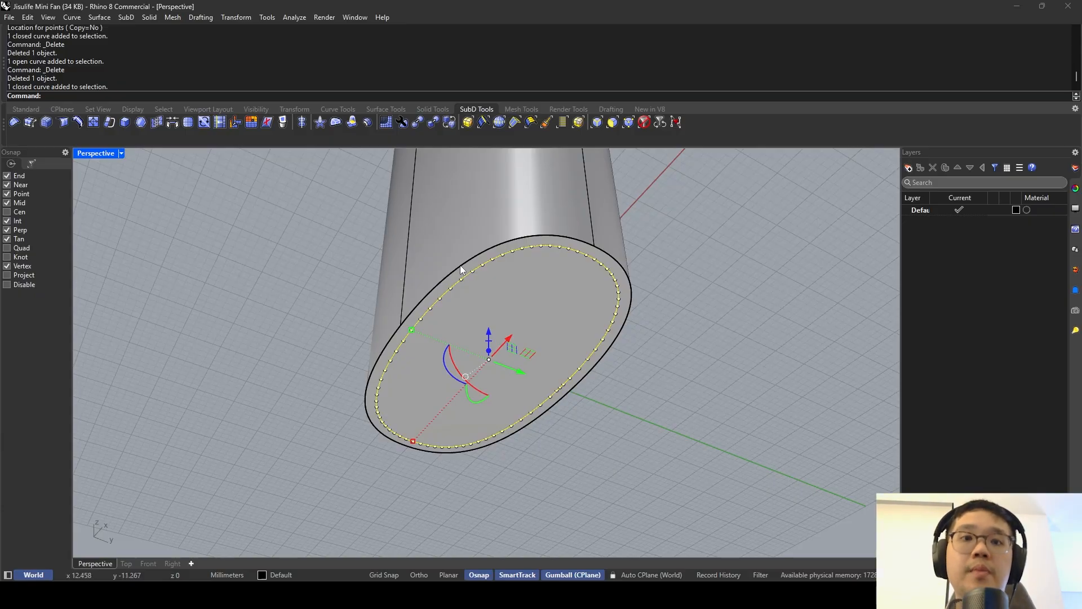
{"action": "type", "text": "Extr"}
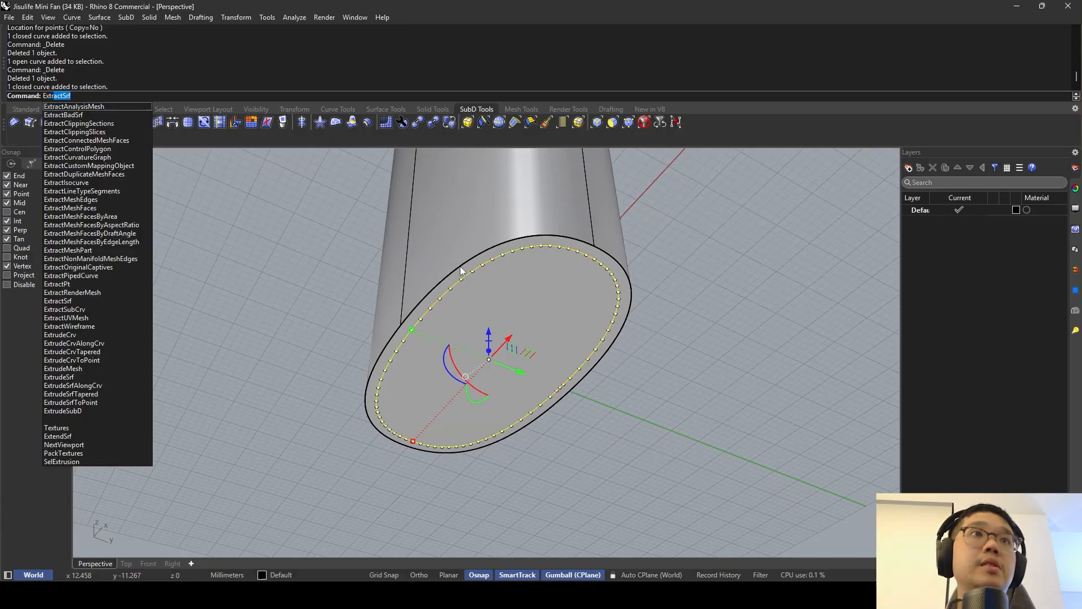
{"action": "left_click", "coordinate": [80, 334]}
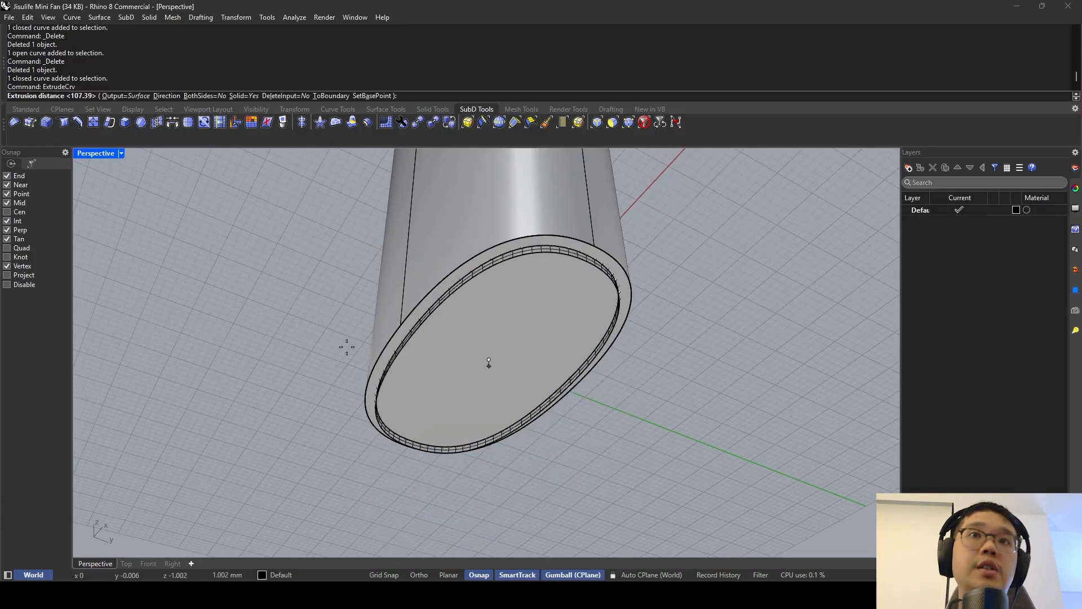
{"action": "key", "text": "Return"}
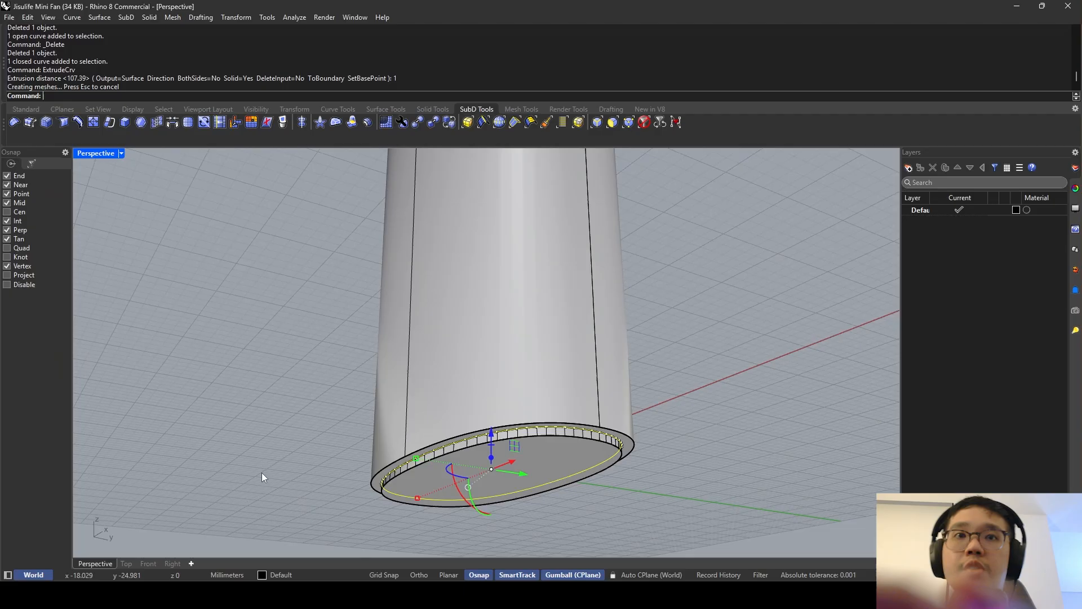
{"action": "right_click_drag", "start_coordinate": [220, 438], "coordinate": [346, 398]}
{"action": "key", "text": "Escape"}
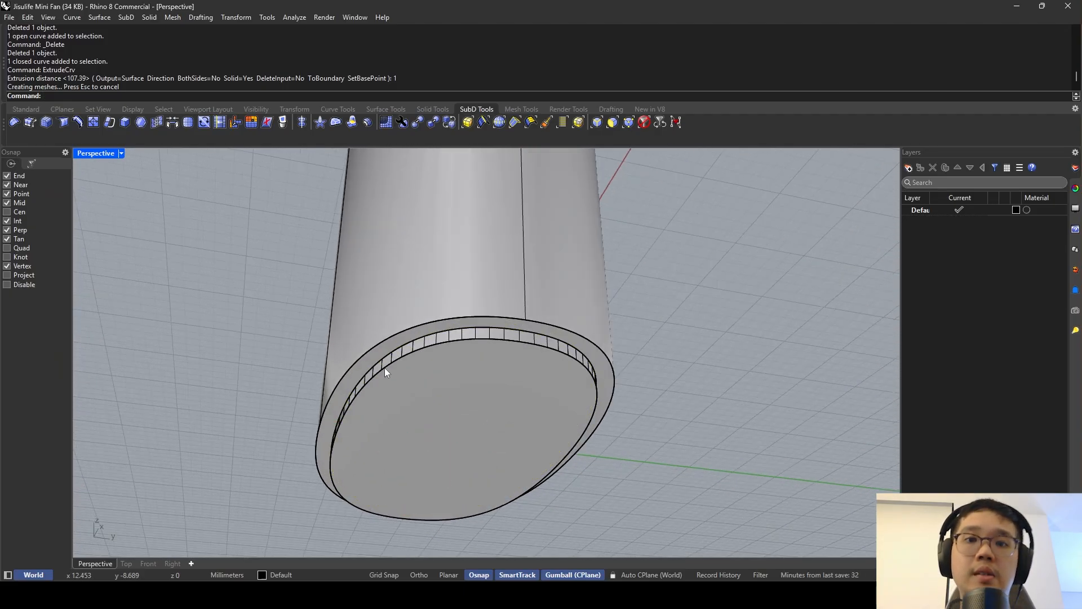
Offset the inner curve on the handle's bottom face another 1.5 mm inward.
{"action": "left_click", "coordinate": [390, 354]}
{"action": "key", "text": "Escape"}
{"action": "left_click", "coordinate": [393, 350]}
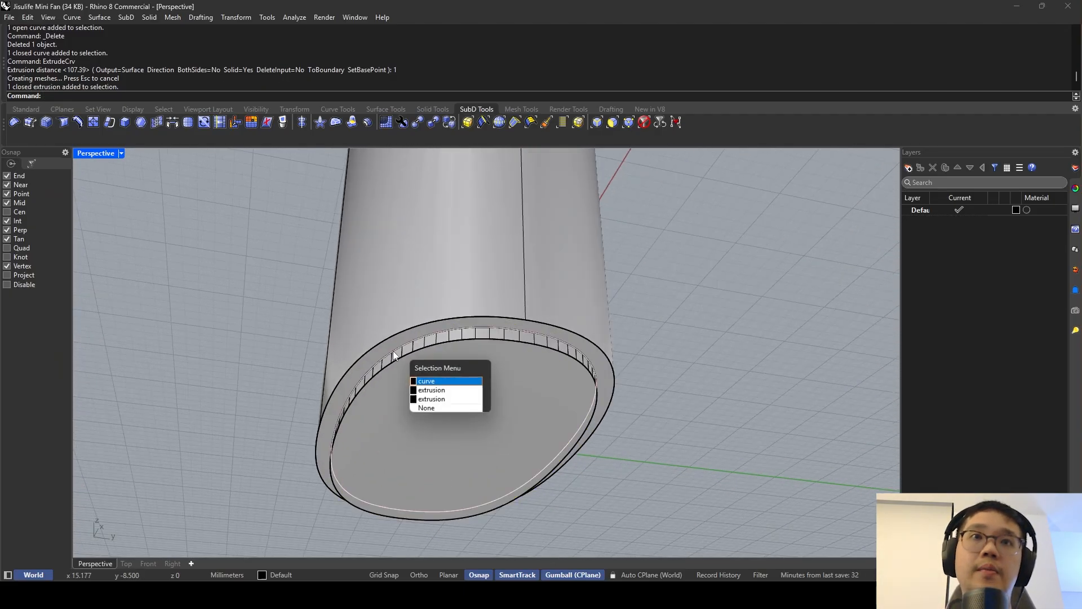
{"action": "left_click", "coordinate": [393, 351]}
{"action": "type", "text": "offset"}
{"action": "key", "text": "Return"}
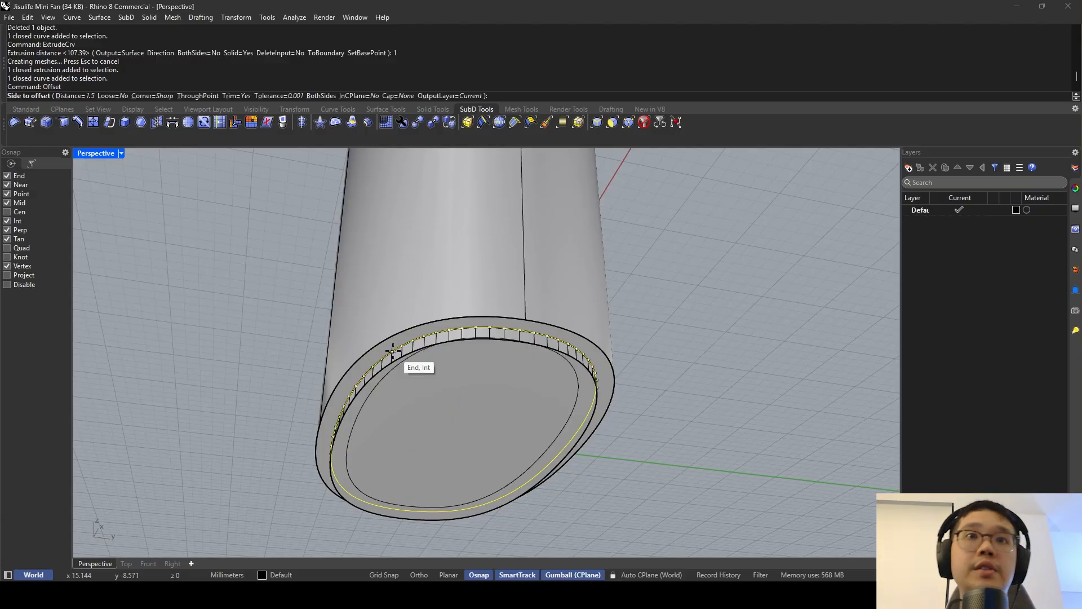
{"action": "right_click_drag", "start_coordinate": [394, 361], "coordinate": [392, 394]}
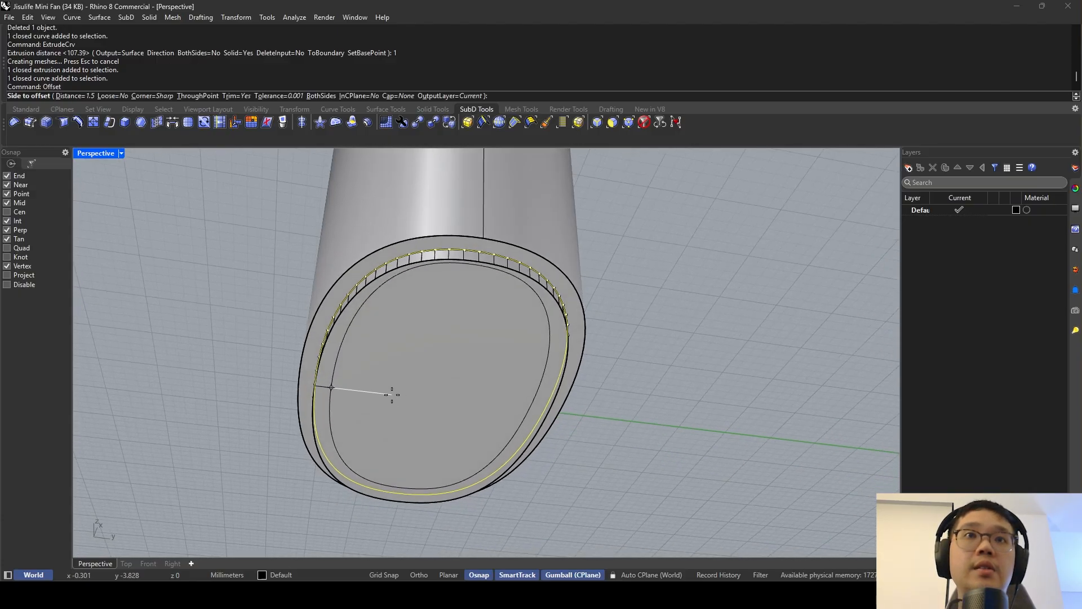
{"action": "left_click", "coordinate": [392, 394]}
{"action": "scroll", "coordinate": [390, 364], "scroll_direction": "down", "scroll_amount": 10}
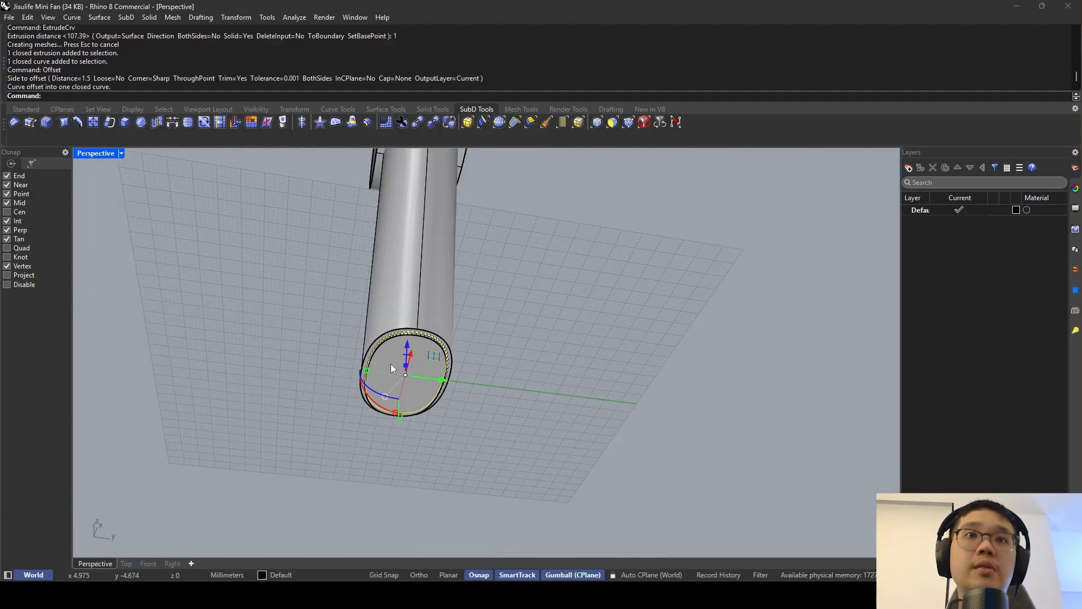
Repeat the 1.5 mm Offset on the same curve at the top of the thin base extrusion.
{"action": "right_click_drag", "start_coordinate": [391, 363], "coordinate": [322, 405]}
{"action": "scroll", "coordinate": [323, 405], "scroll_direction": "up", "scroll_amount": 3}
{"action": "scroll", "coordinate": [322, 404], "scroll_direction": "up", "scroll_amount": 10}
{"action": "right_click", "coordinate": [395, 381]}
{"action": "left_click", "coordinate": [427, 384]}
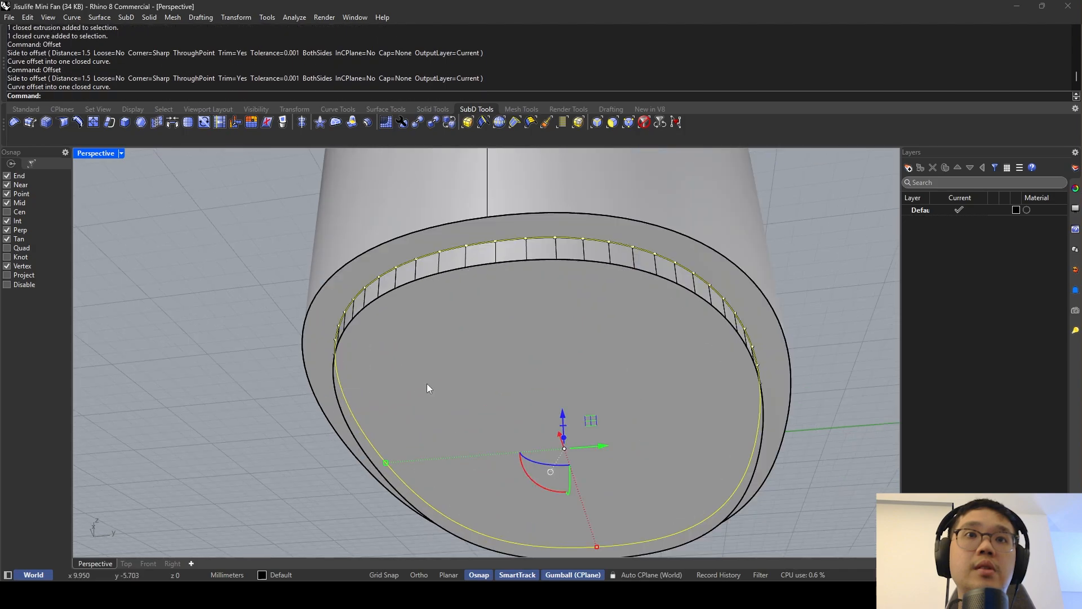
Hide the handle and the thin base extrusion, and undo both hides.
{"action": "left_click", "coordinate": [424, 385]}
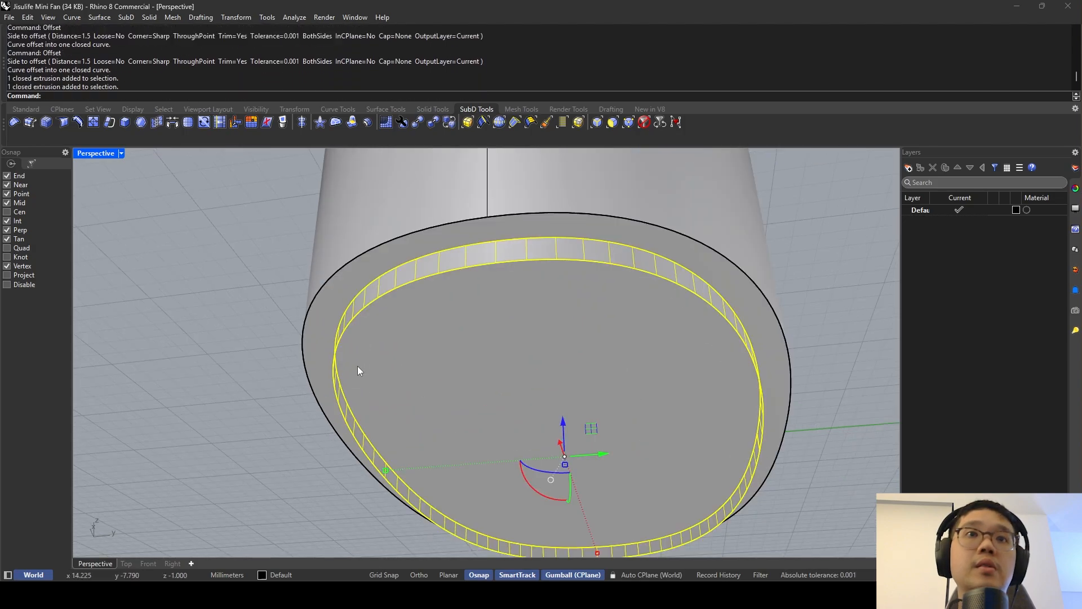
{"action": "left_click", "coordinate": [322, 320]}
{"action": "type", "text": "hide"}
{"action": "key", "text": "Return"}
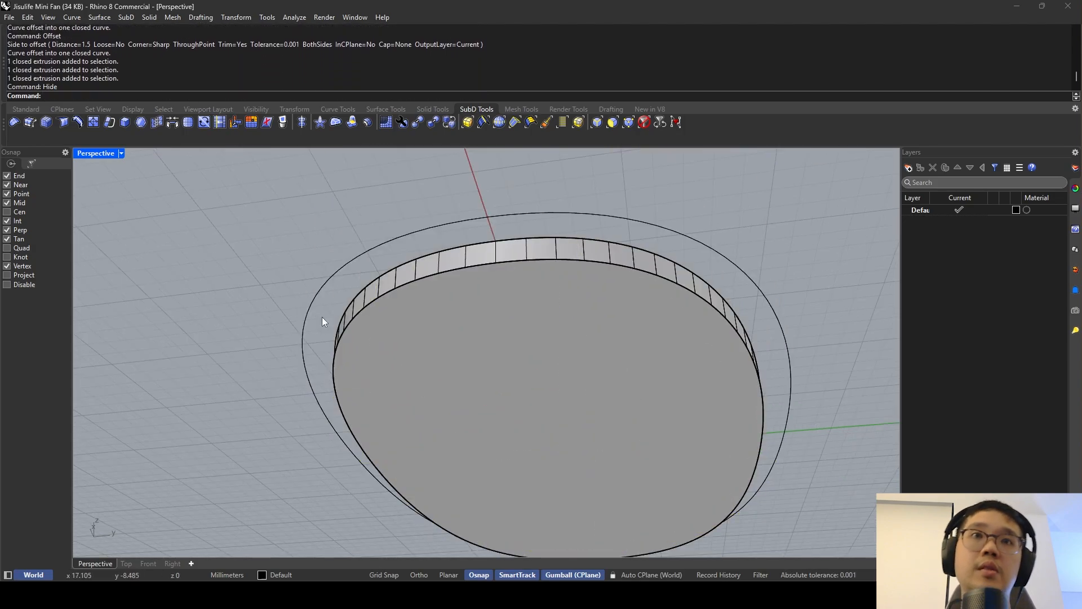
{"action": "left_click", "coordinate": [431, 334]}
{"action": "key", "text": "Return"}
{"action": "key", "text": "ctrl+z"}
{"action": "key", "text": "ctrl+z"}
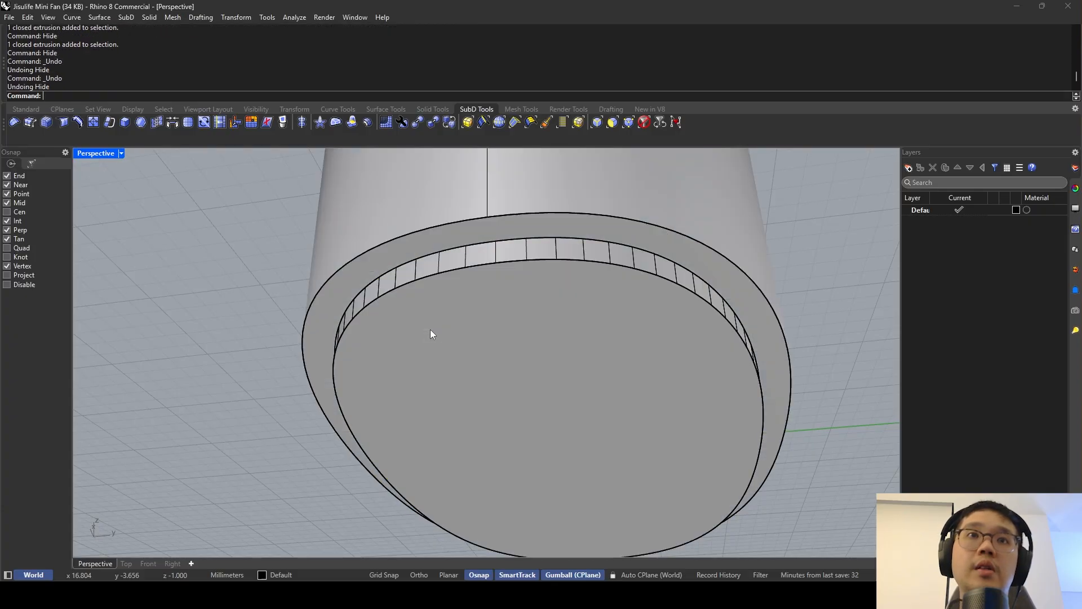
Undo the two curve offsets and the solid base extrusion.
{"action": "left_click", "coordinate": [385, 316]}
{"action": "scroll", "coordinate": [385, 316], "scroll_direction": "down", "scroll_amount": 5}
{"action": "key", "text": "ctrl+z"}
{"action": "key", "text": "ctrl+z"}
{"action": "key", "text": "ctrl+z"}
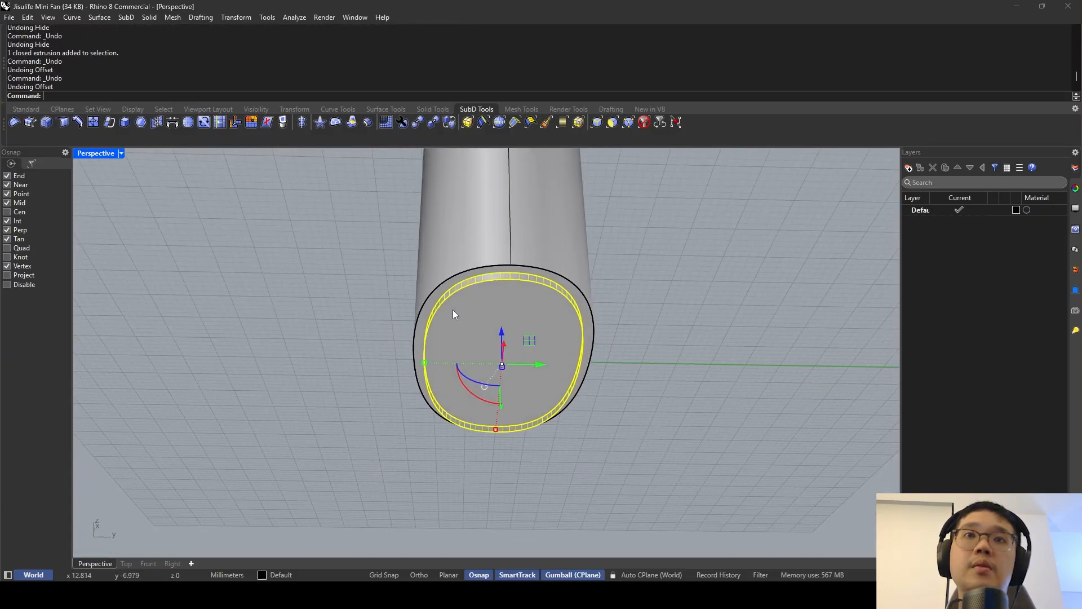
Extrude the inner curve on the handle's bottom face 1 mm downward as an open surface with Solid set to No.
{"action": "left_click", "coordinate": [445, 293]}
{"action": "left_click", "coordinate": [478, 319]}
{"action": "type", "text": "ExtrudeCrv"}
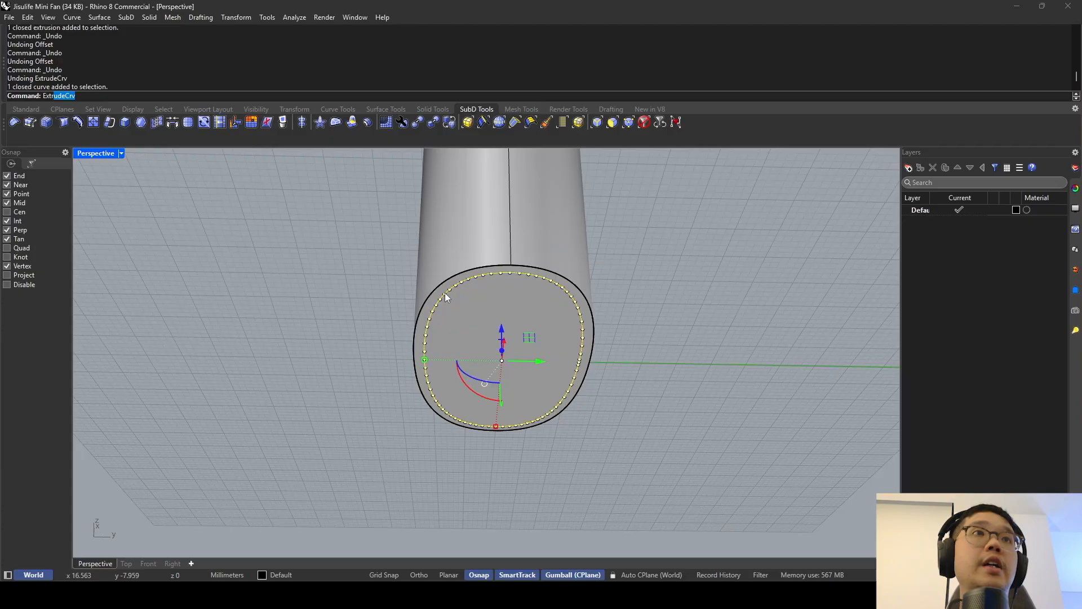
{"action": "key", "text": "Return"}
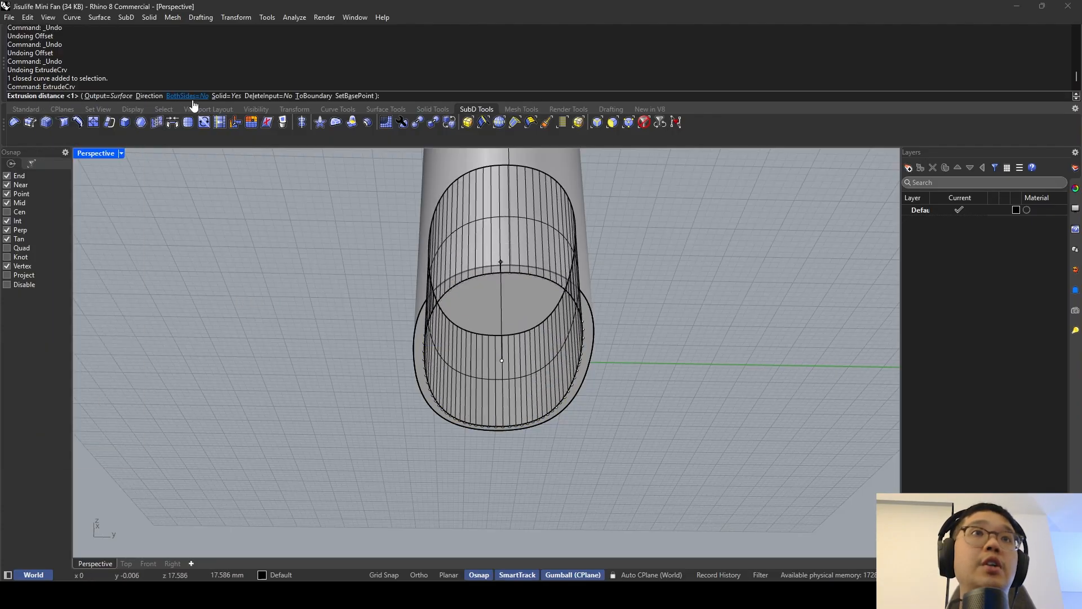
{"action": "left_click", "coordinate": [225, 96]}
{"action": "right_click_drag", "start_coordinate": [278, 212], "coordinate": [346, 423]}
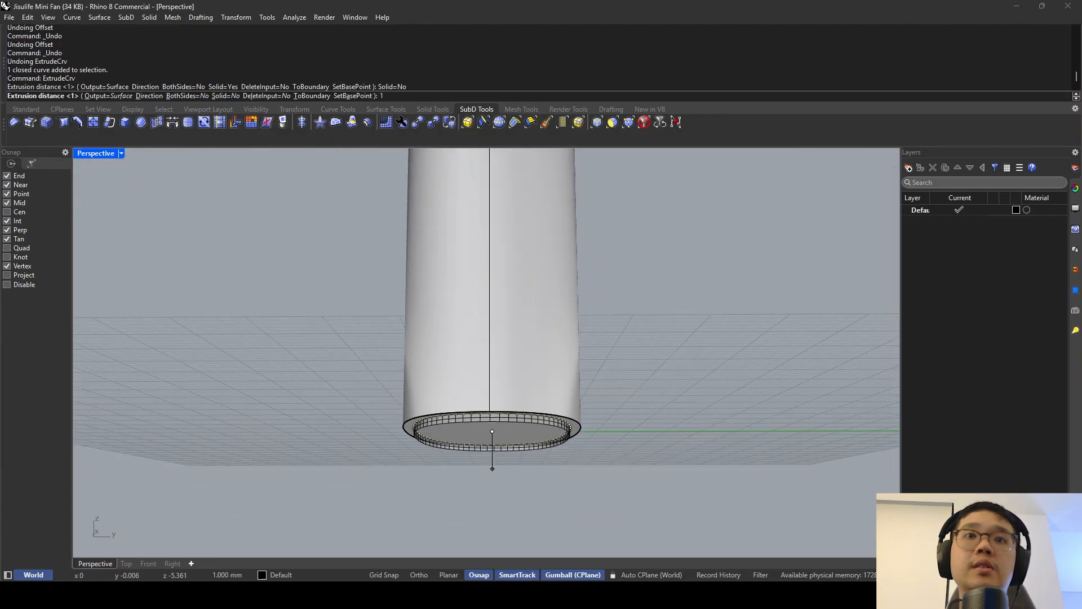
{"action": "key", "text": "Return"}
Offset the inner curve on the handle's bottom face 1.5 mm inward.
{"action": "right_click_drag", "start_coordinate": [492, 469], "coordinate": [348, 363]}
{"action": "left_click", "coordinate": [348, 362]}
{"action": "scroll", "coordinate": [356, 334], "scroll_direction": "up", "scroll_amount": 7}
{"action": "left_click", "coordinate": [380, 322]}
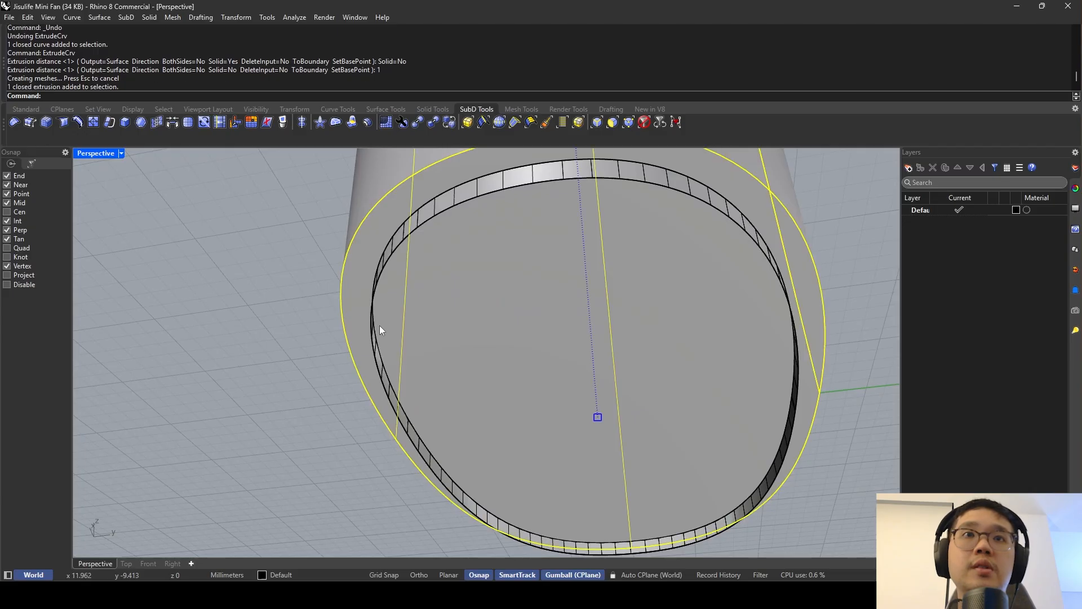
{"action": "left_click", "coordinate": [373, 330]}
{"action": "key", "text": "Escape"}
{"action": "left_click", "coordinate": [374, 330]}
{"action": "key", "text": "Escape"}
{"action": "left_click", "coordinate": [375, 328]}
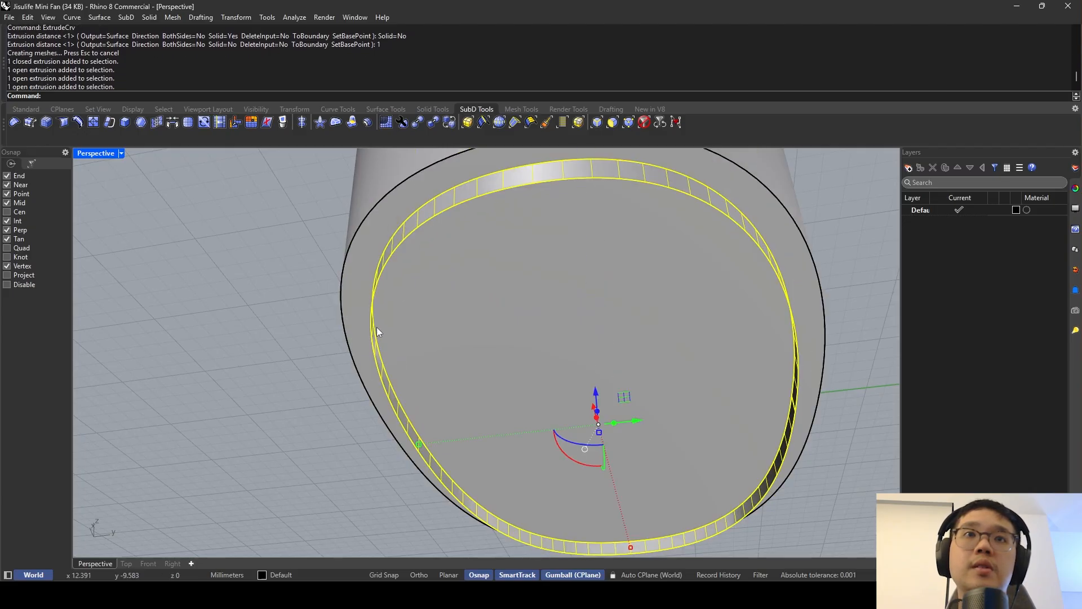
{"action": "key", "text": "Escape"}
{"action": "right_click_drag", "start_coordinate": [376, 327], "coordinate": [461, 334]}
{"action": "right_click_drag", "start_coordinate": [609, 453], "coordinate": [479, 350], "text": "shift"}
{"action": "left_click", "coordinate": [478, 350]}
{"action": "key", "text": "Escape"}
{"action": "left_click", "coordinate": [478, 354]}
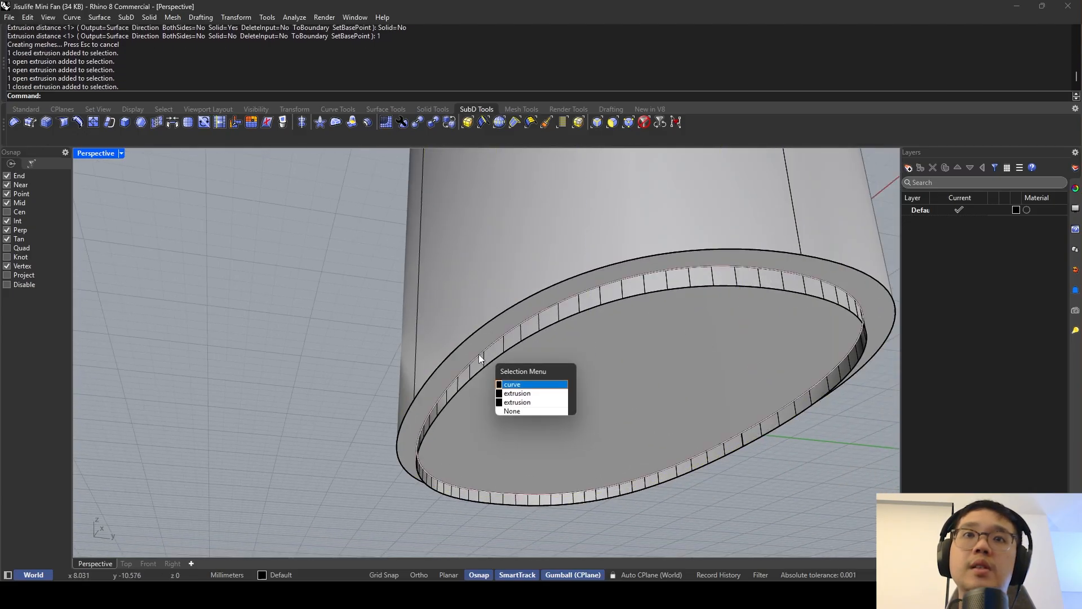
{"action": "left_click", "coordinate": [479, 354]}
{"action": "type", "text": "offset"}
{"action": "key", "text": "Return"}
{"action": "right_click_drag", "start_coordinate": [495, 367], "coordinate": [386, 359]}
{"action": "left_click", "coordinate": [434, 338]}
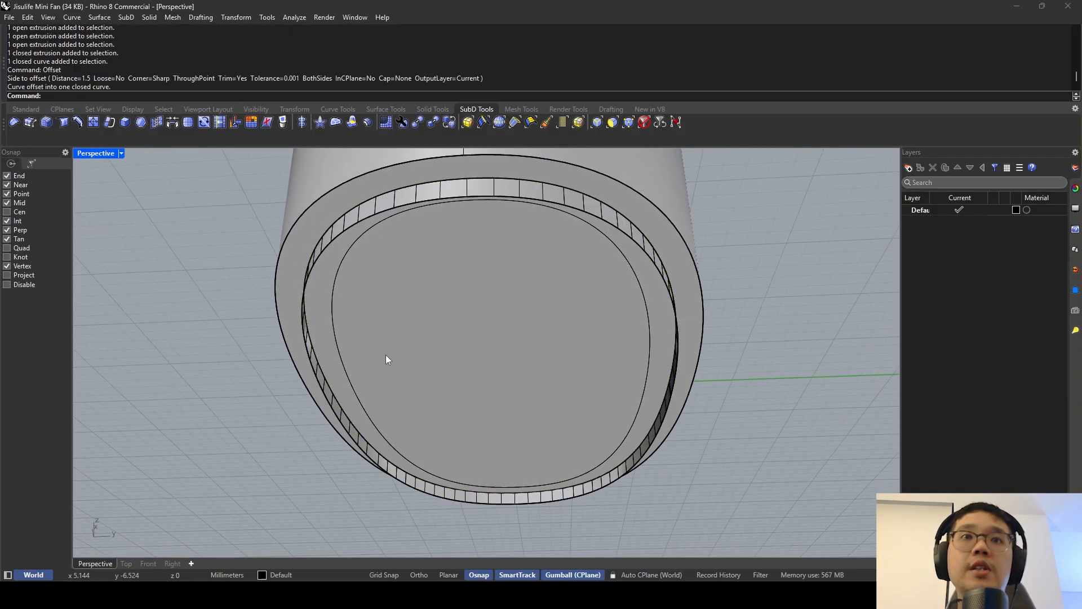
Loft a surface between the lower edge of the thin extrusion and the inward offset curve.
{"action": "type", "text": "Loft"}
{"action": "key", "text": "Return"}
{"action": "left_click", "coordinate": [307, 361]}
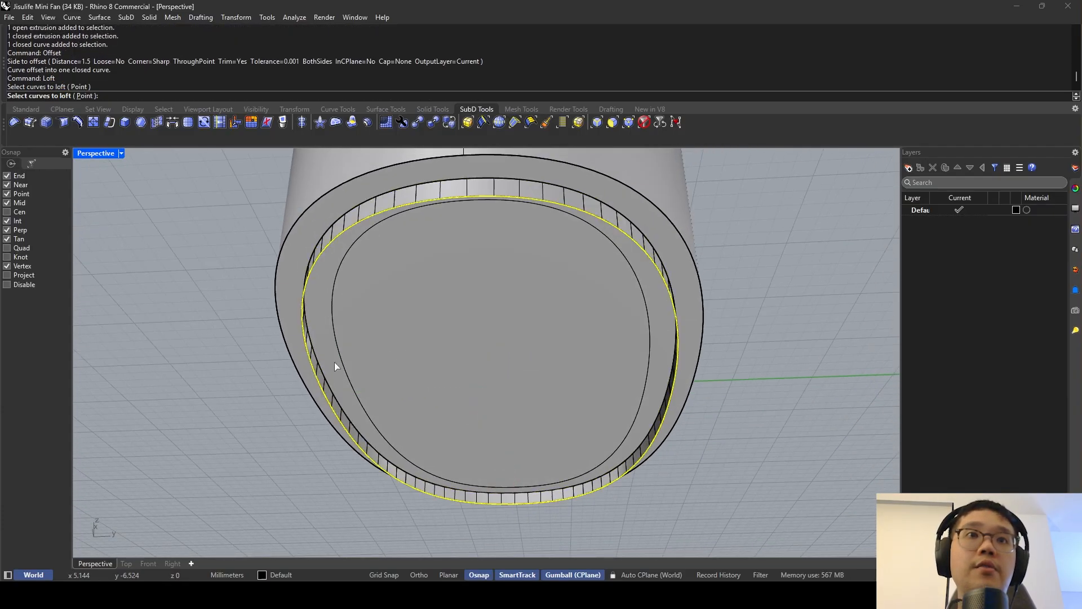
{"action": "left_click", "coordinate": [343, 360]}
{"action": "key", "text": "Return"}
{"action": "key", "text": "Return"}
{"action": "key", "text": "Return"}
Isolate the thin base extrusion and the lofted surface from the rest of the model.
{"action": "scroll", "coordinate": [344, 358], "scroll_direction": "down", "scroll_amount": 6}
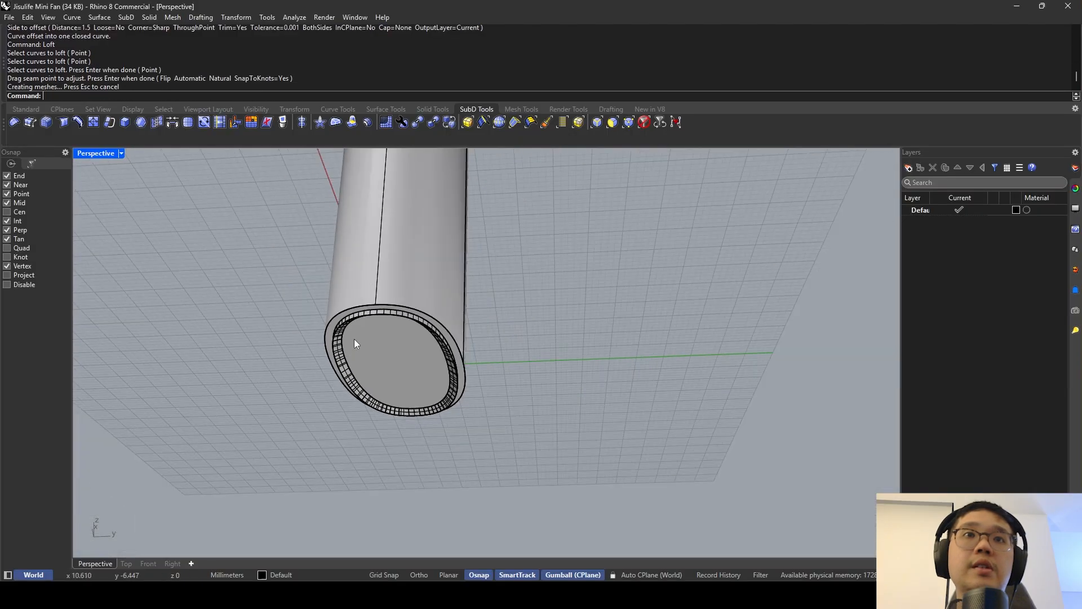
{"action": "right_click_drag", "start_coordinate": [354, 340], "coordinate": [379, 347]}
{"action": "scroll", "coordinate": [344, 374], "scroll_direction": "up", "scroll_amount": 5}
{"action": "left_click", "coordinate": [362, 378]}
{"action": "left_click", "coordinate": [393, 358], "text": "shift"}
{"action": "scroll", "coordinate": [397, 357], "scroll_direction": "down", "scroll_amount": 7}
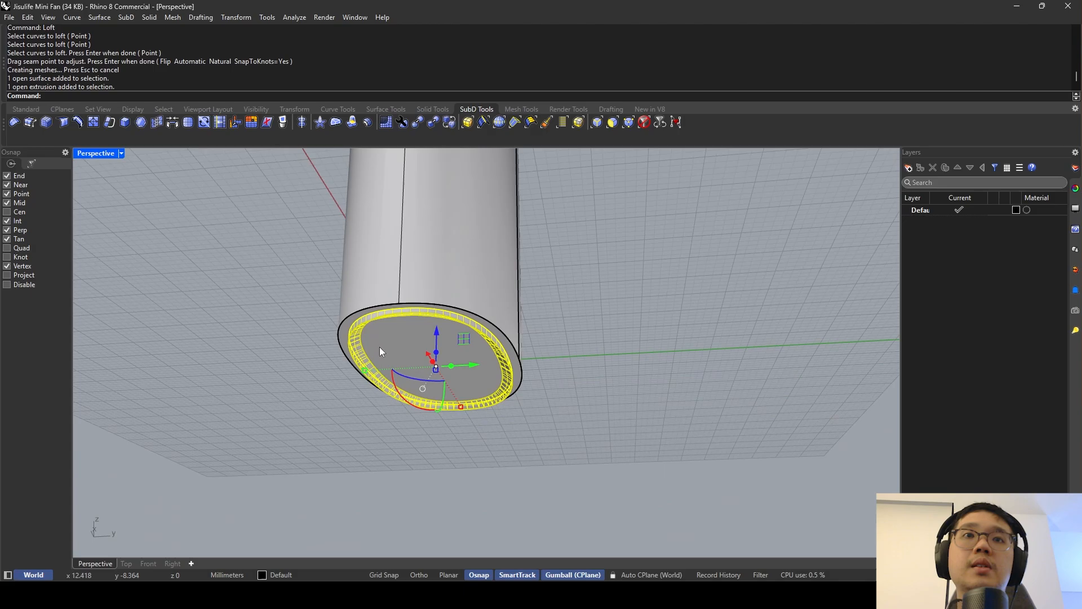
{"action": "key", "text": "Escape"}
{"action": "scroll", "coordinate": [357, 347], "scroll_direction": "up", "scroll_amount": 5}
{"action": "left_click", "coordinate": [367, 323]}
{"action": "key", "text": "Escape"}
{"action": "scroll", "coordinate": [369, 320], "scroll_direction": "up", "scroll_amount": 3}
{"action": "left_click", "coordinate": [370, 306]}
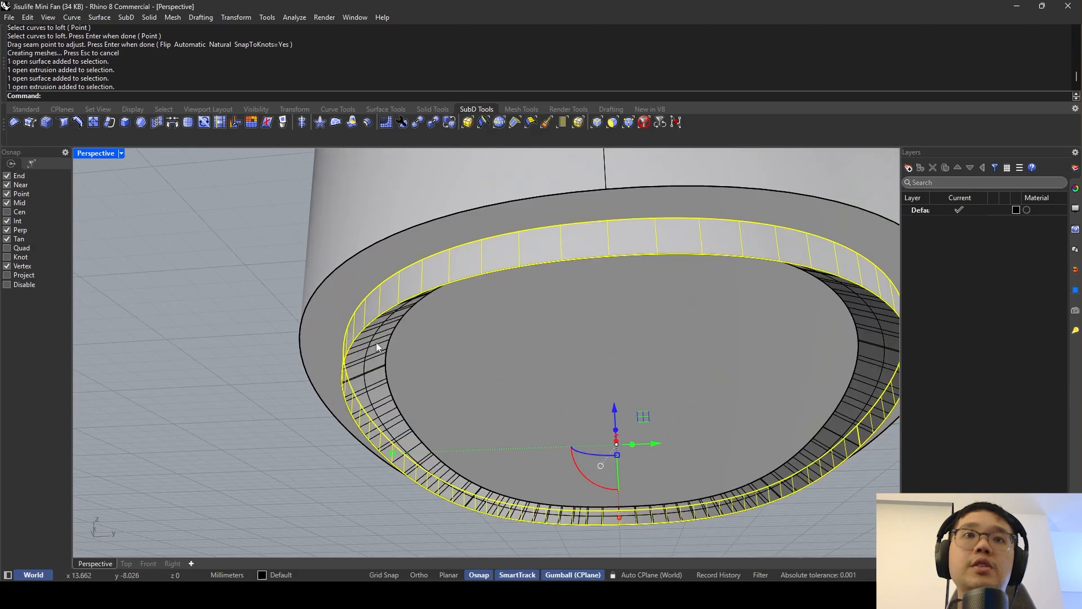
{"action": "left_click", "coordinate": [376, 343], "text": "shift"}
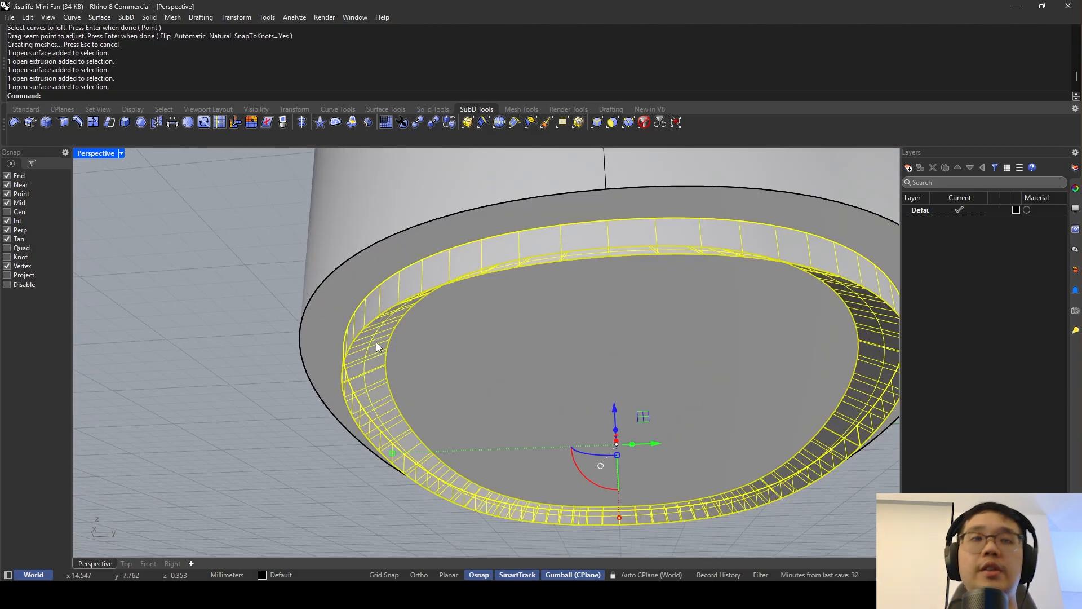
{"action": "key", "text": "Return"}
Join the isolated extrusion and loft into one polysurface and cap it to form a closed ring.
{"action": "scroll", "coordinate": [389, 339], "scroll_direction": "down", "scroll_amount": 5}
{"action": "right_click_drag", "start_coordinate": [404, 334], "coordinate": [648, 408]}
{"action": "scroll", "coordinate": [623, 433], "scroll_direction": "up", "scroll_amount": 3}
{"action": "left_click_drag", "start_coordinate": [648, 411], "coordinate": [570, 380]}
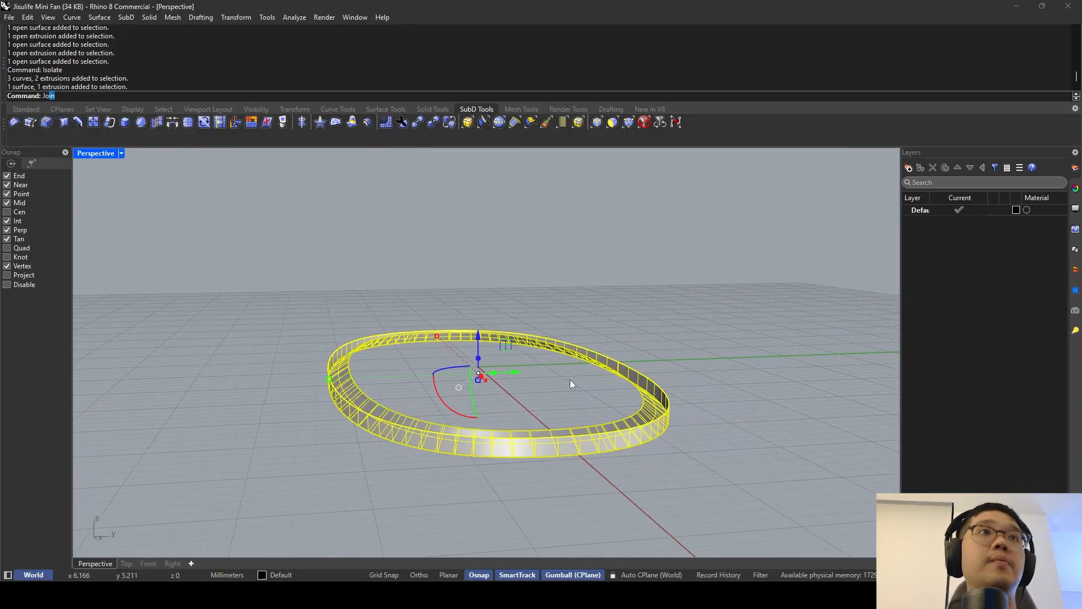
{"action": "key", "text": "Return"}
{"action": "type", "text": "Cap"}
{"action": "key", "text": "Return"}
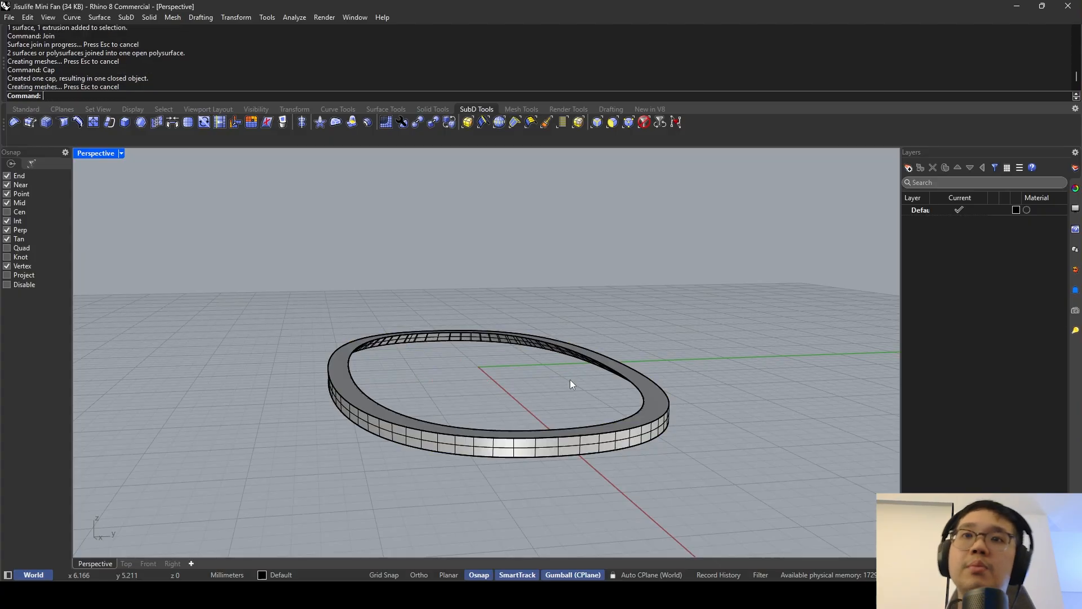
Examine the sloped underside and outer lower edge of the capped ring.
{"action": "right_click_drag", "start_coordinate": [570, 380], "coordinate": [297, 313]}
{"action": "scroll", "coordinate": [298, 312], "scroll_direction": "up", "scroll_amount": 5}
{"action": "left_click", "coordinate": [277, 329]}
{"action": "left_click", "coordinate": [300, 319]}
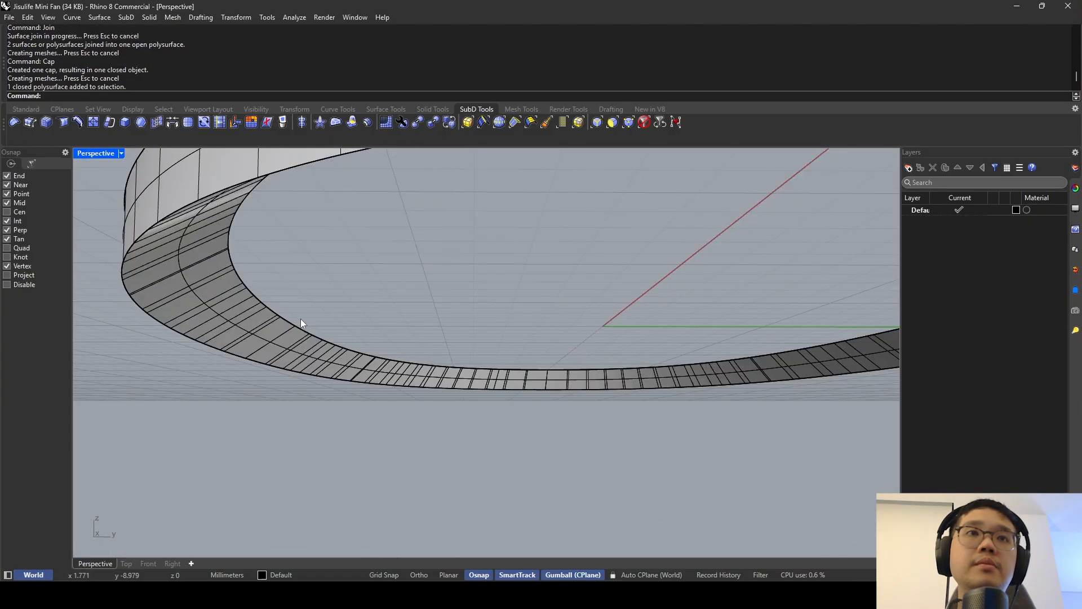
{"action": "scroll", "coordinate": [336, 316], "scroll_direction": "down", "scroll_amount": 7}
{"action": "scroll", "coordinate": [316, 316], "scroll_direction": "up", "scroll_amount": 7}
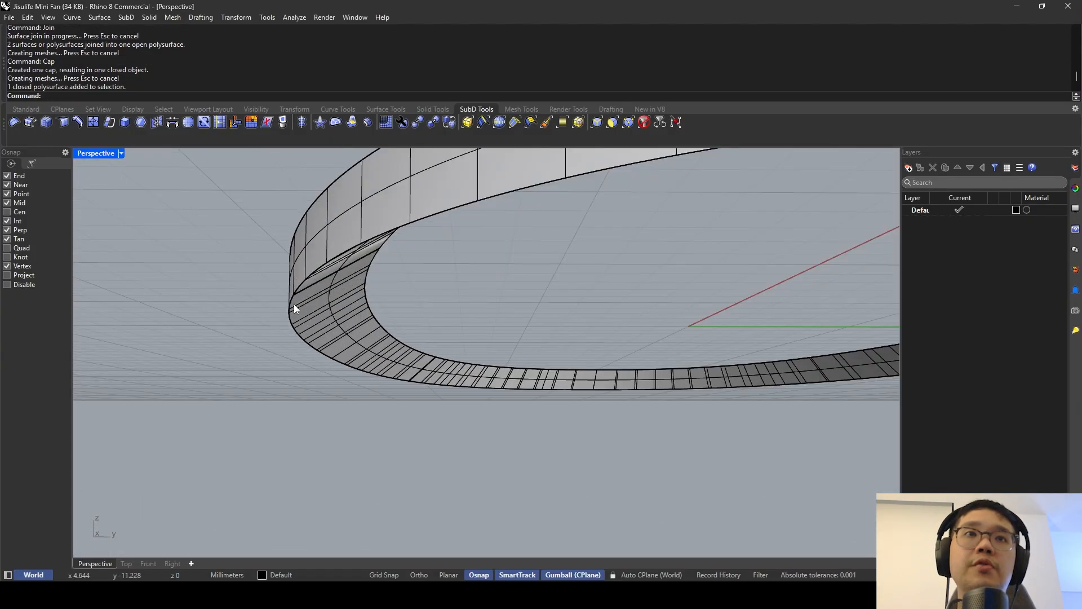
{"action": "left_click", "coordinate": [310, 289]}
{"action": "key", "text": "Escape"}
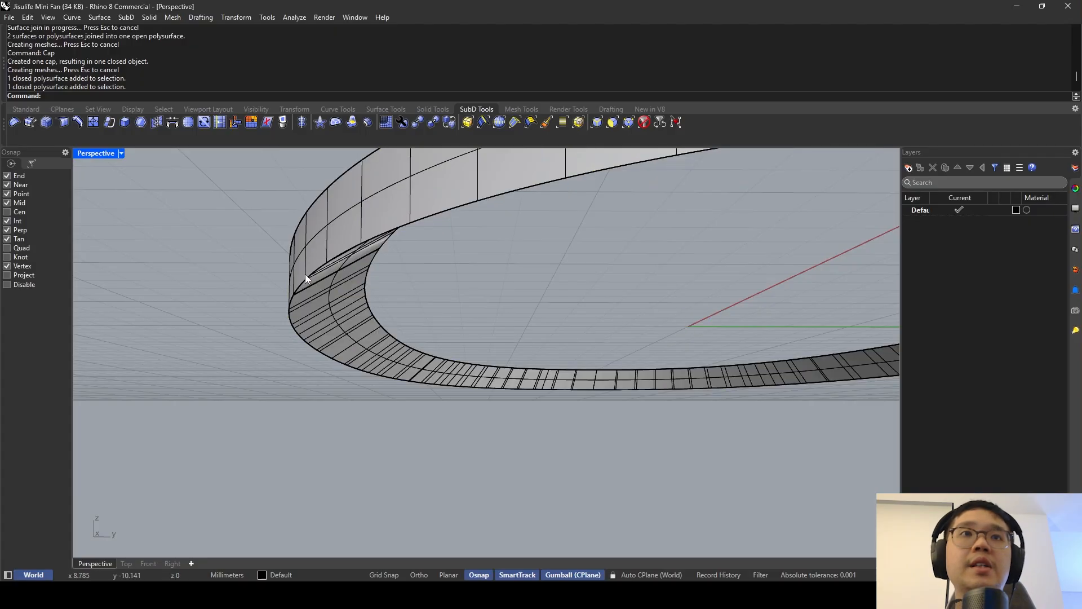
{"action": "right_click_drag", "start_coordinate": [305, 274], "coordinate": [329, 275], "text": "shift"}
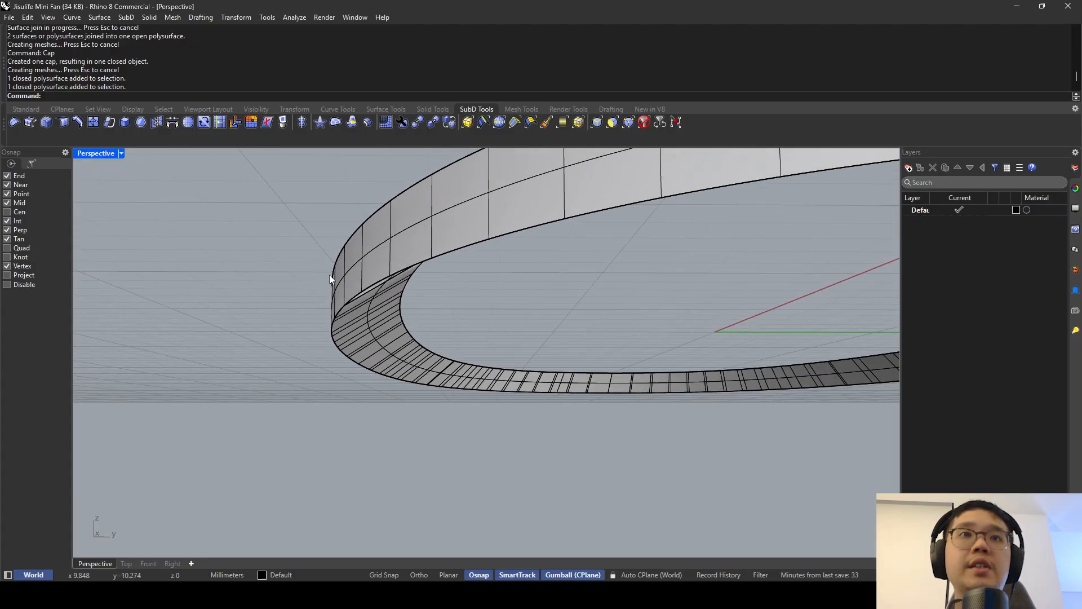
Try to fillet the ring's outer lower edge with a 1 mm radius, and undo it.
{"action": "left_click", "coordinate": [351, 308]}
{"action": "type", "text": "filletedge"}
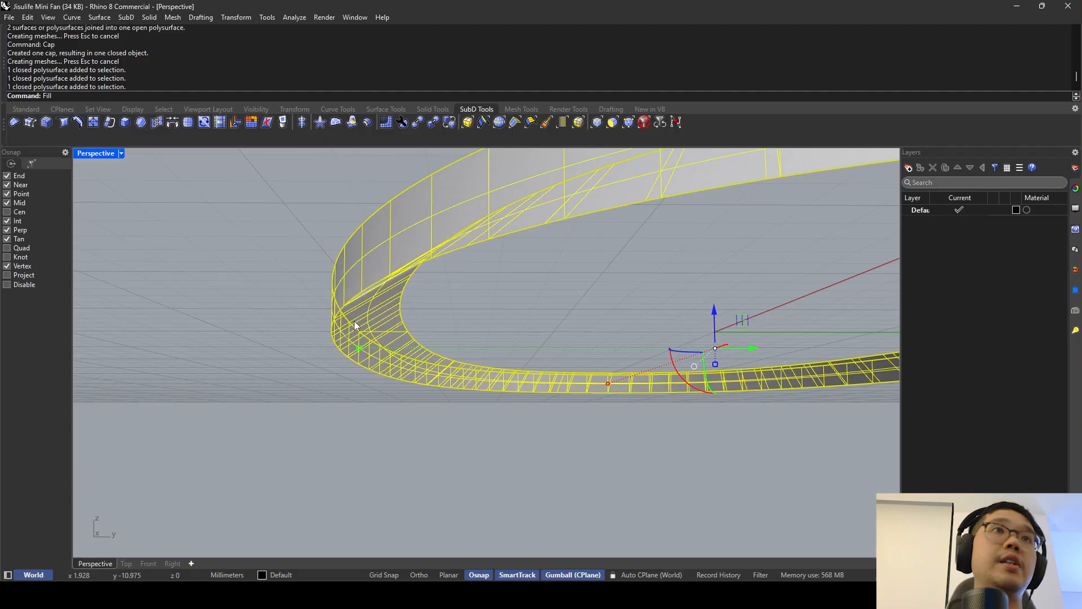
{"action": "key", "text": "Return"}
{"action": "left_click", "coordinate": [349, 306]}
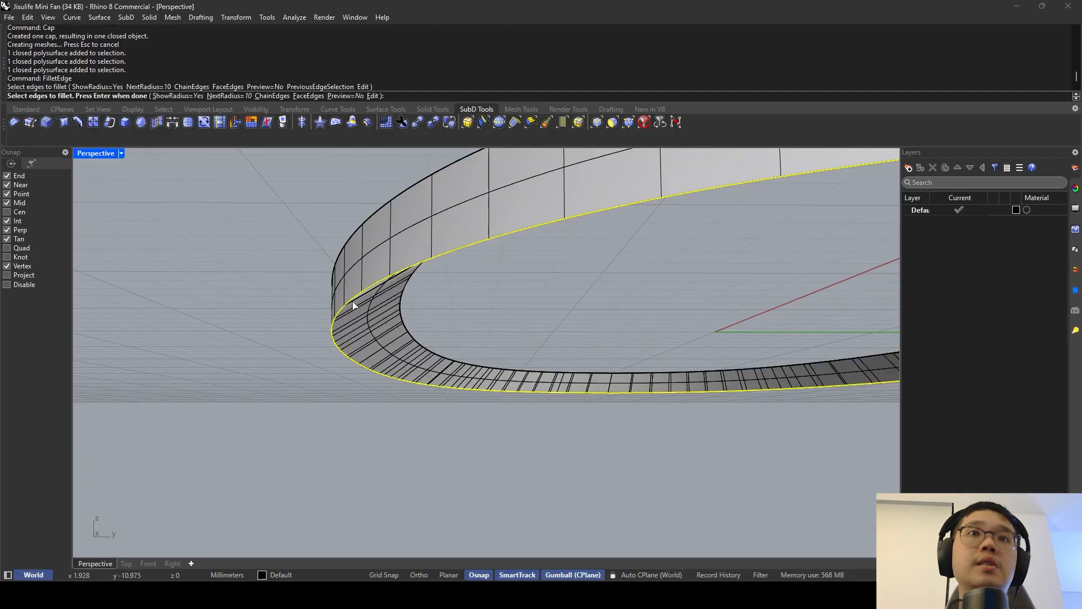
{"action": "scroll", "coordinate": [393, 282], "scroll_direction": "down", "scroll_amount": 5}
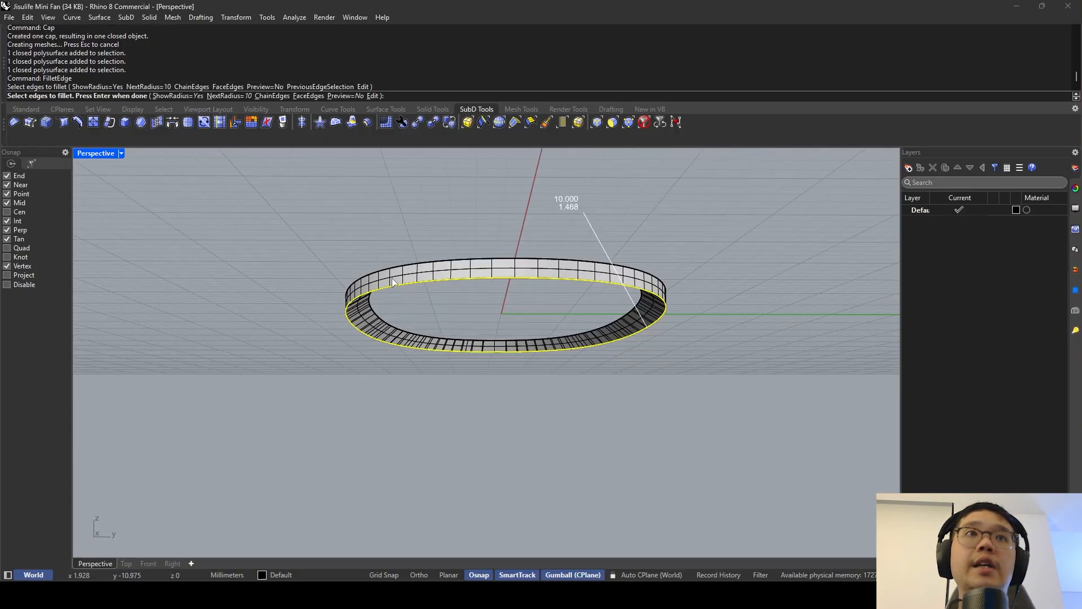
{"action": "left_click", "coordinate": [228, 96]}
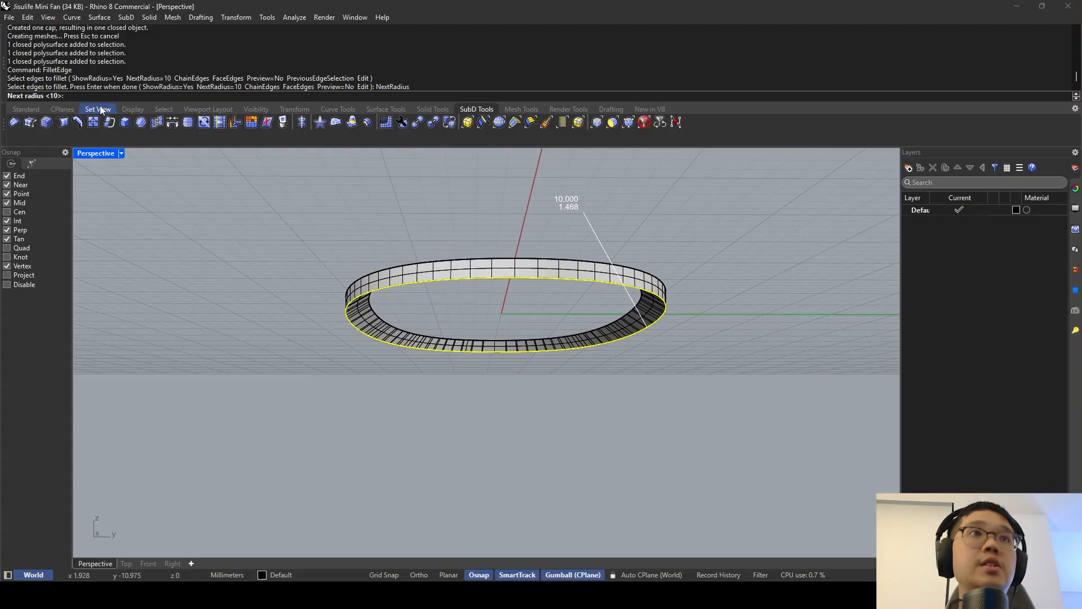
{"action": "key", "text": "Return"}
{"action": "key", "text": "Escape"}
{"action": "key", "text": "Return"}
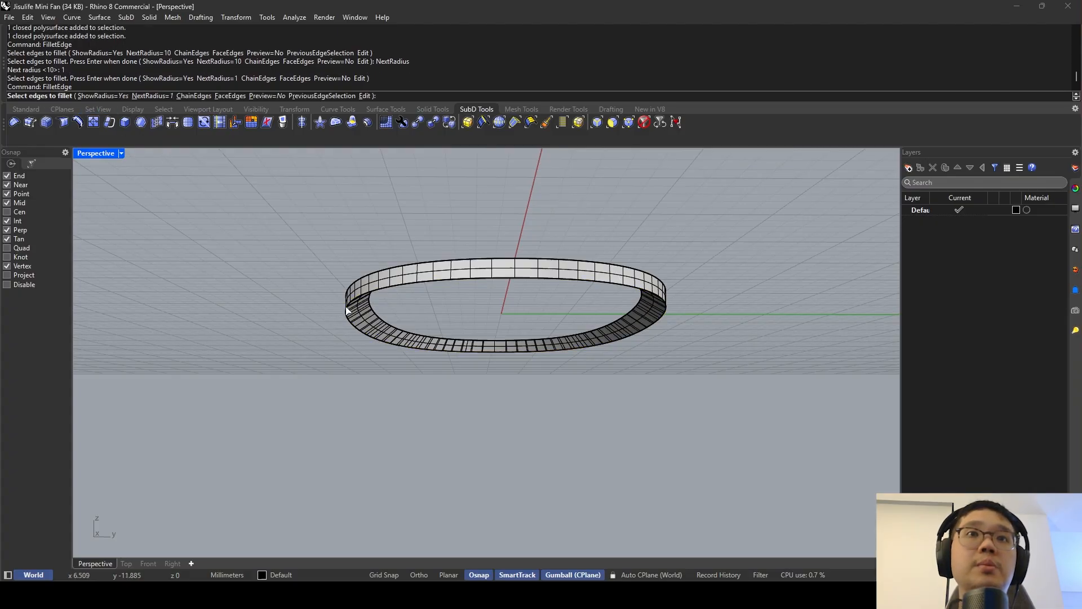
{"action": "left_click", "coordinate": [346, 308]}
{"action": "key", "text": "Return"}
{"action": "key", "text": "Return"}
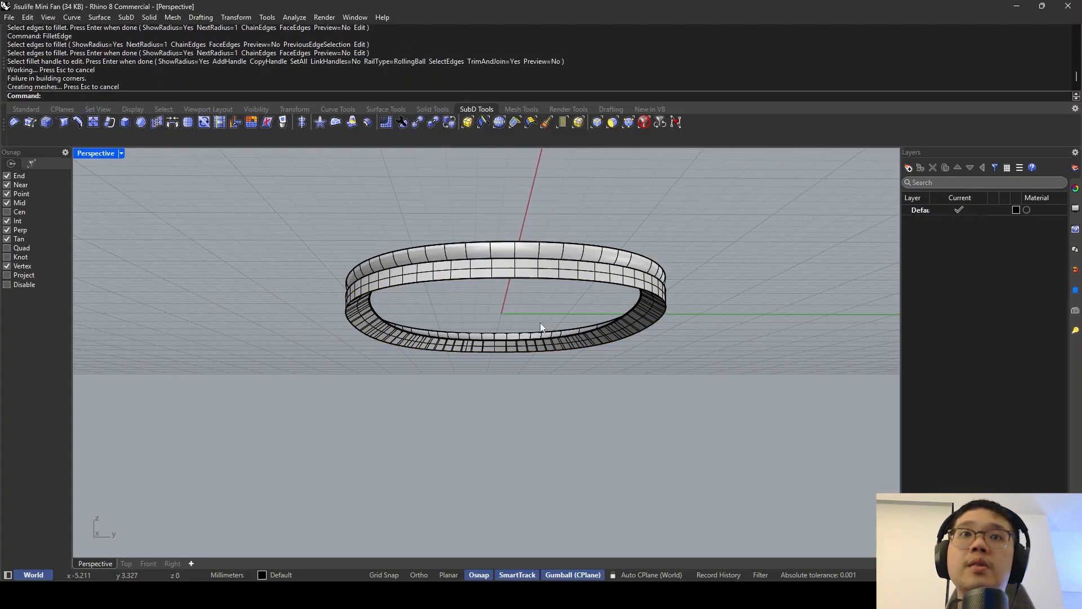
{"action": "key", "text": "ctrl+z"}
Fillet the ring's outer lower edge with a 0.2 mm radius.
{"action": "key", "text": "Return"}
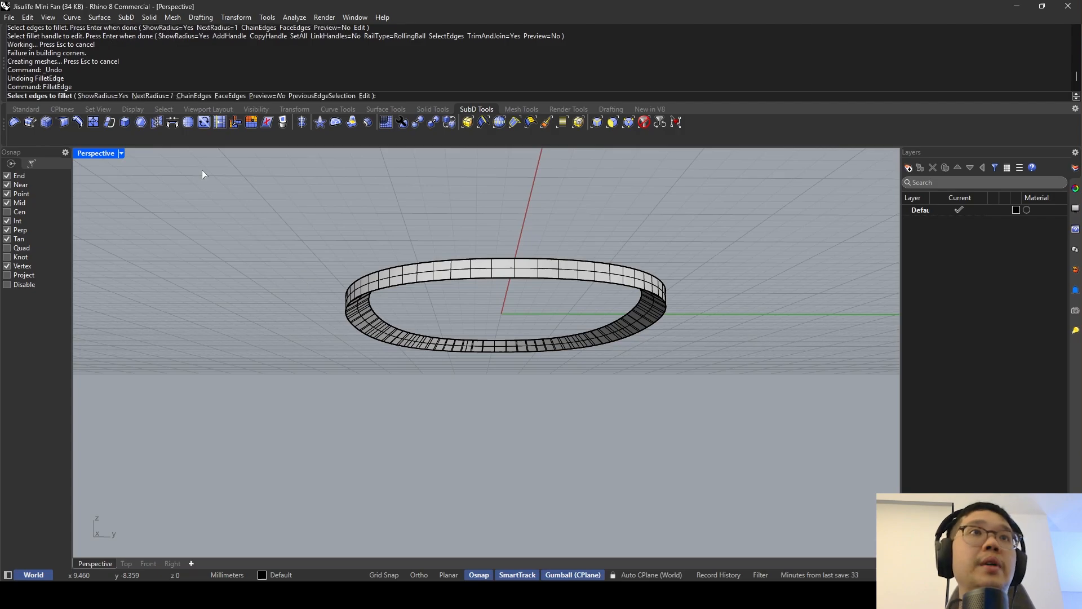
{"action": "left_click", "coordinate": [150, 96]}
{"action": "type", "text": "0."}
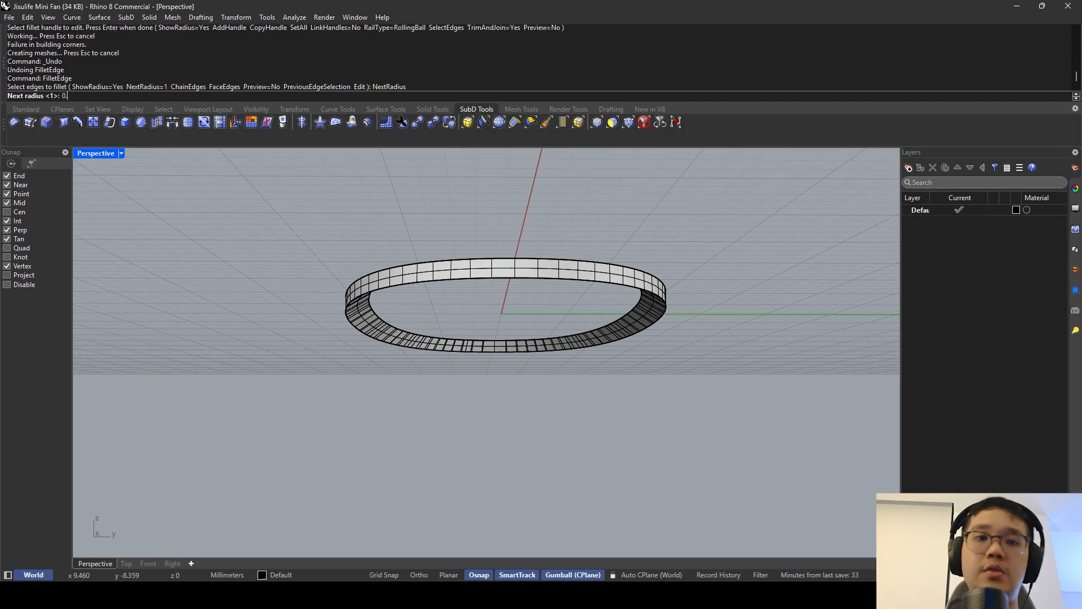
{"action": "type", "text": "2"}
{"action": "key", "text": "Return"}
{"action": "left_click", "coordinate": [350, 303]}
{"action": "key", "text": "Return"}
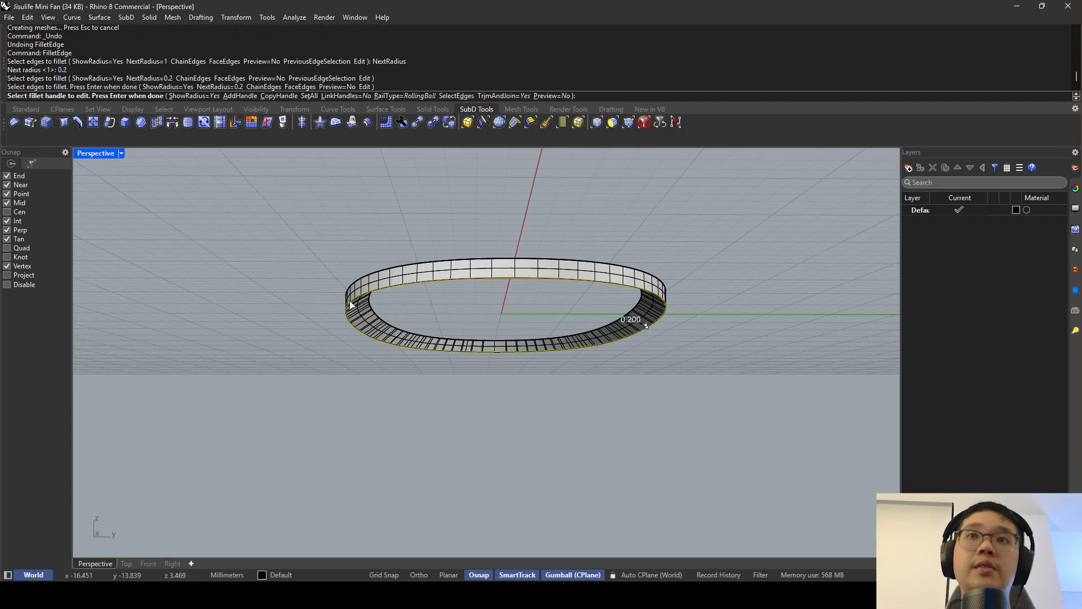
{"action": "key", "text": "Return"}
Show all hidden objects again and view the ring beneath the handle.
{"action": "right_click_drag", "start_coordinate": [379, 300], "coordinate": [422, 278]}
{"action": "type", "text": "Show"}
{"action": "key", "text": "Return"}
{"action": "scroll", "coordinate": [355, 300], "scroll_direction": "down", "scroll_amount": 6}
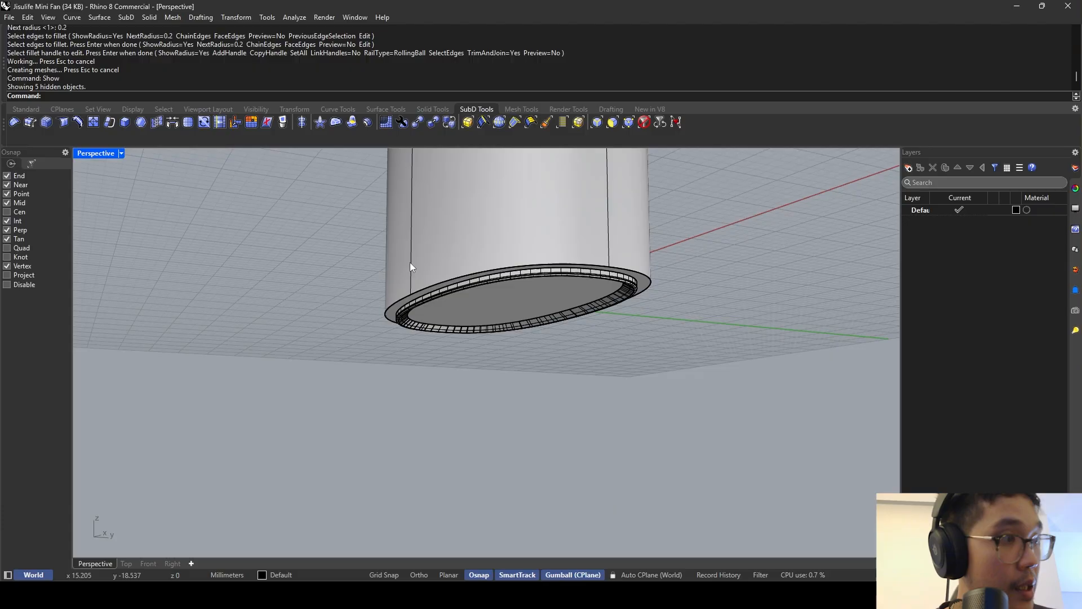
{"action": "right_click_drag", "start_coordinate": [404, 243], "coordinate": [321, 224]}
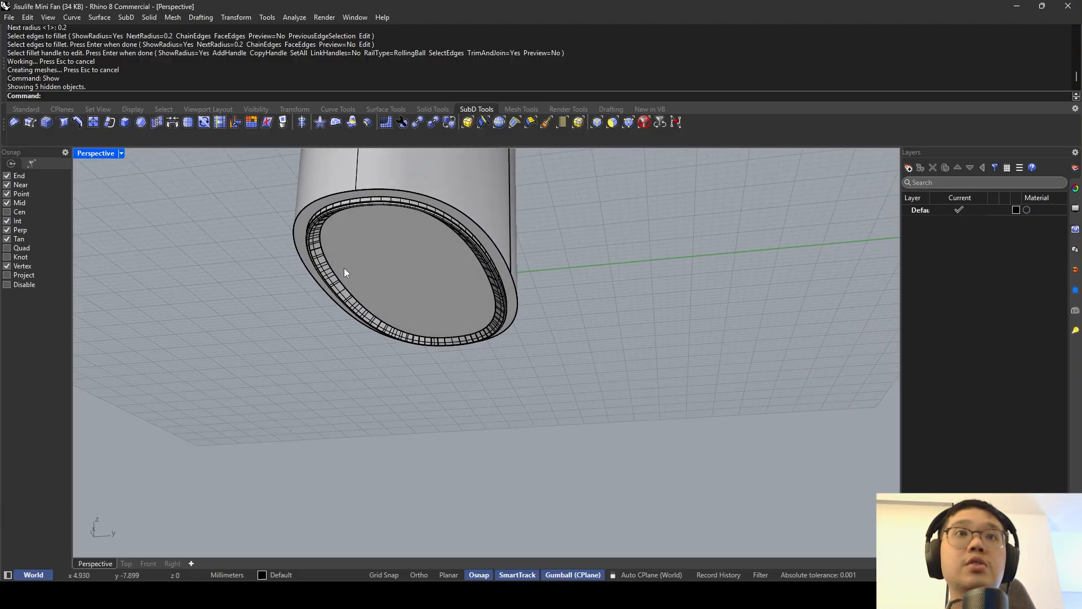
{"action": "right_click_drag", "start_coordinate": [345, 273], "coordinate": [315, 254]}
Switch the Perspective viewport to Rendered display mode and view the handle's base.
{"action": "left_click", "coordinate": [120, 153]}
{"action": "left_click", "coordinate": [154, 202]}
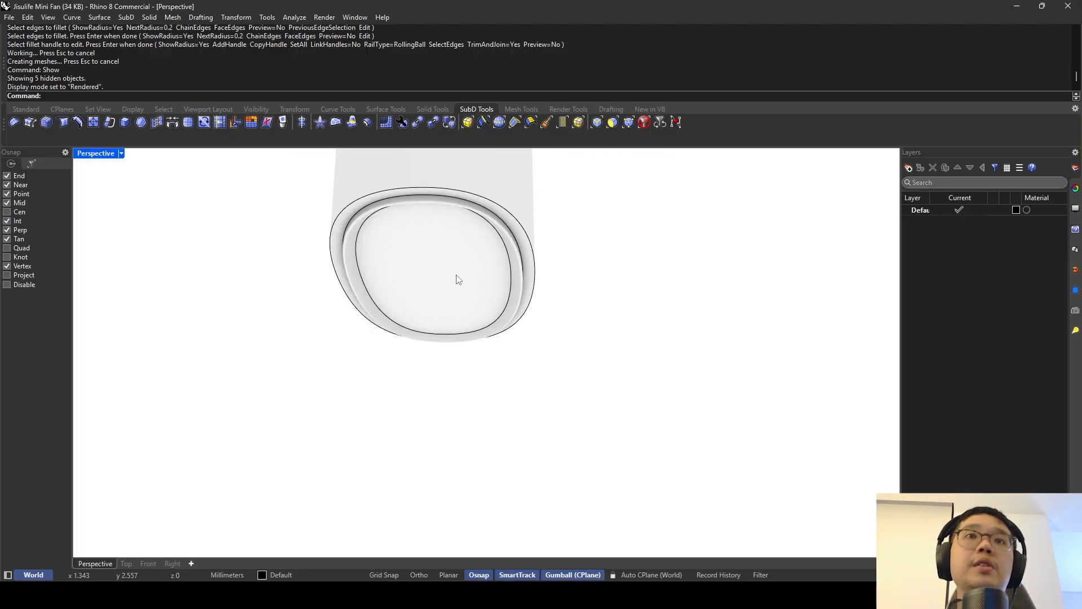
{"action": "right_click_drag", "start_coordinate": [458, 279], "coordinate": [494, 307]}
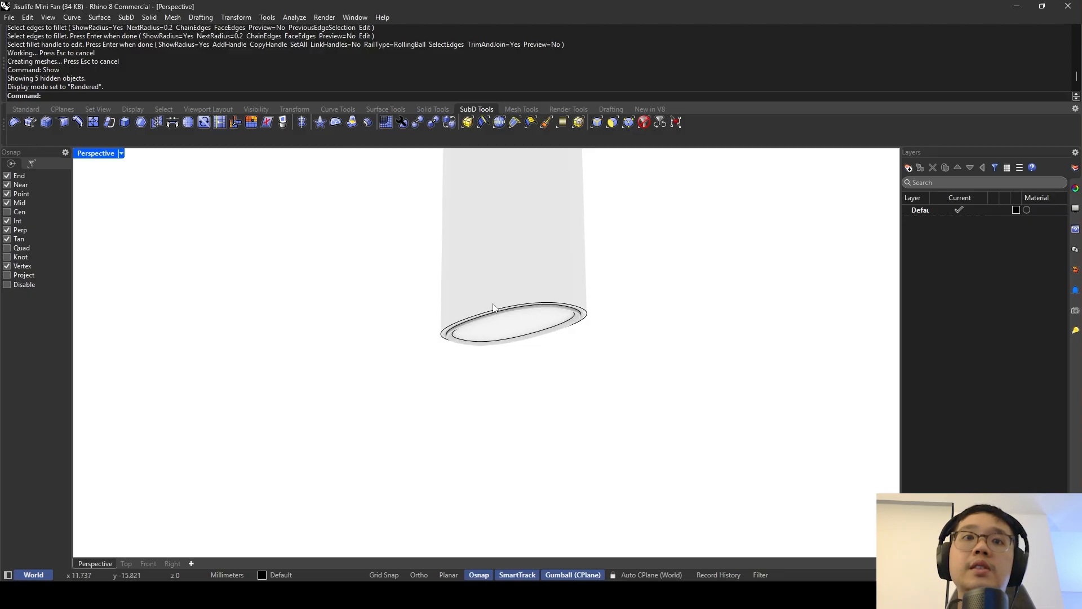
Select all curves in the model with SelCrv and delete them.
{"action": "type", "text": "SelCrv"}
{"action": "key", "text": "Return"}
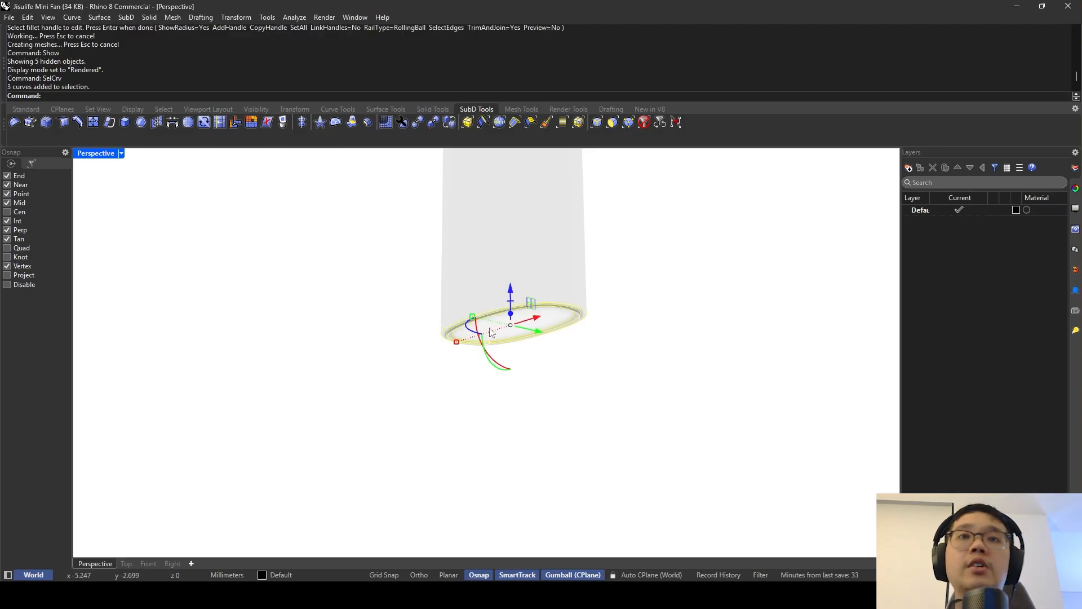
{"action": "scroll", "coordinate": [492, 333], "scroll_direction": "up", "scroll_amount": 3}
{"action": "key", "text": "Escape"}
{"action": "type", "text": "SelCrv"}
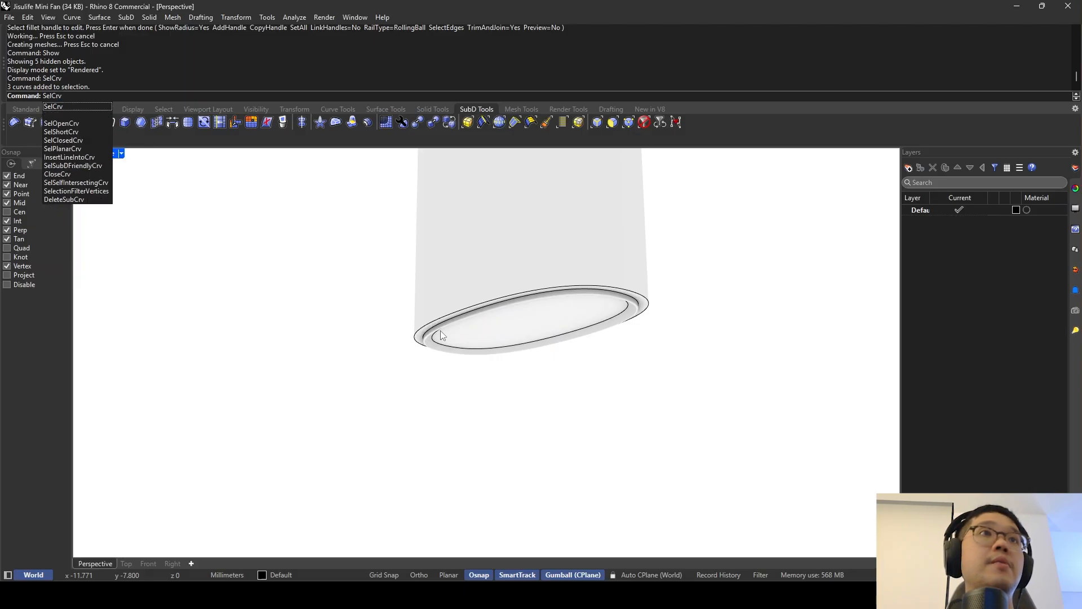
{"action": "key", "text": "Return"}
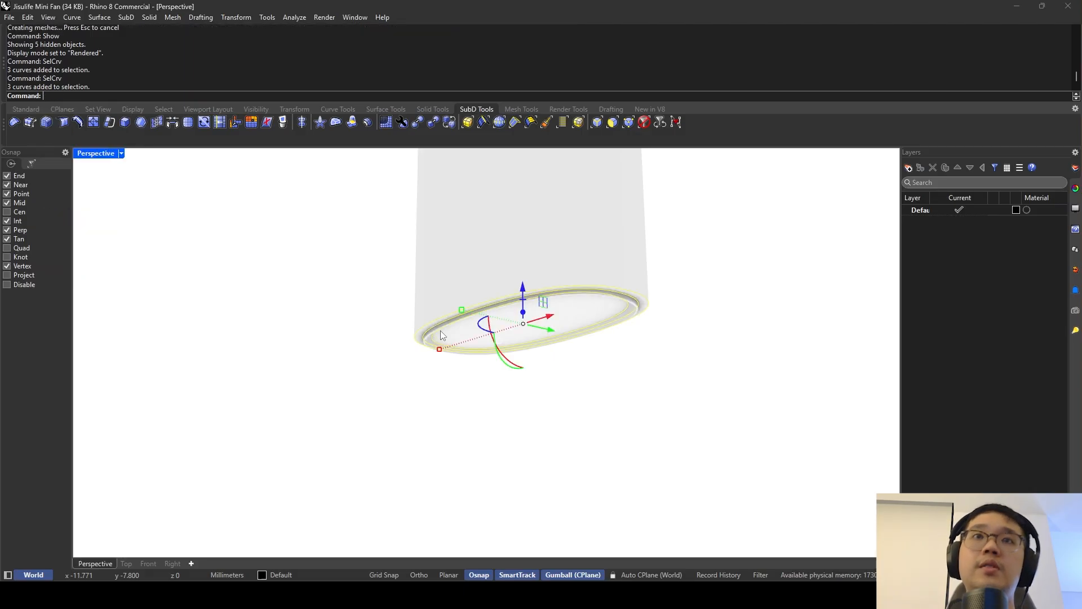
{"action": "scroll", "coordinate": [441, 330], "scroll_direction": "down", "scroll_amount": 10}
{"action": "right_click_drag", "start_coordinate": [494, 275], "coordinate": [366, 321], "text": "shift"}
{"action": "key", "text": "Delete"}
{"action": "scroll", "coordinate": [459, 372], "scroll_direction": "up", "scroll_amount": 5}
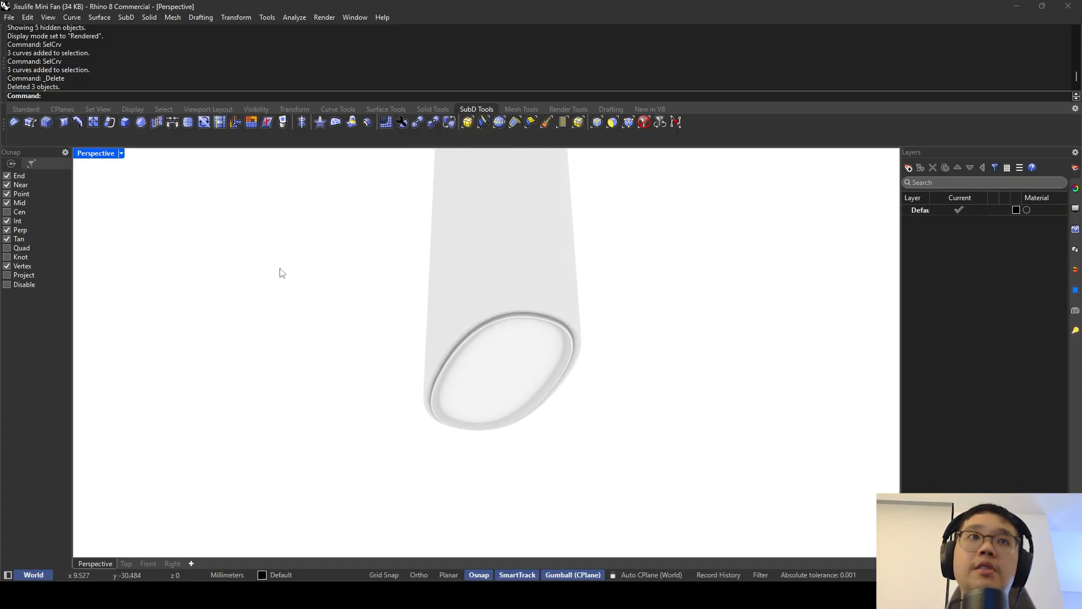
Compare the handle and its base ring in Shaded and Rendered display modes, finishing in Rendered.
{"action": "left_click", "coordinate": [121, 154]}
{"action": "left_click", "coordinate": [148, 201]}
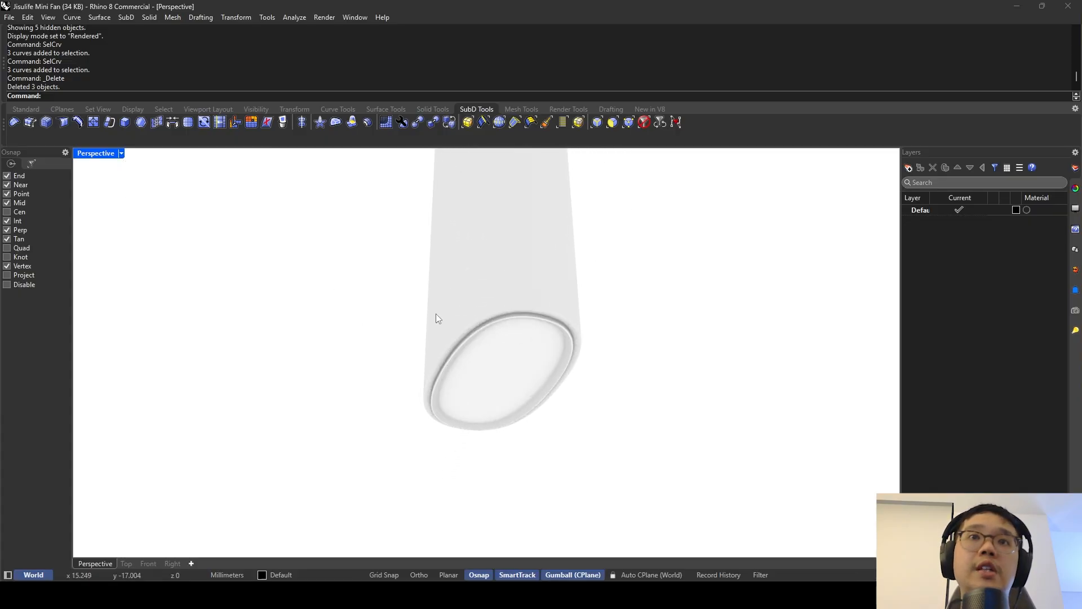
{"action": "left_click", "coordinate": [121, 153]}
{"action": "left_click", "coordinate": [148, 191]}
{"action": "scroll", "coordinate": [452, 356], "scroll_direction": "up", "scroll_amount": 5}
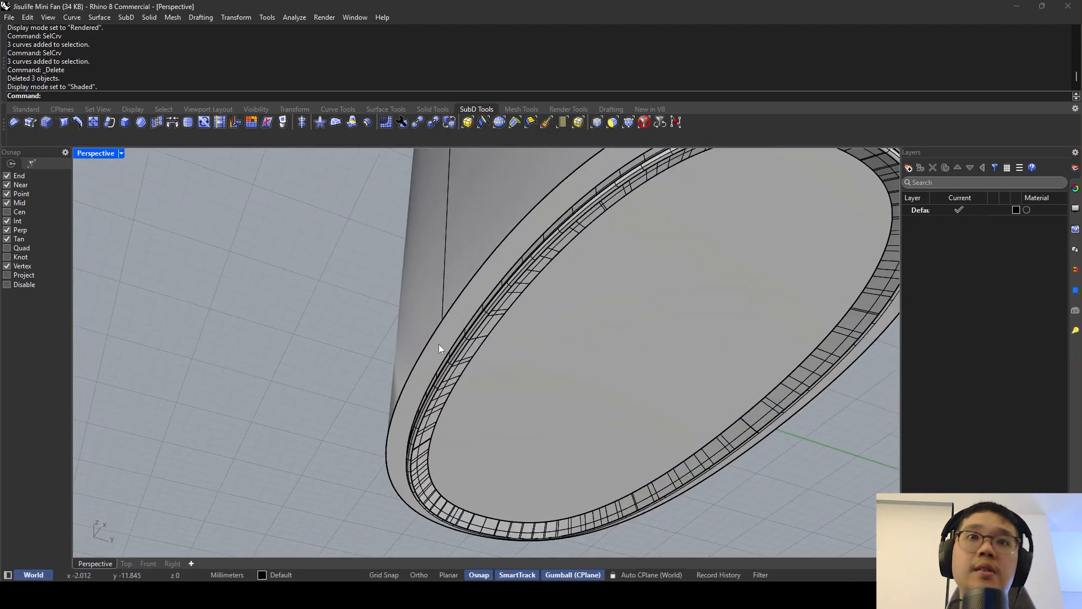
{"action": "scroll", "coordinate": [438, 344], "scroll_direction": "down", "scroll_amount": 6}
{"action": "right_click_drag", "start_coordinate": [438, 344], "coordinate": [590, 359]}
{"action": "left_click", "coordinate": [122, 154]}
{"action": "left_click", "coordinate": [148, 201]}
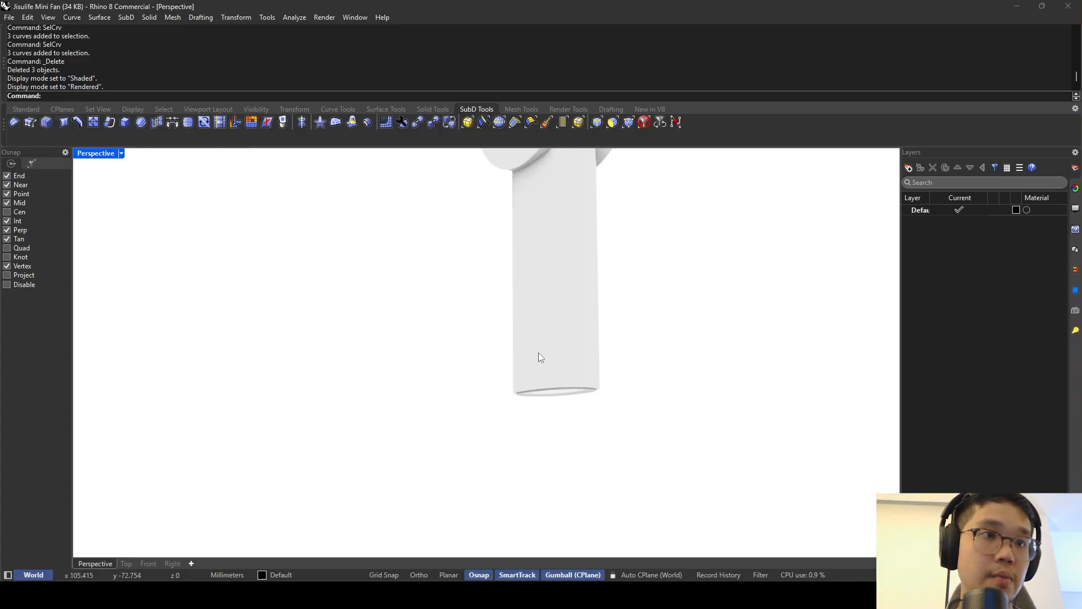
{"action": "right_click_drag", "start_coordinate": [540, 333], "coordinate": [542, 256]}
{"action": "scroll", "coordinate": [543, 259], "scroll_direction": "up", "scroll_amount": 2}
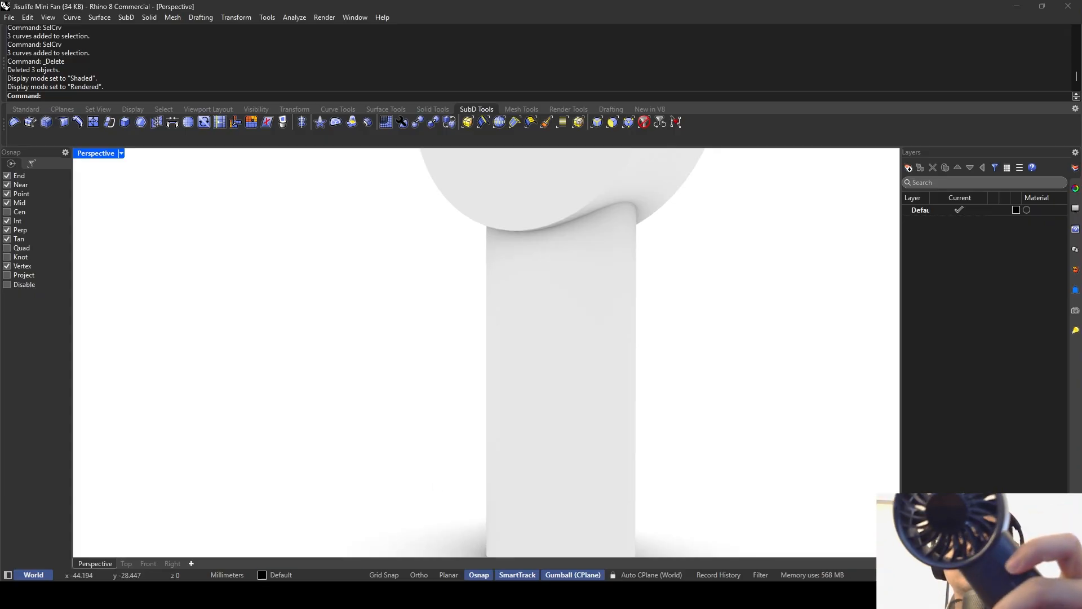
{"action": "left_click", "coordinate": [348, 600]}
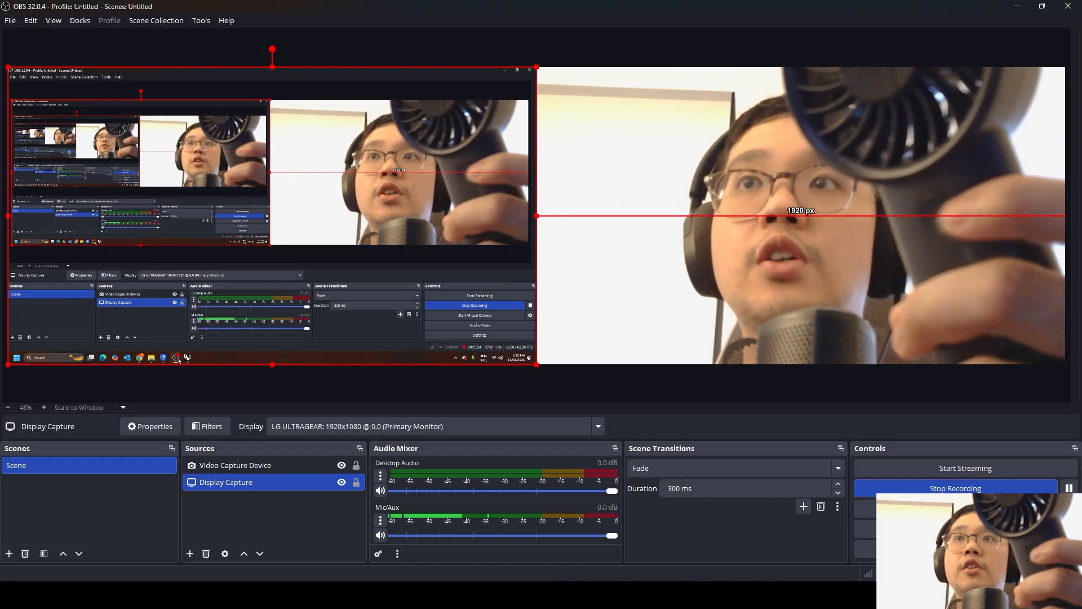
{"action": "left_click", "coordinate": [368, 596]}
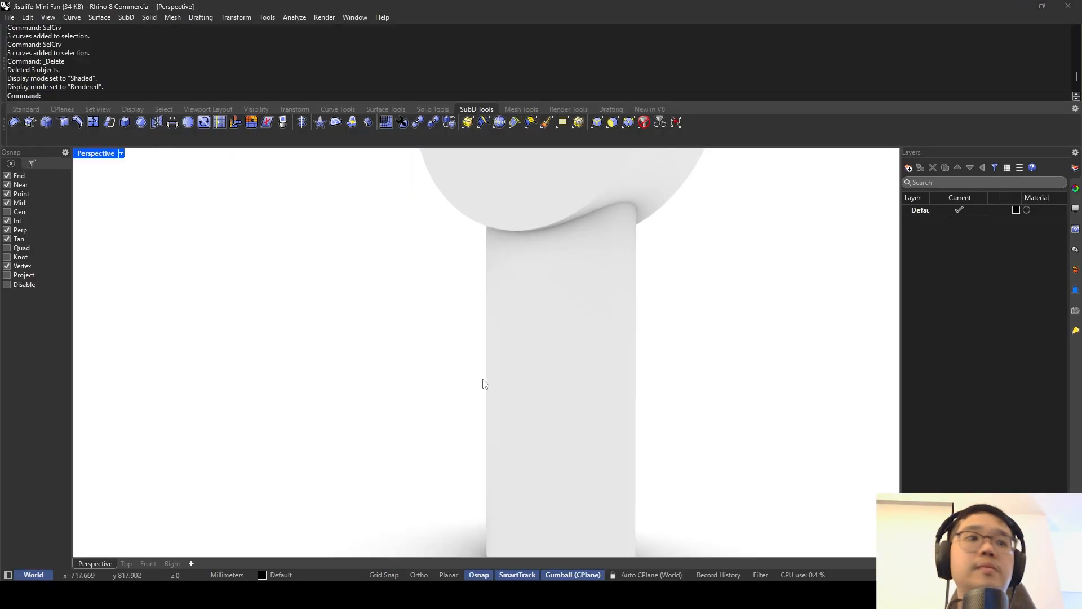
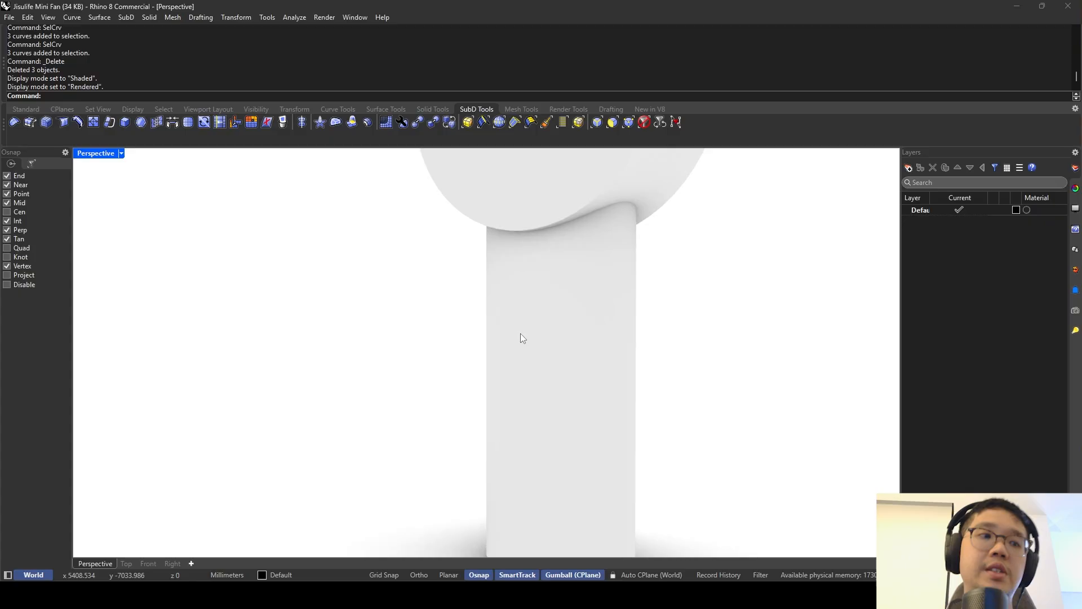
{"action": "scroll", "coordinate": [547, 324], "scroll_direction": "down", "scroll_amount": 3}
{"action": "left_click", "coordinate": [555, 401]}
{"action": "key", "text": "Escape"}
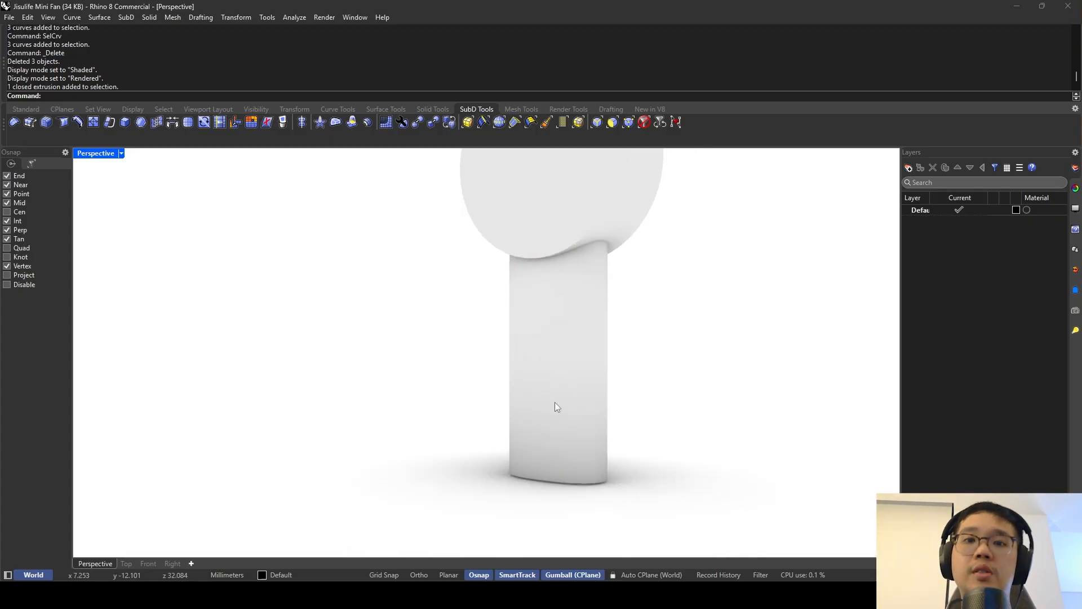
{"action": "type", "text": "Circle"}
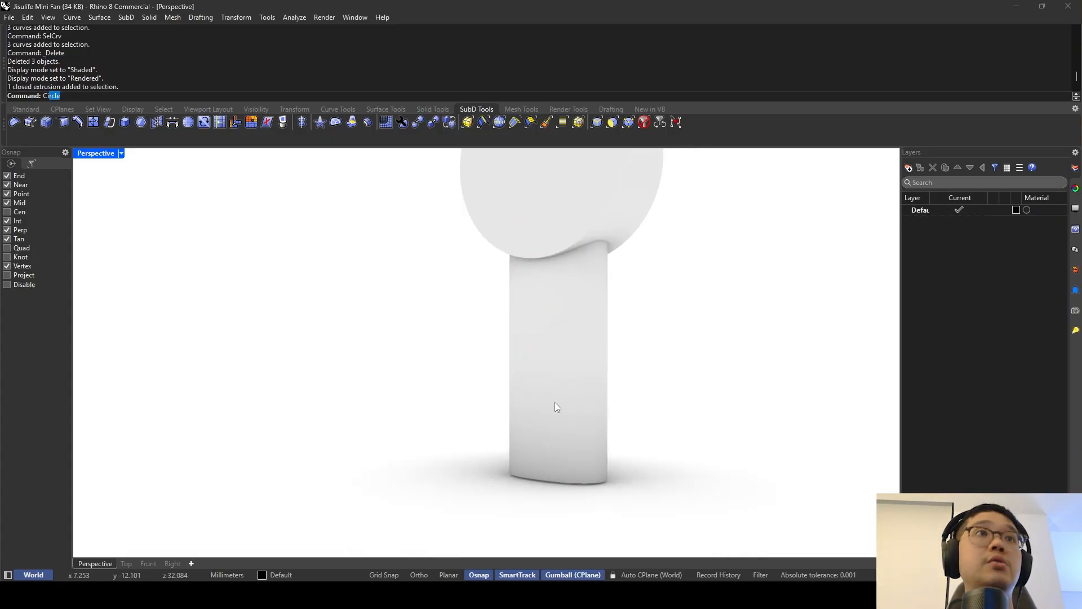
{"action": "key", "text": "Return"}
{"action": "right_click_drag", "start_coordinate": [555, 399], "coordinate": [522, 414]}
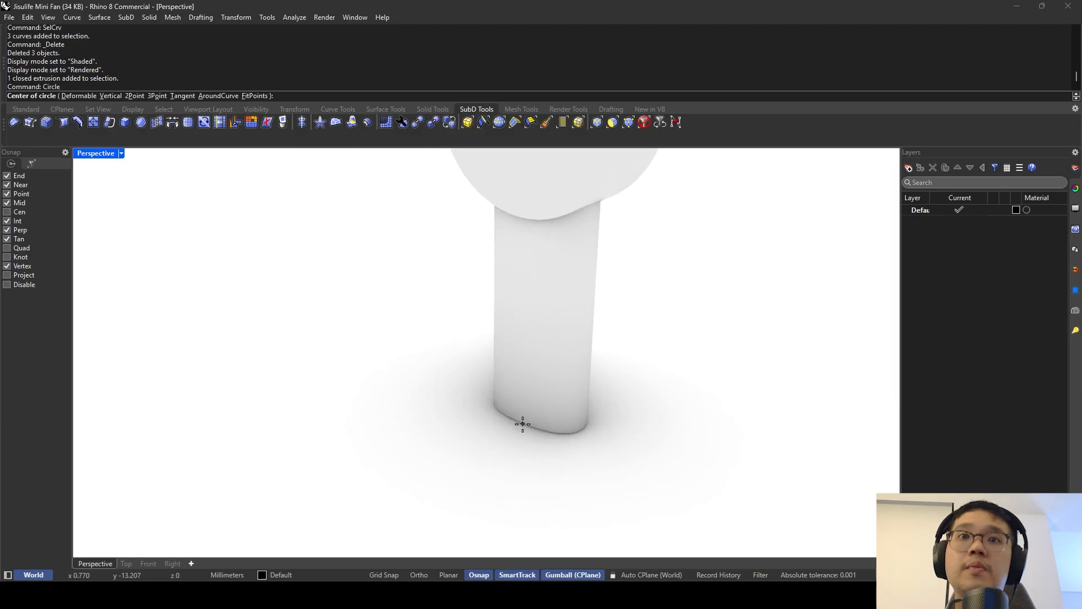
{"action": "key", "text": "Escape"}
Set the Perspective viewport to Shaded display mode and bring the handle's base into view.
{"action": "left_click", "coordinate": [122, 154]}
{"action": "left_click", "coordinate": [144, 190]}
{"action": "mouse_move", "coordinate": [489, 319]}
{"action": "right_mouse_down"}
{"action": "mouse_move", "coordinate": [462, 322]}
{"action": "mouse_move", "coordinate": [520, 270]}
{"action": "right_mouse_up"}
{"action": "left_click", "coordinate": [523, 337]}
{"action": "key", "text": "Escape"}
{"action": "right_click_drag", "start_coordinate": [523, 340], "coordinate": [485, 304]}
{"action": "scroll", "coordinate": [504, 444], "scroll_direction": "up", "scroll_amount": 4}
{"action": "key", "text": "ctrl+alt+s"}
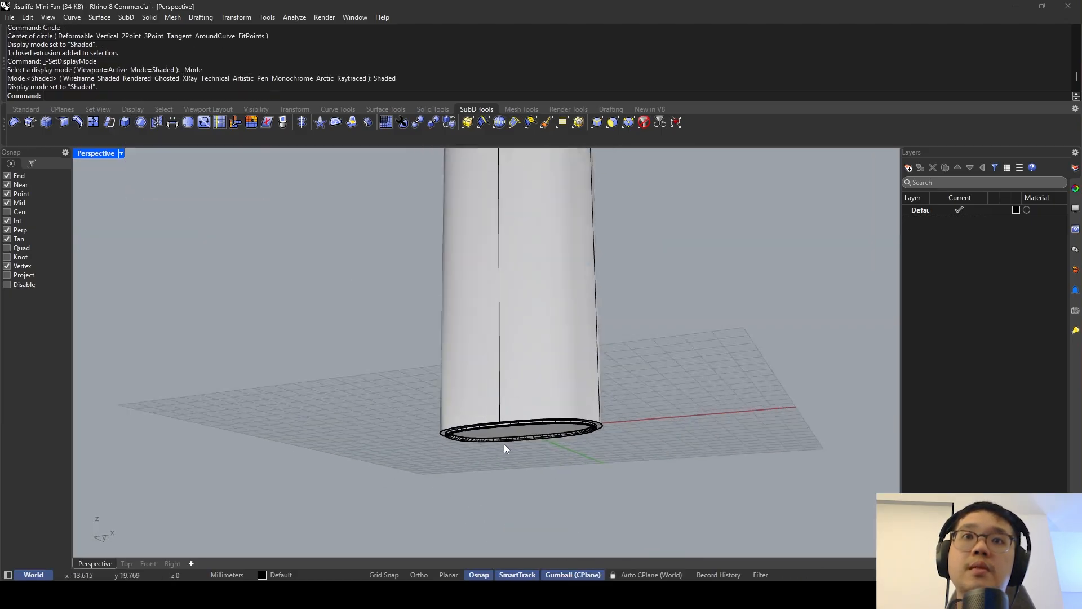
Draw a circle with a radius of about 4.9 mm, centred where the handle's seam meets its lower edge.
{"action": "right_click_drag", "start_coordinate": [504, 445], "coordinate": [489, 480]}
{"action": "key", "text": "Return"}
{"action": "scroll", "coordinate": [489, 480], "scroll_direction": "up", "scroll_amount": 6}
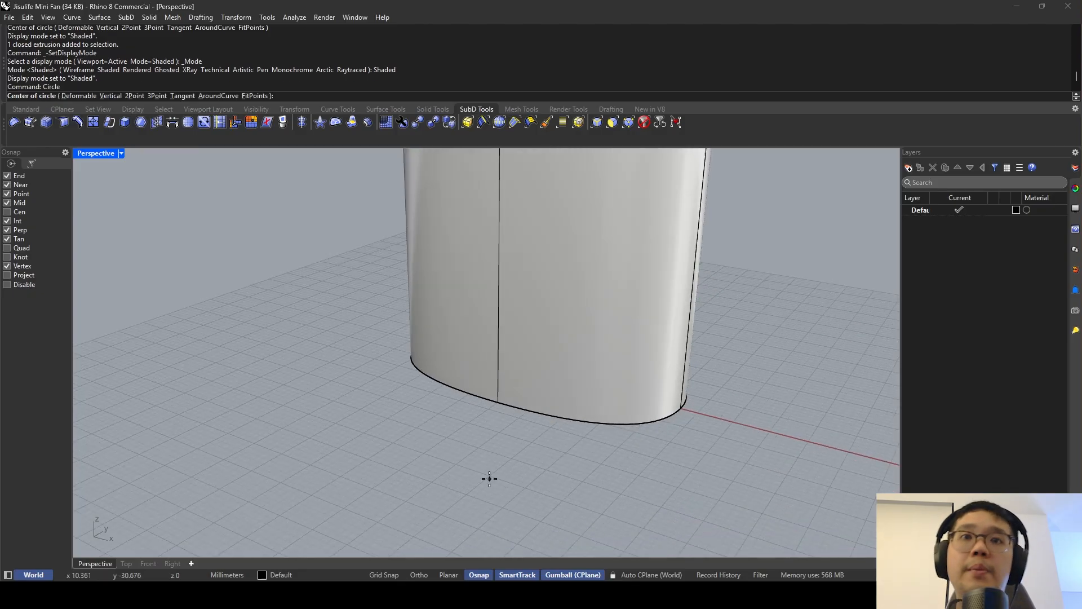
{"action": "left_click", "coordinate": [499, 401]}
{"action": "key", "text": "shift"}
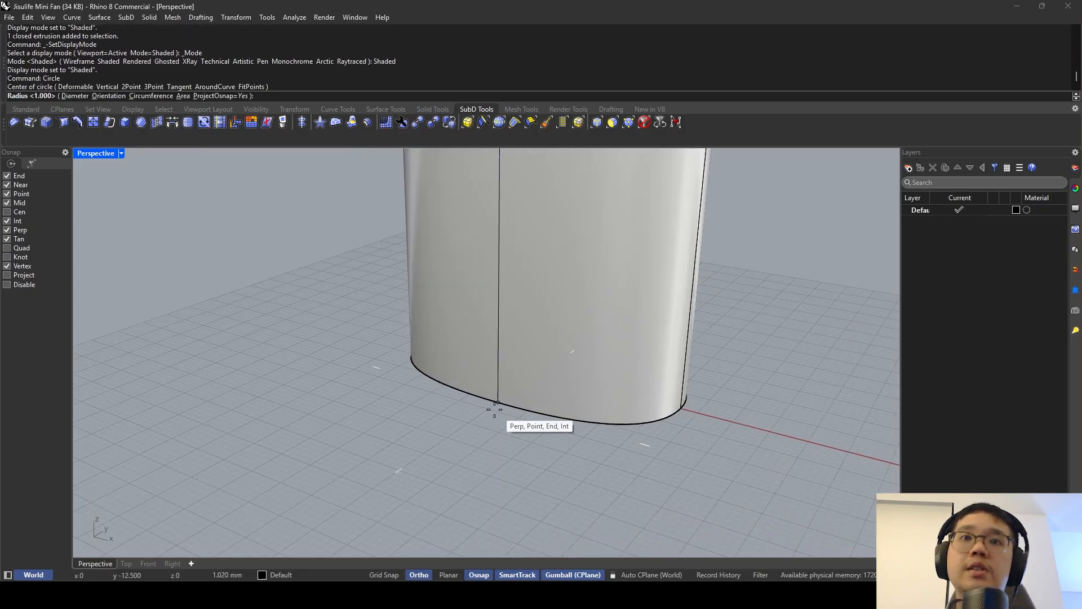
{"action": "left_click", "coordinate": [485, 419]}
Rotate the circle upright so that it faces the handle's flat front, undoing the first wrong rotation.
{"action": "left_click_drag", "start_coordinate": [478, 434], "coordinate": [490, 445]}
{"action": "mouse_move", "coordinate": [490, 446]}
{"action": "right_mouse_down"}
{"action": "mouse_move", "coordinate": [407, 359]}
{"action": "mouse_move", "coordinate": [363, 345]}
{"action": "mouse_move", "coordinate": [451, 370]}
{"action": "mouse_move", "coordinate": [485, 428]}
{"action": "right_mouse_up"}
{"action": "key", "text": "Escape"}
{"action": "key", "text": "ctrl+z"}
{"action": "left_click_drag", "start_coordinate": [465, 438], "coordinate": [511, 439]}
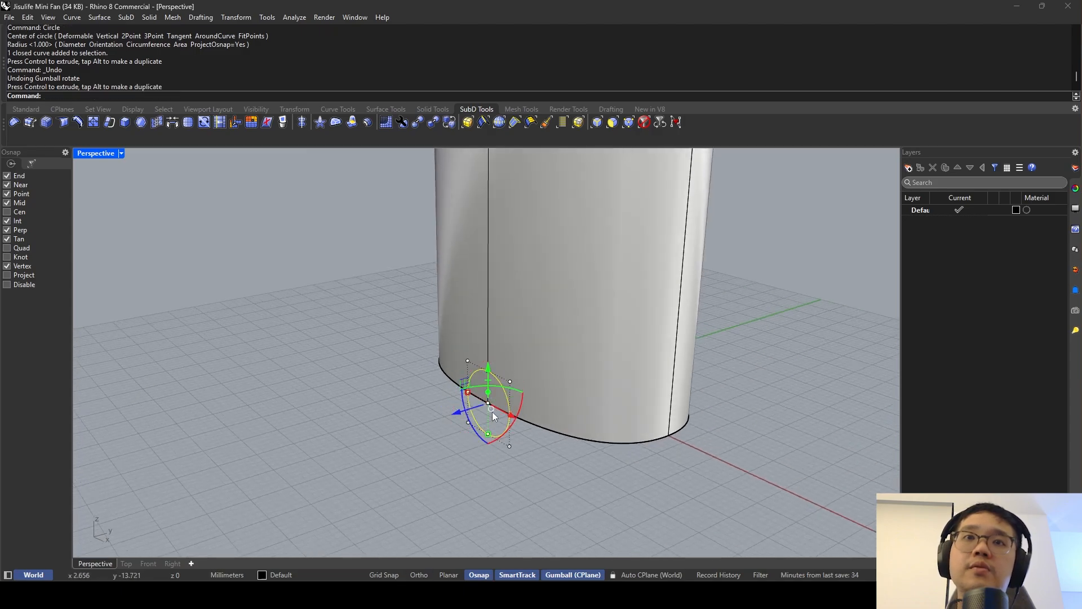
{"action": "right_click_drag", "start_coordinate": [496, 402], "coordinate": [533, 407]}
Move the circle 80 mm up along the handle.
{"action": "left_click", "coordinate": [495, 369]}
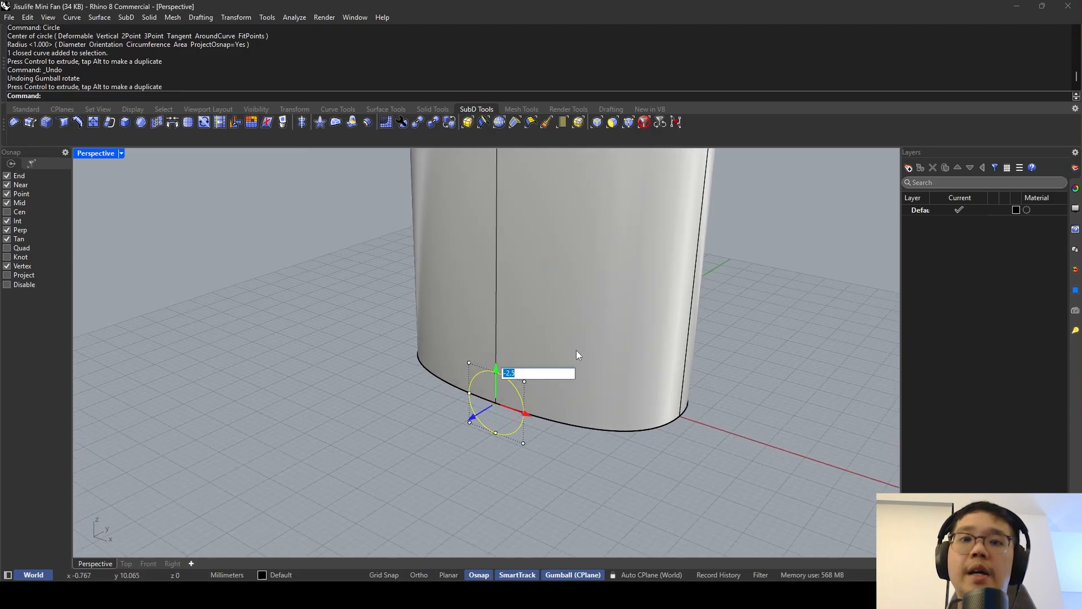
{"action": "type", "text": "10"}
{"action": "key", "text": "Return"}
{"action": "scroll", "coordinate": [542, 335], "scroll_direction": "down", "scroll_amount": 4}
{"action": "right_click_drag", "start_coordinate": [536, 307], "coordinate": [516, 338], "text": "shift"}
{"action": "scroll", "coordinate": [522, 246], "scroll_direction": "up", "scroll_amount": 2}
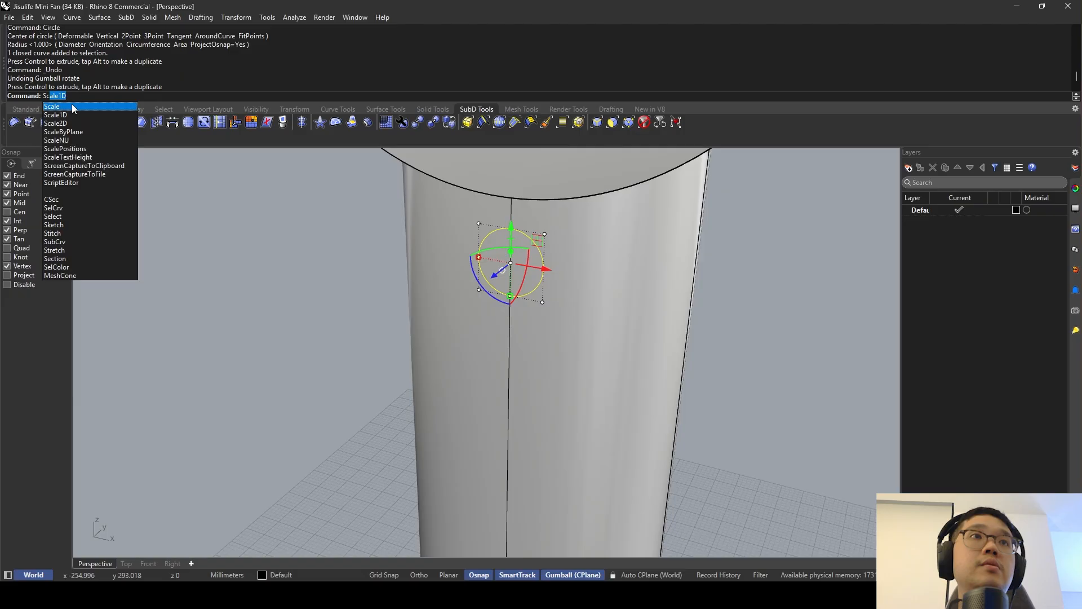
Enable the Cen object snap and try to scale the circle from its centre using reference points.
{"action": "left_click", "coordinate": [72, 105]}
{"action": "right_click_drag", "start_coordinate": [536, 288], "coordinate": [568, 261]}
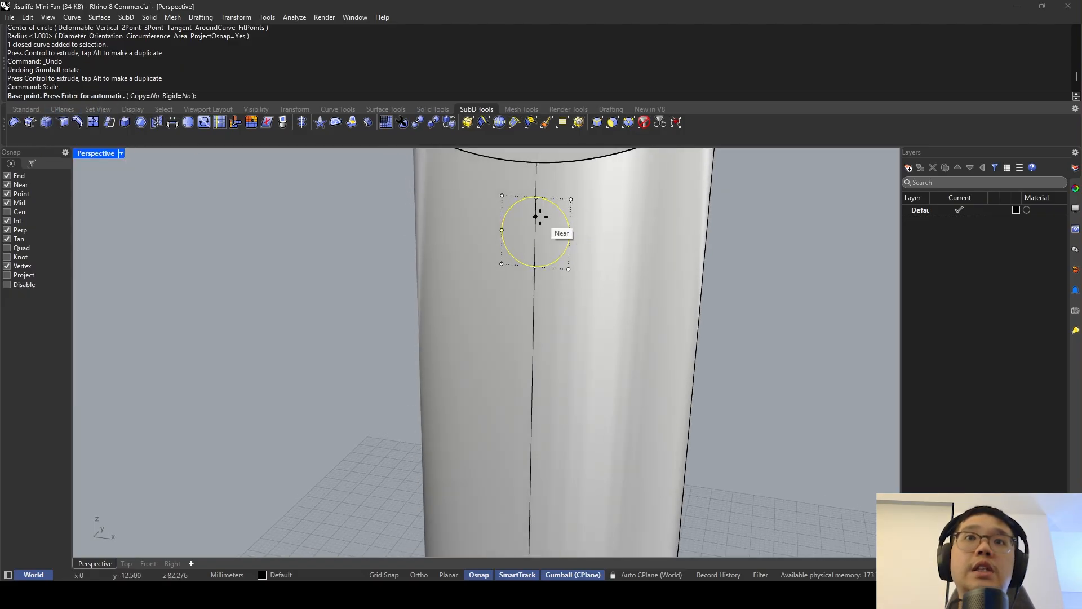
{"action": "left_click", "coordinate": [8, 212]}
{"action": "left_click", "coordinate": [555, 213]}
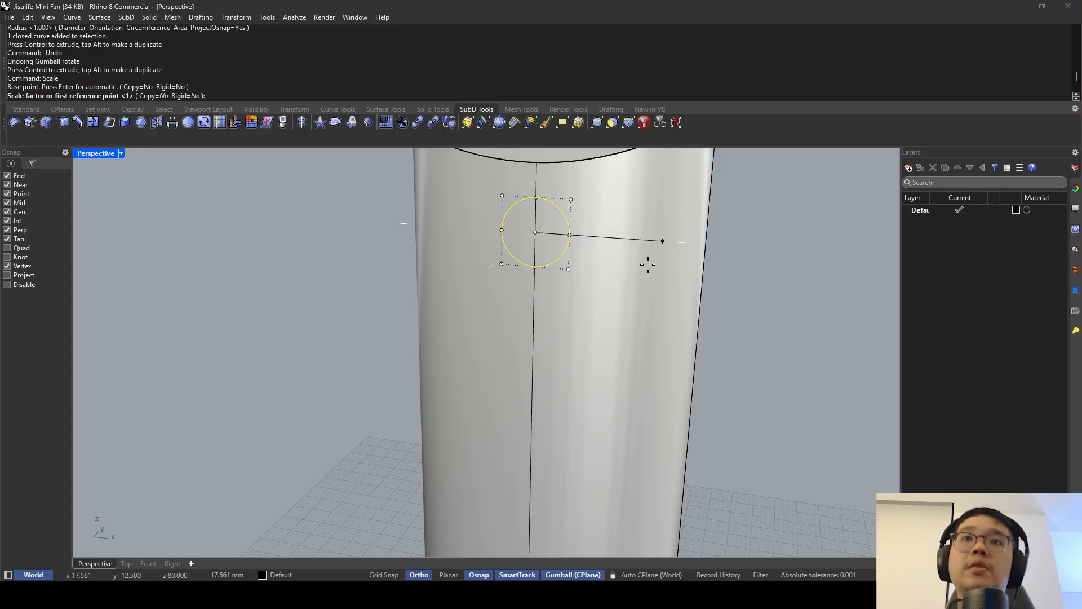
{"action": "right_click_drag", "start_coordinate": [647, 265], "coordinate": [572, 292]}
{"action": "scroll", "coordinate": [519, 348], "scroll_direction": "up", "scroll_amount": 3}
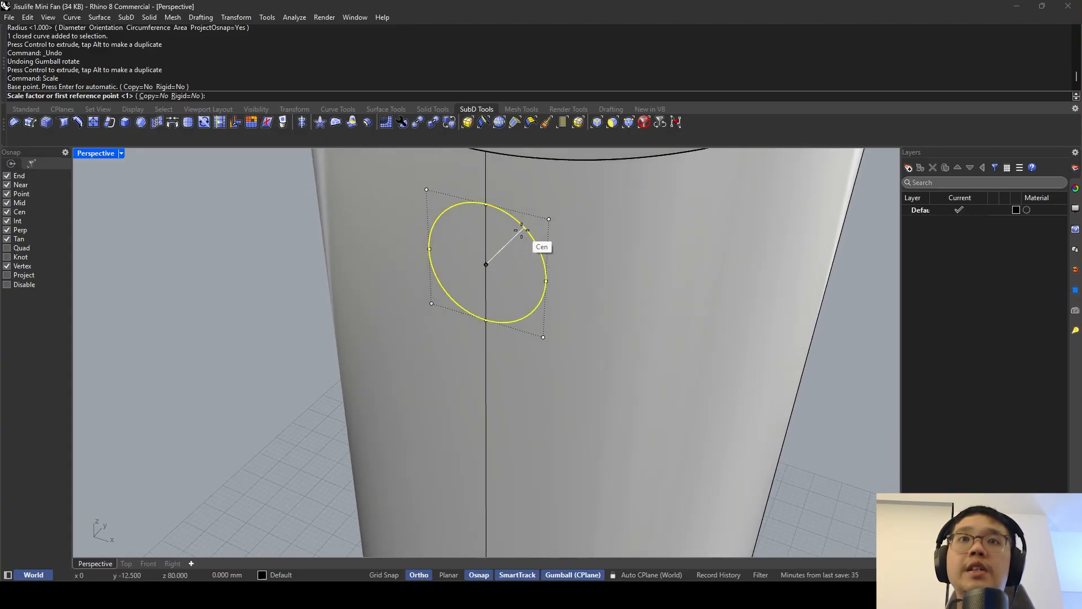
{"action": "left_click", "coordinate": [527, 313]}
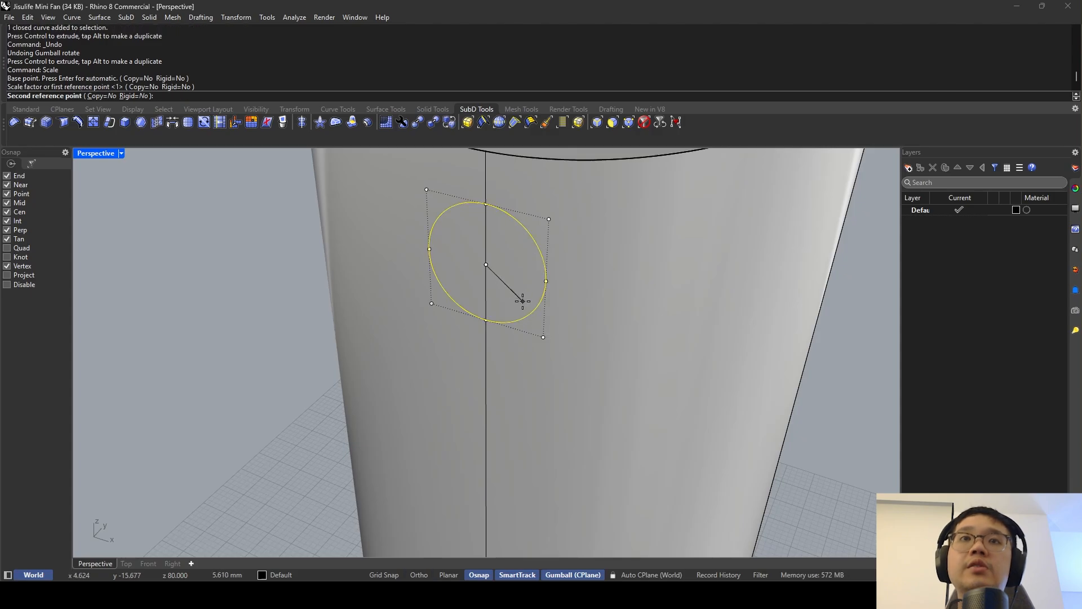
{"action": "right_click_drag", "start_coordinate": [561, 310], "coordinate": [558, 273]}
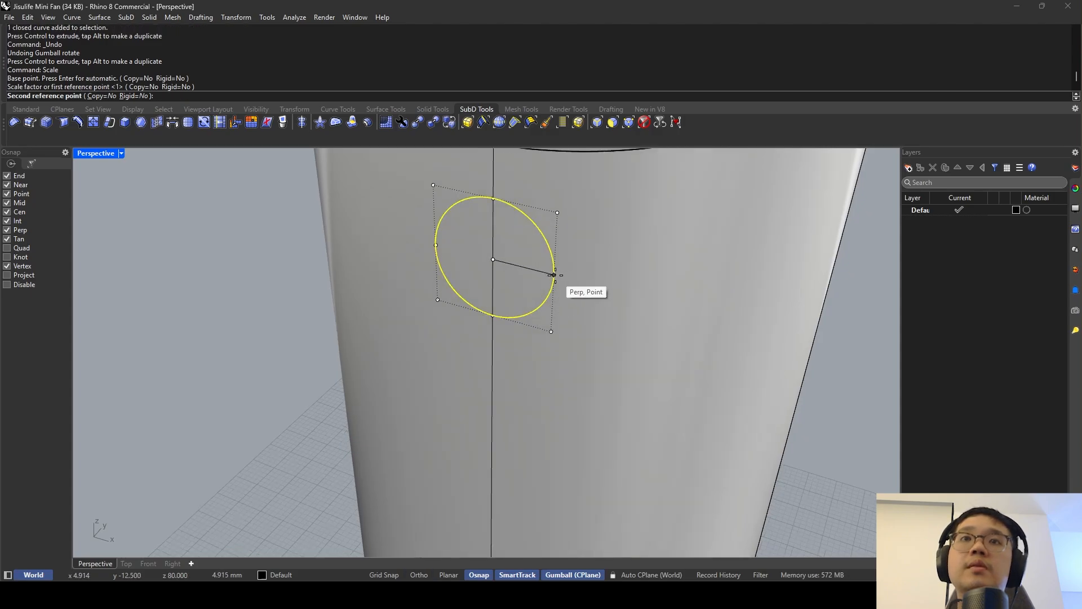
{"action": "left_click", "coordinate": [556, 274]}
Scale the circle from its centre to a 6 mm radius.
{"action": "key", "text": "Return"}
{"action": "left_click", "coordinate": [493, 259]}
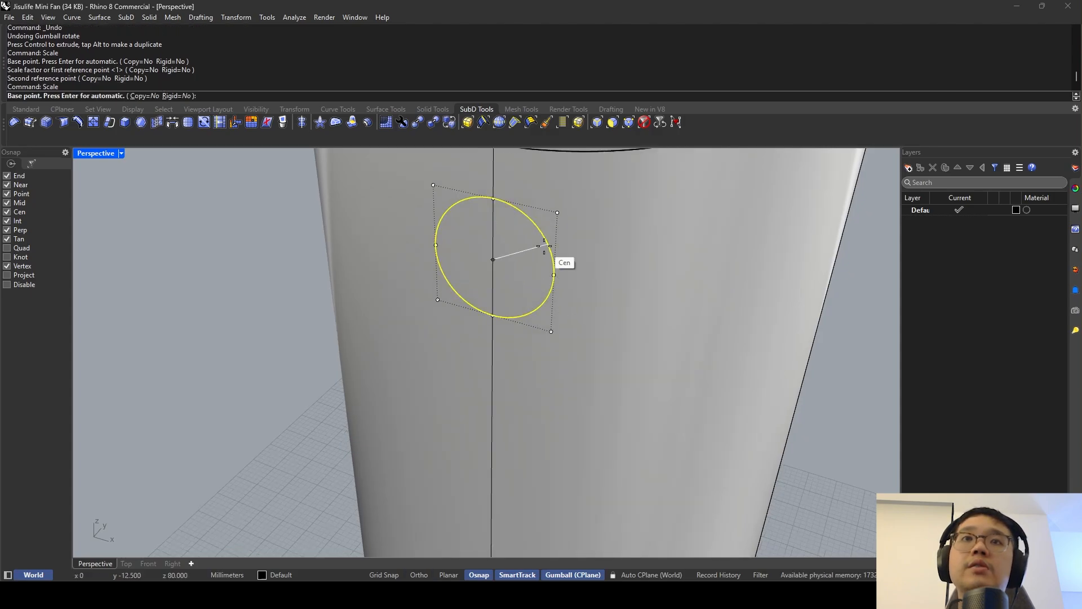
{"action": "left_click", "coordinate": [554, 275]}
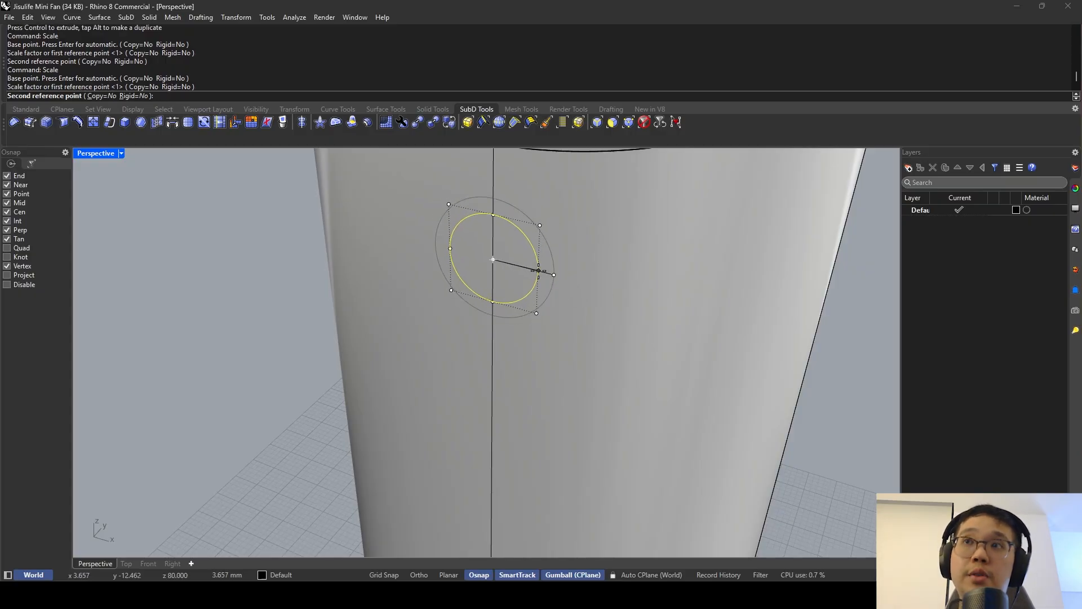
{"action": "type", "text": "6"}
{"action": "key", "text": "Return"}
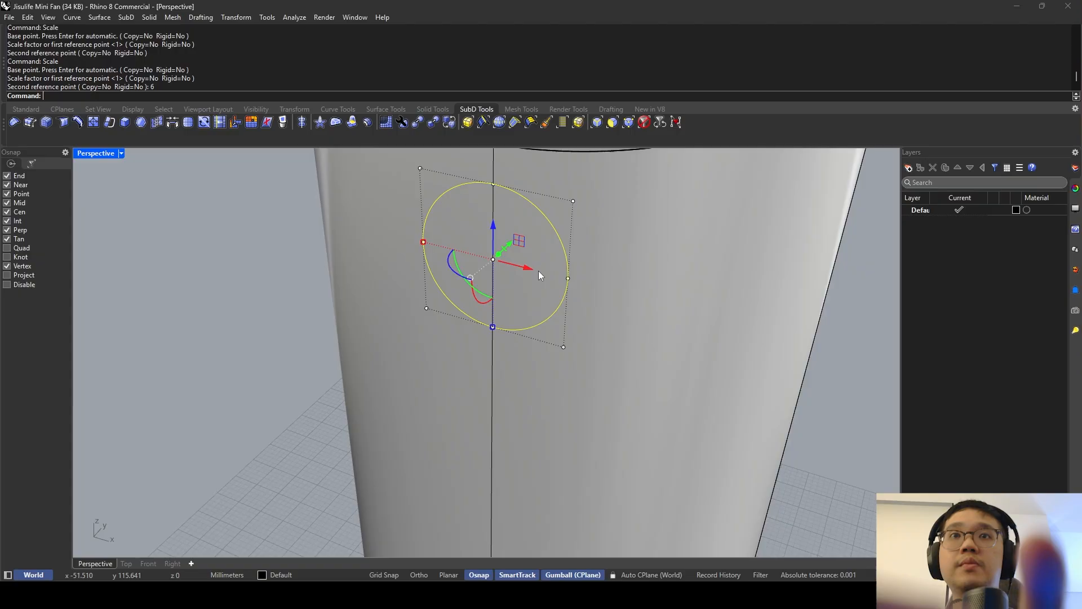
Try moving the circle 5 mm down the handle, and undo the move.
{"action": "scroll", "coordinate": [538, 271], "scroll_direction": "down", "scroll_amount": 5}
{"action": "right_click_drag", "start_coordinate": [445, 188], "coordinate": [536, 205]}
{"action": "scroll", "coordinate": [498, 199], "scroll_direction": "down", "scroll_amount": 3}
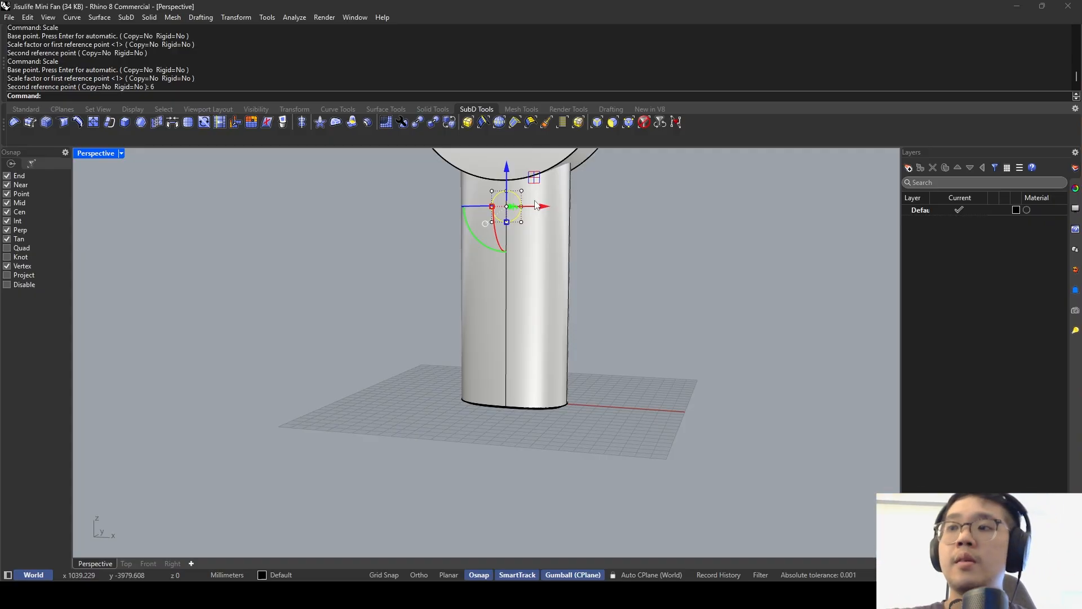
{"action": "scroll", "coordinate": [516, 244], "scroll_direction": "up", "scroll_amount": 3}
{"action": "left_click", "coordinate": [505, 201]}
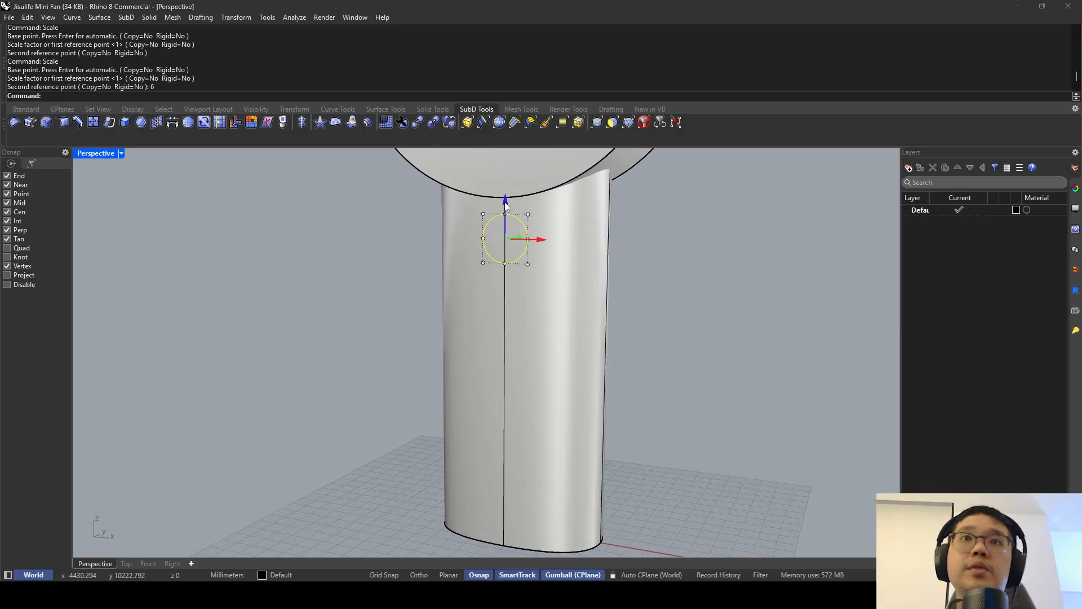
{"action": "type", "text": "-5"}
{"action": "key", "text": "Return"}
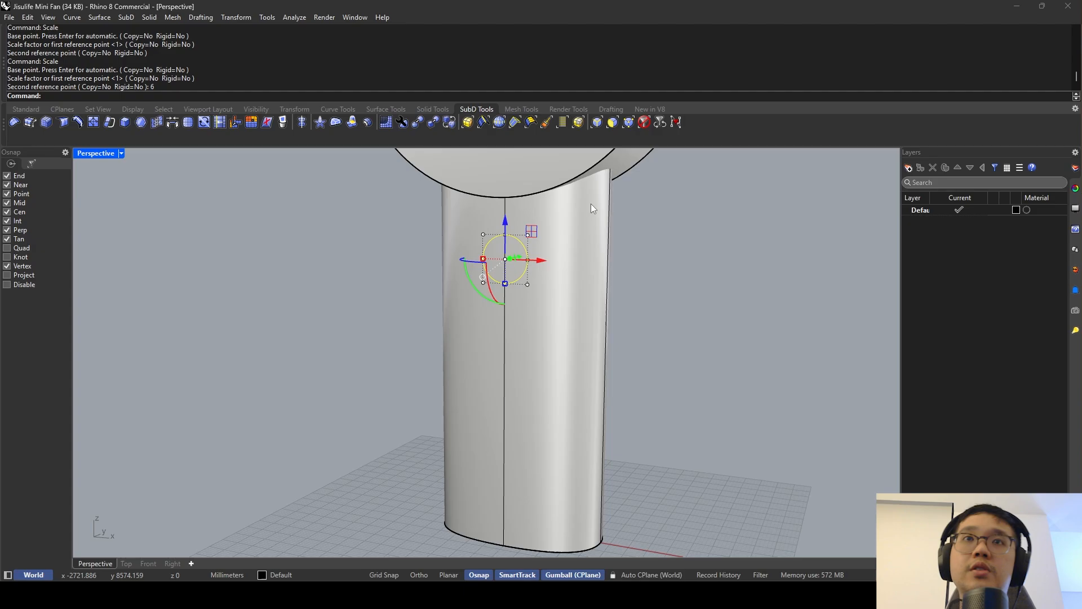
{"action": "key", "text": "ctrl+z"}
Move the circle 2 mm down along the handle.
{"action": "left_click", "coordinate": [506, 201]}
{"action": "type", "text": "-"}
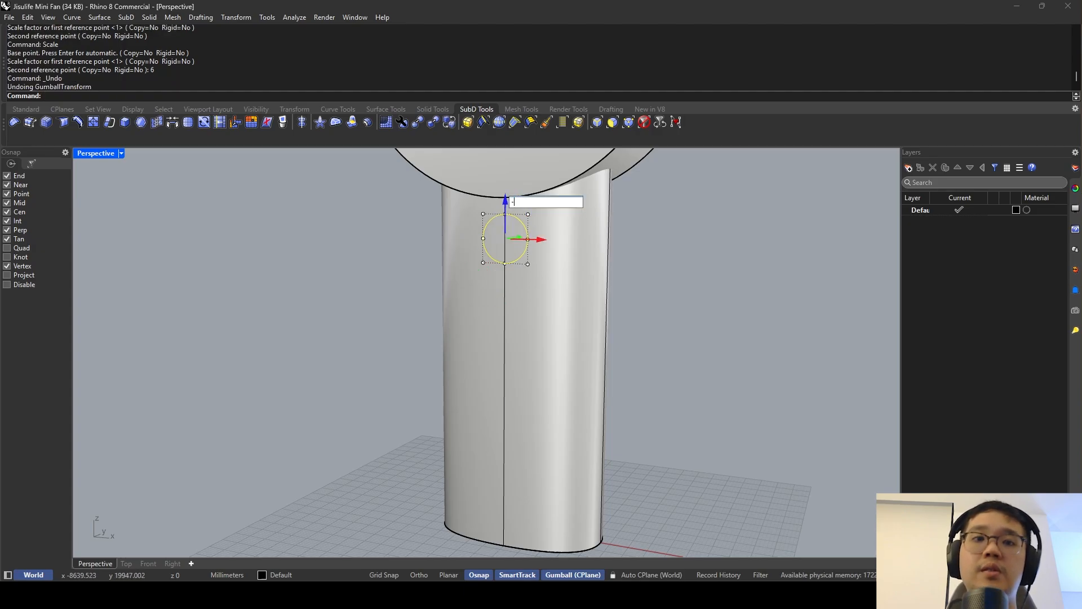
{"action": "type", "text": "2"}
{"action": "key", "text": "Return"}
{"action": "key", "text": "Escape"}
Move the circle about 20 mm straight out from the handle's front face.
{"action": "scroll", "coordinate": [505, 198], "scroll_direction": "down", "scroll_amount": 5}
{"action": "right_click_drag", "start_coordinate": [505, 199], "coordinate": [606, 295]}
{"action": "scroll", "coordinate": [488, 260], "scroll_direction": "up", "scroll_amount": 4}
{"action": "left_click", "coordinate": [500, 258]}
{"action": "scroll", "coordinate": [541, 251], "scroll_direction": "down", "scroll_amount": 8}
{"action": "scroll", "coordinate": [530, 262], "scroll_direction": "up", "scroll_amount": 2}
{"action": "left_click", "coordinate": [530, 259]}
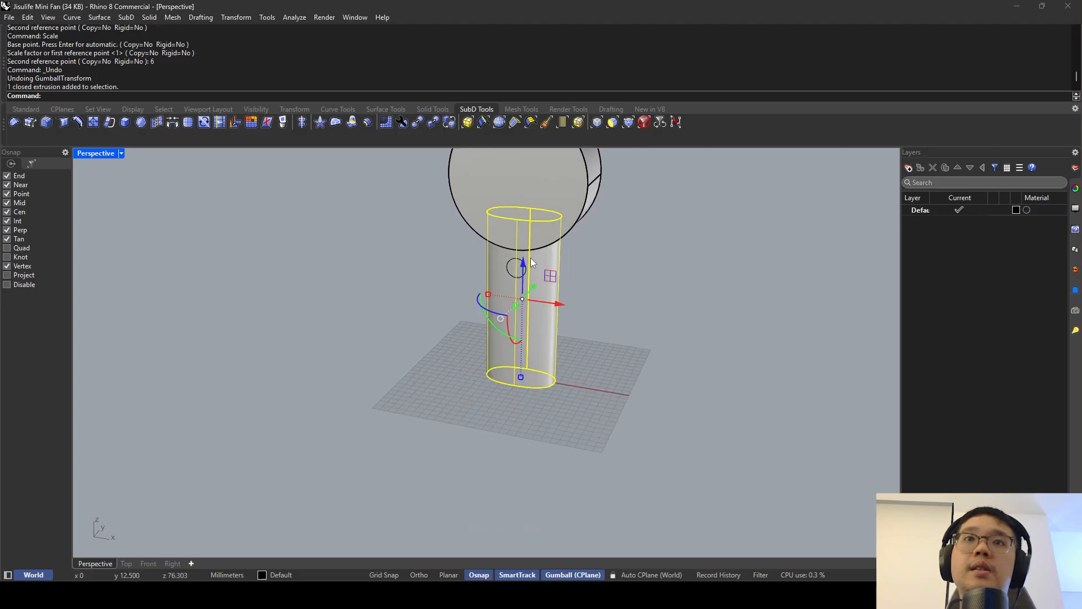
{"action": "left_click", "coordinate": [524, 264]}
{"action": "scroll", "coordinate": [473, 293], "scroll_direction": "up", "scroll_amount": 4}
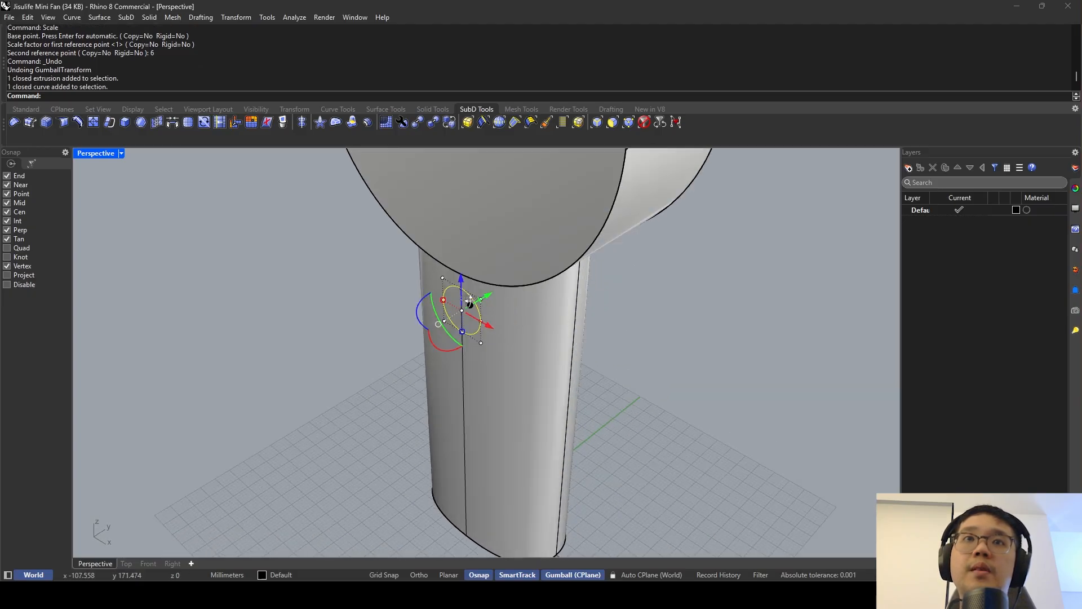
{"action": "right_click_drag", "start_coordinate": [470, 301], "coordinate": [454, 315]}
{"action": "left_click_drag", "start_coordinate": [474, 309], "coordinate": [403, 340]}
{"action": "right_click_drag", "start_coordinate": [403, 340], "coordinate": [482, 278]}
{"action": "key", "text": "Escape"}
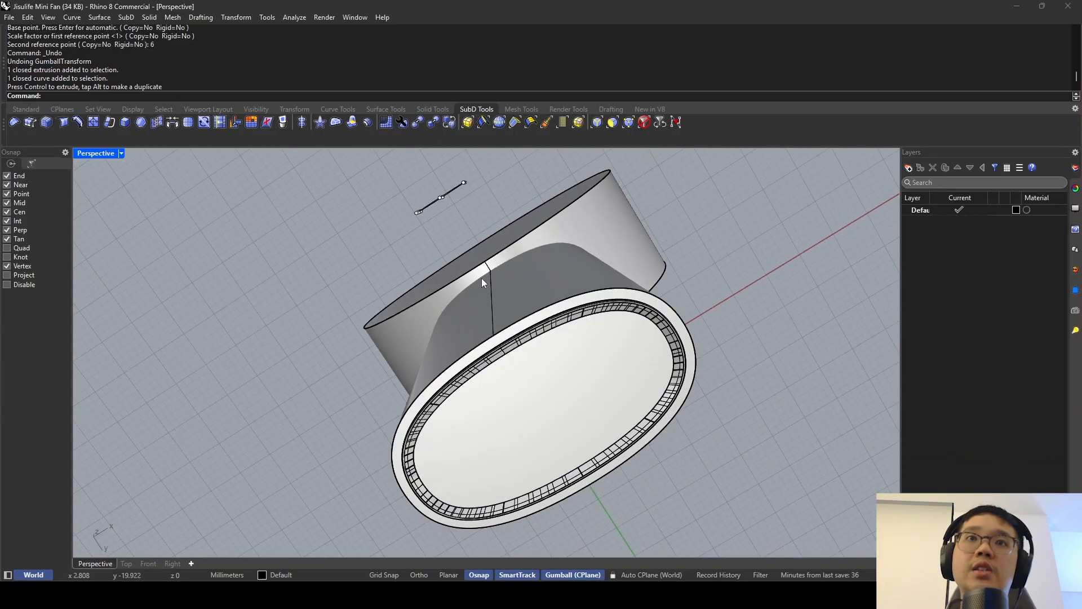
Try to project the floating circle onto the handle along the CPlane Z direction.
{"action": "scroll", "coordinate": [481, 278], "scroll_direction": "up", "scroll_amount": 4}
{"action": "right_click_drag", "start_coordinate": [541, 255], "coordinate": [507, 252]}
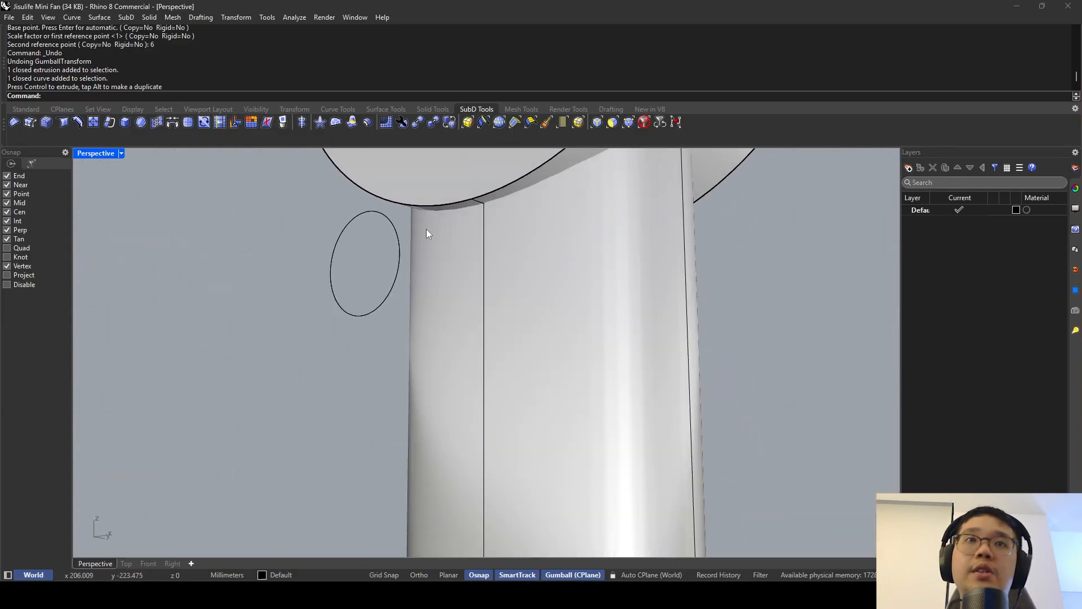
{"action": "left_click", "coordinate": [398, 234]}
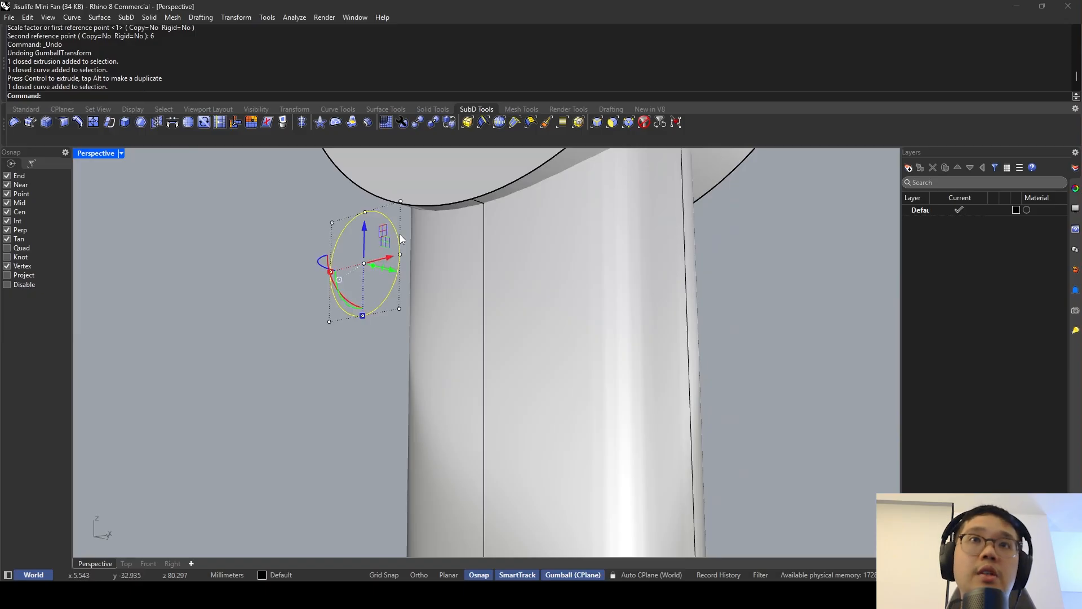
{"action": "key", "text": "Escape"}
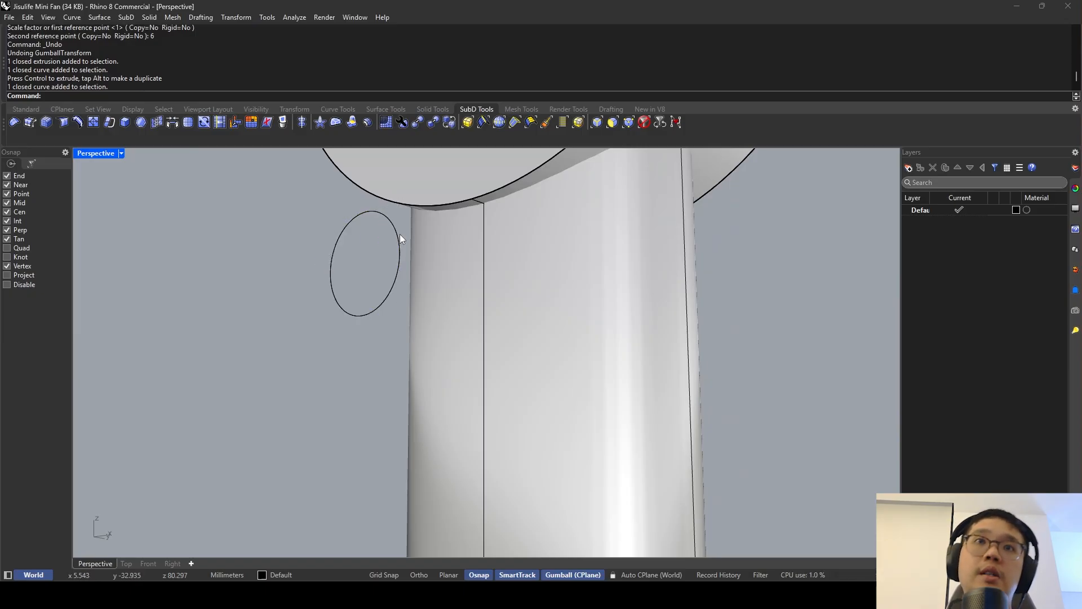
{"action": "left_click", "coordinate": [400, 234]}
{"action": "key", "text": "Escape"}
{"action": "type", "text": "Project"}
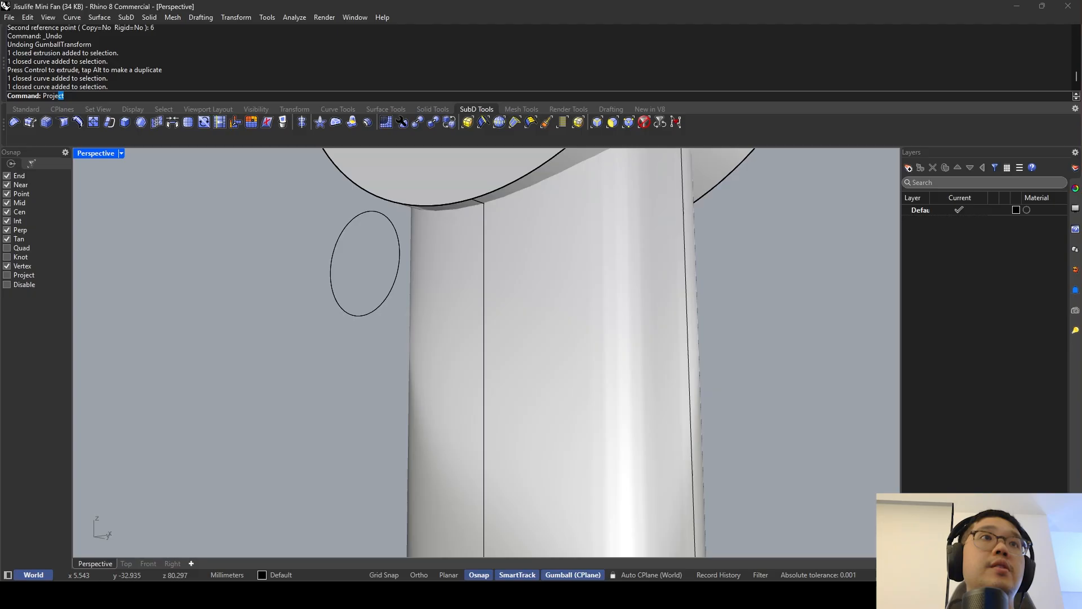
{"action": "key", "text": "Return"}
{"action": "scroll", "coordinate": [486, 270], "scroll_direction": "down", "scroll_amount": 5}
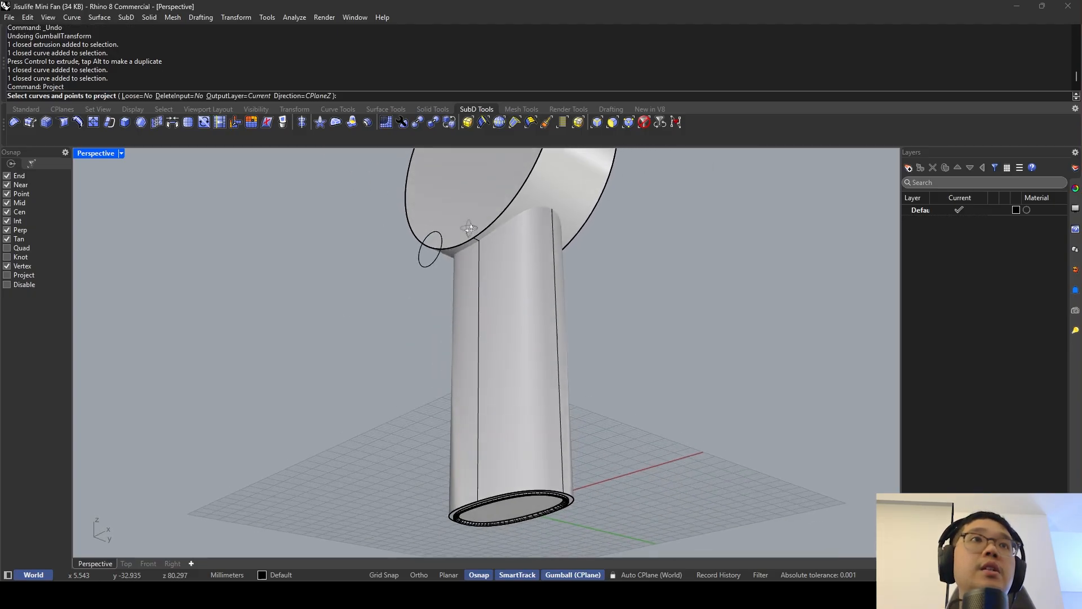
{"action": "left_click", "coordinate": [428, 260]}
{"action": "key", "text": "Return"}
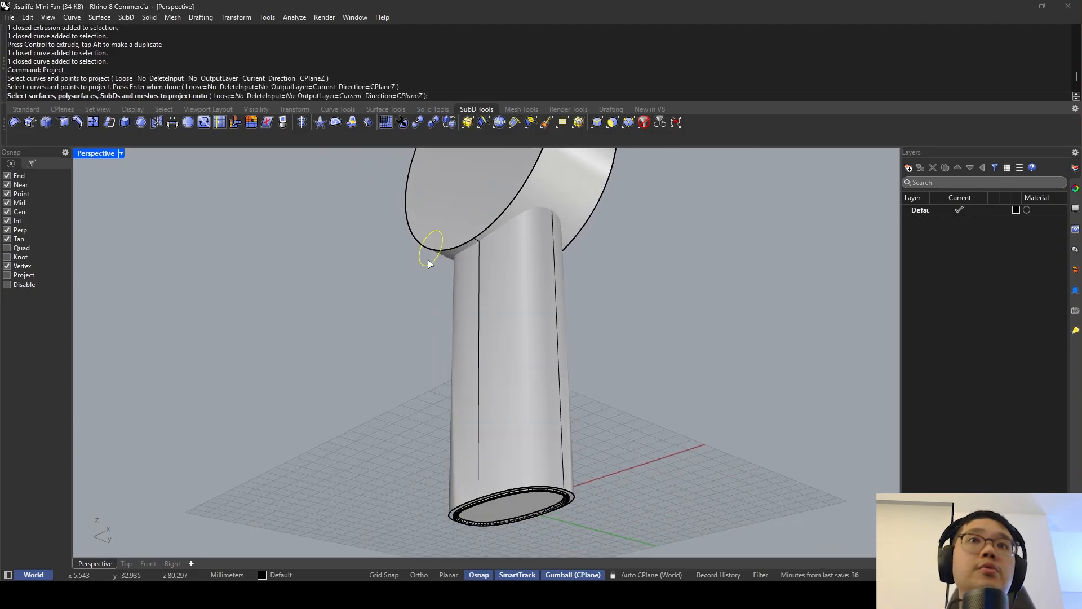
{"action": "left_click", "coordinate": [498, 300]}
{"action": "key", "text": "Return"}
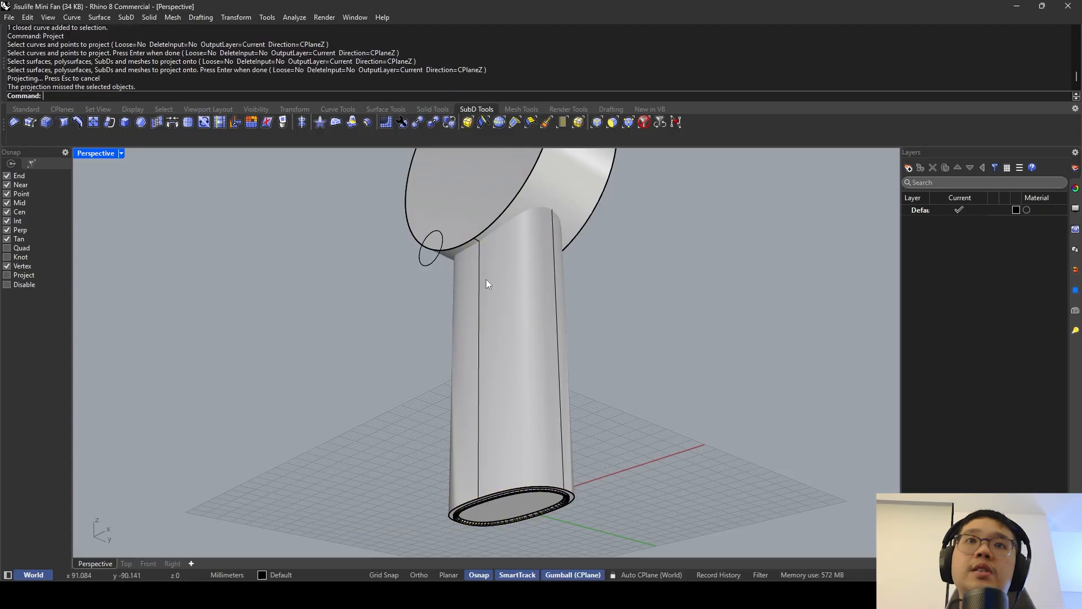
{"action": "left_click", "coordinate": [481, 278]}
{"action": "key", "text": "Escape"}
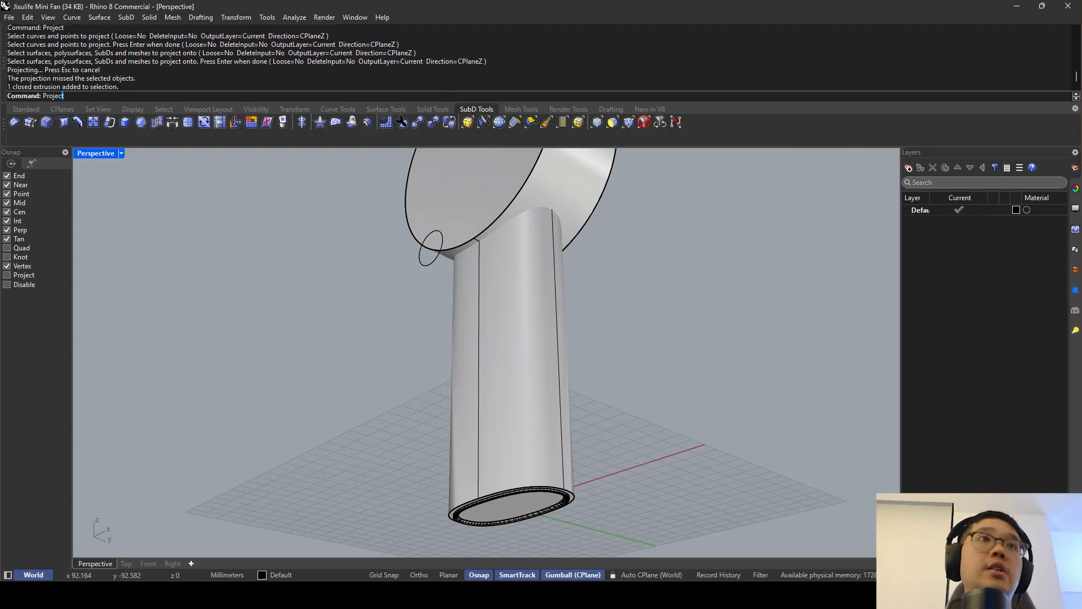
Retry the projection of the circle onto the handle with the direction kept at CPlaneZ.
{"action": "key", "text": "Return"}
{"action": "right_click_drag", "start_coordinate": [414, 268], "coordinate": [420, 282]}
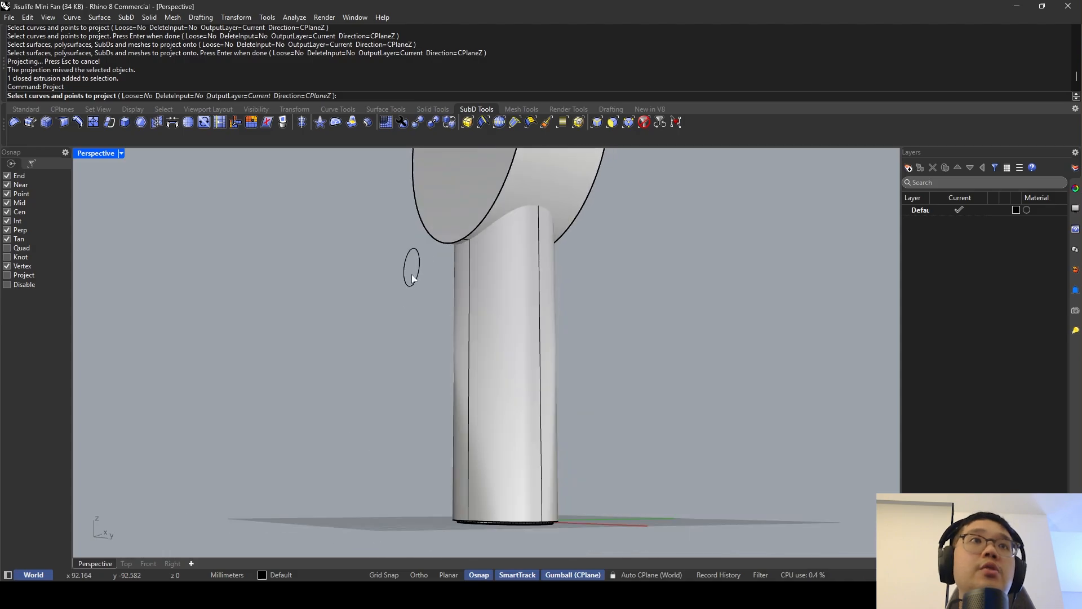
{"action": "left_click", "coordinate": [412, 278]}
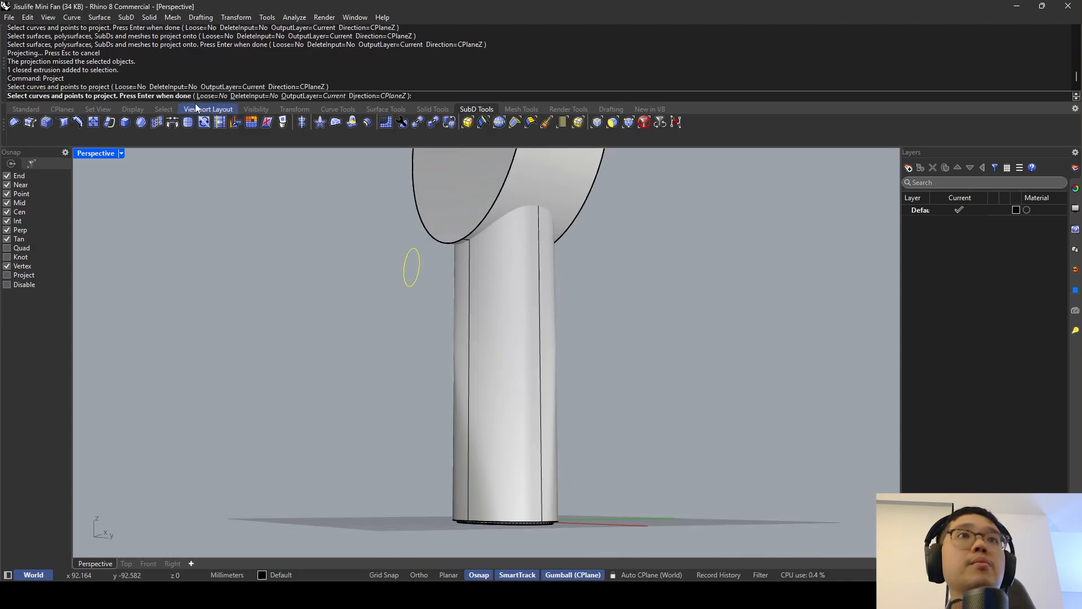
{"action": "type", "text": "\\"}
{"action": "key", "text": "Return"}
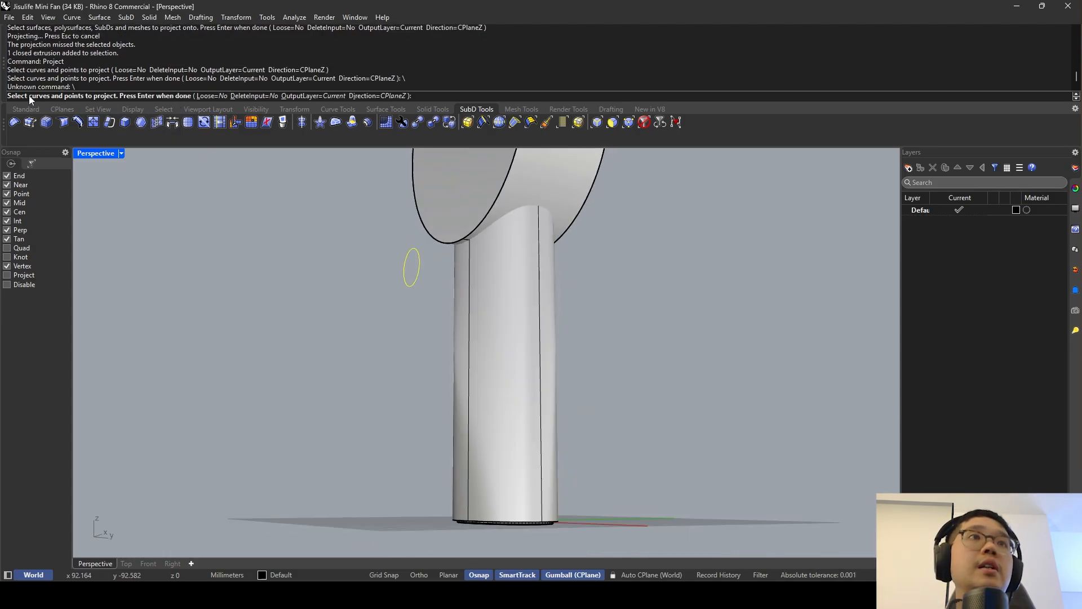
{"action": "key", "text": "Return"}
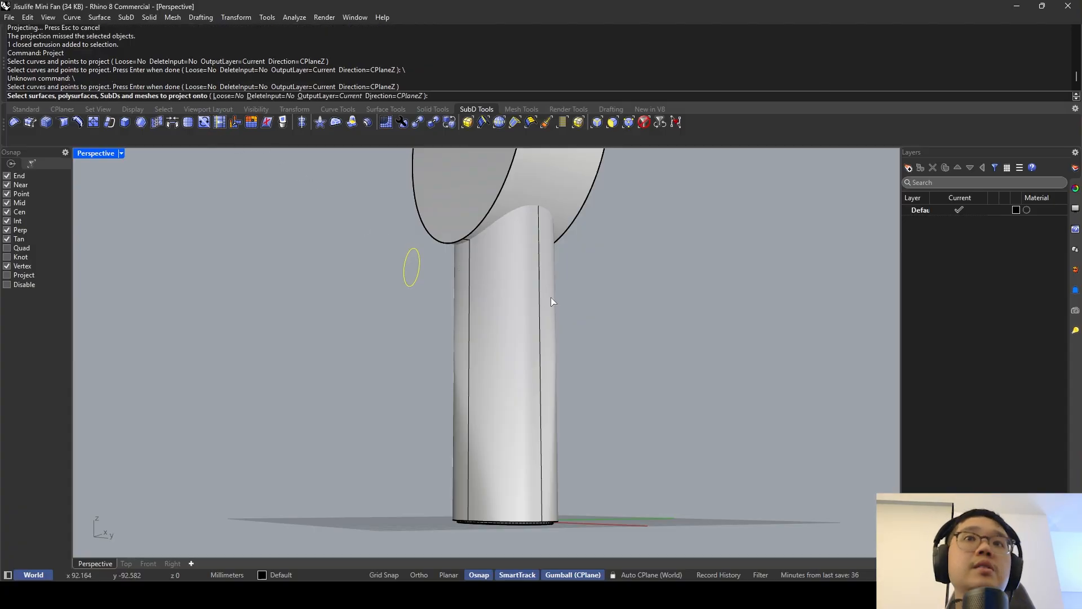
{"action": "left_click", "coordinate": [498, 298]}
{"action": "key", "text": "Return"}
{"action": "right_click_drag", "start_coordinate": [477, 289], "coordinate": [381, 376]}
{"action": "left_click", "coordinate": [489, 291]}
{"action": "key", "text": "Escape"}
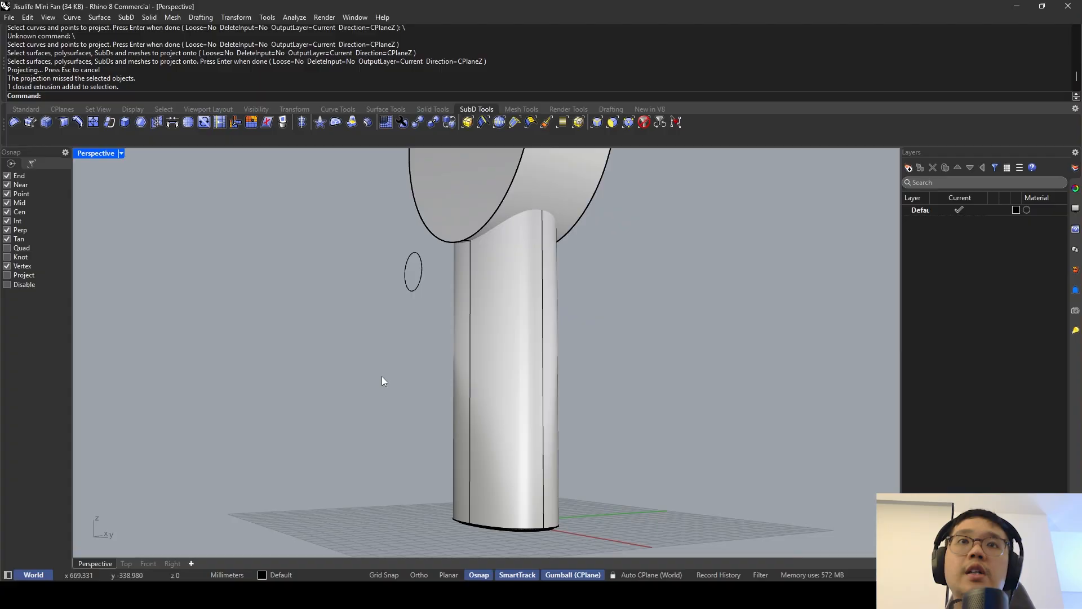
{"action": "left_click_drag", "start_coordinate": [387, 374], "coordinate": [607, 238]}
{"action": "key", "text": "Escape"}
{"action": "left_click", "coordinate": [413, 289]}
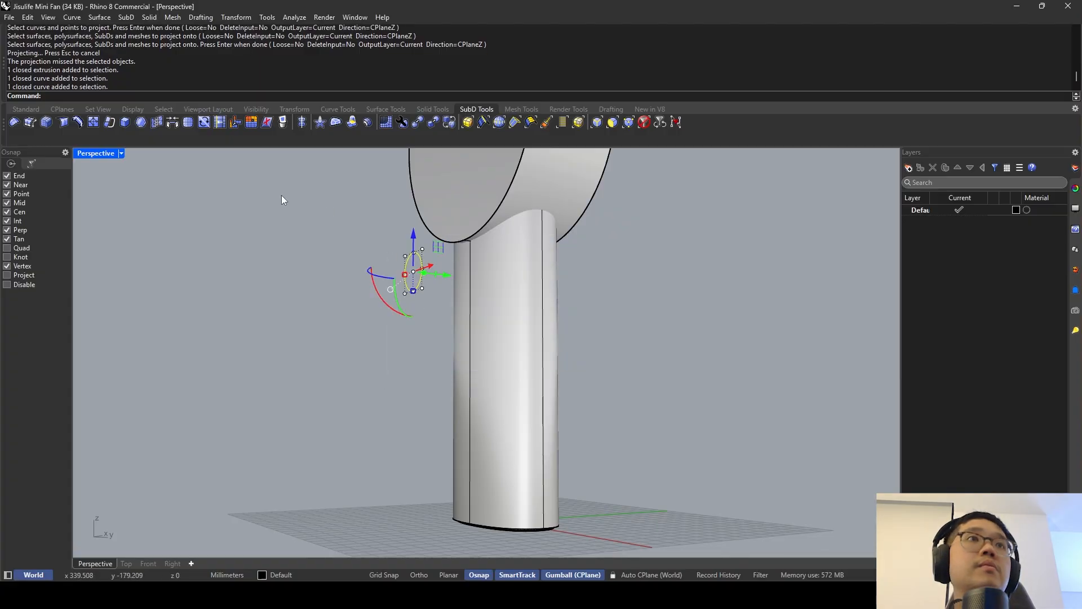
{"action": "key", "text": "Escape"}
{"action": "type", "text": "Project"}
{"action": "key", "text": "Return"}
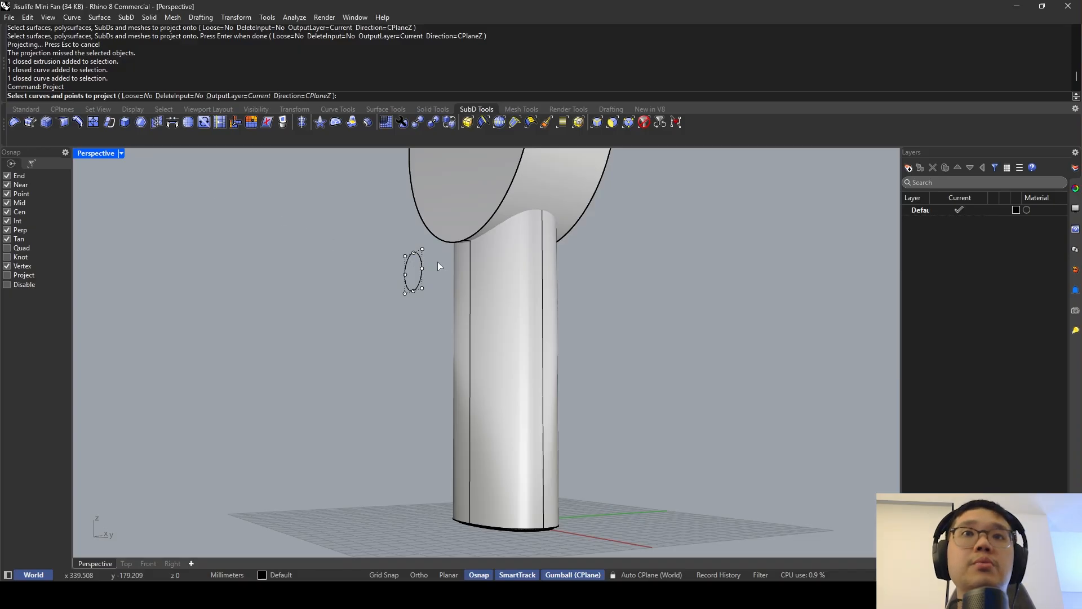
{"action": "left_click", "coordinate": [422, 266]}
{"action": "key", "text": "Escape"}
{"action": "key", "text": "Escape"}
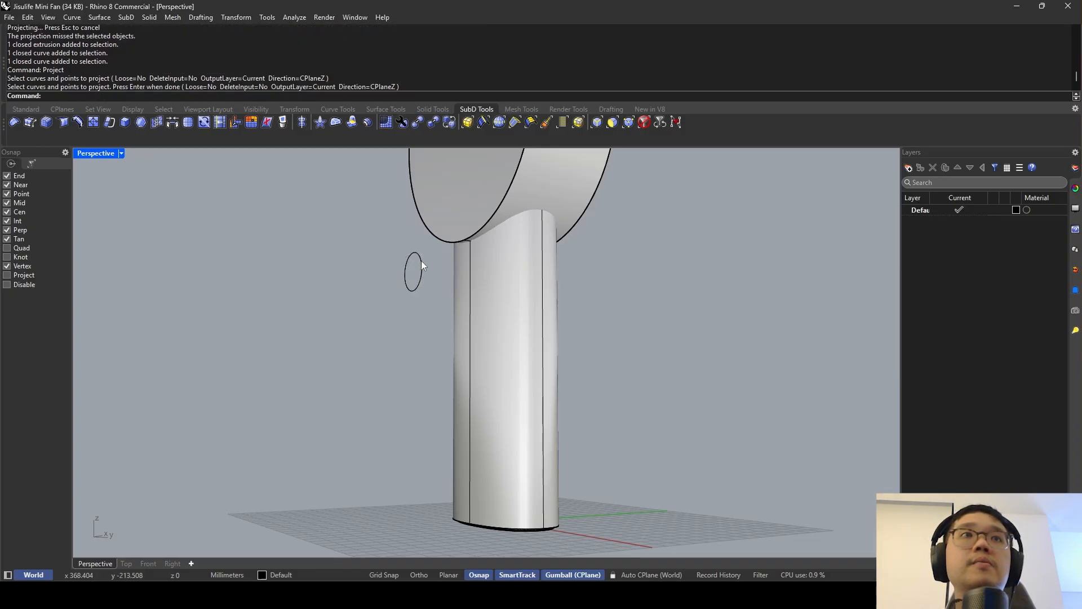
Try once more to project the circle onto the closed handle extrusion, and clear the selection.
{"action": "key", "text": "Return"}
{"action": "left_click", "coordinate": [421, 260]}
{"action": "key", "text": "Return"}
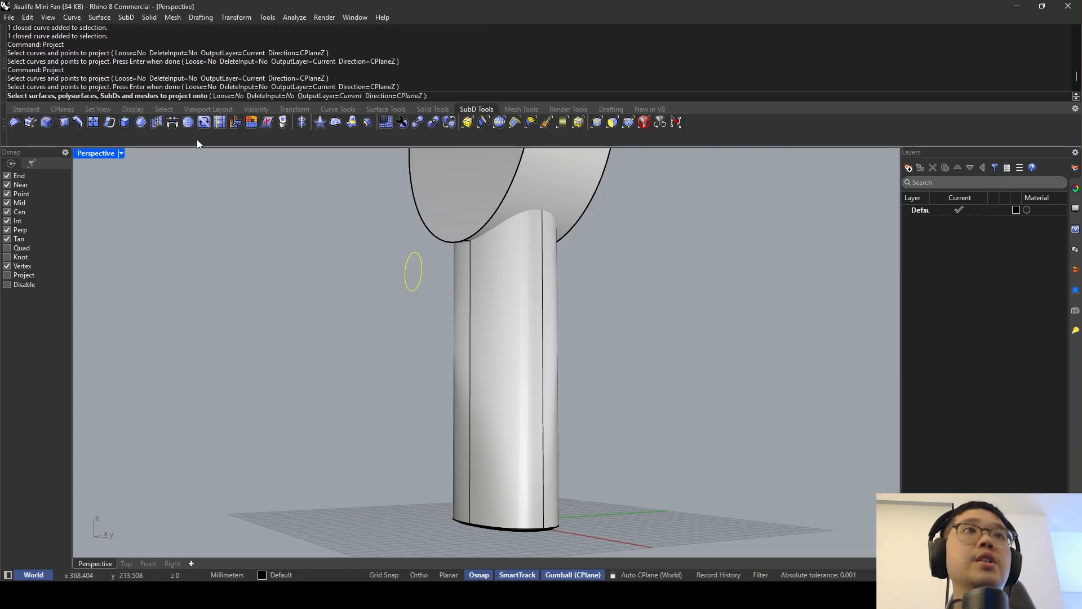
{"action": "left_click", "coordinate": [479, 269]}
{"action": "scroll", "coordinate": [479, 271], "scroll_direction": "up", "scroll_amount": 4}
{"action": "right_click_drag", "start_coordinate": [479, 271], "coordinate": [556, 245]}
{"action": "key", "text": "Return"}
{"action": "left_click", "coordinate": [494, 272]}
{"action": "key", "text": "Escape"}
{"action": "left_click", "coordinate": [485, 333]}
{"action": "scroll", "coordinate": [494, 313], "scroll_direction": "down", "scroll_amount": 10}
{"action": "scroll", "coordinate": [556, 246], "scroll_direction": "up", "scroll_amount": 3}
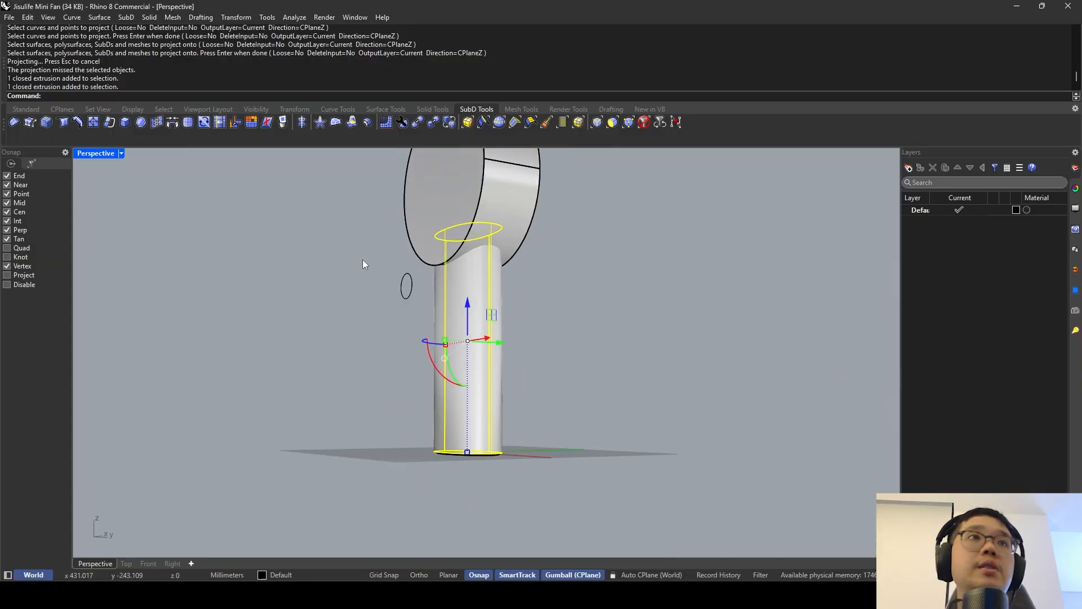
{"action": "key", "text": "Escape"}
Try extracting a copy of the handle's side surface, and undo the extraction.
{"action": "type", "text": "Extr"}
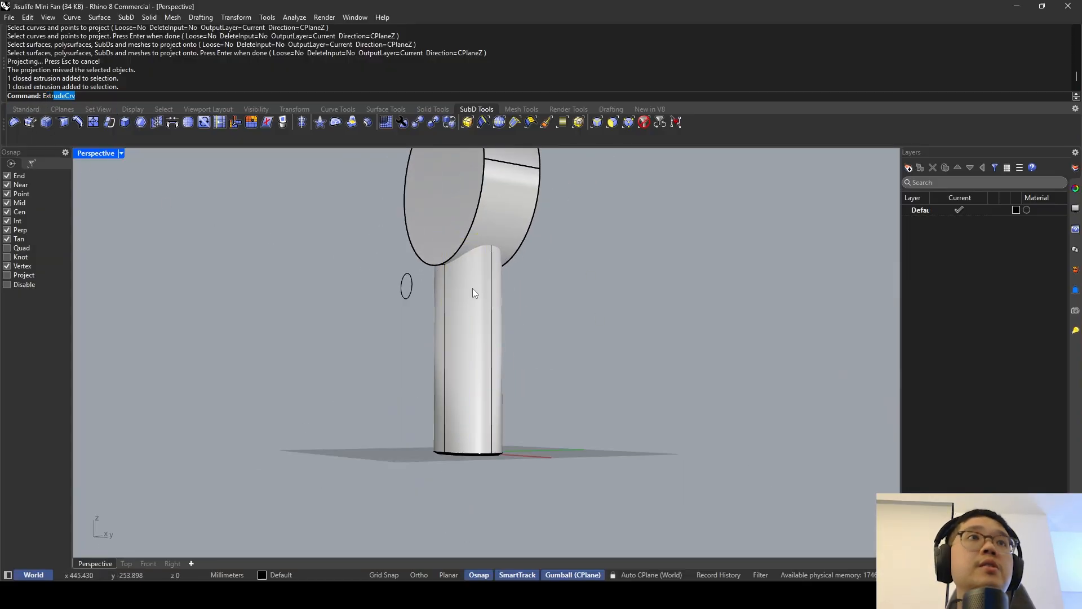
{"action": "type", "text": "actSrf"}
{"action": "key", "text": "Return"}
{"action": "left_click", "coordinate": [469, 304]}
{"action": "right_click_drag", "start_coordinate": [469, 305], "coordinate": [510, 277]}
{"action": "scroll", "coordinate": [475, 290], "scroll_direction": "up", "scroll_amount": 2}
{"action": "key", "text": "Return"}
{"action": "key", "text": "ctrl+z"}
Explode the handle extrusion into separate surfaces.
{"action": "left_click", "coordinate": [459, 308]}
{"action": "type", "text": "e"}
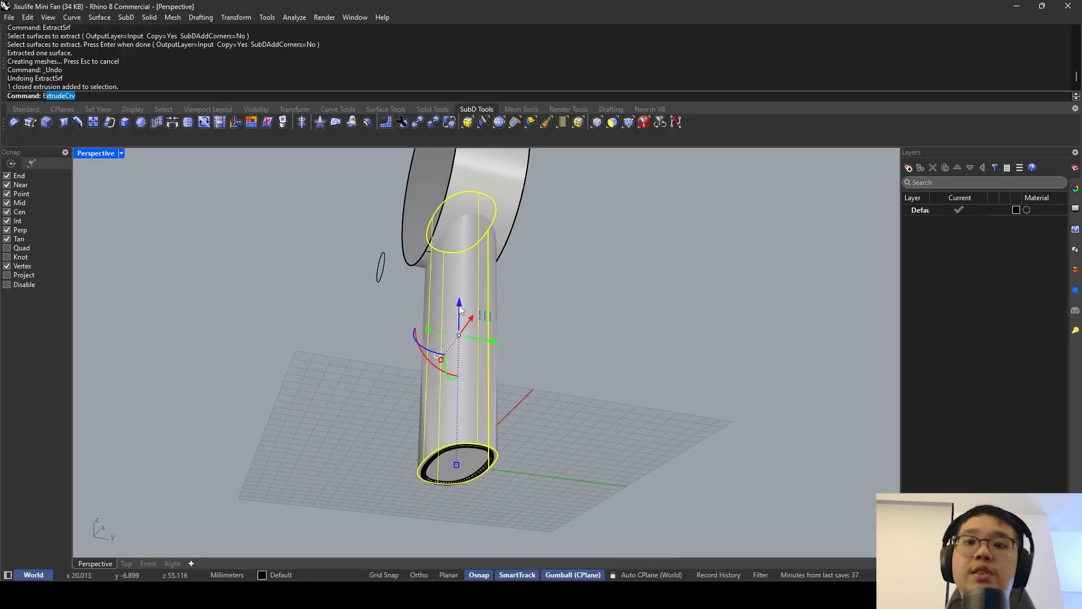
{"action": "type", "text": "xplode"}
{"action": "key", "text": "Return"}
{"action": "left_click", "coordinate": [459, 309]}
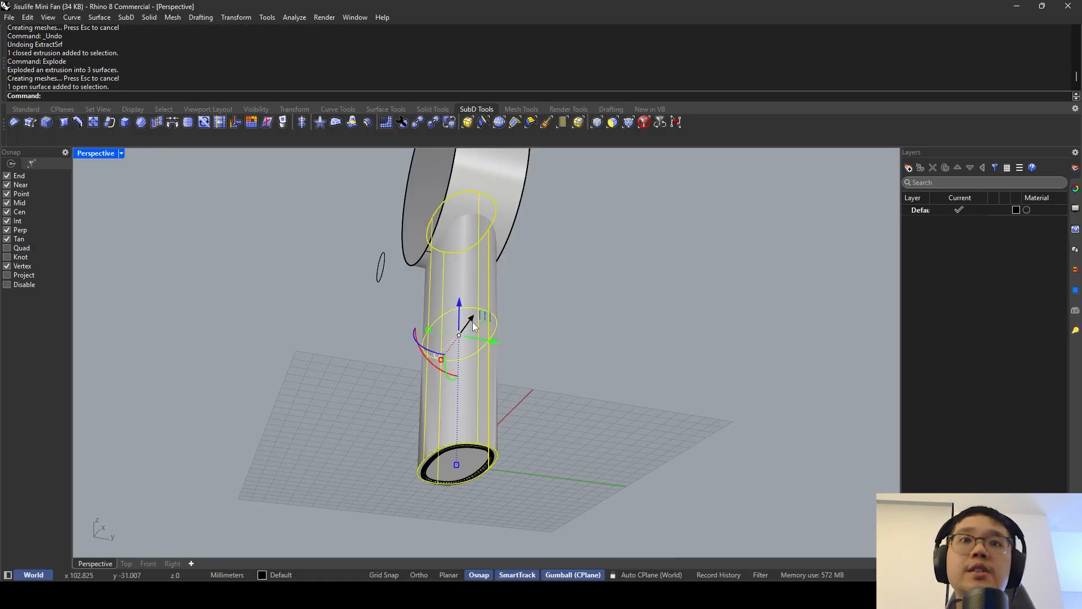
{"action": "key", "text": "Escape"}
{"action": "right_click_drag", "start_coordinate": [473, 322], "coordinate": [455, 347]}
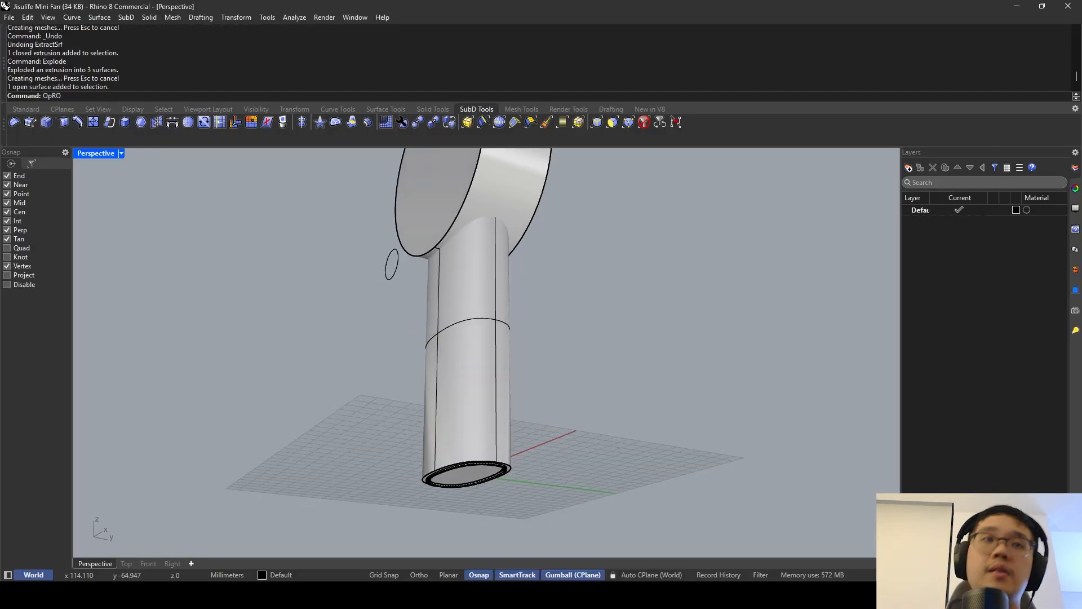
{"action": "key", "text": "BackSpace"}
{"action": "key", "text": "BackSpace"}
{"action": "key", "text": "BackSpace"}
{"action": "key", "text": "BackSpace"}
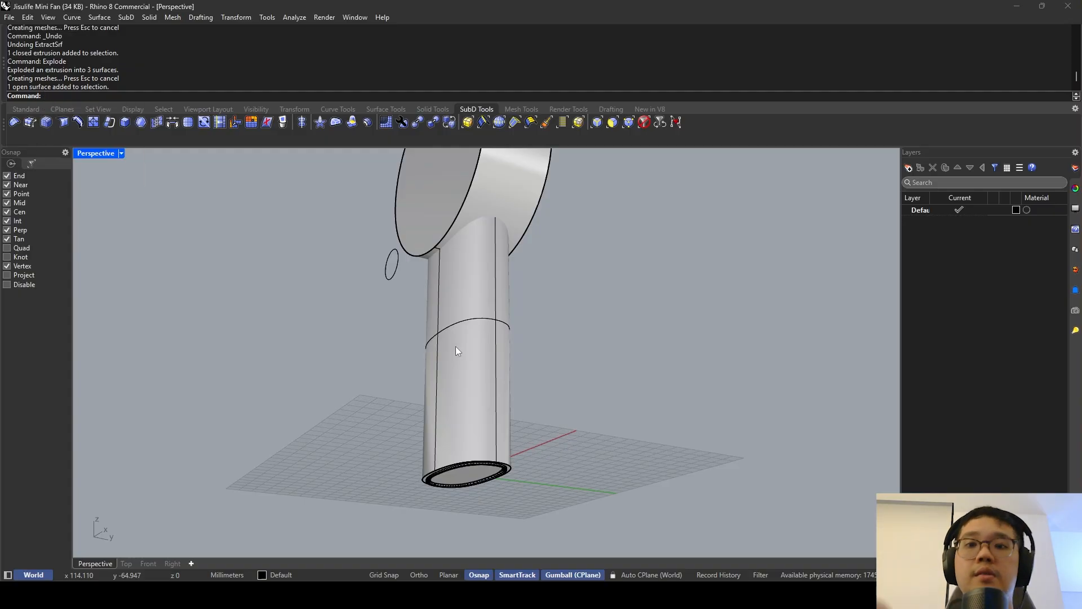
Try to project the circle onto the exploded handle's side surface along CPlane Z.
{"action": "type", "text": "Project"}
{"action": "key", "text": "Return"}
{"action": "left_click", "coordinate": [395, 274]}
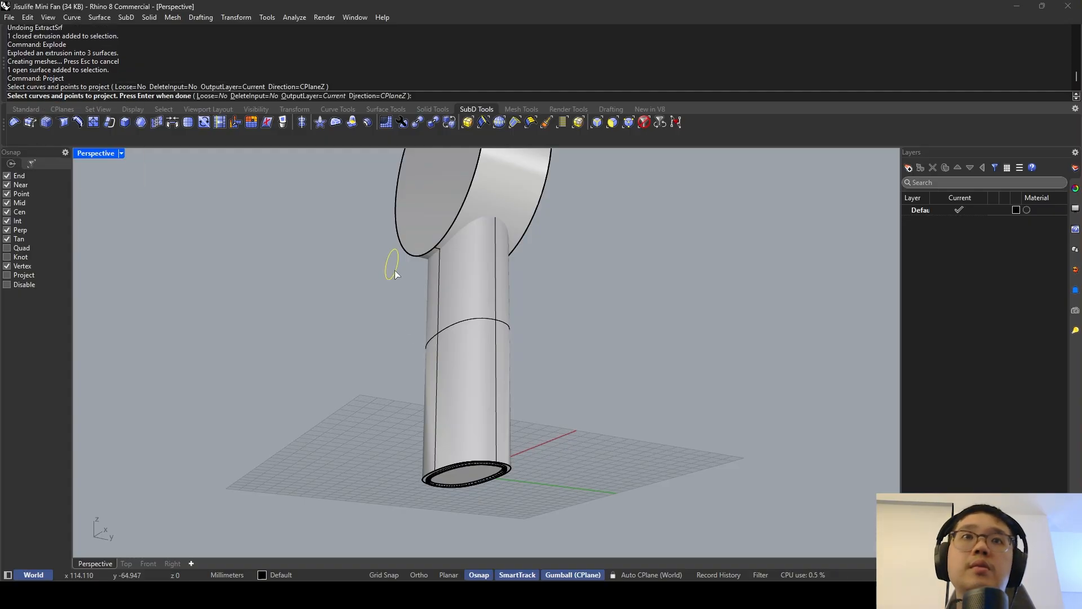
{"action": "key", "text": "Return"}
{"action": "left_click", "coordinate": [445, 276]}
{"action": "key", "text": "Return"}
{"action": "right_click_drag", "start_coordinate": [444, 286], "coordinate": [404, 270]}
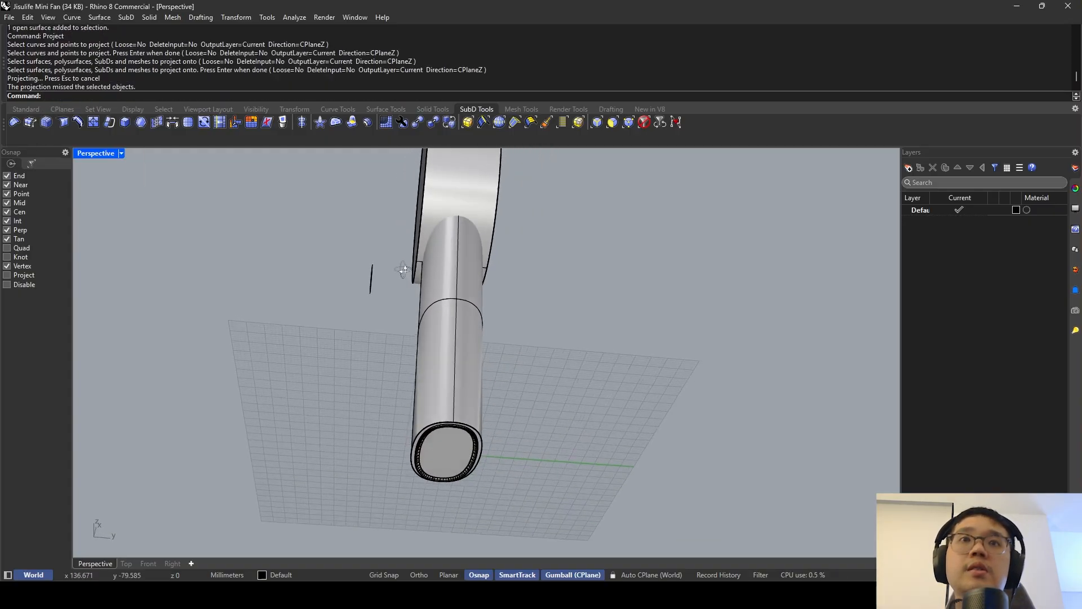
Undo the explode of the handle so it is one closed extrusion again.
{"action": "left_click", "coordinate": [434, 313]}
{"action": "right_click_drag", "start_coordinate": [434, 312], "coordinate": [483, 278]}
{"action": "key", "text": "ctrl+z"}
{"action": "key", "text": "Escape"}
{"action": "left_click", "coordinate": [482, 310]}
{"action": "left_click", "coordinate": [426, 289]}
Start projecting the circle again and choose CPlaneZ as the projection direction.
{"action": "type", "text": "P"}
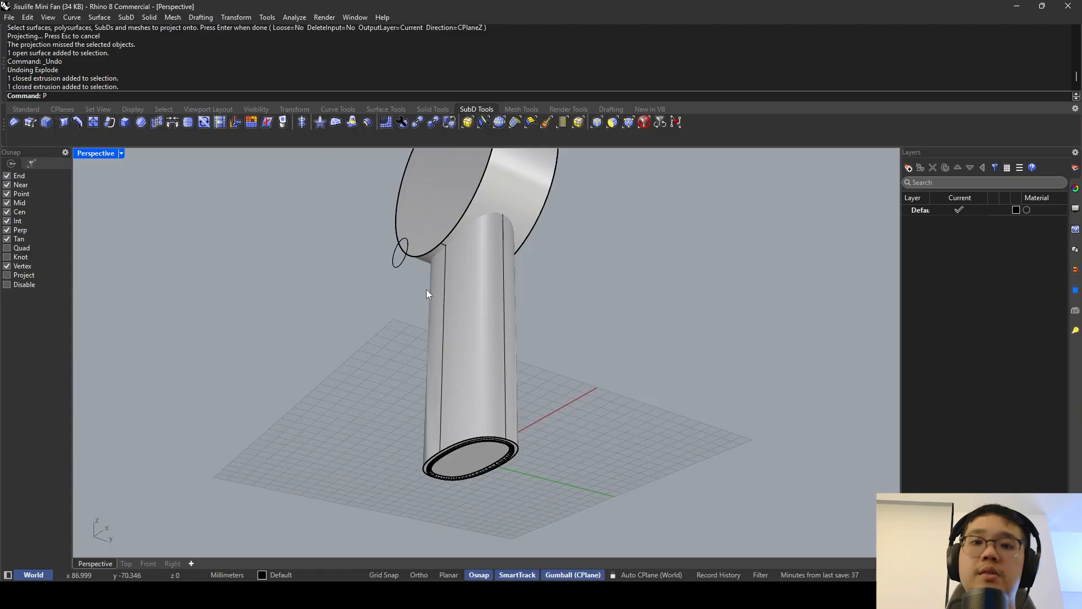
{"action": "type", "text": "roject"}
{"action": "key", "text": "Return"}
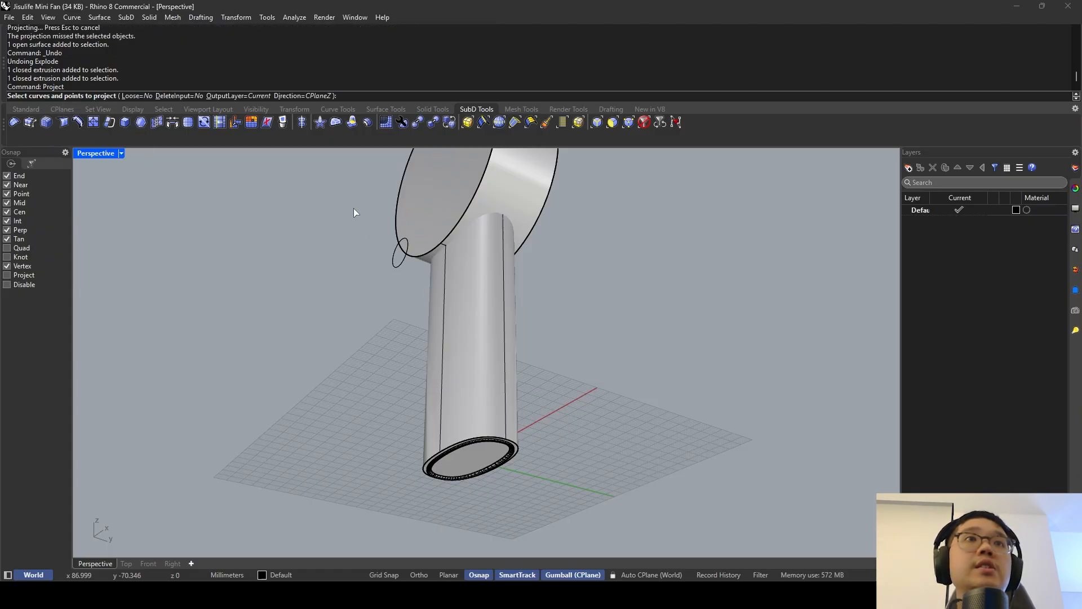
{"action": "scroll", "coordinate": [417, 258], "scroll_direction": "up", "scroll_amount": 3}
{"action": "right_click_drag", "start_coordinate": [418, 265], "coordinate": [399, 374]}
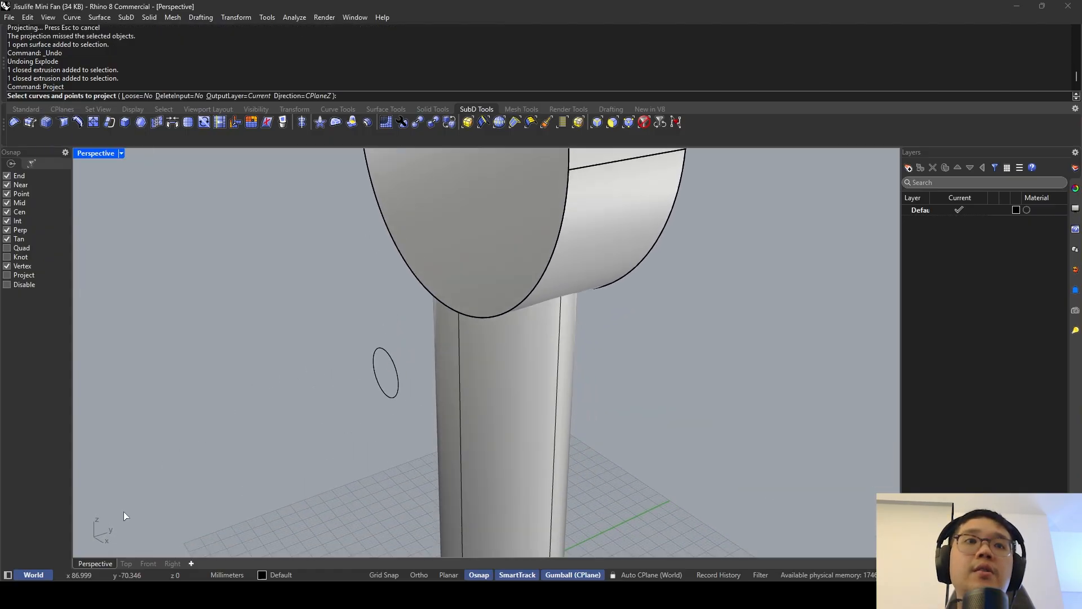
{"action": "right_click_drag", "start_coordinate": [125, 517], "coordinate": [266, 367]}
{"action": "scroll", "coordinate": [391, 349], "scroll_direction": "up", "scroll_amount": 1}
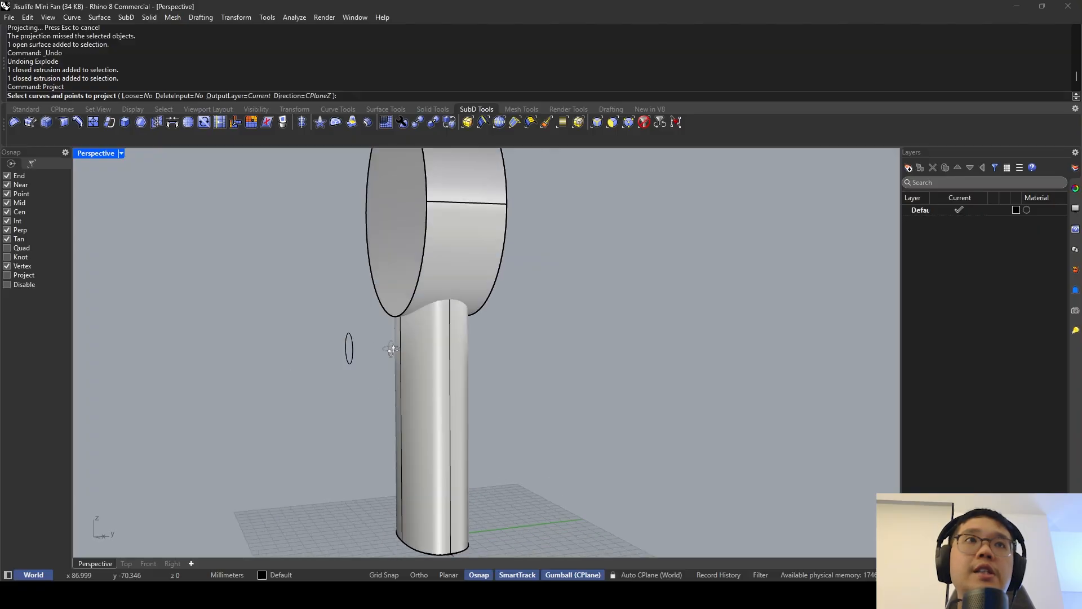
{"action": "right_click_drag", "start_coordinate": [391, 350], "coordinate": [301, 356]}
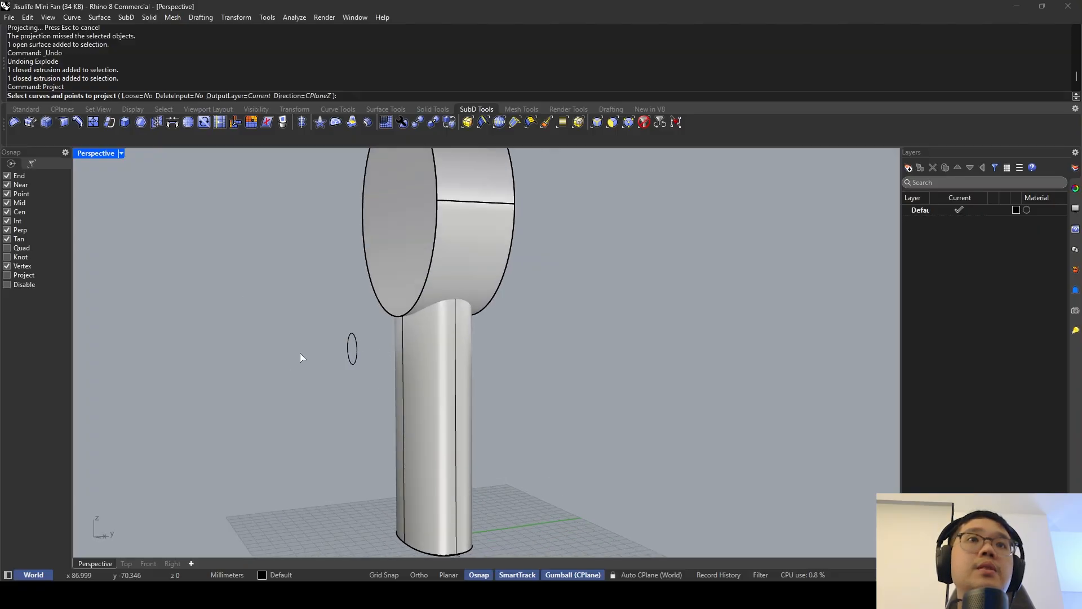
{"action": "left_click", "coordinate": [302, 97]}
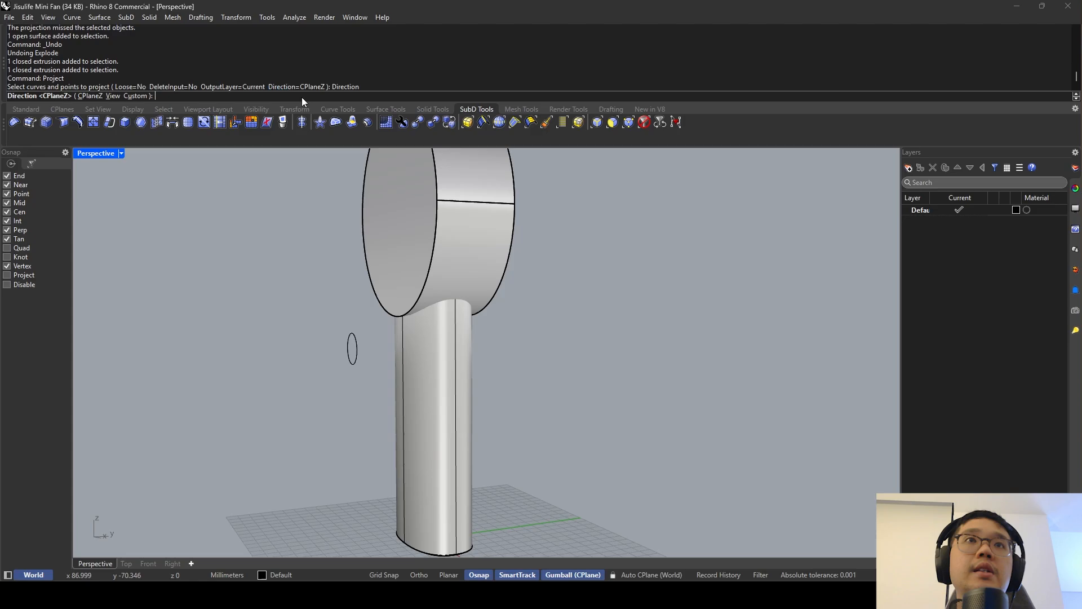
{"action": "left_click", "coordinate": [90, 96]}
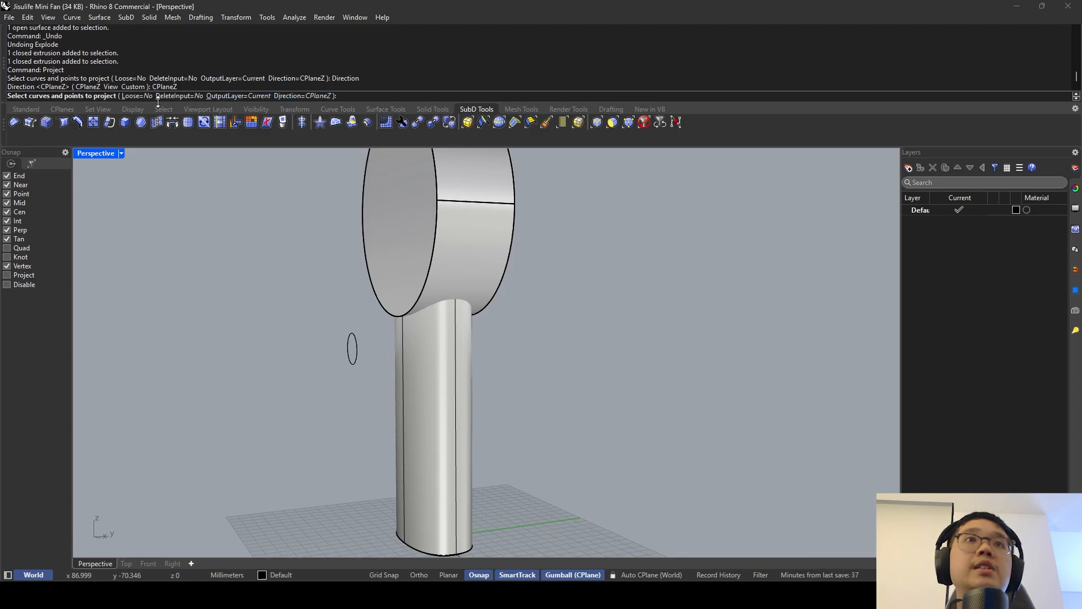
{"action": "left_click", "coordinate": [307, 96]}
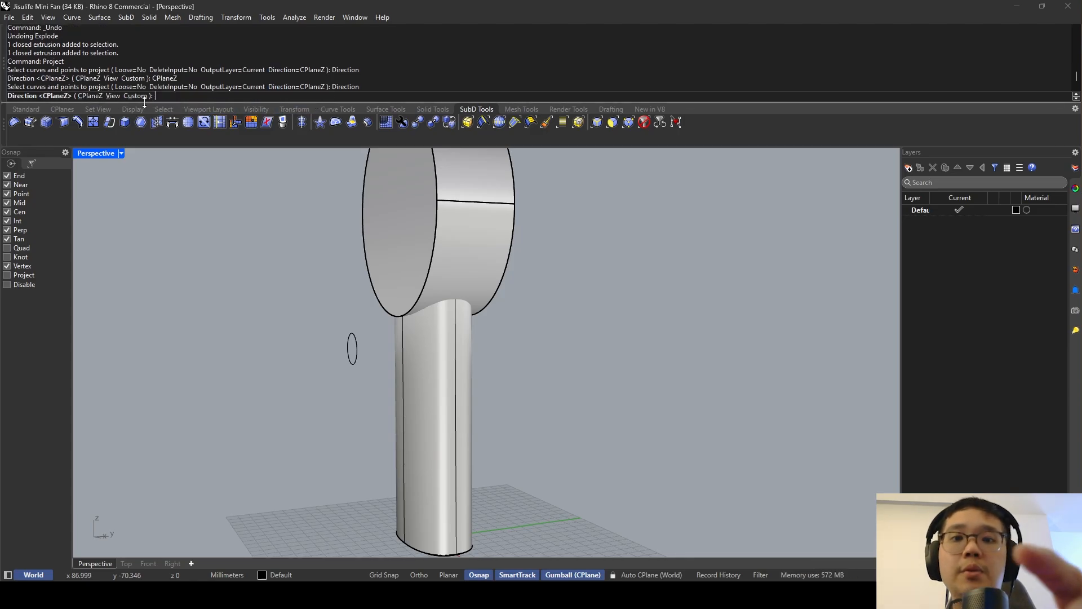
{"action": "type", "text": "Y"}
{"action": "key", "text": "Return"}
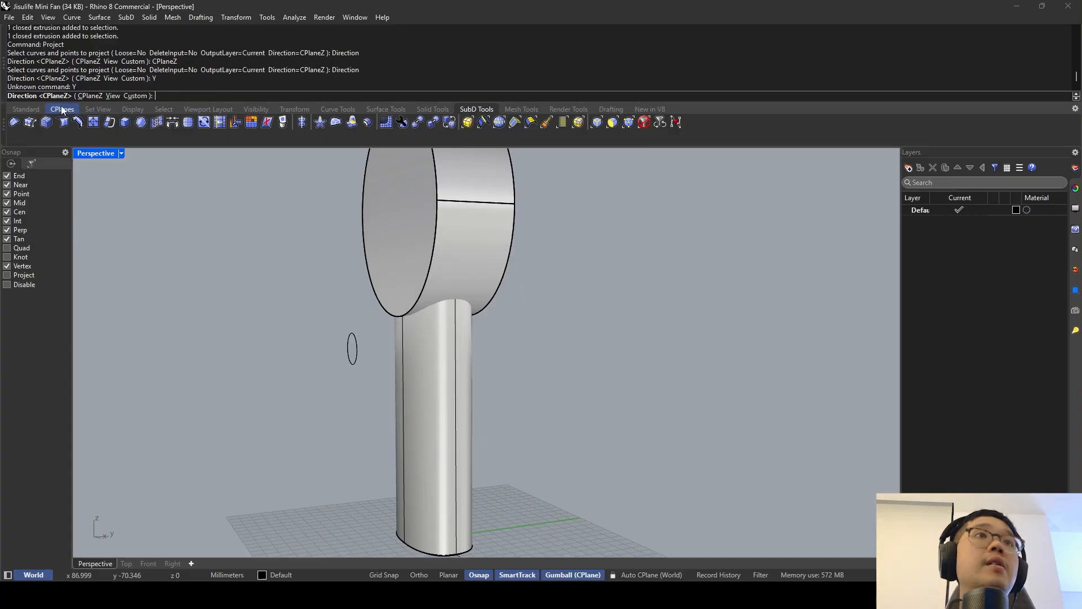
{"action": "left_click", "coordinate": [90, 96]}
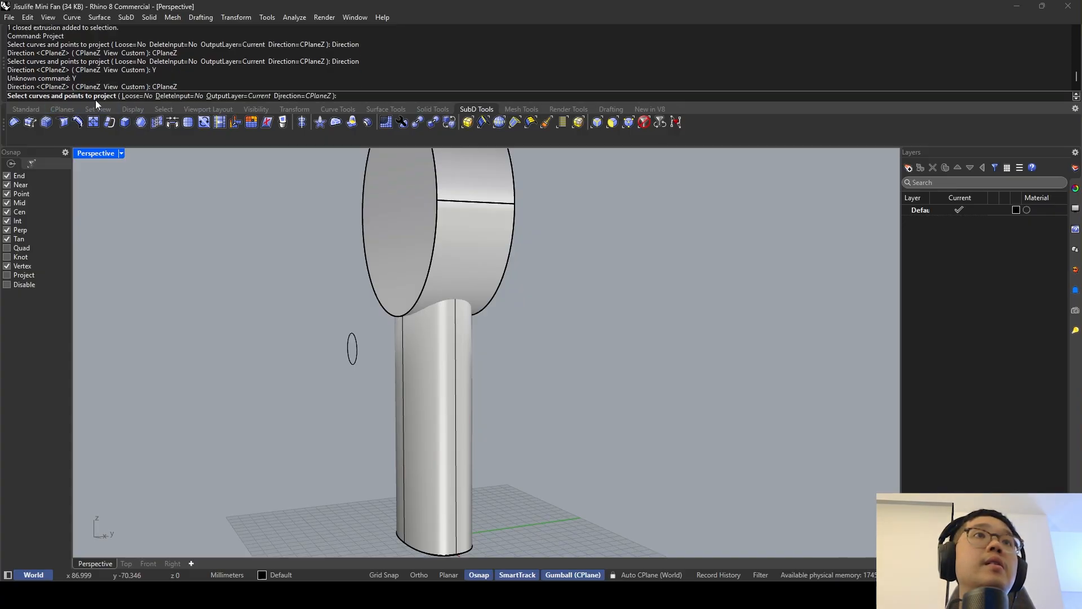
{"action": "left_click", "coordinate": [307, 96]}
{"action": "left_click", "coordinate": [132, 96]}
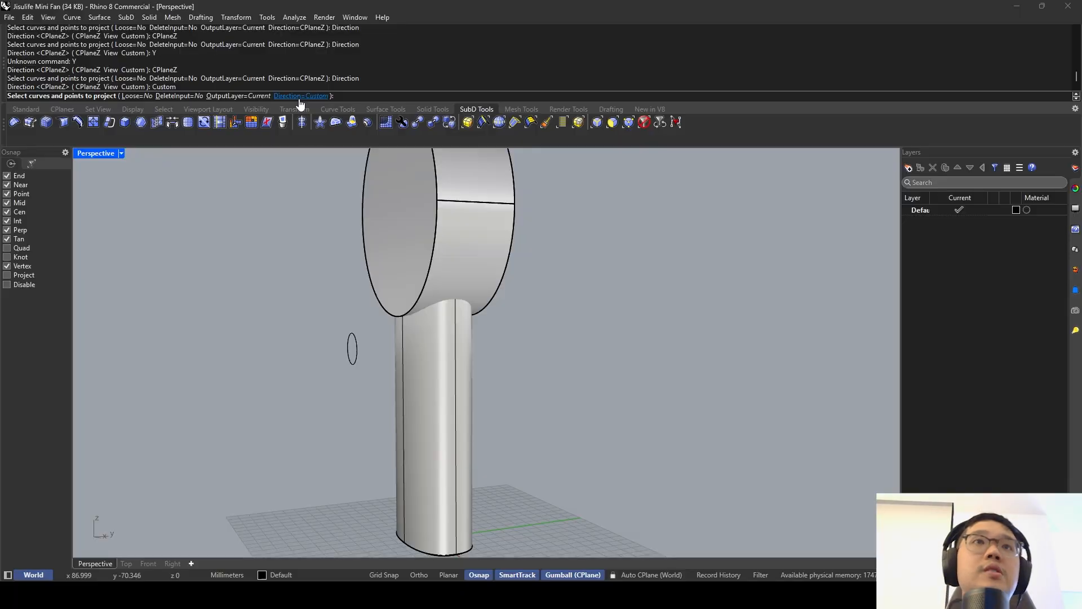
{"action": "left_click", "coordinate": [363, 352]}
{"action": "right_click_drag", "start_coordinate": [362, 353], "coordinate": [376, 327]}
{"action": "key", "text": "Escape"}
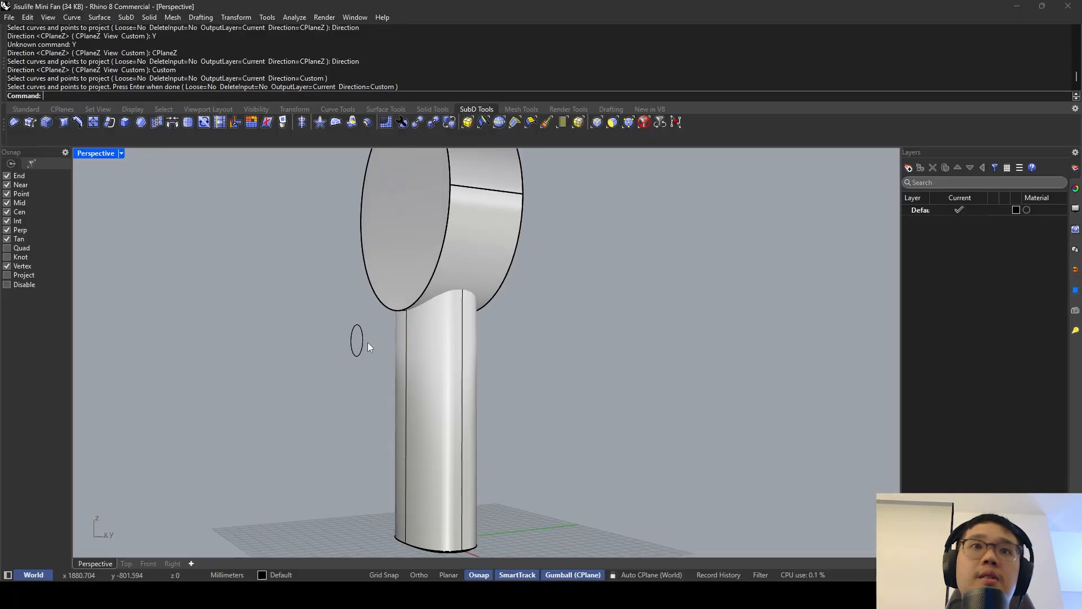
{"action": "left_click", "coordinate": [364, 344]}
{"action": "key", "text": "Escape"}
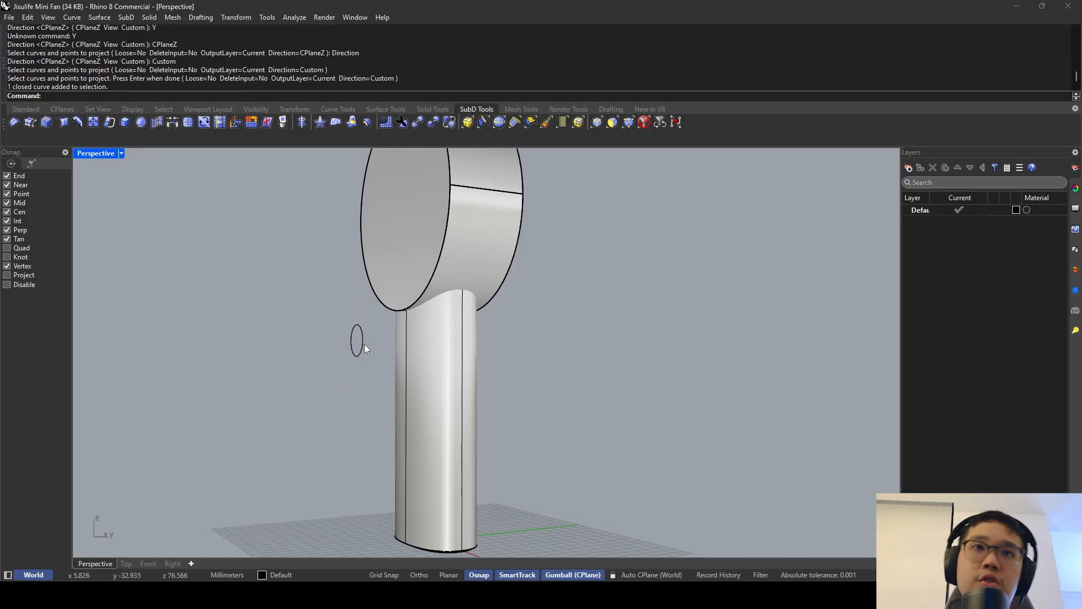
Examine the circle's position relative to the handle from several viewing angles.
{"action": "left_click", "coordinate": [364, 344]}
{"action": "right_click_drag", "start_coordinate": [379, 343], "coordinate": [404, 320]}
{"action": "scroll", "coordinate": [423, 308], "scroll_direction": "up", "scroll_amount": 2}
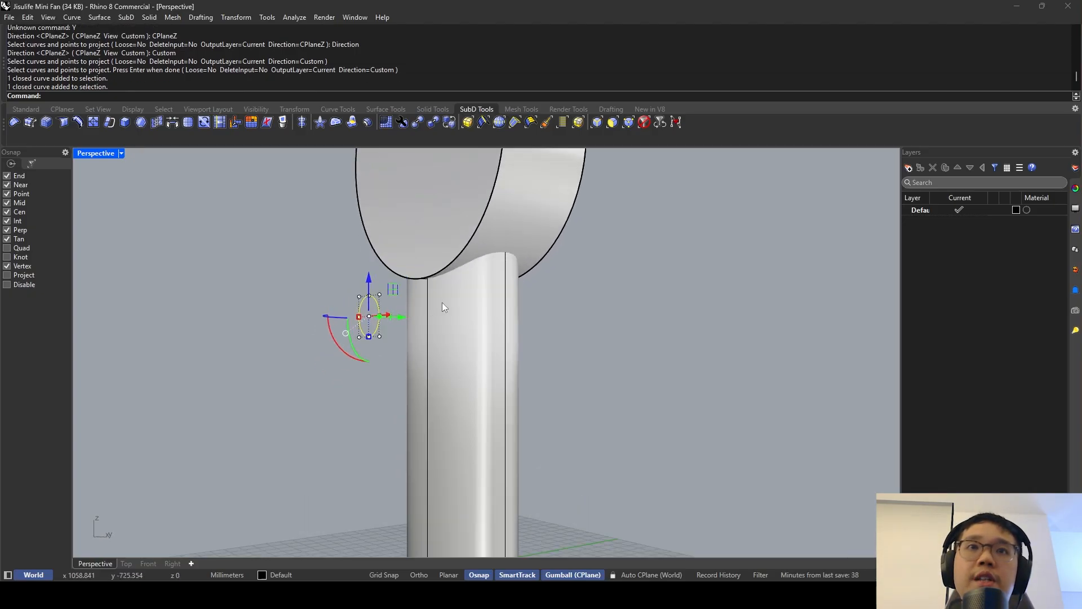
{"action": "left_click", "coordinate": [442, 309]}
{"action": "left_click", "coordinate": [381, 318]}
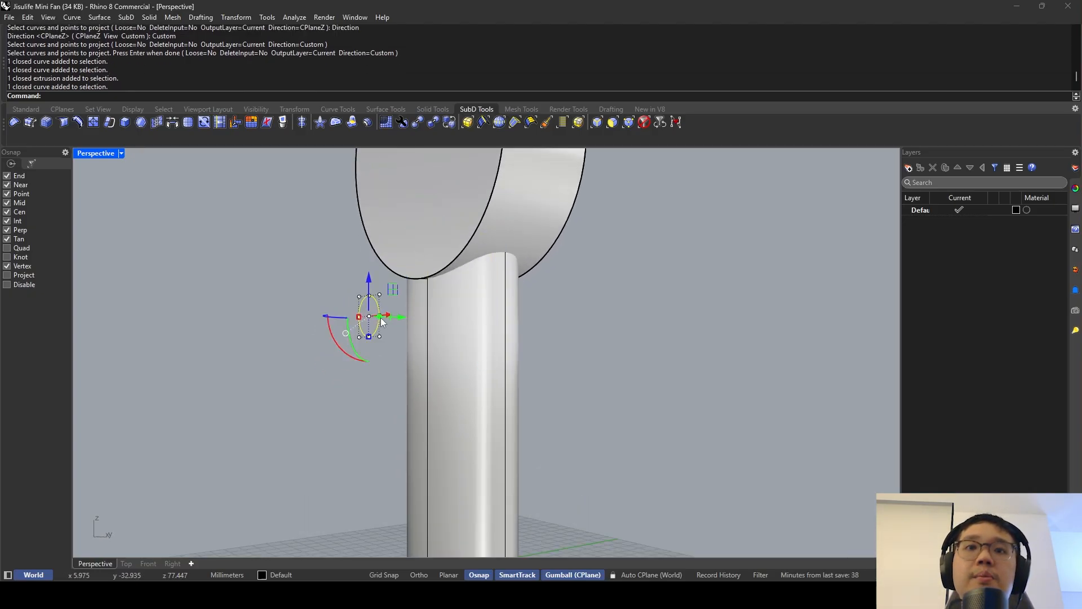
{"action": "left_click", "coordinate": [352, 407]}
{"action": "right_click_drag", "start_coordinate": [352, 407], "coordinate": [412, 468]}
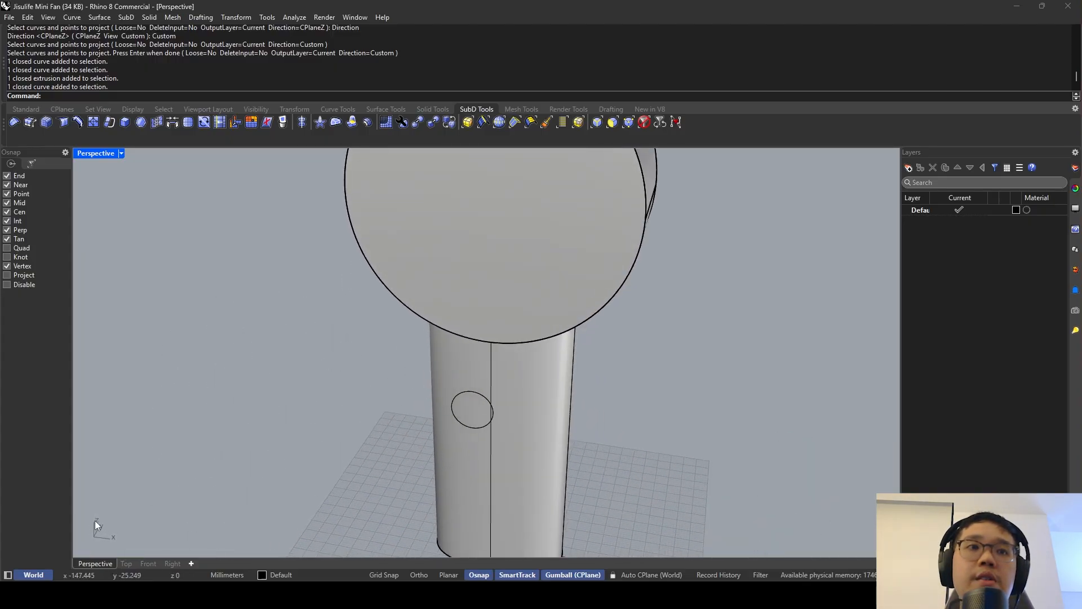
{"action": "right_click_drag", "start_coordinate": [93, 537], "coordinate": [407, 360]}
{"action": "type", "text": "Project"}
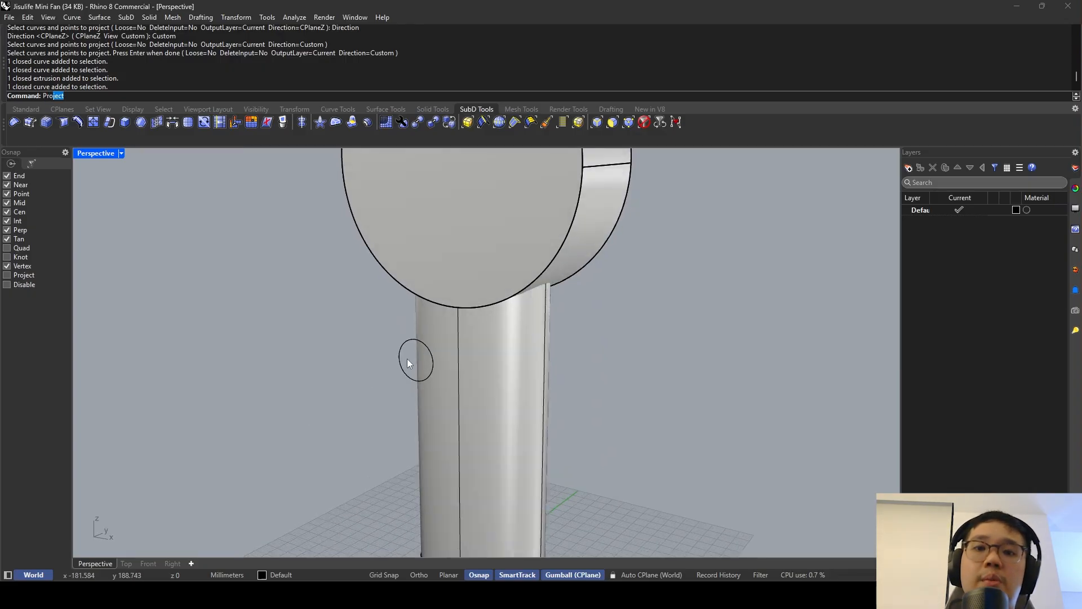
{"action": "key", "text": "Return"}
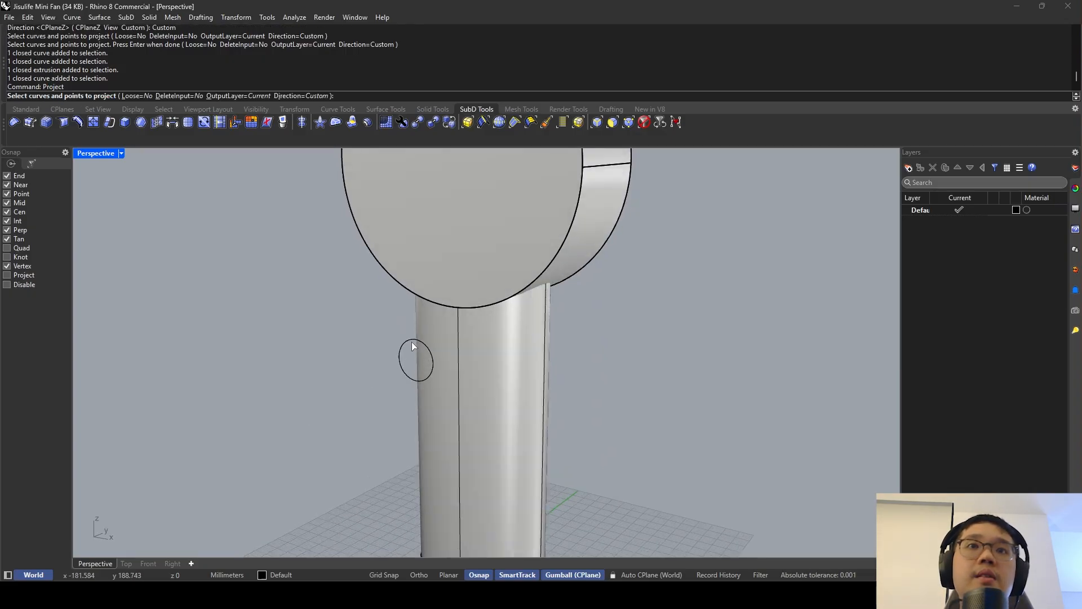
{"action": "left_click", "coordinate": [411, 342]}
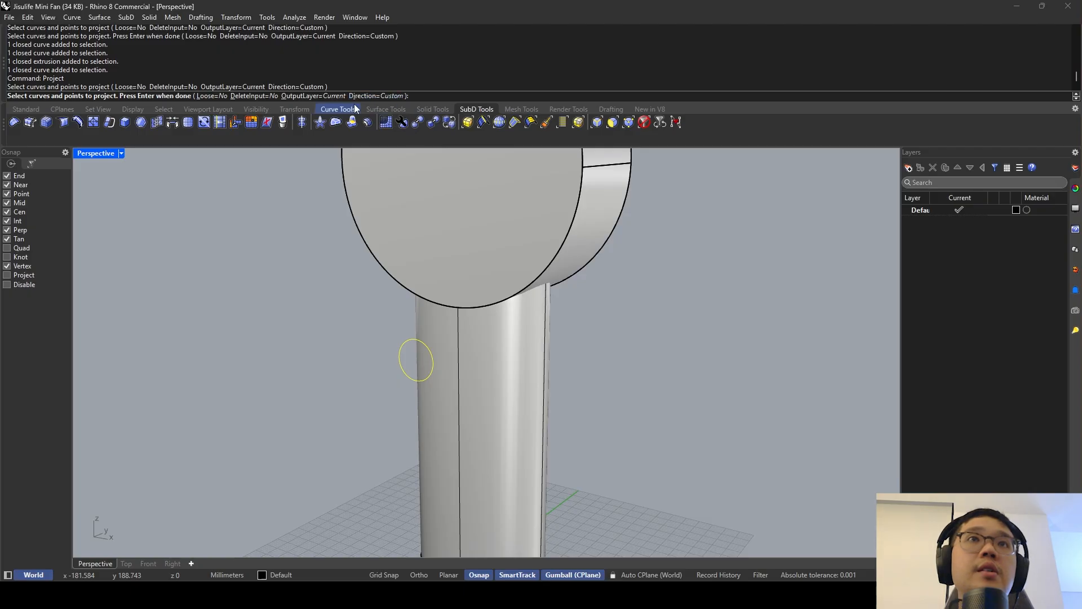
{"action": "key", "text": "Return"}
{"action": "left_click", "coordinate": [388, 97]}
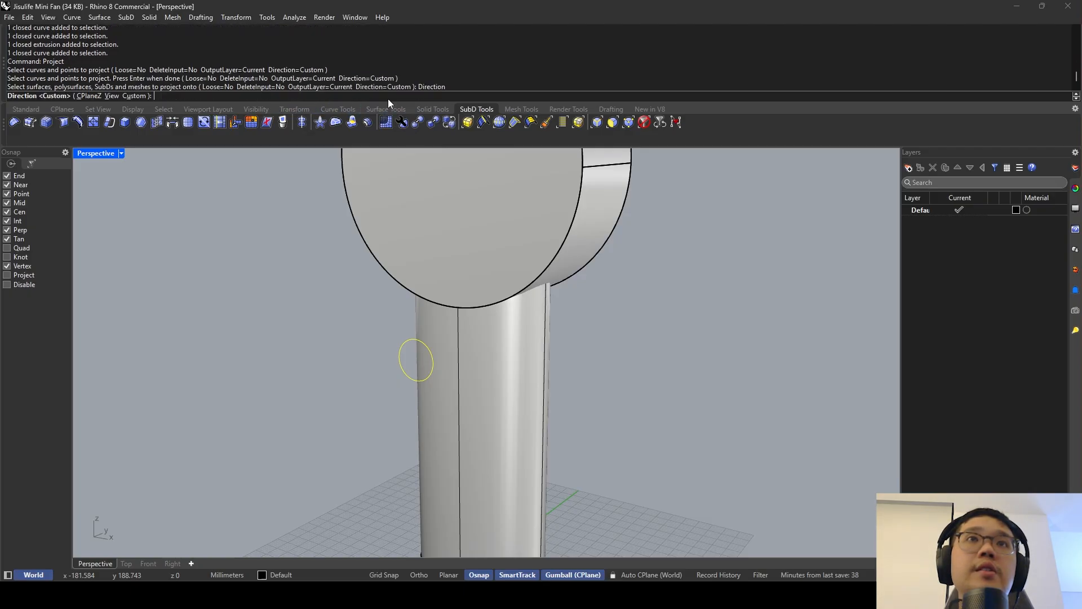
{"action": "left_click", "coordinate": [90, 97]}
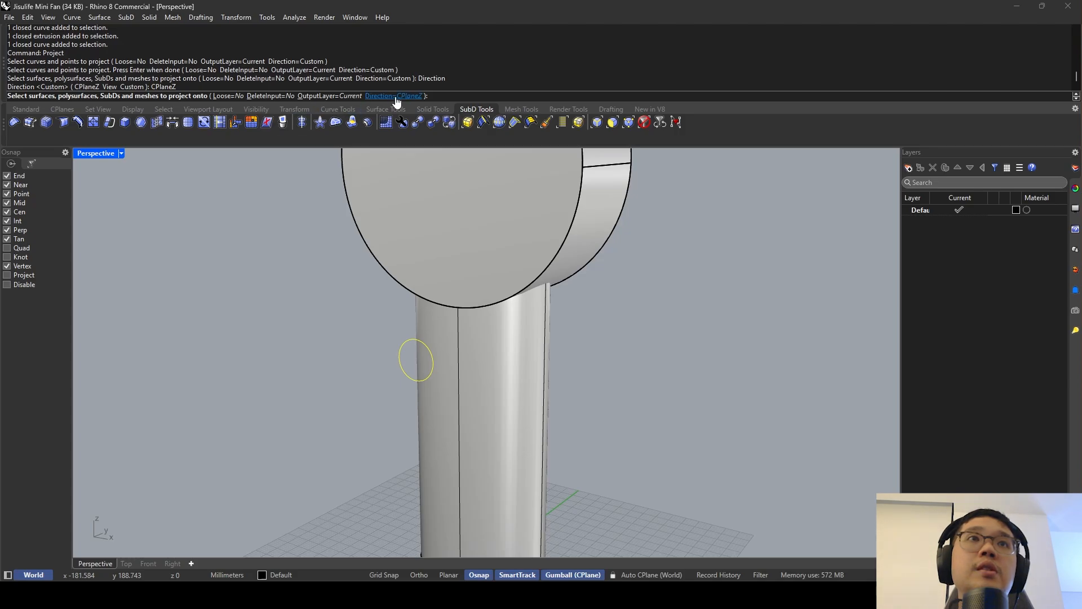
{"action": "left_click", "coordinate": [396, 97]}
{"action": "left_click", "coordinate": [91, 96]}
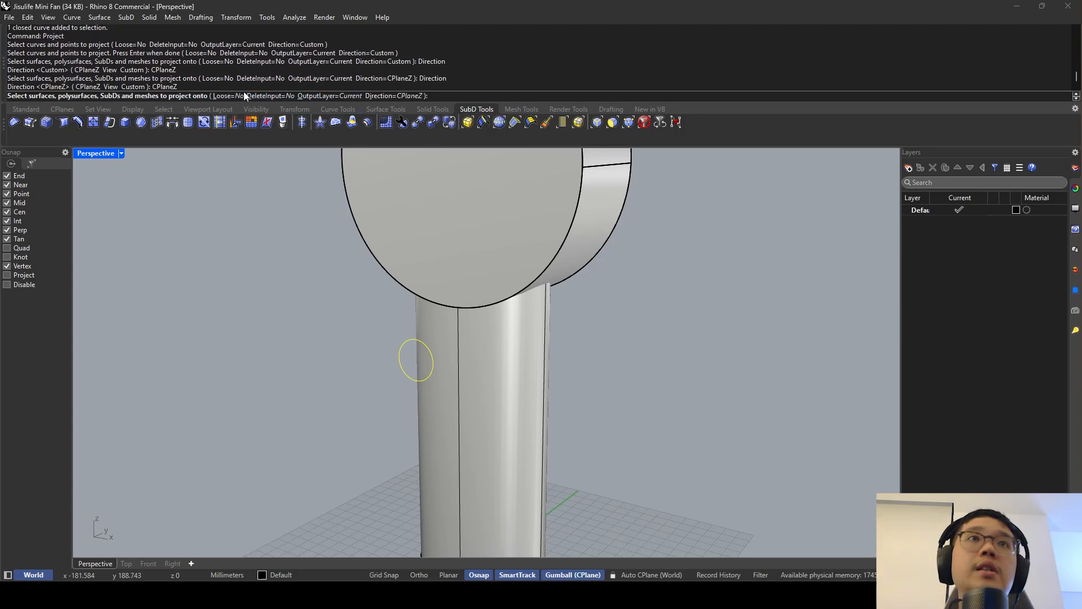
{"action": "left_click", "coordinate": [395, 96]}
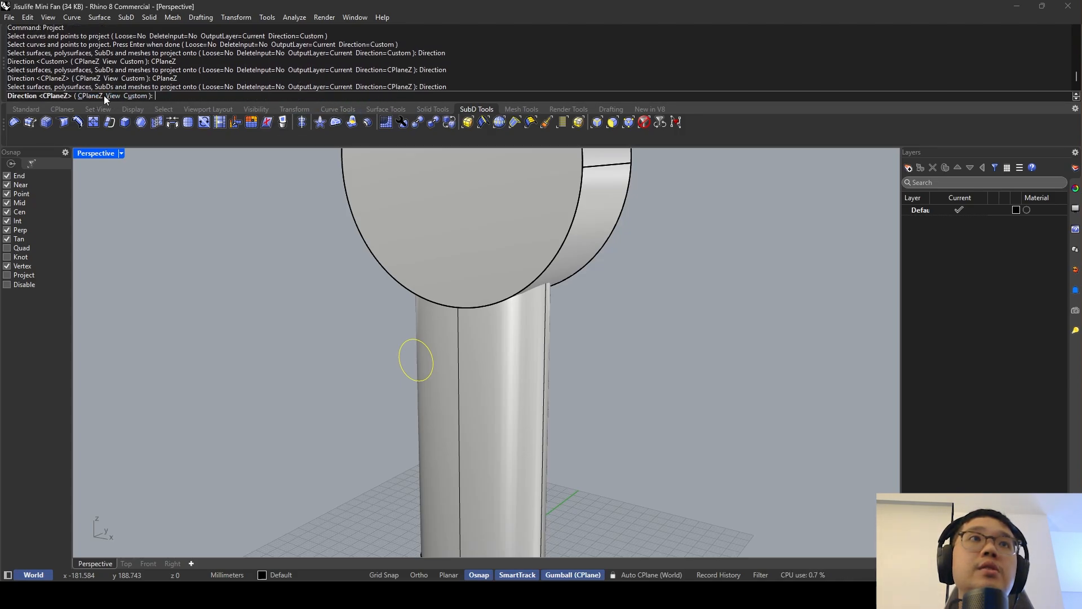
{"action": "left_click", "coordinate": [107, 95]}
{"action": "key", "text": "Escape"}
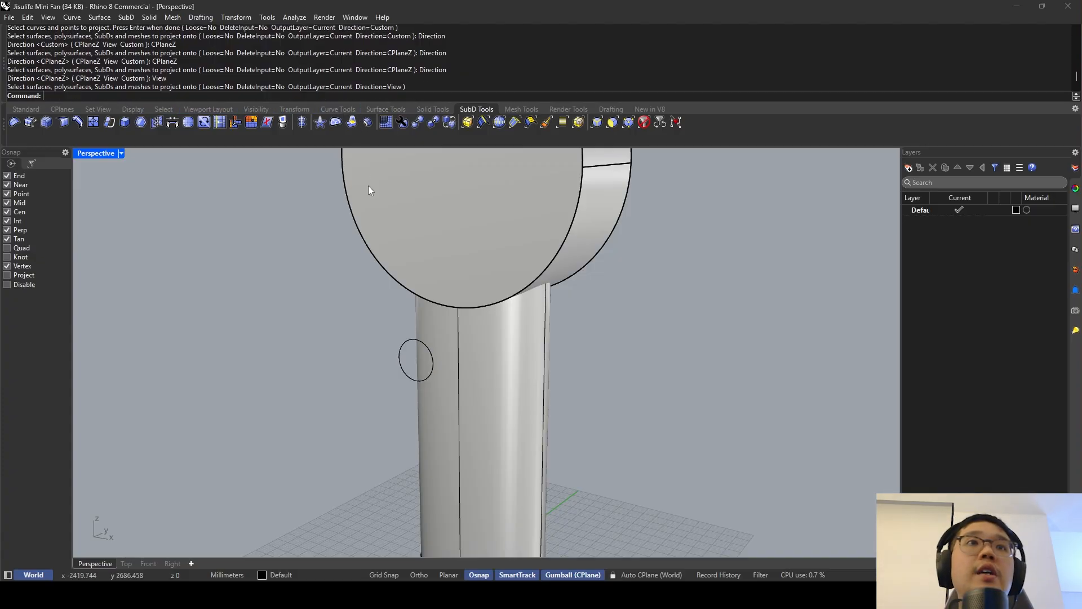
{"action": "key", "text": "Return"}
{"action": "key", "text": "Escape"}
Select the button circle and enable Auto CPlane so the construction plane aligns to the circle.
{"action": "left_click", "coordinate": [410, 344]}
{"action": "left_click", "coordinate": [383, 433]}
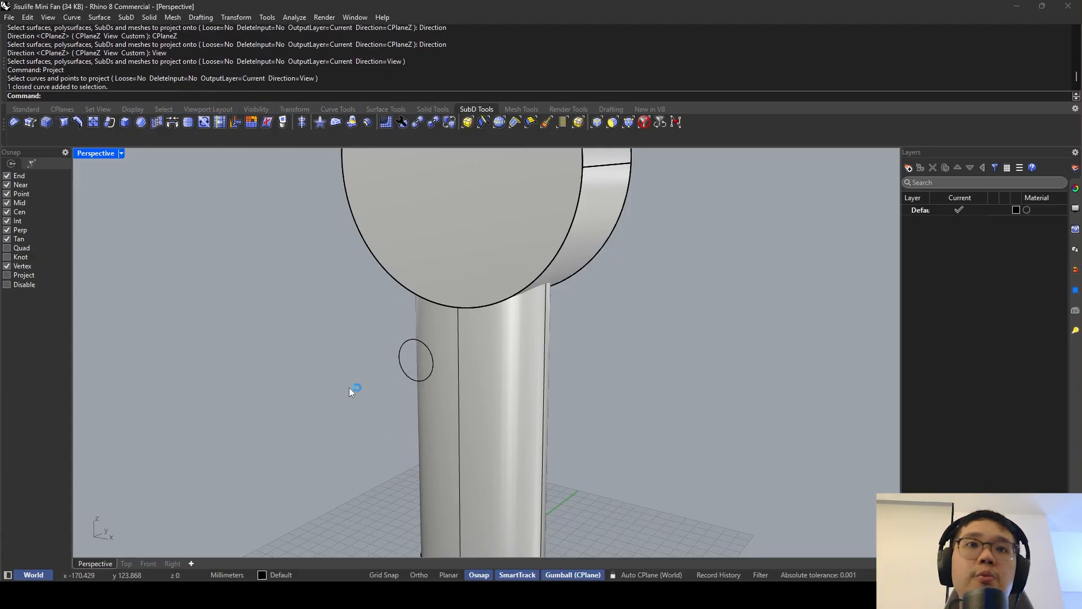
{"action": "left_click", "coordinate": [384, 328]}
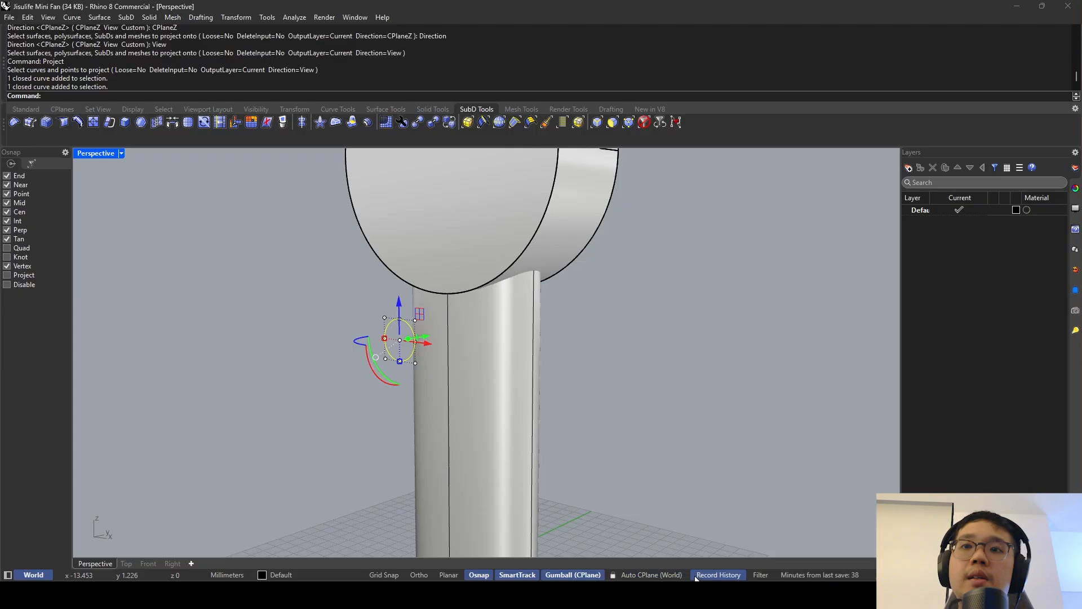
{"action": "left_click", "coordinate": [666, 576]}
{"action": "scroll", "coordinate": [391, 380], "scroll_direction": "down", "scroll_amount": 6}
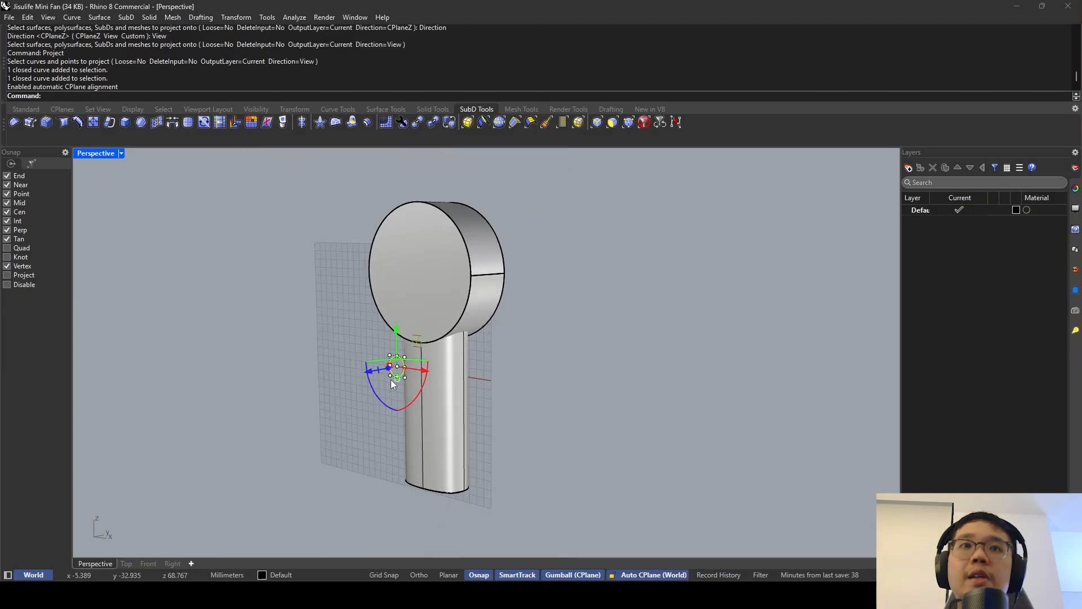
{"action": "right_click_drag", "start_coordinate": [391, 380], "coordinate": [404, 300]}
Reselect the circle and examine how its construction plane is oriented relative to the handle.
{"action": "key", "text": "Escape"}
{"action": "scroll", "coordinate": [365, 362], "scroll_direction": "up", "scroll_amount": 4}
{"action": "left_click", "coordinate": [396, 333]}
{"action": "scroll", "coordinate": [407, 324], "scroll_direction": "up", "scroll_amount": 5}
{"action": "scroll", "coordinate": [403, 299], "scroll_direction": "down", "scroll_amount": 6}
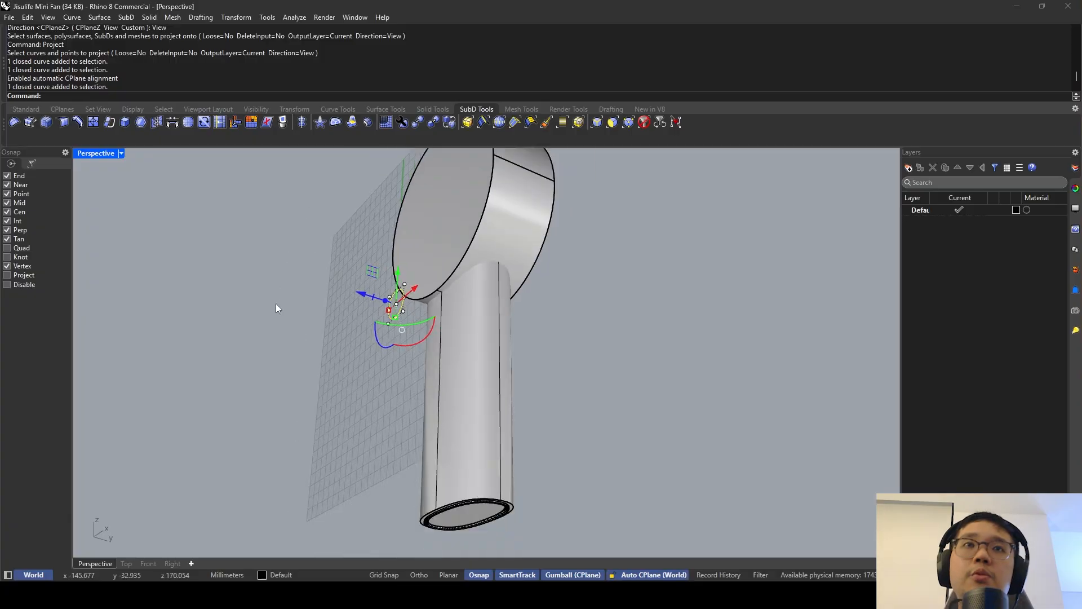
{"action": "right_click_drag", "start_coordinate": [403, 431], "coordinate": [431, 496]}
{"action": "scroll", "coordinate": [411, 363], "scroll_direction": "up", "scroll_amount": 5}
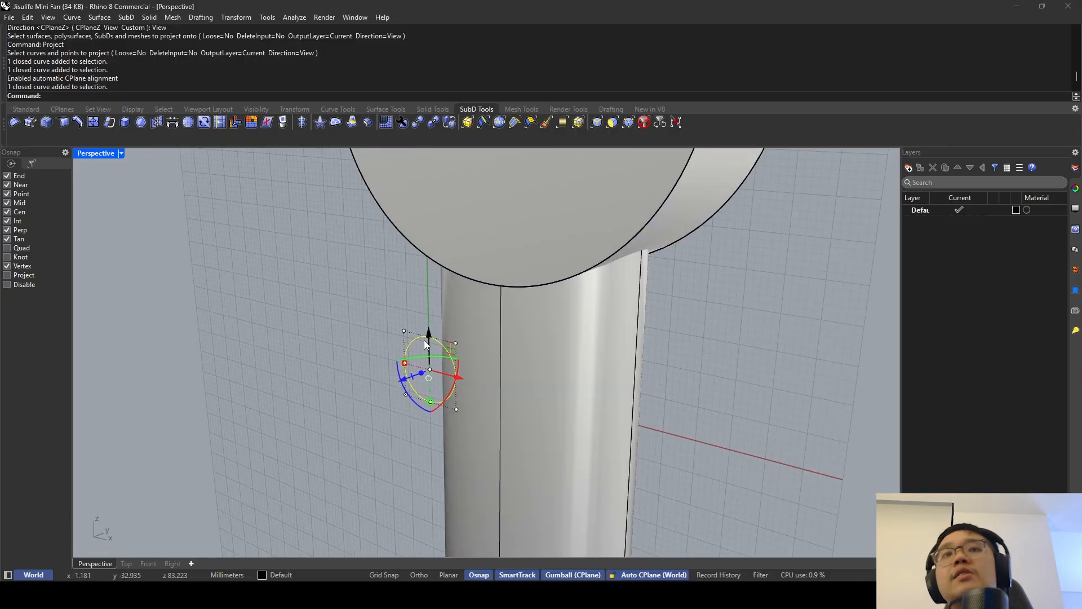
{"action": "key", "text": "Escape"}
{"action": "left_click", "coordinate": [417, 341]}
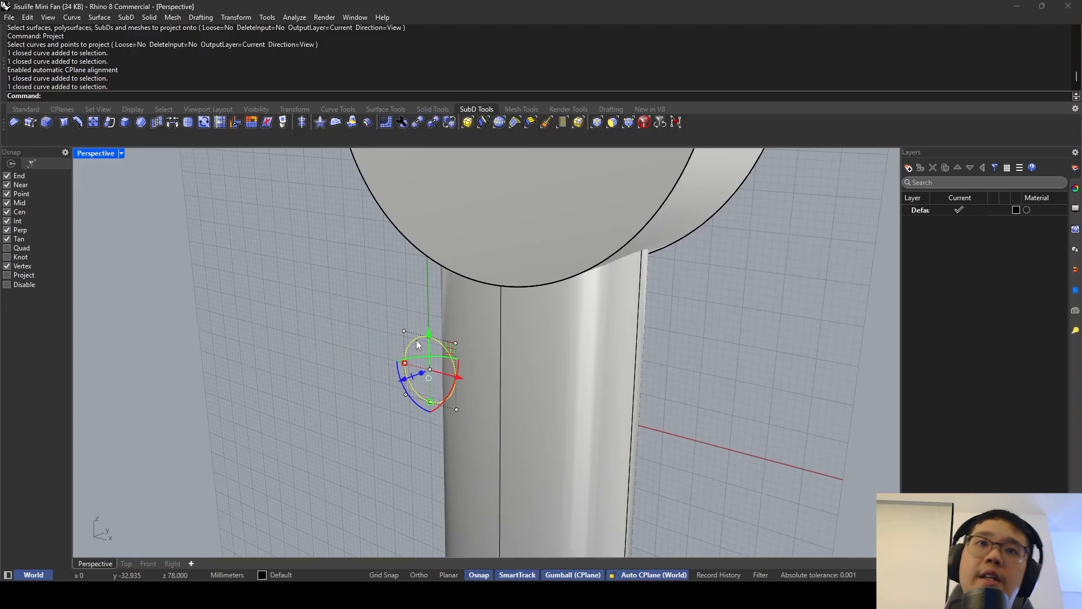
{"action": "right_click_drag", "start_coordinate": [417, 341], "coordinate": [372, 307]}
{"action": "scroll", "coordinate": [337, 270], "scroll_direction": "down", "scroll_amount": 3}
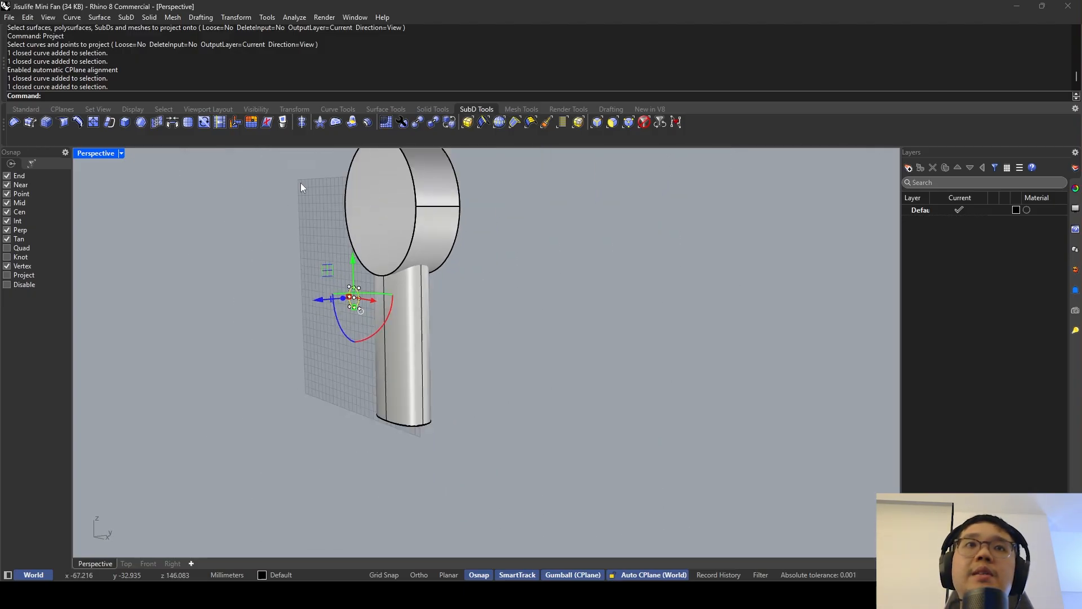
{"action": "right_click_drag", "start_coordinate": [338, 386], "coordinate": [395, 347]}
{"action": "scroll", "coordinate": [403, 254], "scroll_direction": "up", "scroll_amount": 3}
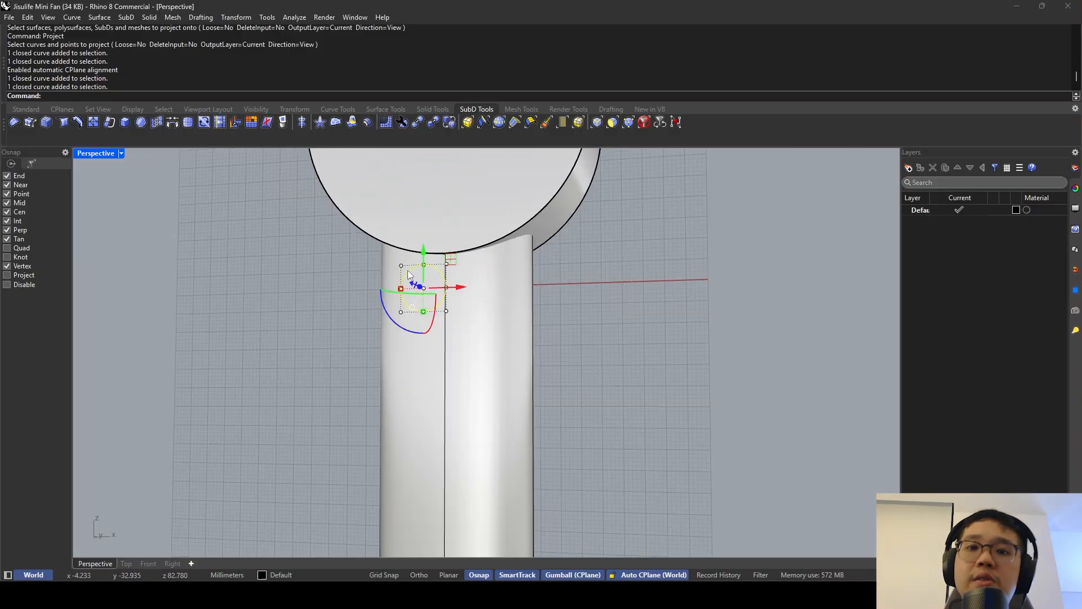
Try to project the circle onto the handle along the View direction.
{"action": "type", "text": "Project"}
{"action": "key", "text": "Return"}
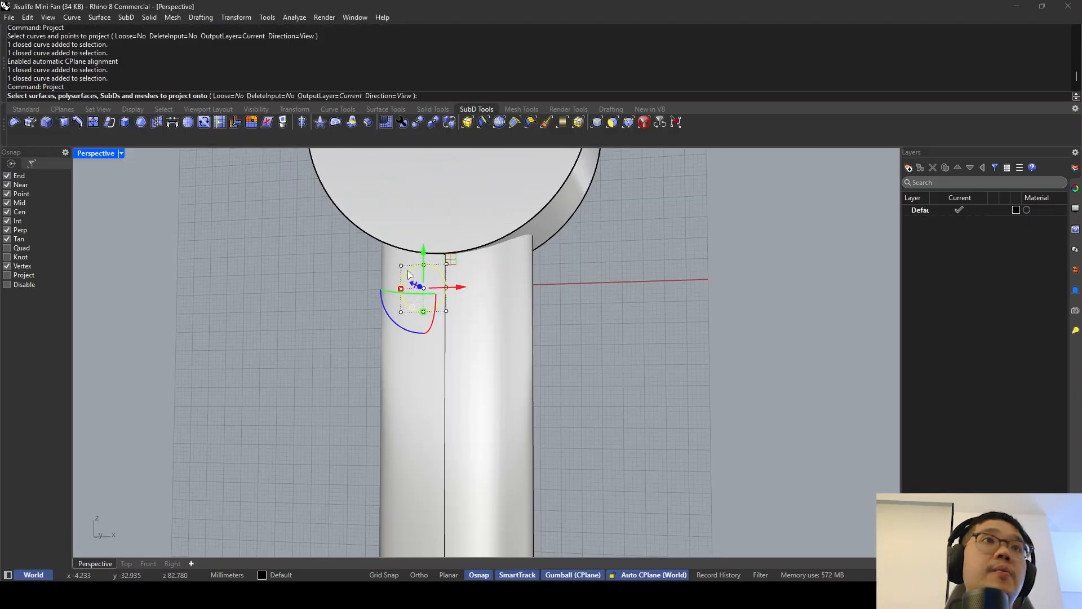
{"action": "right_click_drag", "start_coordinate": [407, 274], "coordinate": [374, 331]}
{"action": "left_click", "coordinate": [372, 329]}
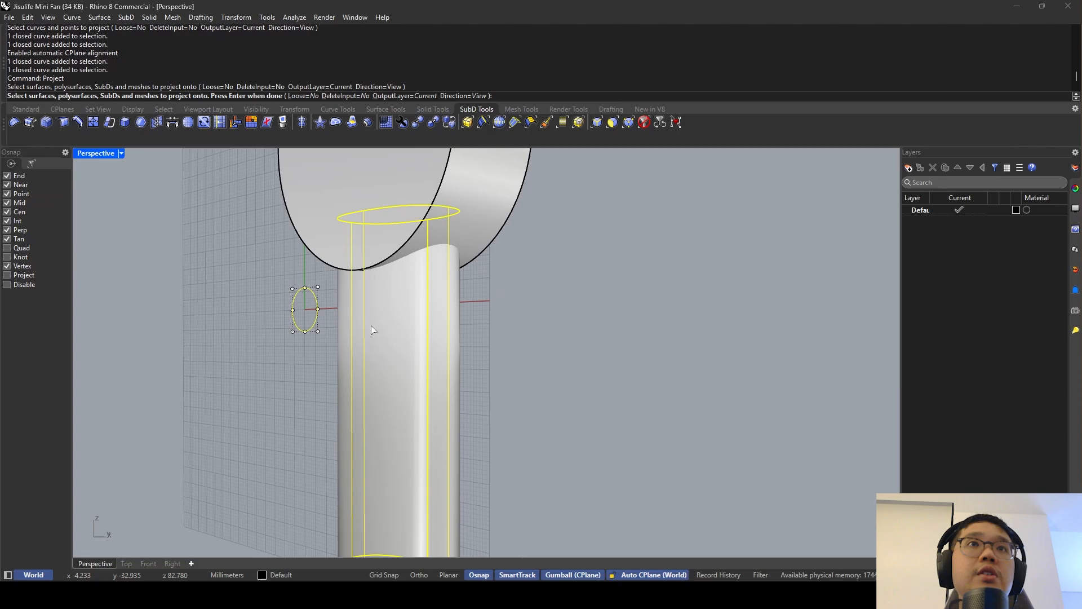
{"action": "key", "text": "Return"}
{"action": "right_click_drag", "start_coordinate": [371, 326], "coordinate": [516, 283]}
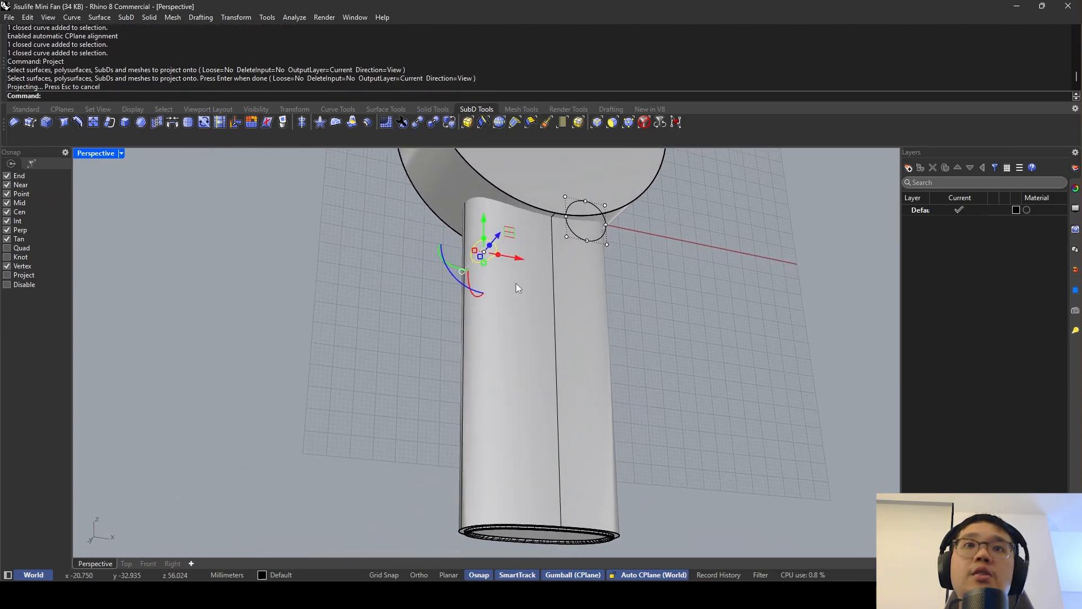
{"action": "key", "text": "ctrl+z"}
Undo the View projection and project the button circle onto the handle with the direction set to CPlaneZ.
{"action": "scroll", "coordinate": [485, 296], "scroll_direction": "up", "scroll_amount": 3}
{"action": "type", "text": "Project"}
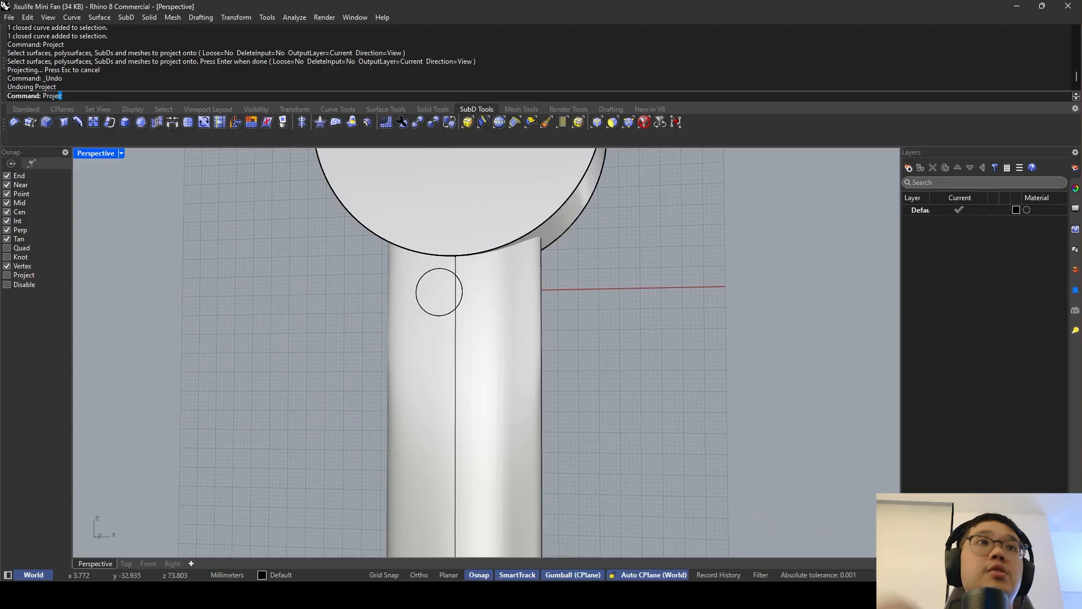
{"action": "key", "text": "Return"}
{"action": "left_click", "coordinate": [299, 96]}
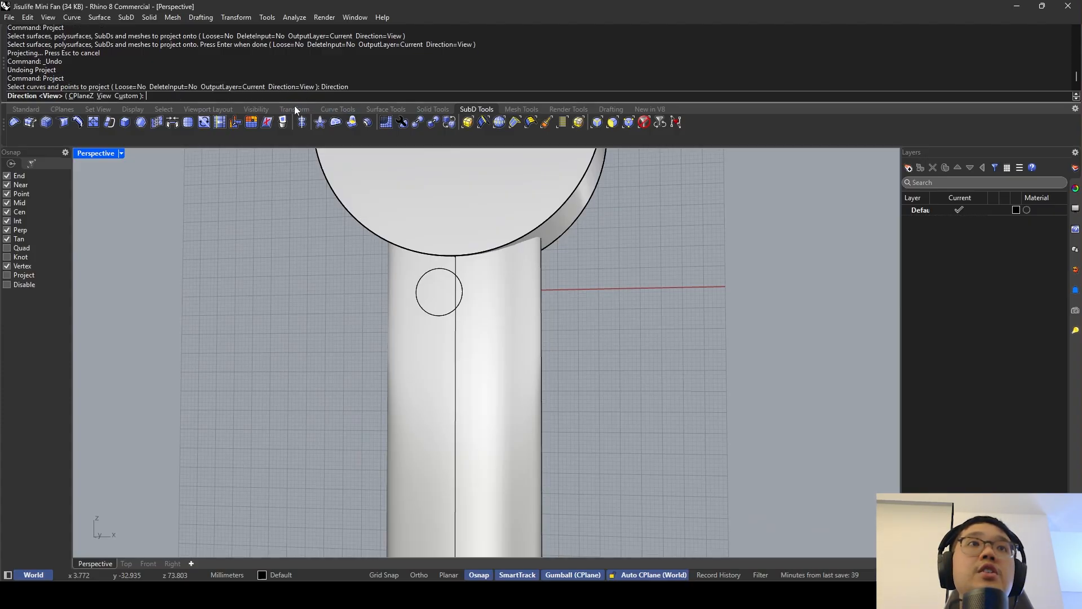
{"action": "left_click", "coordinate": [90, 96]}
{"action": "scroll", "coordinate": [327, 270], "scroll_direction": "down", "scroll_amount": 3}
{"action": "right_click_drag", "start_coordinate": [327, 270], "coordinate": [288, 312]}
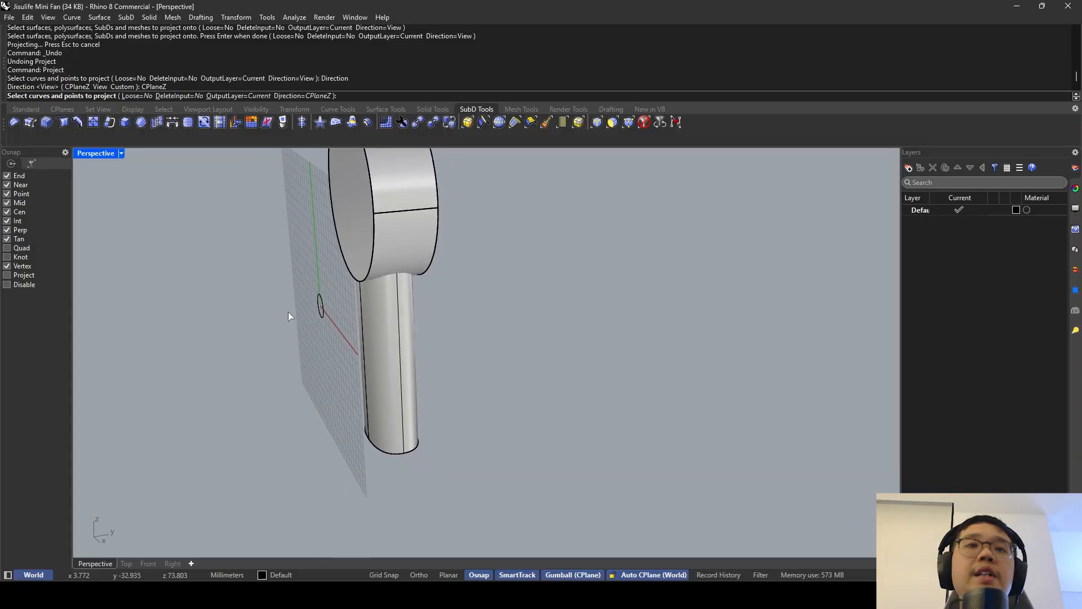
{"action": "scroll", "coordinate": [256, 216], "scroll_direction": "down", "scroll_amount": 3}
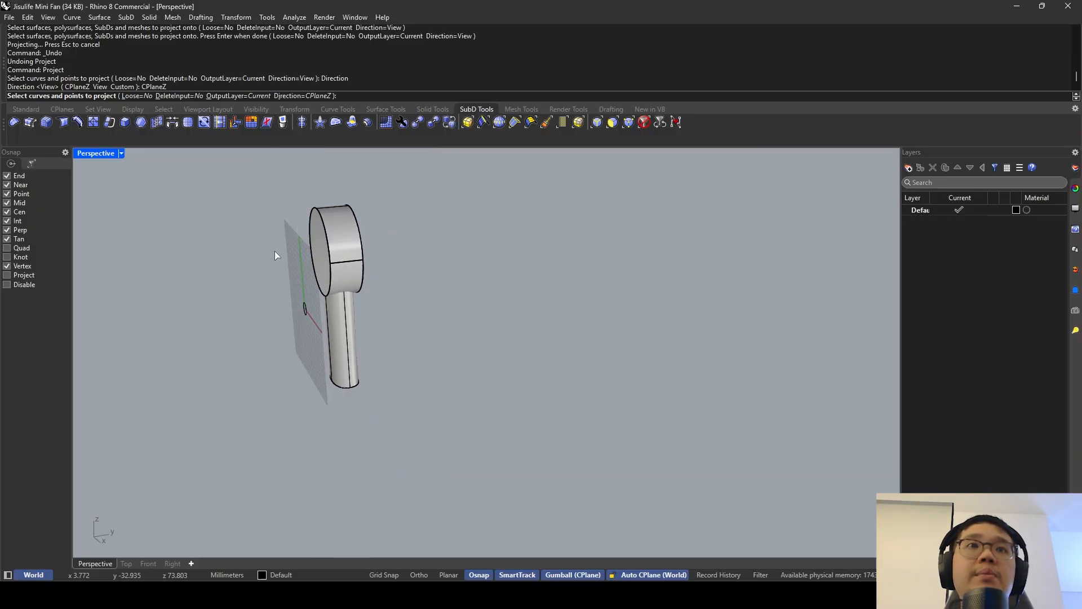
{"action": "scroll", "coordinate": [277, 254], "scroll_direction": "up", "scroll_amount": 2}
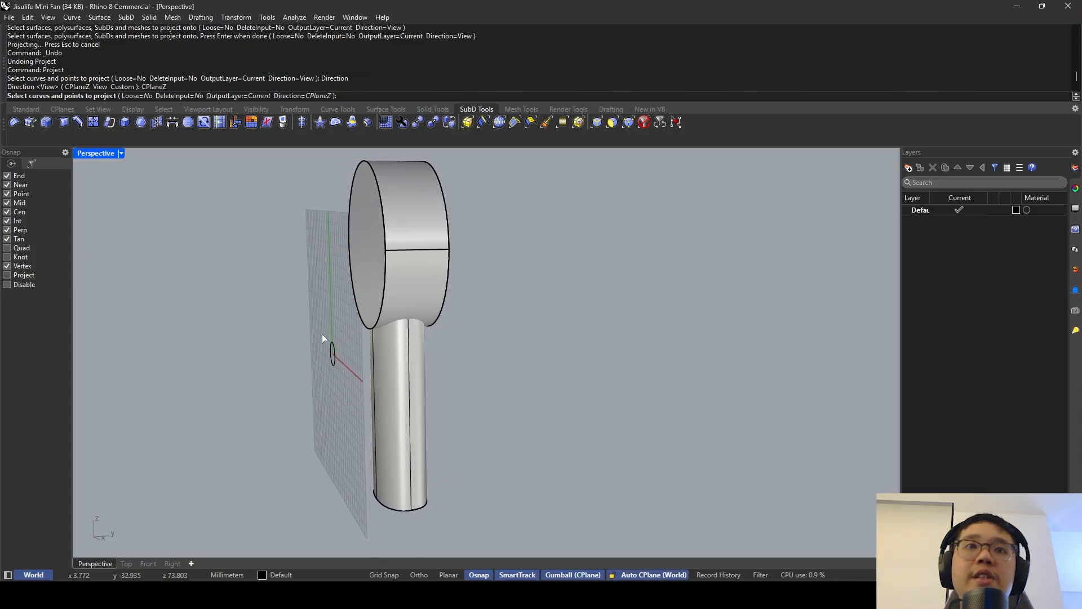
{"action": "left_click", "coordinate": [332, 351]}
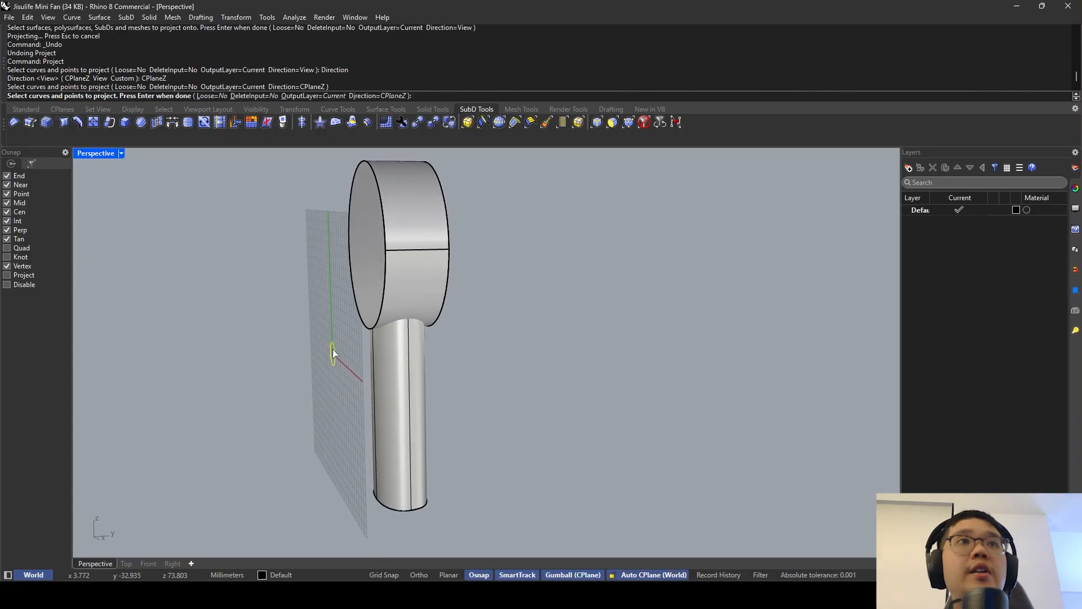
{"action": "key", "text": "Return"}
{"action": "left_click", "coordinate": [402, 366]}
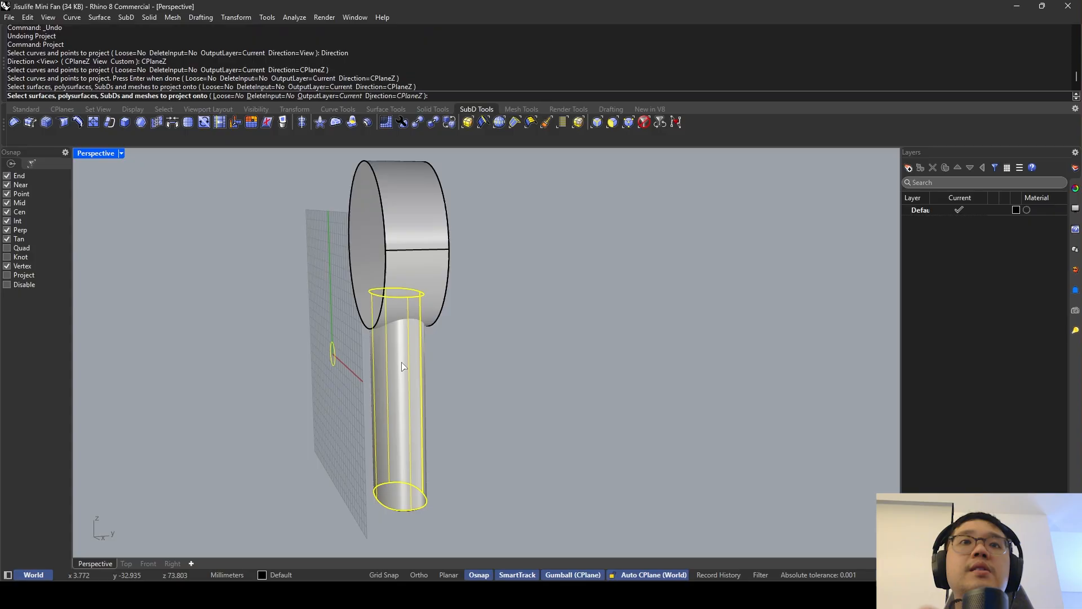
{"action": "key", "text": "Return"}
Delete the projected circle on the back side of the handle, keeping the one on the front.
{"action": "right_click_drag", "start_coordinate": [406, 365], "coordinate": [509, 320]}
{"action": "scroll", "coordinate": [455, 342], "scroll_direction": "up", "scroll_amount": 4}
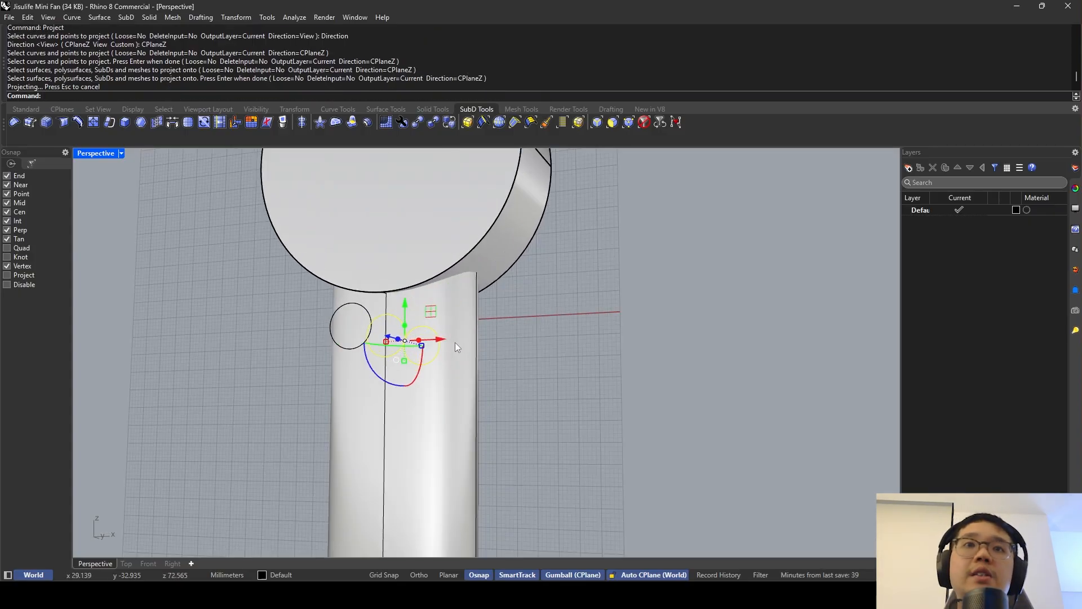
{"action": "right_click_drag", "start_coordinate": [455, 343], "coordinate": [395, 361]}
{"action": "right_click_drag", "start_coordinate": [395, 361], "coordinate": [417, 313], "text": "shift"}
{"action": "key", "text": "Escape"}
{"action": "left_click", "coordinate": [423, 315]}
{"action": "left_click", "coordinate": [428, 312]}
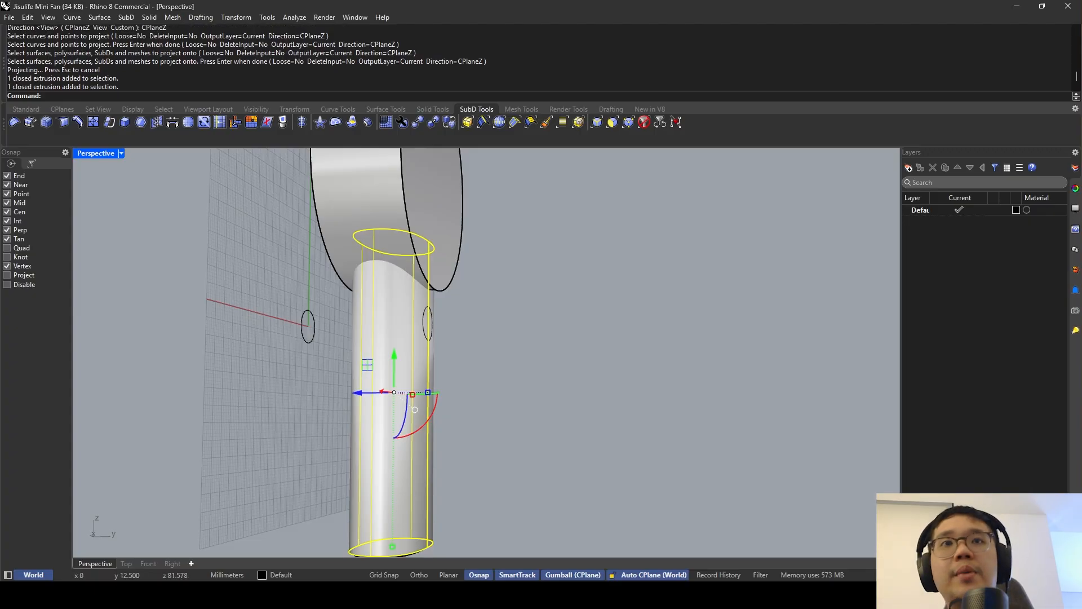
{"action": "left_click", "coordinate": [449, 316]}
{"action": "left_click", "coordinate": [432, 317]}
{"action": "left_click", "coordinate": [455, 316]}
{"action": "scroll", "coordinate": [445, 314], "scroll_direction": "up", "scroll_amount": 3}
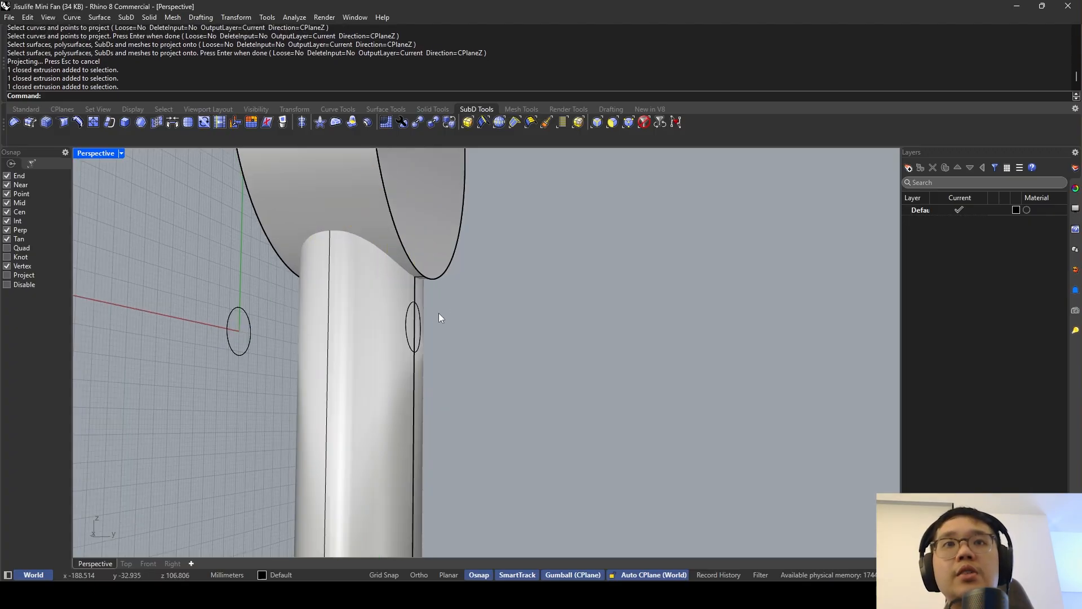
{"action": "left_click", "coordinate": [419, 308]}
{"action": "key", "text": "Delete"}
{"action": "scroll", "coordinate": [424, 302], "scroll_direction": "down", "scroll_amount": 3}
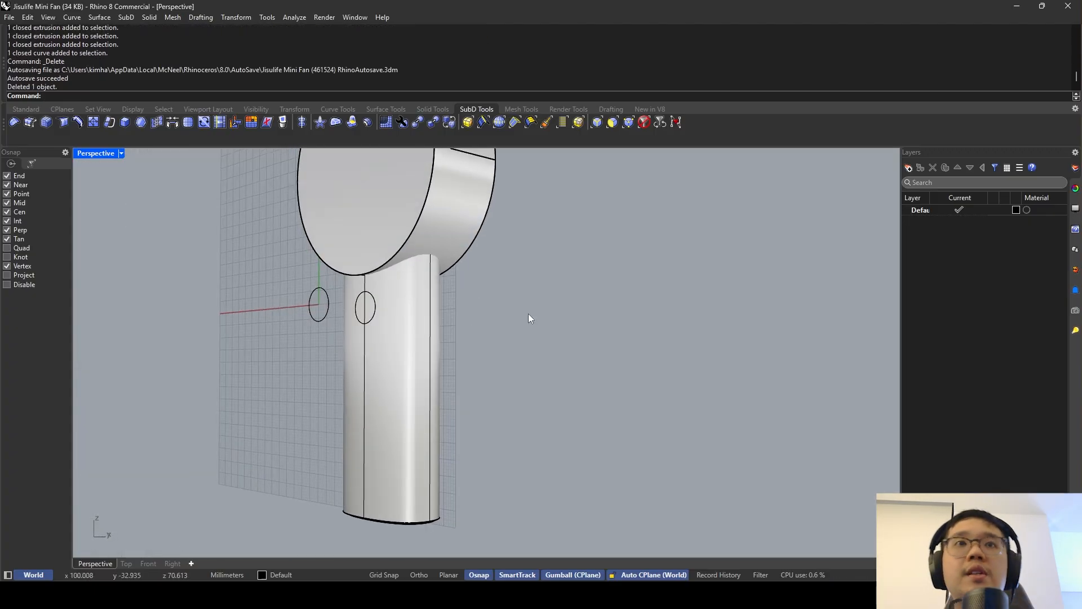
Disable Auto CPlane, select the projected circle on the handle's front and examine it up close.
{"action": "left_click", "coordinate": [637, 576]}
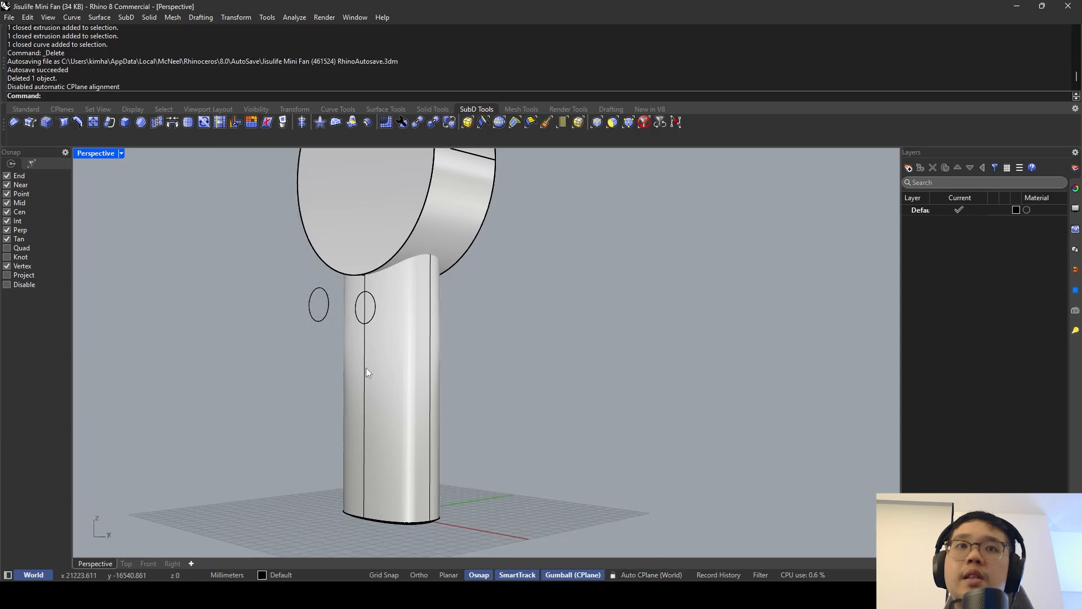
{"action": "scroll", "coordinate": [339, 319], "scroll_direction": "up", "scroll_amount": 6}
{"action": "left_click", "coordinate": [462, 354]}
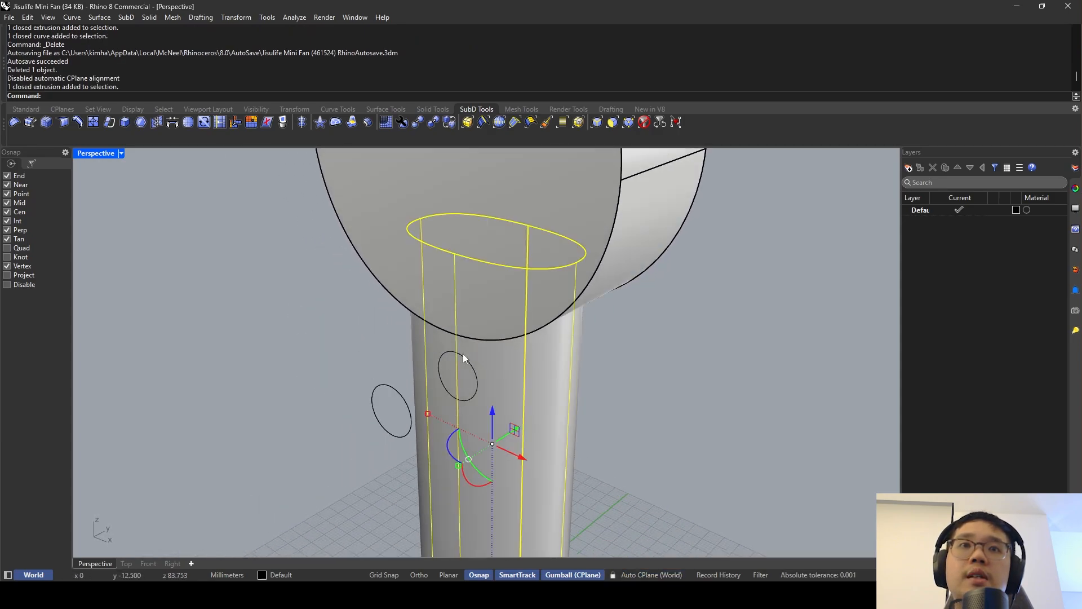
{"action": "left_click", "coordinate": [460, 353]}
{"action": "scroll", "coordinate": [467, 340], "scroll_direction": "up", "scroll_amount": 2}
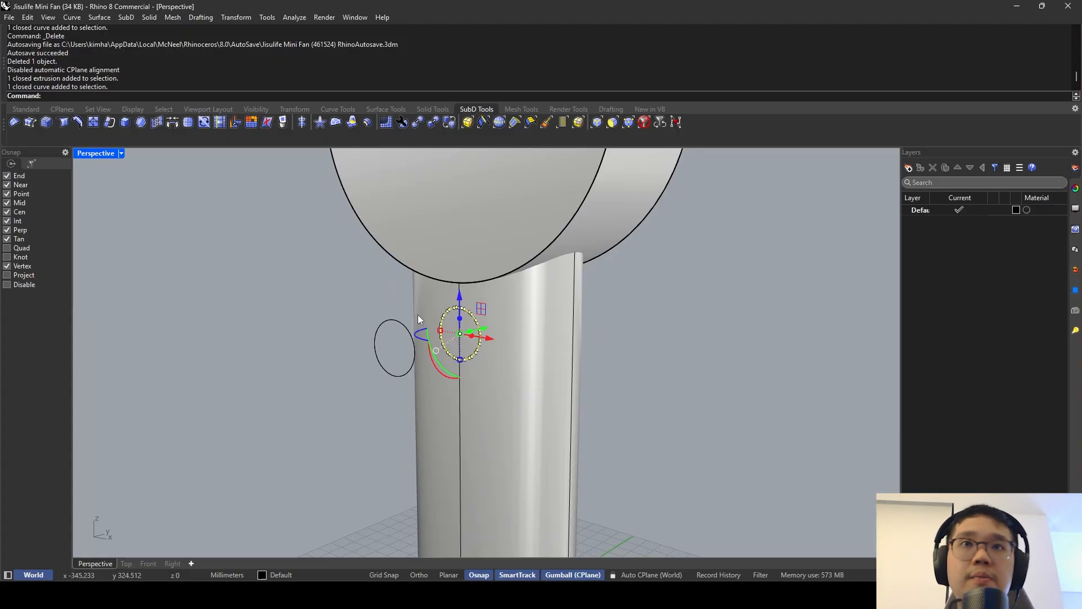
{"action": "scroll", "coordinate": [418, 315], "scroll_direction": "up", "scroll_amount": 3}
{"action": "scroll", "coordinate": [519, 333], "scroll_direction": "up", "scroll_amount": 1}
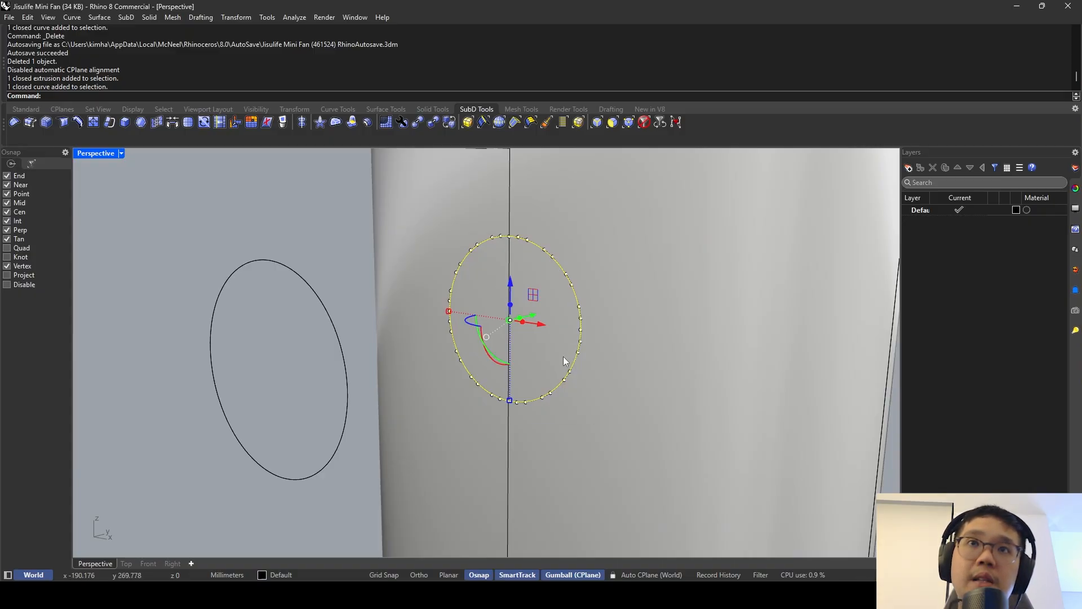
Offset the original free-standing button circle inward by 0.2 mm.
{"action": "key", "text": "Escape"}
{"action": "left_click", "coordinate": [327, 309]}
{"action": "type", "text": "Offset"}
{"action": "key", "text": "Return"}
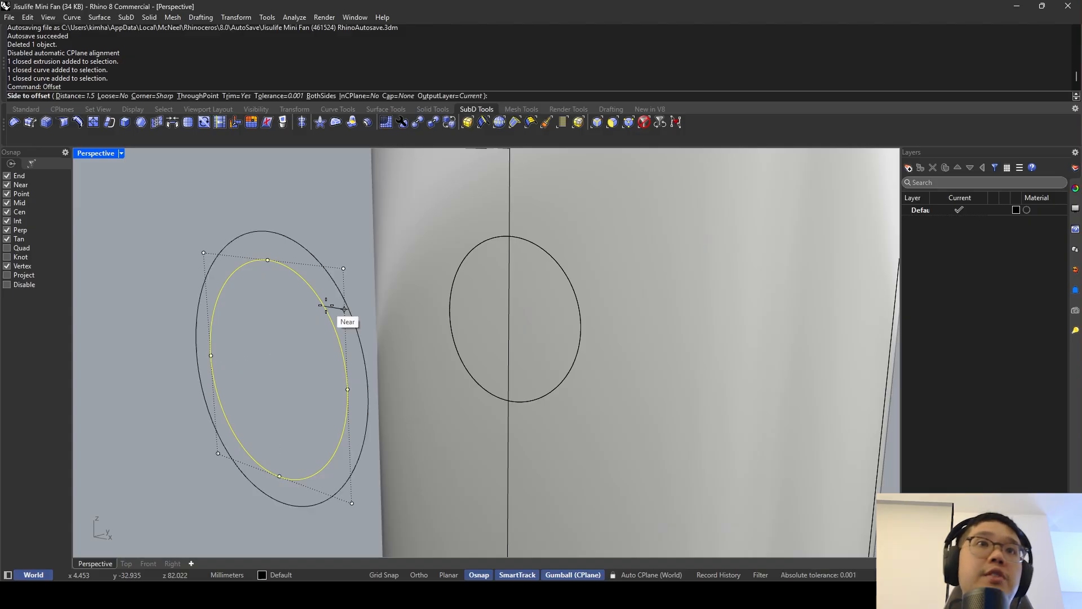
{"action": "type", "text": "0.1"}
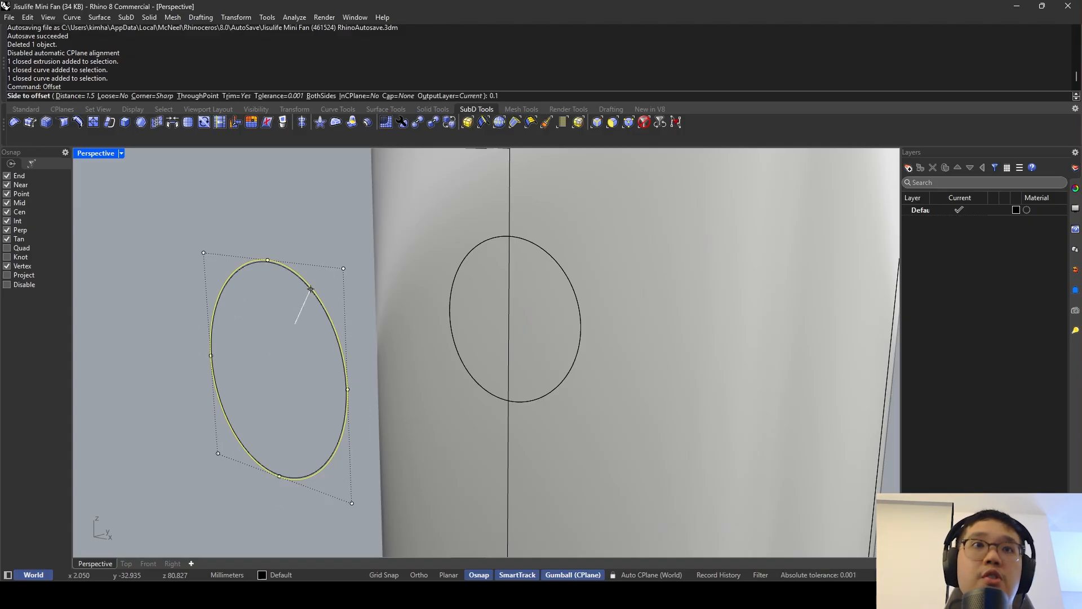
{"action": "key", "text": "BackSpace"}
{"action": "type", "text": "2"}
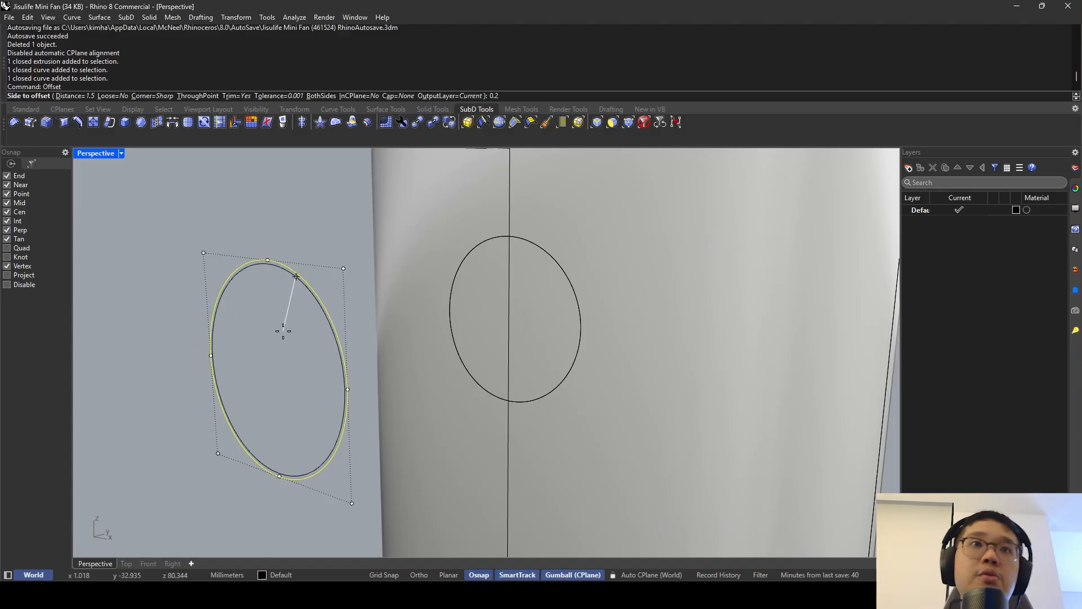
{"action": "left_click", "coordinate": [283, 331]}
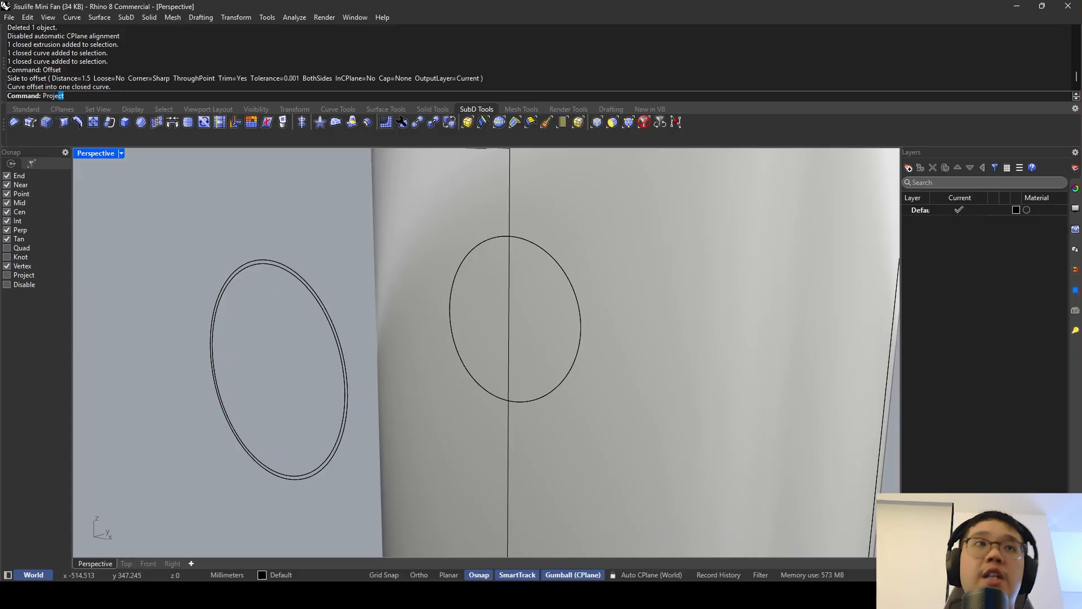
Enable Auto CPlane and try to project the inner offset circle with the CPlaneZ direction.
{"action": "key", "text": "Return"}
{"action": "left_click", "coordinate": [654, 575]}
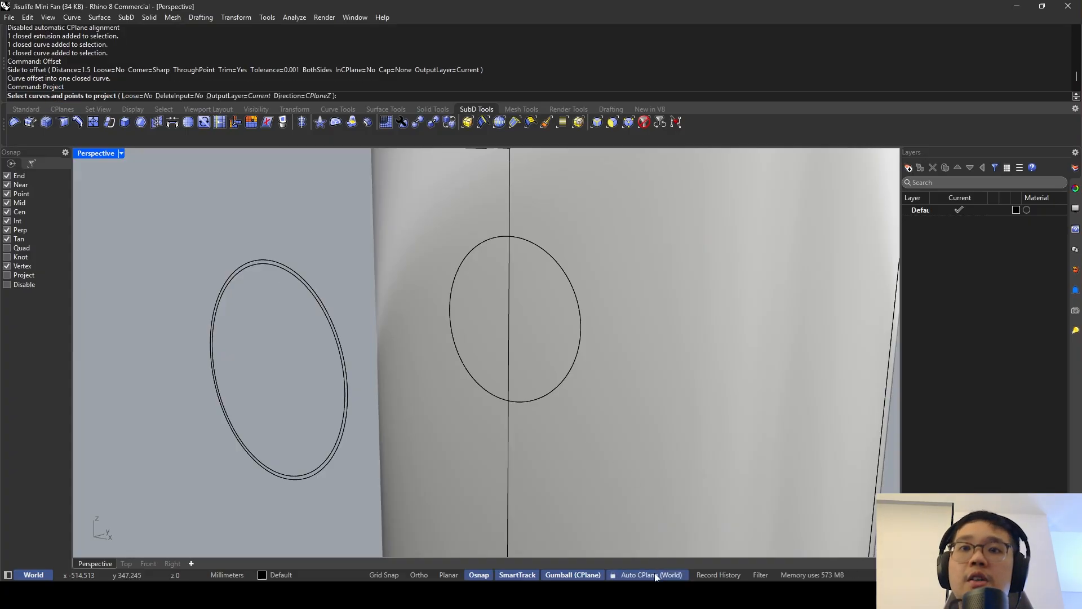
{"action": "left_click", "coordinate": [285, 270]}
{"action": "key", "text": "Escape"}
{"action": "key", "text": "Return"}
{"action": "left_click", "coordinate": [269, 263]}
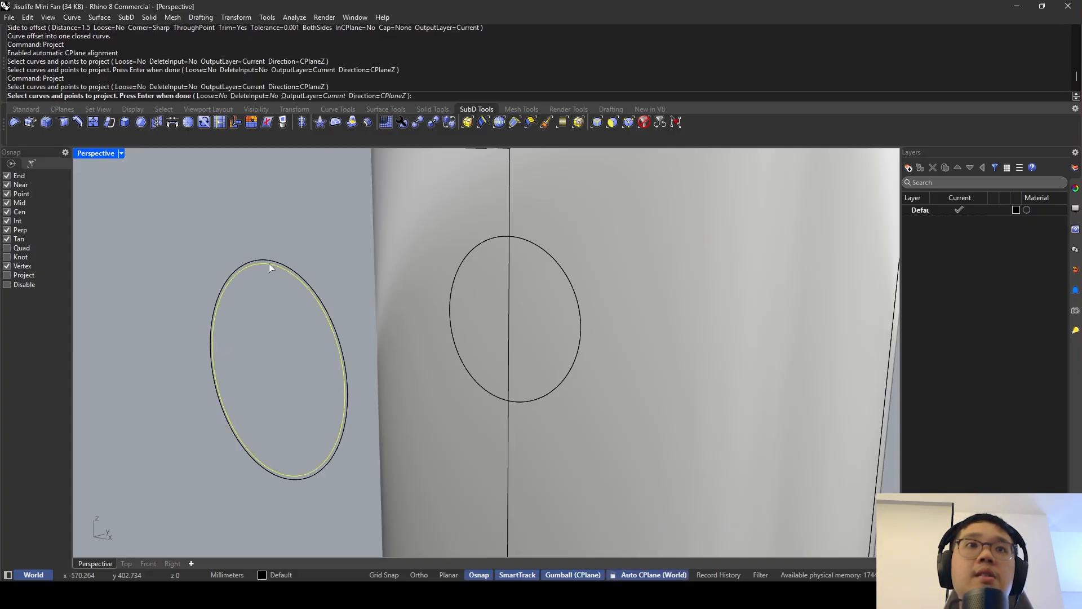
{"action": "scroll", "coordinate": [369, 284], "scroll_direction": "down", "scroll_amount": 13}
{"action": "key", "text": "Escape"}
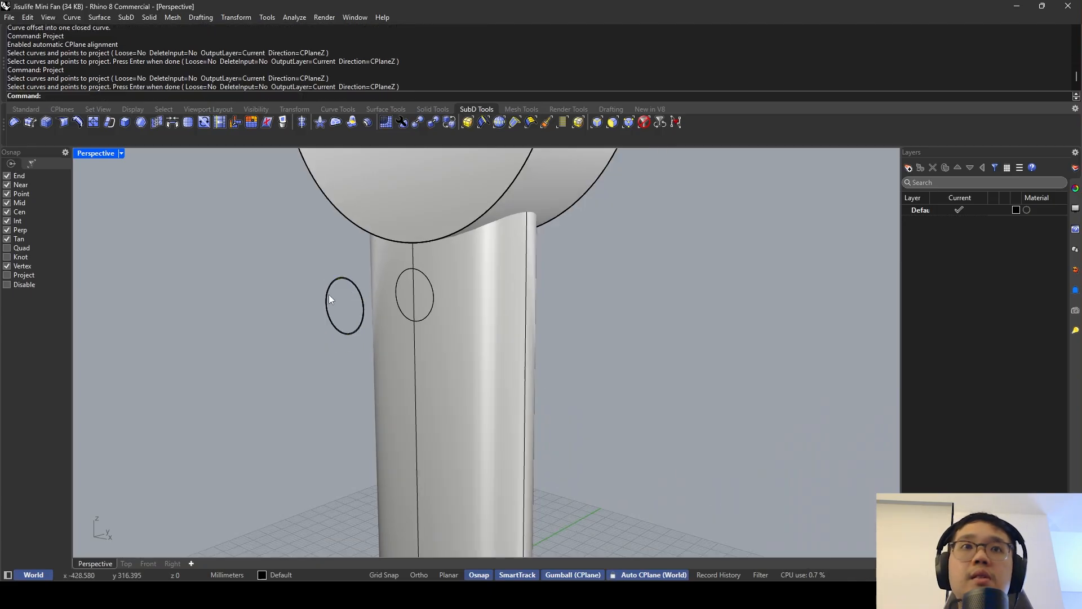
Project the inner offset circle onto the handle along CPlaneZ, using the circle's own construction plane.
{"action": "scroll", "coordinate": [332, 290], "scroll_direction": "up", "scroll_amount": 8}
{"action": "left_click", "coordinate": [347, 274]}
{"action": "key", "text": "Return"}
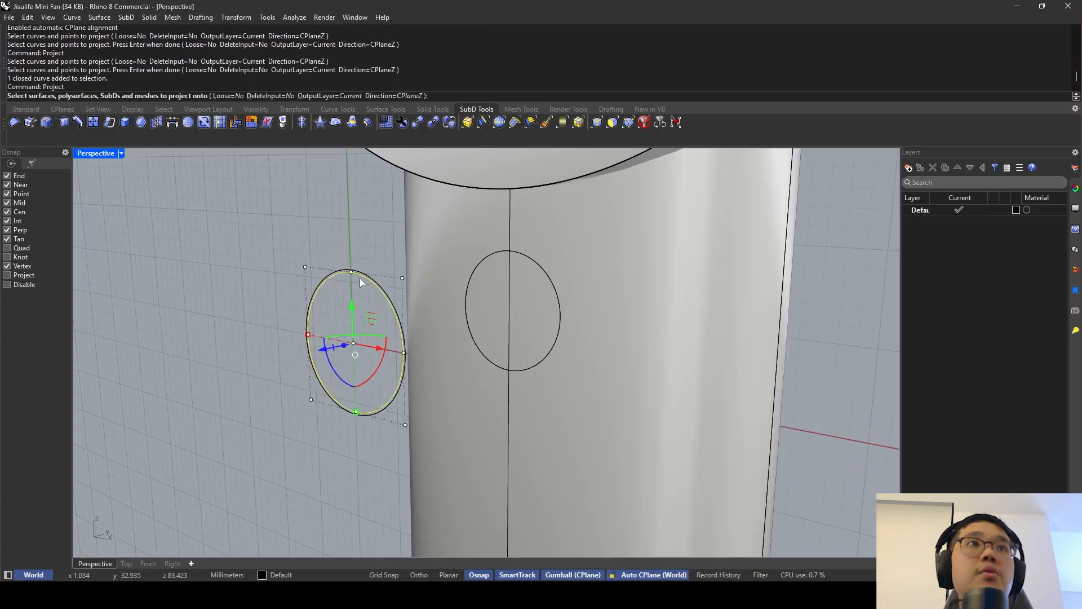
{"action": "left_click", "coordinate": [487, 229]}
{"action": "key", "text": "Return"}
{"action": "scroll", "coordinate": [576, 275], "scroll_direction": "up", "scroll_amount": 6}
{"action": "scroll", "coordinate": [576, 275], "scroll_direction": "down", "scroll_amount": 6}
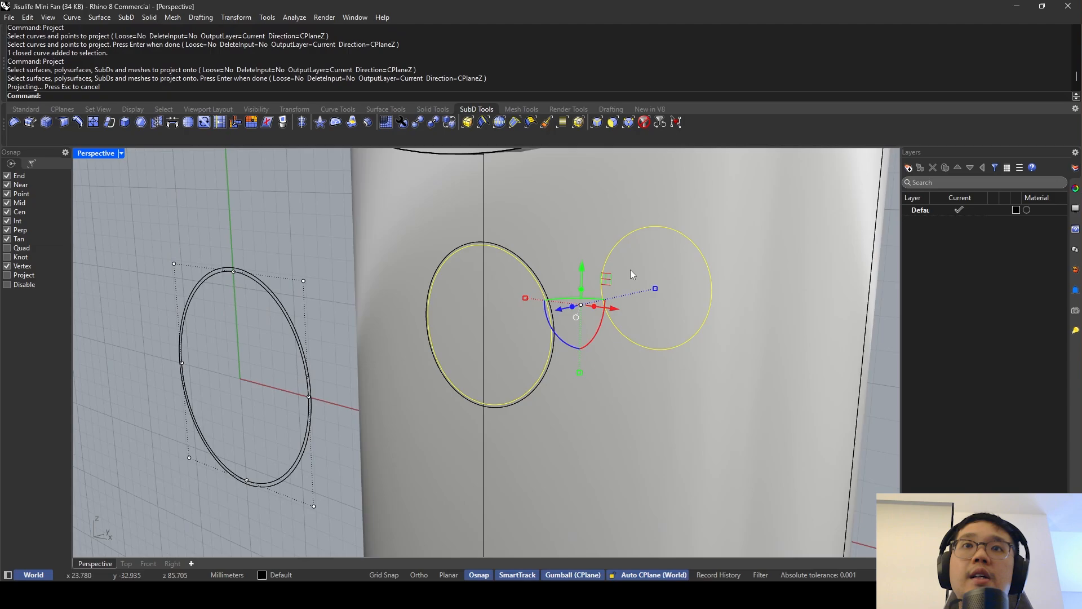
Delete the inner circle's extra projection on the back side of the handle.
{"action": "right_click_drag", "start_coordinate": [630, 269], "coordinate": [532, 266]}
{"action": "scroll", "coordinate": [532, 266], "scroll_direction": "down", "scroll_amount": 7}
{"action": "left_click", "coordinate": [562, 337]}
{"action": "scroll", "coordinate": [567, 337], "scroll_direction": "down", "scroll_amount": 5}
{"action": "left_click_drag", "start_coordinate": [581, 339], "coordinate": [518, 278]}
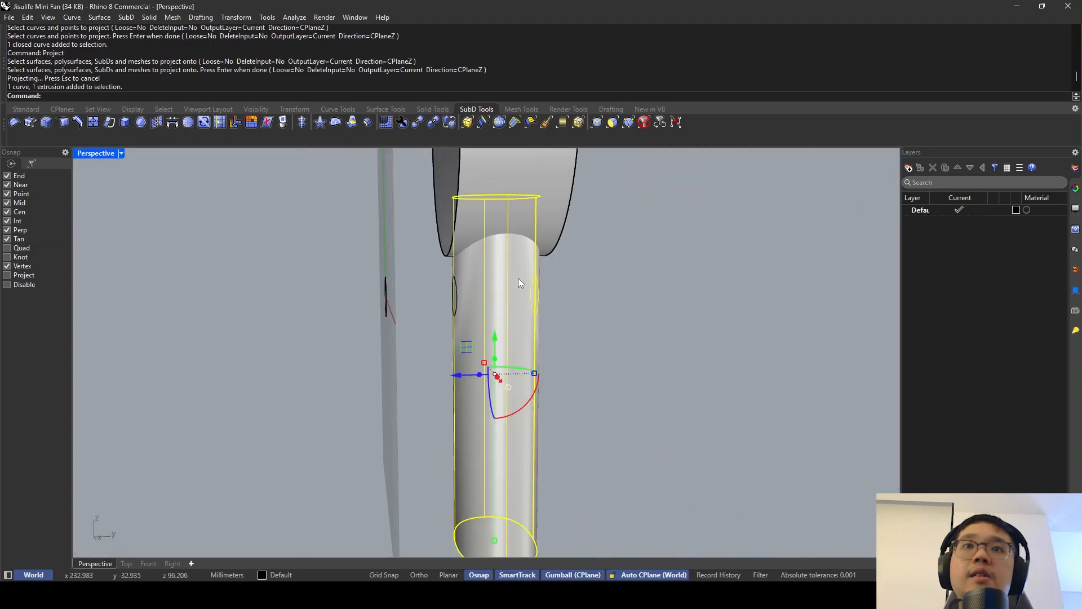
{"action": "left_click", "coordinate": [534, 420], "text": "ctrl"}
{"action": "key", "text": "Delete"}
Examine the two concentric projected circles and the narrow gap between them on the handle's front.
{"action": "scroll", "coordinate": [478, 291], "scroll_direction": "up", "scroll_amount": 8}
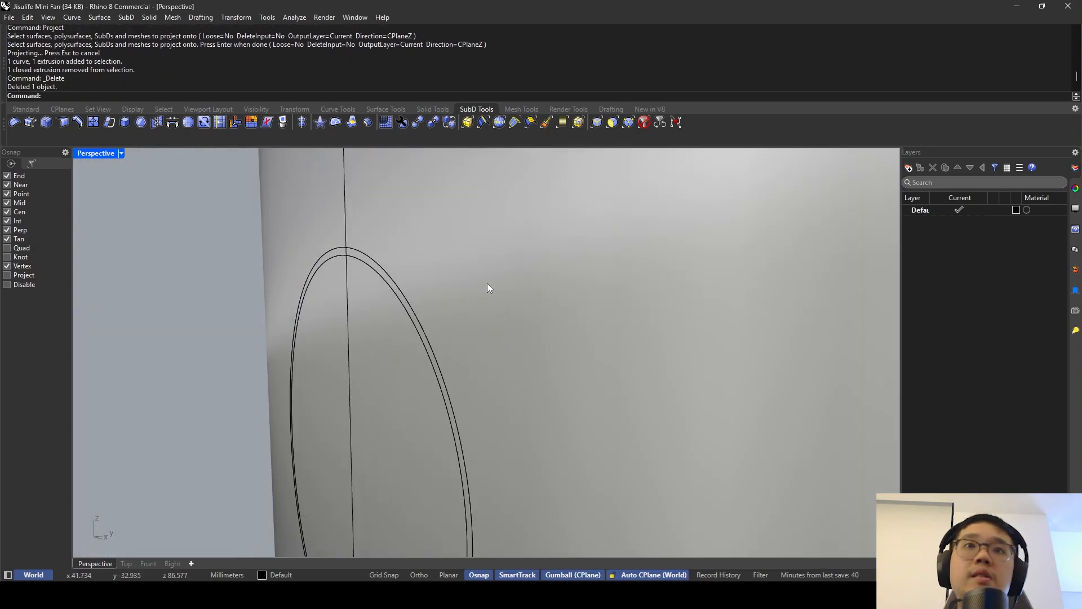
{"action": "scroll", "coordinate": [487, 283], "scroll_direction": "down", "scroll_amount": 5}
{"action": "scroll", "coordinate": [445, 273], "scroll_direction": "up", "scroll_amount": 5}
{"action": "left_click", "coordinate": [475, 260]}
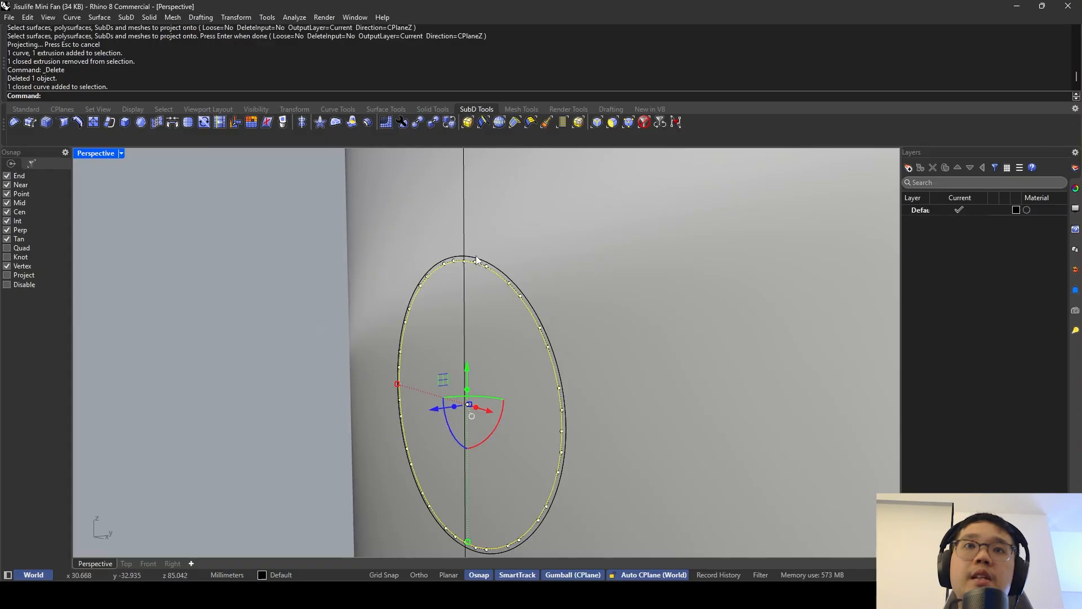
{"action": "left_click", "coordinate": [476, 259]}
{"action": "key", "text": "Return"}
{"action": "right_click_drag", "start_coordinate": [476, 255], "coordinate": [492, 235], "text": "shift"}
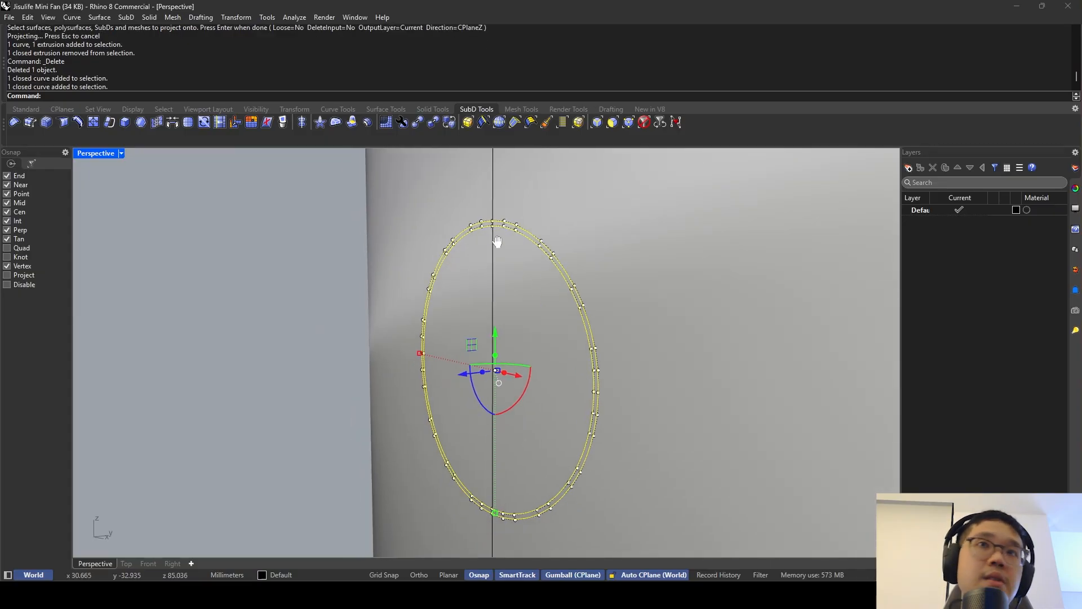
{"action": "key", "text": "Escape"}
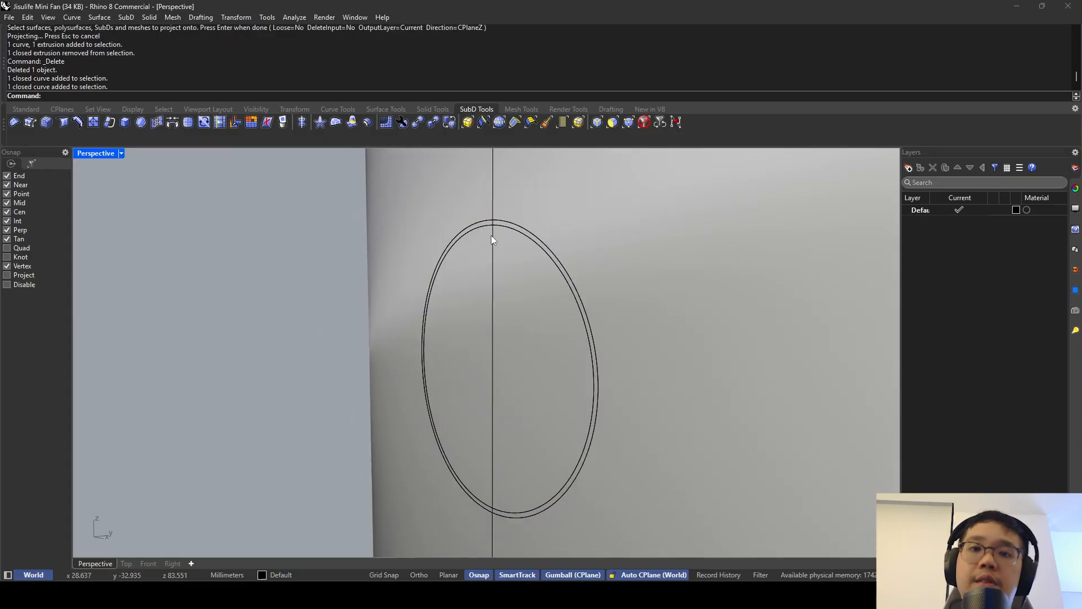
{"action": "right_click_drag", "start_coordinate": [491, 235], "coordinate": [441, 227]}
{"action": "left_click", "coordinate": [447, 226]}
{"action": "left_click", "coordinate": [448, 224]}
{"action": "key", "text": "Escape"}
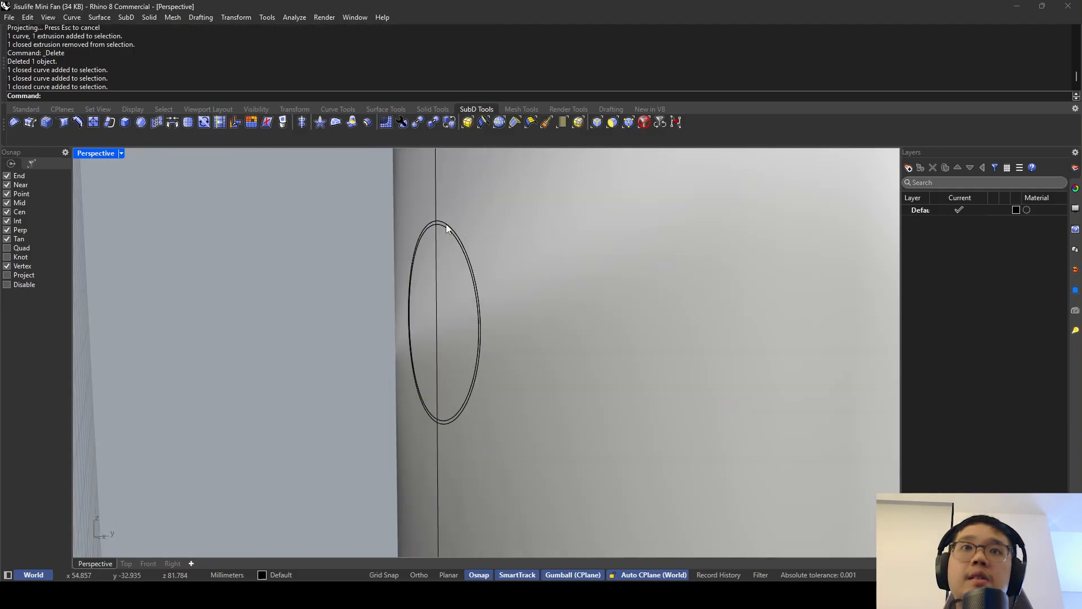
{"action": "left_click", "coordinate": [447, 224]}
{"action": "left_click", "coordinate": [480, 252]}
{"action": "scroll", "coordinate": [465, 309], "scroll_direction": "down", "scroll_amount": 5}
{"action": "right_click_drag", "start_coordinate": [465, 309], "coordinate": [432, 329]}
{"action": "key", "text": "Escape"}
Disable Auto CPlane and move both original free-standing circles farther away from the handle's front along the Y axis.
{"action": "left_click", "coordinate": [627, 572]}
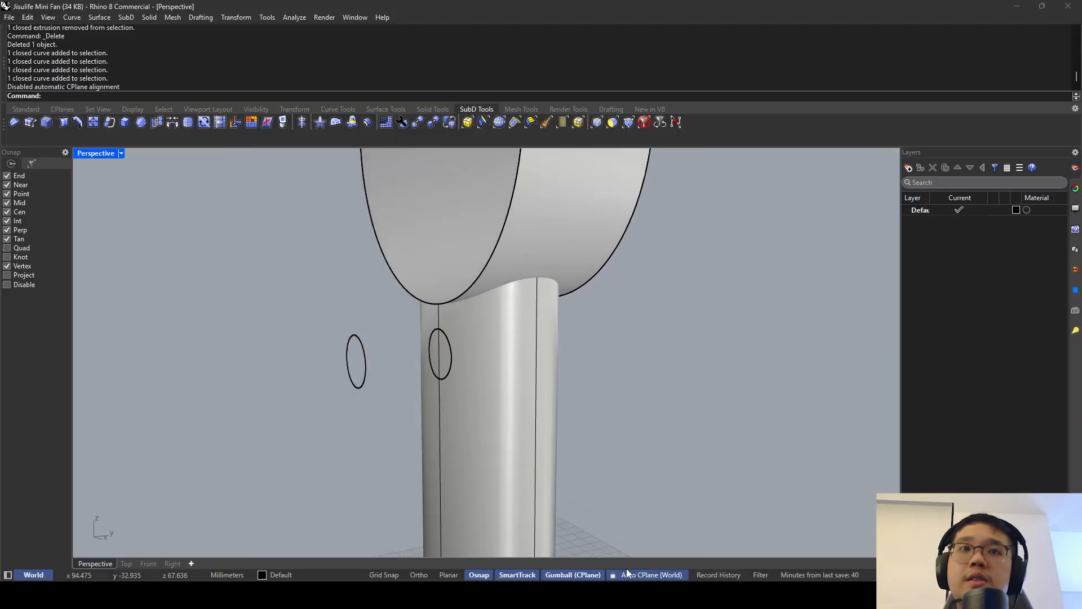
{"action": "left_click_drag", "start_coordinate": [367, 386], "coordinate": [333, 373]}
{"action": "scroll", "coordinate": [389, 367], "scroll_direction": "down", "scroll_amount": 3}
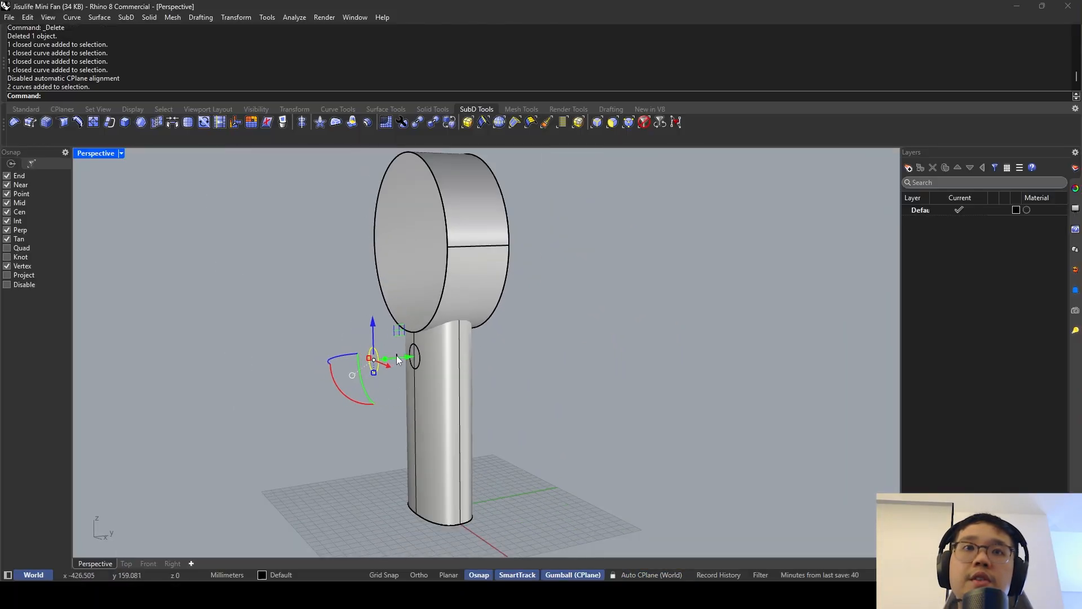
{"action": "left_click_drag", "start_coordinate": [412, 356], "coordinate": [199, 379]}
{"action": "key", "text": "Escape"}
Select the outer projected circle on the handle and examine how the two outlines lie on the surface.
{"action": "scroll", "coordinate": [411, 361], "scroll_direction": "up", "scroll_amount": 12}
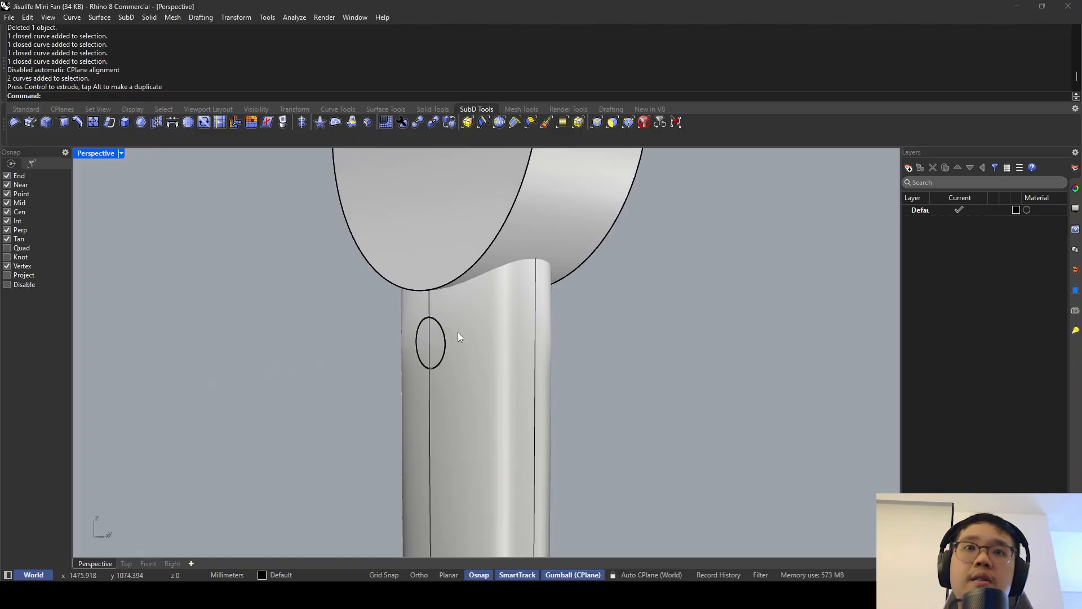
{"action": "left_click", "coordinate": [424, 319]}
{"action": "left_click", "coordinate": [451, 346]}
{"action": "scroll", "coordinate": [414, 305], "scroll_direction": "up", "scroll_amount": 5}
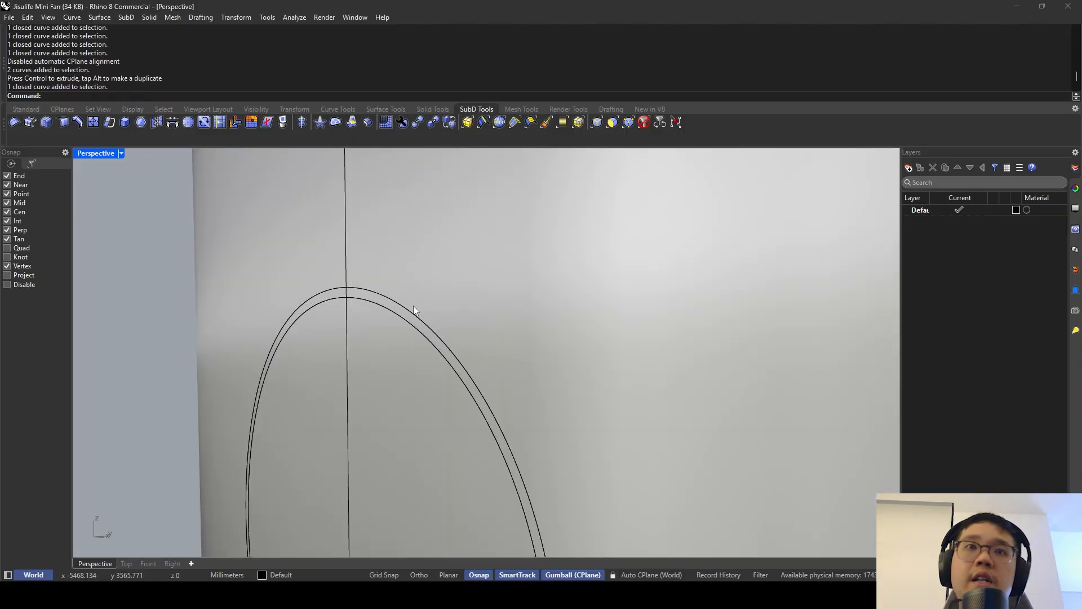
{"action": "scroll", "coordinate": [423, 280], "scroll_direction": "down", "scroll_amount": 4}
{"action": "scroll", "coordinate": [428, 271], "scroll_direction": "up", "scroll_amount": 3}
{"action": "left_click", "coordinate": [428, 271]}
{"action": "left_click", "coordinate": [468, 298]}
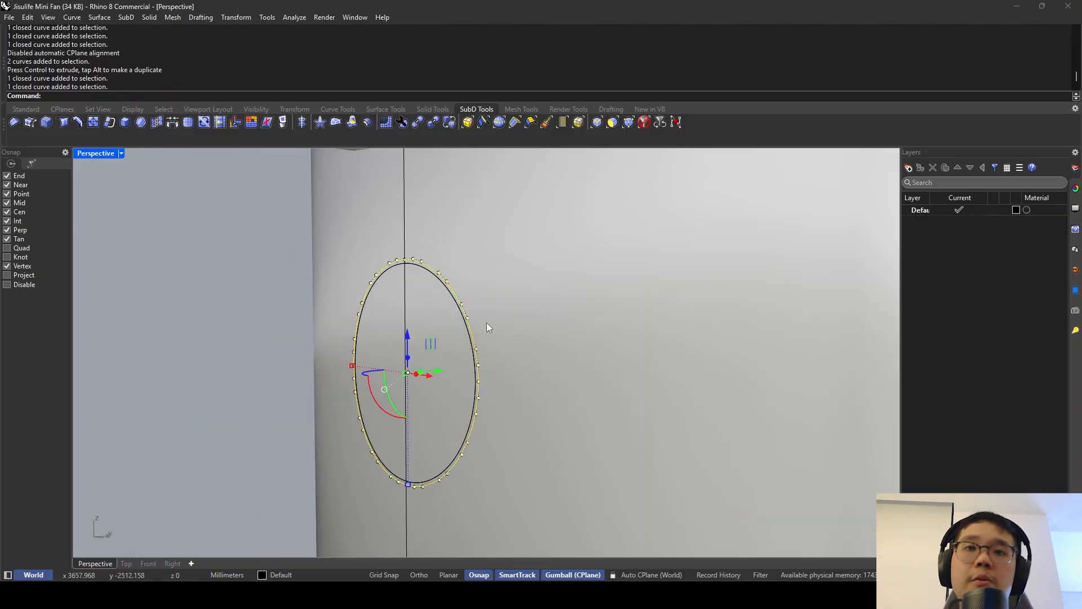
{"action": "scroll", "coordinate": [428, 329], "scroll_direction": "down", "scroll_amount": 4}
{"action": "right_click_drag", "start_coordinate": [428, 330], "coordinate": [349, 285]}
{"action": "scroll", "coordinate": [412, 259], "scroll_direction": "up", "scroll_amount": 3}
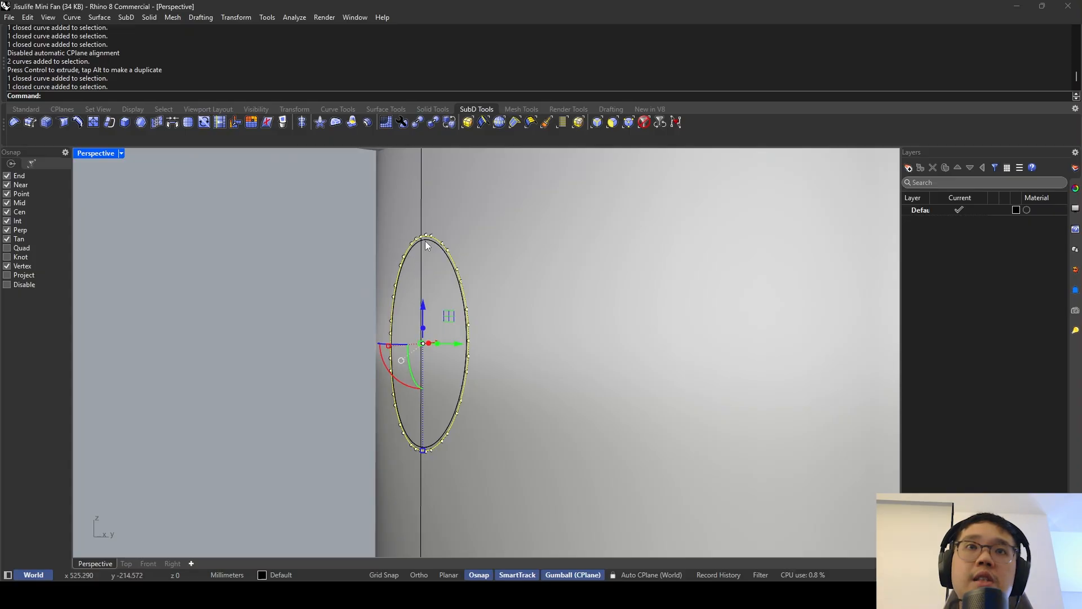
Try extruding the two concentric circles on the handle outward together with the gumball, and undo the extrusion.
{"action": "left_click", "coordinate": [425, 241]}
{"action": "left_click", "coordinate": [459, 266]}
{"action": "right_click_drag", "start_coordinate": [459, 266], "coordinate": [498, 391]}
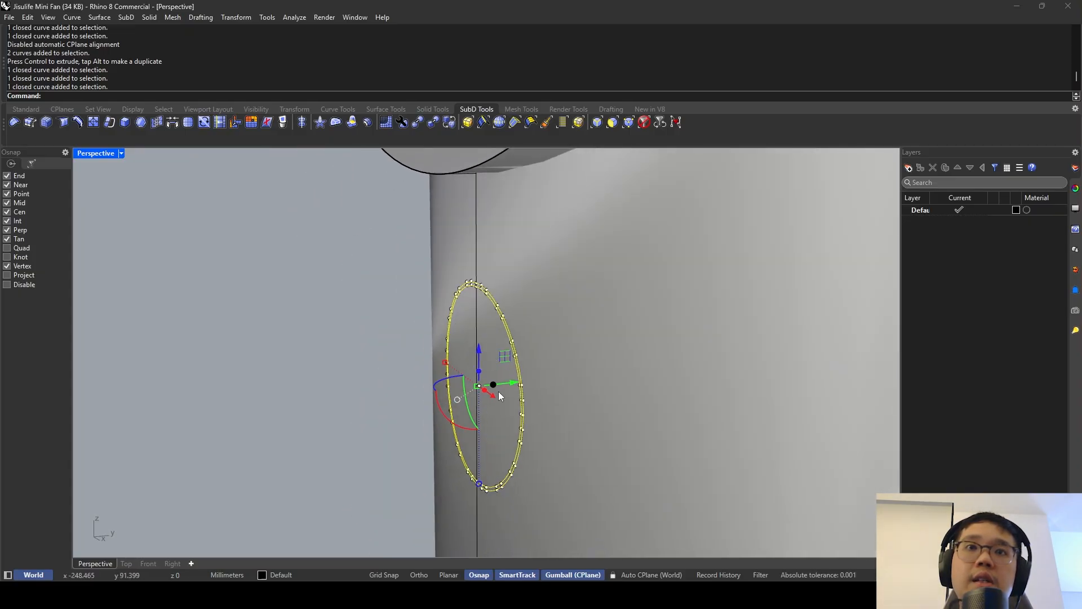
{"action": "left_click_drag", "start_coordinate": [498, 391], "coordinate": [276, 390], "text": "ctrl"}
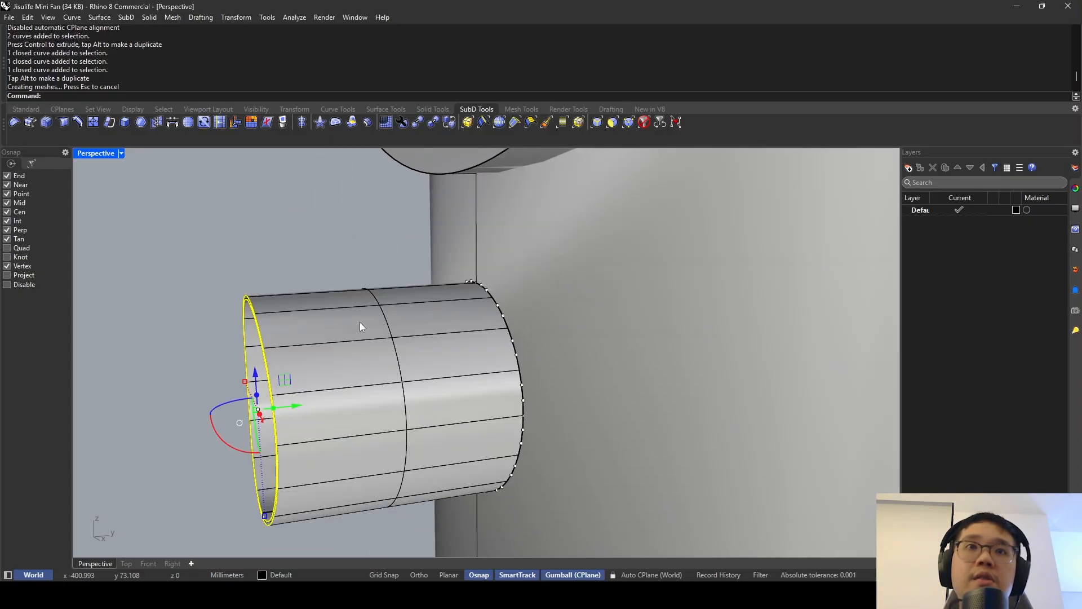
{"action": "key", "text": "ctrl+z"}
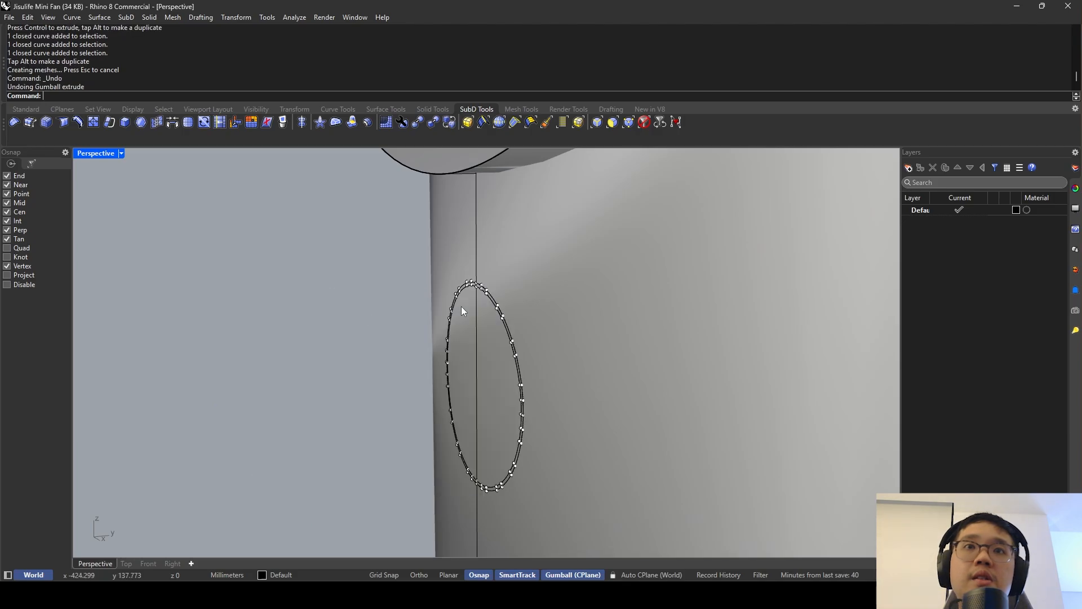
{"action": "left_click", "coordinate": [491, 294]}
{"action": "left_click", "coordinate": [525, 321]}
{"action": "left_click", "coordinate": [488, 298]}
{"action": "scroll", "coordinate": [488, 297], "scroll_direction": "up", "scroll_amount": 3}
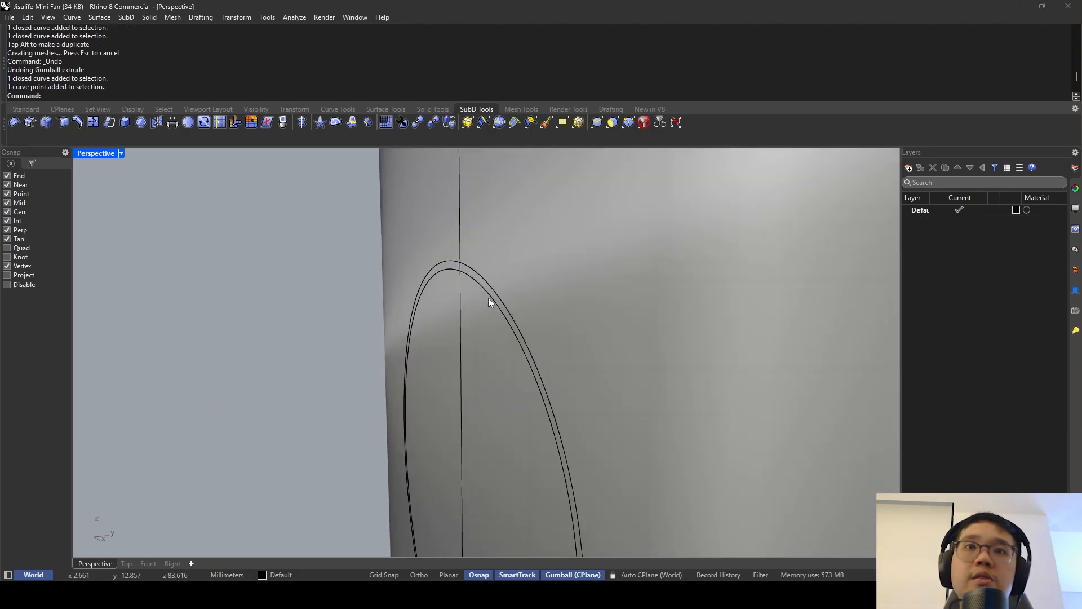
{"action": "left_click", "coordinate": [492, 294]}
{"action": "left_click", "coordinate": [495, 296], "text": "shift"}
{"action": "scroll", "coordinate": [495, 297], "scroll_direction": "down", "scroll_amount": 2}
{"action": "type", "text": "Ex"}
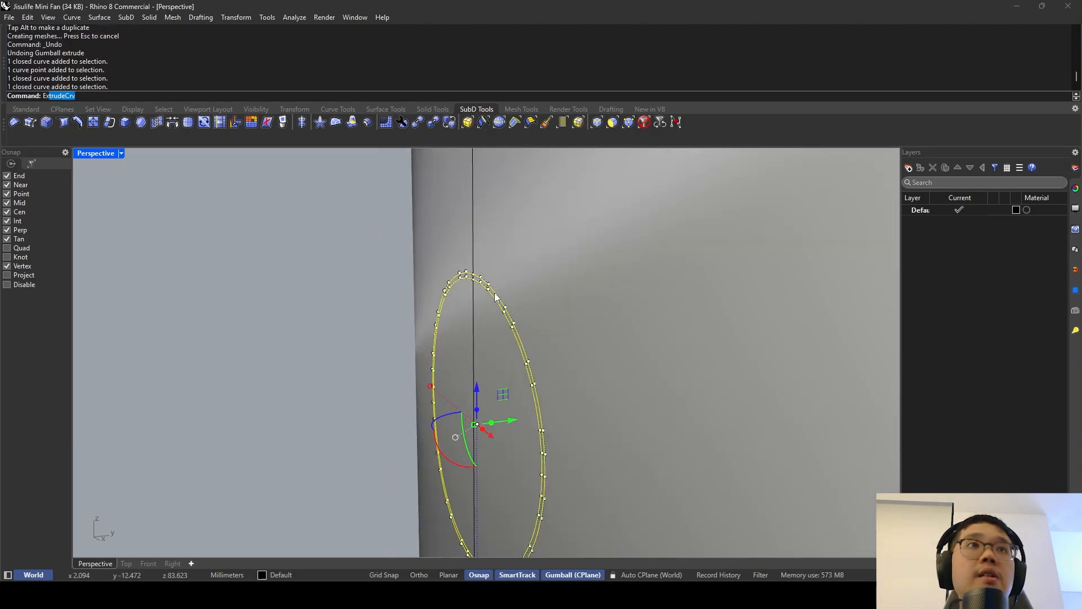
{"action": "key", "text": "Escape"}
{"action": "key", "text": "Escape"}
{"action": "key", "text": "Escape"}
Try a shorter gumball extrusion of both concentric circles away from the handle, and undo it.
{"action": "left_click", "coordinate": [499, 300]}
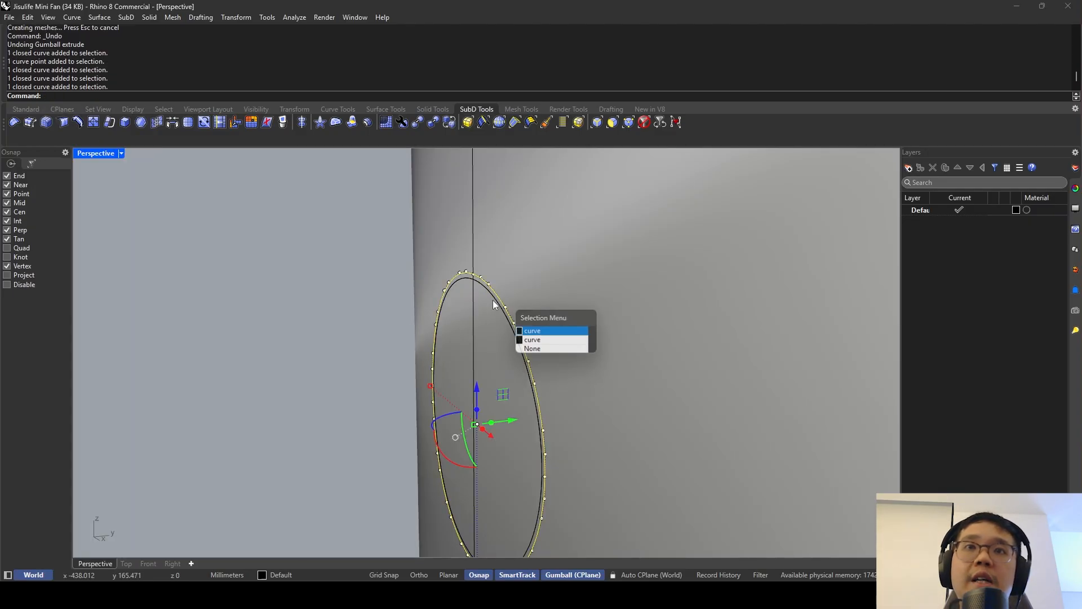
{"action": "left_click", "coordinate": [496, 302], "text": "shift"}
{"action": "left_click_drag", "start_coordinate": [493, 425], "coordinate": [395, 391], "text": "ctrl"}
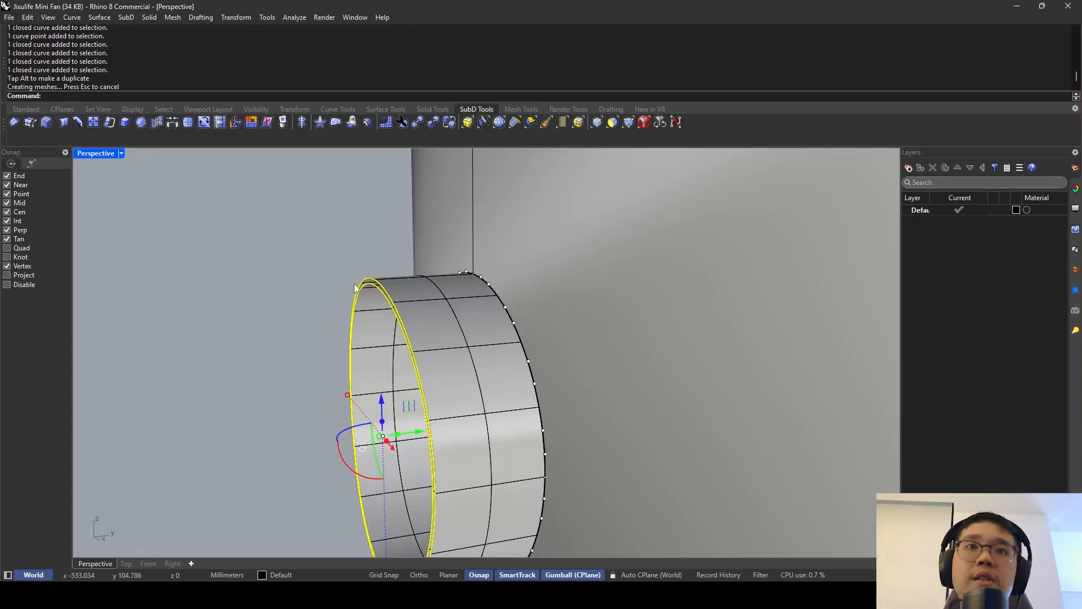
{"action": "right_click_drag", "start_coordinate": [375, 418], "coordinate": [326, 233]}
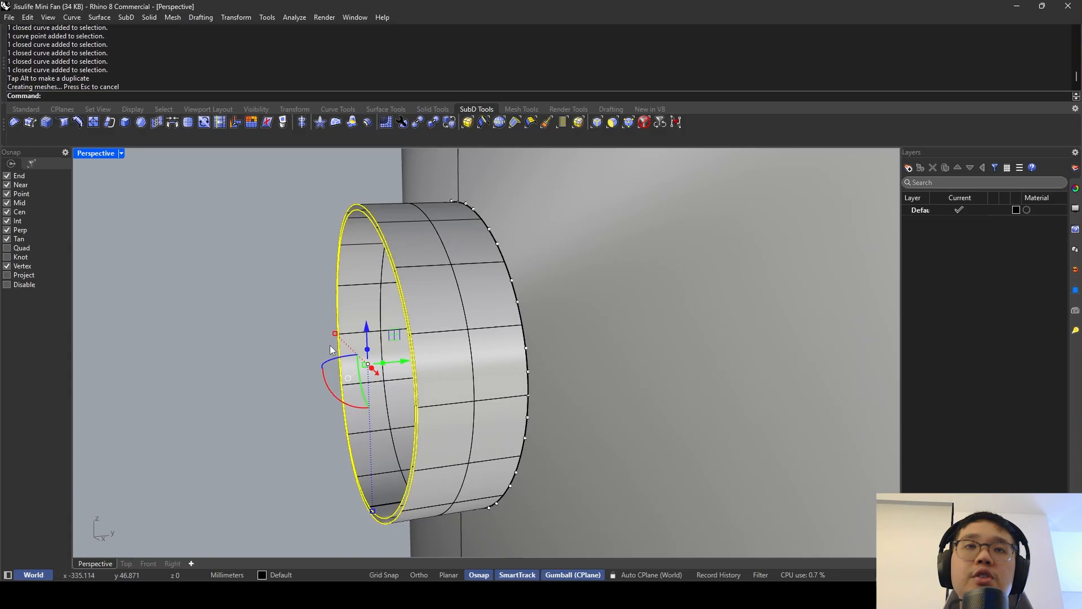
{"action": "key", "text": "ctrl+z"}
{"action": "left_click", "coordinate": [480, 222]}
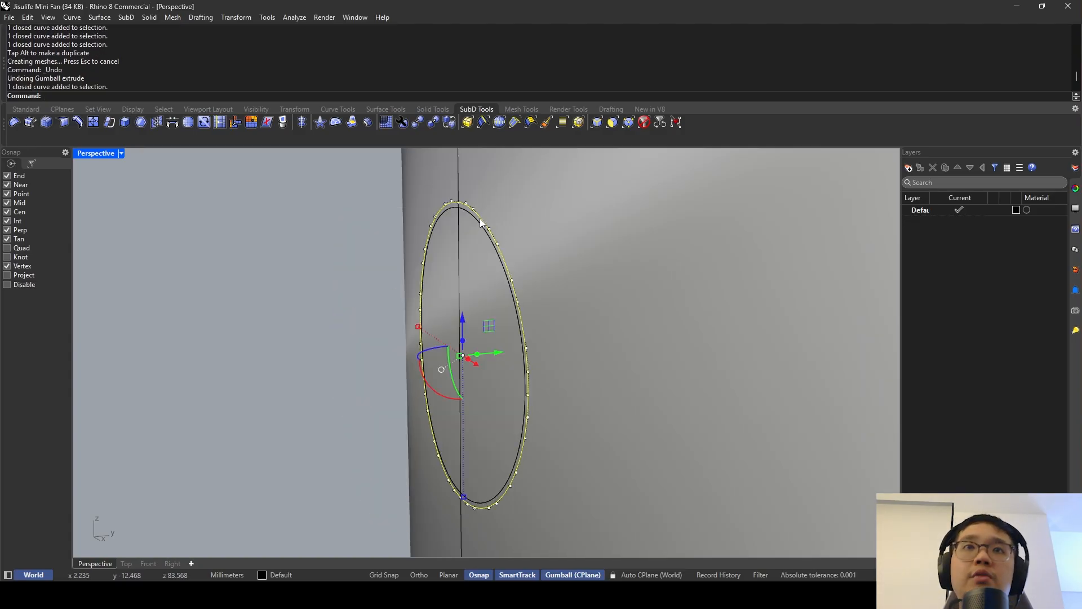
{"action": "left_click", "coordinate": [478, 224], "text": "shift"}
{"action": "type", "text": "Project"}
{"action": "key", "text": "Return"}
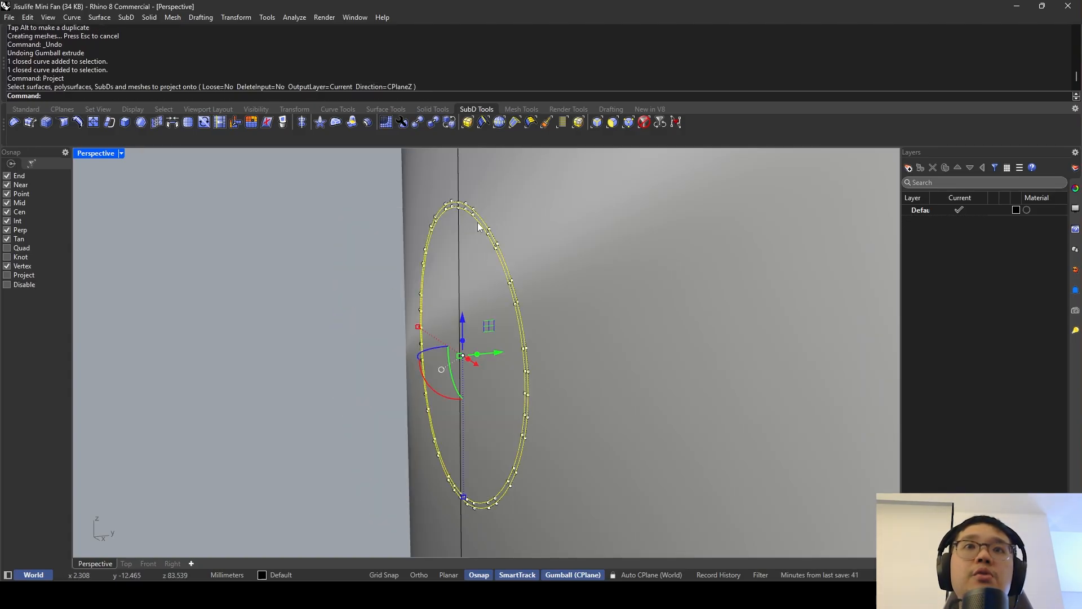
{"action": "type", "text": "ExtrudeCrv"}
{"action": "key", "text": "Return"}
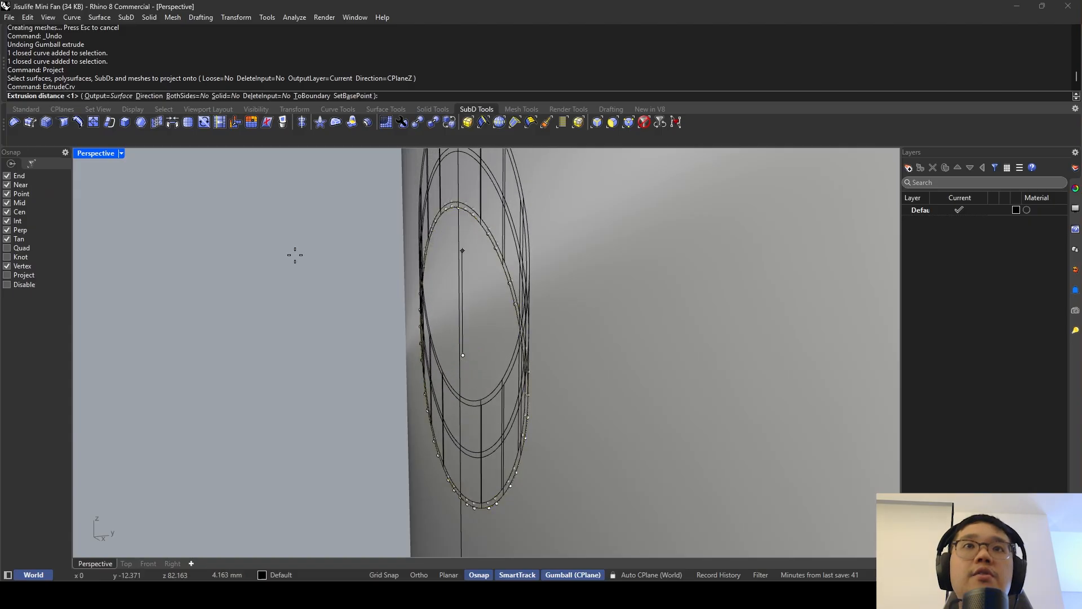
{"action": "key", "text": "Escape"}
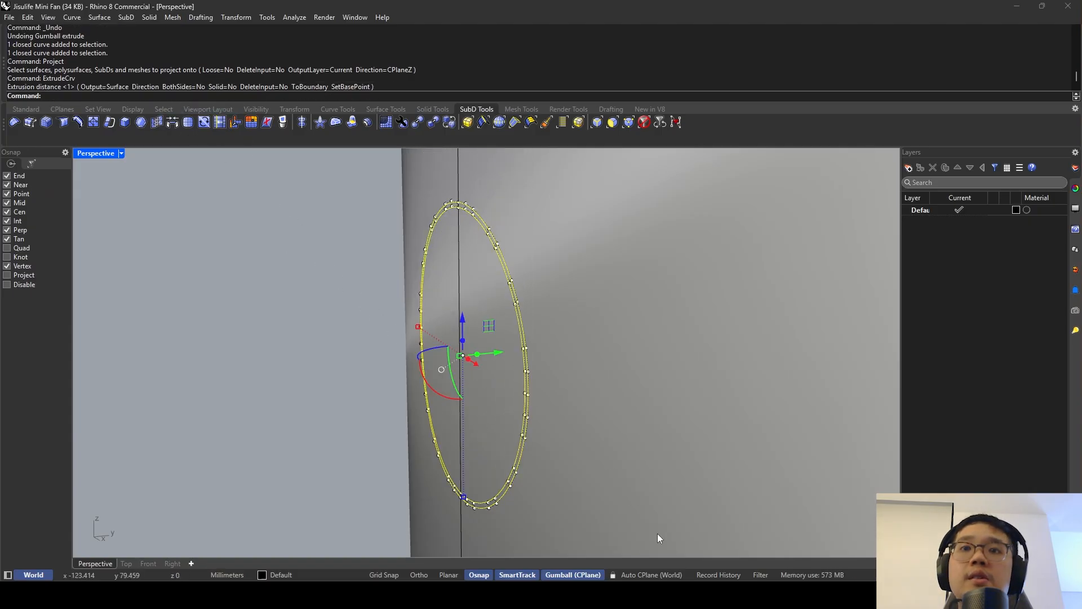
Enable automatic CPlane alignment and clear the current curve selection.
{"action": "left_click", "coordinate": [664, 575]}
{"action": "scroll", "coordinate": [437, 313], "scroll_direction": "down", "scroll_amount": 13}
{"action": "scroll", "coordinate": [444, 305], "scroll_direction": "up", "scroll_amount": 2}
{"action": "key", "text": "Escape"}
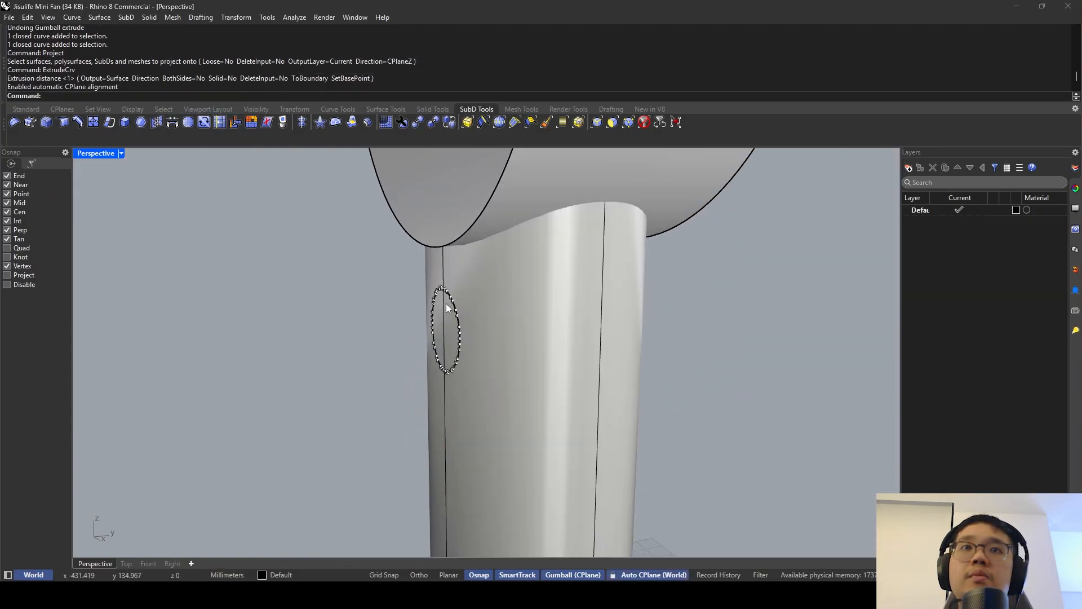
{"action": "left_click", "coordinate": [447, 301]}
{"action": "scroll", "coordinate": [442, 296], "scroll_direction": "up", "scroll_amount": 8}
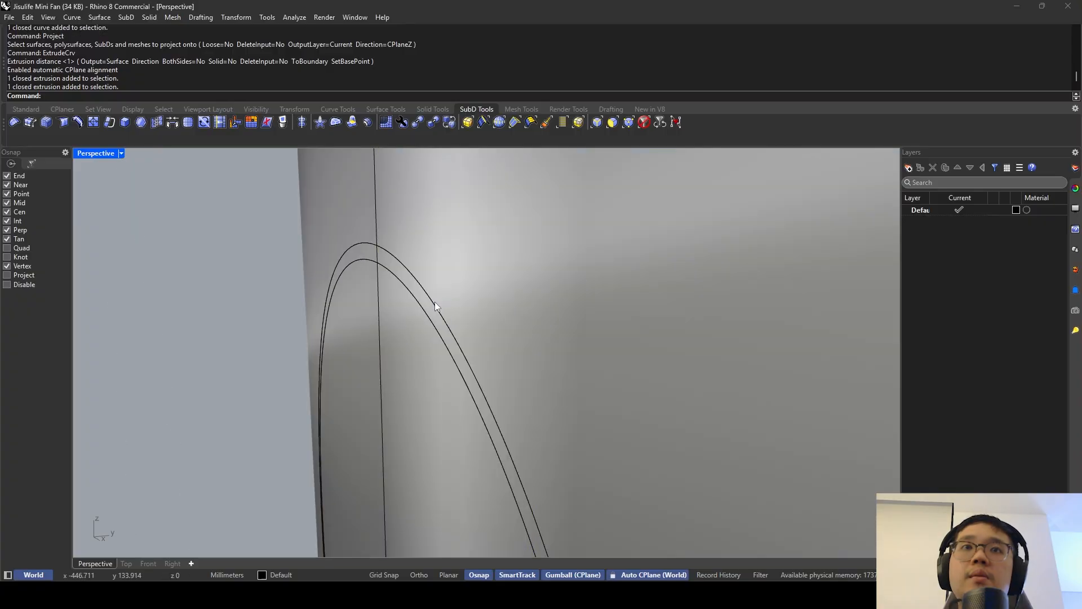
{"action": "left_click", "coordinate": [435, 302]}
{"action": "left_click", "coordinate": [428, 309]}
{"action": "left_click", "coordinate": [425, 312], "text": "shift"}
{"action": "scroll", "coordinate": [448, 305], "scroll_direction": "down", "scroll_amount": 8}
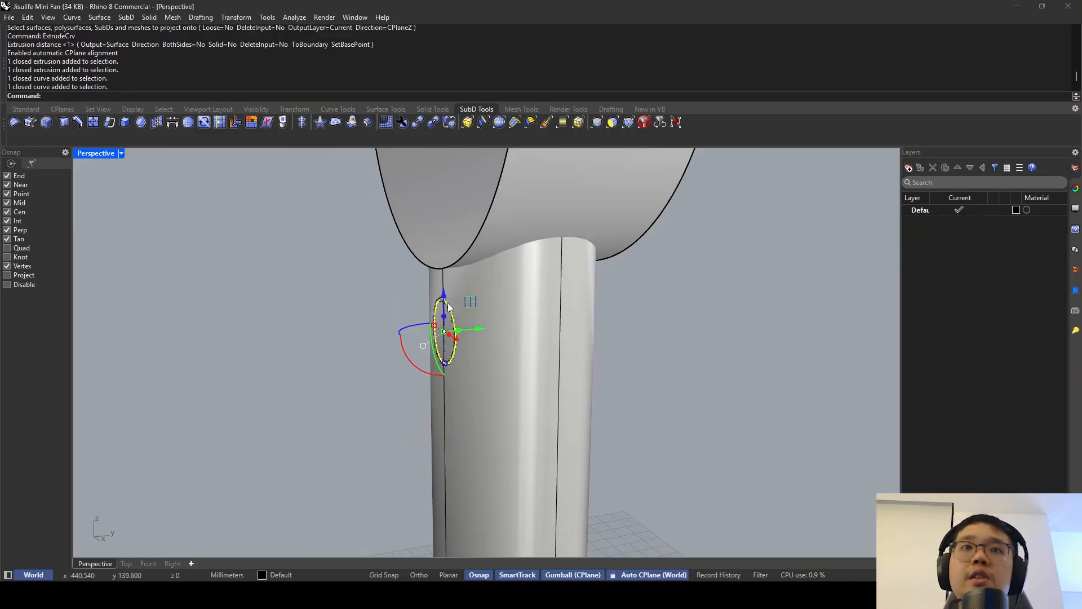
{"action": "scroll", "coordinate": [448, 305], "scroll_direction": "down", "scroll_amount": 3}
{"action": "key", "text": "Return"}
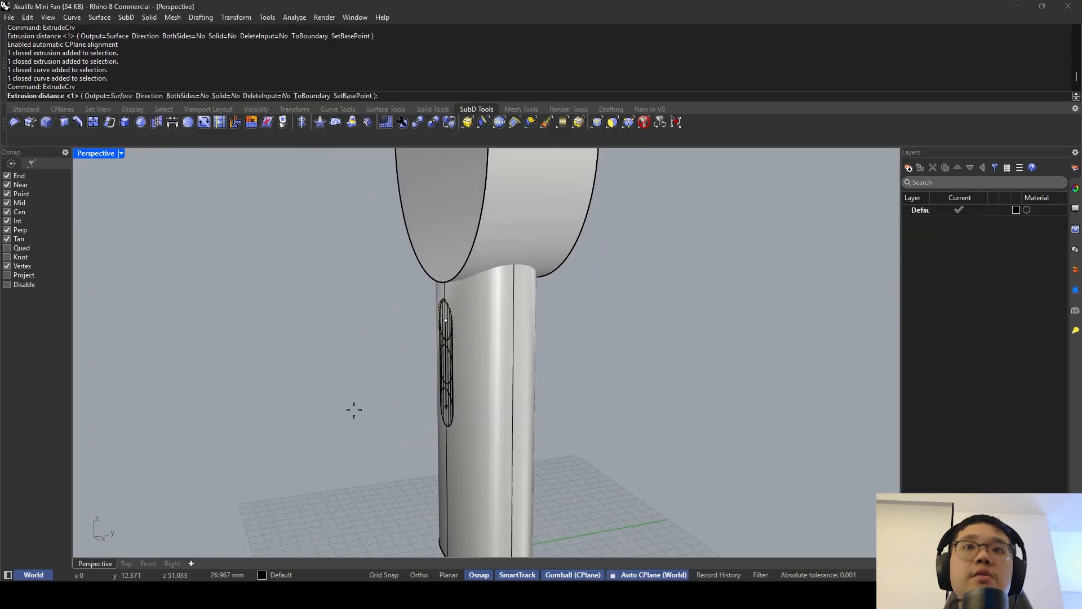
{"action": "right_click_drag", "start_coordinate": [355, 406], "coordinate": [633, 289]}
{"action": "key", "text": "Escape"}
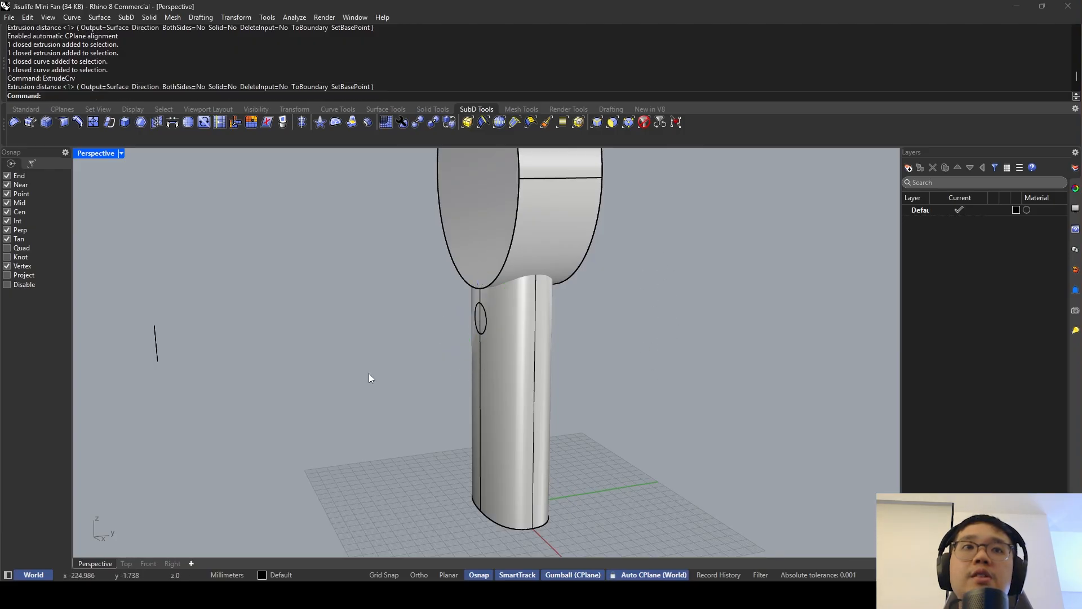
{"action": "scroll", "coordinate": [488, 341], "scroll_direction": "up", "scroll_amount": 2}
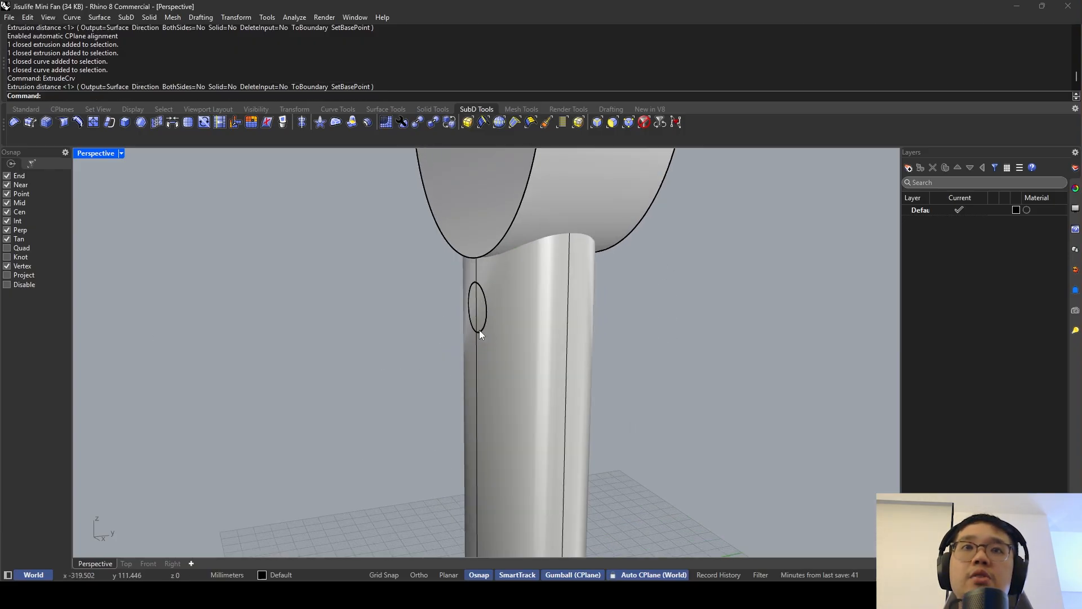
{"action": "scroll", "coordinate": [481, 330], "scroll_direction": "down", "scroll_amount": 5}
{"action": "scroll", "coordinate": [519, 339], "scroll_direction": "up", "scroll_amount": 8}
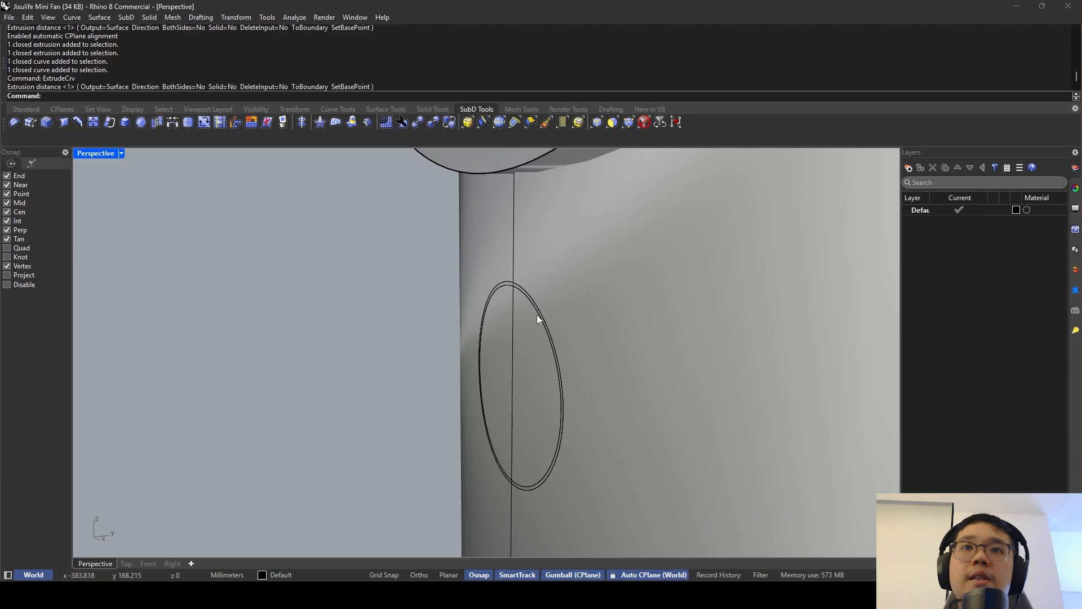
{"action": "left_click", "coordinate": [537, 316]}
{"action": "left_click", "coordinate": [541, 309], "text": "shift"}
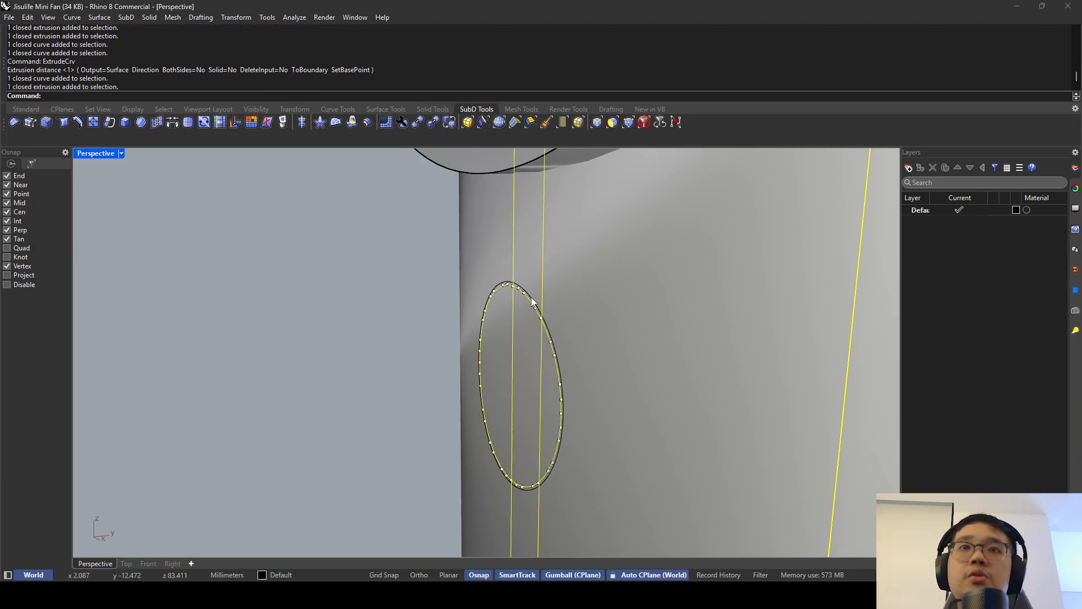
{"action": "left_click", "coordinate": [531, 298], "text": "shift"}
{"action": "left_click", "coordinate": [567, 268], "text": "ctrl"}
{"action": "type", "text": "Extr"}
{"action": "key", "text": "Return"}
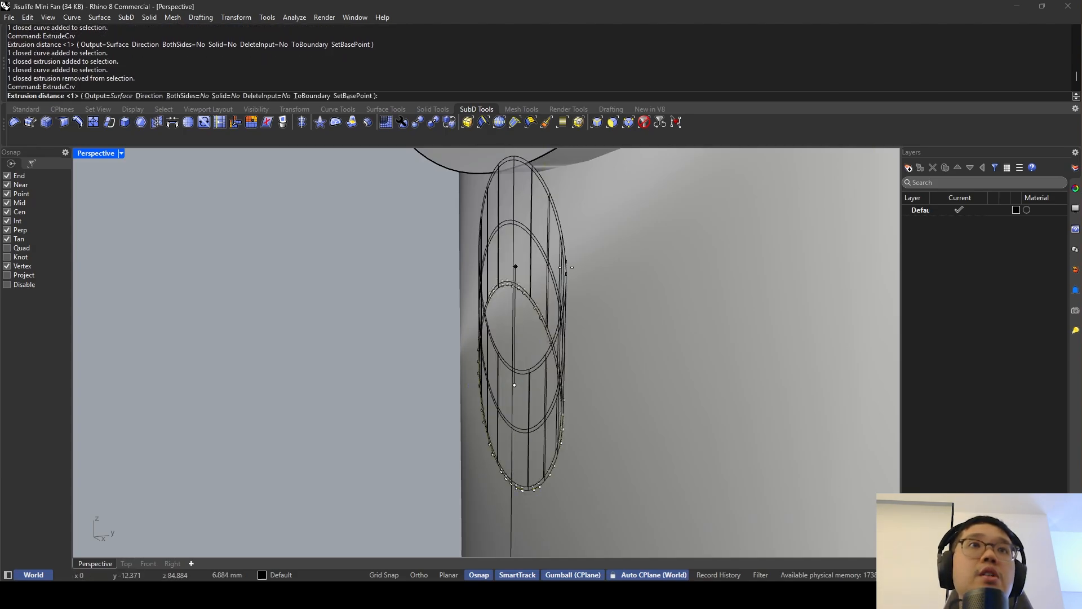
{"action": "left_click", "coordinate": [150, 95]}
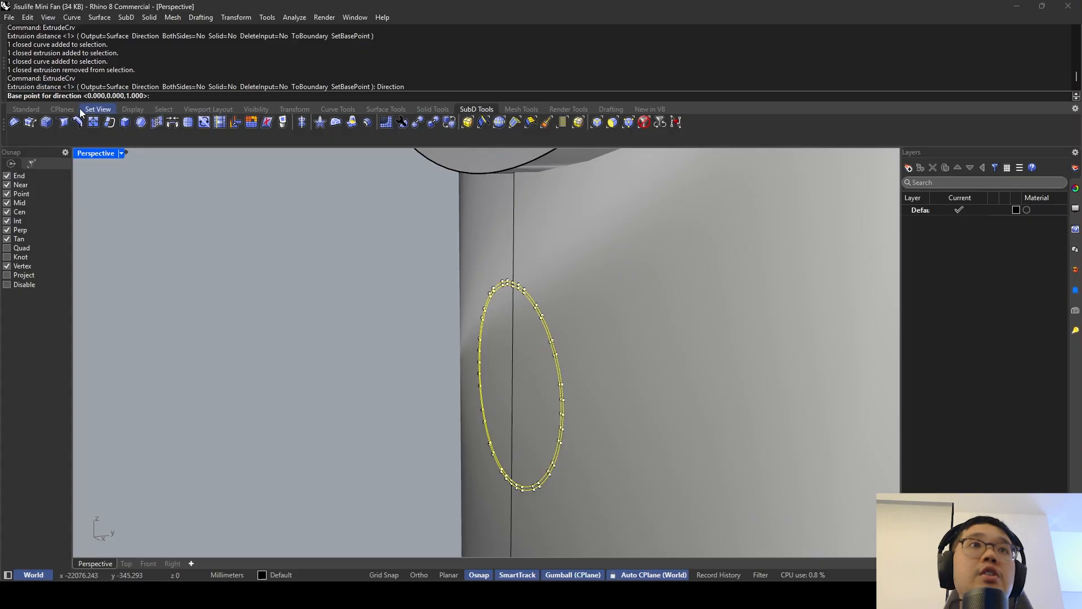
{"action": "scroll", "coordinate": [428, 256], "scroll_direction": "down", "scroll_amount": 15}
{"action": "key", "text": "Return"}
{"action": "key", "text": "Escape"}
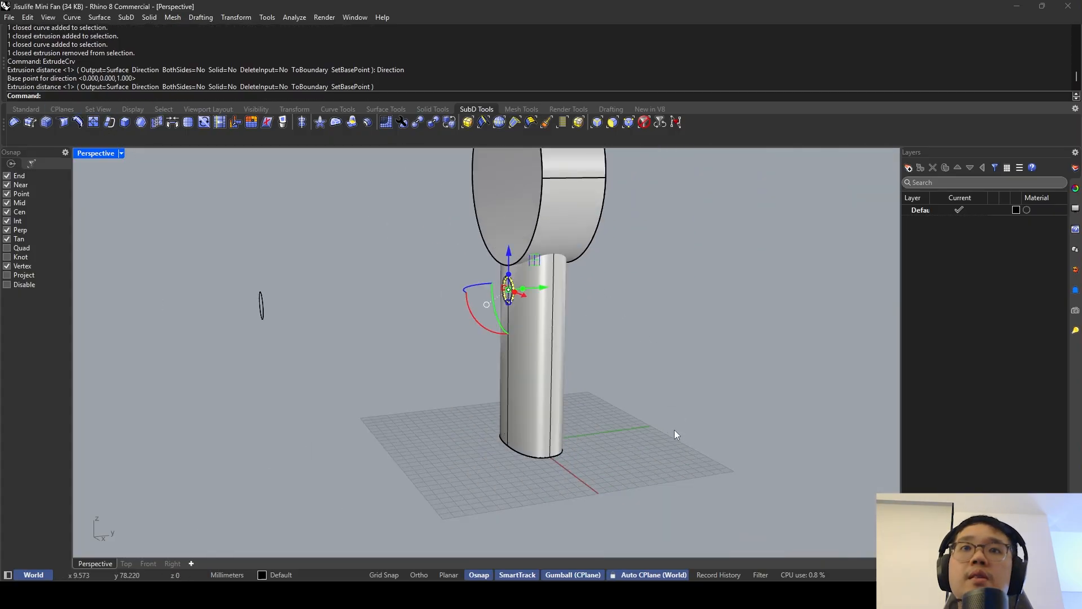
Try extruding both circles with ExtrudeCrv about 37 mm outward along a custom horizontal Y direction, and undo it.
{"action": "key", "text": "Return"}
{"action": "left_click", "coordinate": [154, 96]}
{"action": "left_click", "coordinate": [710, 483]}
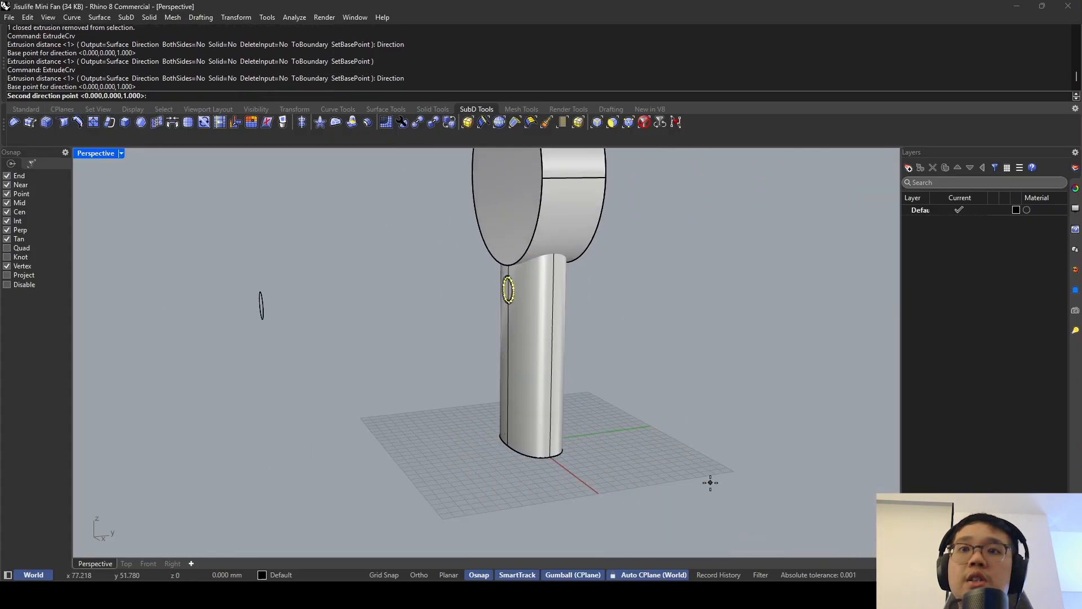
{"action": "key", "text": "F8"}
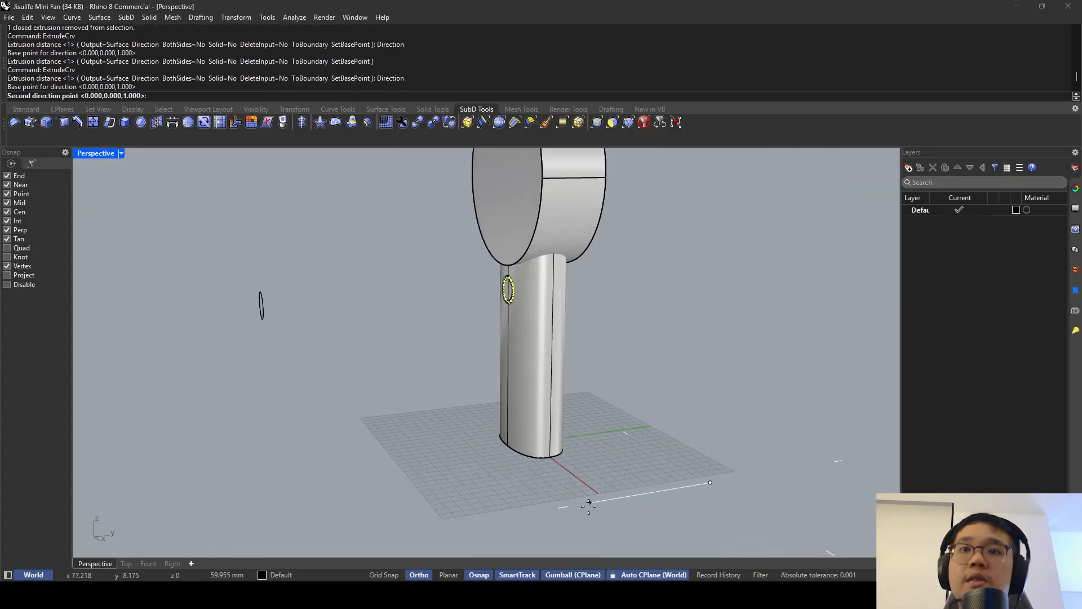
{"action": "left_click", "coordinate": [506, 519], "text": "shift"}
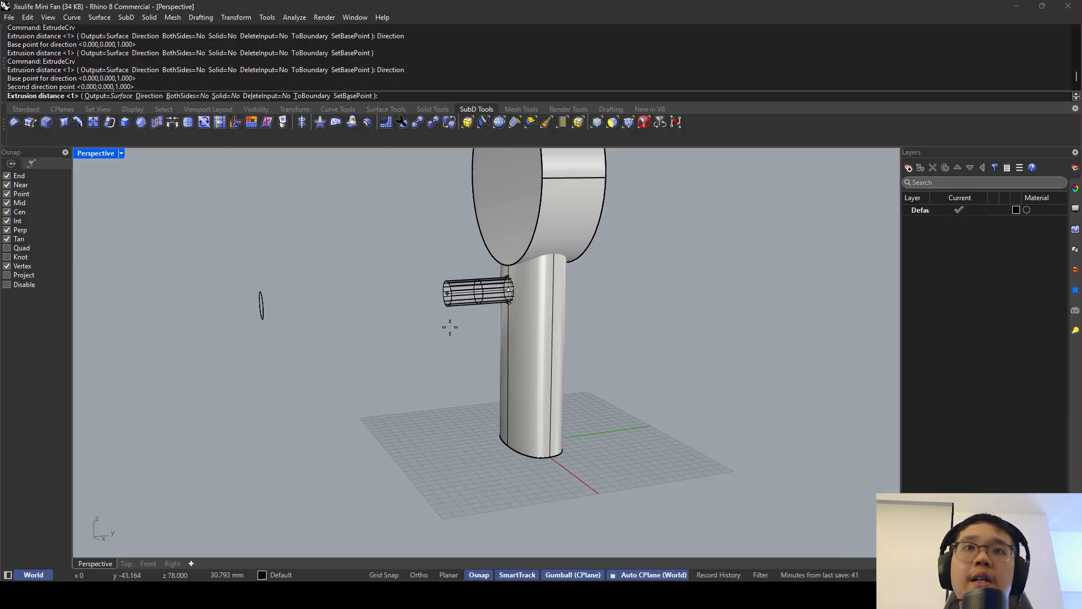
{"action": "scroll", "coordinate": [450, 321], "scroll_direction": "up", "scroll_amount": 5}
{"action": "left_click", "coordinate": [428, 337]}
{"action": "scroll", "coordinate": [459, 271], "scroll_direction": "up", "scroll_amount": 2}
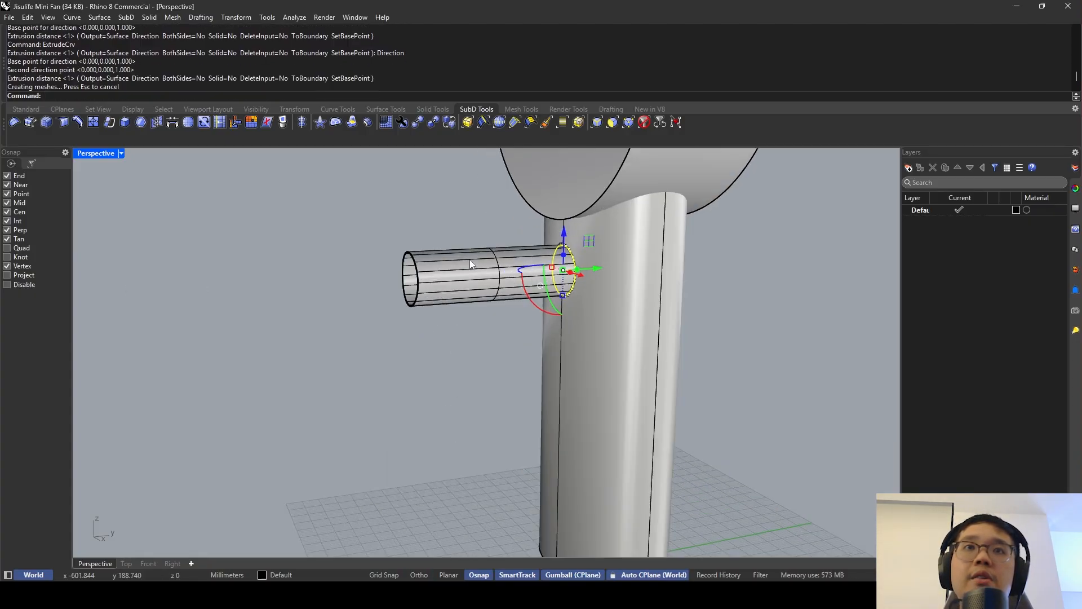
{"action": "key", "text": "ctrl+z"}
Extrude both circles outward along the horizontal Y direction using ExtrudeCrv with Solid set to Yes.
{"action": "key", "text": "Return"}
{"action": "scroll", "coordinate": [456, 269], "scroll_direction": "down", "scroll_amount": 3}
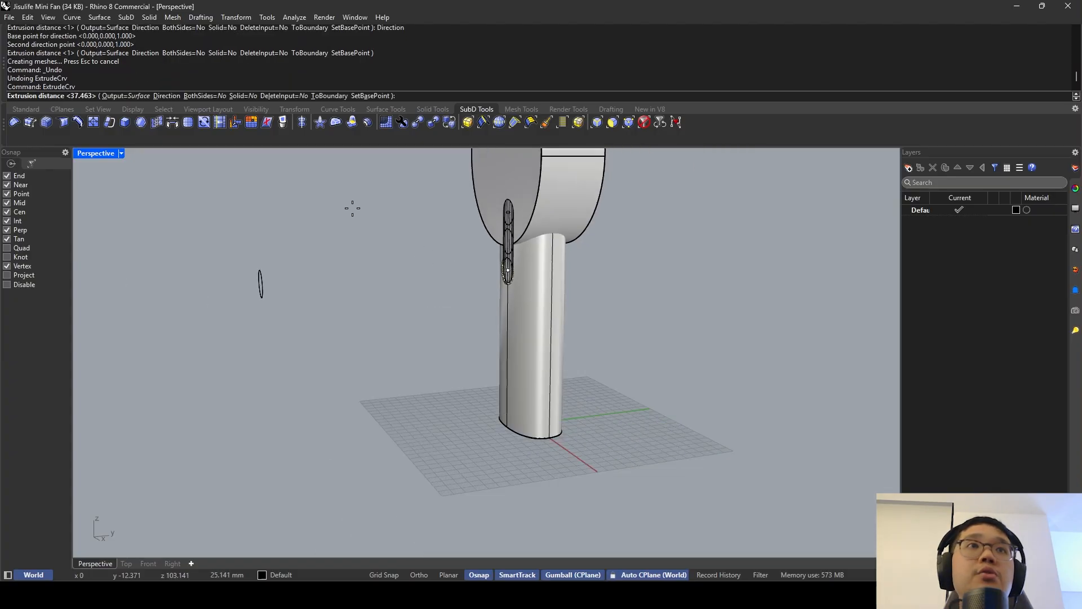
{"action": "left_click", "coordinate": [242, 96]}
{"action": "left_click", "coordinate": [161, 96]}
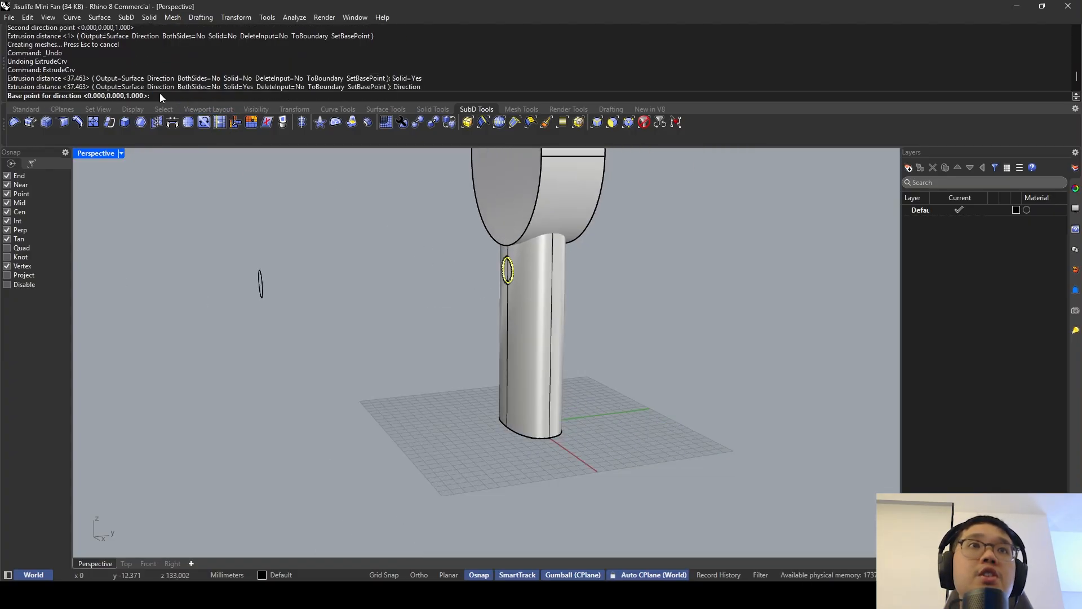
{"action": "left_click", "coordinate": [668, 456]}
{"action": "left_click", "coordinate": [512, 472]}
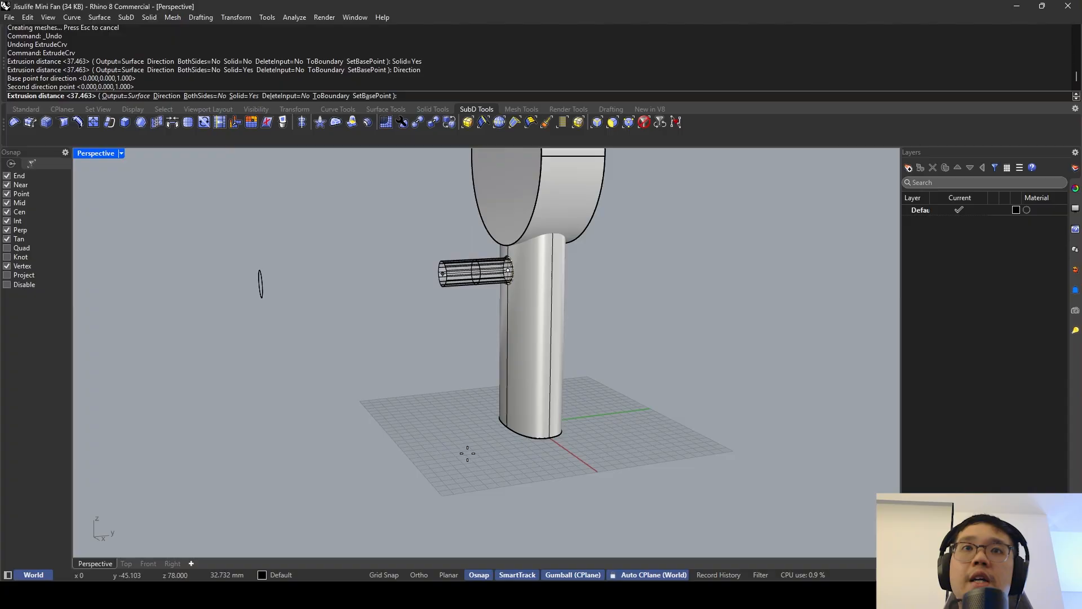
{"action": "key", "text": "Return"}
{"action": "scroll", "coordinate": [459, 274], "scroll_direction": "up", "scroll_amount": 2}
{"action": "scroll", "coordinate": [458, 274], "scroll_direction": "up", "scroll_amount": 3}
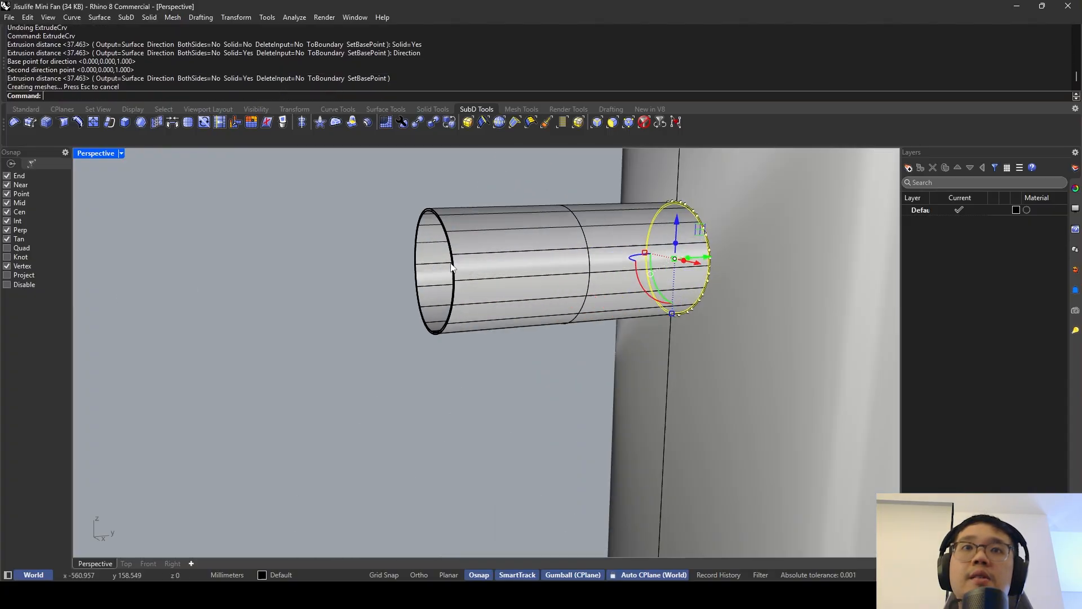
Examine the open end of the extruded tubes and check whether the ring between them is closed.
{"action": "left_click", "coordinate": [452, 178]}
{"action": "scroll", "coordinate": [401, 204], "scroll_direction": "down", "scroll_amount": 2}
{"action": "right_click_drag", "start_coordinate": [400, 204], "coordinate": [432, 251]}
{"action": "scroll", "coordinate": [451, 210], "scroll_direction": "up", "scroll_amount": 8}
{"action": "key", "text": "Escape"}
{"action": "left_click", "coordinate": [476, 235]}
{"action": "scroll", "coordinate": [470, 233], "scroll_direction": "down", "scroll_amount": 5}
{"action": "scroll", "coordinate": [396, 295], "scroll_direction": "up", "scroll_amount": 5}
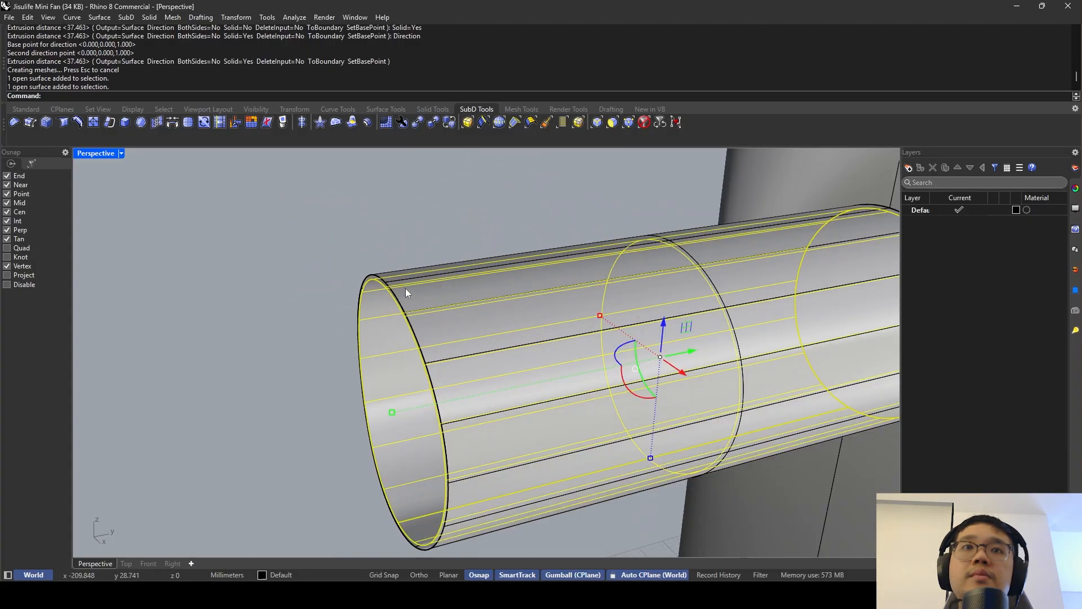
{"action": "scroll", "coordinate": [379, 285], "scroll_direction": "down", "scroll_amount": 5}
Delete both extruded tube surfaces in front of the handle.
{"action": "left_click", "coordinate": [429, 278]}
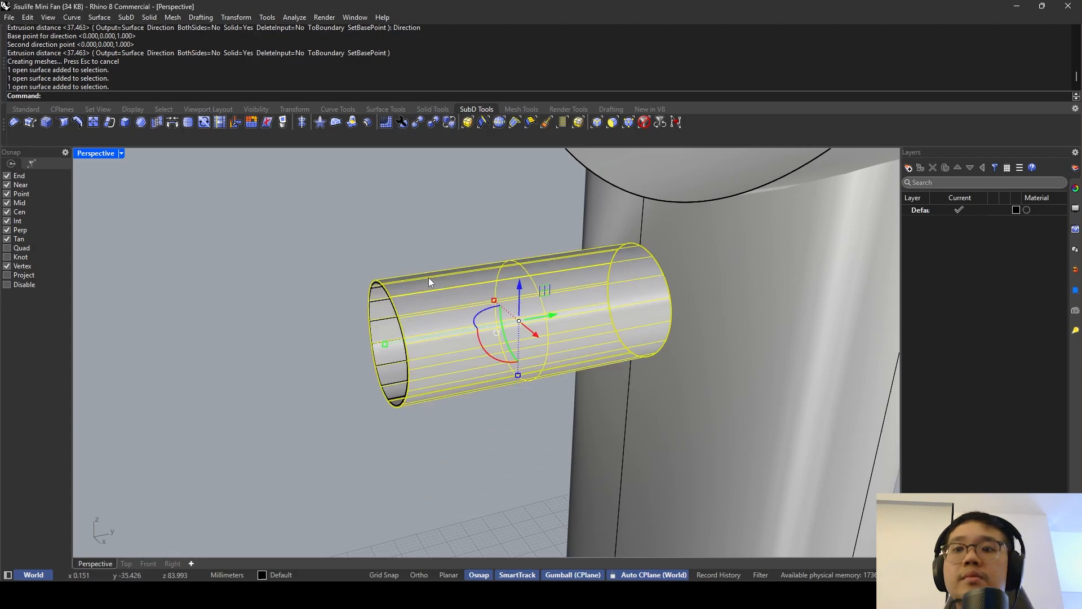
{"action": "key", "text": "Delete"}
{"action": "left_click", "coordinate": [456, 273]}
{"action": "key", "text": "Delete"}
Move both concentric circles outward along the Y axis, away from the front of the handle.
{"action": "left_click", "coordinate": [641, 249]}
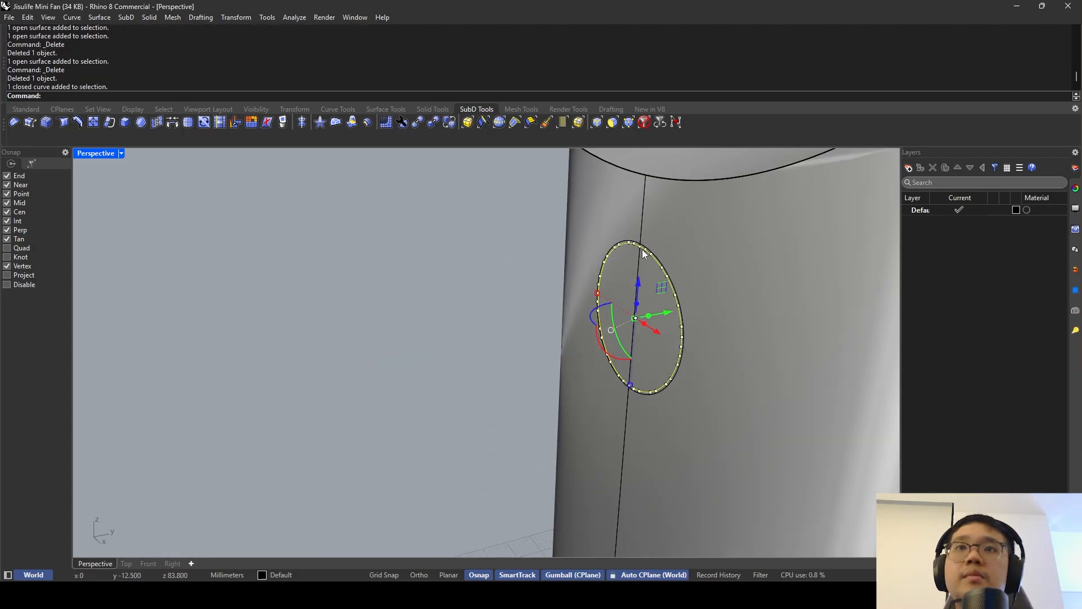
{"action": "left_click", "coordinate": [650, 248], "text": "shift"}
{"action": "left_click", "coordinate": [648, 249]}
{"action": "scroll", "coordinate": [649, 249], "scroll_direction": "down", "scroll_amount": 3}
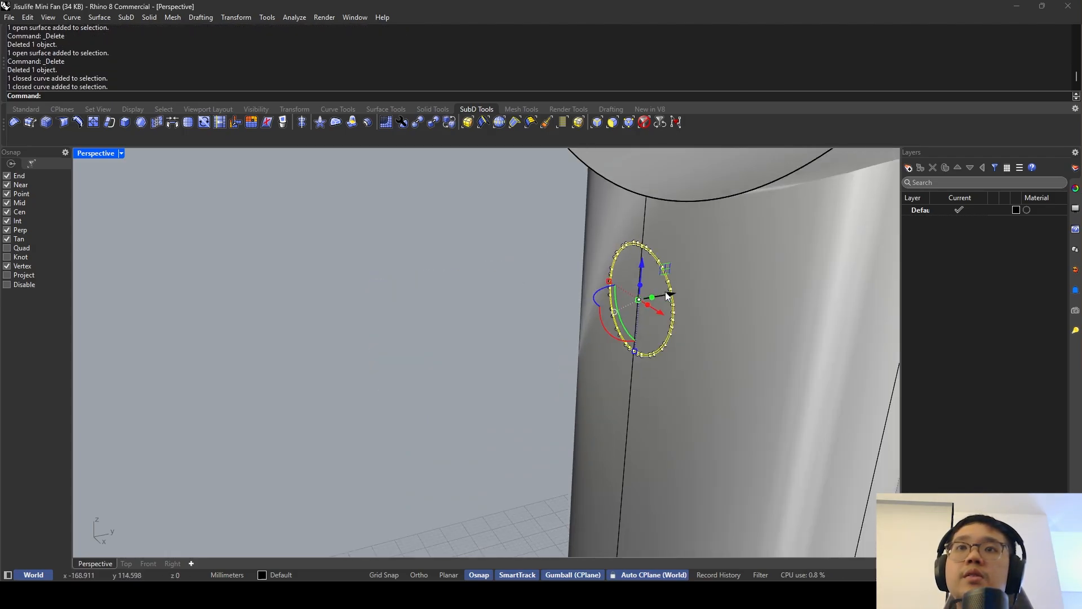
{"action": "left_click_drag", "start_coordinate": [666, 293], "coordinate": [381, 337]}
{"action": "scroll", "coordinate": [510, 307], "scroll_direction": "down", "scroll_amount": 3}
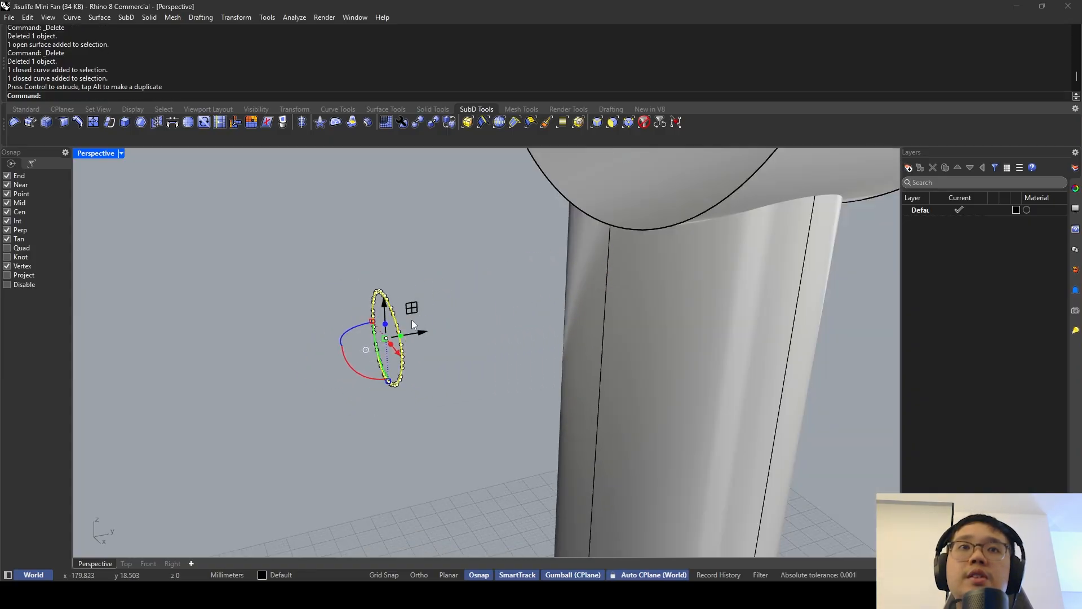
{"action": "left_click", "coordinate": [412, 320]}
Extrude one of the moved circles outward along the horizontal Y direction using ExtrudeCrv with Output set to Surface and Solid set to No.
{"action": "scroll", "coordinate": [387, 299], "scroll_direction": "up", "scroll_amount": 6}
{"action": "scroll", "coordinate": [403, 290], "scroll_direction": "down", "scroll_amount": 6}
{"action": "right_click_drag", "start_coordinate": [403, 290], "coordinate": [377, 255]}
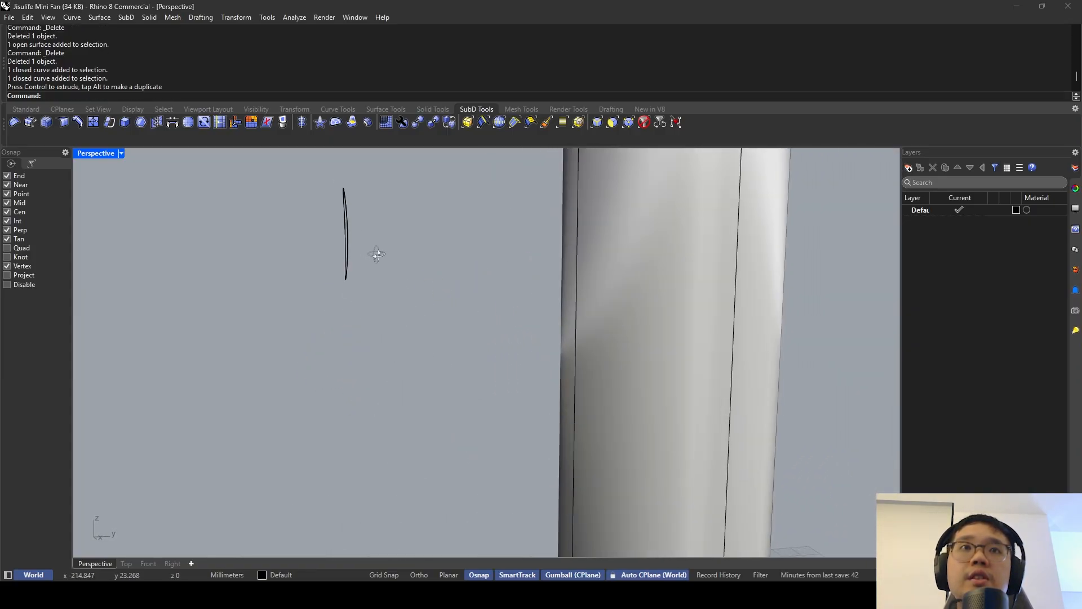
{"action": "scroll", "coordinate": [346, 210], "scroll_direction": "up", "scroll_amount": 8}
{"action": "scroll", "coordinate": [346, 210], "scroll_direction": "down", "scroll_amount": 8}
{"action": "right_click_drag", "start_coordinate": [348, 212], "coordinate": [387, 225]}
{"action": "scroll", "coordinate": [391, 231], "scroll_direction": "up", "scroll_amount": 6}
{"action": "left_click", "coordinate": [432, 253]}
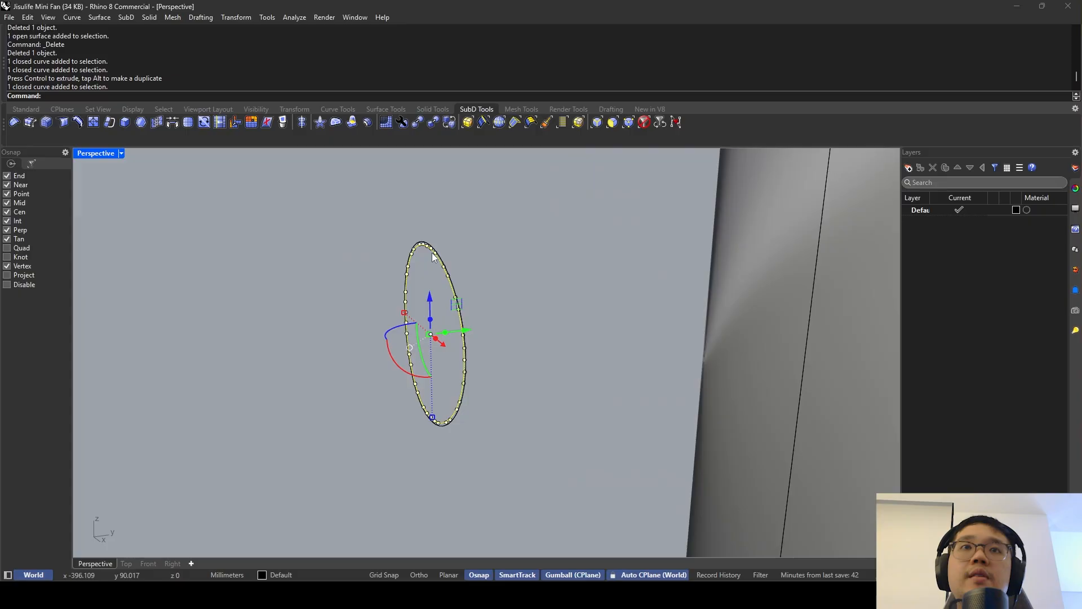
{"action": "type", "text": "ExtrudeCrv"}
{"action": "key", "text": "Return"}
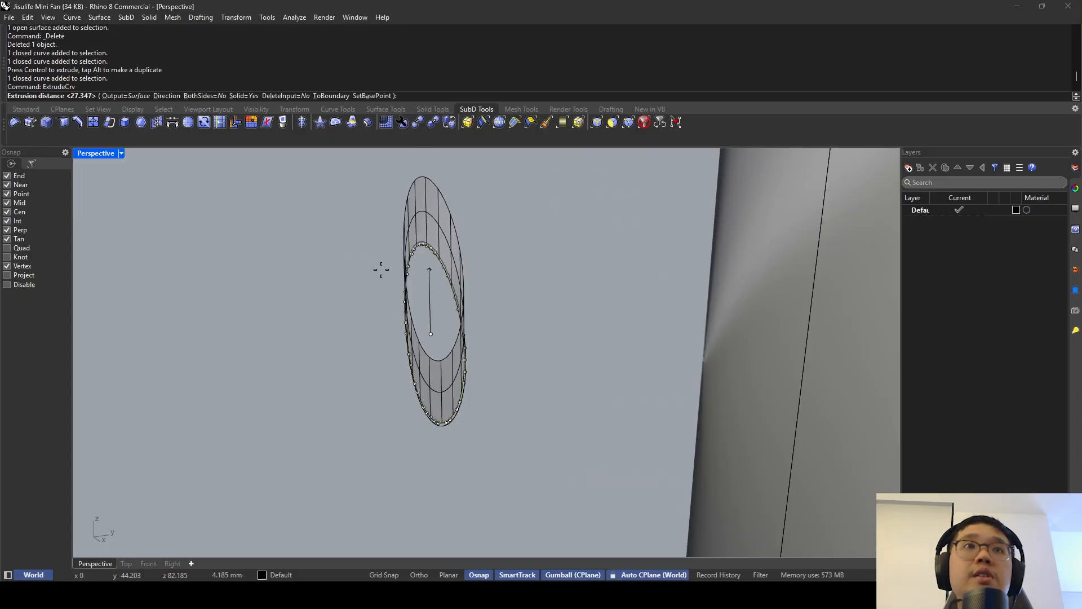
{"action": "left_click", "coordinate": [167, 95]}
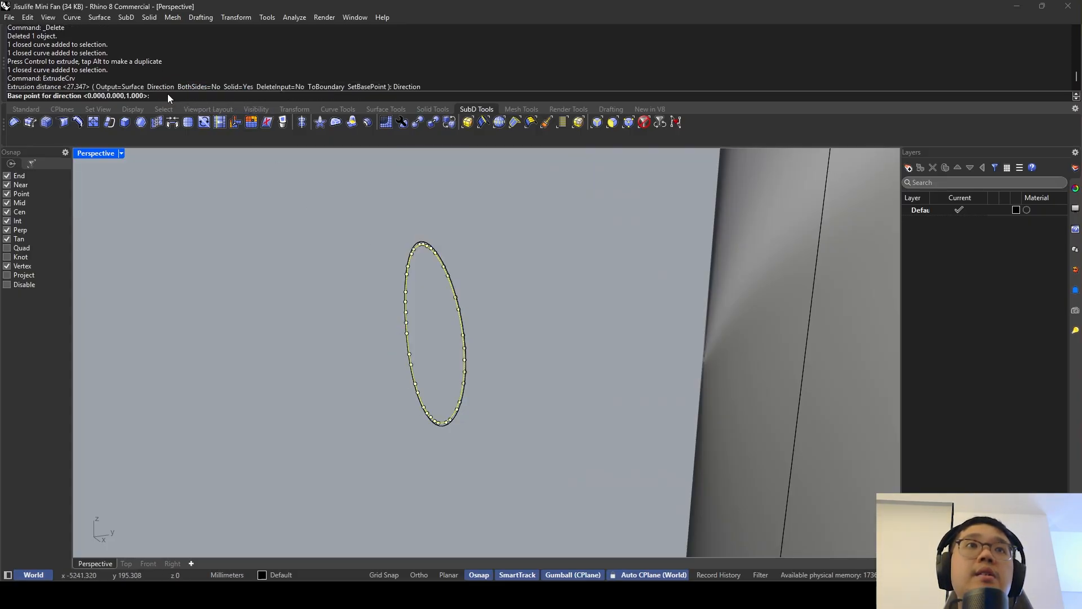
{"action": "left_click", "coordinate": [568, 439]}
{"action": "key", "text": "Return"}
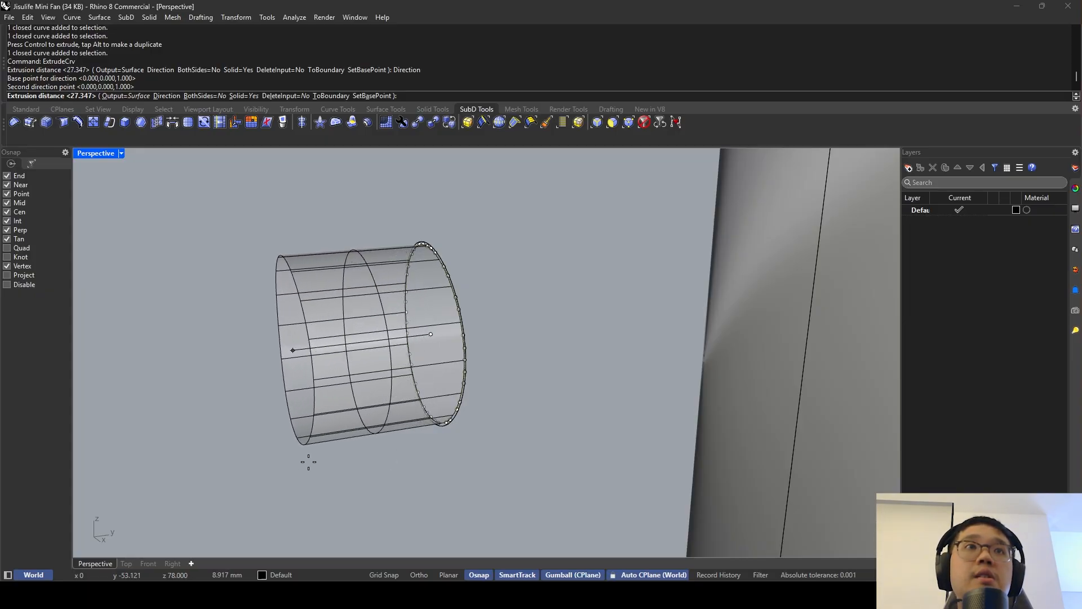
{"action": "left_click", "coordinate": [126, 96]}
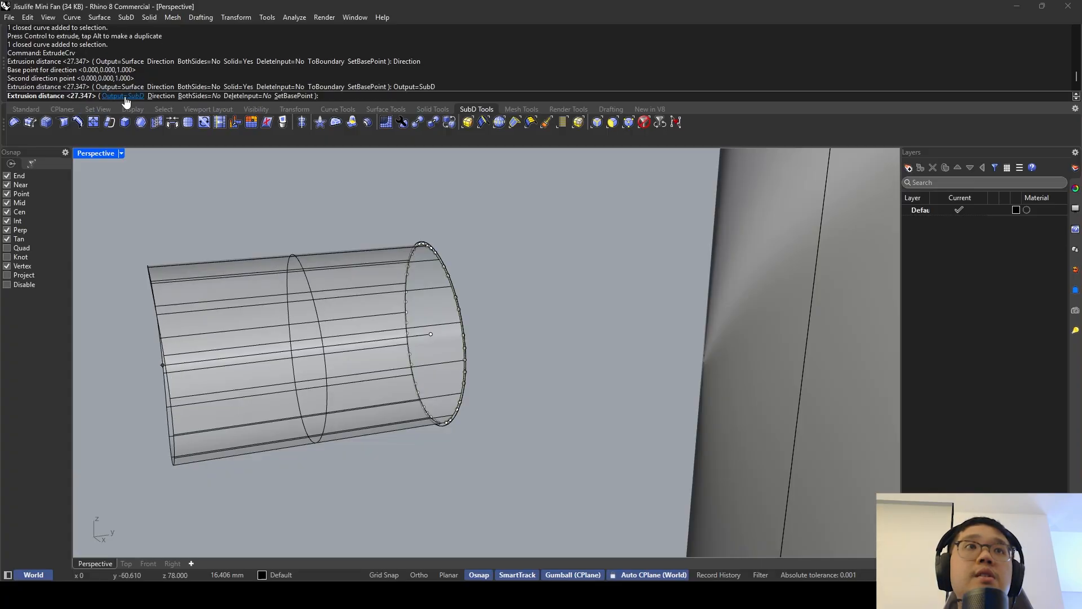
{"action": "left_click", "coordinate": [126, 97]}
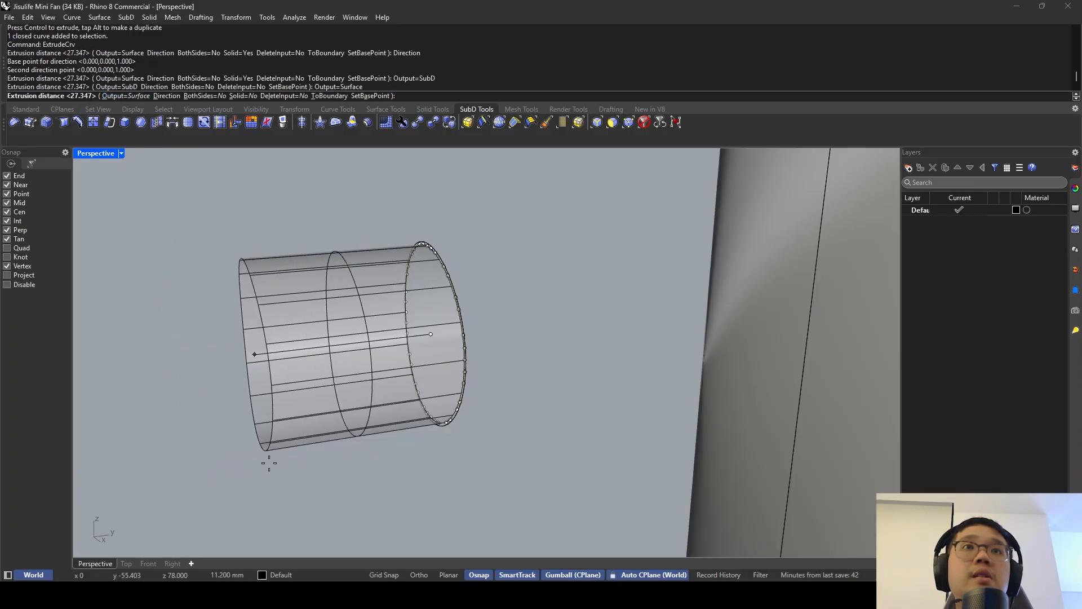
{"action": "left_click", "coordinate": [347, 503]}
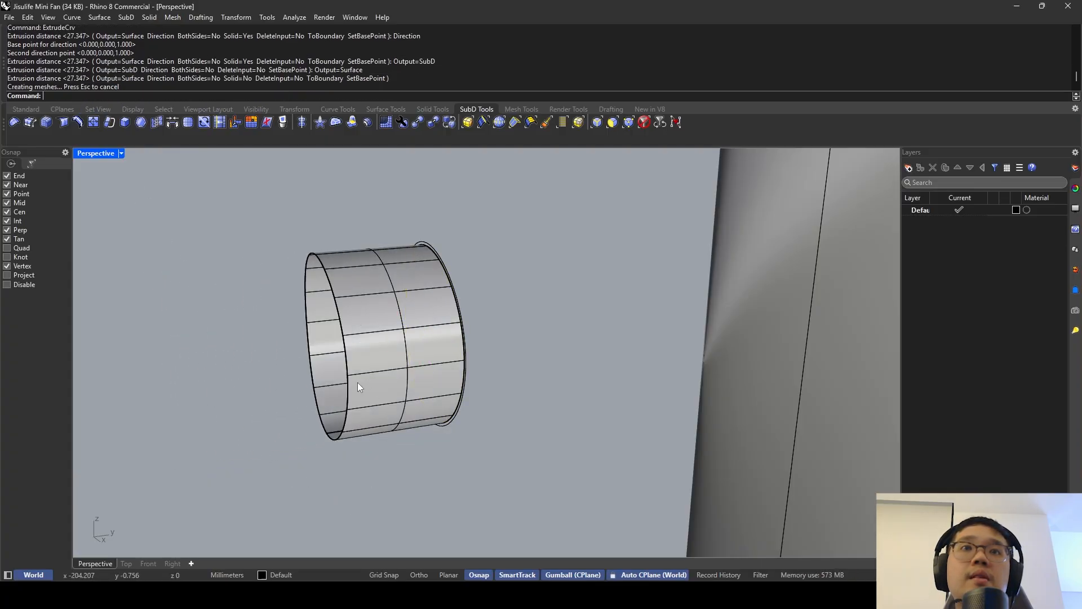
Undo the circle's extrusion and the move of both circles, and clear the selection.
{"action": "scroll", "coordinate": [358, 382], "scroll_direction": "down", "scroll_amount": 5}
{"action": "key", "text": "ctrl+z"}
{"action": "key", "text": "ctrl+z"}
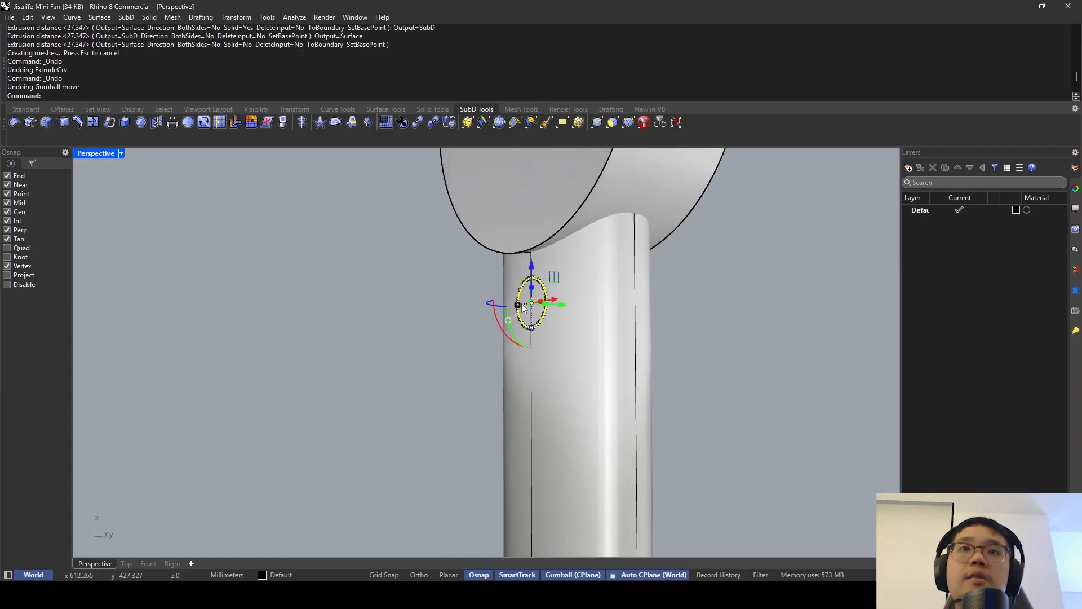
{"action": "key", "text": "Escape"}
Duplicate the handle together with both circles along the Y axis, placing the copy in front of the original.
{"action": "scroll", "coordinate": [560, 300], "scroll_direction": "up", "scroll_amount": 8}
{"action": "right_click_drag", "start_coordinate": [557, 267], "coordinate": [584, 251], "text": "shift"}
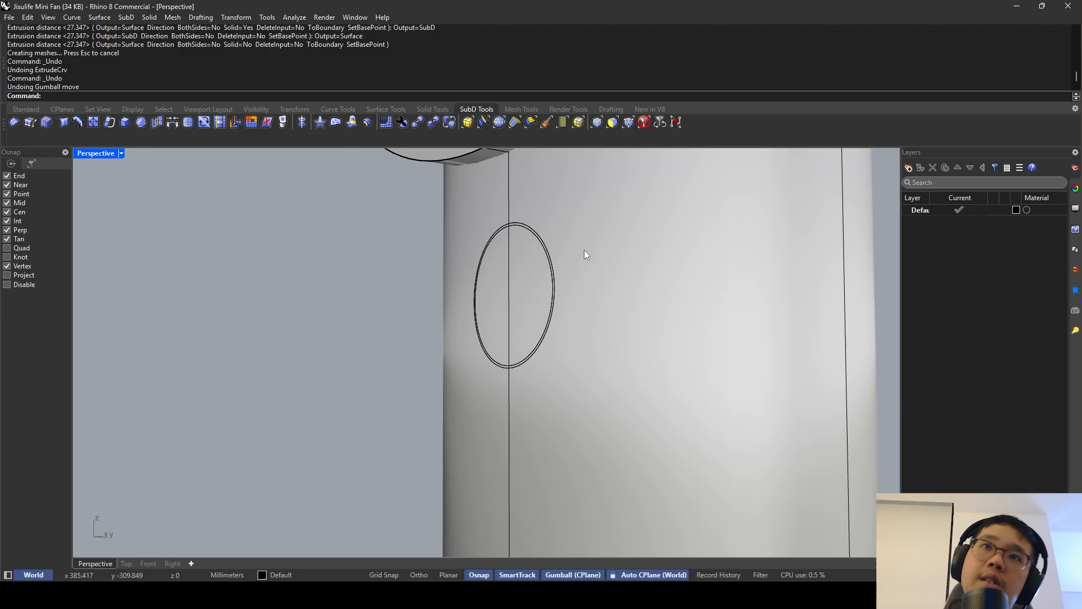
{"action": "left_click", "coordinate": [584, 249]}
{"action": "left_click", "coordinate": [536, 230]}
{"action": "left_click", "coordinate": [537, 228]}
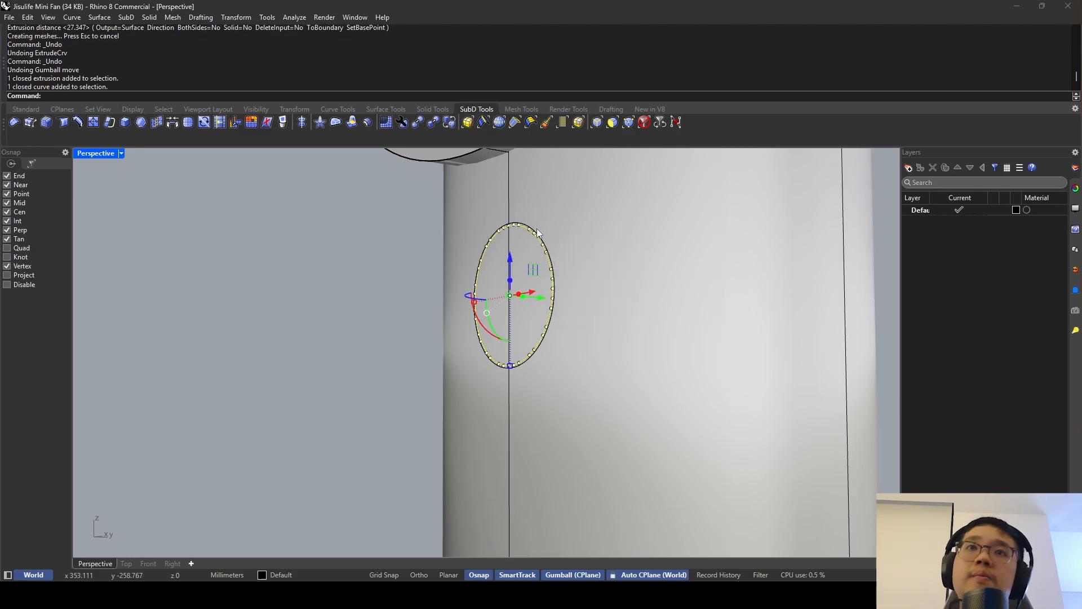
{"action": "left_click", "coordinate": [537, 229], "text": "shift"}
{"action": "left_click", "coordinate": [536, 228]}
{"action": "scroll", "coordinate": [536, 228], "scroll_direction": "down", "scroll_amount": 7}
{"action": "left_click", "coordinate": [577, 232], "text": "shift"}
{"action": "scroll", "coordinate": [578, 232], "scroll_direction": "down", "scroll_amount": 5}
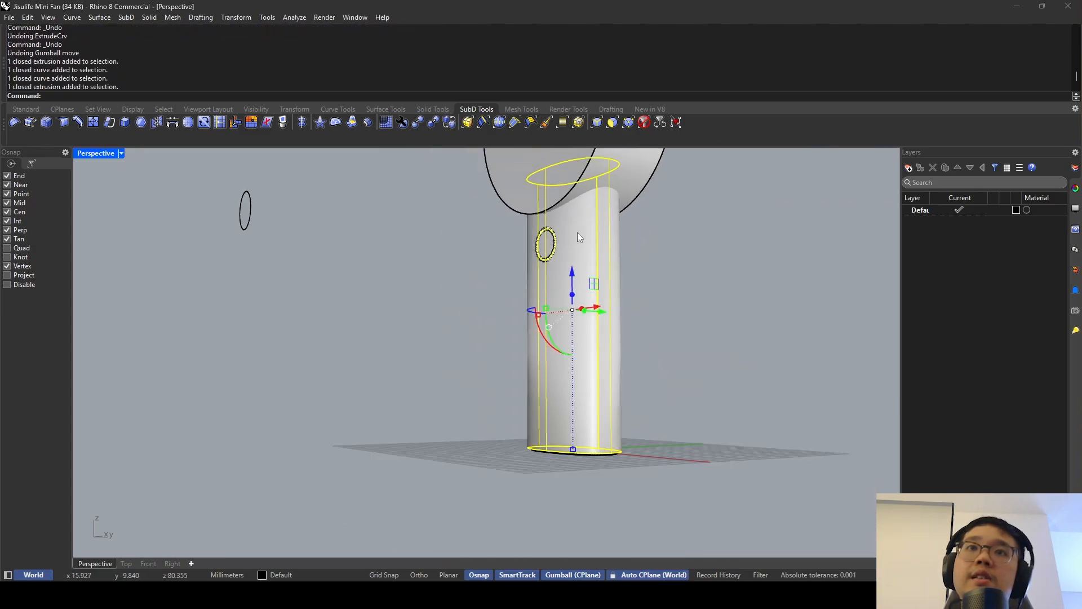
{"action": "right_click_drag", "start_coordinate": [577, 232], "coordinate": [582, 263]}
{"action": "scroll", "coordinate": [553, 283], "scroll_direction": "up", "scroll_amount": 5}
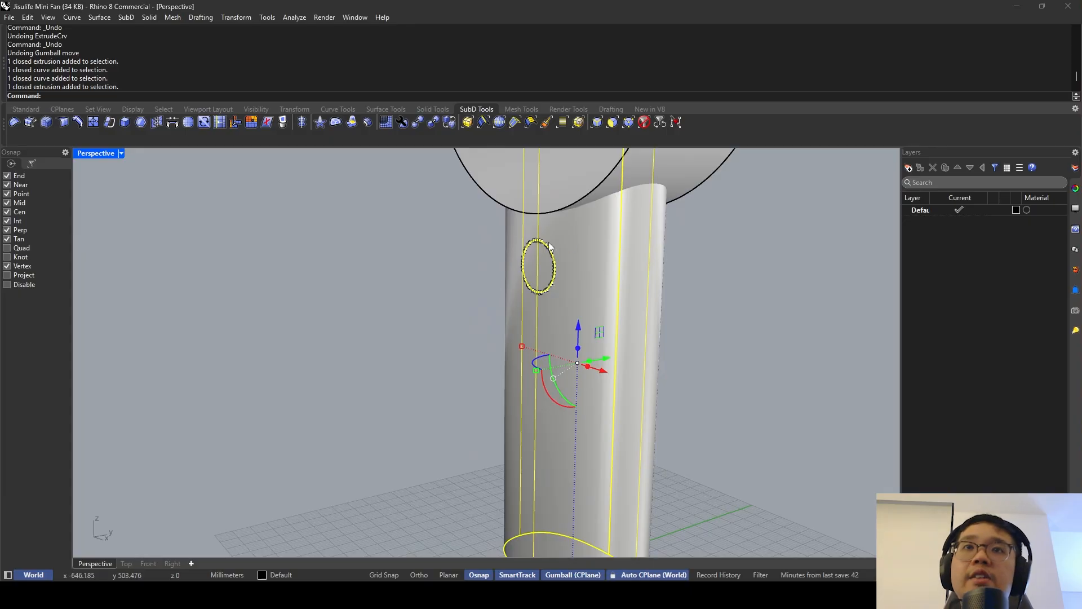
{"action": "scroll", "coordinate": [550, 247], "scroll_direction": "up", "scroll_amount": 3}
{"action": "scroll", "coordinate": [583, 371], "scroll_direction": "down", "scroll_amount": 6}
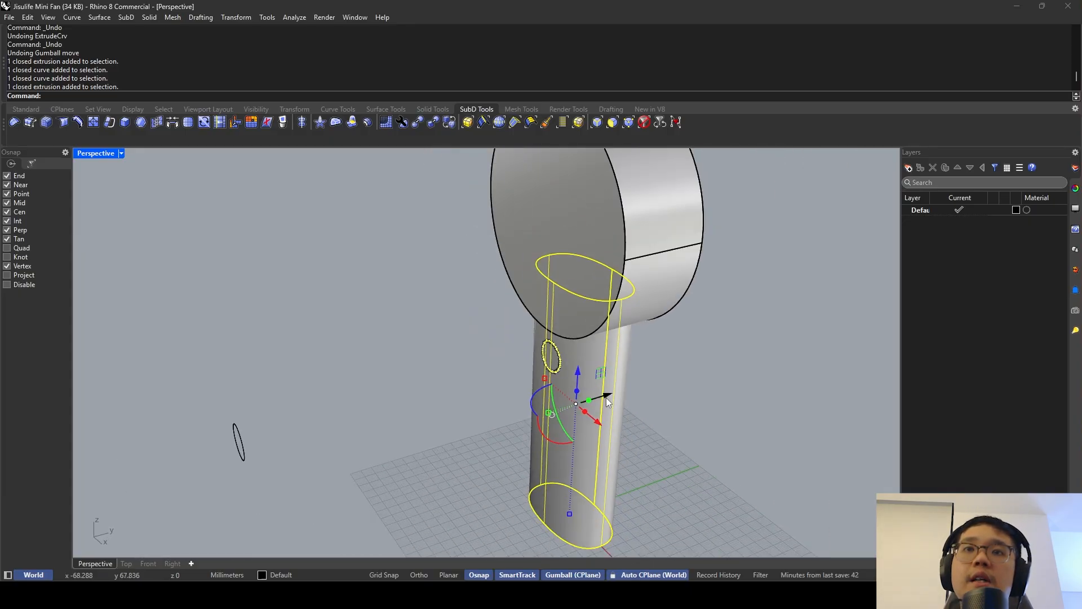
{"action": "left_click_drag", "start_coordinate": [606, 394], "coordinate": [453, 435]}
{"action": "key", "text": "Escape"}
Split the duplicated handle using its outer circle as the cutting object.
{"action": "right_click_drag", "start_coordinate": [453, 435], "coordinate": [444, 309]}
{"action": "scroll", "coordinate": [444, 309], "scroll_direction": "up", "scroll_amount": 2}
{"action": "scroll", "coordinate": [420, 261], "scroll_direction": "up", "scroll_amount": 2}
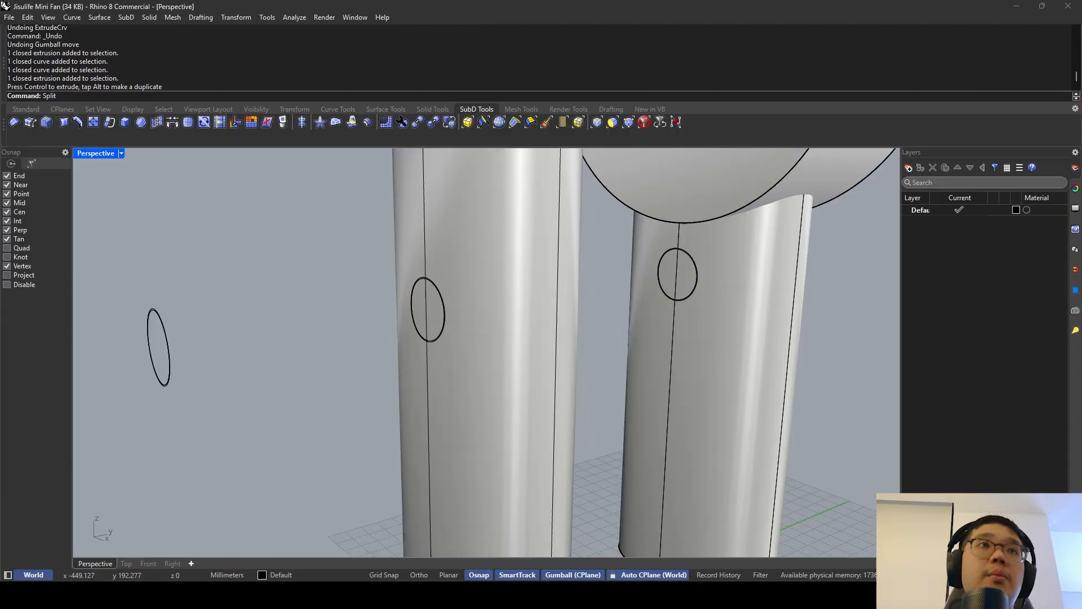
{"action": "key", "text": "Return"}
{"action": "left_click", "coordinate": [449, 243]}
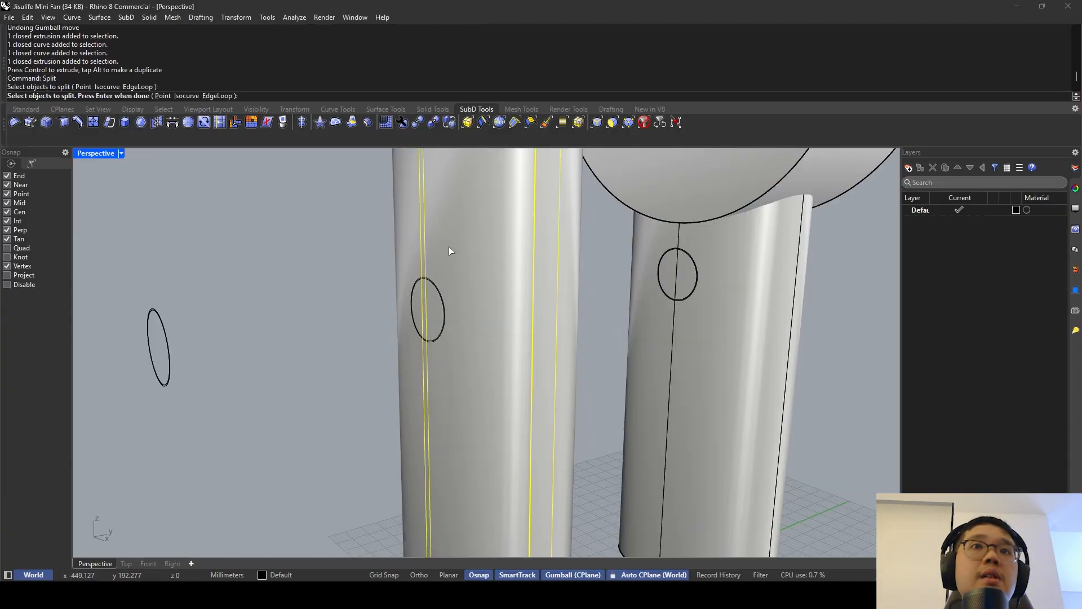
{"action": "key", "text": "Return"}
{"action": "scroll", "coordinate": [439, 290], "scroll_direction": "up", "scroll_amount": 5}
{"action": "left_click", "coordinate": [434, 286]}
{"action": "key", "text": "Return"}
Pull the cut disc out of the duplicated handle to check the split, and undo the move.
{"action": "left_click", "coordinate": [418, 302]}
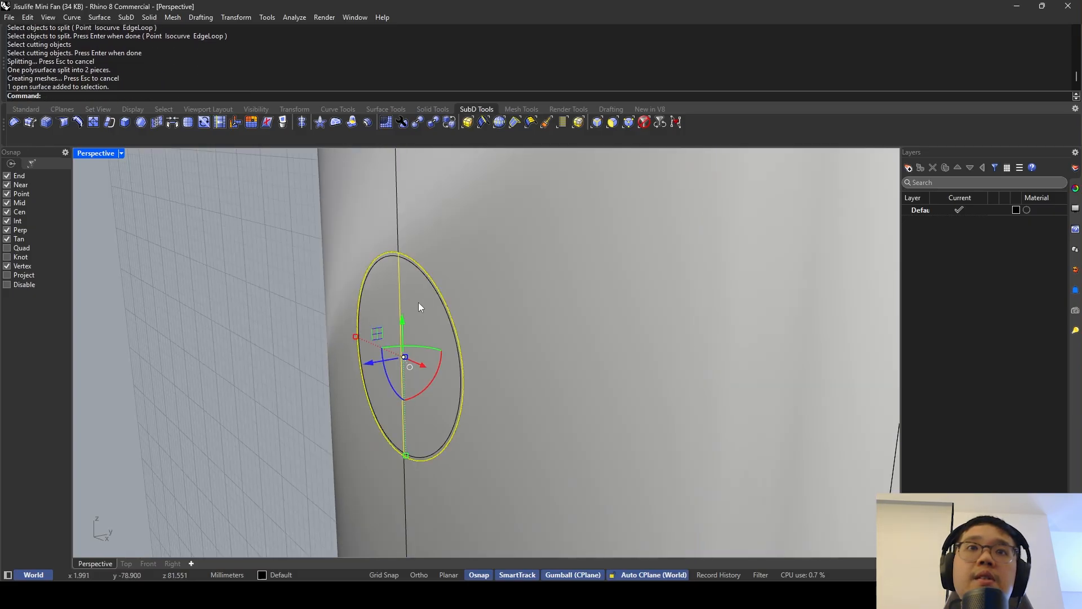
{"action": "scroll", "coordinate": [378, 346], "scroll_direction": "down", "scroll_amount": 2}
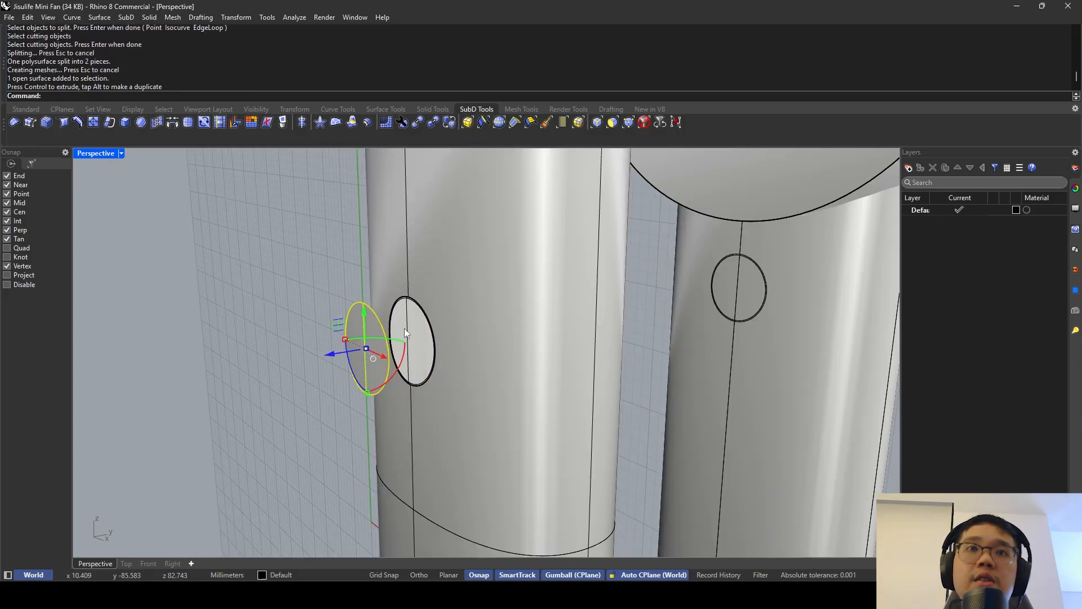
{"action": "scroll", "coordinate": [405, 326], "scroll_direction": "up", "scroll_amount": 4}
{"action": "key", "text": "ctrl+z"}
Split the cut disc on the duplicated handle with the inner circle to separate a thin ring surface.
{"action": "left_click", "coordinate": [428, 278]}
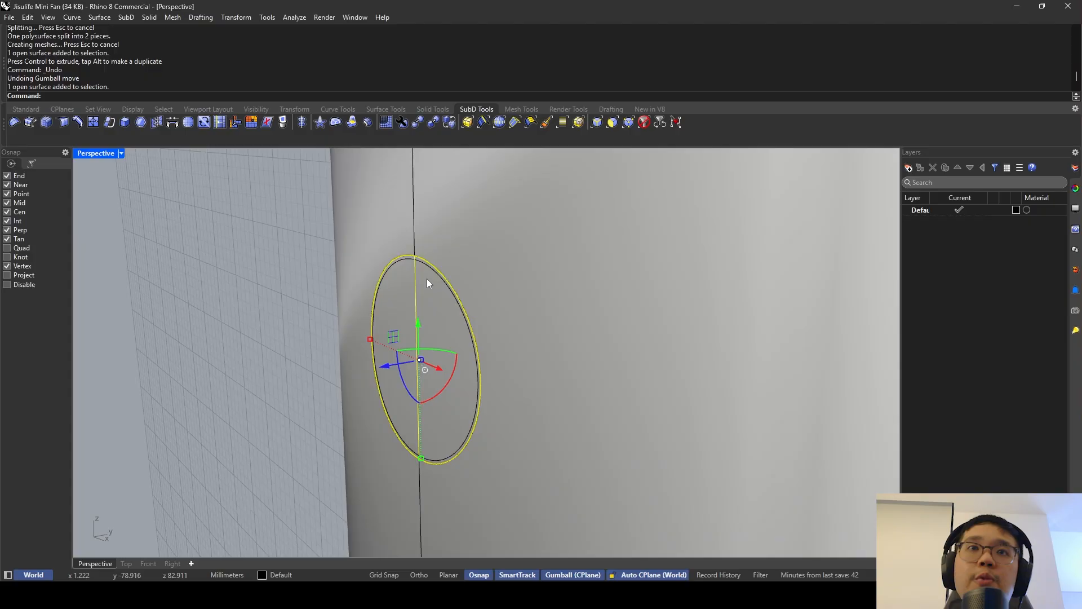
{"action": "key", "text": "Escape"}
{"action": "left_click", "coordinate": [425, 299]}
{"action": "key", "text": "space"}
{"action": "left_click", "coordinate": [422, 263]}
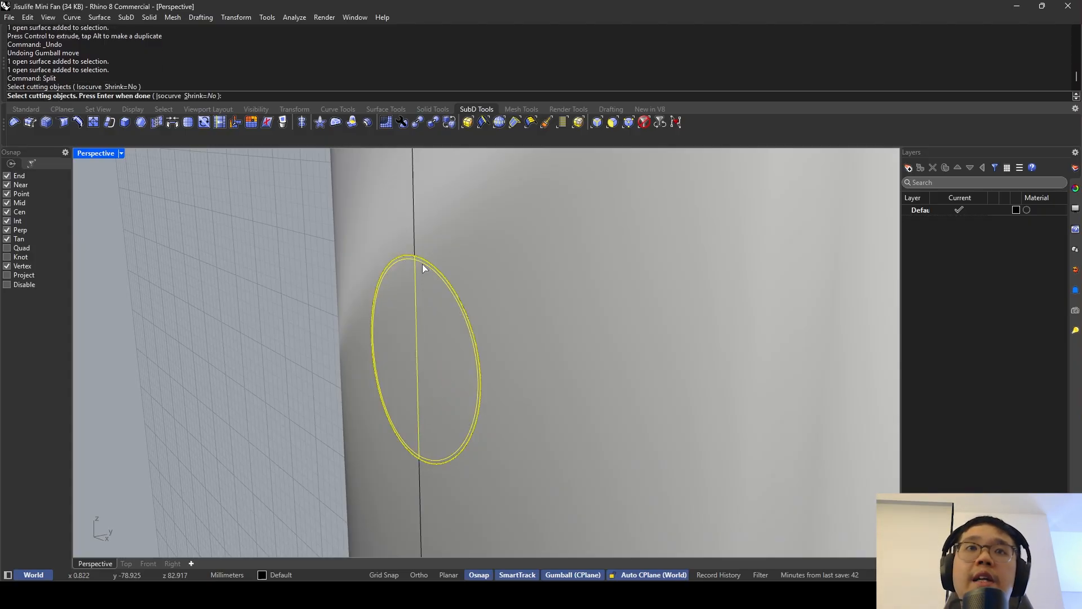
{"action": "key", "text": "space"}
{"action": "key", "text": "Escape"}
Pull the inner disc away from the thin ring to check the second split, and undo the move.
{"action": "left_click", "coordinate": [428, 285]}
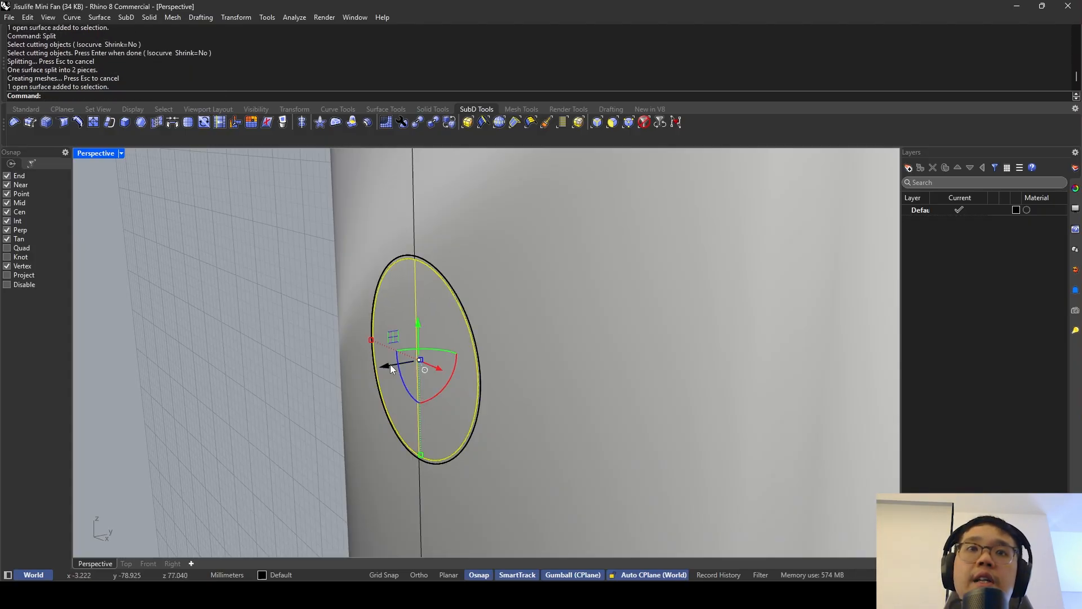
{"action": "left_click_drag", "start_coordinate": [390, 364], "coordinate": [346, 366]}
{"action": "key", "text": "ctrl+z"}
Try moving the inner disc along its normal onto the original handle, and undo the move.
{"action": "scroll", "coordinate": [374, 314], "scroll_direction": "down", "scroll_amount": 5}
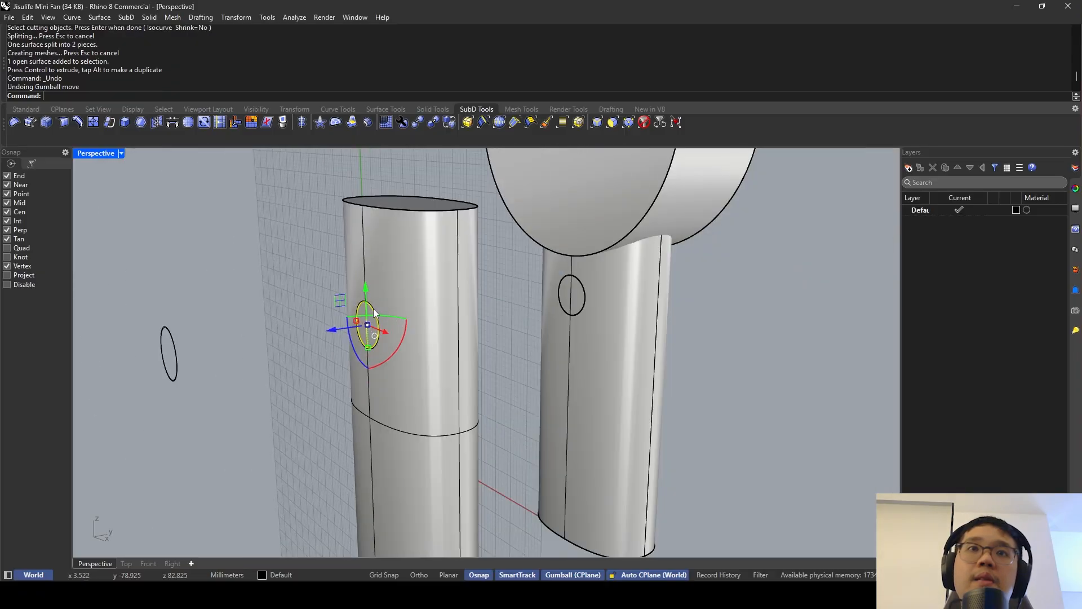
{"action": "right_click_drag", "start_coordinate": [454, 309], "coordinate": [329, 415]}
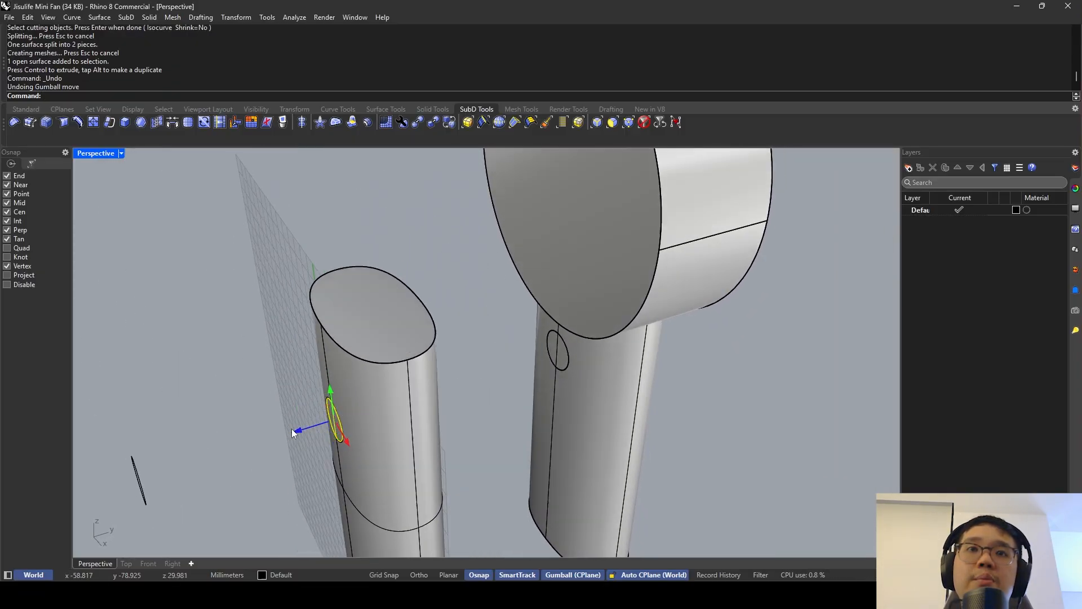
{"action": "left_click_drag", "start_coordinate": [294, 431], "coordinate": [536, 401]}
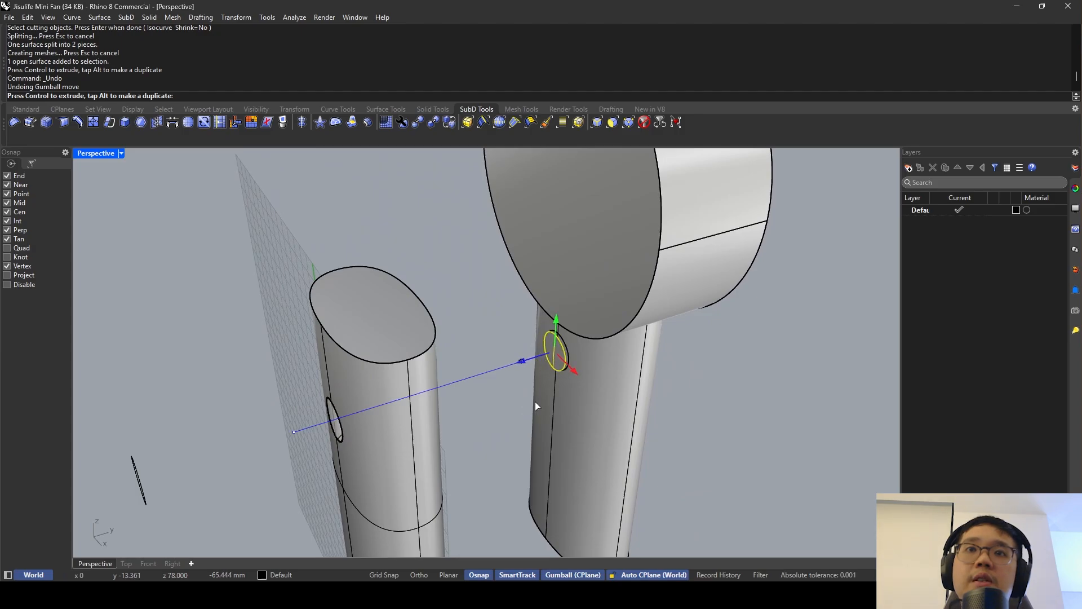
{"action": "key", "text": "ctrl+z"}
{"action": "right_click_drag", "start_coordinate": [566, 358], "coordinate": [581, 323]}
{"action": "scroll", "coordinate": [581, 323], "scroll_direction": "up", "scroll_amount": 10}
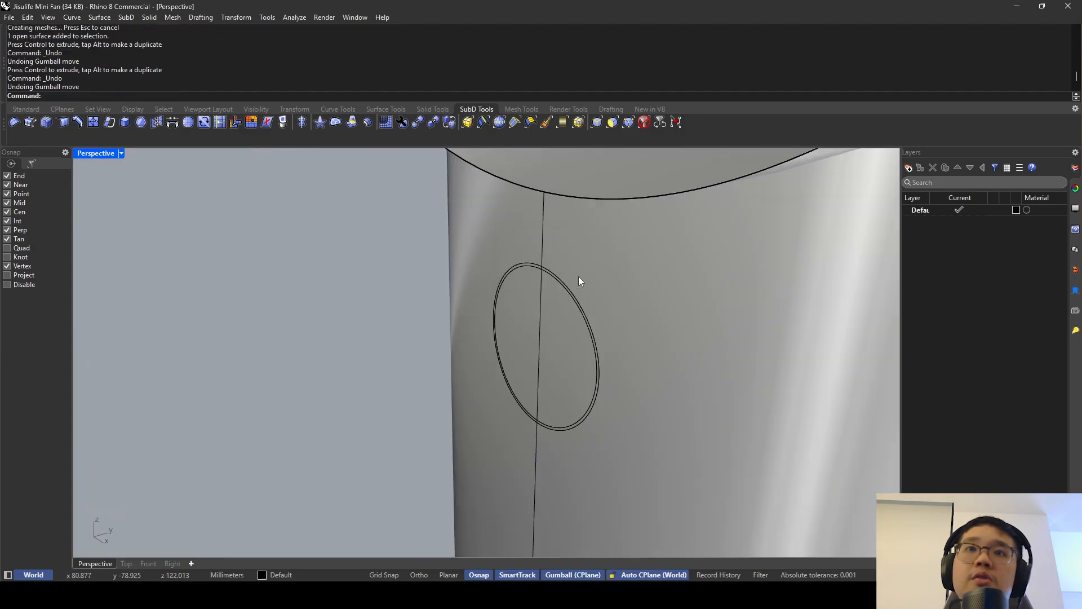
{"action": "scroll", "coordinate": [578, 276], "scroll_direction": "down", "scroll_amount": 8}
{"action": "type", "text": "m"}
{"action": "key", "text": "Return"}
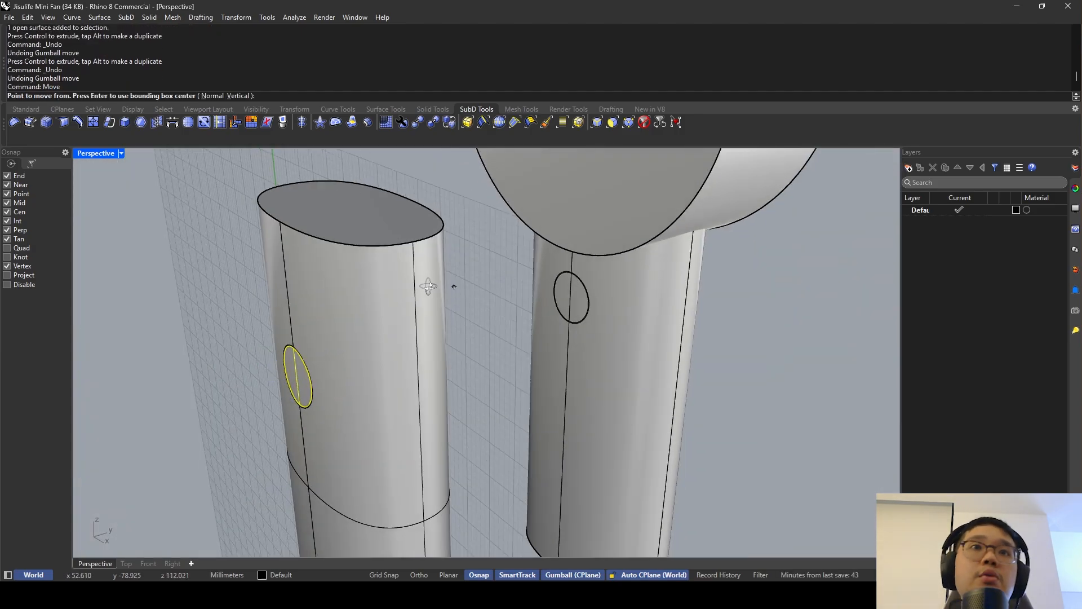
{"action": "scroll", "coordinate": [321, 366], "scroll_direction": "up", "scroll_amount": 3}
{"action": "key", "text": "Escape"}
Check the separate pieces of the split handle copy by selecting its body and the inner disc.
{"action": "scroll", "coordinate": [395, 347], "scroll_direction": "down", "scroll_amount": 8}
{"action": "right_click_drag", "start_coordinate": [396, 348], "coordinate": [361, 317]}
{"action": "scroll", "coordinate": [362, 318], "scroll_direction": "up", "scroll_amount": 8}
{"action": "left_click", "coordinate": [373, 245]}
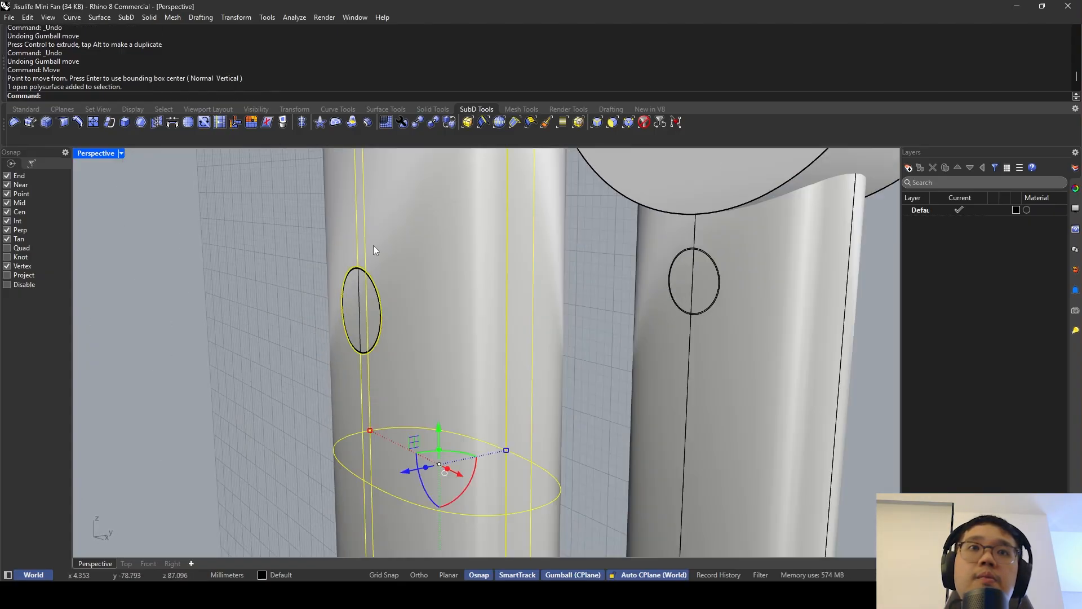
{"action": "scroll", "coordinate": [373, 245], "scroll_direction": "down", "scroll_amount": 5}
{"action": "scroll", "coordinate": [381, 212], "scroll_direction": "up", "scroll_amount": 2}
{"action": "scroll", "coordinate": [381, 212], "scroll_direction": "up", "scroll_amount": 6}
{"action": "right_click_drag", "start_coordinate": [381, 212], "coordinate": [421, 330], "text": "shift"}
{"action": "scroll", "coordinate": [420, 251], "scroll_direction": "down", "scroll_amount": 4}
{"action": "scroll", "coordinate": [408, 347], "scroll_direction": "up", "scroll_amount": 8}
{"action": "left_click", "coordinate": [409, 351]}
{"action": "scroll", "coordinate": [402, 329], "scroll_direction": "up", "scroll_amount": 5}
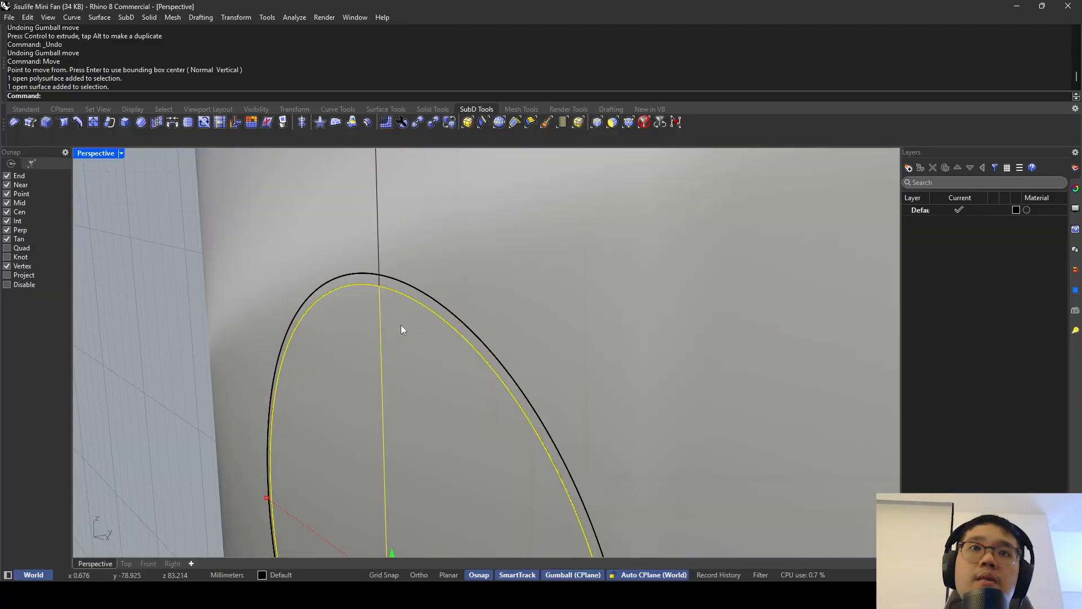
Extrude the thin ring surface about 59 mm toward the original handle using ExtrudeSrf with Solid set to Yes.
{"action": "left_click", "coordinate": [394, 289]}
{"action": "scroll", "coordinate": [394, 282], "scroll_direction": "up", "scroll_amount": 6}
{"action": "scroll", "coordinate": [393, 282], "scroll_direction": "down", "scroll_amount": 6}
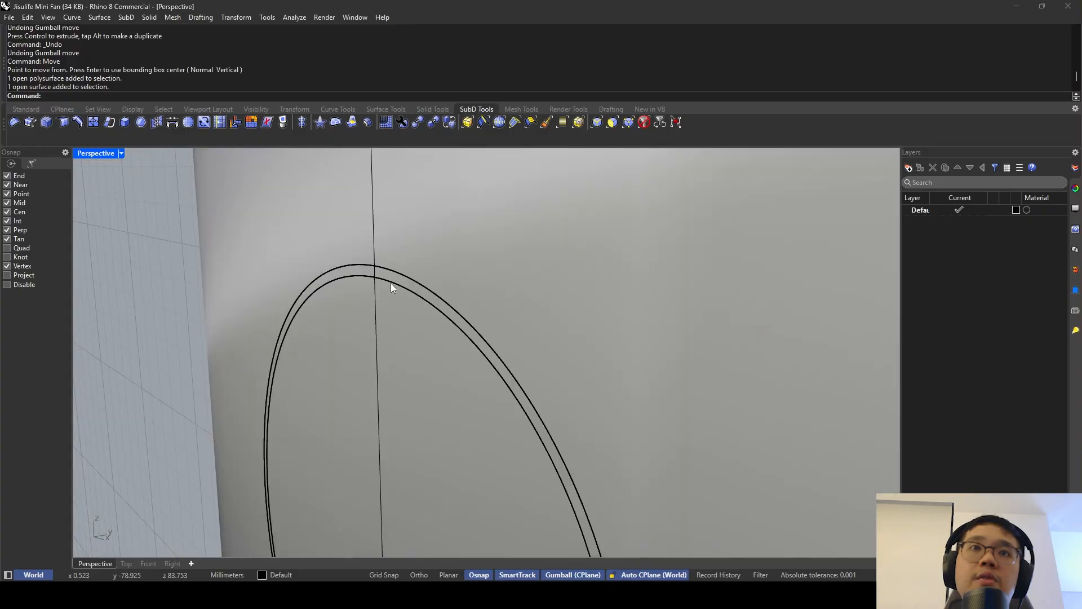
{"action": "scroll", "coordinate": [392, 281], "scroll_direction": "up", "scroll_amount": 4}
{"action": "scroll", "coordinate": [390, 275], "scroll_direction": "down", "scroll_amount": 4}
{"action": "left_click", "coordinate": [388, 272]}
{"action": "scroll", "coordinate": [389, 273], "scroll_direction": "down", "scroll_amount": 5}
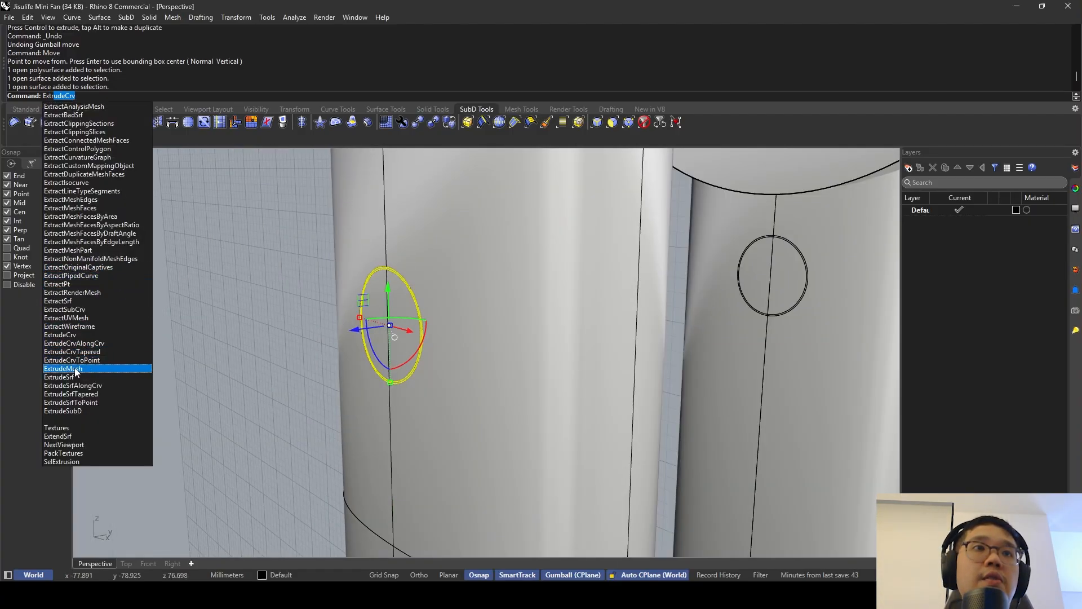
{"action": "left_click", "coordinate": [75, 374]}
{"action": "scroll", "coordinate": [563, 338], "scroll_direction": "up", "scroll_amount": 8}
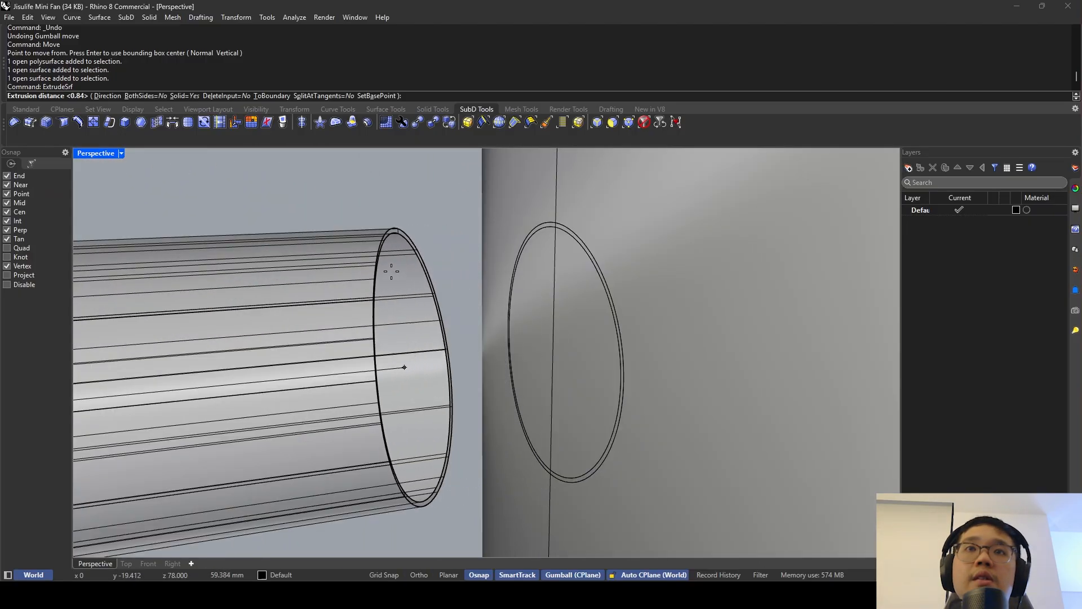
{"action": "left_click", "coordinate": [391, 271]}
{"action": "scroll", "coordinate": [351, 269], "scroll_direction": "down", "scroll_amount": 4}
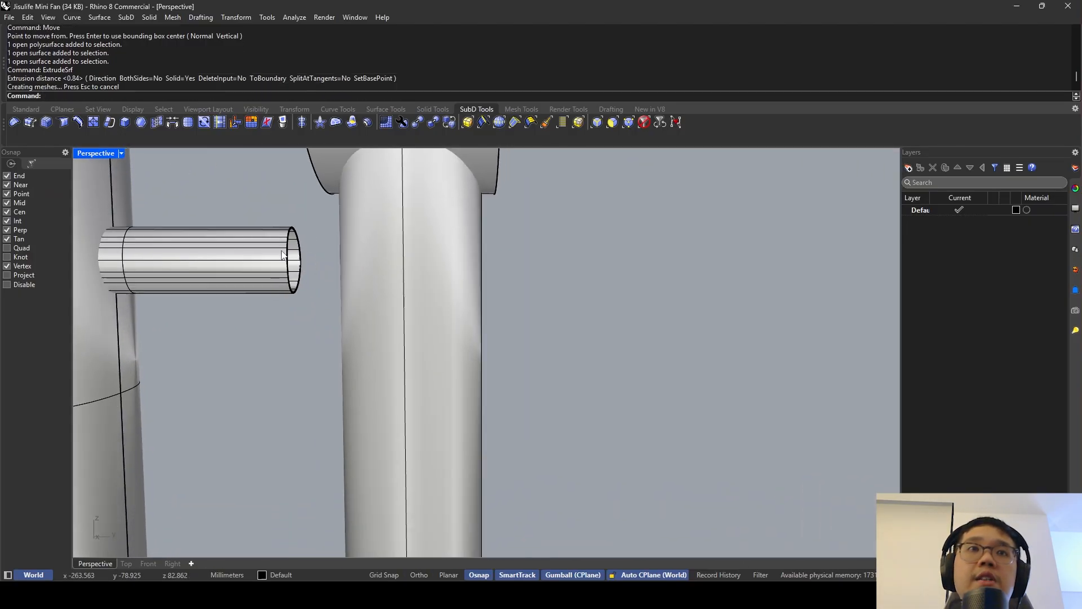
Delete the duplicated handle together with its leftover split surfaces and curves, keeping the extruded ring tube.
{"action": "scroll", "coordinate": [295, 222], "scroll_direction": "up", "scroll_amount": 4}
{"action": "scroll", "coordinate": [346, 233], "scroll_direction": "down", "scroll_amount": 3}
{"action": "scroll", "coordinate": [320, 254], "scroll_direction": "up", "scroll_amount": 3}
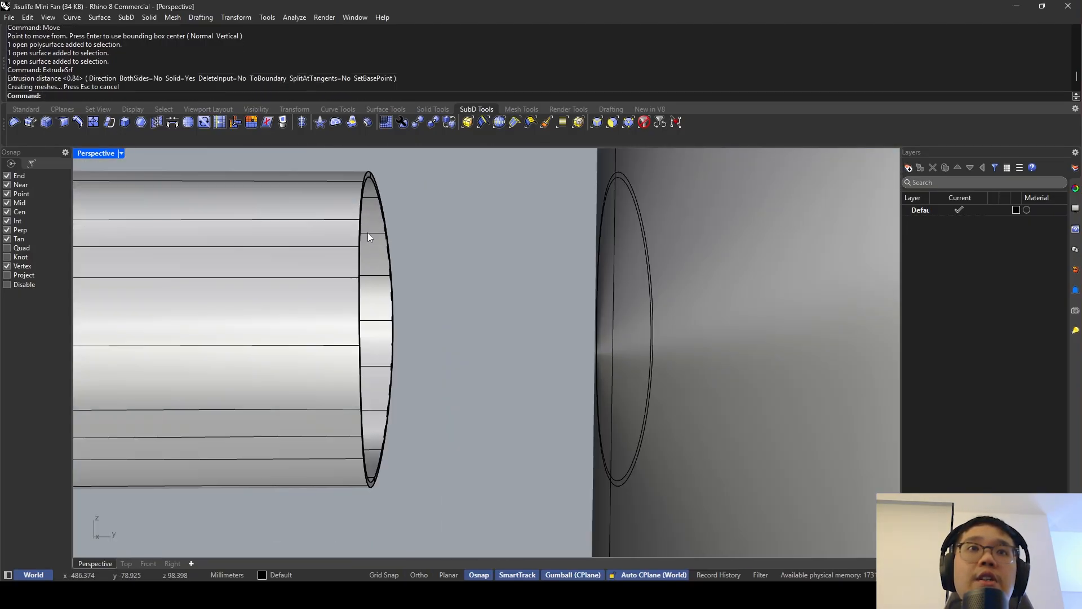
{"action": "left_click", "coordinate": [363, 234]}
{"action": "scroll", "coordinate": [363, 234], "scroll_direction": "down", "scroll_amount": 1}
{"action": "scroll", "coordinate": [388, 269], "scroll_direction": "down", "scroll_amount": 5}
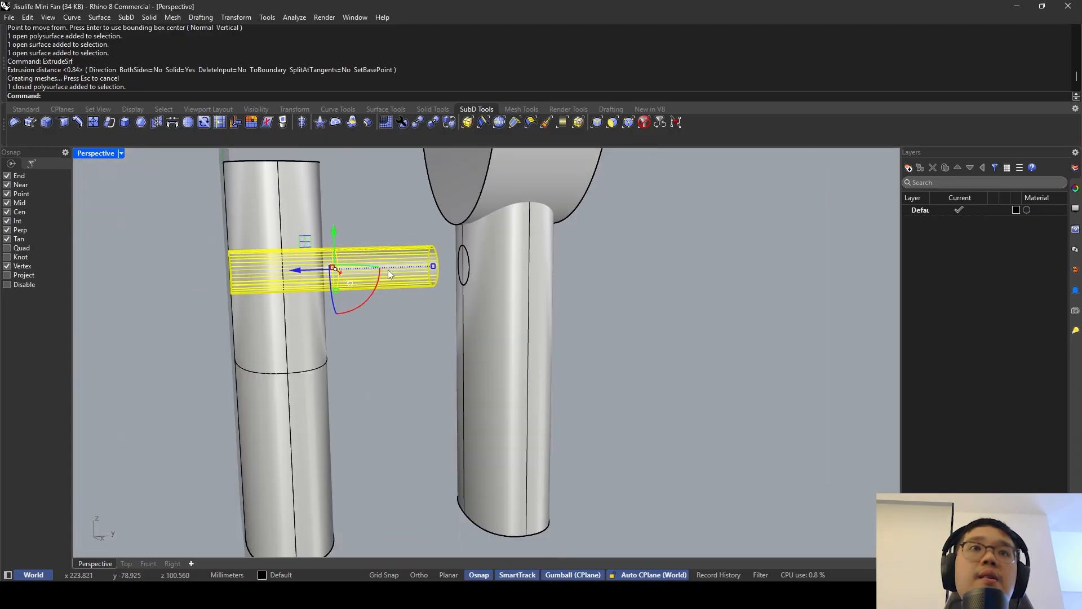
{"action": "left_click_drag", "start_coordinate": [387, 398], "coordinate": [265, 240]}
{"action": "key", "text": "Delete"}
{"action": "key", "text": "Delete"}
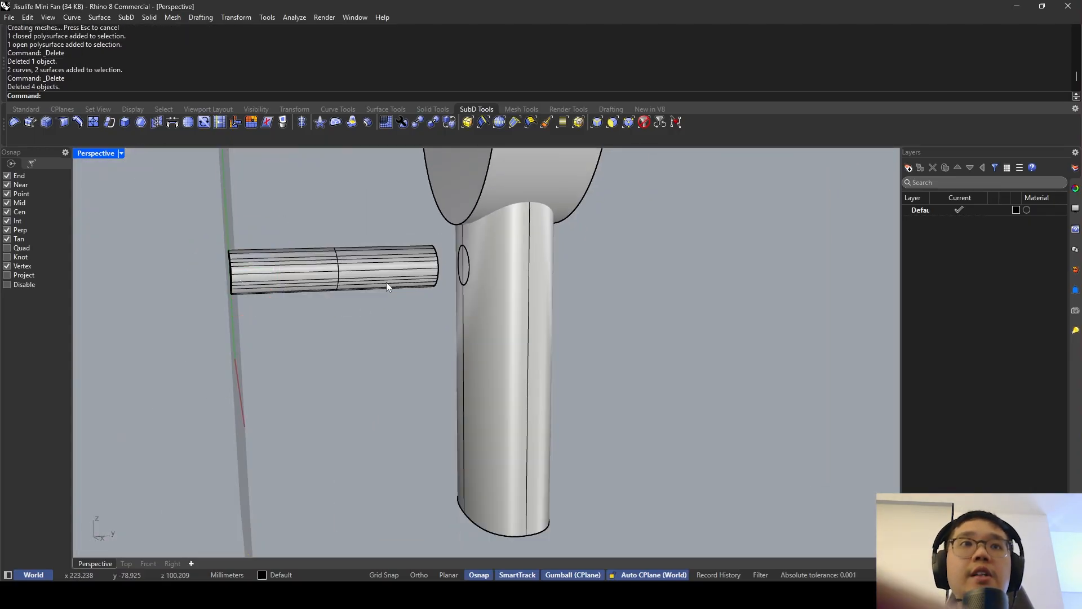
Turn off automatic CPlane alignment and move the ring tube along Y up to the button circles on the original handle.
{"action": "left_click", "coordinate": [648, 574]}
{"action": "scroll", "coordinate": [488, 305], "scroll_direction": "up", "scroll_amount": 6}
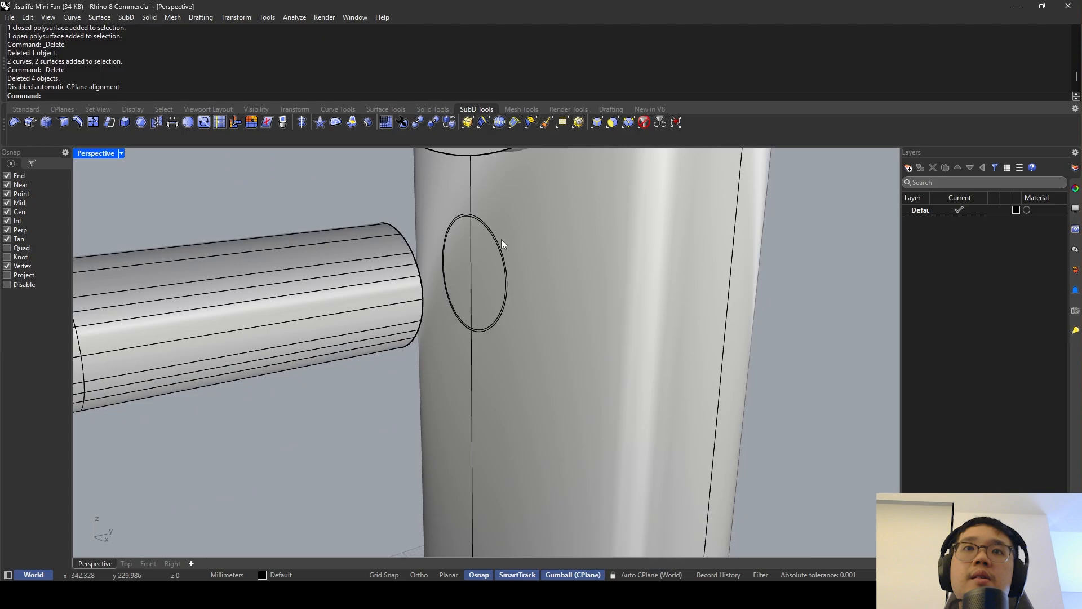
{"action": "left_click", "coordinate": [492, 244]}
{"action": "left_click", "coordinate": [488, 246]}
{"action": "left_click", "coordinate": [286, 254]}
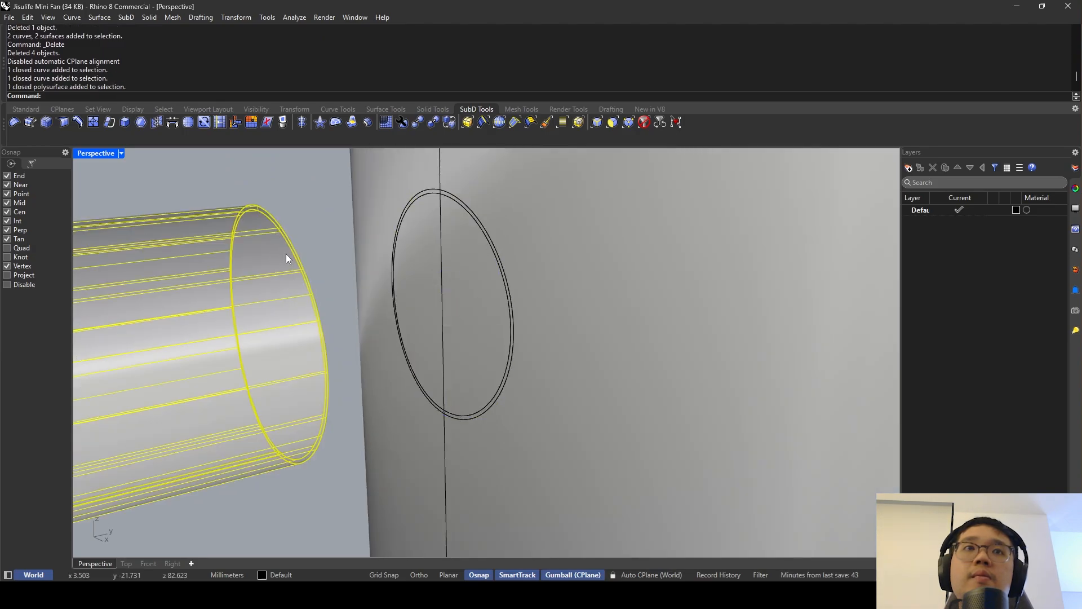
{"action": "scroll", "coordinate": [302, 292], "scroll_direction": "down", "scroll_amount": 5}
{"action": "right_click_drag", "start_coordinate": [300, 325], "coordinate": [141, 319]}
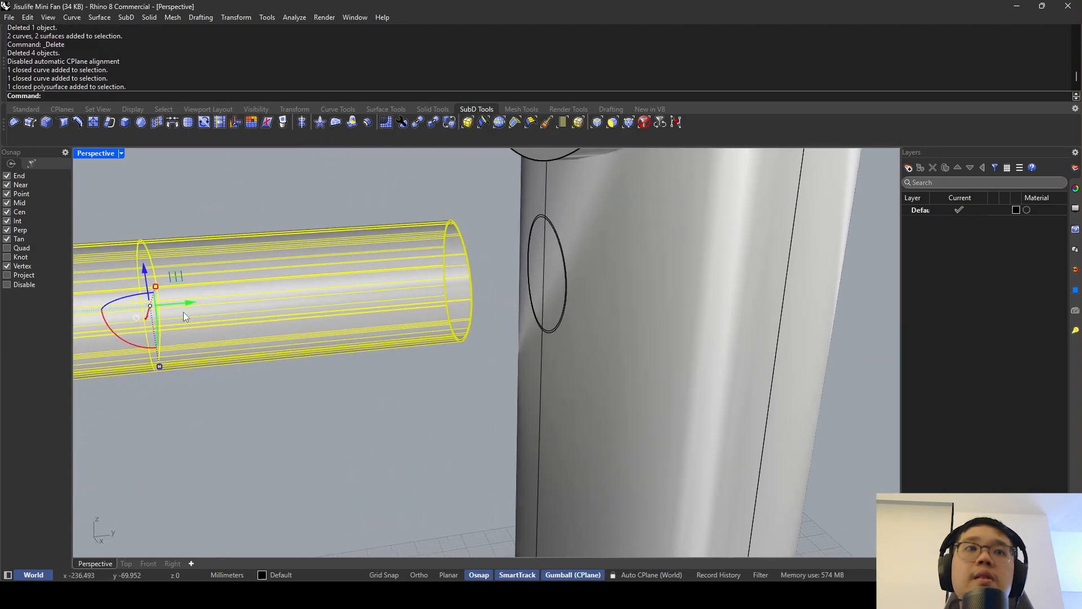
{"action": "left_click_drag", "start_coordinate": [183, 312], "coordinate": [293, 301]}
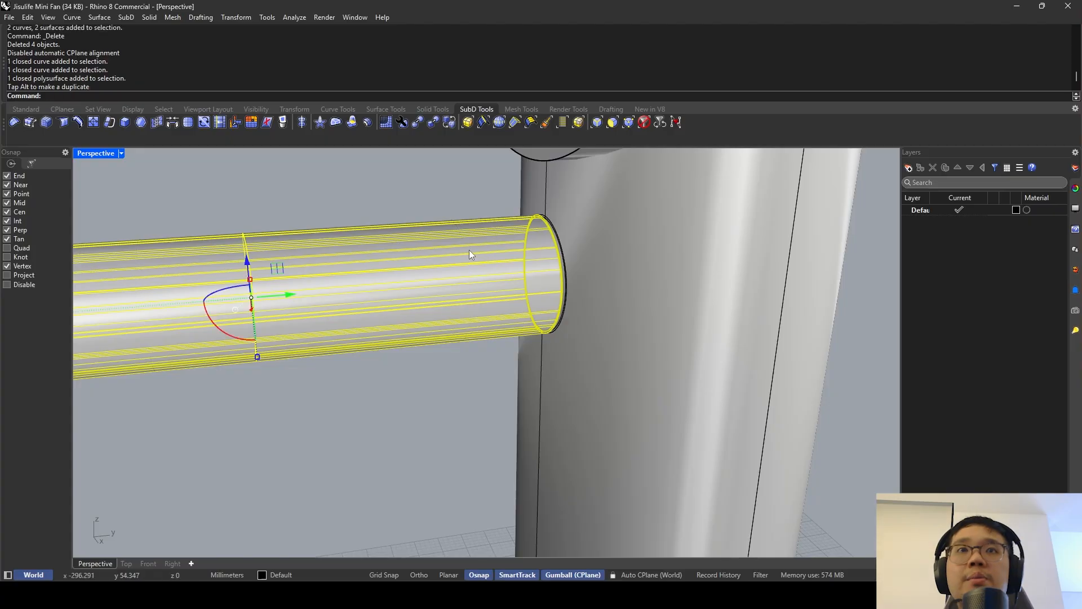
Fine-tune the ring tube's position along Y so its end sinks slightly into the handle's surface.
{"action": "right_click_drag", "start_coordinate": [469, 254], "coordinate": [250, 265]}
{"action": "scroll", "coordinate": [322, 273], "scroll_direction": "down", "scroll_amount": 3}
{"action": "scroll", "coordinate": [334, 277], "scroll_direction": "up", "scroll_amount": 5}
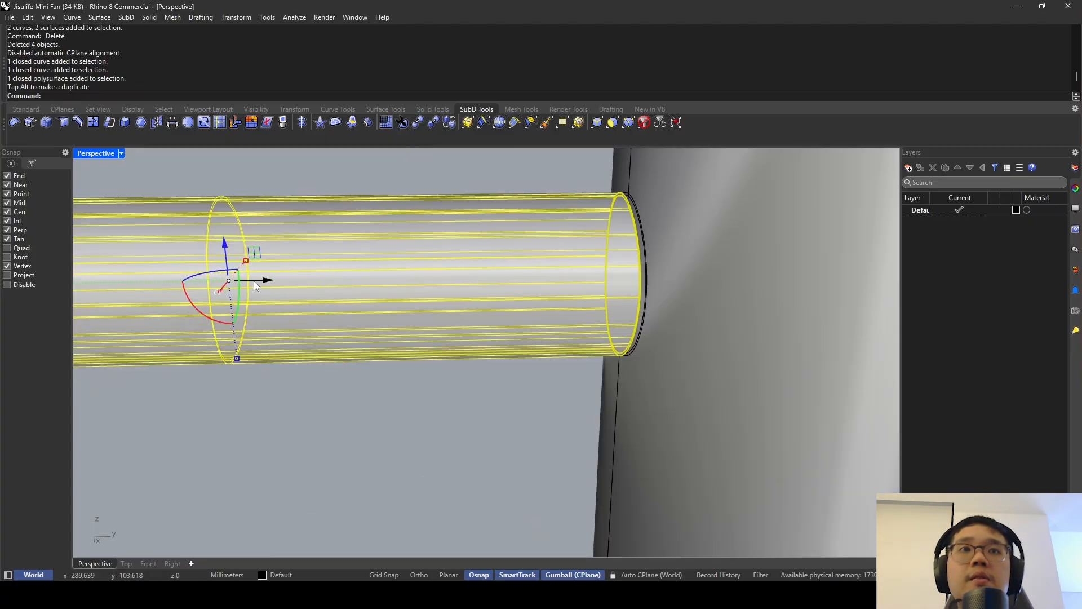
{"action": "left_click_drag", "start_coordinate": [263, 281], "coordinate": [274, 282]}
{"action": "right_click_drag", "start_coordinate": [544, 232], "coordinate": [414, 278], "text": "shift"}
{"action": "scroll", "coordinate": [498, 251], "scroll_direction": "up", "scroll_amount": 7}
{"action": "right_click_drag", "start_coordinate": [507, 291], "coordinate": [506, 219], "text": "shift"}
{"action": "scroll", "coordinate": [506, 219], "scroll_direction": "down", "scroll_amount": 7}
{"action": "right_click_drag", "start_coordinate": [377, 231], "coordinate": [405, 255], "text": "shift"}
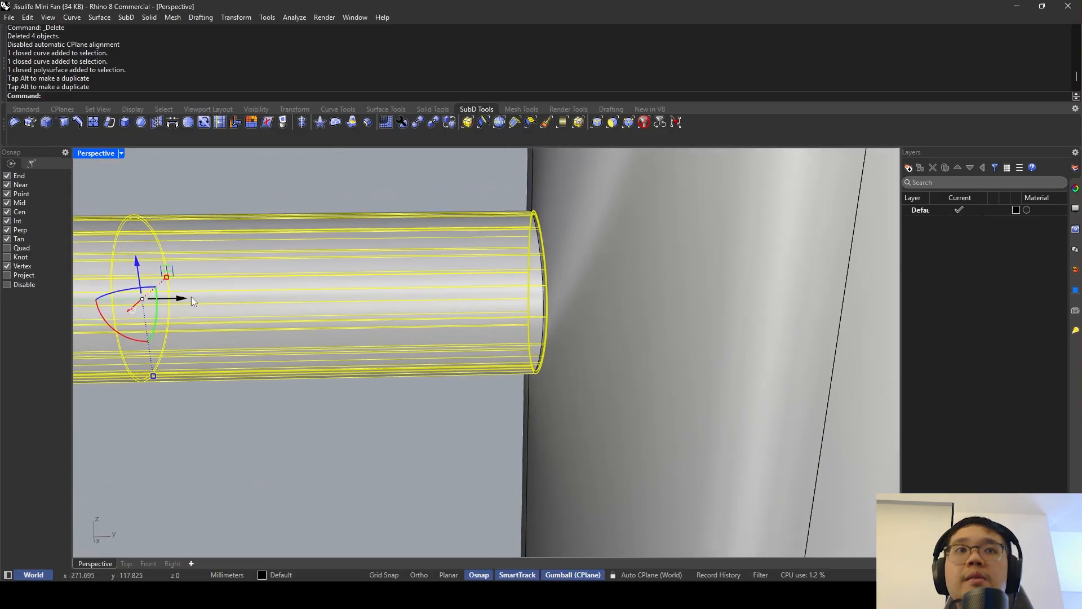
{"action": "left_click_drag", "start_coordinate": [191, 298], "coordinate": [180, 302]}
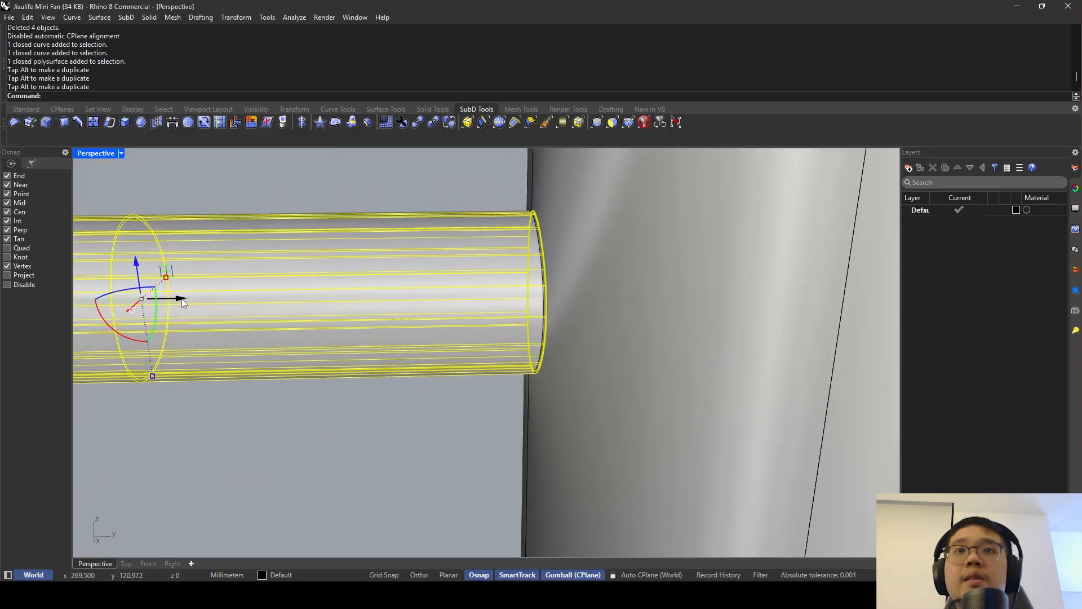
{"action": "key", "text": "Escape"}
Subtract the ring tube from the handle with BooleanDifference, using DeleteInput=Yes and DeleteCutters=No.
{"action": "right_click_drag", "start_coordinate": [555, 261], "coordinate": [488, 263], "text": "shift"}
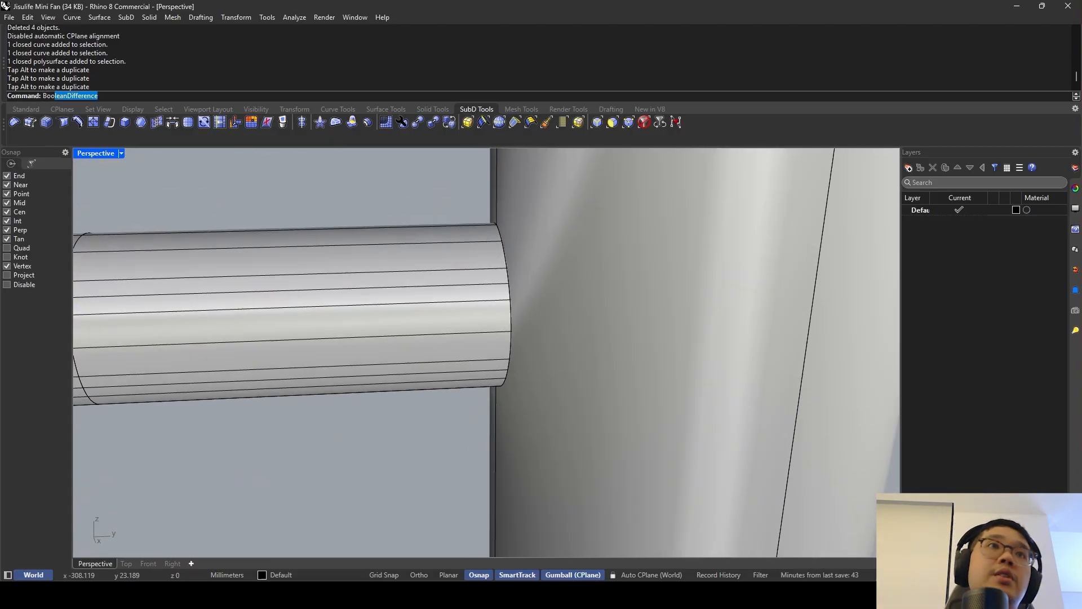
{"action": "type", "text": "Boo"}
{"action": "key", "text": "Return"}
{"action": "left_click", "coordinate": [574, 245]}
{"action": "key", "text": "Return"}
{"action": "left_click", "coordinate": [406, 282]}
{"action": "key", "text": "Return"}
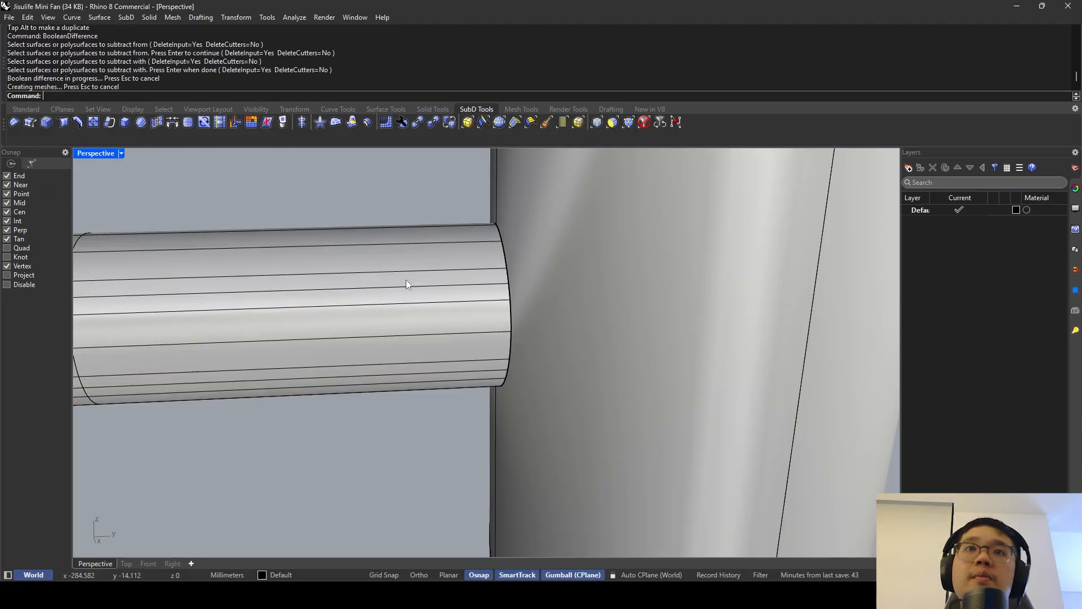
Delete the ring tube and the two button circle curves left over the handle's groove.
{"action": "left_click", "coordinate": [405, 280]}
{"action": "key", "text": "Delete"}
{"action": "scroll", "coordinate": [406, 280], "scroll_direction": "down", "scroll_amount": 3}
{"action": "scroll", "coordinate": [467, 249], "scroll_direction": "up", "scroll_amount": 5}
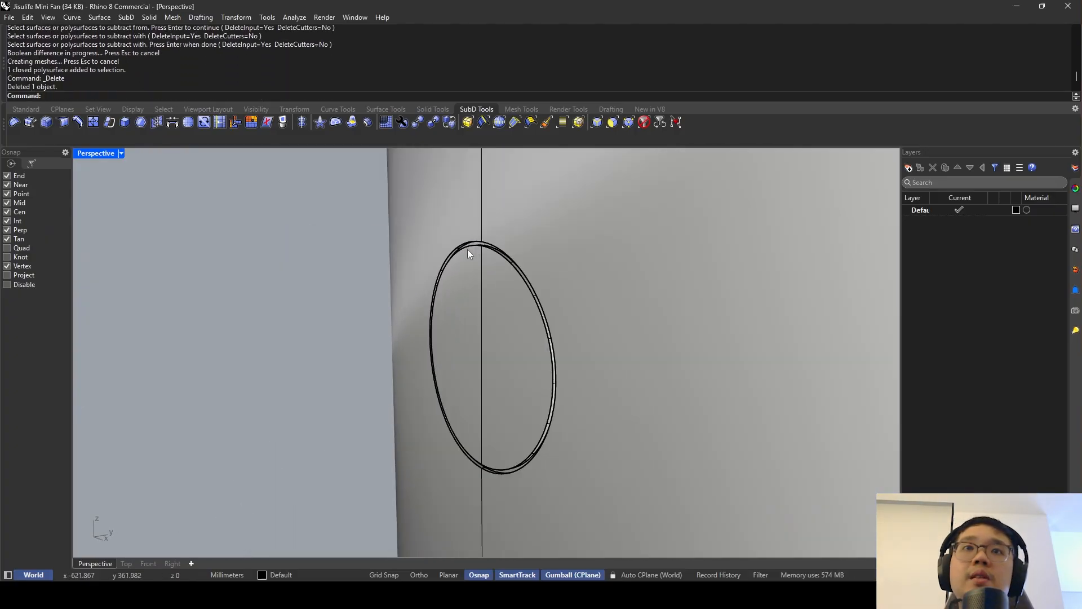
{"action": "scroll", "coordinate": [467, 249], "scroll_direction": "up", "scroll_amount": 3}
{"action": "left_click", "coordinate": [478, 242]}
{"action": "key", "text": "Delete"}
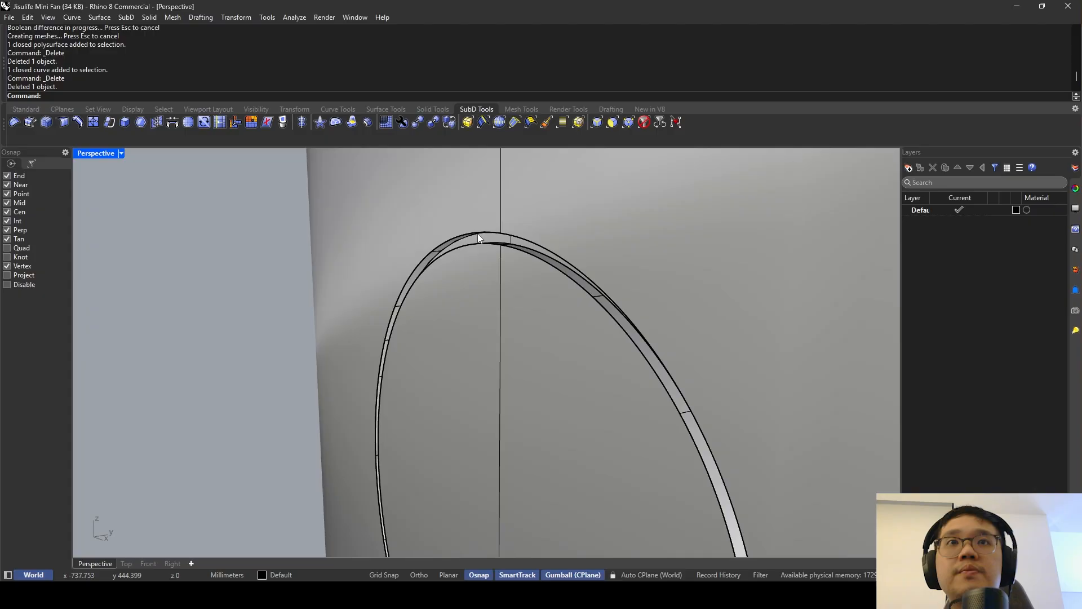
{"action": "left_click", "coordinate": [478, 236]}
{"action": "key", "text": "Delete"}
{"action": "left_click", "coordinate": [478, 231]}
Examine the thin circular groove cut into the handle up close and from different angles.
{"action": "scroll", "coordinate": [478, 231], "scroll_direction": "down", "scroll_amount": 8}
{"action": "right_click_drag", "start_coordinate": [478, 231], "coordinate": [489, 212]}
{"action": "scroll", "coordinate": [525, 178], "scroll_direction": "up", "scroll_amount": 7}
{"action": "scroll", "coordinate": [519, 180], "scroll_direction": "up", "scroll_amount": 3}
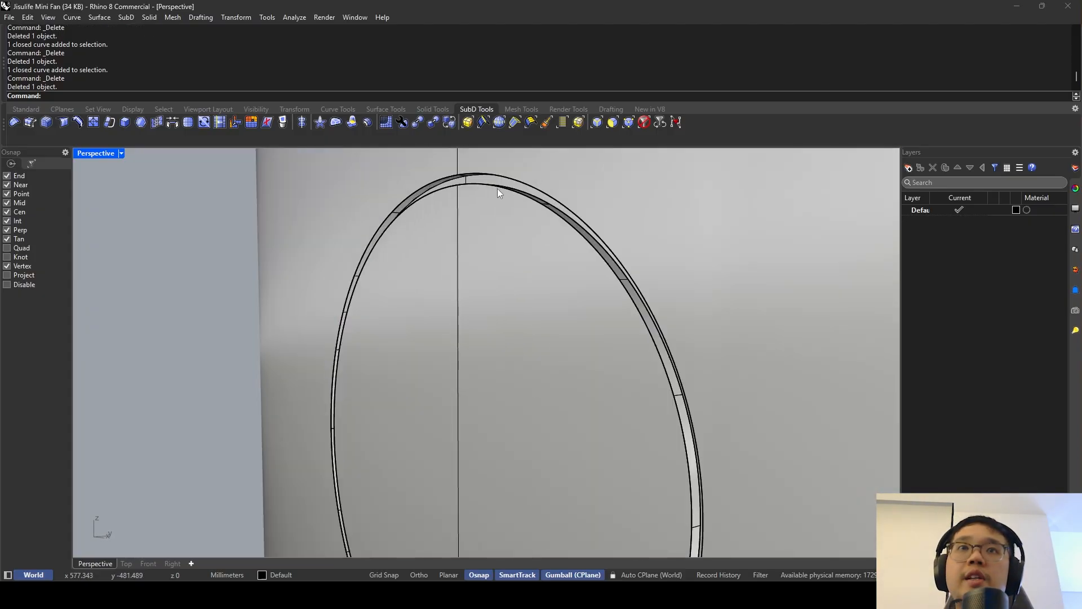
{"action": "scroll", "coordinate": [461, 179], "scroll_direction": "up", "scroll_amount": 2}
{"action": "scroll", "coordinate": [456, 180], "scroll_direction": "down", "scroll_amount": 5}
{"action": "right_click_drag", "start_coordinate": [453, 181], "coordinate": [449, 223], "text": "shift"}
{"action": "scroll", "coordinate": [445, 257], "scroll_direction": "up", "scroll_amount": 2}
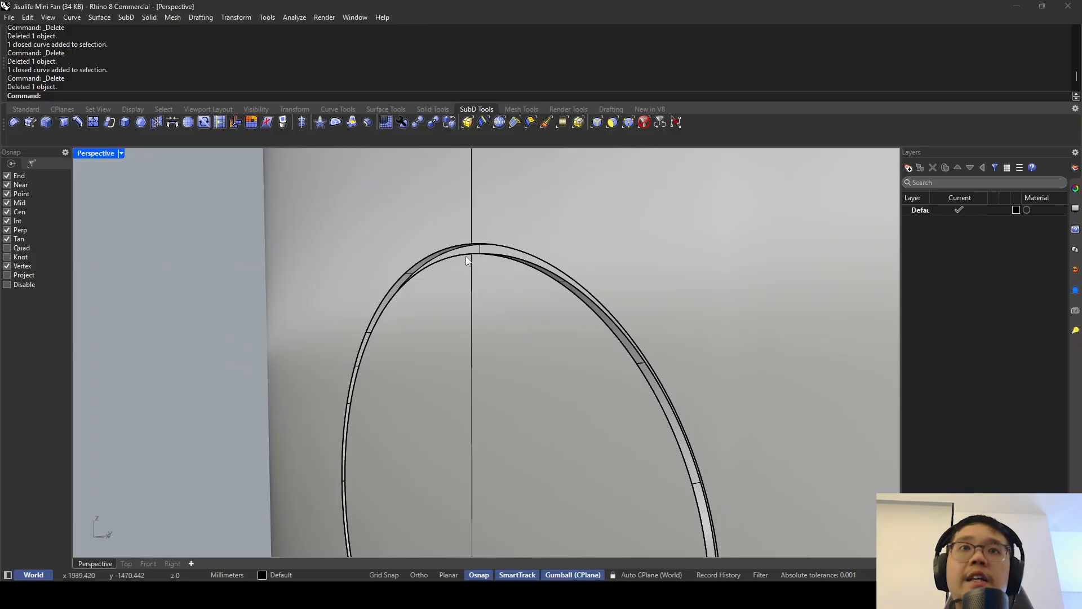
{"action": "scroll", "coordinate": [468, 258], "scroll_direction": "down", "scroll_amount": 3}
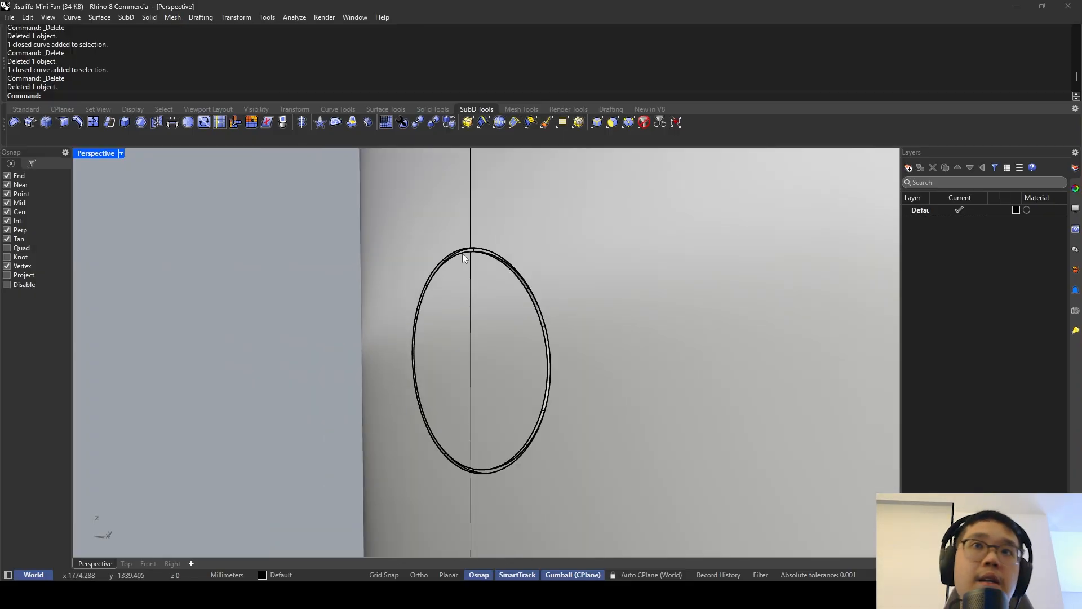
{"action": "scroll", "coordinate": [462, 253], "scroll_direction": "down", "scroll_amount": 4}
{"action": "right_click_drag", "start_coordinate": [527, 249], "coordinate": [575, 261]}
{"action": "scroll", "coordinate": [573, 265], "scroll_direction": "up", "scroll_amount": 4}
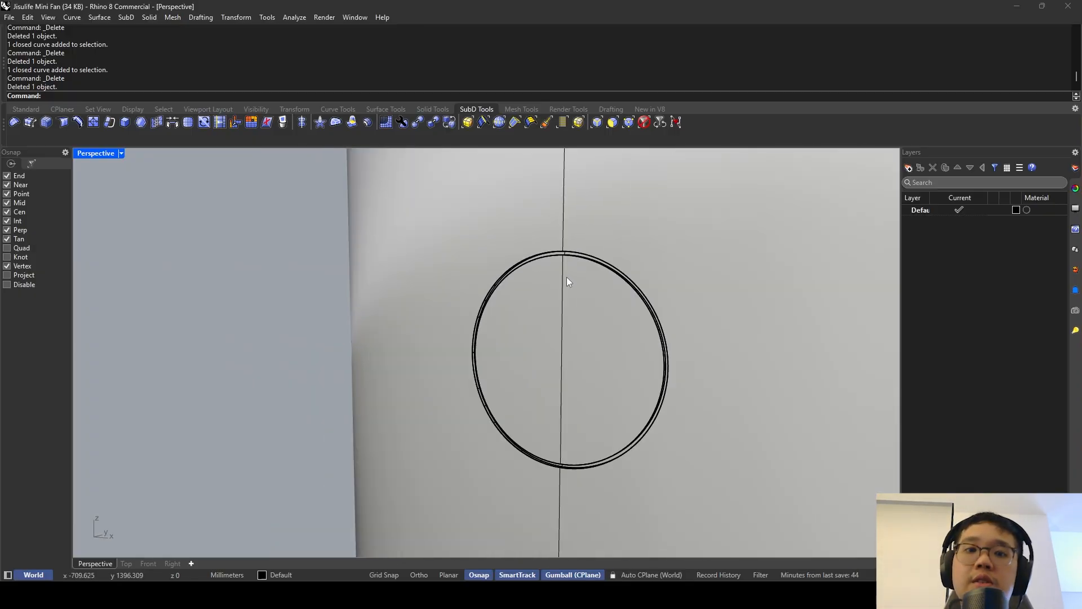
{"action": "key", "text": "Return"}
{"action": "scroll", "coordinate": [567, 276], "scroll_direction": "up", "scroll_amount": 4}
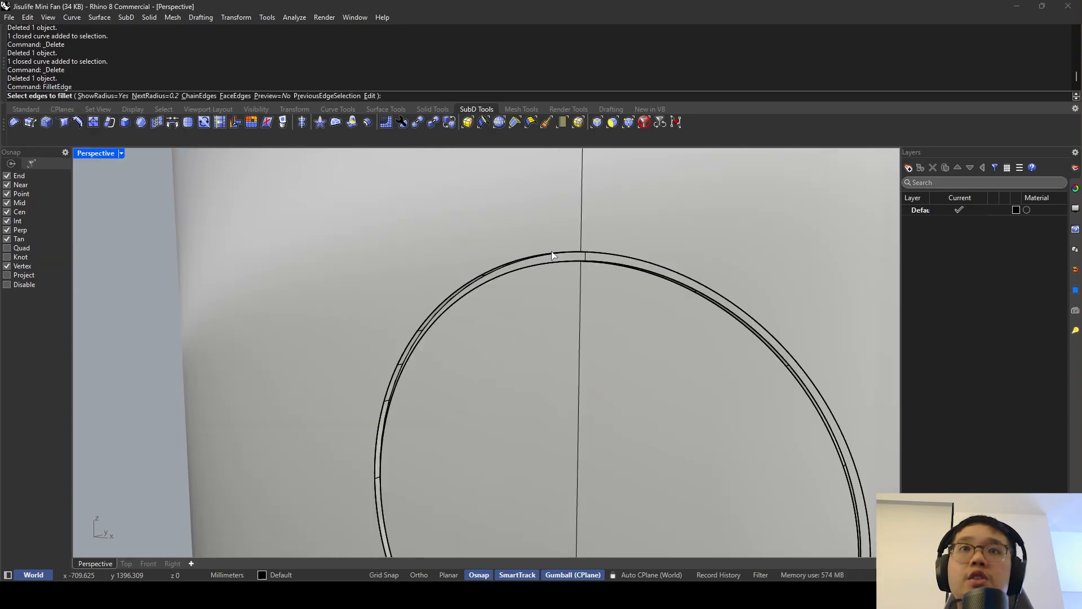
{"action": "left_click", "coordinate": [551, 256]}
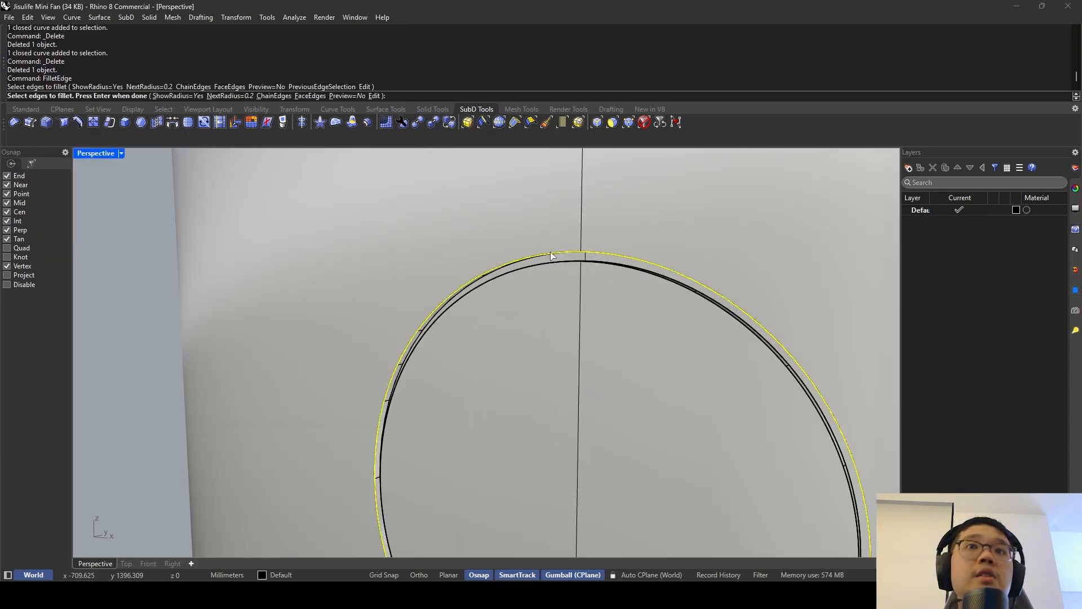
{"action": "key", "text": "Escape"}
Try to fillet the groove's outer edge with FilletEdge at radius 1, and undo the fillet.
{"action": "key", "text": "Return"}
{"action": "left_click", "coordinate": [153, 96]}
{"action": "type", "text": "1"}
{"action": "key", "text": "Return"}
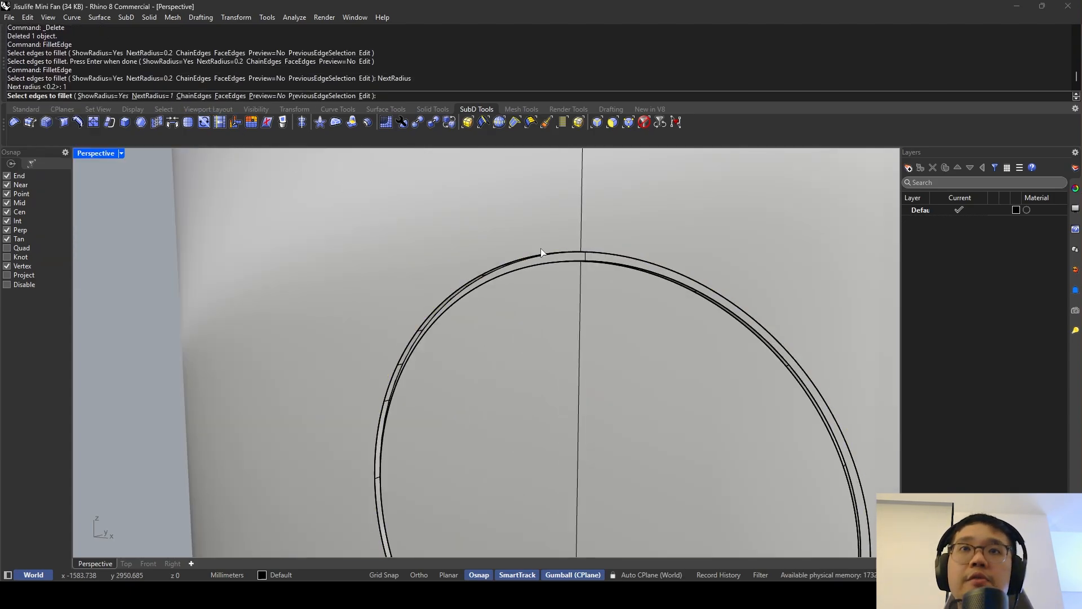
{"action": "left_click", "coordinate": [552, 259]}
{"action": "key", "text": "Return"}
{"action": "key", "text": "Return"}
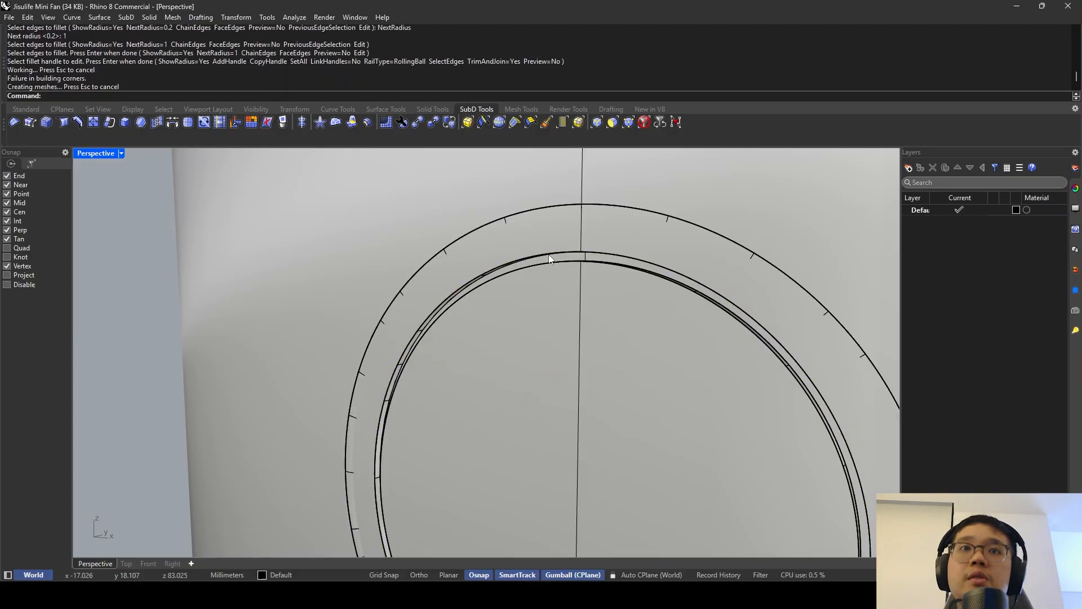
{"action": "scroll", "coordinate": [552, 259], "scroll_direction": "down", "scroll_amount": 3}
{"action": "key", "text": "ctrl+z"}
Fillet the groove's outer and inner edges with FilletEdge at radius 0.2.
{"action": "key", "text": "Return"}
{"action": "left_click", "coordinate": [146, 96]}
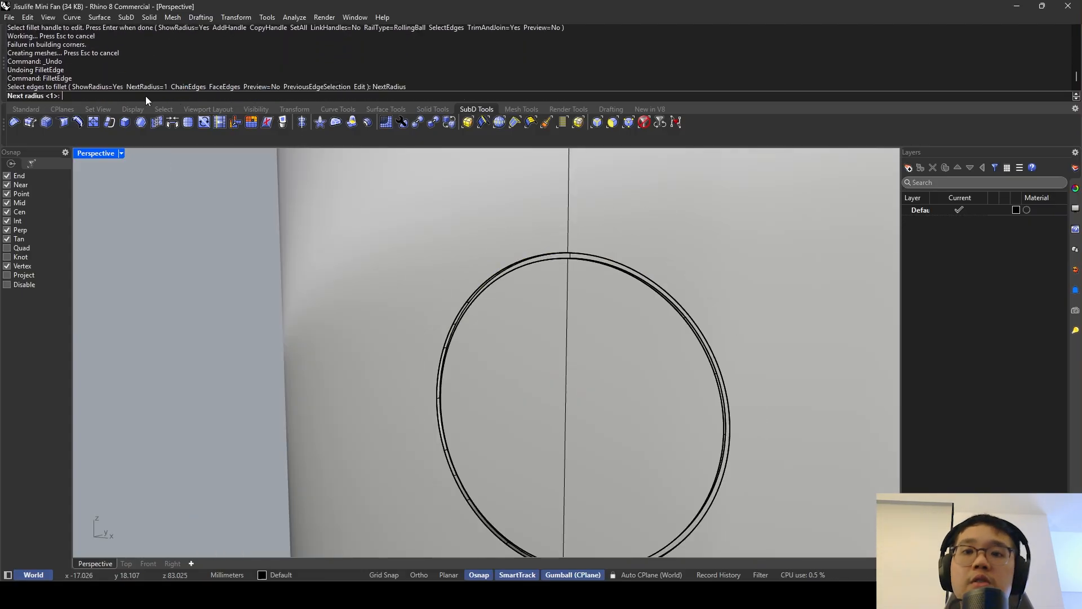
{"action": "type", "text": "0."}
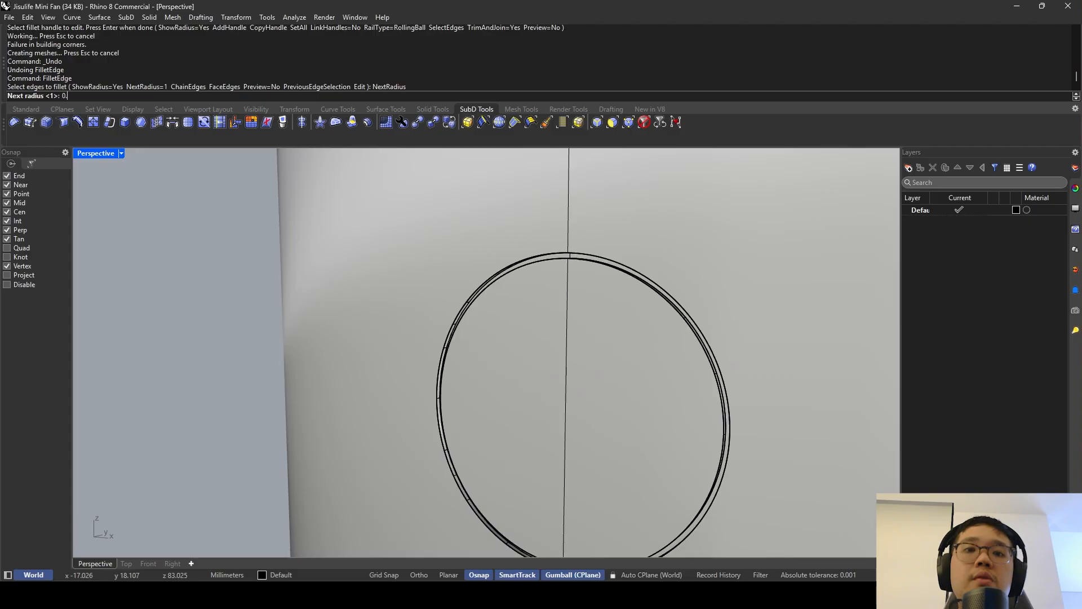
{"action": "type", "text": "2"}
{"action": "key", "text": "Return"}
{"action": "left_click", "coordinate": [531, 258]}
{"action": "key", "text": "Return"}
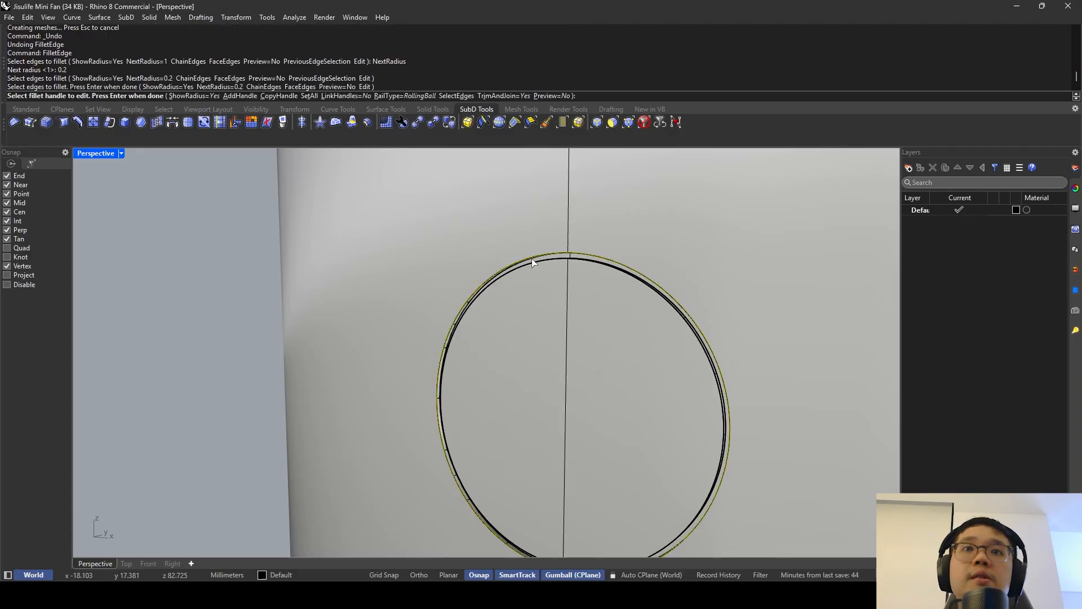
{"action": "key", "text": "Return"}
{"action": "key", "text": "Return"}
{"action": "left_click", "coordinate": [529, 268]}
{"action": "key", "text": "Return"}
{"action": "key", "text": "Return"}
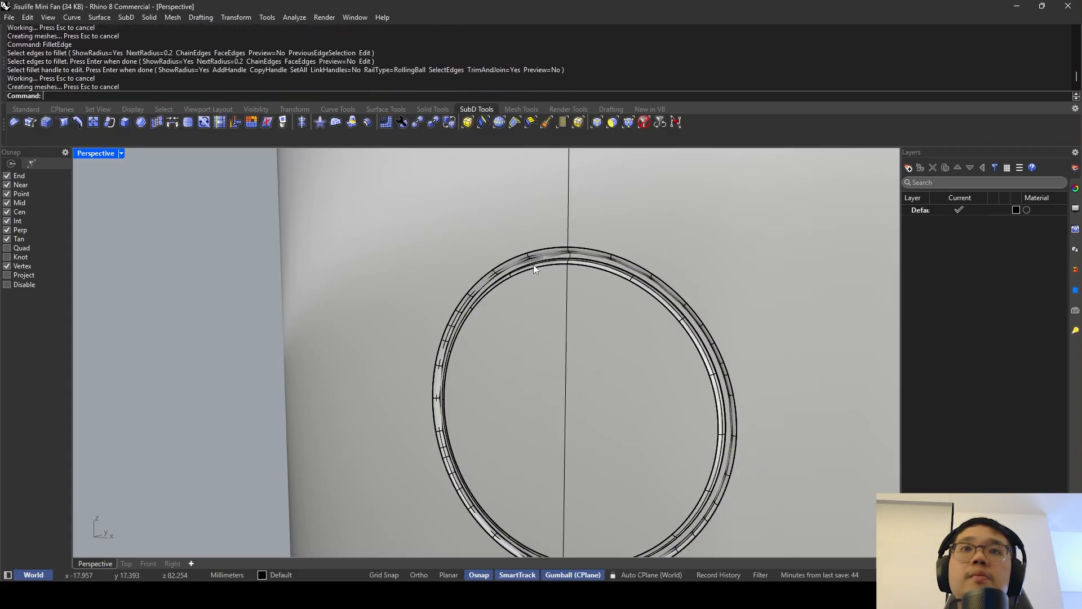
Set the Perspective viewport to Rendered display, inspect the groove, and undo the last two edge fillets.
{"action": "scroll", "coordinate": [524, 270], "scroll_direction": "down", "scroll_amount": 4}
{"action": "right_click_drag", "start_coordinate": [523, 269], "coordinate": [495, 244]}
{"action": "left_click", "coordinate": [120, 153]}
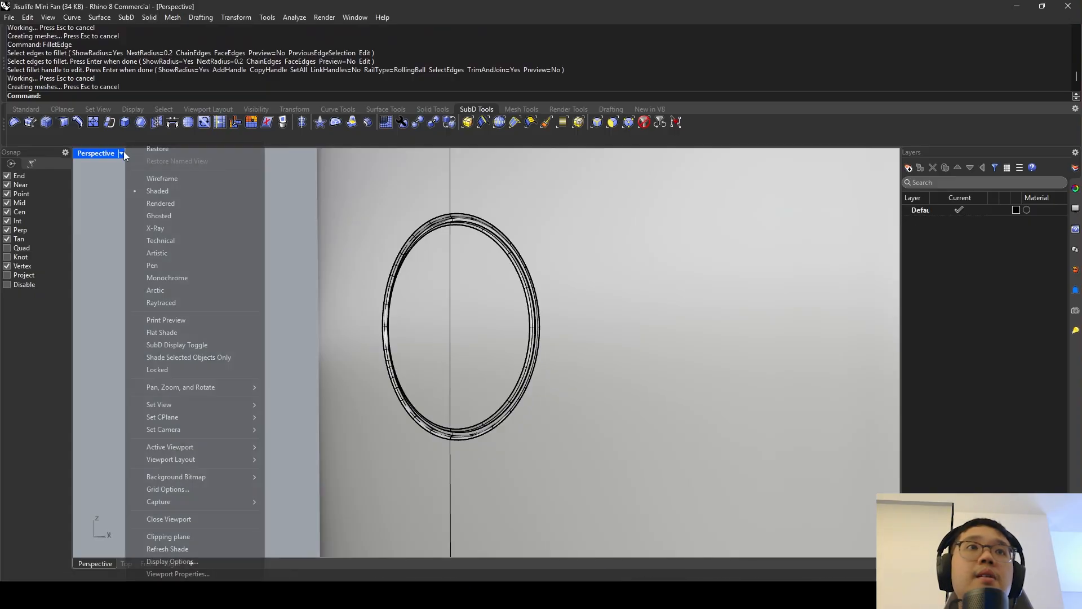
{"action": "left_click", "coordinate": [143, 201]}
{"action": "scroll", "coordinate": [524, 242], "scroll_direction": "down", "scroll_amount": 2}
{"action": "scroll", "coordinate": [560, 220], "scroll_direction": "up", "scroll_amount": 5}
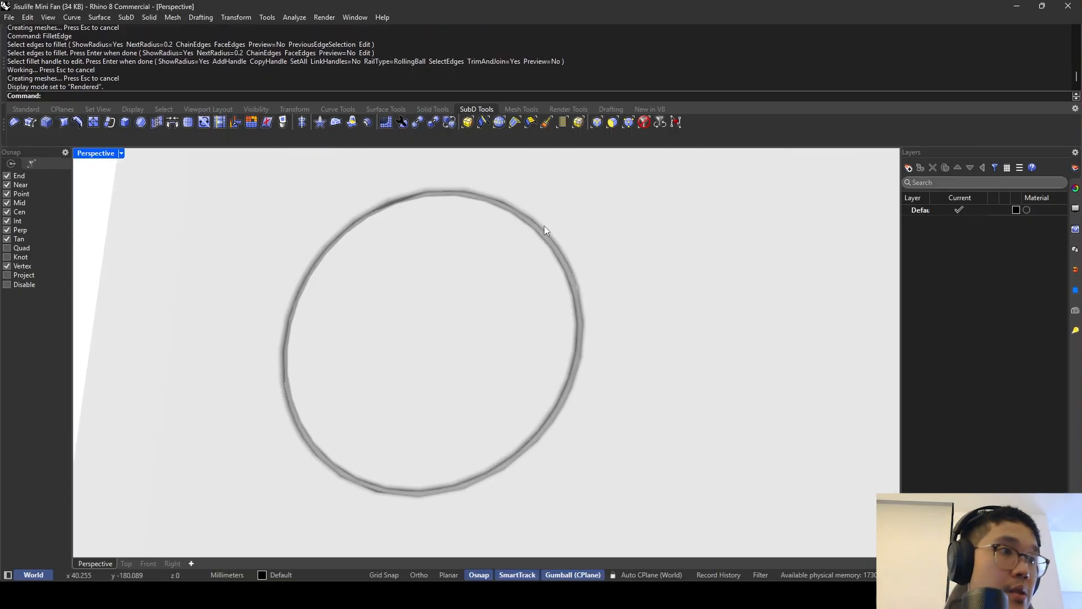
{"action": "key", "text": "ctrl+z"}
{"action": "key", "text": "ctrl+z"}
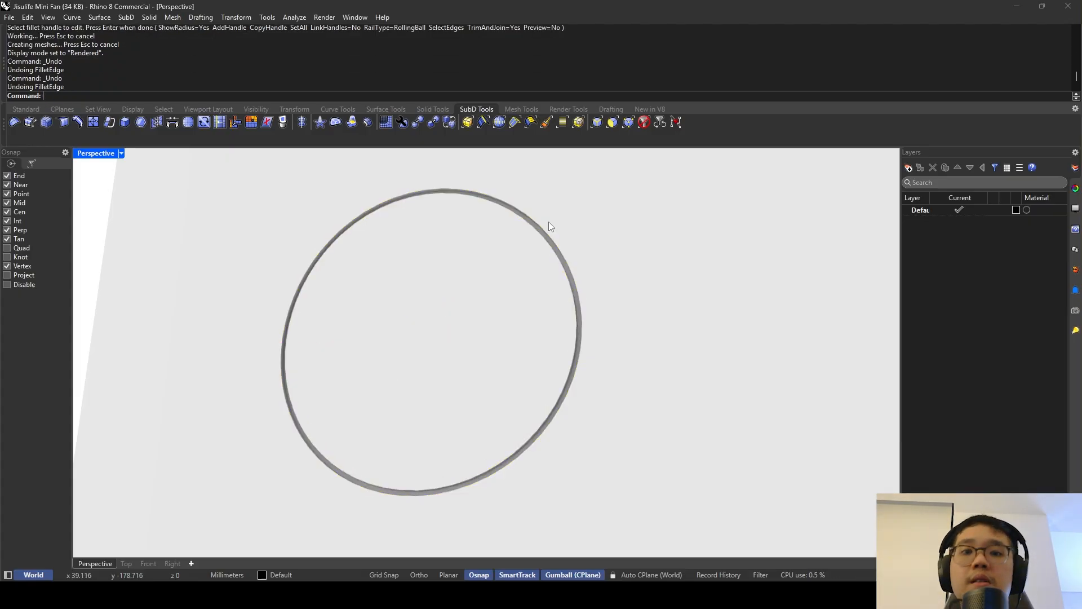
Fillet both edges of the circular groove with FilletEdge at radius 0.1.
{"action": "type", "text": "etEdge"}
{"action": "key", "text": "Return"}
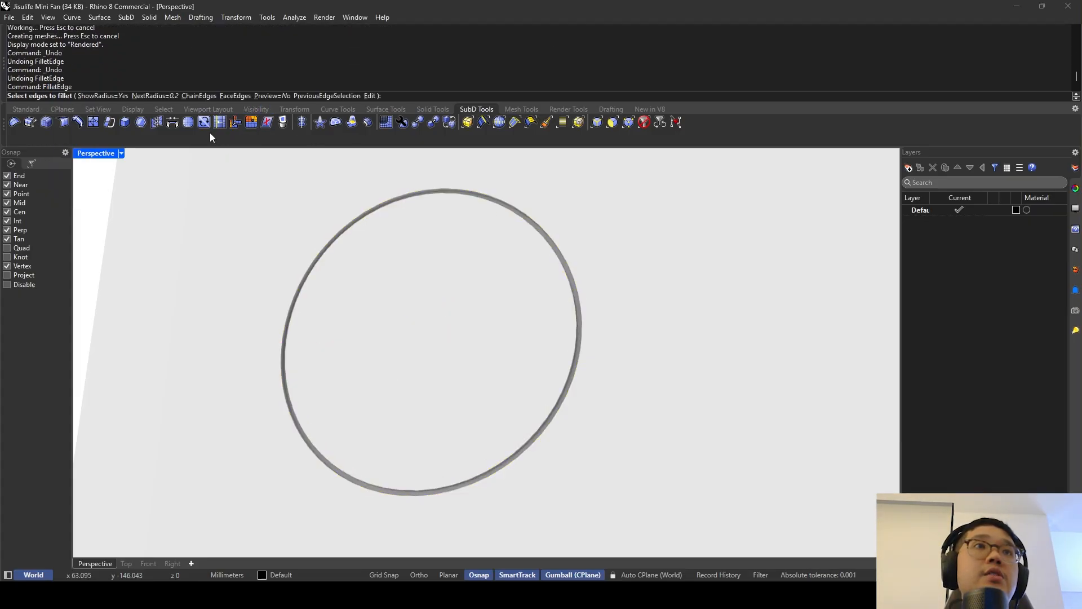
{"action": "left_click", "coordinate": [139, 95]}
{"action": "type", "text": "0.1"}
{"action": "key", "text": "Return"}
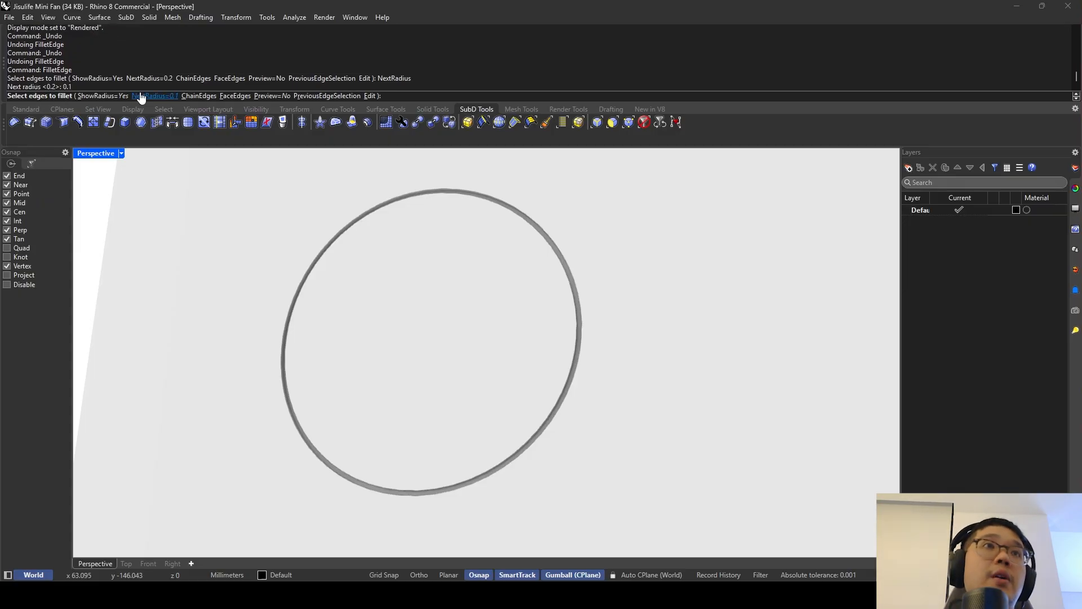
{"action": "left_click", "coordinate": [443, 192]}
{"action": "key", "text": "Return"}
{"action": "key", "text": "Return"}
{"action": "key", "text": "Return"}
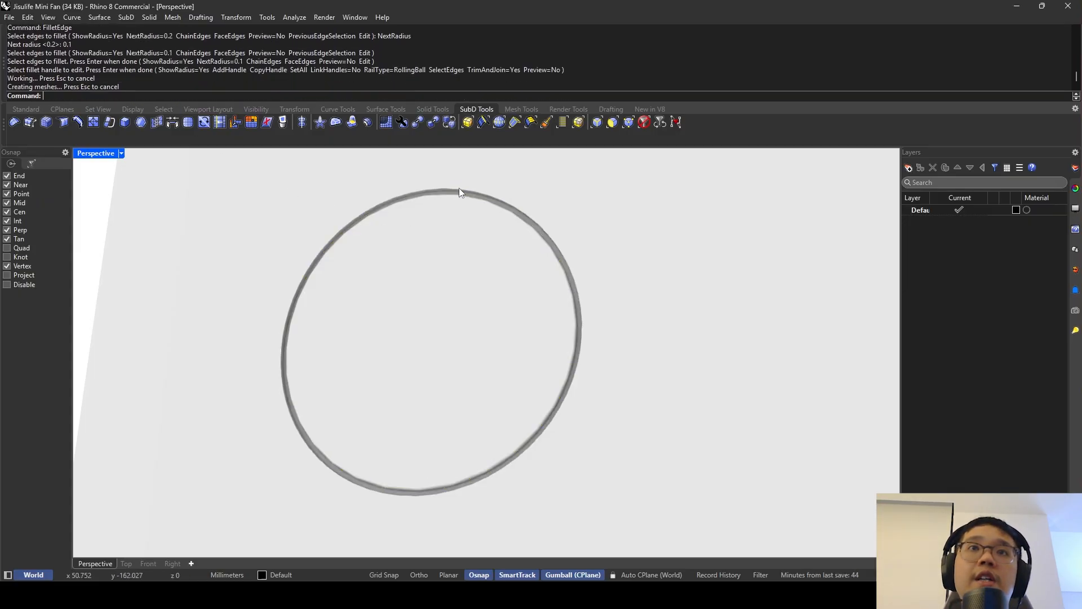
{"action": "left_click", "coordinate": [459, 190]}
{"action": "key", "text": "Return"}
{"action": "key", "text": "Return"}
Delete the two circle curves floating beside the fan's handle.
{"action": "scroll", "coordinate": [451, 236], "scroll_direction": "down", "scroll_amount": 6}
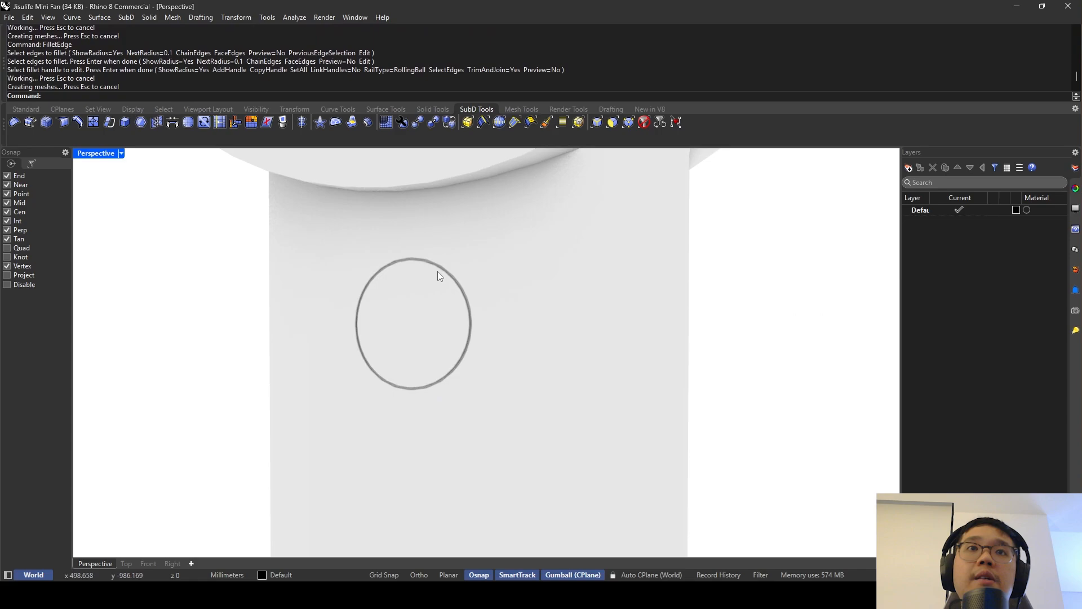
{"action": "right_click_drag", "start_coordinate": [467, 273], "coordinate": [346, 361]}
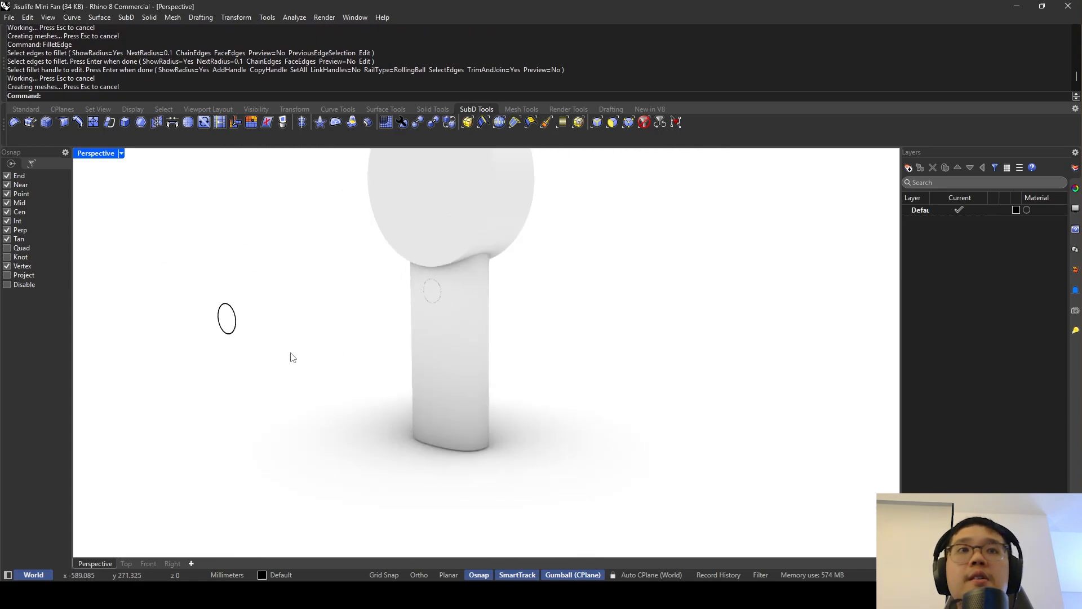
{"action": "left_click_drag", "start_coordinate": [293, 357], "coordinate": [209, 283]}
{"action": "key", "text": "Delete"}
{"action": "scroll", "coordinate": [450, 310], "scroll_direction": "up", "scroll_amount": 3}
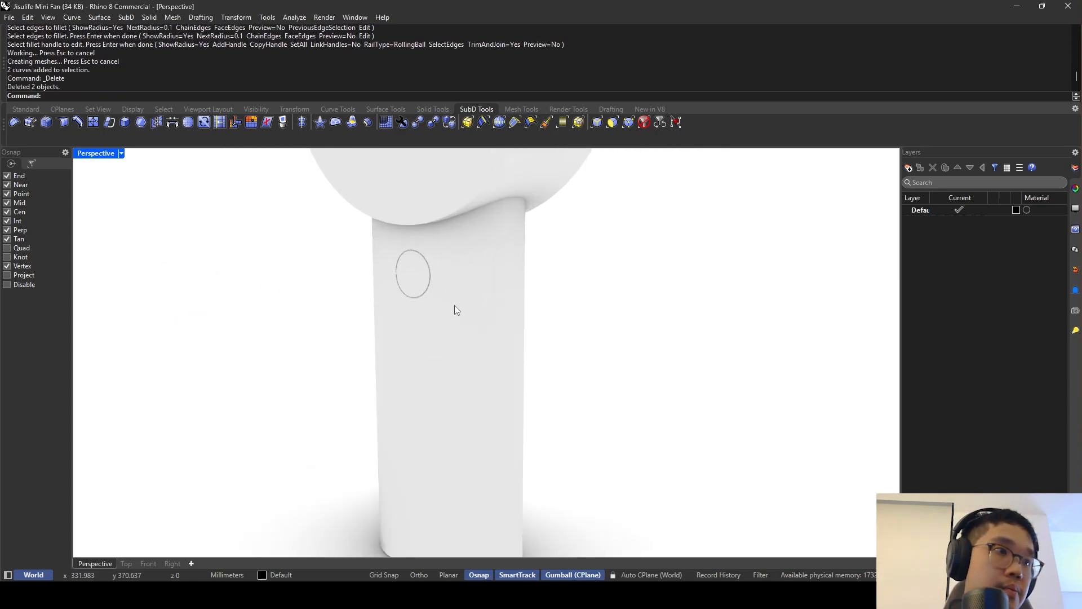
Set the Perspective viewport to Shaded display and inspect the button groove's profile from several angles.
{"action": "scroll", "coordinate": [454, 306], "scroll_direction": "up", "scroll_amount": 5}
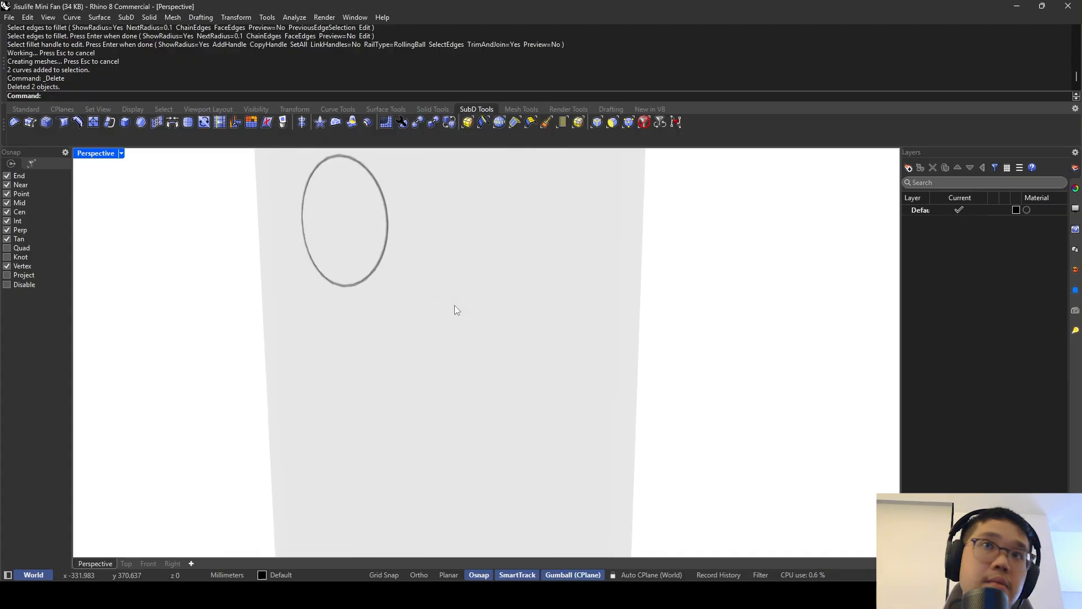
{"action": "left_click", "coordinate": [121, 153]}
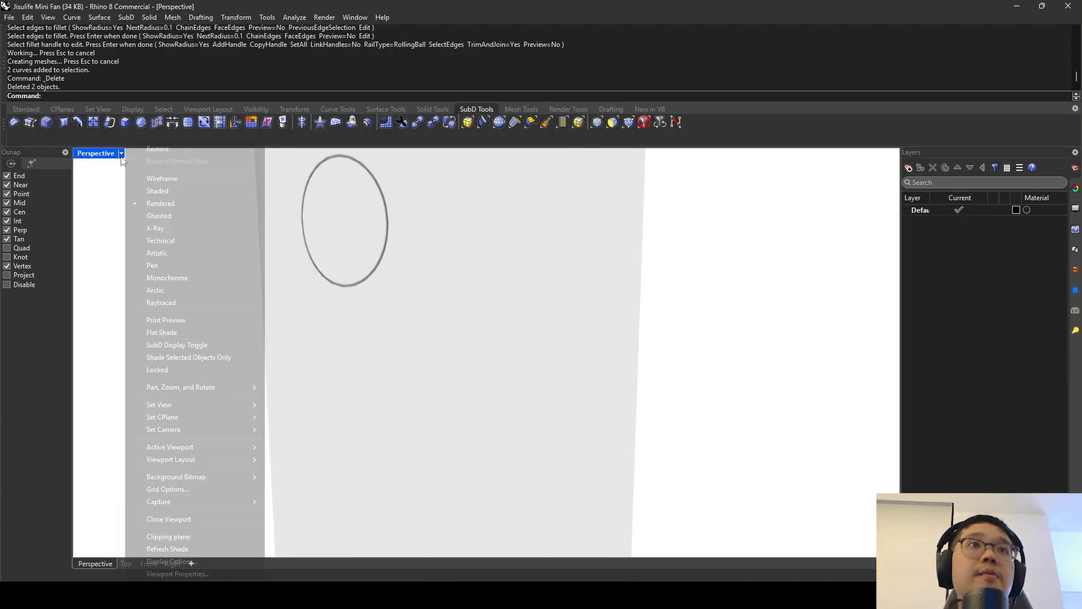
{"action": "left_click", "coordinate": [160, 191]}
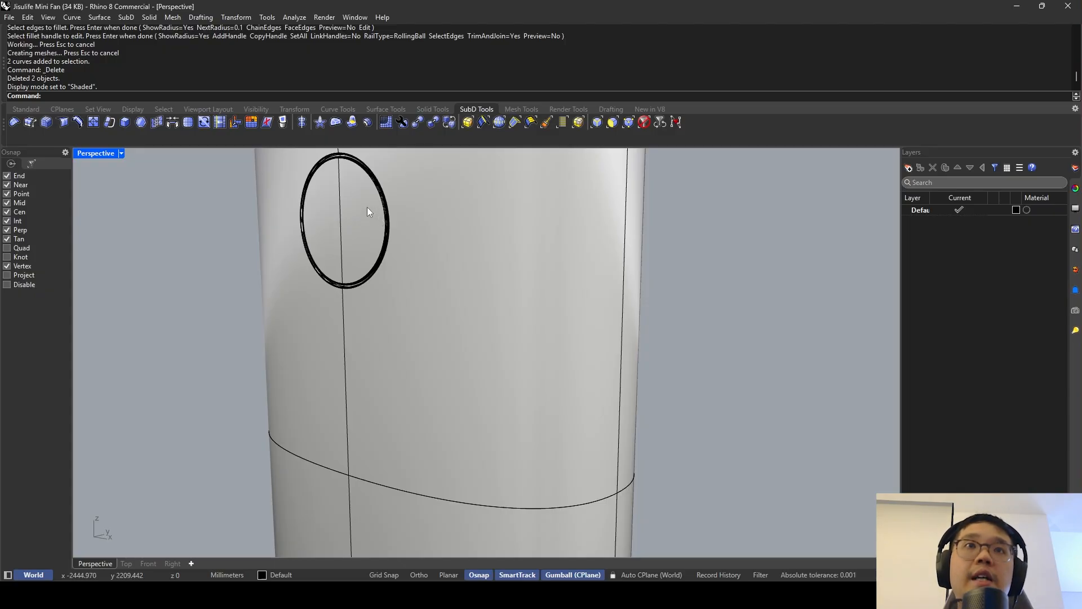
{"action": "right_click_drag", "start_coordinate": [367, 208], "coordinate": [522, 225], "text": "shift"}
{"action": "left_click", "coordinate": [493, 294]}
{"action": "scroll", "coordinate": [492, 294], "scroll_direction": "down", "scroll_amount": 6}
{"action": "key", "text": "Escape"}
{"action": "scroll", "coordinate": [521, 229], "scroll_direction": "up", "scroll_amount": 8}
{"action": "right_click_drag", "start_coordinate": [472, 284], "coordinate": [496, 235]}
{"action": "scroll", "coordinate": [545, 255], "scroll_direction": "up", "scroll_amount": 7}
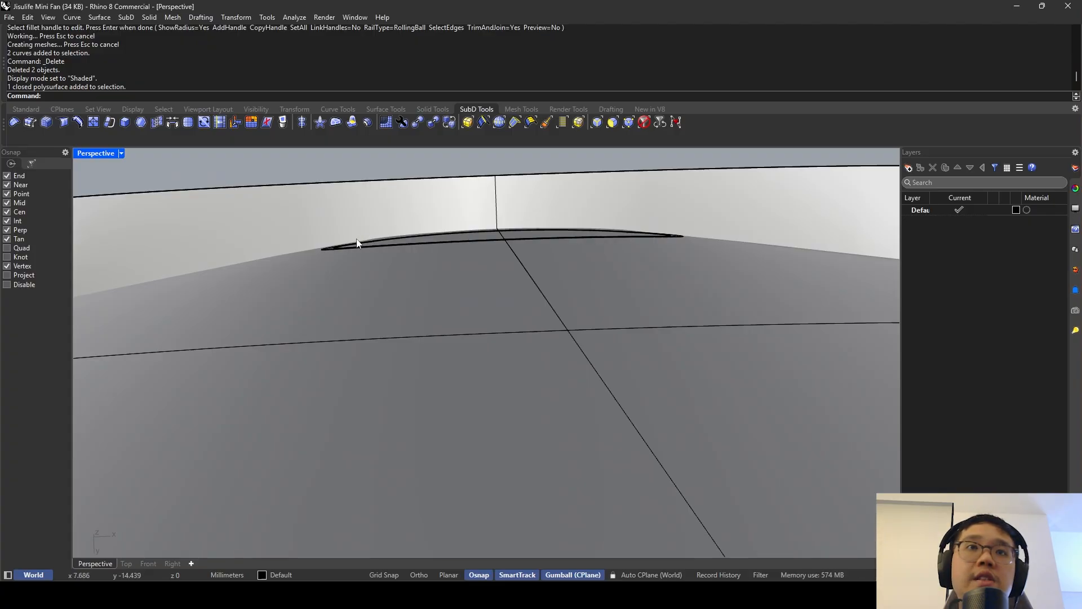
{"action": "right_click_drag", "start_coordinate": [606, 228], "coordinate": [459, 258]}
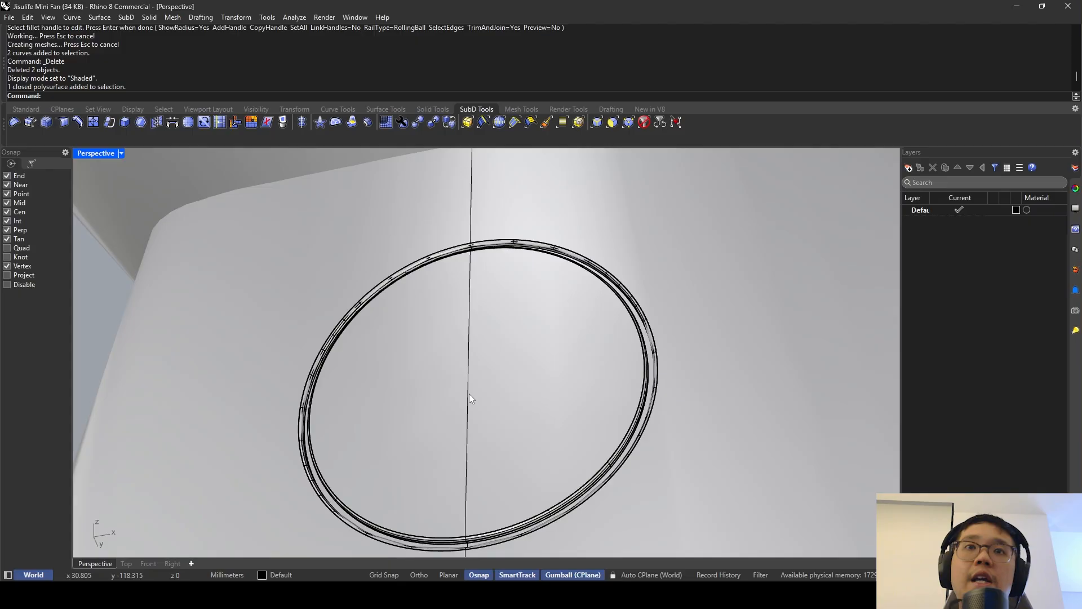
Undo the circle curve deletion and the last two FilletEdge operations on the groove.
{"action": "key", "text": "ctrl+z"}
{"action": "key", "text": "ctrl+z"}
{"action": "key", "text": "ctrl+z"}
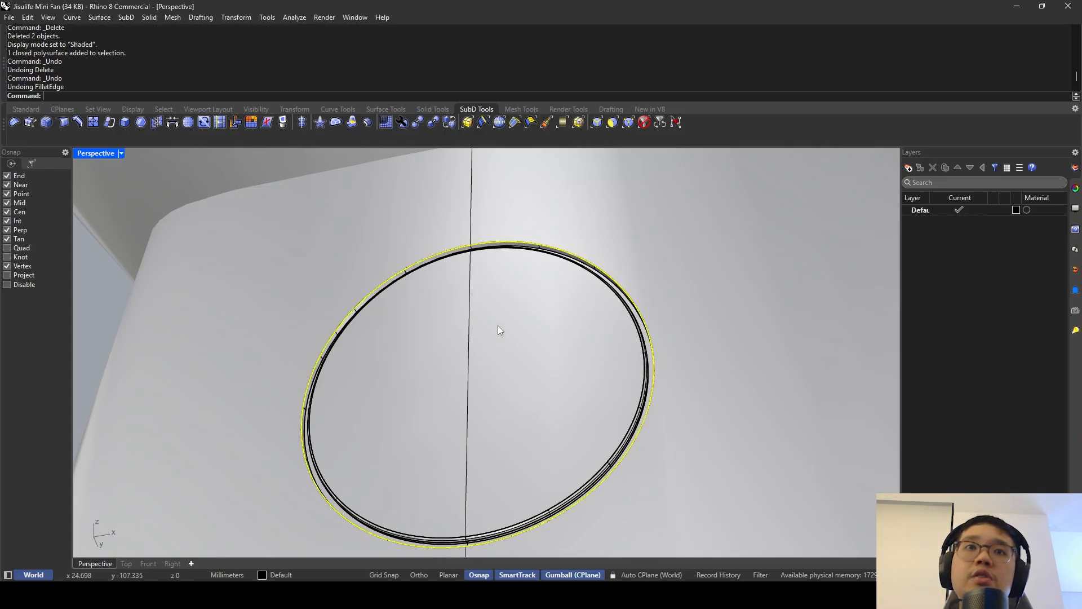
{"action": "right_click_drag", "start_coordinate": [475, 307], "coordinate": [456, 276]}
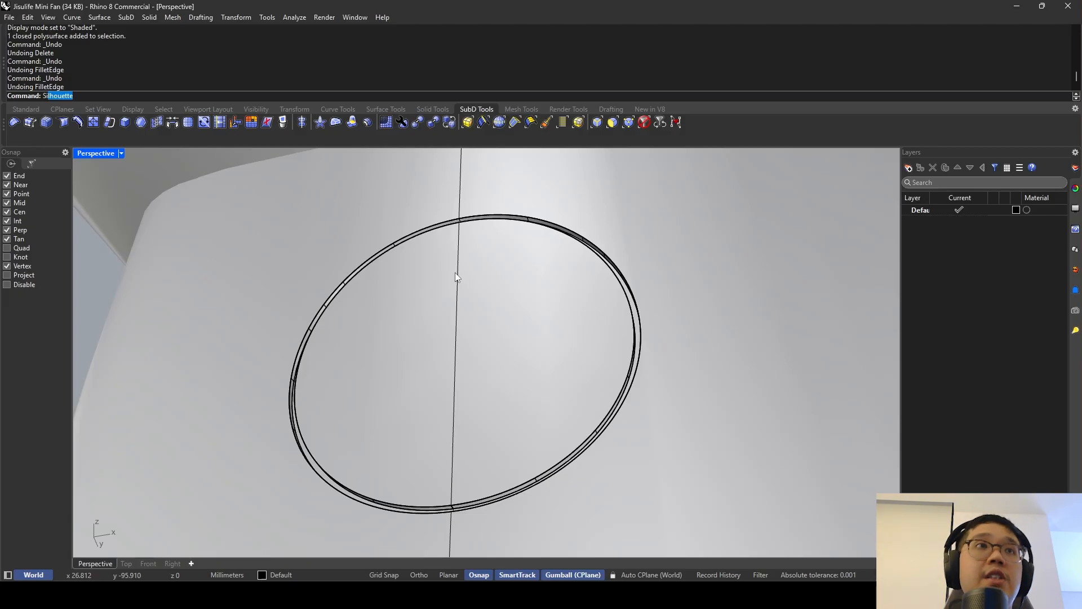
{"action": "key", "text": "BackSpace"}
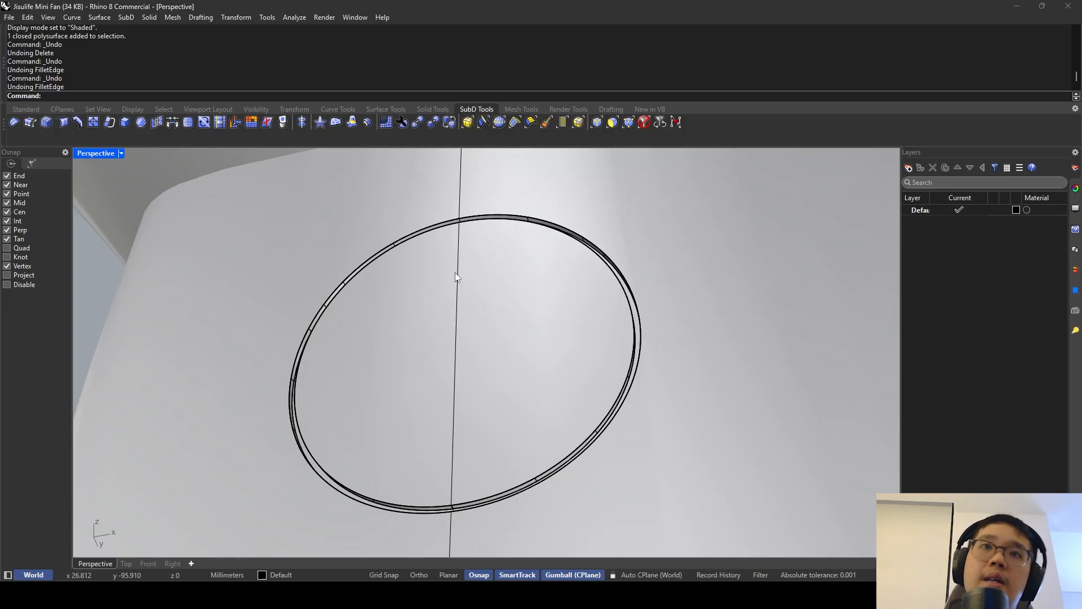
Undo the two deletions made before the groove edge fillets.
{"action": "left_click", "coordinate": [455, 272]}
{"action": "scroll", "coordinate": [455, 273], "scroll_direction": "down", "scroll_amount": 2}
{"action": "right_click_drag", "start_coordinate": [455, 272], "coordinate": [485, 293]}
{"action": "key", "text": "Escape"}
{"action": "scroll", "coordinate": [417, 313], "scroll_direction": "down", "scroll_amount": 2}
{"action": "key", "text": "ctrl+z"}
{"action": "key", "text": "ctrl+z"}
{"action": "scroll", "coordinate": [468, 235], "scroll_direction": "down", "scroll_amount": 5}
{"action": "key", "text": "Escape"}
Flatten the closed curve along the groove's inner edge with SetPt aligned to World.
{"action": "left_click", "coordinate": [477, 236]}
{"action": "left_click", "coordinate": [501, 265]}
{"action": "scroll", "coordinate": [463, 296], "scroll_direction": "up", "scroll_amount": 6}
{"action": "left_click", "coordinate": [453, 295], "text": "shift"}
{"action": "key", "text": "Escape"}
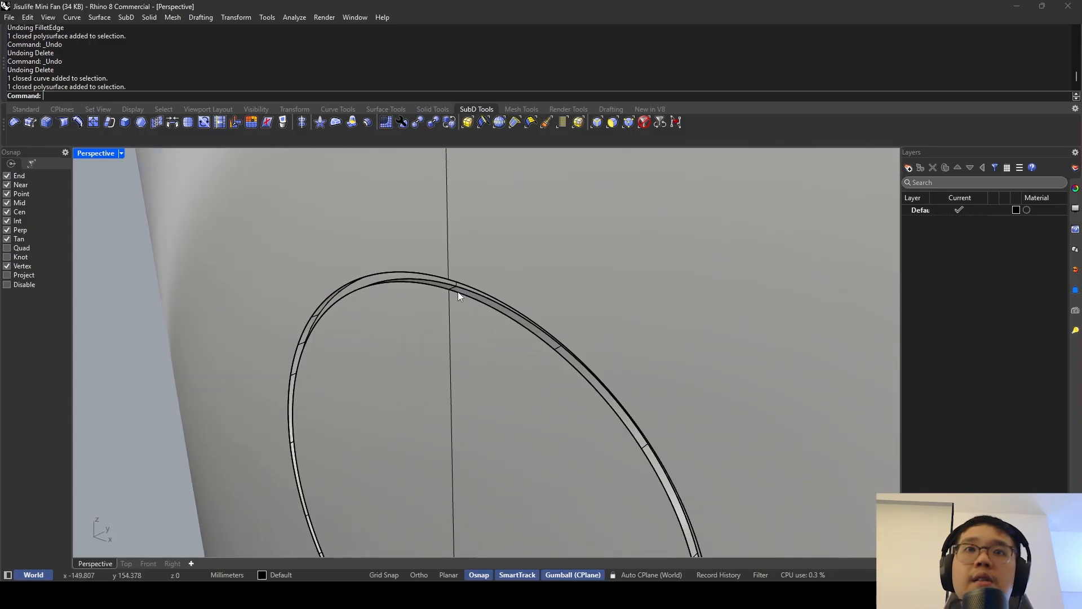
{"action": "left_click", "coordinate": [458, 292]}
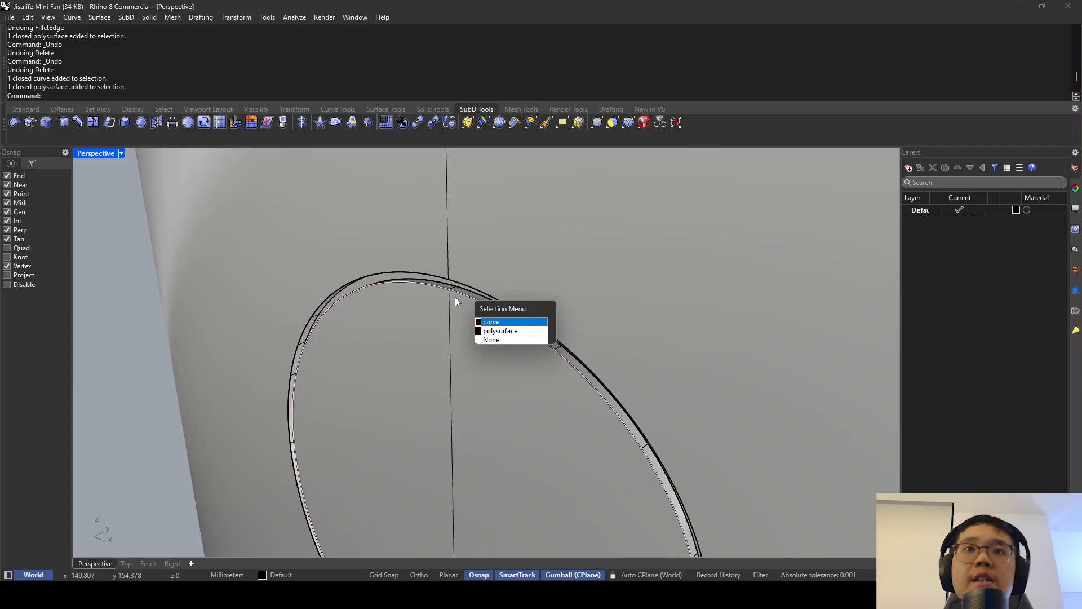
{"action": "left_click", "coordinate": [447, 299]}
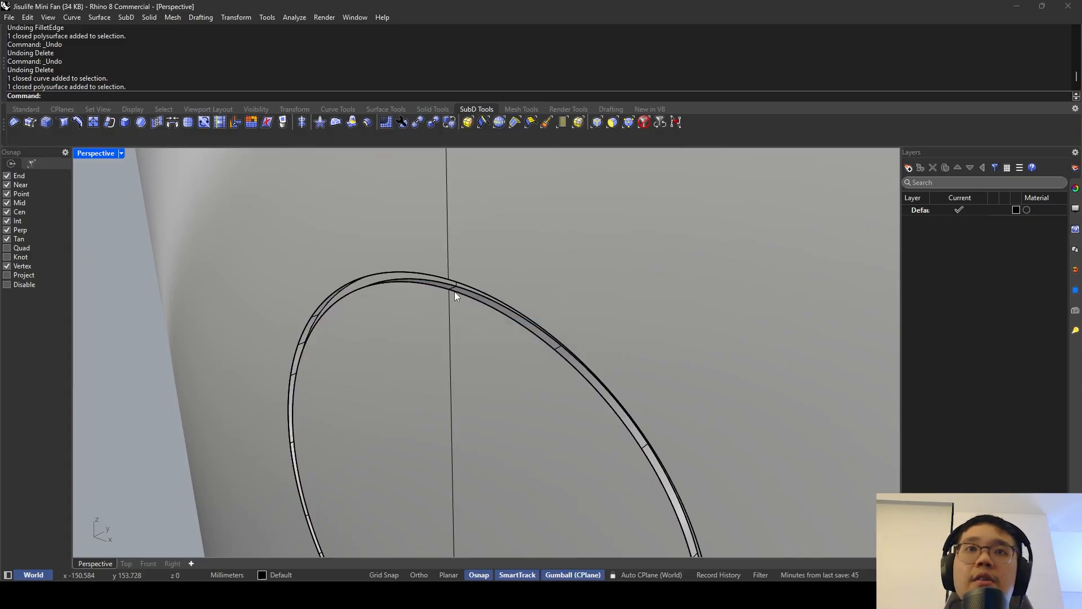
{"action": "scroll", "coordinate": [455, 292], "scroll_direction": "down", "scroll_amount": 3}
{"action": "left_click", "coordinate": [454, 292]}
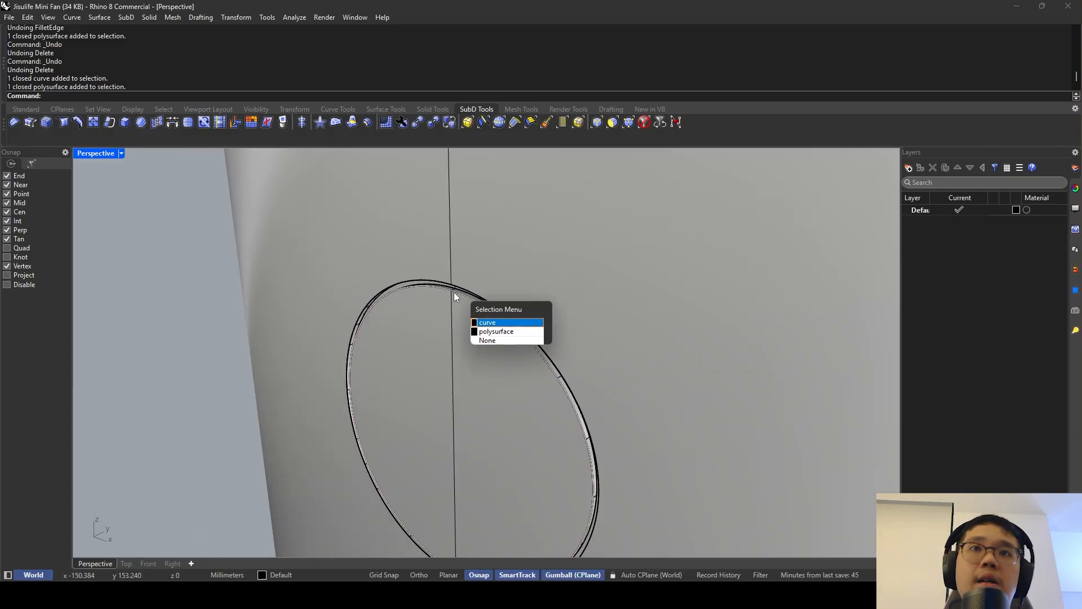
{"action": "key", "text": "Return"}
{"action": "right_click_drag", "start_coordinate": [453, 292], "coordinate": [474, 264]}
{"action": "type", "text": "SetPt"}
{"action": "key", "text": "Return"}
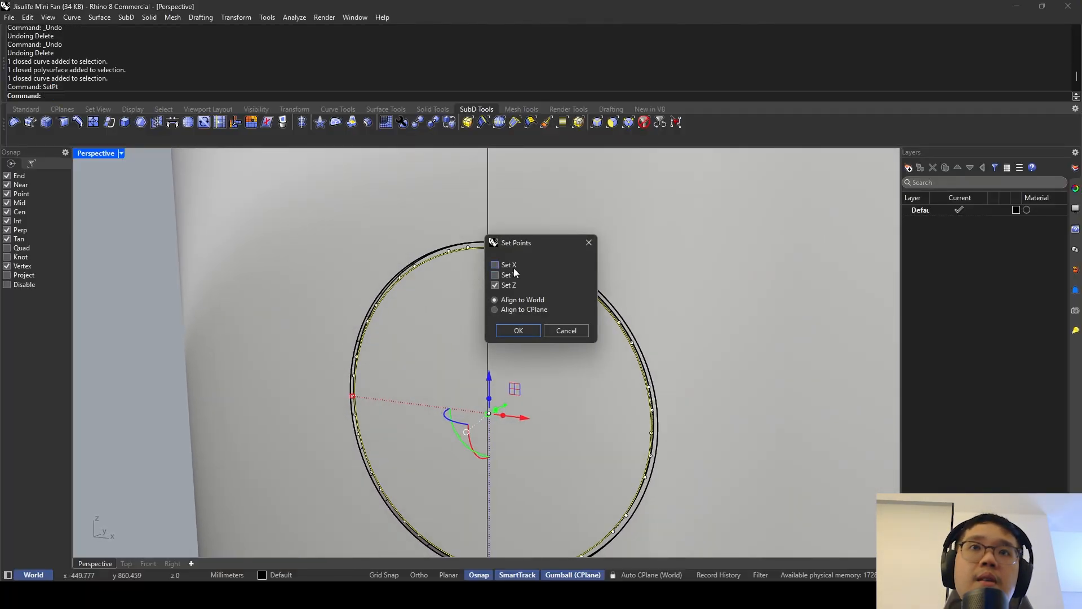
{"action": "left_click", "coordinate": [510, 331]}
{"action": "right_click_drag", "start_coordinate": [510, 331], "coordinate": [543, 211]}
{"action": "scroll", "coordinate": [410, 225], "scroll_direction": "up", "scroll_amount": 5}
Undo the SetPt flattening, compare the original curve with the handle's surface, and redo the flattening.
{"action": "key", "text": "ctrl+z"}
{"action": "scroll", "coordinate": [486, 217], "scroll_direction": "down", "scroll_amount": 10}
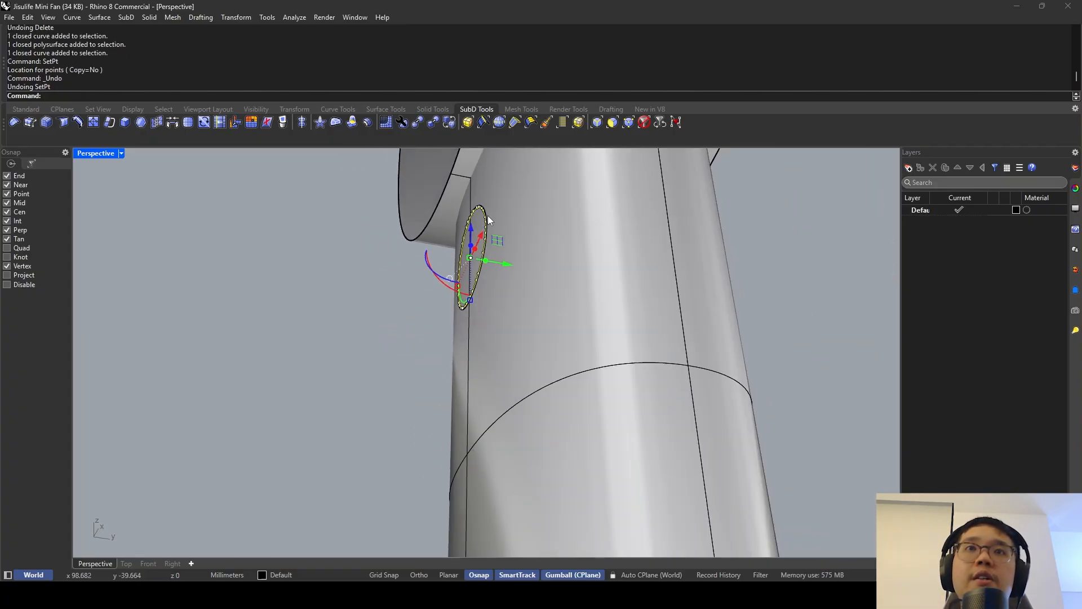
{"action": "scroll", "coordinate": [459, 197], "scroll_direction": "up", "scroll_amount": 6}
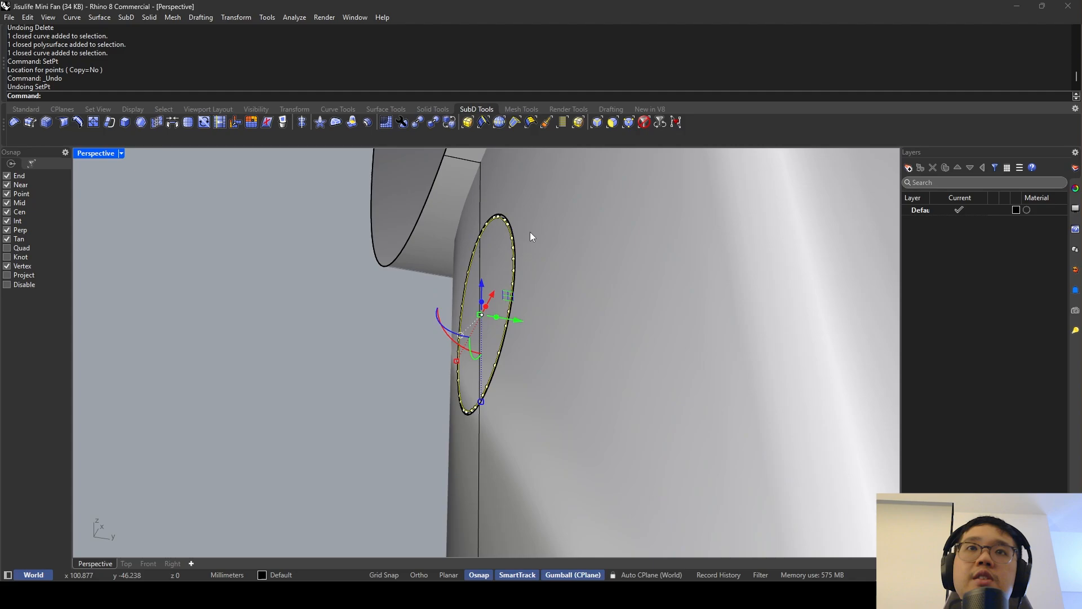
{"action": "scroll", "coordinate": [526, 234], "scroll_direction": "up", "scroll_amount": 2}
{"action": "right_click_drag", "start_coordinate": [526, 235], "coordinate": [510, 244], "text": "shift"}
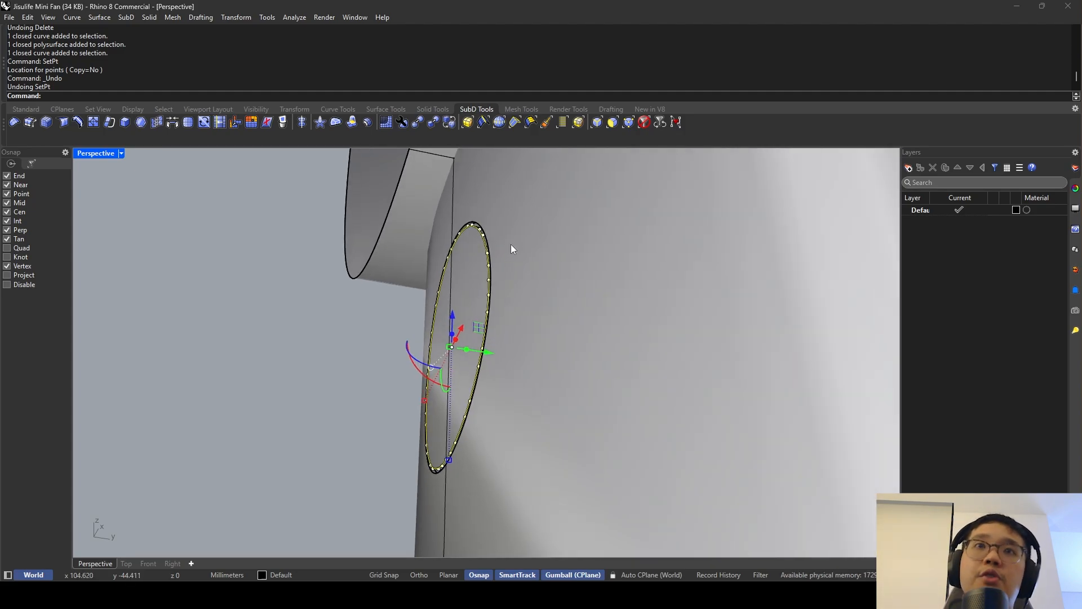
{"action": "key", "text": "ctrl+y"}
{"action": "key", "text": "Escape"}
Create a planar surface from the flattened closed curve with PlanarSrf and delete the source curve.
{"action": "right_click_drag", "start_coordinate": [495, 239], "coordinate": [539, 317]}
{"action": "left_click", "coordinate": [512, 370]}
{"action": "left_click", "coordinate": [513, 370]}
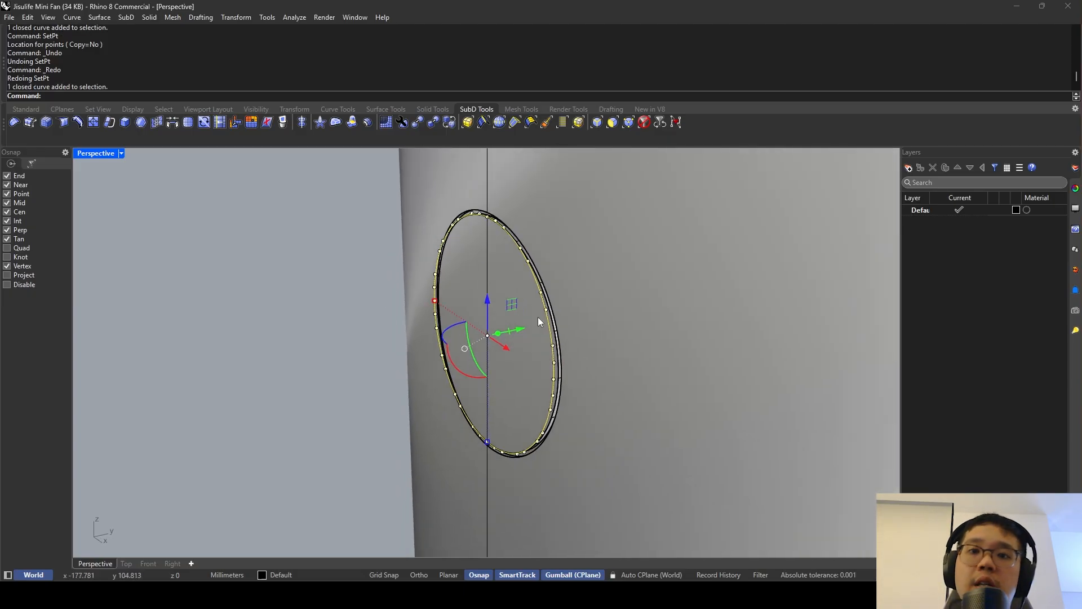
{"action": "type", "text": "Plana"}
{"action": "key", "text": "Return"}
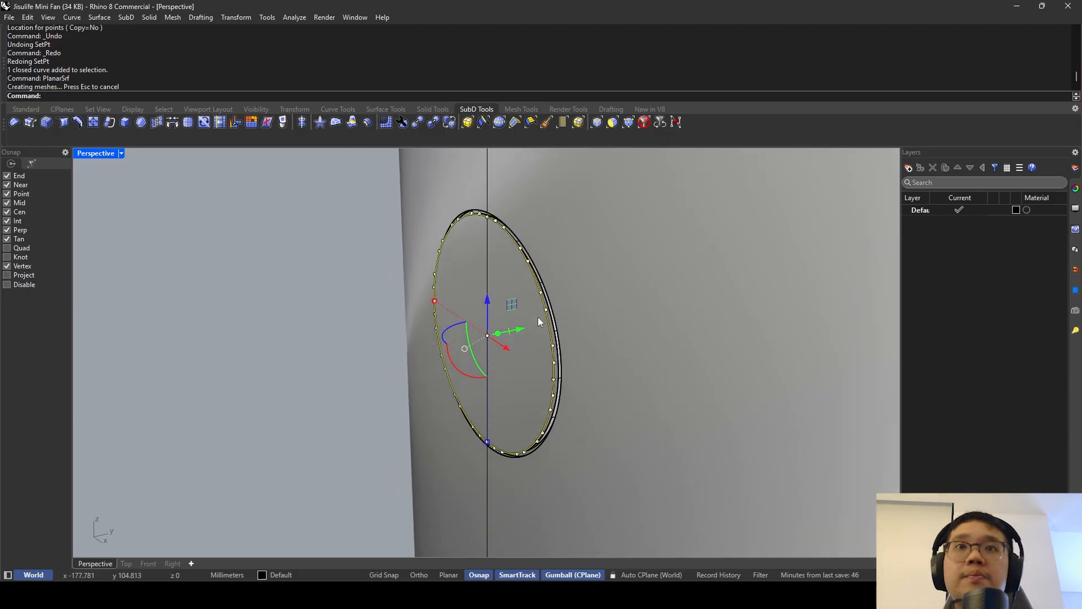
{"action": "key", "text": "Delete"}
Try to rebuild the disc surface with point counts U 9 and V 5 at degree 2.
{"action": "left_click", "coordinate": [522, 326]}
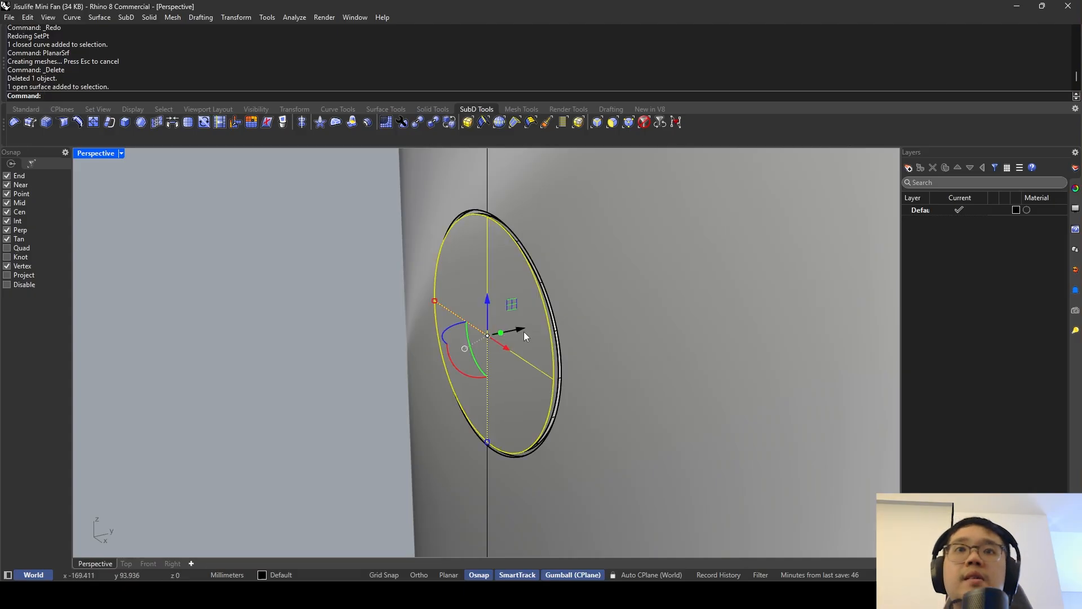
{"action": "right_click_drag", "start_coordinate": [524, 331], "coordinate": [631, 280]}
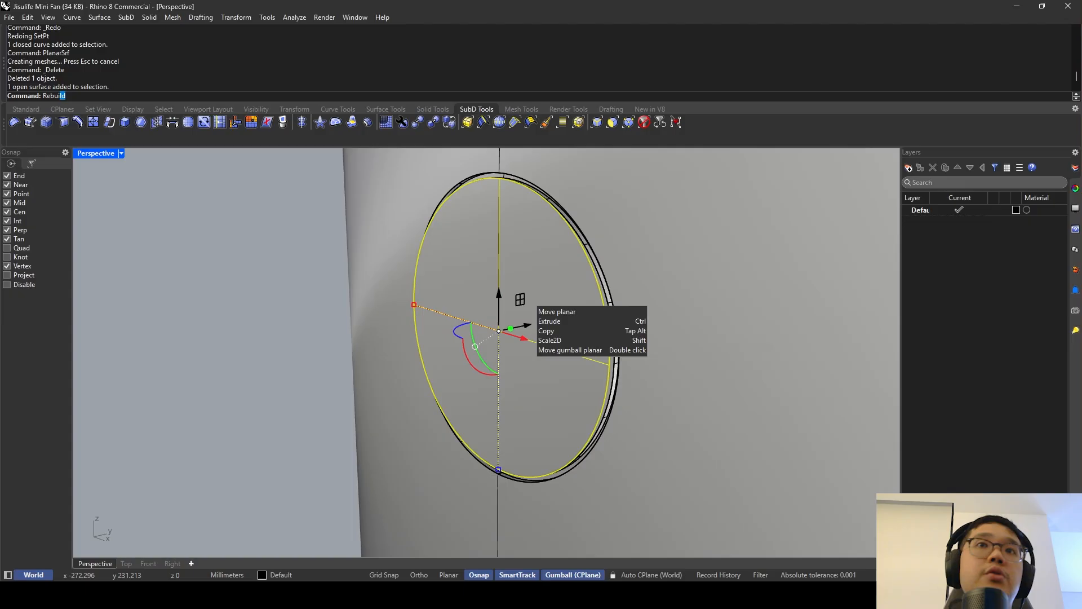
{"action": "key", "text": "Return"}
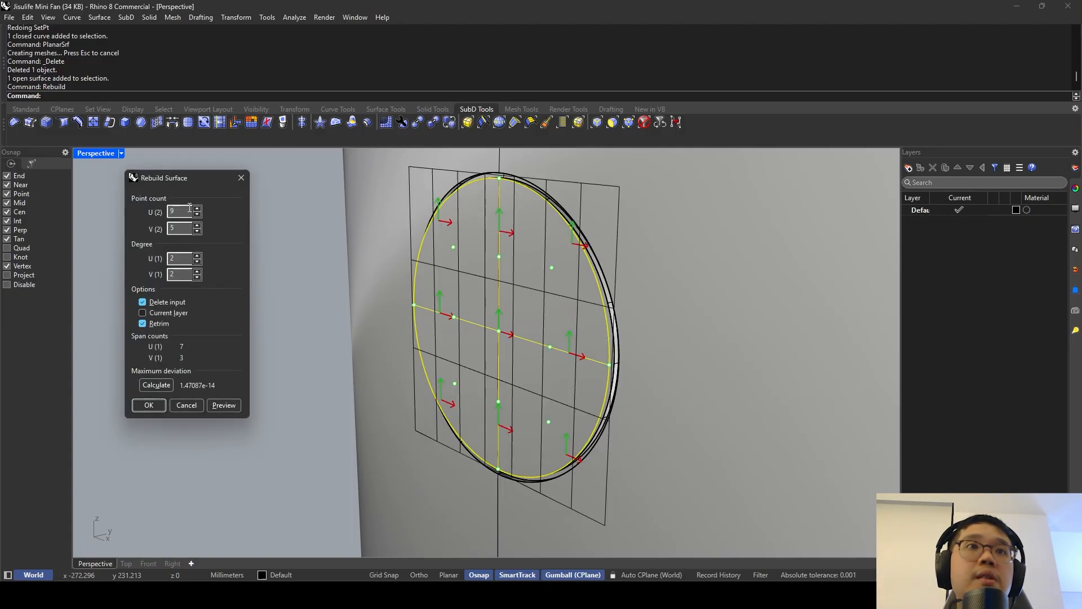
{"action": "left_click", "coordinate": [149, 405]}
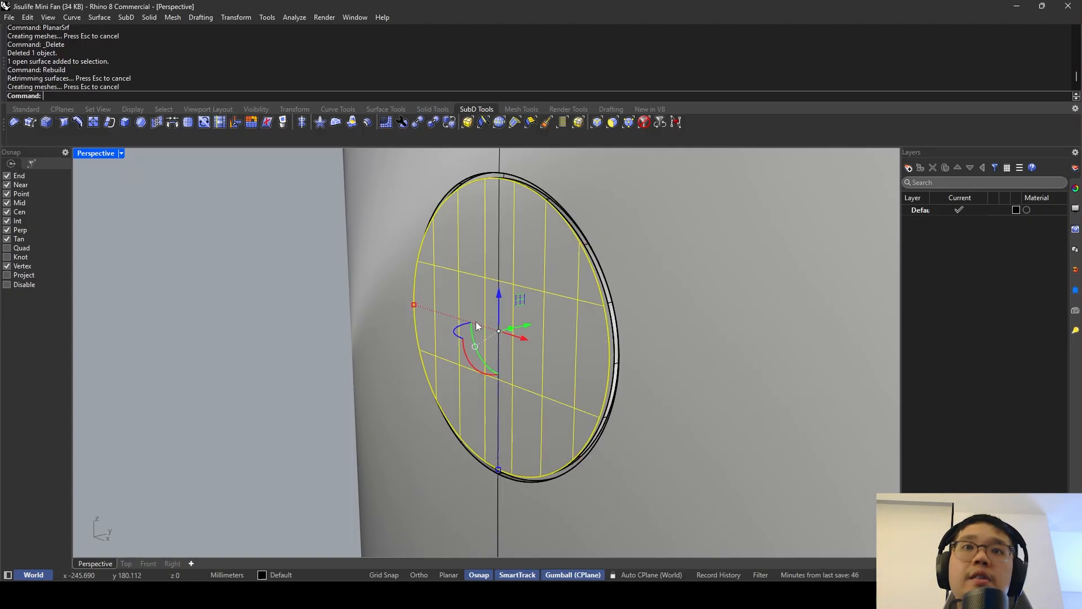
{"action": "key", "text": "ctrl+z"}
Rebuild the disc surface with point counts U 3 and V 3 at degree 2 and turn on its control points.
{"action": "key", "text": "Return"}
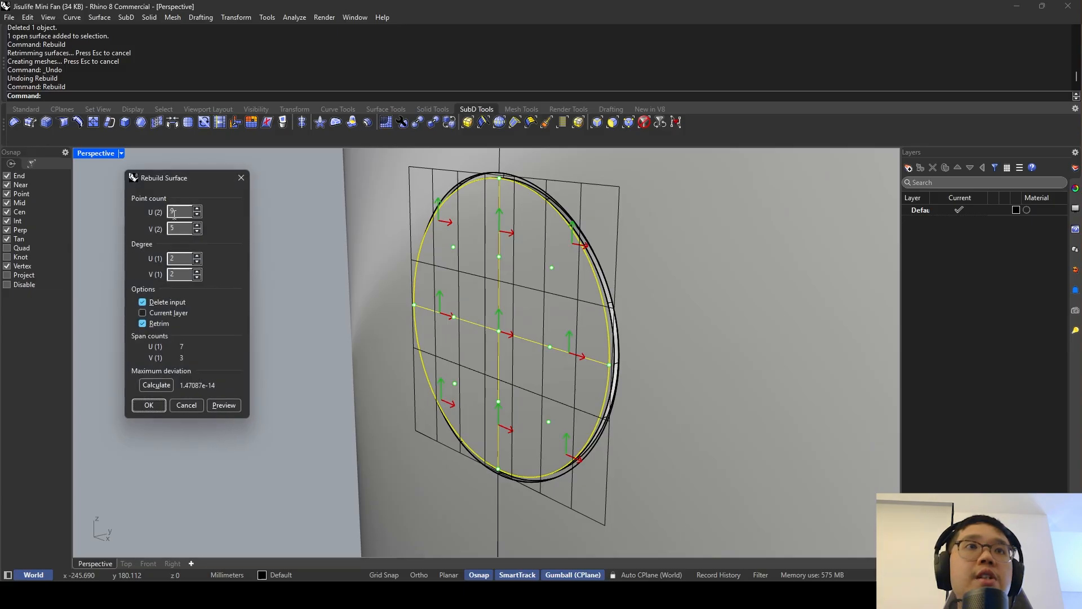
{"action": "type", "text": "3"}
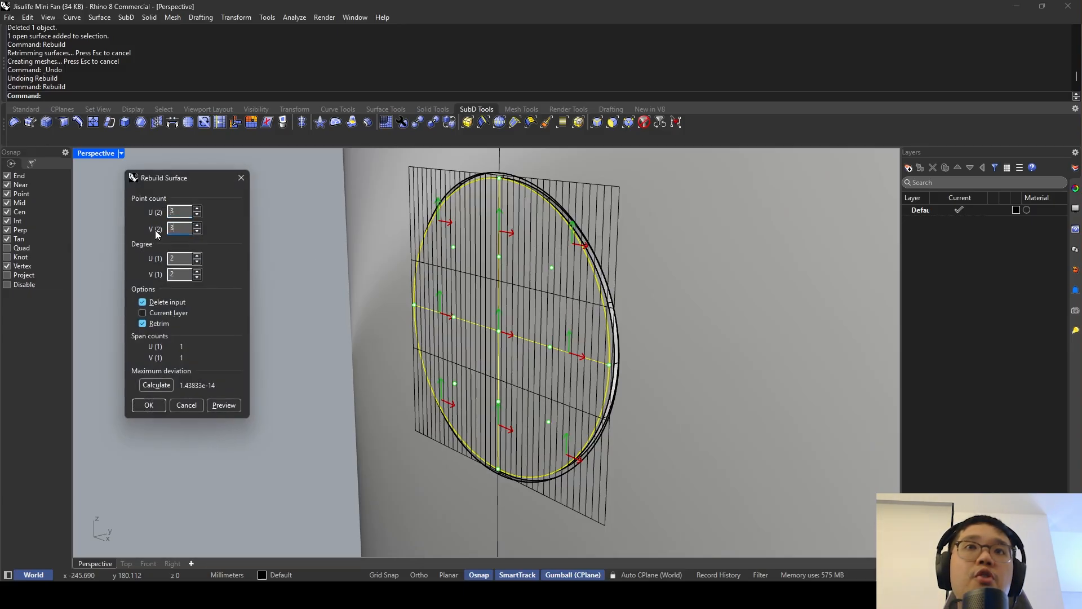
{"action": "left_click", "coordinate": [160, 410]}
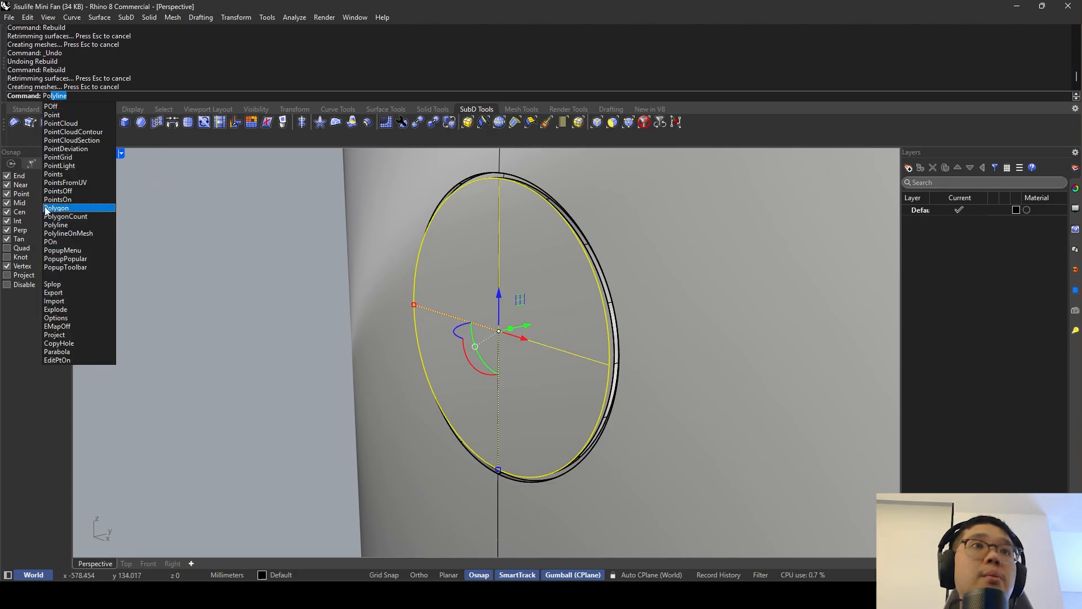
{"action": "left_click", "coordinate": [57, 199]}
{"action": "mouse_move", "coordinate": [498, 334]}
{"action": "right_mouse_down"}
{"action": "mouse_move", "coordinate": [536, 258]}
{"action": "mouse_move", "coordinate": [506, 296]}
{"action": "mouse_move", "coordinate": [517, 292]}
{"action": "mouse_move", "coordinate": [517, 323]}
{"action": "mouse_move", "coordinate": [498, 329]}
{"action": "right_mouse_up"}
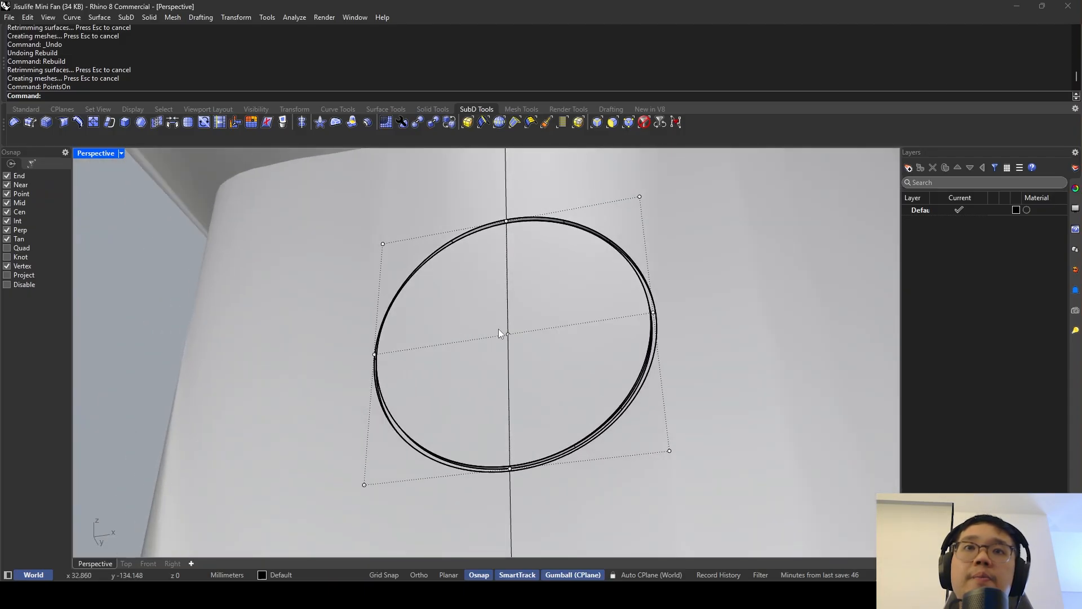
Reapply Rebuild to the disc surface with the same 3 by 3 points, degree 2, and Delete input and Retrim enabled.
{"action": "left_click", "coordinate": [505, 322]}
{"action": "left_click", "coordinate": [543, 343]}
{"action": "type", "text": "Rebuild"}
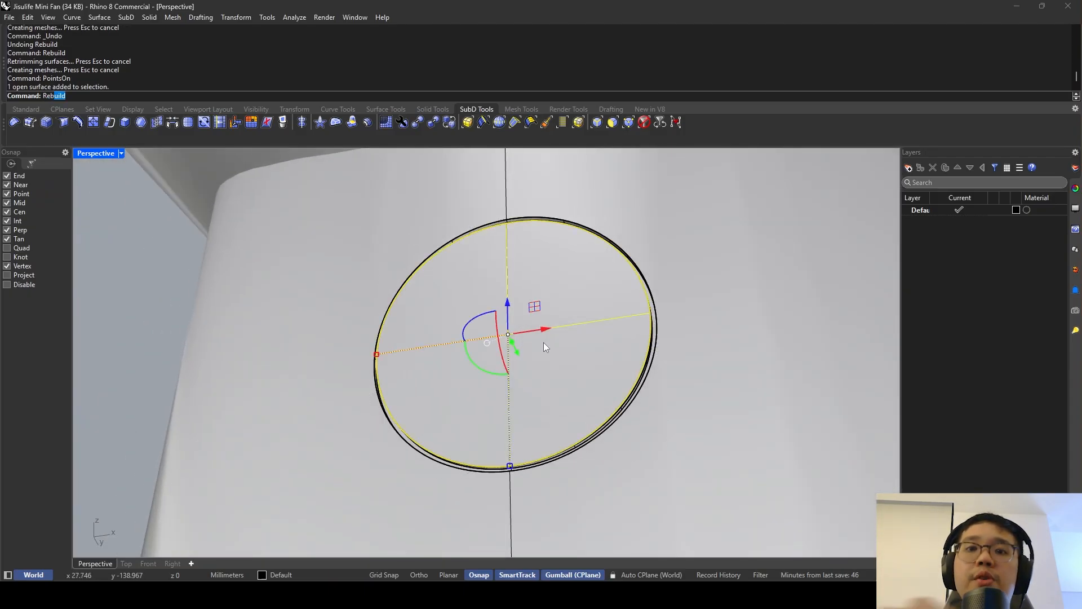
{"action": "key", "text": "Return"}
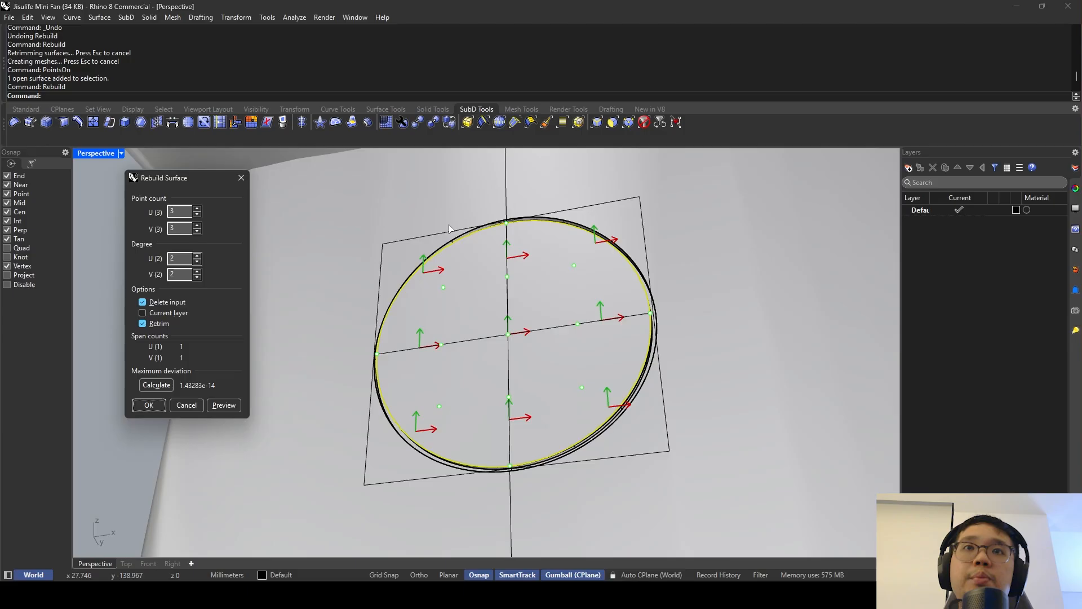
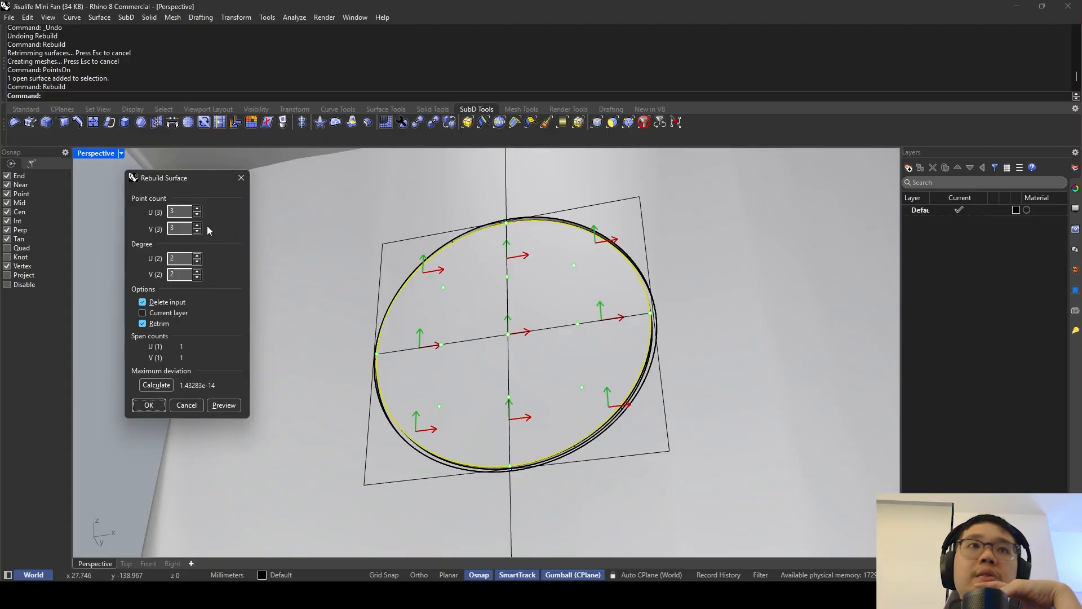
{"action": "left_click", "coordinate": [146, 406]}
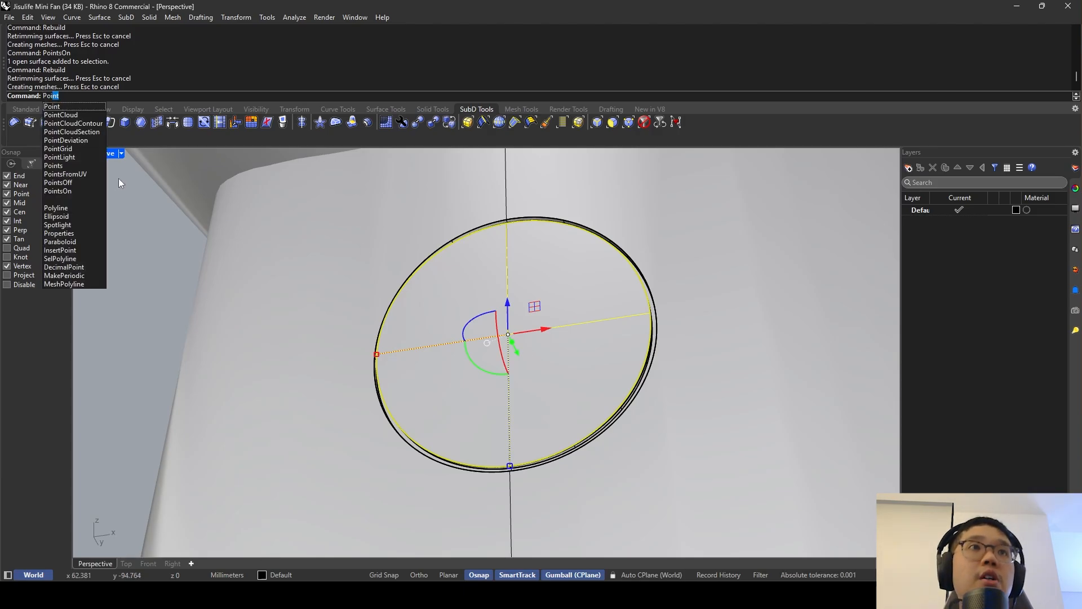
Turn on the disc surface's control points and move the centre point along Y into the handle to dish the surface.
{"action": "left_click", "coordinate": [73, 192]}
{"action": "left_click", "coordinate": [507, 333]}
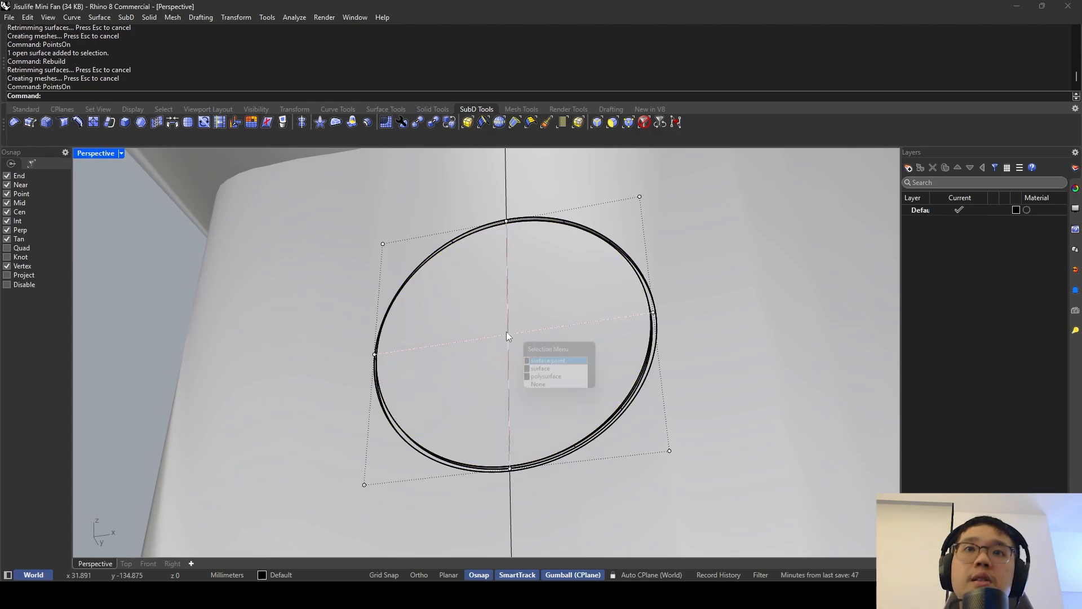
{"action": "left_click", "coordinate": [538, 362]}
{"action": "right_click_drag", "start_coordinate": [538, 362], "coordinate": [375, 337]}
{"action": "left_click_drag", "start_coordinate": [528, 334], "coordinate": [551, 334]}
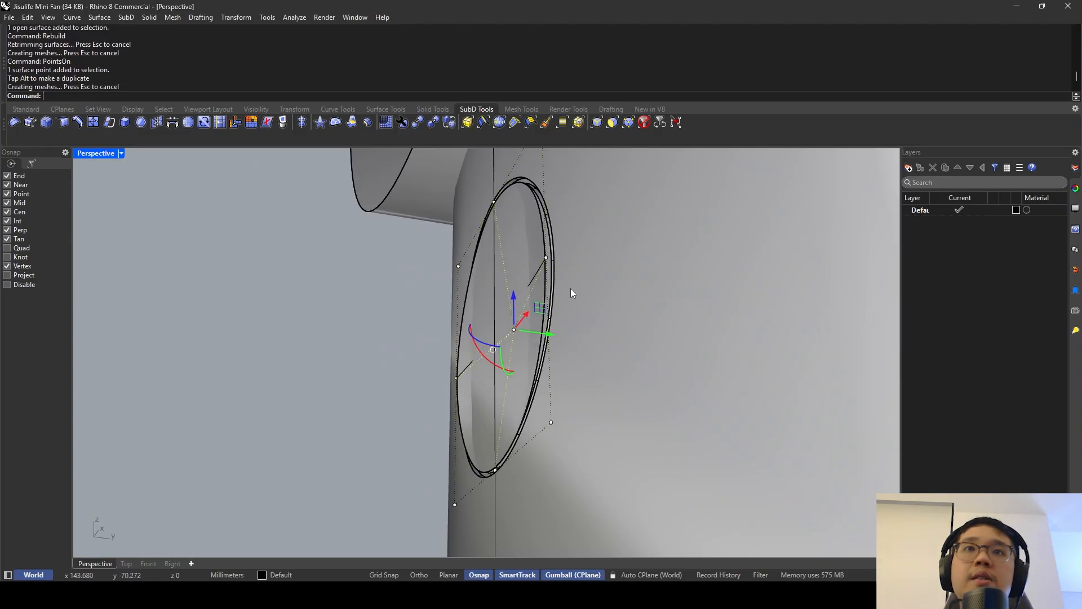
{"action": "right_click_drag", "start_coordinate": [571, 288], "coordinate": [318, 360]}
{"action": "key", "text": "Escape"}
{"action": "key", "text": "Escape"}
Isolate the dished button surface from the rest of the fan model.
{"action": "left_click", "coordinate": [565, 252]}
{"action": "type", "text": "isolate"}
{"action": "key", "text": "Return"}
Turn on the isolated surface's control points and move its centre point further along Y to deepen the dish.
{"action": "left_click", "coordinate": [500, 365]}
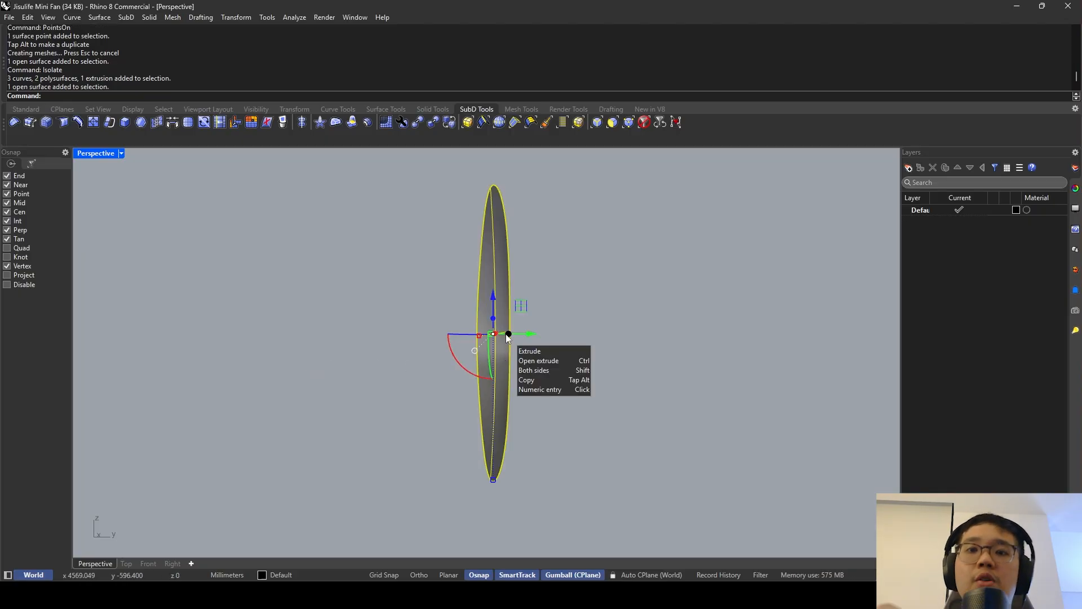
{"action": "type", "text": "PP"}
{"action": "key", "text": "Return"}
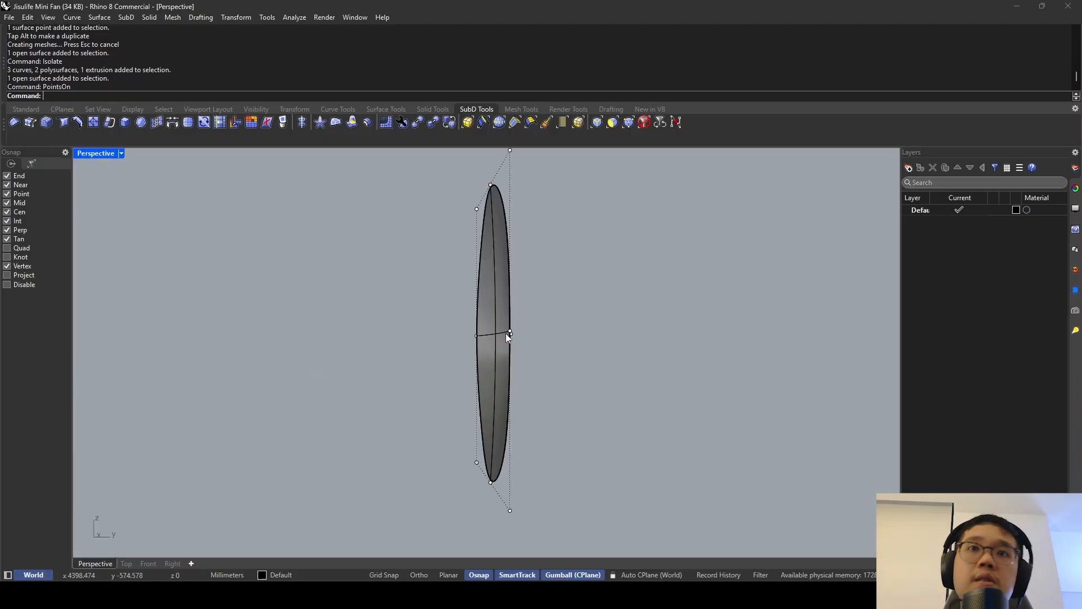
{"action": "right_click_drag", "start_coordinate": [505, 333], "coordinate": [620, 336]}
{"action": "right_click_drag", "start_coordinate": [466, 369], "coordinate": [395, 367]}
{"action": "left_click", "coordinate": [496, 340]}
{"action": "right_click_drag", "start_coordinate": [529, 349], "coordinate": [552, 356]}
{"action": "left_click_drag", "start_coordinate": [537, 349], "coordinate": [558, 353]}
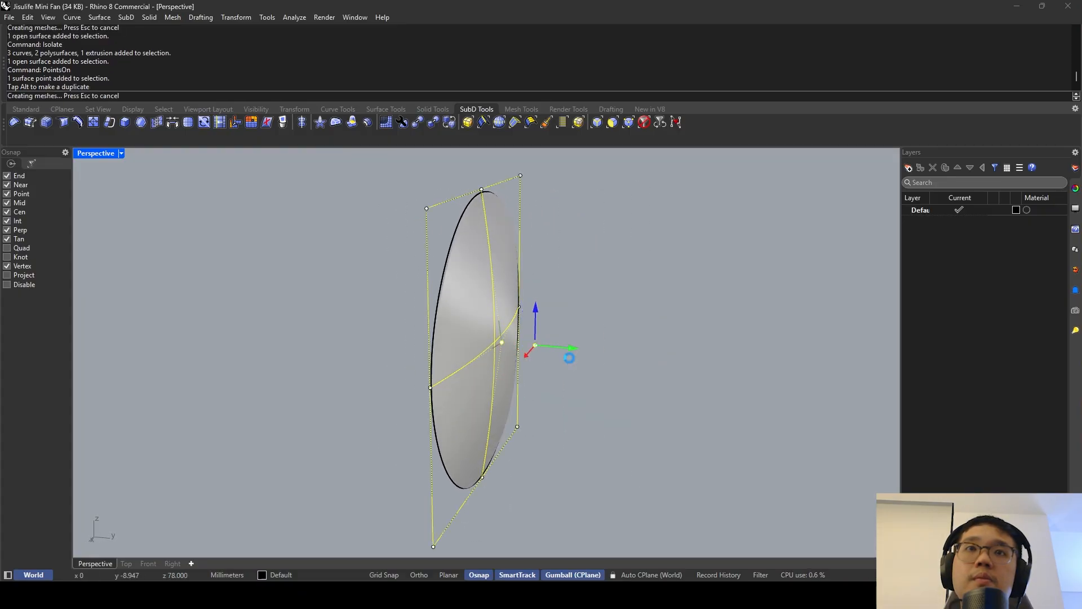
Extract the wireframe of the dished button surface and delete the surface, keeping only its curves.
{"action": "right_click_drag", "start_coordinate": [558, 353], "coordinate": [513, 288]}
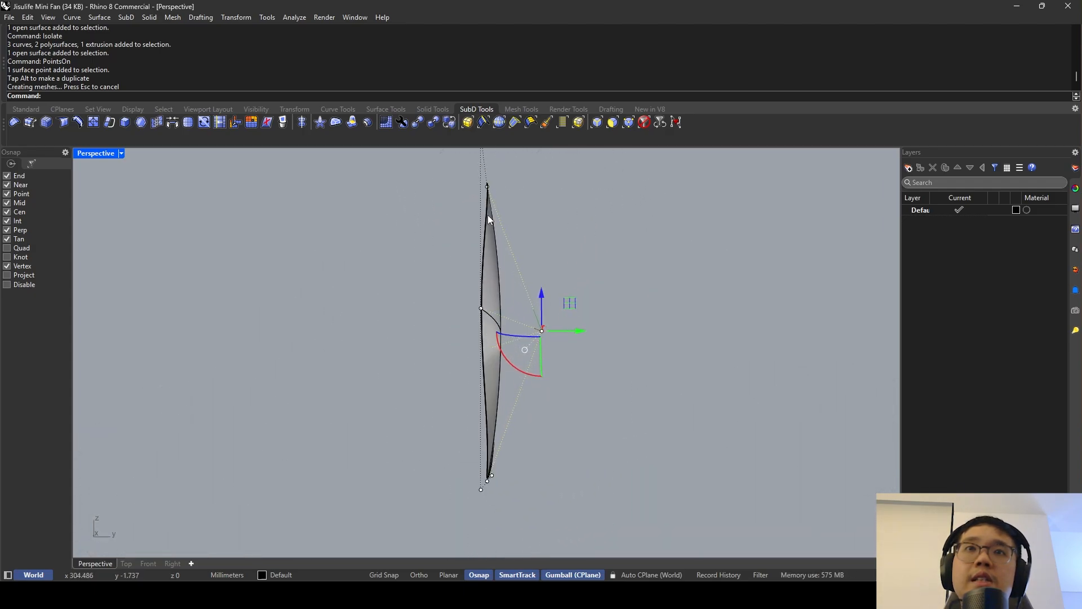
{"action": "right_click_drag", "start_coordinate": [489, 214], "coordinate": [544, 289]}
{"action": "key", "text": "Escape"}
{"action": "key", "text": "Escape"}
{"action": "left_click", "coordinate": [491, 289]}
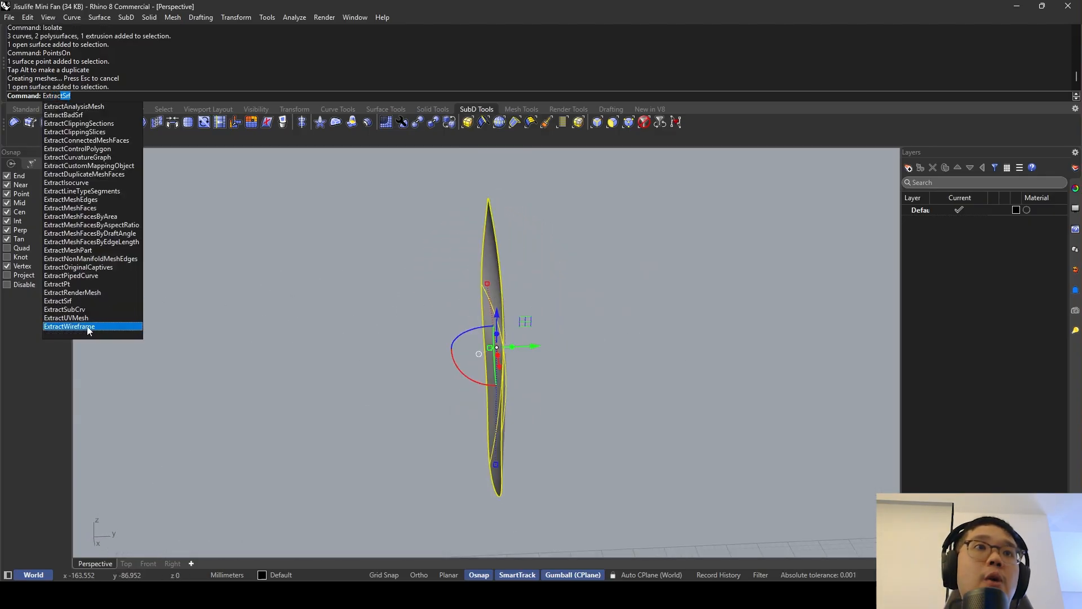
{"action": "left_click", "coordinate": [88, 328]}
{"action": "right_click_drag", "start_coordinate": [423, 293], "coordinate": [542, 269]}
{"action": "left_click", "coordinate": [536, 286]}
{"action": "key", "text": "Delete"}
Flatten the closed outline curve with SetPt, aligning its points to the upper end of the vertical wireframe curve.
{"action": "left_click", "coordinate": [515, 228]}
{"action": "type", "text": "SetPt"}
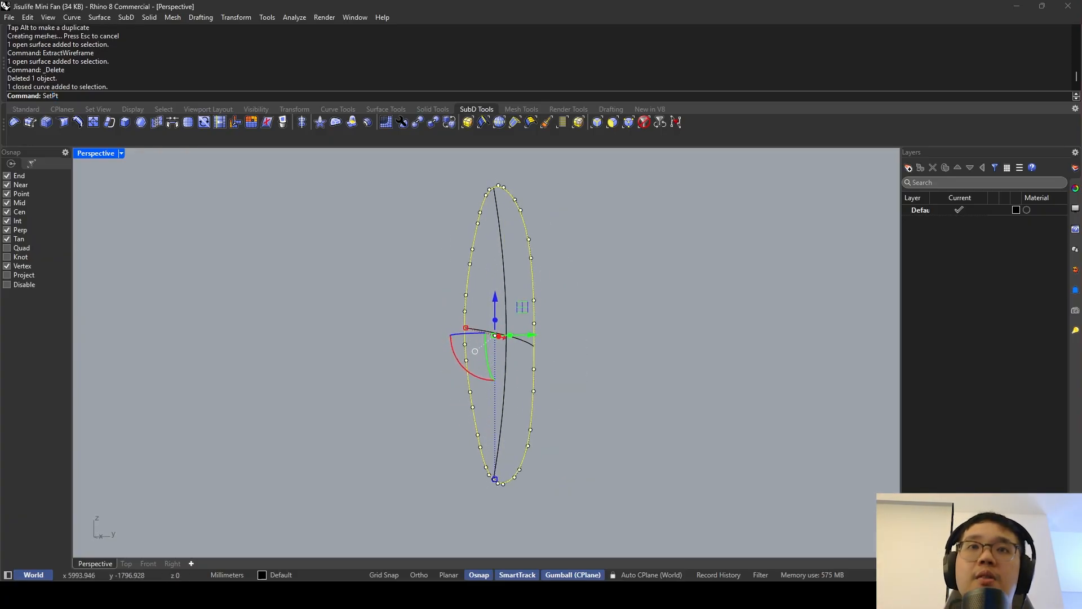
{"action": "key", "text": "Return"}
{"action": "key", "text": "Return"}
{"action": "scroll", "coordinate": [495, 186], "scroll_direction": "up", "scroll_amount": 3}
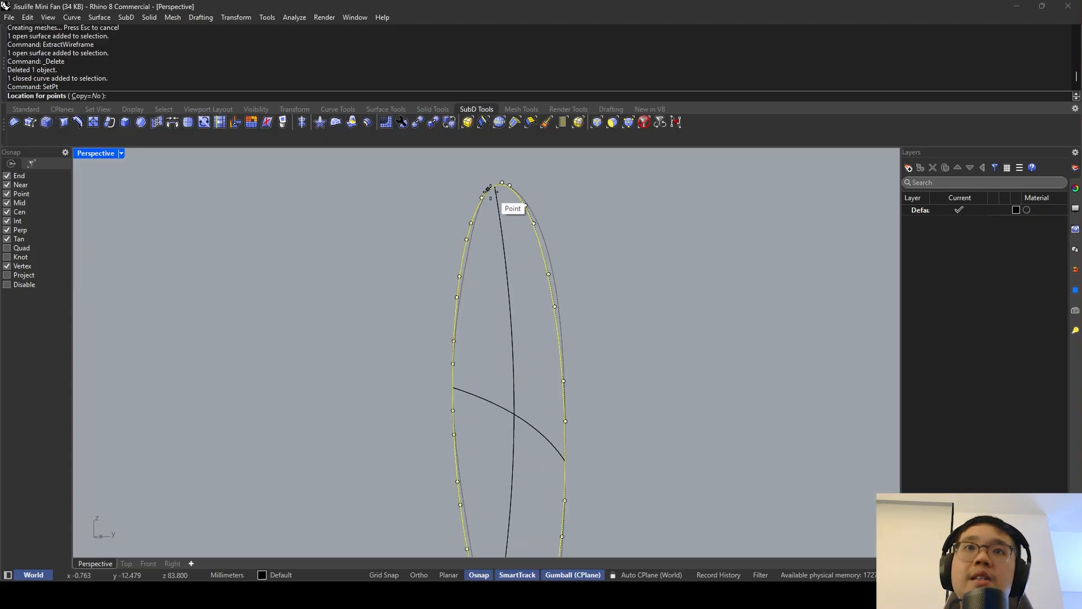
{"action": "left_click", "coordinate": [493, 186]}
{"action": "scroll", "coordinate": [492, 231], "scroll_direction": "down", "scroll_amount": 3}
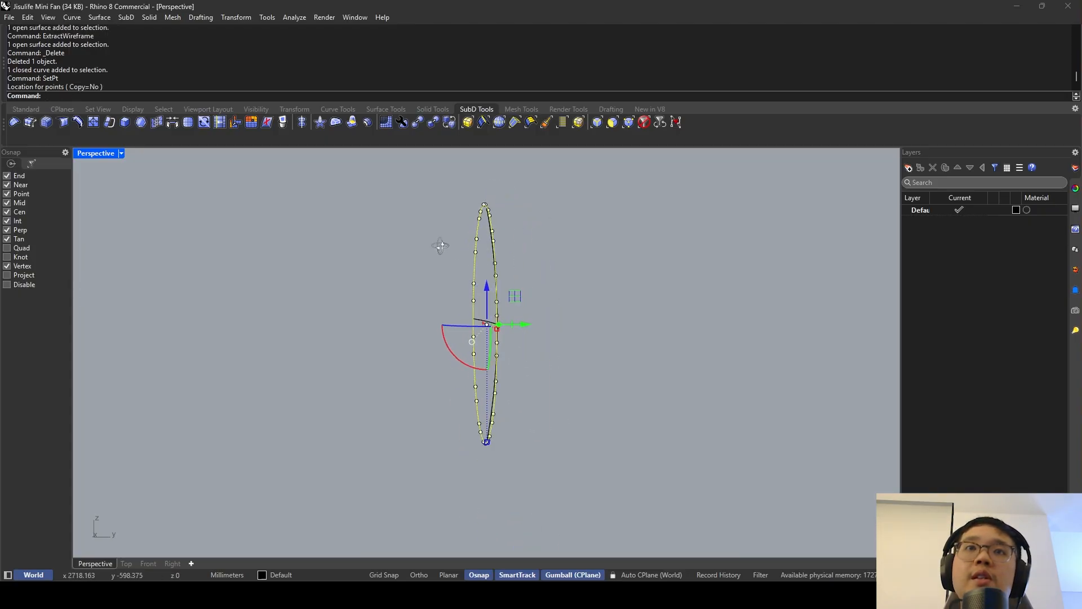
{"action": "key", "text": "Escape"}
Try patching a surface through the outline and the two crossing curves with the existing span settings, and undo it.
{"action": "right_click_drag", "start_coordinate": [458, 255], "coordinate": [619, 316]}
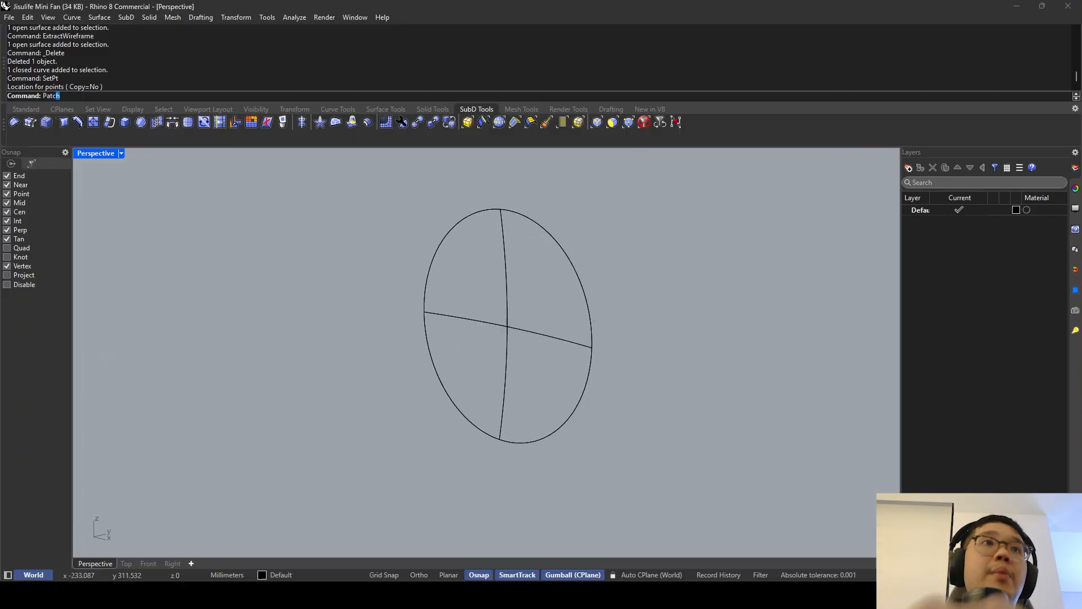
{"action": "type", "text": "h"}
{"action": "key", "text": "Return"}
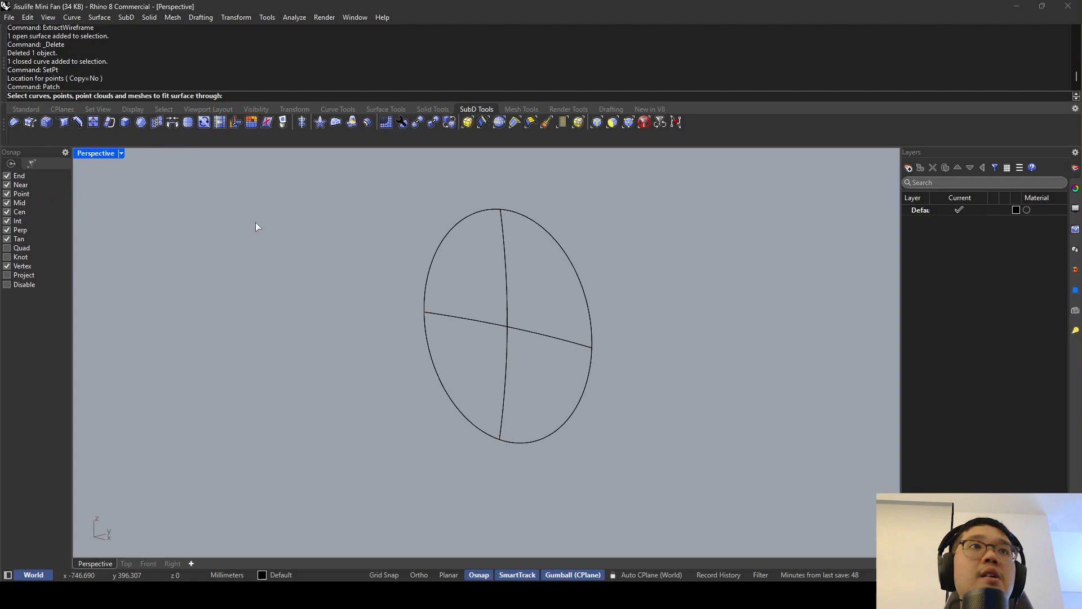
{"action": "left_click_drag", "start_coordinate": [366, 215], "coordinate": [335, 195]}
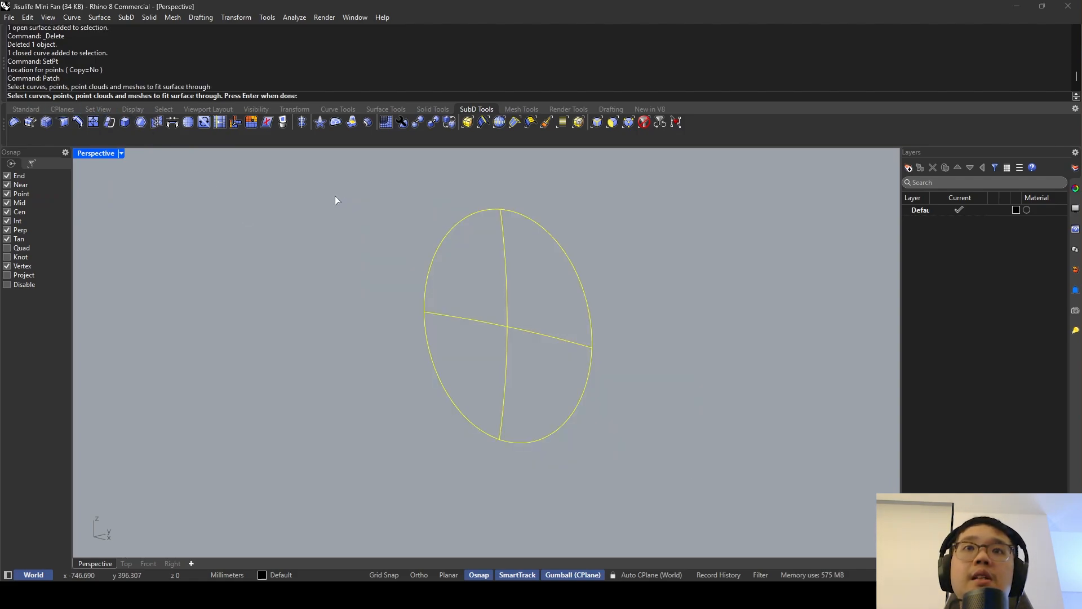
{"action": "key", "text": "Return"}
{"action": "key", "text": "Return"}
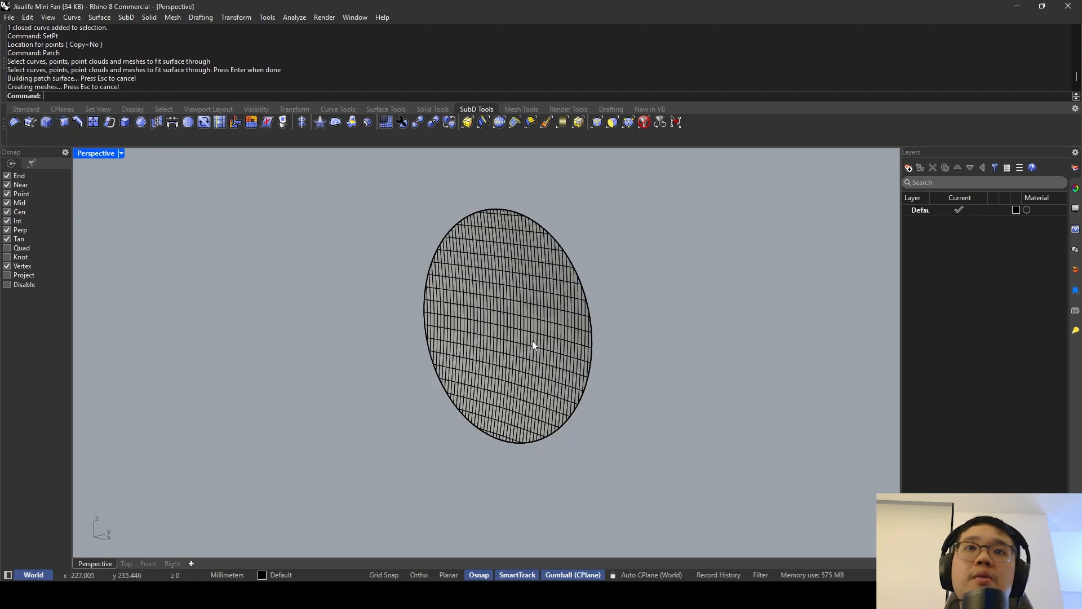
{"action": "right_click_drag", "start_coordinate": [532, 340], "coordinate": [662, 292]}
{"action": "key", "text": "ctrl+z"}
Patch a surface through the outline and two crossing curves with fewer U spans, 20 V spans and automatic trim.
{"action": "key", "text": "Return"}
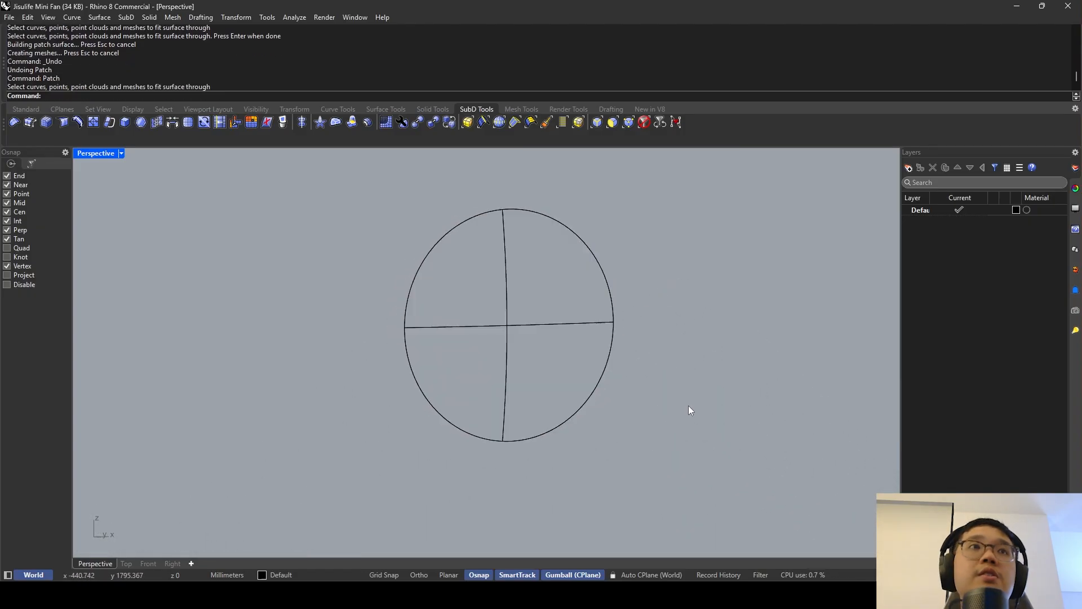
{"action": "key", "text": "Return"}
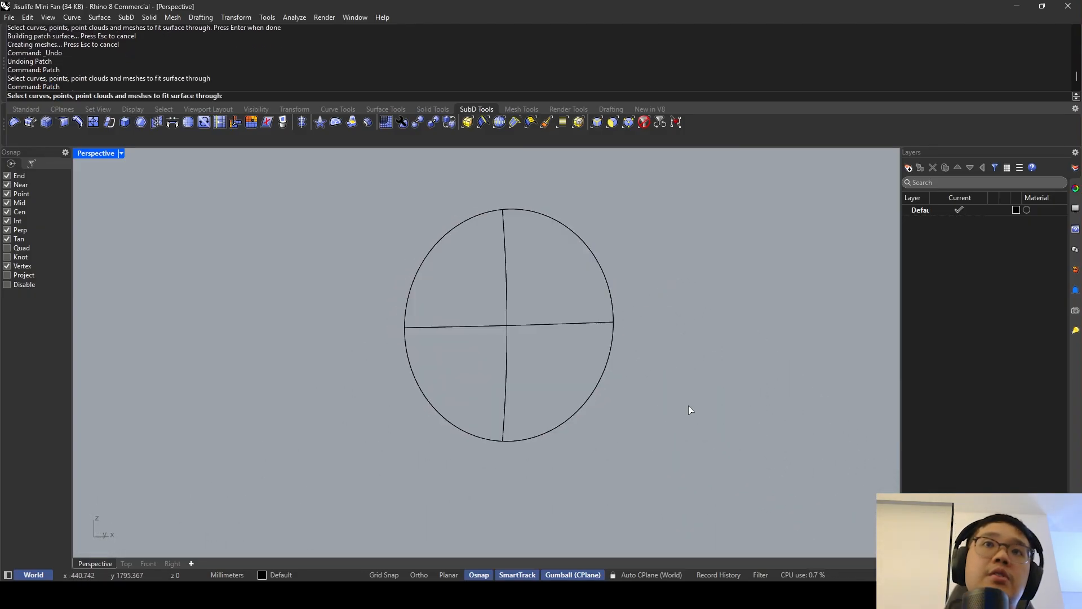
{"action": "left_click_drag", "start_coordinate": [691, 410], "coordinate": [346, 215]}
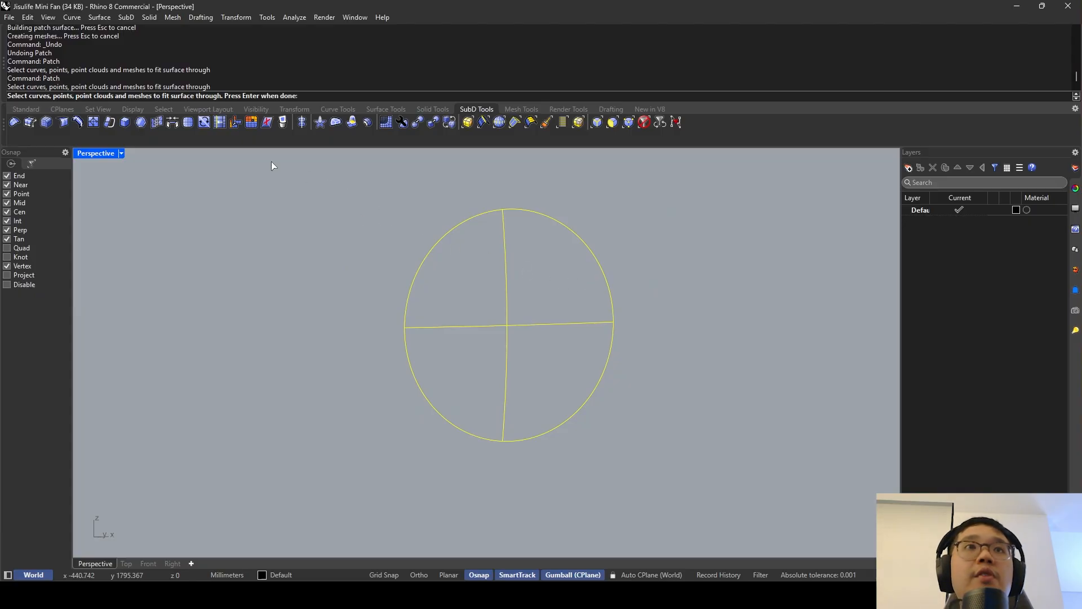
{"action": "key", "text": "Return"}
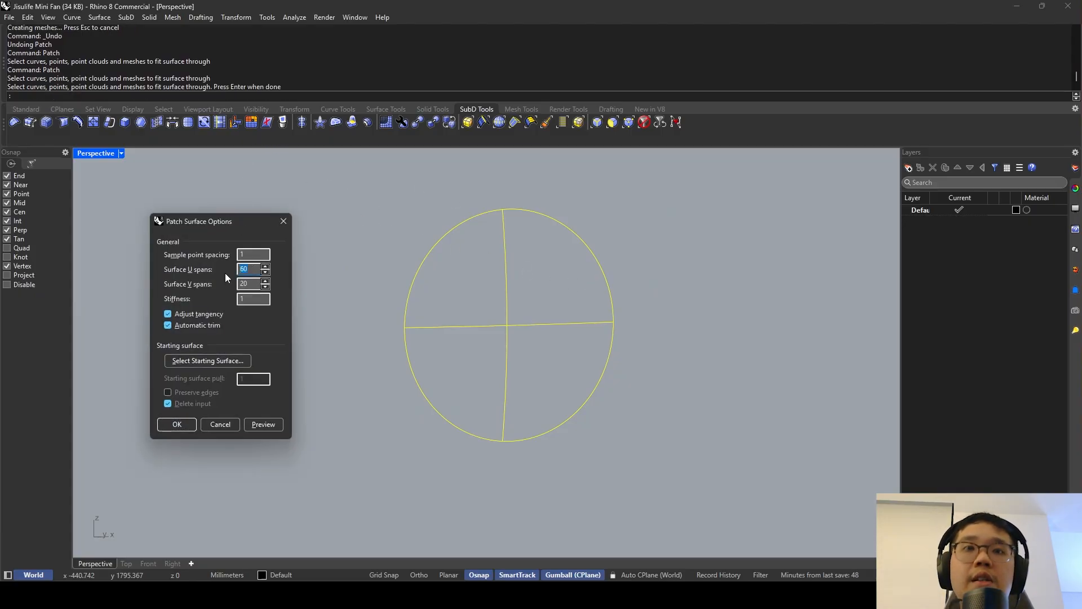
{"action": "left_click", "coordinate": [180, 424]}
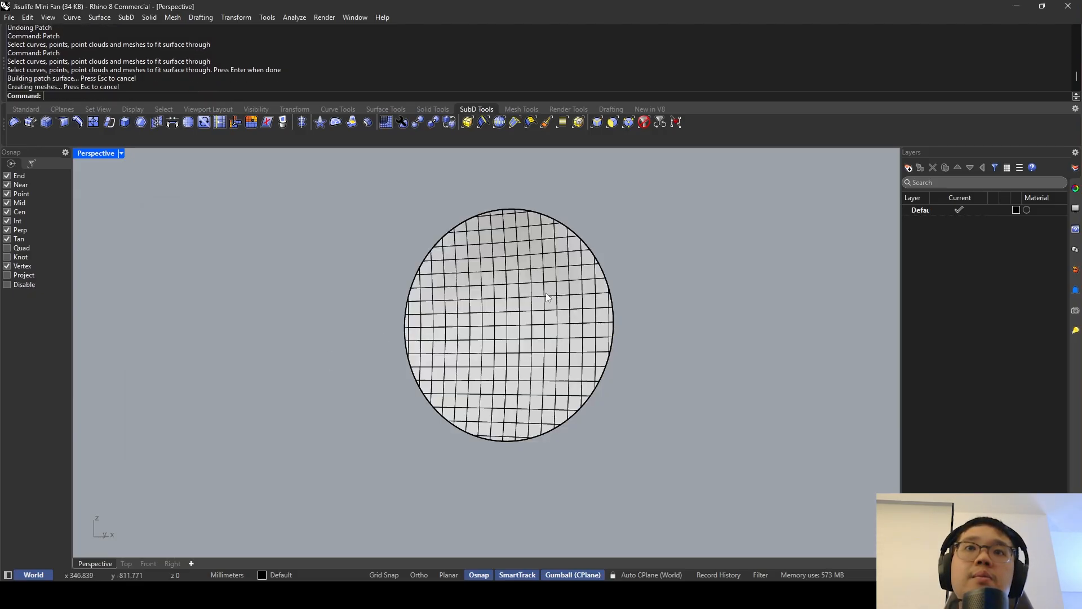
{"action": "right_click_drag", "start_coordinate": [645, 276], "coordinate": [524, 326]}
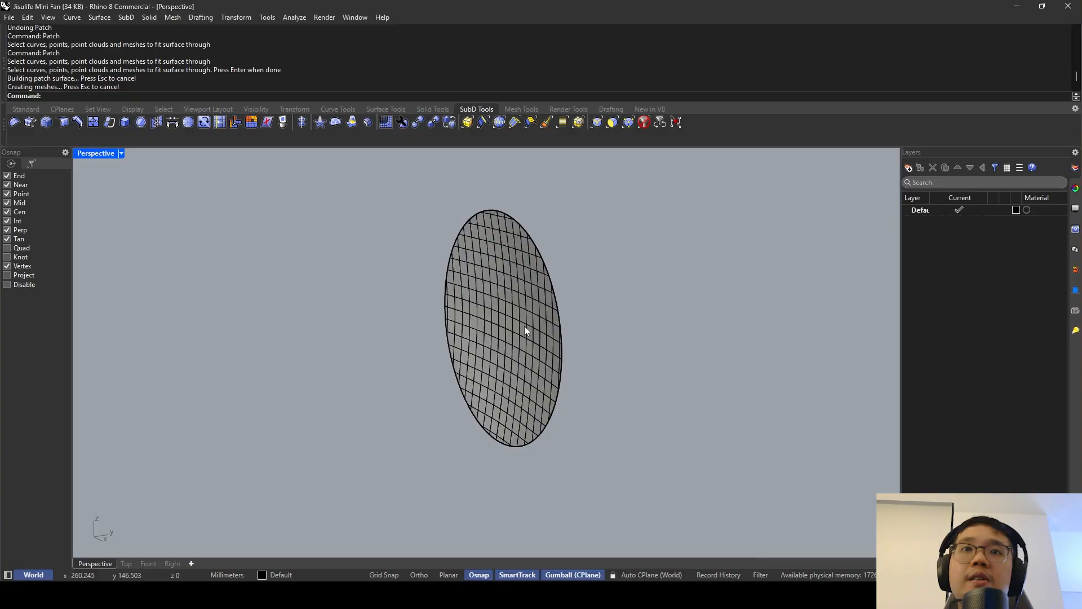
Show the hidden parts of the fan model again around the patched button surface.
{"action": "left_click", "coordinate": [524, 326]}
{"action": "key", "text": "Escape"}
{"action": "left_click", "coordinate": [505, 354]}
{"action": "key", "text": "Escape"}
{"action": "left_click", "coordinate": [509, 338]}
{"action": "key", "text": "Escape"}
{"action": "key", "text": "ctrl+a"}
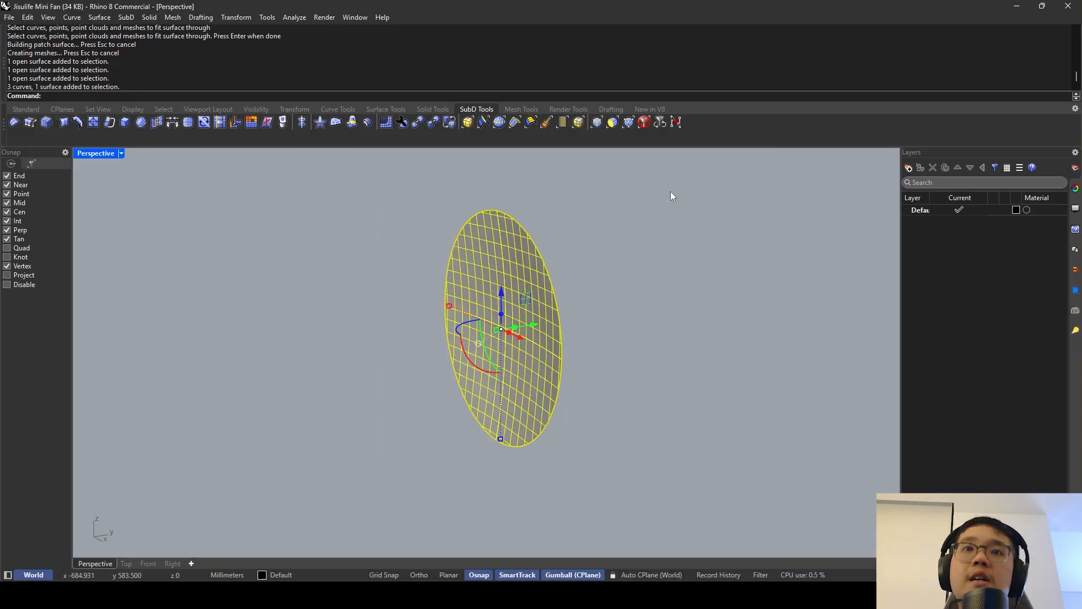
{"action": "key", "text": "Escape"}
{"action": "type", "text": "Sho"}
{"action": "key", "text": "Return"}
Delete the leftover closed outline curve around the patched button surface.
{"action": "mouse_move", "coordinate": [575, 321]}
{"action": "right_mouse_down"}
{"action": "mouse_move", "coordinate": [618, 311]}
{"action": "mouse_move", "coordinate": [587, 299]}
{"action": "mouse_move", "coordinate": [574, 322]}
{"action": "mouse_move", "coordinate": [609, 285]}
{"action": "mouse_move", "coordinate": [628, 316]}
{"action": "mouse_move", "coordinate": [567, 344]}
{"action": "mouse_move", "coordinate": [561, 330]}
{"action": "mouse_move", "coordinate": [612, 376]}
{"action": "mouse_move", "coordinate": [574, 354]}
{"action": "mouse_move", "coordinate": [592, 299]}
{"action": "mouse_move", "coordinate": [556, 326]}
{"action": "right_mouse_up"}
{"action": "scroll", "coordinate": [575, 322], "scroll_direction": "up", "scroll_amount": 5}
{"action": "left_click", "coordinate": [583, 315]}
{"action": "left_click", "coordinate": [582, 315]}
{"action": "key", "text": "Delete"}
Move the patched surface outward along Y so it sits clear of the handle.
{"action": "left_click", "coordinate": [578, 320]}
{"action": "scroll", "coordinate": [576, 320], "scroll_direction": "down", "scroll_amount": 6}
{"action": "key", "text": "Escape"}
{"action": "left_click", "coordinate": [618, 394]}
{"action": "scroll", "coordinate": [560, 309], "scroll_direction": "down", "scroll_amount": 7}
{"action": "left_click_drag", "start_coordinate": [551, 320], "coordinate": [488, 330]}
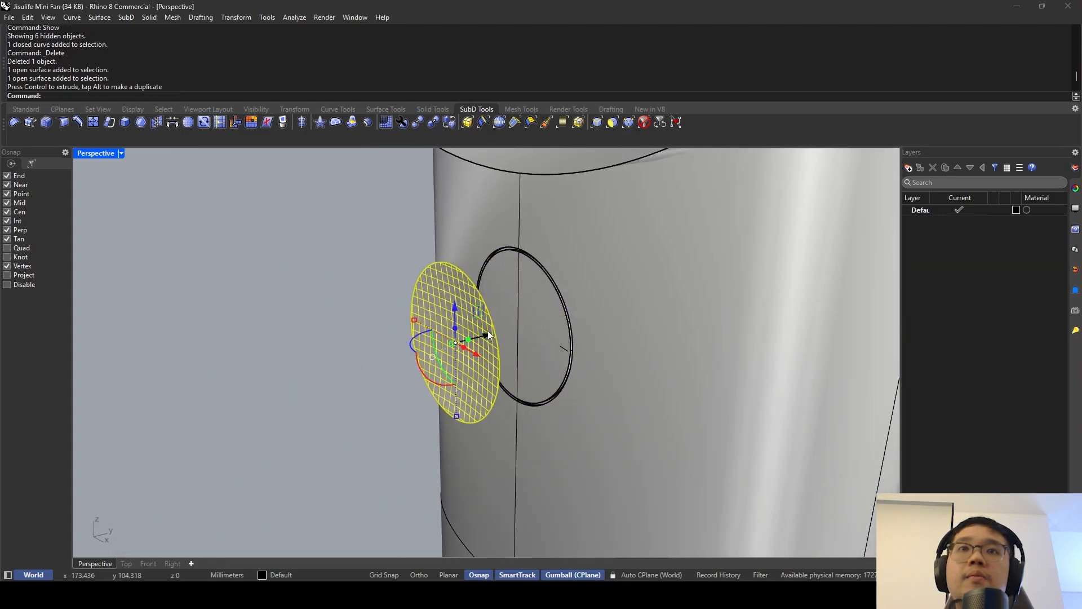
Extrude the patched surface into a solid about 8 mm outward, with the extrusion direction set along Y.
{"action": "right_click_drag", "start_coordinate": [488, 330], "coordinate": [462, 317]}
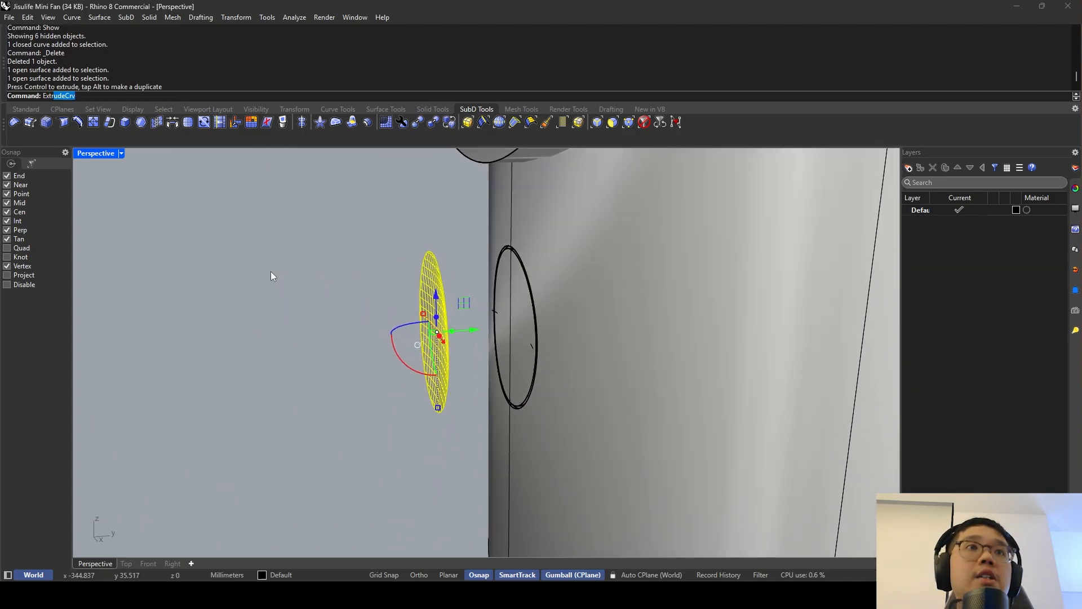
{"action": "left_click", "coordinate": [75, 377]}
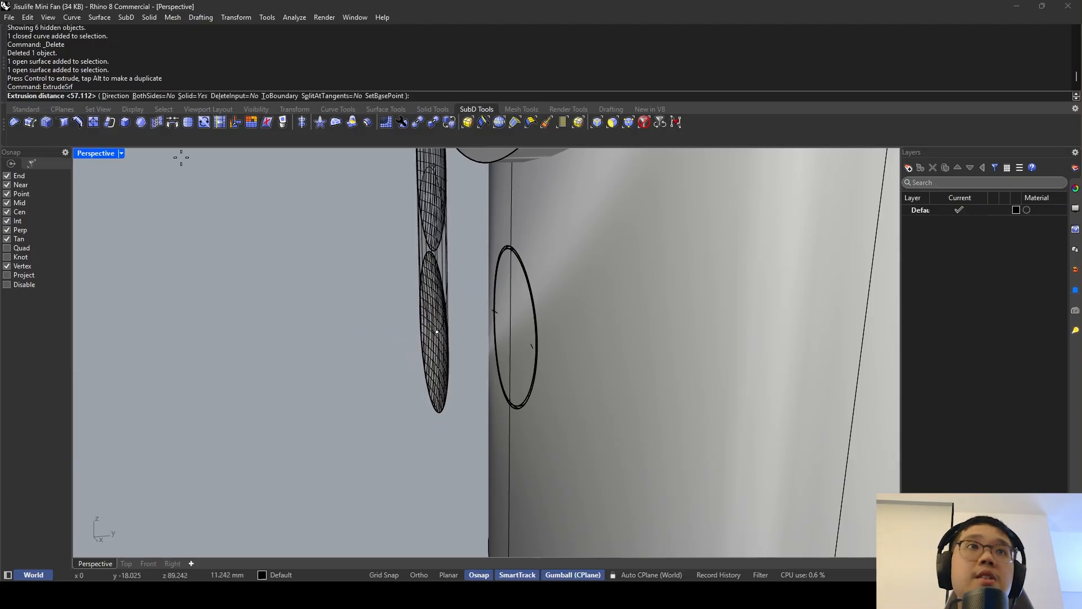
{"action": "left_click", "coordinate": [113, 96]}
{"action": "left_click", "coordinate": [376, 392]}
{"action": "left_click", "coordinate": [318, 395]}
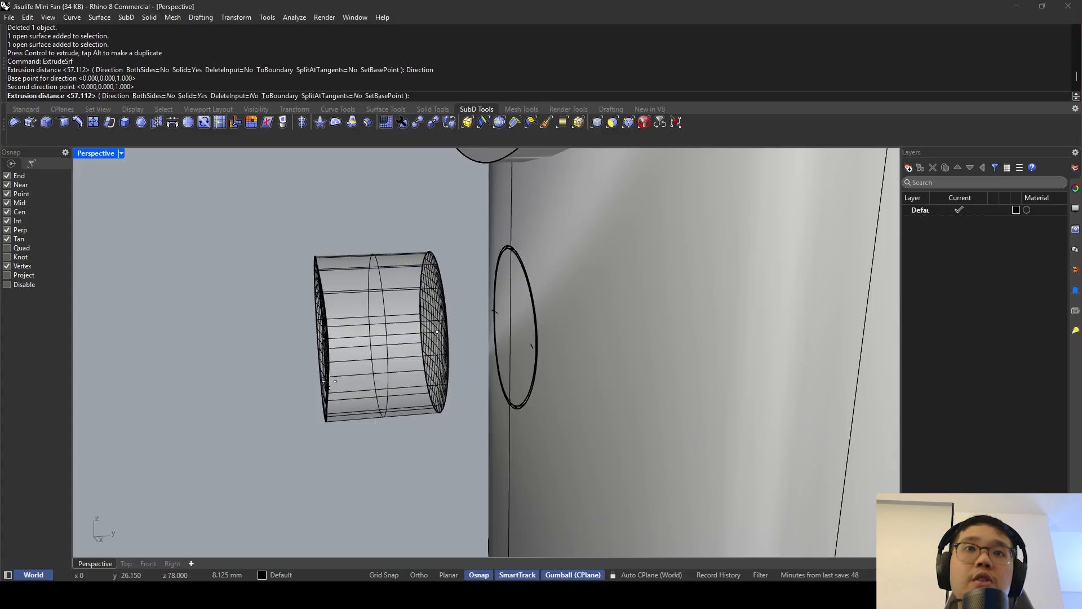
{"action": "left_click", "coordinate": [342, 387]}
Delete the original patched surface overlapping the extruded button solid.
{"action": "key", "text": "Escape"}
{"action": "left_click", "coordinate": [432, 330]}
{"action": "right_click_drag", "start_coordinate": [433, 330], "coordinate": [416, 322]}
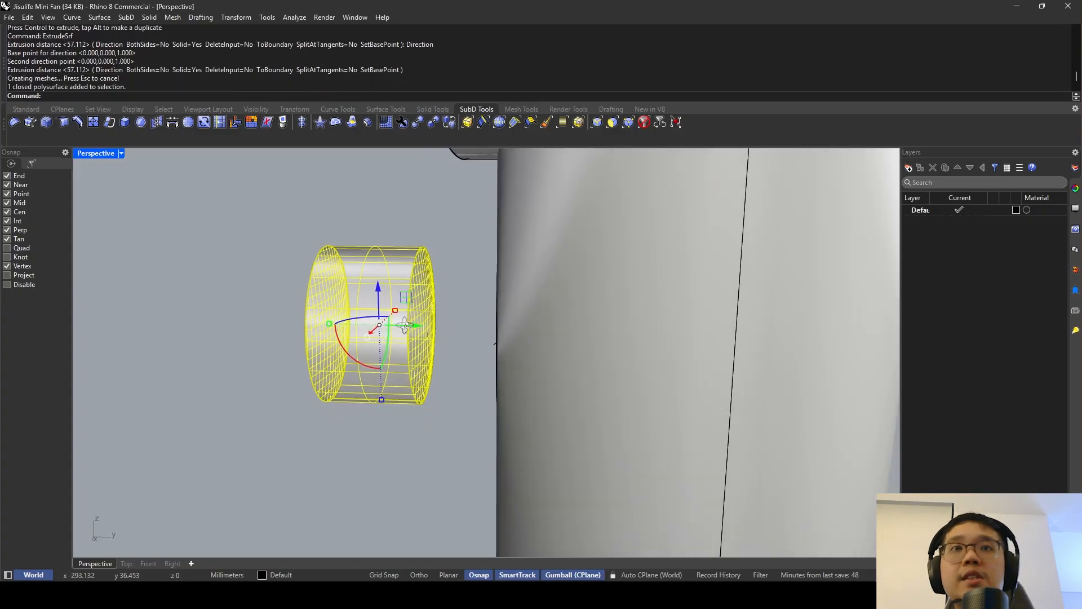
{"action": "left_click", "coordinate": [421, 314]}
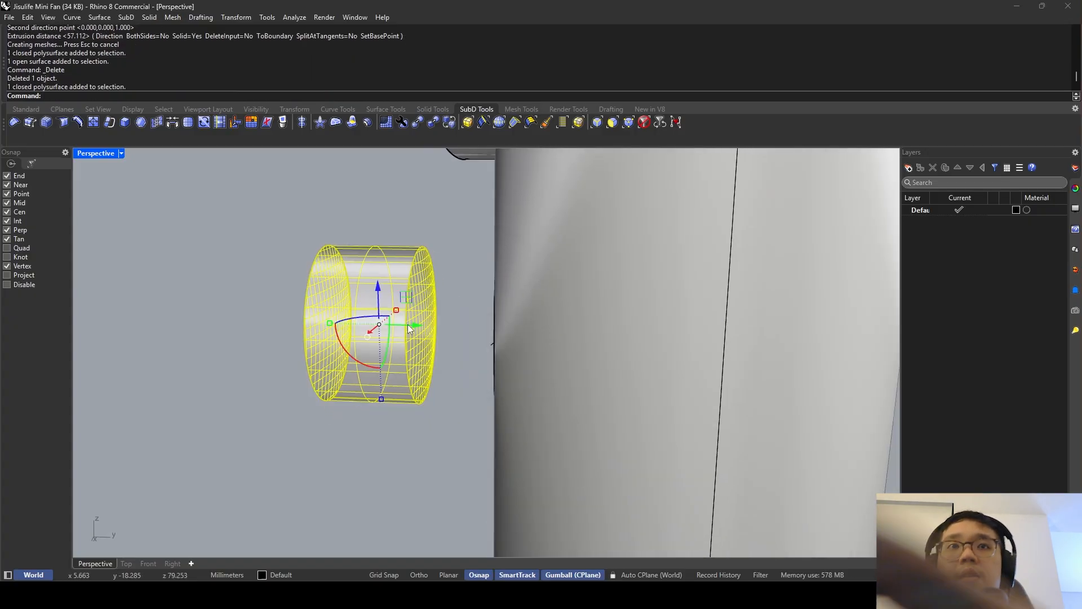
Move the button solid along Y to the handle, snapping its inner rim to the edge of the circular groove.
{"action": "right_click_drag", "start_coordinate": [403, 328], "coordinate": [427, 330]}
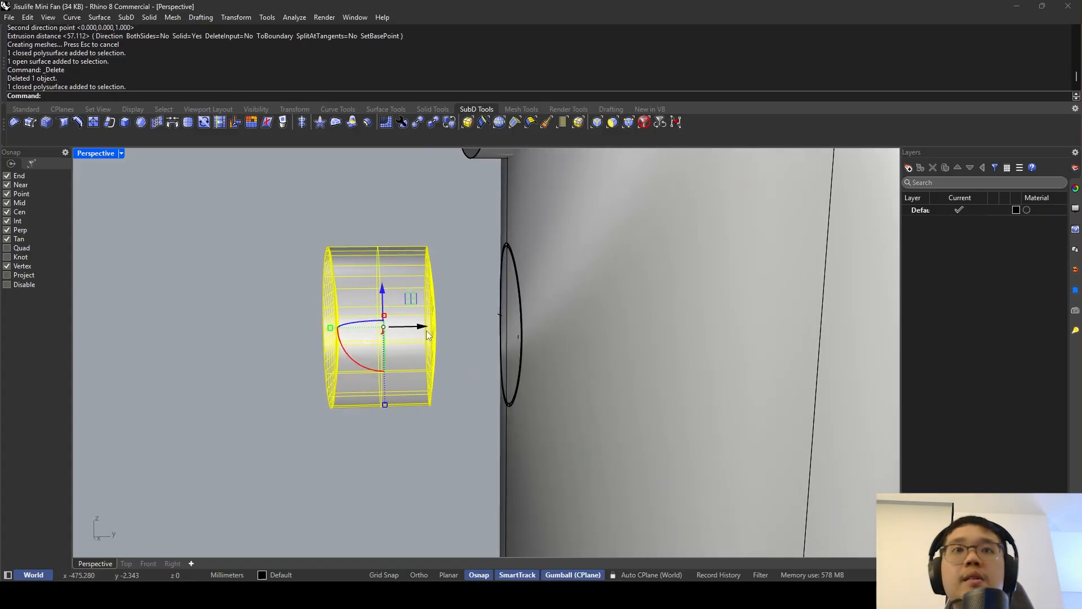
{"action": "left_click_drag", "start_coordinate": [426, 328], "coordinate": [493, 326]}
{"action": "scroll", "coordinate": [523, 275], "scroll_direction": "up", "scroll_amount": 4}
{"action": "type", "text": "Move"}
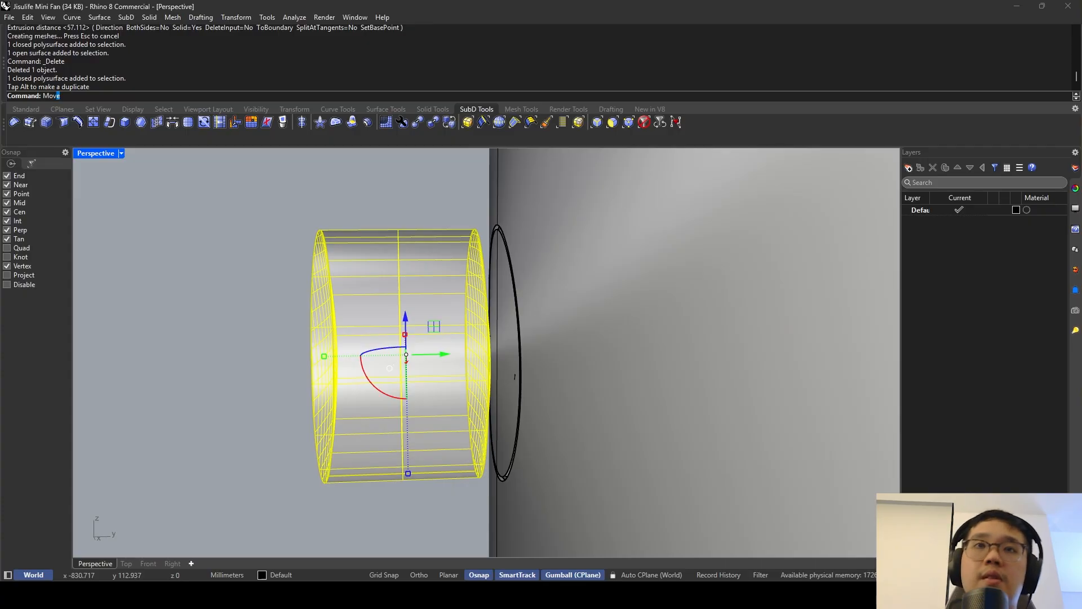
{"action": "key", "text": "Return"}
{"action": "right_click_drag", "start_coordinate": [523, 275], "coordinate": [558, 285]}
{"action": "scroll", "coordinate": [472, 229], "scroll_direction": "up", "scroll_amount": 5}
{"action": "right_click_drag", "start_coordinate": [472, 228], "coordinate": [546, 273]}
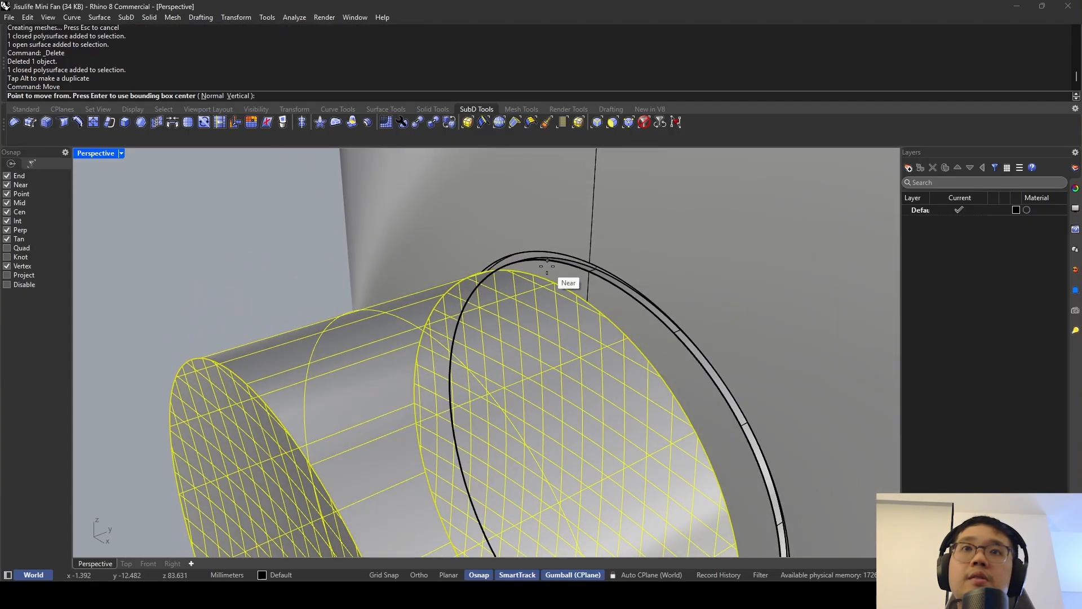
{"action": "left_click", "coordinate": [554, 282]}
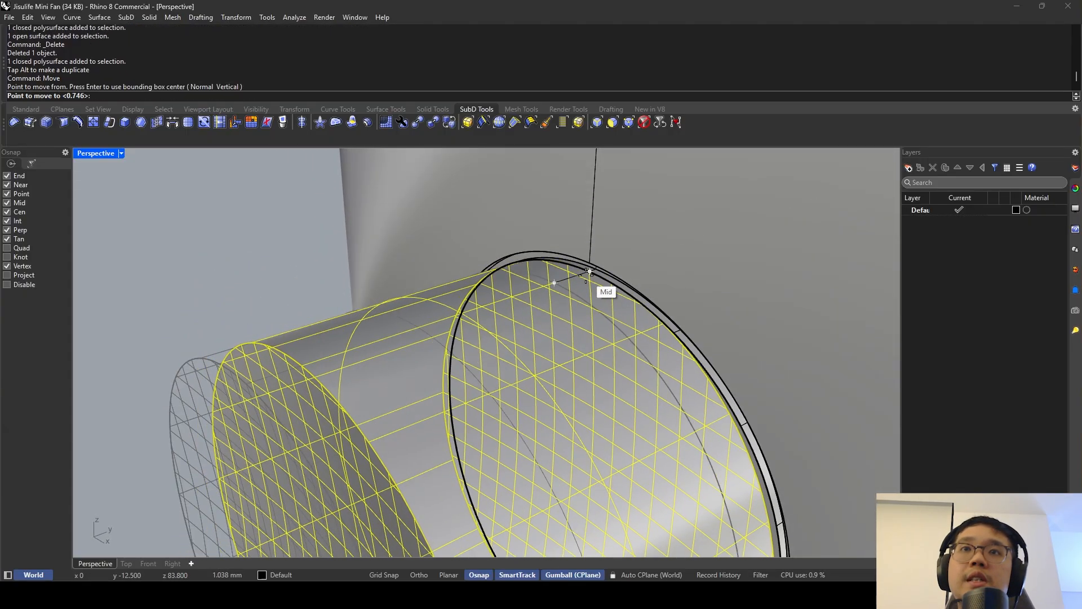
{"action": "left_click", "coordinate": [581, 273]}
{"action": "right_click_drag", "start_coordinate": [566, 279], "coordinate": [518, 202]}
{"action": "key", "text": "Escape"}
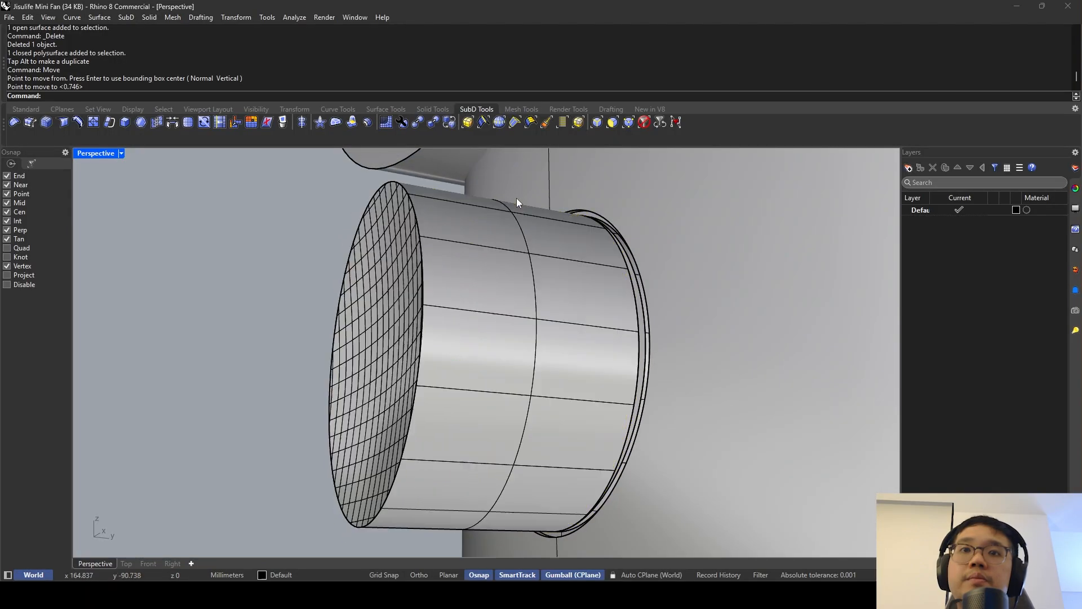
{"action": "key", "text": "Escape"}
Slide the button solid back outward along Y to clear the circular groove.
{"action": "right_click_drag", "start_coordinate": [530, 261], "coordinate": [521, 290]}
{"action": "left_click", "coordinate": [534, 269]}
{"action": "scroll", "coordinate": [492, 302], "scroll_direction": "up", "scroll_amount": 2}
{"action": "scroll", "coordinate": [495, 310], "scroll_direction": "down", "scroll_amount": 4}
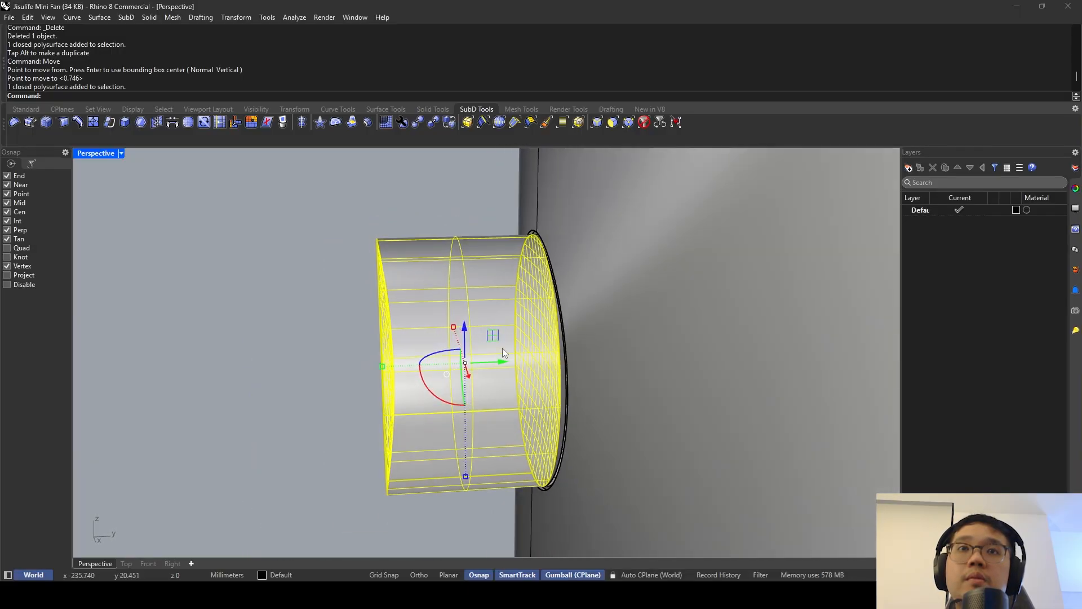
{"action": "left_click_drag", "start_coordinate": [498, 364], "coordinate": [362, 369]}
{"action": "key", "text": "Escape"}
Duplicate the circular groove's edge on the handle as a curve with DupEdge.
{"action": "right_click_drag", "start_coordinate": [530, 330], "coordinate": [592, 316]}
{"action": "left_click", "coordinate": [592, 316]}
{"action": "key", "text": "Escape"}
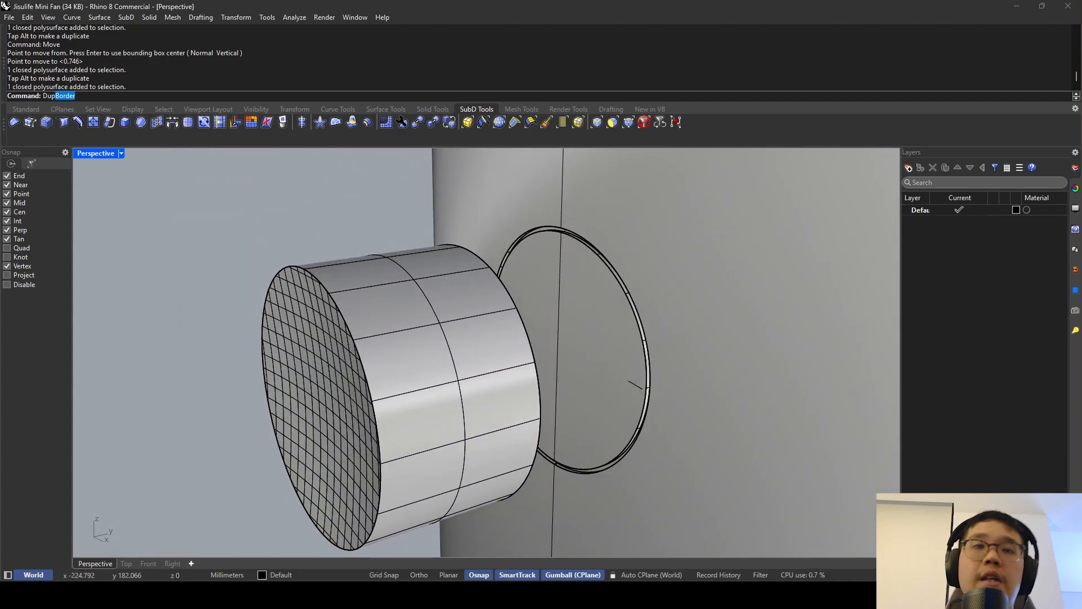
{"action": "type", "text": "DupEd"}
{"action": "key", "text": "Return"}
{"action": "right_click_drag", "start_coordinate": [550, 230], "coordinate": [575, 262]}
{"action": "left_click", "coordinate": [575, 262]}
{"action": "key", "text": "Return"}
{"action": "right_click_drag", "start_coordinate": [587, 322], "coordinate": [583, 383]}
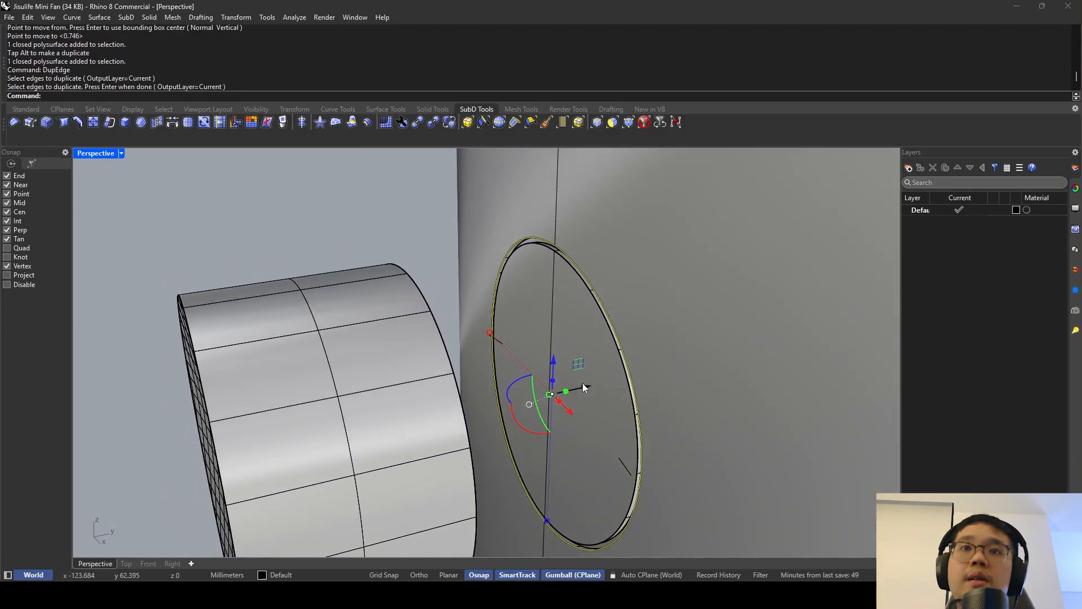
Repeat DupEdge on the groove's circular edge and move the duplicated curve outward along Y past the button solid.
{"action": "right_click", "coordinate": [563, 260]}
{"action": "left_click", "coordinate": [563, 260]}
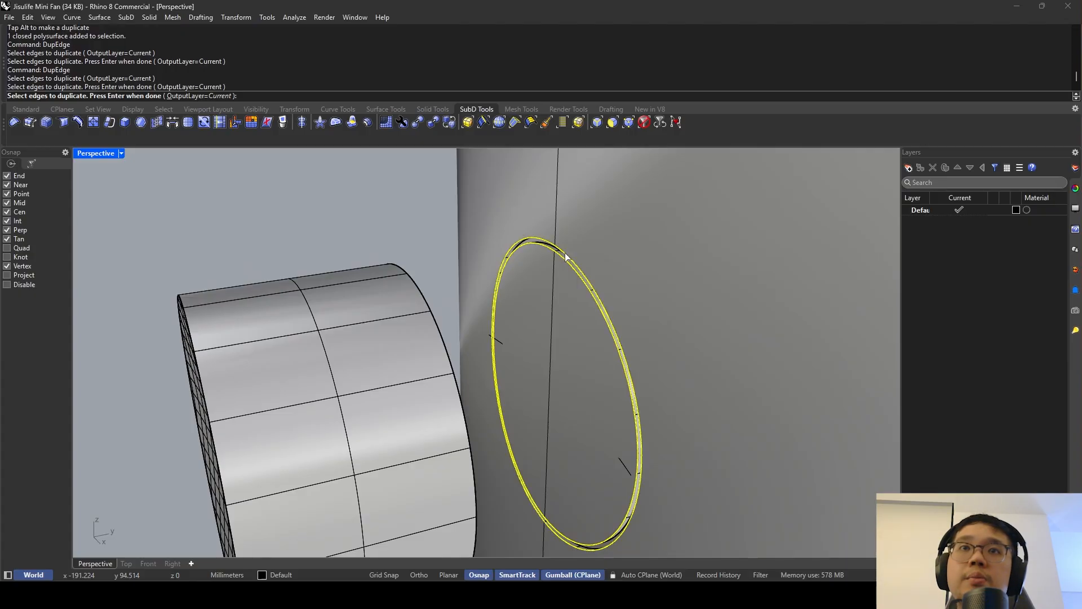
{"action": "key", "text": "Return"}
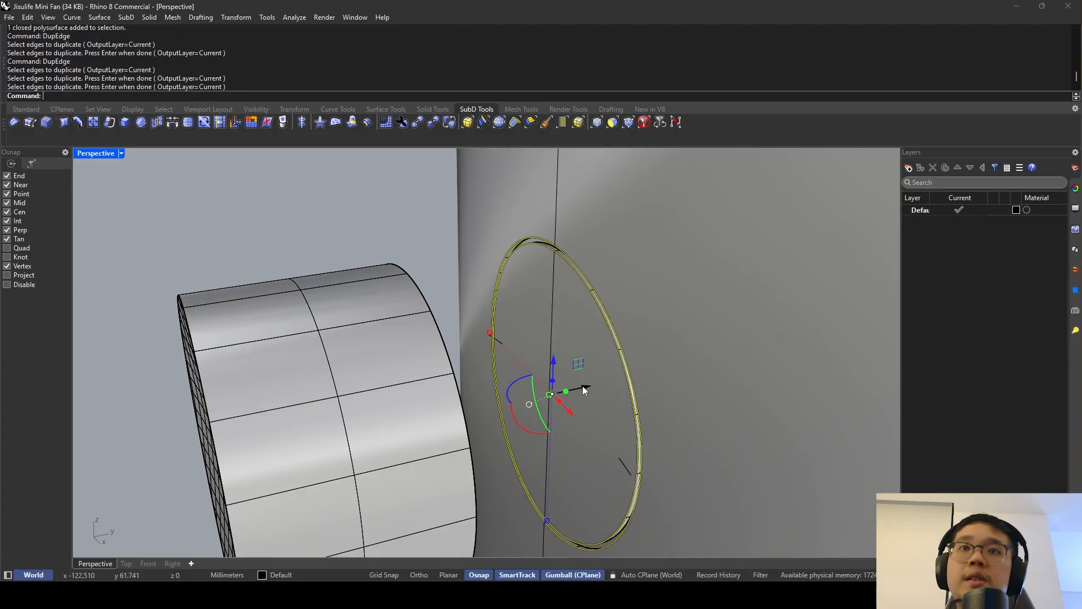
{"action": "scroll", "coordinate": [546, 391], "scroll_direction": "down", "scroll_amount": 4}
{"action": "left_click_drag", "start_coordinate": [583, 387], "coordinate": [276, 411]}
{"action": "scroll", "coordinate": [542, 321], "scroll_direction": "up", "scroll_amount": 4}
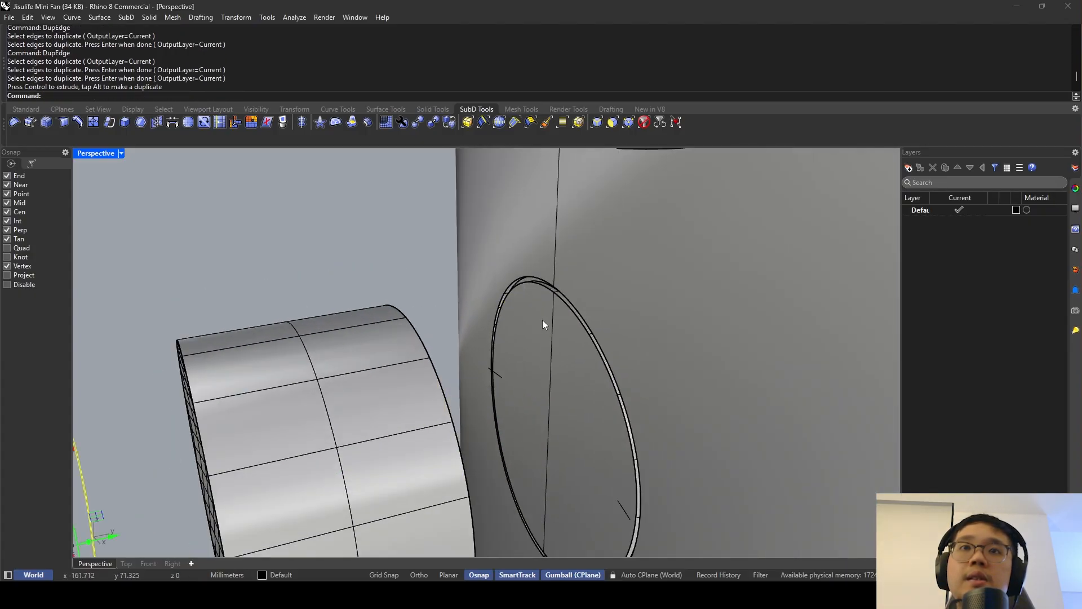
{"action": "scroll", "coordinate": [542, 320], "scroll_direction": "down", "scroll_amount": 6}
{"action": "right_click_drag", "start_coordinate": [543, 320], "coordinate": [454, 315]}
{"action": "scroll", "coordinate": [476, 337], "scroll_direction": "up", "scroll_amount": 4}
{"action": "mouse_move", "coordinate": [429, 303]}
{"action": "right_mouse_down"}
{"action": "mouse_move", "coordinate": [419, 298]}
{"action": "mouse_move", "coordinate": [446, 313]}
{"action": "mouse_move", "coordinate": [425, 315]}
{"action": "right_mouse_up"}
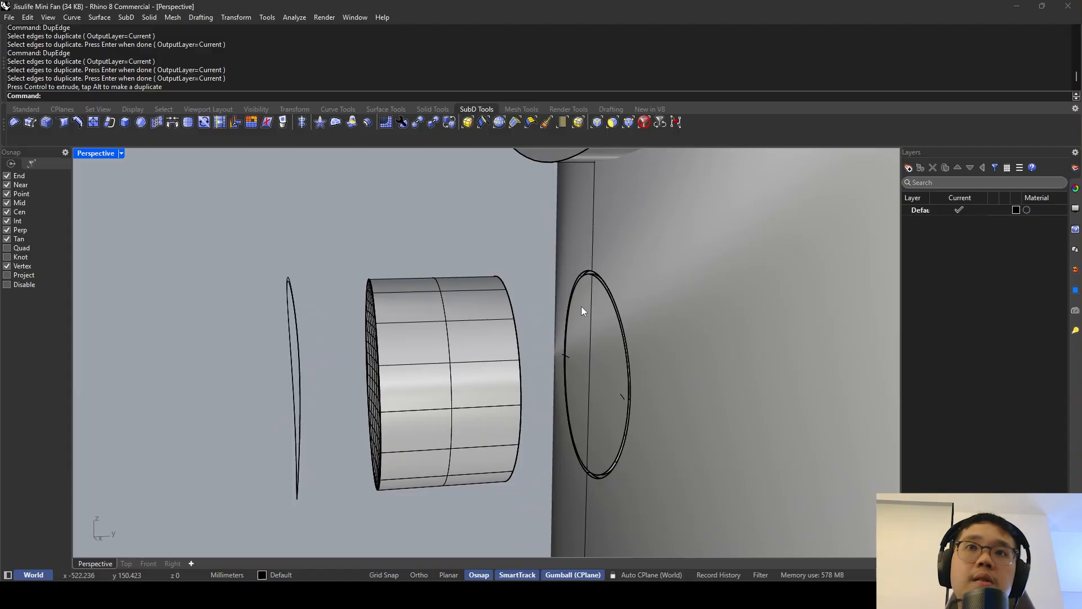
{"action": "scroll", "coordinate": [586, 293], "scroll_direction": "up", "scroll_amount": 10}
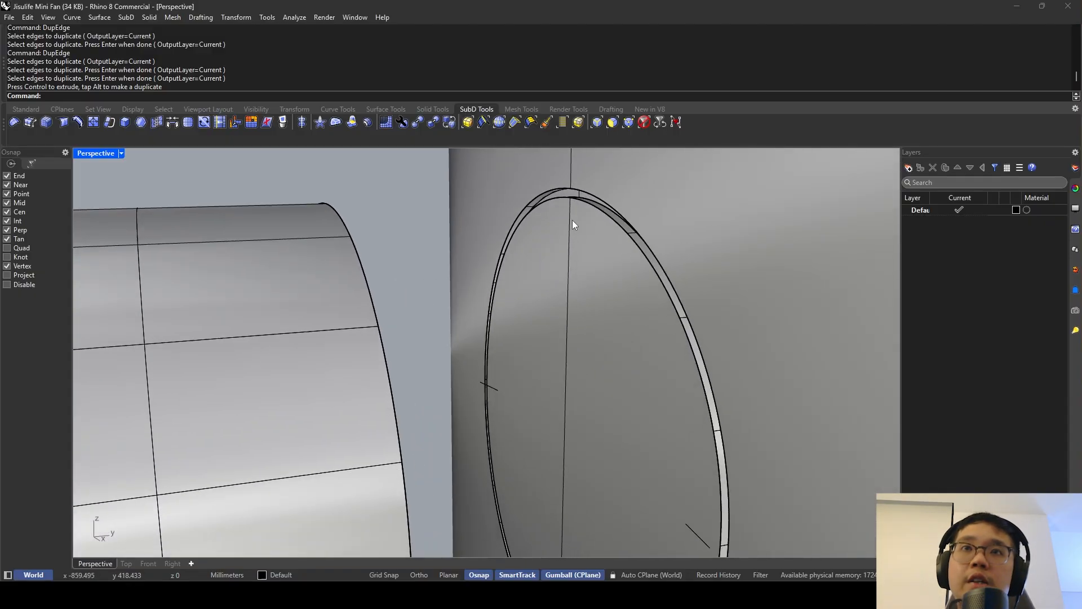
Delete one of the overlapping duplicated groove curves in front of the button solid.
{"action": "scroll", "coordinate": [572, 225], "scroll_direction": "down", "scroll_amount": 6}
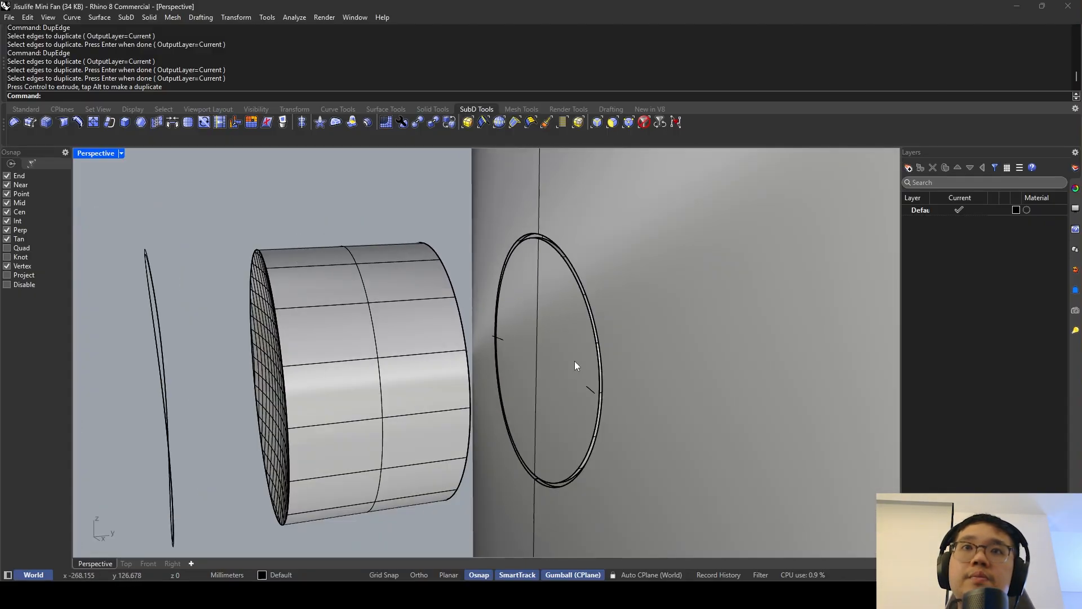
{"action": "scroll", "coordinate": [547, 277], "scroll_direction": "up", "scroll_amount": 2}
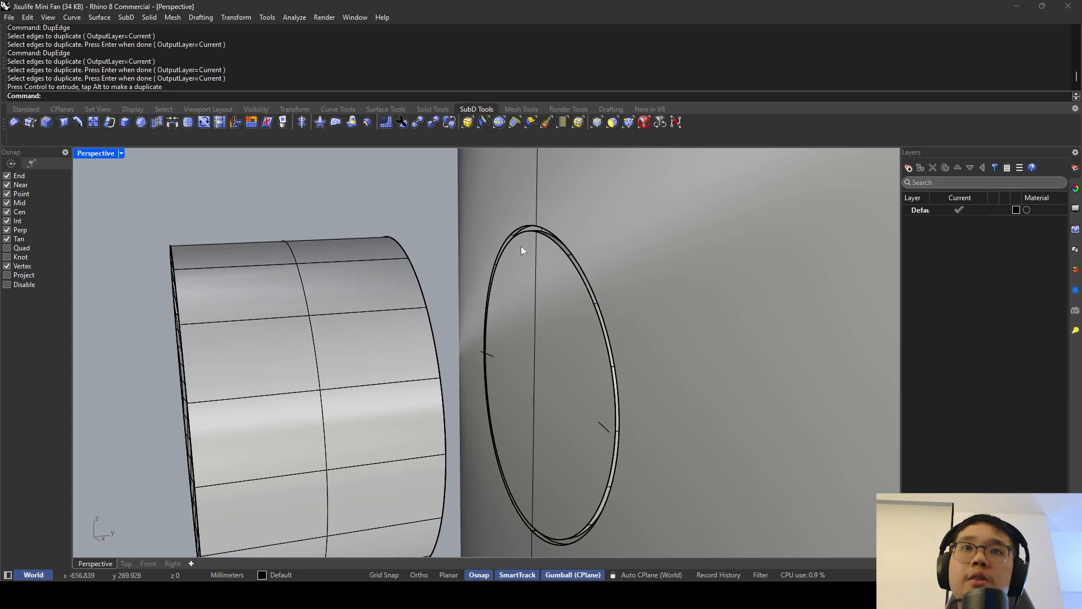
{"action": "scroll", "coordinate": [520, 241], "scroll_direction": "down", "scroll_amount": 4}
{"action": "scroll", "coordinate": [273, 265], "scroll_direction": "up", "scroll_amount": 2}
{"action": "left_click", "coordinate": [259, 232]}
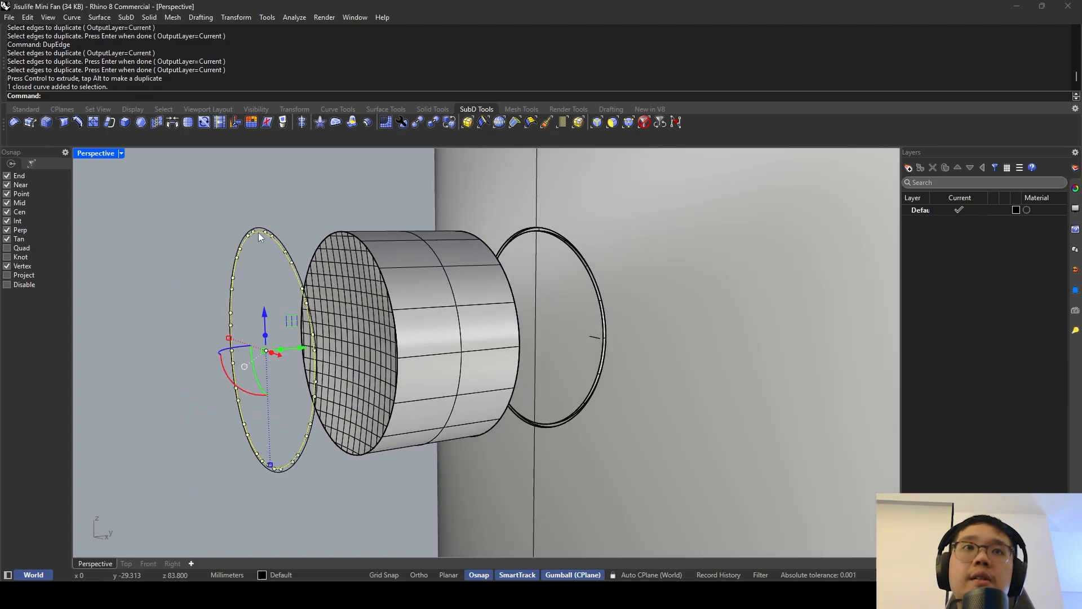
{"action": "key", "text": "Delete"}
Flatten the remaining duplicated groove curve into a single plane with SetPt, snapping to a point at its upper end.
{"action": "left_click", "coordinate": [259, 232]}
{"action": "right_click_drag", "start_coordinate": [283, 229], "coordinate": [313, 249]}
{"action": "left_click", "coordinate": [308, 269]}
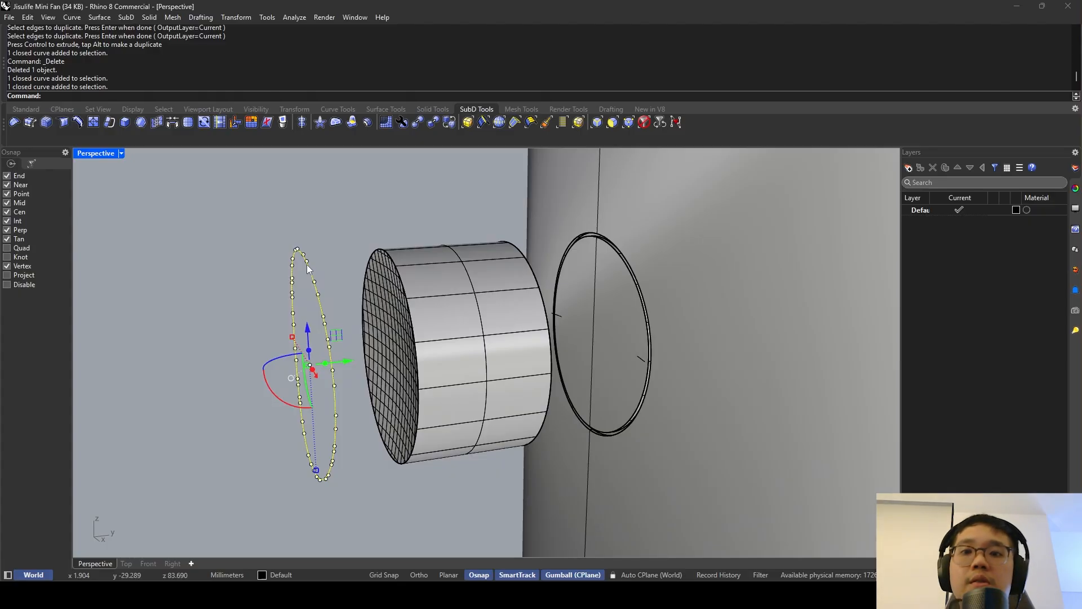
{"action": "key", "text": "Return"}
{"action": "key", "text": "Return"}
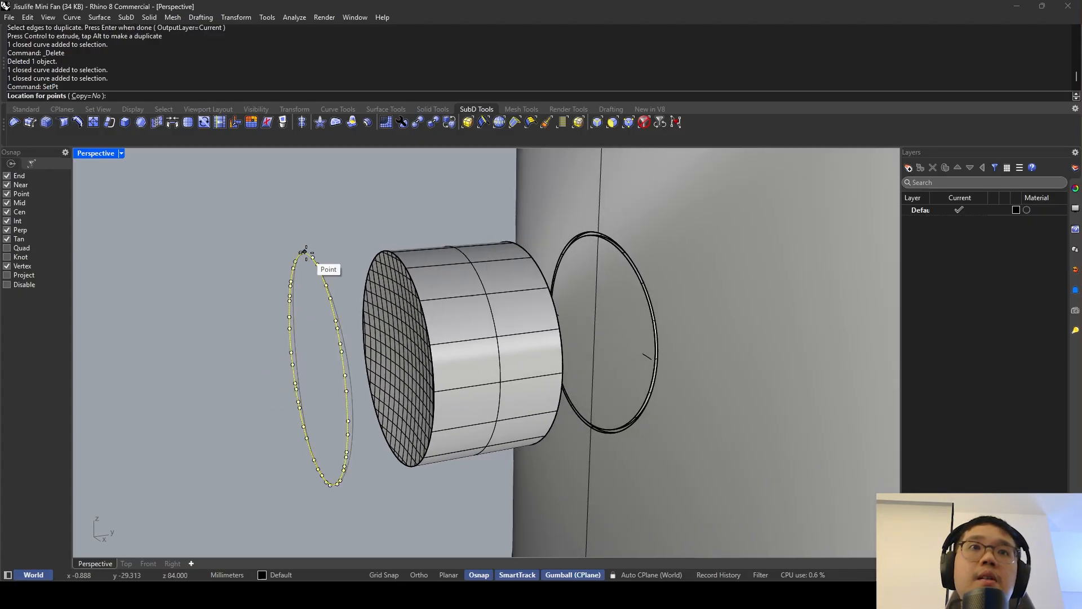
{"action": "left_click", "coordinate": [306, 252]}
Extrude the flattened curve along Y to the groove's edge on the handle with ExtrudeCrv and delete the source curve.
{"action": "left_click", "coordinate": [320, 275]}
{"action": "type", "text": "ExtrudeCrv"}
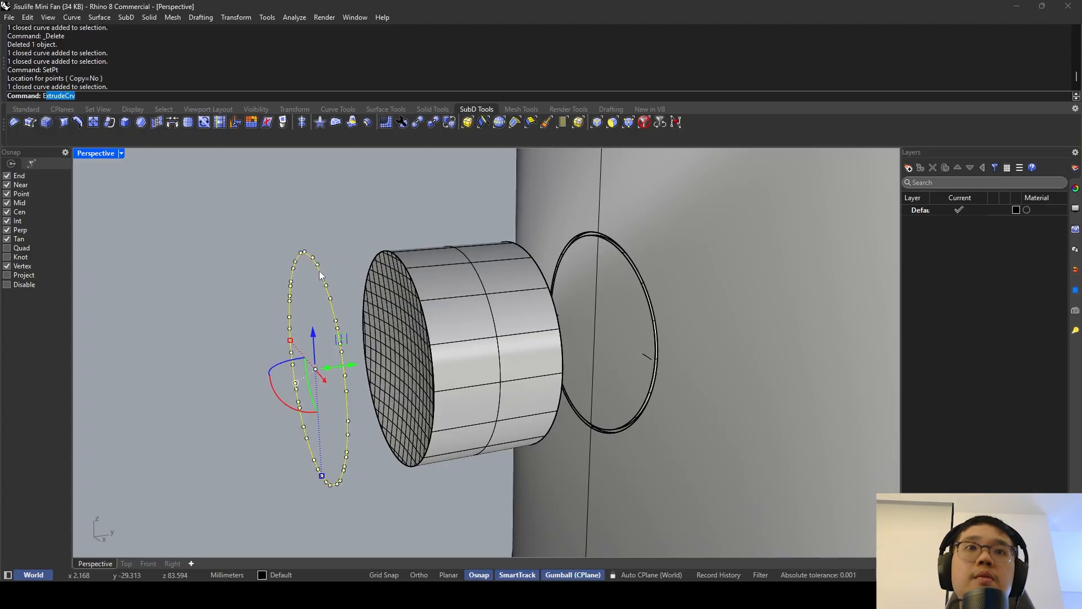
{"action": "key", "text": "Return"}
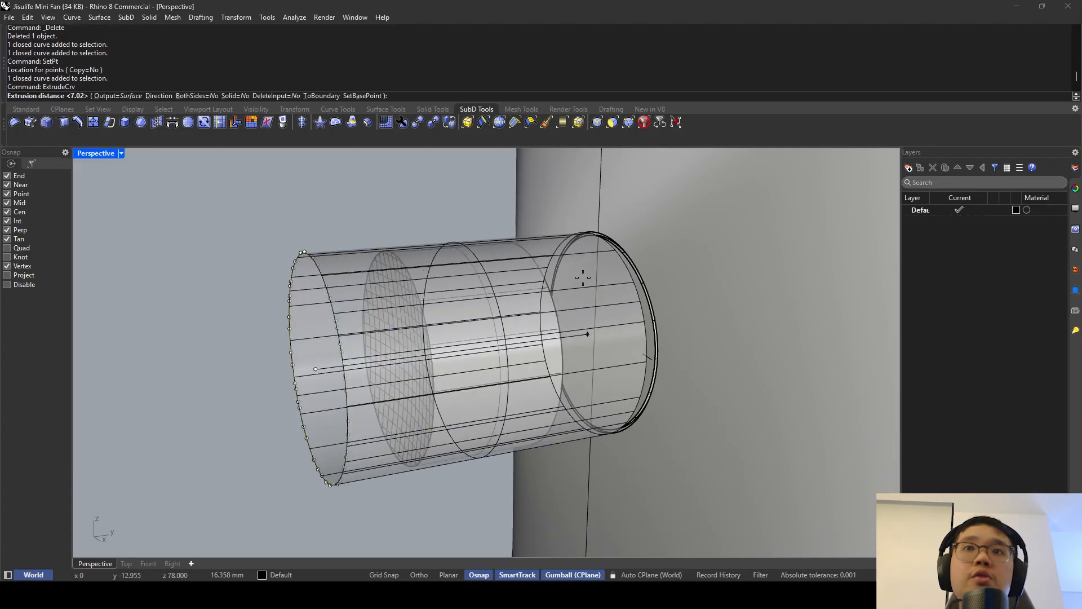
{"action": "scroll", "coordinate": [600, 240], "scroll_direction": "up", "scroll_amount": 2}
{"action": "left_click", "coordinate": [596, 231]}
{"action": "scroll", "coordinate": [593, 232], "scroll_direction": "down", "scroll_amount": 6}
{"action": "right_click_drag", "start_coordinate": [592, 233], "coordinate": [549, 200]}
{"action": "right_click_drag", "start_coordinate": [377, 259], "coordinate": [424, 232]}
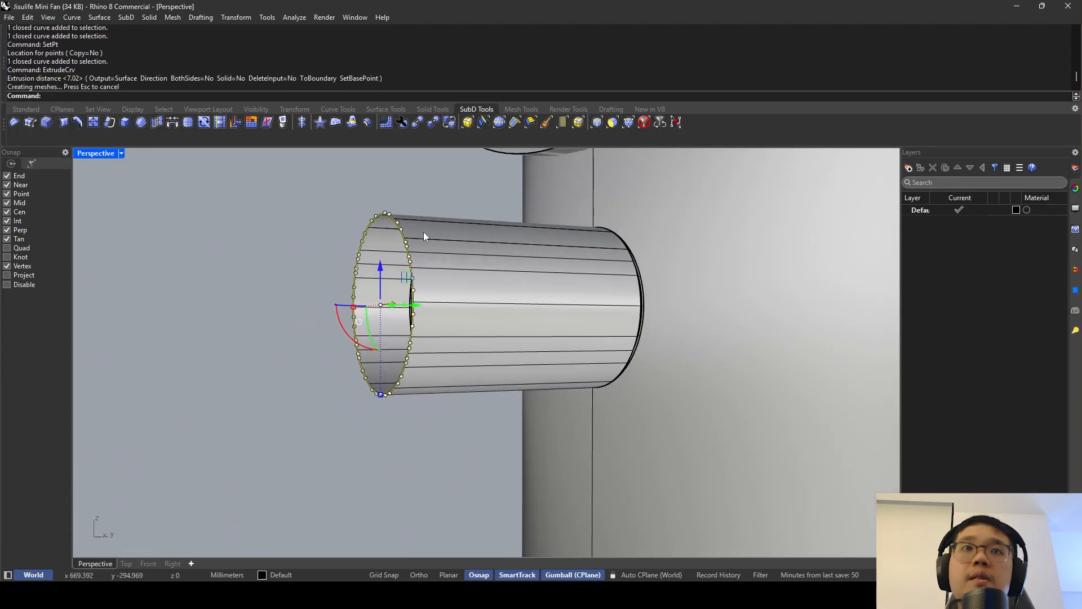
{"action": "key", "text": "Delete"}
Cap the cylindrical extrusion into a closed solid and move it along Y into the handle.
{"action": "left_click", "coordinate": [435, 227]}
{"action": "type", "text": "Cap"}
{"action": "key", "text": "Return"}
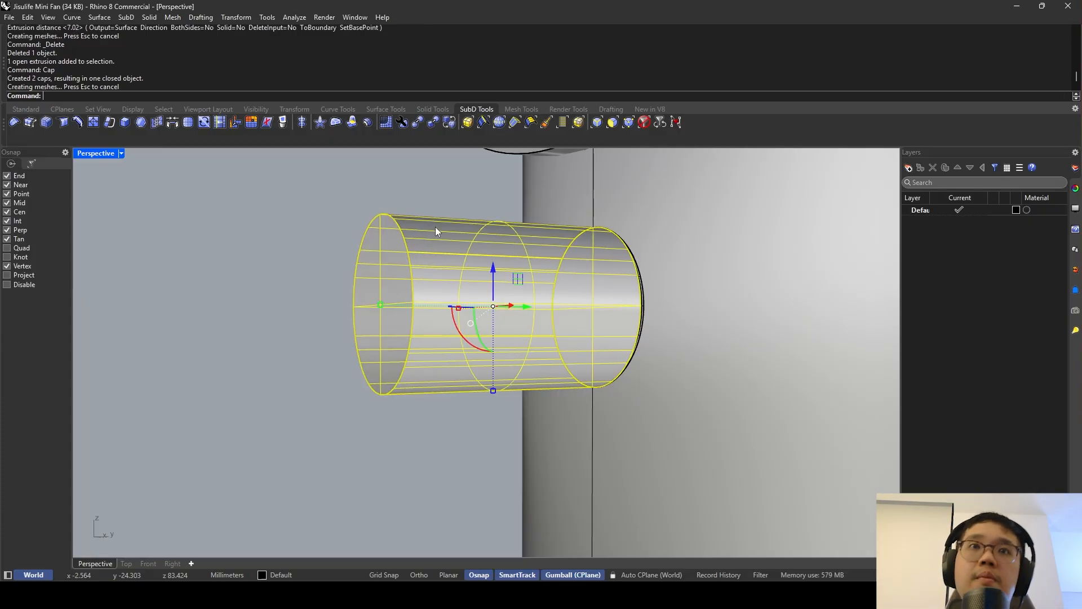
{"action": "right_click_drag", "start_coordinate": [435, 227], "coordinate": [496, 293]}
{"action": "left_click_drag", "start_coordinate": [515, 316], "coordinate": [550, 313]}
{"action": "key", "text": "Escape"}
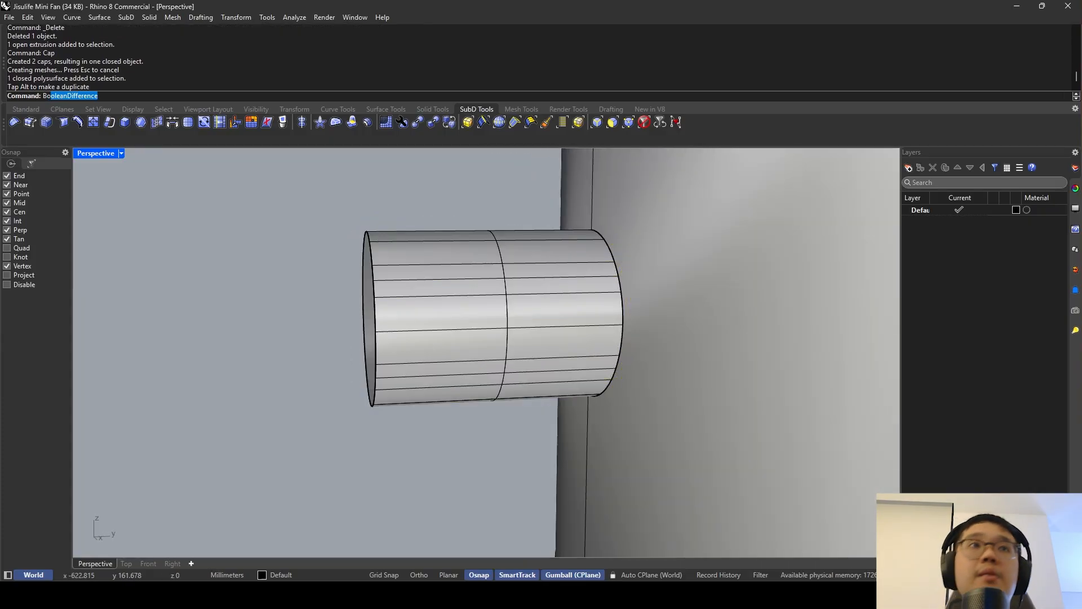
Subtract the capped cylinder from the handle with BooleanDifference and delete the cutting cylinder.
{"action": "key", "text": "Return"}
{"action": "left_click", "coordinate": [675, 232]}
{"action": "key", "text": "Return"}
{"action": "left_click", "coordinate": [552, 235]}
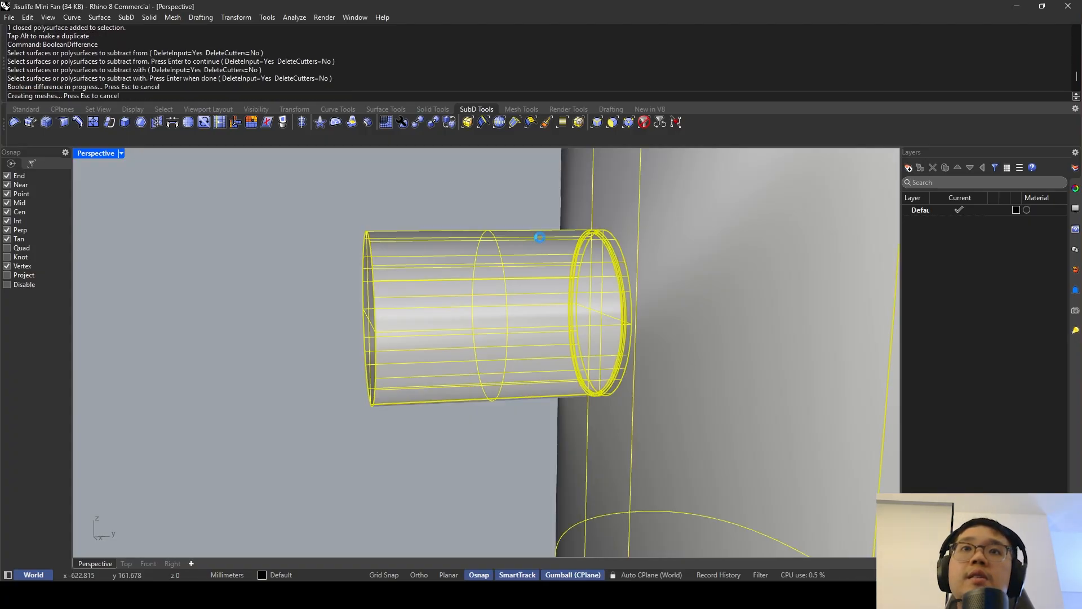
{"action": "key", "text": "Return"}
{"action": "key", "text": "Delete"}
Delete the leftover short curves inside the handle's circular recess.
{"action": "right_click_drag", "start_coordinate": [540, 238], "coordinate": [615, 269]}
{"action": "left_click", "coordinate": [592, 329]}
{"action": "scroll", "coordinate": [592, 321], "scroll_direction": "up", "scroll_amount": 4}
{"action": "key", "text": "Delete"}
{"action": "left_click", "coordinate": [598, 300]}
{"action": "key", "text": "Delete"}
Move the concave button solid along Y into the handle's circular recess.
{"action": "scroll", "coordinate": [599, 298], "scroll_direction": "down", "scroll_amount": 4}
{"action": "scroll", "coordinate": [629, 280], "scroll_direction": "up", "scroll_amount": 4}
{"action": "left_click", "coordinate": [479, 330]}
{"action": "right_click_drag", "start_coordinate": [478, 330], "coordinate": [450, 311]}
{"action": "left_click_drag", "start_coordinate": [424, 345], "coordinate": [685, 329]}
{"action": "key", "text": "Escape"}
Fine-tune the button solid's depth in the recess with small moves along Y.
{"action": "right_click_drag", "start_coordinate": [629, 309], "coordinate": [484, 275]}
{"action": "left_click", "coordinate": [543, 289]}
{"action": "left_click_drag", "start_coordinate": [599, 315], "coordinate": [601, 318]}
{"action": "key", "text": "Escape"}
{"action": "right_click_drag", "start_coordinate": [511, 331], "coordinate": [466, 299]}
{"action": "left_click", "coordinate": [536, 319]}
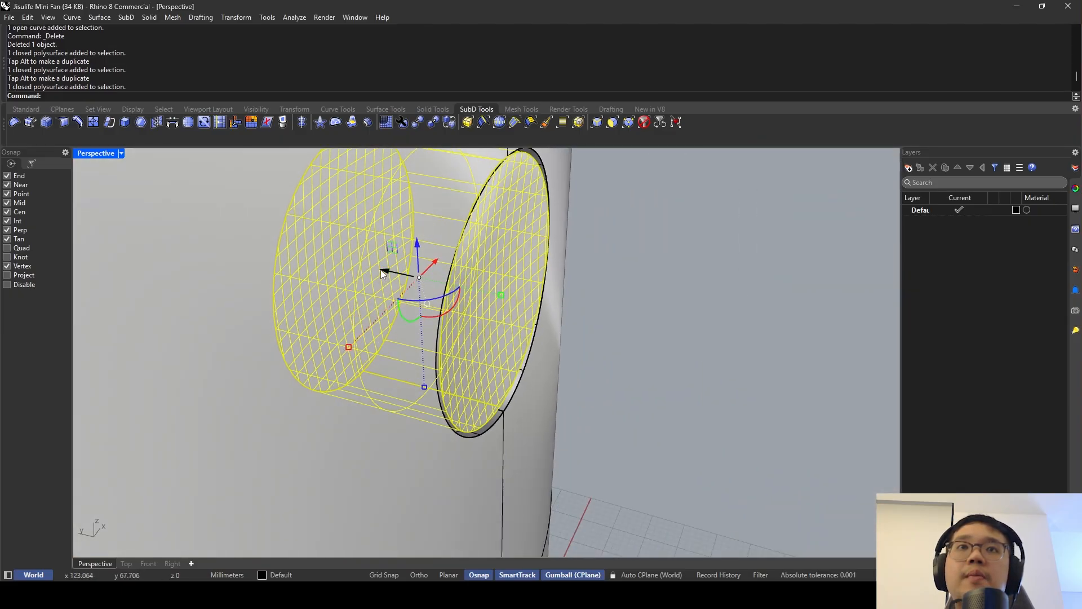
{"action": "left_click_drag", "start_coordinate": [381, 269], "coordinate": [382, 276]}
{"action": "left_click", "coordinate": [612, 265]}
Examine how the button sits in the handle using the Rendered display mode.
{"action": "right_click_drag", "start_coordinate": [611, 265], "coordinate": [432, 298]}
{"action": "scroll", "coordinate": [468, 291], "scroll_direction": "down", "scroll_amount": 2}
{"action": "scroll", "coordinate": [468, 291], "scroll_direction": "down", "scroll_amount": 10}
{"action": "scroll", "coordinate": [431, 297], "scroll_direction": "up", "scroll_amount": 4}
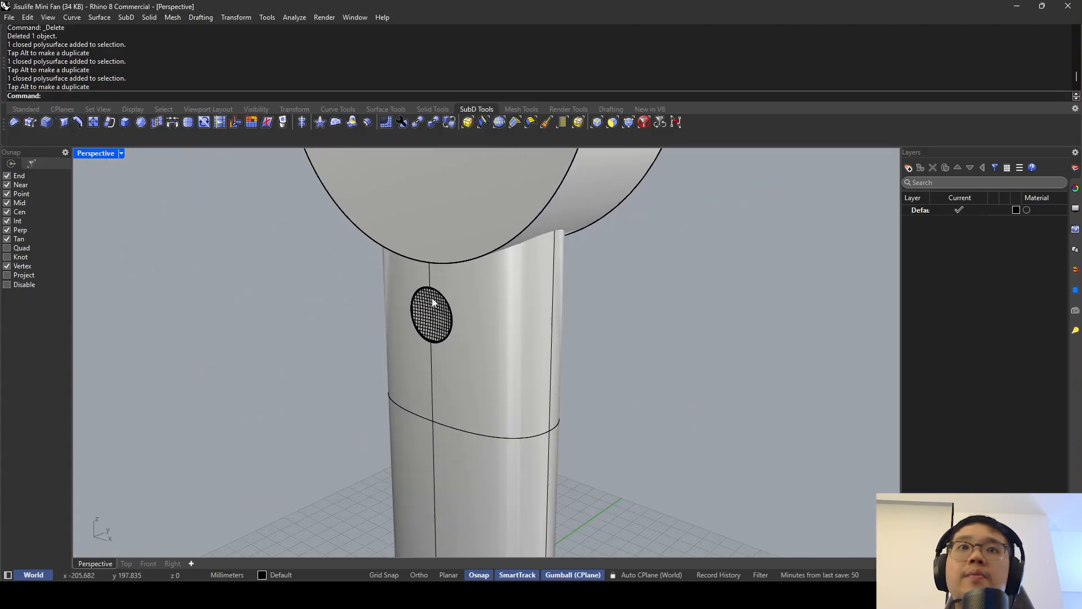
{"action": "scroll", "coordinate": [432, 298], "scroll_direction": "up", "scroll_amount": 3}
{"action": "left_click", "coordinate": [110, 156]}
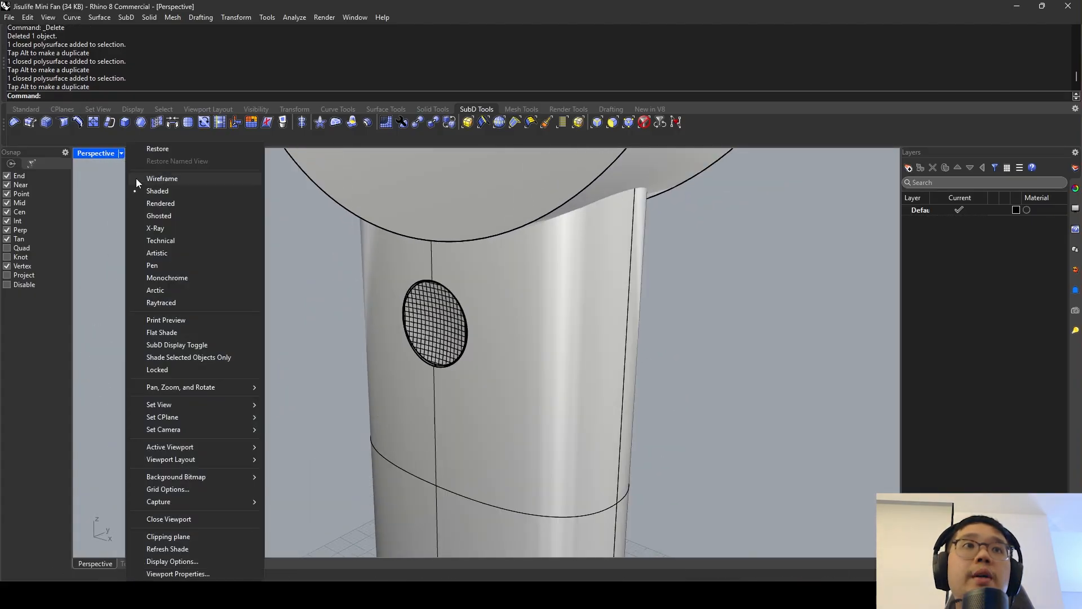
{"action": "left_click", "coordinate": [178, 206]}
{"action": "scroll", "coordinate": [419, 285], "scroll_direction": "up", "scroll_amount": 2}
{"action": "right_click_drag", "start_coordinate": [420, 285], "coordinate": [519, 338]}
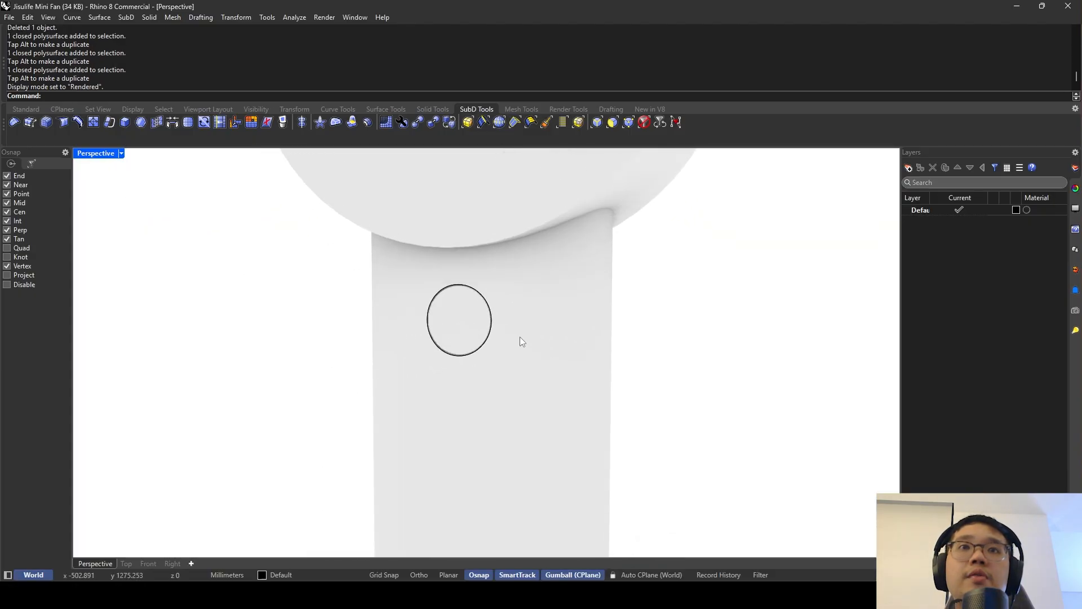
{"action": "scroll", "coordinate": [388, 263], "scroll_direction": "up", "scroll_amount": 3}
{"action": "scroll", "coordinate": [372, 233], "scroll_direction": "down", "scroll_amount": 4}
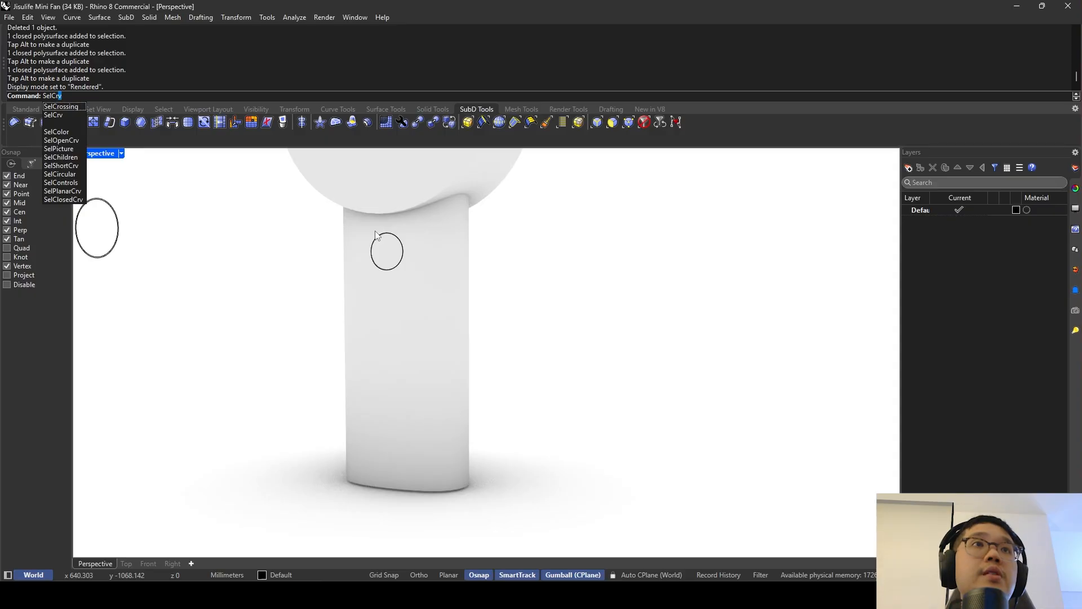
Select all remaining curves in the model with SelCrv and delete them.
{"action": "key", "text": "Return"}
{"action": "key", "text": "Delete"}
{"action": "scroll", "coordinate": [390, 226], "scroll_direction": "up", "scroll_amount": 4}
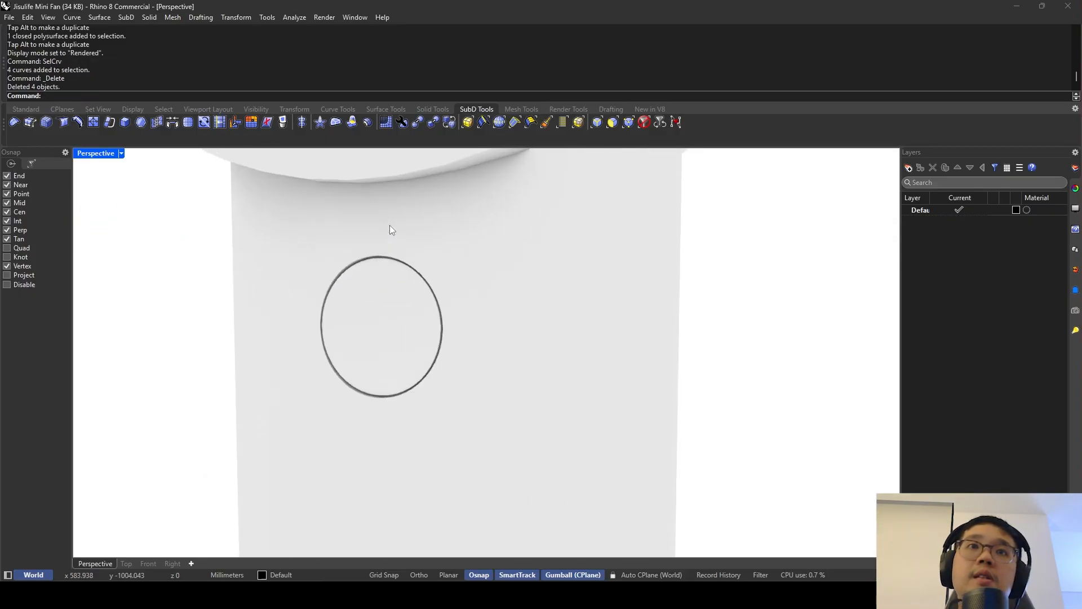
{"action": "right_click_drag", "start_coordinate": [390, 225], "coordinate": [276, 300]}
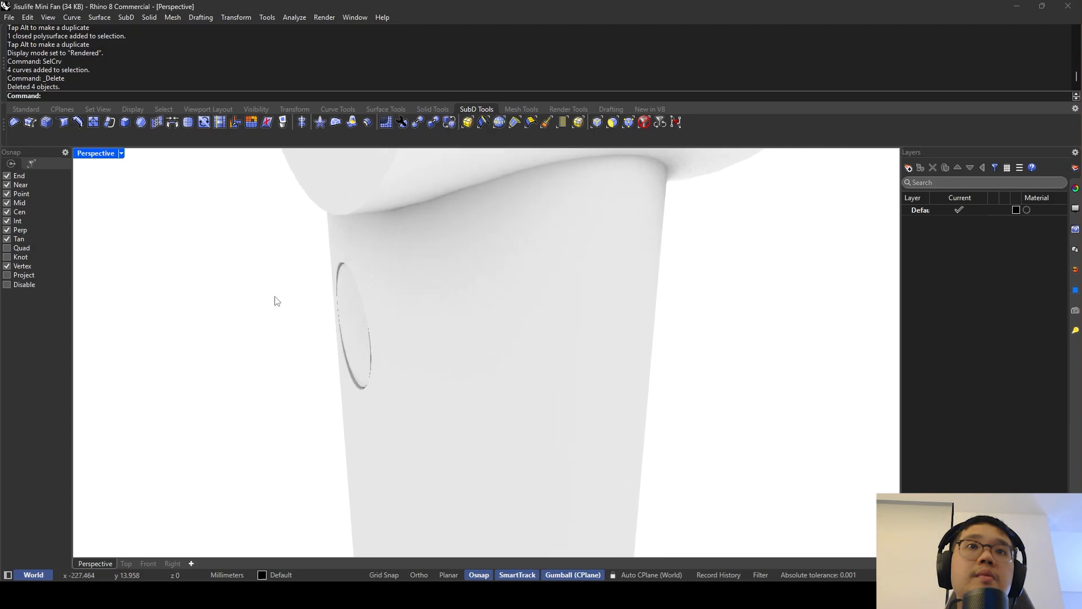
Return the viewport to Shaded display and nudge the button solid slightly along Y in its recess.
{"action": "left_click", "coordinate": [120, 153]}
{"action": "left_click", "coordinate": [147, 186]}
{"action": "scroll", "coordinate": [275, 320], "scroll_direction": "up", "scroll_amount": 8}
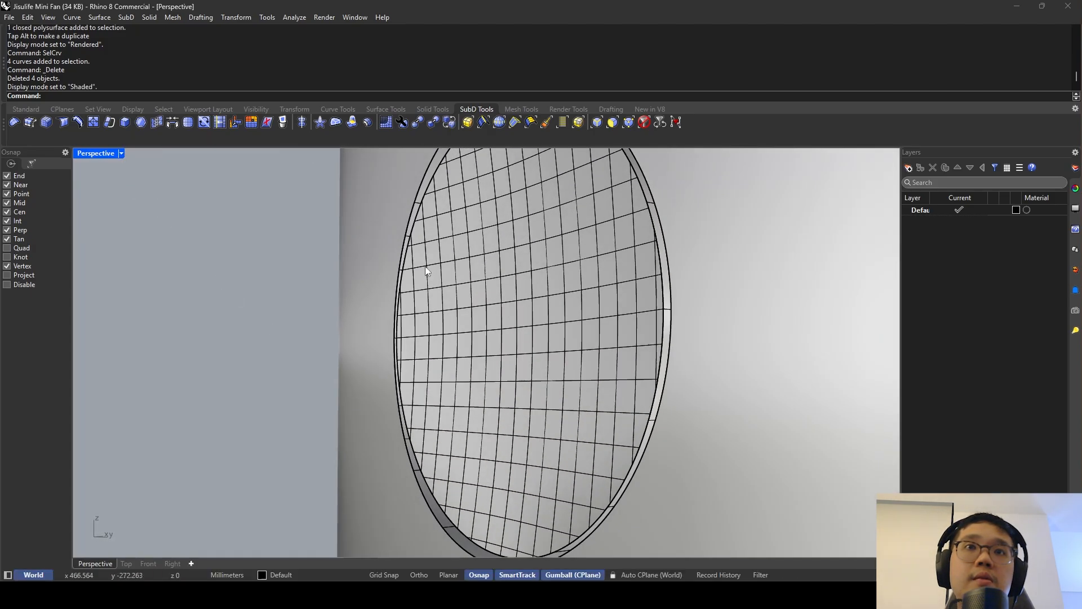
{"action": "left_click", "coordinate": [425, 266]}
{"action": "right_click_drag", "start_coordinate": [425, 266], "coordinate": [713, 285]}
{"action": "left_click", "coordinate": [563, 318]}
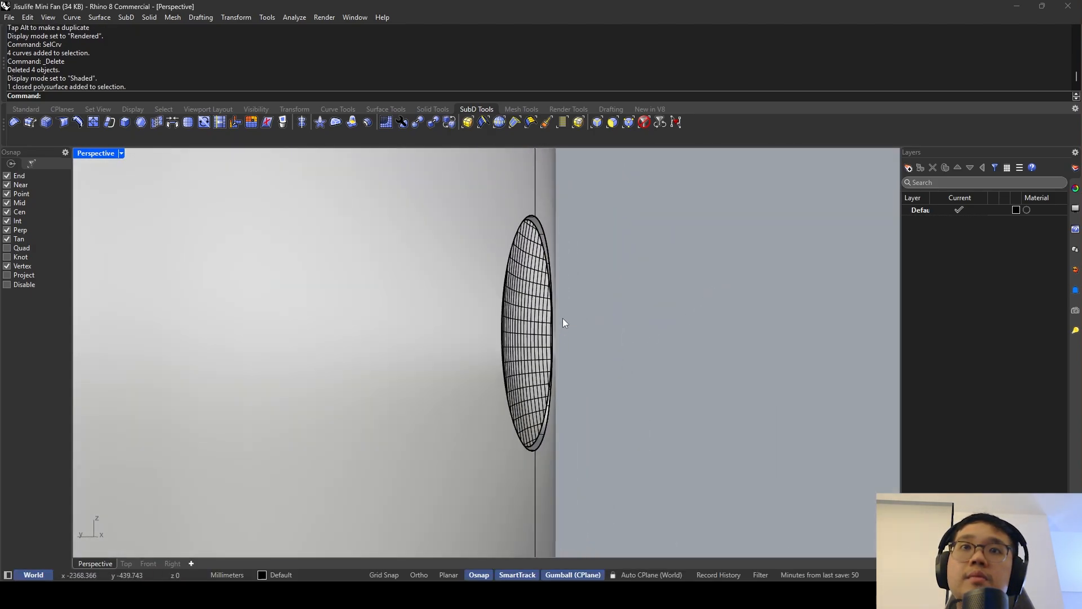
{"action": "right_click_drag", "start_coordinate": [562, 318], "coordinate": [366, 323]}
{"action": "left_click", "coordinate": [598, 313]}
{"action": "right_click_drag", "start_coordinate": [598, 313], "coordinate": [560, 340]}
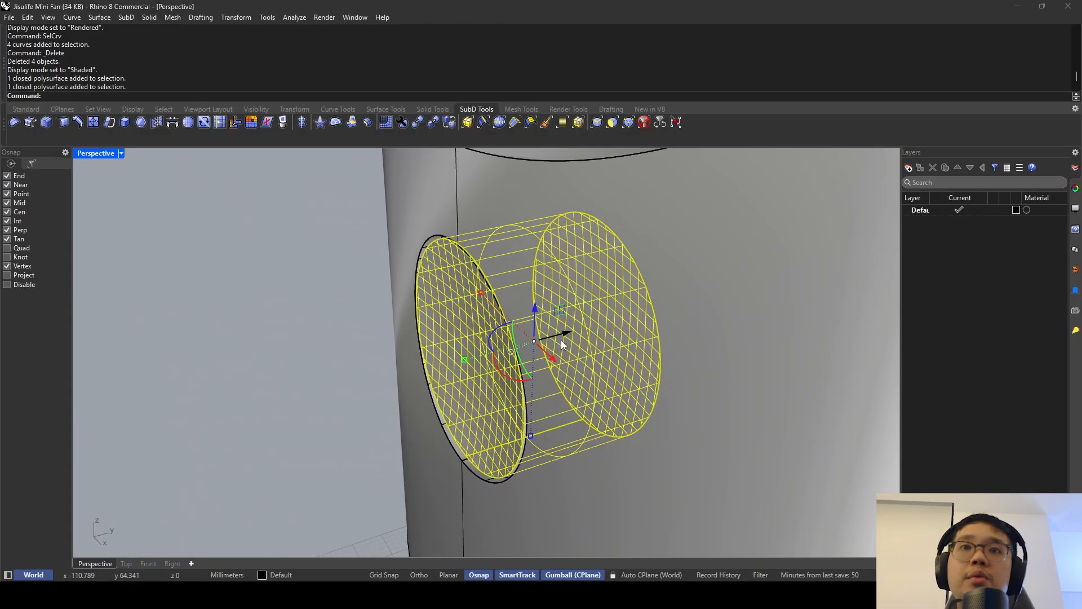
{"action": "left_click_drag", "start_coordinate": [561, 340], "coordinate": [565, 336]}
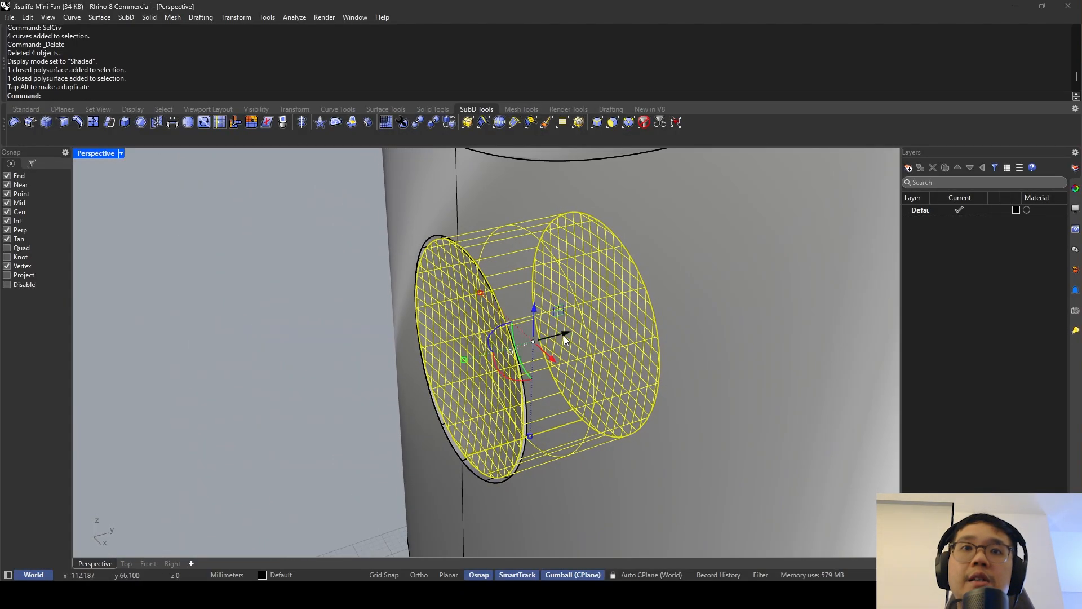
{"action": "key", "text": "Escape"}
Save the mini fan model file.
{"action": "right_click_drag", "start_coordinate": [564, 336], "coordinate": [632, 316]}
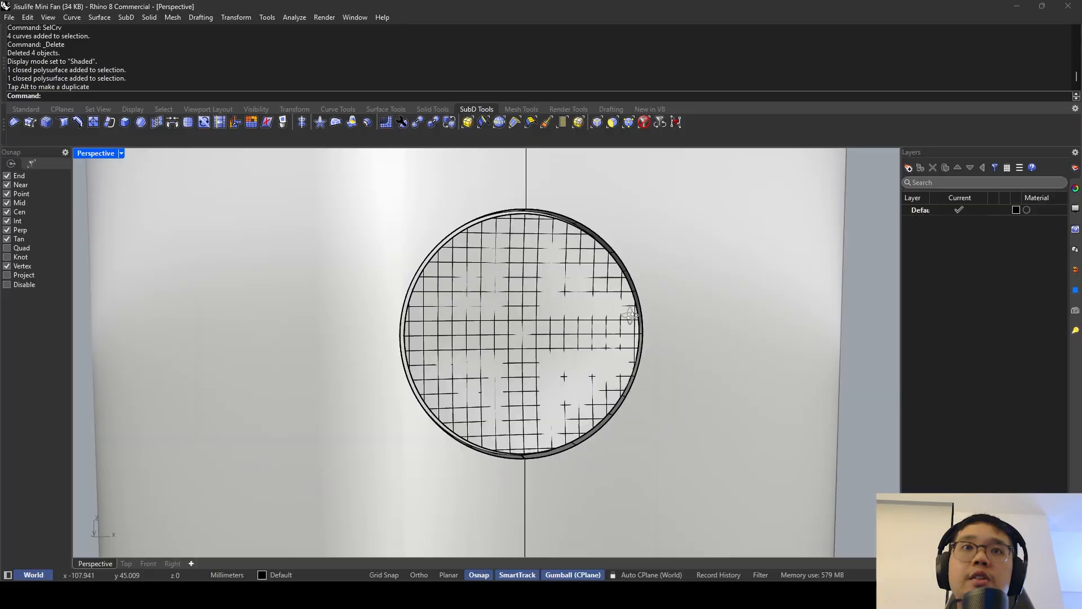
{"action": "scroll", "coordinate": [631, 316], "scroll_direction": "down", "scroll_amount": 10}
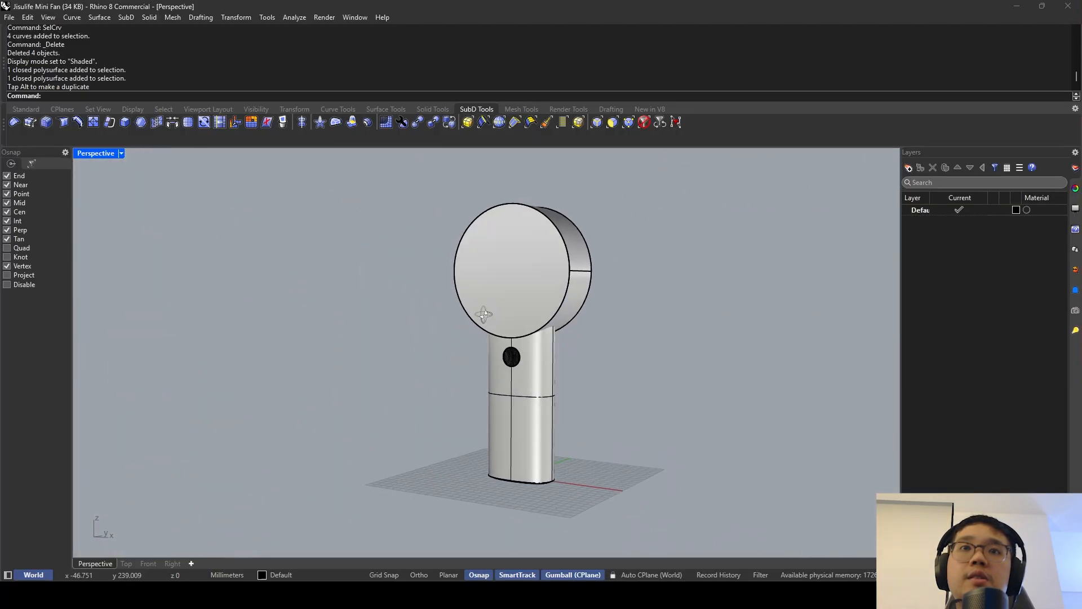
{"action": "right_click_drag", "start_coordinate": [484, 314], "coordinate": [415, 271]}
{"action": "scroll", "coordinate": [533, 346], "scroll_direction": "up", "scroll_amount": 8}
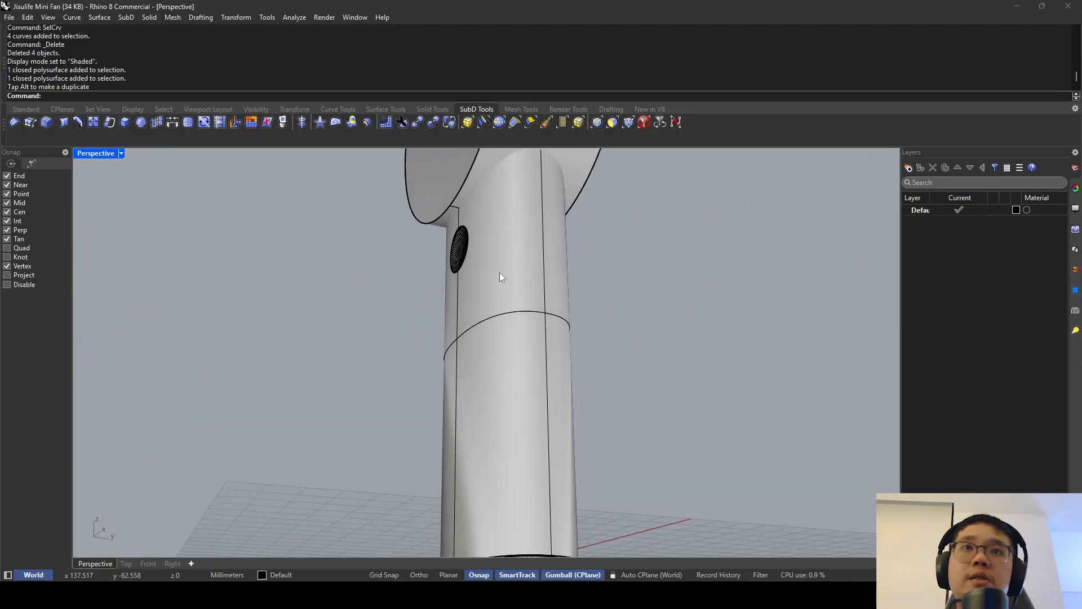
{"action": "key", "text": "ctrl+s"}
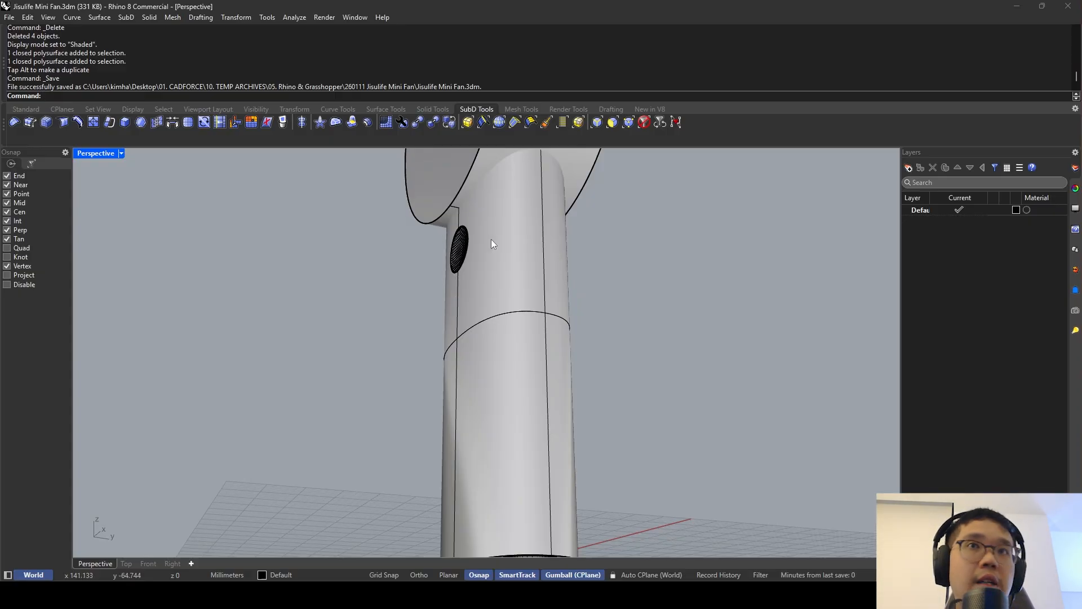
Duplicate a circular edge of the fan head as a curve with DupEdge.
{"action": "scroll", "coordinate": [546, 262], "scroll_direction": "down", "scroll_amount": 10}
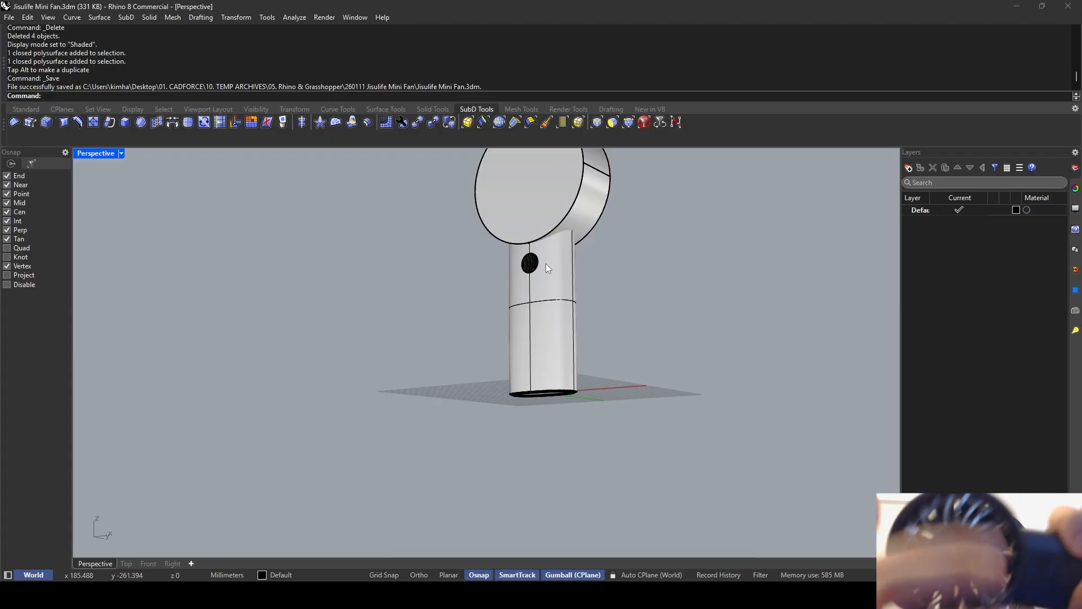
{"action": "scroll", "coordinate": [561, 241], "scroll_direction": "down", "scroll_amount": 3}
{"action": "right_click_drag", "start_coordinate": [561, 240], "coordinate": [563, 179]}
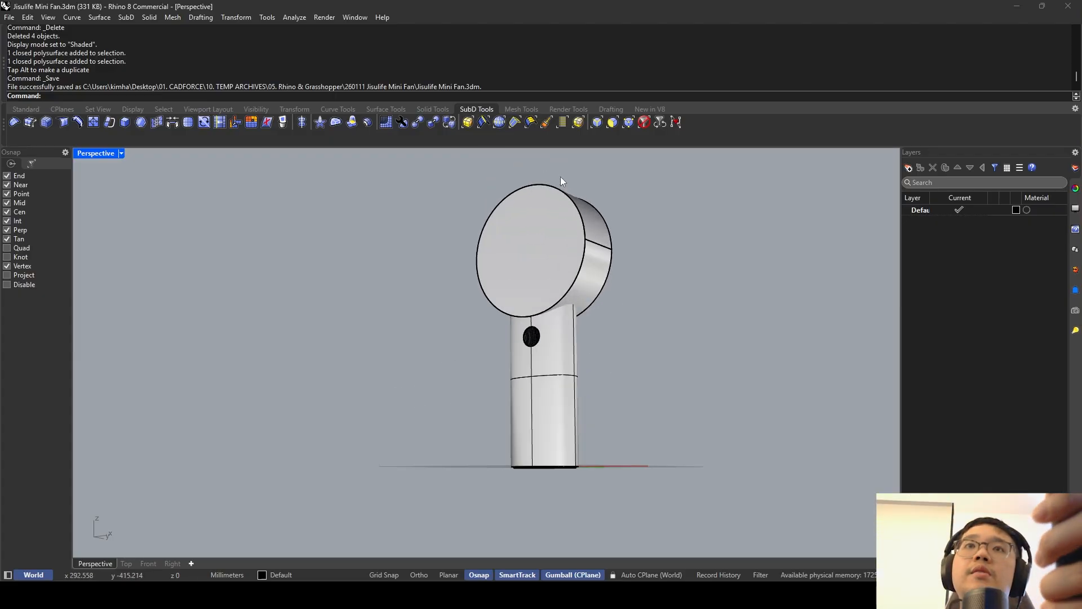
{"action": "scroll", "coordinate": [560, 246], "scroll_direction": "up", "scroll_amount": 5}
{"action": "right_click_drag", "start_coordinate": [560, 246], "coordinate": [598, 261]}
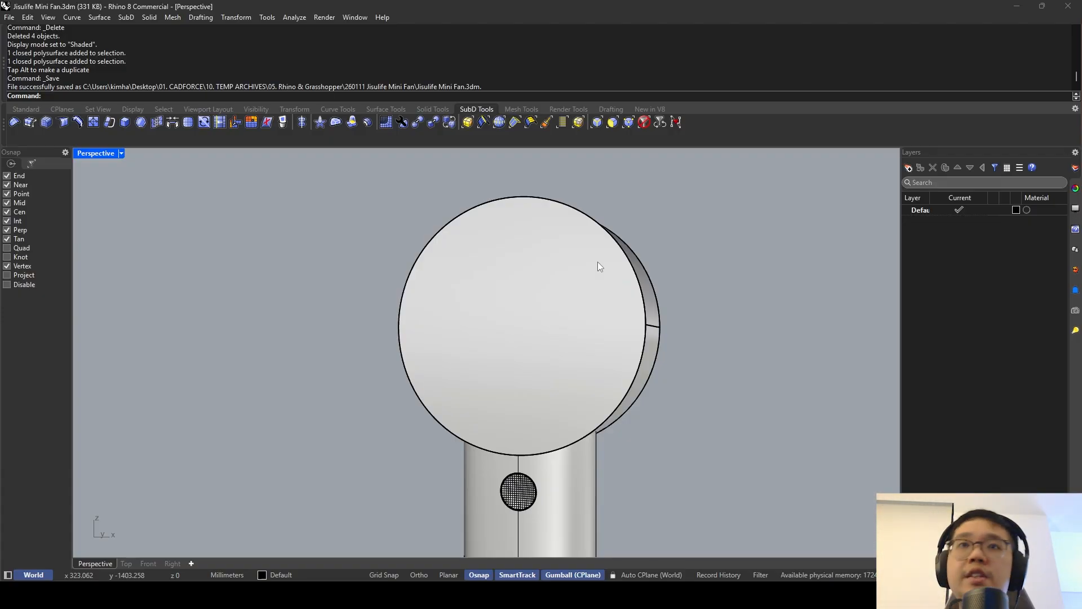
{"action": "right_click_drag", "start_coordinate": [625, 304], "coordinate": [637, 305]}
{"action": "left_click", "coordinate": [639, 305]}
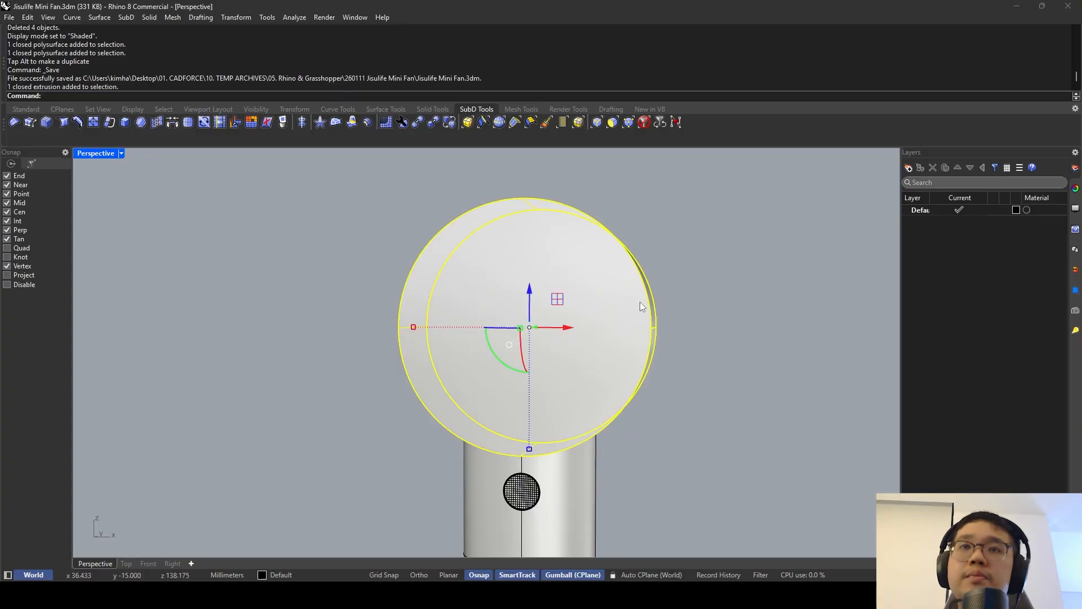
{"action": "key", "text": "Escape"}
{"action": "type", "text": "DupEdge"}
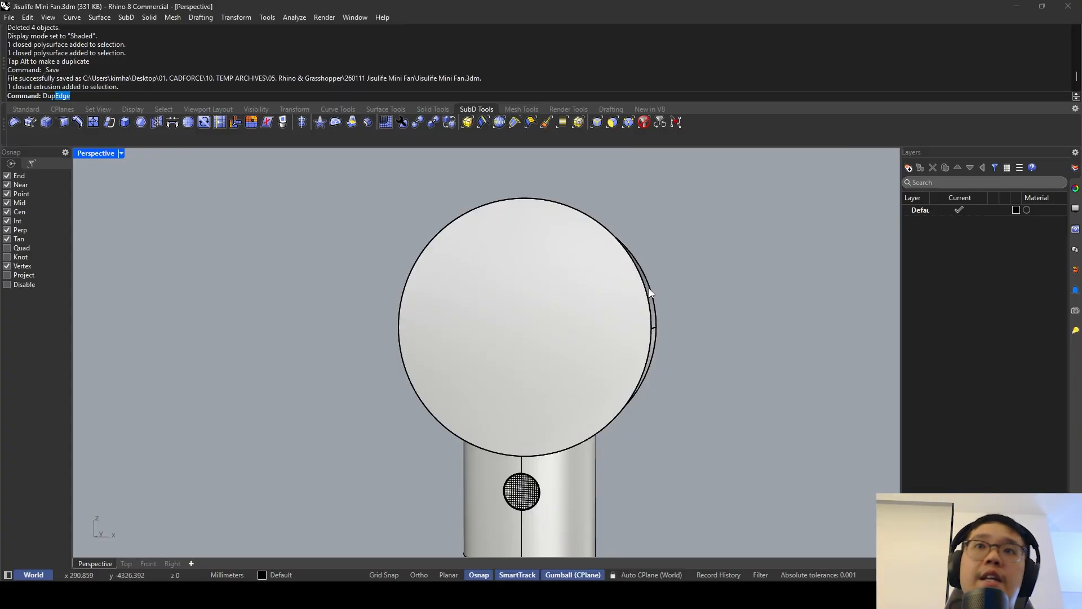
{"action": "key", "text": "Return"}
{"action": "left_click", "coordinate": [653, 345]}
{"action": "key", "text": "Return"}
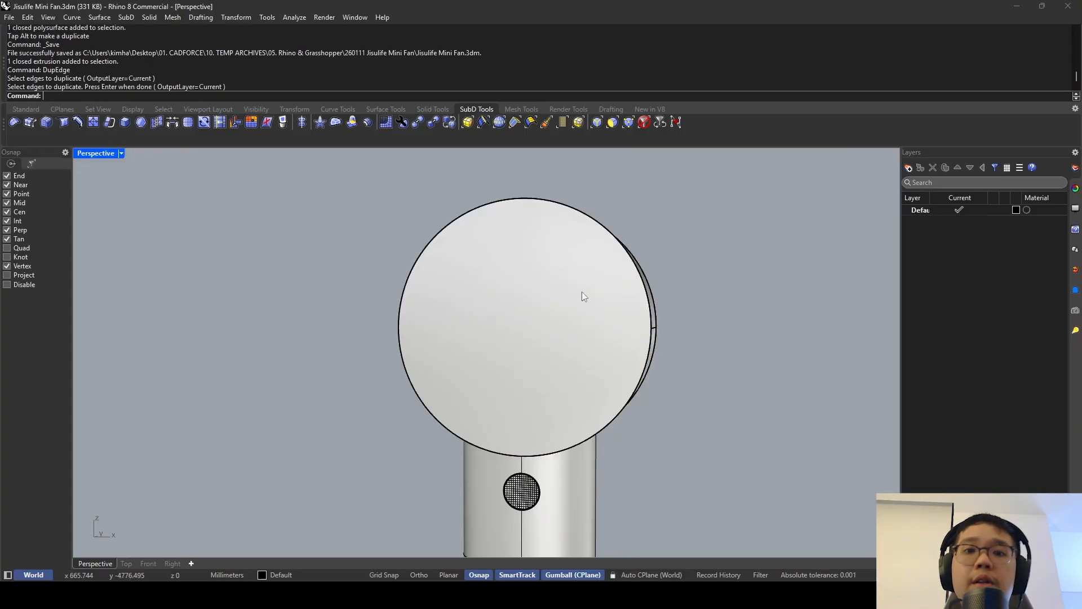
Repeat DupEdge on the circular outer edge of the fan head's front face.
{"action": "type", "text": "DupEdge"}
{"action": "key", "text": "Return"}
{"action": "left_click", "coordinate": [638, 269]}
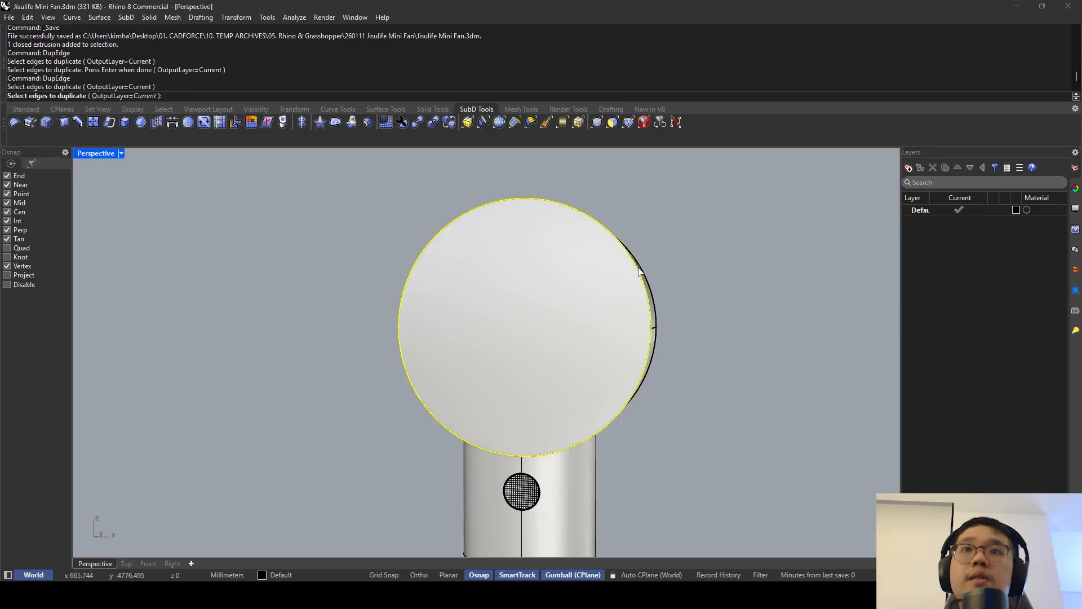
{"action": "right_click_drag", "start_coordinate": [638, 269], "coordinate": [604, 258], "text": "shift"}
{"action": "key", "text": "Return"}
Offset the duplicated front-face edge of the fan head inward by 8 mm.
{"action": "type", "text": "Offset"}
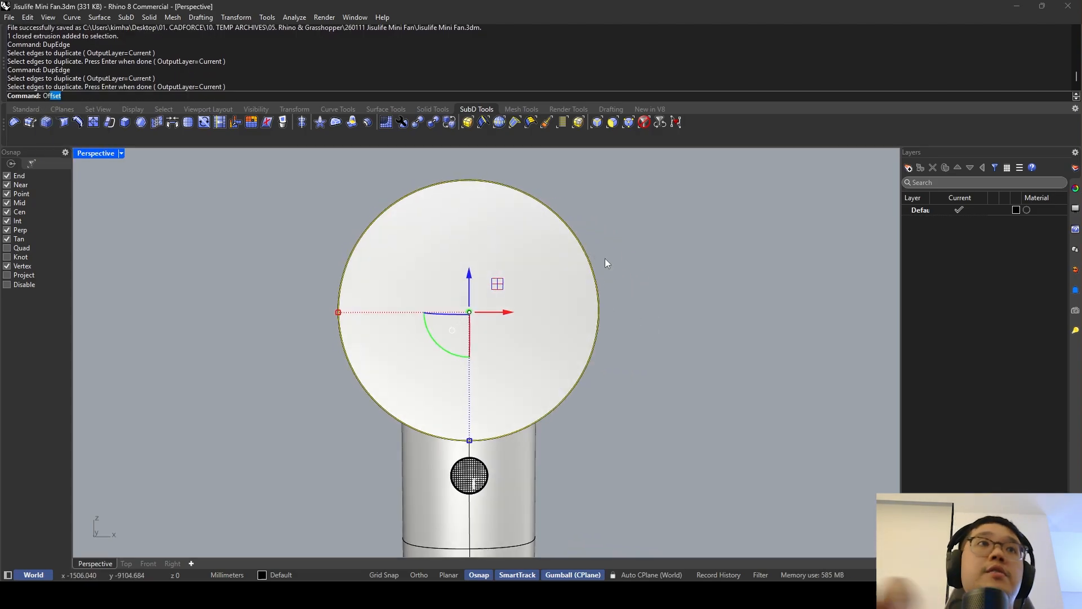
{"action": "key", "text": "Return"}
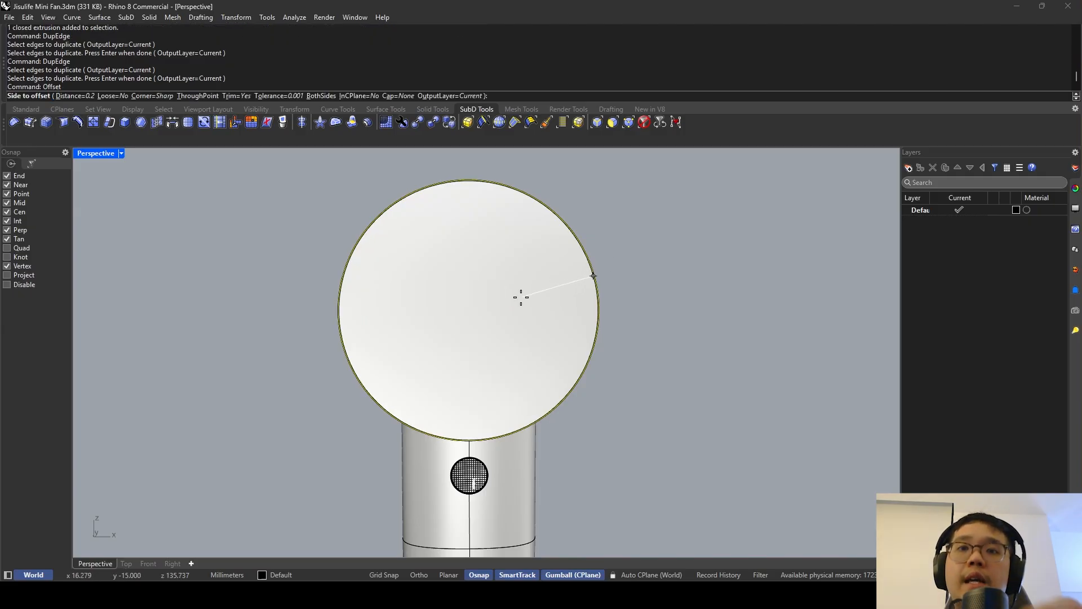
{"action": "type", "text": "8"}
{"action": "right_click_drag", "start_coordinate": [531, 284], "coordinate": [454, 262]}
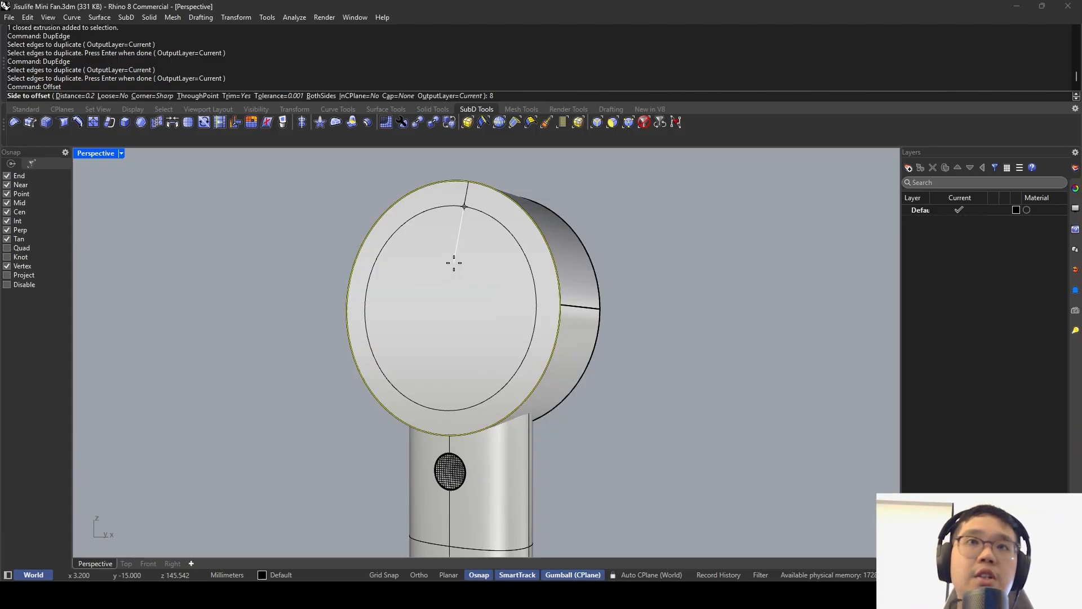
{"action": "right_click_drag", "start_coordinate": [485, 244], "coordinate": [496, 274]}
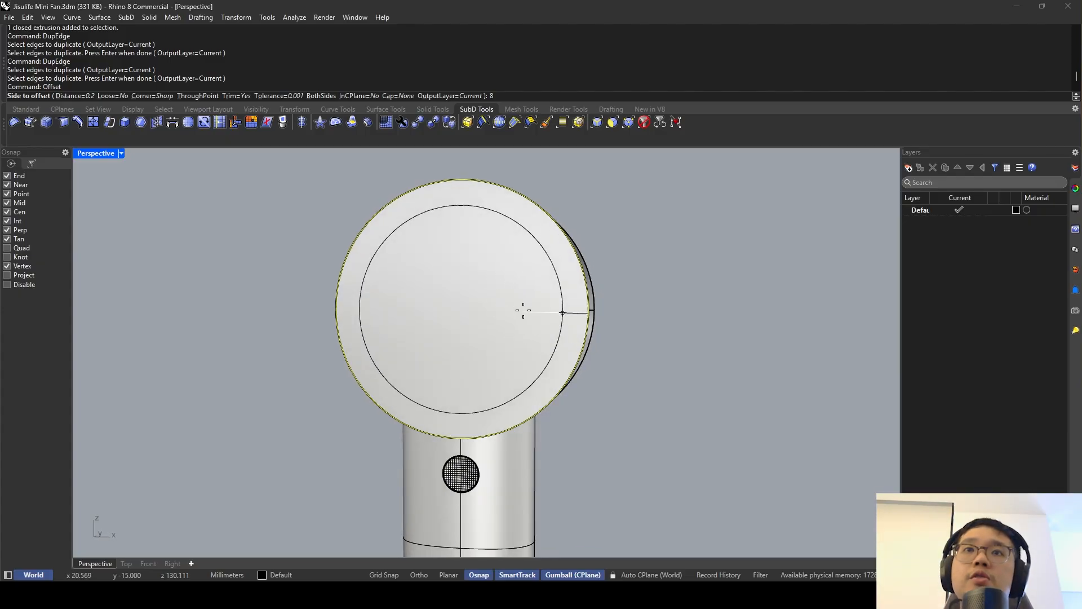
{"action": "left_click", "coordinate": [523, 310]}
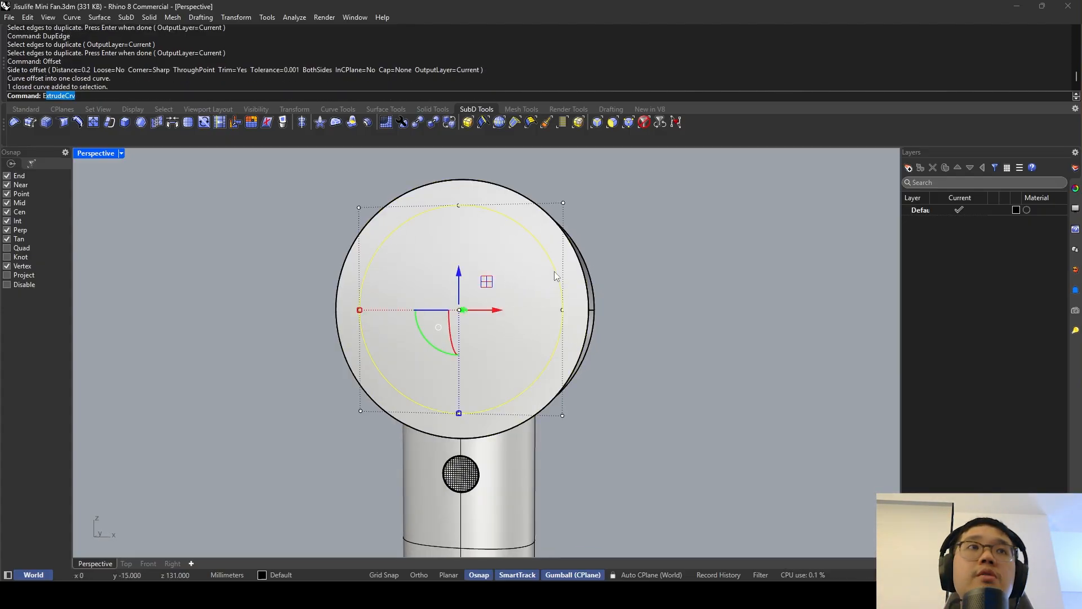
Try to cut an opening through the fan head by extruding the offset circle along Y.
{"action": "key", "text": "Escape"}
{"action": "left_click", "coordinate": [545, 253]}
{"action": "right_click_drag", "start_coordinate": [546, 253], "coordinate": [451, 338]}
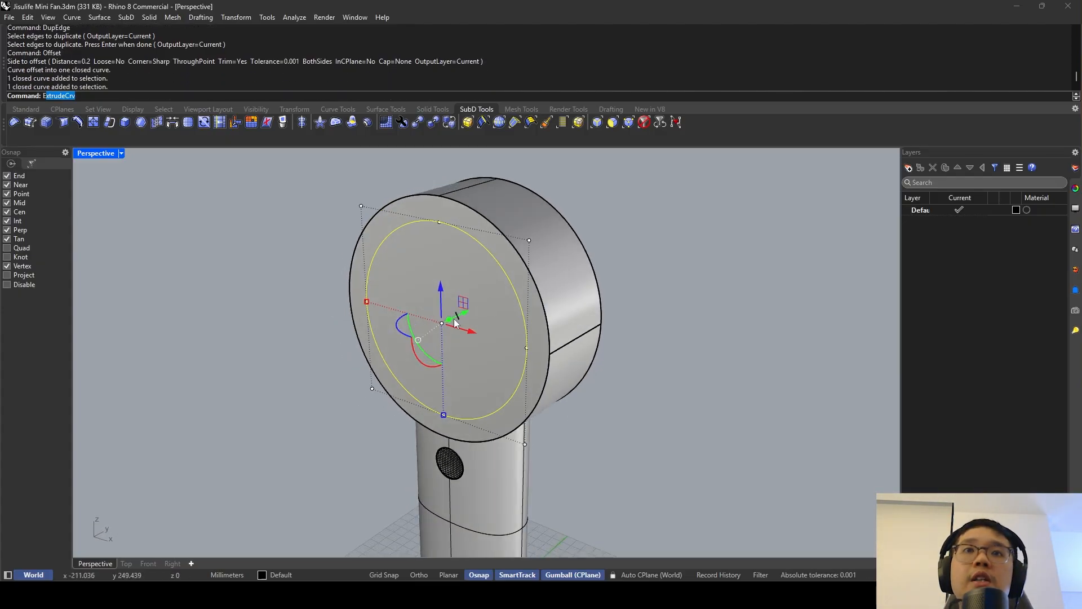
{"action": "left_click_drag", "start_coordinate": [455, 322], "coordinate": [632, 276]}
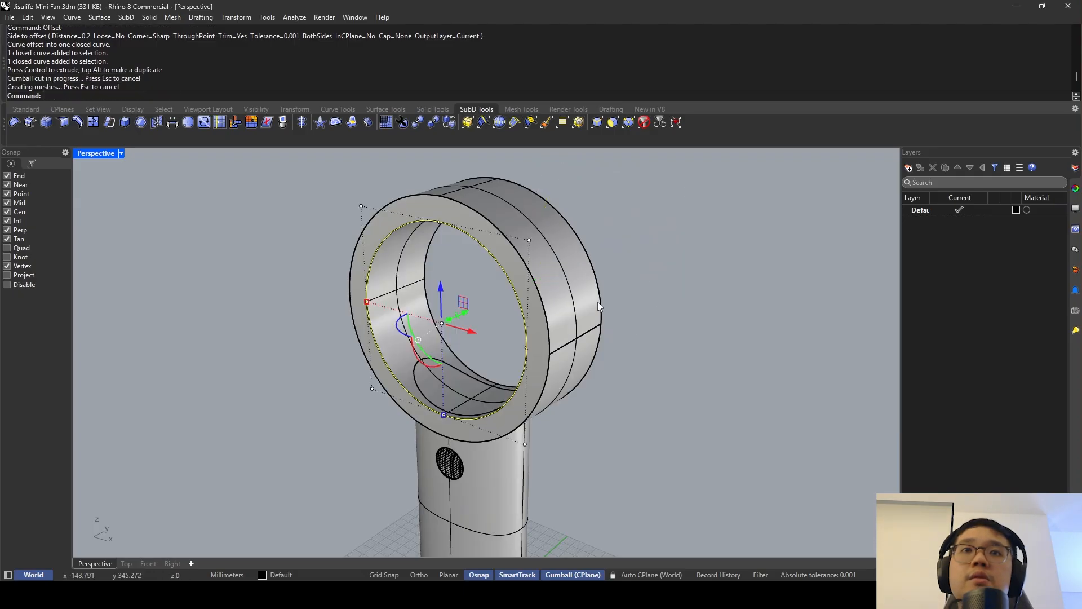
{"action": "key", "text": "ctrl+z"}
Try to extrude the offset circle into a solid cylinder through the fan head and shift it along Y.
{"action": "right_click_drag", "start_coordinate": [597, 302], "coordinate": [460, 299]}
{"action": "left_click", "coordinate": [503, 249]}
{"action": "right_click_drag", "start_coordinate": [503, 249], "coordinate": [462, 310]}
{"action": "left_click_drag", "start_coordinate": [461, 312], "coordinate": [662, 276]}
{"action": "left_click", "coordinate": [645, 270]}
{"action": "left_click_drag", "start_coordinate": [575, 276], "coordinate": [533, 294]}
{"action": "key", "text": "Escape"}
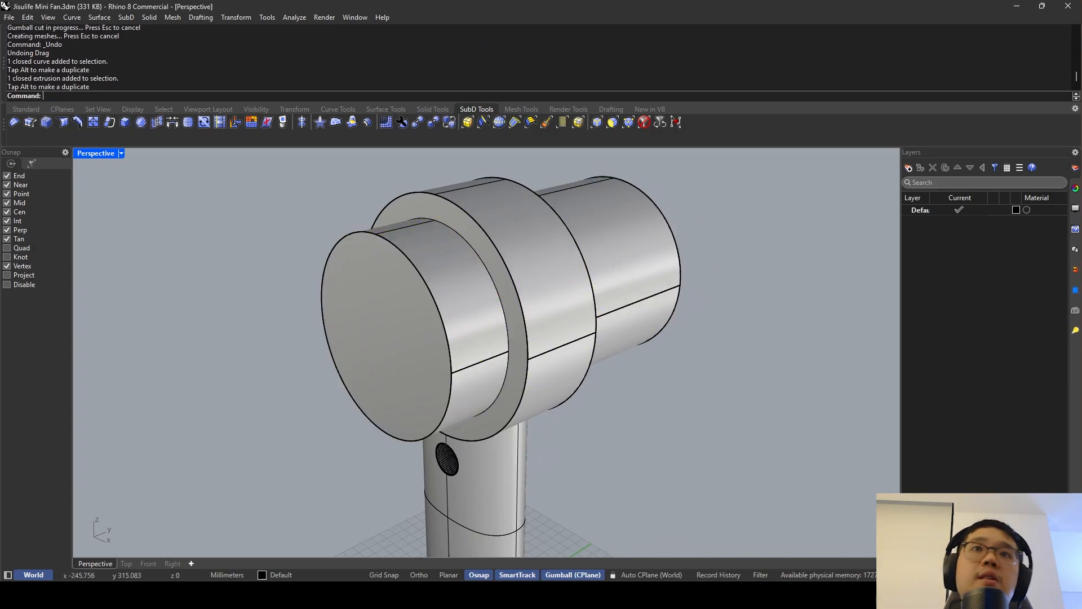
{"action": "key", "text": "ctrl+z"}
{"action": "key", "text": "ctrl+z"}
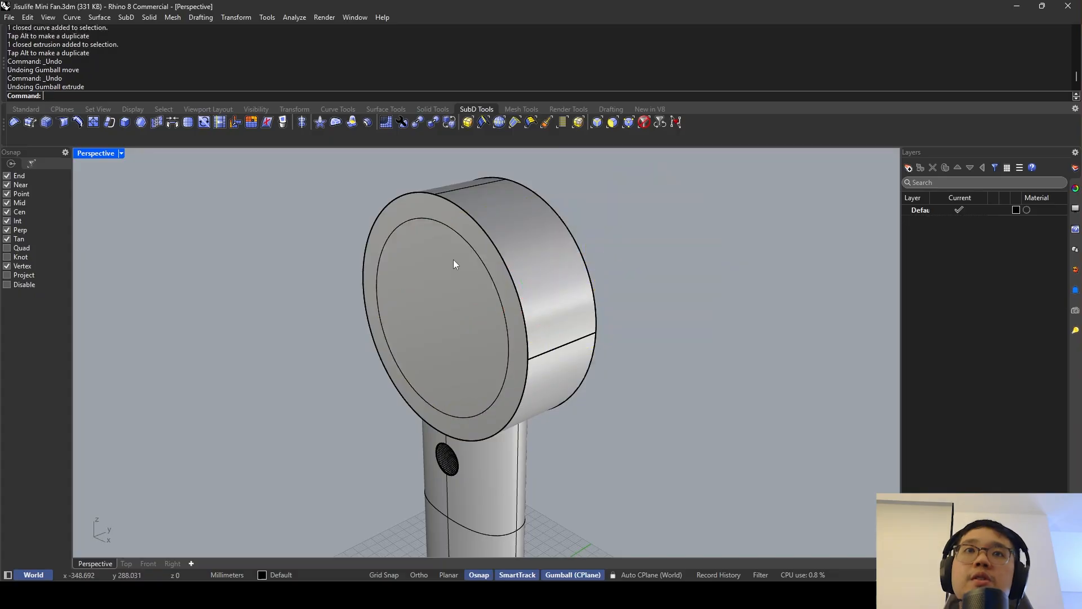
Try the extruded cut through the fan head again with the circle still on the front face.
{"action": "left_click", "coordinate": [458, 227]}
{"action": "left_click_drag", "start_coordinate": [454, 320], "coordinate": [697, 282]}
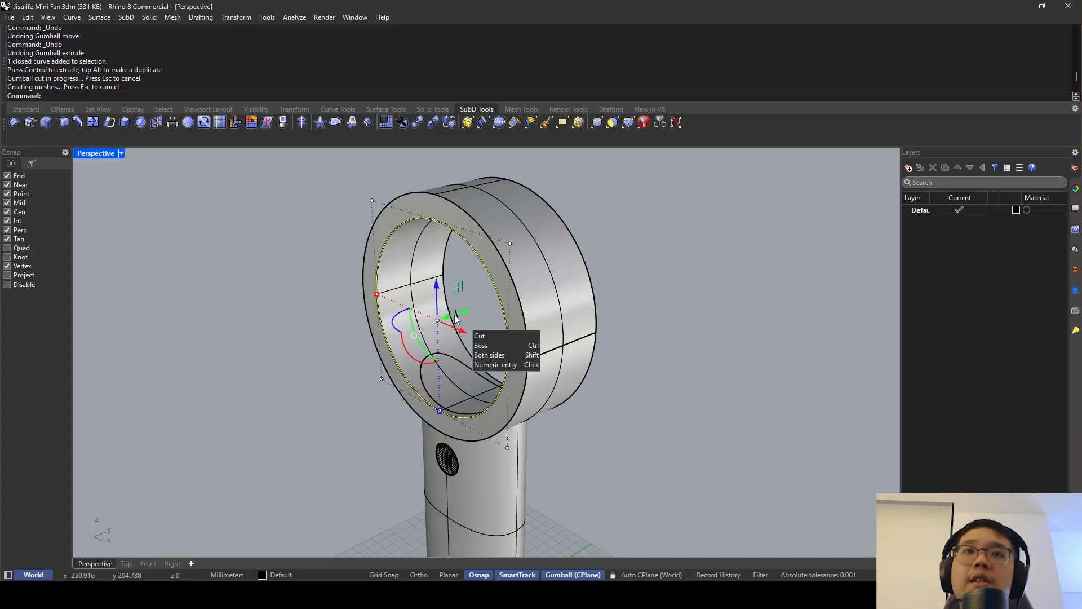
{"action": "scroll", "coordinate": [462, 323], "scroll_direction": "up", "scroll_amount": 3}
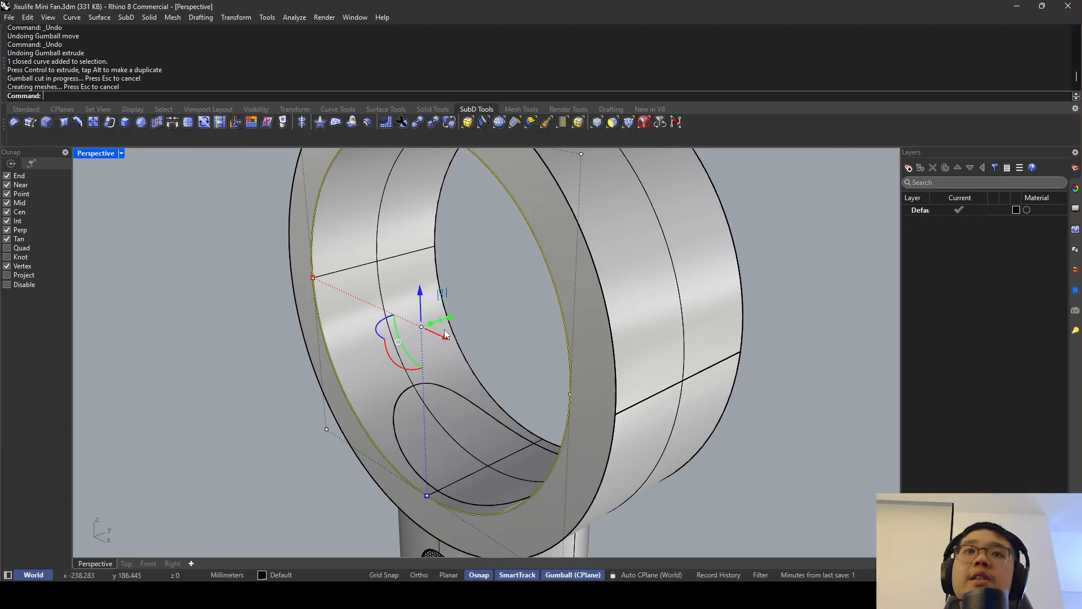
{"action": "key", "text": "ctrl+z"}
Move the offset circle along Y to a position in front of the fan head.
{"action": "scroll", "coordinate": [513, 271], "scroll_direction": "down", "scroll_amount": 2}
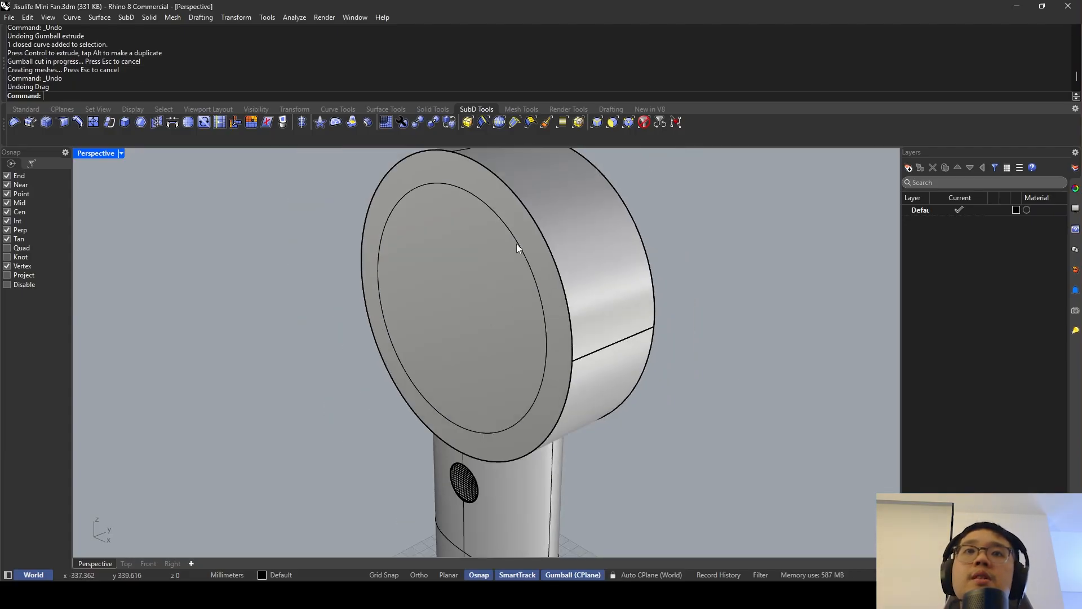
{"action": "left_click", "coordinate": [516, 248]}
{"action": "left_click_drag", "start_coordinate": [486, 285], "coordinate": [320, 365]}
Try to extrude the moved circle a short distance toward the fan head.
{"action": "scroll", "coordinate": [387, 324], "scroll_direction": "up", "scroll_amount": 2}
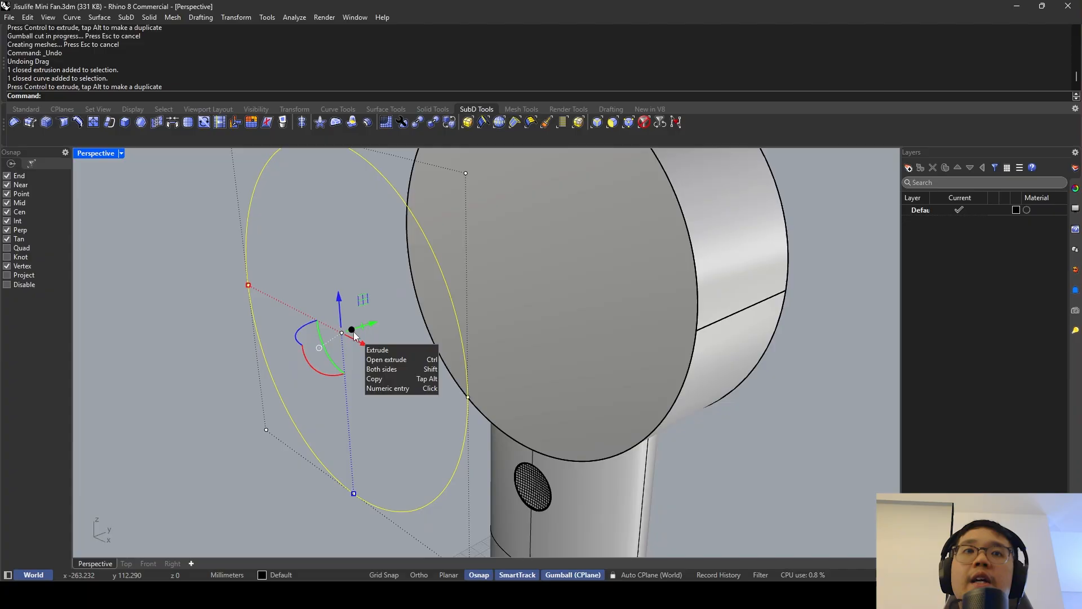
{"action": "left_click_drag", "start_coordinate": [353, 332], "coordinate": [435, 313], "text": "ctrl"}
{"action": "key", "text": "ctrl+z"}
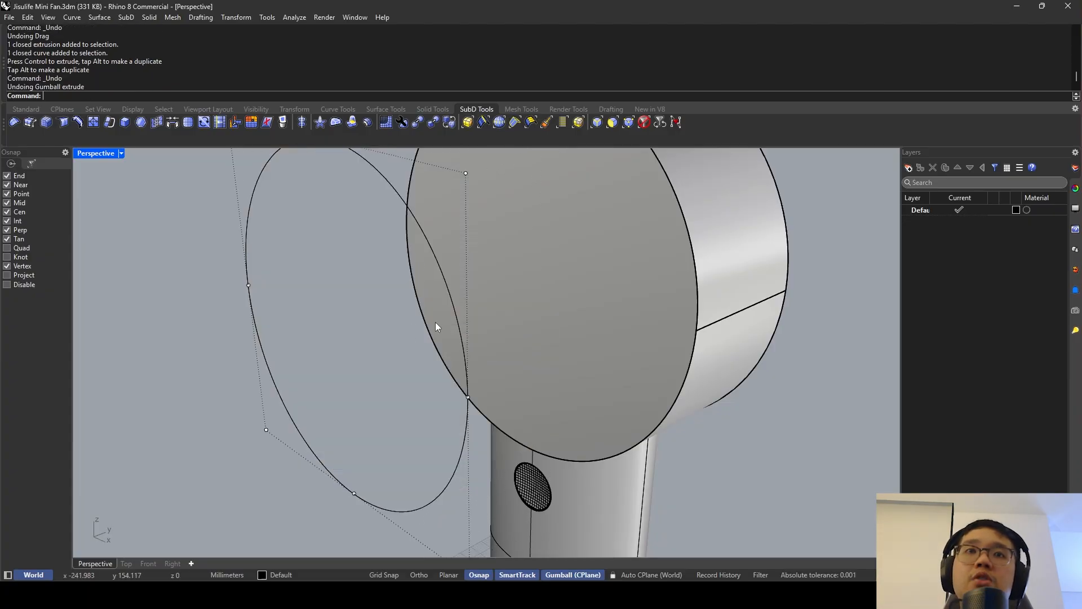
Cut a circular opening fully through the fan head by extruding the circle, and delete the leftover circle.
{"action": "scroll", "coordinate": [372, 329], "scroll_direction": "down", "scroll_amount": 3}
{"action": "left_click_drag", "start_coordinate": [374, 322], "coordinate": [739, 268]}
{"action": "mouse_move", "coordinate": [646, 327]}
{"action": "right_mouse_down"}
{"action": "mouse_move", "coordinate": [705, 258]}
{"action": "mouse_move", "coordinate": [646, 317]}
{"action": "right_mouse_up"}
{"action": "key", "text": "Escape"}
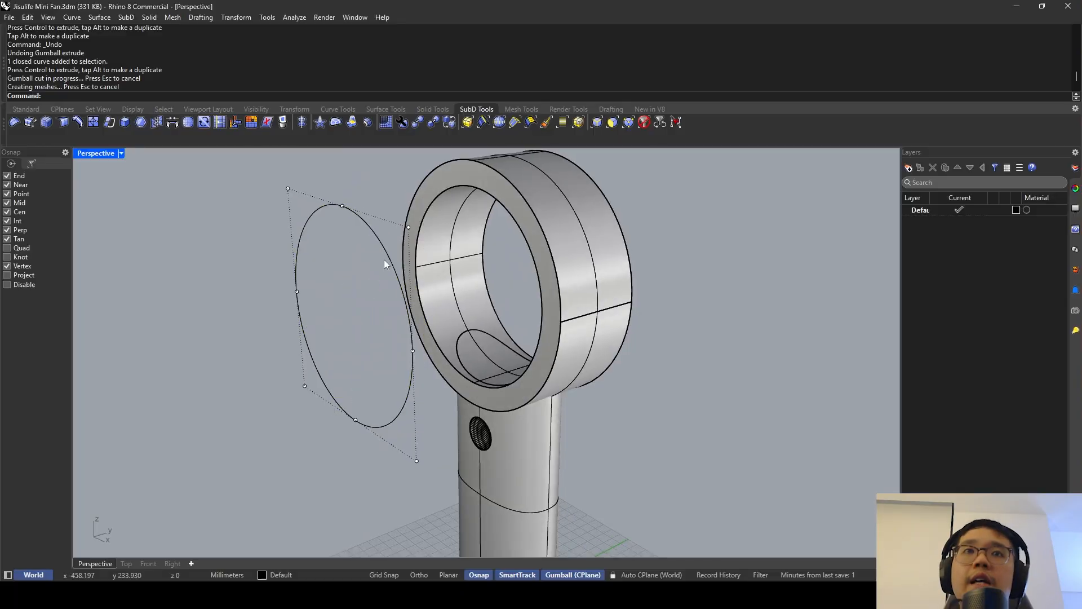
{"action": "left_click", "coordinate": [380, 246]}
{"action": "key", "text": "Delete"}
{"action": "right_click_drag", "start_coordinate": [381, 248], "coordinate": [565, 308]}
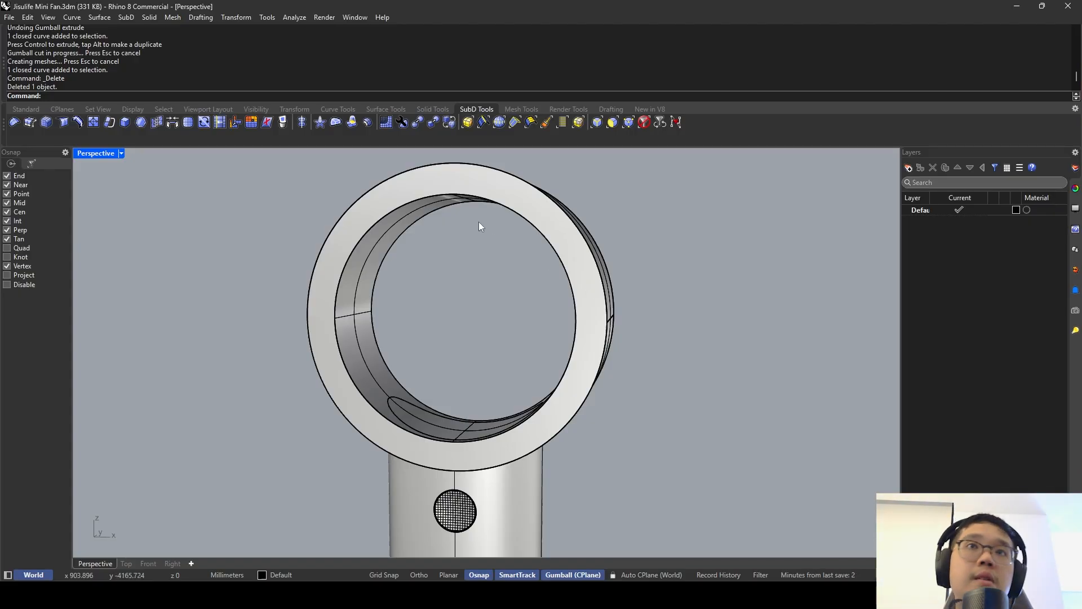
Duplicate the opening's front inner edge with DupEdge and scale it uniformly to about the middle of the rim.
{"action": "type", "text": "Dup"}
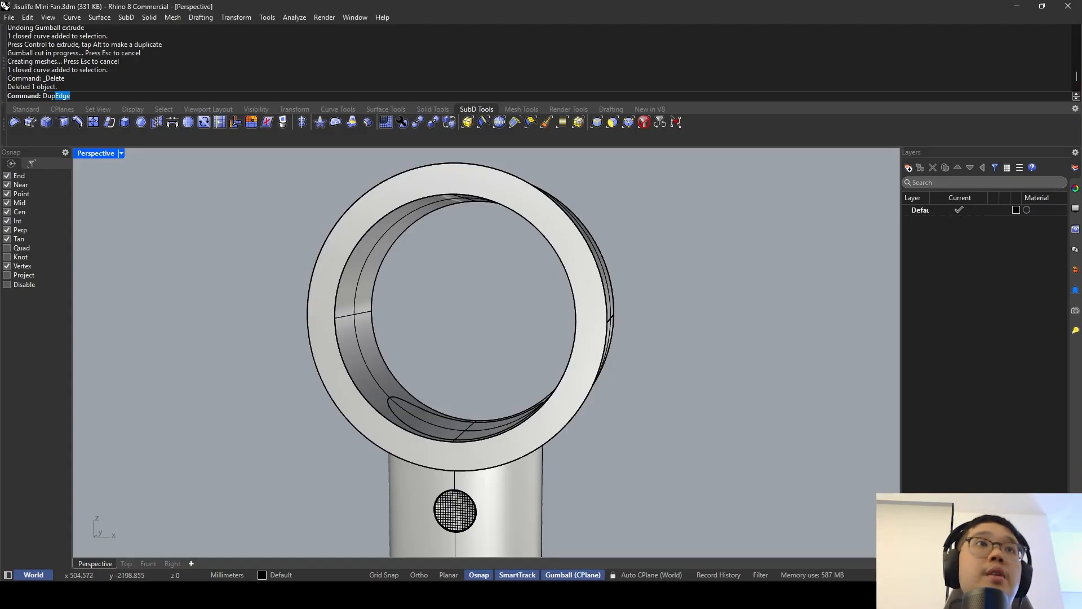
{"action": "type", "text": "Ed"}
{"action": "key", "text": "Return"}
{"action": "left_click", "coordinate": [431, 198]}
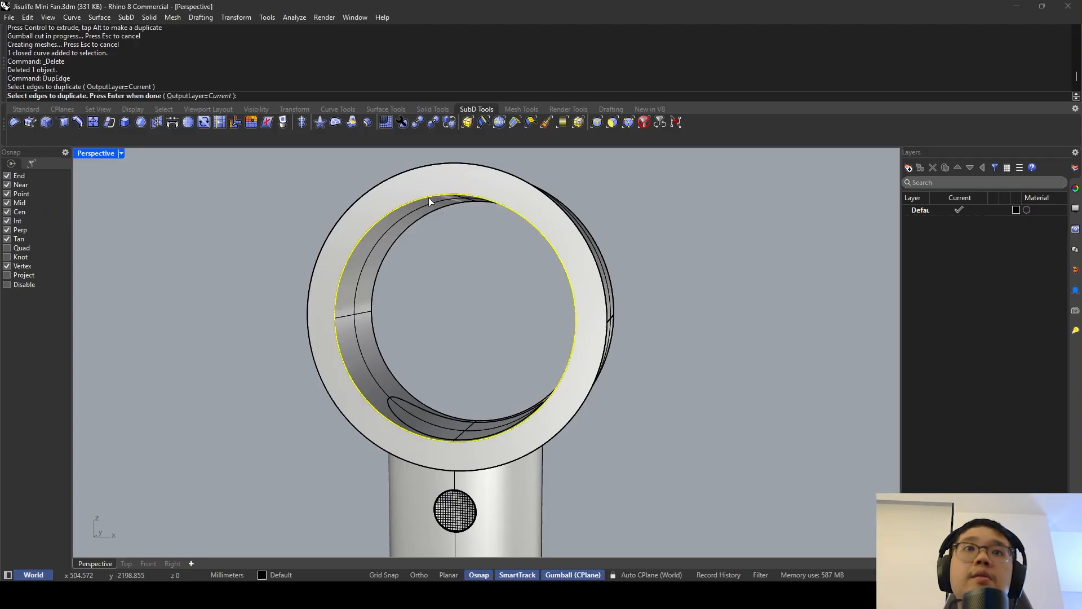
{"action": "key", "text": "Return"}
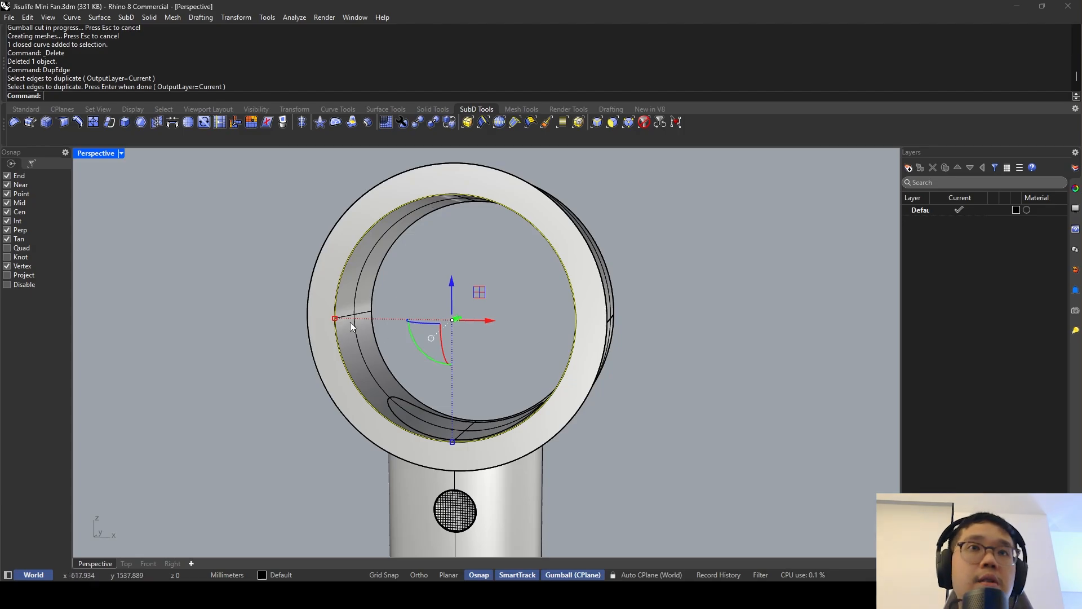
{"action": "left_click_drag", "start_coordinate": [338, 319], "coordinate": [326, 319], "text": "shift"}
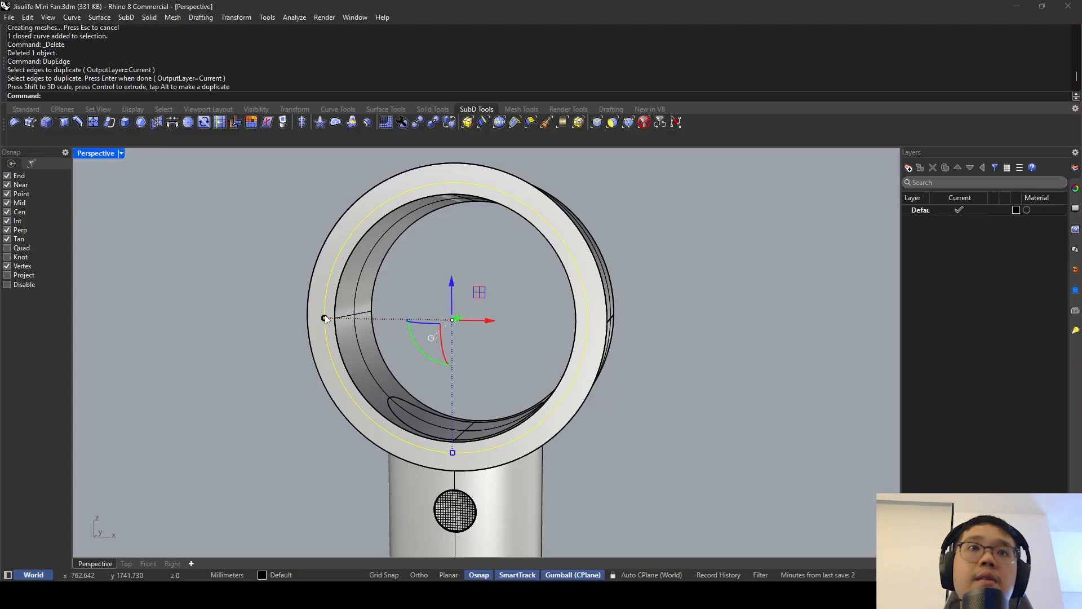
Move the scaled circle slightly into the rim along Y and switch the viewport to Ghosted display.
{"action": "right_click_drag", "start_coordinate": [479, 290], "coordinate": [477, 314]}
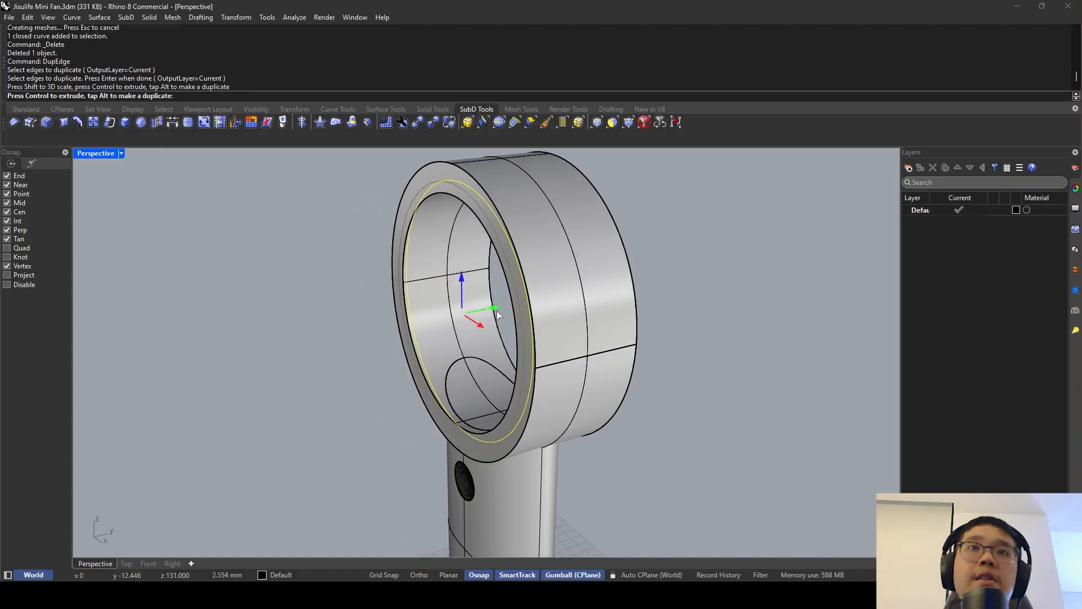
{"action": "right_click_drag", "start_coordinate": [491, 314], "coordinate": [363, 289]}
{"action": "left_click", "coordinate": [121, 153]}
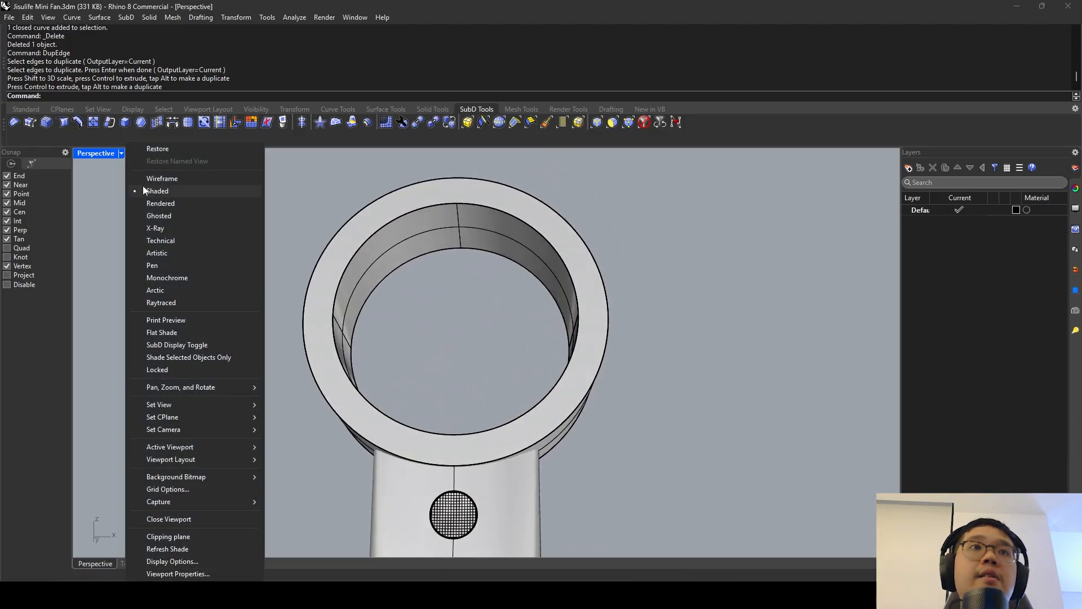
{"action": "left_click", "coordinate": [158, 216]}
{"action": "right_click_drag", "start_coordinate": [282, 248], "coordinate": [320, 295]}
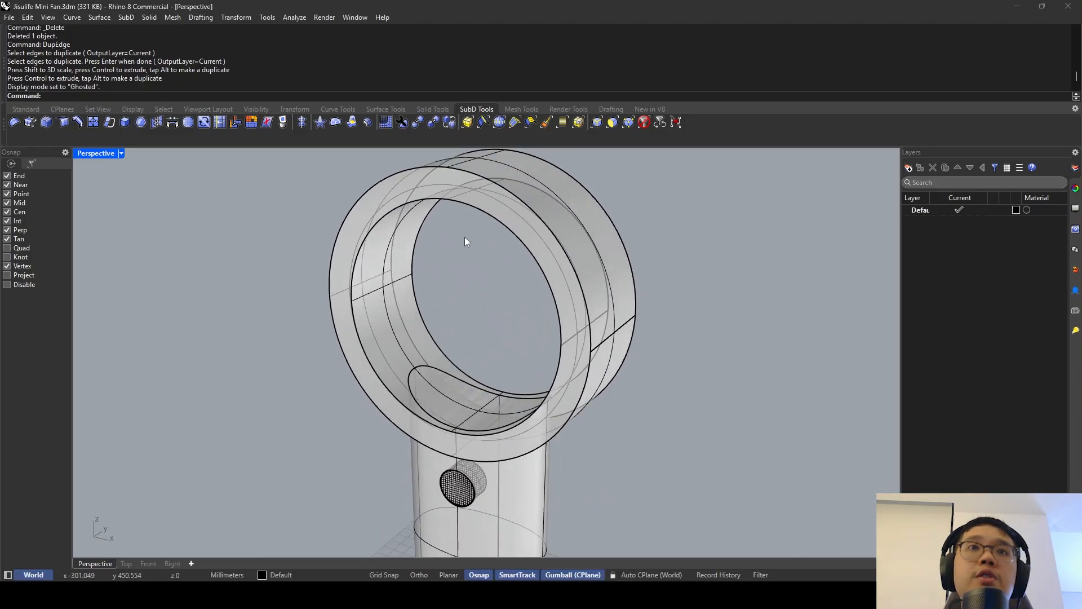
Select the circle inside the rim and undo its last move along Y.
{"action": "right_click_drag", "start_coordinate": [464, 237], "coordinate": [577, 227]}
{"action": "scroll", "coordinate": [517, 229], "scroll_direction": "up", "scroll_amount": 4}
{"action": "left_click", "coordinate": [497, 191]}
{"action": "right_click_drag", "start_coordinate": [497, 191], "coordinate": [552, 235]}
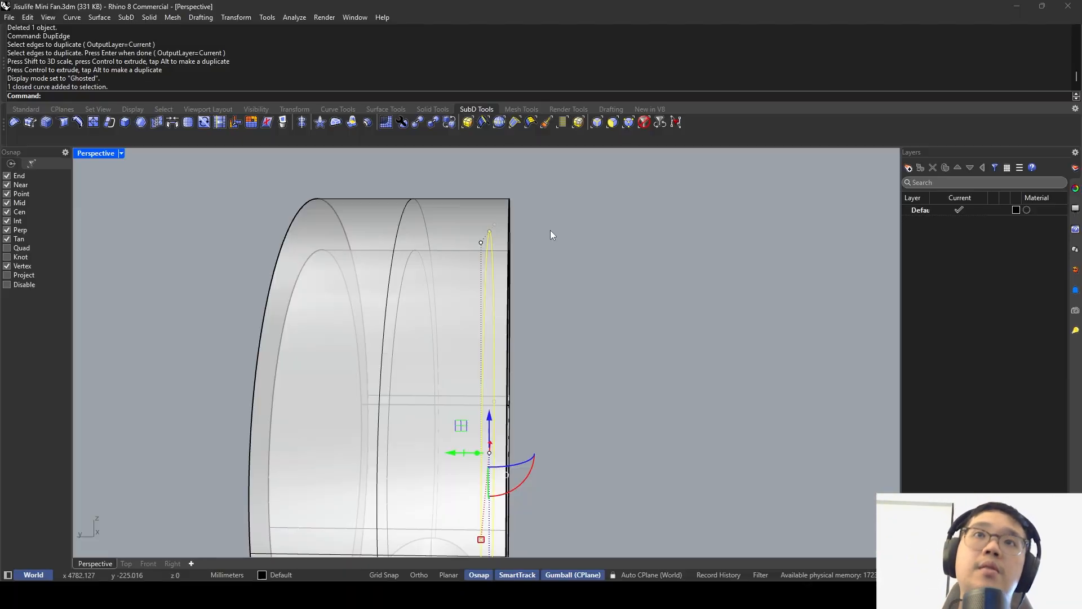
{"action": "key", "text": "ctrl+z"}
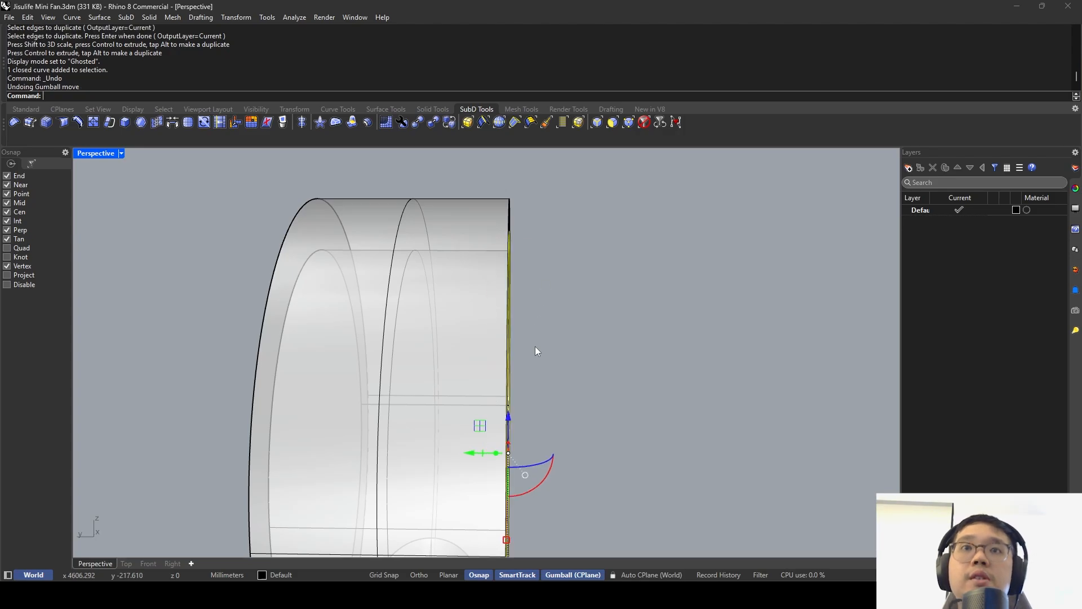
Try to move the circle by -3 mm along Y.
{"action": "left_click", "coordinate": [478, 454]}
{"action": "type", "text": "-"}
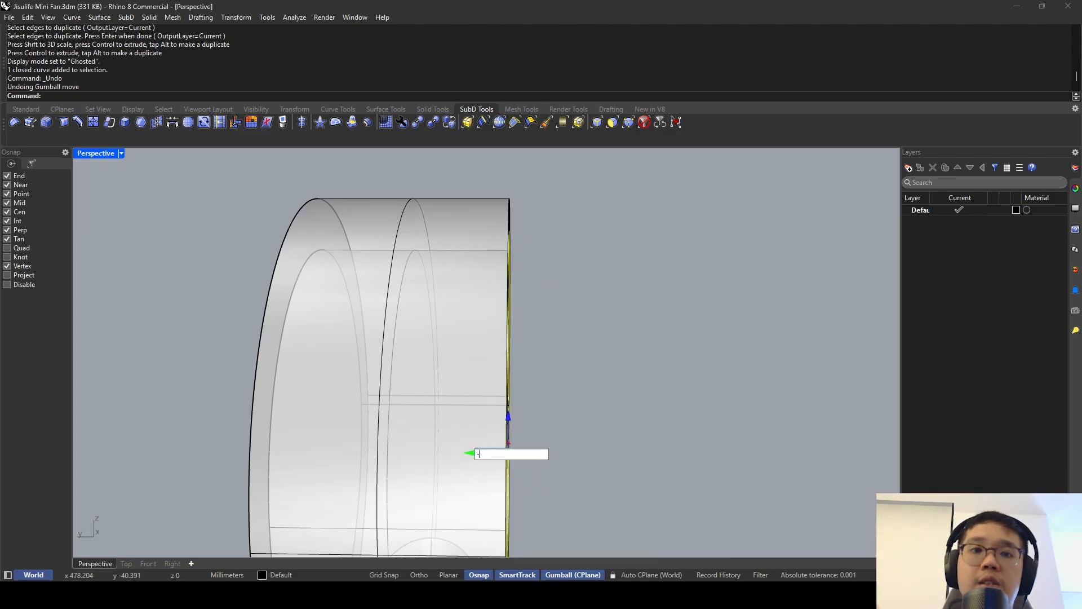
{"action": "type", "text": "3"}
{"action": "key", "text": "Return"}
{"action": "key", "text": "ctrl+z"}
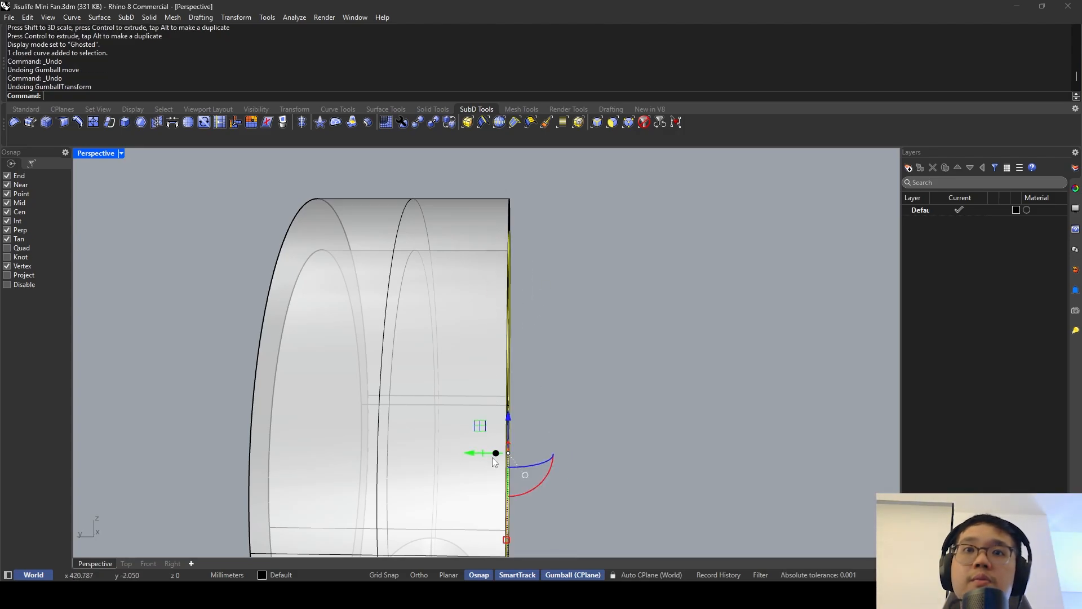
Move the circle 3 mm along Y from the front face into the fan head's rim.
{"action": "left_click", "coordinate": [468, 450]}
{"action": "key", "text": "Escape"}
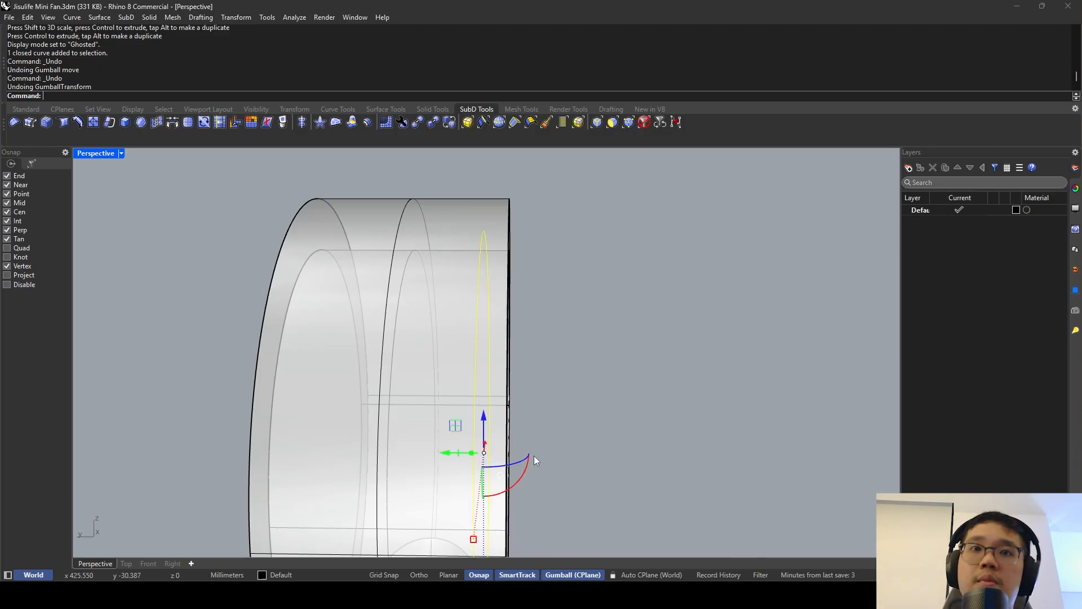
{"action": "right_click_drag", "start_coordinate": [542, 438], "coordinate": [566, 356]}
{"action": "key", "text": "ctrl+z"}
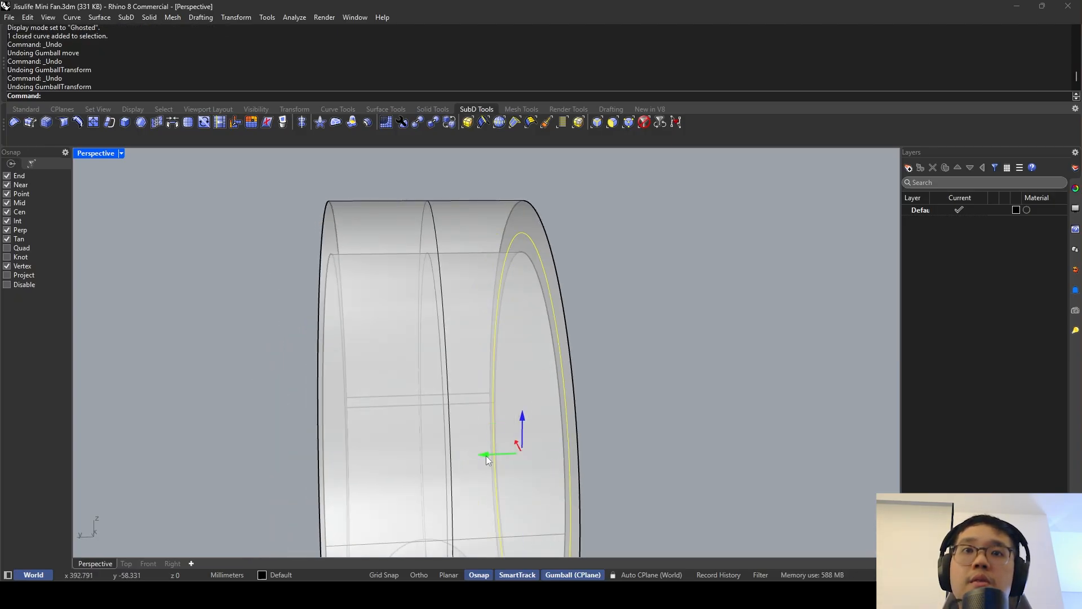
{"action": "right_click_drag", "start_coordinate": [486, 455], "coordinate": [488, 350]}
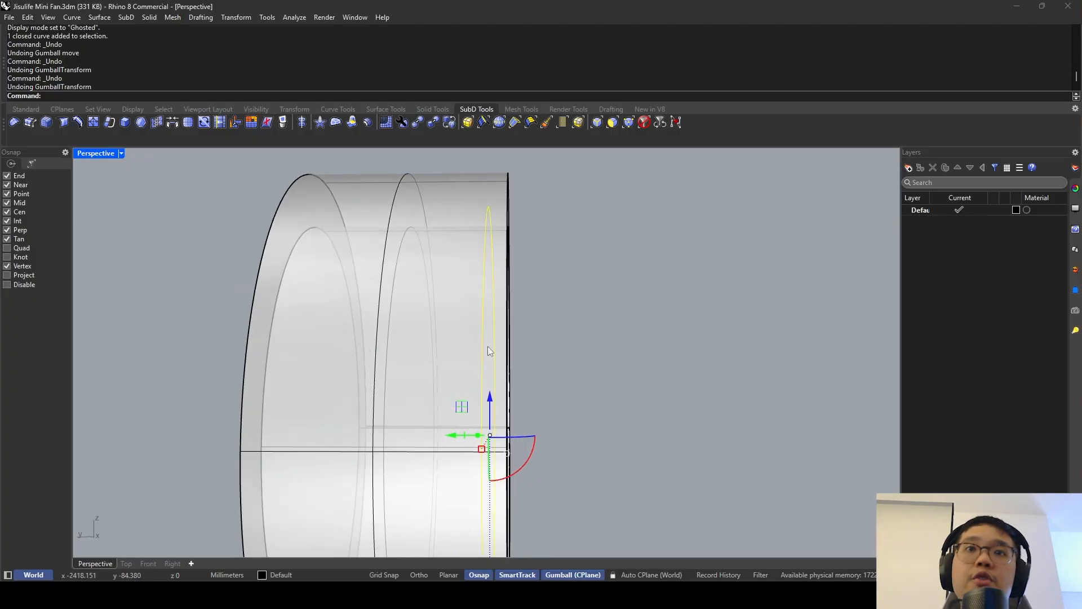
Mirror a copy of the selected rim circle to the opposite side of the fan head, with the mirror plane starting at 0,0,0.
{"action": "scroll", "coordinate": [488, 350], "scroll_direction": "down", "scroll_amount": 5}
{"action": "type", "text": "Mirror"}
{"action": "key", "text": "Return"}
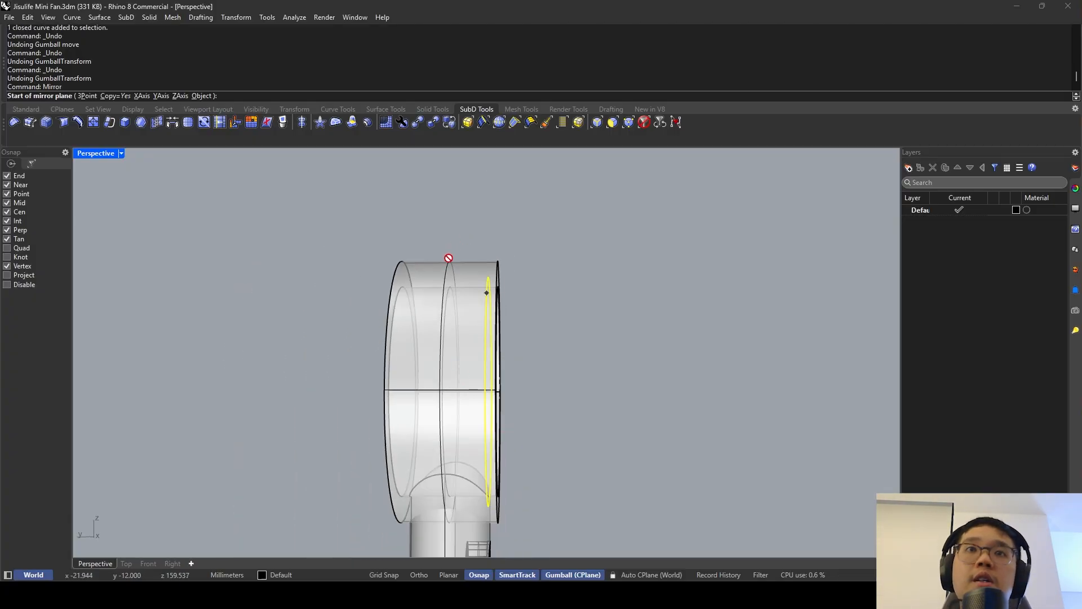
{"action": "scroll", "coordinate": [447, 266], "scroll_direction": "down", "scroll_amount": 8}
{"action": "right_click_drag", "start_coordinate": [446, 266], "coordinate": [415, 381]}
{"action": "scroll", "coordinate": [426, 461], "scroll_direction": "up", "scroll_amount": 6}
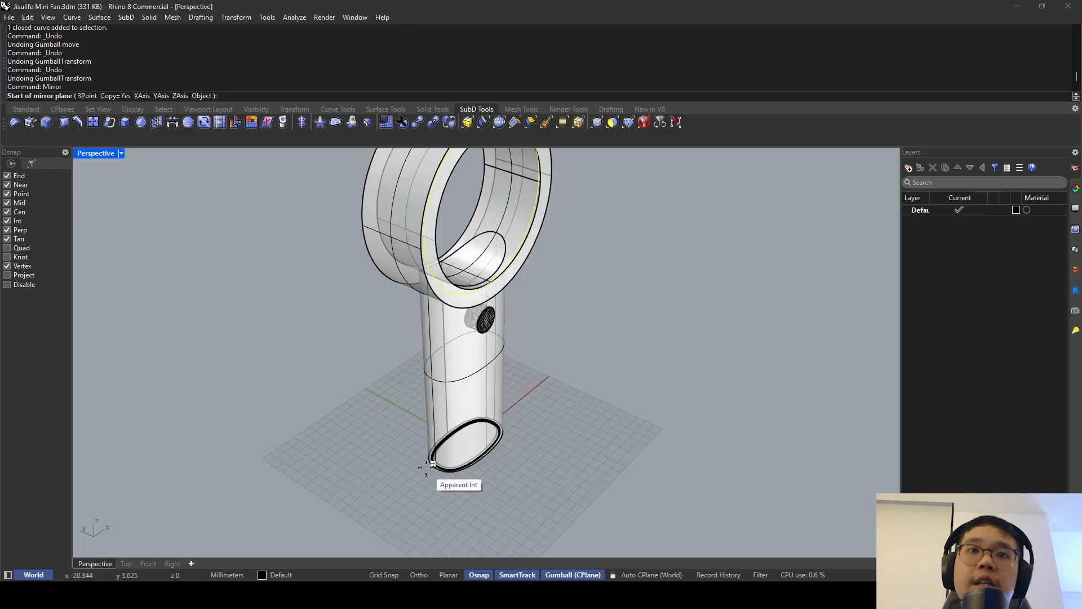
{"action": "scroll", "coordinate": [513, 412], "scroll_direction": "up", "scroll_amount": 4}
{"action": "right_click_drag", "start_coordinate": [513, 412], "coordinate": [502, 416]}
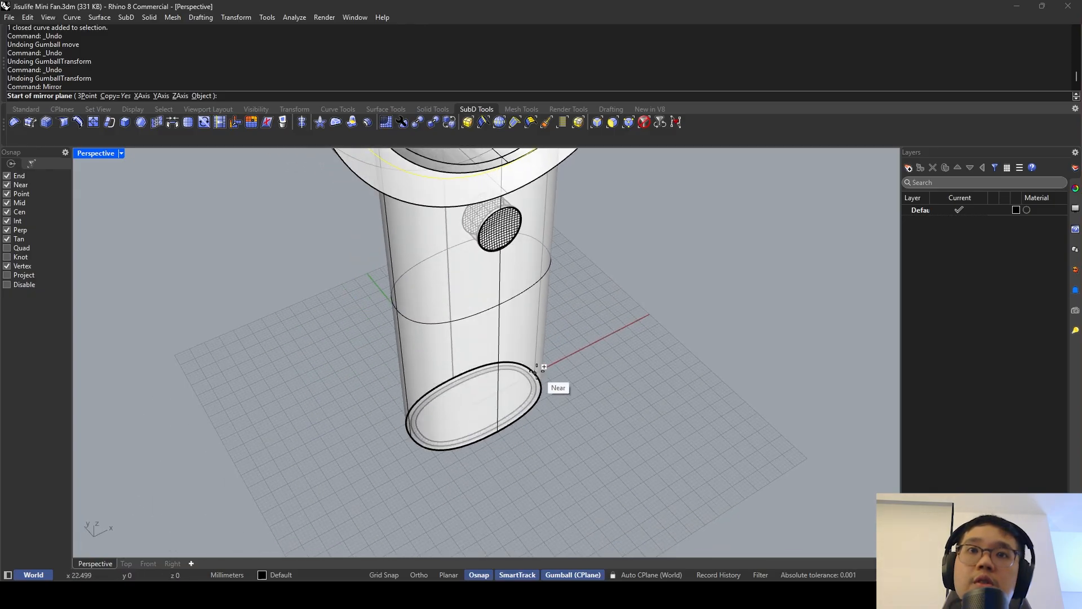
{"action": "right_click_drag", "start_coordinate": [541, 367], "coordinate": [606, 341]}
{"action": "scroll", "coordinate": [519, 313], "scroll_direction": "down", "scroll_amount": 5}
{"action": "right_click_drag", "start_coordinate": [514, 319], "coordinate": [540, 314]}
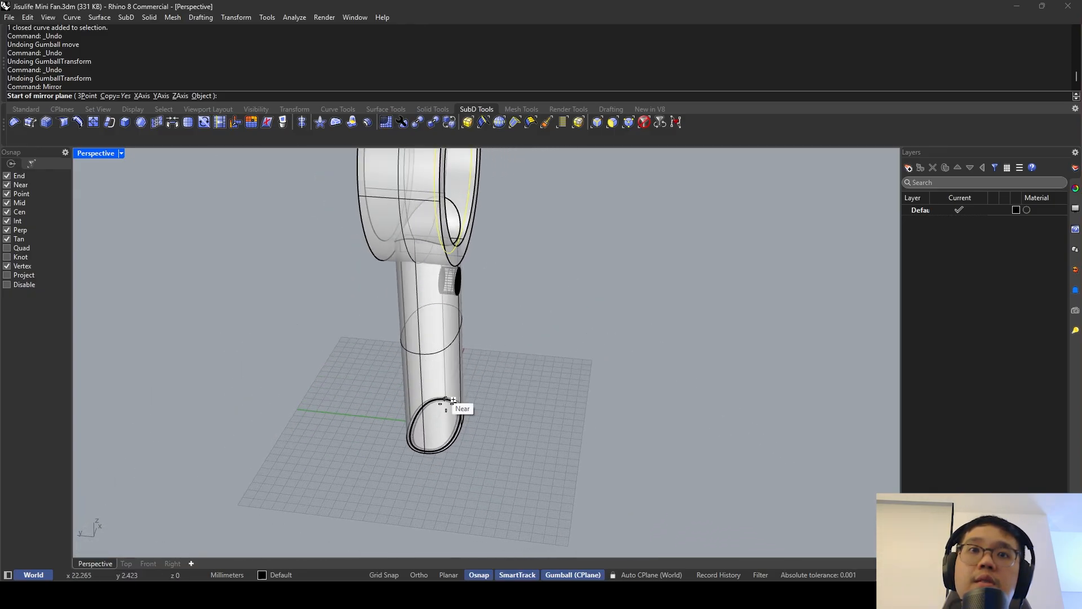
{"action": "right_click_drag", "start_coordinate": [426, 454], "coordinate": [394, 464]}
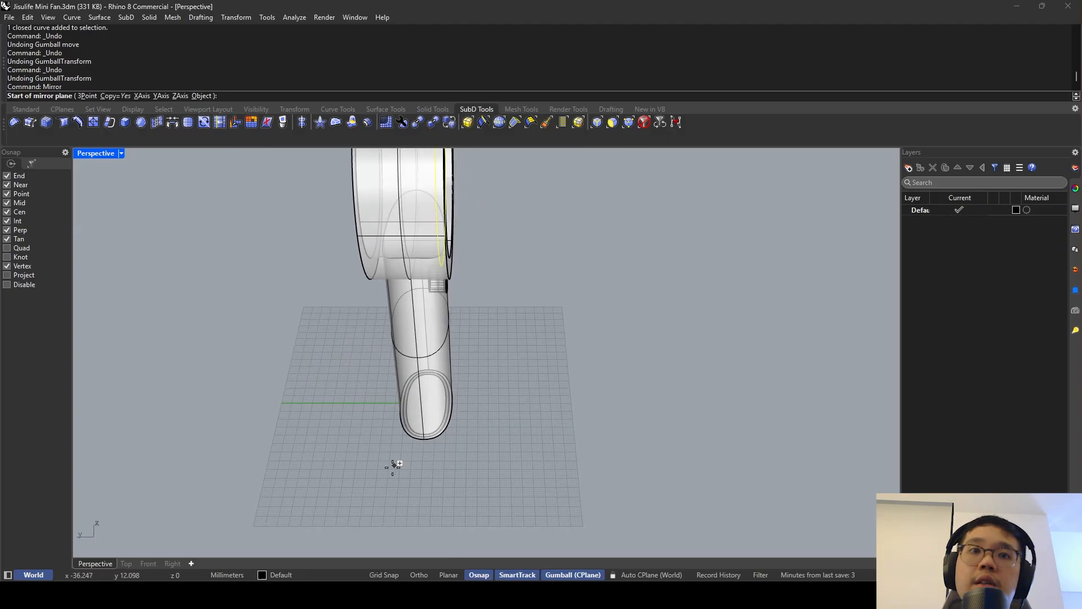
{"action": "scroll", "coordinate": [434, 435], "scroll_direction": "up", "scroll_amount": 6}
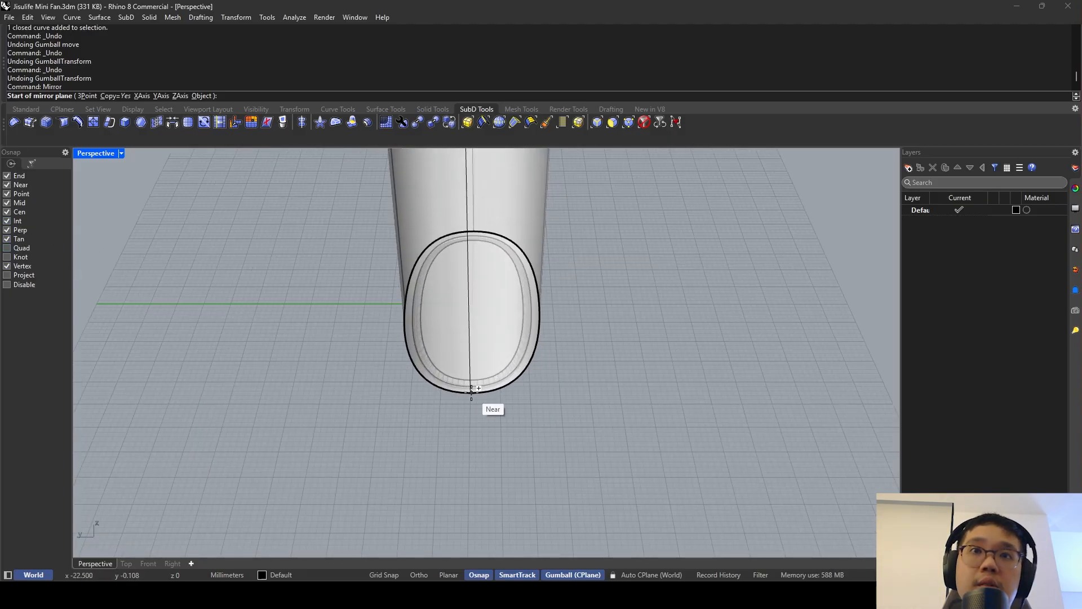
{"action": "right_click_drag", "start_coordinate": [513, 335], "coordinate": [582, 349]}
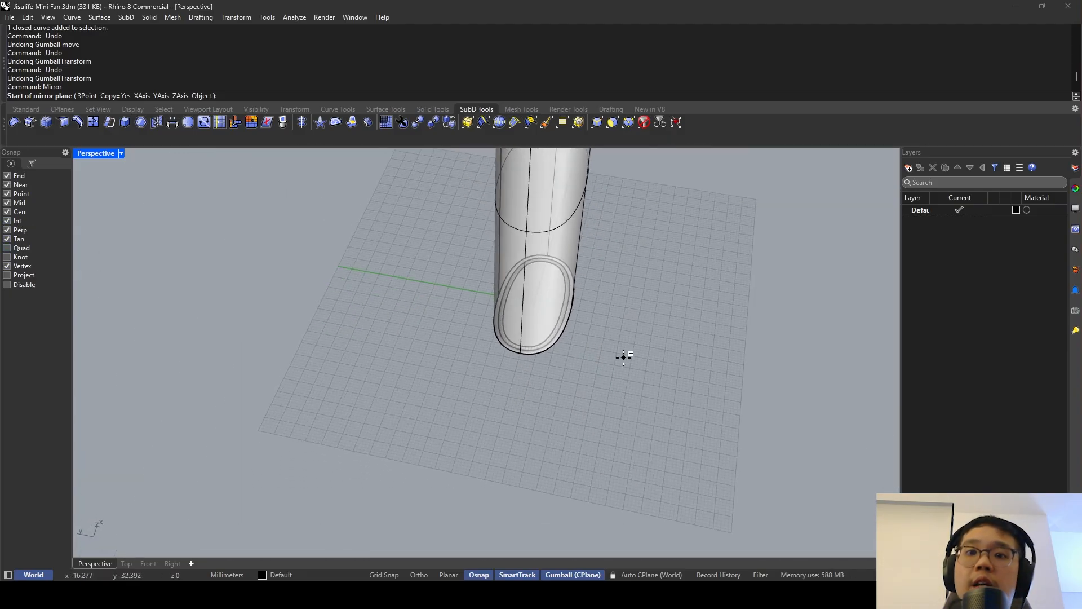
{"action": "type", "text": "0,0"}
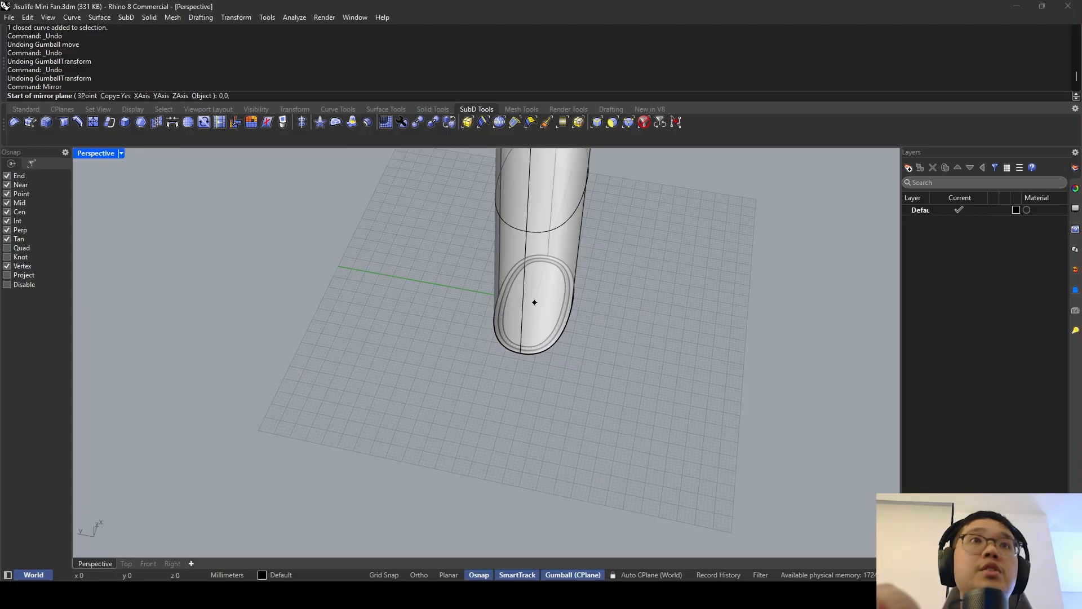
{"action": "type", "text": ",0"}
{"action": "key", "text": "Return"}
{"action": "right_click_drag", "start_coordinate": [685, 345], "coordinate": [667, 392]}
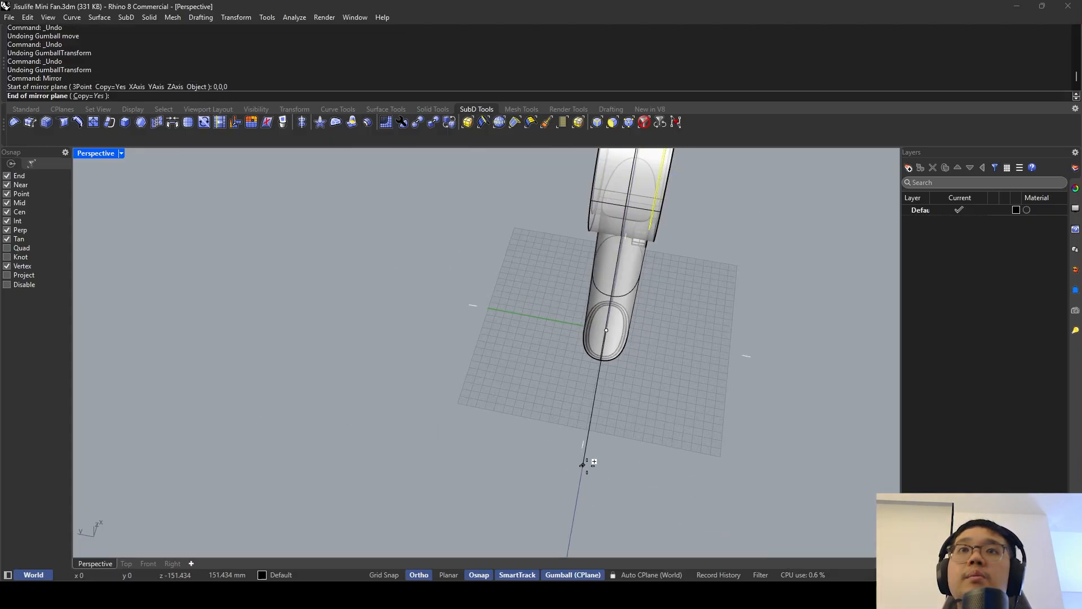
{"action": "left_click", "coordinate": [651, 490], "text": "shift"}
Explode the fan head's ring polysurface into separate surfaces.
{"action": "right_click_drag", "start_coordinate": [651, 490], "coordinate": [482, 239]}
{"action": "left_click", "coordinate": [518, 221], "text": "shift"}
{"action": "scroll", "coordinate": [517, 221], "scroll_direction": "down", "scroll_amount": 5}
{"action": "type", "text": "plode"}
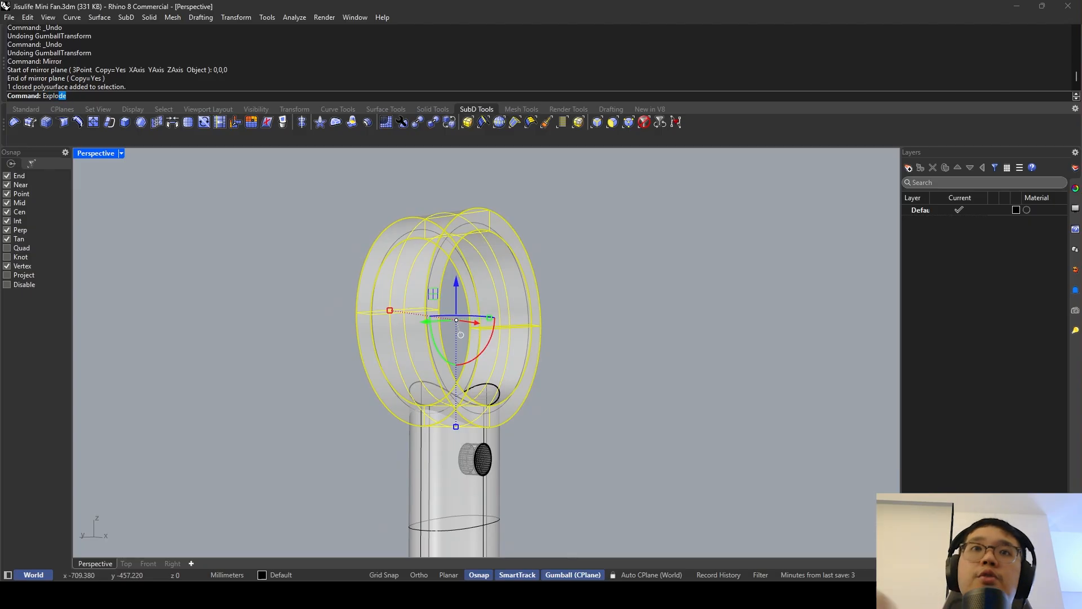
{"action": "key", "text": "Return"}
Delete the ring's front face, rear face and inner wall surfaces, keeping the outer wall and the two circles.
{"action": "left_click", "coordinate": [477, 225]}
{"action": "left_click", "coordinate": [474, 218]}
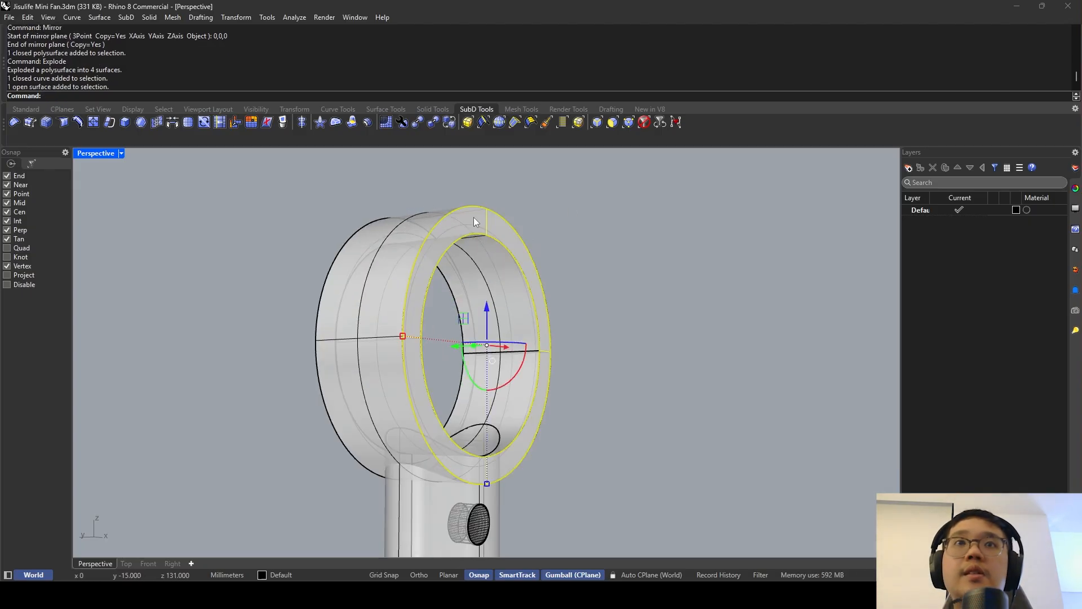
{"action": "key", "text": "Delete"}
{"action": "right_click_drag", "start_coordinate": [550, 181], "coordinate": [493, 232]}
{"action": "left_click", "coordinate": [463, 224]}
{"action": "key", "text": "Delete"}
{"action": "left_click", "coordinate": [451, 226]}
{"action": "key", "text": "Delete"}
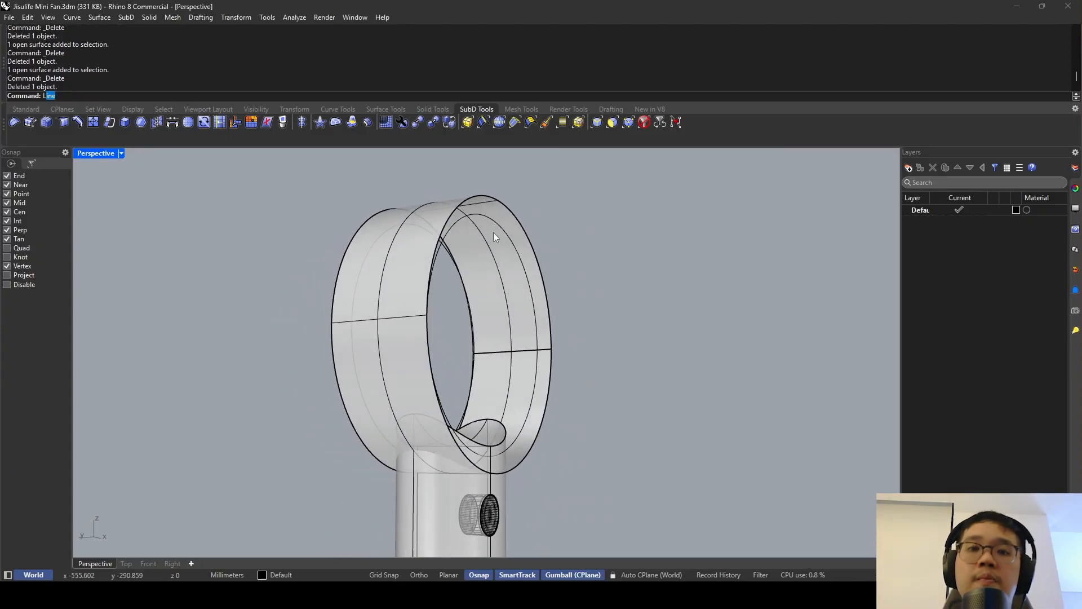
Loft a surface between the outer wall's front edge and the front circle inside the rim.
{"action": "type", "text": "oft"}
{"action": "key", "text": "Return"}
{"action": "left_click", "coordinate": [493, 219]}
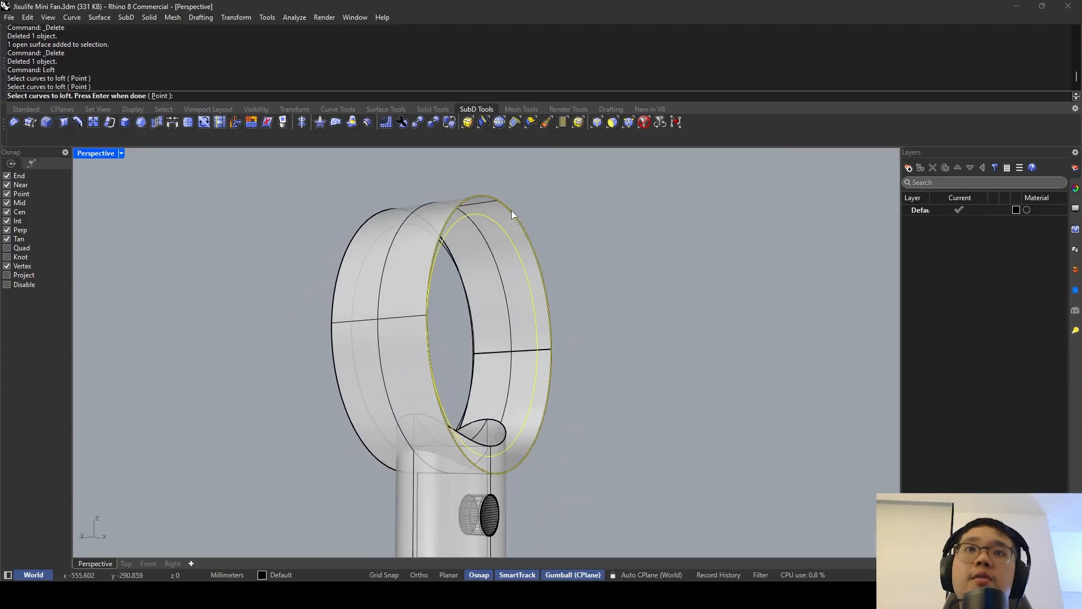
{"action": "key", "text": "Return"}
{"action": "key", "text": "Return"}
{"action": "key", "text": "Return"}
Loft a matching surface between the outer wall's rear edge and the mirrored circle.
{"action": "key", "text": "Return"}
{"action": "right_click_drag", "start_coordinate": [512, 211], "coordinate": [451, 208]}
{"action": "left_click", "coordinate": [488, 225]}
{"action": "left_click", "coordinate": [472, 208]}
{"action": "key", "text": "Return"}
{"action": "key", "text": "Return"}
{"action": "key", "text": "Return"}
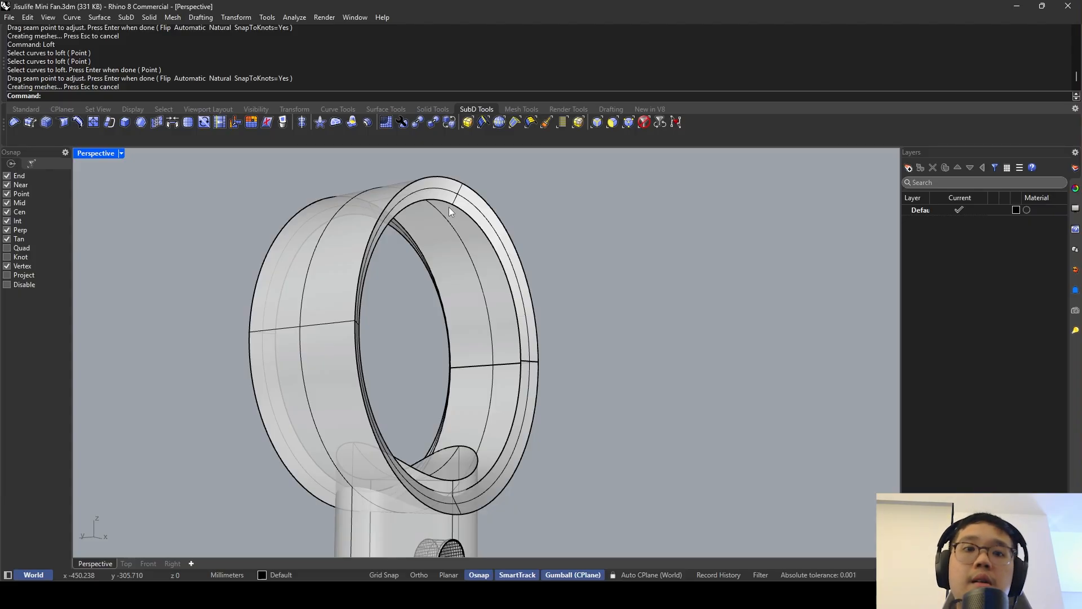
Draw a line across the inside top of the ring, connecting the inner edges of the two lofted lips.
{"action": "type", "text": "ine"}
{"action": "key", "text": "Return"}
{"action": "right_click_drag", "start_coordinate": [453, 206], "coordinate": [431, 217]}
{"action": "right_click", "coordinate": [388, 215]}
{"action": "scroll", "coordinate": [402, 216], "scroll_direction": "up", "scroll_amount": 6}
{"action": "right_click", "coordinate": [407, 221]}
{"action": "left_click", "coordinate": [413, 222]}
{"action": "left_click", "coordinate": [407, 251]}
{"action": "left_click", "coordinate": [416, 207]}
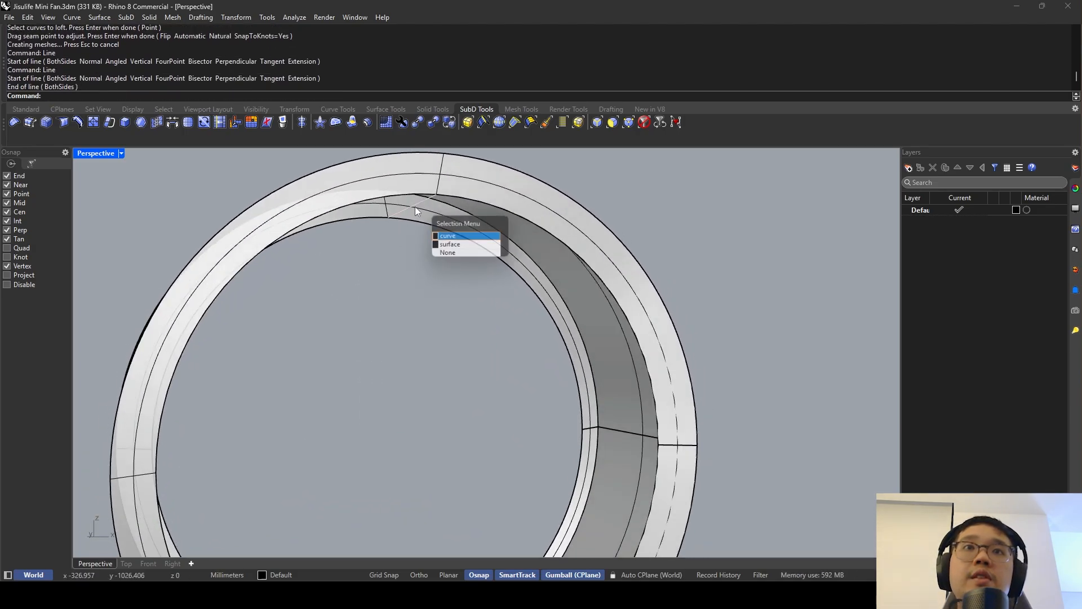
{"action": "key", "text": "Escape"}
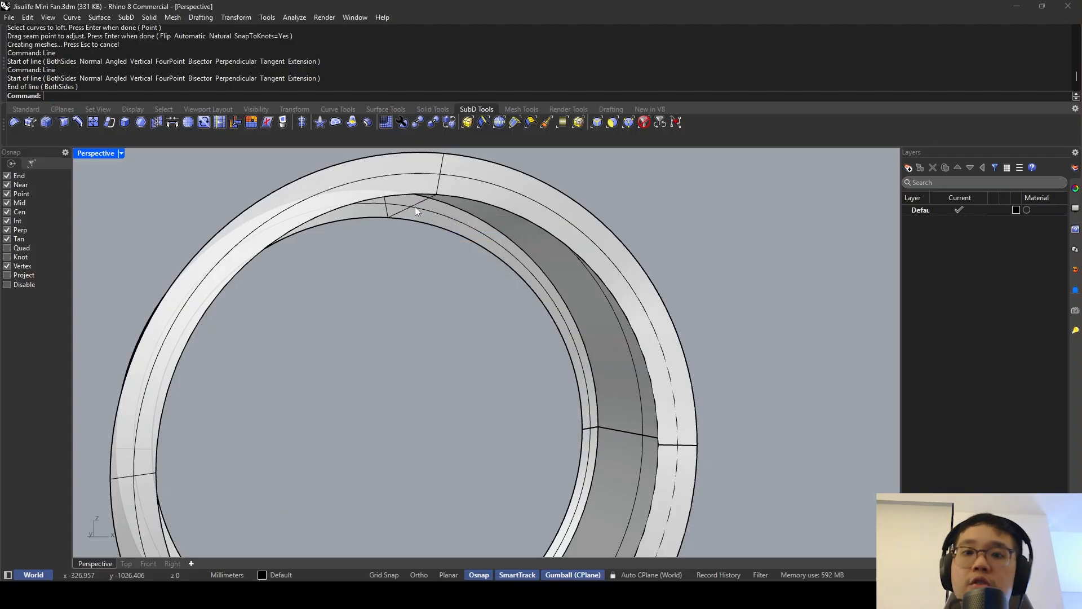
Try to loft a straight inner surface between the two inner circles, then undo it.
{"action": "type", "text": "loft"}
{"action": "key", "text": "Return"}
{"action": "left_click", "coordinate": [446, 231]}
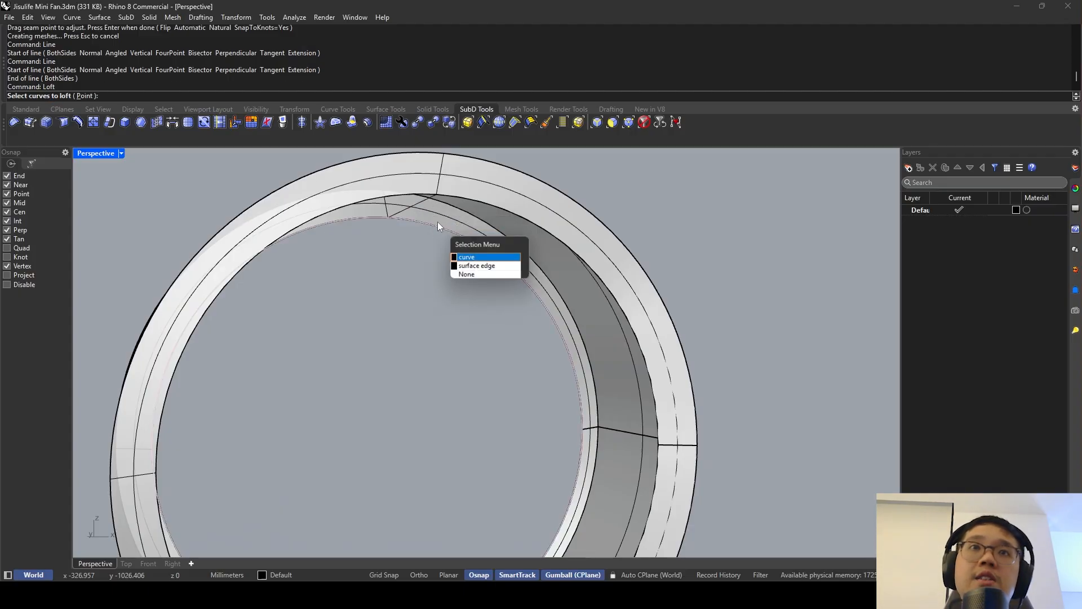
{"action": "left_click", "coordinate": [463, 198]}
{"action": "key", "text": "Return"}
{"action": "key", "text": "Return"}
{"action": "key", "text": "Return"}
{"action": "right_click_drag", "start_coordinate": [462, 199], "coordinate": [406, 242]}
{"action": "scroll", "coordinate": [416, 212], "scroll_direction": "up", "scroll_amount": 3}
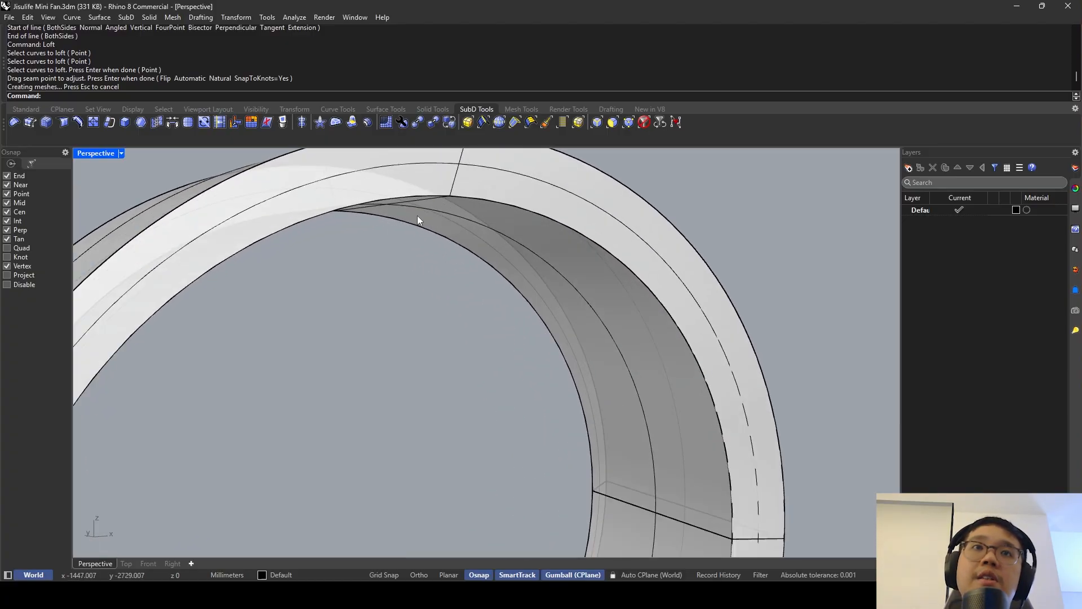
{"action": "key", "text": "ctrl+z"}
Rebuild the connecting line with a point count of 2 and degree 1.
{"action": "mouse_move", "coordinate": [397, 211]}
{"action": "right_mouse_down"}
{"action": "mouse_move", "coordinate": [394, 198]}
{"action": "mouse_move", "coordinate": [405, 205]}
{"action": "right_mouse_up"}
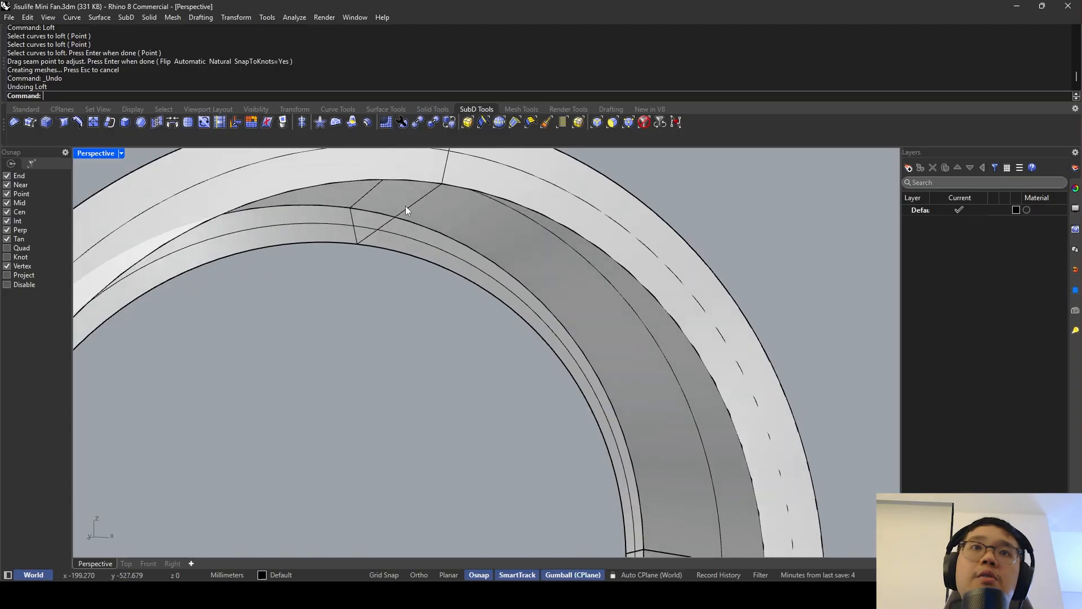
{"action": "left_click", "coordinate": [407, 206]}
{"action": "type", "text": "Rebuild"}
{"action": "key", "text": "Return"}
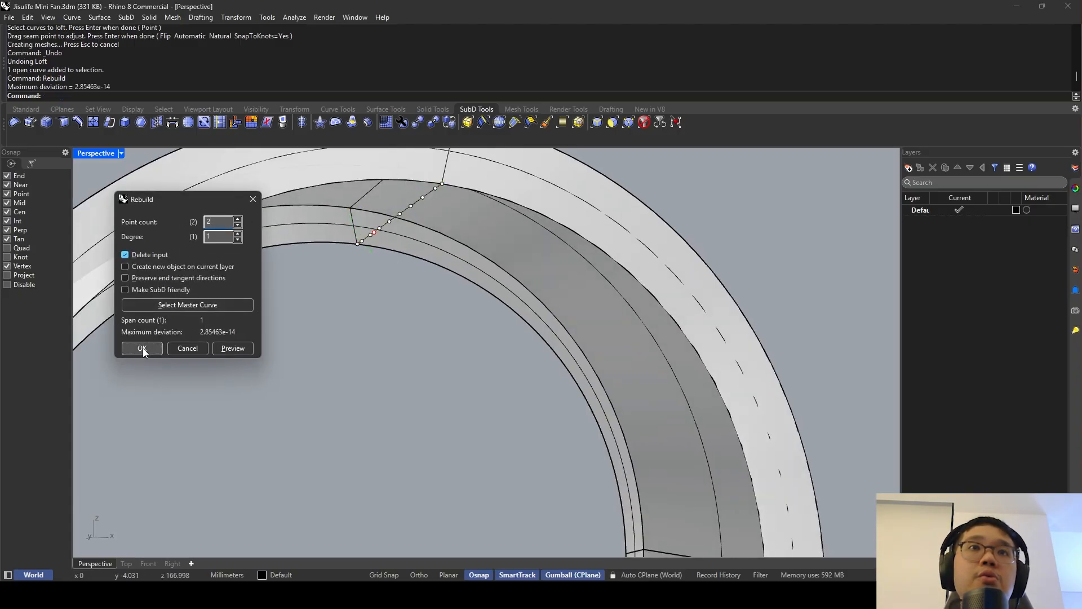
{"action": "left_click", "coordinate": [142, 349]}
{"action": "left_click", "coordinate": [382, 325]}
Turn on the connecting line's control points and rebuild it with 3 points at degree 1.
{"action": "left_click", "coordinate": [408, 208]}
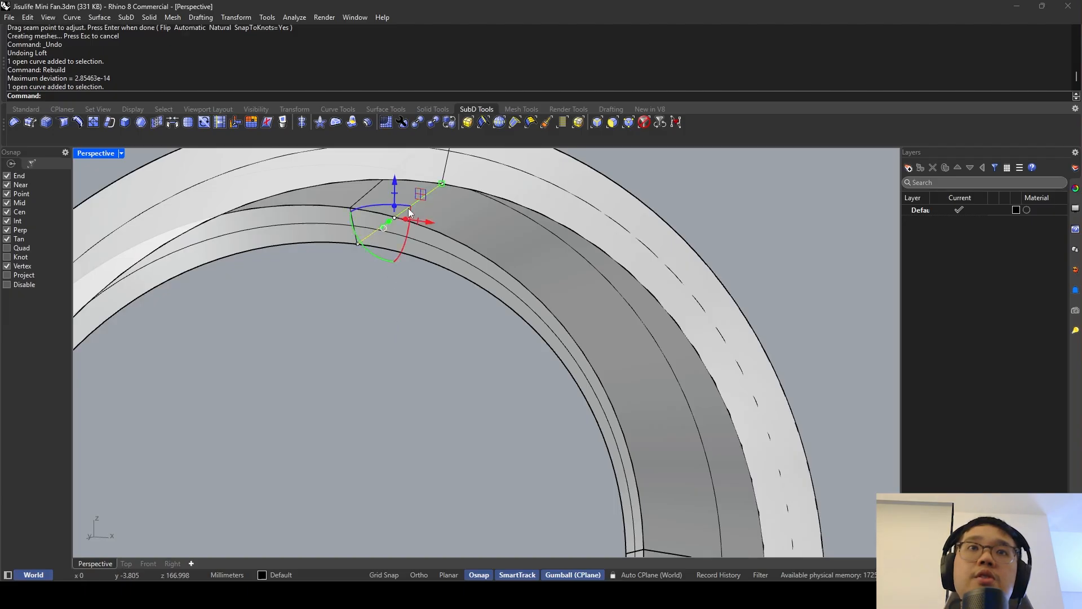
{"action": "scroll", "coordinate": [394, 214], "scroll_direction": "up", "scroll_amount": 3}
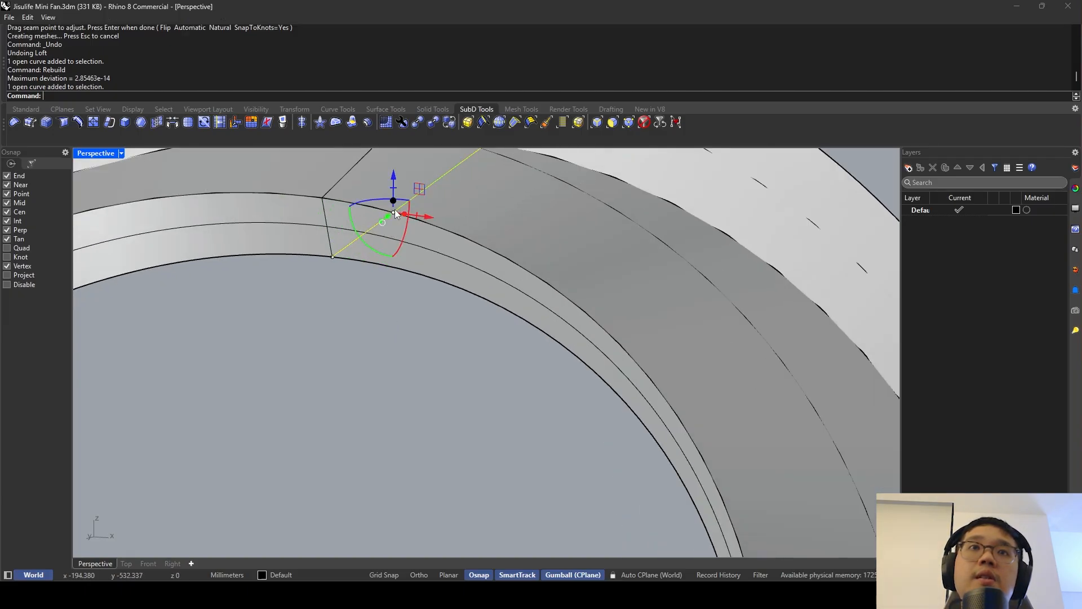
{"action": "left_click", "coordinate": [408, 205]}
{"action": "mouse_move", "coordinate": [408, 204]}
{"action": "right_mouse_down"}
{"action": "mouse_move", "coordinate": [409, 230]}
{"action": "mouse_move", "coordinate": [416, 194]}
{"action": "right_mouse_up"}
{"action": "key", "text": "Return"}
{"action": "left_click", "coordinate": [423, 203]}
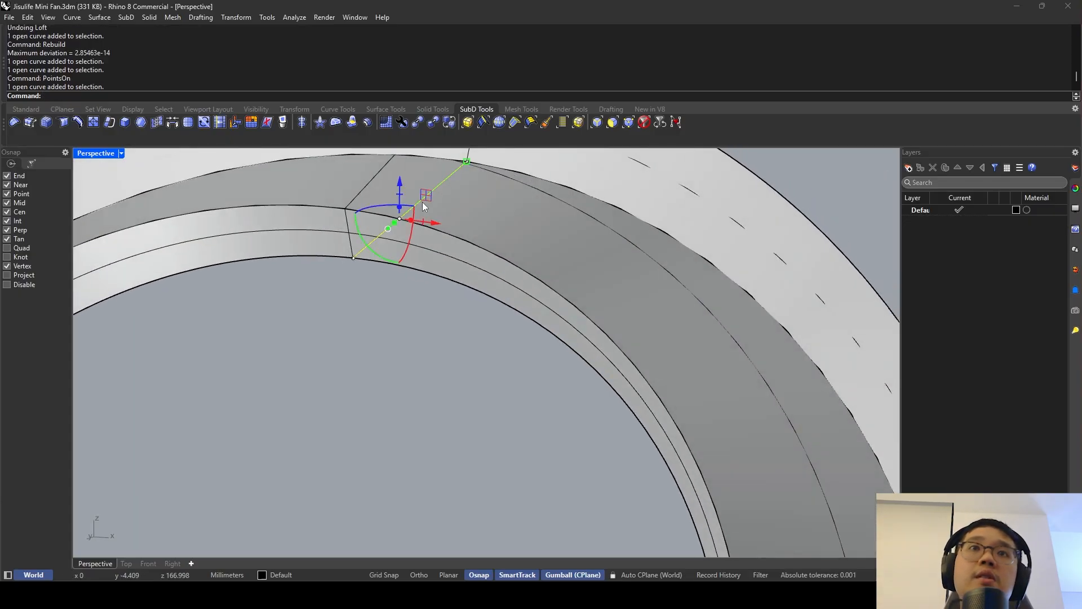
{"action": "key", "text": "Return"}
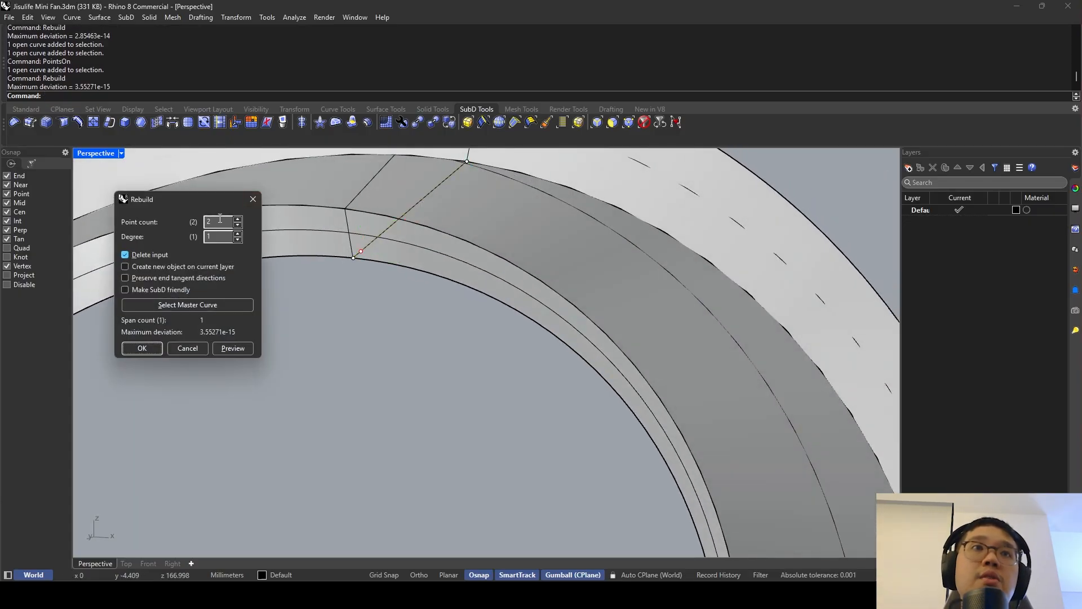
{"action": "left_click", "coordinate": [143, 349]}
{"action": "left_click", "coordinate": [386, 350]}
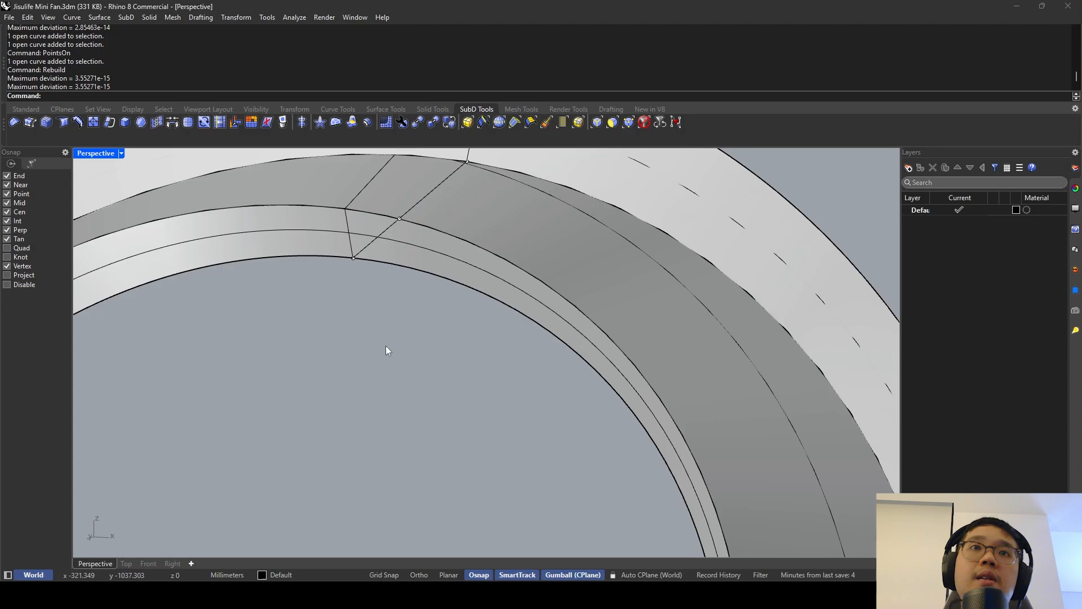
Pull the line's middle control point down toward the ring's centre, after undoing a first trial move.
{"action": "left_click_drag", "start_coordinate": [424, 202], "coordinate": [400, 210]}
{"action": "key", "text": "ctrl+z"}
{"action": "left_click", "coordinate": [404, 215]}
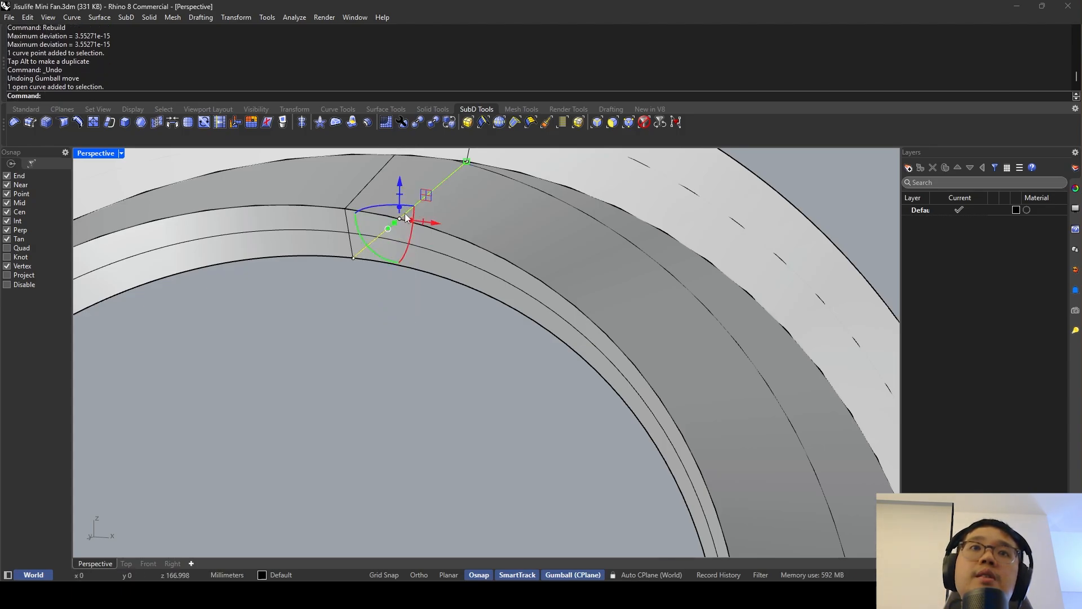
{"action": "left_click_drag", "start_coordinate": [363, 355], "coordinate": [407, 217]}
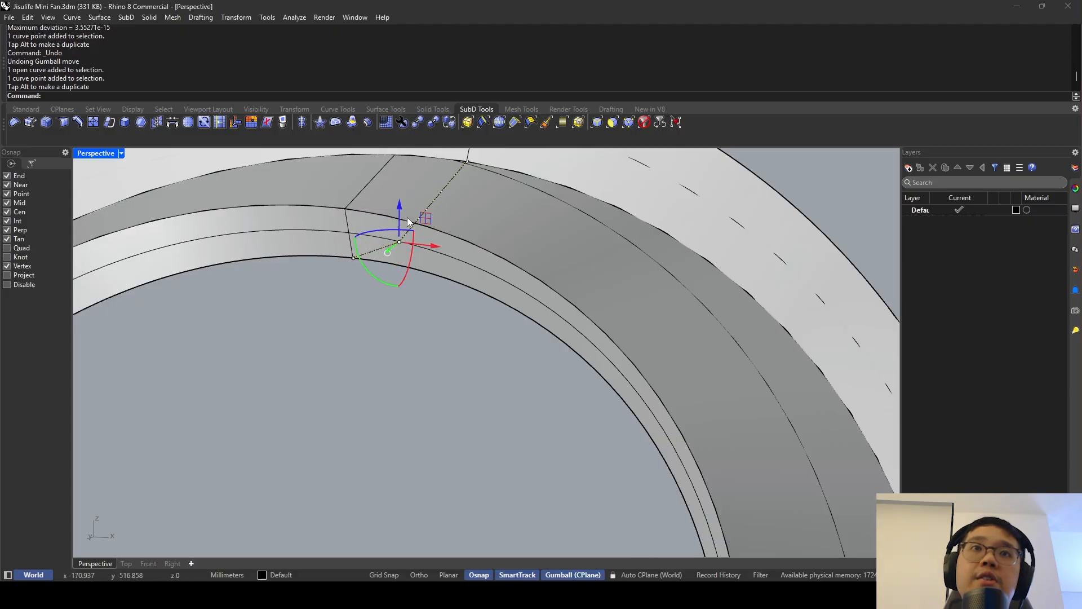
{"action": "right_click_drag", "start_coordinate": [406, 217], "coordinate": [441, 208]}
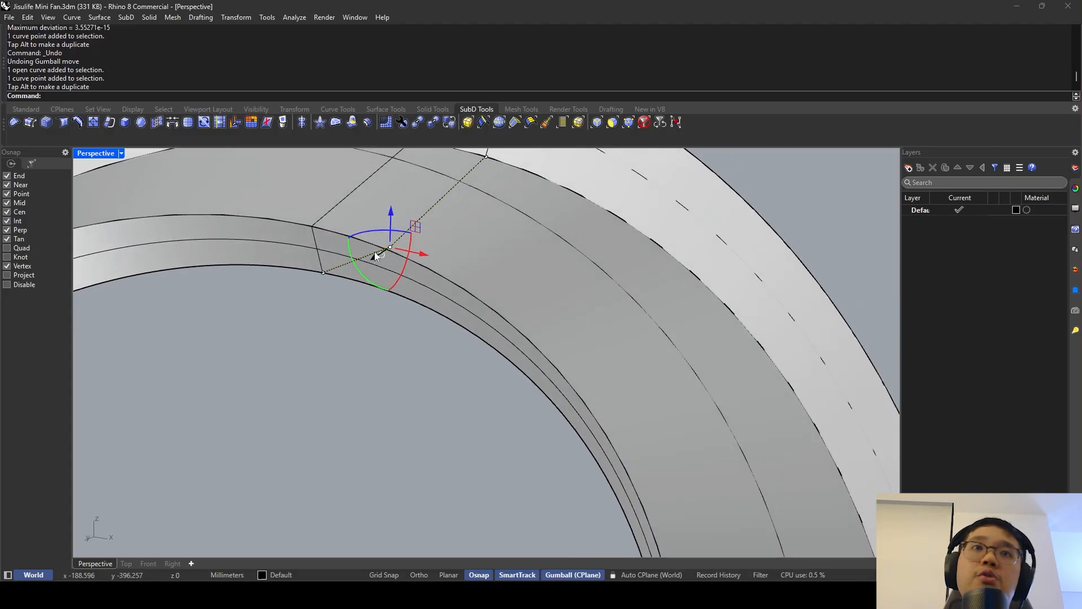
Rebuild the bent line as a smooth curve with 4 points and degree 3.
{"action": "left_click", "coordinate": [442, 202]}
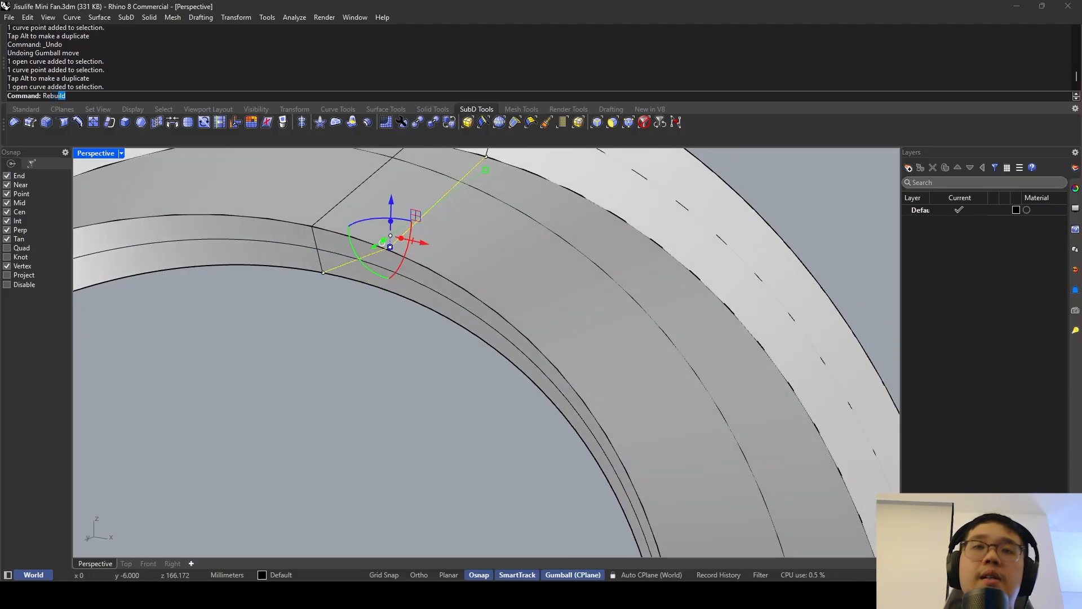
{"action": "type", "text": "Rebu"}
{"action": "key", "text": "Return"}
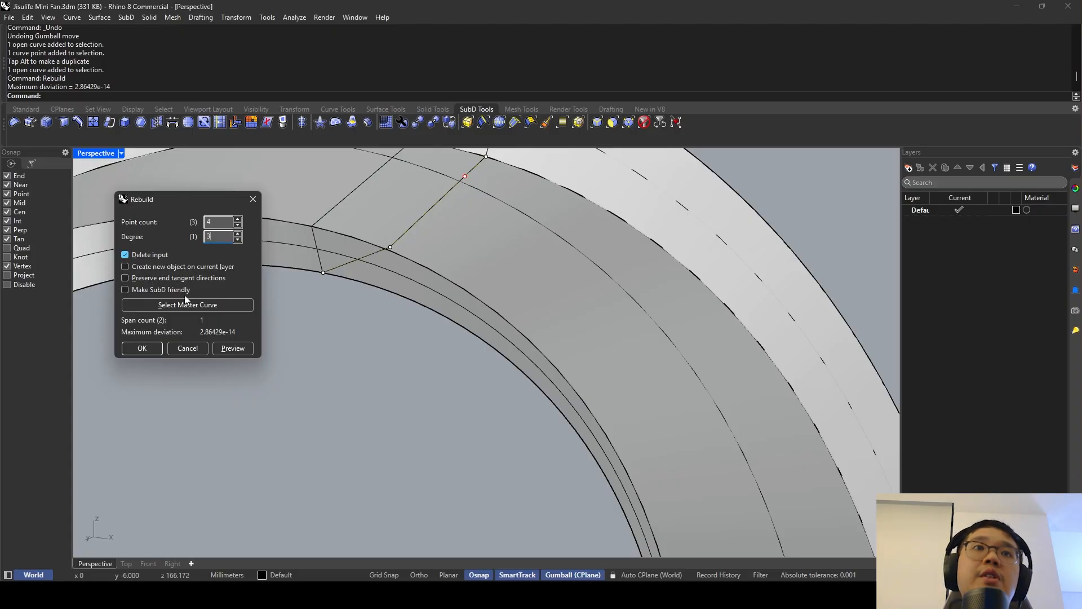
{"action": "left_click", "coordinate": [142, 349]}
Examine the rebuilt profile curve across the inside top of the ring from several angles.
{"action": "scroll", "coordinate": [440, 218], "scroll_direction": "down", "scroll_amount": 6}
{"action": "right_click_drag", "start_coordinate": [440, 219], "coordinate": [474, 204]}
{"action": "key", "text": "Escape"}
{"action": "left_click", "coordinate": [421, 218]}
{"action": "key", "text": "Escape"}
{"action": "left_click", "coordinate": [431, 219]}
{"action": "scroll", "coordinate": [433, 218], "scroll_direction": "down", "scroll_amount": 4}
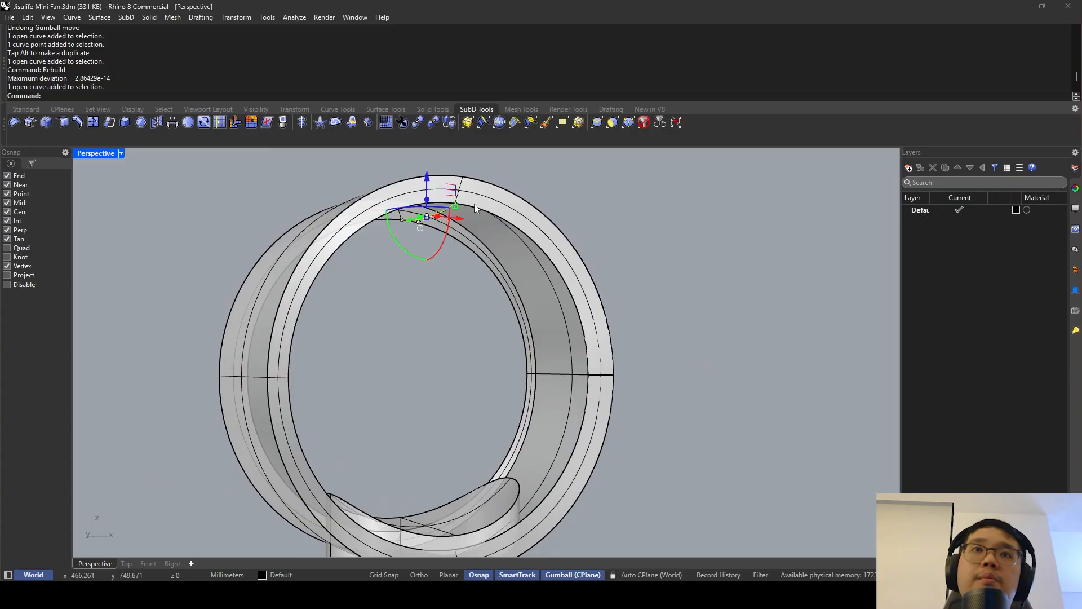
{"action": "scroll", "coordinate": [427, 207], "scroll_direction": "up", "scroll_amount": 5}
{"action": "left_click_drag", "start_coordinate": [413, 311], "coordinate": [426, 234]}
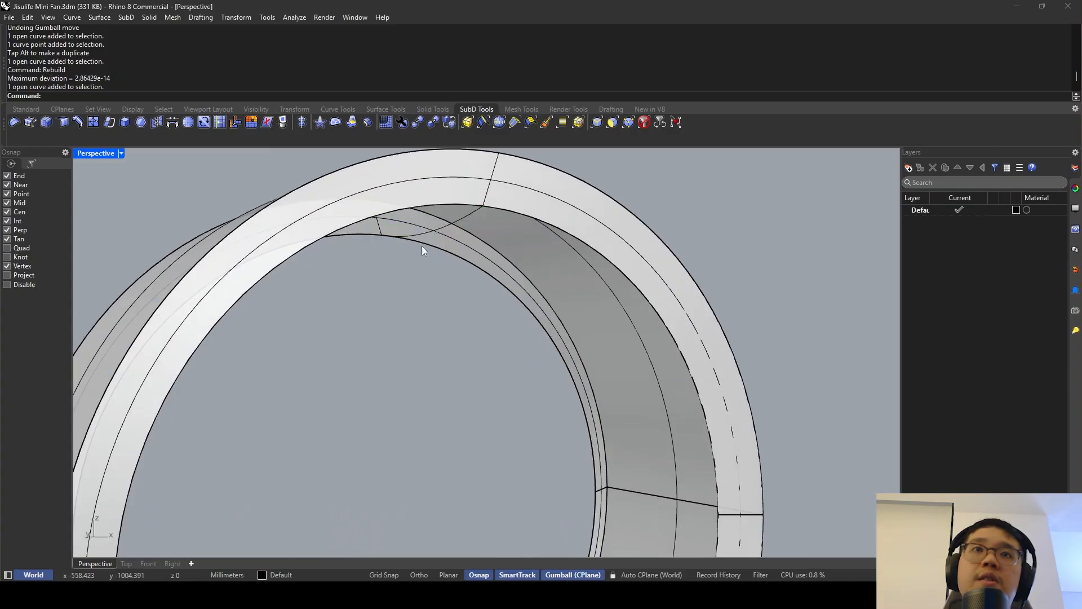
{"action": "left_click", "coordinate": [424, 243]}
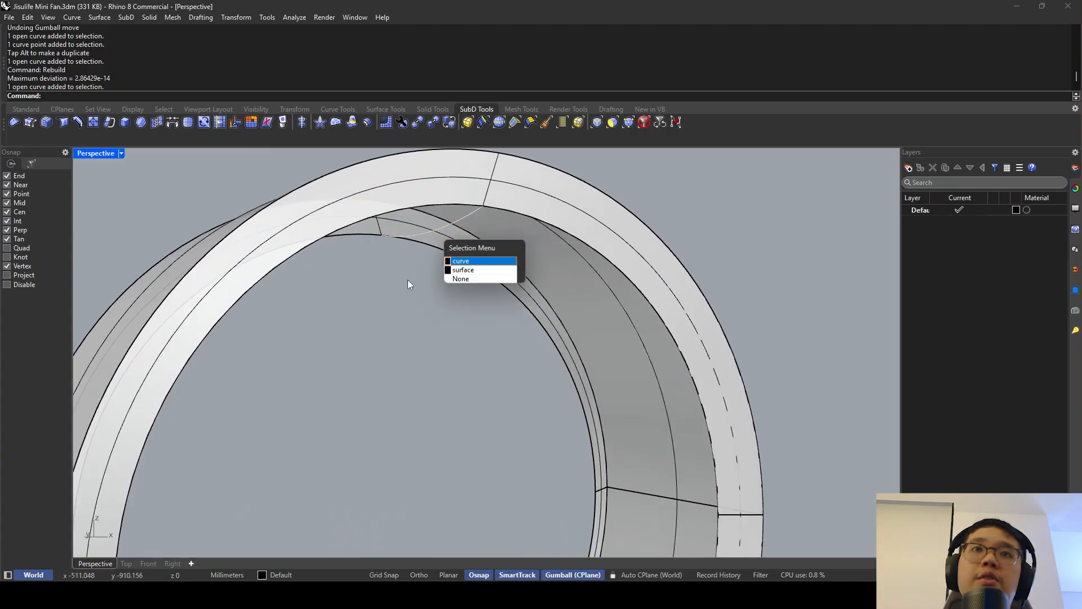
{"action": "left_click", "coordinate": [426, 233]}
{"action": "right_click_drag", "start_coordinate": [469, 246], "coordinate": [528, 215]}
{"action": "right_click_drag", "start_coordinate": [447, 223], "coordinate": [491, 222]}
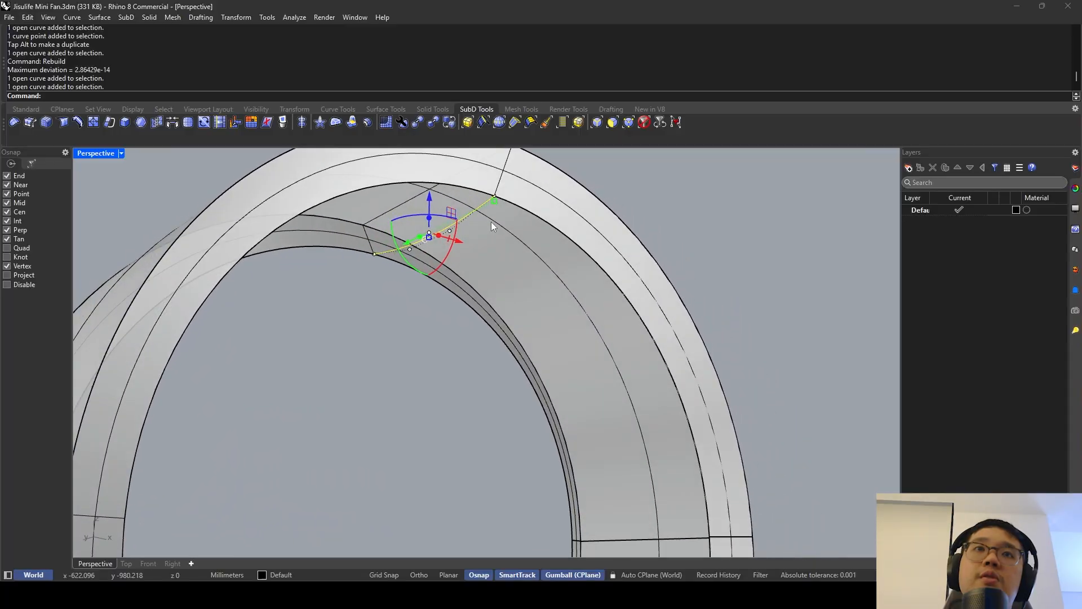
{"action": "key", "text": "Escape"}
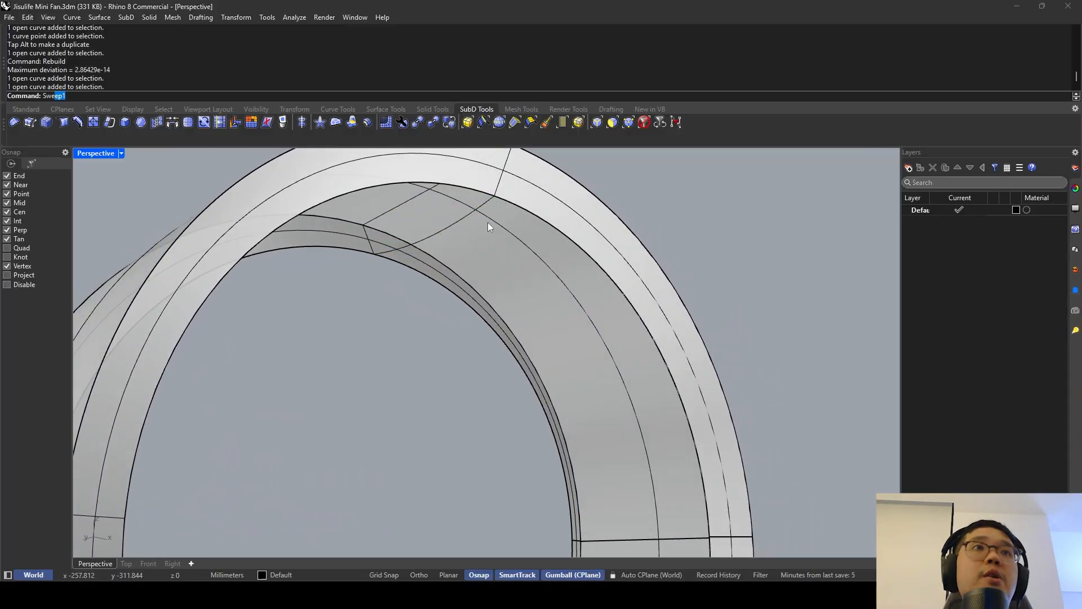
Sweep the profile curve along the ring's front inner edge as a single rail to form the inner wall.
{"action": "key", "text": "Return"}
{"action": "left_click", "coordinate": [519, 209]}
{"action": "left_click", "coordinate": [550, 232]}
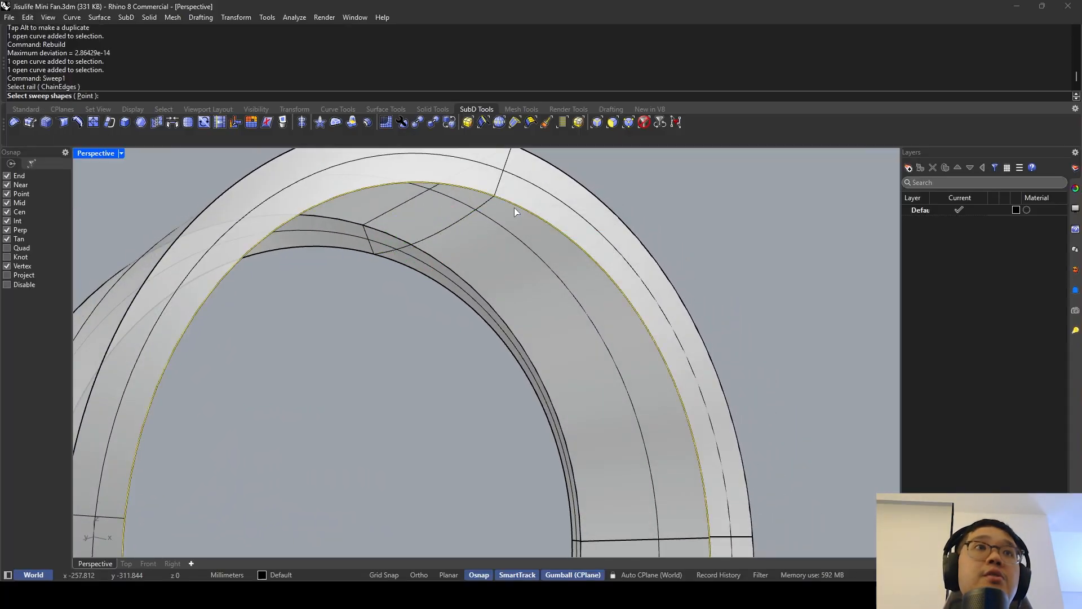
{"action": "left_click", "coordinate": [478, 211]}
{"action": "key", "text": "Return"}
{"action": "key", "text": "Return"}
{"action": "scroll", "coordinate": [477, 211], "scroll_direction": "down", "scroll_amount": 6}
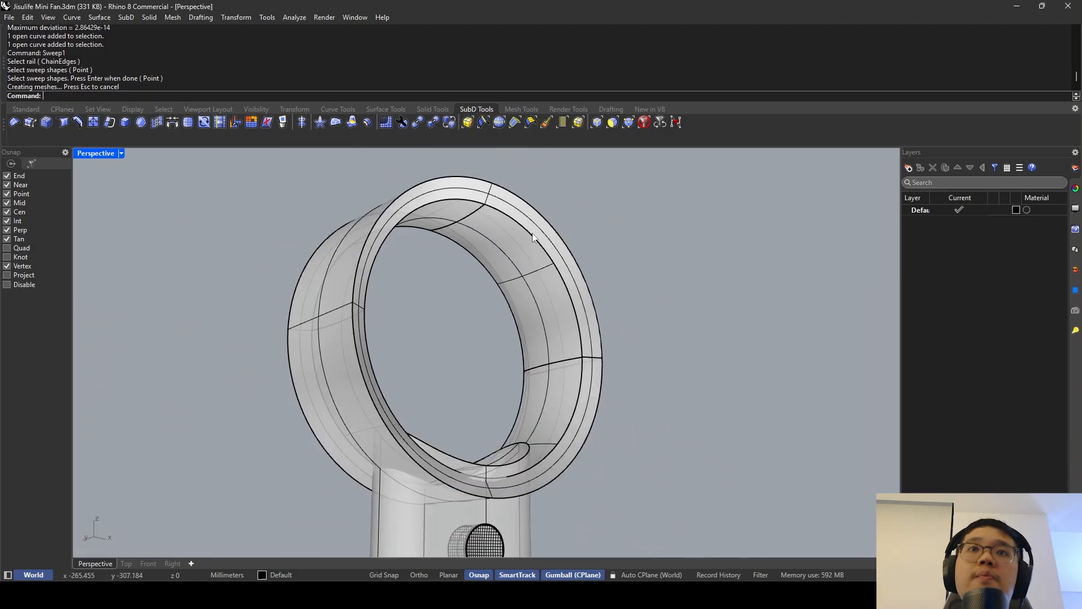
{"action": "right_click_drag", "start_coordinate": [536, 237], "coordinate": [422, 298]}
Inspect the swept inner wall in Rendered display mode and in Shaded mode.
{"action": "left_click", "coordinate": [120, 152]}
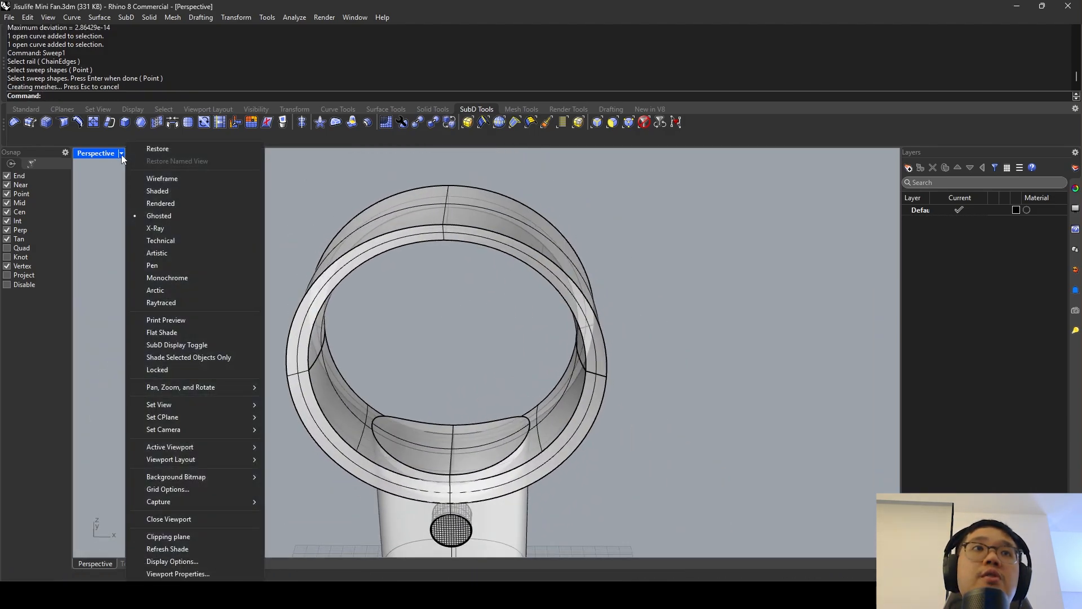
{"action": "left_click", "coordinate": [225, 191]}
{"action": "mouse_move", "coordinate": [451, 236]}
{"action": "right_mouse_down"}
{"action": "mouse_move", "coordinate": [478, 218]}
{"action": "mouse_move", "coordinate": [462, 265]}
{"action": "mouse_move", "coordinate": [509, 242]}
{"action": "mouse_move", "coordinate": [617, 253]}
{"action": "mouse_move", "coordinate": [570, 327]}
{"action": "mouse_move", "coordinate": [547, 327]}
{"action": "mouse_move", "coordinate": [466, 271]}
{"action": "mouse_move", "coordinate": [454, 242]}
{"action": "mouse_move", "coordinate": [444, 258]}
{"action": "mouse_move", "coordinate": [472, 273]}
{"action": "mouse_move", "coordinate": [434, 271]}
{"action": "mouse_move", "coordinate": [474, 283]}
{"action": "right_mouse_up"}
{"action": "left_click", "coordinate": [121, 153]}
{"action": "left_click", "coordinate": [146, 191]}
{"action": "scroll", "coordinate": [434, 272], "scroll_direction": "down", "scroll_amount": 10}
{"action": "scroll", "coordinate": [445, 283], "scroll_direction": "up", "scroll_amount": 7}
{"action": "scroll", "coordinate": [445, 282], "scroll_direction": "up", "scroll_amount": 2}
{"action": "scroll", "coordinate": [415, 220], "scroll_direction": "up", "scroll_amount": 6}
Select all the construction curves with SelCrv and delete them.
{"action": "left_click", "coordinate": [432, 208]}
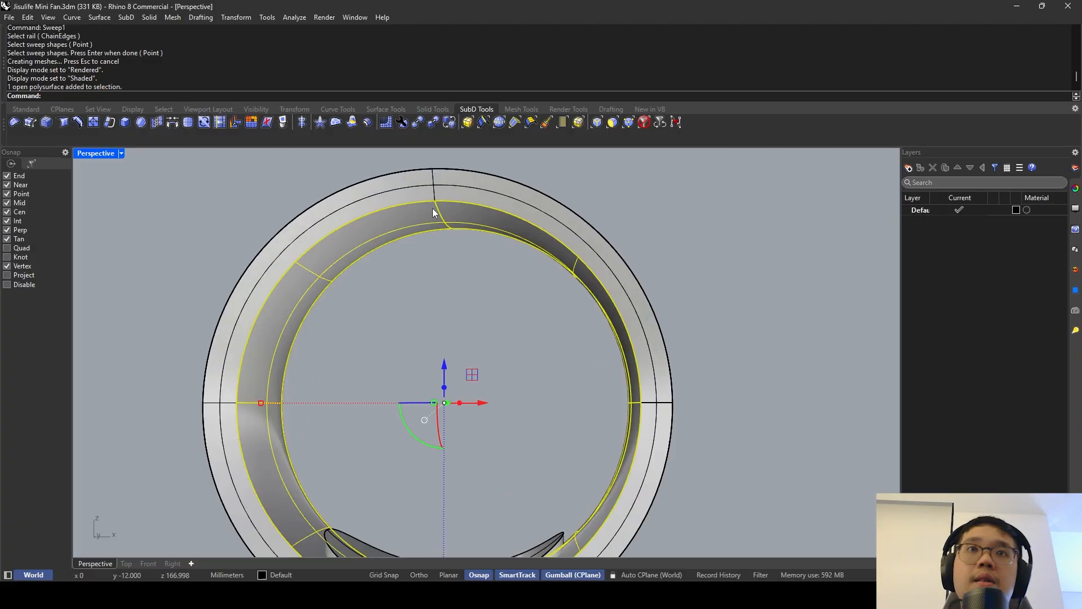
{"action": "key", "text": "Escape"}
{"action": "type", "text": "SelCrv"}
{"action": "key", "text": "Return"}
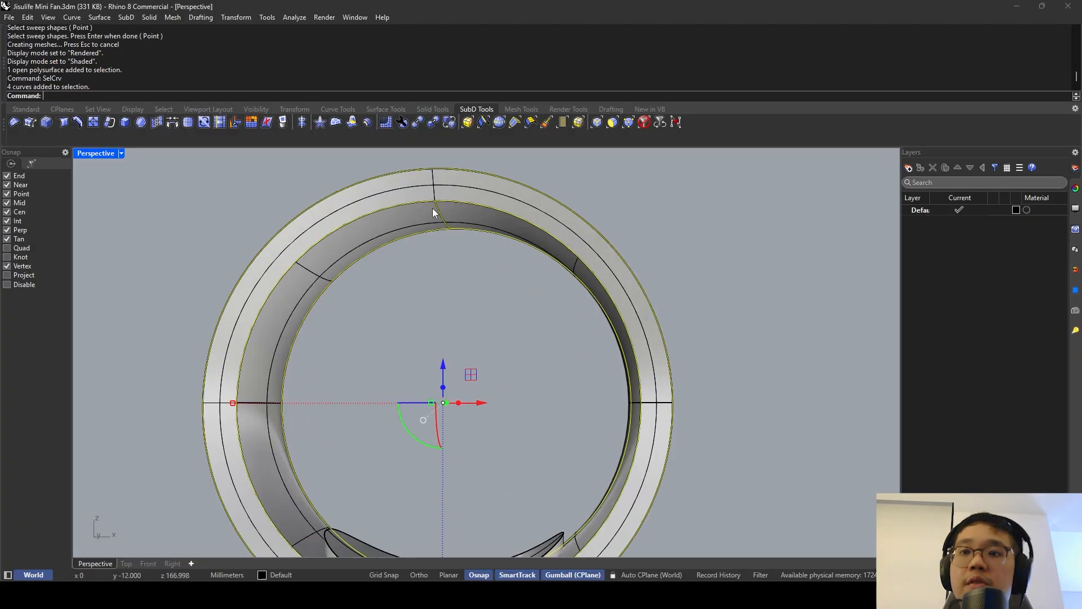
{"action": "key", "text": "Delete"}
{"action": "scroll", "coordinate": [431, 208], "scroll_direction": "down", "scroll_amount": 3}
{"action": "right_click_drag", "start_coordinate": [432, 208], "coordinate": [441, 185], "text": "shift"}
{"action": "scroll", "coordinate": [452, 189], "scroll_direction": "up", "scroll_amount": 4}
{"action": "left_click", "coordinate": [452, 189]}
{"action": "left_click", "coordinate": [298, 188]}
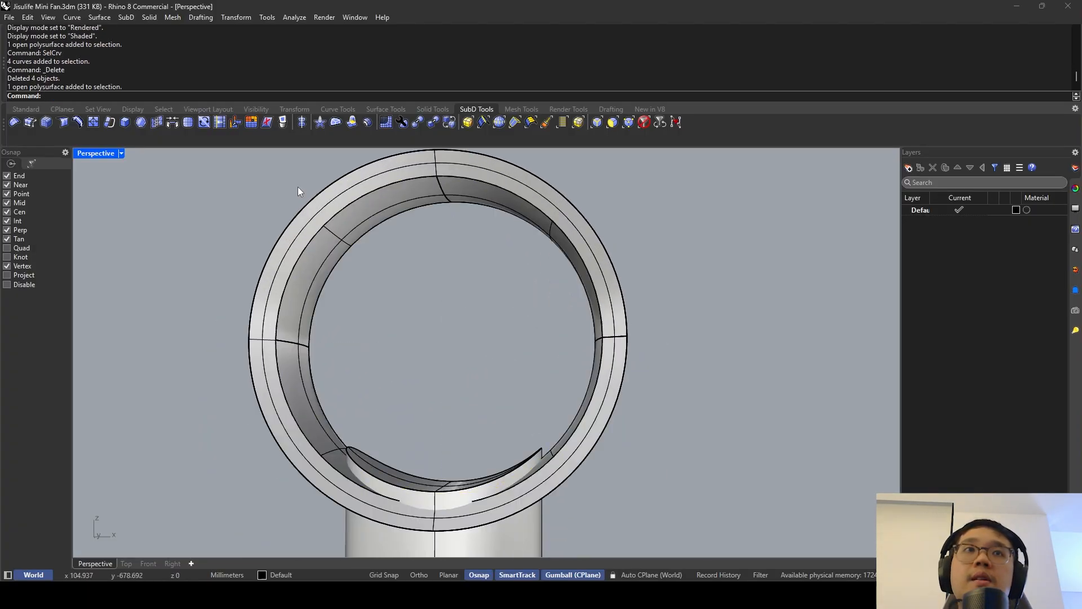
Examine the ring's inner wall and its junction with the handle in Rendered display mode from several angles.
{"action": "left_click", "coordinate": [120, 153]}
{"action": "left_click", "coordinate": [151, 204]}
{"action": "scroll", "coordinate": [413, 227], "scroll_direction": "down", "scroll_amount": 8}
{"action": "right_click_drag", "start_coordinate": [413, 227], "coordinate": [377, 271]}
{"action": "scroll", "coordinate": [463, 264], "scroll_direction": "up", "scroll_amount": 4}
{"action": "scroll", "coordinate": [368, 398], "scroll_direction": "up", "scroll_amount": 7}
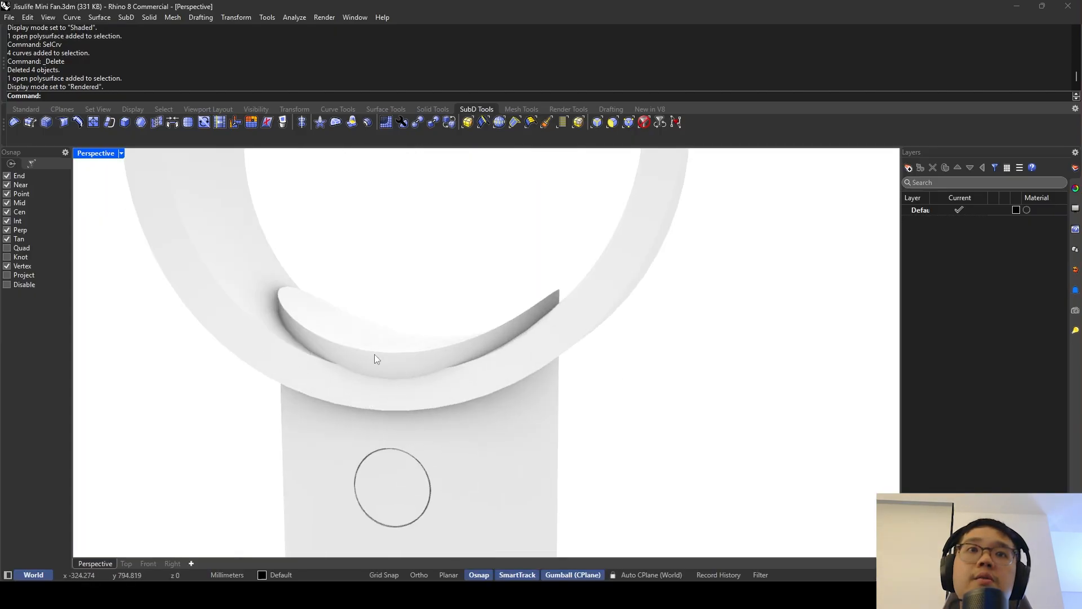
{"action": "scroll", "coordinate": [354, 355], "scroll_direction": "down", "scroll_amount": 4}
{"action": "right_click_drag", "start_coordinate": [354, 352], "coordinate": [502, 403]}
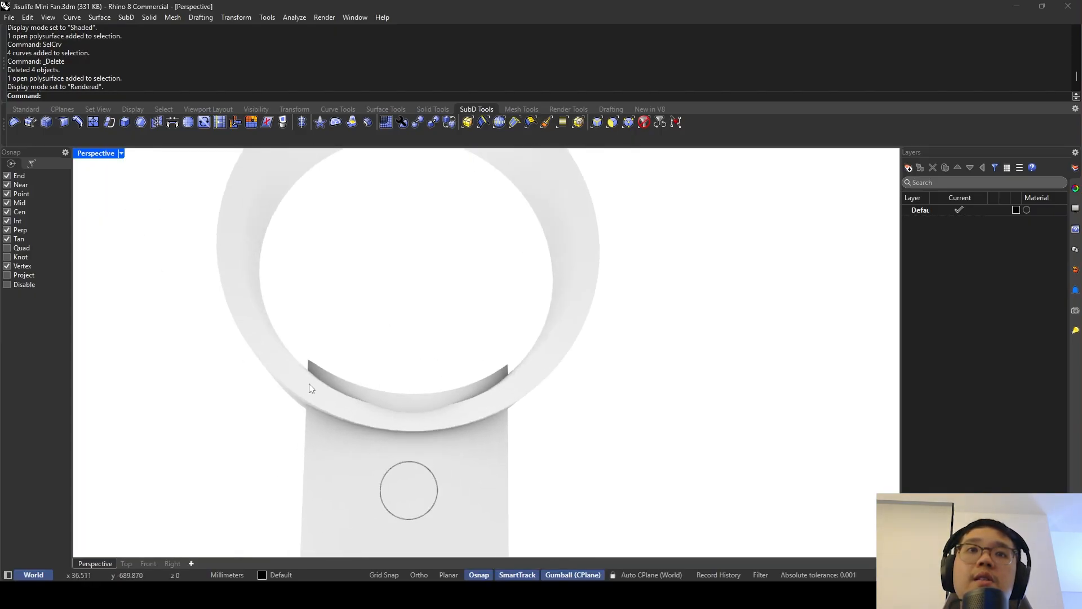
{"action": "scroll", "coordinate": [309, 388], "scroll_direction": "down", "scroll_amount": 5}
{"action": "mouse_move", "coordinate": [398, 420]}
{"action": "right_mouse_down"}
{"action": "mouse_move", "coordinate": [390, 406]}
{"action": "mouse_move", "coordinate": [404, 451]}
{"action": "mouse_move", "coordinate": [425, 430]}
{"action": "mouse_move", "coordinate": [457, 428]}
{"action": "mouse_move", "coordinate": [411, 425]}
{"action": "right_mouse_up"}
{"action": "scroll", "coordinate": [404, 451], "scroll_direction": "up", "scroll_amount": 6}
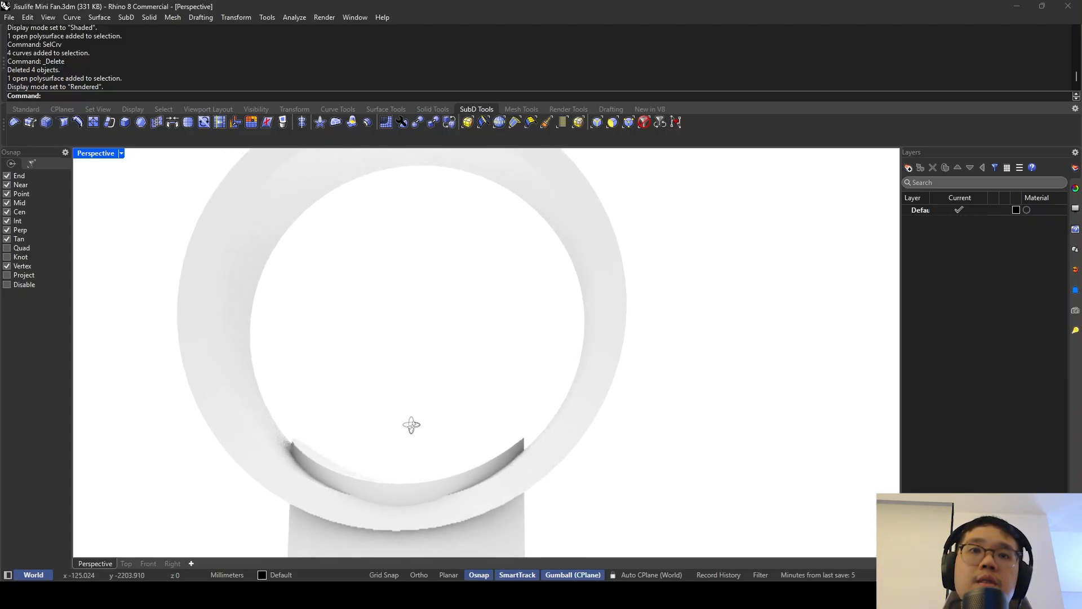
{"action": "scroll", "coordinate": [437, 399], "scroll_direction": "down", "scroll_amount": 3}
{"action": "scroll", "coordinate": [533, 320], "scroll_direction": "up", "scroll_amount": 4}
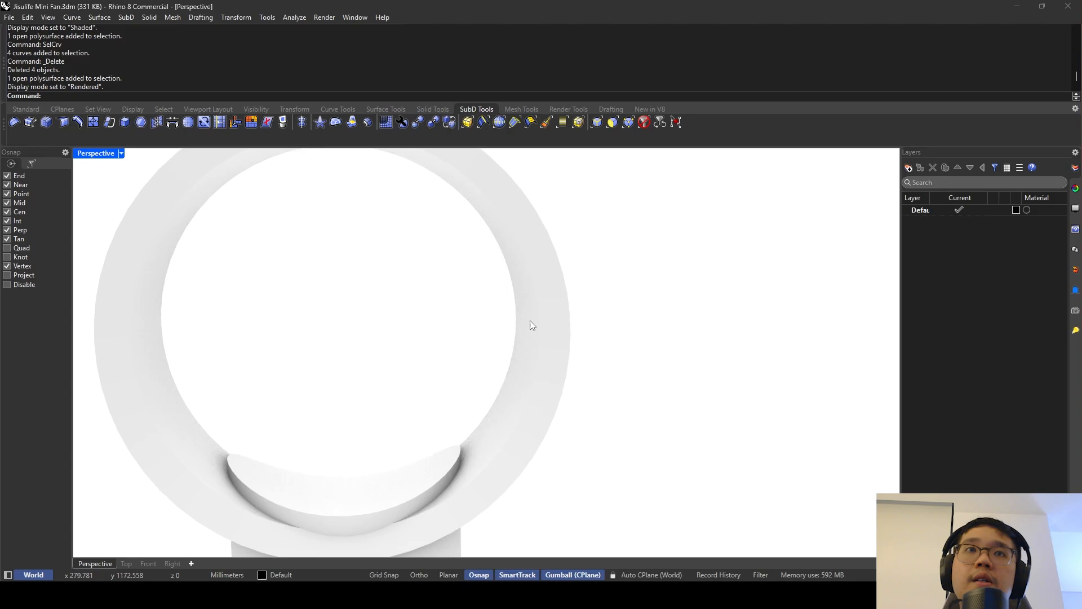
Undo the curve deletion and the inner-wall sweep, and set the display mode to Shaded.
{"action": "key", "text": "ctrl+z"}
{"action": "key", "text": "Escape"}
{"action": "left_click", "coordinate": [120, 153]}
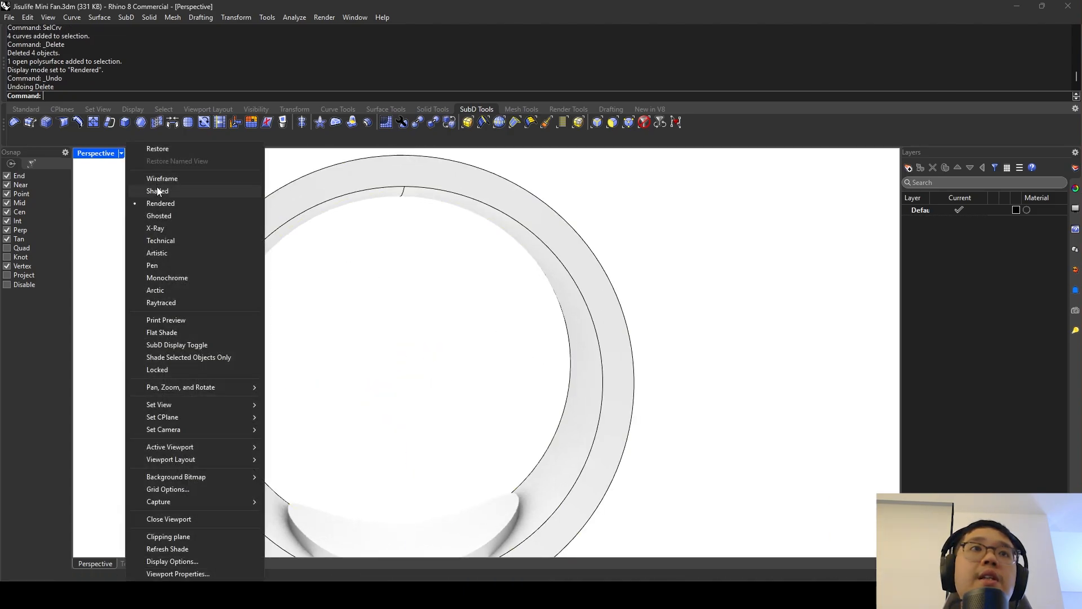
{"action": "left_click", "coordinate": [158, 192]}
{"action": "key", "text": "ctrl+z"}
Pull the profile curve's two middle control points slightly down toward the ring's centre.
{"action": "scroll", "coordinate": [402, 199], "scroll_direction": "up", "scroll_amount": 3}
{"action": "left_click", "coordinate": [406, 200]}
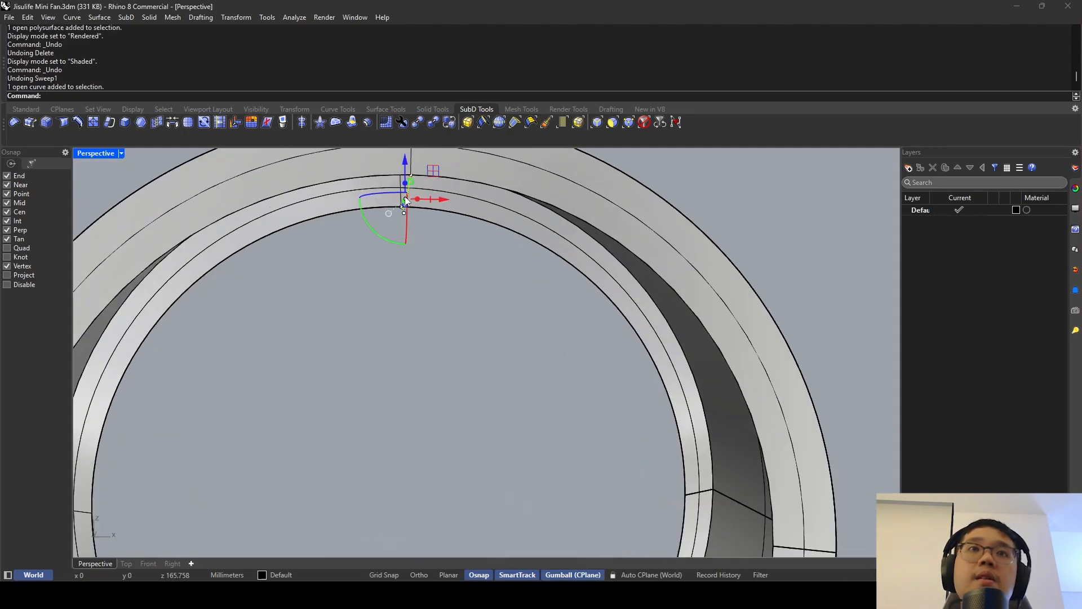
{"action": "scroll", "coordinate": [429, 198], "scroll_direction": "down", "scroll_amount": 3}
{"action": "scroll", "coordinate": [389, 215], "scroll_direction": "up", "scroll_amount": 4}
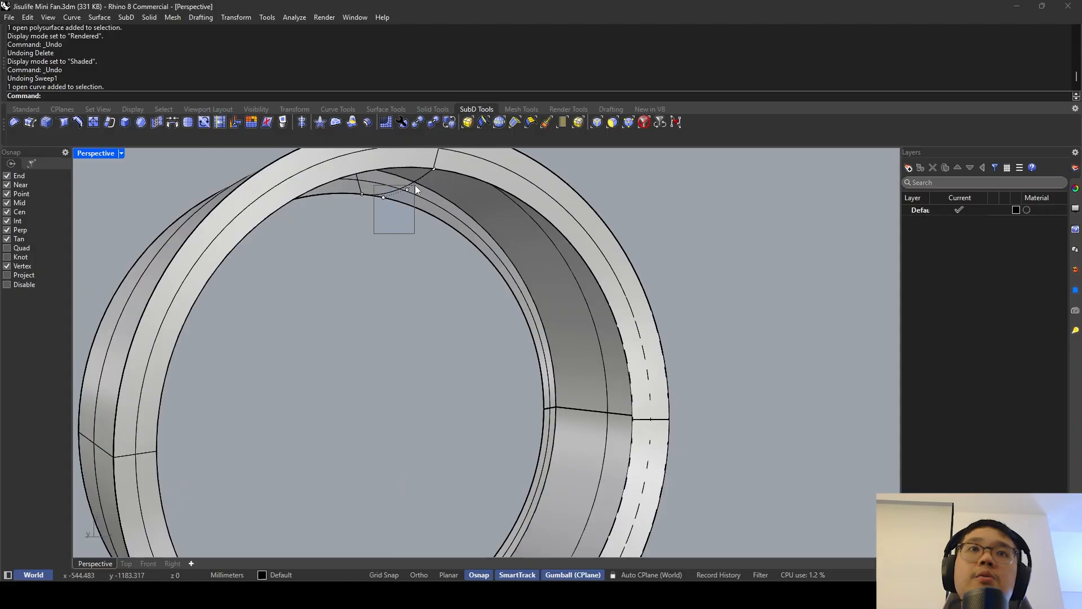
{"action": "left_click_drag", "start_coordinate": [415, 190], "coordinate": [394, 167]}
{"action": "scroll", "coordinate": [394, 169], "scroll_direction": "down", "scroll_amount": 3}
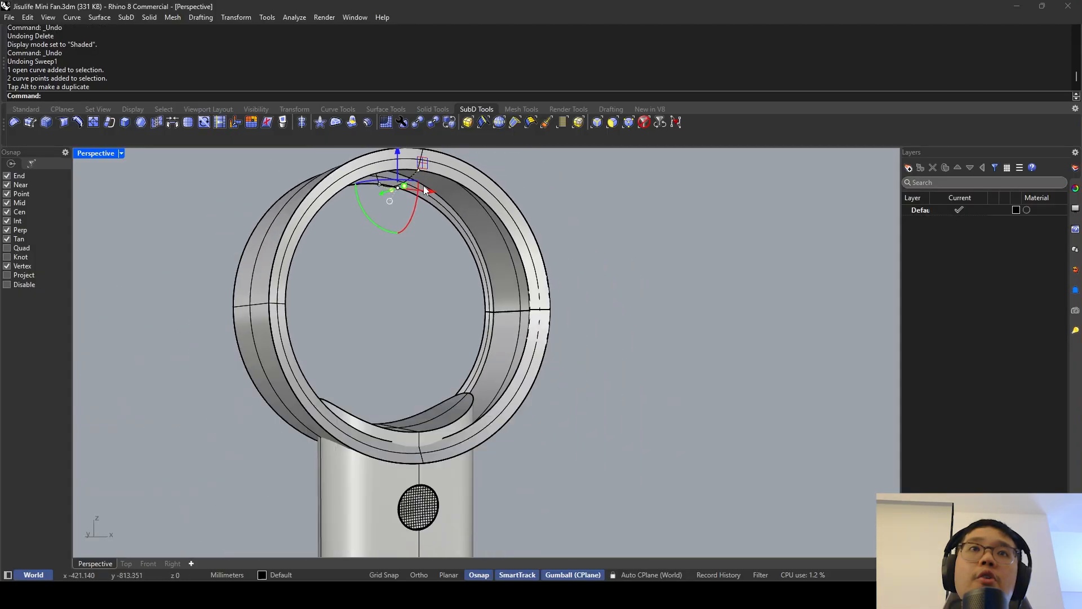
{"action": "right_click_drag", "start_coordinate": [395, 169], "coordinate": [495, 252]}
{"action": "scroll", "coordinate": [493, 237], "scroll_direction": "up", "scroll_amount": 2}
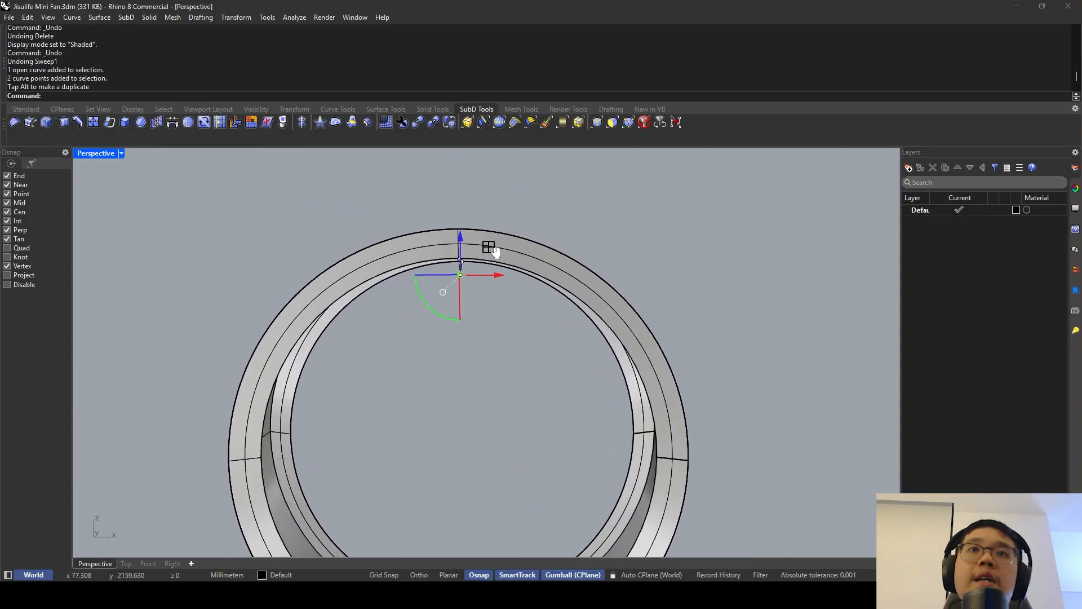
{"action": "scroll", "coordinate": [460, 227], "scroll_direction": "up", "scroll_amount": 3}
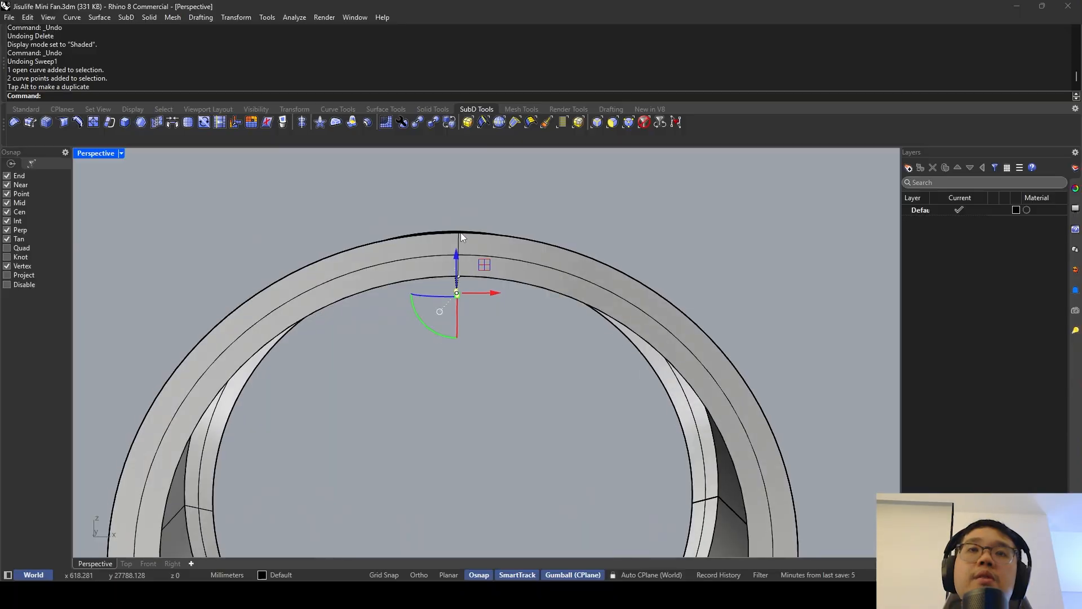
{"action": "right_click_drag", "start_coordinate": [470, 222], "coordinate": [471, 215], "text": "shift"}
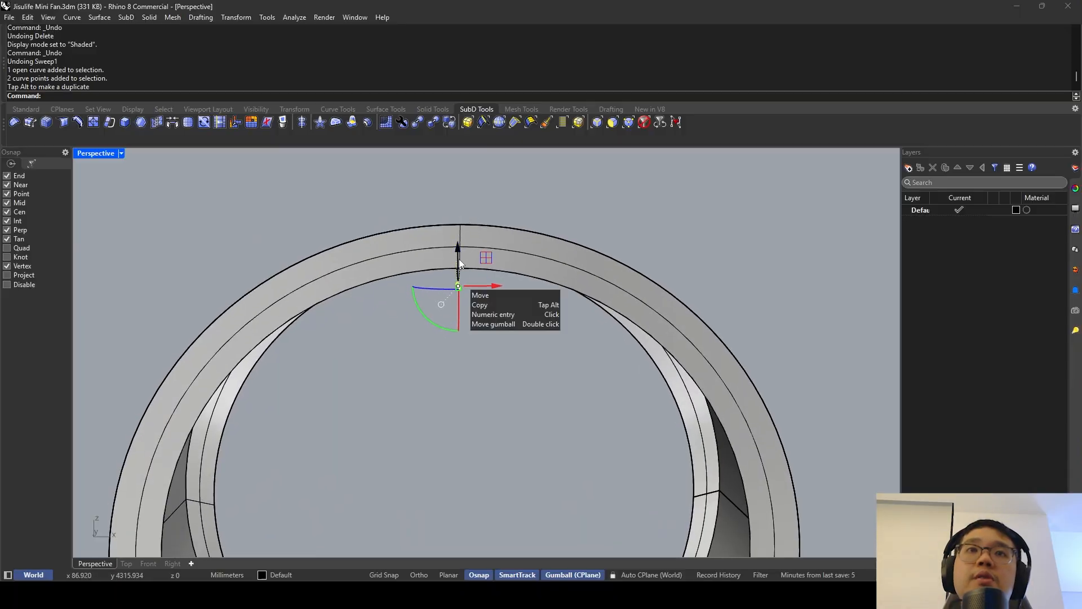
Draw an 8 mm vertical reference line straight down from the top of the ring's front outer edge.
{"action": "key", "text": "Escape"}
{"action": "type", "text": "line"}
{"action": "key", "text": "Return"}
{"action": "left_click", "coordinate": [460, 225]}
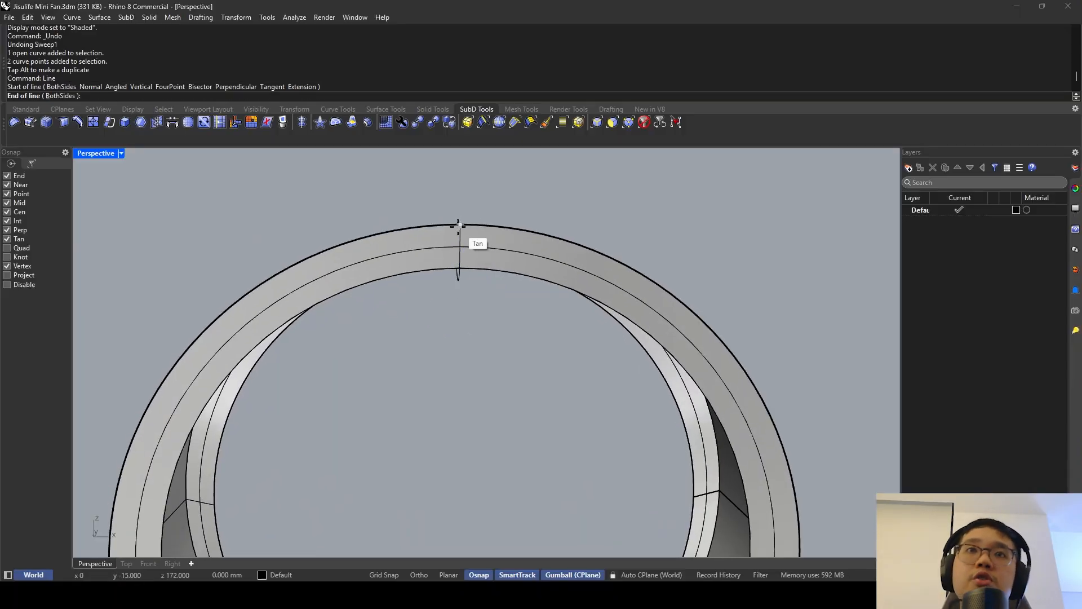
{"action": "right_click_drag", "start_coordinate": [453, 340], "coordinate": [519, 355]}
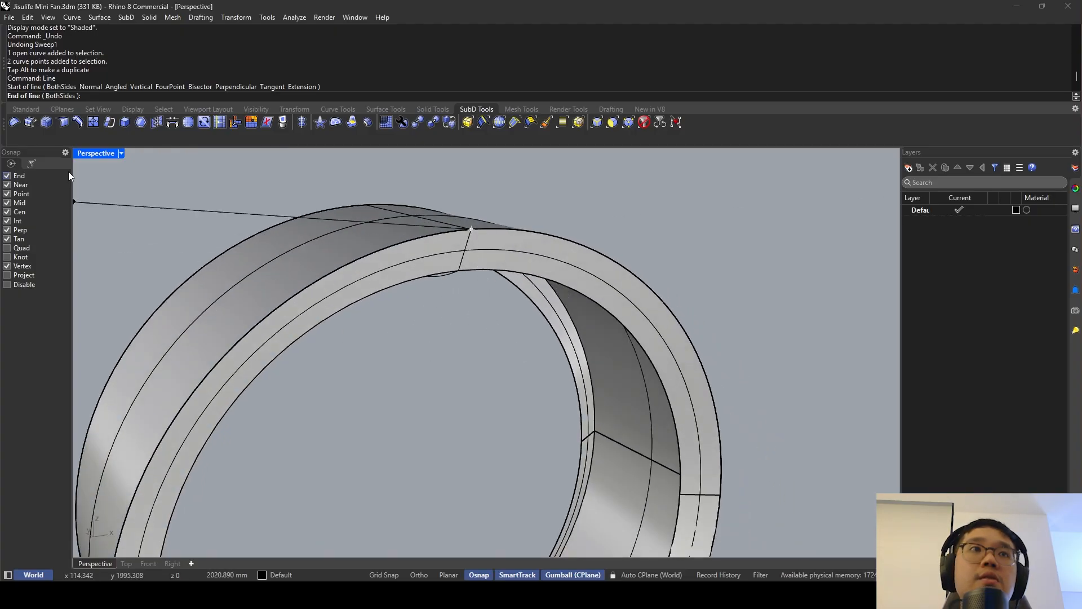
{"action": "double_click", "coordinate": [95, 154]}
{"action": "scroll", "coordinate": [344, 448], "scroll_direction": "down", "scroll_amount": 14}
{"action": "right_click_drag", "start_coordinate": [341, 403], "coordinate": [337, 483]}
{"action": "scroll", "coordinate": [345, 468], "scroll_direction": "down", "scroll_amount": 6}
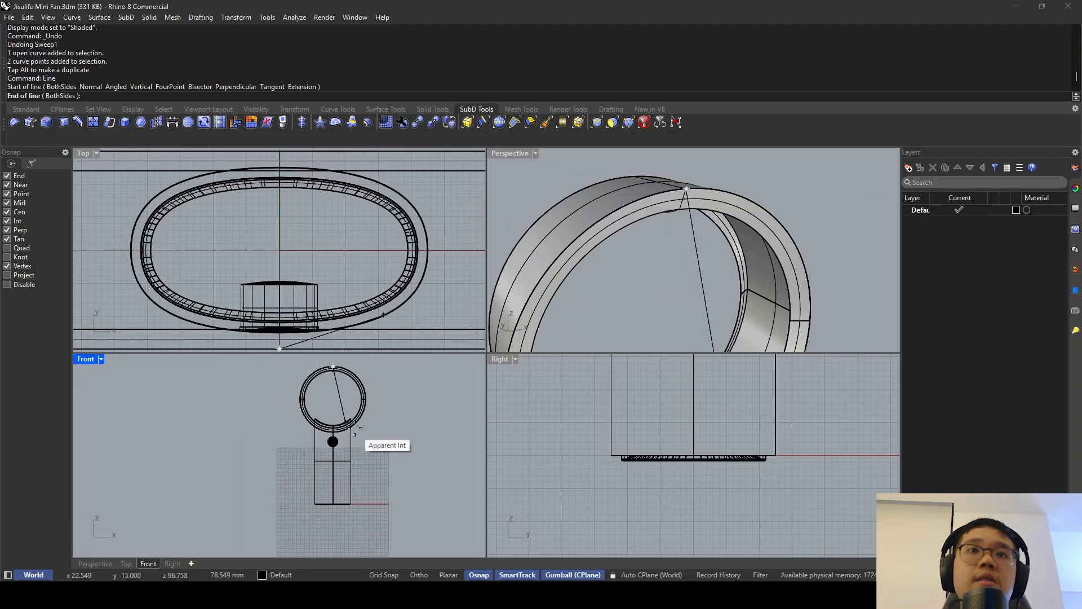
{"action": "scroll", "coordinate": [348, 360], "scroll_direction": "up", "scroll_amount": 6}
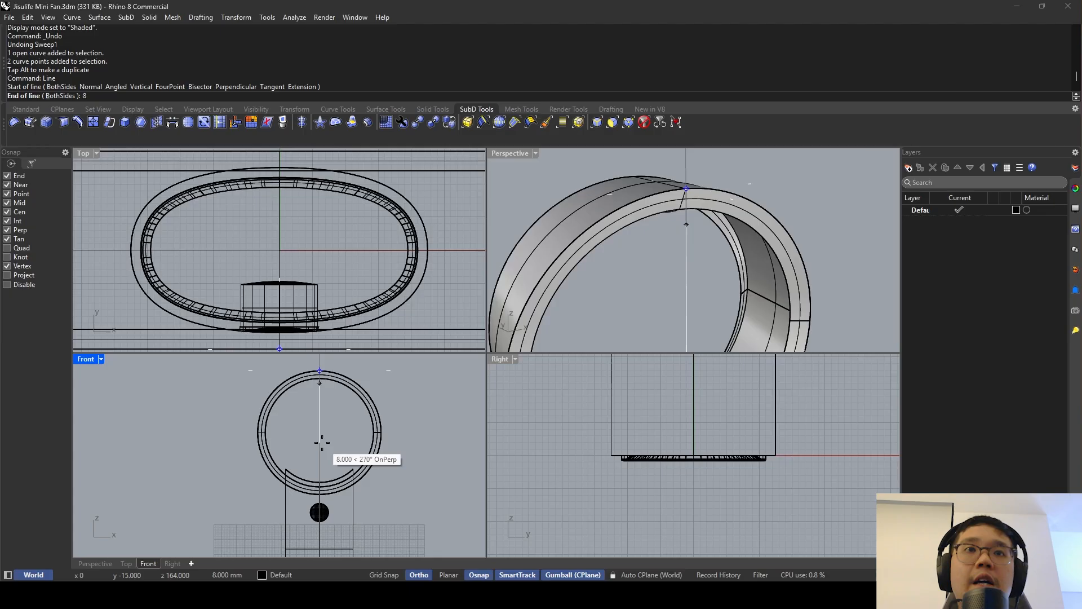
{"action": "left_click", "coordinate": [320, 382]}
{"action": "scroll", "coordinate": [317, 369], "scroll_direction": "up", "scroll_amount": 2}
{"action": "right_click_drag", "start_coordinate": [704, 251], "coordinate": [629, 238]}
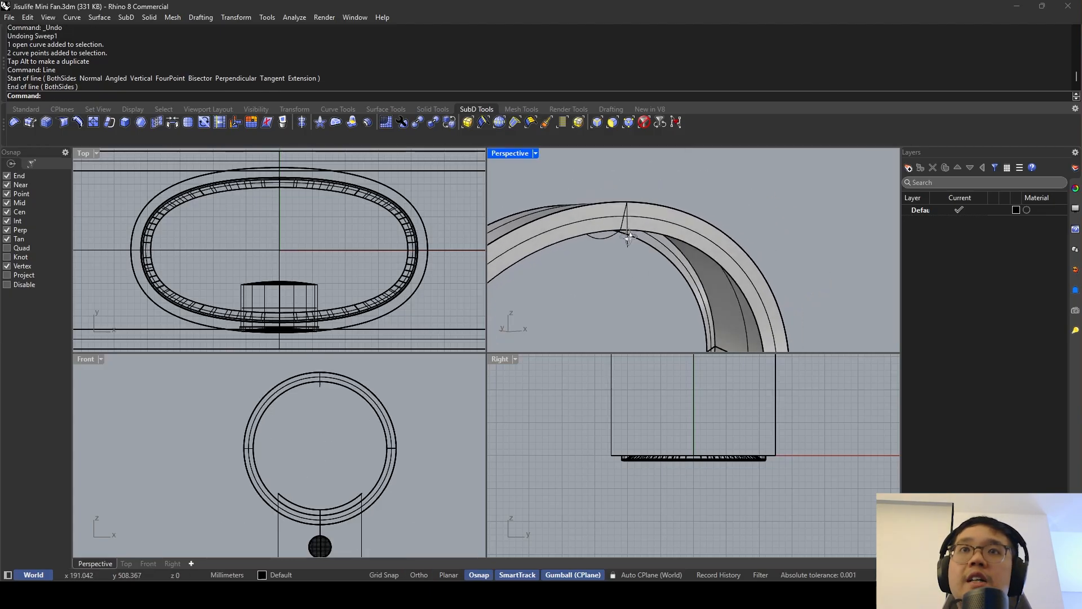
Lower the profile curve's two middle control points further to deepen its bulge, using the reference line as a guide.
{"action": "double_click", "coordinate": [505, 153]}
{"action": "scroll", "coordinate": [558, 261], "scroll_direction": "up", "scroll_amount": 4}
{"action": "left_click", "coordinate": [377, 262]}
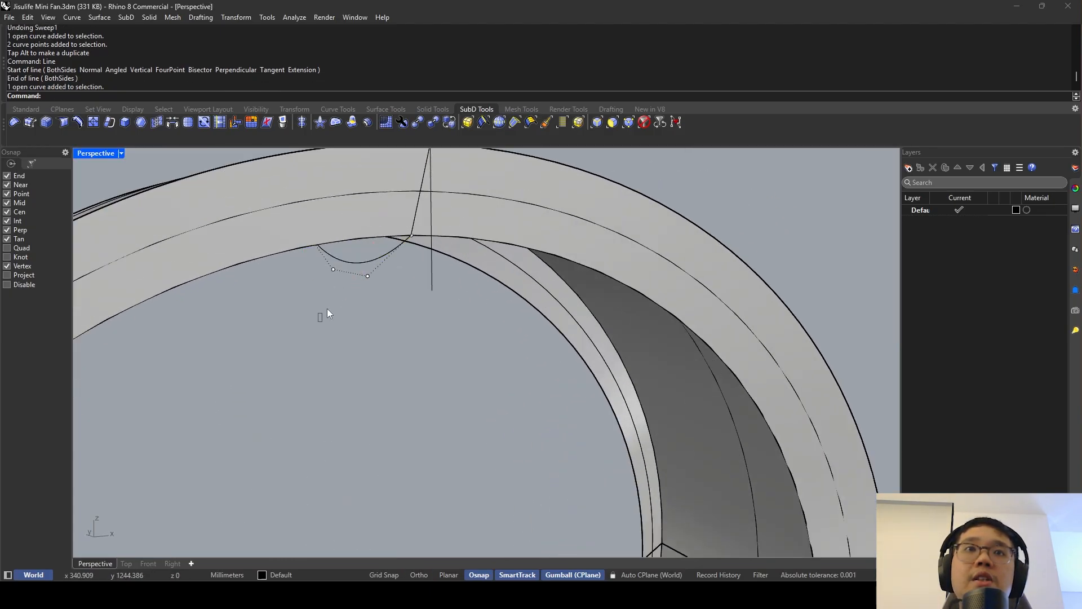
{"action": "left_click_drag", "start_coordinate": [317, 322], "coordinate": [387, 260]}
{"action": "right_click_drag", "start_coordinate": [387, 263], "coordinate": [355, 265]}
{"action": "double_click", "coordinate": [95, 154]}
{"action": "scroll", "coordinate": [327, 387], "scroll_direction": "up", "scroll_amount": 3}
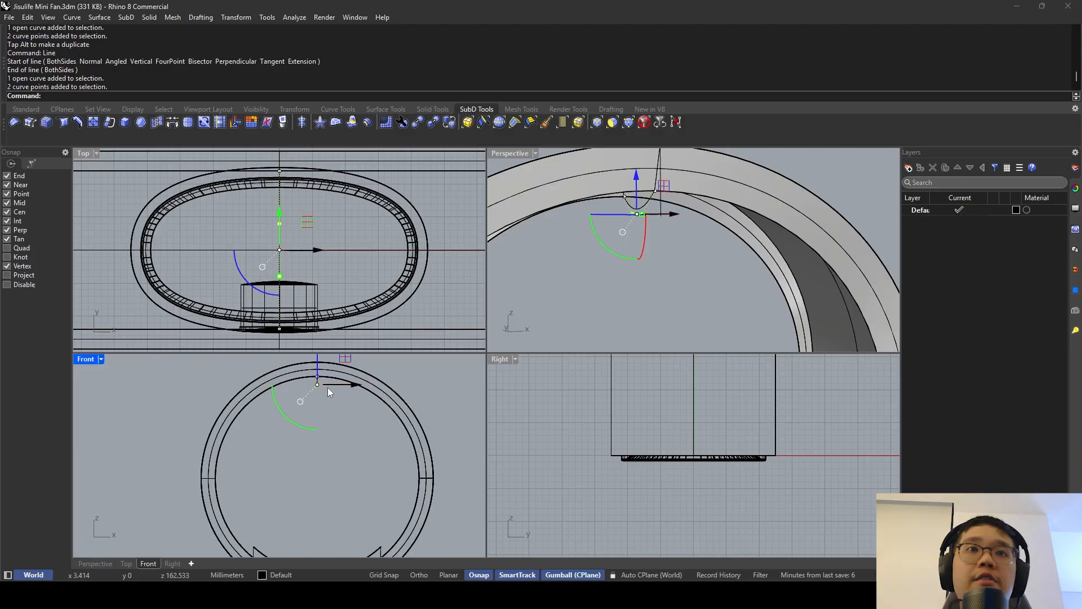
{"action": "scroll", "coordinate": [329, 392], "scroll_direction": "up", "scroll_amount": 5}
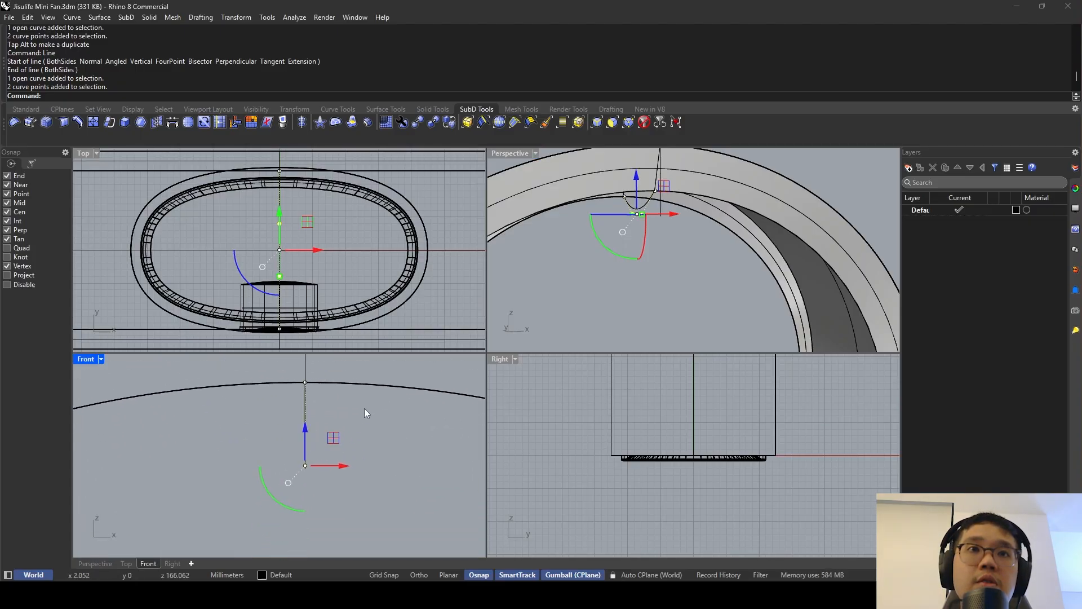
{"action": "right_click_drag", "start_coordinate": [640, 287], "coordinate": [638, 241]}
{"action": "left_click_drag", "start_coordinate": [633, 204], "coordinate": [640, 248]}
{"action": "right_click_drag", "start_coordinate": [639, 248], "coordinate": [727, 250]}
{"action": "left_click_drag", "start_coordinate": [613, 225], "coordinate": [612, 210]}
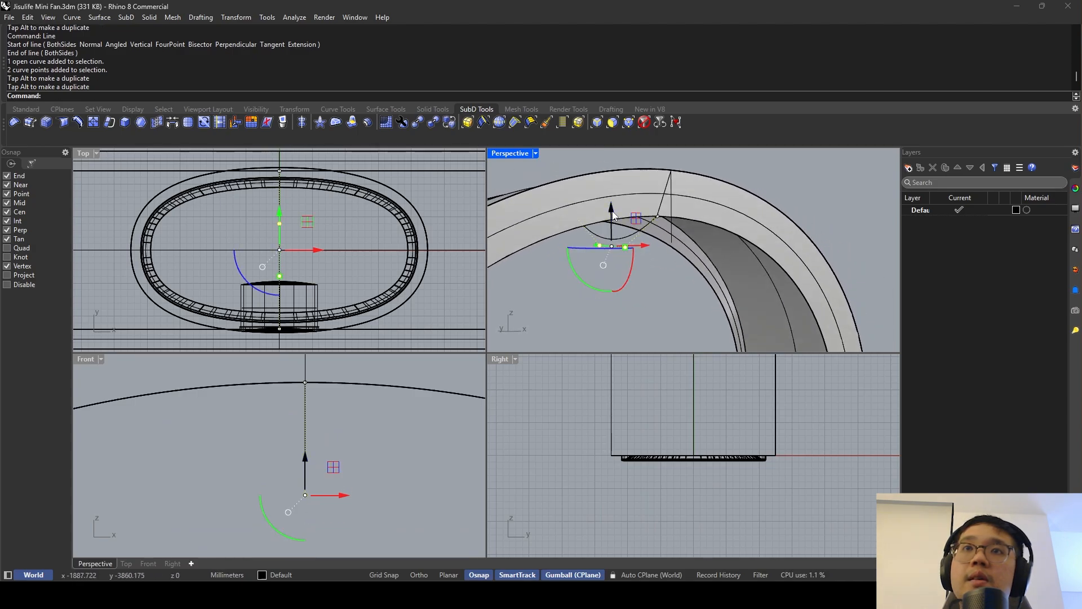
{"action": "right_click_drag", "start_coordinate": [612, 209], "coordinate": [704, 214]}
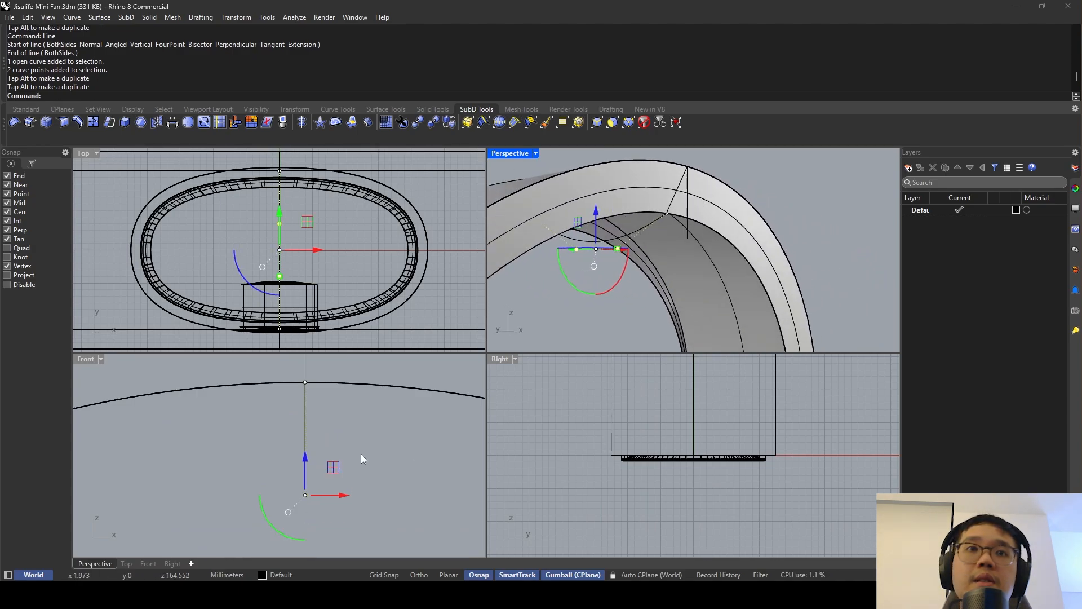
In the Right view, shift the 8 mm reference line and adjust the profile curve's two middle control points against it.
{"action": "right_click_drag", "start_coordinate": [360, 454], "coordinate": [348, 520]}
{"action": "scroll", "coordinate": [623, 411], "scroll_direction": "down", "scroll_amount": 17}
{"action": "right_click_drag", "start_coordinate": [673, 389], "coordinate": [684, 485]}
{"action": "right_click_drag", "start_coordinate": [676, 363], "coordinate": [671, 443]}
{"action": "scroll", "coordinate": [671, 432], "scroll_direction": "up", "scroll_amount": 6}
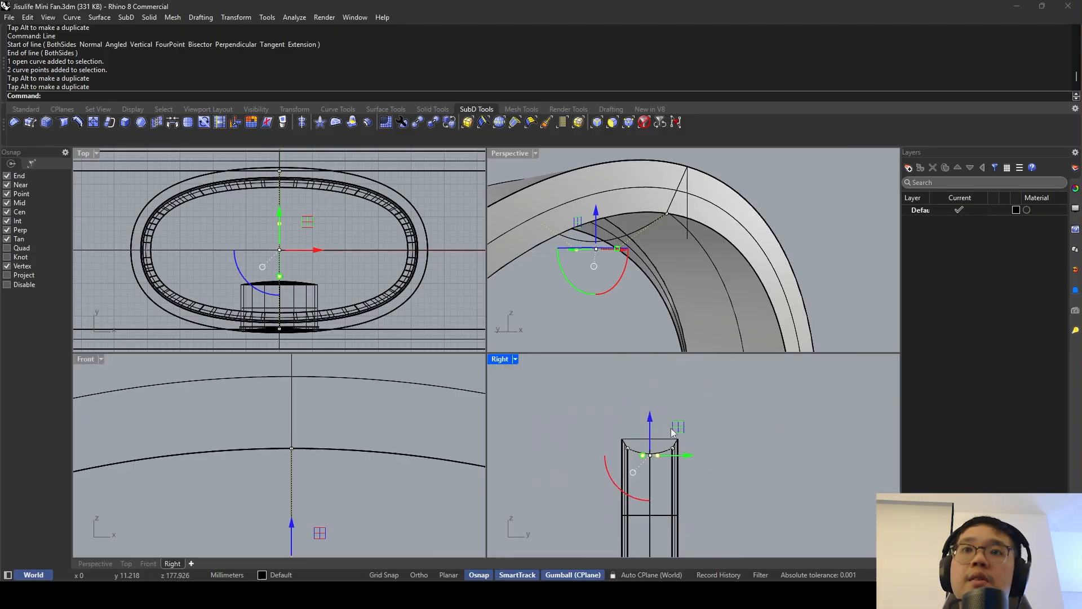
{"action": "scroll", "coordinate": [656, 454], "scroll_direction": "up", "scroll_amount": 8}
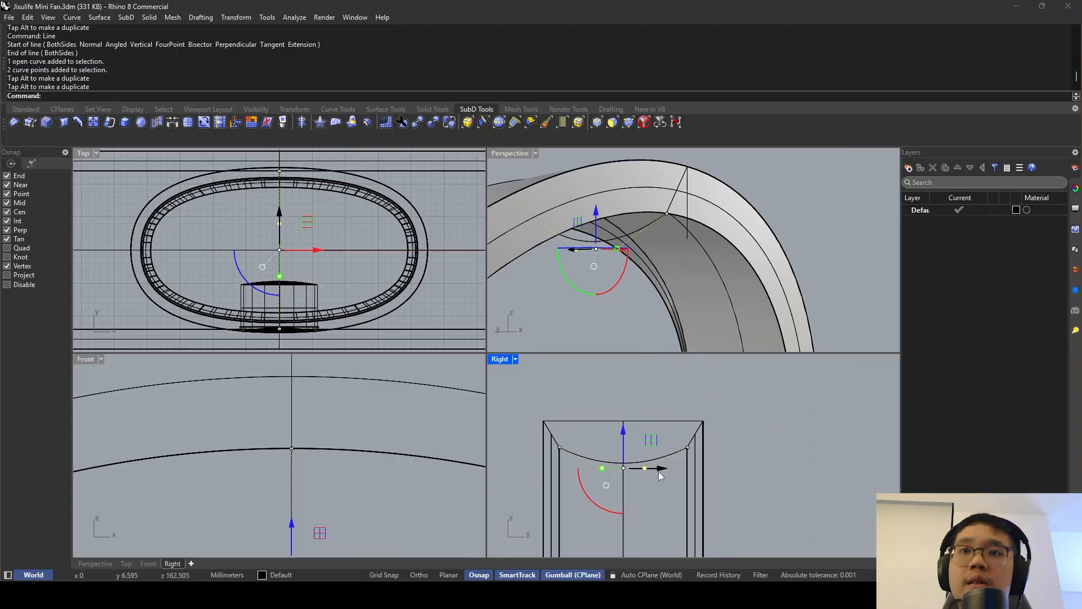
{"action": "left_click", "coordinate": [691, 234]}
{"action": "left_click", "coordinate": [727, 261]}
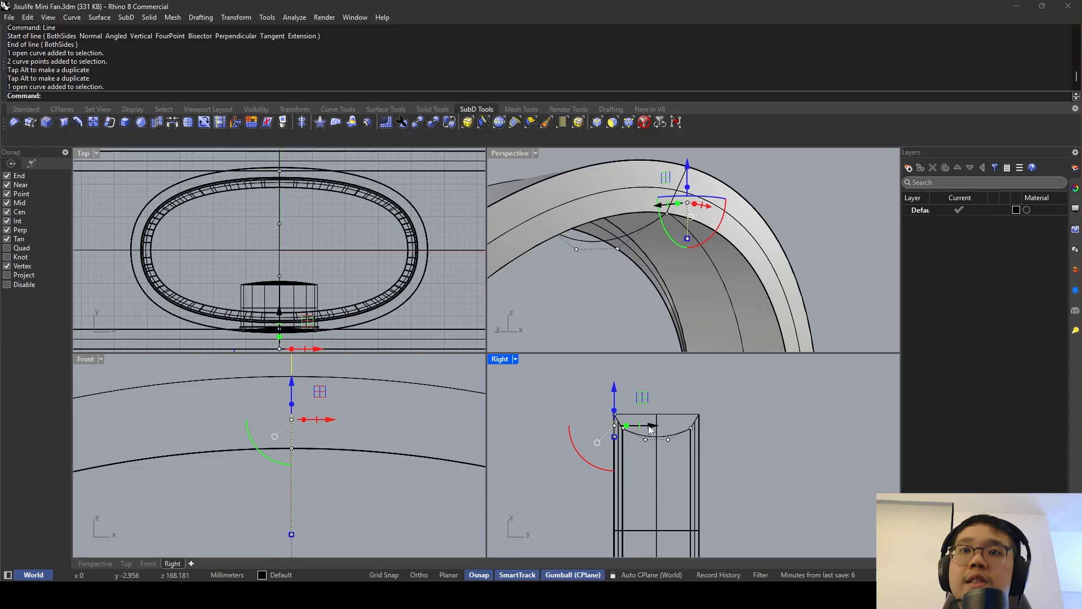
{"action": "mouse_move", "coordinate": [649, 425]}
{"action": "left_mouse_down"}
{"action": "mouse_move", "coordinate": [635, 426]}
{"action": "mouse_move", "coordinate": [679, 421]}
{"action": "mouse_move", "coordinate": [655, 408]}
{"action": "left_mouse_up"}
{"action": "key", "text": "Escape"}
{"action": "scroll", "coordinate": [662, 451], "scroll_direction": "up", "scroll_amount": 4}
{"action": "left_click", "coordinate": [638, 425]}
{"action": "scroll", "coordinate": [645, 417], "scroll_direction": "up", "scroll_amount": 4}
{"action": "key", "text": "Escape"}
Sweep the adjusted profile curve along the ring's front inner edge curve with Sweep1.
{"action": "double_click", "coordinate": [517, 154]}
{"action": "scroll", "coordinate": [468, 189], "scroll_direction": "down", "scroll_amount": 4}
{"action": "type", "text": "SDW"}
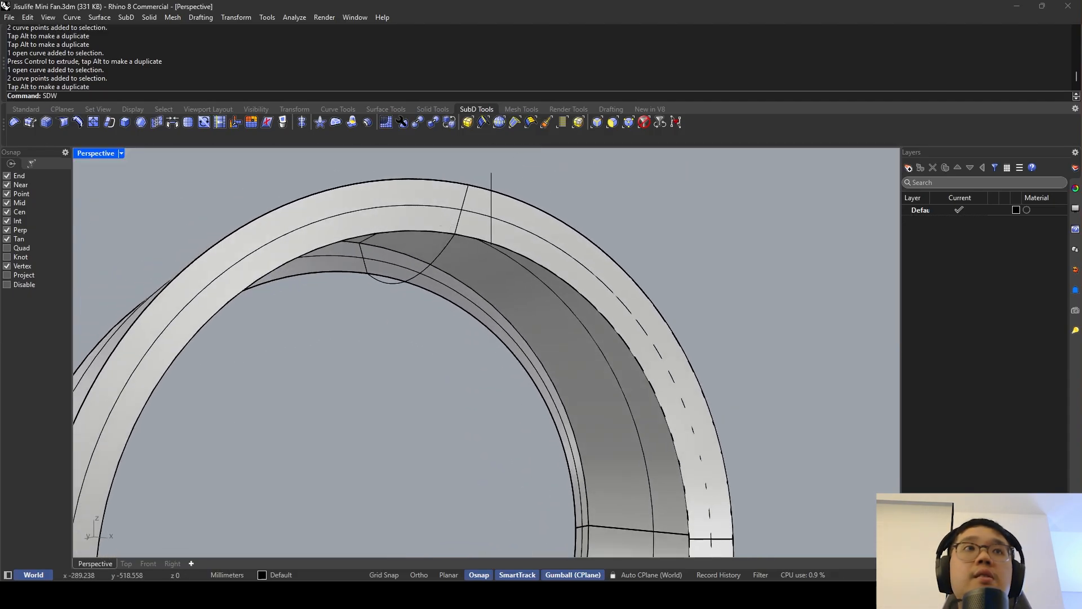
{"action": "key", "text": "Return"}
{"action": "left_click", "coordinate": [487, 245]}
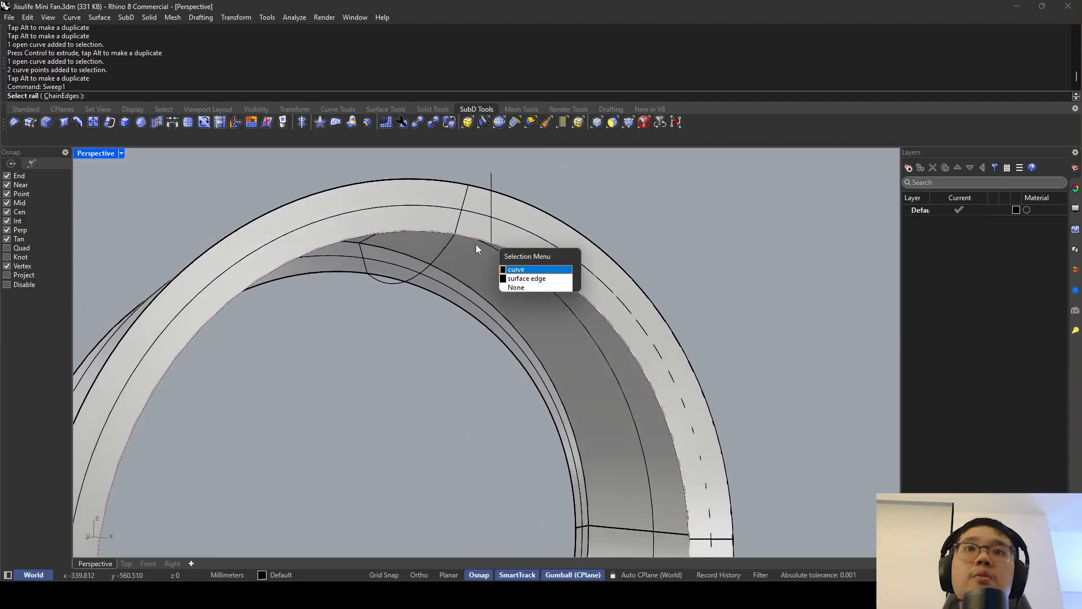
{"action": "key", "text": "Return"}
{"action": "left_click", "coordinate": [439, 257]}
{"action": "key", "text": "Return"}
{"action": "key", "text": "Return"}
Delete the vertical reference line and all the remaining construction curves.
{"action": "left_click", "coordinate": [492, 227]}
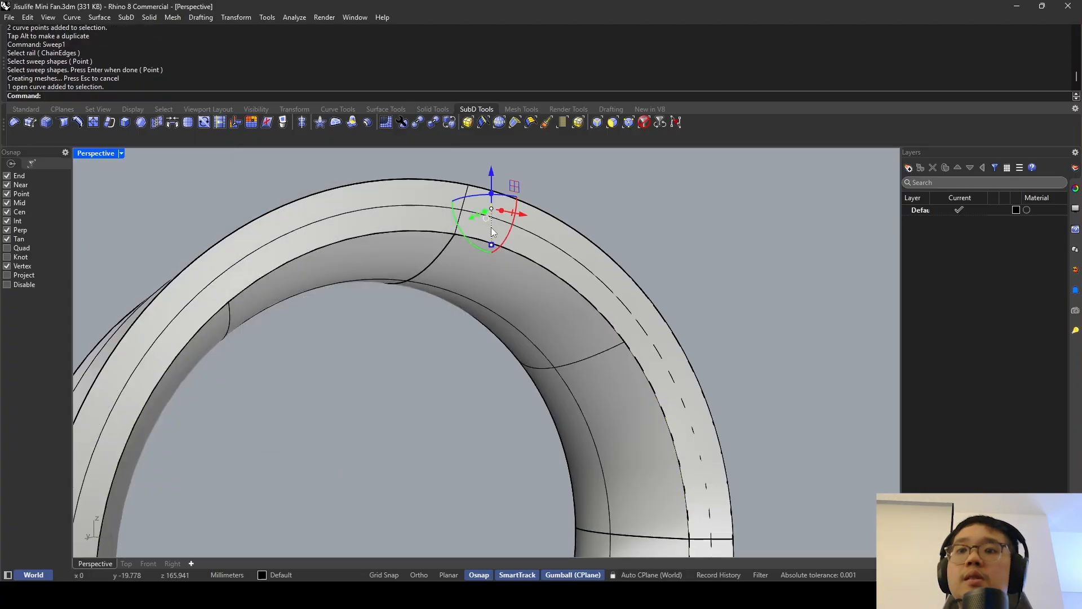
{"action": "key", "text": "Delete"}
{"action": "scroll", "coordinate": [475, 242], "scroll_direction": "down", "scroll_amount": 3}
{"action": "type", "text": "SelCrv"}
{"action": "key", "text": "Return"}
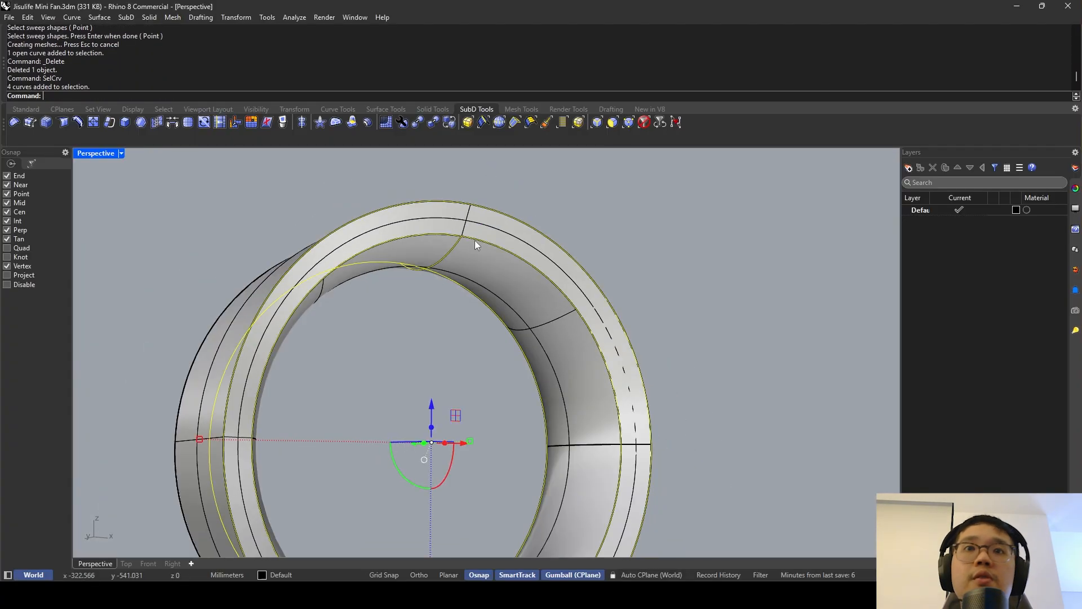
{"action": "key", "text": "Delete"}
{"action": "scroll", "coordinate": [474, 240], "scroll_direction": "down", "scroll_amount": 1}
{"action": "scroll", "coordinate": [474, 240], "scroll_direction": "down", "scroll_amount": 3}
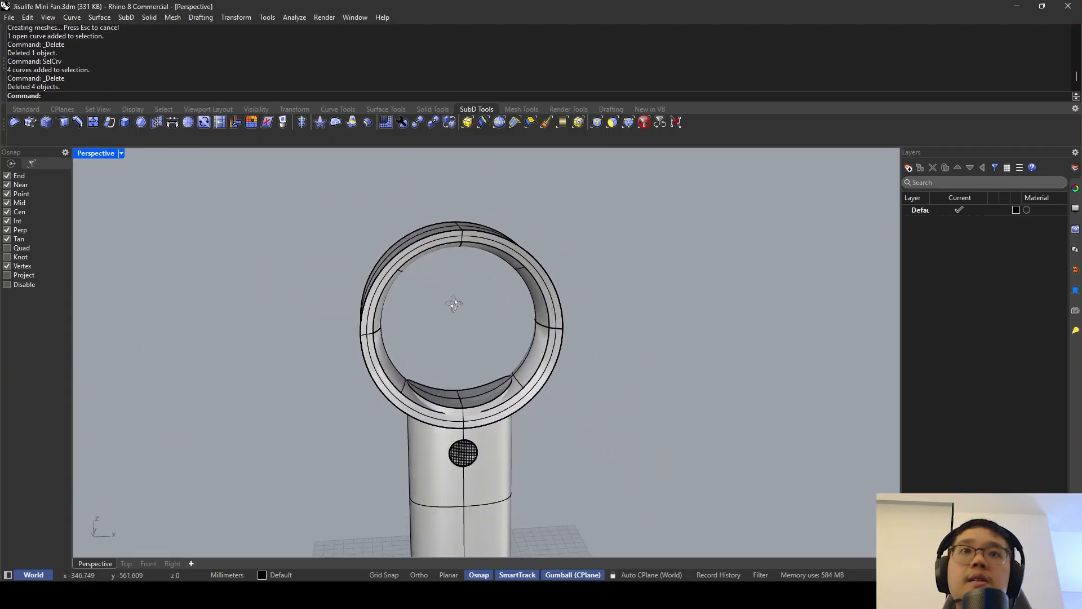
Inspect the fan head in Rendered display mode and return the view to Shaded.
{"action": "right_click_drag", "start_coordinate": [452, 304], "coordinate": [469, 339]}
{"action": "left_click", "coordinate": [121, 153]}
{"action": "left_click", "coordinate": [160, 202]}
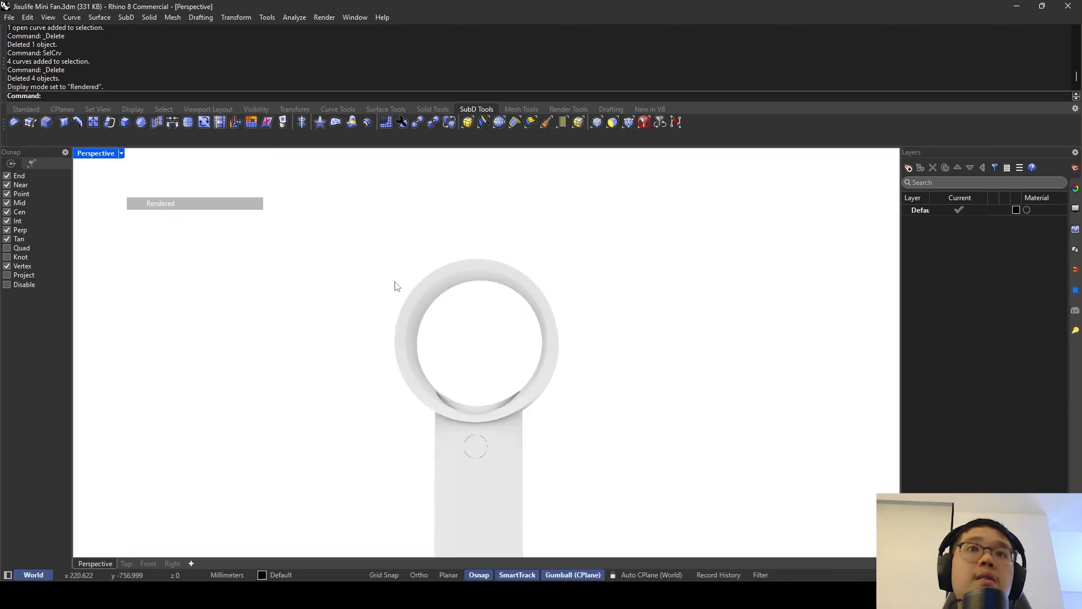
{"action": "right_click_drag", "start_coordinate": [394, 286], "coordinate": [507, 282]}
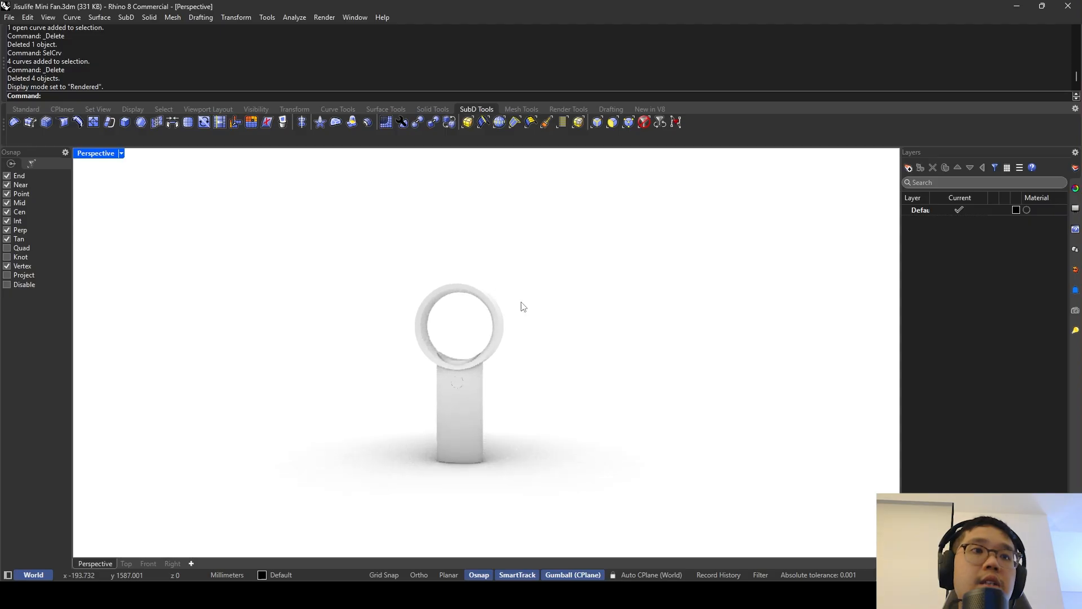
{"action": "scroll", "coordinate": [522, 316], "scroll_direction": "up", "scroll_amount": 10}
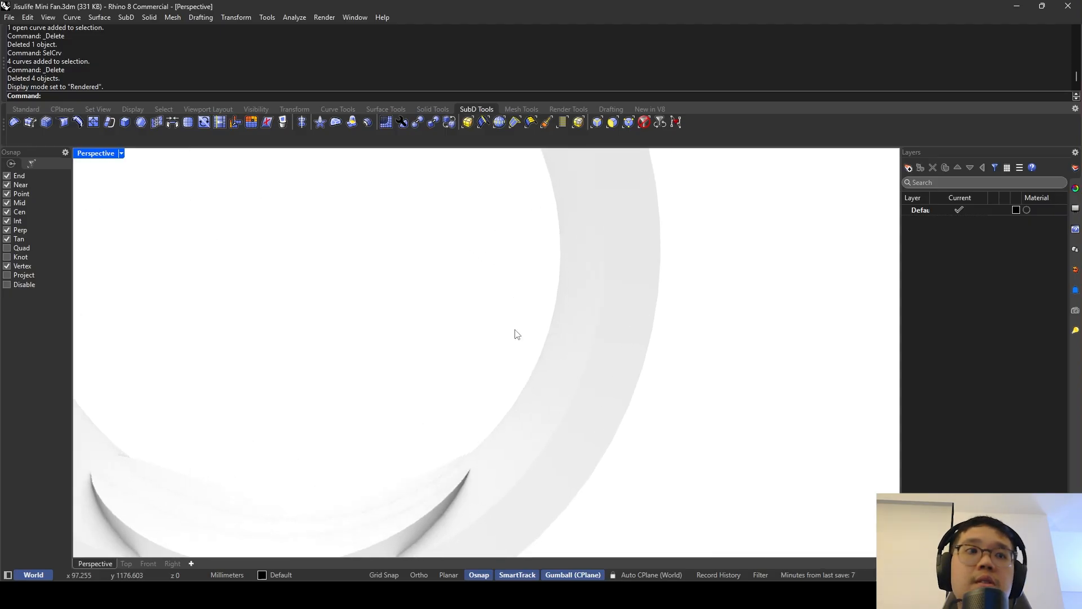
{"action": "left_click", "coordinate": [110, 155]}
{"action": "left_click", "coordinate": [154, 189]}
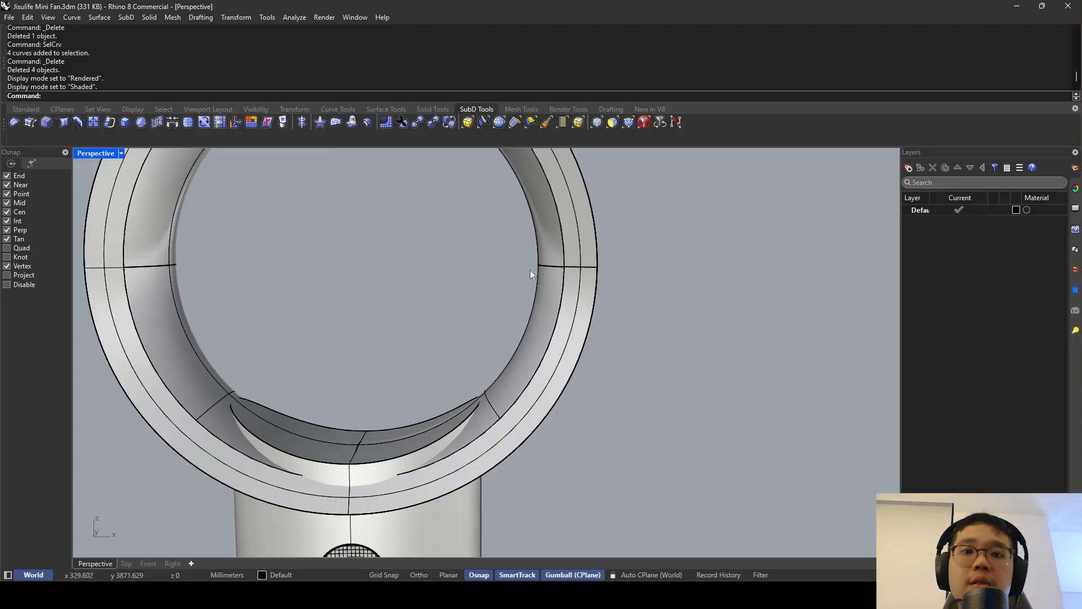
{"action": "type", "text": "Fillet"}
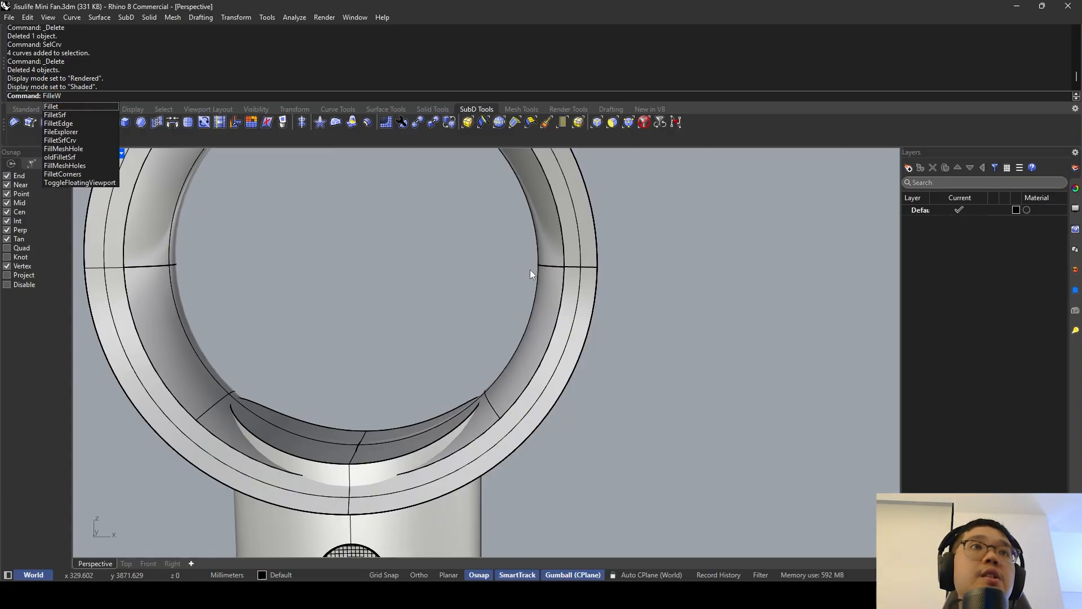
{"action": "key", "text": "Return"}
{"action": "right_click_drag", "start_coordinate": [532, 271], "coordinate": [569, 294]}
{"action": "key", "text": "Escape"}
Join the fan head ring's outer surfaces, lofted lips and curved inner wall into one polysurface.
{"action": "left_click", "coordinate": [536, 271]}
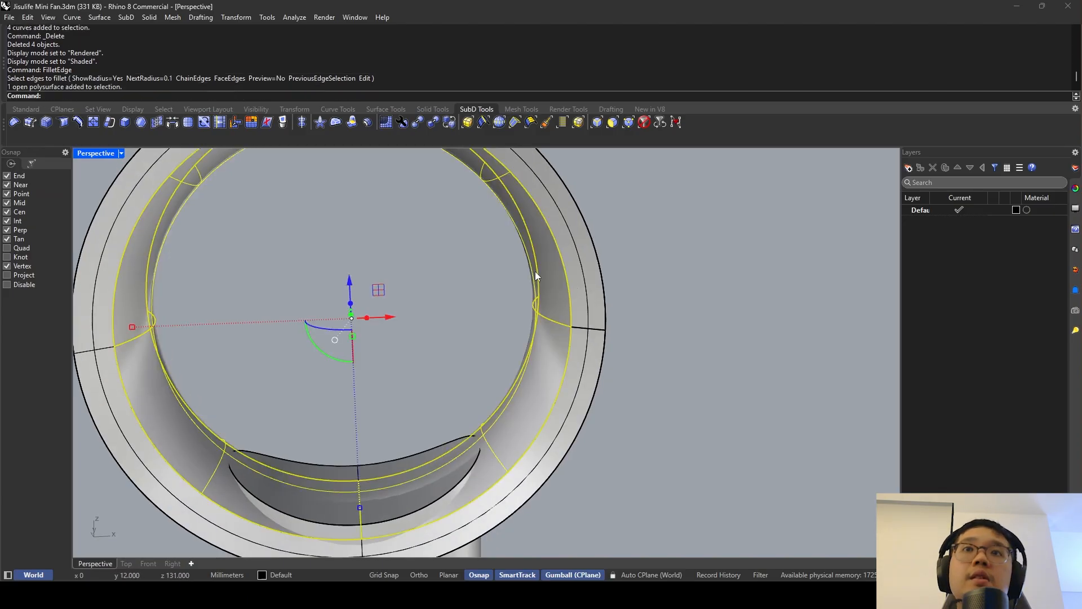
{"action": "scroll", "coordinate": [535, 272], "scroll_direction": "down", "scroll_amount": 4}
{"action": "key", "text": "Escape"}
{"action": "left_click_drag", "start_coordinate": [628, 265], "coordinate": [571, 262]}
{"action": "right_click_drag", "start_coordinate": [572, 262], "coordinate": [602, 295], "text": "shift"}
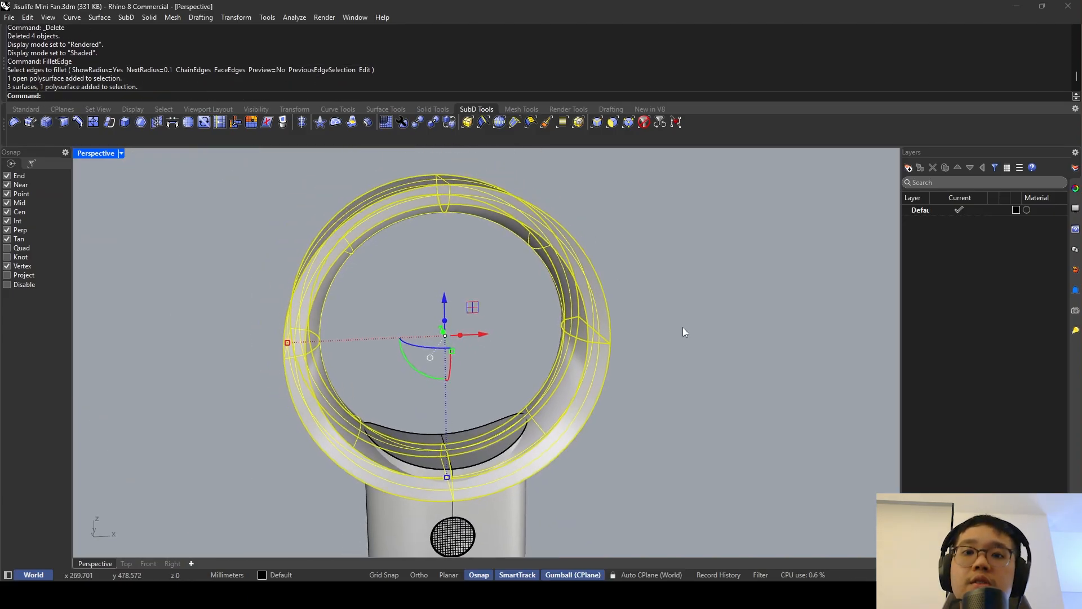
{"action": "key", "text": "Return"}
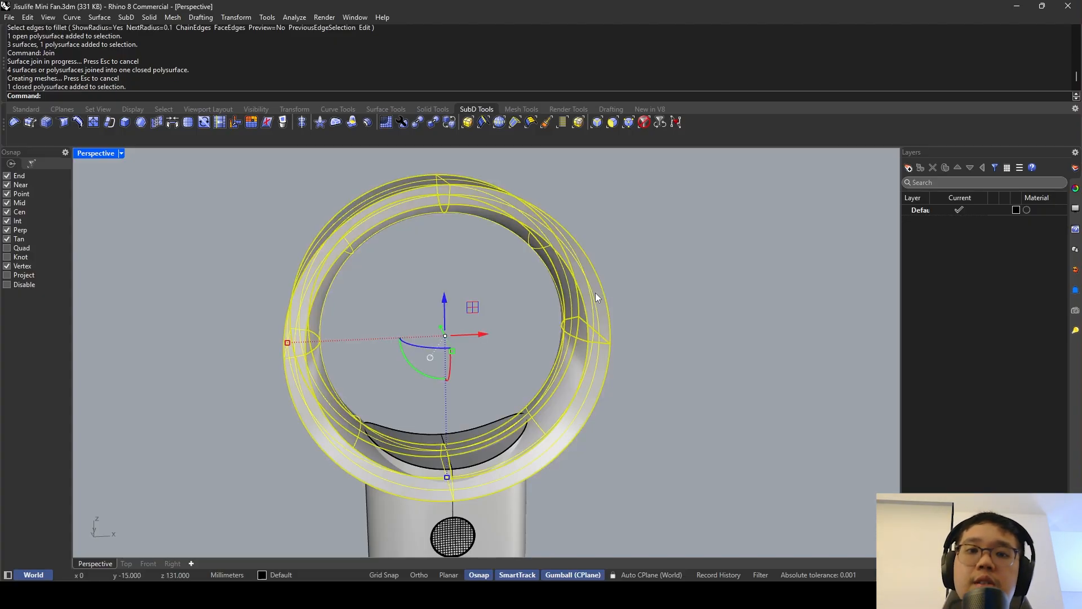
{"action": "type", "text": "Fil"}
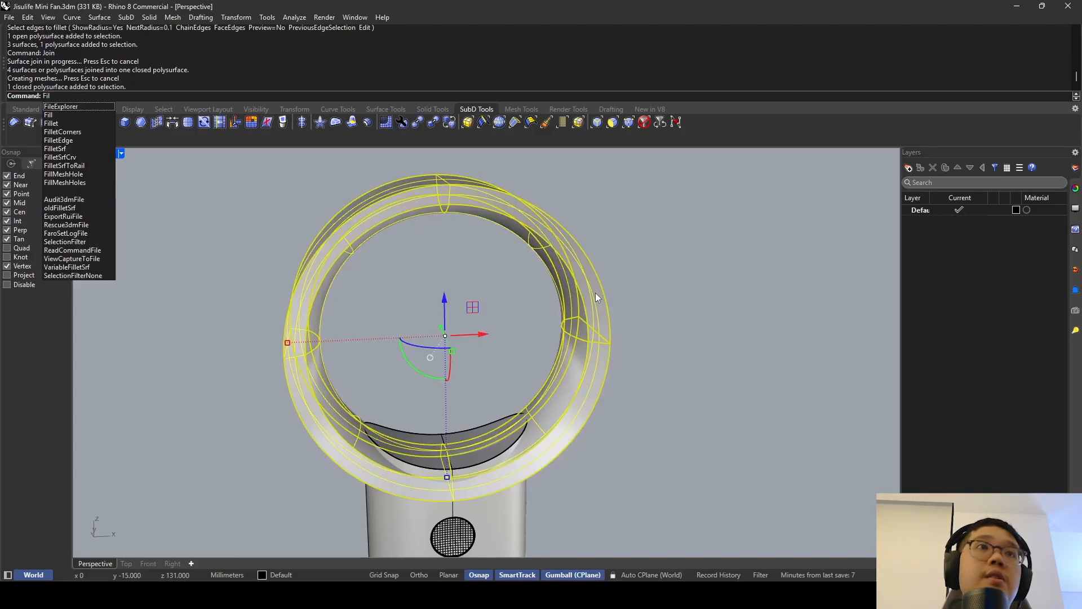
{"action": "type", "text": "letEdge"}
{"action": "key", "text": "Return"}
{"action": "key", "text": "Escape"}
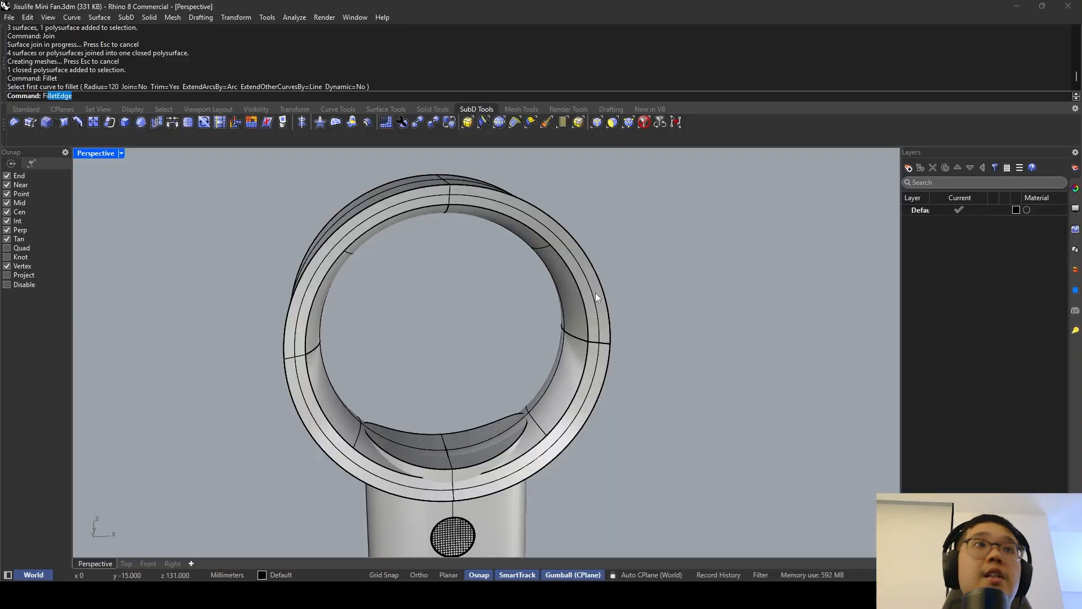
Try a radius 1 FilletEdge on a single segment of the ring's front inner edge.
{"action": "type", "text": "Fillet"}
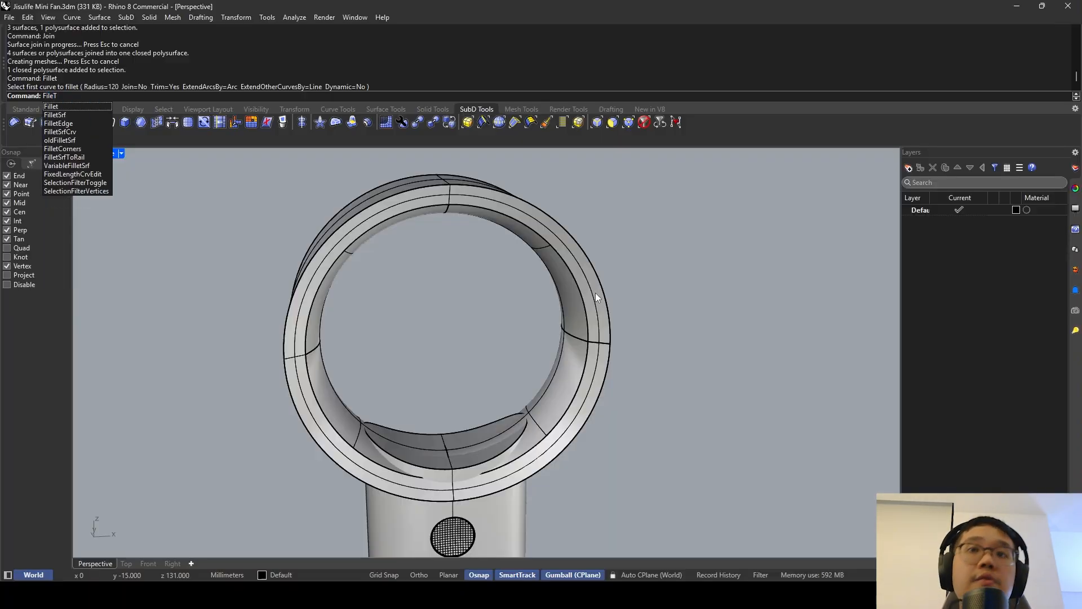
{"action": "key", "text": "Down"}
{"action": "key", "text": "Down"}
{"action": "key", "text": "Return"}
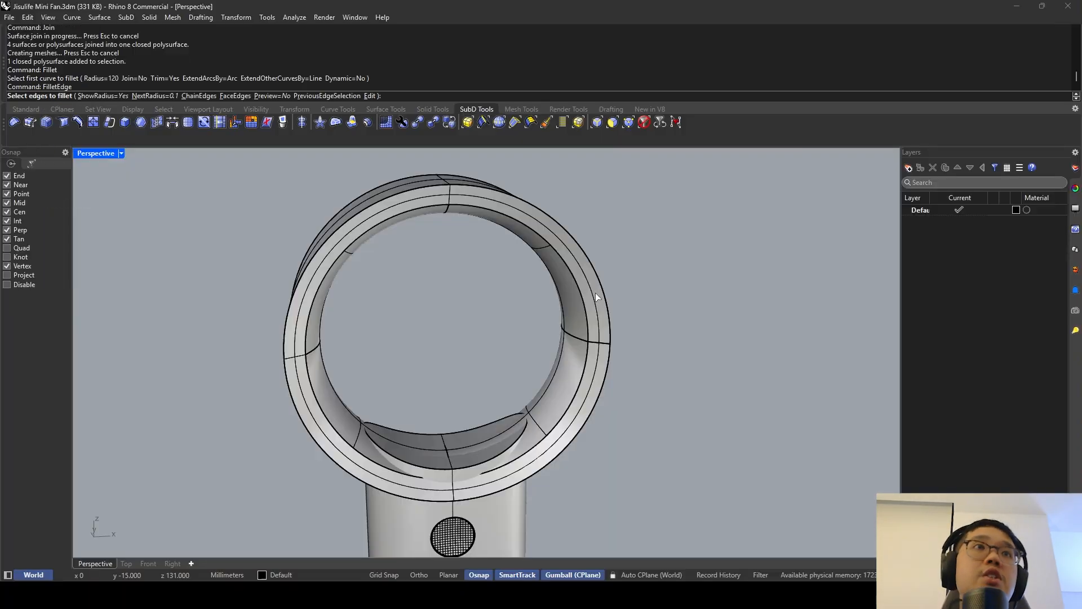
{"action": "left_click", "coordinate": [155, 95]}
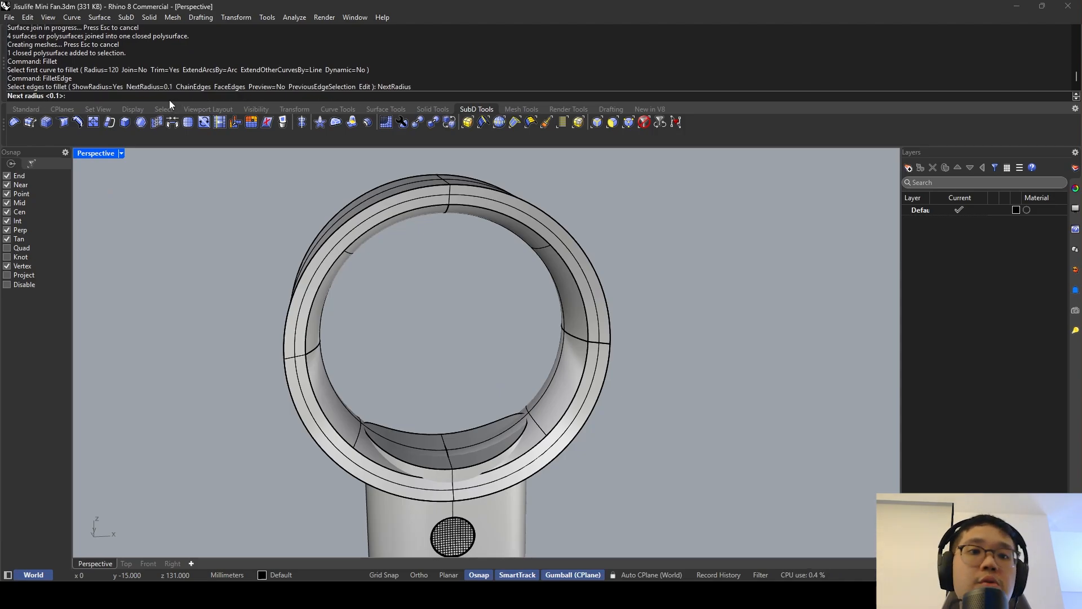
{"action": "type", "text": "1"}
{"action": "key", "text": "Return"}
{"action": "left_click", "coordinate": [512, 218]}
{"action": "key", "text": "Return"}
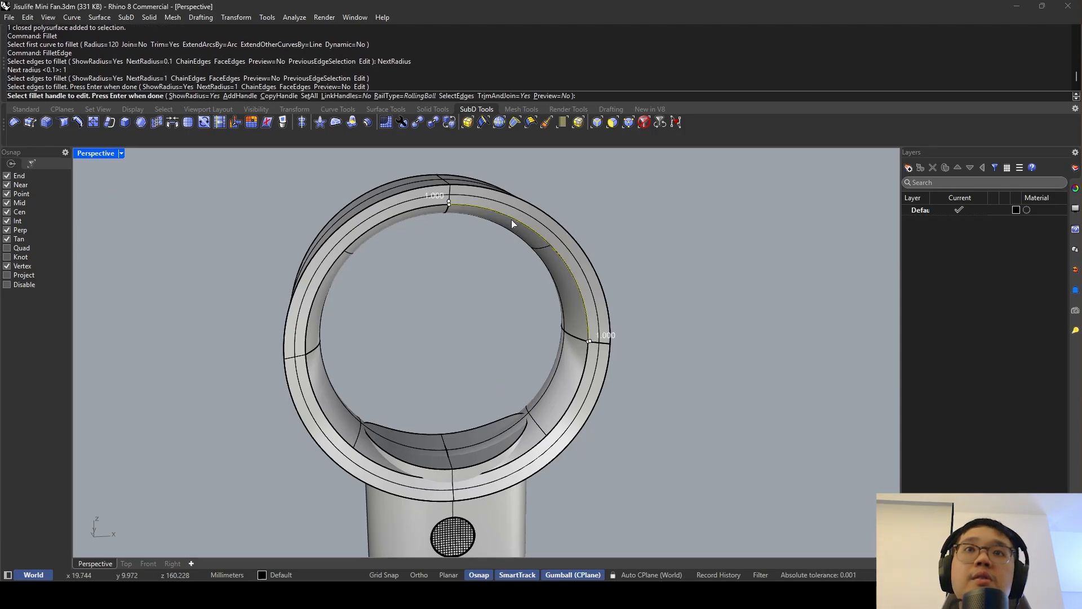
{"action": "key", "text": "Return"}
Fillet the complete front and back inner edges of the ring with radius 1.
{"action": "key", "text": "Return"}
{"action": "left_click", "coordinate": [482, 208]}
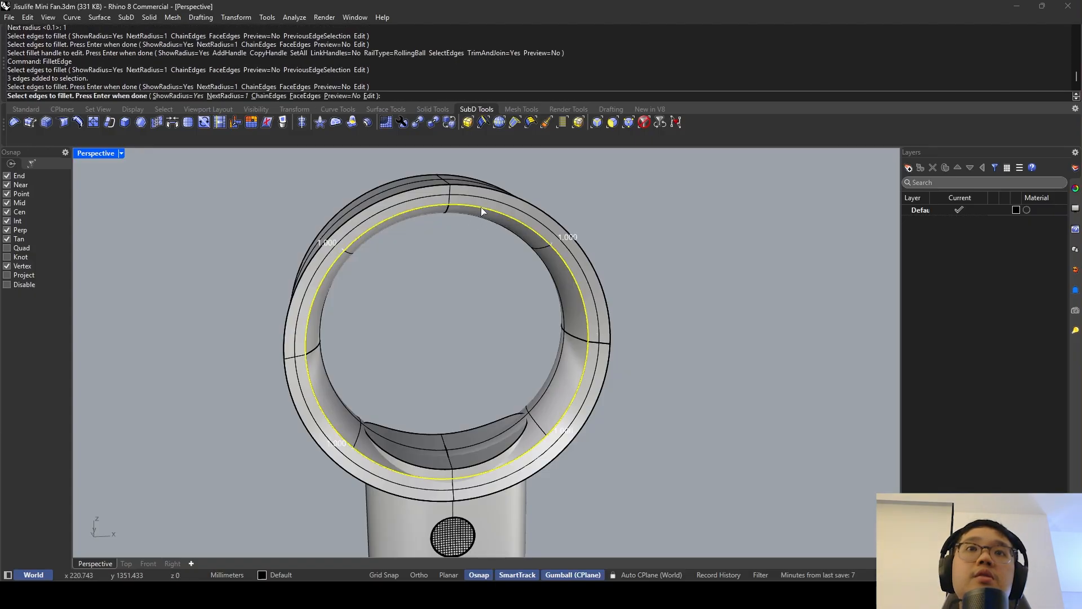
{"action": "right_click_drag", "start_coordinate": [481, 208], "coordinate": [648, 243]}
{"action": "left_click", "coordinate": [477, 193]}
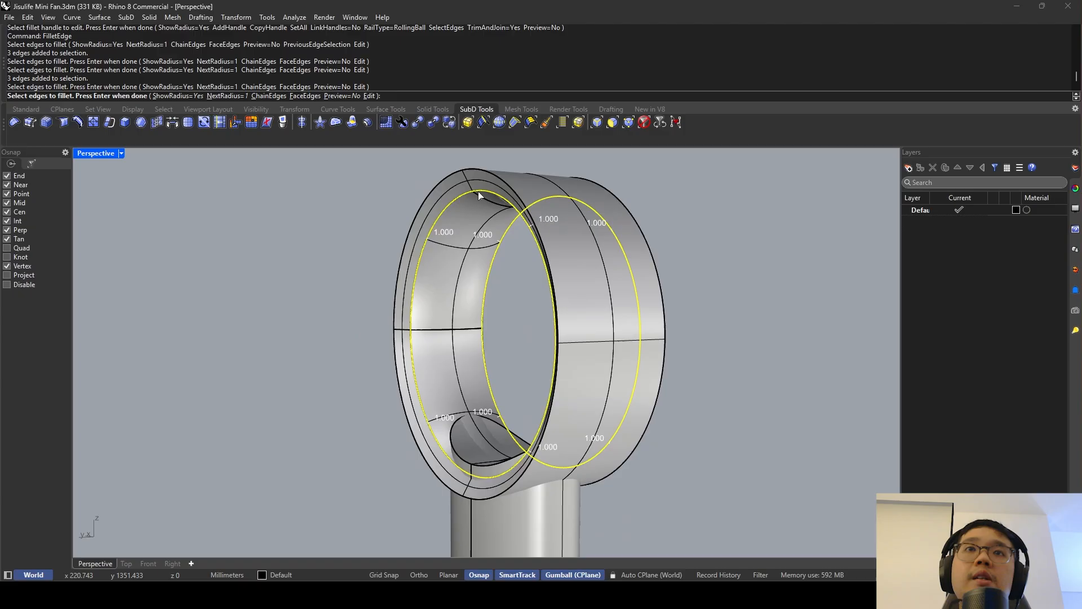
{"action": "key", "text": "Return"}
{"action": "key", "text": "Return"}
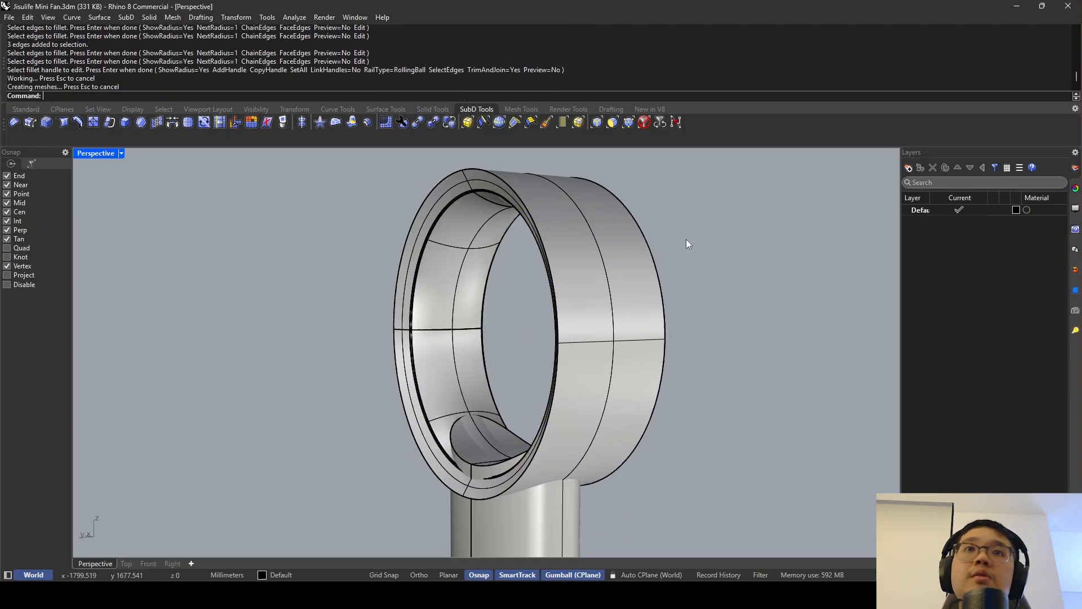
{"action": "scroll", "coordinate": [685, 239], "scroll_direction": "up", "scroll_amount": 3}
{"action": "scroll", "coordinate": [560, 212], "scroll_direction": "up", "scroll_amount": 6}
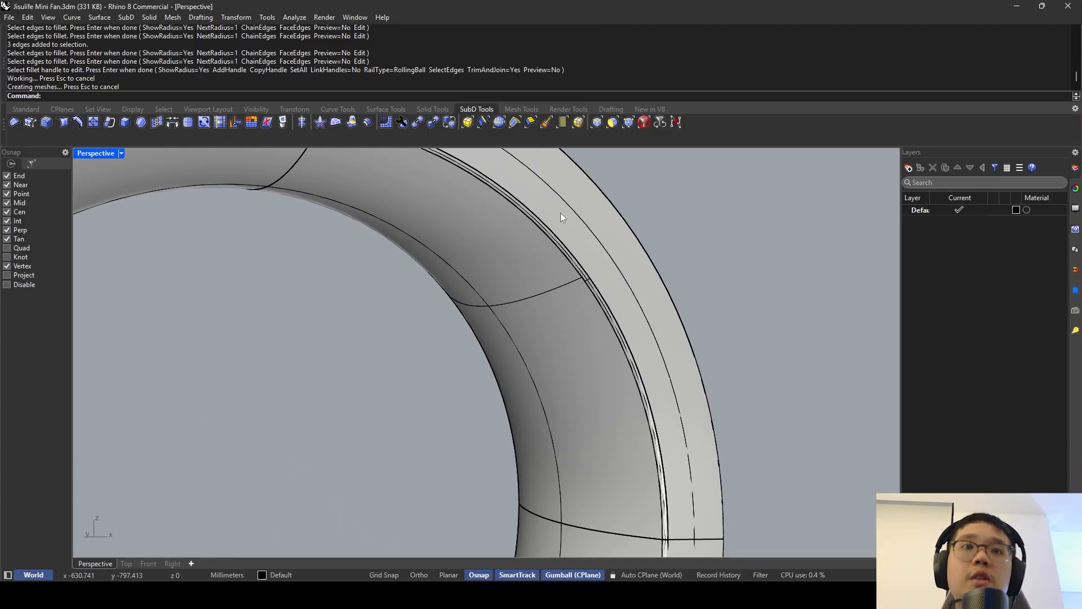
Undo the inner edge fillet and fillet the same front and back inner edges with radius 2.
{"action": "key", "text": "ctrl+z"}
{"action": "key", "text": "Return"}
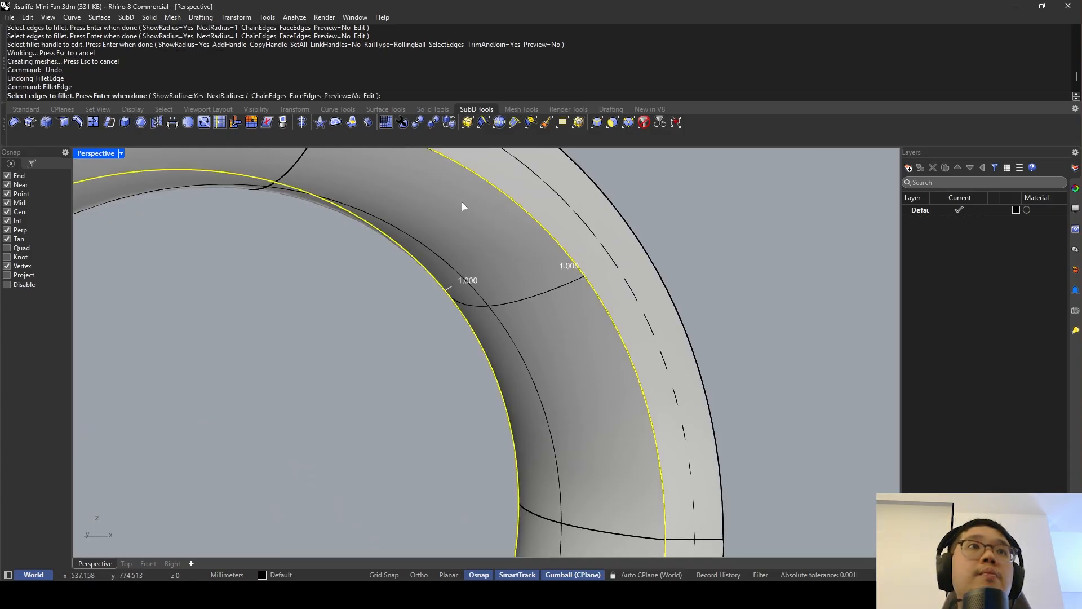
{"action": "left_click", "coordinate": [217, 96]}
{"action": "type", "text": "2"}
{"action": "key", "text": "Return"}
{"action": "scroll", "coordinate": [533, 207], "scroll_direction": "down", "scroll_amount": 5}
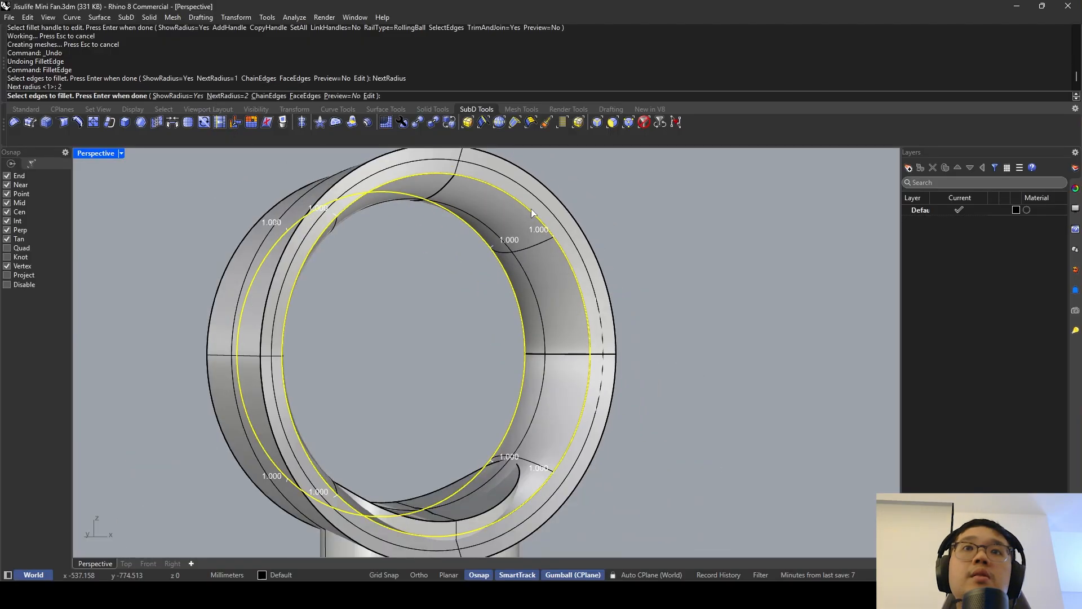
{"action": "key", "text": "Return"}
{"action": "key", "text": "Return"}
{"action": "key", "text": "Return"}
{"action": "key", "text": "Return"}
{"action": "key", "text": "Return"}
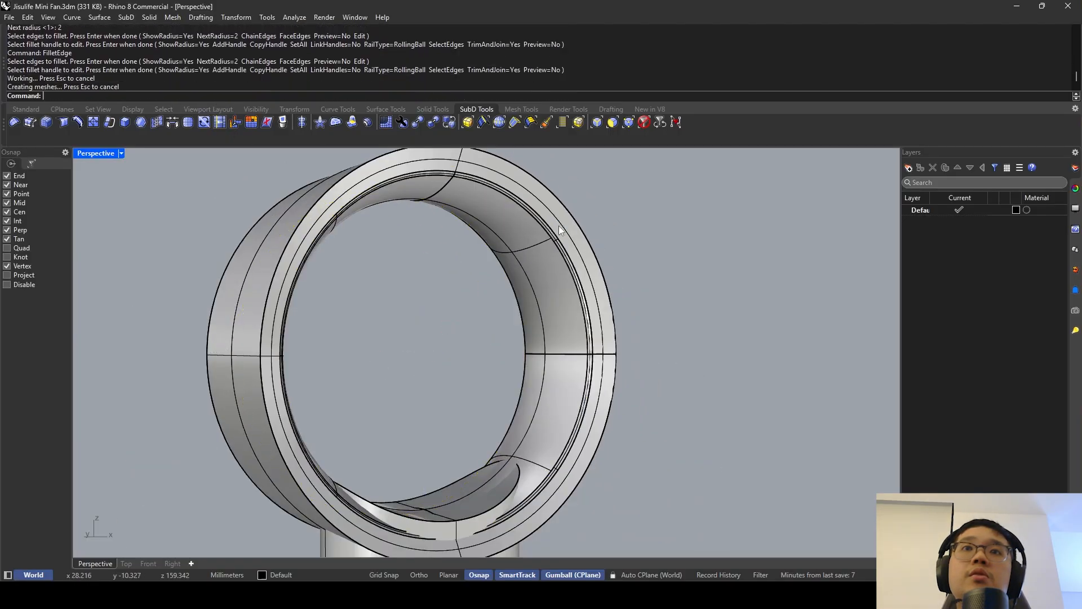
{"action": "right_click_drag", "start_coordinate": [560, 225], "coordinate": [398, 235]}
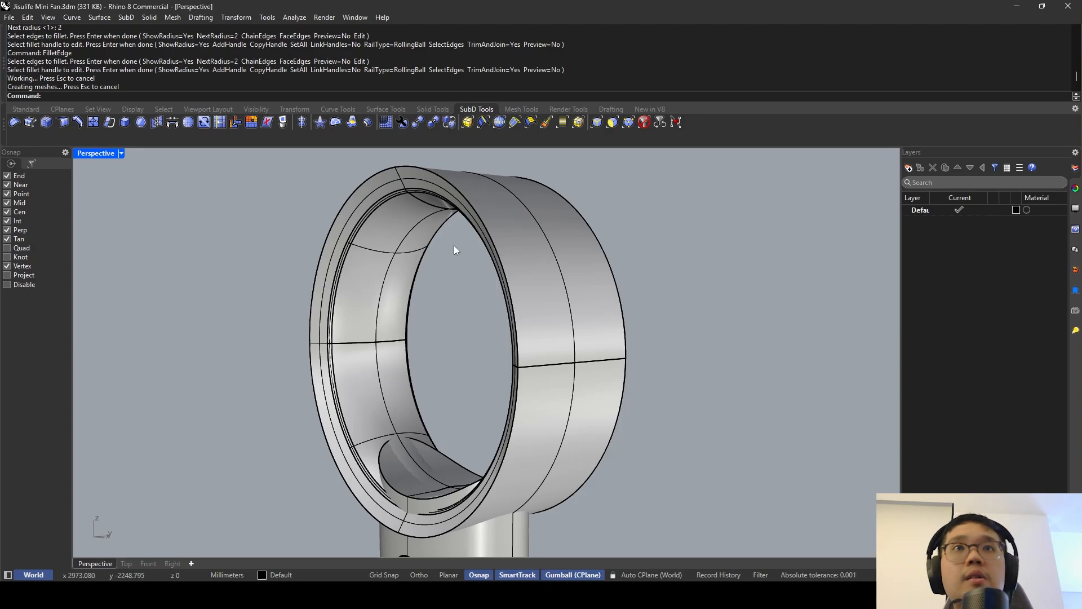
Fillet the ring's front and back outer edges with radius 5.
{"action": "right_click", "coordinate": [435, 220]}
{"action": "right_click_drag", "start_coordinate": [435, 220], "coordinate": [423, 218]}
{"action": "left_click", "coordinate": [452, 178]}
{"action": "right_click_drag", "start_coordinate": [529, 195], "coordinate": [560, 198]}
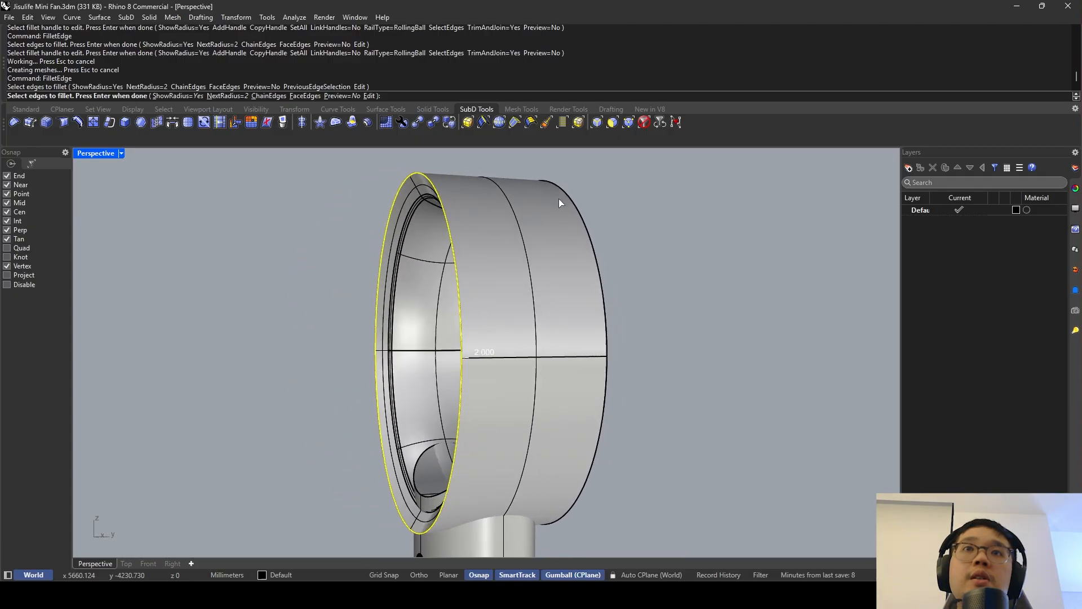
{"action": "left_click", "coordinate": [569, 196]}
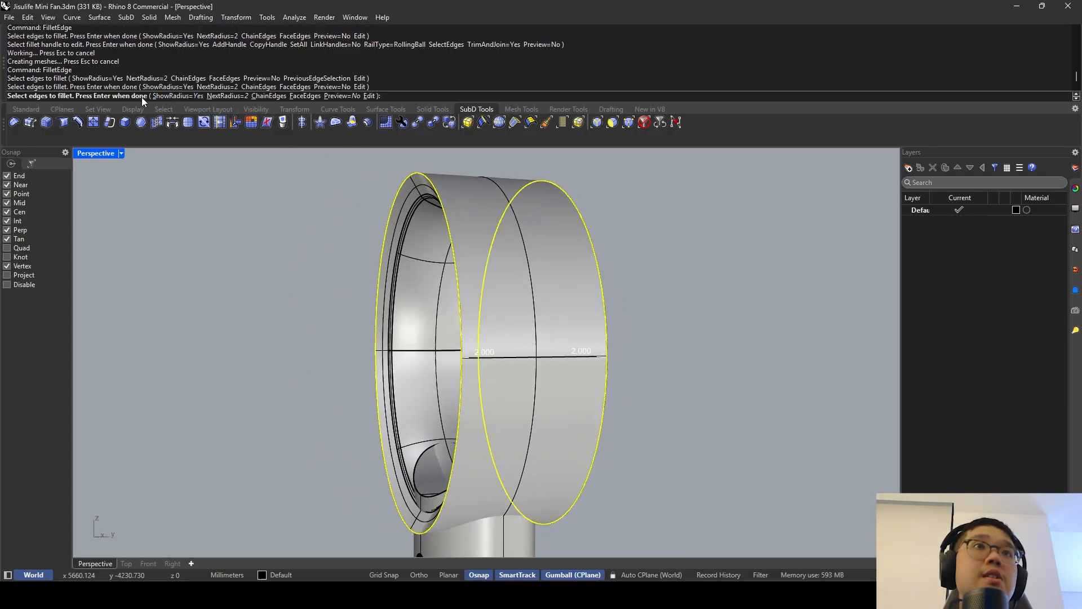
{"action": "left_click", "coordinate": [228, 96]}
{"action": "type", "text": "5"}
{"action": "key", "text": "Return"}
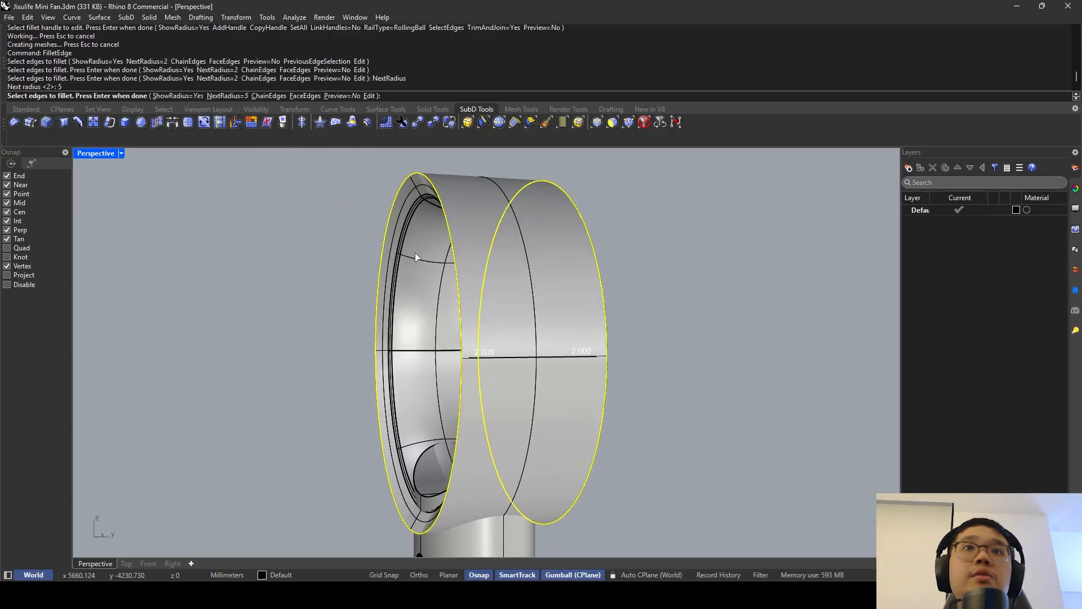
{"action": "key", "text": "Return"}
{"action": "key", "text": "Return"}
{"action": "right_click_drag", "start_coordinate": [414, 253], "coordinate": [611, 278]}
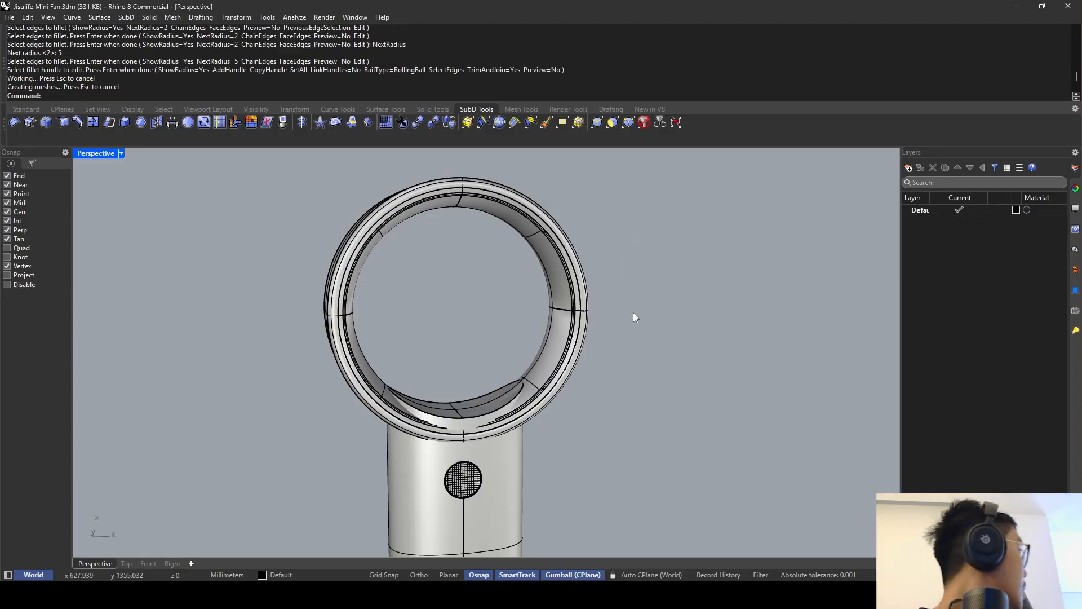
Undo the outer edge fillet and try radius 3 on the same two outer edges.
{"action": "key", "text": "ctrl+z"}
{"action": "key", "text": "Return"}
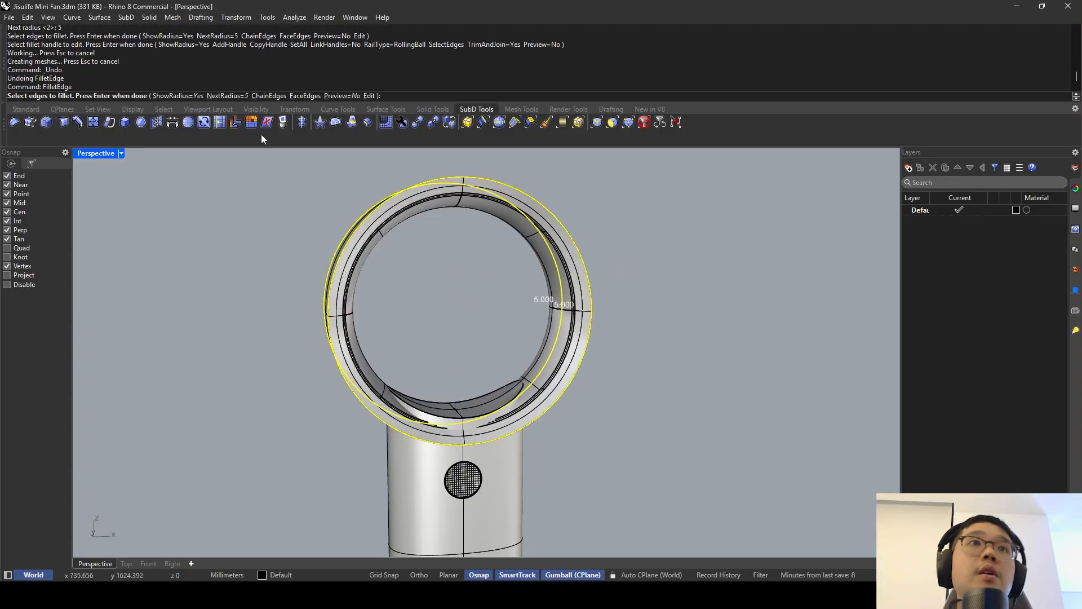
{"action": "left_click", "coordinate": [227, 96]}
{"action": "type", "text": "3"}
{"action": "key", "text": "Return"}
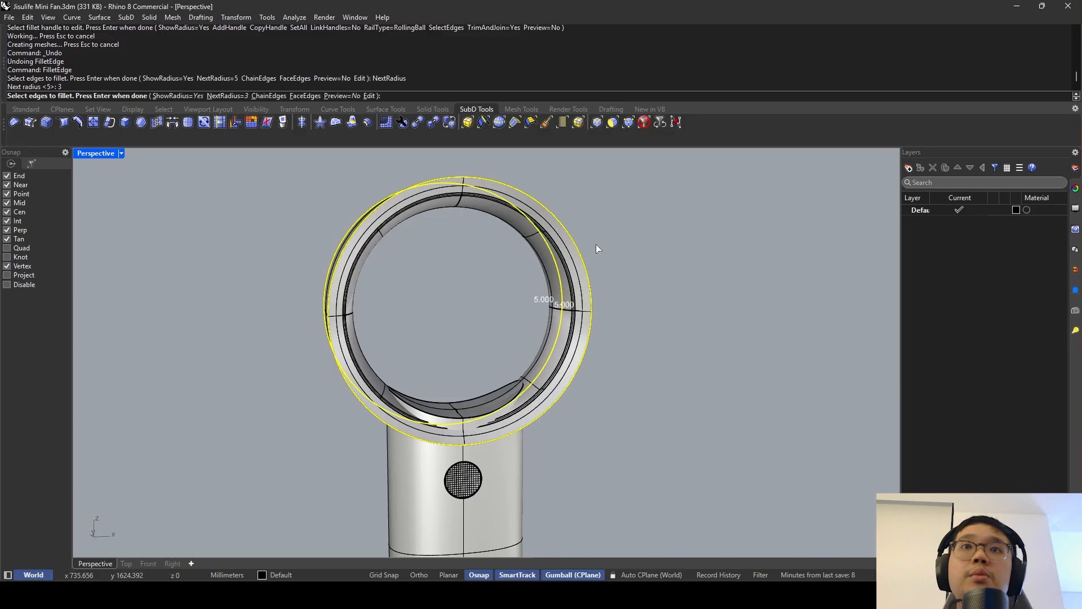
{"action": "right_click", "coordinate": [596, 248]}
{"action": "right_click", "coordinate": [596, 246]}
{"action": "right_click_drag", "start_coordinate": [597, 246], "coordinate": [466, 220]}
{"action": "scroll", "coordinate": [464, 221], "scroll_direction": "up", "scroll_amount": 6}
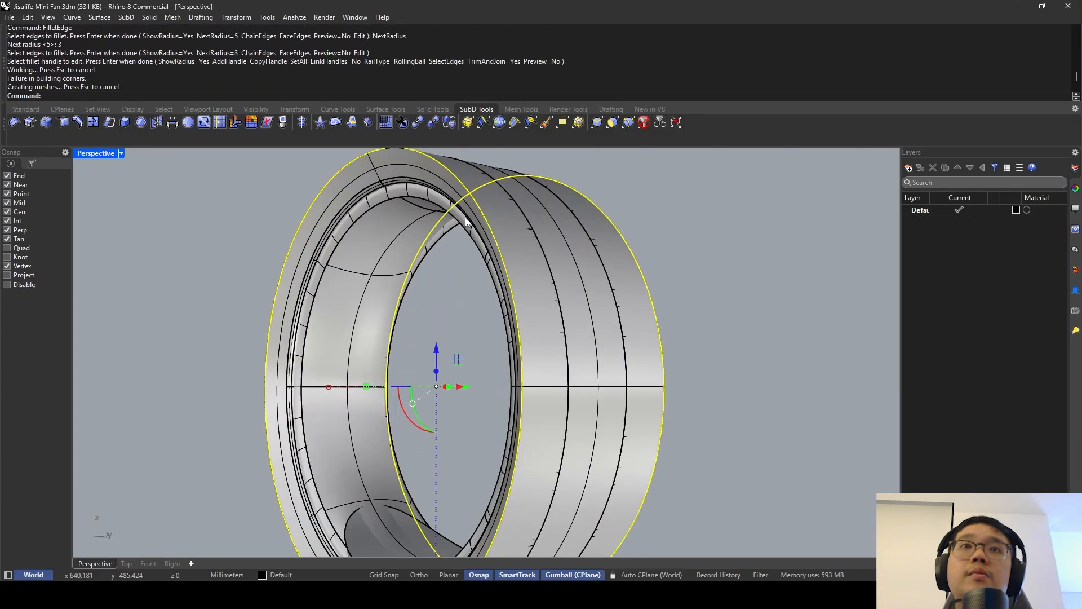
Undo the fillet and retry radius 3 on the ring's two outer edges.
{"action": "key", "text": "ctrl+z"}
{"action": "key", "text": "Return"}
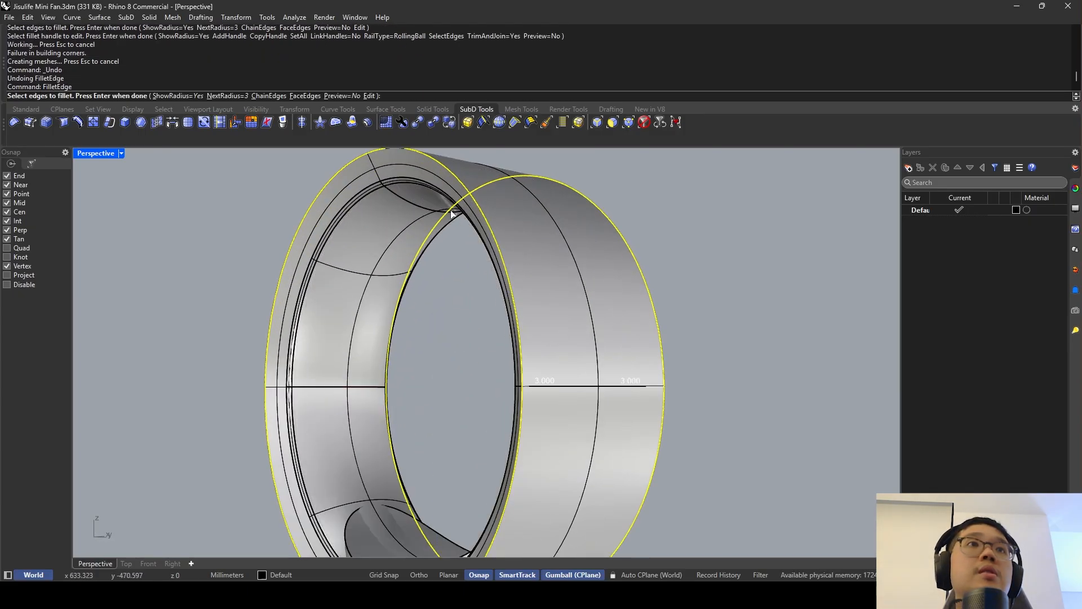
{"action": "right_click", "coordinate": [408, 231]}
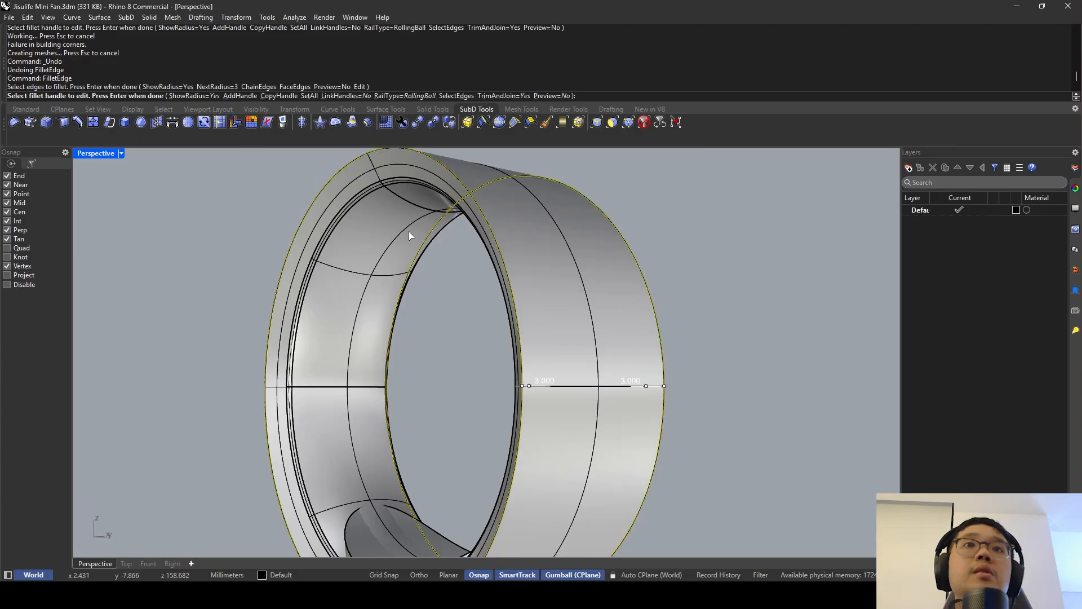
{"action": "scroll", "coordinate": [408, 231], "scroll_direction": "down", "scroll_amount": 3}
{"action": "key", "text": "Return"}
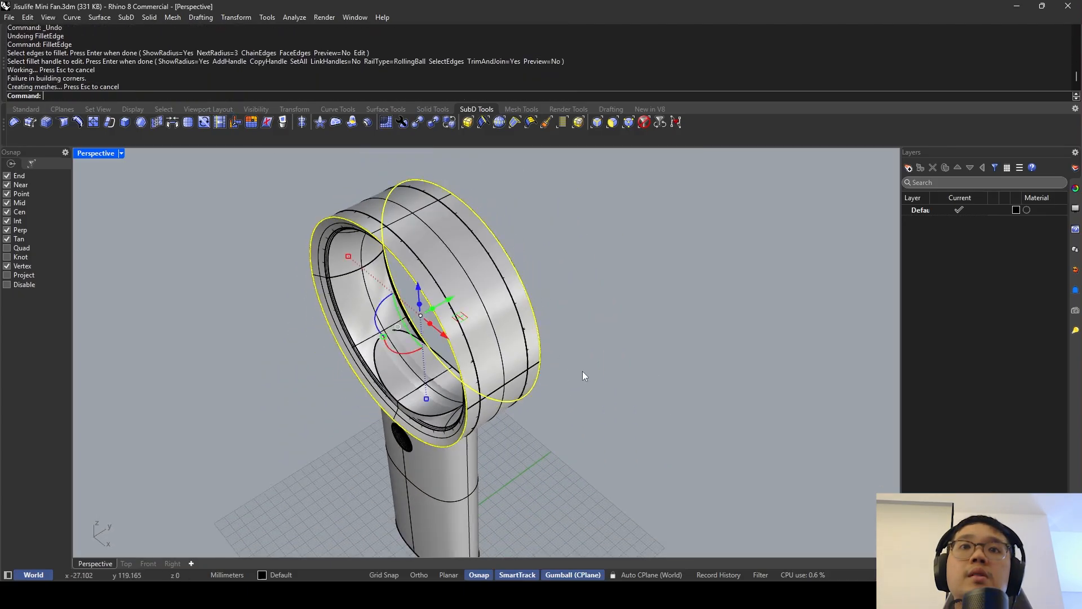
Undo the last outer edge fillet and fillet the ring's front and back outer edges with radius 1.
{"action": "key", "text": "ctrl+z"}
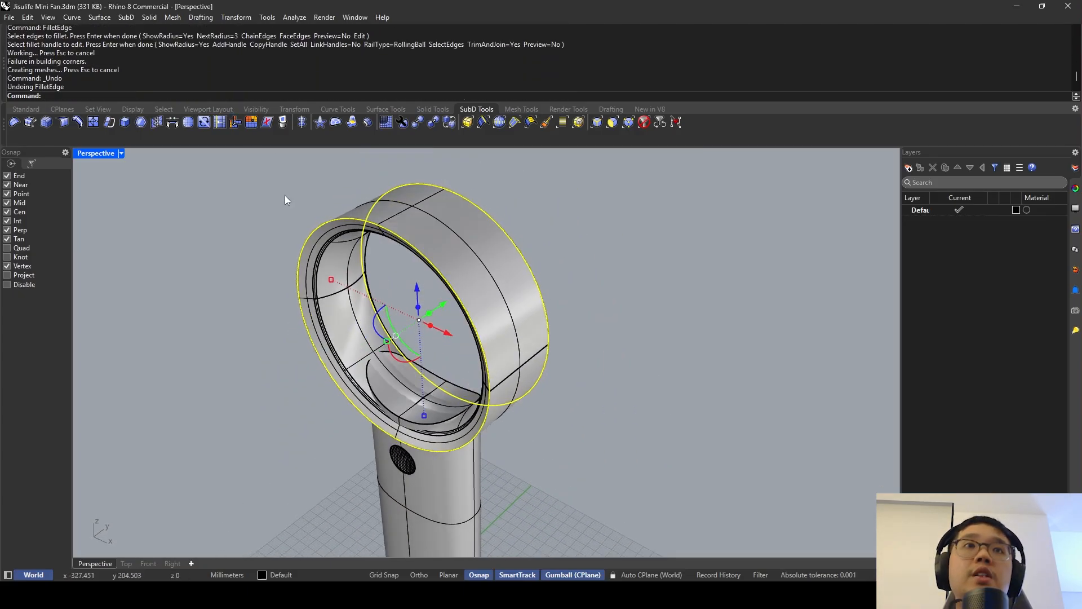
{"action": "left_click", "coordinate": [282, 124]}
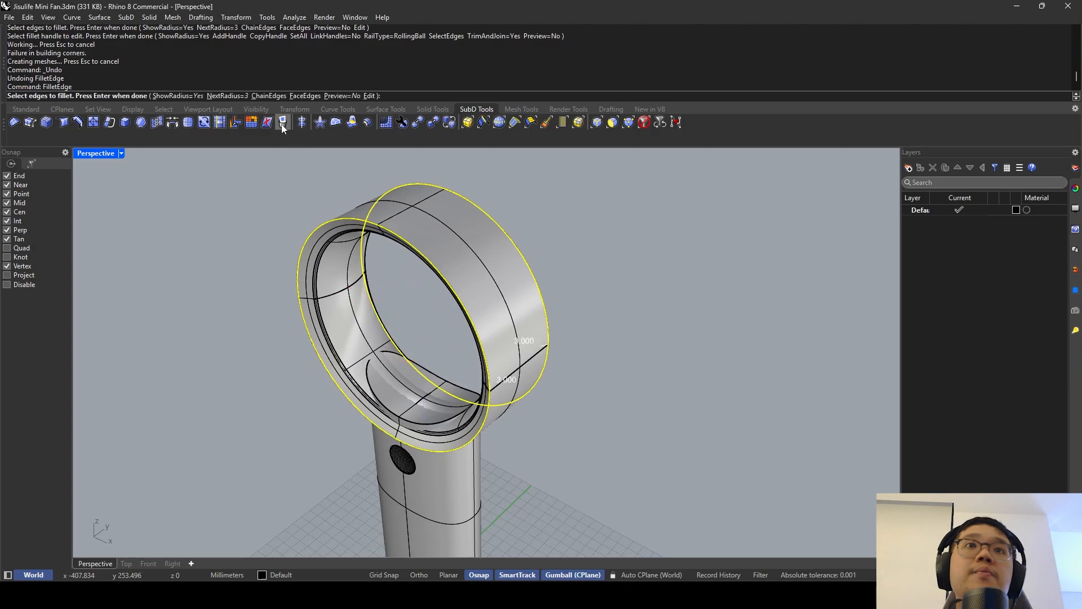
{"action": "left_click", "coordinate": [228, 96]}
{"action": "type", "text": "1"}
{"action": "key", "text": "Return"}
{"action": "key", "text": "Return"}
{"action": "key", "text": "Return"}
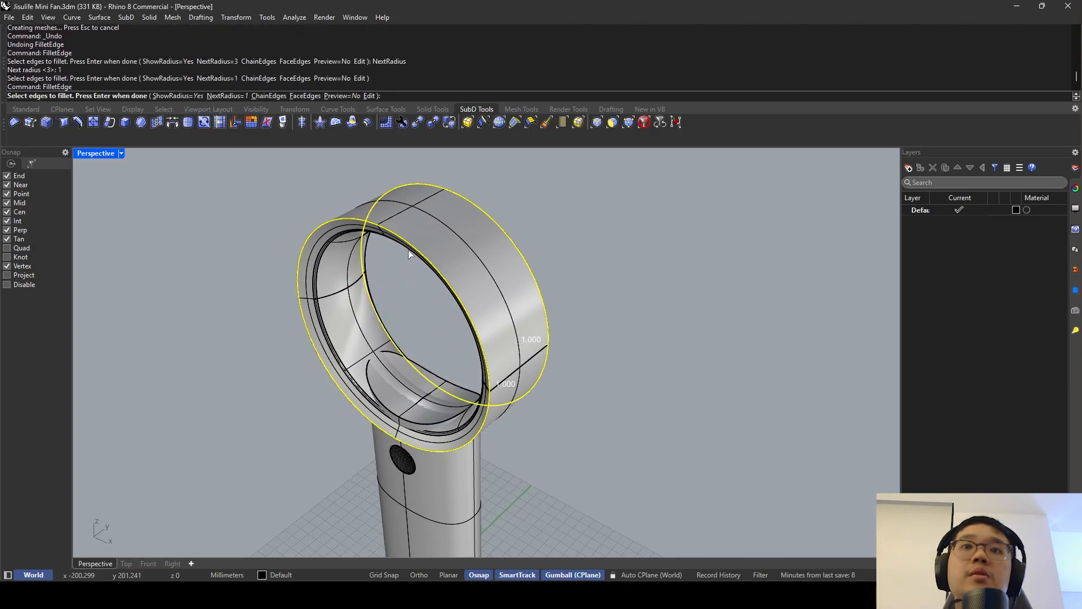
{"action": "right_click_drag", "start_coordinate": [526, 288], "coordinate": [546, 251]}
{"action": "scroll", "coordinate": [420, 210], "scroll_direction": "up", "scroll_amount": 3}
{"action": "right_click_drag", "start_coordinate": [420, 211], "coordinate": [301, 215]}
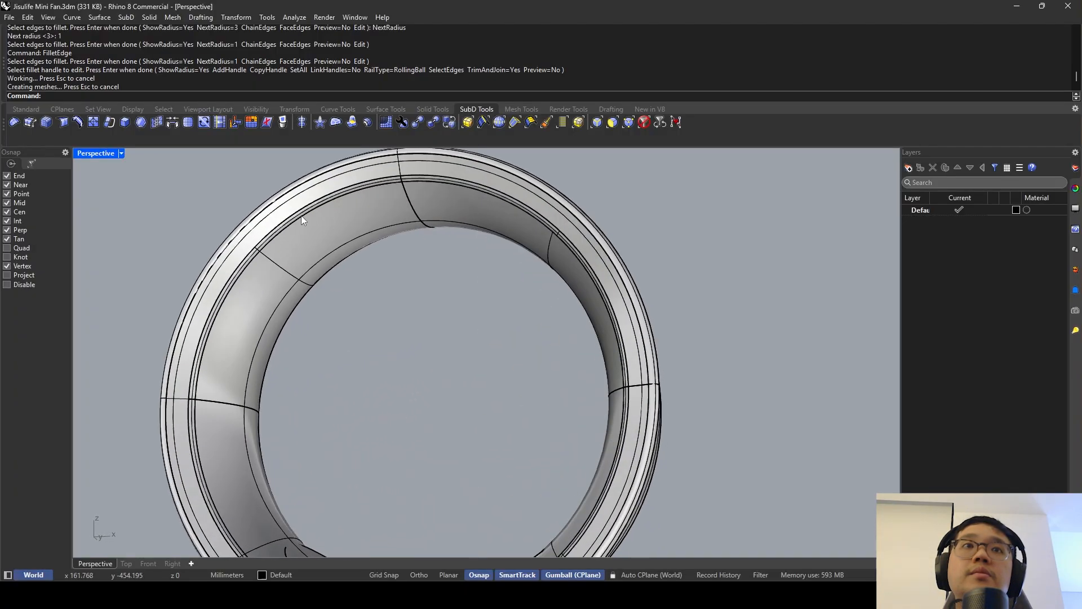
Preview the filleted fan head in Rendered display mode, return to Shaded, and examine the ring's rim edges from several angles.
{"action": "left_click", "coordinate": [121, 153]}
{"action": "left_click", "coordinate": [186, 204]}
{"action": "scroll", "coordinate": [460, 268], "scroll_direction": "down", "scroll_amount": 5}
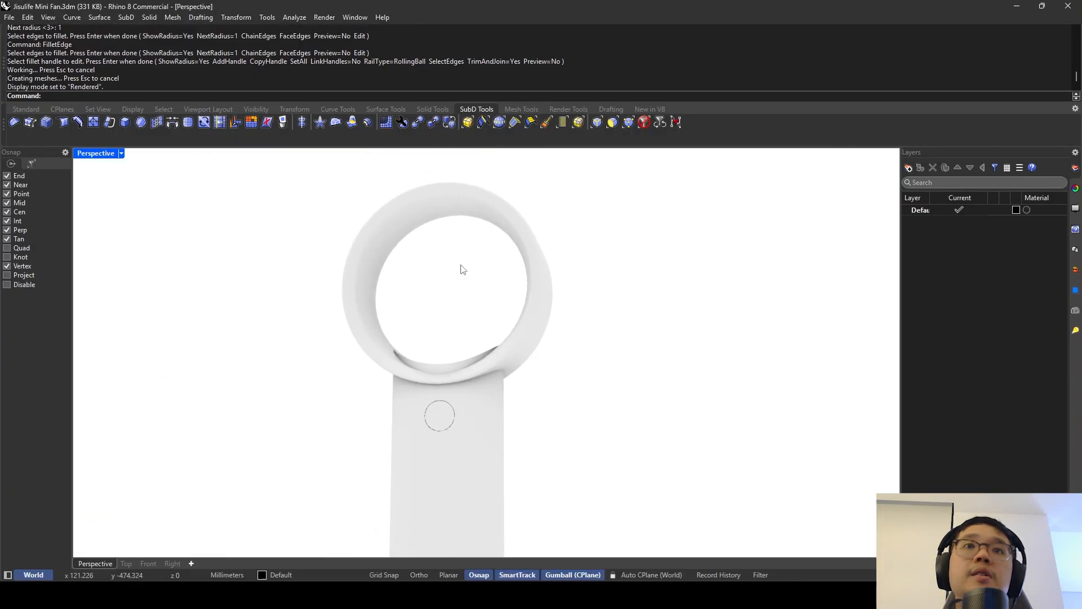
{"action": "right_click_drag", "start_coordinate": [459, 269], "coordinate": [365, 268]}
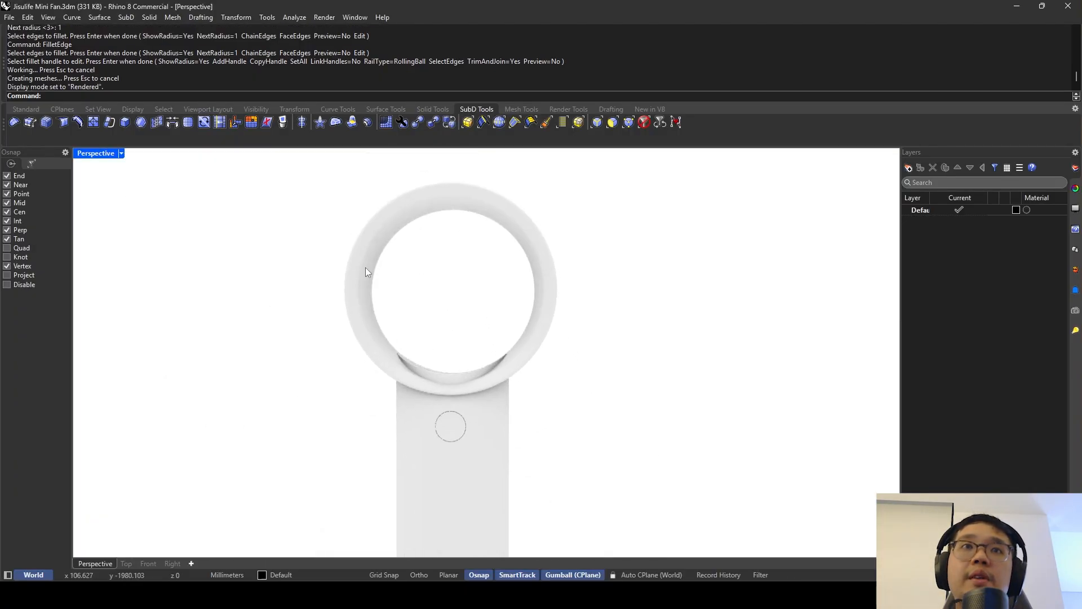
{"action": "left_click", "coordinate": [122, 154]}
{"action": "left_click", "coordinate": [171, 197]}
{"action": "scroll", "coordinate": [492, 259], "scroll_direction": "up", "scroll_amount": 5}
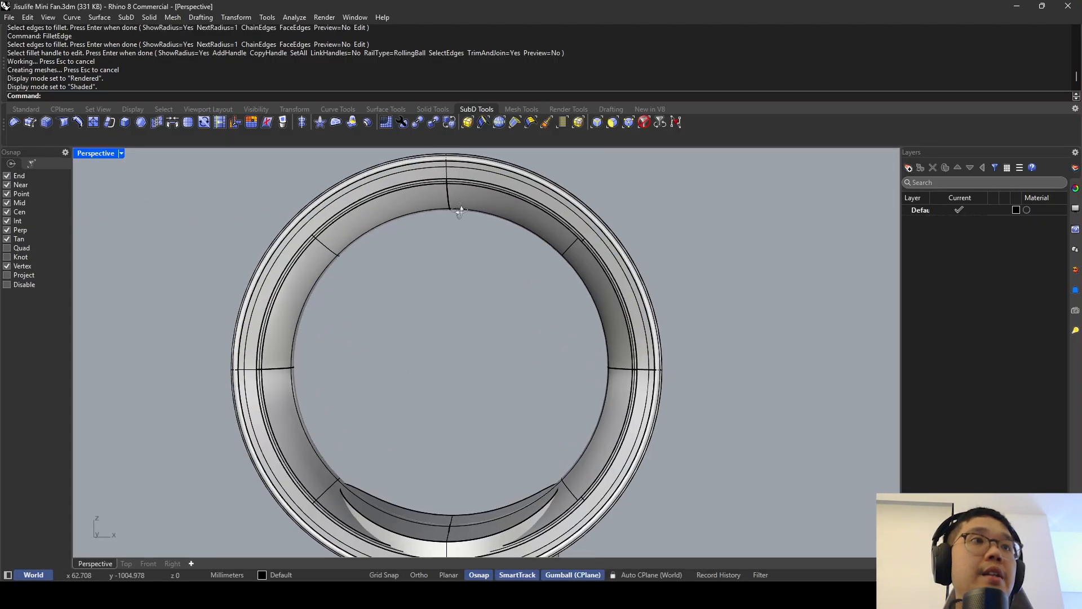
{"action": "right_click_drag", "start_coordinate": [460, 211], "coordinate": [273, 222]}
{"action": "scroll", "coordinate": [344, 248], "scroll_direction": "up", "scroll_amount": 4}
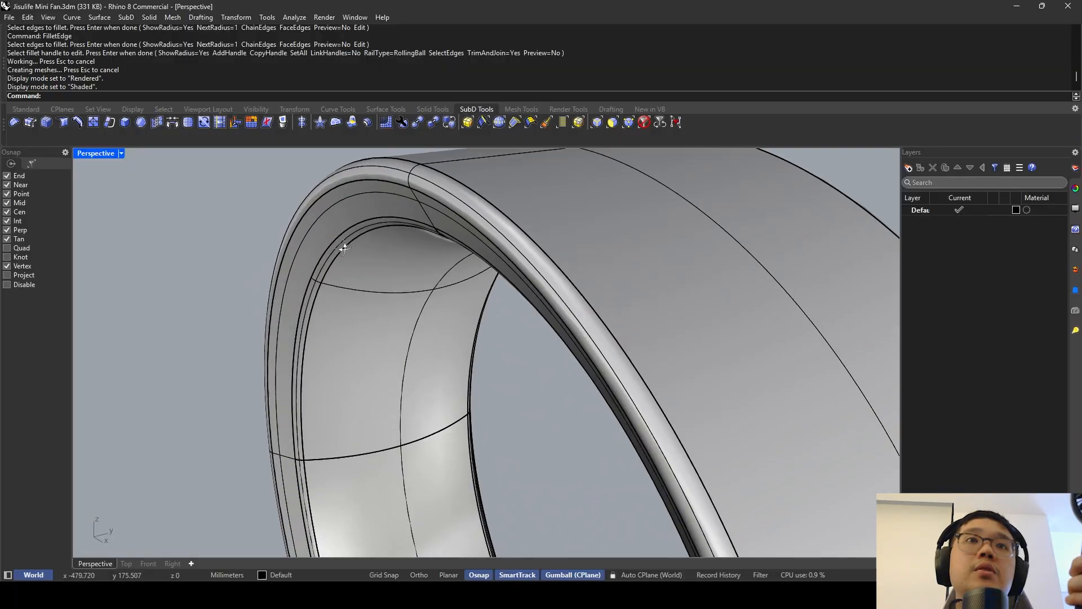
{"action": "right_click_drag", "start_coordinate": [343, 248], "coordinate": [529, 275]}
{"action": "scroll", "coordinate": [339, 205], "scroll_direction": "down", "scroll_amount": 5}
{"action": "scroll", "coordinate": [473, 237], "scroll_direction": "down", "scroll_amount": 8}
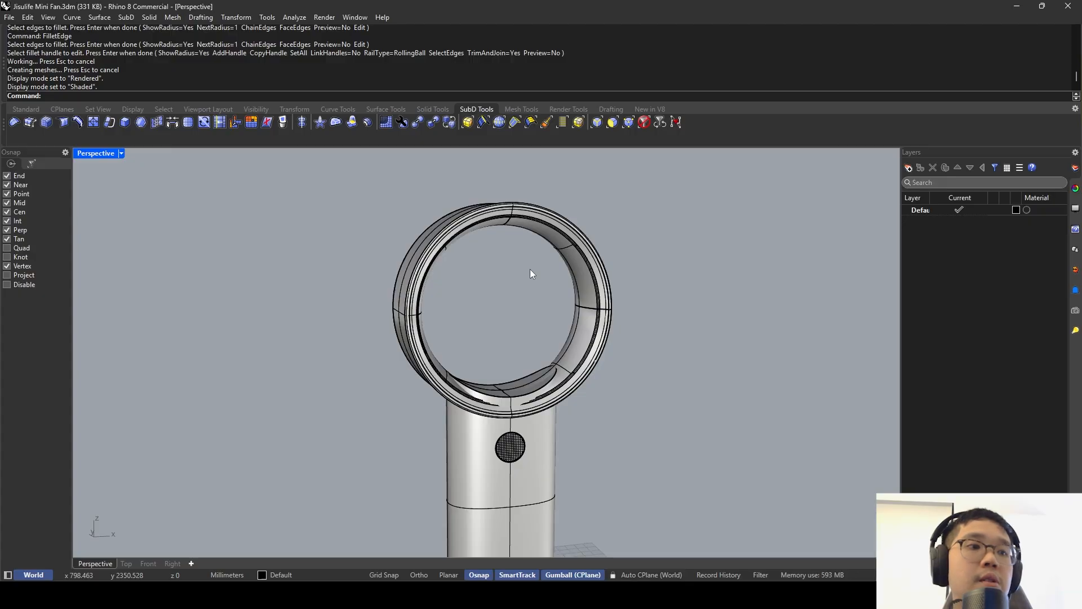
{"action": "mouse_move", "coordinate": [530, 269]}
{"action": "right_mouse_down"}
{"action": "mouse_move", "coordinate": [411, 215]}
{"action": "mouse_move", "coordinate": [506, 295]}
{"action": "mouse_move", "coordinate": [535, 262]}
{"action": "right_mouse_up"}
Duplicate the ring's front outer edge as a curve and move the copy slightly back along the green axis.
{"action": "scroll", "coordinate": [410, 215], "scroll_direction": "up", "scroll_amount": 8}
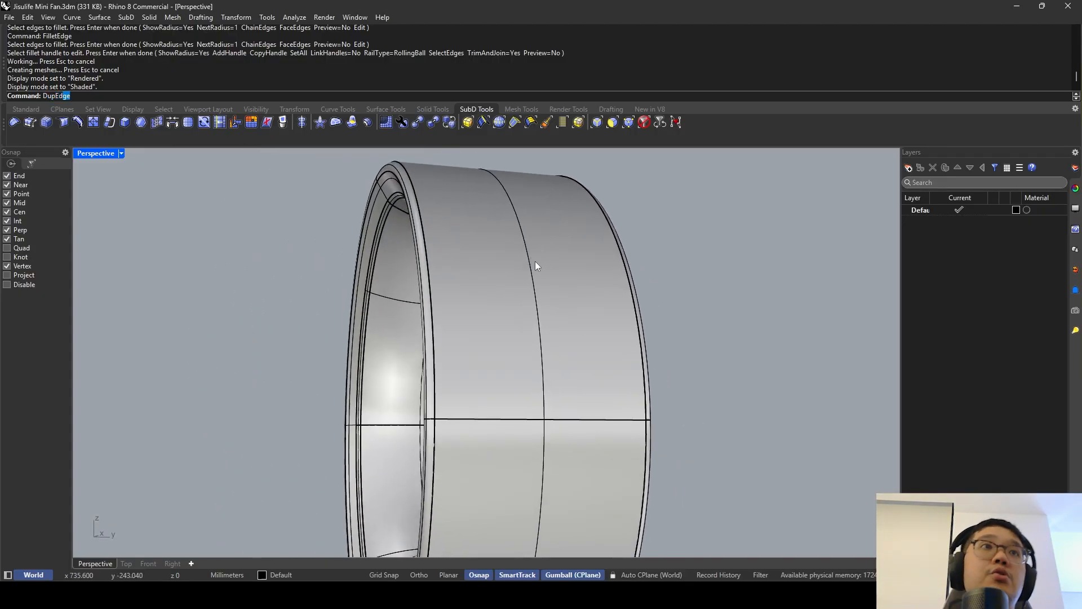
{"action": "key", "text": "Return"}
{"action": "scroll", "coordinate": [431, 195], "scroll_direction": "down", "scroll_amount": 3}
{"action": "left_click", "coordinate": [415, 191]}
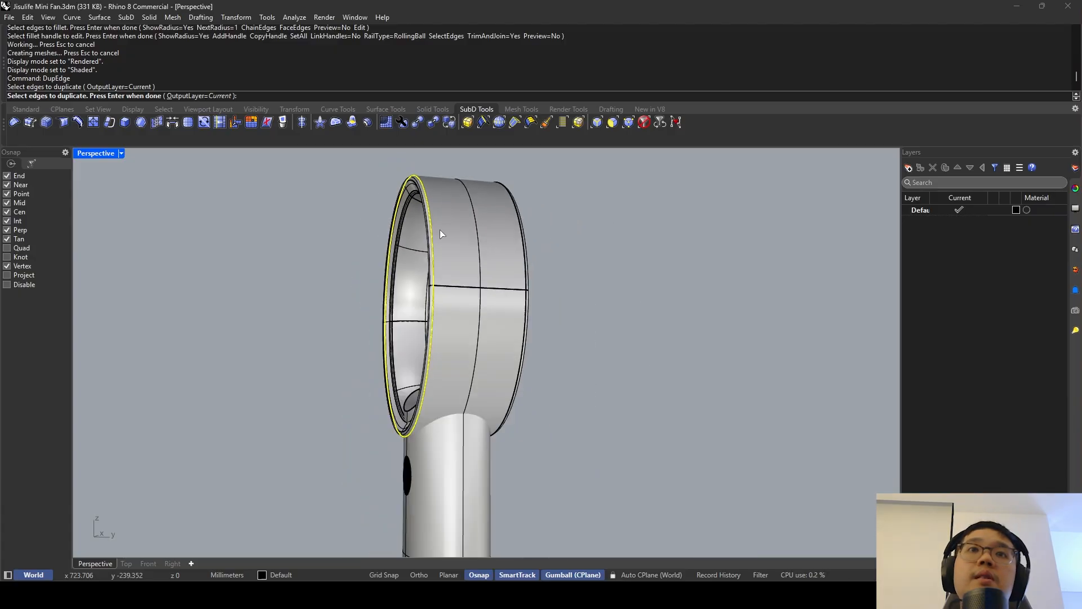
{"action": "key", "text": "Return"}
{"action": "key", "text": "Return"}
{"action": "left_click", "coordinate": [430, 203]}
{"action": "right_click_drag", "start_coordinate": [430, 203], "coordinate": [455, 217]}
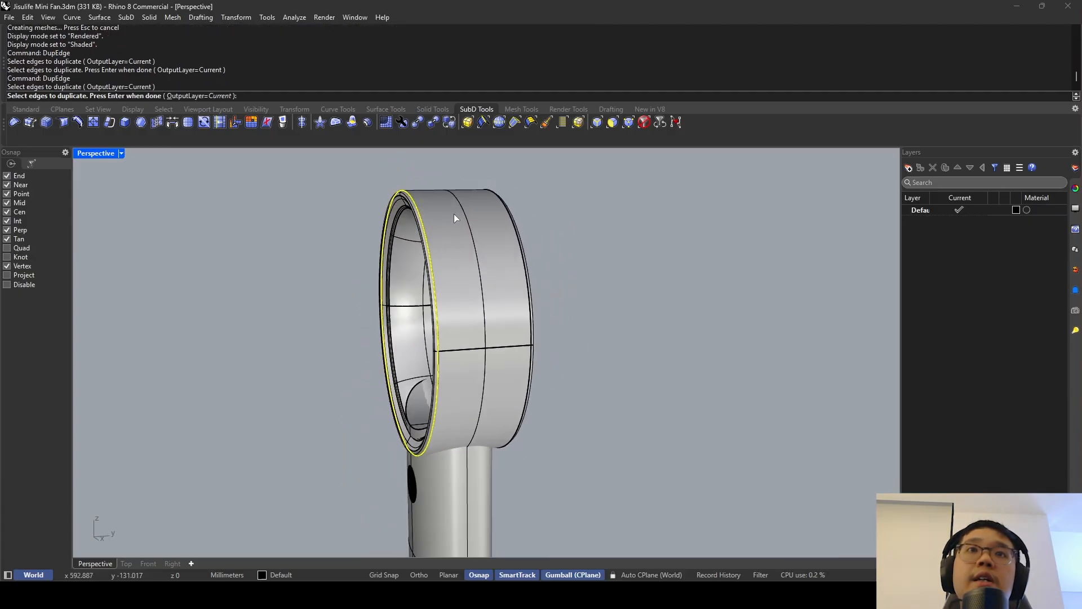
{"action": "key", "text": "Return"}
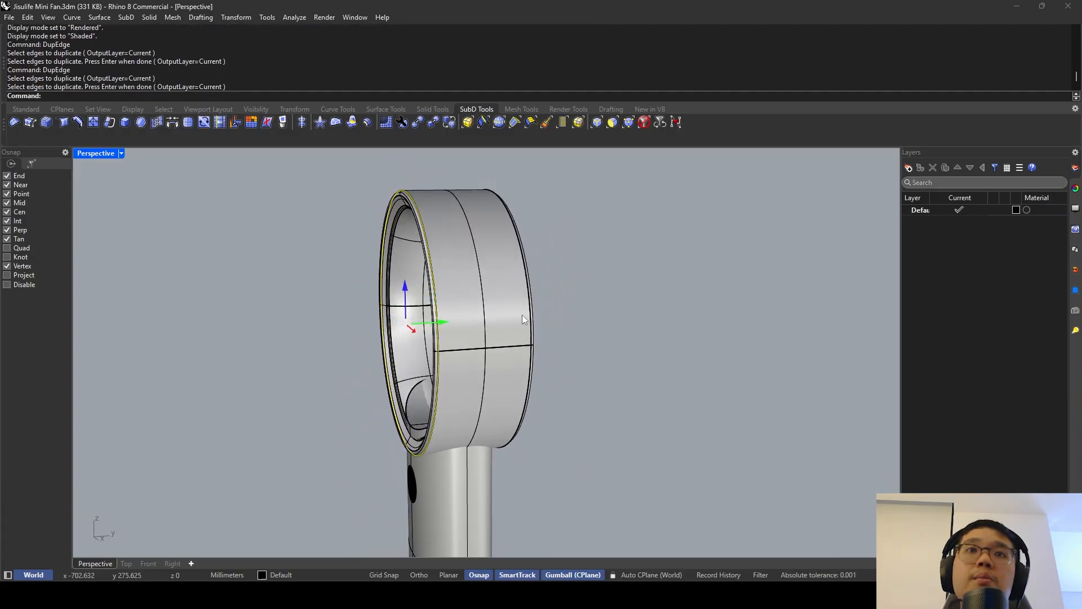
{"action": "key", "text": "Return"}
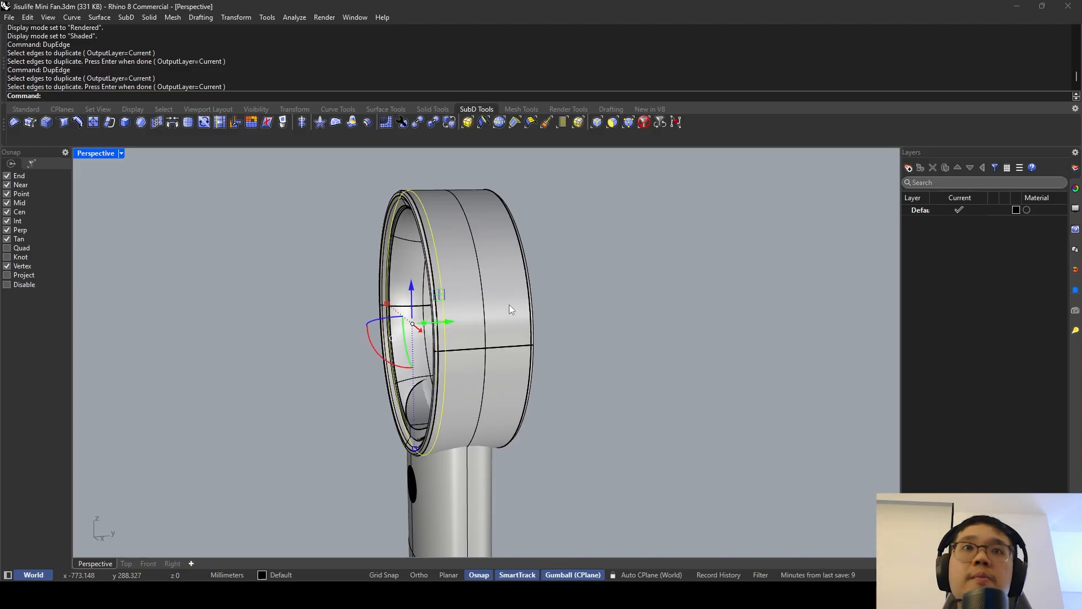
Offset the moved edge curve outward from the ring by a distance of 1.
{"action": "right_click_drag", "start_coordinate": [509, 304], "coordinate": [462, 275]}
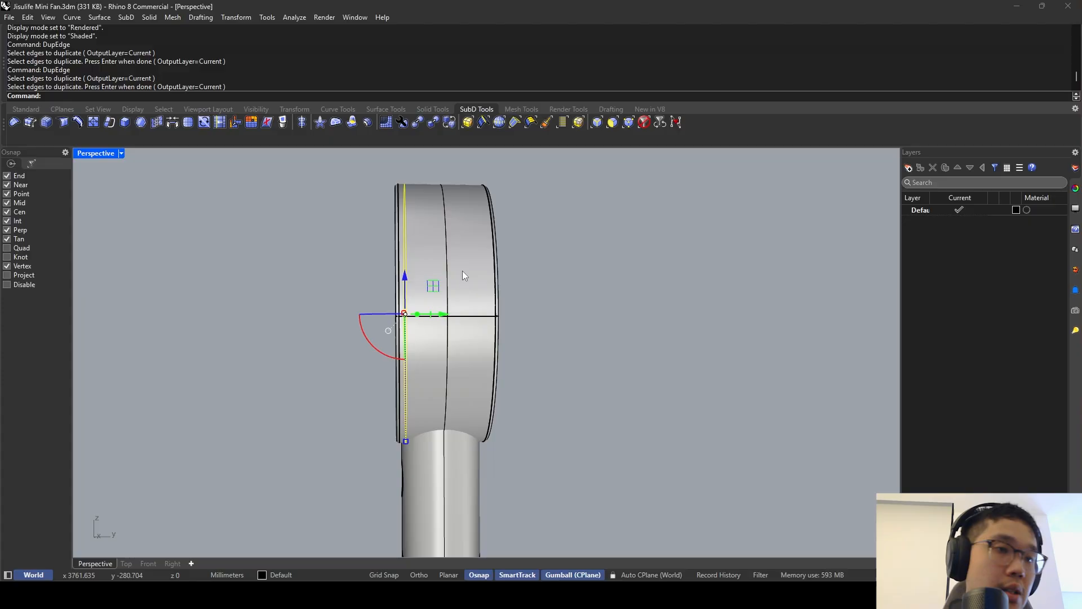
{"action": "right_click_drag", "start_coordinate": [463, 273], "coordinate": [485, 270]}
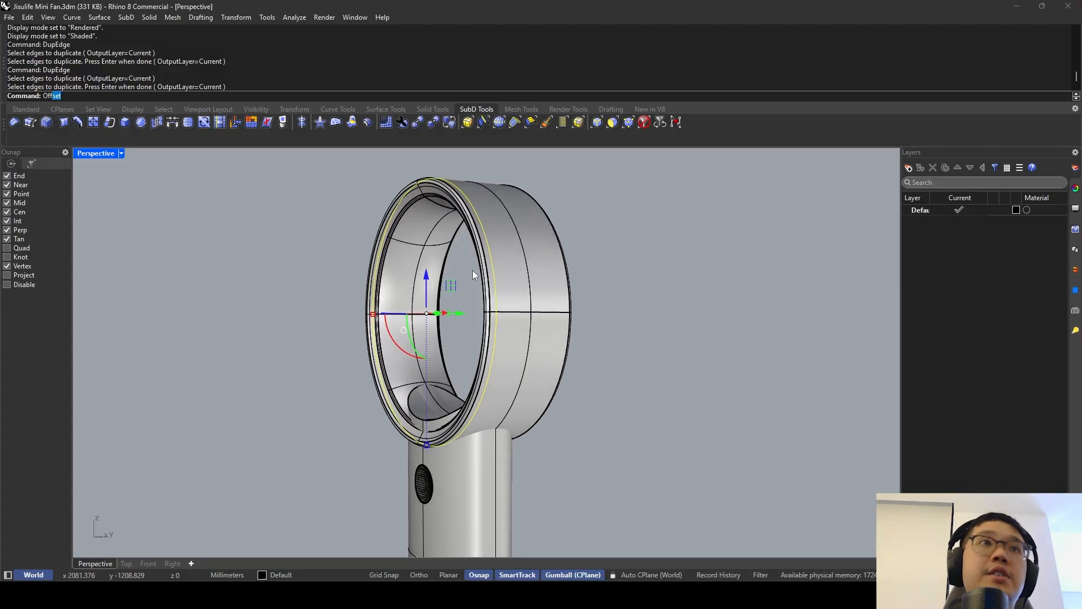
{"action": "key", "text": "Return"}
{"action": "right_click_drag", "start_coordinate": [599, 225], "coordinate": [625, 231]}
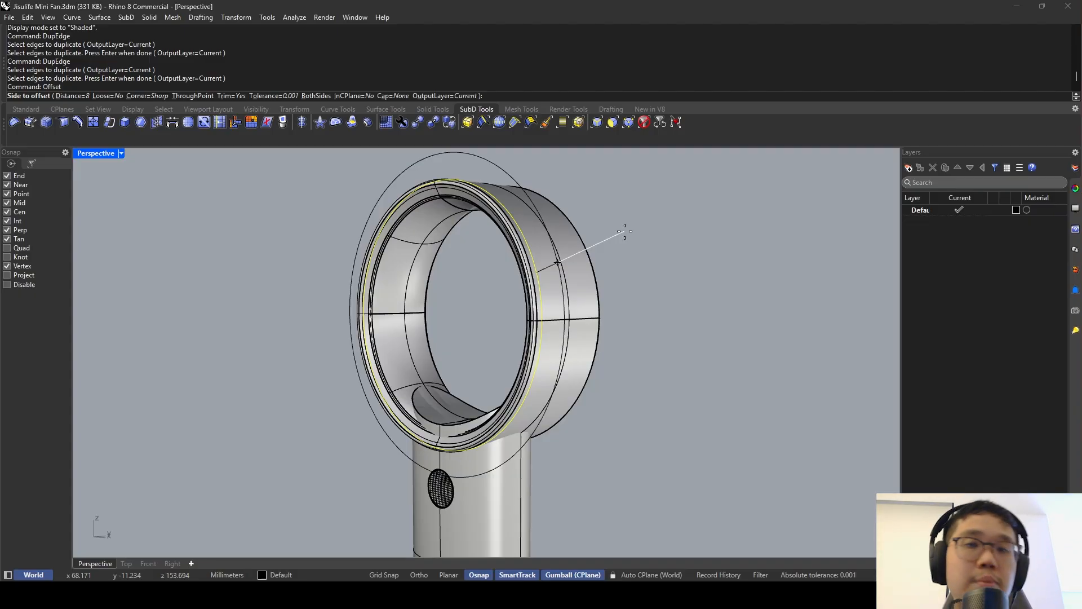
{"action": "type", "text": "1"}
{"action": "key", "text": "Return"}
{"action": "right_click_drag", "start_coordinate": [625, 231], "coordinate": [583, 213]}
{"action": "left_click", "coordinate": [676, 231]}
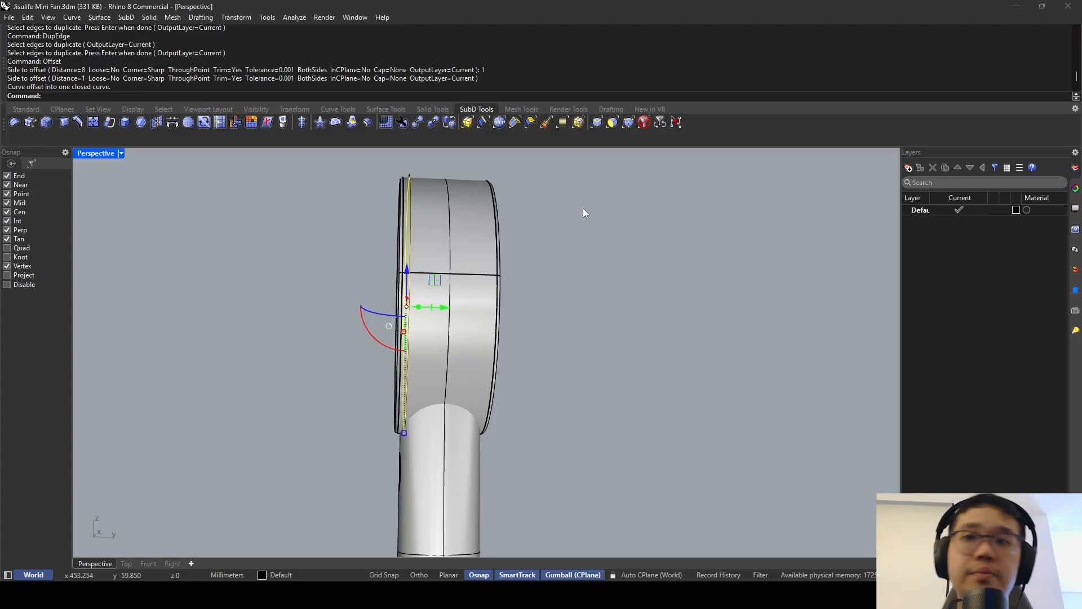
{"action": "right_click_drag", "start_coordinate": [583, 208], "coordinate": [586, 198]}
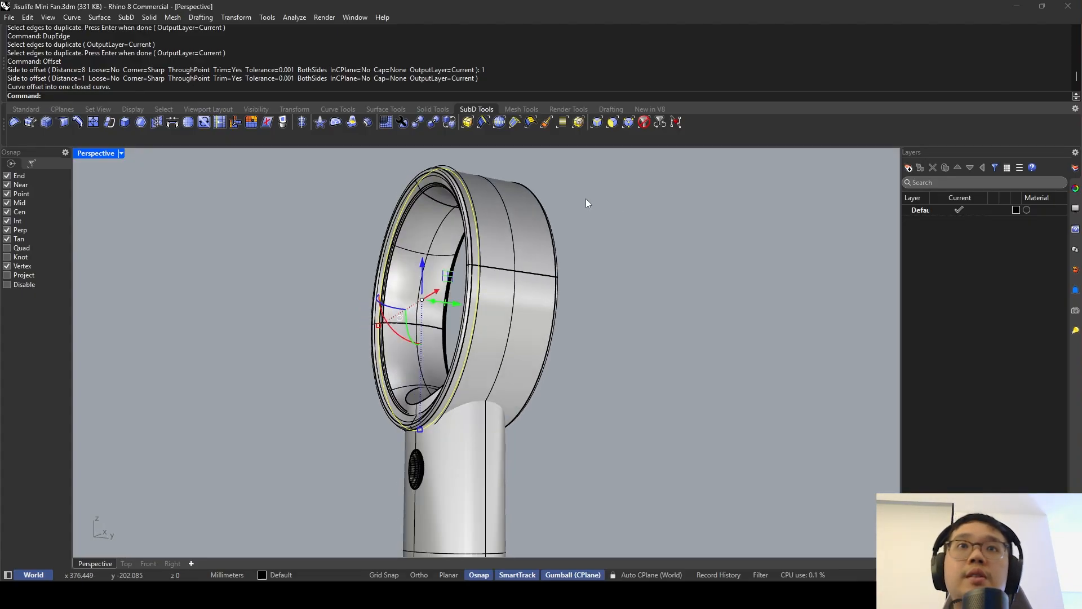
{"action": "scroll", "coordinate": [453, 179], "scroll_direction": "up", "scroll_amount": 7}
{"action": "key", "text": "Delete"}
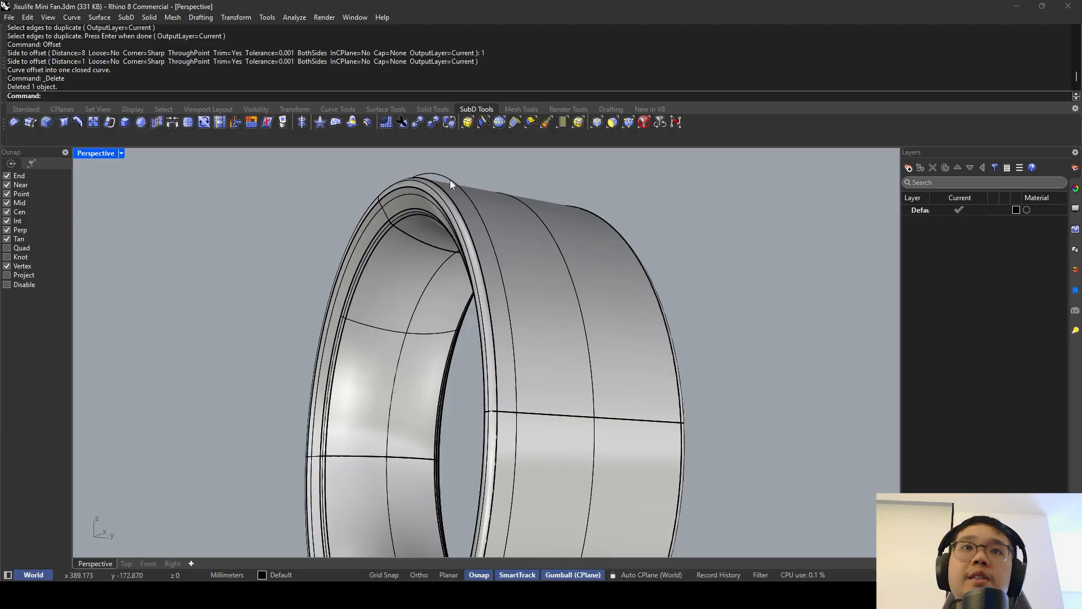
{"action": "key", "text": "ctrl+z"}
Loft a flat ring surface between the moved edge curve and its outward offset.
{"action": "type", "text": "oft"}
{"action": "key", "text": "Return"}
{"action": "left_click", "coordinate": [449, 181]}
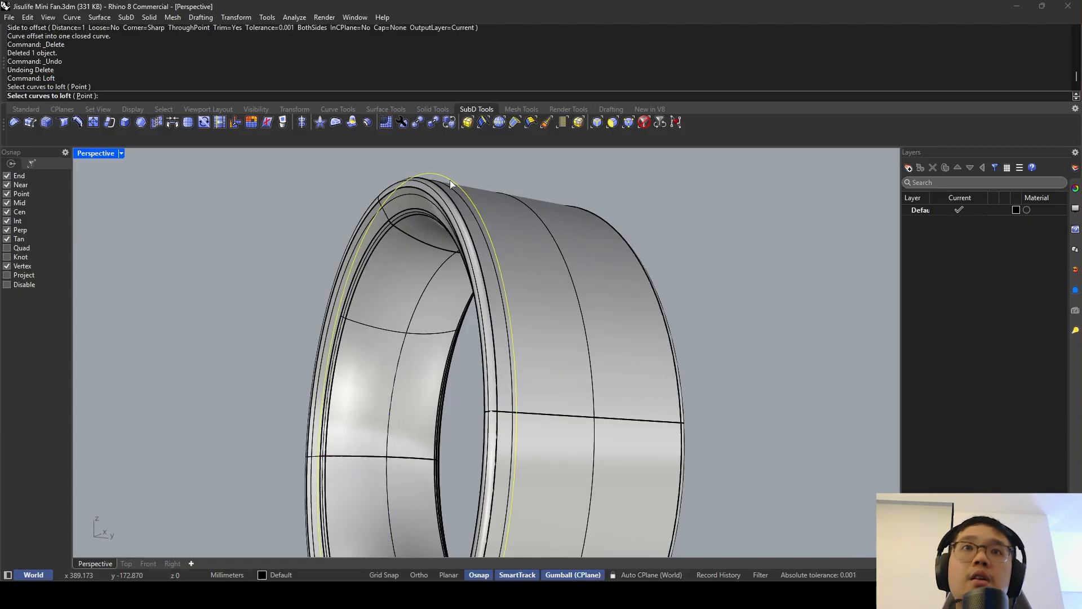
{"action": "scroll", "coordinate": [451, 192], "scroll_direction": "up", "scroll_amount": 3}
{"action": "left_click", "coordinate": [451, 195]}
{"action": "key", "text": "Return"}
{"action": "key", "text": "Return"}
{"action": "key", "text": "Return"}
{"action": "right_click_drag", "start_coordinate": [451, 195], "coordinate": [381, 177]}
{"action": "left_click", "coordinate": [408, 177]}
{"action": "key", "text": "Escape"}
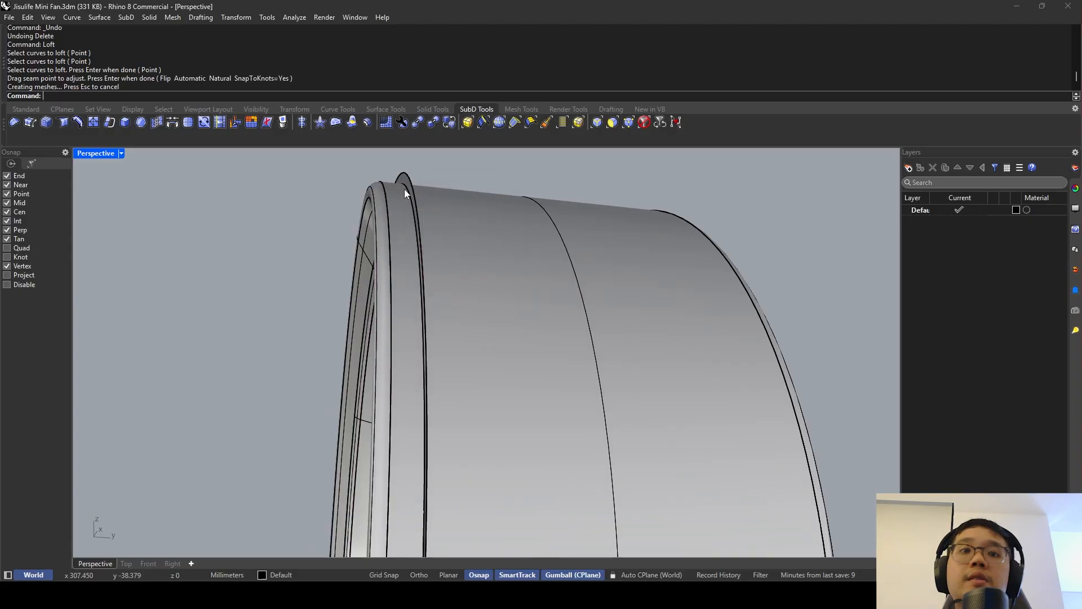
Select all the curves in the model and delete them.
{"action": "type", "text": "SelCrv"}
{"action": "key", "text": "Return"}
{"action": "key", "text": "Delete"}
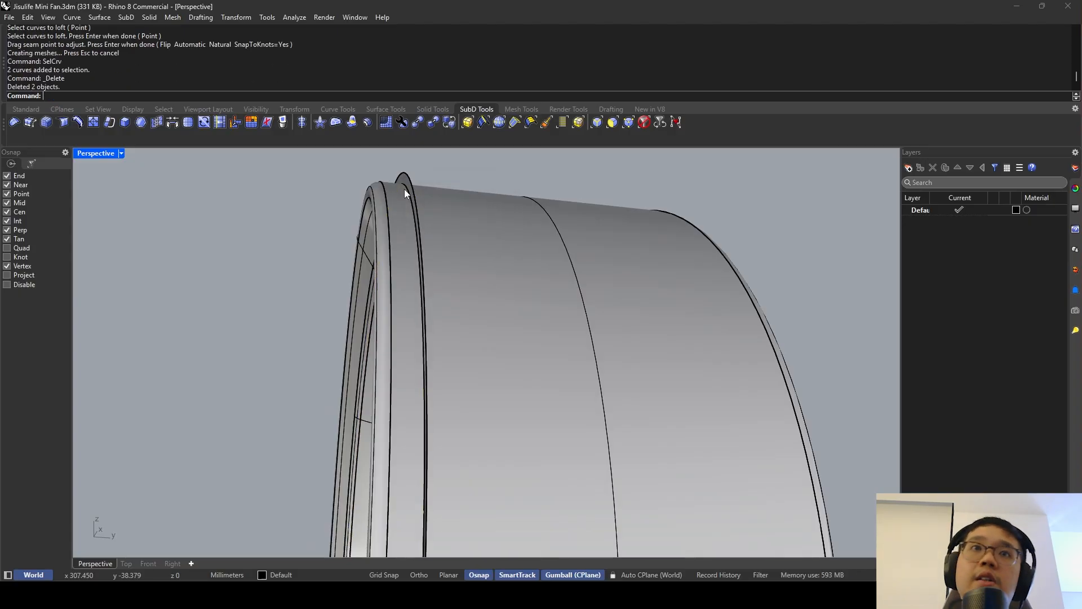
Mirror a copy of the thin ring surface to the opposite side of the fan head across the X-axis plane through the origin.
{"action": "left_click", "coordinate": [410, 183]}
{"action": "right_click_drag", "start_coordinate": [410, 182], "coordinate": [494, 187]}
{"action": "key", "text": "Return"}
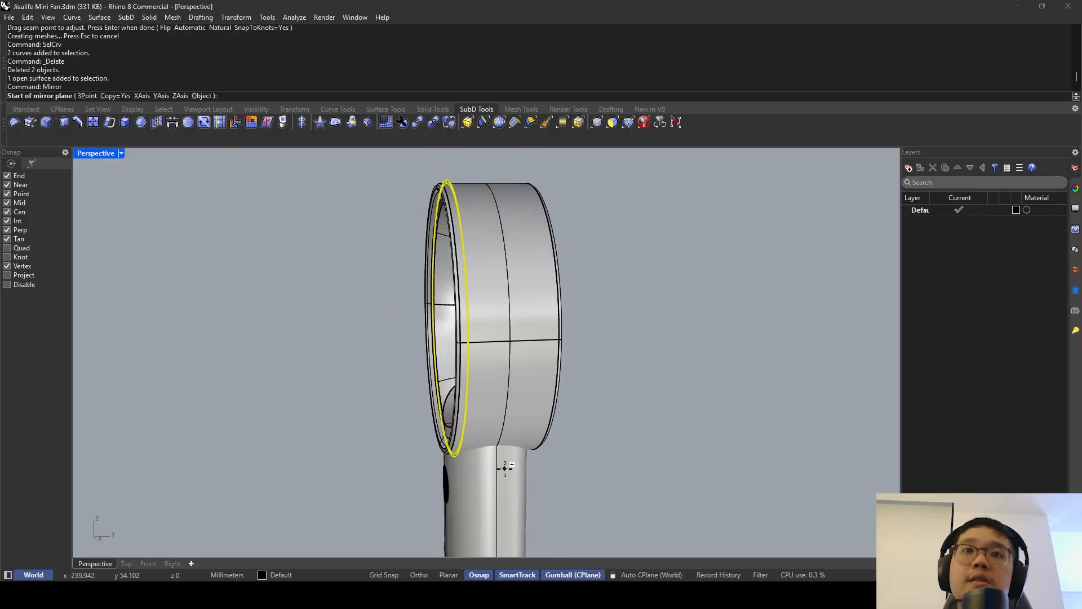
{"action": "scroll", "coordinate": [505, 468], "scroll_direction": "down", "scroll_amount": 6}
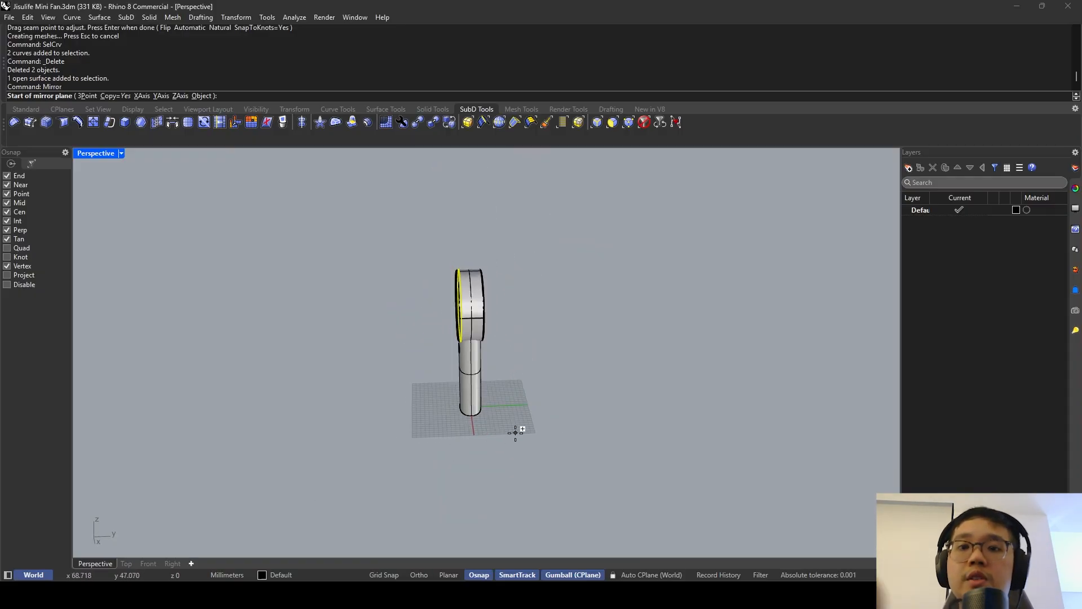
{"action": "left_click", "coordinate": [470, 406]}
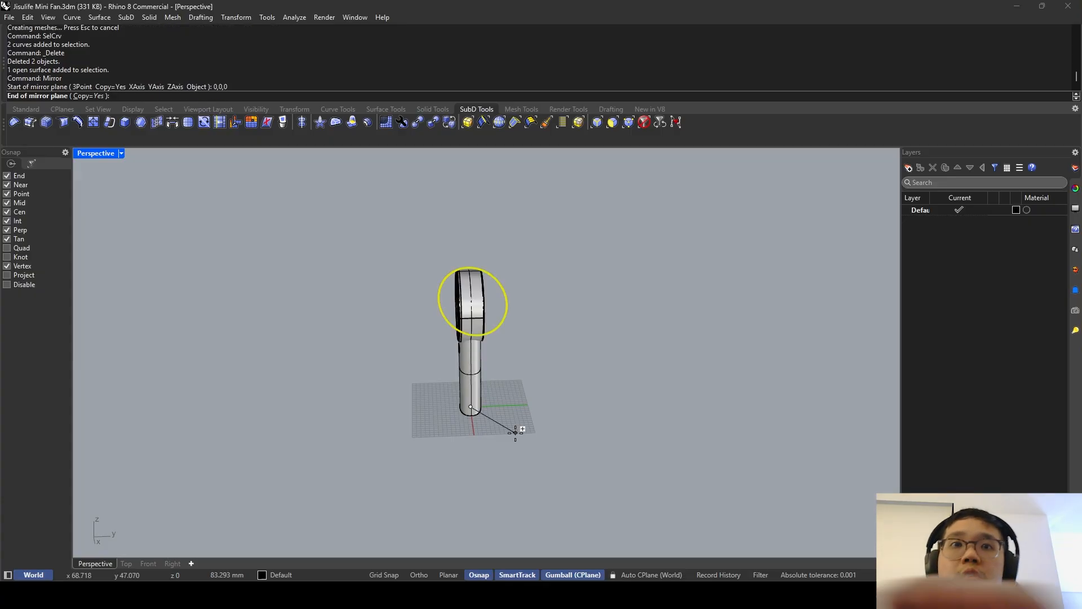
{"action": "left_click", "coordinate": [525, 510]}
Isolate the original ring surface together with its mirrored copy.
{"action": "scroll", "coordinate": [494, 312], "scroll_direction": "up", "scroll_amount": 8}
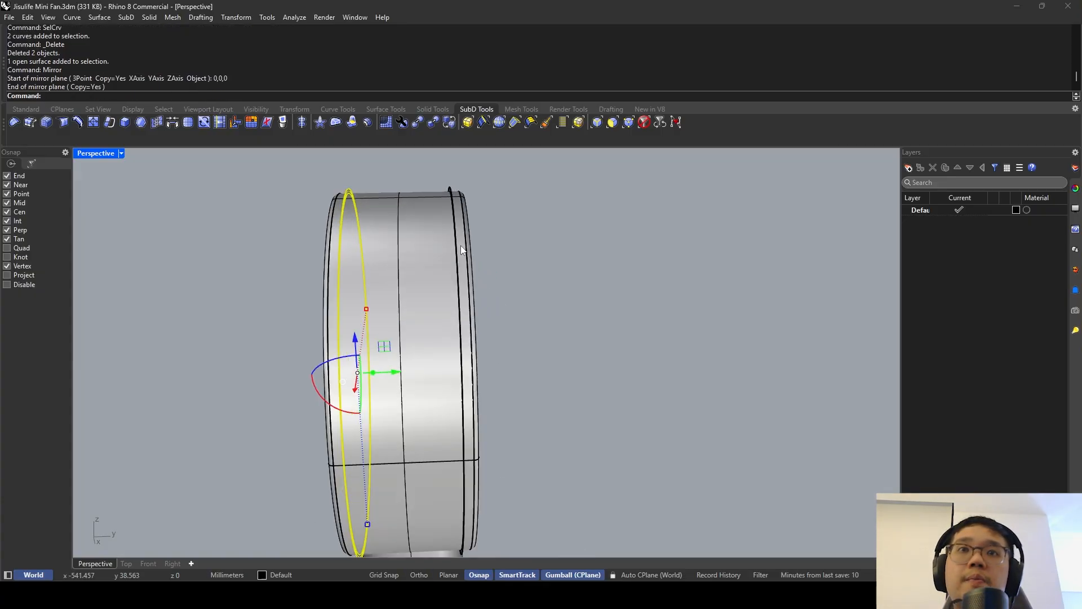
{"action": "scroll", "coordinate": [535, 242], "scroll_direction": "down", "scroll_amount": 3}
{"action": "scroll", "coordinate": [534, 242], "scroll_direction": "up", "scroll_amount": 3}
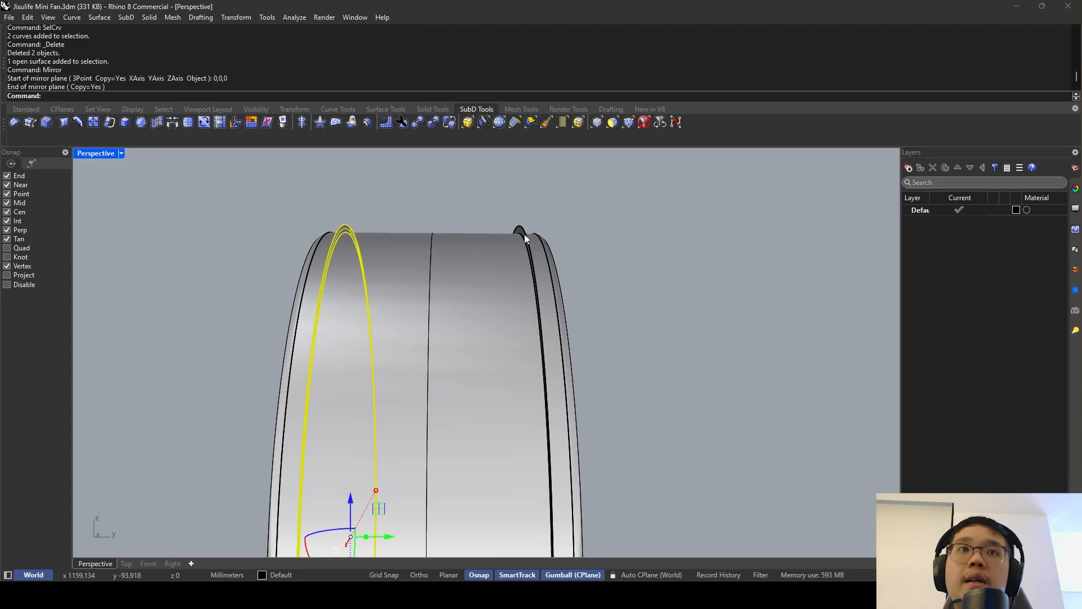
{"action": "scroll", "coordinate": [524, 234], "scroll_direction": "up", "scroll_amount": 2}
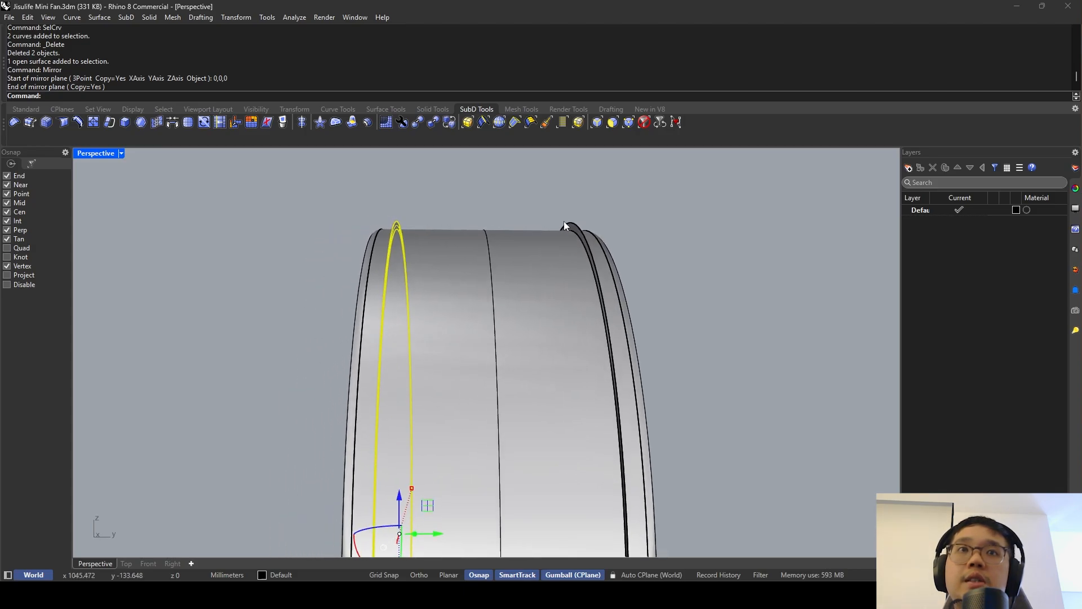
{"action": "left_click", "coordinate": [571, 226], "text": "shift"}
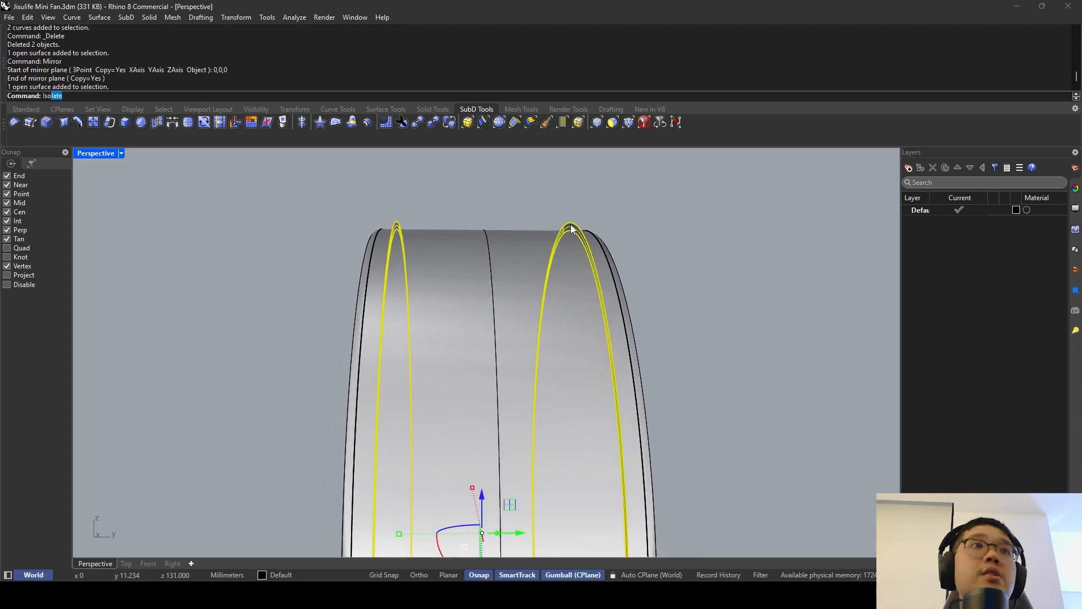
{"action": "key", "text": "Return"}
Extrude one ring surface as a solid up to the opposite ring to form a band.
{"action": "scroll", "coordinate": [480, 242], "scroll_direction": "down", "scroll_amount": 3}
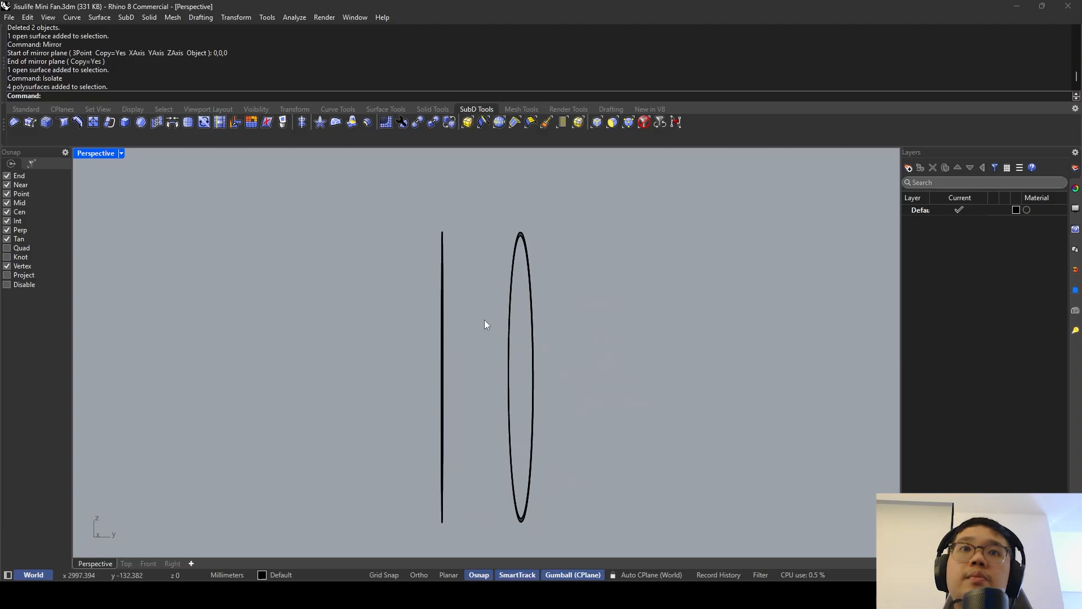
{"action": "left_click", "coordinate": [441, 326]}
{"action": "right_click_drag", "start_coordinate": [437, 325], "coordinate": [516, 319]}
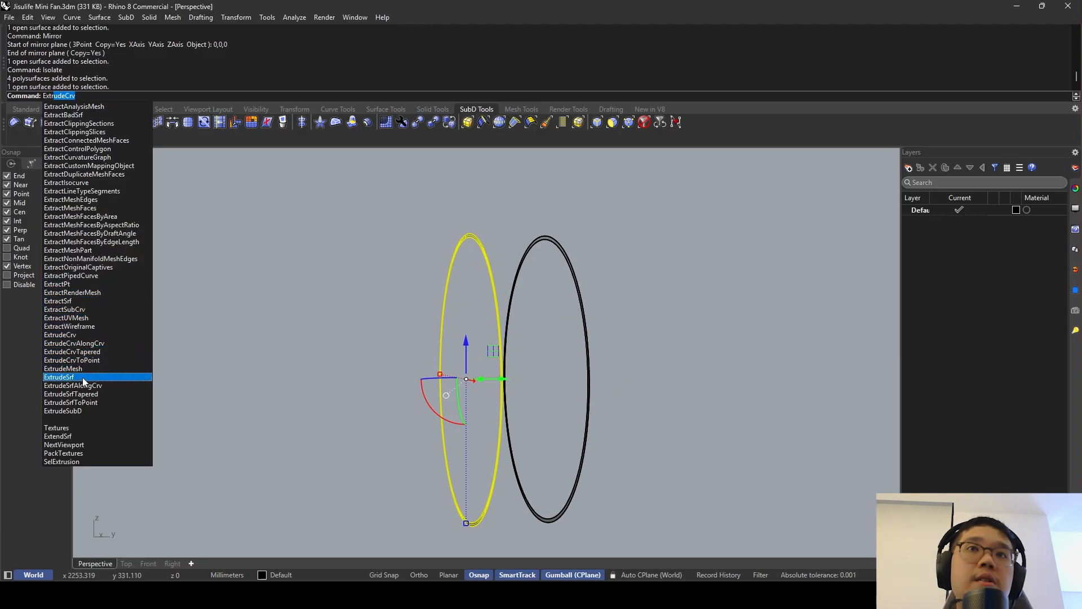
{"action": "left_click", "coordinate": [83, 377]}
{"action": "scroll", "coordinate": [509, 278], "scroll_direction": "up", "scroll_amount": 3}
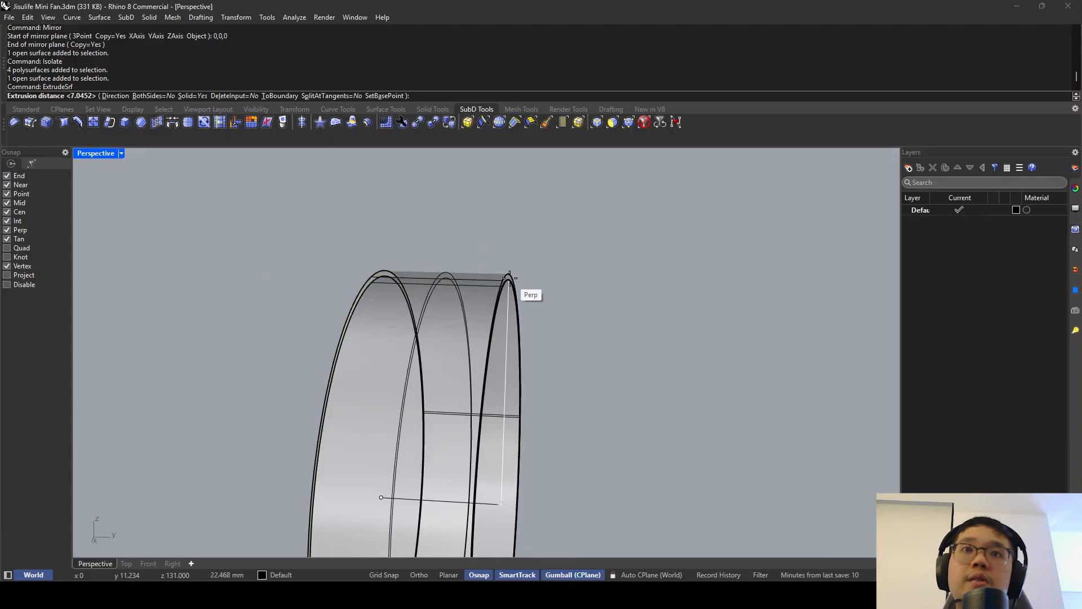
{"action": "left_click", "coordinate": [510, 278]}
Delete the two flat ring surfaces at the ends of the extruded band.
{"action": "scroll", "coordinate": [510, 279], "scroll_direction": "down", "scroll_amount": 5}
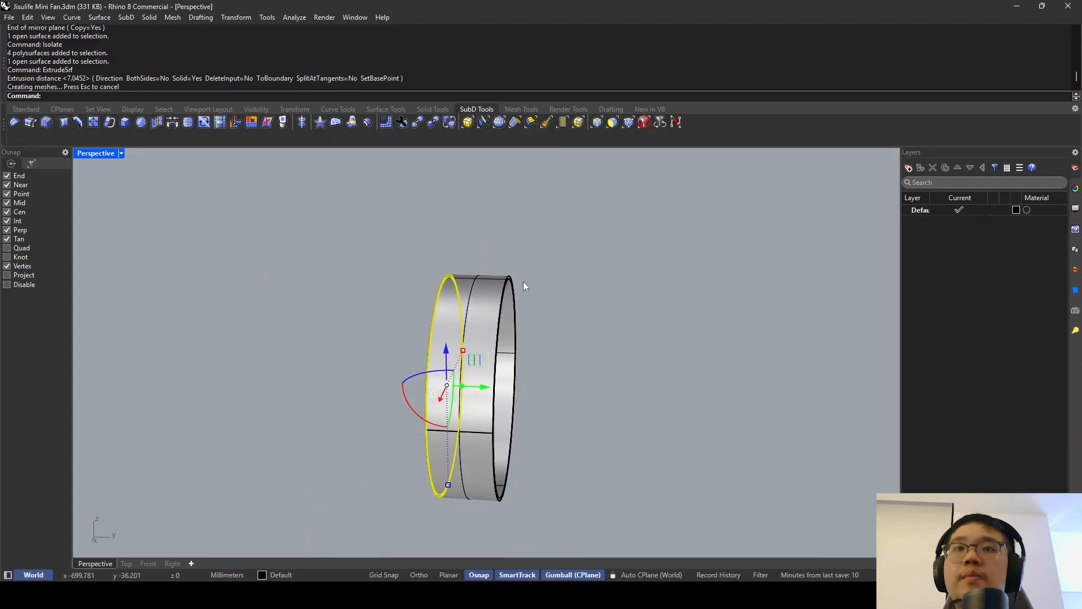
{"action": "key", "text": "Delete"}
{"action": "left_click", "coordinate": [511, 281]}
{"action": "key", "text": "Delete"}
{"action": "right_click_drag", "start_coordinate": [520, 273], "coordinate": [556, 278]}
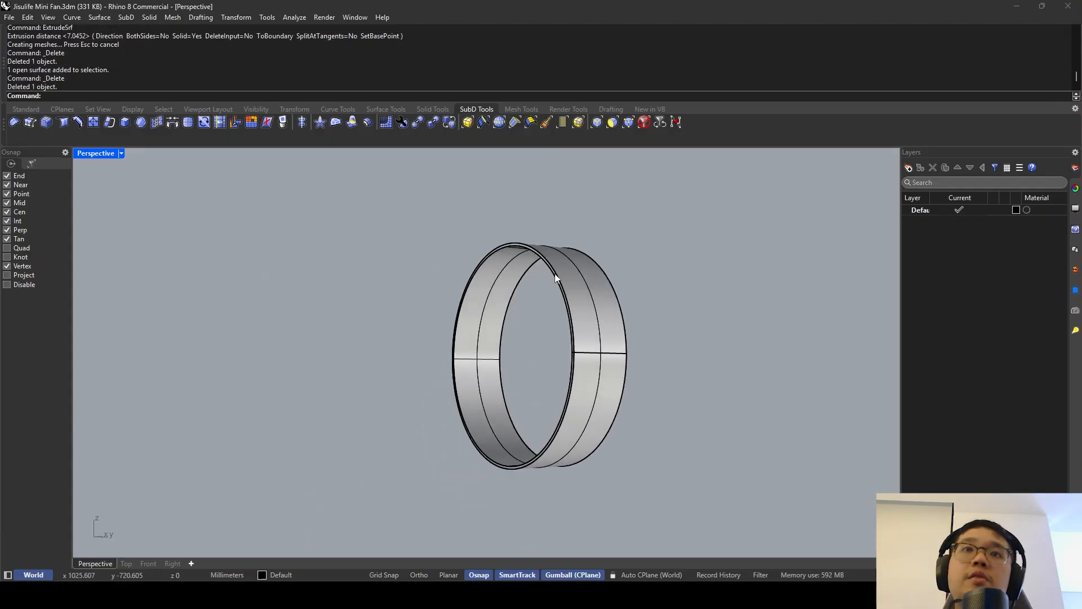
Show all hidden fan parts around the extruded band again.
{"action": "left_click", "coordinate": [555, 278]}
{"action": "scroll", "coordinate": [532, 242], "scroll_direction": "up", "scroll_amount": 8}
{"action": "key", "text": "Escape"}
{"action": "type", "text": "Show"}
{"action": "key", "text": "Return"}
{"action": "scroll", "coordinate": [530, 288], "scroll_direction": "down", "scroll_amount": 10}
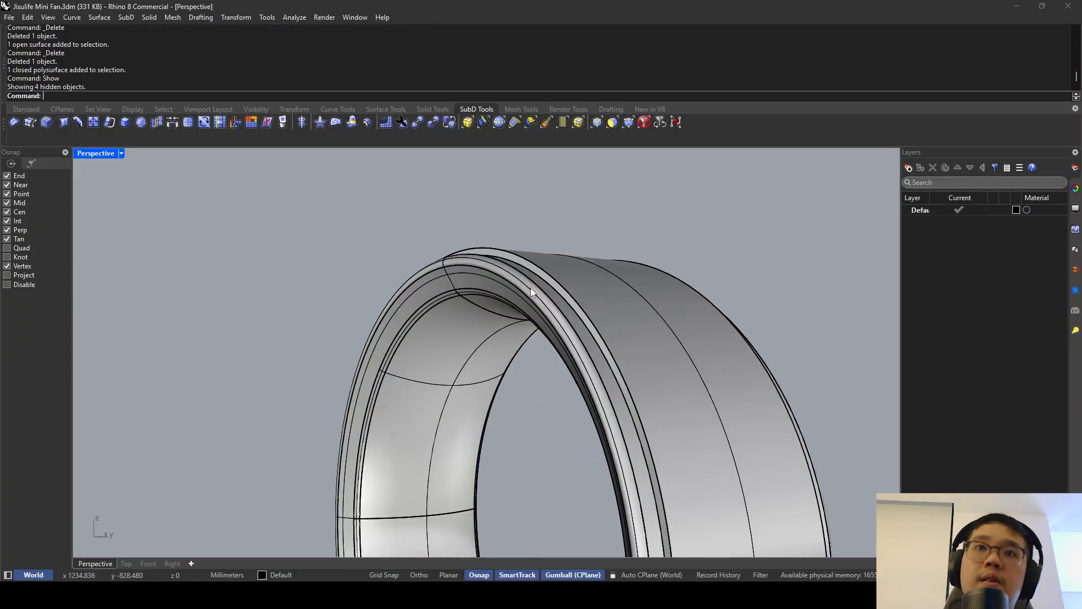
{"action": "right_click_drag", "start_coordinate": [613, 268], "coordinate": [641, 316]}
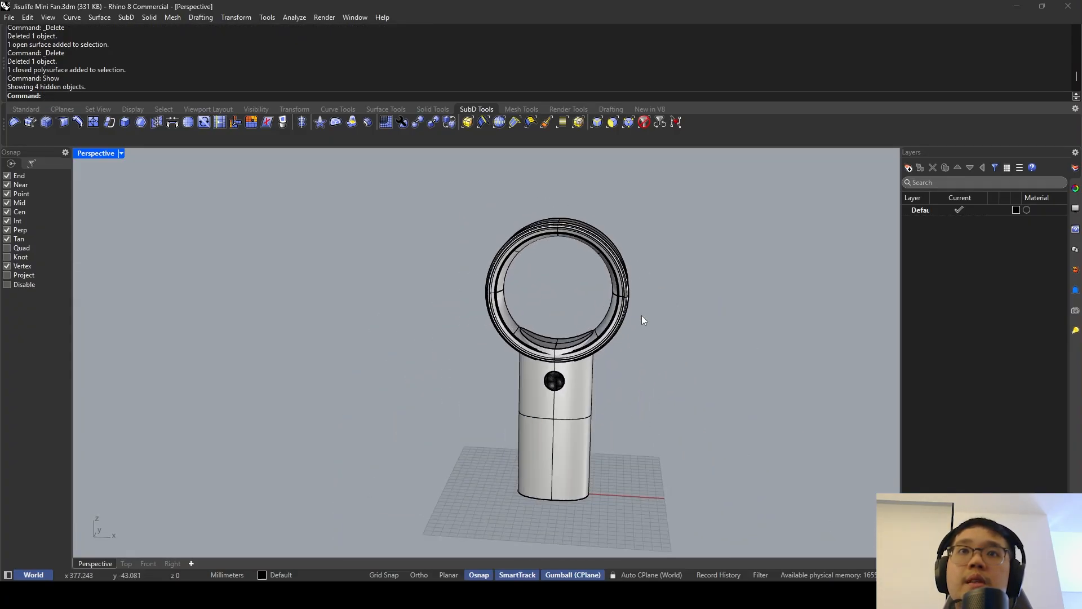
Select the extruded band around the fan head and scale it down slightly in the Perspective view.
{"action": "scroll", "coordinate": [599, 237], "scroll_direction": "up", "scroll_amount": 8}
{"action": "mouse_move", "coordinate": [599, 237]}
{"action": "right_mouse_down"}
{"action": "mouse_move", "coordinate": [573, 239]}
{"action": "mouse_move", "coordinate": [559, 275]}
{"action": "mouse_move", "coordinate": [485, 249]}
{"action": "mouse_move", "coordinate": [623, 262]}
{"action": "mouse_move", "coordinate": [639, 292]}
{"action": "mouse_move", "coordinate": [564, 310]}
{"action": "mouse_move", "coordinate": [582, 236]}
{"action": "right_mouse_up"}
{"action": "left_click", "coordinate": [578, 232]}
{"action": "scroll", "coordinate": [502, 208], "scroll_direction": "down", "scroll_amount": 6}
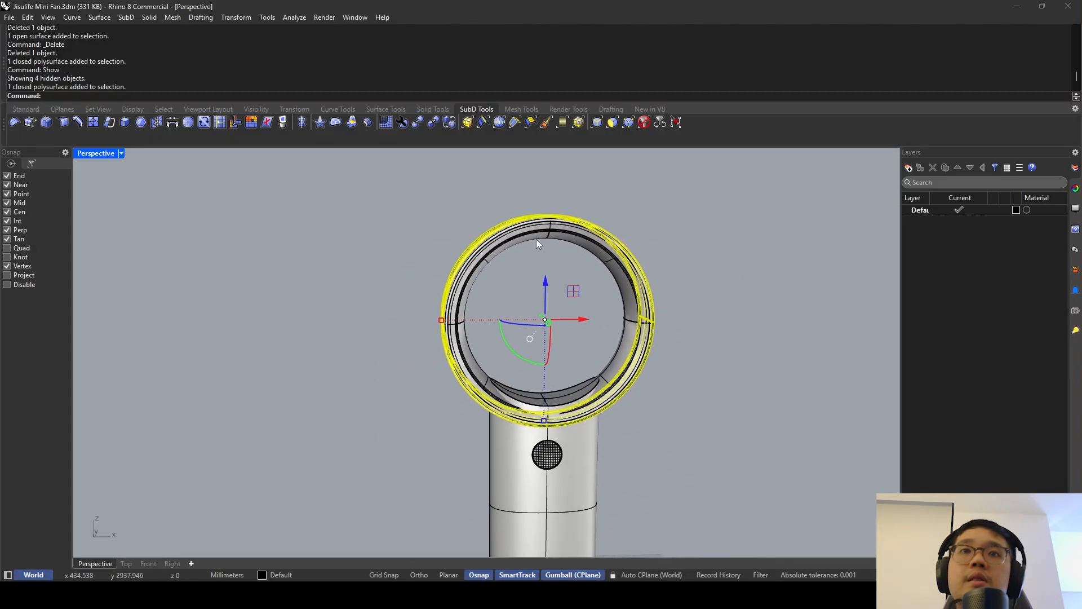
{"action": "left_click", "coordinate": [581, 307]}
{"action": "right_click_drag", "start_coordinate": [592, 318], "coordinate": [555, 304]}
{"action": "scroll", "coordinate": [617, 231], "scroll_direction": "up", "scroll_amount": 6}
{"action": "right_click_drag", "start_coordinate": [617, 231], "coordinate": [370, 365]}
{"action": "left_click", "coordinate": [583, 256]}
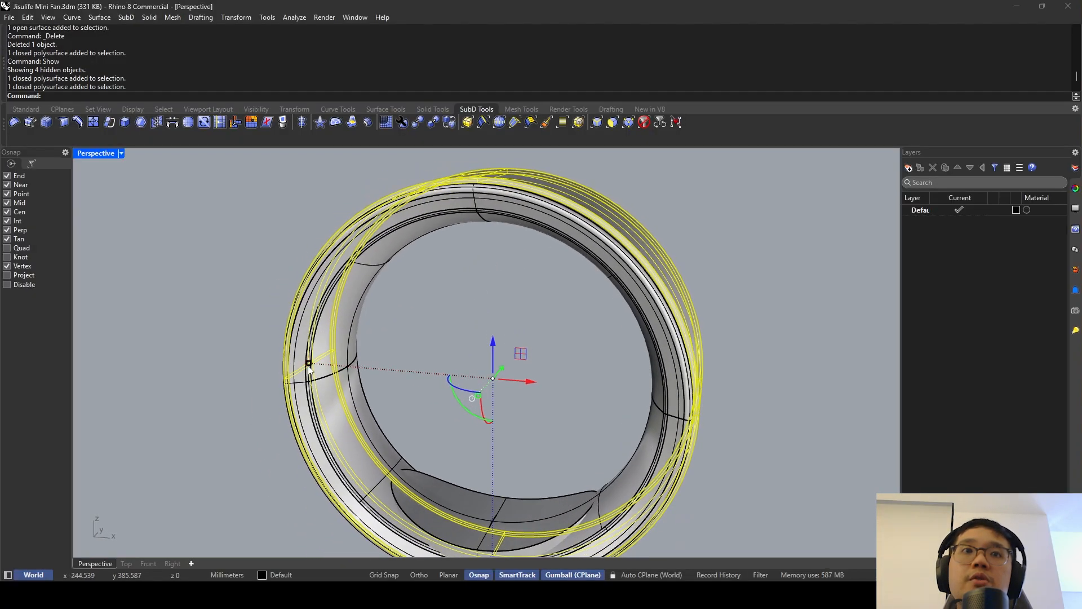
{"action": "left_click_drag", "start_coordinate": [308, 369], "coordinate": [312, 365]}
Display all four viewports and scale the band down uniformly until its outer edge sits closer to the fan head's rim.
{"action": "double_click", "coordinate": [77, 153]}
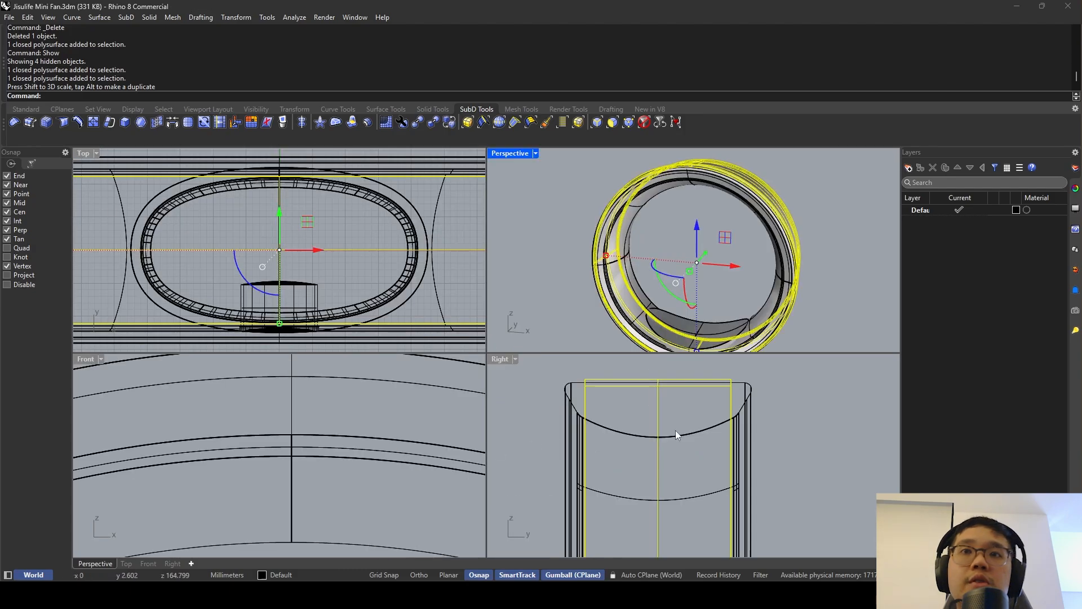
{"action": "scroll", "coordinate": [407, 429], "scroll_direction": "down", "scroll_amount": 3}
{"action": "scroll", "coordinate": [235, 393], "scroll_direction": "down", "scroll_amount": 3}
{"action": "scroll", "coordinate": [553, 424], "scroll_direction": "up", "scroll_amount": 4}
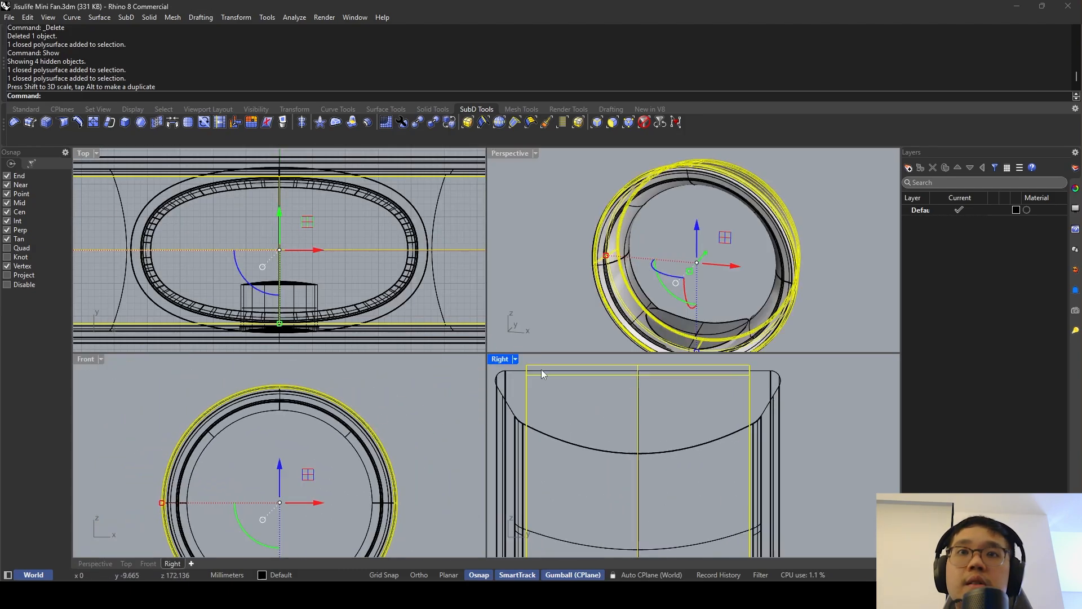
{"action": "scroll", "coordinate": [523, 391], "scroll_direction": "up", "scroll_amount": 2}
{"action": "right_click_drag", "start_coordinate": [268, 436], "coordinate": [273, 408]}
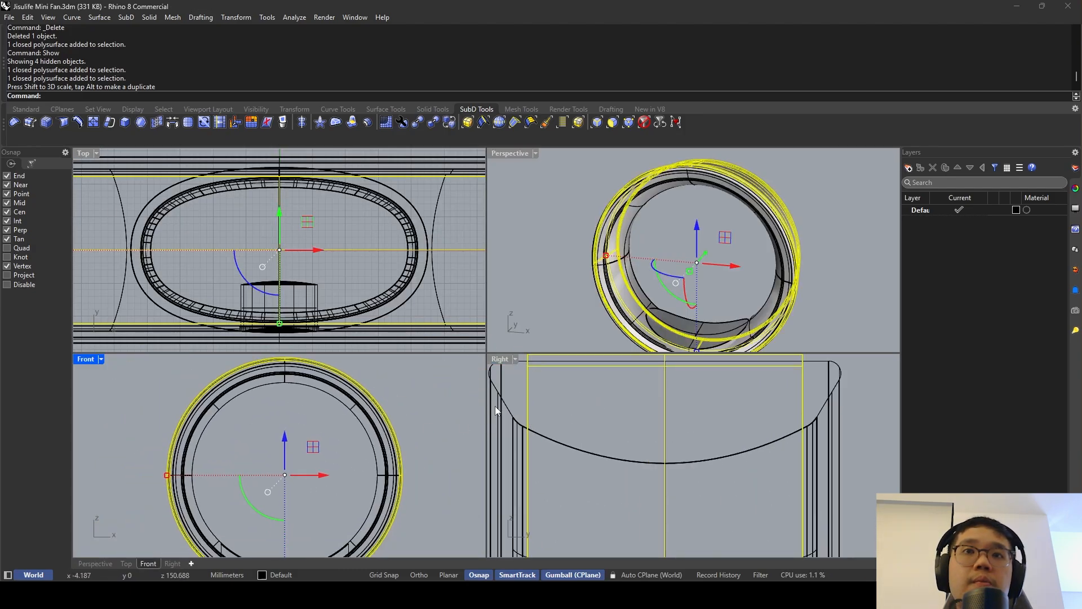
{"action": "right_click_drag", "start_coordinate": [513, 382], "coordinate": [536, 417]}
{"action": "scroll", "coordinate": [536, 417], "scroll_direction": "up", "scroll_amount": 2}
{"action": "scroll", "coordinate": [542, 410], "scroll_direction": "up", "scroll_amount": 2}
{"action": "scroll", "coordinate": [171, 467], "scroll_direction": "up", "scroll_amount": 10}
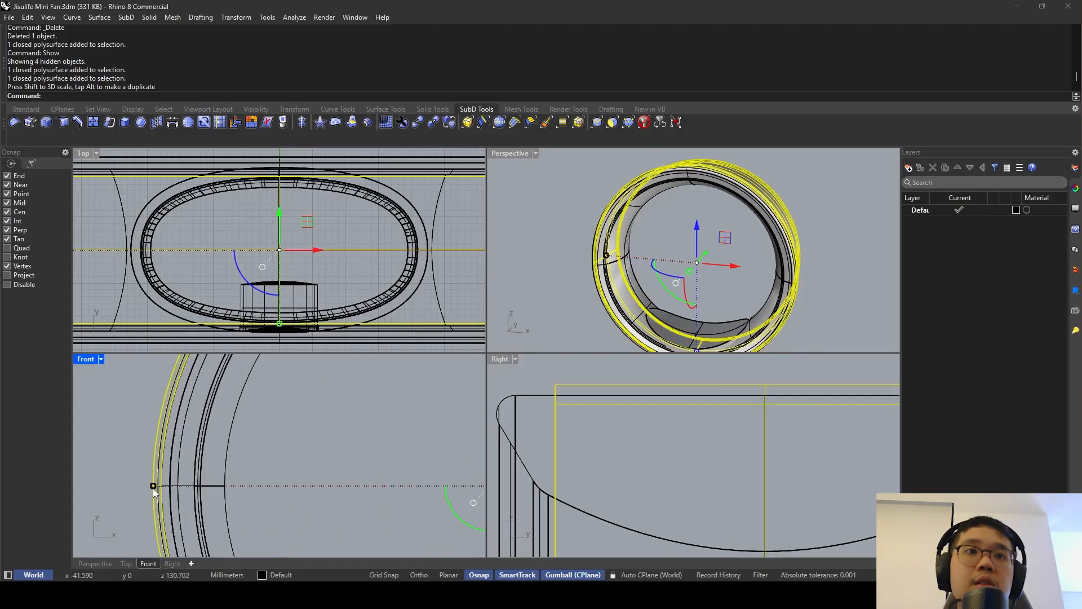
{"action": "left_click_drag", "start_coordinate": [153, 486], "coordinate": [156, 488], "text": "shift"}
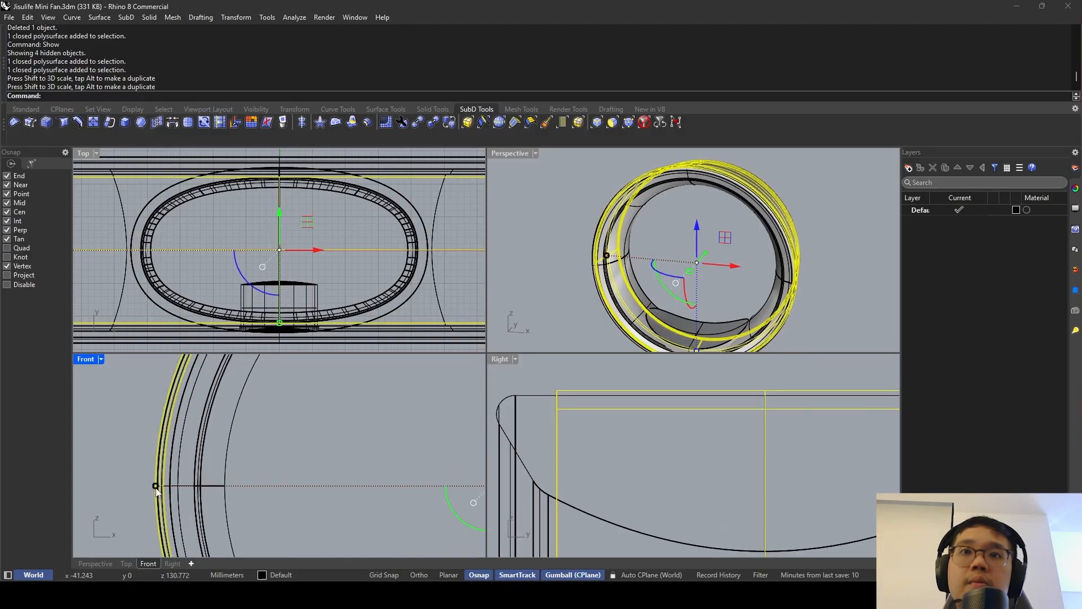
Widen the band along the Y axis so its edges reach closer to the front and back rims.
{"action": "right_click_drag", "start_coordinate": [635, 300], "coordinate": [612, 316]}
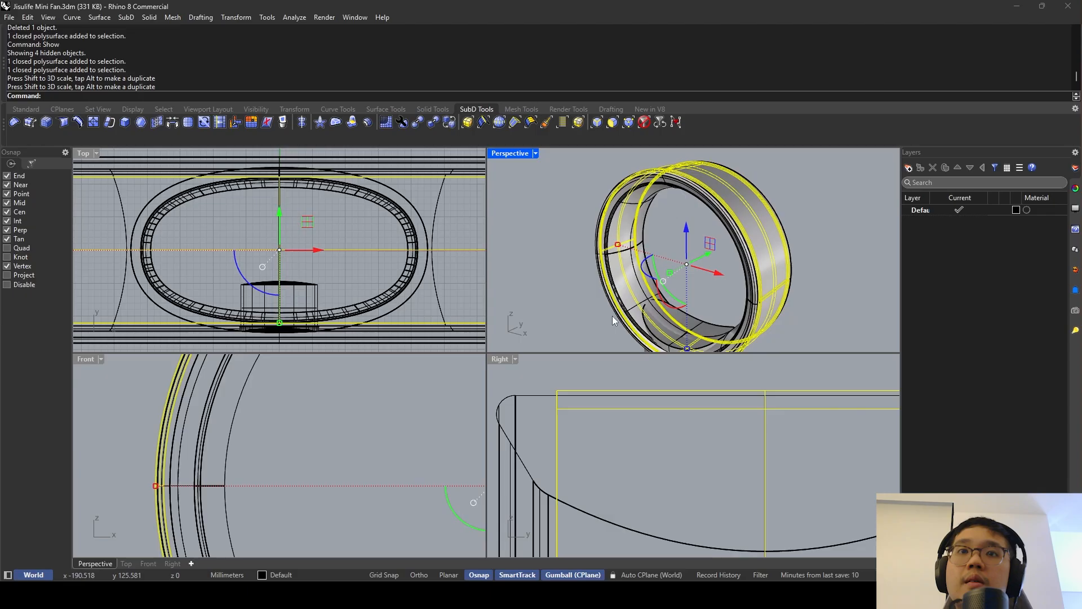
{"action": "scroll", "coordinate": [592, 451], "scroll_direction": "down", "scroll_amount": 6}
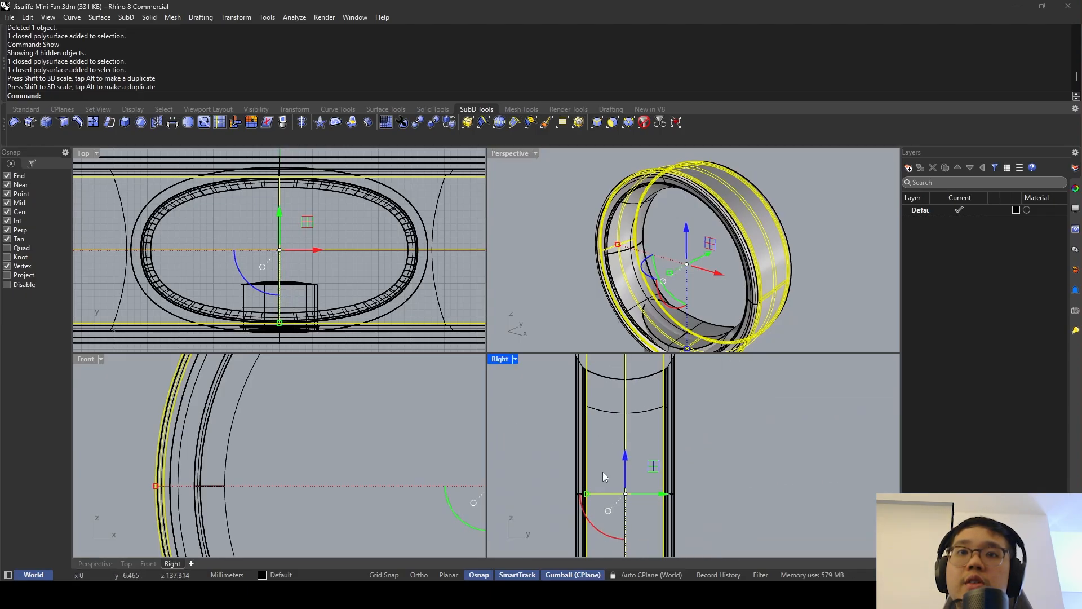
{"action": "right_click_drag", "start_coordinate": [583, 478], "coordinate": [582, 498]}
{"action": "left_click_drag", "start_coordinate": [586, 516], "coordinate": [581, 517]}
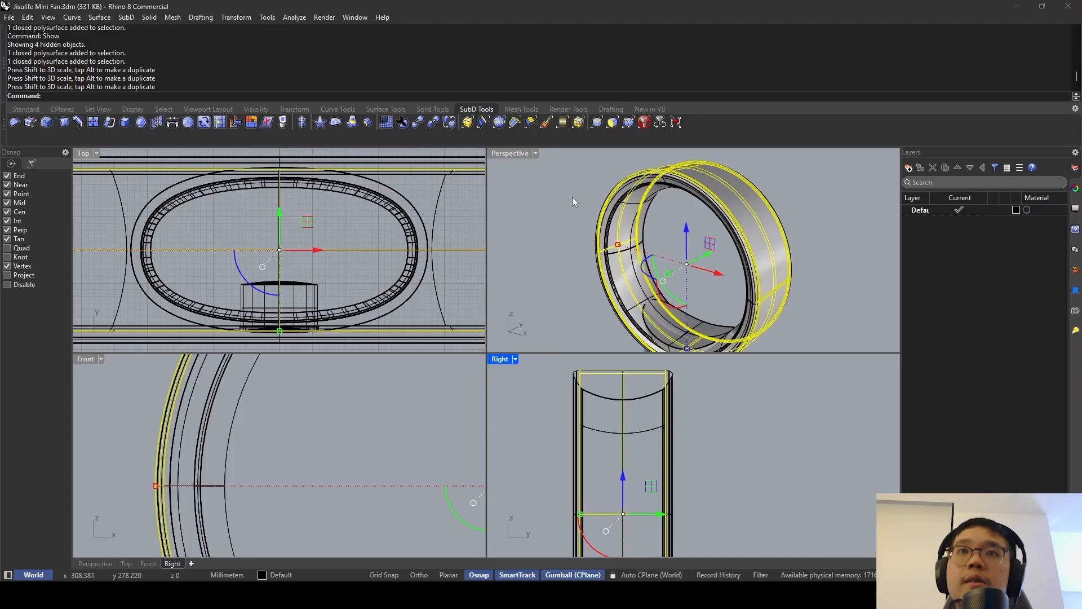
Maximize the Perspective view in Rendered display and examine the gap between band and rim.
{"action": "double_click", "coordinate": [507, 153]}
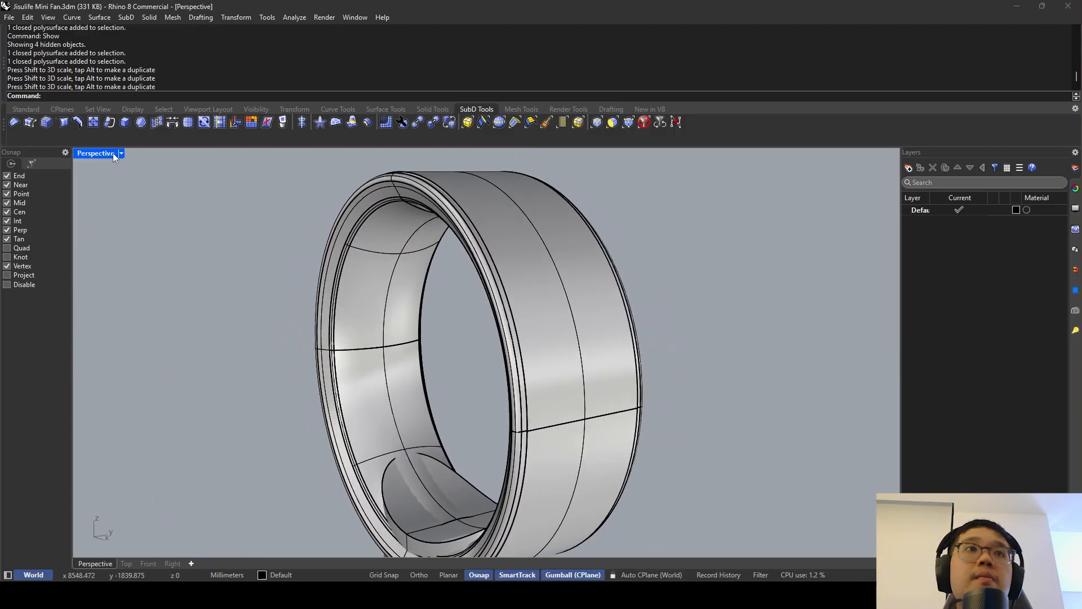
{"action": "left_click", "coordinate": [119, 154]}
{"action": "left_click", "coordinate": [146, 204]}
{"action": "right_click_drag", "start_coordinate": [388, 228], "coordinate": [475, 313]}
{"action": "scroll", "coordinate": [398, 213], "scroll_direction": "down", "scroll_amount": 5}
{"action": "scroll", "coordinate": [409, 222], "scroll_direction": "up", "scroll_amount": 7}
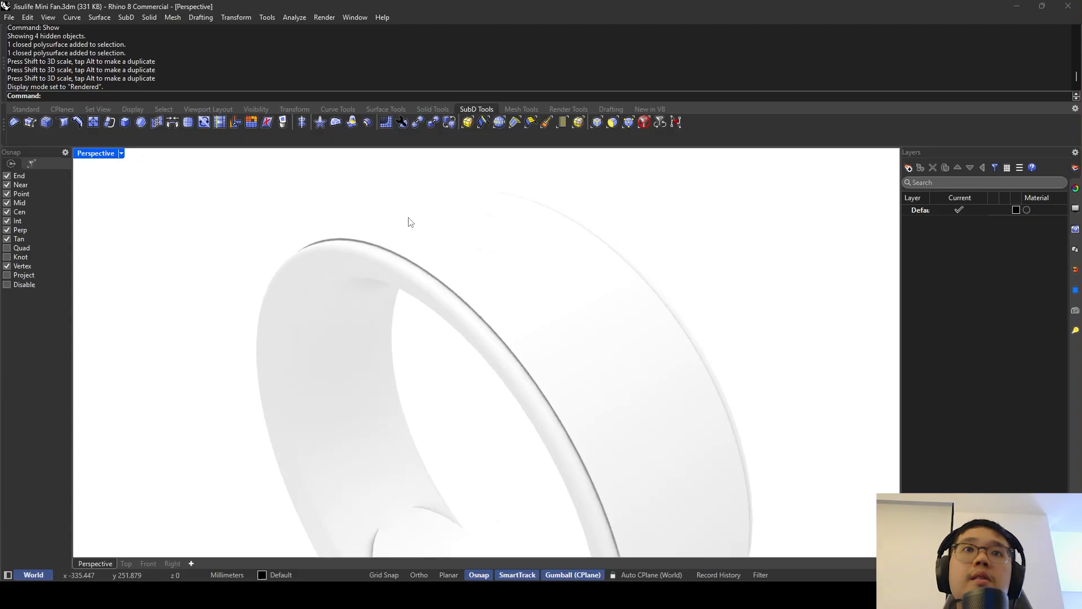
Return the Perspective view to Shaded display.
{"action": "left_click", "coordinate": [121, 153]}
{"action": "left_click", "coordinate": [145, 194]}
{"action": "scroll", "coordinate": [589, 229], "scroll_direction": "down", "scroll_amount": 5}
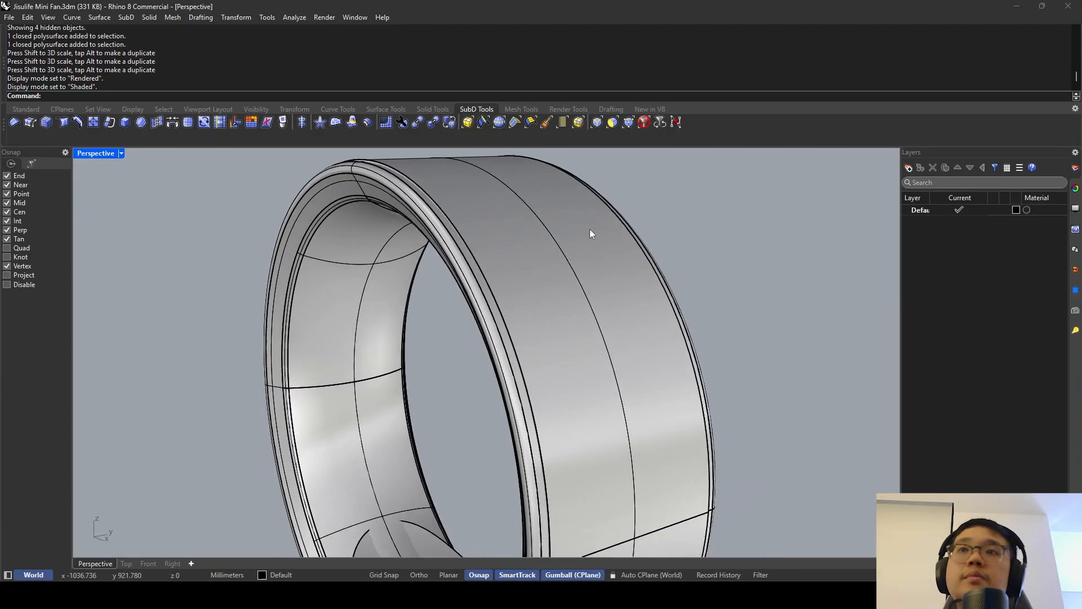
{"action": "left_click", "coordinate": [121, 153]}
{"action": "left_click", "coordinate": [157, 191]}
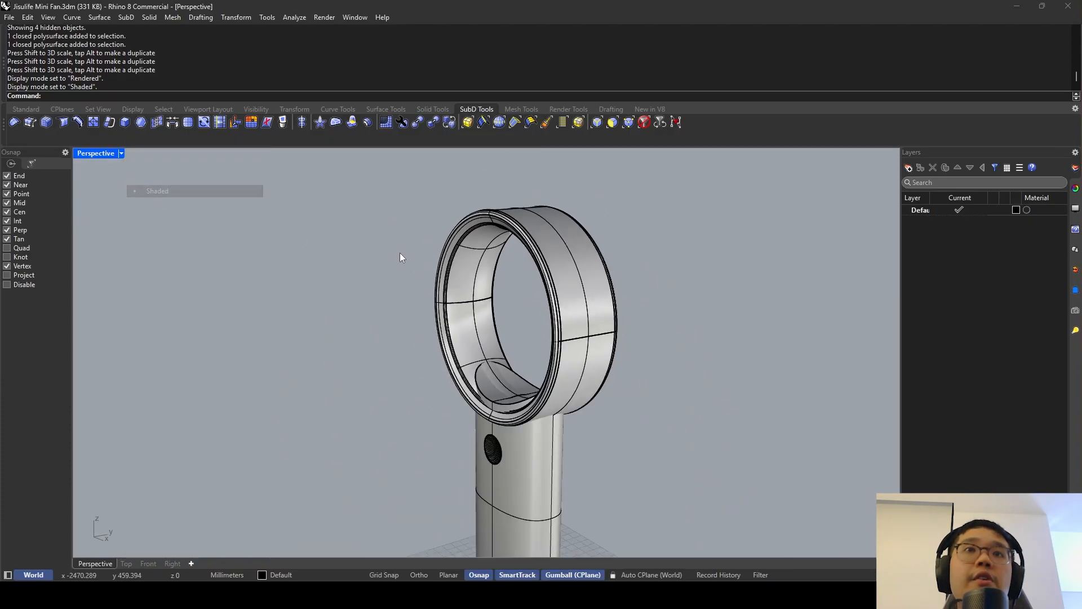
Frame the whole fan and set the Perspective view to Rendered display.
{"action": "scroll", "coordinate": [566, 306], "scroll_direction": "down", "scroll_amount": 7}
{"action": "left_click_drag", "start_coordinate": [648, 426], "coordinate": [428, 231]}
{"action": "left_click", "coordinate": [120, 154]}
{"action": "left_click", "coordinate": [150, 202]}
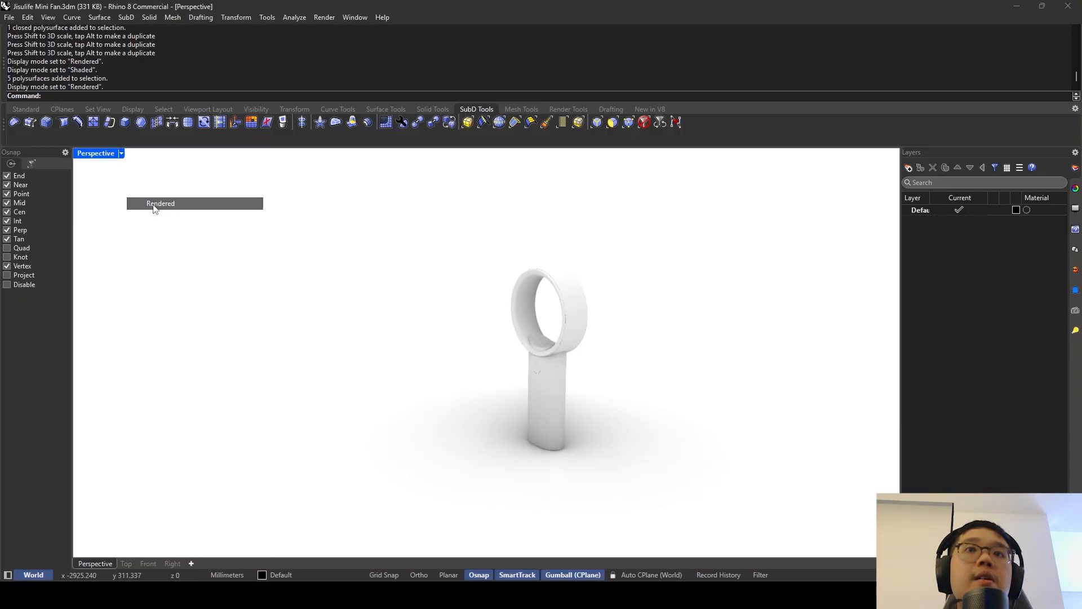
Give the fan's layer a Plaster material with the dark gray color #494949.
{"action": "left_click_drag", "start_coordinate": [678, 499], "coordinate": [496, 335]}
{"action": "left_click", "coordinate": [1037, 210]}
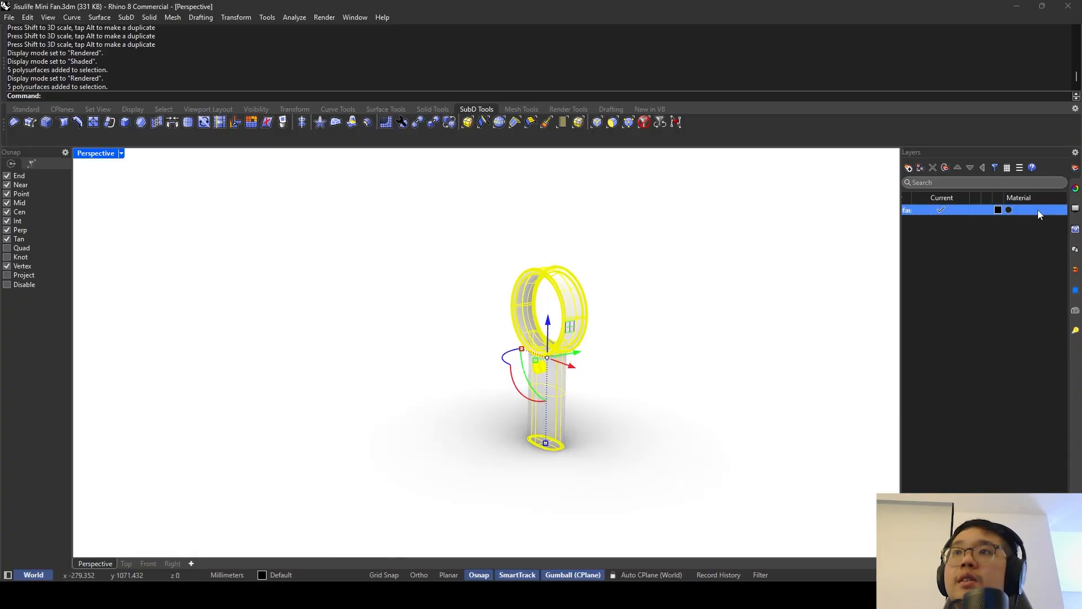
{"action": "left_click", "coordinate": [738, 180]}
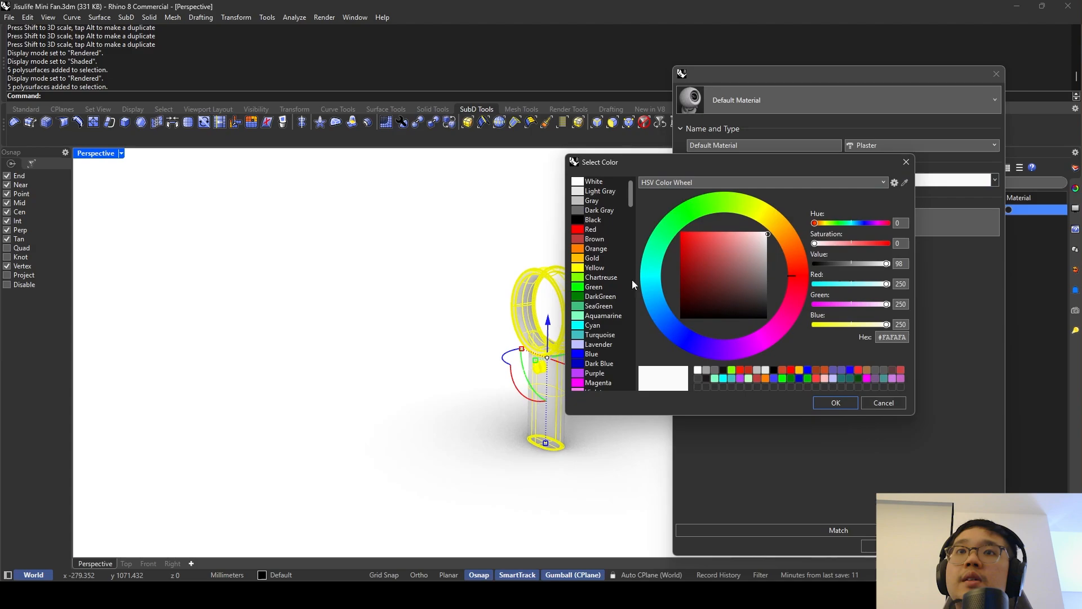
{"action": "left_click_drag", "start_coordinate": [747, 293], "coordinate": [787, 293]}
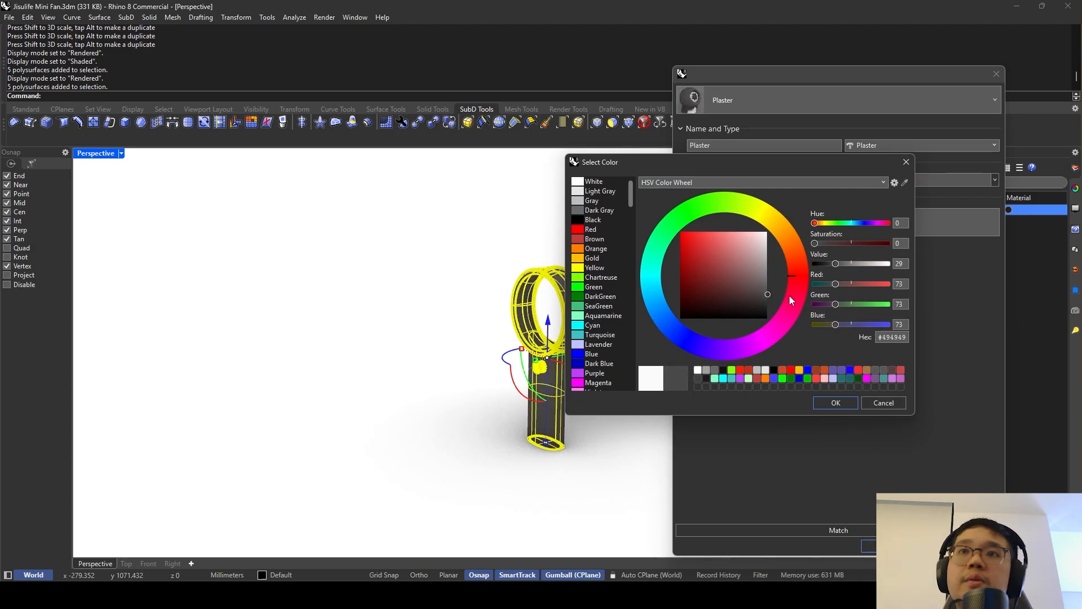
{"action": "left_click", "coordinate": [833, 403]}
{"action": "key", "text": "Escape"}
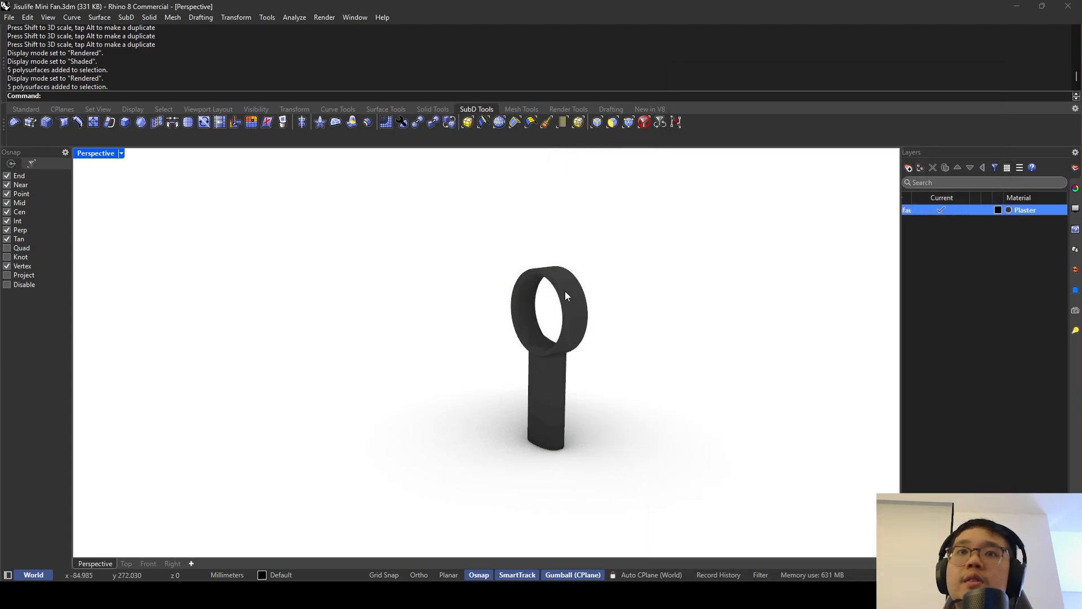
Examine the groove between the outer band and the rim up close and return the Perspective view to Shaded display.
{"action": "scroll", "coordinate": [536, 266], "scroll_direction": "up", "scroll_amount": 10}
{"action": "scroll", "coordinate": [532, 268], "scroll_direction": "down", "scroll_amount": 3}
{"action": "right_click_drag", "start_coordinate": [520, 268], "coordinate": [467, 247]}
{"action": "scroll", "coordinate": [445, 285], "scroll_direction": "up", "scroll_amount": 14}
{"action": "scroll", "coordinate": [461, 282], "scroll_direction": "down", "scroll_amount": 10}
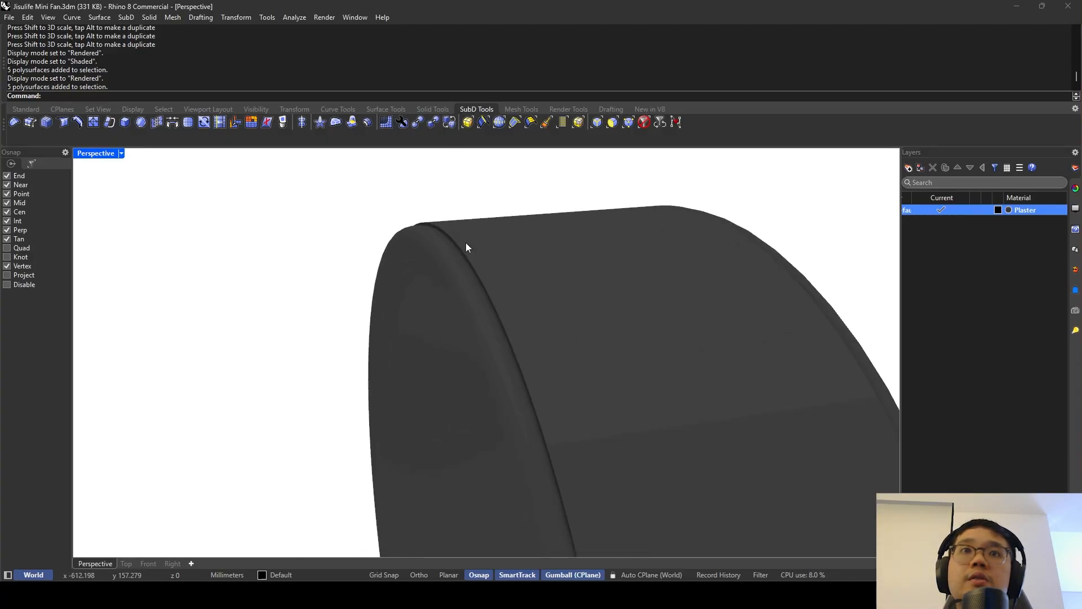
{"action": "left_click", "coordinate": [121, 153]}
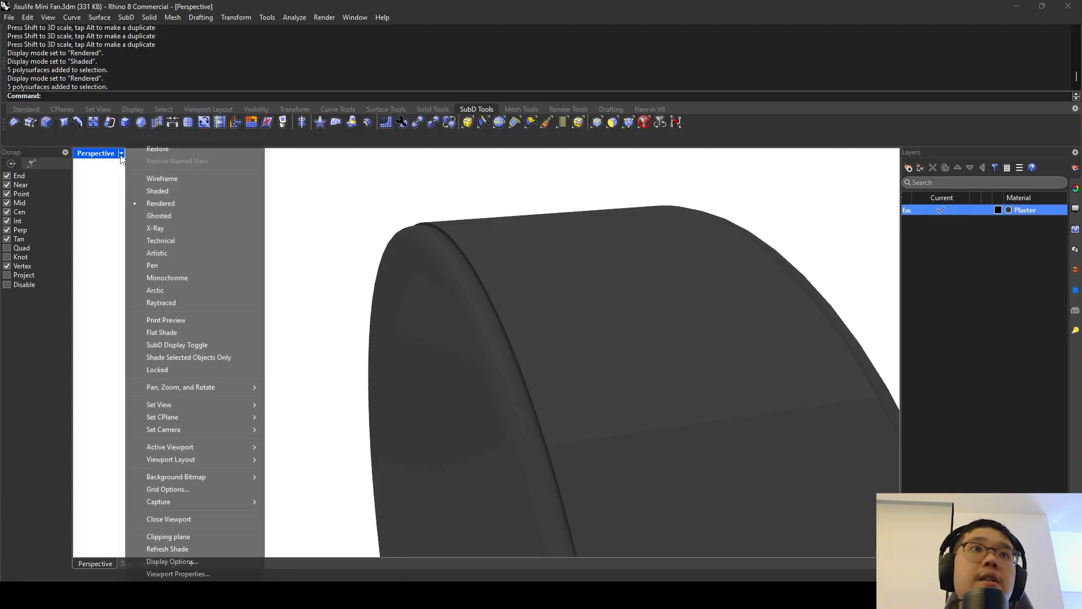
{"action": "left_click", "coordinate": [157, 191]}
Try to fillet the outer band's front edge with a 0.2 mm radius.
{"action": "scroll", "coordinate": [404, 243], "scroll_direction": "up", "scroll_amount": 5}
{"action": "left_click", "coordinate": [482, 231]}
{"action": "key", "text": "Escape"}
{"action": "type", "text": "Fill"}
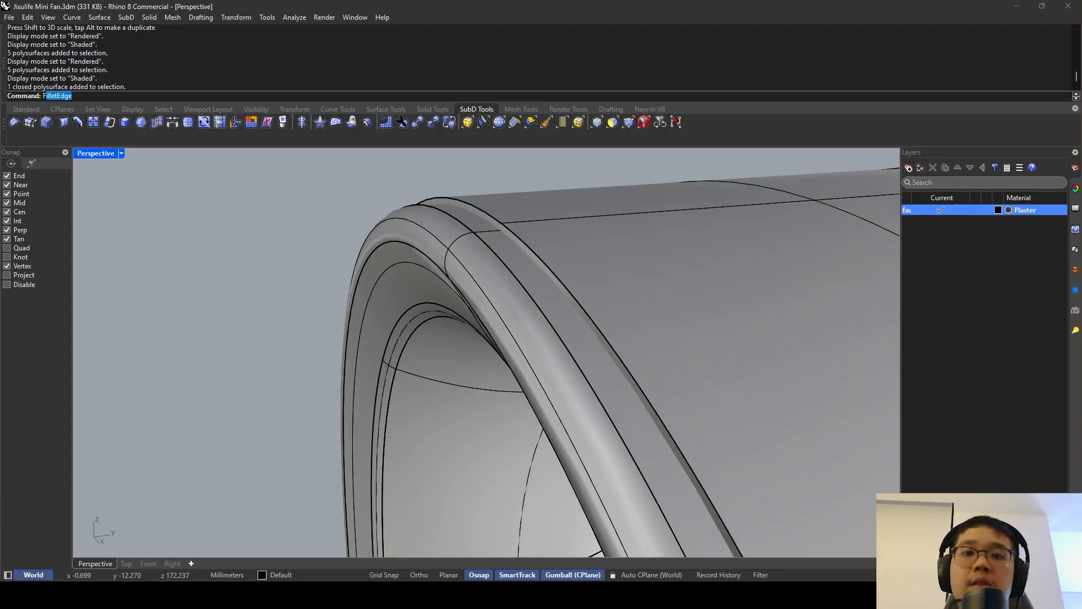
{"action": "left_click", "coordinate": [68, 132]}
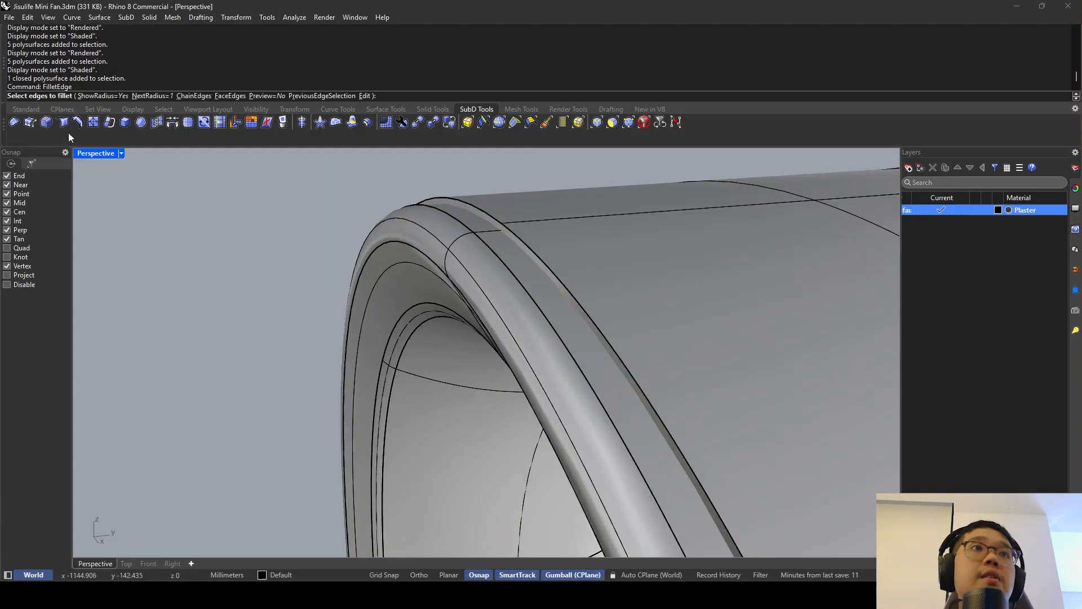
{"action": "left_click", "coordinate": [144, 96]}
{"action": "type", "text": "0.2"}
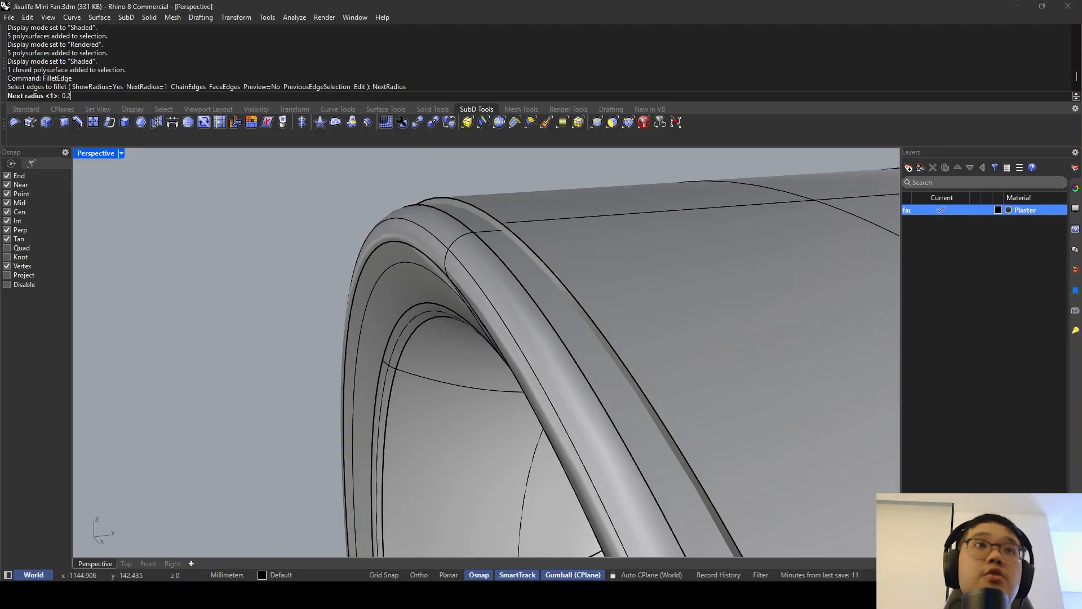
{"action": "key", "text": "Return"}
{"action": "left_click", "coordinate": [458, 198]}
{"action": "key", "text": "Return"}
{"action": "key", "text": "Return"}
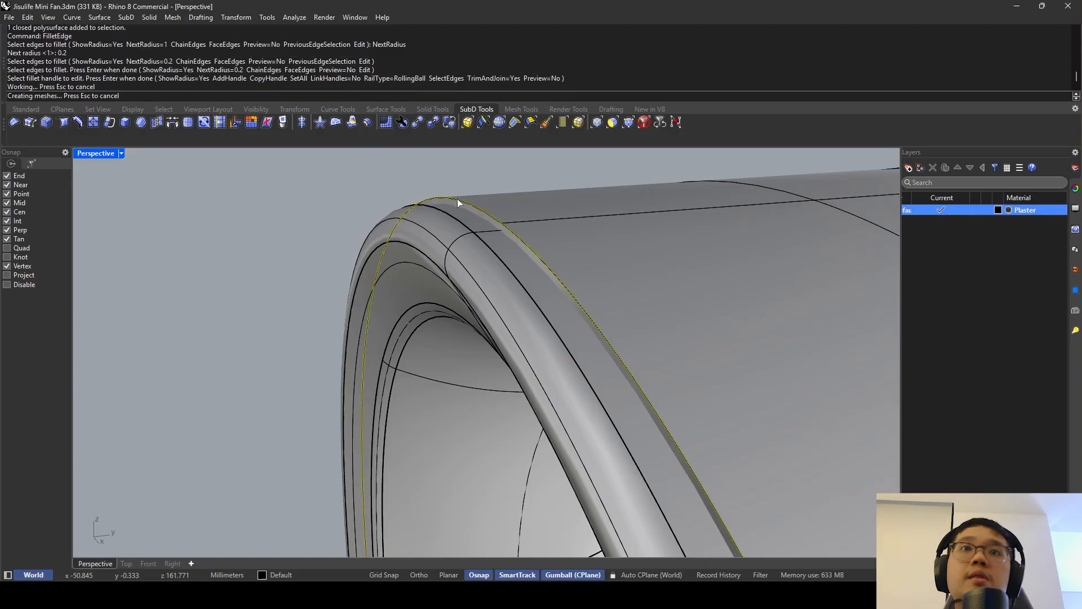
Try the same 0.2 mm fillet on the outer band's opposite edge.
{"action": "scroll", "coordinate": [457, 199], "scroll_direction": "down", "scroll_amount": 8}
{"action": "scroll", "coordinate": [569, 229], "scroll_direction": "up", "scroll_amount": 5}
{"action": "right_click_drag", "start_coordinate": [489, 198], "coordinate": [613, 286]}
{"action": "key", "text": "Return"}
{"action": "left_click", "coordinate": [600, 230]}
{"action": "key", "text": "Return"}
{"action": "key", "text": "Return"}
Inspect the fan head from several sides, selecting its ring and band to check the separate parts.
{"action": "scroll", "coordinate": [600, 230], "scroll_direction": "down", "scroll_amount": 5}
{"action": "left_click_drag", "start_coordinate": [613, 285], "coordinate": [581, 291]}
{"action": "left_click", "coordinate": [641, 306]}
{"action": "left_click", "coordinate": [541, 259]}
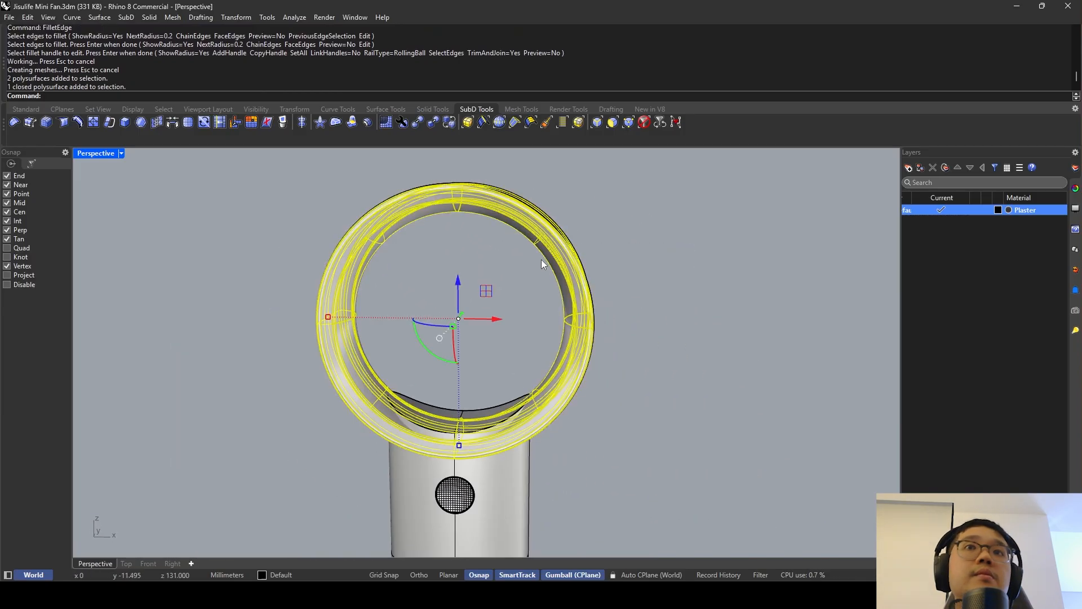
{"action": "right_click_drag", "start_coordinate": [541, 259], "coordinate": [425, 195]}
{"action": "key", "text": "Escape"}
{"action": "left_click", "coordinate": [426, 195]}
{"action": "key", "text": "Escape"}
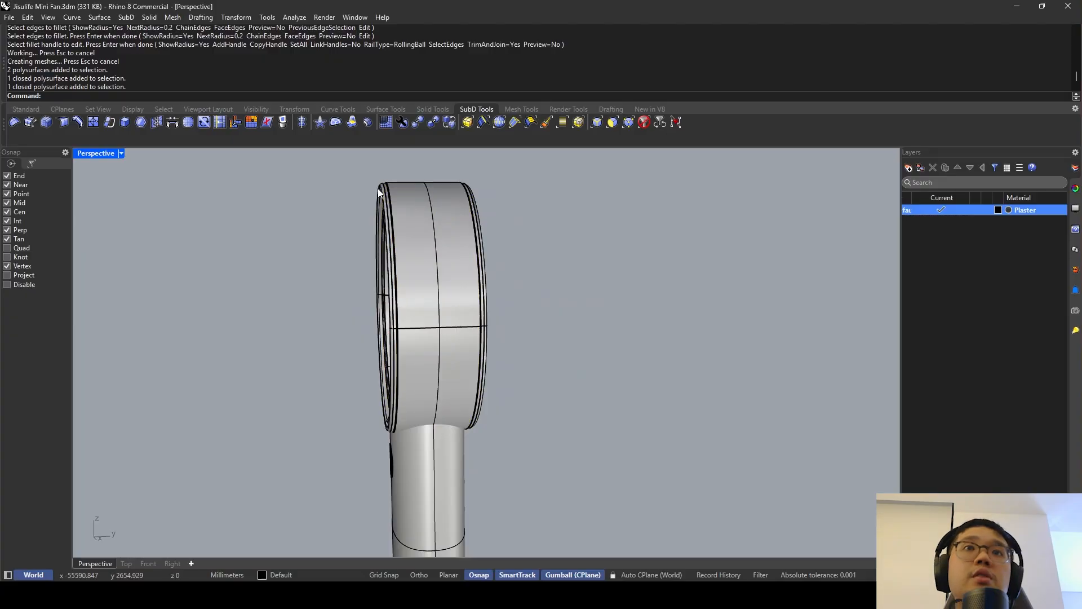
{"action": "left_click", "coordinate": [381, 189]}
{"action": "key", "text": "Escape"}
{"action": "right_click_drag", "start_coordinate": [489, 204], "coordinate": [545, 314]}
{"action": "right_click_drag", "start_coordinate": [633, 366], "coordinate": [510, 288]}
{"action": "left_click", "coordinate": [506, 354]}
{"action": "key", "text": "Escape"}
Examine where the outer band's front edge meets the handle just below the rim.
{"action": "right_click_drag", "start_coordinate": [505, 354], "coordinate": [452, 374]}
{"action": "scroll", "coordinate": [436, 347], "scroll_direction": "up", "scroll_amount": 3}
{"action": "left_click", "coordinate": [455, 346]}
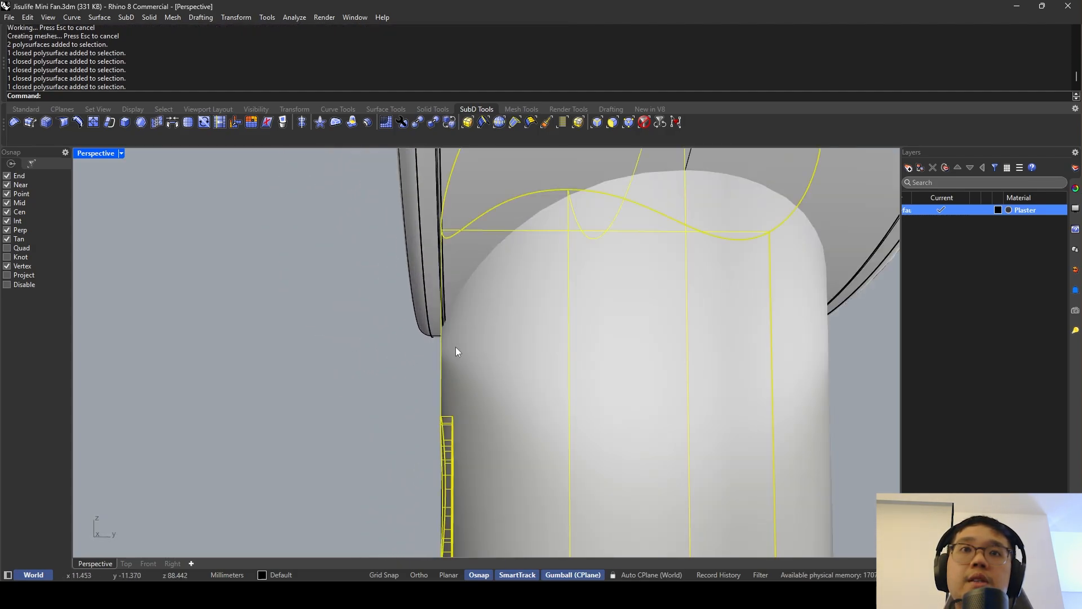
{"action": "key", "text": "Escape"}
{"action": "scroll", "coordinate": [456, 346], "scroll_direction": "down", "scroll_amount": 6}
{"action": "right_click_drag", "start_coordinate": [490, 333], "coordinate": [557, 265]}
{"action": "scroll", "coordinate": [454, 295], "scroll_direction": "up", "scroll_amount": 3}
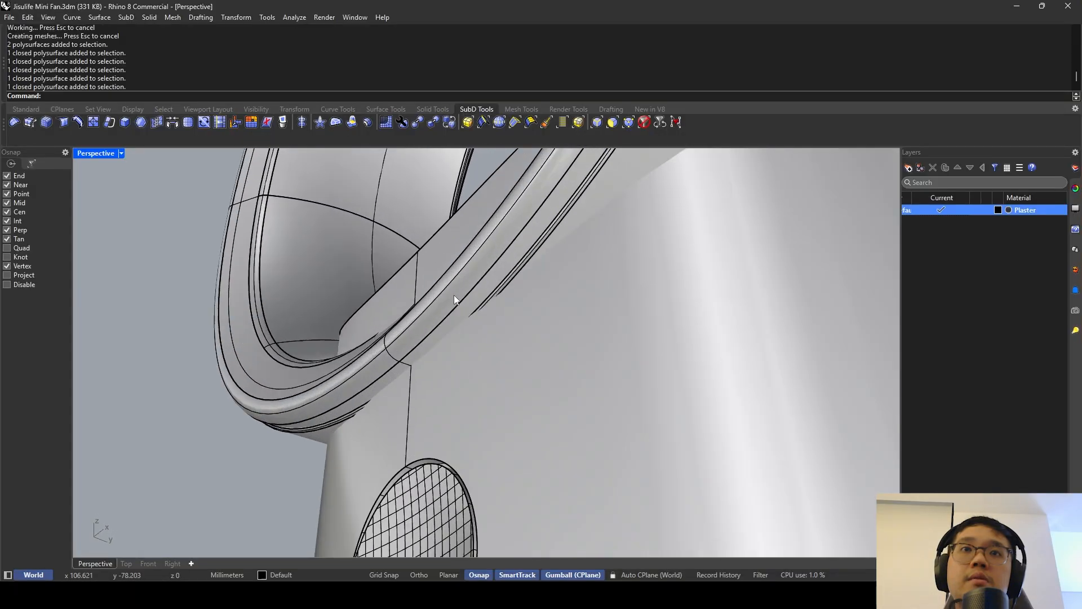
{"action": "right_click_drag", "start_coordinate": [471, 289], "coordinate": [442, 389]}
{"action": "scroll", "coordinate": [472, 378], "scroll_direction": "down", "scroll_amount": 12}
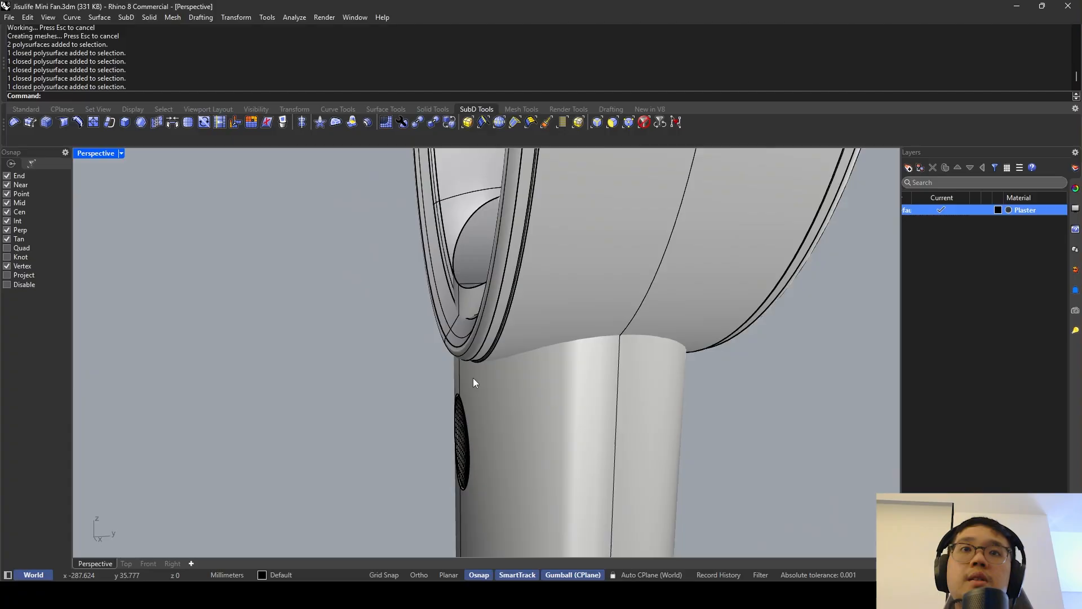
{"action": "scroll", "coordinate": [491, 354], "scroll_direction": "up", "scroll_amount": 6}
{"action": "right_click_drag", "start_coordinate": [491, 354], "coordinate": [472, 351]}
{"action": "left_click", "coordinate": [494, 340]}
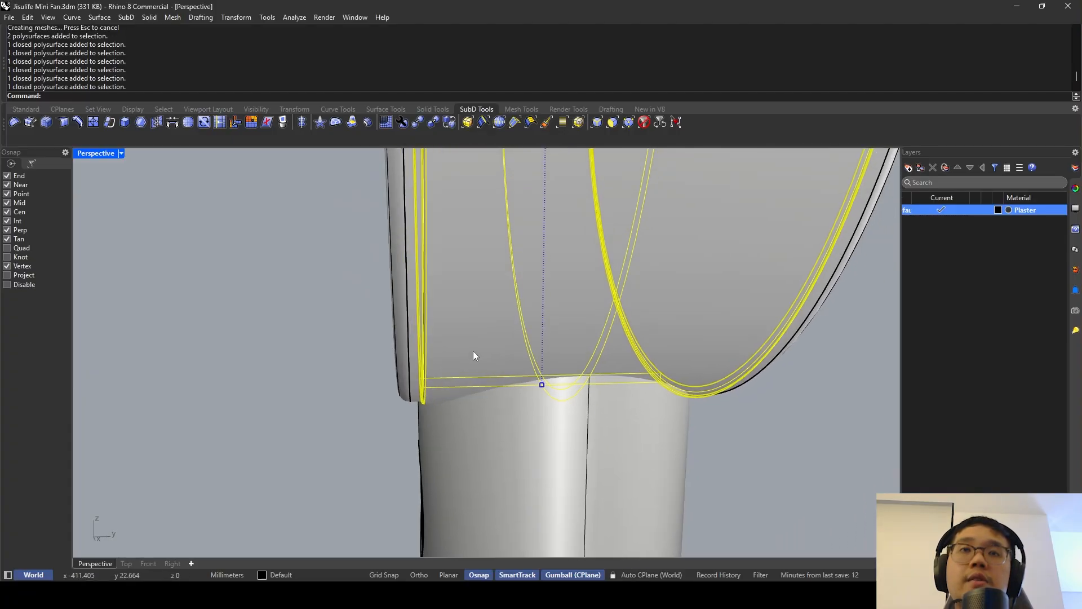
{"action": "scroll", "coordinate": [472, 351], "scroll_direction": "down", "scroll_amount": 6}
Undo both edge fillets on the outer band.
{"action": "key", "text": "ctrl+z"}
{"action": "scroll", "coordinate": [455, 374], "scroll_direction": "up", "scroll_amount": 9}
{"action": "key", "text": "ctrl+z"}
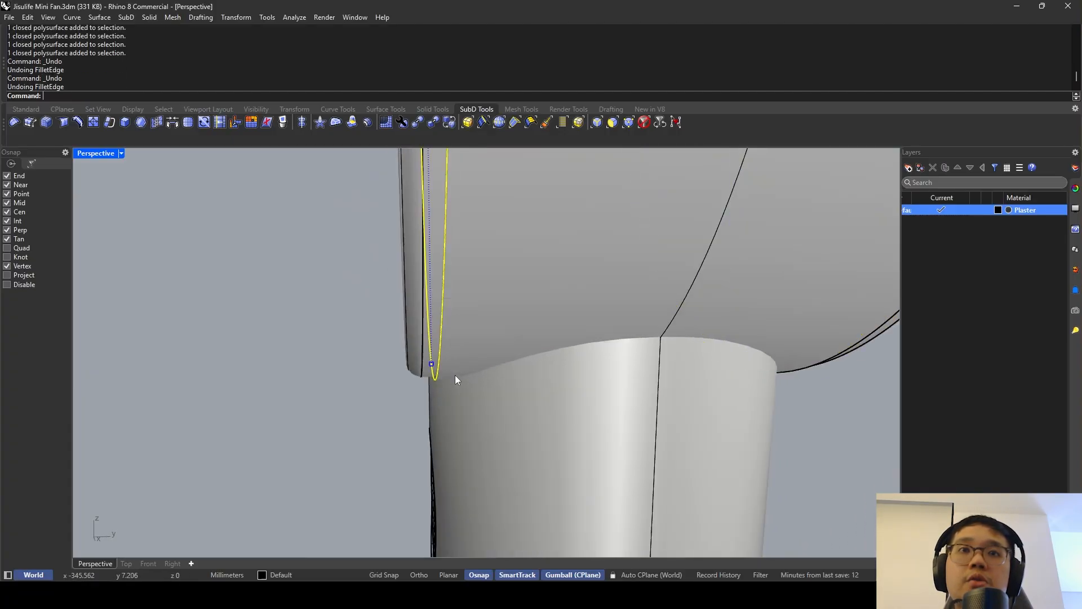
{"action": "key", "text": "Escape"}
Stretch the outer band slightly along its Y width so its edges extend just past the handle's faces.
{"action": "scroll", "coordinate": [468, 342], "scroll_direction": "down", "scroll_amount": 5}
{"action": "left_click", "coordinate": [482, 316]}
{"action": "scroll", "coordinate": [481, 317], "scroll_direction": "down", "scroll_amount": 7}
{"action": "right_click_drag", "start_coordinate": [482, 317], "coordinate": [462, 374], "text": "shift"}
{"action": "scroll", "coordinate": [449, 330], "scroll_direction": "up", "scroll_amount": 6}
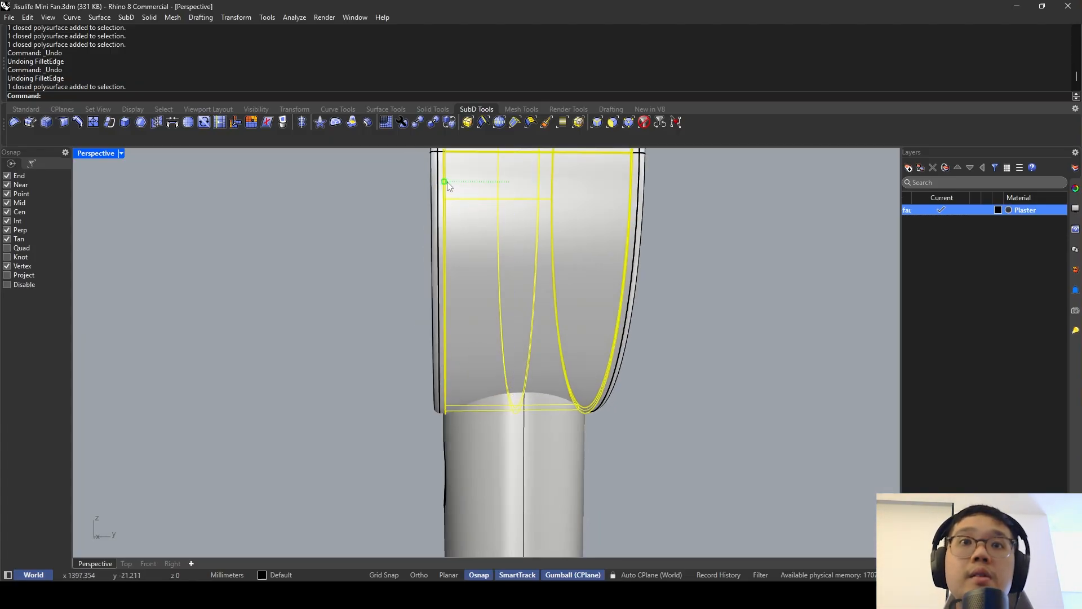
{"action": "left_click_drag", "start_coordinate": [446, 181], "coordinate": [441, 198]}
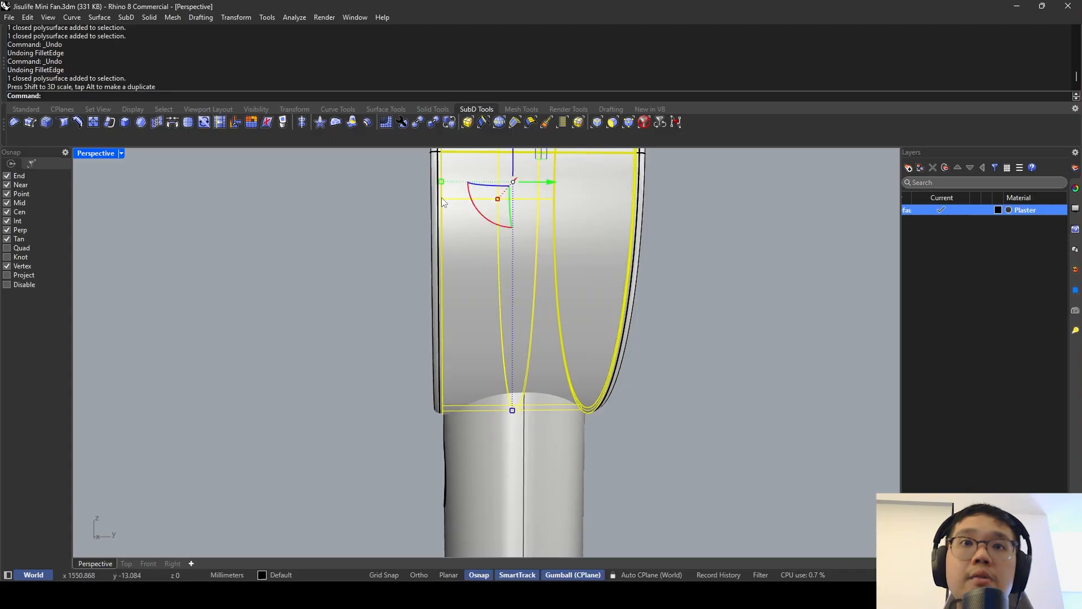
{"action": "scroll", "coordinate": [427, 431], "scroll_direction": "up", "scroll_amount": 6}
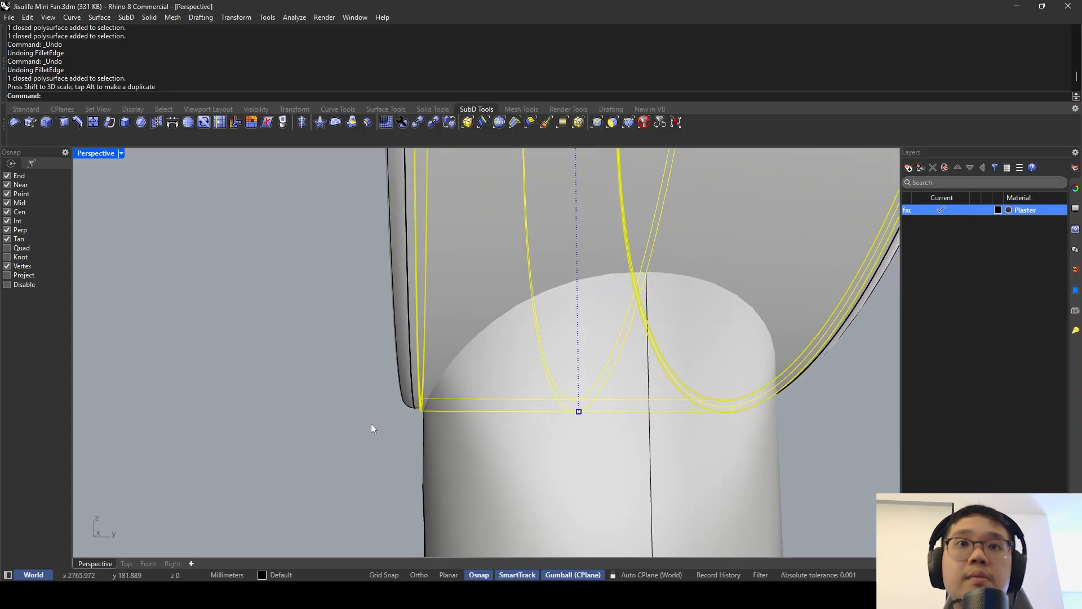
{"action": "scroll", "coordinate": [389, 349], "scroll_direction": "down", "scroll_amount": 5}
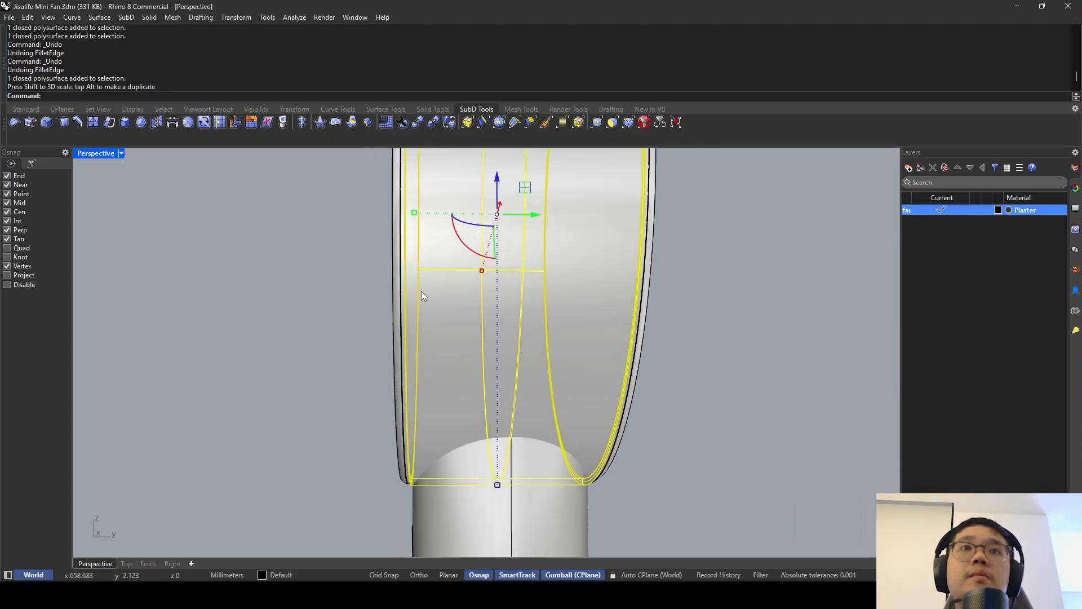
{"action": "left_click_drag", "start_coordinate": [415, 216], "coordinate": [414, 215]}
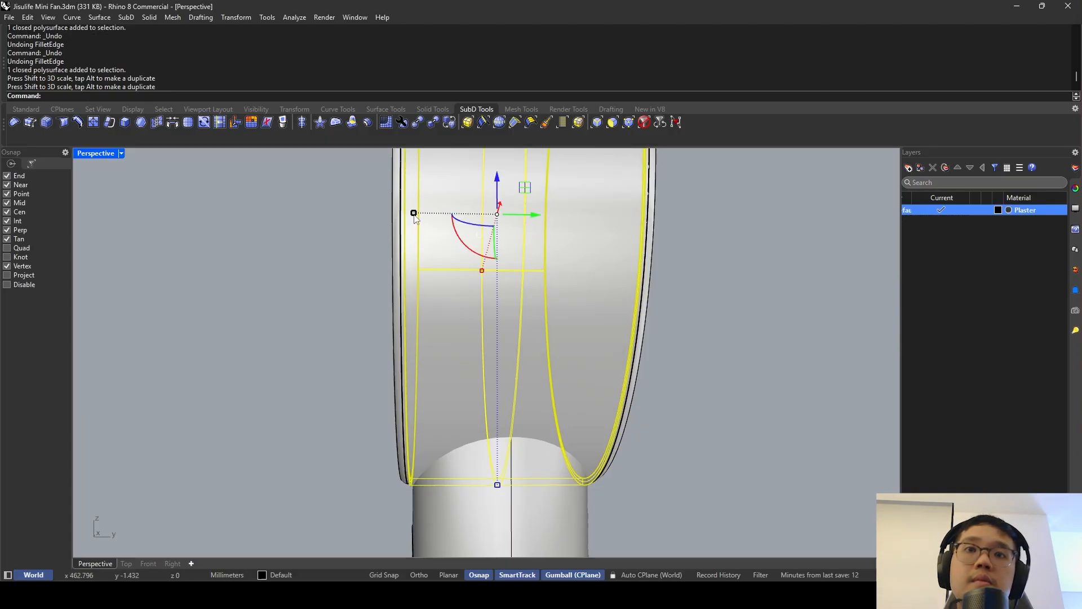
{"action": "key", "text": "Escape"}
Fillet both outer edges of the widened band with a 0.2 mm radius and check the corner at the handle.
{"action": "right_click_drag", "start_coordinate": [461, 272], "coordinate": [486, 310]}
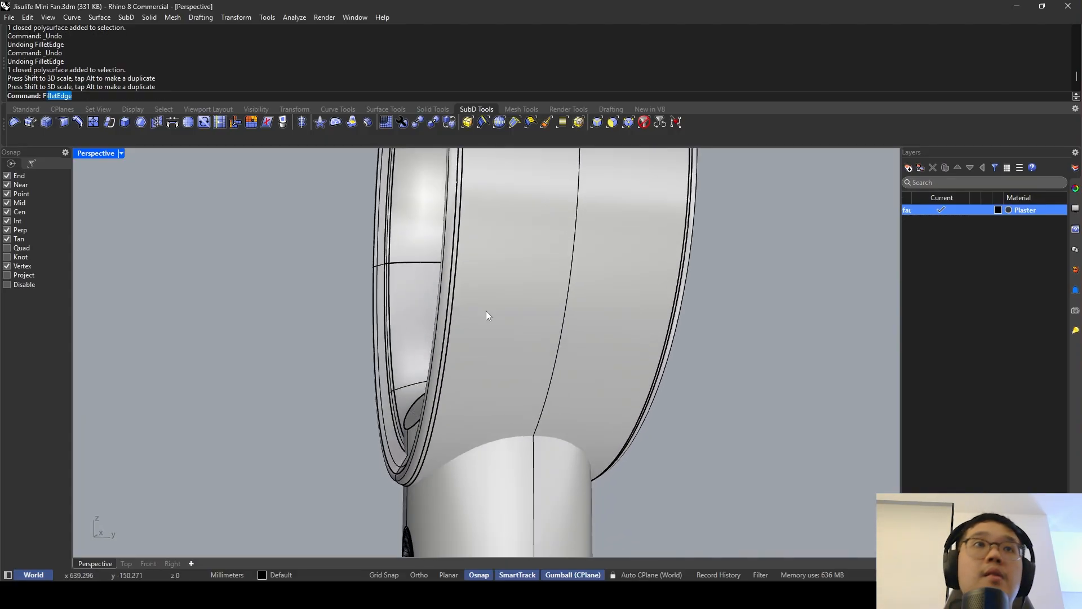
{"action": "key", "text": "Return"}
{"action": "left_click", "coordinate": [454, 307]}
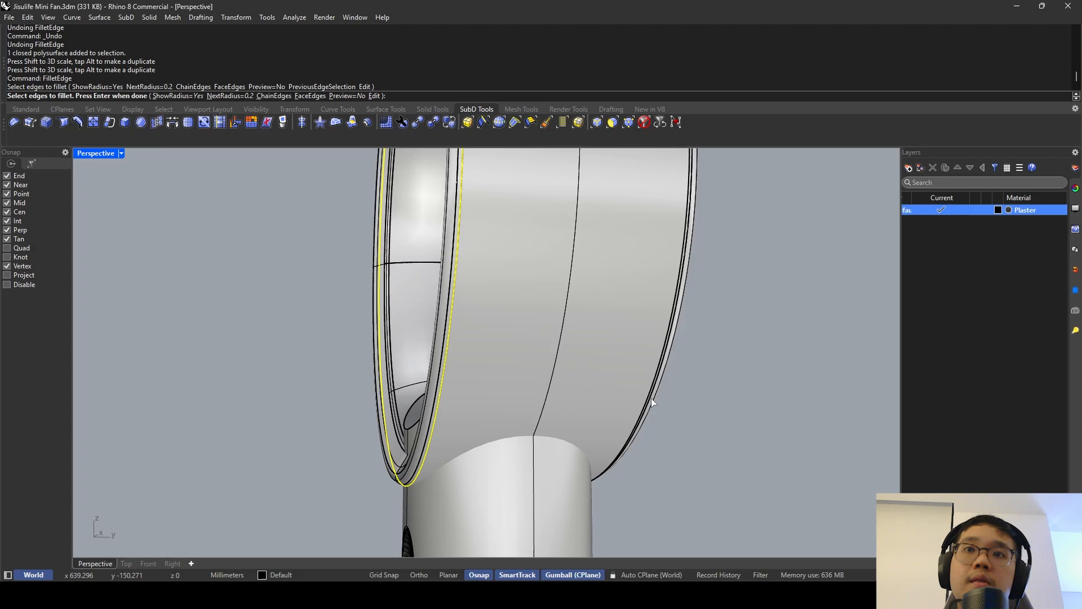
{"action": "right_click_drag", "start_coordinate": [651, 398], "coordinate": [608, 389]}
{"action": "left_click", "coordinate": [603, 410]}
{"action": "key", "text": "Return"}
{"action": "key", "text": "Return"}
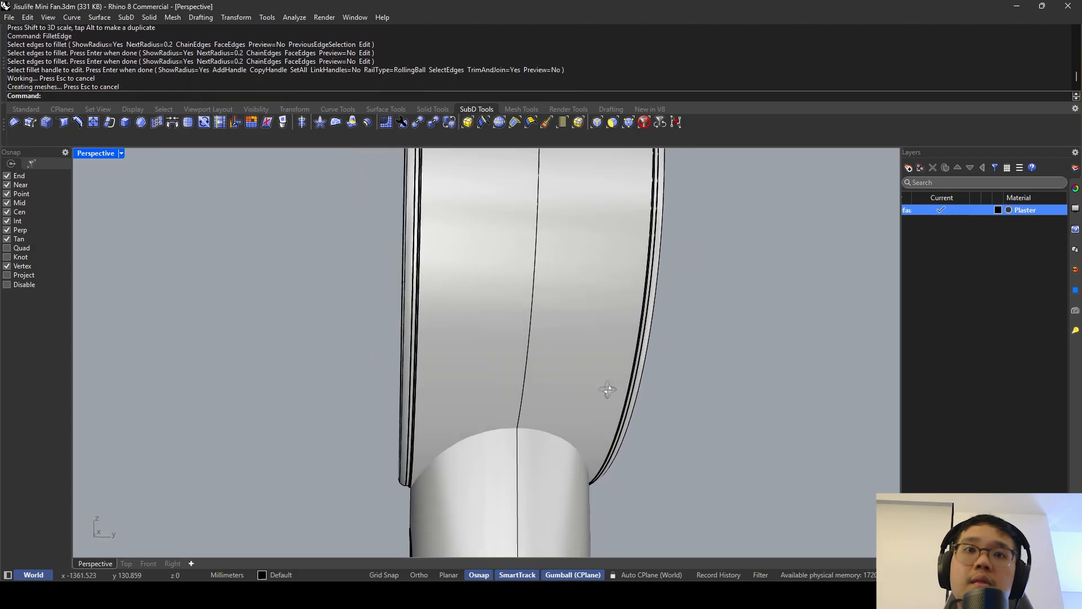
{"action": "scroll", "coordinate": [397, 499], "scroll_direction": "up", "scroll_amount": 10}
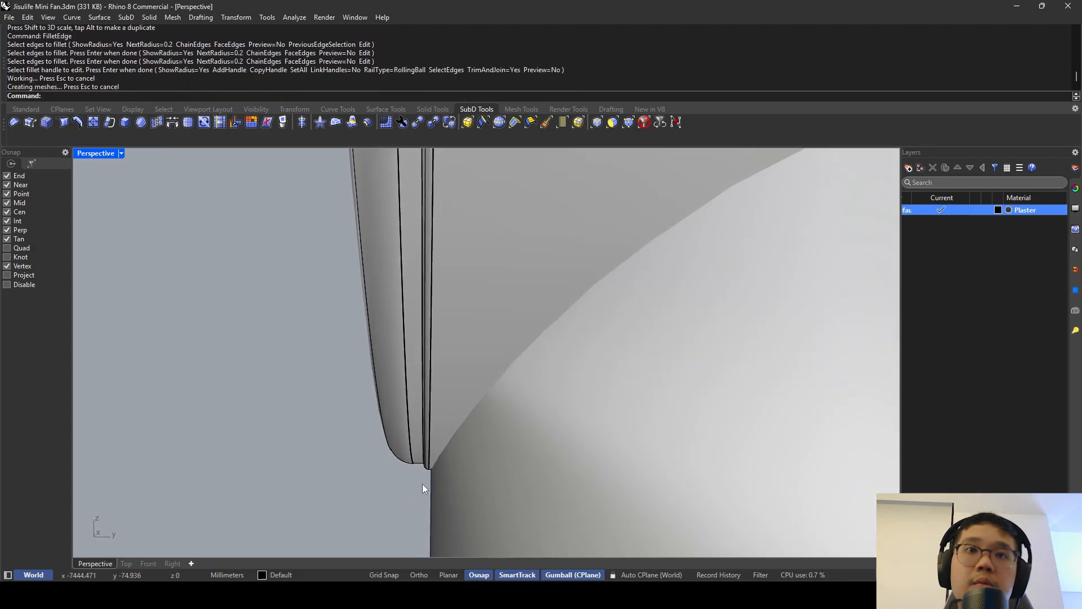
{"action": "scroll", "coordinate": [421, 483], "scroll_direction": "down", "scroll_amount": 12}
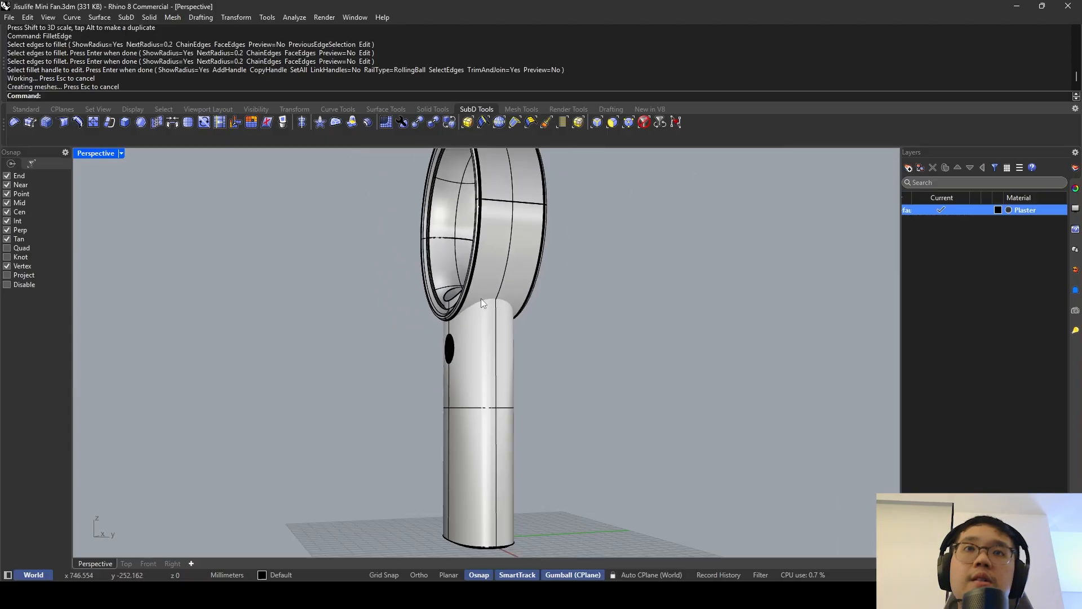
Subtract the fan head ring from the handle with BooleanDifference, keeping the ring as the cutter.
{"action": "right_click_drag", "start_coordinate": [482, 299], "coordinate": [477, 374], "text": "shift"}
{"action": "right_click_drag", "start_coordinate": [518, 296], "coordinate": [593, 321]}
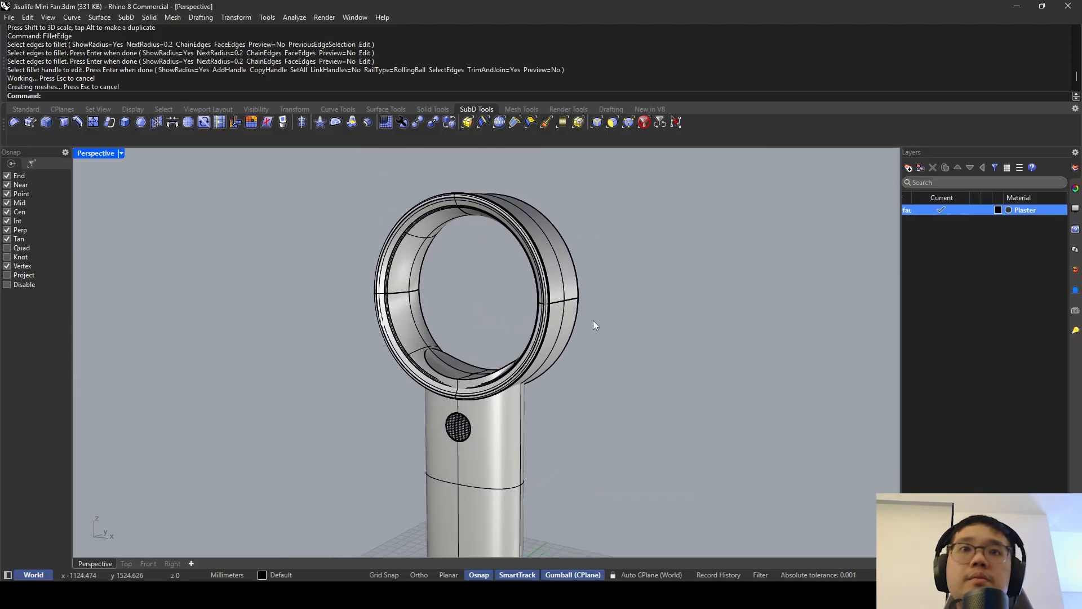
{"action": "mouse_move", "coordinate": [532, 352]}
{"action": "right_mouse_down"}
{"action": "mouse_move", "coordinate": [545, 271]}
{"action": "mouse_move", "coordinate": [527, 332]}
{"action": "right_mouse_up"}
{"action": "scroll", "coordinate": [461, 335], "scroll_direction": "up", "scroll_amount": 3}
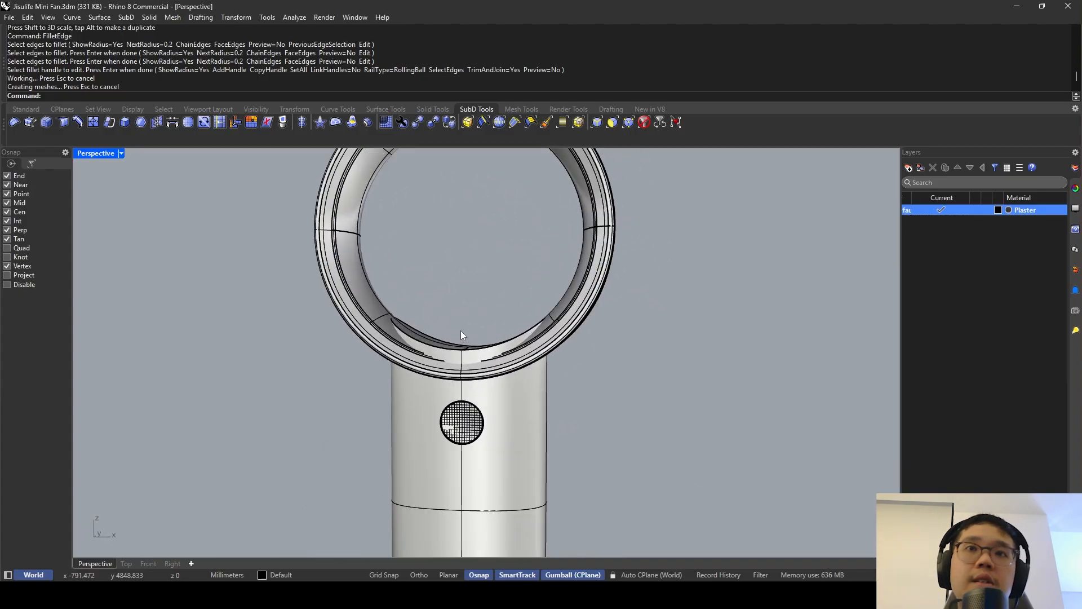
{"action": "key", "text": "Return"}
{"action": "scroll", "coordinate": [461, 336], "scroll_direction": "up", "scroll_amount": 3}
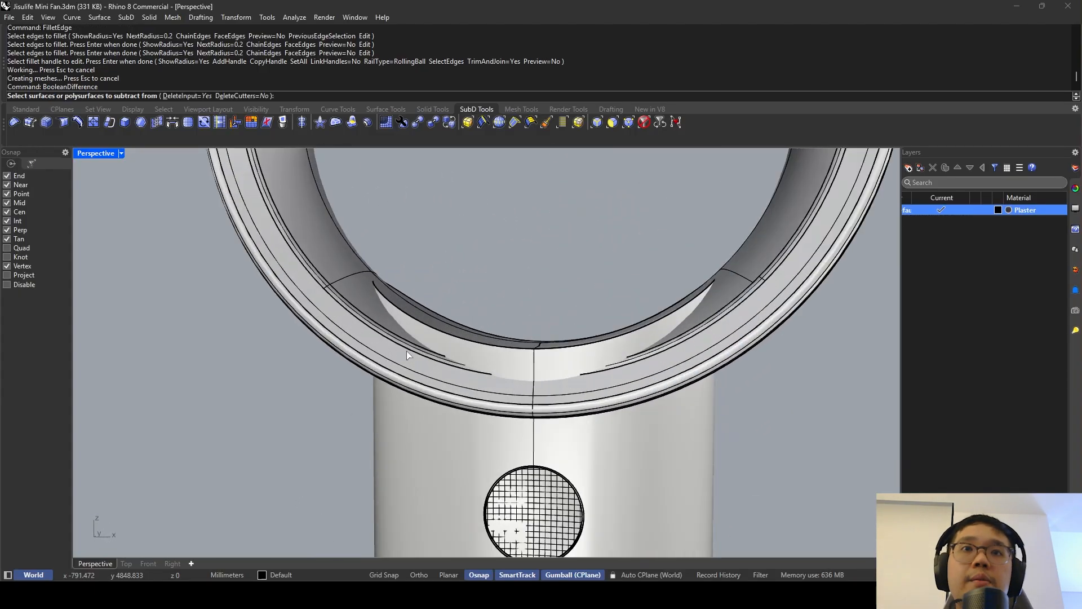
{"action": "left_click", "coordinate": [425, 456]}
{"action": "key", "text": "Return"}
{"action": "left_click", "coordinate": [321, 250]}
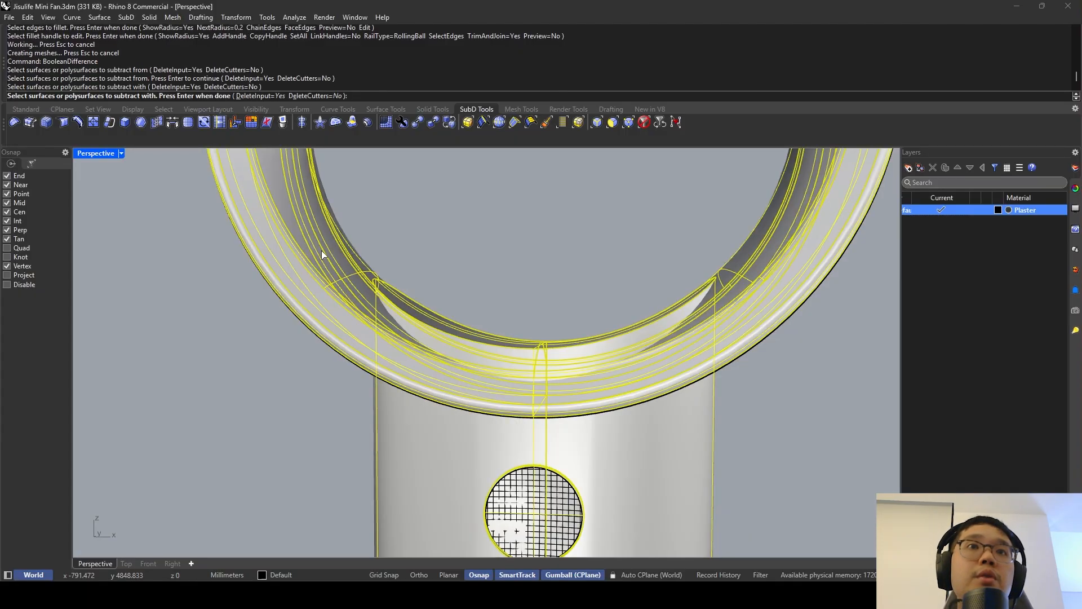
{"action": "key", "text": "Return"}
Delete the two leftover handle pieces inside the ring's opening.
{"action": "left_click", "coordinate": [414, 318]}
{"action": "key", "text": "Delete"}
{"action": "right_click_drag", "start_coordinate": [414, 318], "coordinate": [405, 340]}
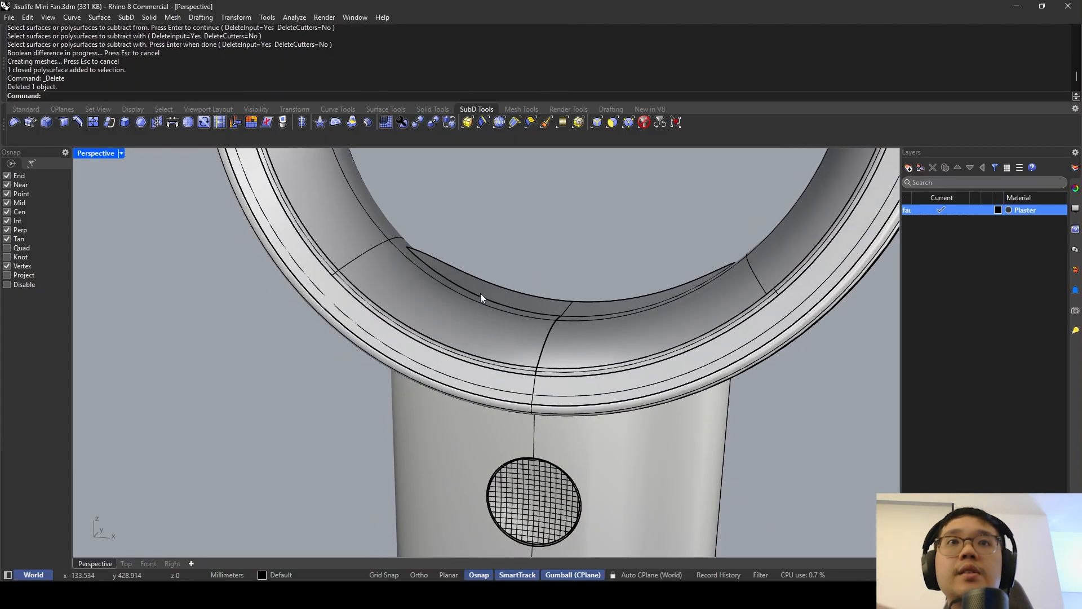
{"action": "left_click", "coordinate": [480, 297]}
{"action": "key", "text": "Delete"}
Check the trimmed handle, ring and outer band by selecting them individually and viewing the fan from several angles.
{"action": "scroll", "coordinate": [478, 276], "scroll_direction": "down", "scroll_amount": 5}
{"action": "left_click", "coordinate": [448, 401]}
{"action": "right_click_drag", "start_coordinate": [448, 401], "coordinate": [441, 348]}
{"action": "scroll", "coordinate": [447, 340], "scroll_direction": "down", "scroll_amount": 7}
{"action": "right_click_drag", "start_coordinate": [506, 262], "coordinate": [498, 238]}
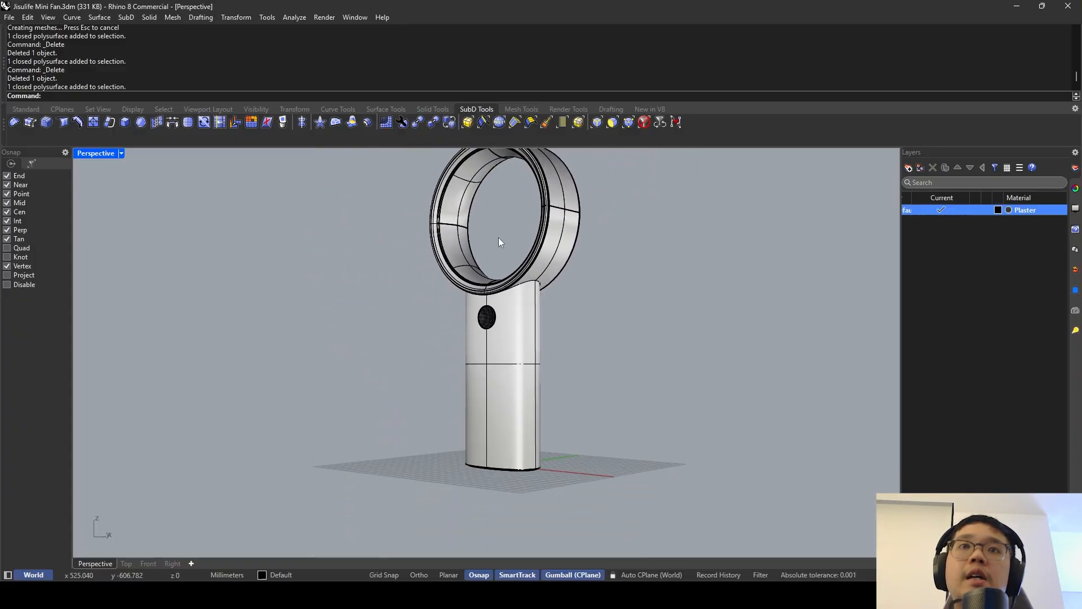
{"action": "scroll", "coordinate": [498, 242], "scroll_direction": "up", "scroll_amount": 4}
{"action": "right_click_drag", "start_coordinate": [522, 183], "coordinate": [522, 200]}
{"action": "left_click", "coordinate": [527, 198]}
{"action": "scroll", "coordinate": [530, 198], "scroll_direction": "up", "scroll_amount": 3}
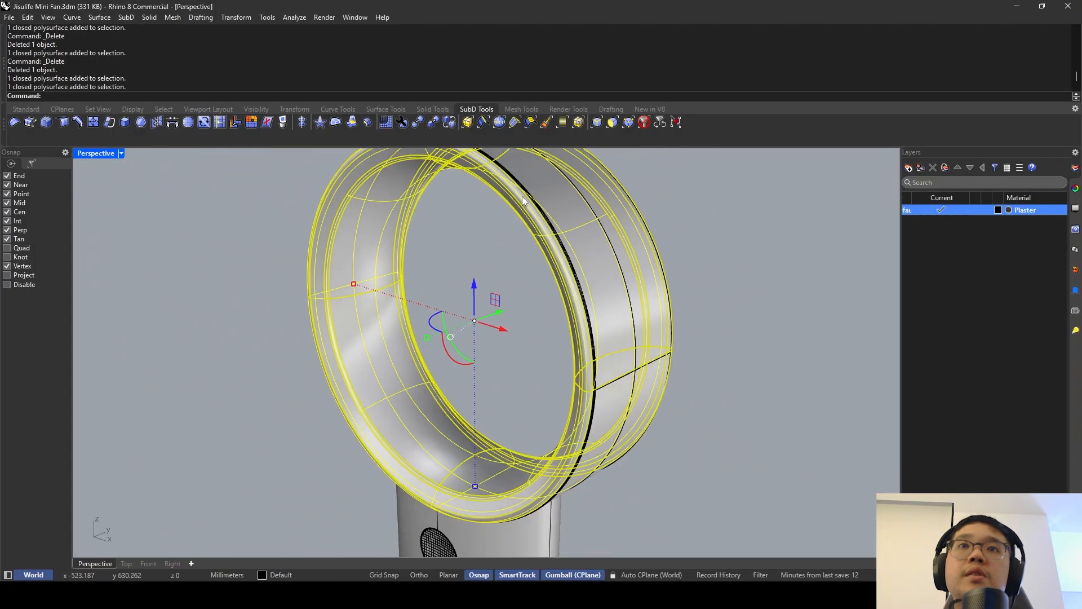
{"action": "left_click", "coordinate": [528, 195]}
{"action": "scroll", "coordinate": [528, 196], "scroll_direction": "down", "scroll_amount": 7}
{"action": "left_click", "coordinate": [478, 196]}
{"action": "left_click", "coordinate": [518, 166]}
{"action": "left_click", "coordinate": [496, 186]}
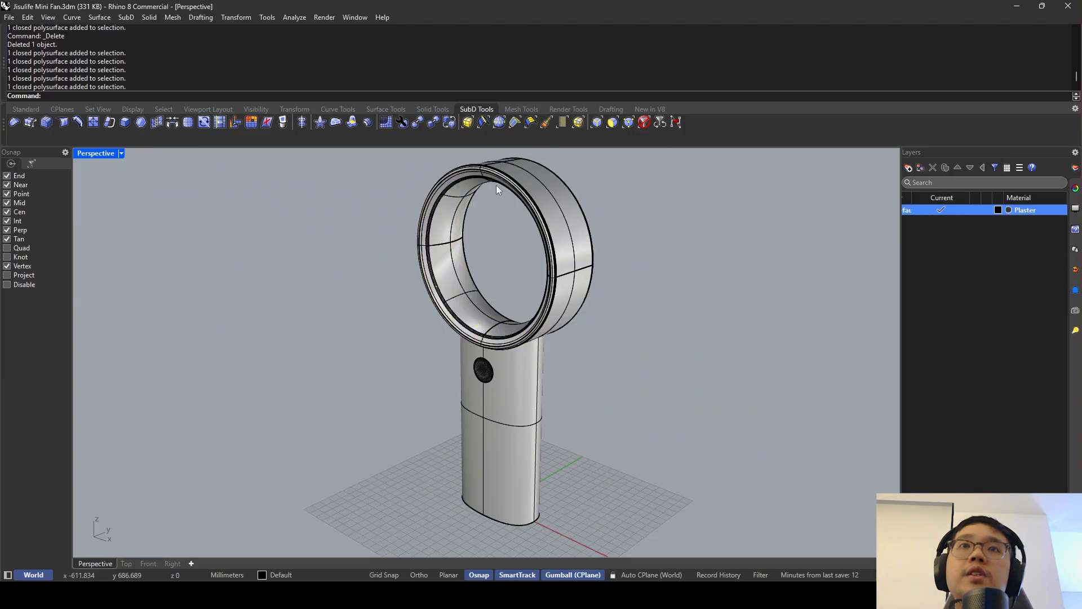
{"action": "left_click", "coordinate": [506, 168]}
{"action": "right_click_drag", "start_coordinate": [522, 240], "coordinate": [483, 322]}
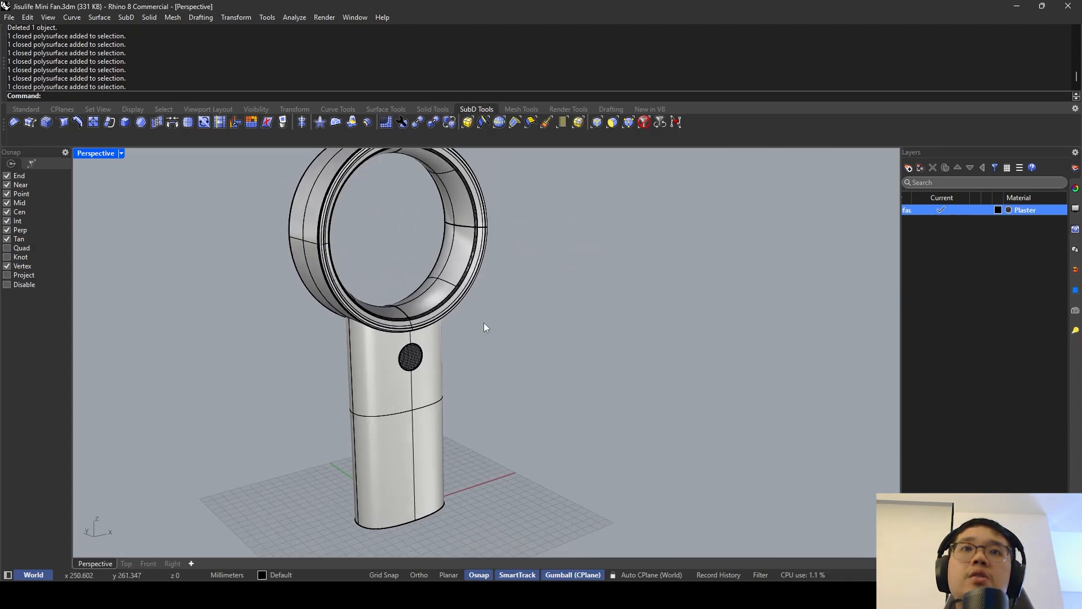
Set the Perspective view to Rendered display and inspect the whole fan from the front.
{"action": "scroll", "coordinate": [484, 323], "scroll_direction": "down", "scroll_amount": 3}
{"action": "left_click", "coordinate": [121, 153]}
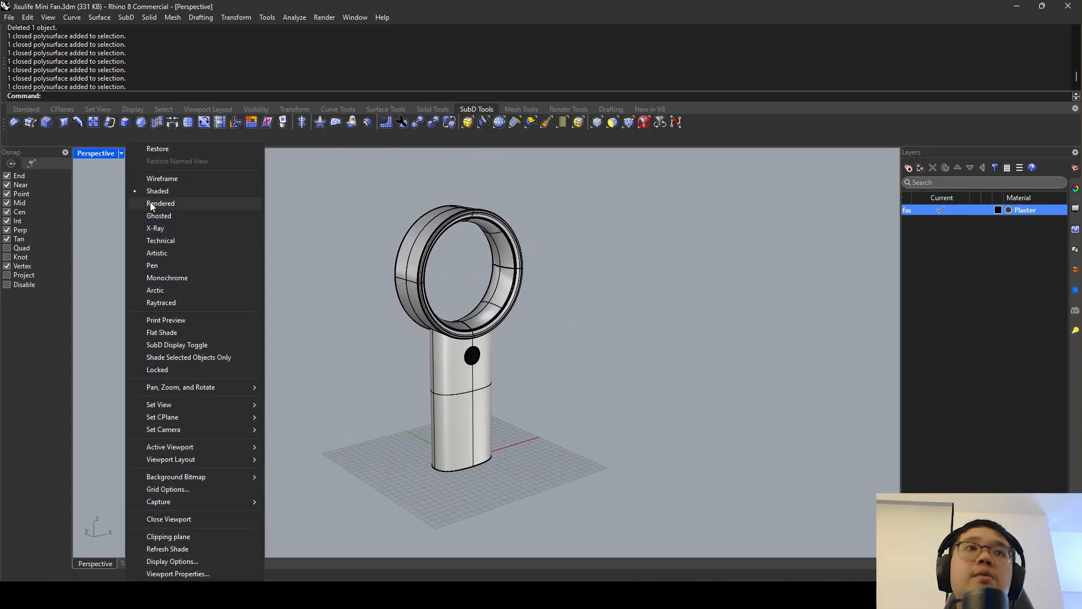
{"action": "left_click", "coordinate": [150, 201]}
{"action": "right_click_drag", "start_coordinate": [462, 370], "coordinate": [411, 331]}
Return the Perspective view to Shaded display and save the file.
{"action": "left_click", "coordinate": [121, 153]}
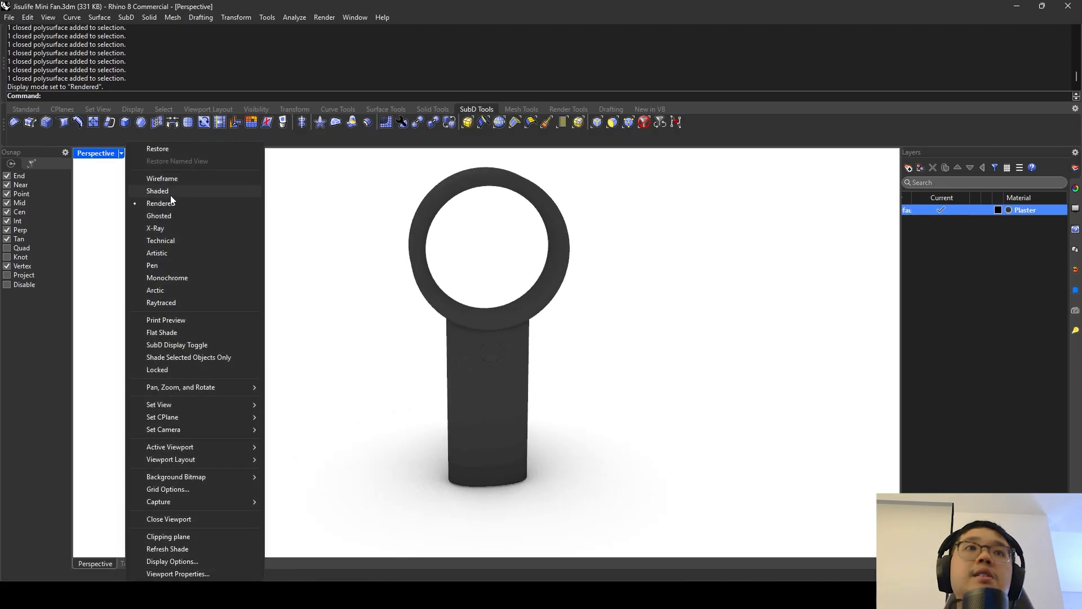
{"action": "left_click", "coordinate": [168, 194]}
{"action": "scroll", "coordinate": [491, 270], "scroll_direction": "up", "scroll_amount": 5}
{"action": "key", "text": "ctrl+s"}
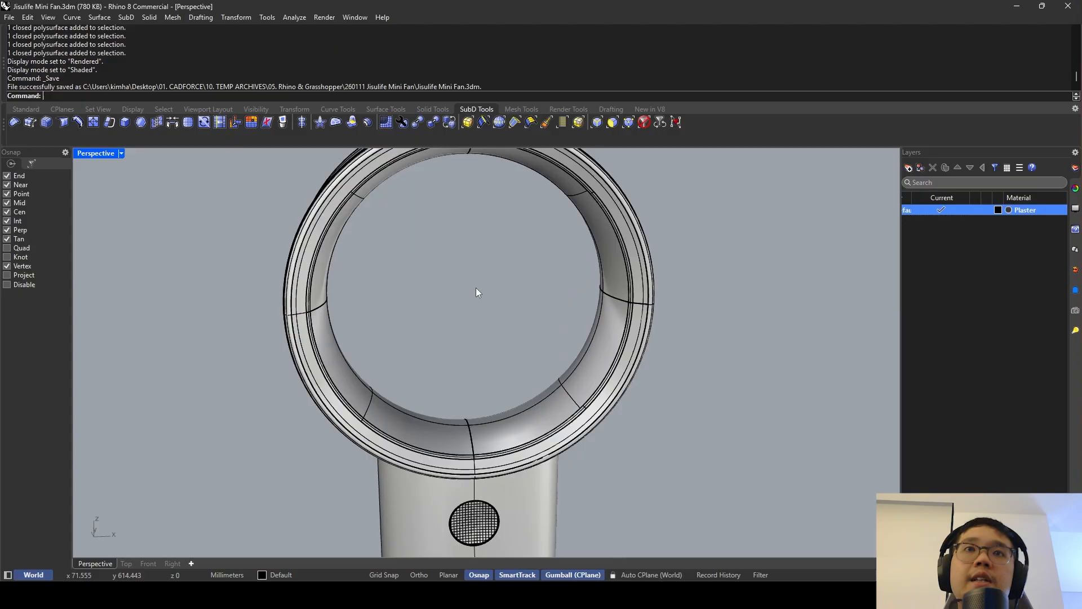
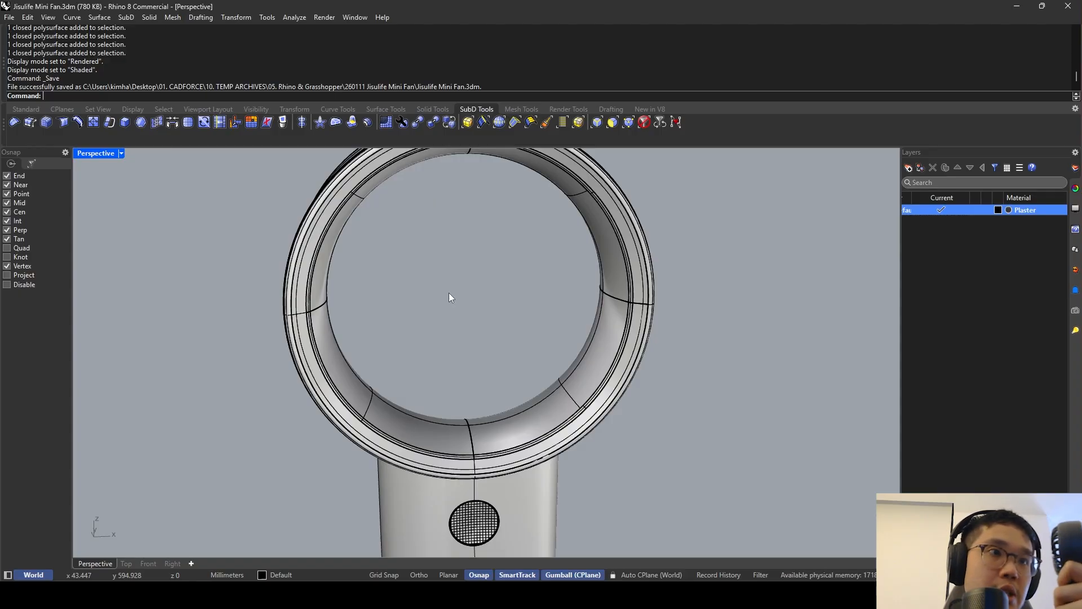
{"action": "right_click_drag", "start_coordinate": [449, 294], "coordinate": [481, 323]}
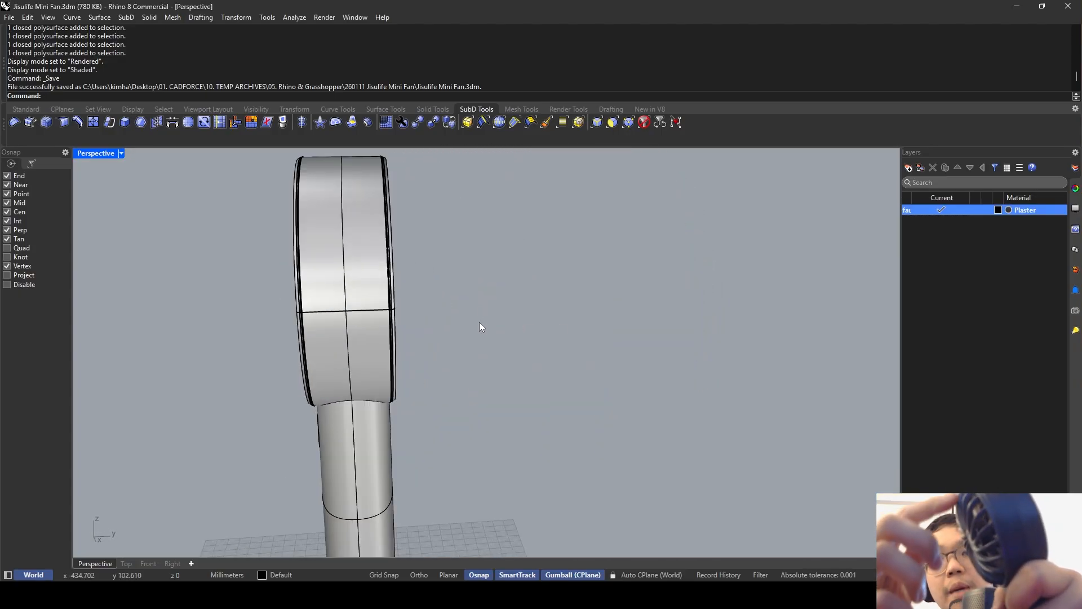
{"action": "left_click", "coordinate": [346, 597]}
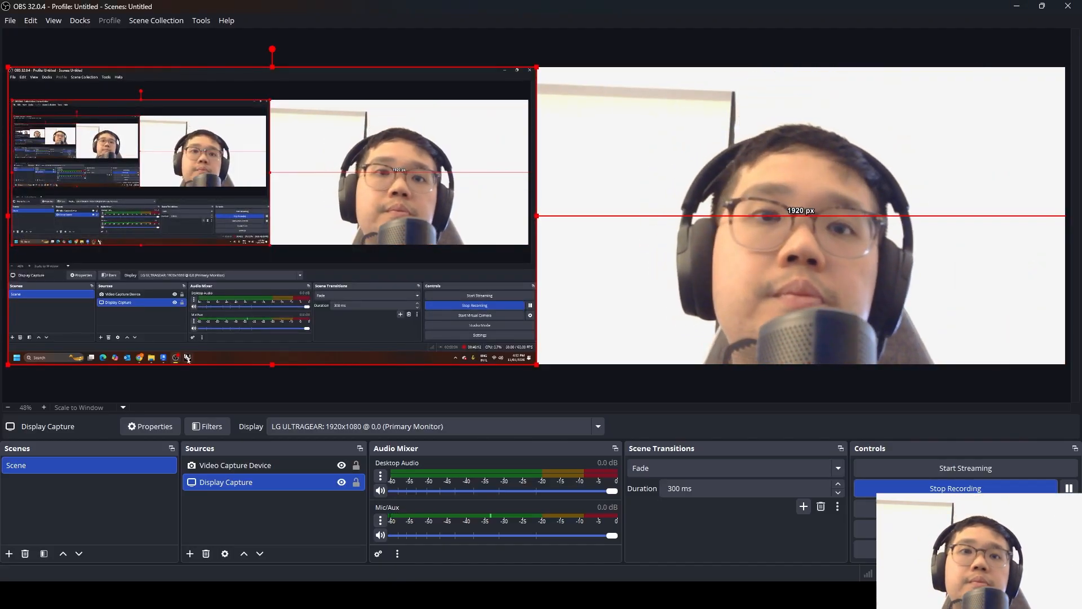
{"action": "left_click", "coordinate": [367, 596]}
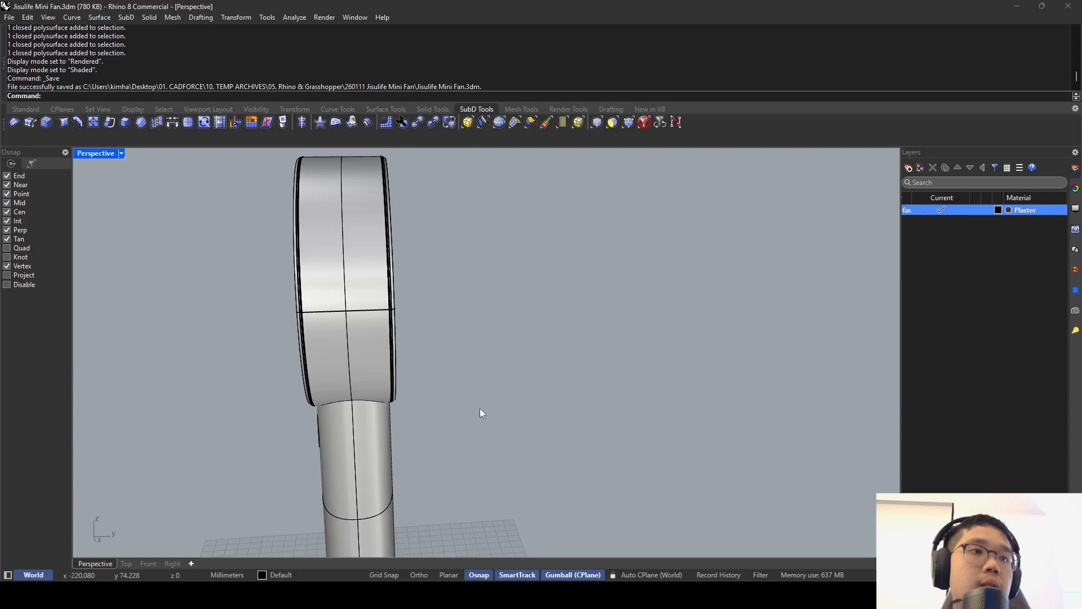
Create a small vertical solid cylinder about 5.8 mm high, centred on the fan ring's circular edge inside the opening.
{"action": "right_click_drag", "start_coordinate": [481, 412], "coordinate": [516, 403]}
{"action": "key", "text": "Return"}
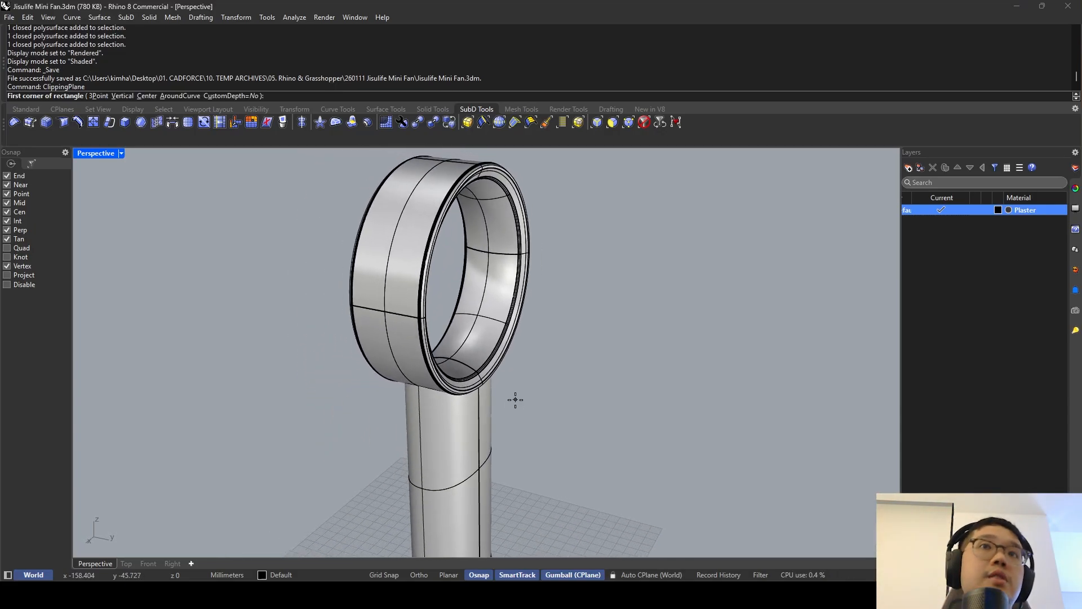
{"action": "type", "text": "Cylinder"}
{"action": "key", "text": "Return"}
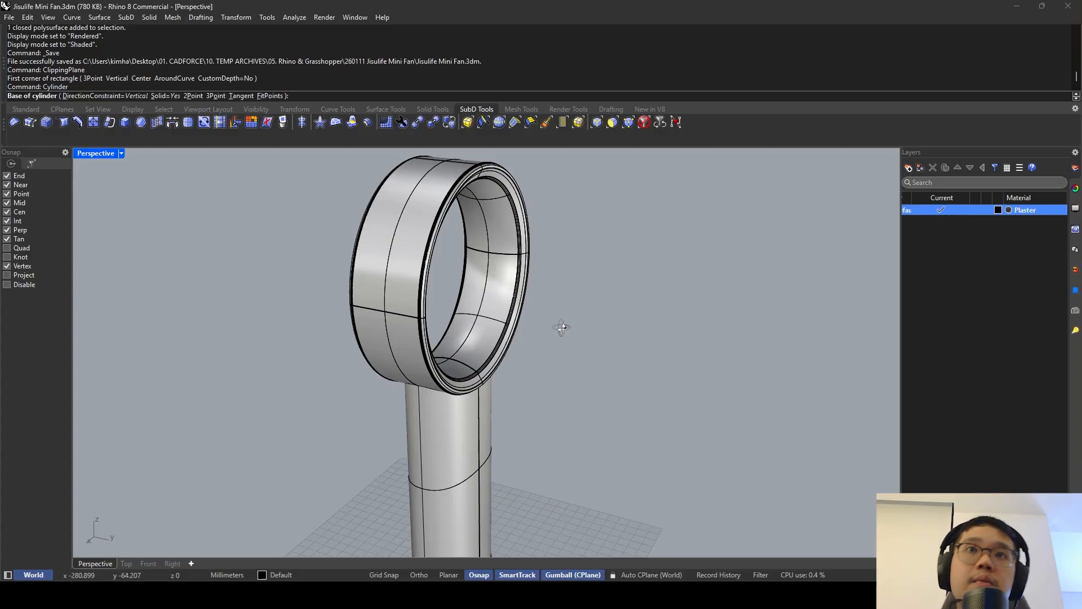
{"action": "right_click_drag", "start_coordinate": [561, 326], "coordinate": [479, 285]}
{"action": "right_click_drag", "start_coordinate": [519, 206], "coordinate": [519, 210]}
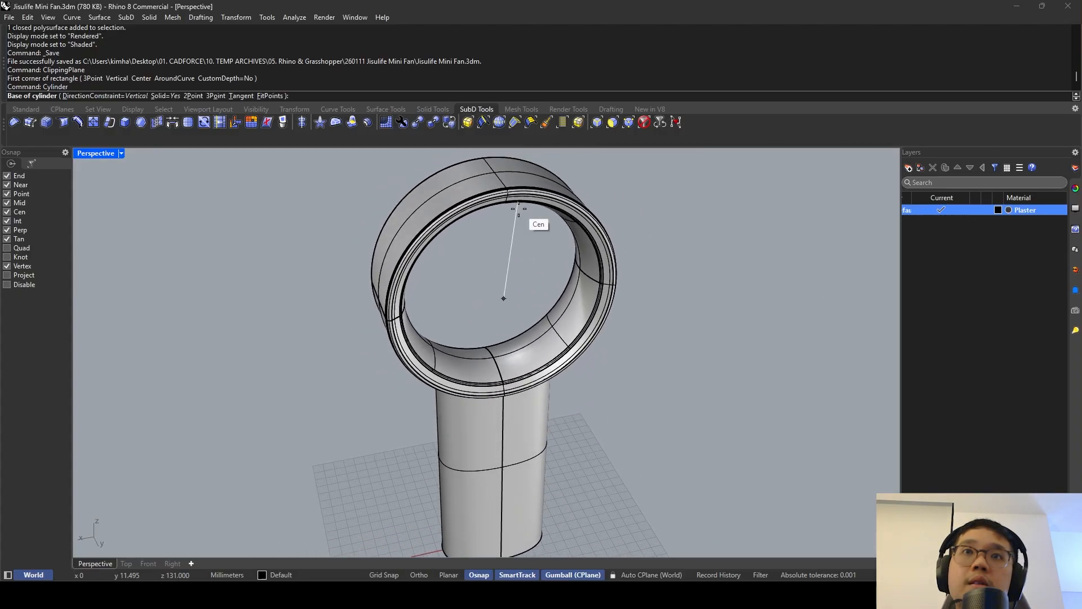
{"action": "left_click", "coordinate": [519, 210]}
{"action": "key", "text": "F8"}
{"action": "left_click", "coordinate": [536, 290]}
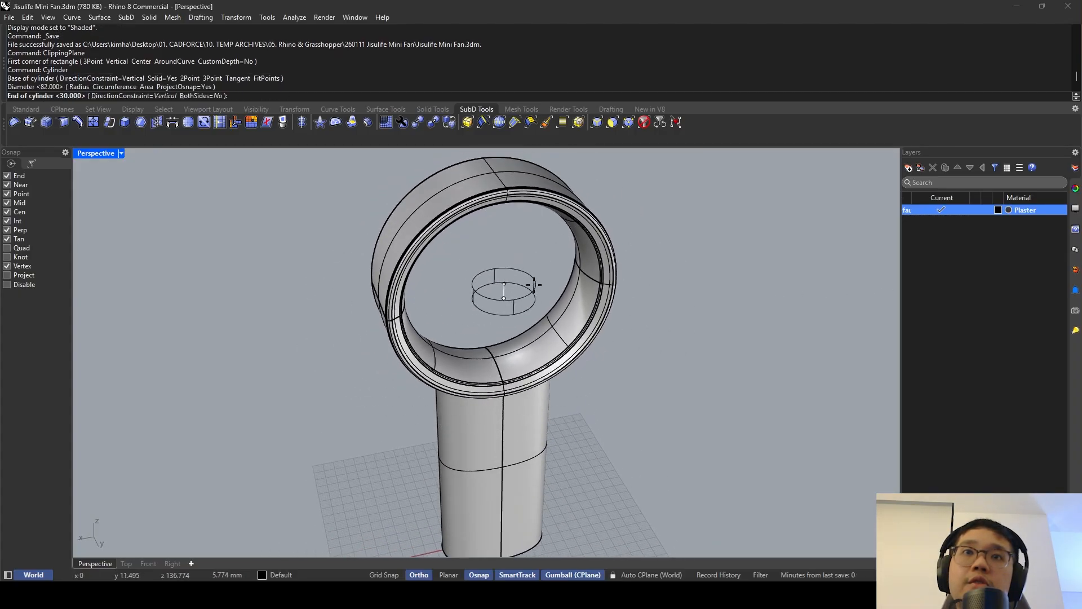
{"action": "left_click", "coordinate": [536, 288]}
{"action": "left_click", "coordinate": [533, 288]}
Rotate the small cylinder upright so its flat faces point through the ring's opening.
{"action": "right_click_drag", "start_coordinate": [485, 311], "coordinate": [512, 315]}
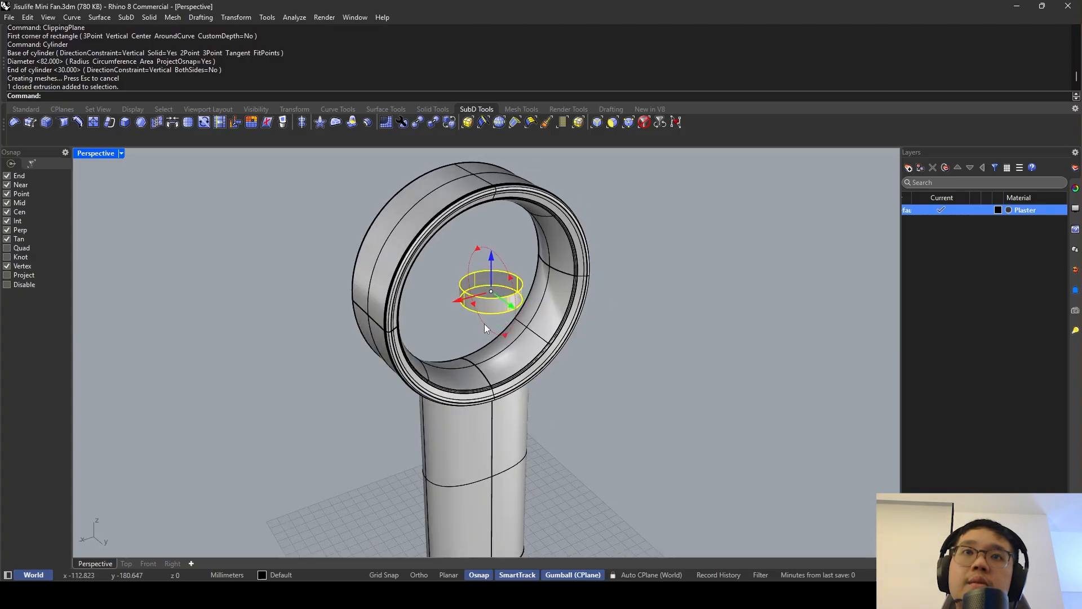
{"action": "left_click_drag", "start_coordinate": [484, 322], "coordinate": [513, 309]}
{"action": "right_click_drag", "start_coordinate": [463, 300], "coordinate": [482, 296]}
Scale the cylinder into a smaller disc at the middle of the ring's opening, undoing the first scaling attempt.
{"action": "scroll", "coordinate": [483, 292], "scroll_direction": "up", "scroll_amount": 5}
{"action": "mouse_move", "coordinate": [469, 271]}
{"action": "left_mouse_down"}
{"action": "mouse_move", "coordinate": [505, 289]}
{"action": "mouse_move", "coordinate": [483, 279]}
{"action": "left_mouse_up"}
{"action": "key", "text": "ctrl+z"}
{"action": "scroll", "coordinate": [502, 288], "scroll_direction": "up", "scroll_amount": 3}
{"action": "right_click_drag", "start_coordinate": [483, 278], "coordinate": [556, 294]}
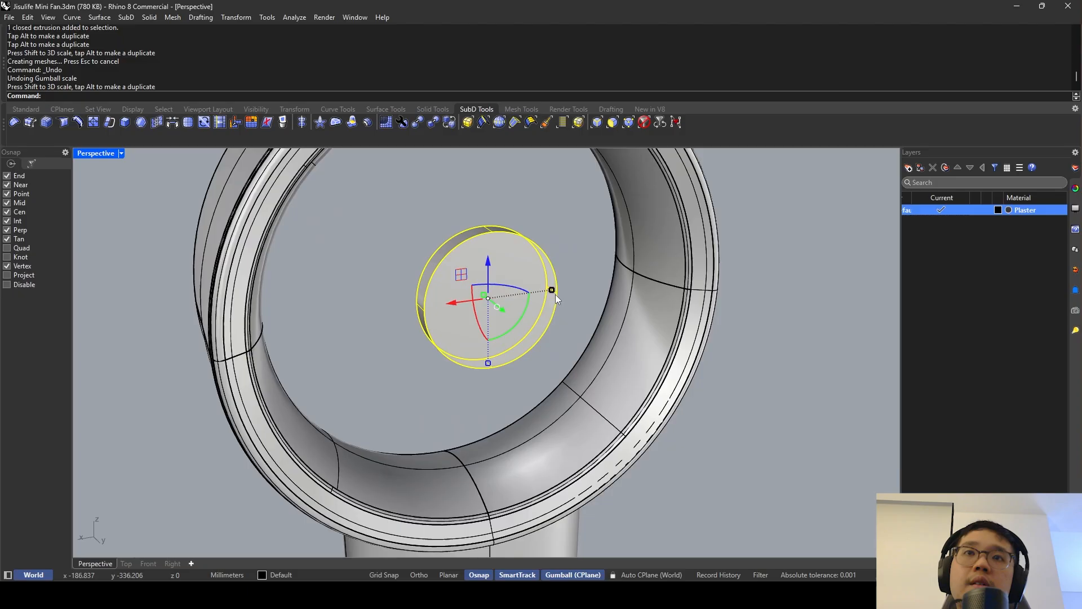
{"action": "left_click_drag", "start_coordinate": [555, 294], "coordinate": [535, 297]}
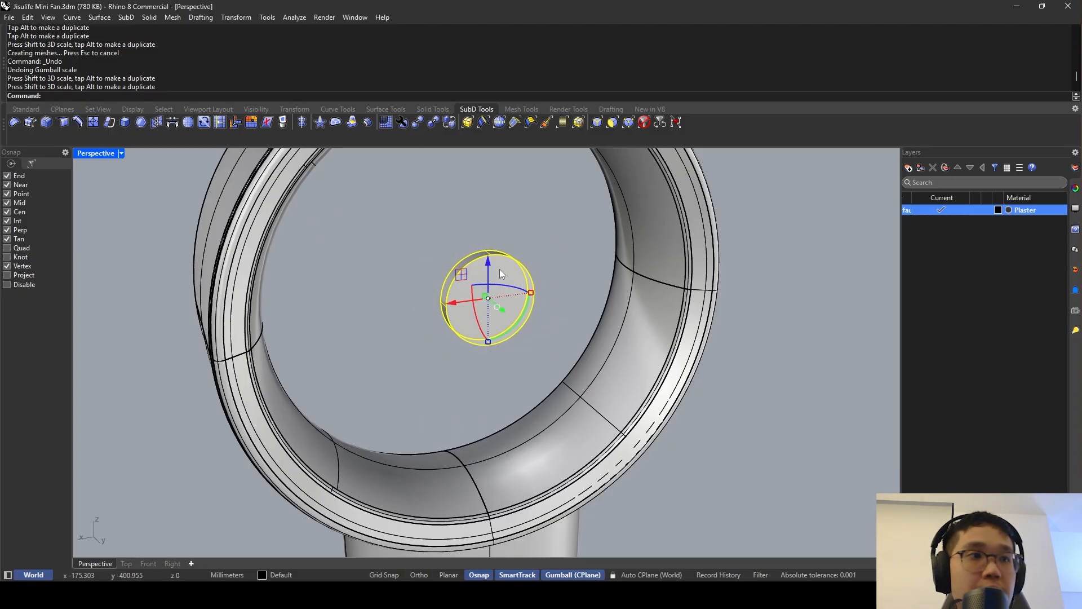
{"action": "right_click_drag", "start_coordinate": [501, 274], "coordinate": [485, 267]}
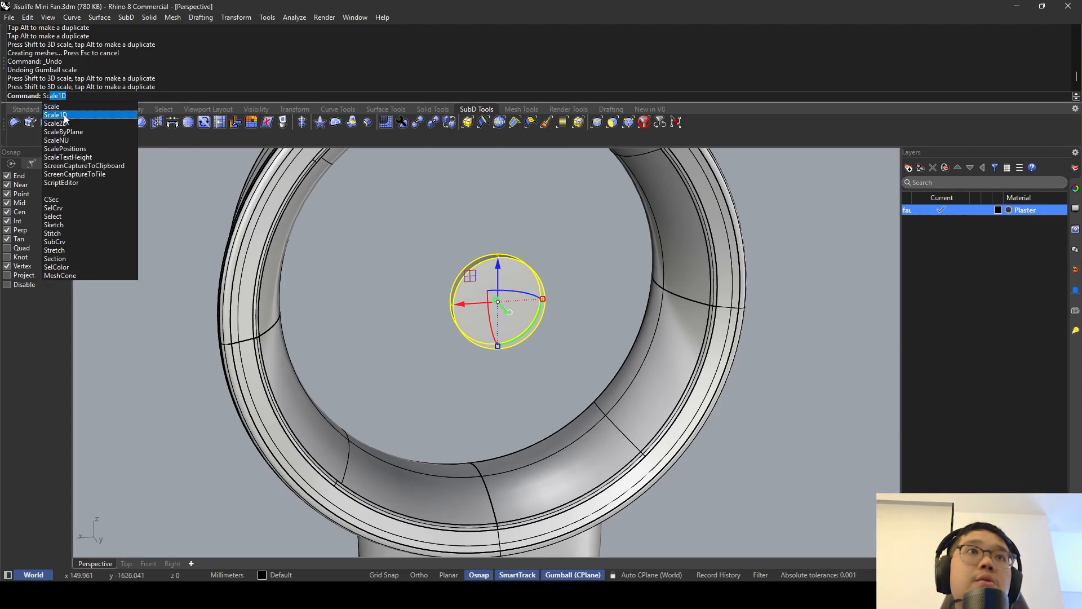
{"action": "left_click", "coordinate": [56, 115]}
{"action": "key", "text": "Escape"}
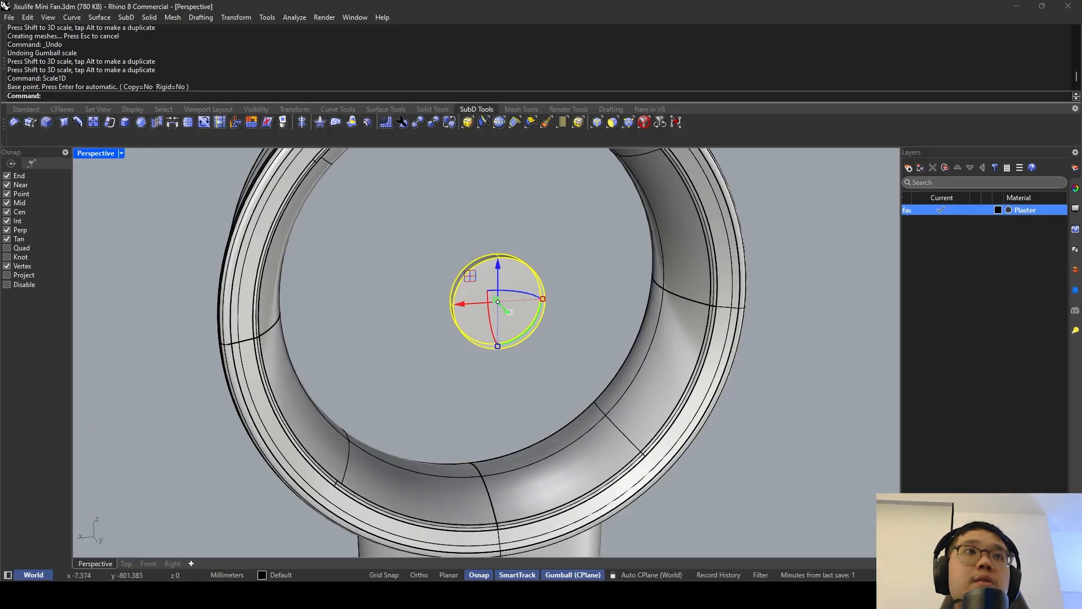
{"action": "left_click", "coordinate": [94, 120]}
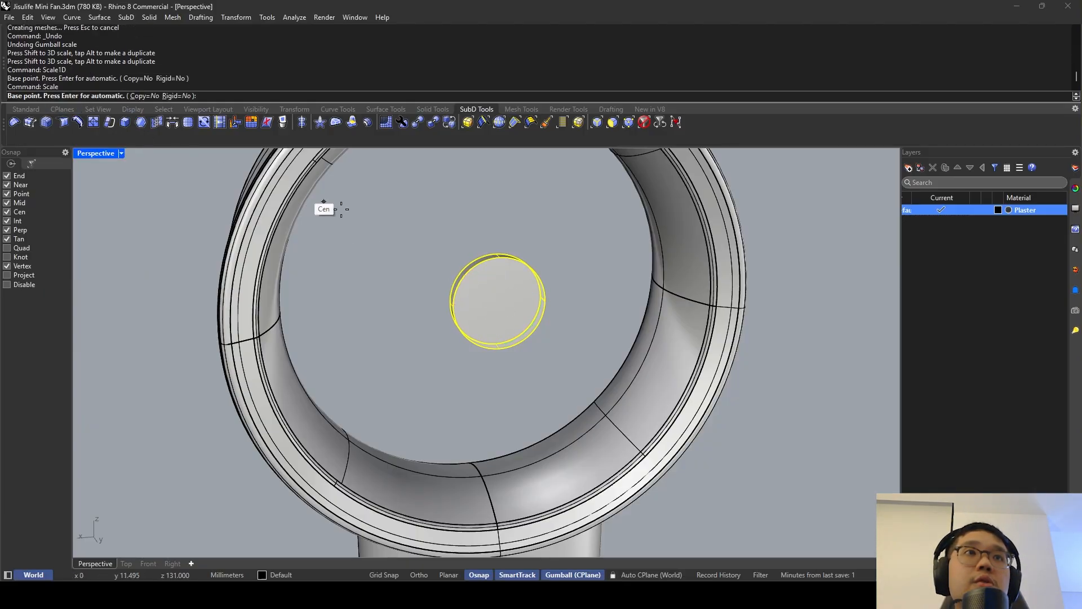
{"action": "left_click", "coordinate": [507, 268]}
{"action": "key", "text": "Escape"}
{"action": "right_click_drag", "start_coordinate": [466, 276], "coordinate": [451, 288]}
{"action": "key", "text": "space"}
{"action": "left_click", "coordinate": [526, 260]}
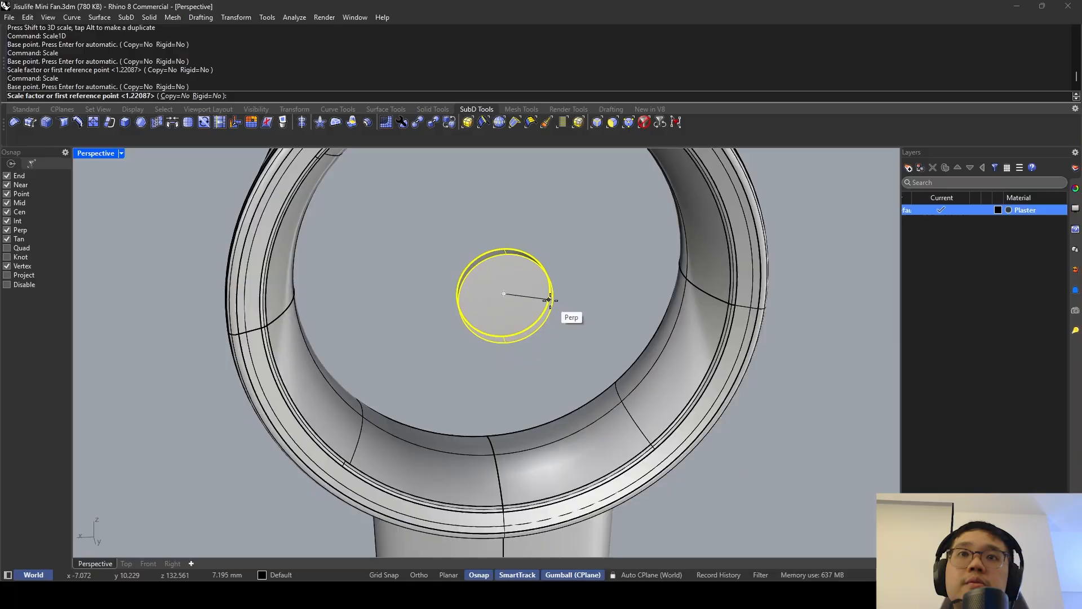
{"action": "scroll", "coordinate": [549, 299], "scroll_direction": "up", "scroll_amount": 2}
{"action": "key", "text": "Escape"}
Scale the disc uniformly from the centre of its face, using its edge as reference, to a 10 mm radius.
{"action": "key", "text": "space"}
{"action": "left_click", "coordinate": [516, 247]}
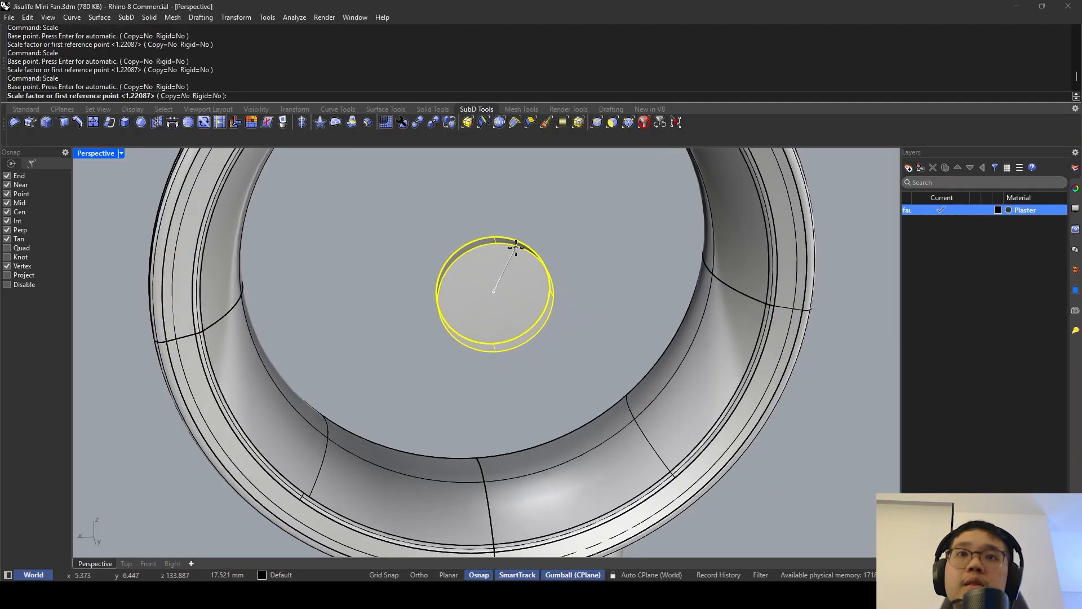
{"action": "right_click_drag", "start_coordinate": [515, 247], "coordinate": [214, 289]}
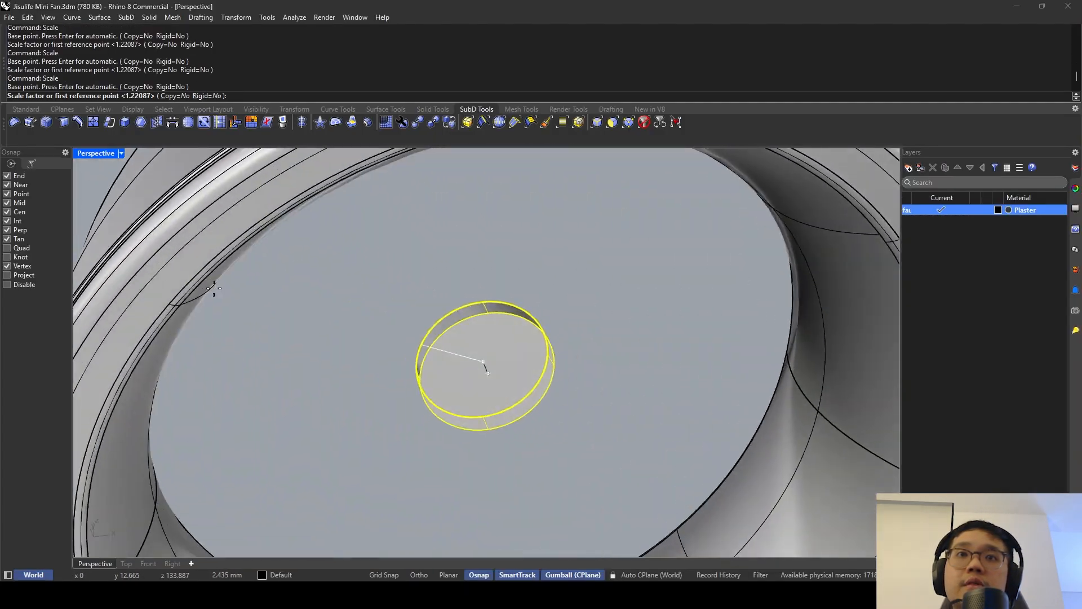
{"action": "key", "text": "shift"}
{"action": "left_click", "coordinate": [556, 366]}
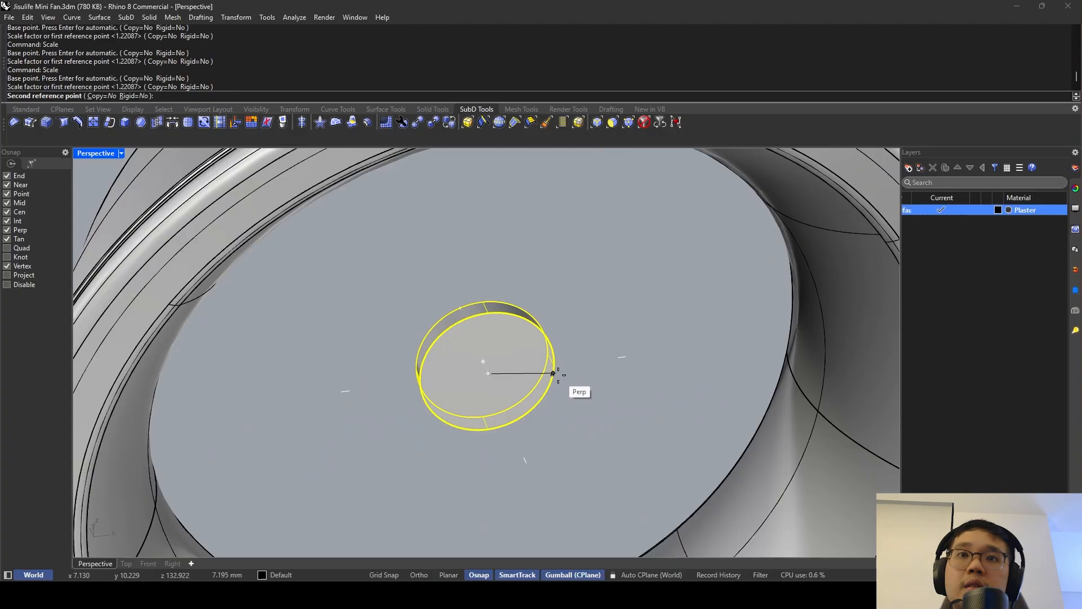
{"action": "type", "text": "10"}
{"action": "key", "text": "Return"}
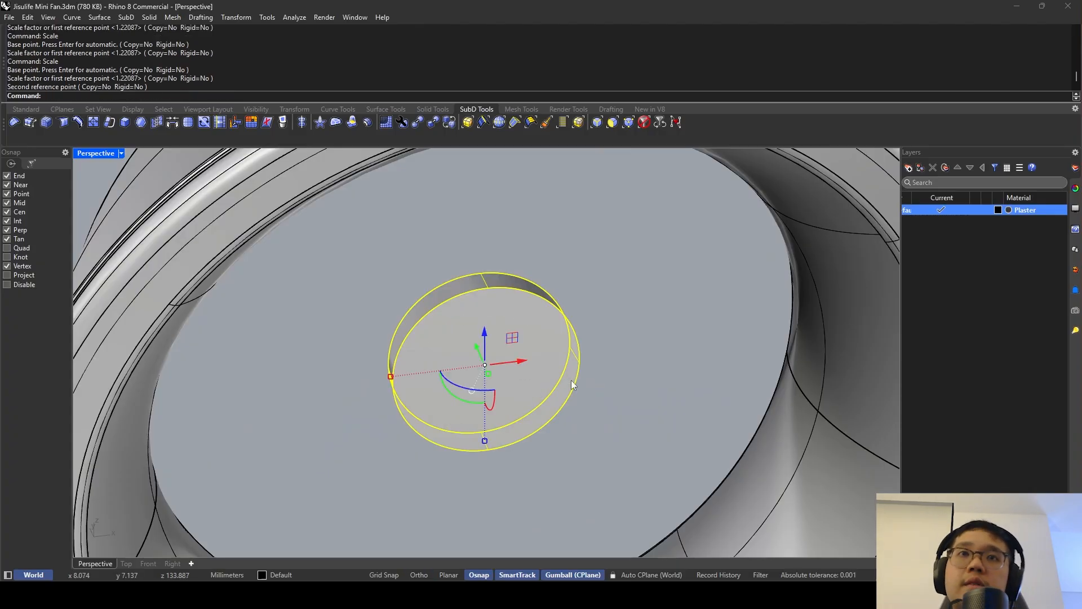
Duplicate the circular edge of the disc's front face and shrink the copied circle concentrically inside it.
{"action": "right_click_drag", "start_coordinate": [570, 380], "coordinate": [321, 291]}
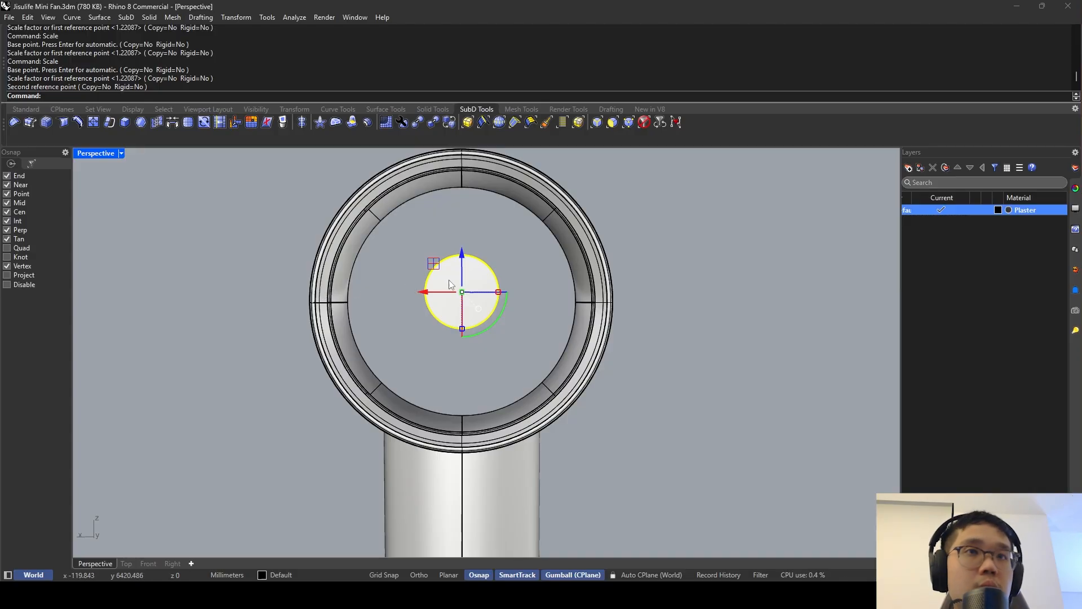
{"action": "scroll", "coordinate": [462, 285], "scroll_direction": "up", "scroll_amount": 2}
{"action": "key", "text": "Return"}
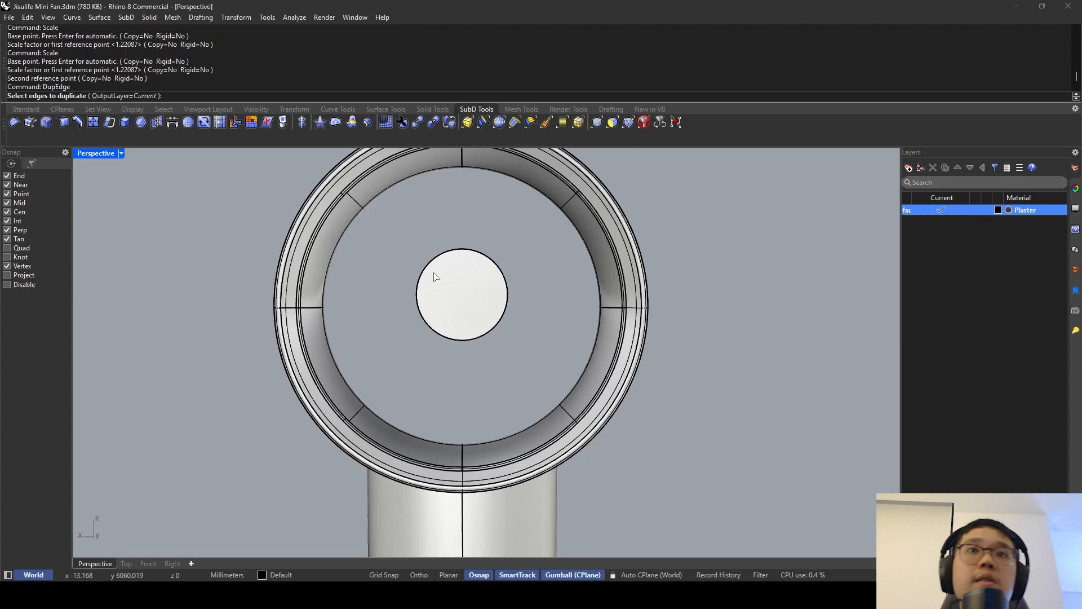
{"action": "right_click_drag", "start_coordinate": [432, 275], "coordinate": [456, 282]}
{"action": "left_click", "coordinate": [472, 253]}
{"action": "scroll", "coordinate": [470, 253], "scroll_direction": "up", "scroll_amount": 6}
{"action": "key", "text": "Return"}
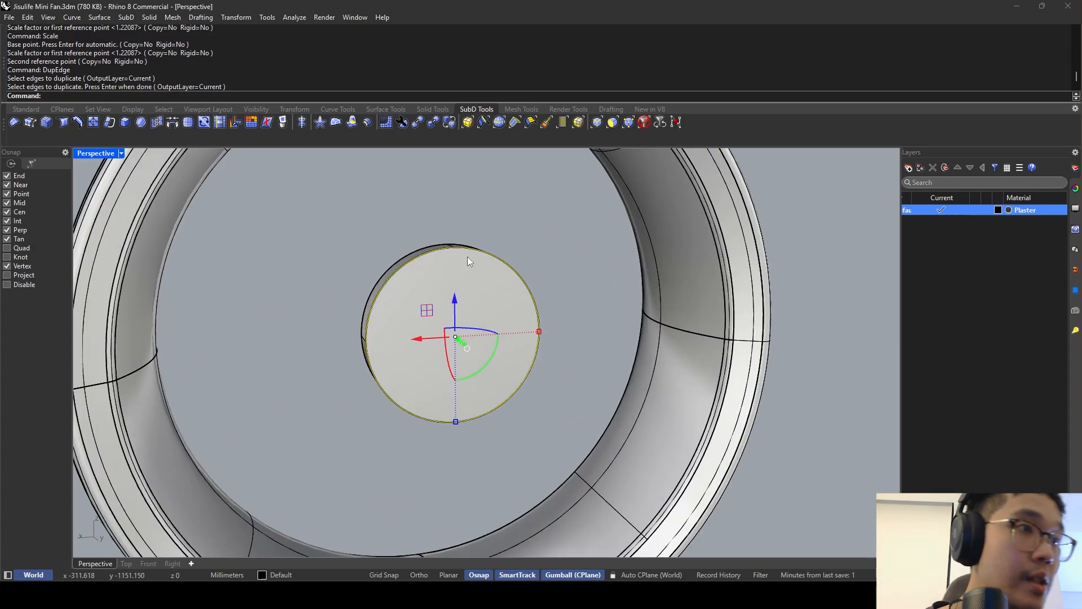
{"action": "left_click_drag", "start_coordinate": [539, 332], "coordinate": [519, 337], "text": "shift"}
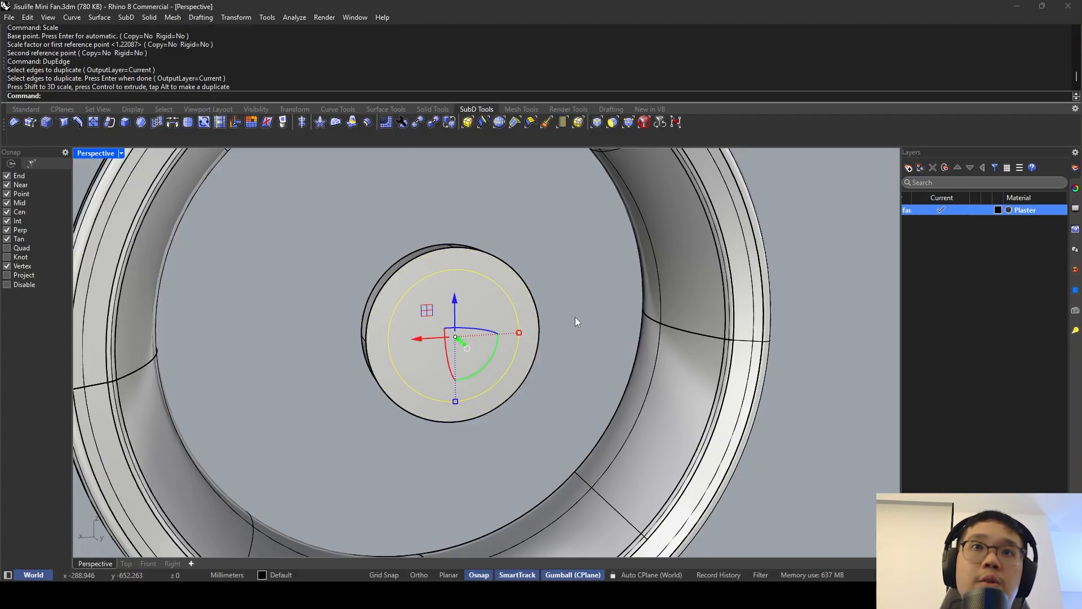
{"action": "left_click", "coordinate": [479, 265]}
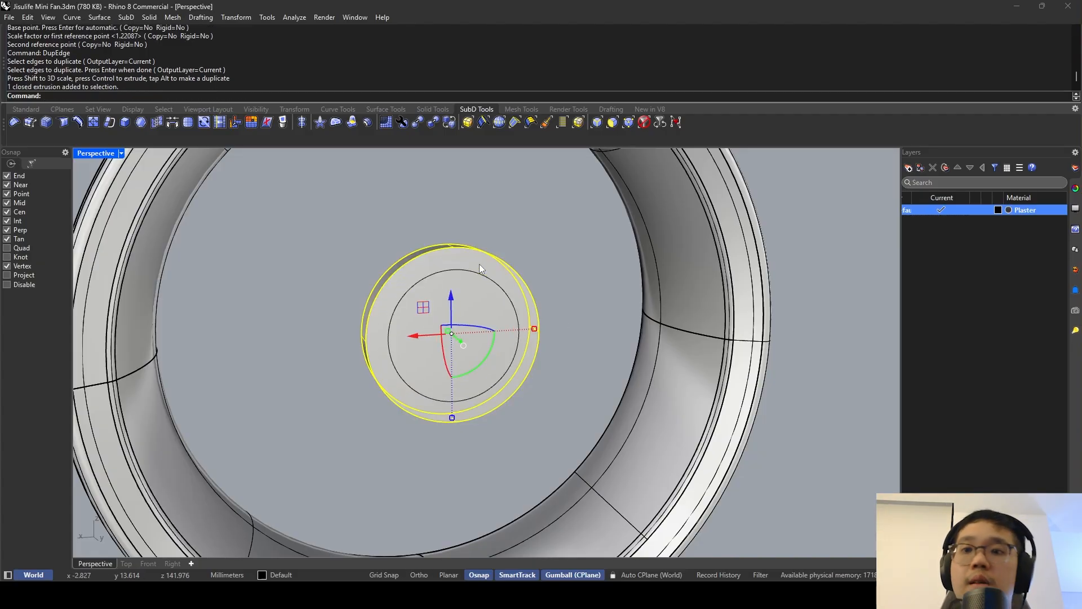
{"action": "key", "text": "Delete"}
{"action": "key", "text": "ctrl+z"}
Duplicate the disc's front edge again as the outer circle, and delete the solid disc.
{"action": "type", "text": "DupEdge"}
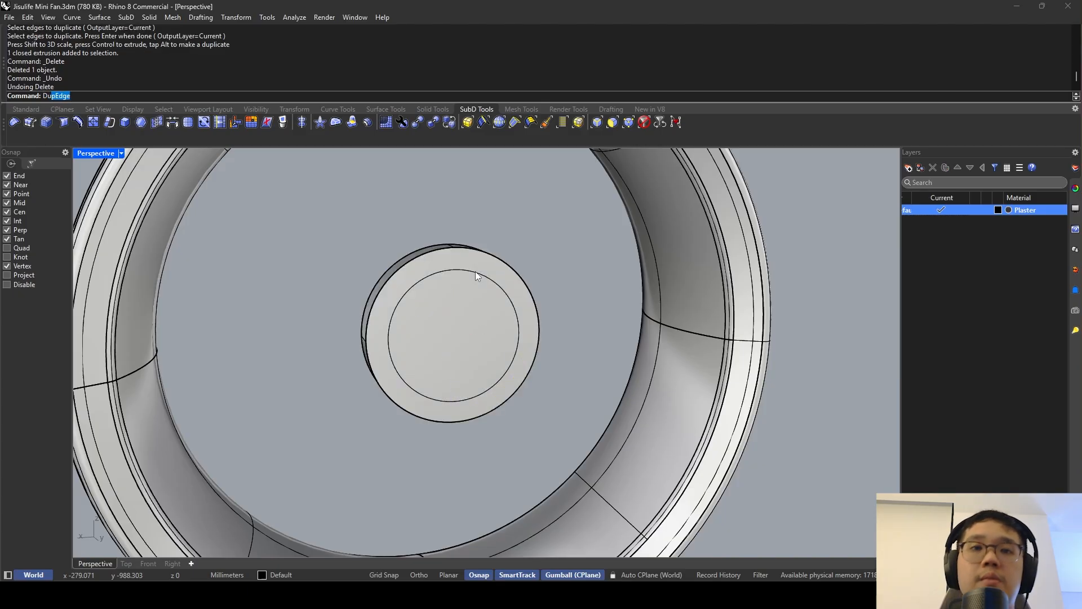
{"action": "key", "text": "Return"}
{"action": "left_click", "coordinate": [477, 250]}
{"action": "key", "text": "Return"}
{"action": "left_click", "coordinate": [479, 262]}
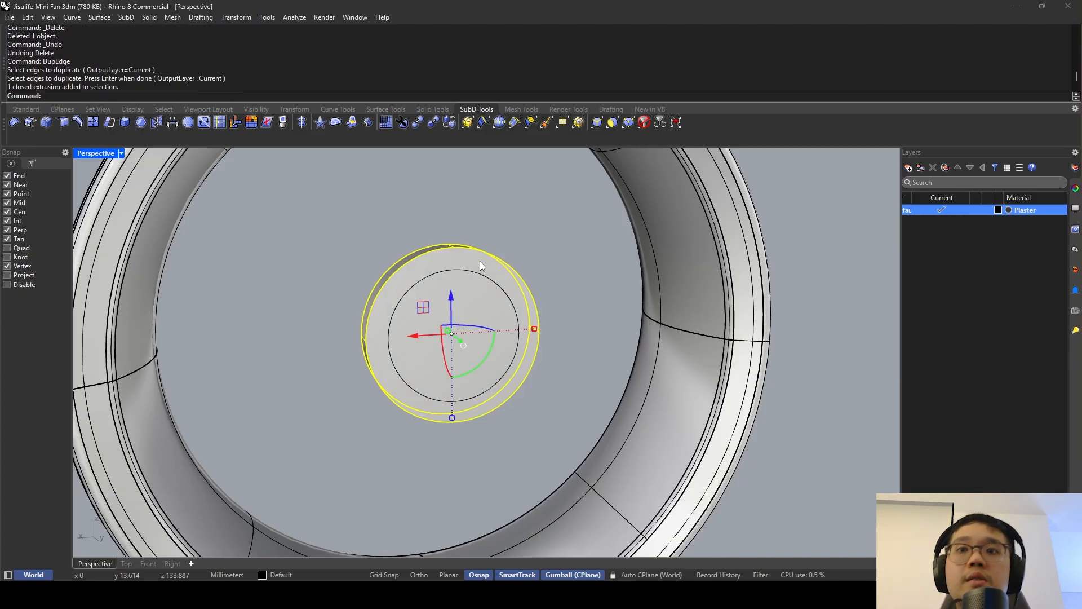
{"action": "key", "text": "Delete"}
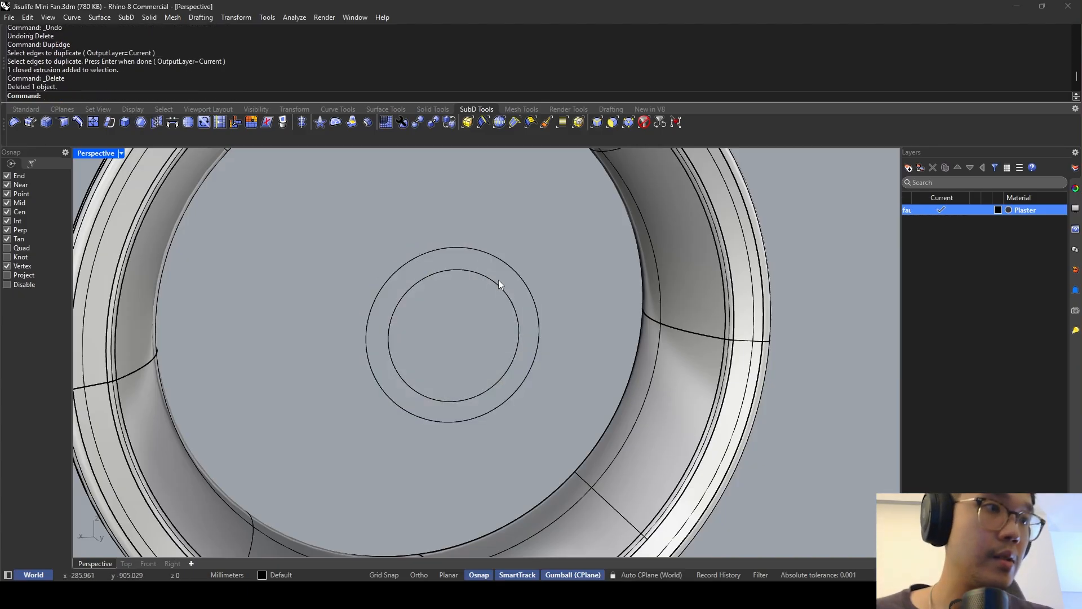
Move the inner circle slightly back along the fan's depth axis, behind the outer circle.
{"action": "left_click", "coordinate": [498, 279]}
{"action": "right_click_drag", "start_coordinate": [490, 314], "coordinate": [468, 349]}
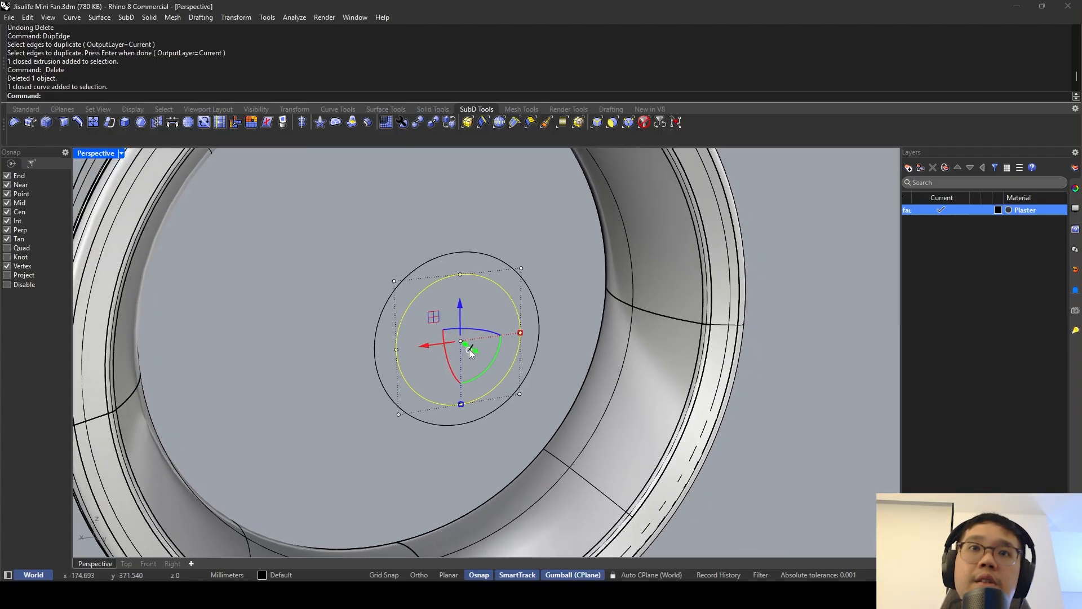
{"action": "left_click_drag", "start_coordinate": [477, 356], "coordinate": [469, 352]}
{"action": "key", "text": "Escape"}
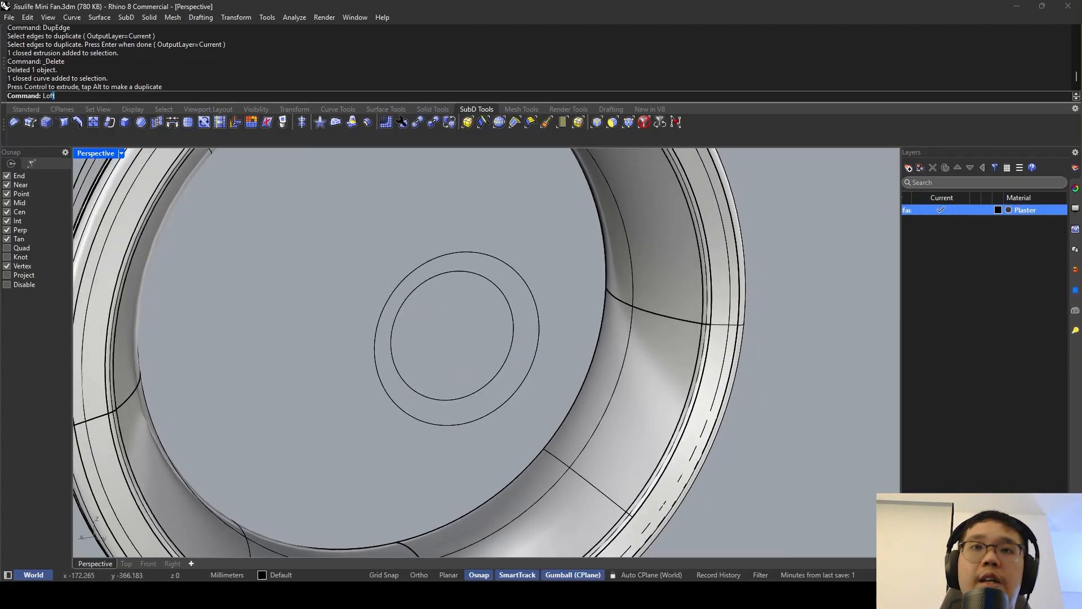
Loft a ring-shaped surface between the inner and outer circles.
{"action": "type", "text": "Loft"}
{"action": "key", "text": "Return"}
{"action": "left_click", "coordinate": [496, 294]}
{"action": "left_click", "coordinate": [513, 273]}
{"action": "key", "text": "Return"}
{"action": "key", "text": "Return"}
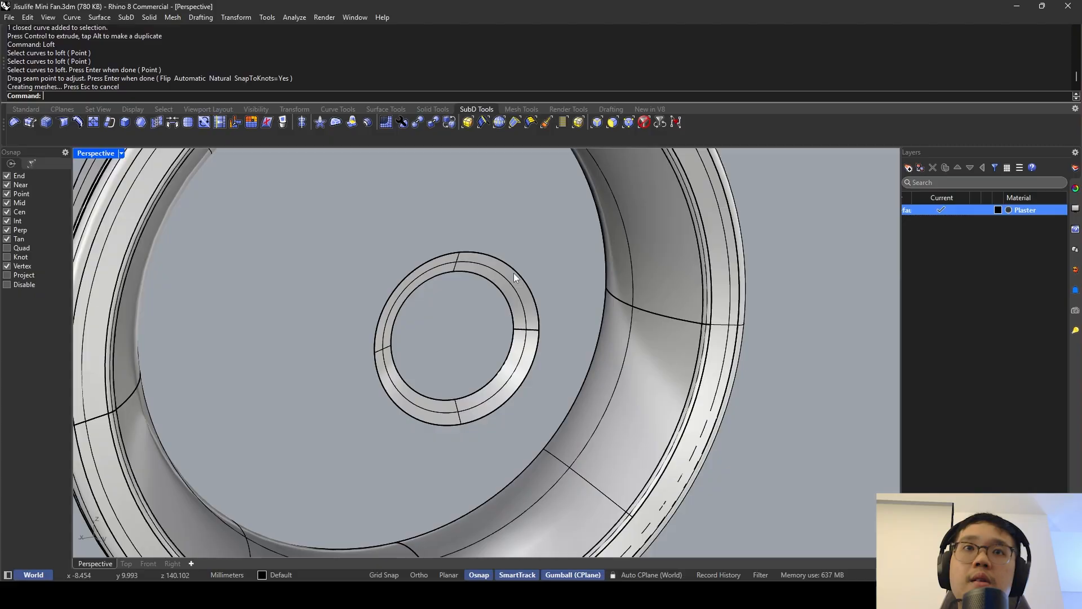
Scale the lofted ring surface along the fan's depth axis only to make it shallower.
{"action": "mouse_move", "coordinate": [513, 273]}
{"action": "right_mouse_down"}
{"action": "mouse_move", "coordinate": [546, 257]}
{"action": "mouse_move", "coordinate": [520, 272]}
{"action": "right_mouse_up"}
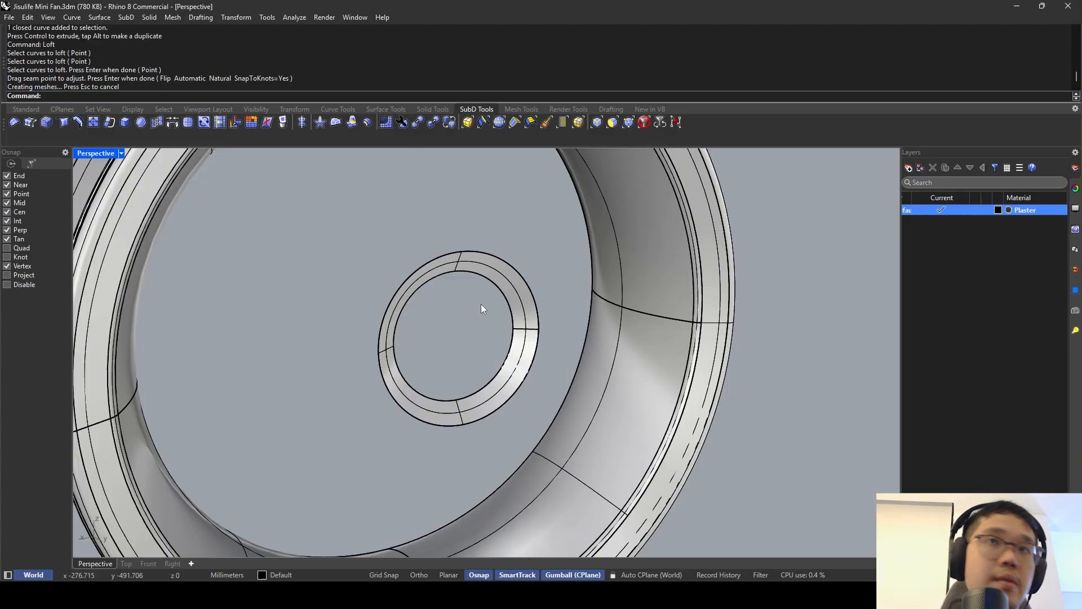
{"action": "right_click_drag", "start_coordinate": [483, 305], "coordinate": [508, 296]}
{"action": "left_click", "coordinate": [508, 296]}
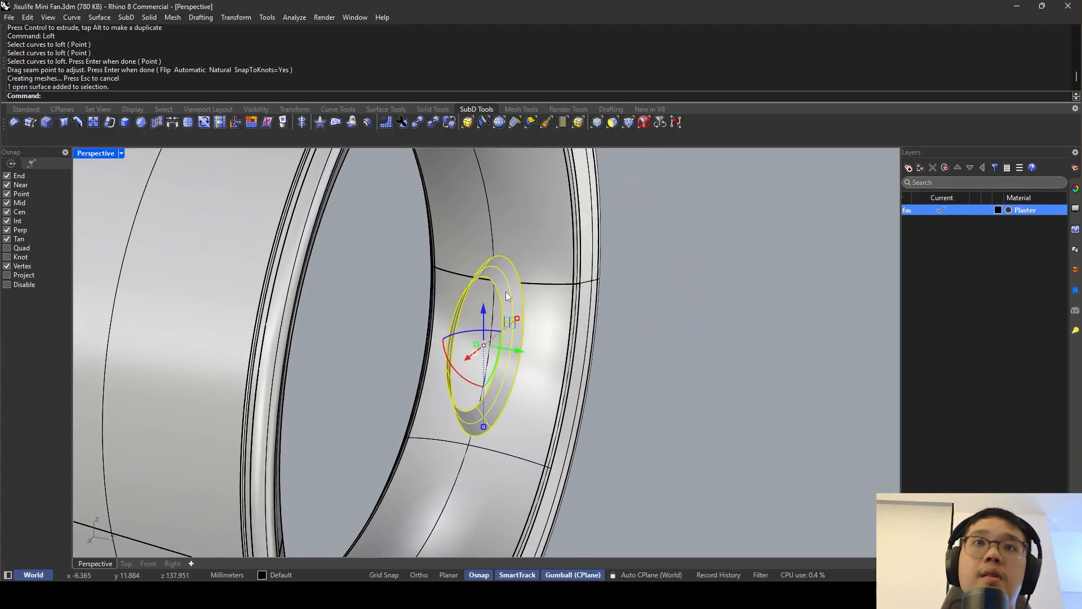
{"action": "scroll", "coordinate": [476, 345], "scroll_direction": "up", "scroll_amount": 4}
{"action": "left_click_drag", "start_coordinate": [476, 345], "coordinate": [477, 349]}
{"action": "right_click_drag", "start_coordinate": [477, 349], "coordinate": [490, 348]}
{"action": "right_click_drag", "start_coordinate": [496, 350], "coordinate": [483, 349]}
{"action": "scroll", "coordinate": [484, 348], "scroll_direction": "up", "scroll_amount": 1}
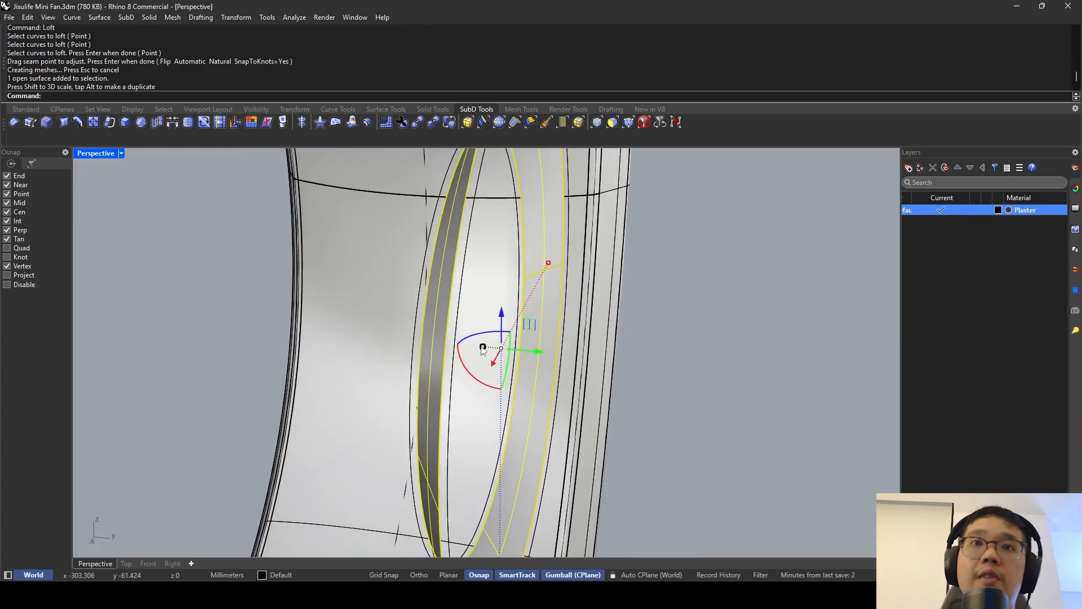
{"action": "left_click_drag", "start_coordinate": [482, 348], "coordinate": [487, 350]}
Delete the two leftover circle curves at the edges of the lofted ring surface.
{"action": "left_click", "coordinate": [421, 314]}
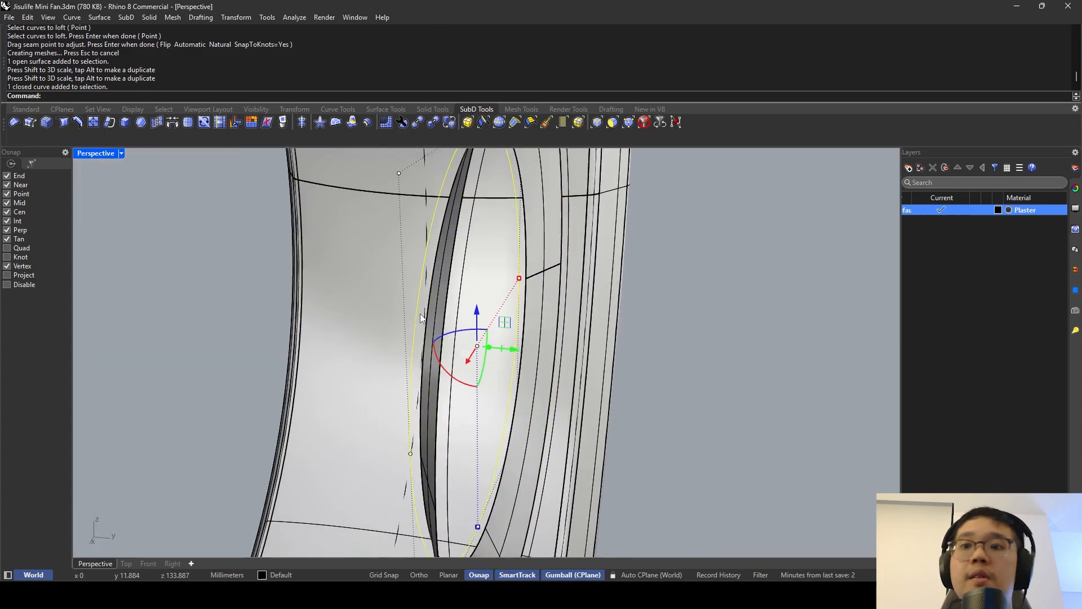
{"action": "key", "text": "Delete"}
{"action": "right_click_drag", "start_coordinate": [502, 324], "coordinate": [451, 291]}
{"action": "left_click", "coordinate": [558, 231]}
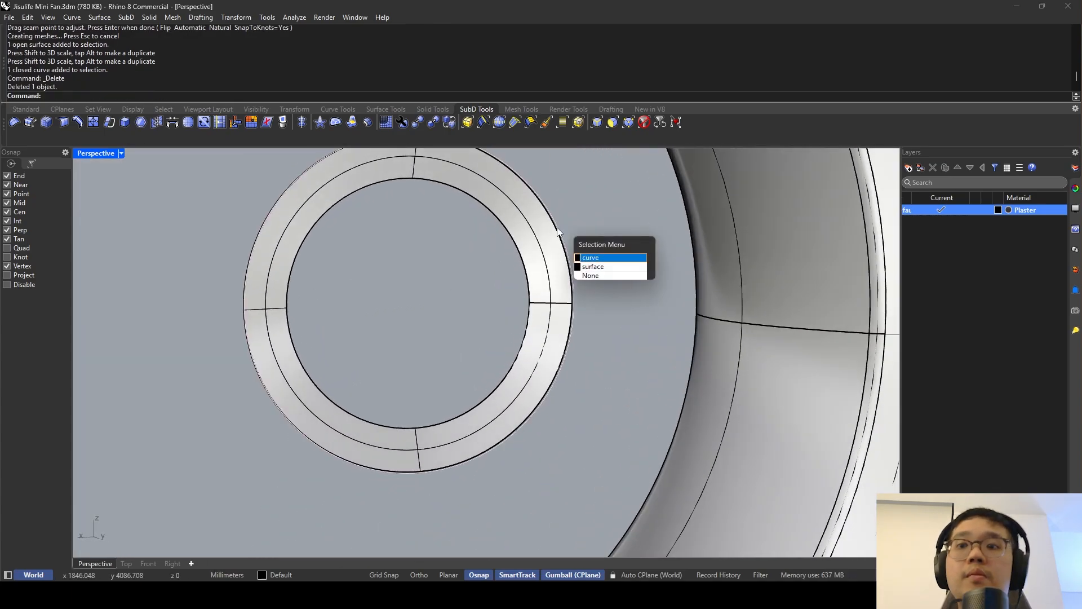
{"action": "left_click", "coordinate": [599, 260]}
{"action": "key", "text": "Delete"}
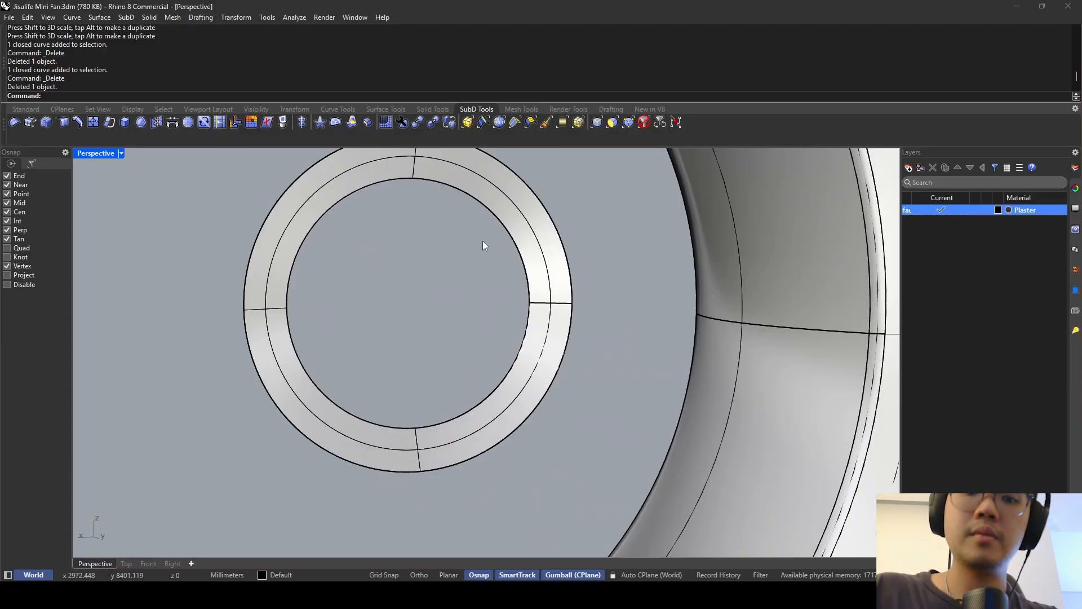
Fill the ring's opening with a planar surface built from its duplicated inner edge, and delete the duplicated curve.
{"action": "type", "text": "DupEd"}
{"action": "key", "text": "Return"}
{"action": "left_click", "coordinate": [490, 215]}
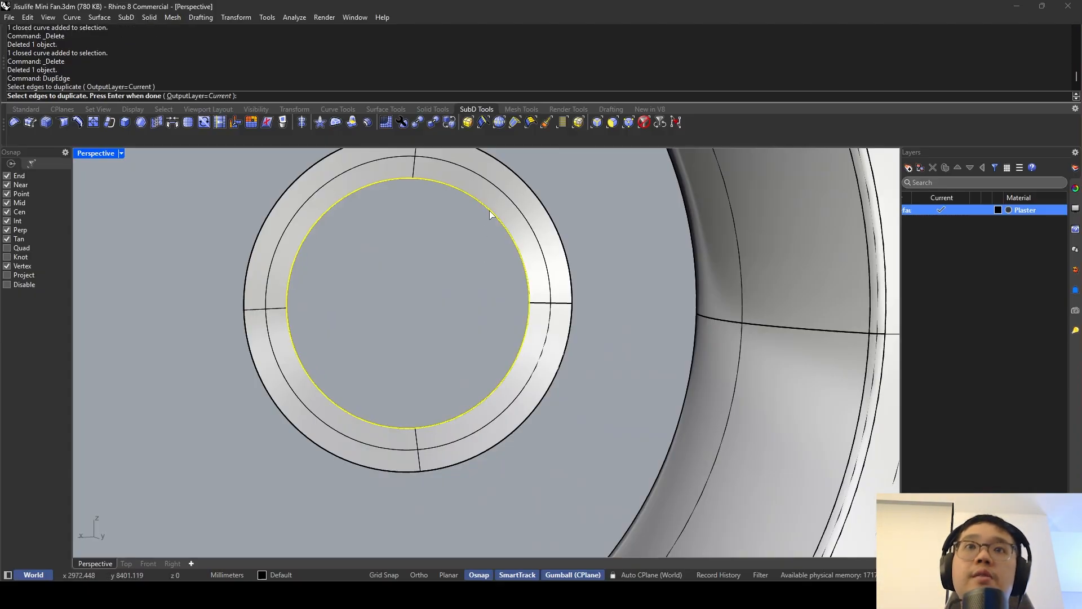
{"action": "key", "text": "Return"}
{"action": "type", "text": "PlanarSrf"}
{"action": "key", "text": "Return"}
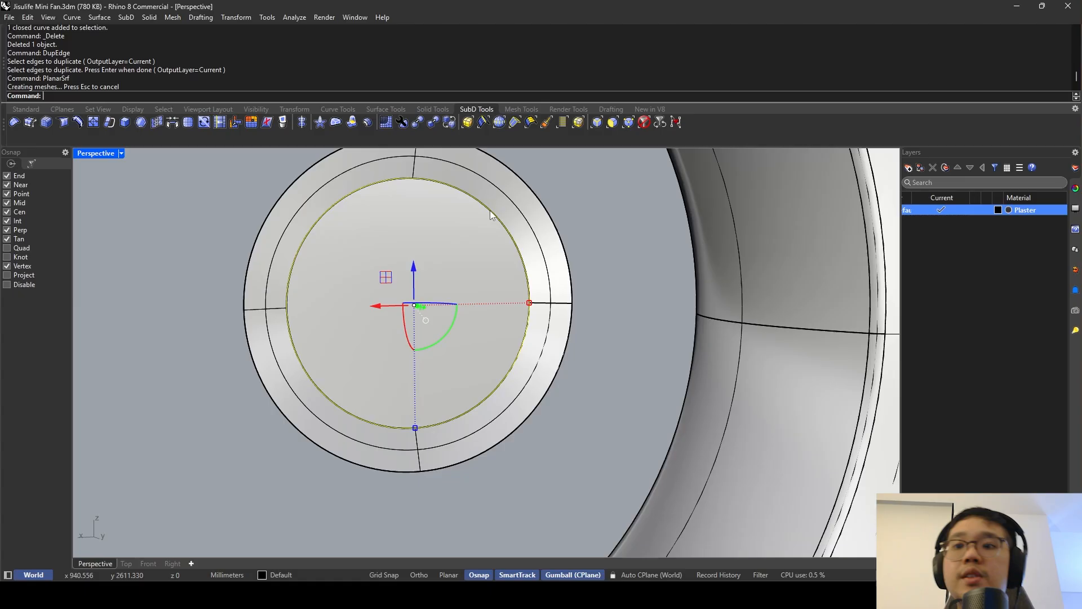
{"action": "key", "text": "Delete"}
Rebuild the planar disc with 3 points and degree 2 in both U and V, deleting the input and retrimming.
{"action": "left_click", "coordinate": [460, 260]}
{"action": "type", "text": "Reb"}
{"action": "key", "text": "Return"}
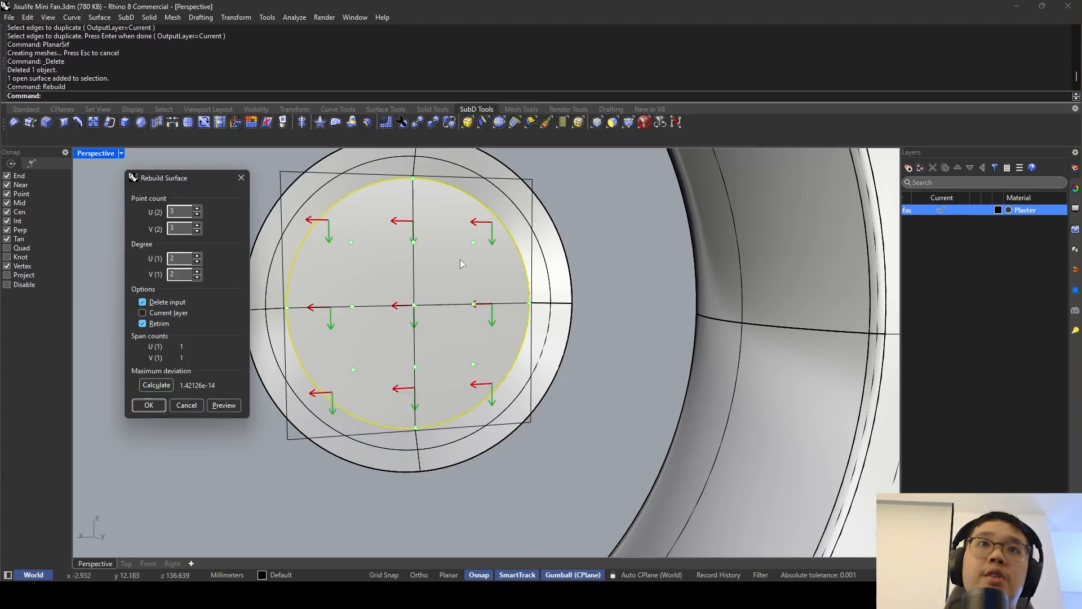
{"action": "key", "text": "Return"}
{"action": "key", "text": "Escape"}
{"action": "left_click", "coordinate": [416, 306]}
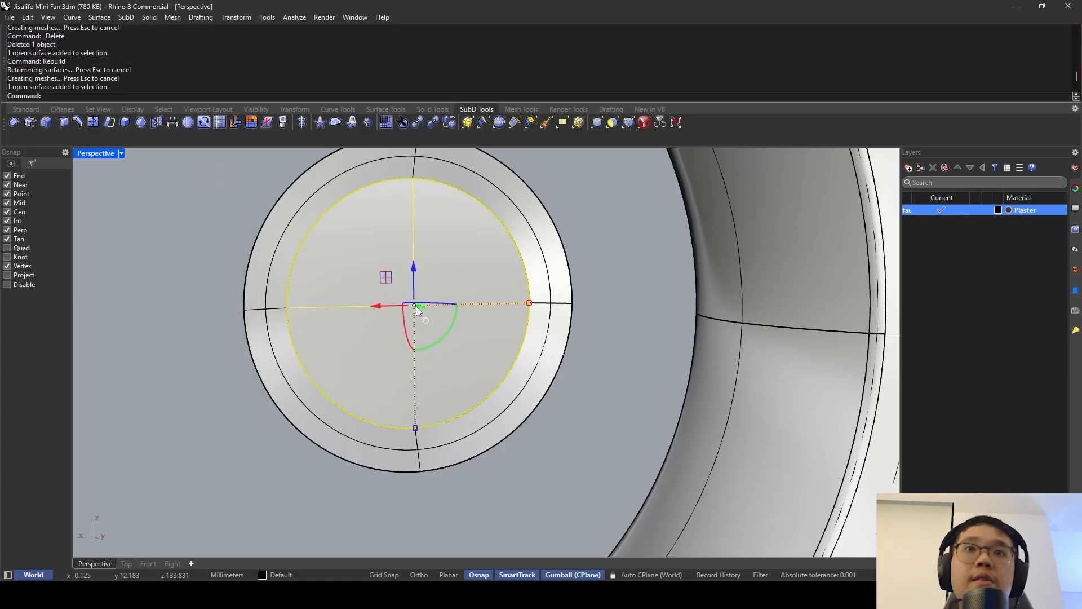
{"action": "left_click_drag", "start_coordinate": [396, 331], "coordinate": [447, 285]}
{"action": "scroll", "coordinate": [417, 353], "scroll_direction": "down", "scroll_amount": 2}
{"action": "key", "text": "ctrl+z"}
{"action": "key", "text": "Escape"}
Show the disc's control points and pull its centre point along the fan's depth axis to form a dome.
{"action": "left_click", "coordinate": [415, 354]}
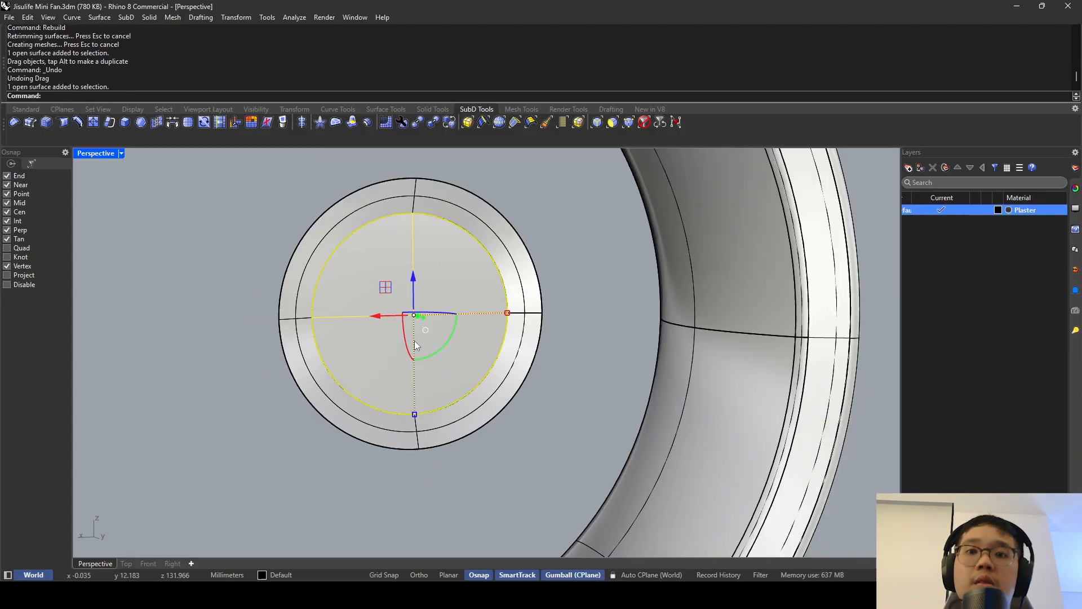
{"action": "key", "text": "Return"}
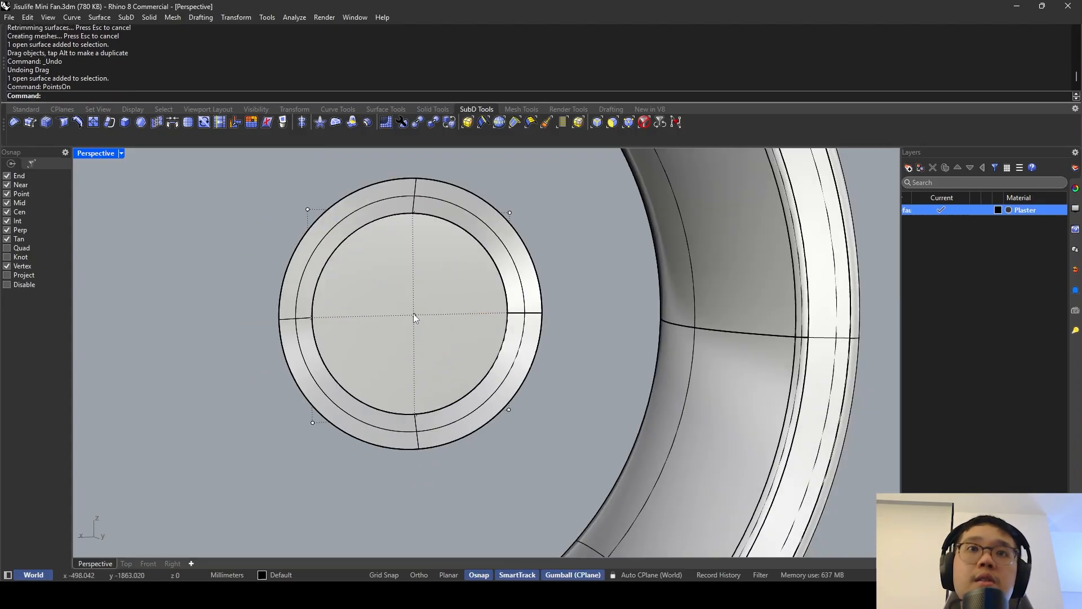
{"action": "left_click", "coordinate": [413, 314]}
{"action": "left_click", "coordinate": [458, 343]}
{"action": "right_click_drag", "start_coordinate": [458, 343], "coordinate": [524, 366]}
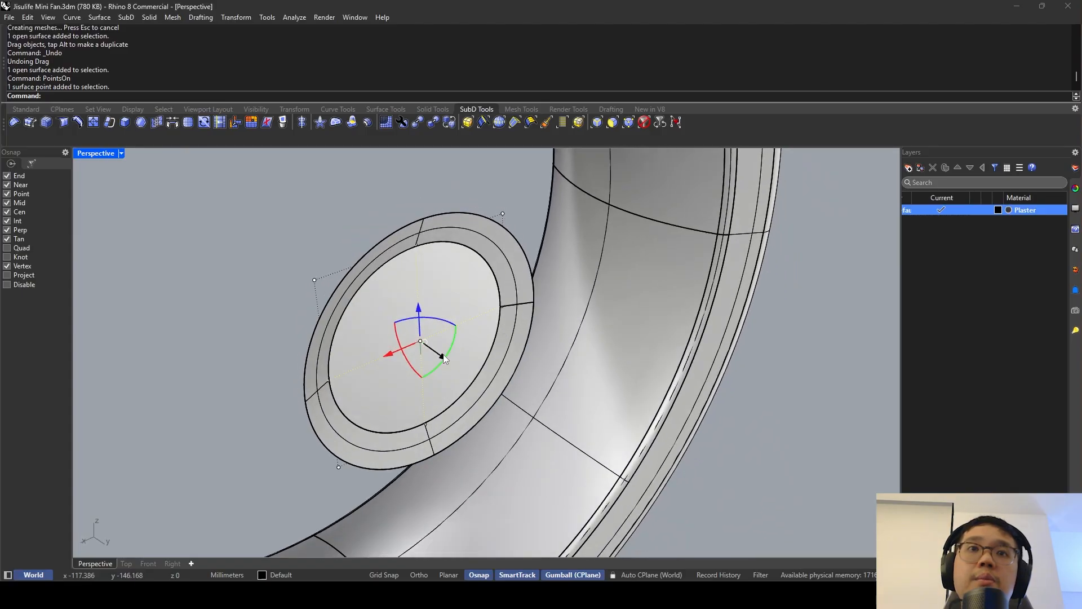
{"action": "left_click_drag", "start_coordinate": [444, 359], "coordinate": [457, 373]}
{"action": "right_click_drag", "start_coordinate": [488, 321], "coordinate": [422, 295]}
{"action": "left_click_drag", "start_coordinate": [417, 295], "coordinate": [361, 309]}
{"action": "right_click_drag", "start_coordinate": [338, 309], "coordinate": [437, 310]}
{"action": "key", "text": "Escape"}
{"action": "key", "text": "Escape"}
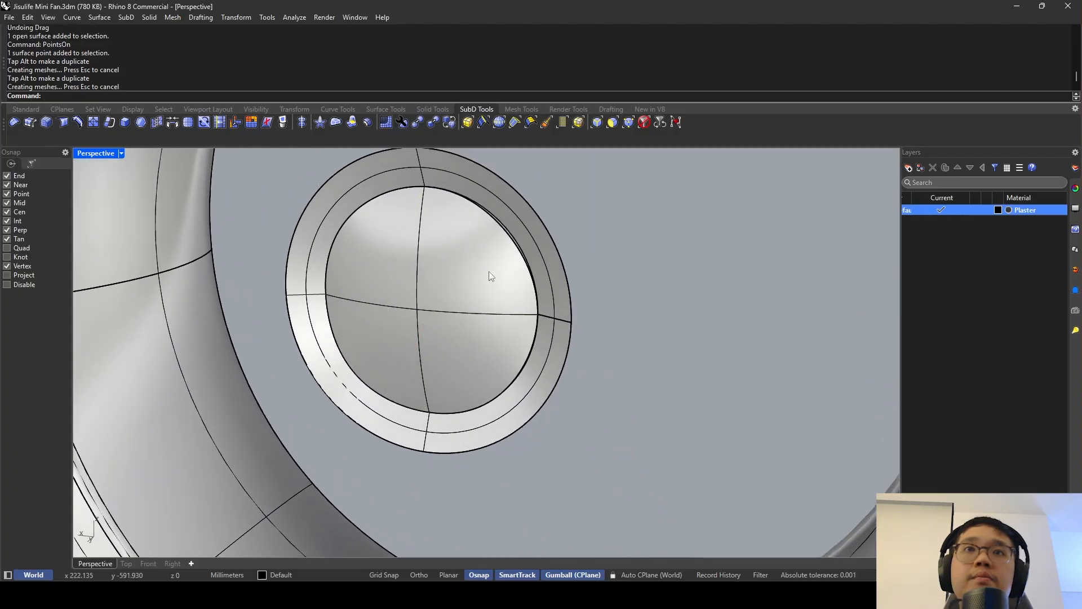
Extract the domed disc's wireframe, and delete the surface along with its circular boundary curve.
{"action": "left_click", "coordinate": [489, 273]}
{"action": "type", "text": "ExtractSrf"}
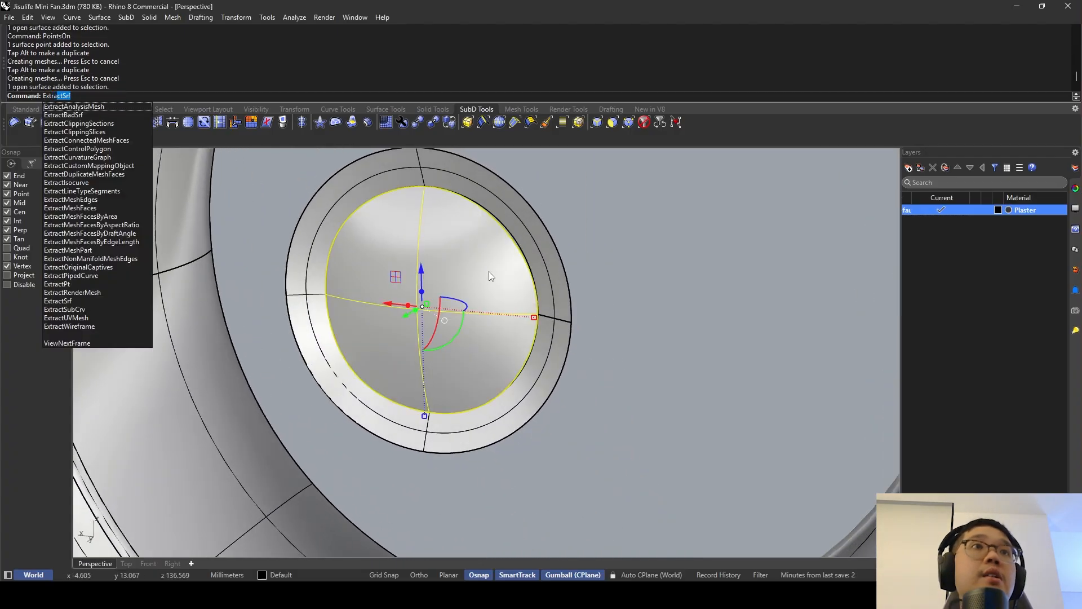
{"action": "key", "text": "Up"}
{"action": "key", "text": "Return"}
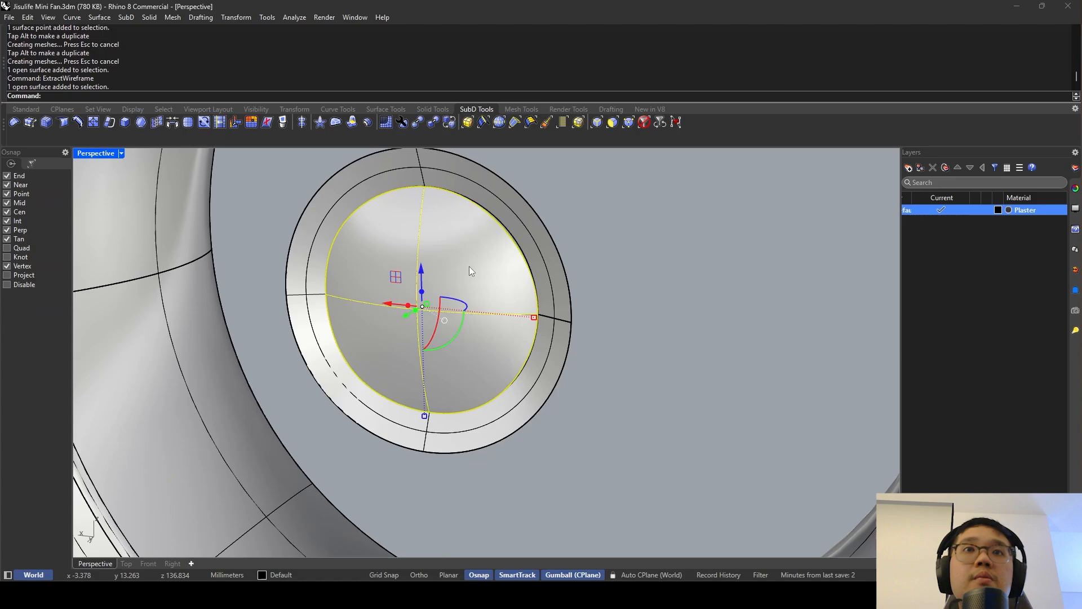
{"action": "key", "text": "Delete"}
{"action": "right_click_drag", "start_coordinate": [470, 266], "coordinate": [458, 326]}
{"action": "left_click", "coordinate": [486, 222]}
{"action": "key", "text": "Delete"}
Patch the ring's opening from its duplicated inner edge and the two crossing curves with 20 U and V spans, and delete the curves.
{"action": "key", "text": "Return"}
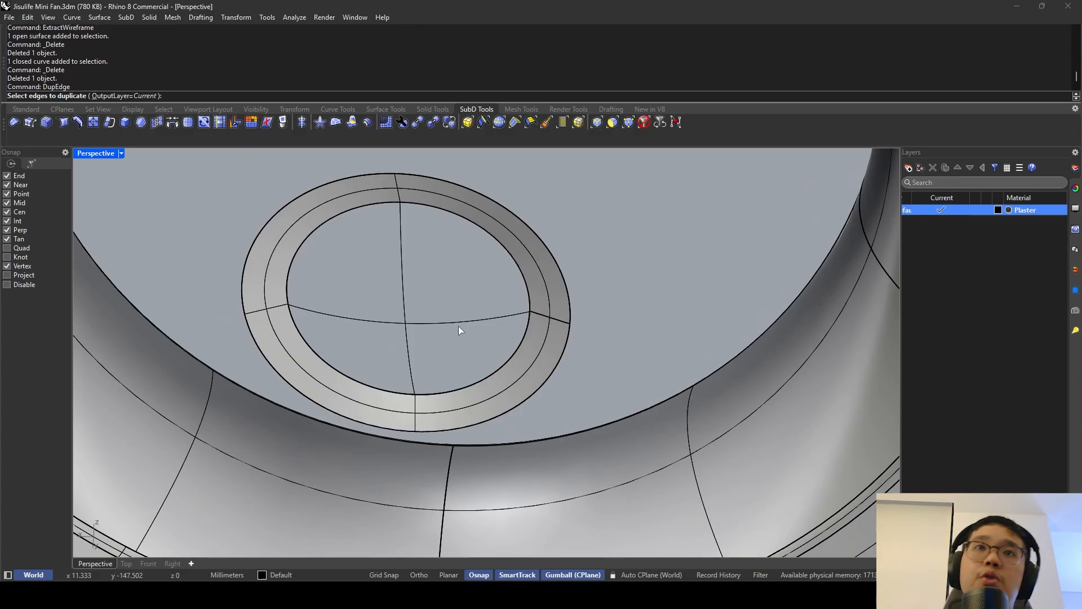
{"action": "left_click", "coordinate": [486, 231]}
{"action": "key", "text": "Return"}
{"action": "left_click_drag", "start_coordinate": [463, 356], "coordinate": [389, 298]}
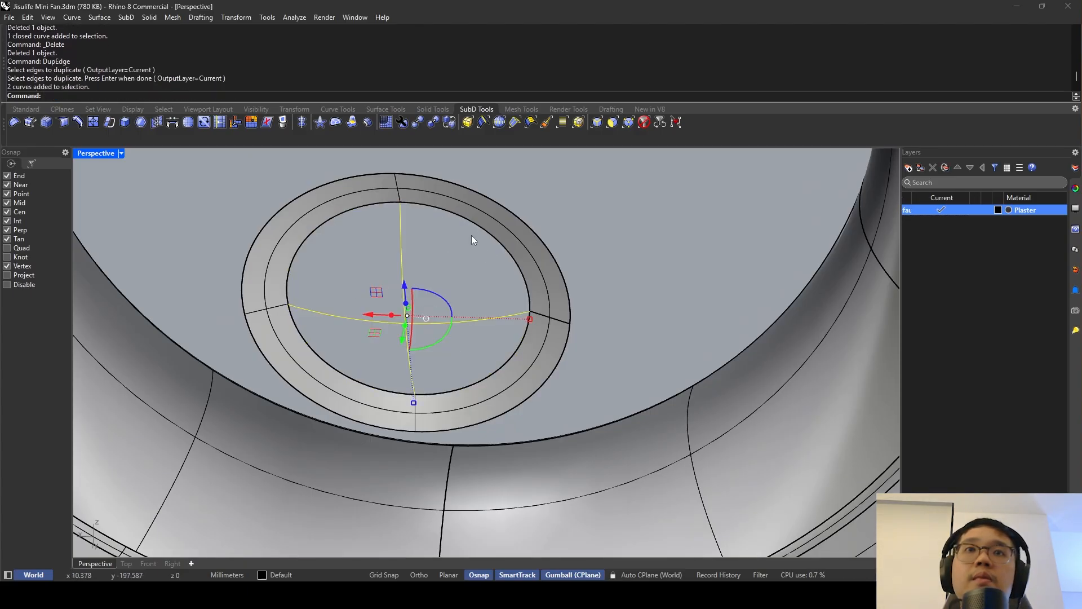
{"action": "left_click", "coordinate": [478, 225], "text": "shift"}
{"action": "key", "text": "Return"}
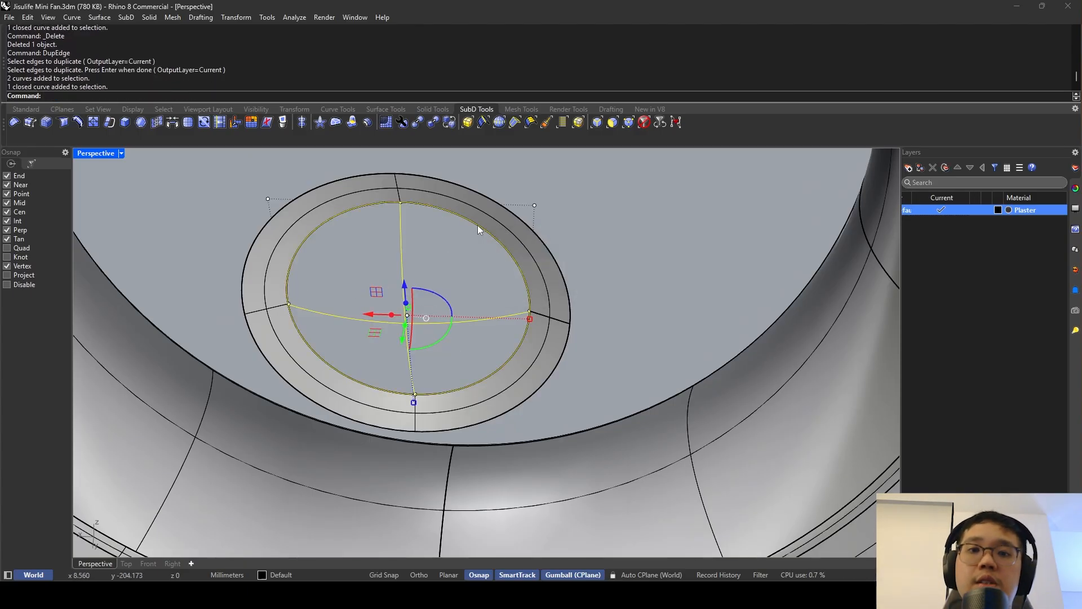
{"action": "type", "text": "Patch"}
{"action": "key", "text": "Return"}
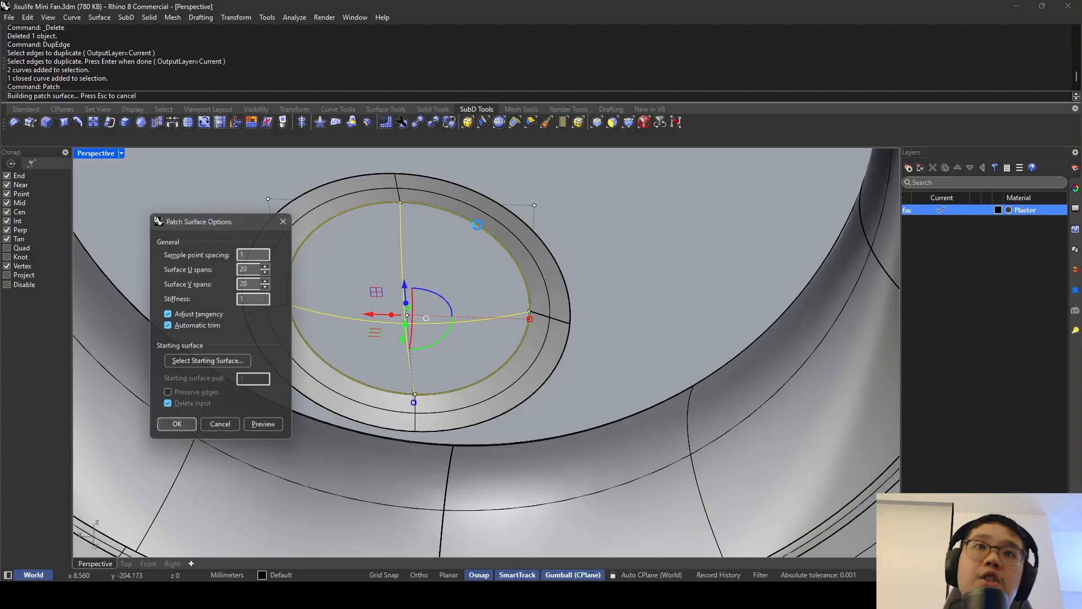
{"action": "key", "text": "Return"}
{"action": "key", "text": "Delete"}
Scale the ring and the domed patch together along the fan's depth axis only.
{"action": "right_click_drag", "start_coordinate": [456, 303], "coordinate": [539, 387]}
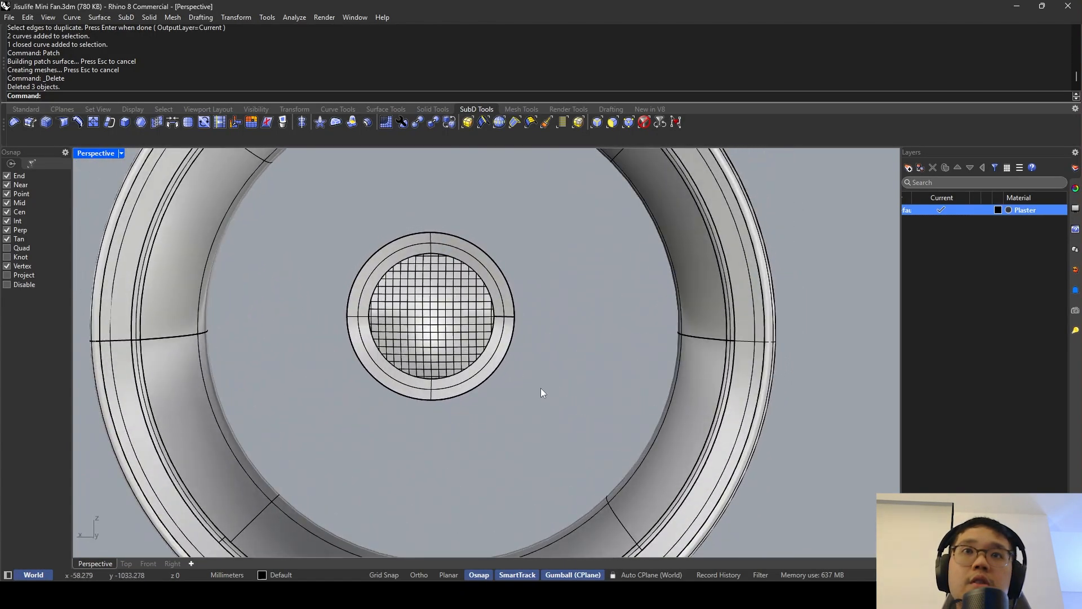
{"action": "left_click", "coordinate": [522, 295]}
{"action": "left_click", "coordinate": [555, 296]}
{"action": "right_click_drag", "start_coordinate": [551, 302], "coordinate": [496, 307]}
{"action": "left_click_drag", "start_coordinate": [573, 342], "coordinate": [456, 298]}
{"action": "right_click_drag", "start_coordinate": [502, 295], "coordinate": [462, 305]}
{"action": "scroll", "coordinate": [462, 304], "scroll_direction": "up", "scroll_amount": 8}
{"action": "left_click_drag", "start_coordinate": [461, 287], "coordinate": [463, 286]}
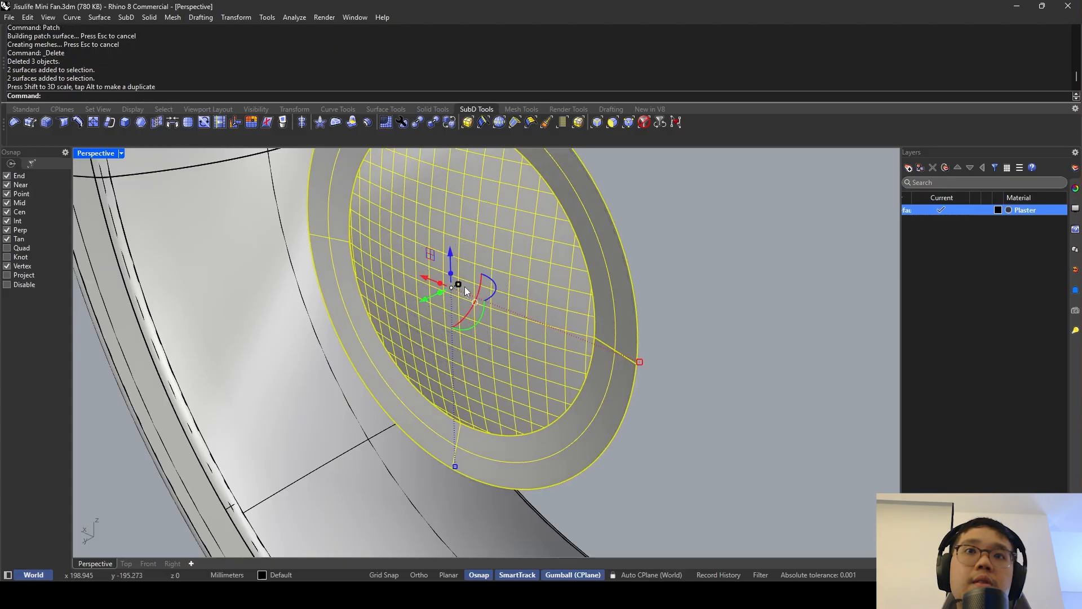
{"action": "left_click", "coordinate": [675, 316]}
Extrude the ring's outer edge along the fan's depth axis as the hub's cylindrical side wall.
{"action": "scroll", "coordinate": [675, 316], "scroll_direction": "down", "scroll_amount": 5}
{"action": "right_click_drag", "start_coordinate": [675, 315], "coordinate": [603, 243]}
{"action": "left_click", "coordinate": [604, 240]}
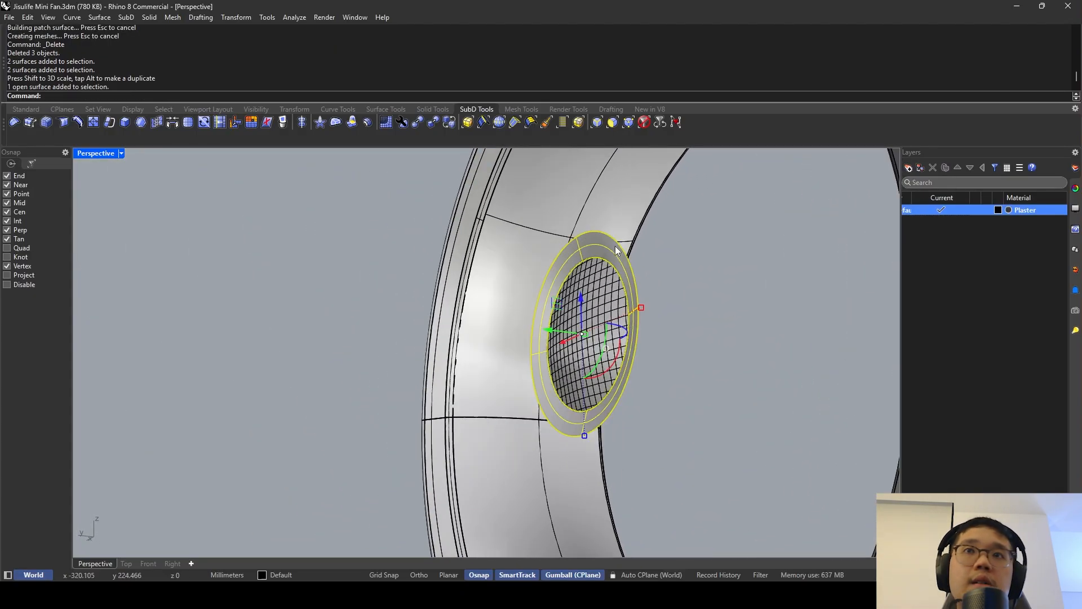
{"action": "key", "text": "Escape"}
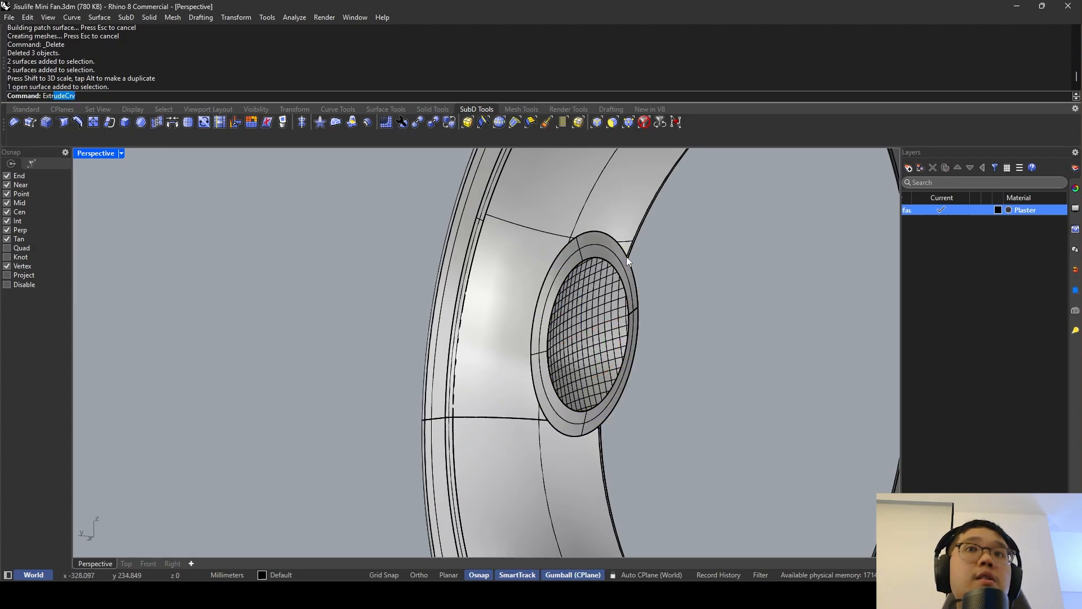
{"action": "key", "text": "Return"}
{"action": "left_click", "coordinate": [627, 256]}
{"action": "key", "text": "Return"}
{"action": "right_click_drag", "start_coordinate": [665, 287], "coordinate": [627, 255]}
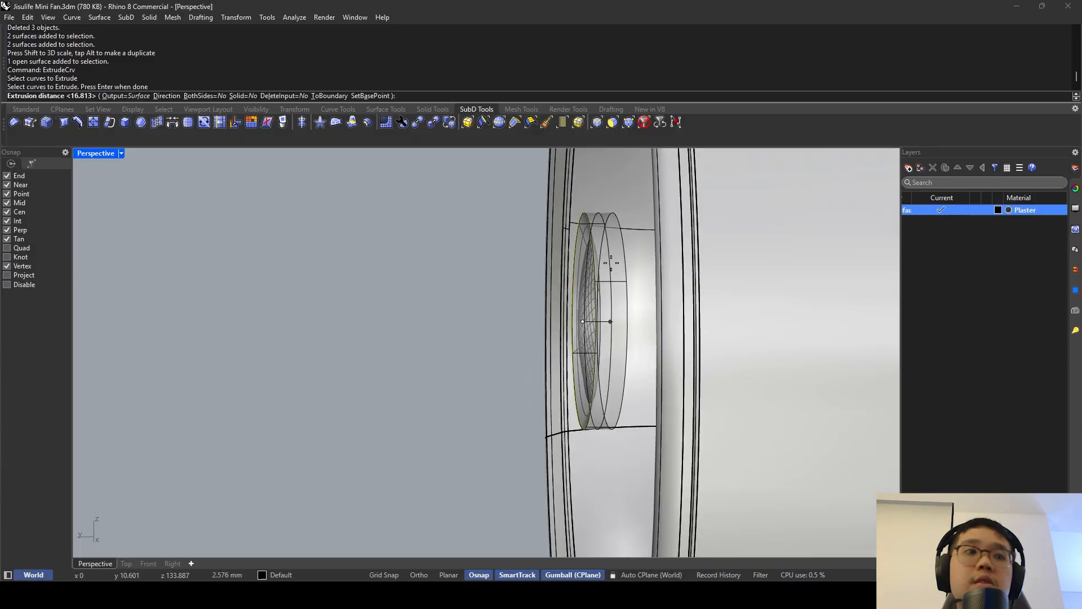
{"action": "left_click", "coordinate": [624, 266]}
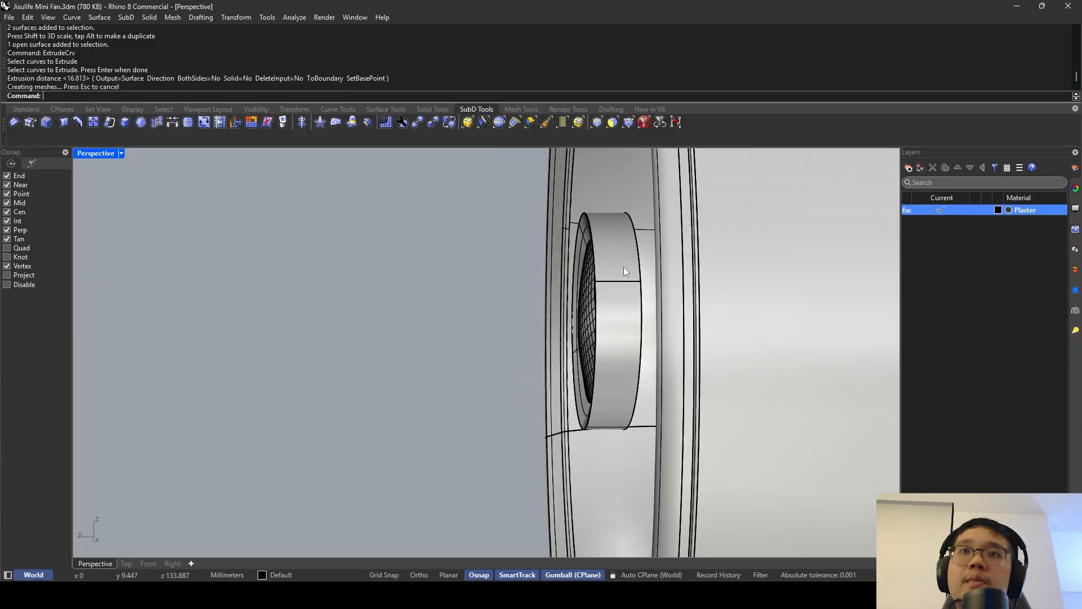
Join the ring, domed patch and extruded side wall, and cap the hub's planar openings.
{"action": "right_click_drag", "start_coordinate": [623, 266], "coordinate": [677, 417]}
{"action": "left_click_drag", "start_coordinate": [678, 417], "coordinate": [496, 314]}
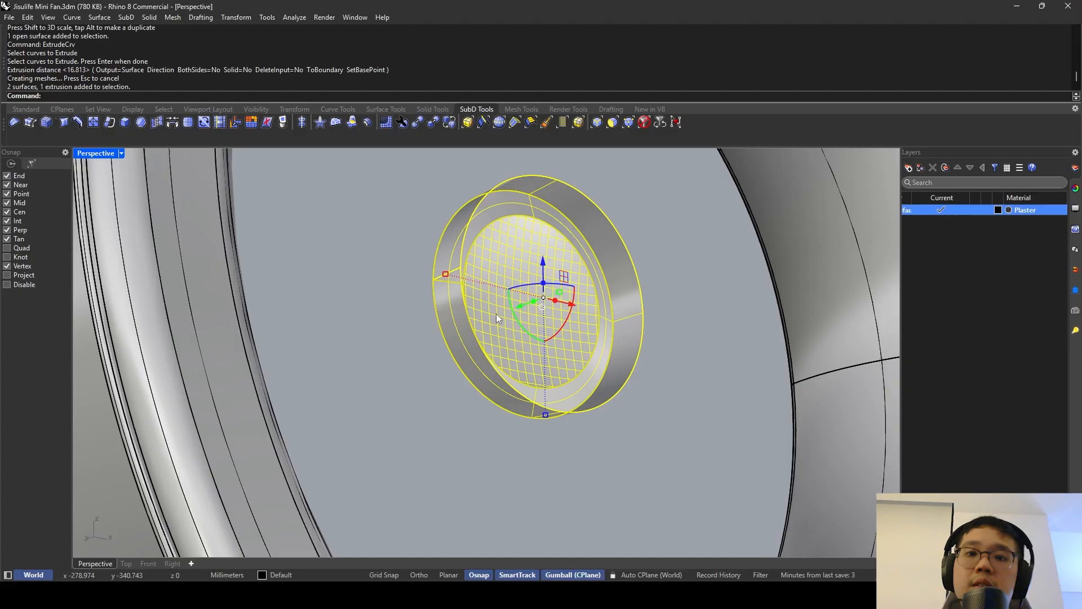
{"action": "key", "text": "Return"}
{"action": "type", "text": "Cap"}
{"action": "key", "text": "Return"}
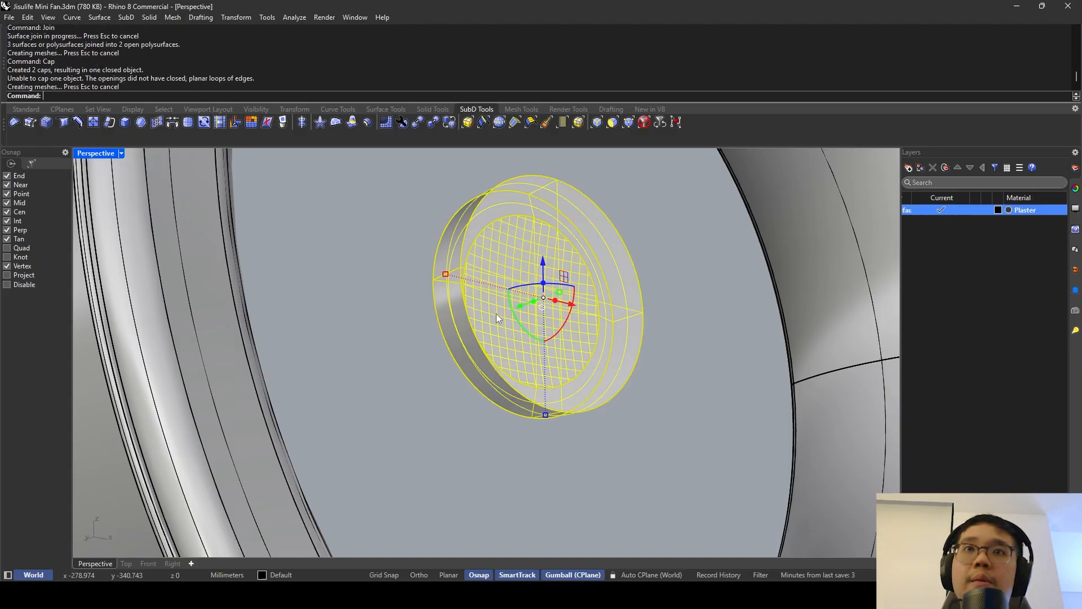
{"action": "key", "text": "Escape"}
Examine the capped hub's size and placement inside the fan head's ring.
{"action": "right_click_drag", "start_coordinate": [476, 244], "coordinate": [648, 270]}
{"action": "scroll", "coordinate": [648, 271], "scroll_direction": "down", "scroll_amount": 3}
{"action": "right_click_drag", "start_coordinate": [395, 248], "coordinate": [438, 236]}
{"action": "scroll", "coordinate": [495, 282], "scroll_direction": "down", "scroll_amount": 4}
{"action": "scroll", "coordinate": [488, 239], "scroll_direction": "down", "scroll_amount": 5}
{"action": "scroll", "coordinate": [486, 245], "scroll_direction": "up", "scroll_amount": 7}
{"action": "scroll", "coordinate": [437, 235], "scroll_direction": "down", "scroll_amount": 4}
{"action": "scroll", "coordinate": [437, 237], "scroll_direction": "down", "scroll_amount": 2}
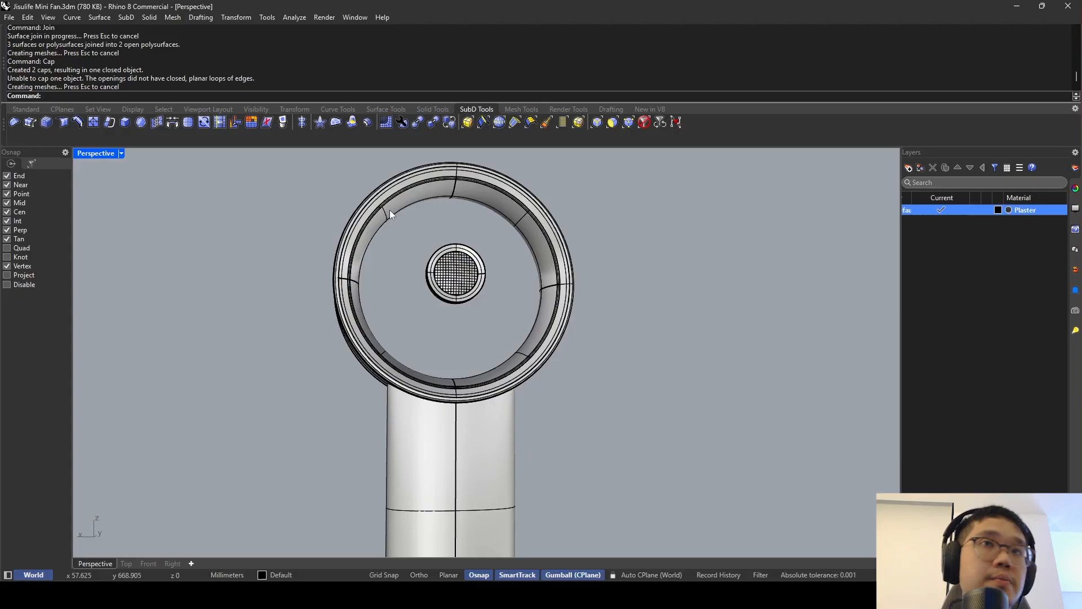
Switch to the four-view layout and move the hub with its domed patch from its centre to the centre of the fan head's ring.
{"action": "double_click", "coordinate": [90, 153]}
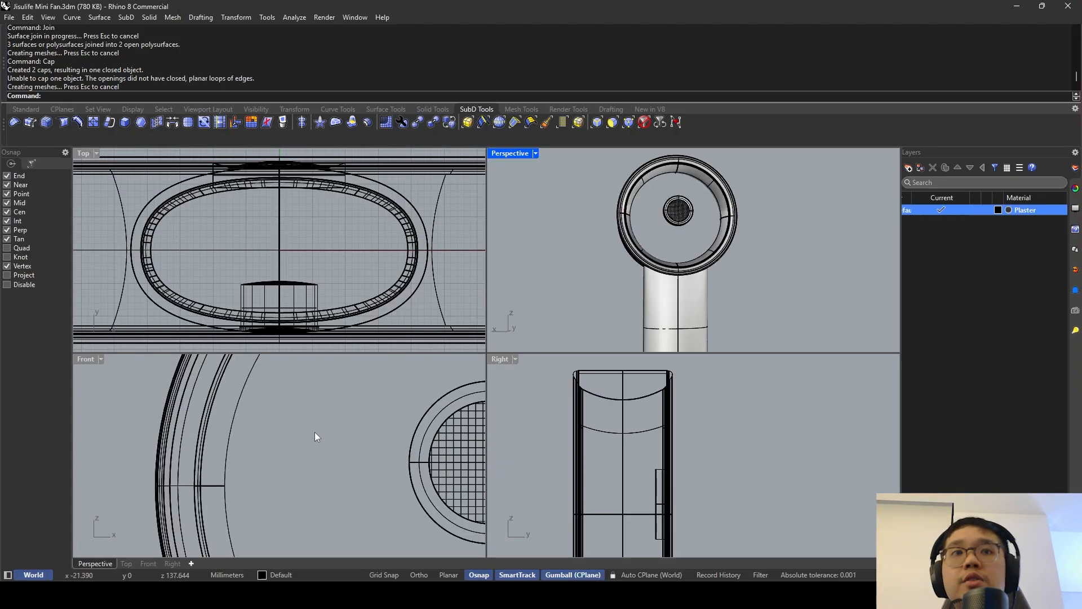
{"action": "scroll", "coordinate": [316, 435], "scroll_direction": "down", "scroll_amount": 6}
{"action": "scroll", "coordinate": [334, 448], "scroll_direction": "up", "scroll_amount": 6}
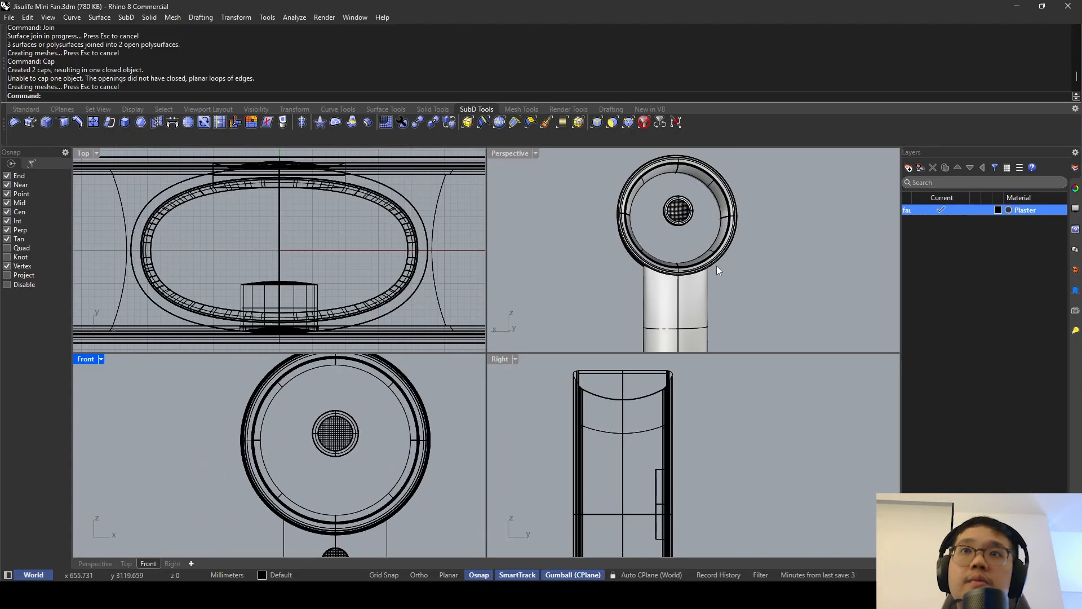
{"action": "left_click_drag", "start_coordinate": [404, 482], "coordinate": [296, 424]}
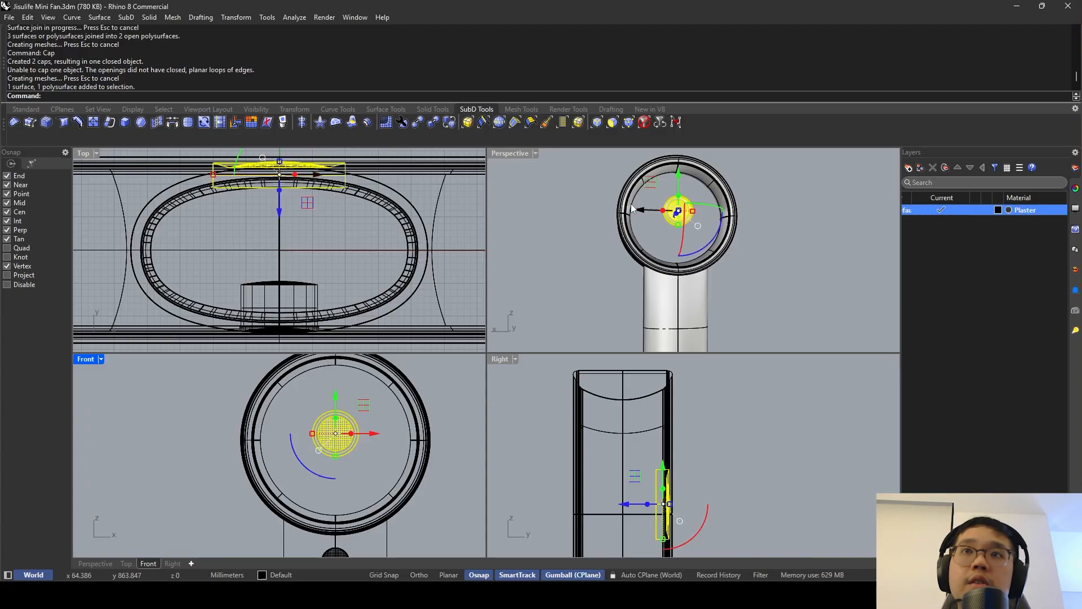
{"action": "type", "text": "move"}
{"action": "key", "text": "Return"}
{"action": "scroll", "coordinate": [357, 407], "scroll_direction": "up", "scroll_amount": 4}
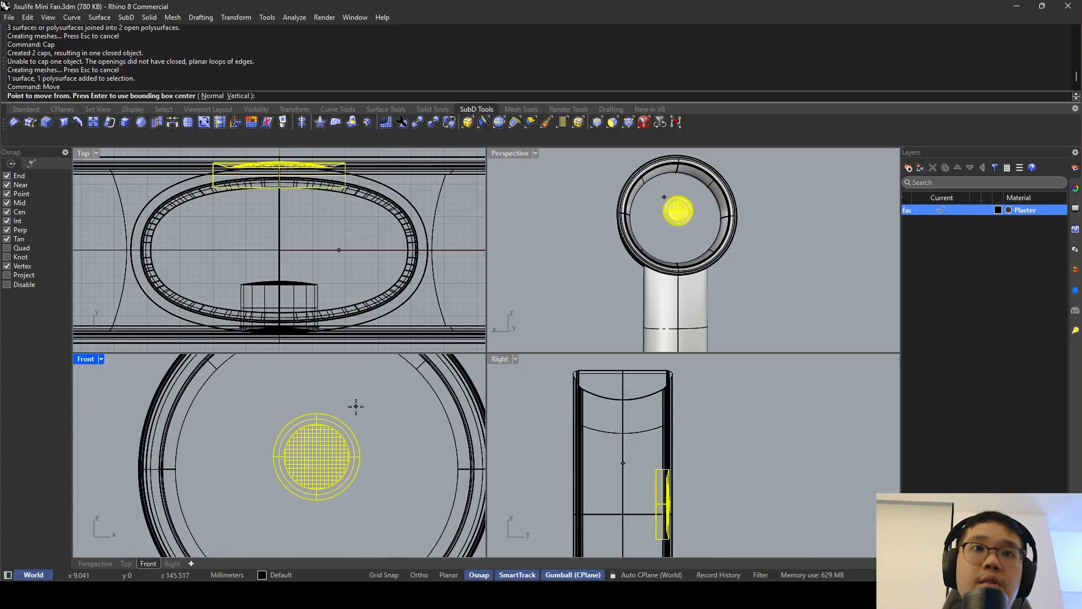
{"action": "left_click", "coordinate": [338, 428]}
{"action": "scroll", "coordinate": [344, 431], "scroll_direction": "down", "scroll_amount": 4}
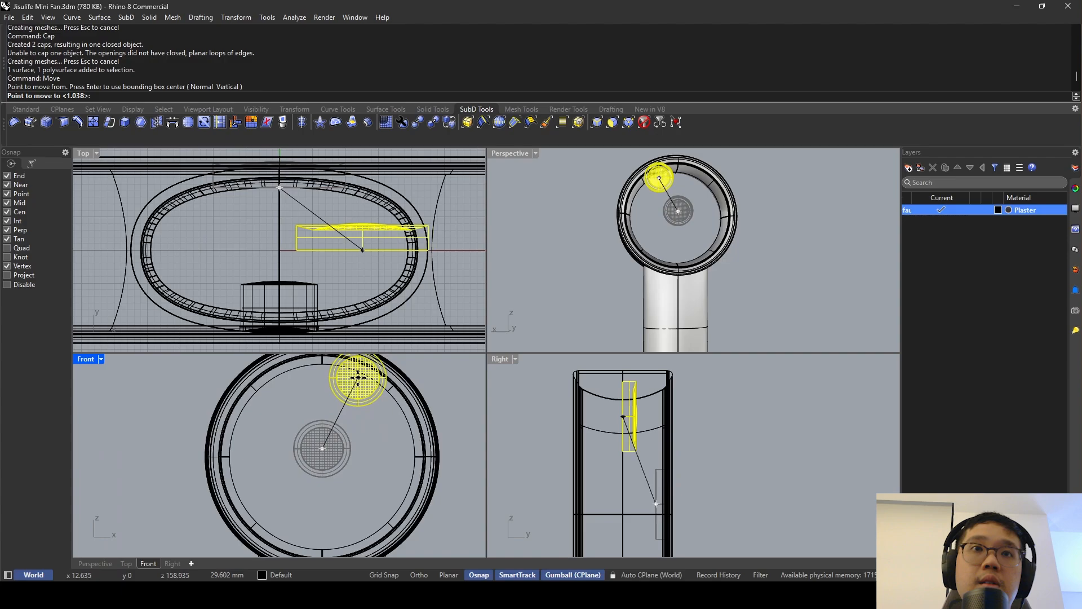
{"action": "left_click", "coordinate": [360, 372]}
{"action": "key", "text": "Escape"}
{"action": "right_click_drag", "start_coordinate": [698, 243], "coordinate": [572, 229]}
{"action": "left_click", "coordinate": [662, 222]}
{"action": "scroll", "coordinate": [667, 242], "scroll_direction": "up", "scroll_amount": 5}
{"action": "key", "text": "Delete"}
{"action": "left_click", "coordinate": [618, 195]}
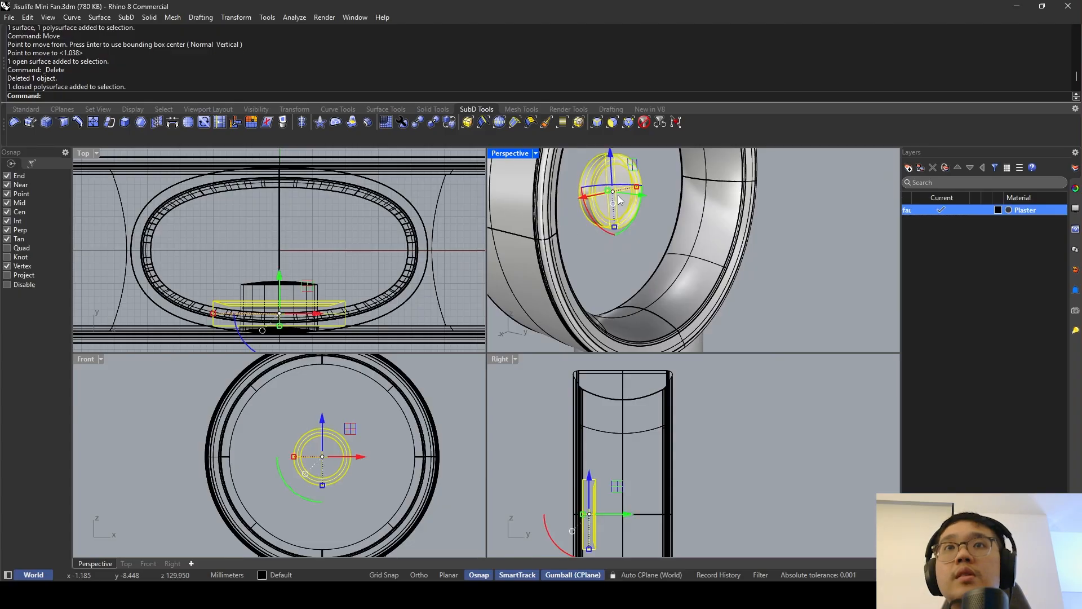
{"action": "key", "text": "Escape"}
{"action": "key", "text": "ctrl+z"}
Explode the hub's closed polysurface into separate surfaces.
{"action": "right_click_drag", "start_coordinate": [618, 195], "coordinate": [613, 191]}
{"action": "left_click", "coordinate": [612, 189]}
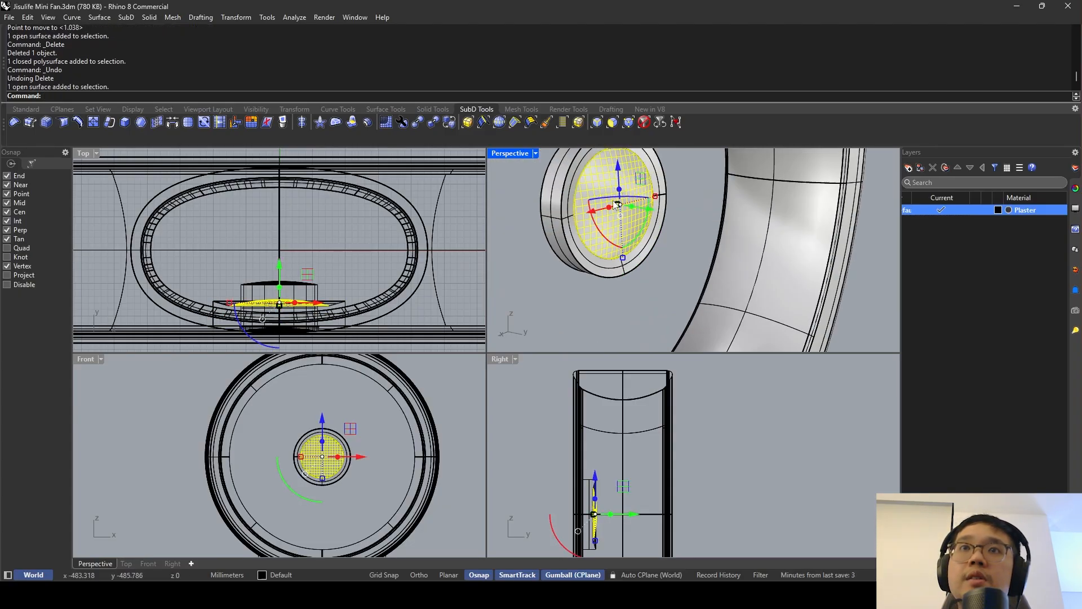
{"action": "left_click", "coordinate": [575, 192]}
{"action": "type", "text": "Explode"}
{"action": "key", "text": "Return"}
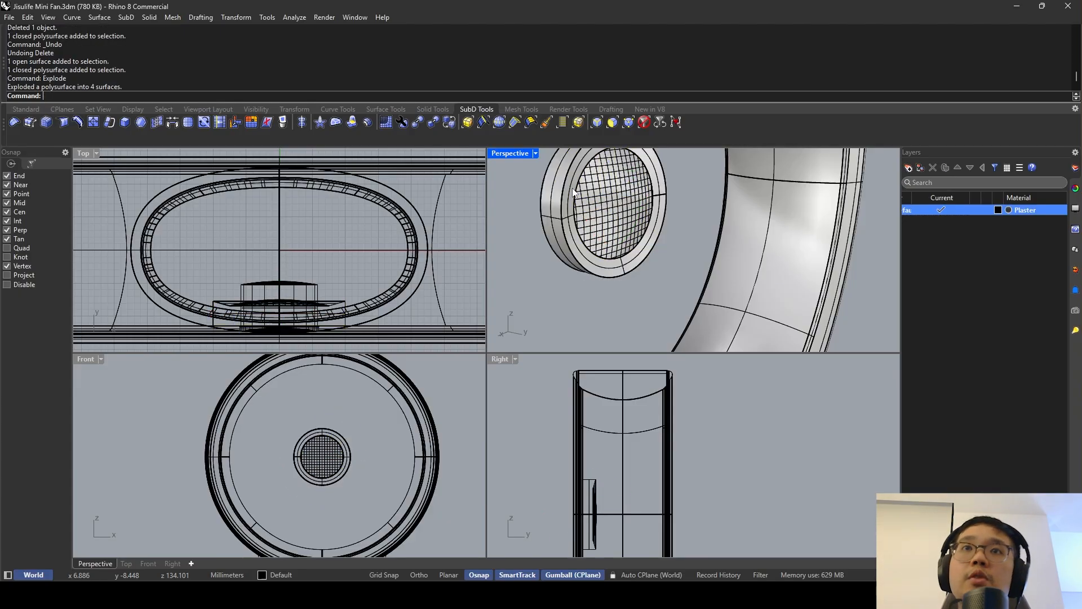
Hide one domed patch on the hub, delete the duplicate patch behind it and show the hidden patch again.
{"action": "left_click", "coordinate": [586, 183]}
{"action": "left_click", "coordinate": [589, 180]}
{"action": "type", "text": "Hide"}
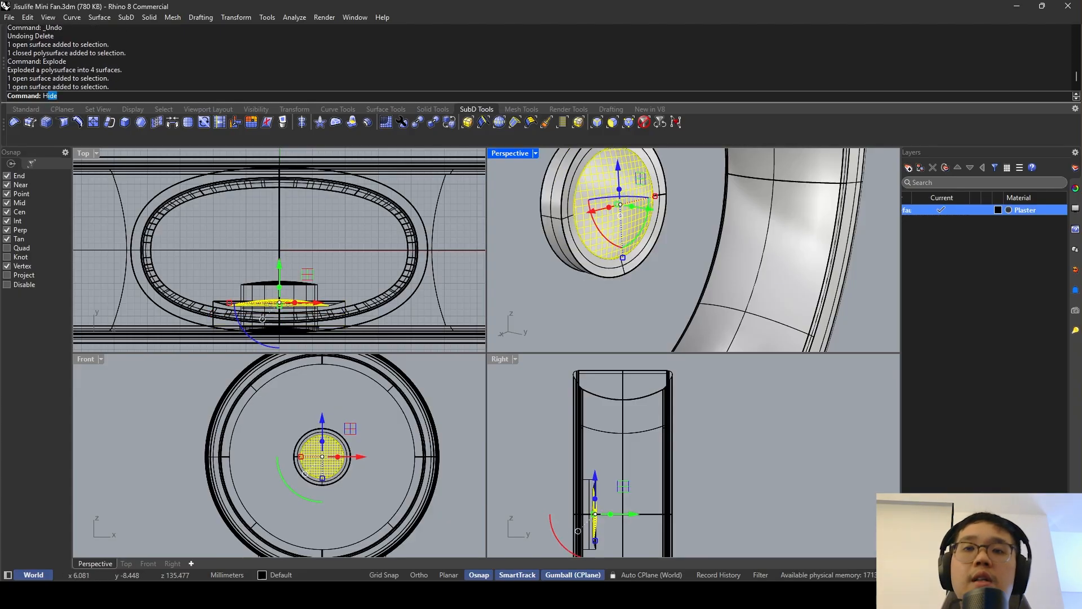
{"action": "key", "text": "Return"}
{"action": "left_click", "coordinate": [588, 181]}
{"action": "key", "text": "Delete"}
{"action": "right_click_drag", "start_coordinate": [636, 239], "coordinate": [646, 272]}
{"action": "type", "text": "ShIOW"}
{"action": "key", "text": "Return"}
{"action": "type", "text": "Show"}
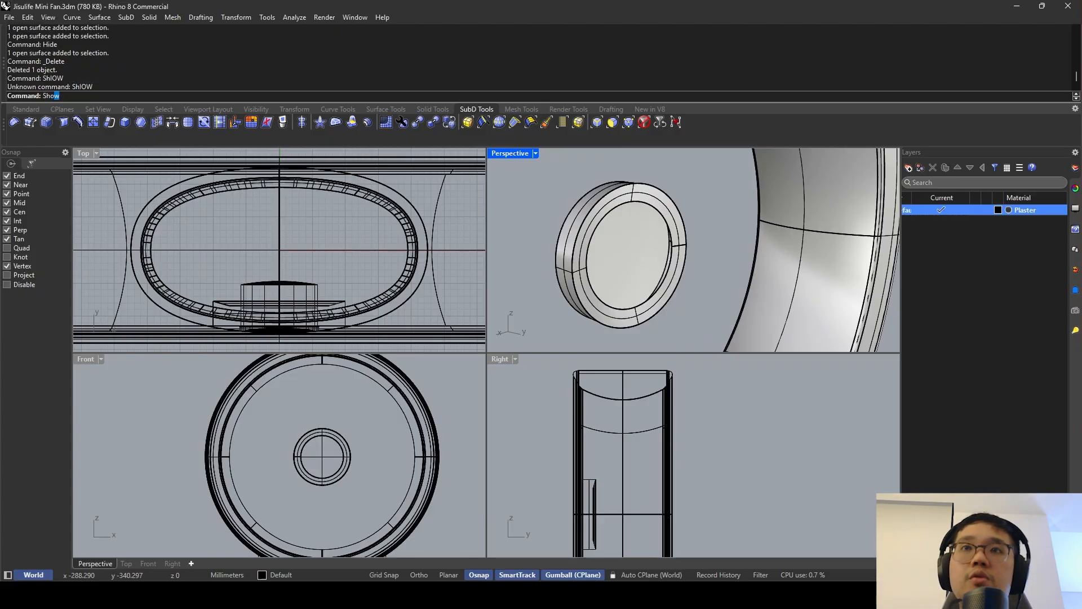
{"action": "key", "text": "Return"}
Join the four exploded surfaces of the central hub.
{"action": "scroll", "coordinate": [644, 268], "scroll_direction": "down", "scroll_amount": 4}
{"action": "left_click_drag", "start_coordinate": [683, 314], "coordinate": [579, 238]}
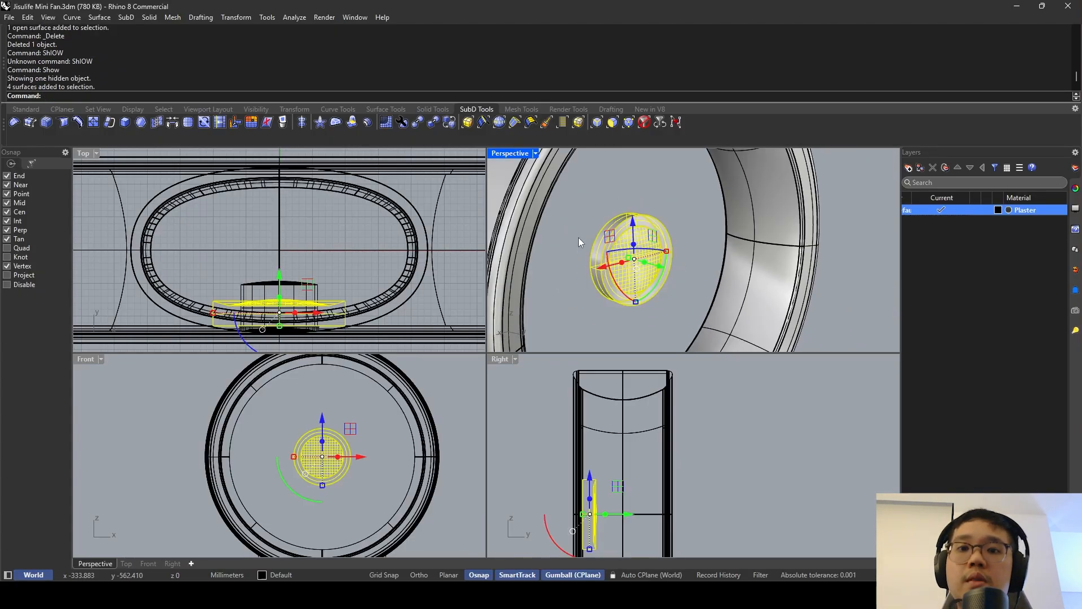
{"action": "type", "text": "Join"}
{"action": "key", "text": "Return"}
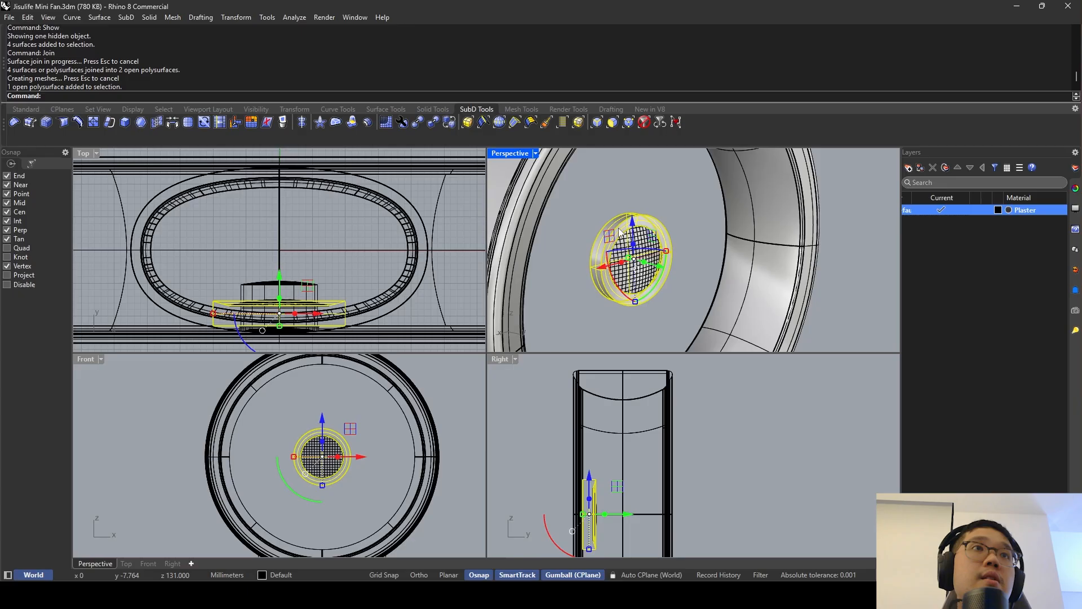
Pull the domed patch out of the hub along the Y axis so it floats in front of the body.
{"action": "right_click_drag", "start_coordinate": [620, 232], "coordinate": [648, 254]}
{"action": "left_click", "coordinate": [649, 255]}
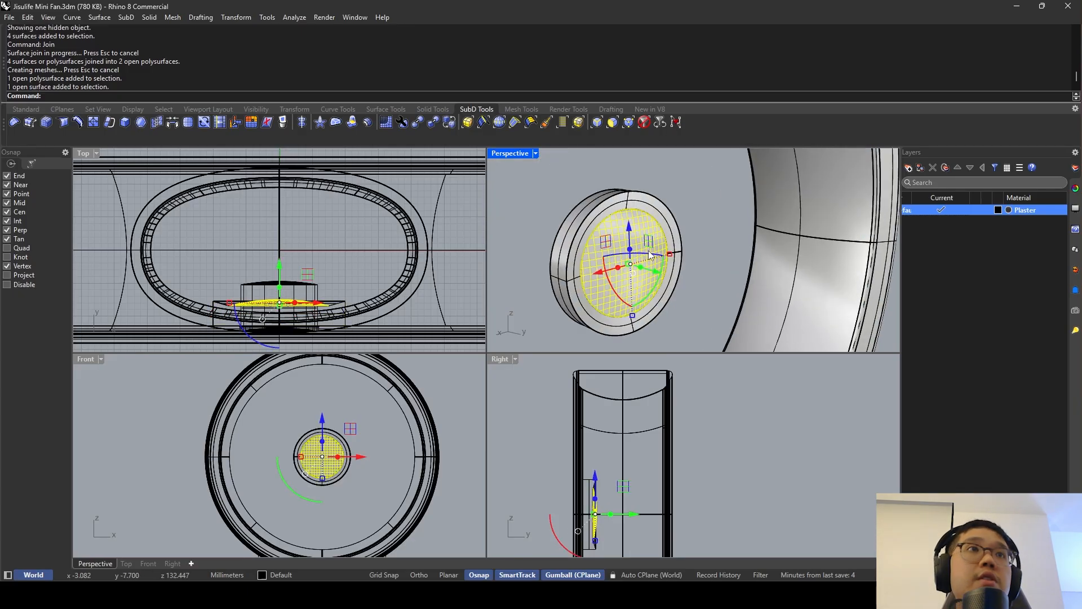
{"action": "key", "text": "Escape"}
{"action": "left_click", "coordinate": [656, 248]}
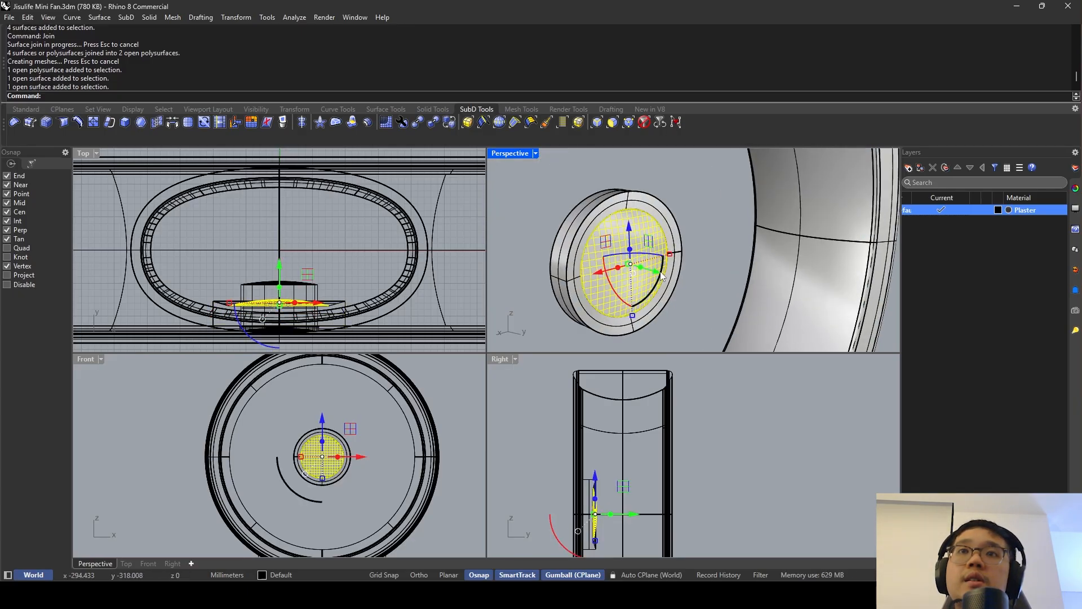
{"action": "left_click_drag", "start_coordinate": [657, 278], "coordinate": [690, 286]}
{"action": "key", "text": "Escape"}
Cap the planar opening of the hub's open polysurface.
{"action": "left_click", "coordinate": [620, 209]}
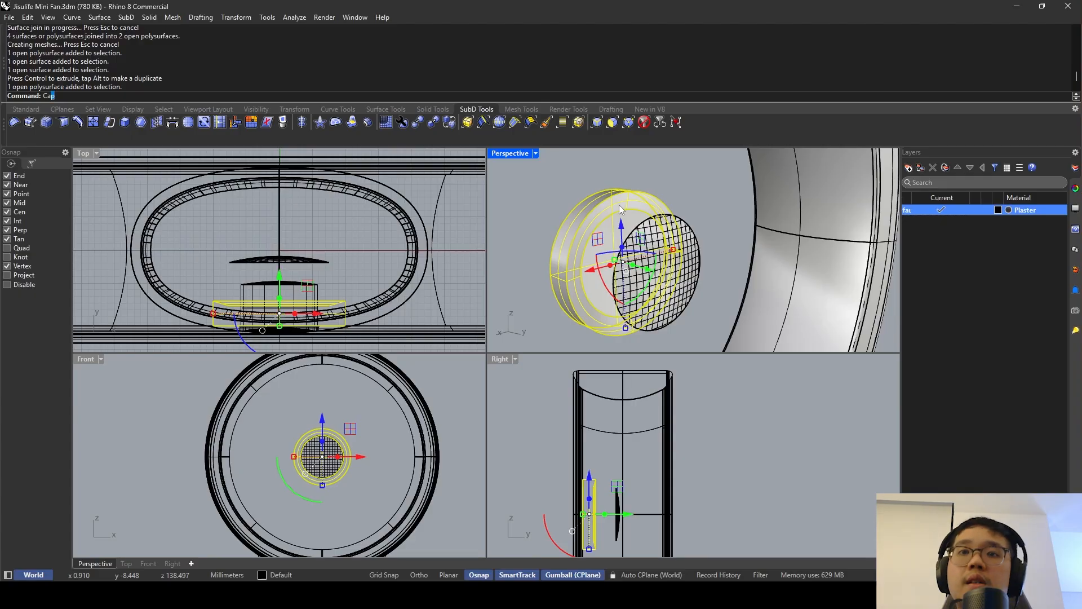
{"action": "type", "text": "Cap"}
{"action": "key", "text": "Return"}
Extrude the domed patch into a thin solid towards the hub with a custom direction, and delete the original patch.
{"action": "left_click", "coordinate": [670, 264]}
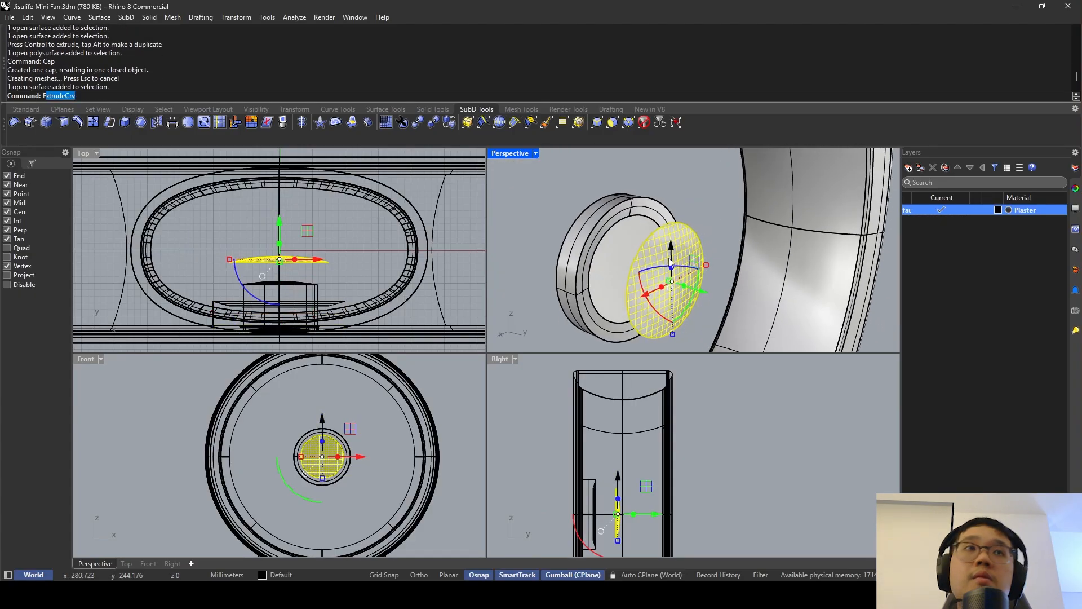
{"action": "type", "text": "Extr"}
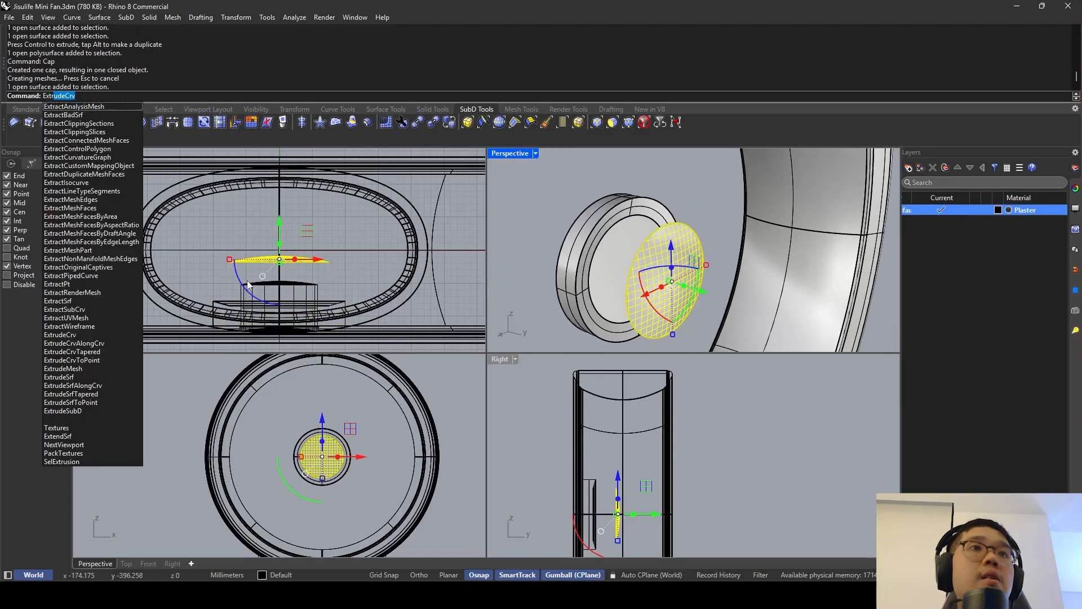
{"action": "left_click", "coordinate": [82, 376]}
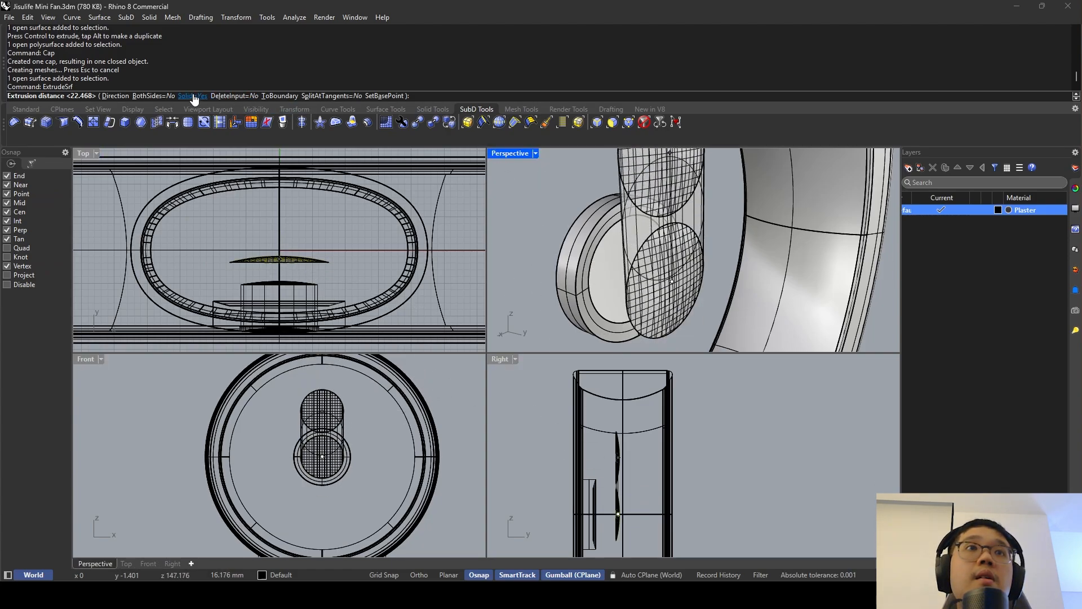
{"action": "left_click", "coordinate": [117, 95]}
{"action": "scroll", "coordinate": [624, 271], "scroll_direction": "down", "scroll_amount": 8}
{"action": "right_click_drag", "start_coordinate": [626, 273], "coordinate": [623, 229]}
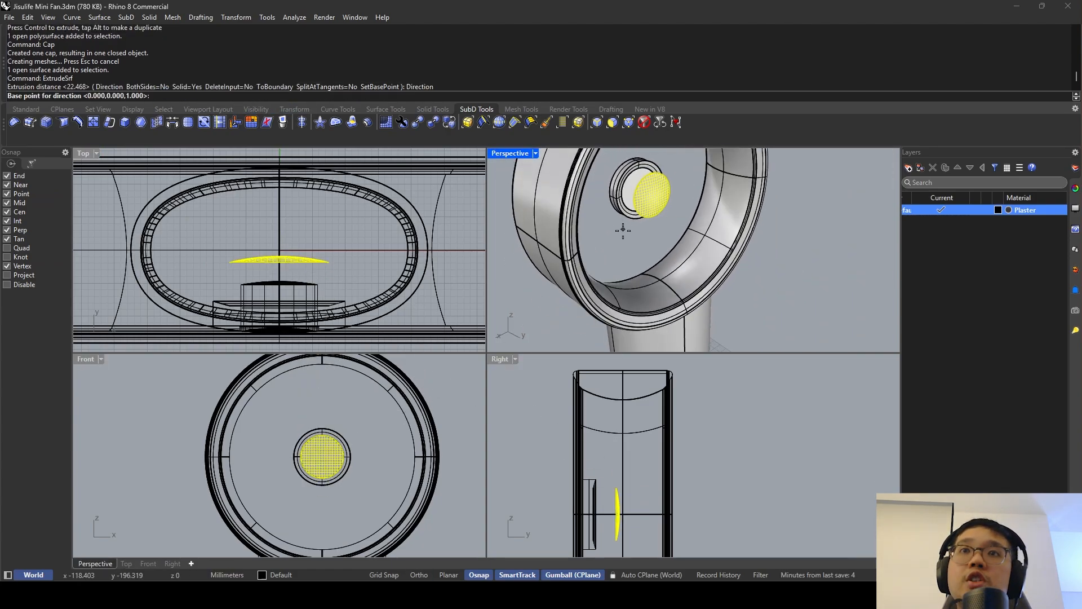
{"action": "left_click", "coordinate": [628, 255]}
{"action": "left_click", "coordinate": [607, 243]}
{"action": "scroll", "coordinate": [623, 250], "scroll_direction": "up", "scroll_amount": 3}
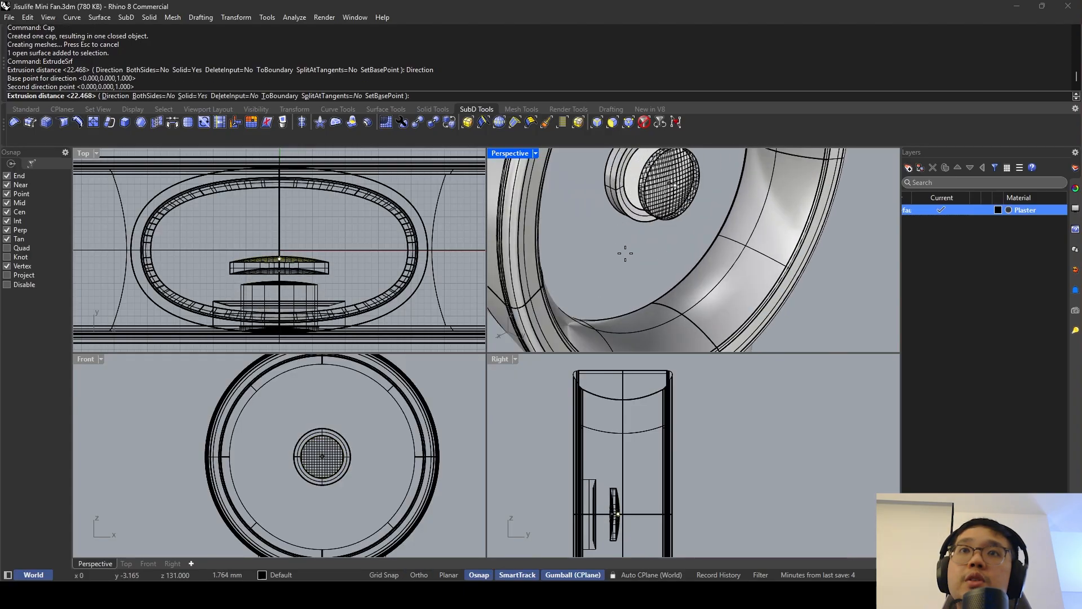
{"action": "key", "text": "Return"}
{"action": "key", "text": "Delete"}
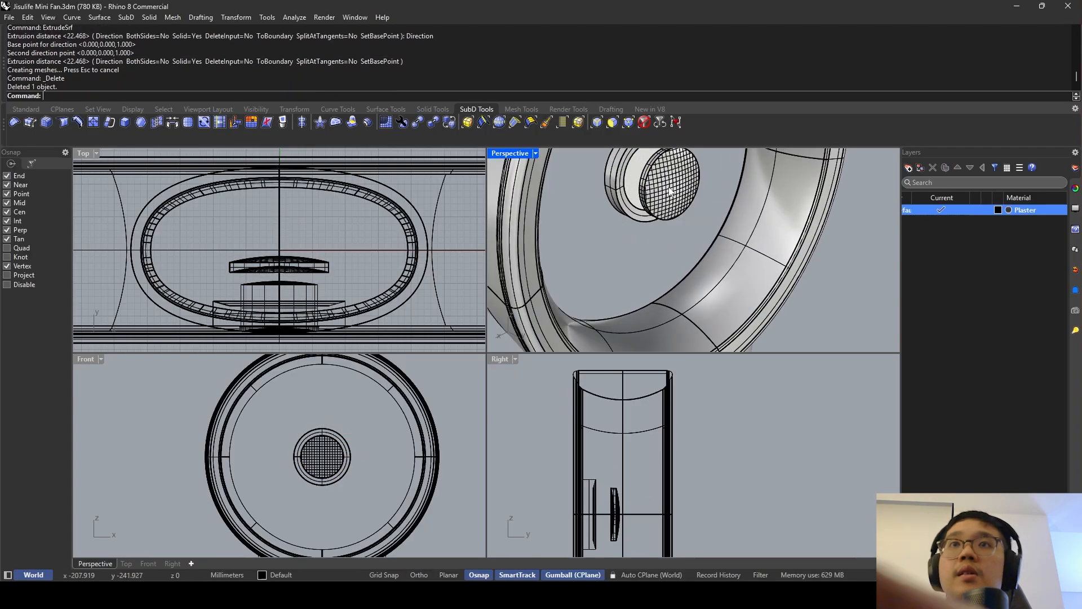
Move the domed solid back along the Y axis into the hub's circular recess in the Right view.
{"action": "left_click", "coordinate": [661, 218]}
{"action": "scroll", "coordinate": [637, 514], "scroll_direction": "up", "scroll_amount": 4}
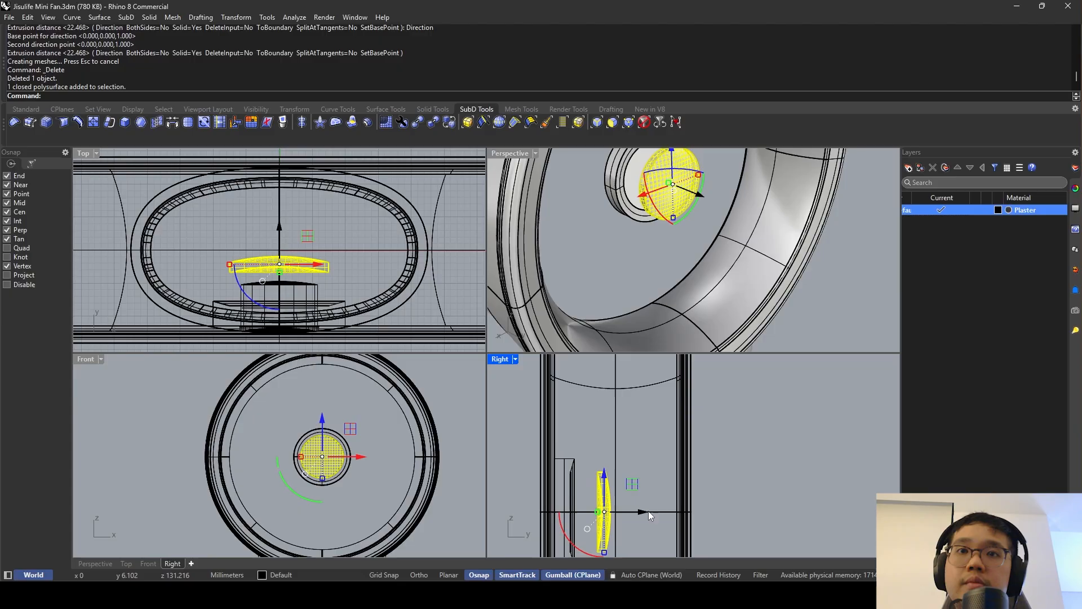
{"action": "left_click_drag", "start_coordinate": [647, 513], "coordinate": [611, 513]}
{"action": "scroll", "coordinate": [589, 499], "scroll_direction": "up", "scroll_amount": 4}
{"action": "right_click_drag", "start_coordinate": [588, 519], "coordinate": [597, 483]}
{"action": "scroll", "coordinate": [597, 484], "scroll_direction": "up", "scroll_amount": 3}
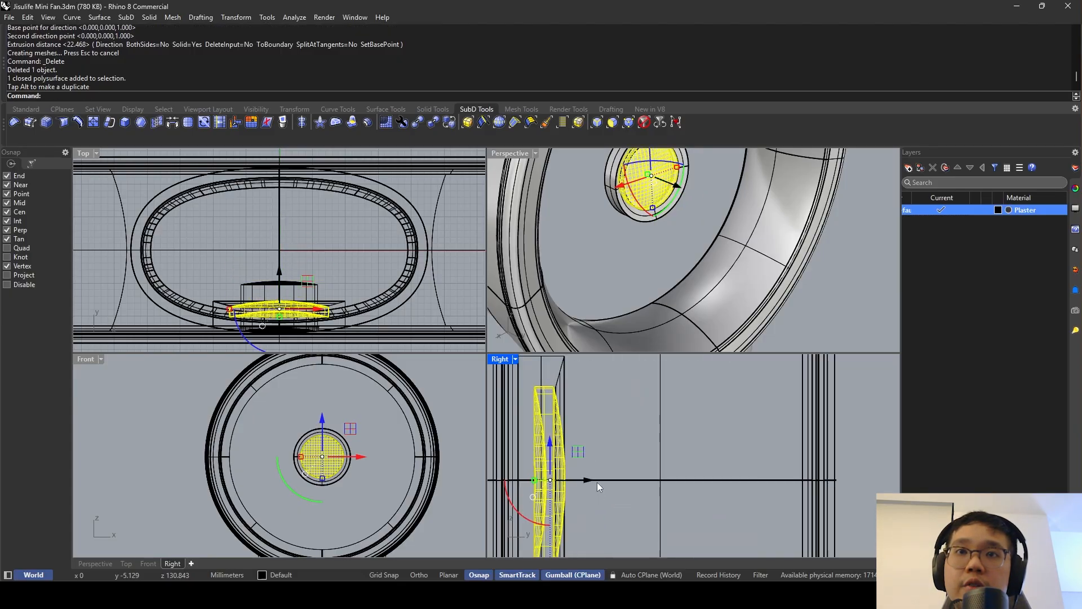
Nudge the domed solid slightly along Y, check it in the maximized Perspective view and undo the nudge.
{"action": "left_click_drag", "start_coordinate": [597, 482], "coordinate": [592, 483]}
{"action": "key", "text": "Escape"}
{"action": "double_click", "coordinate": [506, 154]}
{"action": "right_click_drag", "start_coordinate": [578, 269], "coordinate": [483, 371]}
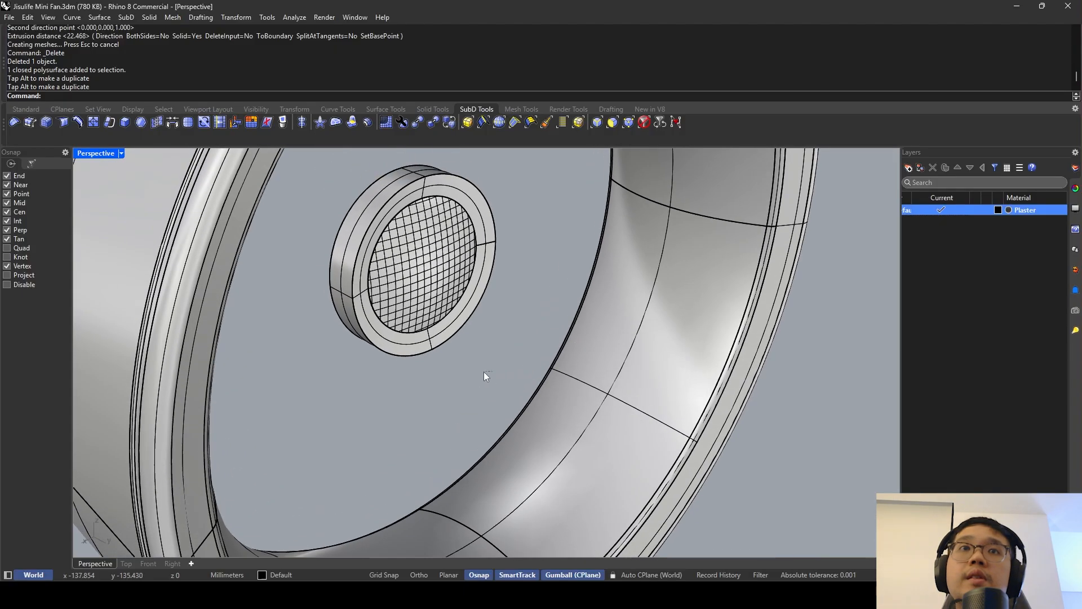
{"action": "left_click", "coordinate": [394, 308]}
{"action": "key", "text": "Escape"}
{"action": "key", "text": "Escape"}
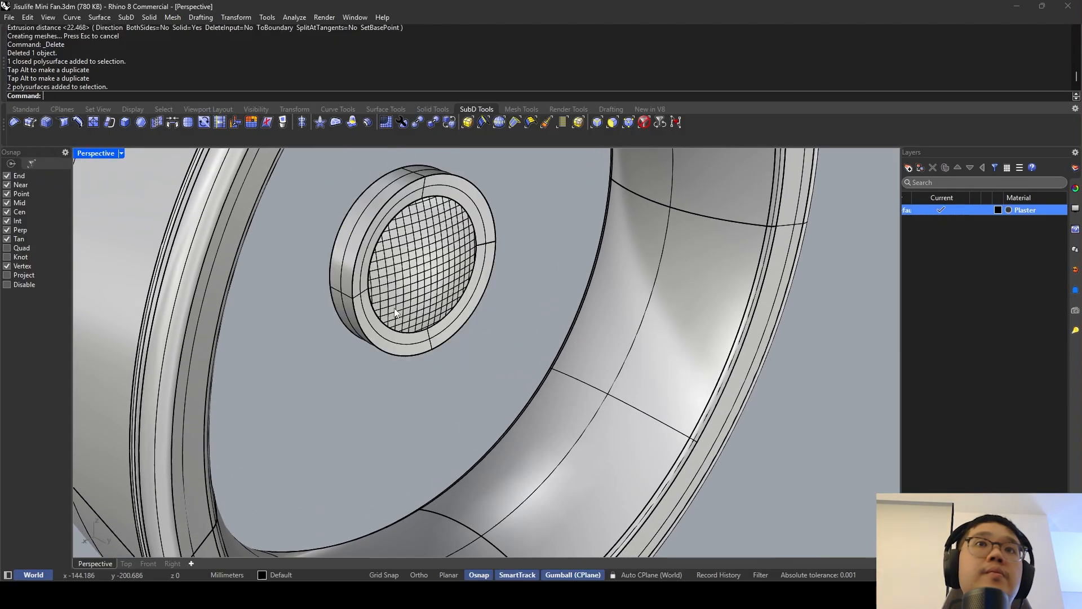
{"action": "key", "text": "ctrl+z"}
Pull the domed solid forward, and move it from a point on its rim onto the hub's inner rim.
{"action": "scroll", "coordinate": [399, 193], "scroll_direction": "up", "scroll_amount": 6}
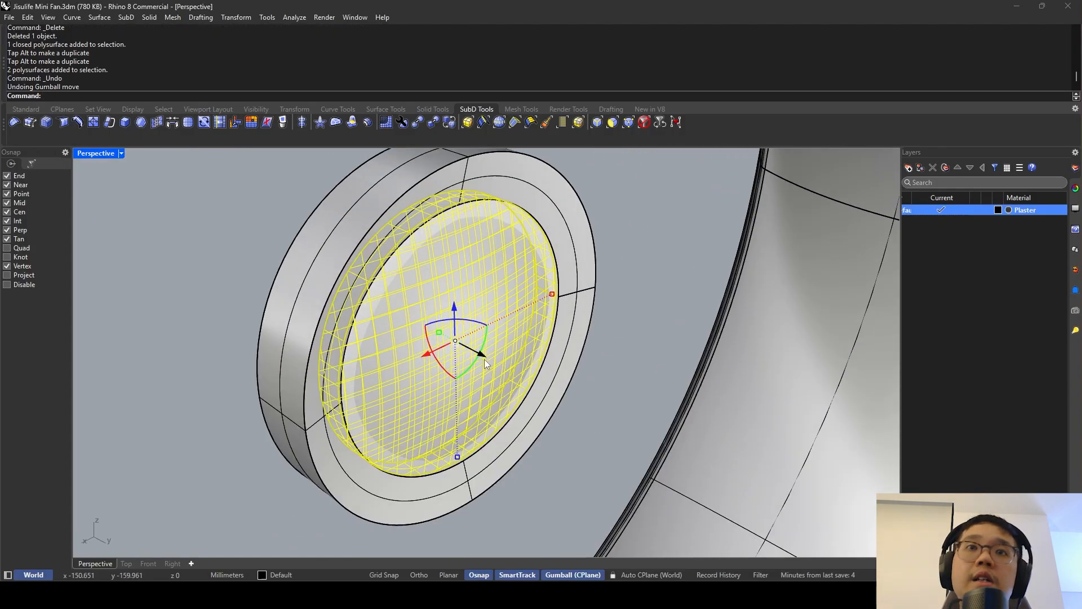
{"action": "left_click_drag", "start_coordinate": [484, 361], "coordinate": [523, 387]}
{"action": "type", "text": "move"}
{"action": "key", "text": "Return"}
{"action": "right_click_drag", "start_coordinate": [522, 384], "coordinate": [395, 219]}
{"action": "left_click", "coordinate": [412, 325]}
{"action": "left_click", "coordinate": [400, 220]}
{"action": "scroll", "coordinate": [450, 234], "scroll_direction": "down", "scroll_amount": 4}
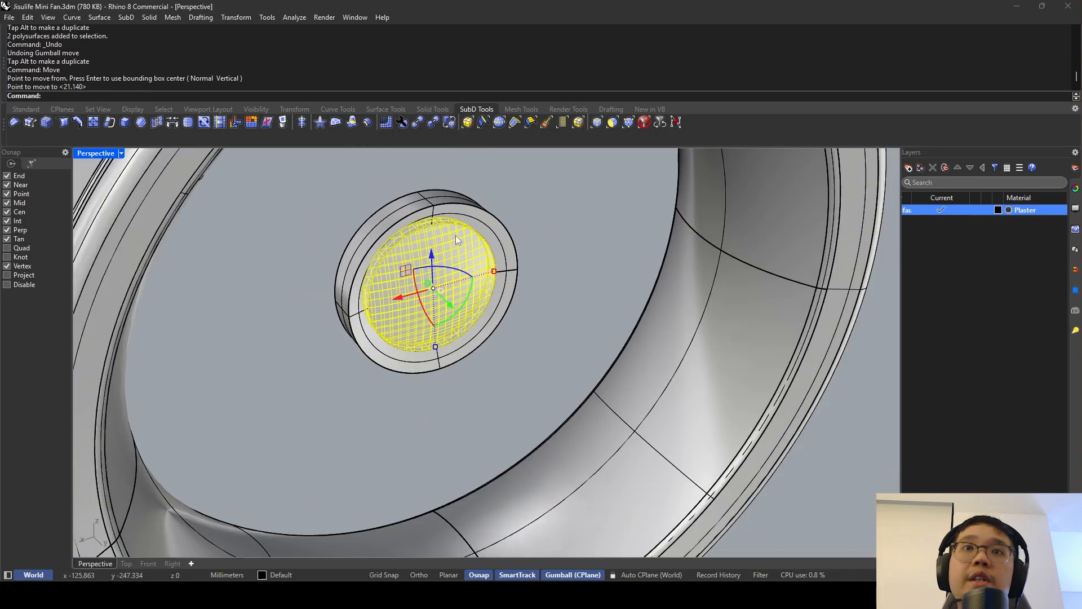
Try to Boolean union the domed solid with the hub body.
{"action": "right_click_drag", "start_coordinate": [455, 235], "coordinate": [508, 216]}
{"action": "left_click", "coordinate": [497, 218], "text": "shift"}
{"action": "key", "text": "BackSpace"}
{"action": "key", "text": "BackSpace"}
{"action": "key", "text": "BackSpace"}
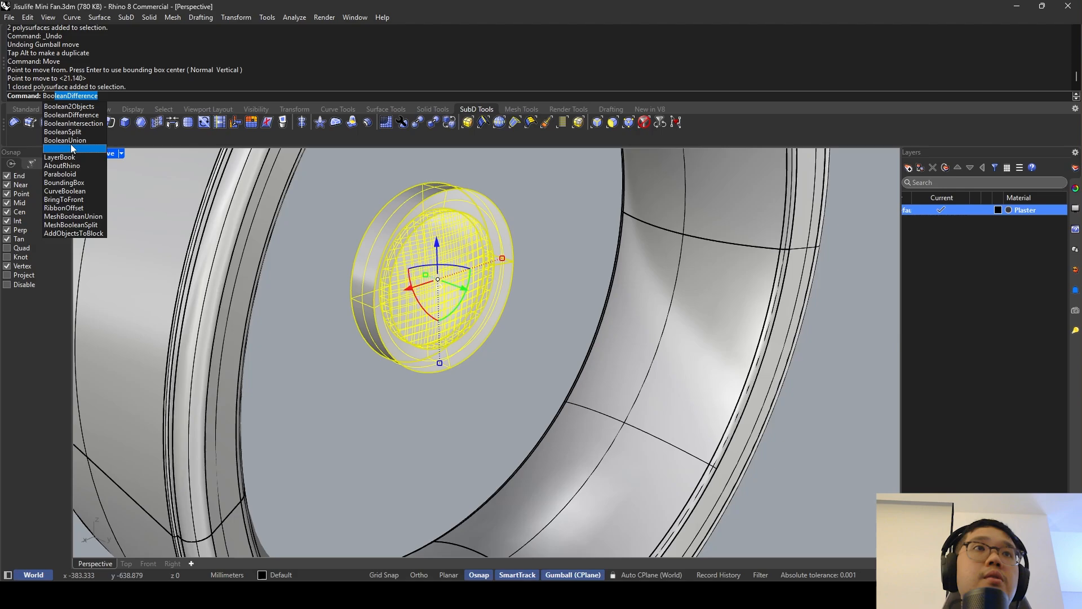
{"action": "left_click", "coordinate": [72, 148]}
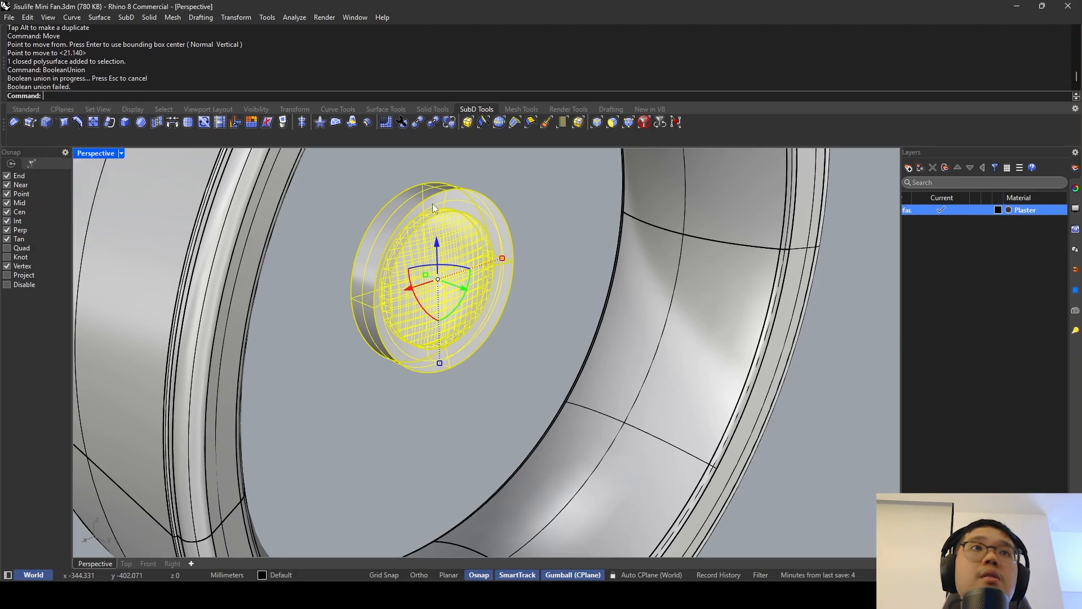
{"action": "key", "text": "Escape"}
{"action": "left_click", "coordinate": [442, 231]}
{"action": "key", "text": "Escape"}
Group the domed solid with the hub body.
{"action": "right_click_drag", "start_coordinate": [442, 231], "coordinate": [496, 242]}
{"action": "left_click_drag", "start_coordinate": [565, 371], "coordinate": [429, 279]}
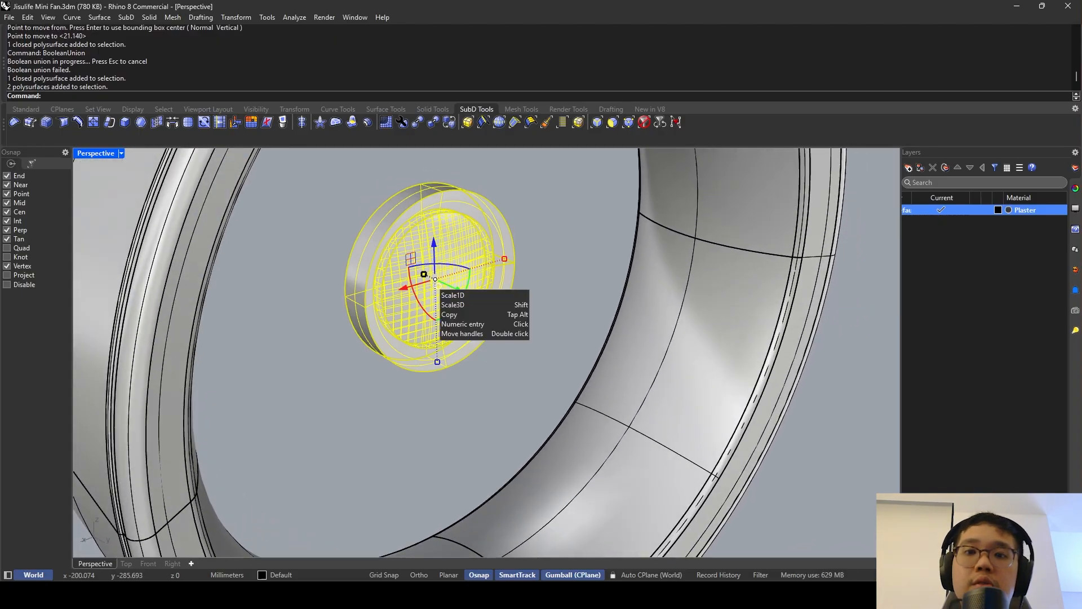
{"action": "key", "text": "Return"}
{"action": "key", "text": "Escape"}
Move the grouped hub along Y to the opposite opening of the fan head's ring, fine-positioning it in the Right view.
{"action": "scroll", "coordinate": [455, 279], "scroll_direction": "down", "scroll_amount": 6}
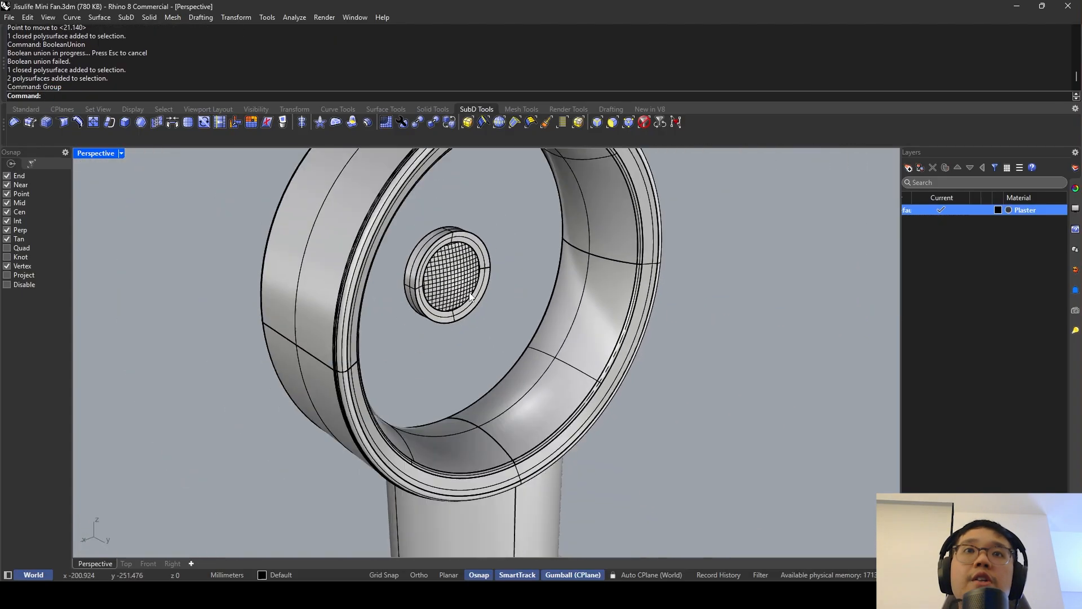
{"action": "right_click_drag", "start_coordinate": [455, 279], "coordinate": [472, 298]}
{"action": "left_click", "coordinate": [477, 278]}
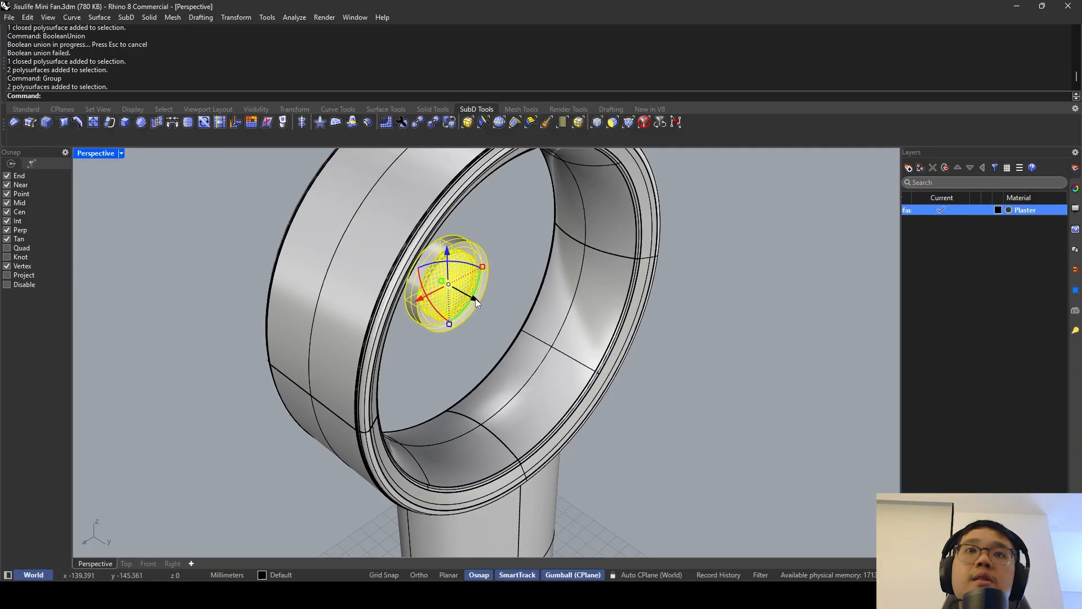
{"action": "left_click_drag", "start_coordinate": [472, 299], "coordinate": [516, 341]}
{"action": "double_click", "coordinate": [96, 155]}
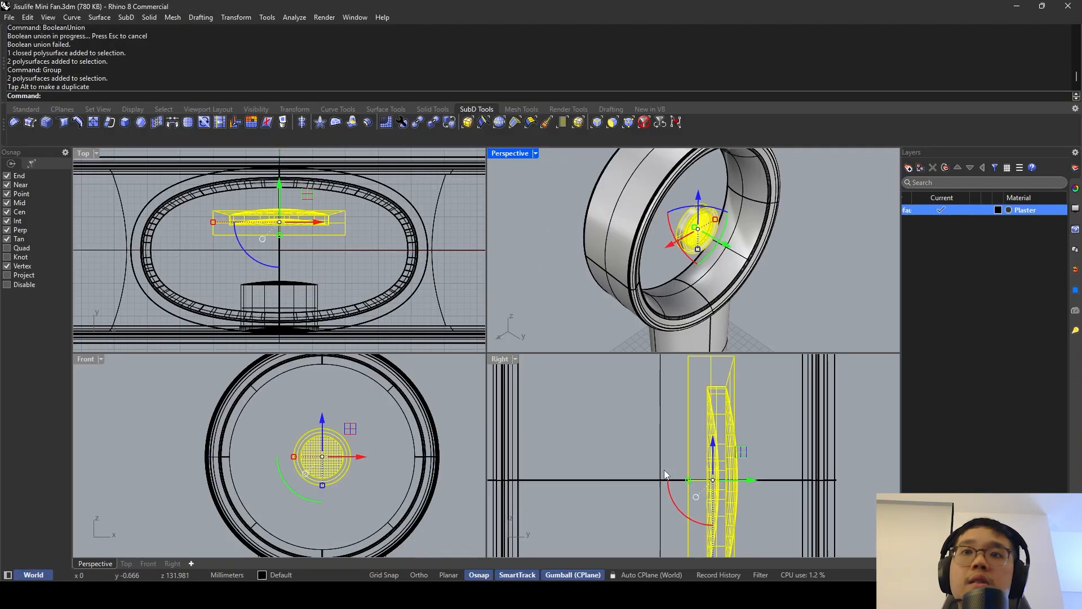
{"action": "scroll", "coordinate": [699, 464], "scroll_direction": "down", "scroll_amount": 4}
{"action": "right_click_drag", "start_coordinate": [699, 465], "coordinate": [621, 450]}
{"action": "left_click_drag", "start_coordinate": [662, 455], "coordinate": [691, 454]}
{"action": "key", "text": "Escape"}
{"action": "scroll", "coordinate": [341, 426], "scroll_direction": "down", "scroll_amount": 4}
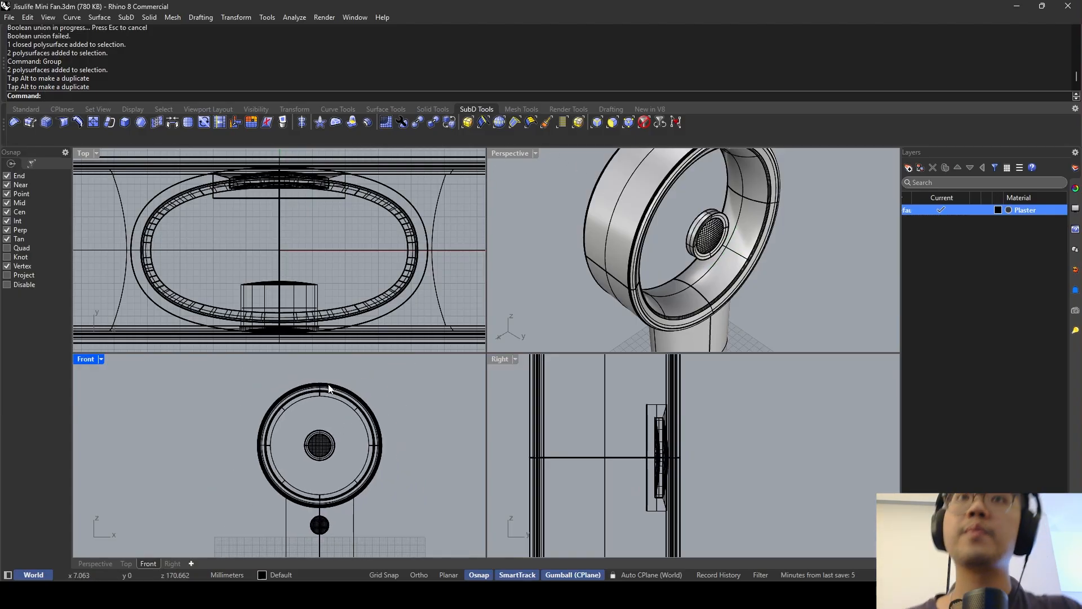
Duplicate the outer circular edge on the fan head ring's face nearest the hub as a curve.
{"action": "double_click", "coordinate": [511, 155]}
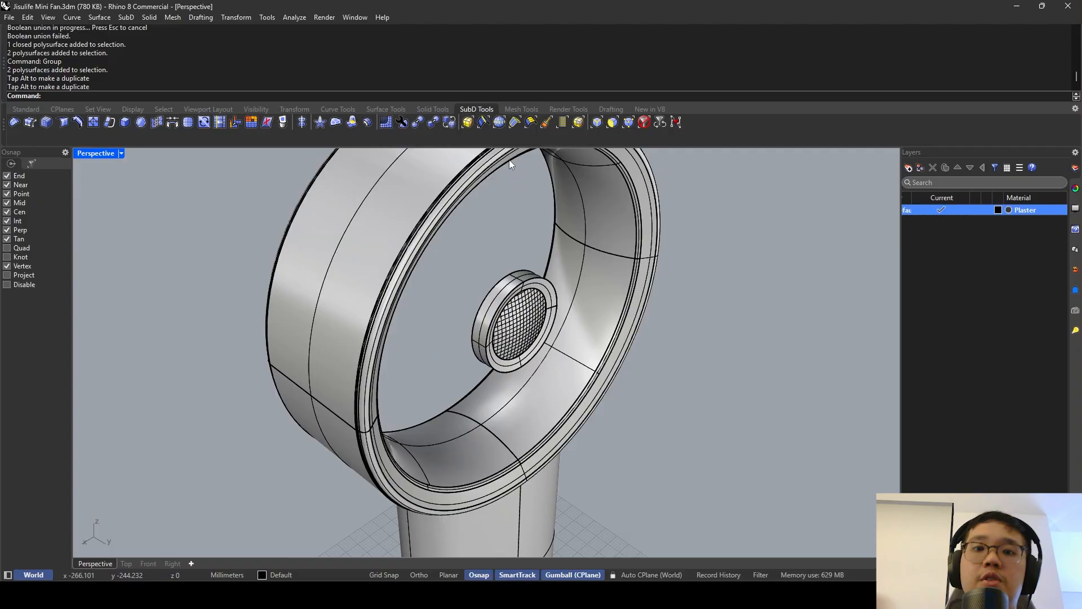
{"action": "type", "text": "DupEdge"}
{"action": "key", "text": "Return"}
{"action": "right_click_drag", "start_coordinate": [509, 164], "coordinate": [452, 290]}
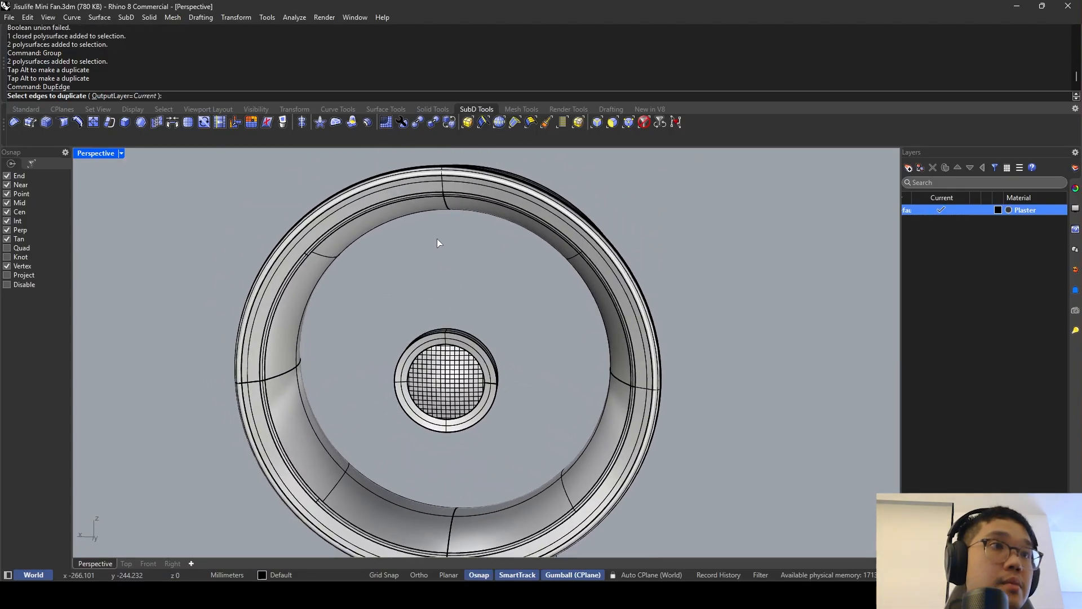
{"action": "scroll", "coordinate": [434, 186], "scroll_direction": "up", "scroll_amount": 4}
{"action": "left_click", "coordinate": [441, 192]}
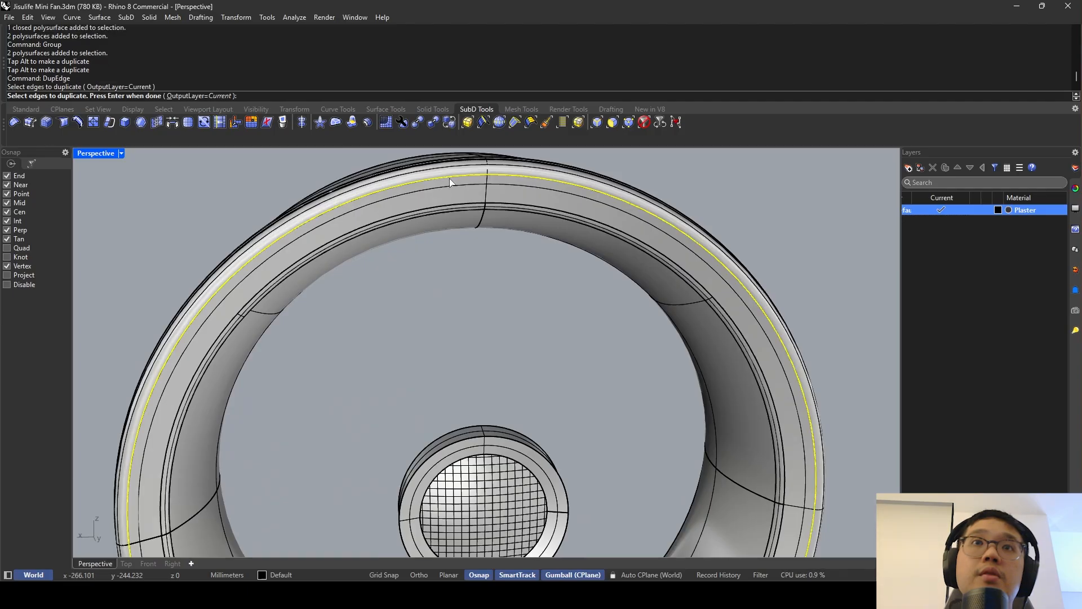
{"action": "scroll", "coordinate": [451, 186], "scroll_direction": "down", "scroll_amount": 4}
{"action": "key", "text": "Return"}
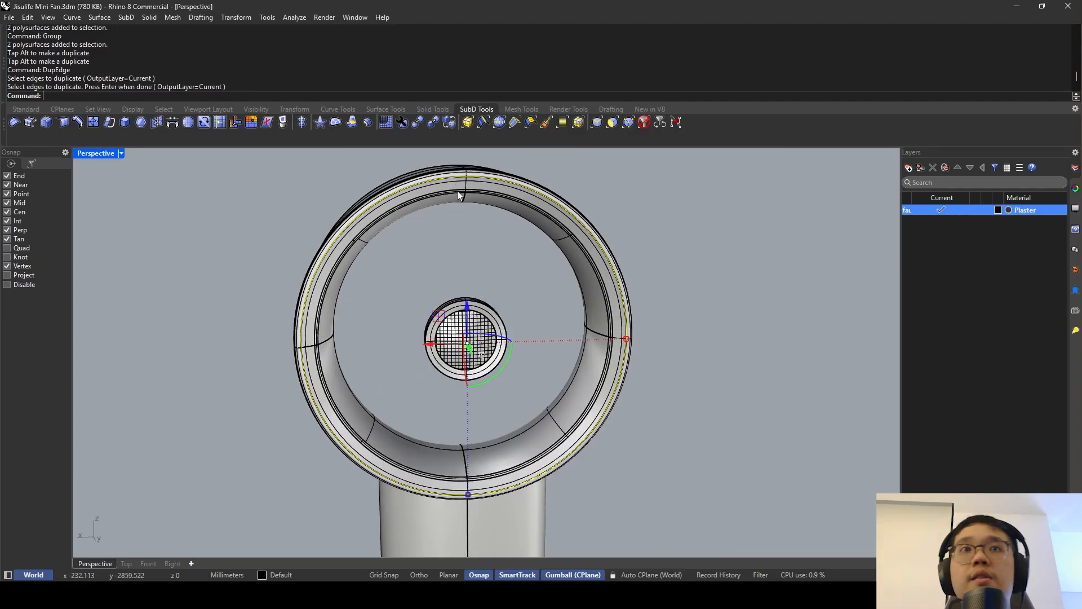
Move the duplicated circular curve 100 mm along the X axis, clear of the fan, using the Front view.
{"action": "right_click_drag", "start_coordinate": [457, 195], "coordinate": [133, 195]}
{"action": "double_click", "coordinate": [96, 155]}
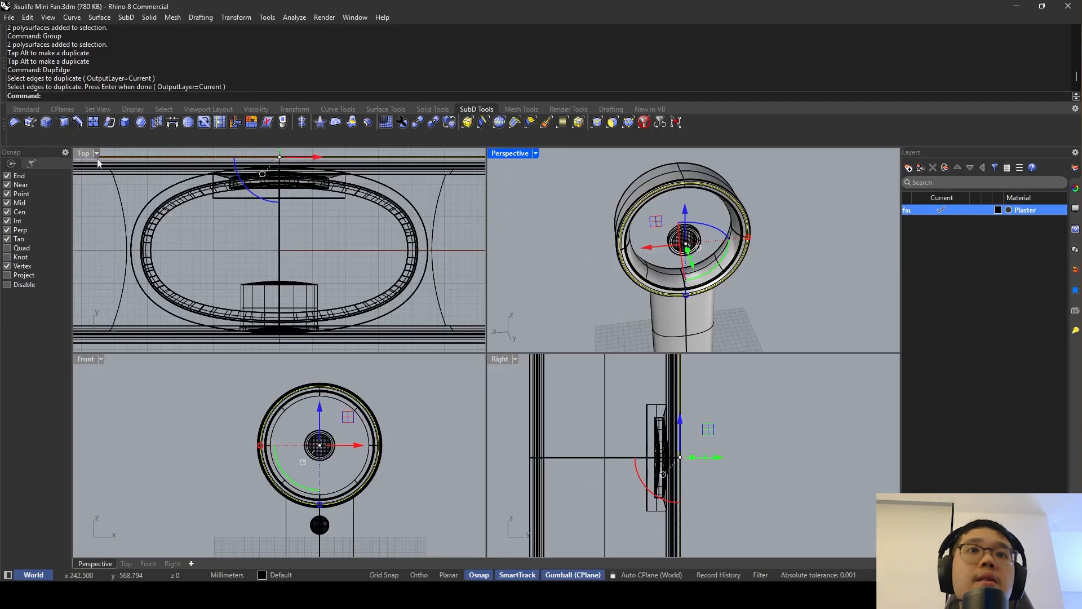
{"action": "left_click", "coordinate": [372, 445]}
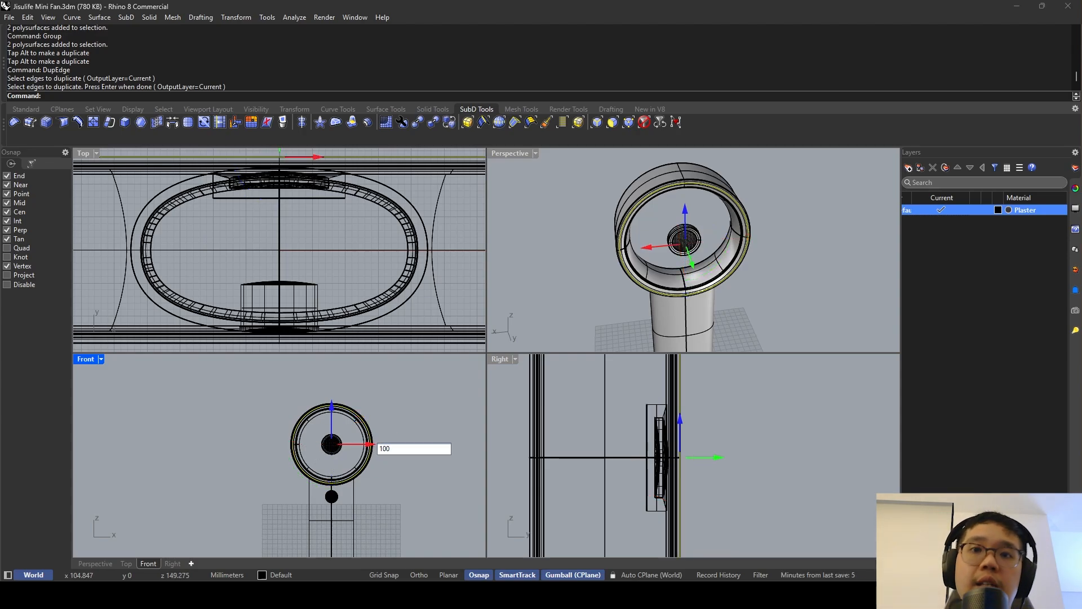
{"action": "type", "text": "00"}
{"action": "key", "text": "Return"}
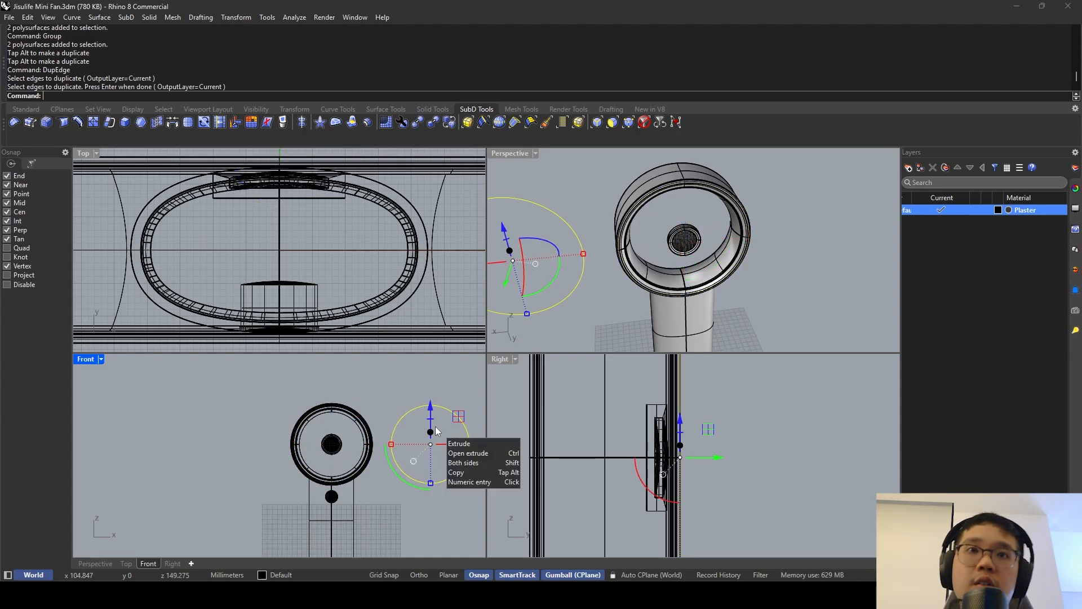
{"action": "right_click_drag", "start_coordinate": [427, 415], "coordinate": [330, 404]}
{"action": "scroll", "coordinate": [350, 407], "scroll_direction": "up", "scroll_amount": 3}
{"action": "key", "text": "Escape"}
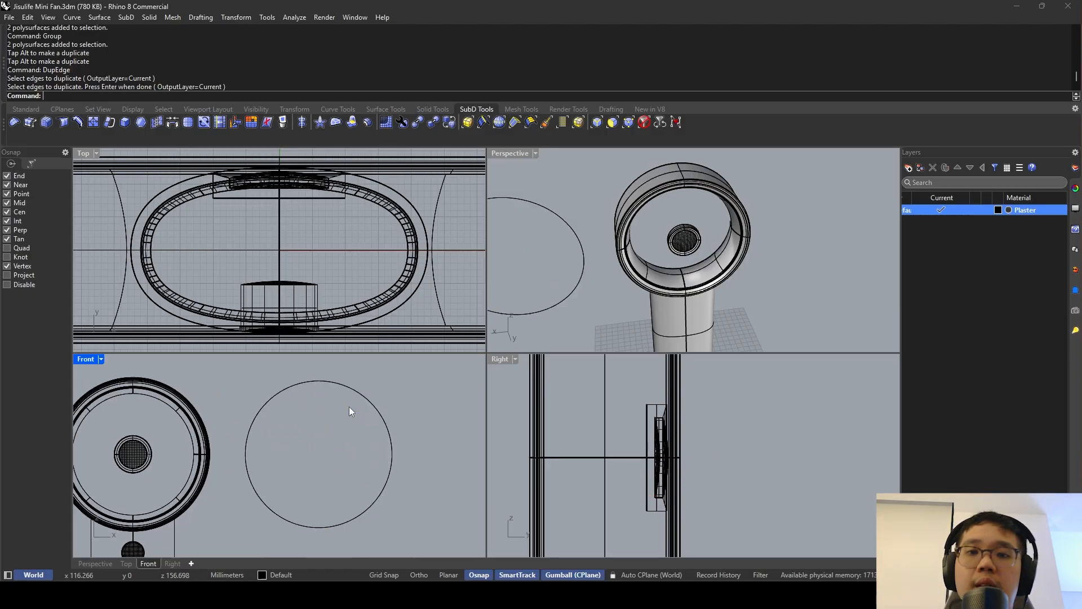
Place a point object at the centre of the duplicated circular curve.
{"action": "type", "text": "Point"}
{"action": "key", "text": "Return"}
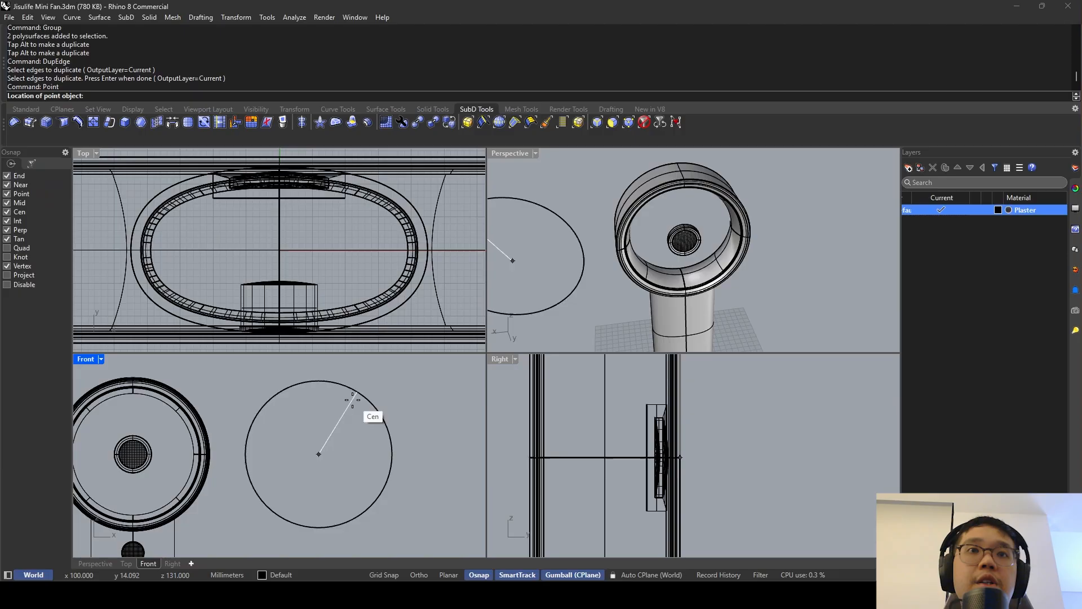
{"action": "left_click", "coordinate": [353, 401]}
{"action": "right_click_drag", "start_coordinate": [641, 294], "coordinate": [692, 268]}
{"action": "scroll", "coordinate": [372, 417], "scroll_direction": "down", "scroll_amount": 3}
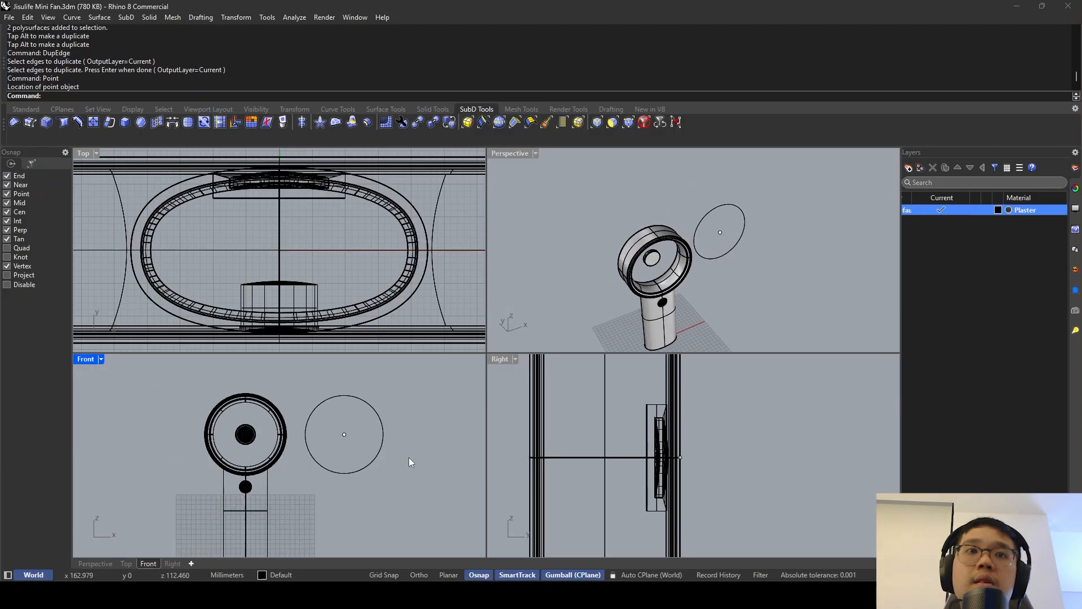
Set the Front viewport to the Back view.
{"action": "left_click_drag", "start_coordinate": [312, 420], "coordinate": [311, 420]}
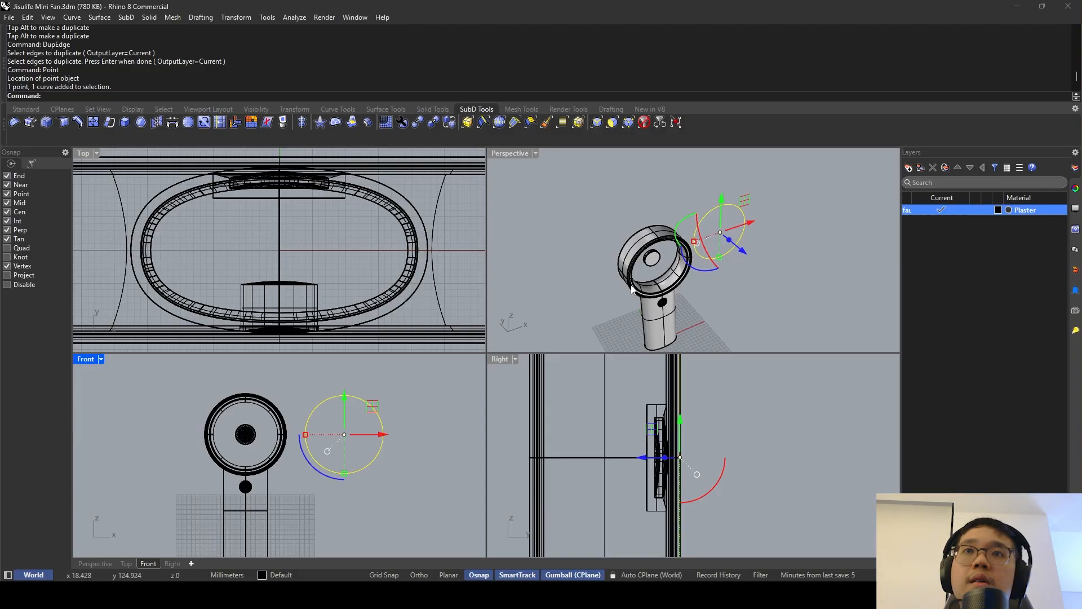
{"action": "right_click_drag", "start_coordinate": [665, 293], "coordinate": [464, 375]}
{"action": "right_click_drag", "start_coordinate": [699, 265], "coordinate": [654, 245]}
{"action": "scroll", "coordinate": [408, 416], "scroll_direction": "up", "scroll_amount": 3}
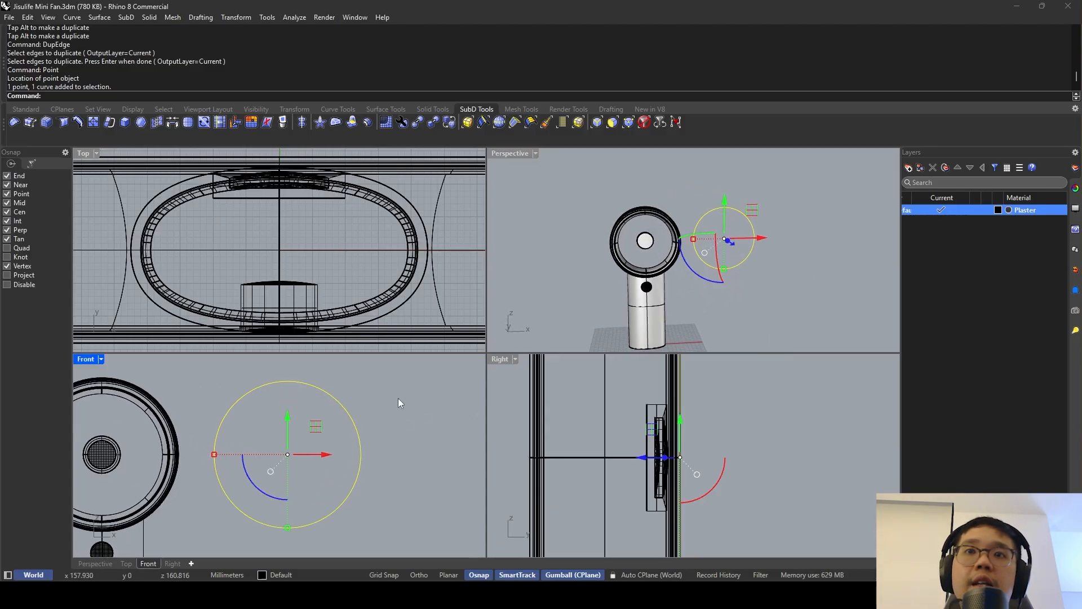
{"action": "right_click_drag", "start_coordinate": [326, 428], "coordinate": [381, 421]}
{"action": "scroll", "coordinate": [381, 422], "scroll_direction": "down", "scroll_amount": 5}
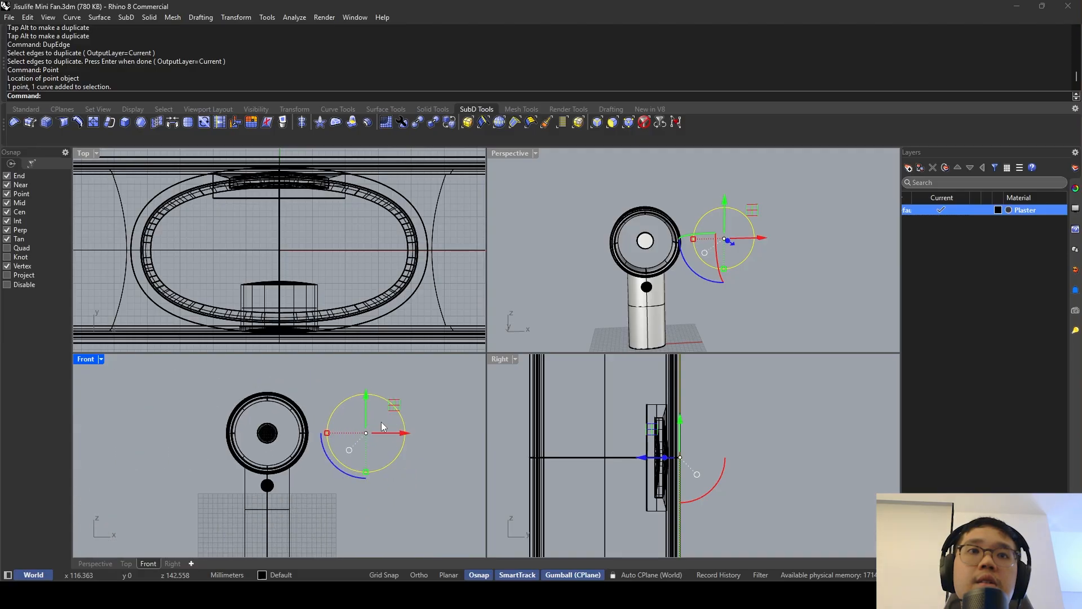
{"action": "scroll", "coordinate": [282, 422], "scroll_direction": "up", "scroll_amount": 5}
{"action": "right_click_drag", "start_coordinate": [646, 277], "coordinate": [571, 268]}
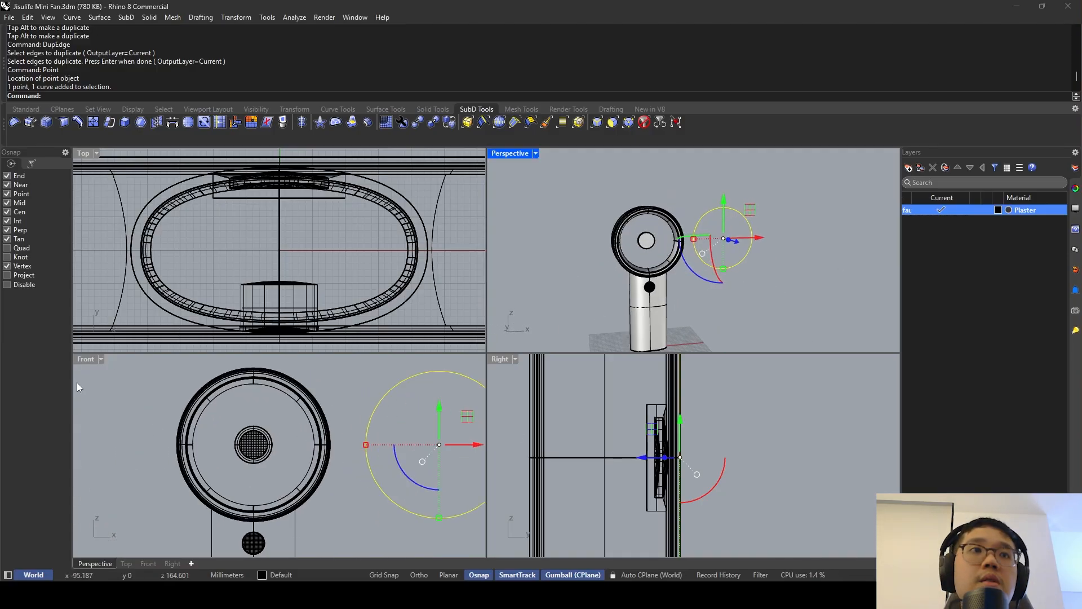
{"action": "left_click", "coordinate": [100, 360]}
{"action": "mouse_move", "coordinate": [164, 404]}
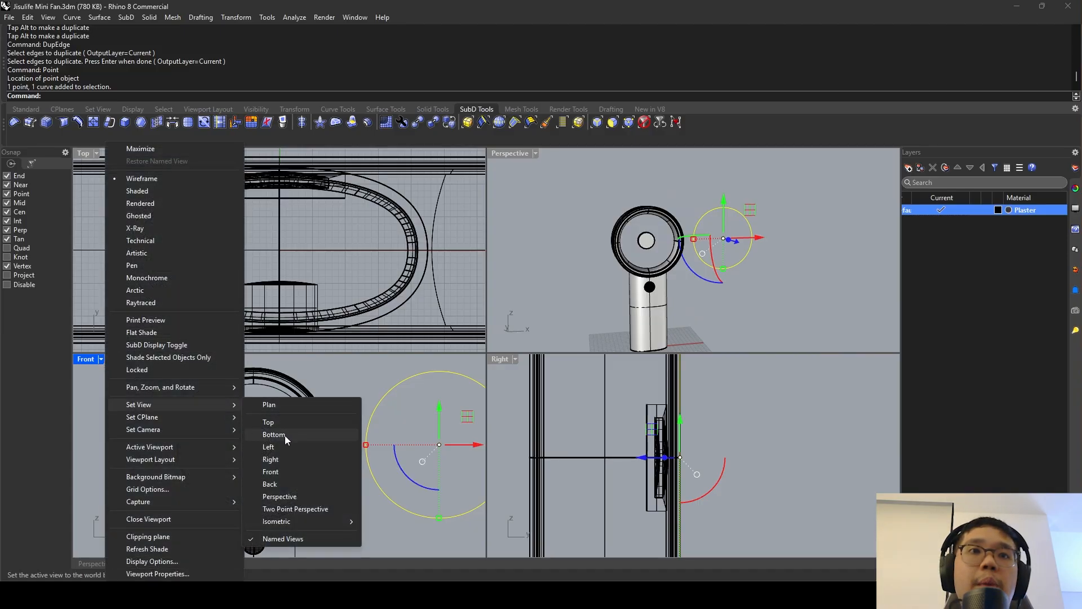
{"action": "left_click", "coordinate": [273, 483]}
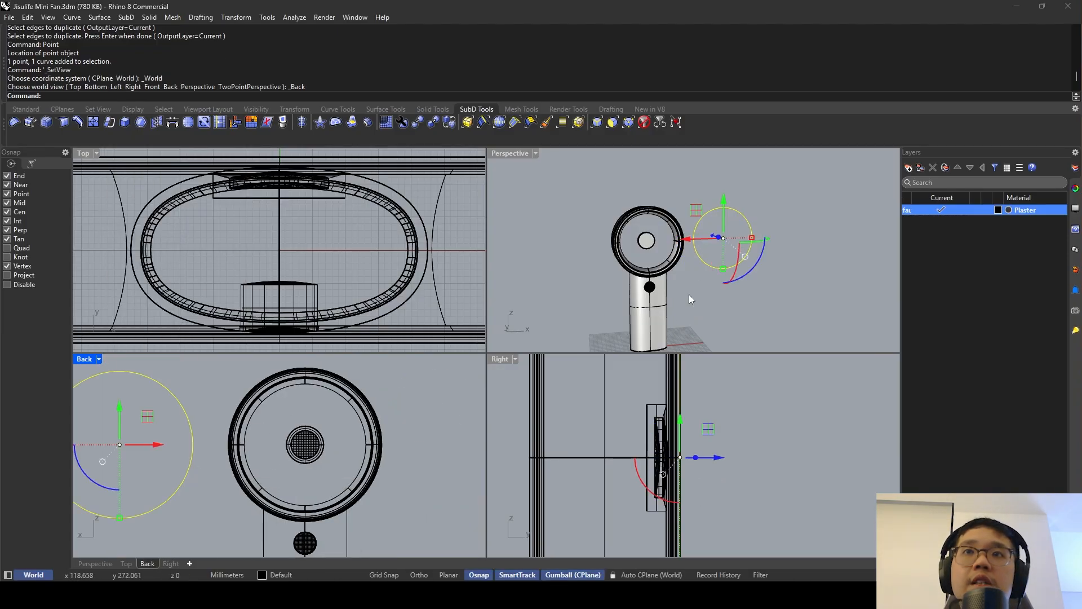
Examine the duplicated circle and the fan head from behind in the Back and Perspective views.
{"action": "right_click_drag", "start_coordinate": [691, 299], "coordinate": [689, 312]}
{"action": "right_click_drag", "start_coordinate": [248, 415], "coordinate": [338, 415]}
{"action": "right_click_drag", "start_coordinate": [618, 259], "coordinate": [738, 254]}
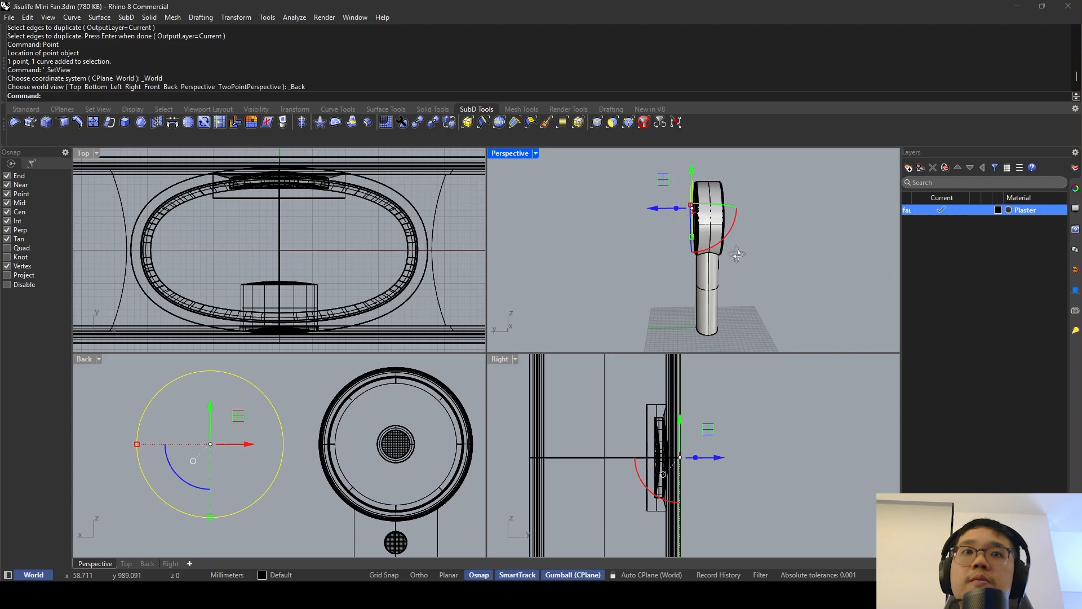
{"action": "right_click_drag", "start_coordinate": [560, 330], "coordinate": [780, 256]}
{"action": "right_click_drag", "start_coordinate": [216, 408], "coordinate": [258, 399]}
{"action": "left_click", "coordinate": [336, 432]}
{"action": "right_click_drag", "start_coordinate": [716, 218], "coordinate": [718, 248]}
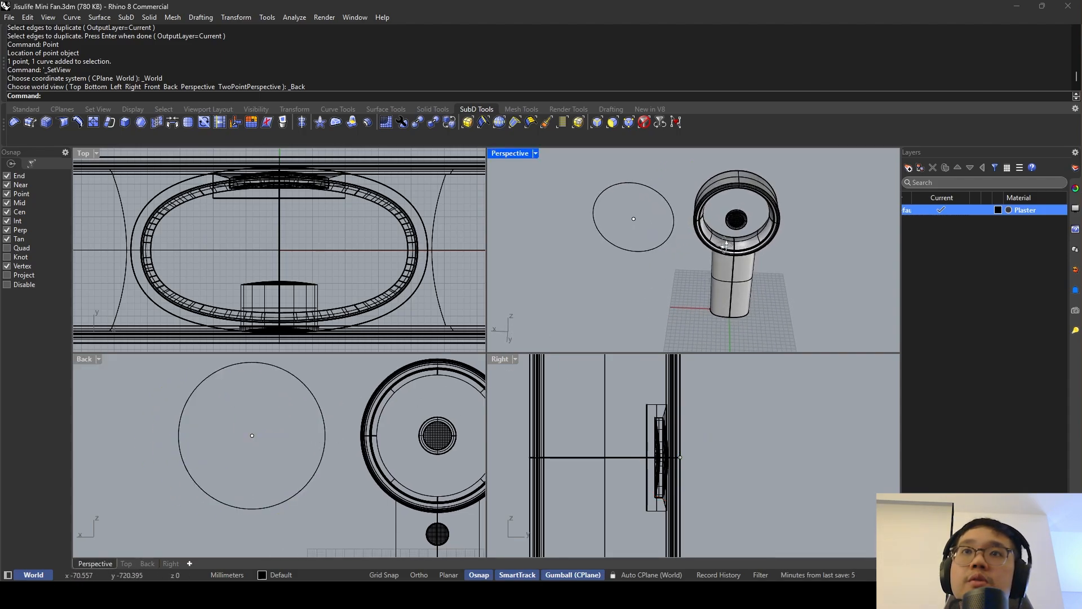
Draw a three-point control-point curve in the Back view from the circle's centre point to its upper edge, with centre snapping turned off.
{"action": "right_click_drag", "start_coordinate": [297, 398], "coordinate": [296, 413]}
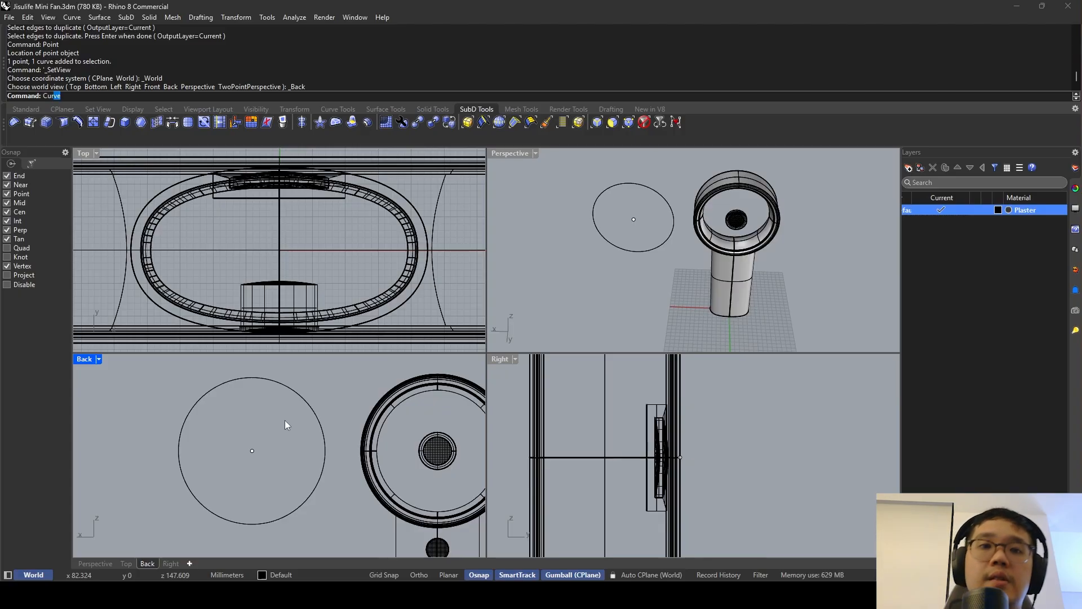
{"action": "type", "text": "curve"}
{"action": "key", "text": "Return"}
{"action": "left_click", "coordinate": [252, 449]}
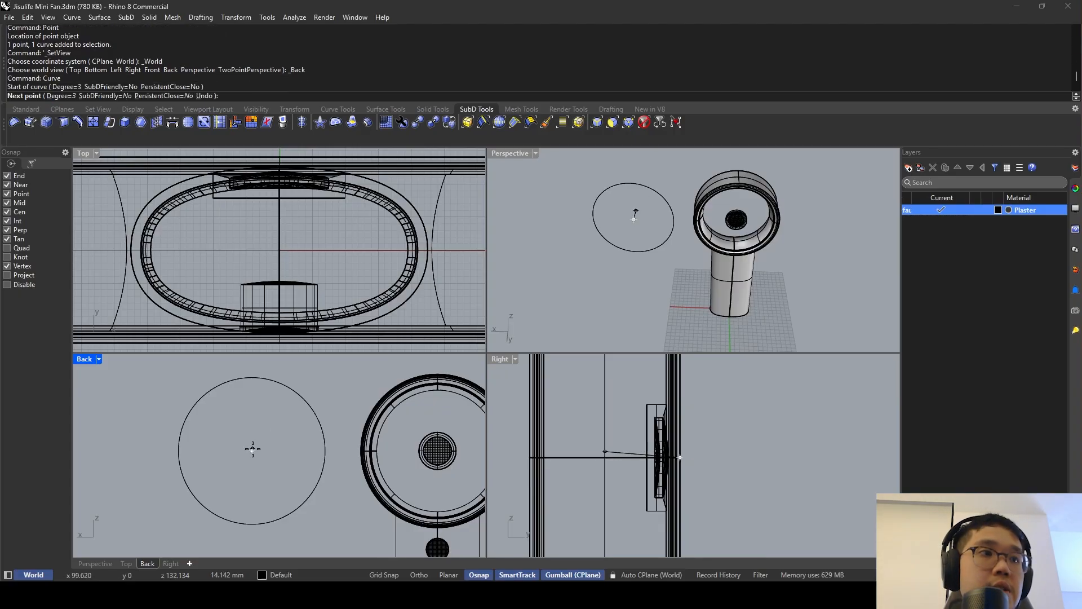
{"action": "left_click", "coordinate": [254, 416]}
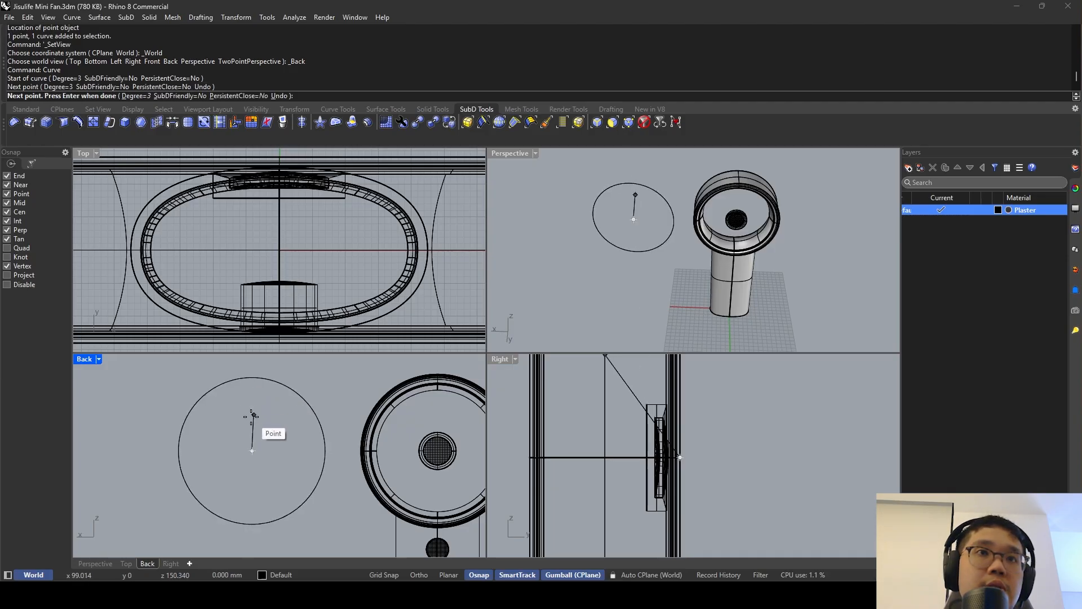
{"action": "left_click", "coordinate": [14, 213]}
{"action": "scroll", "coordinate": [254, 412], "scroll_direction": "up", "scroll_amount": 3}
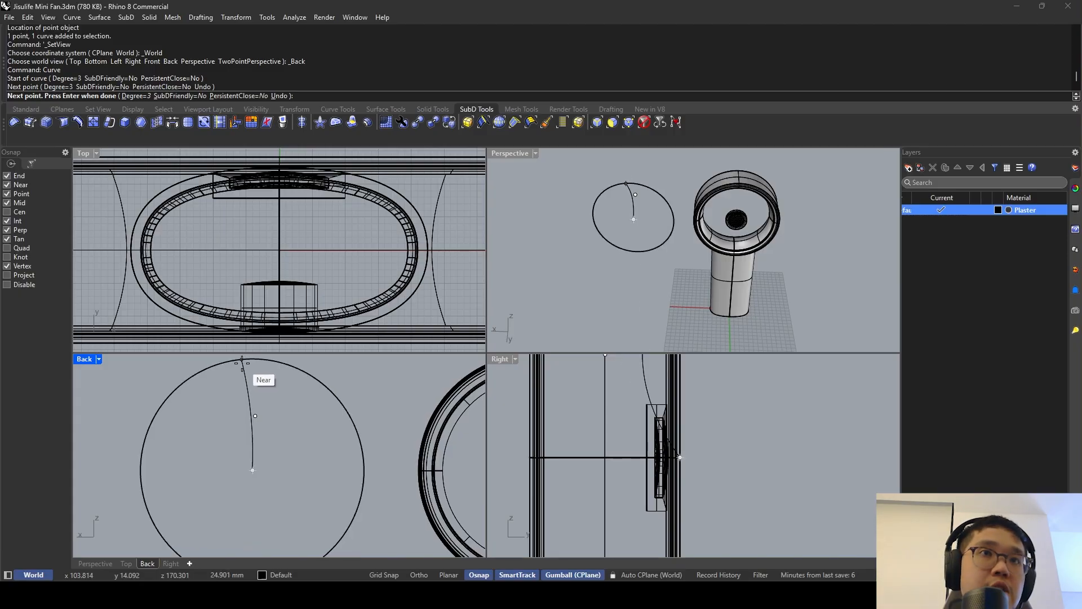
{"action": "left_click", "coordinate": [237, 360]}
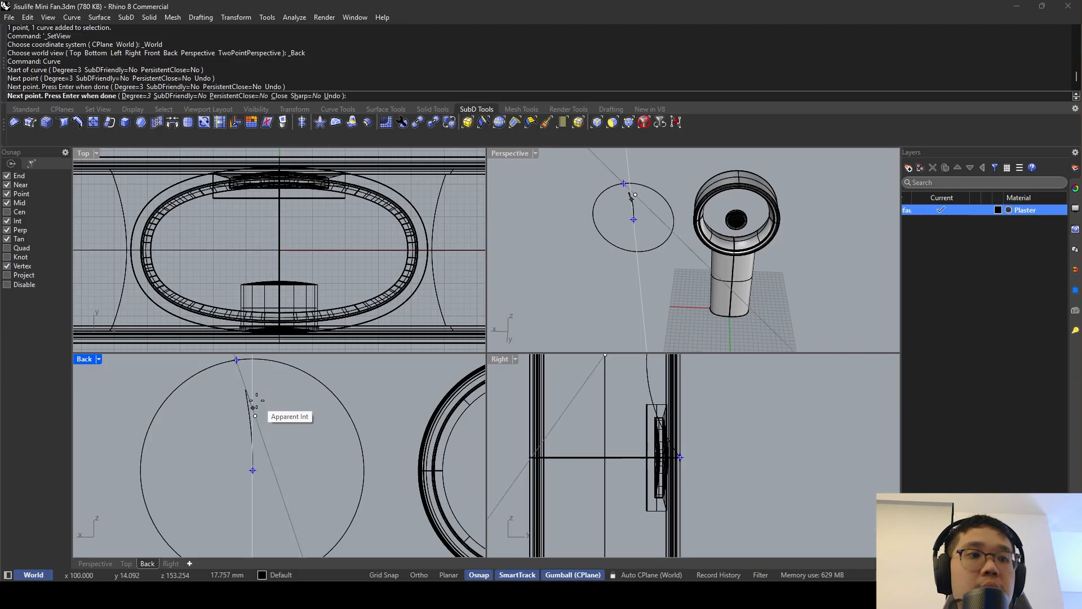
{"action": "key", "text": "Return"}
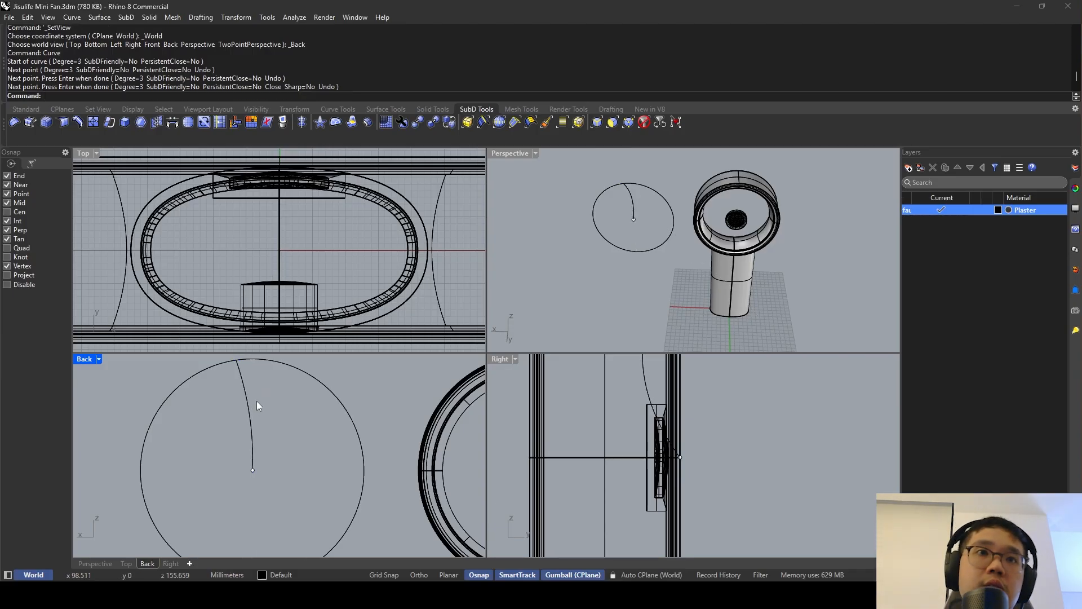
{"action": "left_click", "coordinate": [256, 401]}
{"action": "left_click_drag", "start_coordinate": [234, 424], "coordinate": [263, 405]}
{"action": "key", "text": "ctrl+z"}
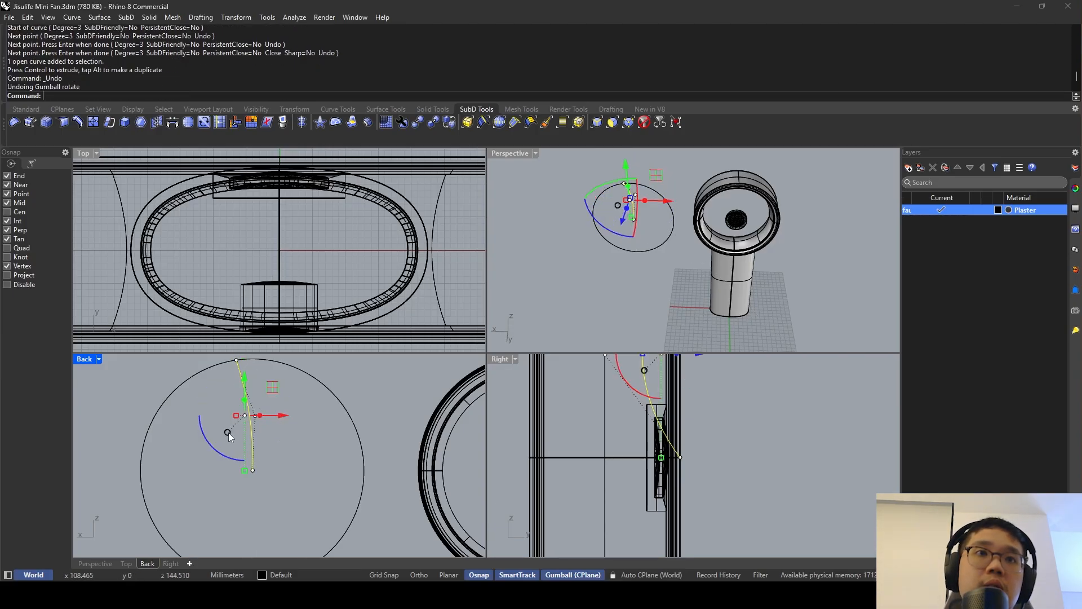
{"action": "key", "text": "Escape"}
Move the middle control point of the new curve slightly upward in the Back view.
{"action": "left_click", "coordinate": [255, 433]}
{"action": "scroll", "coordinate": [254, 433], "scroll_direction": "up", "scroll_amount": 3}
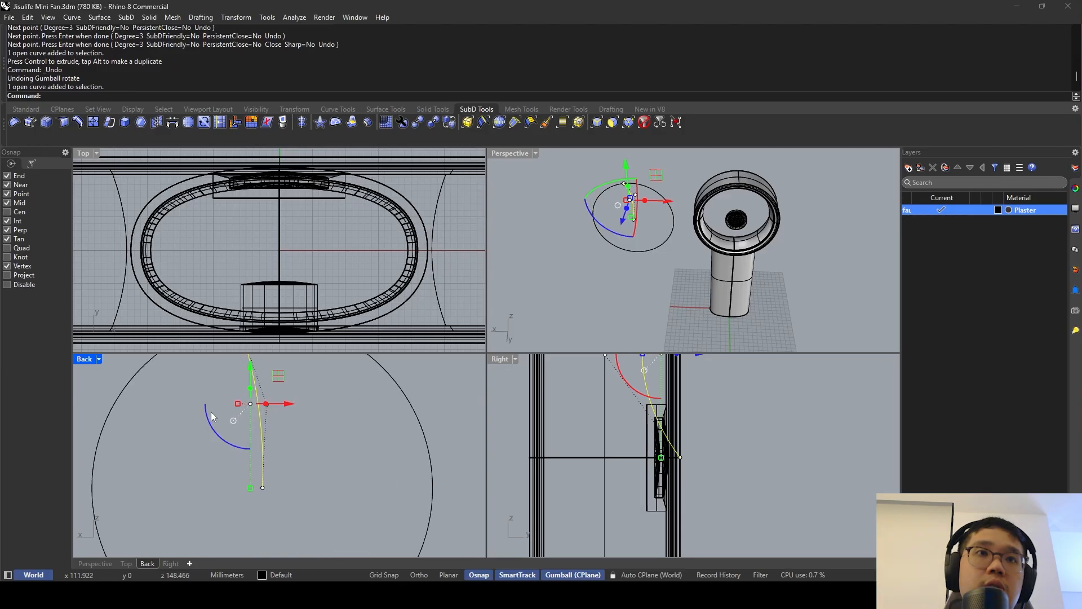
{"action": "left_click_drag", "start_coordinate": [220, 403], "coordinate": [295, 397]}
{"action": "right_click_drag", "start_coordinate": [270, 390], "coordinate": [268, 410]}
{"action": "left_click_drag", "start_coordinate": [265, 392], "coordinate": [265, 376]}
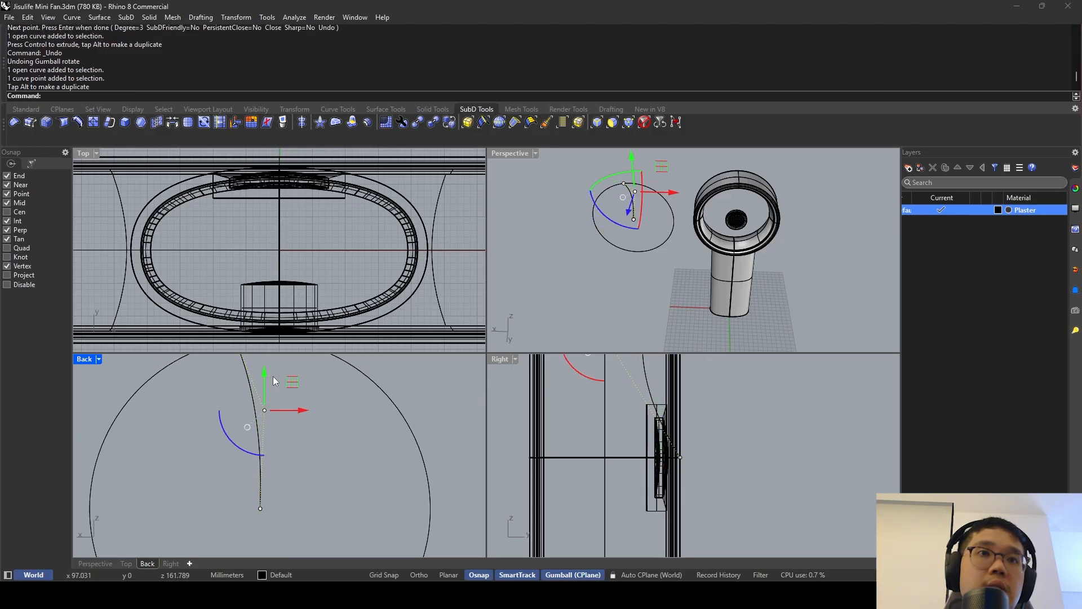
{"action": "right_click_drag", "start_coordinate": [284, 380], "coordinate": [275, 408]}
{"action": "scroll", "coordinate": [275, 408], "scroll_direction": "down", "scroll_amount": 1}
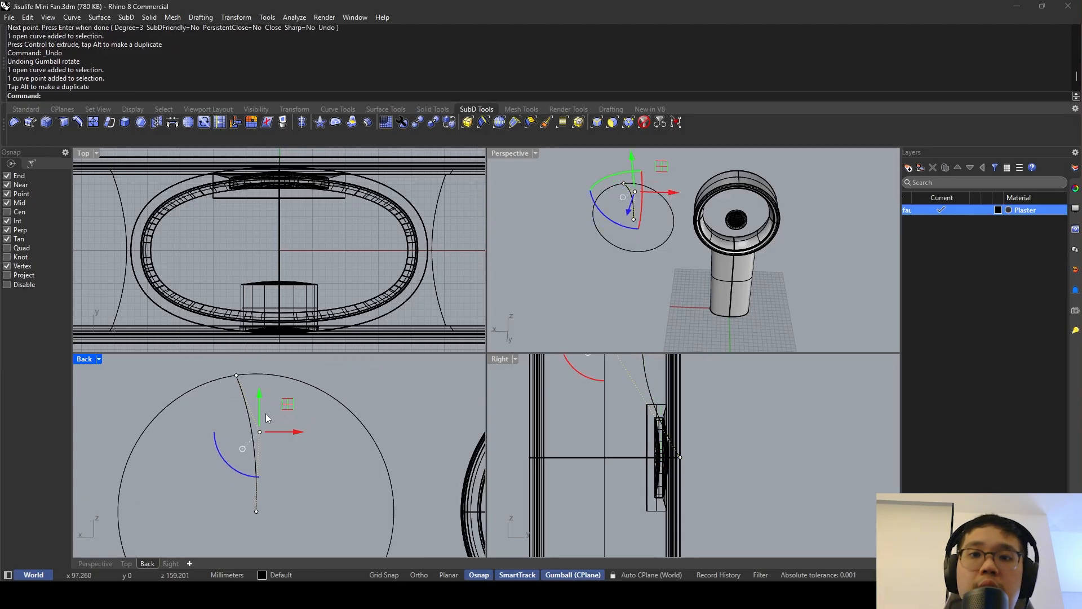
Insert an extra control point on the curve between its middle control point and its outer end.
{"action": "left_click", "coordinate": [94, 118]}
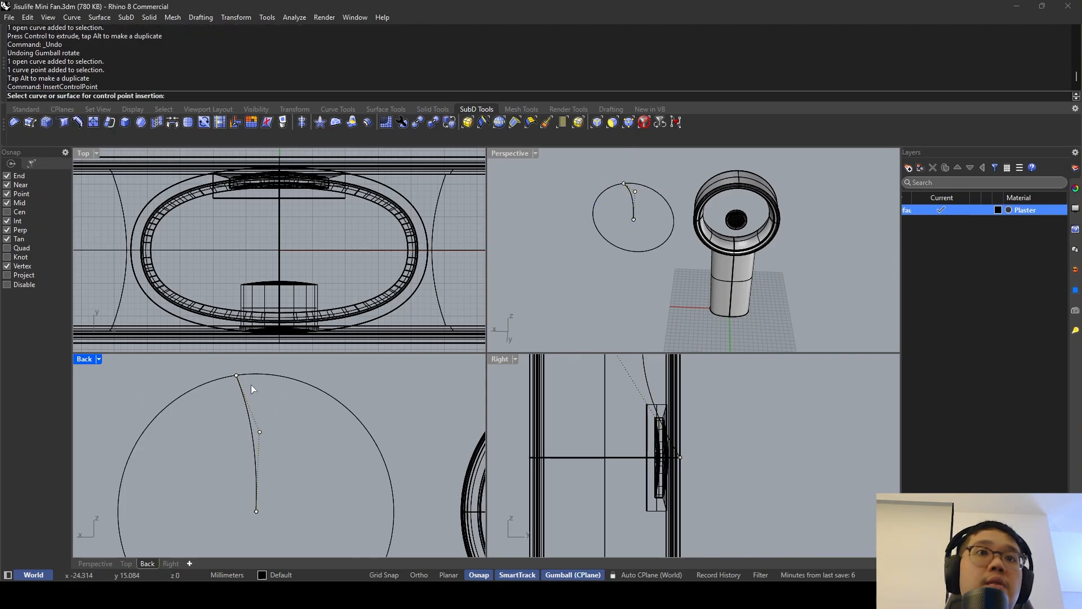
{"action": "left_click", "coordinate": [245, 401]}
{"action": "left_click", "coordinate": [246, 399]}
{"action": "right_click", "coordinate": [273, 399]}
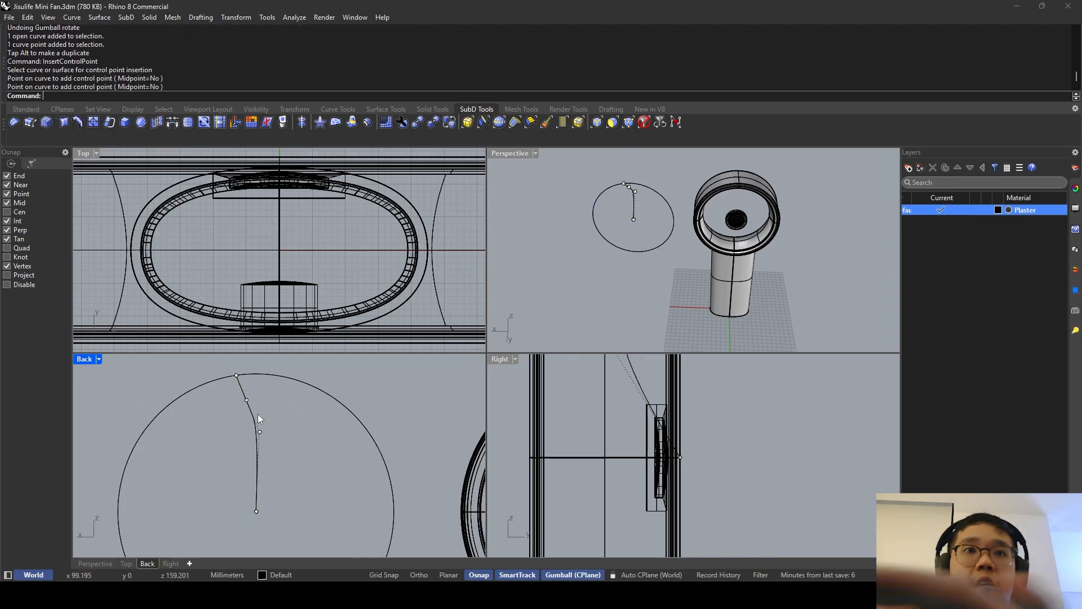
Reposition the curve's two inner control points to bow it sideways, and move its outer end to the circle's edge directly above the centre.
{"action": "left_click", "coordinate": [259, 431]}
{"action": "left_click_drag", "start_coordinate": [261, 393], "coordinate": [303, 459]}
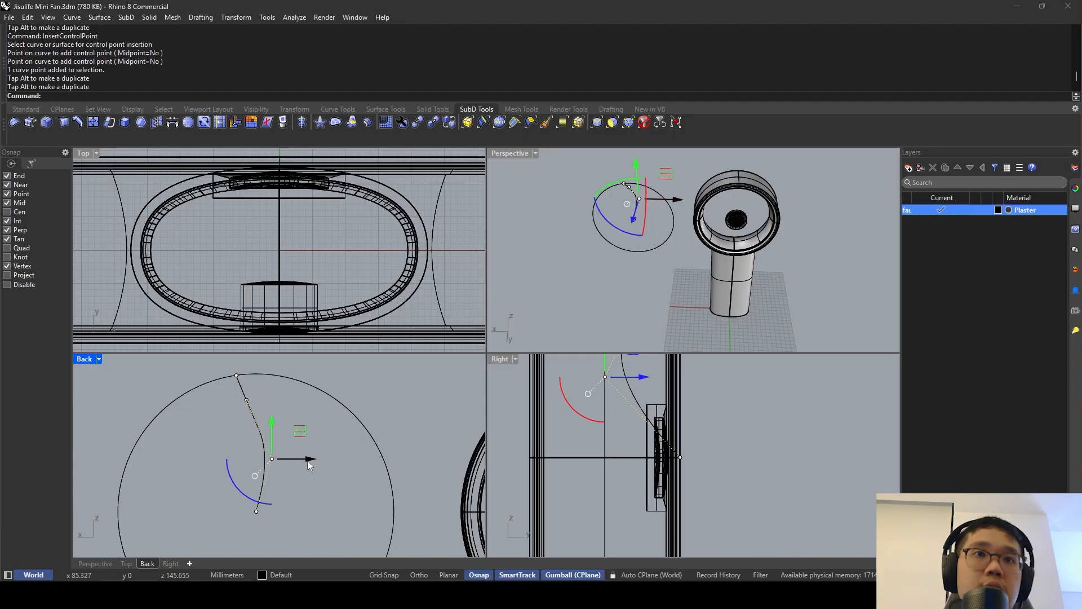
{"action": "left_click", "coordinate": [246, 399]}
{"action": "left_click_drag", "start_coordinate": [282, 404], "coordinate": [292, 406]}
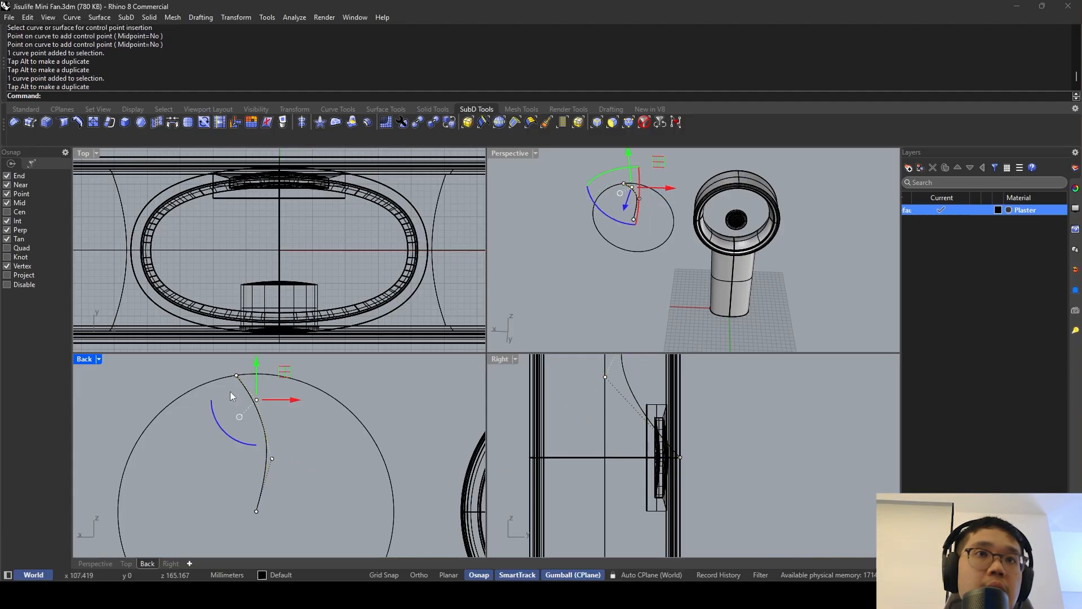
{"action": "left_click", "coordinate": [239, 373]}
{"action": "left_click_drag", "start_coordinate": [242, 370], "coordinate": [307, 421]}
Fine-tune the curve's two inner control points, shifting the upper one sideways and lowering both for a smooth blade-like arc.
{"action": "left_click", "coordinate": [256, 400]}
{"action": "scroll", "coordinate": [312, 423], "scroll_direction": "down", "scroll_amount": 3}
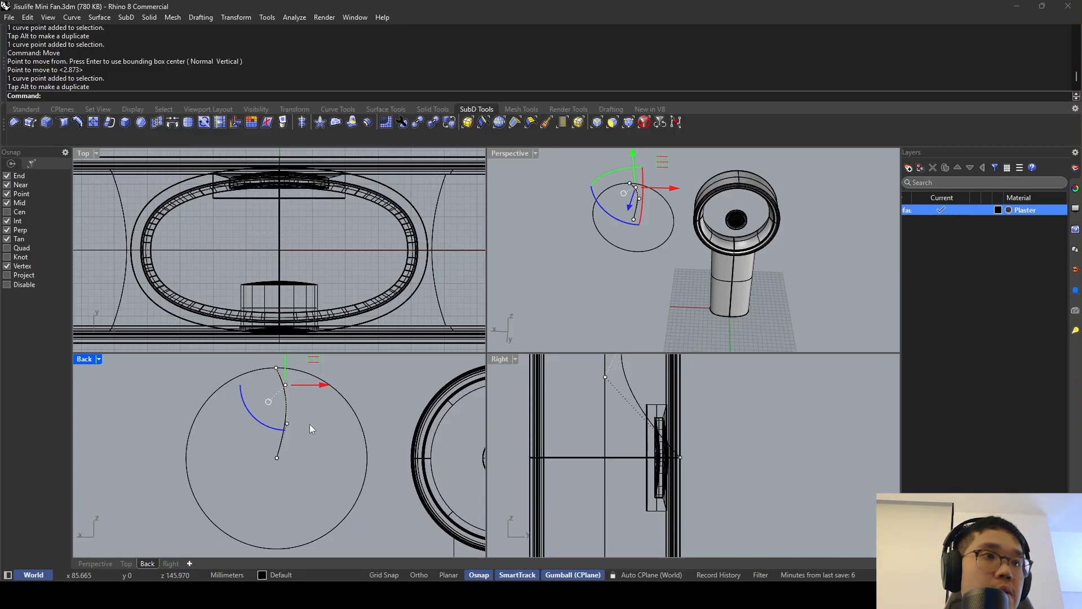
{"action": "left_click", "coordinate": [287, 423]}
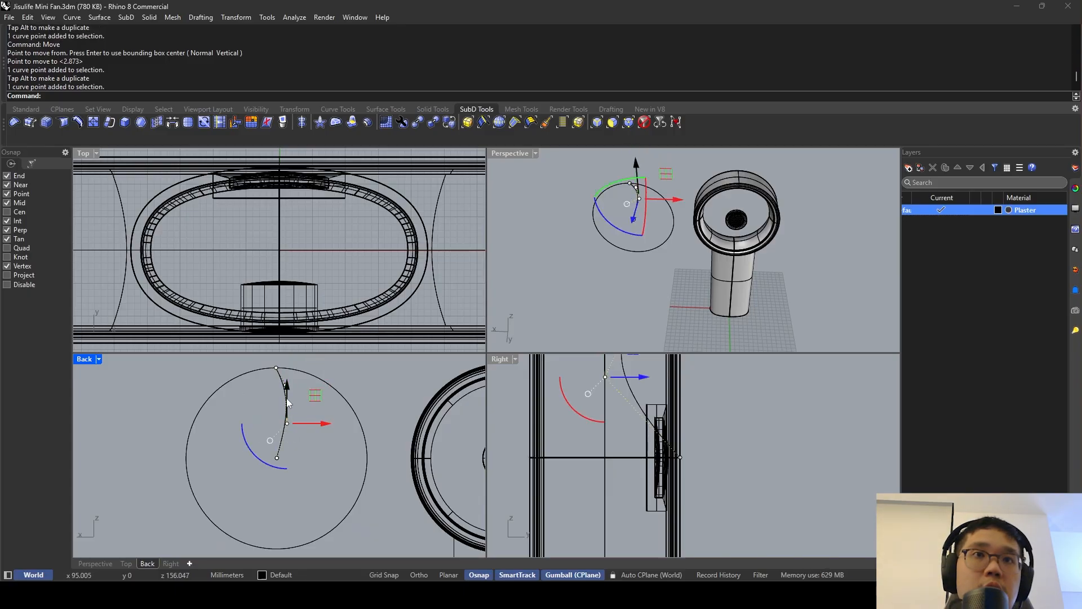
{"action": "left_click_drag", "start_coordinate": [287, 395], "coordinate": [287, 405]}
{"action": "left_click", "coordinate": [285, 385]}
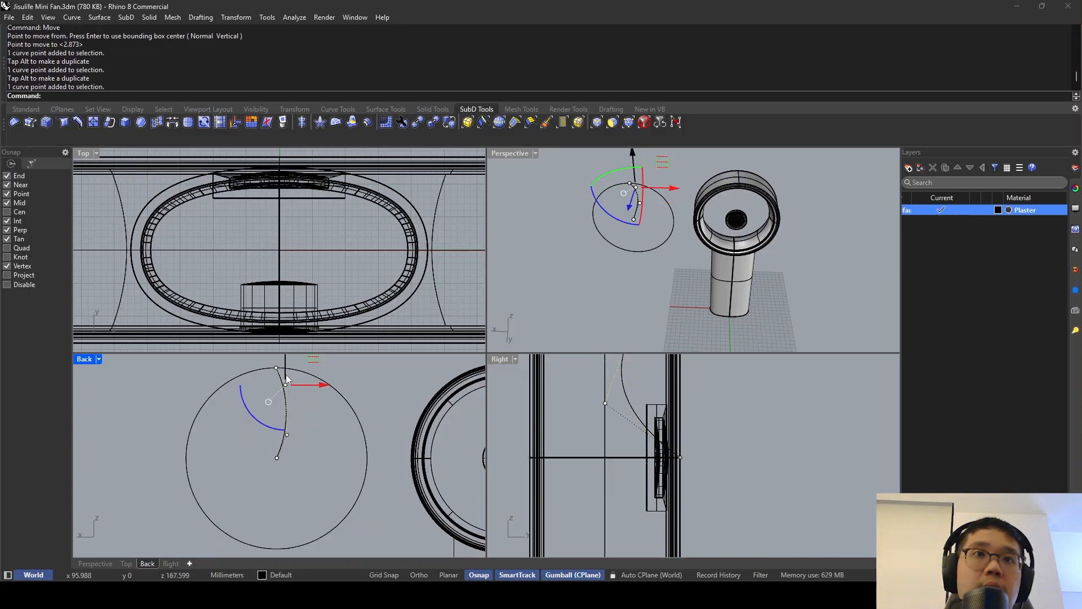
{"action": "right_click_drag", "start_coordinate": [287, 362], "coordinate": [286, 378]}
{"action": "left_click_drag", "start_coordinate": [285, 367], "coordinate": [285, 375]}
{"action": "left_click_drag", "start_coordinate": [232, 457], "coordinate": [288, 412]}
{"action": "left_click", "coordinate": [251, 417]}
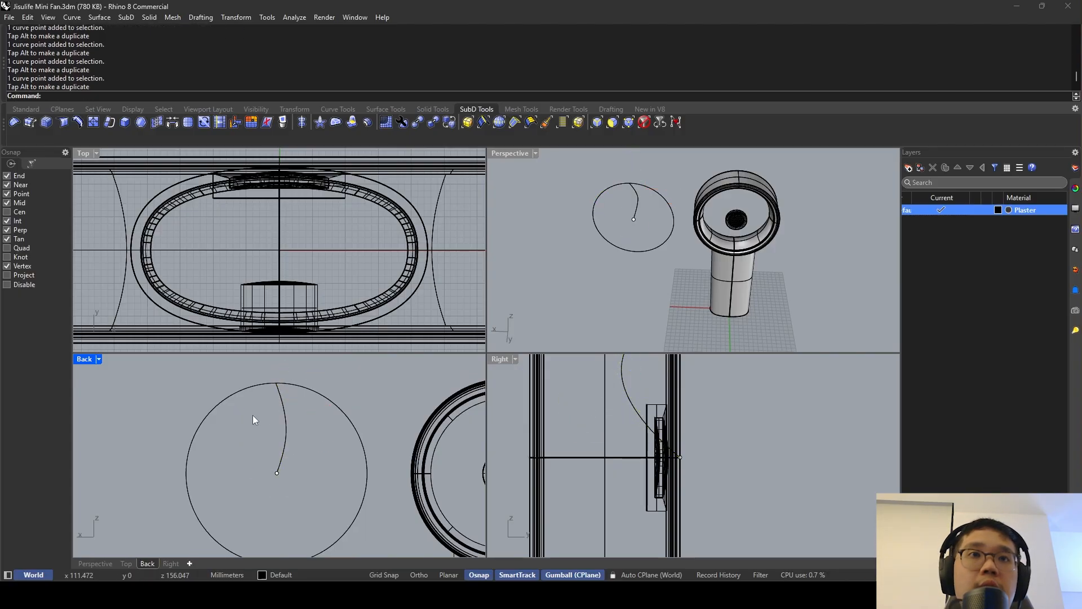
{"action": "left_click", "coordinate": [284, 408]}
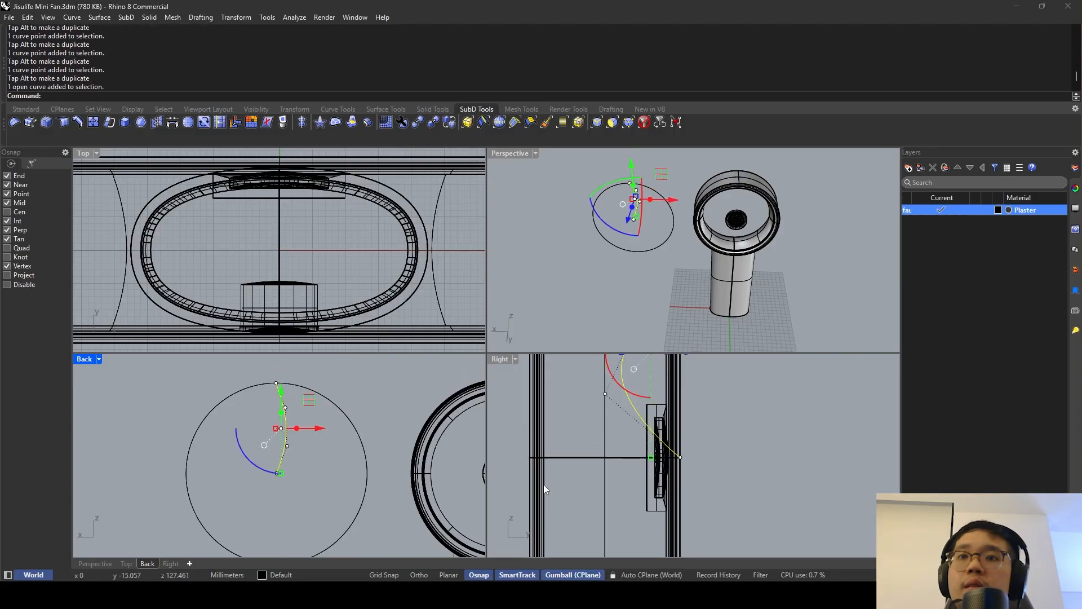
{"action": "right_click_drag", "start_coordinate": [327, 446], "coordinate": [311, 393]}
{"action": "left_click", "coordinate": [344, 417]}
{"action": "left_click", "coordinate": [306, 397]}
{"action": "key", "text": "Escape"}
{"action": "type", "text": "Swe"}
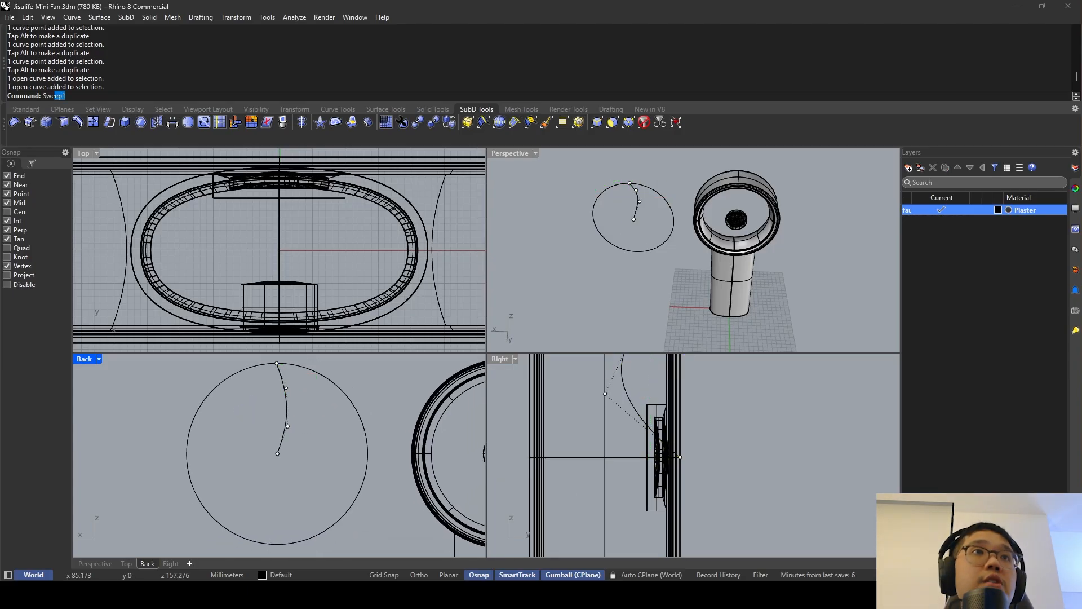
{"action": "key", "text": "BackSpace"}
{"action": "key", "text": "BackSpace"}
{"action": "key", "text": "BackSpace"}
Polar-array the blade curve around the circle's centre with 21 items over 360 degrees, with history recording on.
{"action": "type", "text": "ArrayCrv"}
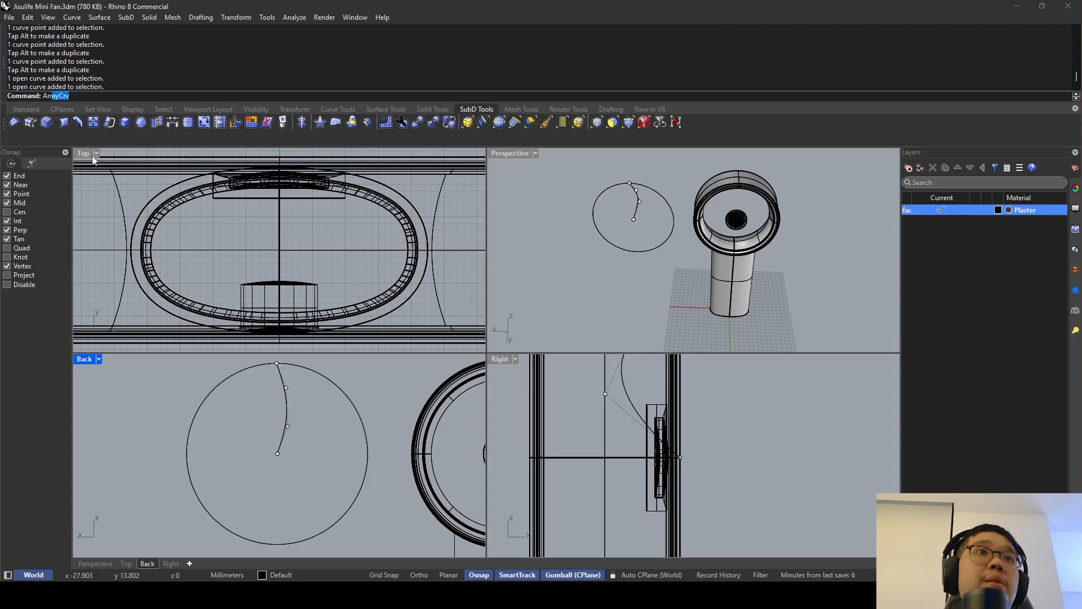
{"action": "left_click", "coordinate": [80, 161]}
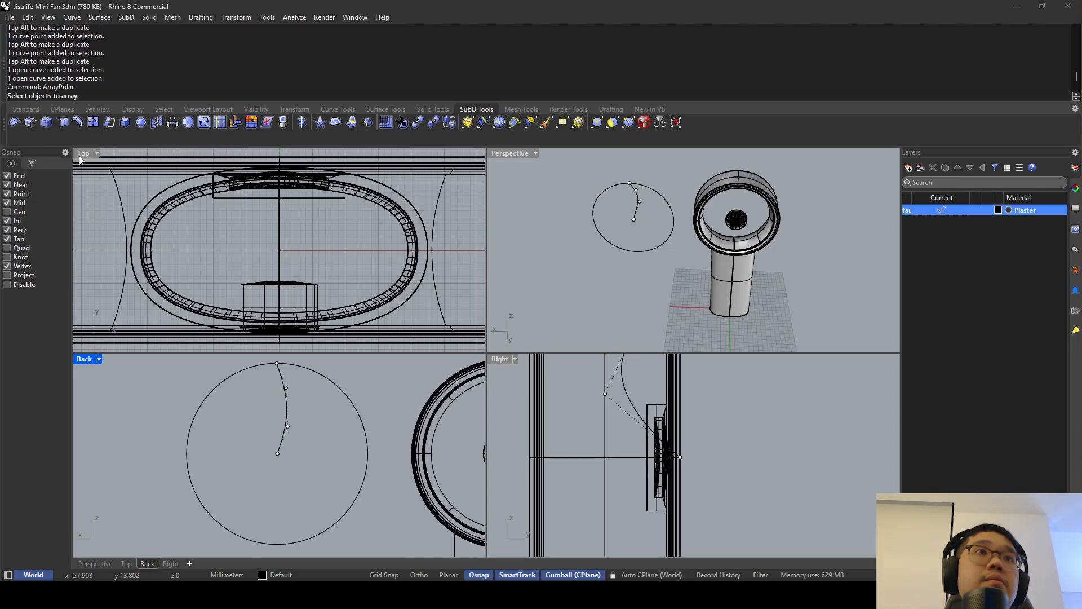
{"action": "left_click", "coordinate": [286, 400]}
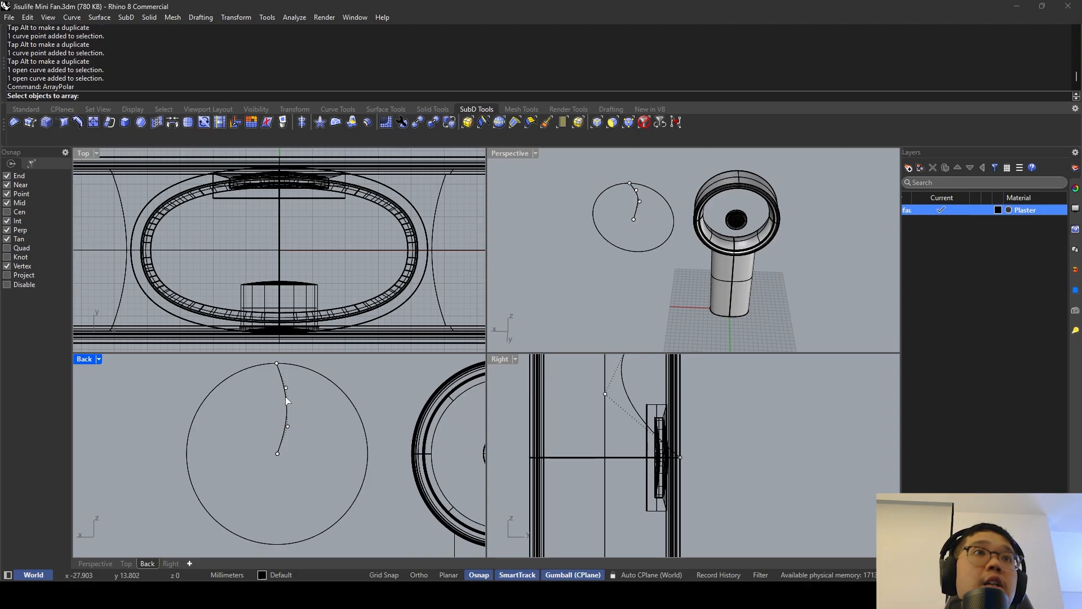
{"action": "key", "text": "Escape"}
{"action": "key", "text": "Return"}
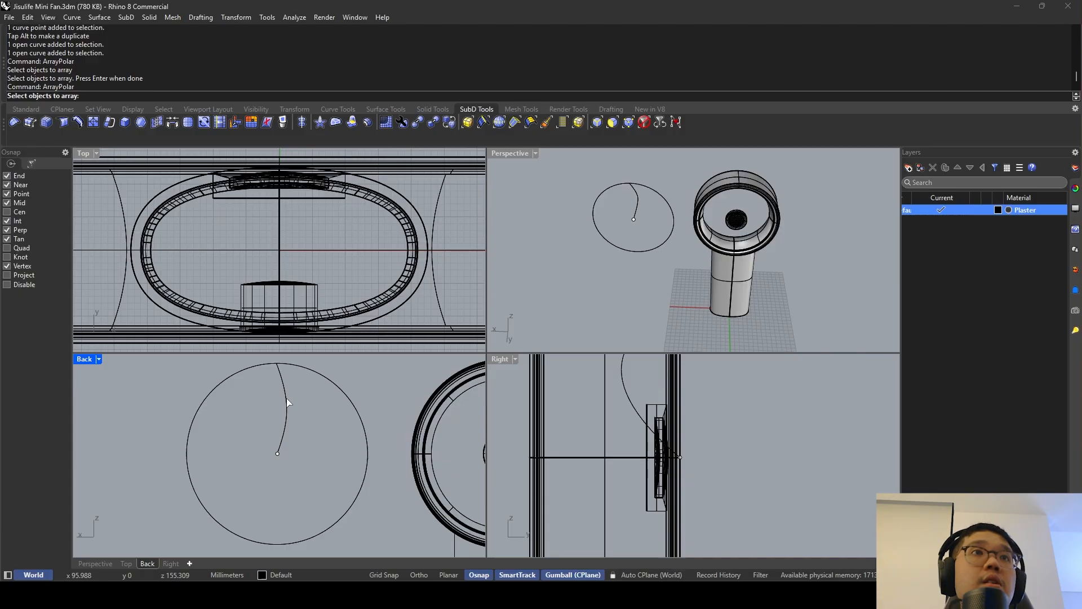
{"action": "left_click", "coordinate": [287, 401]}
{"action": "key", "text": "Return"}
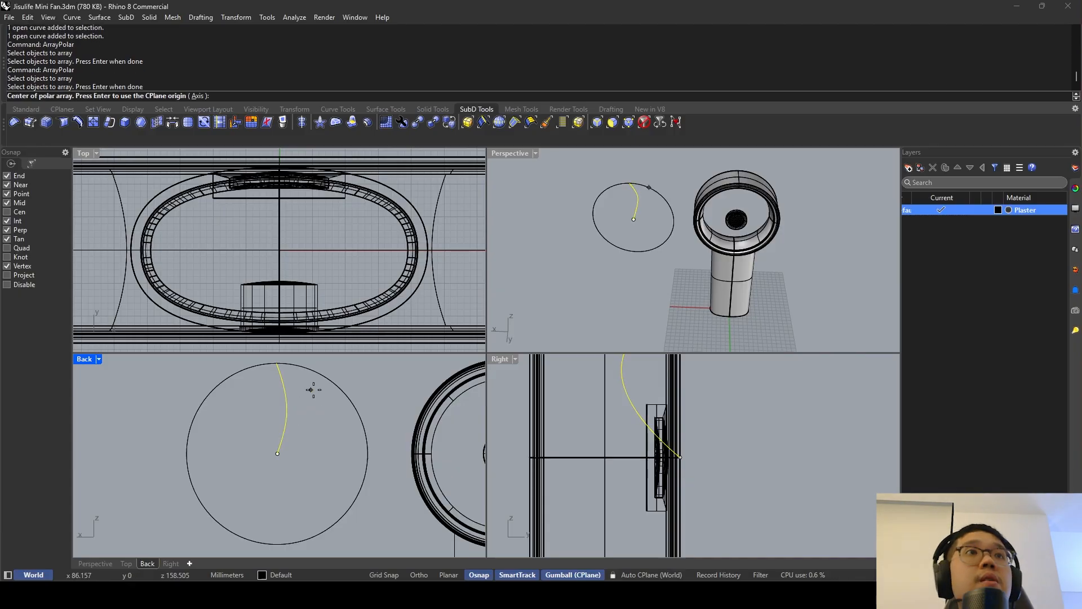
{"action": "left_click", "coordinate": [276, 457]}
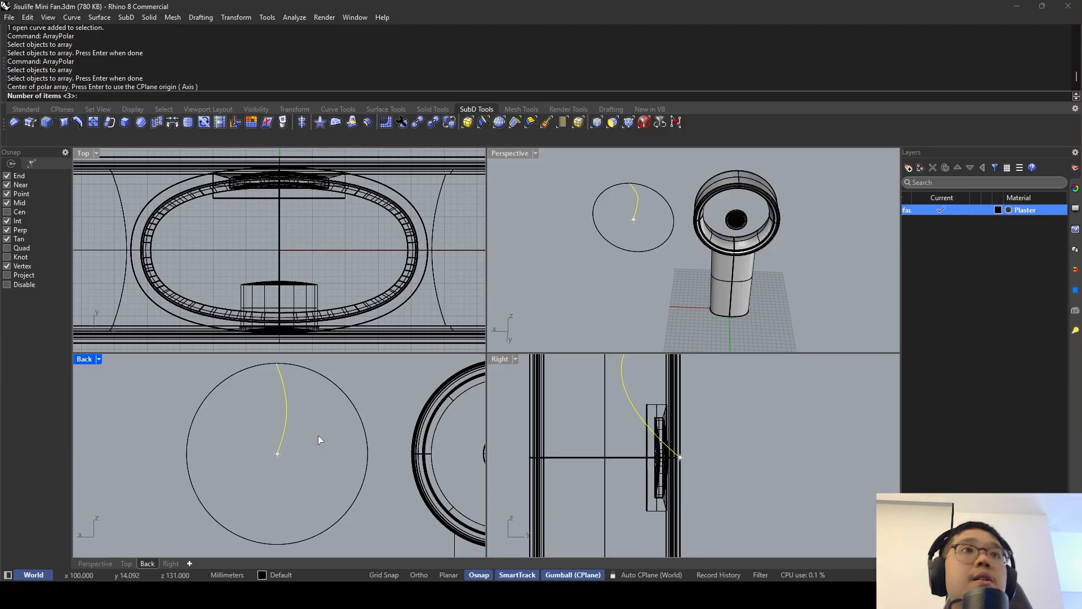
{"action": "key", "text": "Return"}
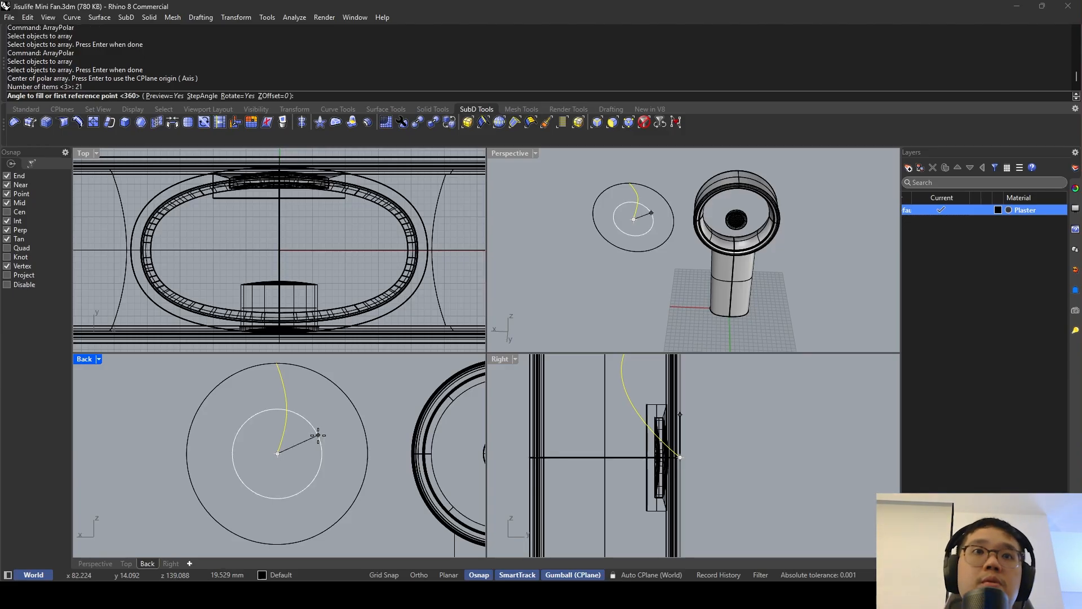
{"action": "key", "text": "Return"}
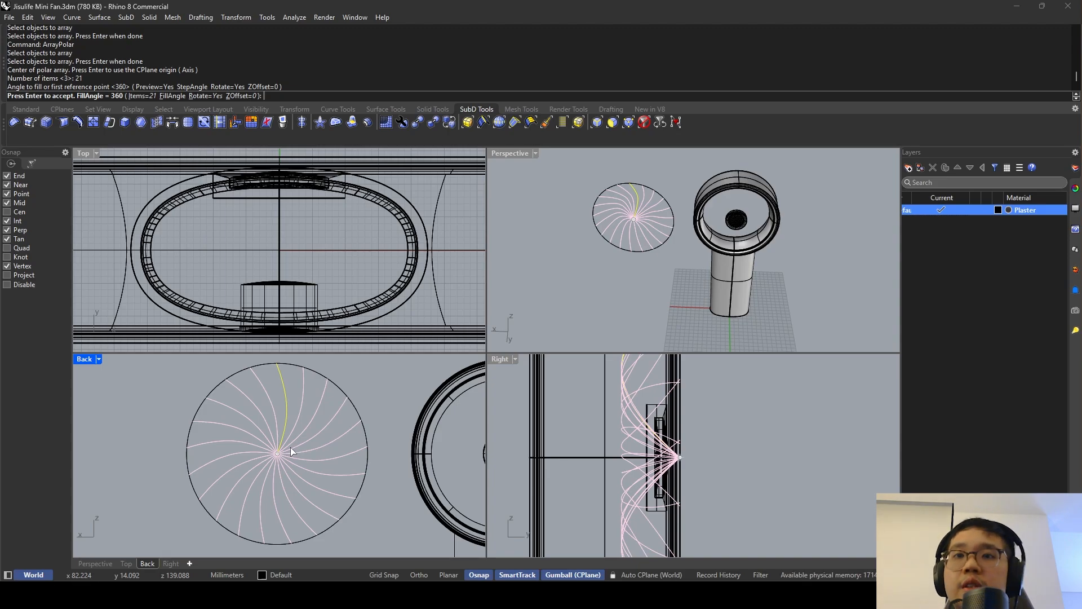
{"action": "left_click", "coordinate": [704, 576]}
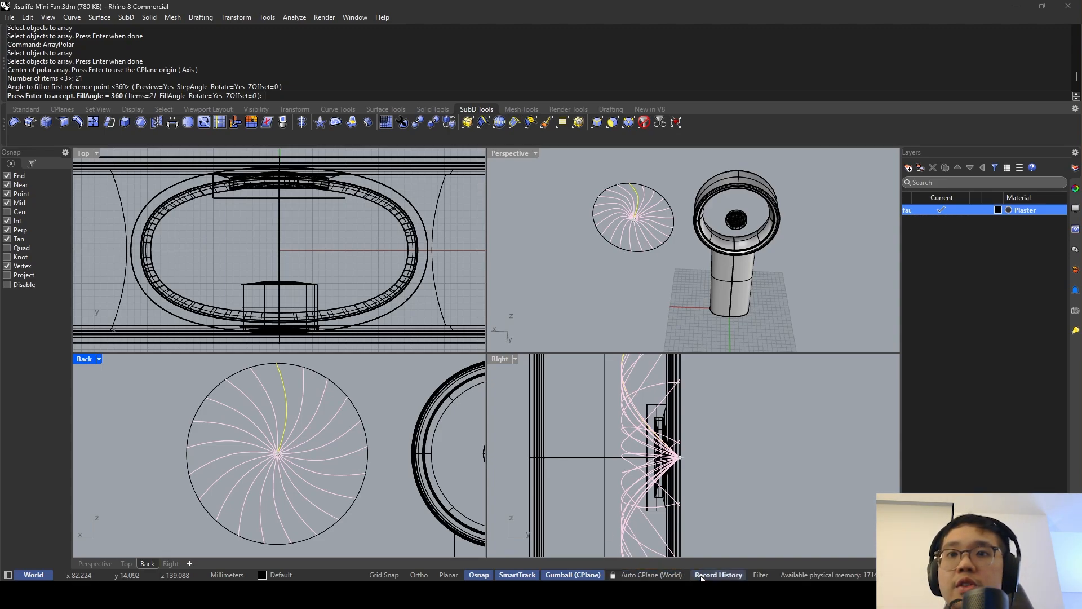
{"action": "key", "text": "Return"}
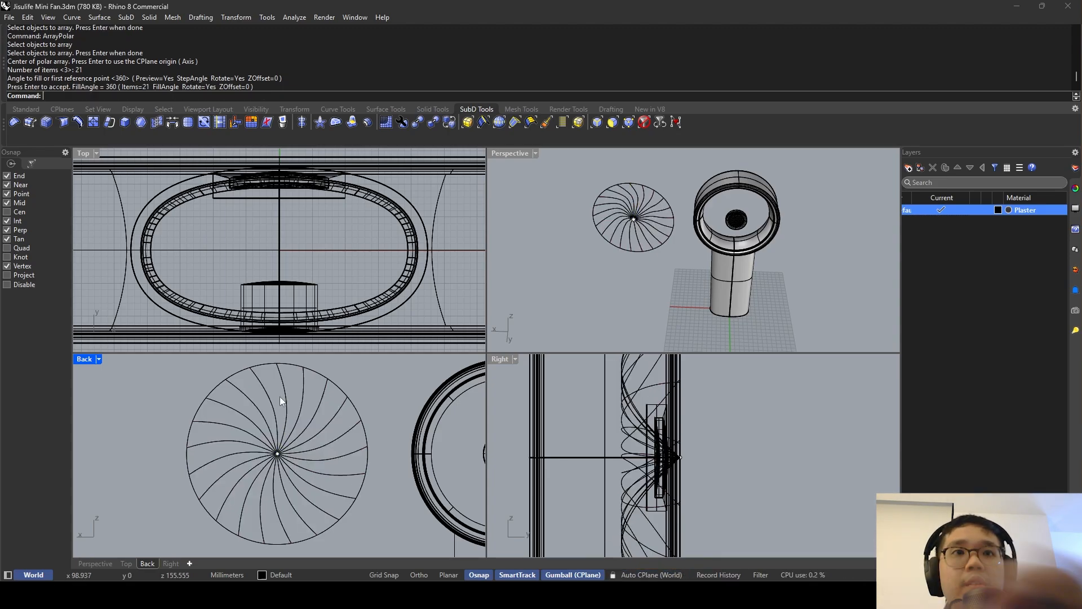
Select the original arrayed curve in the Back view and nudge its upper inner control point.
{"action": "left_click", "coordinate": [280, 397]}
{"action": "scroll", "coordinate": [281, 397], "scroll_direction": "up", "scroll_amount": 2}
{"action": "scroll", "coordinate": [287, 384], "scroll_direction": "up", "scroll_amount": 3}
{"action": "left_click", "coordinate": [288, 377]}
{"action": "right_click_drag", "start_coordinate": [288, 374], "coordinate": [292, 411]}
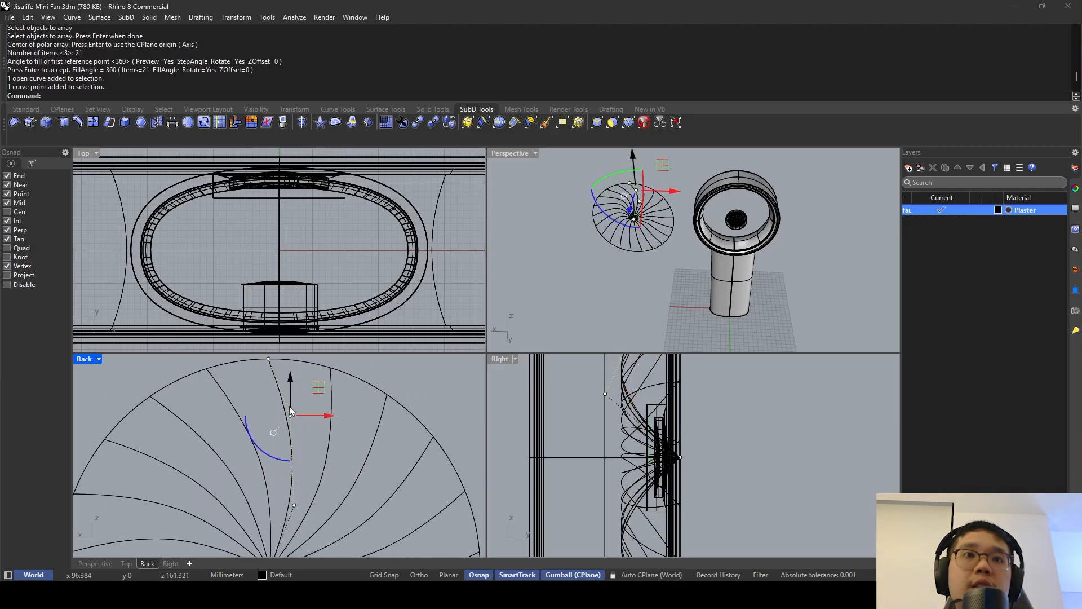
{"action": "scroll", "coordinate": [287, 383], "scroll_direction": "down", "scroll_amount": 3}
{"action": "mouse_move", "coordinate": [292, 376]}
{"action": "left_mouse_down"}
{"action": "mouse_move", "coordinate": [295, 360]}
{"action": "mouse_move", "coordinate": [290, 375]}
{"action": "left_mouse_up"}
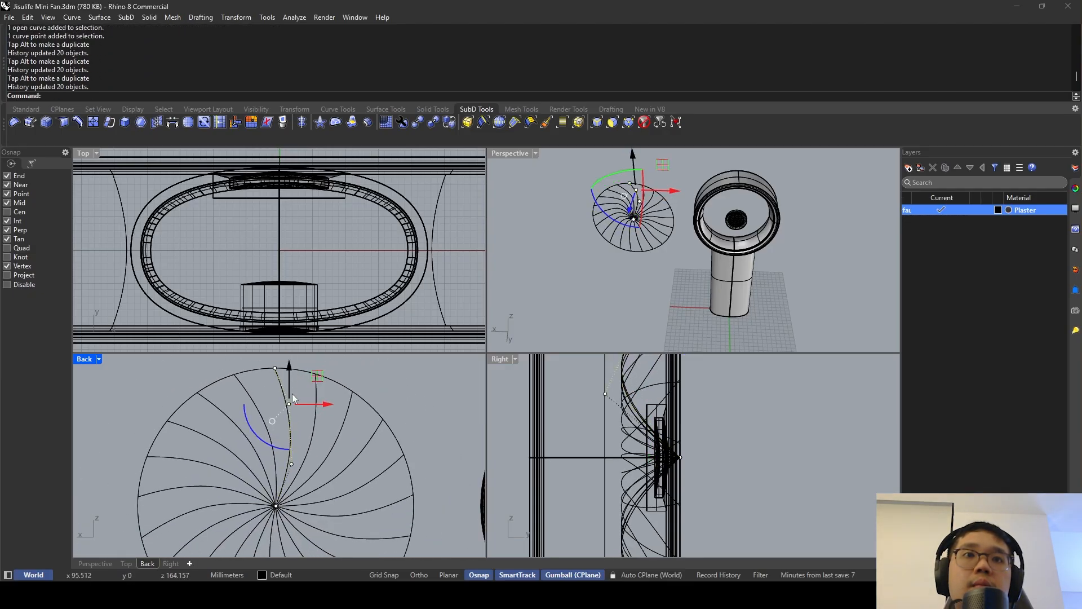
Raise the original curve's lower inner control point slightly and shift it sideways to bow the blades more.
{"action": "left_click", "coordinate": [291, 464]}
{"action": "left_click", "coordinate": [324, 492]}
{"action": "left_click_drag", "start_coordinate": [291, 428], "coordinate": [292, 421]}
{"action": "right_click_drag", "start_coordinate": [321, 432], "coordinate": [323, 414]}
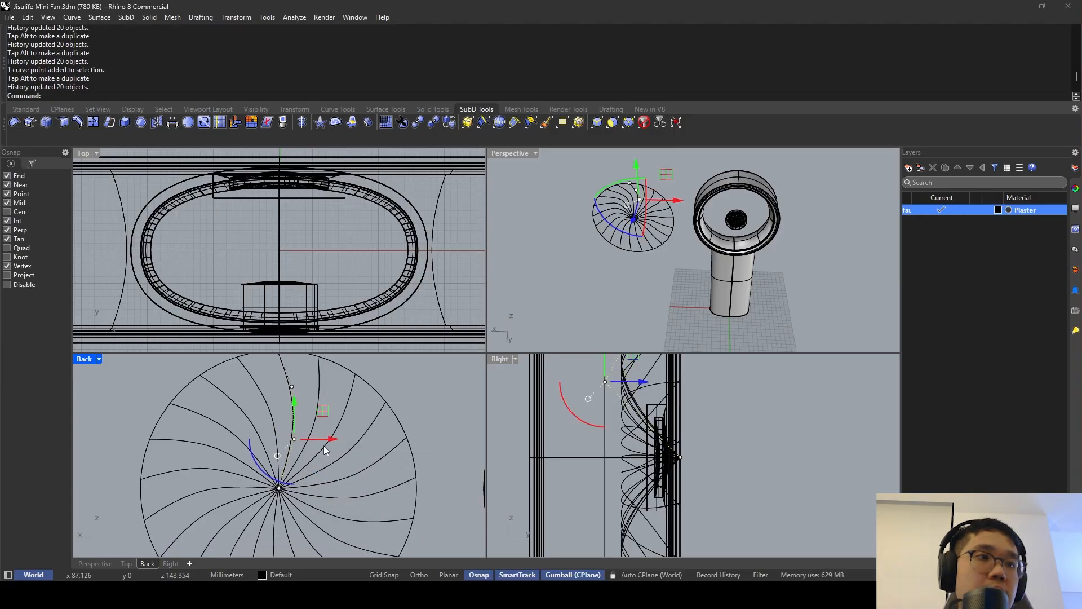
{"action": "left_click_drag", "start_coordinate": [327, 441], "coordinate": [335, 441]}
Move the original curve's upper inner control point slightly upward and farther sideways from the circle's vertical centreline.
{"action": "left_click", "coordinate": [293, 387]}
{"action": "right_click_drag", "start_coordinate": [306, 386], "coordinate": [297, 401]}
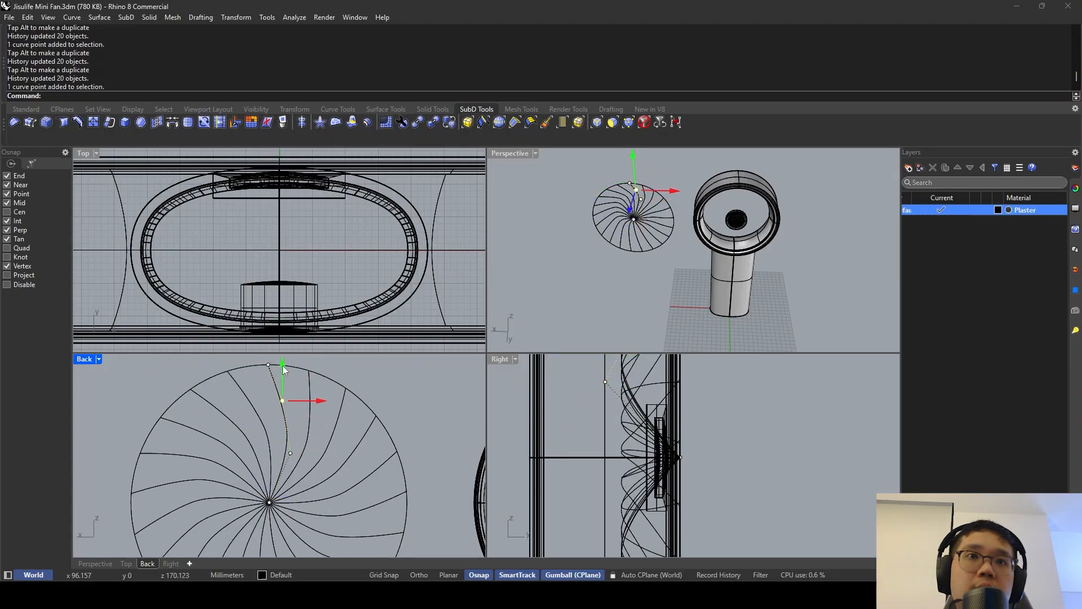
{"action": "left_click_drag", "start_coordinate": [282, 366], "coordinate": [282, 361]}
{"action": "left_click_drag", "start_coordinate": [323, 394], "coordinate": [329, 394]}
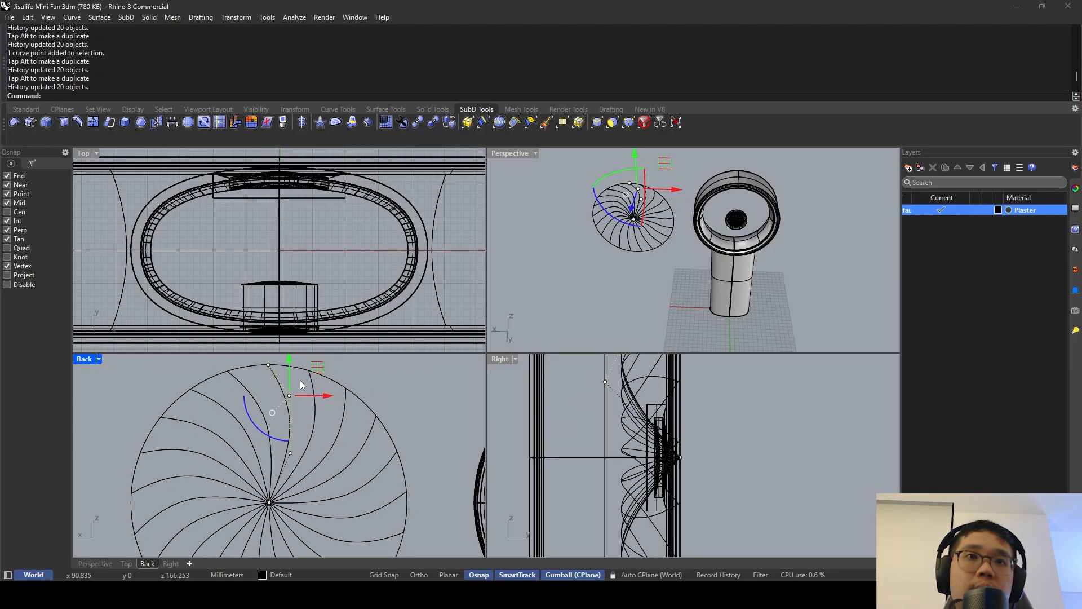
{"action": "scroll", "coordinate": [344, 414], "scroll_direction": "down", "scroll_amount": 4}
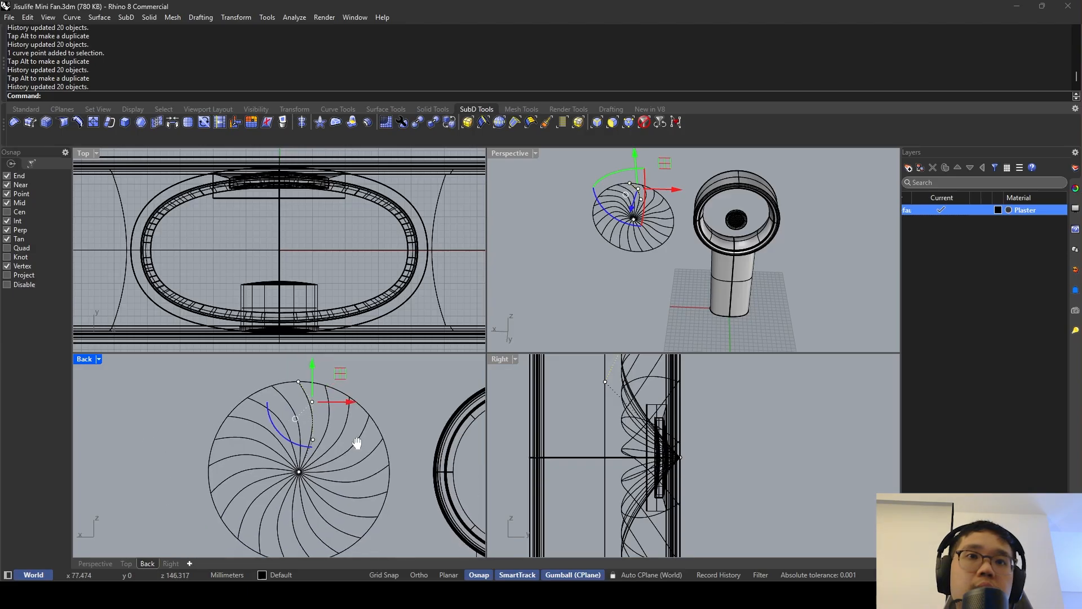
{"action": "left_click_drag", "start_coordinate": [346, 393], "coordinate": [352, 394]}
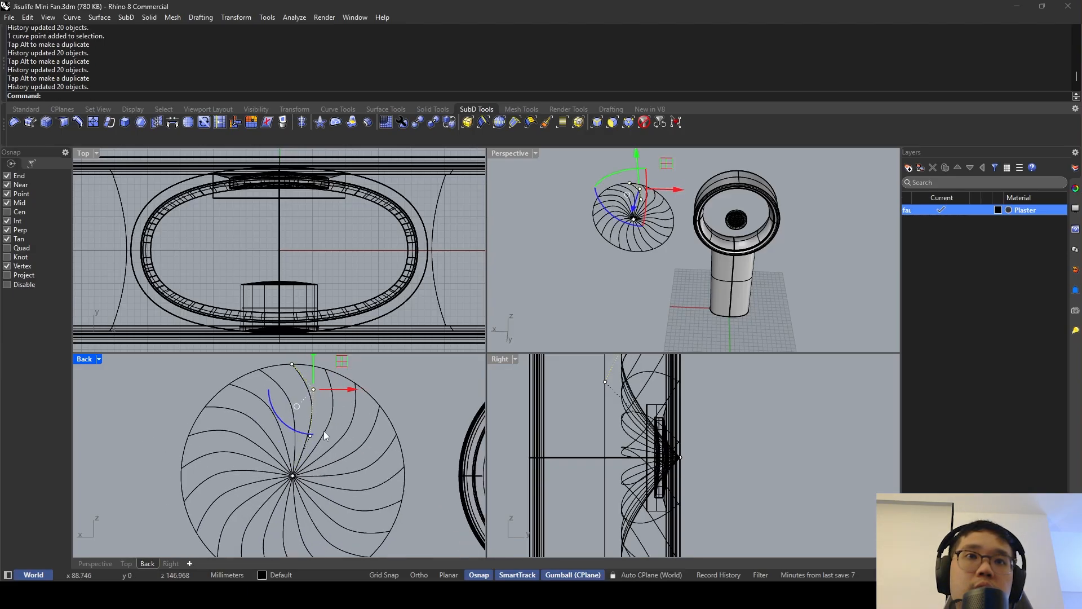
Reposition the lower inner control point, leaving it lower and closer to the circle's vertical centreline.
{"action": "scroll", "coordinate": [312, 437], "scroll_direction": "up", "scroll_amount": 3}
{"action": "left_click", "coordinate": [310, 434]}
{"action": "left_click_drag", "start_coordinate": [345, 434], "coordinate": [351, 434]}
{"action": "scroll", "coordinate": [334, 433], "scroll_direction": "down", "scroll_amount": 2}
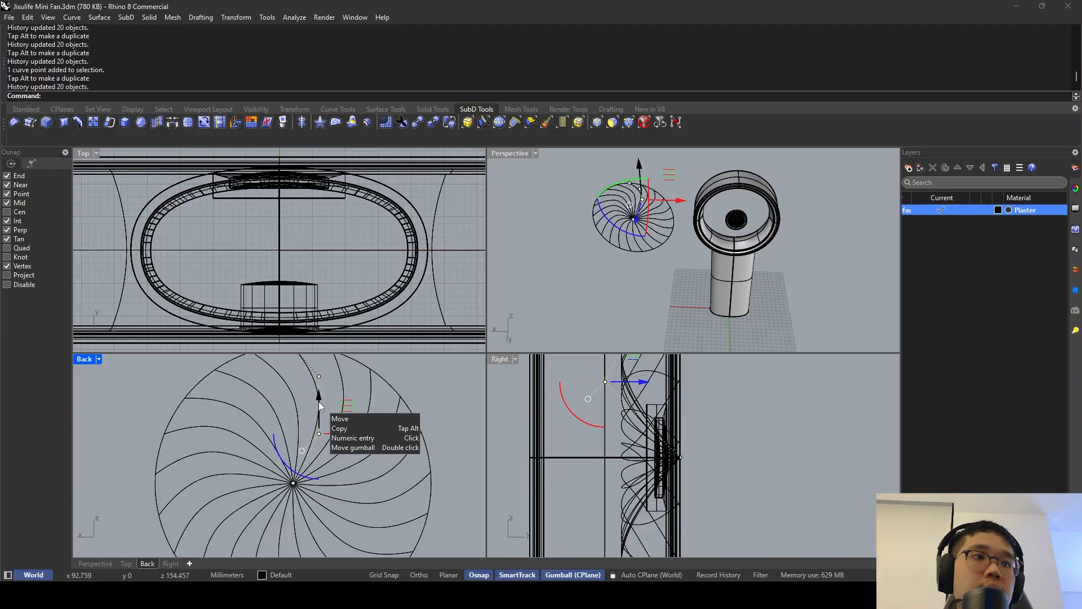
{"action": "left_click_drag", "start_coordinate": [319, 402], "coordinate": [315, 410]}
{"action": "left_click_drag", "start_coordinate": [347, 443], "coordinate": [341, 444]}
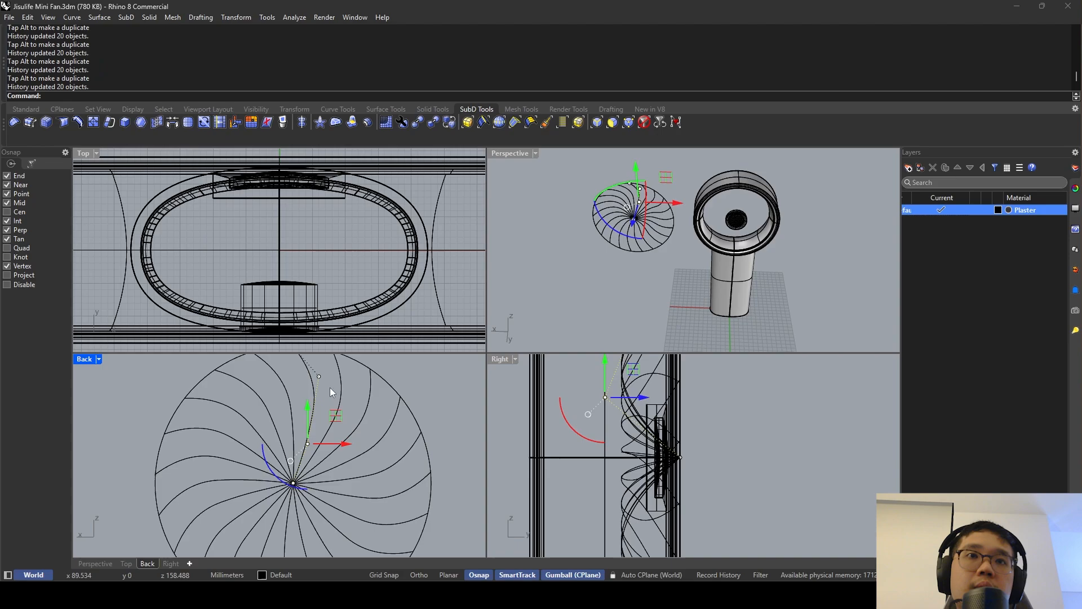
Pull the upper inner control point back toward the vertical centreline and hide the curve's control points.
{"action": "left_click", "coordinate": [317, 378]}
{"action": "right_click_drag", "start_coordinate": [325, 385], "coordinate": [327, 398]}
{"action": "left_click_drag", "start_coordinate": [357, 391], "coordinate": [343, 393]}
{"action": "scroll", "coordinate": [389, 394], "scroll_direction": "down", "scroll_amount": 4}
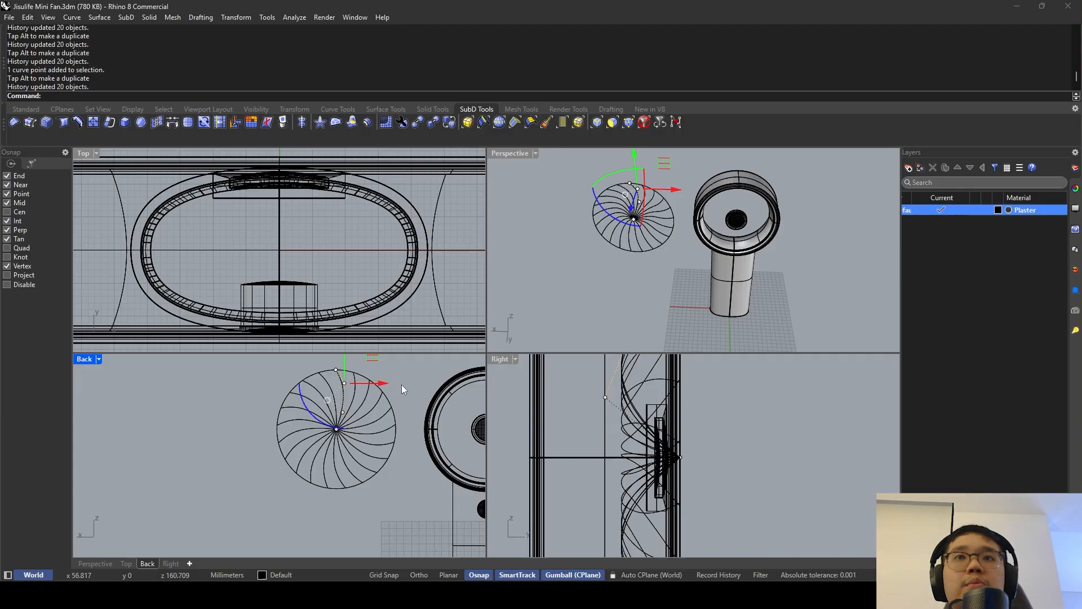
{"action": "key", "text": "Escape"}
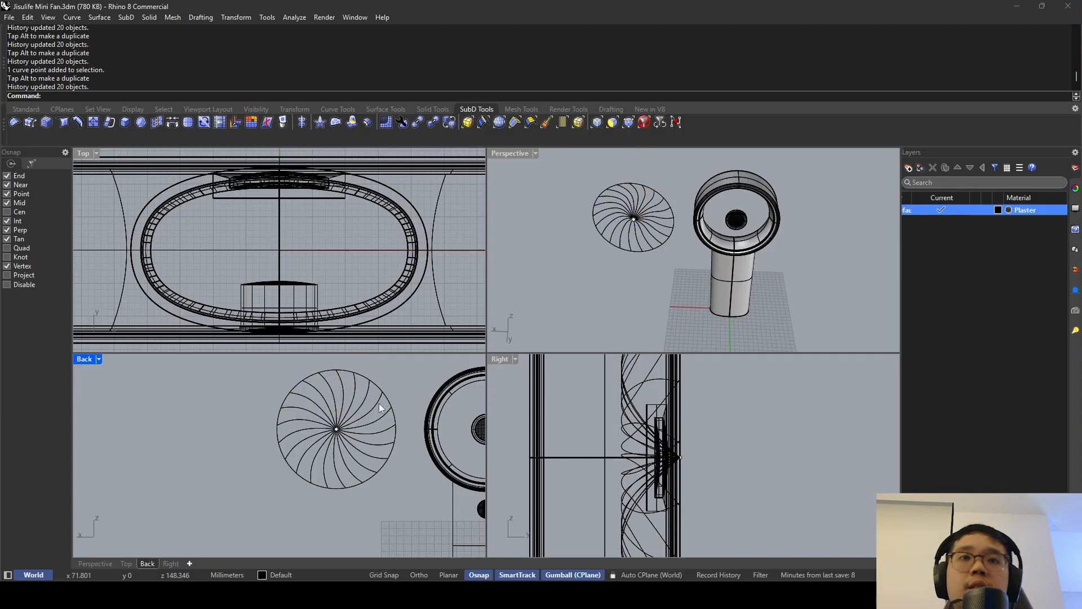
Maximize the Perspective view and move the original curve's upper inner control point along the fan's depth direction.
{"action": "right_click_drag", "start_coordinate": [597, 247], "coordinate": [594, 285]}
{"action": "scroll", "coordinate": [642, 228], "scroll_direction": "up", "scroll_amount": 6}
{"action": "scroll", "coordinate": [677, 322], "scroll_direction": "up", "scroll_amount": 5}
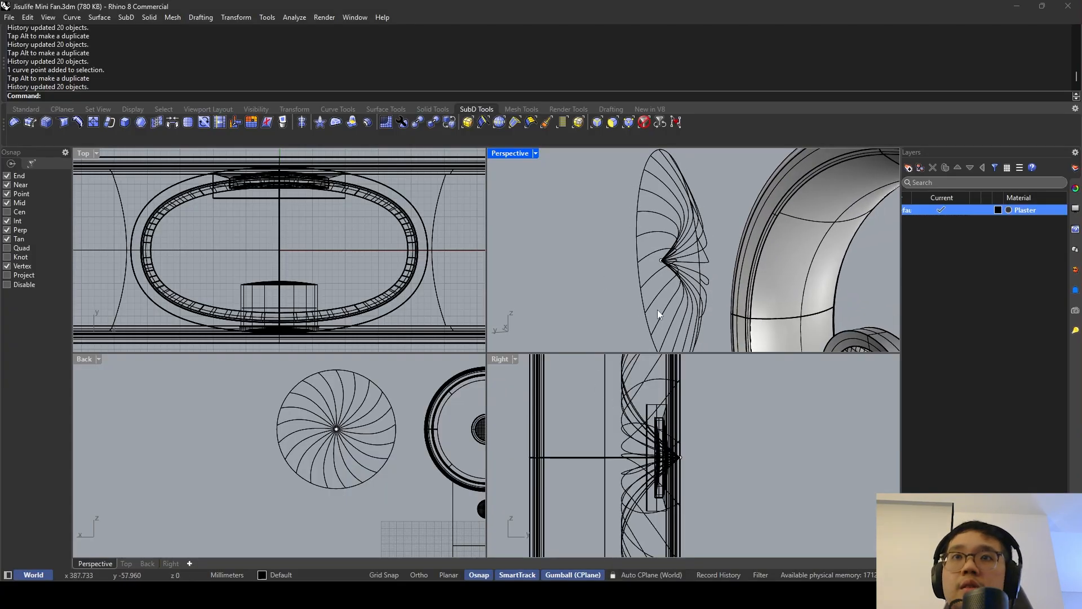
{"action": "right_click_drag", "start_coordinate": [657, 309], "coordinate": [574, 200]}
{"action": "left_click", "coordinate": [692, 230]}
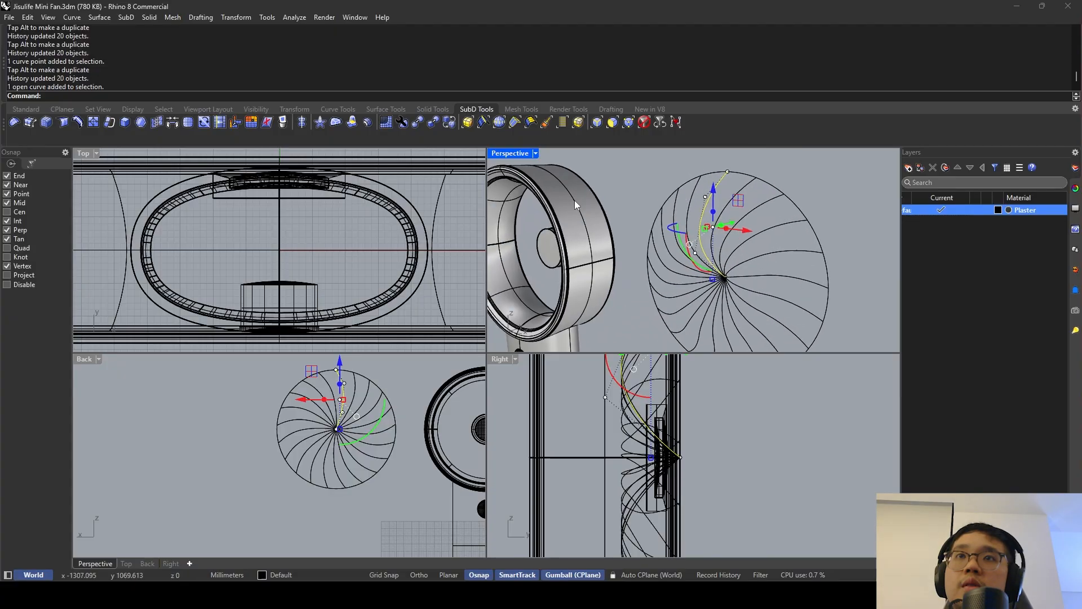
{"action": "double_click", "coordinate": [517, 154]}
{"action": "mouse_move", "coordinate": [542, 241]}
{"action": "right_mouse_down"}
{"action": "mouse_move", "coordinate": [419, 228]}
{"action": "mouse_move", "coordinate": [523, 259]}
{"action": "mouse_move", "coordinate": [547, 244]}
{"action": "right_mouse_up"}
{"action": "left_click", "coordinate": [516, 246]}
{"action": "left_click_drag", "start_coordinate": [547, 245], "coordinate": [519, 251]}
{"action": "right_click_drag", "start_coordinate": [519, 251], "coordinate": [766, 339]}
{"action": "left_click", "coordinate": [549, 348]}
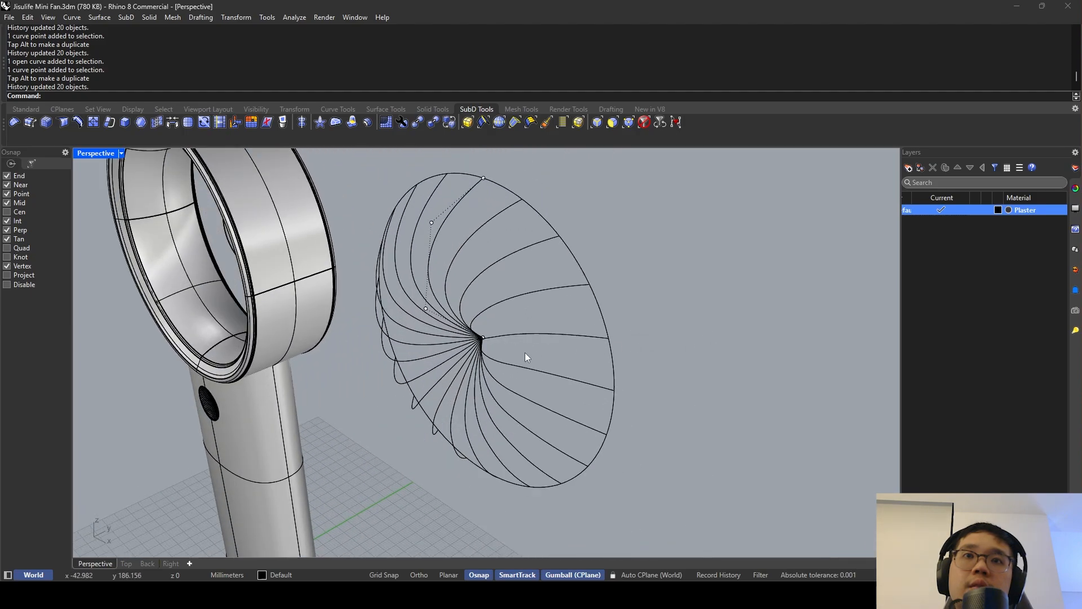
{"action": "key", "text": "Escape"}
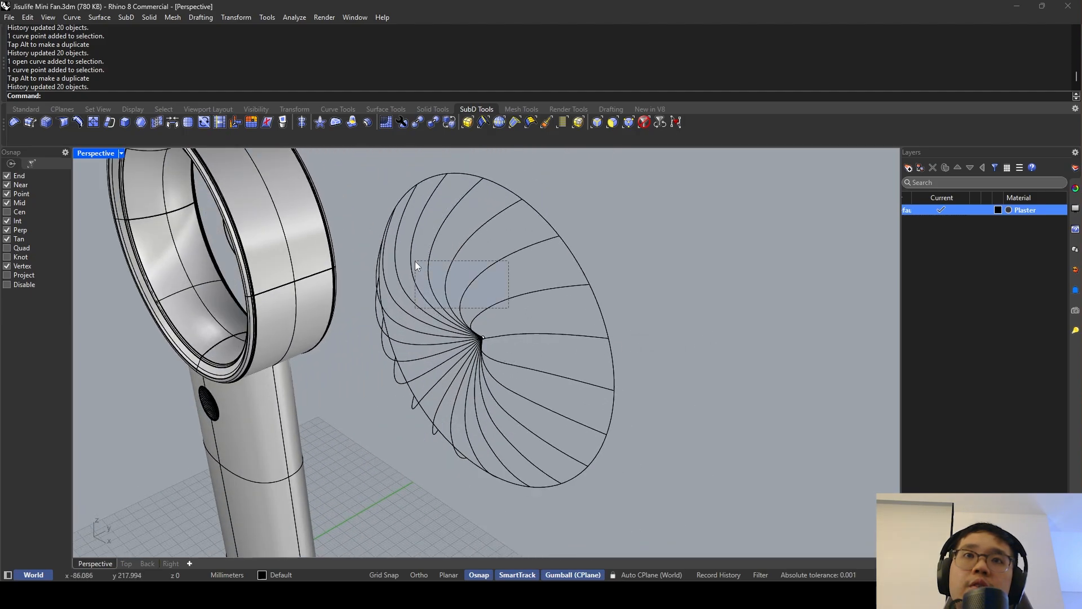
{"action": "left_click_drag", "start_coordinate": [415, 262], "coordinate": [416, 262]}
{"action": "key", "text": "Escape"}
{"action": "right_click_drag", "start_coordinate": [461, 283], "coordinate": [558, 235]}
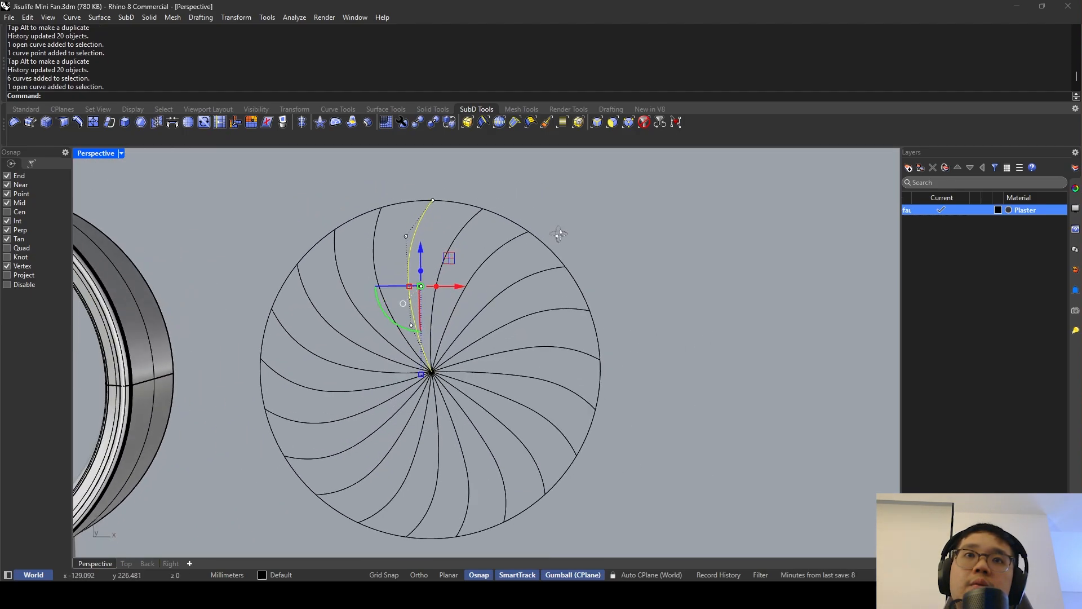
{"action": "scroll", "coordinate": [448, 348], "scroll_direction": "up", "scroll_amount": 4}
{"action": "right_click_drag", "start_coordinate": [448, 347], "coordinate": [410, 362]}
{"action": "scroll", "coordinate": [443, 377], "scroll_direction": "up", "scroll_amount": 2}
{"action": "type", "text": "P"}
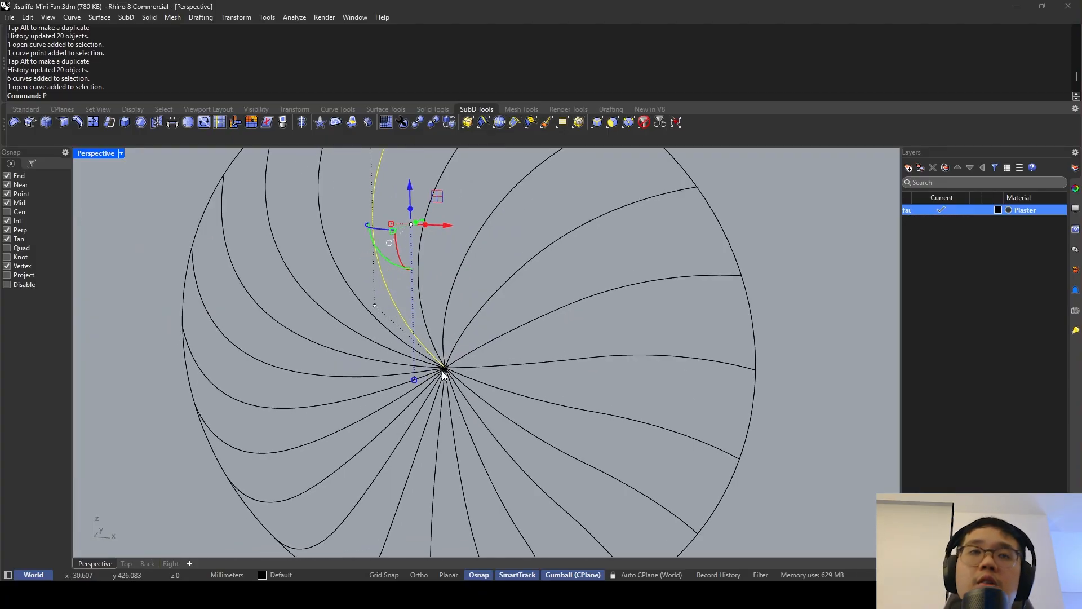
{"action": "type", "text": "o"}
{"action": "key", "text": "Return"}
{"action": "left_click", "coordinate": [446, 367]}
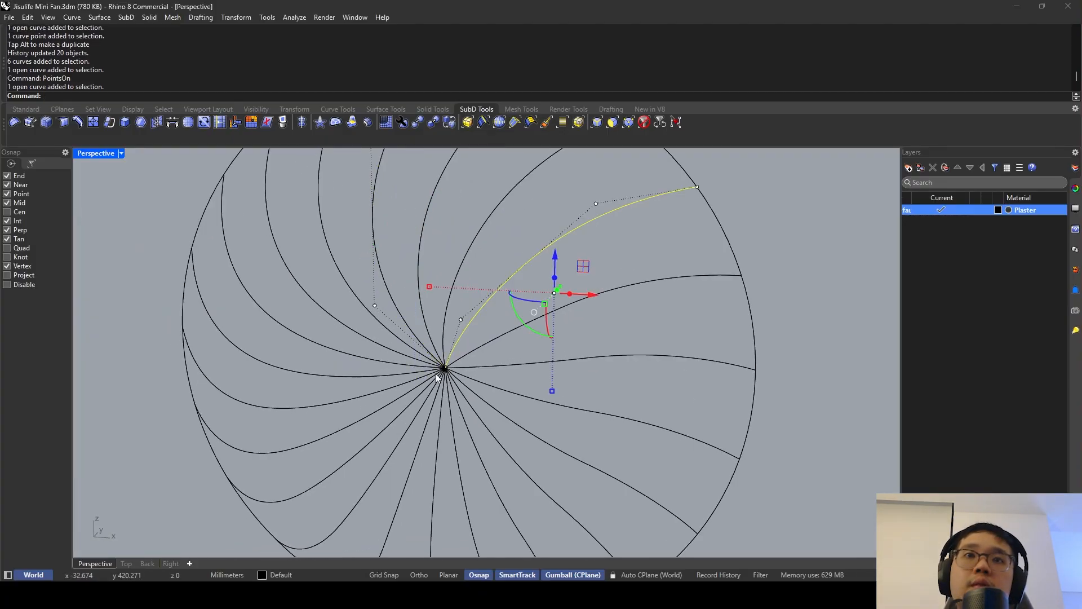
{"action": "key", "text": "Escape"}
{"action": "left_click_drag", "start_coordinate": [375, 393], "coordinate": [476, 350]}
{"action": "right_click_drag", "start_coordinate": [476, 351], "coordinate": [440, 371]}
{"action": "key", "text": "Escape"}
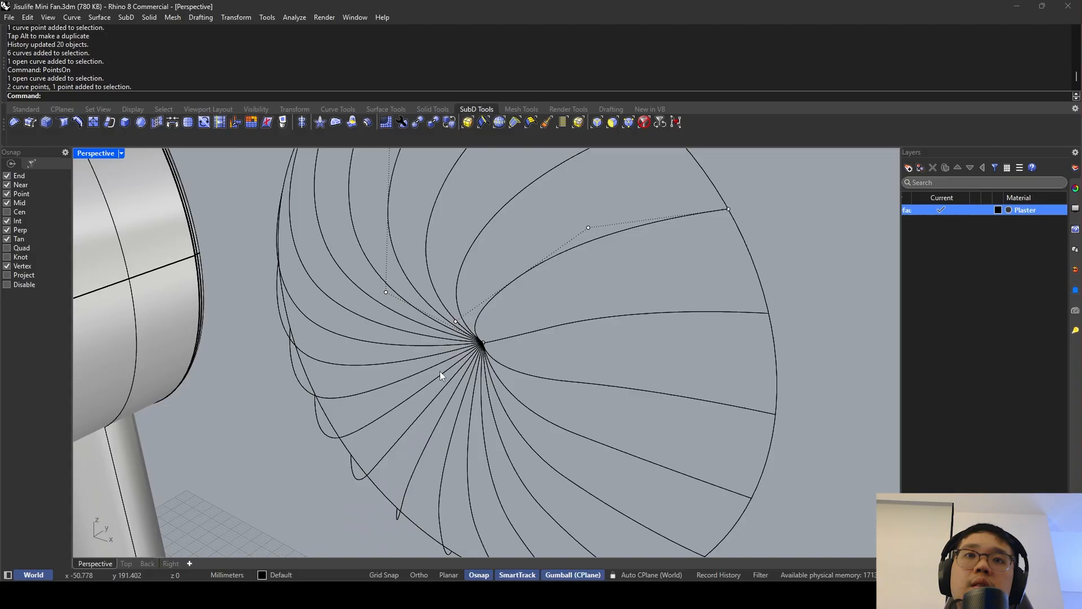
{"action": "key", "text": "Escape"}
Show the original curve's control points and move its centre end, together with the centre point object, along the depth direction.
{"action": "left_click", "coordinate": [411, 282]}
{"action": "right_click", "coordinate": [471, 338]}
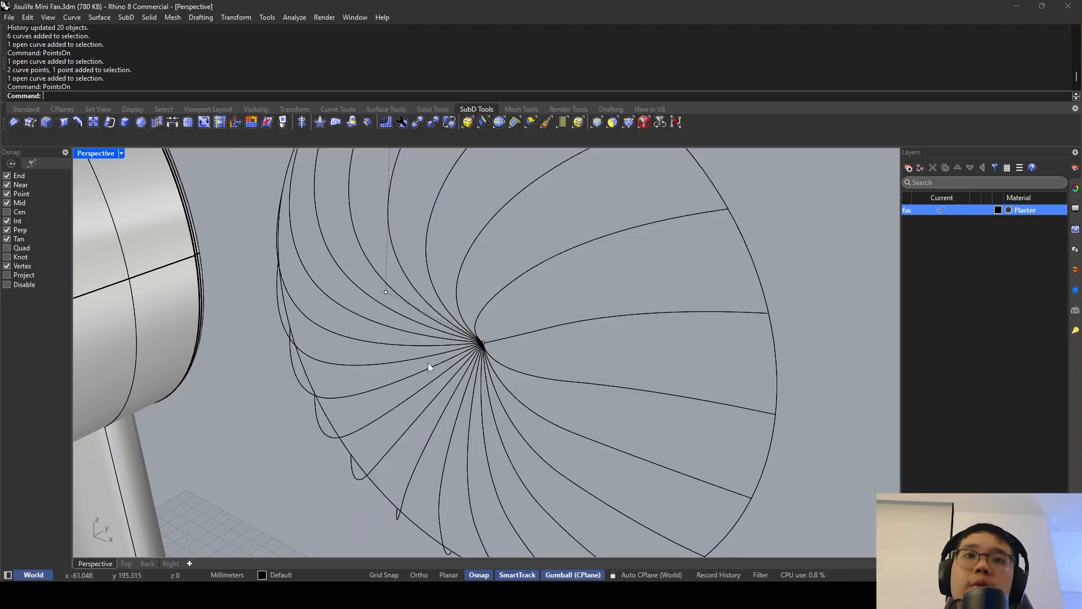
{"action": "left_click_drag", "start_coordinate": [428, 363], "coordinate": [509, 336]}
{"action": "right_click_drag", "start_coordinate": [505, 332], "coordinate": [544, 323]}
{"action": "left_click_drag", "start_coordinate": [556, 316], "coordinate": [518, 333]}
{"action": "right_click_drag", "start_coordinate": [518, 334], "coordinate": [563, 365]}
{"action": "left_click_drag", "start_coordinate": [563, 366], "coordinate": [554, 365]}
{"action": "right_click_drag", "start_coordinate": [554, 365], "coordinate": [590, 351]}
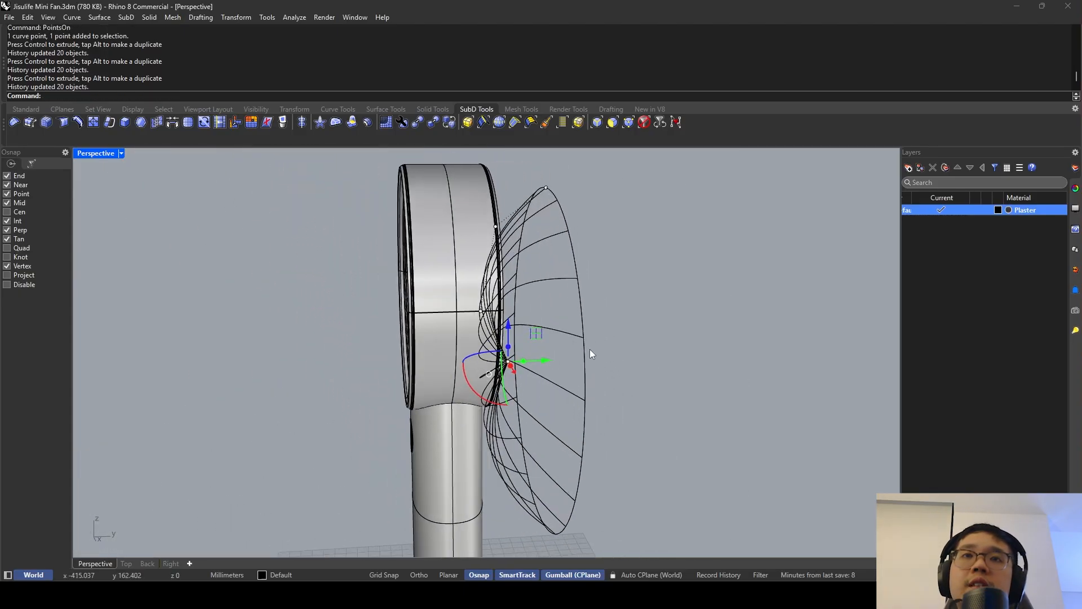
Fine-tune the position of the original curve's centre end along the fan's depth direction.
{"action": "scroll", "coordinate": [510, 365], "scroll_direction": "up", "scroll_amount": 4}
{"action": "right_click_drag", "start_coordinate": [512, 366], "coordinate": [588, 353]}
{"action": "scroll", "coordinate": [451, 242], "scroll_direction": "down", "scroll_amount": 4}
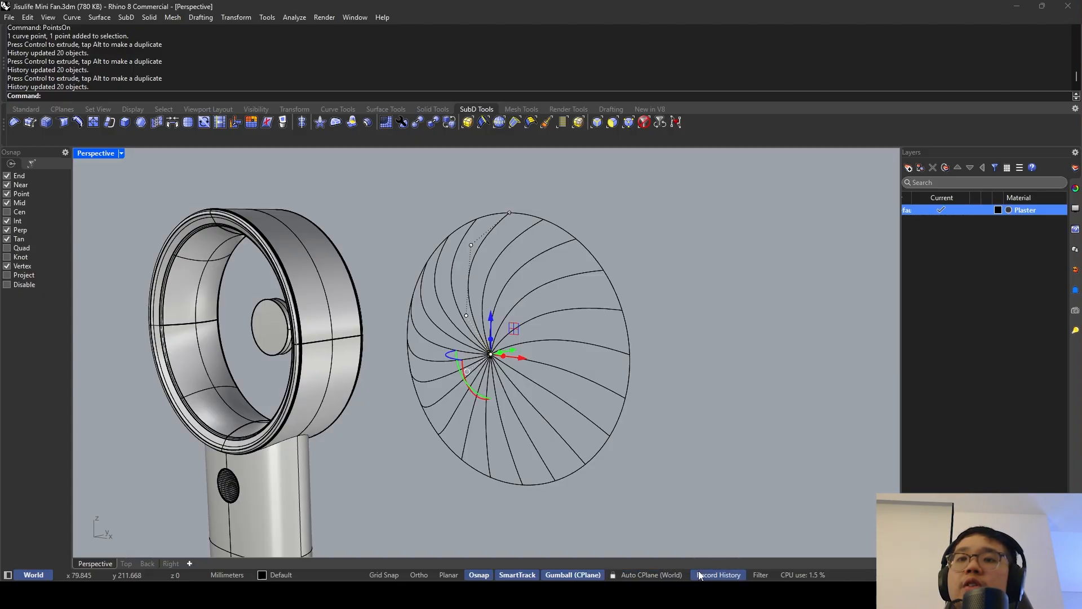
{"action": "scroll", "coordinate": [480, 345], "scroll_direction": "up", "scroll_amount": 5}
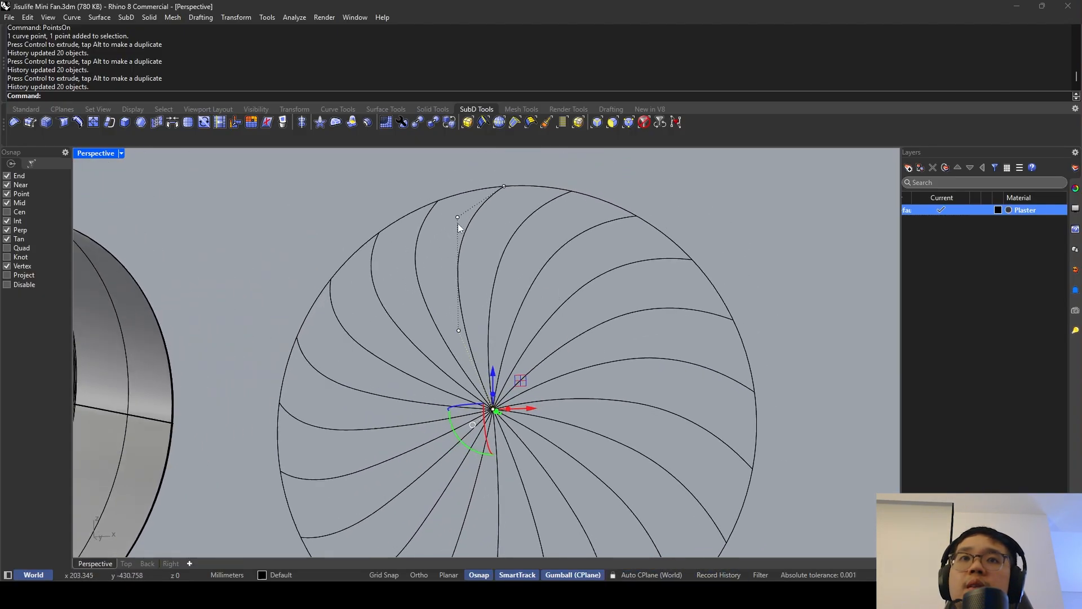
{"action": "scroll", "coordinate": [458, 224], "scroll_direction": "down", "scroll_amount": 5}
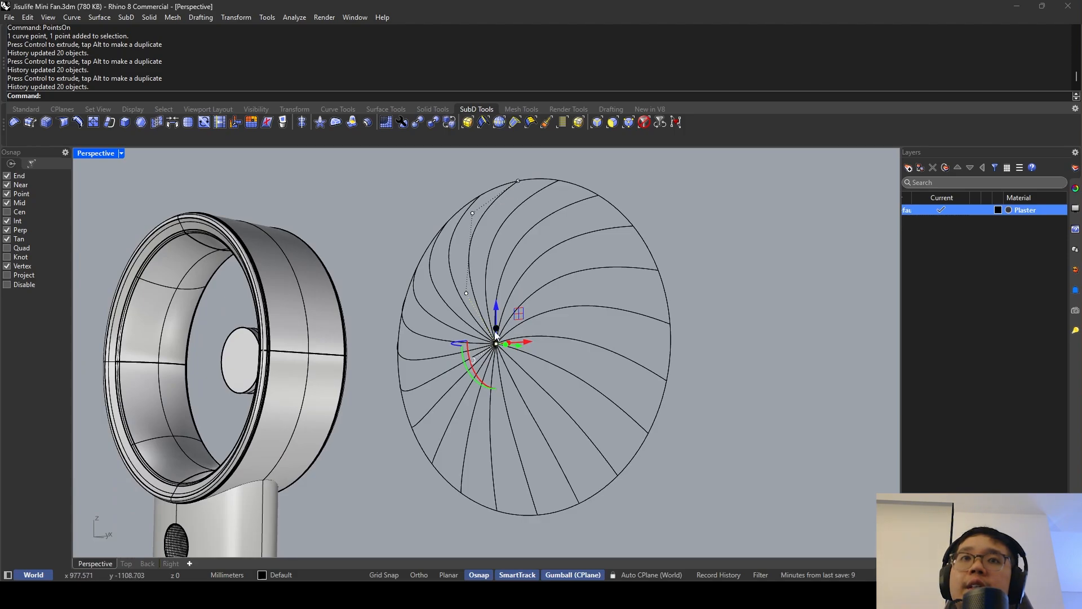
{"action": "right_click_drag", "start_coordinate": [496, 341], "coordinate": [550, 345]}
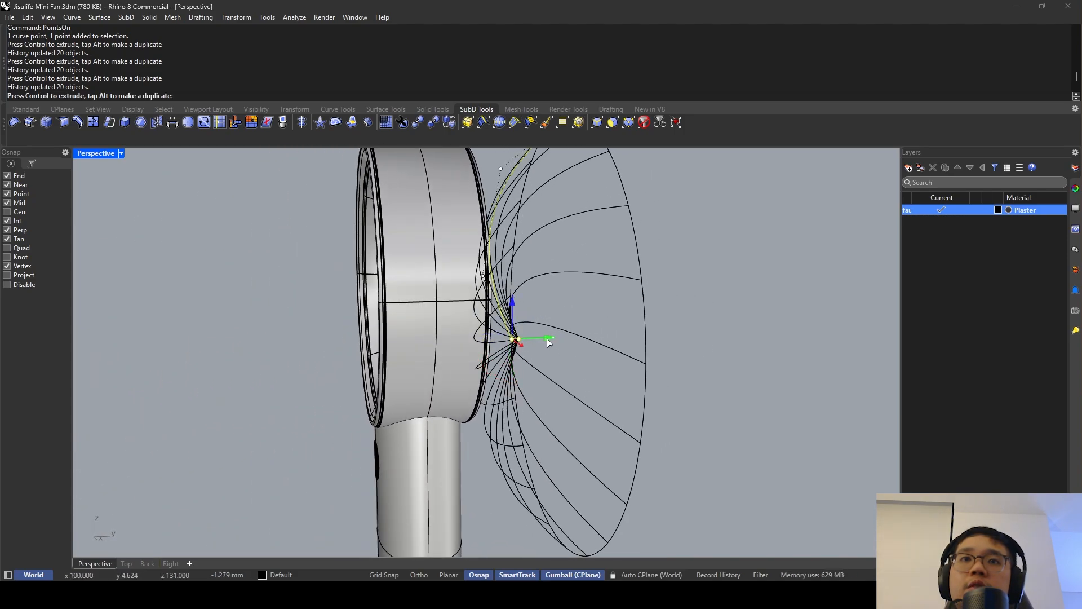
{"action": "left_click_drag", "start_coordinate": [547, 338], "coordinate": [548, 338]}
{"action": "mouse_move", "coordinate": [566, 339]}
{"action": "right_mouse_down"}
{"action": "mouse_move", "coordinate": [546, 338]}
{"action": "mouse_move", "coordinate": [563, 344]}
{"action": "right_mouse_up"}
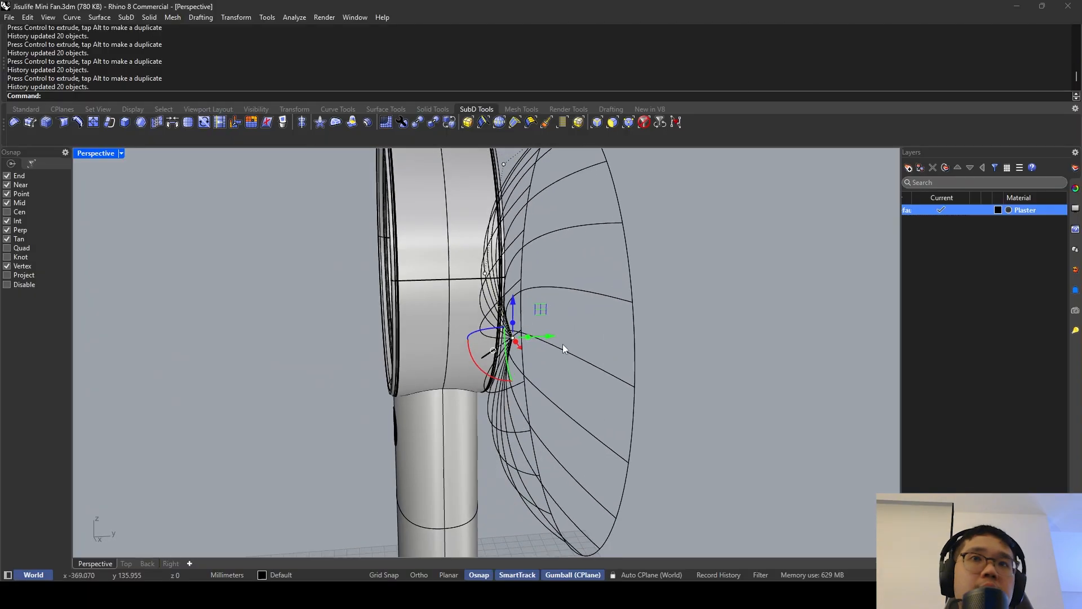
Try raising the original curve's upper inner control point vertically, and undo the move.
{"action": "left_click", "coordinate": [546, 340]}
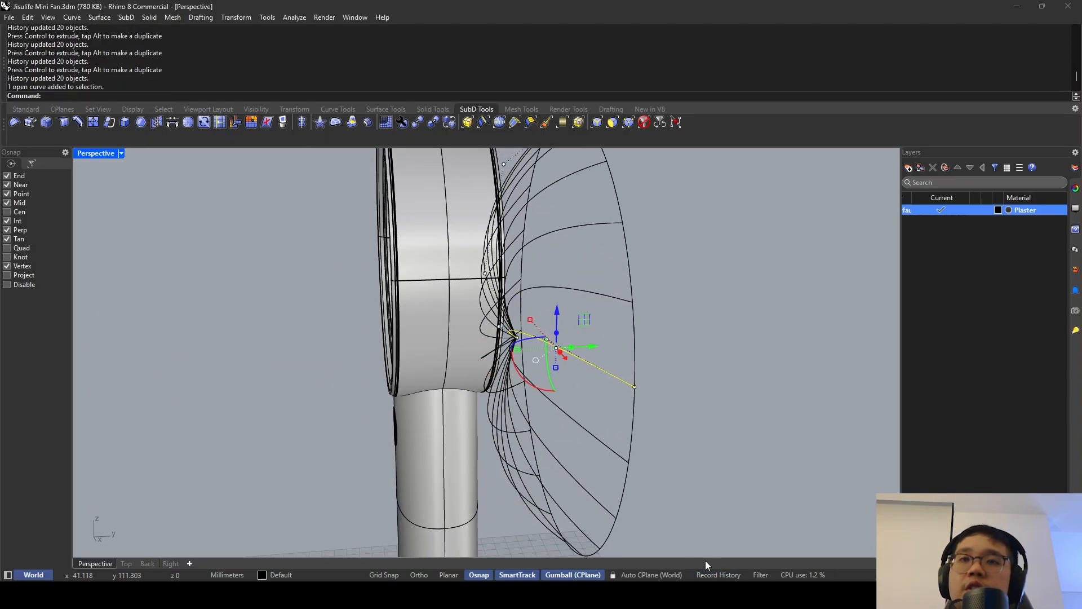
{"action": "right_click_drag", "start_coordinate": [505, 390], "coordinate": [522, 393]}
{"action": "right_click_drag", "start_coordinate": [550, 314], "coordinate": [579, 273]}
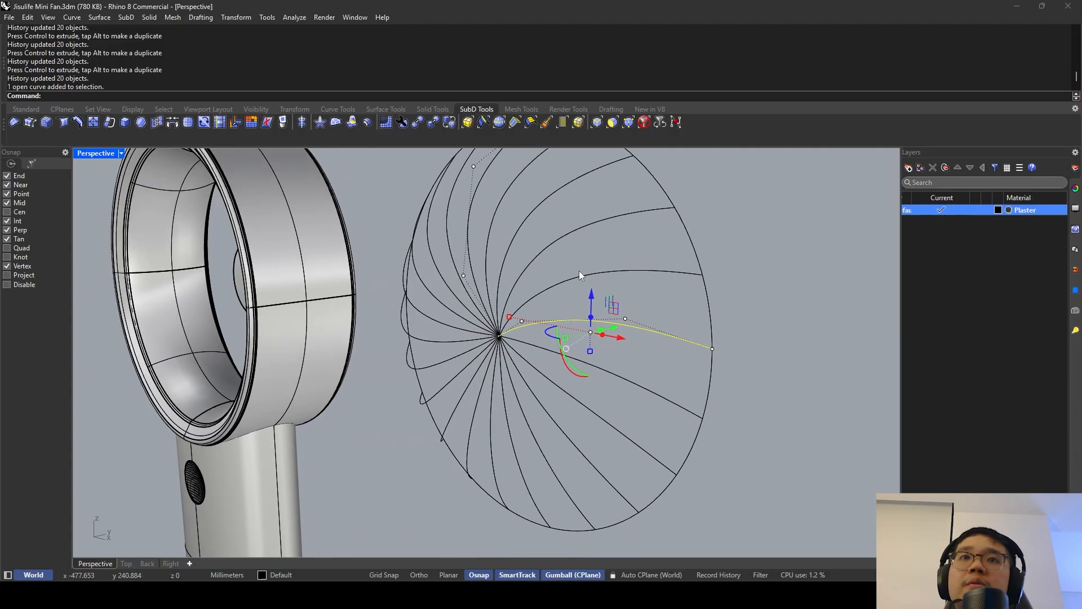
{"action": "left_click", "coordinate": [472, 217]}
{"action": "left_click", "coordinate": [507, 248]}
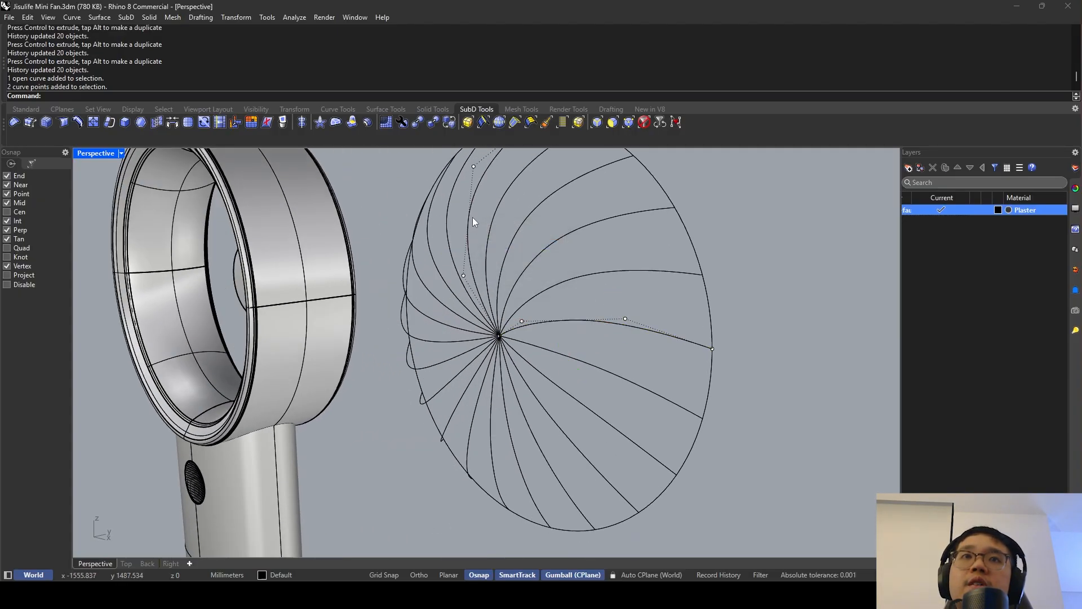
{"action": "right_click_drag", "start_coordinate": [485, 245], "coordinate": [524, 277]}
{"action": "left_click", "coordinate": [496, 239], "text": "shift"}
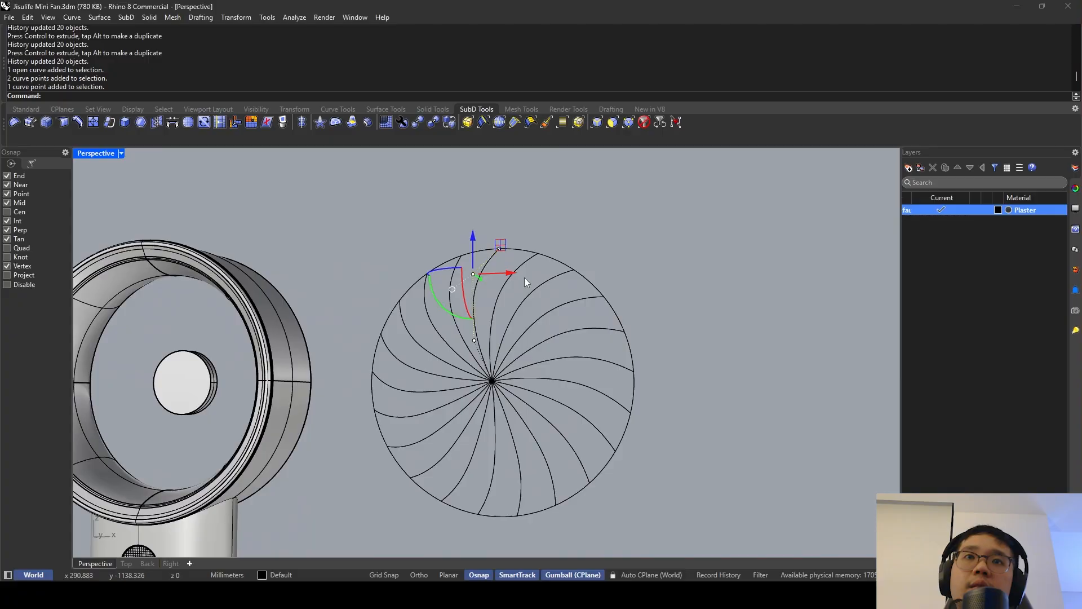
{"action": "left_click_drag", "start_coordinate": [473, 239], "coordinate": [473, 222]}
{"action": "right_click_drag", "start_coordinate": [570, 233], "coordinate": [572, 320]}
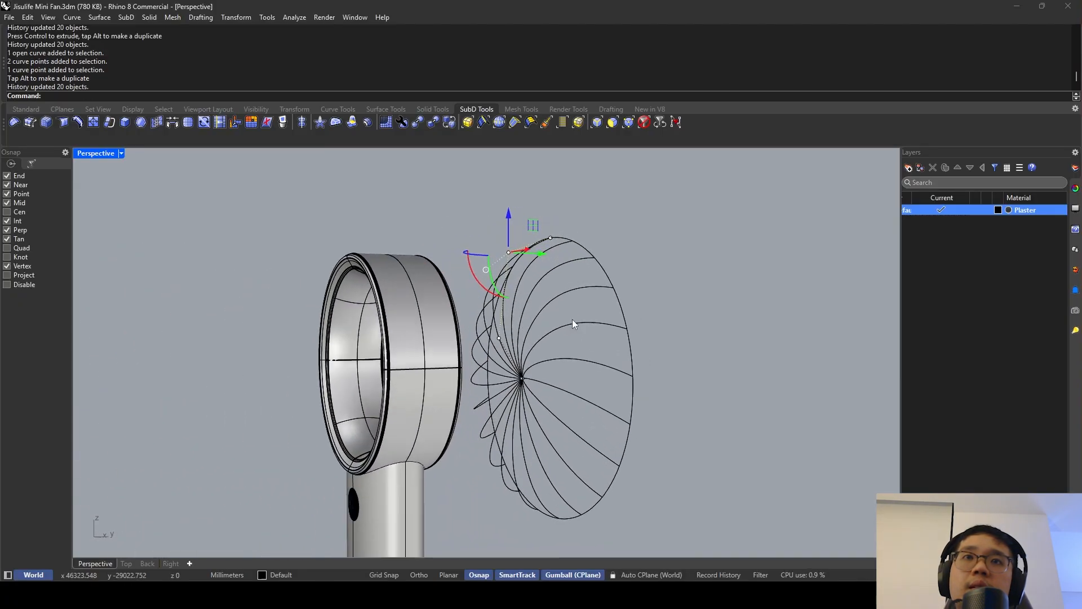
{"action": "key", "text": "ctrl+z"}
{"action": "key", "text": "Escape"}
Insert an extra control point on the original curve between its rim end and the upper inner control point.
{"action": "type", "text": "InB"}
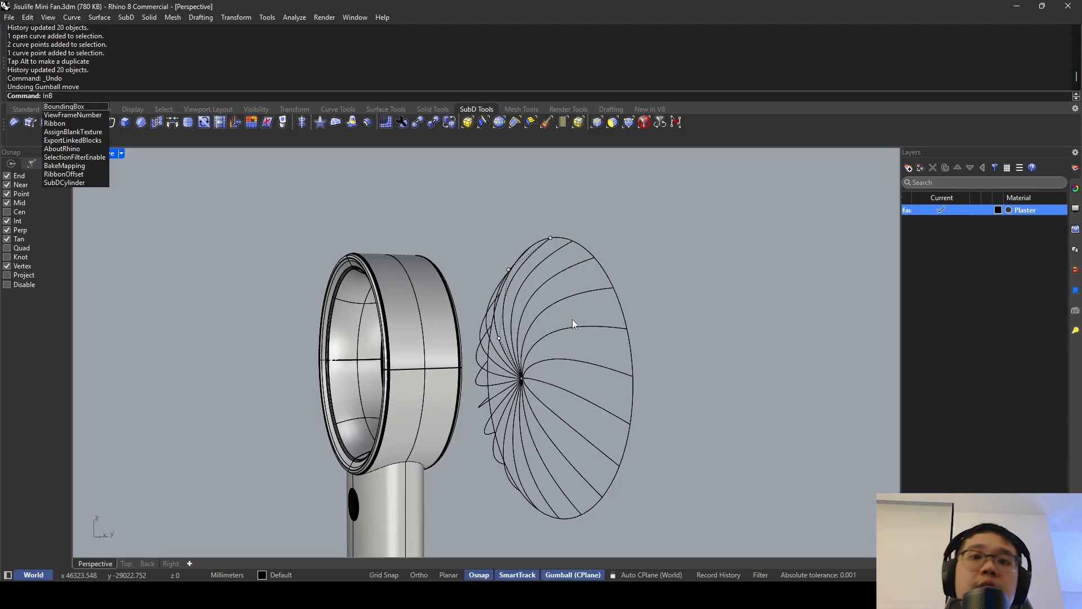
{"action": "key", "text": "BackSpace"}
{"action": "type", "text": "N"}
{"action": "key", "text": "BackSpace"}
{"action": "key", "text": "Return"}
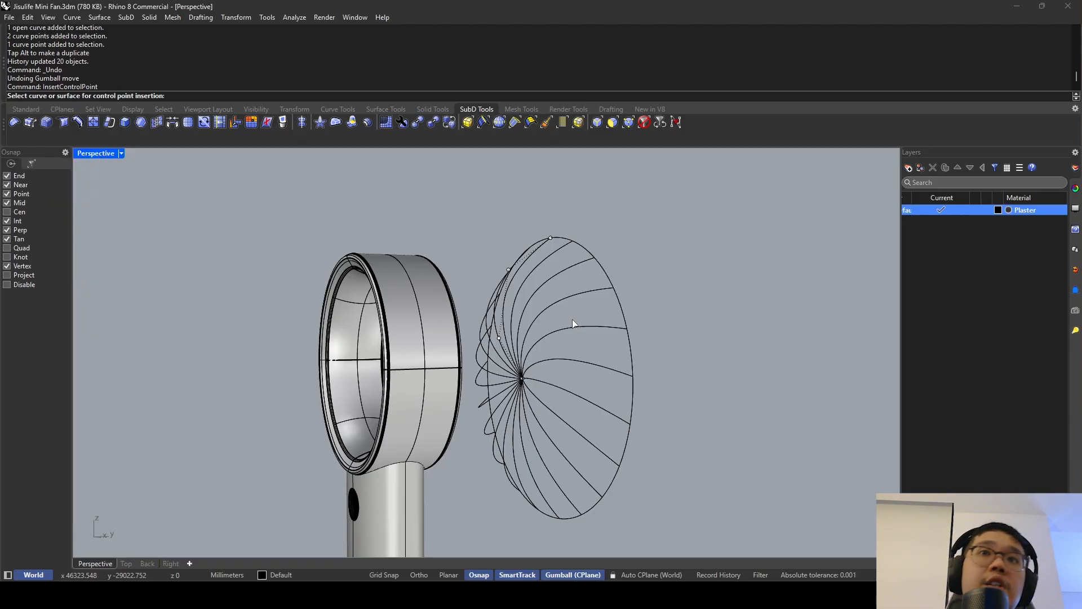
{"action": "right_click_drag", "start_coordinate": [573, 319], "coordinate": [596, 319]}
{"action": "left_click", "coordinate": [507, 244]}
{"action": "left_click", "coordinate": [506, 244]}
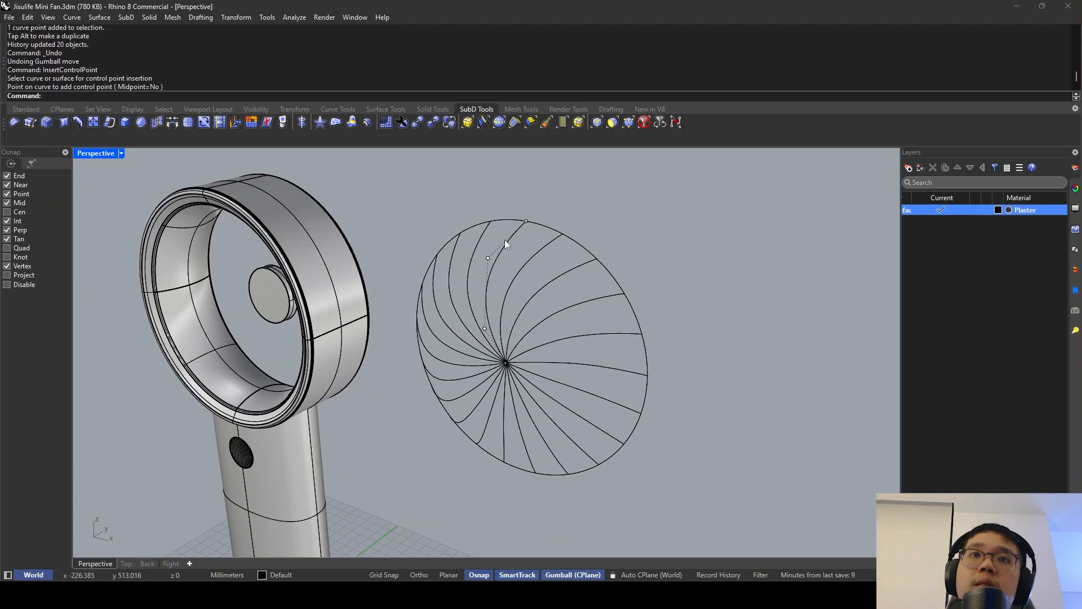
{"action": "right_click", "coordinate": [505, 239]}
{"action": "left_click", "coordinate": [505, 240]}
{"action": "left_click", "coordinate": [506, 241]}
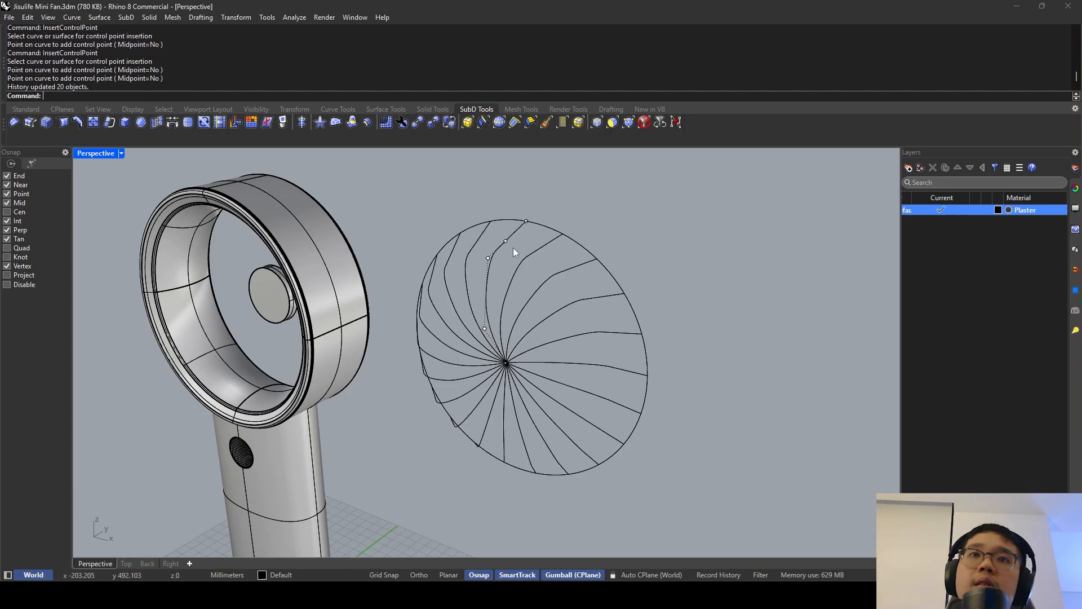
Raise the inserted control point vertically until it sits close to the rim circle.
{"action": "left_click", "coordinate": [506, 242]}
{"action": "right_click_drag", "start_coordinate": [525, 242], "coordinate": [539, 256]}
{"action": "left_click_drag", "start_coordinate": [539, 256], "coordinate": [539, 247]}
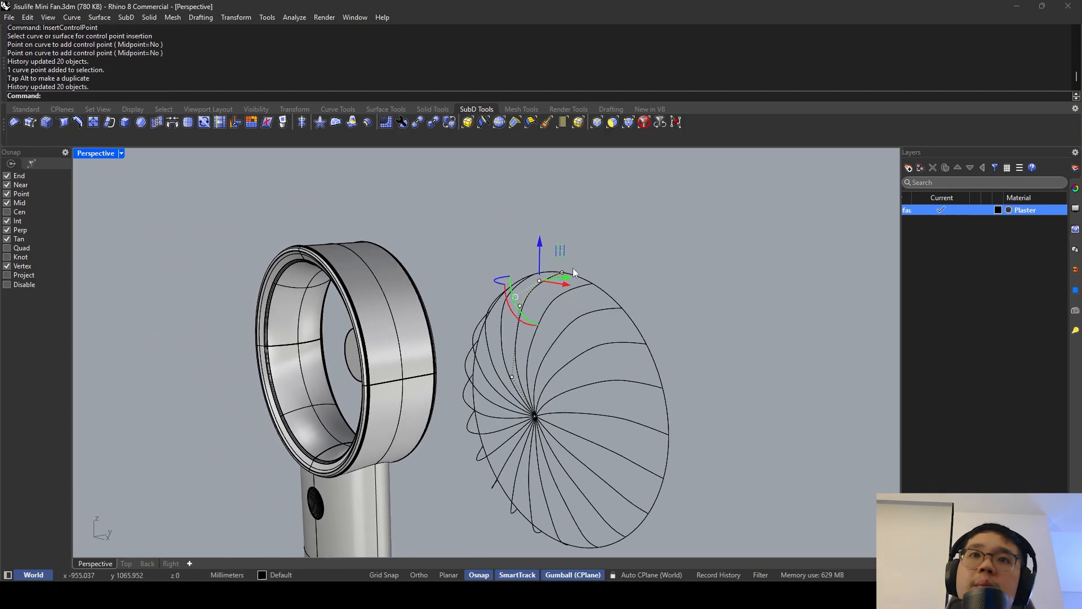
{"action": "right_click_drag", "start_coordinate": [573, 273], "coordinate": [541, 237]}
{"action": "left_click_drag", "start_coordinate": [542, 228], "coordinate": [542, 219]}
{"action": "right_click_drag", "start_coordinate": [550, 221], "coordinate": [721, 276]}
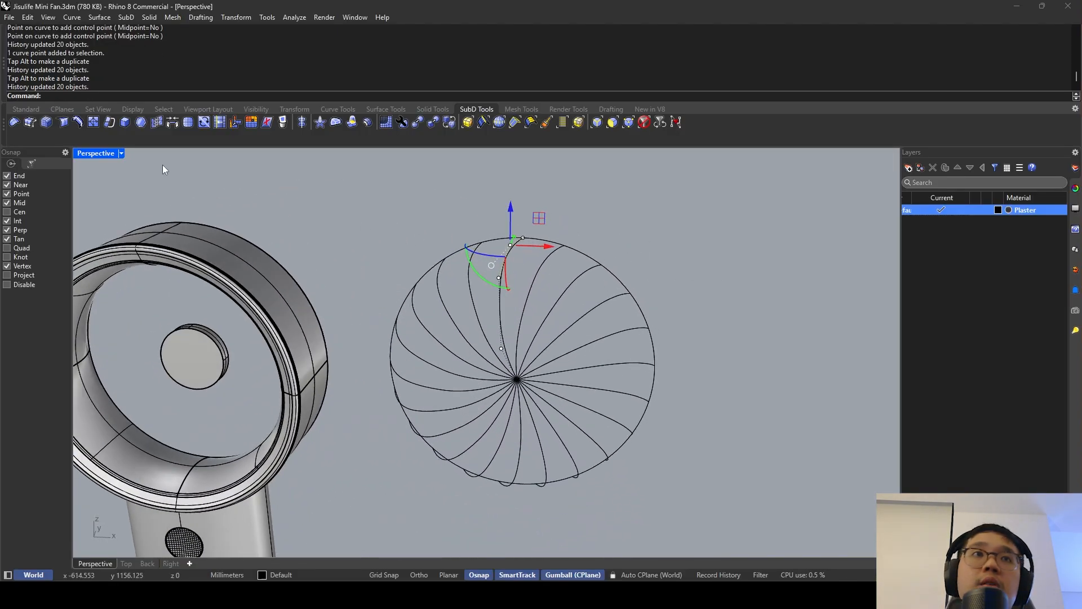
Try adjusting the control point nearest the rim in the Back view, undo the move, and return to the maximized Perspective view.
{"action": "double_click", "coordinate": [102, 156]}
{"action": "scroll", "coordinate": [363, 403], "scroll_direction": "up", "scroll_amount": 5}
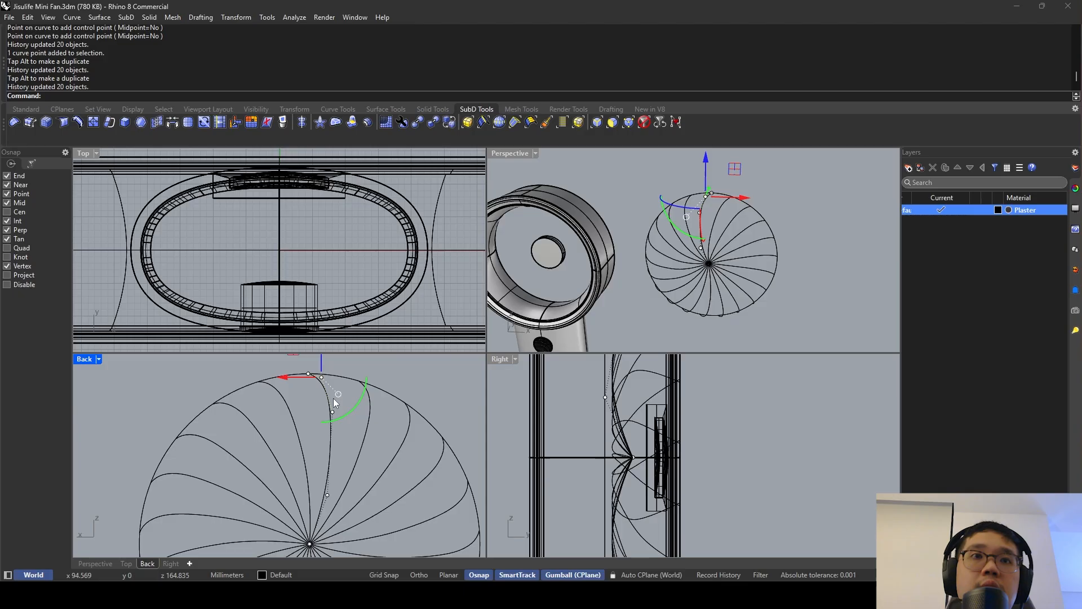
{"action": "left_click", "coordinate": [321, 376]}
{"action": "right_click_drag", "start_coordinate": [344, 371], "coordinate": [343, 380]}
{"action": "left_click_drag", "start_coordinate": [354, 387], "coordinate": [358, 386]}
{"action": "key", "text": "Escape"}
{"action": "key", "text": "Escape"}
{"action": "key", "text": "ctrl+z"}
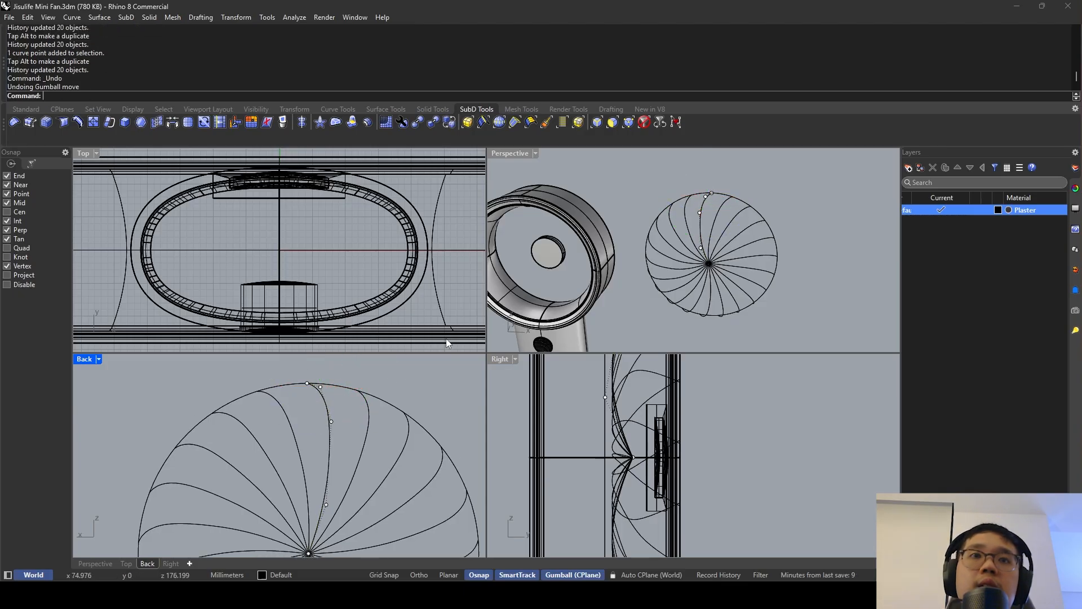
{"action": "double_click", "coordinate": [524, 153]}
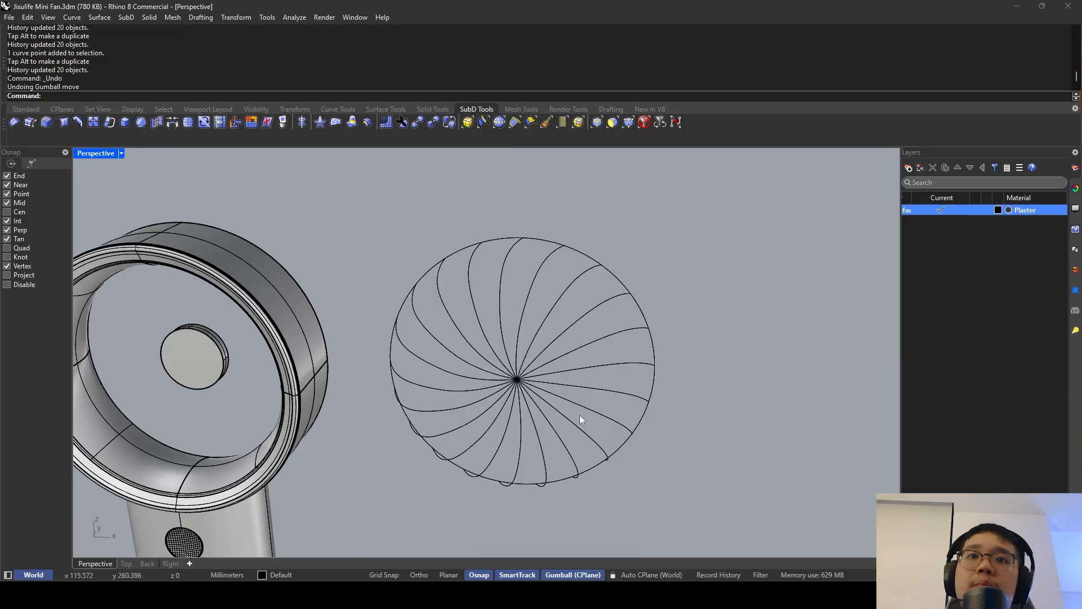
{"action": "right_click_drag", "start_coordinate": [580, 416], "coordinate": [590, 406]}
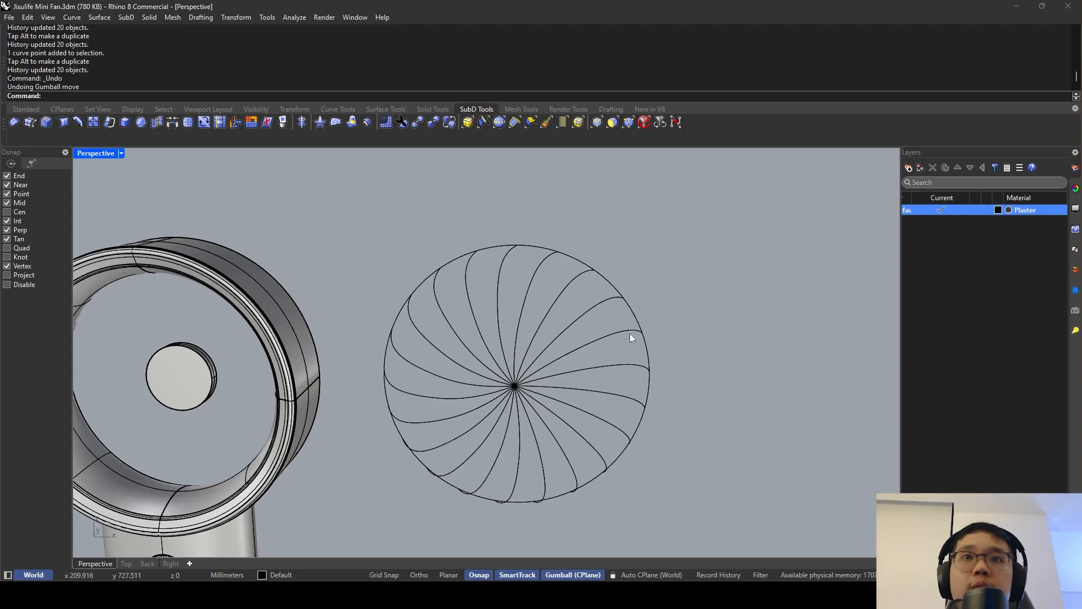
Try extruding the 21 radial curves 3 mm along the fan's depth direction as surfaces, and undo the extrusion.
{"action": "left_click_drag", "start_coordinate": [594, 435], "coordinate": [455, 337]}
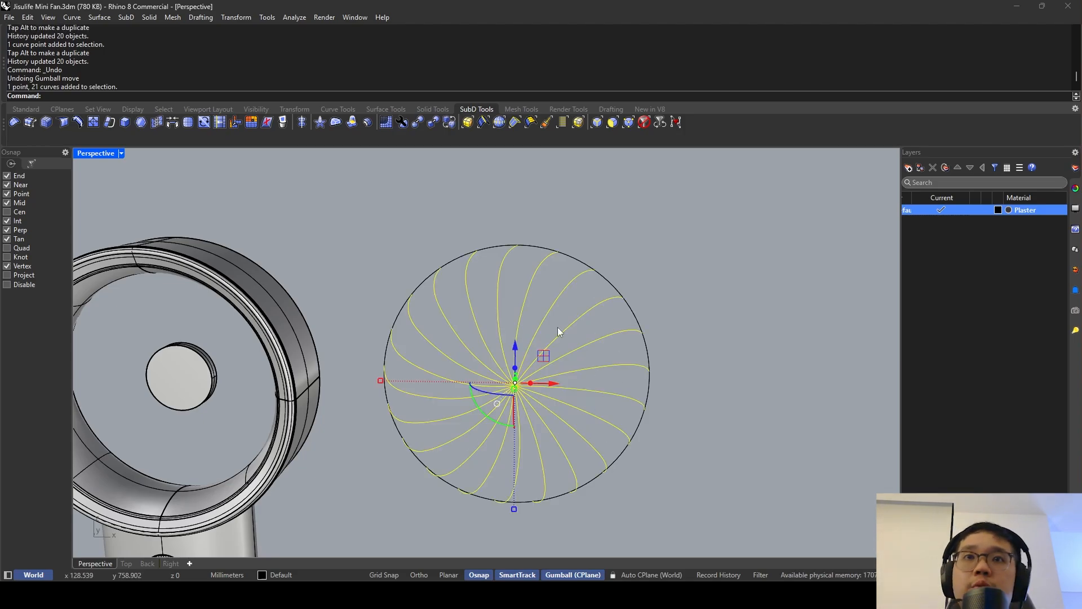
{"action": "right_click_drag", "start_coordinate": [557, 327], "coordinate": [554, 388]}
{"action": "type", "text": "ExtrudeCrv"}
{"action": "key", "text": "Return"}
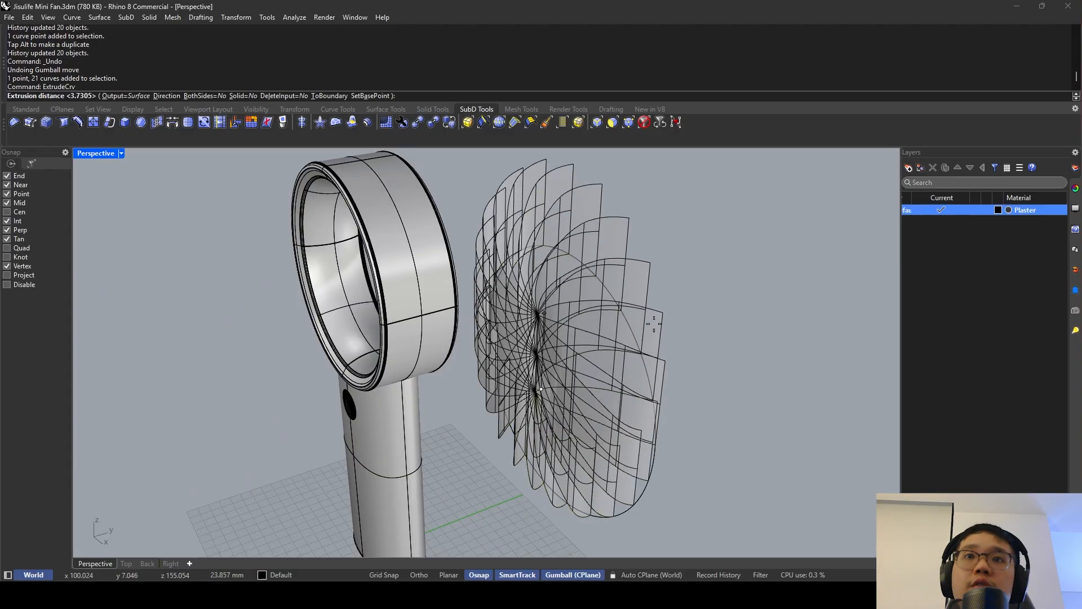
{"action": "left_click", "coordinate": [167, 96]}
{"action": "right_click_drag", "start_coordinate": [555, 276], "coordinate": [429, 207], "text": "shift"}
{"action": "left_click", "coordinate": [577, 389]}
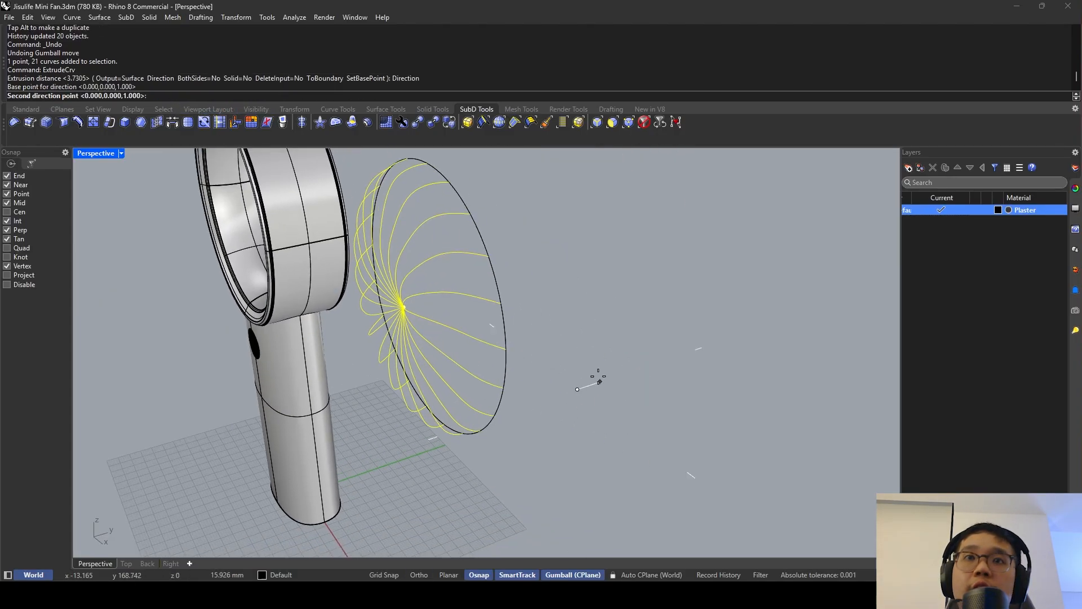
{"action": "key", "text": "F8"}
{"action": "left_click", "coordinate": [599, 383]}
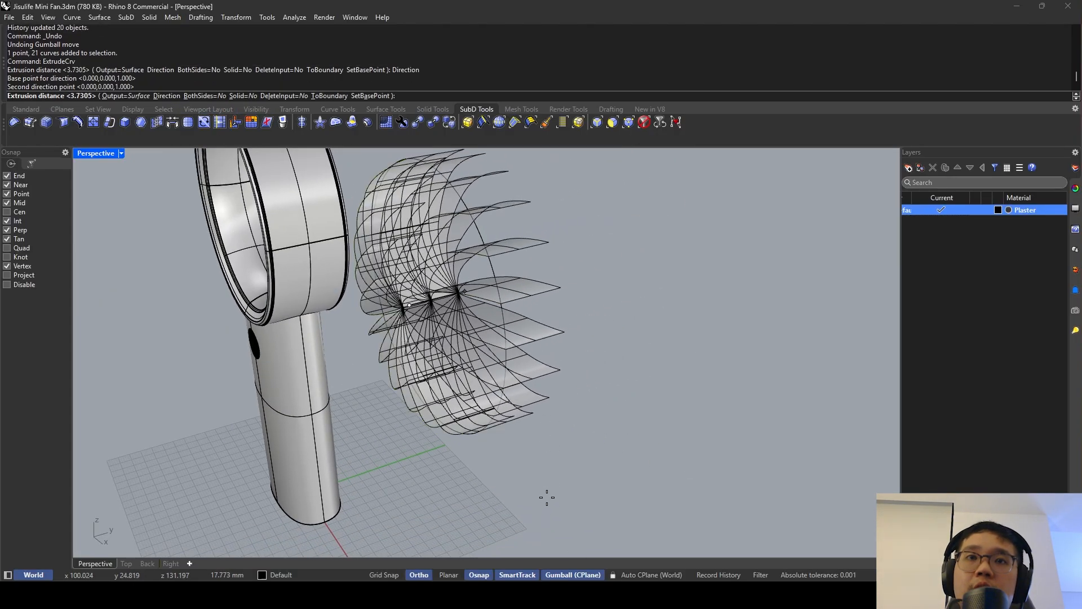
{"action": "right_click_drag", "start_coordinate": [546, 497], "coordinate": [667, 447]}
{"action": "type", "text": "2"}
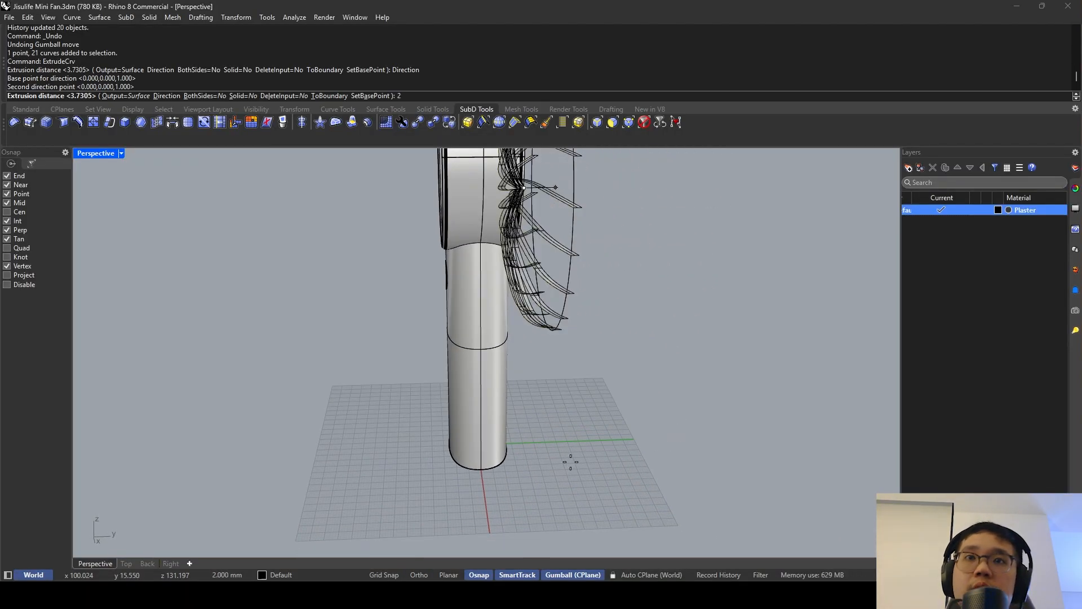
{"action": "key", "text": "Return"}
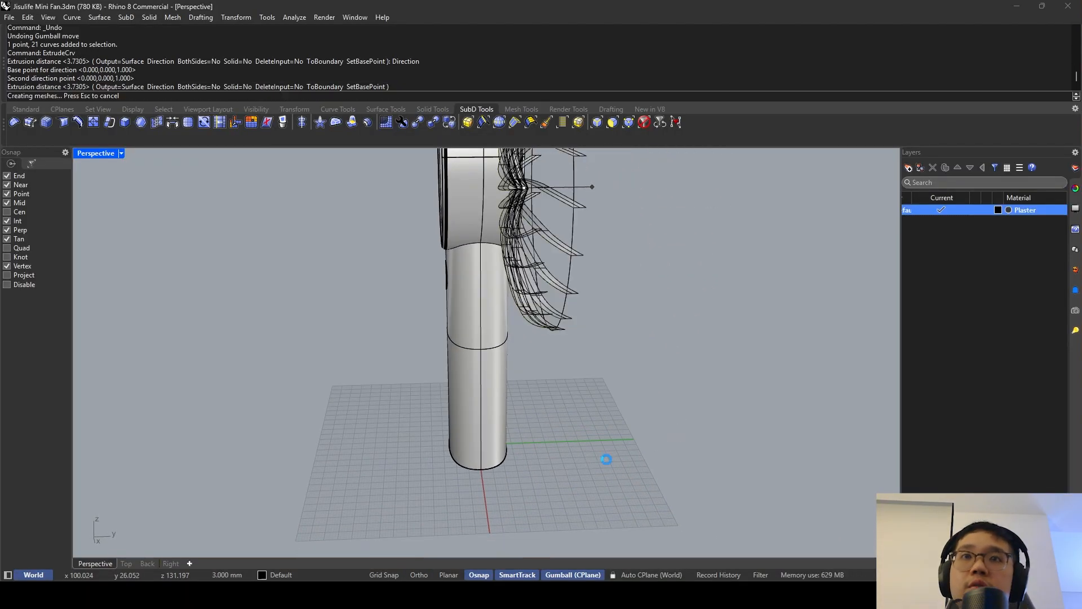
{"action": "right_click_drag", "start_coordinate": [586, 458], "coordinate": [648, 427]}
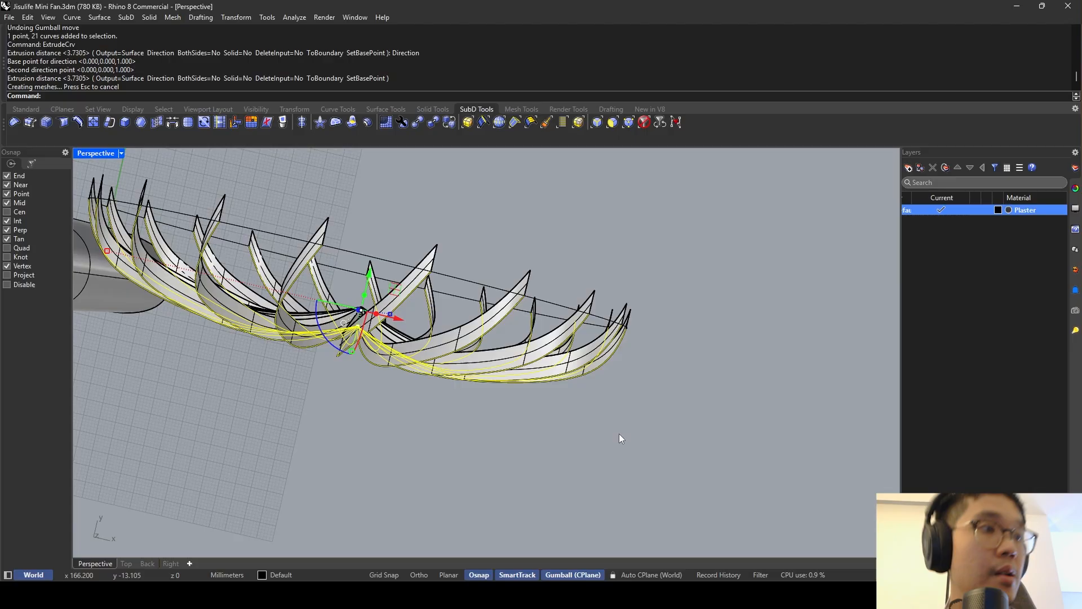
{"action": "key", "text": "ctrl+z"}
Try extruding the radial curves 5 mm along the depth direction, and undo the extrusion.
{"action": "key", "text": "Return"}
{"action": "right_click_drag", "start_coordinate": [637, 407], "coordinate": [519, 258]}
{"action": "key", "text": "Escape"}
{"action": "key", "text": "Return"}
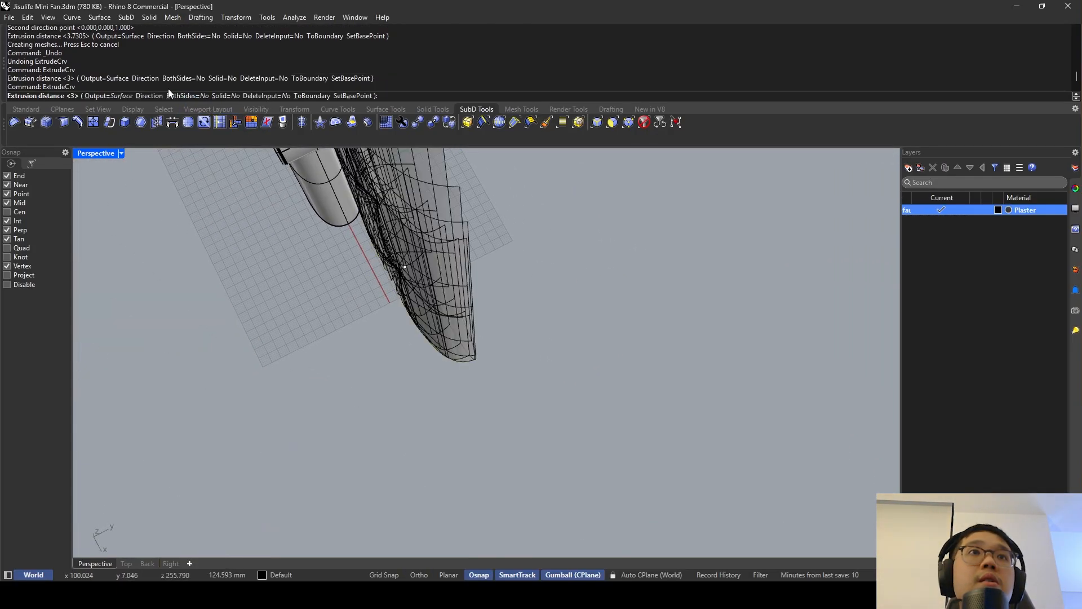
{"action": "left_click", "coordinate": [170, 96]}
{"action": "left_click", "coordinate": [561, 416]}
{"action": "left_click", "coordinate": [575, 404]}
{"action": "type", "text": "5"}
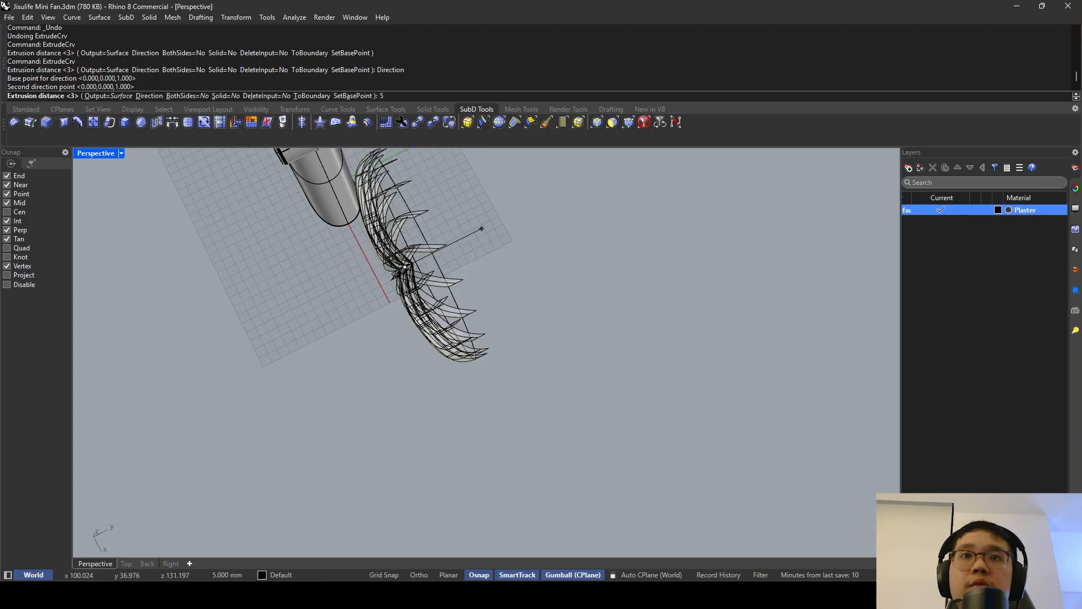
{"action": "key", "text": "Return"}
{"action": "right_click_drag", "start_coordinate": [577, 407], "coordinate": [567, 300]}
{"action": "key", "text": "Escape"}
{"action": "key", "text": "ctrl+z"}
Extrude the 21 radial curves together with the rim circle 4 mm along the fan's depth direction as surfaces.
{"action": "scroll", "coordinate": [441, 364], "scroll_direction": "up", "scroll_amount": 5}
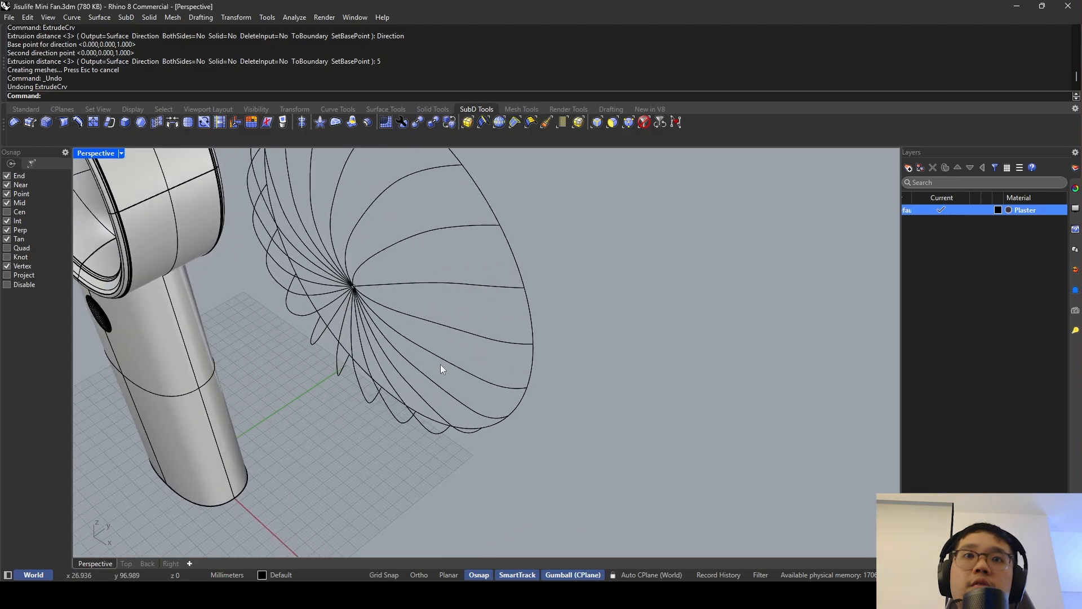
{"action": "right_click_drag", "start_coordinate": [440, 364], "coordinate": [439, 385]}
{"action": "left_click_drag", "start_coordinate": [440, 384], "coordinate": [265, 245]}
{"action": "key", "text": "Return"}
{"action": "right_click_drag", "start_coordinate": [466, 304], "coordinate": [346, 261]}
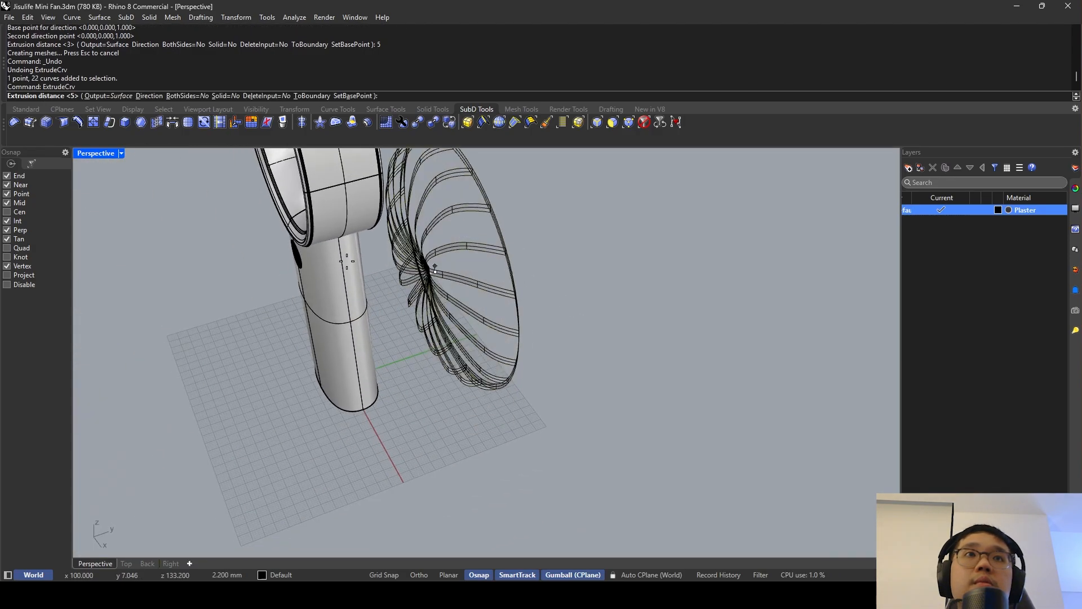
{"action": "left_click", "coordinate": [146, 96]}
{"action": "left_click", "coordinate": [549, 447]}
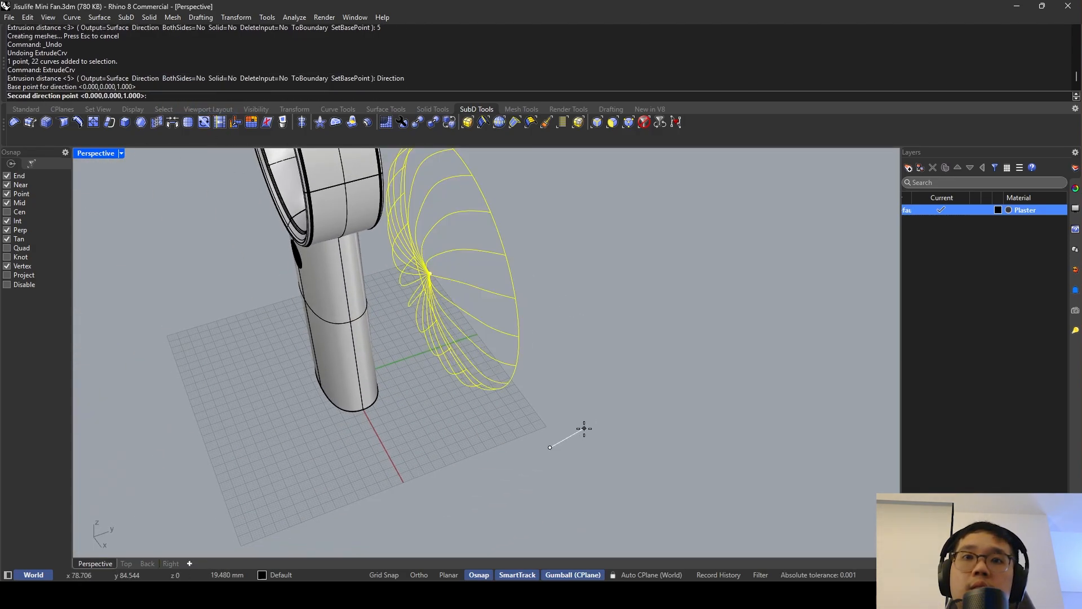
{"action": "left_click", "coordinate": [626, 442]}
{"action": "type", "text": "4"}
{"action": "key", "text": "Return"}
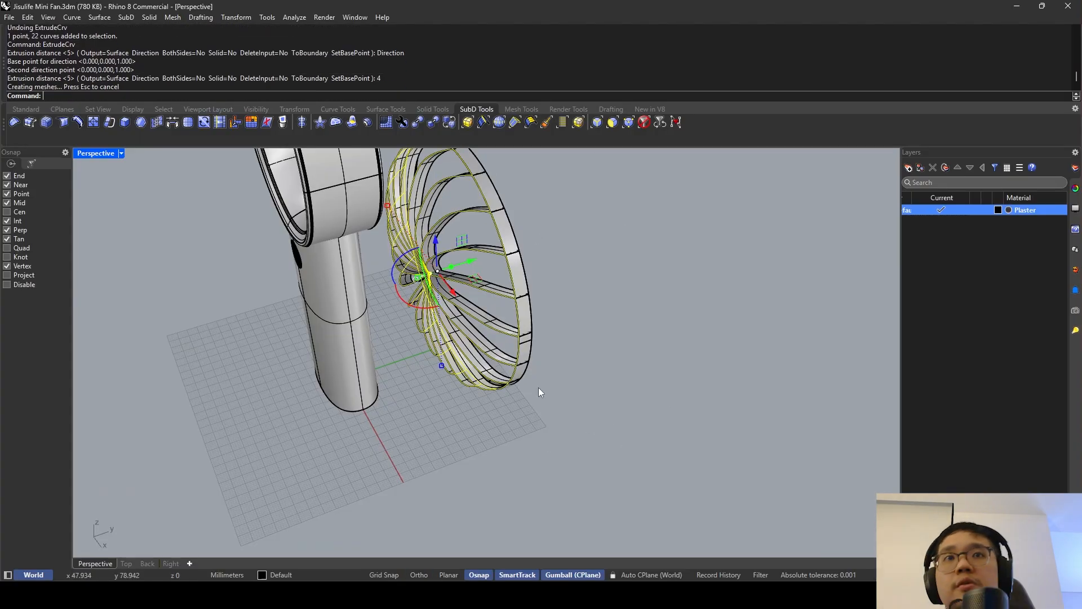
{"action": "mouse_move", "coordinate": [538, 387]}
{"action": "right_mouse_down"}
{"action": "mouse_move", "coordinate": [563, 408]}
{"action": "mouse_move", "coordinate": [619, 309]}
{"action": "mouse_move", "coordinate": [622, 357]}
{"action": "mouse_move", "coordinate": [502, 330]}
{"action": "right_mouse_up"}
Select the 21 newly extruded rib surfaces, leaving the rim extrusion out of the selection.
{"action": "key", "text": "Escape"}
{"action": "type", "text": "SelLast"}
{"action": "key", "text": "Return"}
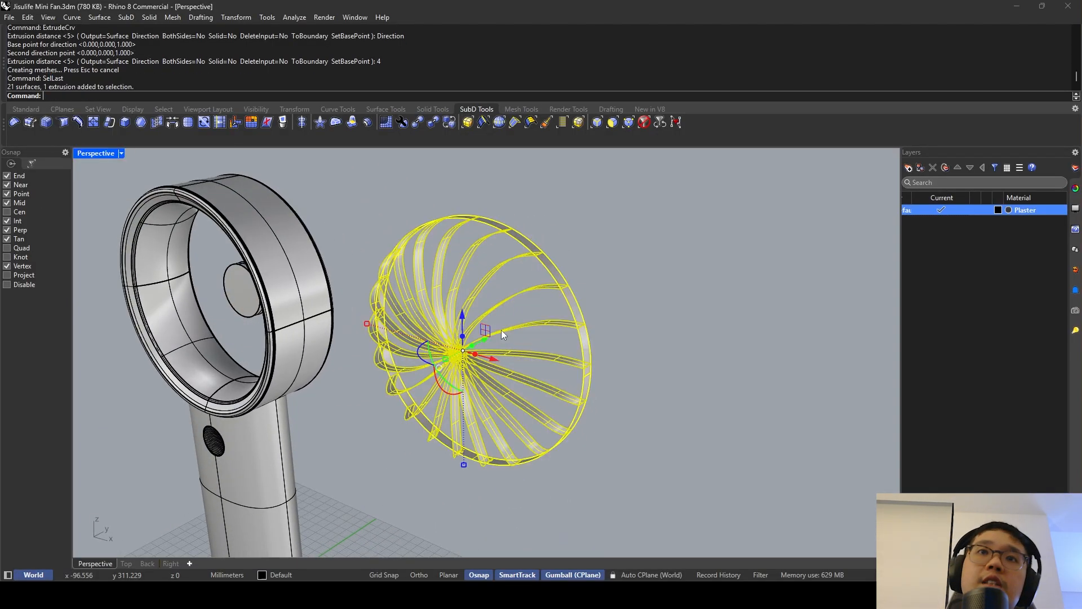
{"action": "left_click", "coordinate": [559, 273], "text": "ctrl"}
{"action": "right_click_drag", "start_coordinate": [566, 273], "coordinate": [532, 279]}
{"action": "scroll", "coordinate": [485, 321], "scroll_direction": "up", "scroll_amount": 5}
{"action": "right_click_drag", "start_coordinate": [472, 341], "coordinate": [530, 273], "text": "shift"}
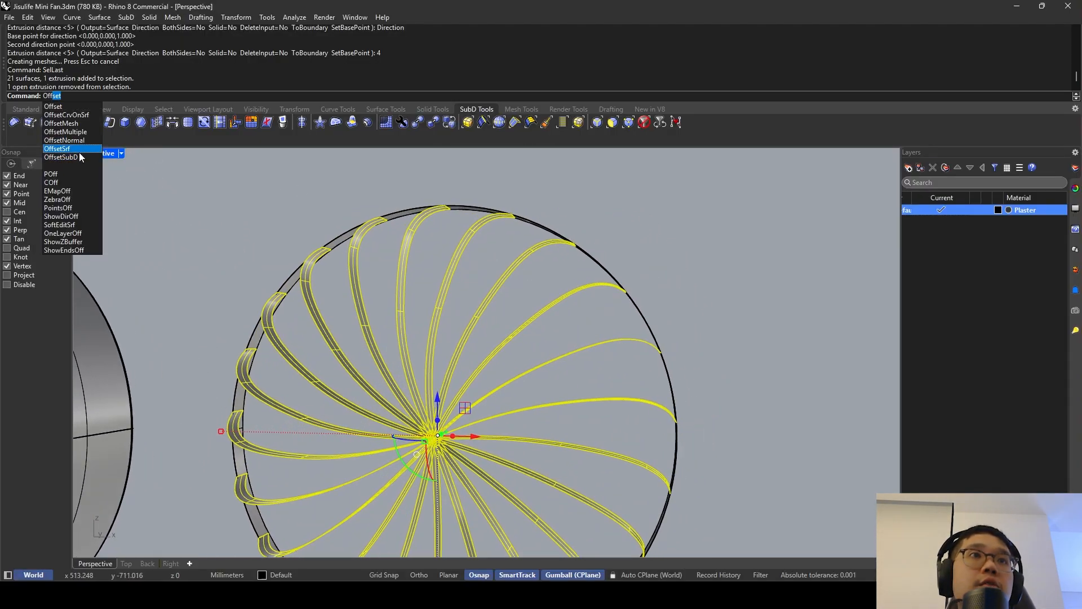
Try offsetting the 21 rib surfaces by 2 mm as solids with sharp corners, and undo the offset.
{"action": "left_click", "coordinate": [66, 148]}
{"action": "mouse_move", "coordinate": [482, 248]}
{"action": "right_mouse_down"}
{"action": "mouse_move", "coordinate": [445, 169]}
{"action": "mouse_move", "coordinate": [484, 289]}
{"action": "mouse_move", "coordinate": [494, 259]}
{"action": "right_mouse_up"}
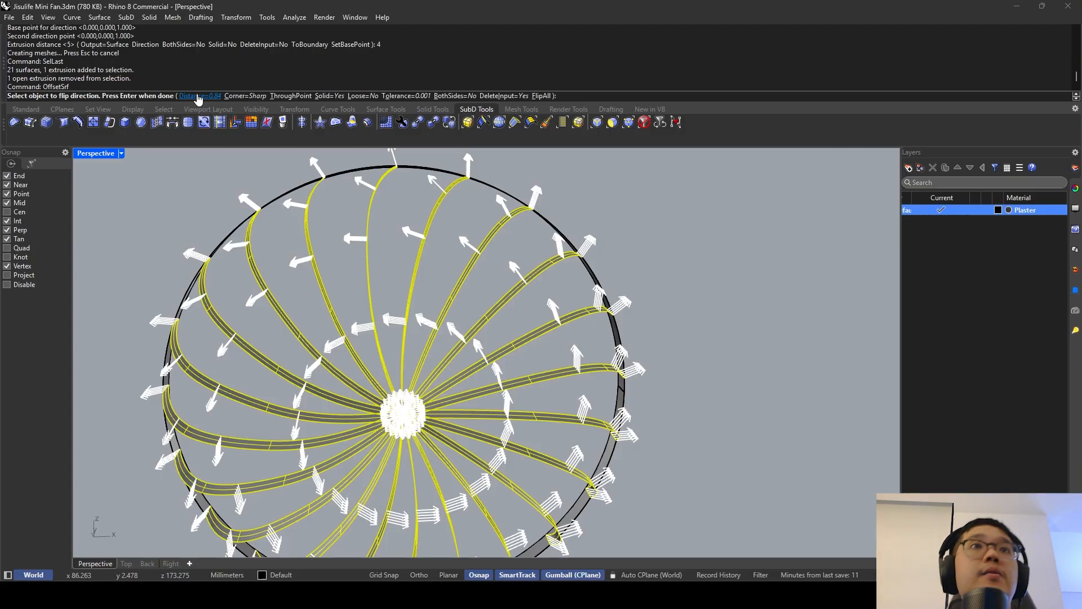
{"action": "left_click", "coordinate": [198, 97]}
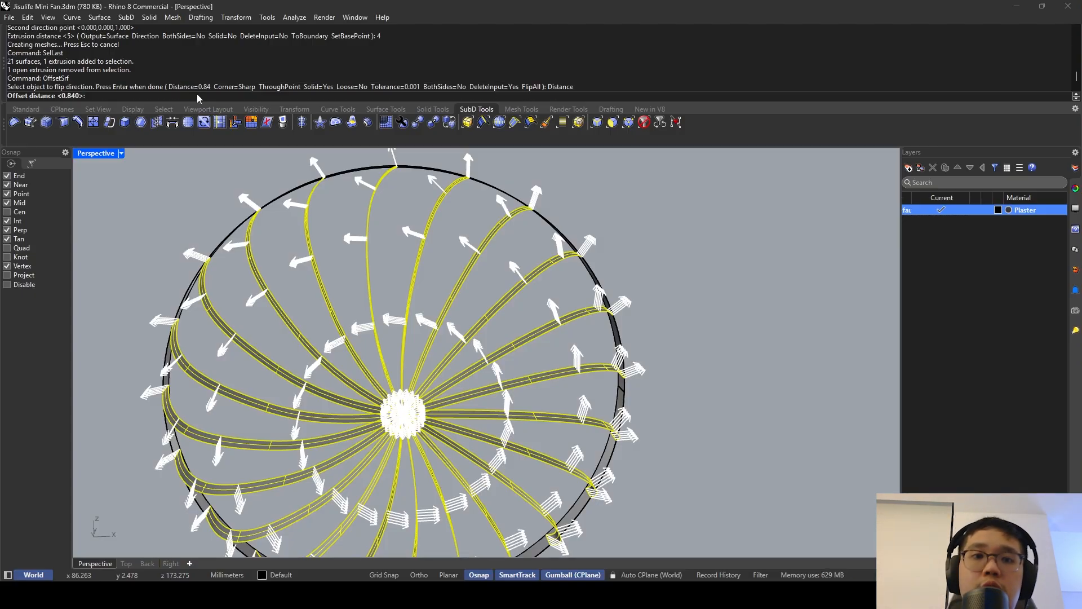
{"action": "type", "text": "2"}
{"action": "key", "text": "Return"}
{"action": "key", "text": "Return"}
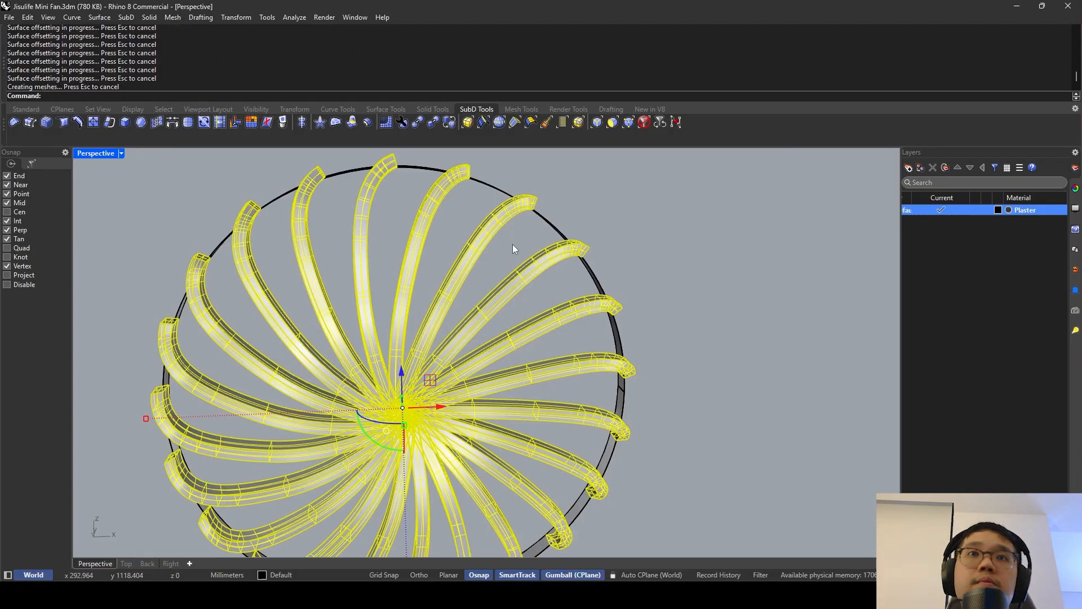
{"action": "right_click_drag", "start_coordinate": [512, 244], "coordinate": [492, 286]}
{"action": "key", "text": "ctrl+z"}
Offset the 21 rib surfaces by 1 mm as solids.
{"action": "key", "text": "Return"}
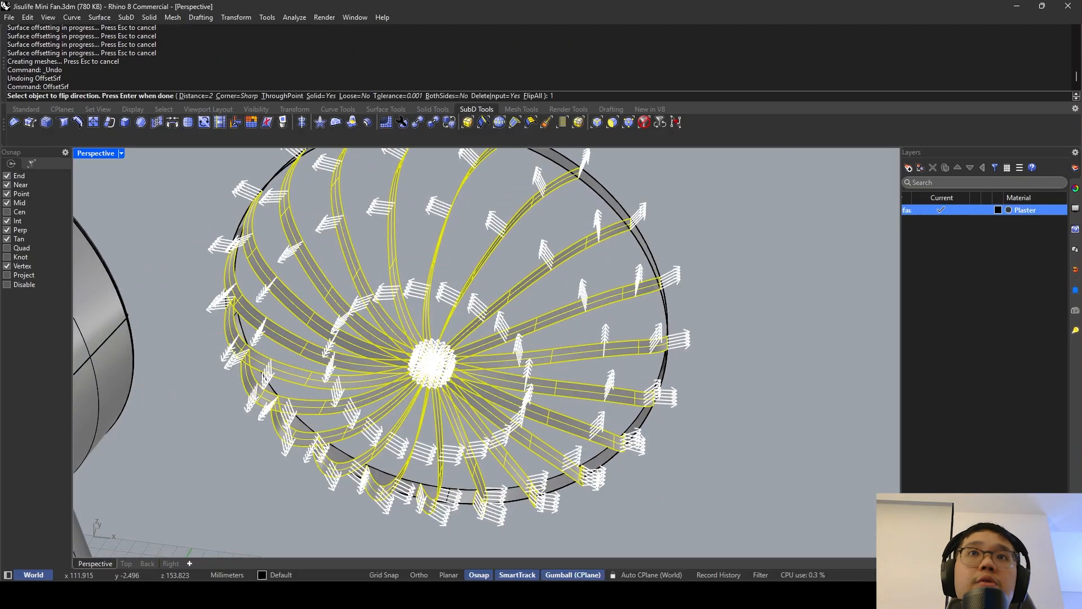
{"action": "key", "text": "Return"}
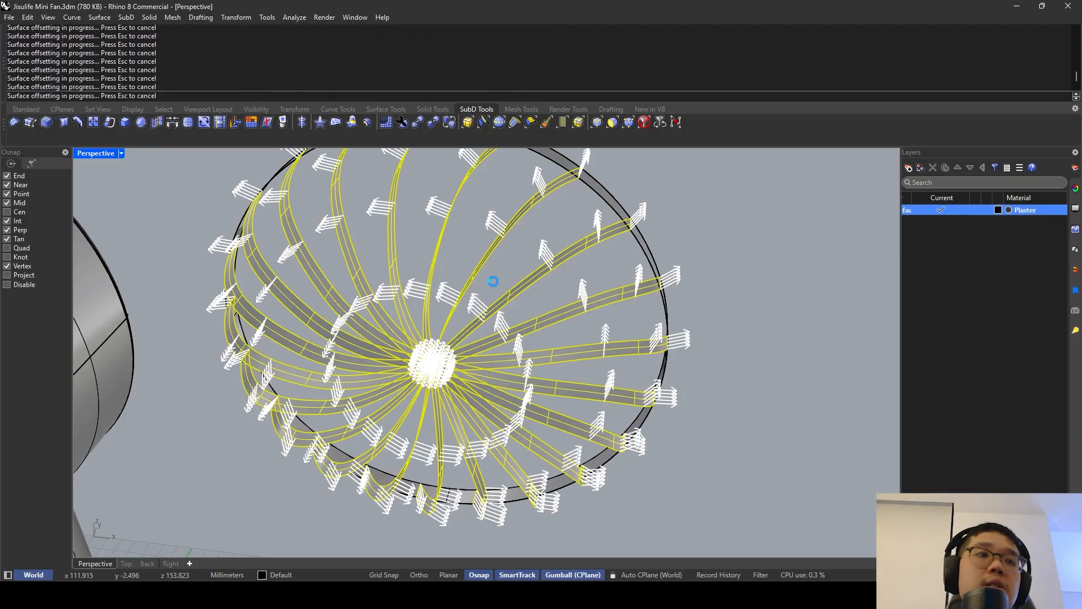
{"action": "key", "text": "Escape"}
{"action": "scroll", "coordinate": [564, 245], "scroll_direction": "up", "scroll_amount": 2}
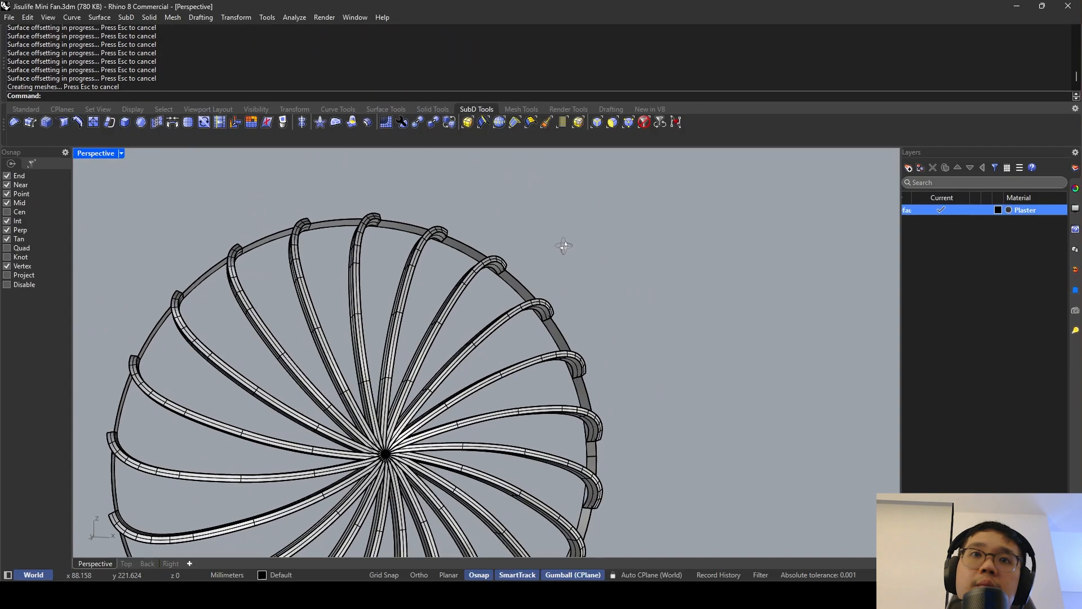
{"action": "right_click_drag", "start_coordinate": [563, 245], "coordinate": [532, 356]}
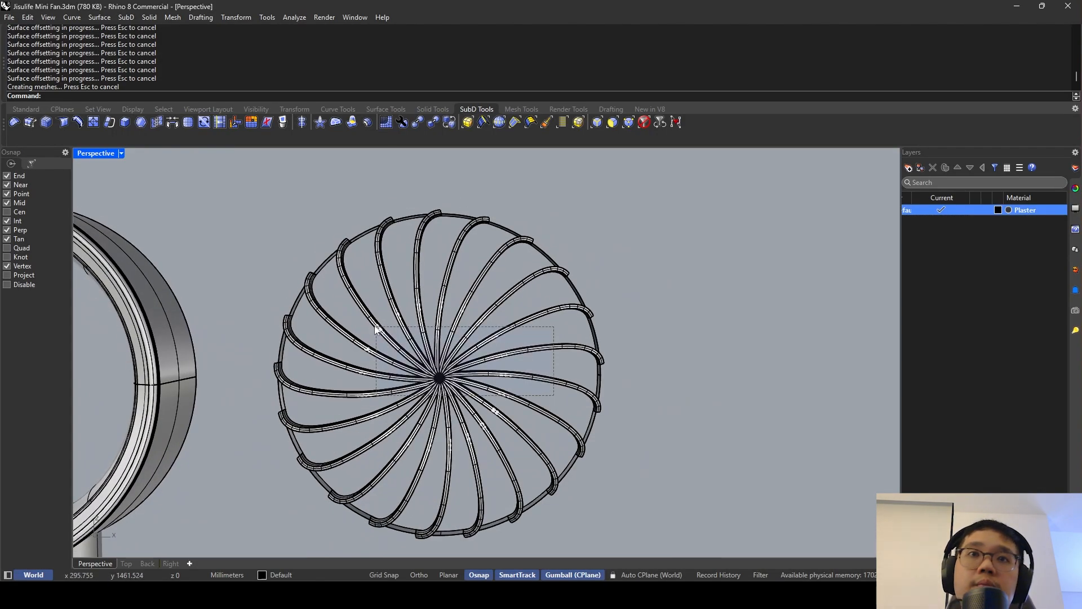
In the maximized Back view, delete all grille ribs and their source curves except the one just left of the rim's top.
{"action": "key", "text": "ctrl+a"}
{"action": "key", "text": "Escape"}
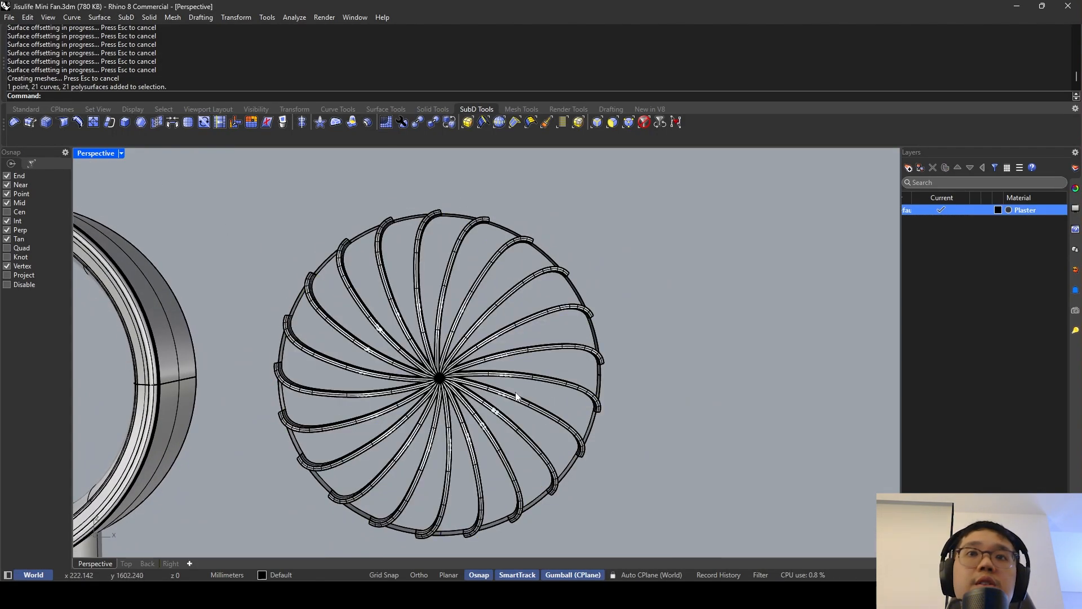
{"action": "key", "text": "ctrl+a"}
{"action": "double_click", "coordinate": [92, 153]}
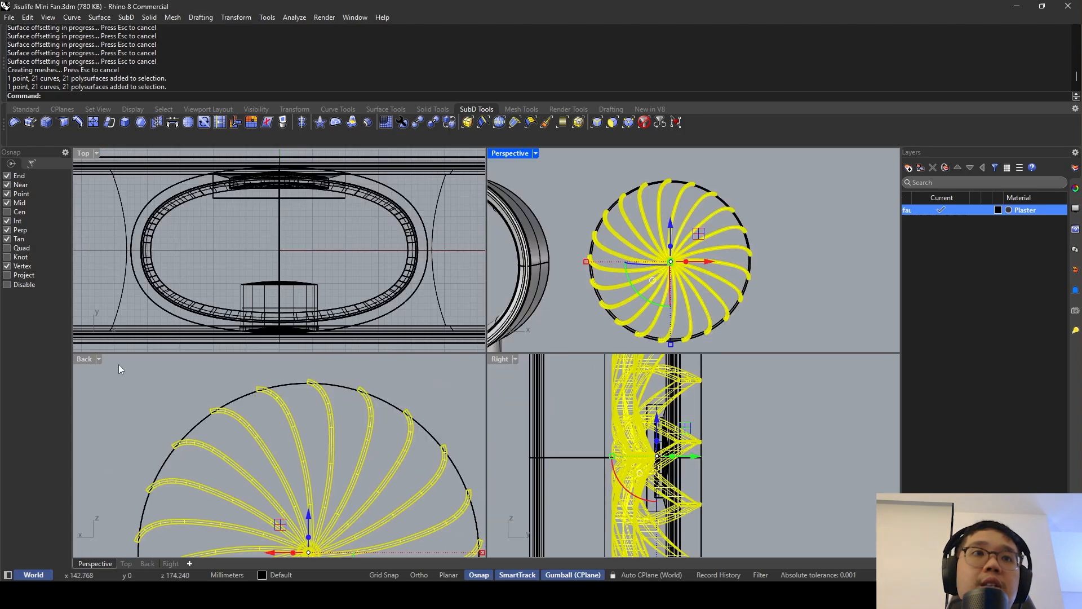
{"action": "double_click", "coordinate": [85, 358]}
{"action": "scroll", "coordinate": [421, 259], "scroll_direction": "down", "scroll_amount": 5}
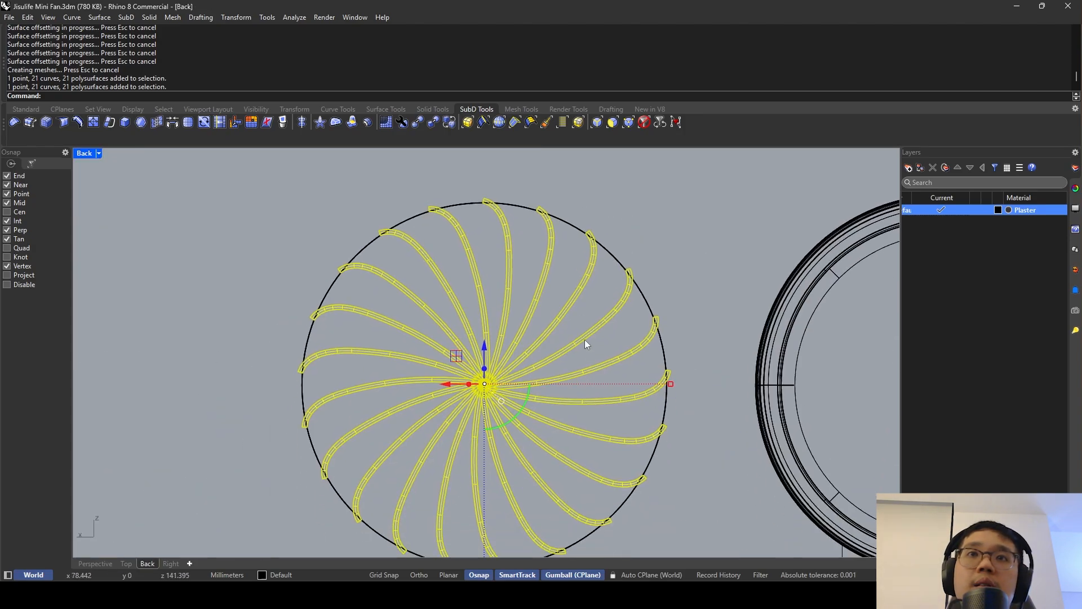
{"action": "left_click_drag", "start_coordinate": [586, 378], "coordinate": [558, 348]}
{"action": "left_click_drag", "start_coordinate": [504, 261], "coordinate": [505, 261]}
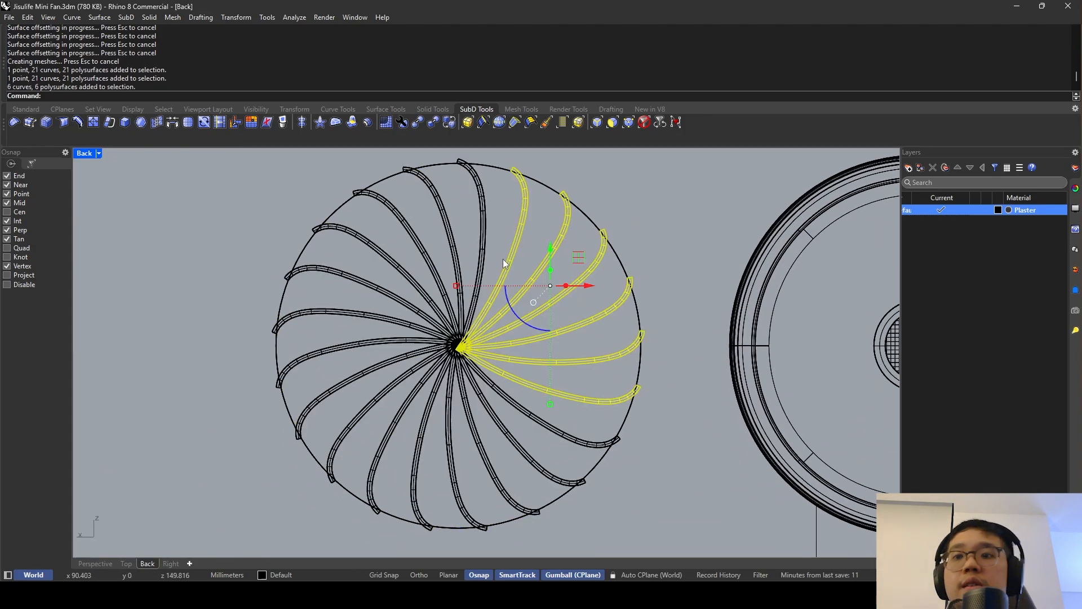
{"action": "key", "text": "Delete"}
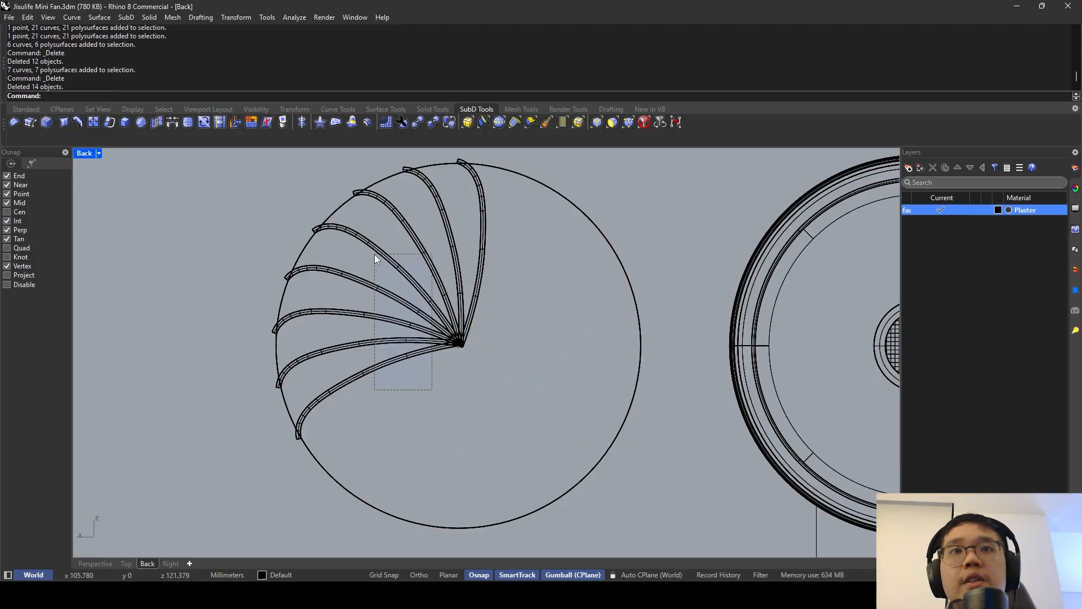
{"action": "left_click_drag", "start_coordinate": [374, 255], "coordinate": [374, 255]}
{"action": "key", "text": "Delete"}
{"action": "left_click_drag", "start_coordinate": [494, 246], "coordinate": [488, 246]}
{"action": "key", "text": "Delete"}
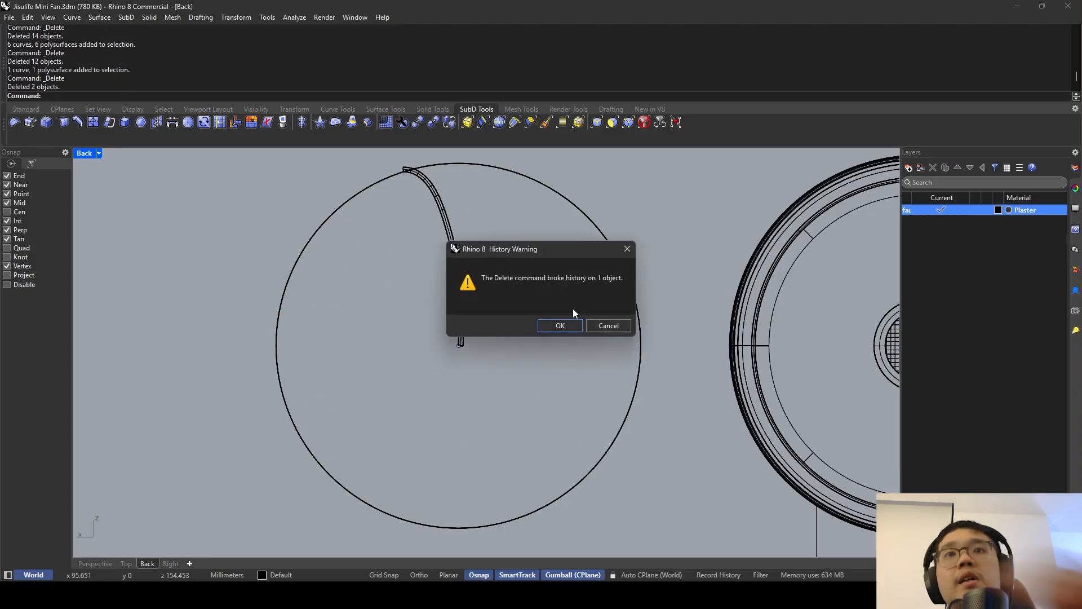
{"action": "left_click", "coordinate": [573, 324]}
Enable center snapping and try to mirror the remaining rib from the rim circle's centre in the Back view.
{"action": "left_click", "coordinate": [453, 240]}
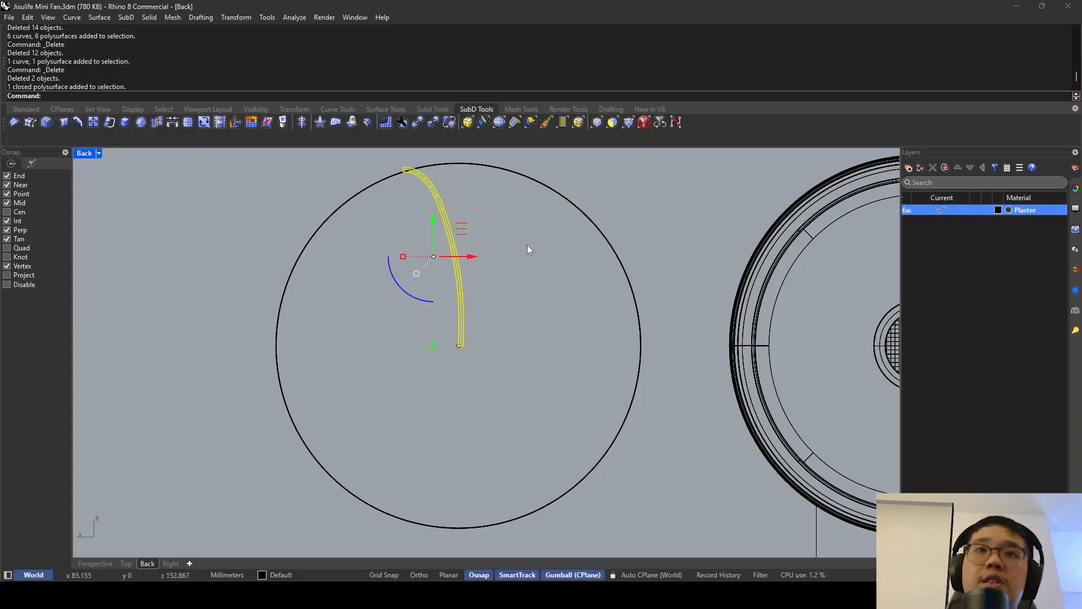
{"action": "type", "text": "Mirror"}
{"action": "key", "text": "Return"}
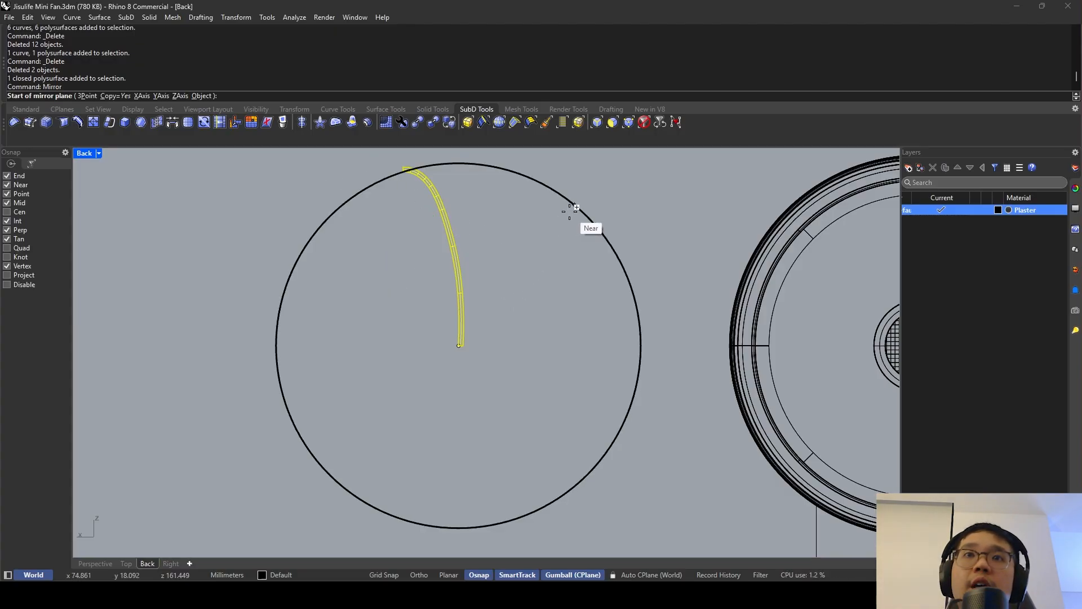
{"action": "left_click", "coordinate": [7, 212]}
{"action": "left_click", "coordinate": [458, 345]}
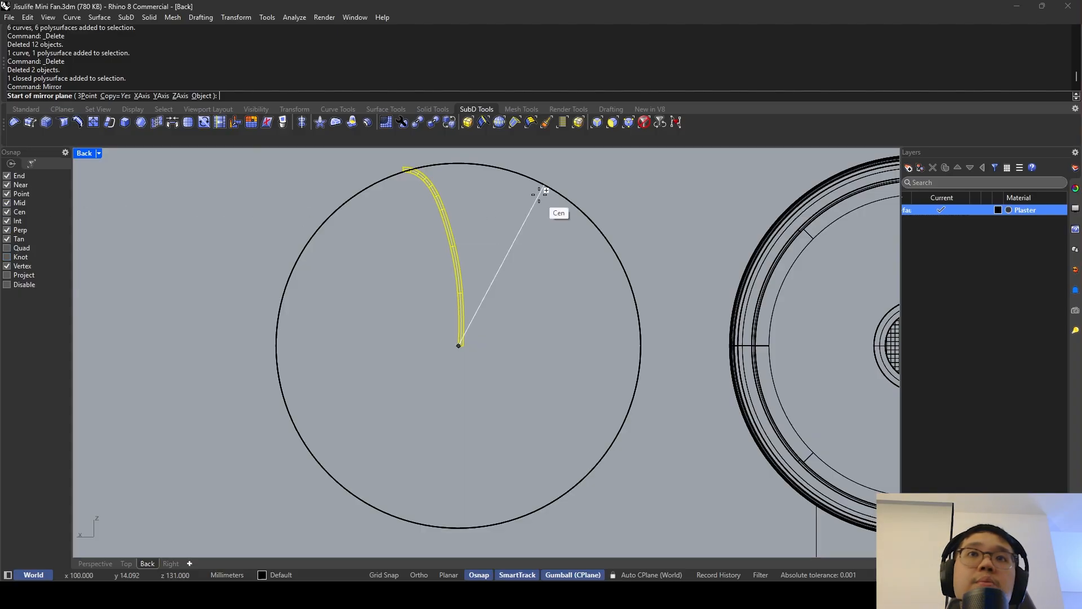
{"action": "left_click", "coordinate": [458, 170]}
{"action": "scroll", "coordinate": [435, 278], "scroll_direction": "down", "scroll_amount": 4}
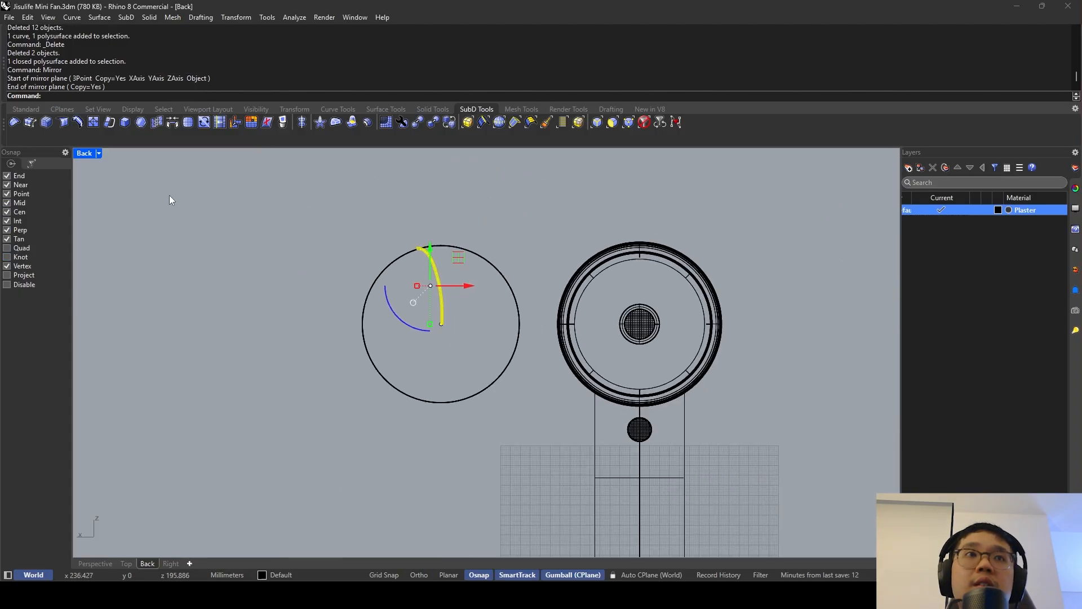
Restore the four-viewport layout and mirror the rib front to back about the rim's centre in the Perspective view.
{"action": "double_click", "coordinate": [84, 152]}
{"action": "right_click_drag", "start_coordinate": [693, 248], "coordinate": [377, 404]}
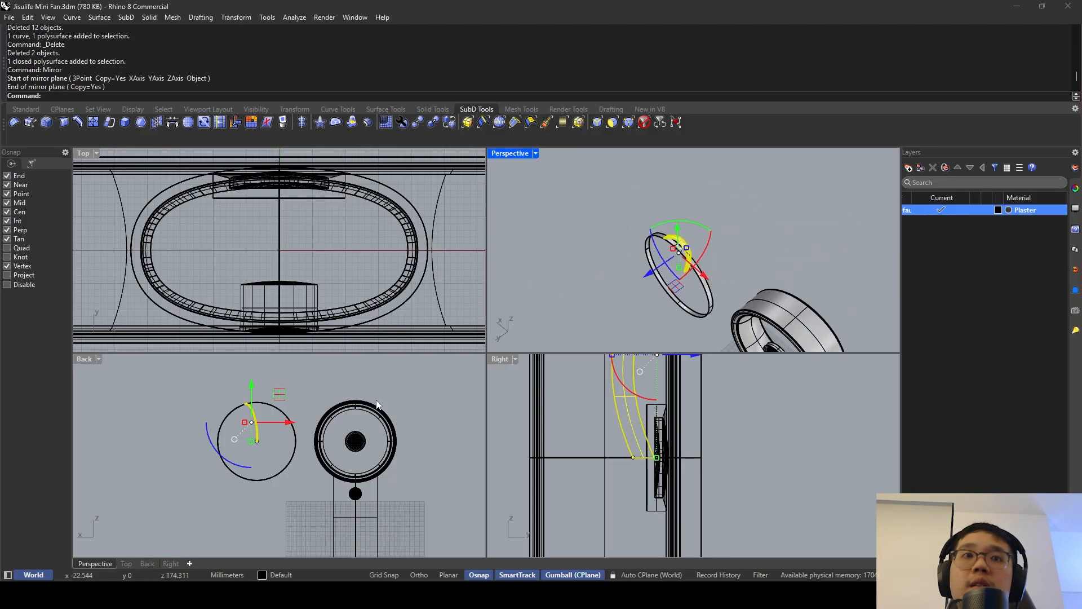
{"action": "scroll", "coordinate": [671, 269], "scroll_direction": "up", "scroll_amount": 4}
{"action": "key", "text": "space"}
{"action": "left_click", "coordinate": [679, 281]}
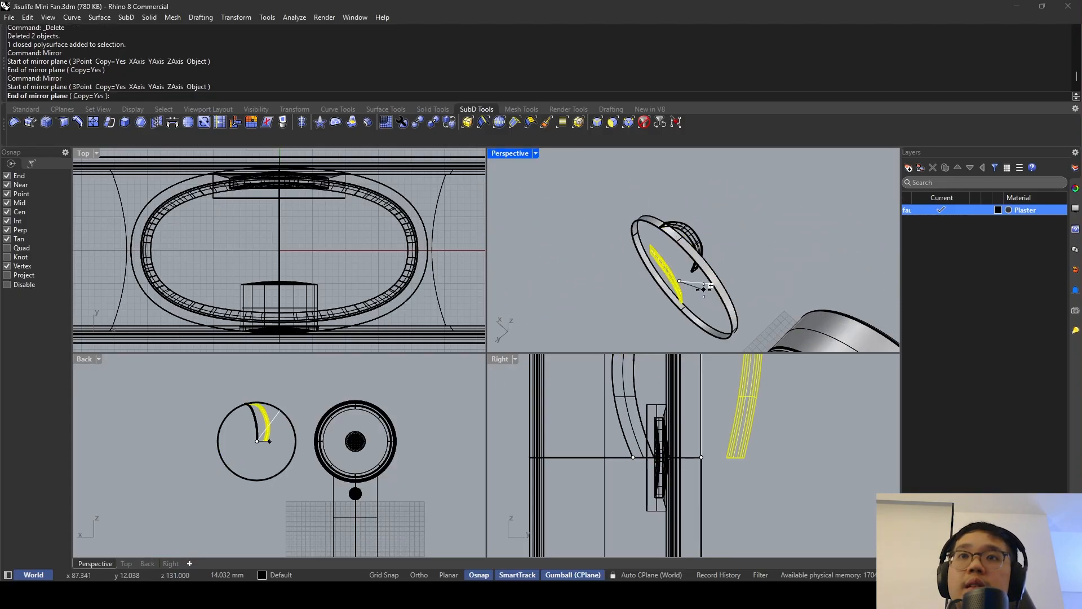
{"action": "left_click", "coordinate": [760, 326], "text": "shift"}
{"action": "right_click_drag", "start_coordinate": [760, 316], "coordinate": [713, 233]}
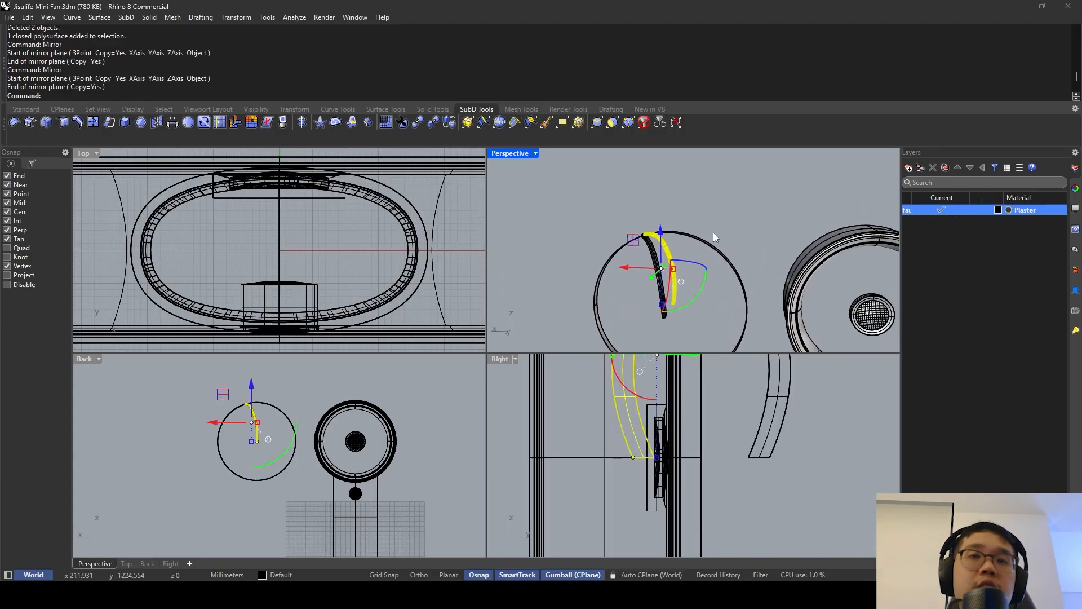
Delete the original rib and keep the mirrored copy on the rim's other side.
{"action": "key", "text": "Delete"}
{"action": "left_click", "coordinate": [661, 276]}
{"action": "scroll", "coordinate": [313, 443], "scroll_direction": "up", "scroll_amount": 2}
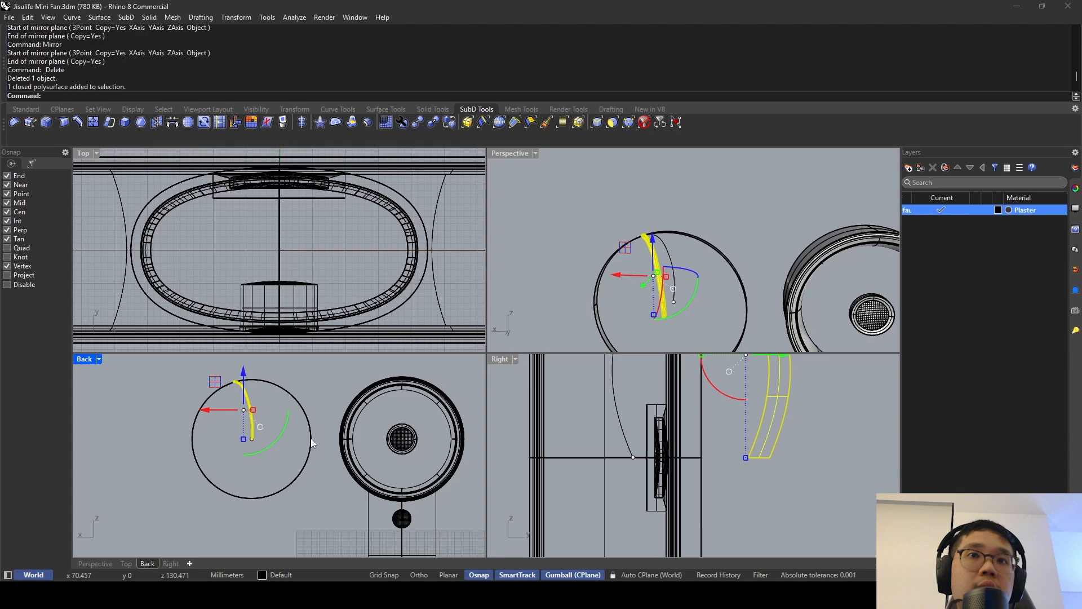
{"action": "right_click_drag", "start_coordinate": [807, 297], "coordinate": [684, 234]}
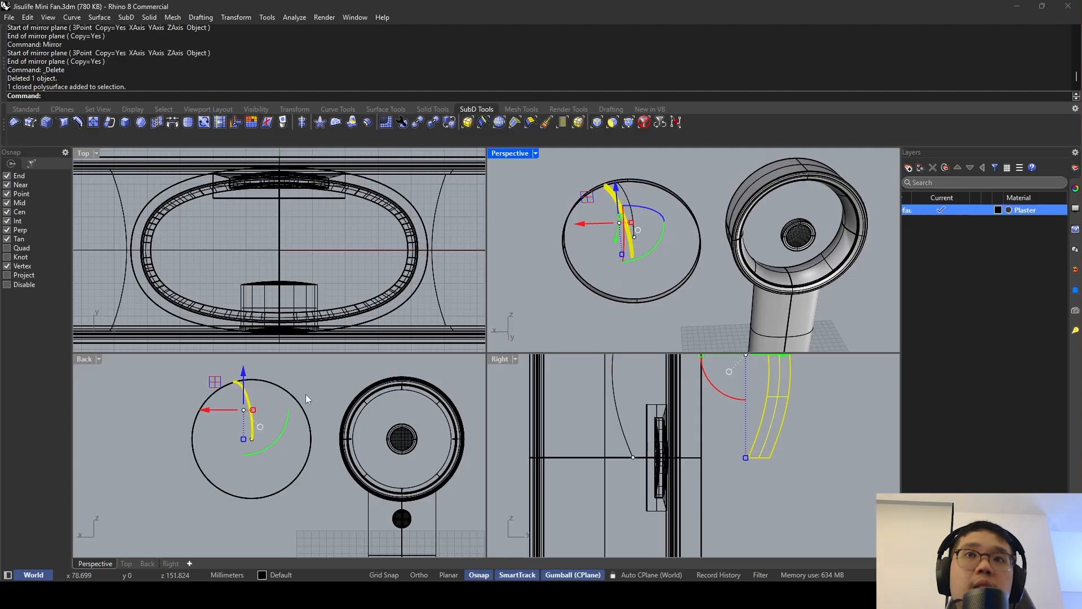
{"action": "right_click_drag", "start_coordinate": [611, 265], "coordinate": [614, 231]}
Delete the original rib's leftover source curve and the point at the centre of the rim.
{"action": "key", "text": "Escape"}
{"action": "left_click", "coordinate": [628, 203]}
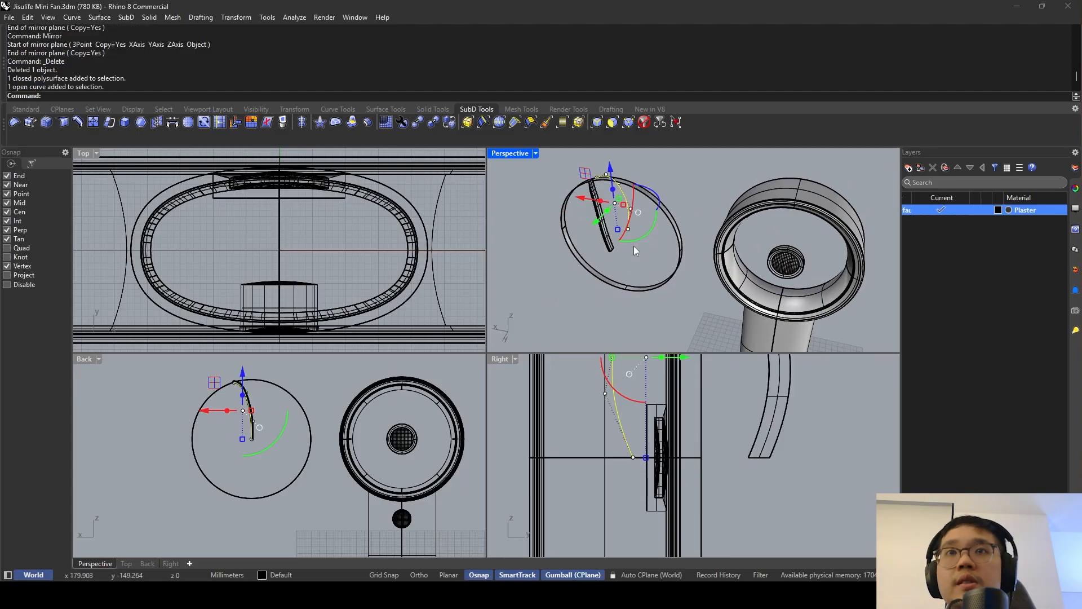
{"action": "key", "text": "Delete"}
{"action": "scroll", "coordinate": [622, 227], "scroll_direction": "up", "scroll_amount": 4}
{"action": "left_click_drag", "start_coordinate": [654, 256], "coordinate": [627, 220]}
{"action": "key", "text": "Delete"}
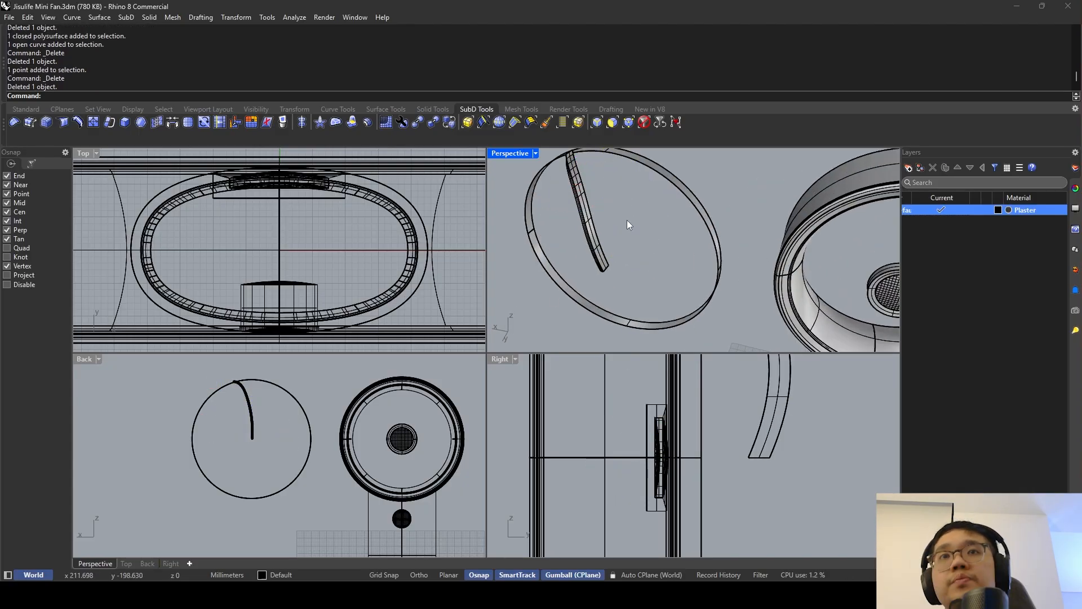
{"action": "mouse_move", "coordinate": [627, 220]}
{"action": "right_mouse_down"}
{"action": "mouse_move", "coordinate": [590, 222]}
{"action": "mouse_move", "coordinate": [618, 239]}
{"action": "mouse_move", "coordinate": [611, 261]}
{"action": "mouse_move", "coordinate": [708, 303]}
{"action": "mouse_move", "coordinate": [639, 248]}
{"action": "mouse_move", "coordinate": [665, 220]}
{"action": "mouse_move", "coordinate": [648, 235]}
{"action": "mouse_move", "coordinate": [648, 278]}
{"action": "mouse_move", "coordinate": [627, 233]}
{"action": "right_mouse_up"}
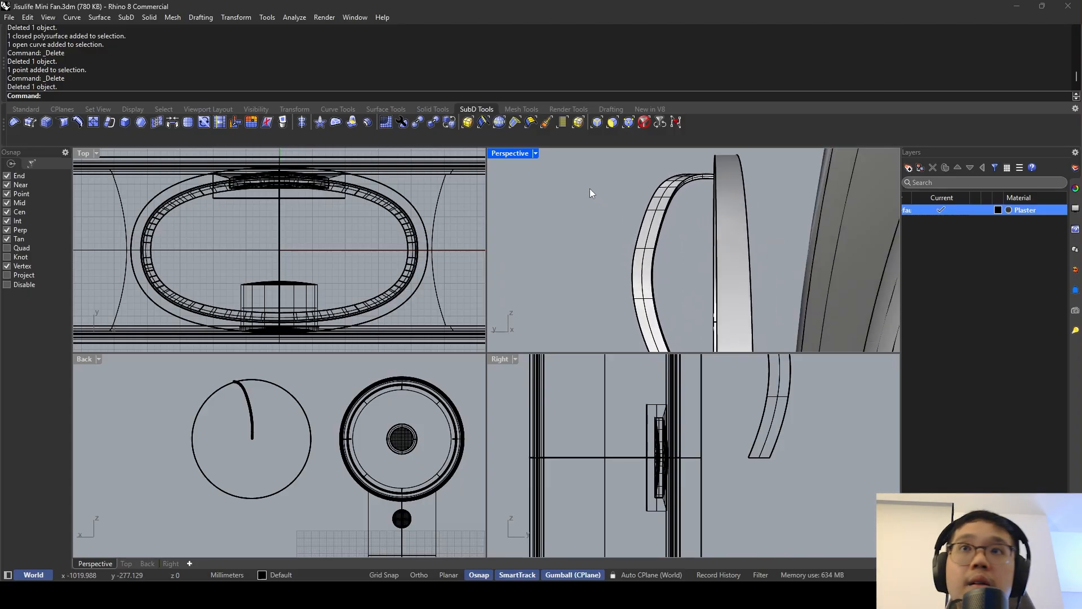
Undo the deletions of the point, curve and original rib, and undo the front-to-back mirror.
{"action": "right_click_drag", "start_coordinate": [590, 189], "coordinate": [597, 248]}
{"action": "right_click_drag", "start_coordinate": [695, 214], "coordinate": [683, 245]}
{"action": "key", "text": "ctrl+z"}
{"action": "key", "text": "ctrl+z"}
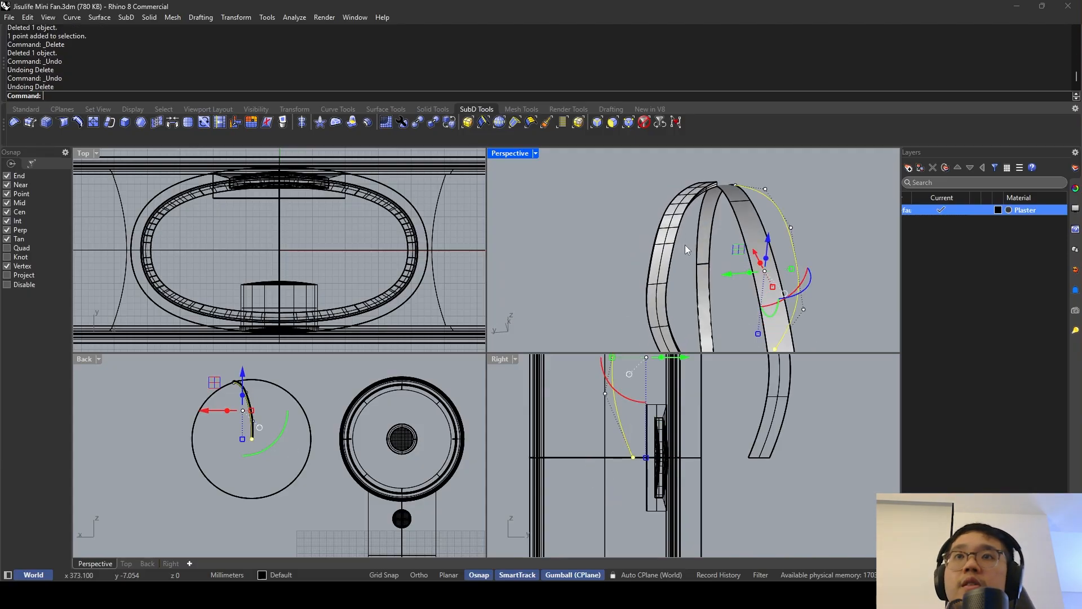
{"action": "key", "text": "ctrl+z"}
{"action": "key", "text": "ctrl+z"}
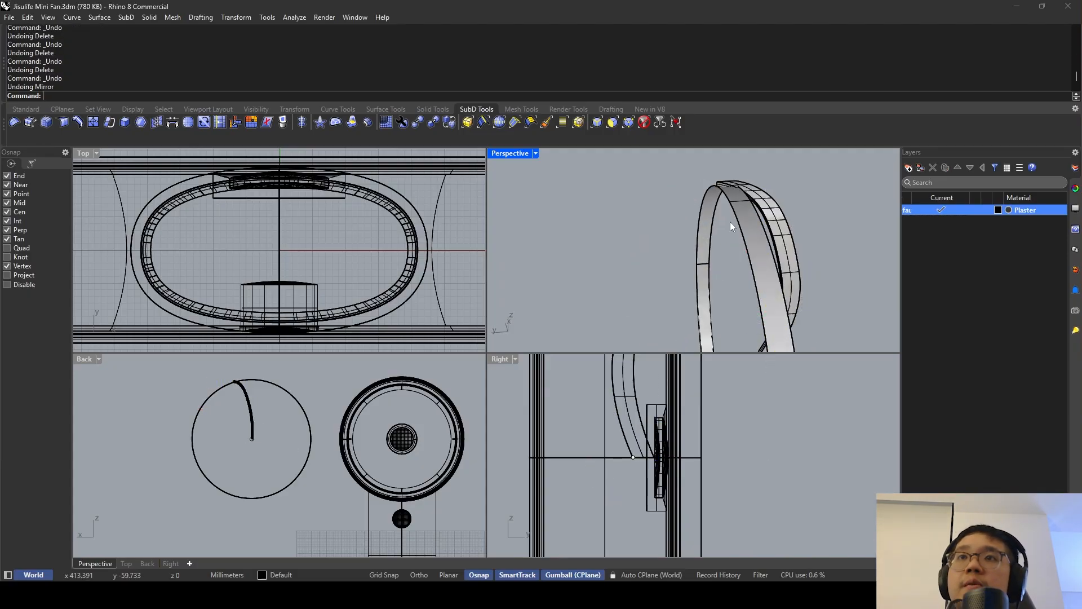
{"action": "right_click_drag", "start_coordinate": [789, 226], "coordinate": [807, 225]}
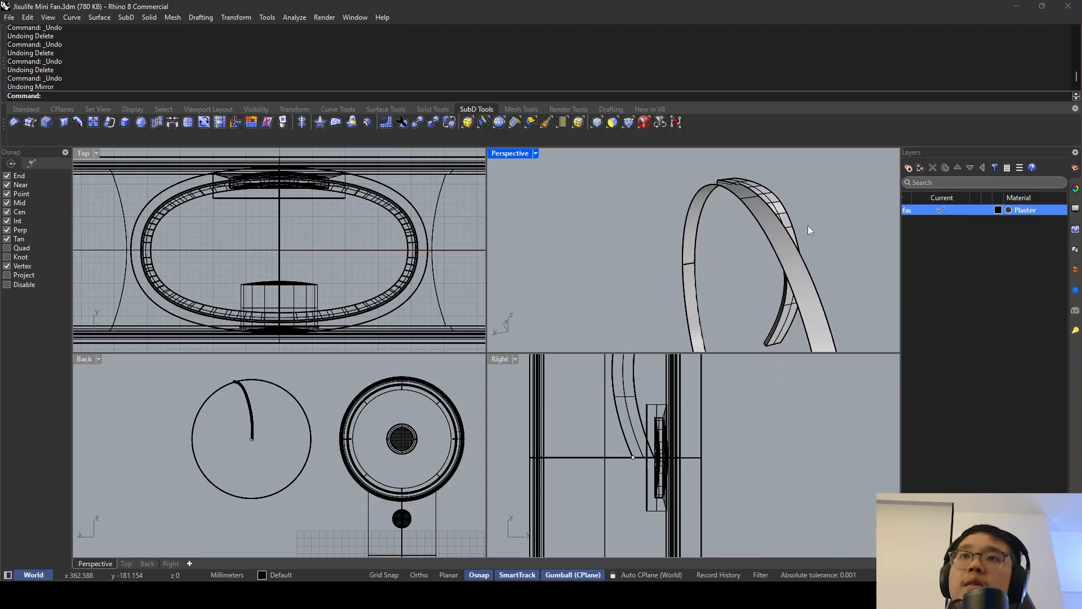
{"action": "key", "text": "ctrl+y"}
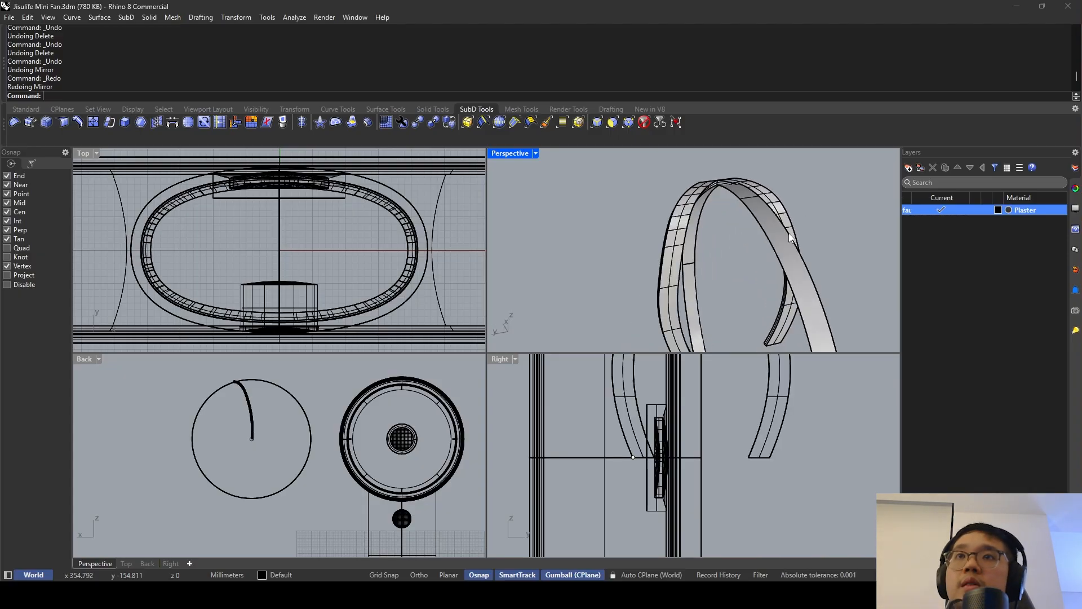
{"action": "key", "text": "ctrl+z"}
Delete the remaining solid rib, keeping its source curve and the rim.
{"action": "right_click_drag", "start_coordinate": [783, 219], "coordinate": [727, 217]}
{"action": "left_click", "coordinate": [717, 238]}
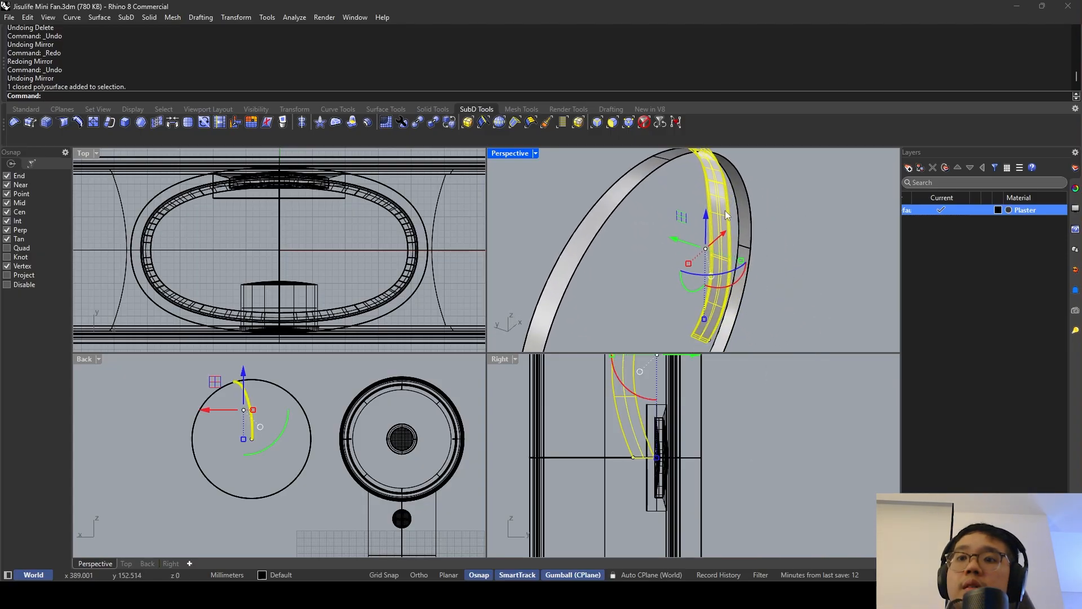
{"action": "key", "text": "Delete"}
Mirror the rib's source curve front to back about the rim's centre in the Perspective view, keeping the original.
{"action": "left_click", "coordinate": [728, 226]}
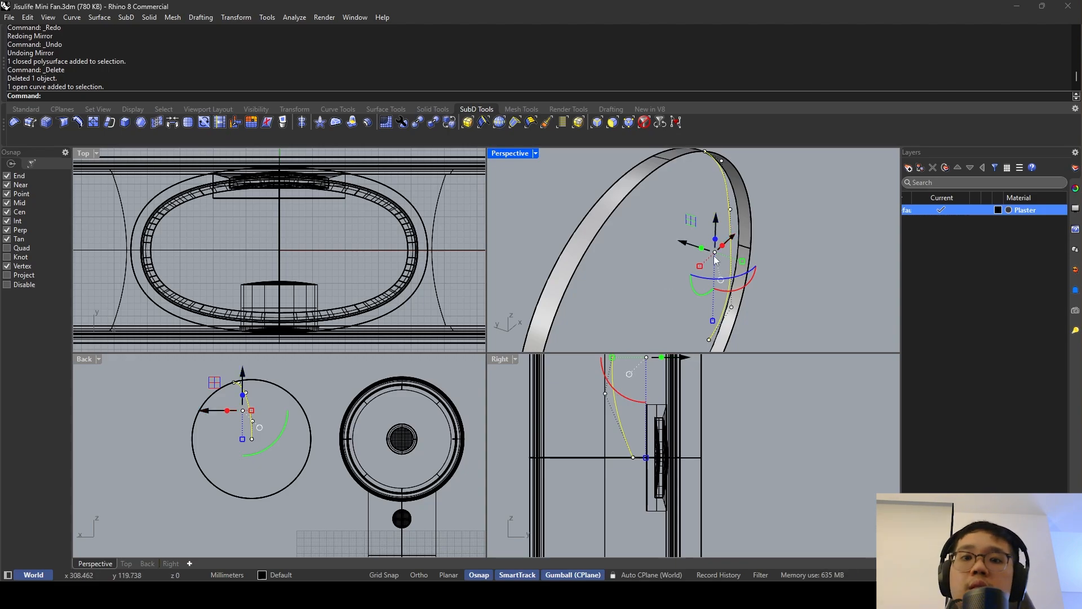
{"action": "type", "text": "mirror"}
{"action": "key", "text": "Return"}
{"action": "right_click_drag", "start_coordinate": [715, 252], "coordinate": [811, 233]}
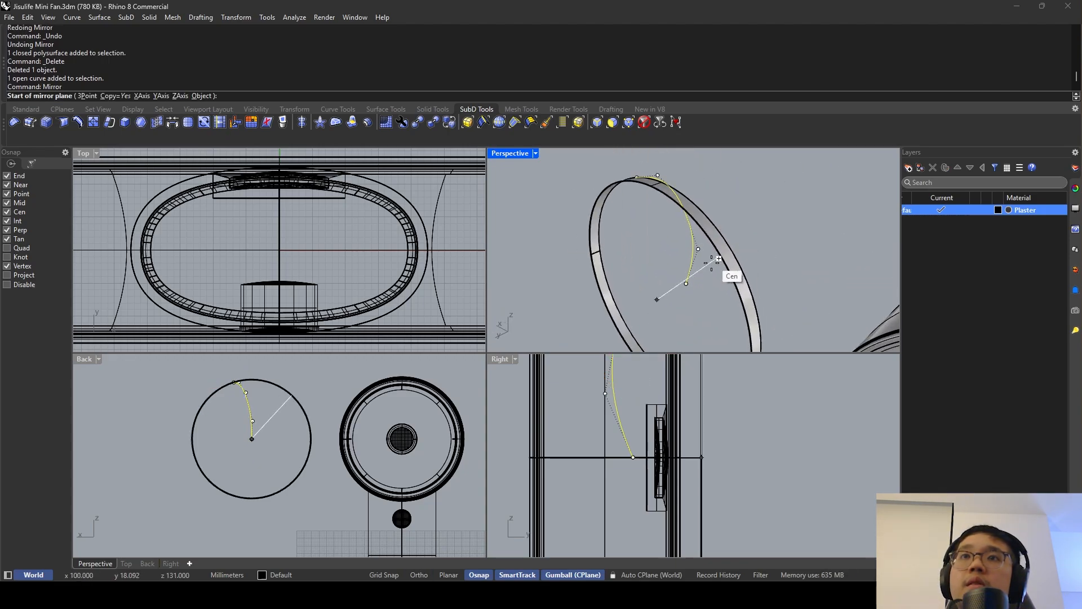
{"action": "left_click", "coordinate": [718, 265]}
{"action": "left_click", "coordinate": [529, 228], "text": "shift"}
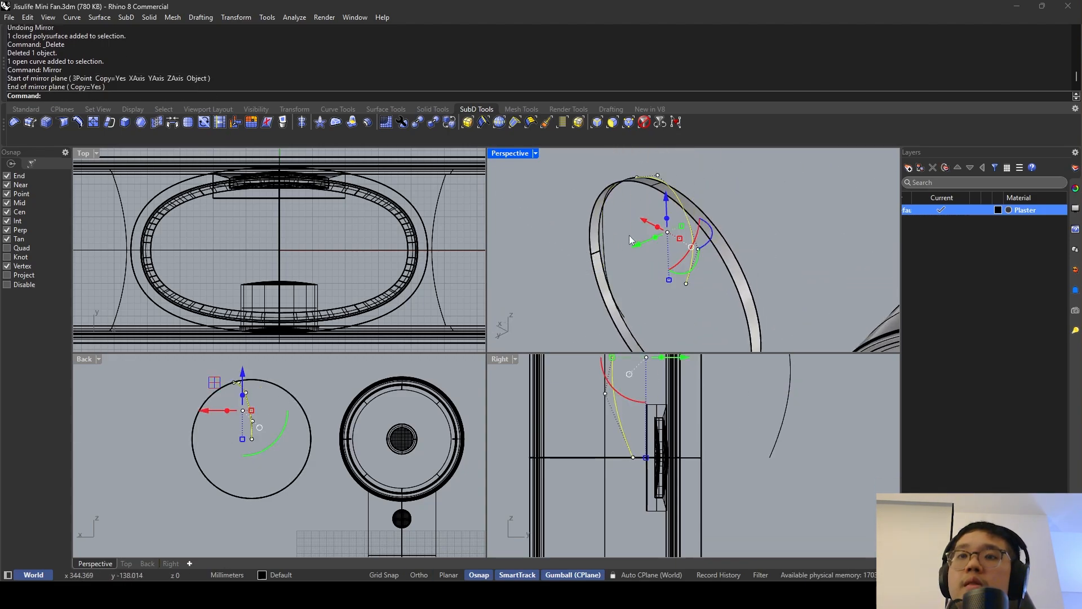
Delete the original rib curve, keeping its mirrored copy, and move the copy's upper middle control point slightly outward from the rim.
{"action": "key", "text": "Delete"}
{"action": "left_click", "coordinate": [606, 251]}
{"action": "right_click_drag", "start_coordinate": [669, 266], "coordinate": [670, 223]}
{"action": "left_click", "coordinate": [600, 208]}
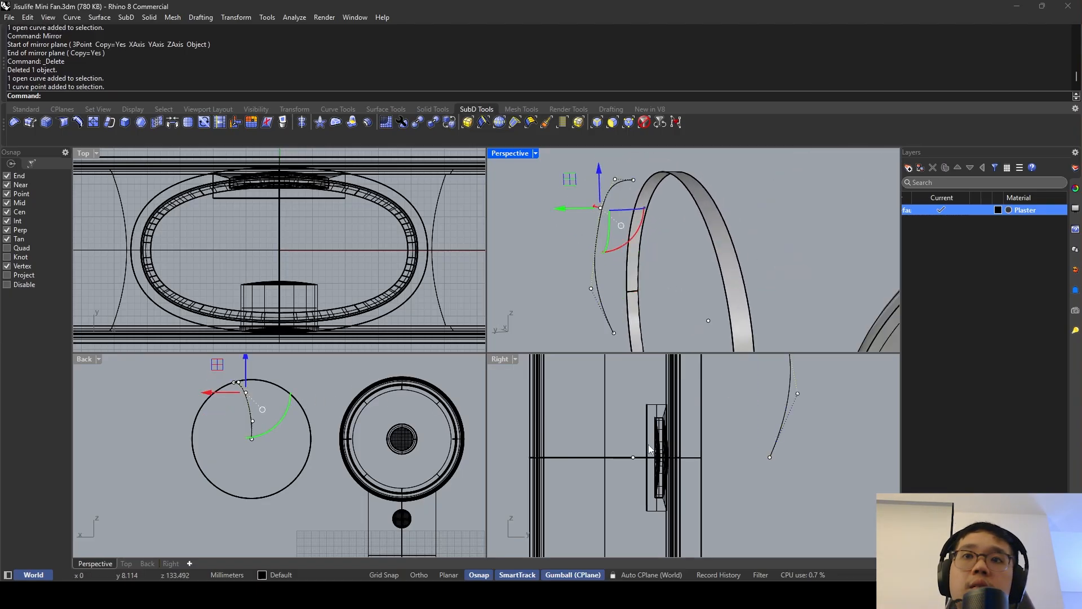
{"action": "scroll", "coordinate": [649, 449], "scroll_direction": "up", "scroll_amount": 5}
{"action": "left_click_drag", "start_coordinate": [706, 430], "coordinate": [705, 441]}
{"action": "right_click_drag", "start_coordinate": [704, 441], "coordinate": [709, 453]}
Fine-tune the heights of the rib curve's two upper control points and move its lower middle point slightly inward in the Right view.
{"action": "left_click", "coordinate": [681, 490]}
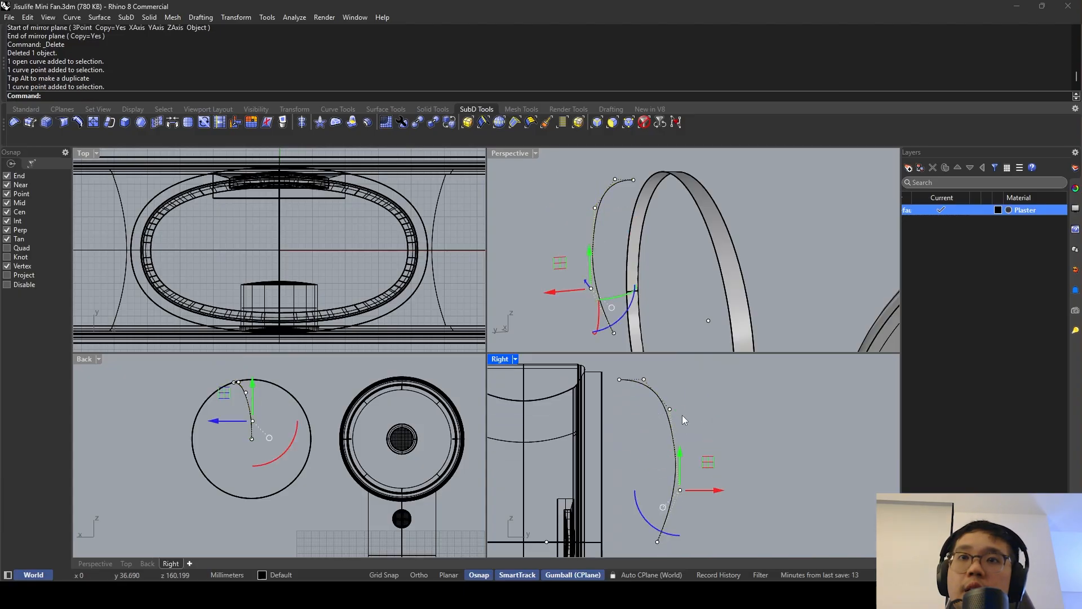
{"action": "left_click", "coordinate": [670, 410]}
{"action": "left_click_drag", "start_coordinate": [670, 389], "coordinate": [674, 384]}
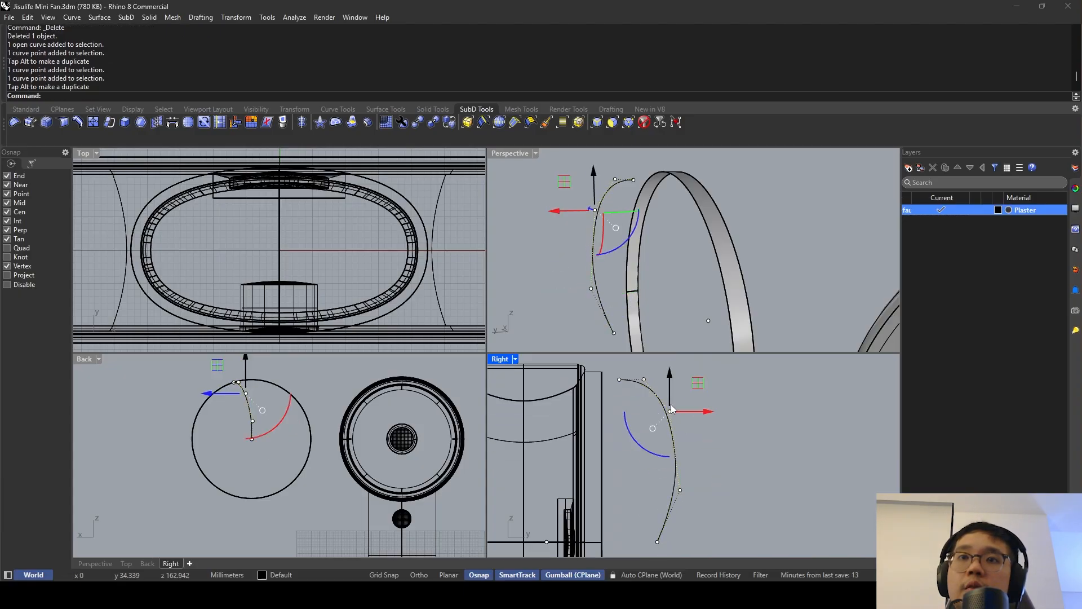
{"action": "left_click", "coordinate": [643, 378]}
{"action": "right_click_drag", "start_coordinate": [644, 356], "coordinate": [646, 376]}
{"action": "left_click_drag", "start_coordinate": [645, 370], "coordinate": [645, 370]}
{"action": "right_click_drag", "start_coordinate": [678, 459], "coordinate": [676, 432]}
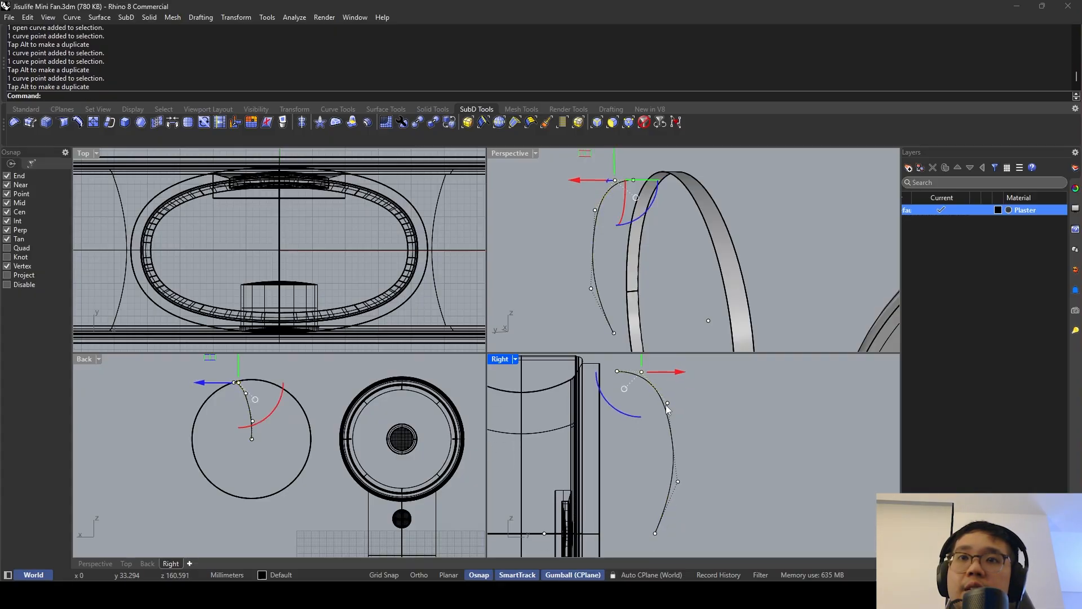
{"action": "left_click", "coordinate": [677, 480]}
{"action": "left_click_drag", "start_coordinate": [709, 480], "coordinate": [706, 476]}
{"action": "key", "text": "Escape"}
{"action": "key", "text": "Escape"}
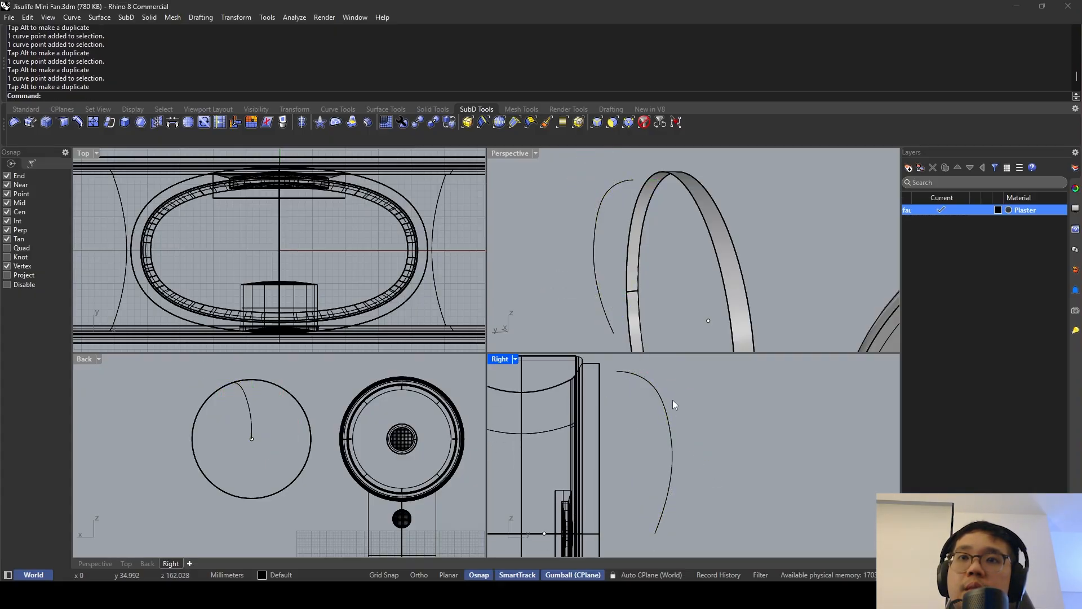
Shift the rib curve's upper middle control point slightly outward, away from the rim, in the Right view.
{"action": "left_click", "coordinate": [666, 406]}
{"action": "left_click", "coordinate": [667, 402]}
{"action": "left_click_drag", "start_coordinate": [707, 404], "coordinate": [711, 404]}
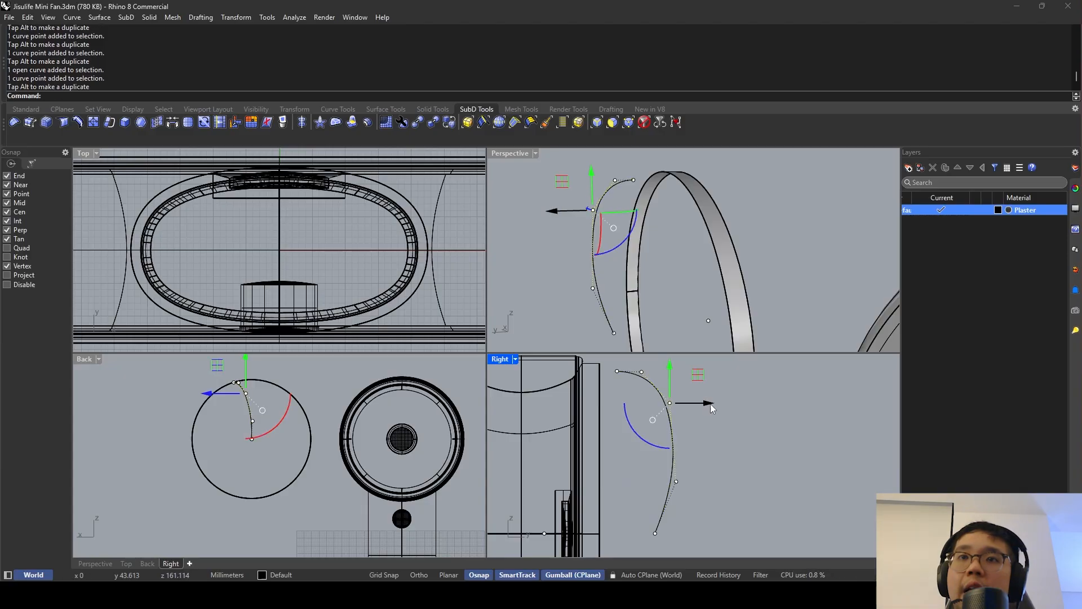
{"action": "right_click_drag", "start_coordinate": [680, 384], "coordinate": [689, 406]}
{"action": "key", "text": "Escape"}
{"action": "key", "text": "Escape"}
{"action": "right_click_drag", "start_coordinate": [611, 249], "coordinate": [719, 218]}
Raise the rib curve's upper middle control point slightly and shift it sideways toward the rim's centre in the Back view.
{"action": "left_click", "coordinate": [712, 252]}
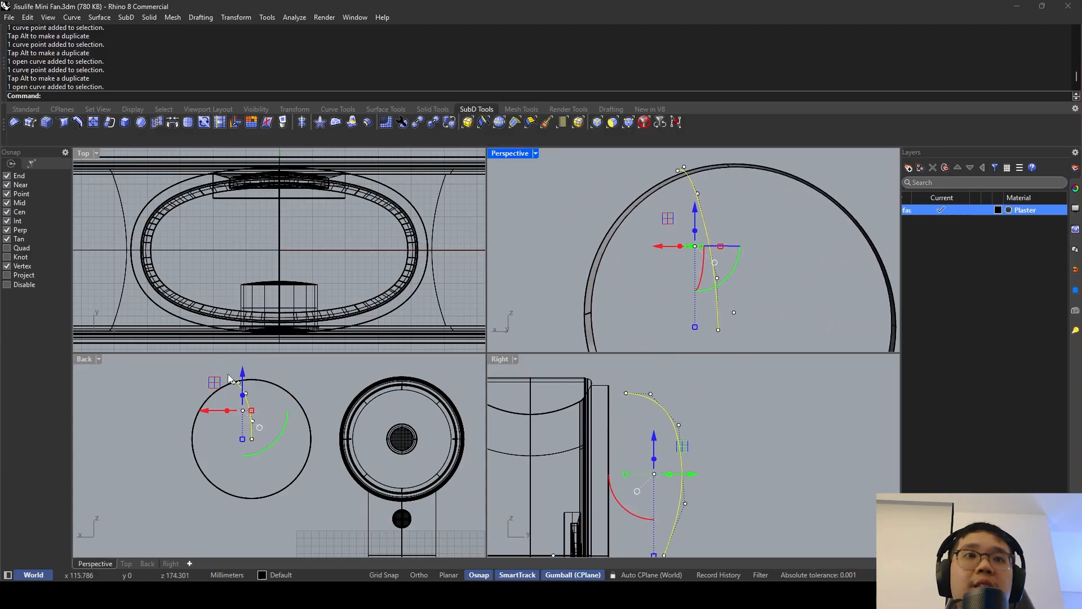
{"action": "scroll", "coordinate": [233, 381], "scroll_direction": "up", "scroll_amount": 5}
{"action": "left_click", "coordinate": [280, 424]}
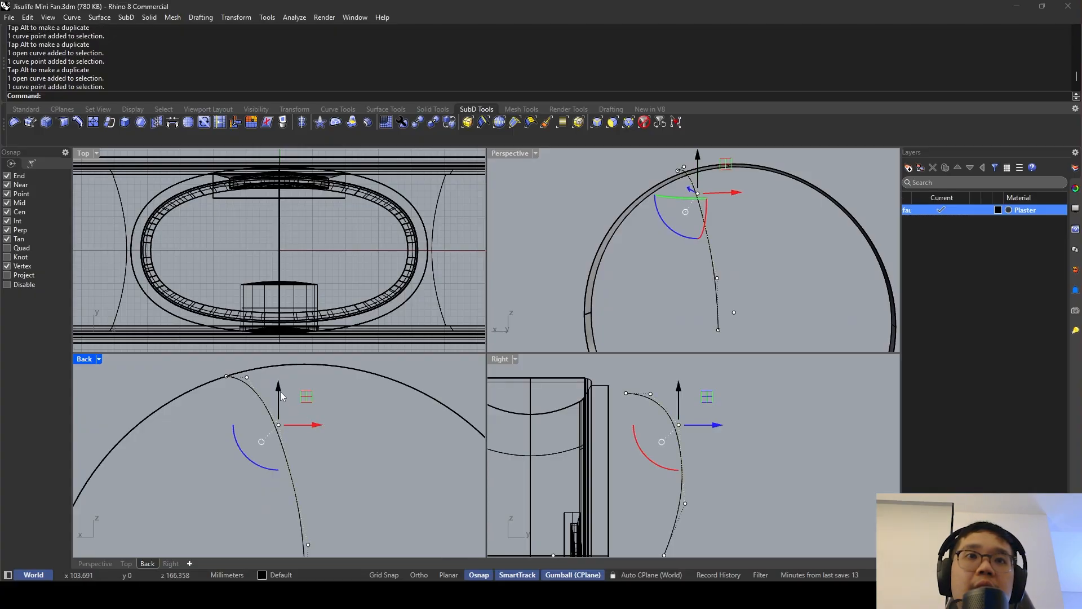
{"action": "left_click_drag", "start_coordinate": [280, 392], "coordinate": [284, 386]}
{"action": "left_click_drag", "start_coordinate": [313, 424], "coordinate": [322, 426]}
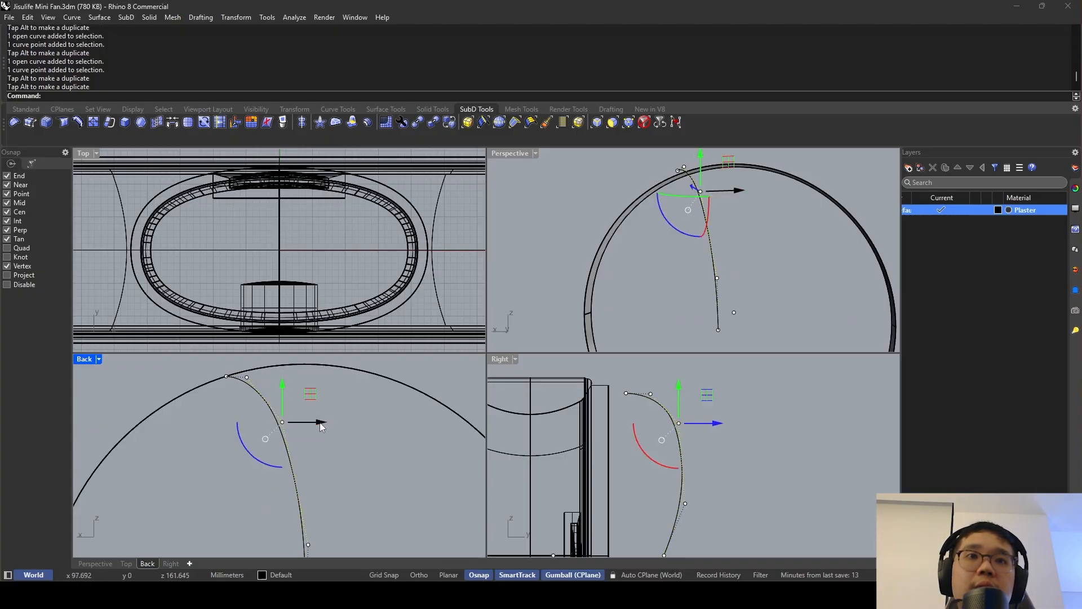
{"action": "scroll", "coordinate": [335, 413], "scroll_direction": "down", "scroll_amount": 3}
Select the reshaped rib curve and maximize the Perspective viewport.
{"action": "right_click_drag", "start_coordinate": [710, 261], "coordinate": [633, 272]}
{"action": "left_click", "coordinate": [636, 272]}
{"action": "scroll", "coordinate": [639, 271], "scroll_direction": "up", "scroll_amount": 2}
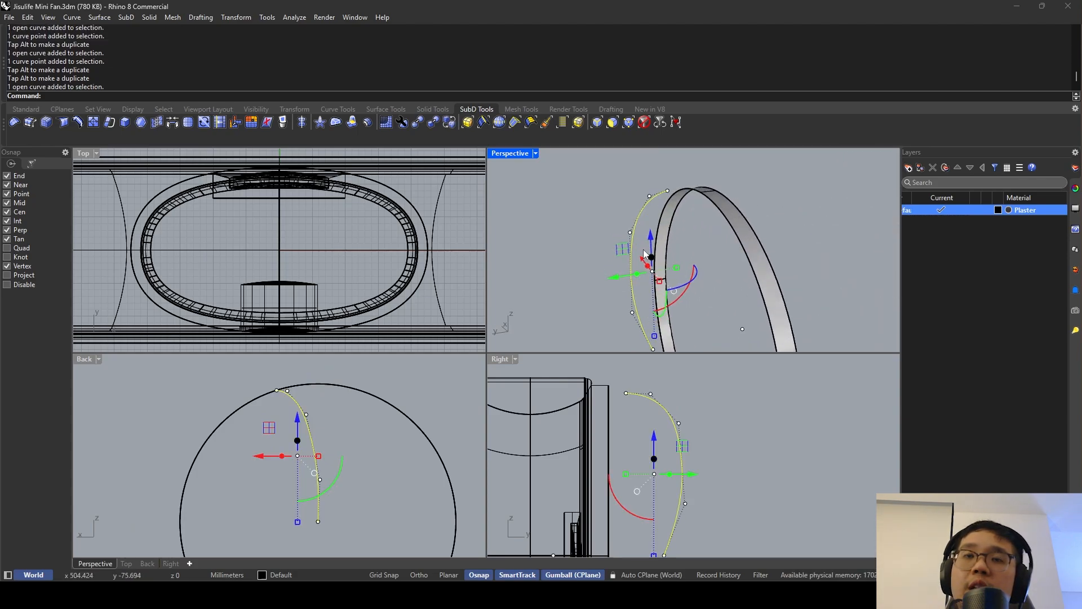
{"action": "double_click", "coordinate": [497, 157]}
Try to rebuild the rib curve with a point count of 4 and degree 3, and undo the rebuild.
{"action": "right_click_drag", "start_coordinate": [580, 249], "coordinate": [641, 358]}
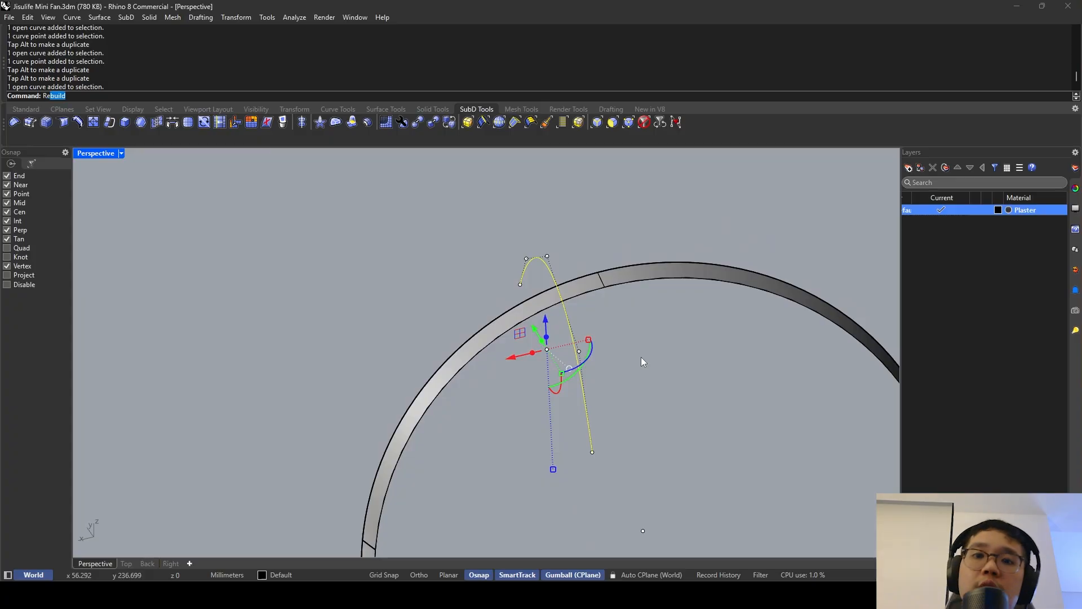
{"action": "type", "text": "bui"}
{"action": "key", "text": "Return"}
{"action": "right_click_drag", "start_coordinate": [561, 327], "coordinate": [395, 325]}
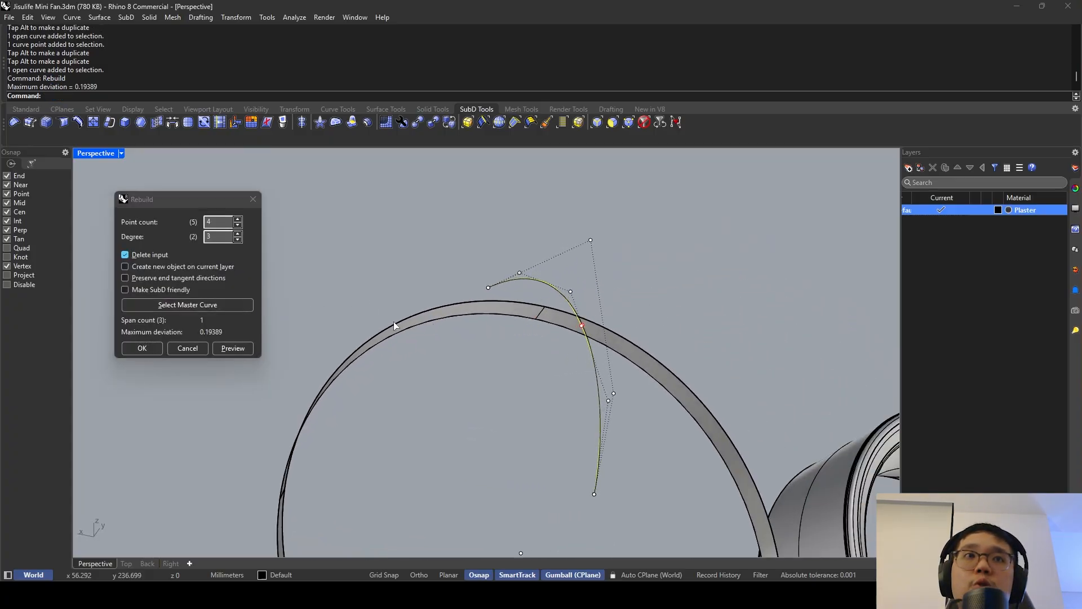
{"action": "left_click", "coordinate": [149, 350]}
{"action": "right_click_drag", "start_coordinate": [626, 333], "coordinate": [777, 304]}
{"action": "key", "text": "Escape"}
{"action": "key", "text": "Escape"}
{"action": "scroll", "coordinate": [462, 352], "scroll_direction": "down", "scroll_amount": 4}
{"action": "key", "text": "ctrl+z"}
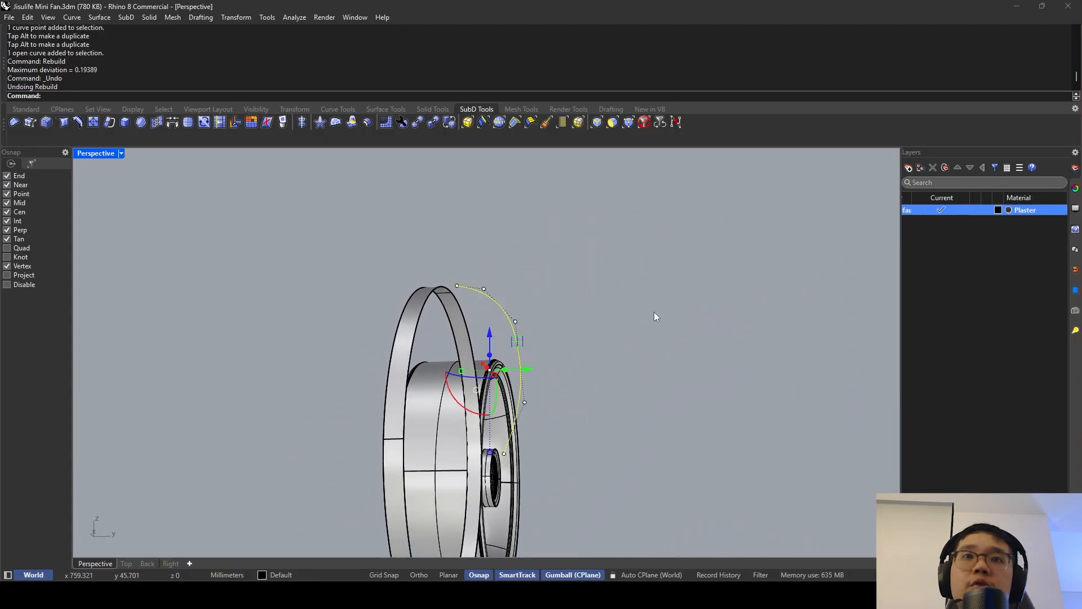
{"action": "key", "text": "Escape"}
Move the rib curve's two middle control points inward toward the rim, and nudge its centre-end point the same way.
{"action": "left_click", "coordinate": [498, 310]}
{"action": "right_click_drag", "start_coordinate": [498, 310], "coordinate": [205, 329]}
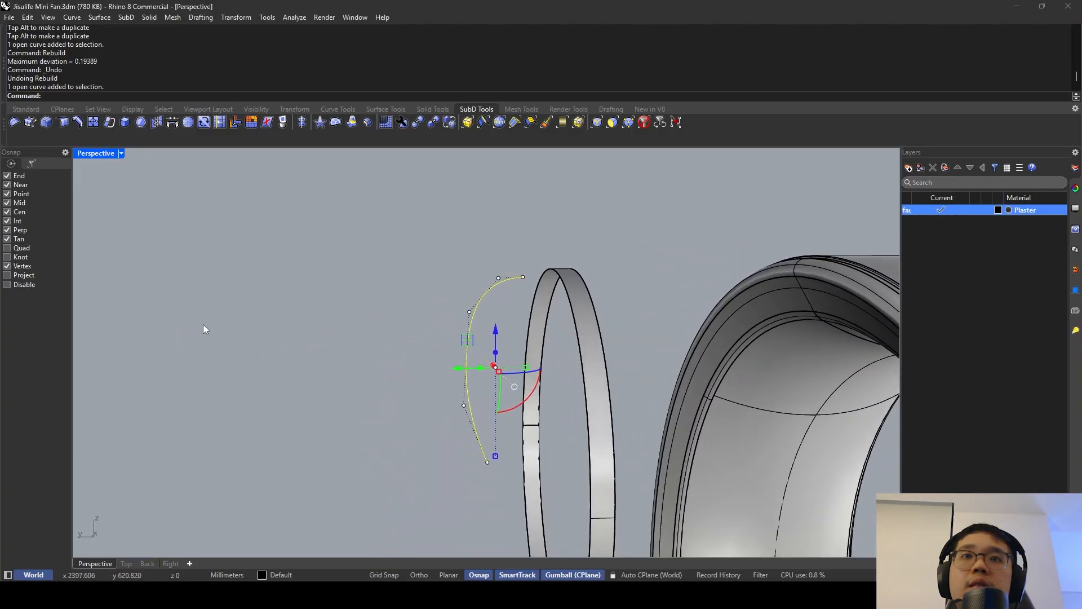
{"action": "left_click", "coordinate": [469, 311]}
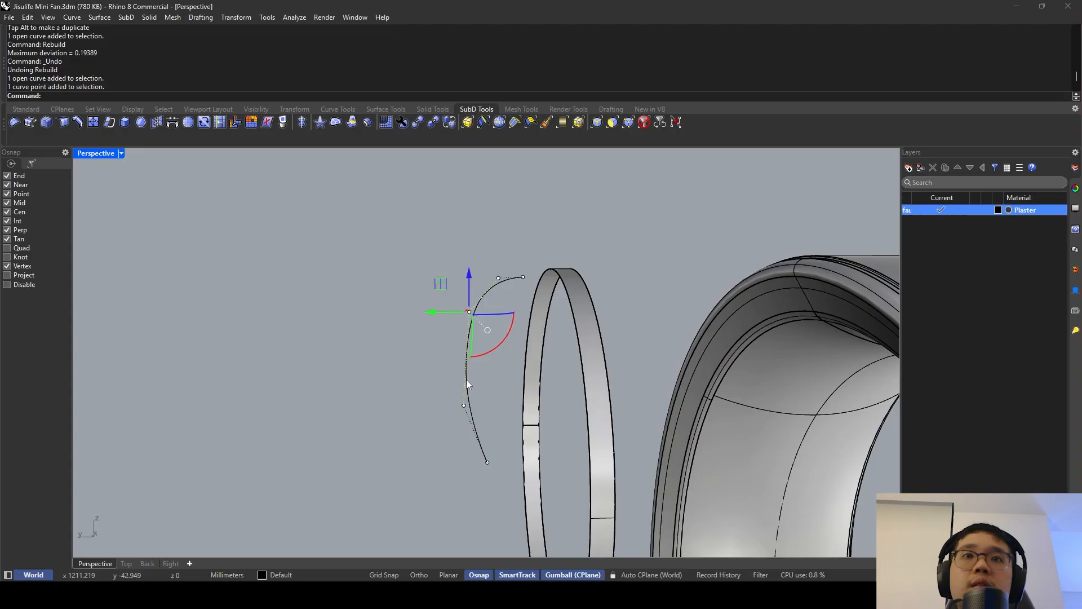
{"action": "left_click", "coordinate": [464, 404], "text": "shift"}
{"action": "left_click_drag", "start_coordinate": [424, 361], "coordinate": [436, 361]}
{"action": "left_click", "coordinate": [487, 462]}
{"action": "left_click_drag", "start_coordinate": [453, 462], "coordinate": [455, 465]}
{"action": "left_click", "coordinate": [456, 345]}
{"action": "right_click_drag", "start_coordinate": [456, 346], "coordinate": [482, 393]}
{"action": "left_click", "coordinate": [482, 356]}
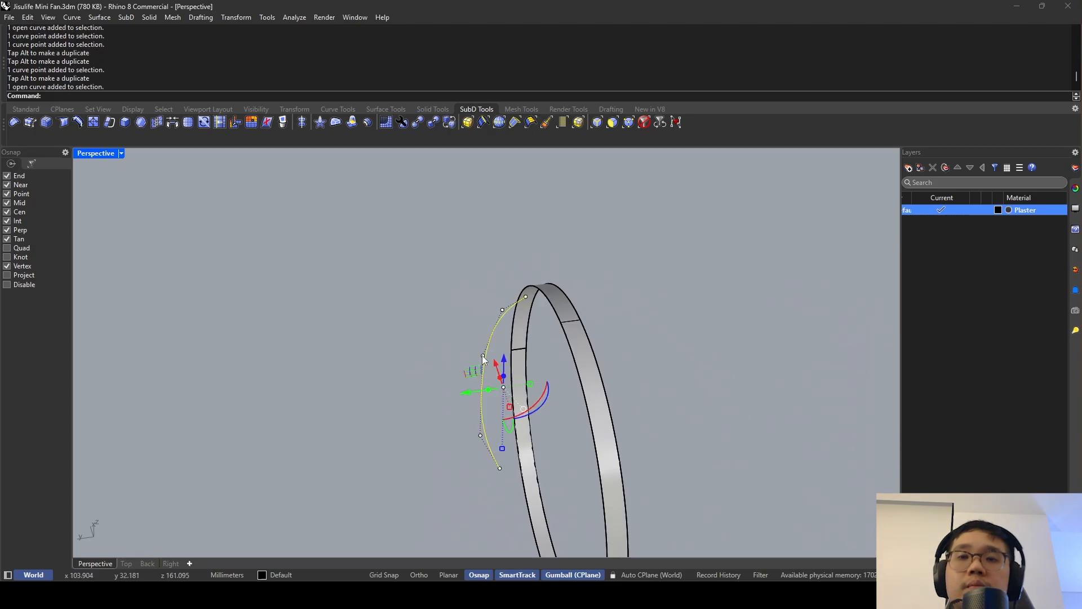
{"action": "key", "text": "Return"}
{"action": "key", "text": "Escape"}
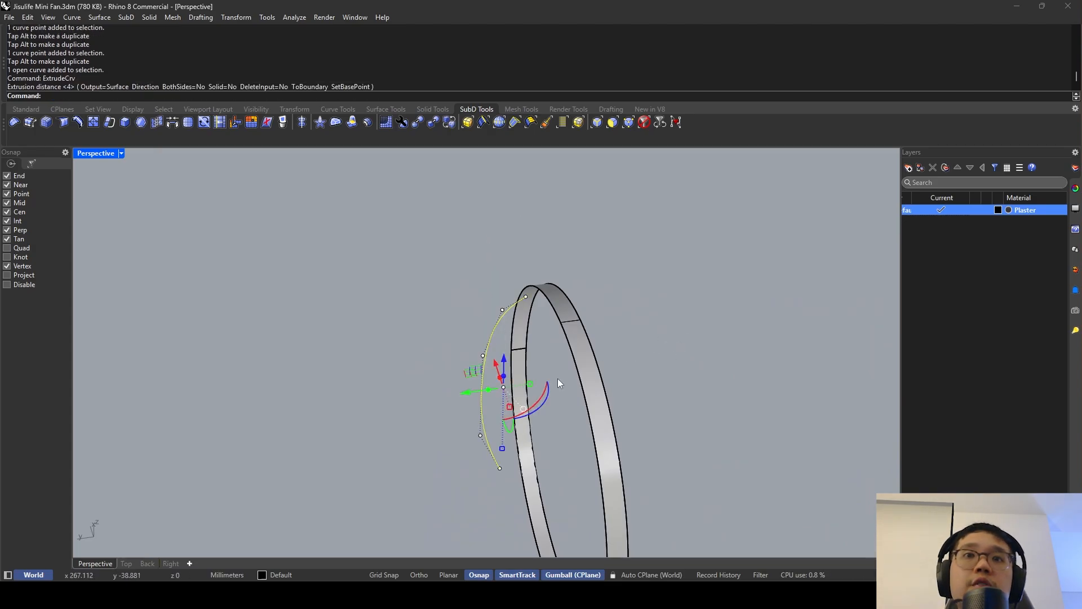
Try to extrude the rib curve by -2 mm along the rim's axis, and undo the extrusion.
{"action": "right_click_drag", "start_coordinate": [488, 390], "coordinate": [500, 405]}
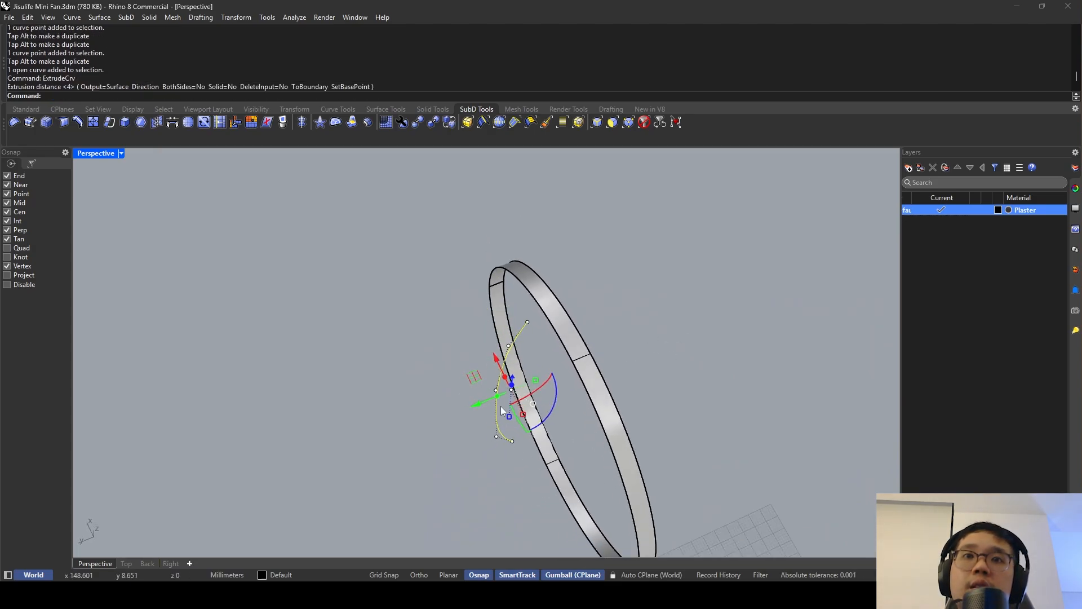
{"action": "left_click", "coordinate": [496, 400]}
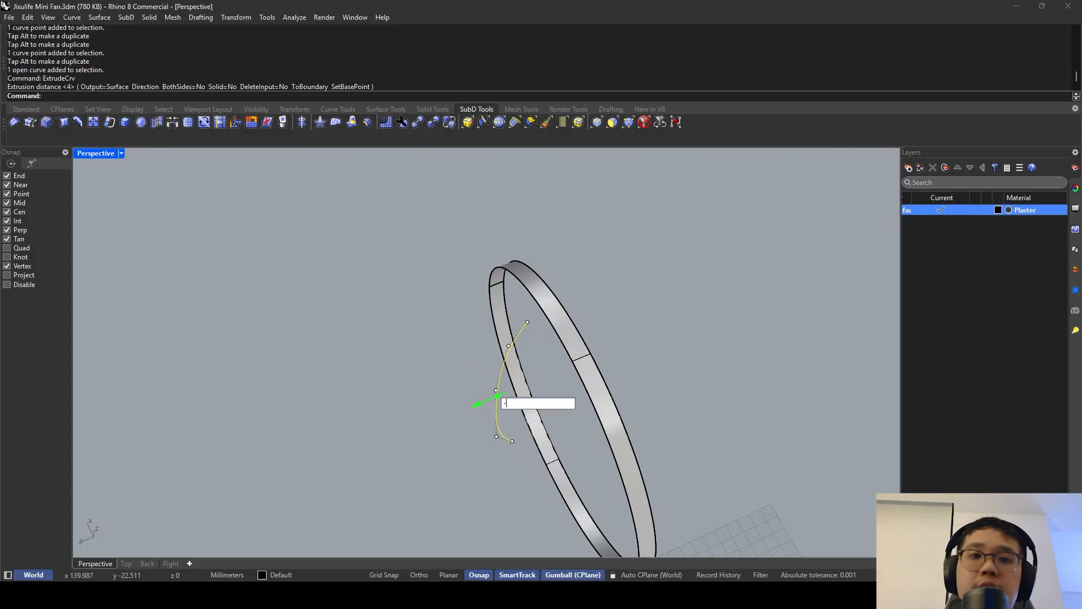
{"action": "key", "text": "Return"}
{"action": "key", "text": "ctrl+z"}
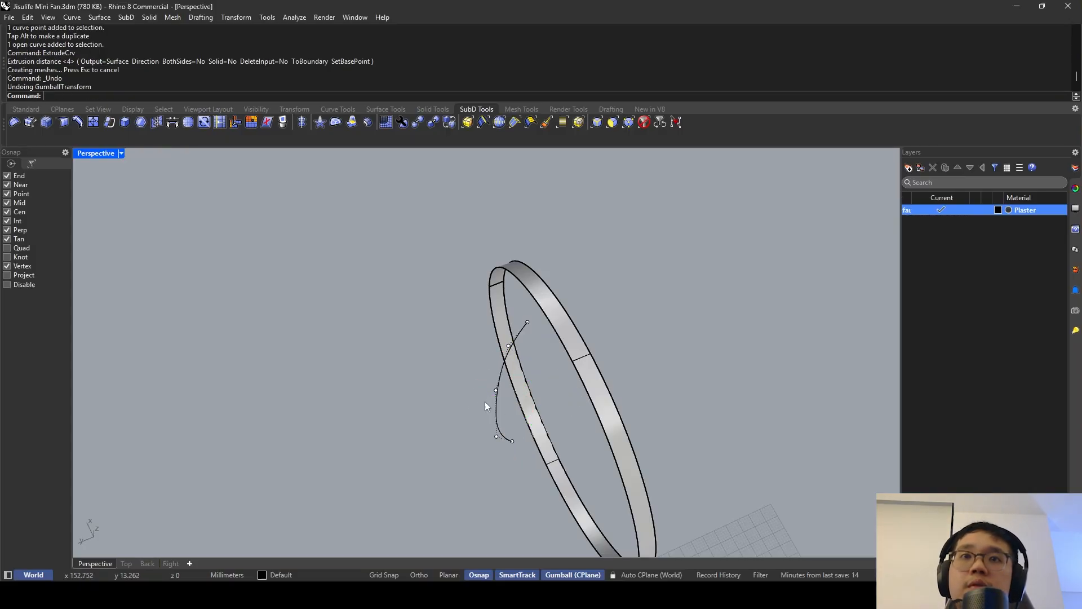
Extrude the rib curve by -4 mm along the rim's axis to form the rib surface.
{"action": "left_click", "coordinate": [496, 390]}
{"action": "left_click", "coordinate": [498, 407]}
{"action": "left_click", "coordinate": [496, 398]}
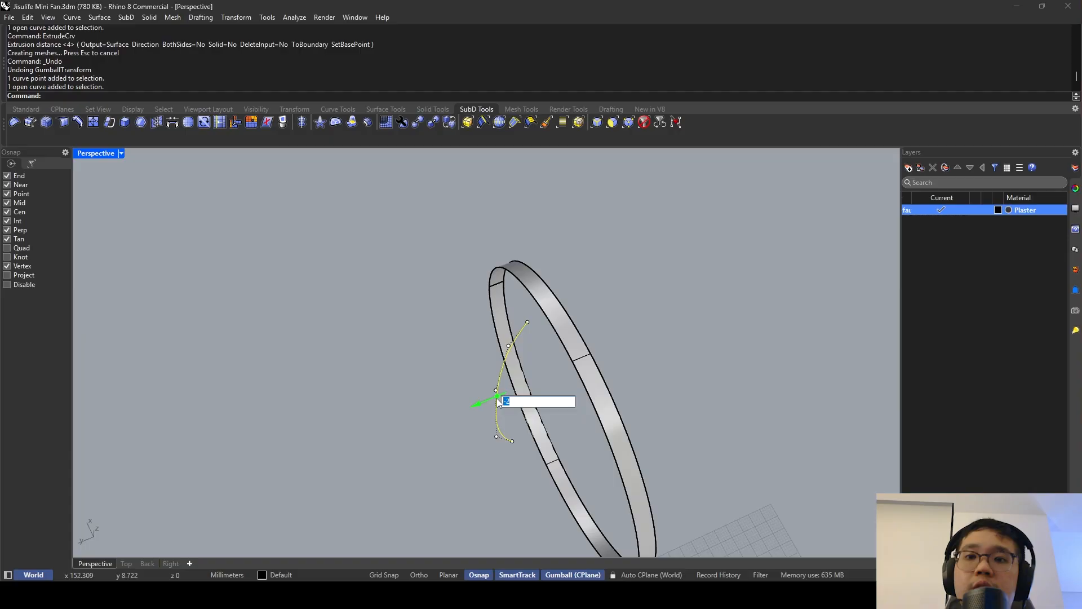
{"action": "type", "text": "-4"}
{"action": "key", "text": "Return"}
{"action": "right_click_drag", "start_coordinate": [497, 398], "coordinate": [600, 302]}
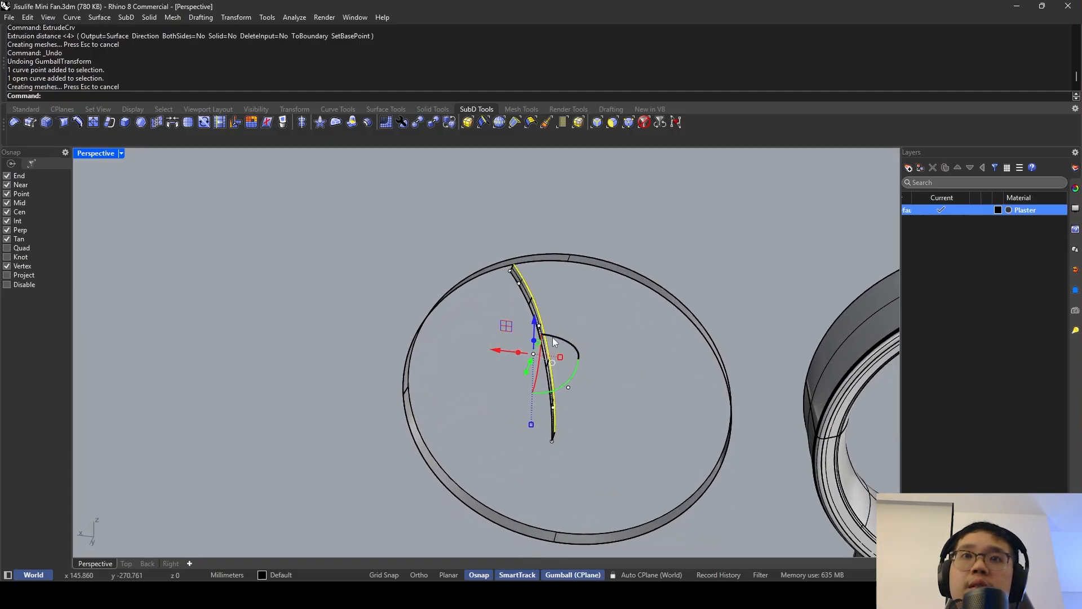
{"action": "key", "text": "Escape"}
Try to offset the extruded rib surface into a solid at a distance of 1 mm, and undo the offset.
{"action": "left_click", "coordinate": [538, 328]}
{"action": "scroll", "coordinate": [539, 316], "scroll_direction": "up", "scroll_amount": 5}
{"action": "left_click", "coordinate": [535, 300]}
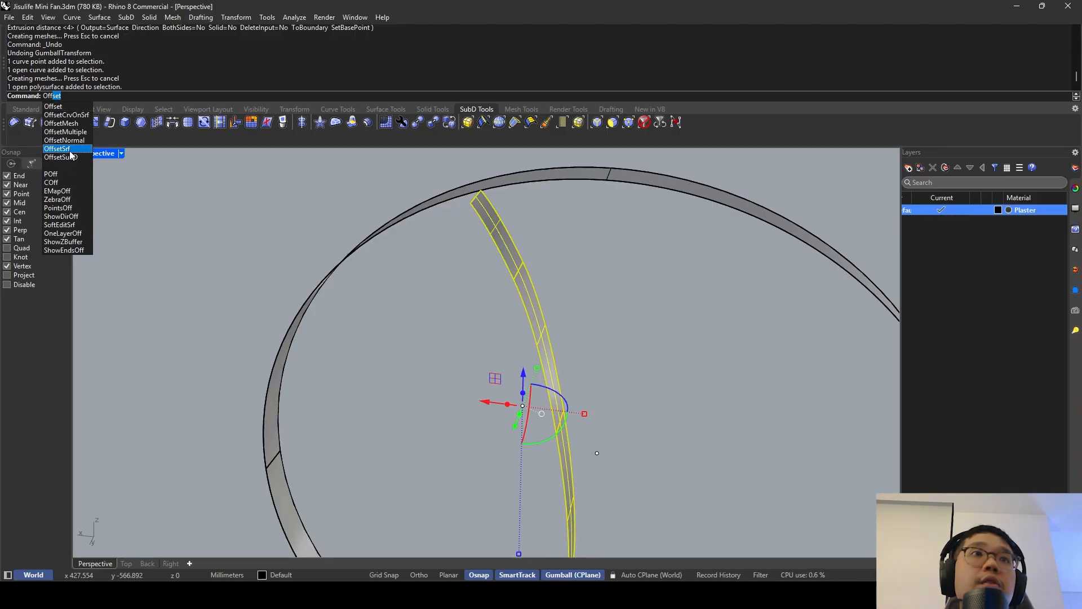
{"action": "left_click", "coordinate": [70, 152]}
{"action": "right_click_drag", "start_coordinate": [522, 269], "coordinate": [477, 201]}
{"action": "right_click", "coordinate": [546, 245]}
{"action": "scroll", "coordinate": [540, 246], "scroll_direction": "down", "scroll_amount": 3}
{"action": "key", "text": "Escape"}
{"action": "scroll", "coordinate": [507, 218], "scroll_direction": "down", "scroll_amount": 2}
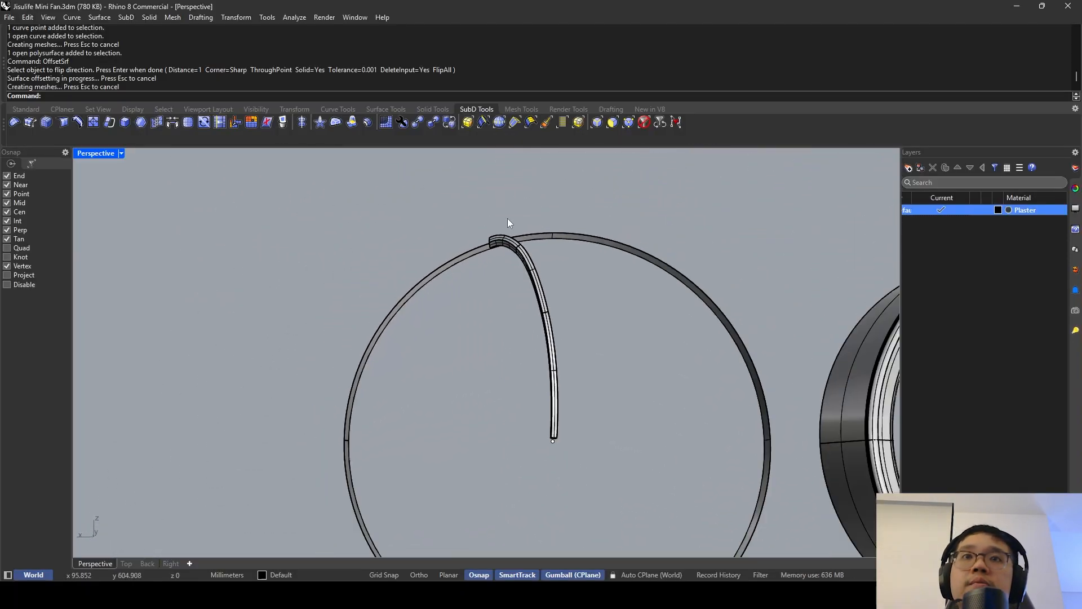
{"action": "scroll", "coordinate": [507, 218], "scroll_direction": "up", "scroll_amount": 4}
{"action": "key", "text": "ctrl+z"}
Try a 3 mm solid offset of the rib surface, and undo it.
{"action": "key", "text": "Return"}
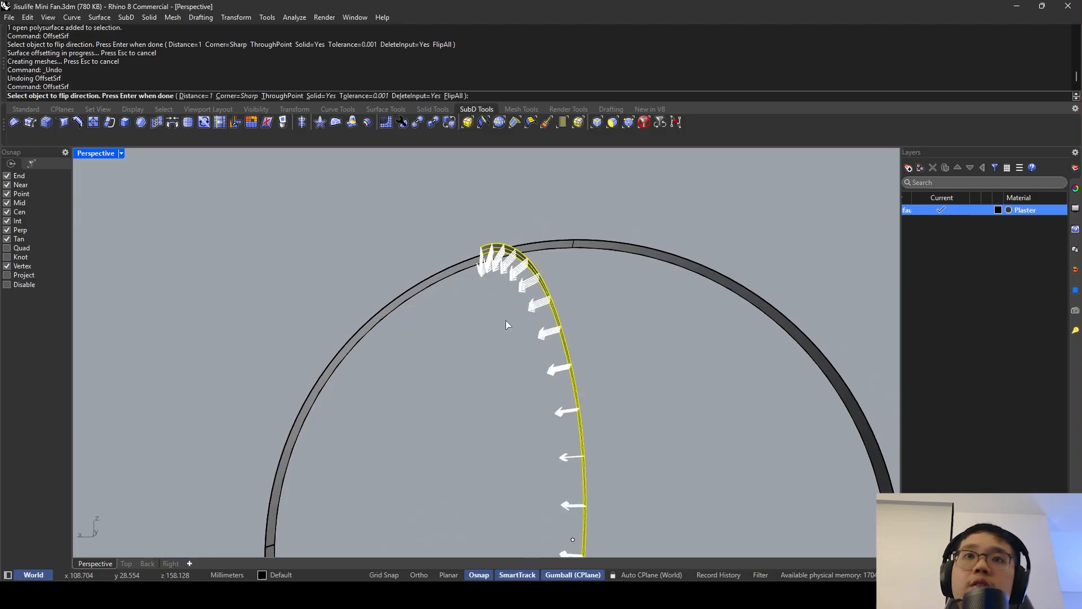
{"action": "type", "text": "3"}
{"action": "key", "text": "Return"}
{"action": "key", "text": "Return"}
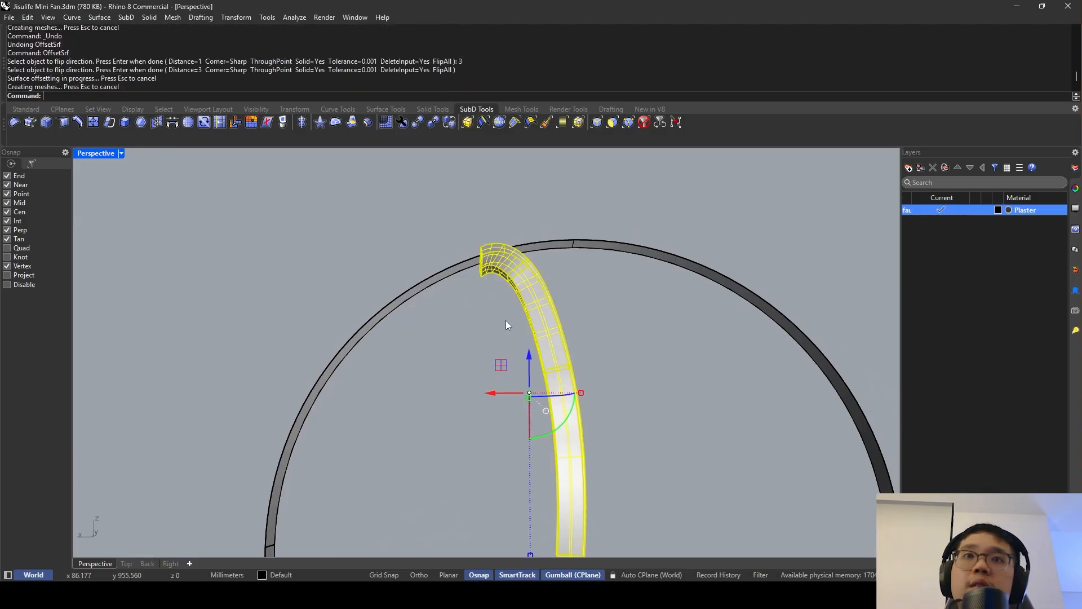
{"action": "key", "text": "ctrl+z"}
Offset the rib surface into a solid with a distance of 2 mm.
{"action": "key", "text": "Return"}
{"action": "type", "text": "2"}
{"action": "key", "text": "Return"}
{"action": "key", "text": "Return"}
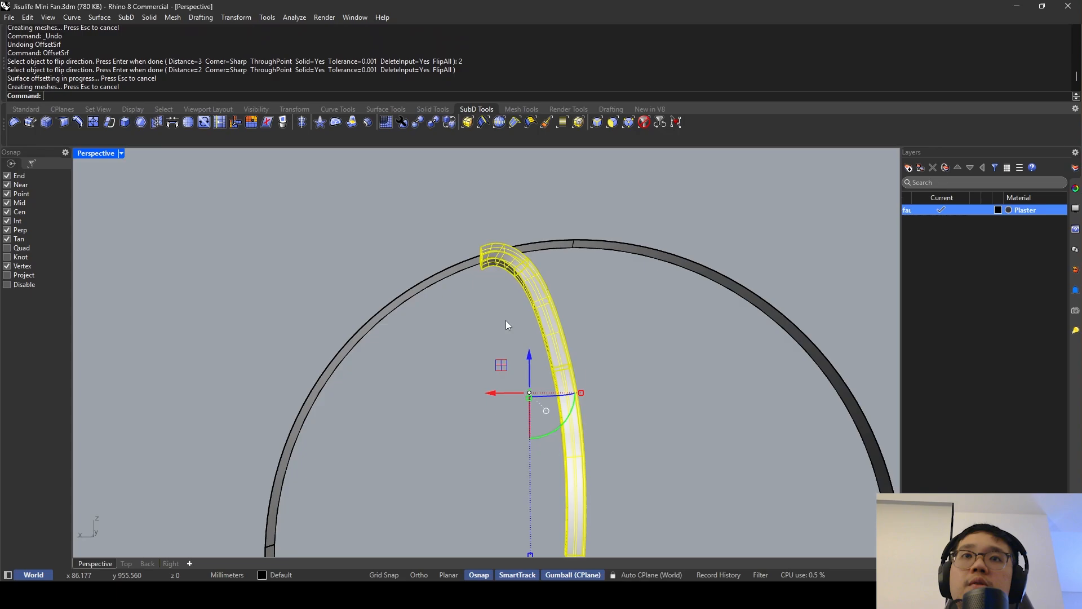
{"action": "key", "text": "Escape"}
Fillet one long outer edge of the solid rib, including its connected segments, with a radius of 1 mm.
{"action": "key", "text": "Return"}
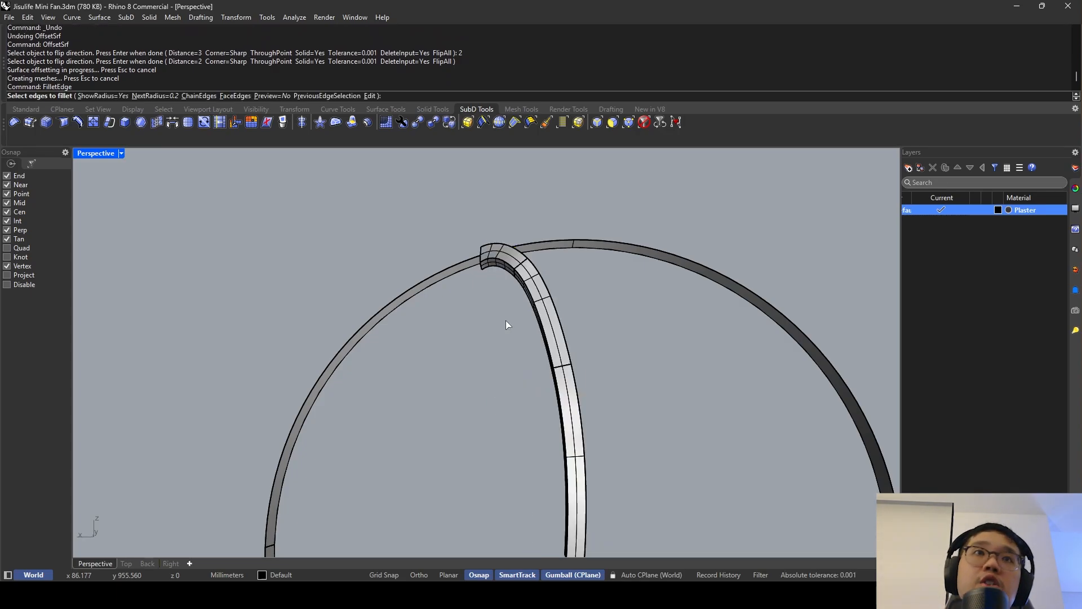
{"action": "left_click", "coordinate": [157, 95]}
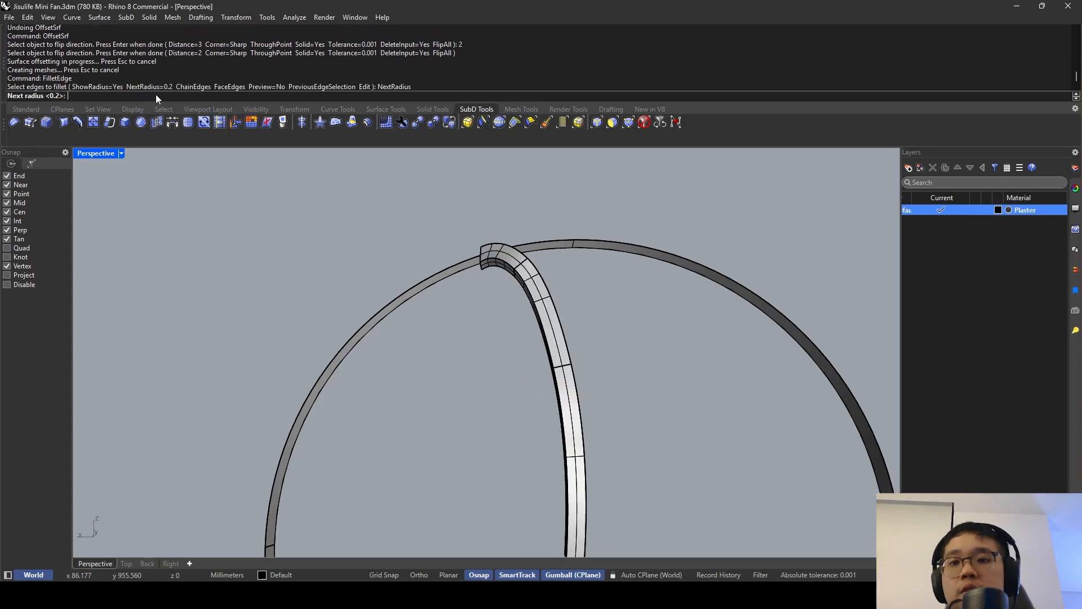
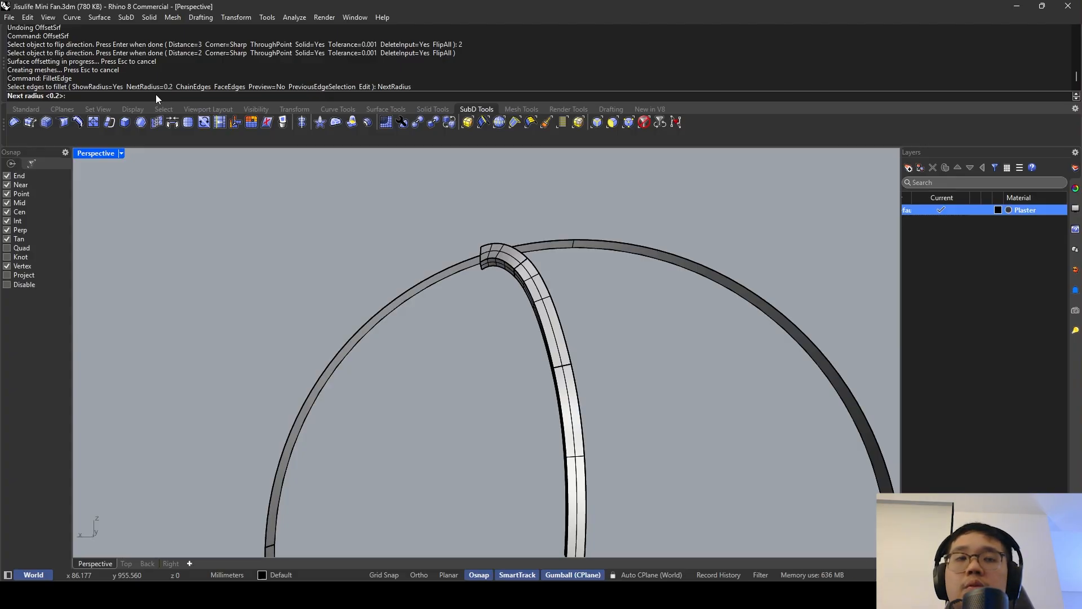
{"action": "type", "text": "1"}
{"action": "key", "text": "Return"}
{"action": "left_click", "coordinate": [541, 277]}
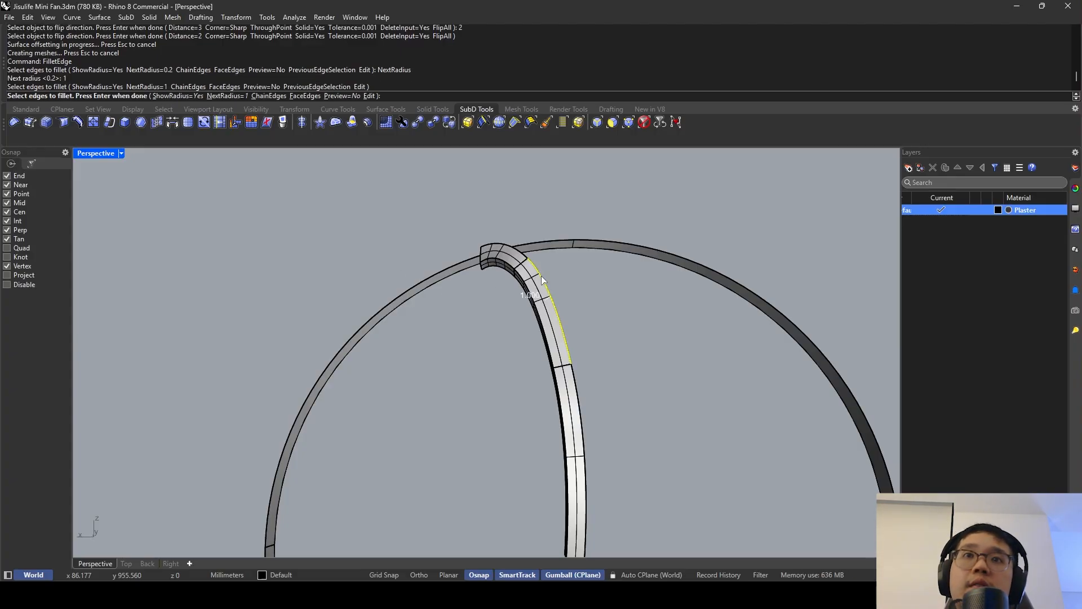
{"action": "key", "text": "Escape"}
{"action": "left_click", "coordinate": [542, 273]}
{"action": "key", "text": "Escape"}
{"action": "right_click", "coordinate": [542, 273]}
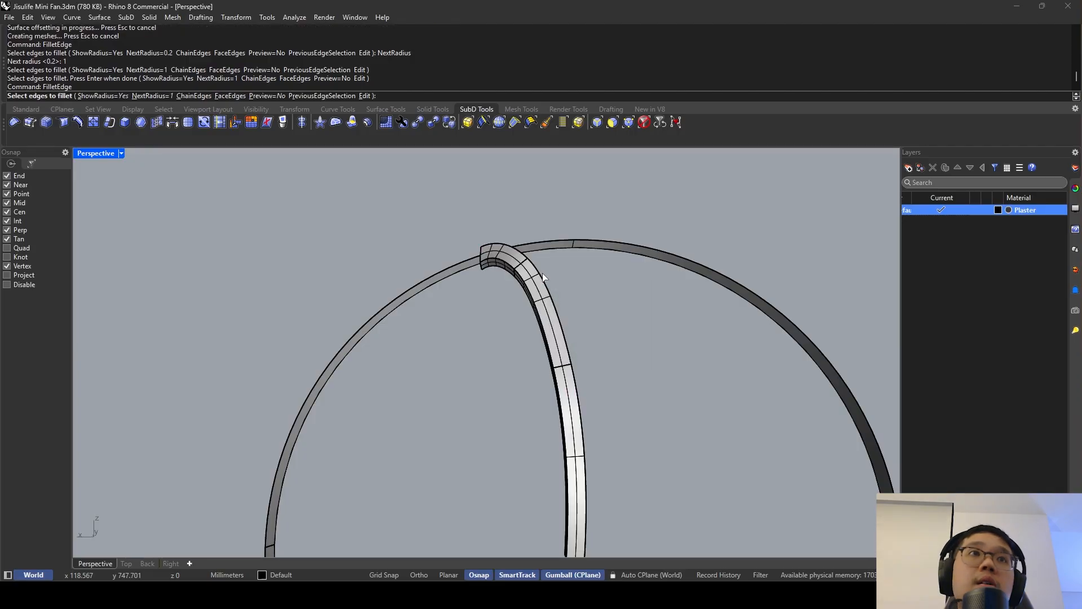
{"action": "double_click", "coordinate": [542, 273]}
{"action": "key", "text": "Return"}
{"action": "key", "text": "Return"}
Try to fillet the rib's opposite long outer edge with a radius of 1 mm, and undo the attempt.
{"action": "key", "text": "Return"}
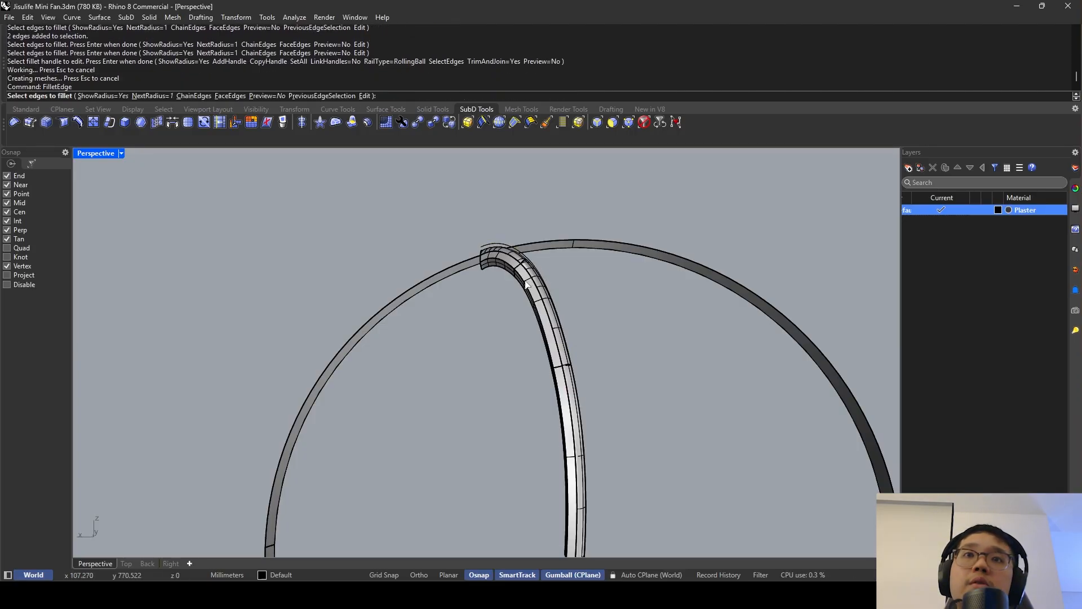
{"action": "left_click", "coordinate": [527, 284]}
{"action": "key", "text": "Return"}
{"action": "key", "text": "Return"}
{"action": "key", "text": "Return"}
{"action": "key", "text": "Escape"}
{"action": "key", "text": "ctrl+z"}
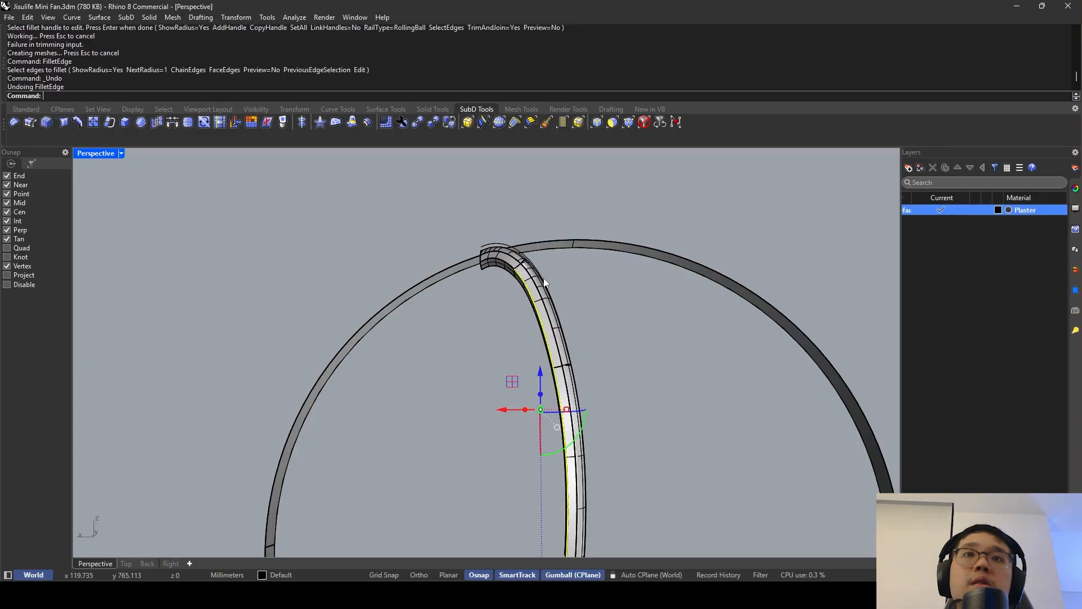
Try to fillet the rib's opposite long edge segment by segment with a radius of 1 mm, and undo the attempt.
{"action": "scroll", "coordinate": [517, 282], "scroll_direction": "up", "scroll_amount": 5}
{"action": "key", "text": "Return"}
{"action": "left_click", "coordinate": [500, 249]}
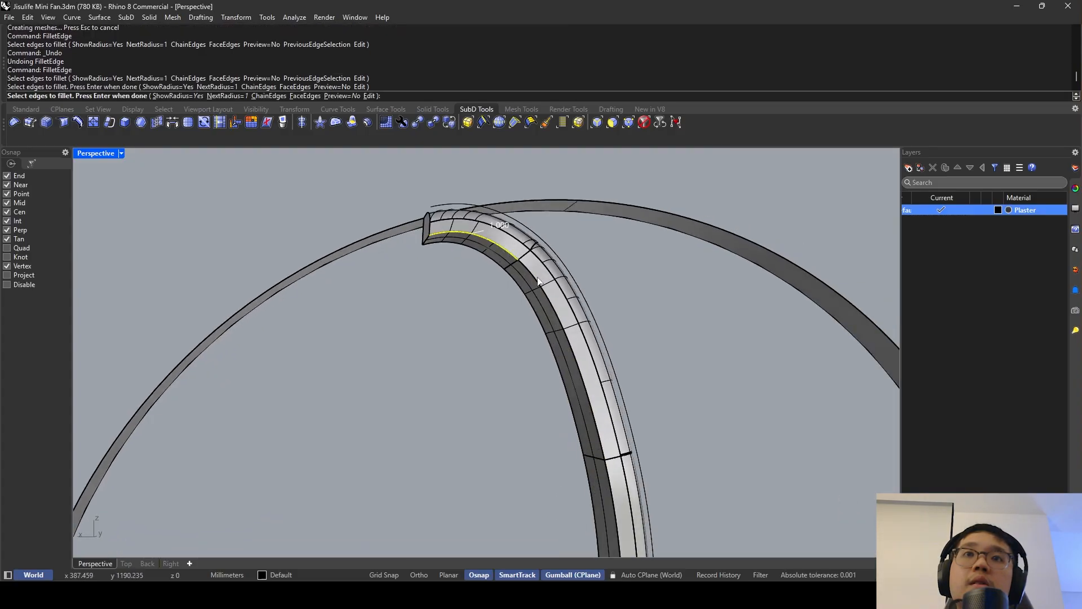
{"action": "scroll", "coordinate": [519, 262], "scroll_direction": "up", "scroll_amount": 3}
{"action": "scroll", "coordinate": [513, 253], "scroll_direction": "up", "scroll_amount": 6}
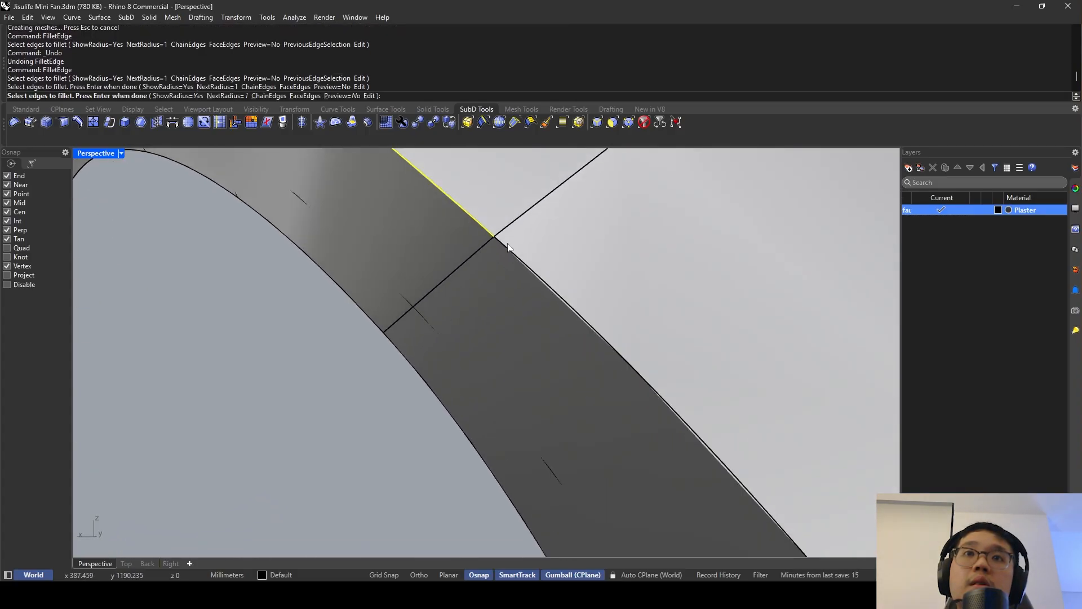
{"action": "left_click", "coordinate": [508, 249]}
{"action": "key", "text": "Return"}
{"action": "scroll", "coordinate": [505, 249], "scroll_direction": "down", "scroll_amount": 8}
{"action": "key", "text": "Return"}
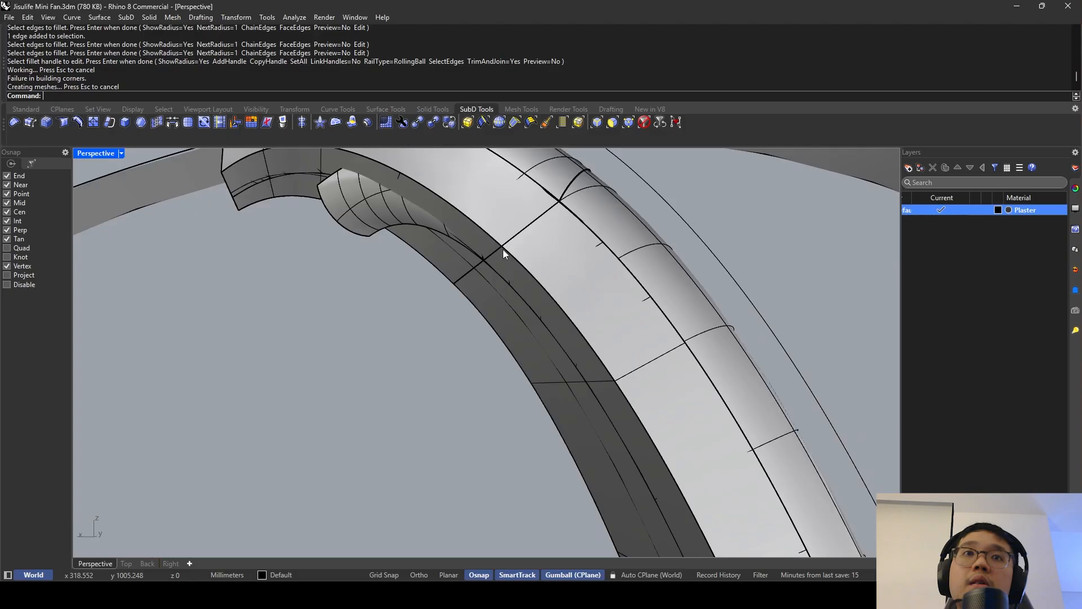
{"action": "key", "text": "ctrl+z"}
Undo the rib's first edge fillet and its 2 mm solid offset, going back to the open rib surface.
{"action": "scroll", "coordinate": [504, 249], "scroll_direction": "down", "scroll_amount": 12}
{"action": "right_click_drag", "start_coordinate": [504, 249], "coordinate": [563, 293]}
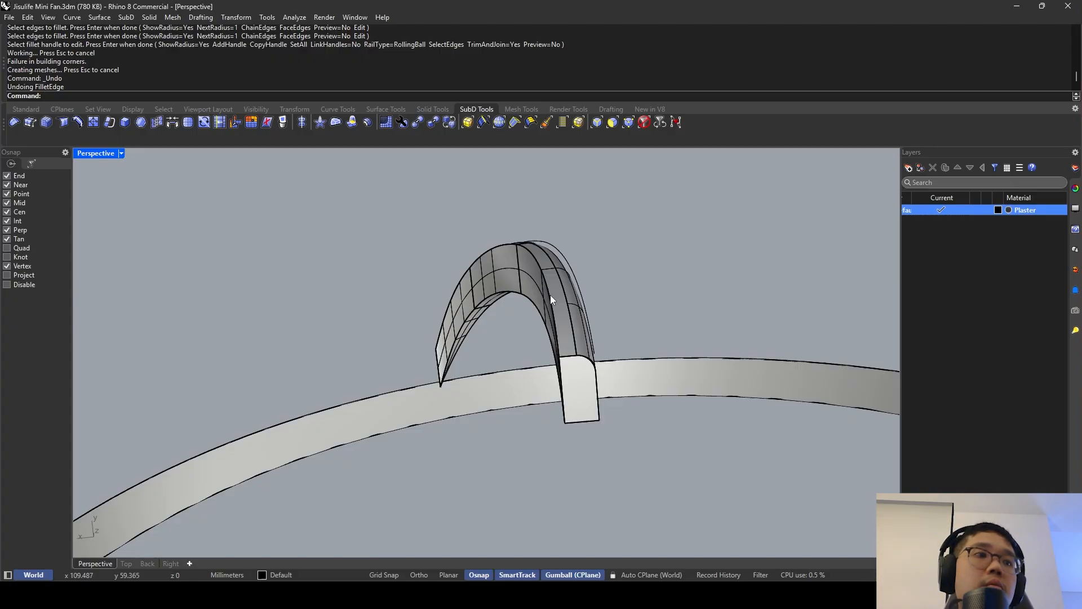
{"action": "key", "text": "ctrl+z"}
{"action": "key", "text": "ctrl+z"}
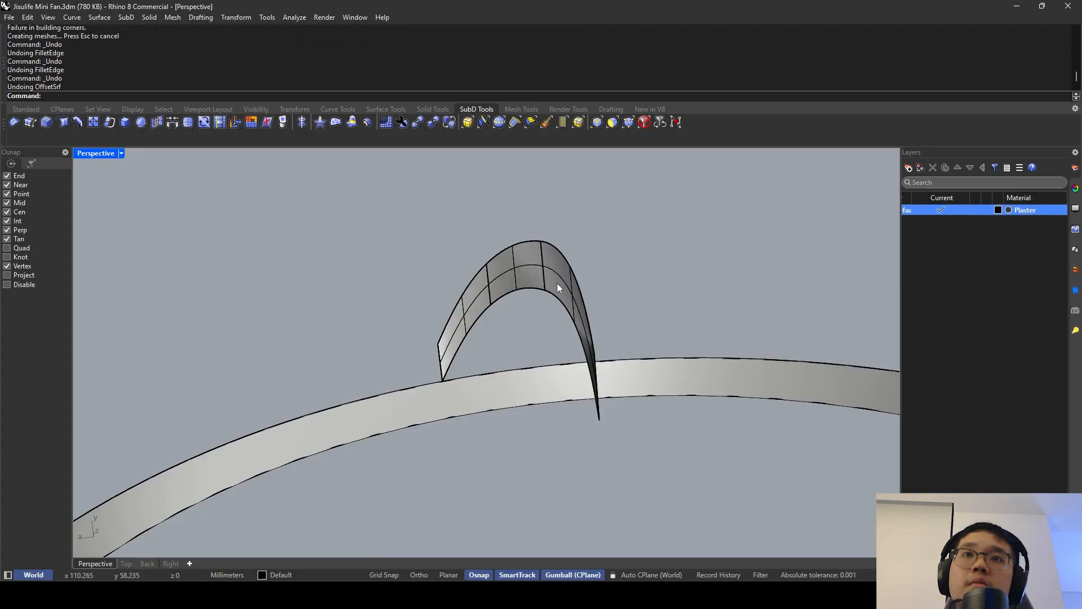
Try to transform the open rib surface along the X axis with the gumball, and undo the change.
{"action": "left_click", "coordinate": [557, 287]}
{"action": "left_click", "coordinate": [603, 300]}
{"action": "right_click_drag", "start_coordinate": [533, 235], "coordinate": [509, 333]}
{"action": "scroll", "coordinate": [567, 292], "scroll_direction": "down", "scroll_amount": 6}
{"action": "right_click_drag", "start_coordinate": [567, 292], "coordinate": [559, 287]}
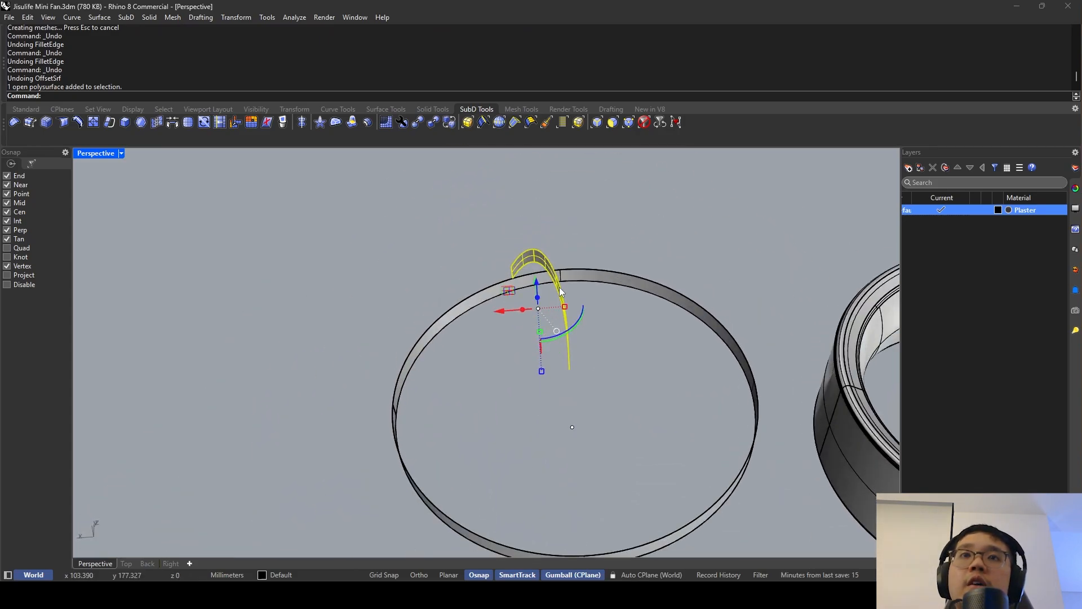
{"action": "scroll", "coordinate": [559, 286], "scroll_direction": "up", "scroll_amount": 4}
{"action": "left_click", "coordinate": [486, 326]}
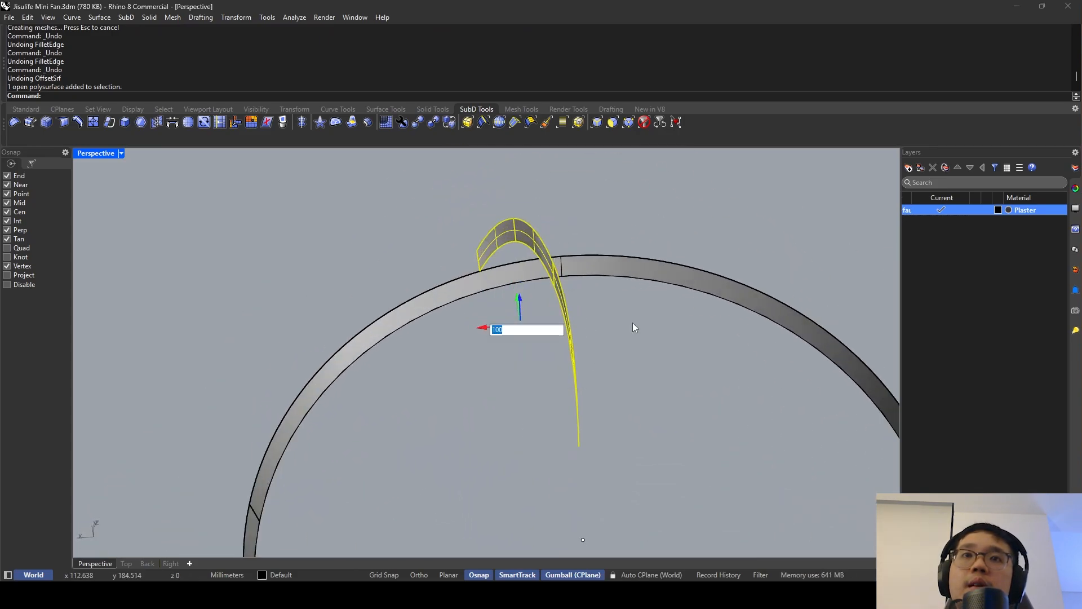
{"action": "key", "text": "alt+Return"}
{"action": "key", "text": "ctrl+z"}
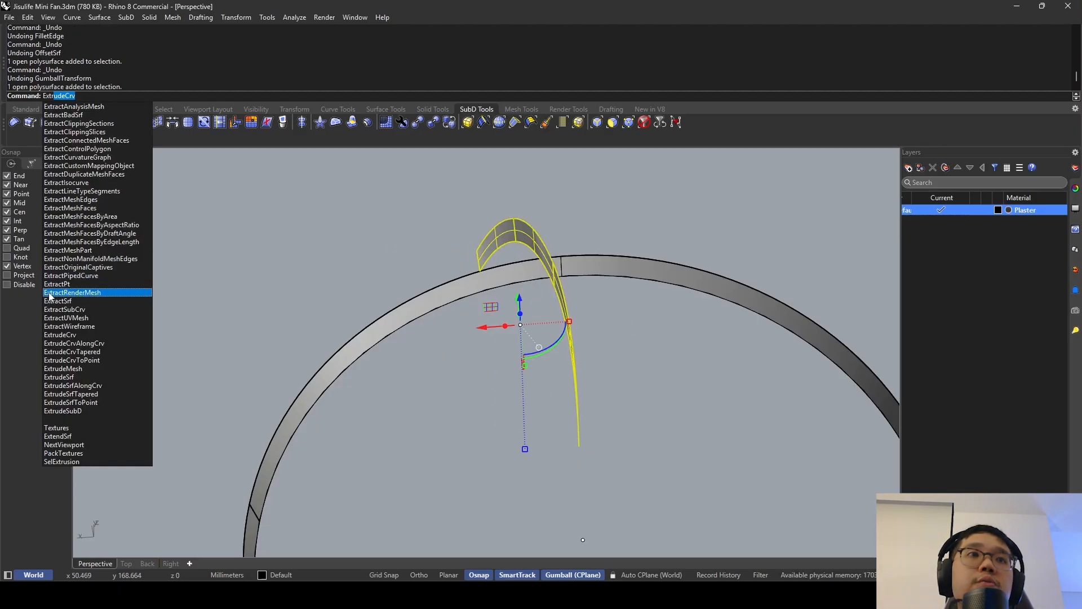
Extrude the rib's three surface segments into solids by 3 mm with ExtrudeSrf, along a direction defined by two picked points.
{"action": "left_click", "coordinate": [68, 378]}
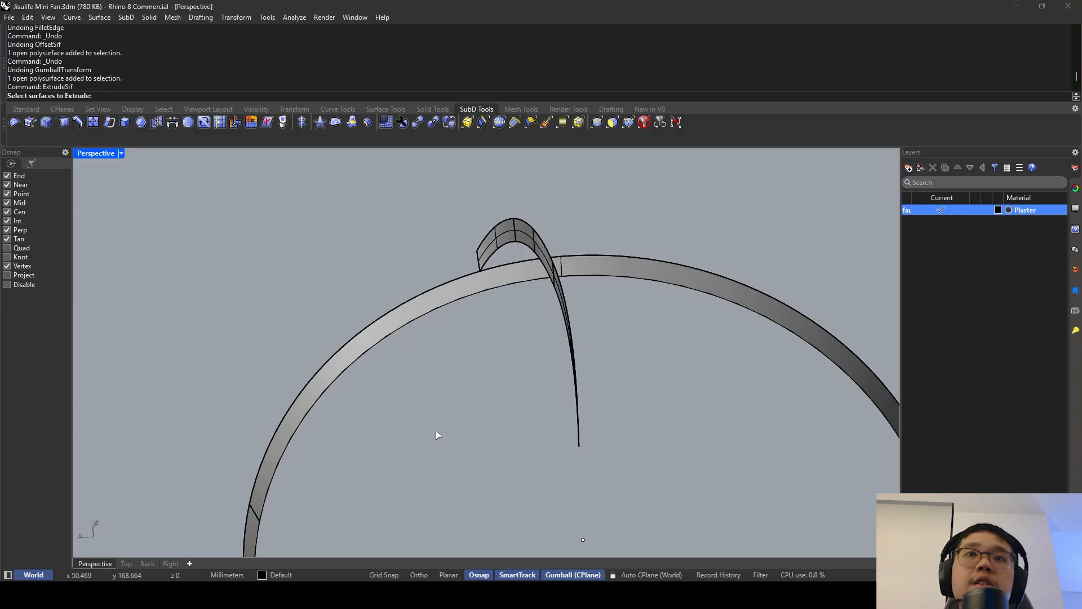
{"action": "left_click", "coordinate": [518, 229]}
{"action": "right_click_drag", "start_coordinate": [564, 305], "coordinate": [589, 282]}
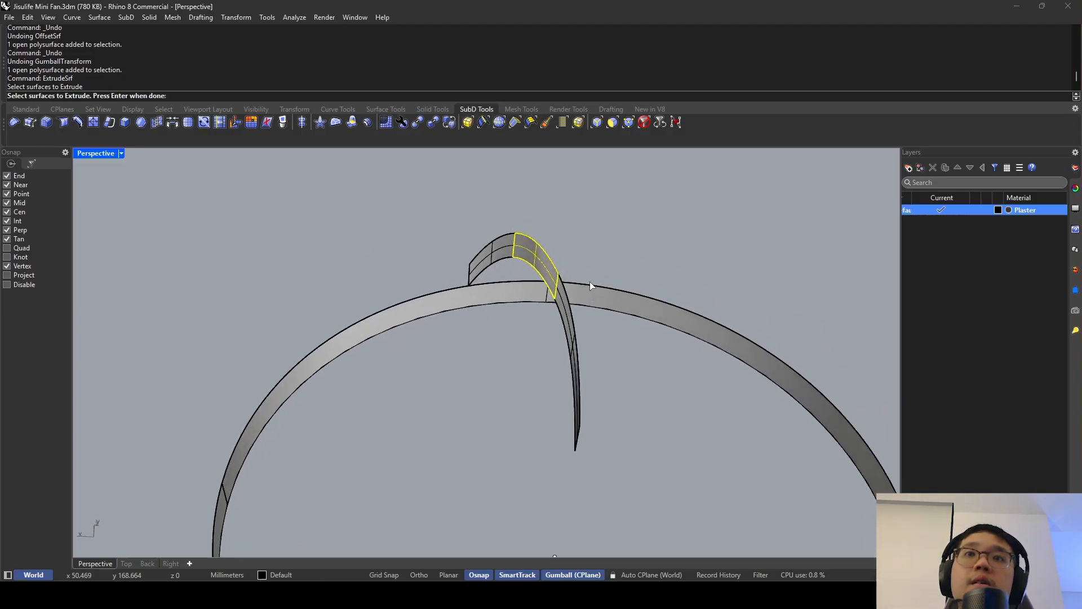
{"action": "left_click", "coordinate": [561, 303]}
{"action": "left_click", "coordinate": [482, 253]}
{"action": "key", "text": "Return"}
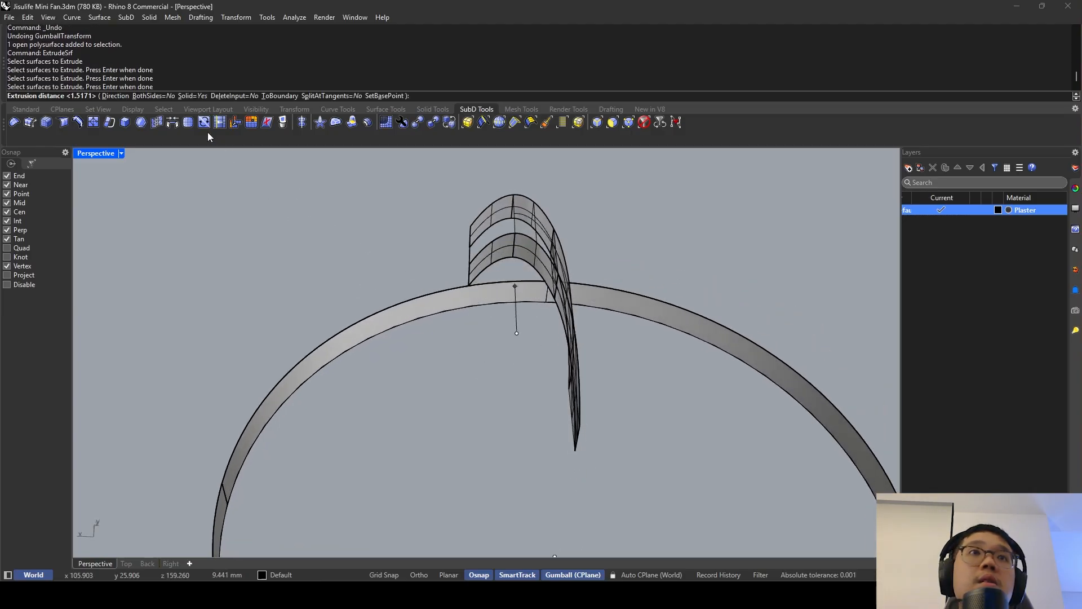
{"action": "left_click", "coordinate": [128, 97]}
{"action": "scroll", "coordinate": [535, 381], "scroll_direction": "down", "scroll_amount": 3}
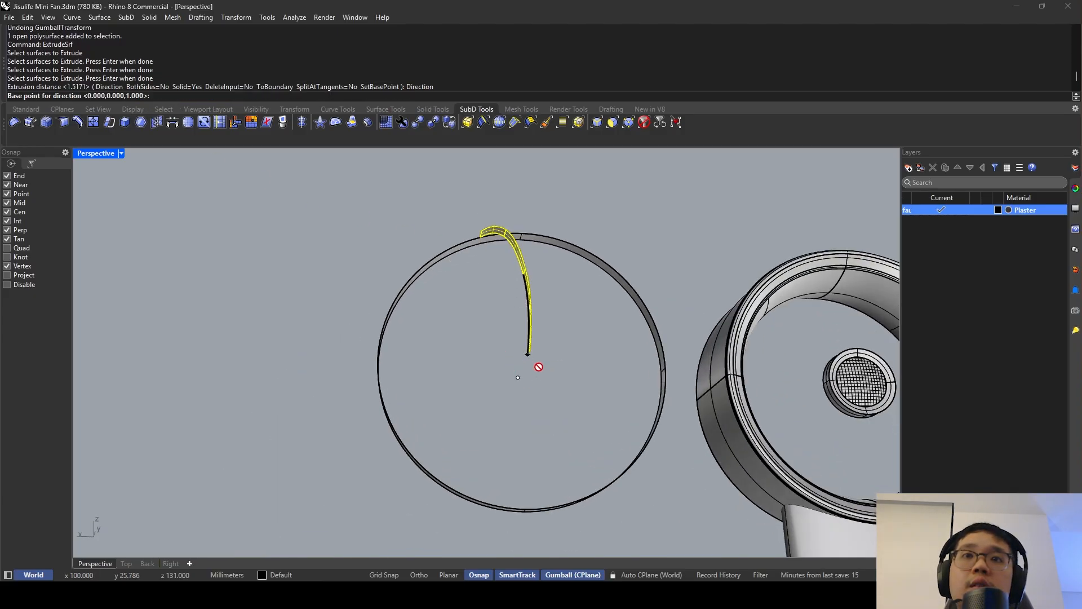
{"action": "right_click_drag", "start_coordinate": [528, 354], "coordinate": [502, 360]}
{"action": "scroll", "coordinate": [502, 360], "scroll_direction": "up", "scroll_amount": 4}
{"action": "left_click", "coordinate": [541, 370]}
{"action": "left_click", "coordinate": [516, 376]}
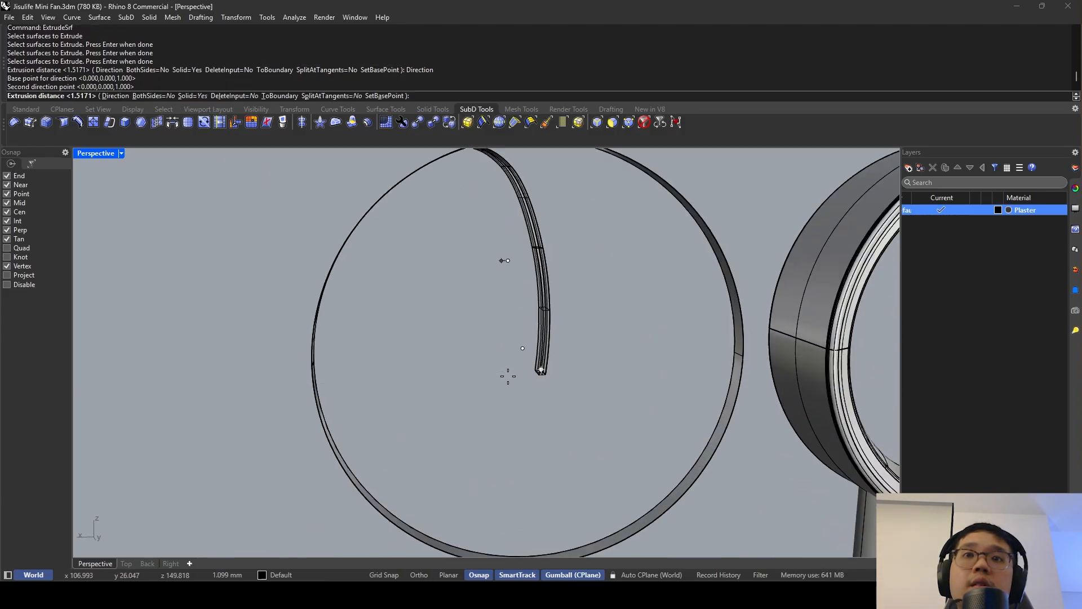
{"action": "type", "text": "3"}
{"action": "key", "text": "Return"}
Delete the open curve running along the outer edge of the extruded rib.
{"action": "mouse_move", "coordinate": [500, 391]}
{"action": "right_mouse_down"}
{"action": "mouse_move", "coordinate": [518, 352]}
{"action": "mouse_move", "coordinate": [488, 297]}
{"action": "mouse_move", "coordinate": [495, 246]}
{"action": "right_mouse_up"}
{"action": "left_click_drag", "start_coordinate": [515, 238], "coordinate": [422, 225]}
{"action": "key", "text": "Escape"}
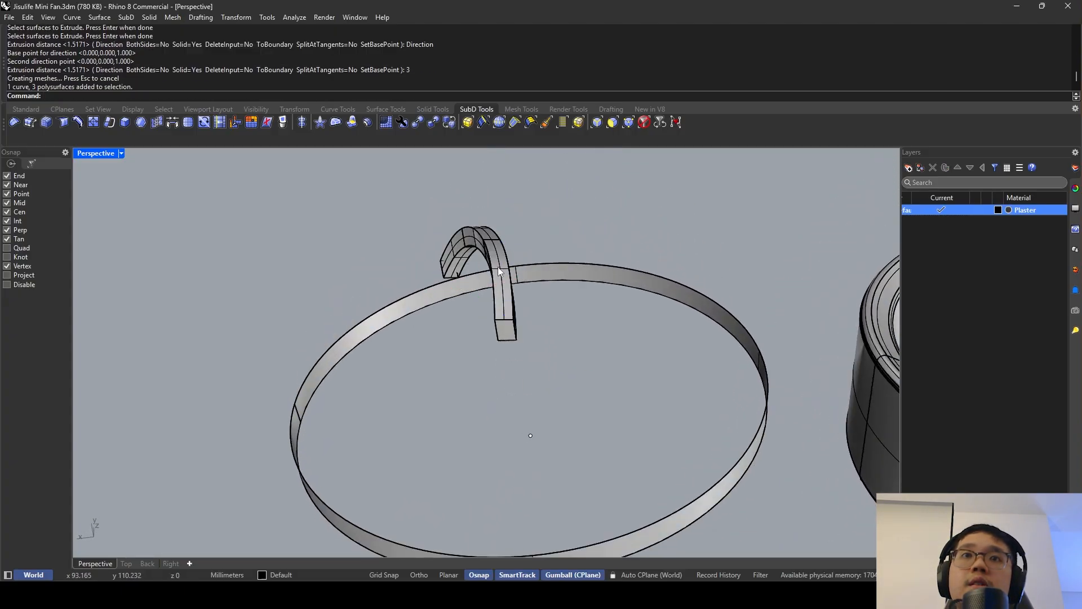
{"action": "left_click", "coordinate": [495, 242]}
{"action": "left_click", "coordinate": [526, 265]}
{"action": "scroll", "coordinate": [485, 237], "scroll_direction": "up", "scroll_amount": 3}
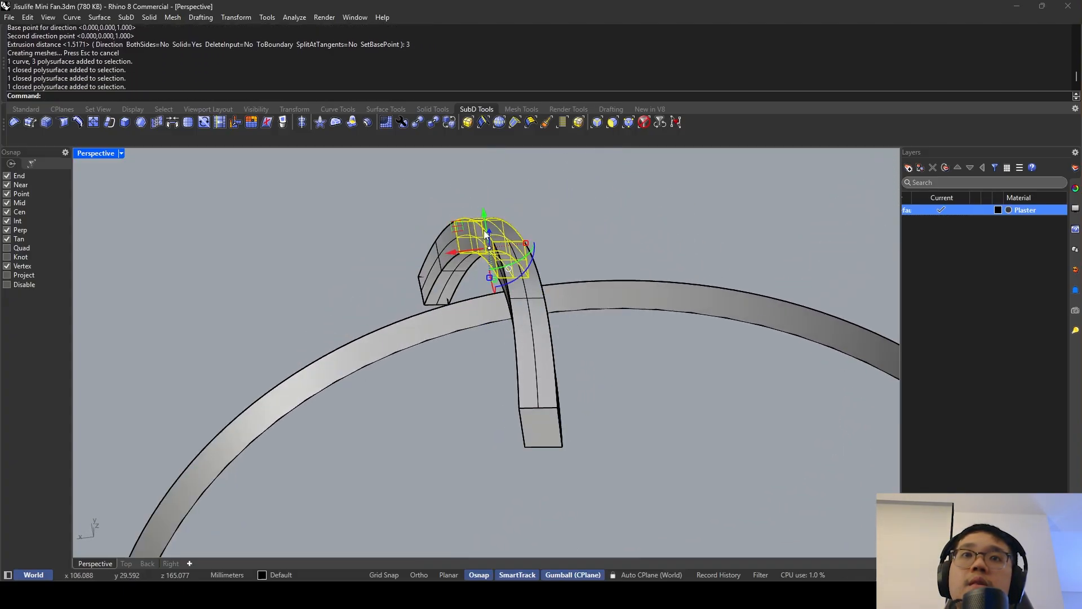
{"action": "left_click", "coordinate": [512, 251]}
{"action": "left_click", "coordinate": [516, 247]}
{"action": "left_click", "coordinate": [533, 251]}
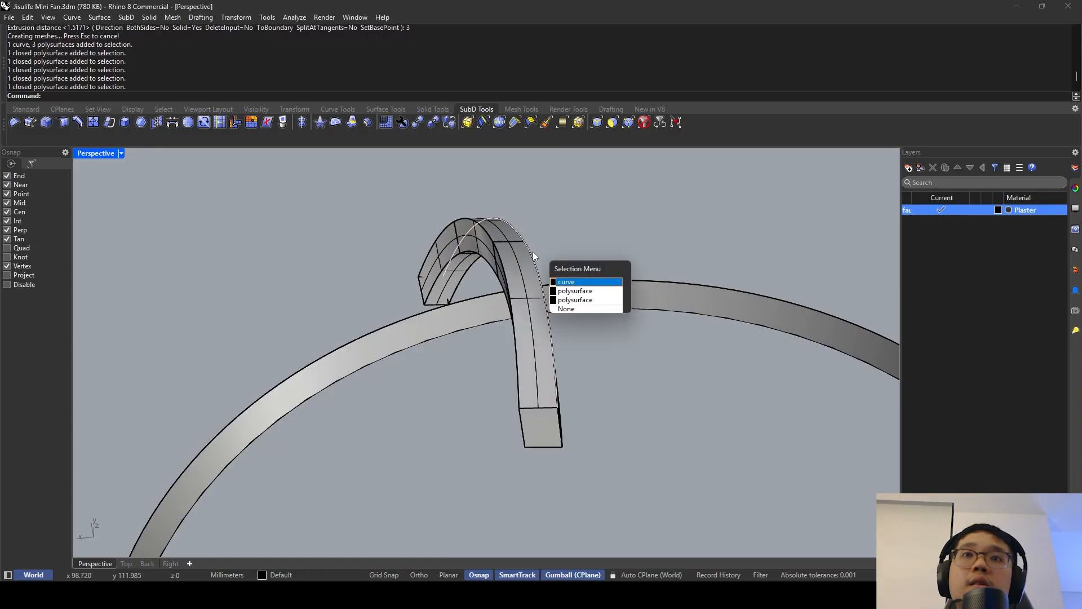
{"action": "left_click", "coordinate": [562, 282]}
{"action": "key", "text": "Delete"}
Check the separate solids of the extruded rib, and undo the deletion of the rib's curve.
{"action": "left_click", "coordinate": [555, 256]}
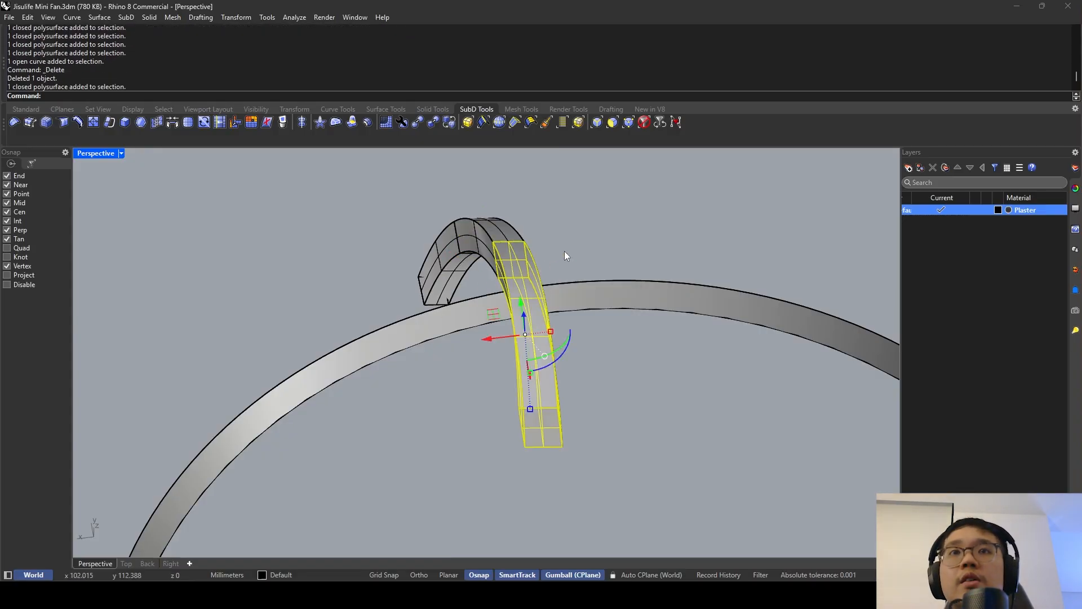
{"action": "right_click_drag", "start_coordinate": [564, 251], "coordinate": [589, 266]}
{"action": "left_click", "coordinate": [496, 239]}
{"action": "left_click", "coordinate": [536, 205]}
{"action": "scroll", "coordinate": [546, 235], "scroll_direction": "down", "scroll_amount": 5}
{"action": "left_click_drag", "start_coordinate": [588, 266], "coordinate": [451, 247]}
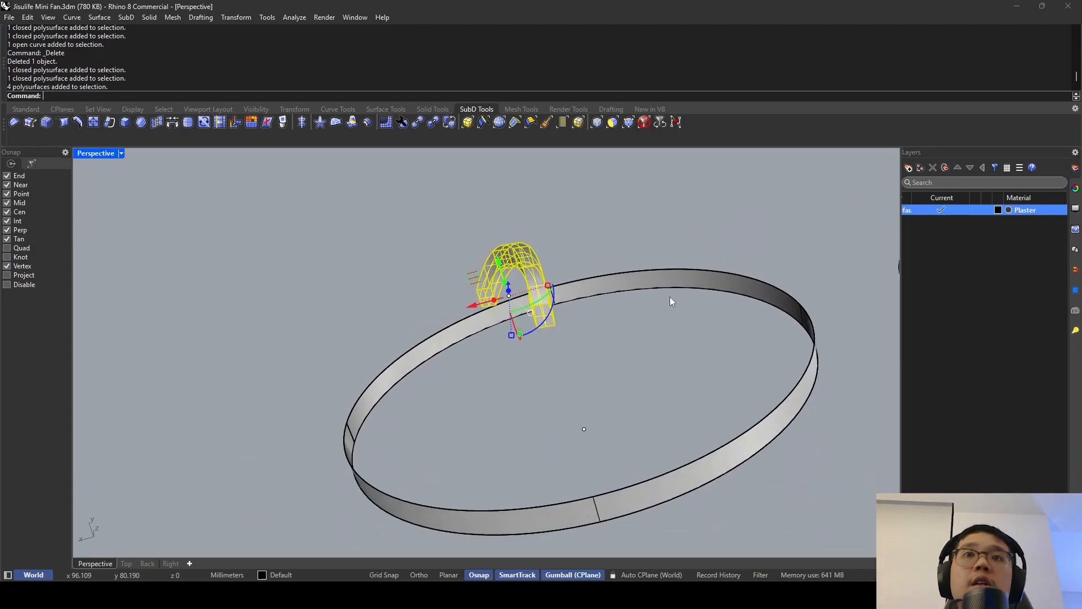
{"action": "key", "text": "ctrl+z"}
Unite the three extruded rib solids into one with BooleanUnion.
{"action": "scroll", "coordinate": [543, 248], "scroll_direction": "up", "scroll_amount": 4}
{"action": "left_click", "coordinate": [532, 252]}
{"action": "left_click", "coordinate": [562, 283]}
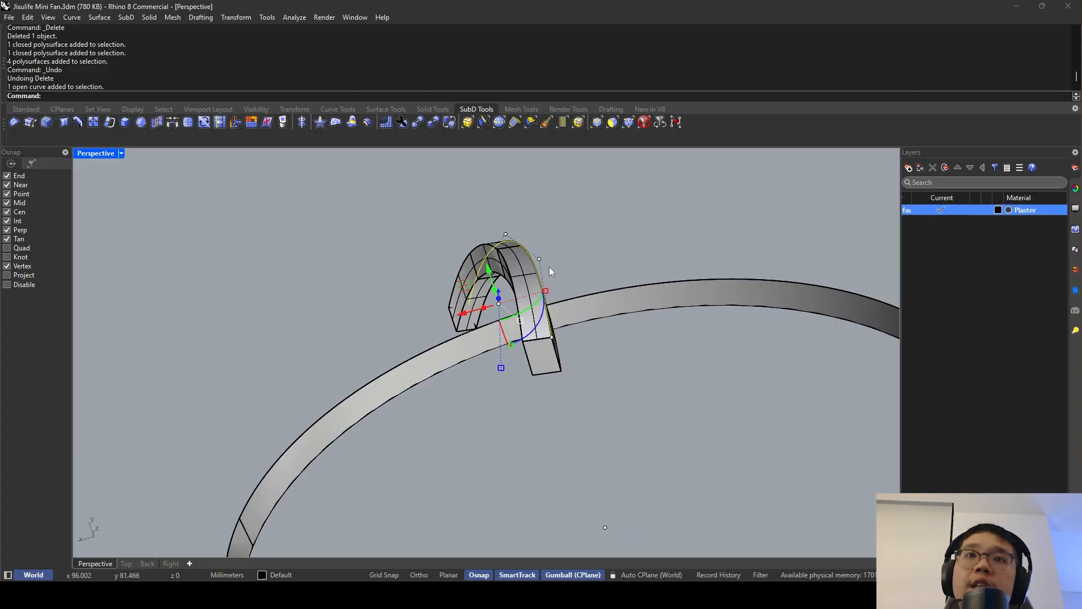
{"action": "left_click", "coordinate": [541, 344], "text": "shift"}
{"action": "left_click", "coordinate": [520, 282], "text": "shift"}
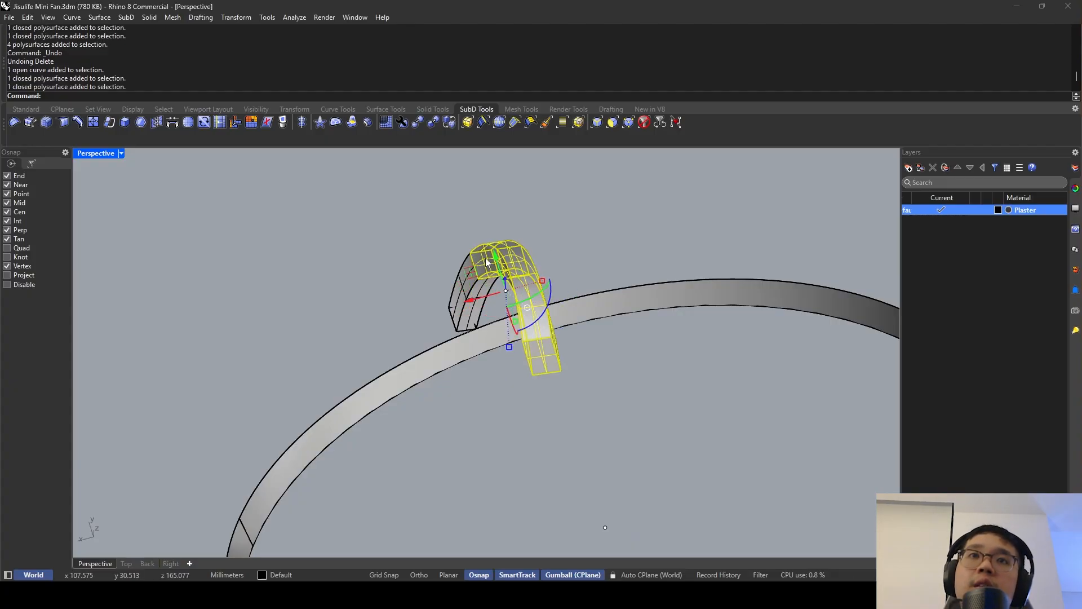
{"action": "left_click", "coordinate": [466, 300], "text": "shift"}
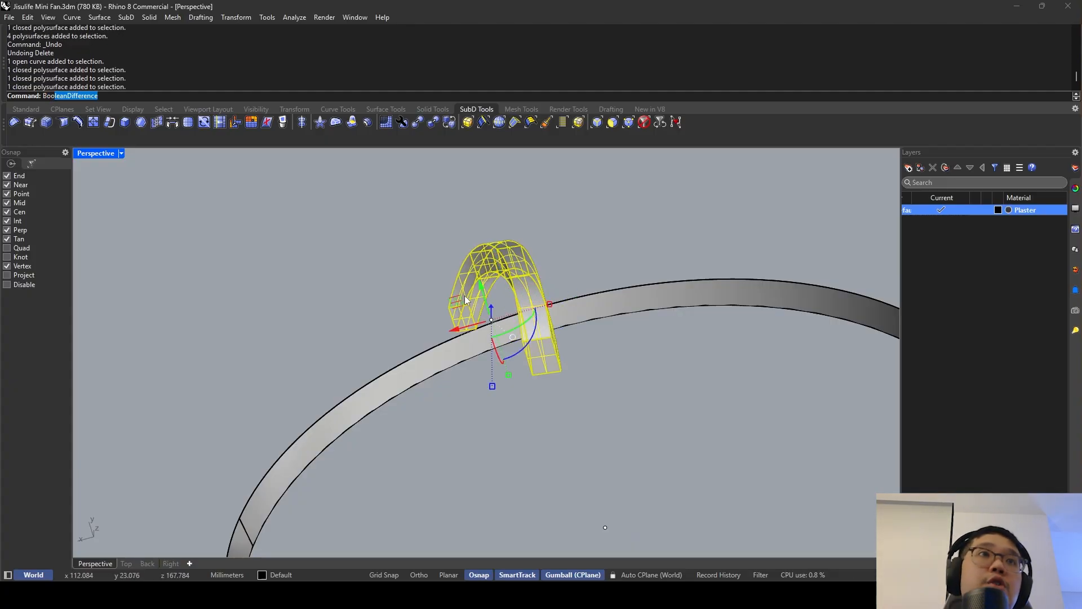
{"action": "left_click", "coordinate": [80, 143]}
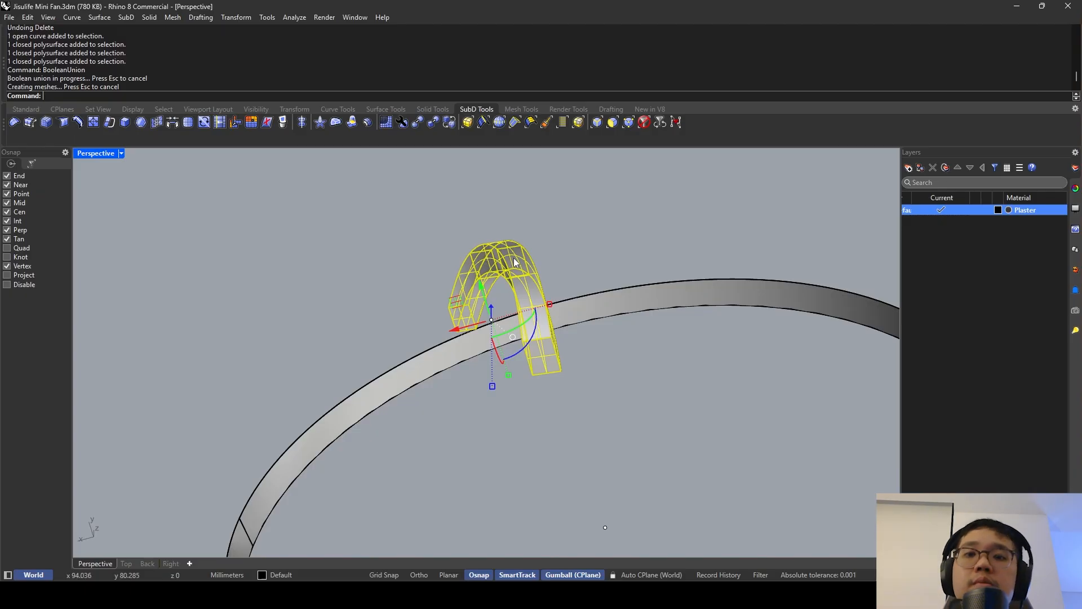
Try to fillet both long outer edges of the united rib with a radius of 1 mm, and undo the attempt.
{"action": "key", "text": "Return"}
{"action": "left_click", "coordinate": [504, 263]}
{"action": "left_click", "coordinate": [491, 249]}
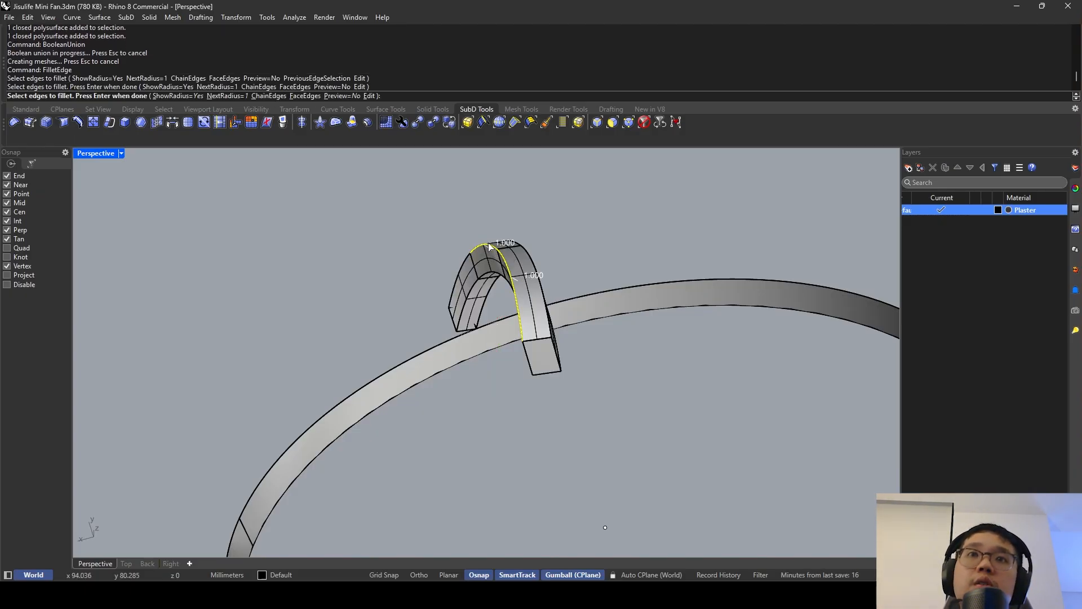
{"action": "right_click_drag", "start_coordinate": [491, 249], "coordinate": [456, 240]}
{"action": "left_click", "coordinate": [459, 240]}
{"action": "right_click_drag", "start_coordinate": [553, 337], "coordinate": [516, 346]}
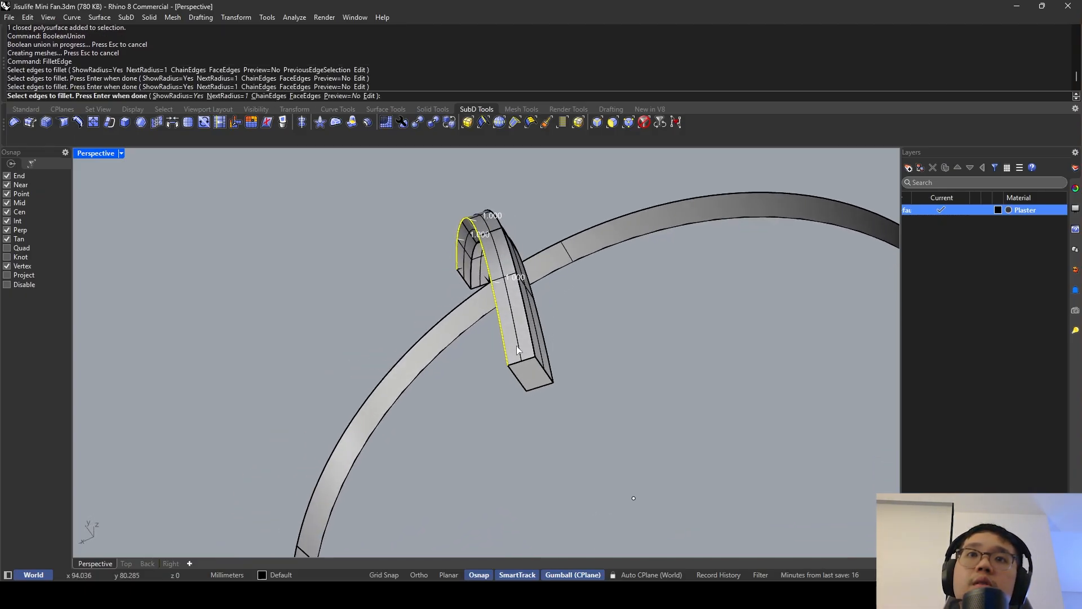
{"action": "double_click", "coordinate": [528, 323]}
{"action": "key", "text": "Return"}
{"action": "key", "text": "Return"}
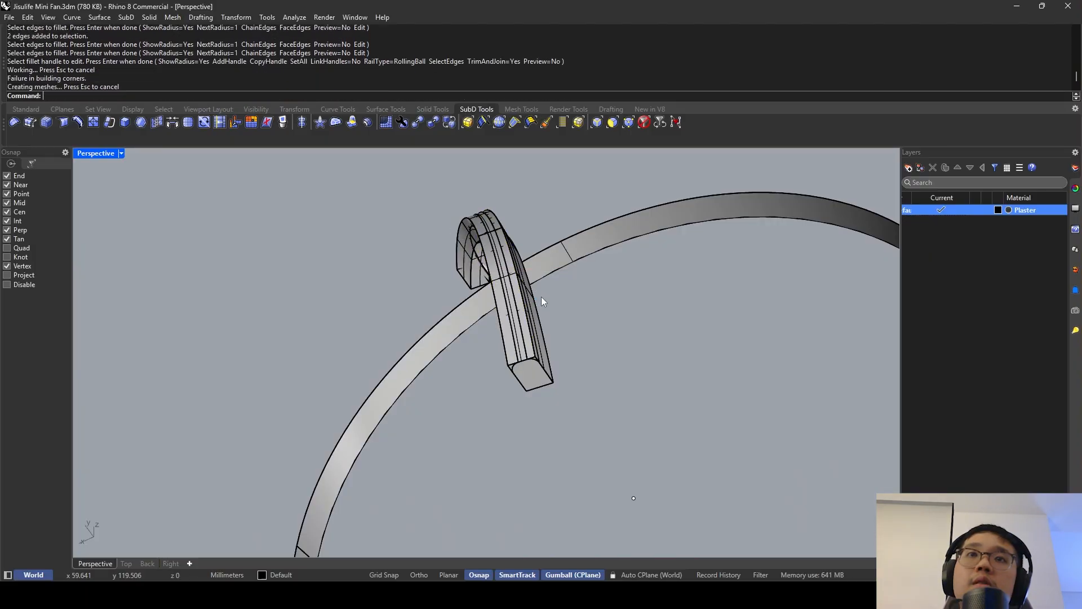
{"action": "right_click_drag", "start_coordinate": [545, 307], "coordinate": [483, 302]}
{"action": "key", "text": "ctrl+z"}
Try to fillet one long outer edge of the united rib with a radius of 1 mm, and undo it.
{"action": "key", "text": "Return"}
{"action": "double_click", "coordinate": [495, 216]}
{"action": "key", "text": "Return"}
{"action": "key", "text": "Return"}
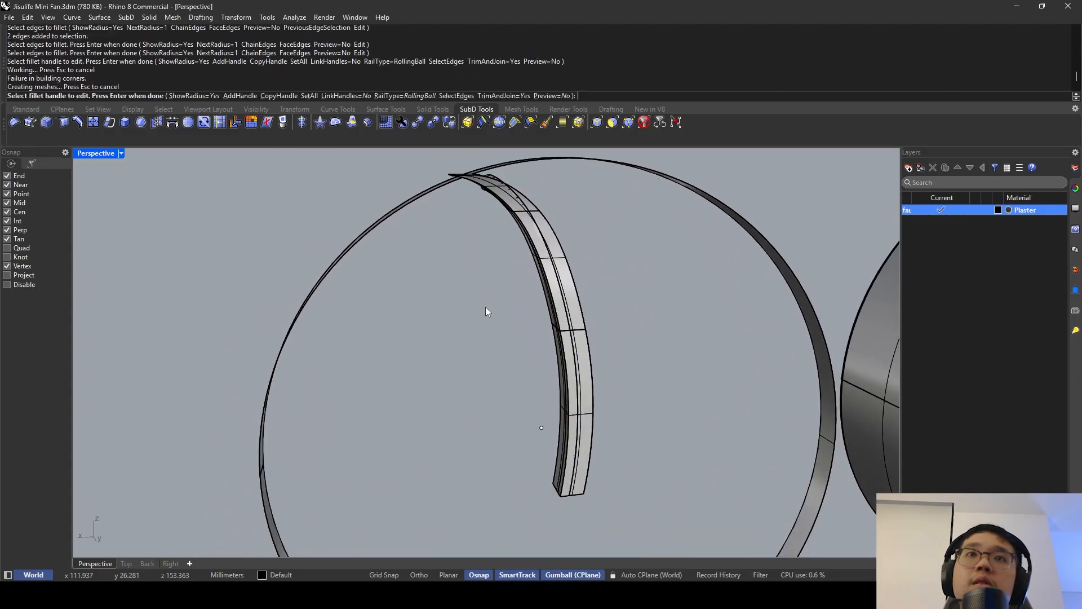
{"action": "right_click_drag", "start_coordinate": [526, 271], "coordinate": [654, 316]}
{"action": "key", "text": "ctrl+z"}
Undo the Boolean union and the 3 mm extrusion of the rib segments.
{"action": "mouse_move", "coordinate": [495, 224]}
{"action": "right_mouse_down"}
{"action": "mouse_move", "coordinate": [520, 265]}
{"action": "mouse_move", "coordinate": [531, 337]}
{"action": "mouse_move", "coordinate": [420, 314]}
{"action": "right_mouse_up"}
{"action": "scroll", "coordinate": [461, 276], "scroll_direction": "up", "scroll_amount": 6}
{"action": "mouse_move", "coordinate": [461, 276]}
{"action": "right_mouse_down"}
{"action": "mouse_move", "coordinate": [459, 259]}
{"action": "mouse_move", "coordinate": [359, 274]}
{"action": "mouse_move", "coordinate": [396, 330]}
{"action": "right_mouse_up"}
{"action": "key", "text": "ctrl+z"}
{"action": "scroll", "coordinate": [395, 330], "scroll_direction": "down", "scroll_amount": 5}
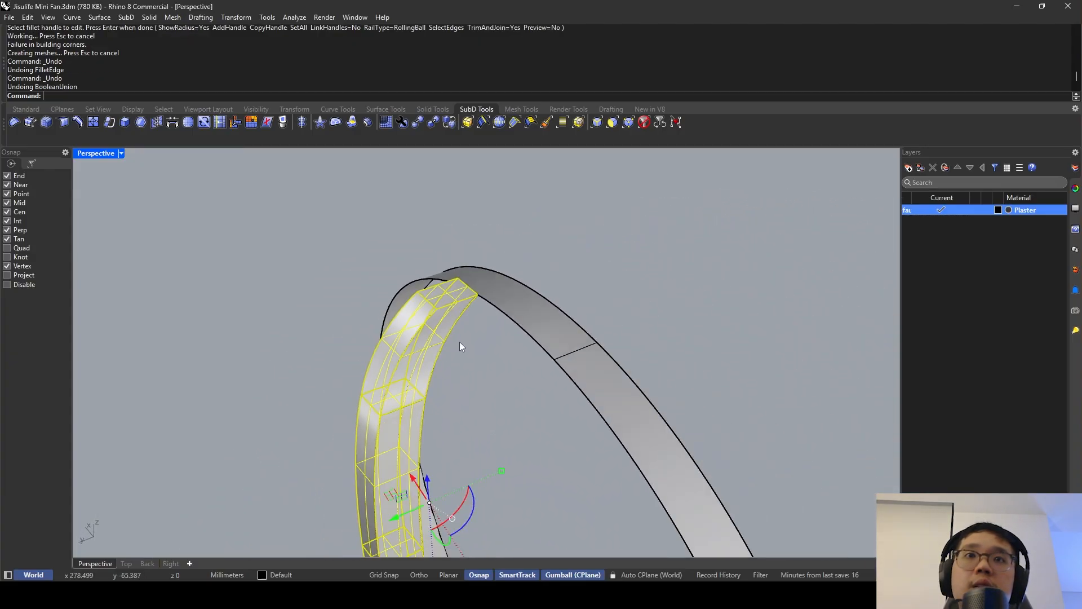
{"action": "key", "text": "ctrl+z"}
{"action": "right_click_drag", "start_coordinate": [468, 381], "coordinate": [574, 377], "text": "shift"}
Offset the open rib surface into a solid with a distance of 2 mm and sharp corners.
{"action": "left_click", "coordinate": [536, 397]}
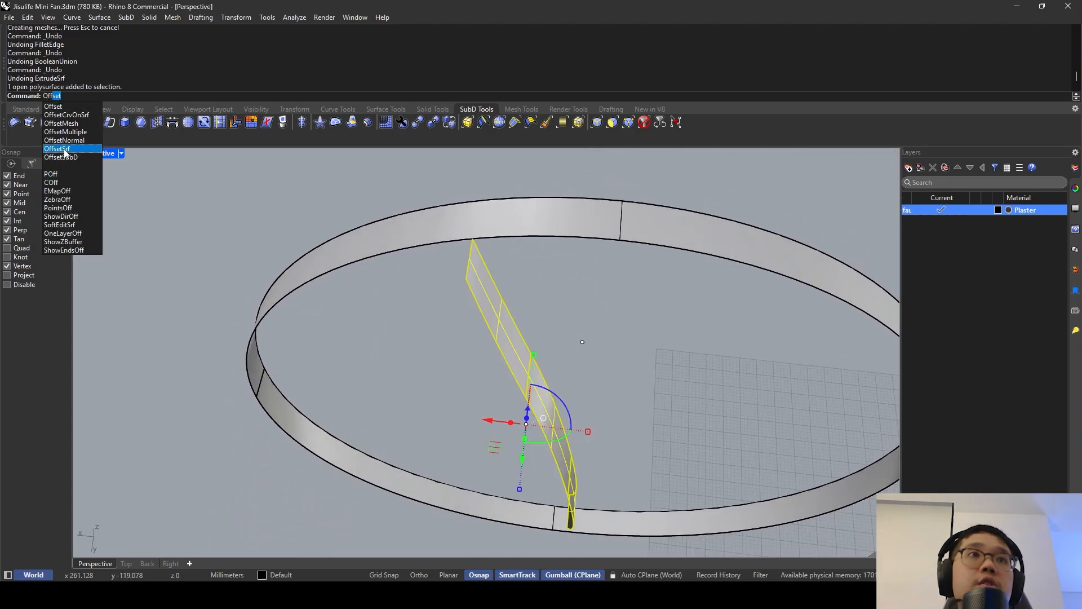
{"action": "left_click", "coordinate": [65, 149]}
{"action": "right_click_drag", "start_coordinate": [528, 270], "coordinate": [550, 238]}
{"action": "key", "text": "Return"}
{"action": "right_click_drag", "start_coordinate": [530, 282], "coordinate": [558, 201]}
{"action": "key", "text": "Escape"}
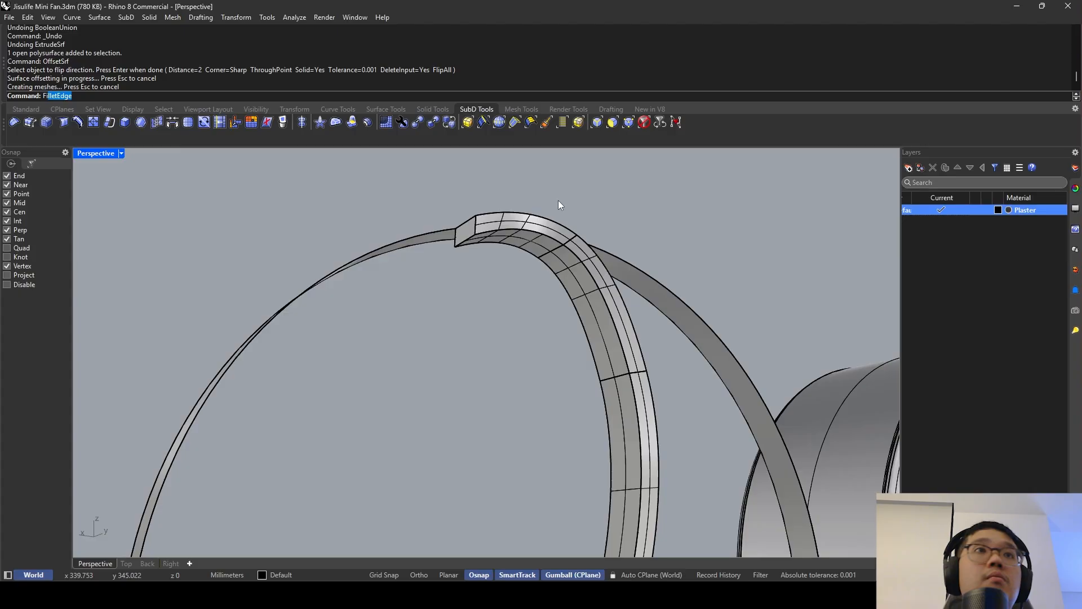
Fillet the long edge of the solid rib with a radius of 1 mm, starting from its upper segment.
{"action": "type", "text": "F"}
{"action": "key", "text": "Return"}
{"action": "left_click", "coordinate": [540, 236]}
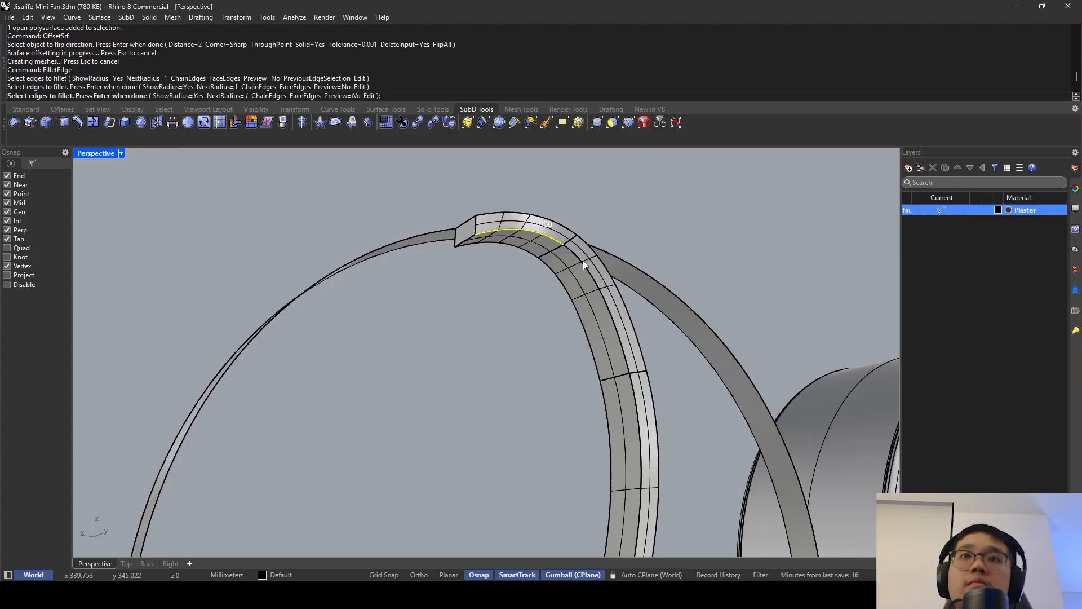
Cancel the edge fillet and undo the curved strip's surface offset, keeping the gumball edits made before it.
{"action": "key", "text": "Escape"}
{"action": "right_click_drag", "start_coordinate": [584, 265], "coordinate": [507, 372]}
{"action": "key", "text": "ctrl+z"}
{"action": "key", "text": "Escape"}
{"action": "key", "text": "ctrl+z"}
{"action": "key", "text": "ctrl+z"}
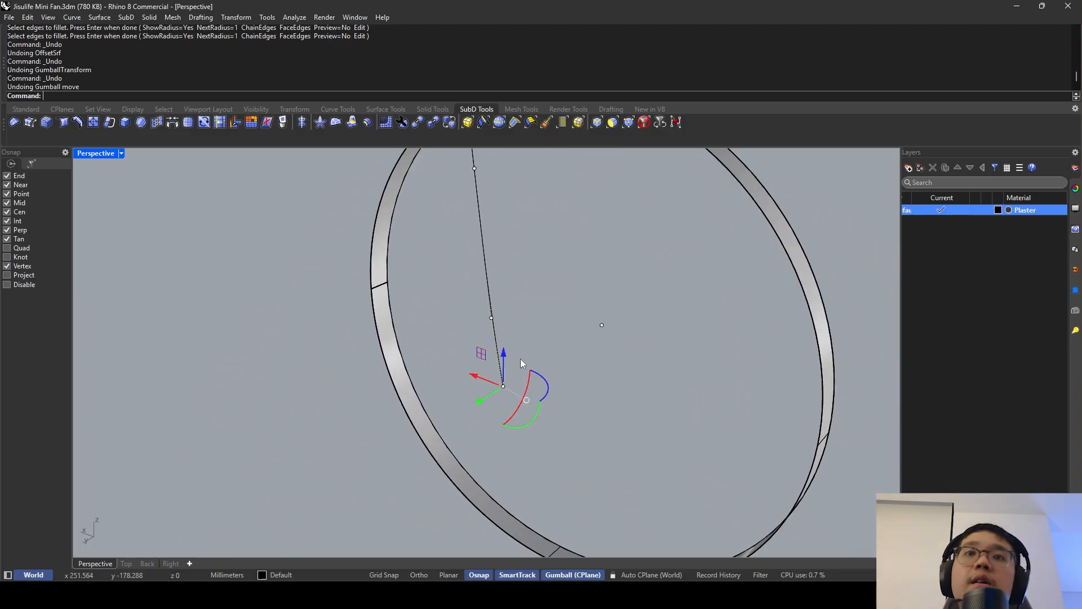
{"action": "key", "text": "ctrl+y"}
{"action": "key", "text": "ctrl+y"}
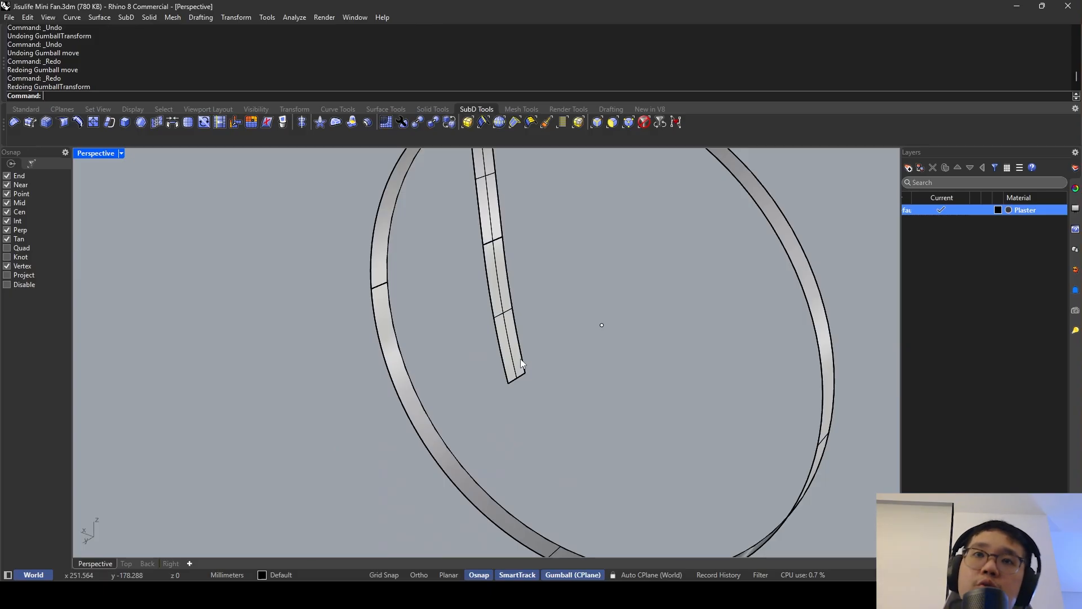
Draw a flat rectangle at the lower end of the curved strip, starting from one of its end corners.
{"action": "right_click_drag", "start_coordinate": [520, 359], "coordinate": [495, 335]}
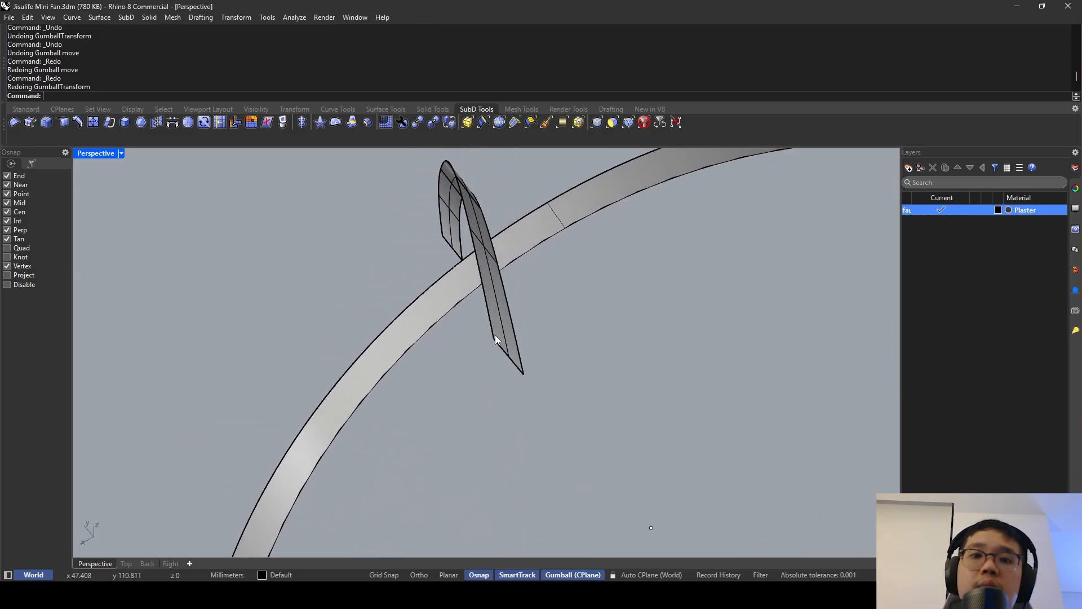
{"action": "type", "text": "rectangle"}
{"action": "key", "text": "Return"}
{"action": "left_click", "coordinate": [494, 338]}
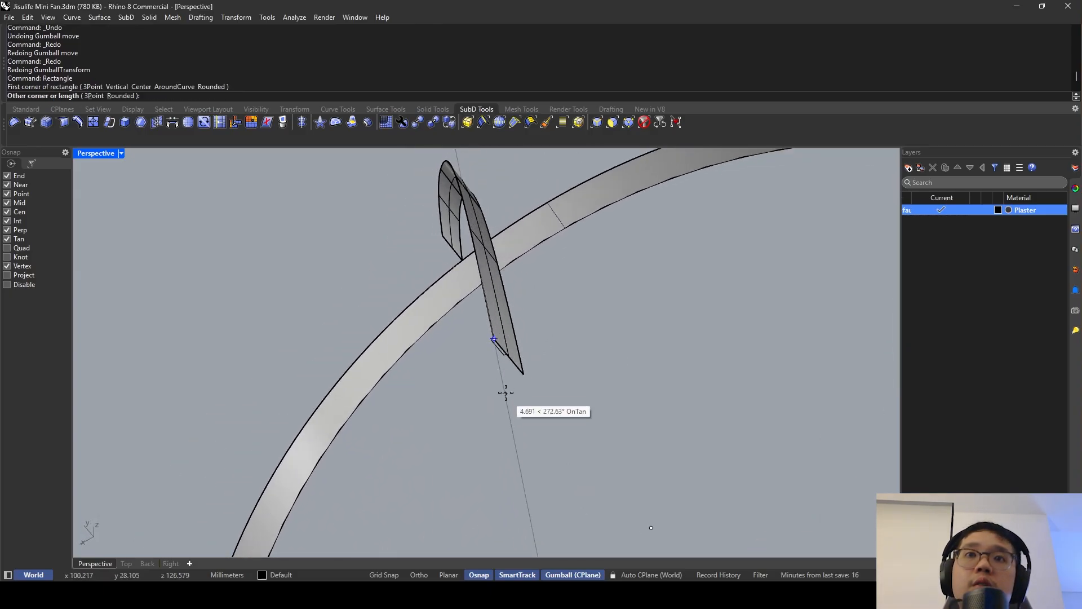
{"action": "left_click", "coordinate": [511, 384]}
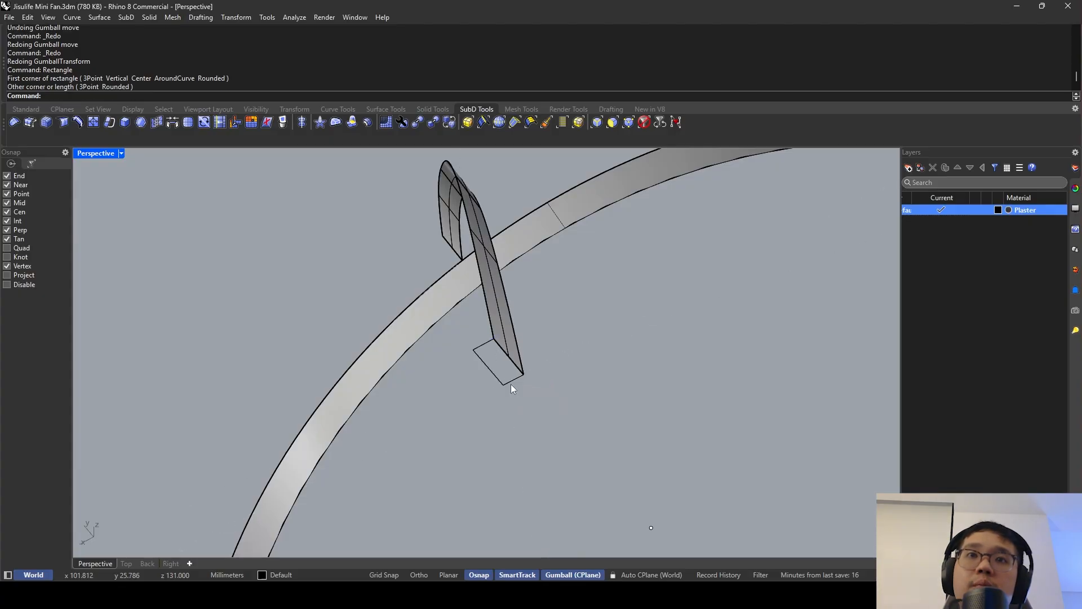
Scale the rectangle in one direction from its corner at the strip so that its side is 3 mm long.
{"action": "right_click_drag", "start_coordinate": [512, 387], "coordinate": [479, 372]}
{"action": "left_click", "coordinate": [512, 399]}
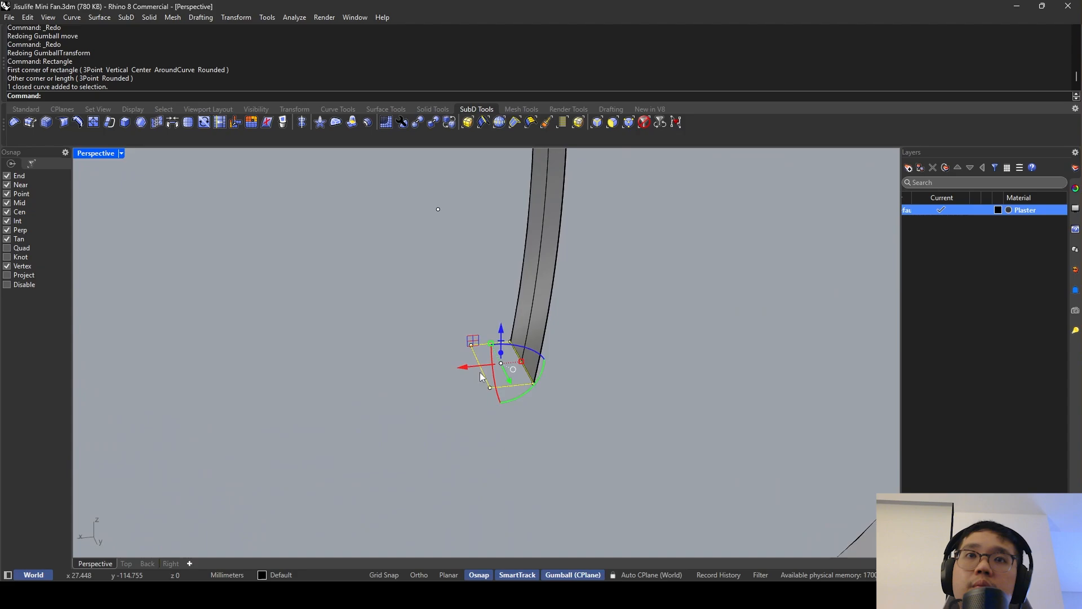
{"action": "left_click", "coordinate": [509, 387]}
{"action": "type", "text": "sc"}
{"action": "key", "text": "Return"}
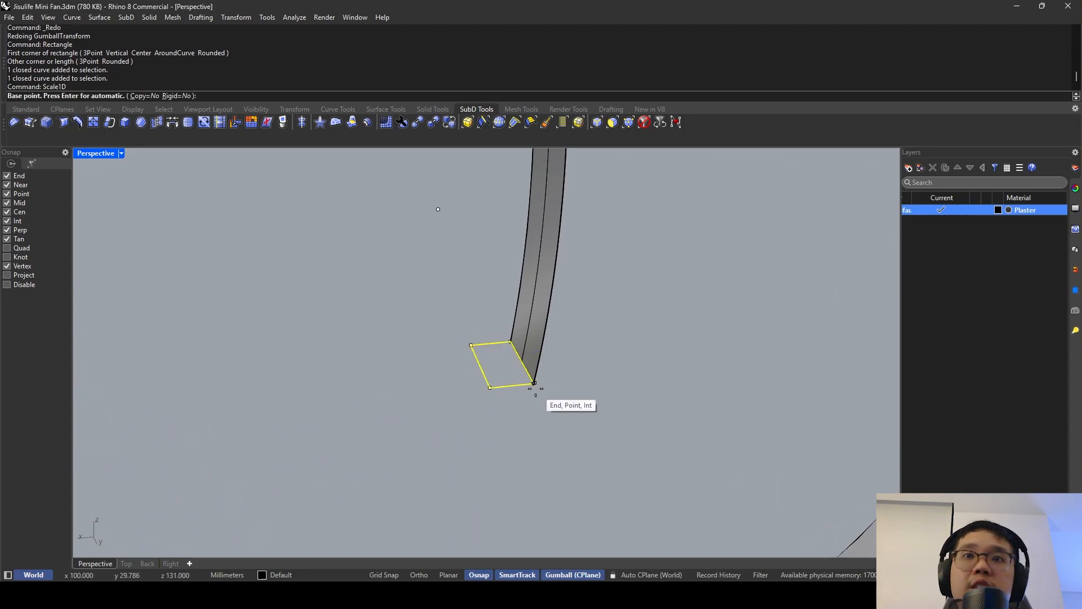
{"action": "left_click", "coordinate": [533, 383]}
{"action": "left_click", "coordinate": [484, 389]}
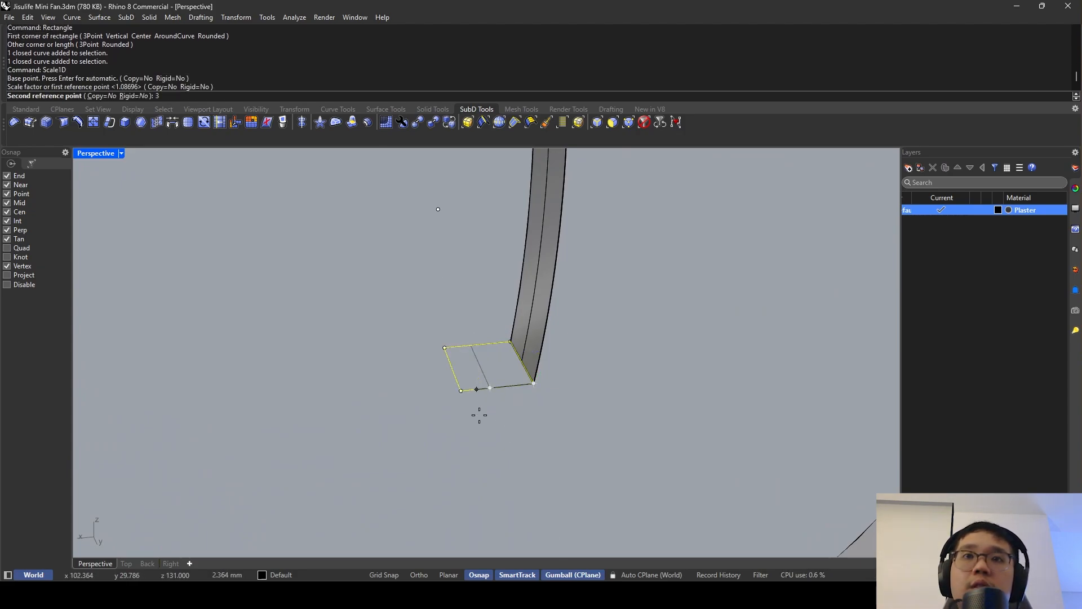
{"action": "key", "text": "Return"}
Try rounding all corners of the rectangle with FilletCorners at a radius of 1 mm.
{"action": "left_click", "coordinate": [497, 388]}
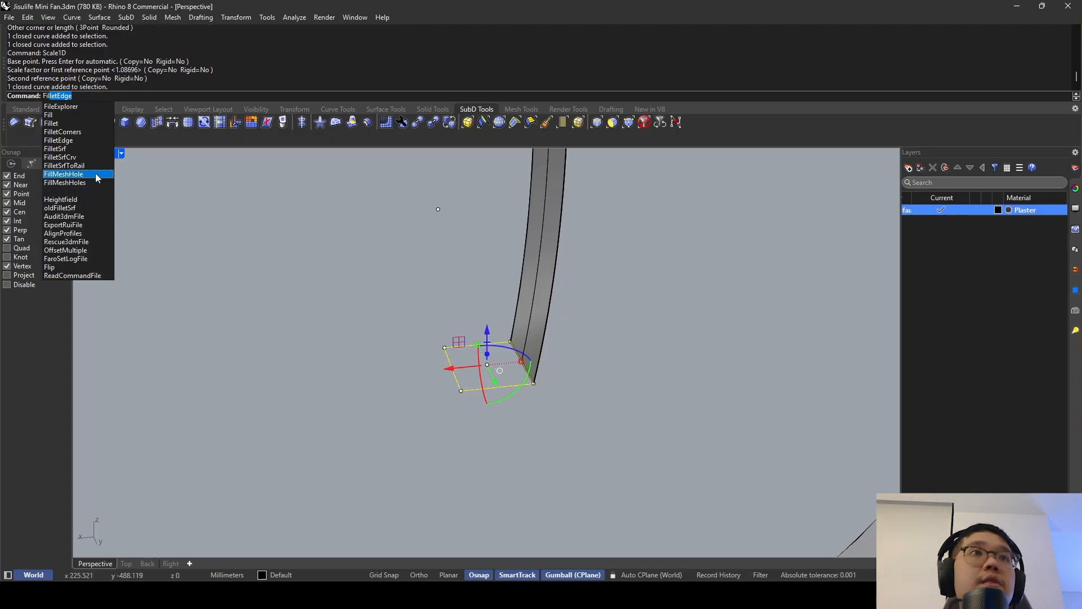
{"action": "left_click", "coordinate": [75, 165]}
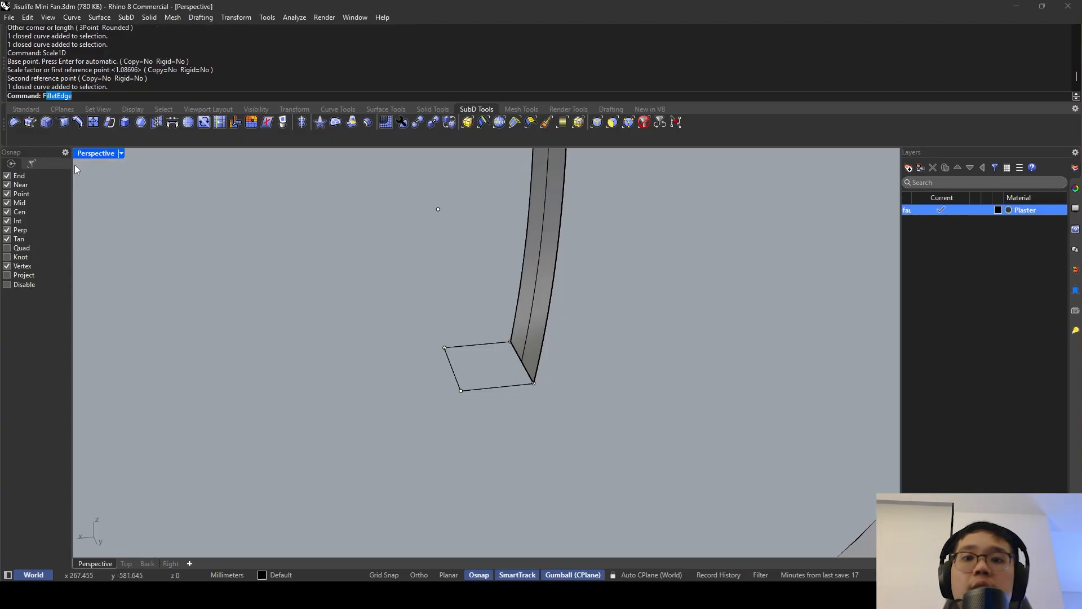
{"action": "left_click", "coordinate": [75, 134]}
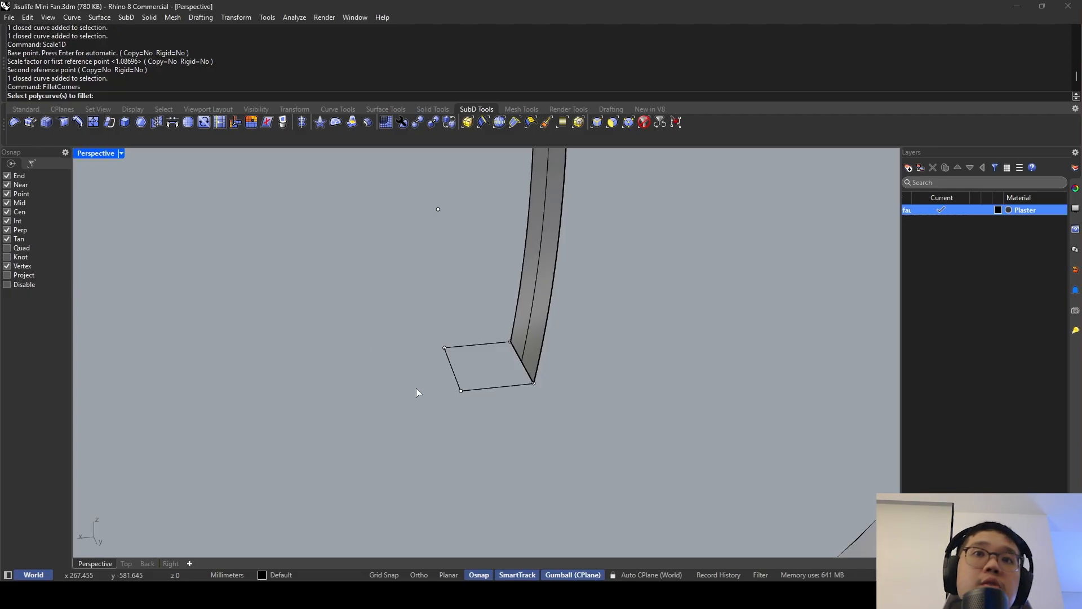
{"action": "left_click", "coordinate": [464, 387]}
{"action": "key", "text": "Escape"}
{"action": "key", "text": "Return"}
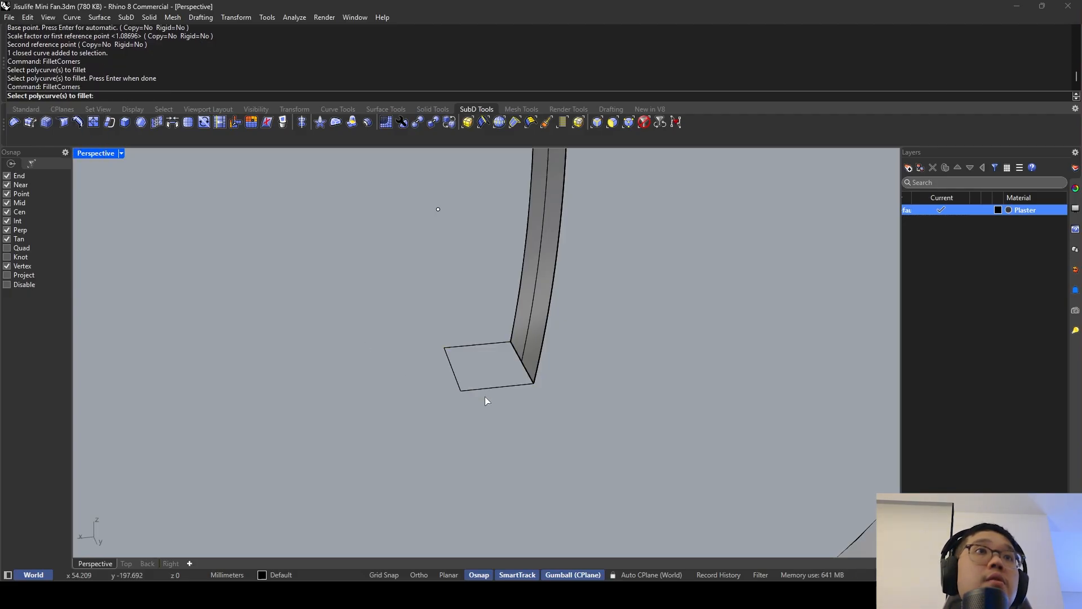
{"action": "left_click", "coordinate": [470, 390]}
{"action": "key", "text": "Return"}
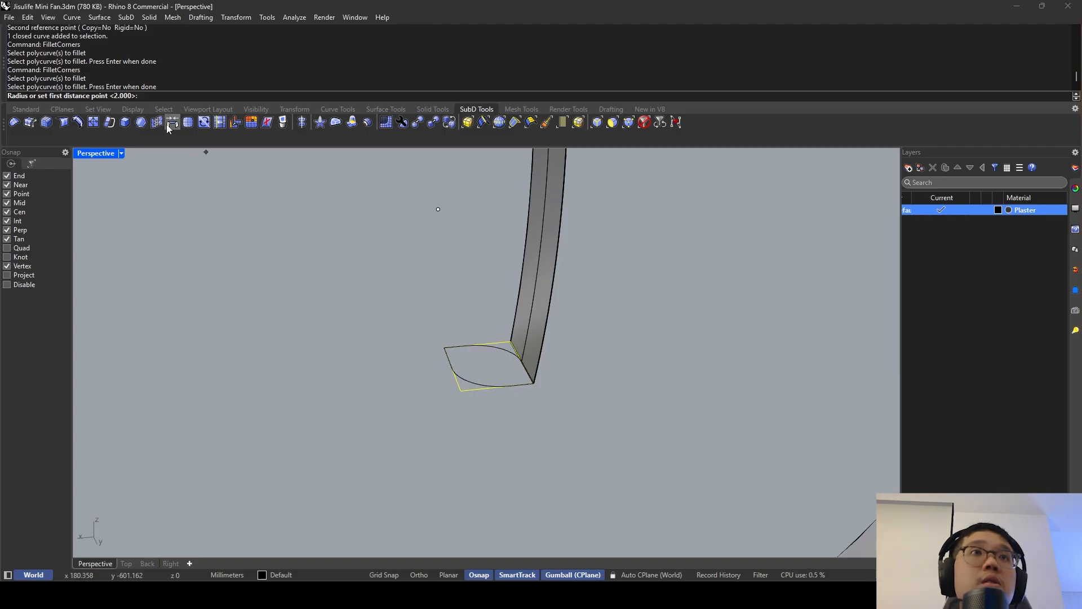
{"action": "type", "text": "1"}
{"action": "key", "text": "Return"}
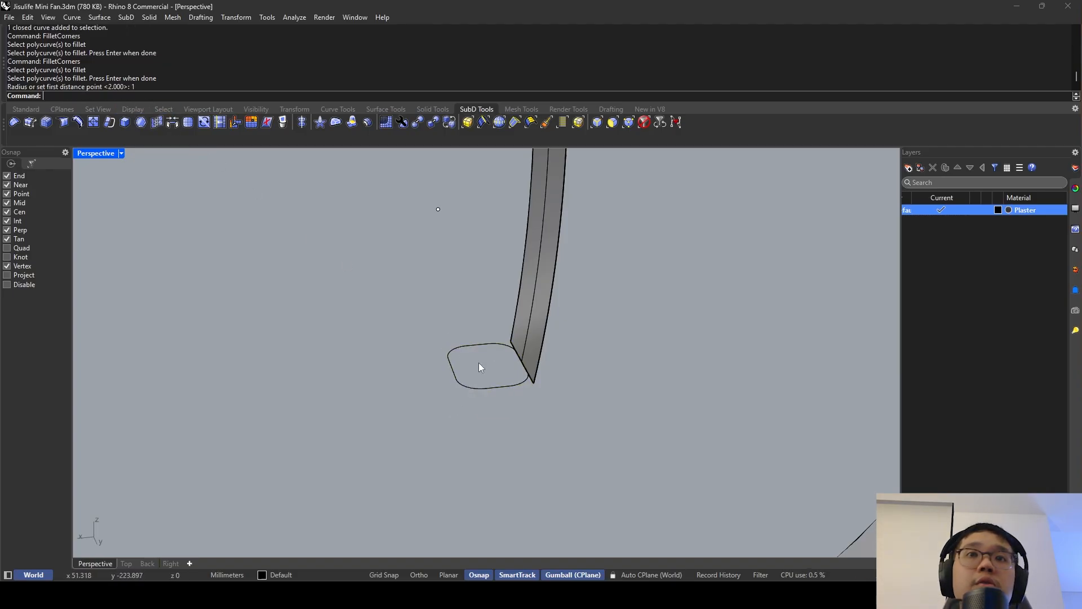
{"action": "left_click", "coordinate": [495, 388]}
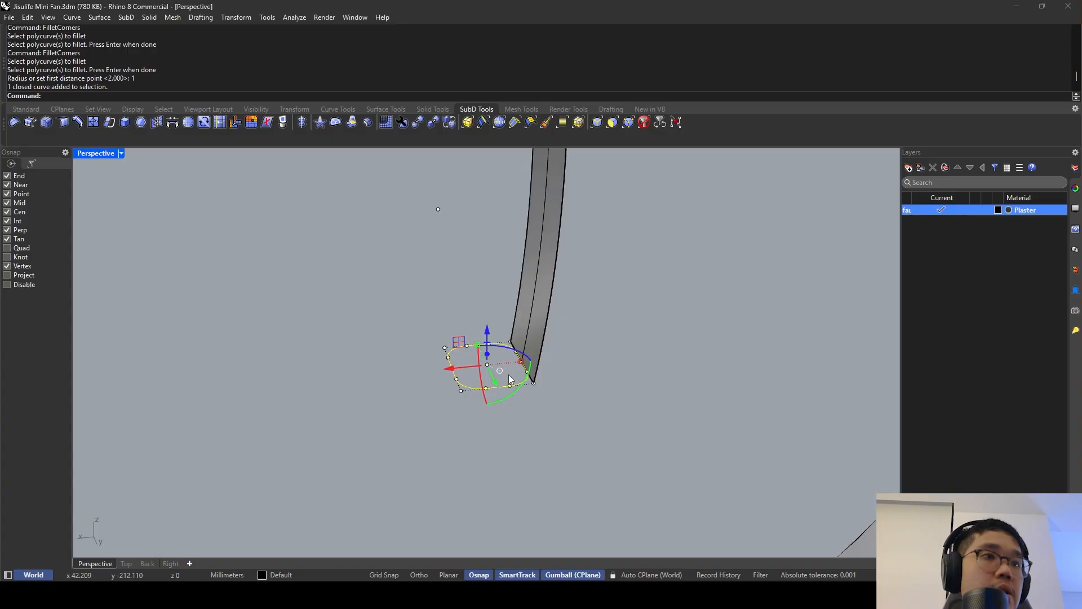
{"action": "right_click_drag", "start_coordinate": [508, 374], "coordinate": [468, 357]}
{"action": "key", "text": "ctrl+z"}
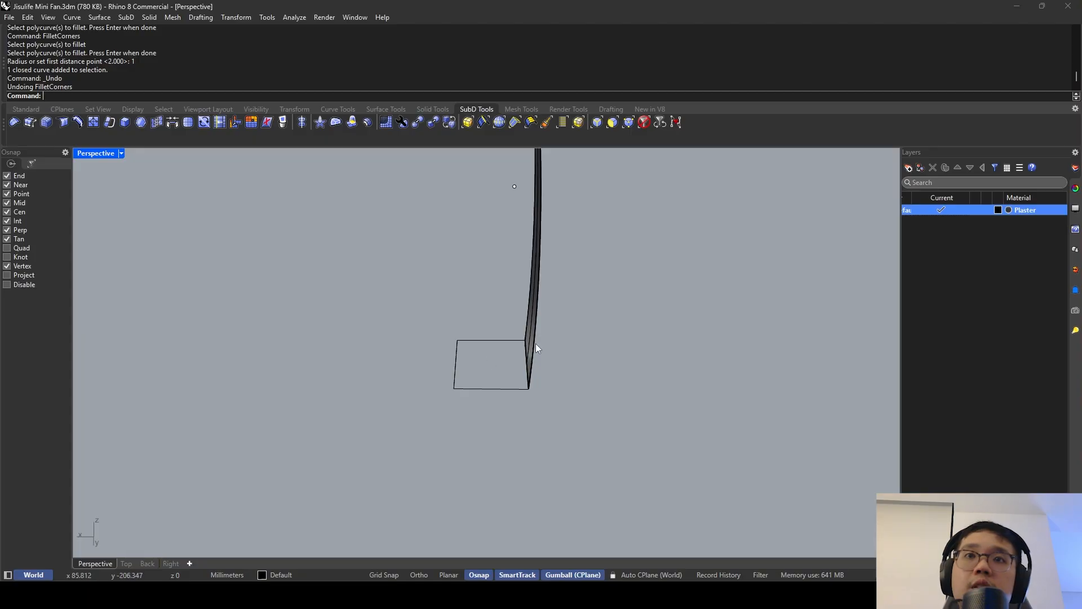
Try replacing the curved strip with a Sweep1 of the rectangle along the strip's rail curve.
{"action": "left_click", "coordinate": [532, 322]}
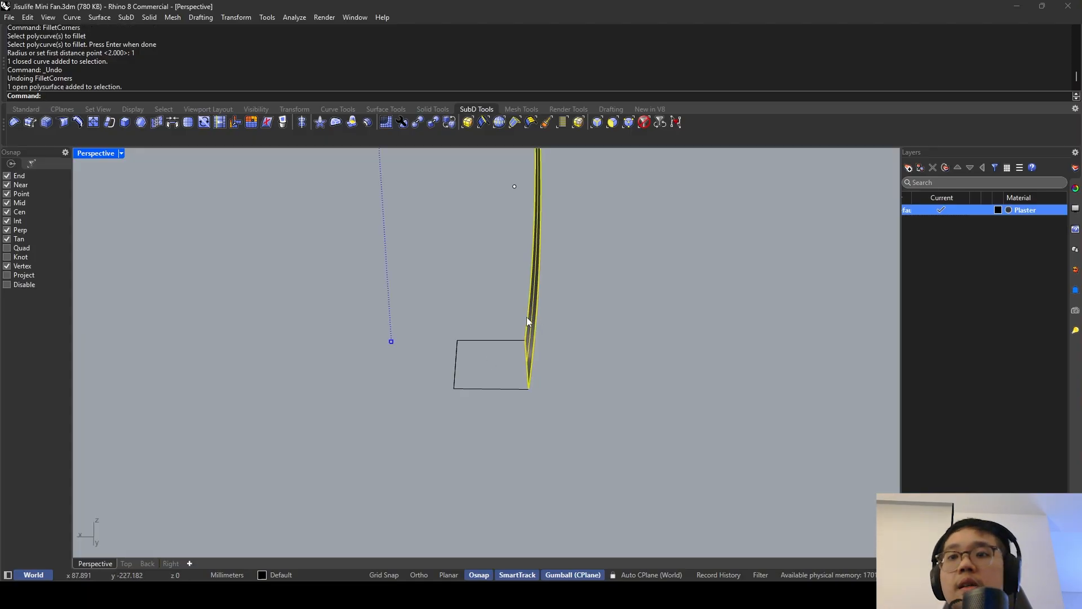
{"action": "key", "text": "Delete"}
{"action": "key", "text": "Return"}
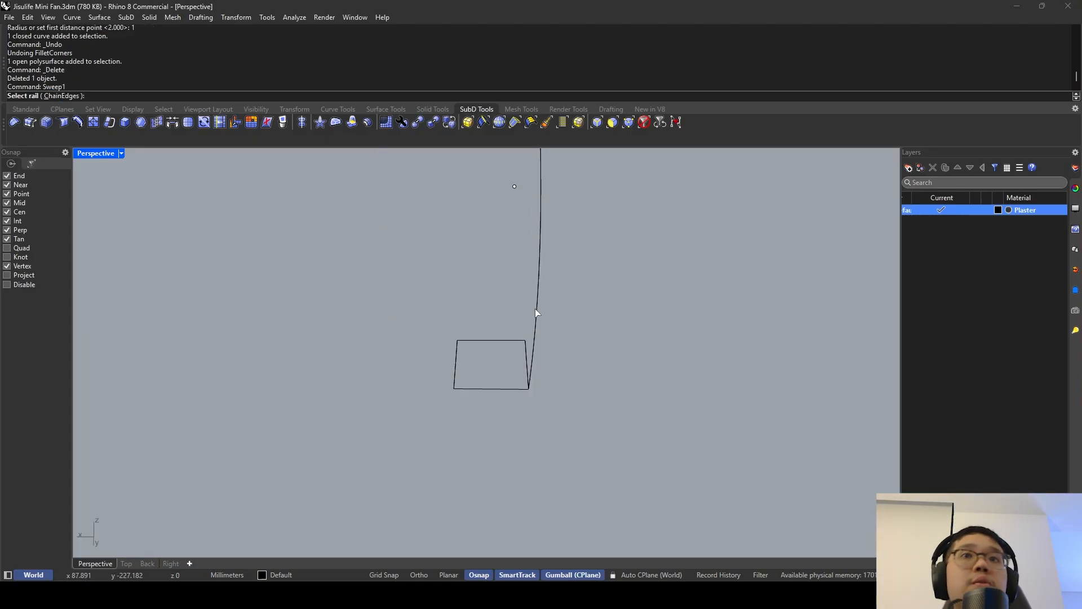
{"action": "left_click", "coordinate": [535, 315]}
{"action": "left_click", "coordinate": [526, 349]}
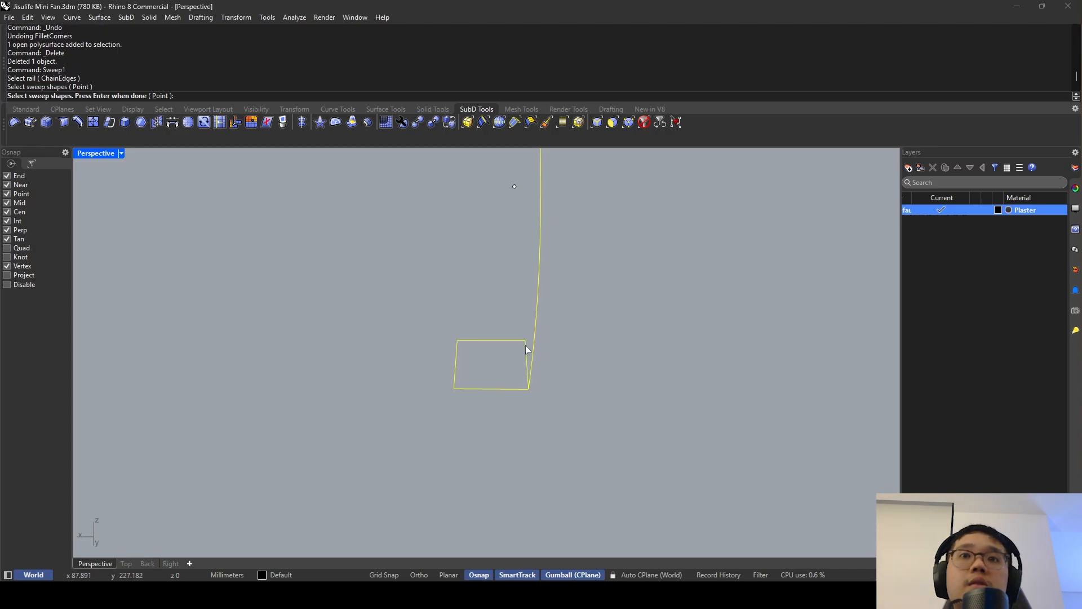
{"action": "key", "text": "Return"}
{"action": "key", "text": "Return"}
{"action": "key", "text": "Return"}
{"action": "scroll", "coordinate": [525, 345], "scroll_direction": "down", "scroll_amount": 12}
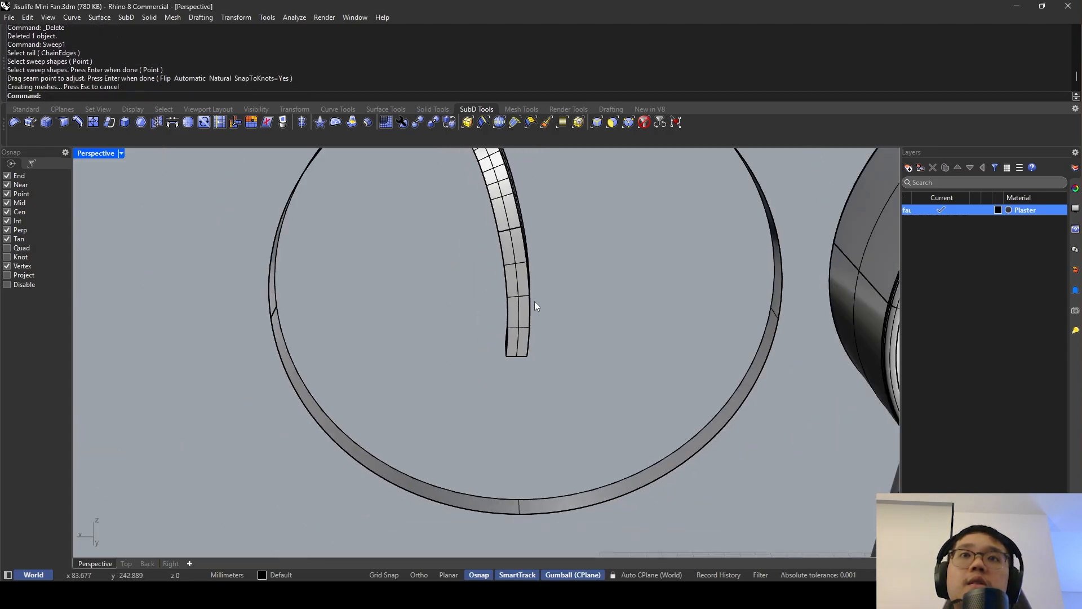
{"action": "mouse_move", "coordinate": [542, 302]}
{"action": "right_mouse_down"}
{"action": "mouse_move", "coordinate": [634, 225]}
{"action": "mouse_move", "coordinate": [659, 262]}
{"action": "mouse_move", "coordinate": [553, 302]}
{"action": "right_mouse_up"}
{"action": "key", "text": "ctrl+z"}
{"action": "key", "text": "ctrl+z"}
Delete the curved strip polysurface inside the ring, leaving its rail curve and the rectangle.
{"action": "left_click", "coordinate": [511, 257]}
{"action": "right_click_drag", "start_coordinate": [511, 257], "coordinate": [440, 245]}
{"action": "left_click", "coordinate": [494, 235]}
{"action": "left_click", "coordinate": [504, 231]}
{"action": "right_click_drag", "start_coordinate": [504, 231], "coordinate": [563, 264]}
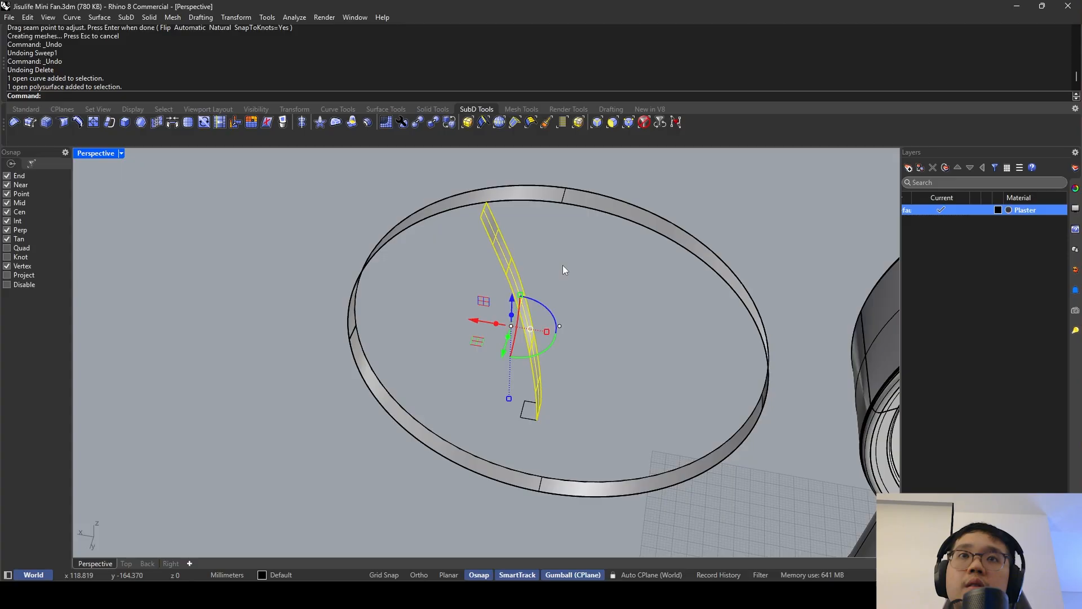
{"action": "key", "text": "Delete"}
{"action": "right_click_drag", "start_coordinate": [556, 339], "coordinate": [503, 326]}
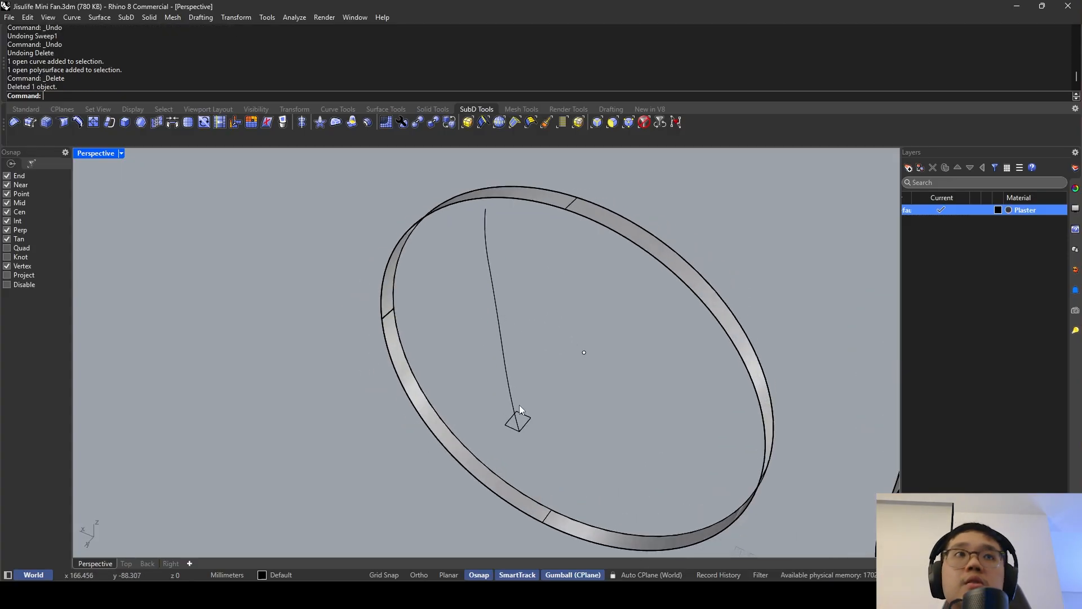
{"action": "key", "text": "Return"}
{"action": "left_click", "coordinate": [511, 400]}
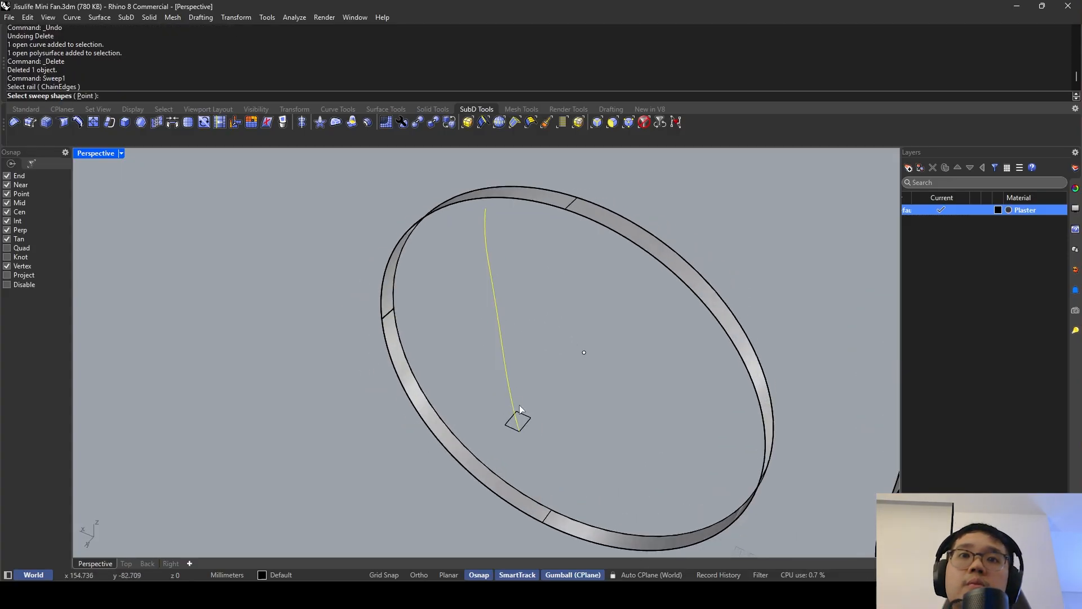
{"action": "key", "text": "Escape"}
{"action": "right_click_drag", "start_coordinate": [534, 391], "coordinate": [404, 273]}
{"action": "key", "text": "Return"}
{"action": "left_click", "coordinate": [537, 314]}
{"action": "left_click", "coordinate": [536, 388]}
{"action": "key", "text": "Return"}
{"action": "key", "text": "Return"}
{"action": "key", "text": "Escape"}
Move the rail curve by its lower end point away from the rectangle toward the ring.
{"action": "left_click", "coordinate": [478, 270]}
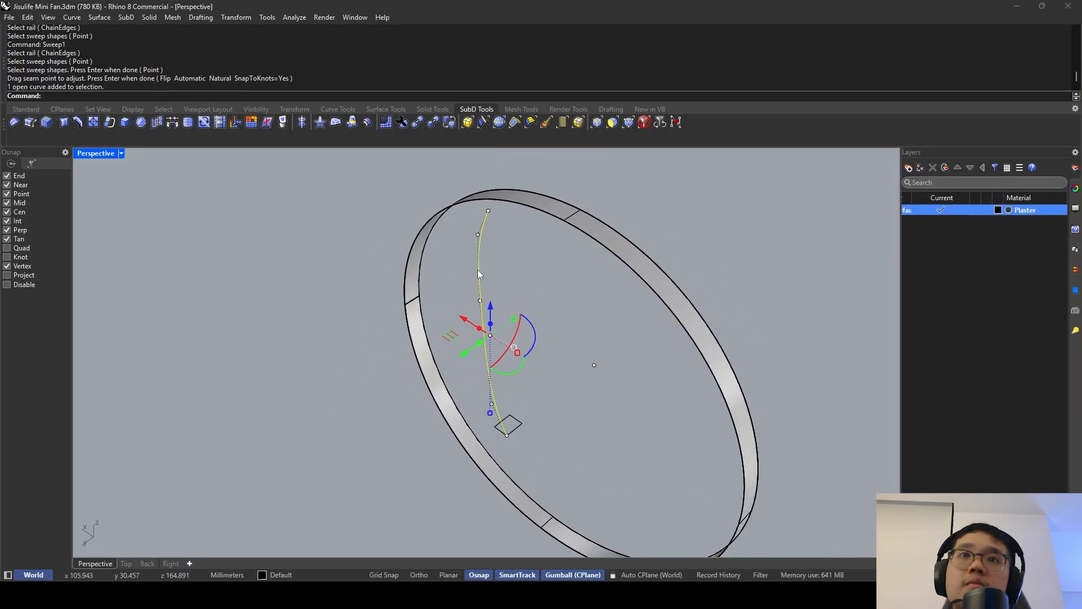
{"action": "right_click_drag", "start_coordinate": [478, 274], "coordinate": [502, 211]}
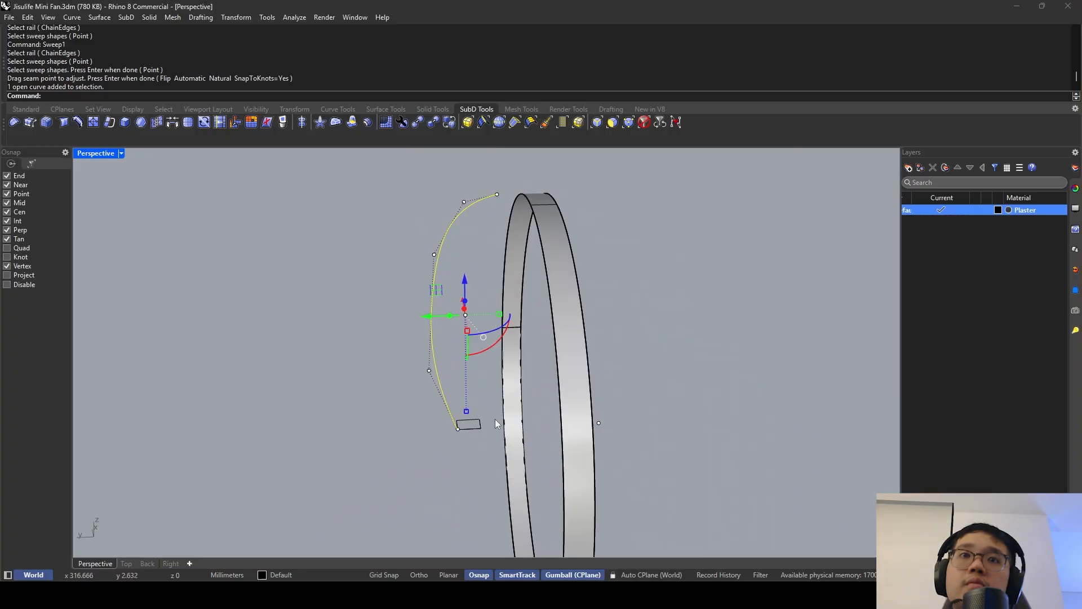
{"action": "type", "text": "move"}
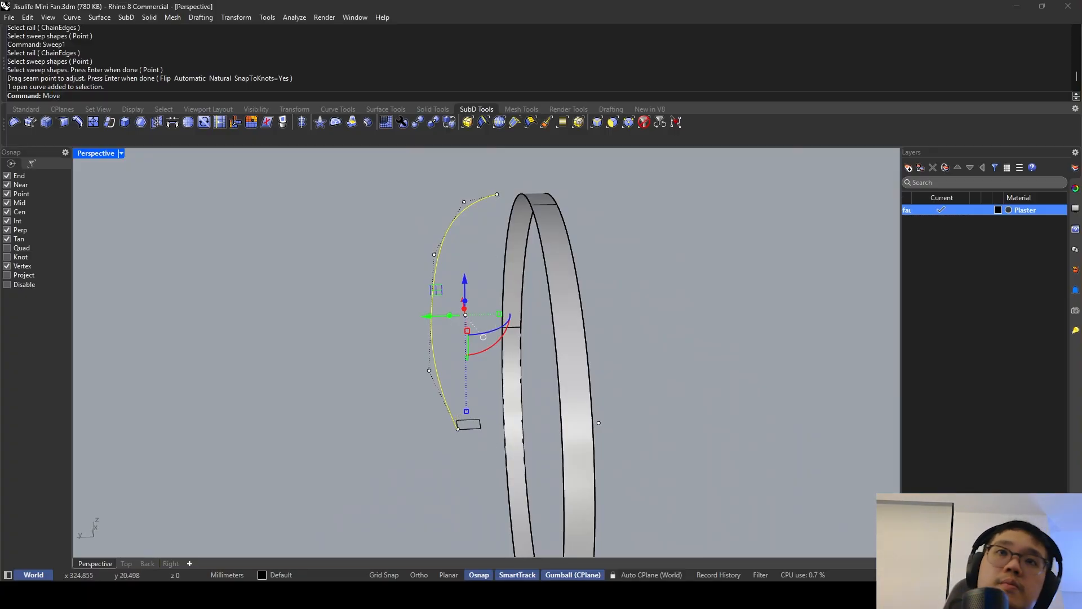
{"action": "key", "text": "Return"}
{"action": "left_click", "coordinate": [457, 430]}
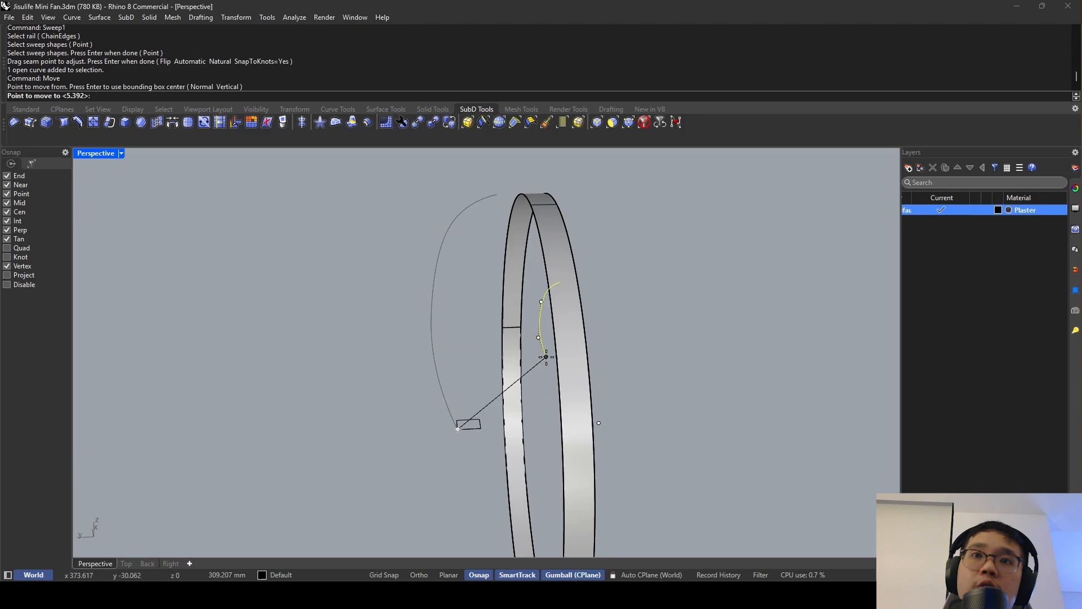
{"action": "left_click", "coordinate": [524, 425]}
Move the rail curve 10 mm along the Y axis, away from the fan body.
{"action": "right_click_drag", "start_coordinate": [585, 285], "coordinate": [590, 293]}
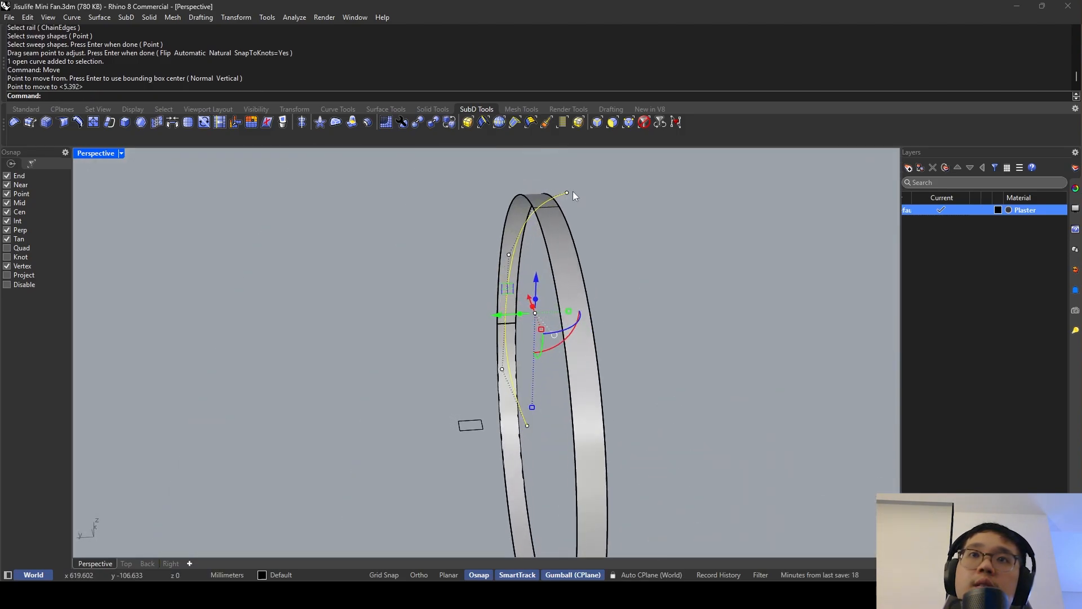
{"action": "right_click_drag", "start_coordinate": [572, 195], "coordinate": [580, 295]}
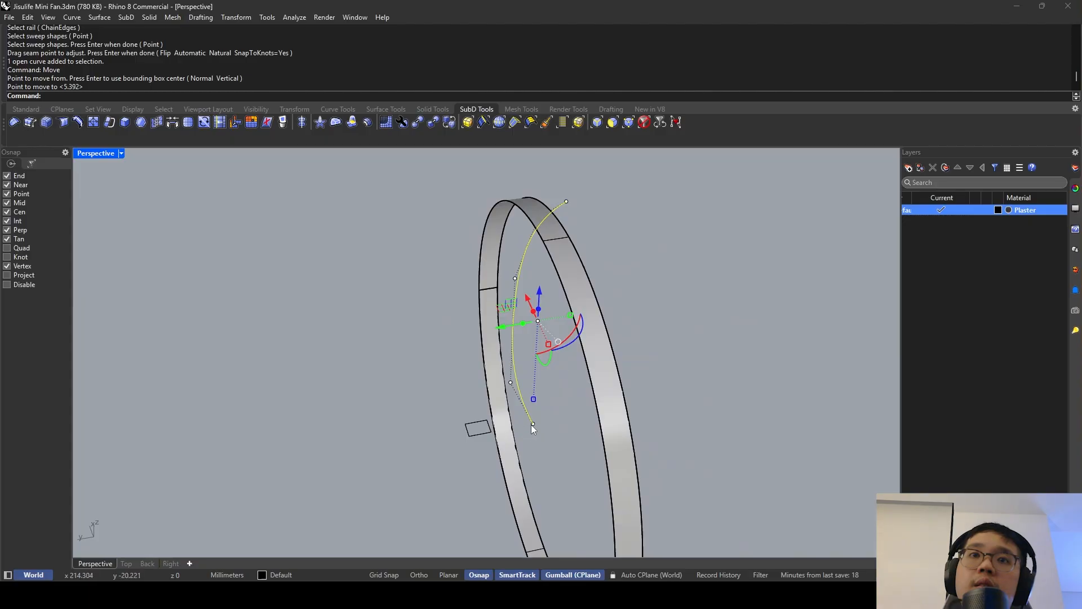
{"action": "scroll", "coordinate": [546, 332], "scroll_direction": "down", "scroll_amount": 10}
{"action": "right_click_drag", "start_coordinate": [546, 332], "coordinate": [513, 309]}
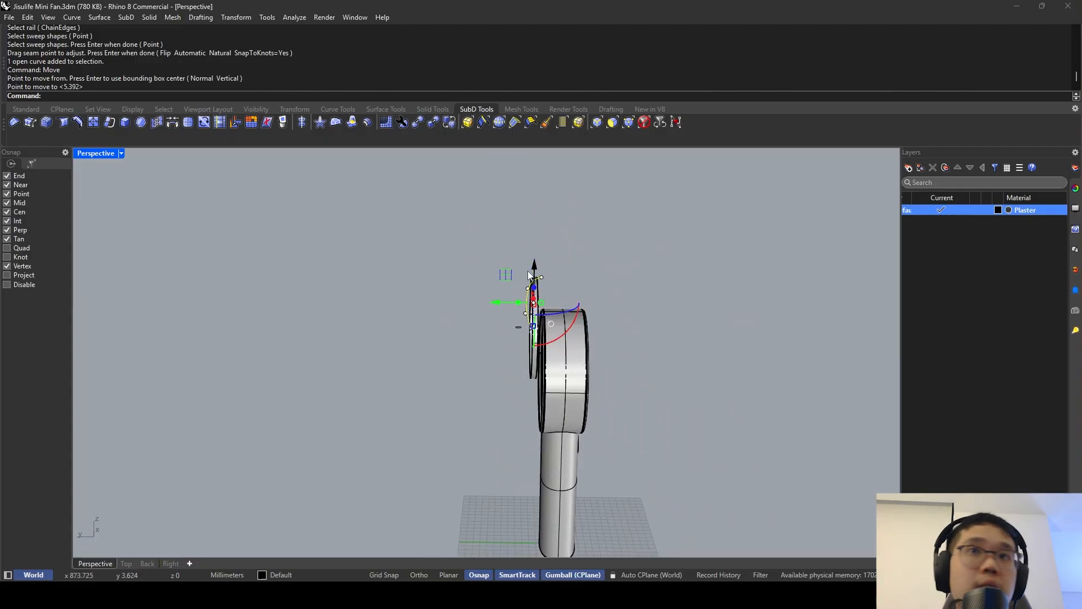
{"action": "scroll", "coordinate": [537, 313], "scroll_direction": "up", "scroll_amount": 6}
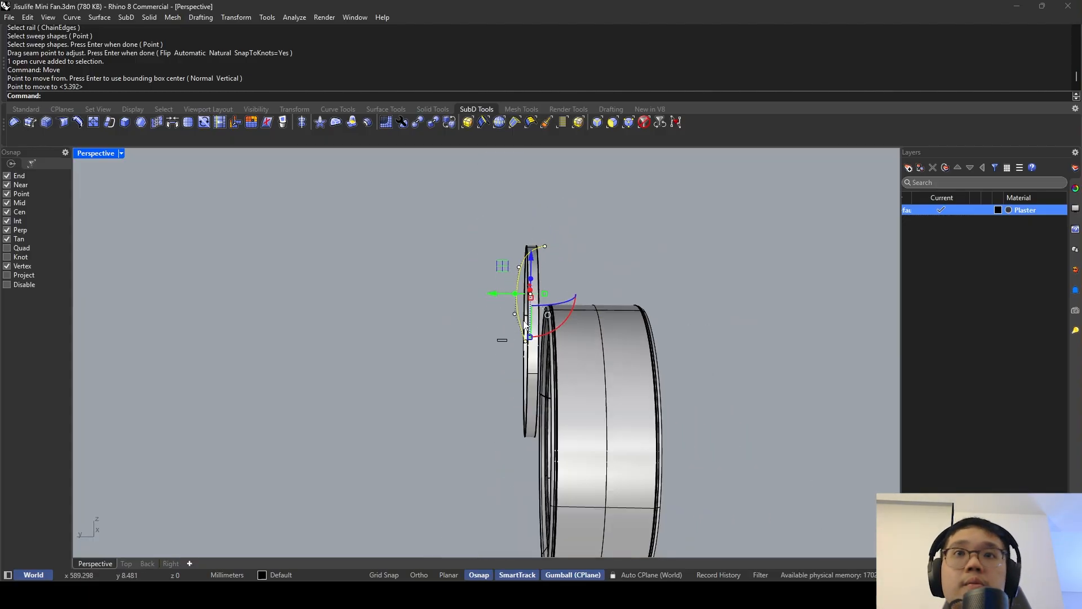
{"action": "left_click", "coordinate": [496, 296]}
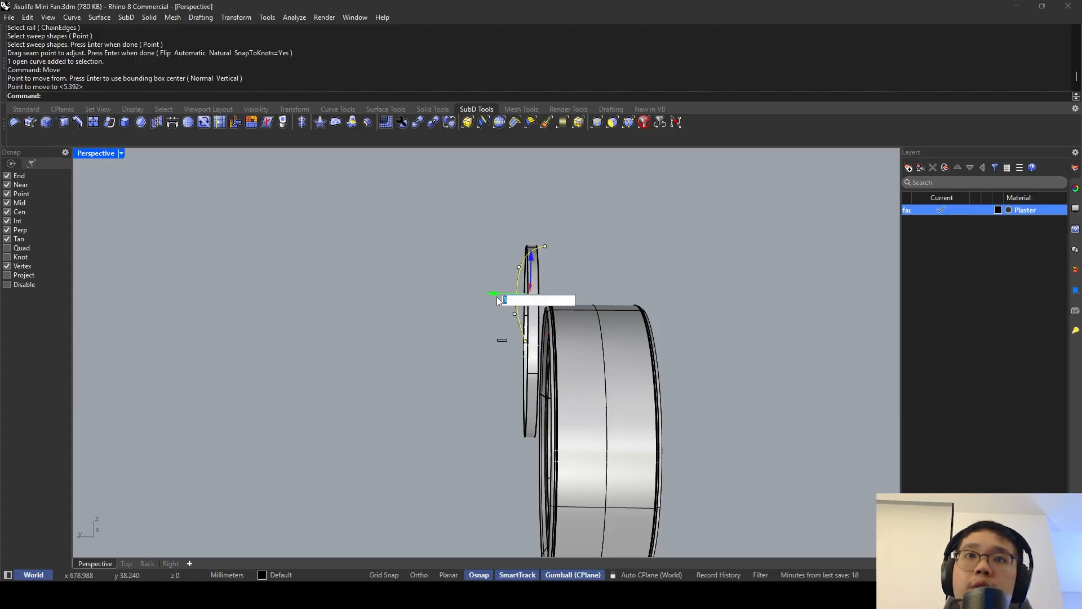
{"action": "type", "text": "10"}
{"action": "key", "text": "Return"}
{"action": "key", "text": "Escape"}
{"action": "scroll", "coordinate": [499, 340], "scroll_direction": "up", "scroll_amount": 6}
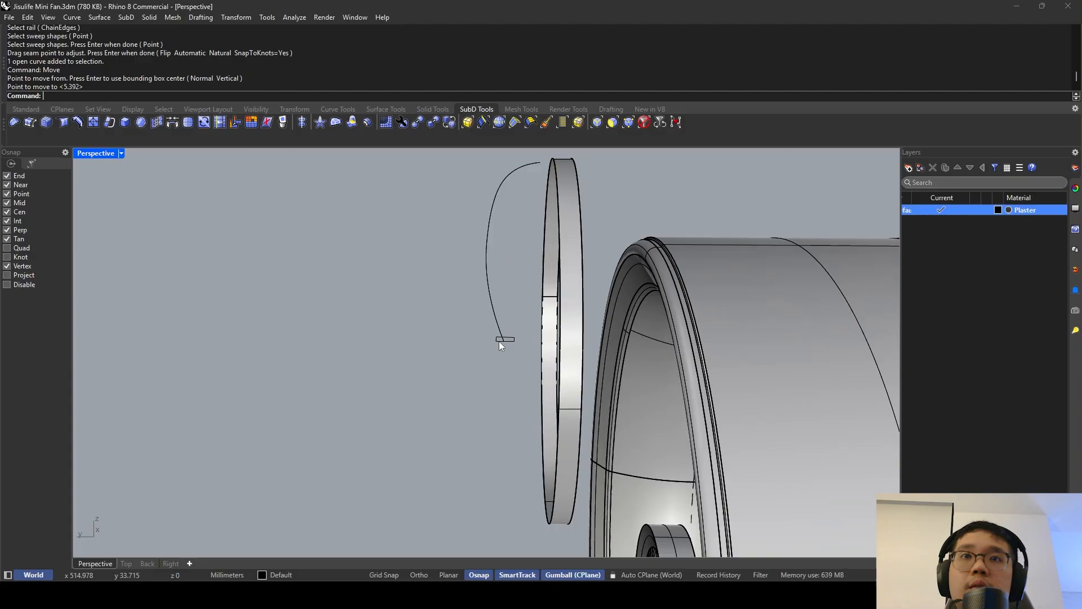
Move the rail curve's upper end control point about 2.3 mm along the Y axis onto the ring's edge.
{"action": "left_click", "coordinate": [511, 339]}
{"action": "right_click_drag", "start_coordinate": [511, 340], "coordinate": [569, 229]}
{"action": "key", "text": "Escape"}
{"action": "left_click", "coordinate": [485, 263]}
{"action": "left_click", "coordinate": [502, 200]}
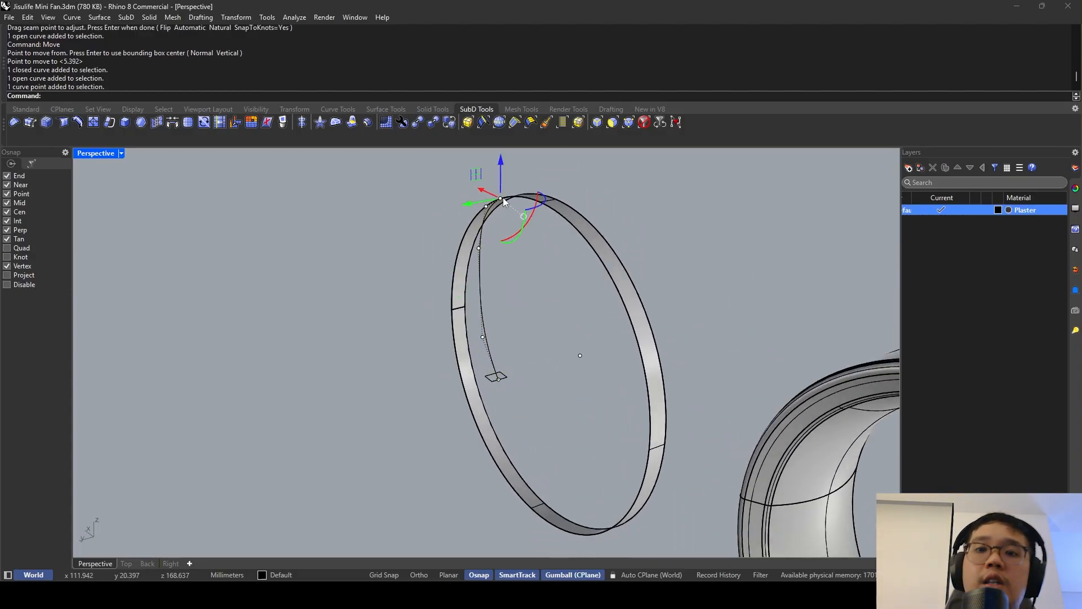
{"action": "type", "text": "move"}
{"action": "key", "text": "Return"}
{"action": "key", "text": "Escape"}
{"action": "scroll", "coordinate": [501, 198], "scroll_direction": "down", "scroll_amount": 4}
{"action": "mouse_move", "coordinate": [501, 200]}
{"action": "right_mouse_down"}
{"action": "mouse_move", "coordinate": [420, 174]}
{"action": "mouse_move", "coordinate": [444, 206]}
{"action": "mouse_move", "coordinate": [487, 209]}
{"action": "right_mouse_up"}
{"action": "scroll", "coordinate": [507, 203], "scroll_direction": "up", "scroll_amount": 5}
{"action": "key", "text": "Return"}
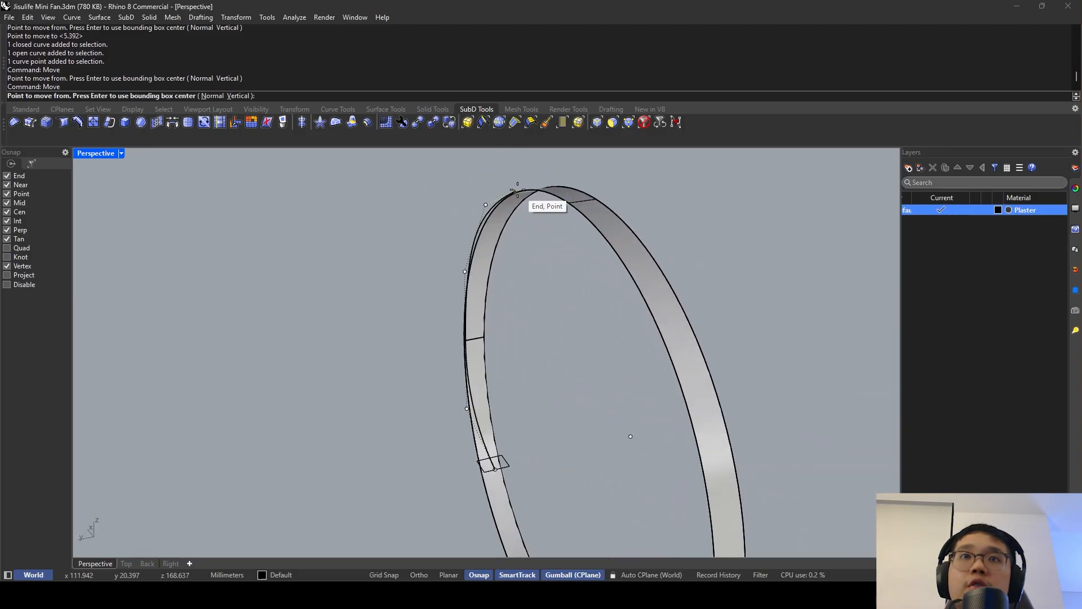
{"action": "left_click", "coordinate": [517, 203]}
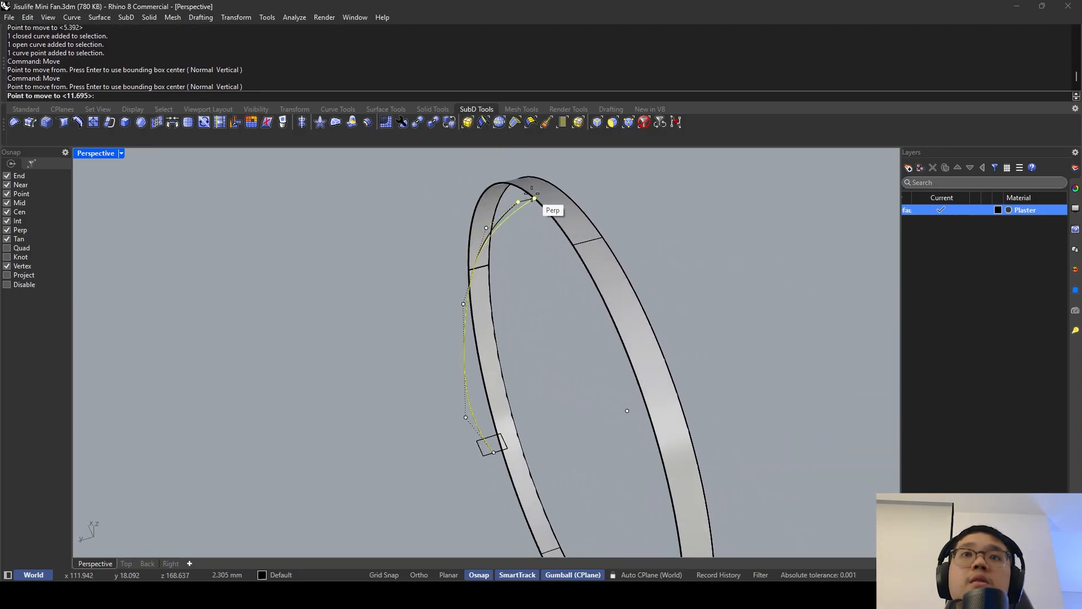
{"action": "left_click", "coordinate": [534, 197]}
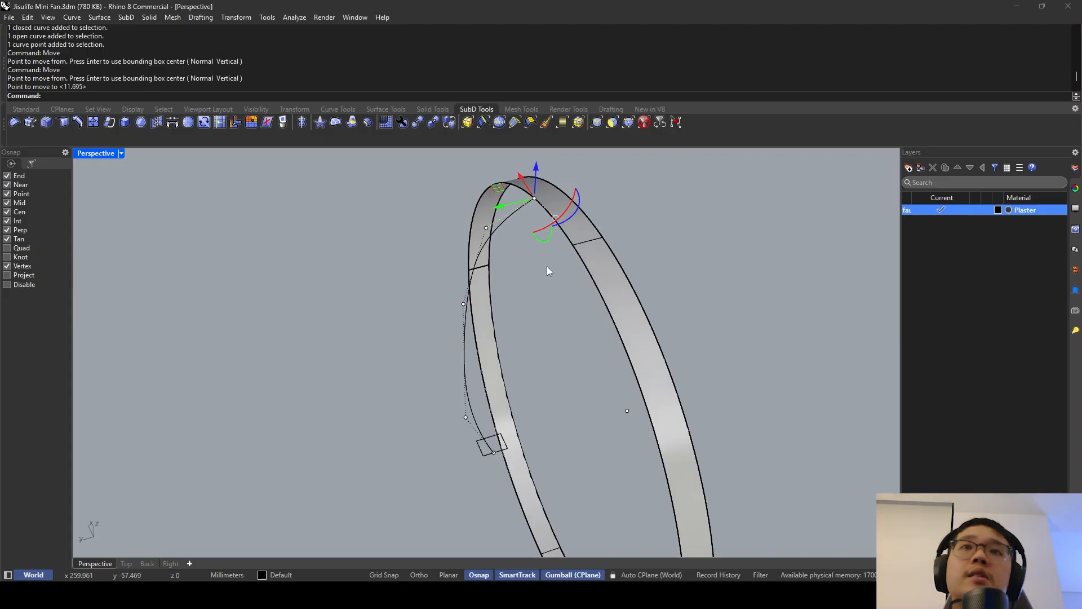
Shift the rail curve's second control point from the upper end along the Y axis toward the ring.
{"action": "right_click_drag", "start_coordinate": [546, 269], "coordinate": [504, 236]}
{"action": "left_click", "coordinate": [471, 204]}
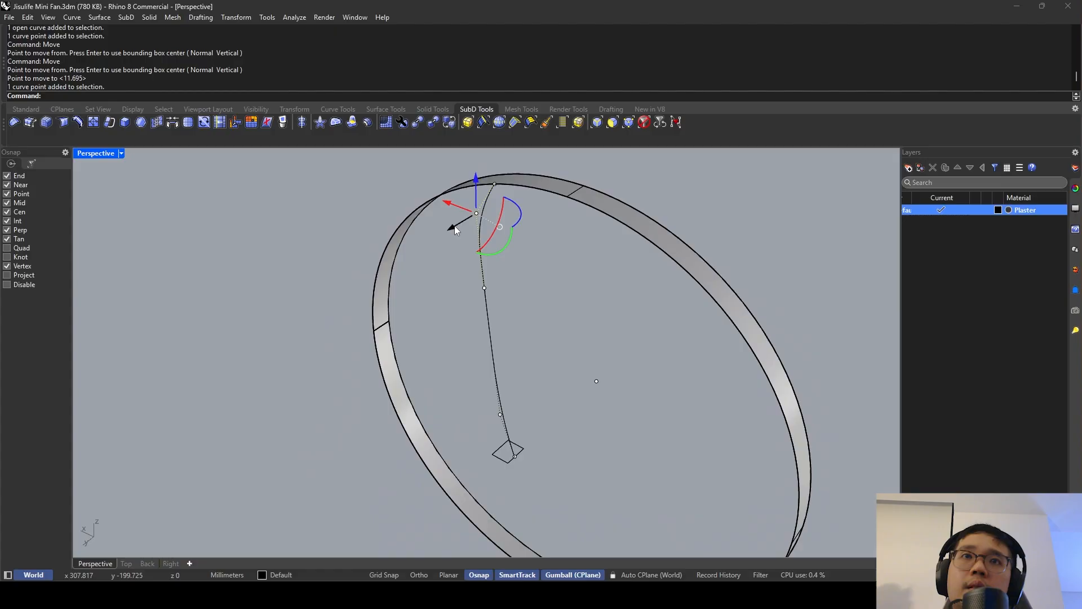
{"action": "left_click_drag", "start_coordinate": [454, 226], "coordinate": [475, 232]}
{"action": "right_click_drag", "start_coordinate": [475, 232], "coordinate": [563, 198]}
{"action": "left_click", "coordinate": [570, 257]}
{"action": "key", "text": "Escape"}
{"action": "scroll", "coordinate": [570, 257], "scroll_direction": "down", "scroll_amount": 7}
{"action": "right_click_drag", "start_coordinate": [564, 258], "coordinate": [472, 247]}
{"action": "scroll", "coordinate": [552, 289], "scroll_direction": "up", "scroll_amount": 4}
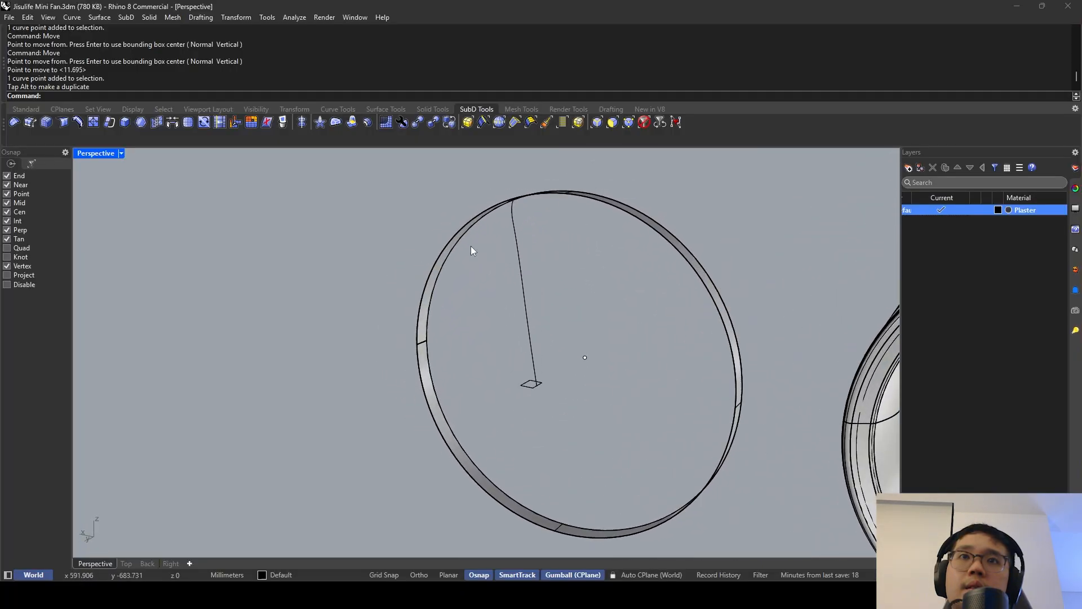
Examine the rail curve's shape against the ring and rectangle in the four-viewport layout.
{"action": "double_click", "coordinate": [111, 156]}
{"action": "scroll", "coordinate": [305, 238], "scroll_direction": "down", "scroll_amount": 3}
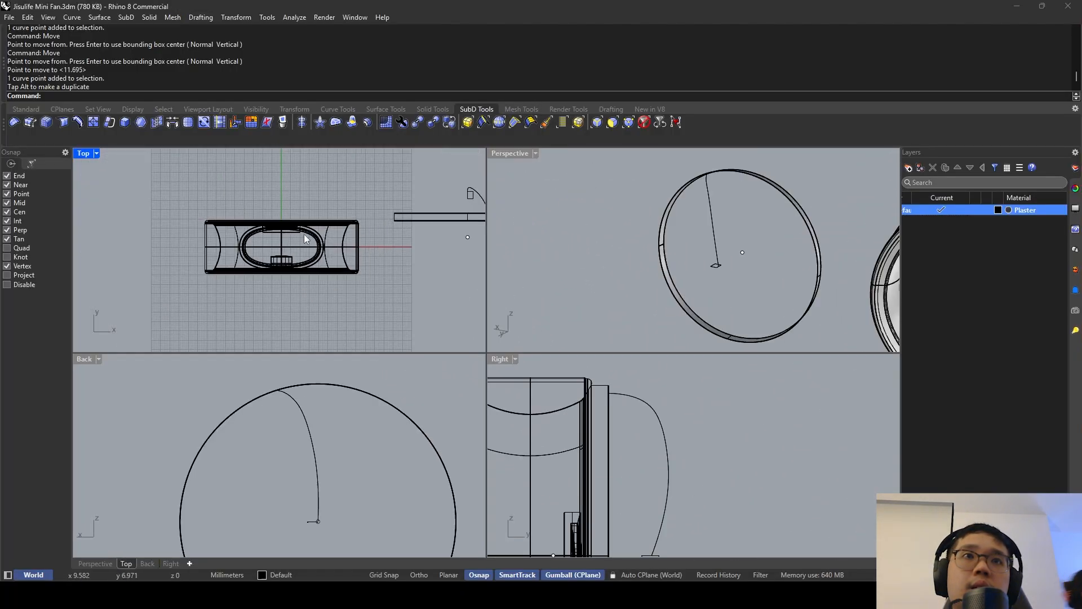
{"action": "left_click", "coordinate": [713, 229]}
{"action": "key", "text": "Escape"}
{"action": "right_click_drag", "start_coordinate": [473, 217], "coordinate": [350, 227]}
{"action": "scroll", "coordinate": [376, 205], "scroll_direction": "up", "scroll_amount": 6}
{"action": "left_click", "coordinate": [342, 204]}
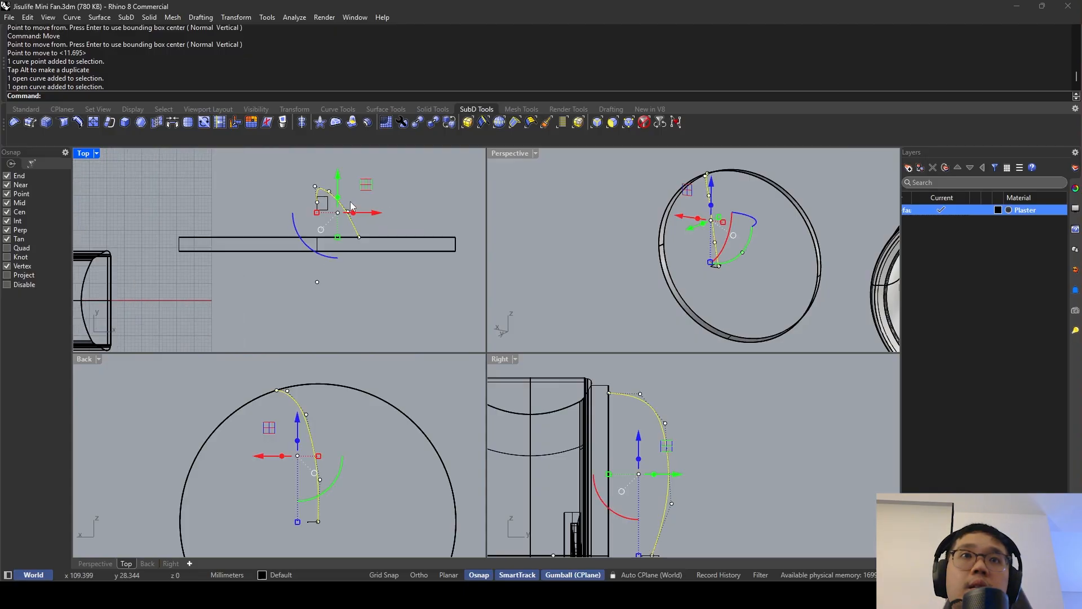
{"action": "scroll", "coordinate": [351, 206], "scroll_direction": "up", "scroll_amount": 3}
{"action": "right_click_drag", "start_coordinate": [682, 421], "coordinate": [683, 384]}
{"action": "key", "text": "Escape"}
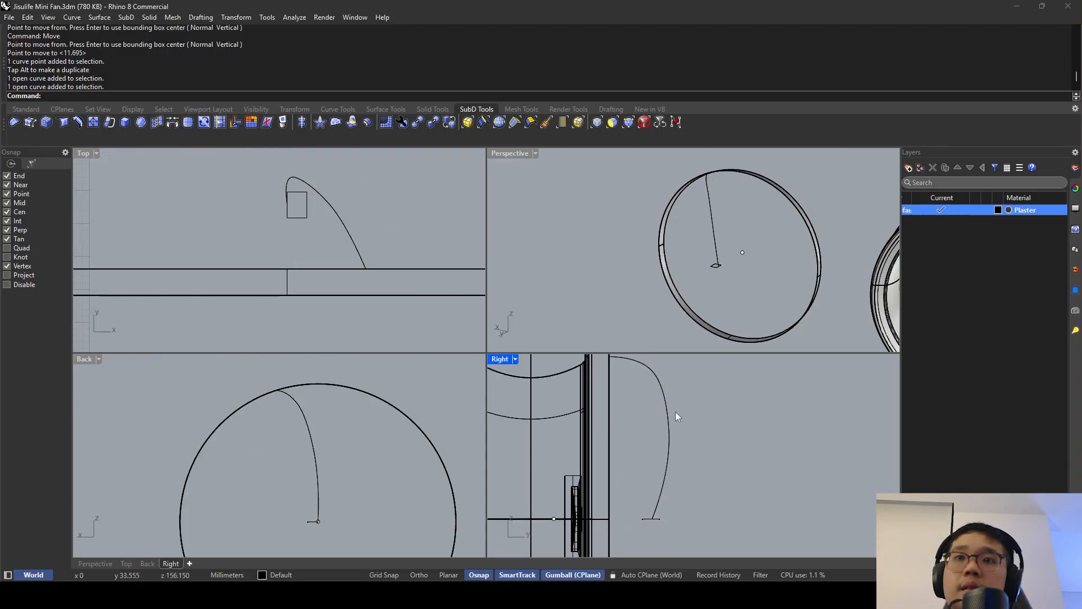
Try moving the control point at the rail curve's upper bend in the side view.
{"action": "left_click", "coordinate": [669, 421]}
{"action": "left_click", "coordinate": [670, 445]}
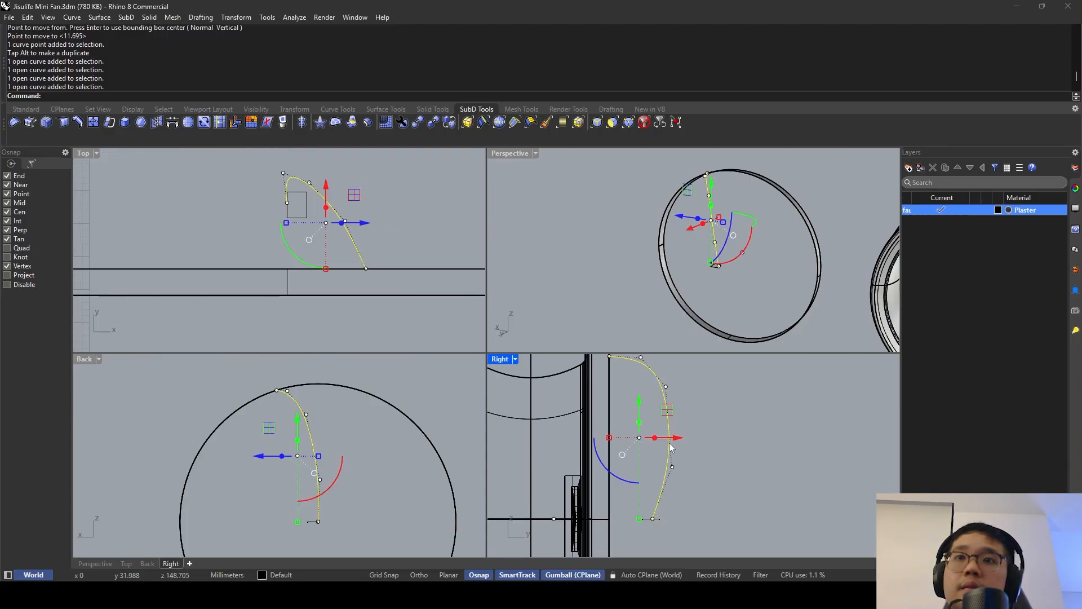
{"action": "left_click", "coordinate": [665, 387]}
{"action": "right_click_drag", "start_coordinate": [687, 389], "coordinate": [688, 412]}
{"action": "left_click_drag", "start_coordinate": [697, 411], "coordinate": [675, 380]}
{"action": "key", "text": "ctrl+z"}
{"action": "key", "text": "Escape"}
{"action": "key", "text": "Escape"}
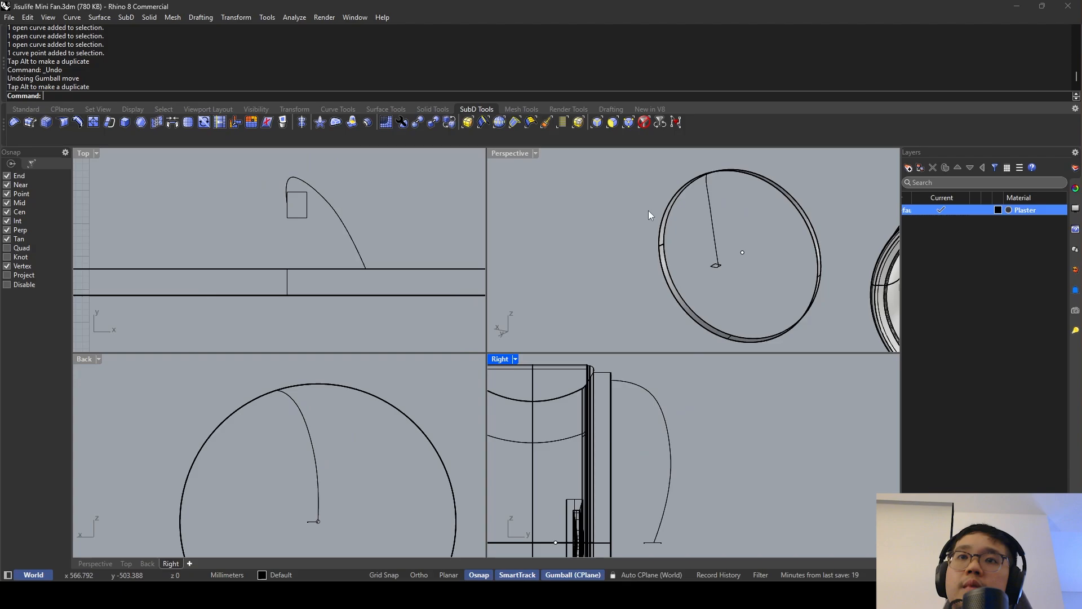
{"action": "key", "text": "ctrl+z"}
{"action": "key", "text": "Escape"}
Move the rectangle so that its corner sits on the rail curve's lower end point.
{"action": "double_click", "coordinate": [509, 154]}
{"action": "right_click_drag", "start_coordinate": [557, 321], "coordinate": [586, 382]}
{"action": "scroll", "coordinate": [528, 373], "scroll_direction": "up", "scroll_amount": 4}
{"action": "left_click", "coordinate": [536, 375]}
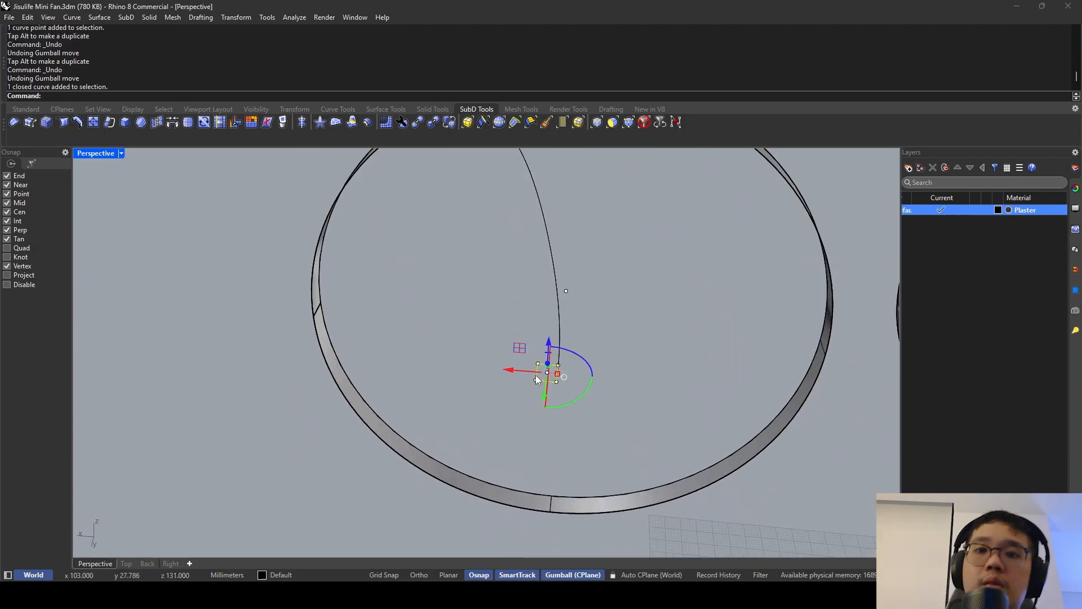
{"action": "type", "text": "move"}
{"action": "key", "text": "Return"}
{"action": "scroll", "coordinate": [568, 370], "scroll_direction": "up", "scroll_amount": 1}
{"action": "key", "text": "Escape"}
{"action": "key", "text": "Return"}
{"action": "left_click", "coordinate": [554, 384]}
{"action": "mouse_move", "coordinate": [554, 384]}
{"action": "right_mouse_down"}
{"action": "mouse_move", "coordinate": [484, 398]}
{"action": "mouse_move", "coordinate": [553, 404]}
{"action": "right_mouse_up"}
{"action": "left_click", "coordinate": [556, 388]}
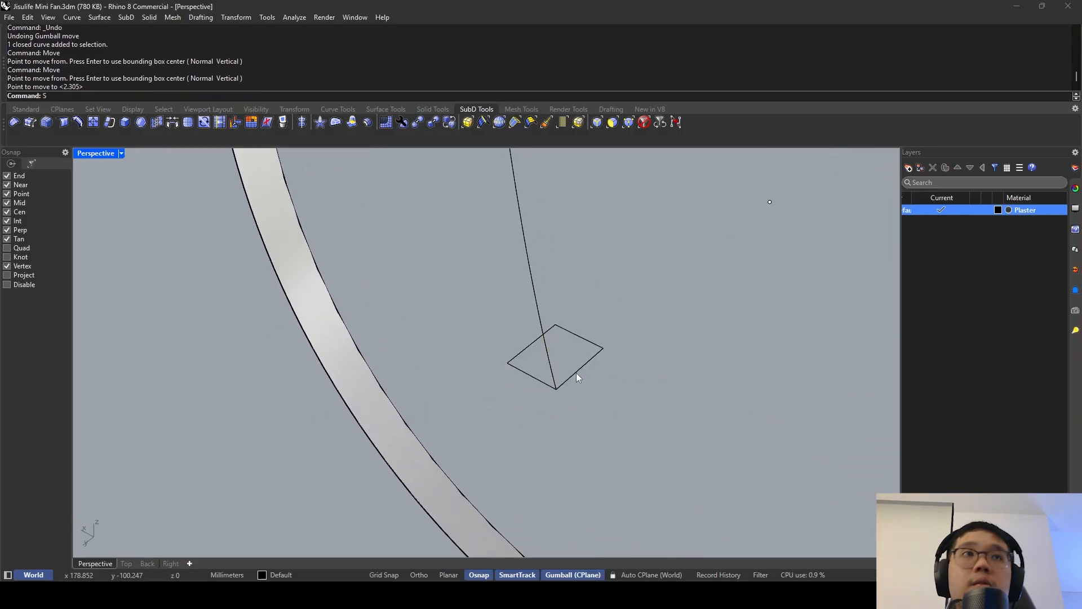
Try a Sweep1 of the corner-aligned rectangle along the rail curve, and undo it.
{"action": "key", "text": "Return"}
{"action": "scroll", "coordinate": [576, 373], "scroll_direction": "down", "scroll_amount": 3}
{"action": "left_click", "coordinate": [555, 342]}
{"action": "key", "text": "Escape"}
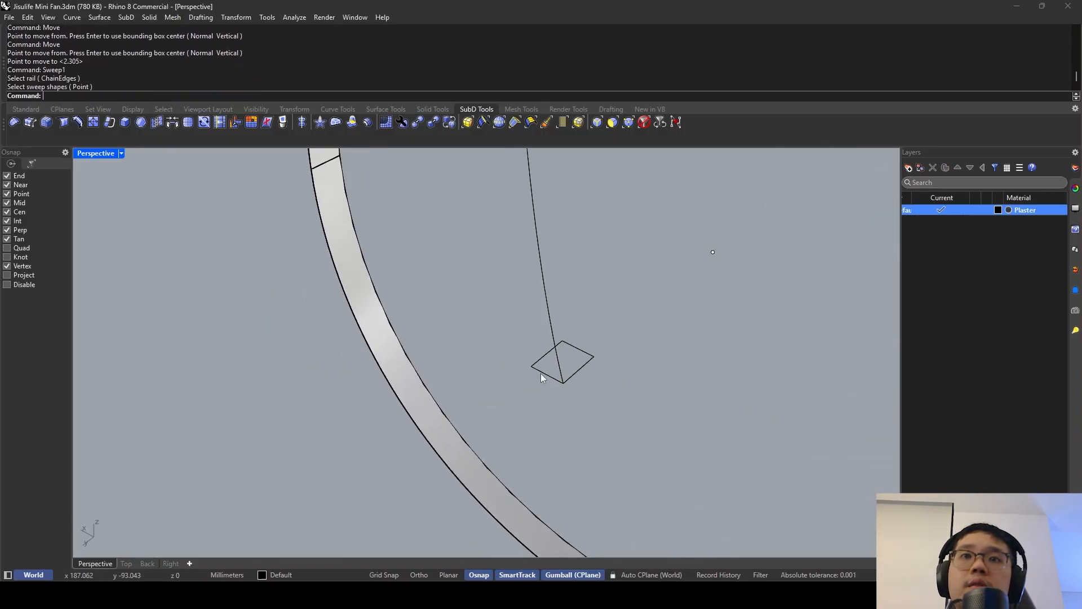
{"action": "left_click", "coordinate": [542, 372]}
{"action": "key", "text": "Return"}
{"action": "left_click", "coordinate": [554, 333]}
{"action": "left_click", "coordinate": [579, 349]}
{"action": "key", "text": "Return"}
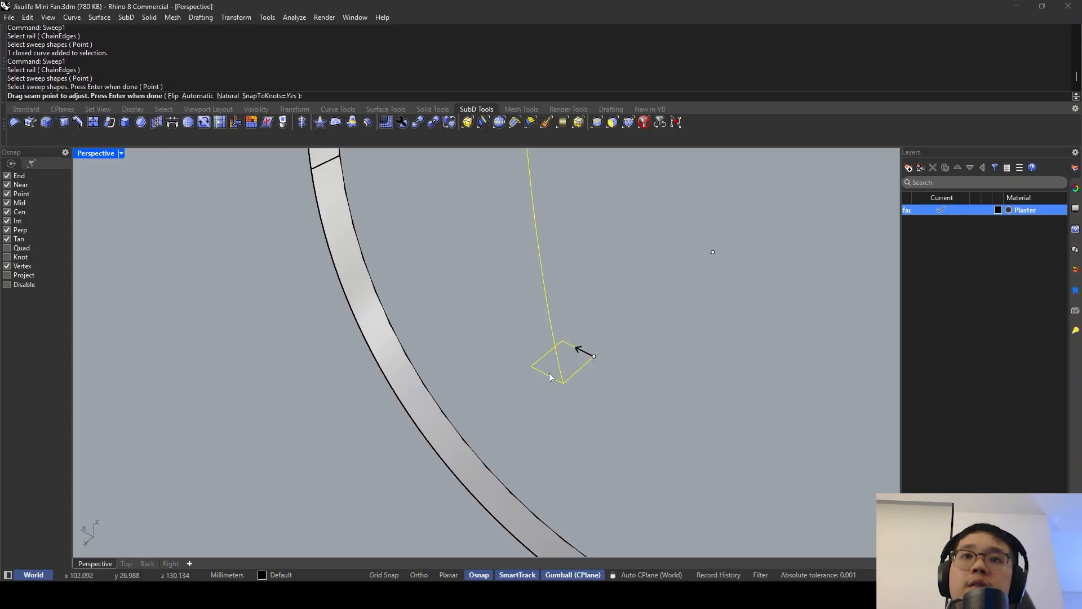
{"action": "key", "text": "Return"}
{"action": "key", "text": "Return"}
{"action": "scroll", "coordinate": [545, 432], "scroll_direction": "down", "scroll_amount": 8}
{"action": "right_click_drag", "start_coordinate": [568, 335], "coordinate": [542, 265]}
{"action": "scroll", "coordinate": [540, 323], "scroll_direction": "up", "scroll_amount": 5}
{"action": "key", "text": "ctrl+z"}
Narrow the rectangle to 2 mm in the X direction with Scale1D, based at the corner on the rail.
{"action": "right_click_drag", "start_coordinate": [601, 452], "coordinate": [645, 390]}
{"action": "left_click", "coordinate": [543, 389]}
{"action": "type", "text": "sc"}
{"action": "scroll", "coordinate": [572, 398], "scroll_direction": "up", "scroll_amount": 4}
{"action": "left_click", "coordinate": [579, 392]}
{"action": "left_click", "coordinate": [516, 357]}
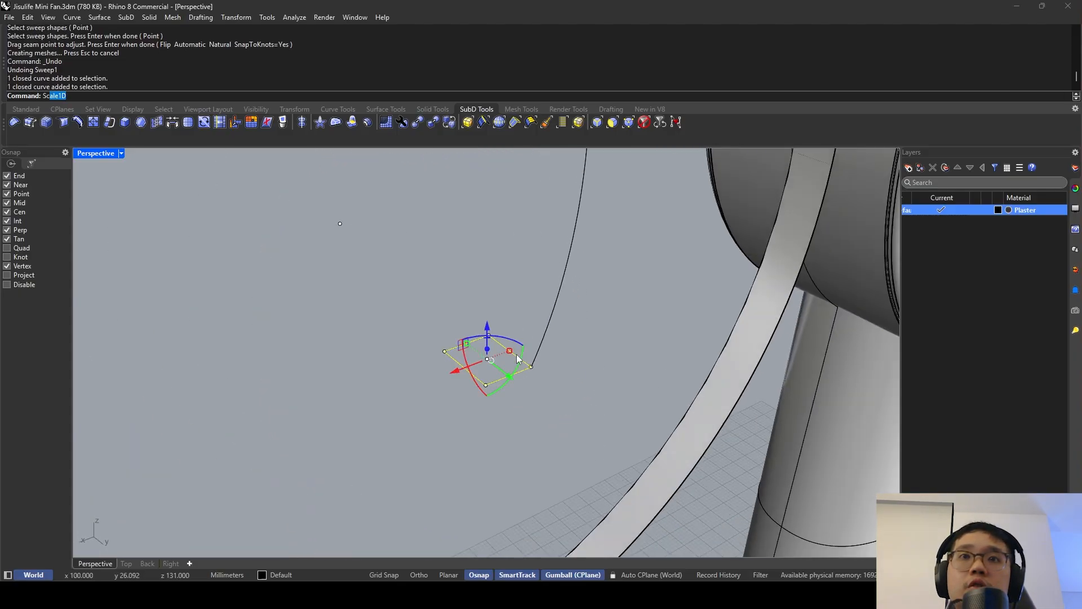
{"action": "type", "text": "SC"}
{"action": "key", "text": "Return"}
{"action": "left_click", "coordinate": [535, 368]}
{"action": "left_click", "coordinate": [512, 354]}
{"action": "type", "text": "Scale1D"}
{"action": "key", "text": "Return"}
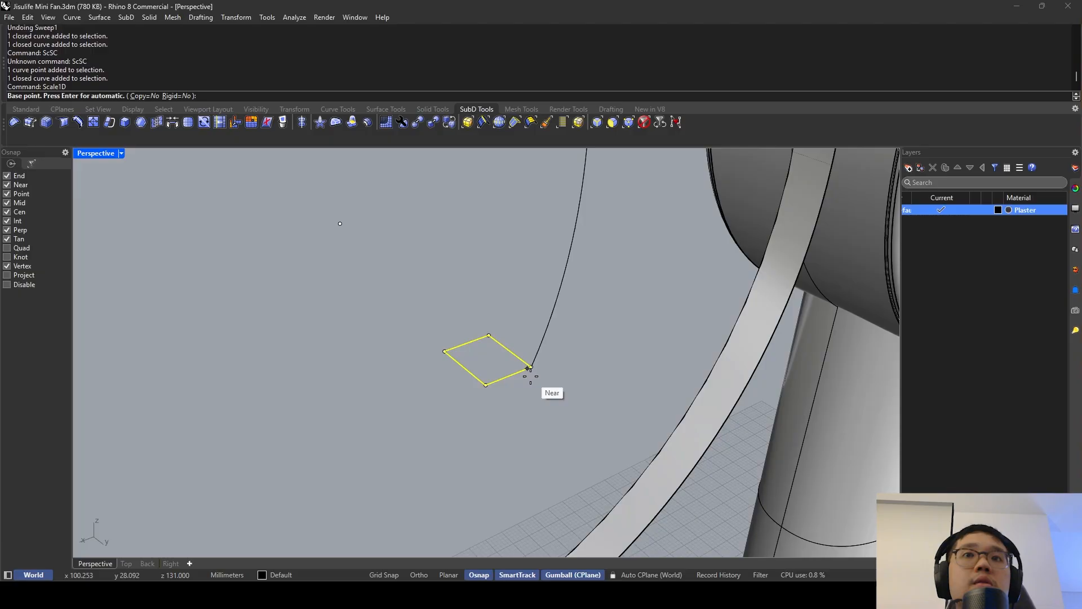
{"action": "left_click", "coordinate": [531, 367]}
{"action": "left_click", "coordinate": [489, 387]}
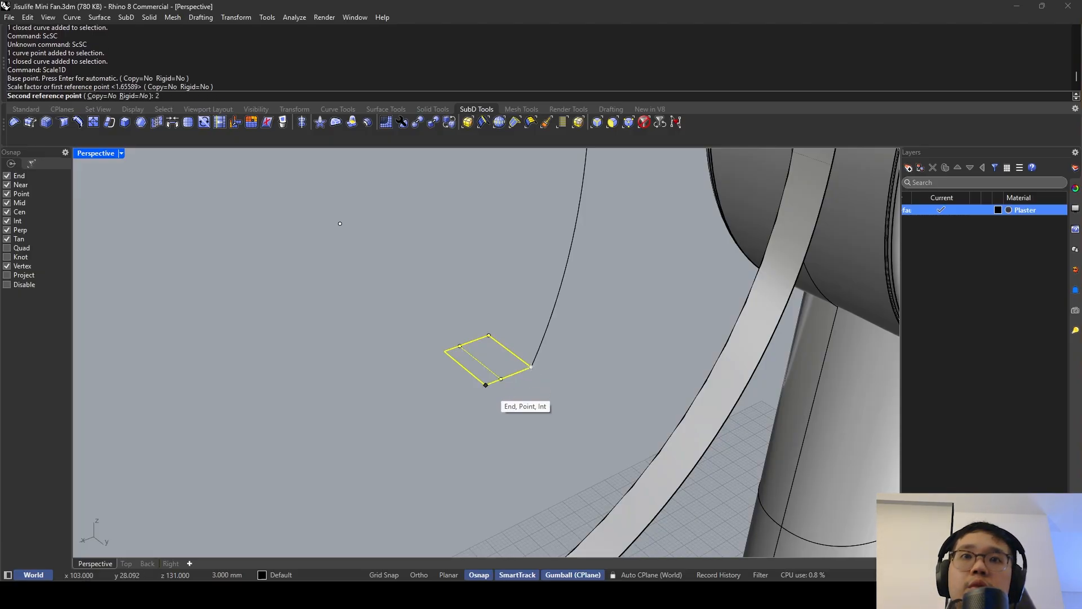
{"action": "key", "text": "Return"}
Move the narrowed rectangle so that the midpoint of its short edge meets the rail curve's end.
{"action": "right_click_drag", "start_coordinate": [489, 390], "coordinate": [452, 375]}
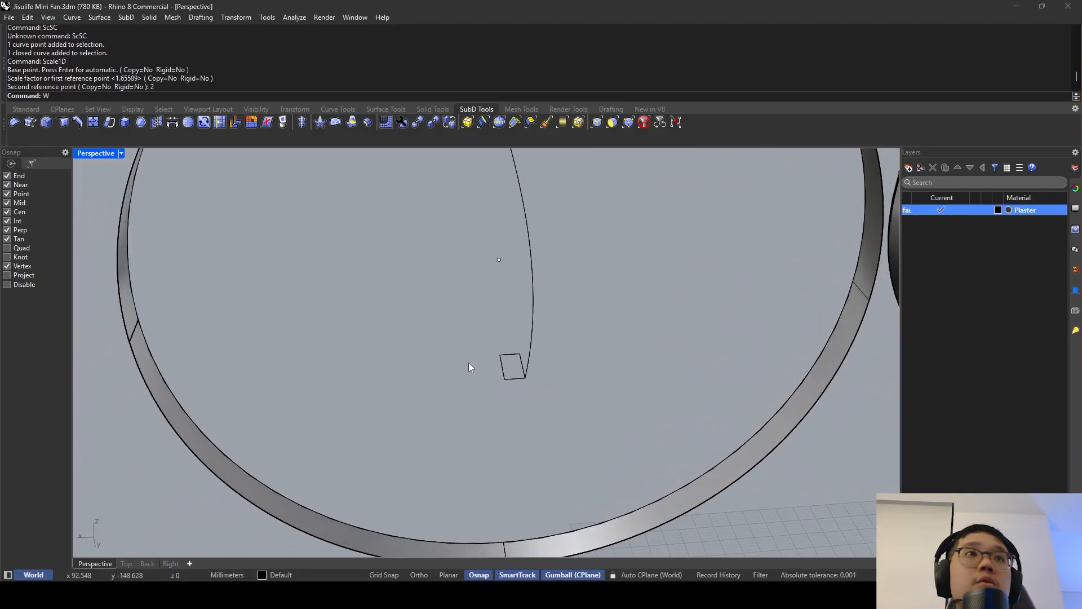
{"action": "key", "text": "Escape"}
{"action": "left_click", "coordinate": [519, 381]}
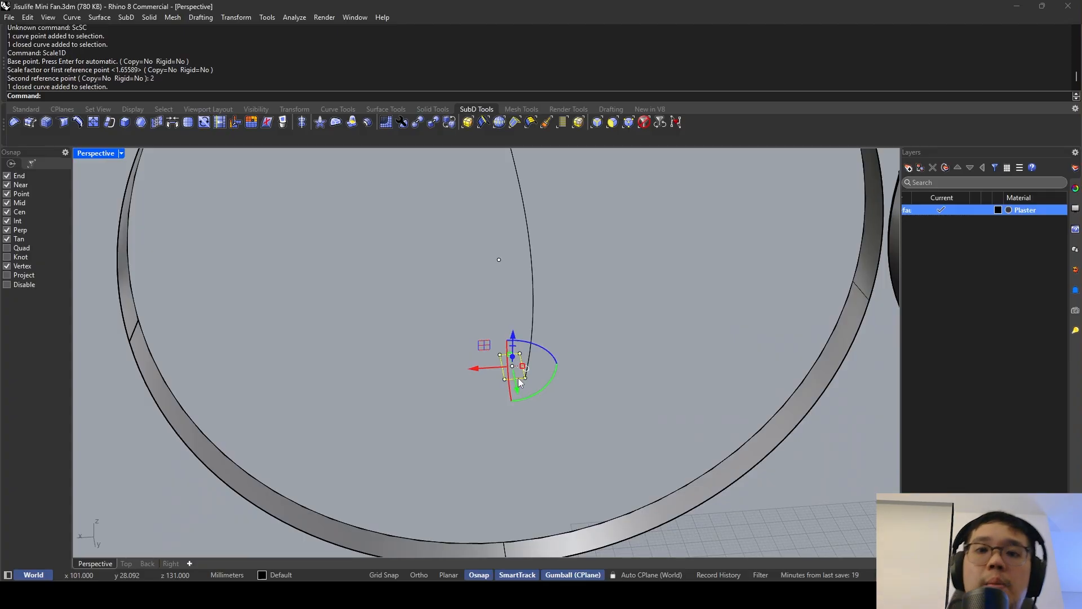
{"action": "left_click_drag", "start_coordinate": [520, 381], "coordinate": [530, 386]}
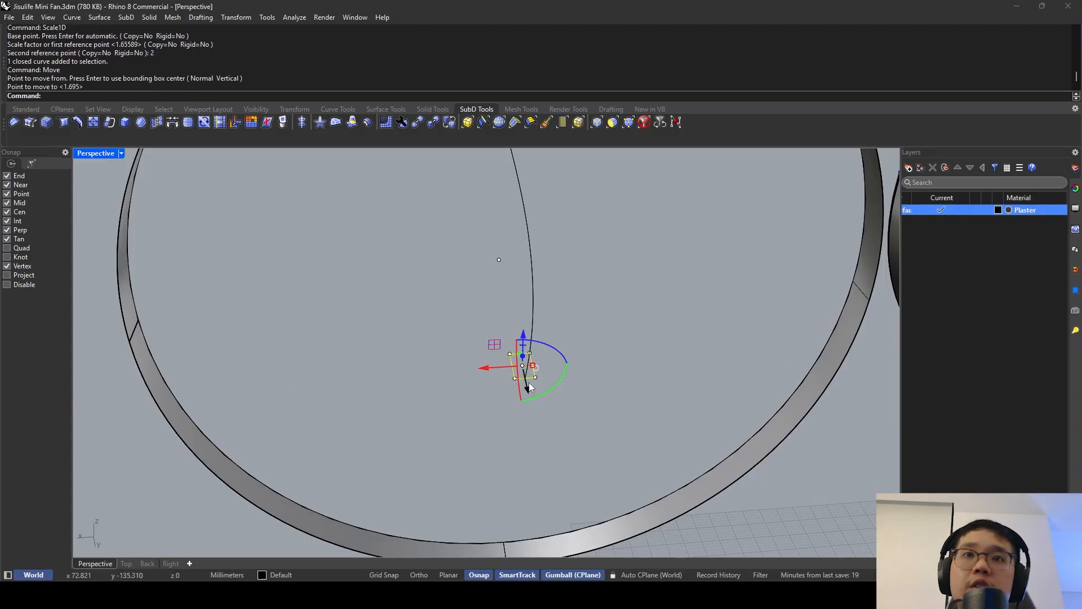
Sweep the rectangle along the rail curve with Sweep1 and cap the open ends of the rib.
{"action": "type", "text": "Sw"}
{"action": "key", "text": "Return"}
{"action": "left_click", "coordinate": [534, 332]}
{"action": "left_click", "coordinate": [514, 367]}
{"action": "key", "text": "Return"}
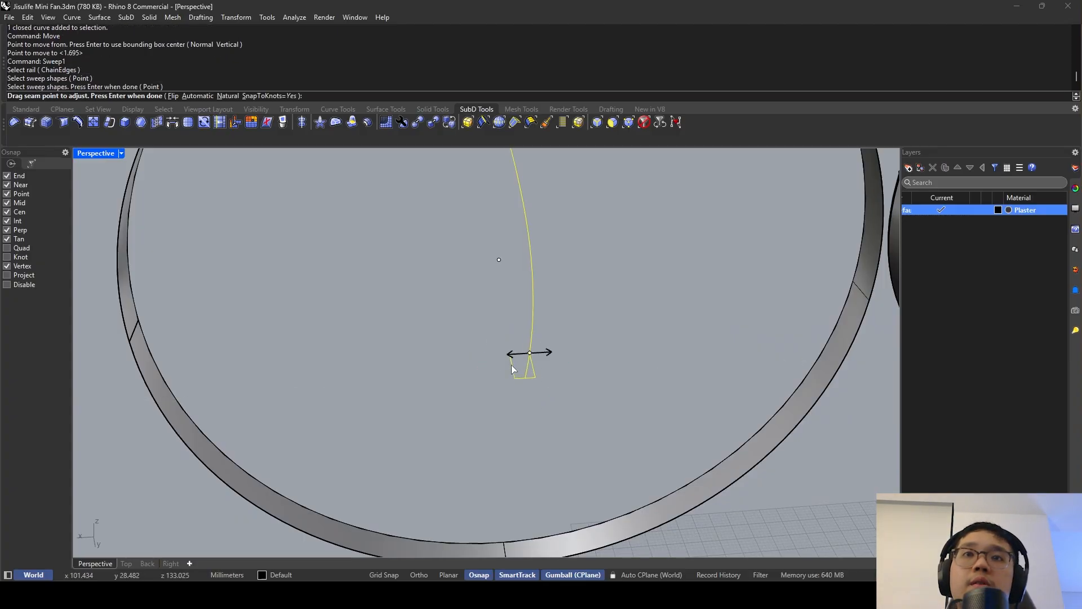
{"action": "key", "text": "Return"}
{"action": "key", "text": "Return"}
{"action": "right_click_drag", "start_coordinate": [513, 369], "coordinate": [474, 260]}
{"action": "left_click", "coordinate": [557, 286]}
{"action": "type", "text": "Cap"}
{"action": "key", "text": "Return"}
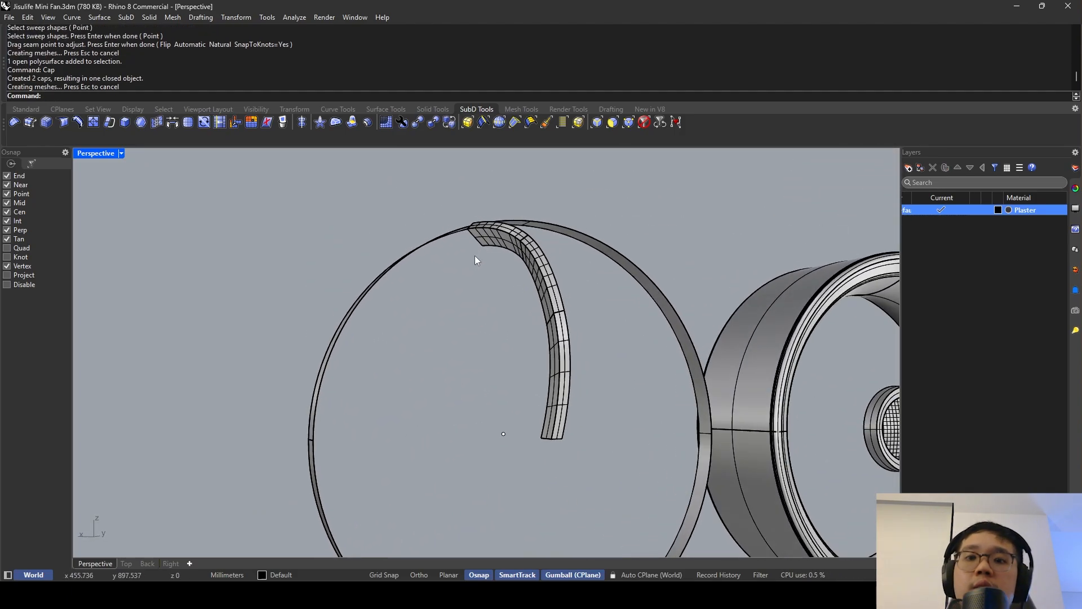
Try a 1 mm FilletEdge on one outer long edge of the rib, and undo it.
{"action": "type", "text": "Fil"}
{"action": "key", "text": "Return"}
{"action": "scroll", "coordinate": [474, 260], "scroll_direction": "up", "scroll_amount": 3}
{"action": "left_click", "coordinate": [546, 254]}
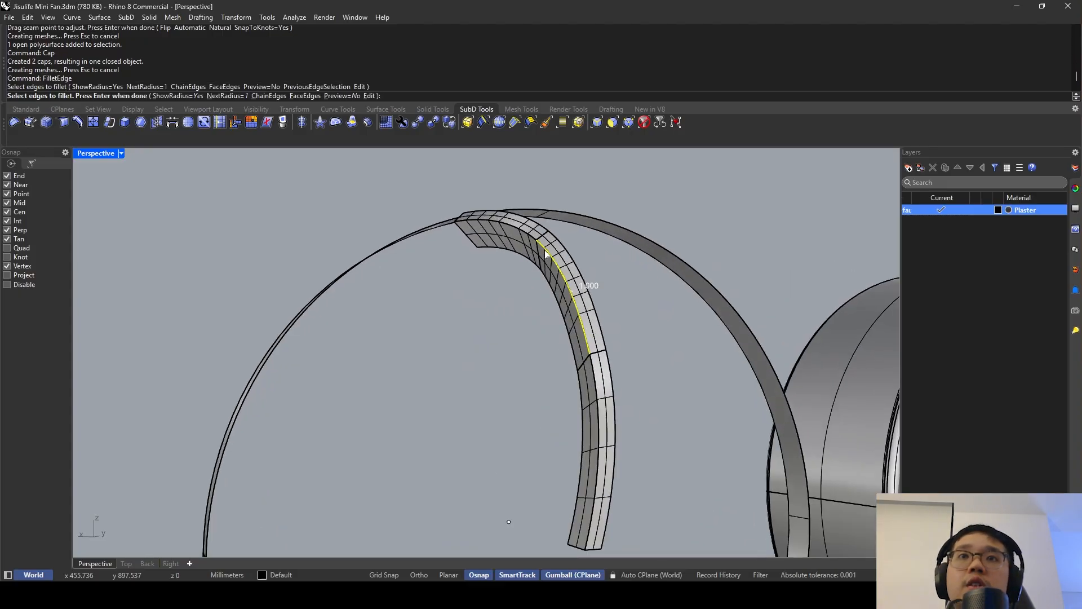
{"action": "key", "text": "Return"}
{"action": "key", "text": "Return"}
{"action": "key", "text": "Return"}
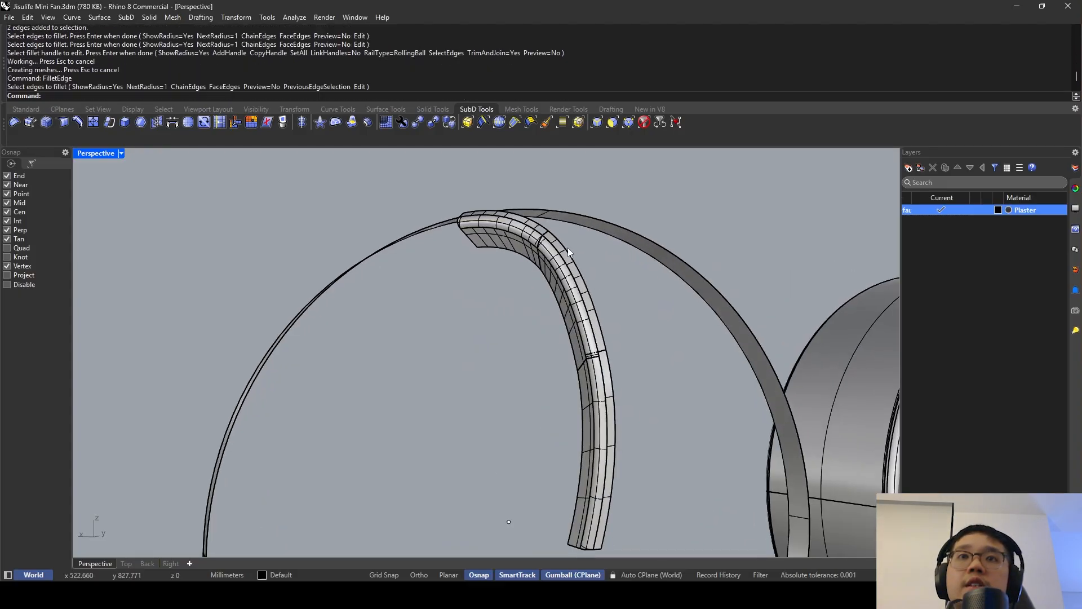
{"action": "key", "text": "ctrl+z"}
Fillet the same outer long edge of the rib with a 0.7 mm radius.
{"action": "key", "text": "Return"}
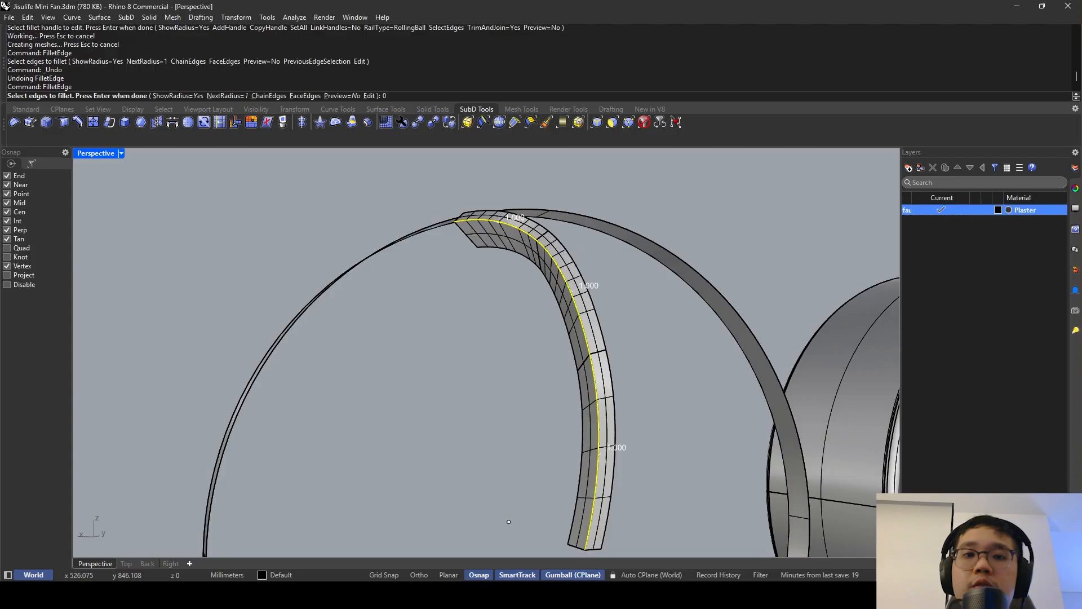
{"action": "key", "text": "Return"}
{"action": "key", "text": "Escape"}
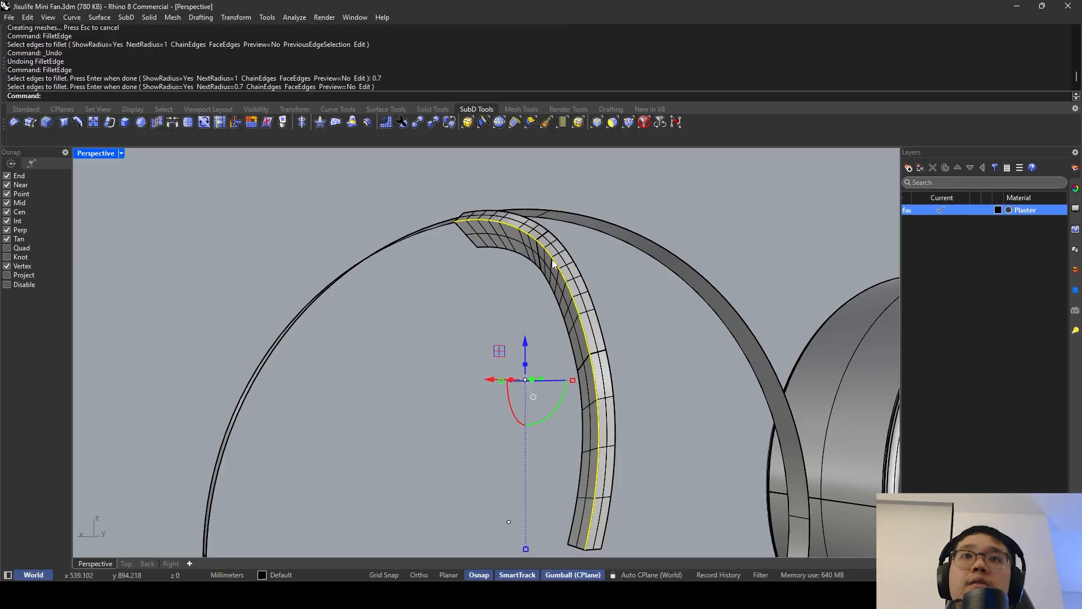
{"action": "key", "text": "Return"}
{"action": "key", "text": "Return"}
{"action": "key", "text": "Return"}
Fillet the rib's opposite outer long edge with a 0.7 mm radius.
{"action": "key", "text": "Return"}
{"action": "double_click", "coordinate": [563, 246]}
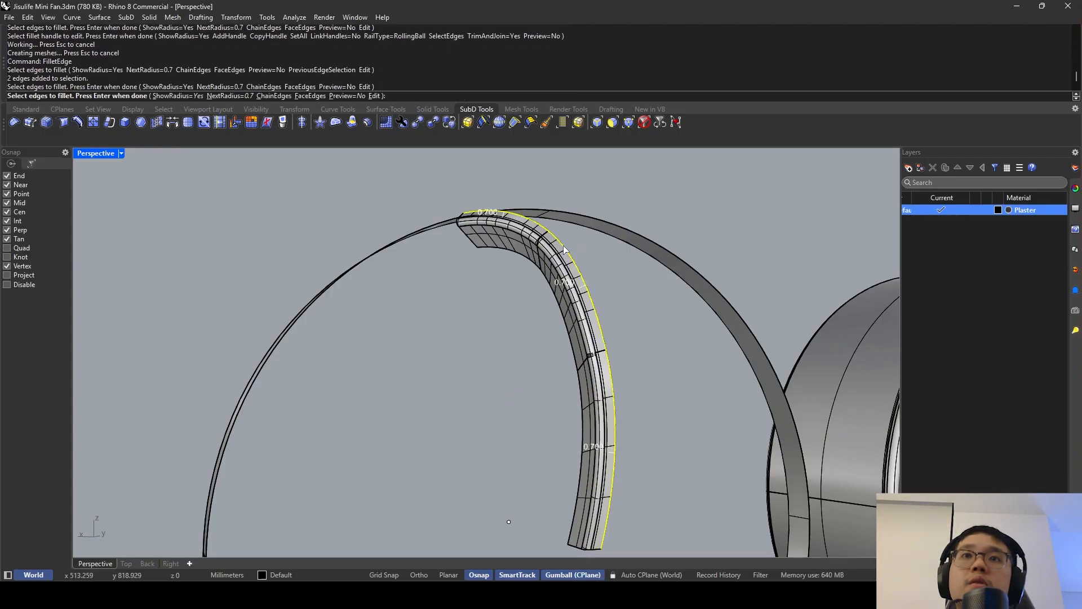
{"action": "key", "text": "Return"}
{"action": "key", "text": "Return"}
{"action": "key", "text": "Return"}
{"action": "key", "text": "Escape"}
Fillet one inner long edge of the rib with a 0.7 mm radius.
{"action": "right_click_drag", "start_coordinate": [563, 249], "coordinate": [549, 180]}
{"action": "scroll", "coordinate": [586, 386], "scroll_direction": "up", "scroll_amount": 5}
{"action": "right_click_drag", "start_coordinate": [586, 387], "coordinate": [590, 357]}
{"action": "key", "text": "Return"}
{"action": "left_click", "coordinate": [590, 338]}
{"action": "key", "text": "Return"}
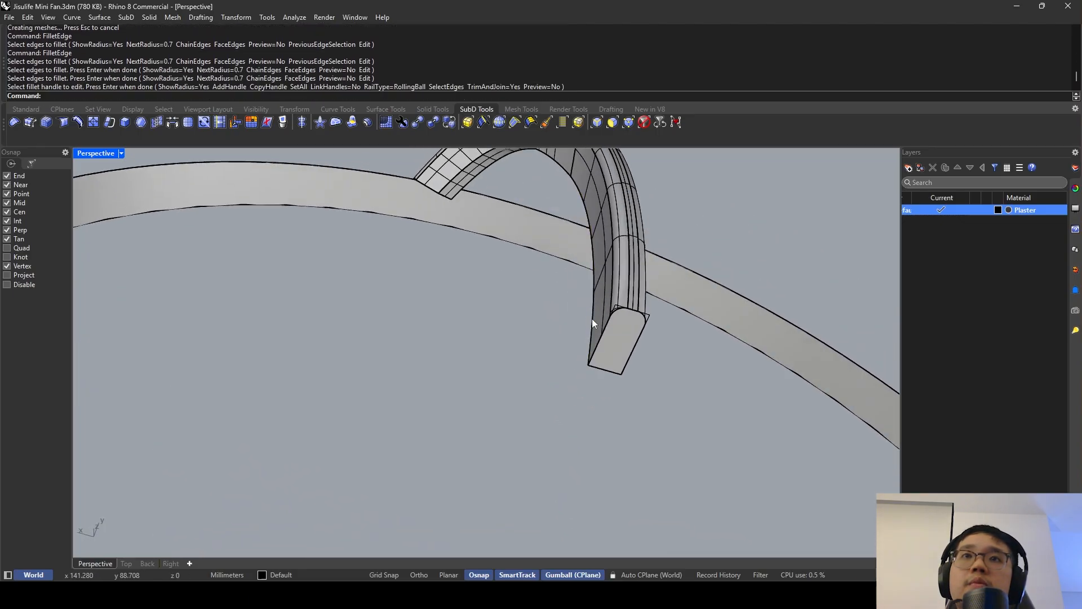
Fillet the rib's remaining inner long edge with a 0.7 mm radius.
{"action": "key", "text": "Return"}
{"action": "left_click", "coordinate": [556, 162]}
{"action": "left_click", "coordinate": [571, 175]}
{"action": "left_click", "coordinate": [577, 188]}
{"action": "right_click_drag", "start_coordinate": [578, 188], "coordinate": [406, 181]}
{"action": "key", "text": "Return"}
{"action": "key", "text": "Return"}
{"action": "key", "text": "Return"}
{"action": "left_click", "coordinate": [354, 296]}
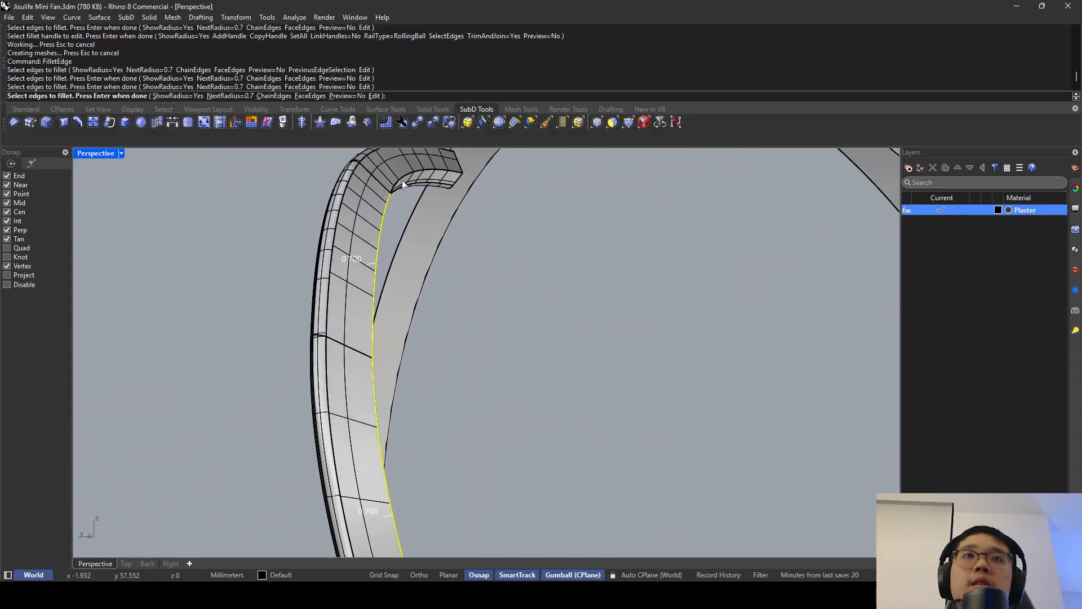
{"action": "left_click", "coordinate": [407, 177]}
{"action": "key", "text": "Return"}
{"action": "key", "text": "Return"}
Undo the rib's edge fillets, caps and sweep, back to the rail curve and rectangle.
{"action": "scroll", "coordinate": [440, 224], "scroll_direction": "down", "scroll_amount": 6}
{"action": "right_click_drag", "start_coordinate": [454, 266], "coordinate": [505, 252]}
{"action": "scroll", "coordinate": [499, 248], "scroll_direction": "up", "scroll_amount": 4}
{"action": "key", "text": "ctrl+z"}
{"action": "key", "text": "ctrl+z"}
{"action": "key", "text": "ctrl+z"}
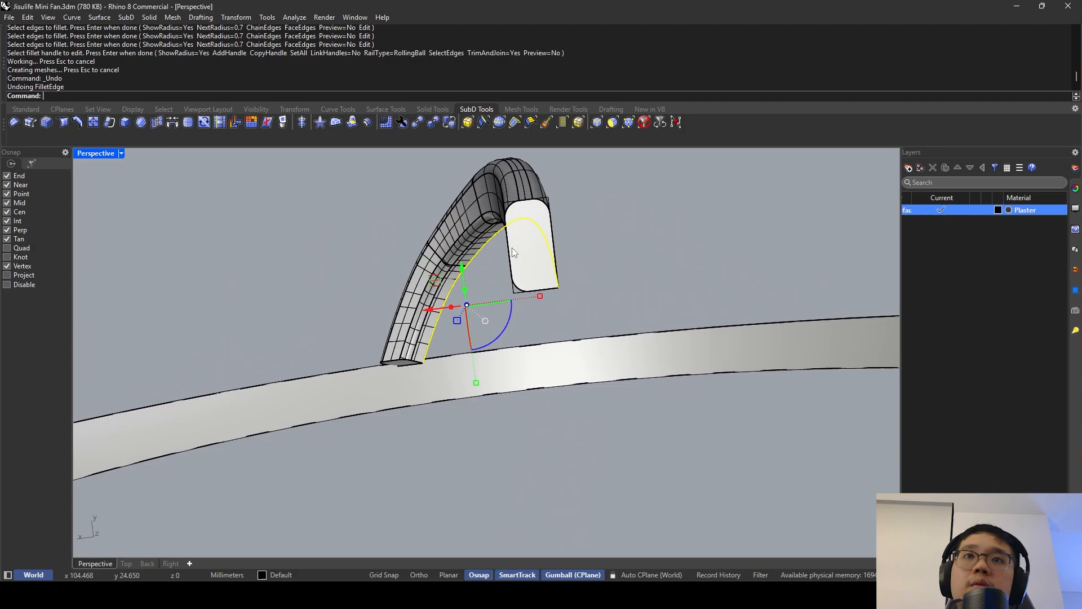
{"action": "key", "text": "ctrl+z"}
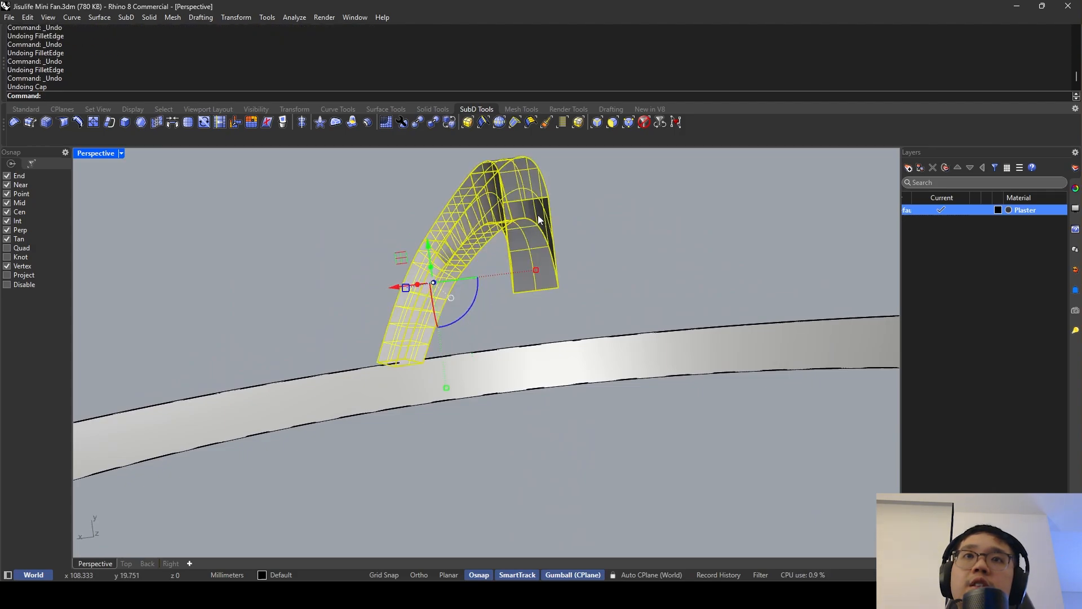
{"action": "key", "text": "ctrl+z"}
Draw a degree-3 curve from the rail's end on the rectangle's short edge, through the adjacent corner, to the long side's midpoint.
{"action": "left_click", "coordinate": [540, 199]}
{"action": "key", "text": "Escape"}
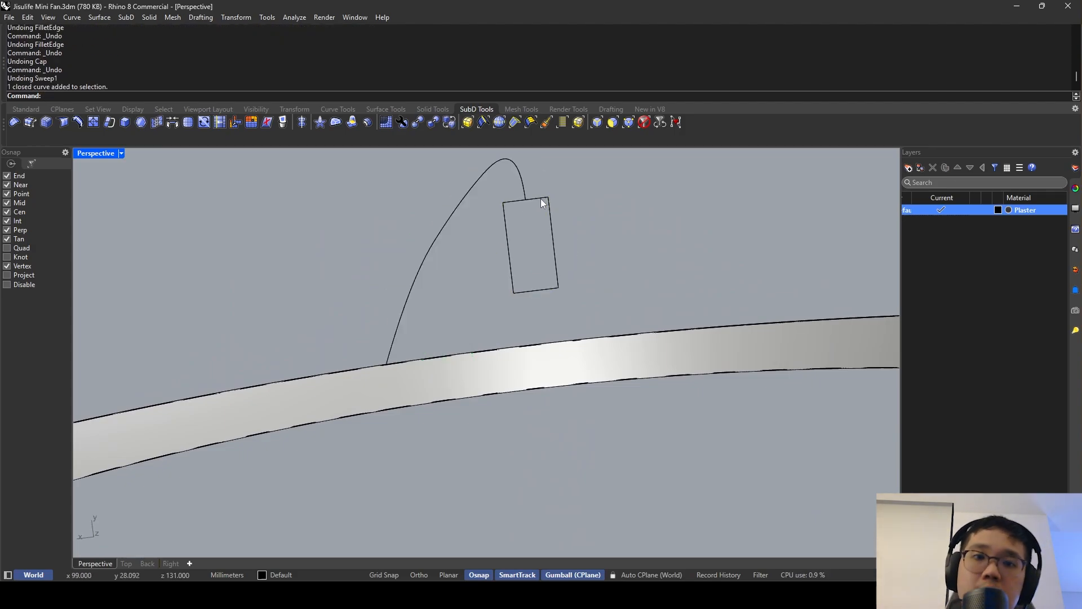
{"action": "left_click", "coordinate": [541, 200]}
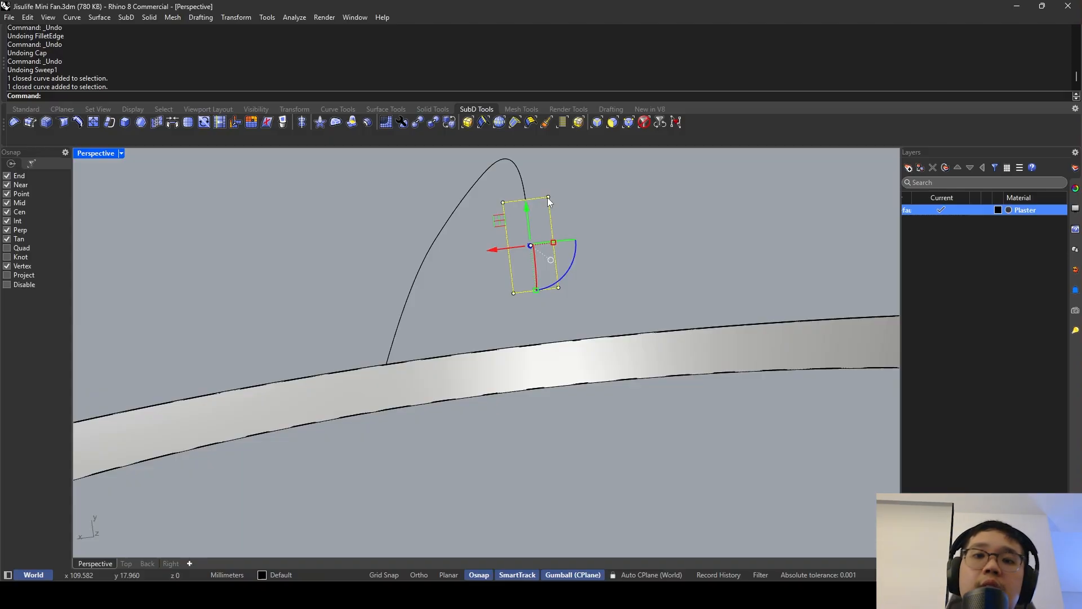
{"action": "type", "text": "Curve"}
{"action": "key", "text": "Return"}
{"action": "key", "text": "Escape"}
{"action": "key", "text": "Return"}
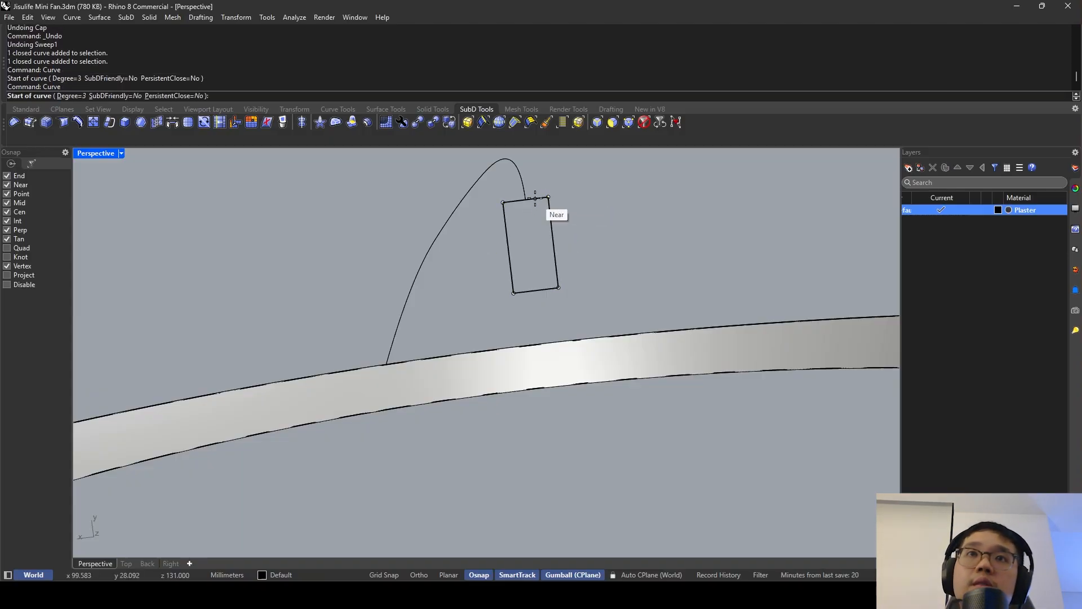
{"action": "left_click", "coordinate": [525, 200]}
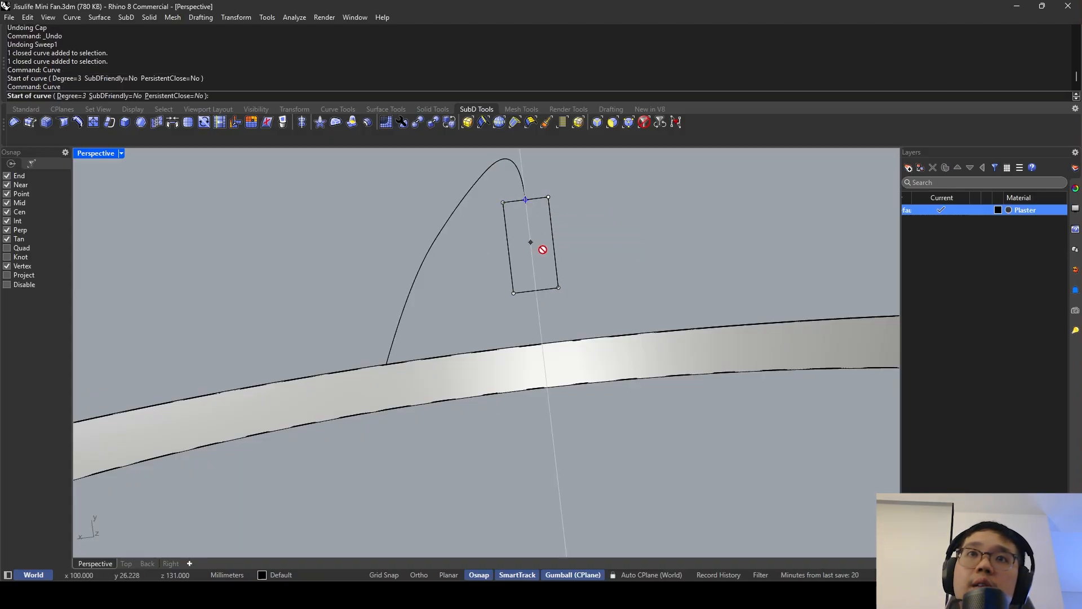
{"action": "left_click", "coordinate": [548, 197]}
{"action": "left_click", "coordinate": [553, 242]}
{"action": "key", "text": "Return"}
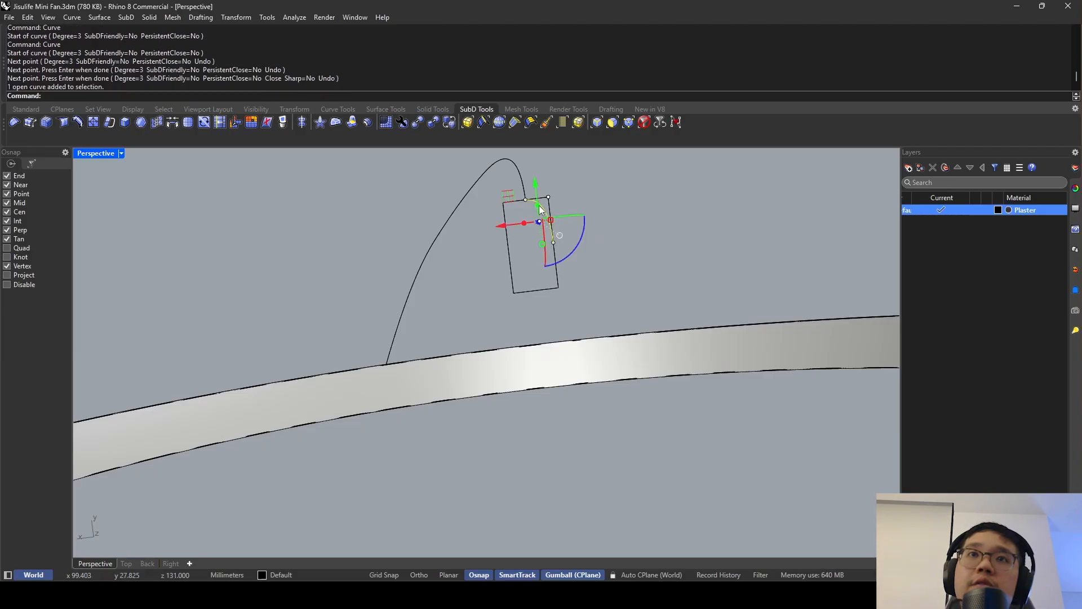
Mirror the corner curve across the rectangle's lengthwise centerline to round the opposite corner at the rail end.
{"action": "scroll", "coordinate": [540, 219], "scroll_direction": "up", "scroll_amount": 3}
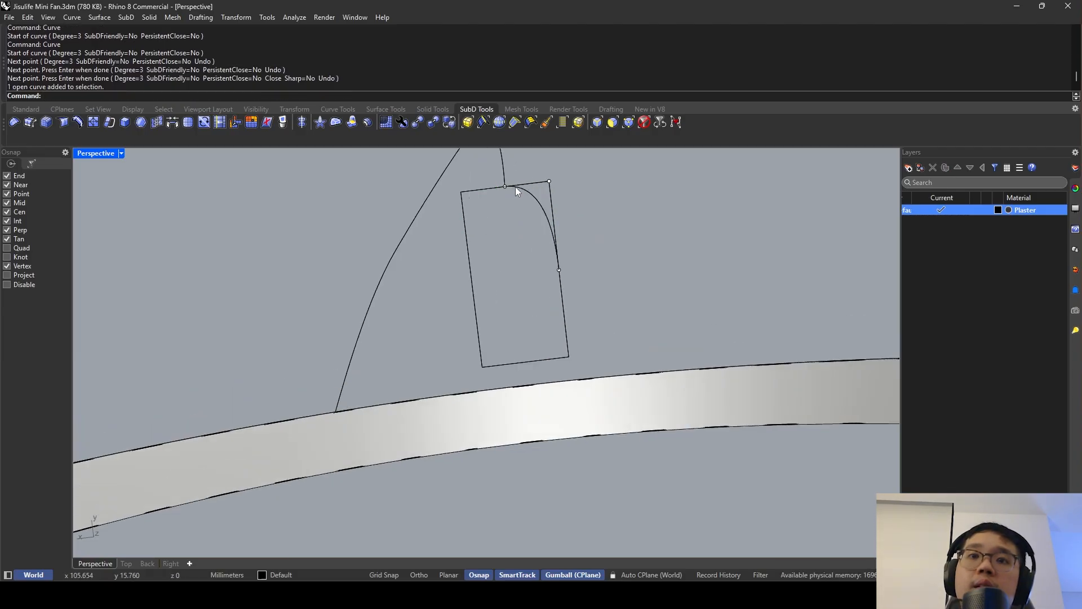
{"action": "key", "text": "Return"}
{"action": "left_click", "coordinate": [528, 193]}
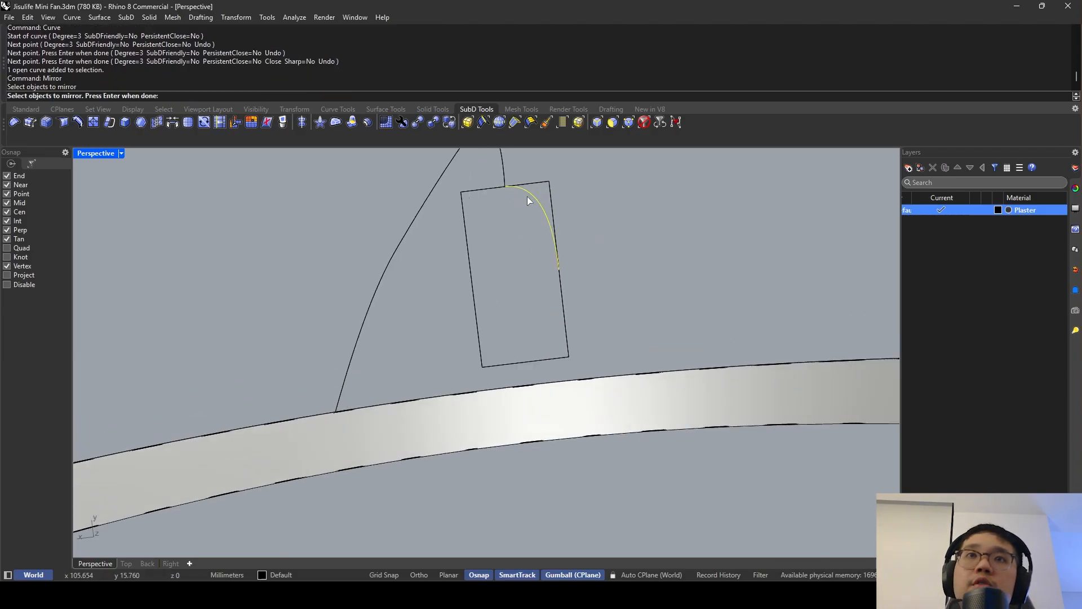
{"action": "key", "text": "Return"}
{"action": "left_click", "coordinate": [506, 186]}
{"action": "left_click", "coordinate": [511, 248], "text": "shift"}
{"action": "left_click", "coordinate": [475, 216]}
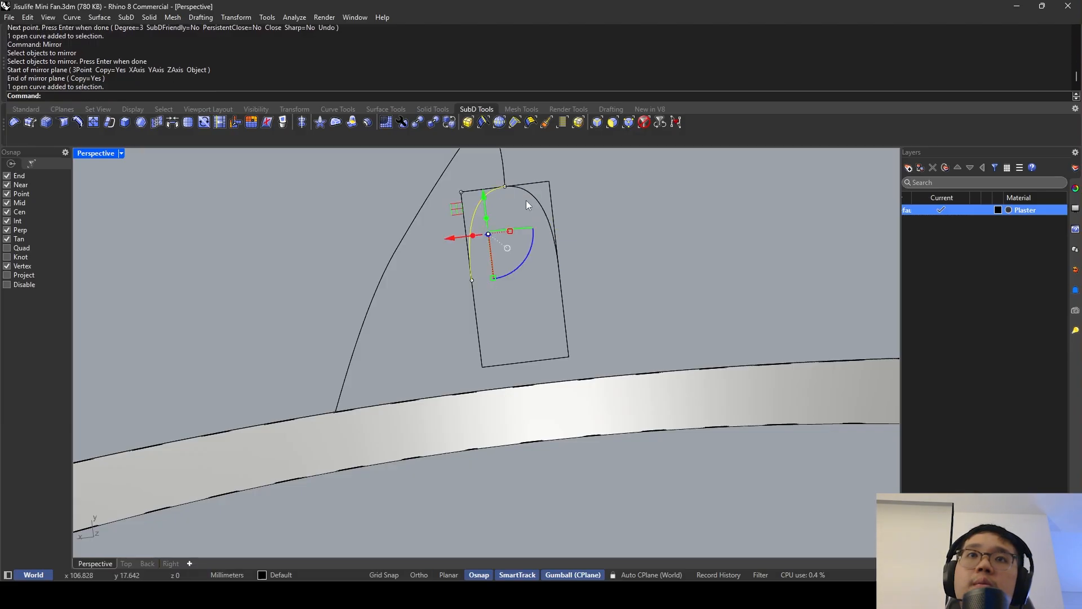
{"action": "left_click", "coordinate": [529, 198], "text": "shift"}
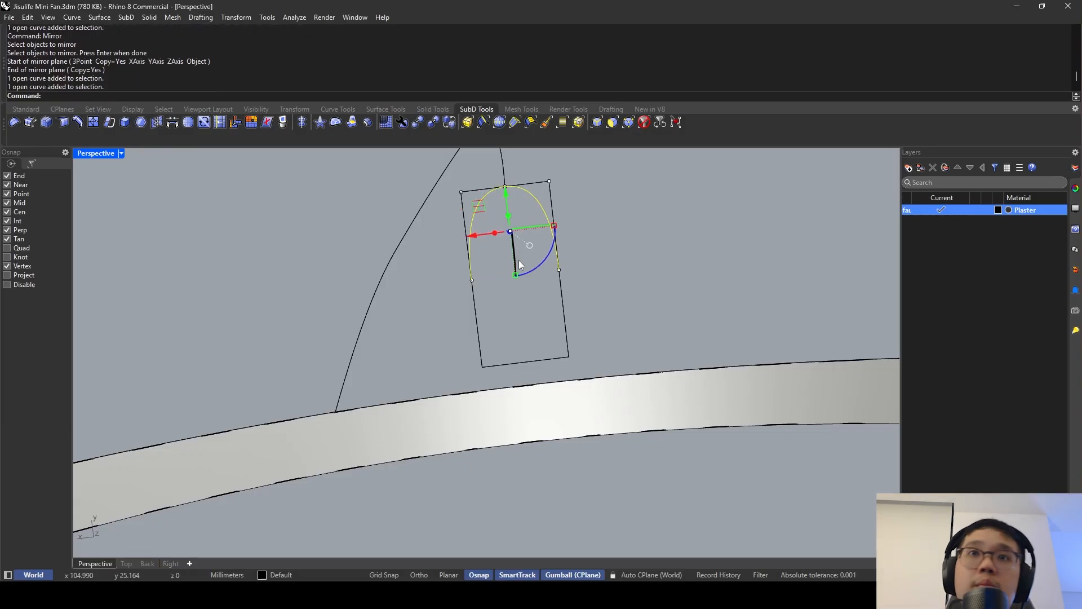
{"action": "key", "text": "Escape"}
{"action": "key", "text": "Return"}
Draw a degree-3 curve from the rectangle's long side through a far-end corner to the midpoint of the far short edge.
{"action": "type", "text": "C"}
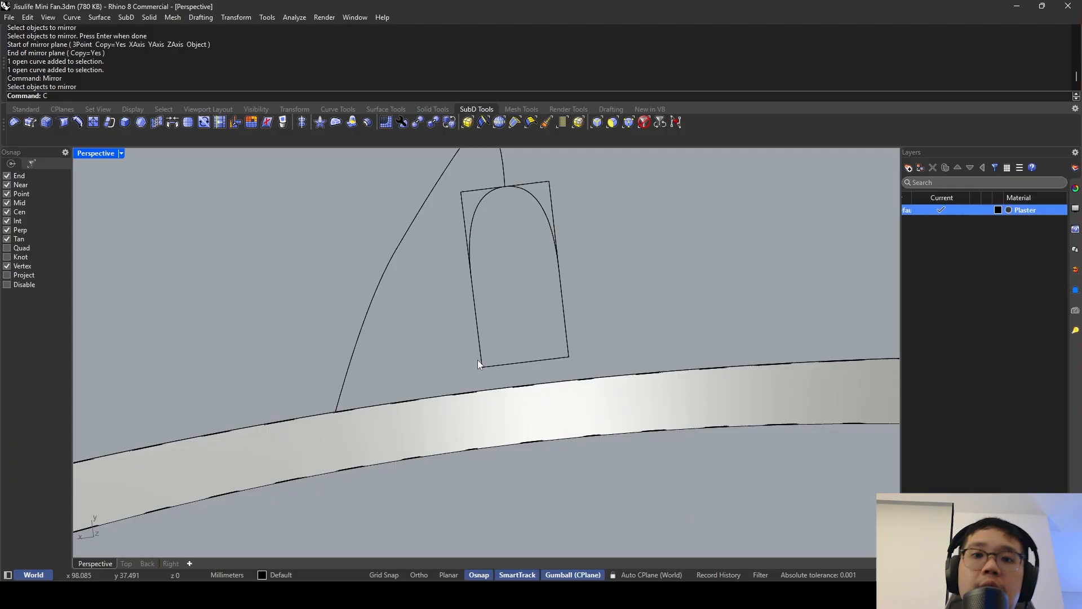
{"action": "type", "text": "urve"}
{"action": "key", "text": "Return"}
{"action": "key", "text": "Escape"}
{"action": "key", "text": "Return"}
{"action": "left_click", "coordinate": [474, 324]}
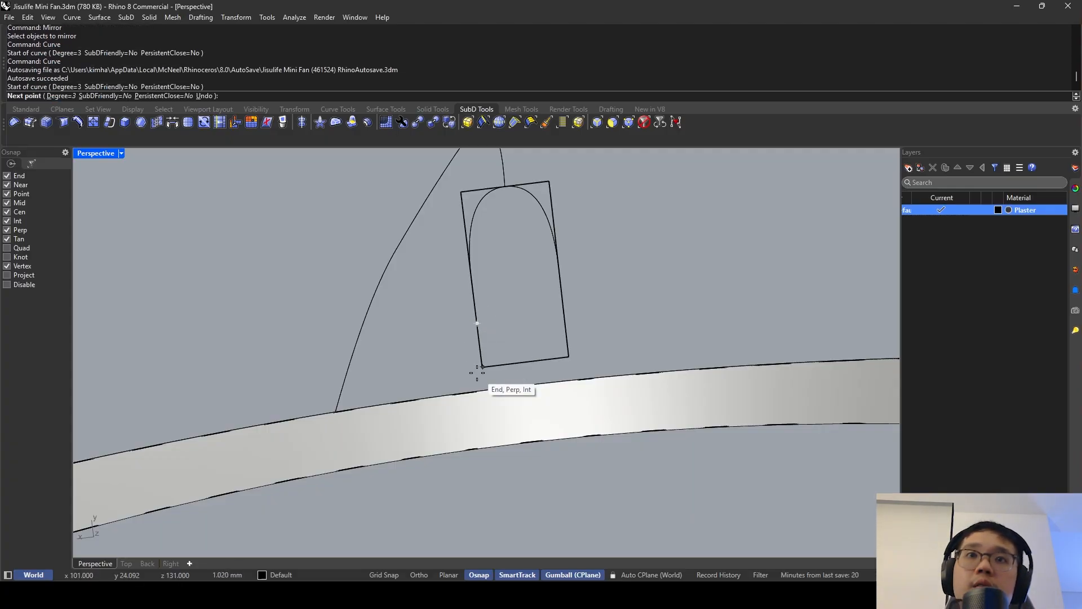
{"action": "left_click", "coordinate": [477, 372]}
{"action": "left_click", "coordinate": [524, 362]}
{"action": "key", "text": "Return"}
{"action": "key", "text": "Return"}
{"action": "left_click", "coordinate": [525, 362]}
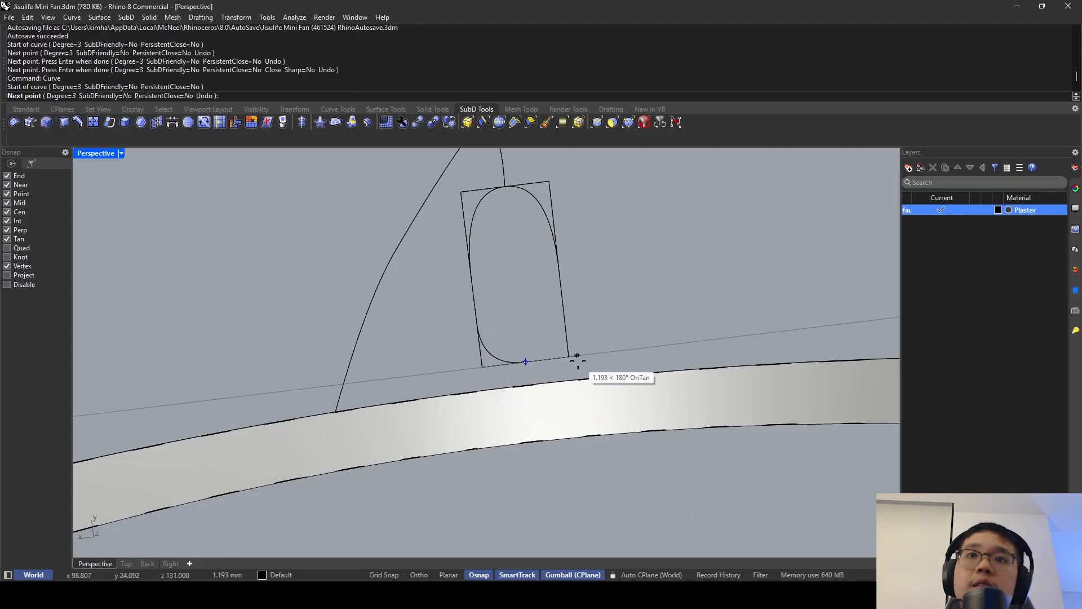
{"action": "left_click", "coordinate": [569, 356]}
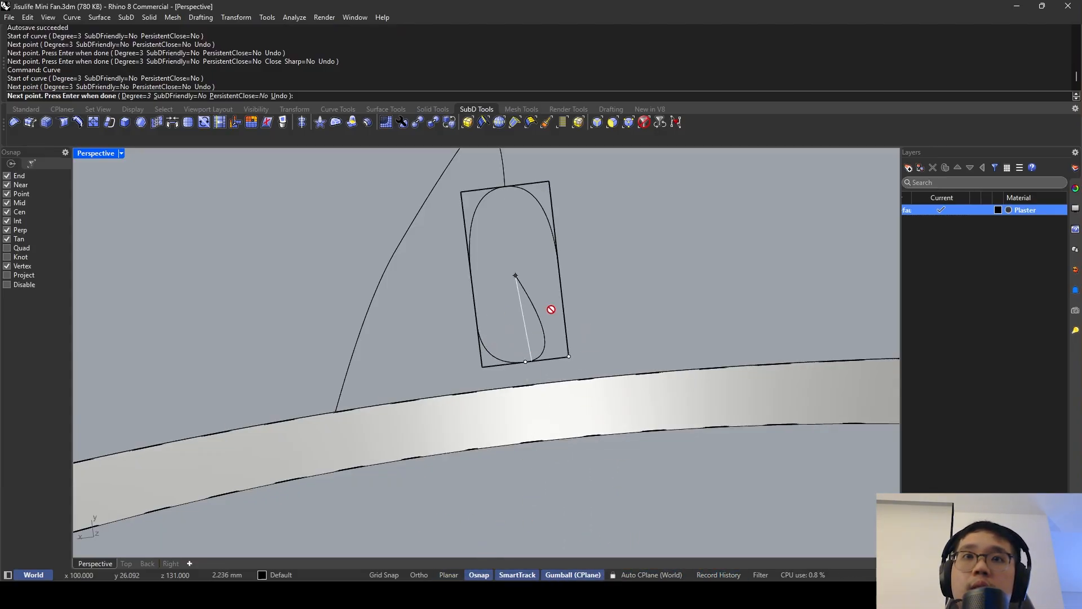
{"action": "key", "text": "Return"}
Mirror the far-end corner curve across the rectangle's lengthwise centerline, starting from the short edge's midpoint.
{"action": "type", "text": "mirror"}
{"action": "key", "text": "Return"}
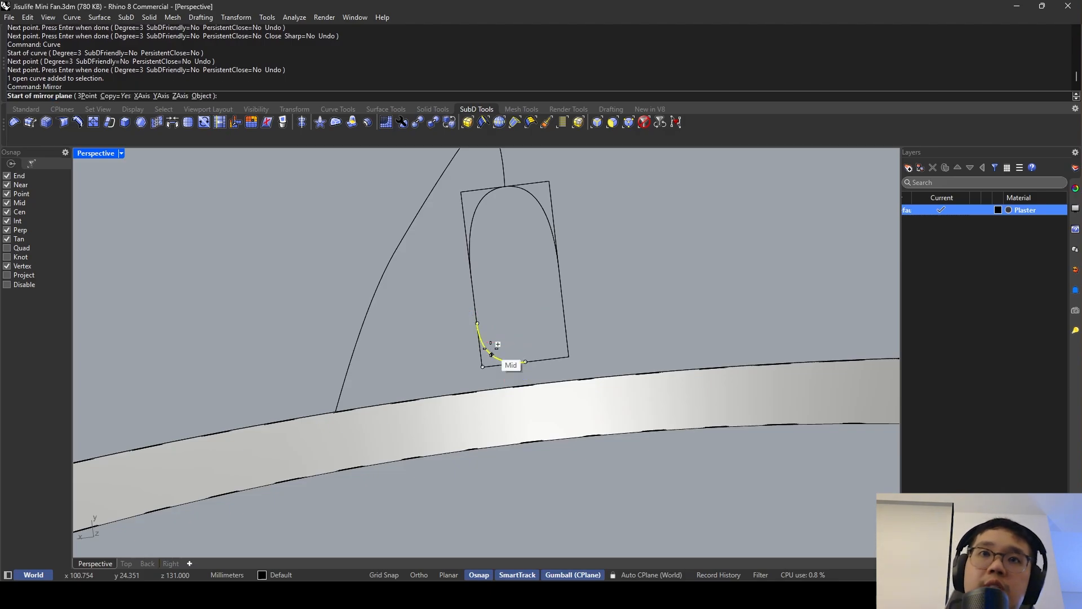
{"action": "left_click", "coordinate": [526, 359]}
{"action": "left_click", "coordinate": [534, 324]}
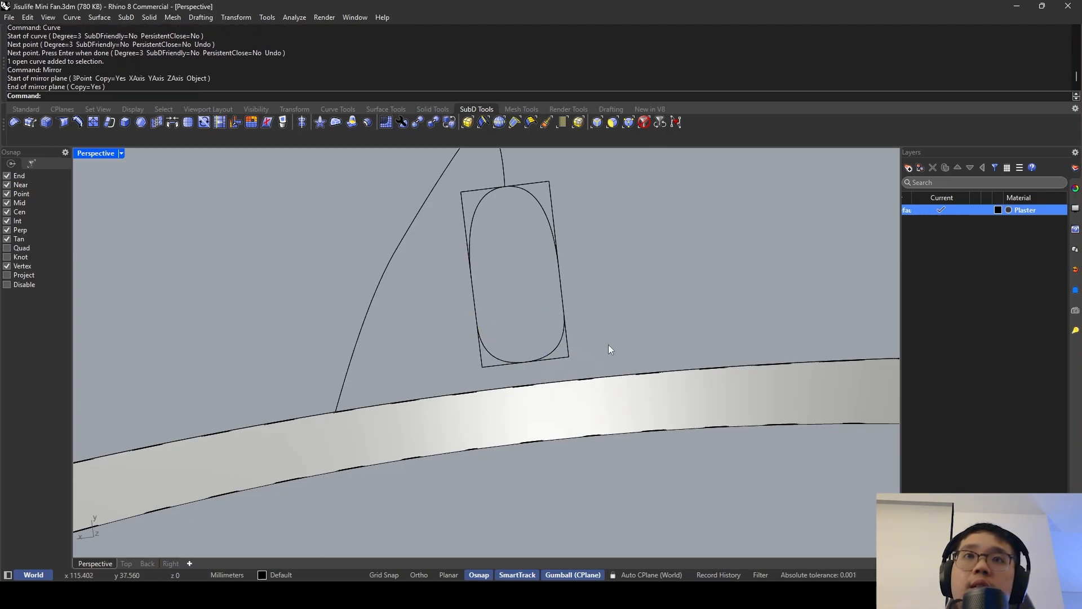
Trim away the rectangle's two square corners at the rail end, using the rounded curves as cutting objects.
{"action": "left_click_drag", "start_coordinate": [608, 345], "coordinate": [530, 240]}
{"action": "left_click", "coordinate": [553, 209]}
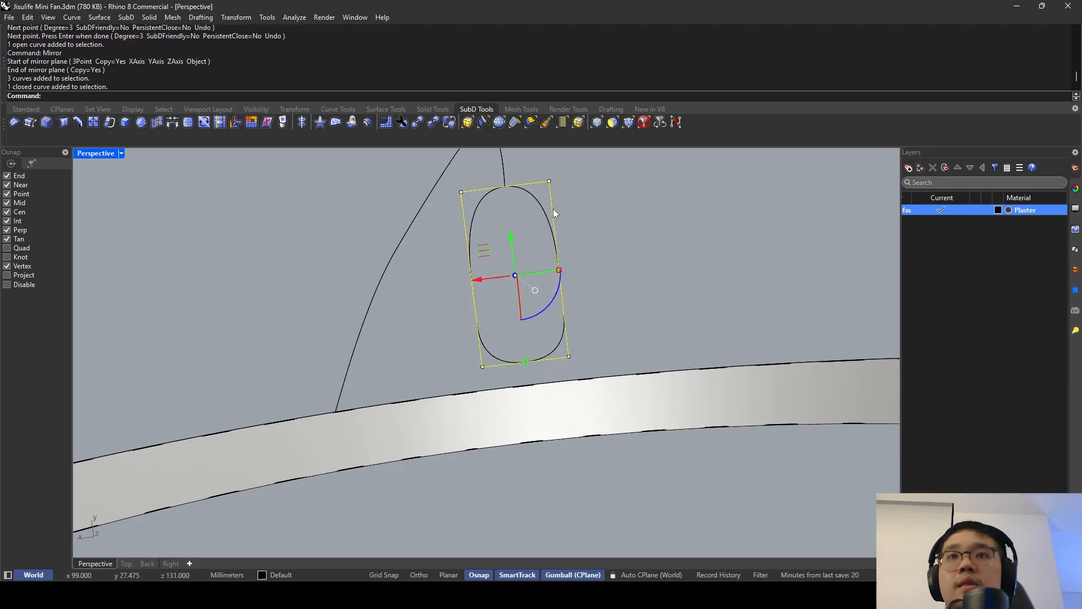
{"action": "key", "text": "Escape"}
{"action": "key", "text": "Return"}
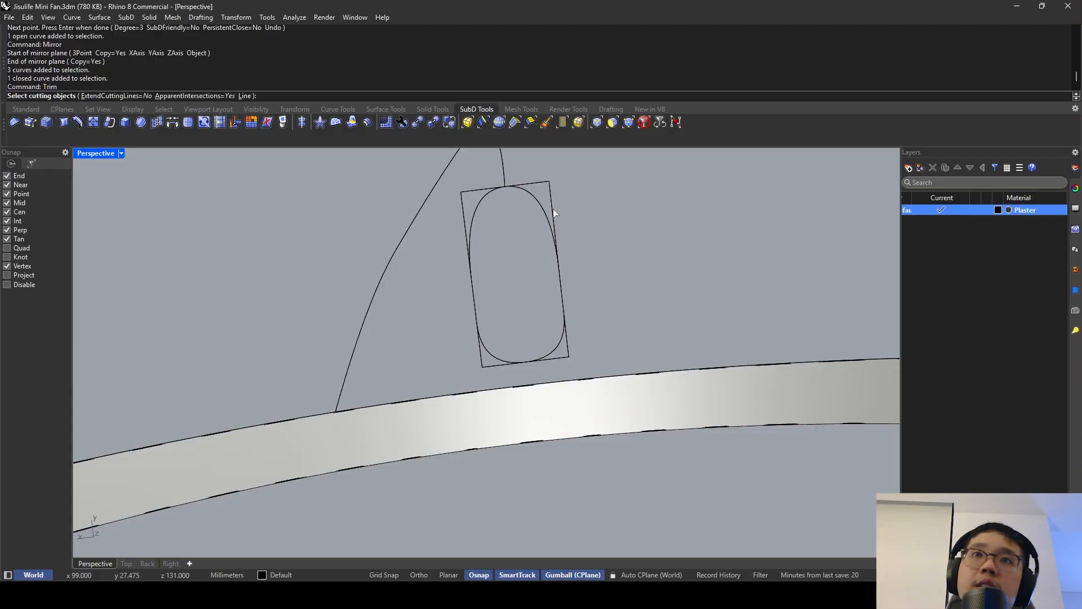
{"action": "left_click", "coordinate": [539, 212]}
{"action": "left_click", "coordinate": [475, 207]}
{"action": "key", "text": "Return"}
{"action": "left_click", "coordinate": [464, 199]}
{"action": "left_click", "coordinate": [526, 184]}
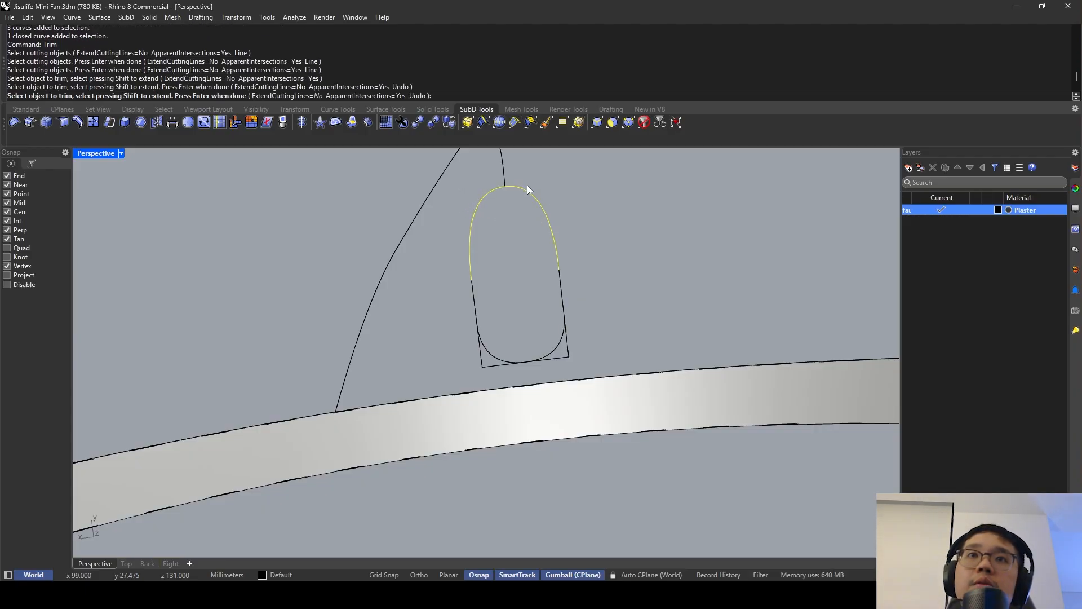
{"action": "key", "text": "Return"}
Trim away the rectangle's remaining square corners and join the six curves into one closed rounded profile.
{"action": "left_click_drag", "start_coordinate": [581, 341], "coordinate": [471, 335]}
{"action": "key", "text": "Return"}
{"action": "left_click", "coordinate": [565, 357]}
{"action": "key", "text": "Return"}
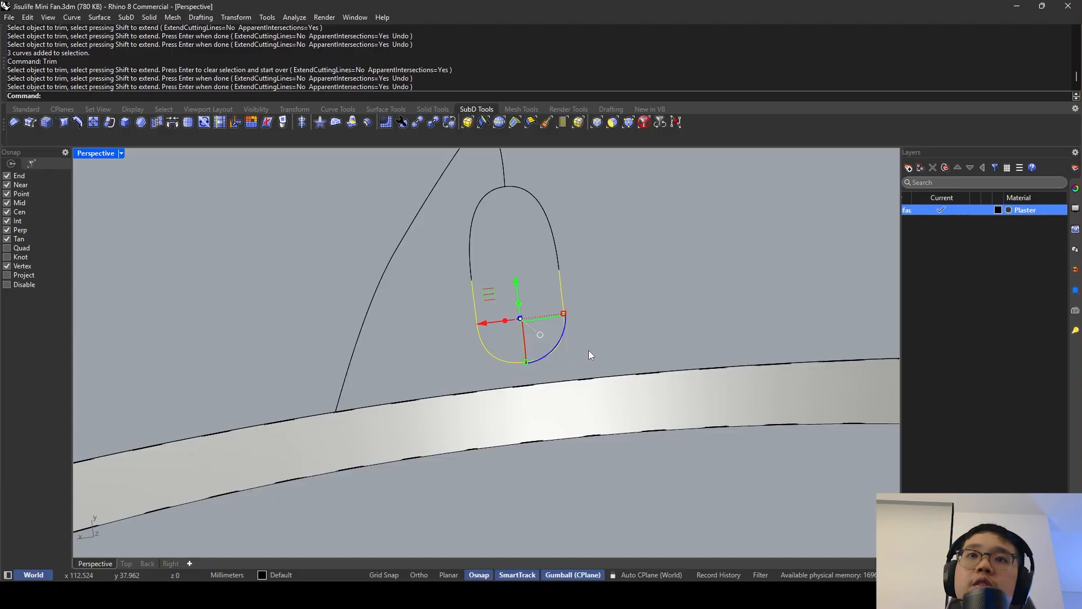
{"action": "left_click_drag", "start_coordinate": [446, 256], "coordinate": [447, 256]}
{"action": "key", "text": "Return"}
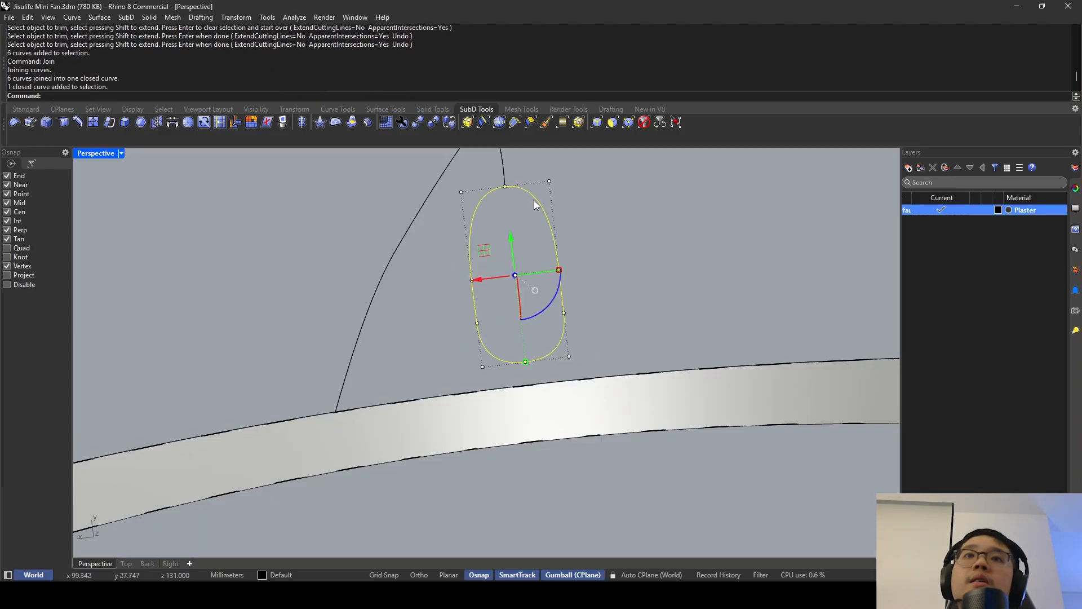
Sweep the rounded profile along the rail curve with Sweep1.
{"action": "scroll", "coordinate": [533, 201], "scroll_direction": "down", "scroll_amount": 3}
{"action": "key", "text": "Escape"}
{"action": "type", "text": "sweep1"}
{"action": "key", "text": "Return"}
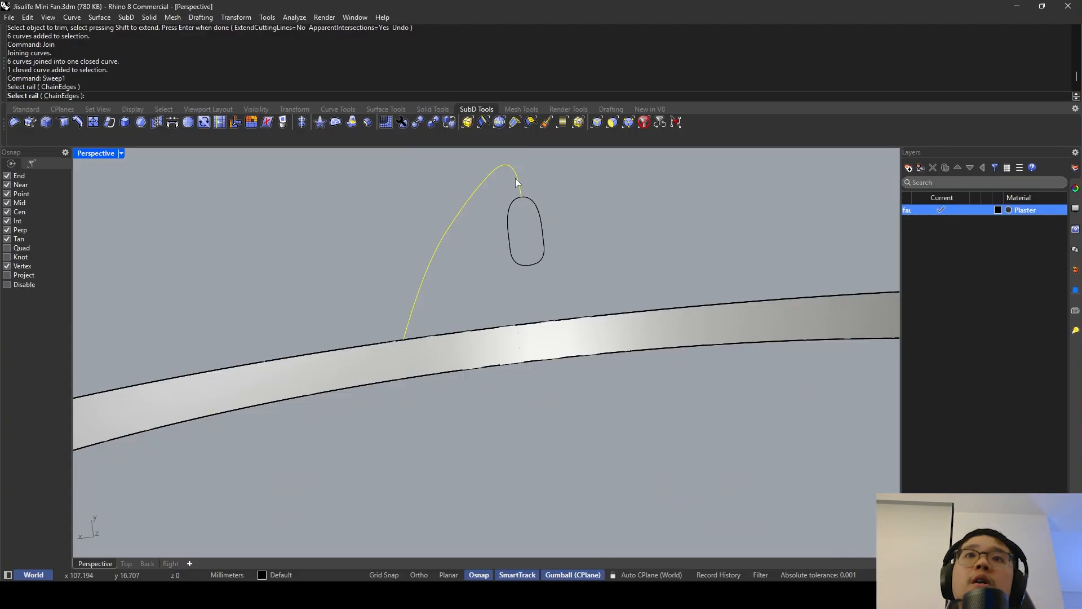
{"action": "left_click", "coordinate": [515, 178]}
{"action": "key", "text": "Escape"}
{"action": "key", "text": "Return"}
{"action": "left_click", "coordinate": [520, 182]}
{"action": "left_click", "coordinate": [539, 208]}
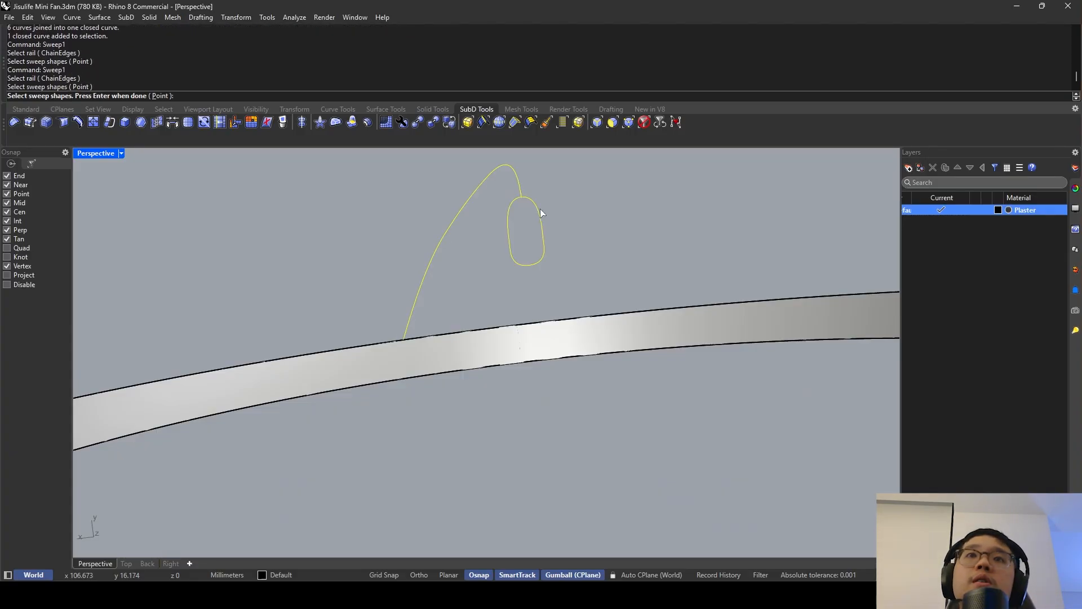
{"action": "key", "text": "Return"}
{"action": "key", "text": "Return"}
{"action": "key", "text": "Return"}
Undo the rounded rib's sweep, back to the rail curve and the closed profile.
{"action": "right_click_drag", "start_coordinate": [545, 210], "coordinate": [454, 293]}
{"action": "left_click", "coordinate": [511, 281]}
{"action": "key", "text": "Escape"}
{"action": "key", "text": "ctrl+z"}
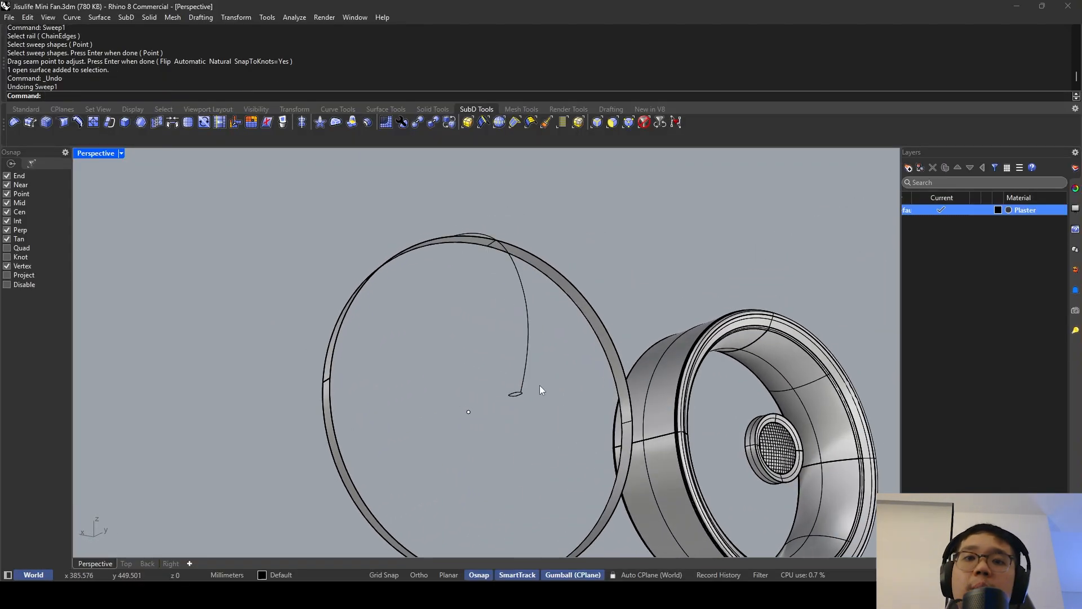
{"action": "key", "text": "ctrl+y"}
{"action": "left_click", "coordinate": [523, 390]}
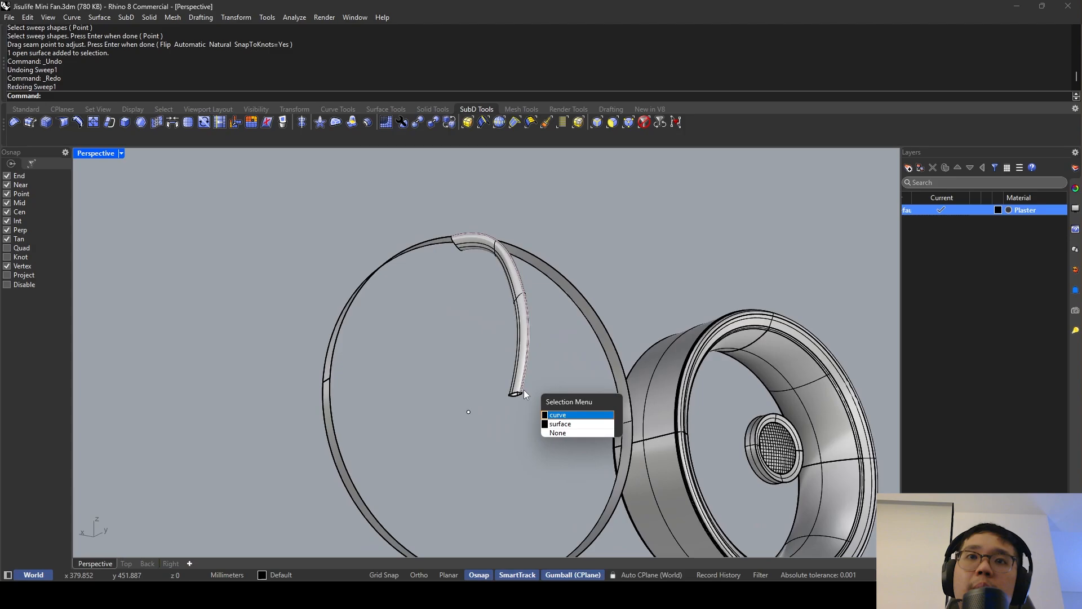
{"action": "left_click", "coordinate": [523, 390]}
{"action": "scroll", "coordinate": [508, 403], "scroll_direction": "up", "scroll_amount": 6}
{"action": "scroll", "coordinate": [510, 404], "scroll_direction": "down", "scroll_amount": 2}
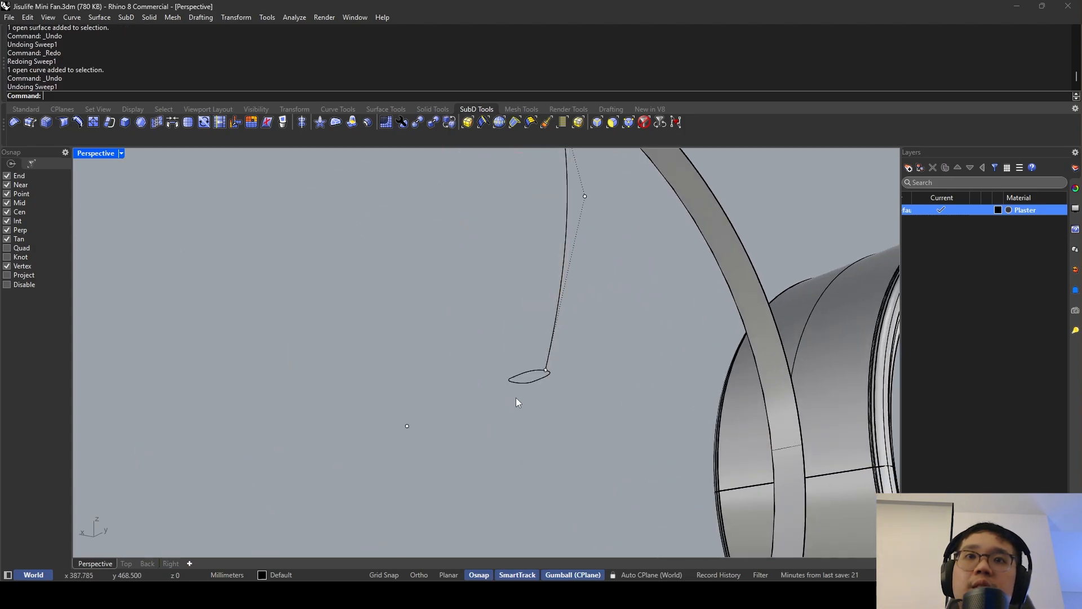
{"action": "key", "text": "ctrl+z"}
{"action": "scroll", "coordinate": [535, 327], "scroll_direction": "down", "scroll_amount": 1}
{"action": "right_click_drag", "start_coordinate": [534, 324], "coordinate": [547, 327]}
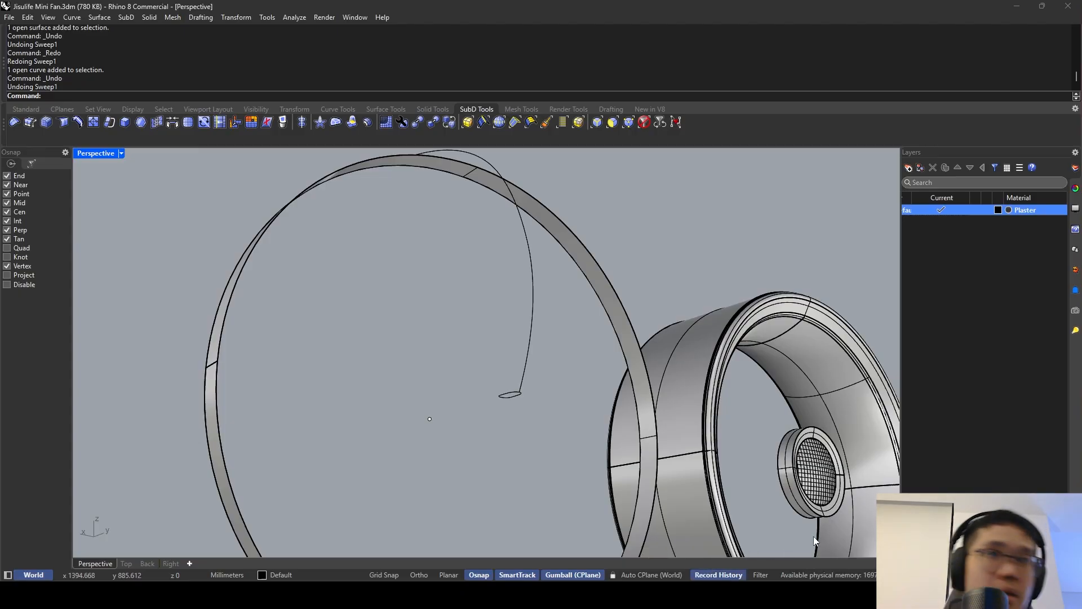
With Record History on, sweep the rounded profile along the rail curve as a one-rail sweep.
{"action": "key", "text": "Return"}
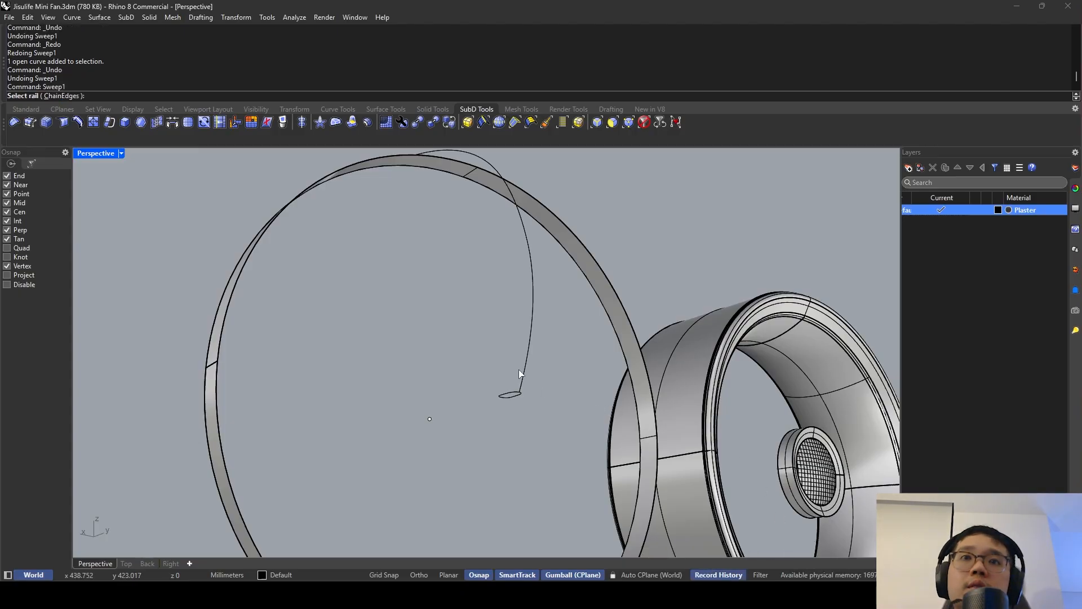
{"action": "left_click", "coordinate": [519, 380]}
{"action": "left_click", "coordinate": [511, 394]}
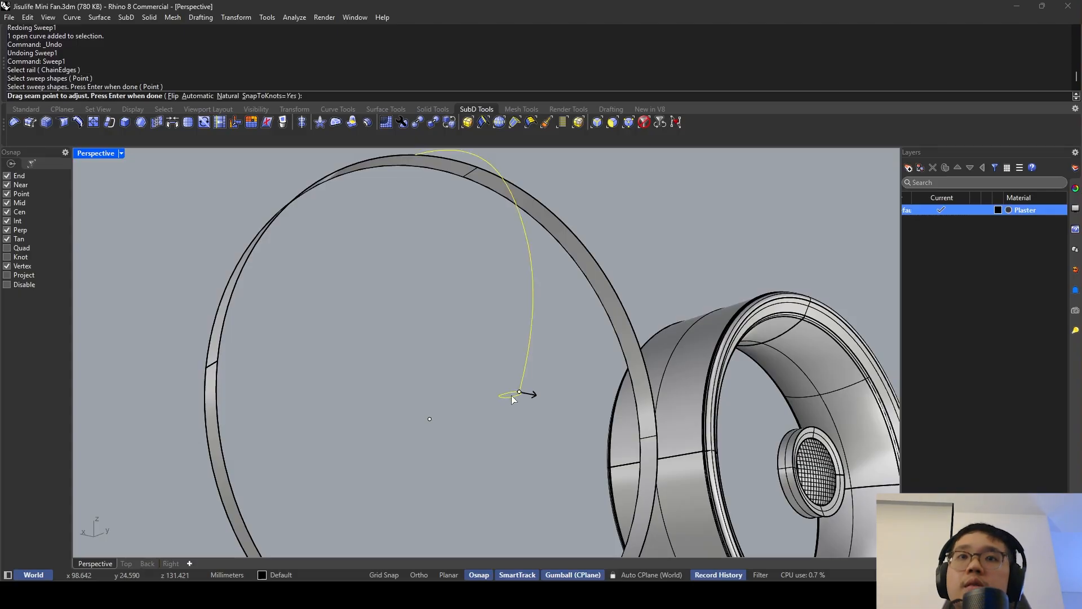
{"action": "key", "text": "Return"}
{"action": "key", "text": "Return"}
{"action": "key", "text": "Return"}
Examine the swept rib's profile end, surface and rail, and how the rib approaches the ring.
{"action": "scroll", "coordinate": [511, 395], "scroll_direction": "up", "scroll_amount": 3}
{"action": "left_click", "coordinate": [511, 394]}
{"action": "left_click", "coordinate": [549, 417]}
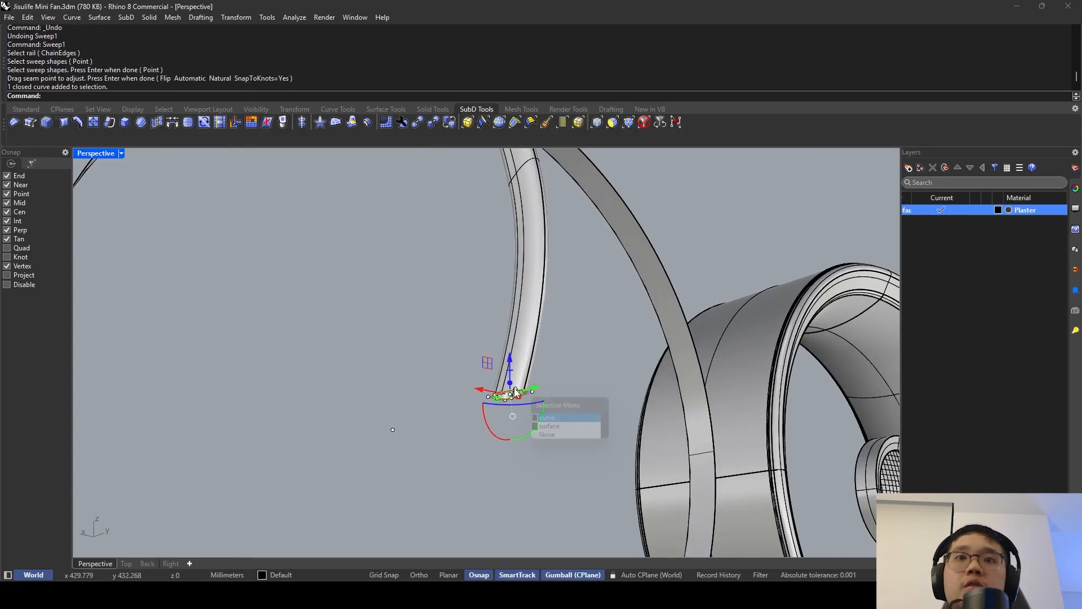
{"action": "right_click_drag", "start_coordinate": [550, 394], "coordinate": [527, 394]}
{"action": "left_click", "coordinate": [528, 389]}
{"action": "left_click", "coordinate": [537, 269]}
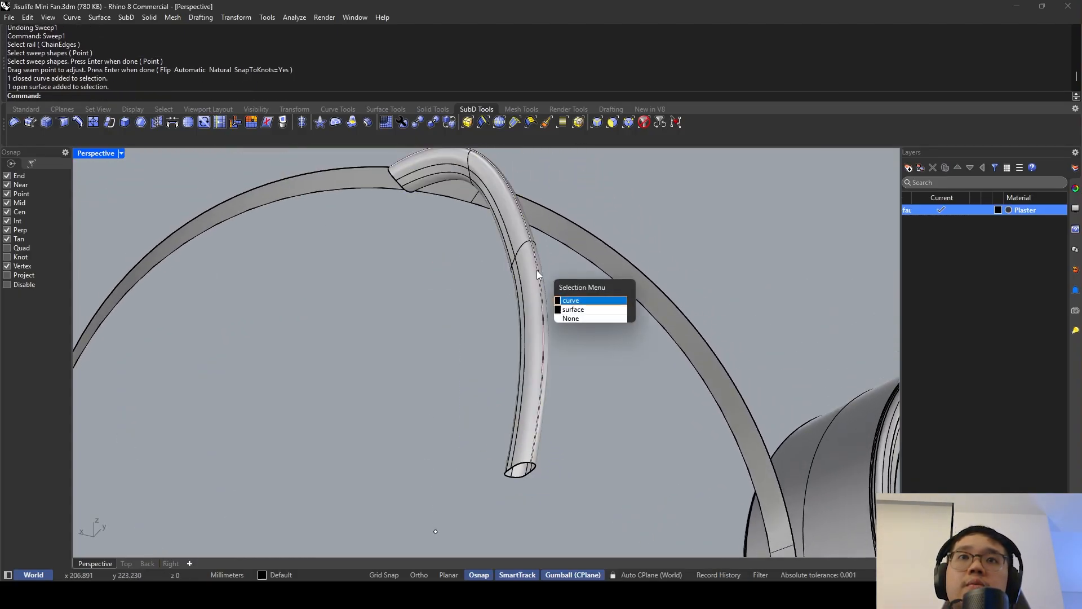
{"action": "left_click", "coordinate": [566, 299]}
{"action": "scroll", "coordinate": [539, 263], "scroll_direction": "down", "scroll_amount": 5}
{"action": "right_click_drag", "start_coordinate": [541, 224], "coordinate": [536, 251]}
{"action": "scroll", "coordinate": [535, 252], "scroll_direction": "up", "scroll_amount": 4}
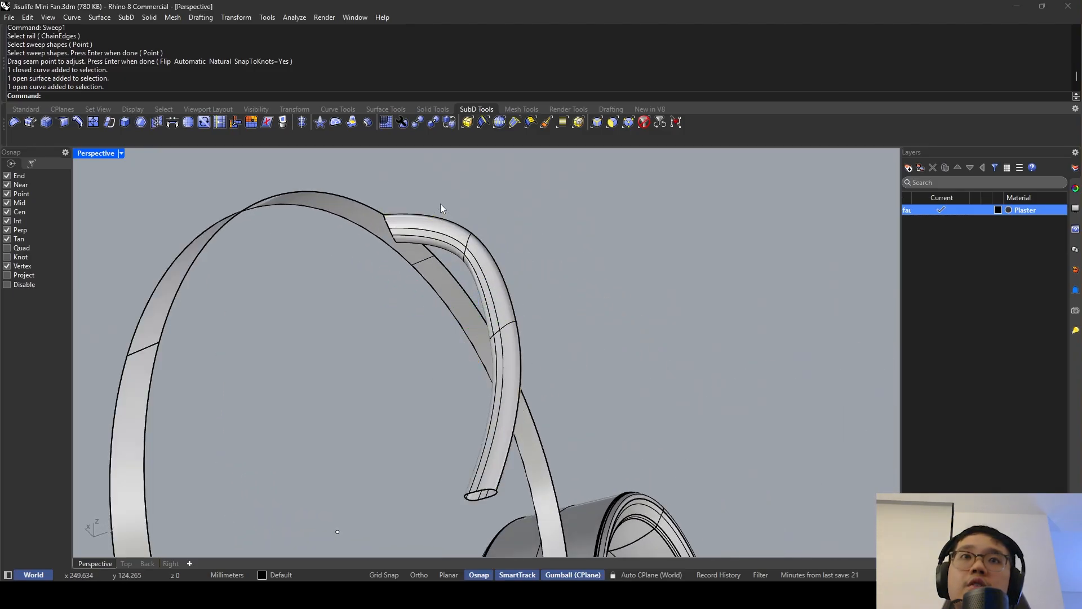
Lower the rail curve's control point nearest the ring slightly along Z to reshape the rib's bend.
{"action": "left_click", "coordinate": [442, 225]}
{"action": "left_click", "coordinate": [438, 217]}
{"action": "left_click", "coordinate": [468, 246]}
{"action": "left_click", "coordinate": [443, 208]}
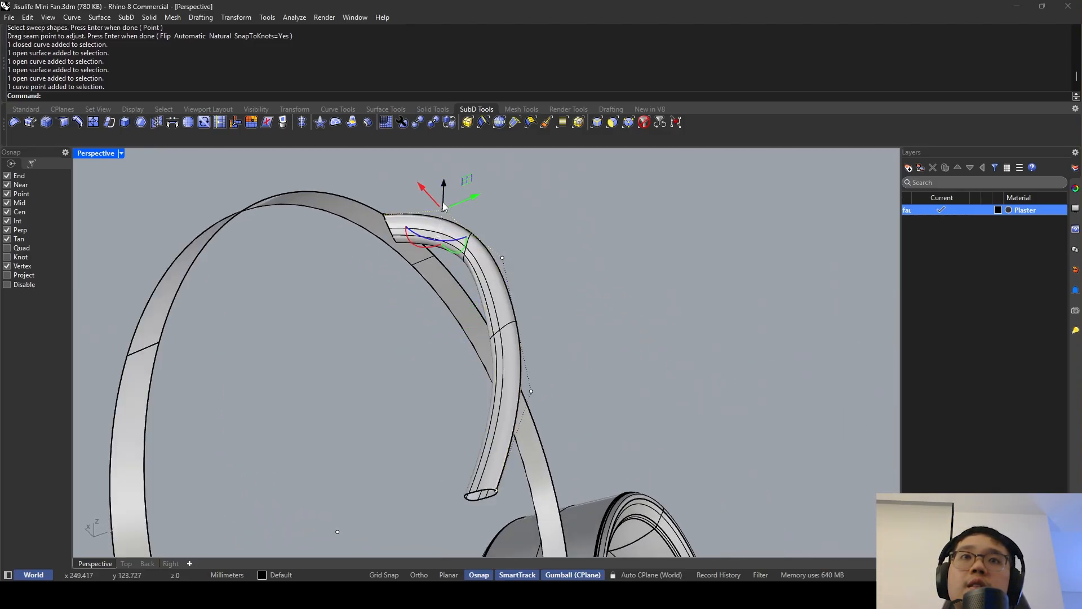
{"action": "left_click_drag", "start_coordinate": [445, 192], "coordinate": [445, 194]}
Lower the rail's outer-bend control point slightly along Z in the Right view to refine the rib's curvature.
{"action": "right_click_drag", "start_coordinate": [466, 183], "coordinate": [500, 224]}
{"action": "left_click", "coordinate": [496, 221]}
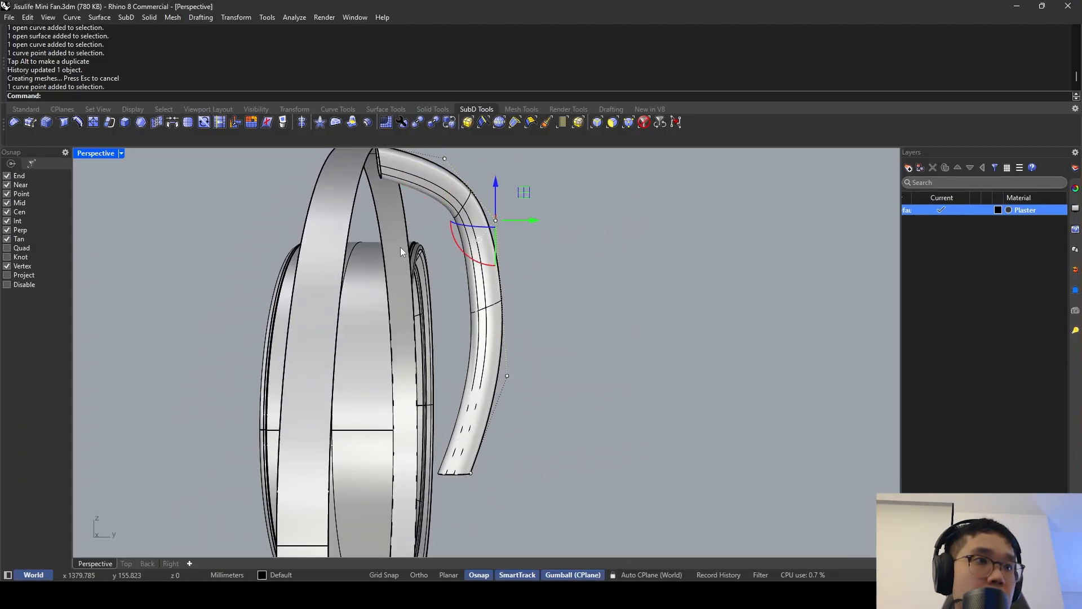
{"action": "double_click", "coordinate": [97, 153]}
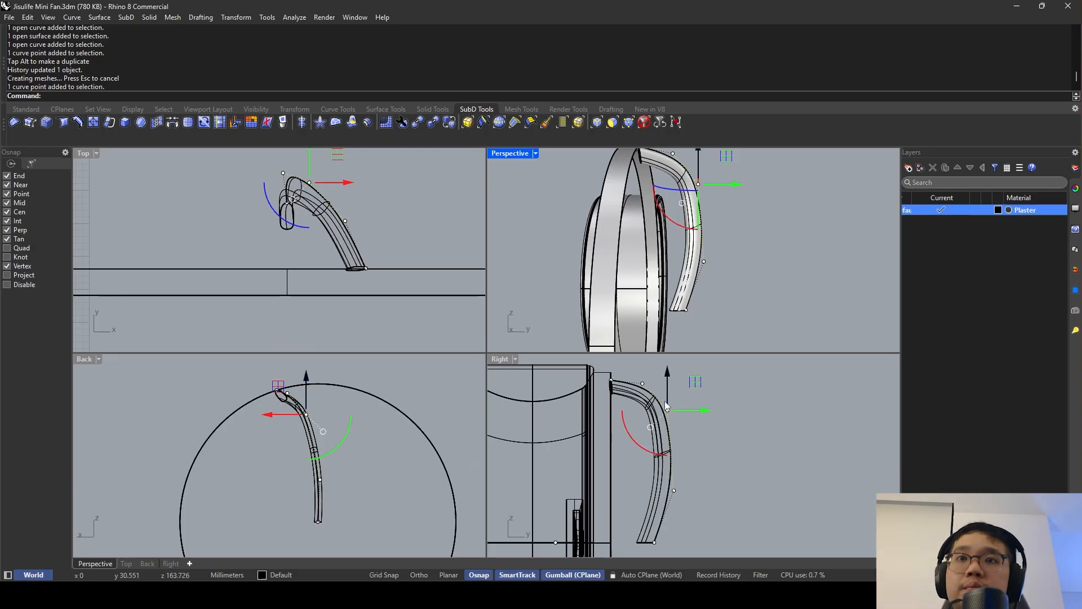
{"action": "left_click_drag", "start_coordinate": [666, 378], "coordinate": [669, 387]}
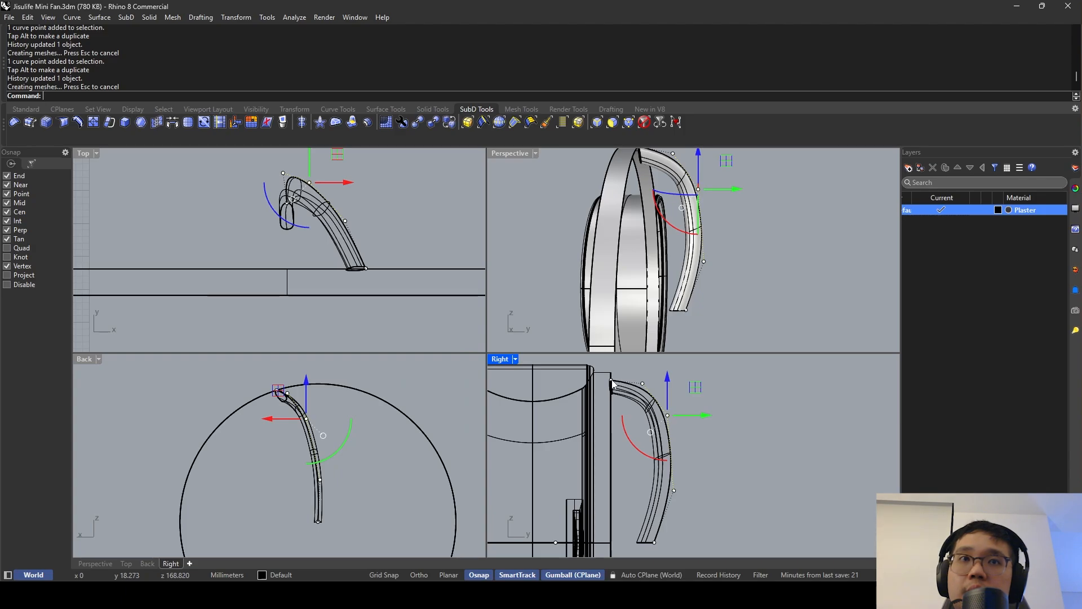
Undo the last two rail control-point moves and the one-rail sweep, leaving only the rail and profile curves.
{"action": "double_click", "coordinate": [505, 153]}
{"action": "right_click_drag", "start_coordinate": [611, 310], "coordinate": [562, 329]}
{"action": "key", "text": "Escape"}
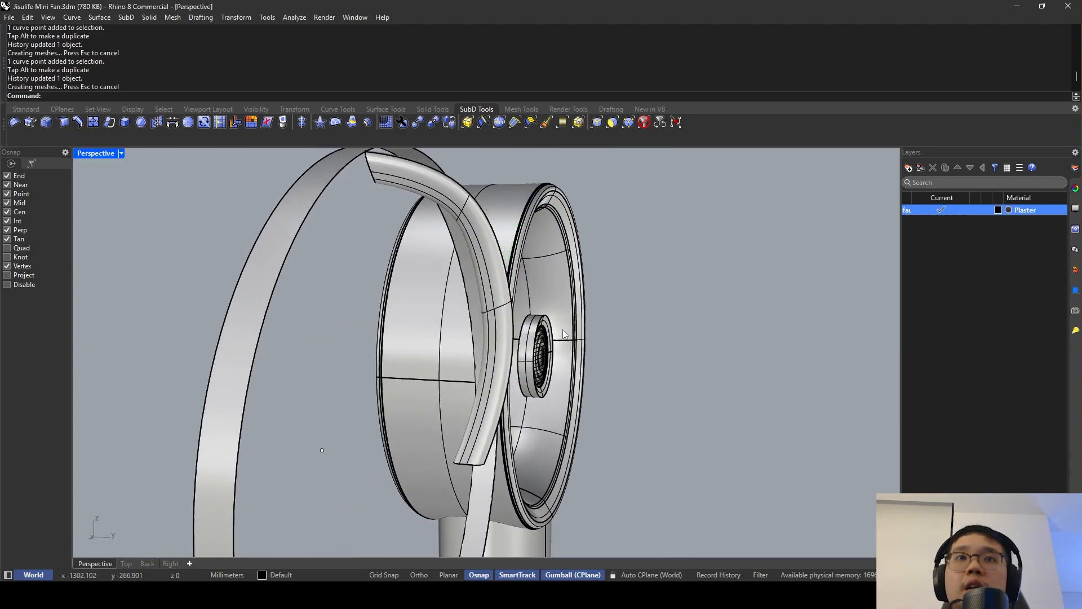
{"action": "key", "text": "ctrl+z"}
{"action": "key", "text": "ctrl+z"}
{"action": "key", "text": "ctrl+z"}
{"action": "scroll", "coordinate": [470, 377], "scroll_direction": "up", "scroll_amount": 5}
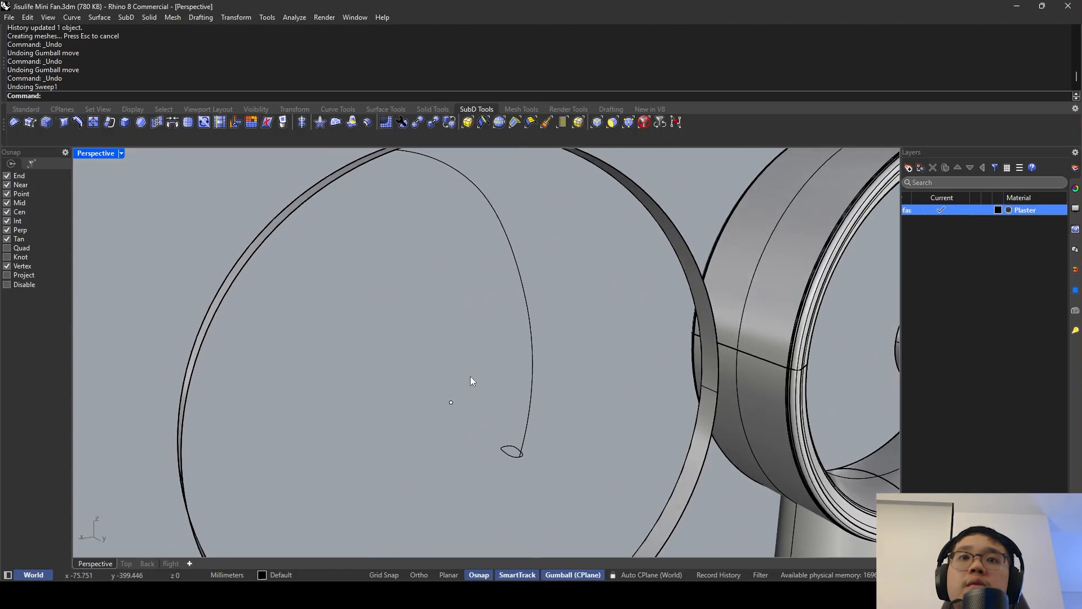
Move the rail and profile curves together from beside the fan onto the front of the fan head.
{"action": "scroll", "coordinate": [525, 433], "scroll_direction": "down", "scroll_amount": 4}
{"action": "left_click_drag", "start_coordinate": [543, 461], "coordinate": [488, 431]}
{"action": "type", "text": "Move"}
{"action": "key", "text": "Return"}
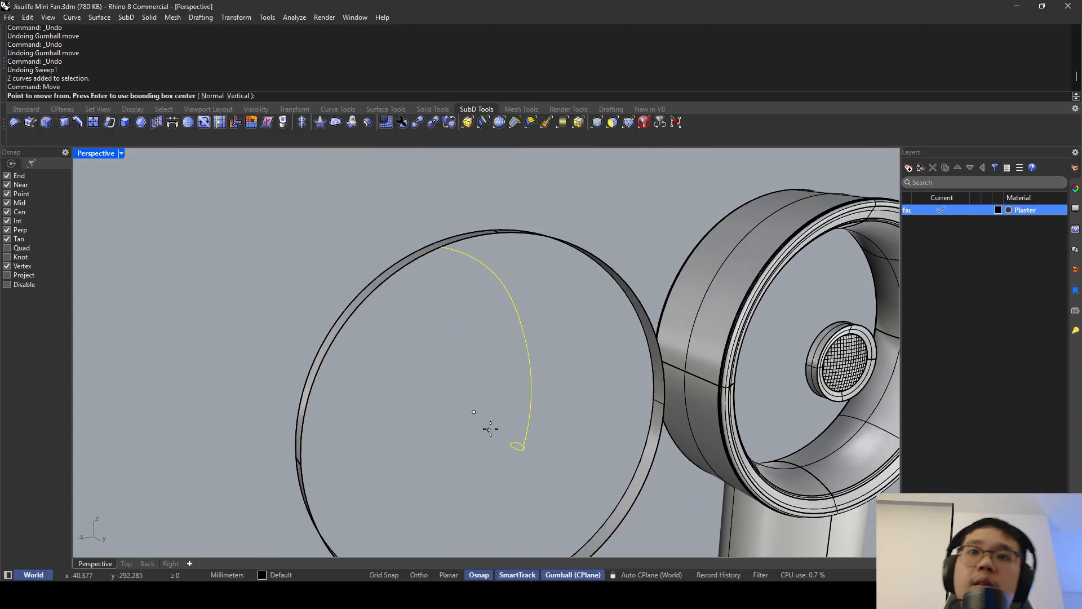
{"action": "scroll", "coordinate": [490, 429], "scroll_direction": "up", "scroll_amount": 5}
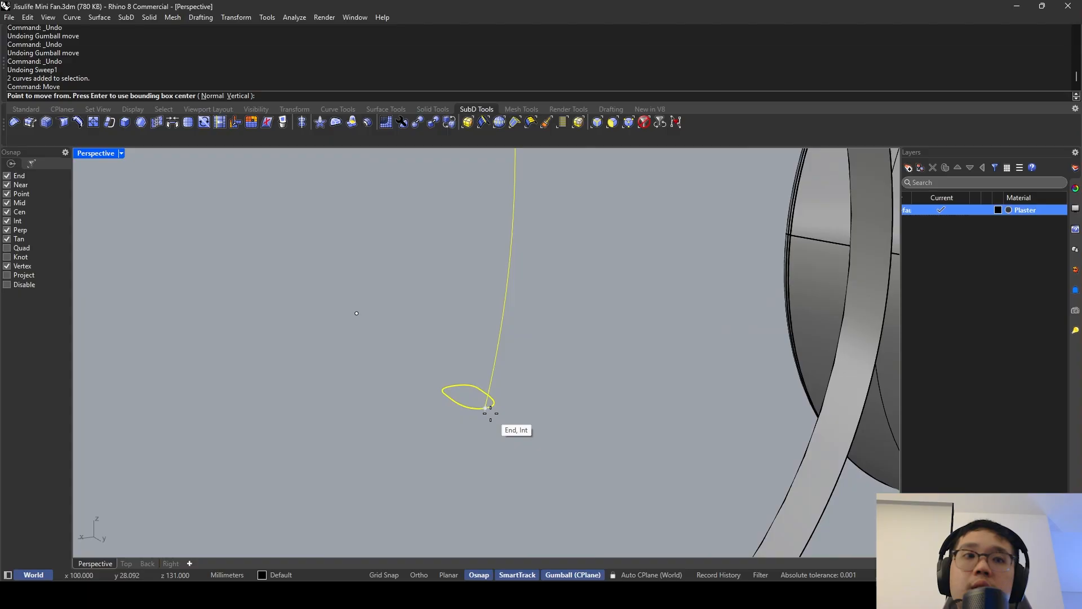
{"action": "left_click", "coordinate": [490, 413]}
{"action": "scroll", "coordinate": [490, 413], "scroll_direction": "down", "scroll_amount": 3}
{"action": "right_click_drag", "start_coordinate": [506, 375], "coordinate": [393, 415], "text": "shift"}
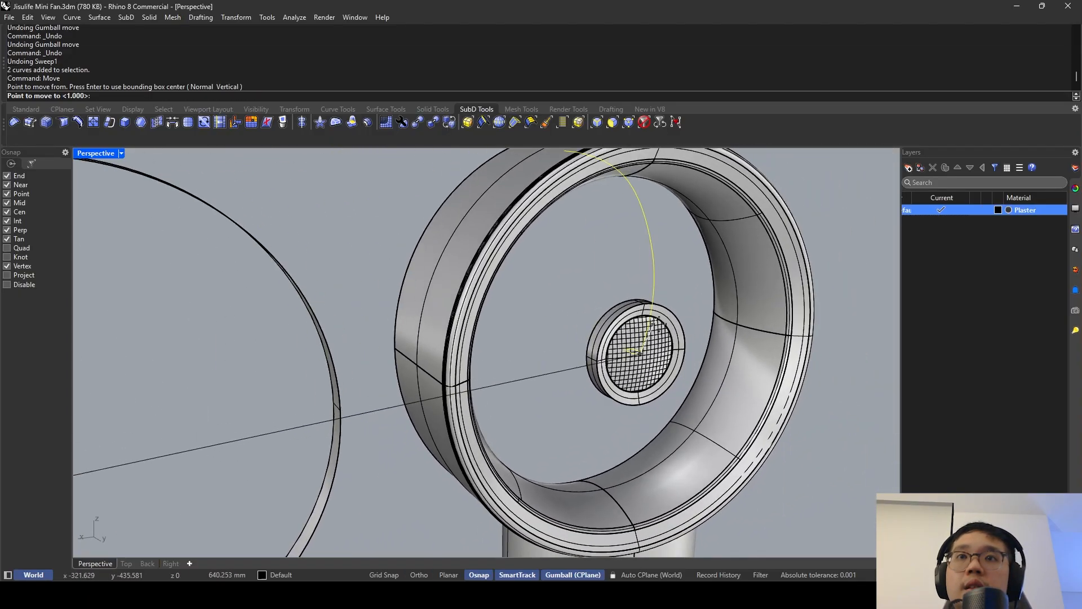
{"action": "right_click_drag", "start_coordinate": [638, 352], "coordinate": [321, 405]}
{"action": "scroll", "coordinate": [641, 360], "scroll_direction": "down", "scroll_amount": 5}
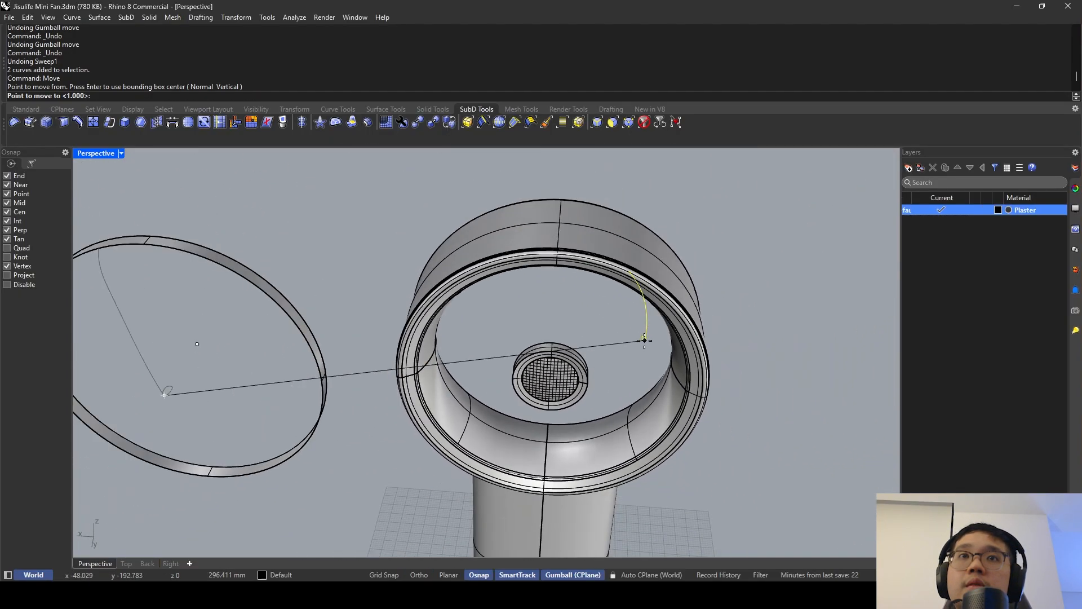
{"action": "right_click_drag", "start_coordinate": [645, 340], "coordinate": [560, 329]}
{"action": "scroll", "coordinate": [479, 350], "scroll_direction": "up", "scroll_amount": 5}
{"action": "left_click", "coordinate": [432, 305]}
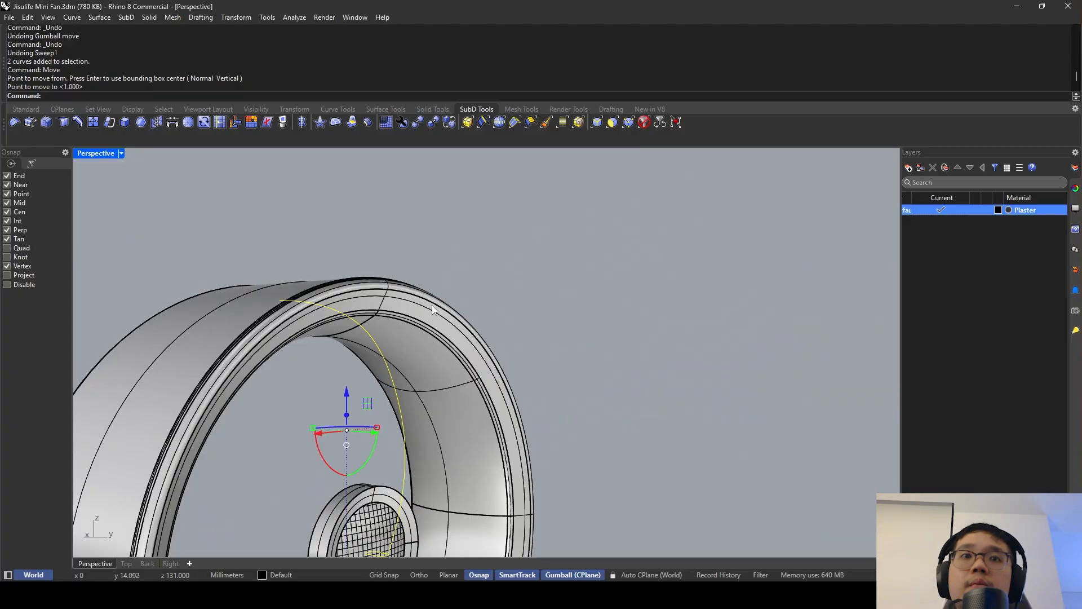
Delete the leftover reference ring extrusion, its circle and the point beside the fan.
{"action": "scroll", "coordinate": [432, 305], "scroll_direction": "down", "scroll_amount": 5}
{"action": "right_click_drag", "start_coordinate": [451, 338], "coordinate": [495, 316]}
{"action": "scroll", "coordinate": [391, 433], "scroll_direction": "up", "scroll_amount": 4}
{"action": "right_click_drag", "start_coordinate": [406, 428], "coordinate": [373, 394]}
{"action": "right_click_drag", "start_coordinate": [479, 376], "coordinate": [435, 317]}
{"action": "scroll", "coordinate": [435, 318], "scroll_direction": "down", "scroll_amount": 7}
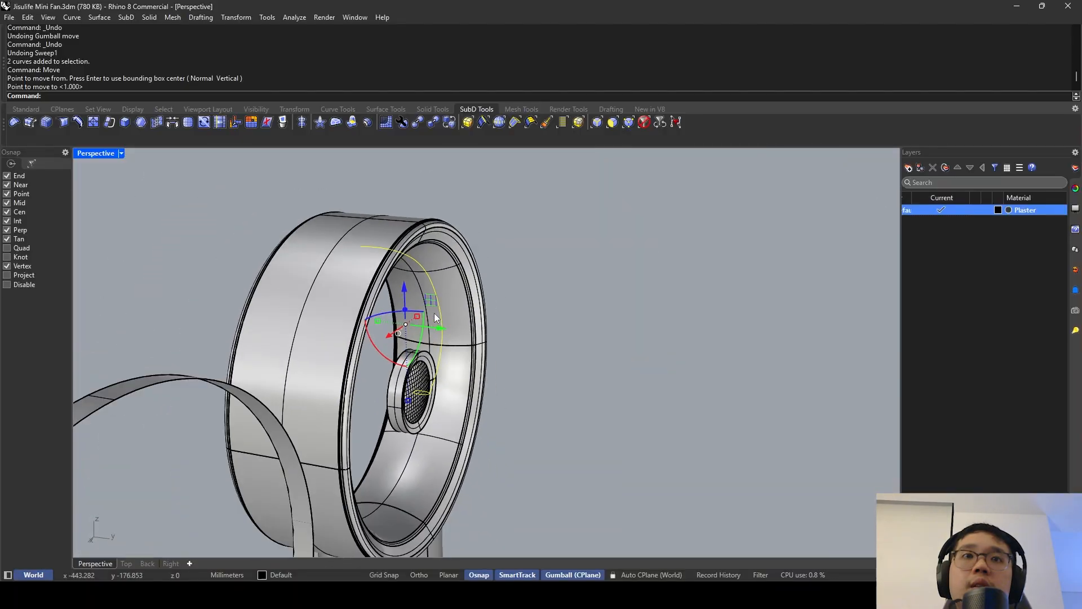
{"action": "left_click", "coordinate": [293, 350]}
{"action": "key", "text": "Delete"}
{"action": "scroll", "coordinate": [444, 336], "scroll_direction": "up", "scroll_amount": 4}
{"action": "scroll", "coordinate": [444, 335], "scroll_direction": "down", "scroll_amount": 4}
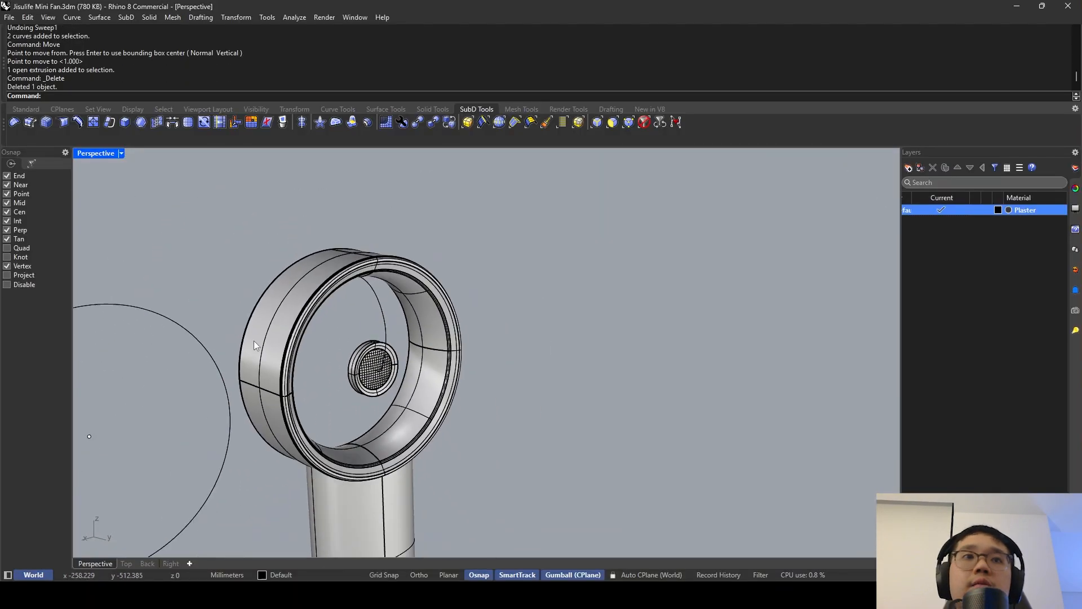
{"action": "left_click", "coordinate": [205, 340]}
{"action": "key", "text": "Delete"}
{"action": "left_click", "coordinate": [197, 407]}
{"action": "key", "text": "Delete"}
{"action": "scroll", "coordinate": [258, 379], "scroll_direction": "up", "scroll_amount": 5}
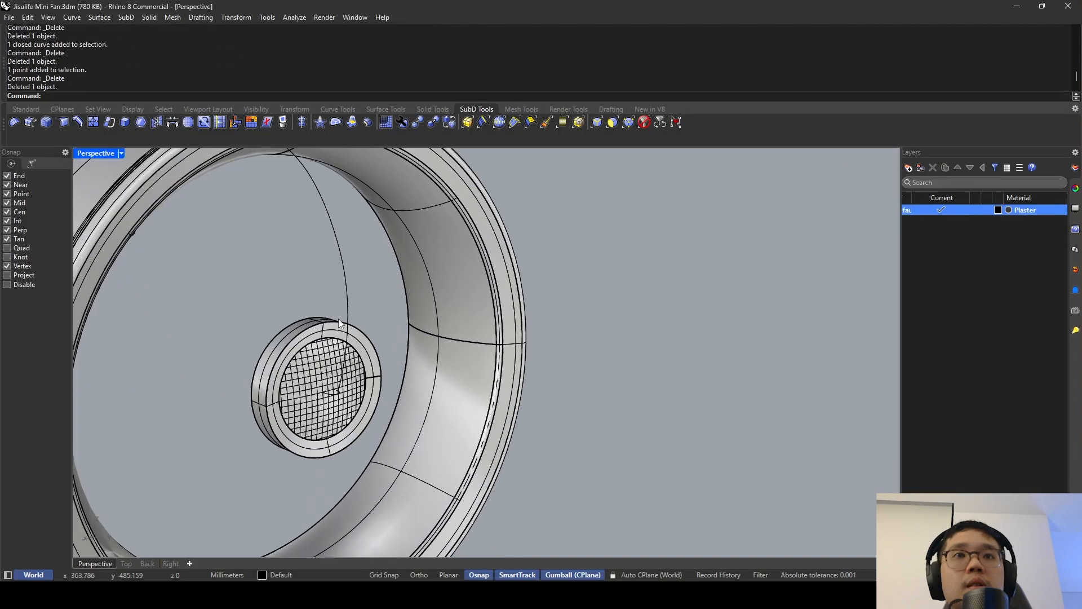
{"action": "left_click", "coordinate": [391, 290]}
{"action": "right_click_drag", "start_coordinate": [391, 290], "coordinate": [473, 436]}
{"action": "left_click", "coordinate": [516, 346]}
{"action": "scroll", "coordinate": [468, 438], "scroll_direction": "up", "scroll_amount": 7}
{"action": "left_click", "coordinate": [472, 432], "text": "shift"}
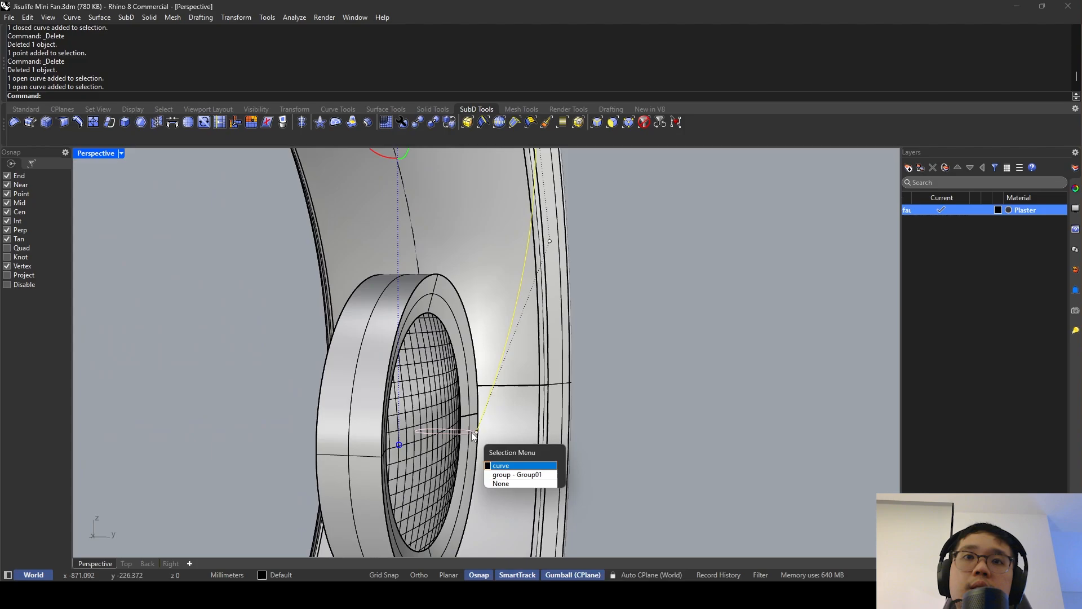
{"action": "left_click", "coordinate": [477, 432]}
{"action": "key", "text": "Escape"}
{"action": "left_click", "coordinate": [476, 425]}
{"action": "key", "text": "Escape"}
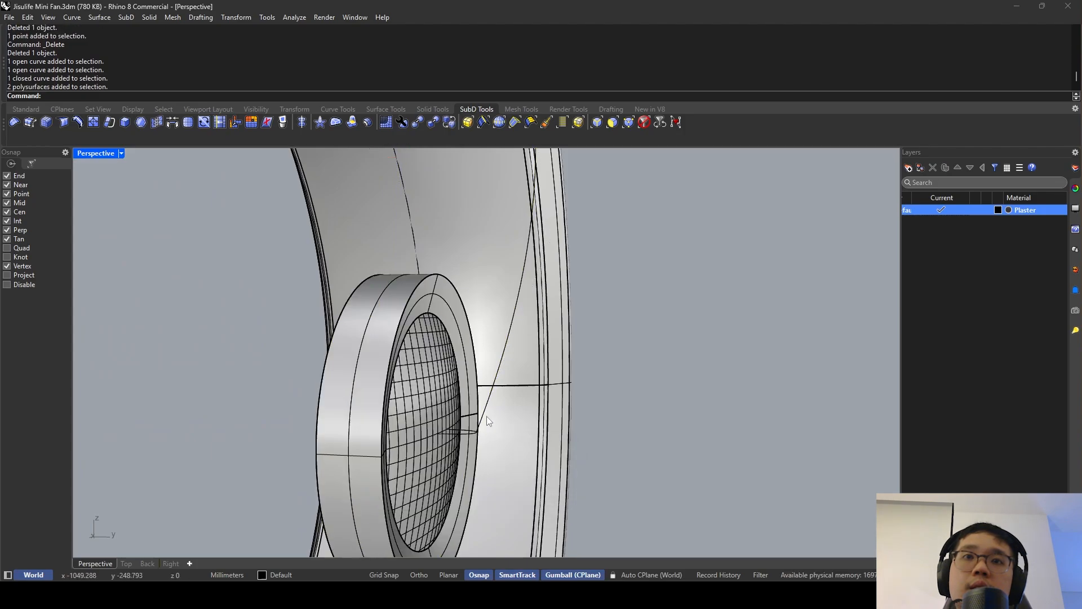
Move the rail curve's lower end control point onto the upper rim of the central hub.
{"action": "left_click", "coordinate": [485, 416]}
{"action": "left_click", "coordinate": [477, 432]}
{"action": "left_click", "coordinate": [477, 433]}
{"action": "right_click", "coordinate": [476, 432]}
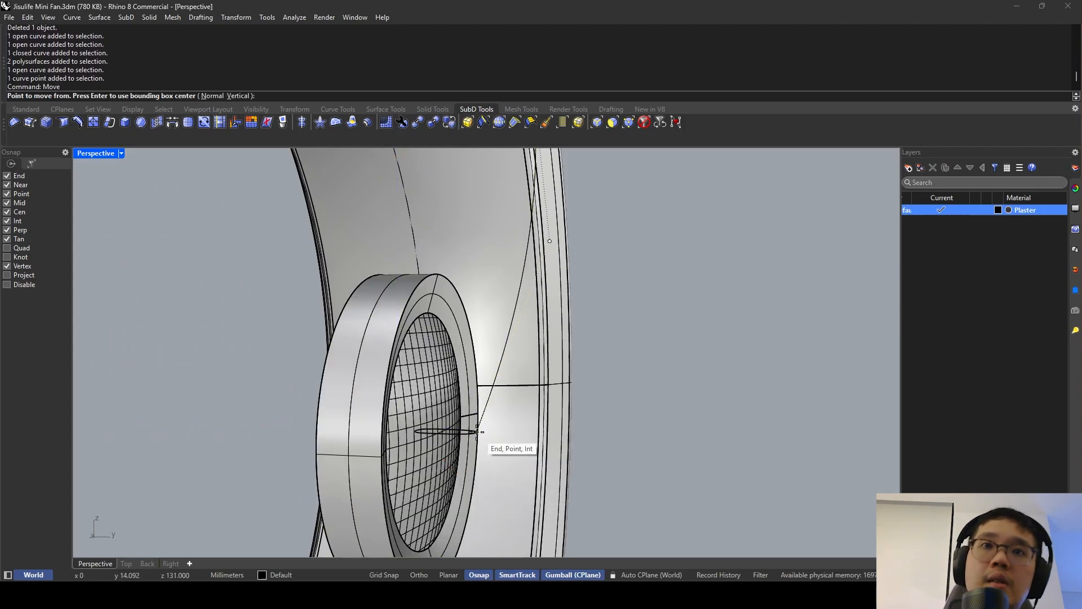
{"action": "left_click", "coordinate": [476, 432]}
{"action": "right_click_drag", "start_coordinate": [463, 345], "coordinate": [440, 323]}
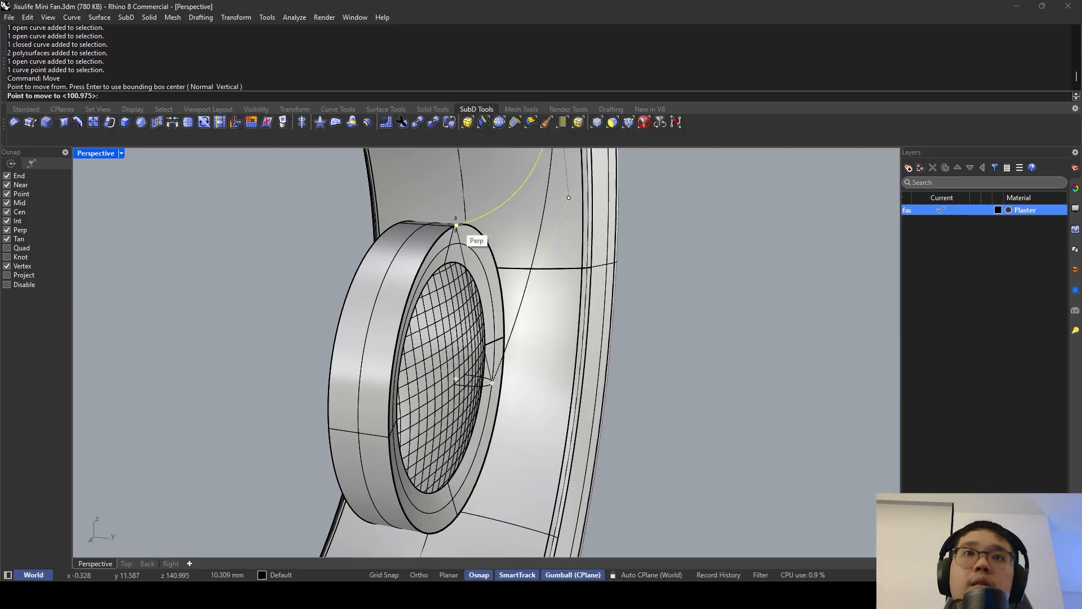
{"action": "scroll", "coordinate": [531, 347], "scroll_direction": "down", "scroll_amount": 3}
{"action": "right_click_drag", "start_coordinate": [531, 348], "coordinate": [584, 362]}
{"action": "scroll", "coordinate": [566, 341], "scroll_direction": "up", "scroll_amount": 5}
{"action": "left_click", "coordinate": [566, 338]}
Adjust the rail's lower end point at the hub, and reposition the neighbouring control point along Y and Z.
{"action": "scroll", "coordinate": [566, 338], "scroll_direction": "down", "scroll_amount": 4}
{"action": "left_click_drag", "start_coordinate": [490, 401], "coordinate": [494, 333]}
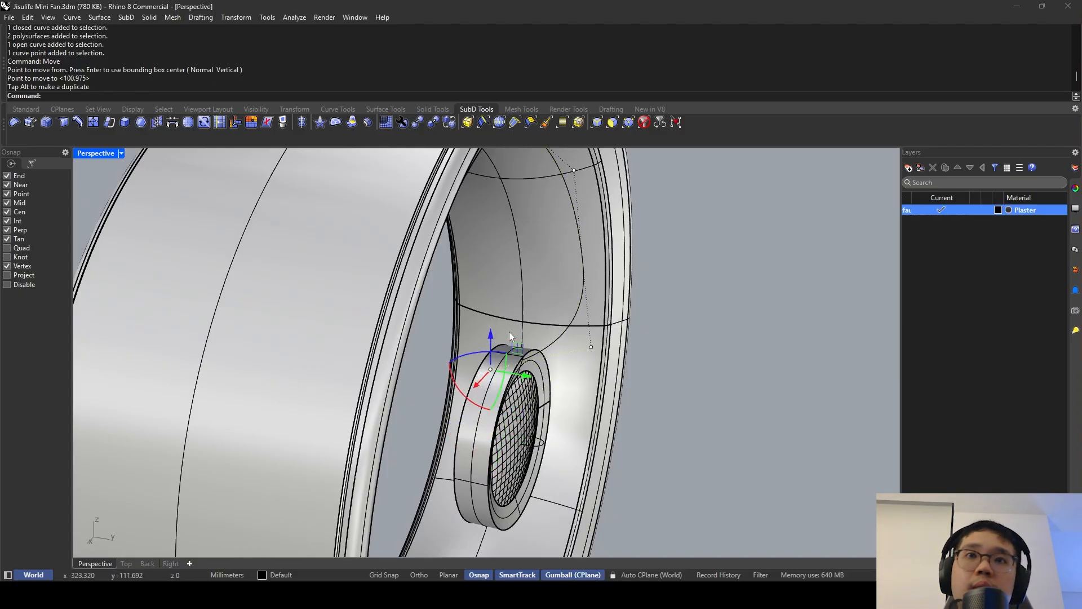
{"action": "right_click_drag", "start_coordinate": [509, 331], "coordinate": [592, 386]}
{"action": "left_click", "coordinate": [594, 391]}
{"action": "left_click_drag", "start_coordinate": [625, 398], "coordinate": [589, 385]}
{"action": "right_click_drag", "start_coordinate": [531, 411], "coordinate": [512, 378]}
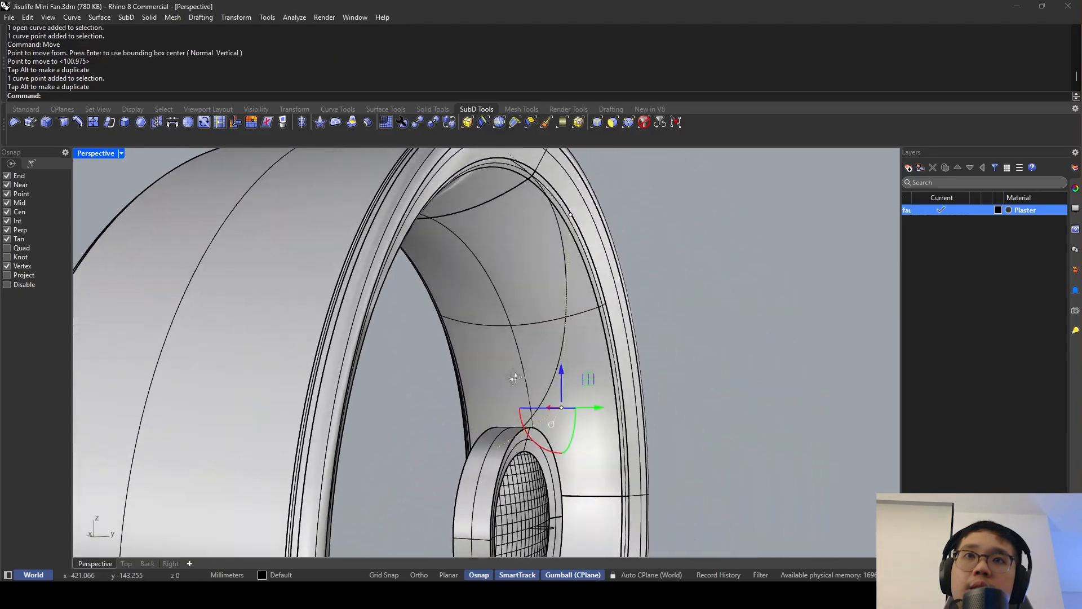
{"action": "scroll", "coordinate": [558, 313], "scroll_direction": "down", "scroll_amount": 5}
{"action": "right_click_drag", "start_coordinate": [558, 314], "coordinate": [484, 330]}
{"action": "left_click_drag", "start_coordinate": [483, 330], "coordinate": [483, 302]}
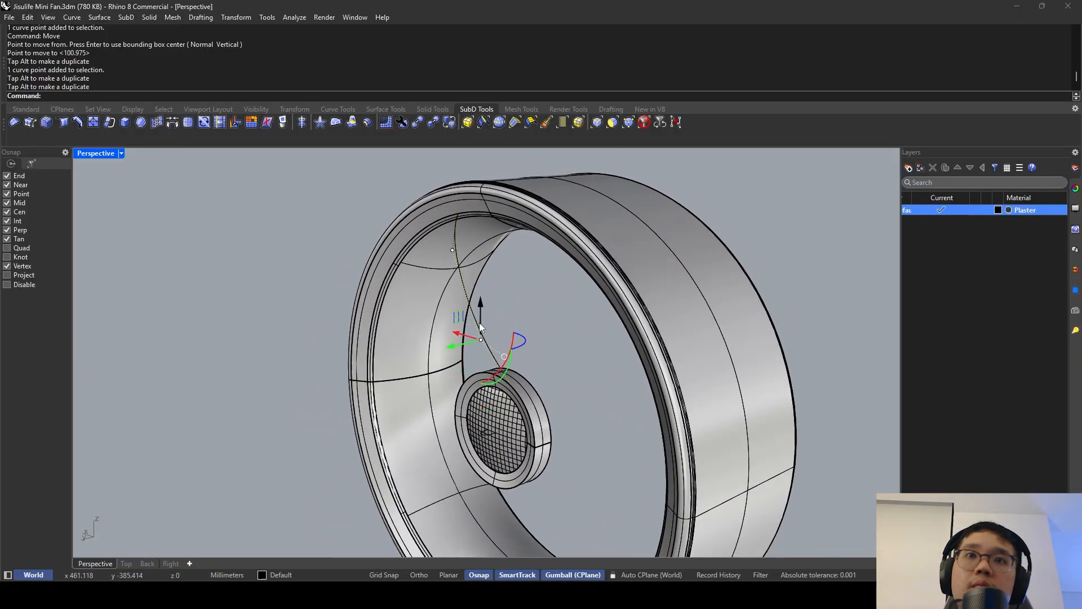
Adjust the rail's upper bend control point along Z and fine-tune the lower bend point against the ring's front edge.
{"action": "right_click_drag", "start_coordinate": [483, 302], "coordinate": [640, 294]}
{"action": "left_click", "coordinate": [565, 245]}
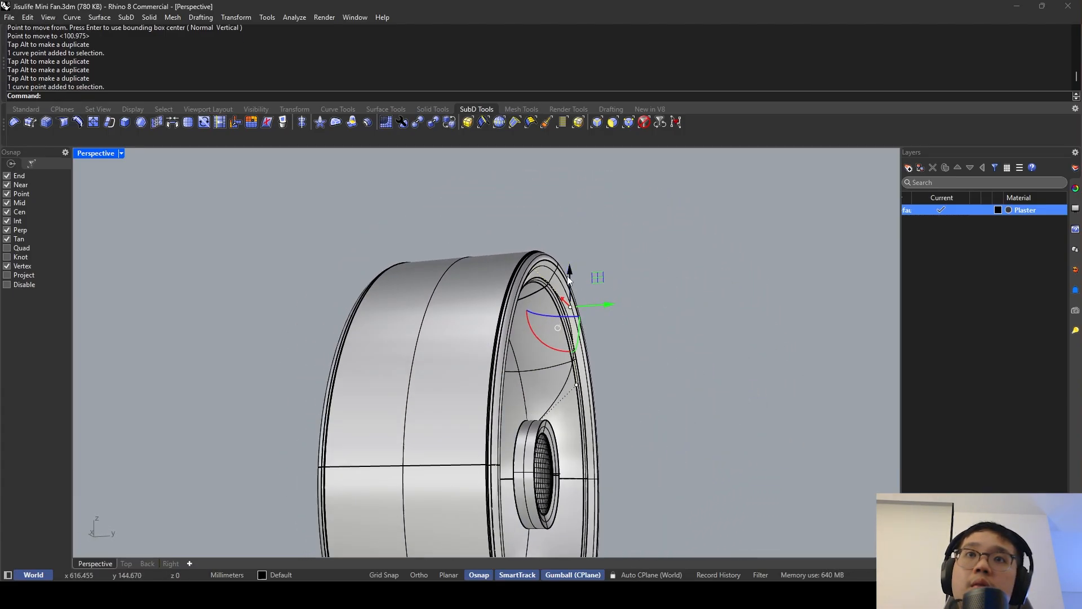
{"action": "left_click_drag", "start_coordinate": [570, 271], "coordinate": [571, 249]}
{"action": "right_click_drag", "start_coordinate": [612, 263], "coordinate": [358, 273]}
{"action": "left_click", "coordinate": [566, 345]}
{"action": "left_click", "coordinate": [590, 332]}
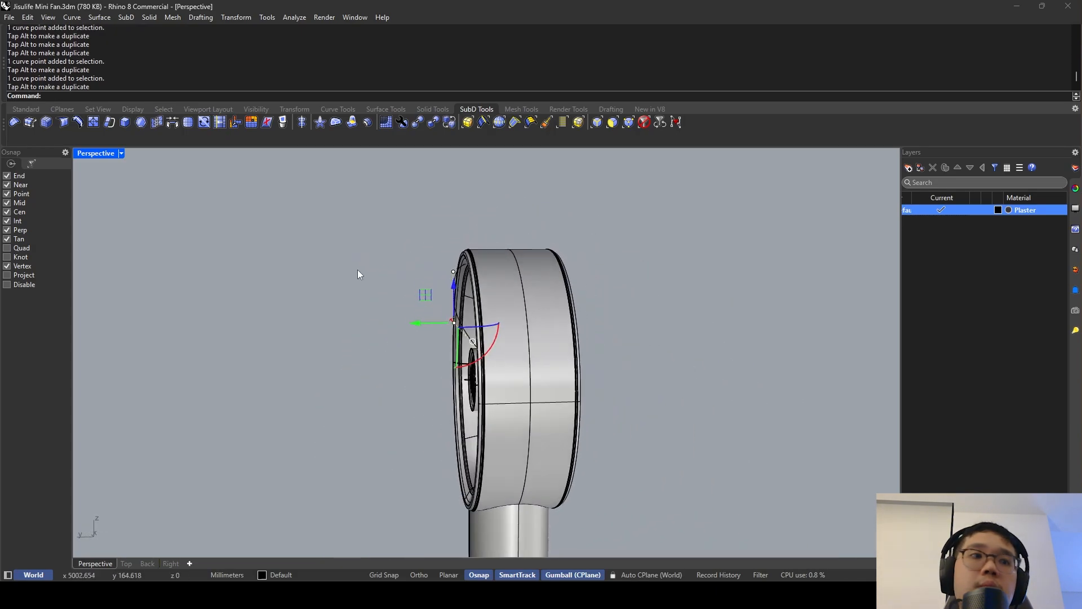
{"action": "scroll", "coordinate": [437, 284], "scroll_direction": "up", "scroll_amount": 3}
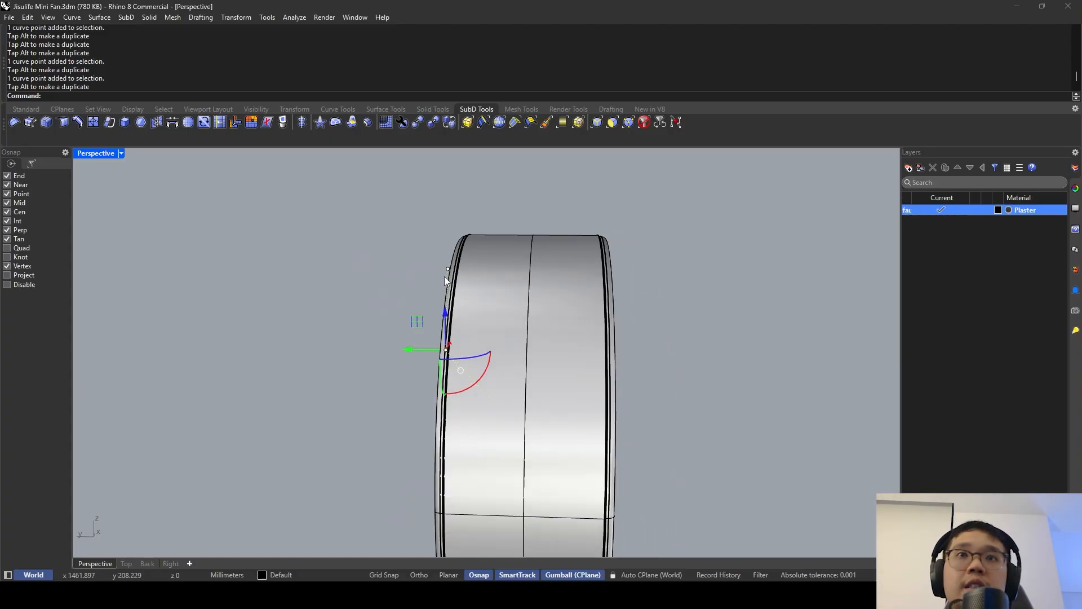
{"action": "left_click", "coordinate": [456, 271]}
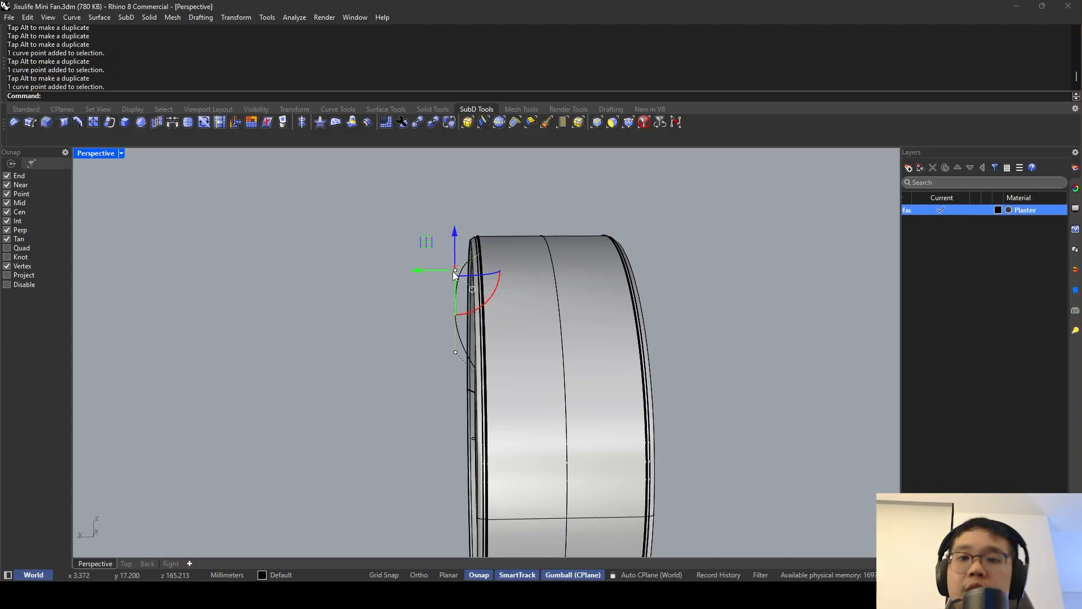
Draw a 12 mm horizontal reference line outward from the ring's upper front edge in the Right view.
{"action": "key", "text": "Return"}
{"action": "right_click_drag", "start_coordinate": [453, 270], "coordinate": [471, 268]}
{"action": "scroll", "coordinate": [468, 270], "scroll_direction": "up", "scroll_amount": 6}
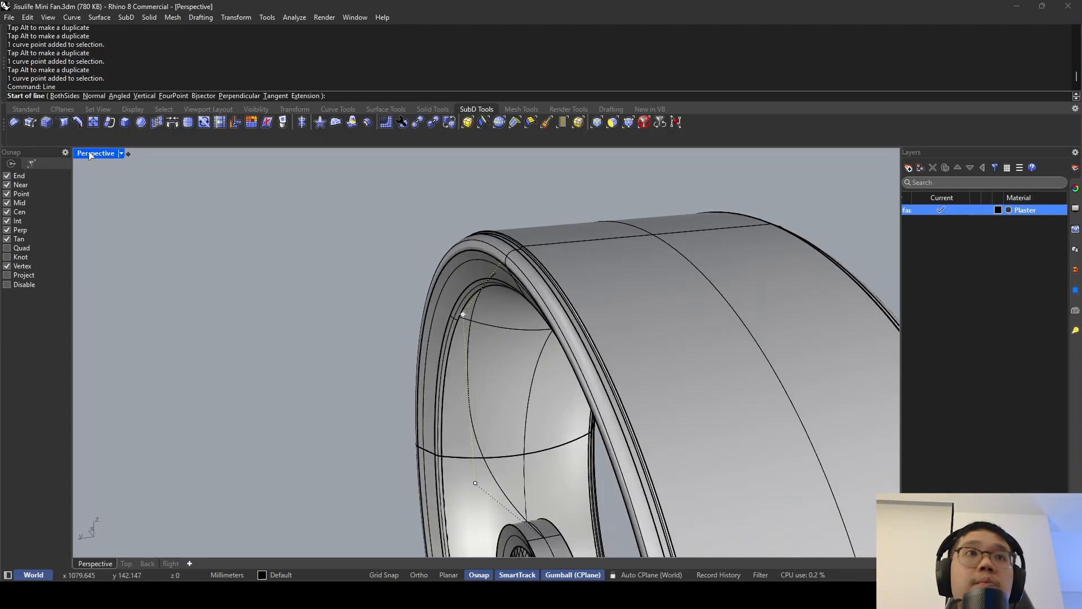
{"action": "double_click", "coordinate": [79, 154]}
{"action": "right_click_drag", "start_coordinate": [607, 378], "coordinate": [606, 398]}
{"action": "key", "text": "Escape"}
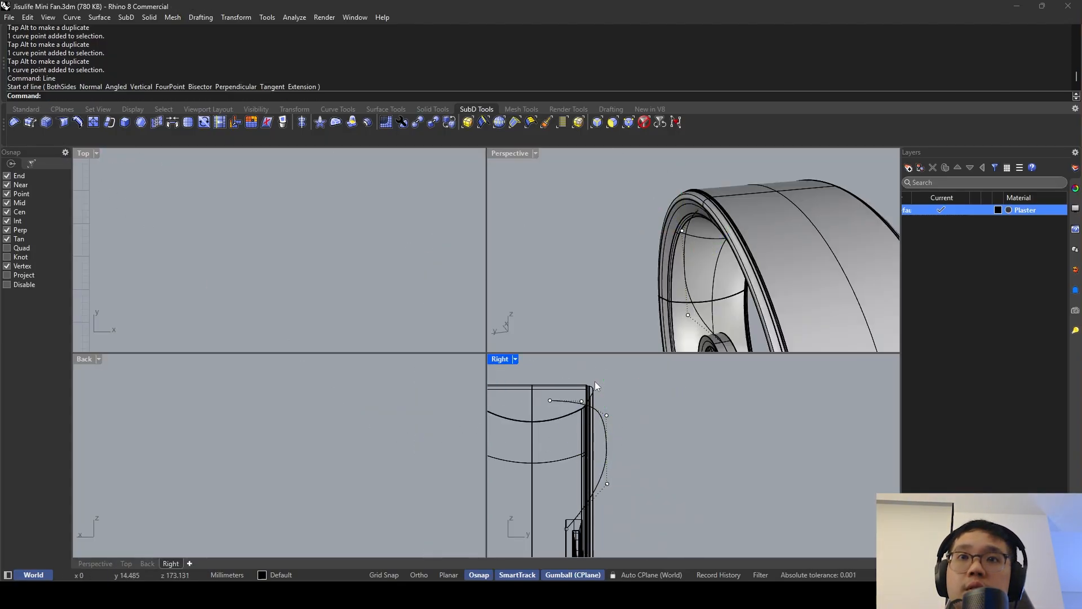
{"action": "left_click", "coordinate": [592, 388]}
{"action": "key", "text": "Return"}
{"action": "left_click", "coordinate": [592, 390]}
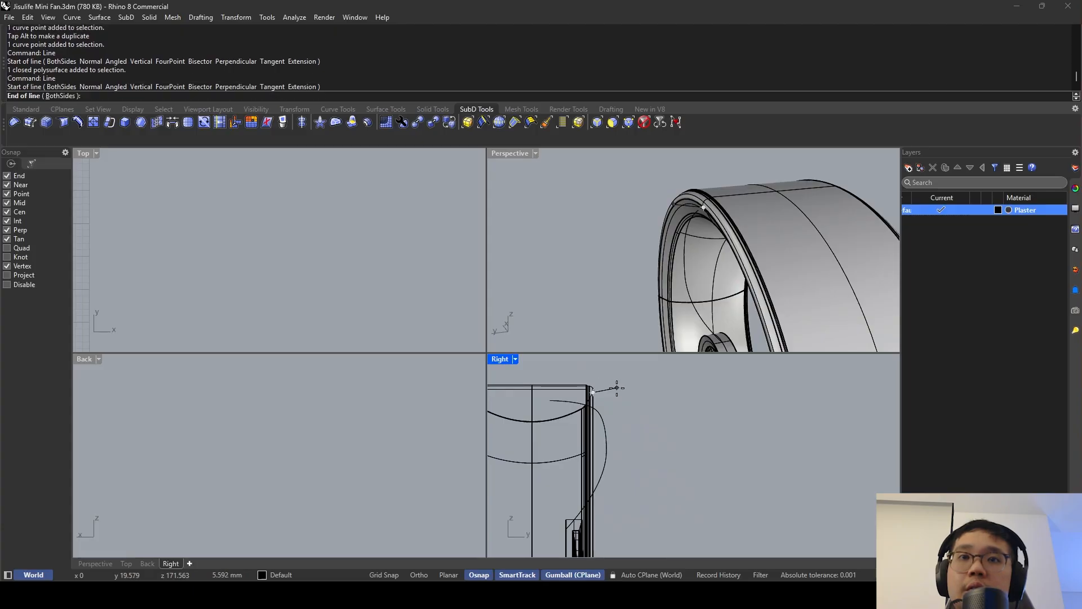
{"action": "type", "text": "12"}
{"action": "key", "text": "Return"}
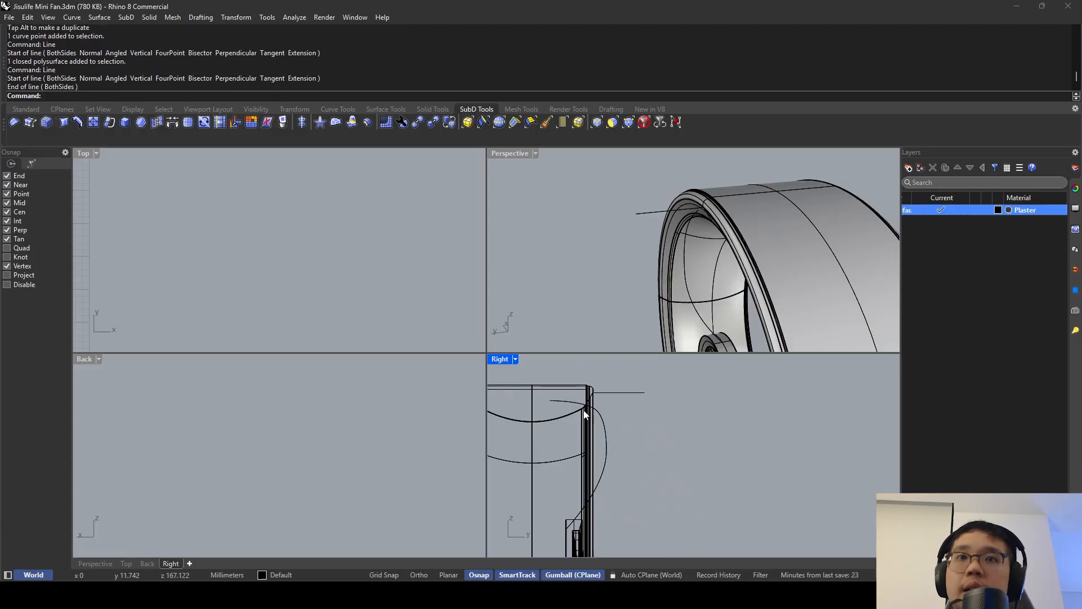
Move the rail's two outer bend control points together along Y to about the end of the reference line.
{"action": "left_click", "coordinate": [608, 438]}
{"action": "left_click", "coordinate": [609, 416]}
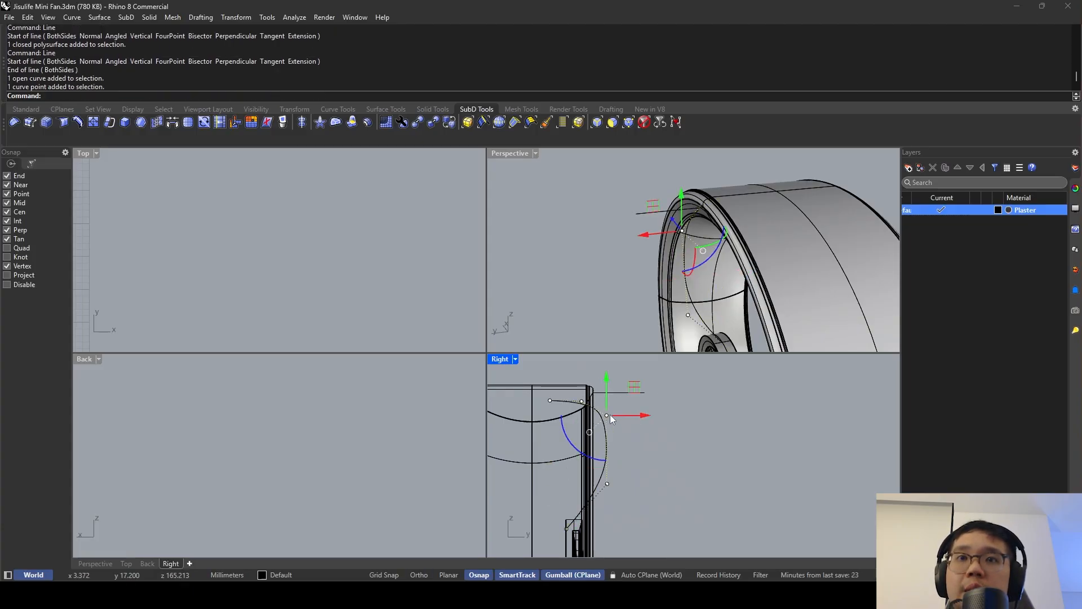
{"action": "left_click", "coordinate": [608, 484], "text": "shift"}
{"action": "left_click_drag", "start_coordinate": [645, 451], "coordinate": [687, 454]}
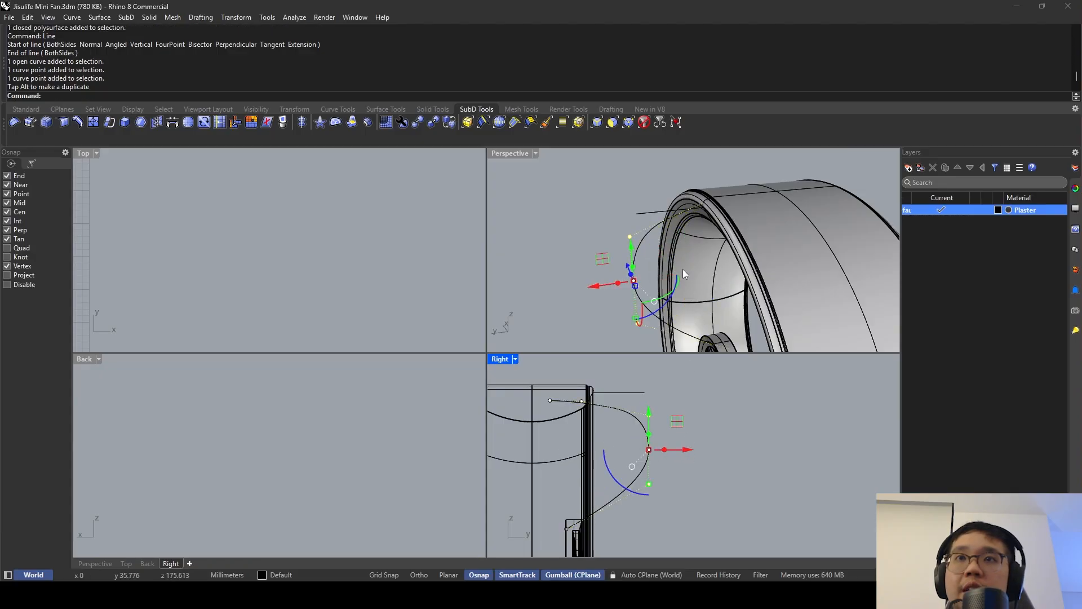
{"action": "right_click_drag", "start_coordinate": [683, 270], "coordinate": [667, 285]}
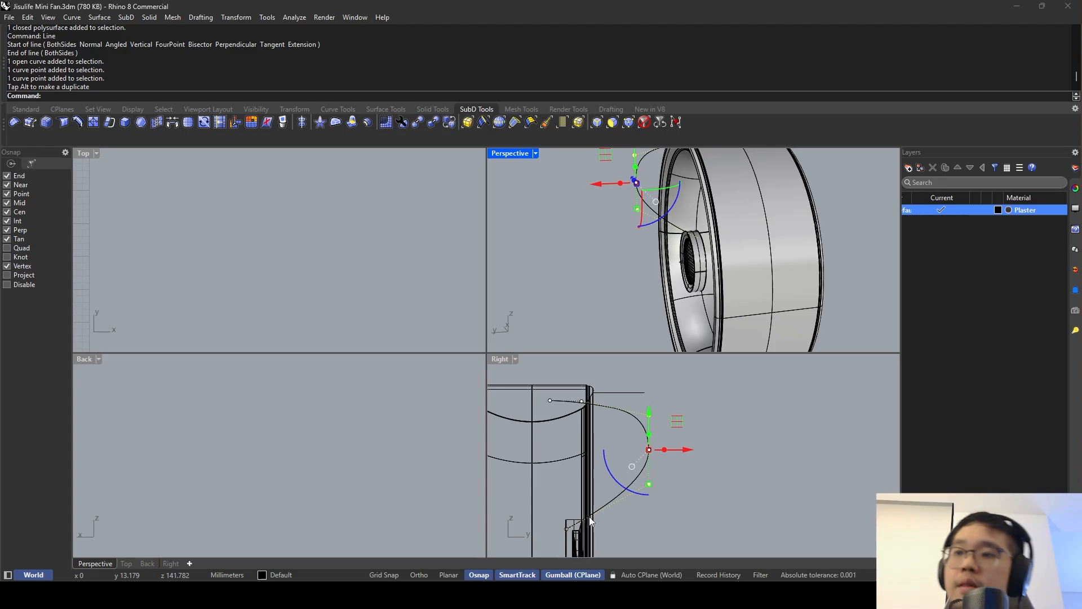
Move the grouped central hub outward along Y so it sits in front of the ring.
{"action": "left_click", "coordinate": [688, 253]}
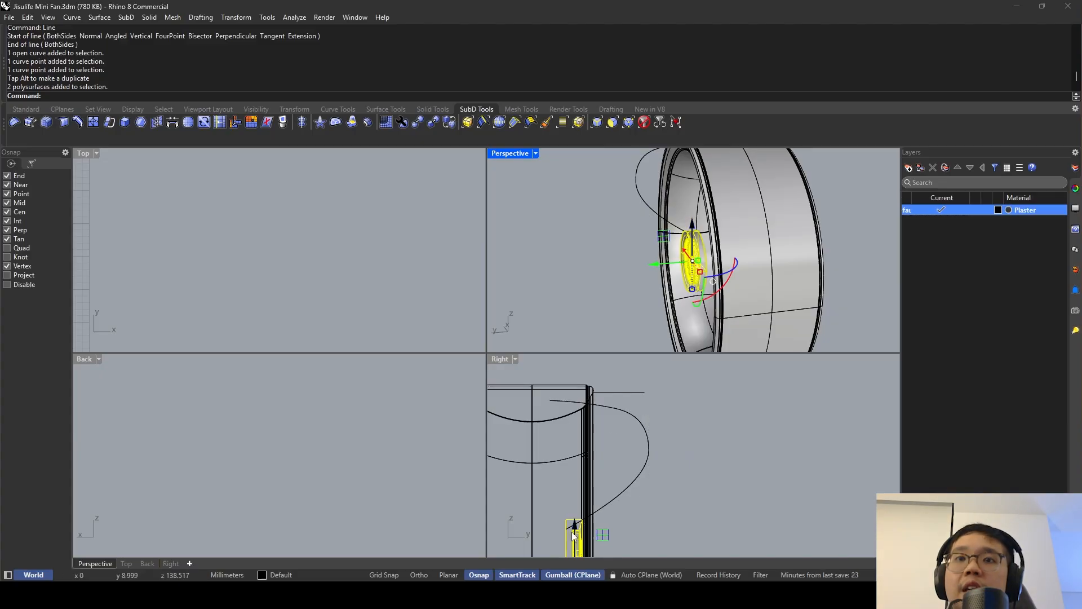
{"action": "right_click_drag", "start_coordinate": [601, 532], "coordinate": [619, 451]}
{"action": "scroll", "coordinate": [622, 451], "scroll_direction": "down", "scroll_amount": 2}
{"action": "left_click_drag", "start_coordinate": [632, 482], "coordinate": [644, 480]}
{"action": "left_click", "coordinate": [643, 476]}
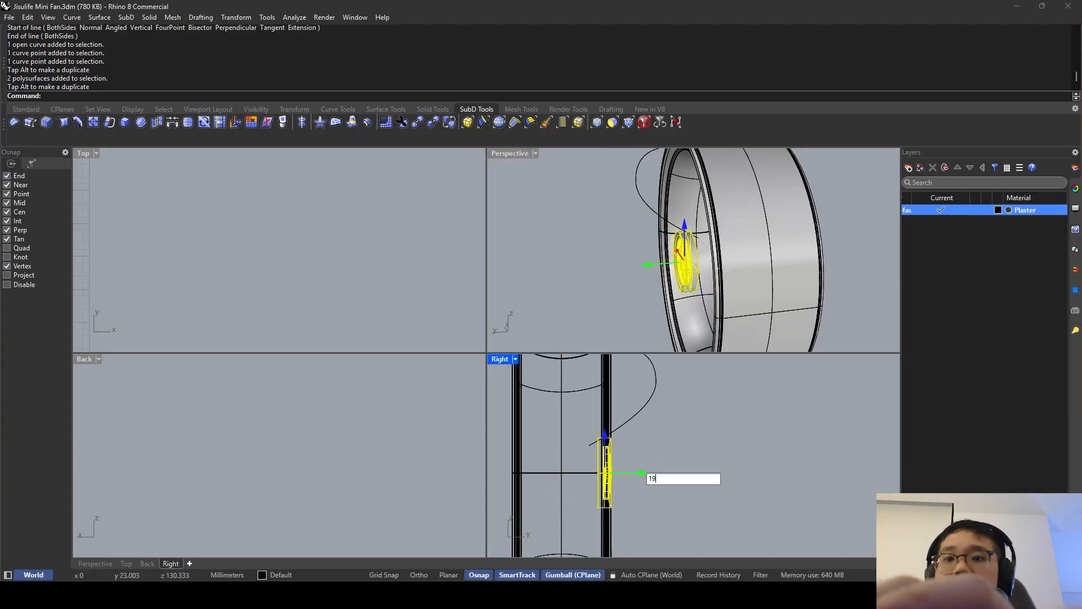
{"action": "type", "text": "19"}
{"action": "key", "text": "Return"}
Move the rail's lower end control point outward along Y into the repositioned hub.
{"action": "left_click", "coordinate": [639, 424]}
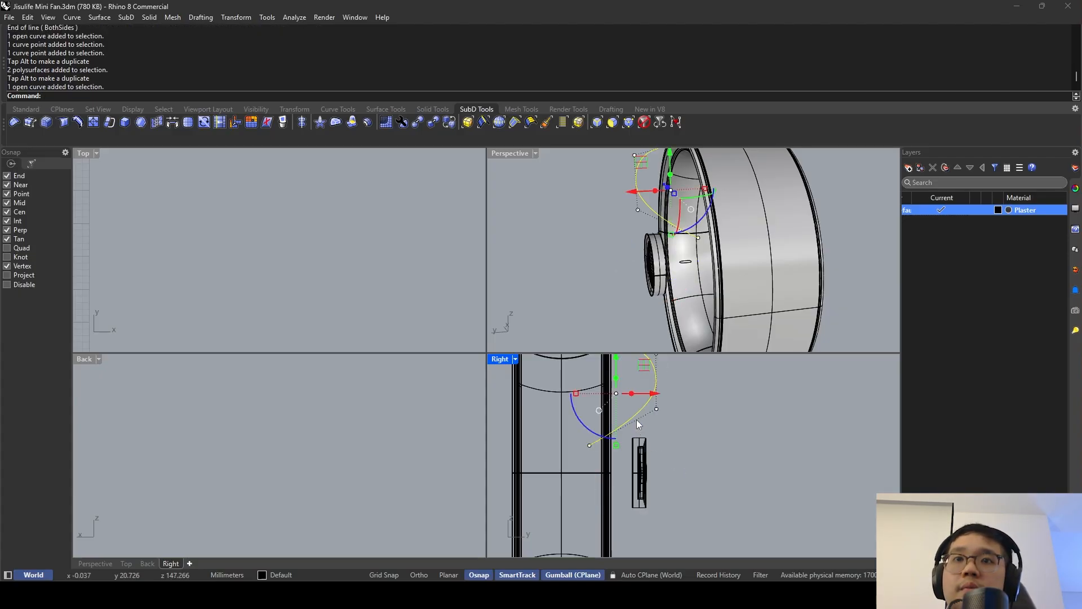
{"action": "left_click", "coordinate": [589, 446]}
{"action": "left_click_drag", "start_coordinate": [630, 446], "coordinate": [678, 449]}
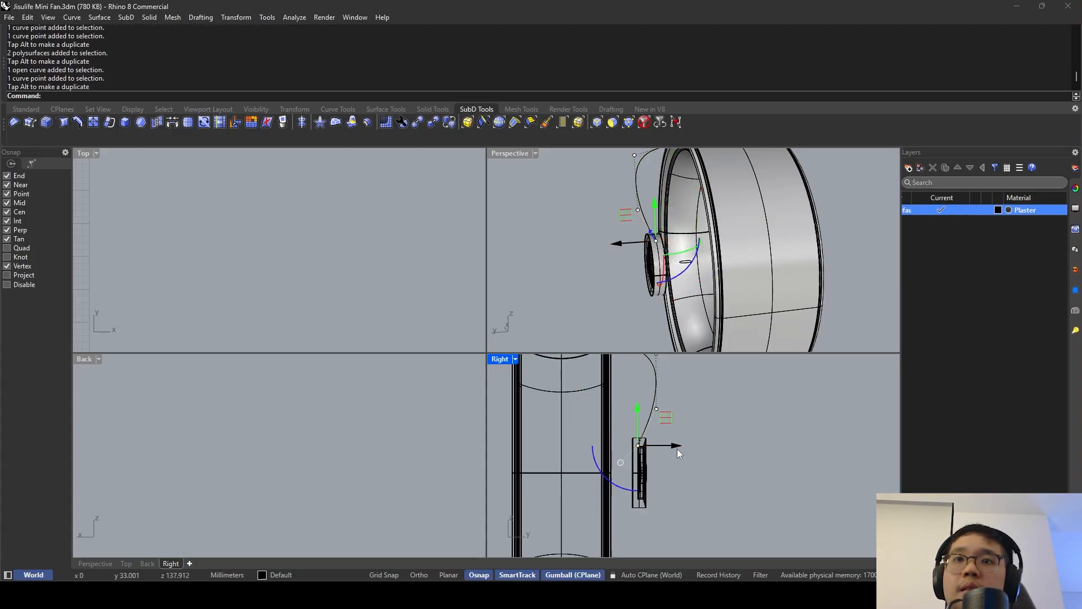
{"action": "right_click_drag", "start_coordinate": [691, 374], "coordinate": [684, 426]}
Try shifting only the rail's upper end control point along Y, and undo the shift.
{"action": "left_click", "coordinate": [649, 405]}
{"action": "left_click", "coordinate": [580, 398]}
{"action": "left_click", "coordinate": [573, 393]}
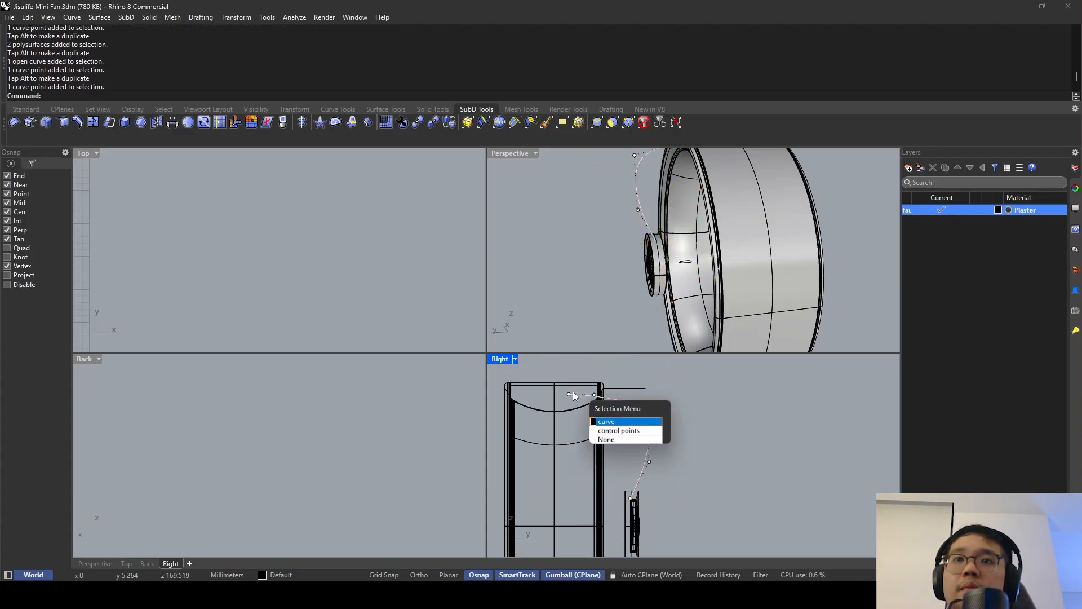
{"action": "left_click", "coordinate": [572, 394]}
{"action": "left_click_drag", "start_coordinate": [609, 393], "coordinate": [602, 396]}
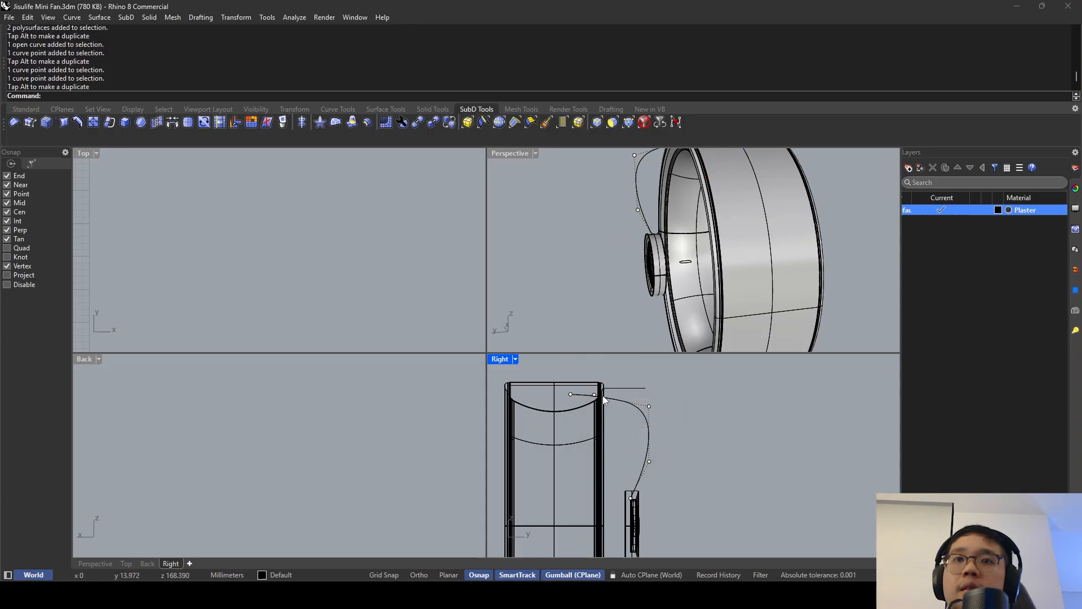
{"action": "key", "text": "ctrl+z"}
Move the rail's two upper control points together outward along Y so its end reaches the ring's front edge.
{"action": "scroll", "coordinate": [595, 397], "scroll_direction": "up", "scroll_amount": 2}
{"action": "left_click", "coordinate": [593, 394]}
{"action": "left_click", "coordinate": [555, 393], "text": "shift"}
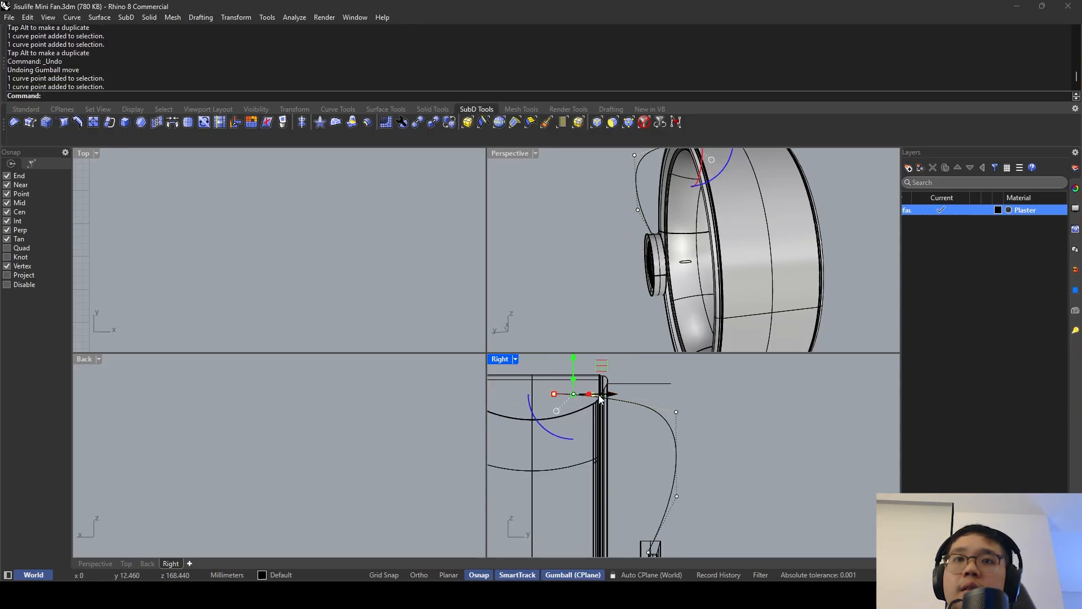
{"action": "left_click_drag", "start_coordinate": [612, 397], "coordinate": [657, 404]}
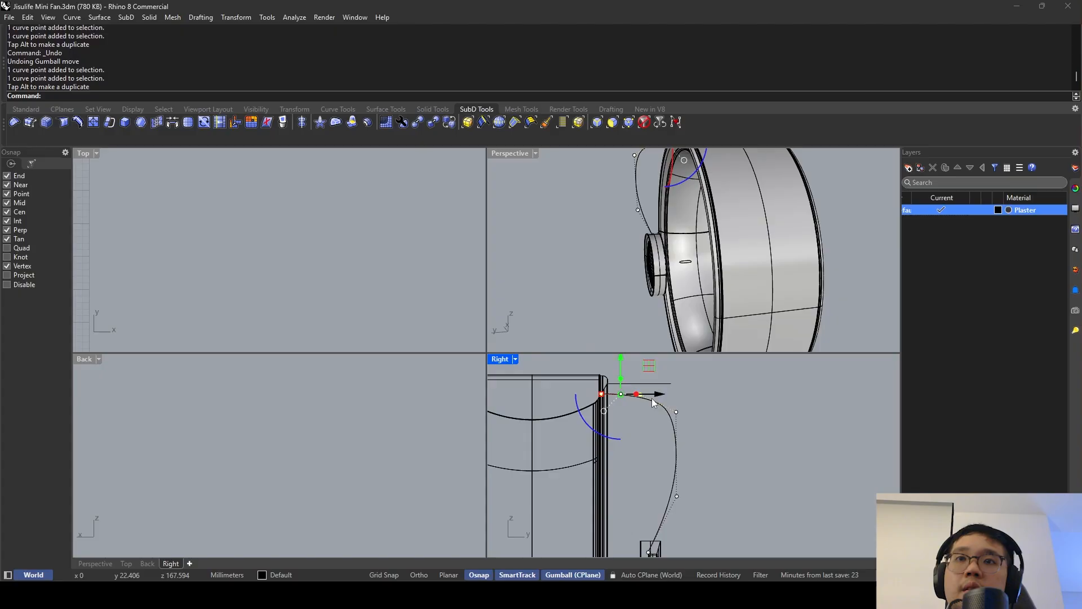
Fine-tune the two upper control points together along Z and Y so the rail's end sits just inside the ring's front edge.
{"action": "right_click_drag", "start_coordinate": [685, 317], "coordinate": [663, 299]}
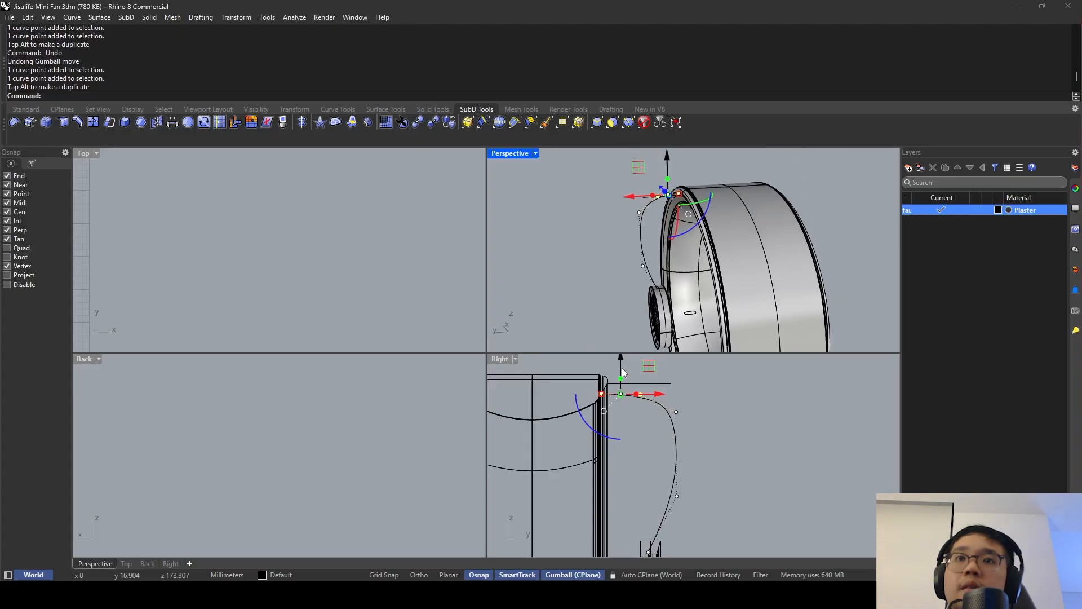
{"action": "right_click_drag", "start_coordinate": [622, 368], "coordinate": [621, 379]}
{"action": "left_click_drag", "start_coordinate": [621, 379], "coordinate": [620, 373]}
{"action": "right_click_drag", "start_coordinate": [665, 253], "coordinate": [670, 203]}
{"action": "left_click_drag", "start_coordinate": [675, 194], "coordinate": [675, 199]}
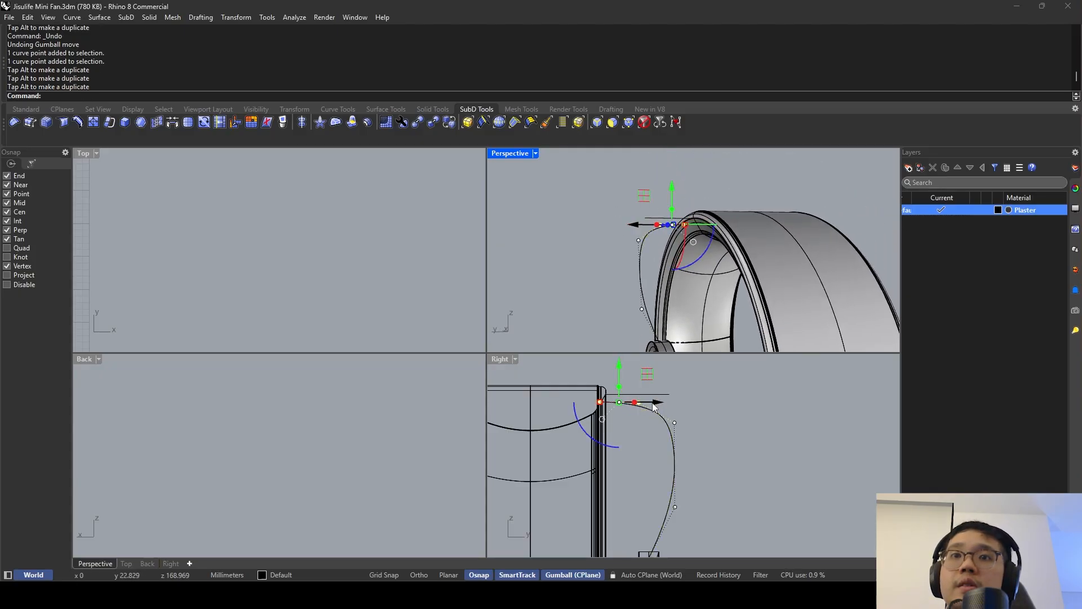
{"action": "mouse_move", "coordinate": [679, 226]}
{"action": "right_mouse_down"}
{"action": "mouse_move", "coordinate": [698, 267]}
{"action": "mouse_move", "coordinate": [677, 242]}
{"action": "right_mouse_up"}
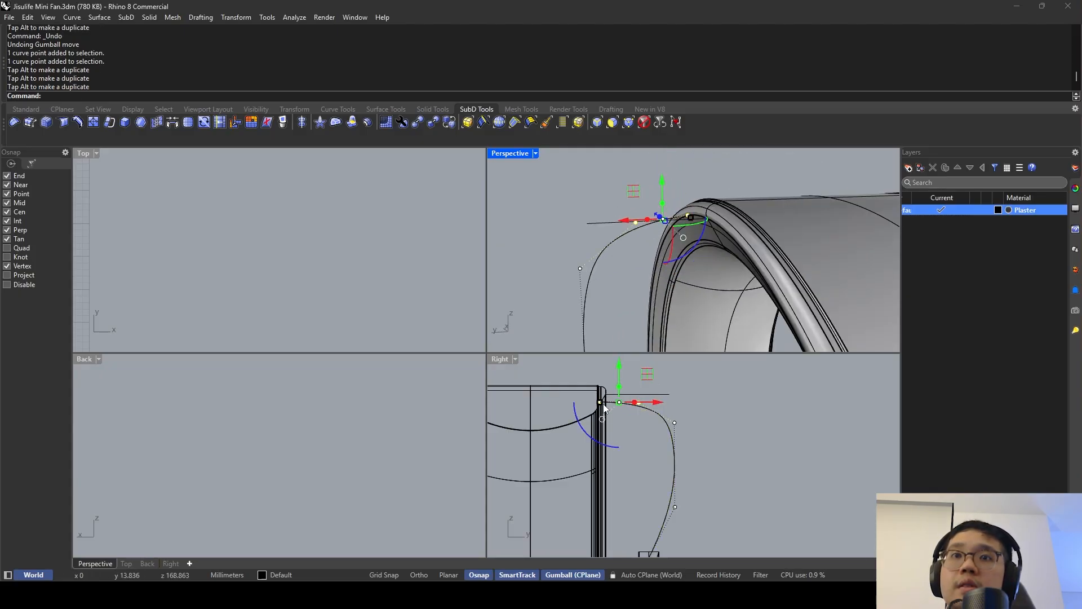
{"action": "scroll", "coordinate": [604, 407], "scroll_direction": "up", "scroll_amount": 2}
{"action": "left_click_drag", "start_coordinate": [637, 402], "coordinate": [654, 404]}
{"action": "scroll", "coordinate": [670, 220], "scroll_direction": "up", "scroll_amount": 6}
{"action": "left_click_drag", "start_coordinate": [656, 187], "coordinate": [654, 197]}
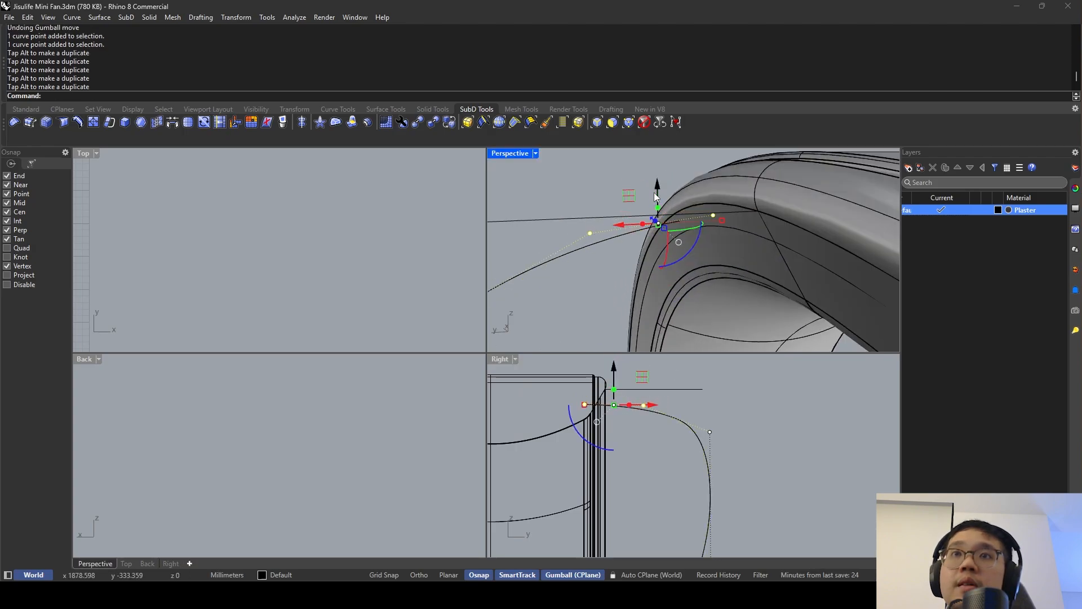
{"action": "right_click_drag", "start_coordinate": [655, 197], "coordinate": [727, 189]}
Lower the rail's upper bend control point along Z for a rounder bend.
{"action": "left_click", "coordinate": [710, 433]}
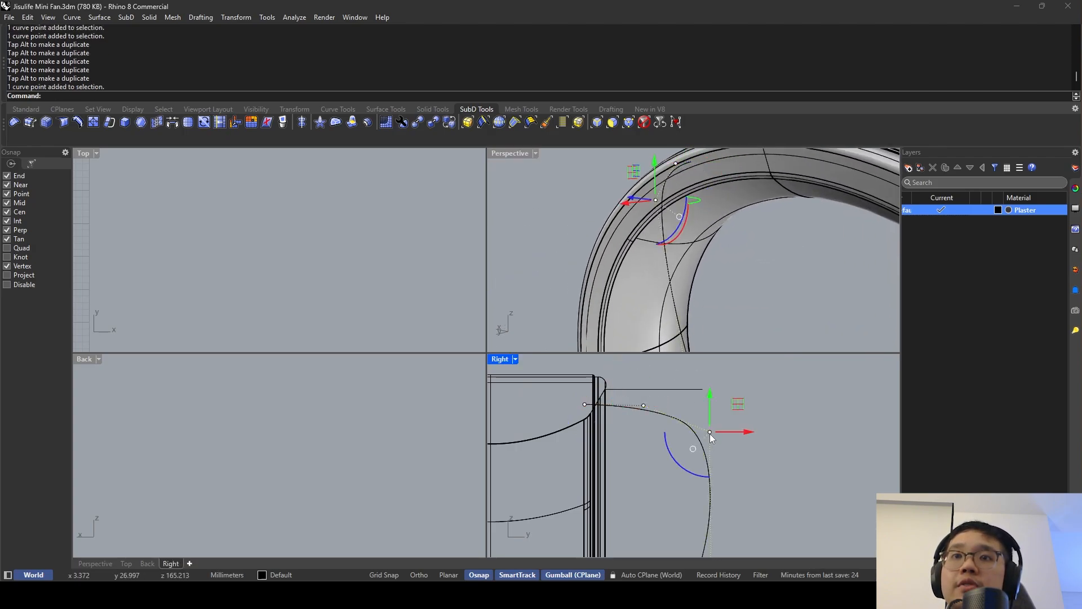
{"action": "scroll", "coordinate": [709, 434], "scroll_direction": "down", "scroll_amount": 2}
{"action": "left_click_drag", "start_coordinate": [712, 403], "coordinate": [712, 417]}
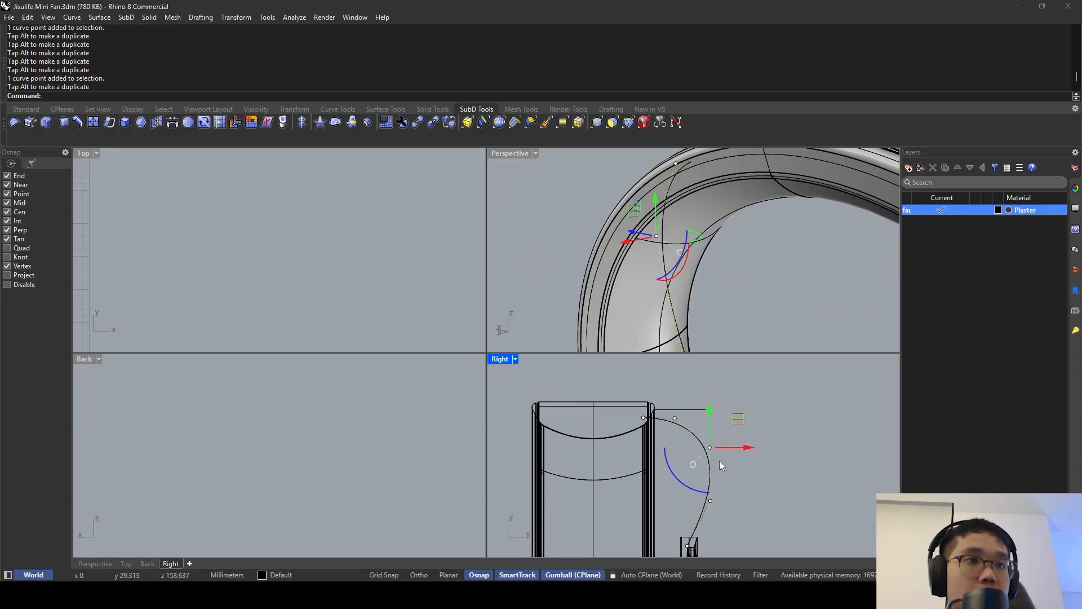
Move the rail's lower bend control point slightly inward along Y, closer to the hub's plane.
{"action": "scroll", "coordinate": [718, 472], "scroll_direction": "down", "scroll_amount": 6}
{"action": "right_click_drag", "start_coordinate": [718, 472], "coordinate": [677, 424]}
{"action": "scroll", "coordinate": [676, 439], "scroll_direction": "up", "scroll_amount": 4}
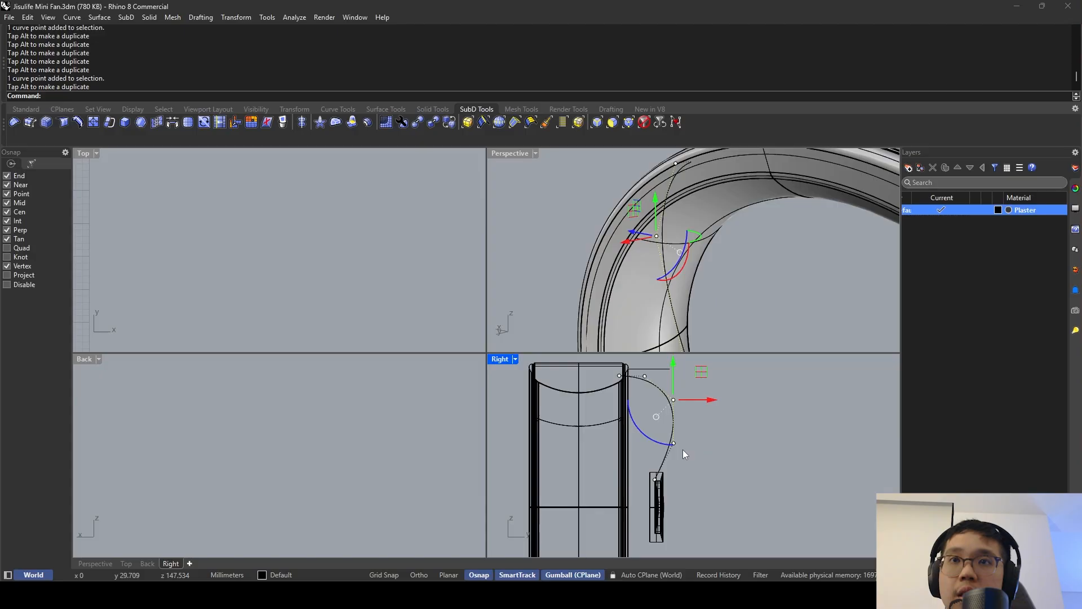
{"action": "left_click", "coordinate": [681, 450]}
{"action": "left_click", "coordinate": [663, 451]}
{"action": "scroll", "coordinate": [659, 449], "scroll_direction": "up", "scroll_amount": 6}
{"action": "left_click_drag", "start_coordinate": [657, 449], "coordinate": [699, 425]}
{"action": "scroll", "coordinate": [703, 434], "scroll_direction": "down", "scroll_amount": 4}
{"action": "right_click_drag", "start_coordinate": [707, 439], "coordinate": [692, 452]}
{"action": "left_click_drag", "start_coordinate": [713, 449], "coordinate": [708, 454]}
Raise the upper bend control point and the control point beside the rail's upper end slightly along Z.
{"action": "left_click", "coordinate": [679, 395]}
{"action": "right_click_drag", "start_coordinate": [685, 393], "coordinate": [678, 390]}
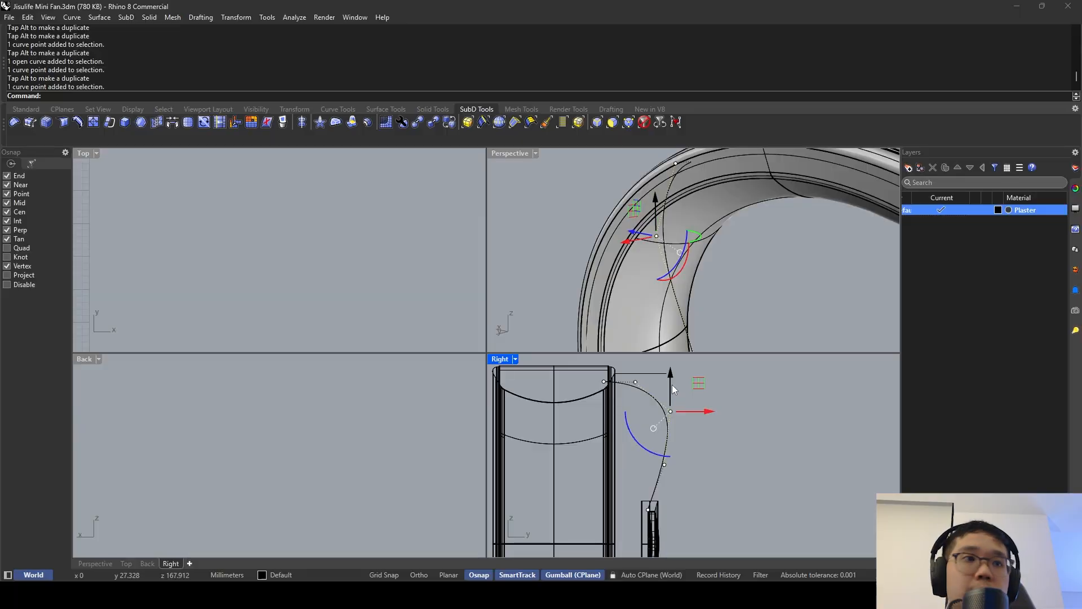
{"action": "mouse_move", "coordinate": [672, 384]}
{"action": "left_mouse_down"}
{"action": "mouse_move", "coordinate": [681, 389]}
{"action": "mouse_move", "coordinate": [674, 374]}
{"action": "left_mouse_up"}
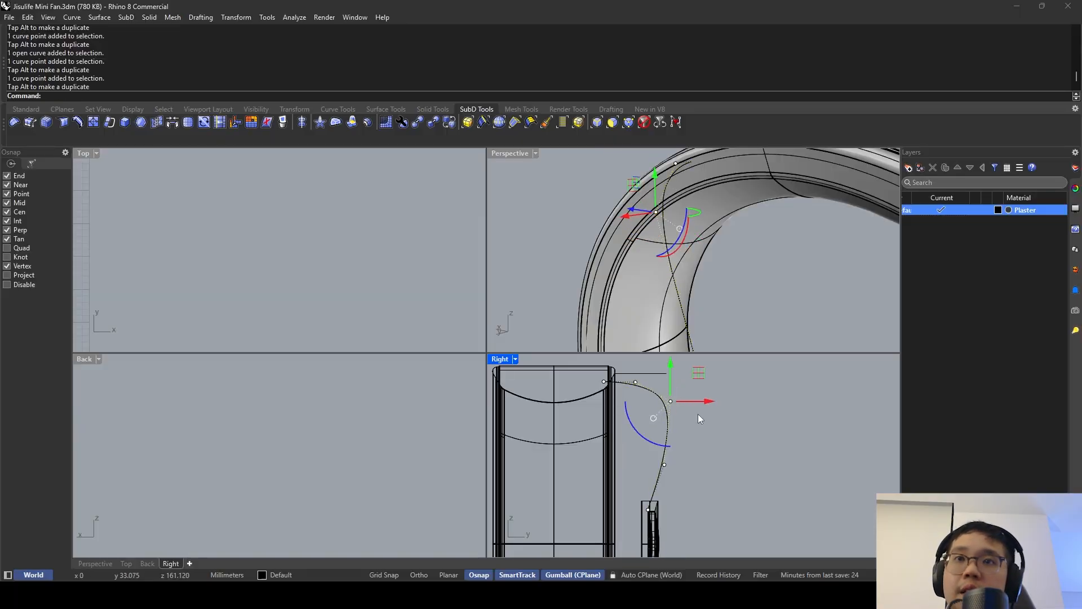
{"action": "left_click", "coordinate": [637, 382]}
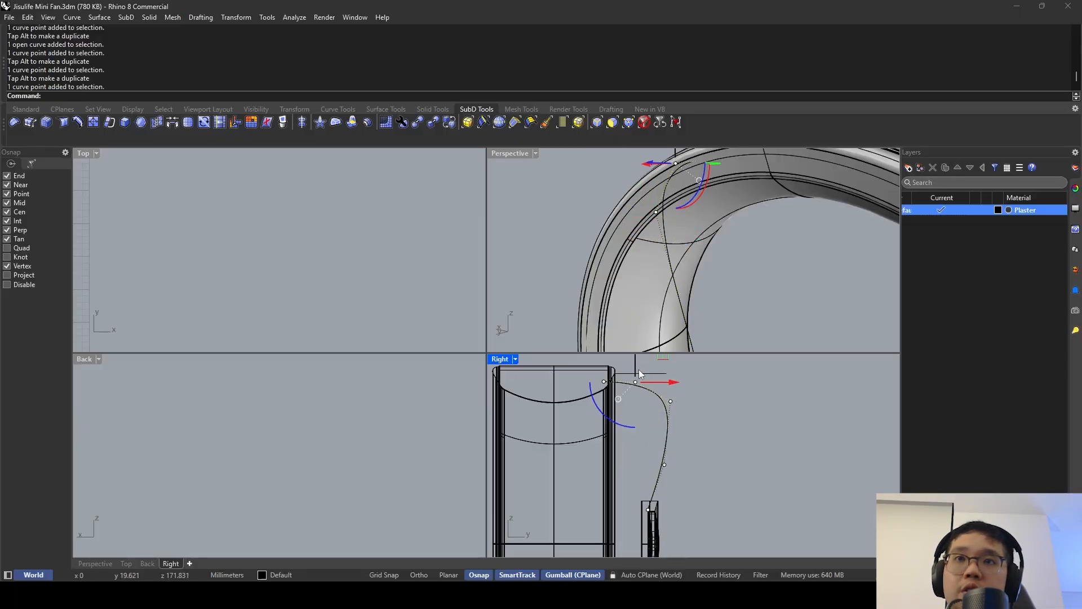
{"action": "right_click_drag", "start_coordinate": [638, 382], "coordinate": [635, 397]}
{"action": "left_click_drag", "start_coordinate": [635, 374], "coordinate": [636, 371]}
Pull both bend control points slightly inward along Y and nudge the upper one partly back outward.
{"action": "left_click", "coordinate": [669, 416]}
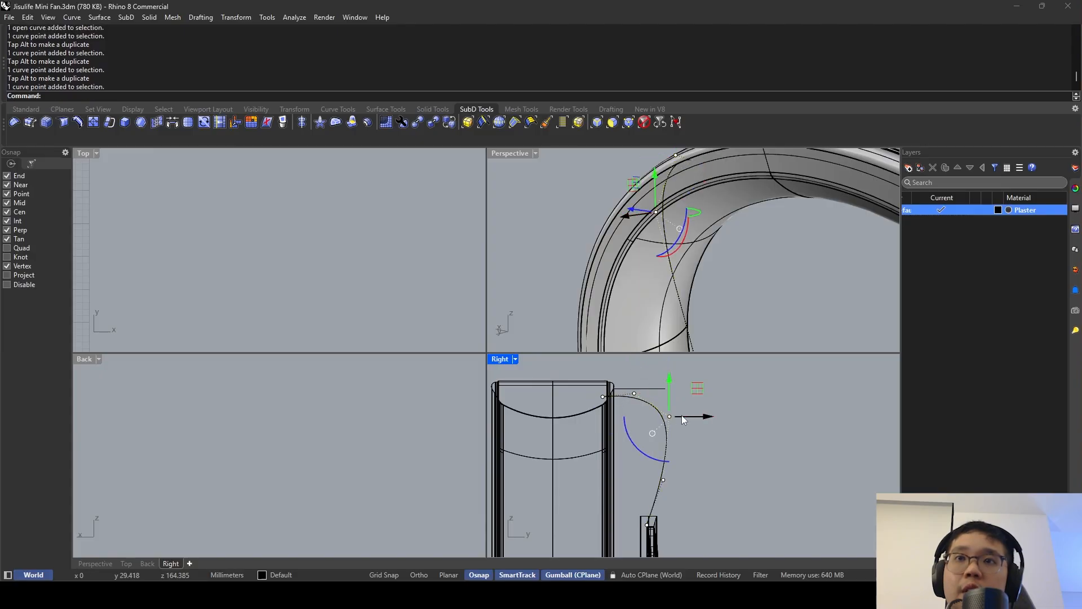
{"action": "left_click_drag", "start_coordinate": [695, 417], "coordinate": [692, 422]}
{"action": "left_click", "coordinate": [662, 481]}
{"action": "left_click_drag", "start_coordinate": [697, 479], "coordinate": [696, 480]}
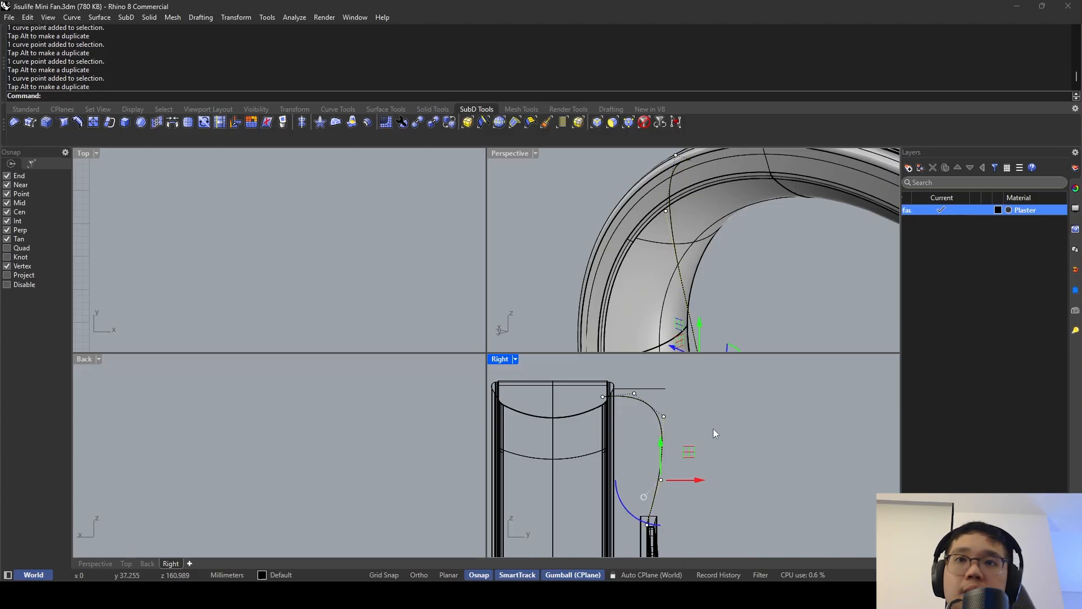
{"action": "left_click", "coordinate": [664, 417]}
{"action": "left_click_drag", "start_coordinate": [692, 418], "coordinate": [696, 418]}
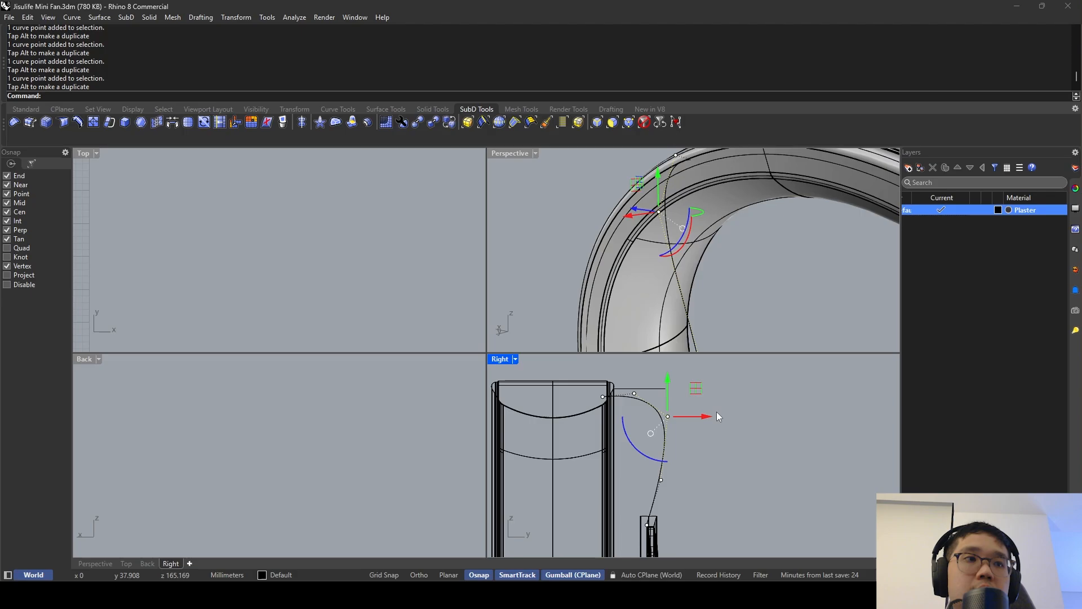
Shift the upper bend control point slightly along X toward the fan's centre line in the Back view.
{"action": "scroll", "coordinate": [366, 423], "scroll_direction": "down", "scroll_amount": 5}
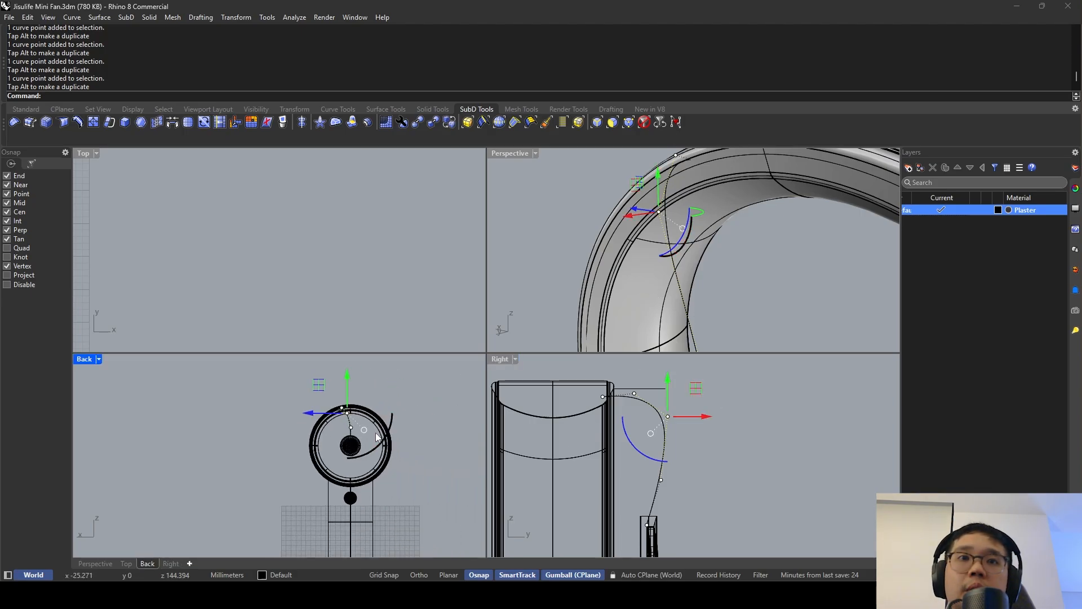
{"action": "scroll", "coordinate": [336, 416], "scroll_direction": "up", "scroll_amount": 6}
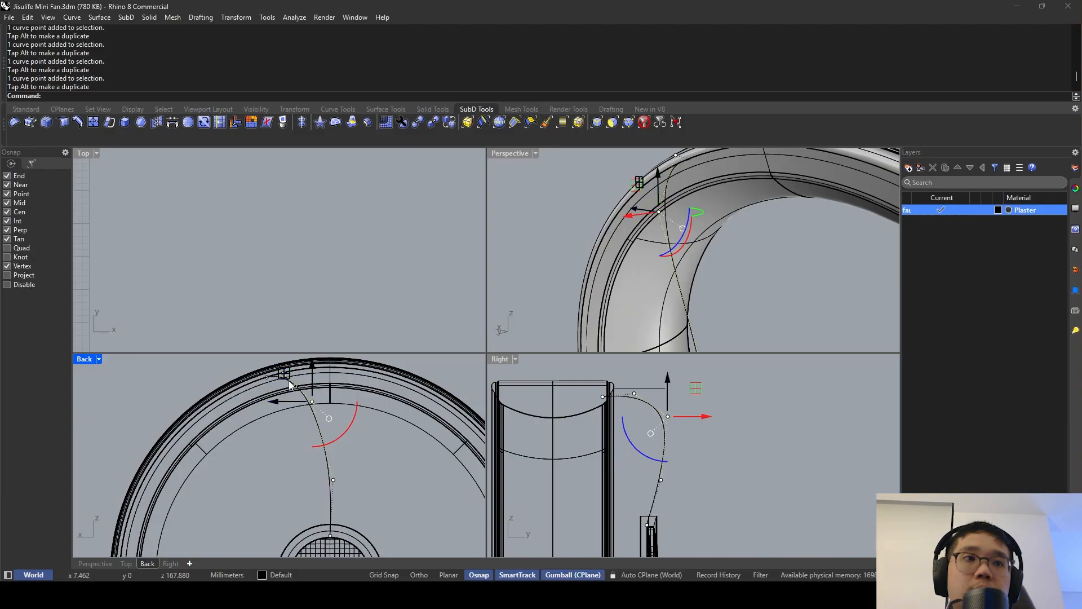
{"action": "key", "text": "Escape"}
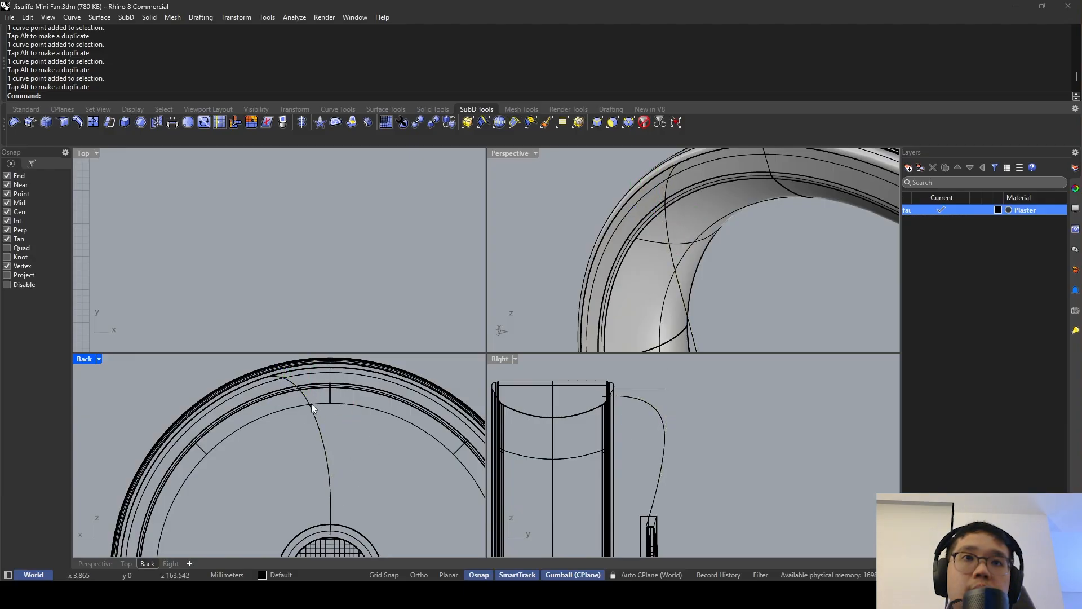
{"action": "left_click", "coordinate": [314, 408]}
{"action": "left_click", "coordinate": [313, 401]}
{"action": "left_click_drag", "start_coordinate": [349, 401], "coordinate": [356, 402]}
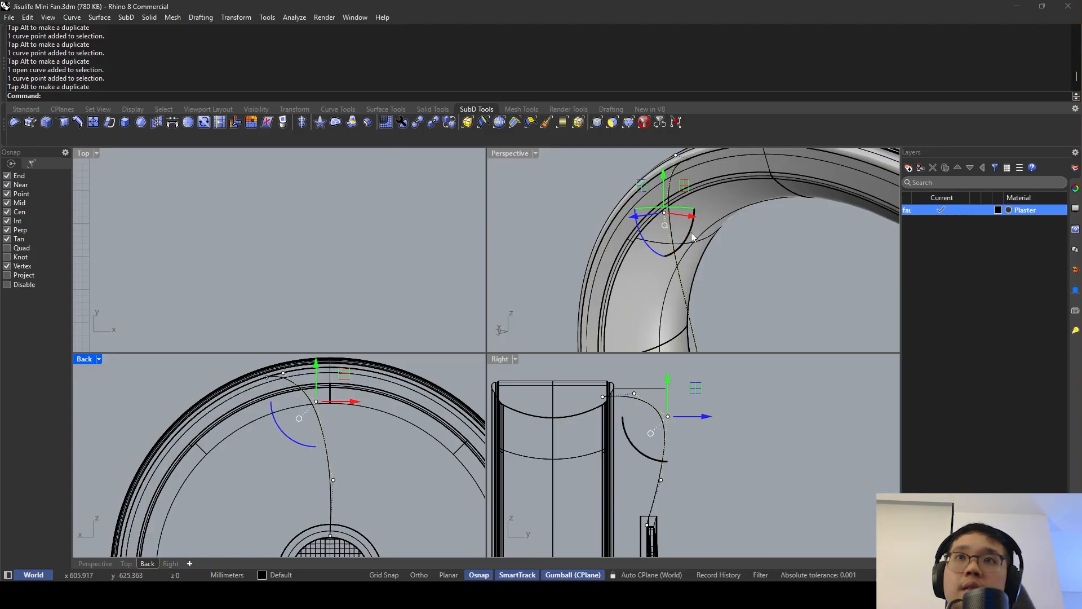
Lower the control point beside the rail's upper end slightly along Z.
{"action": "right_click_drag", "start_coordinate": [692, 237], "coordinate": [580, 272]}
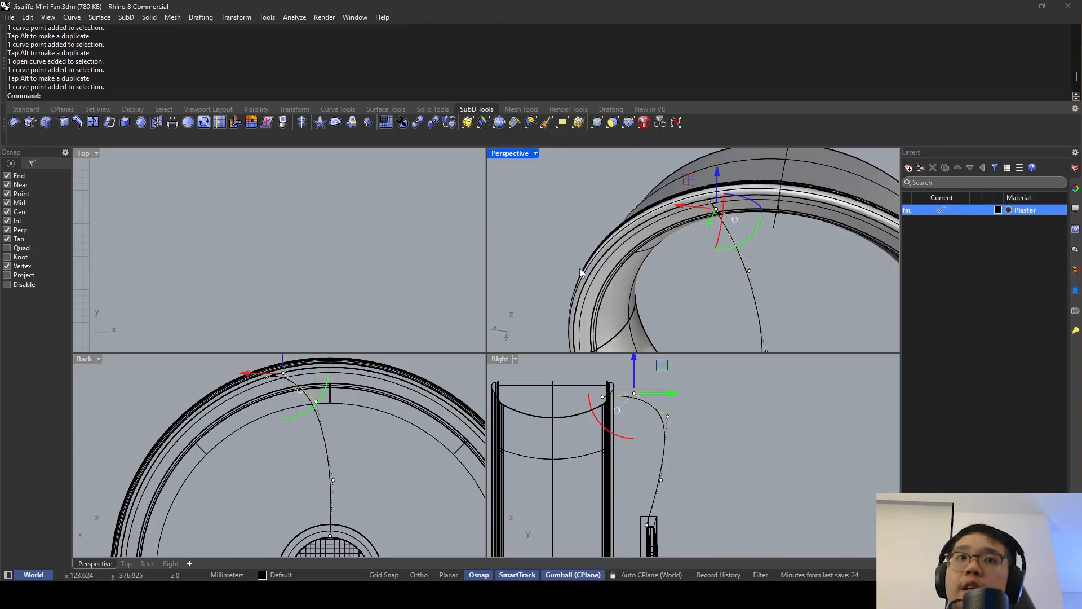
{"action": "right_click_drag", "start_coordinate": [282, 376], "coordinate": [284, 395]}
{"action": "left_click_drag", "start_coordinate": [285, 360], "coordinate": [286, 366]}
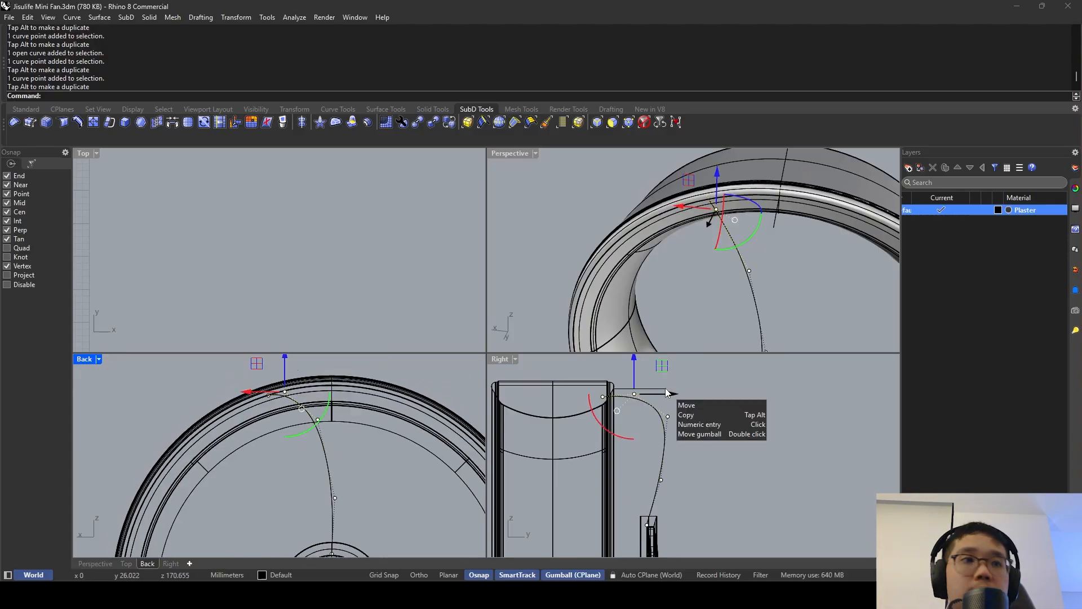
{"action": "scroll", "coordinate": [676, 417], "scroll_direction": "down", "scroll_amount": 3}
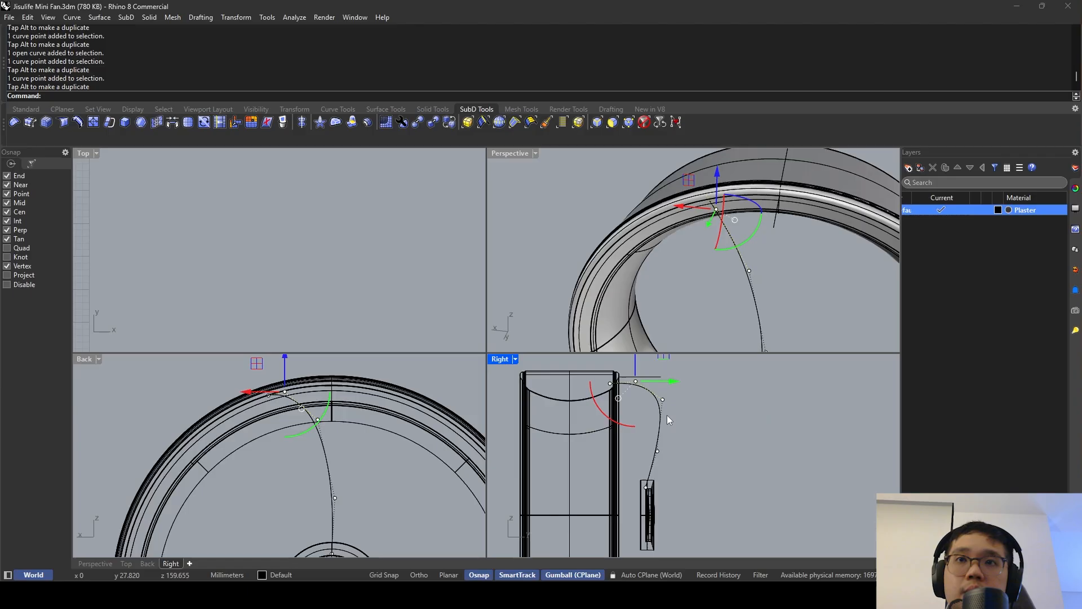
Move the upper bend control point inward along Y until it lines up with the lower bend control point.
{"action": "right_click_drag", "start_coordinate": [675, 256], "coordinate": [741, 248]}
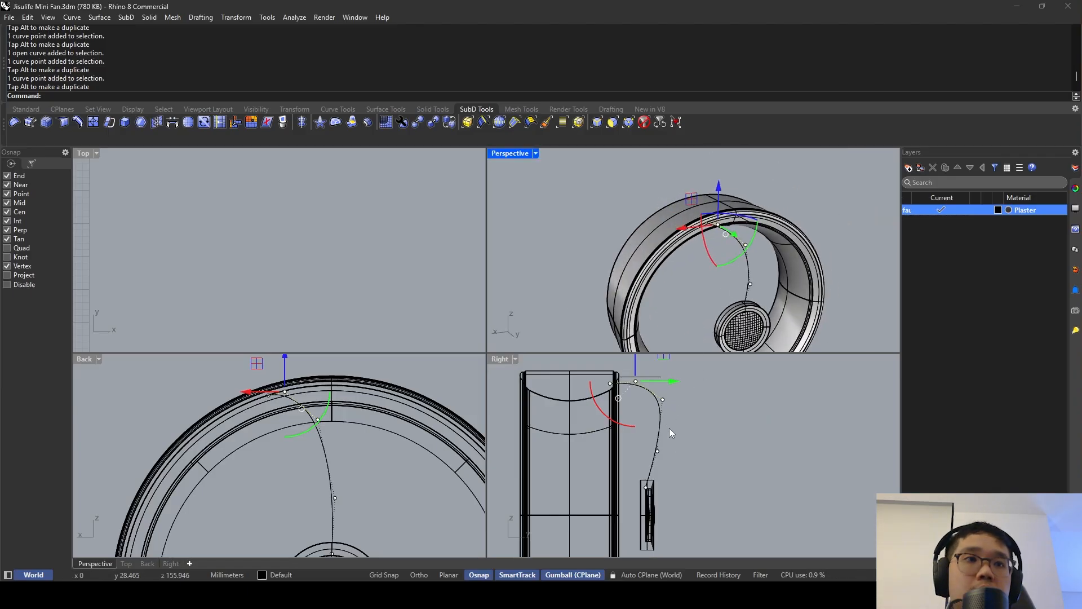
{"action": "left_click", "coordinate": [662, 400]}
{"action": "left_click_drag", "start_coordinate": [691, 404], "coordinate": [682, 406]}
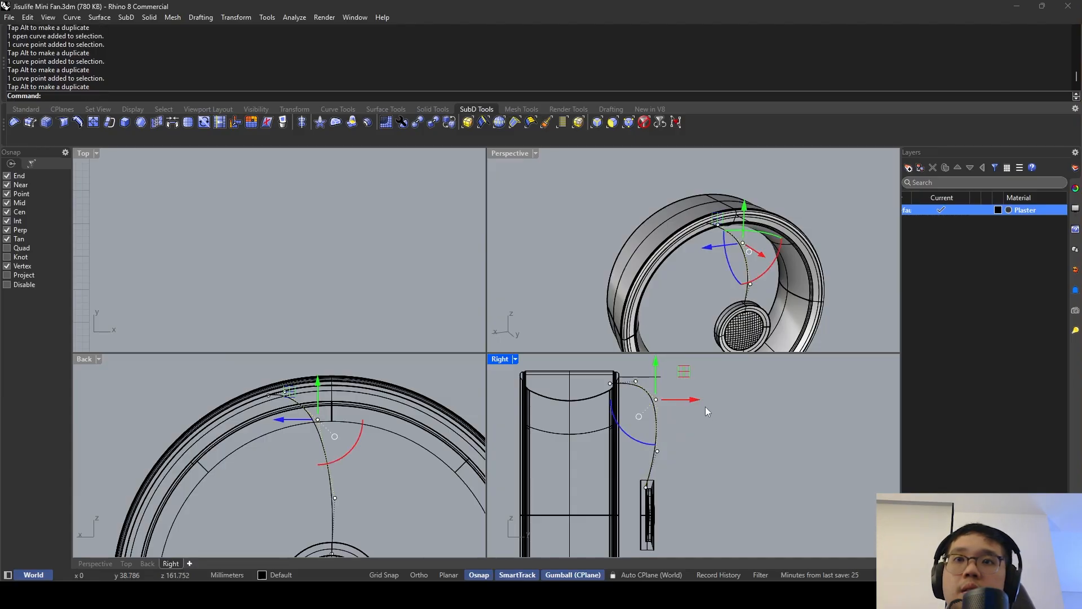
{"action": "key", "text": "Escape"}
Maximize the Perspective view and hide the grouped central hub.
{"action": "double_click", "coordinate": [510, 154]}
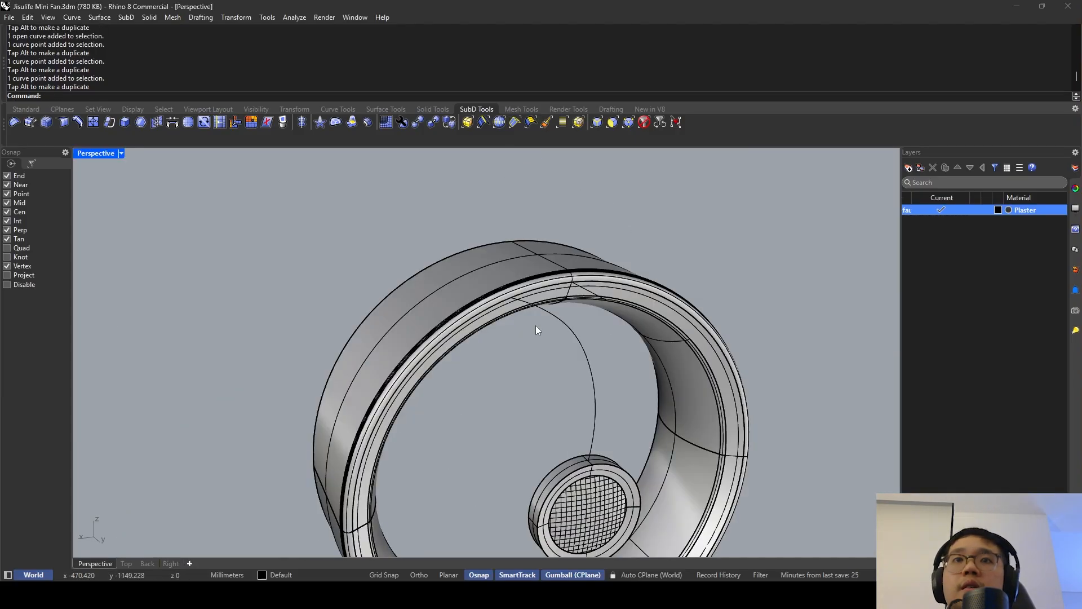
{"action": "right_click_drag", "start_coordinate": [603, 424], "coordinate": [585, 357], "text": "shift"}
{"action": "left_click", "coordinate": [578, 360]}
{"action": "key", "text": "Escape"}
{"action": "left_click", "coordinate": [570, 391]}
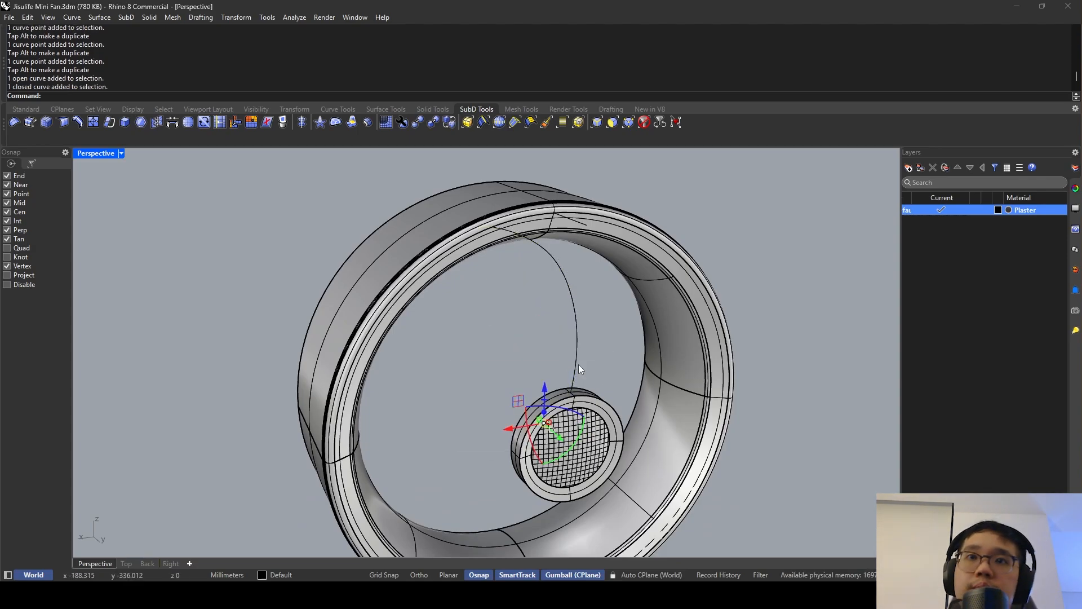
{"action": "left_click", "coordinate": [600, 407]}
{"action": "key", "text": "Escape"}
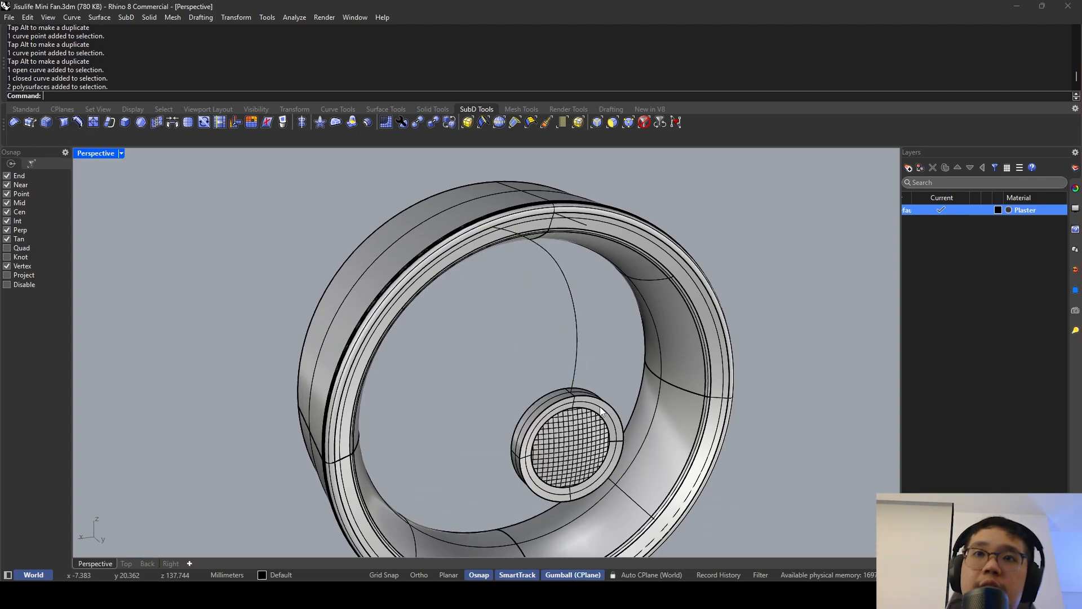
{"action": "left_click", "coordinate": [600, 407]}
{"action": "type", "text": "Hide"}
{"action": "key", "text": "Return"}
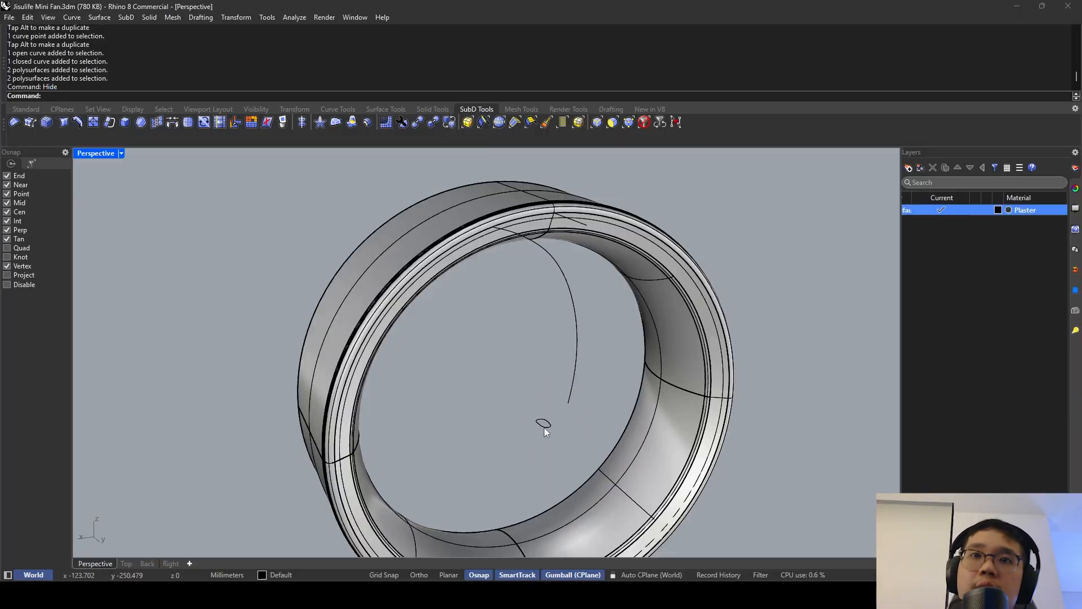
Move the small closed profile curve from a point on its outline onto the rail's lower end.
{"action": "left_click", "coordinate": [543, 427]}
{"action": "type", "text": "Move"}
{"action": "key", "text": "Return"}
{"action": "scroll", "coordinate": [543, 427], "scroll_direction": "up", "scroll_amount": 5}
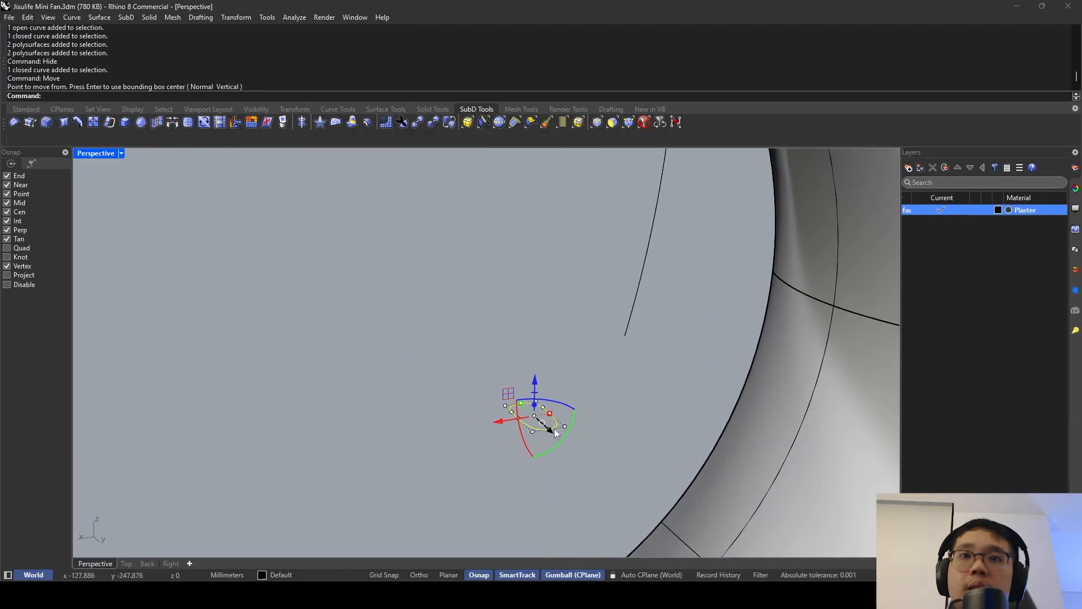
{"action": "right_click", "coordinate": [554, 429]}
{"action": "left_click", "coordinate": [554, 429]}
{"action": "left_click", "coordinate": [625, 336]}
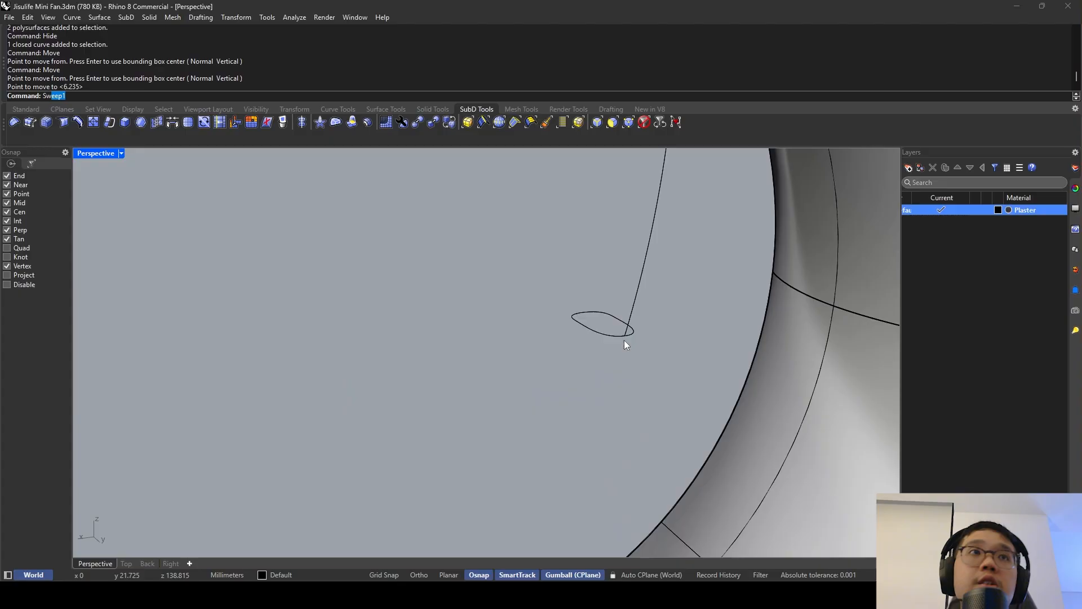
Try sweeping the closed profile along the reshaped rail curve with Sweep1.
{"action": "type", "text": "Sw"}
{"action": "key", "text": "Return"}
{"action": "left_click", "coordinate": [616, 325]}
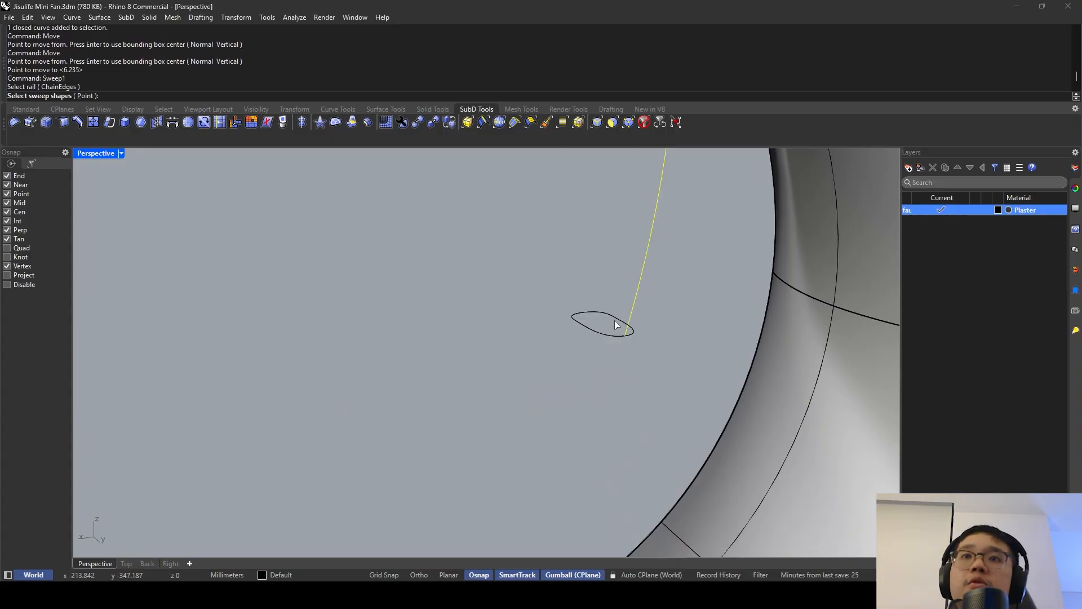
{"action": "left_click", "coordinate": [616, 323]}
{"action": "key", "text": "Return"}
{"action": "key", "text": "Return"}
Inspect where the swept rib meets the ring and undo the sweep.
{"action": "scroll", "coordinate": [620, 318], "scroll_direction": "down", "scroll_amount": 5}
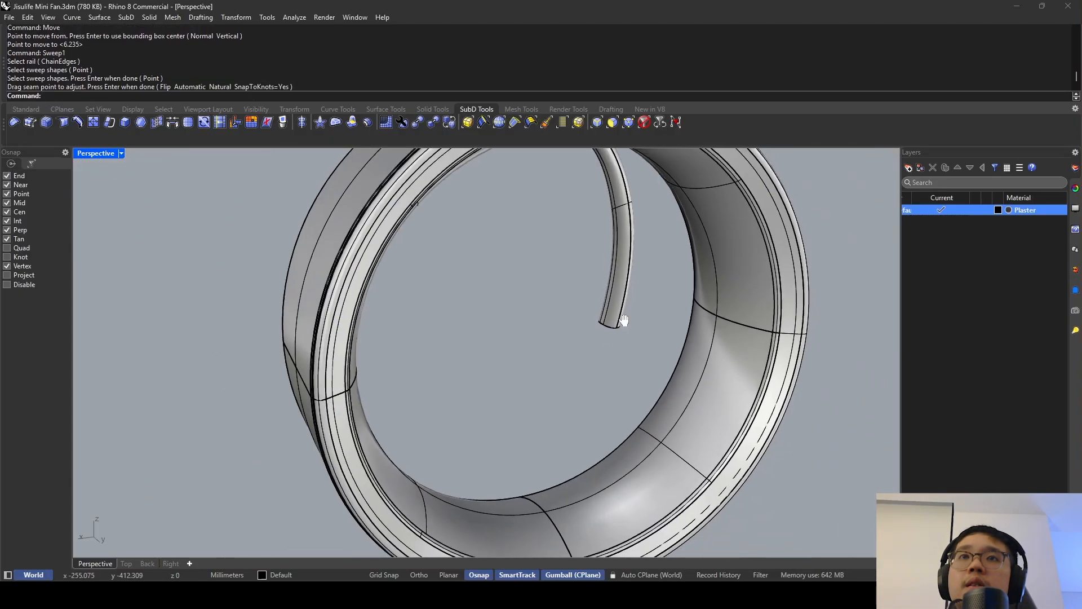
{"action": "right_click_drag", "start_coordinate": [623, 316], "coordinate": [470, 244]}
{"action": "scroll", "coordinate": [405, 320], "scroll_direction": "up", "scroll_amount": 3}
{"action": "scroll", "coordinate": [490, 295], "scroll_direction": "down", "scroll_amount": 5}
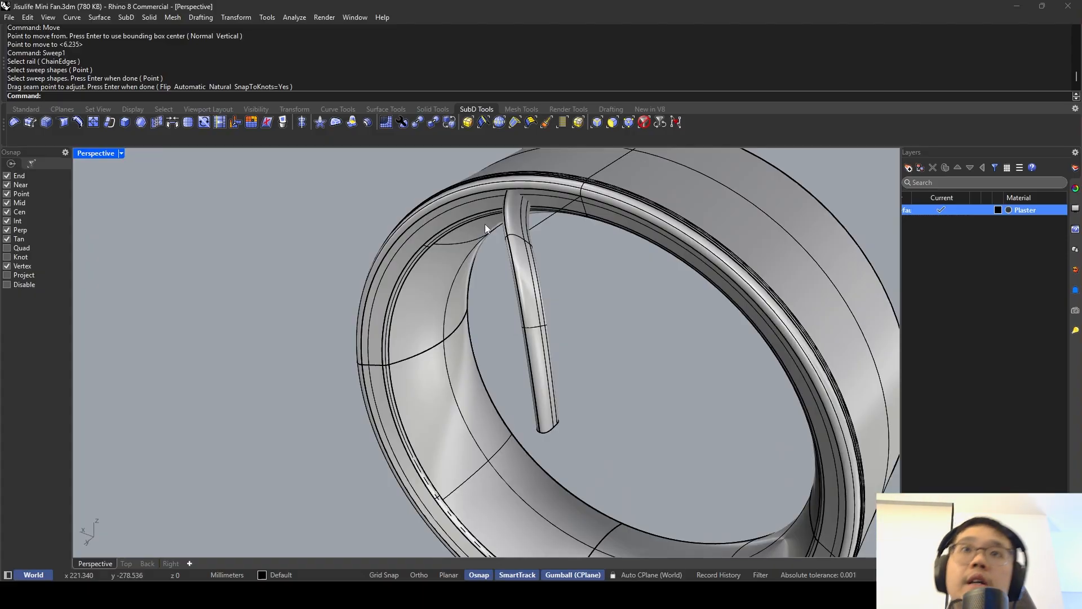
{"action": "scroll", "coordinate": [485, 224], "scroll_direction": "up", "scroll_amount": 6}
{"action": "scroll", "coordinate": [532, 255], "scroll_direction": "down", "scroll_amount": 3}
{"action": "right_click_drag", "start_coordinate": [577, 283], "coordinate": [488, 244]}
{"action": "key", "text": "ctrl+z"}
Adjust the height of the control point at the rail curve's upper end, where it meets the ring.
{"action": "scroll", "coordinate": [536, 276], "scroll_direction": "down", "scroll_amount": 2}
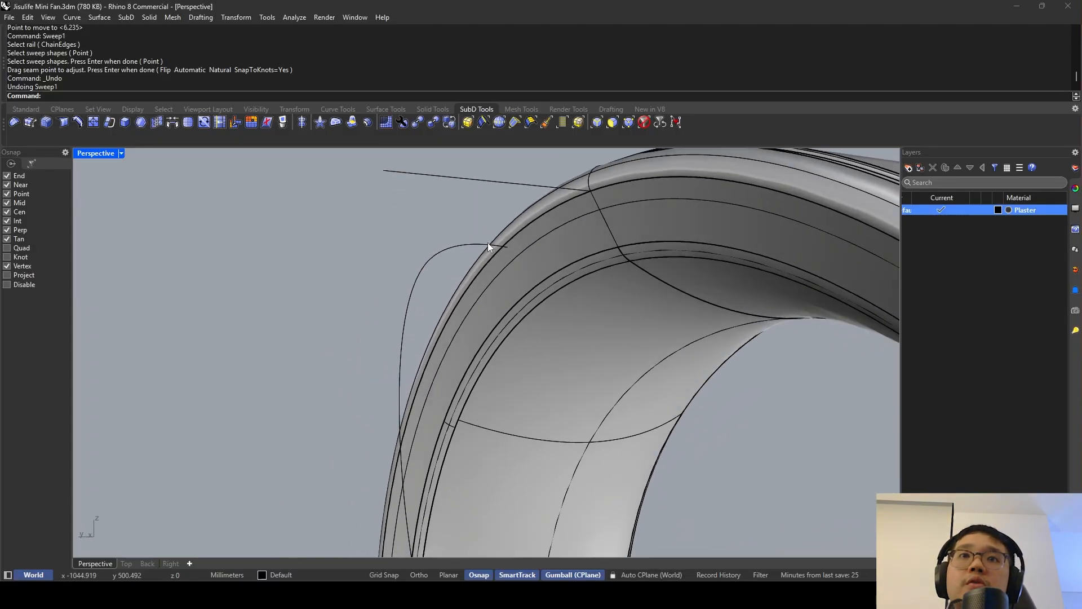
{"action": "left_click", "coordinate": [501, 249]}
{"action": "left_click", "coordinate": [531, 253]}
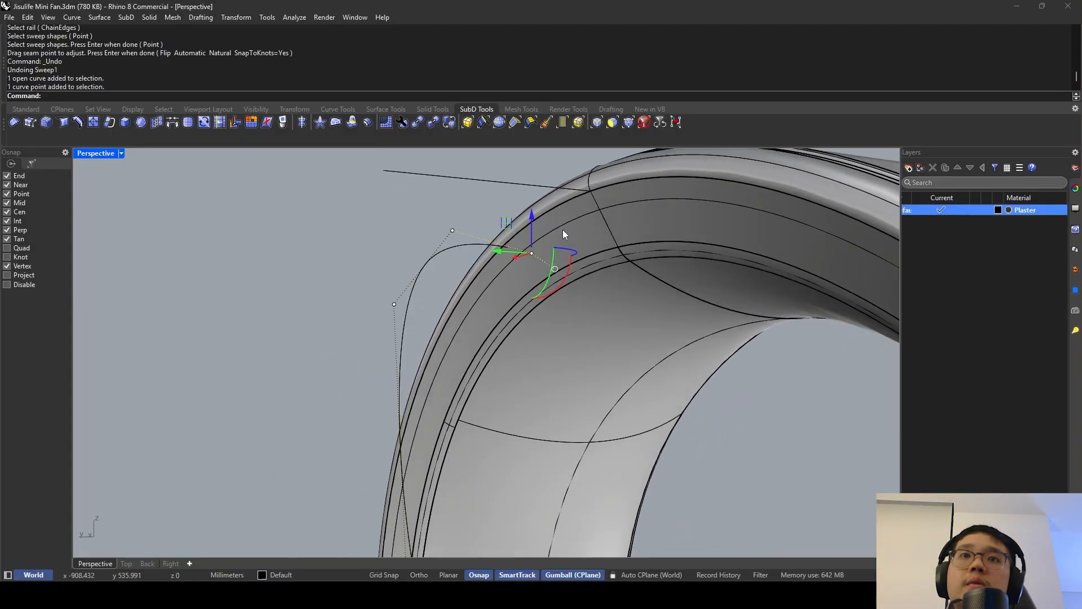
{"action": "left_click_drag", "start_coordinate": [532, 218], "coordinate": [532, 218]}
{"action": "scroll", "coordinate": [508, 250], "scroll_direction": "up", "scroll_amount": 7}
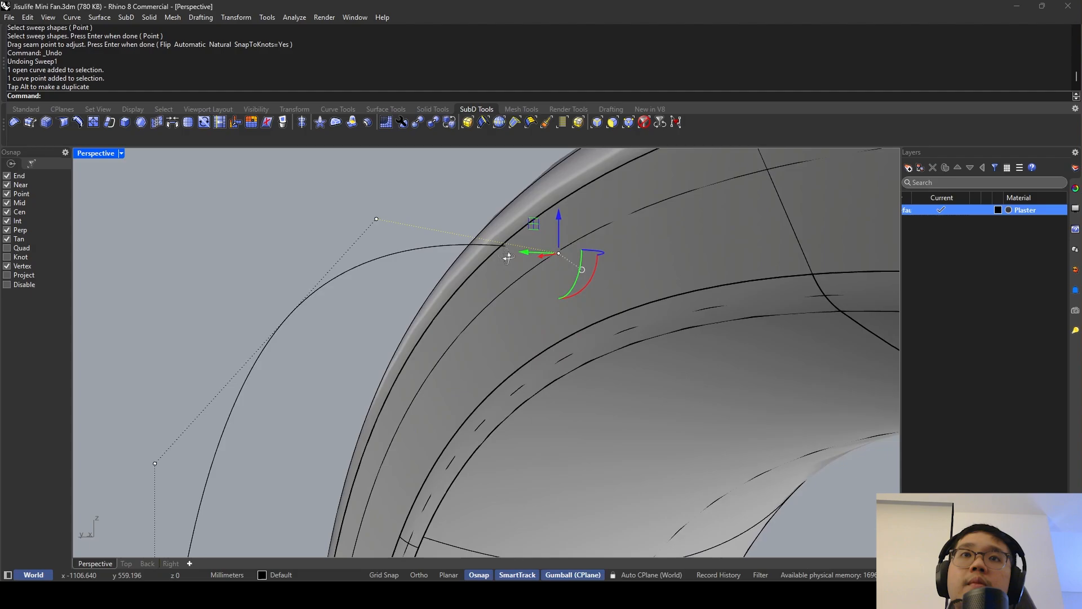
{"action": "mouse_move", "coordinate": [507, 253]}
{"action": "right_mouse_down"}
{"action": "mouse_move", "coordinate": [481, 277]}
{"action": "mouse_move", "coordinate": [493, 265]}
{"action": "right_mouse_up"}
{"action": "scroll", "coordinate": [481, 275], "scroll_direction": "down", "scroll_amount": 8}
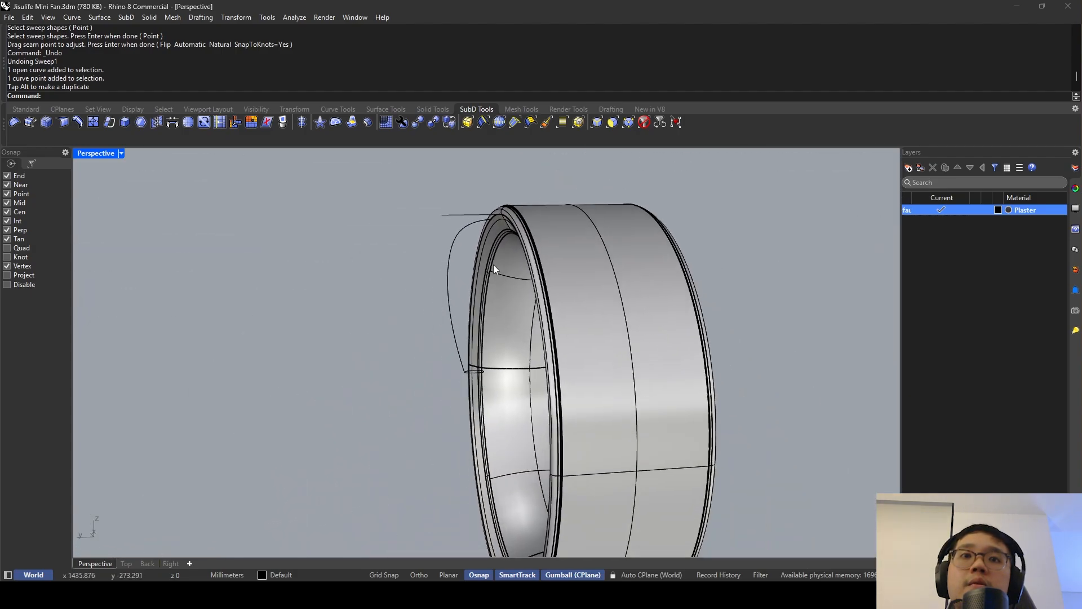
Try sweeping the closed profile along the adjusted rail with Sweep1, inspect the rib at the ring and undo it.
{"action": "key", "text": "Return"}
{"action": "scroll", "coordinate": [448, 380], "scroll_direction": "up", "scroll_amount": 4}
{"action": "right_click_drag", "start_coordinate": [447, 380], "coordinate": [458, 362]}
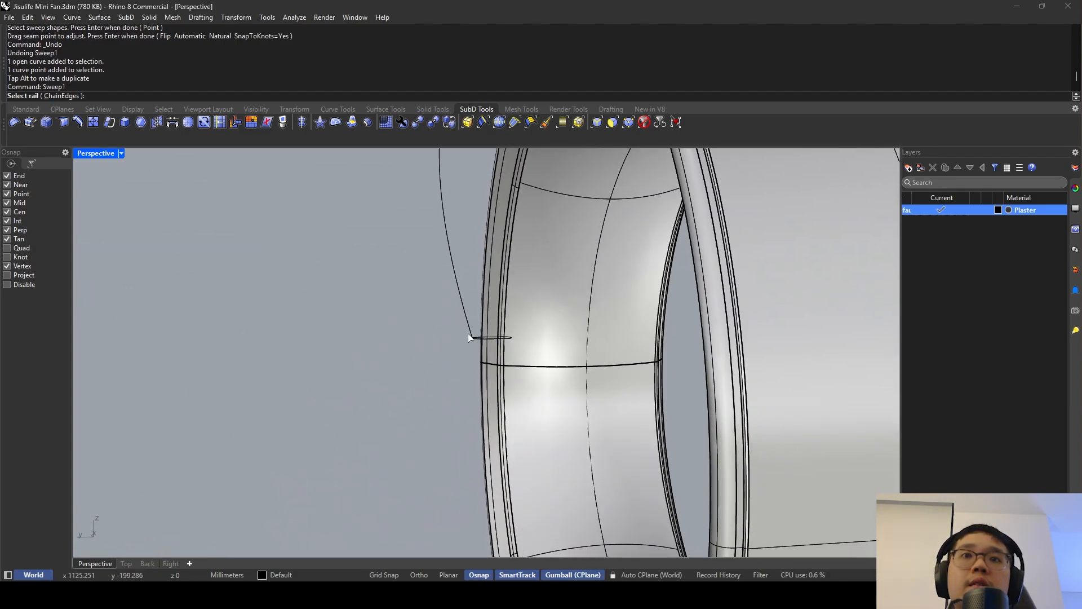
{"action": "left_click", "coordinate": [468, 330]}
{"action": "left_click", "coordinate": [483, 339]}
{"action": "key", "text": "Return"}
{"action": "key", "text": "Return"}
{"action": "key", "text": "Return"}
{"action": "right_click_drag", "start_coordinate": [527, 246], "coordinate": [549, 304]}
{"action": "scroll", "coordinate": [533, 312], "scroll_direction": "up", "scroll_amount": 4}
{"action": "key", "text": "ctrl+z"}
Shorten the closed profile to about 3.6 mm with Scale1D, using its end on the rail as base point.
{"action": "scroll", "coordinate": [513, 288], "scroll_direction": "down", "scroll_amount": 7}
{"action": "mouse_move", "coordinate": [502, 270]}
{"action": "right_mouse_down"}
{"action": "mouse_move", "coordinate": [518, 309]}
{"action": "mouse_move", "coordinate": [491, 275]}
{"action": "right_mouse_up"}
{"action": "scroll", "coordinate": [452, 377], "scroll_direction": "up", "scroll_amount": 5}
{"action": "left_click", "coordinate": [452, 381]}
{"action": "key", "text": "Escape"}
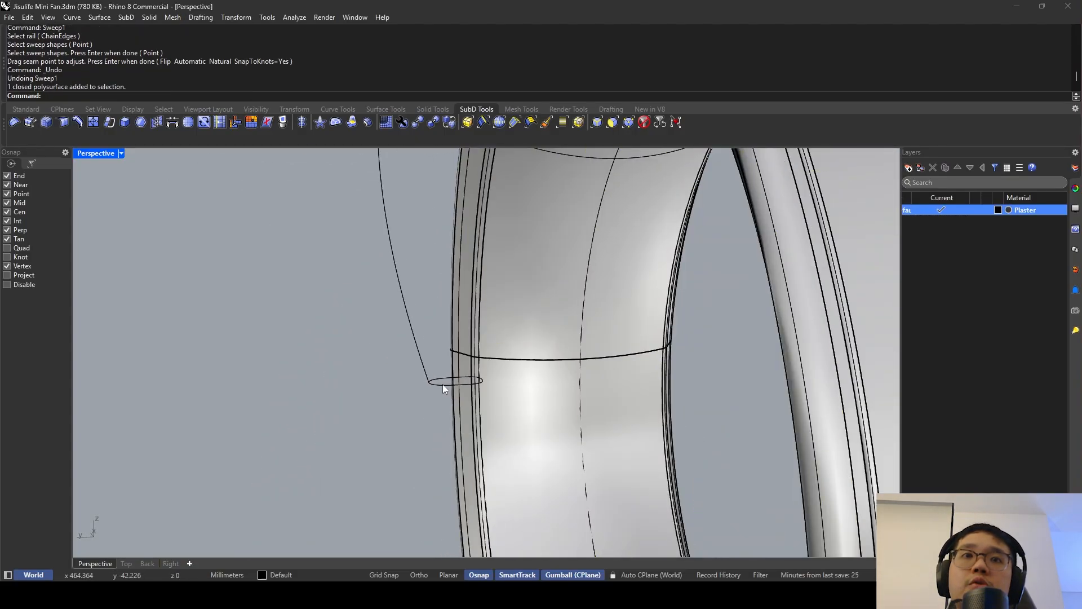
{"action": "left_click", "coordinate": [441, 383]}
{"action": "right_click_drag", "start_coordinate": [428, 384], "coordinate": [410, 415]}
{"action": "type", "text": "Sc"}
{"action": "key", "text": "Return"}
{"action": "scroll", "coordinate": [402, 414], "scroll_direction": "up", "scroll_amount": 4}
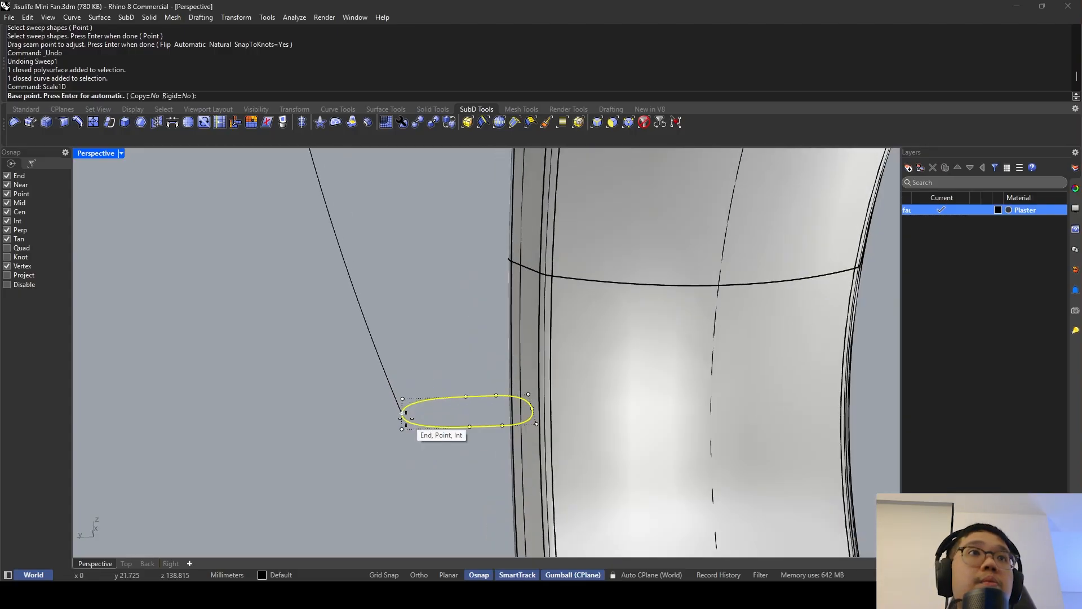
{"action": "left_click", "coordinate": [404, 415]}
{"action": "left_click", "coordinate": [532, 408]}
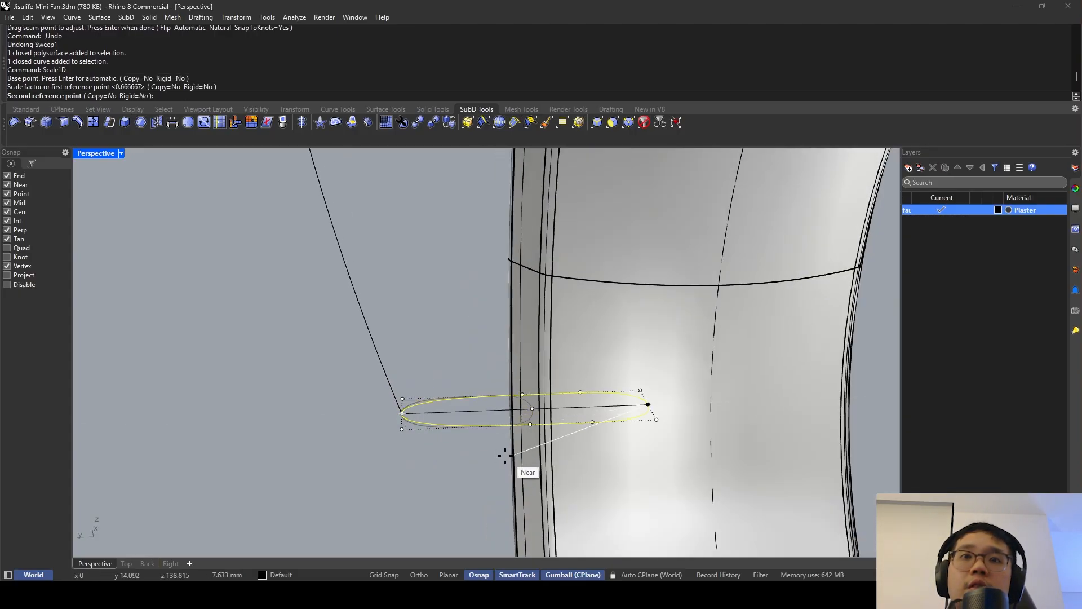
{"action": "scroll", "coordinate": [504, 456], "scroll_direction": "up", "scroll_amount": 1}
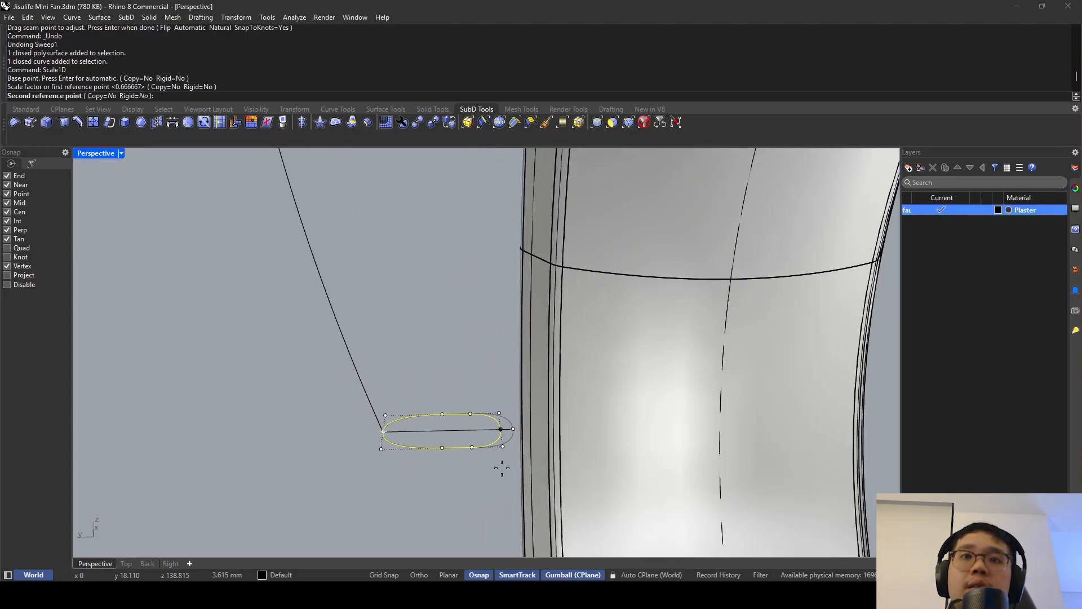
{"action": "left_click", "coordinate": [502, 467]}
{"action": "key", "text": "Escape"}
Try a Sweep1 of the shortened profile along the rail, inspect its upper end at the ring and undo it.
{"action": "type", "text": "sweep1"}
{"action": "key", "text": "Return"}
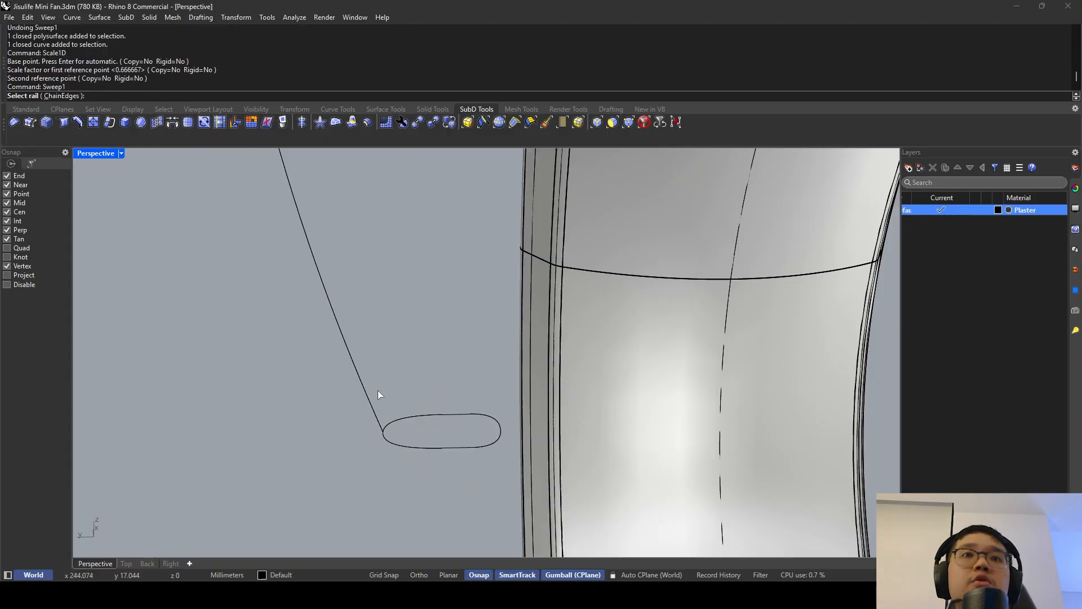
{"action": "left_click", "coordinate": [377, 390]}
{"action": "left_click", "coordinate": [419, 414]}
{"action": "key", "text": "Return"}
{"action": "key", "text": "Return"}
{"action": "right_click_drag", "start_coordinate": [420, 414], "coordinate": [441, 398]}
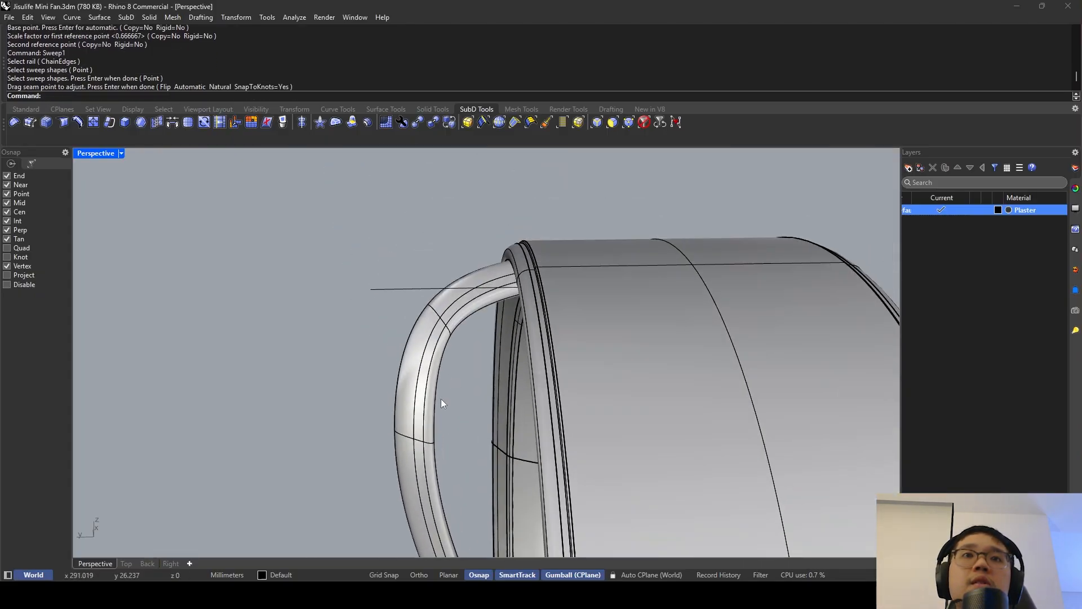
{"action": "scroll", "coordinate": [488, 332], "scroll_direction": "up", "scroll_amount": 5}
{"action": "right_click_drag", "start_coordinate": [488, 333], "coordinate": [514, 311]}
{"action": "scroll", "coordinate": [568, 259], "scroll_direction": "up", "scroll_amount": 6}
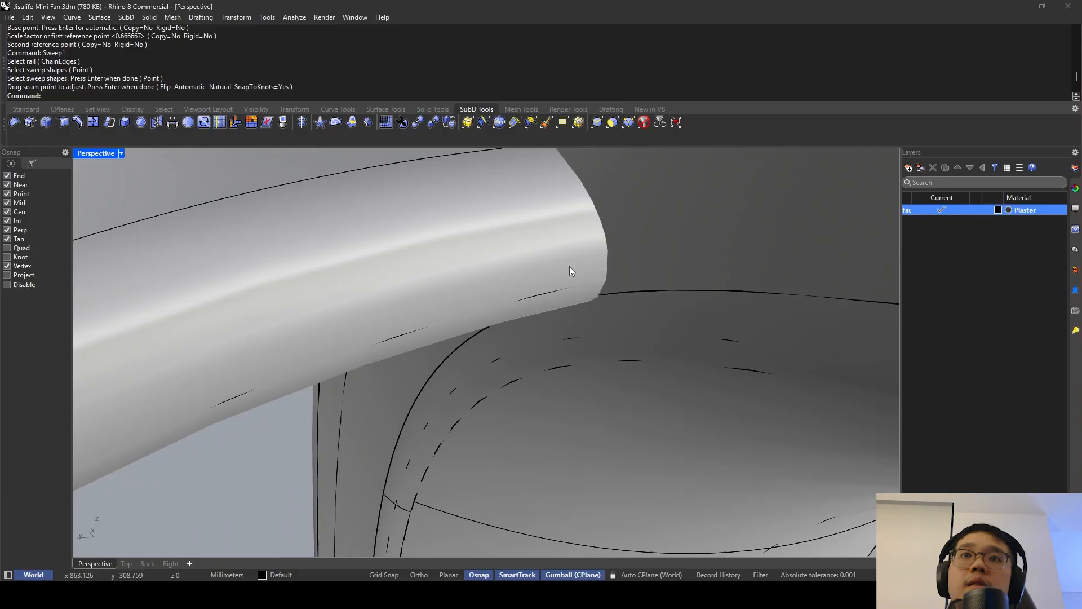
{"action": "scroll", "coordinate": [569, 271], "scroll_direction": "down", "scroll_amount": 8}
{"action": "right_click_drag", "start_coordinate": [569, 276], "coordinate": [461, 485]}
{"action": "key", "text": "ctrl+z"}
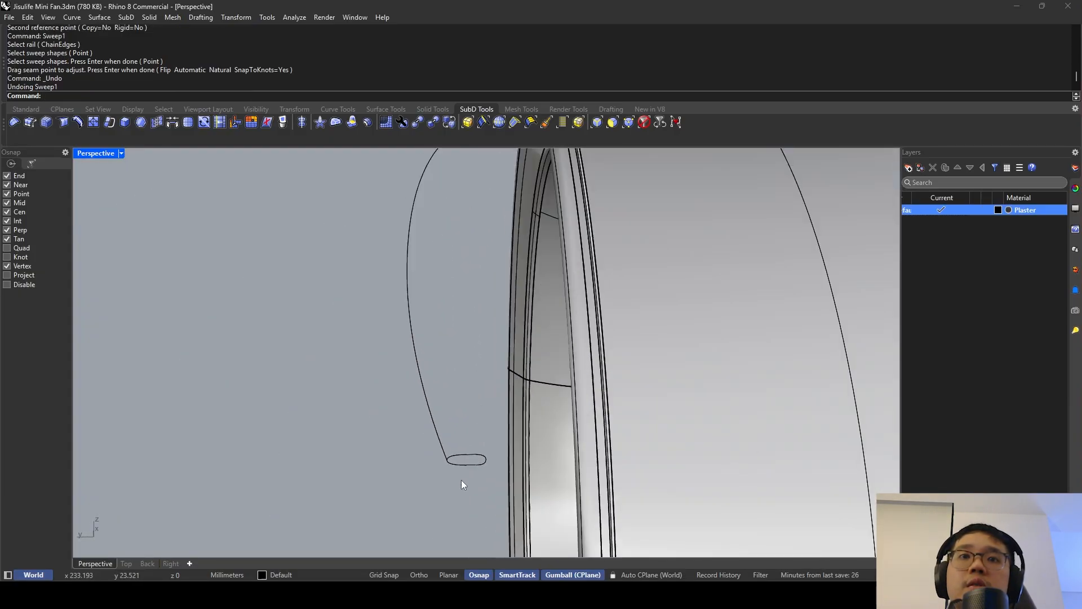
Scale the closed profile in one direction from its rail end to a length of about 3.5 mm.
{"action": "scroll", "coordinate": [461, 480], "scroll_direction": "up", "scroll_amount": 3}
{"action": "left_click", "coordinate": [466, 460]}
{"action": "type", "text": "Scale1D"}
{"action": "key", "text": "Return"}
{"action": "scroll", "coordinate": [444, 459], "scroll_direction": "up", "scroll_amount": 6}
{"action": "left_click", "coordinate": [438, 444]}
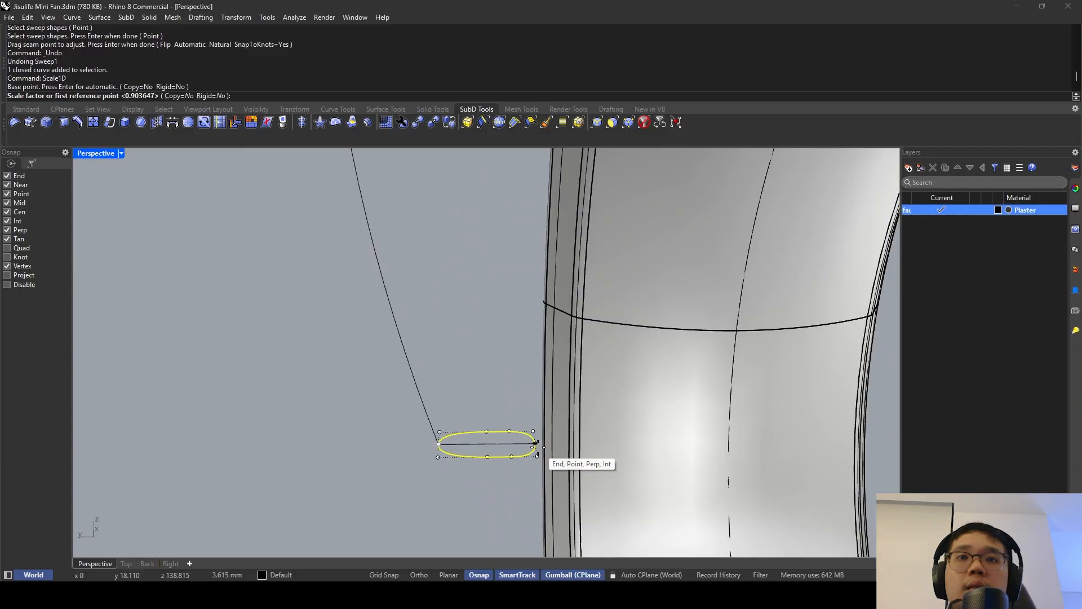
{"action": "left_click", "coordinate": [535, 443]}
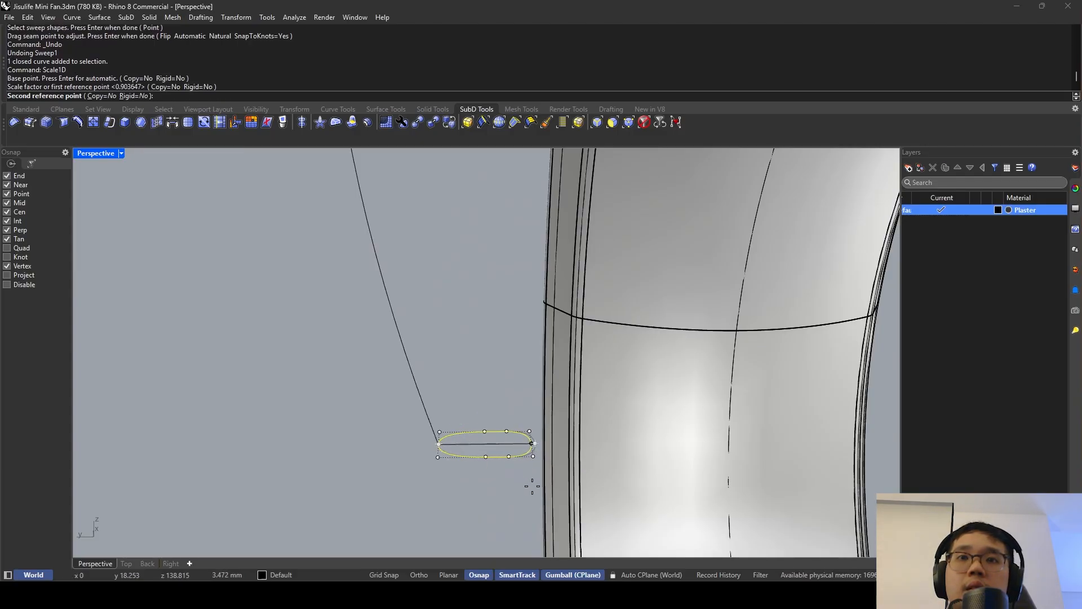
{"action": "left_click", "coordinate": [532, 486]}
{"action": "key", "text": "Escape"}
Sweep the roughly 3.5 mm long profile along the rail curve and inspect the rib where it enters the ring.
{"action": "type", "text": "Sweep1"}
{"action": "key", "text": "Return"}
{"action": "left_click", "coordinate": [415, 376]}
{"action": "left_click", "coordinate": [463, 433]}
{"action": "key", "text": "Return"}
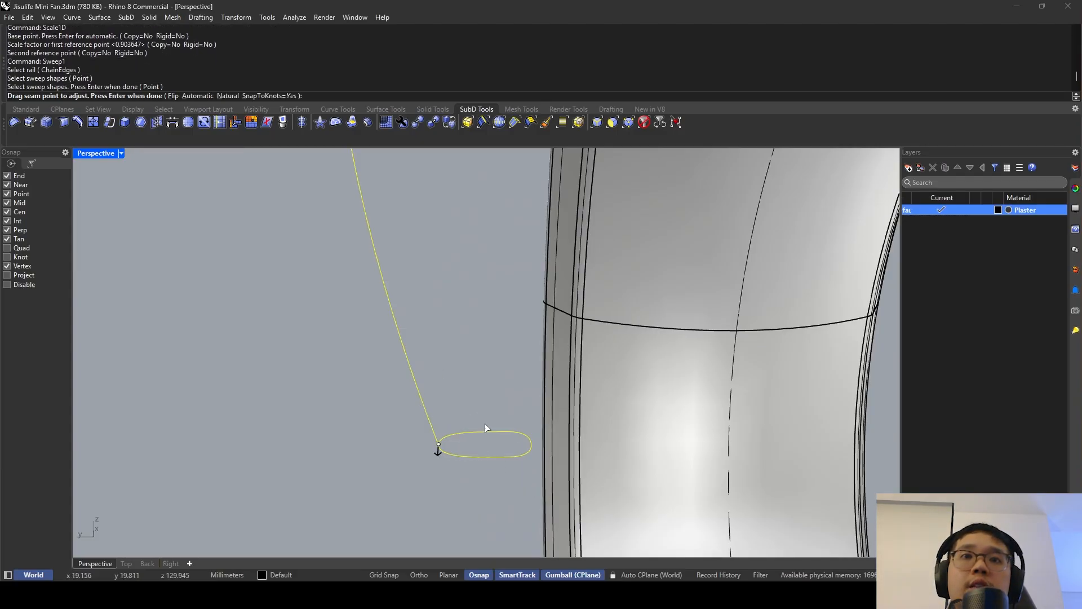
{"action": "key", "text": "Return"}
{"action": "key", "text": "Return"}
{"action": "scroll", "coordinate": [490, 400], "scroll_direction": "down", "scroll_amount": 10}
{"action": "scroll", "coordinate": [485, 279], "scroll_direction": "up", "scroll_amount": 8}
{"action": "right_click_drag", "start_coordinate": [485, 278], "coordinate": [519, 387]}
{"action": "scroll", "coordinate": [580, 241], "scroll_direction": "up", "scroll_amount": 4}
{"action": "scroll", "coordinate": [606, 251], "scroll_direction": "down", "scroll_amount": 10}
{"action": "scroll", "coordinate": [523, 206], "scroll_direction": "down", "scroll_amount": 3}
Show the hidden central hub and inspect where the swept rib's lower end meets it.
{"action": "type", "text": "Show"}
{"action": "key", "text": "Return"}
{"action": "scroll", "coordinate": [533, 364], "scroll_direction": "up", "scroll_amount": 6}
{"action": "scroll", "coordinate": [509, 358], "scroll_direction": "down", "scroll_amount": 6}
{"action": "scroll", "coordinate": [503, 347], "scroll_direction": "up", "scroll_amount": 6}
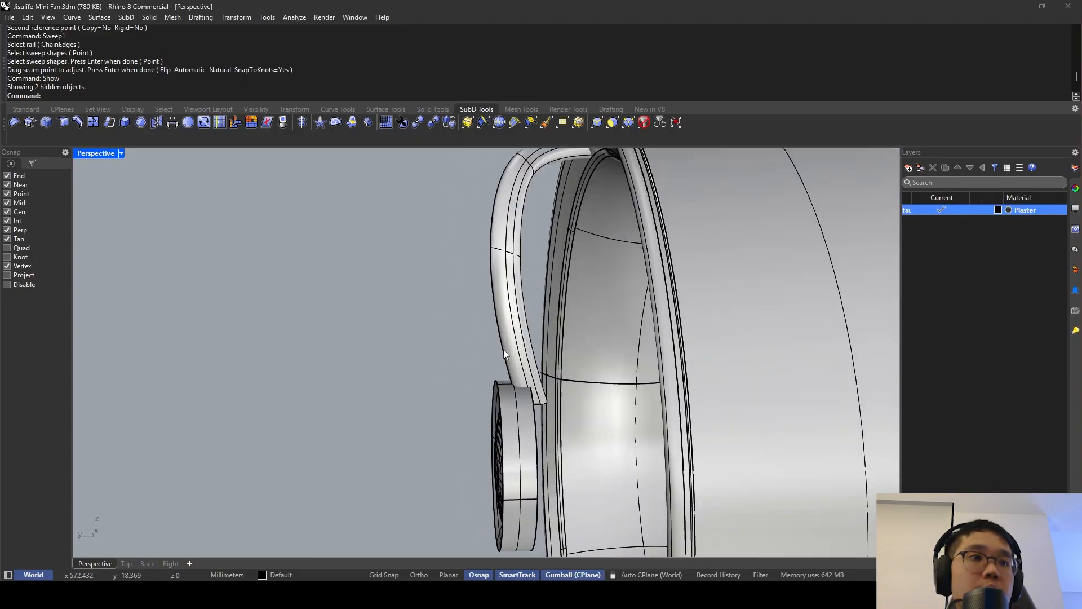
{"action": "right_click_drag", "start_coordinate": [506, 352], "coordinate": [526, 367]}
{"action": "left_click", "coordinate": [558, 389]}
{"action": "key", "text": "Escape"}
{"action": "scroll", "coordinate": [519, 368], "scroll_direction": "down", "scroll_amount": 5}
{"action": "scroll", "coordinate": [521, 361], "scroll_direction": "up", "scroll_amount": 5}
{"action": "left_click", "coordinate": [527, 368]}
{"action": "key", "text": "Escape"}
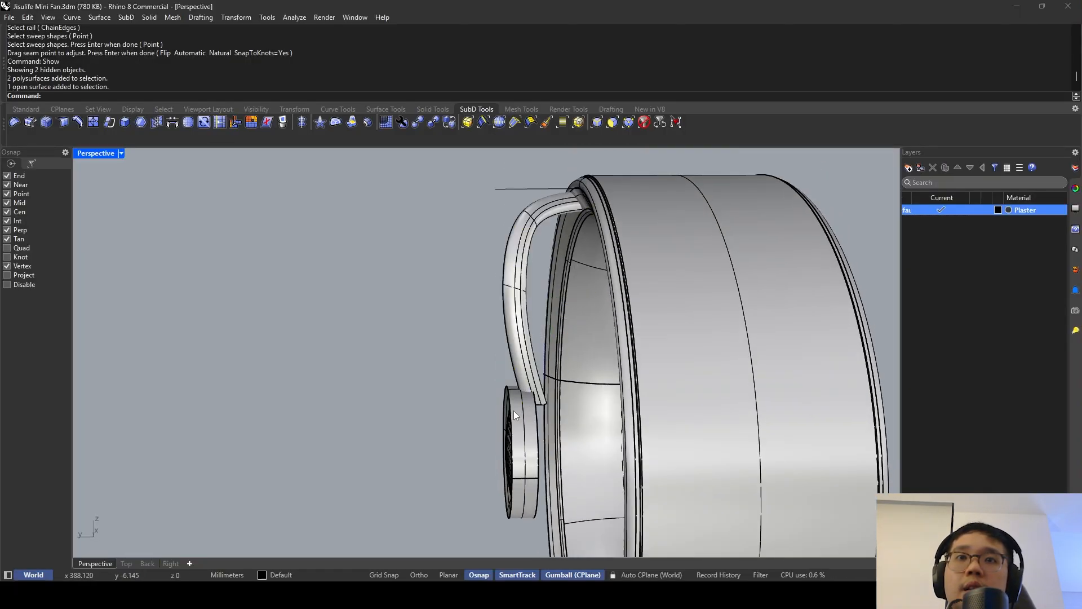
Delete the swept rib, keeping its rail and profile curves.
{"action": "scroll", "coordinate": [513, 410], "scroll_direction": "up", "scroll_amount": 3}
{"action": "left_click", "coordinate": [526, 353]}
{"action": "key", "text": "Delete"}
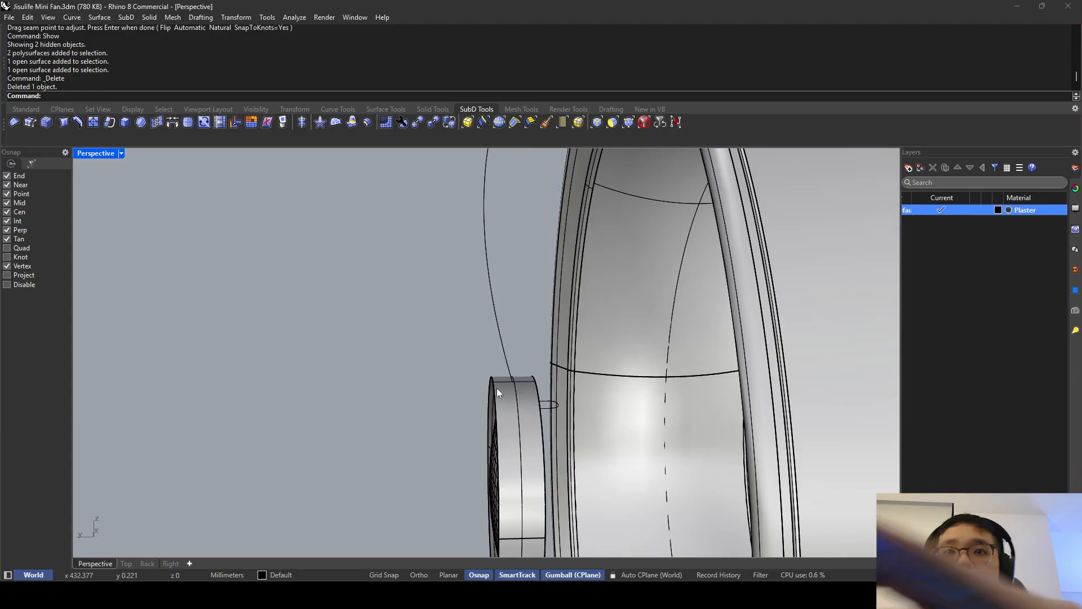
Move the control point at the rail's lower end along Y toward the hub's front face.
{"action": "left_click", "coordinate": [526, 399]}
{"action": "left_click_drag", "start_coordinate": [484, 418], "coordinate": [550, 399]}
{"action": "key", "text": "Escape"}
{"action": "left_click", "coordinate": [513, 384]}
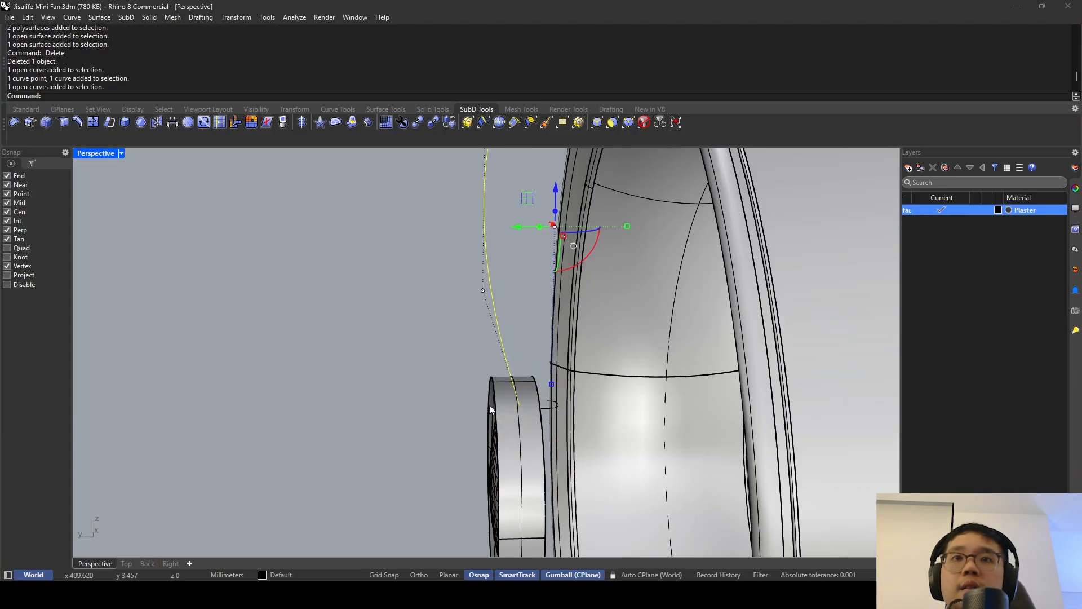
{"action": "left_click_drag", "start_coordinate": [427, 458], "coordinate": [556, 405]}
{"action": "key", "text": "Escape"}
{"action": "left_click", "coordinate": [501, 330]}
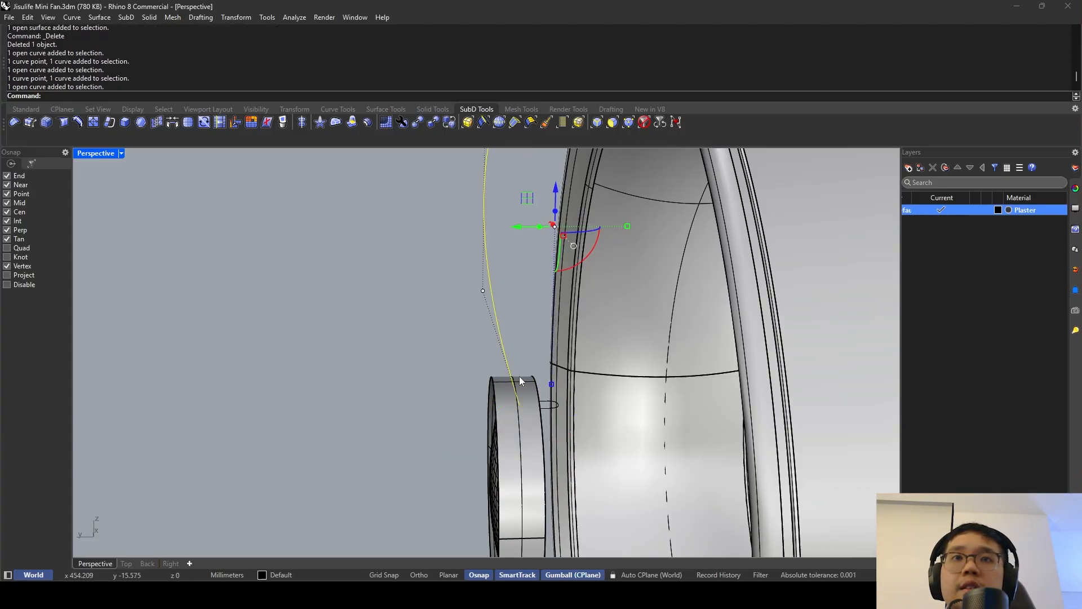
{"action": "left_click_drag", "start_coordinate": [459, 431], "coordinate": [474, 407]}
{"action": "scroll", "coordinate": [463, 357], "scroll_direction": "down", "scroll_amount": 5}
{"action": "right_click_drag", "start_coordinate": [463, 357], "coordinate": [442, 366]}
{"action": "left_click_drag", "start_coordinate": [442, 365], "coordinate": [449, 371]}
{"action": "right_click_drag", "start_coordinate": [462, 363], "coordinate": [504, 394]}
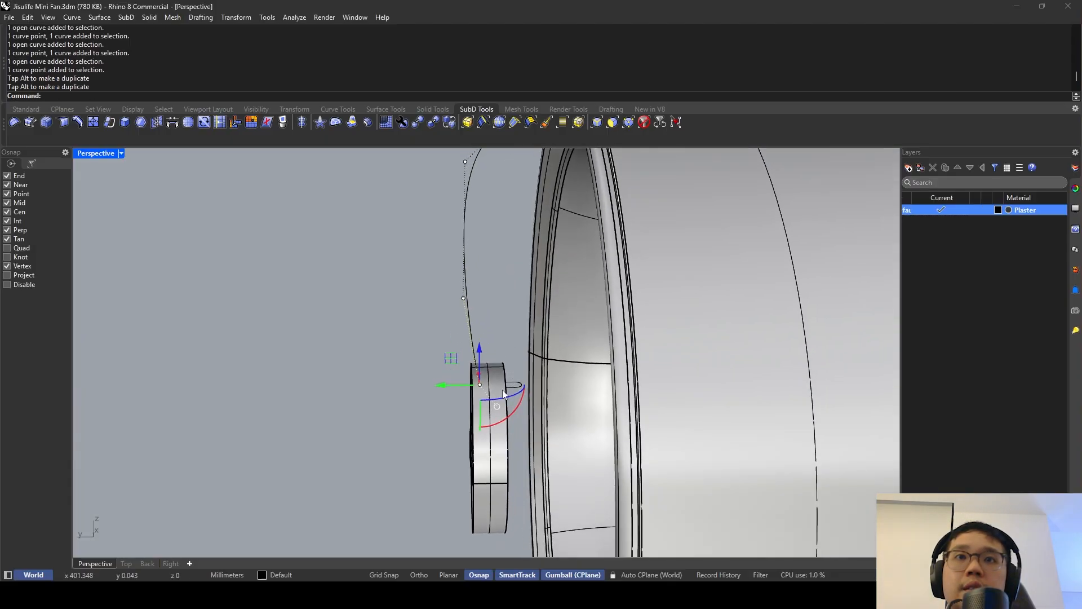
{"action": "left_click_drag", "start_coordinate": [437, 387], "coordinate": [438, 388]}
{"action": "double_click", "coordinate": [94, 156]}
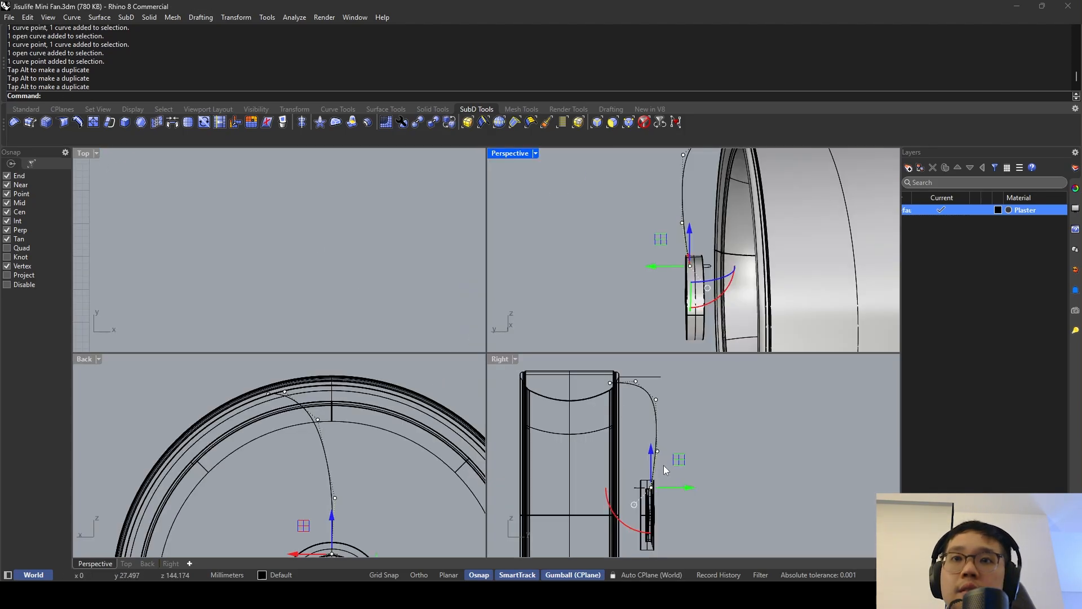
{"action": "right_click_drag", "start_coordinate": [664, 465], "coordinate": [667, 425]}
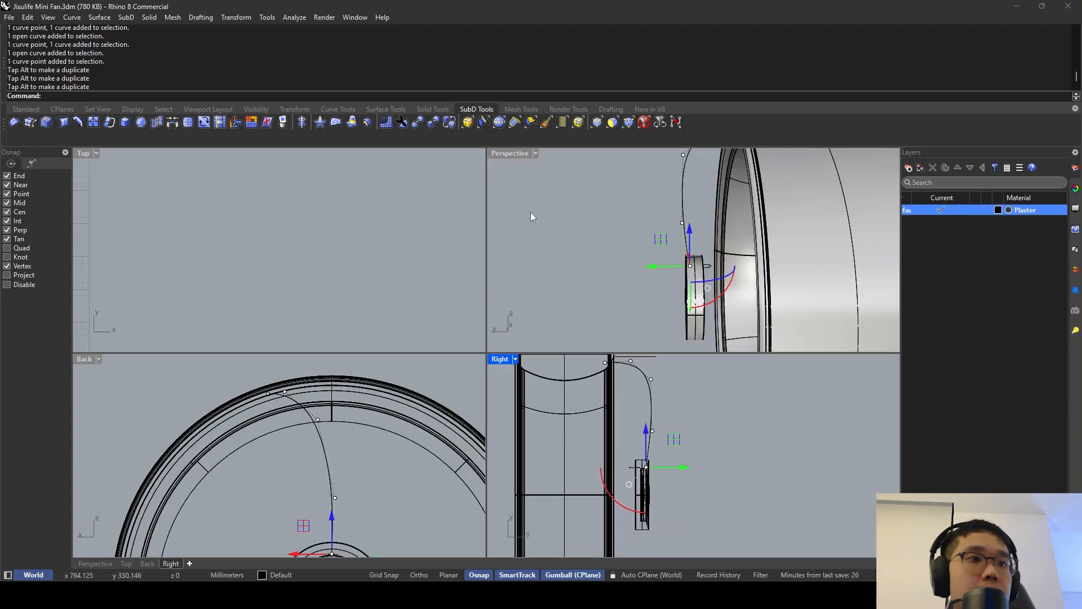
{"action": "double_click", "coordinate": [501, 153]}
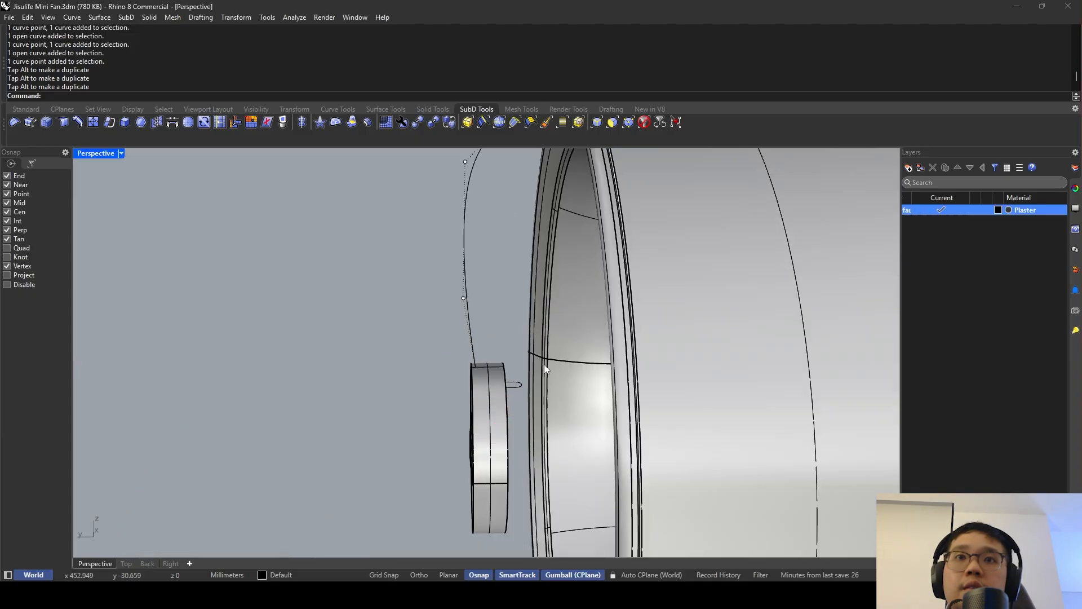
Hide the grouped central hub to expose the rail's lower end and the profile curve.
{"action": "left_click", "coordinate": [522, 384]}
{"action": "left_click", "coordinate": [475, 348]}
{"action": "left_click", "coordinate": [495, 410]}
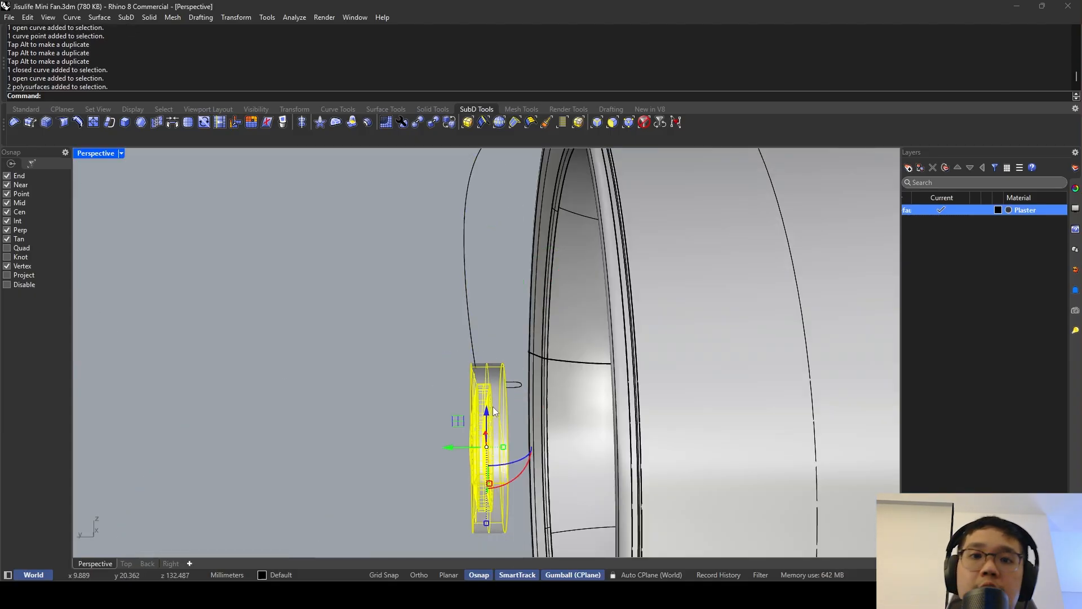
{"action": "key", "text": "ctrl+h"}
Move the closed profile by the end point of its outline onto the repositioned lower end of the rail.
{"action": "scroll", "coordinate": [500, 390], "scroll_direction": "up", "scroll_amount": 2}
{"action": "left_click", "coordinate": [519, 360]}
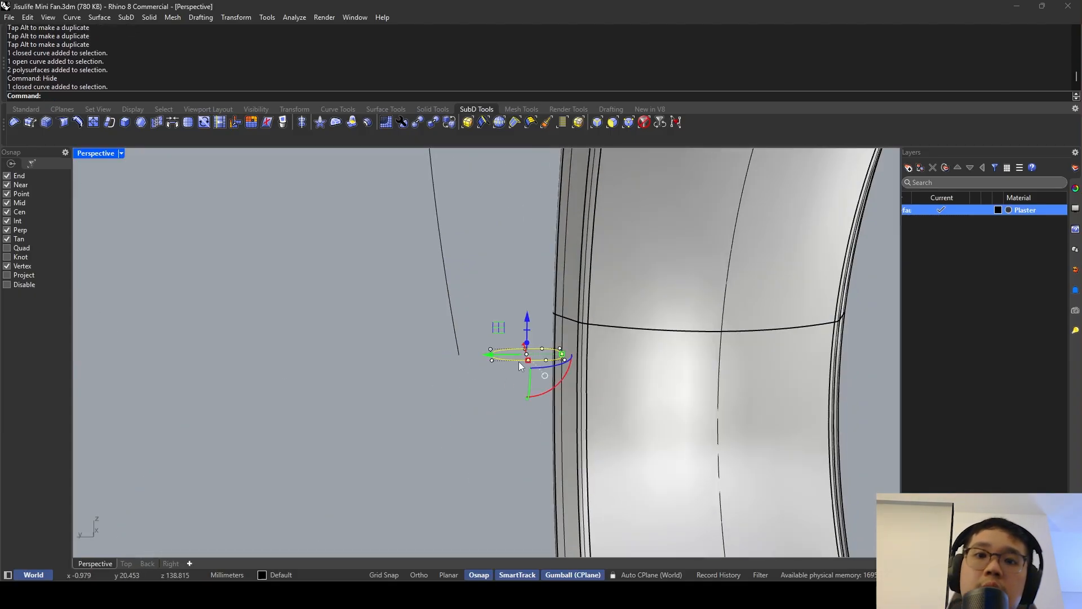
{"action": "type", "text": "m"}
{"action": "key", "text": "Return"}
{"action": "right_click_drag", "start_coordinate": [518, 363], "coordinate": [507, 399]}
{"action": "scroll", "coordinate": [505, 430], "scroll_direction": "up", "scroll_amount": 5}
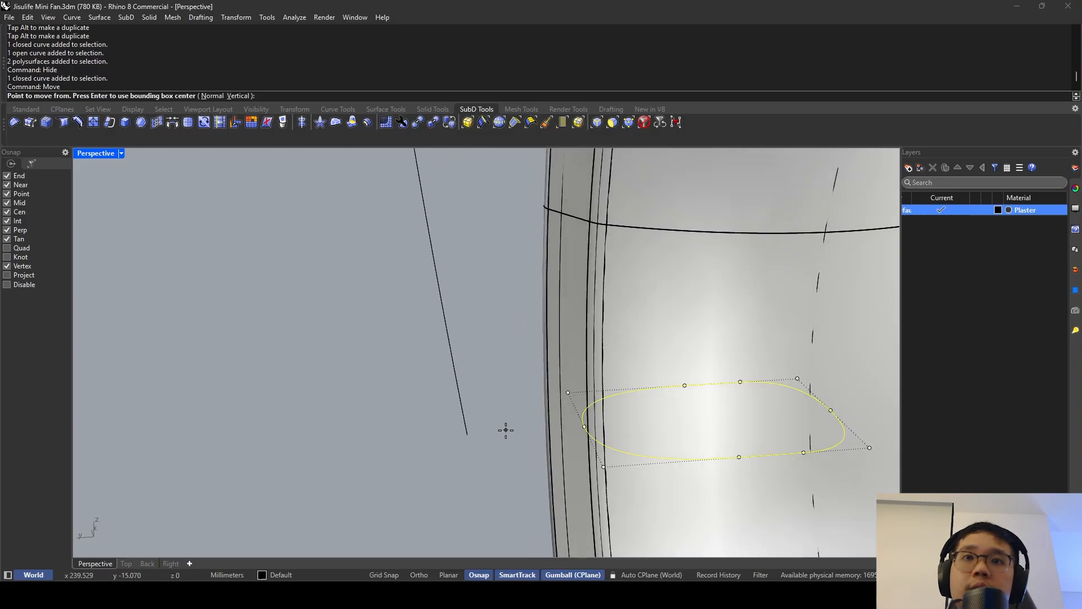
{"action": "left_click", "coordinate": [499, 419]}
{"action": "left_click", "coordinate": [388, 426]}
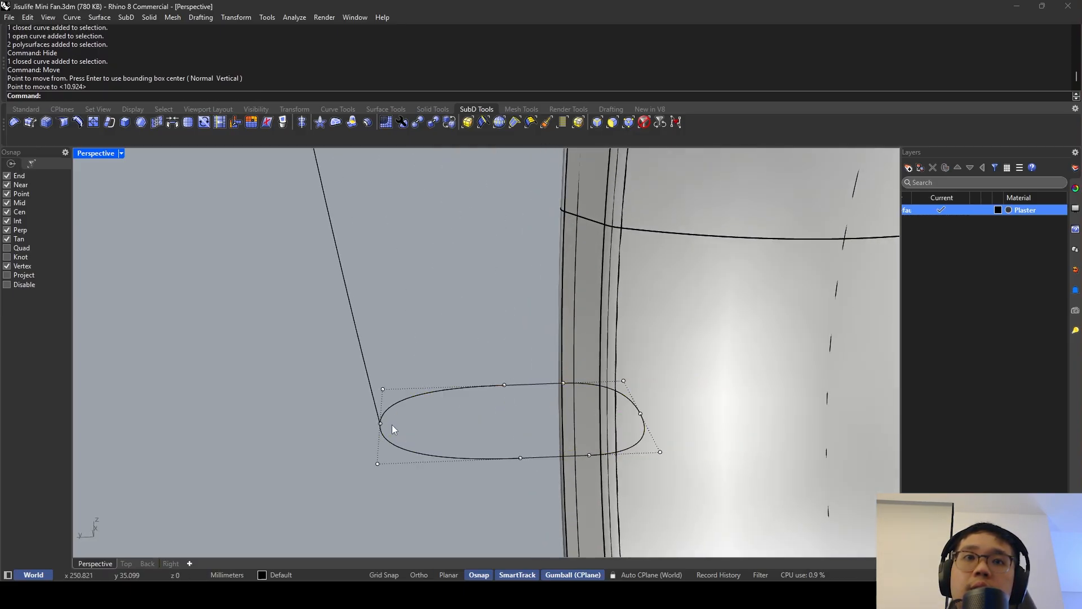
Sweep the repositioned closed profile along the rail with Sweep1 to form the grille rib.
{"action": "type", "text": "Sweep1"}
{"action": "key", "text": "Return"}
{"action": "left_click", "coordinate": [378, 385]}
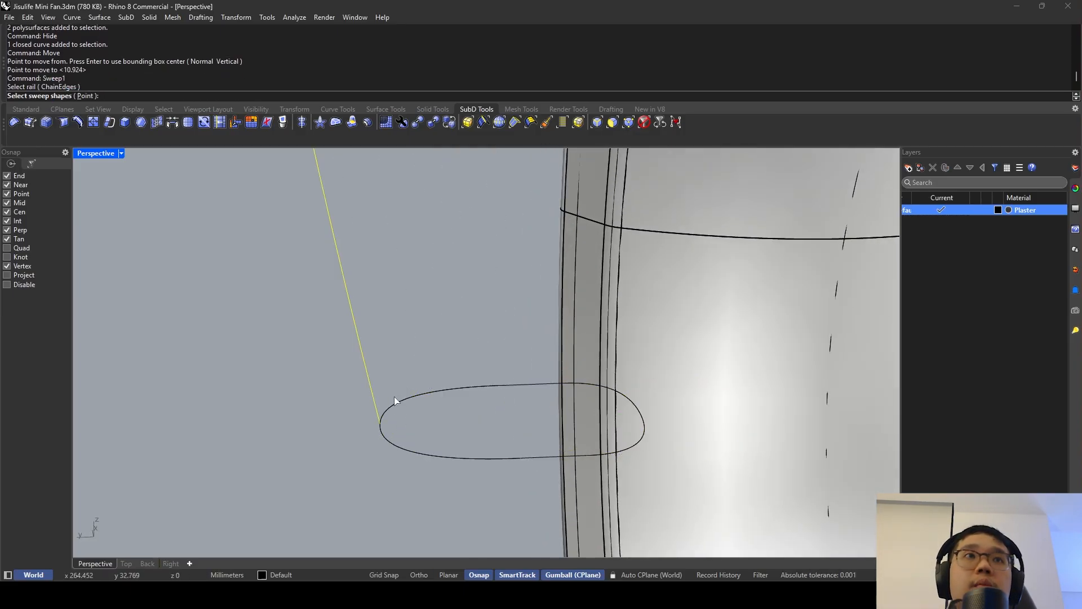
{"action": "left_click", "coordinate": [432, 394]}
{"action": "key", "text": "Return"}
{"action": "key", "text": "Return"}
{"action": "key", "text": "Return"}
{"action": "scroll", "coordinate": [432, 393], "scroll_direction": "down", "scroll_amount": 6}
{"action": "right_click_drag", "start_coordinate": [431, 393], "coordinate": [580, 293], "text": "shift"}
Cap both open ends of the swept rib to make it a closed solid.
{"action": "left_click", "coordinate": [557, 399]}
{"action": "type", "text": "Cap"}
{"action": "key", "text": "Return"}
{"action": "scroll", "coordinate": [580, 293], "scroll_direction": "down", "scroll_amount": 4}
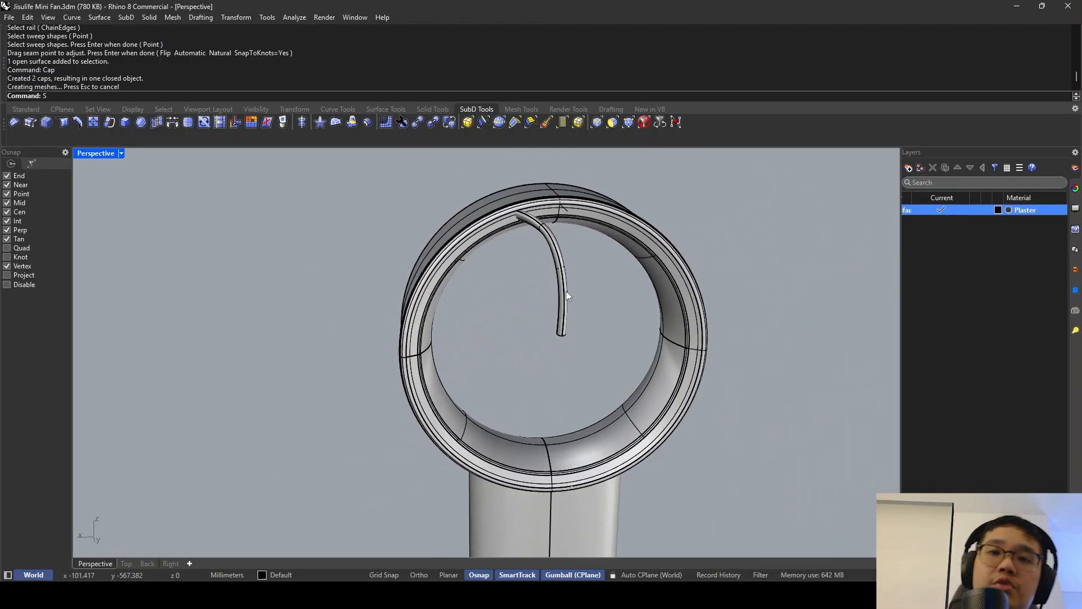
Show the hidden central hub and delete the leftover open line at the upper edge of the ring.
{"action": "type", "text": "Show"}
{"action": "key", "text": "Return"}
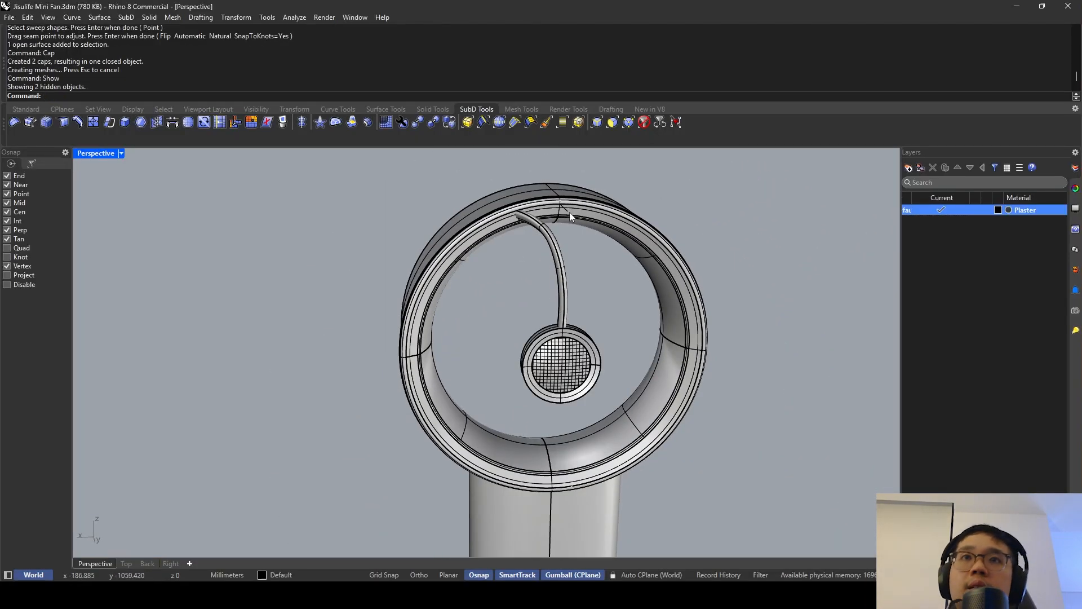
{"action": "left_click", "coordinate": [569, 212]}
{"action": "left_click", "coordinate": [603, 234]}
{"action": "key", "text": "Delete"}
{"action": "right_click_drag", "start_coordinate": [569, 211], "coordinate": [571, 303]}
{"action": "type", "text": "Sw"}
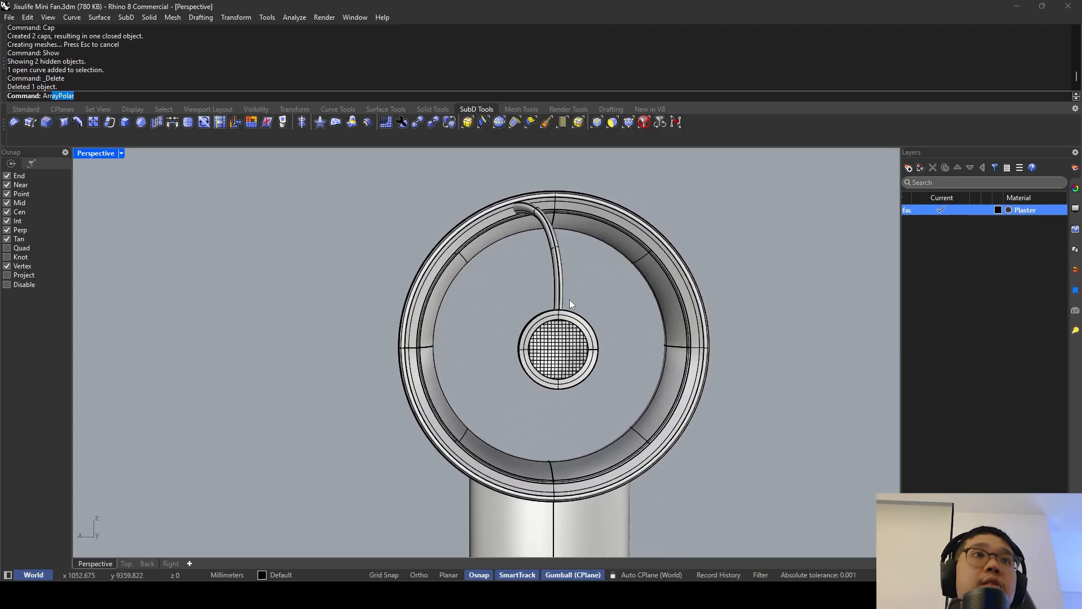
{"action": "type", "text": "Ar"}
{"action": "key", "text": "Return"}
{"action": "key", "text": "Escape"}
Undo the line deletion, the unhiding of the hub, the capping and the last sweep.
{"action": "key", "text": "ctrl+z"}
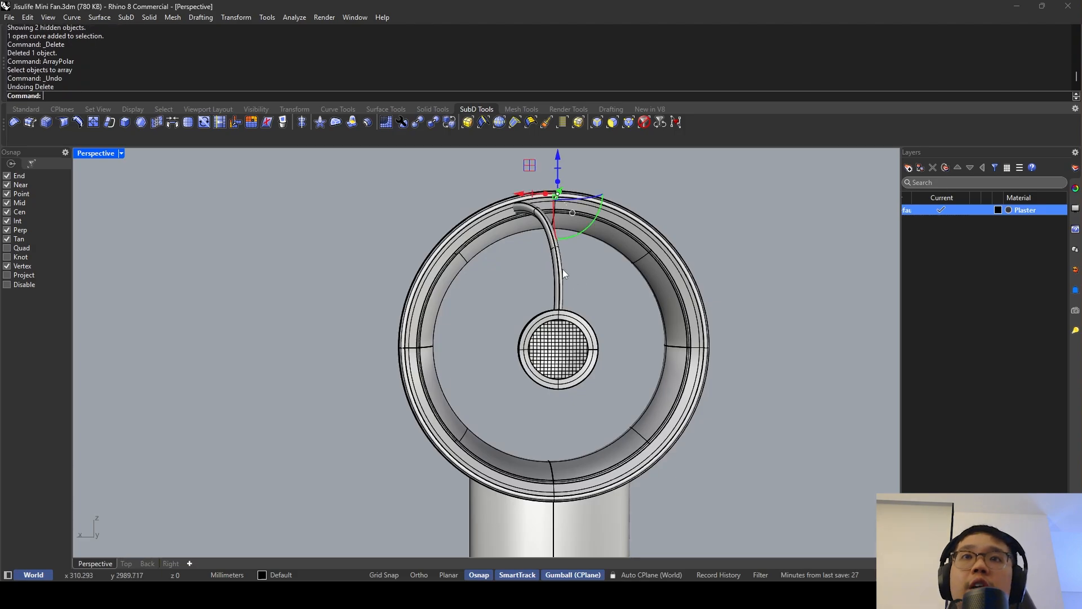
{"action": "right_click_drag", "start_coordinate": [562, 269], "coordinate": [511, 298]}
{"action": "key", "text": "ctrl+z"}
{"action": "left_click", "coordinate": [523, 276]}
{"action": "key", "text": "ctrl+z"}
{"action": "key", "text": "ctrl+z"}
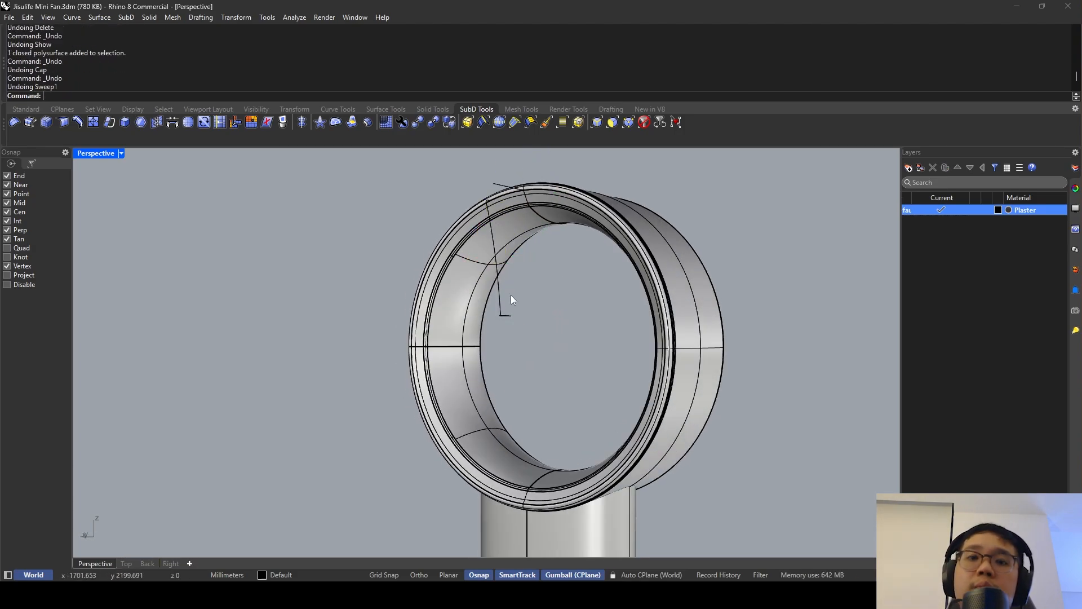
Redo the rib sweep, the capping, the unhiding of the hub and the deletion of the leftover line.
{"action": "key", "text": "ctrl+y"}
{"action": "key", "text": "ctrl+y"}
{"action": "key", "text": "ctrl+y"}
{"action": "key", "text": "ctrl+y"}
{"action": "key", "text": "ctrl+y"}
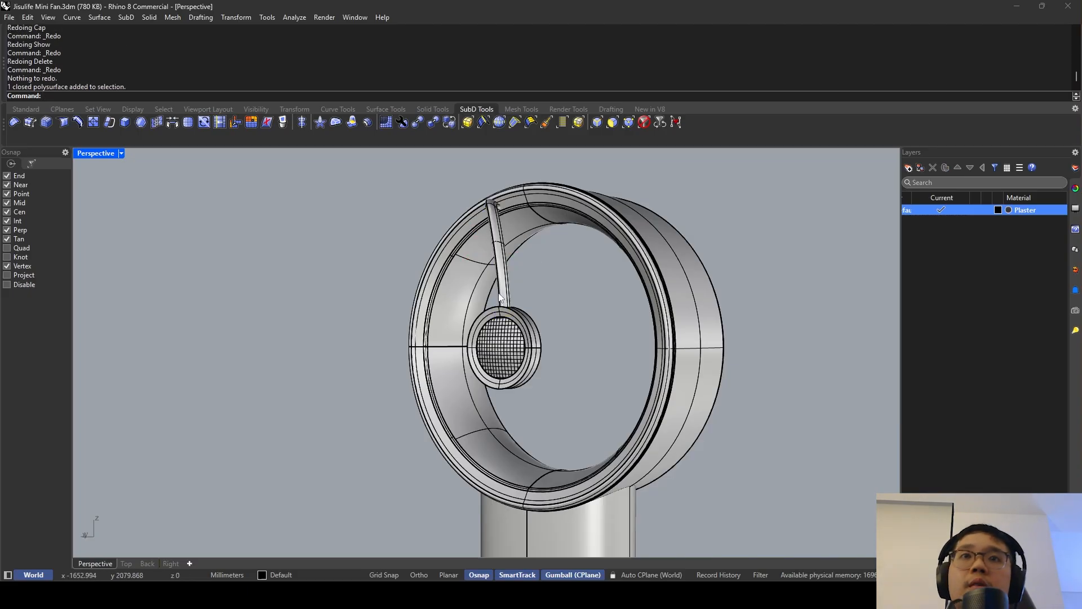
Select the rail and profile curves without the solid rib and move them 10 mm outward from the front of the fan.
{"action": "left_click", "coordinate": [498, 293]}
{"action": "key", "text": "Escape"}
{"action": "right_click_drag", "start_coordinate": [335, 361], "coordinate": [314, 385]}
{"action": "left_click_drag", "start_coordinate": [314, 384], "coordinate": [512, 184]}
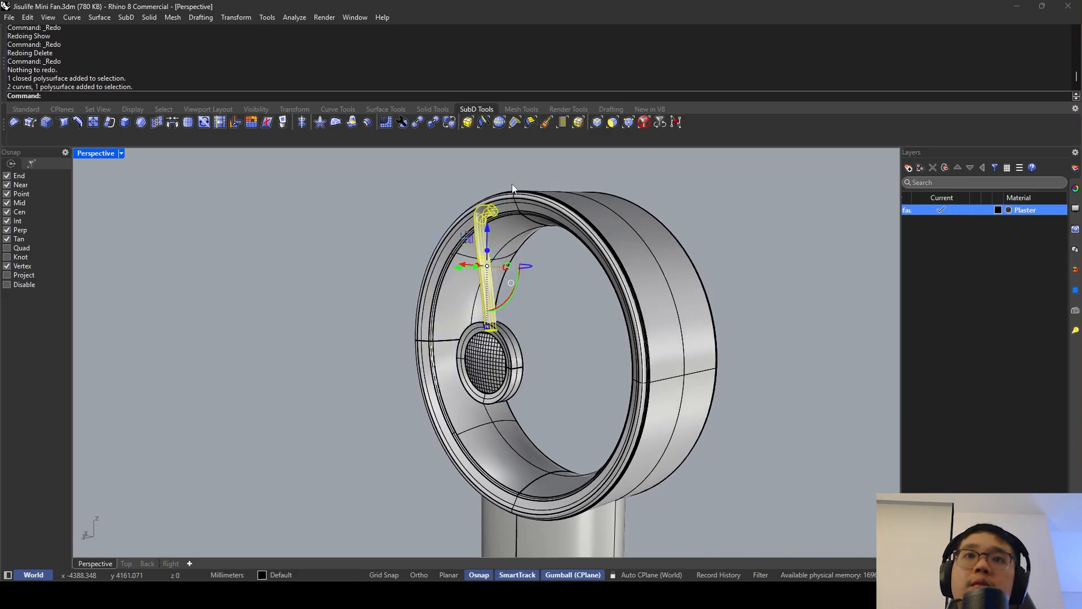
{"action": "key", "text": "Escape"}
{"action": "scroll", "coordinate": [435, 320], "scroll_direction": "down", "scroll_amount": 4}
{"action": "left_click_drag", "start_coordinate": [374, 353], "coordinate": [491, 230]}
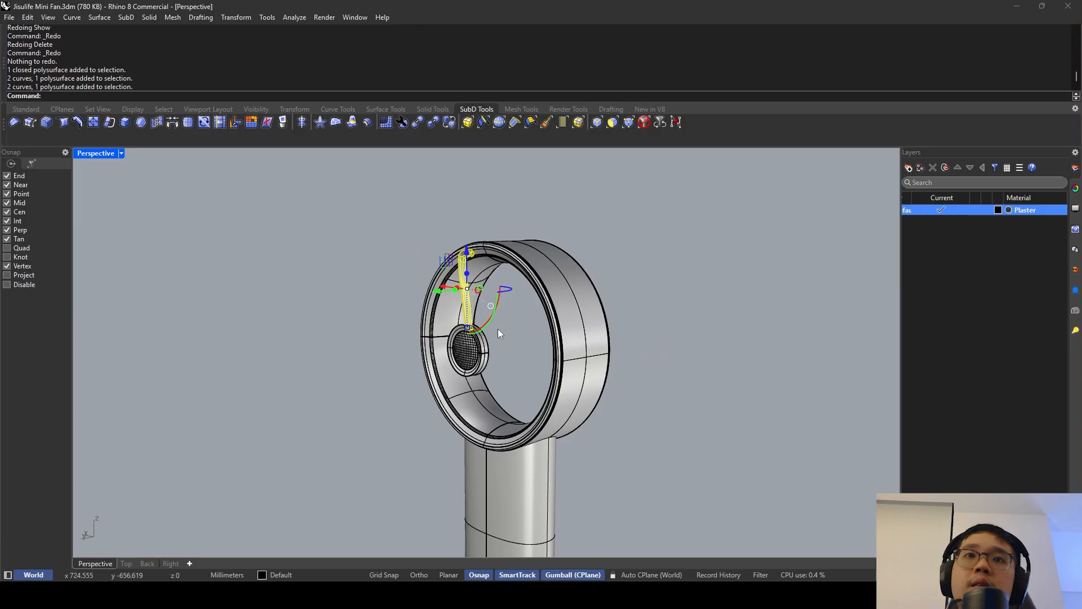
{"action": "right_click_drag", "start_coordinate": [498, 329], "coordinate": [457, 329]}
{"action": "scroll", "coordinate": [458, 329], "scroll_direction": "up", "scroll_amount": 6}
{"action": "left_click", "coordinate": [442, 270], "text": "ctrl"}
{"action": "scroll", "coordinate": [469, 296], "scroll_direction": "down", "scroll_amount": 4}
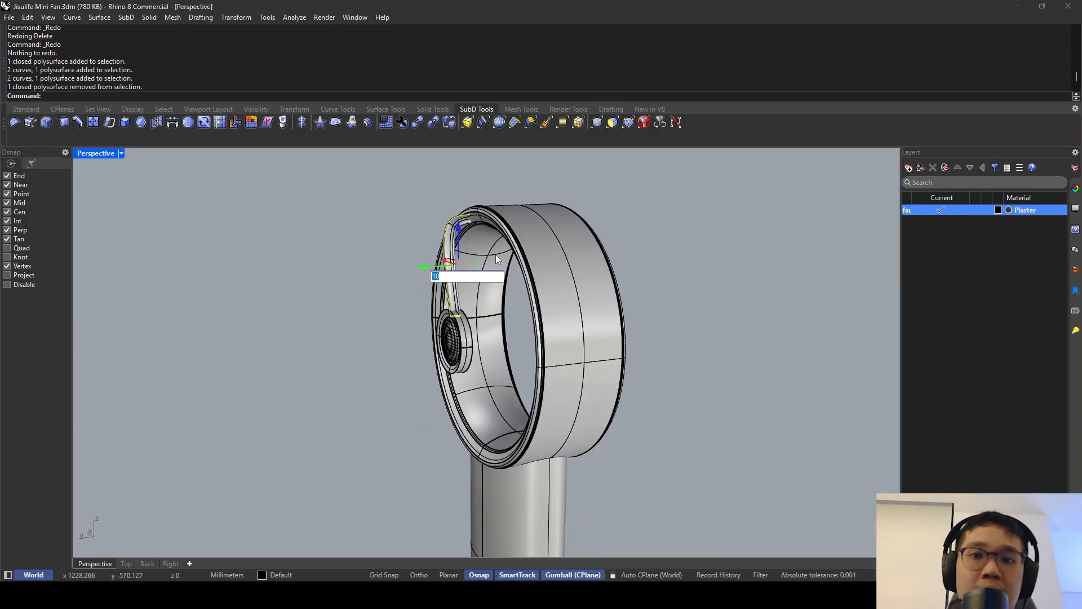
{"action": "key", "text": "Return"}
Move the rail and profile curves another 40 mm outward, clear of the fan head, and deselect them.
{"action": "right_click_drag", "start_coordinate": [495, 255], "coordinate": [445, 254]}
{"action": "key", "text": "Escape"}
{"action": "left_click_drag", "start_coordinate": [415, 330], "coordinate": [398, 284]}
{"action": "right_click_drag", "start_coordinate": [444, 277], "coordinate": [420, 279]}
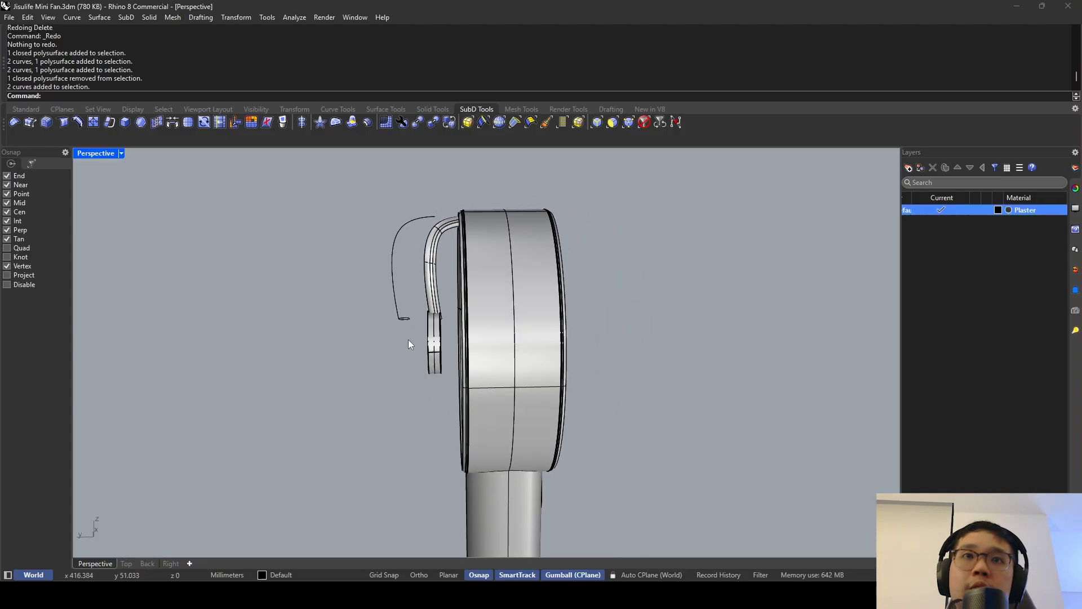
{"action": "left_click_drag", "start_coordinate": [408, 342], "coordinate": [389, 293]}
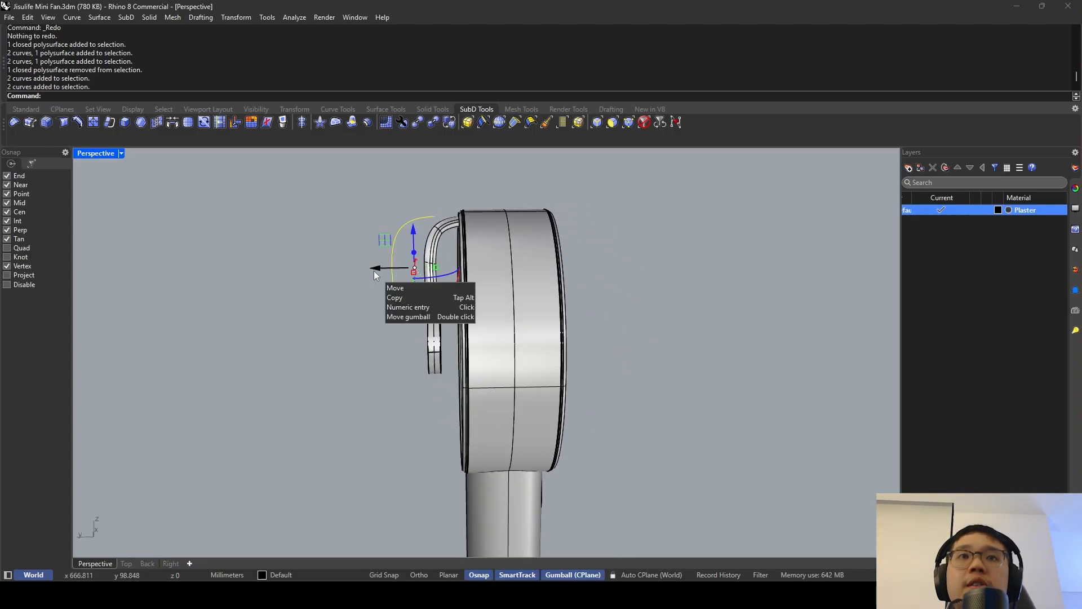
{"action": "left_click", "coordinate": [374, 271]}
{"action": "type", "text": "50"}
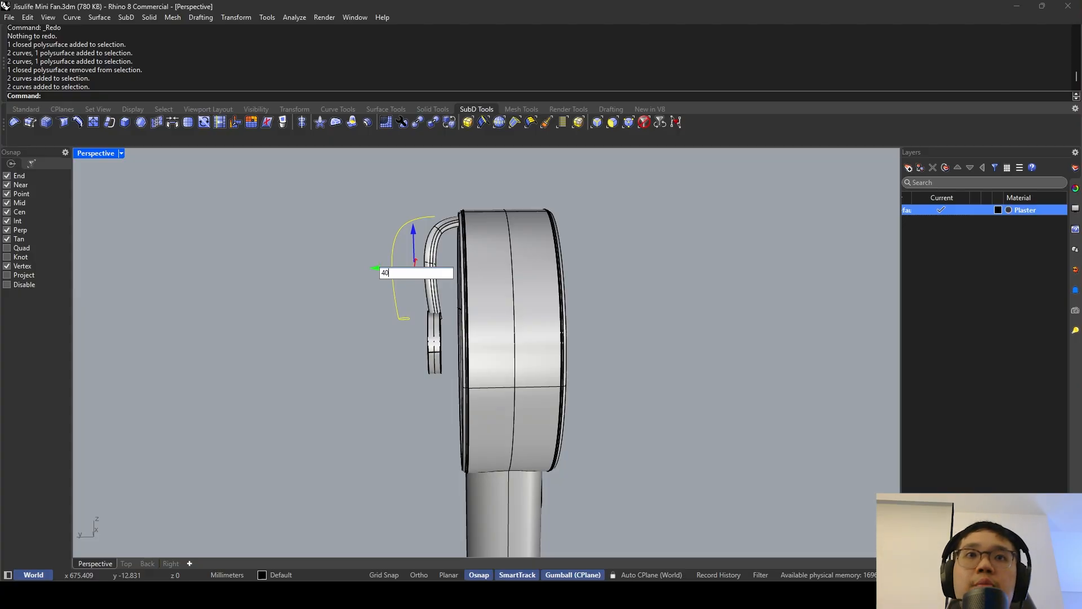
{"action": "key", "text": "Return"}
{"action": "left_click", "coordinate": [360, 274]}
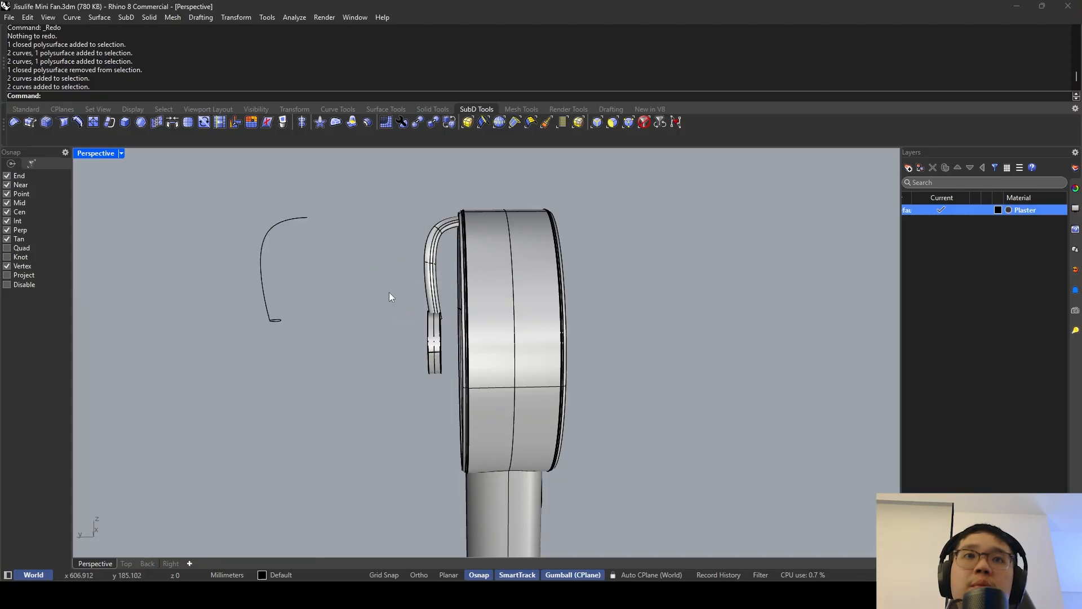
{"action": "right_click_drag", "start_coordinate": [389, 292], "coordinate": [535, 300]}
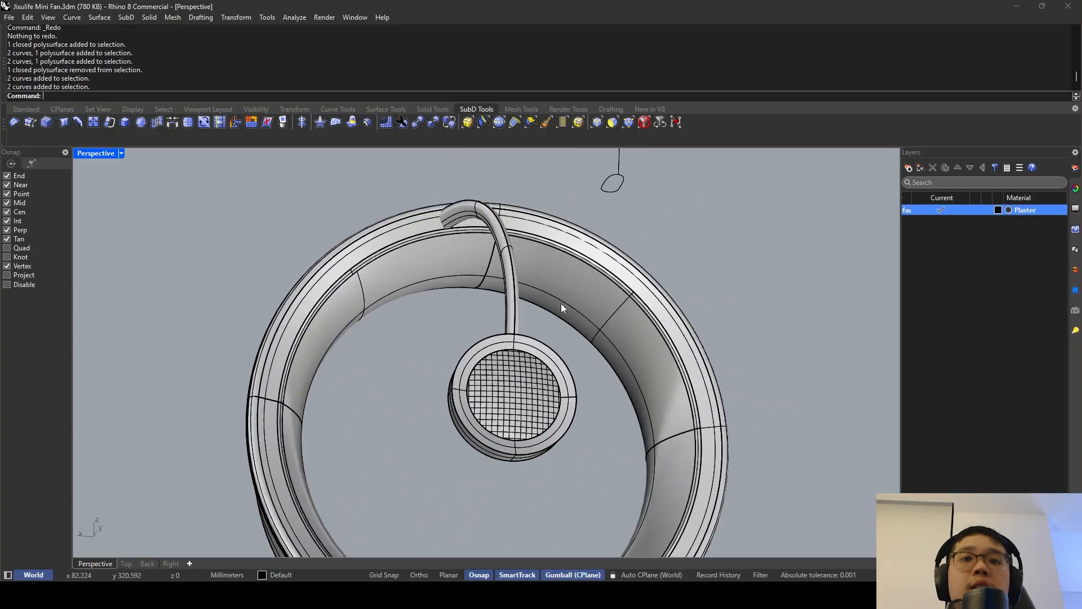
{"action": "type", "text": "ArrayPolar"}
{"action": "key", "text": "Return"}
{"action": "left_click", "coordinate": [506, 299]}
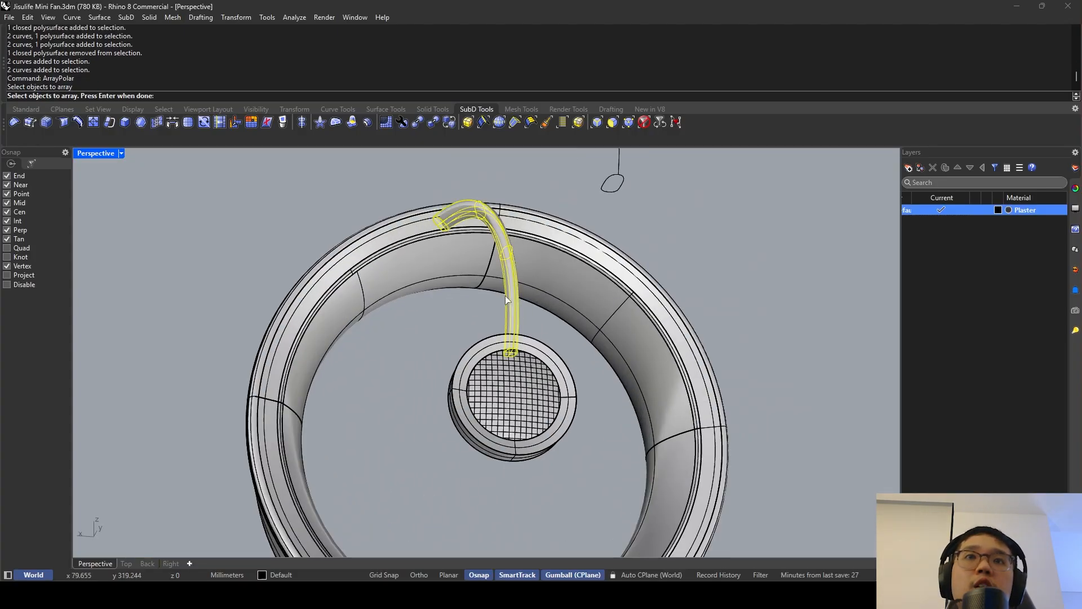
{"action": "key", "text": "Return"}
{"action": "mouse_move", "coordinate": [555, 315]}
{"action": "right_mouse_down"}
{"action": "mouse_move", "coordinate": [406, 315]}
{"action": "mouse_move", "coordinate": [377, 333]}
{"action": "mouse_move", "coordinate": [515, 323]}
{"action": "right_mouse_up"}
{"action": "left_click", "coordinate": [506, 384]}
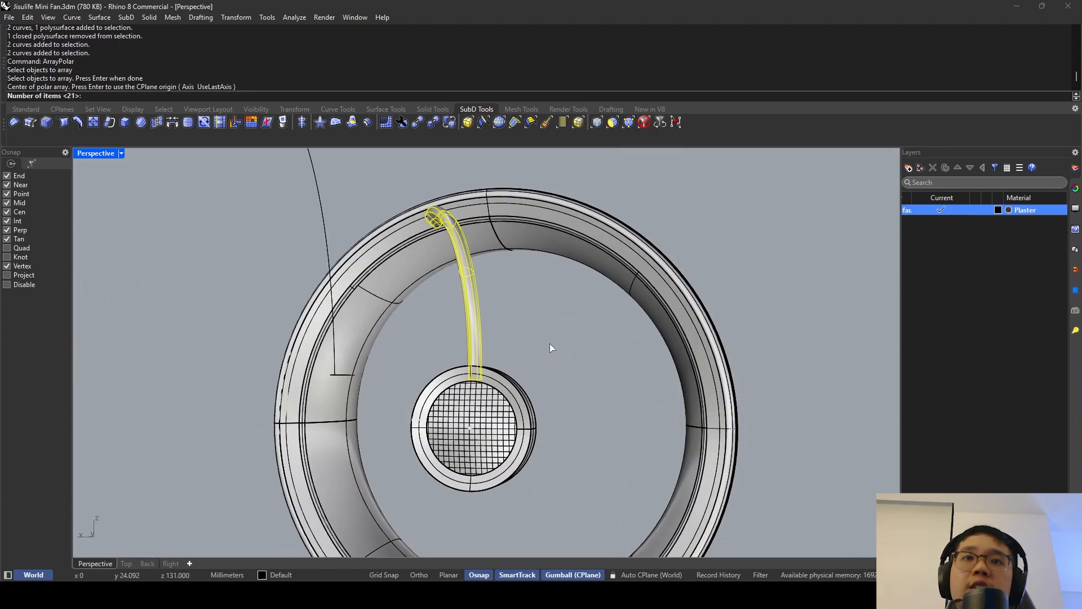
{"action": "key", "text": "Return"}
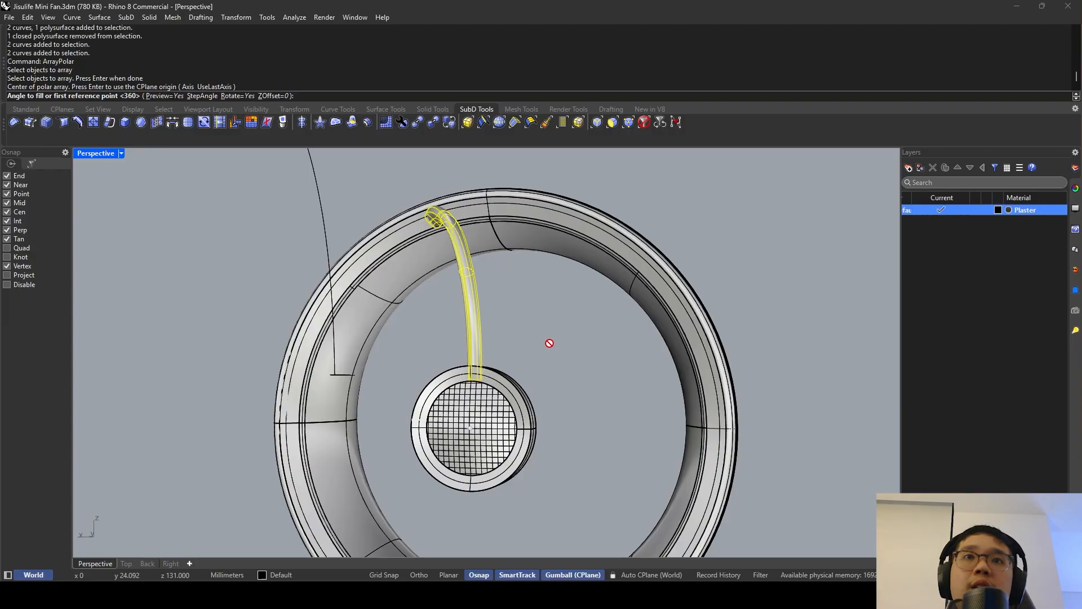
{"action": "key", "text": "Return"}
{"action": "key", "text": "ctrl+z"}
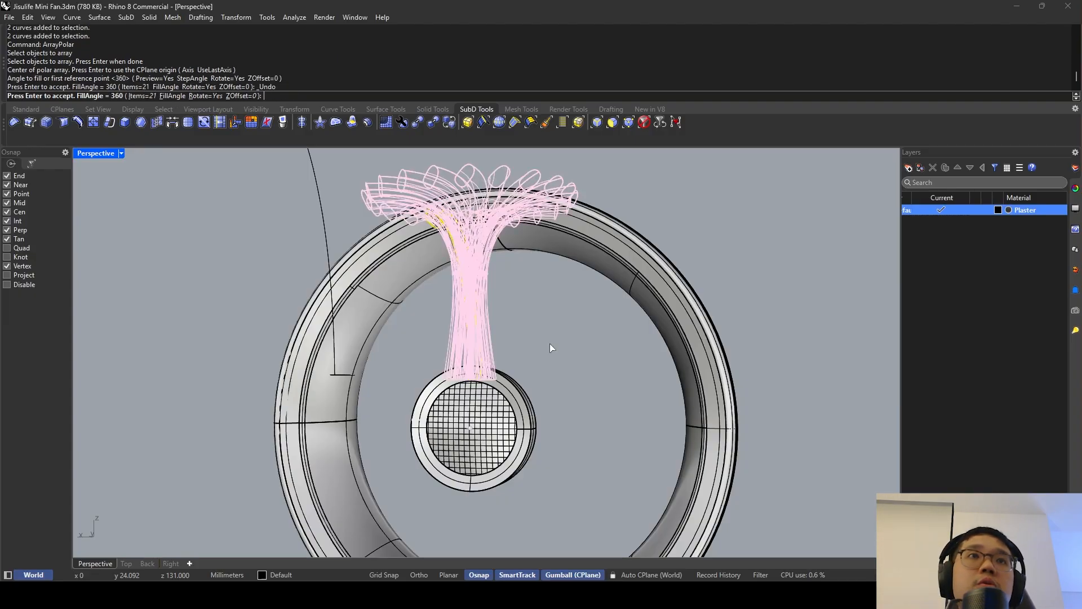
{"action": "key", "text": "Escape"}
Polar-array the grille rib in the Back view around the hub's centre with 21 items over 360 degrees.
{"action": "double_click", "coordinate": [105, 153]}
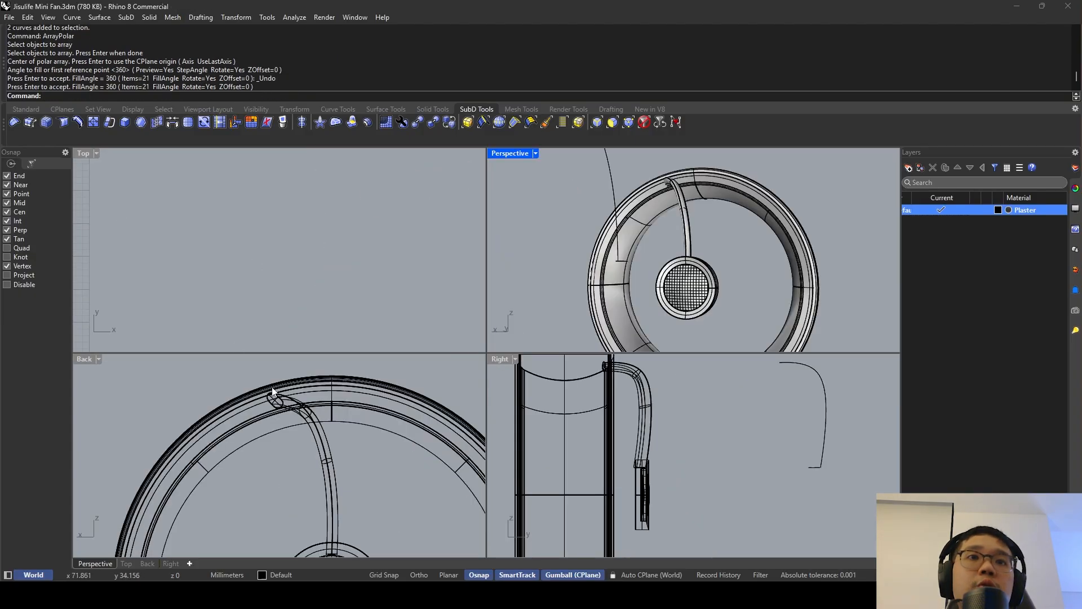
{"action": "scroll", "coordinate": [225, 440], "scroll_direction": "down", "scroll_amount": 3}
{"action": "double_click", "coordinate": [84, 361]}
{"action": "left_click", "coordinate": [456, 286]}
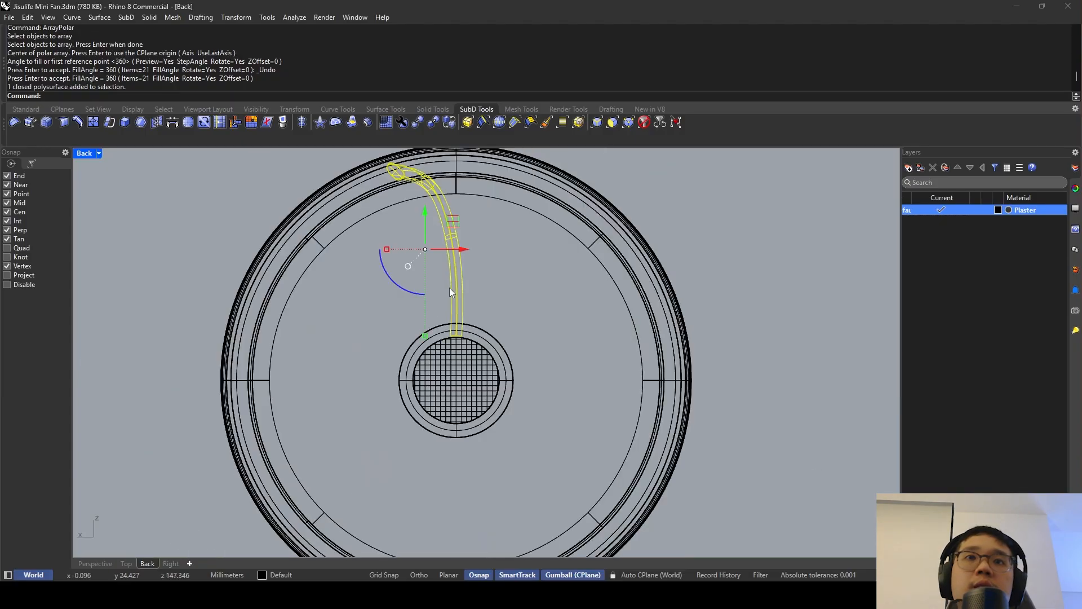
{"action": "key", "text": "Return"}
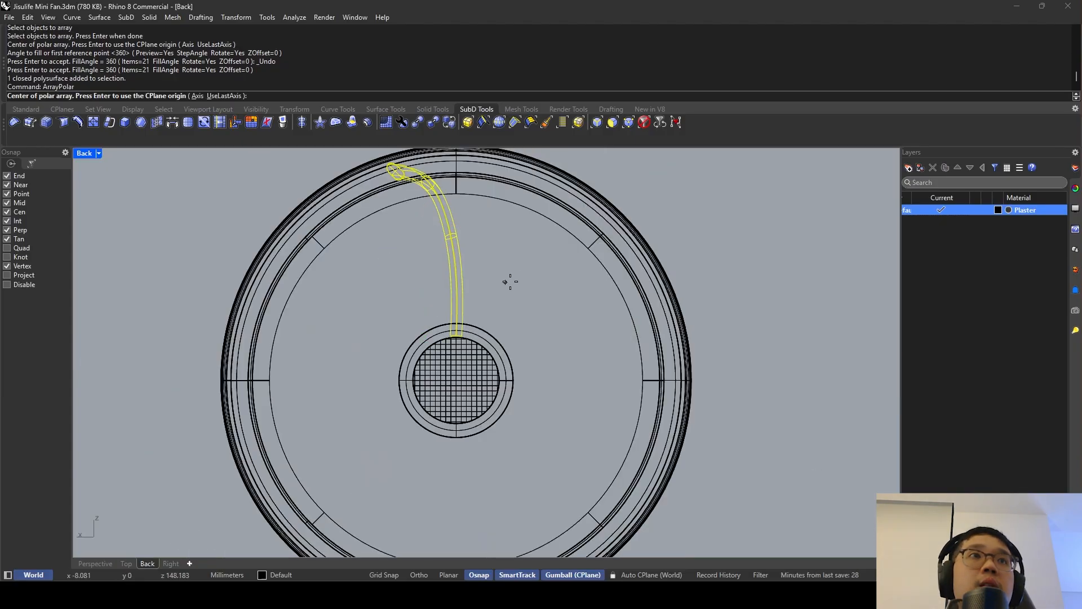
{"action": "left_click", "coordinate": [569, 221]}
{"action": "key", "text": "Return"}
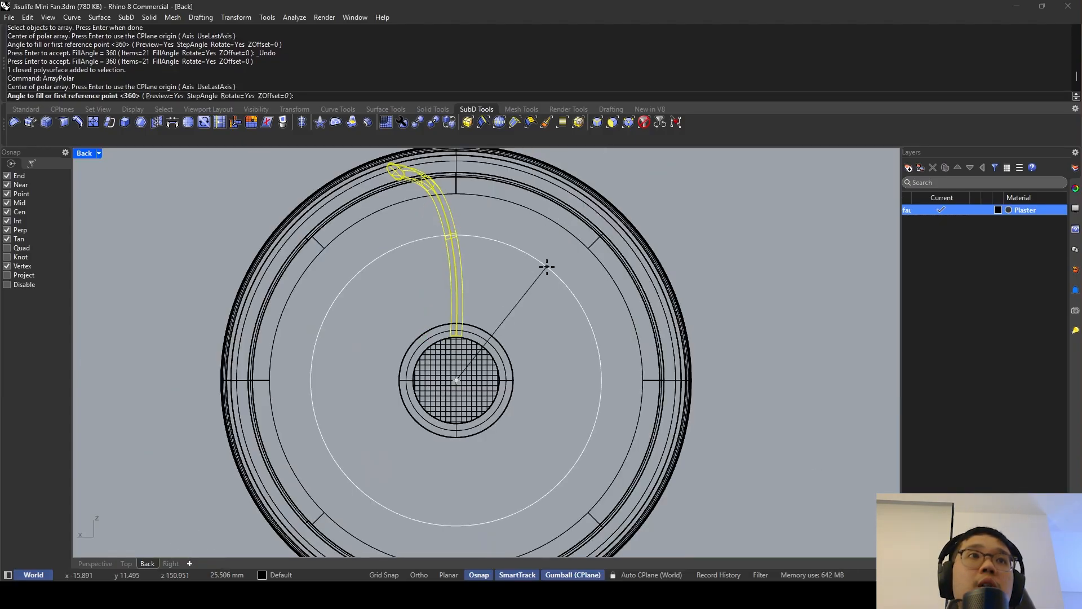
{"action": "key", "text": "Return"}
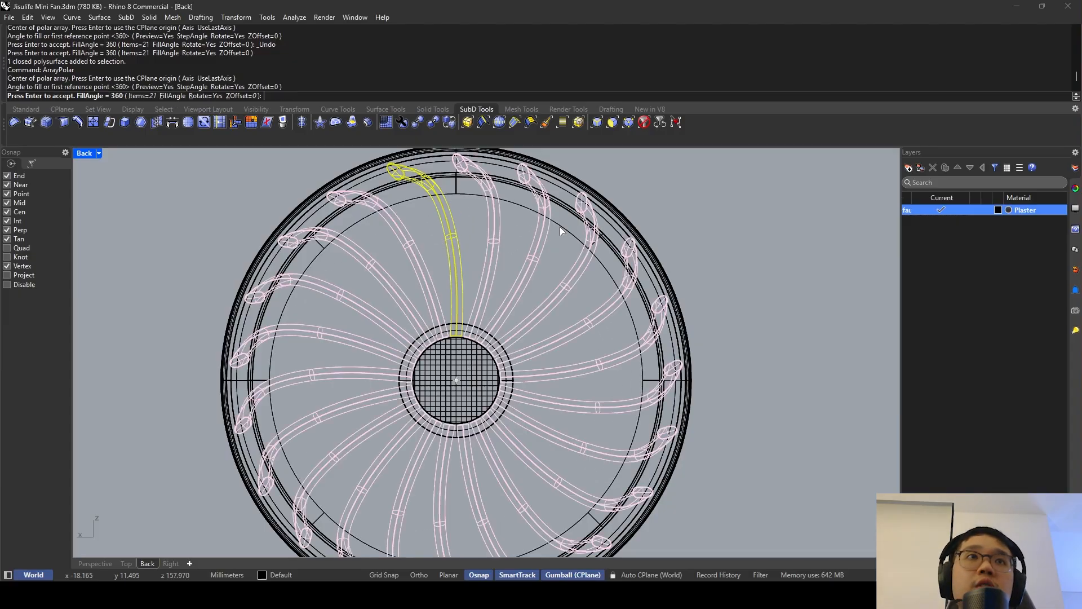
{"action": "key", "text": "Return"}
{"action": "left_click", "coordinate": [295, 178]}
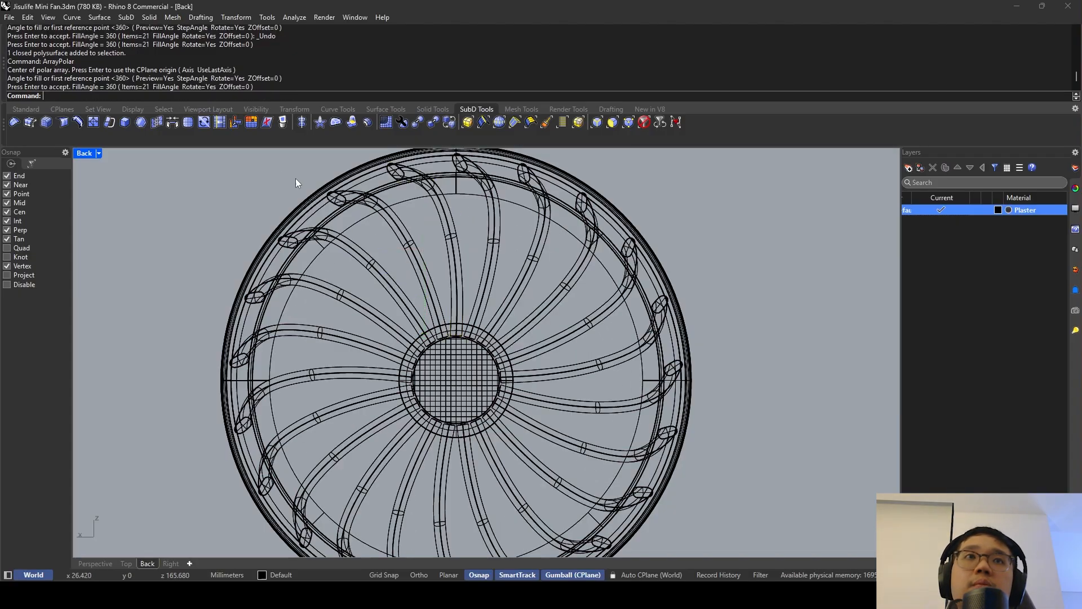
Inspect the arrayed grille ribs around the hub in the perspective view in Rendered mode, and return to Shaded mode.
{"action": "double_click", "coordinate": [97, 153]}
{"action": "double_click", "coordinate": [496, 153]}
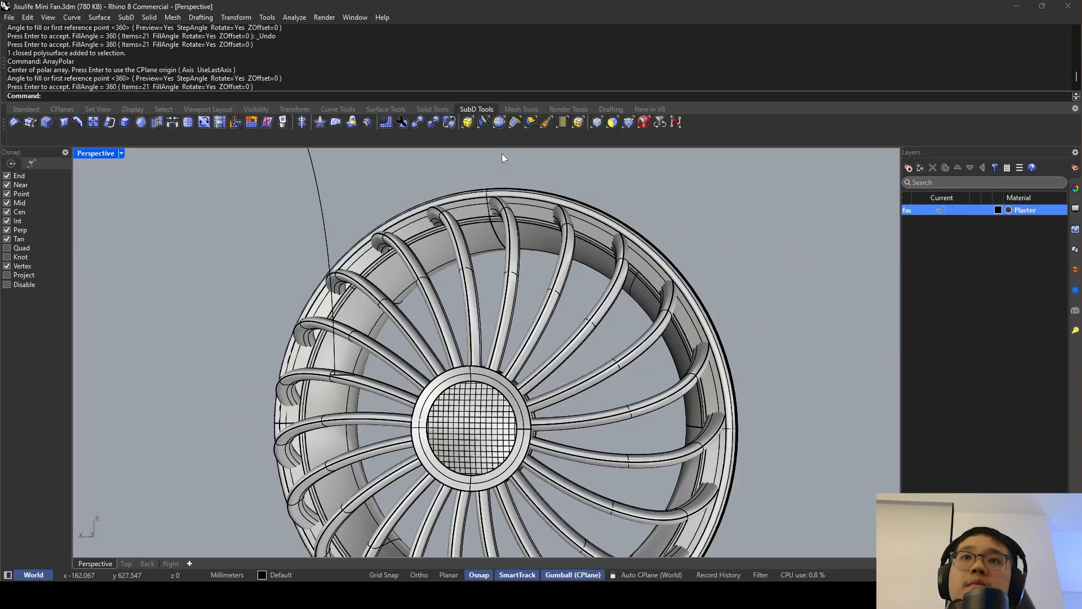
{"action": "right_click_drag", "start_coordinate": [502, 153], "coordinate": [289, 181]}
{"action": "left_click", "coordinate": [121, 154]}
{"action": "left_click", "coordinate": [177, 207]}
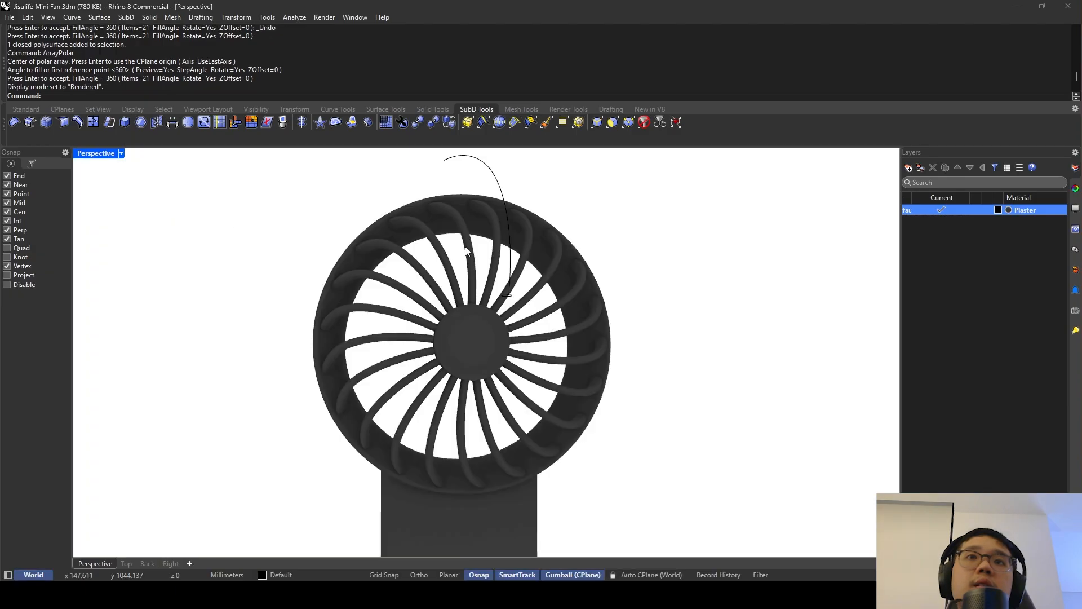
{"action": "right_click_drag", "start_coordinate": [468, 243], "coordinate": [541, 281]}
{"action": "scroll", "coordinate": [541, 280], "scroll_direction": "up", "scroll_amount": 6}
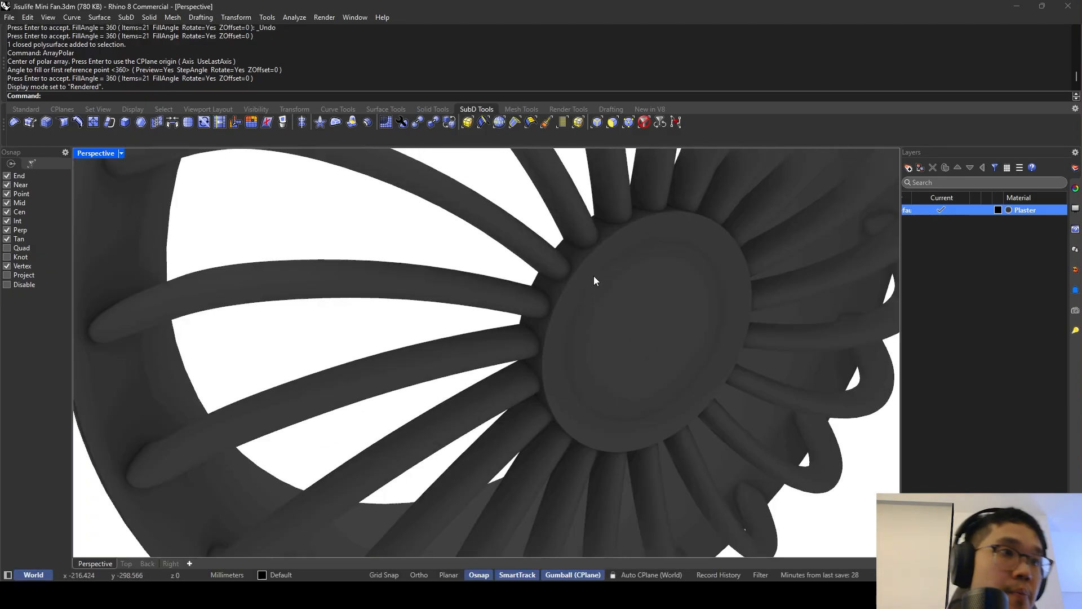
{"action": "mouse_move", "coordinate": [571, 258]}
{"action": "right_mouse_down"}
{"action": "mouse_move", "coordinate": [475, 215]}
{"action": "mouse_move", "coordinate": [551, 278]}
{"action": "mouse_move", "coordinate": [533, 301]}
{"action": "mouse_move", "coordinate": [491, 315]}
{"action": "right_mouse_up"}
{"action": "left_click", "coordinate": [121, 153]}
{"action": "left_click", "coordinate": [169, 191]}
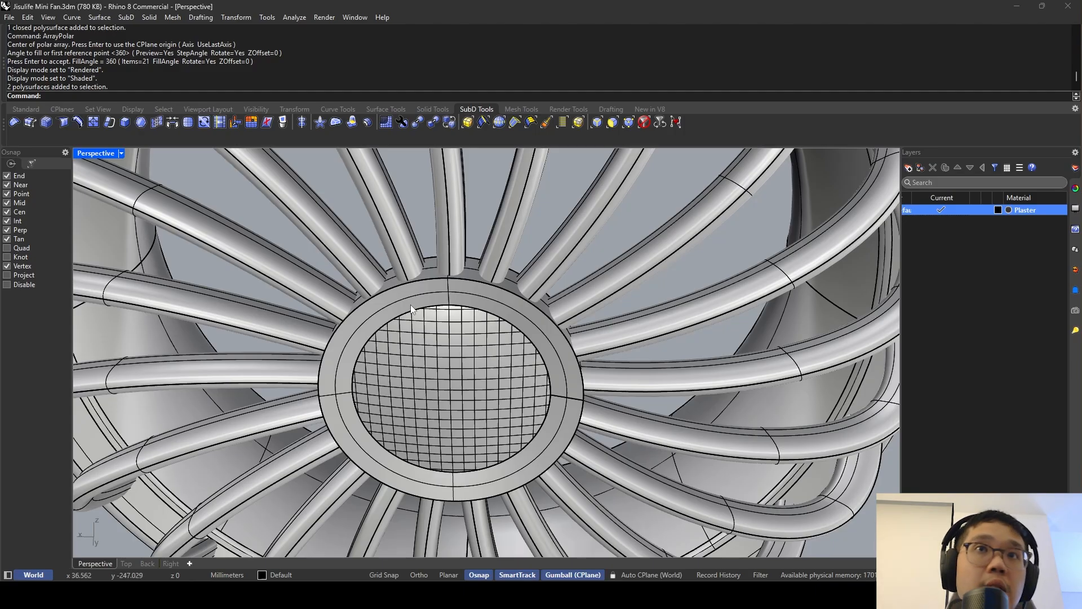
Isolate the central hub, with its outer ring and inner mesh disc, from the rest of the fan.
{"action": "right_click_drag", "start_coordinate": [410, 305], "coordinate": [360, 283]}
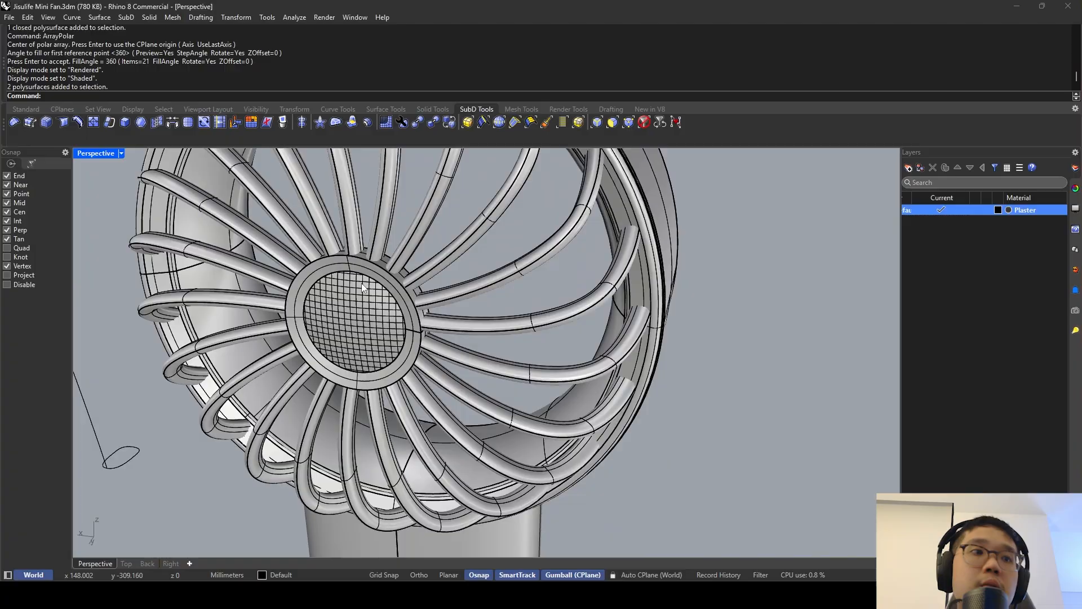
{"action": "left_click", "coordinate": [360, 267]}
{"action": "scroll", "coordinate": [359, 267], "scroll_direction": "up", "scroll_amount": 3}
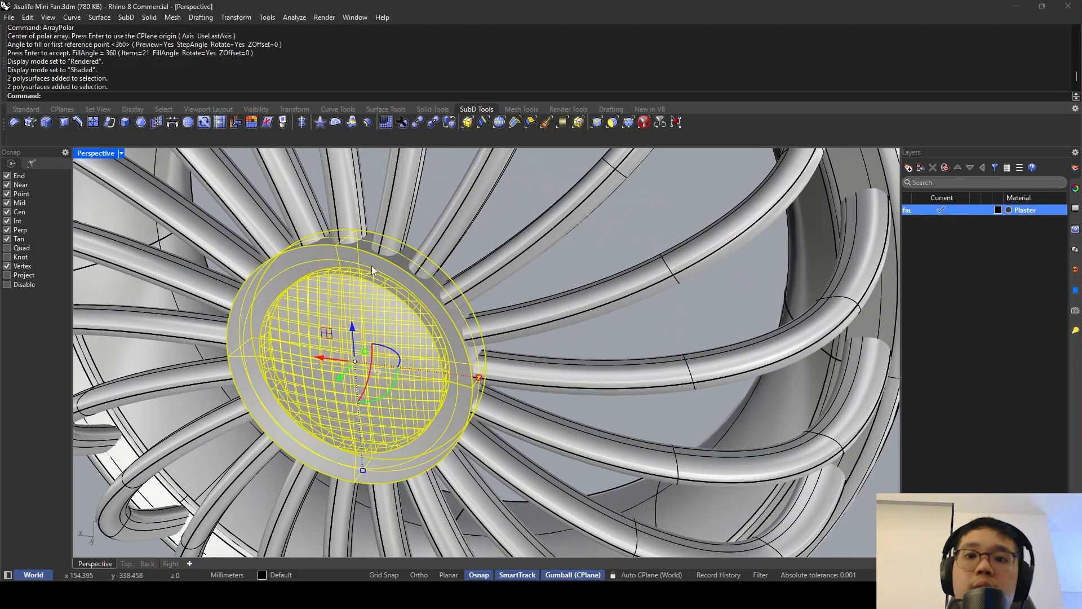
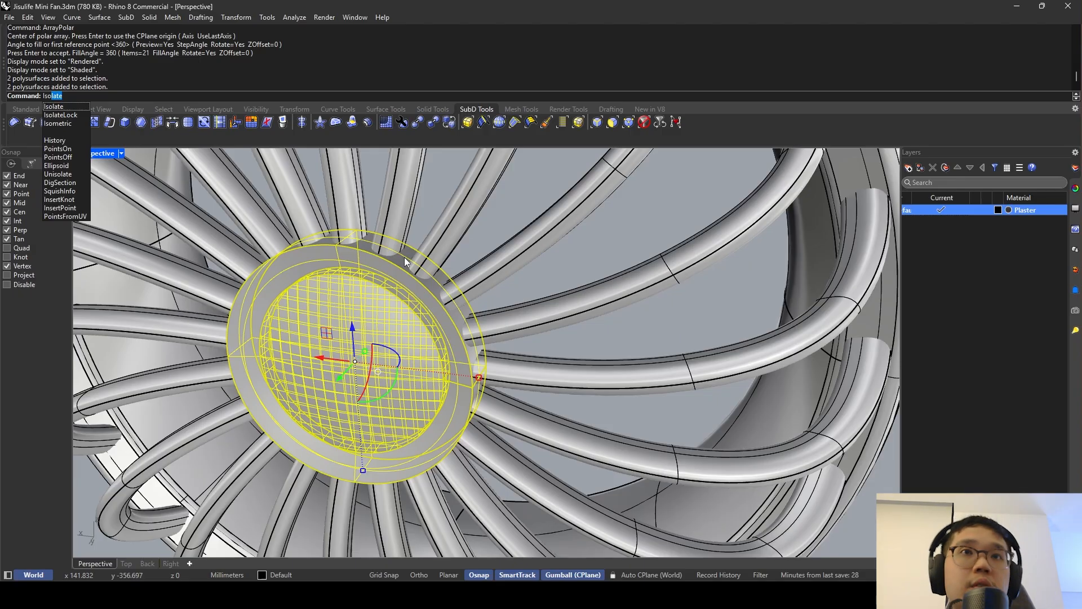
{"action": "key", "text": "Return"}
{"action": "key", "text": "Escape"}
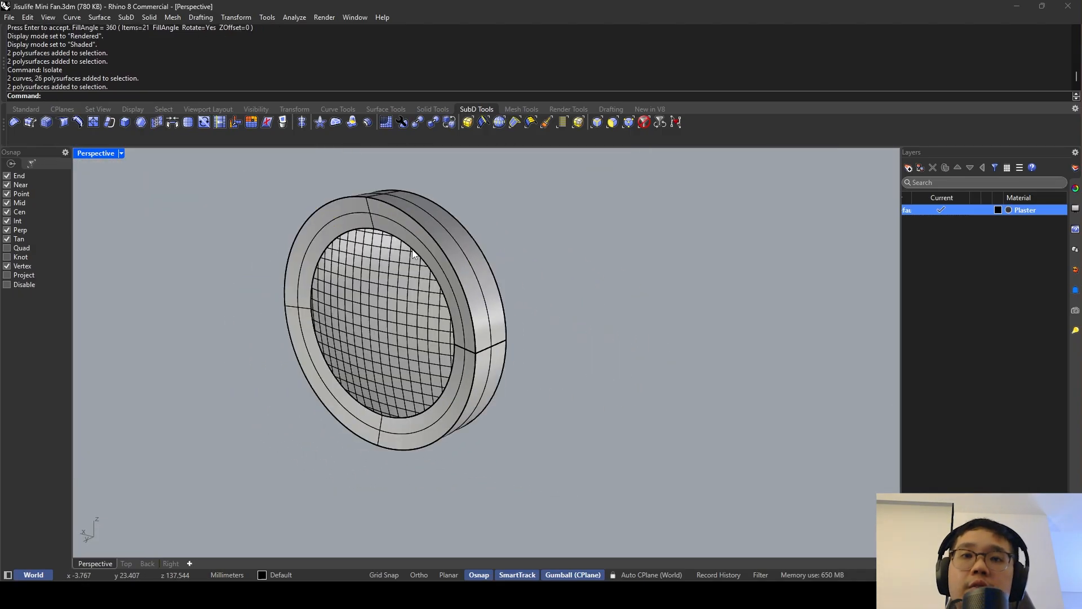
Ungroup the hub so its outer ring and inner disc can be selected separately.
{"action": "left_click", "coordinate": [427, 228]}
{"action": "key", "text": "Escape"}
{"action": "key", "text": "Escape"}
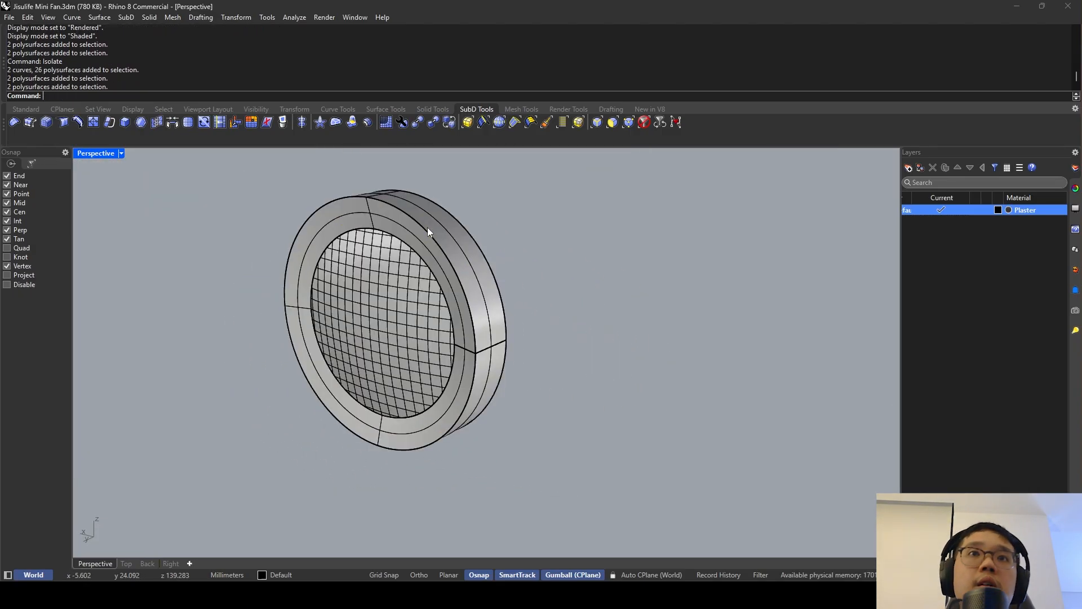
{"action": "left_click", "coordinate": [427, 227]}
{"action": "key", "text": "Return"}
{"action": "left_click", "coordinate": [370, 273]}
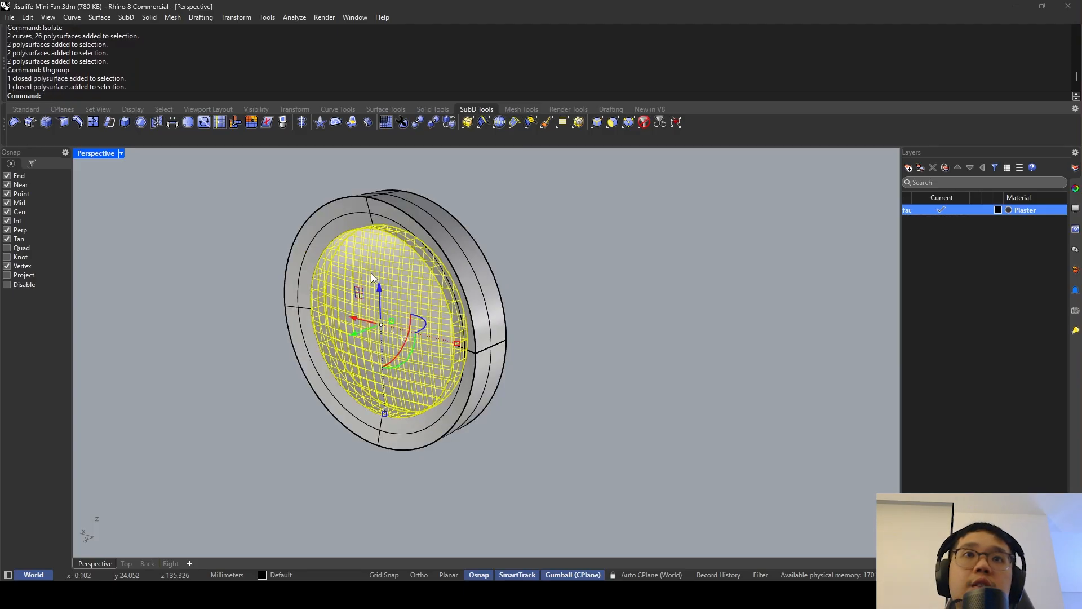
Turn on the hub ring's solid points, brush-select points with SelBrushPoints to try moving them, and undo the move.
{"action": "left_click", "coordinate": [405, 222]}
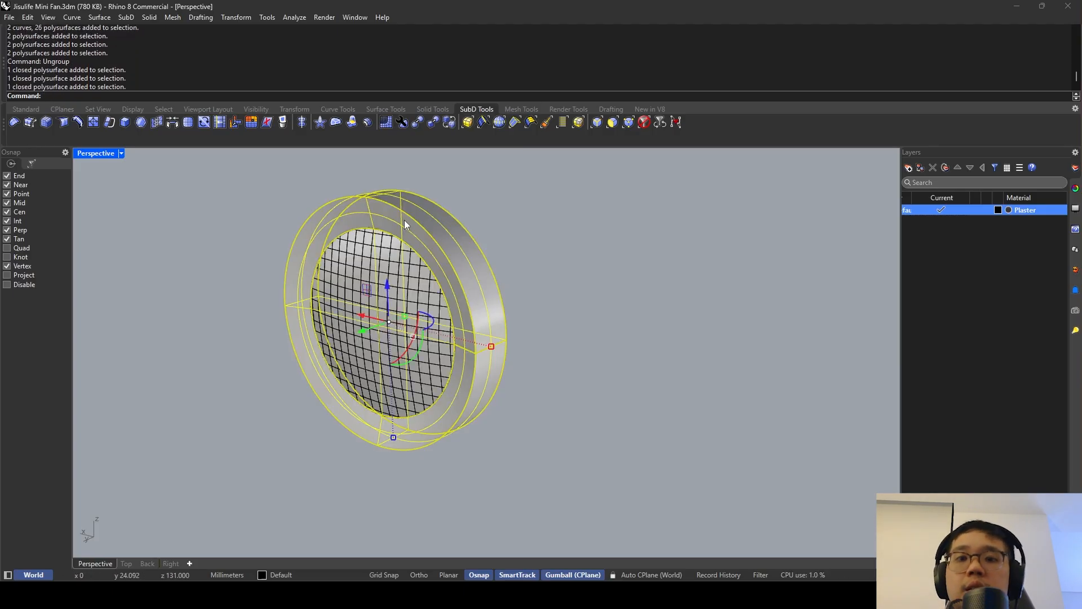
{"action": "type", "text": "SolidPtOn"}
{"action": "key", "text": "Return"}
{"action": "key", "text": "Escape"}
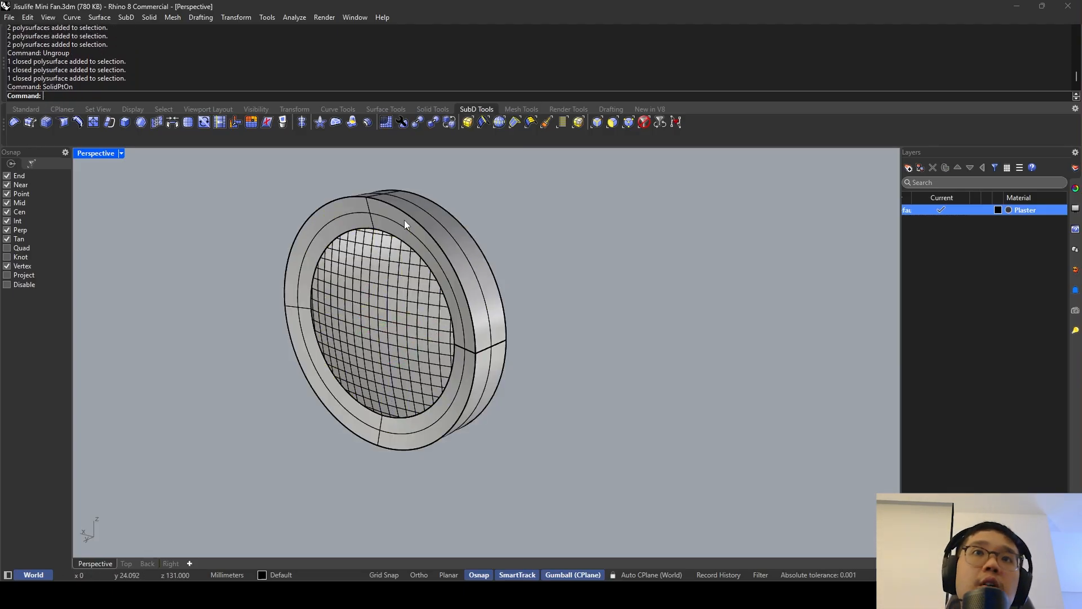
{"action": "left_click", "coordinate": [405, 220]}
{"action": "type", "text": "Se"}
{"action": "key", "text": "Return"}
{"action": "type", "text": "Se"}
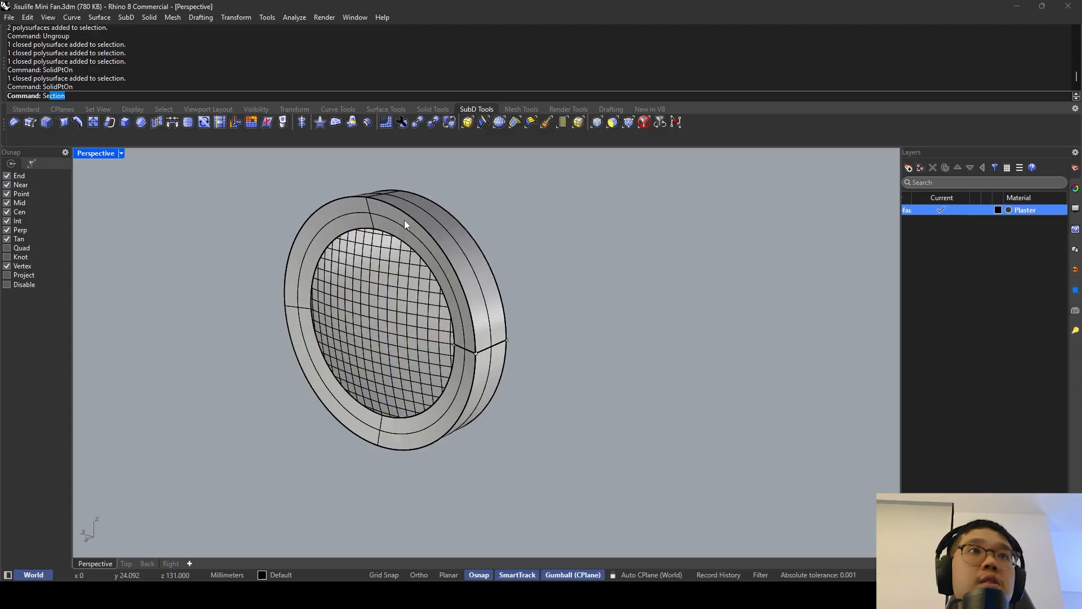
{"action": "type", "text": "lBr"}
{"action": "key", "text": "Return"}
{"action": "mouse_move", "coordinate": [502, 377]}
{"action": "left_mouse_down"}
{"action": "mouse_move", "coordinate": [476, 354]}
{"action": "mouse_move", "coordinate": [443, 348]}
{"action": "left_mouse_up"}
{"action": "key", "text": "ctrl+z"}
Duplicate the outer circular edge of the hub ring's front face with DupEdge and select the ring solid.
{"action": "right_click_drag", "start_coordinate": [451, 348], "coordinate": [566, 369]}
{"action": "right_click_drag", "start_coordinate": [451, 363], "coordinate": [563, 347]}
{"action": "right_click_drag", "start_coordinate": [564, 346], "coordinate": [445, 379], "text": "shift"}
{"action": "left_click", "coordinate": [526, 306]}
{"action": "left_click", "coordinate": [519, 280]}
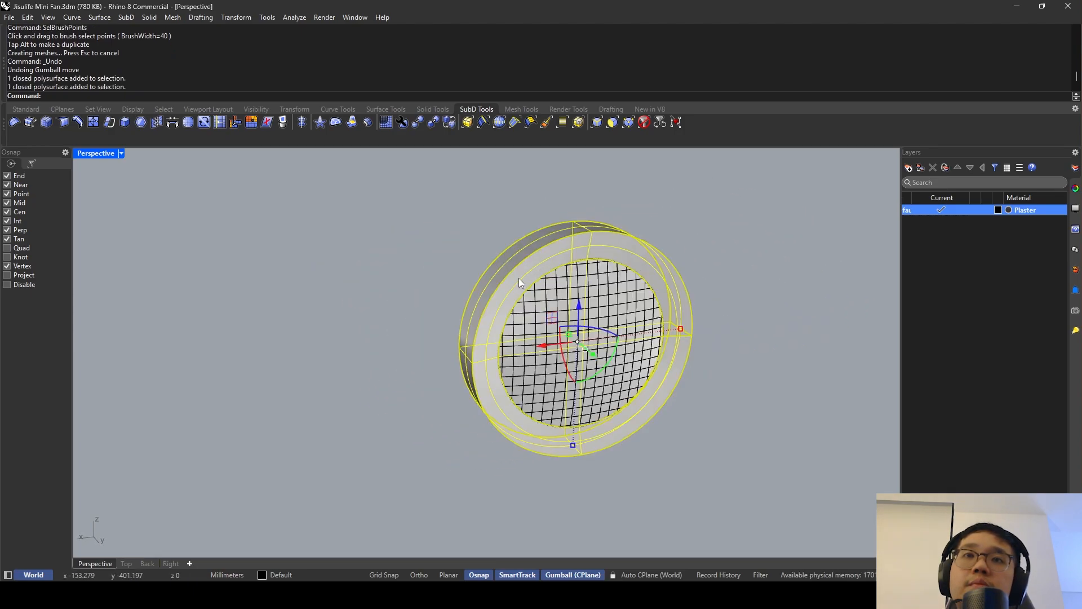
{"action": "key", "text": "Escape"}
{"action": "key", "text": "Return"}
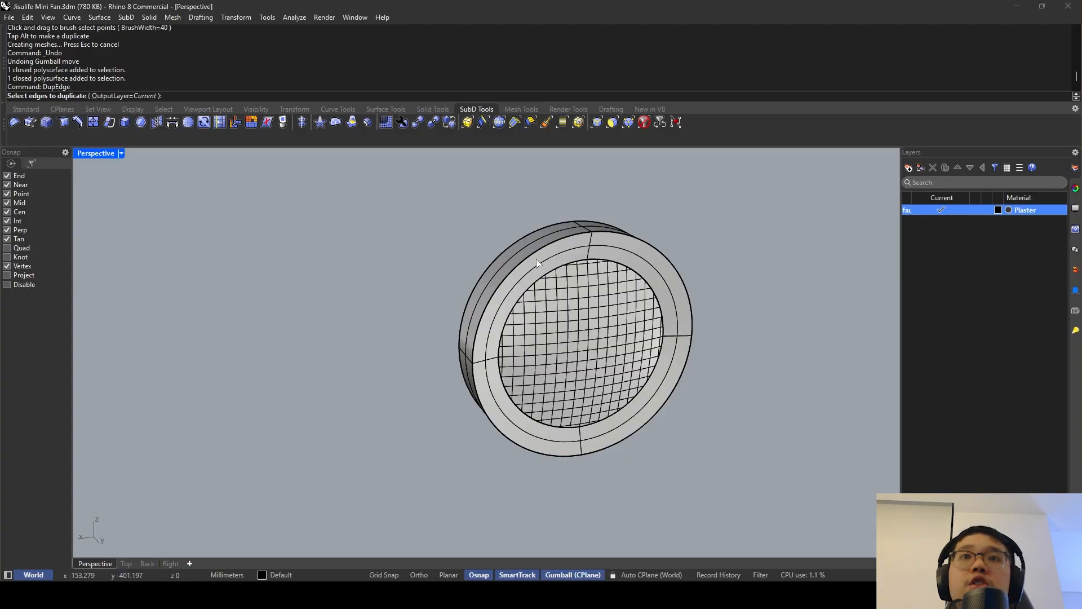
{"action": "left_click", "coordinate": [536, 257]}
{"action": "key", "text": "Return"}
{"action": "left_click", "coordinate": [588, 249]}
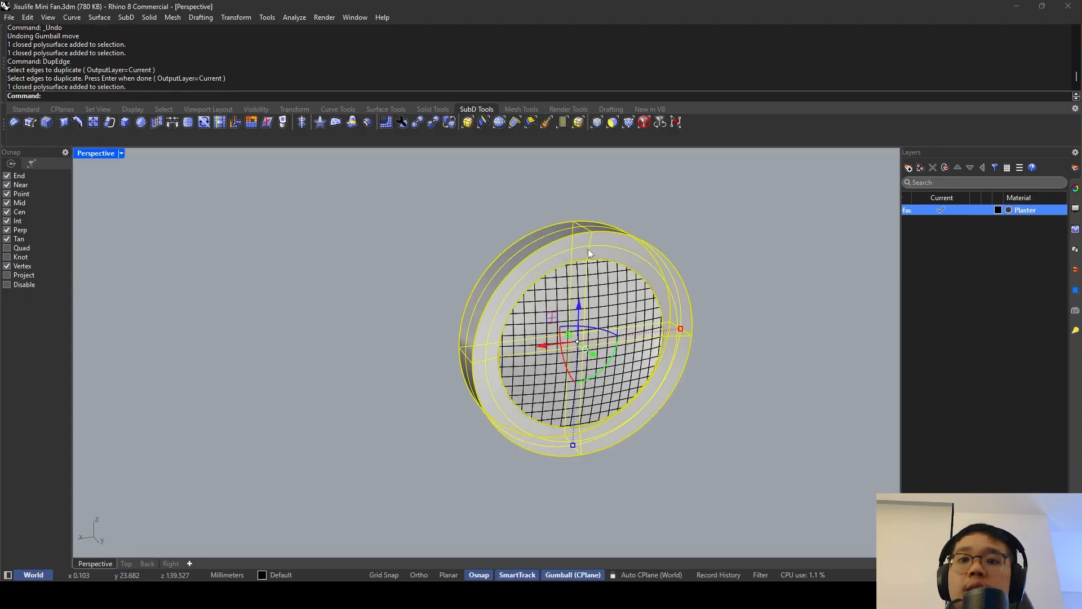
Explode the hub ring solid and delete its annular front face and its outer wall.
{"action": "type", "text": "explode"}
{"action": "key", "text": "Return"}
{"action": "left_click", "coordinate": [587, 248]}
{"action": "key", "text": "Delete"}
{"action": "right_click_drag", "start_coordinate": [588, 249], "coordinate": [562, 296]}
{"action": "left_click", "coordinate": [590, 292]}
{"action": "key", "text": "Delete"}
Scale the duplicated front circle of the hub down slightly and uniformly about its centre.
{"action": "left_click", "coordinate": [590, 306]}
{"action": "left_click", "coordinate": [400, 396]}
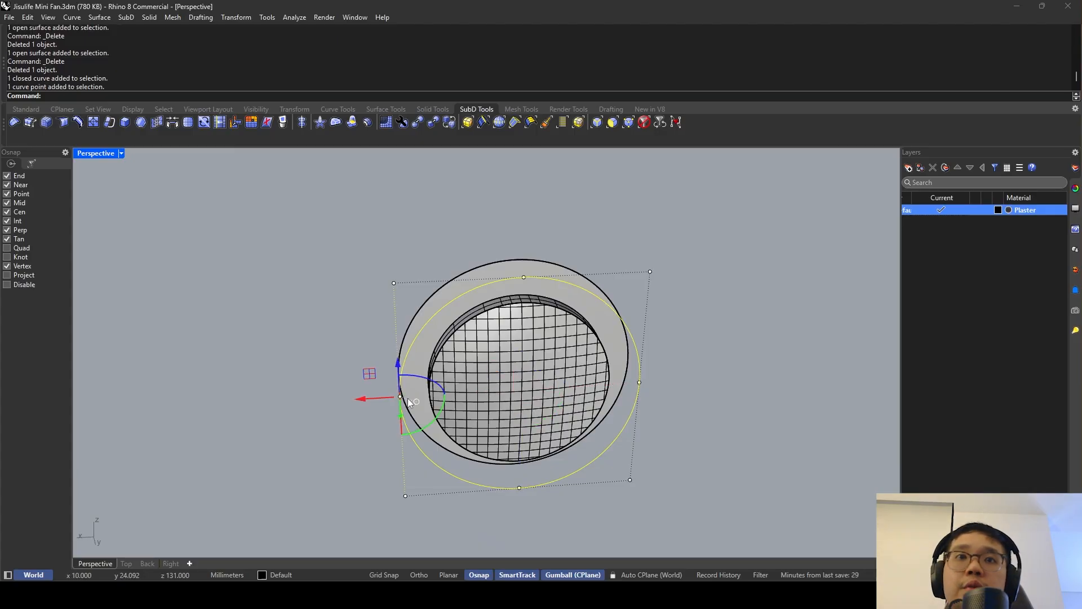
{"action": "key", "text": "Escape"}
{"action": "key", "text": "Escape"}
{"action": "right_click_drag", "start_coordinate": [421, 389], "coordinate": [392, 315]}
{"action": "left_click", "coordinate": [370, 271]}
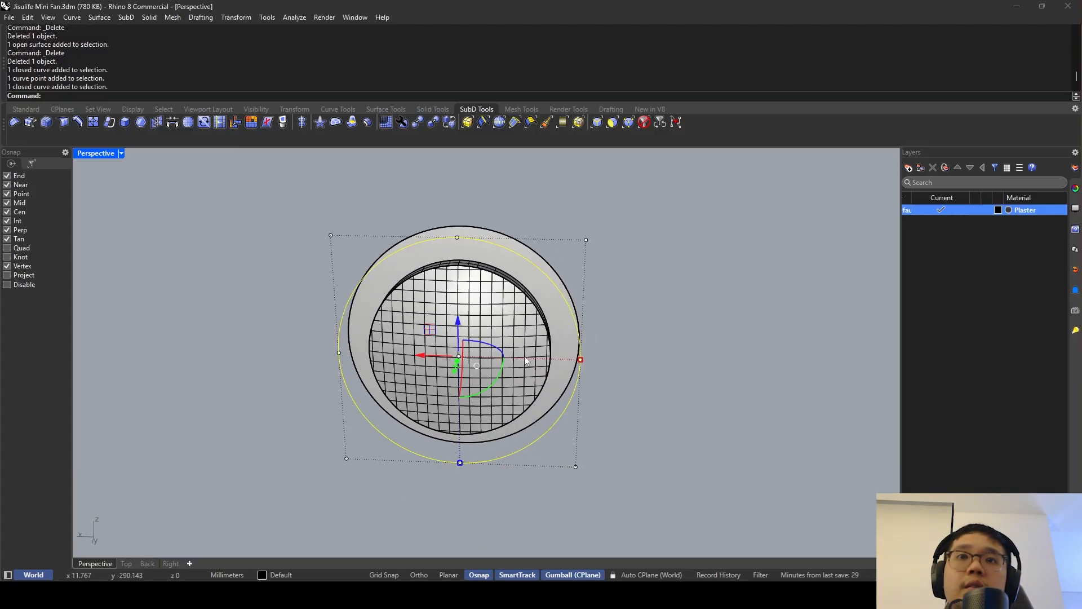
{"action": "left_click_drag", "start_coordinate": [586, 358], "coordinate": [571, 359], "text": "shift"}
{"action": "key", "text": "Escape"}
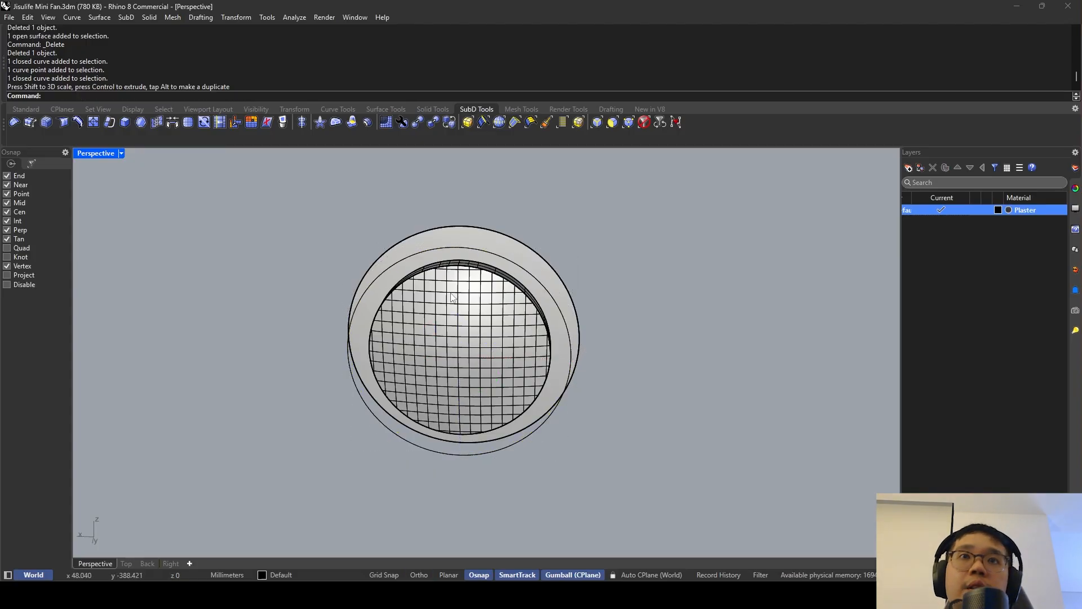
Explode the hub's inner disc and delete its side wall and back face, keeping only the domed mesh-patterned surface.
{"action": "right_click_drag", "start_coordinate": [571, 359], "coordinate": [416, 250]}
{"action": "scroll", "coordinate": [322, 258], "scroll_direction": "up", "scroll_amount": 4}
{"action": "left_click", "coordinate": [353, 235]}
{"action": "type", "text": "explode"}
{"action": "key", "text": "Return"}
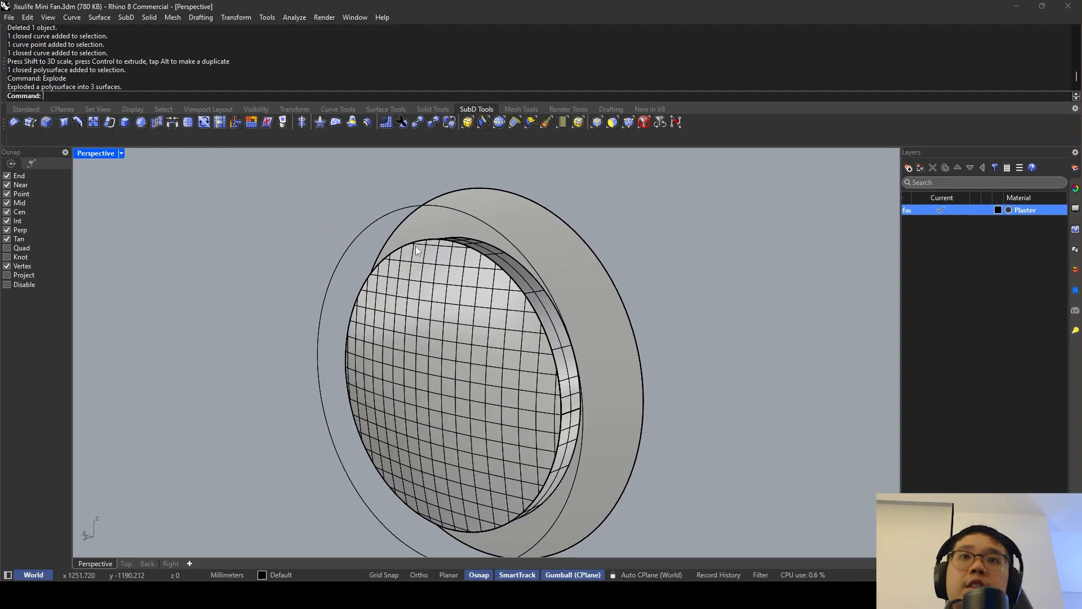
{"action": "left_click", "coordinate": [528, 287]}
{"action": "key", "text": "Delete"}
{"action": "right_click_drag", "start_coordinate": [528, 286], "coordinate": [485, 302]}
{"action": "left_click", "coordinate": [327, 317]}
{"action": "key", "text": "Delete"}
{"action": "scroll", "coordinate": [352, 305], "scroll_direction": "down", "scroll_amount": 4}
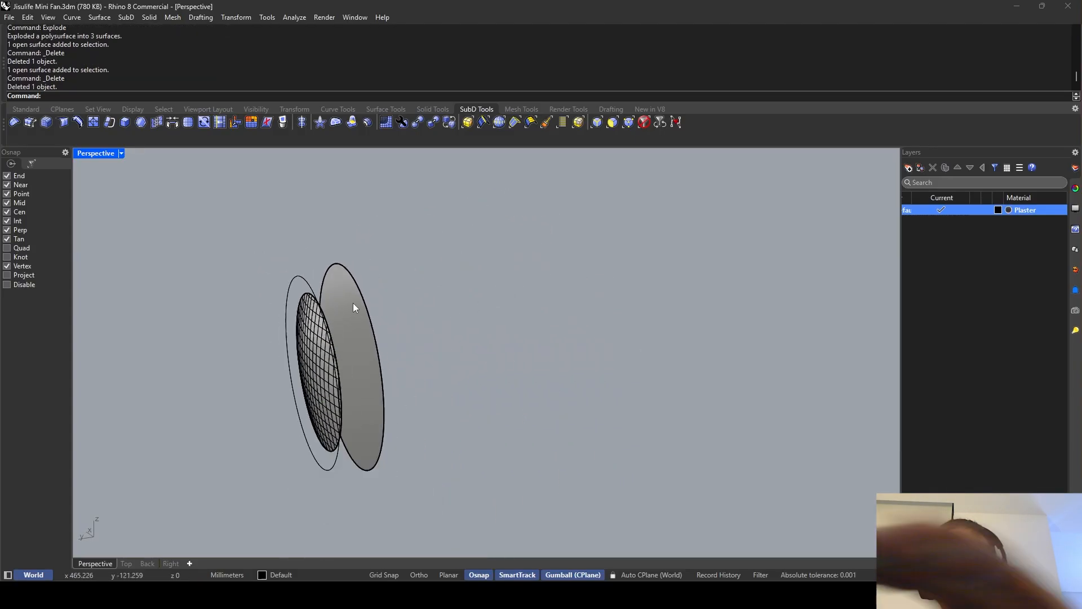
Loft an outer wall between the reduced front circle and the back plate's outer edge.
{"action": "right_click_drag", "start_coordinate": [352, 304], "coordinate": [375, 277]}
{"action": "key", "text": "Return"}
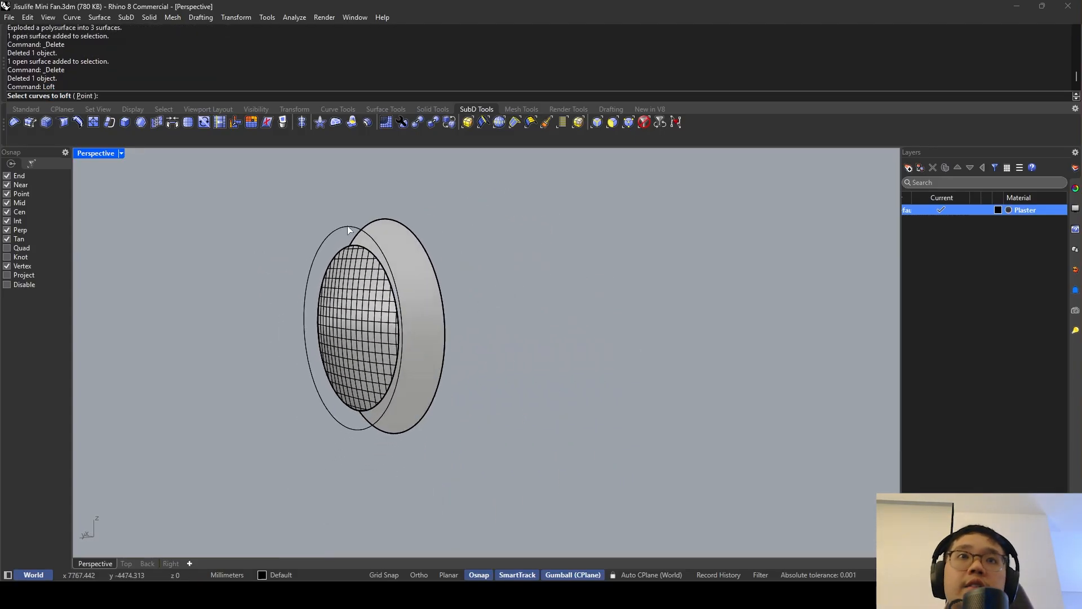
{"action": "left_click", "coordinate": [346, 225]}
{"action": "left_click", "coordinate": [377, 221]}
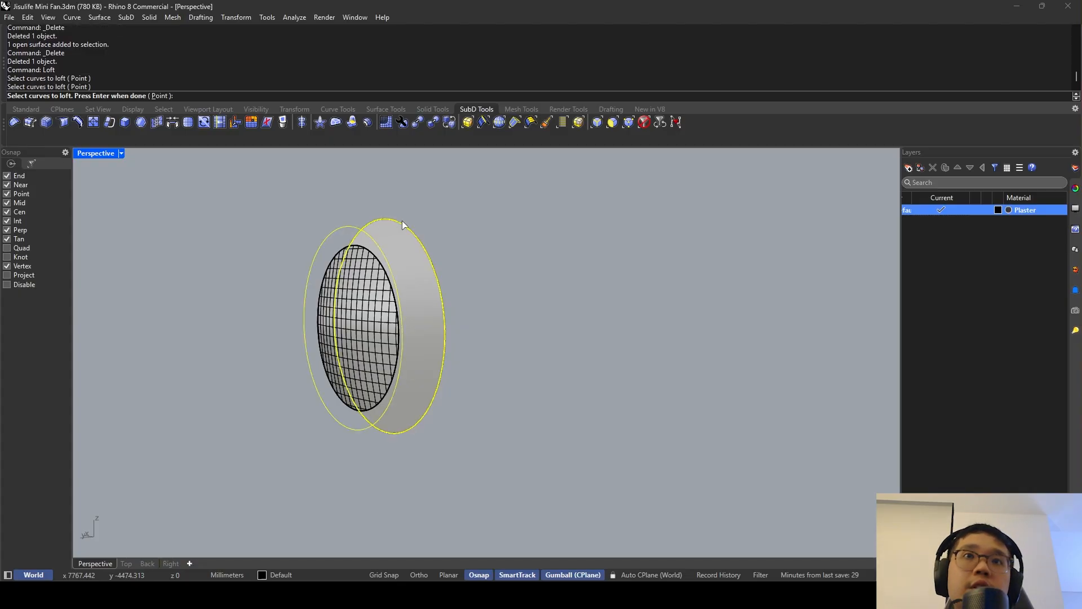
{"action": "key", "text": "Return"}
{"action": "key", "text": "Return"}
{"action": "key", "text": "Return"}
Loft a front rim surface between the domed disc's edge and the reduced front circle curve.
{"action": "left_click", "coordinate": [357, 245]}
{"action": "left_click", "coordinate": [357, 229]}
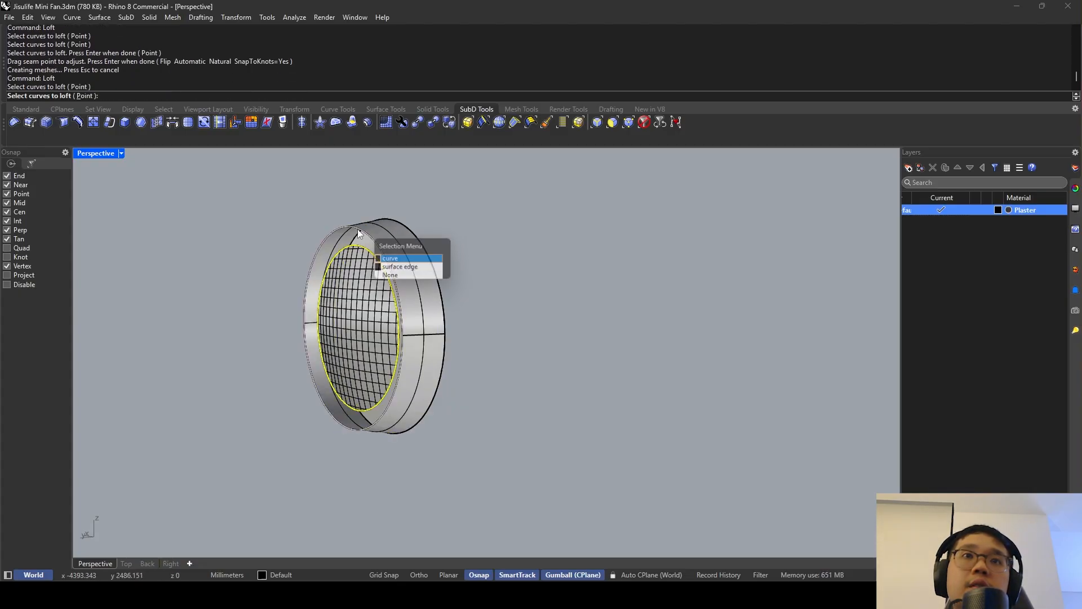
{"action": "left_click", "coordinate": [387, 258]}
{"action": "key", "text": "Return"}
{"action": "key", "text": "Return"}
{"action": "key", "text": "Return"}
{"action": "right_click_drag", "start_coordinate": [388, 238], "coordinate": [409, 270]}
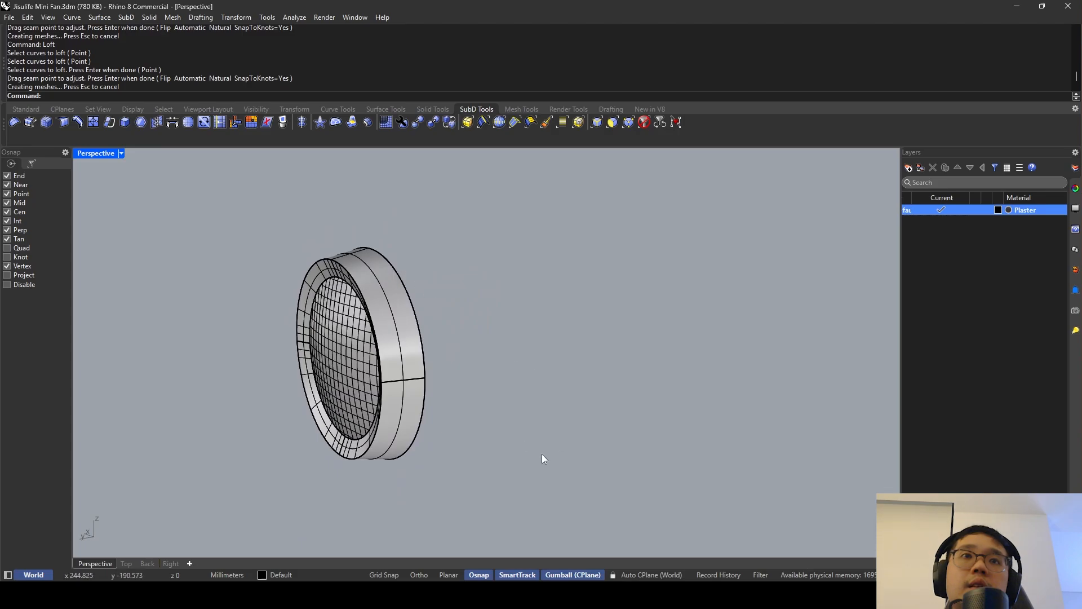
{"action": "right_click_drag", "start_coordinate": [542, 458], "coordinate": [573, 451]}
Join all the hub surfaces into polysurfaces.
{"action": "left_click_drag", "start_coordinate": [573, 452], "coordinate": [239, 235]}
{"action": "type", "text": "Join"}
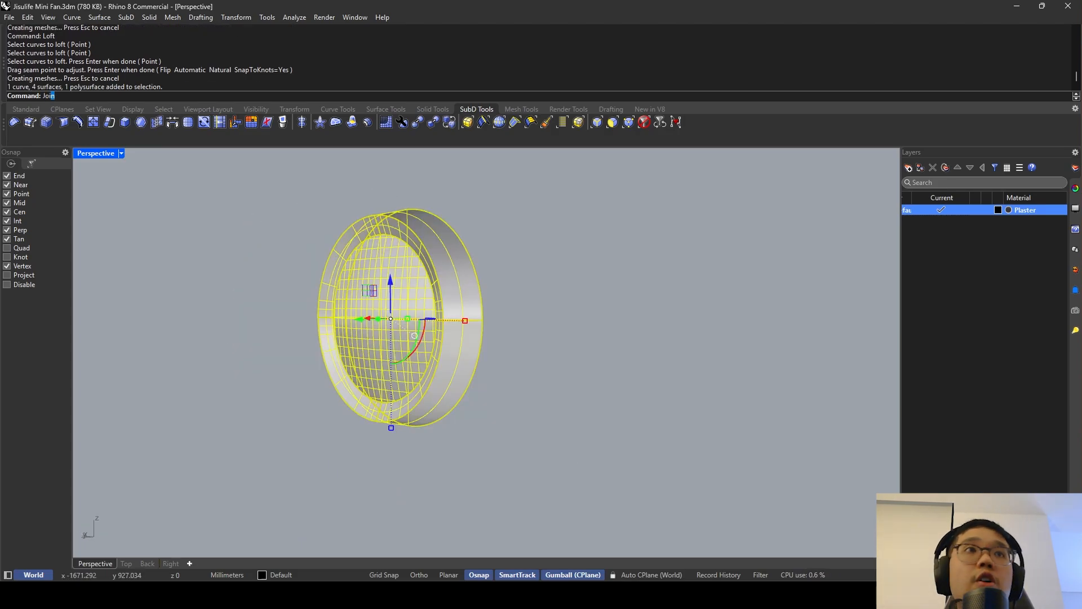
{"action": "key", "text": "Return"}
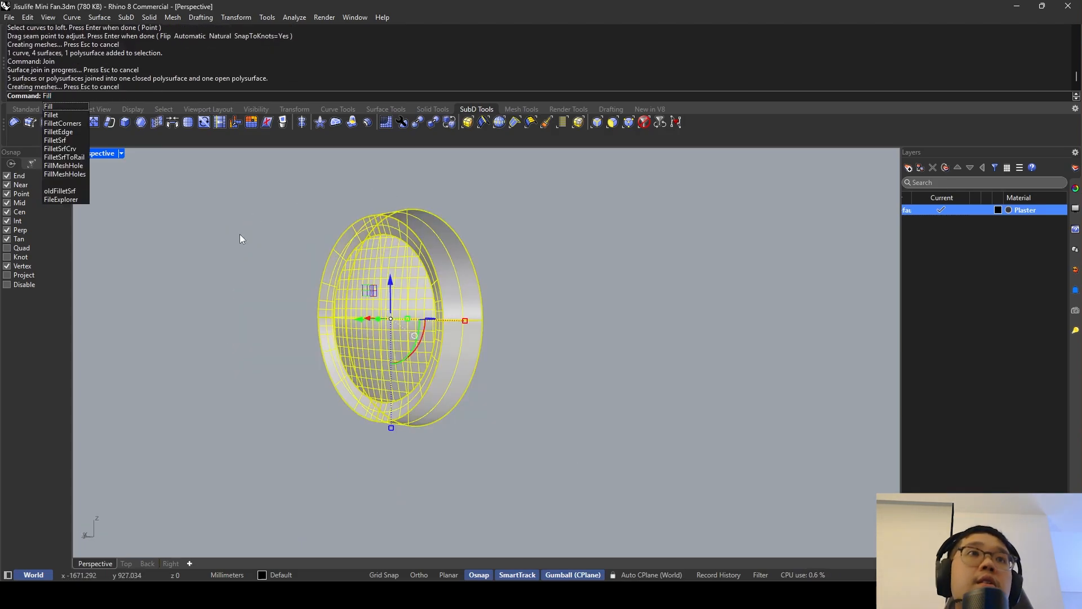
Try a 0.7 mm FilletEdge on the hub's outer front edge.
{"action": "key", "text": "BackSpace"}
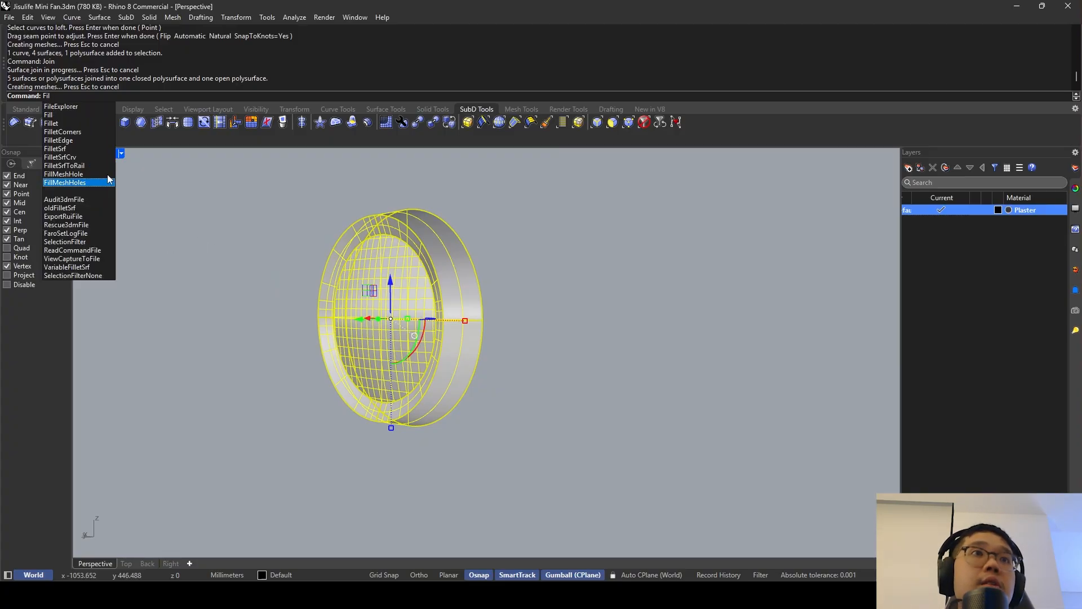
{"action": "left_click", "coordinate": [84, 140]}
{"action": "left_click", "coordinate": [355, 222]}
{"action": "left_click", "coordinate": [401, 226]}
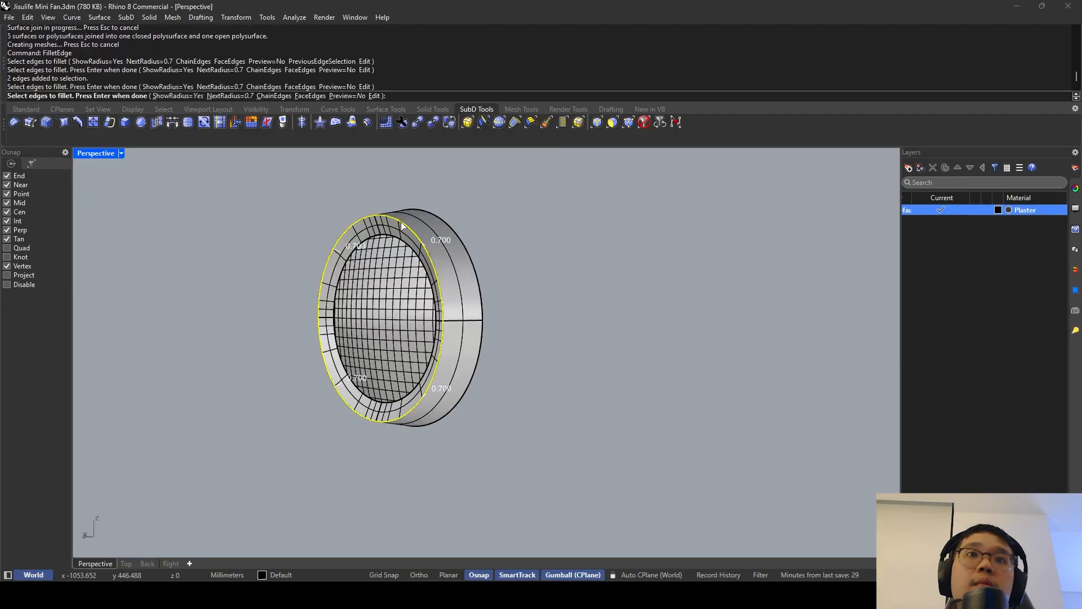
{"action": "key", "text": "Return"}
{"action": "key", "text": "Return"}
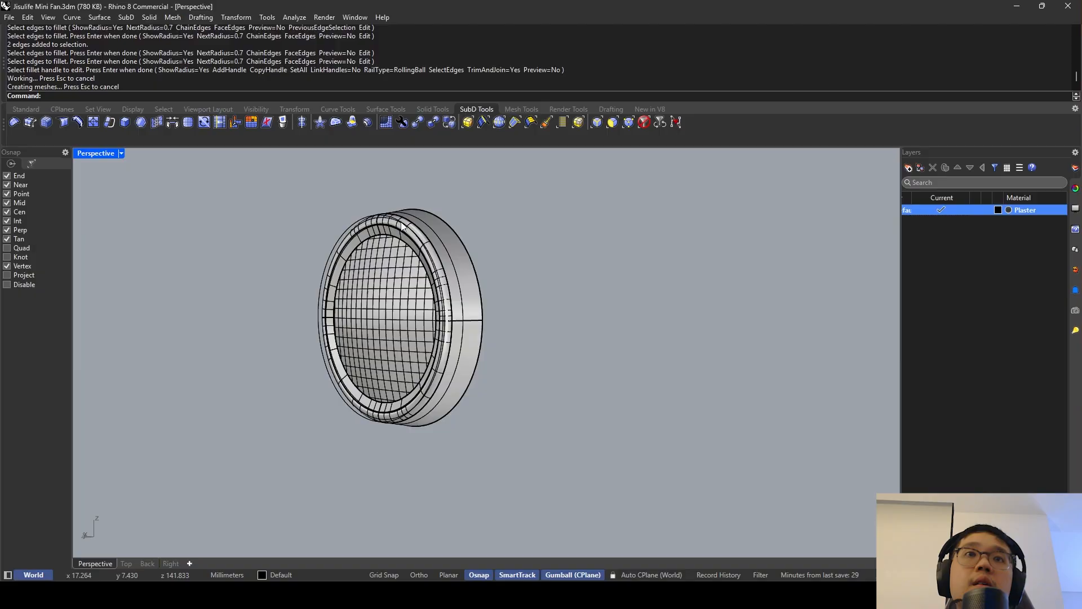
Delete the leftover front circle as a trial, undo the deletion, and undo the hub's edge fillet.
{"action": "right_click_drag", "start_coordinate": [402, 226], "coordinate": [460, 255]}
{"action": "left_click", "coordinate": [325, 234]}
{"action": "key", "text": "Delete"}
{"action": "key", "text": "ctrl+z"}
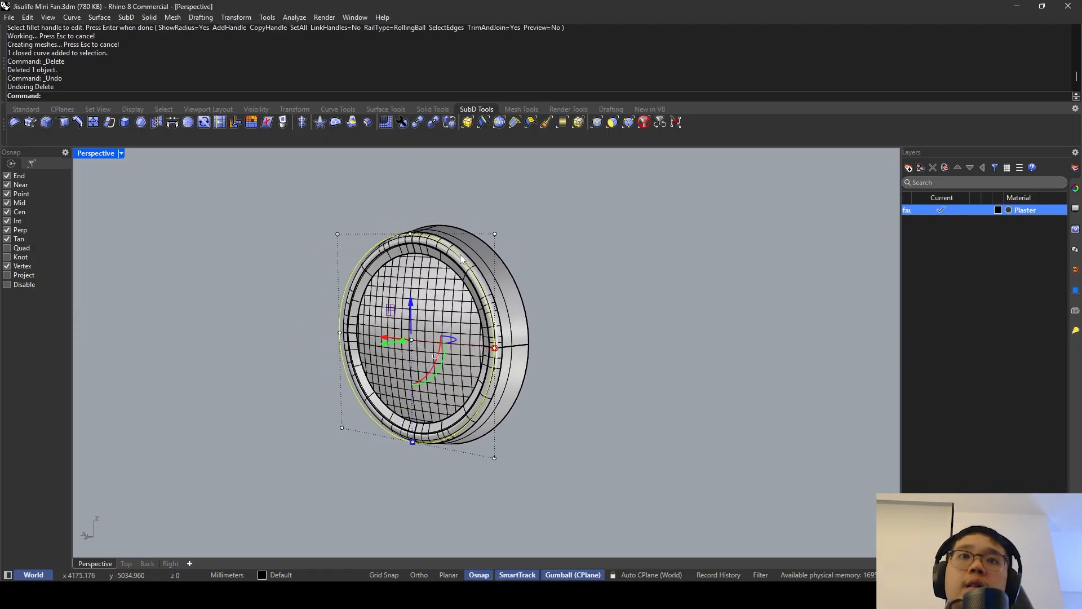
{"action": "key", "text": "ctrl+z"}
{"action": "left_click", "coordinate": [460, 254]}
{"action": "key", "text": "Escape"}
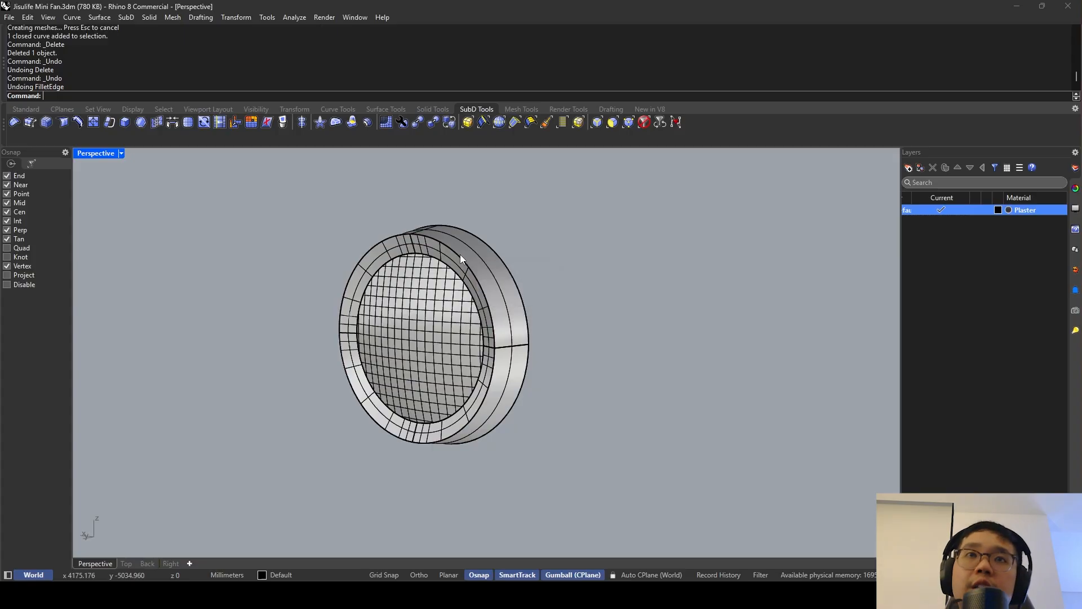
Delete the leftover front circle curve from the hub and show all hidden fan parts.
{"action": "left_click", "coordinate": [460, 254]}
{"action": "key", "text": "Delete"}
{"action": "type", "text": "Show"}
{"action": "key", "text": "Return"}
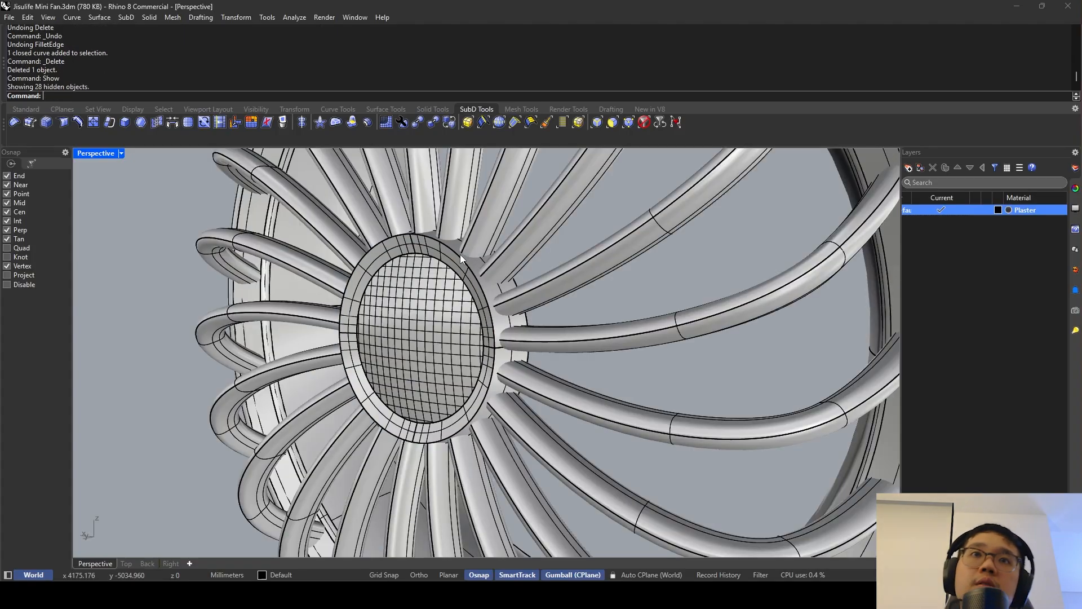
{"action": "scroll", "coordinate": [472, 293], "scroll_direction": "down", "scroll_amount": 8}
{"action": "right_click_drag", "start_coordinate": [460, 255], "coordinate": [586, 302]}
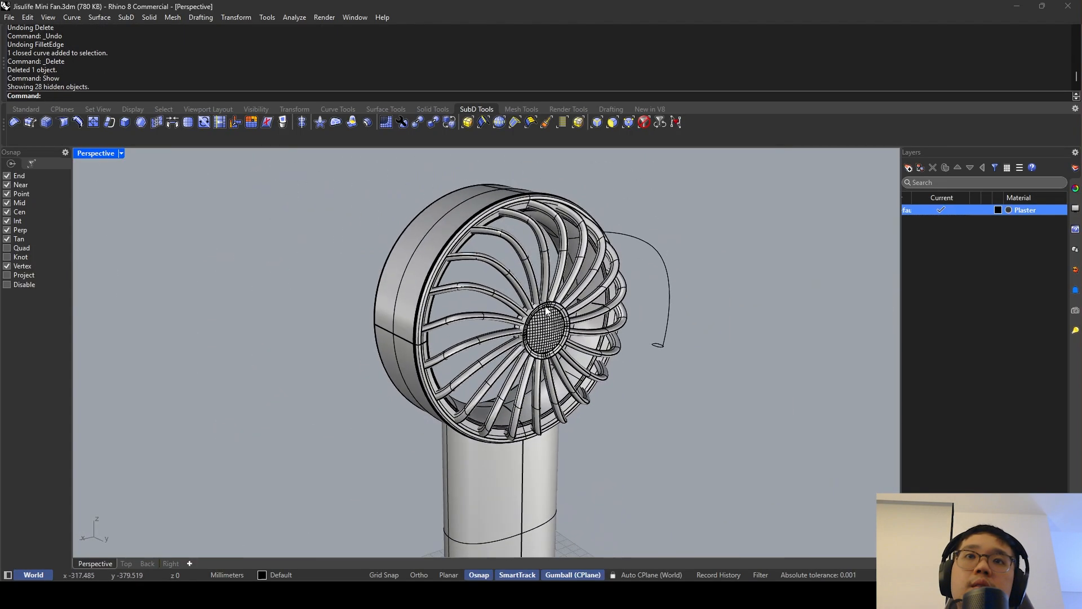
Try the 0.7 mm FilletEdge again on the hub's outer front edge among the ribs, and undo it.
{"action": "scroll", "coordinate": [568, 305], "scroll_direction": "up", "scroll_amount": 15}
{"action": "mouse_move", "coordinate": [497, 316]}
{"action": "right_mouse_down"}
{"action": "mouse_move", "coordinate": [427, 312]}
{"action": "mouse_move", "coordinate": [483, 315]}
{"action": "right_mouse_up"}
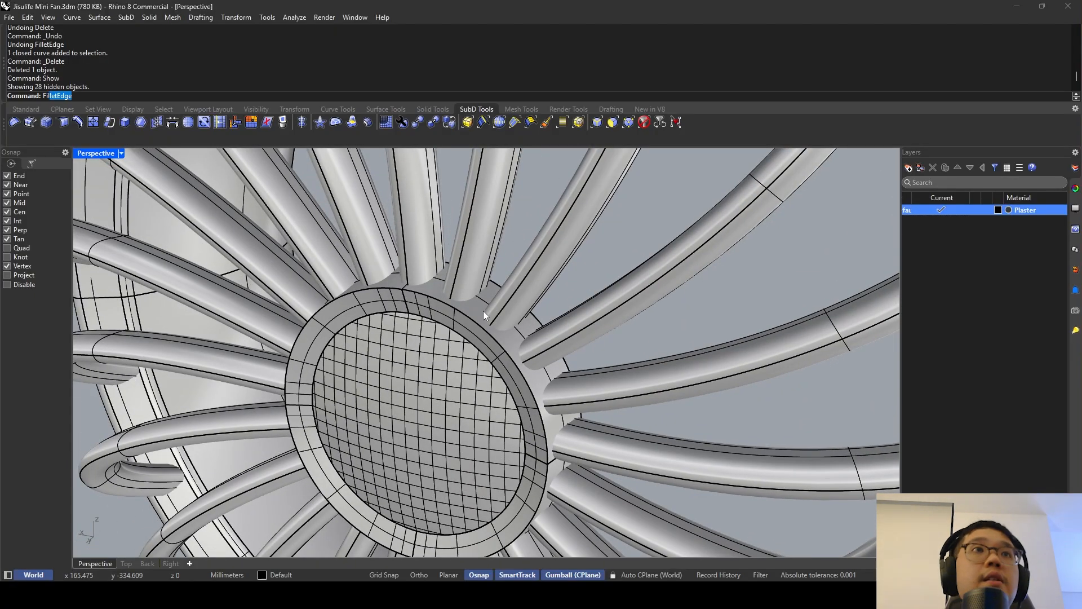
{"action": "type", "text": "Fil"}
{"action": "key", "text": "Return"}
{"action": "right_click_drag", "start_coordinate": [415, 295], "coordinate": [427, 294]}
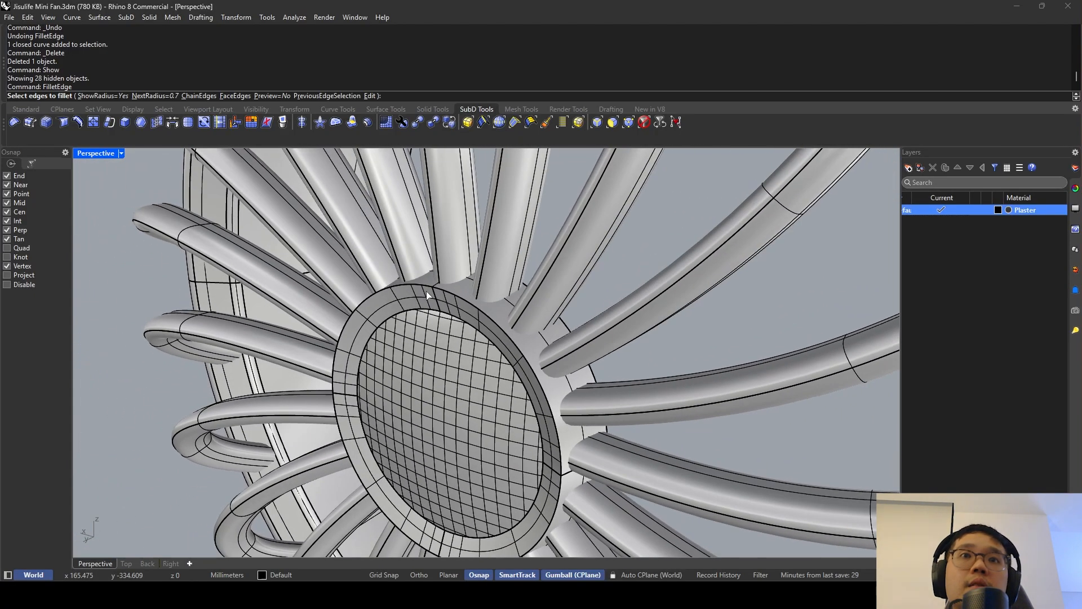
{"action": "left_click", "coordinate": [421, 289]}
{"action": "key", "text": "Return"}
{"action": "key", "text": "Return"}
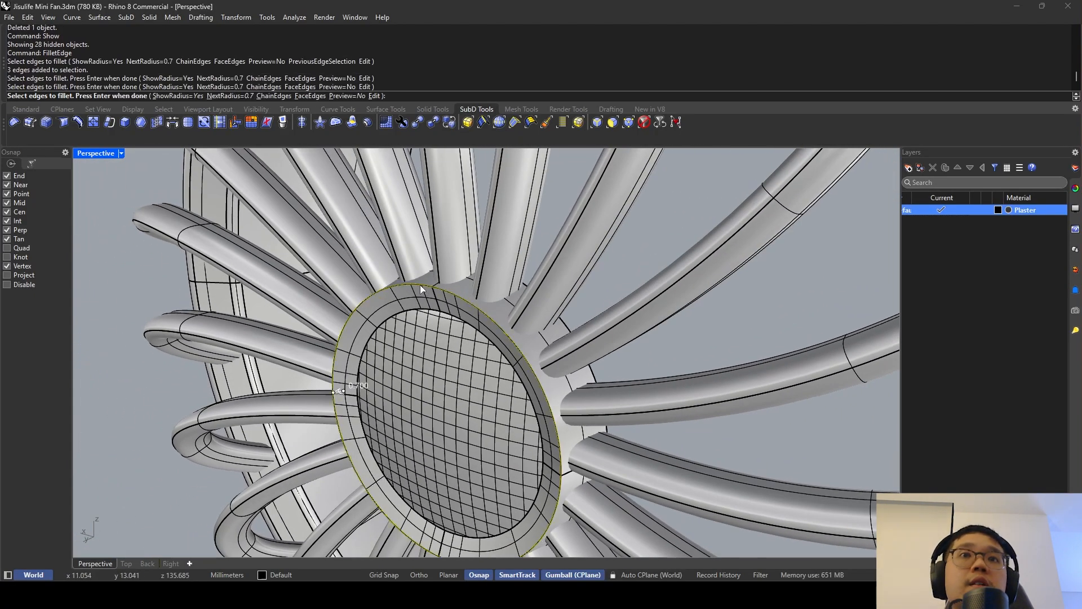
{"action": "key", "text": "ctrl+z"}
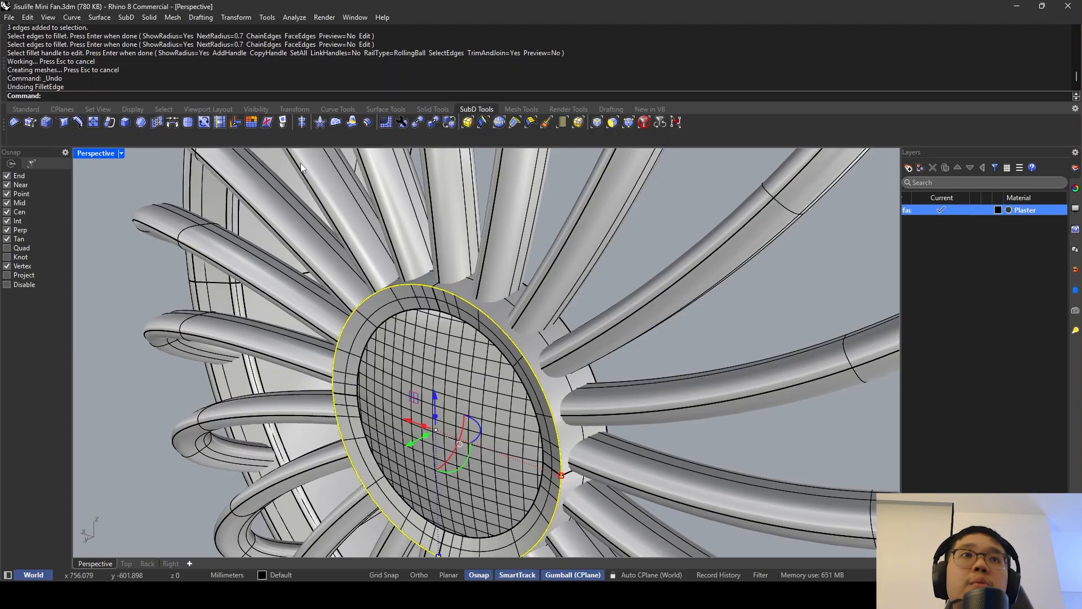
Fillet the hub's outer front edge with FilletEdge at a radius of 0.5 mm.
{"action": "key", "text": "Return"}
{"action": "type", "text": "0.5"}
{"action": "key", "text": "Return"}
{"action": "key", "text": "Return"}
{"action": "key", "text": "Return"}
{"action": "key", "text": "Return"}
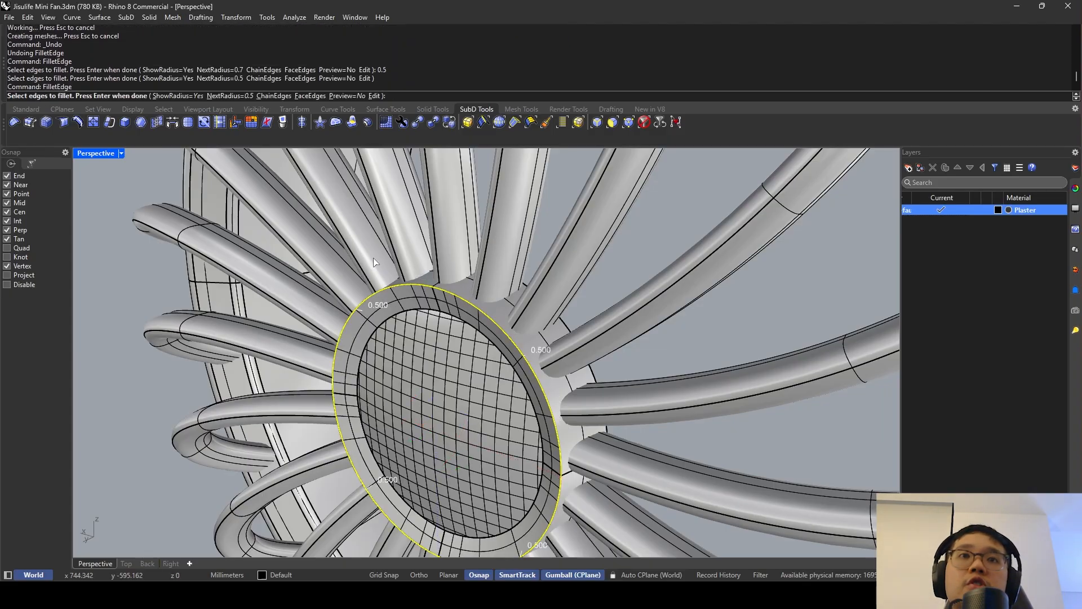
{"action": "scroll", "coordinate": [722, 293], "scroll_direction": "down", "scroll_amount": 5}
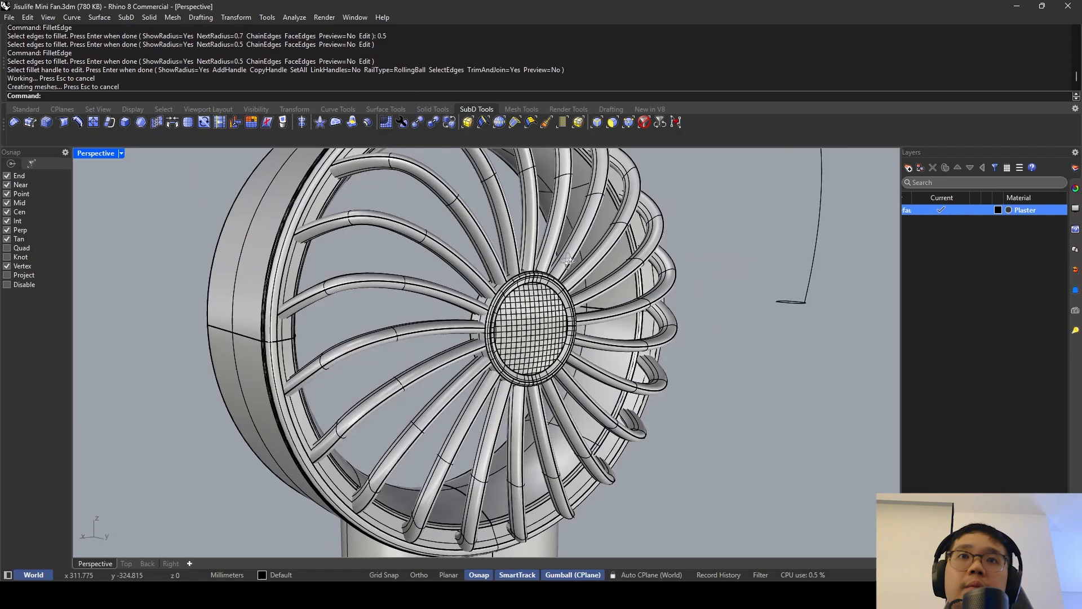
Select the two leftover rib construction curves beside the grille and move them 40 mm away from the fan.
{"action": "left_click", "coordinate": [708, 292]}
{"action": "key", "text": "Escape"}
{"action": "right_click_drag", "start_coordinate": [708, 292], "coordinate": [654, 299]}
{"action": "scroll", "coordinate": [524, 284], "scroll_direction": "down", "scroll_amount": 4}
{"action": "left_click_drag", "start_coordinate": [675, 335], "coordinate": [620, 303]}
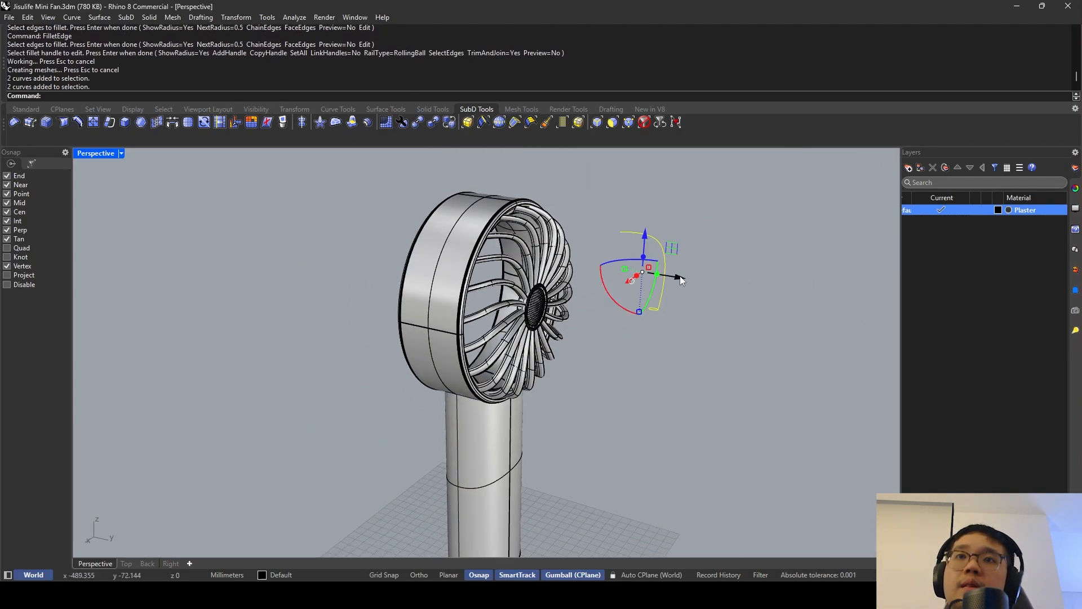
{"action": "type", "text": "40"}
{"action": "key", "text": "Return"}
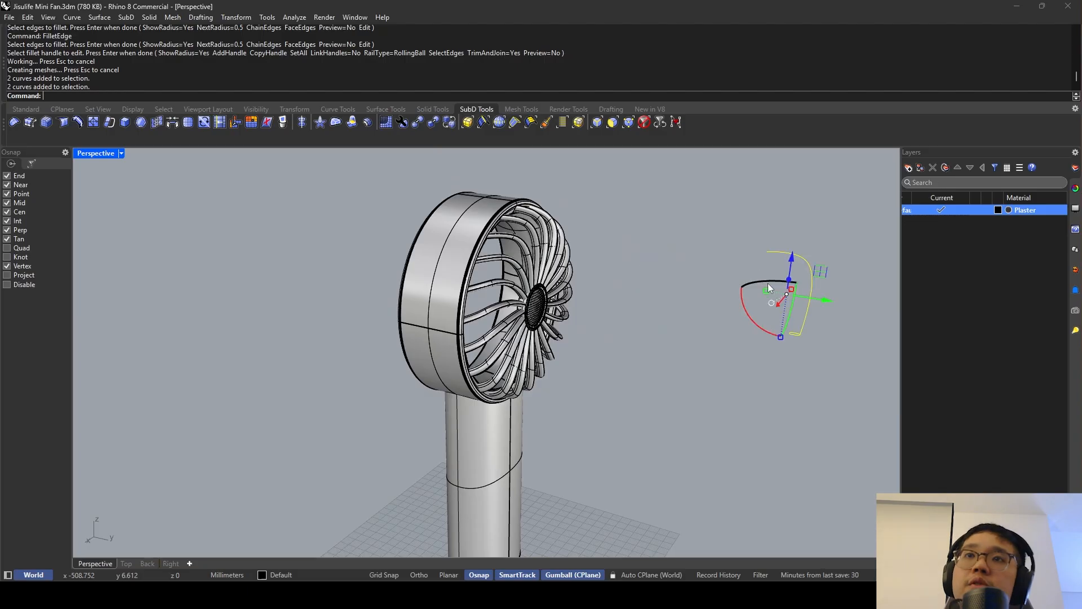
{"action": "left_click", "coordinate": [735, 287]}
Inspect the fan from both sides in Rendered display mode, and switch the viewport back to Shaded.
{"action": "right_click_drag", "start_coordinate": [555, 282], "coordinate": [237, 191]}
{"action": "scroll", "coordinate": [482, 279], "scroll_direction": "up", "scroll_amount": 7}
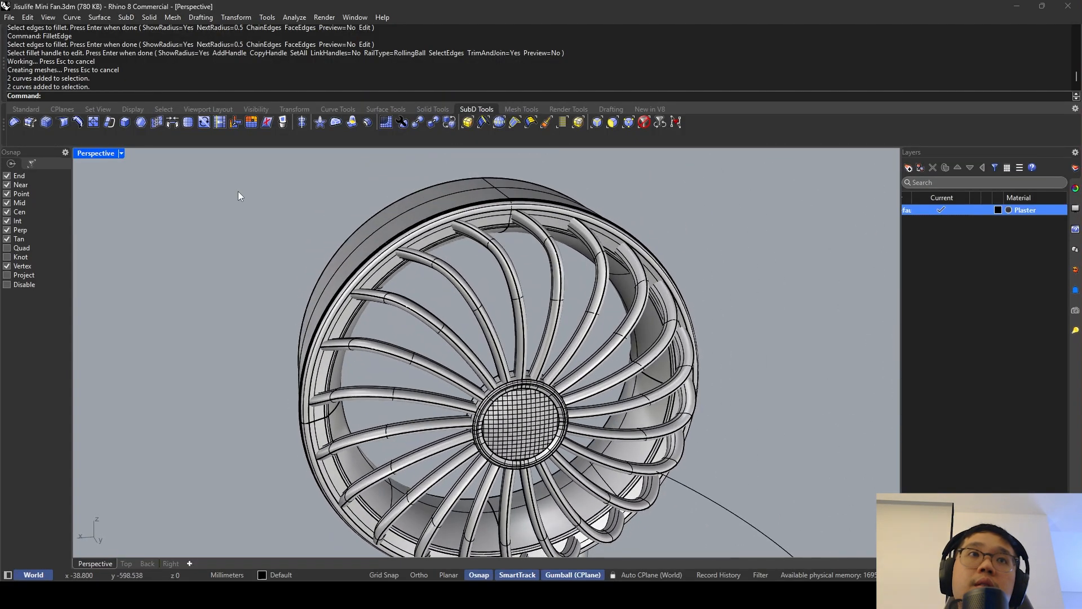
{"action": "left_click", "coordinate": [121, 153]}
{"action": "left_click", "coordinate": [148, 204]}
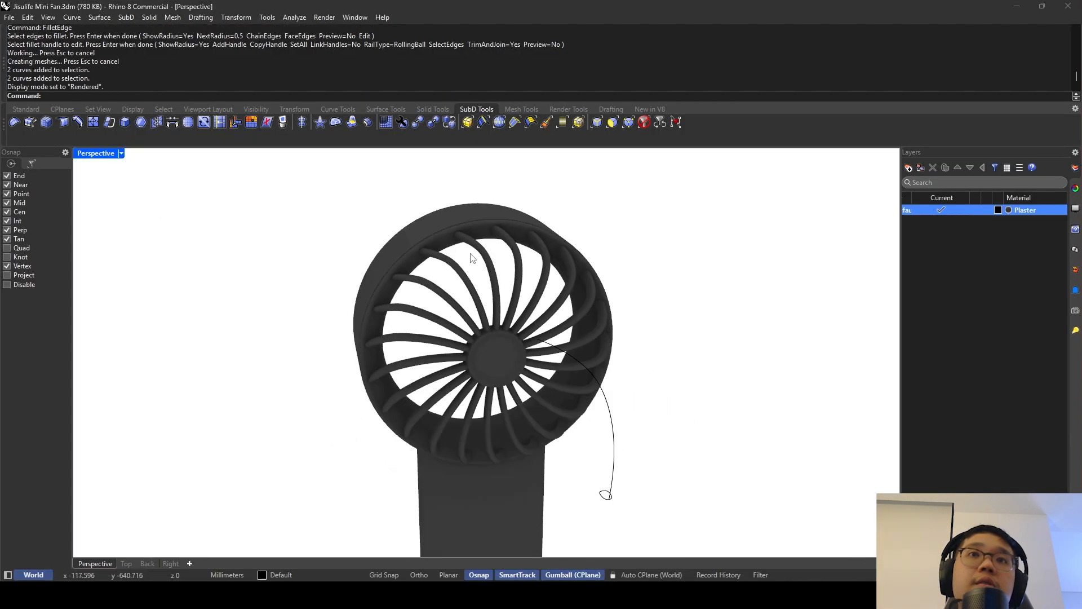
{"action": "right_click_drag", "start_coordinate": [583, 272], "coordinate": [532, 315]}
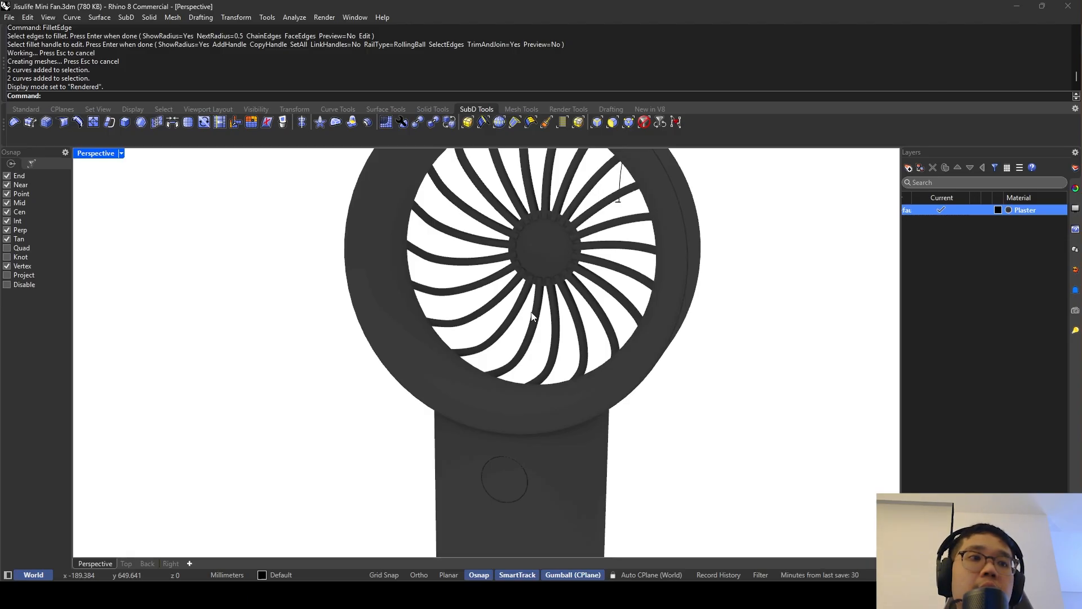
{"action": "right_click_drag", "start_coordinate": [522, 311], "coordinate": [489, 315]}
{"action": "left_click", "coordinate": [121, 153]}
{"action": "left_click", "coordinate": [148, 191]}
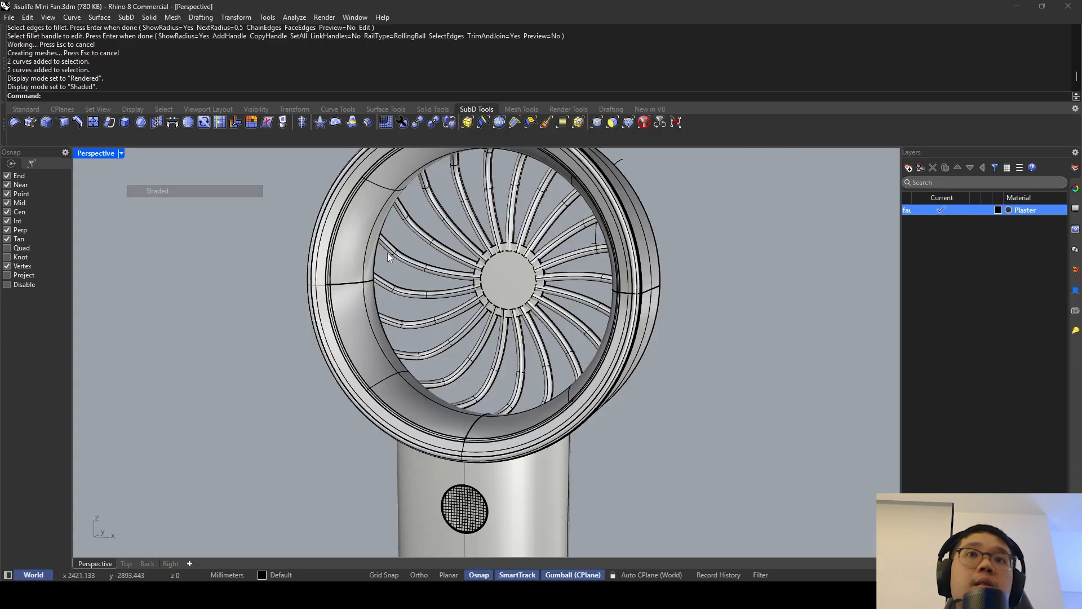
Create a short solid cylinder centred inside the fan housing and rotate it to face the opening opposite the grille.
{"action": "mouse_move", "coordinate": [388, 252]}
{"action": "right_mouse_down"}
{"action": "mouse_move", "coordinate": [369, 259]}
{"action": "mouse_move", "coordinate": [423, 282]}
{"action": "mouse_move", "coordinate": [437, 338]}
{"action": "mouse_move", "coordinate": [437, 213]}
{"action": "right_mouse_up"}
{"action": "key", "text": "Return"}
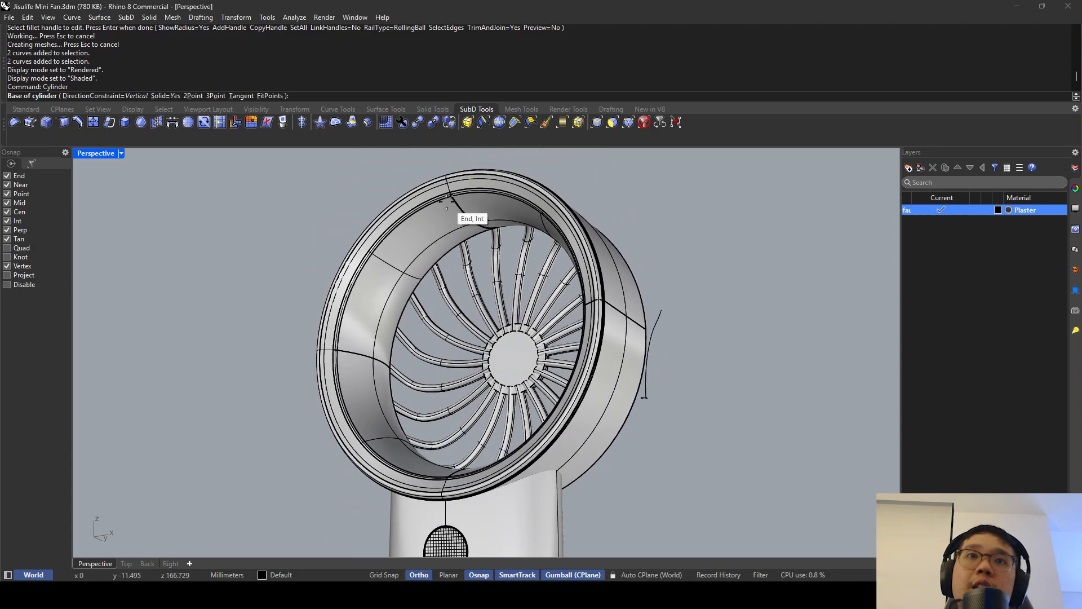
{"action": "left_click", "coordinate": [458, 239]}
{"action": "right_click_drag", "start_coordinate": [456, 251], "coordinate": [350, 398]}
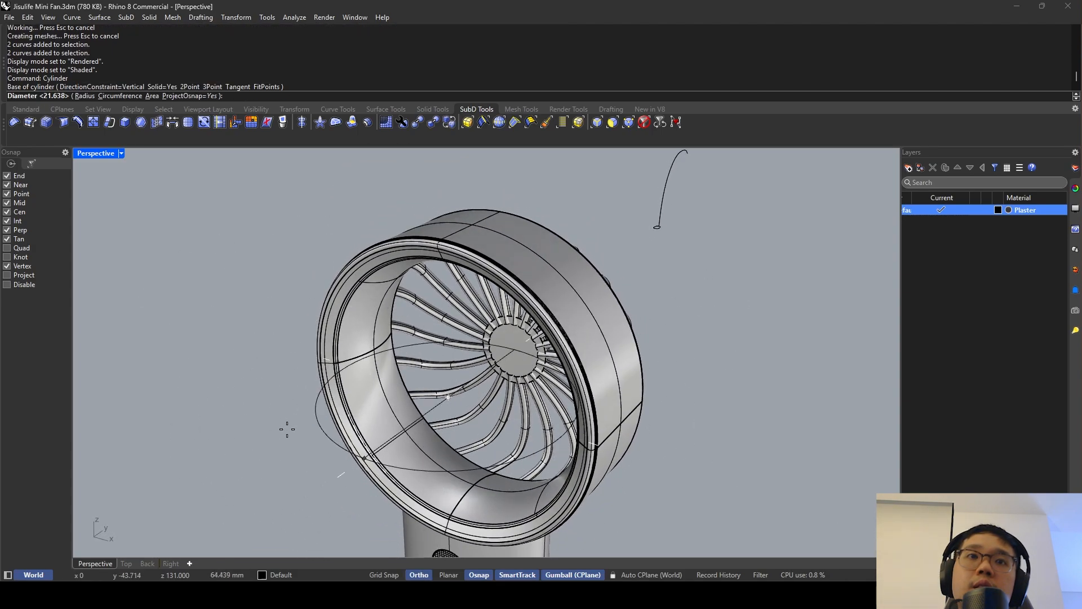
{"action": "left_click", "coordinate": [398, 415]}
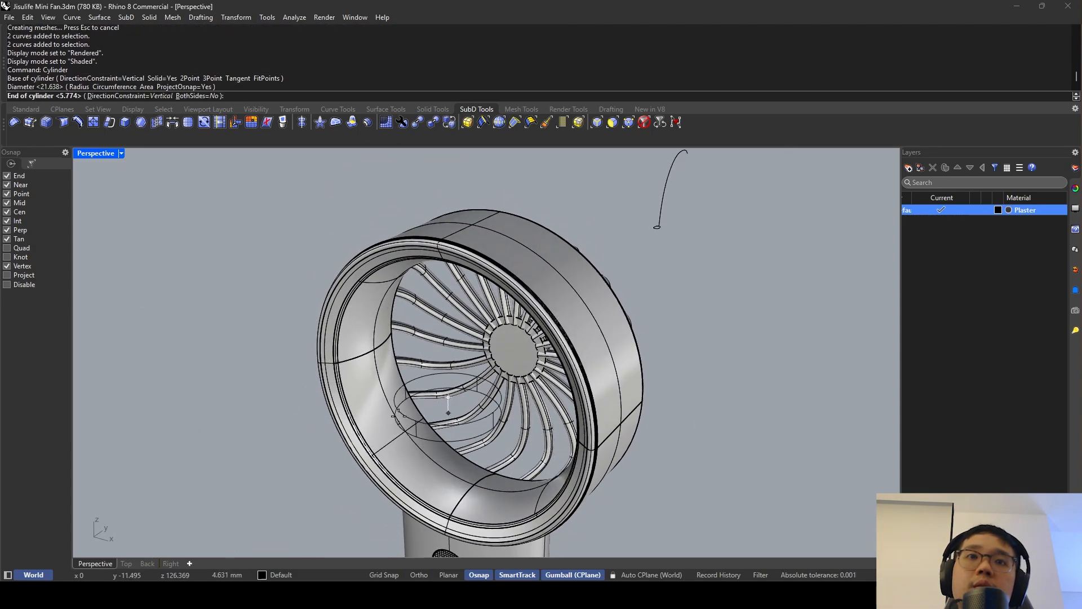
{"action": "left_click", "coordinate": [448, 403]}
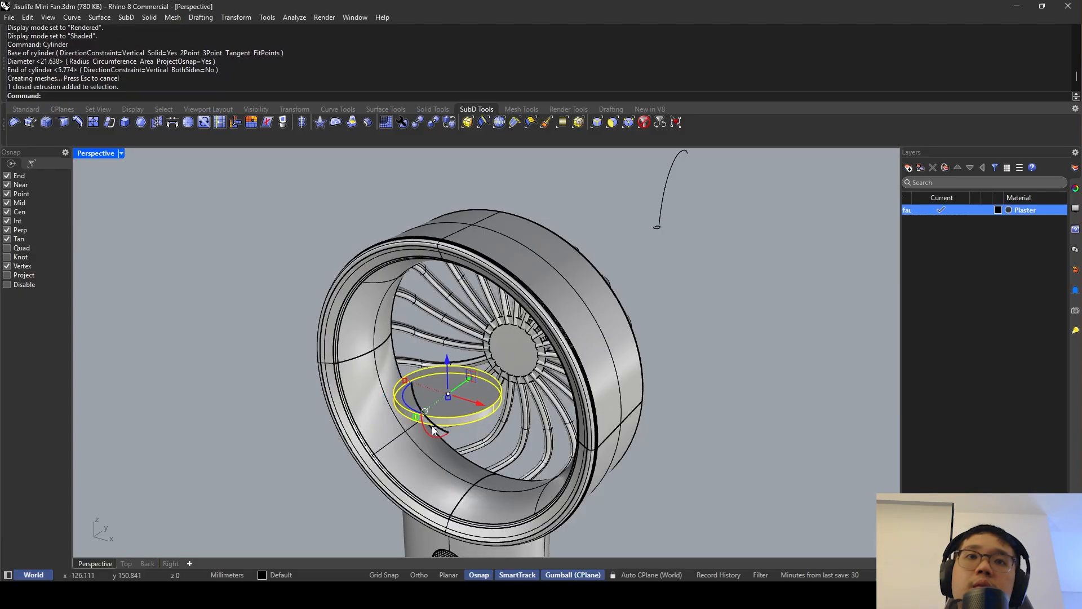
{"action": "left_click_drag", "start_coordinate": [433, 430], "coordinate": [466, 411], "text": "shift"}
{"action": "right_click_drag", "start_coordinate": [465, 411], "coordinate": [566, 343]}
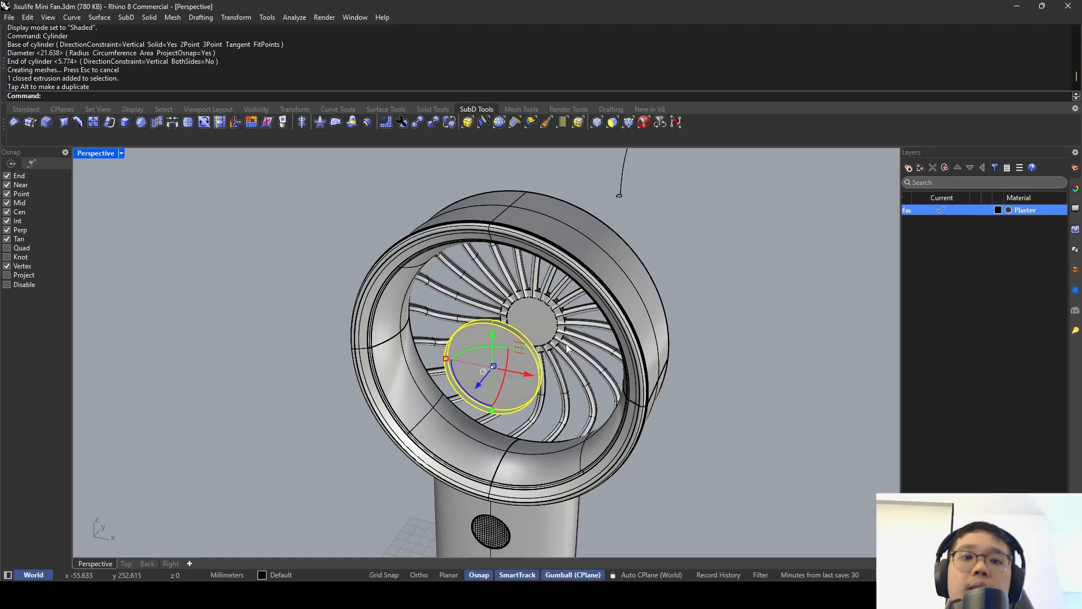
{"action": "type", "text": "scale"}
{"action": "key", "text": "Return"}
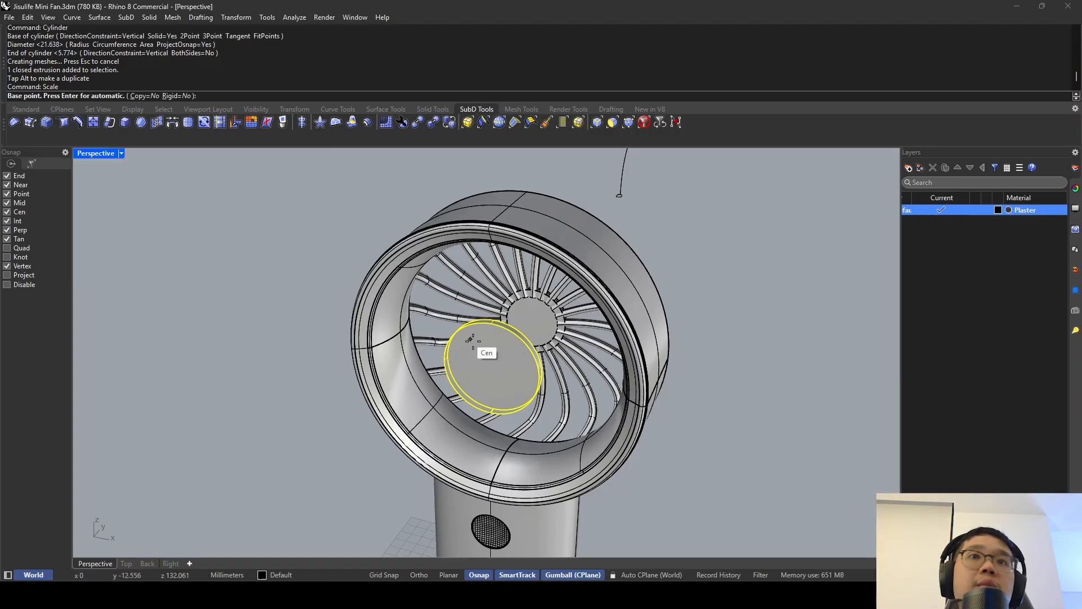
{"action": "left_click", "coordinate": [507, 337]}
{"action": "left_click", "coordinate": [513, 338]}
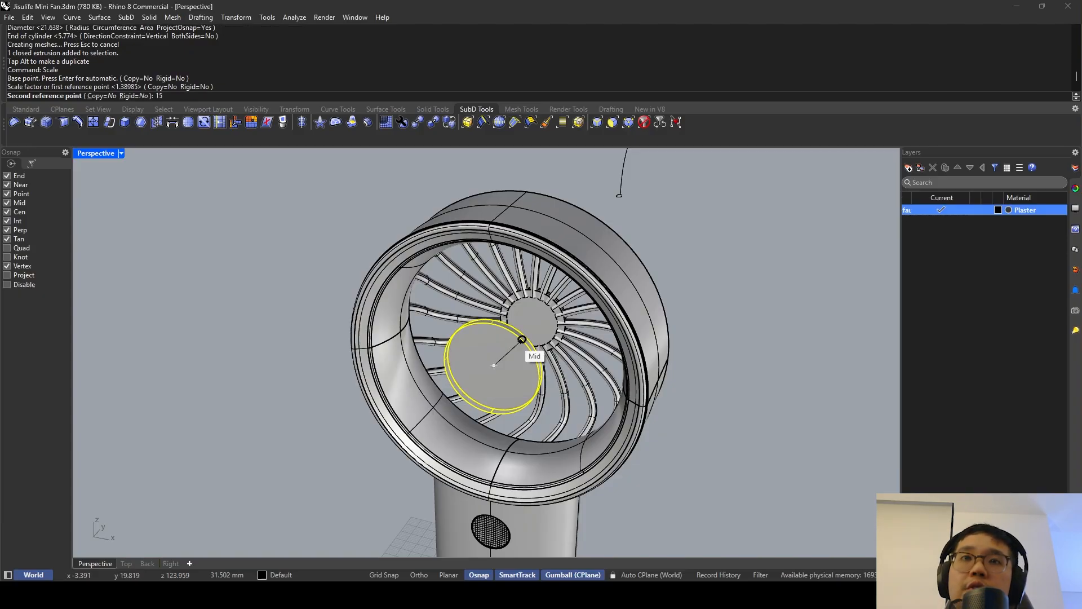
{"action": "scroll", "coordinate": [506, 336], "scroll_direction": "up", "scroll_amount": 7}
{"action": "key", "text": "Return"}
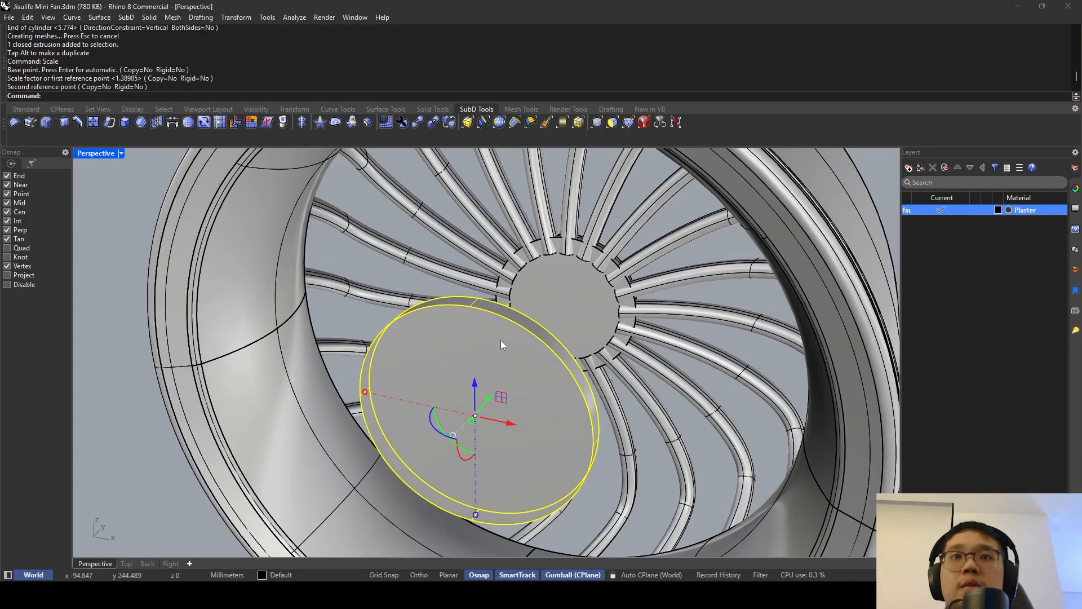
{"action": "key", "text": "Return"}
{"action": "left_click", "coordinate": [509, 330]}
{"action": "left_click", "coordinate": [527, 336]}
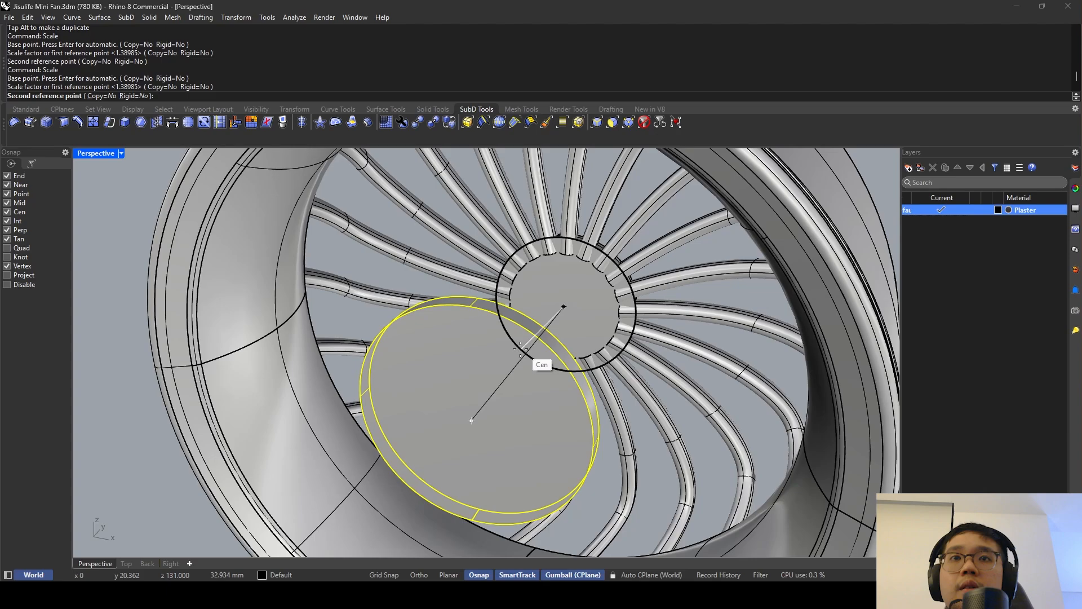
{"action": "left_click", "coordinate": [522, 345]}
Scale the hub cylinder uniformly about its centre to a 15 mm radius and clear the selection.
{"action": "scroll", "coordinate": [451, 320], "scroll_direction": "down", "scroll_amount": 2}
{"action": "right_click_drag", "start_coordinate": [451, 321], "coordinate": [398, 301]}
{"action": "key", "text": "Return"}
{"action": "scroll", "coordinate": [399, 301], "scroll_direction": "up", "scroll_amount": 2}
{"action": "left_click", "coordinate": [404, 297]}
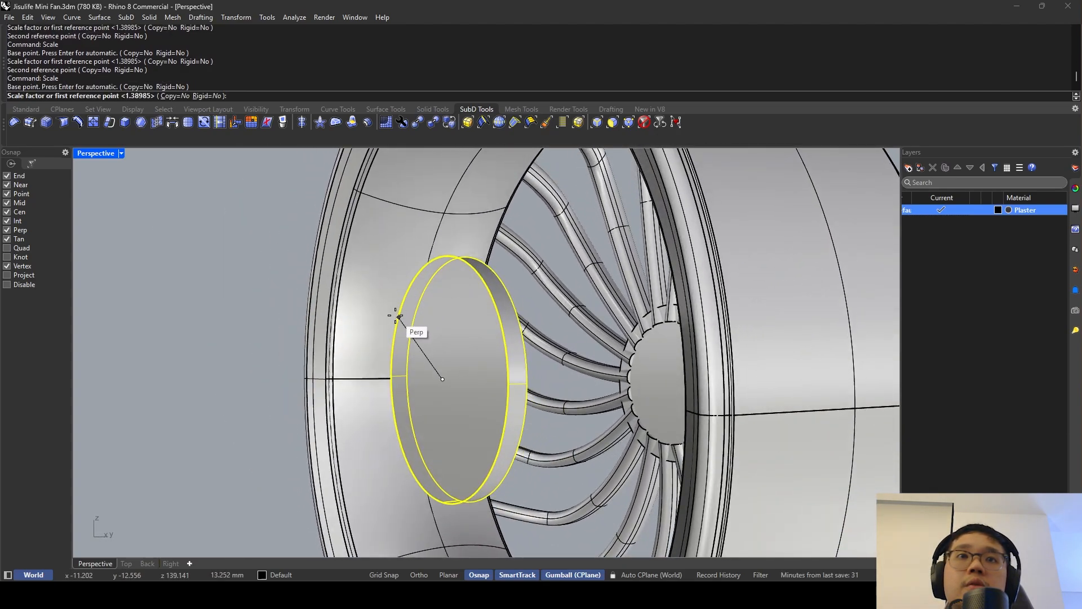
{"action": "left_click", "coordinate": [396, 314]}
{"action": "right_click_drag", "start_coordinate": [440, 360], "coordinate": [444, 314]}
{"action": "type", "text": "15"}
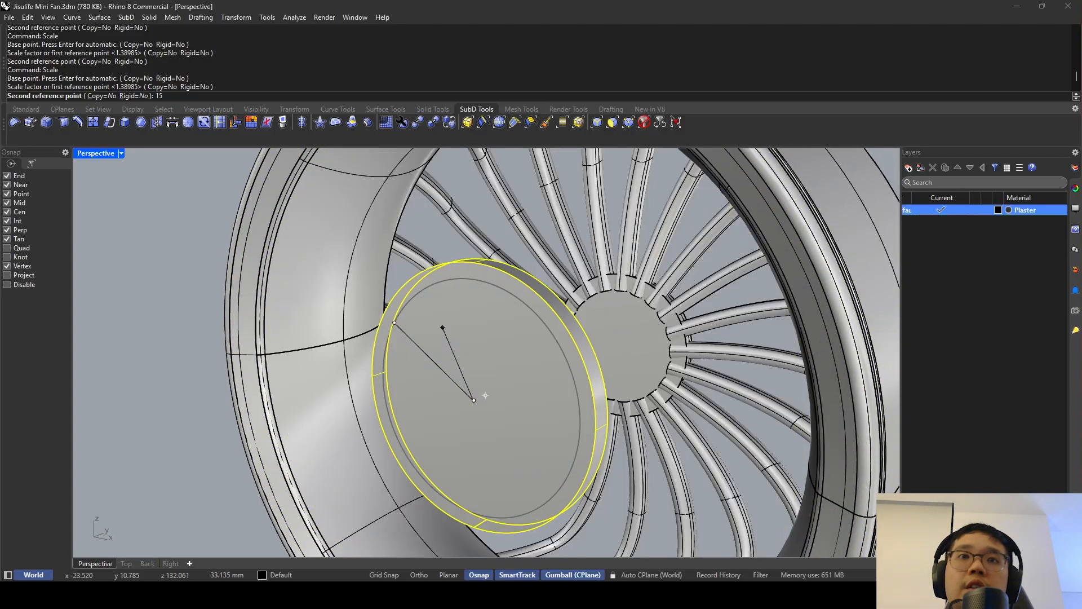
{"action": "key", "text": "Return"}
{"action": "scroll", "coordinate": [443, 327], "scroll_direction": "down", "scroll_amount": 6}
{"action": "key", "text": "Escape"}
Stretch the hub cylinder with Scale1D along its axis from its front face to a thickness of 5 mm.
{"action": "right_click_drag", "start_coordinate": [449, 321], "coordinate": [386, 346]}
{"action": "scroll", "coordinate": [509, 276], "scroll_direction": "down", "scroll_amount": 6}
{"action": "scroll", "coordinate": [461, 306], "scroll_direction": "up", "scroll_amount": 6}
{"action": "left_click", "coordinate": [462, 306]}
{"action": "type", "text": "Scale1D"}
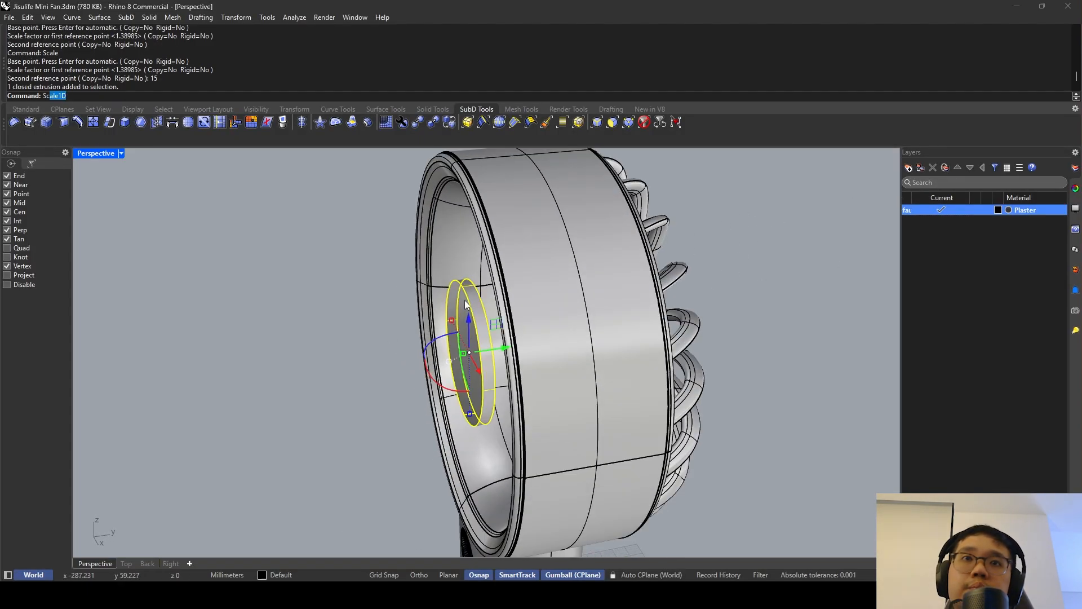
{"action": "key", "text": "Return"}
{"action": "left_click", "coordinate": [461, 286]}
{"action": "scroll", "coordinate": [464, 288], "scroll_direction": "up", "scroll_amount": 3}
{"action": "left_click", "coordinate": [474, 286]}
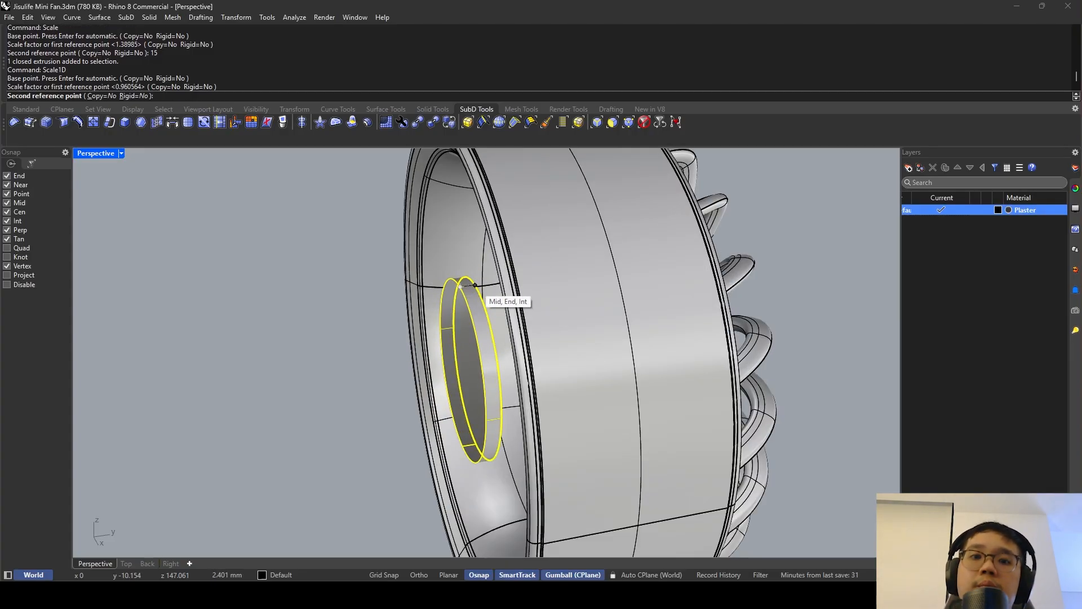
{"action": "type", "text": "5"}
{"action": "key", "text": "Return"}
{"action": "scroll", "coordinate": [474, 286], "scroll_direction": "down", "scroll_amount": 5}
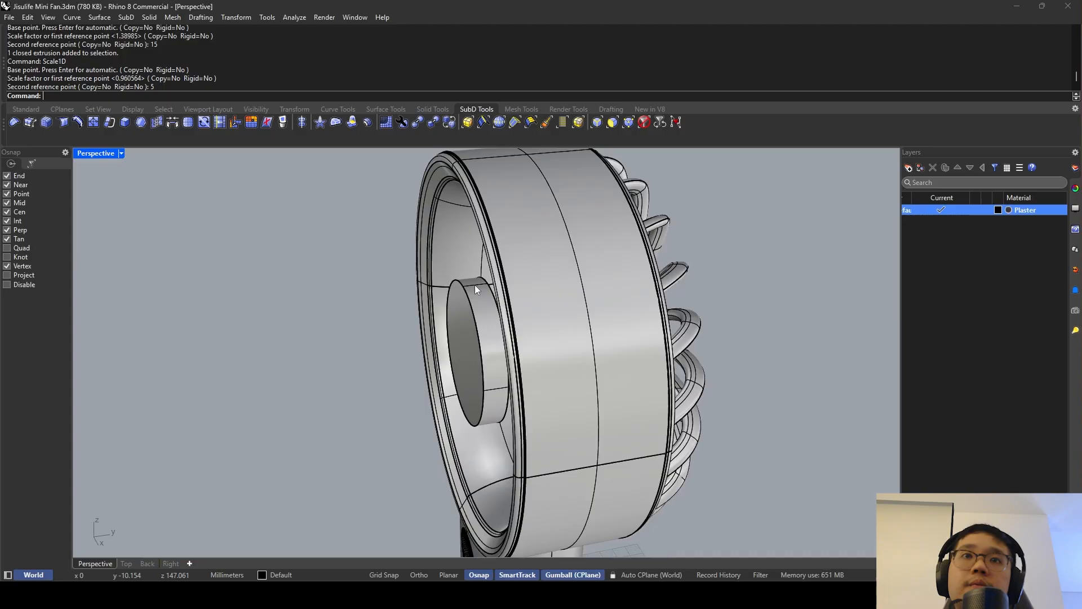
{"action": "right_click_drag", "start_coordinate": [474, 285], "coordinate": [600, 245]}
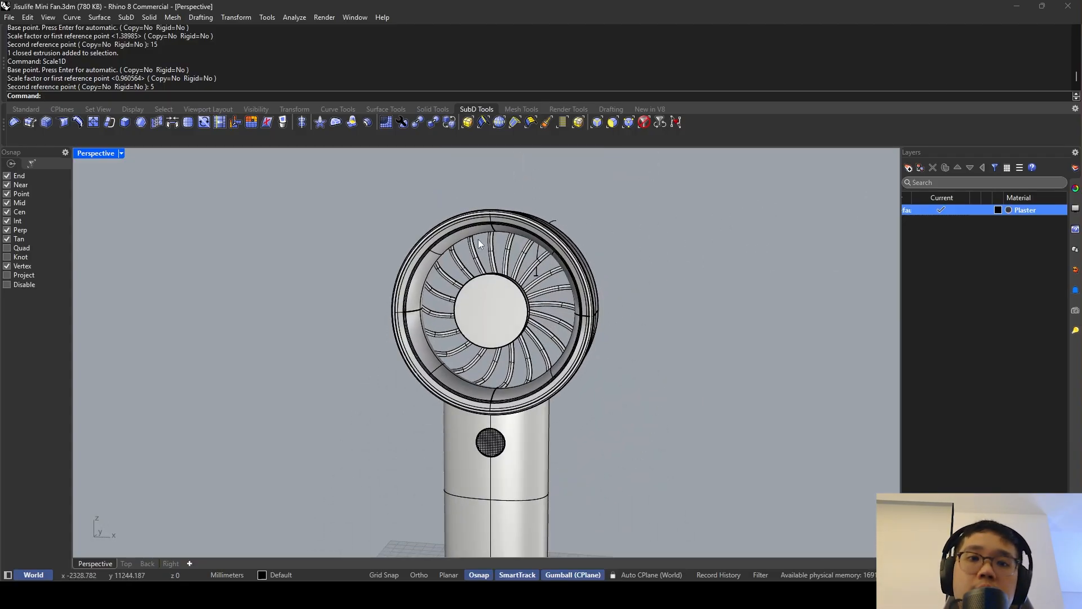
{"action": "type", "text": "uo"}
{"action": "key", "text": "Escape"}
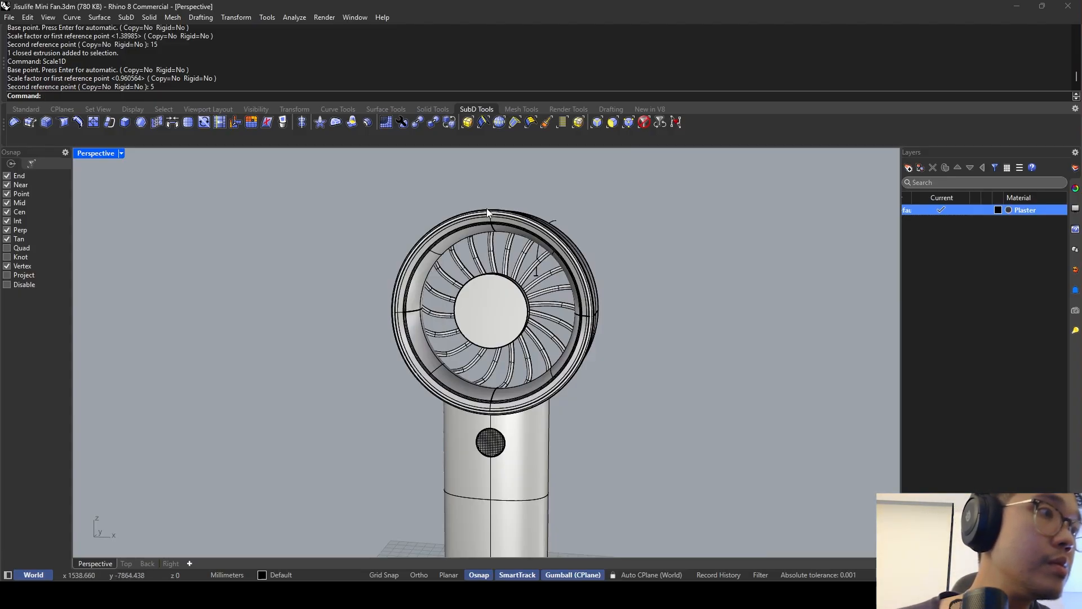
{"action": "right_click_drag", "start_coordinate": [481, 282], "coordinate": [475, 299]}
{"action": "scroll", "coordinate": [474, 299], "scroll_direction": "up", "scroll_amount": 6}
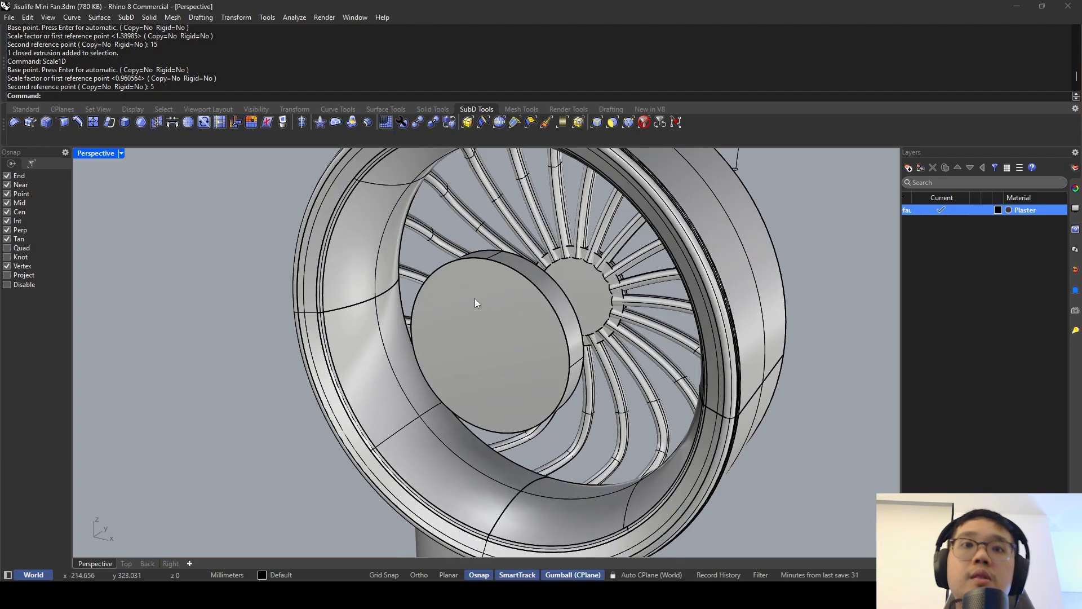
{"action": "type", "text": "Curve"}
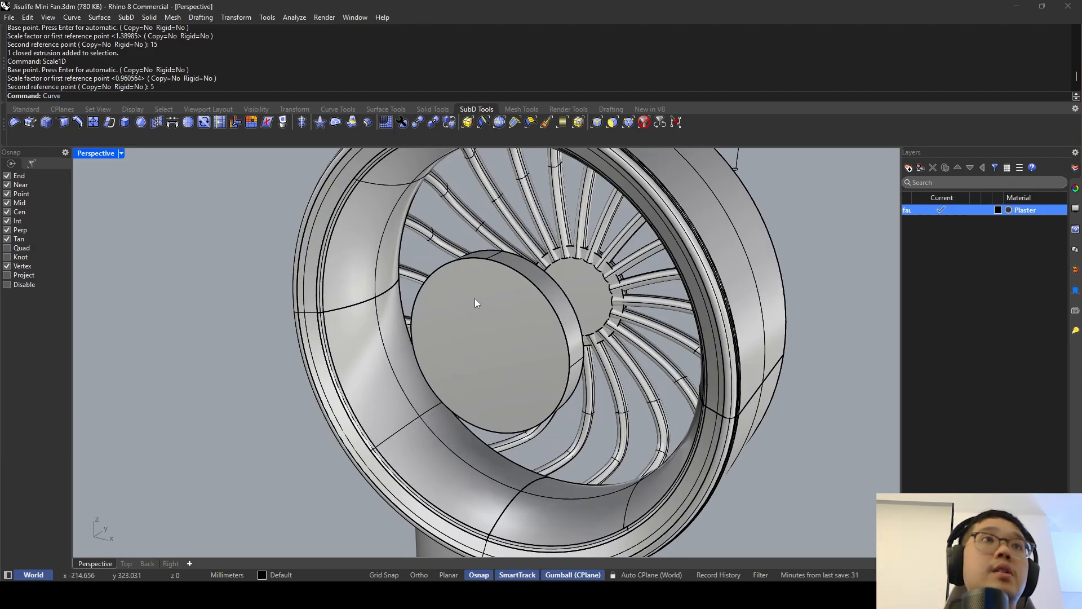
{"action": "key", "text": "Return"}
{"action": "left_click", "coordinate": [485, 269]}
{"action": "right_click_drag", "start_coordinate": [486, 271], "coordinate": [536, 336], "text": "shift"}
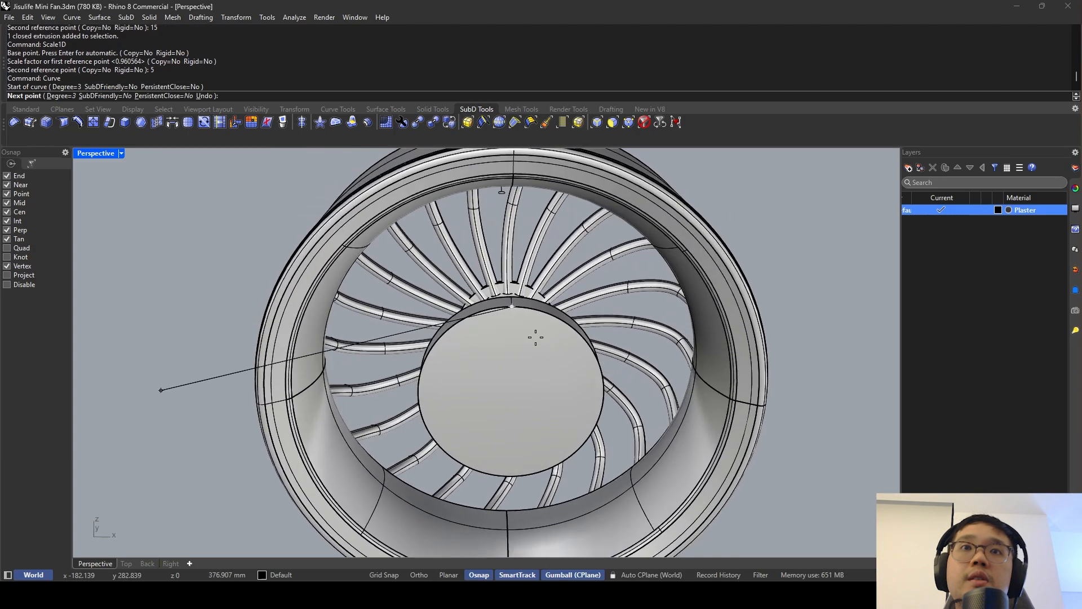
{"action": "right_click", "coordinate": [536, 336]}
Draw a straight degree 3 curve from the uppermost point of the hub's front edge to the housing's inner rim.
{"action": "right_click", "coordinate": [530, 329]}
{"action": "left_click", "coordinate": [512, 306]}
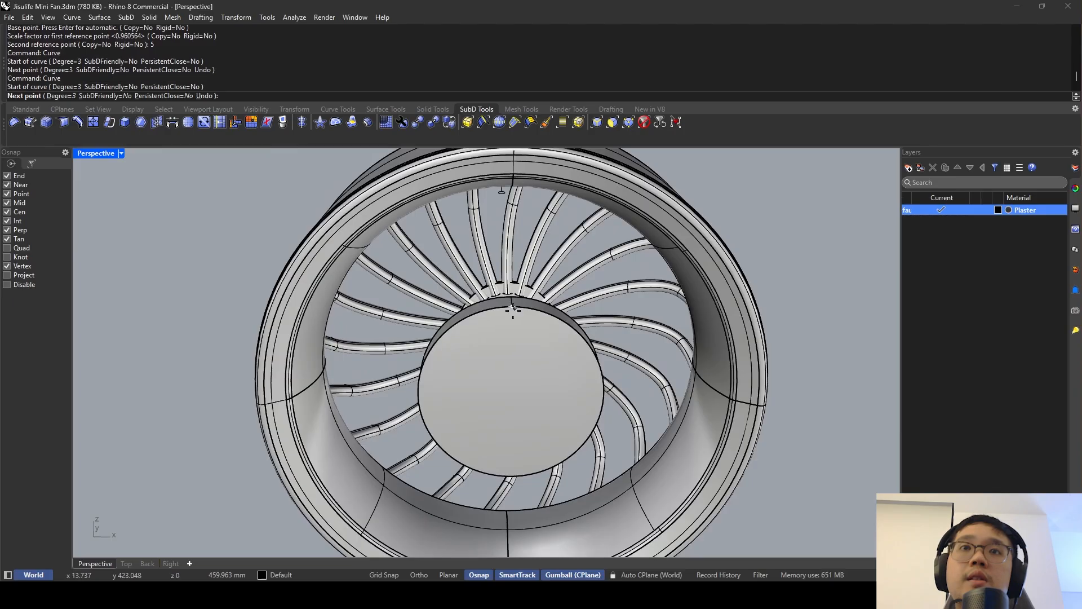
{"action": "right_click_drag", "start_coordinate": [496, 237], "coordinate": [423, 304], "text": "shift"}
{"action": "right_click_drag", "start_coordinate": [422, 304], "coordinate": [375, 225]}
{"action": "left_click", "coordinate": [387, 218]}
{"action": "right_click", "coordinate": [387, 239]}
Rebuild the new curve between the hub and the rim with four control points.
{"action": "type", "text": "Rebuild"}
{"action": "key", "text": "Return"}
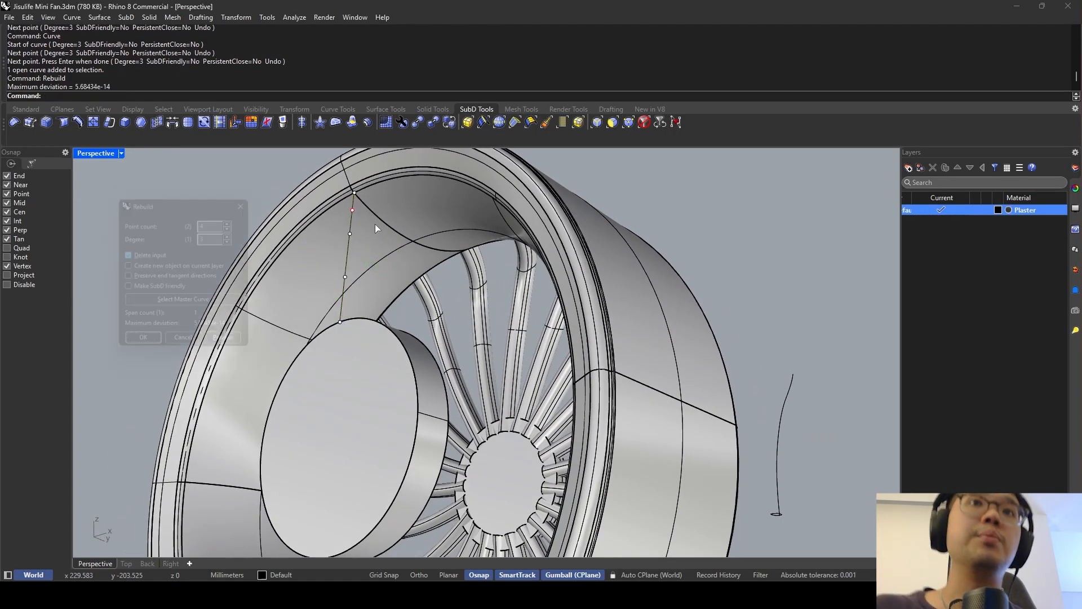
{"action": "key", "text": "Return"}
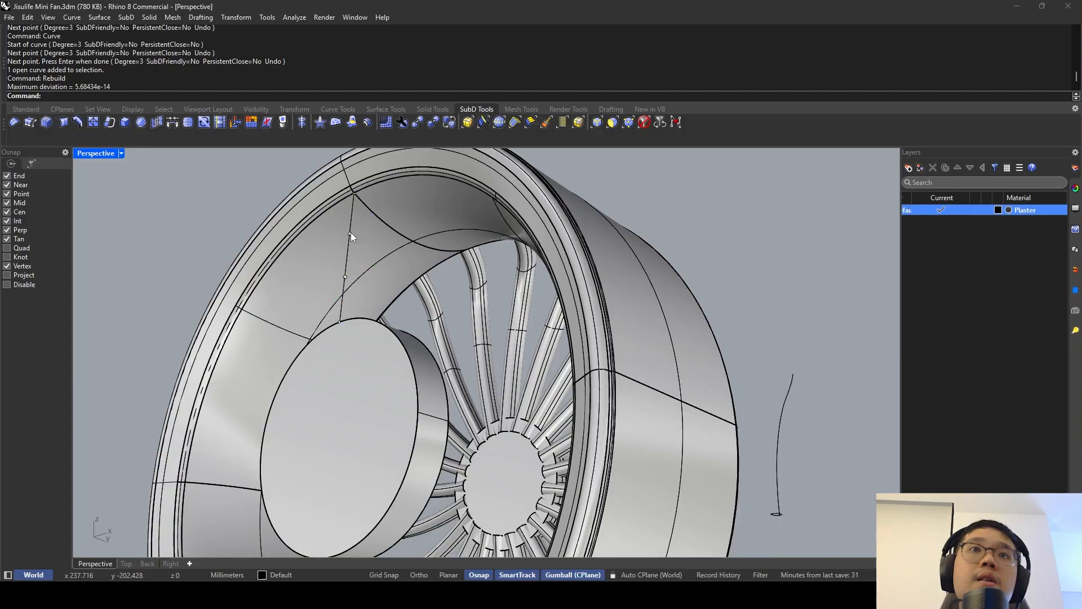
Try to move the curve's outer end point sideways from the rim seam, and undo that move.
{"action": "left_click", "coordinate": [350, 233]}
{"action": "right_click_drag", "start_coordinate": [374, 261], "coordinate": [436, 289]}
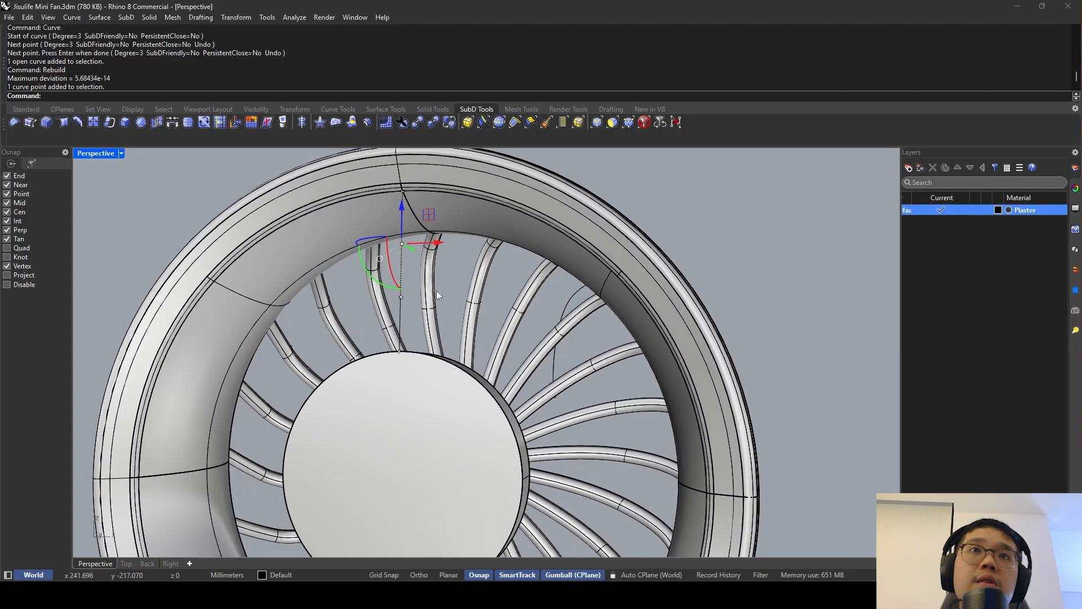
{"action": "left_click", "coordinate": [401, 191]}
{"action": "type", "text": "Move"}
{"action": "key", "text": "Return"}
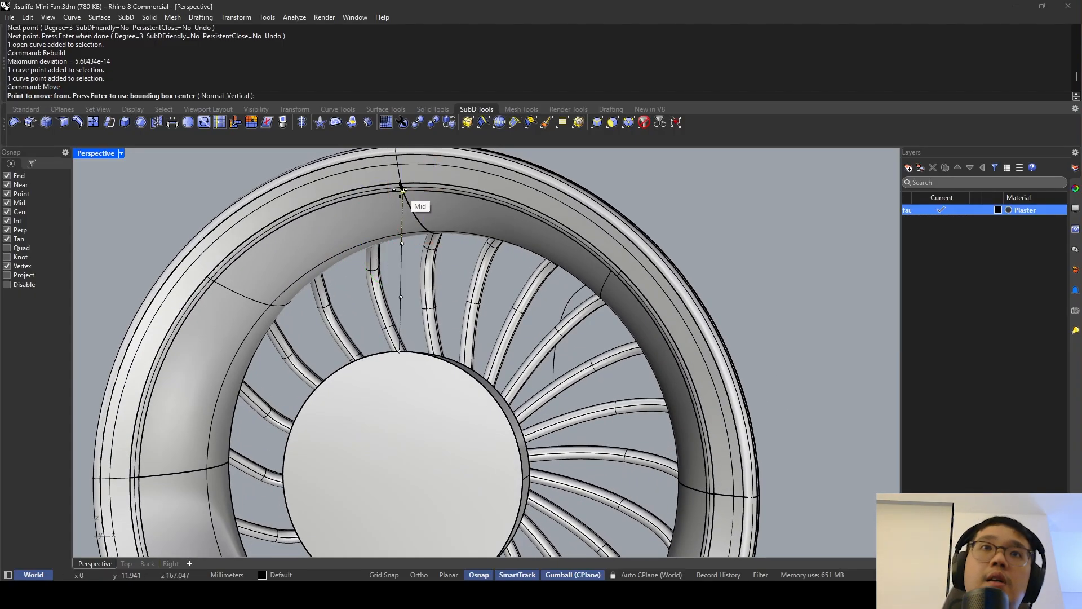
{"action": "left_click", "coordinate": [402, 191]}
{"action": "right_click_drag", "start_coordinate": [471, 194], "coordinate": [449, 219]}
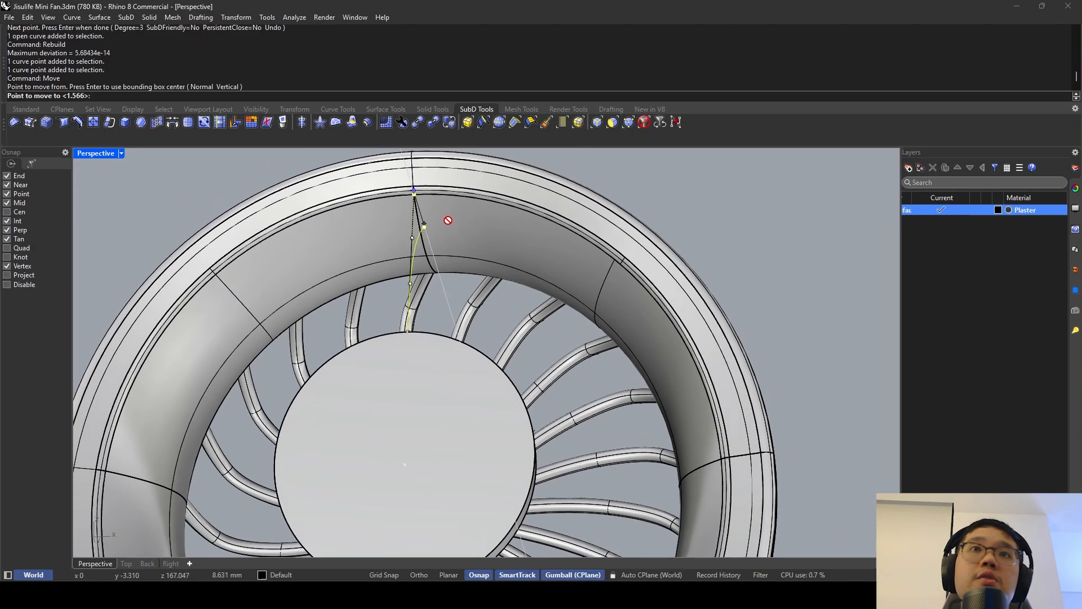
{"action": "left_click", "coordinate": [471, 195]}
{"action": "key", "text": "ctrl+z"}
Move the curve's outer end point from the rim seam sideways along the housing's inner rim edge.
{"action": "scroll", "coordinate": [422, 203], "scroll_direction": "up", "scroll_amount": 7}
{"action": "key", "text": "Return"}
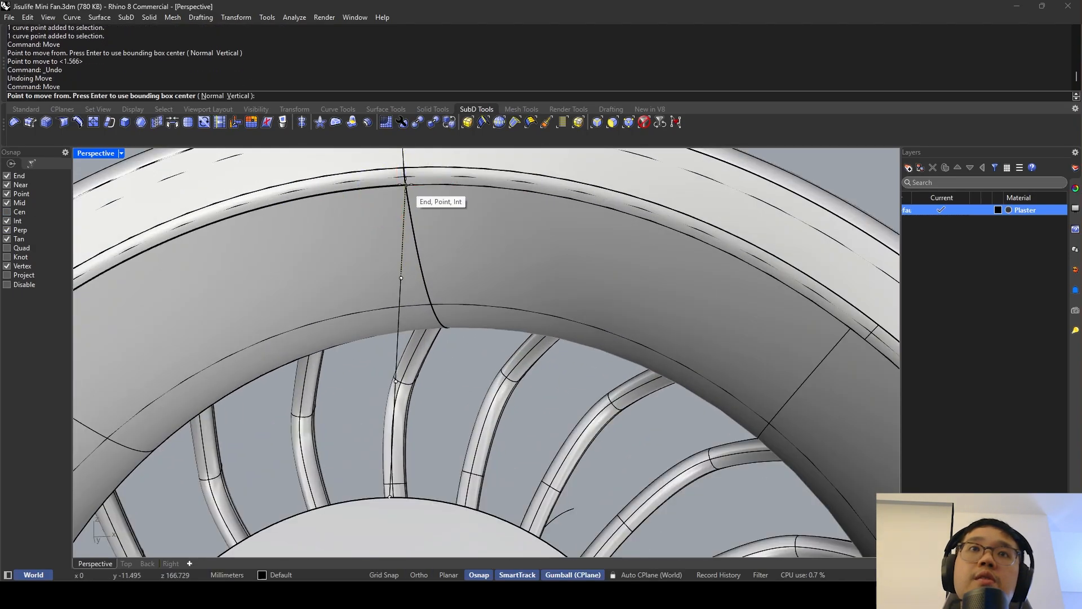
{"action": "left_click", "coordinate": [406, 185]}
{"action": "key", "text": "Escape"}
{"action": "key", "text": "Return"}
{"action": "left_click", "coordinate": [405, 185]}
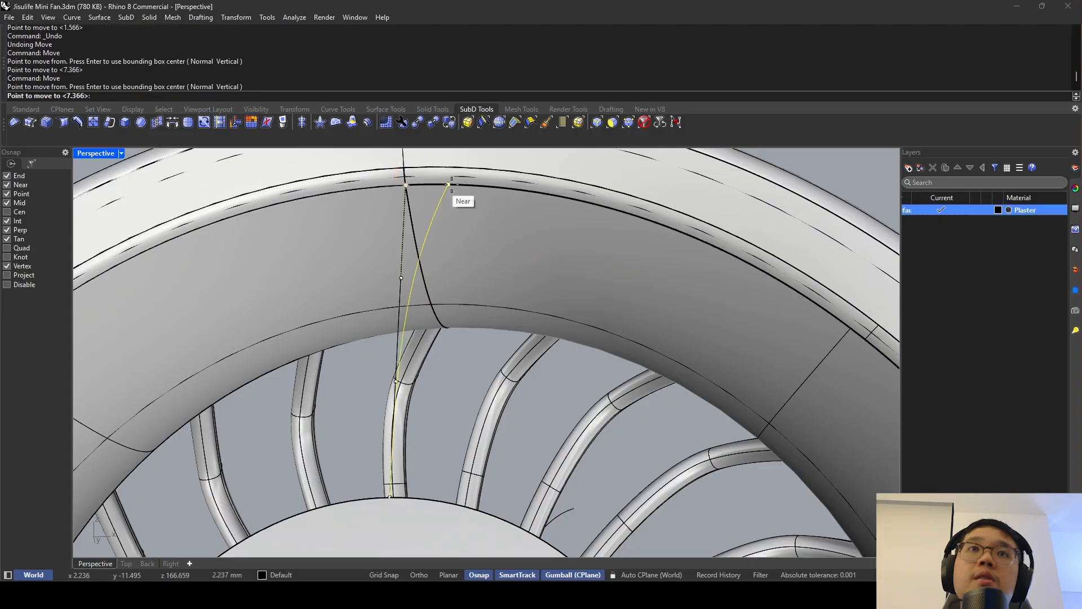
{"action": "left_click", "coordinate": [530, 190]}
Raise the control point next to the curve's outer end to bend the blade curve.
{"action": "scroll", "coordinate": [411, 233], "scroll_direction": "down", "scroll_amount": 8}
{"action": "right_click_drag", "start_coordinate": [411, 233], "coordinate": [486, 230]}
{"action": "left_click", "coordinate": [488, 272]}
{"action": "left_click_drag", "start_coordinate": [487, 230], "coordinate": [488, 221]}
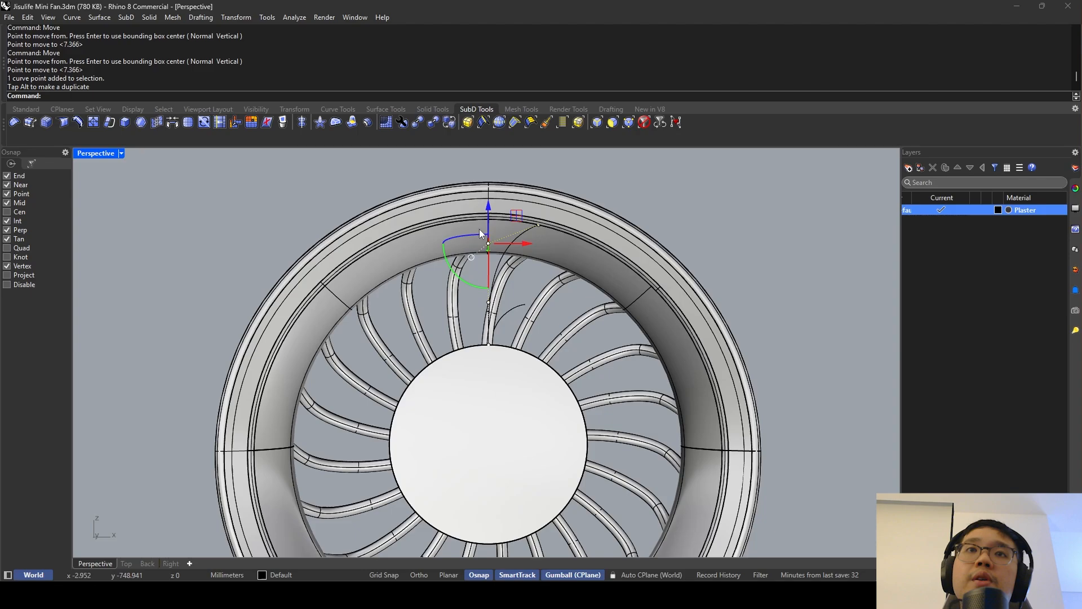
Restore the four-viewport layout and change the Back viewport to the world Front view, framed on the blade curve.
{"action": "right_click_drag", "start_coordinate": [479, 228], "coordinate": [195, 190]}
{"action": "double_click", "coordinate": [96, 155]}
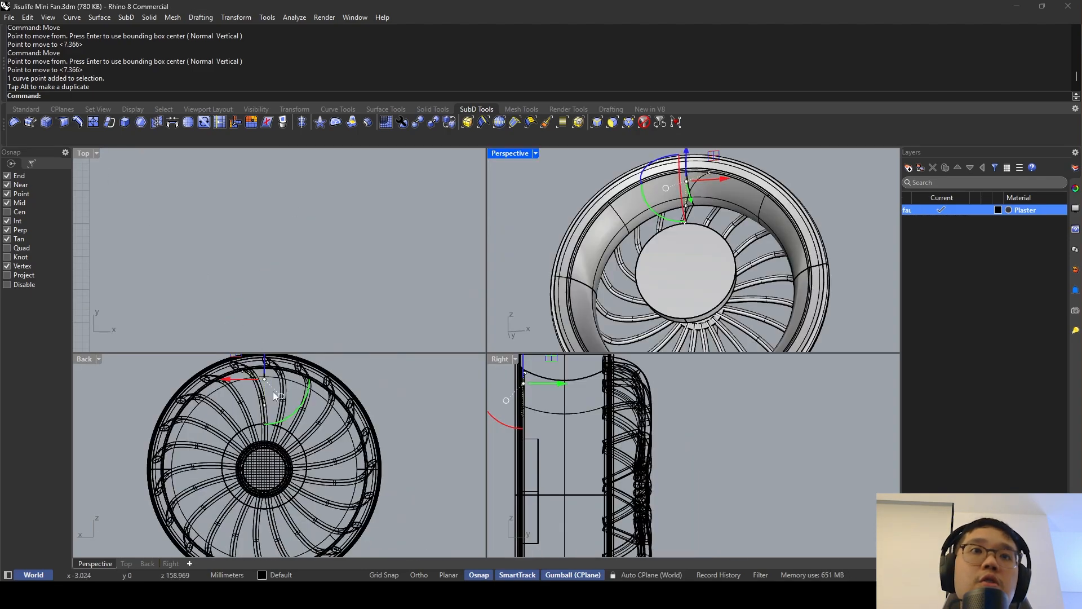
{"action": "scroll", "coordinate": [657, 456], "scroll_direction": "down", "scroll_amount": 5}
{"action": "scroll", "coordinate": [370, 444], "scroll_direction": "down", "scroll_amount": 2}
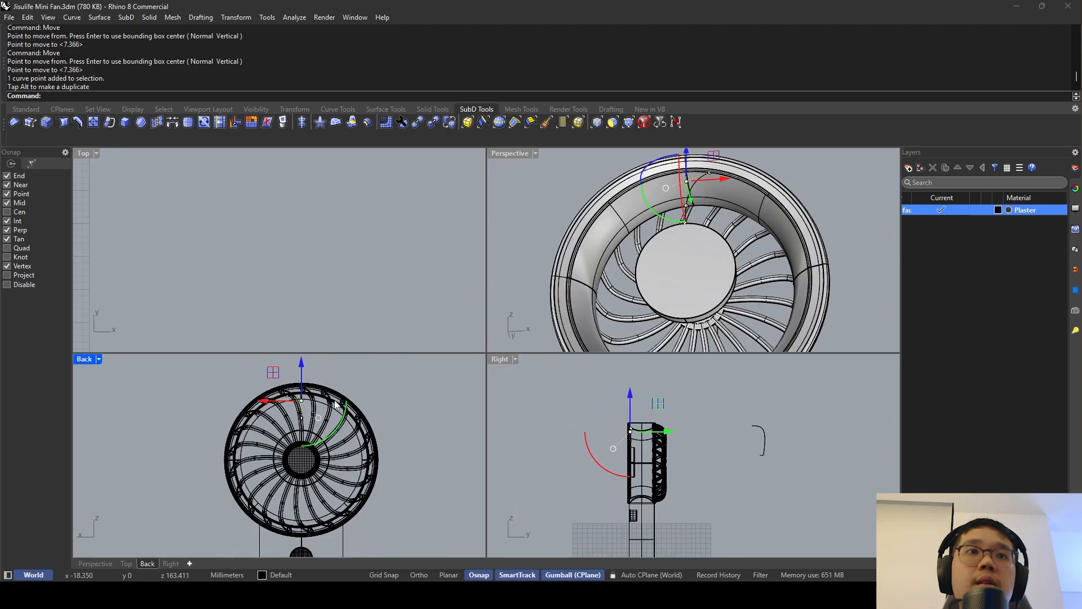
{"action": "scroll", "coordinate": [336, 403], "scroll_direction": "down", "scroll_amount": 2}
{"action": "left_click", "coordinate": [99, 359]}
{"action": "mouse_move", "coordinate": [153, 403]}
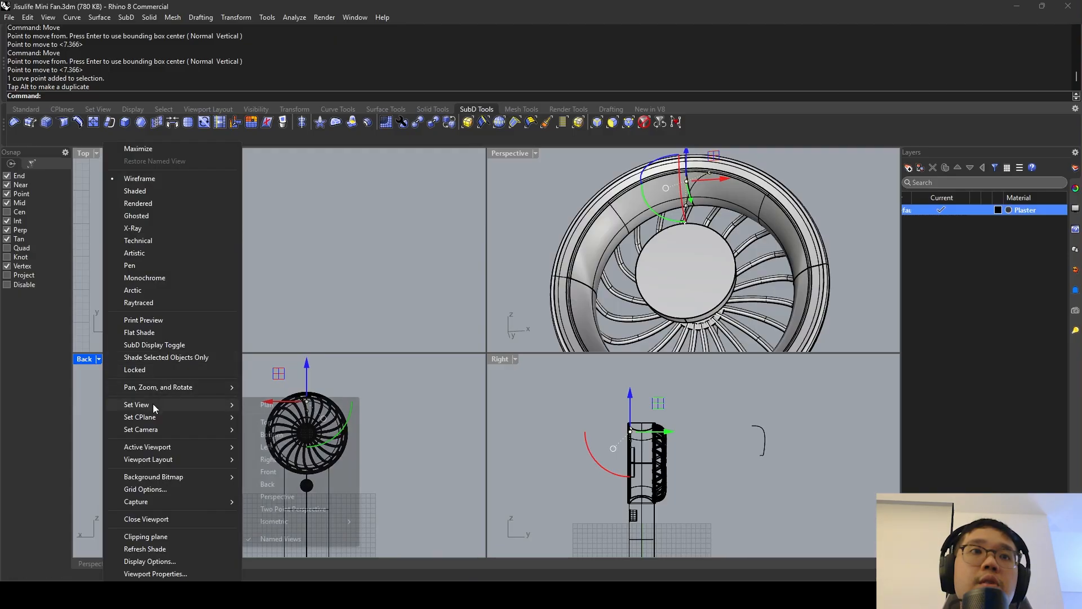
{"action": "left_click", "coordinate": [279, 467]}
{"action": "scroll", "coordinate": [277, 421], "scroll_direction": "up", "scroll_amount": 6}
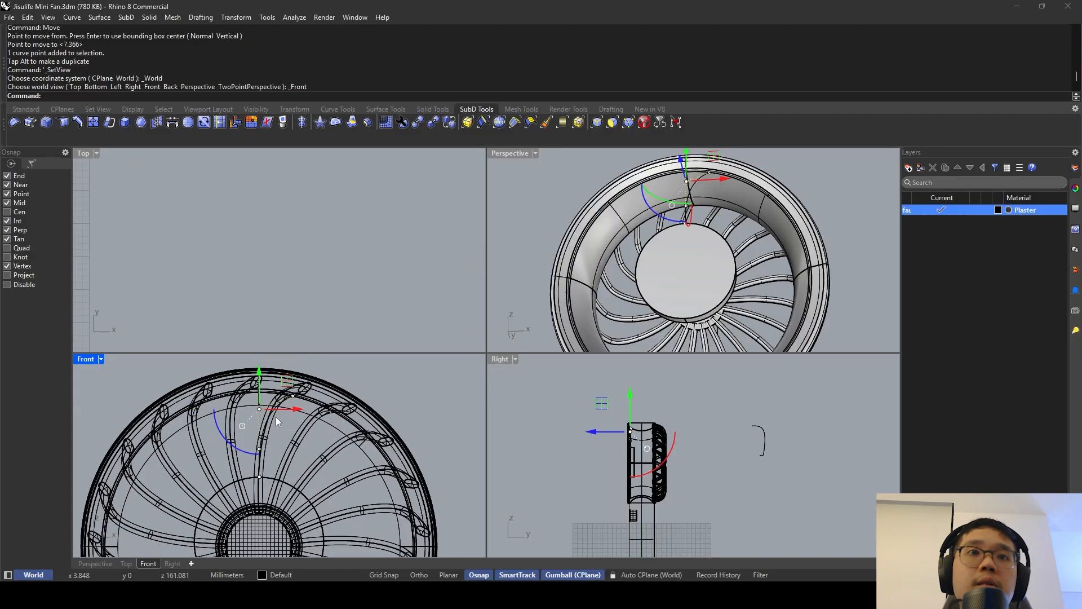
{"action": "scroll", "coordinate": [278, 420], "scroll_direction": "up", "scroll_amount": 2}
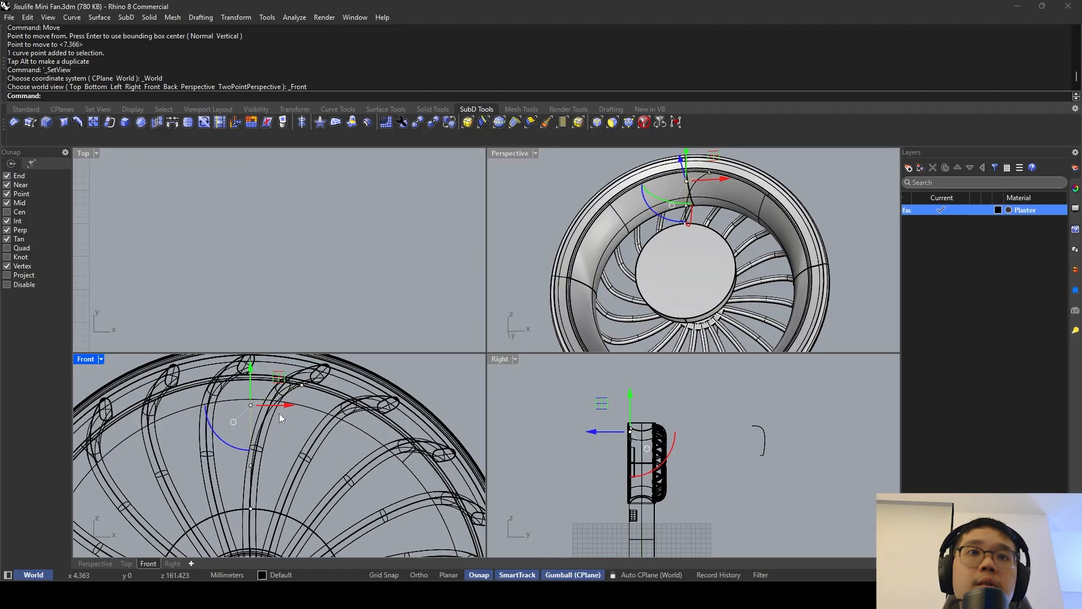
Examine the blade curve and its control points against the hub and rim in the Front and enlarged Perspective viewports.
{"action": "left_click", "coordinate": [699, 185]}
{"action": "left_click", "coordinate": [733, 213]}
{"action": "scroll", "coordinate": [309, 390], "scroll_direction": "down", "scroll_amount": 1}
{"action": "right_click_drag", "start_coordinate": [308, 390], "coordinate": [304, 412]}
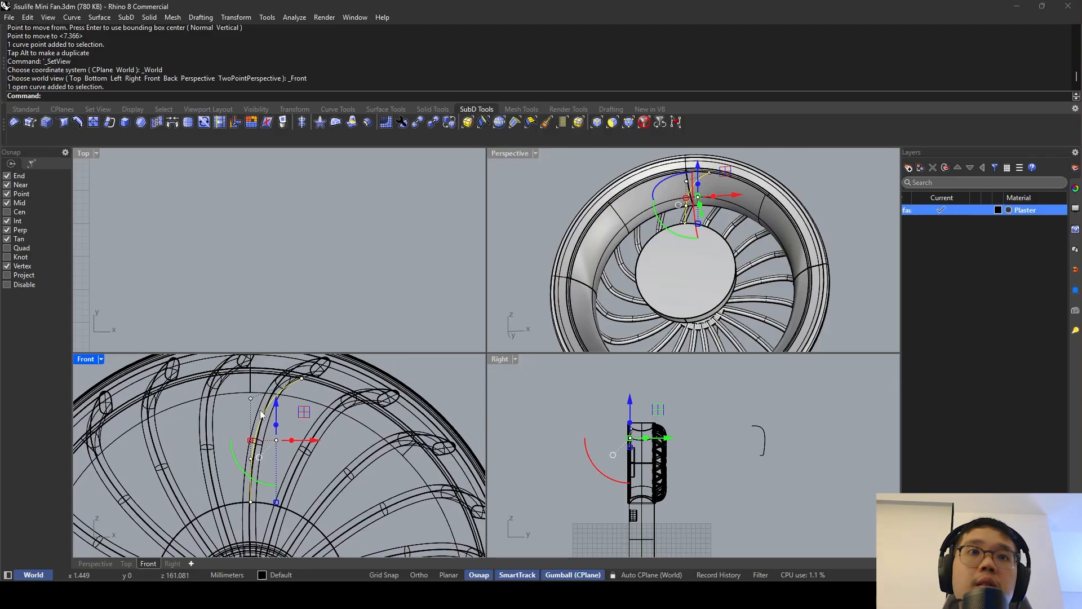
{"action": "mouse_move", "coordinate": [664, 227]}
{"action": "right_mouse_down"}
{"action": "mouse_move", "coordinate": [637, 230]}
{"action": "mouse_move", "coordinate": [663, 225]}
{"action": "right_mouse_up"}
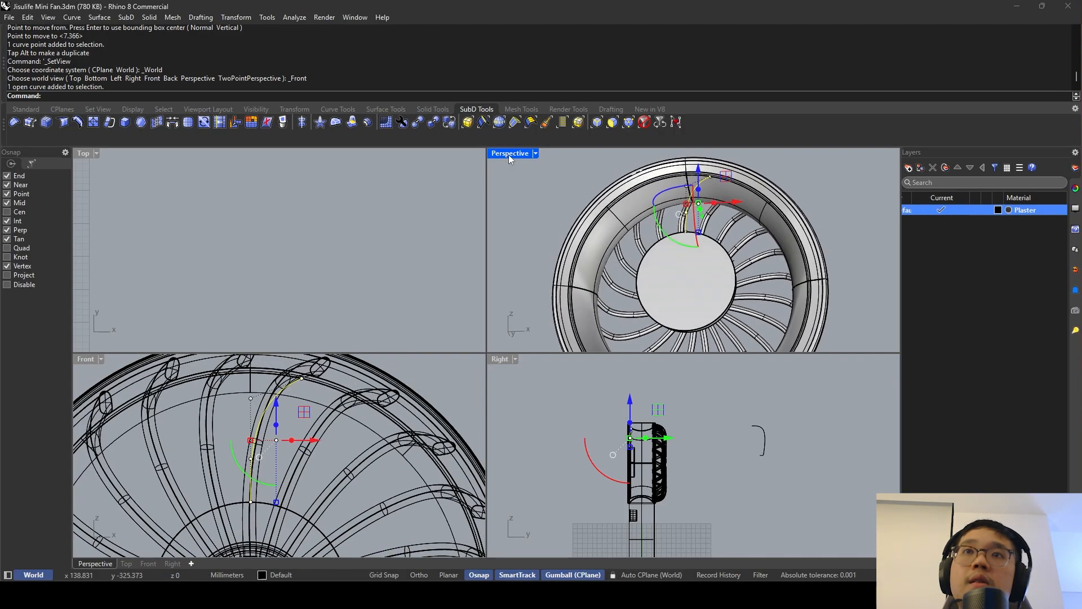
{"action": "double_click", "coordinate": [509, 154]}
{"action": "right_click_drag", "start_coordinate": [565, 214], "coordinate": [473, 274], "text": "shift"}
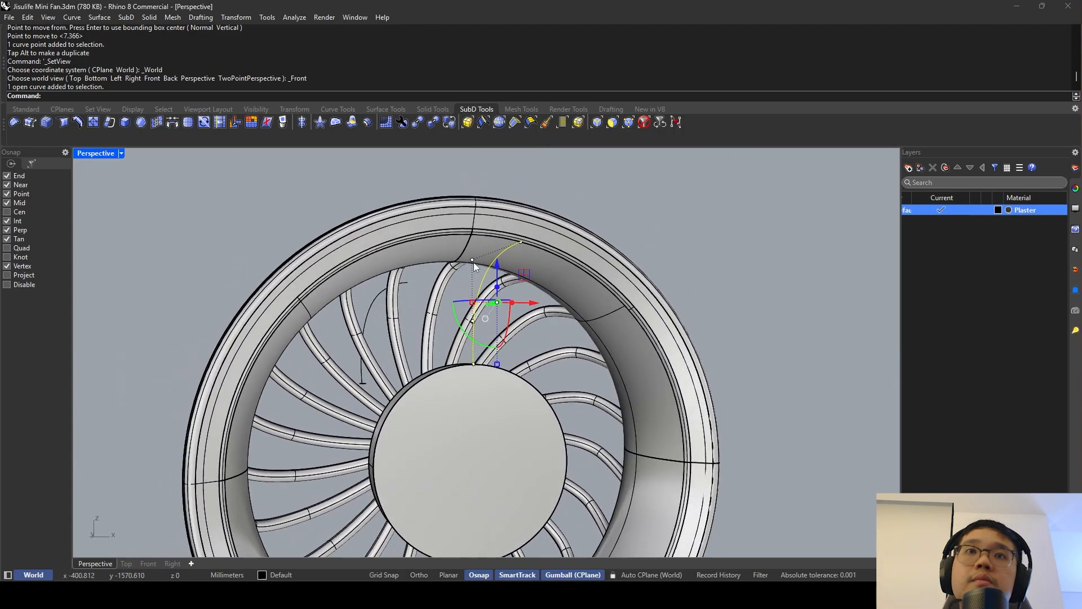
{"action": "left_click", "coordinate": [473, 263]}
{"action": "left_click", "coordinate": [444, 286]}
{"action": "key", "text": "Escape"}
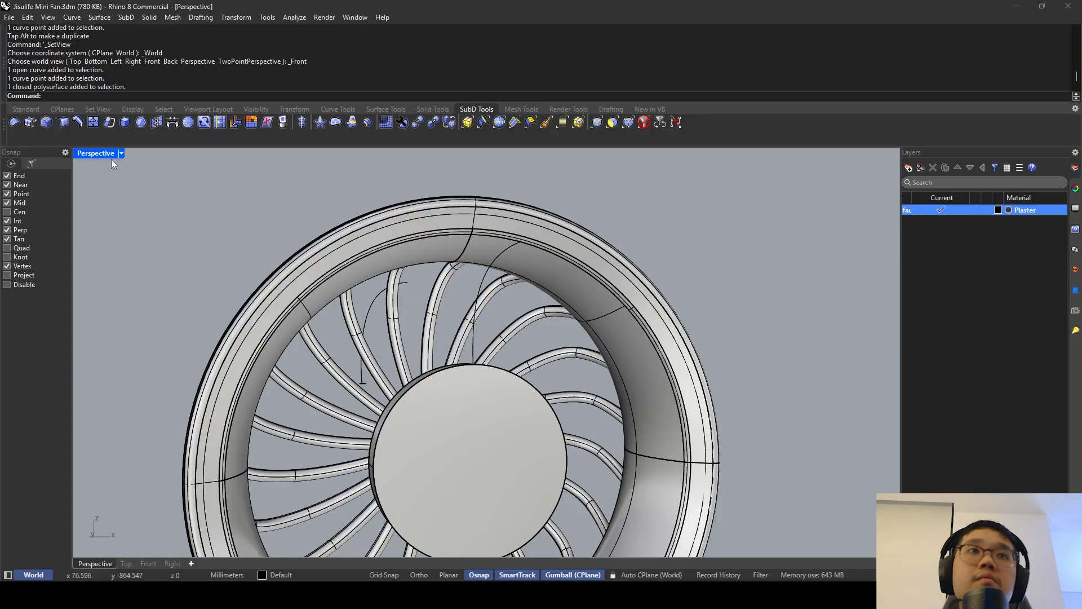
{"action": "double_click", "coordinate": [84, 153]}
Isolate the blade curve, the housing ring and the central hub, hiding the surrounding grille blades.
{"action": "left_click", "coordinate": [690, 225]}
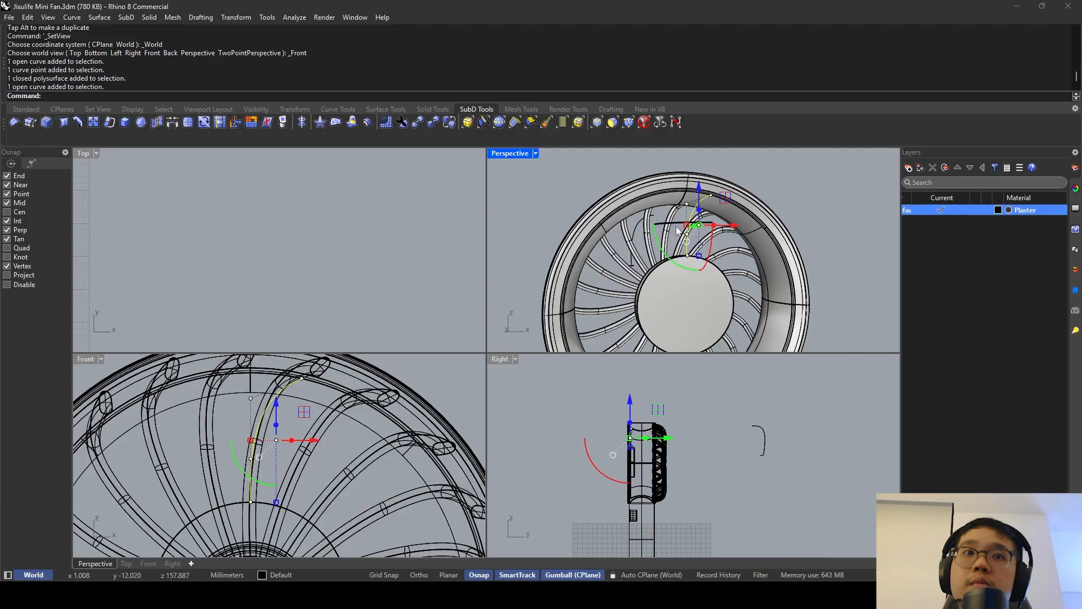
{"action": "right_click_drag", "start_coordinate": [676, 248], "coordinate": [631, 214]}
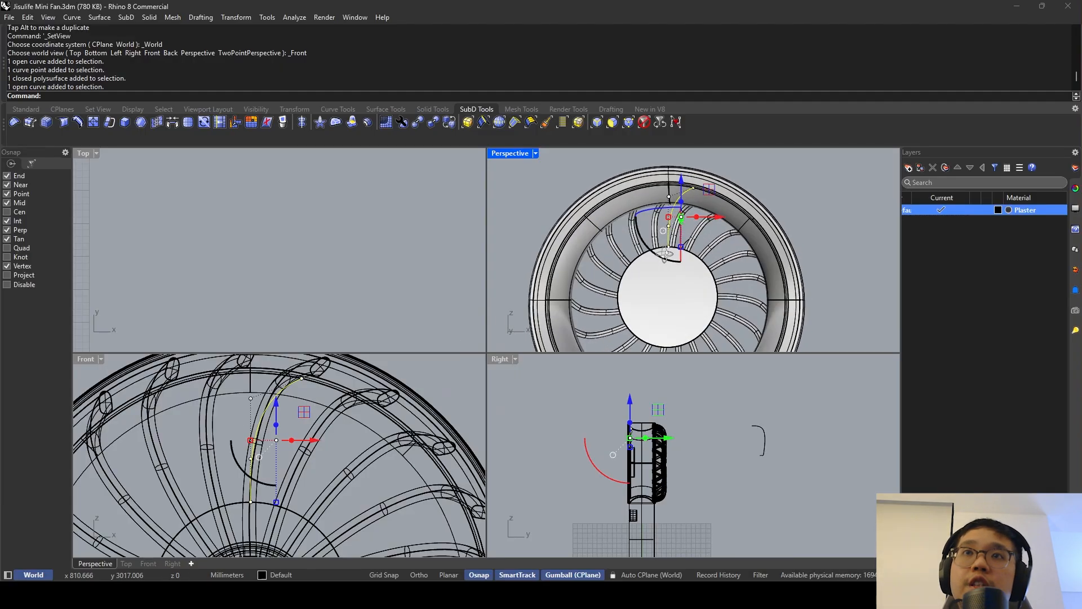
{"action": "left_click", "coordinate": [630, 196]}
{"action": "left_click", "coordinate": [644, 268], "text": "shift"}
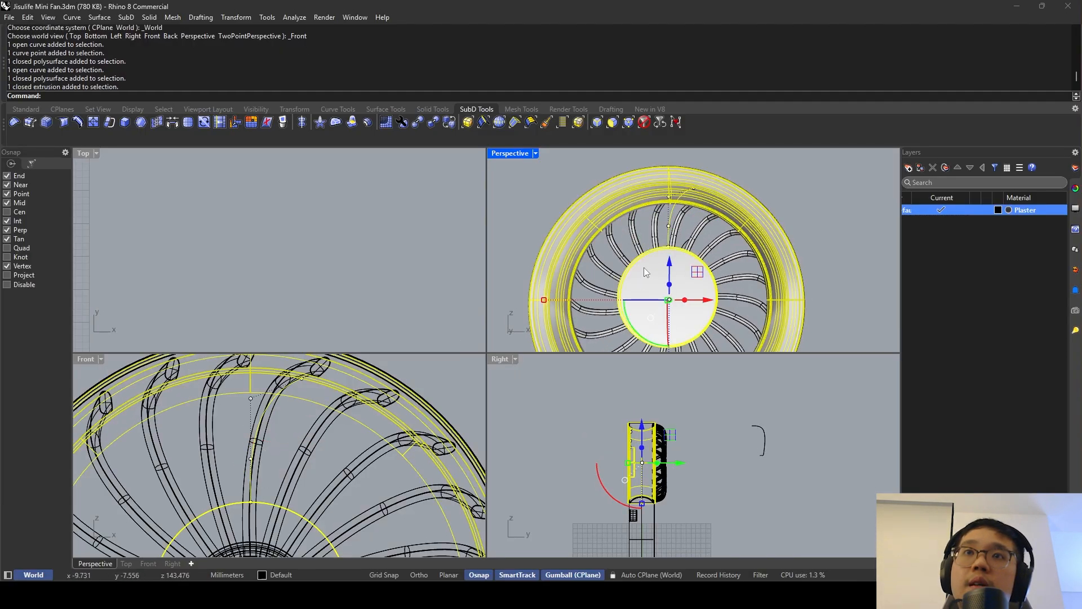
{"action": "key", "text": "Return"}
{"action": "key", "text": "Escape"}
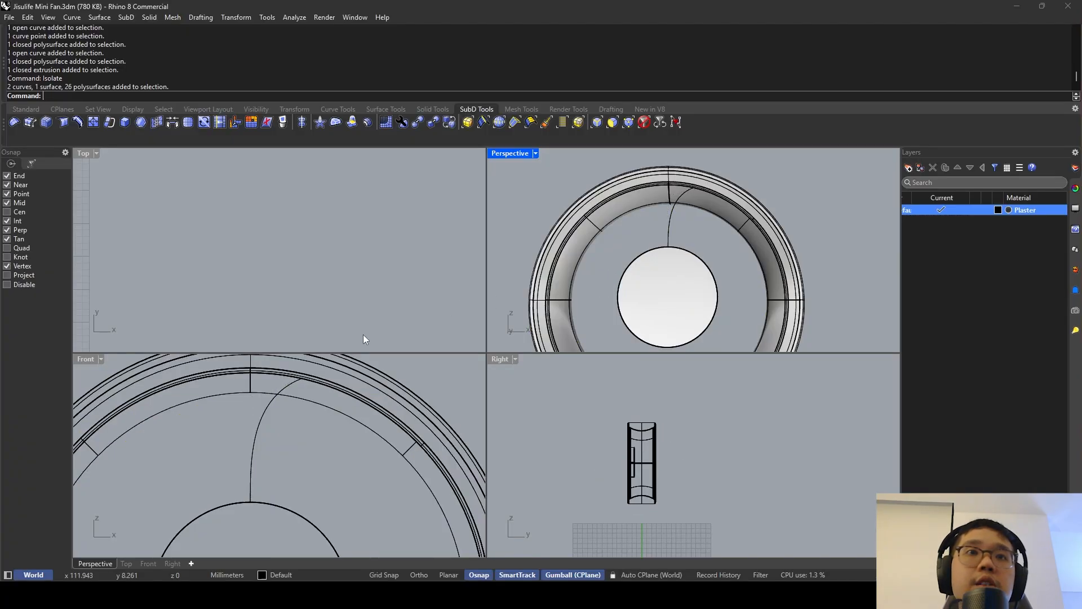
Shift the blade curve's two middle control points sideways in the Front viewport to soften its bend.
{"action": "left_click", "coordinate": [254, 440]}
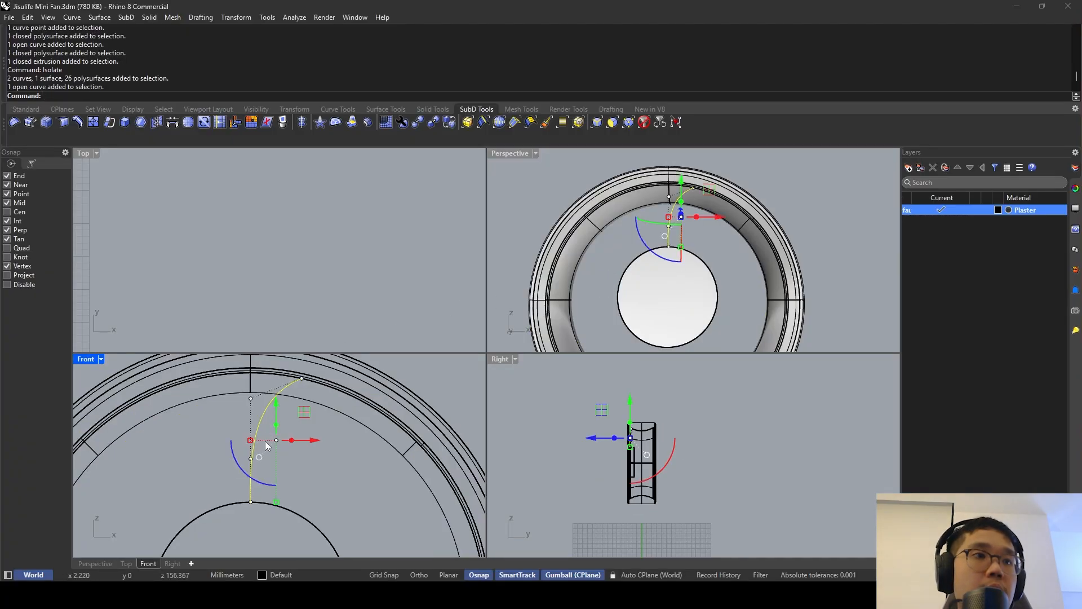
{"action": "scroll", "coordinate": [270, 435], "scroll_direction": "down", "scroll_amount": 2}
{"action": "left_click", "coordinate": [201, 447]}
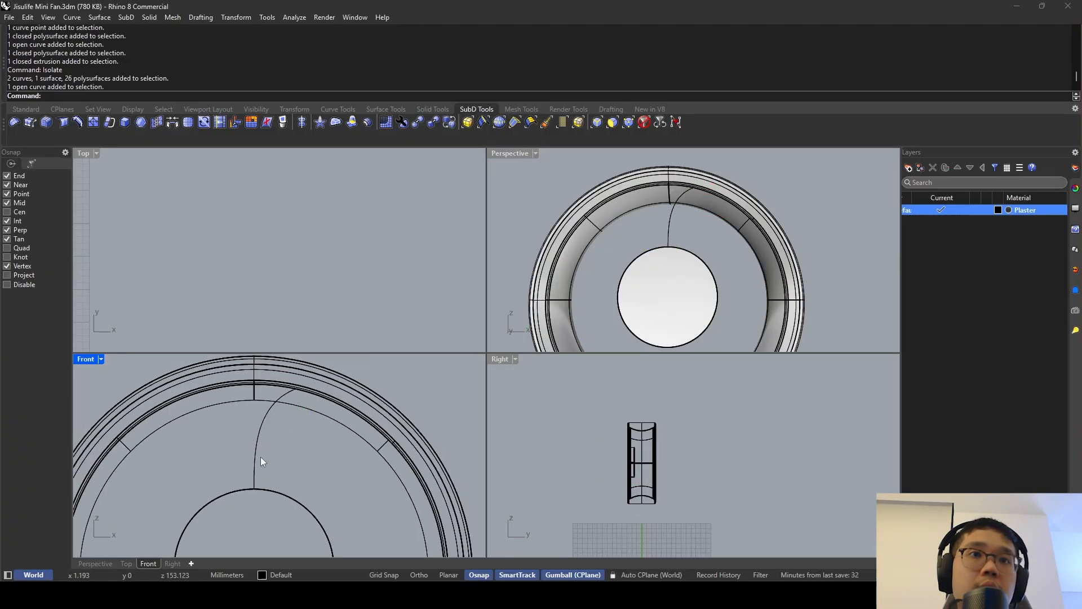
{"action": "left_click", "coordinate": [260, 456]}
{"action": "left_click_drag", "start_coordinate": [187, 471], "coordinate": [289, 451]}
{"action": "left_click_drag", "start_coordinate": [218, 426], "coordinate": [262, 385]}
{"action": "left_click_drag", "start_coordinate": [231, 475], "coordinate": [288, 438]}
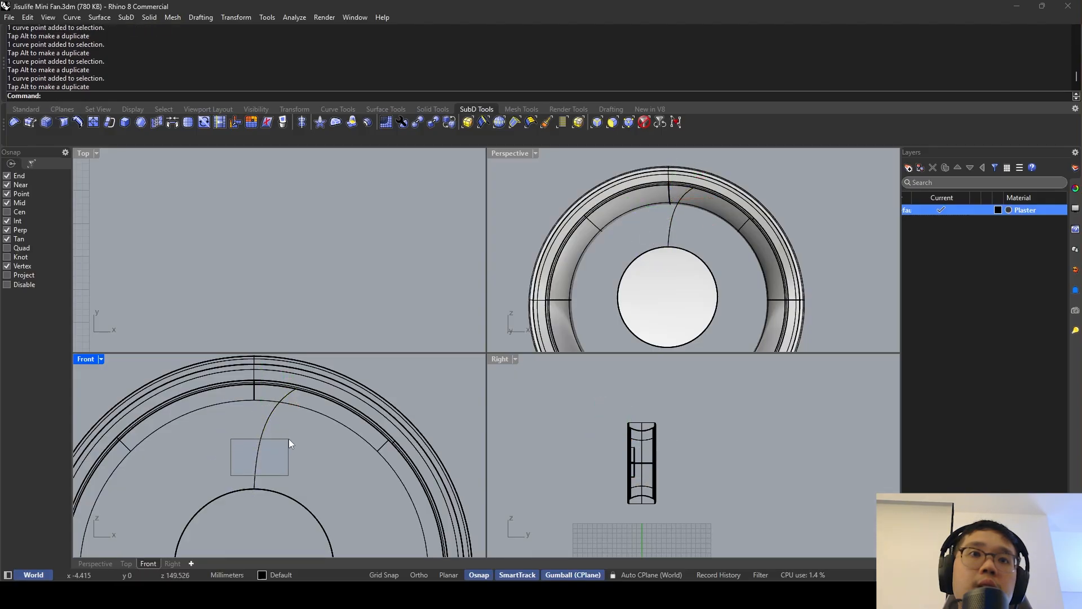
{"action": "left_click", "coordinate": [261, 451]}
{"action": "left_click", "coordinate": [269, 412]}
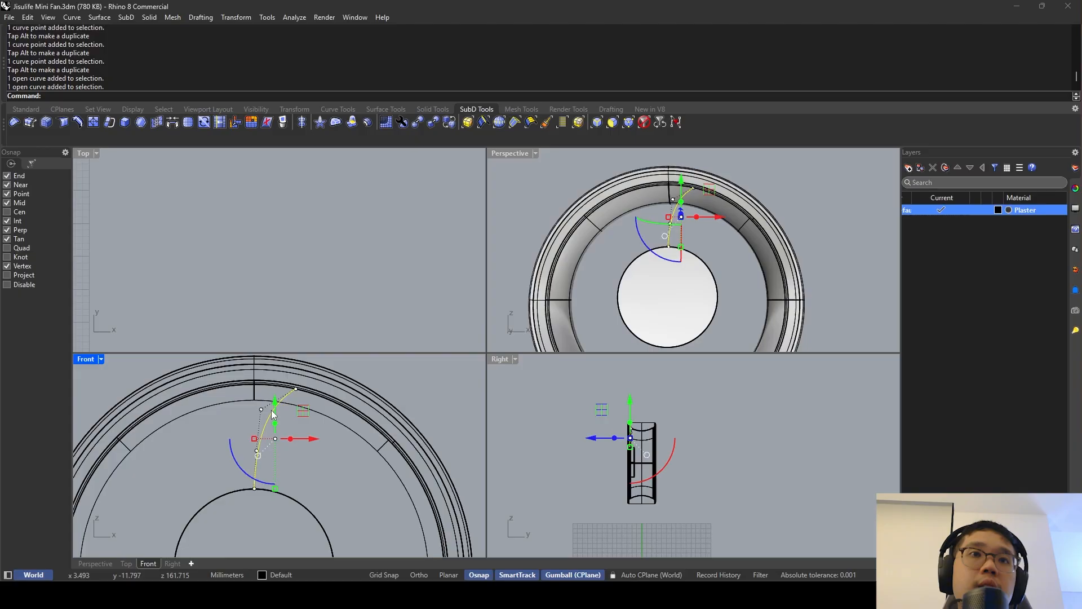
Pull the curve's outer end point inward and move it onto the housing's inner rim edge.
{"action": "left_click", "coordinate": [295, 389]}
{"action": "left_click_drag", "start_coordinate": [329, 389], "coordinate": [325, 389]}
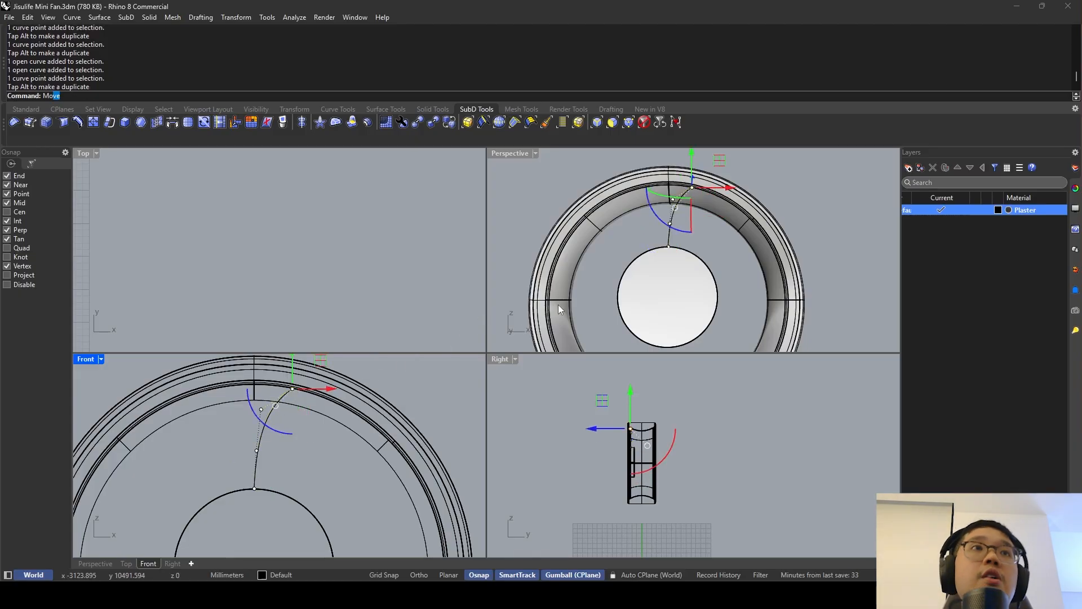
{"action": "key", "text": "Return"}
{"action": "mouse_move", "coordinate": [711, 224]}
{"action": "right_mouse_down"}
{"action": "mouse_move", "coordinate": [712, 249]}
{"action": "mouse_move", "coordinate": [698, 232]}
{"action": "right_mouse_up"}
{"action": "scroll", "coordinate": [699, 232], "scroll_direction": "up", "scroll_amount": 7}
{"action": "right_click_drag", "start_coordinate": [681, 194], "coordinate": [683, 221], "text": "shift"}
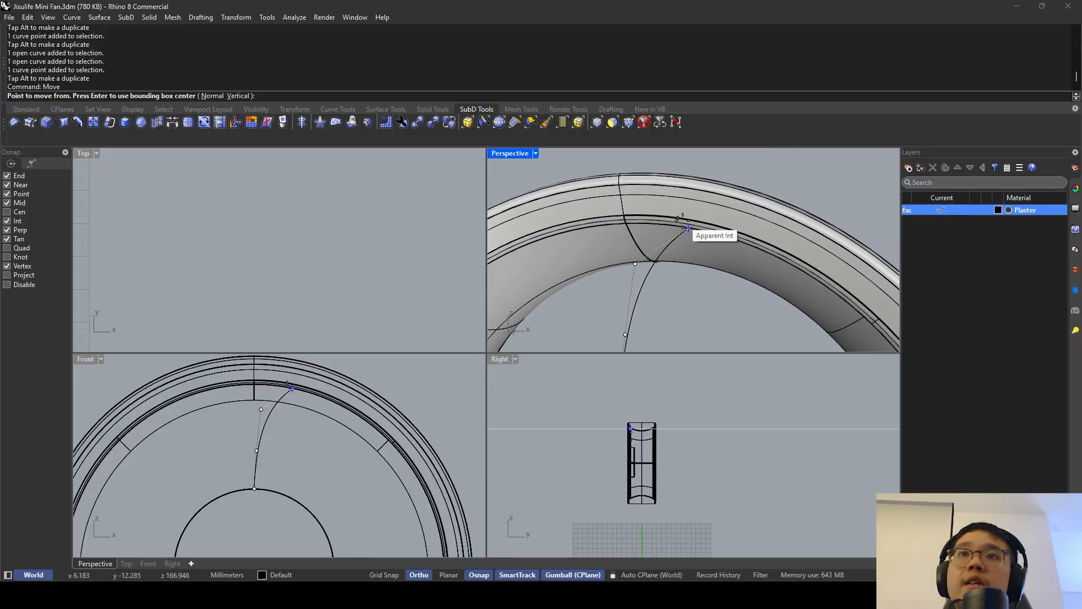
{"action": "left_click", "coordinate": [687, 228]}
{"action": "scroll", "coordinate": [687, 231], "scroll_direction": "up", "scroll_amount": 3}
{"action": "left_click", "coordinate": [680, 196]}
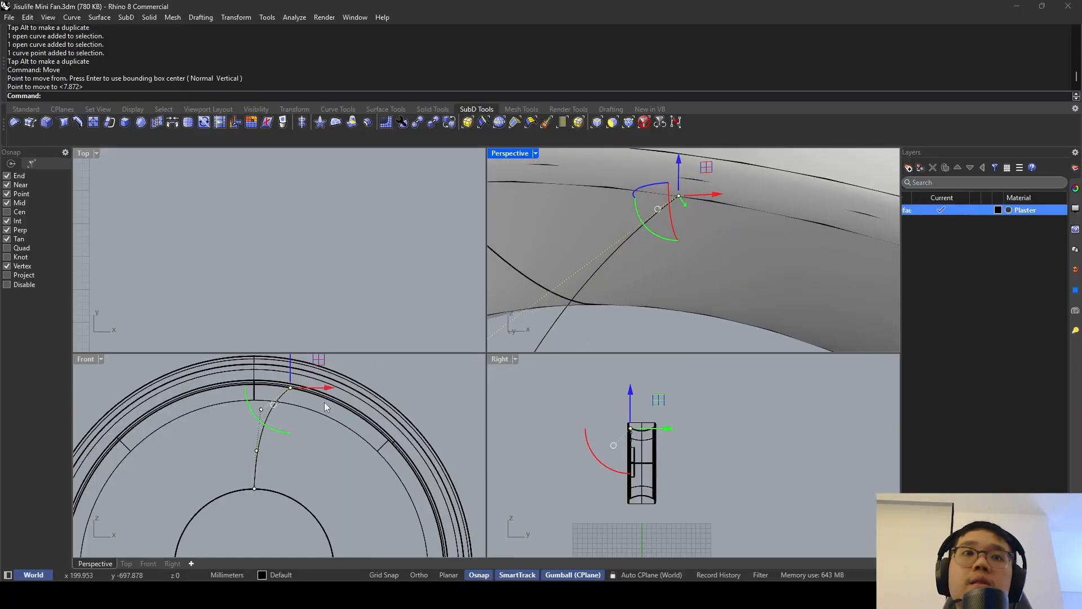
Undo the accidental gumball rotation and adjust the height of the curve's control point nearest the hub.
{"action": "left_click", "coordinate": [257, 451]}
{"action": "left_click_drag", "start_coordinate": [250, 410], "coordinate": [249, 415]}
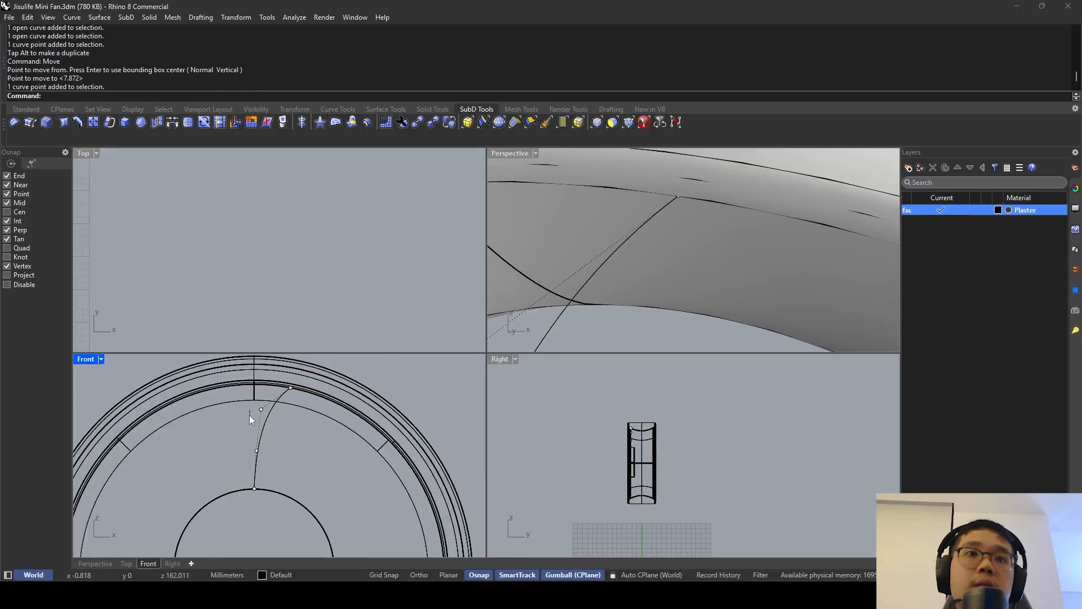
{"action": "left_click", "coordinate": [256, 451]}
{"action": "left_click_drag", "start_coordinate": [248, 474], "coordinate": [293, 450]}
{"action": "key", "text": "ctrl+z"}
{"action": "left_click", "coordinate": [203, 474]}
{"action": "left_click", "coordinate": [257, 450]}
{"action": "left_click_drag", "start_coordinate": [254, 413], "coordinate": [253, 421]}
{"action": "key", "text": "Escape"}
{"action": "key", "text": "Escape"}
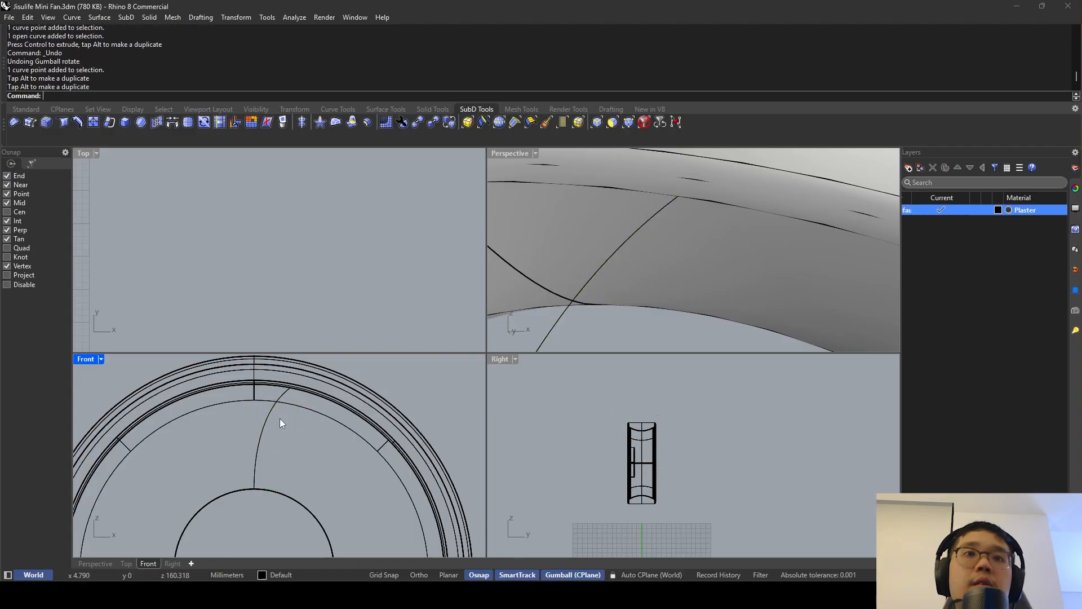
Enlarge the Perspective viewport and frame the blade curve between the hub and the housing rim.
{"action": "scroll", "coordinate": [288, 413], "scroll_direction": "down", "scroll_amount": 1}
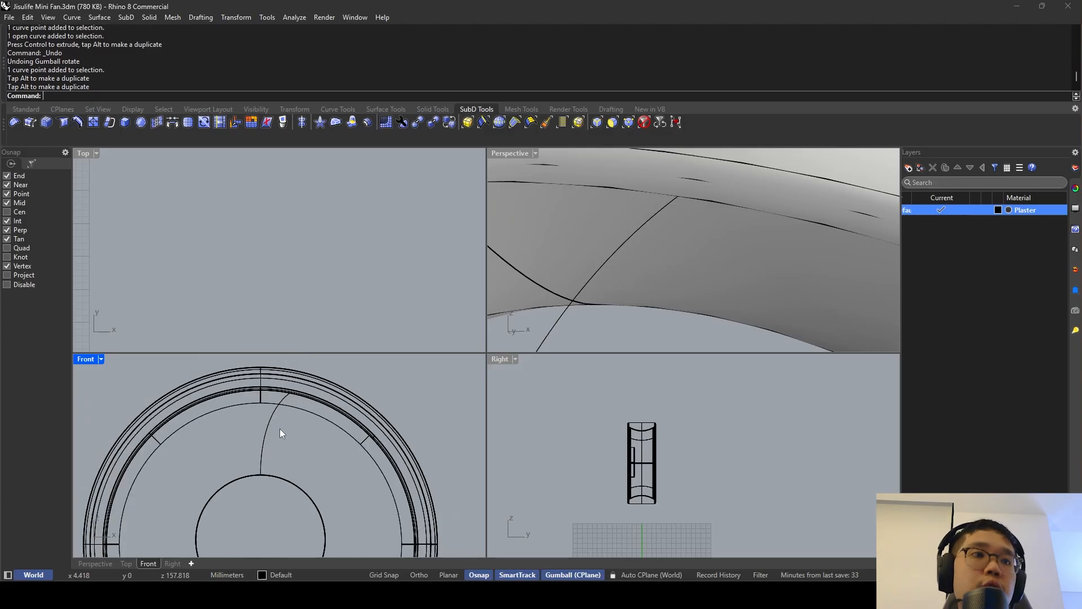
{"action": "left_click", "coordinate": [500, 176]}
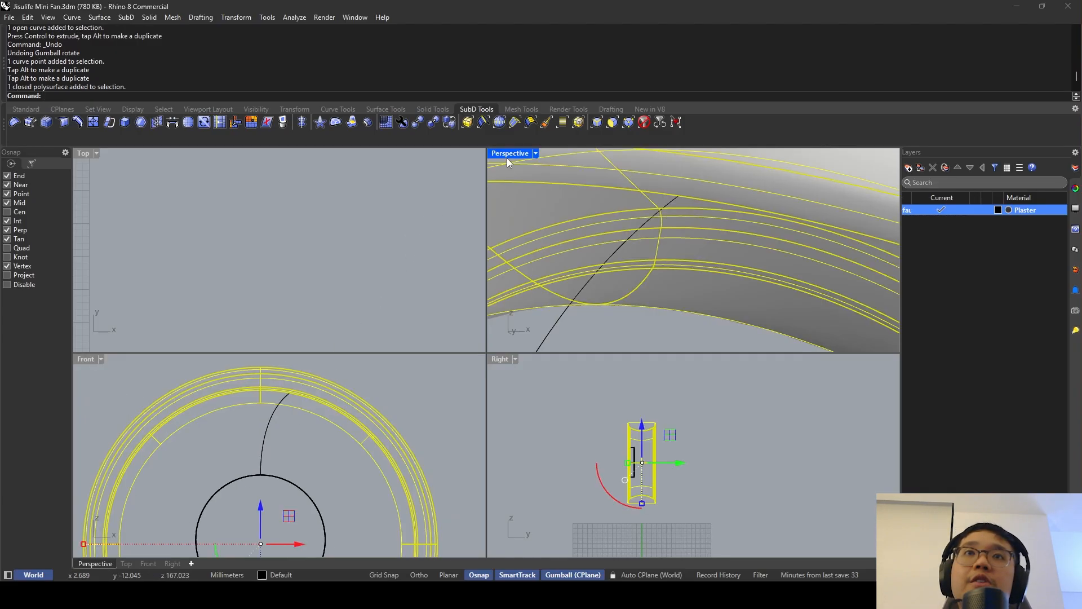
{"action": "double_click", "coordinate": [508, 155]}
{"action": "scroll", "coordinate": [490, 243], "scroll_direction": "down", "scroll_amount": 3}
{"action": "left_click", "coordinate": [479, 392]}
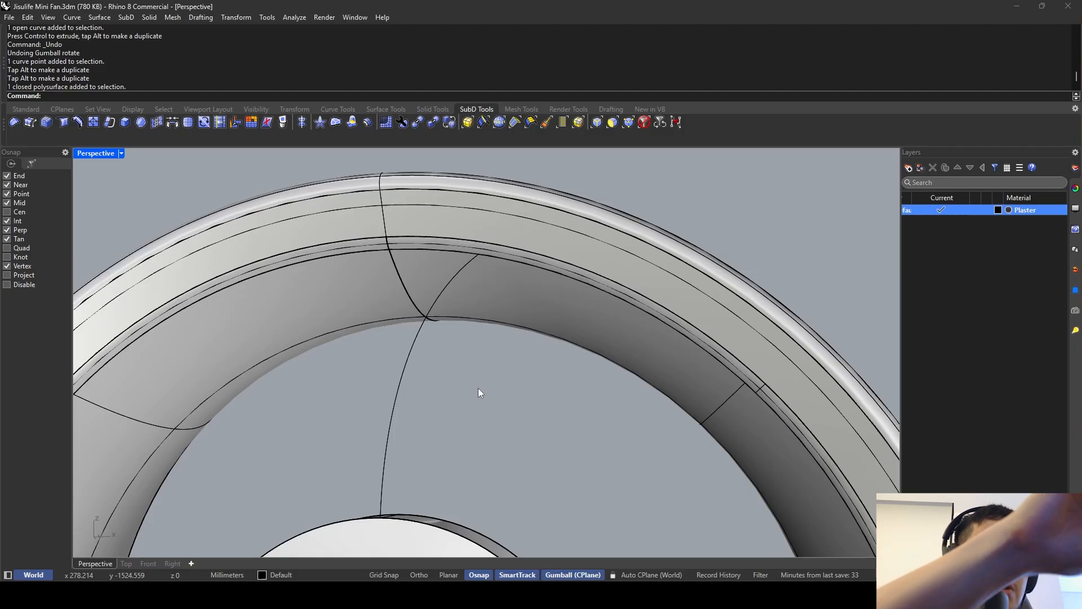
Move the curve's two middle control points together along the fan's axis toward the housing's front.
{"action": "left_click", "coordinate": [408, 354]}
{"action": "scroll", "coordinate": [407, 354], "scroll_direction": "down", "scroll_amount": 3}
{"action": "right_click_drag", "start_coordinate": [425, 340], "coordinate": [471, 302], "text": "shift"}
{"action": "right_click_drag", "start_coordinate": [472, 302], "coordinate": [406, 307]}
{"action": "scroll", "coordinate": [414, 300], "scroll_direction": "up", "scroll_amount": 3}
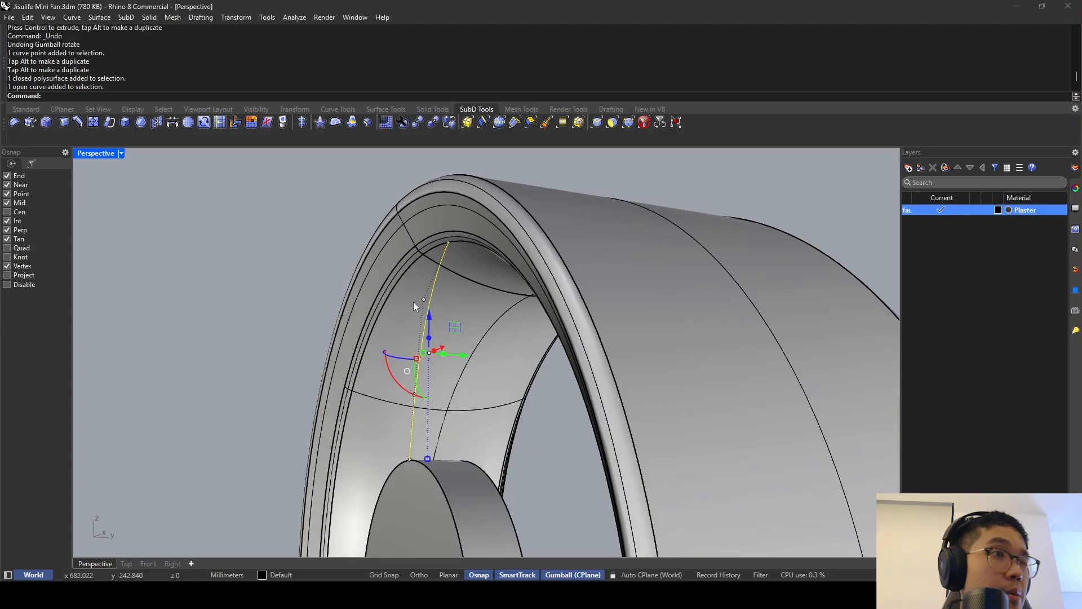
{"action": "left_click", "coordinate": [421, 300]}
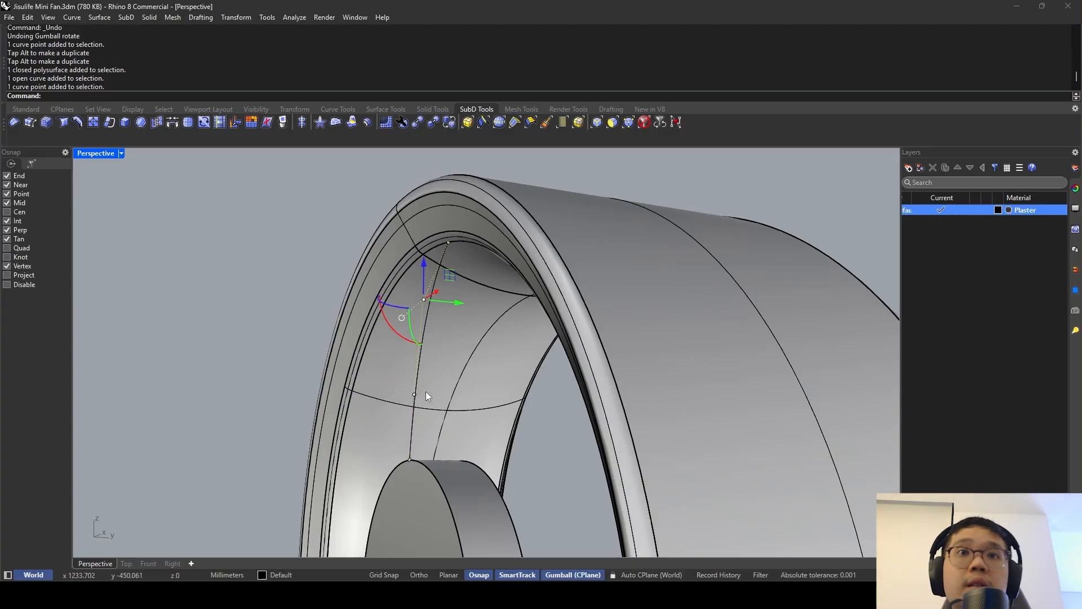
{"action": "left_click", "coordinate": [416, 395], "text": "shift"}
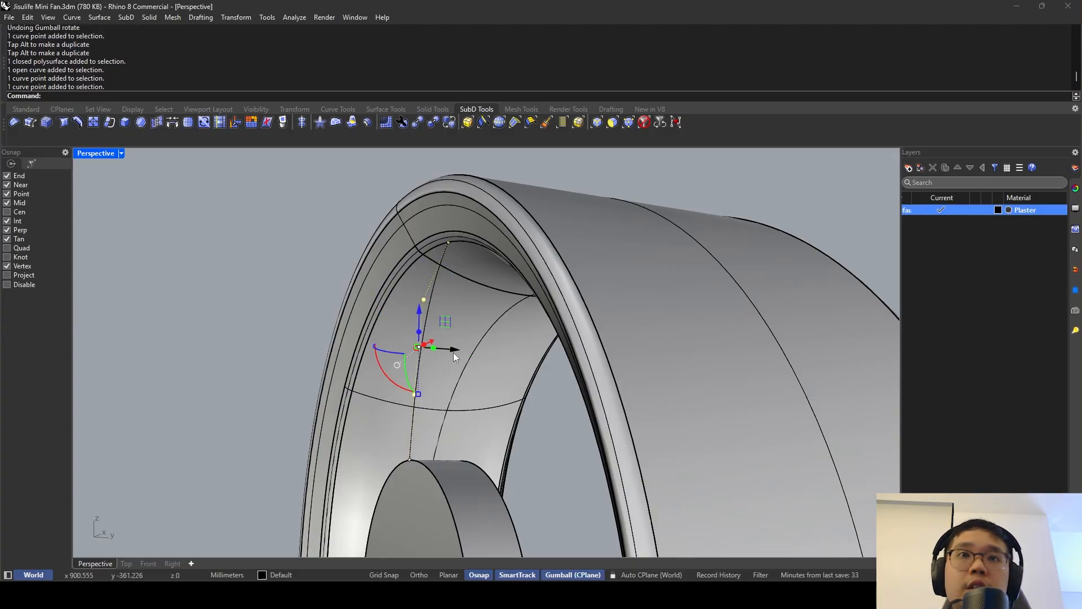
{"action": "left_click_drag", "start_coordinate": [453, 352], "coordinate": [442, 353]}
Shift the middle control point nearest the rim slightly sideways toward the curve's outer end.
{"action": "right_click_drag", "start_coordinate": [442, 353], "coordinate": [586, 335]}
{"action": "left_click", "coordinate": [480, 326]}
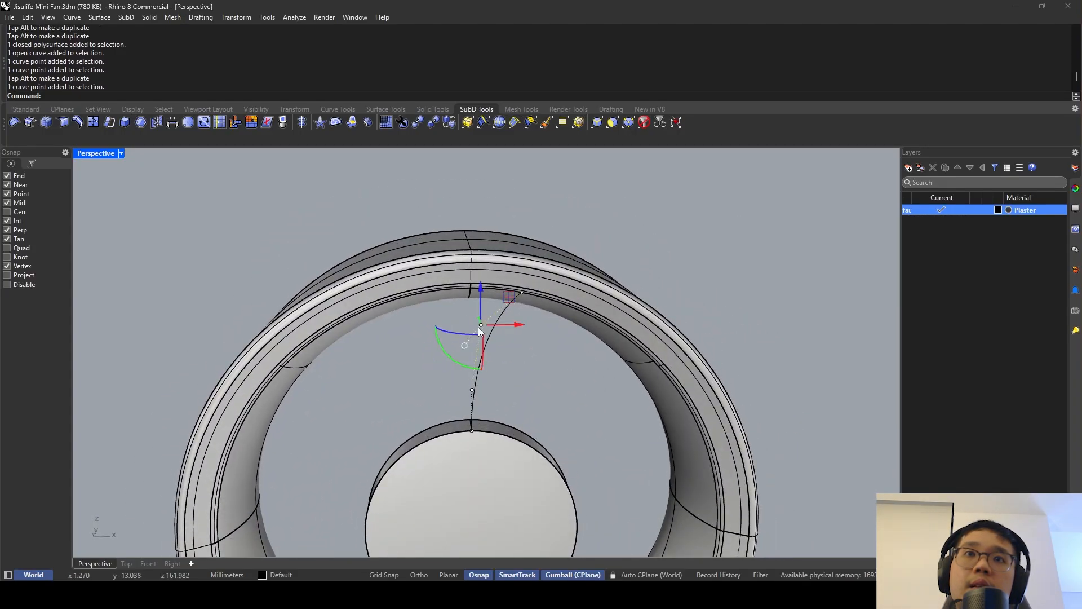
{"action": "left_click", "coordinate": [481, 325]}
{"action": "left_click_drag", "start_coordinate": [519, 328], "coordinate": [522, 328]}
{"action": "key", "text": "Escape"}
{"action": "right_click_drag", "start_coordinate": [502, 331], "coordinate": [401, 376]}
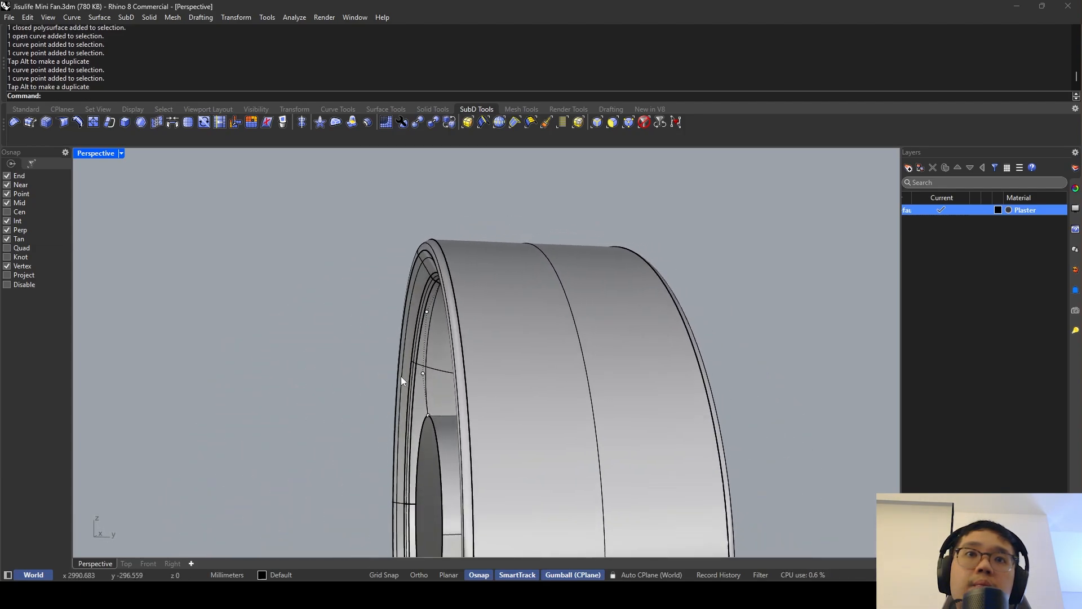
{"action": "left_click", "coordinate": [421, 372]}
{"action": "left_click", "coordinate": [427, 312], "text": "shift"}
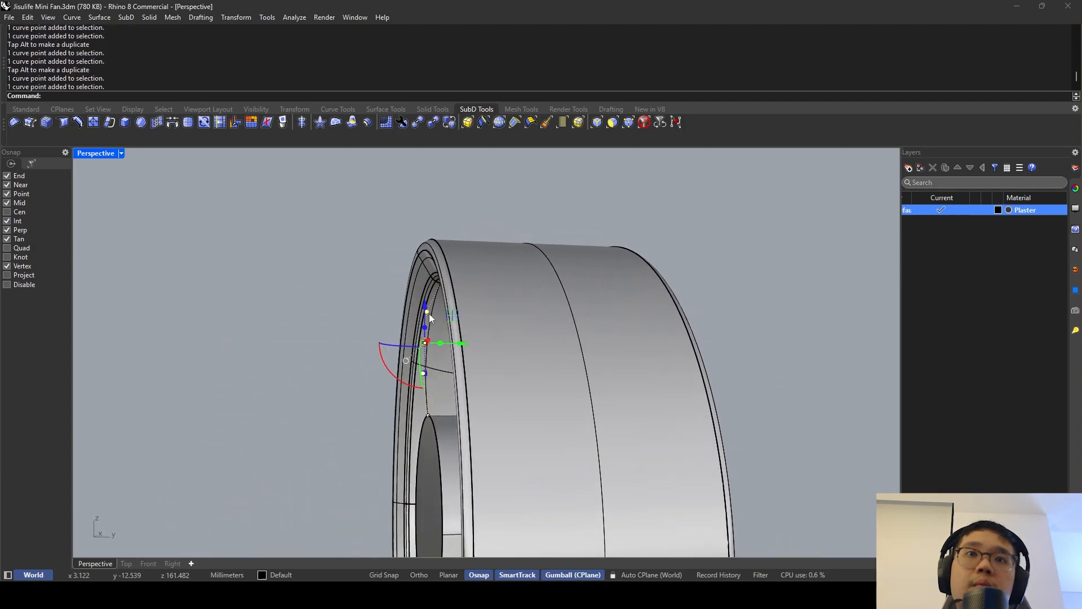
{"action": "scroll", "coordinate": [424, 363], "scroll_direction": "up", "scroll_amount": 4}
{"action": "key", "text": "Escape"}
{"action": "right_click_drag", "start_coordinate": [425, 373], "coordinate": [556, 351]}
{"action": "left_click", "coordinate": [423, 372]}
{"action": "key", "text": "Escape"}
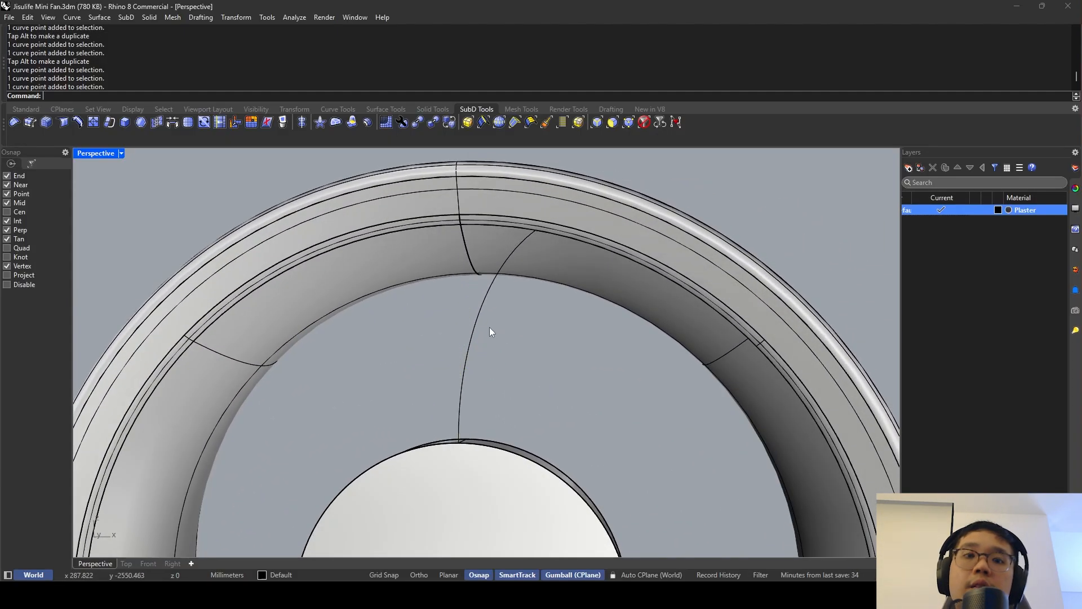
Try extruding the blade curve 4 mm along the fan's axis into a surface, and undo the extrusion.
{"action": "left_click", "coordinate": [476, 321]}
{"action": "right_click_drag", "start_coordinate": [547, 305], "coordinate": [481, 314]}
{"action": "type", "text": "ExtrudeCrv"}
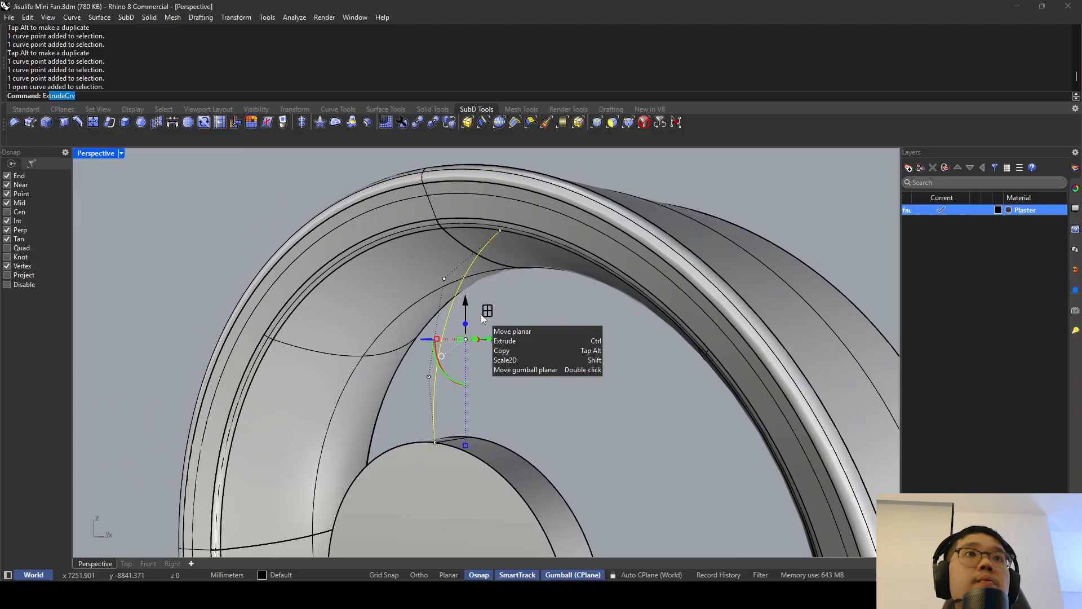
{"action": "key", "text": "Return"}
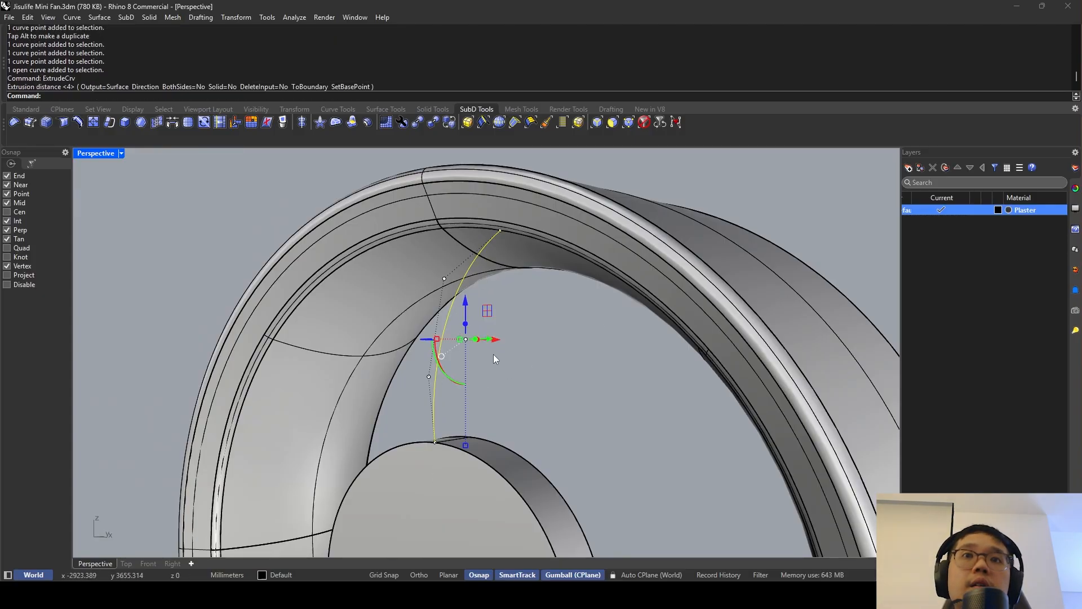
{"action": "right_click_drag", "start_coordinate": [492, 354], "coordinate": [465, 367]}
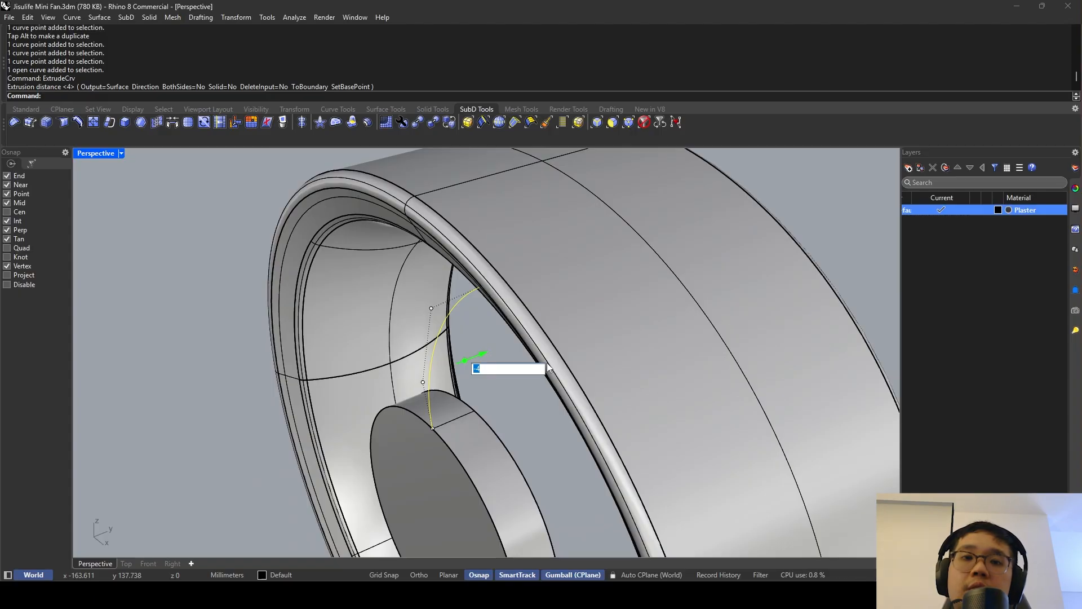
{"action": "key", "text": "Return"}
{"action": "right_click_drag", "start_coordinate": [502, 413], "coordinate": [555, 334]}
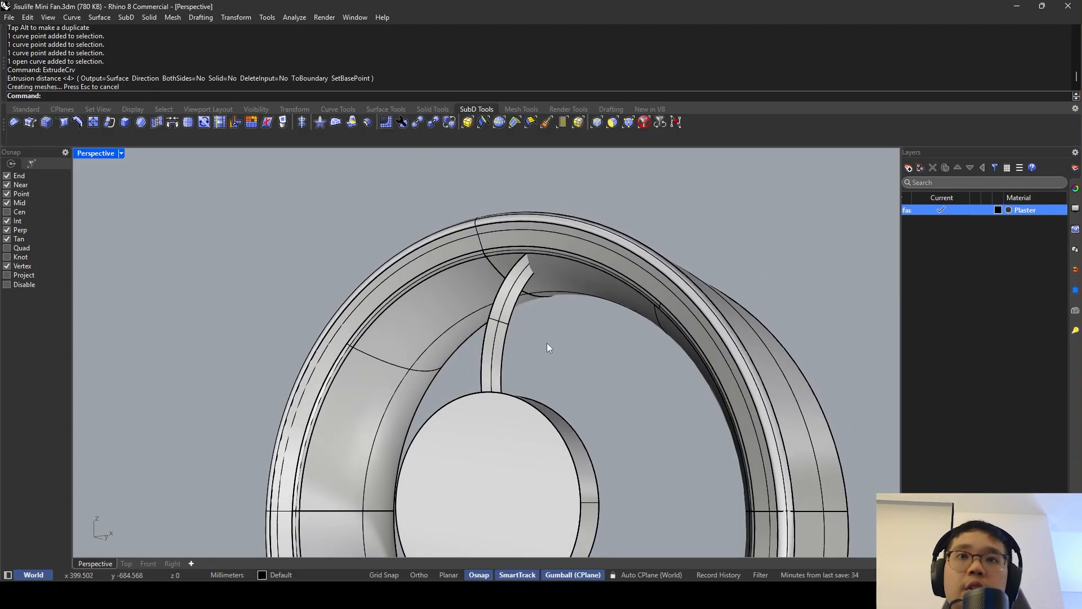
{"action": "key", "text": "ctrl+z"}
Draw a narrow rectangle on top of the hub from the blade curve's inner end to the hub's back edge.
{"action": "right_click_drag", "start_coordinate": [547, 342], "coordinate": [513, 422]}
{"action": "type", "text": "Redo"}
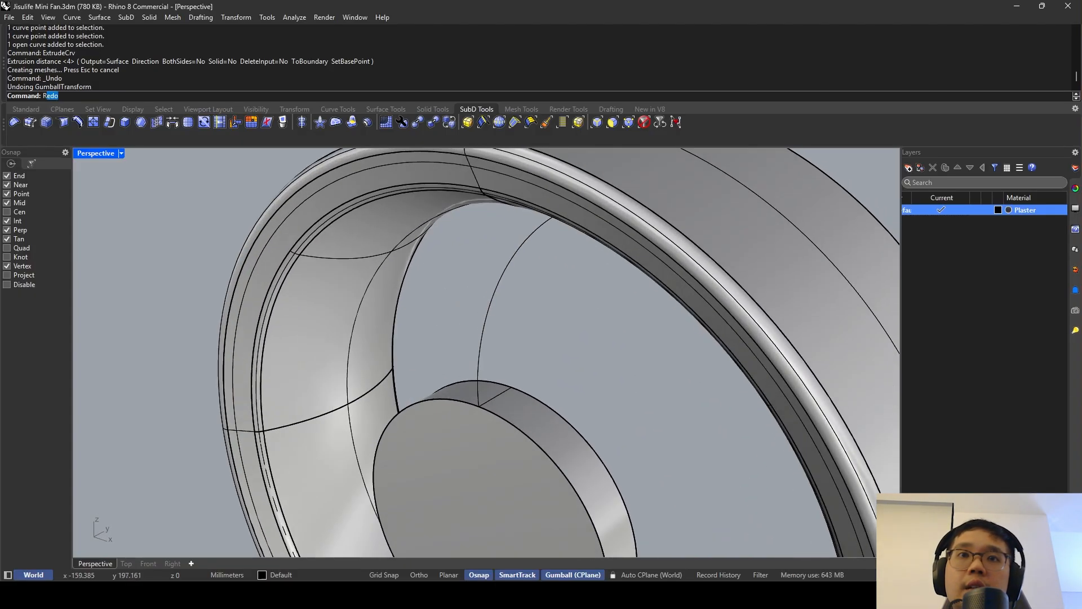
{"action": "left_click", "coordinate": [482, 385]}
{"action": "left_click", "coordinate": [473, 367]}
{"action": "left_click", "coordinate": [477, 366]}
{"action": "type", "text": "e"}
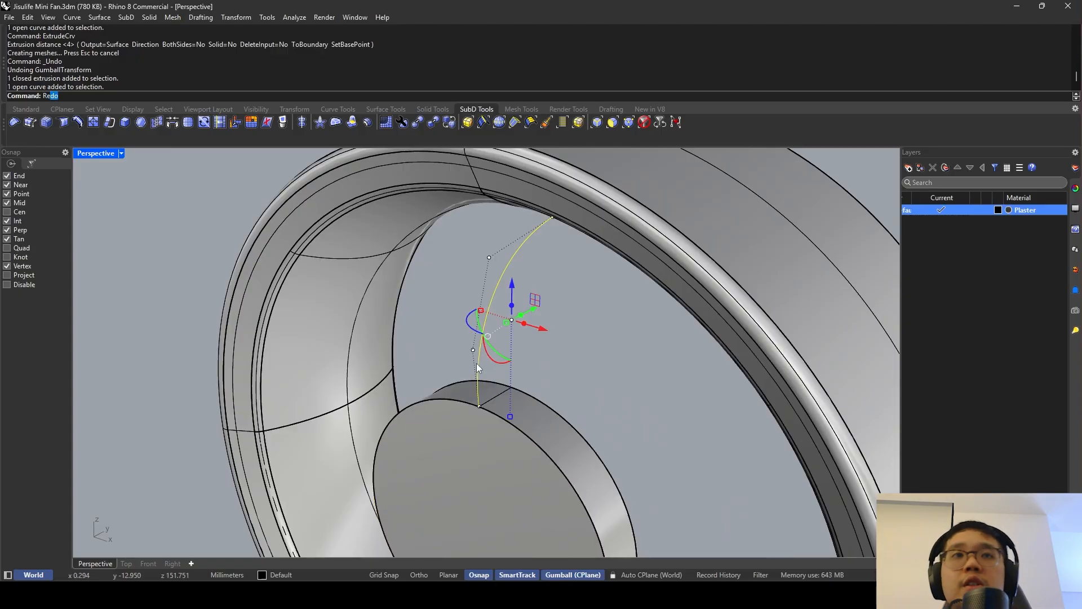
{"action": "type", "text": "ctangle"}
{"action": "key", "text": "Return"}
{"action": "scroll", "coordinate": [476, 430], "scroll_direction": "up", "scroll_amount": 3}
{"action": "left_click", "coordinate": [481, 395]}
{"action": "scroll", "coordinate": [525, 378], "scroll_direction": "up", "scroll_amount": 5}
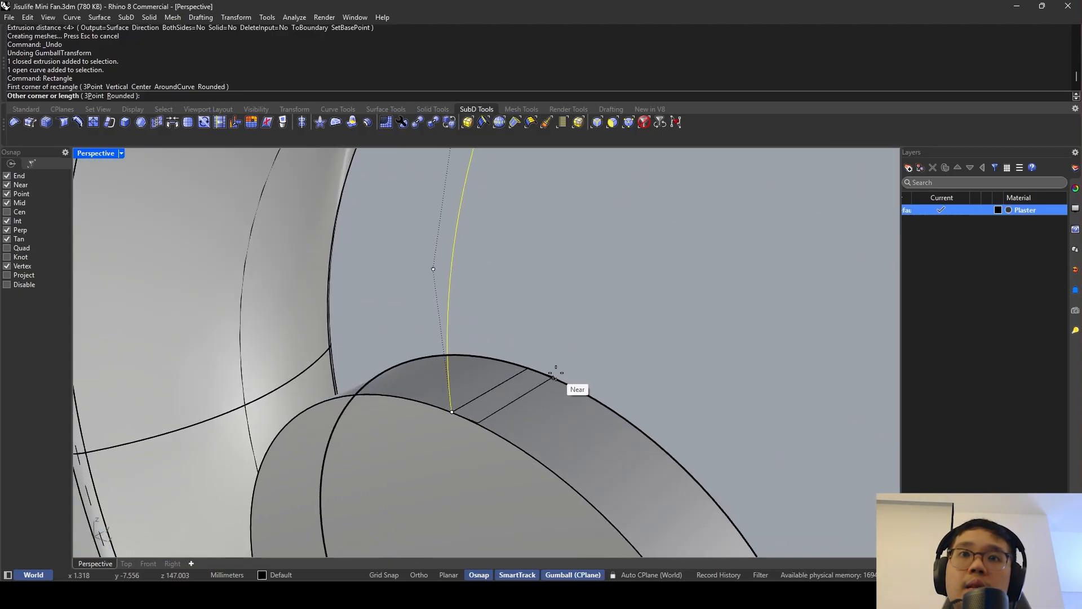
{"action": "left_click", "coordinate": [553, 376]}
Move the rectangle from its front edge's midpoint to the blade curve's inner end, centring it on the curve.
{"action": "type", "text": "move"}
{"action": "key", "text": "Return"}
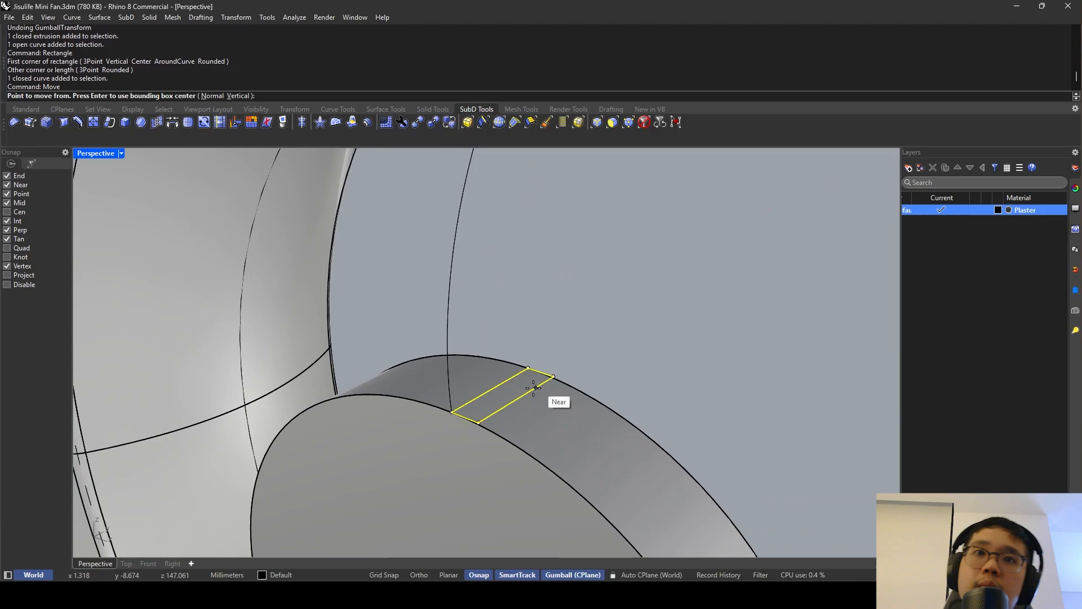
{"action": "left_click", "coordinate": [464, 417]}
{"action": "left_click", "coordinate": [449, 411]}
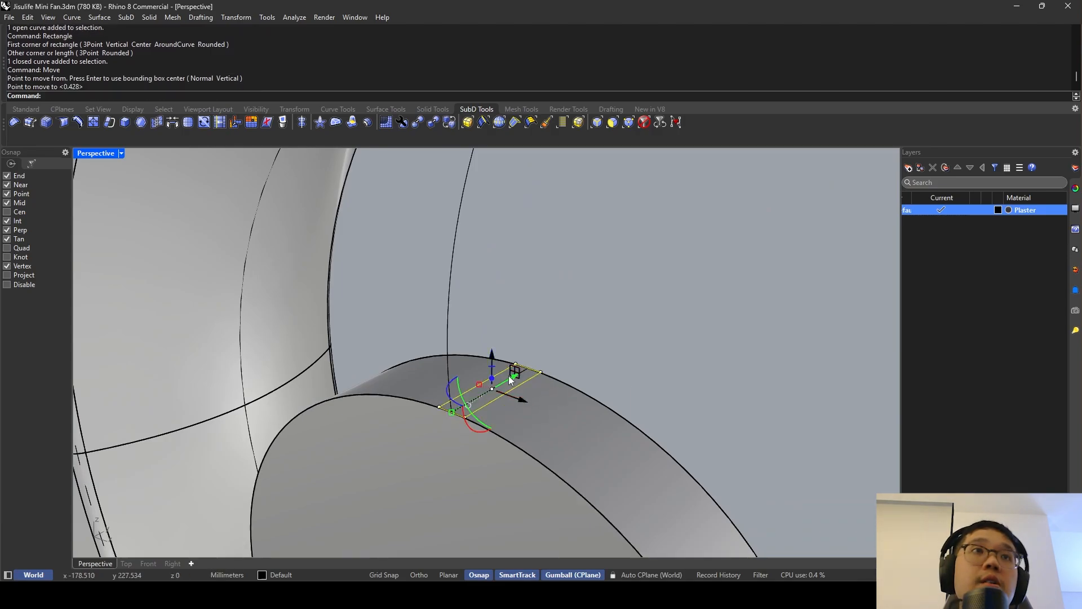
Draw a degree-3 curve from the midpoint of one long side of the rectangle via its front corner to the blade curve's inner end.
{"action": "right_click_drag", "start_coordinate": [508, 375], "coordinate": [463, 376]}
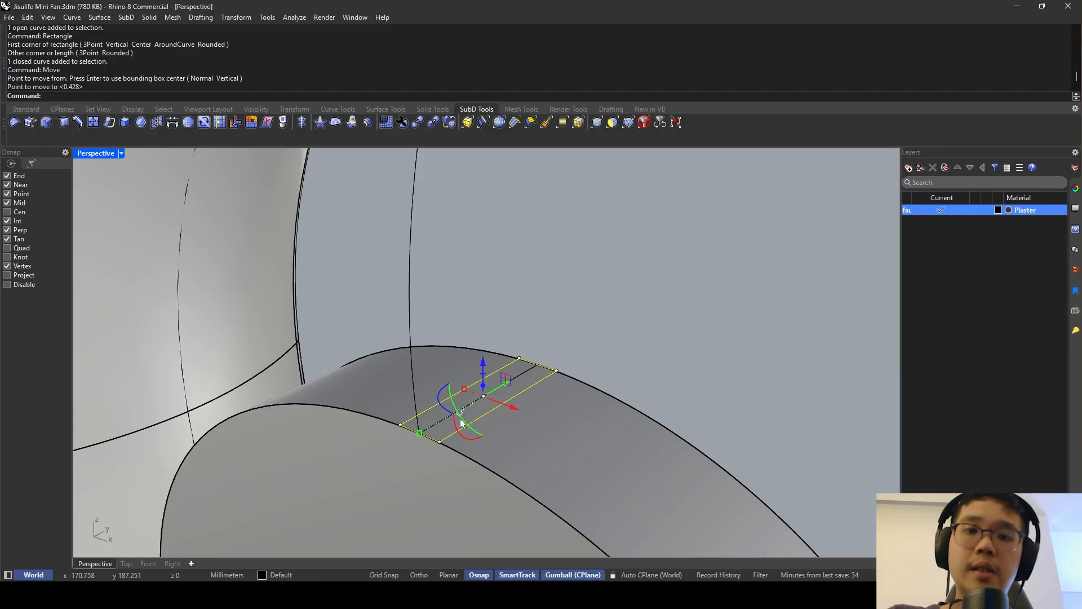
{"action": "type", "text": "Curve"}
{"action": "key", "text": "Return"}
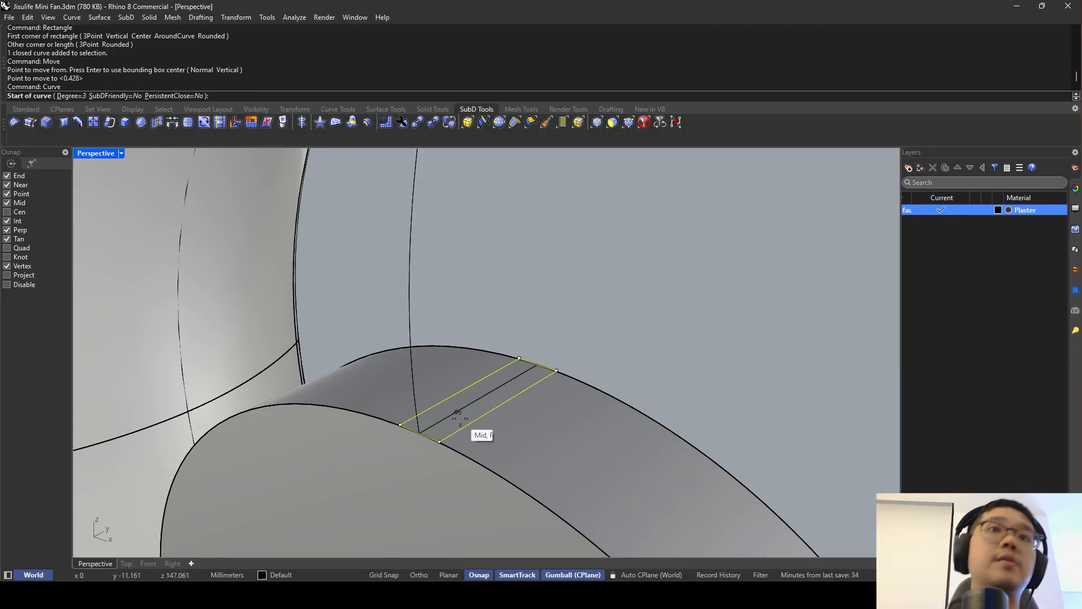
{"action": "left_click", "coordinate": [464, 389]}
{"action": "left_click", "coordinate": [419, 435]}
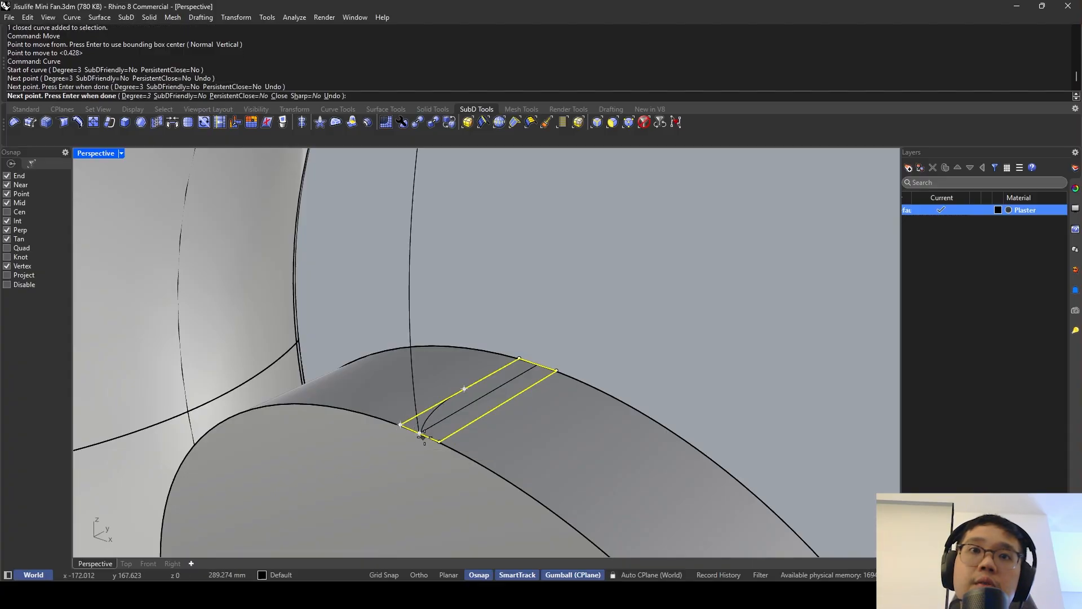
{"action": "key", "text": "Return"}
Draw a matching curve from the opposite long side's midpoint via the other front corner to the blade curve's inner end.
{"action": "key", "text": "Return"}
{"action": "left_click", "coordinate": [508, 403]}
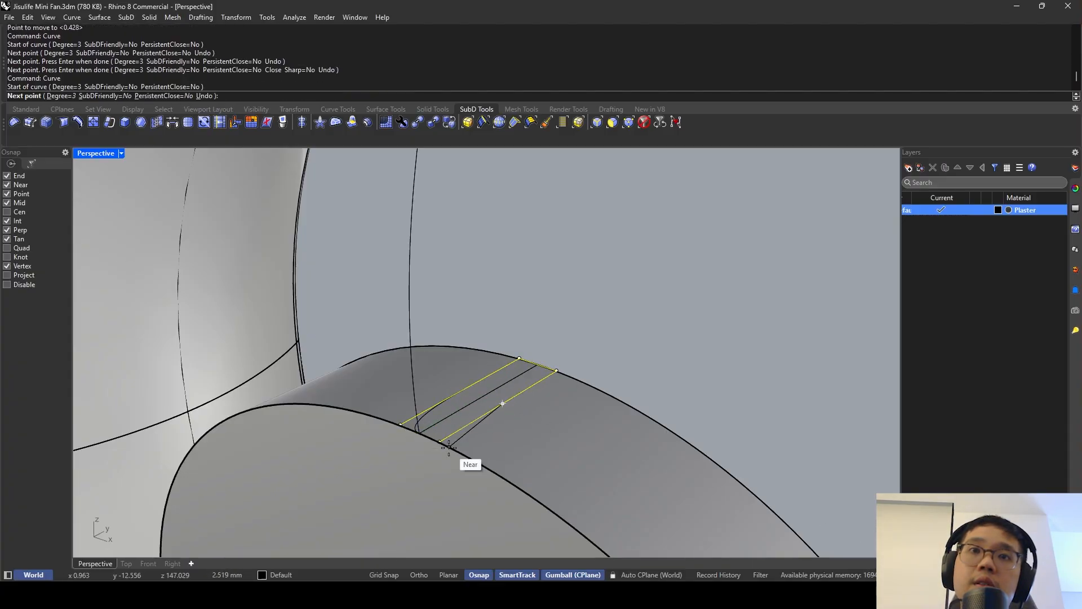
{"action": "left_click", "coordinate": [439, 442]}
{"action": "left_click", "coordinate": [419, 433]}
{"action": "key", "text": "Return"}
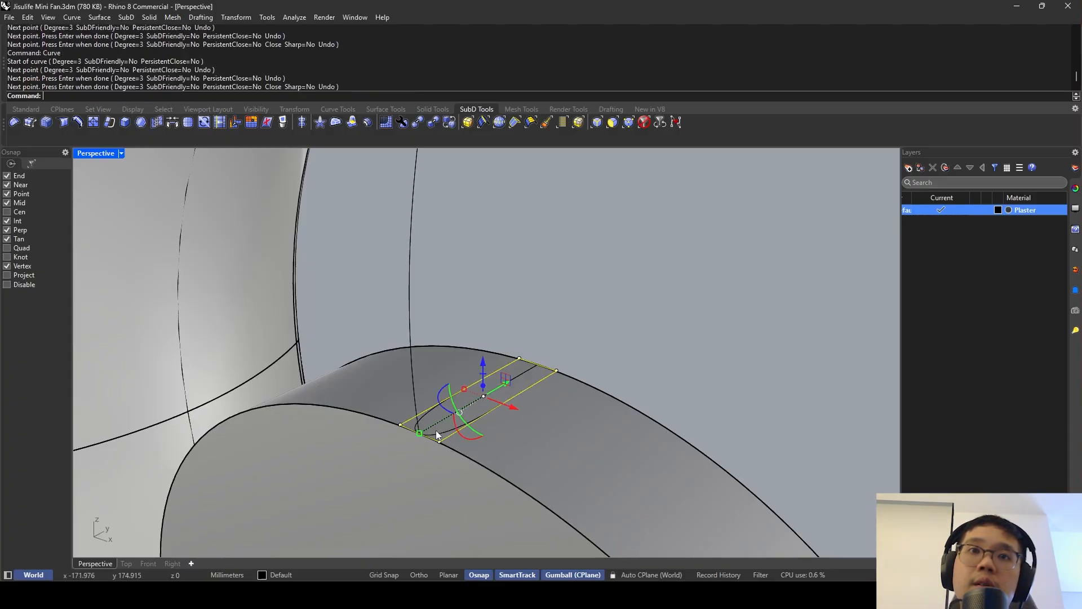
{"action": "key", "text": "Return"}
{"action": "left_click", "coordinate": [503, 404]}
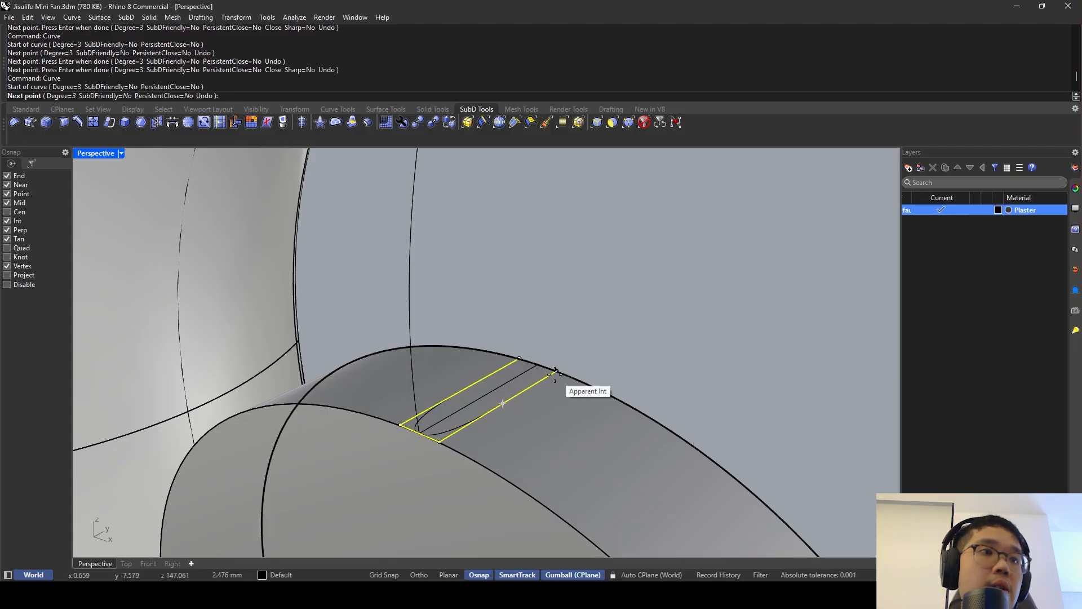
{"action": "key", "text": "Escape"}
Trim away the rectangle's two front corners using both rounding curves as cutting objects.
{"action": "left_click", "coordinate": [451, 431]}
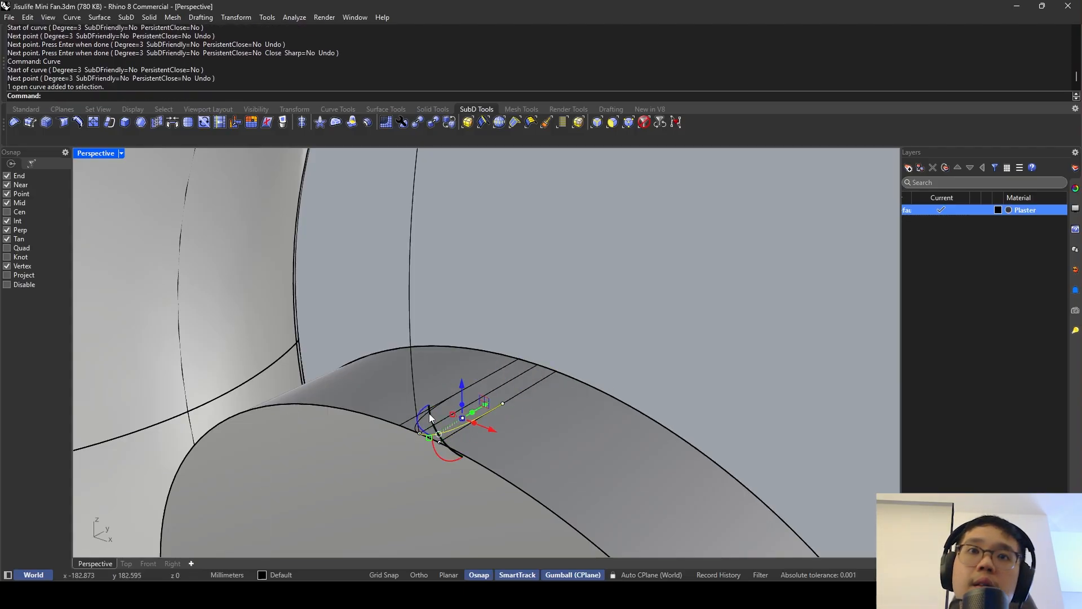
{"action": "scroll", "coordinate": [428, 413], "scroll_direction": "up", "scroll_amount": 4}
{"action": "left_click", "coordinate": [424, 415], "text": "shift"}
{"action": "type", "text": "TTRIM"}
{"action": "key", "text": "Return"}
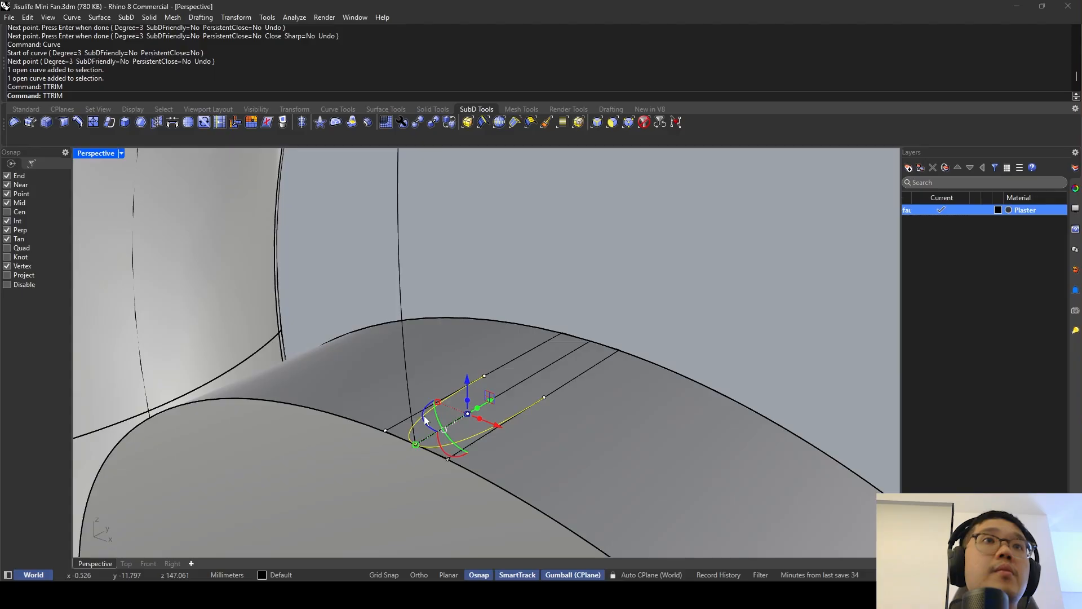
{"action": "type", "text": "TRIM"}
{"action": "key", "text": "Return"}
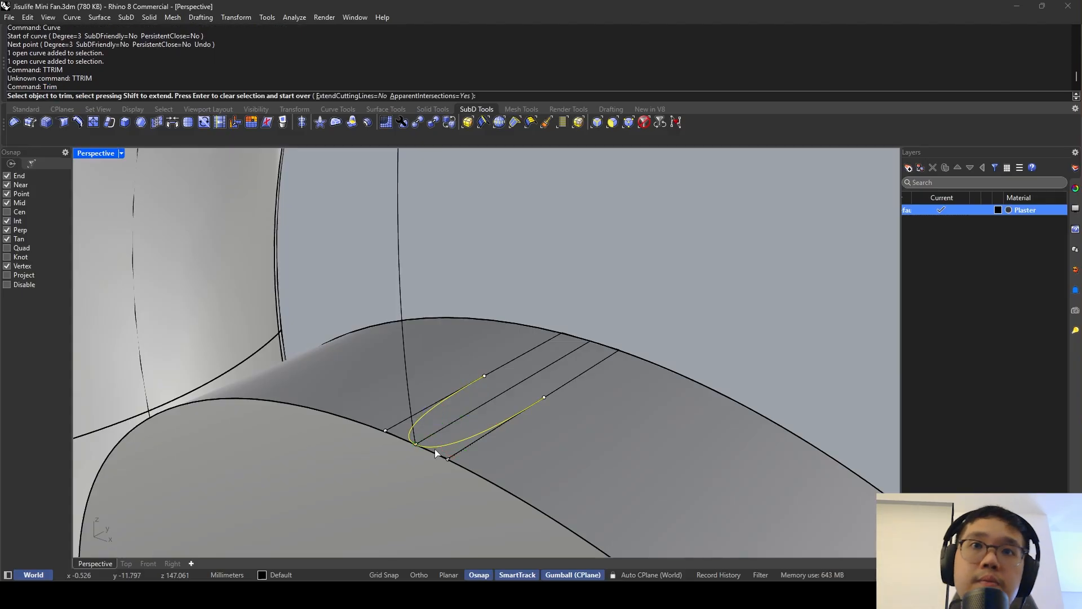
{"action": "left_click", "coordinate": [461, 450]}
{"action": "left_click", "coordinate": [405, 421]}
{"action": "key", "text": "Return"}
Join the two rounding curves and the trimmed rectangle into one profile curve.
{"action": "left_click", "coordinate": [475, 376]}
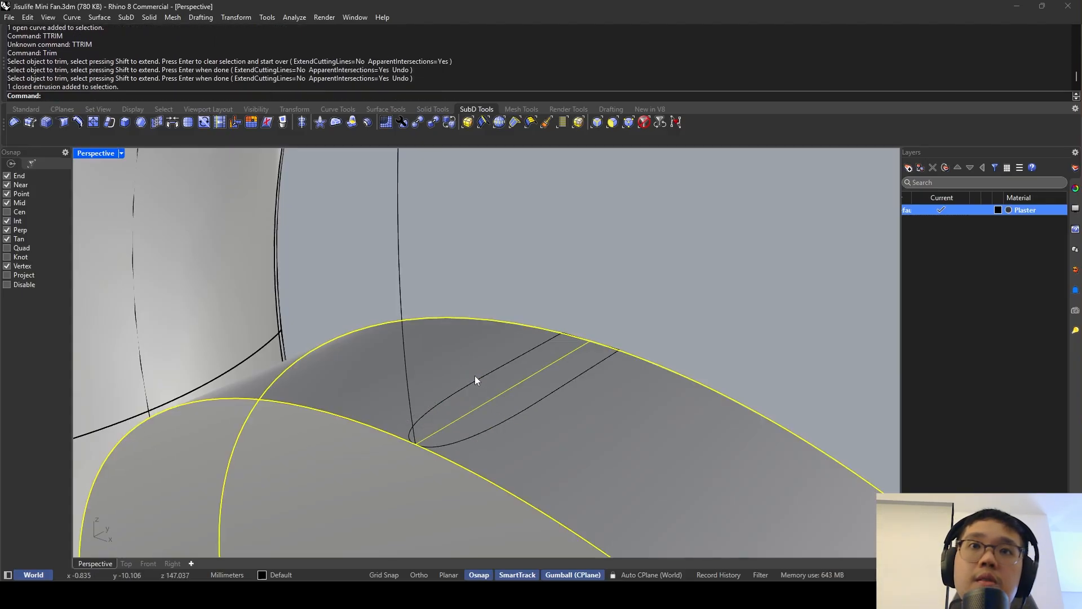
{"action": "left_click", "coordinate": [480, 378]}
{"action": "left_click", "coordinate": [499, 368], "text": "shift"}
{"action": "left_click", "coordinate": [525, 410], "text": "shift"}
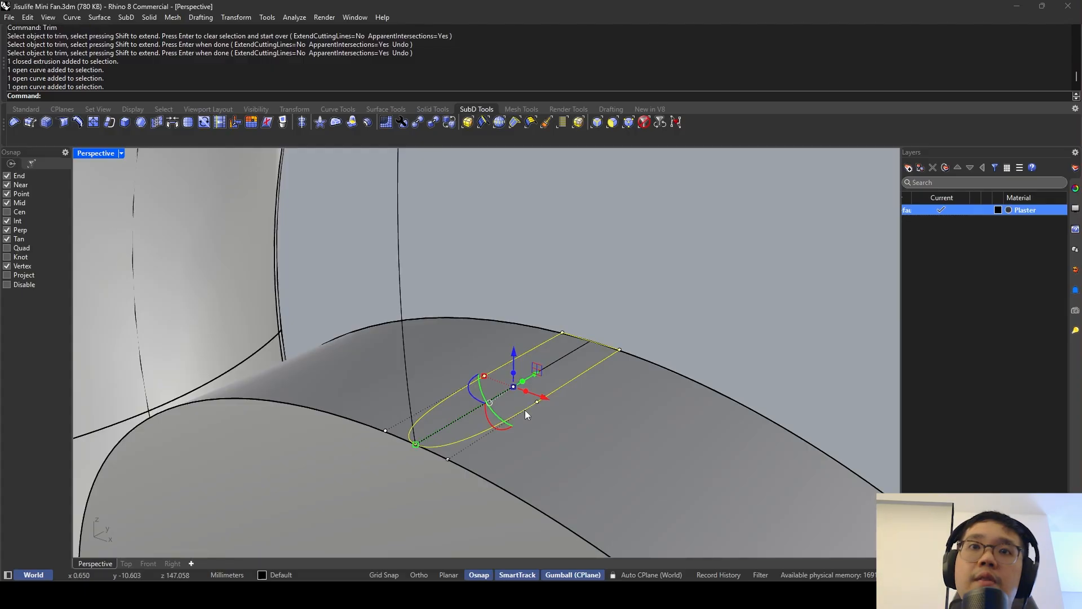
{"action": "type", "text": "j"}
{"action": "key", "text": "Return"}
Scale the profile's width in one direction about its back edge's midpoint, setting the half-width to 0.3 mm.
{"action": "type", "text": "scale1d"}
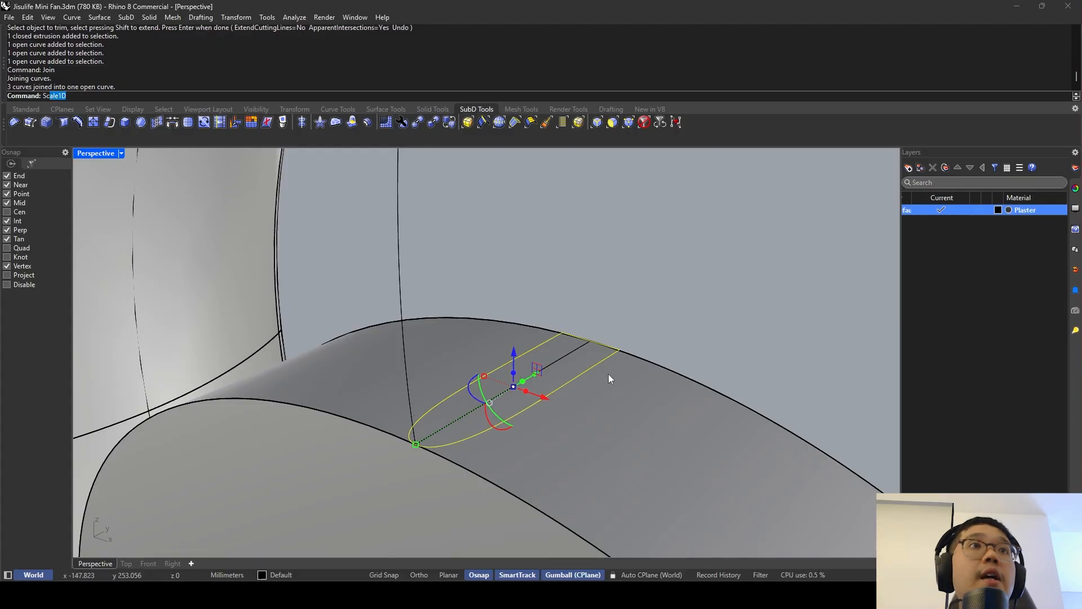
{"action": "key", "text": "Return"}
{"action": "left_click", "coordinate": [590, 341]}
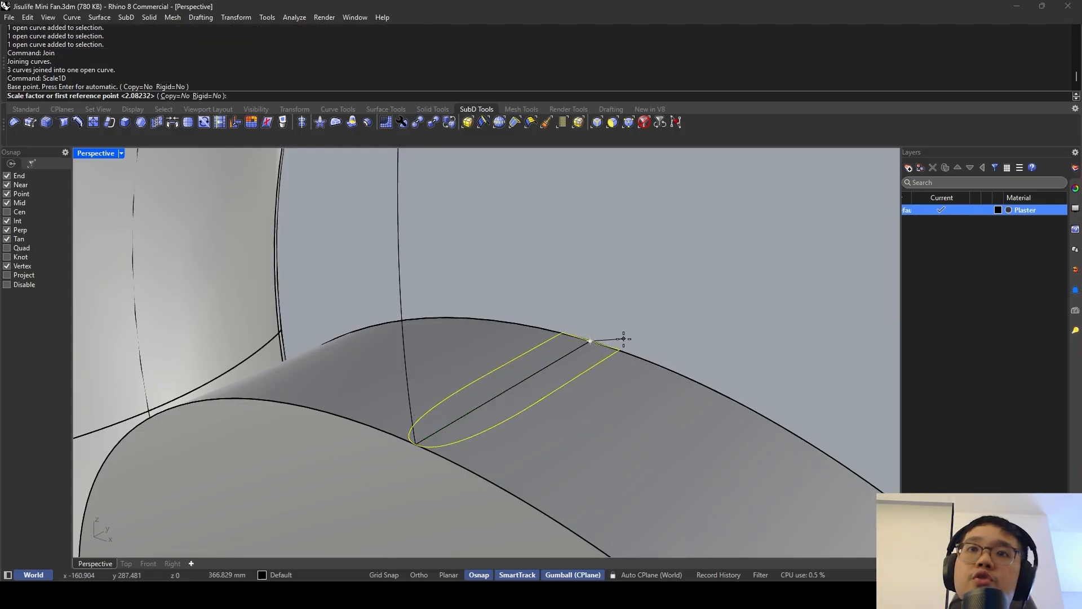
{"action": "left_click", "coordinate": [621, 348]}
{"action": "type", "text": "1"}
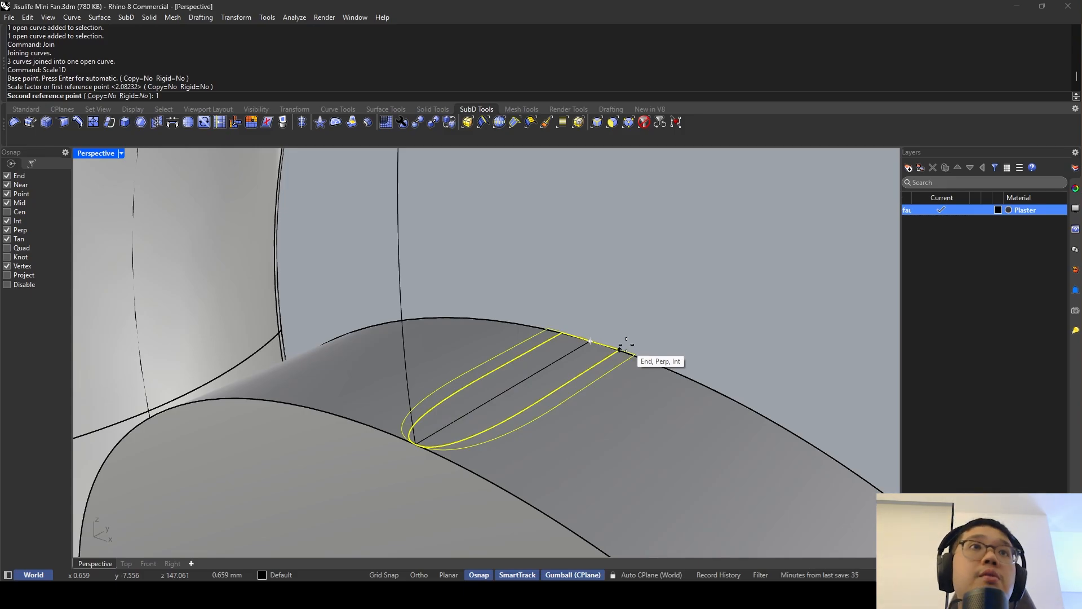
{"action": "key", "text": "BackSpace"}
{"action": "type", "text": "0.2"}
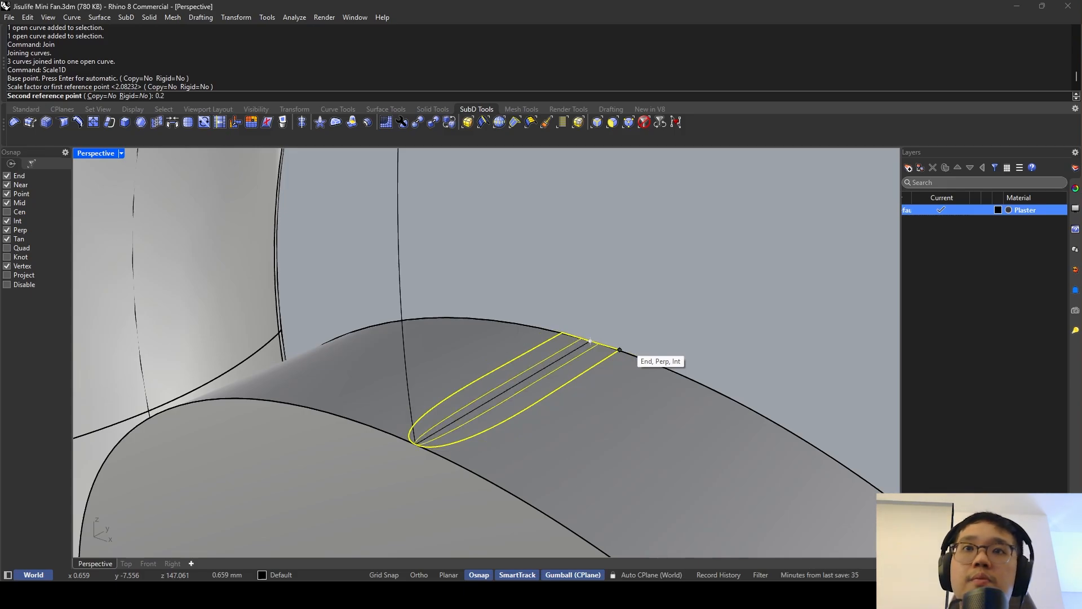
{"action": "key", "text": "BackSpace"}
{"action": "type", "text": "3"}
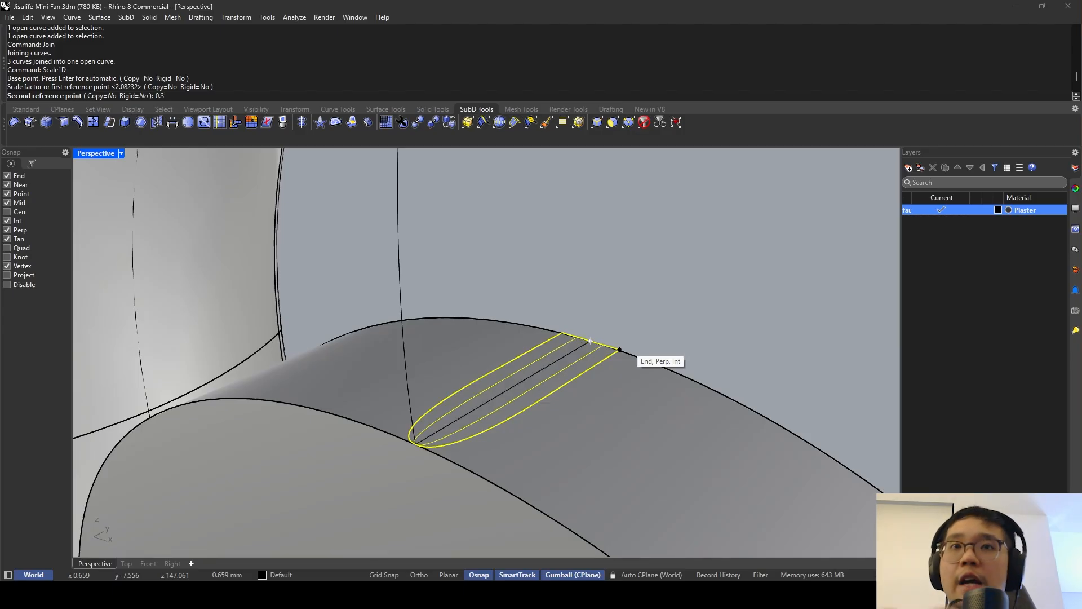
{"action": "key", "text": "Return"}
{"action": "right_click_drag", "start_coordinate": [610, 333], "coordinate": [683, 287]}
{"action": "scroll", "coordinate": [631, 292], "scroll_direction": "down", "scroll_amount": 6}
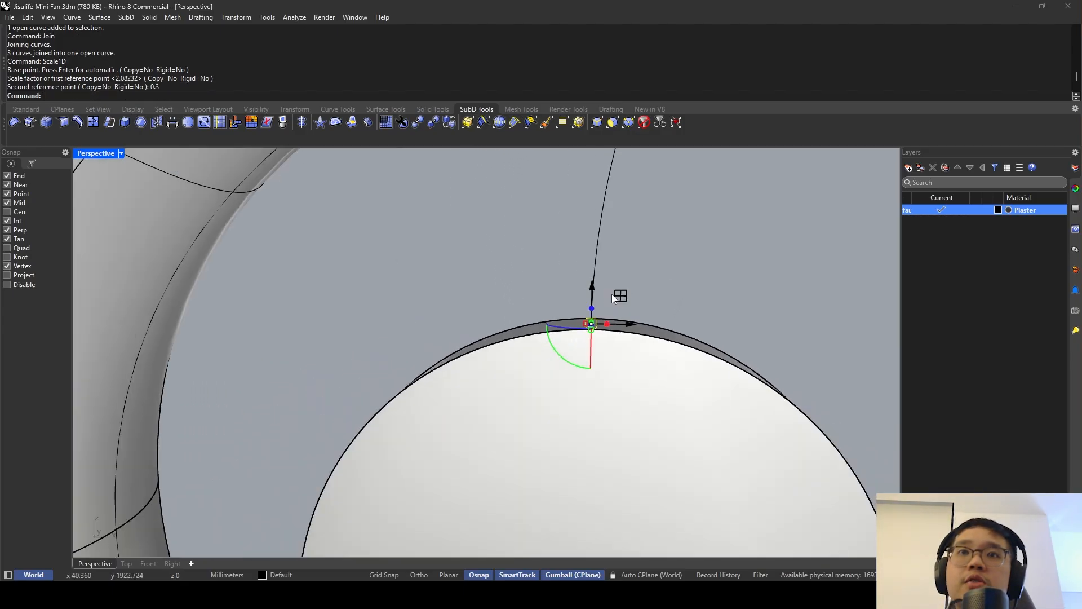
{"action": "scroll", "coordinate": [612, 294], "scroll_direction": "down", "scroll_amount": 4}
{"action": "right_click_drag", "start_coordinate": [612, 295], "coordinate": [549, 325]}
{"action": "left_click", "coordinate": [576, 302]}
{"action": "scroll", "coordinate": [576, 302], "scroll_direction": "up", "scroll_amount": 5}
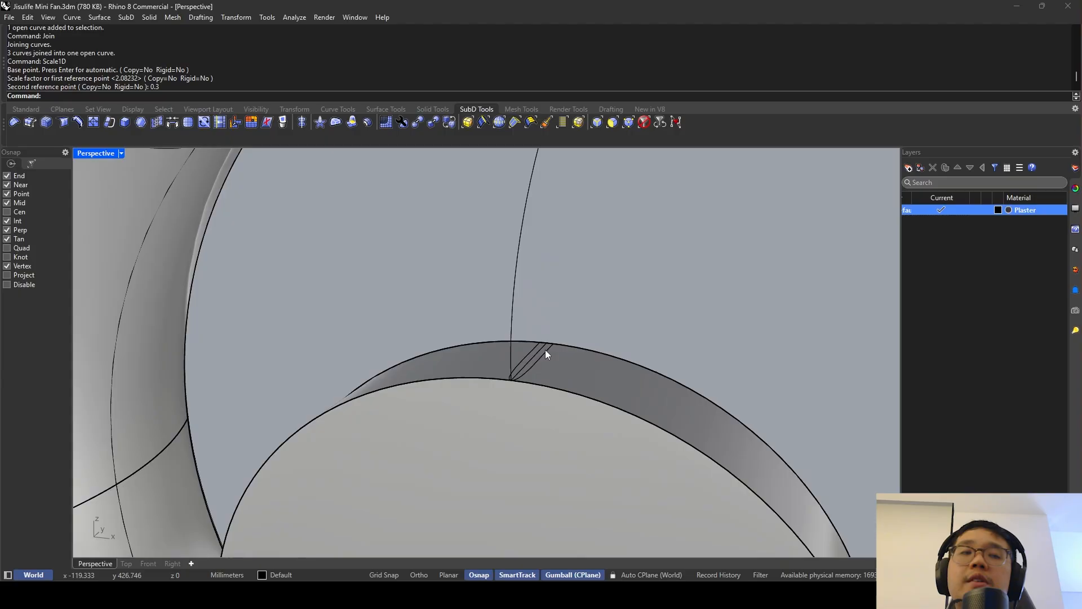
{"action": "scroll", "coordinate": [547, 345], "scroll_direction": "up", "scroll_amount": 2}
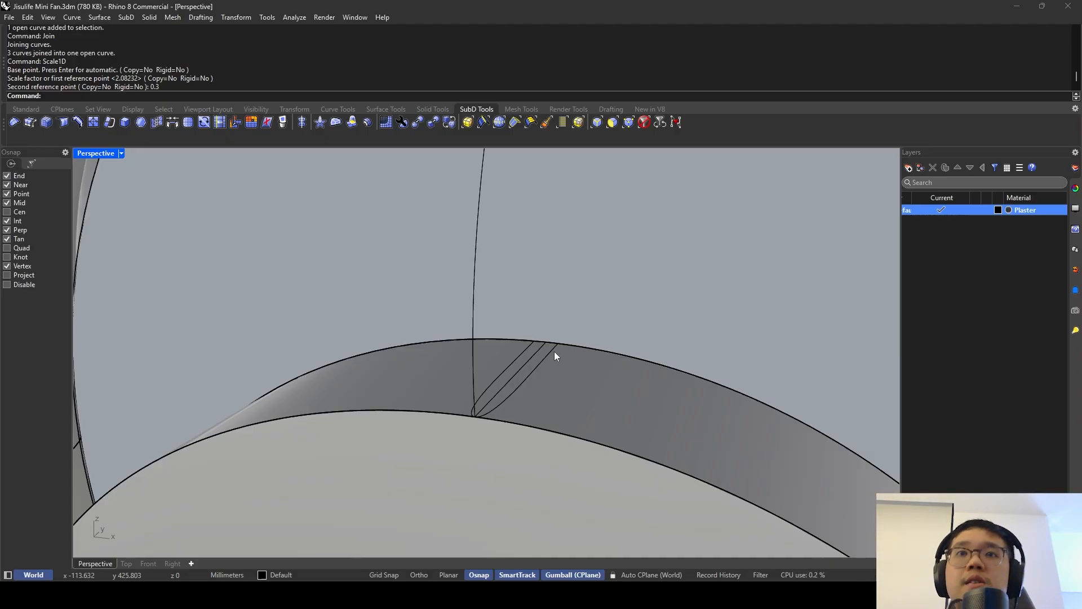
Measure the profile's width between the two ends of its back edge.
{"action": "left_click", "coordinate": [554, 351]}
{"action": "key", "text": "Escape"}
{"action": "type", "text": "Distance"}
{"action": "key", "text": "Return"}
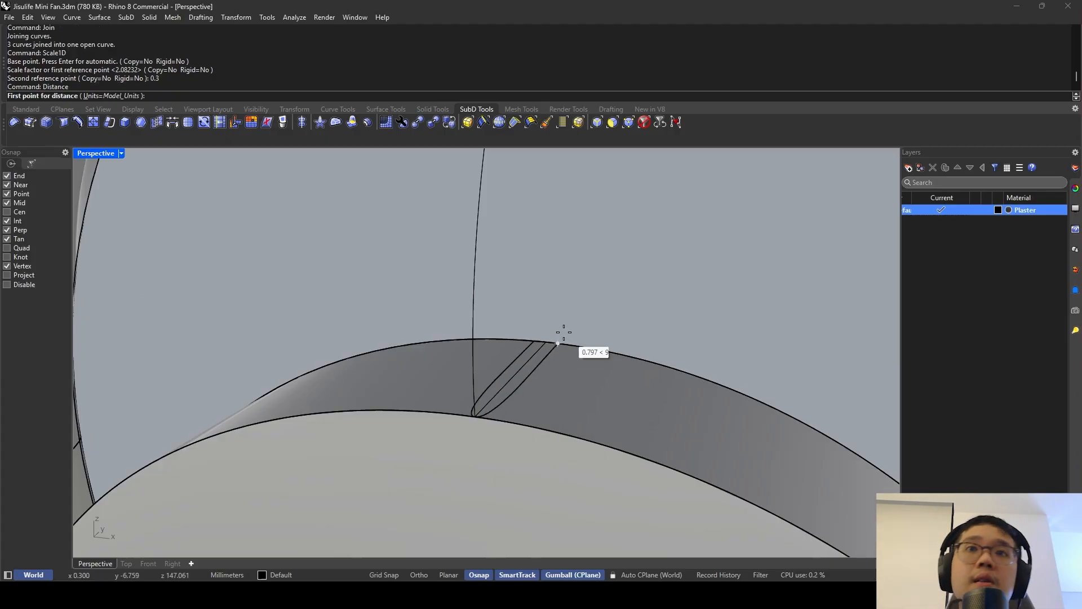
{"action": "left_click", "coordinate": [533, 341]}
{"action": "left_click", "coordinate": [558, 343]}
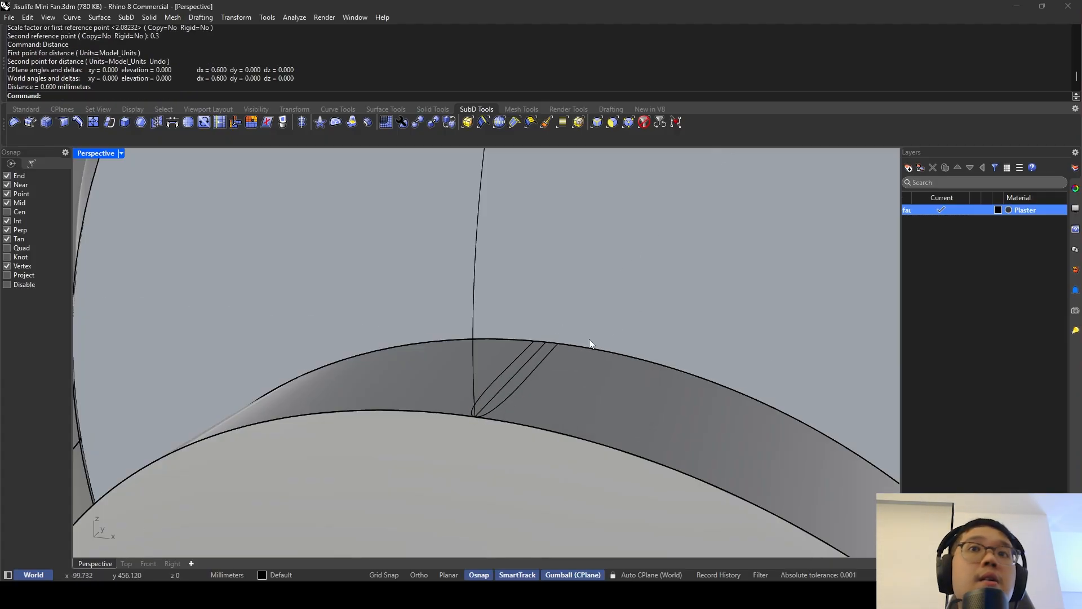
{"action": "key", "text": "space"}
{"action": "left_click", "coordinate": [533, 341]}
{"action": "left_click", "coordinate": [558, 343]}
Scale the profile's width in one direction about its back edge's midpoint, setting the half-width to 0.7 mm.
{"action": "left_click", "coordinate": [547, 355]}
{"action": "type", "text": "Scale1D"}
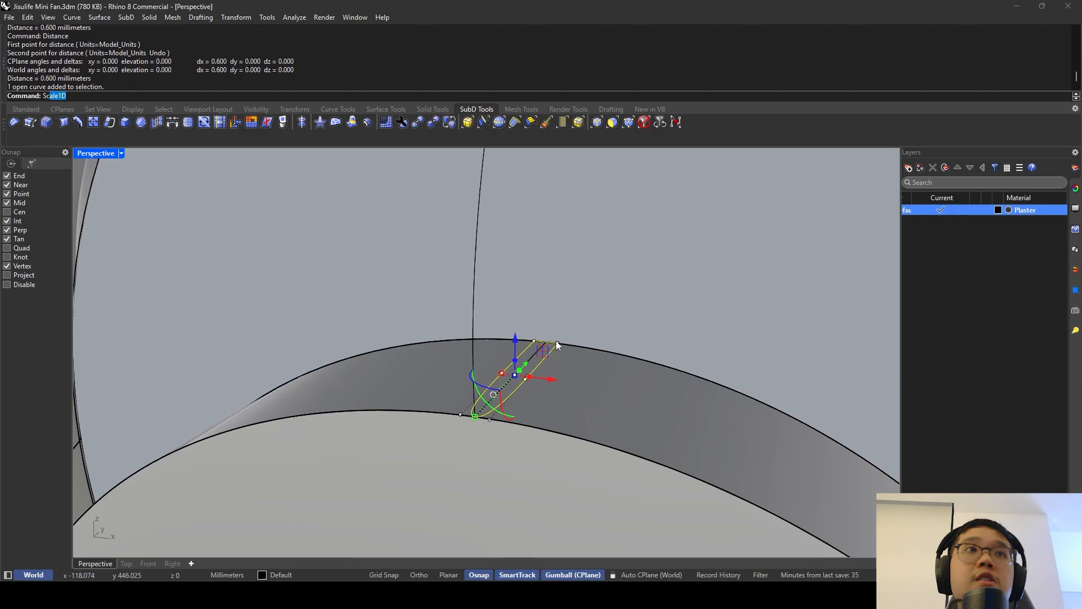
{"action": "key", "text": "Return"}
{"action": "left_click", "coordinate": [558, 343]}
{"action": "left_click", "coordinate": [558, 343]}
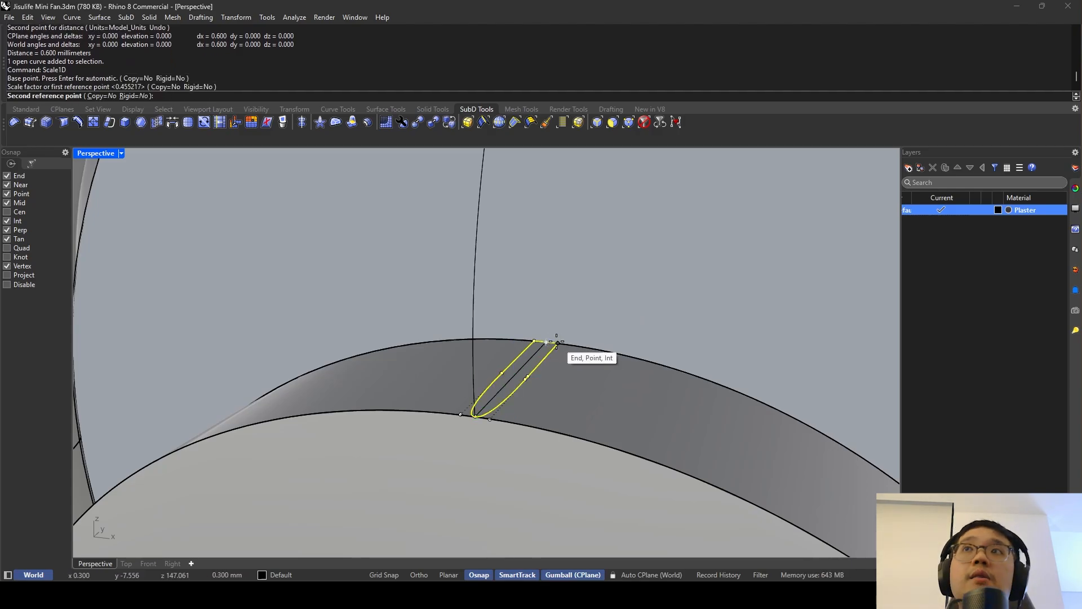
{"action": "type", "text": "0.7"}
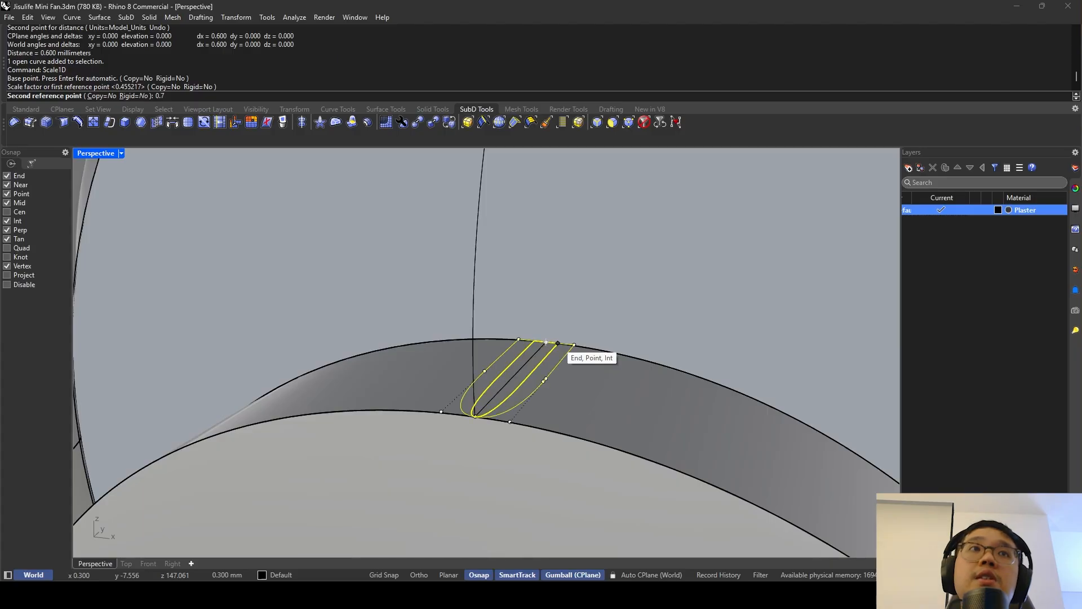
{"action": "key", "text": "Return"}
{"action": "key", "text": "Escape"}
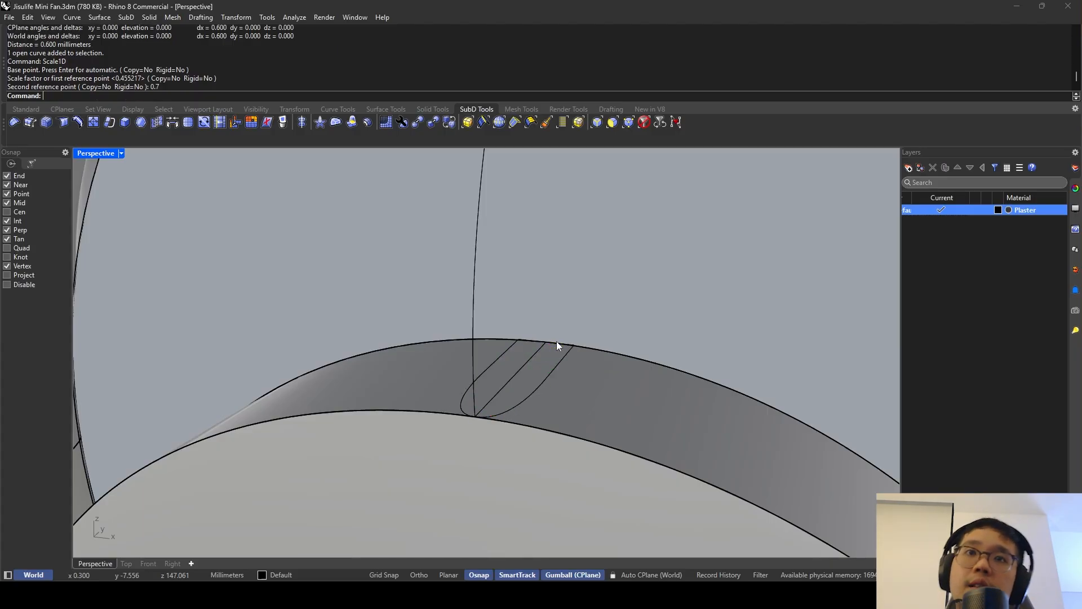
Try deleting one of the two loose end control points of the spoke profile curve, and undo the deletion.
{"action": "right_click_drag", "start_coordinate": [556, 340], "coordinate": [533, 349]}
{"action": "left_click", "coordinate": [569, 321]}
{"action": "key", "text": "Escape"}
{"action": "scroll", "coordinate": [569, 321], "scroll_direction": "up", "scroll_amount": 2}
{"action": "left_click", "coordinate": [568, 318]}
{"action": "scroll", "coordinate": [540, 342], "scroll_direction": "up", "scroll_amount": 3}
{"action": "left_click", "coordinate": [499, 383]}
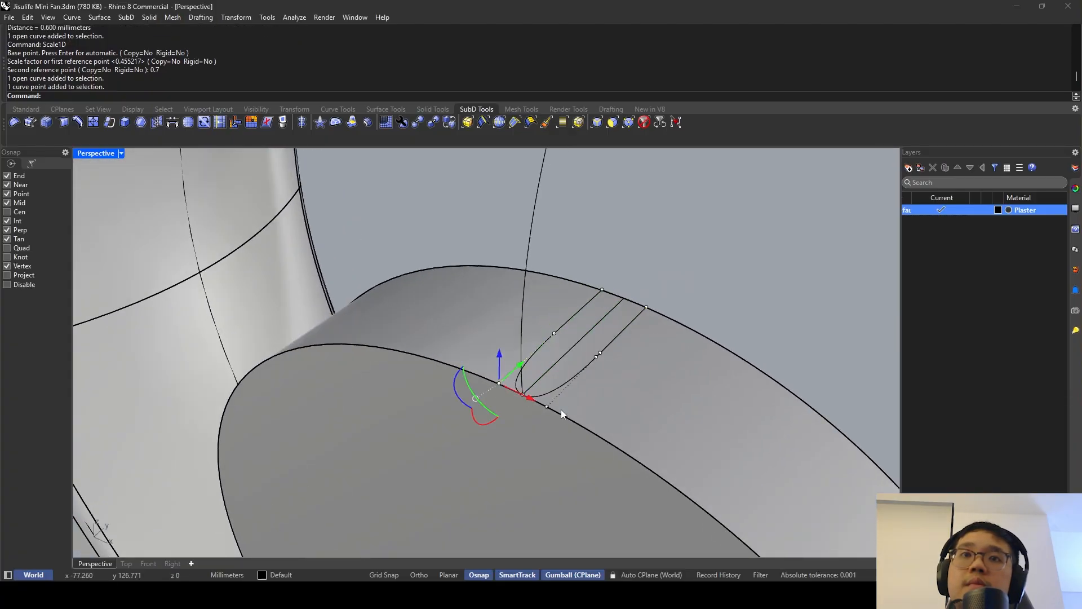
{"action": "left_click", "coordinate": [597, 359]}
{"action": "scroll", "coordinate": [594, 359], "scroll_direction": "up", "scroll_amount": 4}
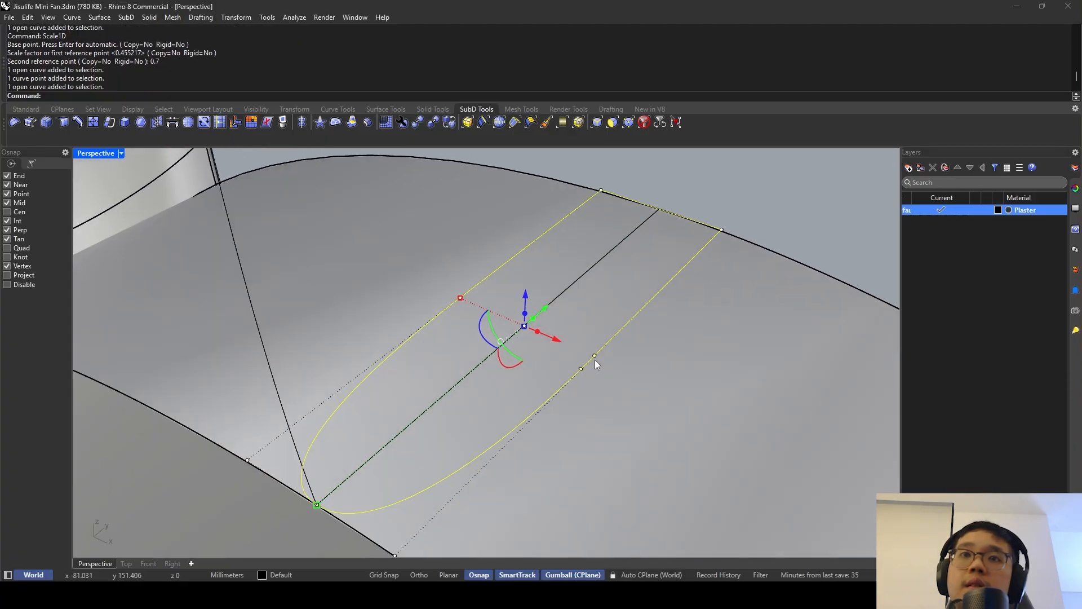
{"action": "left_click", "coordinate": [582, 369]}
{"action": "key", "text": "Return"}
{"action": "key", "text": "Delete"}
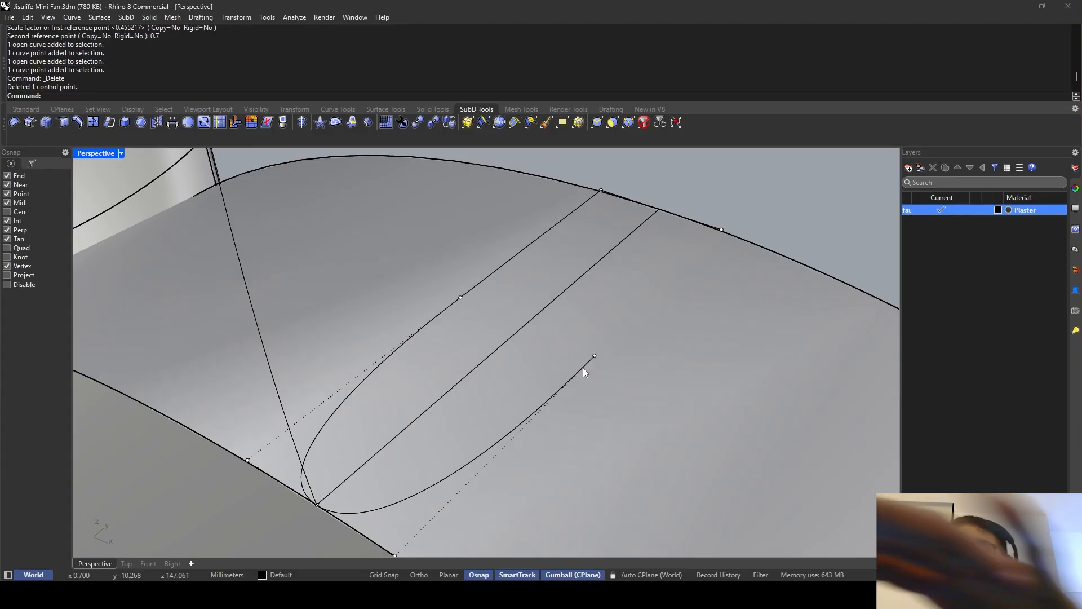
{"action": "key", "text": "ctrl+z"}
Close the spoke profile curve by moving its loose end point onto the adjacent end point.
{"action": "left_click", "coordinate": [593, 354]}
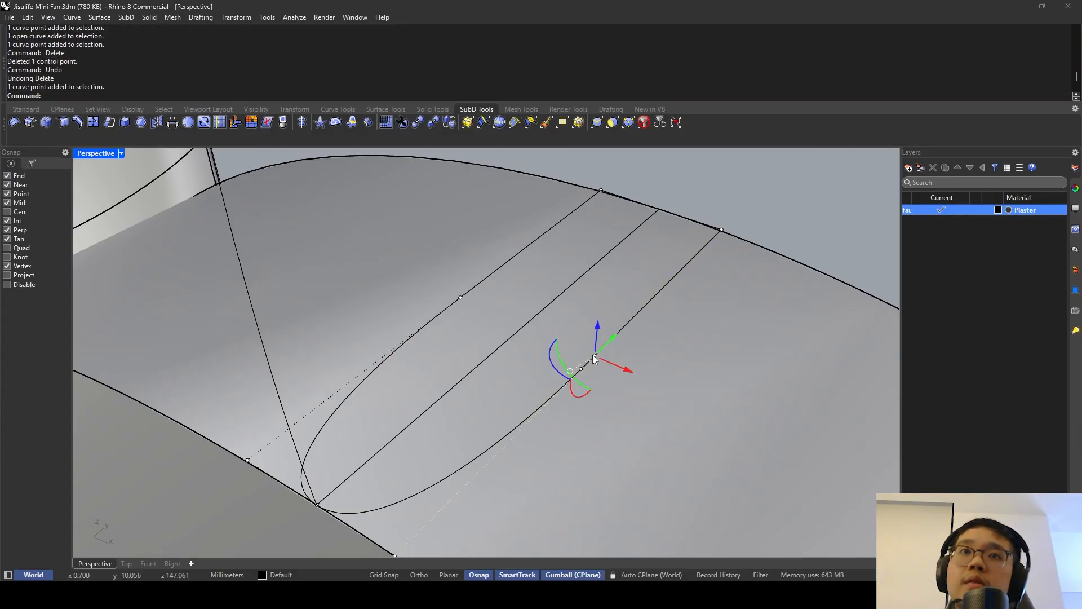
{"action": "right_click_drag", "start_coordinate": [593, 353], "coordinate": [501, 325]}
{"action": "left_click", "coordinate": [526, 341]}
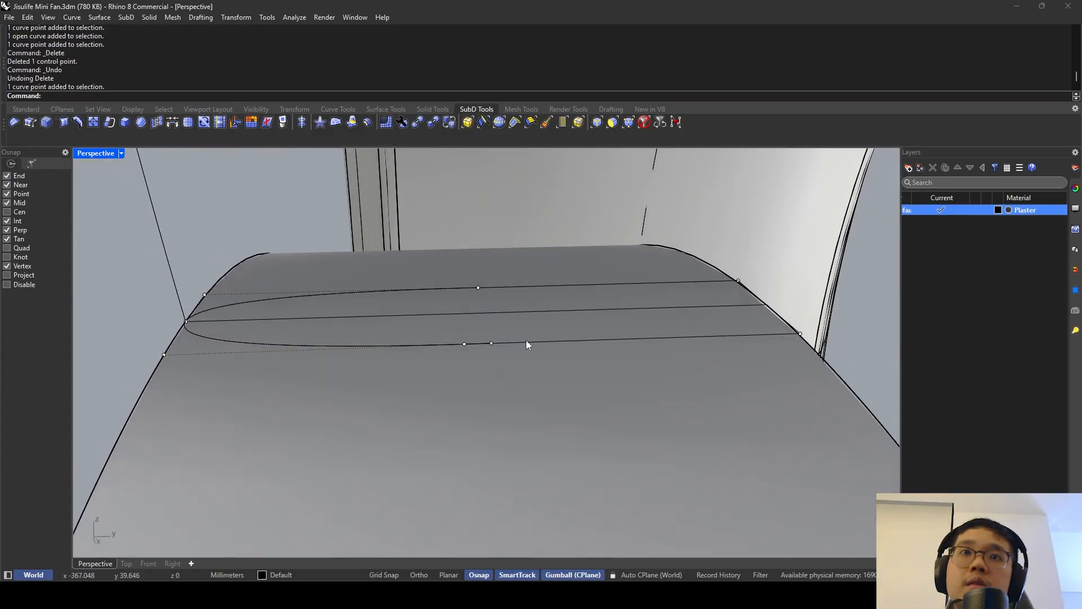
{"action": "left_click", "coordinate": [468, 342]}
{"action": "type", "text": "M"}
{"action": "key", "text": "Return"}
{"action": "left_click", "coordinate": [467, 343]}
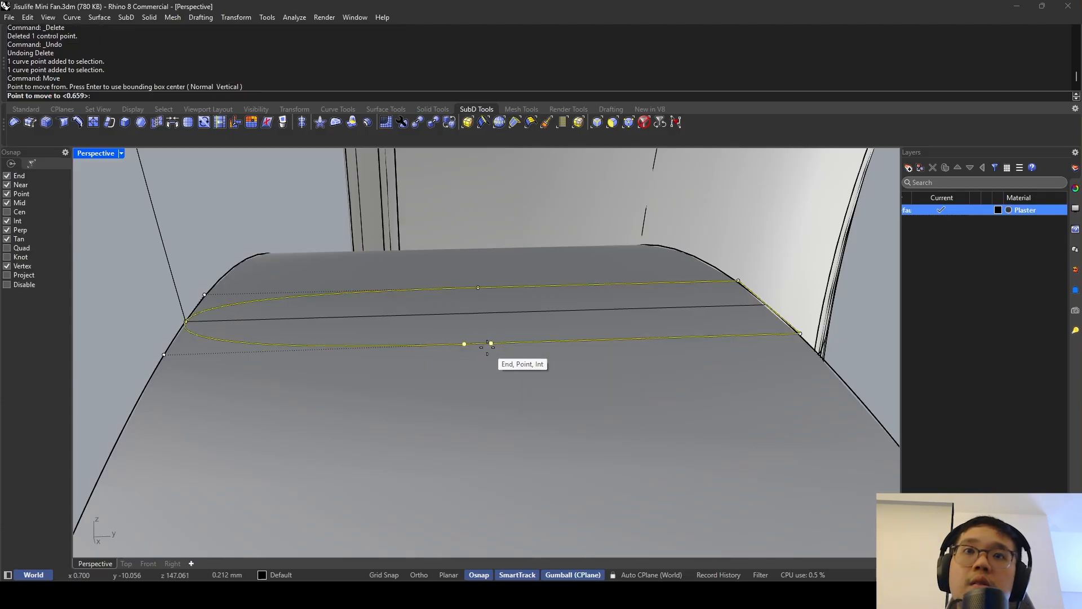
{"action": "left_click", "coordinate": [473, 343]}
{"action": "left_click", "coordinate": [507, 344]}
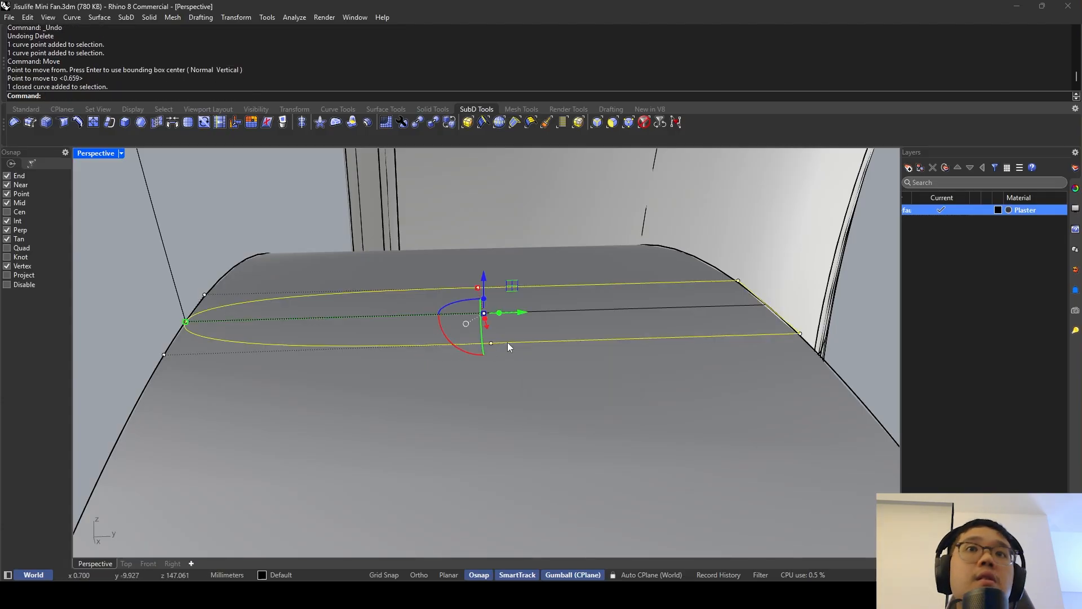
Try moving the two control points beside the profile's rounded tip with the gumball, and undo the move.
{"action": "right_click_drag", "start_coordinate": [508, 343], "coordinate": [495, 401]}
{"action": "left_click", "coordinate": [478, 410]}
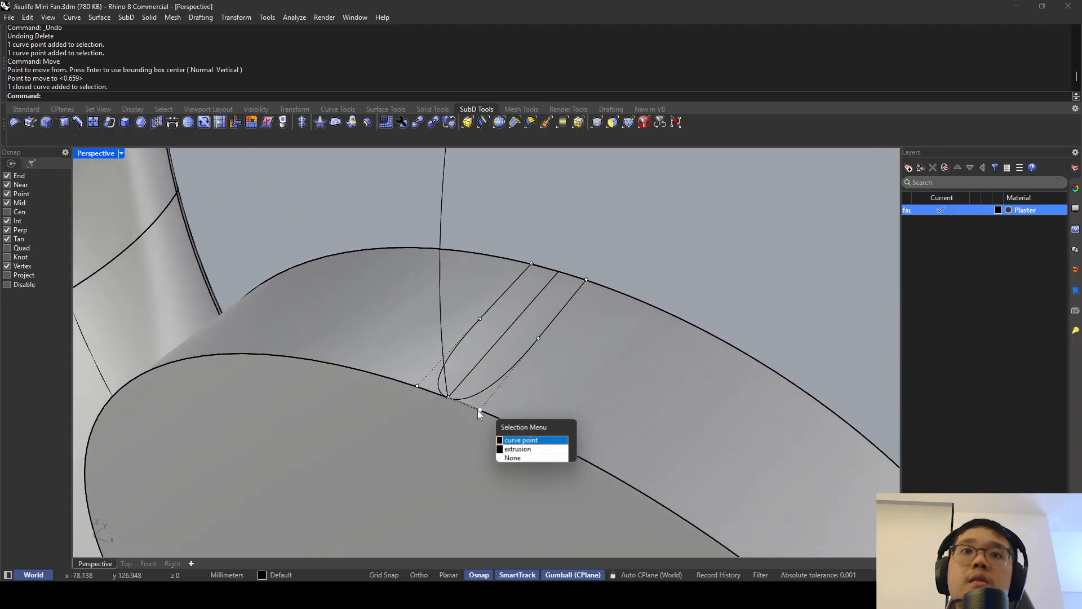
{"action": "left_click", "coordinate": [414, 384], "text": "shift"}
{"action": "left_click_drag", "start_coordinate": [465, 377], "coordinate": [482, 363]}
{"action": "key", "text": "ctrl+z"}
{"action": "key", "text": "Escape"}
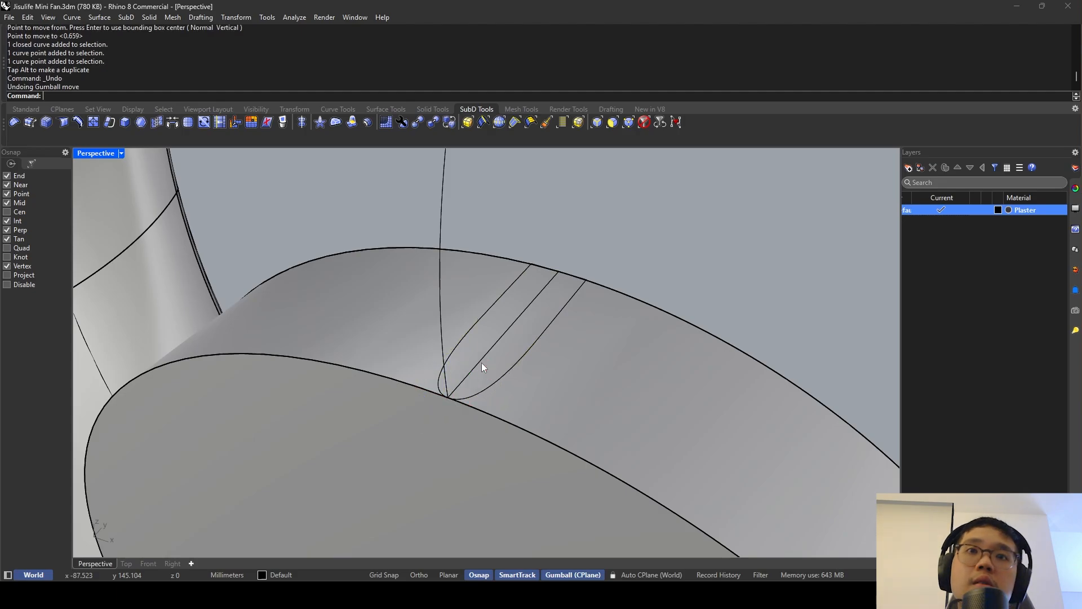
Measure the width of the spoke profile's flat end between its two corner points.
{"action": "left_click", "coordinate": [505, 371]}
{"action": "scroll", "coordinate": [505, 371], "scroll_direction": "down", "scroll_amount": 3}
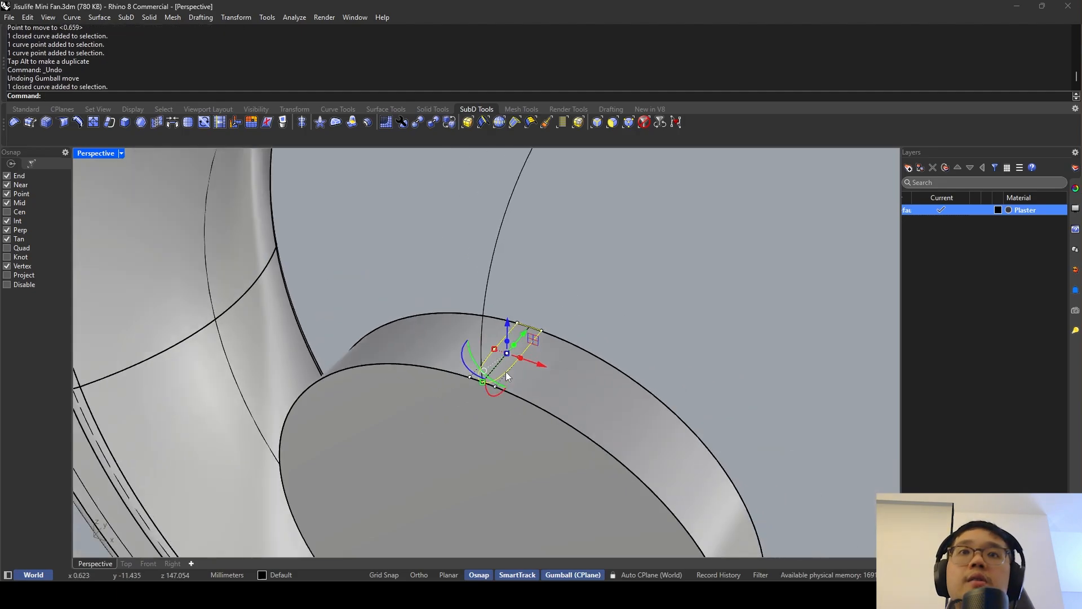
{"action": "key", "text": "Return"}
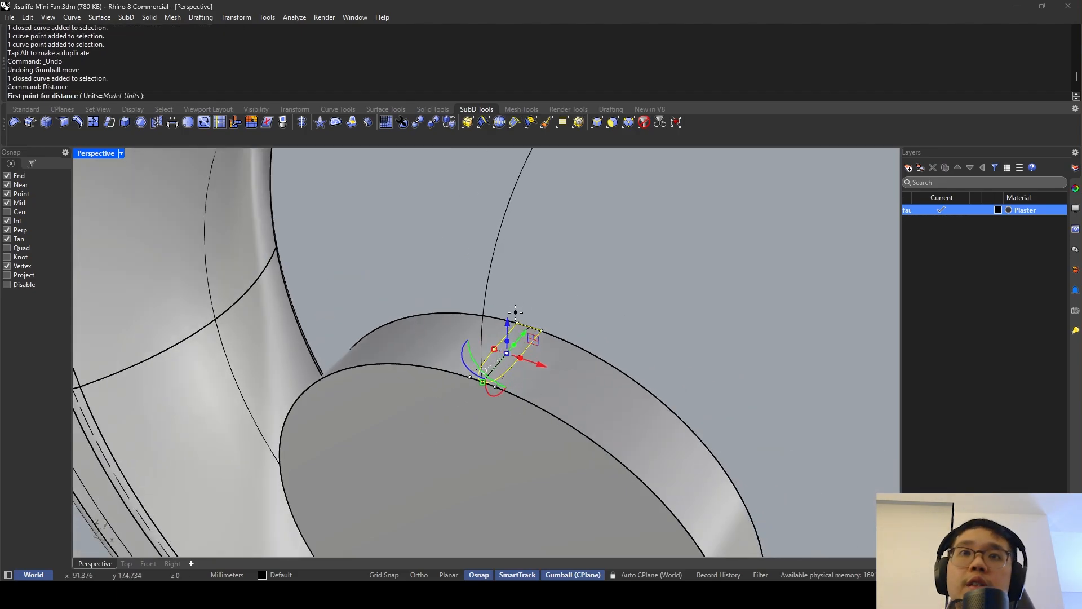
{"action": "left_click", "coordinate": [517, 323]}
{"action": "left_click", "coordinate": [542, 330]}
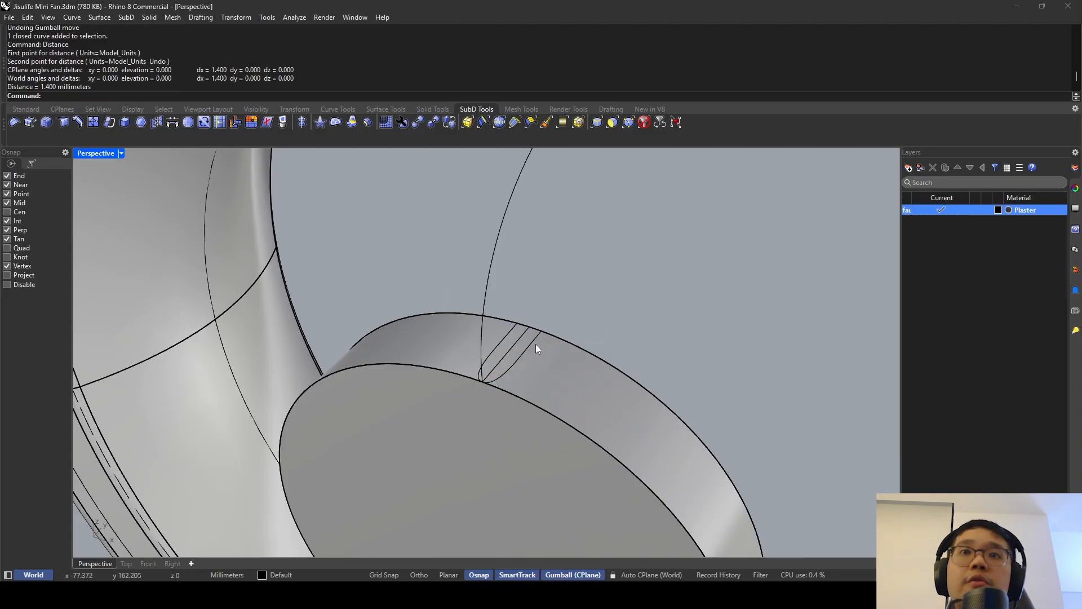
Sweep the closed profile along the curved rail with Sweep1 to form a spoke from the hub to the ring.
{"action": "left_click", "coordinate": [535, 345]}
{"action": "left_click", "coordinate": [536, 345]}
{"action": "left_click", "coordinate": [536, 345]}
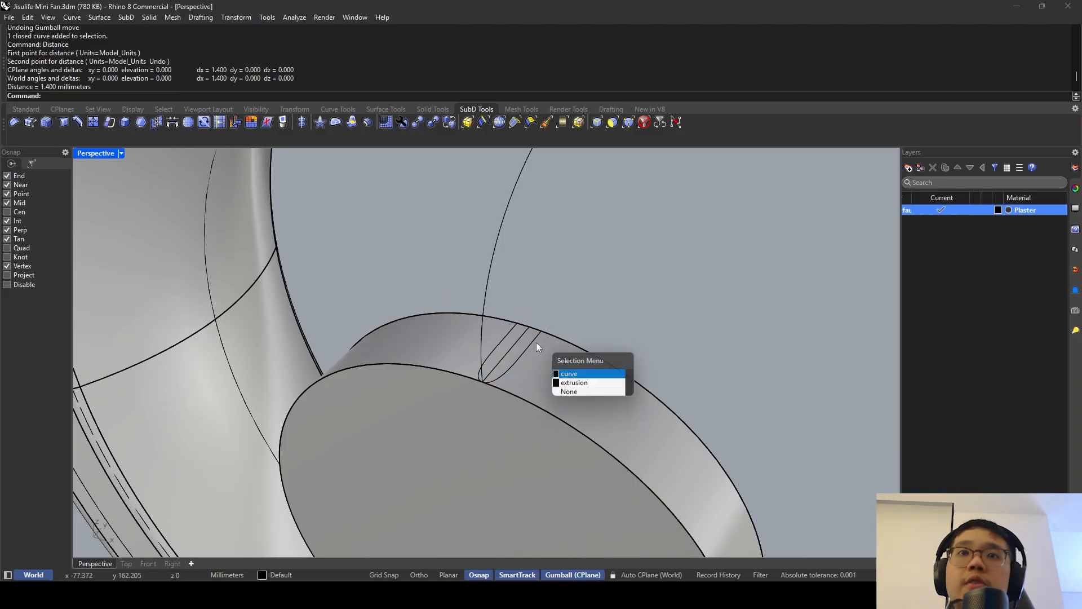
{"action": "key", "text": "Escape"}
{"action": "type", "text": "Sweep1"}
{"action": "key", "text": "Return"}
{"action": "left_click", "coordinate": [482, 293]}
{"action": "left_click", "coordinate": [530, 343]}
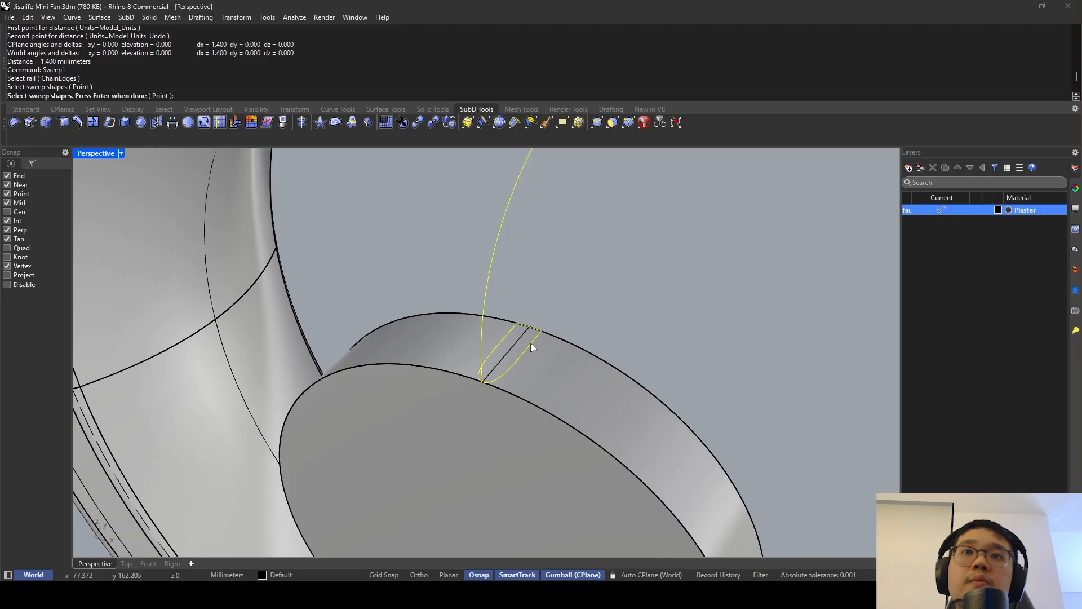
{"action": "key", "text": "Return"}
{"action": "key", "text": "Return"}
{"action": "key", "text": "Return"}
Examine from several angles how the swept spoke's outer end meets the inner wall of the ring.
{"action": "scroll", "coordinate": [530, 346], "scroll_direction": "down", "scroll_amount": 10}
{"action": "right_click_drag", "start_coordinate": [530, 346], "coordinate": [524, 305]}
{"action": "scroll", "coordinate": [517, 350], "scroll_direction": "up", "scroll_amount": 6}
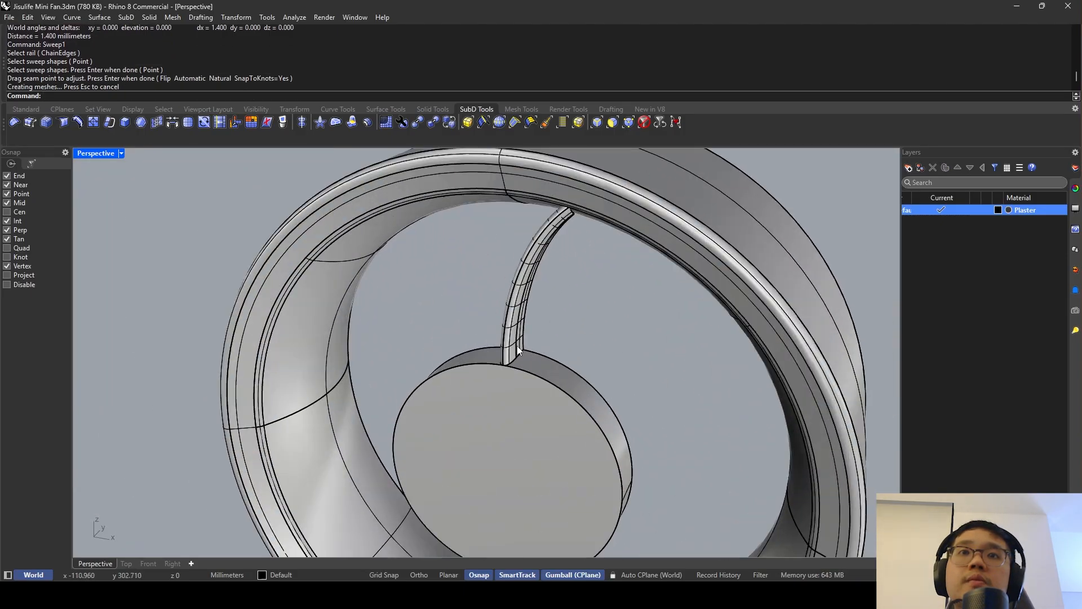
{"action": "scroll", "coordinate": [518, 350], "scroll_direction": "down", "scroll_amount": 8}
{"action": "right_click_drag", "start_coordinate": [517, 350], "coordinate": [547, 288]}
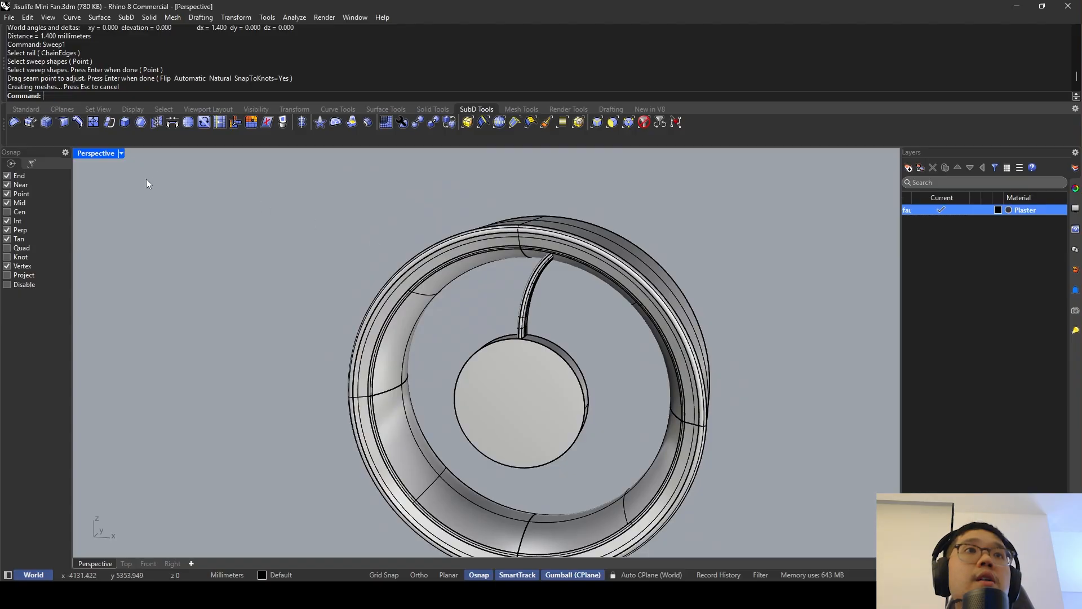
{"action": "double_click", "coordinate": [97, 155]}
{"action": "left_click", "coordinate": [269, 400]}
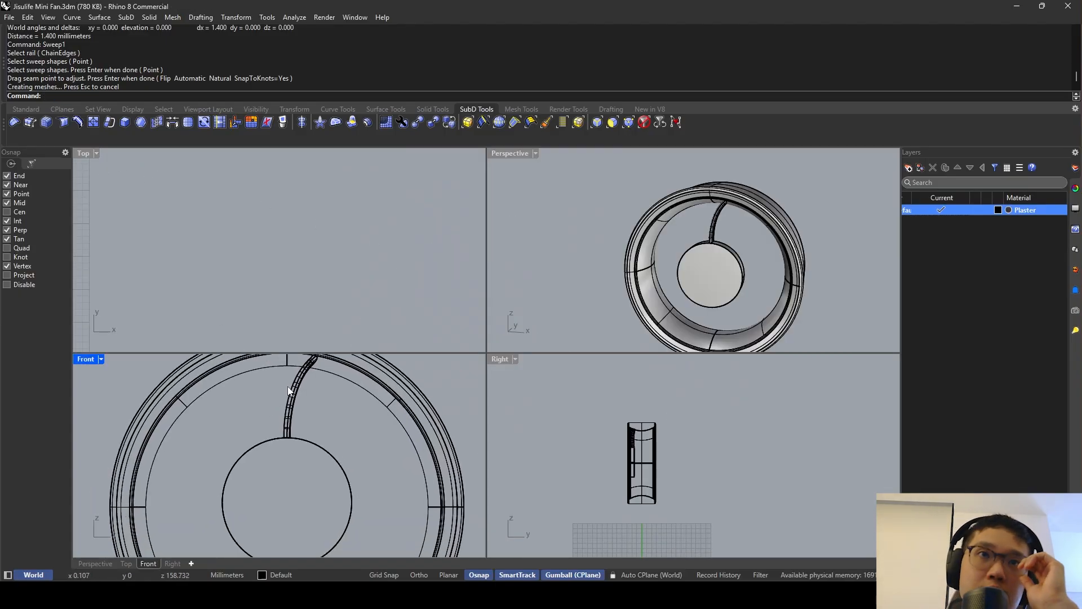
{"action": "scroll", "coordinate": [711, 225], "scroll_direction": "up", "scroll_amount": 10}
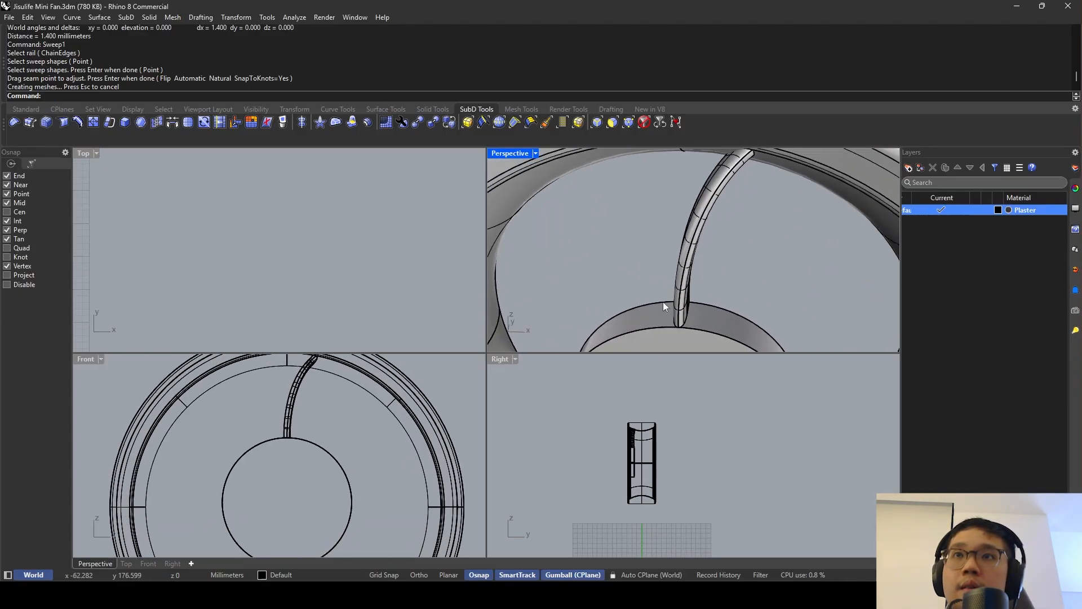
{"action": "scroll", "coordinate": [705, 216], "scroll_direction": "up", "scroll_amount": 8}
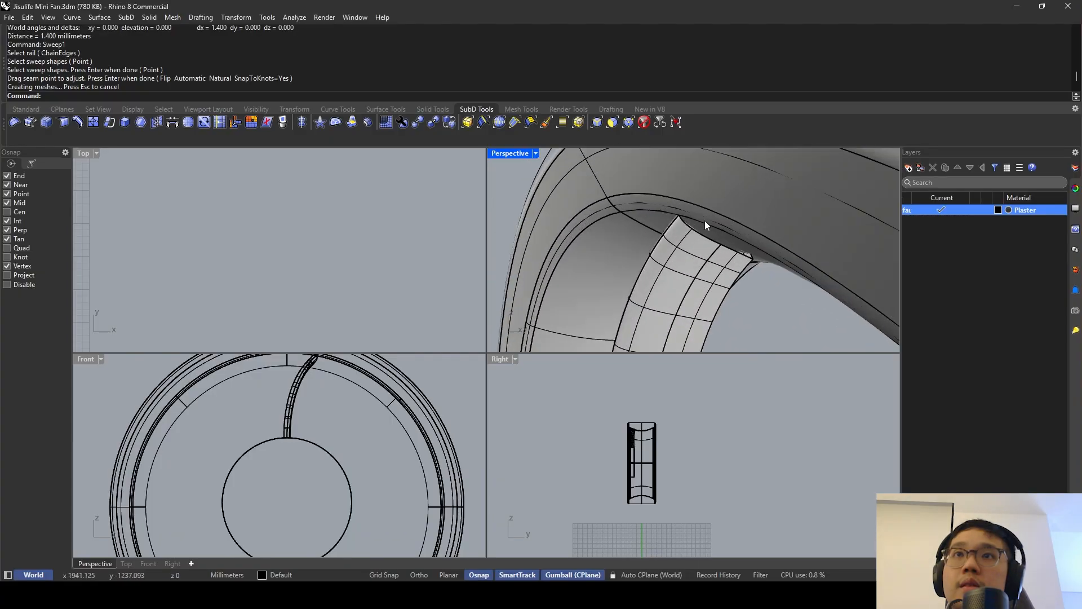
{"action": "mouse_move", "coordinate": [753, 247]}
{"action": "right_mouse_down"}
{"action": "mouse_move", "coordinate": [725, 261]}
{"action": "mouse_move", "coordinate": [749, 261]}
{"action": "right_mouse_up"}
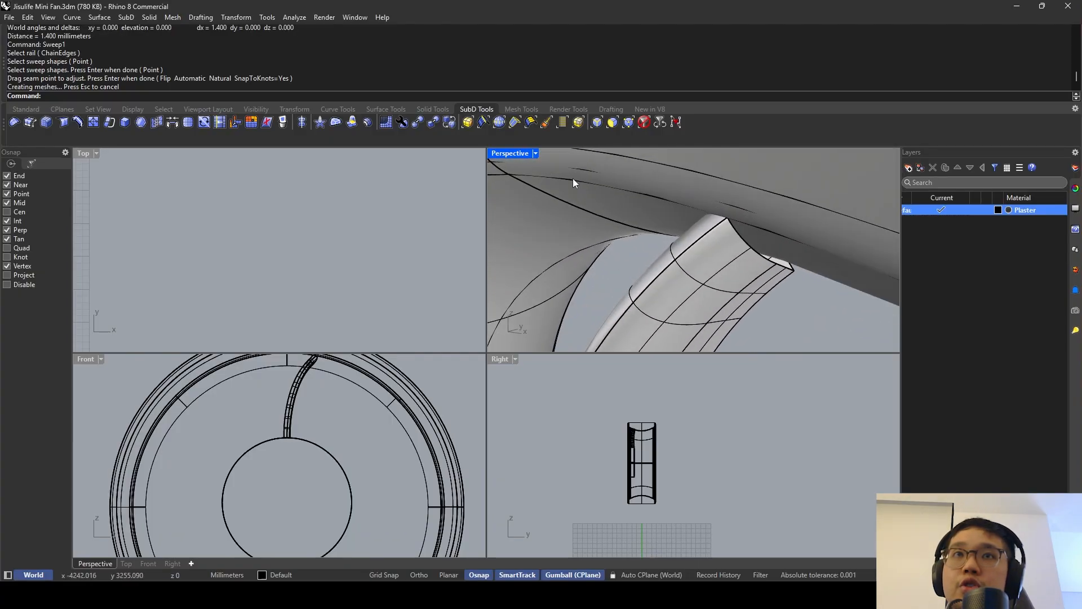
{"action": "double_click", "coordinate": [516, 152]}
{"action": "left_click", "coordinate": [546, 279]}
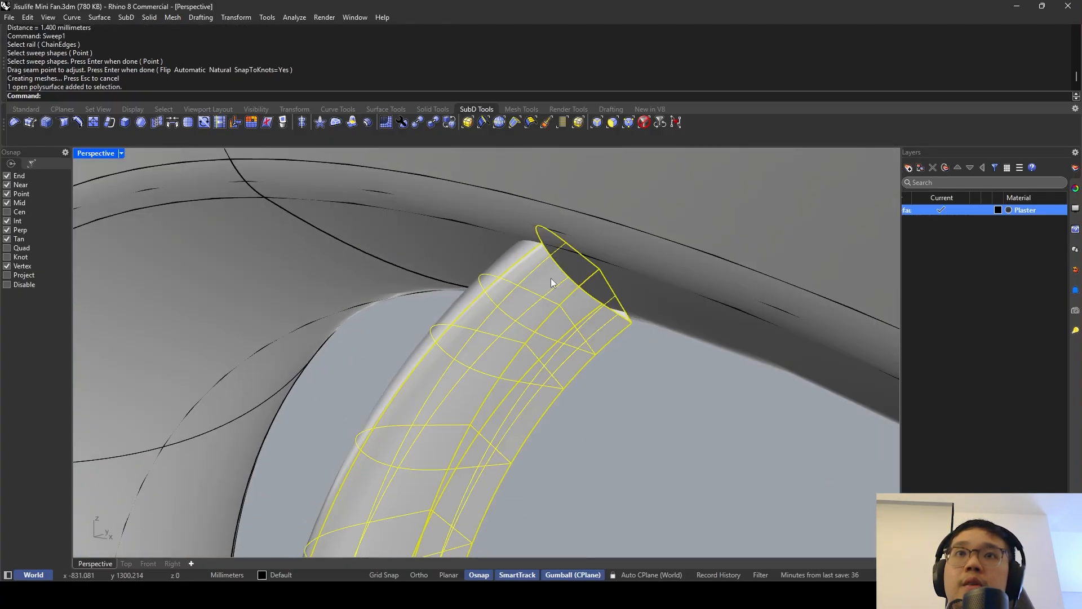
{"action": "right_click_drag", "start_coordinate": [550, 278], "coordinate": [570, 265]}
{"action": "scroll", "coordinate": [571, 265], "scroll_direction": "down", "scroll_amount": 5}
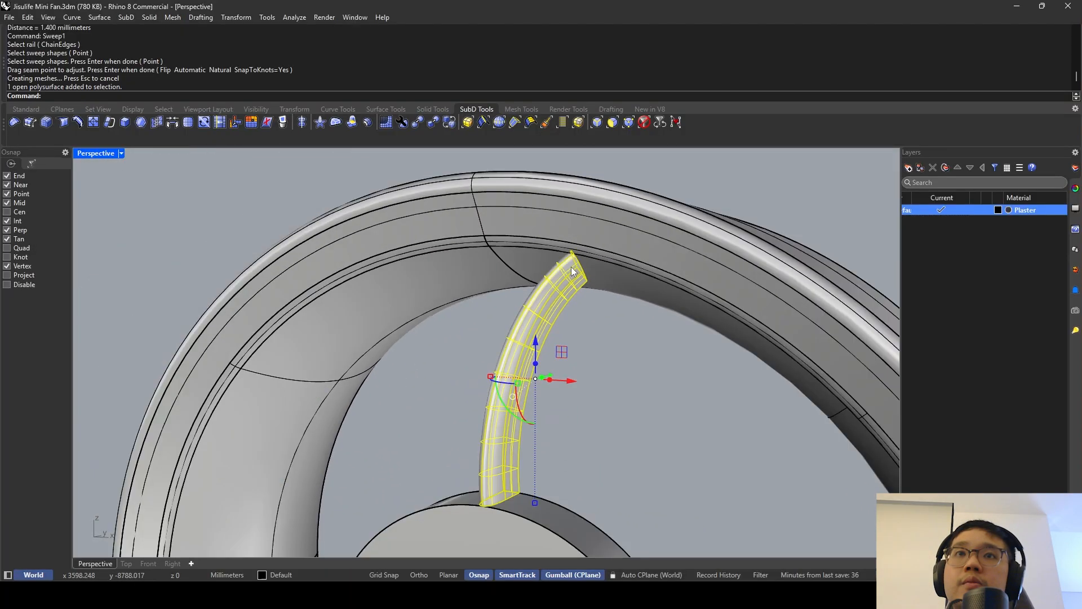
Undo the sweep and move the rail curve's outer end point farther into the ring wall.
{"action": "key", "text": "Escape"}
{"action": "key", "text": "ctrl+z"}
{"action": "scroll", "coordinate": [579, 257], "scroll_direction": "up", "scroll_amount": 3}
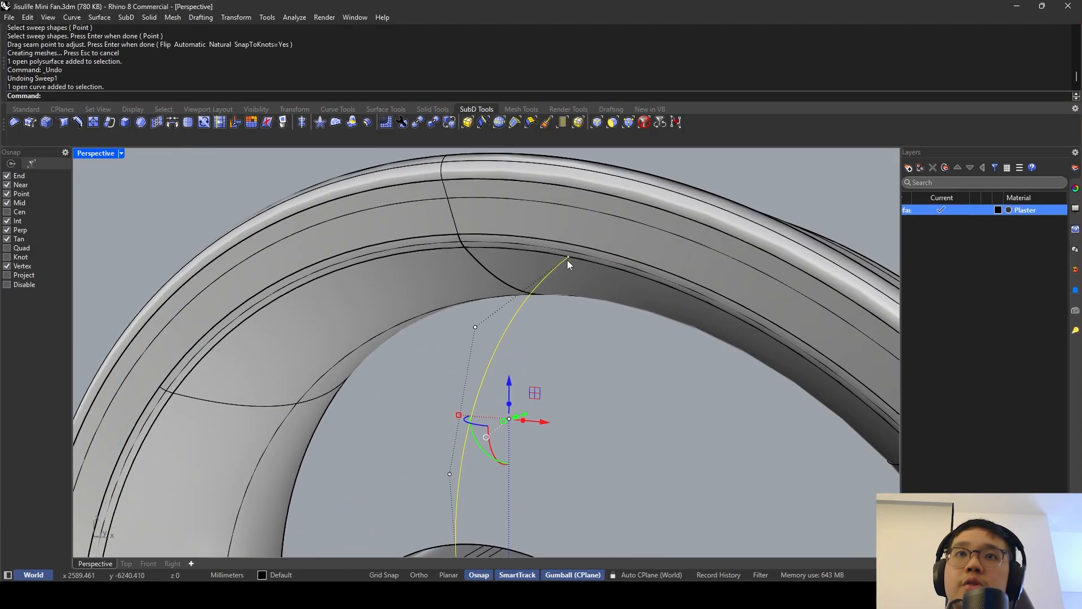
{"action": "left_click", "coordinate": [569, 257]}
{"action": "left_click_drag", "start_coordinate": [571, 227], "coordinate": [618, 248]}
{"action": "double_click", "coordinate": [102, 154]}
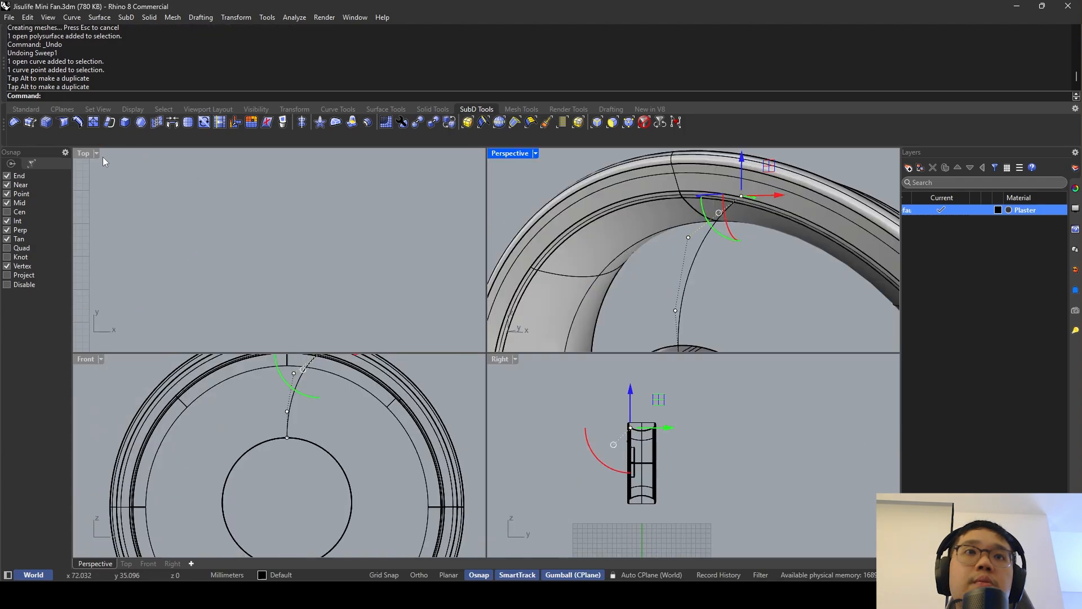
Set the perspective view to Ghosted display and nudge the rail curve's outer end point slightly back toward the hub.
{"action": "scroll", "coordinate": [320, 399], "scroll_direction": "up", "scroll_amount": 4}
{"action": "right_click_drag", "start_coordinate": [714, 261], "coordinate": [708, 228]}
{"action": "key", "text": "Escape"}
{"action": "key", "text": "Escape"}
{"action": "left_click", "coordinate": [720, 201]}
{"action": "left_click", "coordinate": [747, 225]}
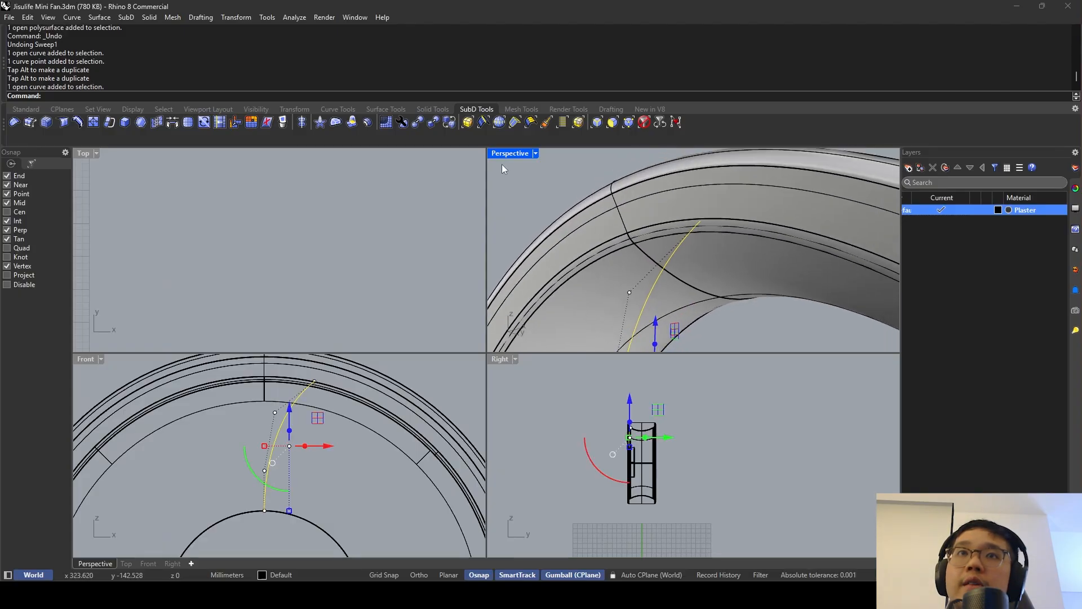
{"action": "left_click", "coordinate": [535, 154]}
{"action": "left_click", "coordinate": [569, 215]}
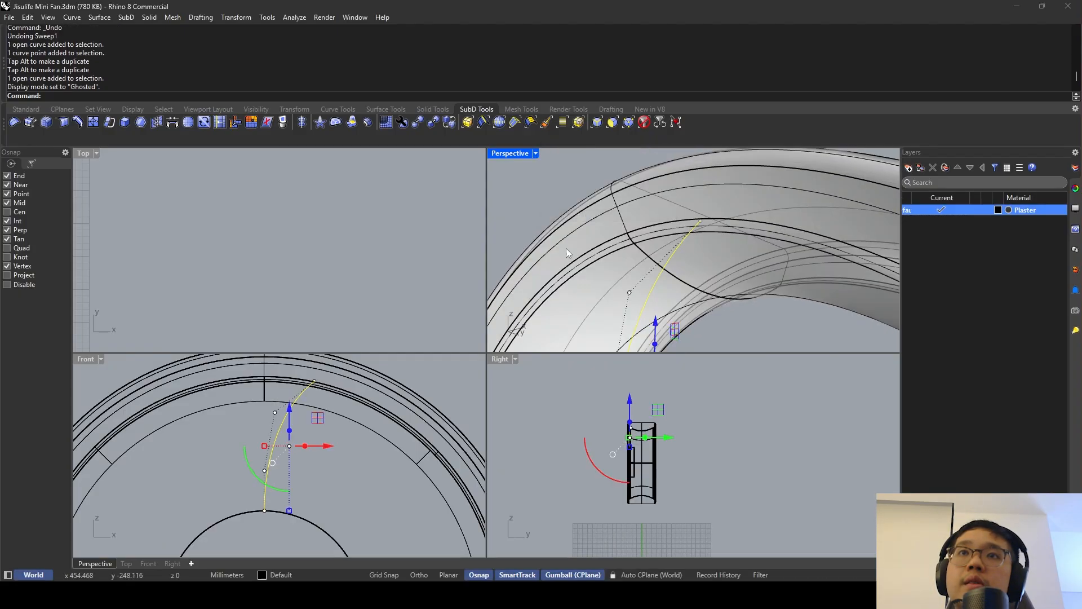
{"action": "left_click", "coordinate": [699, 222]}
{"action": "left_click", "coordinate": [703, 210]}
{"action": "key", "text": "Escape"}
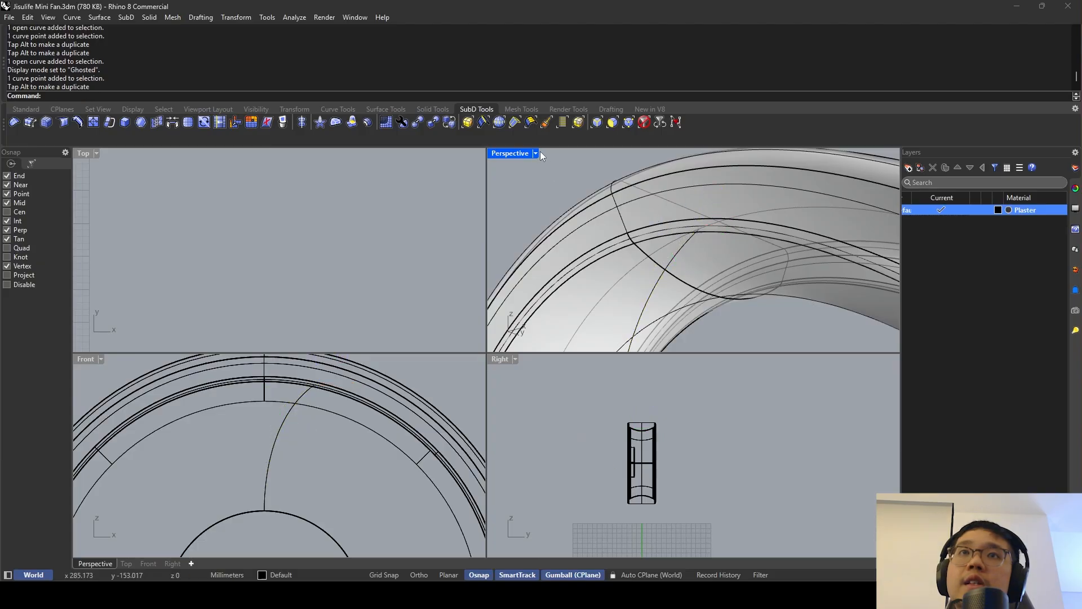
Return the perspective view to Shaded display and fine-tune the position of the rail curve's outer end point at the ring wall.
{"action": "left_click", "coordinate": [537, 153]}
{"action": "left_click", "coordinate": [600, 197]}
{"action": "right_click_drag", "start_coordinate": [600, 198], "coordinate": [655, 249]}
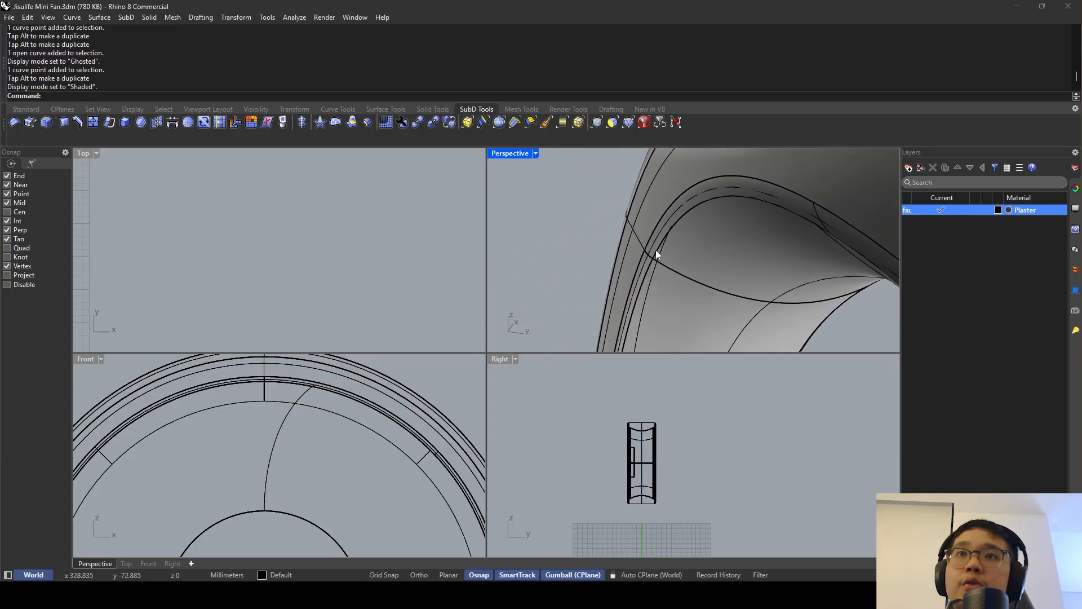
{"action": "left_click", "coordinate": [662, 250]}
{"action": "left_click", "coordinate": [313, 385]}
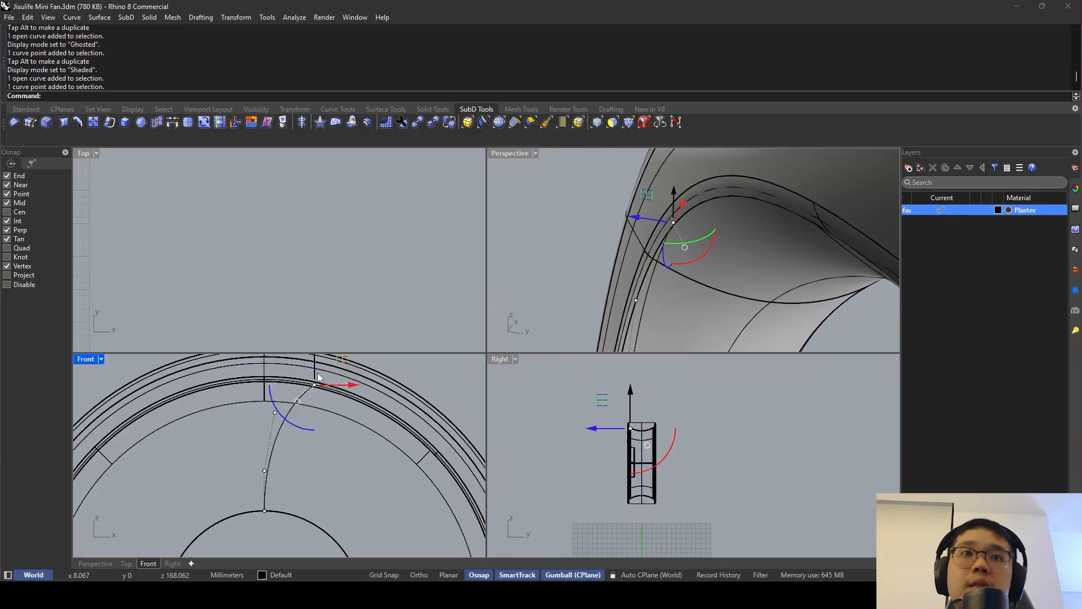
{"action": "right_click_drag", "start_coordinate": [632, 258], "coordinate": [661, 236]}
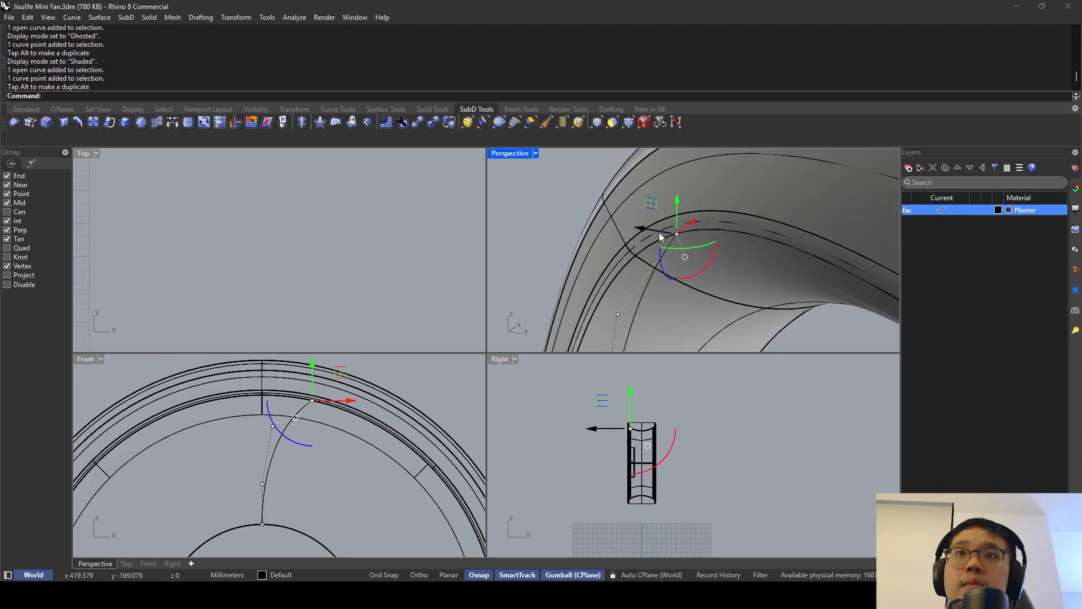
{"action": "left_click_drag", "start_coordinate": [678, 216], "coordinate": [654, 212]}
{"action": "key", "text": "Escape"}
{"action": "right_click_drag", "start_coordinate": [654, 211], "coordinate": [584, 332]}
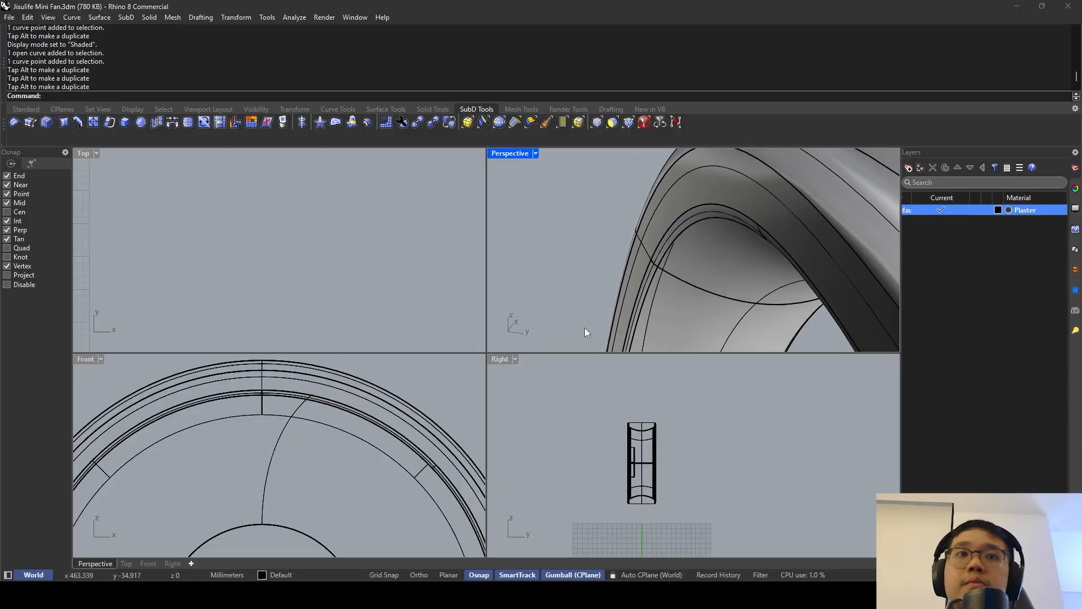
{"action": "left_click", "coordinate": [290, 423]}
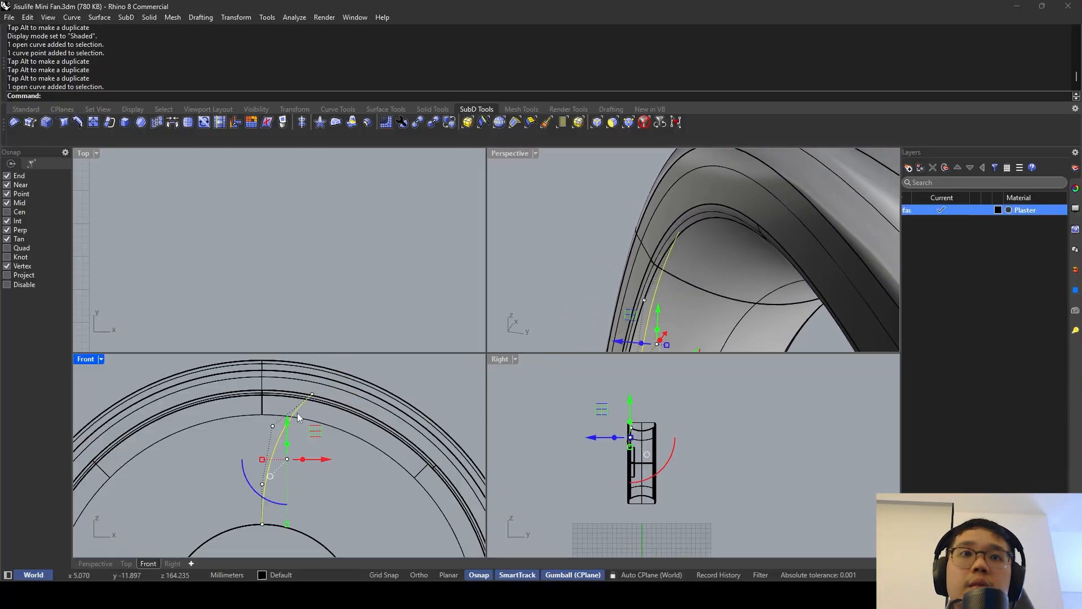
{"action": "double_click", "coordinate": [499, 155]}
{"action": "scroll", "coordinate": [496, 201], "scroll_direction": "down", "scroll_amount": 8}
{"action": "key", "text": "Escape"}
{"action": "type", "text": "Sweep1"}
{"action": "right_click_drag", "start_coordinate": [490, 225], "coordinate": [515, 273]}
{"action": "key", "text": "Return"}
{"action": "scroll", "coordinate": [495, 395], "scroll_direction": "up", "scroll_amount": 6}
{"action": "right_click_drag", "start_coordinate": [485, 399], "coordinate": [483, 435]}
{"action": "key", "text": "Escape"}
{"action": "key", "text": "Escape"}
Sweep the closed profile along the adjusted rail curve with Sweep1 to form the spoke between hub and ring.
{"action": "type", "text": "Sweep1"}
{"action": "key", "text": "Return"}
{"action": "left_click", "coordinate": [474, 411]}
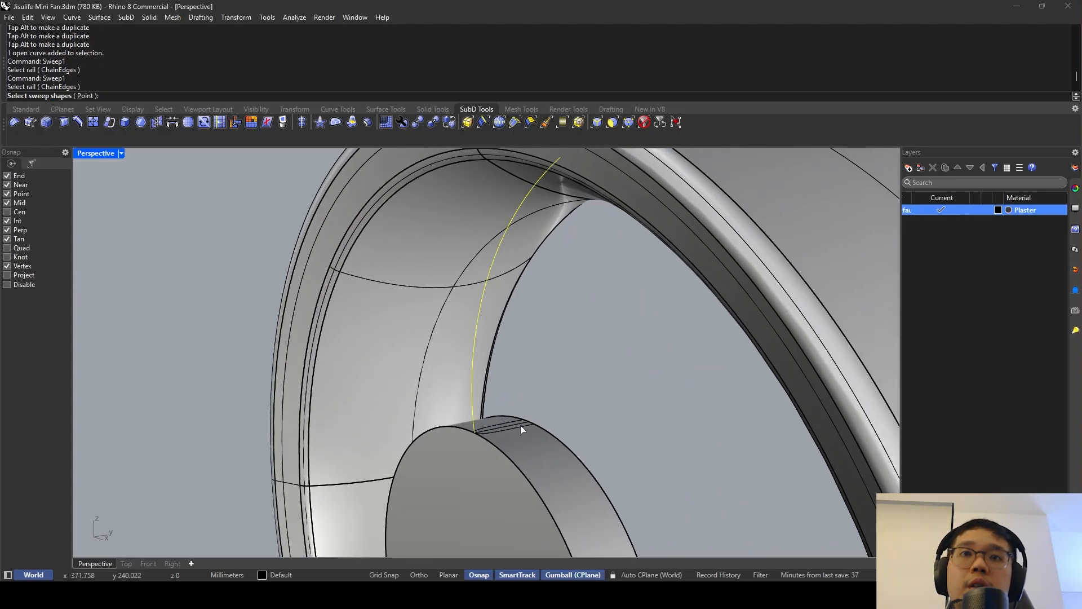
{"action": "left_click", "coordinate": [519, 427]}
{"action": "key", "text": "Return"}
{"action": "key", "text": "Return"}
{"action": "key", "text": "Return"}
Try to cap the open ends of the swept spoke.
{"action": "right_click_drag", "start_coordinate": [564, 367], "coordinate": [512, 340]}
{"action": "left_click", "coordinate": [509, 341]}
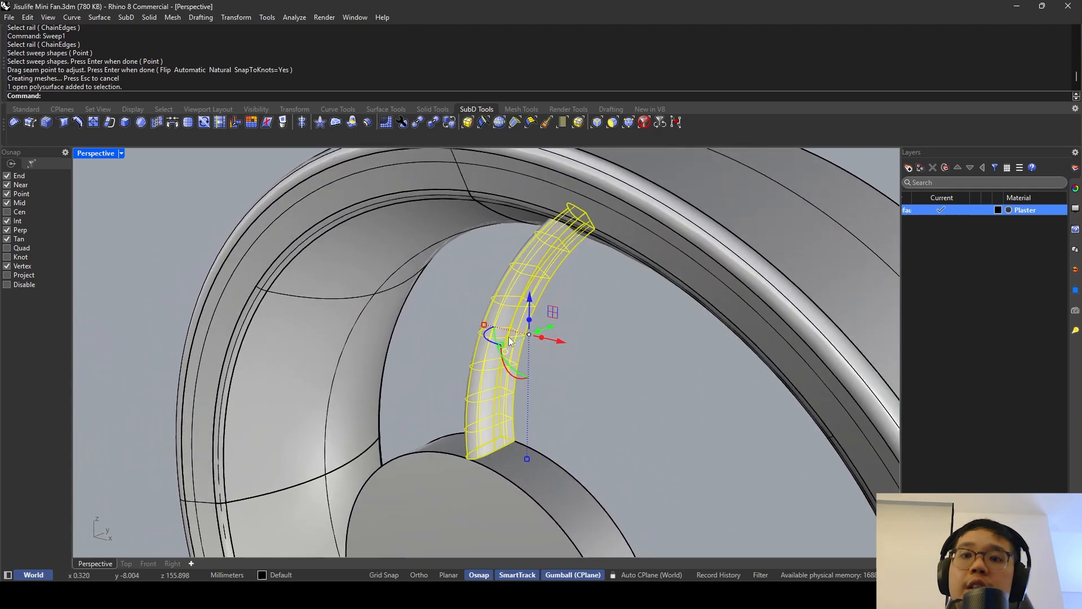
{"action": "type", "text": "Cap"}
{"action": "key", "text": "Return"}
{"action": "left_click", "coordinate": [509, 338]}
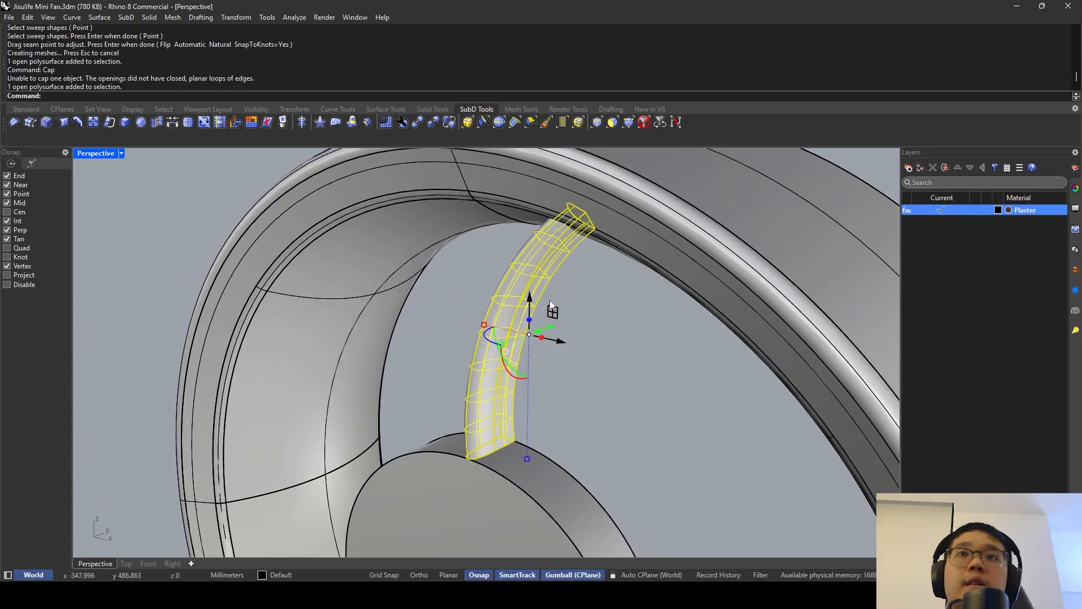
Retry capping the swept spoke, isolate it for inspection, and undo both the isolation and the last sweep.
{"action": "right_click_drag", "start_coordinate": [550, 304], "coordinate": [599, 333]}
{"action": "key", "text": "Return"}
{"action": "type", "text": "Isolate"}
{"action": "key", "text": "Return"}
{"action": "left_click", "coordinate": [631, 249]}
{"action": "left_click", "coordinate": [514, 322]}
{"action": "key", "text": "Escape"}
{"action": "left_click", "coordinate": [540, 309]}
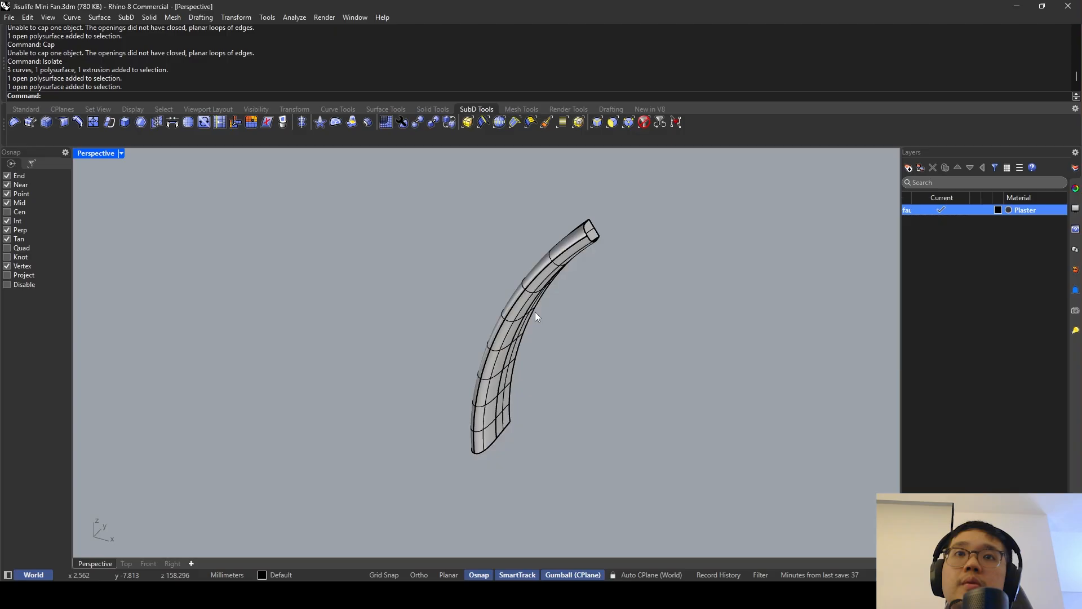
{"action": "key", "text": "ctrl+z"}
{"action": "key", "text": "ctrl+z"}
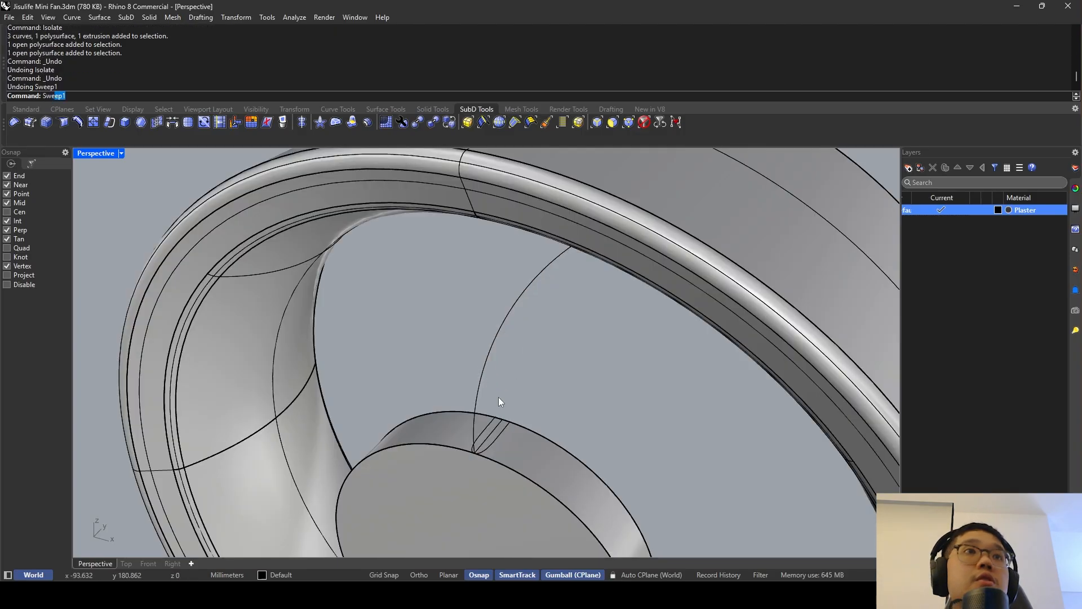
Sweep the closed profile along the rail curve again with Sweep1, using the Freeform frame style and unchanged cross sections.
{"action": "key", "text": "Return"}
{"action": "left_click", "coordinate": [480, 404]}
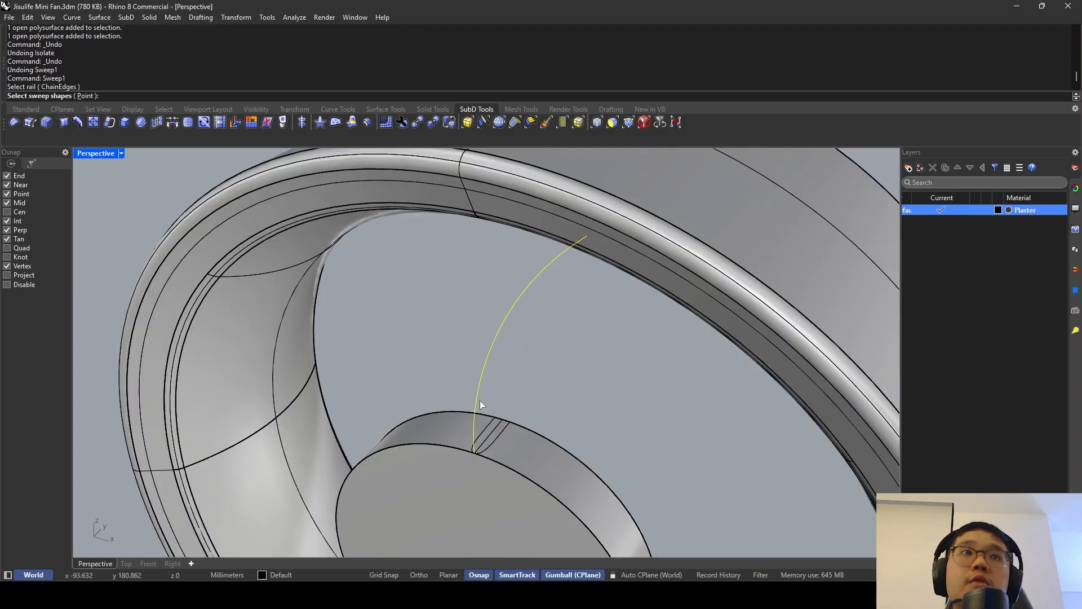
{"action": "left_click", "coordinate": [504, 431]}
{"action": "key", "text": "Return"}
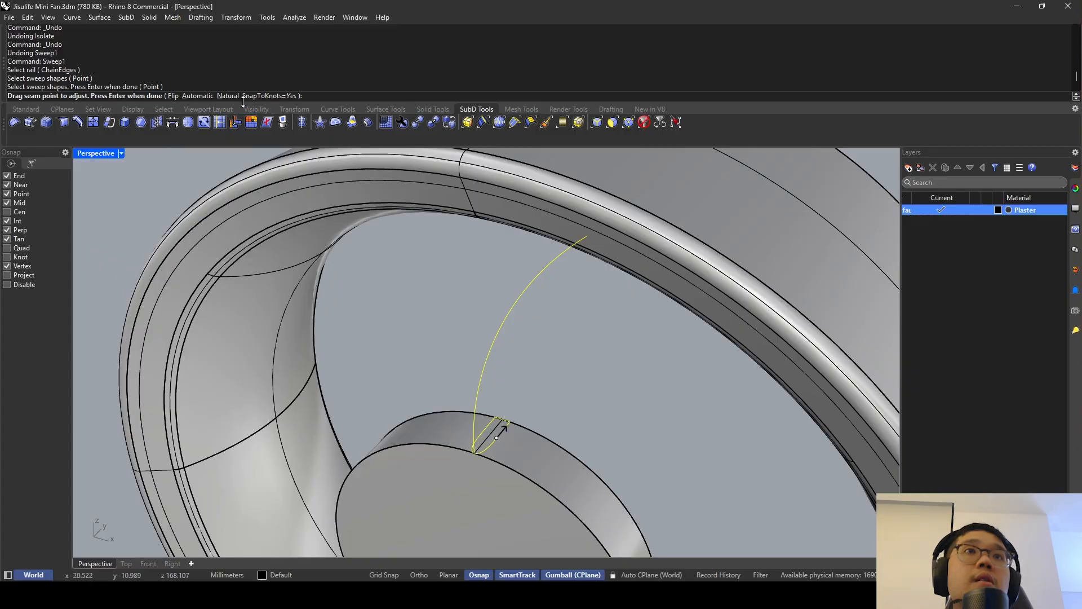
{"action": "right_click", "coordinate": [542, 354]}
{"action": "right_click_drag", "start_coordinate": [543, 354], "coordinate": [608, 309]}
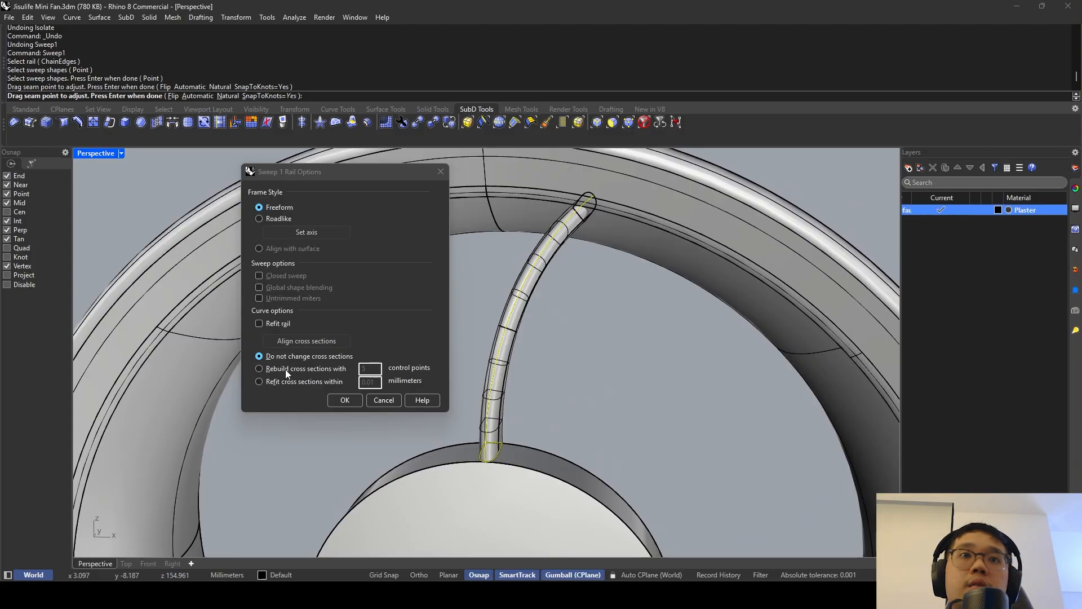
{"action": "left_click", "coordinate": [270, 222]}
{"action": "key", "text": "Up"}
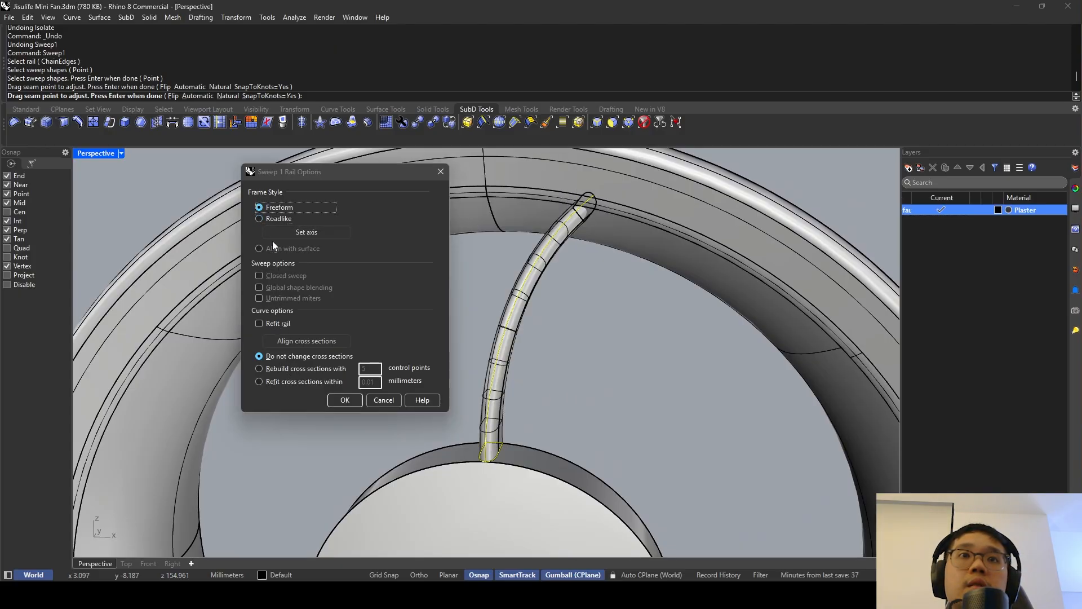
{"action": "left_click", "coordinate": [343, 400]}
{"action": "right_click_drag", "start_coordinate": [440, 355], "coordinate": [525, 312]}
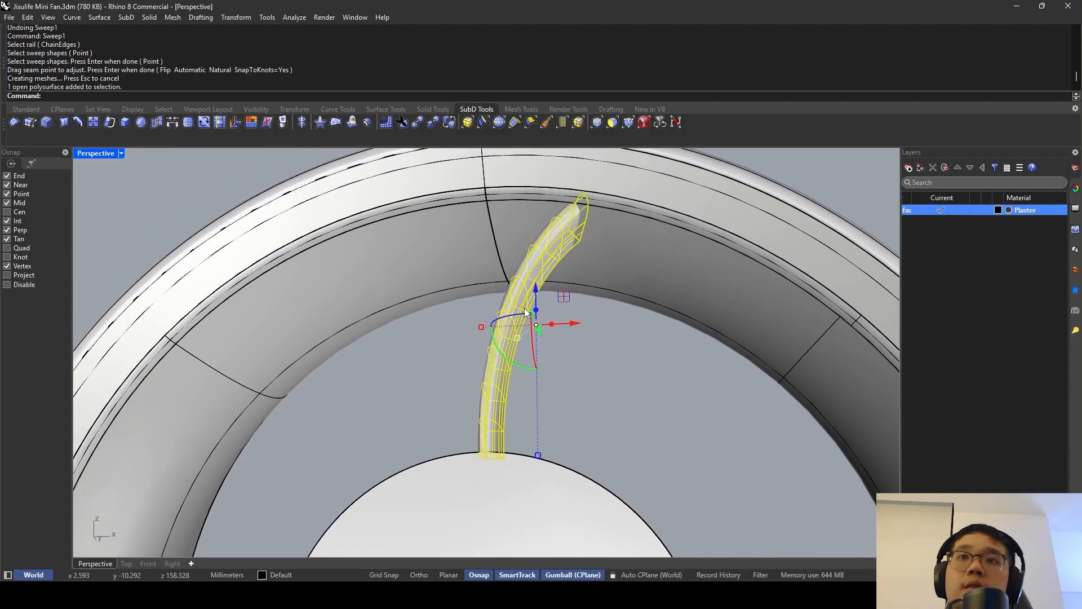
Try to cap the swept spoke, inspect its hub end, and undo the sweep.
{"action": "key", "text": "Return"}
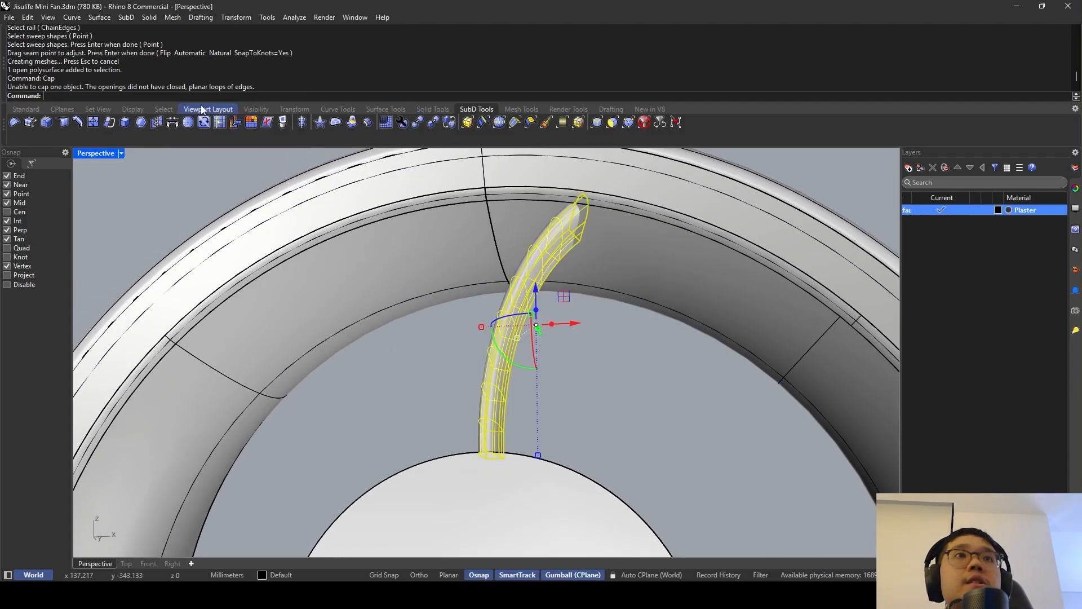
{"action": "right_click_drag", "start_coordinate": [499, 211], "coordinate": [563, 294]}
{"action": "key", "text": "Escape"}
{"action": "scroll", "coordinate": [510, 461], "scroll_direction": "up", "scroll_amount": 6}
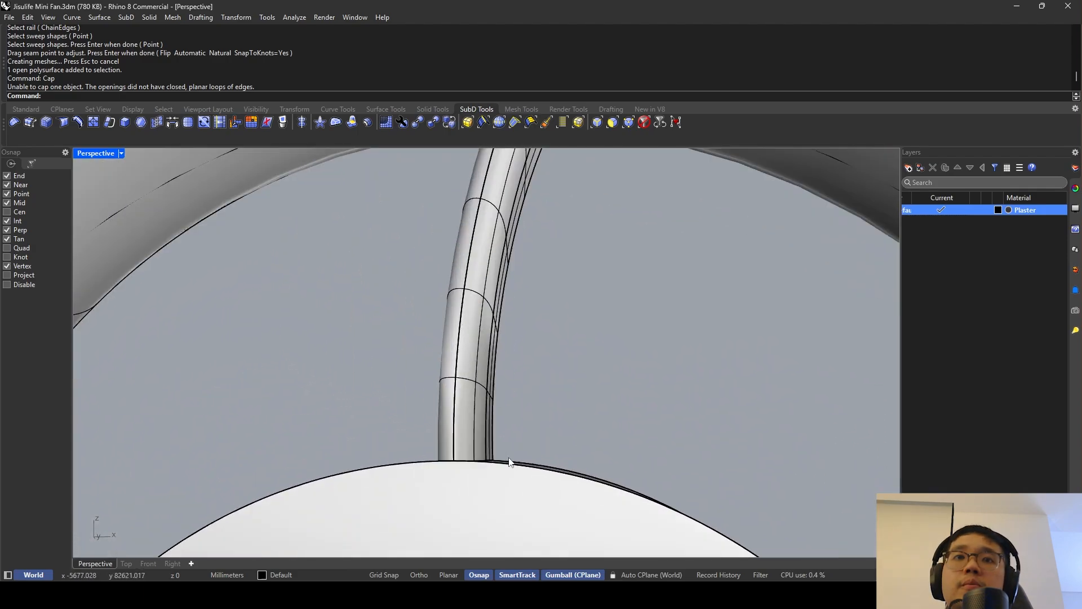
{"action": "right_click_drag", "start_coordinate": [510, 461], "coordinate": [454, 349]}
{"action": "scroll", "coordinate": [512, 384], "scroll_direction": "up", "scroll_amount": 10}
{"action": "key", "text": "ctrl+z"}
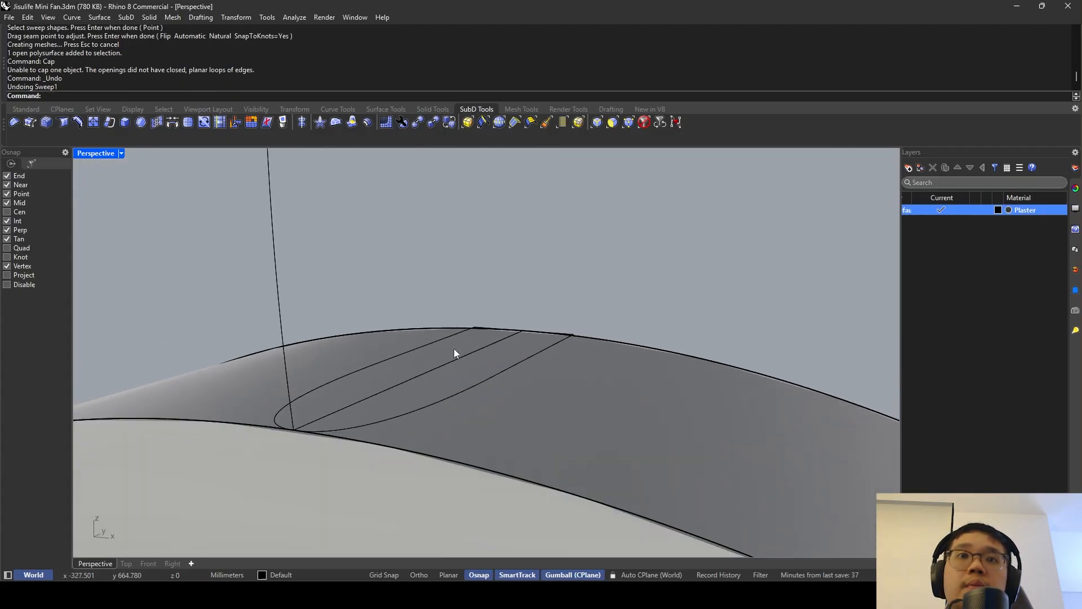
Move the rail curve's inner end point slightly below the hub's surface.
{"action": "left_click", "coordinate": [290, 397]}
{"action": "left_click", "coordinate": [292, 429]}
{"action": "key", "text": "Escape"}
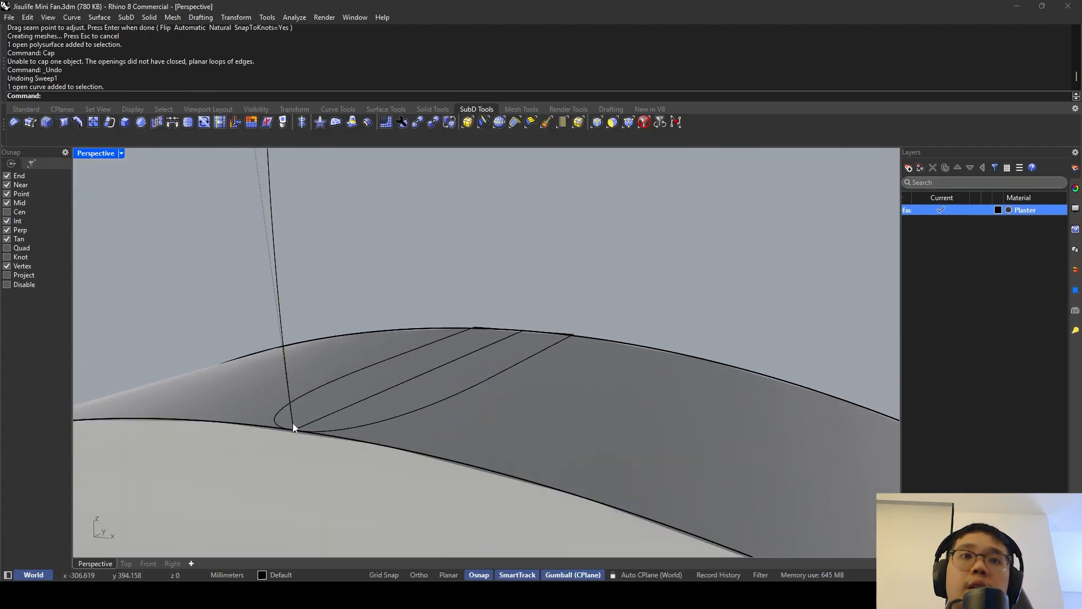
{"action": "left_click", "coordinate": [293, 430]}
{"action": "right_click_drag", "start_coordinate": [293, 432], "coordinate": [406, 302]}
{"action": "left_click_drag", "start_coordinate": [407, 305], "coordinate": [409, 326]}
{"action": "scroll", "coordinate": [416, 348], "scroll_direction": "up", "scroll_amount": 3}
{"action": "left_click_drag", "start_coordinate": [434, 362], "coordinate": [438, 362]}
{"action": "right_click_drag", "start_coordinate": [435, 333], "coordinate": [434, 363]}
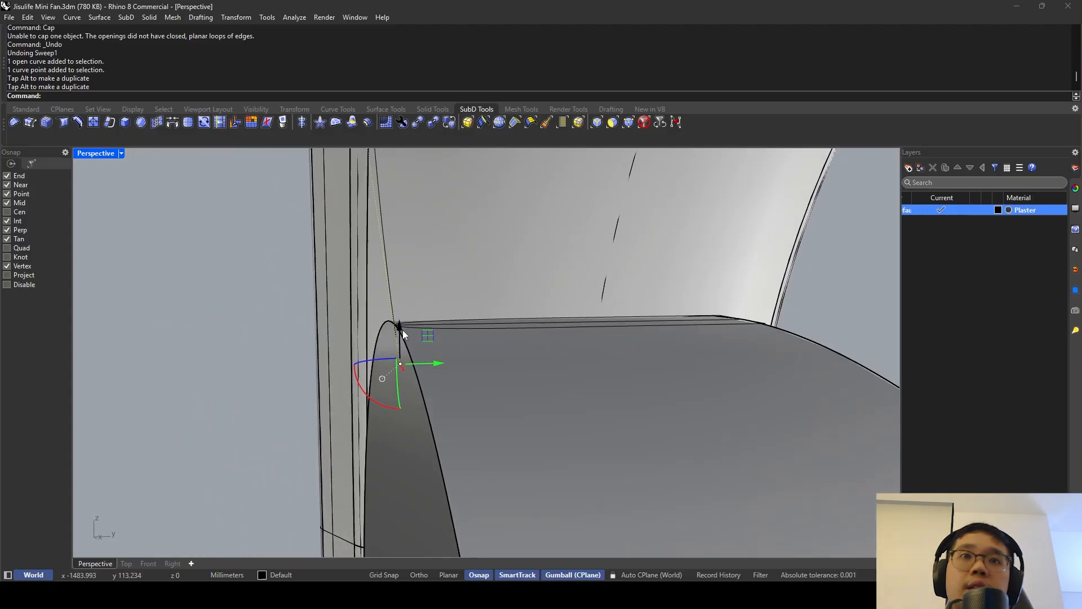
{"action": "left_click_drag", "start_coordinate": [403, 330], "coordinate": [401, 320]}
{"action": "right_click_drag", "start_coordinate": [400, 320], "coordinate": [425, 319]}
Shorten the closed profile slightly at both ends along the hub's depth, using Scale1D and the gumball's scale handle.
{"action": "left_click", "coordinate": [456, 307]}
{"action": "type", "text": "Scale1D"}
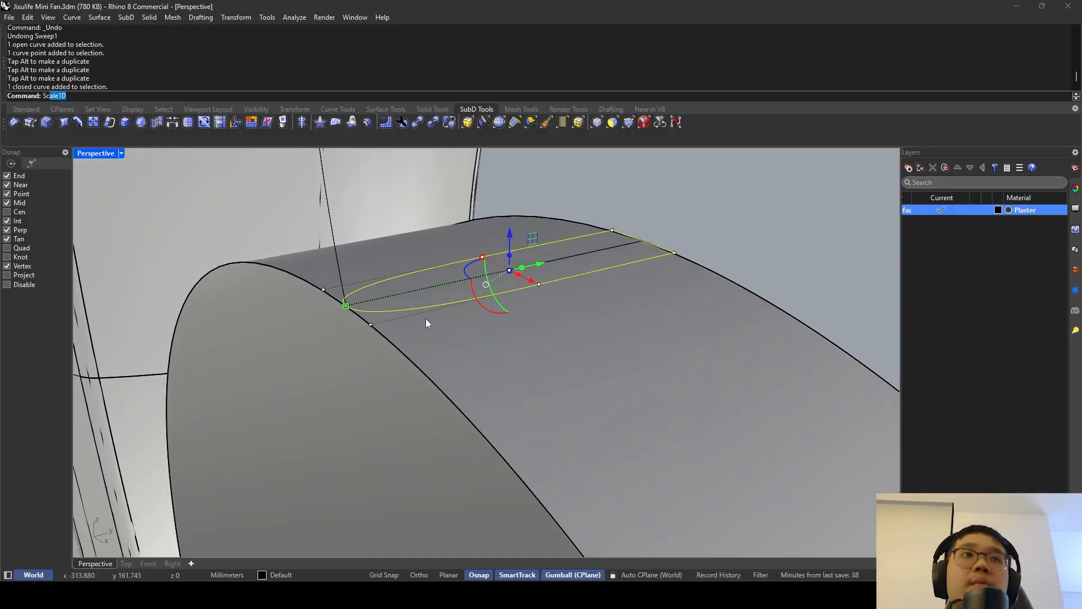
{"action": "key", "text": "Return"}
{"action": "left_click", "coordinate": [370, 325]}
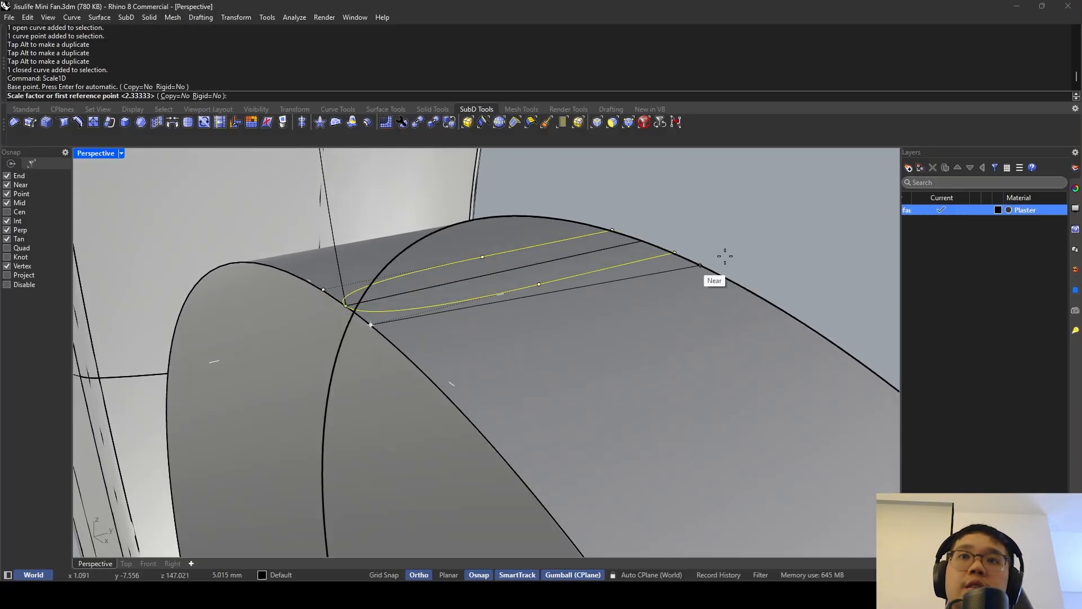
{"action": "left_click", "coordinate": [675, 253]}
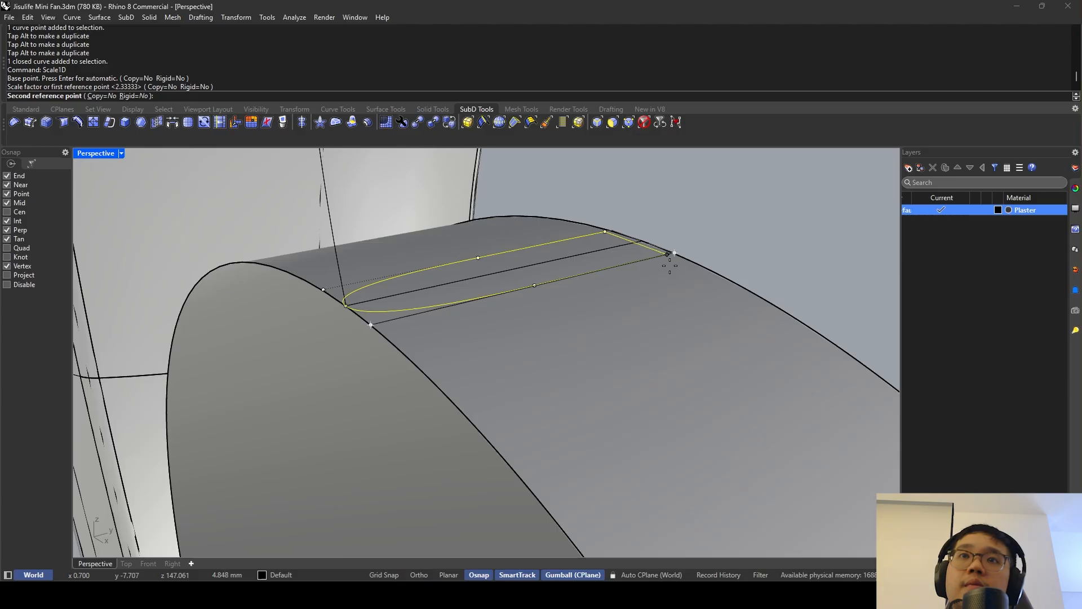
{"action": "left_click", "coordinate": [670, 264]}
{"action": "left_click_drag", "start_coordinate": [345, 306], "coordinate": [351, 306]}
{"action": "key", "text": "Escape"}
{"action": "key", "text": "Escape"}
Sweep the shortened closed profile along the extended rail curve with Sweep1 to form the spoke.
{"action": "scroll", "coordinate": [482, 301], "scroll_direction": "down", "scroll_amount": 7}
{"action": "type", "text": "Sweep1"}
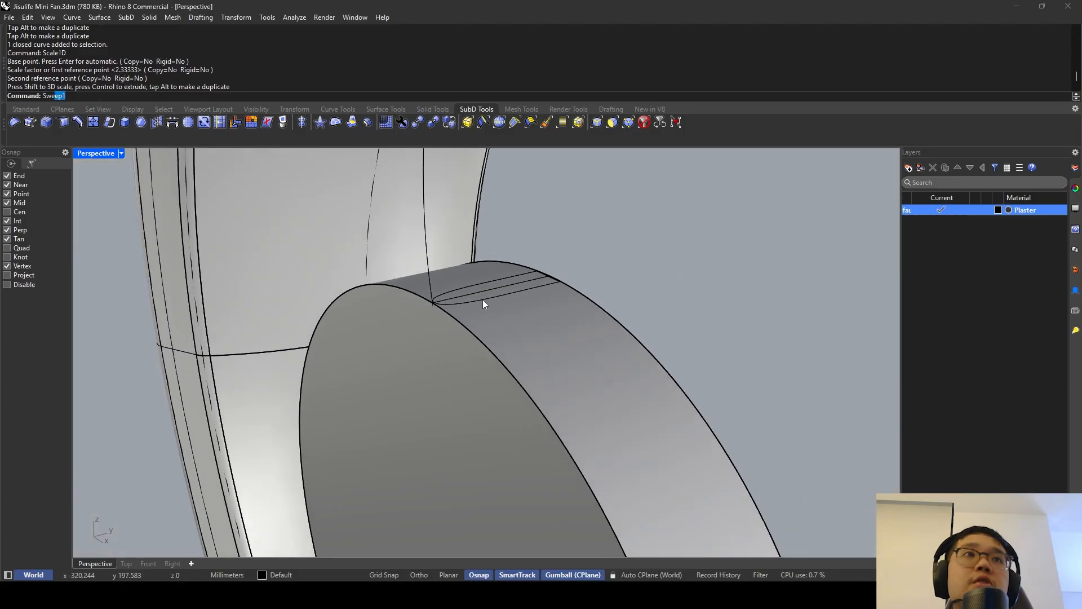
{"action": "key", "text": "Return"}
{"action": "scroll", "coordinate": [499, 247], "scroll_direction": "up", "scroll_amount": 1}
{"action": "left_click", "coordinate": [462, 265]}
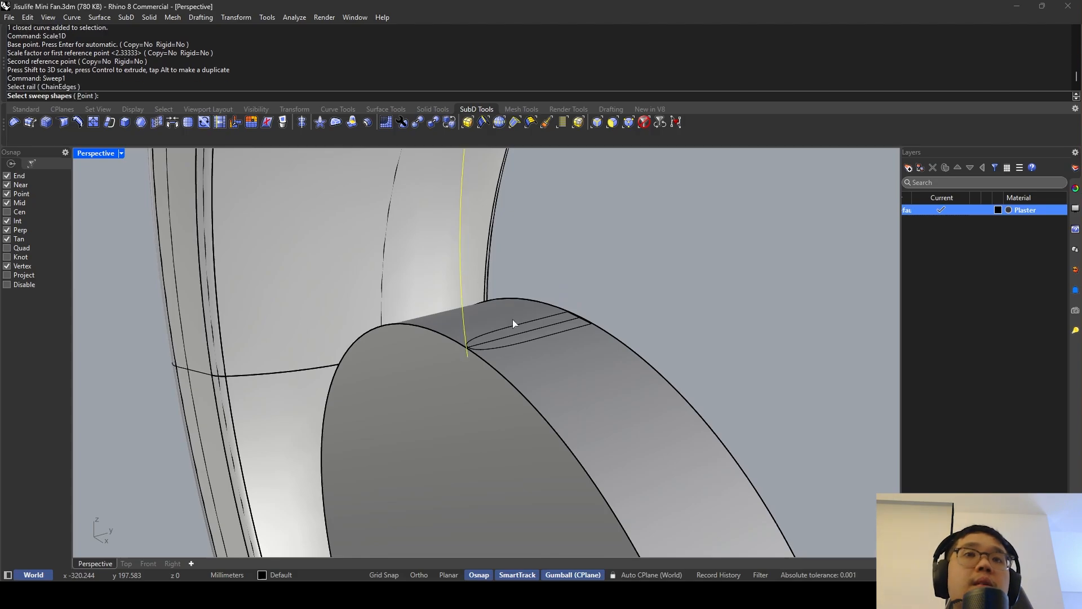
{"action": "left_click", "coordinate": [511, 345]}
{"action": "key", "text": "Return"}
{"action": "key", "text": "Return"}
{"action": "key", "text": "Return"}
{"action": "right_click_drag", "start_coordinate": [511, 343], "coordinate": [563, 290]}
{"action": "scroll", "coordinate": [555, 280], "scroll_direction": "down", "scroll_amount": 5}
Try to cap the open ends of the newly swept spoke.
{"action": "left_click", "coordinate": [506, 285]}
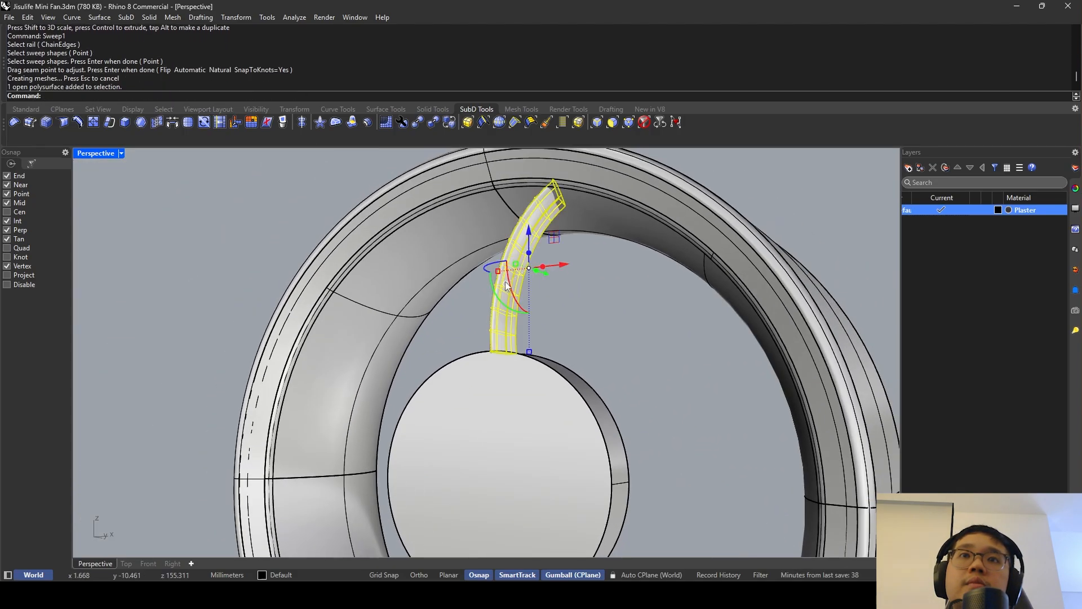
{"action": "key", "text": "Return"}
{"action": "key", "text": "Escape"}
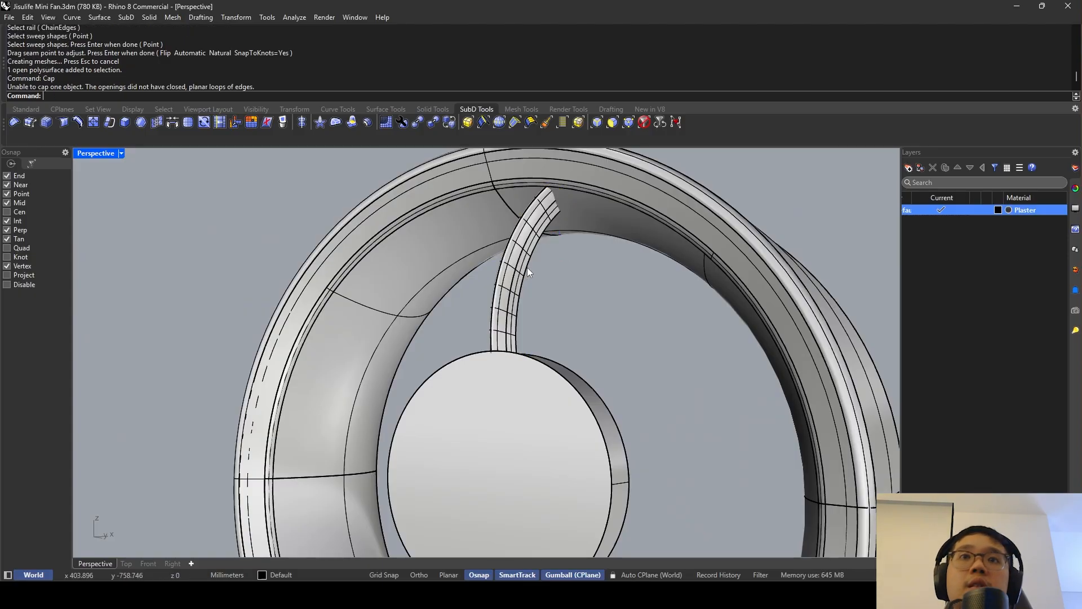
Delete the spoke's rail curve and undo the deletion.
{"action": "scroll", "coordinate": [496, 280], "scroll_direction": "up", "scroll_amount": 2}
{"action": "left_click", "coordinate": [493, 278]}
{"action": "left_click", "coordinate": [493, 275]}
{"action": "key", "text": "Delete"}
{"action": "left_click", "coordinate": [504, 273]}
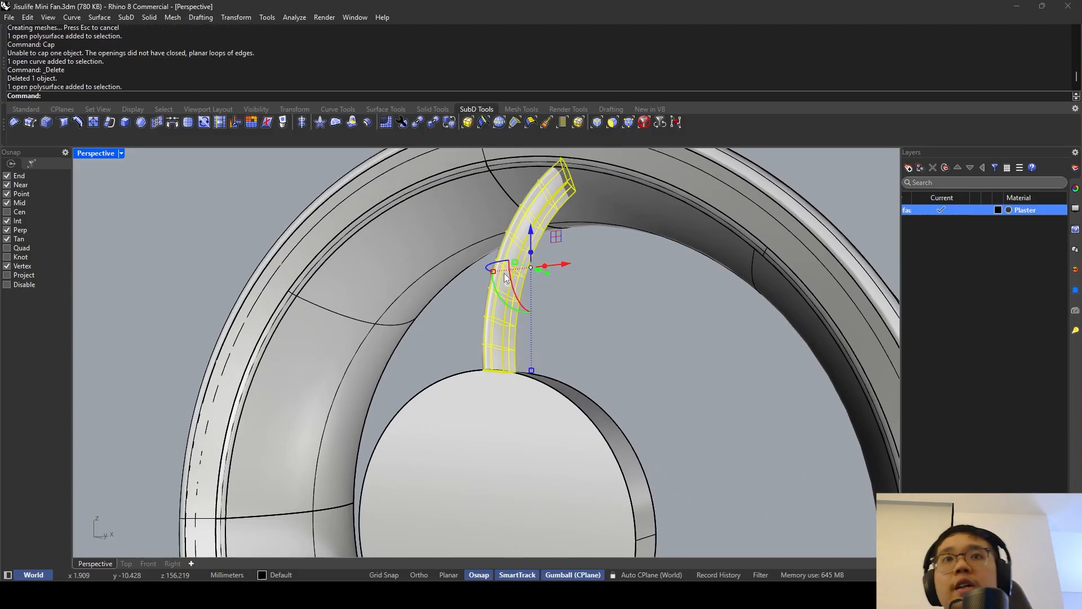
{"action": "key", "text": "ctrl+z"}
{"action": "scroll", "coordinate": [505, 277], "scroll_direction": "down", "scroll_amount": 5}
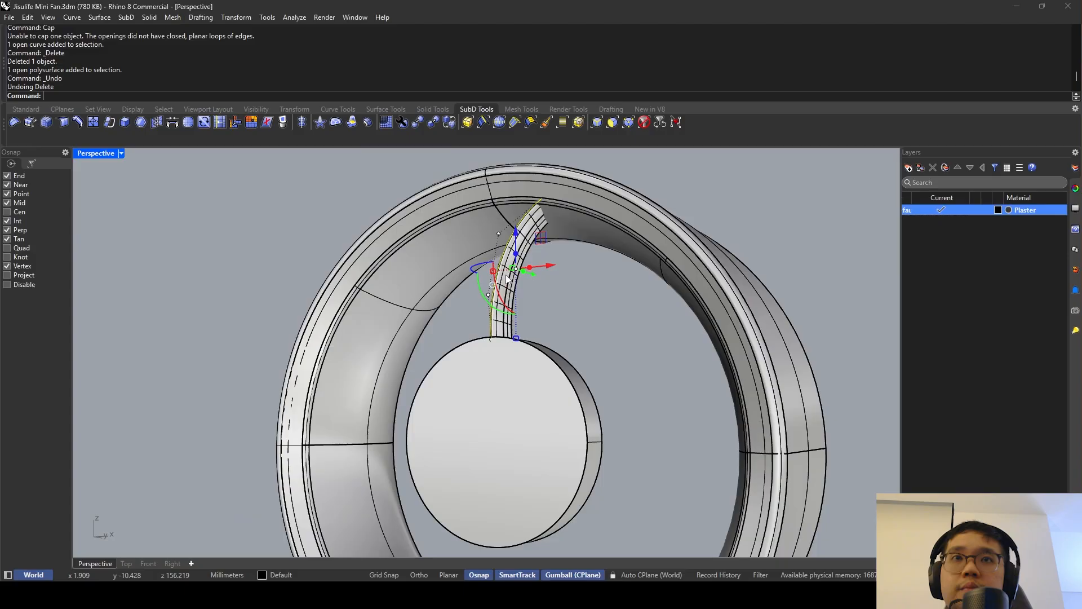
Move the rail curve -50 mm along the Y axis, clear of the fan body.
{"action": "right_click_drag", "start_coordinate": [505, 277], "coordinate": [519, 306]}
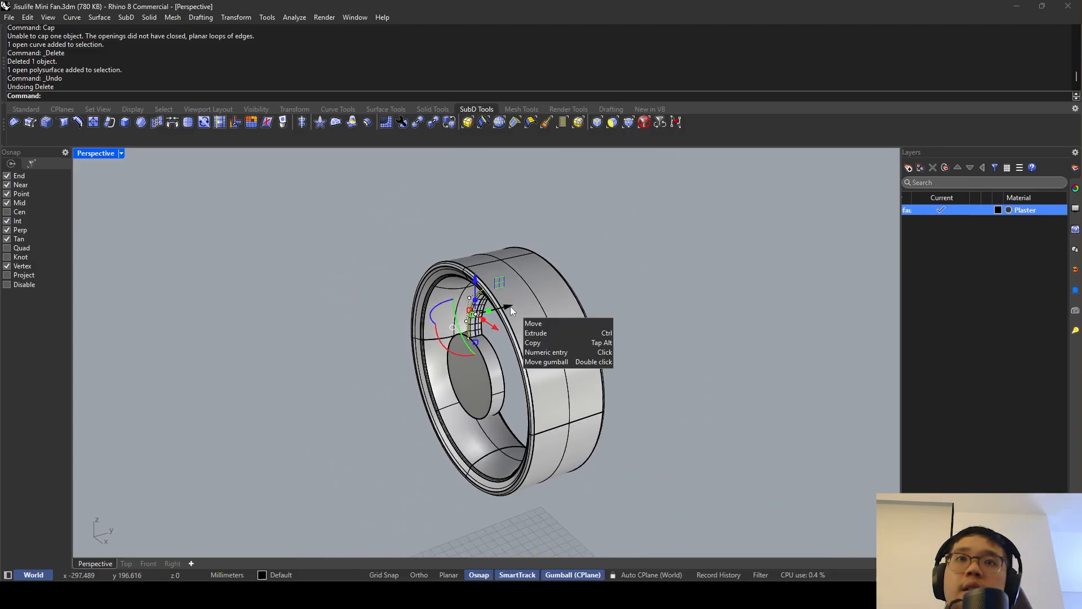
{"action": "left_click", "coordinate": [510, 306]}
{"action": "type", "text": "-50"}
{"action": "key", "text": "Return"}
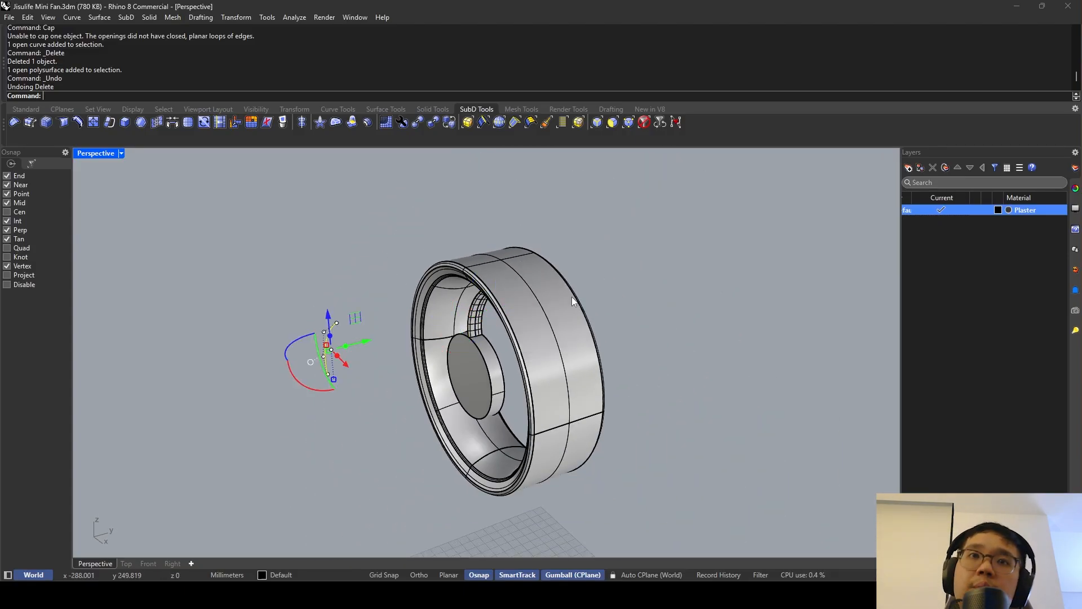
{"action": "key", "text": "Escape"}
{"action": "scroll", "coordinate": [475, 370], "scroll_direction": "up", "scroll_amount": 8}
{"action": "right_click_drag", "start_coordinate": [476, 370], "coordinate": [525, 344]}
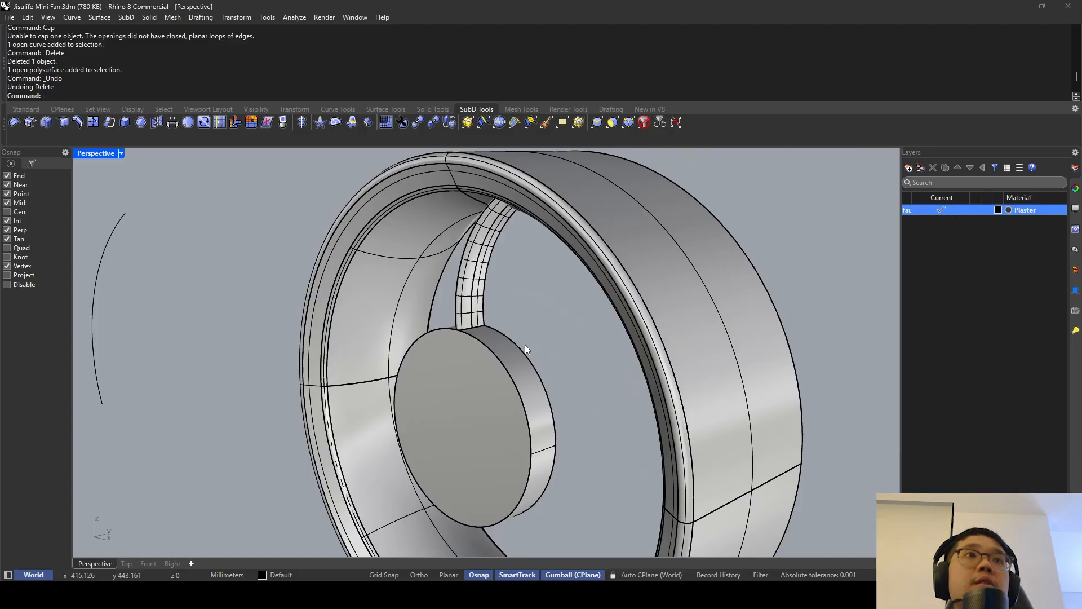
Begin a polar array of the spoke in the Front view, enabling the Cen snap to centre it on the ring's inner circle.
{"action": "double_click", "coordinate": [106, 155]}
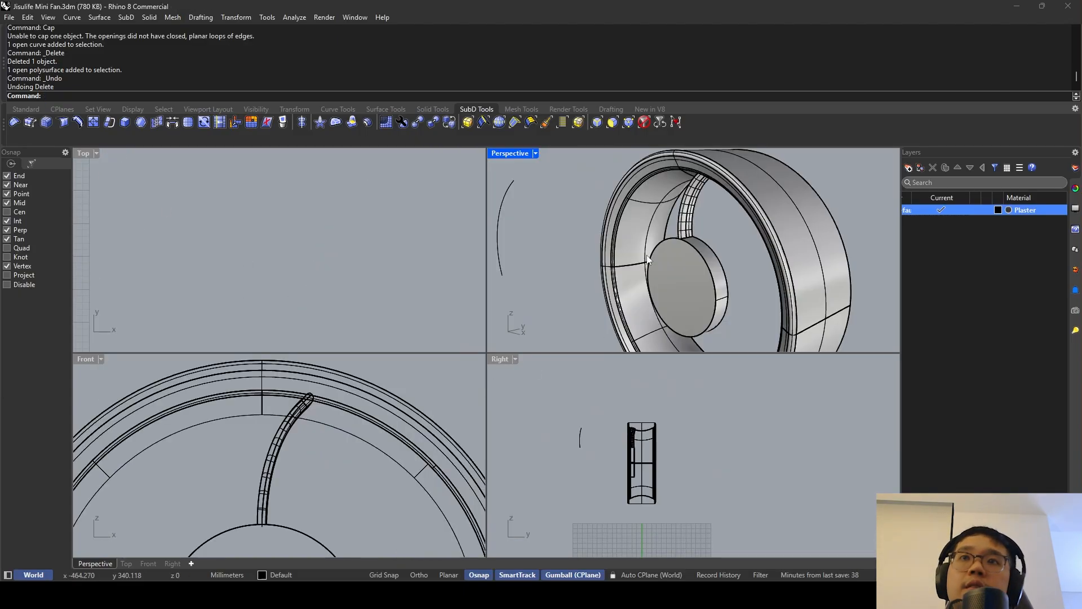
{"action": "left_click", "coordinate": [285, 438]}
{"action": "type", "text": "Ar"}
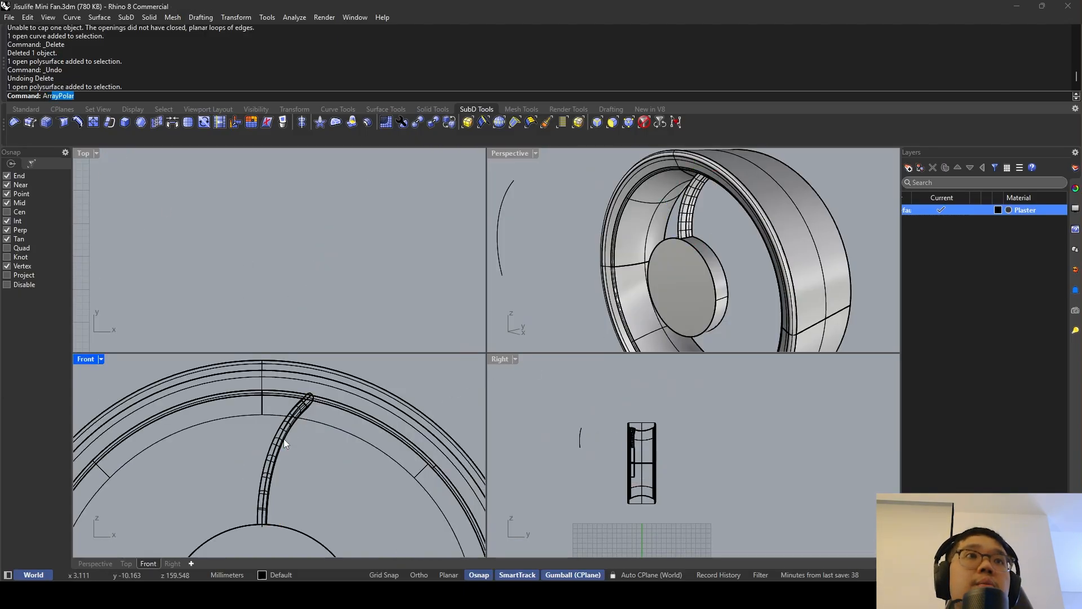
{"action": "key", "text": "Return"}
{"action": "left_click", "coordinate": [283, 439]}
{"action": "key", "text": "Return"}
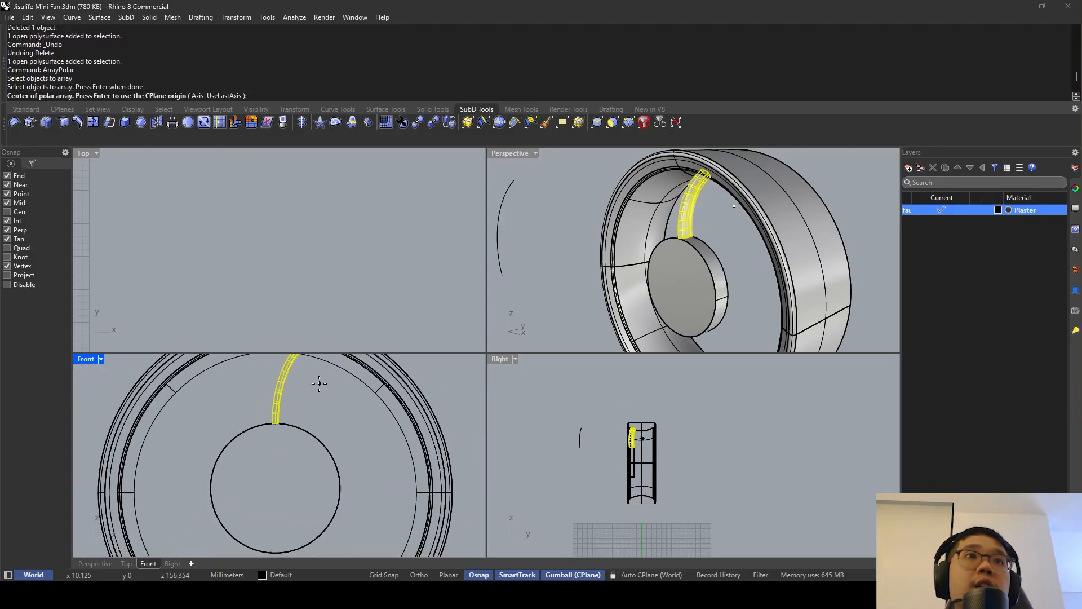
{"action": "right_click_drag", "start_coordinate": [316, 380], "coordinate": [362, 425]}
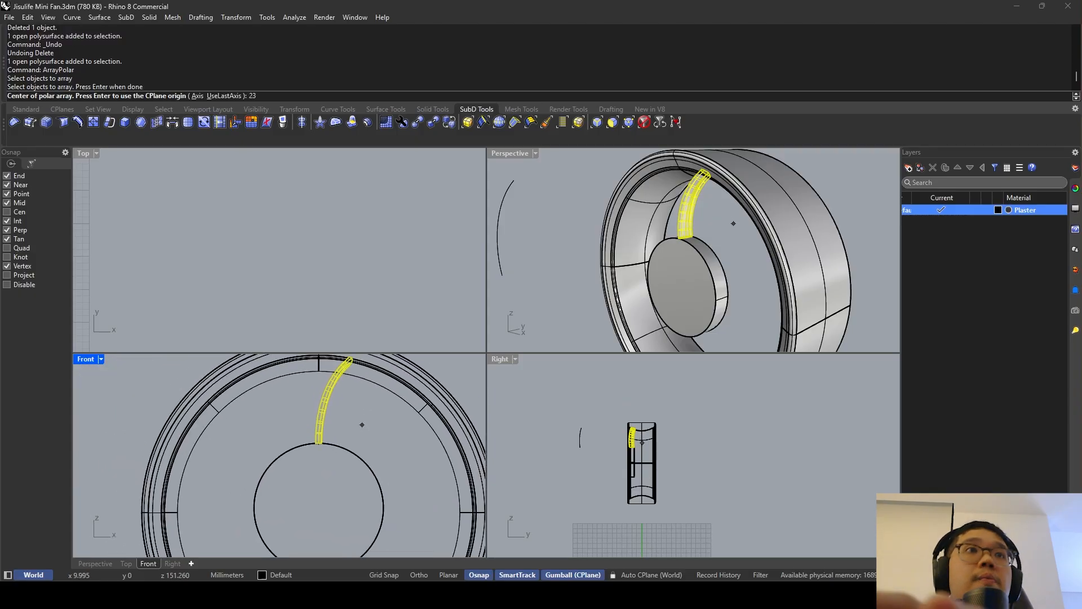
{"action": "key", "text": "Return"}
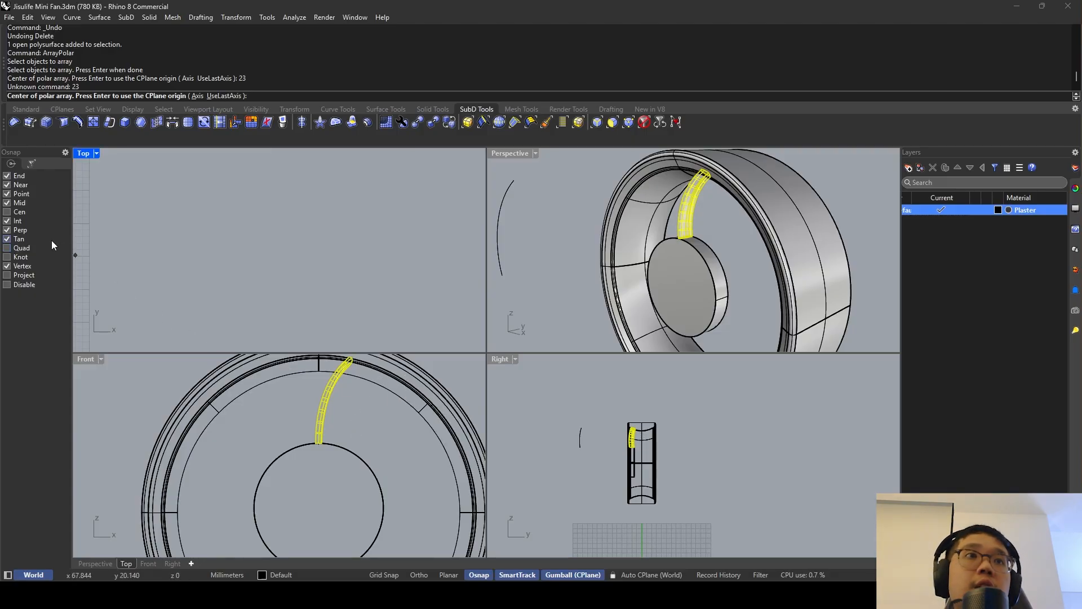
{"action": "left_click", "coordinate": [18, 215]}
{"action": "left_click", "coordinate": [398, 393]}
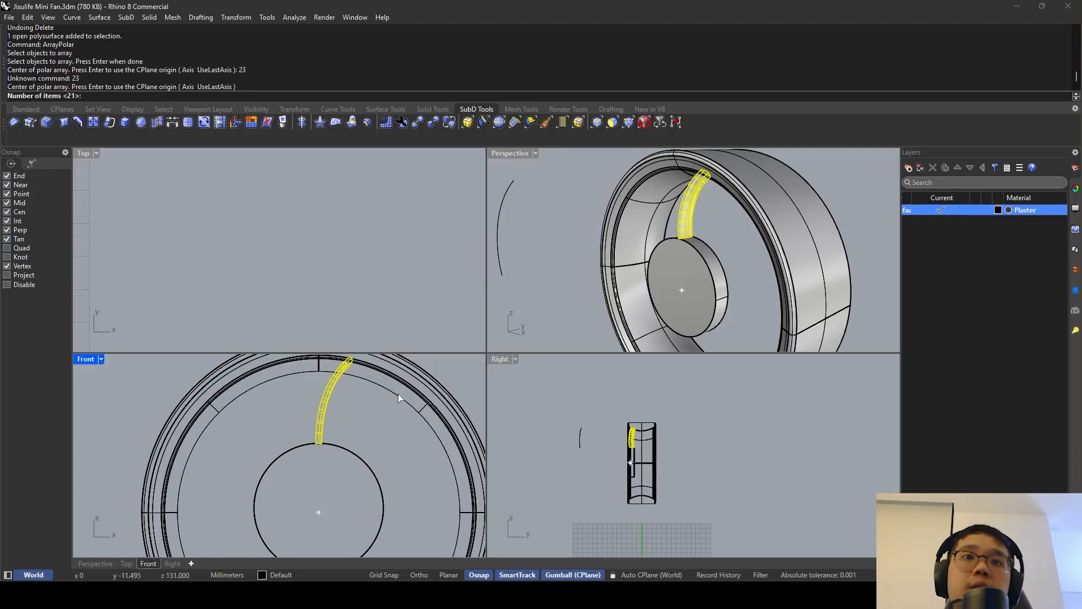
Array the spoke as 23 items over a full 360-degree fill angle.
{"action": "type", "text": "23"}
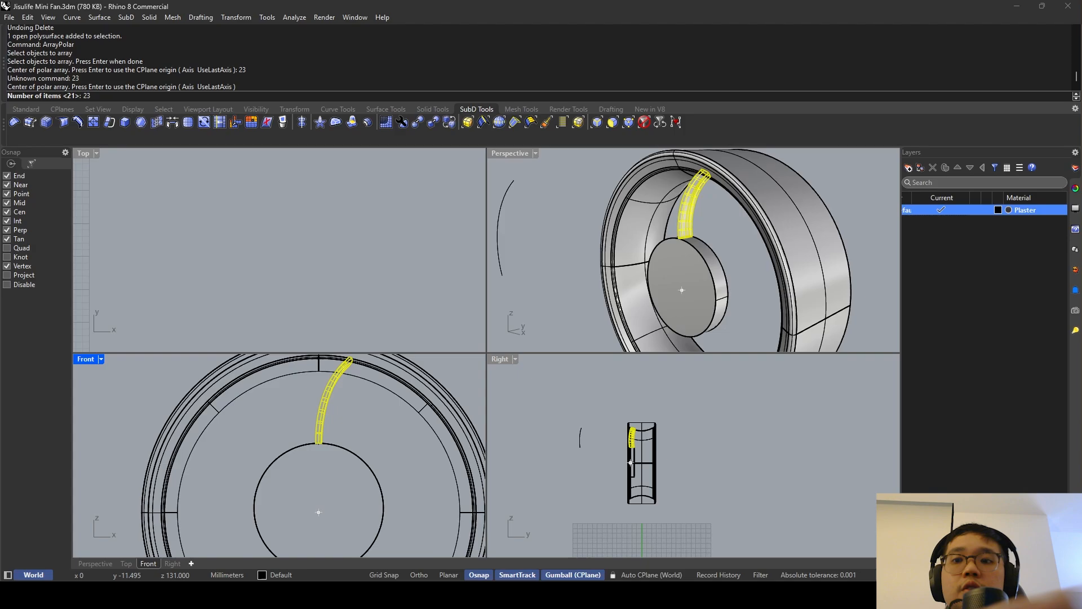
{"action": "key", "text": "Return"}
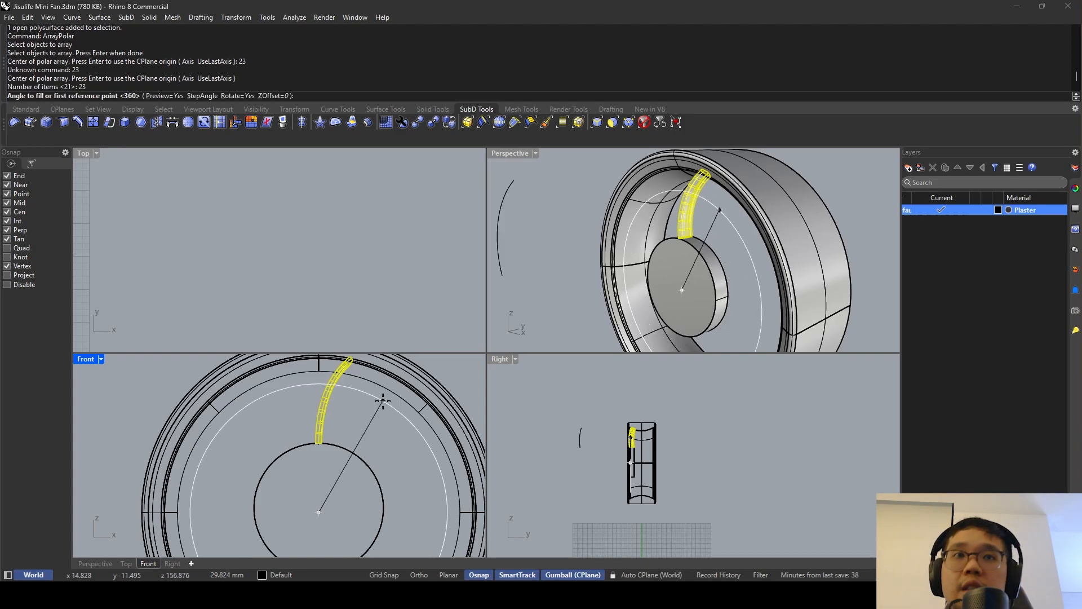
{"action": "key", "text": "Return"}
{"action": "scroll", "coordinate": [339, 399], "scroll_direction": "down", "scroll_amount": 4}
{"action": "key", "text": "Return"}
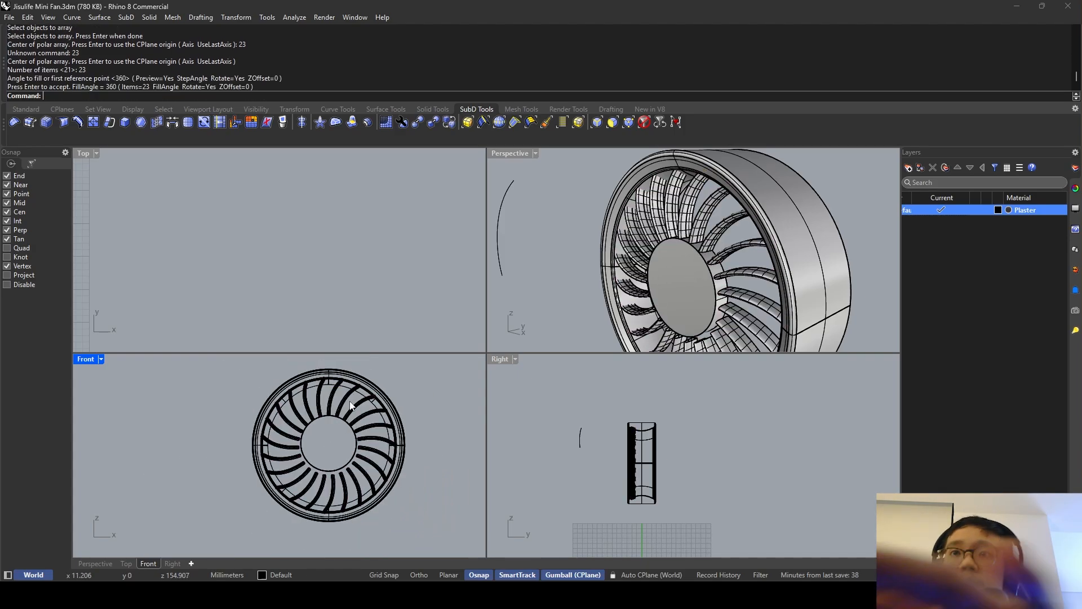
Move the hub disc in the Front view from its bounding-box centre to the outer ring's centre.
{"action": "scroll", "coordinate": [342, 445], "scroll_direction": "up", "scroll_amount": 3}
{"action": "mouse_move", "coordinate": [351, 464]}
{"action": "right_mouse_down"}
{"action": "mouse_move", "coordinate": [336, 478]}
{"action": "mouse_move", "coordinate": [355, 428]}
{"action": "mouse_move", "coordinate": [348, 454]}
{"action": "right_mouse_up"}
{"action": "left_click", "coordinate": [356, 416]}
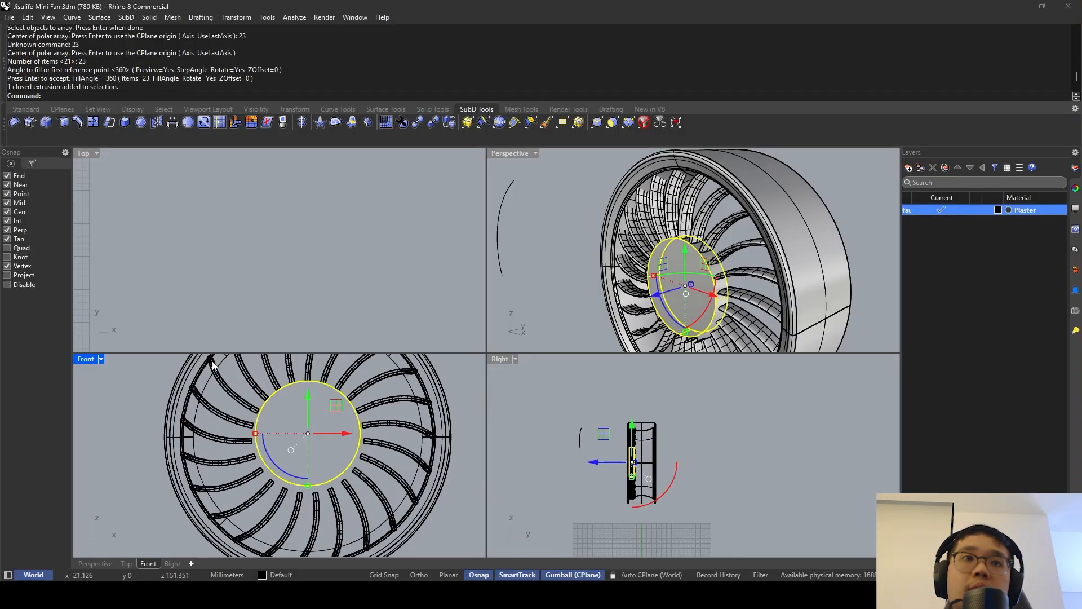
{"action": "double_click", "coordinate": [84, 358]}
{"action": "right_click_drag", "start_coordinate": [488, 302], "coordinate": [400, 365]}
{"action": "scroll", "coordinate": [456, 313], "scroll_direction": "down", "scroll_amount": 1}
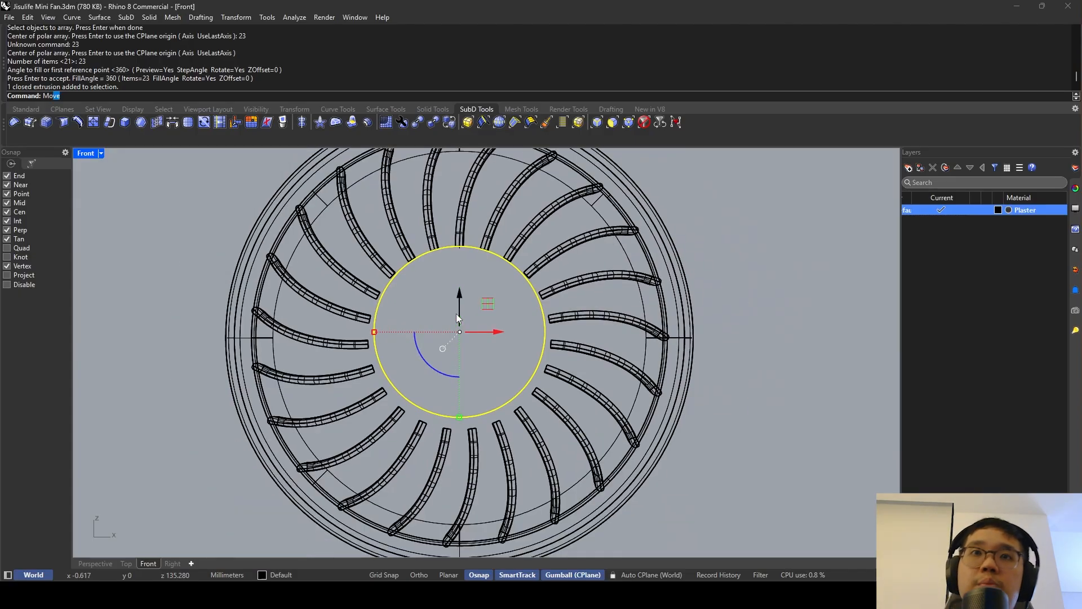
{"action": "type", "text": "Mo"}
{"action": "key", "text": "Return"}
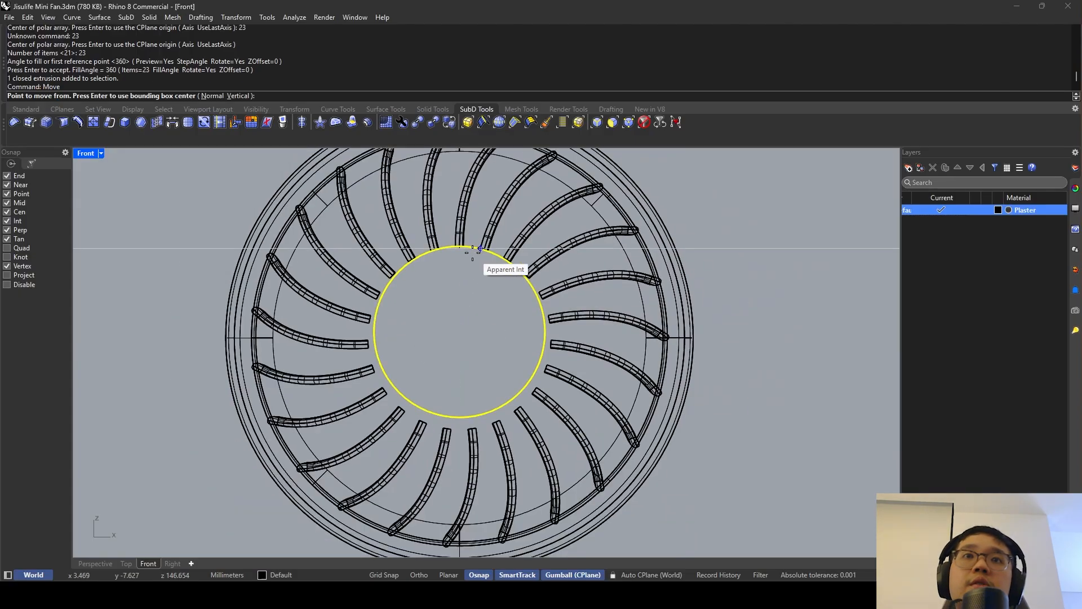
{"action": "scroll", "coordinate": [477, 252], "scroll_direction": "up", "scroll_amount": 3}
{"action": "key", "text": "Escape"}
{"action": "key", "text": "Return"}
{"action": "key", "text": "Return"}
{"action": "scroll", "coordinate": [475, 248], "scroll_direction": "down", "scroll_amount": 3}
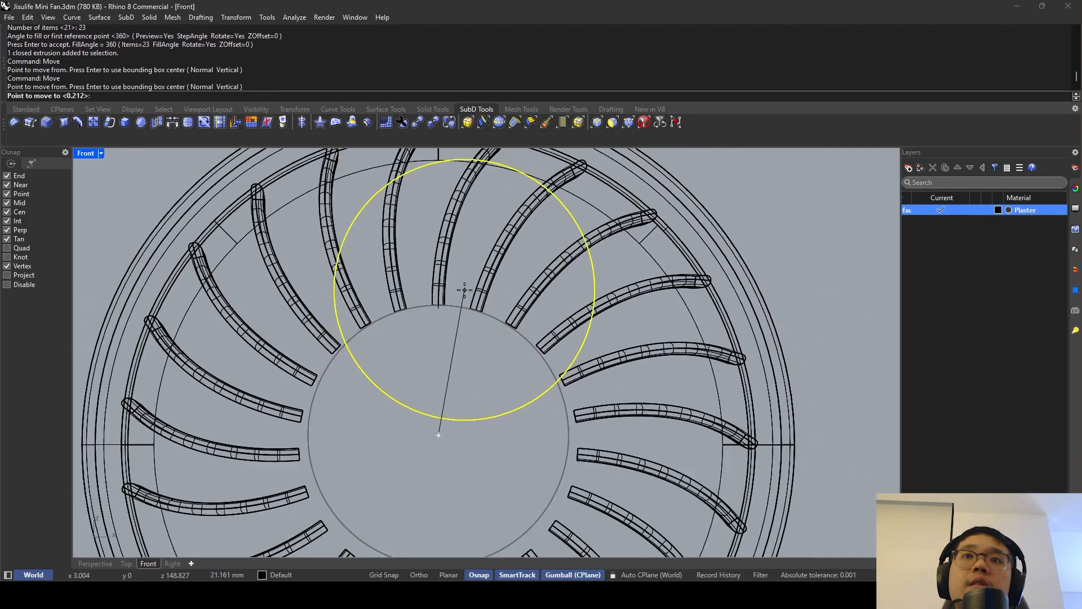
{"action": "scroll", "coordinate": [448, 389], "scroll_direction": "up", "scroll_amount": 1}
{"action": "left_click", "coordinate": [512, 196]}
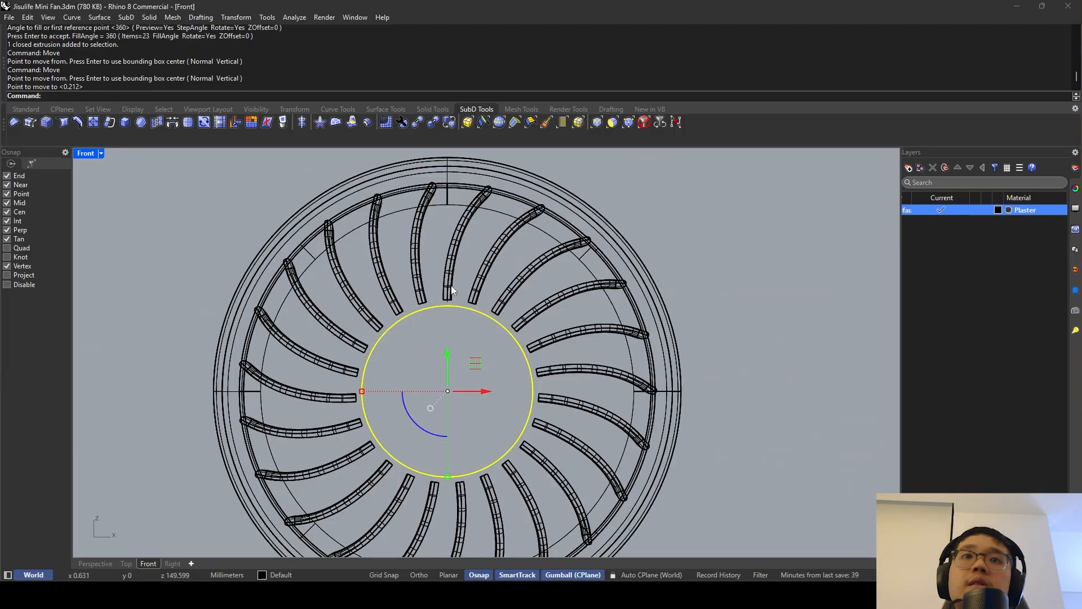
Undo the hub move and the polar array of the spoke.
{"action": "scroll", "coordinate": [451, 302], "scroll_direction": "up", "scroll_amount": 2}
{"action": "scroll", "coordinate": [449, 303], "scroll_direction": "up", "scroll_amount": 2}
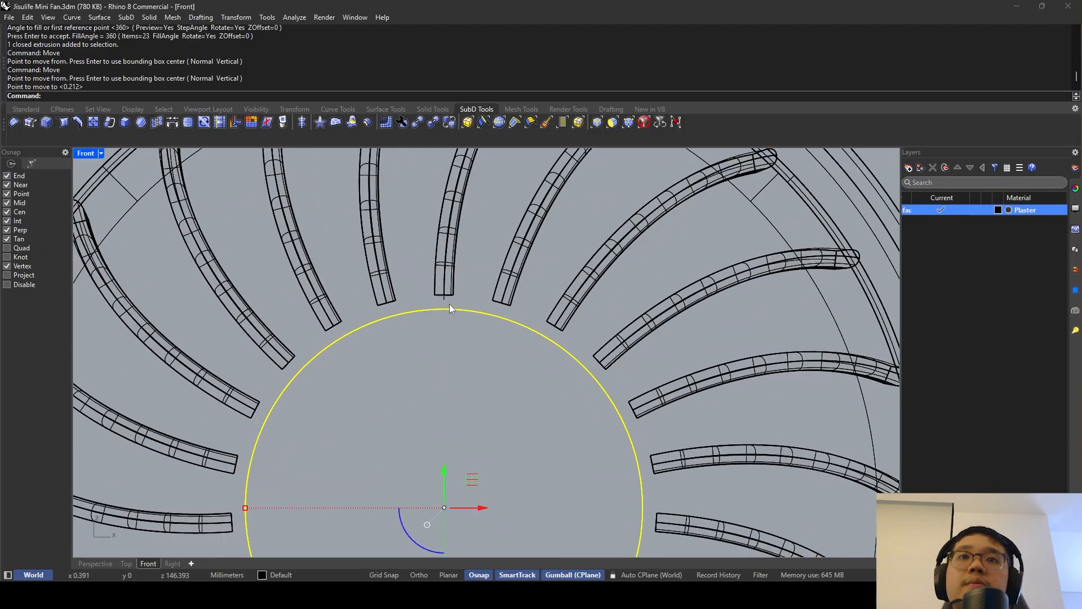
{"action": "key", "text": "ctrl+z"}
{"action": "key", "text": "ctrl+z"}
{"action": "key", "text": "Escape"}
{"action": "scroll", "coordinate": [446, 301], "scroll_direction": "down", "scroll_amount": 4}
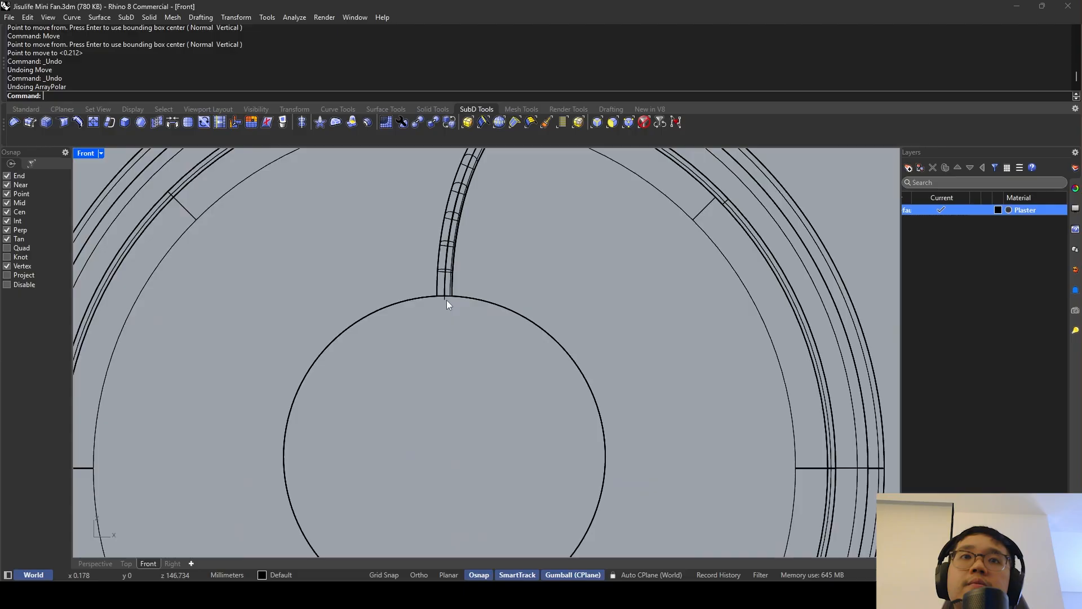
Move the hub disc from its bounding-box centre to the ring's centre with only the single spoke in place.
{"action": "left_click", "coordinate": [467, 298]}
{"action": "key", "text": "Return"}
{"action": "scroll", "coordinate": [480, 283], "scroll_direction": "down", "scroll_amount": 4}
{"action": "left_click", "coordinate": [487, 303]}
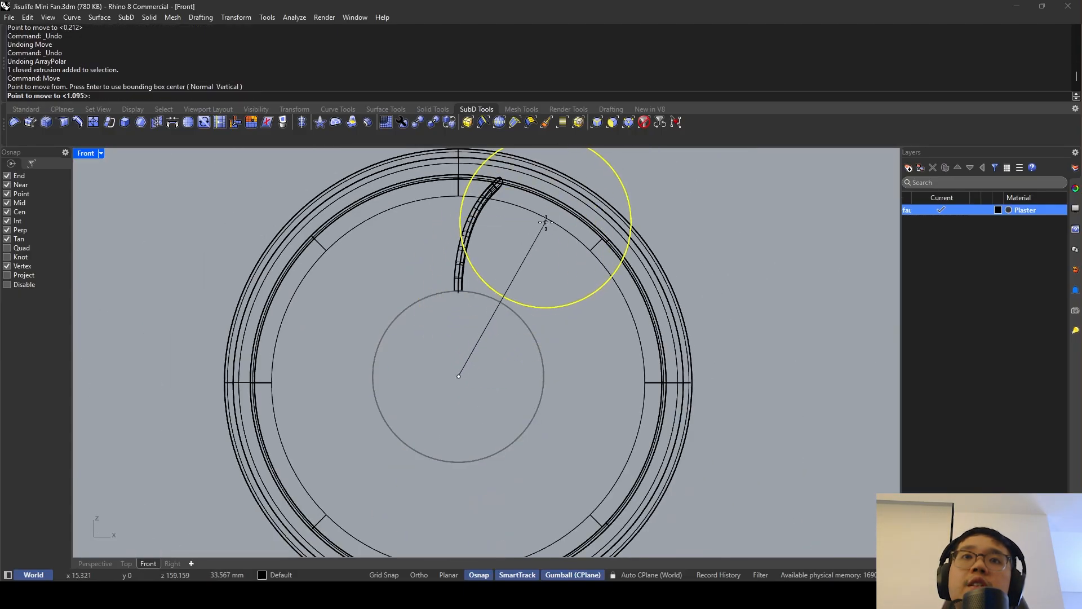
{"action": "left_click", "coordinate": [556, 208]}
{"action": "scroll", "coordinate": [466, 292], "scroll_direction": "up", "scroll_amount": 8}
{"action": "left_click", "coordinate": [454, 292]}
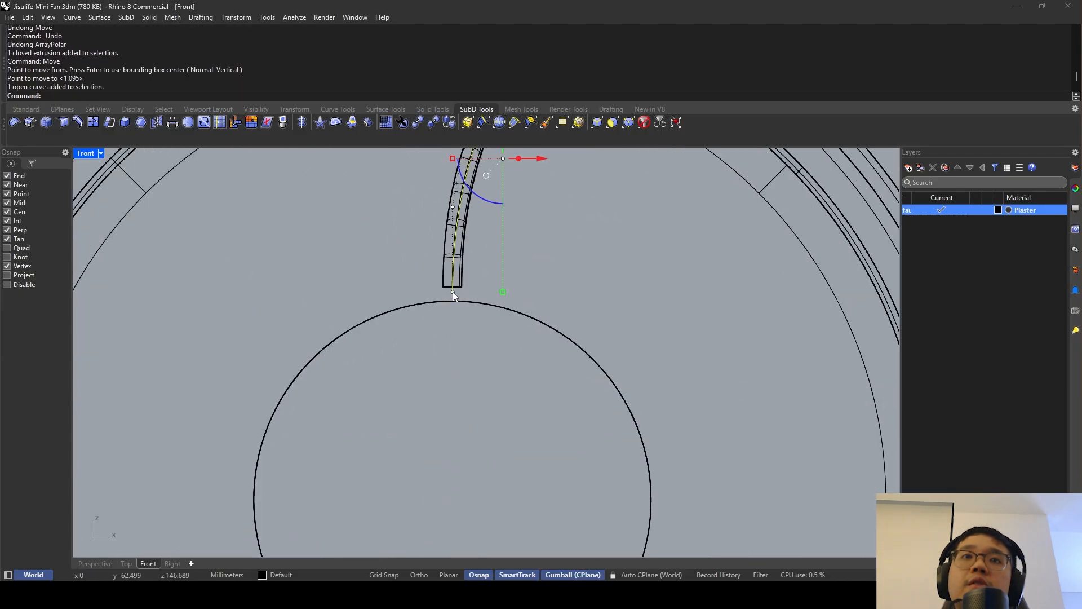
{"action": "scroll", "coordinate": [447, 299], "scroll_direction": "up", "scroll_amount": 6}
{"action": "left_click_drag", "start_coordinate": [438, 319], "coordinate": [483, 266]}
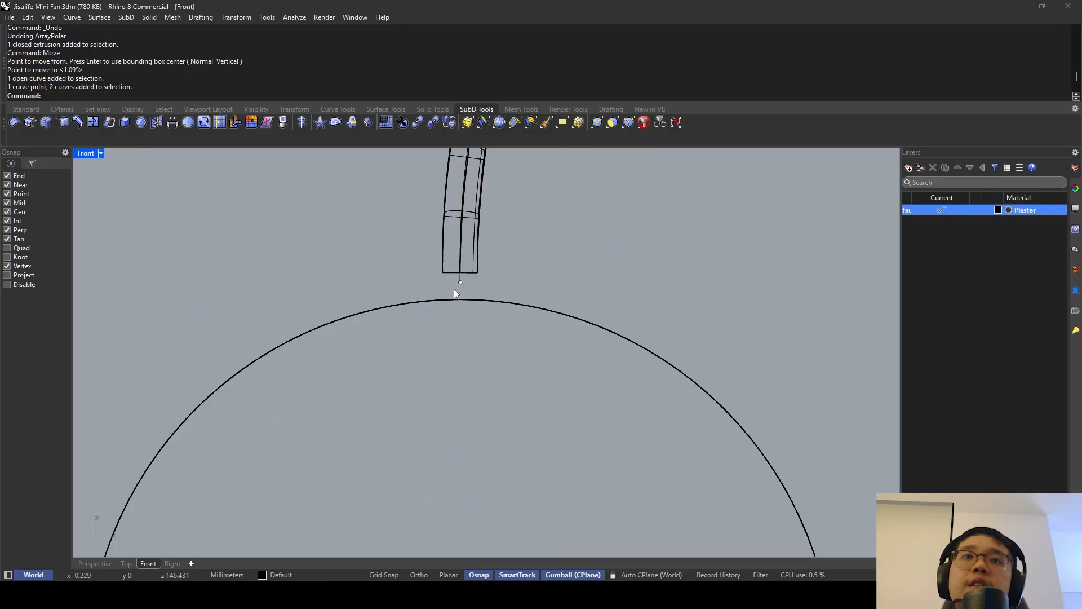
{"action": "left_click", "coordinate": [459, 283]}
{"action": "double_click", "coordinate": [86, 154]}
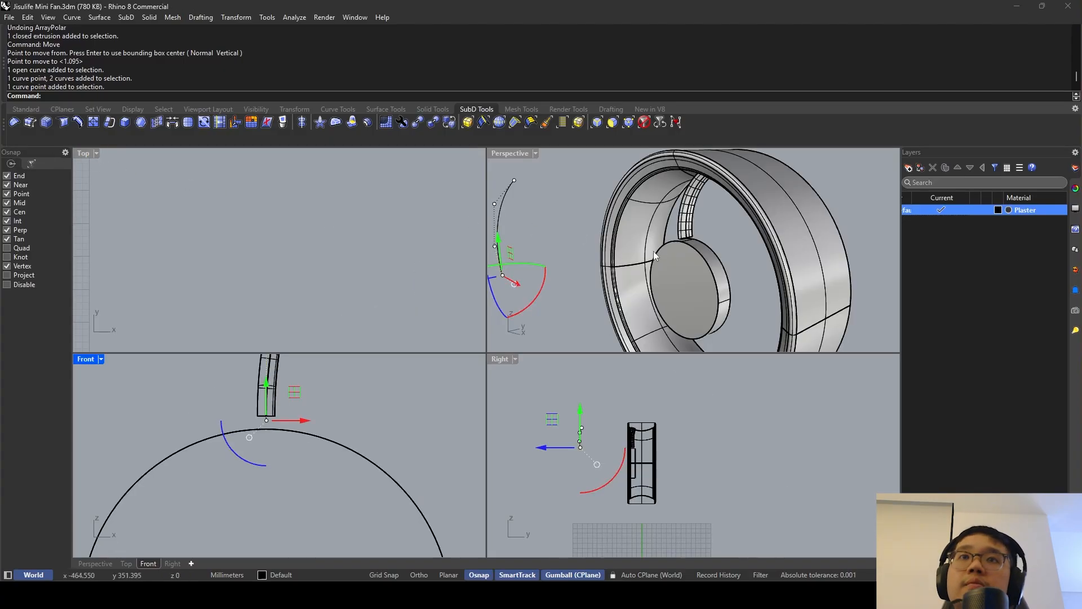
Undo the hub move, the rail curve's 50 mm displacement and the spoke's sweep.
{"action": "key", "text": "ctrl+z"}
{"action": "key", "text": "ctrl+z"}
{"action": "key", "text": "ctrl+z"}
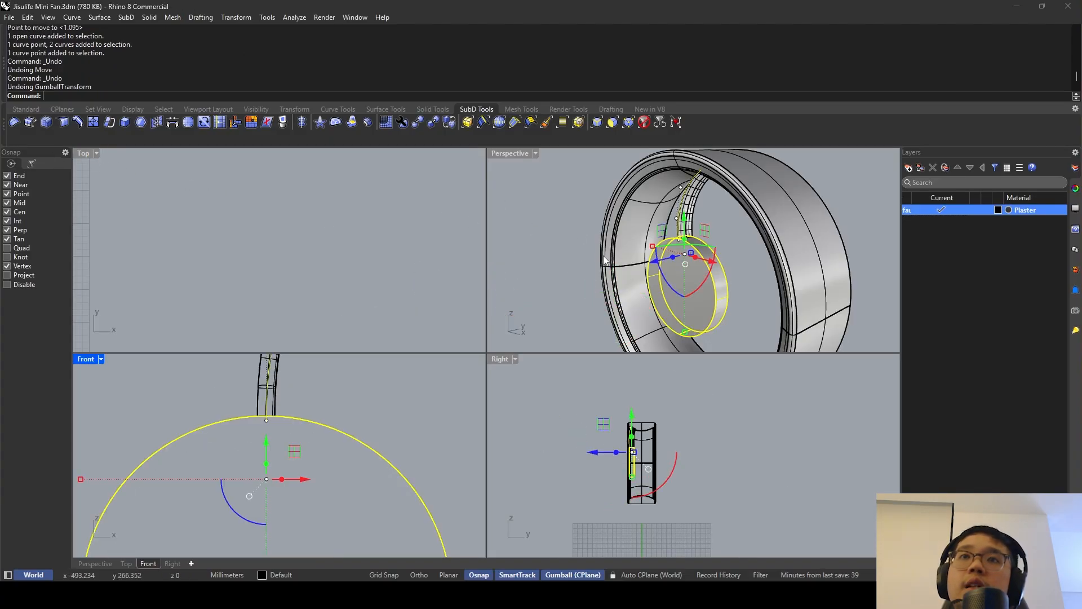
Move the hub disc in the Front view so its centre sits on the outer ring's centre.
{"action": "scroll", "coordinate": [683, 250], "scroll_direction": "up", "scroll_amount": 5}
{"action": "left_click", "coordinate": [696, 248]}
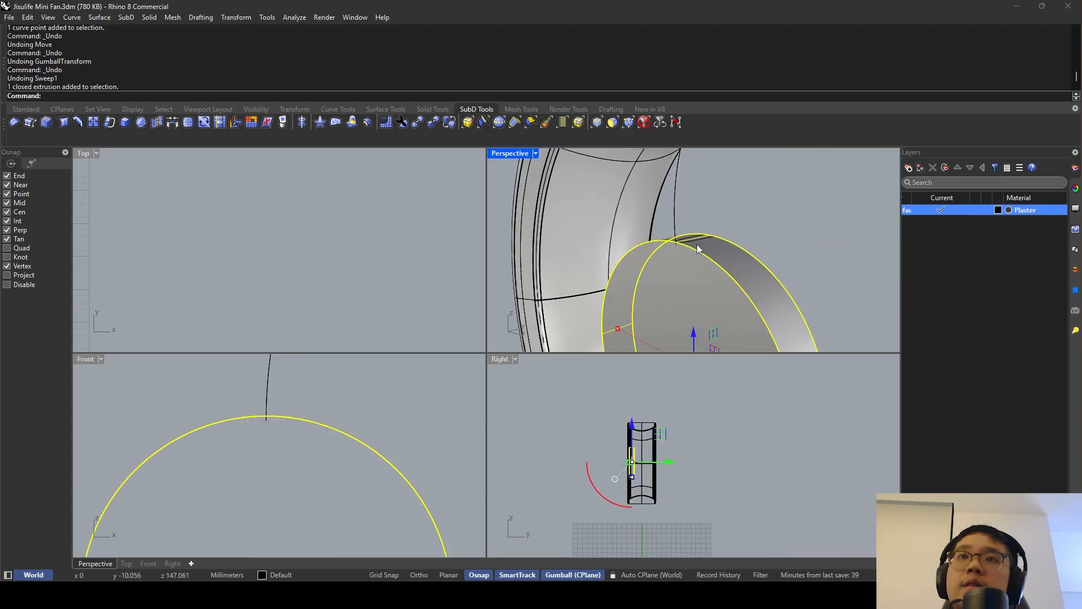
{"action": "type", "text": "Move"}
{"action": "key", "text": "Return"}
{"action": "left_click", "coordinate": [316, 423]}
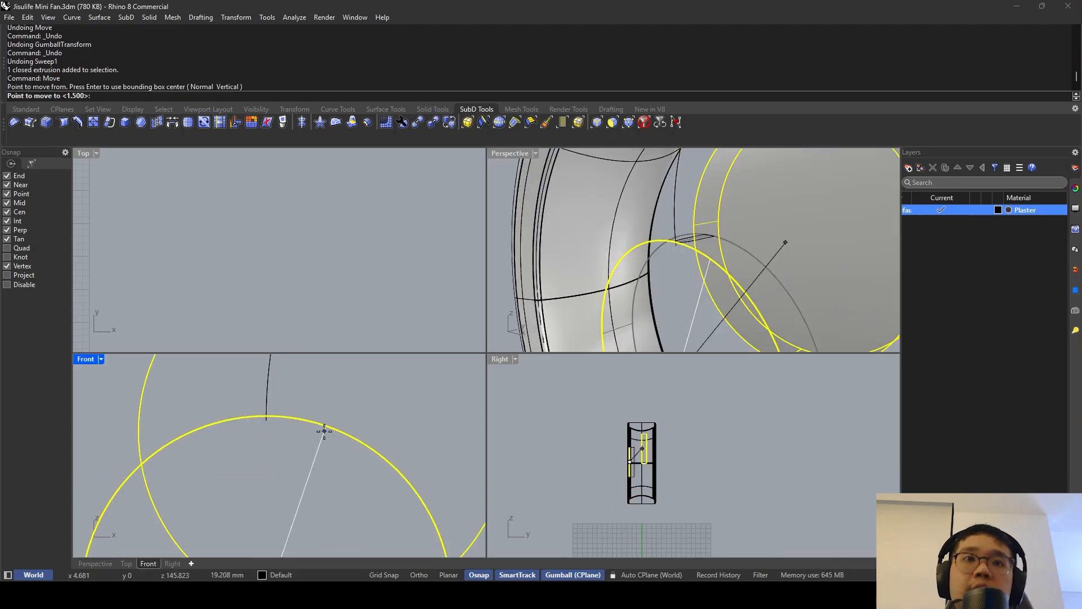
{"action": "scroll", "coordinate": [325, 431], "scroll_direction": "down", "scroll_amount": 10}
{"action": "key", "text": "Escape"}
{"action": "scroll", "coordinate": [324, 431], "scroll_direction": "down", "scroll_amount": 2}
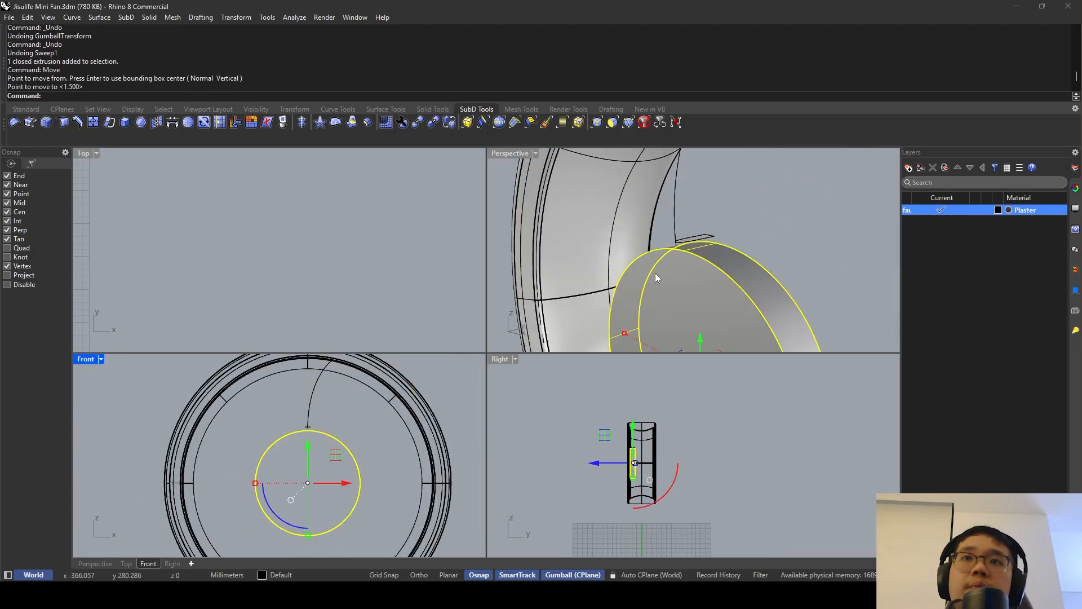
Lower the rail curve's inner end control point in the Front view so it dips just inside the hub's edge.
{"action": "left_click", "coordinate": [676, 231]}
{"action": "scroll", "coordinate": [674, 245], "scroll_direction": "up", "scroll_amount": 2}
{"action": "left_click", "coordinate": [680, 245]}
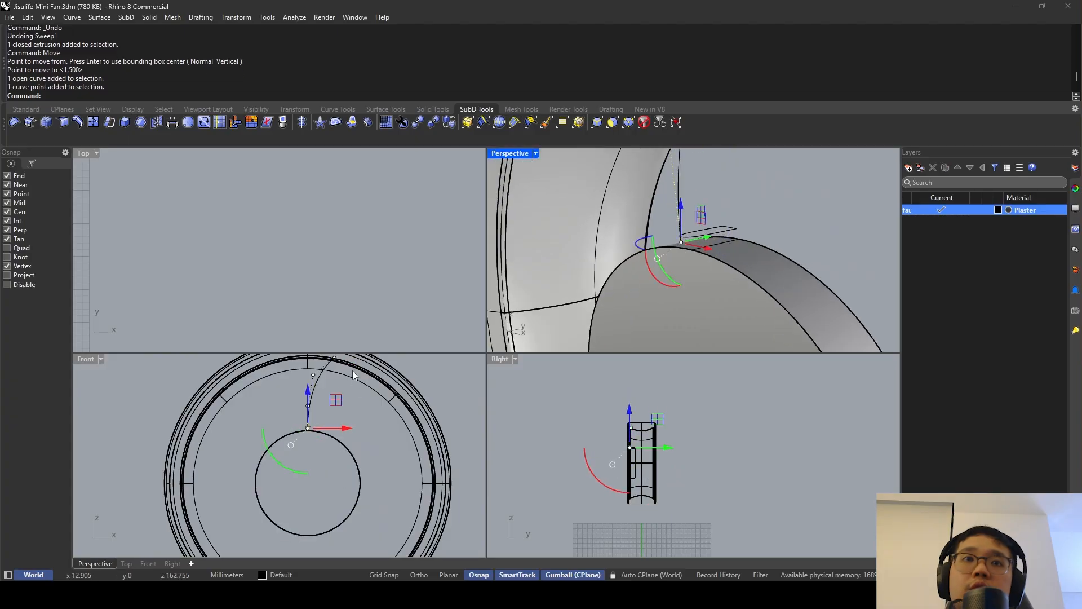
{"action": "left_click_drag", "start_coordinate": [308, 395], "coordinate": [309, 401]}
{"action": "mouse_move", "coordinate": [685, 271]}
{"action": "right_mouse_down"}
{"action": "mouse_move", "coordinate": [749, 280]}
{"action": "mouse_move", "coordinate": [701, 286]}
{"action": "right_mouse_up"}
{"action": "scroll", "coordinate": [719, 289], "scroll_direction": "up", "scroll_amount": 5}
{"action": "right_click_drag", "start_coordinate": [745, 320], "coordinate": [711, 289]}
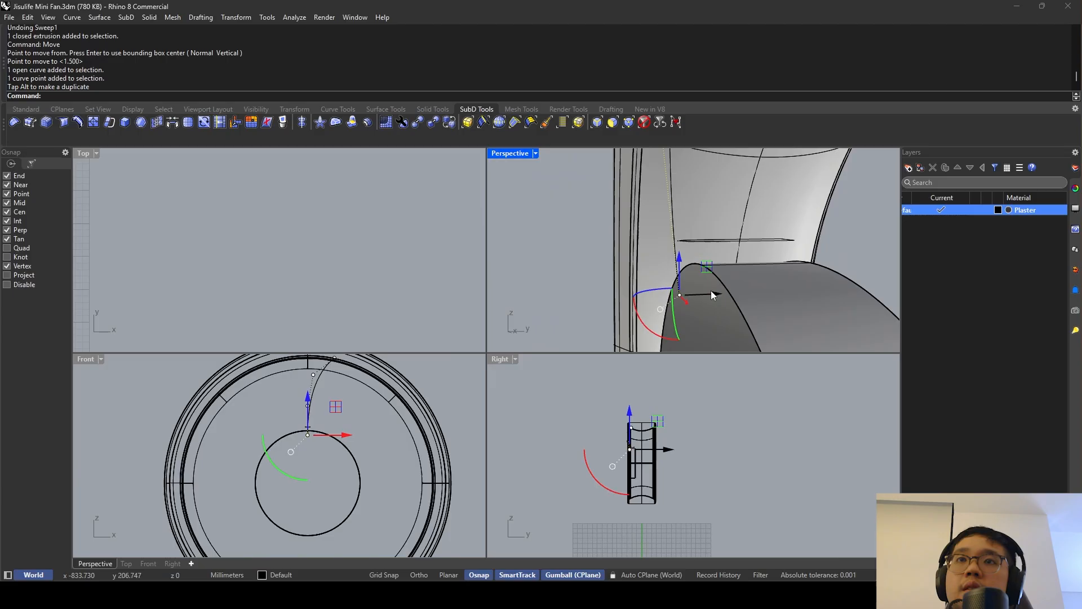
Shift the rail curve's inner end control point along Y in the Right view toward the hub's front face.
{"action": "left_click", "coordinate": [738, 305]}
{"action": "scroll", "coordinate": [647, 465], "scroll_direction": "up", "scroll_amount": 5}
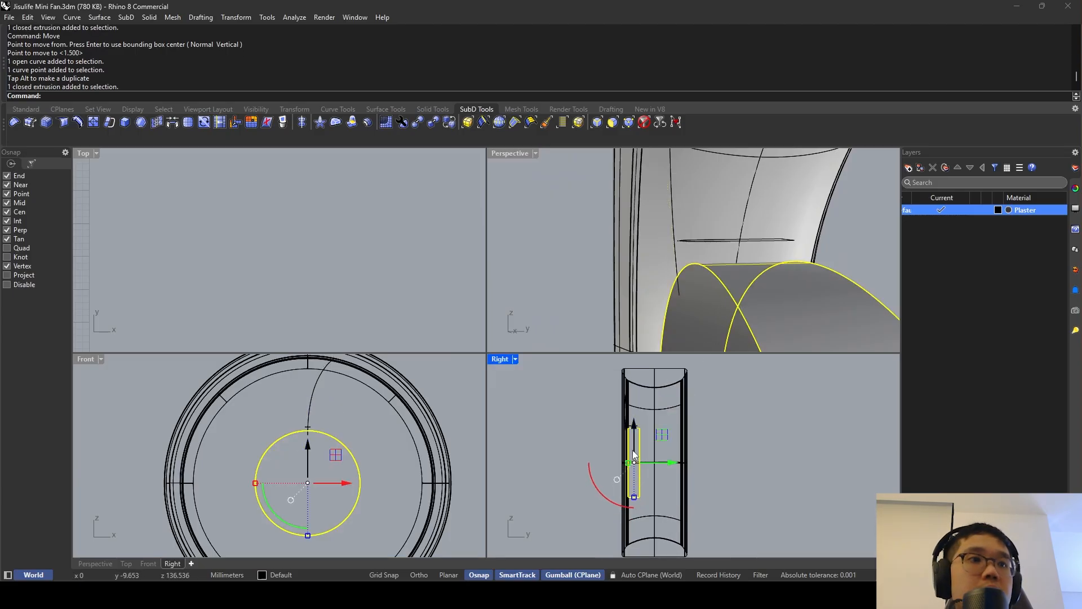
{"action": "left_click", "coordinate": [674, 281]}
{"action": "left_click", "coordinate": [680, 295]}
{"action": "scroll", "coordinate": [614, 424], "scroll_direction": "up", "scroll_amount": 4}
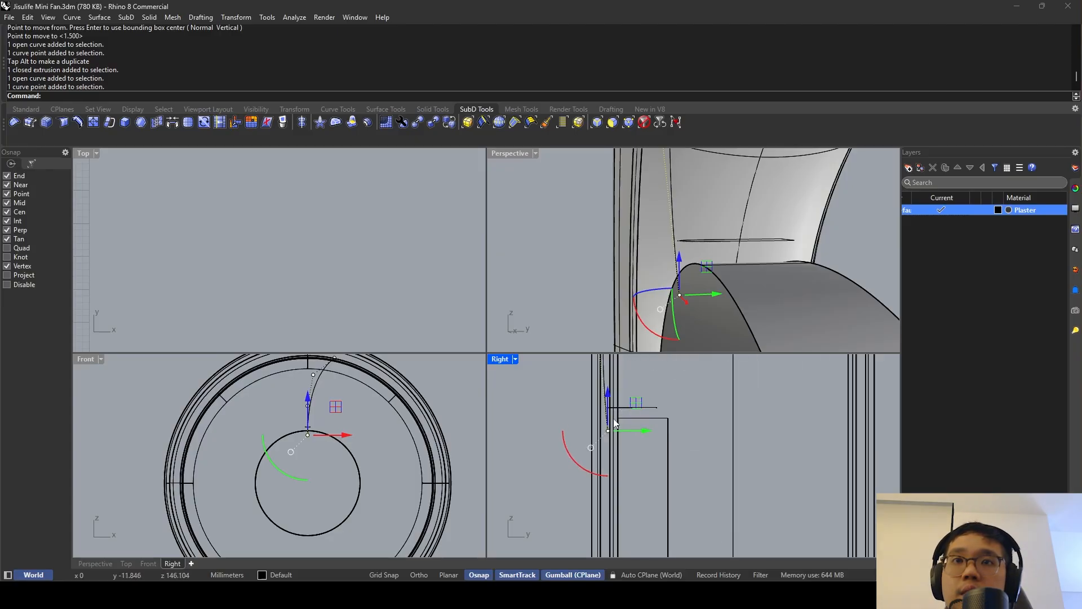
{"action": "scroll", "coordinate": [614, 422], "scroll_direction": "up", "scroll_amount": 5}
{"action": "left_click_drag", "start_coordinate": [632, 438], "coordinate": [654, 437]}
{"action": "key", "text": "Escape"}
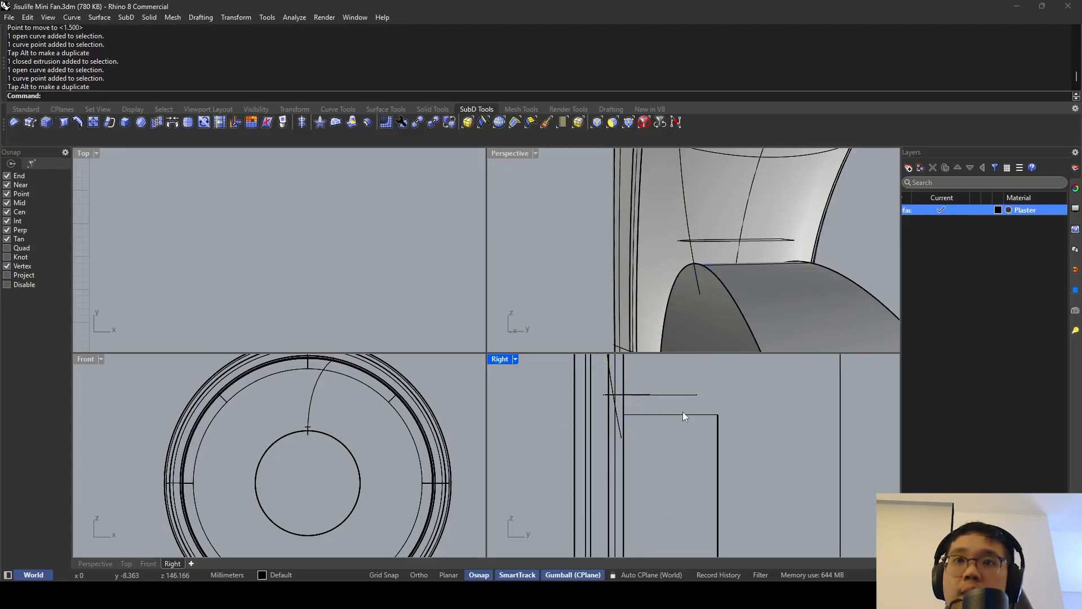
Shift the rail's inner end control point further along Y, just past the hub's front face.
{"action": "left_click", "coordinate": [684, 415]}
{"action": "right_click_drag", "start_coordinate": [695, 344], "coordinate": [701, 200]}
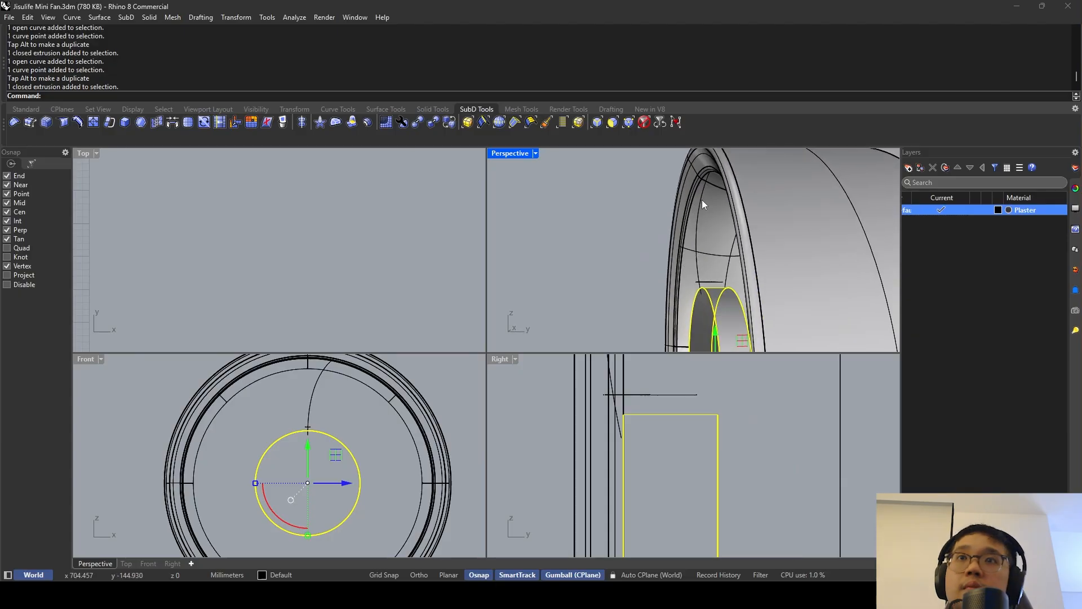
{"action": "left_click", "coordinate": [702, 200]}
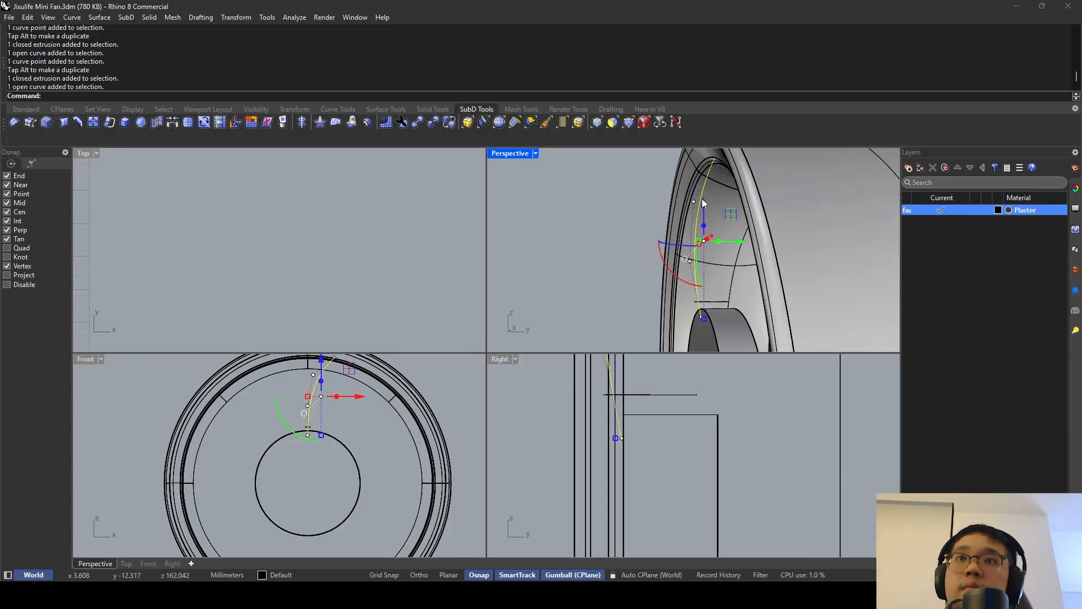
{"action": "left_click", "coordinate": [619, 438]}
{"action": "left_click", "coordinate": [657, 464]}
{"action": "left_click_drag", "start_coordinate": [658, 439], "coordinate": [667, 441]}
Shift the rail's control point next to its inner end along Y, toward the fan body's interior, to smooth the bend.
{"action": "scroll", "coordinate": [649, 394], "scroll_direction": "down", "scroll_amount": 8}
{"action": "right_click_drag", "start_coordinate": [643, 366], "coordinate": [627, 448]}
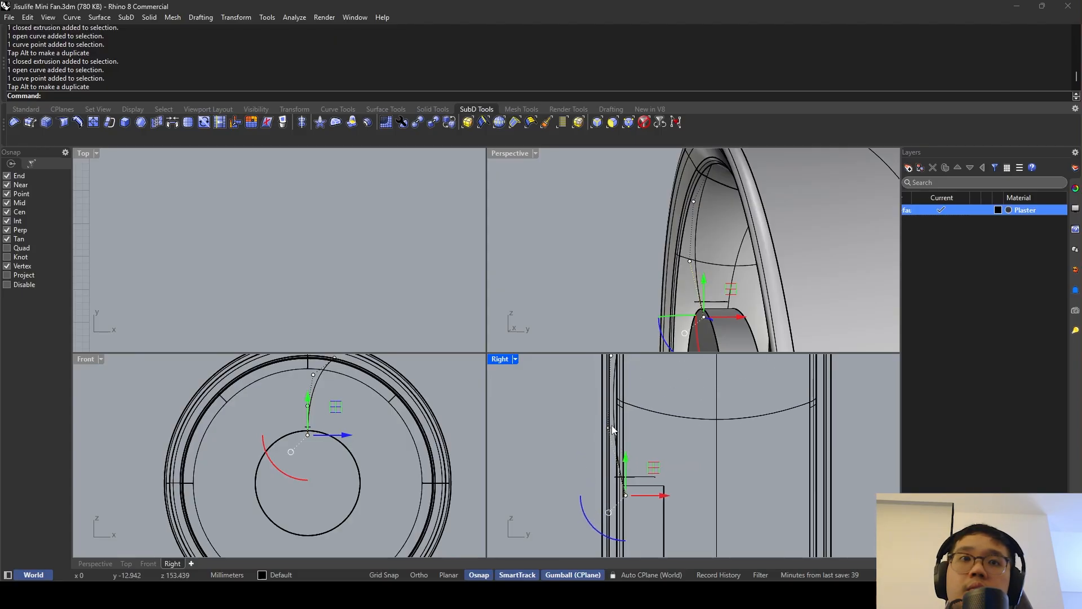
{"action": "scroll", "coordinate": [289, 390], "scroll_direction": "up", "scroll_amount": 4}
{"action": "left_click_drag", "start_coordinate": [281, 420], "coordinate": [343, 401]}
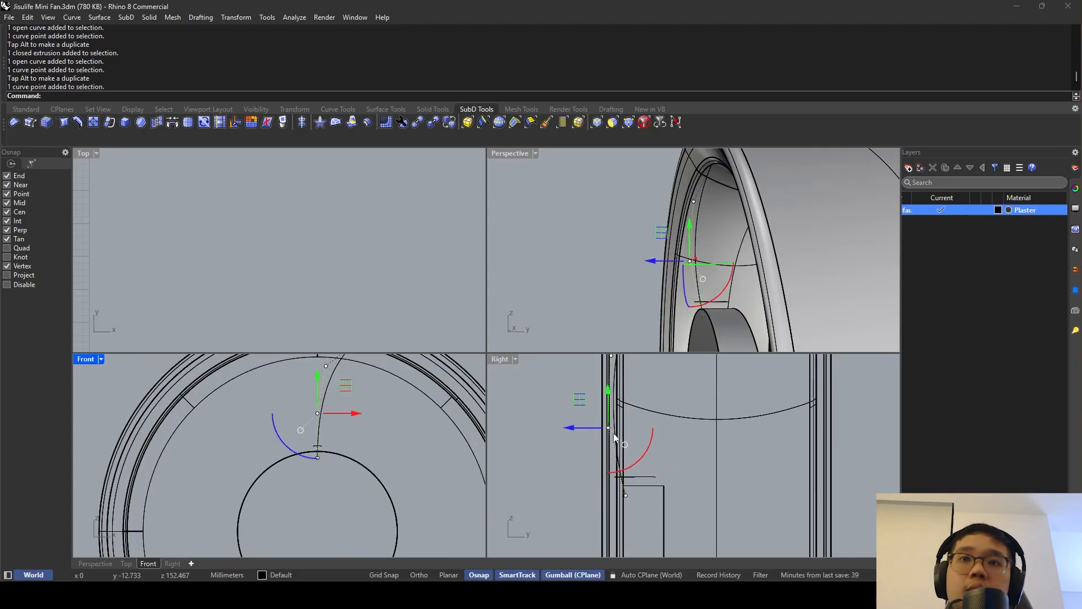
{"action": "left_click_drag", "start_coordinate": [580, 432], "coordinate": [614, 429]}
{"action": "scroll", "coordinate": [630, 501], "scroll_direction": "up", "scroll_amount": 3}
{"action": "left_click", "coordinate": [611, 481]}
{"action": "key", "text": "Escape"}
{"action": "right_click_drag", "start_coordinate": [352, 400], "coordinate": [346, 432]}
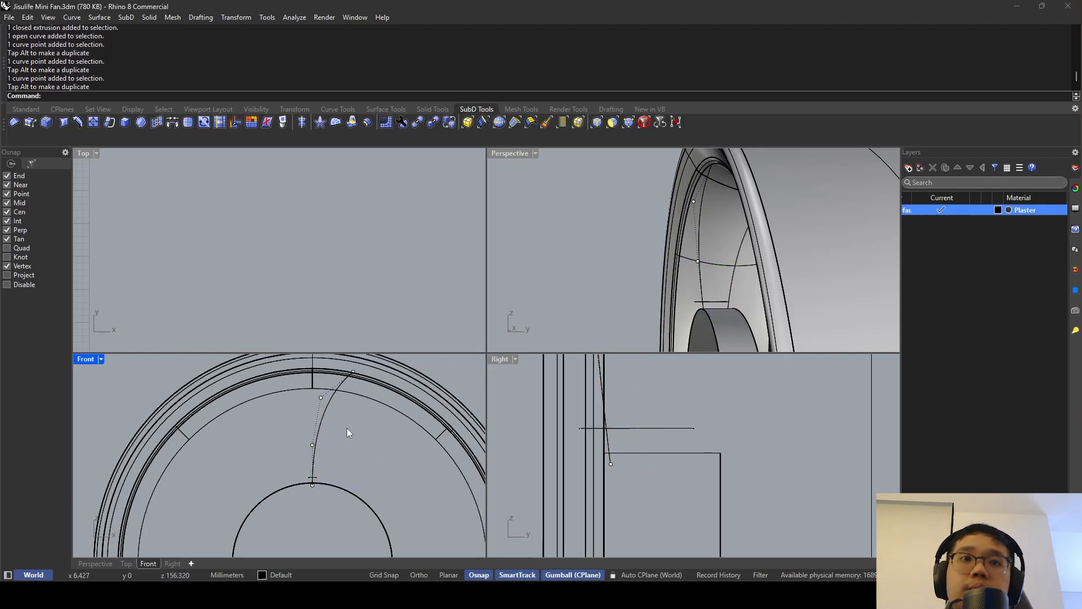
{"action": "left_click", "coordinate": [309, 446]}
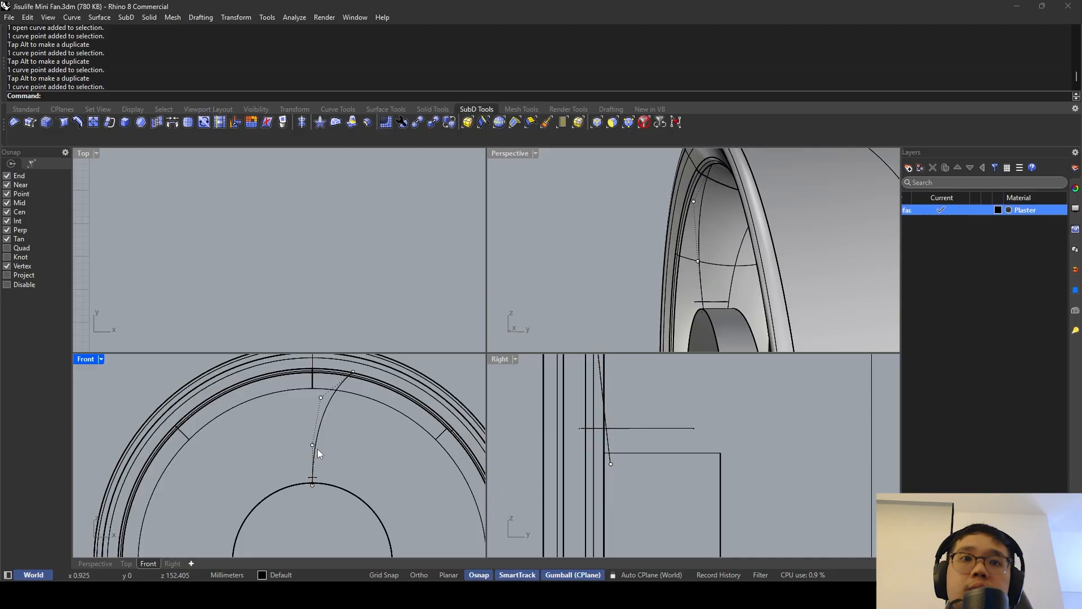
Select the closed spoke profile above the hub and set the maximized Perspective view to Ghosted display.
{"action": "left_click", "coordinate": [689, 314]}
{"action": "double_click", "coordinate": [509, 154]}
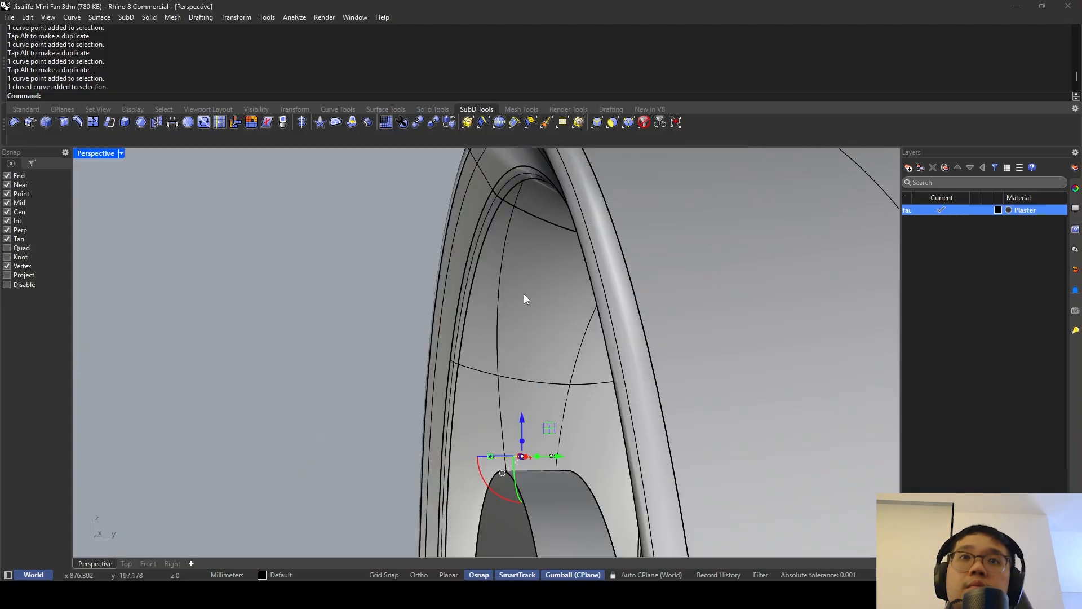
{"action": "right_click_drag", "start_coordinate": [523, 293], "coordinate": [598, 340]}
{"action": "scroll", "coordinate": [530, 372], "scroll_direction": "up", "scroll_amount": 3}
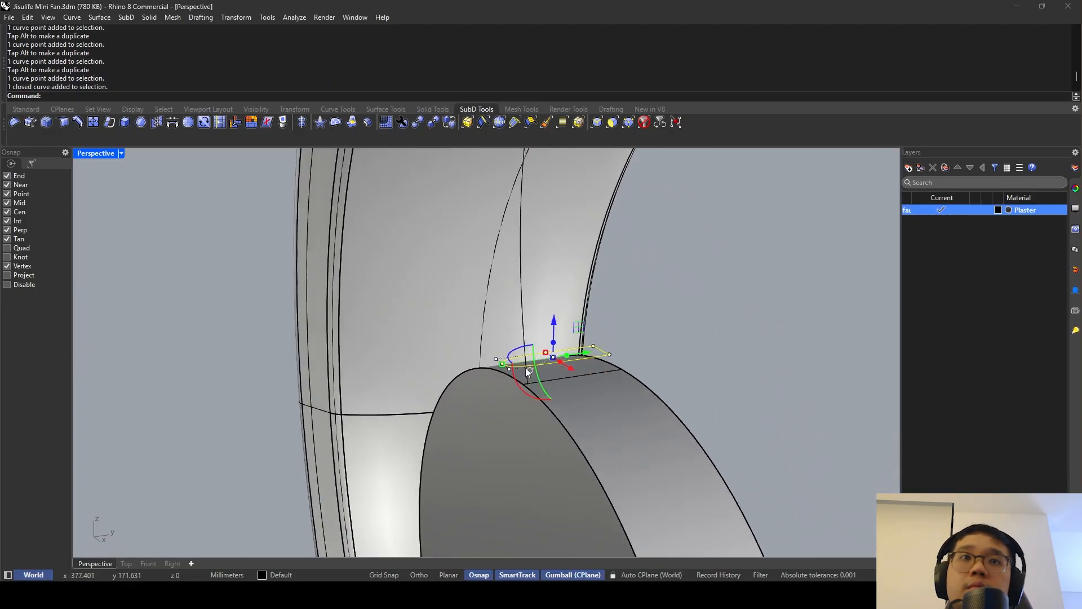
{"action": "left_click", "coordinate": [121, 153]}
{"action": "left_click", "coordinate": [147, 214]}
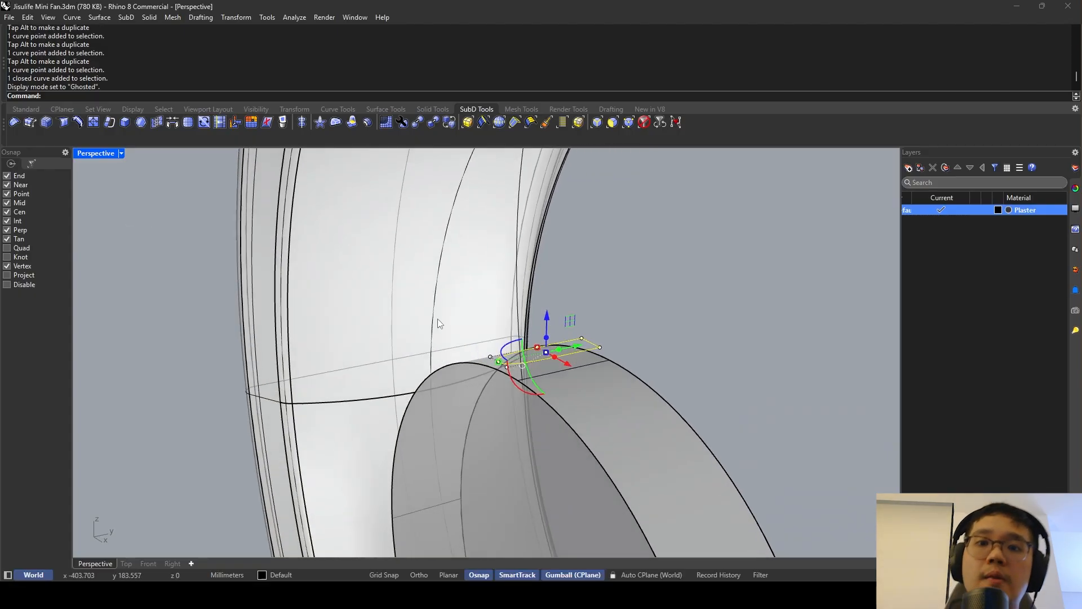
Move the spoke profile from its rounded tip onto the rail curve's inner end point.
{"action": "type", "text": "move"}
{"action": "key", "text": "Return"}
{"action": "right_click_drag", "start_coordinate": [435, 315], "coordinate": [564, 380]}
{"action": "scroll", "coordinate": [491, 349], "scroll_direction": "up", "scroll_amount": 3}
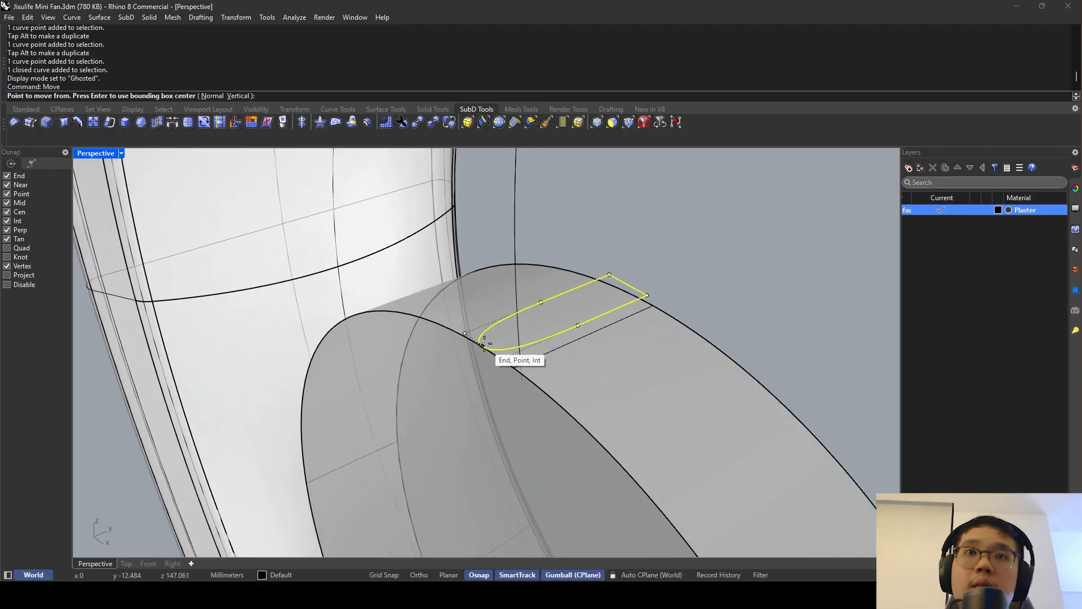
{"action": "left_click", "coordinate": [483, 345]}
{"action": "right_click_drag", "start_coordinate": [484, 347], "coordinate": [586, 335]}
{"action": "left_click", "coordinate": [510, 372]}
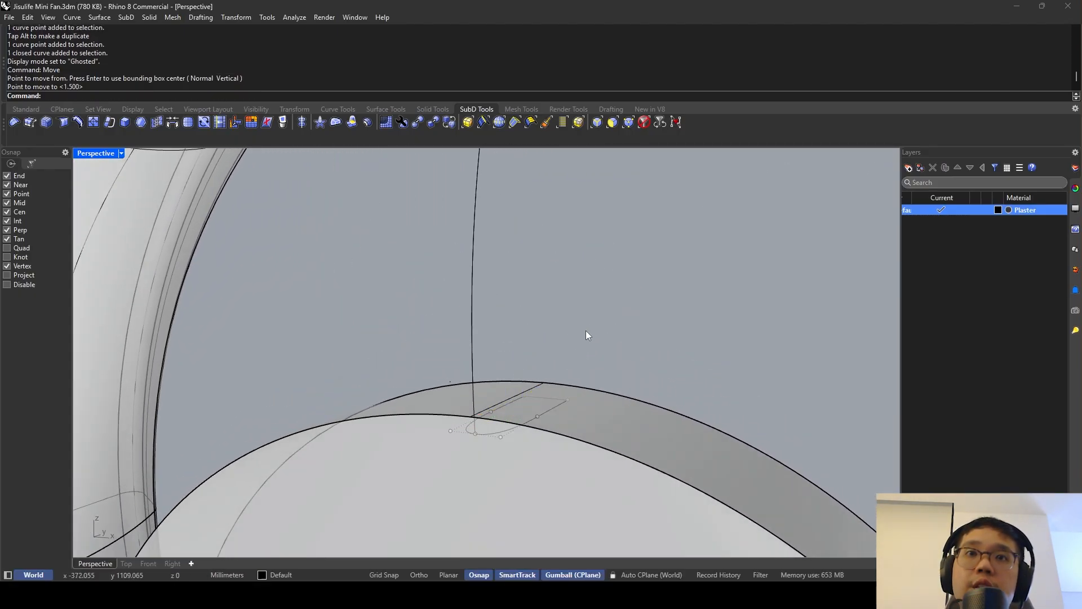
Sweep the closed profile along the rail curve with Sweep1, accepting the default seam and options, to rebuild the spoke.
{"action": "type", "text": "Sweep1"}
{"action": "key", "text": "Return"}
{"action": "left_click", "coordinate": [474, 360]}
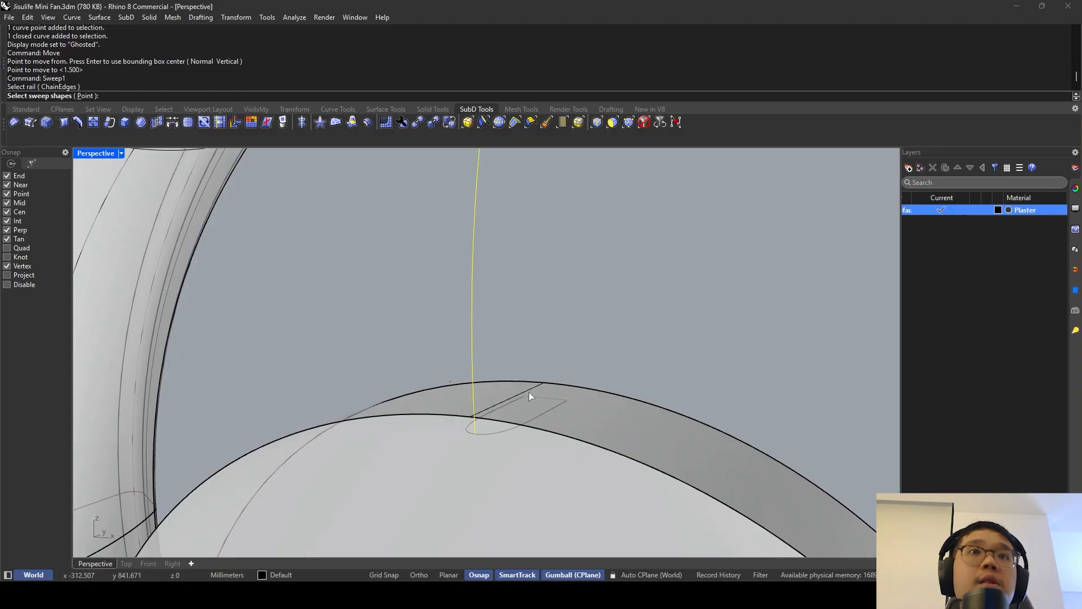
{"action": "left_click", "coordinate": [543, 416]}
{"action": "key", "text": "Return"}
{"action": "key", "text": "Return"}
{"action": "key", "text": "Return"}
{"action": "scroll", "coordinate": [528, 348], "scroll_direction": "down", "scroll_amount": 6}
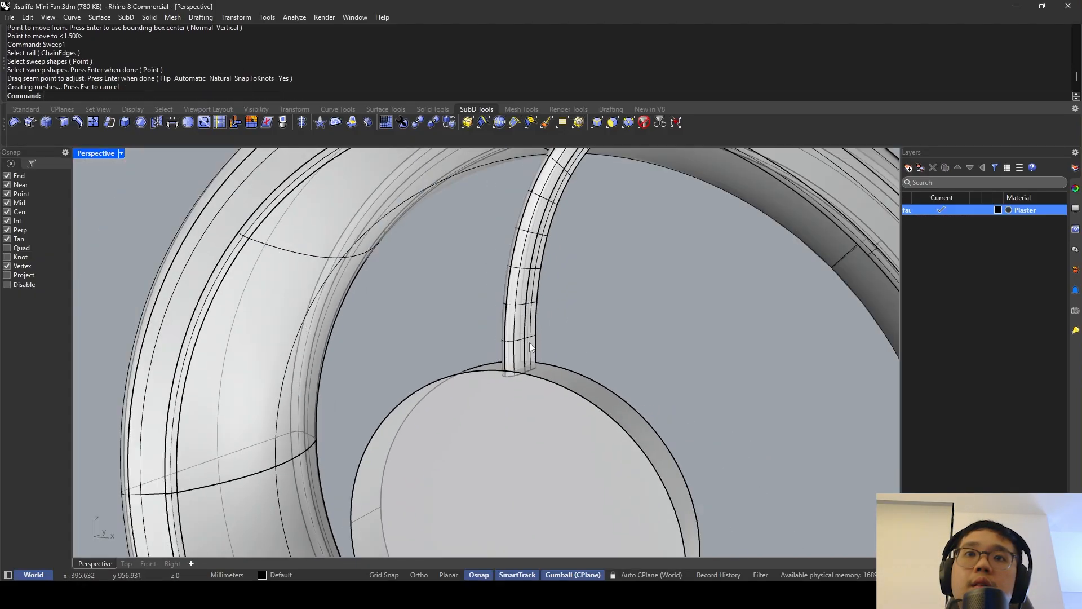
Try to cap the open ends of the swept spoke.
{"action": "right_click_drag", "start_coordinate": [528, 348], "coordinate": [441, 363]}
{"action": "scroll", "coordinate": [523, 278], "scroll_direction": "up", "scroll_amount": 2}
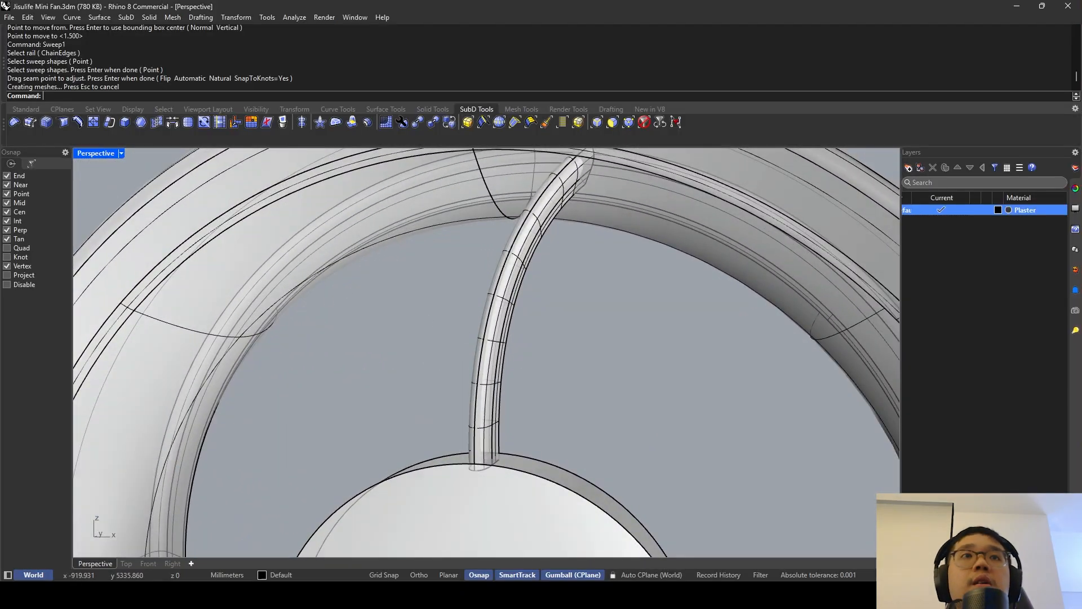
{"action": "left_click", "coordinate": [504, 322]}
{"action": "key", "text": "Return"}
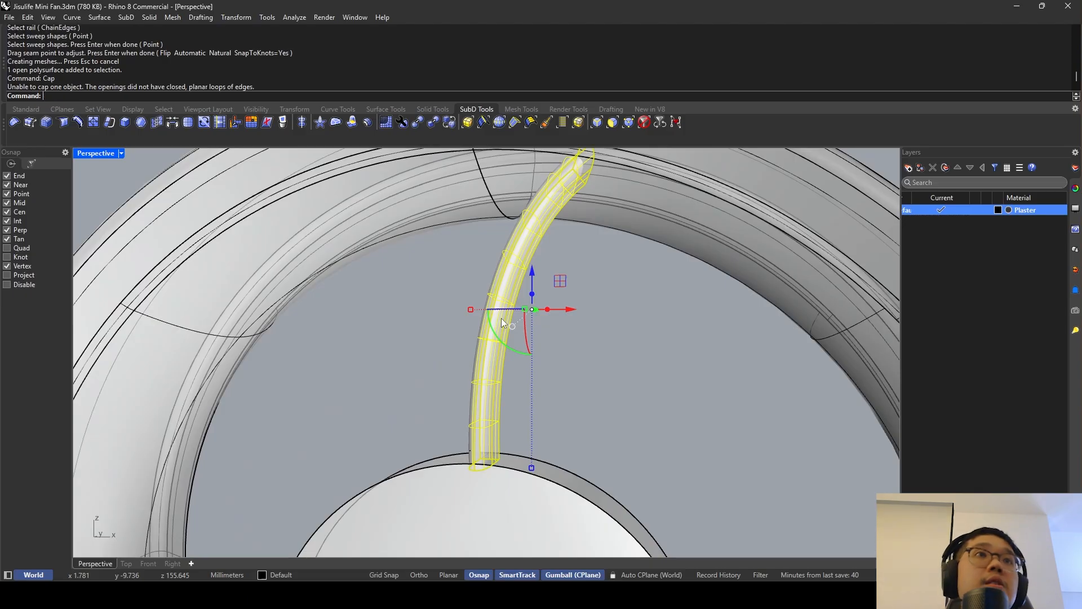
Polar-array the swept spoke about the ring's centre in the Front view, using 23 items over a 360-degree fill.
{"action": "left_click", "coordinate": [502, 317]}
{"action": "double_click", "coordinate": [100, 156]}
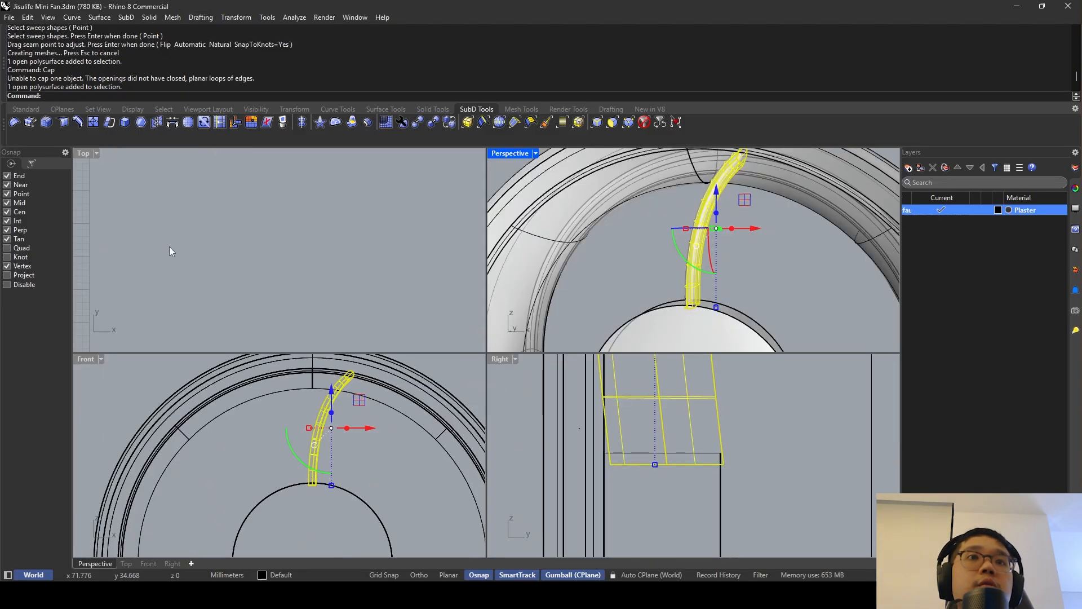
{"action": "double_click", "coordinate": [84, 359]}
{"action": "key", "text": "Escape"}
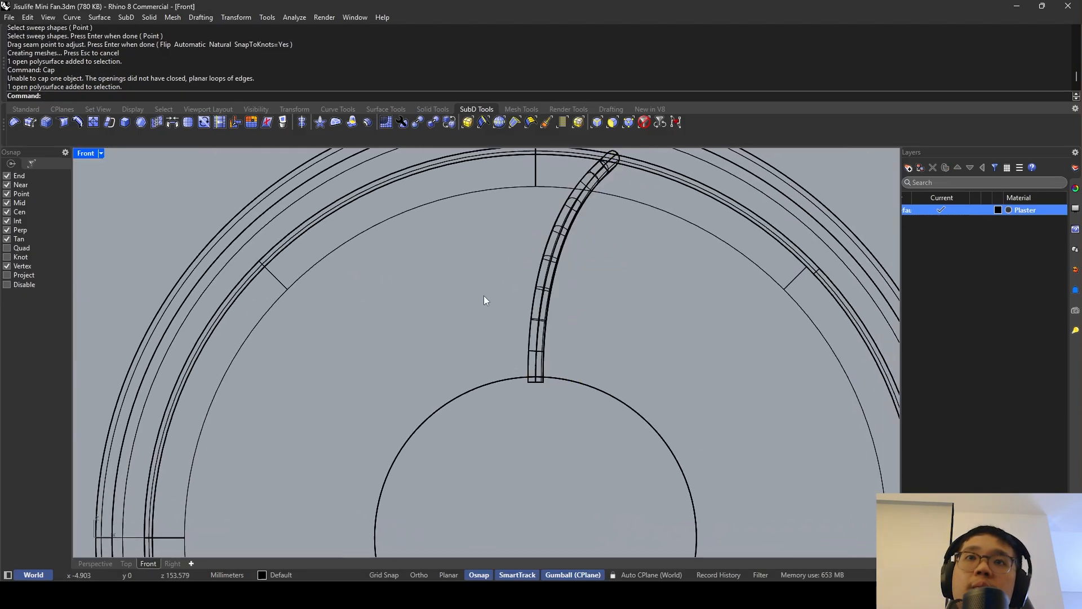
{"action": "scroll", "coordinate": [507, 281], "scroll_direction": "down", "scroll_amount": 3}
{"action": "type", "text": "ArrayPolar"}
{"action": "key", "text": "Return"}
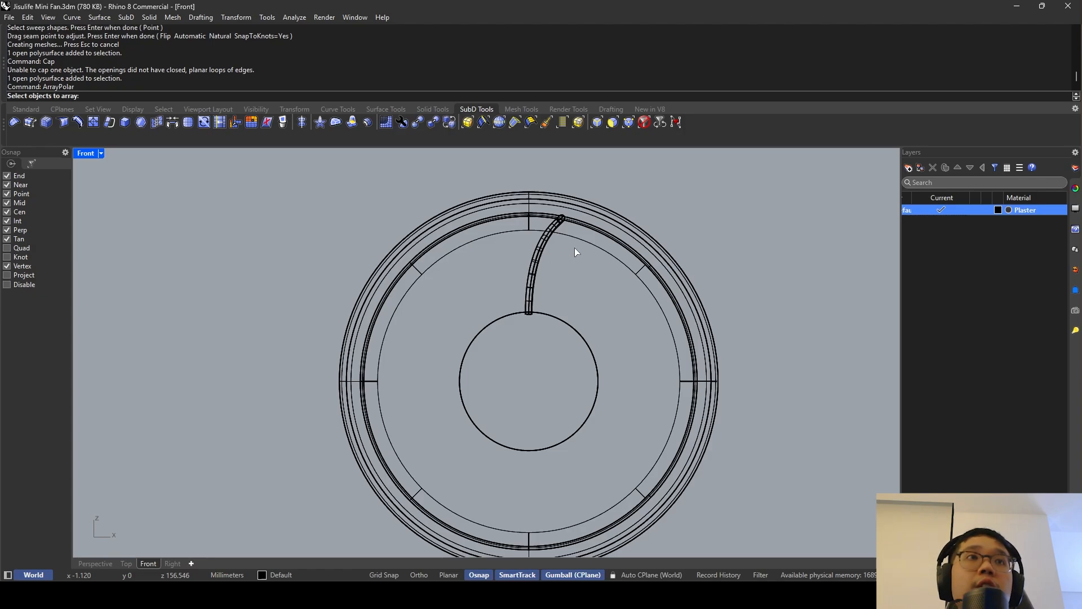
{"action": "left_click", "coordinate": [545, 251]}
{"action": "key", "text": "Return"}
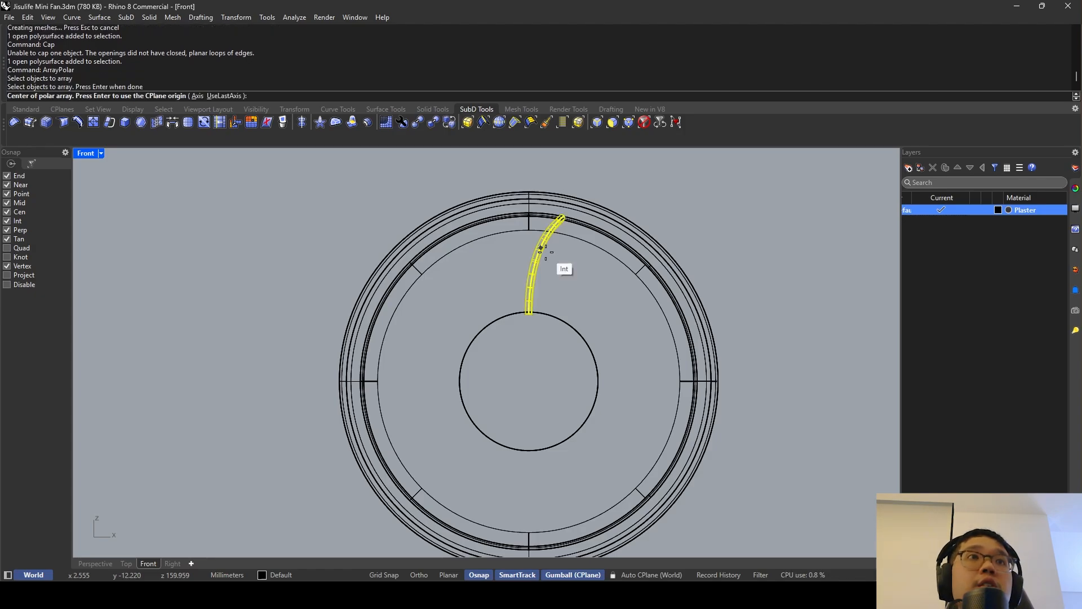
{"action": "left_click", "coordinate": [615, 246]}
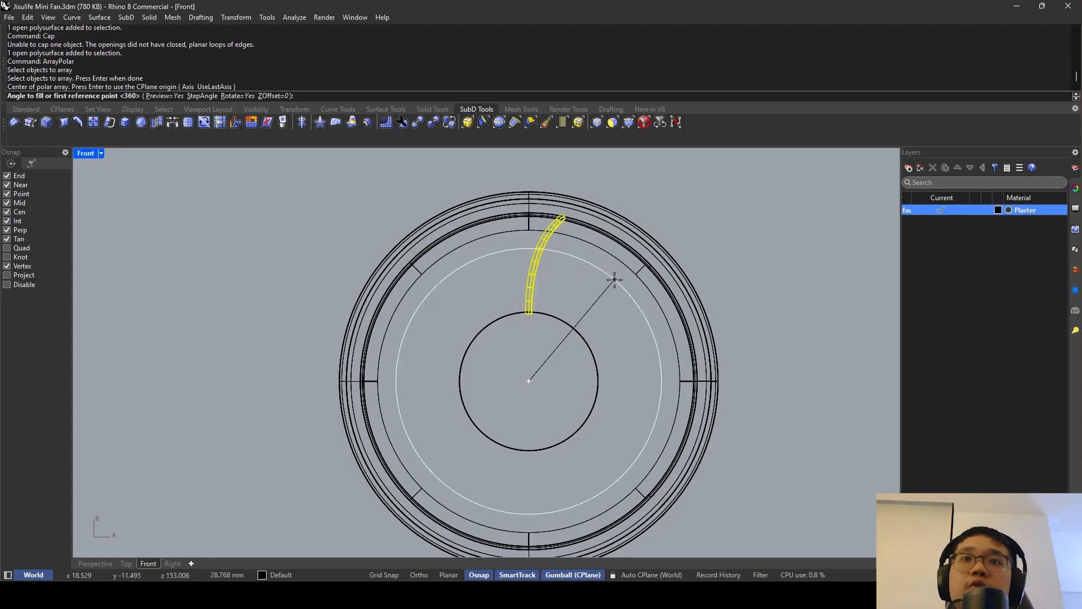
{"action": "key", "text": "Return"}
{"action": "key", "text": "Return"}
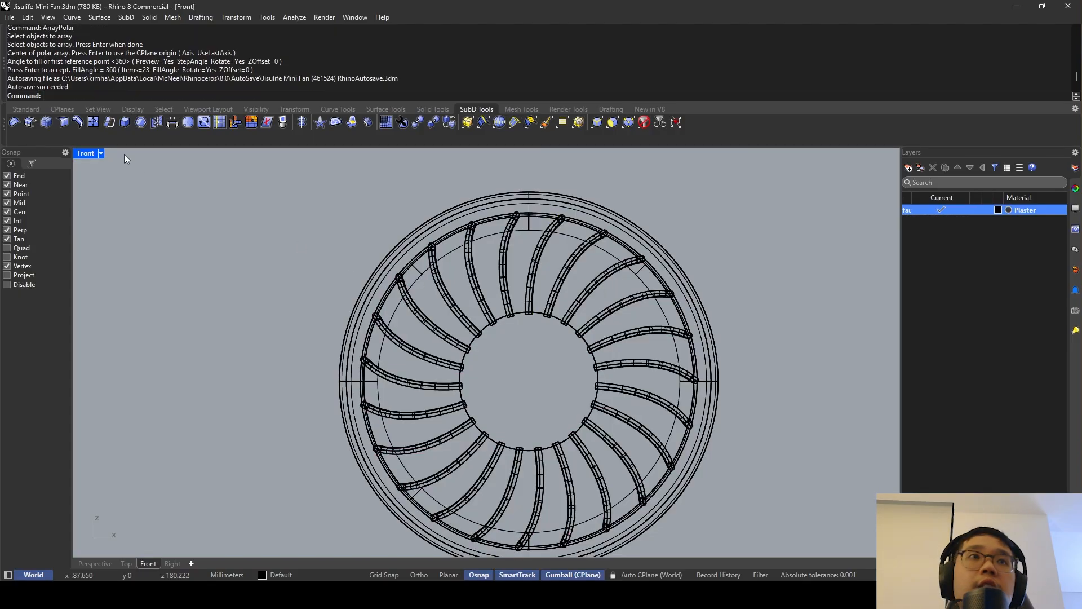
Set the maximized Perspective view to Rendered display and show all hidden fan parts.
{"action": "double_click", "coordinate": [103, 152]}
{"action": "double_click", "coordinate": [501, 154]}
{"action": "left_click", "coordinate": [120, 152]}
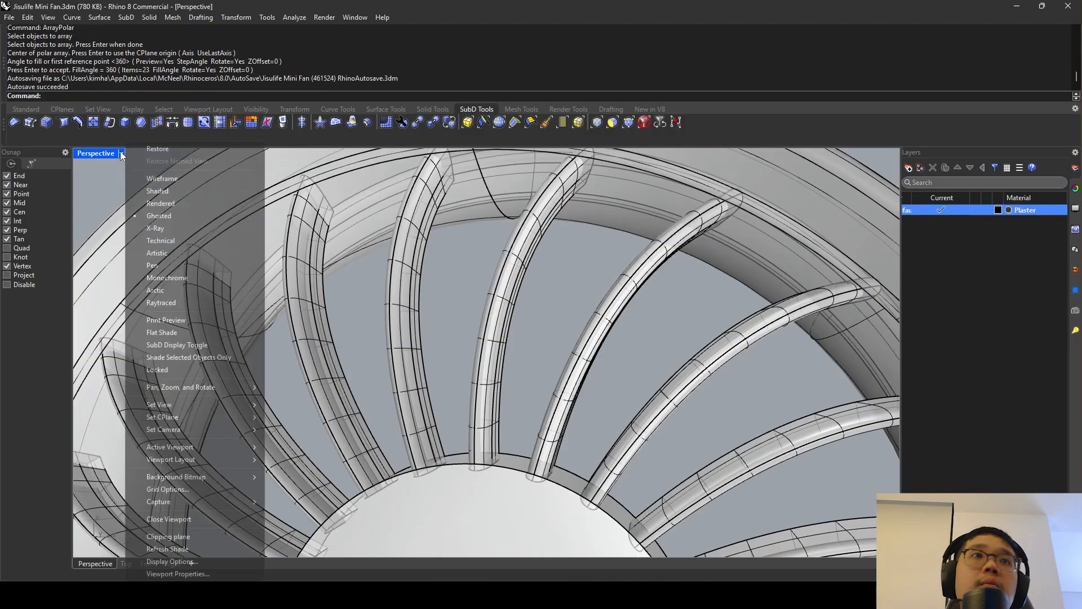
{"action": "left_click", "coordinate": [244, 214]}
{"action": "right_click_drag", "start_coordinate": [407, 246], "coordinate": [281, 274]}
{"action": "type", "text": "how"}
{"action": "key", "text": "Return"}
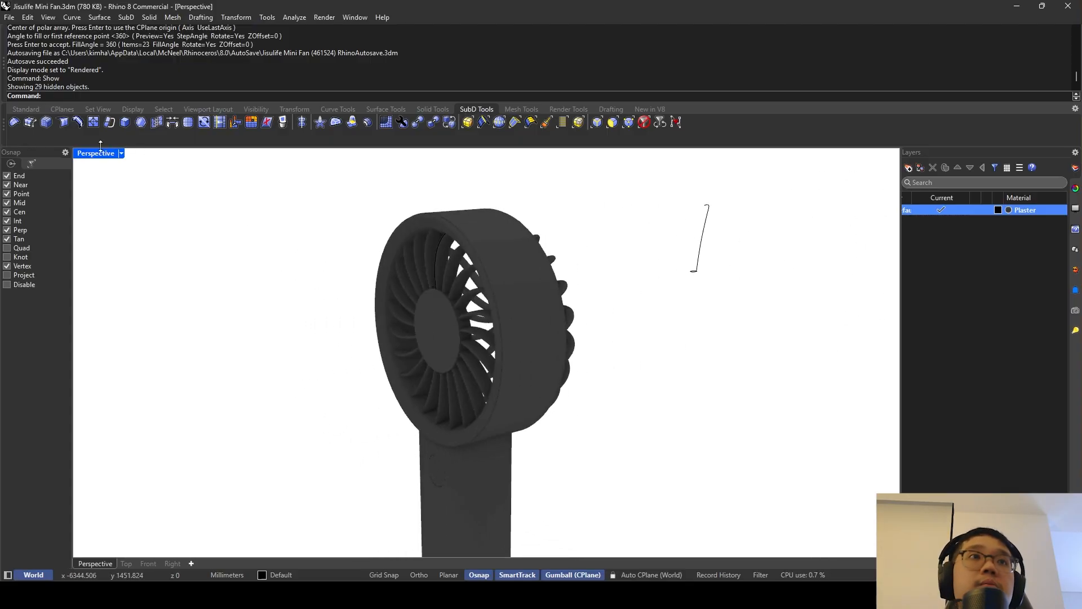
Save the file and inspect the rendered front blades and rear spokes.
{"action": "key", "text": "ctrl+s"}
{"action": "right_click_drag", "start_coordinate": [507, 251], "coordinate": [439, 289]}
{"action": "scroll", "coordinate": [534, 230], "scroll_direction": "up", "scroll_amount": 5}
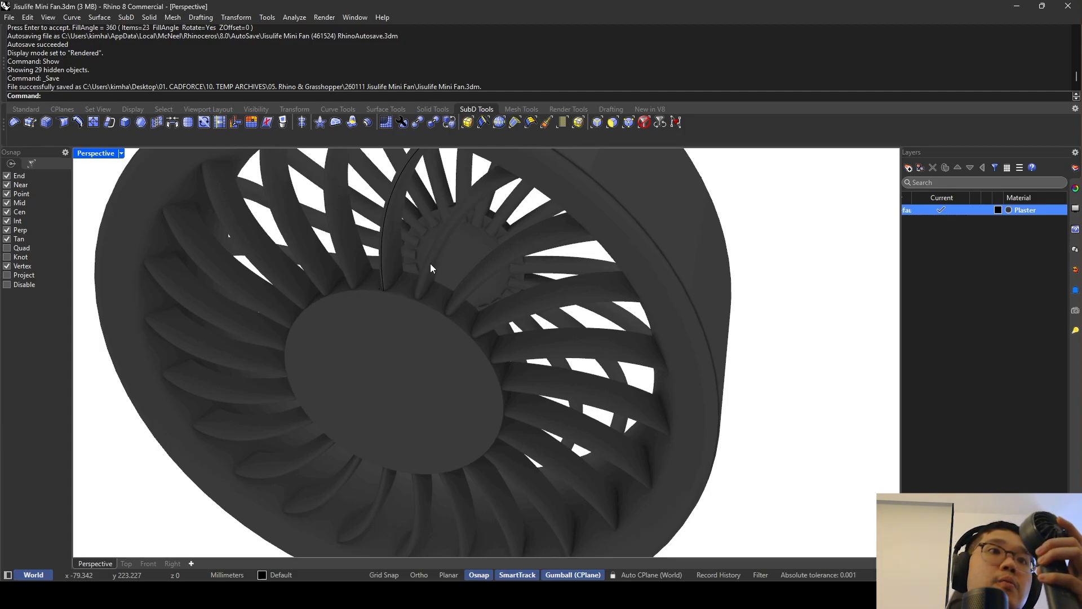
{"action": "scroll", "coordinate": [341, 243], "scroll_direction": "down", "scroll_amount": 10}
{"action": "right_click_drag", "start_coordinate": [468, 276], "coordinate": [455, 252]}
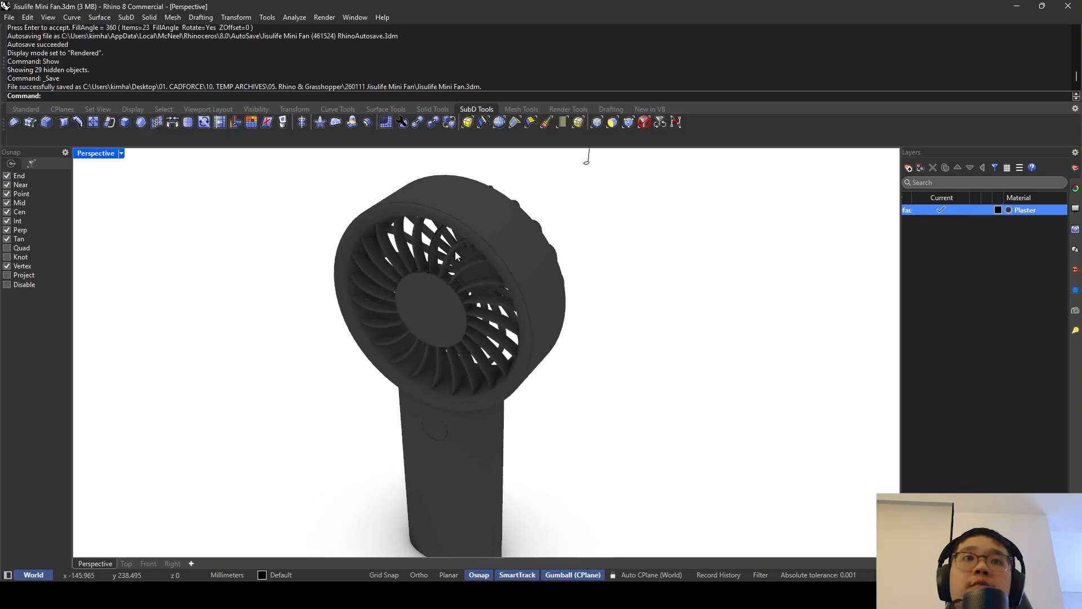
Hide the two ring housing solids enclosing the fan head.
{"action": "left_click", "coordinate": [464, 224]}
{"action": "key", "text": "Return"}
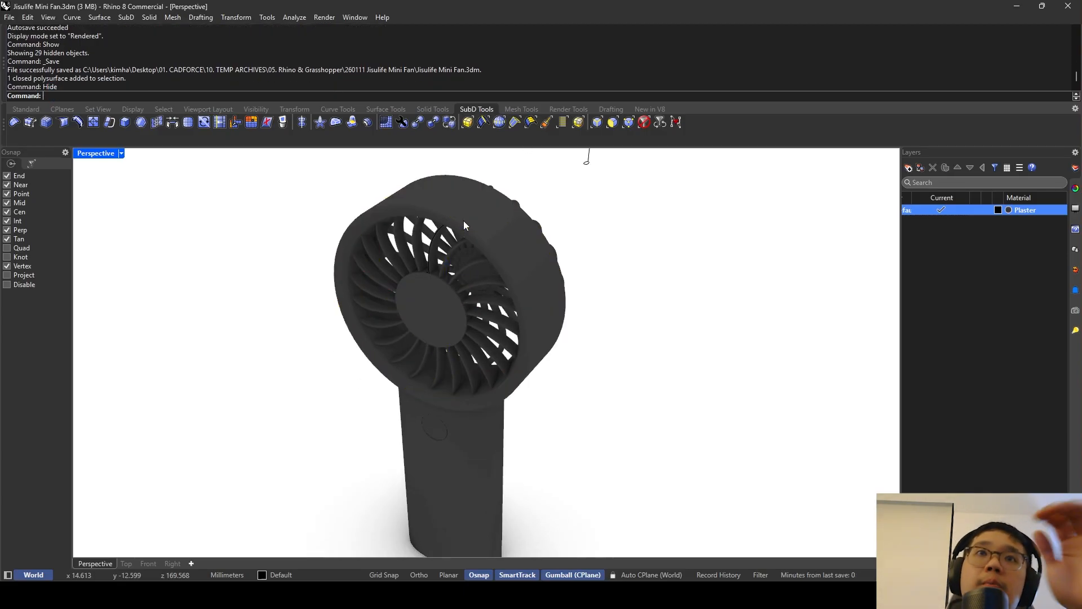
{"action": "left_click", "coordinate": [476, 205]}
{"action": "type", "text": "HDE"}
{"action": "key", "text": "Return"}
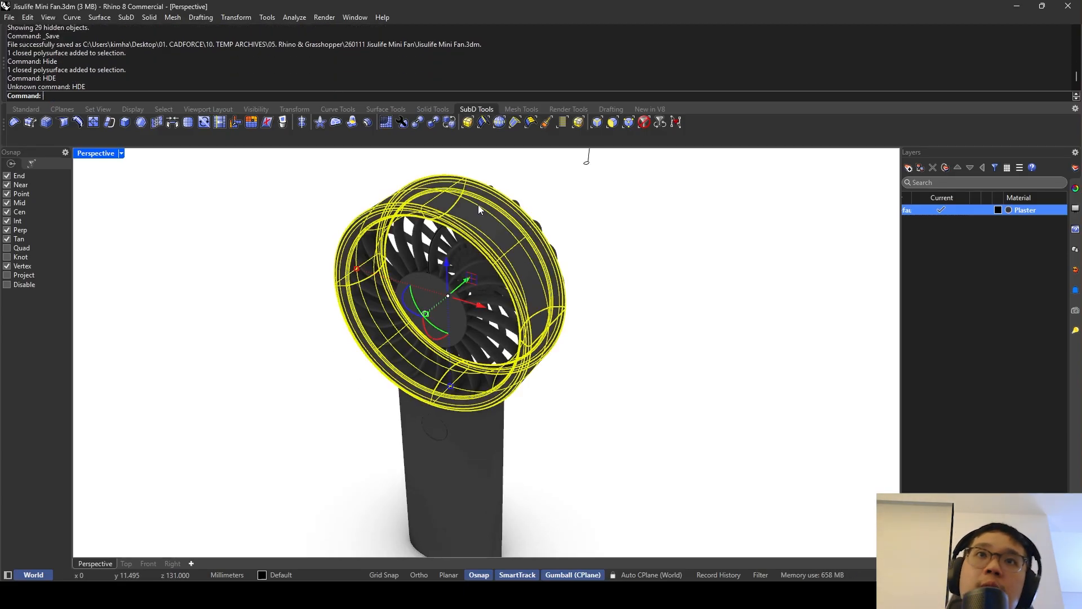
{"action": "key", "text": "Escape"}
{"action": "left_click", "coordinate": [479, 210]}
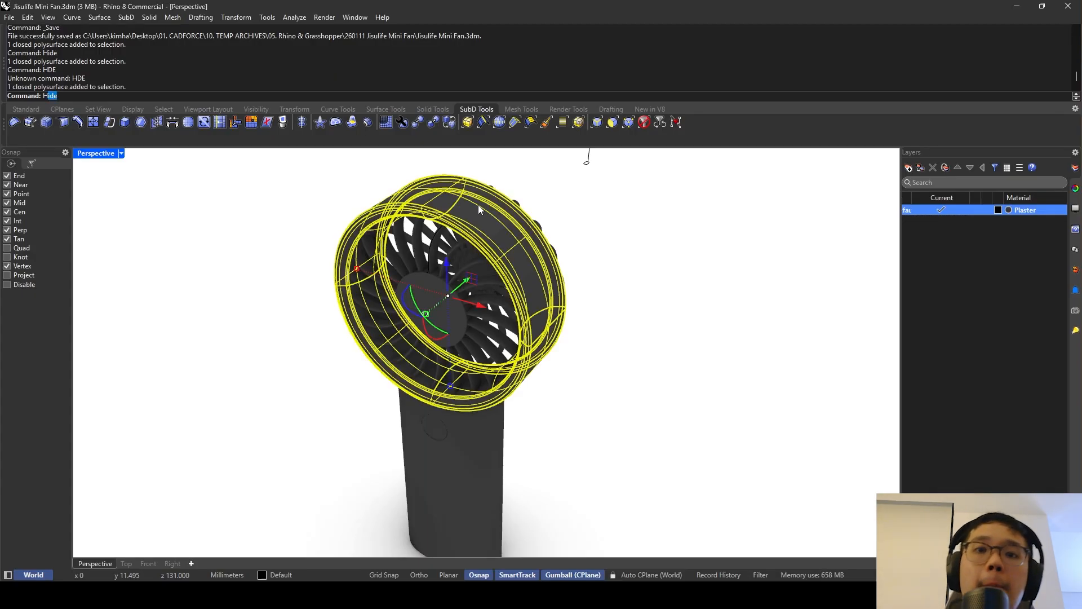
{"action": "type", "text": "H"}
{"action": "key", "text": "Return"}
Select the disc between the front blades and rear spokes and set the Perspective view to Shaded display.
{"action": "right_click_drag", "start_coordinate": [477, 204], "coordinate": [485, 318]}
{"action": "scroll", "coordinate": [471, 369], "scroll_direction": "up", "scroll_amount": 4}
{"action": "left_click", "coordinate": [523, 350]}
{"action": "left_click_drag", "start_coordinate": [510, 350], "coordinate": [518, 353]}
{"action": "right_click_drag", "start_coordinate": [518, 353], "coordinate": [344, 219]}
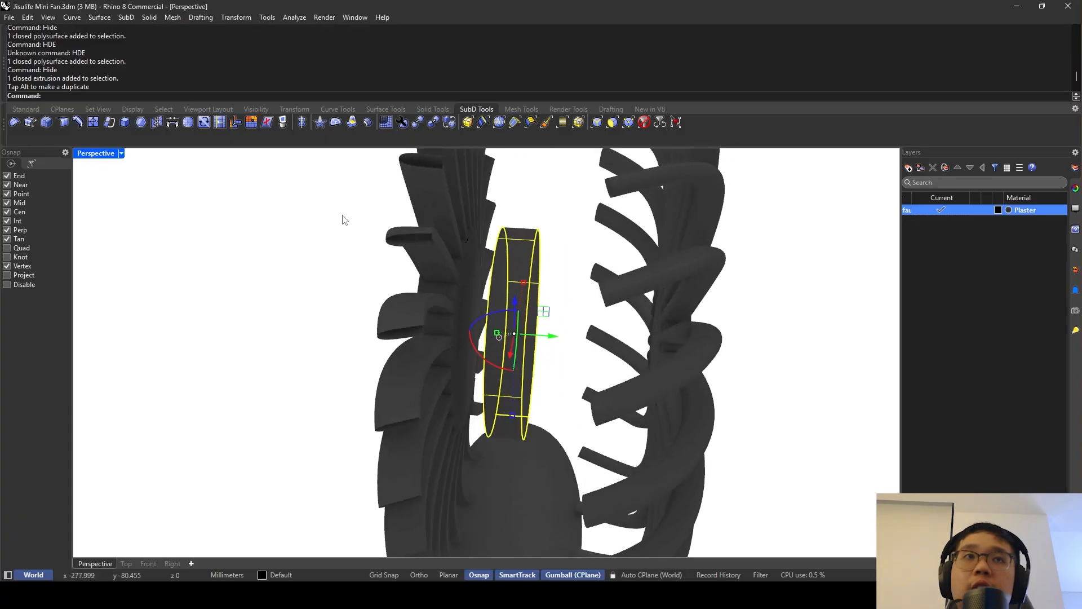
{"action": "left_click", "coordinate": [121, 154]}
{"action": "left_click", "coordinate": [169, 193]}
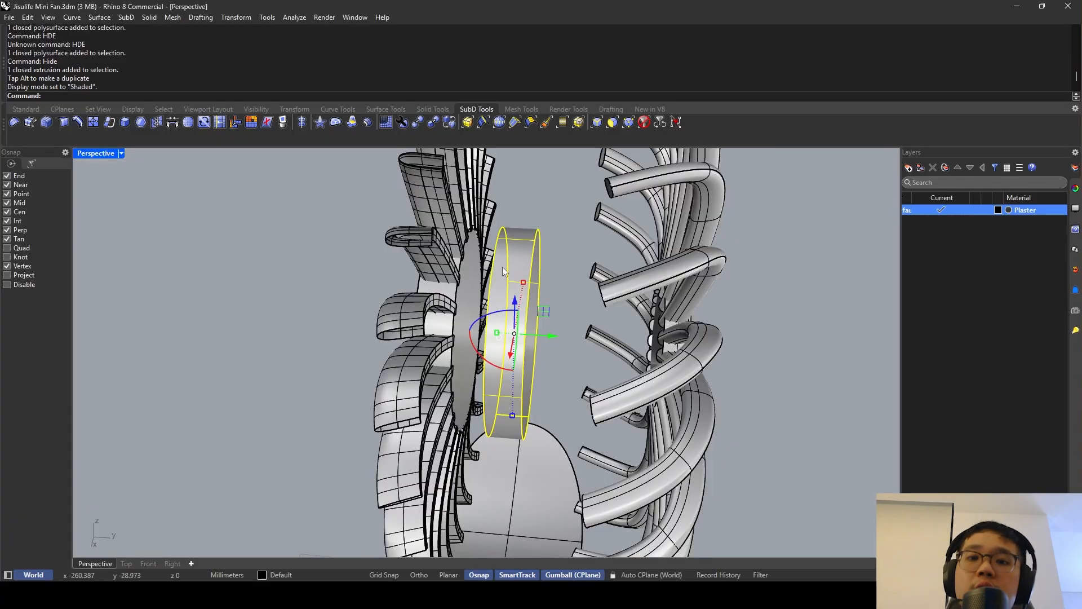
Move the selected disc toward the front blades, snapping it to an end point at the blades' inner ends.
{"action": "key", "text": "Return"}
{"action": "right_click_drag", "start_coordinate": [502, 266], "coordinate": [534, 256]}
{"action": "left_click", "coordinate": [441, 260]}
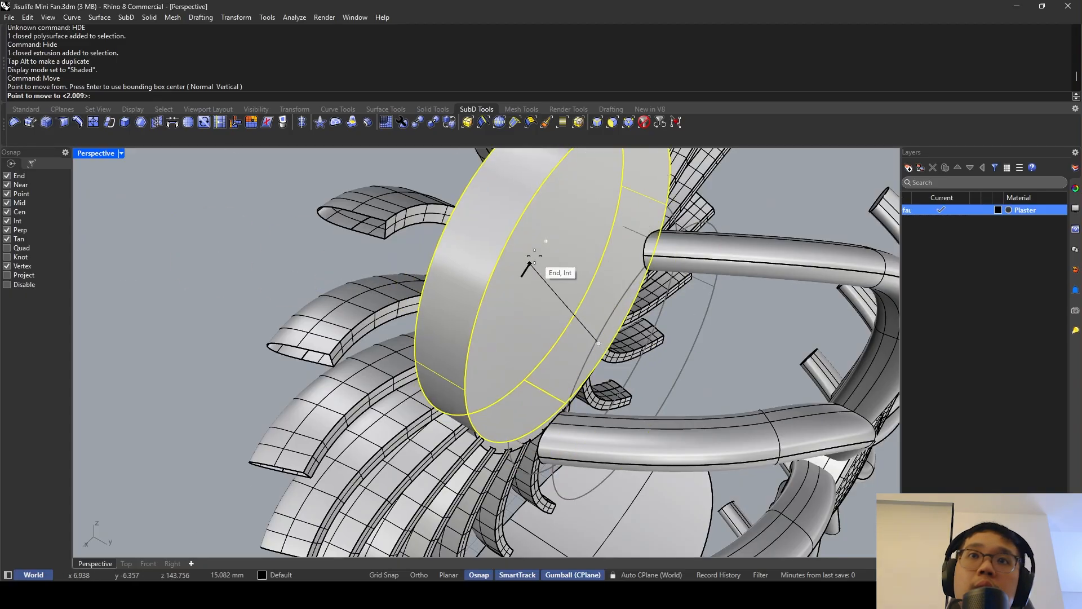
{"action": "left_click", "coordinate": [530, 263]}
{"action": "right_click_drag", "start_coordinate": [593, 286], "coordinate": [607, 323]}
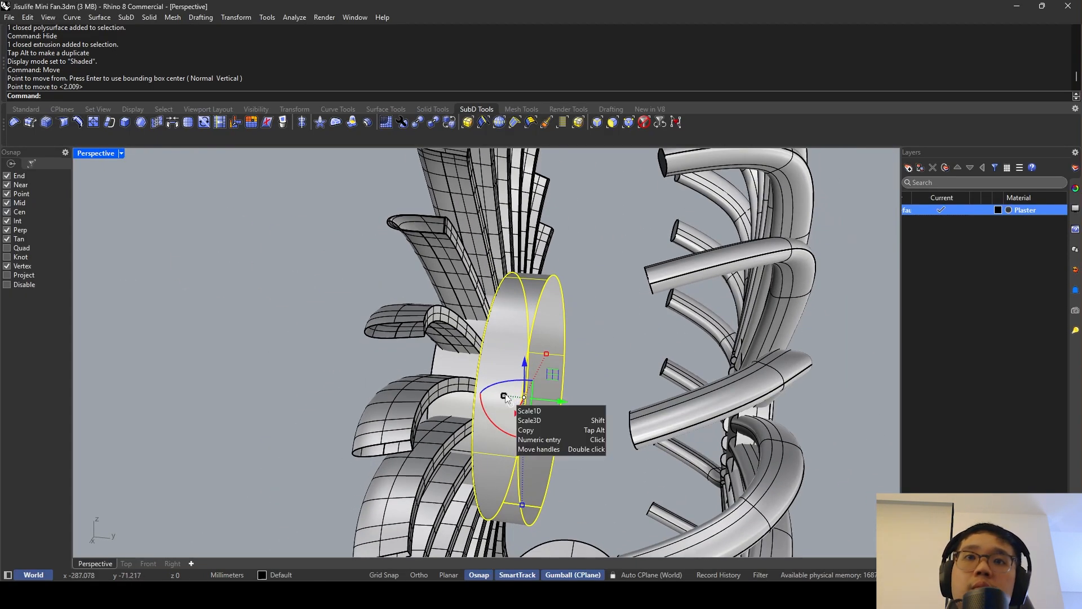
{"action": "type", "text": "Scale1D"}
{"action": "key", "text": "Return"}
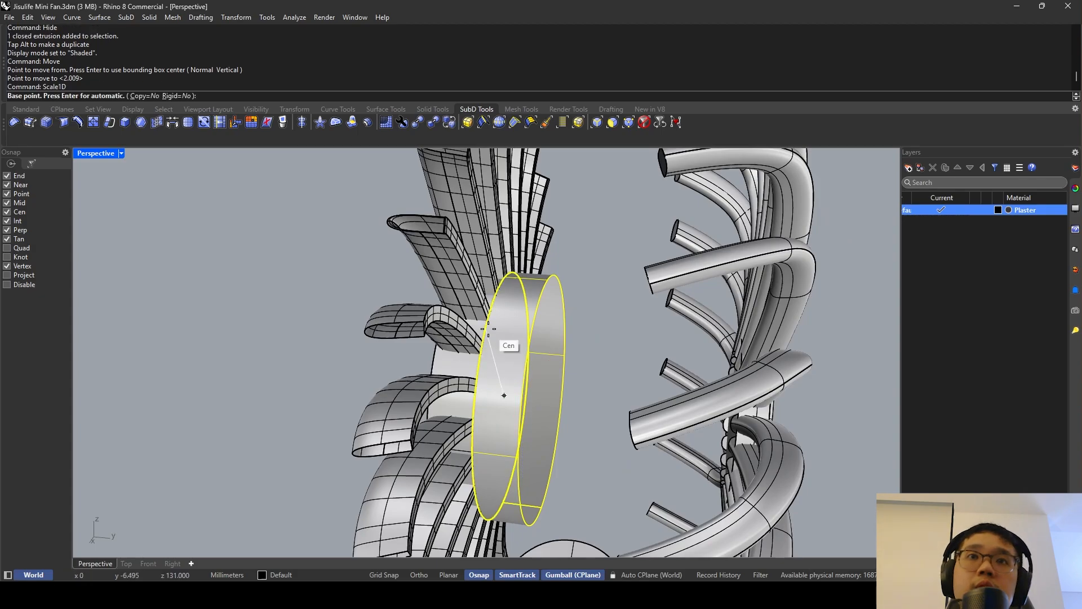
{"action": "left_click", "coordinate": [490, 324]}
{"action": "right_click_drag", "start_coordinate": [516, 319], "coordinate": [541, 348]}
{"action": "key", "text": "Escape"}
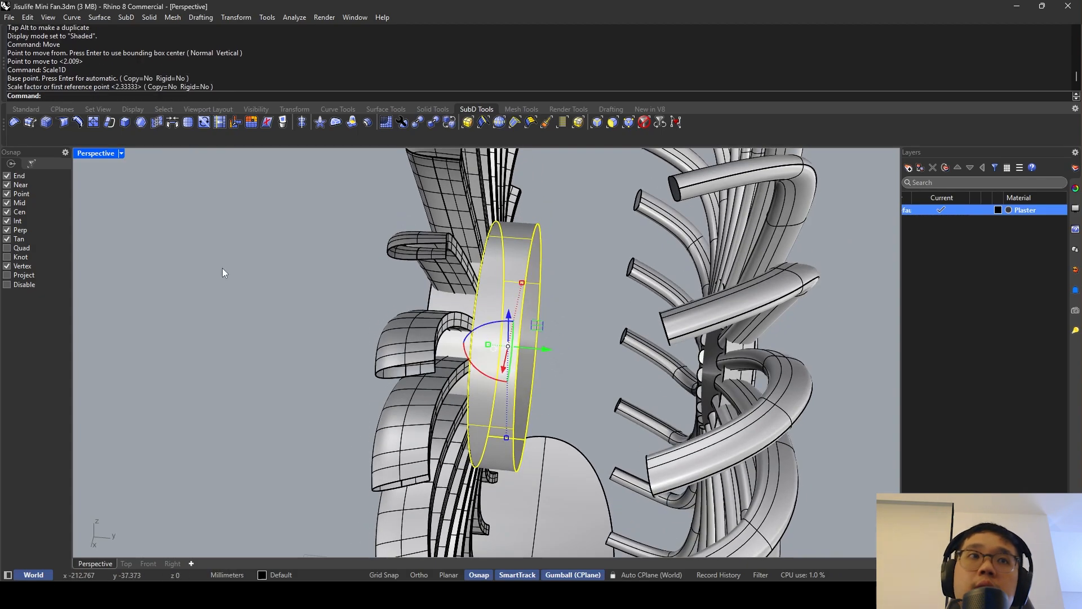
{"action": "right_click_drag", "start_coordinate": [417, 268], "coordinate": [338, 296]}
{"action": "key", "text": "Return"}
{"action": "left_click", "coordinate": [548, 282]}
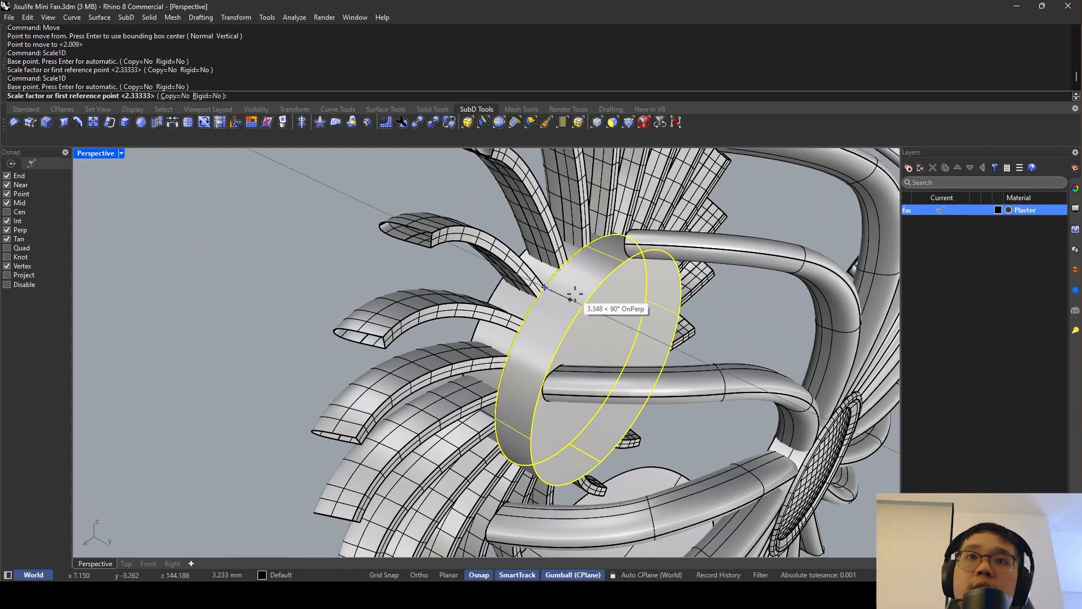
{"action": "key", "text": "Escape"}
Stretch the disc along its depth with Scale1D from its front rim, ending at the rear edge of the handle's top.
{"action": "key", "text": "Return"}
{"action": "scroll", "coordinate": [552, 273], "scroll_direction": "up", "scroll_amount": 3}
{"action": "left_click", "coordinate": [553, 278]}
{"action": "left_click", "coordinate": [610, 303]}
{"action": "scroll", "coordinate": [620, 302], "scroll_direction": "down", "scroll_amount": 3}
{"action": "right_click_drag", "start_coordinate": [622, 302], "coordinate": [637, 268]}
{"action": "scroll", "coordinate": [637, 265], "scroll_direction": "down", "scroll_amount": 5}
{"action": "right_click_drag", "start_coordinate": [638, 332], "coordinate": [603, 360]}
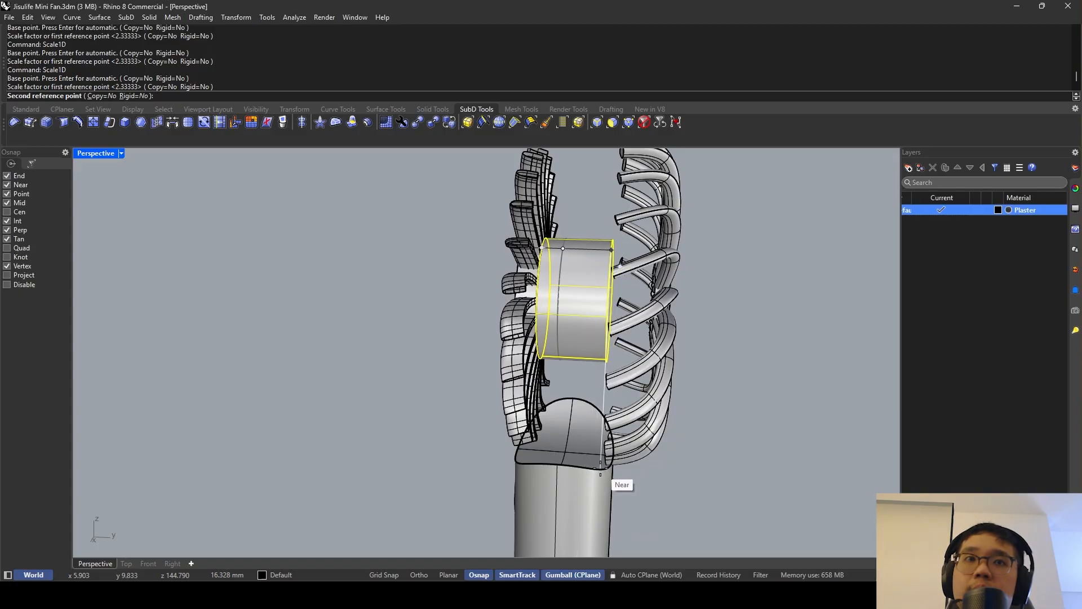
{"action": "left_click", "coordinate": [600, 473]}
{"action": "right_click_drag", "start_coordinate": [580, 316], "coordinate": [599, 303]}
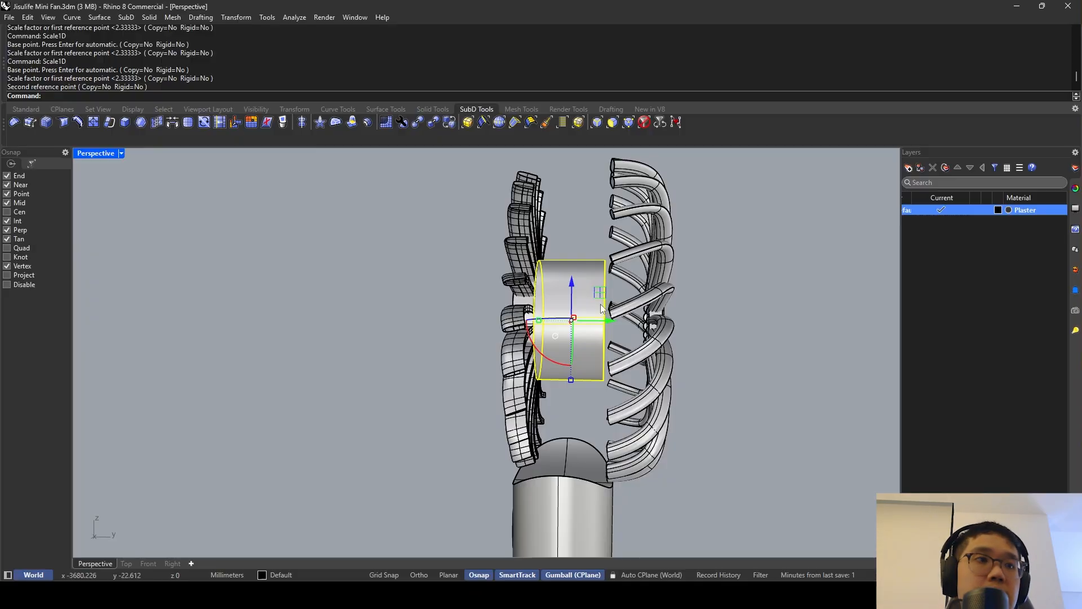
Show the hidden ring housings to check the stretched cylinder's fit, and undo showing them.
{"action": "right_click_drag", "start_coordinate": [599, 310], "coordinate": [606, 280]}
{"action": "type", "text": "show"}
{"action": "key", "text": "Return"}
{"action": "scroll", "coordinate": [554, 290], "scroll_direction": "up", "scroll_amount": 3}
{"action": "scroll", "coordinate": [520, 308], "scroll_direction": "down", "scroll_amount": 7}
{"action": "key", "text": "ctrl+z"}
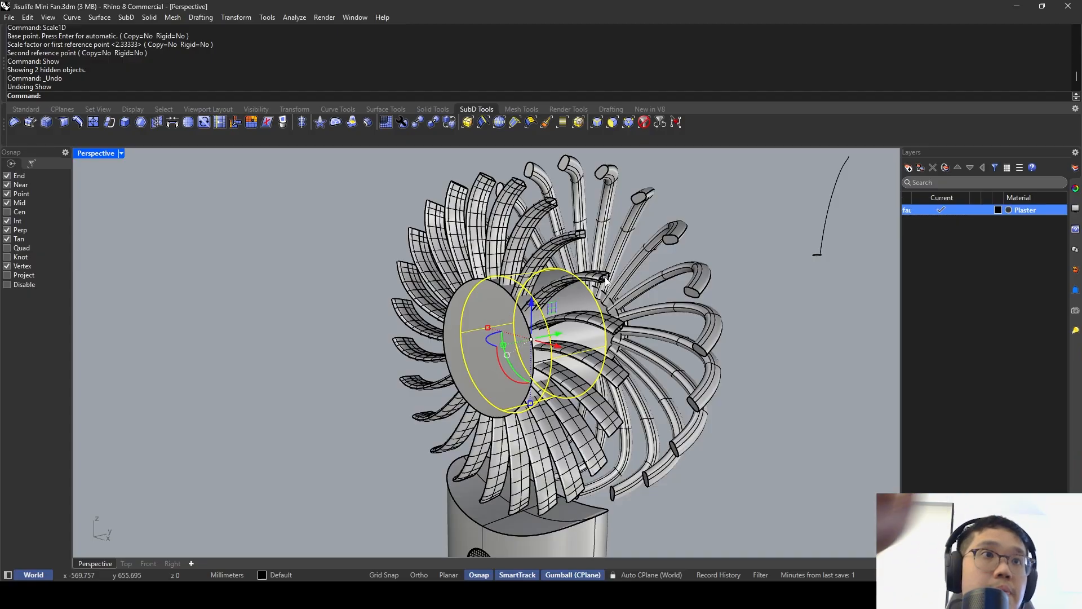
{"action": "right_click_drag", "start_coordinate": [557, 265], "coordinate": [509, 298]}
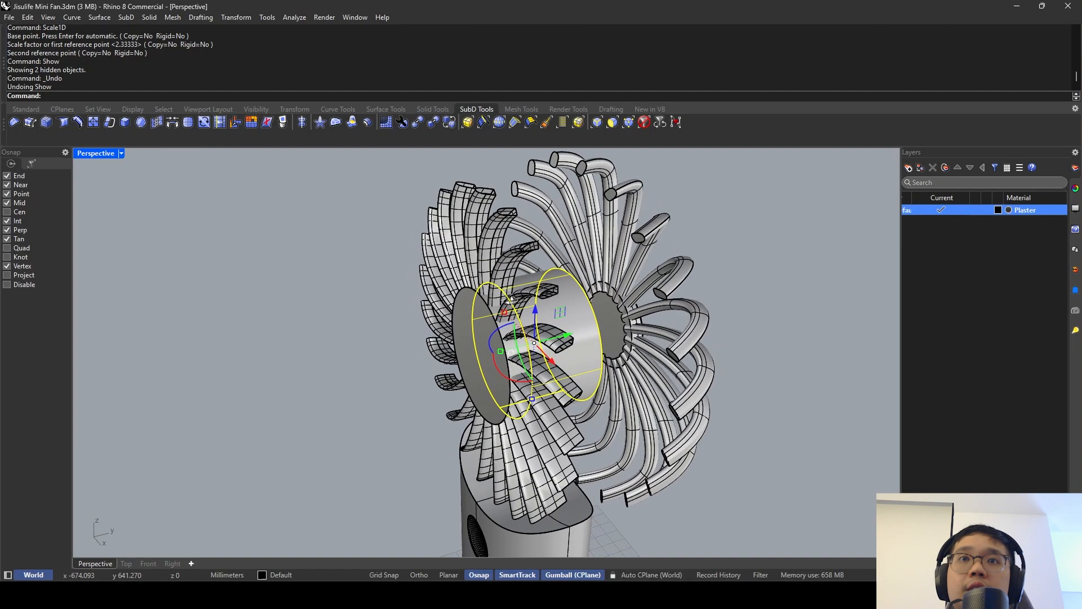
Show the hidden ring housings again and maximize the Perspective view.
{"action": "double_click", "coordinate": [93, 154]}
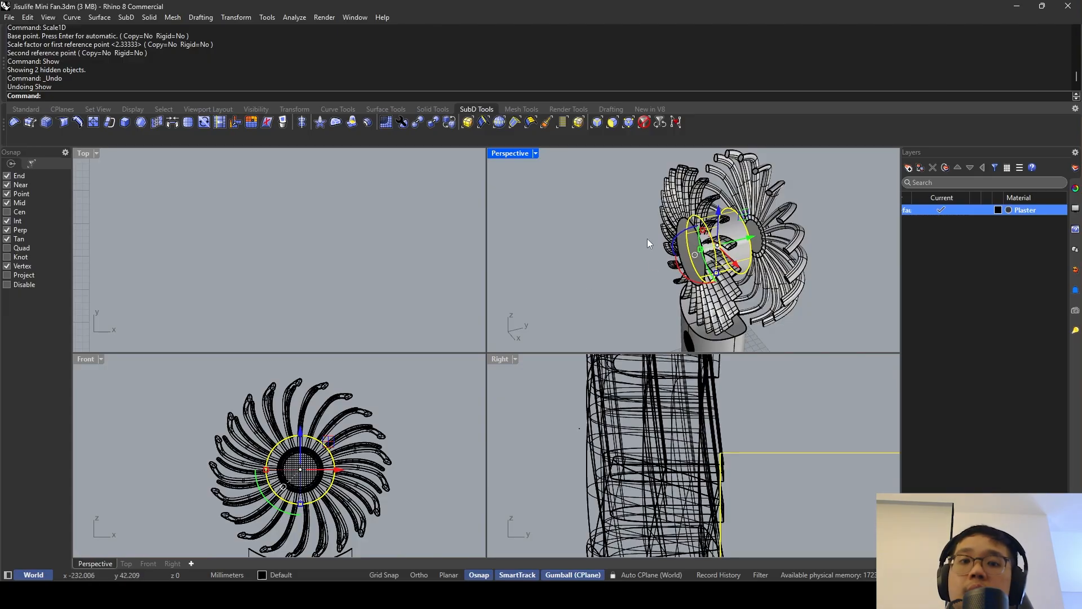
{"action": "type", "text": "how"}
{"action": "key", "text": "Return"}
{"action": "left_click", "coordinate": [685, 200]}
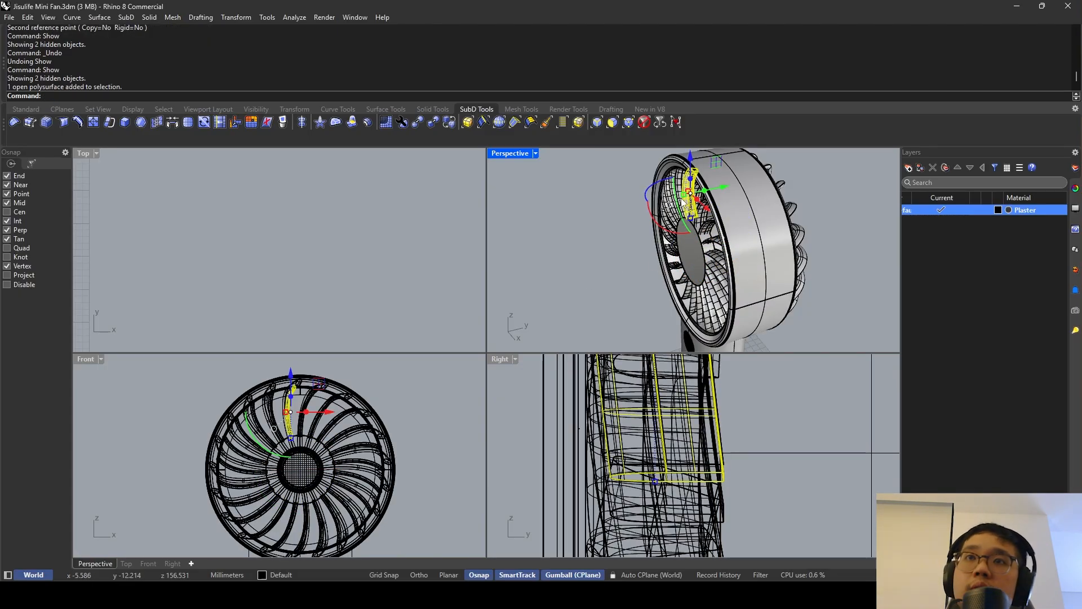
{"action": "key", "text": "Escape"}
{"action": "right_click_drag", "start_coordinate": [681, 201], "coordinate": [535, 192]}
{"action": "double_click", "coordinate": [503, 152]}
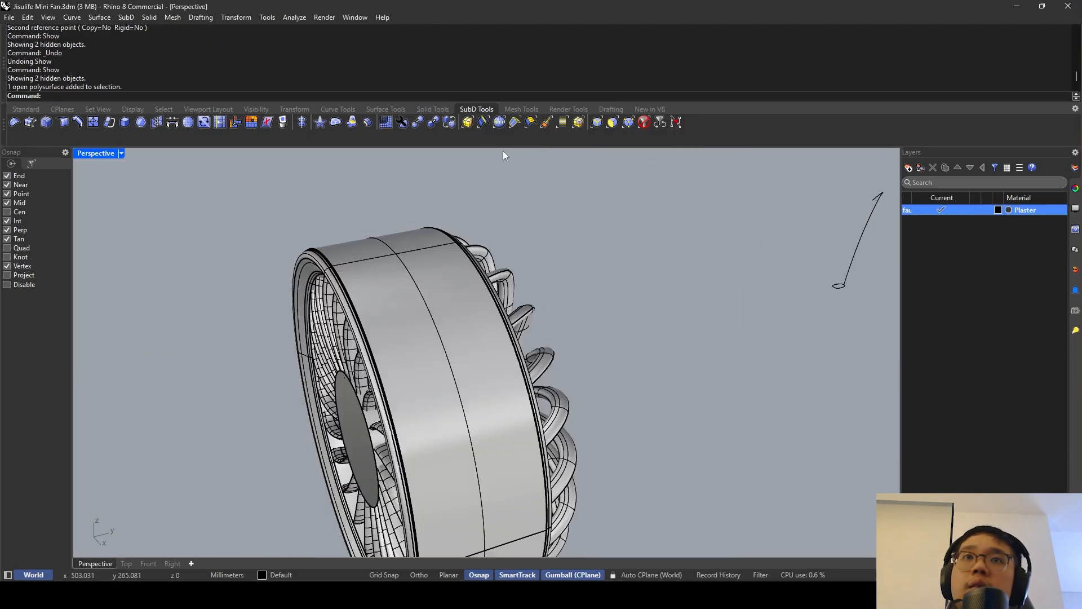
Hide both ring housings and the stretched central cylinder, leaving the spokes and blades accessible.
{"action": "right_click_drag", "start_coordinate": [592, 293], "coordinate": [580, 356]}
{"action": "left_click", "coordinate": [486, 332]}
{"action": "left_click", "coordinate": [510, 277], "text": "shift"}
{"action": "scroll", "coordinate": [451, 259], "scroll_direction": "down", "scroll_amount": 4}
{"action": "left_click", "coordinate": [451, 259]}
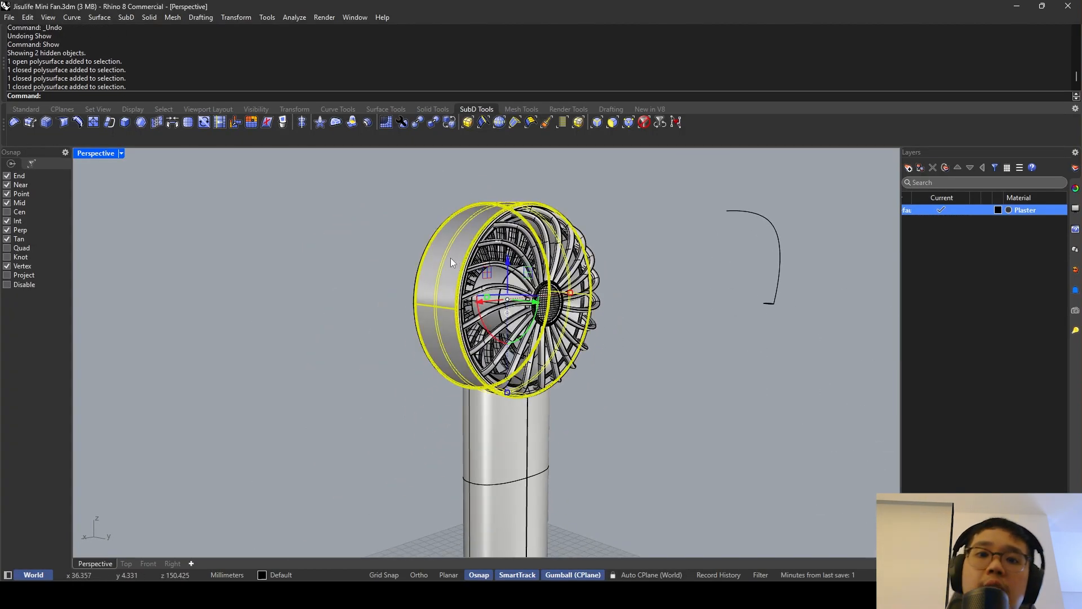
{"action": "key", "text": "ctrl+h"}
{"action": "left_click", "coordinate": [451, 260]}
{"action": "key", "text": "ctrl+h"}
{"action": "right_click_drag", "start_coordinate": [451, 260], "coordinate": [572, 358]}
{"action": "left_click", "coordinate": [468, 284]}
{"action": "key", "text": "ctrl+h"}
Group the rear grille's spokes, and group the front blades with their hub disc and curves.
{"action": "left_click_drag", "start_coordinate": [573, 359], "coordinate": [476, 205]}
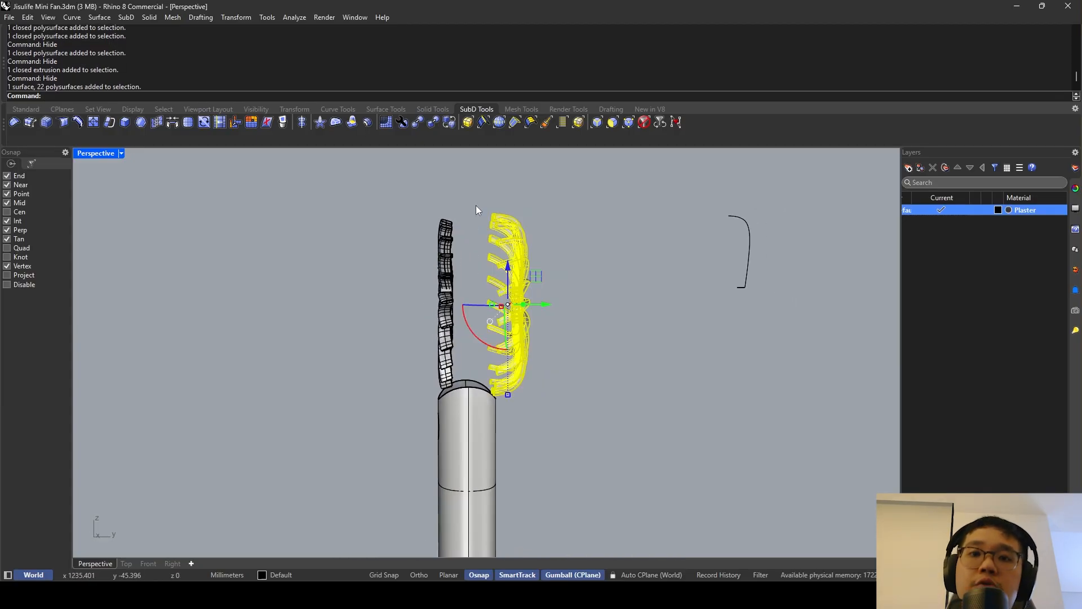
{"action": "key", "text": "ctrl+g"}
{"action": "left_click", "coordinate": [476, 205]}
{"action": "right_click_drag", "start_coordinate": [467, 344], "coordinate": [478, 353]}
{"action": "left_click_drag", "start_coordinate": [477, 367], "coordinate": [416, 245]}
{"action": "key", "text": "ctrl+g"}
{"action": "left_click", "coordinate": [416, 246]}
Show the hidden housings and central cylinder, and hide the rear grille group and the front blade group.
{"action": "type", "text": "Show"}
{"action": "key", "text": "Return"}
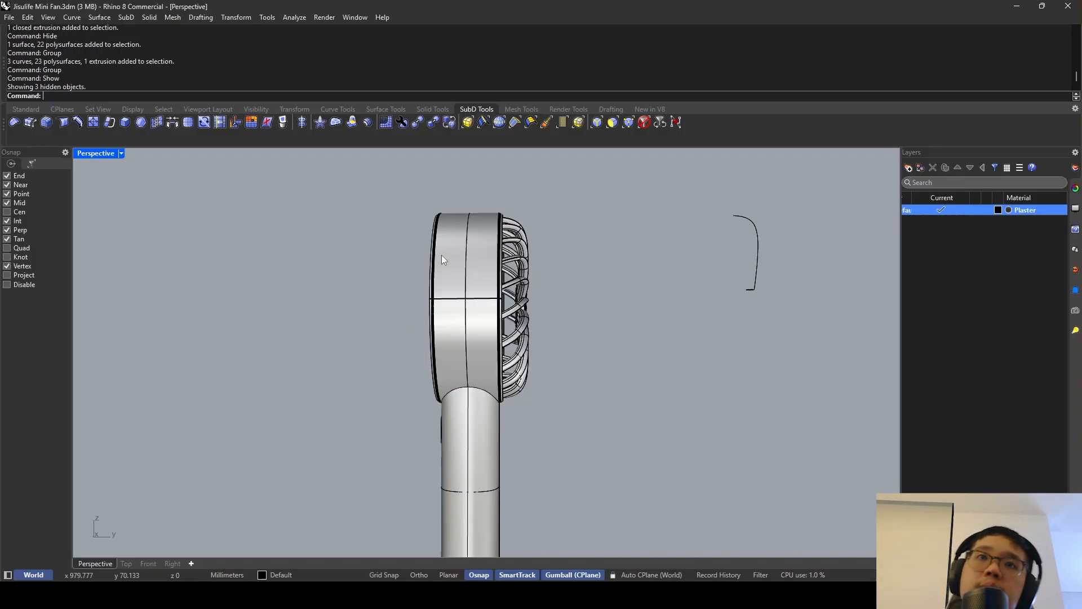
{"action": "left_click", "coordinate": [523, 278]}
{"action": "key", "text": "Return"}
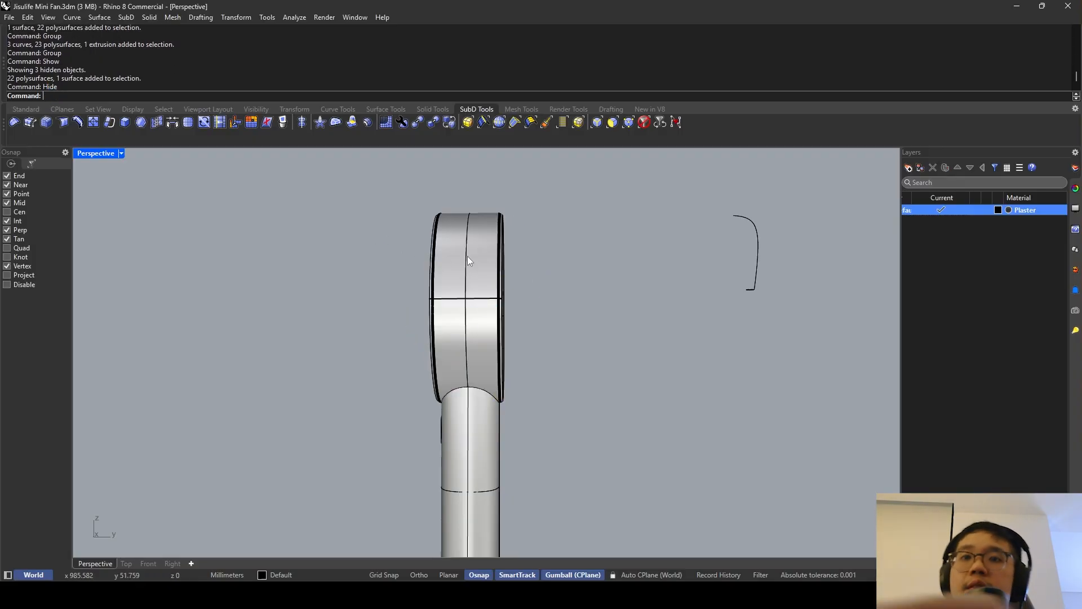
{"action": "right_click_drag", "start_coordinate": [467, 256], "coordinate": [501, 265]}
{"action": "left_click", "coordinate": [435, 282]}
{"action": "key", "text": "Return"}
{"action": "scroll", "coordinate": [424, 272], "scroll_direction": "up", "scroll_amount": 6}
{"action": "right_click_drag", "start_coordinate": [428, 277], "coordinate": [514, 273]}
{"action": "left_click", "coordinate": [464, 291]}
{"action": "key", "text": "Escape"}
{"action": "scroll", "coordinate": [464, 288], "scroll_direction": "down", "scroll_amount": 4}
{"action": "scroll", "coordinate": [468, 258], "scroll_direction": "up", "scroll_amount": 4}
{"action": "left_click", "coordinate": [424, 265]}
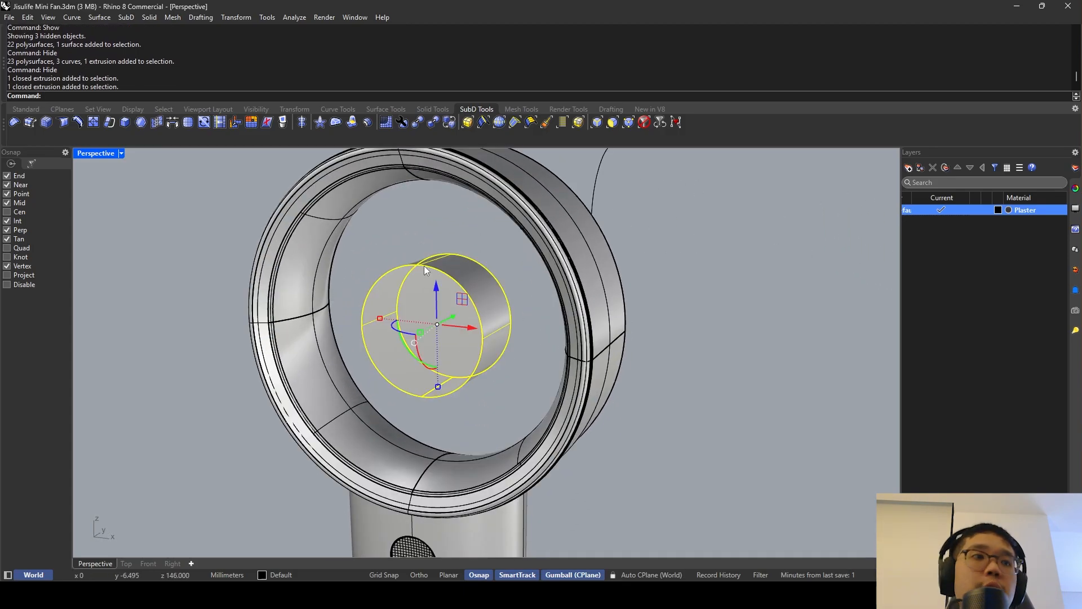
{"action": "key", "text": "Escape"}
{"action": "type", "text": "Curve"}
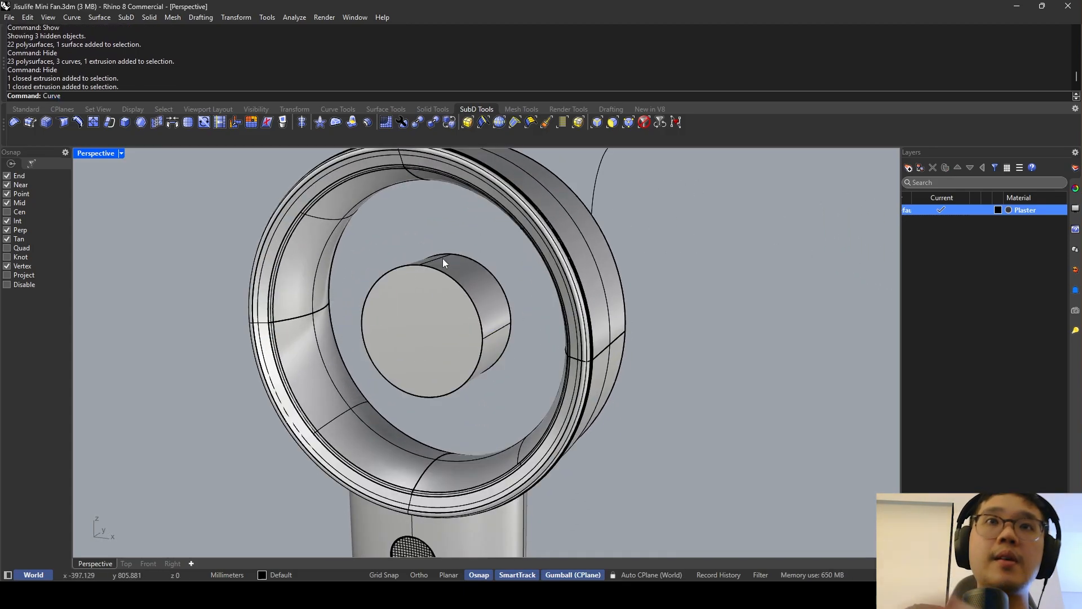
{"action": "key", "text": "Return"}
{"action": "key", "text": "Escape"}
{"action": "right_click", "coordinate": [418, 267]}
{"action": "left_click", "coordinate": [419, 265]}
{"action": "key", "text": "Escape"}
{"action": "scroll", "coordinate": [419, 265], "scroll_direction": "up", "scroll_amount": 8}
{"action": "right_click", "coordinate": [418, 266]}
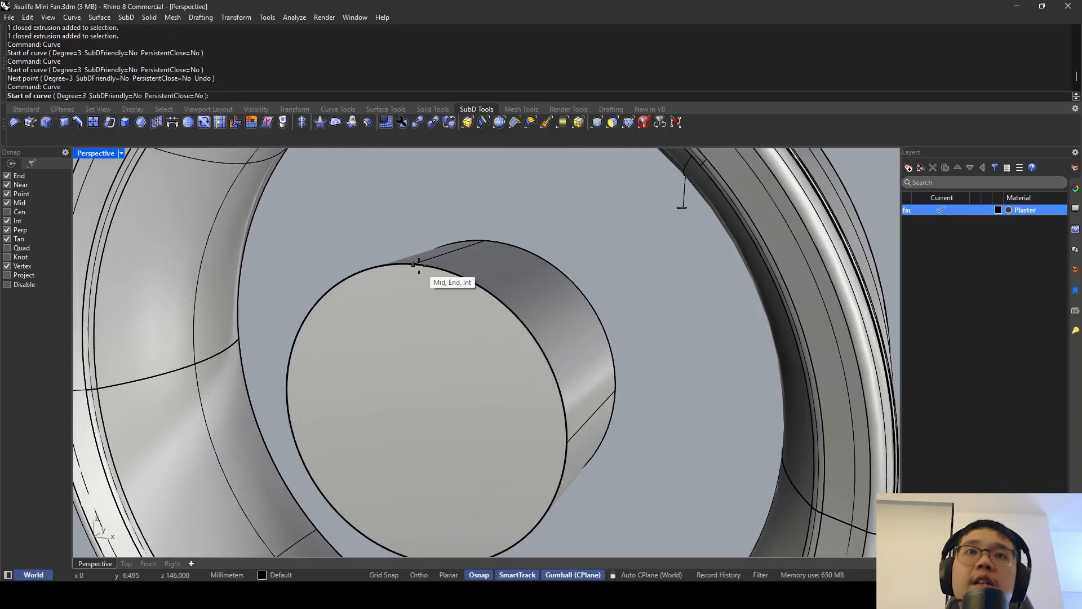
{"action": "left_click", "coordinate": [414, 264]}
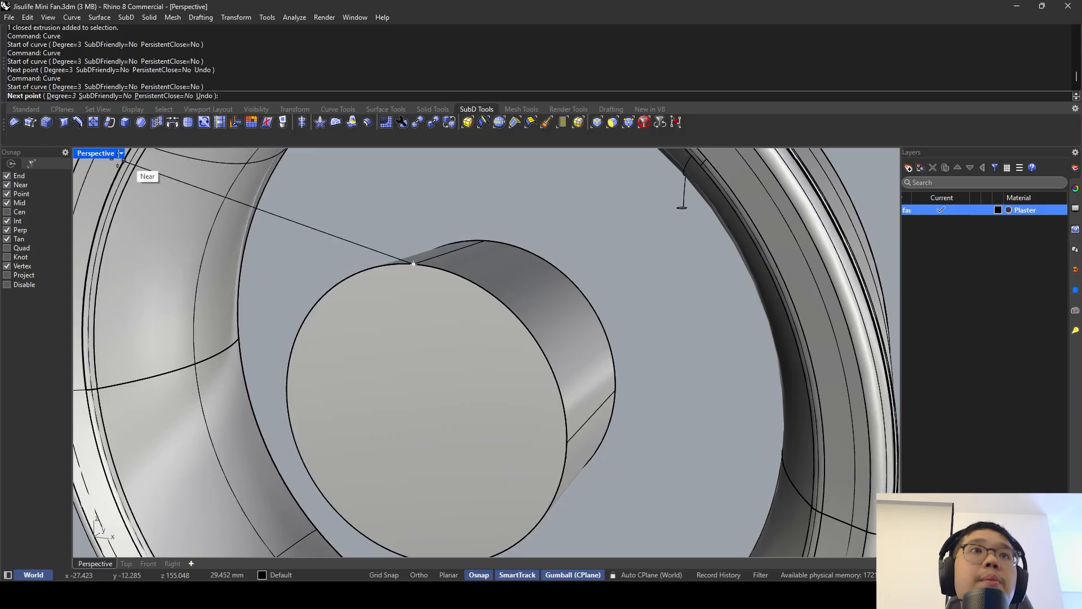
{"action": "double_click", "coordinate": [95, 153]}
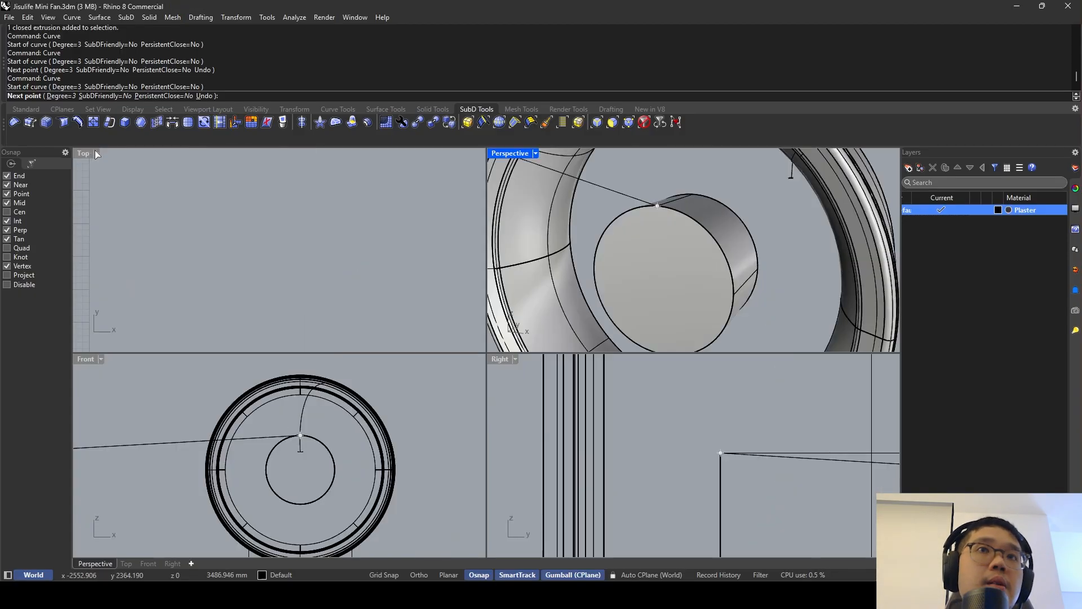
{"action": "key", "text": "Escape"}
Move the two leftover profile curves sideways out of the ring, clear of the fan head in the Front view.
{"action": "left_click", "coordinate": [308, 410]}
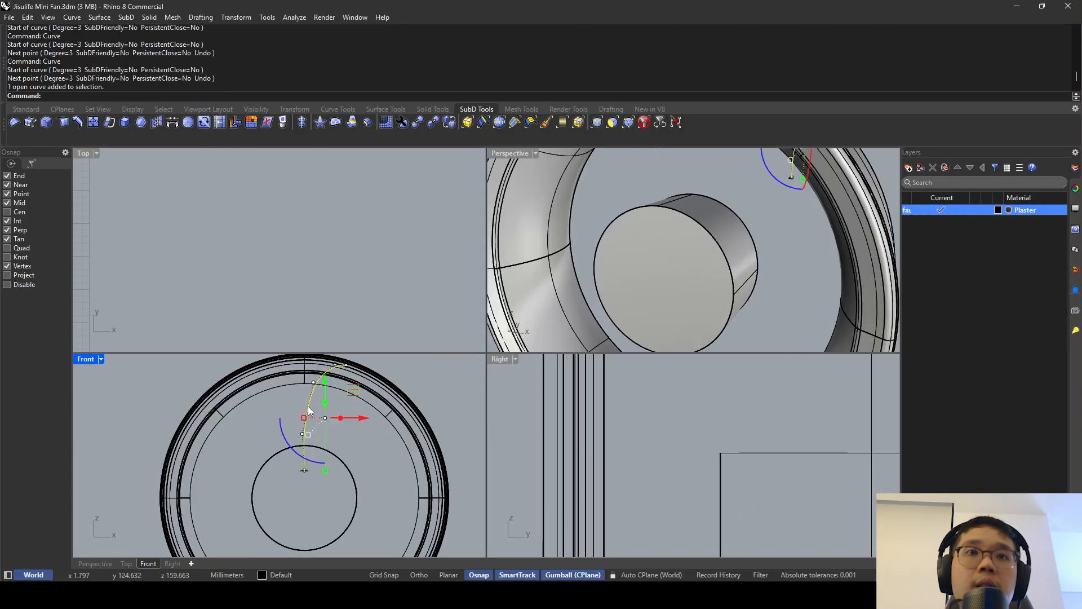
{"action": "scroll", "coordinate": [715, 262], "scroll_direction": "down", "scroll_amount": 6}
{"action": "left_click_drag", "start_coordinate": [833, 251], "coordinate": [765, 186]}
{"action": "scroll", "coordinate": [662, 280], "scroll_direction": "down", "scroll_amount": 2}
{"action": "scroll", "coordinate": [276, 404], "scroll_direction": "down", "scroll_amount": 5}
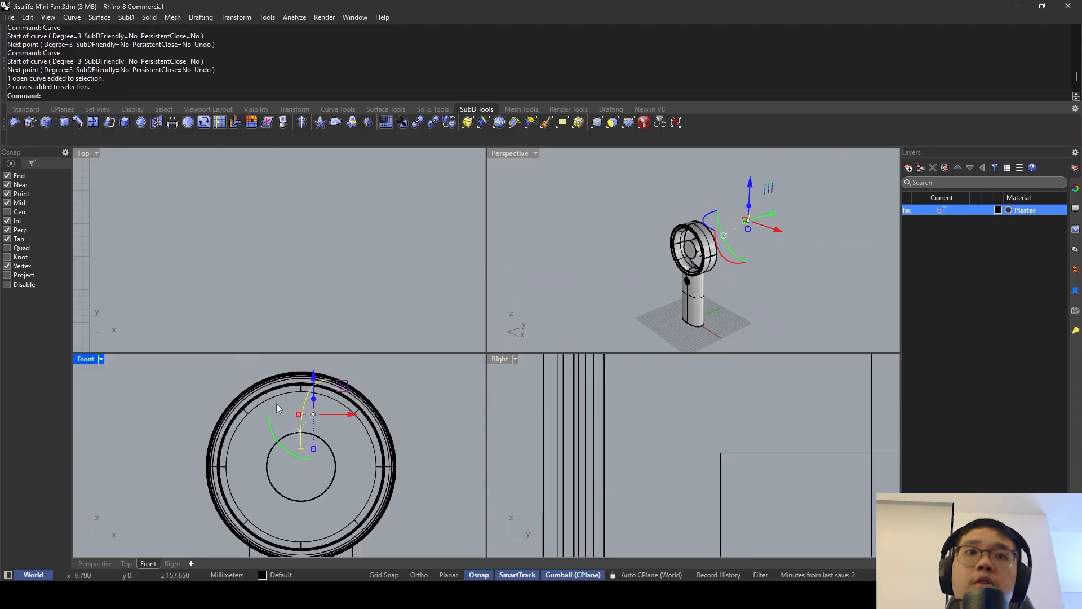
{"action": "left_click_drag", "start_coordinate": [335, 407], "coordinate": [209, 406]}
{"action": "key", "text": "Escape"}
Draw a straight curve from the top point of the motor cylinder's front edge to the midpoint on the ring's inner wall.
{"action": "scroll", "coordinate": [697, 246], "scroll_direction": "up", "scroll_amount": 10}
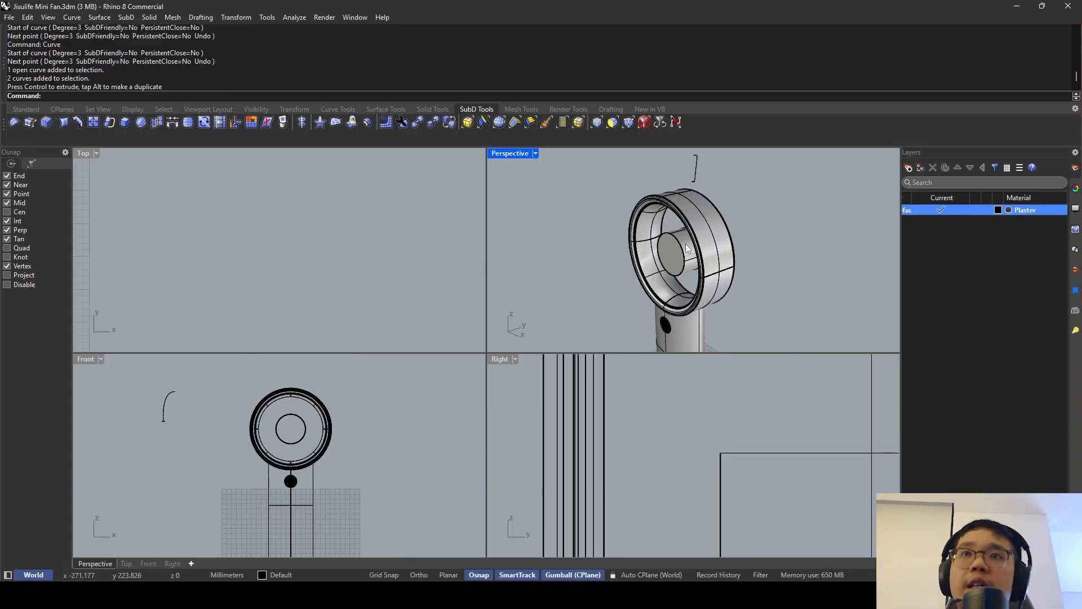
{"action": "type", "text": "Curve"}
{"action": "key", "text": "Return"}
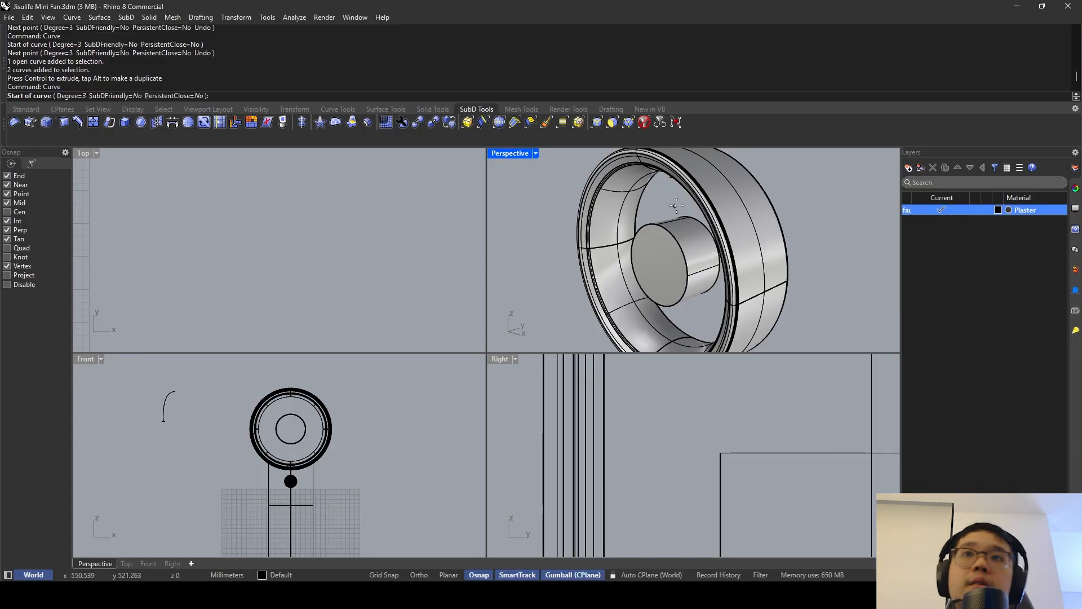
{"action": "right_click_drag", "start_coordinate": [682, 241], "coordinate": [696, 243]}
{"action": "left_click", "coordinate": [662, 228]}
{"action": "scroll", "coordinate": [301, 407], "scroll_direction": "up", "scroll_amount": 6}
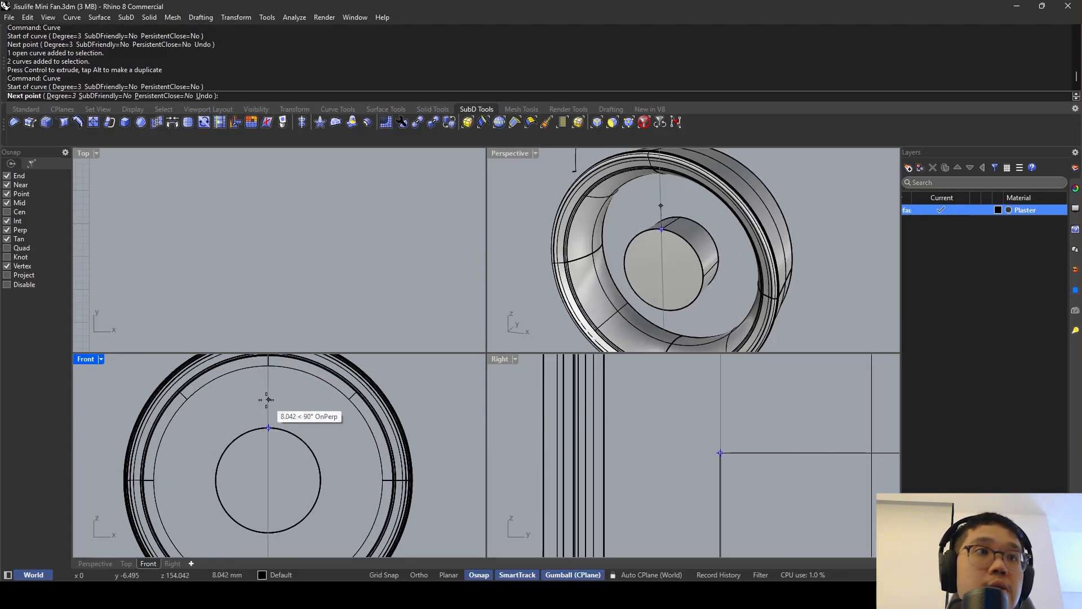
{"action": "scroll", "coordinate": [266, 398], "scroll_direction": "up", "scroll_amount": 1}
{"action": "scroll", "coordinate": [269, 377], "scroll_direction": "down", "scroll_amount": 1}
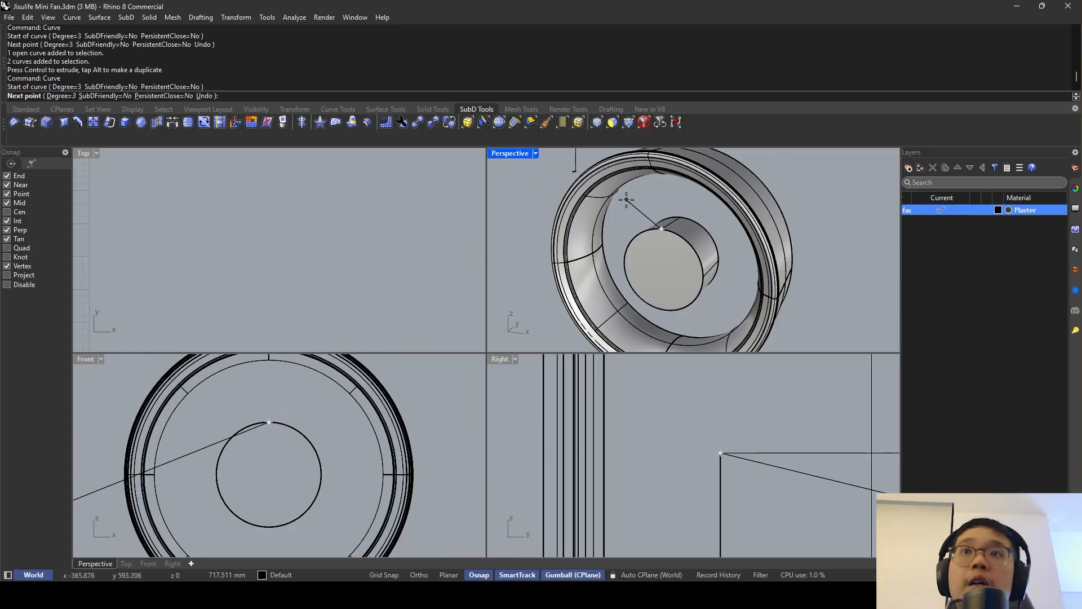
{"action": "double_click", "coordinate": [510, 153]}
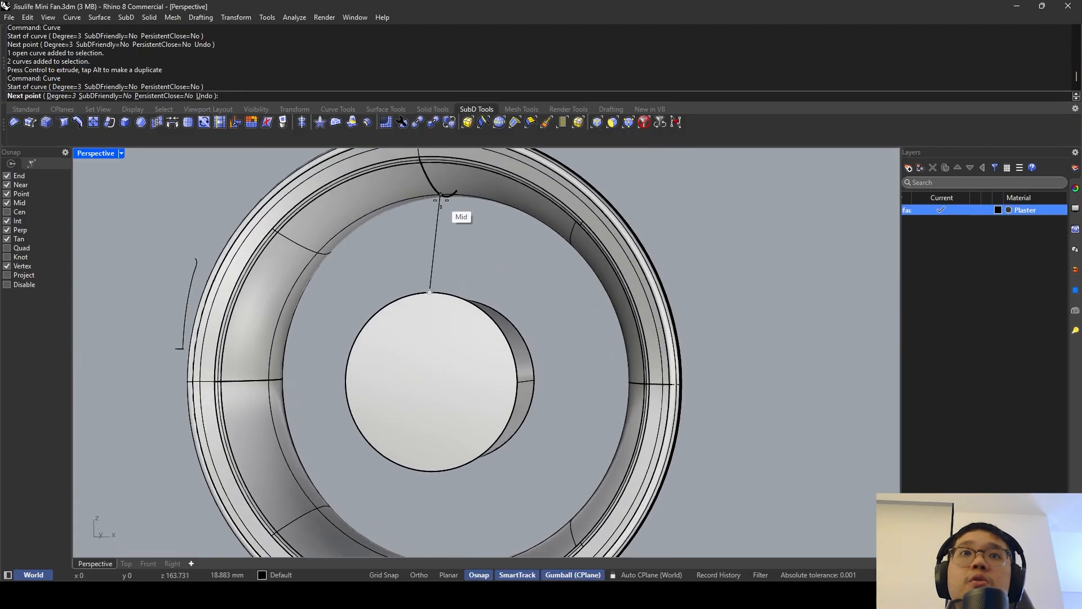
{"action": "left_click", "coordinate": [441, 197]}
{"action": "key", "text": "Return"}
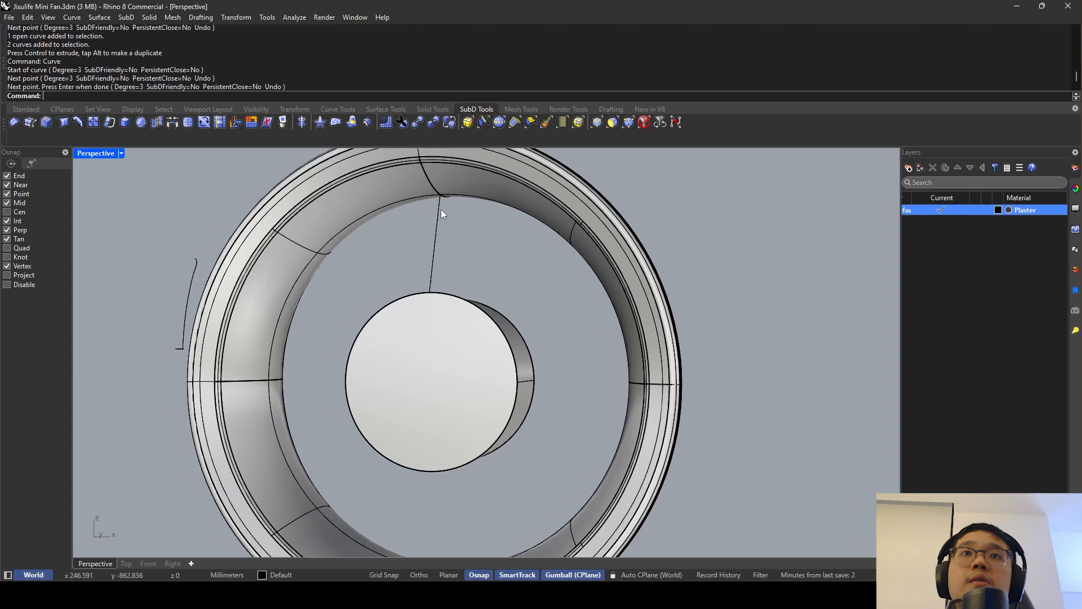
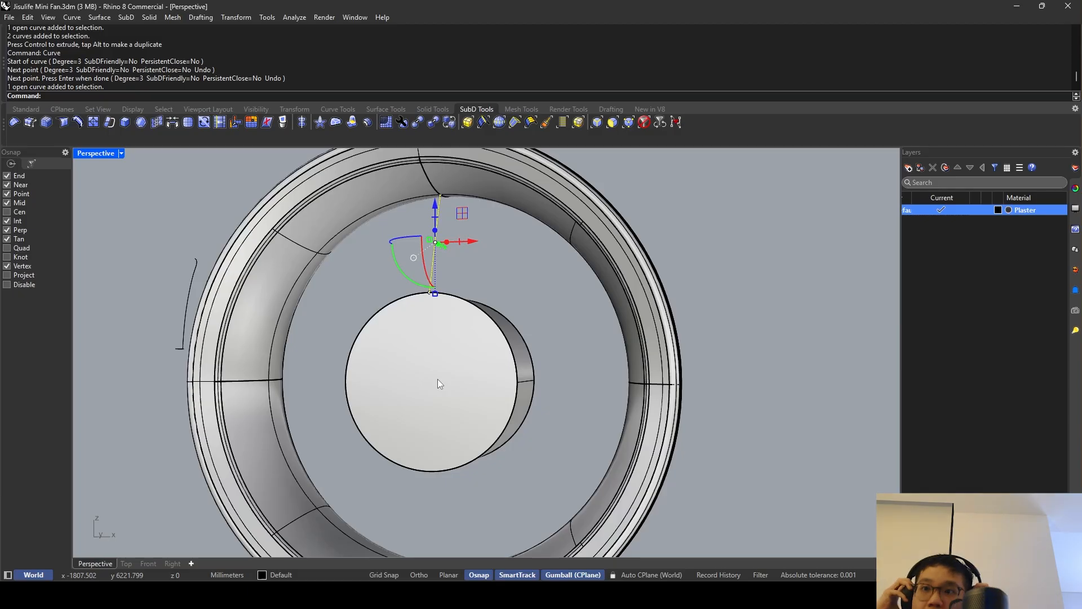
Move the curve's outer end point forward along the fan's axis, in front of the motor cylinder's face.
{"action": "right_click_drag", "start_coordinate": [469, 292], "coordinate": [451, 251]}
{"action": "left_click", "coordinate": [441, 200]}
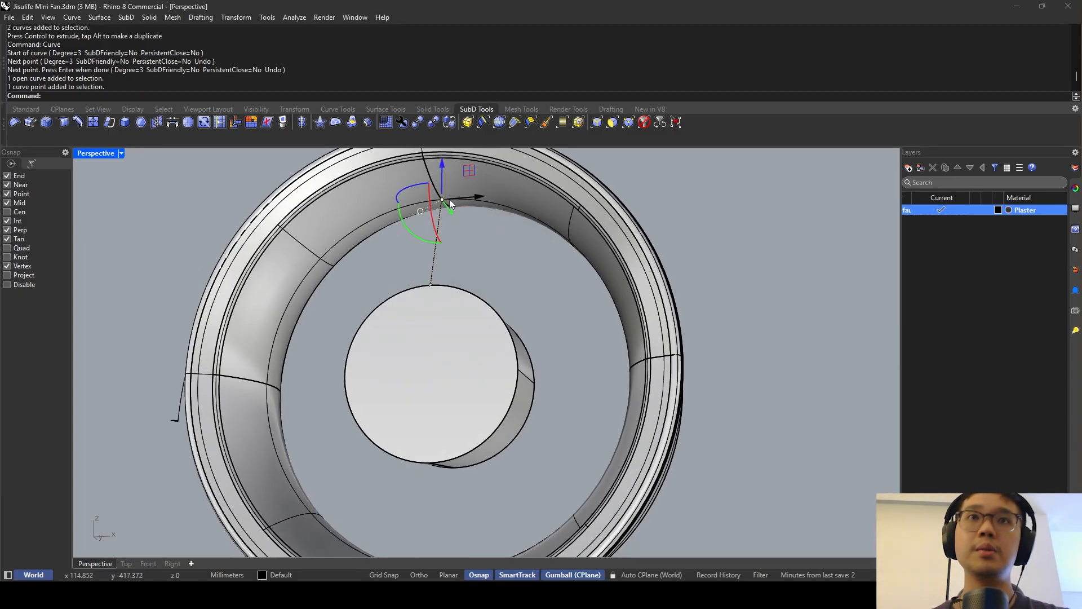
{"action": "right_click_drag", "start_coordinate": [448, 199], "coordinate": [465, 190]}
{"action": "left_click_drag", "start_coordinate": [465, 189], "coordinate": [429, 204]}
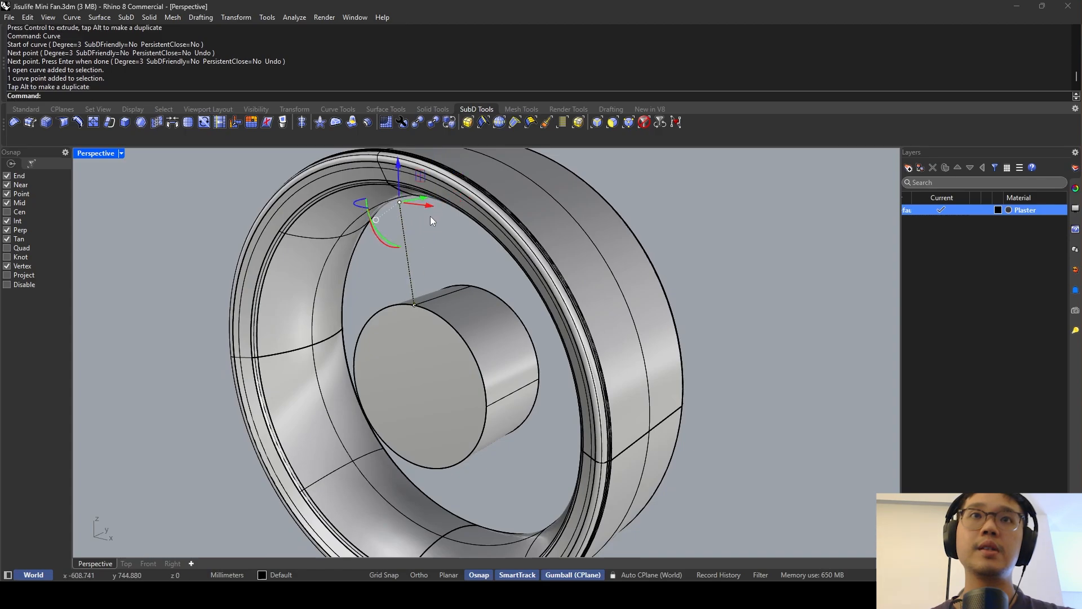
{"action": "left_click", "coordinate": [430, 215]}
Rebuild the straight blade curve with four control points.
{"action": "right_click_drag", "start_coordinate": [399, 237], "coordinate": [410, 239]}
{"action": "left_click", "coordinate": [409, 242]}
{"action": "type", "text": "Rebuild"}
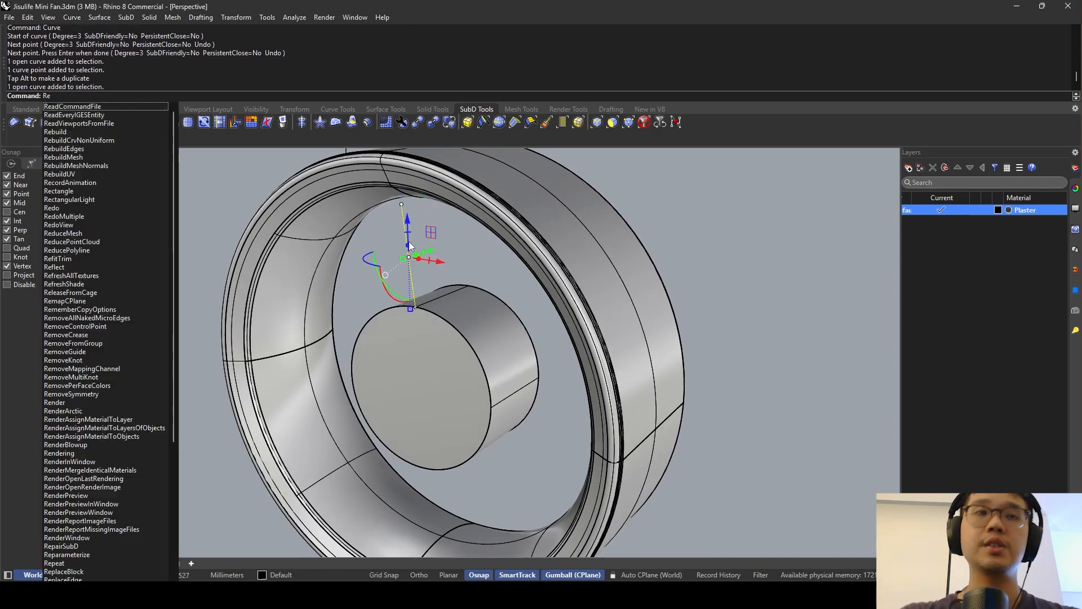
{"action": "key", "text": "Return"}
{"action": "key", "text": "Return"}
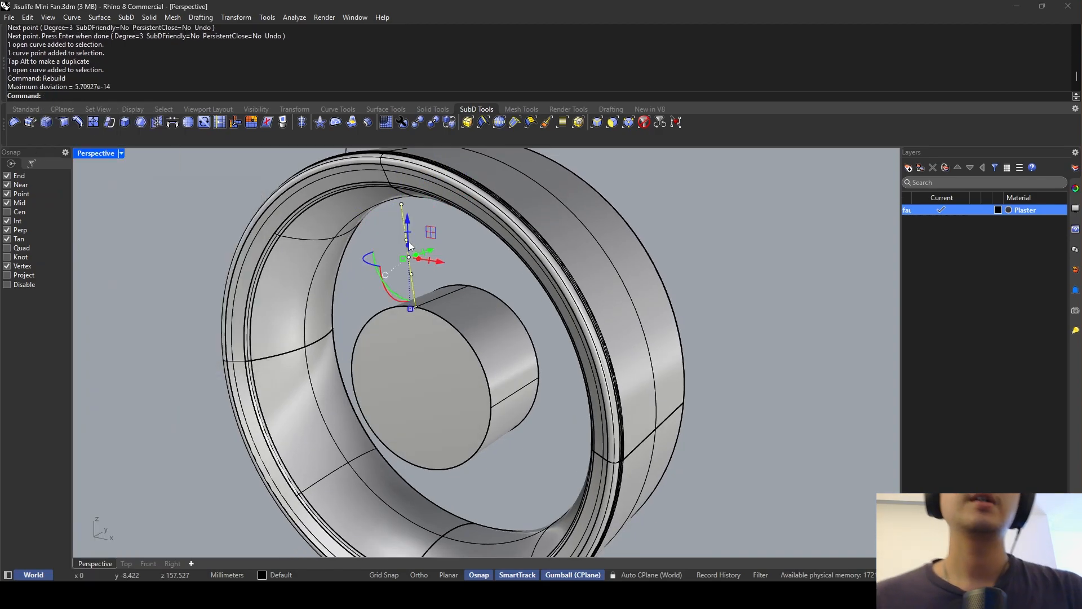
Shift the blade curve's outer end point sideways towards negative X in the Front view.
{"action": "double_click", "coordinate": [117, 153]}
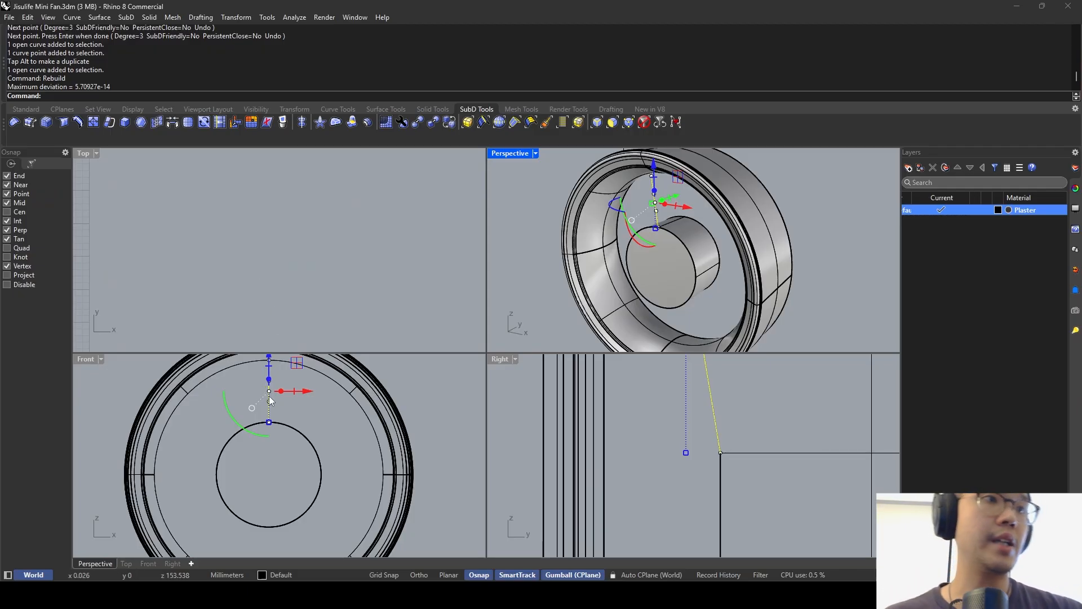
{"action": "scroll", "coordinate": [254, 414], "scroll_direction": "up", "scroll_amount": 3}
{"action": "left_click", "coordinate": [245, 412]}
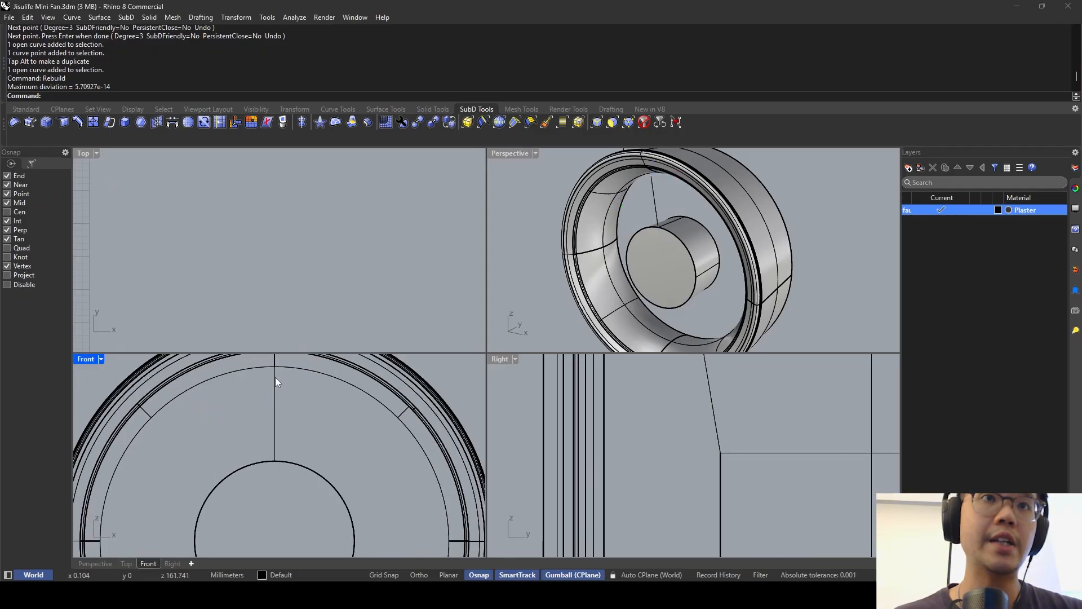
{"action": "left_click", "coordinate": [275, 379]}
{"action": "right_click_drag", "start_coordinate": [243, 378], "coordinate": [241, 394]}
{"action": "left_click", "coordinate": [273, 381]}
{"action": "left_click_drag", "start_coordinate": [291, 381], "coordinate": [279, 385]}
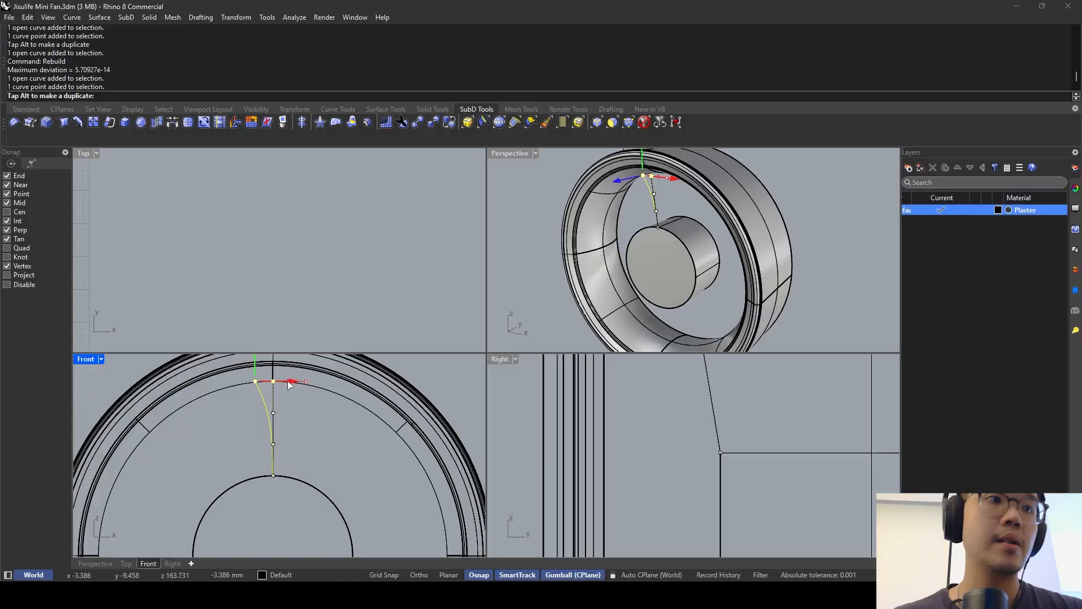
Bend the blade curve into a gentle S by moving its two middle control points in the Front view.
{"action": "left_click_drag", "start_coordinate": [239, 442], "coordinate": [284, 413]}
{"action": "left_click", "coordinate": [263, 461]}
{"action": "left_click_drag", "start_coordinate": [264, 457], "coordinate": [254, 396]}
{"action": "key", "text": "Escape"}
{"action": "key", "text": "Escape"}
{"action": "left_click", "coordinate": [259, 417]}
{"action": "left_click", "coordinate": [231, 393]}
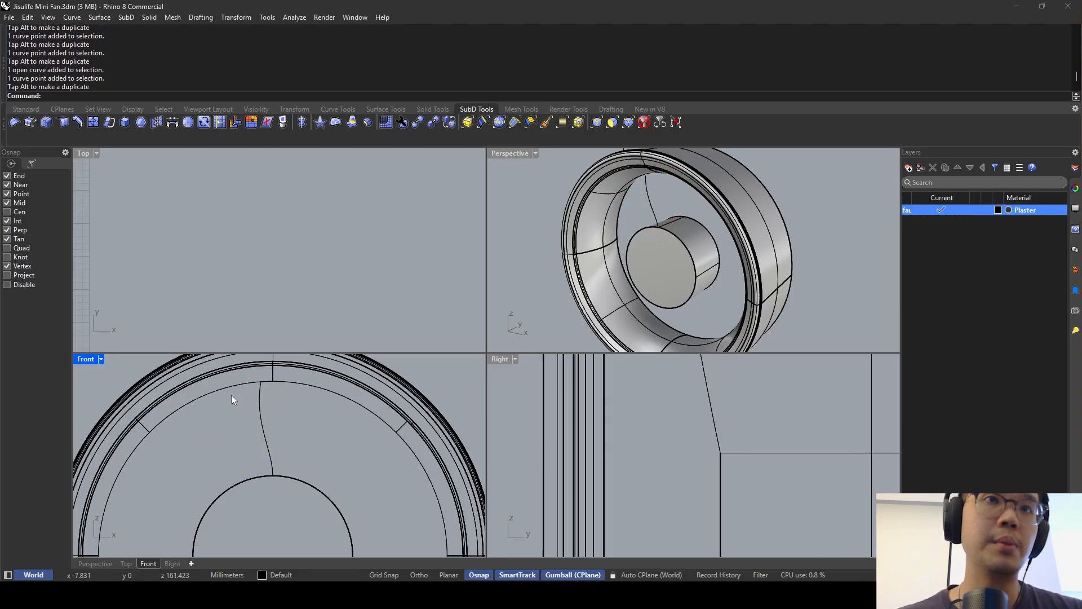
Pull the middle control point nearer the ring further sideways to deepen the blade curve's bend.
{"action": "left_click", "coordinate": [262, 415]}
{"action": "left_click", "coordinate": [276, 444]}
{"action": "left_click", "coordinate": [270, 445]}
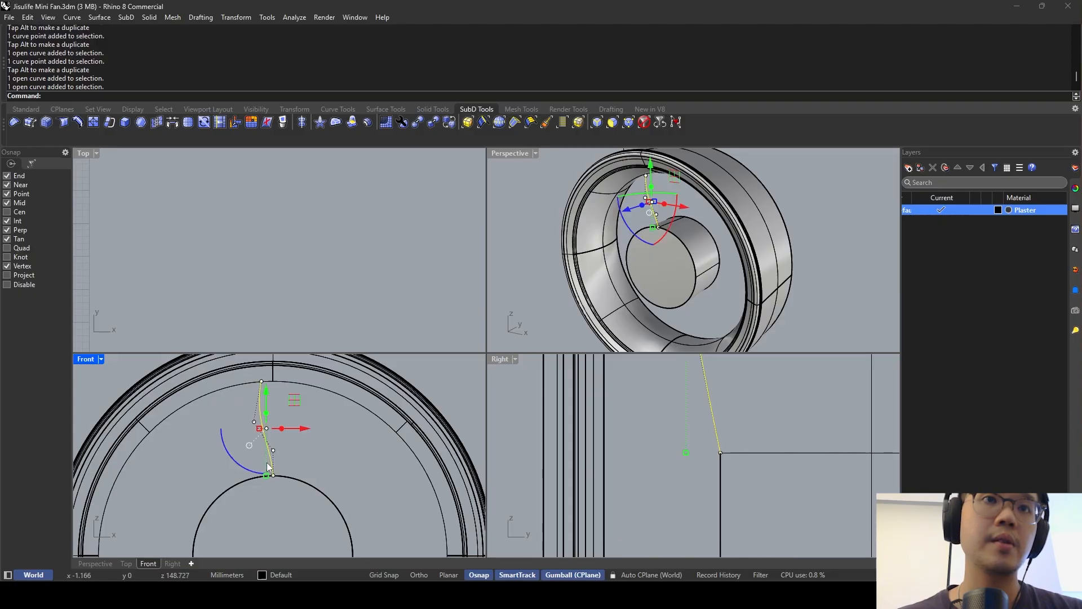
{"action": "left_click", "coordinate": [290, 444]}
{"action": "left_click", "coordinate": [272, 450]}
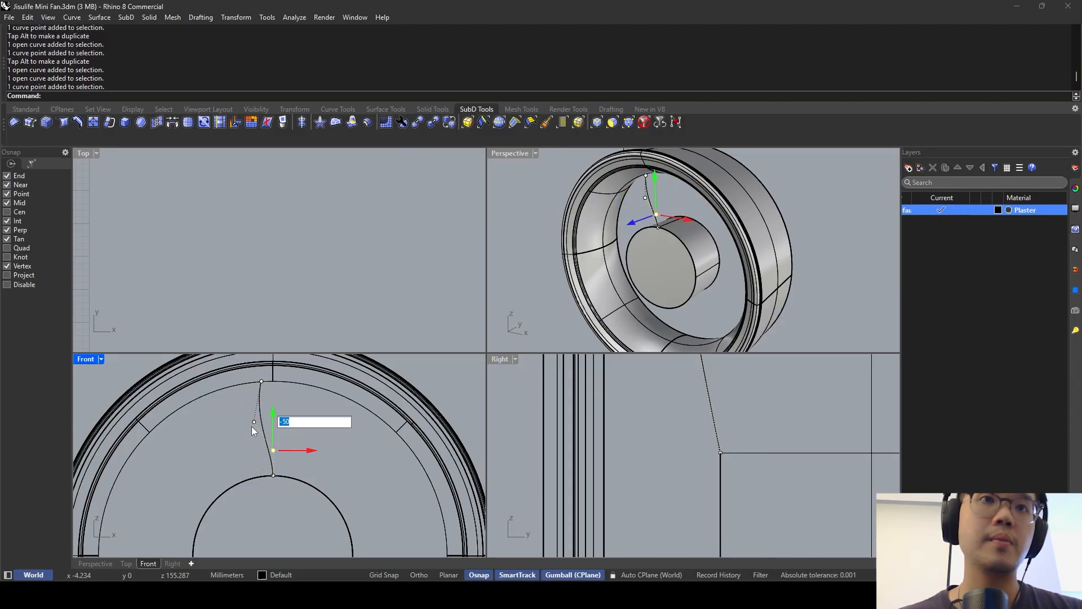
{"action": "left_click", "coordinate": [254, 422]}
{"action": "left_click_drag", "start_coordinate": [286, 422], "coordinate": [274, 422]}
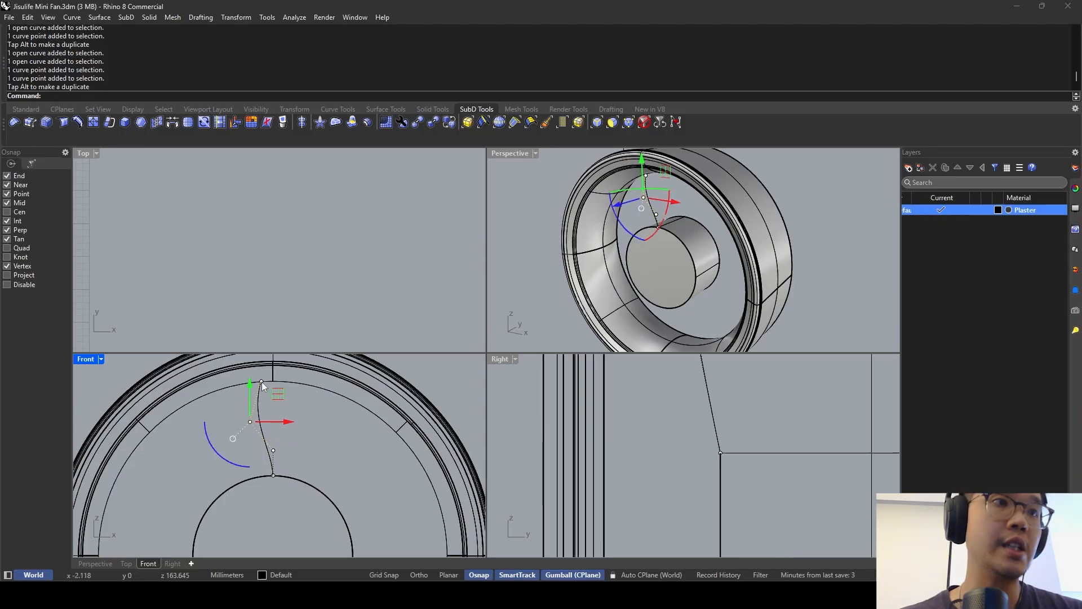
Lower the blade curve's outer end point slightly so it clears the ring's inner edge.
{"action": "left_click", "coordinate": [259, 381]}
{"action": "left_click", "coordinate": [293, 415]}
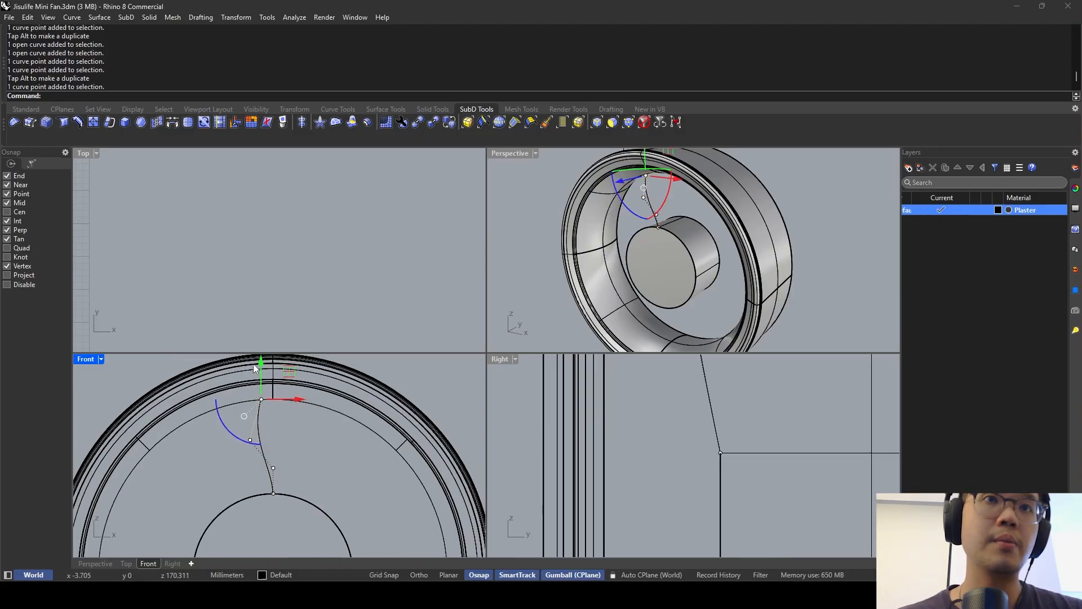
{"action": "left_click_drag", "start_coordinate": [254, 366], "coordinate": [260, 366]}
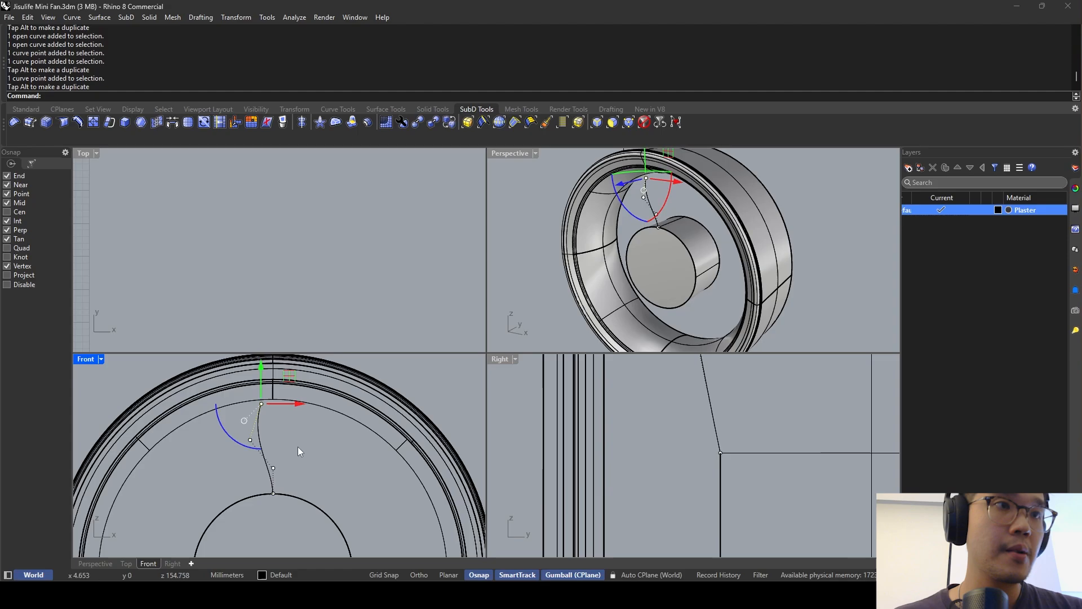
Lower the middle control point nearer the cylinder, and nudge the one nearer the ring up and inward.
{"action": "right_click_drag", "start_coordinate": [297, 447], "coordinate": [304, 436]}
{"action": "left_click", "coordinate": [279, 457]}
{"action": "left_click_drag", "start_coordinate": [283, 425], "coordinate": [280, 429]}
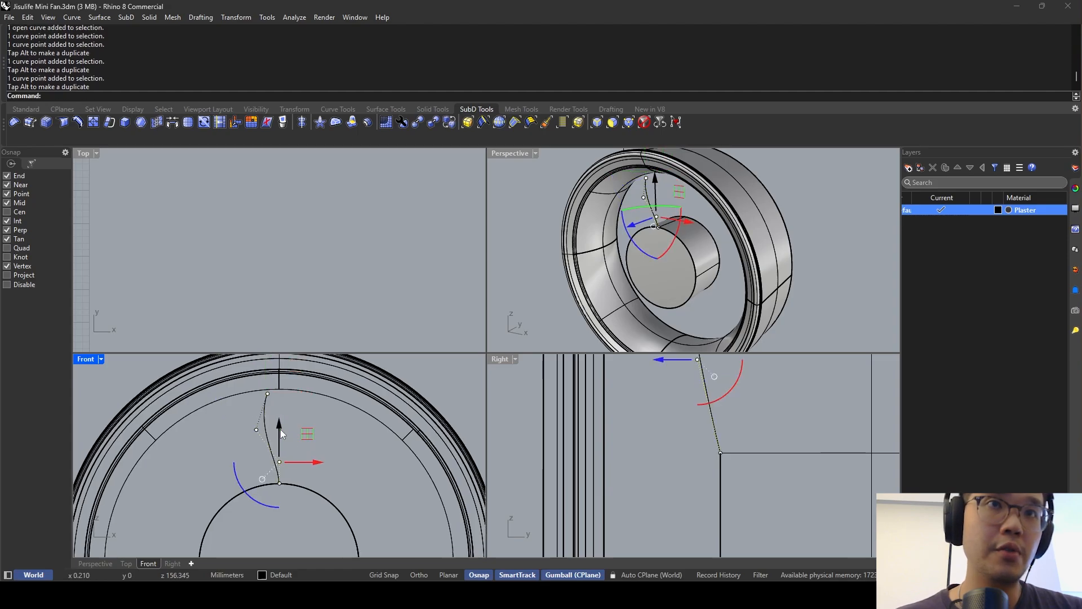
{"action": "left_click_drag", "start_coordinate": [312, 462], "coordinate": [311, 462]}
{"action": "left_click", "coordinate": [256, 430]}
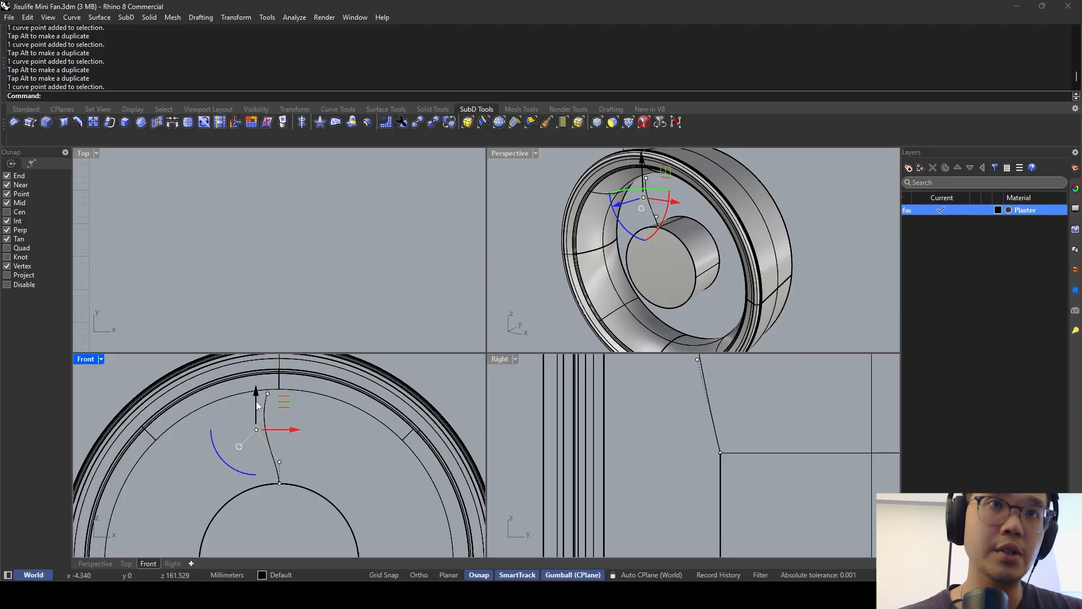
{"action": "left_click_drag", "start_coordinate": [257, 401], "coordinate": [292, 428]}
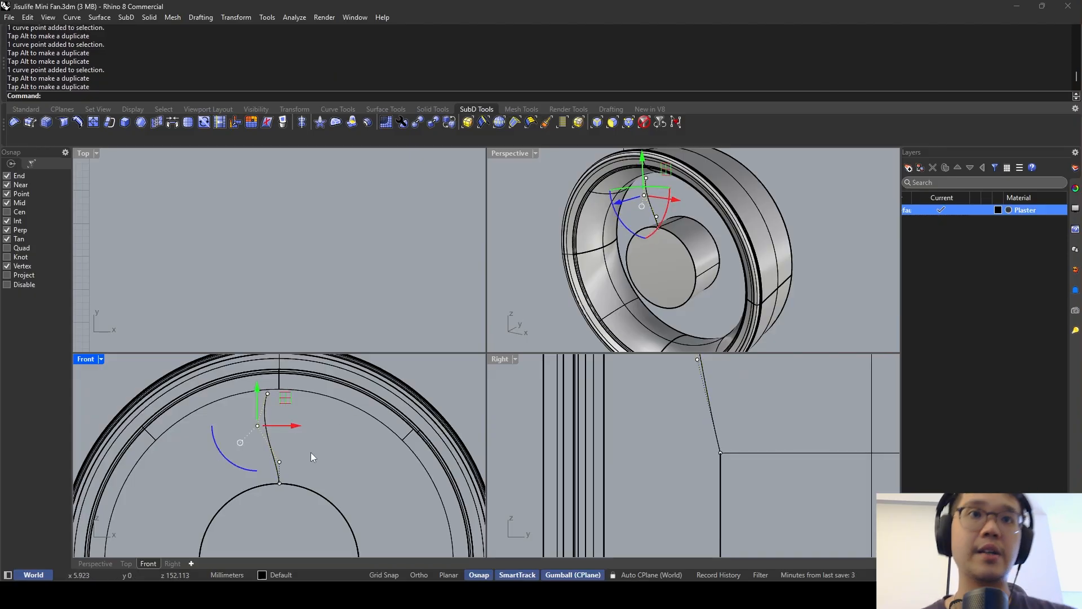
{"action": "key", "text": "Escape"}
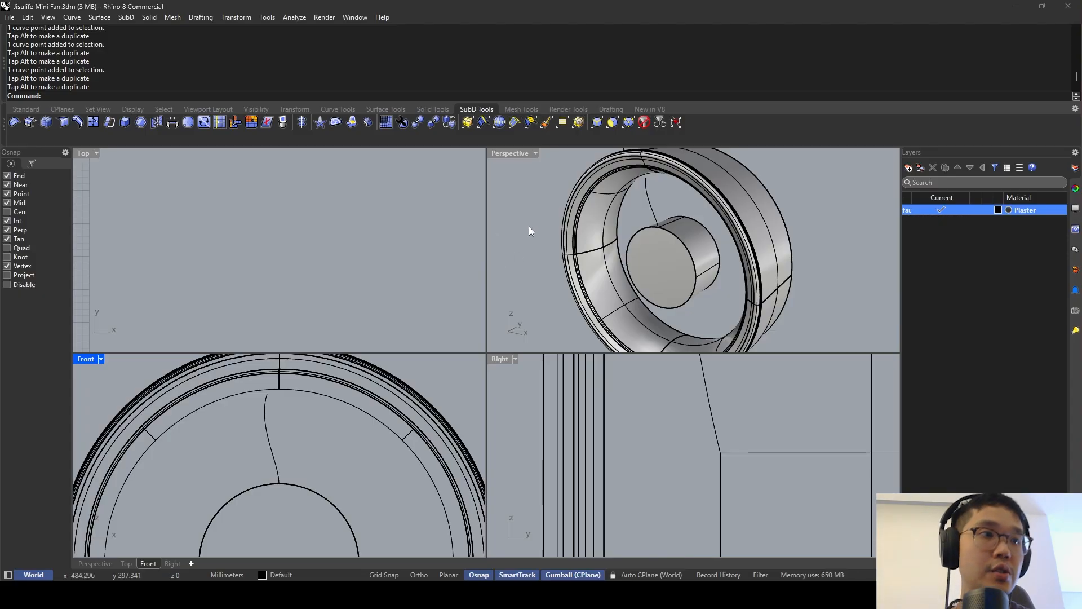
Copy the blade curve from the motor cylinder's front edge to the matching point on its rear edge.
{"action": "left_click", "coordinate": [649, 200]}
{"action": "type", "text": "C"}
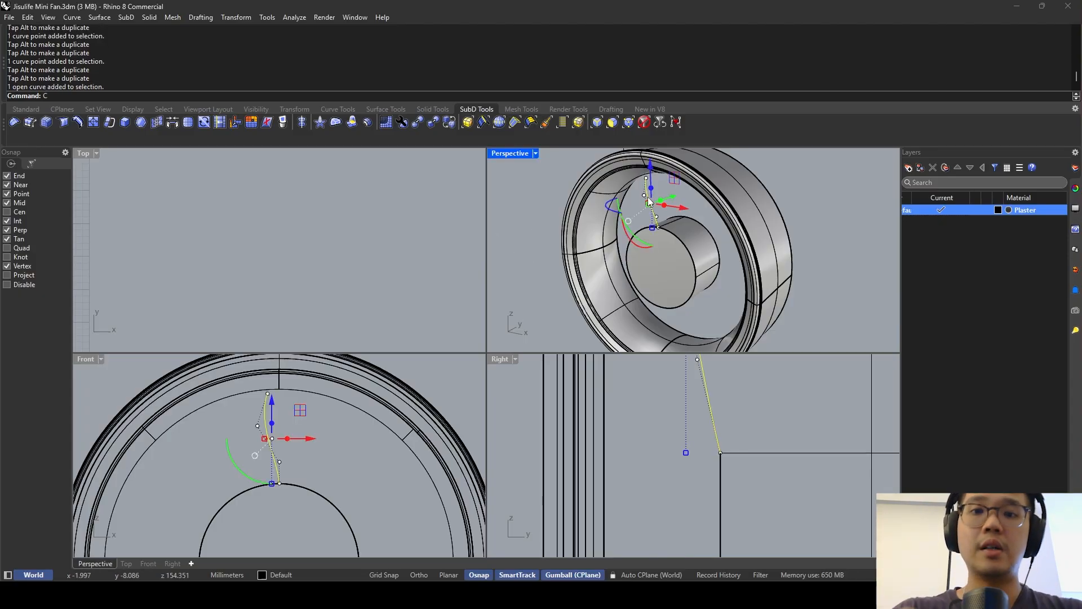
{"action": "type", "text": "opy"}
{"action": "key", "text": "Return"}
{"action": "left_click", "coordinate": [658, 227]}
{"action": "key", "text": "Escape"}
{"action": "scroll", "coordinate": [657, 226], "scroll_direction": "up", "scroll_amount": 4}
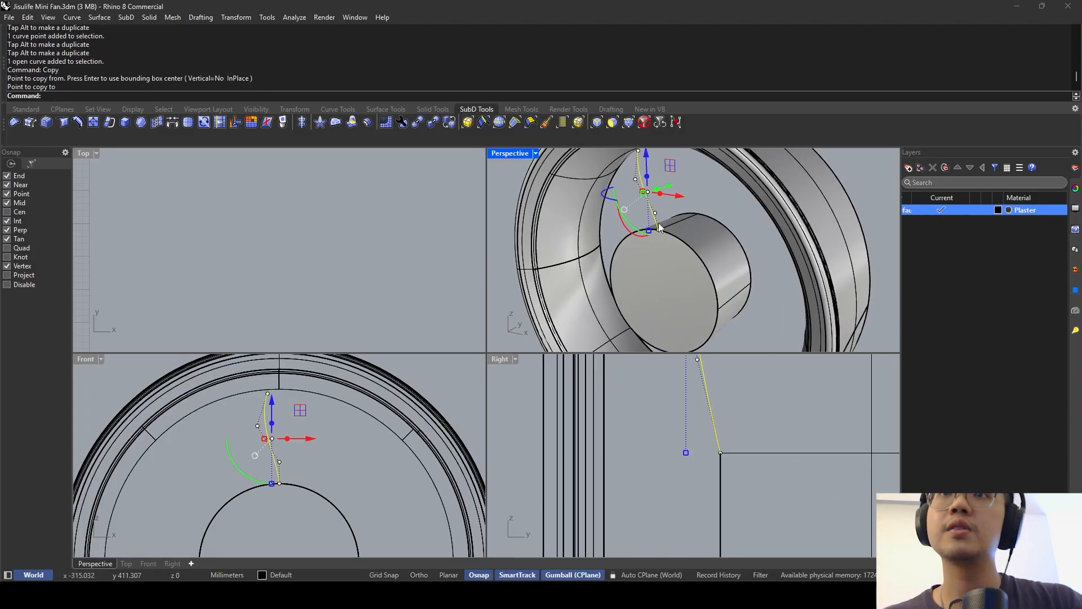
{"action": "scroll", "coordinate": [659, 226], "scroll_direction": "up", "scroll_amount": 2}
{"action": "key", "text": "Return"}
{"action": "left_click", "coordinate": [659, 228]}
{"action": "left_click", "coordinate": [710, 208]}
{"action": "key", "text": "Escape"}
Rotate the rear blade curve about 10 degrees clockwise around the motor cylinder's centre, and shift it slightly forward along the cylinder.
{"action": "left_click", "coordinate": [705, 201]}
{"action": "right_click_drag", "start_coordinate": [705, 202], "coordinate": [689, 211], "text": "shift"}
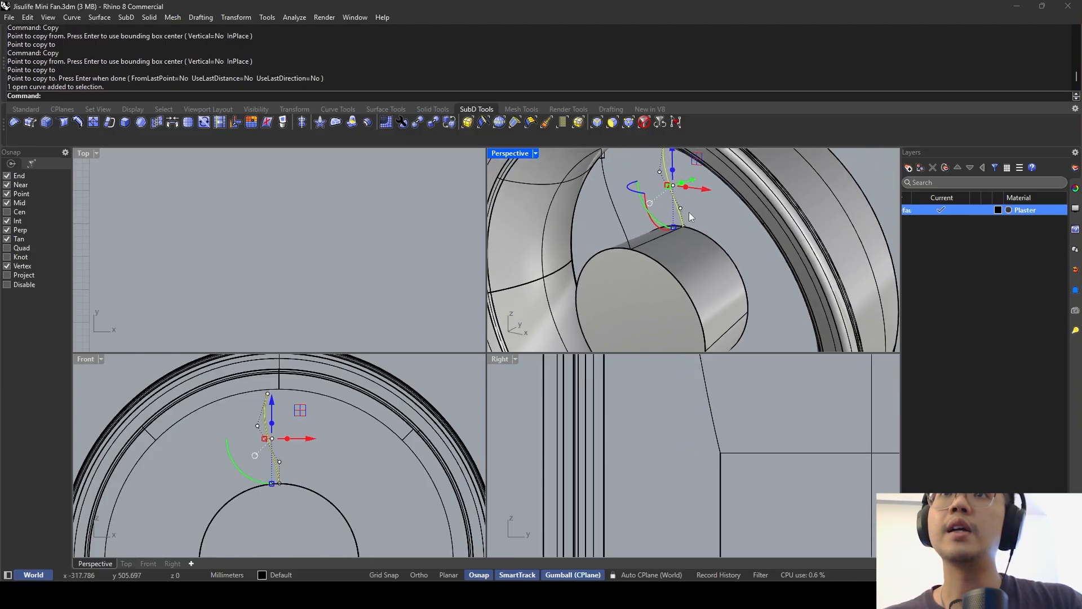
{"action": "right_click_drag", "start_coordinate": [318, 420], "coordinate": [335, 399]}
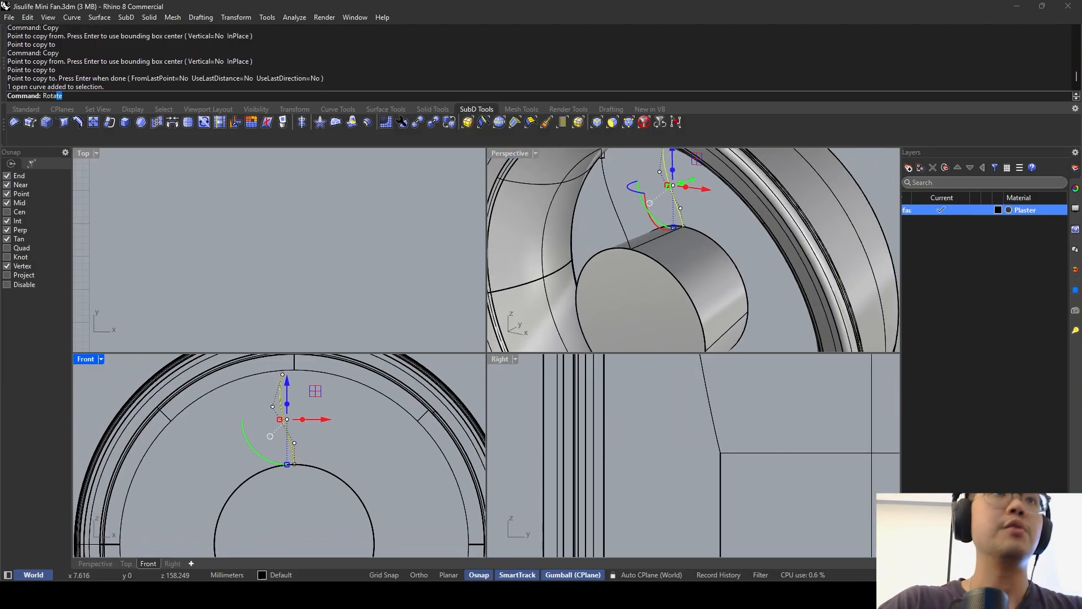
{"action": "type", "text": "Rota"}
{"action": "key", "text": "Return"}
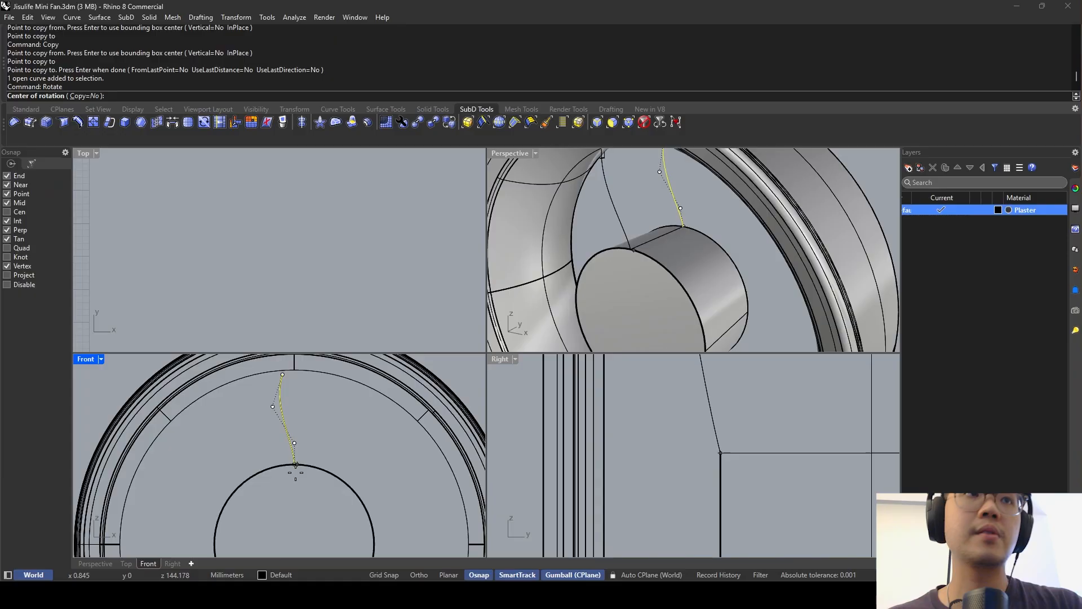
{"action": "right_click_drag", "start_coordinate": [323, 472], "coordinate": [333, 449]}
{"action": "left_click", "coordinate": [326, 451]}
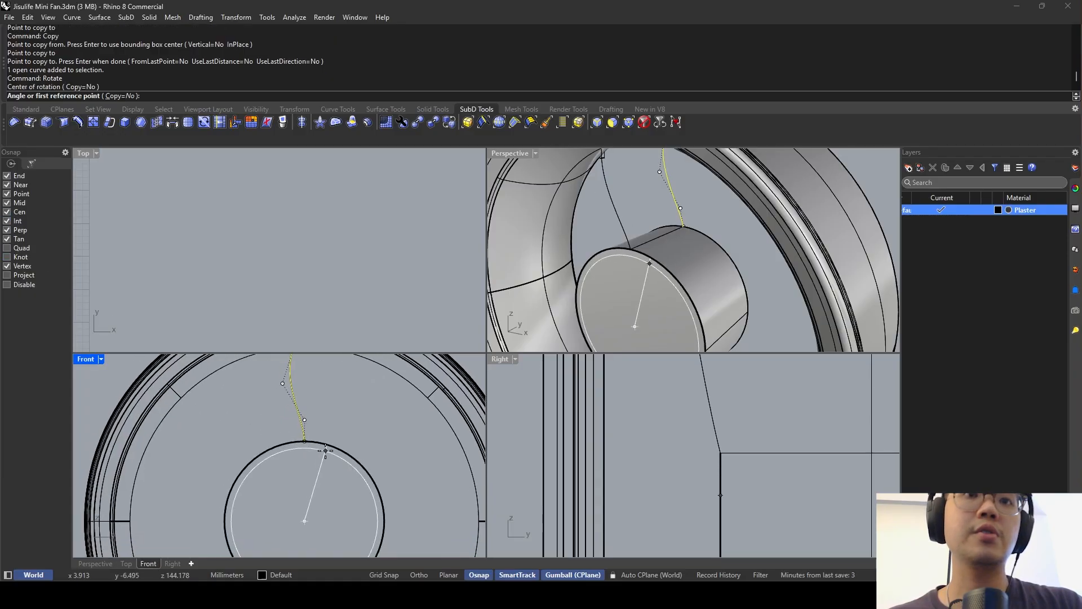
{"action": "left_click", "coordinate": [318, 410]}
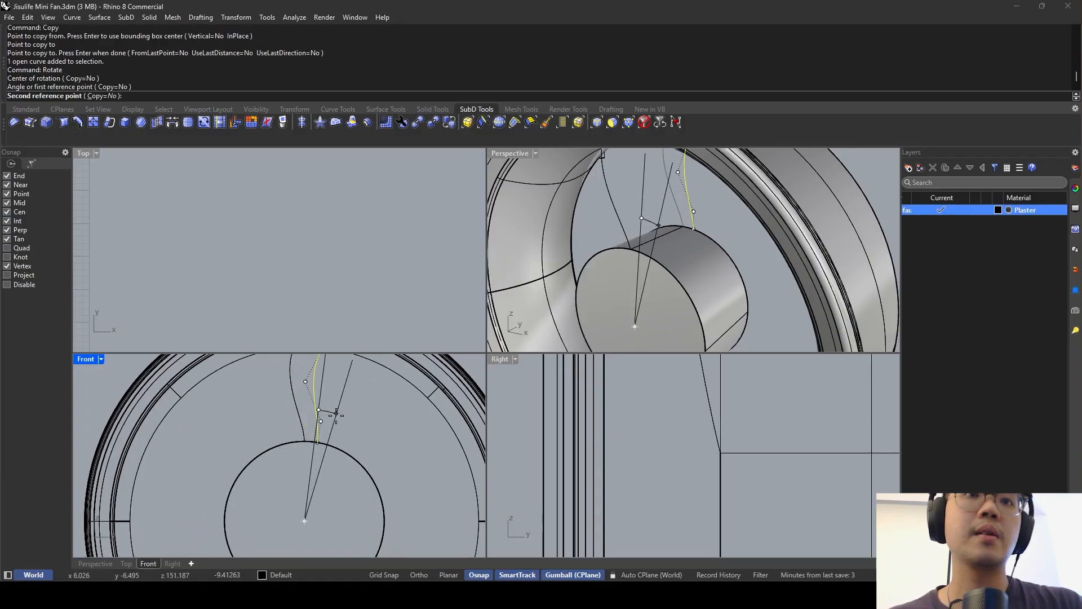
{"action": "left_click", "coordinate": [336, 416]}
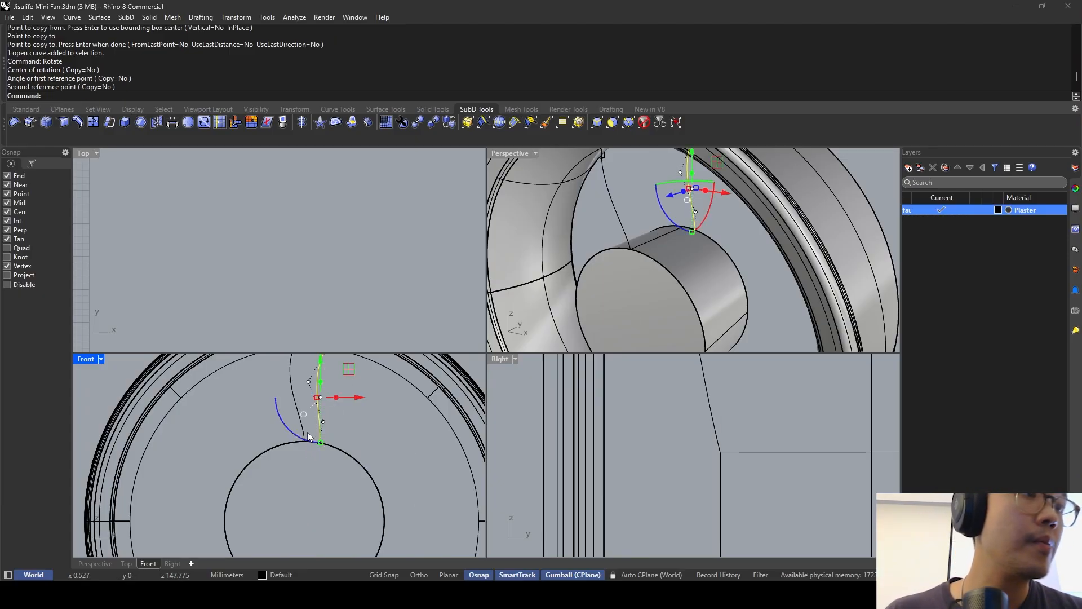
{"action": "right_click_drag", "start_coordinate": [637, 276], "coordinate": [696, 247]}
{"action": "left_click_drag", "start_coordinate": [672, 203], "coordinate": [625, 267]}
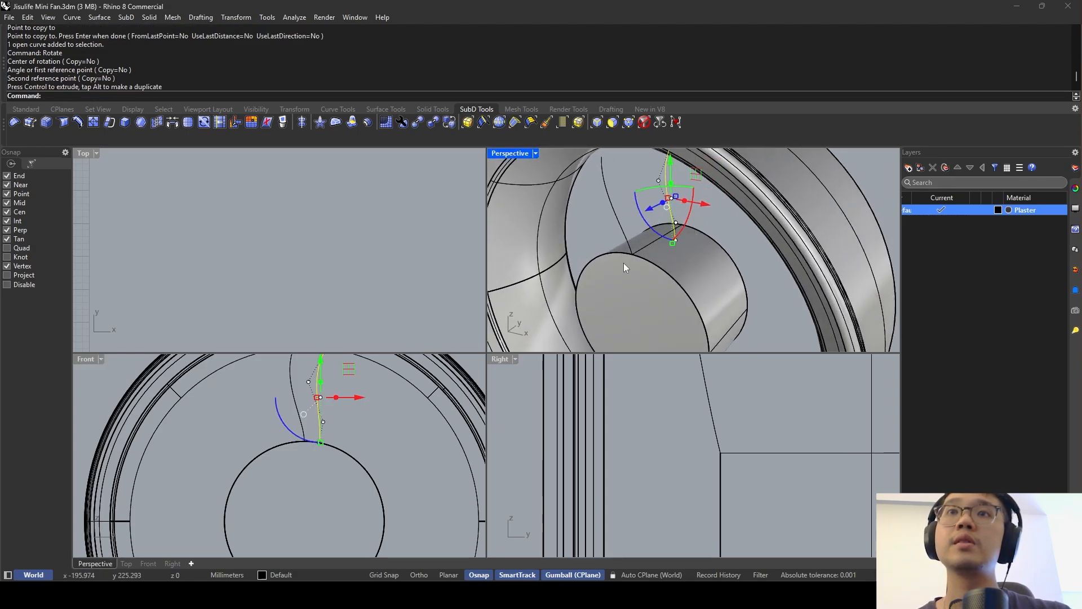
Move the rear blade curve's outer end point sideways, away from the front curve, and lower it slightly inside the ring.
{"action": "right_click_drag", "start_coordinate": [335, 398], "coordinate": [327, 451]}
{"action": "right_click_drag", "start_coordinate": [646, 290], "coordinate": [627, 271]}
{"action": "left_click", "coordinate": [314, 404]}
{"action": "left_click_drag", "start_coordinate": [350, 405], "coordinate": [361, 406]}
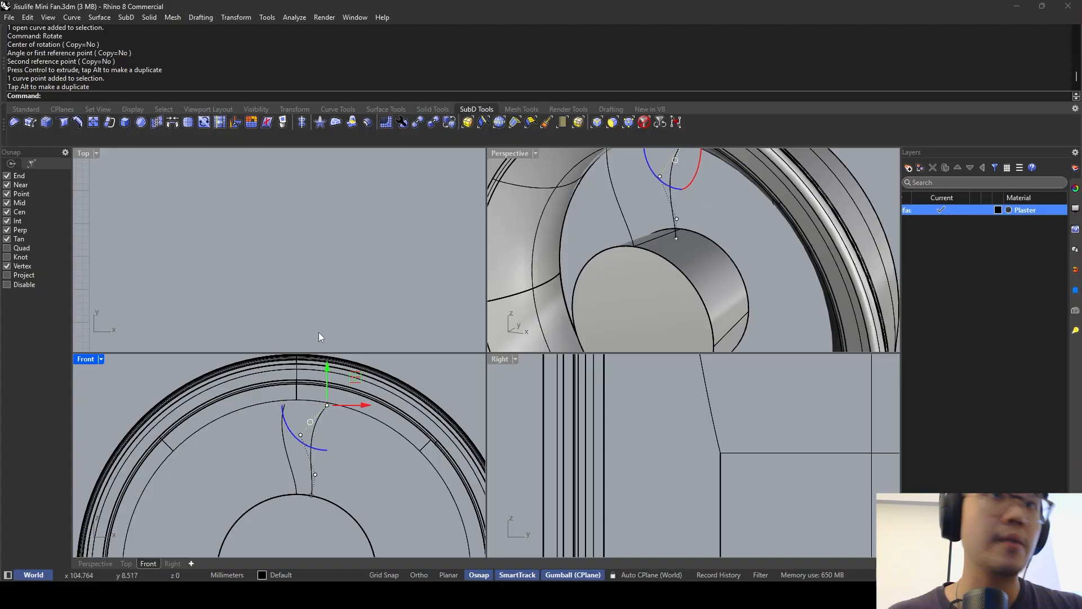
{"action": "right_click_drag", "start_coordinate": [325, 364], "coordinate": [327, 375]}
{"action": "left_click_drag", "start_coordinate": [328, 378], "coordinate": [328, 389]}
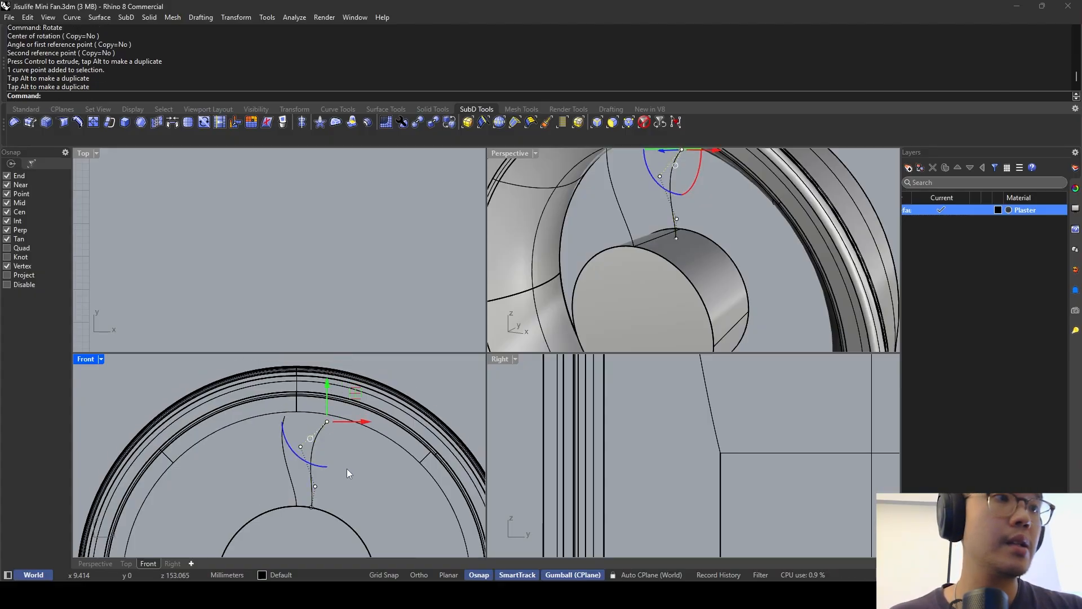
Pull the rear curve's control point nearer the cylinder sideways and slightly up, and shift the one nearer the ring the same way sideways.
{"action": "left_click", "coordinate": [346, 468]}
{"action": "left_click", "coordinate": [313, 489]}
{"action": "left_click", "coordinate": [315, 486]}
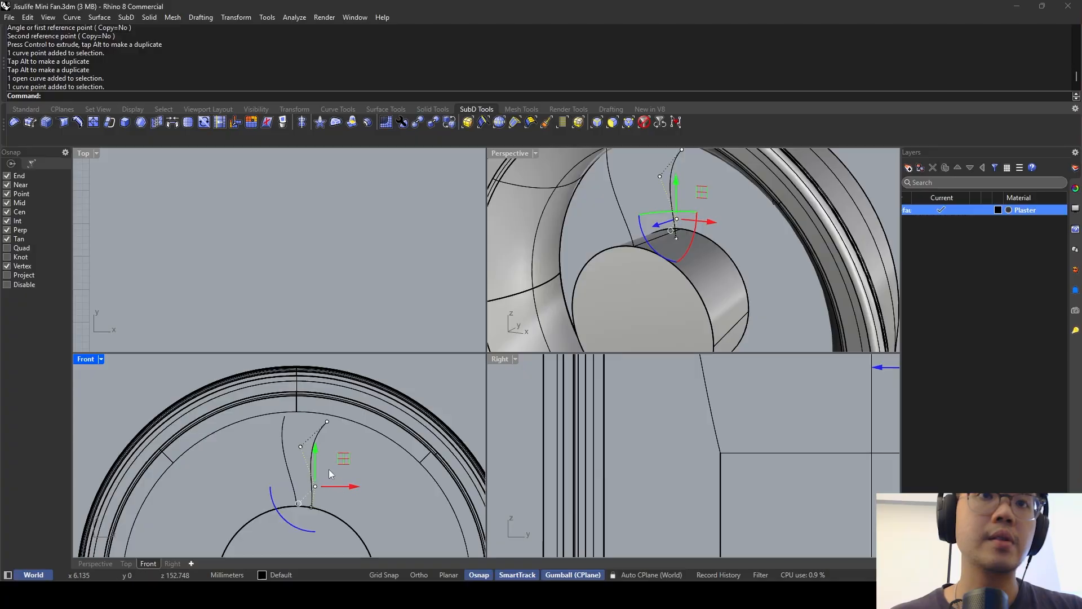
{"action": "left_click_drag", "start_coordinate": [354, 486], "coordinate": [374, 486]}
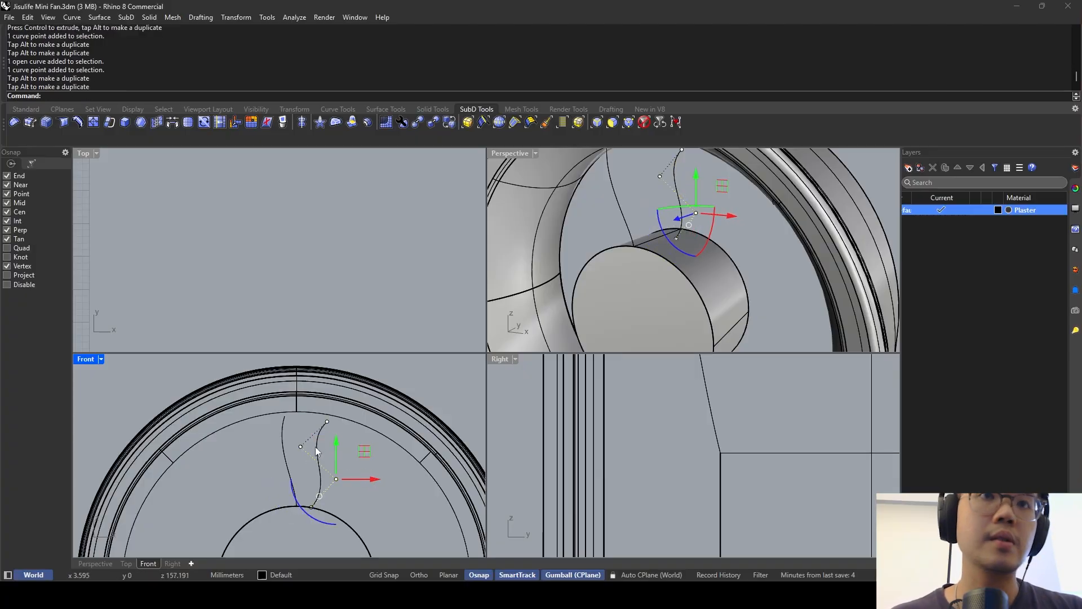
{"action": "left_click", "coordinate": [295, 448]}
{"action": "left_click", "coordinate": [317, 450]}
{"action": "left_click", "coordinate": [301, 446]}
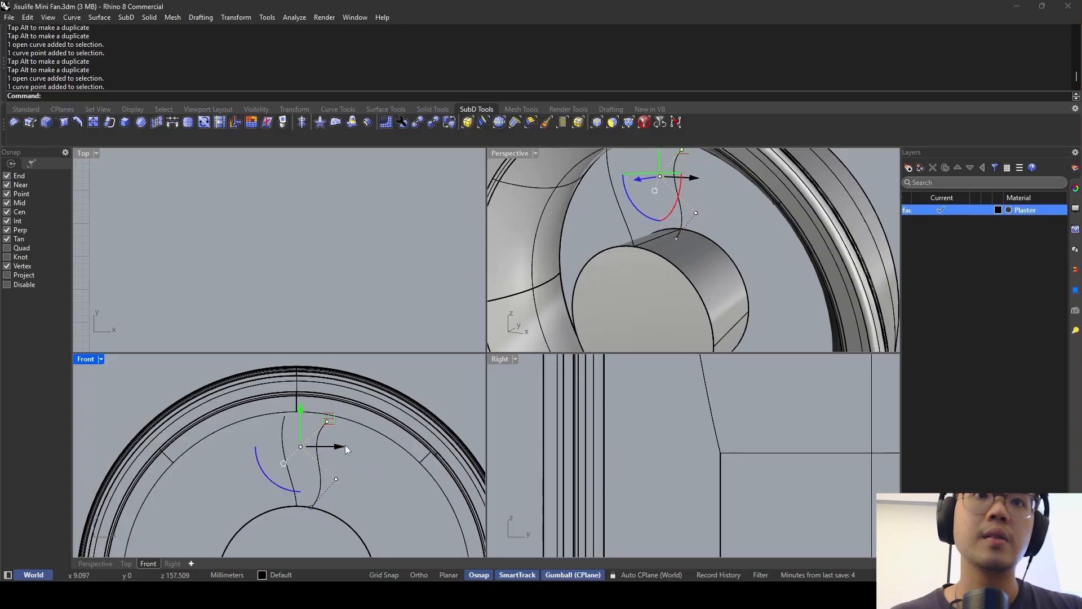
{"action": "left_click_drag", "start_coordinate": [346, 449], "coordinate": [341, 450]}
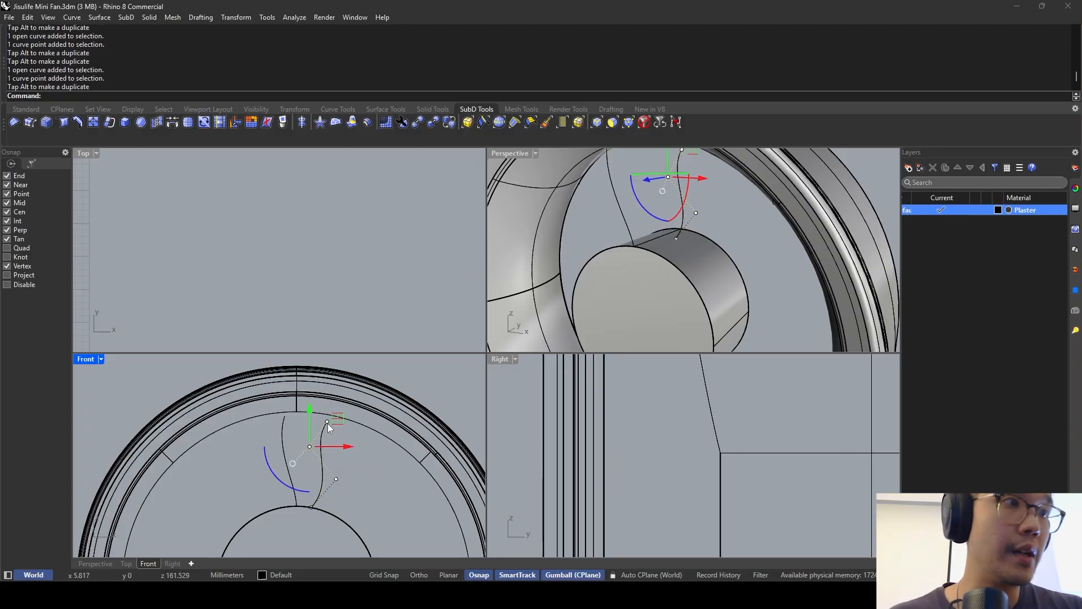
Shift the whole rear blade curve slightly backward along the motor cylinder's axis.
{"action": "left_click", "coordinate": [676, 237]}
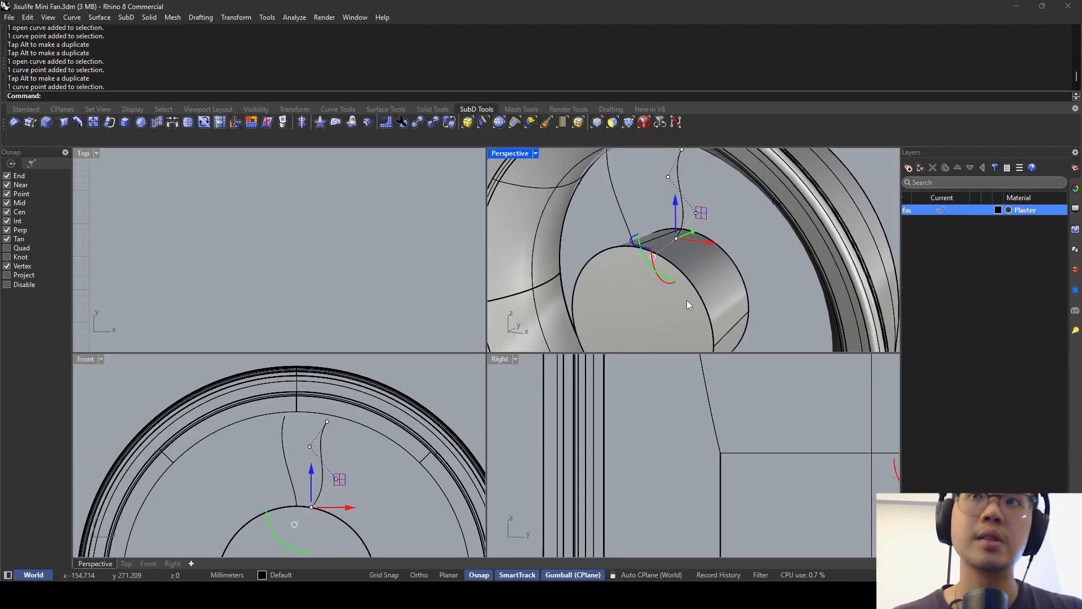
{"action": "right_click_drag", "start_coordinate": [684, 304], "coordinate": [703, 281]}
{"action": "left_click", "coordinate": [683, 202]}
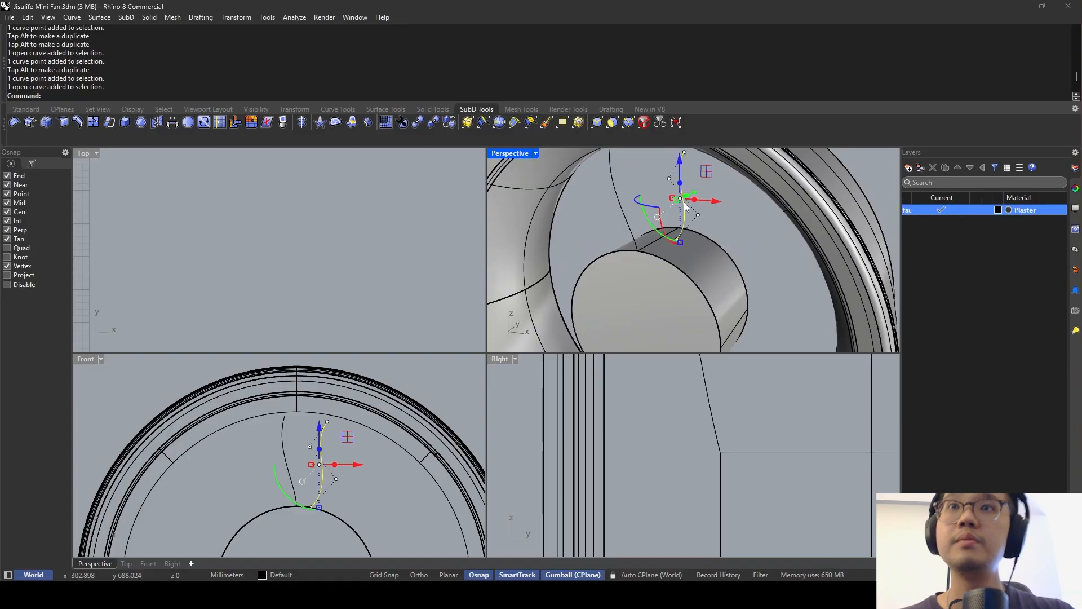
{"action": "right_click_drag", "start_coordinate": [684, 202], "coordinate": [697, 212]}
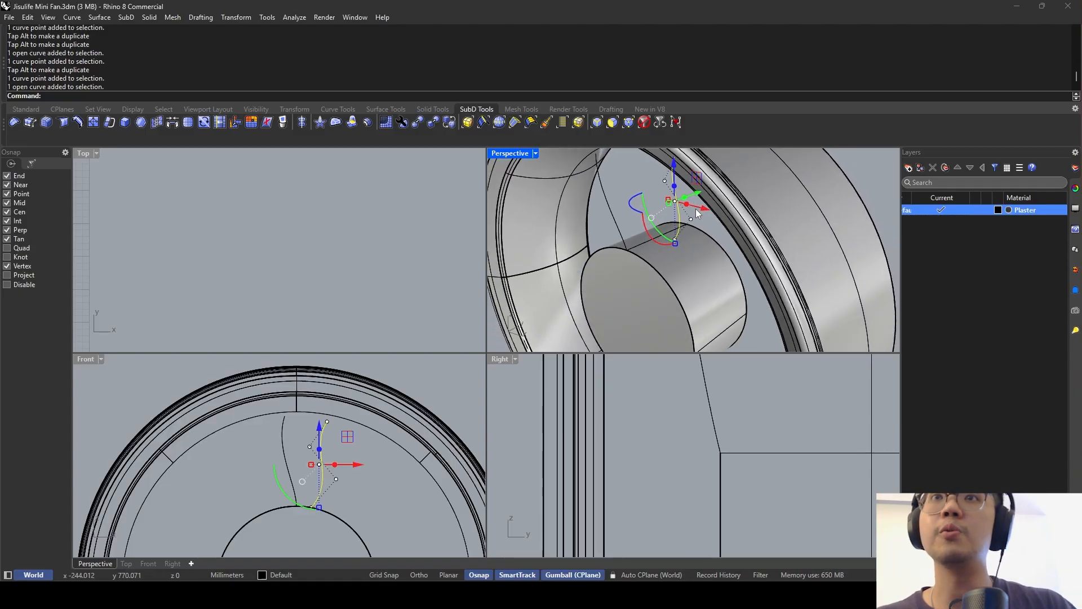
{"action": "left_click_drag", "start_coordinate": [700, 193], "coordinate": [712, 189]}
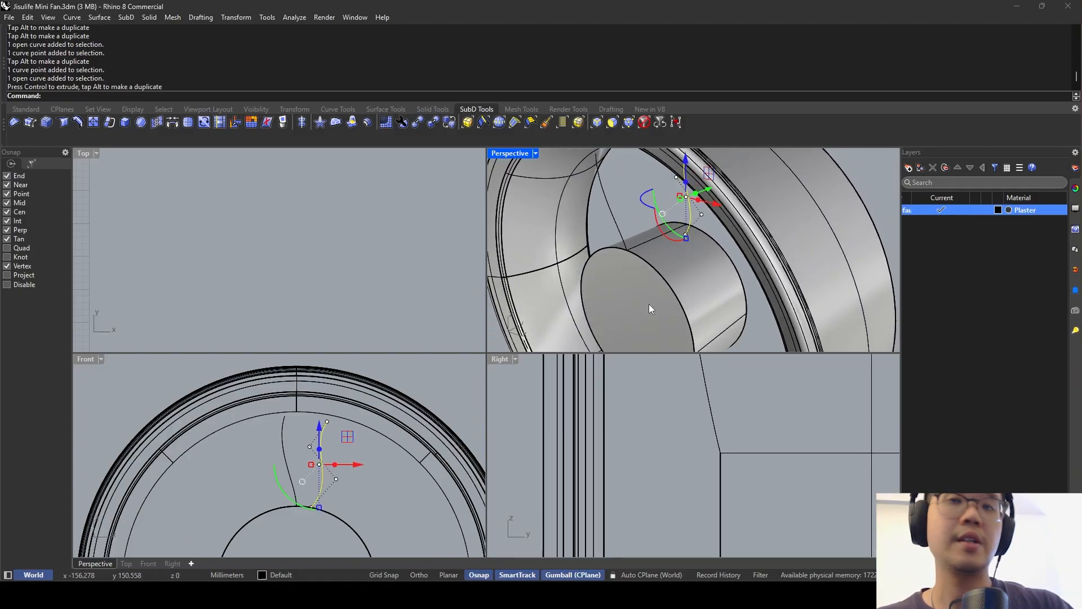
{"action": "right_click_drag", "start_coordinate": [650, 309], "coordinate": [682, 264]}
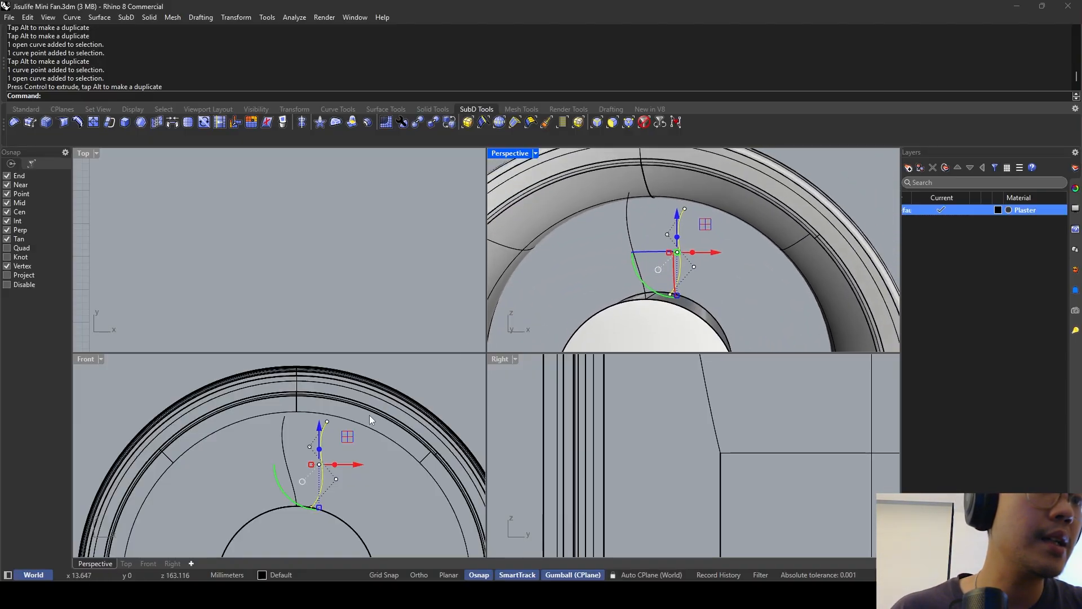
Readjust the rear blade curve's middle control points, and move its outer end point slightly further sideways and down.
{"action": "left_click", "coordinate": [356, 489]}
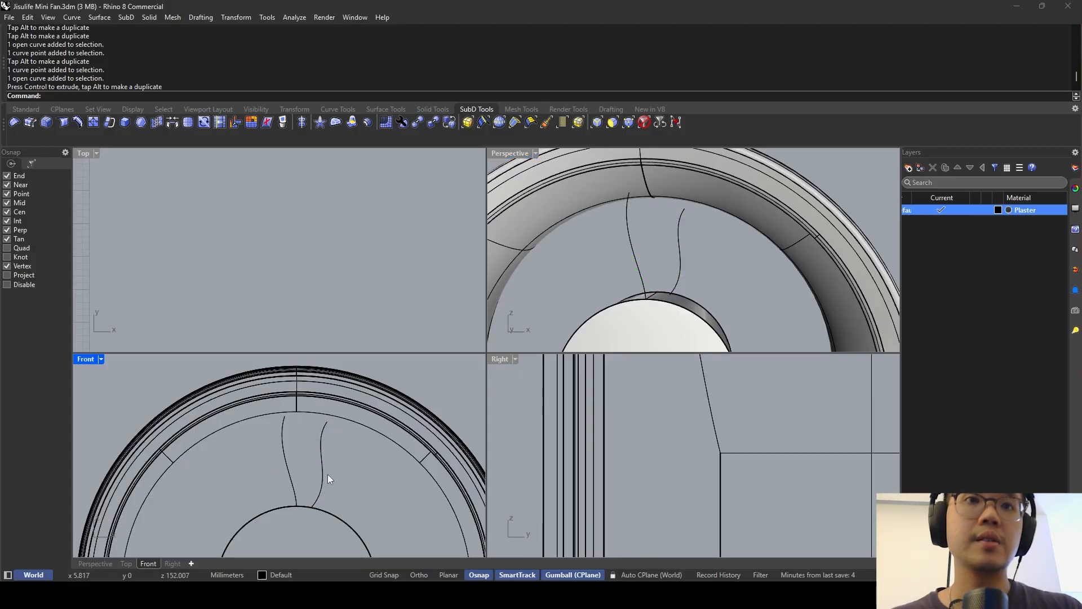
{"action": "left_click", "coordinate": [324, 476]}
{"action": "left_click", "coordinate": [340, 475]}
{"action": "left_click", "coordinate": [327, 484]}
{"action": "left_click", "coordinate": [336, 479]}
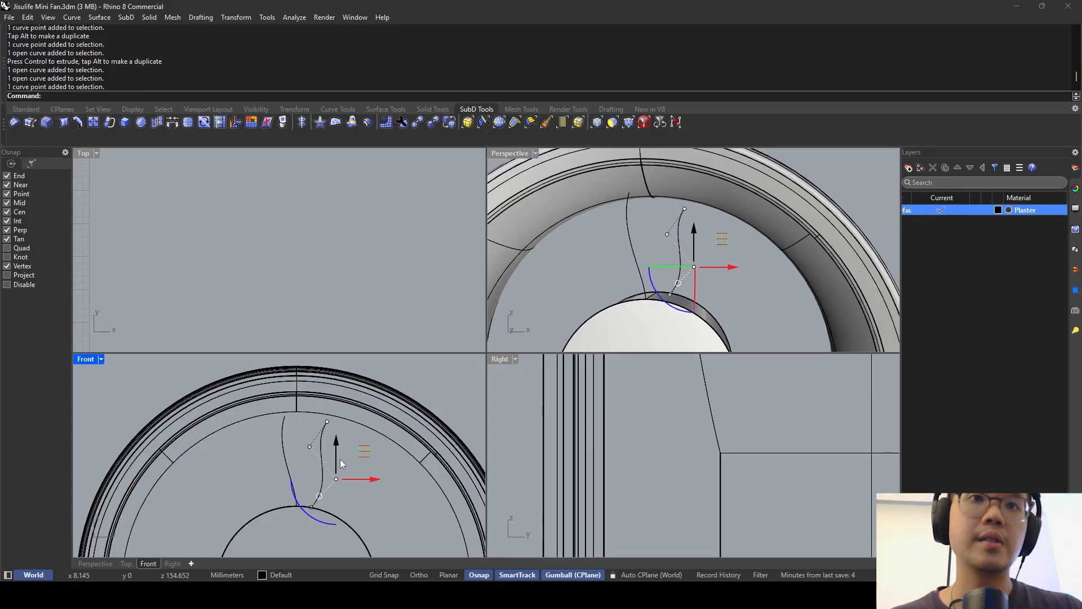
{"action": "left_click_drag", "start_coordinate": [337, 453], "coordinate": [312, 419]}
{"action": "left_click", "coordinate": [310, 447]}
{"action": "left_click", "coordinate": [326, 421]}
{"action": "left_click", "coordinate": [313, 441]}
{"action": "left_click", "coordinate": [337, 474]}
{"action": "key", "text": "Escape"}
{"action": "key", "text": "Escape"}
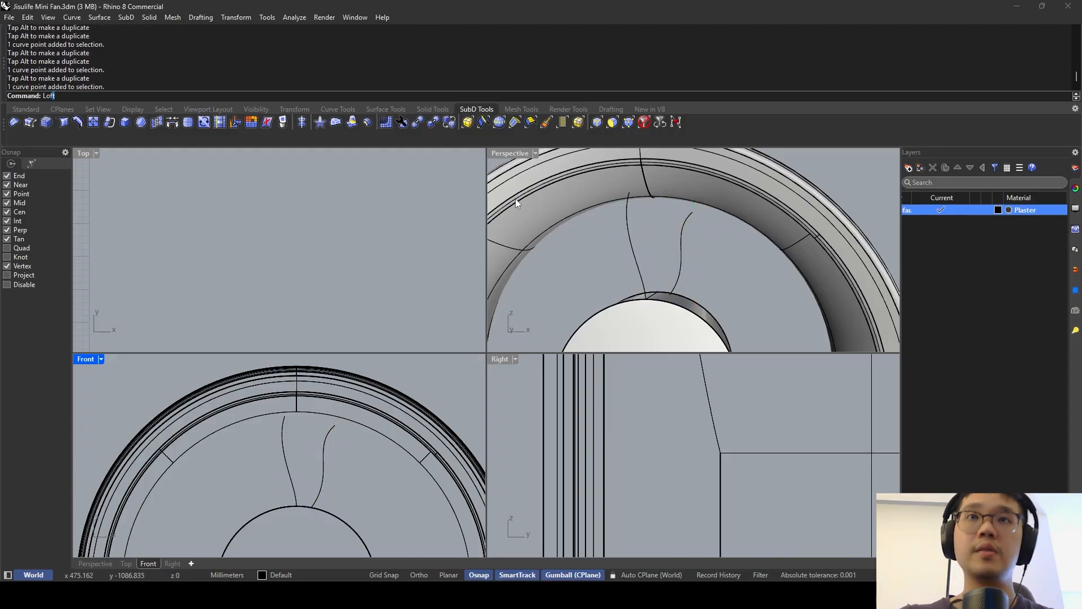
Try a loft between the front and rear blade curves, inspect the surface, and undo it.
{"action": "key", "text": "Return"}
{"action": "left_click", "coordinate": [628, 214]}
{"action": "left_click", "coordinate": [681, 224]}
{"action": "key", "text": "Return"}
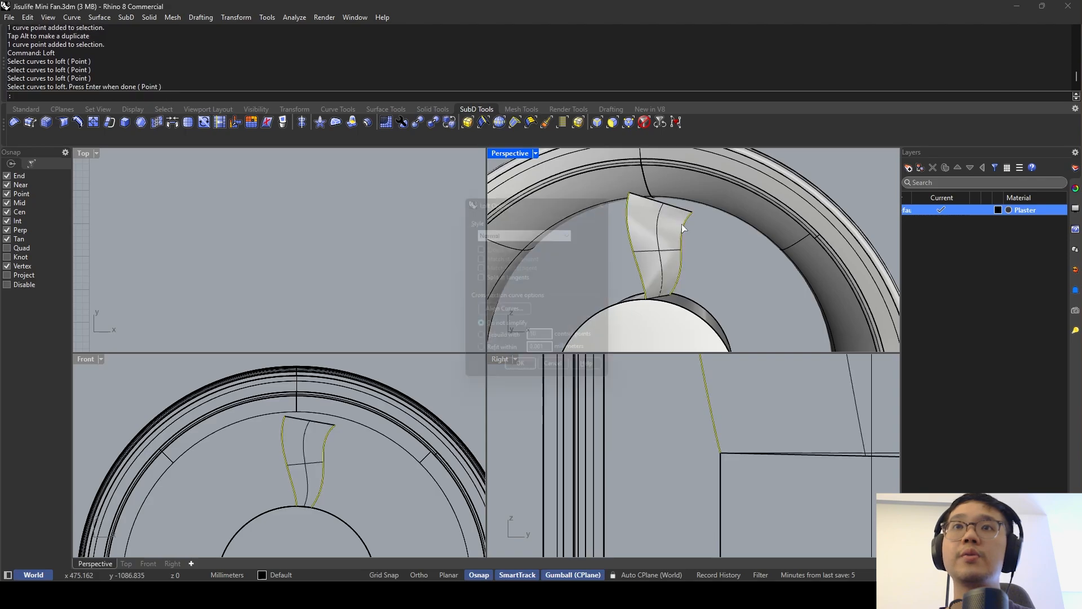
{"action": "key", "text": "Return"}
{"action": "right_click_drag", "start_coordinate": [665, 239], "coordinate": [511, 340]}
{"action": "scroll", "coordinate": [670, 260], "scroll_direction": "down", "scroll_amount": 5}
{"action": "key", "text": "ctrl+m"}
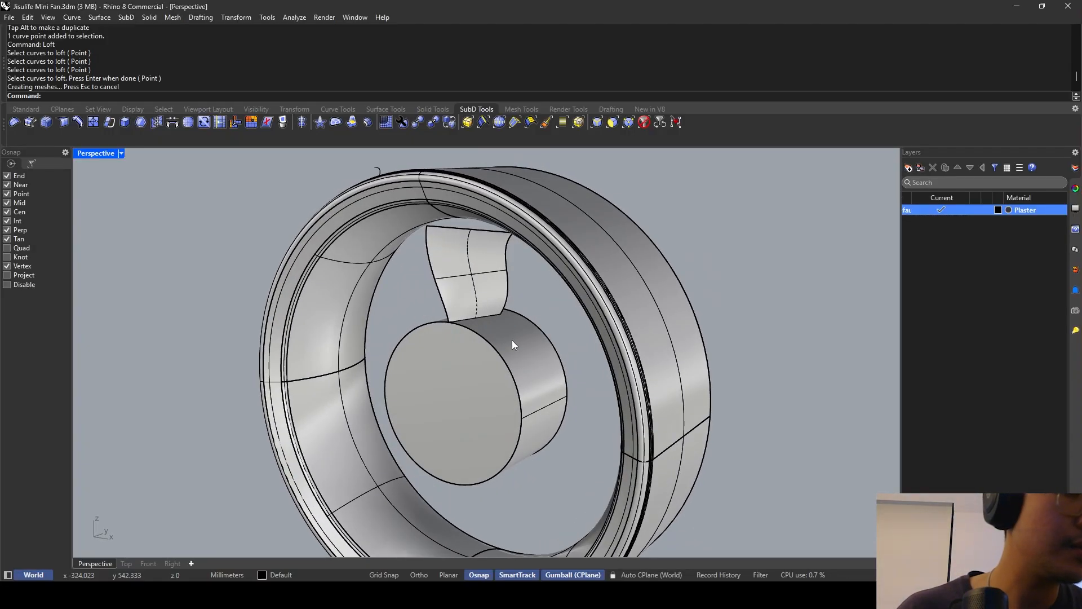
{"action": "right_click_drag", "start_coordinate": [512, 340], "coordinate": [478, 287]}
{"action": "left_click", "coordinate": [478, 287]}
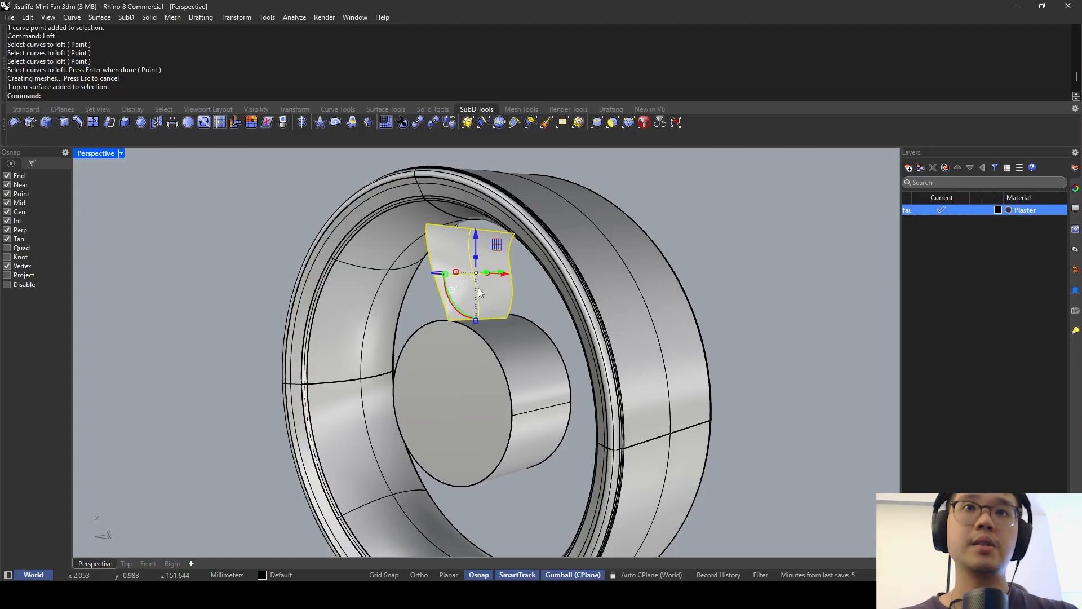
{"action": "key", "text": "ctrl+z"}
Move the rear blade curve slightly forward along the motor cylinder, in from its rear edge.
{"action": "left_click", "coordinate": [507, 273]}
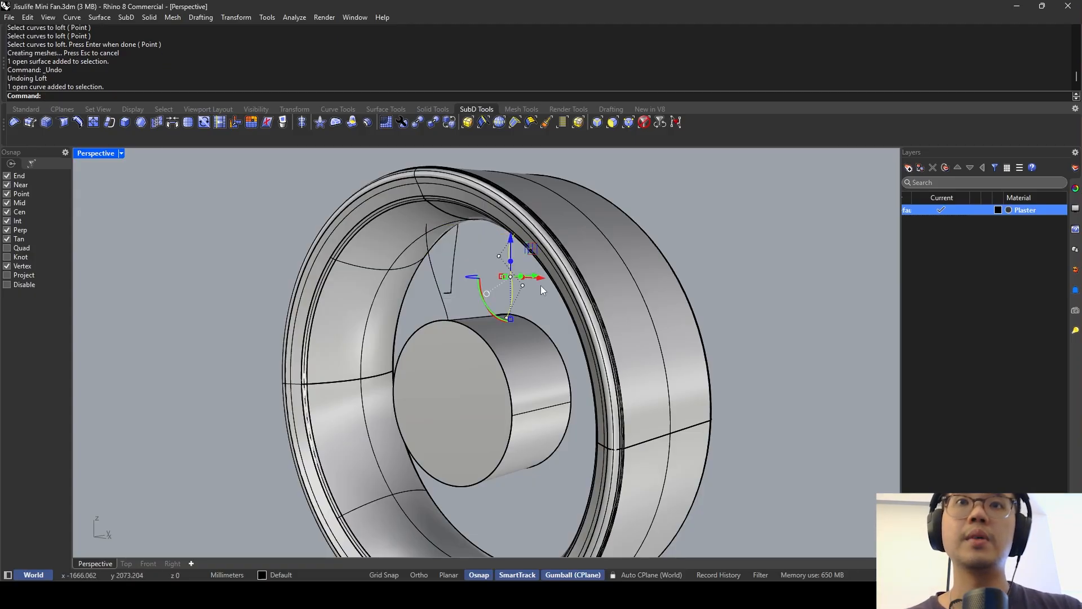
{"action": "right_click_drag", "start_coordinate": [540, 285], "coordinate": [567, 290]}
{"action": "key", "text": "Escape"}
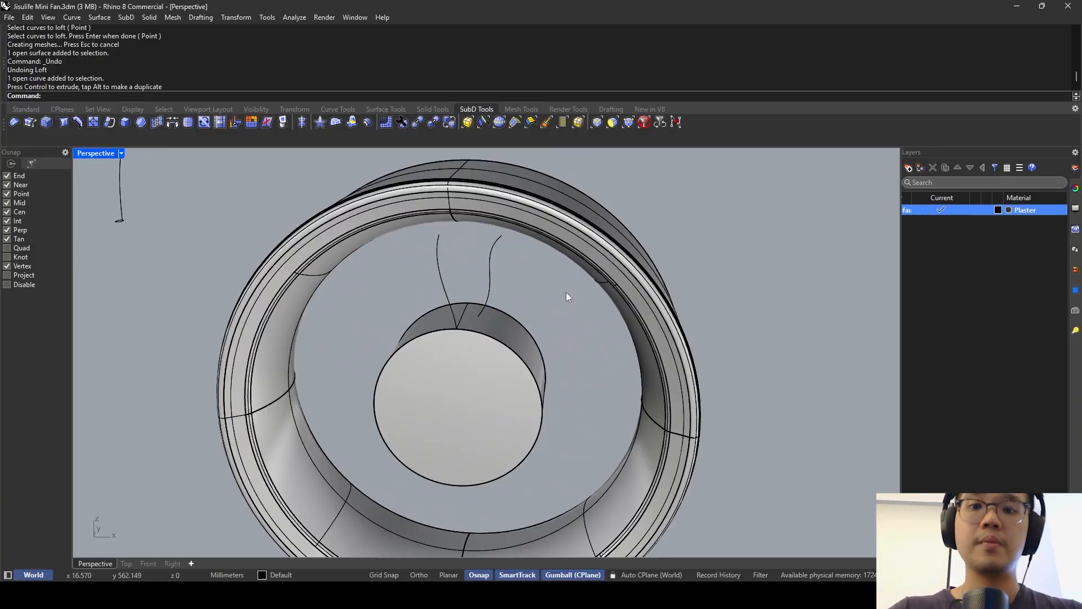
Loft a blade surface between the front and rear blade curves, and select the motor cylinder.
{"action": "type", "text": "loft"}
{"action": "key", "text": "Return"}
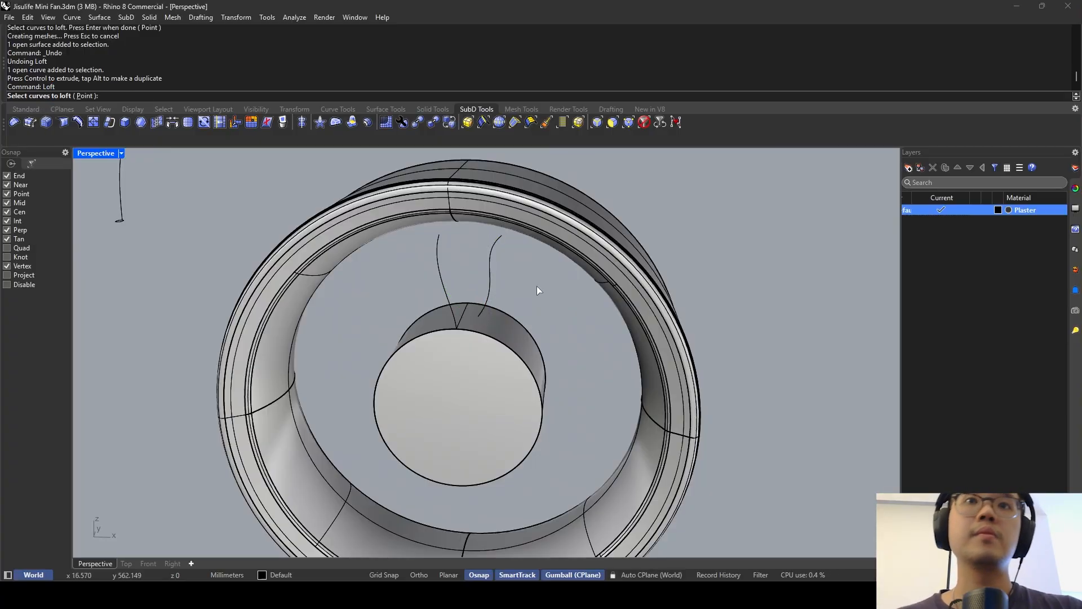
{"action": "left_click", "coordinate": [436, 254]}
{"action": "left_click", "coordinate": [495, 242]}
{"action": "key", "text": "Return"}
{"action": "key", "text": "Return"}
{"action": "right_click_drag", "start_coordinate": [495, 263], "coordinate": [505, 340]}
{"action": "left_click", "coordinate": [449, 296]}
{"action": "left_click", "coordinate": [505, 339]}
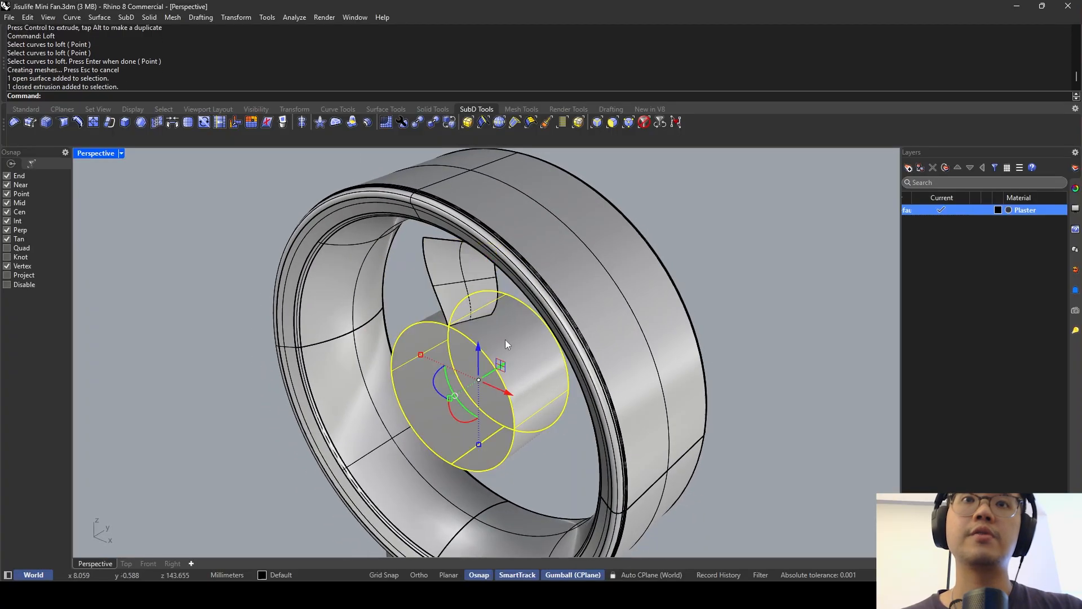
{"action": "type", "text": "scale1d"}
{"action": "key", "text": "Return"}
{"action": "left_click", "coordinate": [490, 375]}
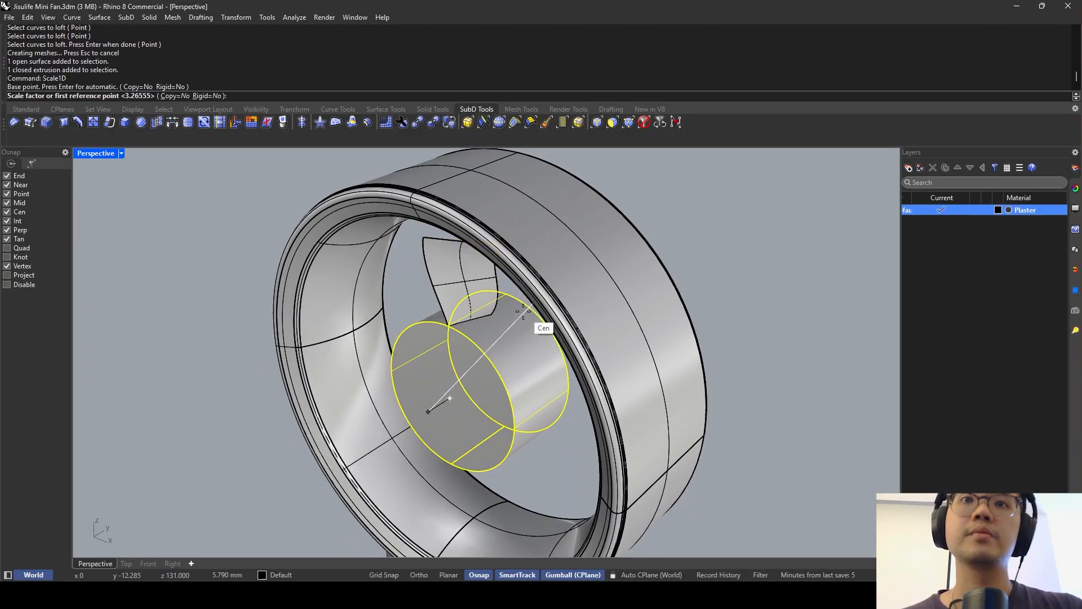
{"action": "key", "text": "Escape"}
{"action": "key", "text": "Return"}
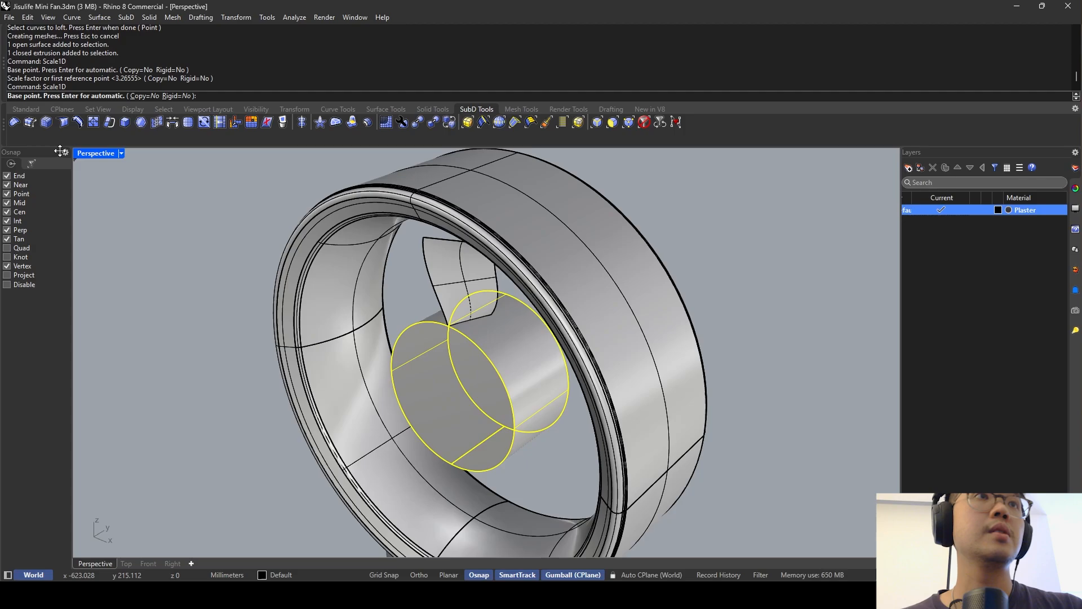
{"action": "key", "text": "Escape"}
Scale the motor cylinder in one direction along its axis, from its front edge, to a depth of 15 mm.
{"action": "key", "text": "Return"}
{"action": "left_click", "coordinate": [485, 355]}
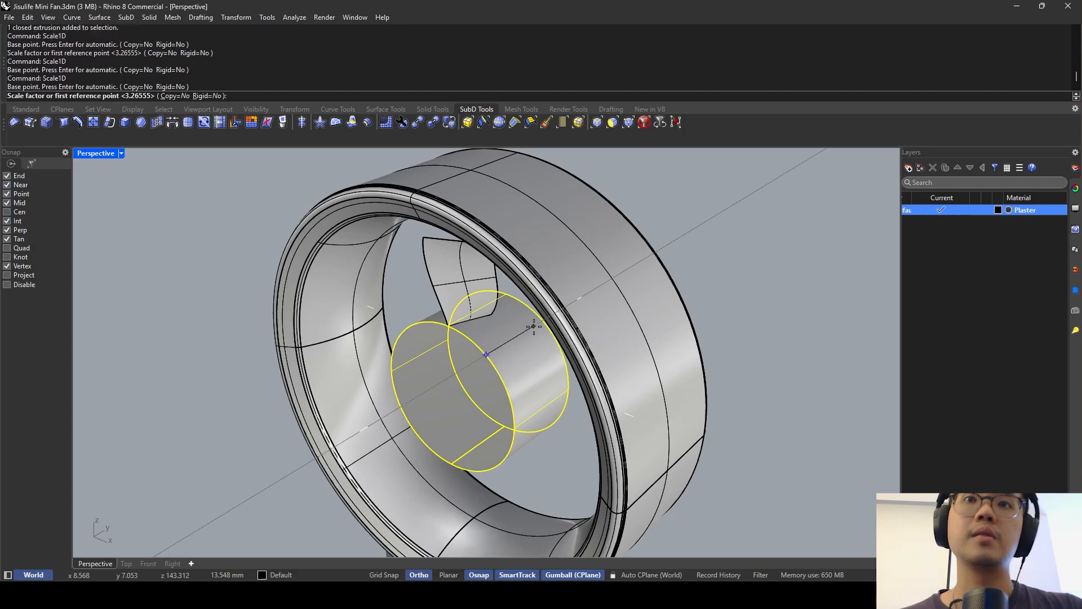
{"action": "right_click_drag", "start_coordinate": [531, 327], "coordinate": [556, 321]}
{"action": "left_click", "coordinate": [545, 313]}
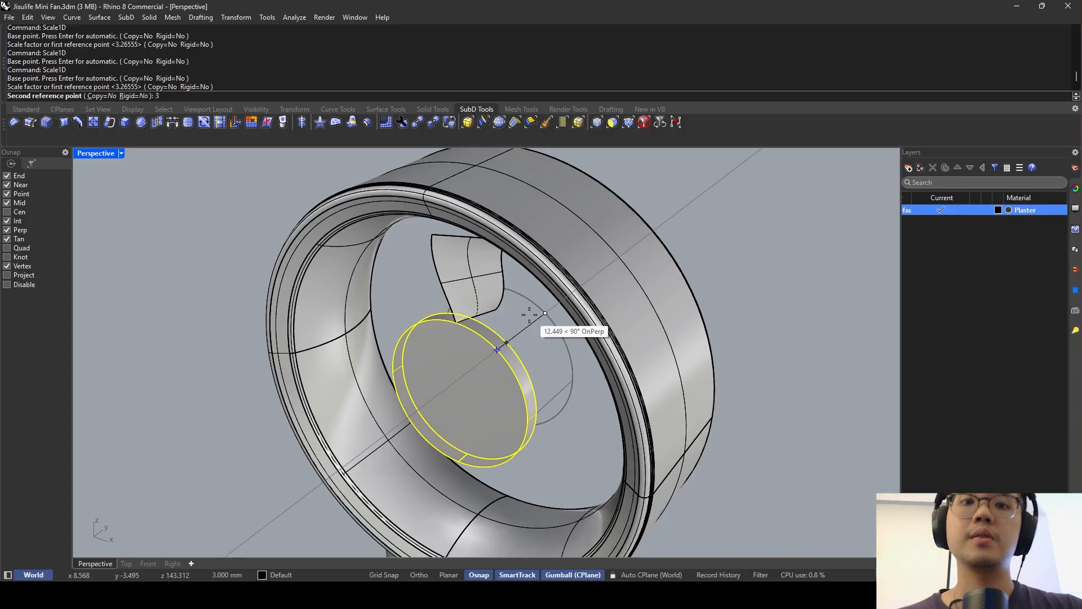
{"action": "type", "text": "4"}
{"action": "key", "text": "BackSpace"}
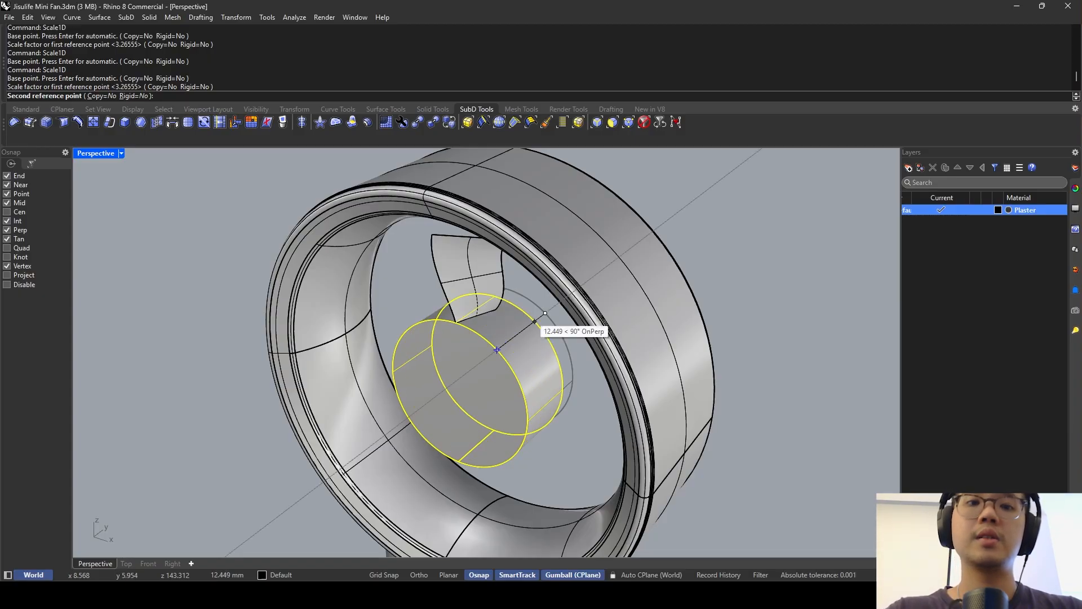
{"action": "type", "text": "20"}
{"action": "key", "text": "BackSpace"}
{"action": "key", "text": "BackSpace"}
{"action": "type", "text": "15"}
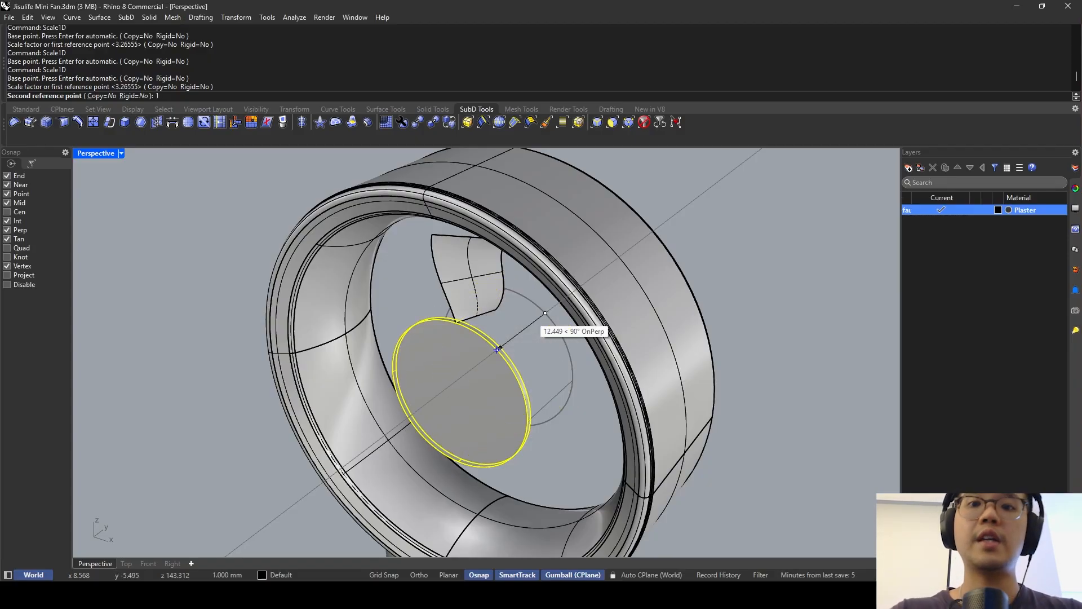
{"action": "key", "text": "Return"}
{"action": "right_click_drag", "start_coordinate": [529, 318], "coordinate": [553, 284]}
{"action": "left_click", "coordinate": [508, 289]}
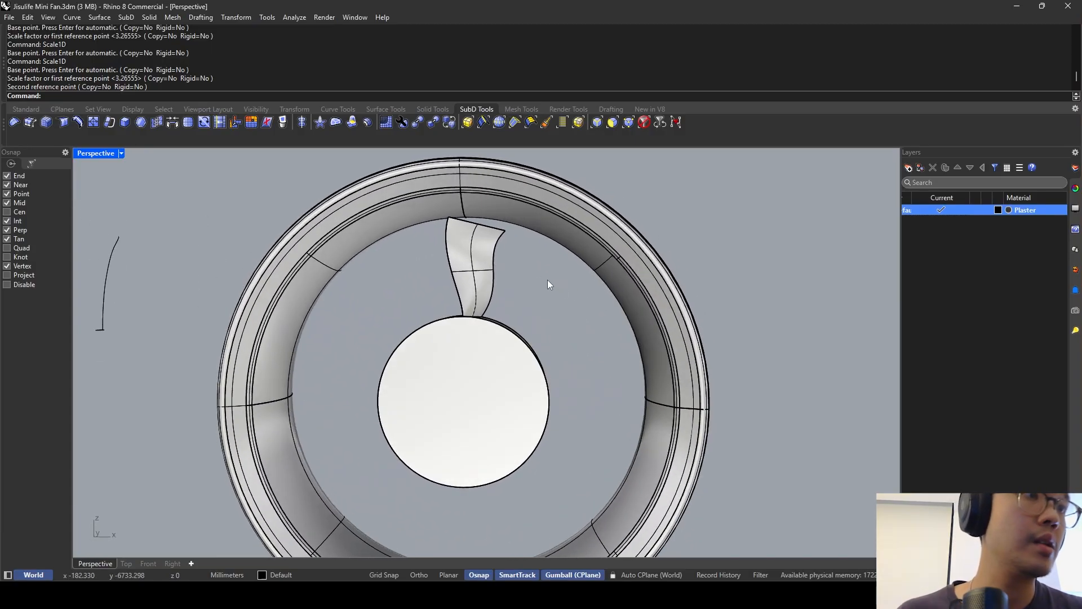
Duplicate the outer edge of the blade surface near the ring, and isolate the blade surface.
{"action": "right_click_drag", "start_coordinate": [495, 269], "coordinate": [456, 264]}
{"action": "left_click", "coordinate": [456, 264]}
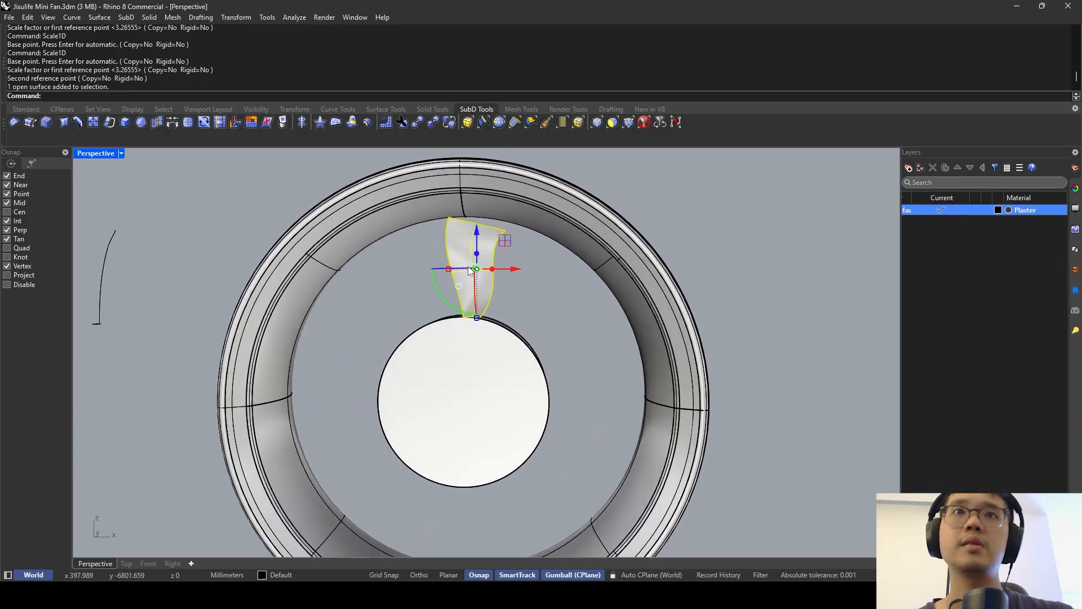
{"action": "scroll", "coordinate": [461, 225], "scroll_direction": "up", "scroll_amount": 5}
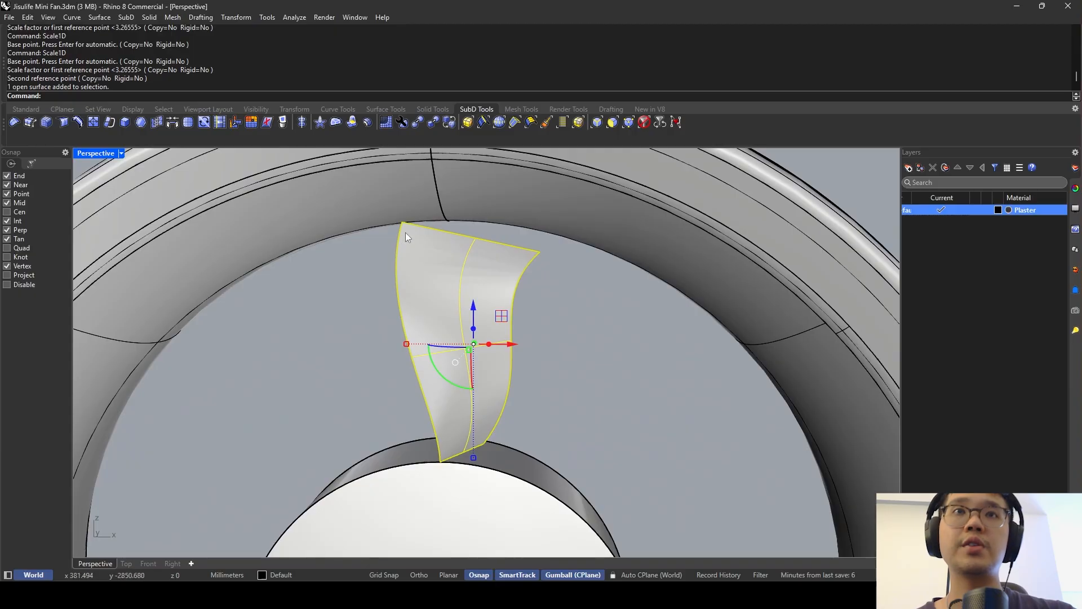
{"action": "key", "text": "Escape"}
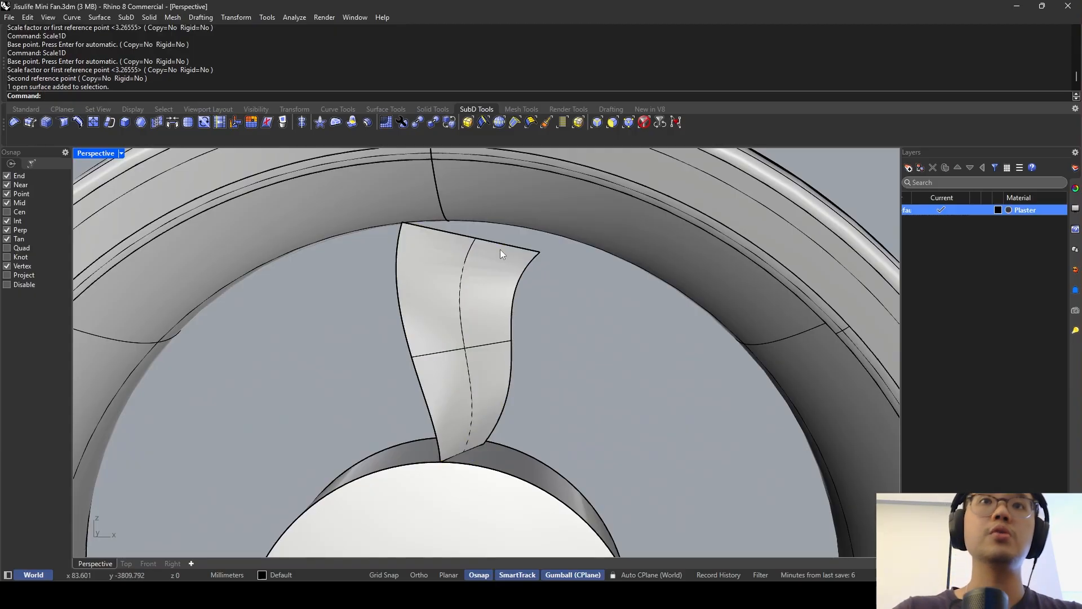
{"action": "type", "text": "DupEdge"}
{"action": "key", "text": "Return"}
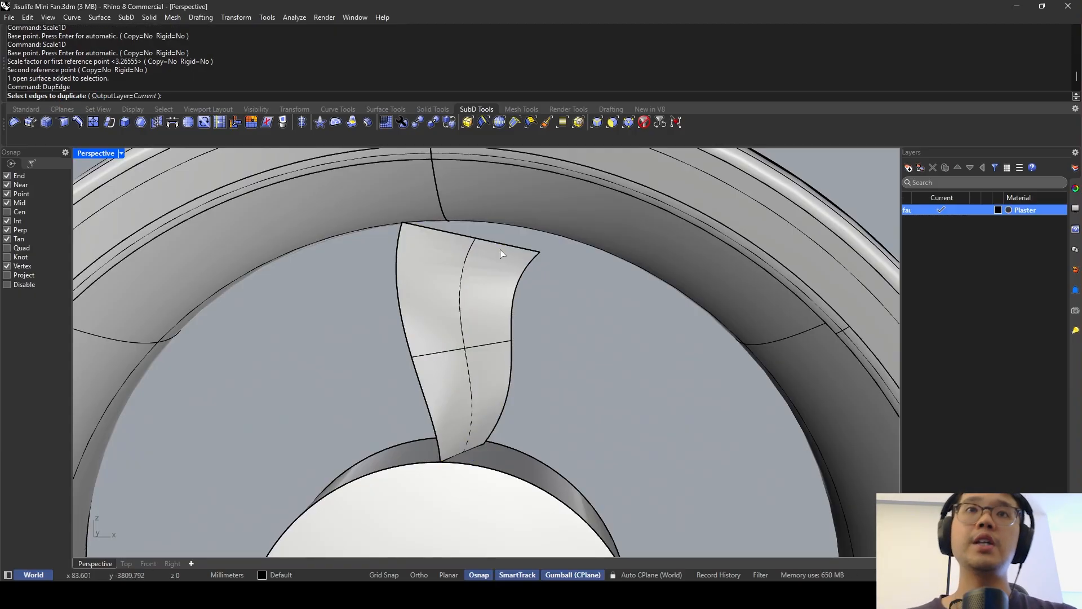
{"action": "left_click", "coordinate": [495, 244]}
{"action": "key", "text": "Return"}
{"action": "left_click", "coordinate": [478, 256]}
{"action": "type", "text": "Isolate"}
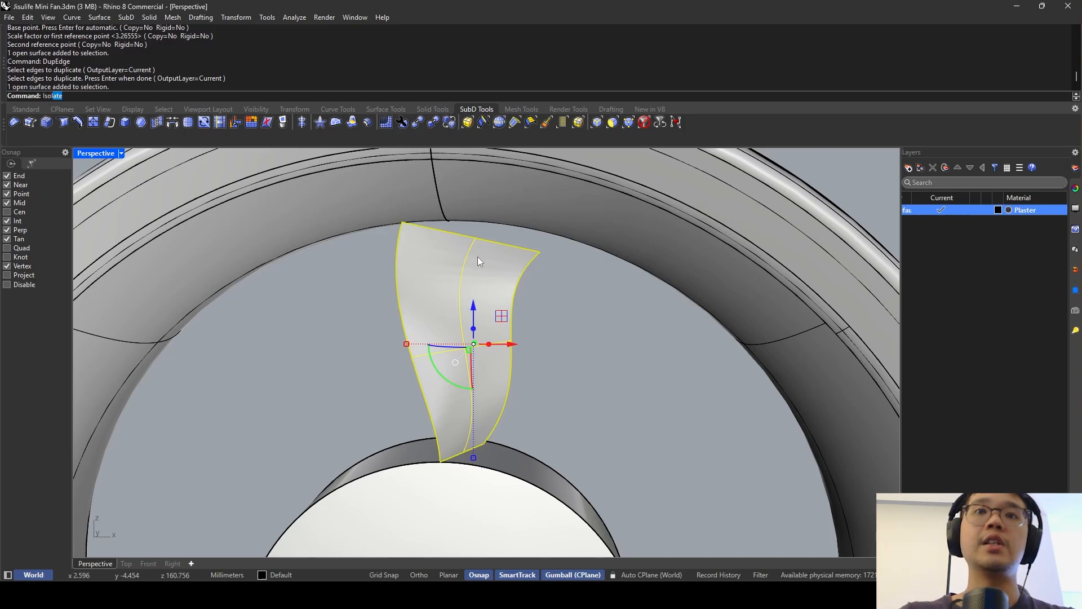
{"action": "key", "text": "Return"}
Duplicate the isolated blade's outer edge as a curve, and clear the selection.
{"action": "type", "text": "DupEdge"}
{"action": "key", "text": "Return"}
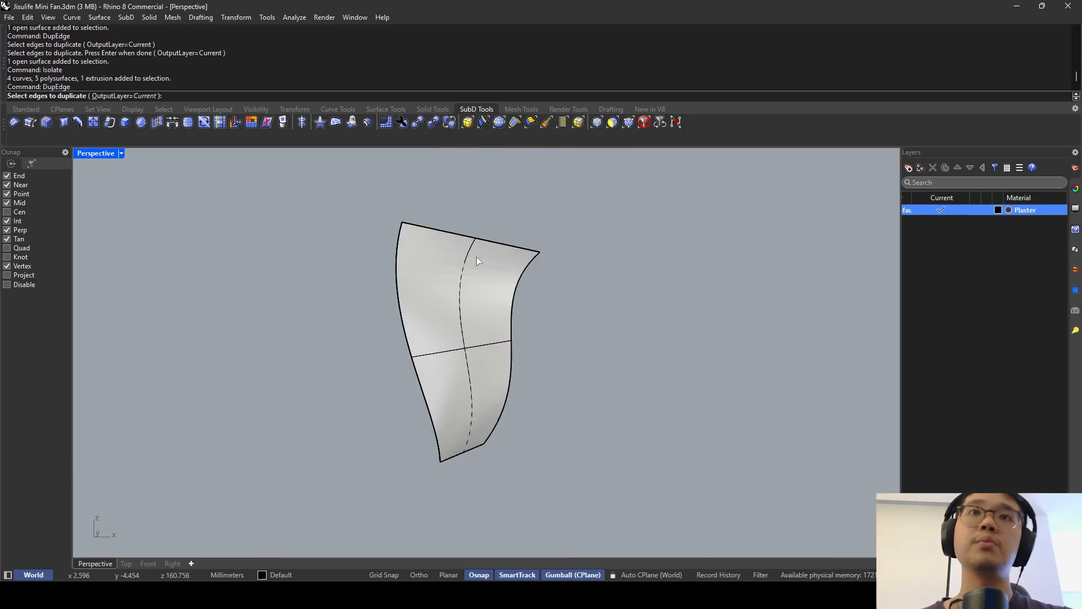
{"action": "left_click", "coordinate": [432, 233]}
{"action": "key", "text": "Return"}
{"action": "left_click", "coordinate": [431, 230]}
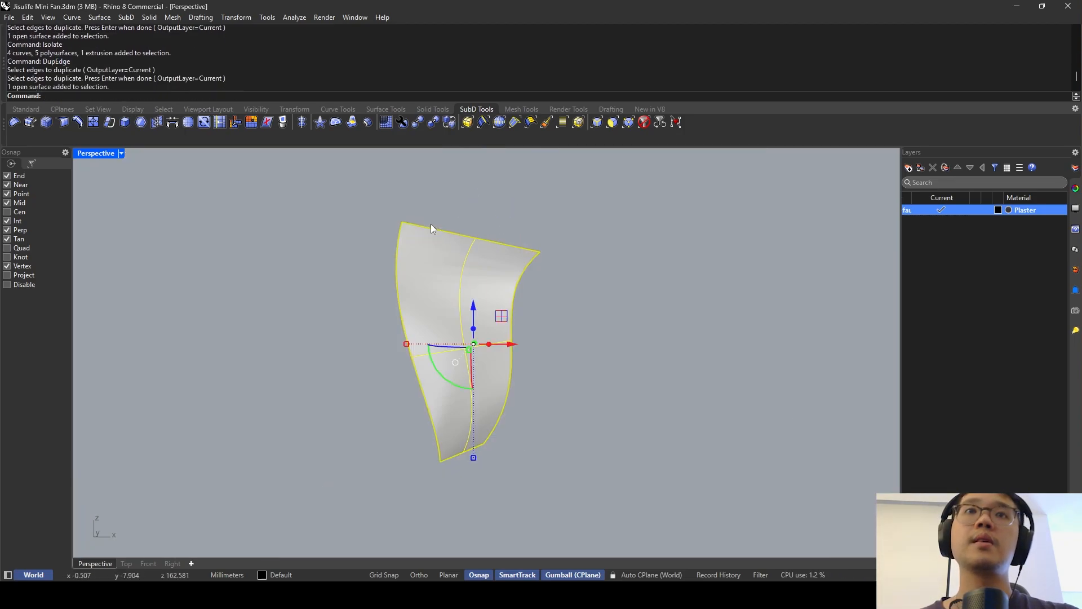
{"action": "key", "text": "Return"}
{"action": "key", "text": "Escape"}
{"action": "left_click", "coordinate": [446, 255]}
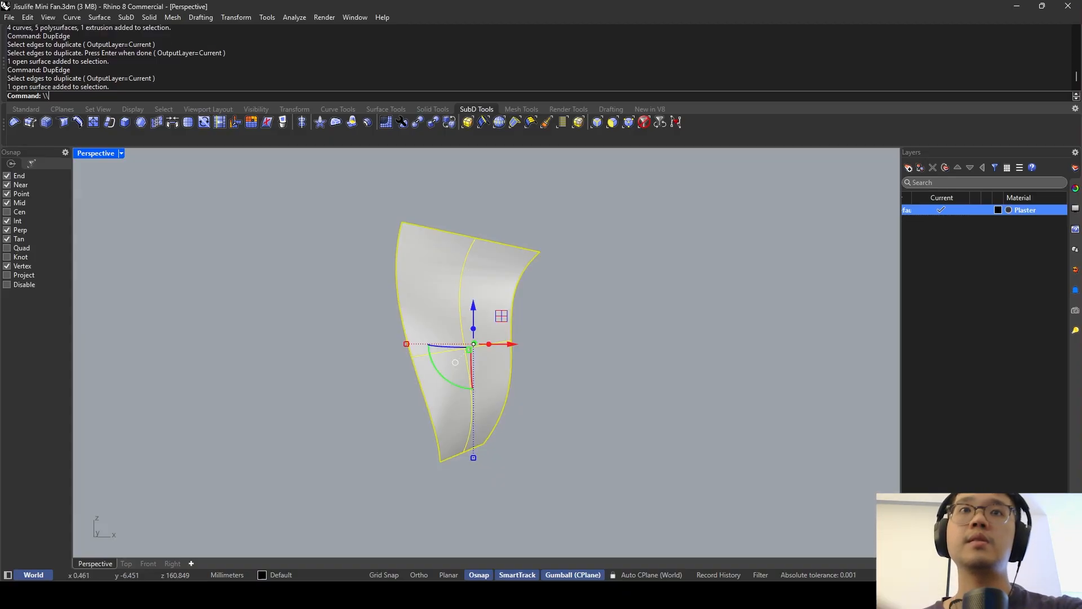
{"action": "left_click", "coordinate": [552, 230]}
Duplicate the blade's two curved side edges and delete the blade surface.
{"action": "type", "text": "Du"}
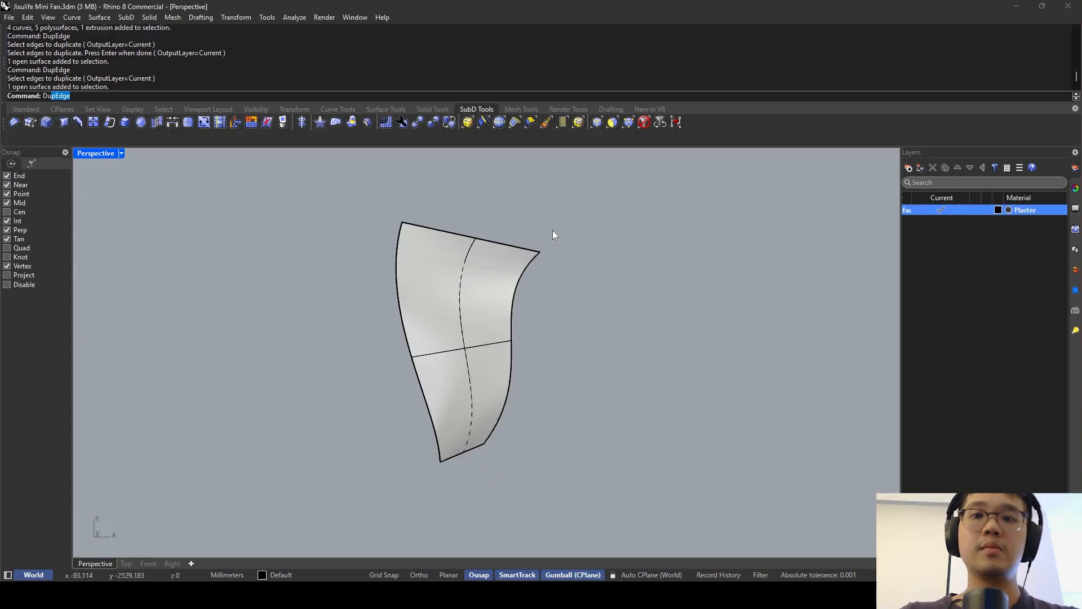
{"action": "type", "text": "p"}
{"action": "key", "text": "Return"}
{"action": "left_click", "coordinate": [529, 265]}
{"action": "left_click", "coordinate": [399, 254]}
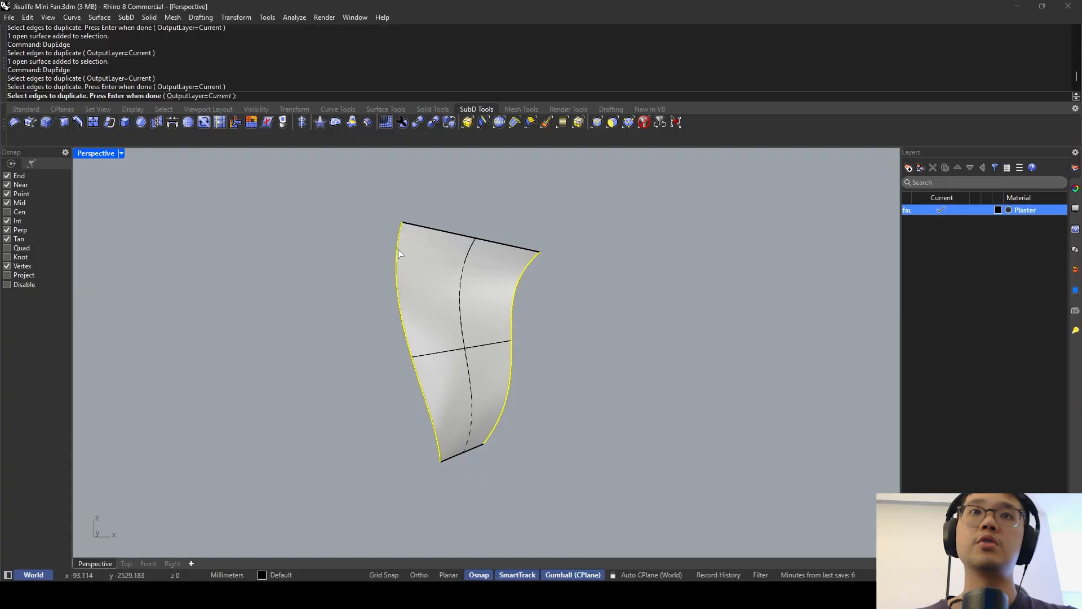
{"action": "key", "text": "Return"}
{"action": "left_click", "coordinate": [450, 252]}
{"action": "key", "text": "Delete"}
Rebuild the blade's straight outer edge curve with three control points.
{"action": "left_click", "coordinate": [462, 236]}
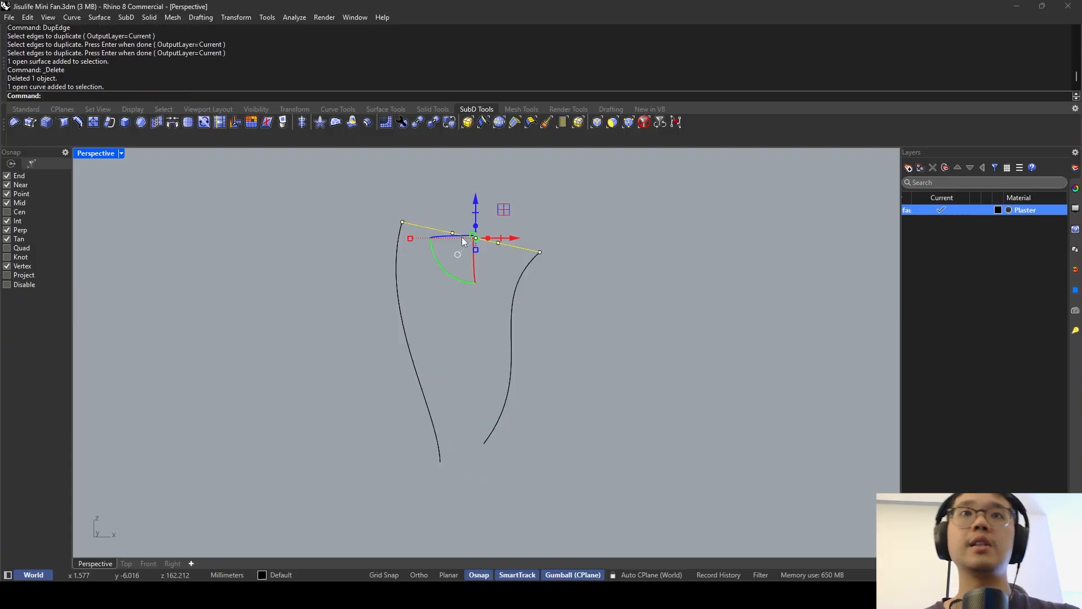
{"action": "left_click", "coordinate": [457, 303]}
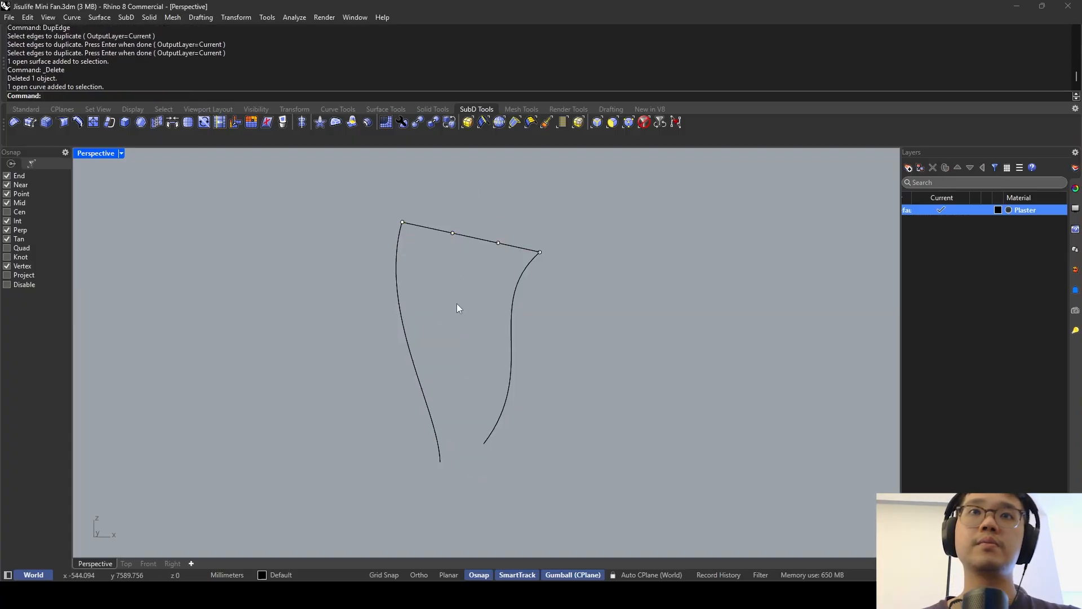
{"action": "left_click", "coordinate": [459, 234]}
{"action": "type", "text": "rebuild"}
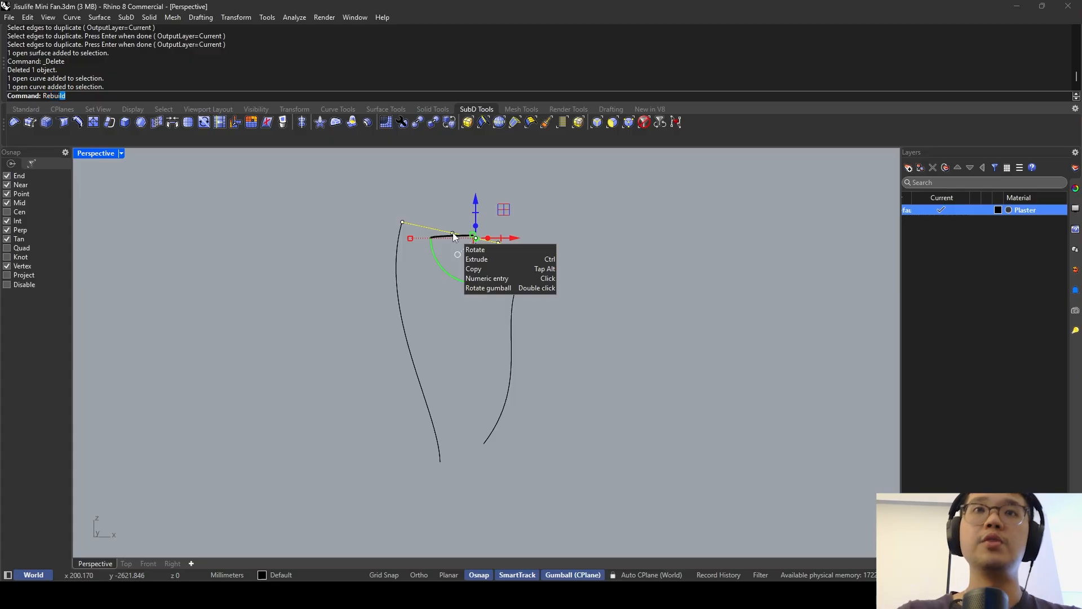
{"action": "key", "text": "Return"}
{"action": "left_click_drag", "start_coordinate": [223, 223], "coordinate": [190, 241]}
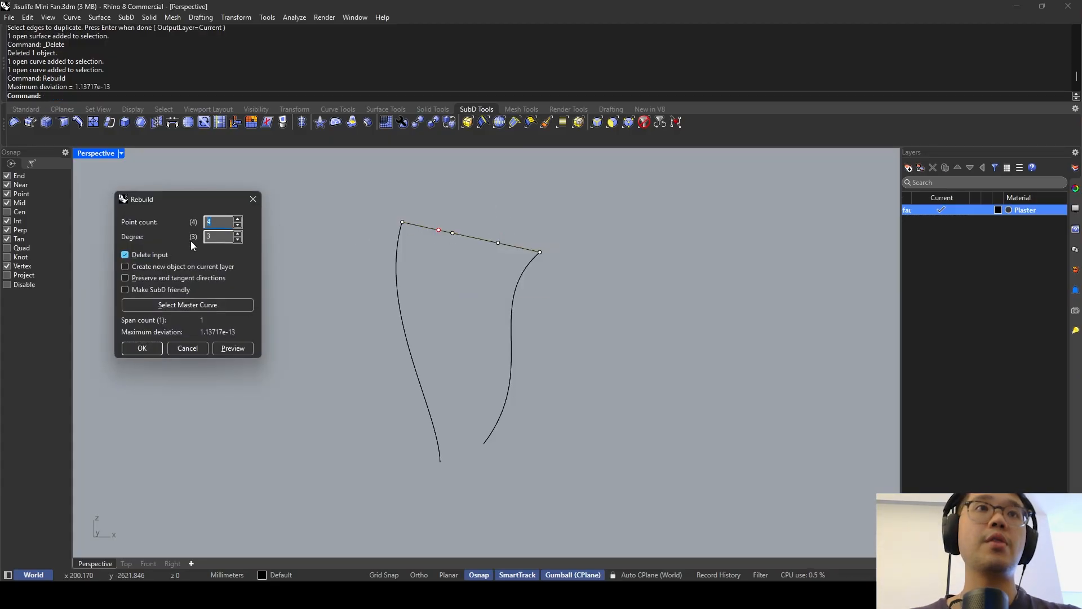
{"action": "left_click", "coordinate": [142, 348]}
{"action": "left_click", "coordinate": [451, 305]}
{"action": "left_click", "coordinate": [489, 241]}
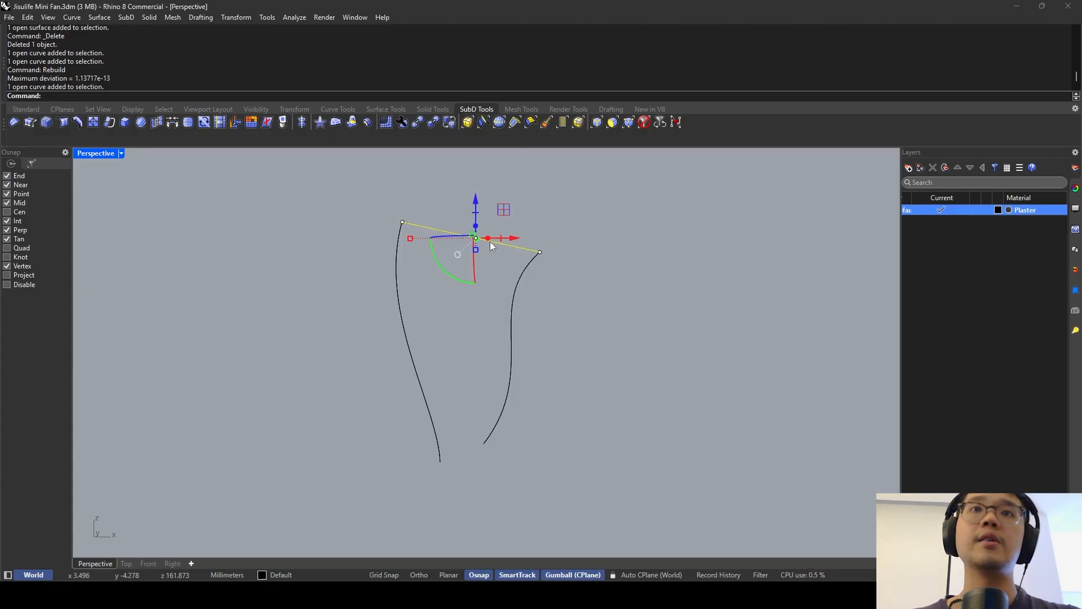
Raise the middle control point of the outer edge curve so that it arches upward.
{"action": "scroll", "coordinate": [488, 242], "scroll_direction": "up", "scroll_amount": 4}
{"action": "key", "text": "F10"}
{"action": "left_click_drag", "start_coordinate": [425, 256], "coordinate": [488, 219]}
{"action": "right_click_drag", "start_coordinate": [506, 220], "coordinate": [338, 271], "text": "shift"}
{"action": "left_click_drag", "start_coordinate": [409, 253], "coordinate": [411, 232]}
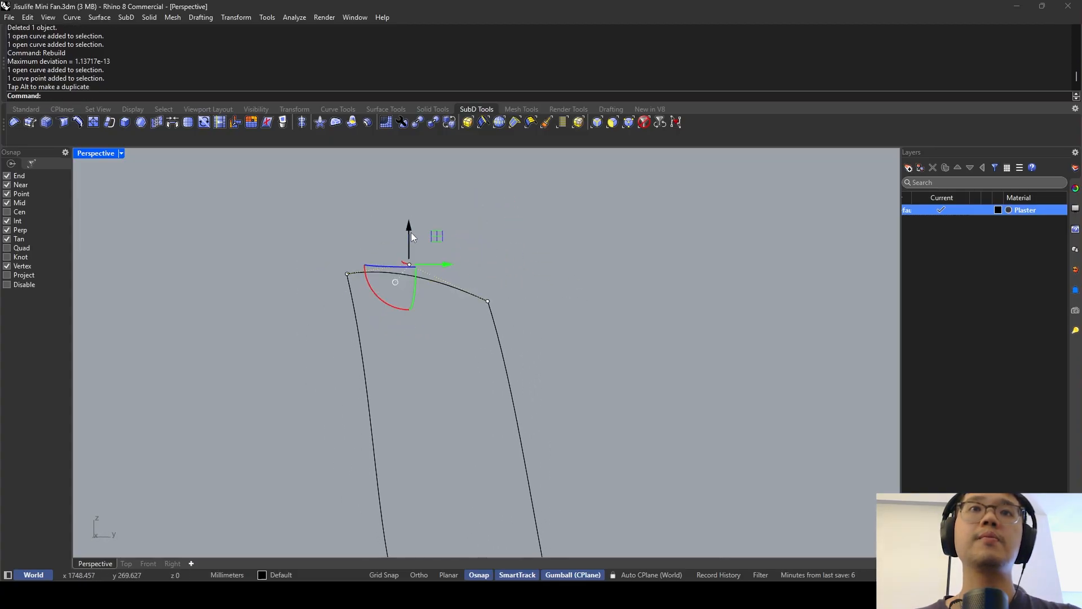
{"action": "key", "text": "Escape"}
{"action": "key", "text": "Escape"}
Connect the lower ends of the two side curves with a line, and join all four curves into one closed outline.
{"action": "right_click_drag", "start_coordinate": [429, 244], "coordinate": [591, 252]}
{"action": "scroll", "coordinate": [591, 254], "scroll_direction": "down", "scroll_amount": 6}
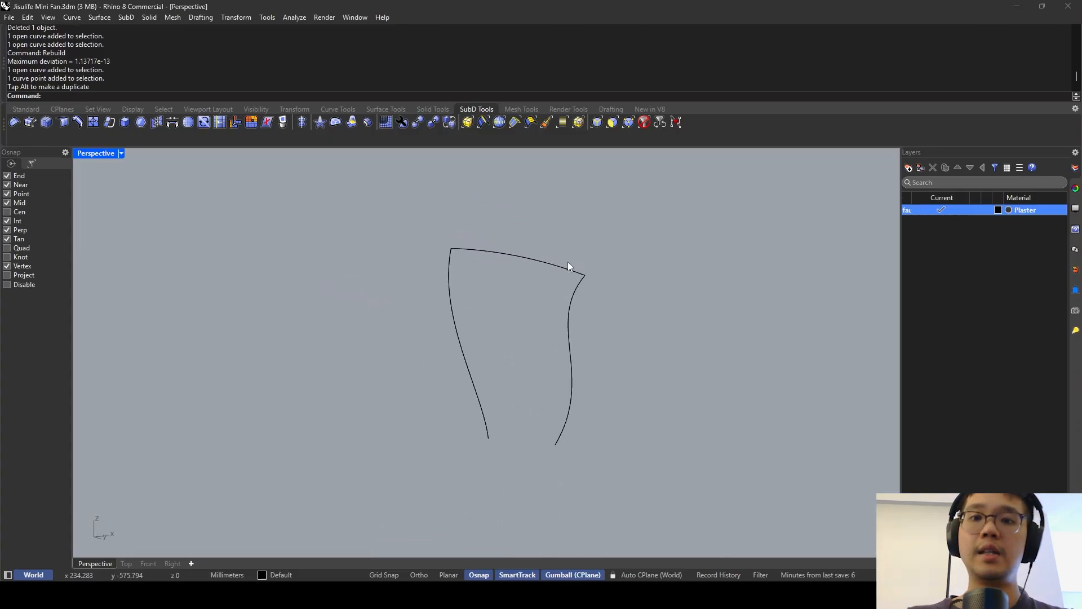
{"action": "type", "text": "L"}
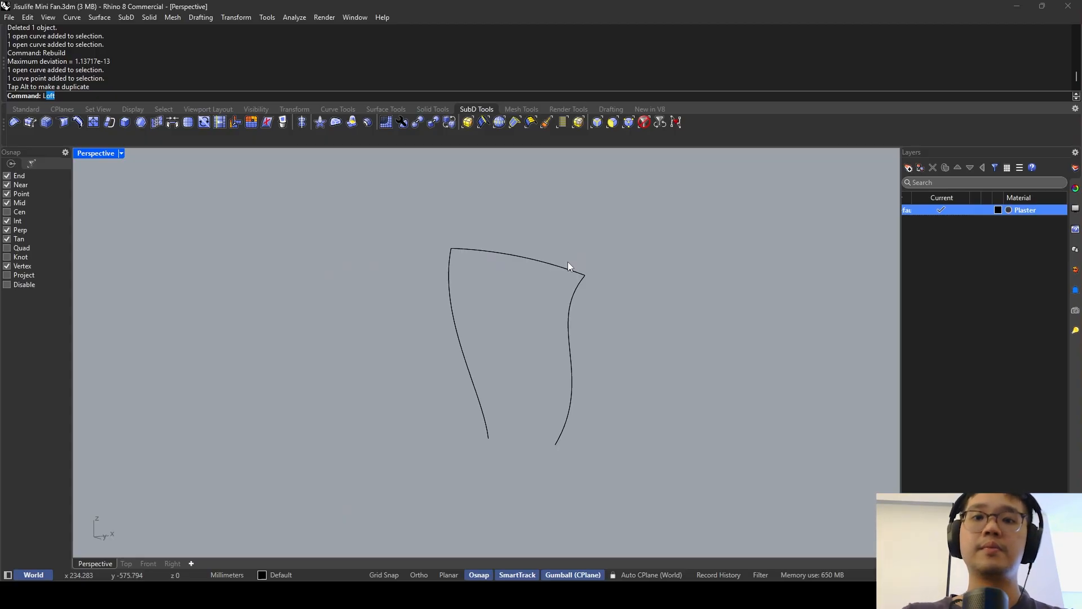
{"action": "type", "text": "ine"}
{"action": "key", "text": "Return"}
{"action": "left_click", "coordinate": [488, 438]}
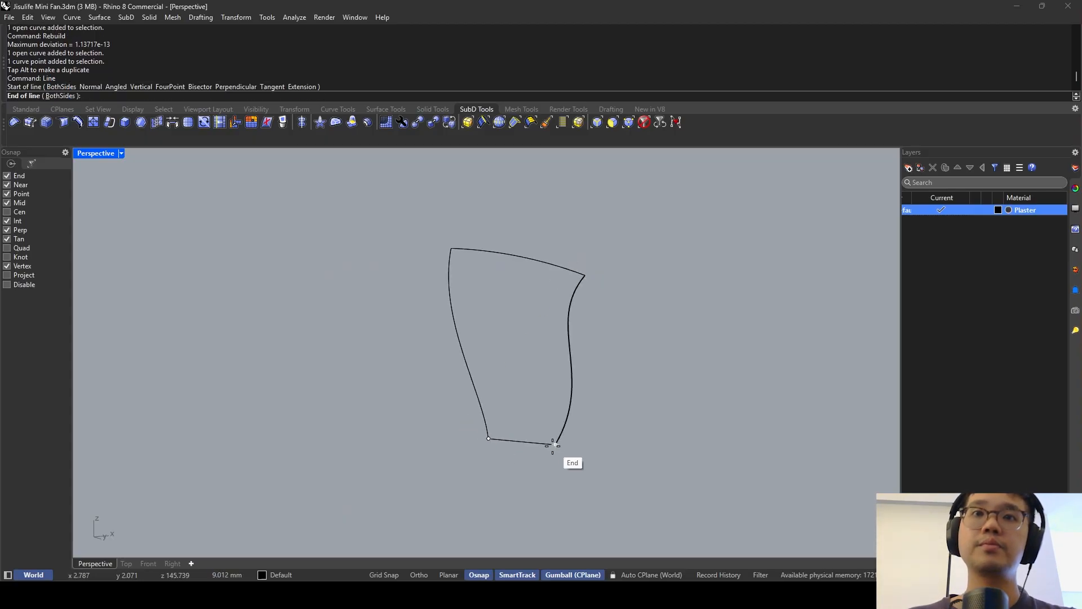
{"action": "left_click", "coordinate": [555, 445]}
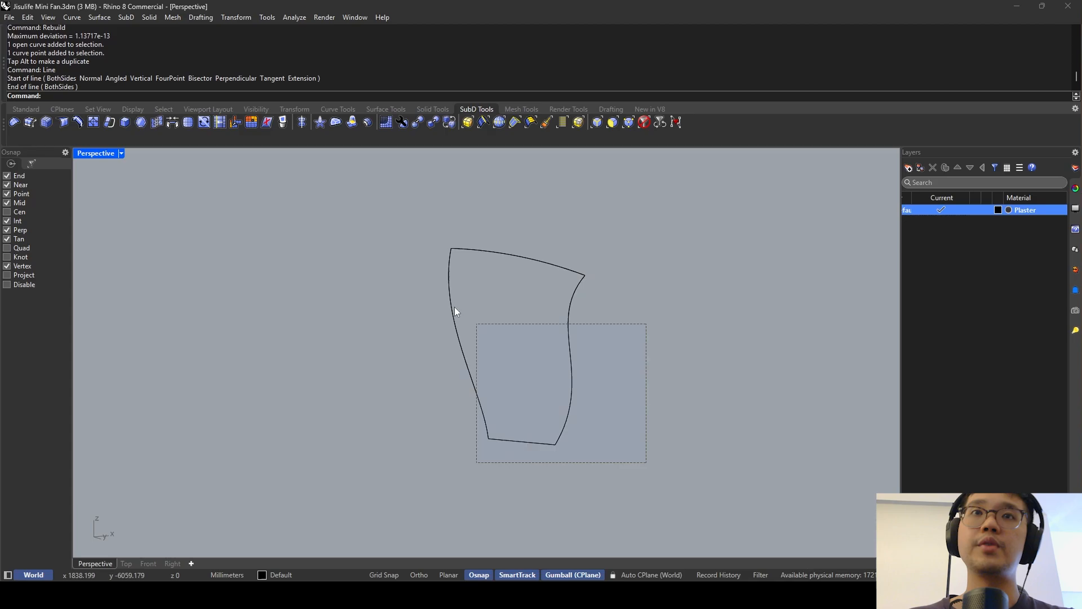
{"action": "left_click_drag", "start_coordinate": [455, 310], "coordinate": [393, 246]}
{"action": "type", "text": "Join"}
{"action": "key", "text": "Return"}
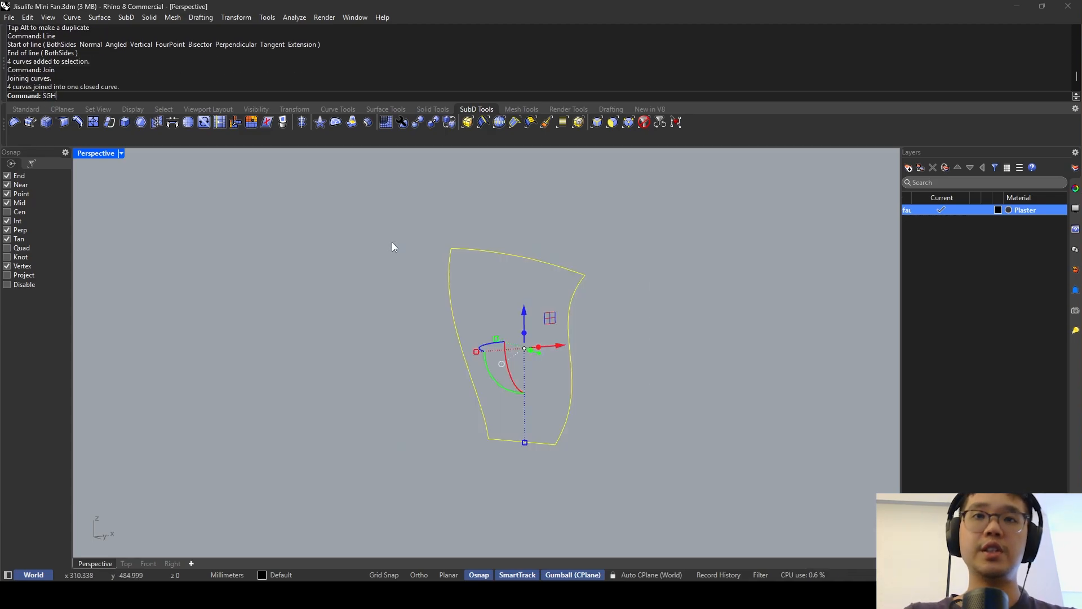
Show all hidden objects, and hide the front and rear grilles again.
{"action": "key", "text": "Escape"}
{"action": "type", "text": "Show"}
{"action": "key", "text": "Return"}
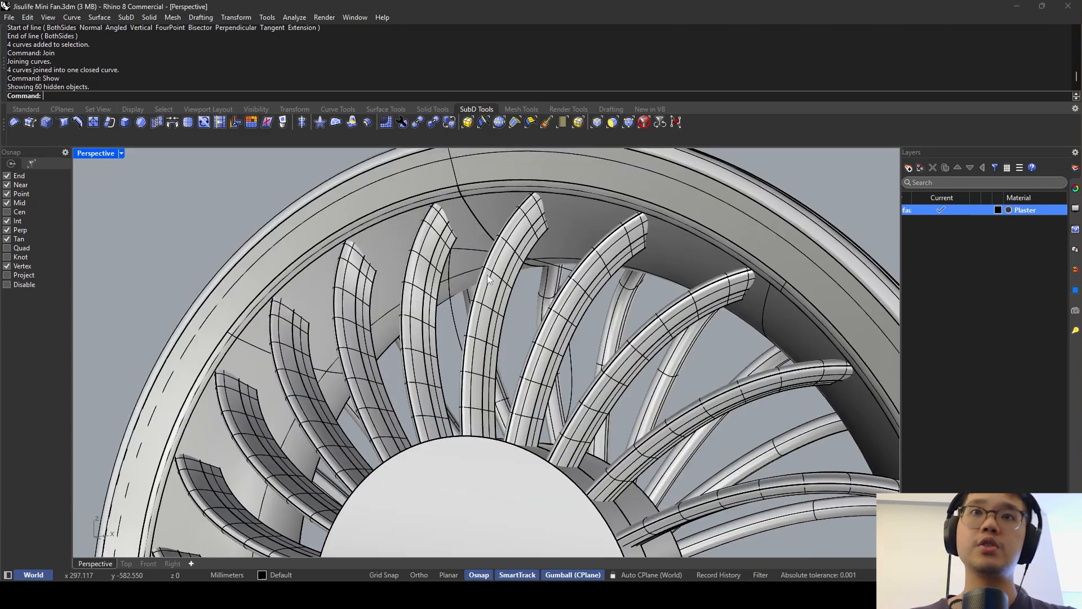
{"action": "left_click", "coordinate": [429, 332]}
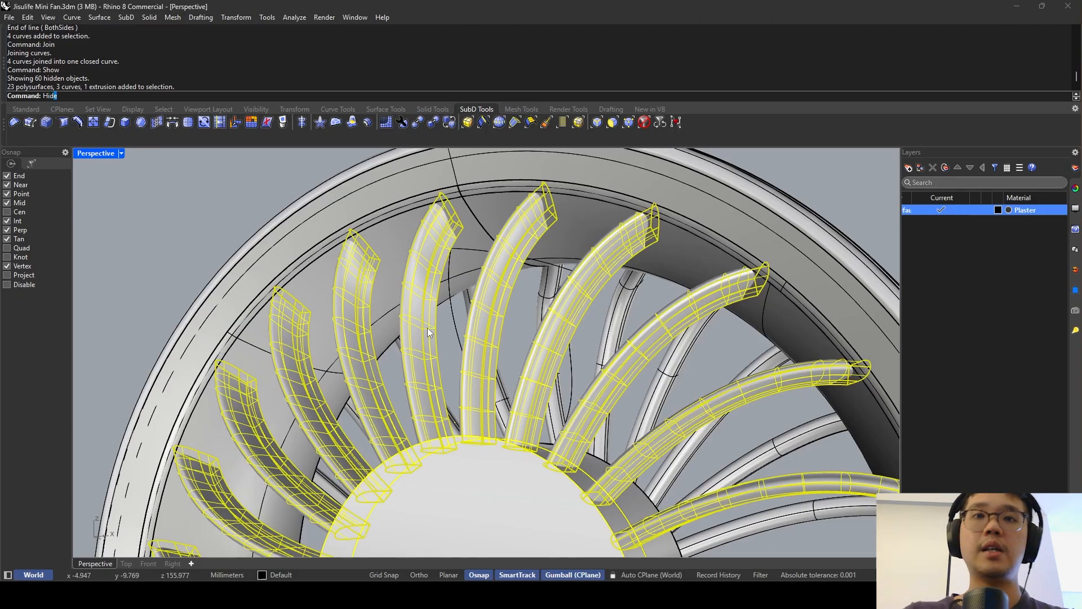
{"action": "key", "text": "Return"}
{"action": "scroll", "coordinate": [431, 326], "scroll_direction": "down", "scroll_amount": 12}
{"action": "right_click_drag", "start_coordinate": [431, 327], "coordinate": [475, 362]}
{"action": "left_click", "coordinate": [522, 374]}
{"action": "key", "text": "Return"}
Delete the two leftover open blade curves that overlap the closed blade outline.
{"action": "scroll", "coordinate": [489, 354], "scroll_direction": "up", "scroll_amount": 6}
{"action": "left_click", "coordinate": [451, 366]}
{"action": "key", "text": "Return"}
{"action": "key", "text": "Delete"}
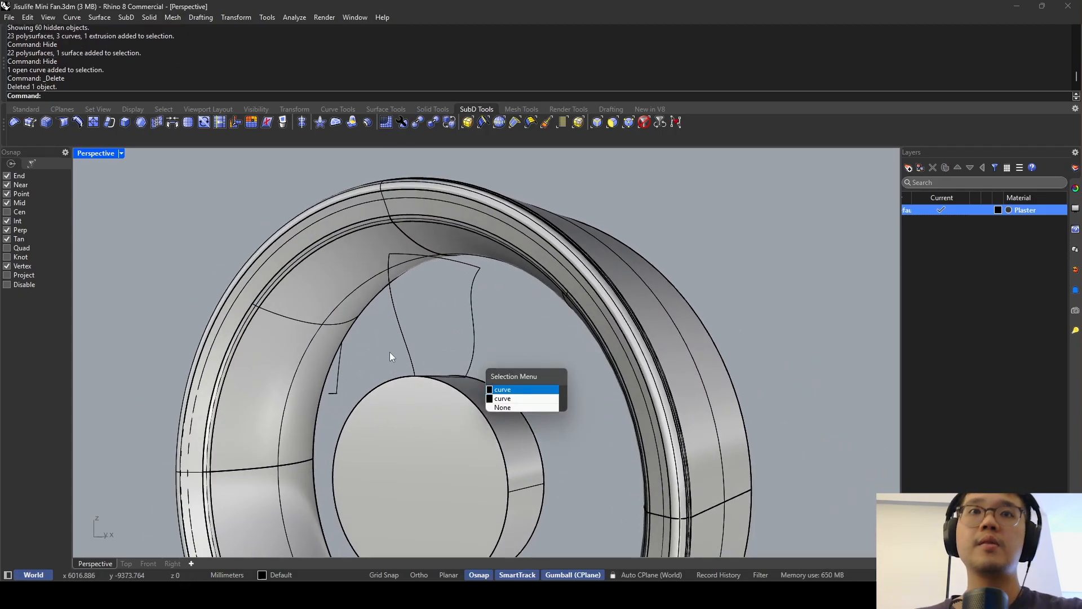
{"action": "left_click", "coordinate": [402, 343]}
{"action": "left_click", "coordinate": [438, 386]}
{"action": "key", "text": "Delete"}
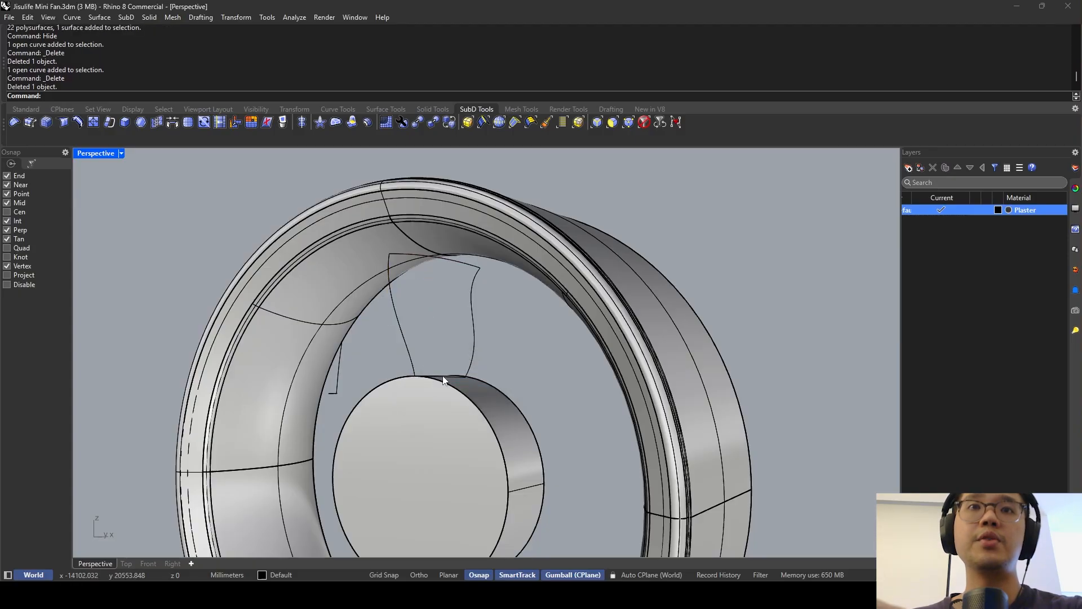
Select the blade outline's two lower corner points and move them slightly down into the motor cylinder.
{"action": "left_click", "coordinate": [450, 379]}
{"action": "left_click", "coordinate": [496, 372]}
{"action": "left_click", "coordinate": [458, 377]}
{"action": "left_click", "coordinate": [504, 366]}
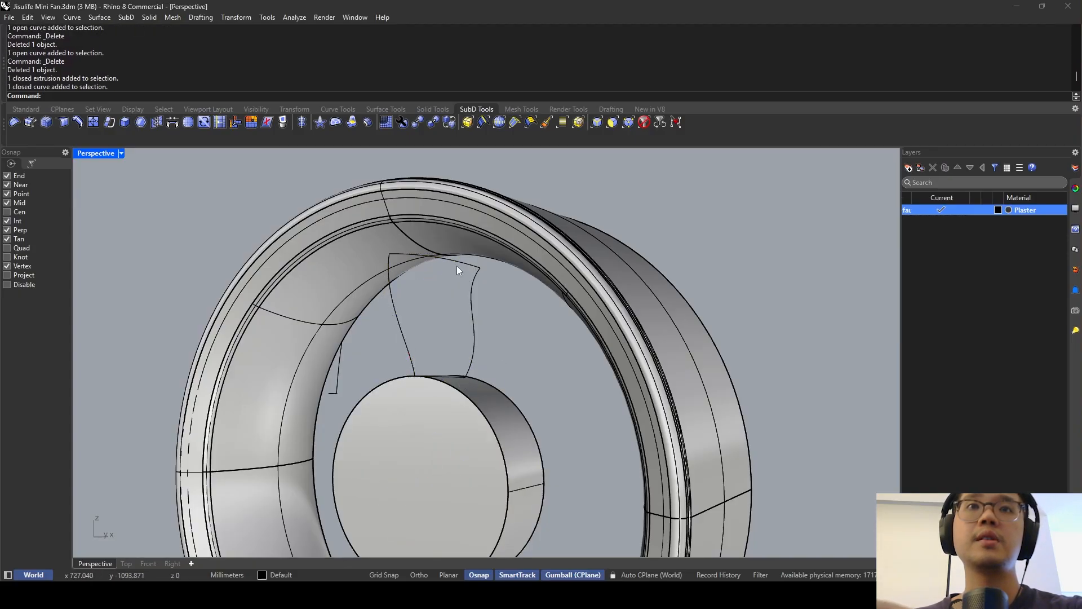
{"action": "left_click", "coordinate": [458, 264]}
{"action": "left_click", "coordinate": [517, 293]}
{"action": "left_click", "coordinate": [473, 336]}
{"action": "scroll", "coordinate": [437, 375], "scroll_direction": "up", "scroll_amount": 3}
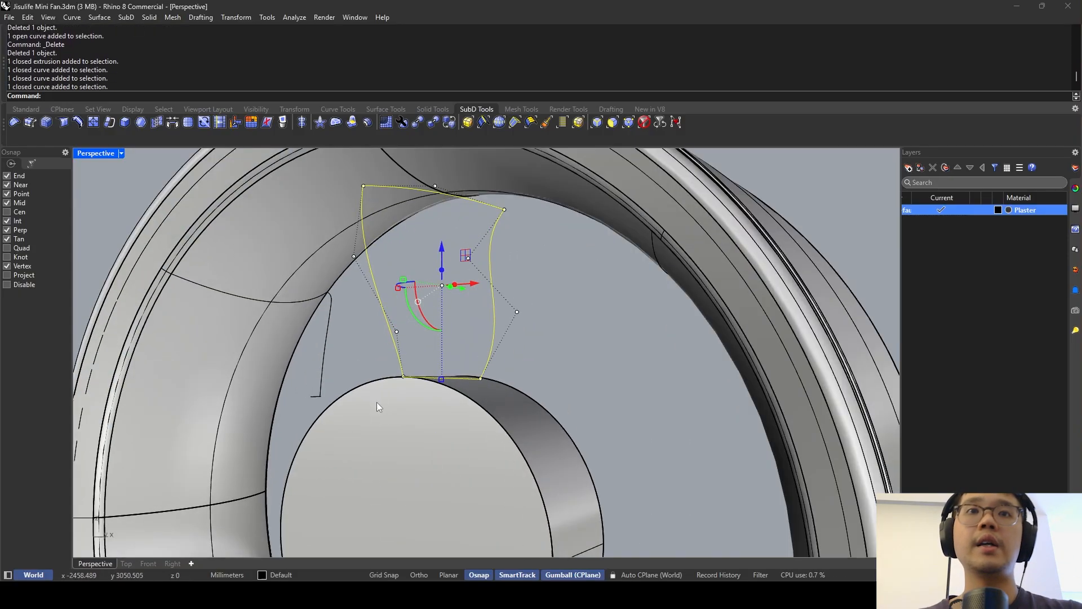
{"action": "left_click", "coordinate": [403, 376]}
{"action": "left_click", "coordinate": [480, 377], "text": "shift"}
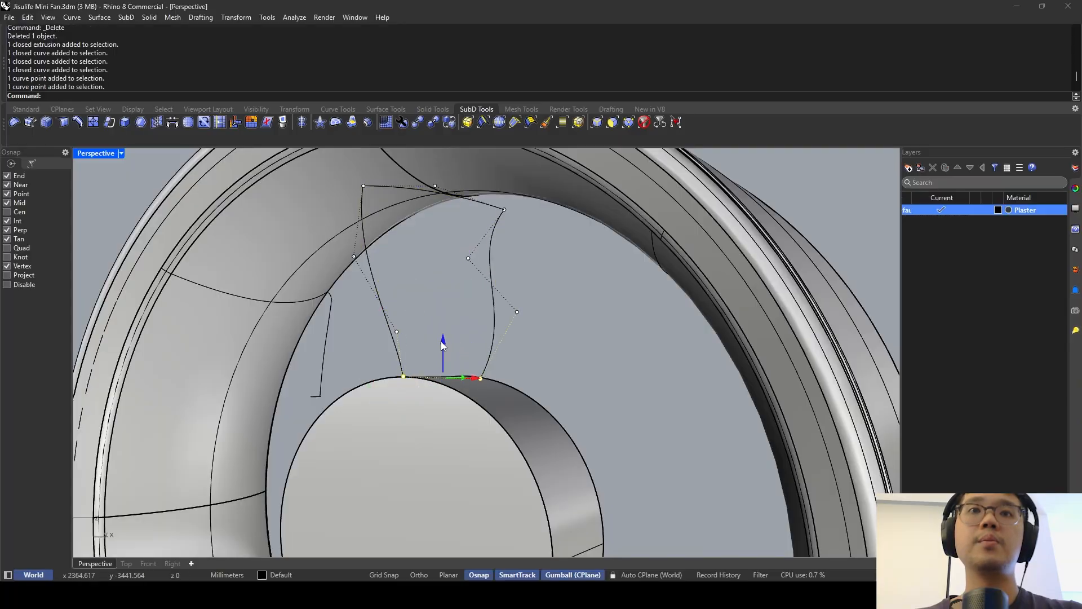
{"action": "left_click_drag", "start_coordinate": [443, 344], "coordinate": [442, 350]}
{"action": "left_click", "coordinate": [497, 337]}
Shift the whole closed blade outline slightly along the motor cylinder's axis.
{"action": "right_click_drag", "start_coordinate": [497, 337], "coordinate": [463, 295]}
{"action": "left_click", "coordinate": [407, 350]}
{"action": "left_click_drag", "start_coordinate": [463, 292], "coordinate": [469, 292]}
{"action": "left_click", "coordinate": [479, 341]}
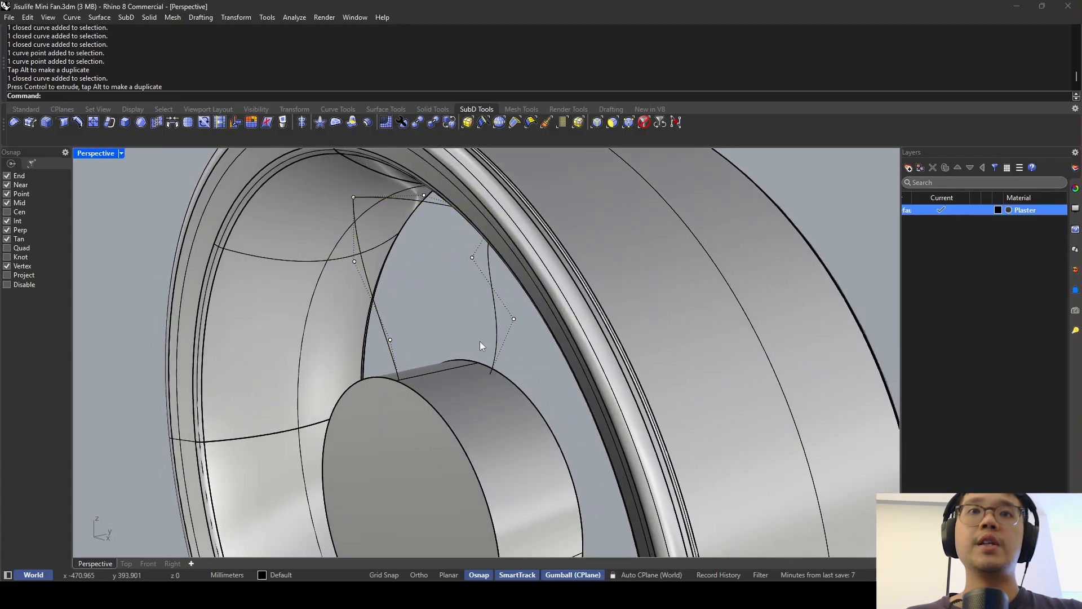
{"action": "right_click_drag", "start_coordinate": [479, 340], "coordinate": [493, 319]}
Try filling the closed blade outline with a Patch surface, and undo it.
{"action": "left_click", "coordinate": [494, 320]}
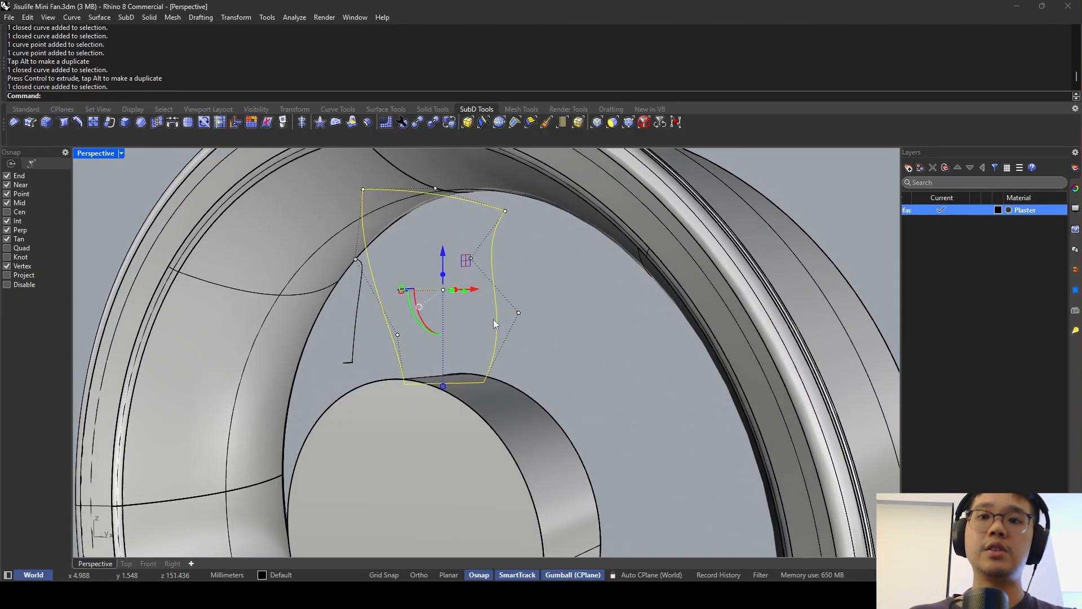
{"action": "key", "text": "Return"}
{"action": "key", "text": "Return"}
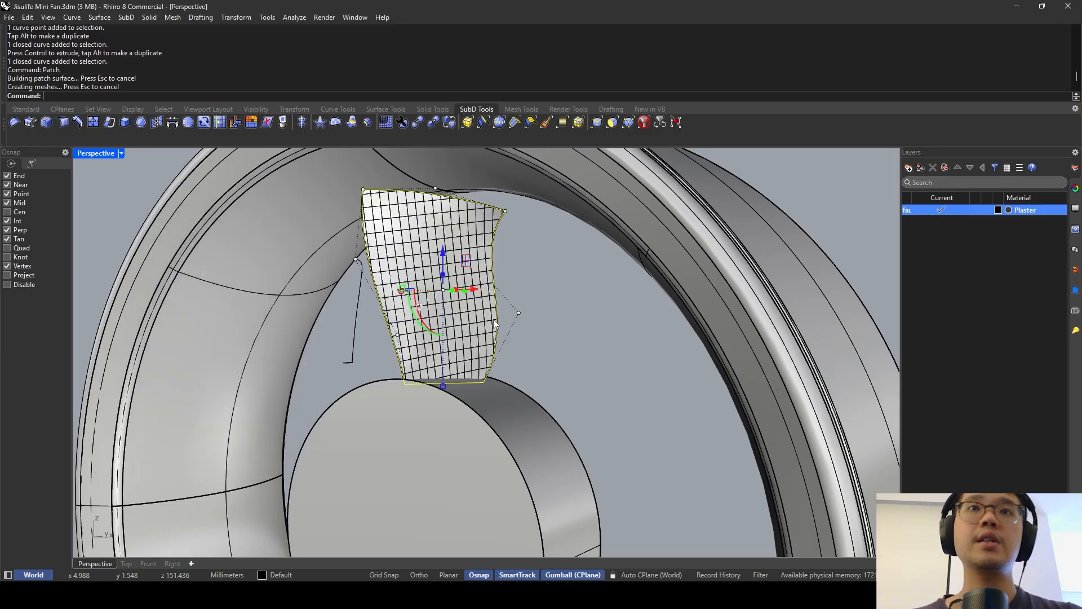
{"action": "key", "text": "ctrl+z"}
Fill the closed blade outline with a Patch surface using 10 U spans and 10 V spans.
{"action": "key", "text": "Return"}
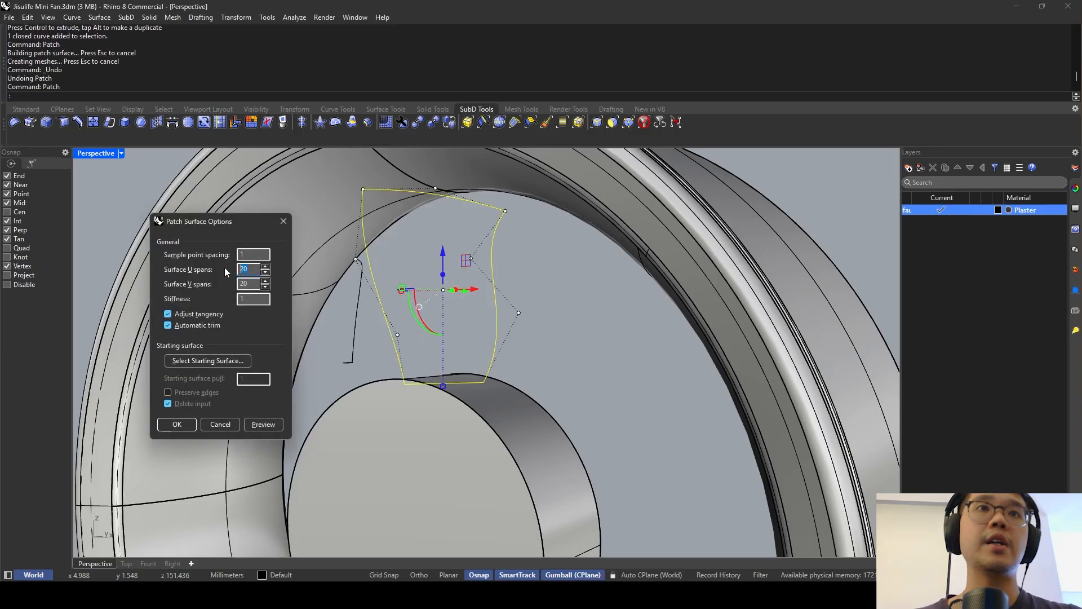
{"action": "left_click", "coordinate": [241, 269]}
{"action": "type", "text": "10"}
{"action": "key", "text": "Tab"}
{"action": "type", "text": "10"}
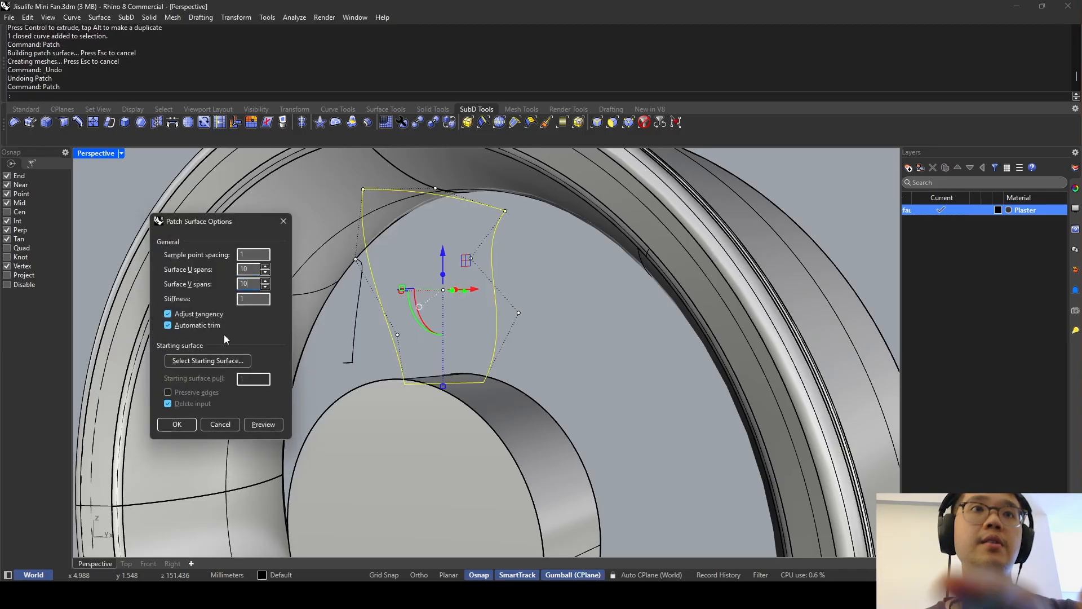
{"action": "left_click", "coordinate": [177, 424]}
Switch the Perspective viewport to Rendered display and inspect the new blade inside the ring.
{"action": "right_click_drag", "start_coordinate": [506, 326], "coordinate": [558, 316]}
{"action": "left_click", "coordinate": [121, 154]}
{"action": "left_click", "coordinate": [142, 208]}
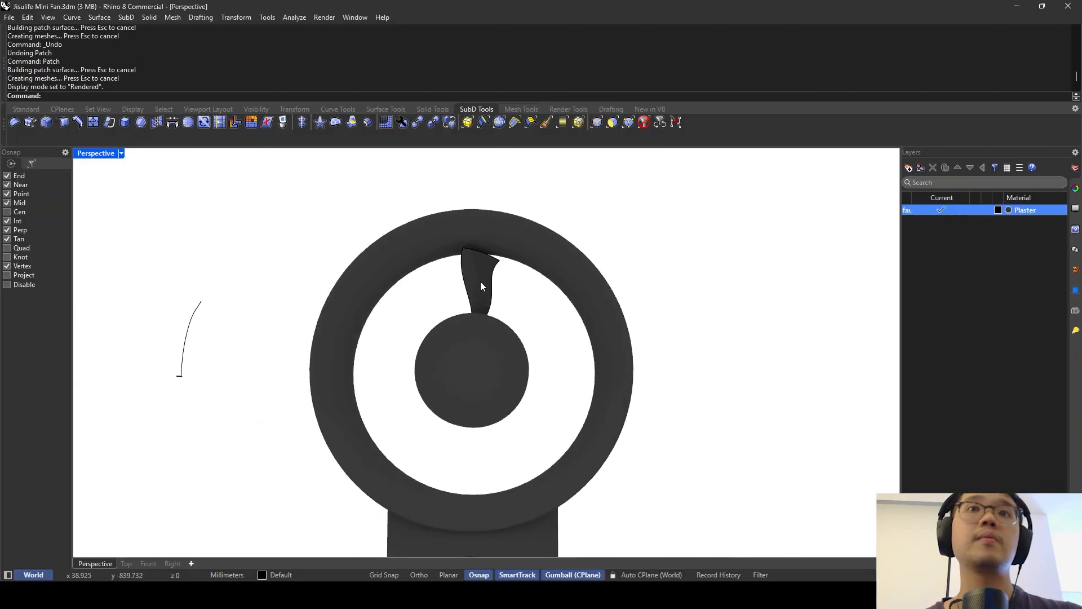
{"action": "mouse_move", "coordinate": [480, 282]}
{"action": "right_mouse_down"}
{"action": "mouse_move", "coordinate": [396, 282]}
{"action": "mouse_move", "coordinate": [523, 319]}
{"action": "mouse_move", "coordinate": [449, 356]}
{"action": "mouse_move", "coordinate": [435, 293]}
{"action": "mouse_move", "coordinate": [490, 289]}
{"action": "mouse_move", "coordinate": [477, 290]}
{"action": "right_mouse_up"}
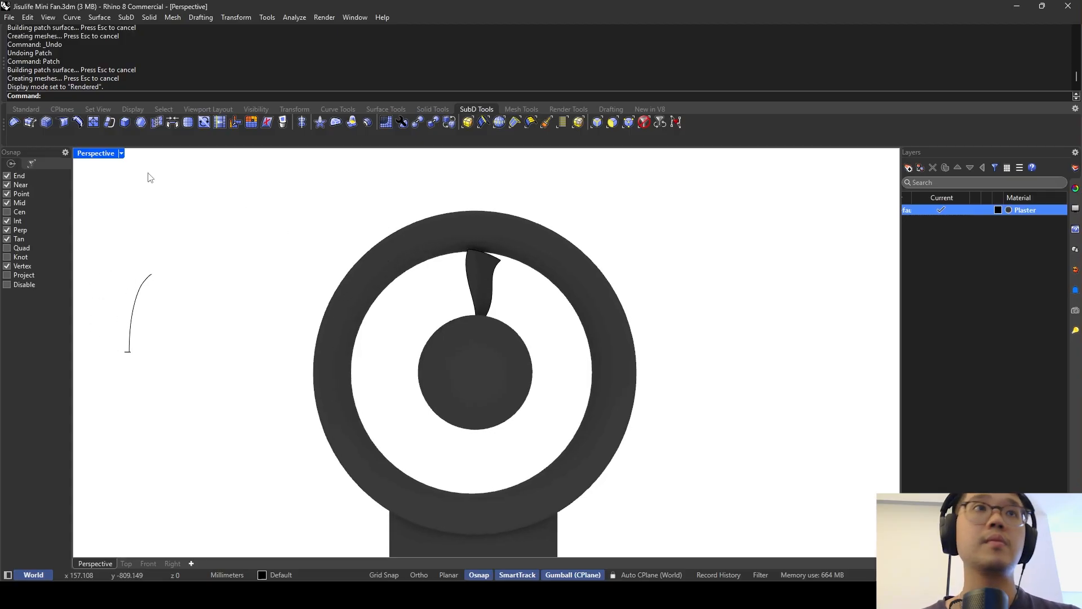
Return the Perspective viewport to Shaded display.
{"action": "double_click", "coordinate": [110, 158]}
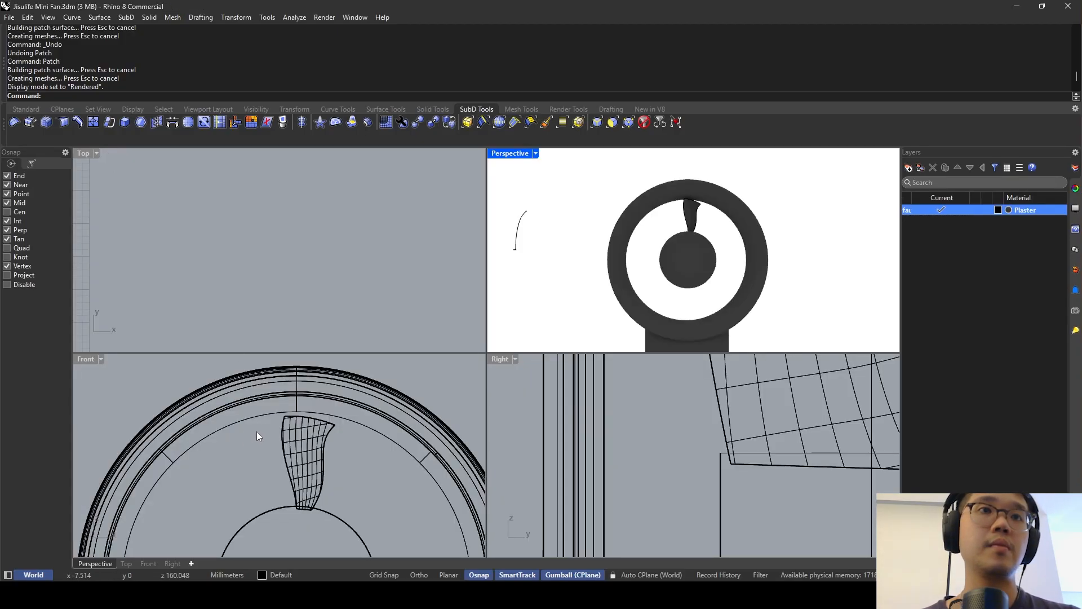
{"action": "double_click", "coordinate": [511, 155]}
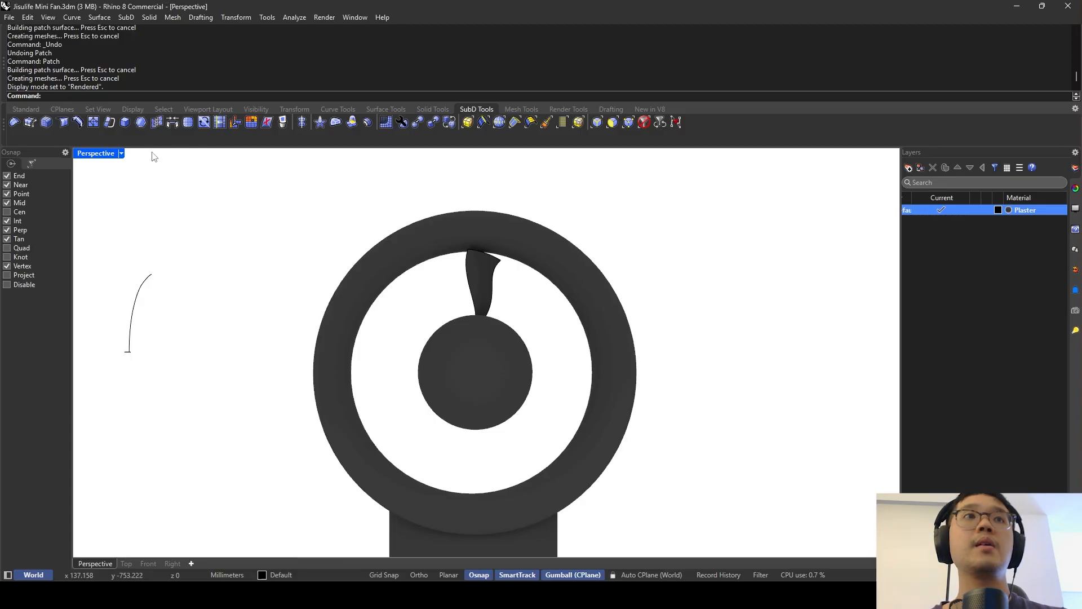
{"action": "left_click", "coordinate": [121, 153]}
{"action": "left_click", "coordinate": [149, 191]}
{"action": "scroll", "coordinate": [395, 248], "scroll_direction": "up", "scroll_amount": 3}
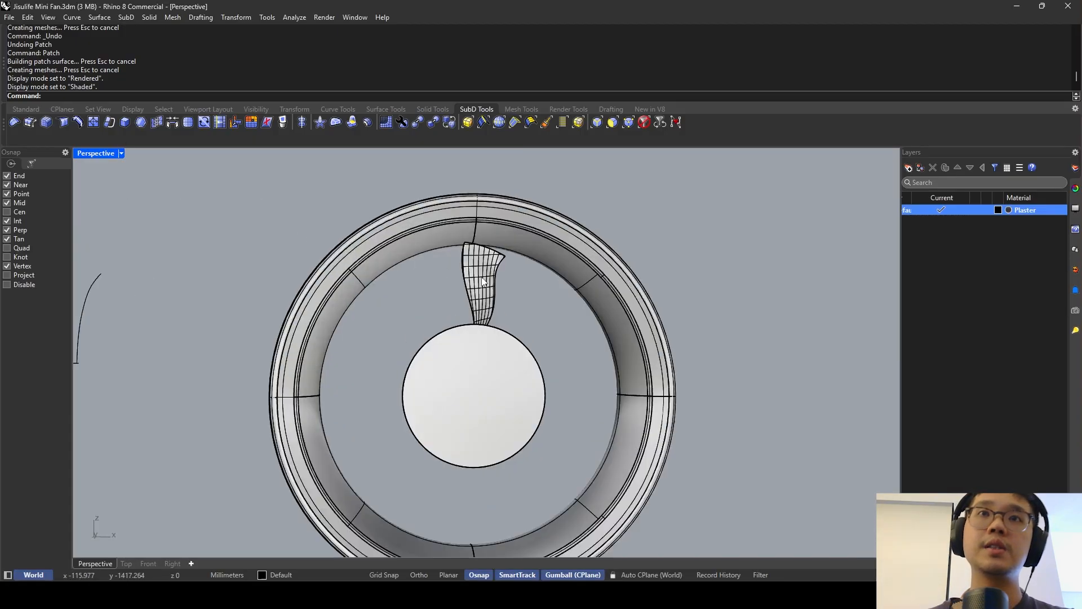
{"action": "left_click", "coordinate": [492, 274]}
{"action": "key", "text": "Escape"}
{"action": "right_click_drag", "start_coordinate": [493, 274], "coordinate": [499, 306]}
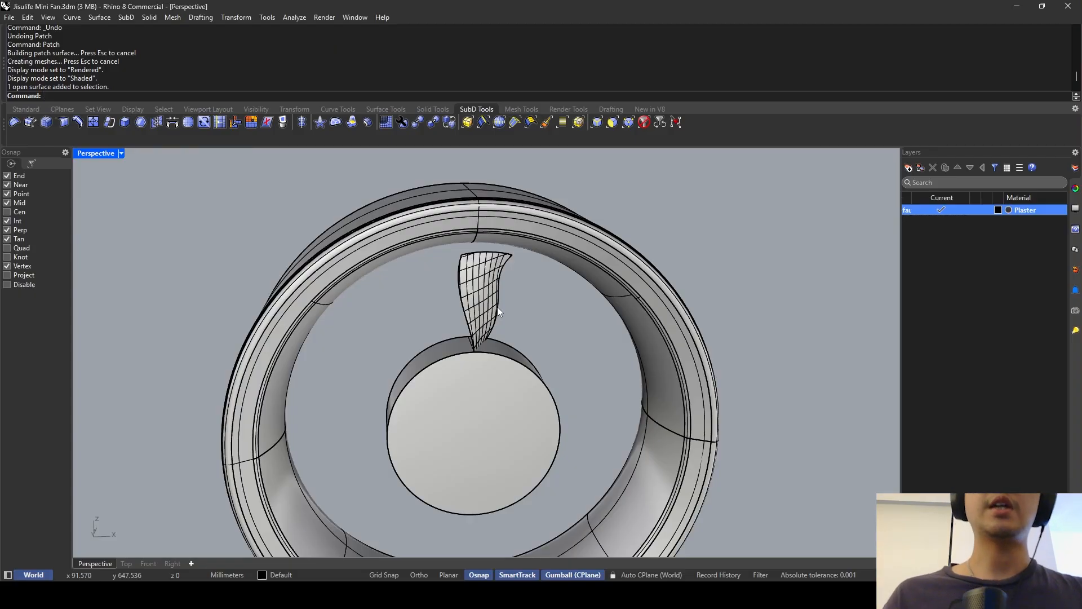
{"action": "left_click", "coordinate": [497, 307]}
{"action": "left_click", "coordinate": [523, 345]}
{"action": "key", "text": "Delete"}
{"action": "key", "text": "End"}
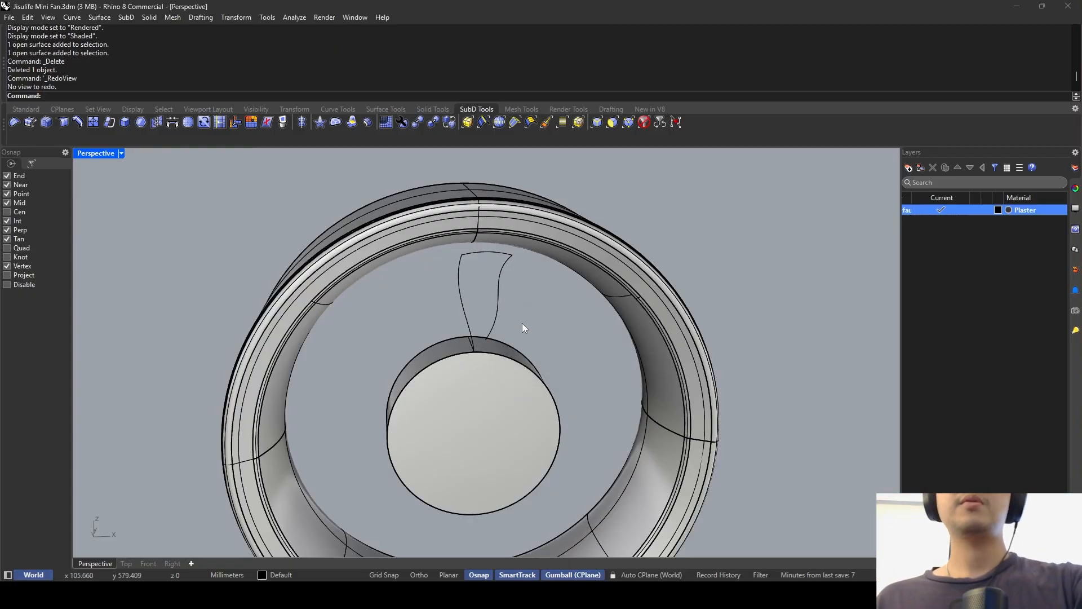
{"action": "key", "text": "ctrl+z"}
Delete the closed outline curve around the blade, keeping the patch surface.
{"action": "left_click", "coordinate": [475, 307]}
{"action": "left_click", "coordinate": [496, 325]}
{"action": "key", "text": "Delete"}
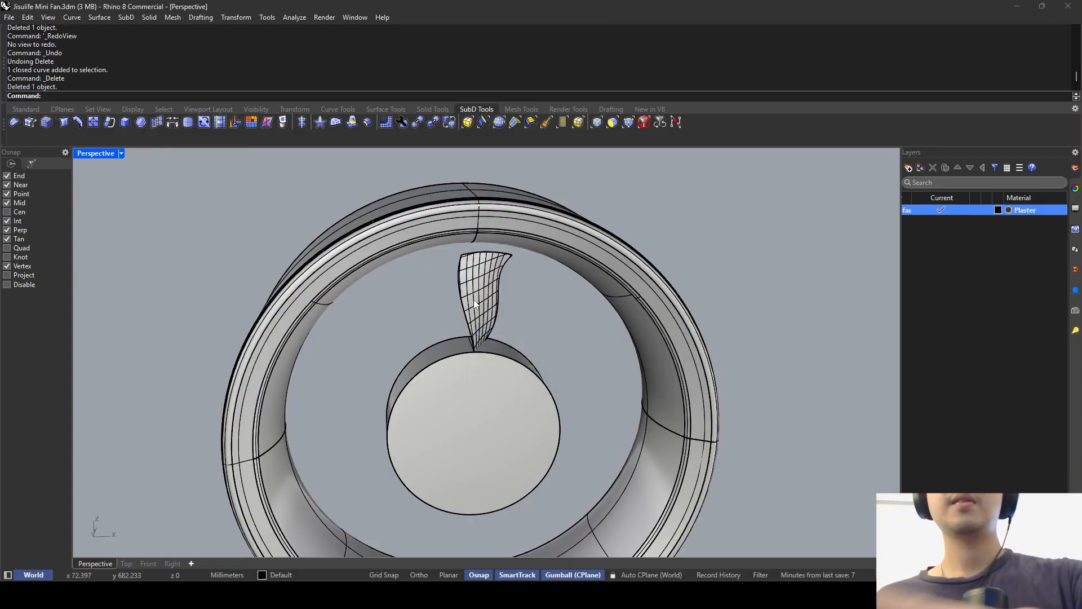
{"action": "left_click", "coordinate": [475, 304]}
{"action": "left_click", "coordinate": [293, 248]}
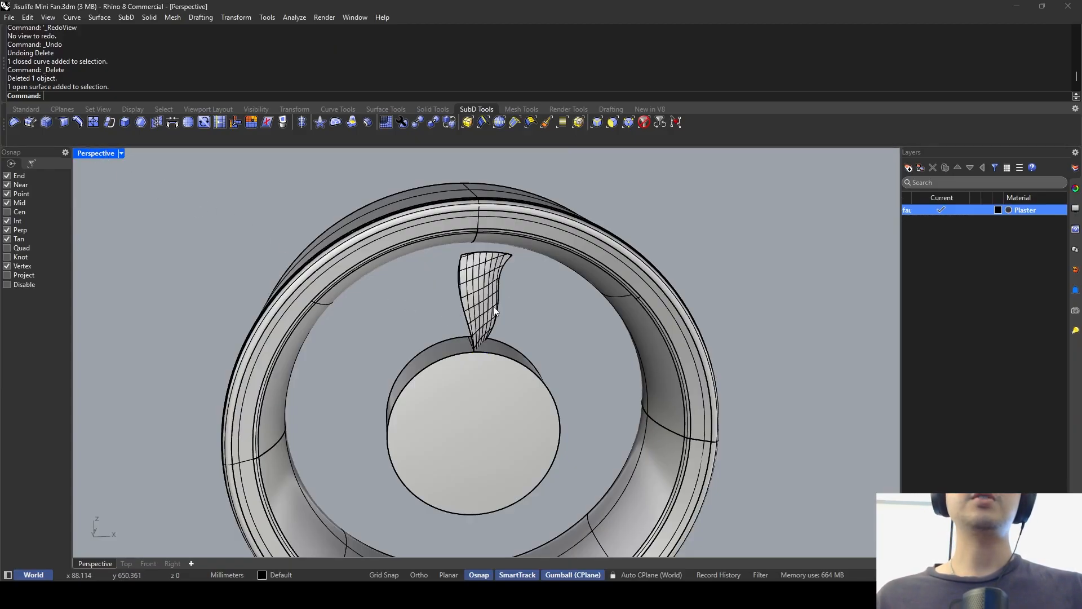
Scale the blade surface slightly narrower along the motor cylinder's axis.
{"action": "right_click_drag", "start_coordinate": [469, 297], "coordinate": [414, 306]}
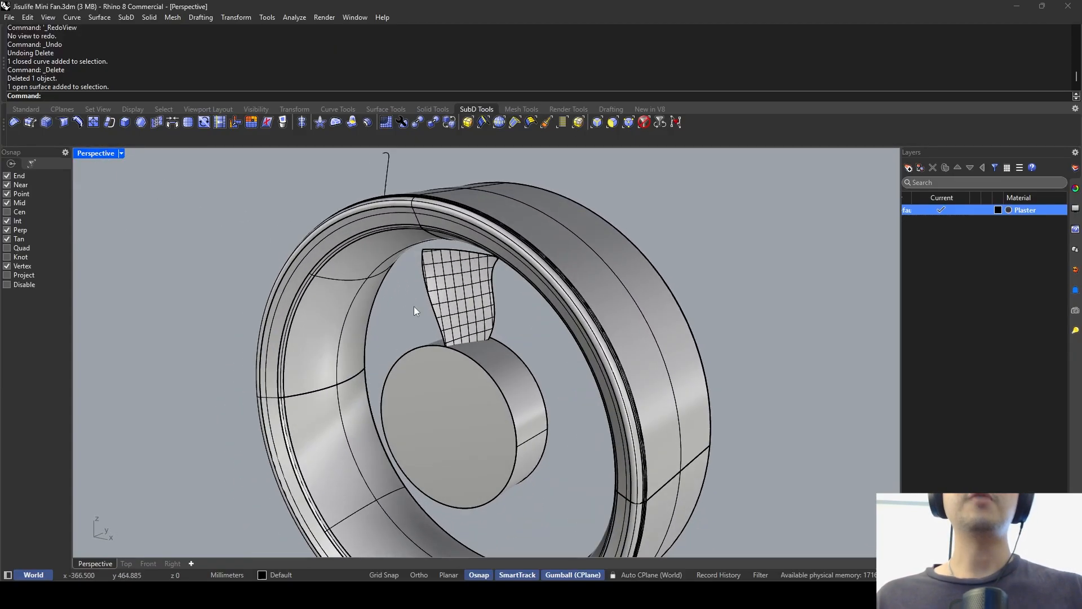
{"action": "left_click", "coordinate": [451, 332]}
{"action": "scroll", "coordinate": [454, 327], "scroll_direction": "up", "scroll_amount": 5}
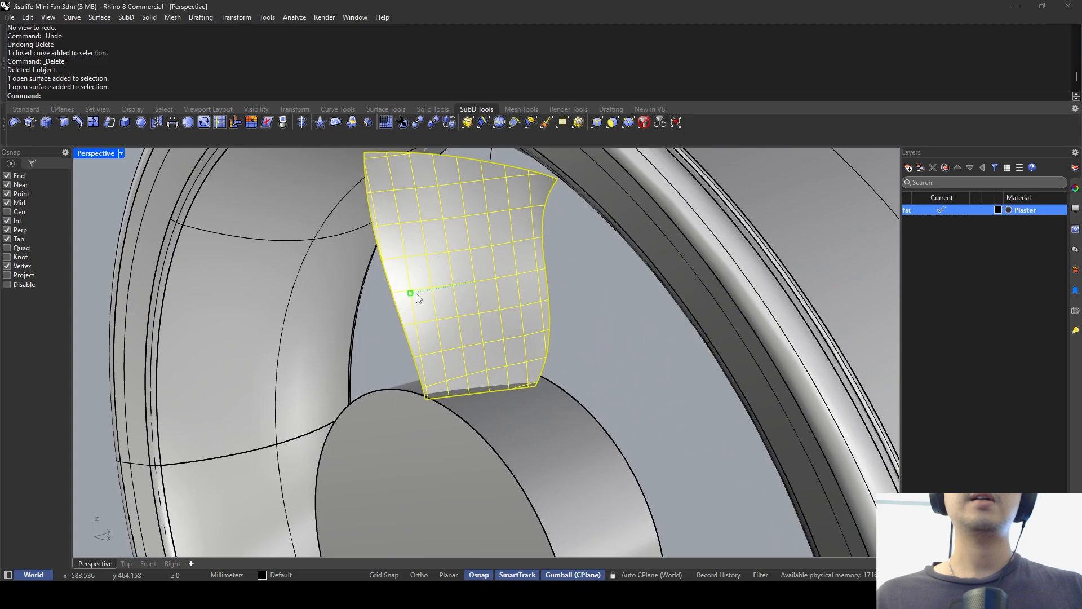
{"action": "left_click_drag", "start_coordinate": [412, 292], "coordinate": [459, 283]}
{"action": "scroll", "coordinate": [501, 288], "scroll_direction": "down", "scroll_amount": 5}
{"action": "key", "text": "Escape"}
{"action": "right_click_drag", "start_coordinate": [490, 282], "coordinate": [514, 228]}
{"action": "left_click", "coordinate": [491, 304]}
{"action": "scroll", "coordinate": [490, 231], "scroll_direction": "down", "scroll_amount": 5}
{"action": "key", "text": "Escape"}
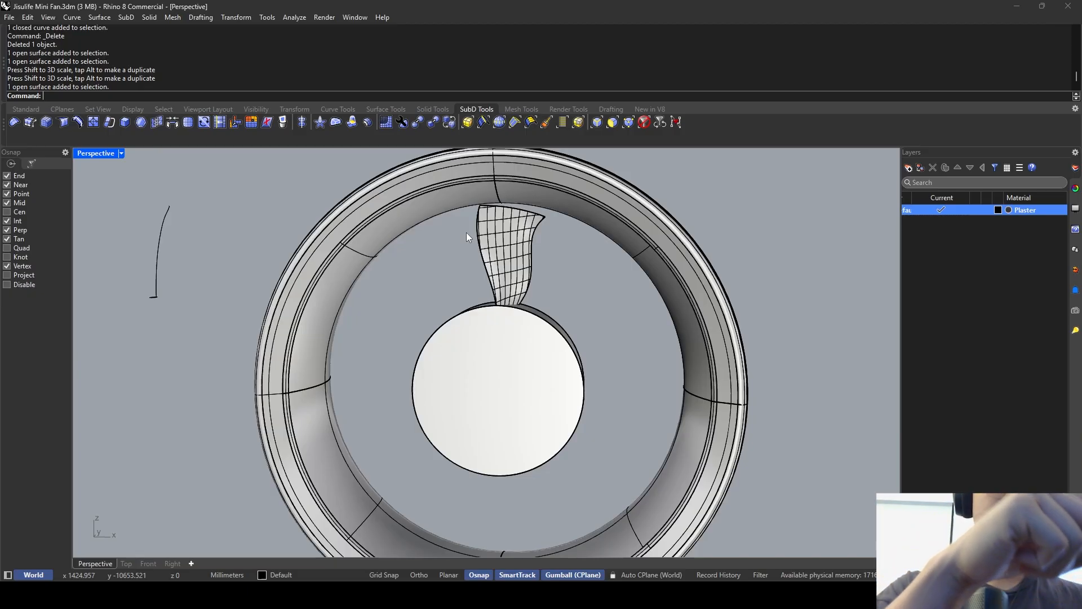
Start a polar array of the blade surface and turn on the Cen object snap.
{"action": "left_click", "coordinate": [509, 253]}
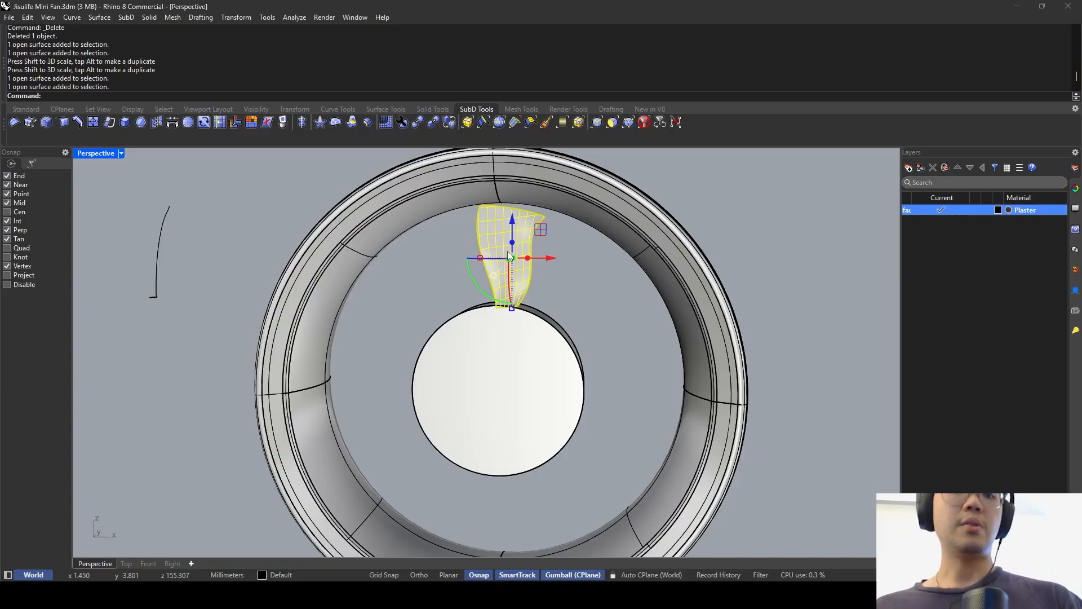
{"action": "type", "text": "arraypolar"}
{"action": "key", "text": "Return"}
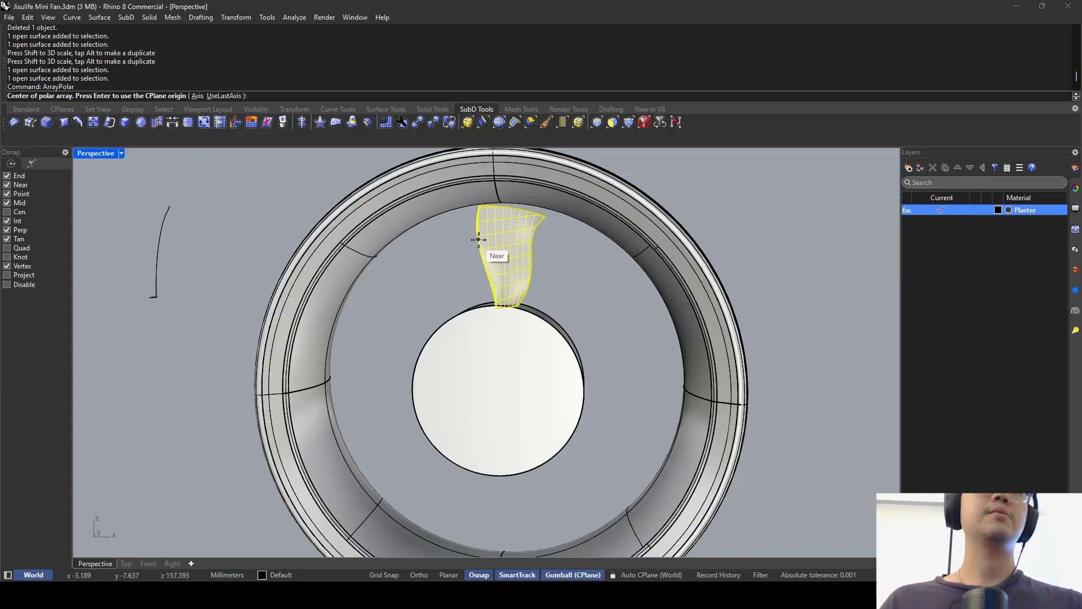
{"action": "left_click", "coordinate": [19, 213]}
{"action": "left_click", "coordinate": [504, 369]}
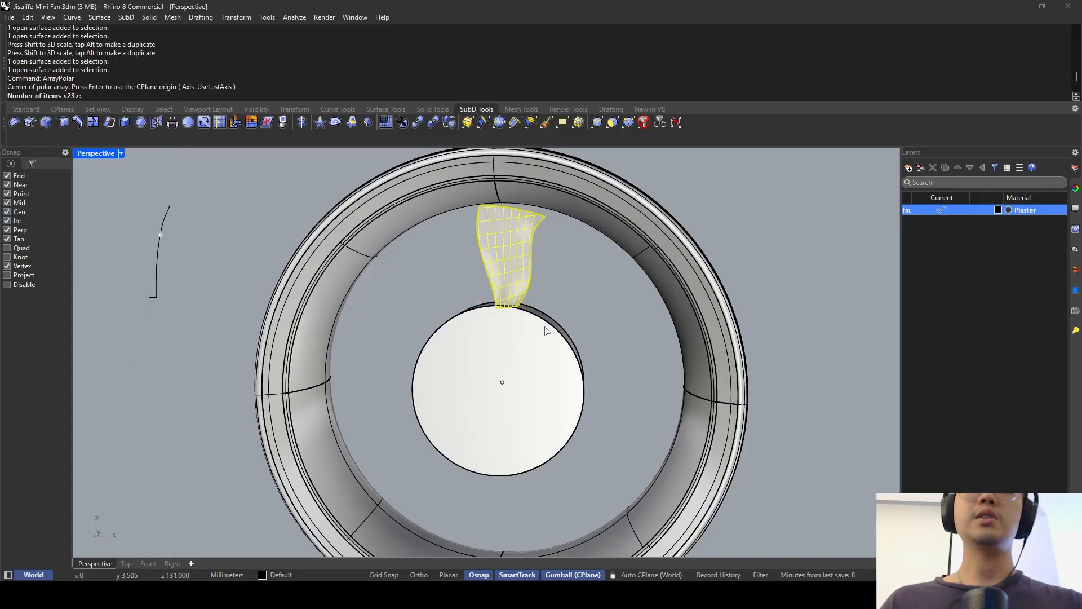
{"action": "double_click", "coordinate": [89, 153]}
{"action": "left_click", "coordinate": [348, 432]}
{"action": "type", "text": "12"}
{"action": "key", "text": "Return"}
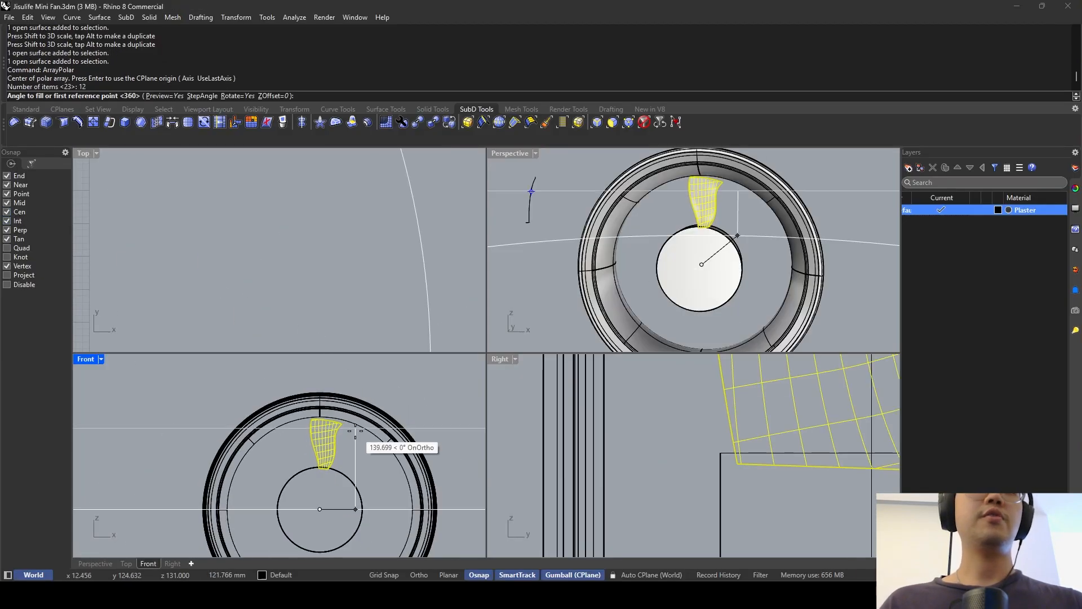
{"action": "right_click_drag", "start_coordinate": [373, 445], "coordinate": [379, 406]}
{"action": "key", "text": "Escape"}
{"action": "key", "text": "Return"}
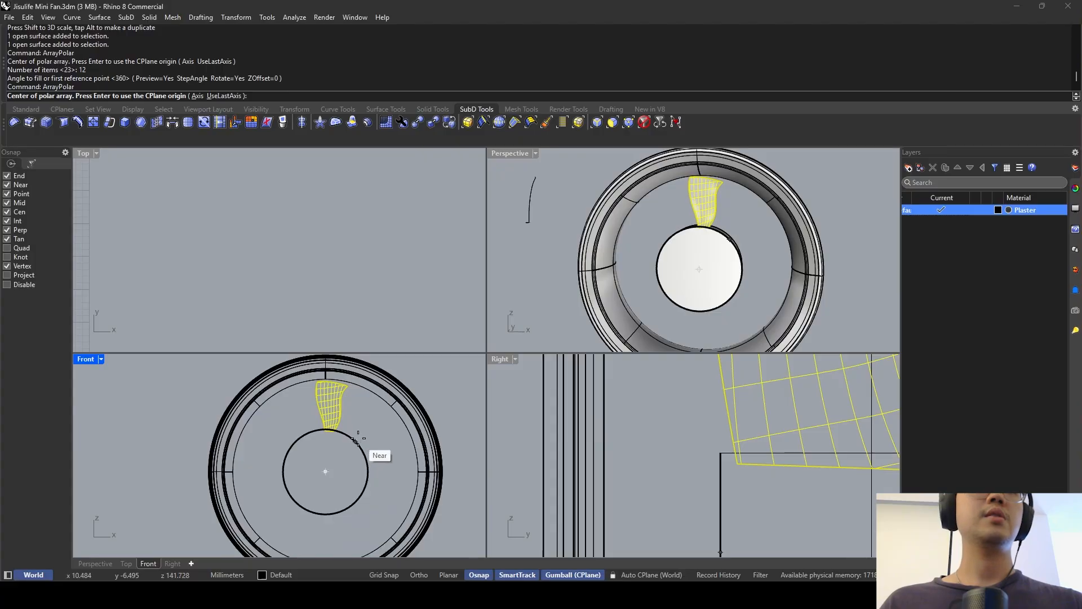
{"action": "left_click", "coordinate": [350, 444]}
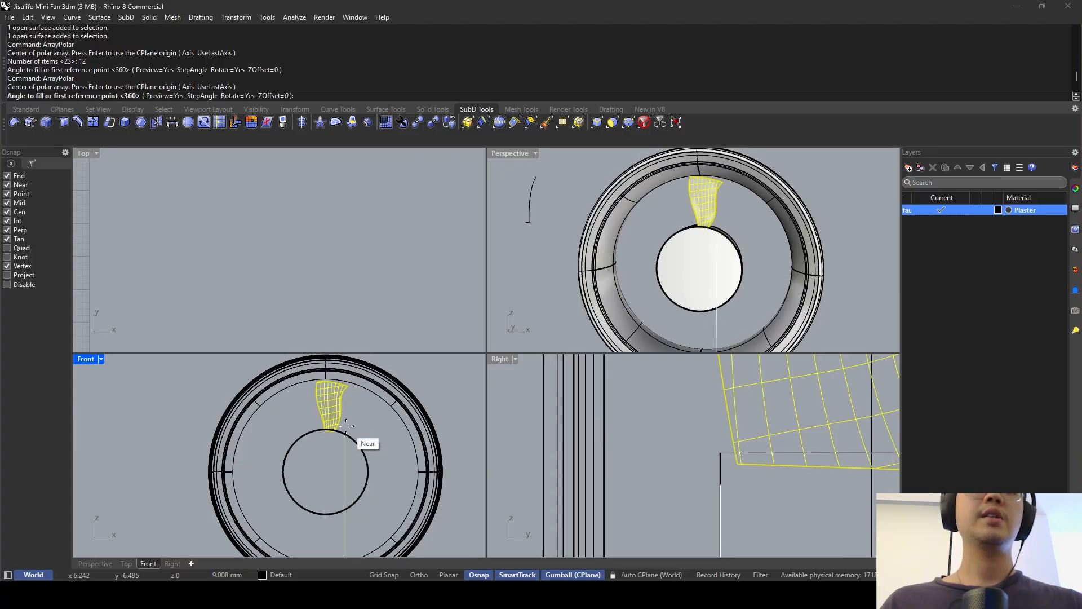
Cancel the pending polar array and maximize the Front viewport on the fan head, keeping the blade selected.
{"action": "double_click", "coordinate": [85, 357]}
{"action": "key", "text": "Escape"}
{"action": "right_click_drag", "start_coordinate": [572, 302], "coordinate": [495, 316]}
Try a polar array of the blade with 12 items over 360 degrees around the motor cylinder's centre.
{"action": "type", "text": "ArrayPolar"}
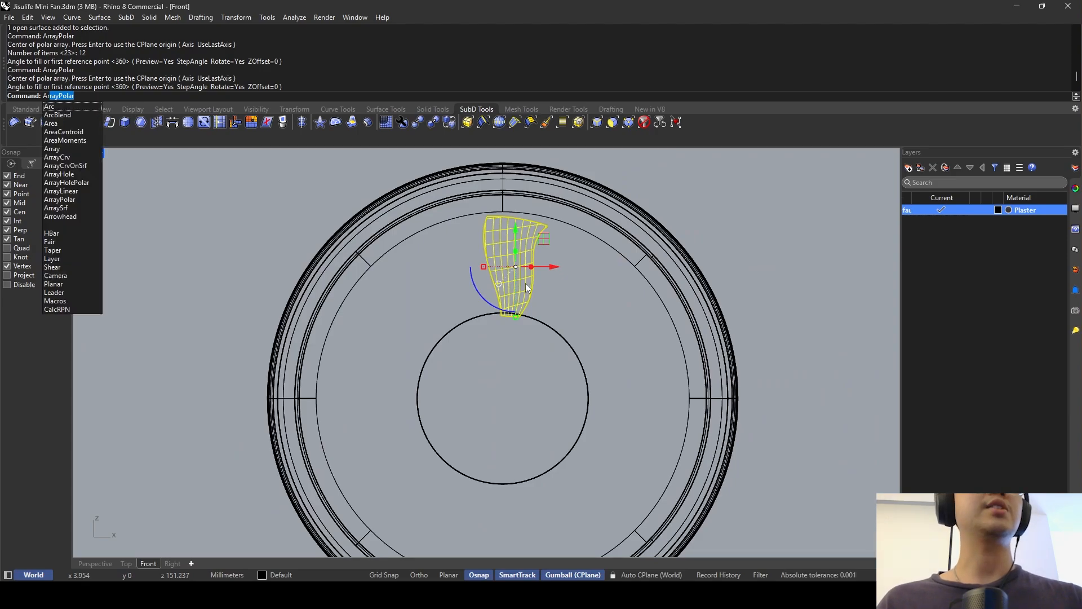
{"action": "key", "text": "Return"}
{"action": "left_click", "coordinate": [503, 398]}
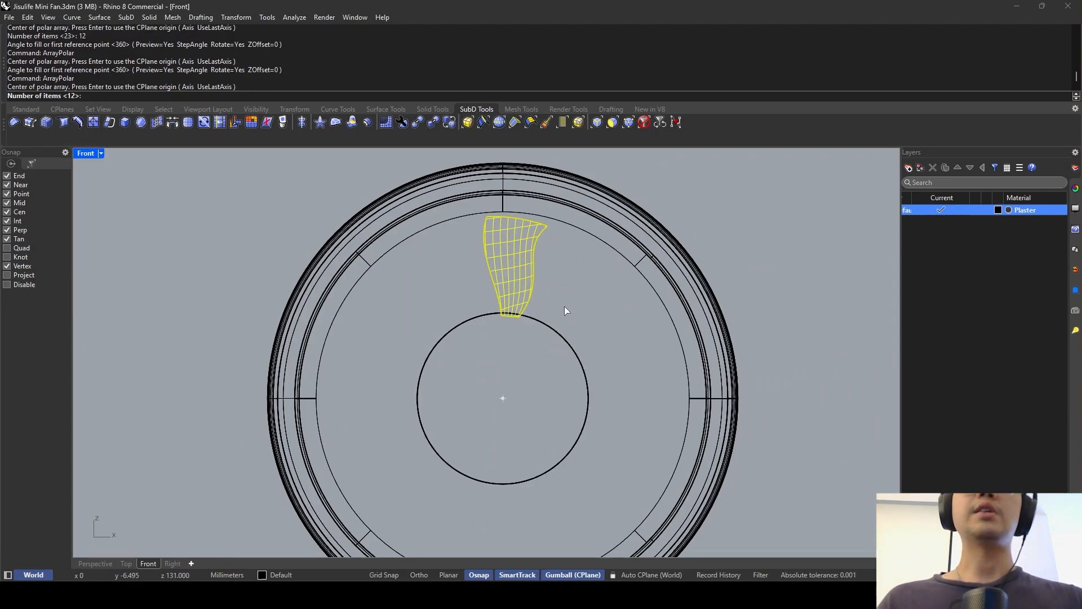
{"action": "type", "text": "12"}
{"action": "key", "text": "Return"}
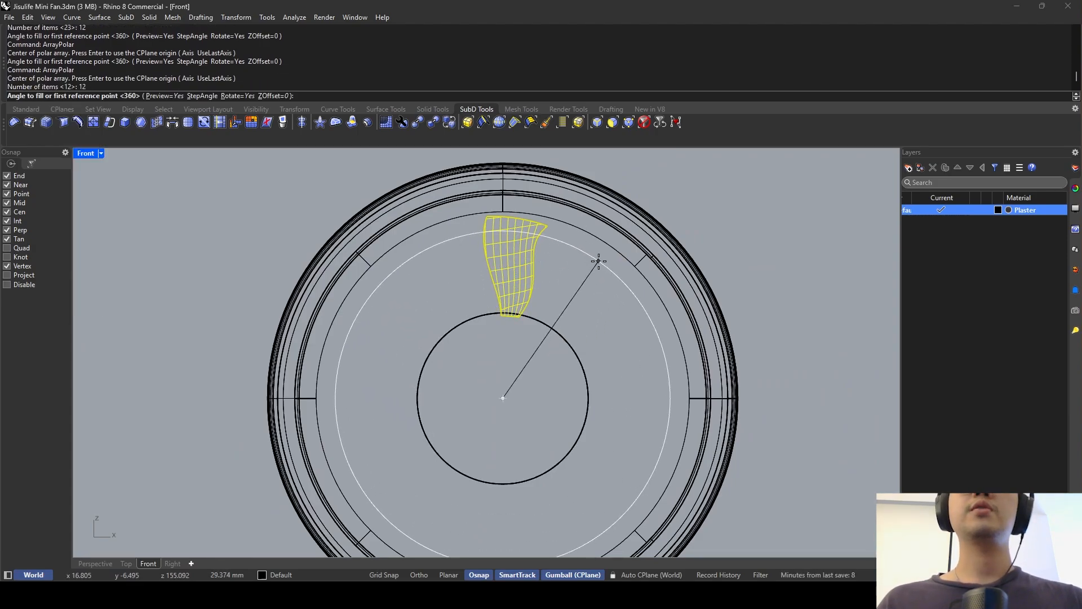
{"action": "key", "text": "Return"}
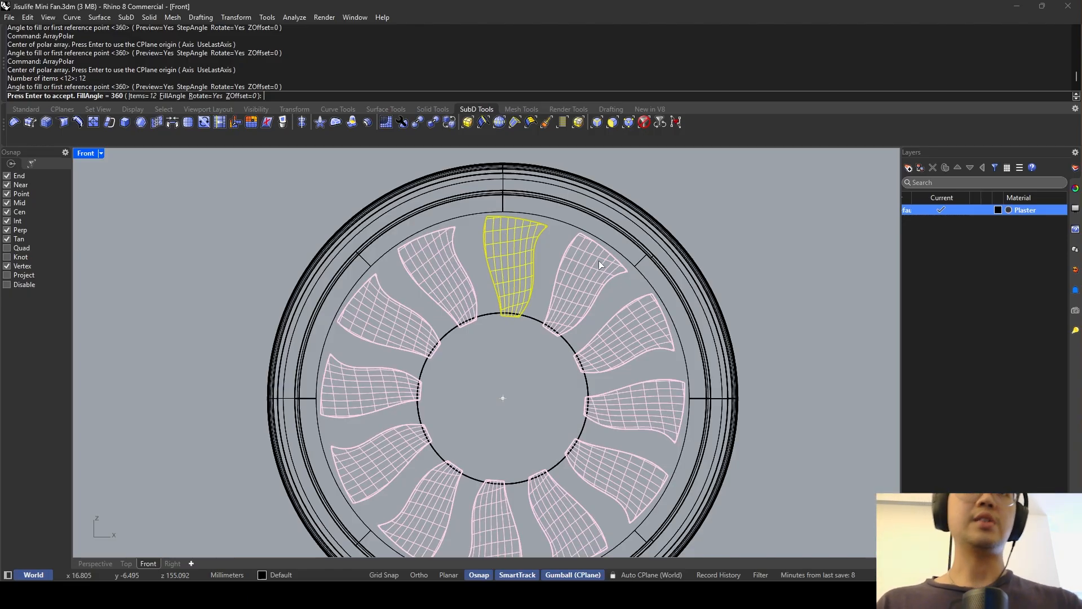
{"action": "key", "text": "Escape"}
Create a polar array of the blade with 13 items over 360 degrees around the motor cylinder's centre.
{"action": "key", "text": "Return"}
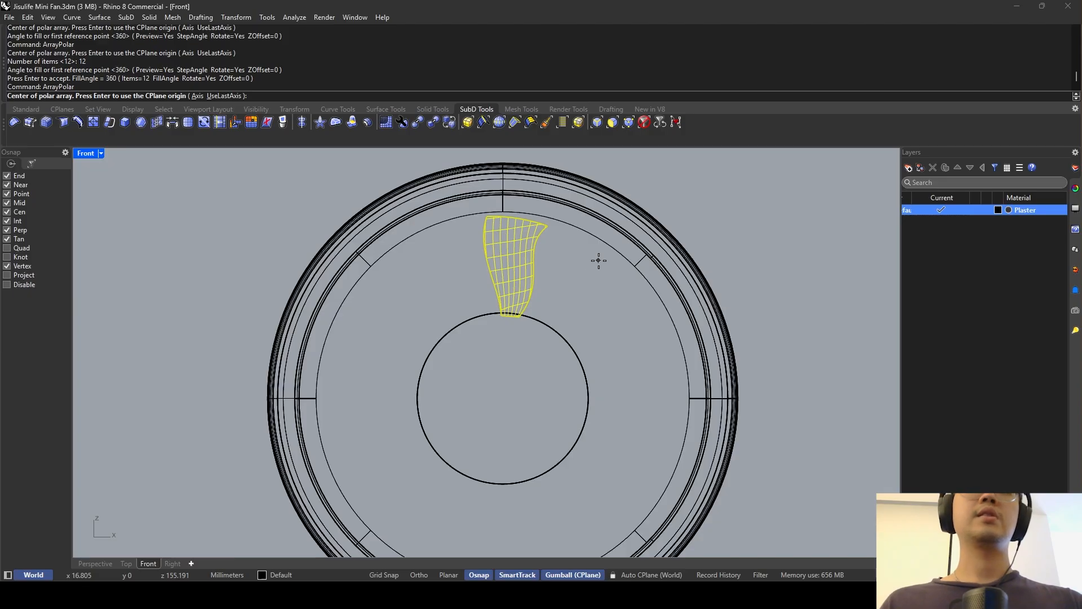
{"action": "left_click", "coordinate": [560, 331]}
{"action": "type", "text": "13"}
{"action": "key", "text": "Return"}
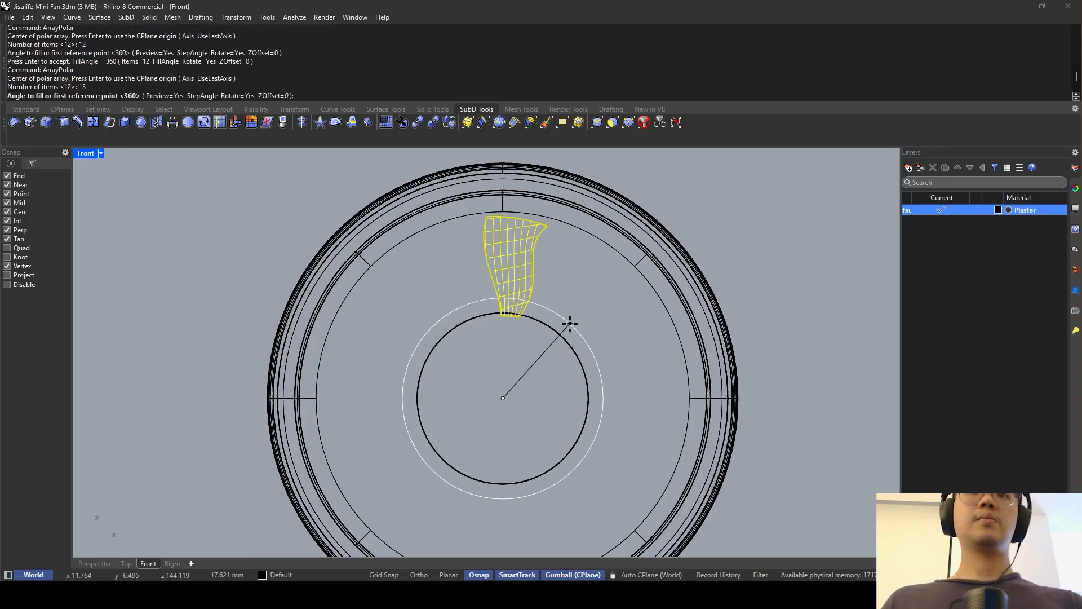
{"action": "key", "text": "Return"}
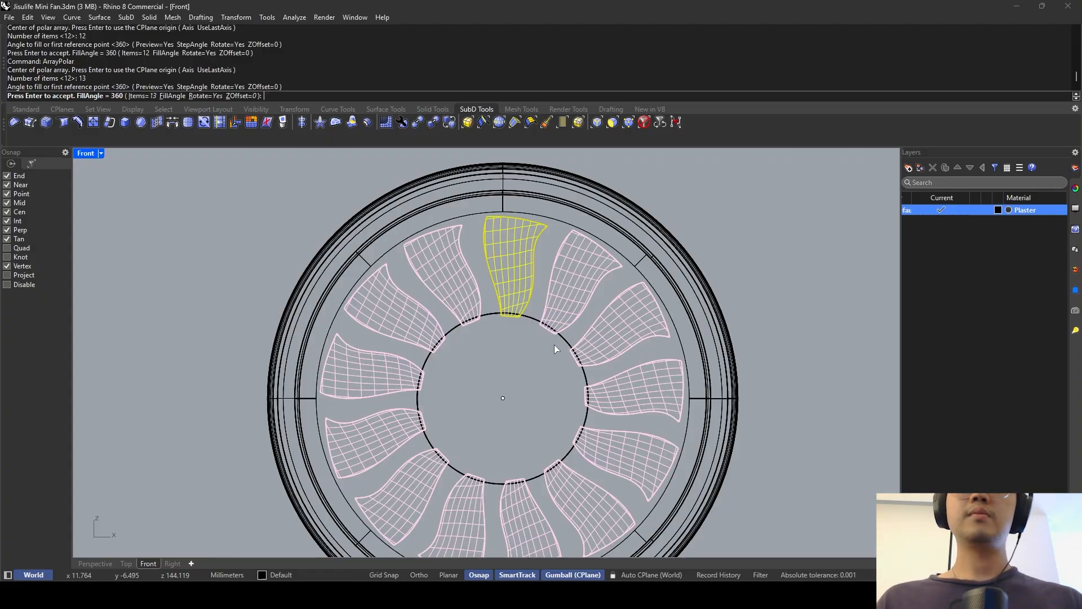
{"action": "double_click", "coordinate": [81, 151]}
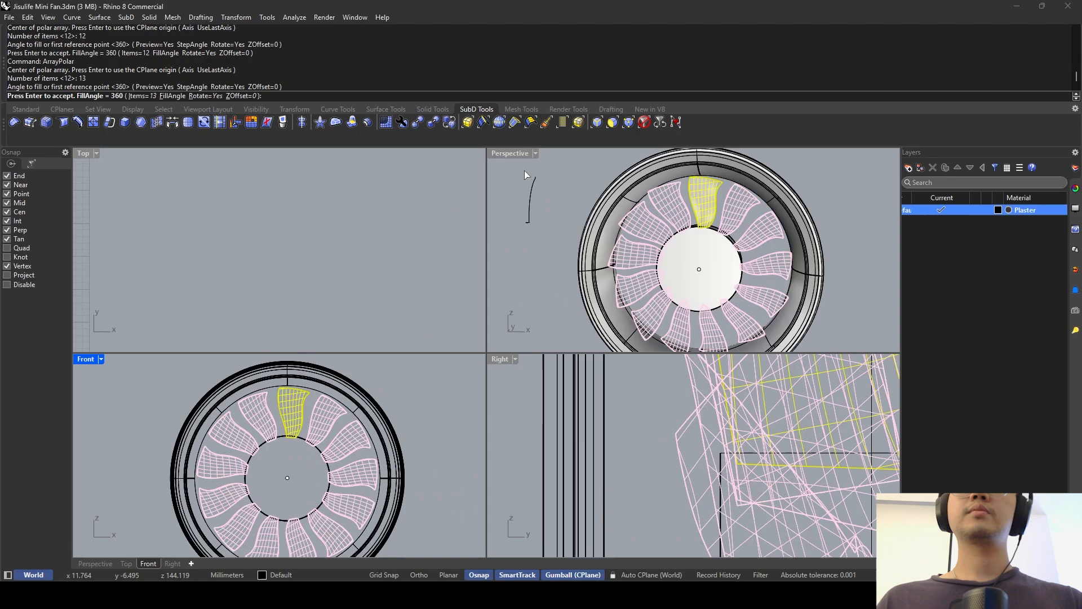
{"action": "right_click_drag", "start_coordinate": [524, 170], "coordinate": [670, 265]}
{"action": "key", "text": "Return"}
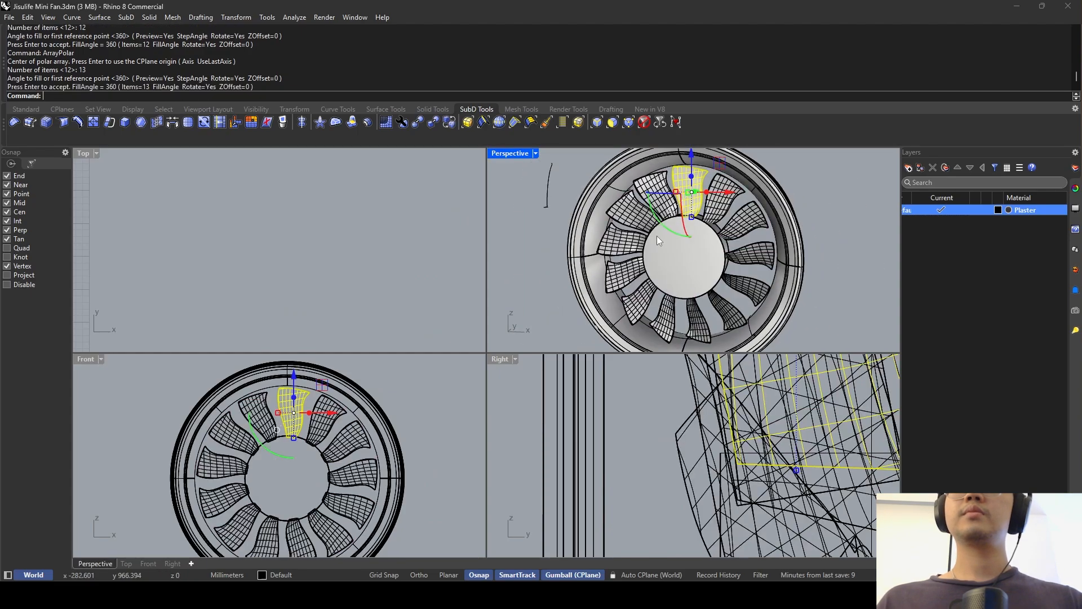
In the maximized Perspective view, select the arrayed copies plus the original blade and group all 13 blades.
{"action": "key", "text": "Escape"}
{"action": "double_click", "coordinate": [503, 153]}
{"action": "right_click_drag", "start_coordinate": [507, 225], "coordinate": [545, 227]}
{"action": "type", "text": "SelLast"}
{"action": "key", "text": "Return"}
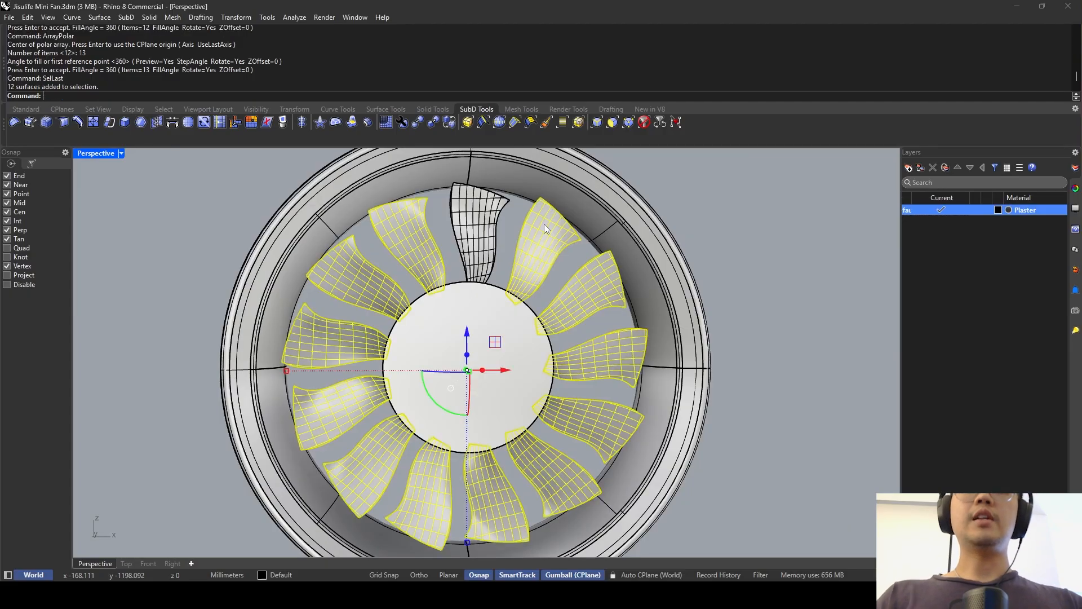
{"action": "type", "text": "Group"}
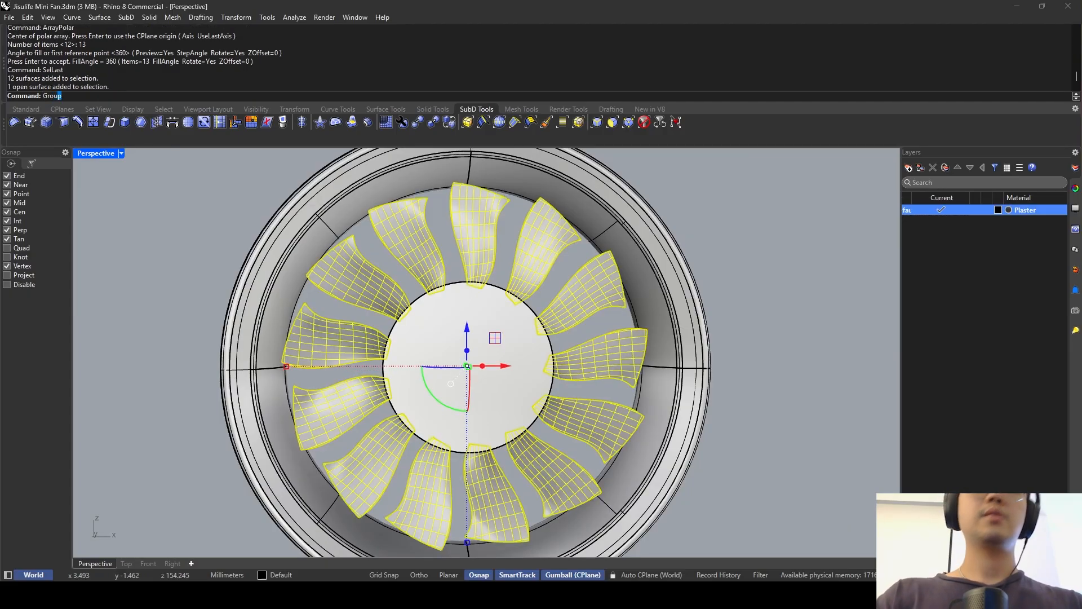
{"action": "key", "text": "Return"}
{"action": "key", "text": "Escape"}
Show all hidden objects so the whole fan is displayed with its grilles.
{"action": "type", "text": "Show"}
{"action": "key", "text": "Return"}
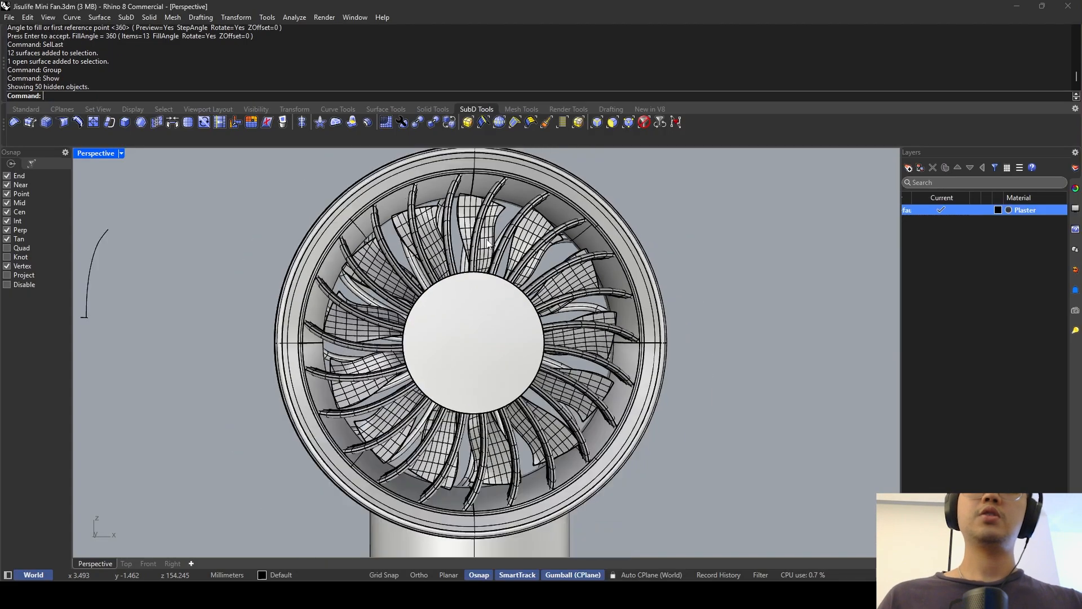
{"action": "scroll", "coordinate": [488, 244], "scroll_direction": "down", "scroll_amount": 7}
{"action": "right_click_drag", "start_coordinate": [488, 244], "coordinate": [408, 257]}
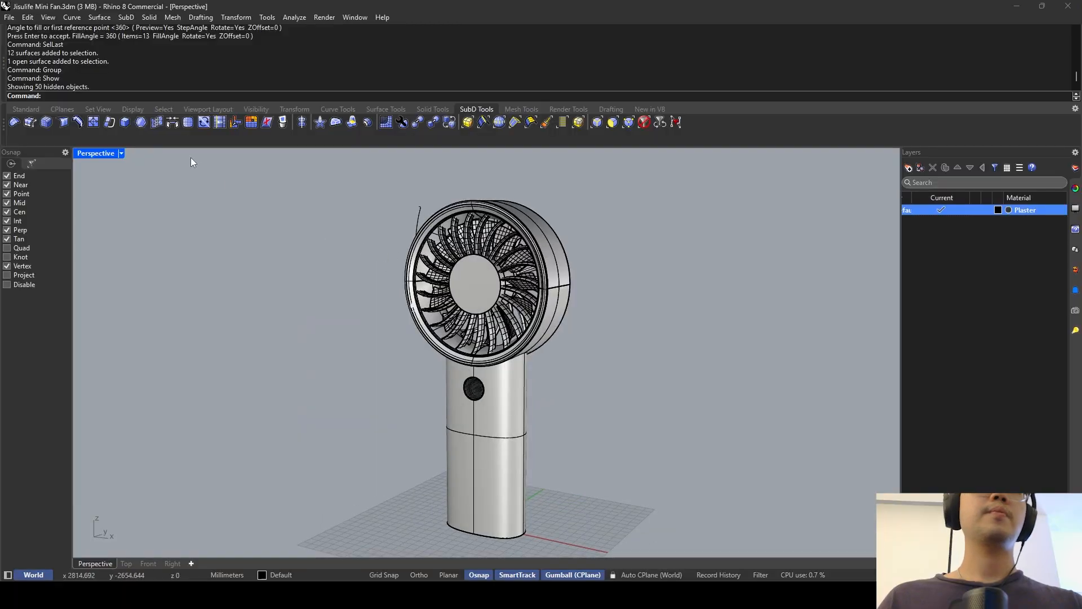
Switch the Perspective viewport to Rendered display and inspect the blades behind the front grille.
{"action": "left_click", "coordinate": [121, 154]}
{"action": "left_click", "coordinate": [170, 204]}
{"action": "scroll", "coordinate": [516, 251], "scroll_direction": "up", "scroll_amount": 5}
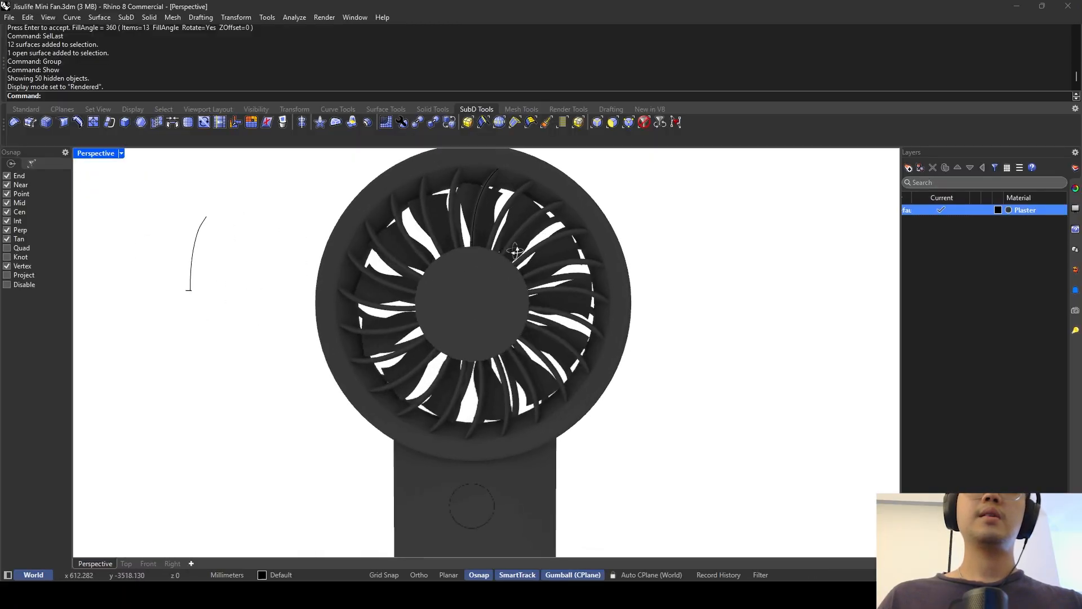
{"action": "right_click_drag", "start_coordinate": [516, 251], "coordinate": [434, 235]}
{"action": "scroll", "coordinate": [461, 197], "scroll_direction": "up", "scroll_amount": 6}
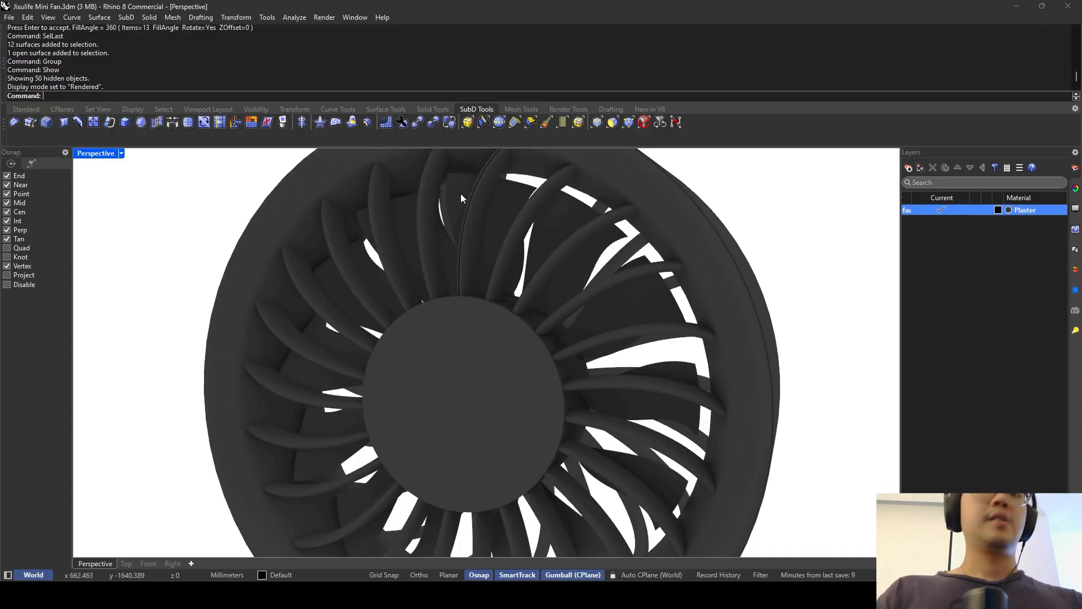
Select all remaining curves in the model with SelCrv and delete them.
{"action": "key", "text": "Return"}
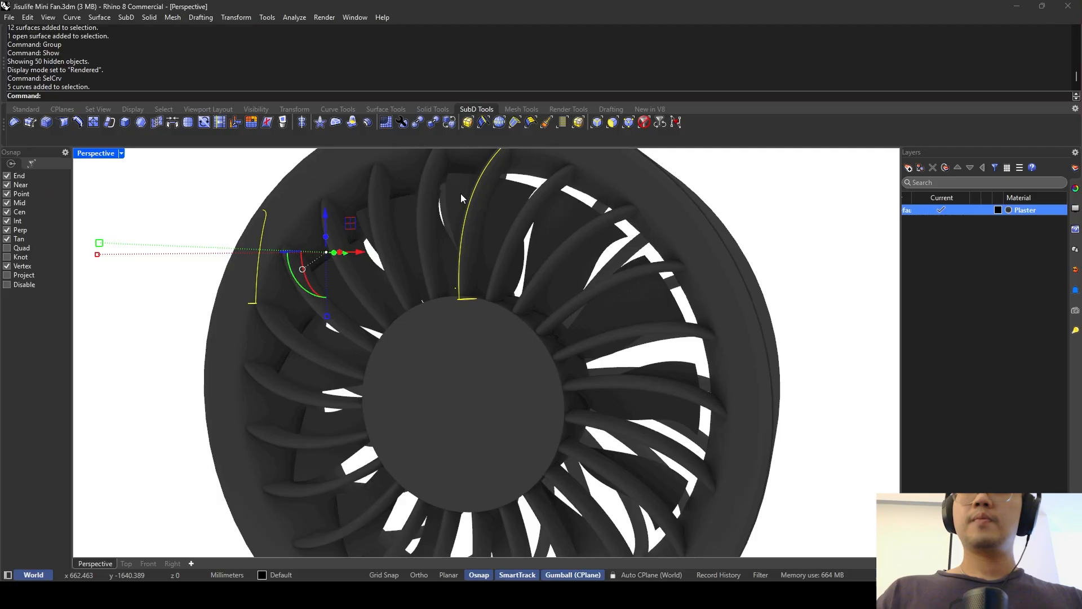
{"action": "key", "text": "Delete"}
{"action": "right_click_drag", "start_coordinate": [461, 198], "coordinate": [345, 269]}
{"action": "left_click", "coordinate": [507, 191]}
{"action": "left_click", "coordinate": [512, 210]}
{"action": "key", "text": "Escape"}
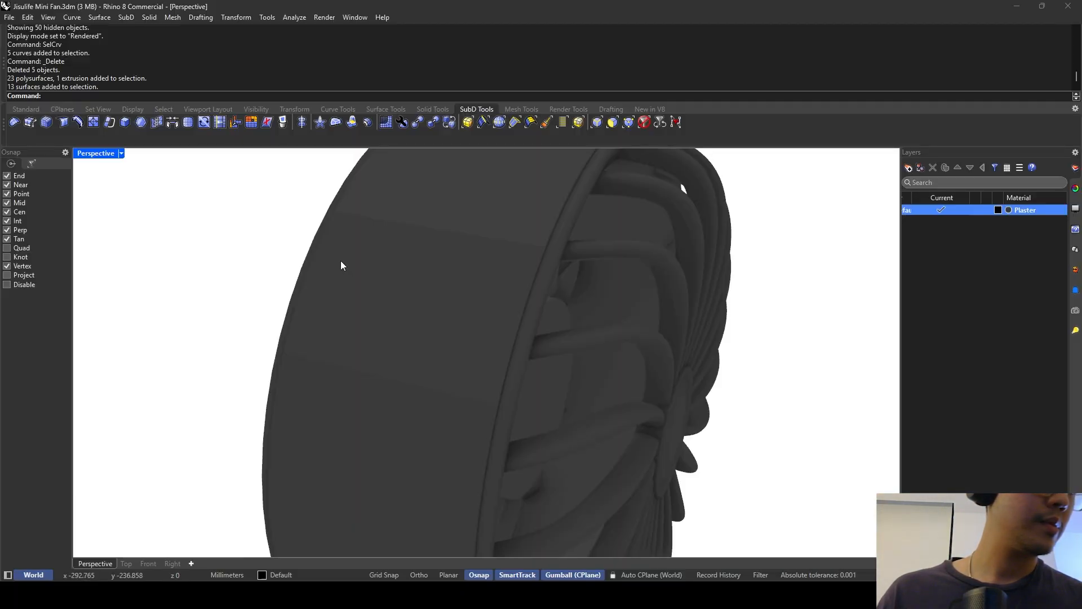
Hide the grouped front grille in front of the fan blades.
{"action": "right_click_drag", "start_coordinate": [341, 261], "coordinate": [544, 266]}
{"action": "left_click", "coordinate": [505, 212]}
{"action": "right_click_drag", "start_coordinate": [505, 212], "coordinate": [467, 326]}
{"action": "left_click", "coordinate": [407, 188]}
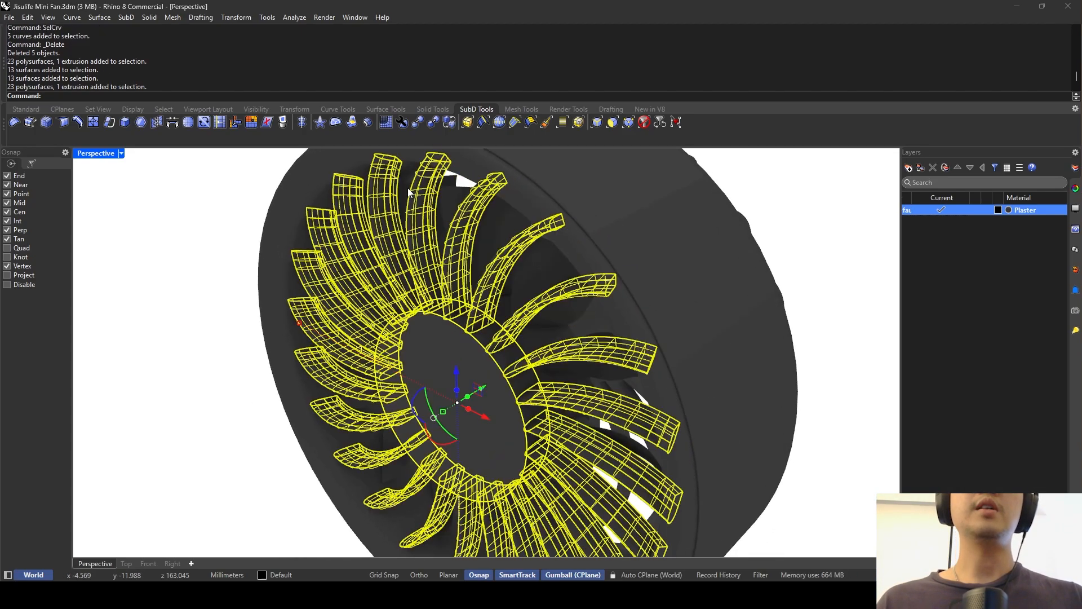
{"action": "type", "text": "Hide"}
{"action": "key", "text": "Return"}
{"action": "left_click", "coordinate": [472, 316]}
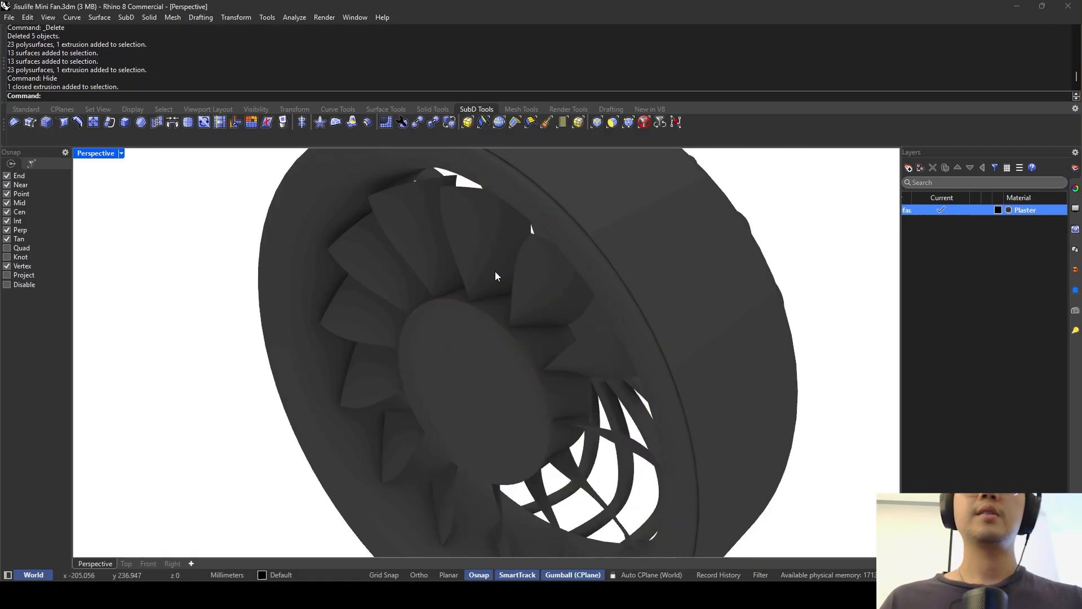
Try to stretch the 13 blades and the motor cylinder along the fan's axis with Scale1D, with the Cen snap off.
{"action": "left_click", "coordinate": [495, 272]}
{"action": "right_click_drag", "start_coordinate": [494, 271], "coordinate": [551, 283]}
{"action": "left_click", "coordinate": [550, 282]}
{"action": "left_click", "coordinate": [512, 316], "text": "shift"}
{"action": "right_click_drag", "start_coordinate": [512, 316], "coordinate": [498, 323]}
{"action": "type", "text": "Scale1D"}
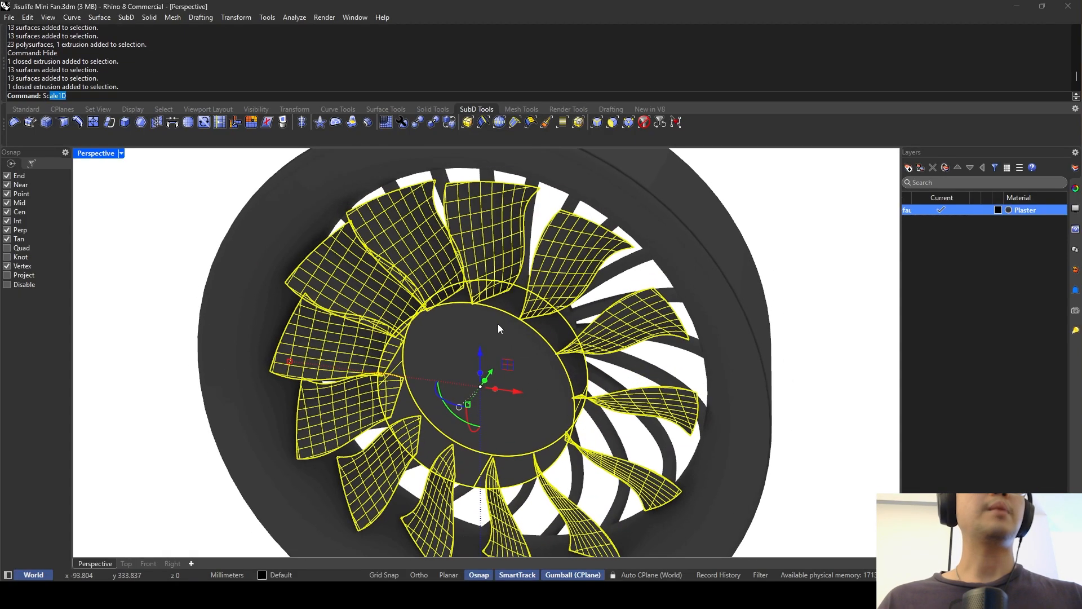
{"action": "key", "text": "Return"}
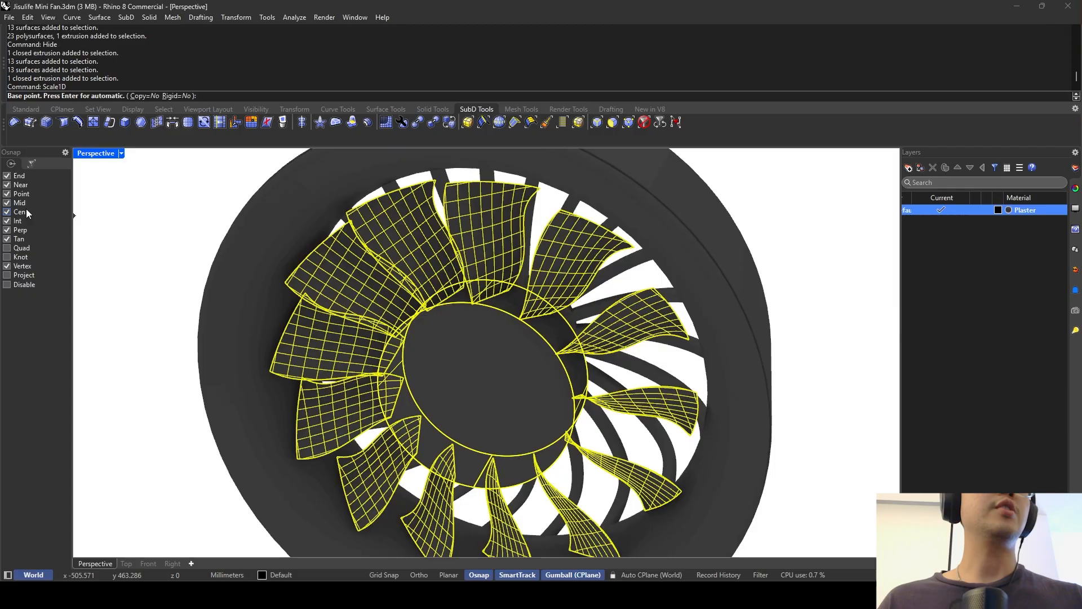
{"action": "left_click", "coordinate": [26, 211]}
{"action": "left_click", "coordinate": [498, 309]}
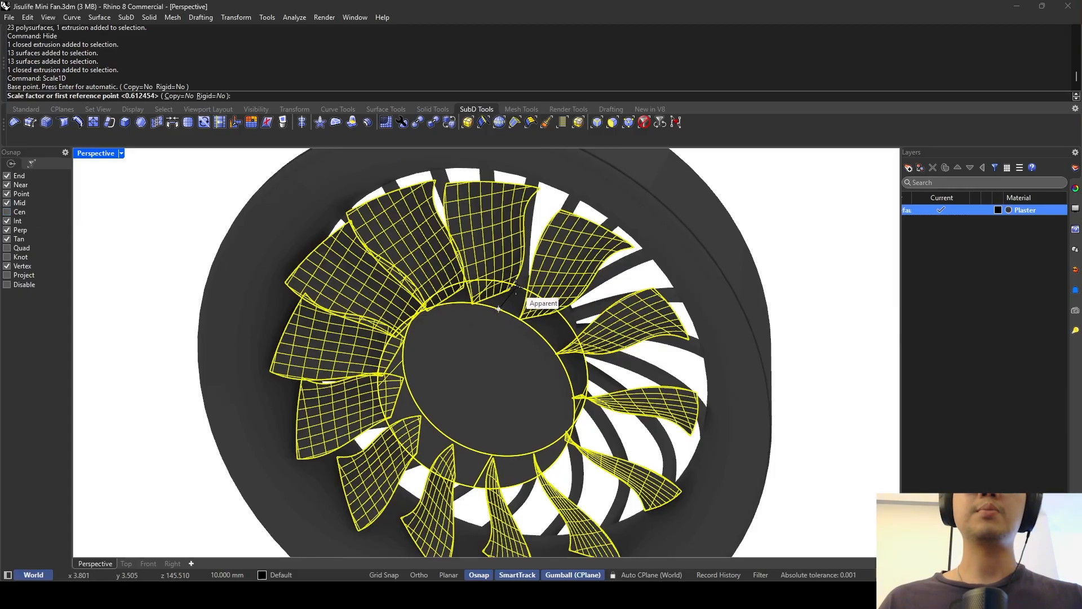
{"action": "key", "text": "Escape"}
{"action": "key", "text": "Return"}
{"action": "left_click", "coordinate": [498, 309]}
{"action": "scroll", "coordinate": [518, 291], "scroll_direction": "up", "scroll_amount": 3}
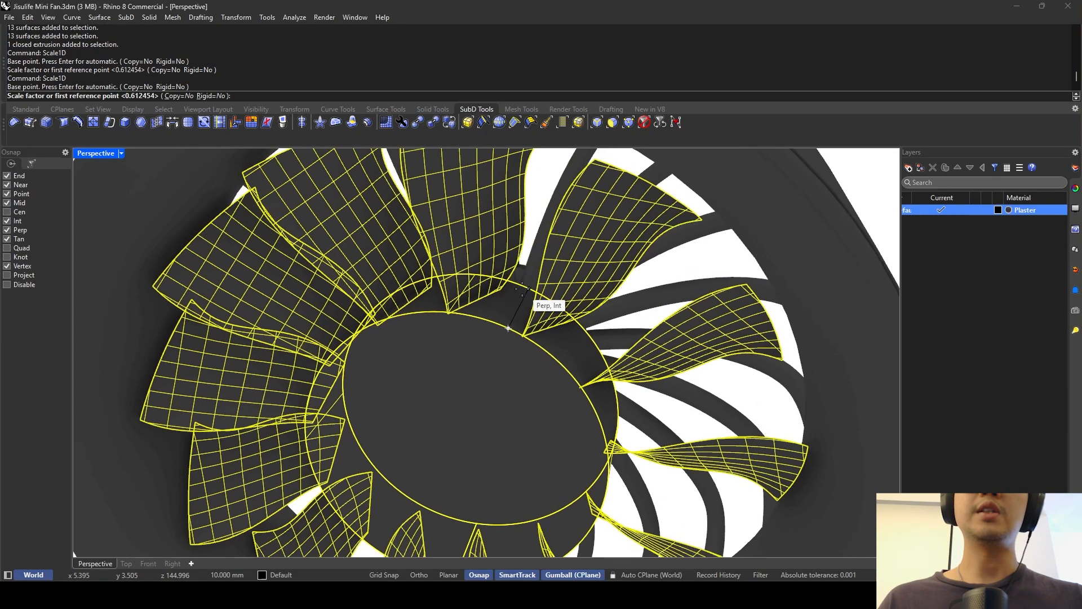
{"action": "right_click_drag", "start_coordinate": [522, 289], "coordinate": [453, 355]}
{"action": "left_click", "coordinate": [524, 280]}
{"action": "scroll", "coordinate": [486, 271], "scroll_direction": "down", "scroll_amount": 5}
{"action": "left_click", "coordinate": [571, 319]}
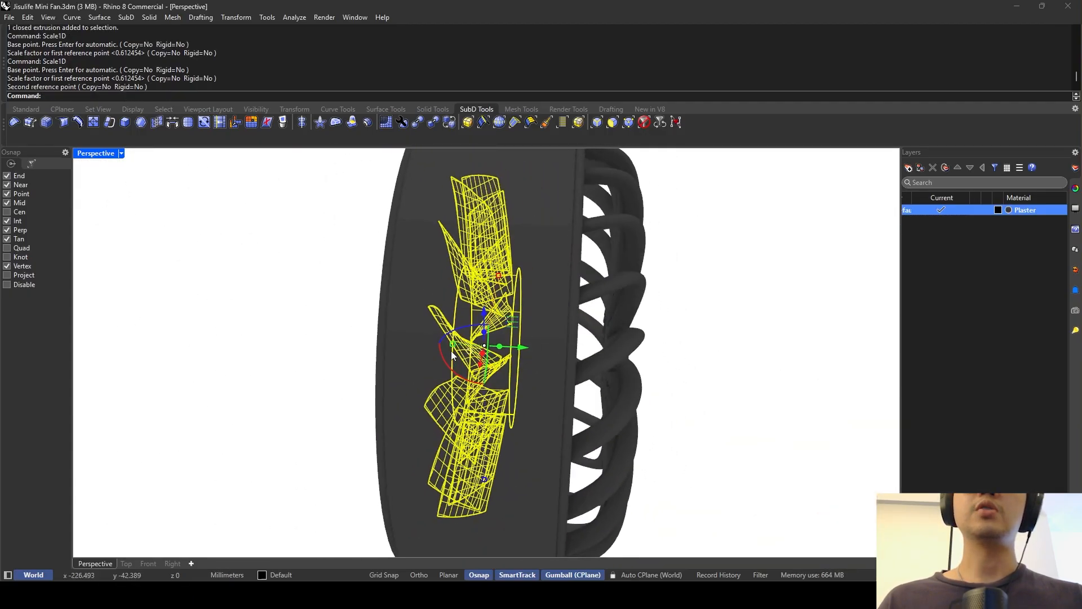
{"action": "left_click_drag", "start_coordinate": [452, 343], "coordinate": [439, 343]}
{"action": "key", "text": "ctrl+z"}
Try again to scale the blades and motor cylinder along the fan's axis, checking the blades from the front.
{"action": "right_click_drag", "start_coordinate": [486, 330], "coordinate": [447, 327]}
{"action": "key", "text": "space"}
{"action": "left_click", "coordinate": [489, 325]}
{"action": "scroll", "coordinate": [510, 310], "scroll_direction": "up", "scroll_amount": 3}
{"action": "left_click", "coordinate": [512, 298]}
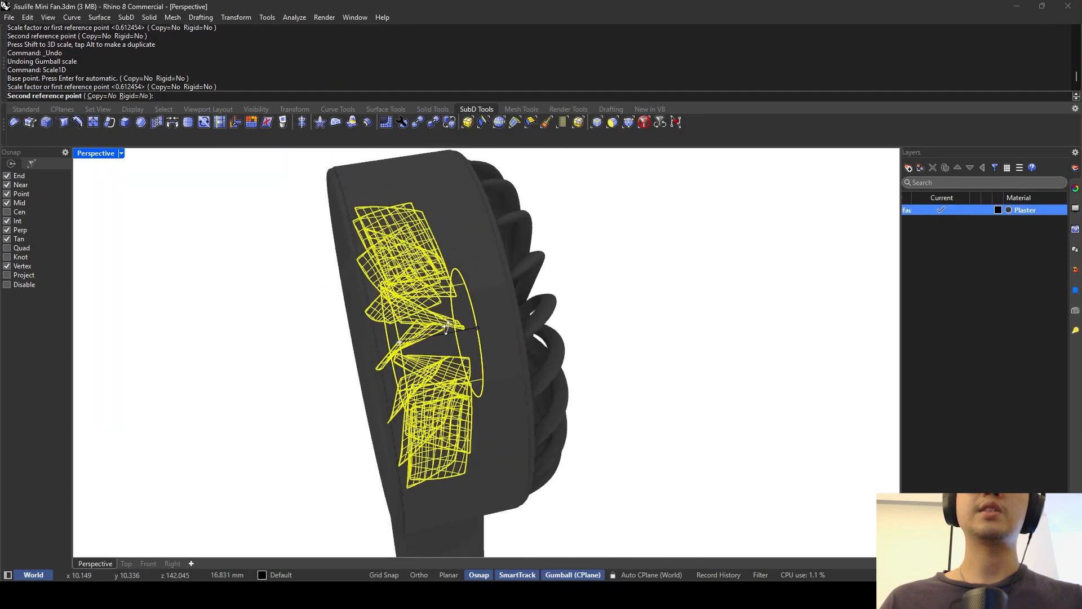
{"action": "left_click", "coordinate": [473, 353]}
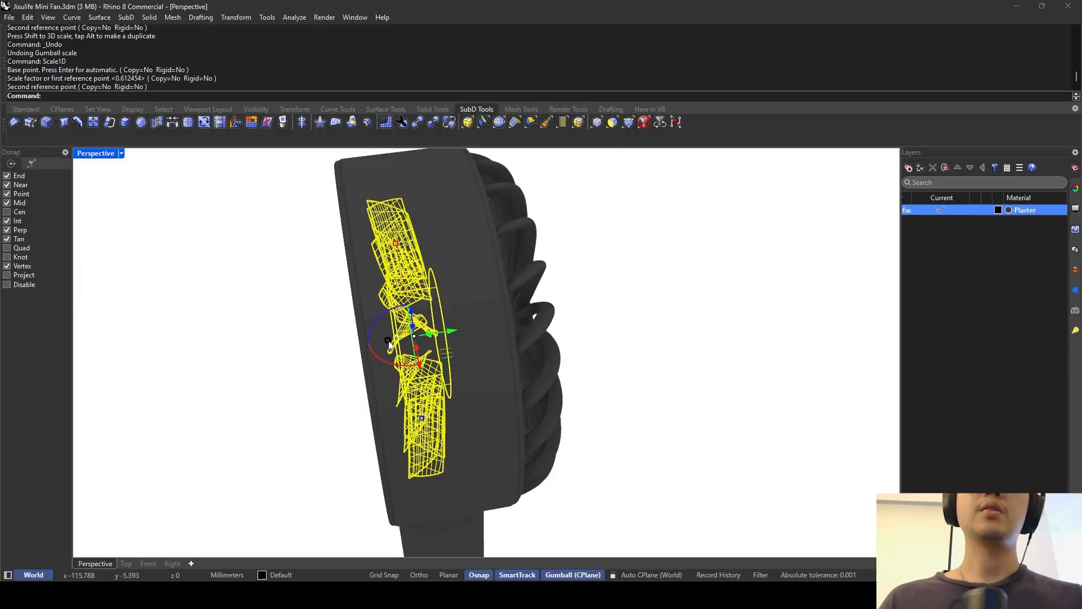
{"action": "left_click_drag", "start_coordinate": [389, 345], "coordinate": [374, 343]}
{"action": "key", "text": "Escape"}
{"action": "right_click_drag", "start_coordinate": [383, 326], "coordinate": [502, 228]}
{"action": "left_click", "coordinate": [435, 265]}
{"action": "key", "text": "Escape"}
{"action": "right_click_drag", "start_coordinate": [434, 265], "coordinate": [510, 292]}
Undo the edits back through the polar array, leaving only the single blade on the motor cylinder.
{"action": "key", "text": "ctrl+z"}
{"action": "key", "text": "ctrl+z"}
{"action": "key", "text": "ctrl+z"}
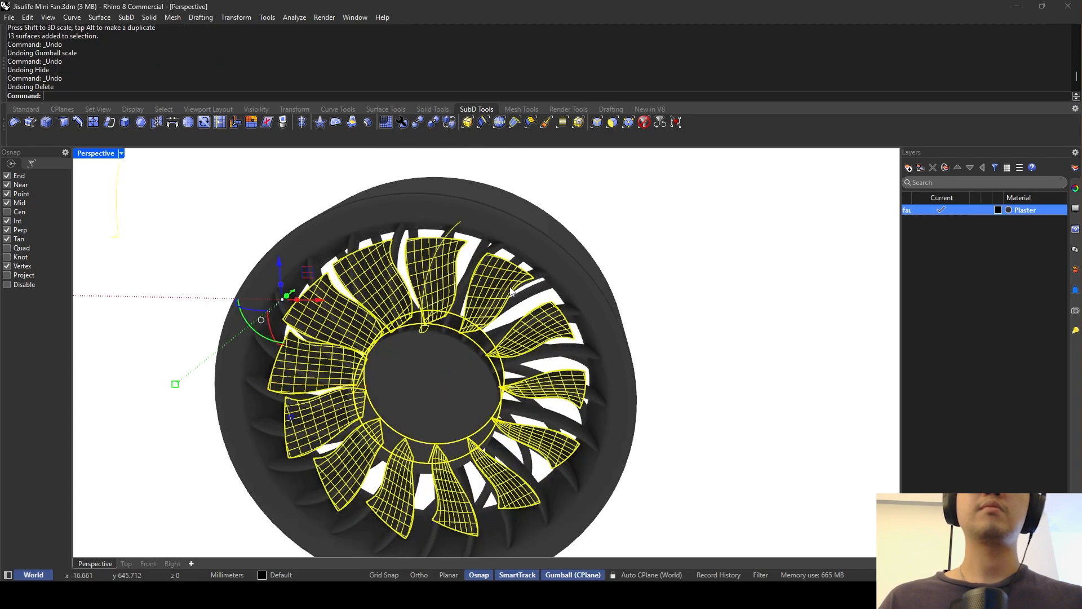
{"action": "key", "text": "ctrl+z"}
{"action": "key", "text": "ctrl+z"}
{"action": "key", "text": "ctrl+z"}
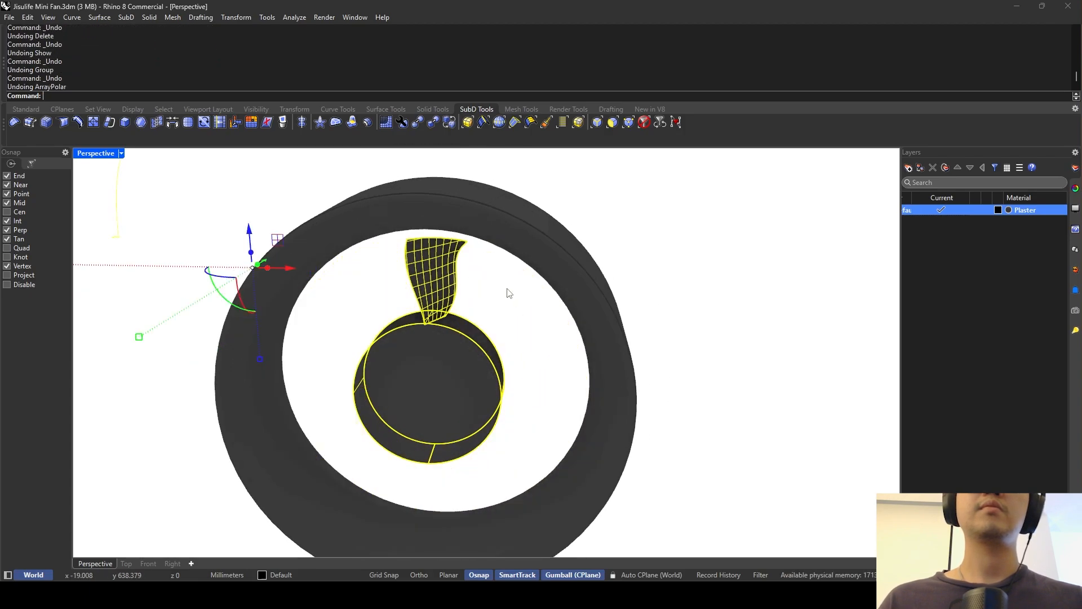
Try to scale the single blade surface along the fan's axis with the gumball.
{"action": "right_click_drag", "start_coordinate": [510, 292], "coordinate": [426, 329]}
{"action": "left_click", "coordinate": [440, 337]}
{"action": "left_click", "coordinate": [418, 302], "text": "shift"}
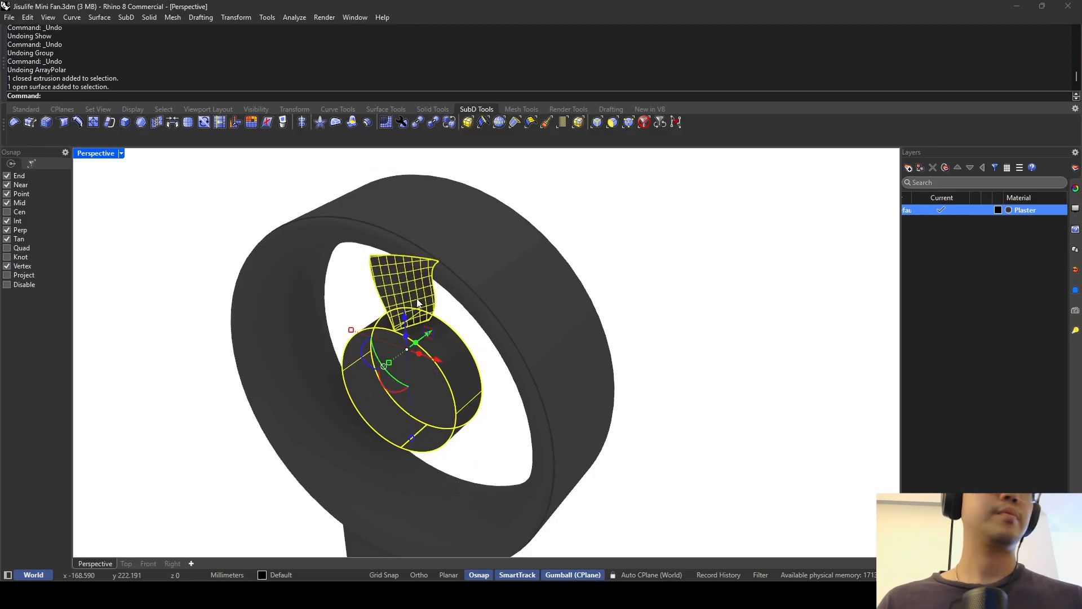
{"action": "right_click_drag", "start_coordinate": [414, 286], "coordinate": [381, 300]}
{"action": "left_click", "coordinate": [416, 270]}
{"action": "left_click_drag", "start_coordinate": [381, 273], "coordinate": [338, 282]}
{"action": "right_click_drag", "start_coordinate": [398, 280], "coordinate": [425, 253]}
Undo the blade's scaling, the curve deletion and the Patch to return to the blade's closed outline curve.
{"action": "key", "text": "ctrl+z"}
{"action": "key", "text": "Escape"}
{"action": "key", "text": "ctrl+z"}
{"action": "key", "text": "ctrl+z"}
{"action": "key", "text": "ctrl+z"}
{"action": "key", "text": "ctrl+z"}
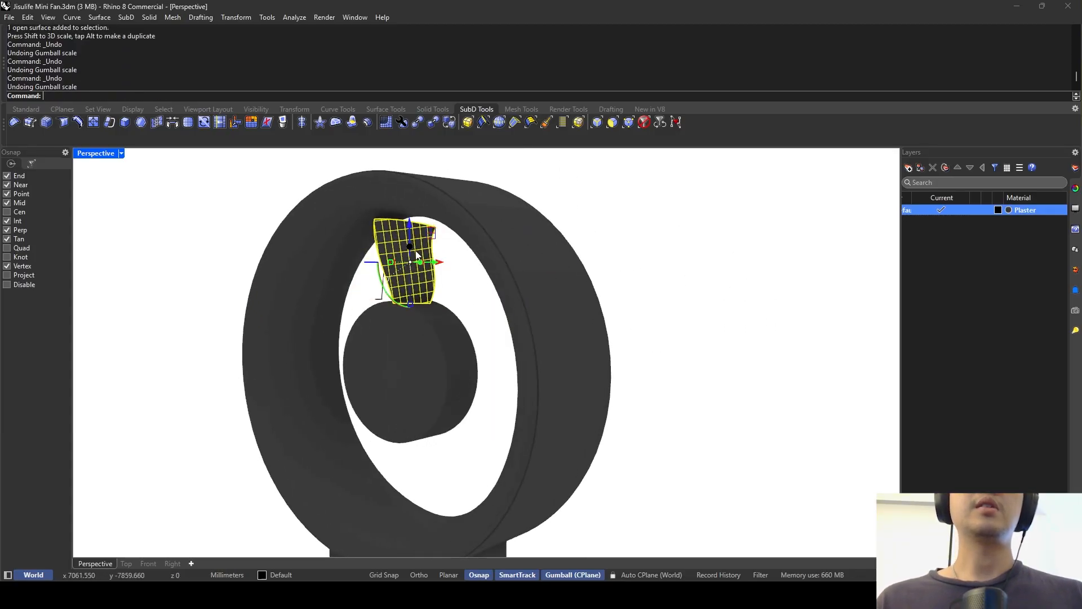
{"action": "key", "text": "Escape"}
{"action": "left_click", "coordinate": [434, 268]}
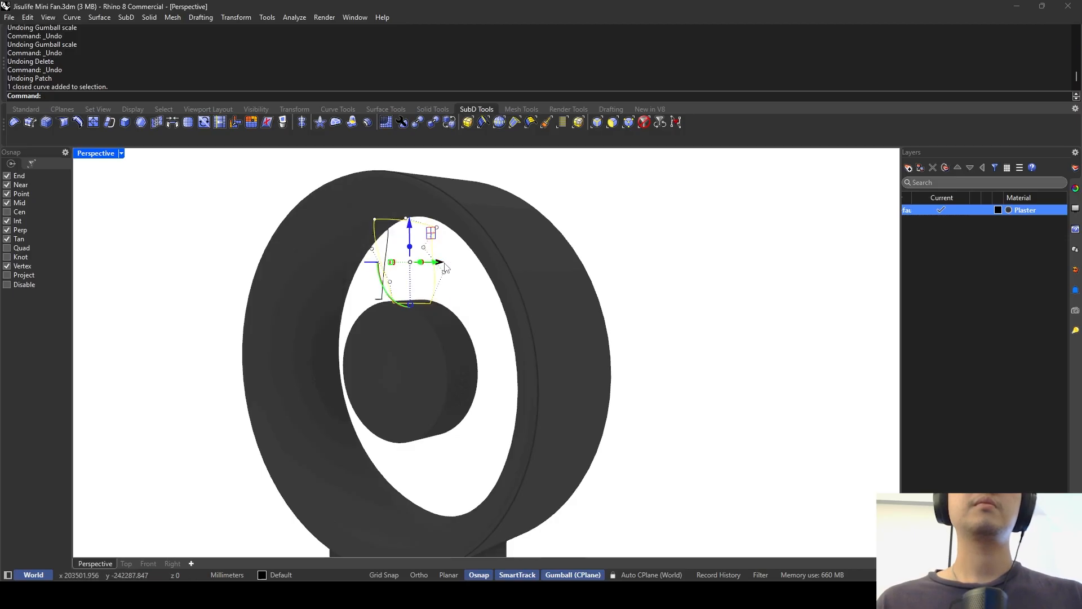
{"action": "scroll", "coordinate": [437, 270], "scroll_direction": "up", "scroll_amount": 3}
{"action": "left_click", "coordinate": [457, 261]}
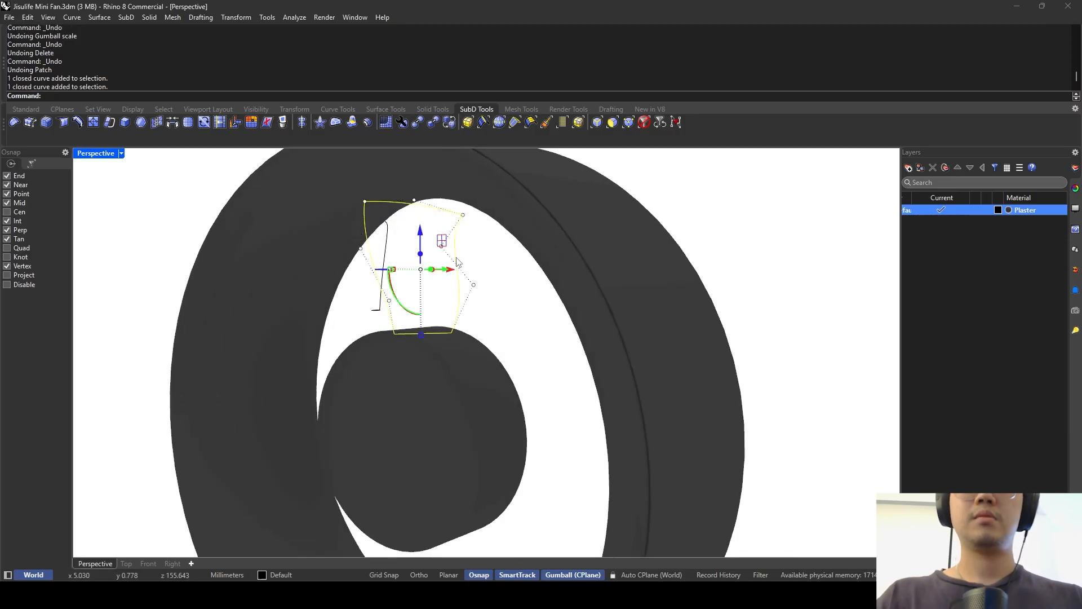
{"action": "type", "text": "Explode"}
{"action": "key", "text": "Escape"}
{"action": "key", "text": "Escape"}
{"action": "left_click", "coordinate": [456, 258]}
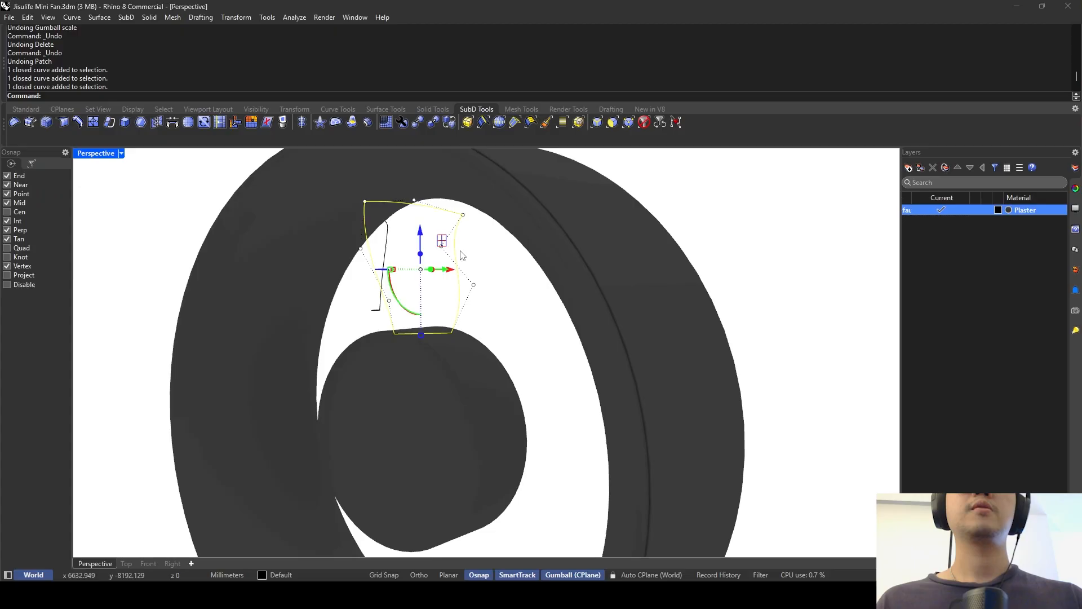
{"action": "right_click_drag", "start_coordinate": [461, 254], "coordinate": [477, 272]}
{"action": "key", "text": "Escape"}
{"action": "left_click", "coordinate": [461, 261]}
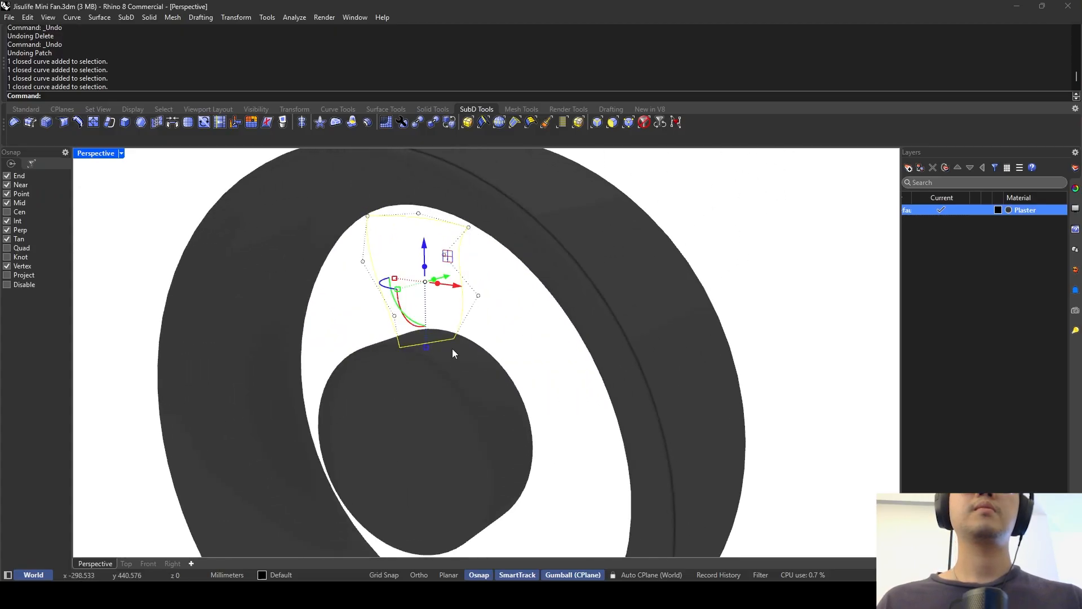
Switch the Perspective viewport to Shaded display and select the blade's closed outline curve.
{"action": "left_click", "coordinate": [121, 153]}
{"action": "left_click", "coordinate": [158, 190]}
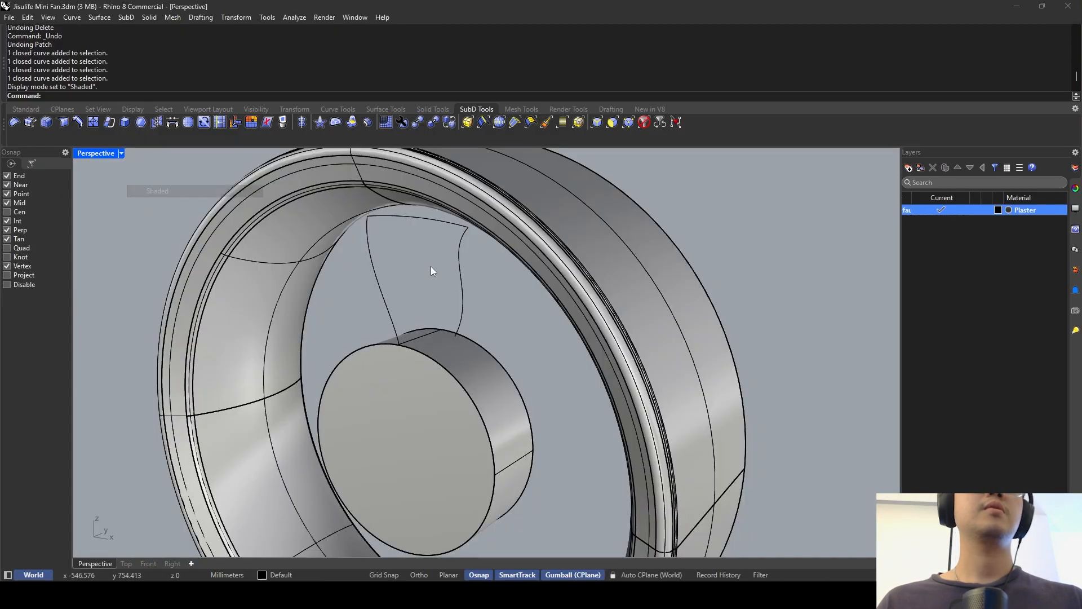
{"action": "left_click", "coordinate": [463, 272]}
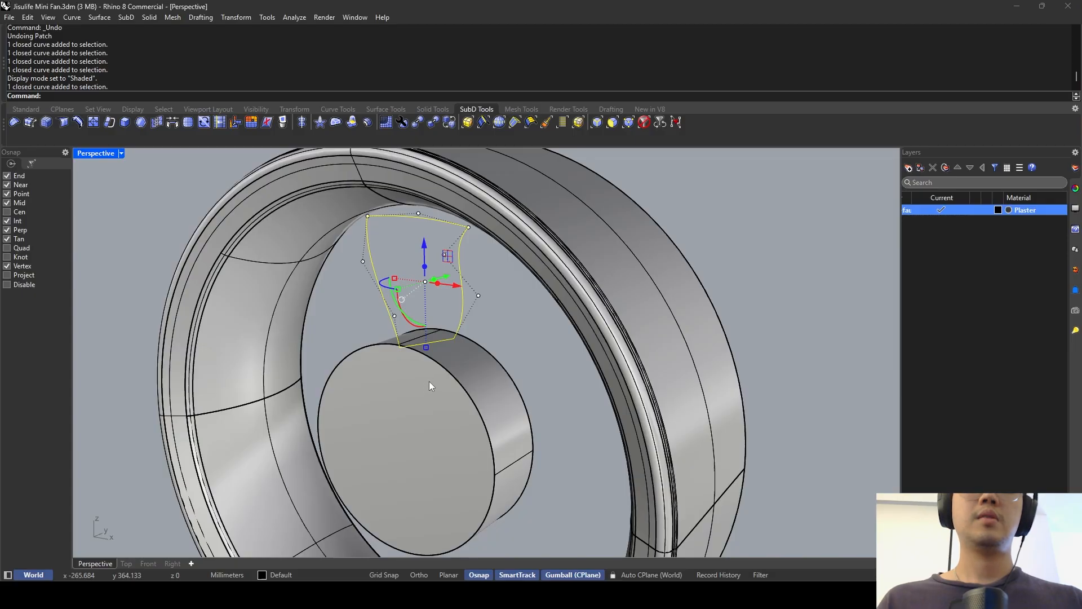
Select only the control points along the right edge of the blade outline with SelBrushPoints.
{"action": "key", "text": "BackSpace"}
{"action": "key", "text": "BackSpace"}
{"action": "key", "text": "BackSpace"}
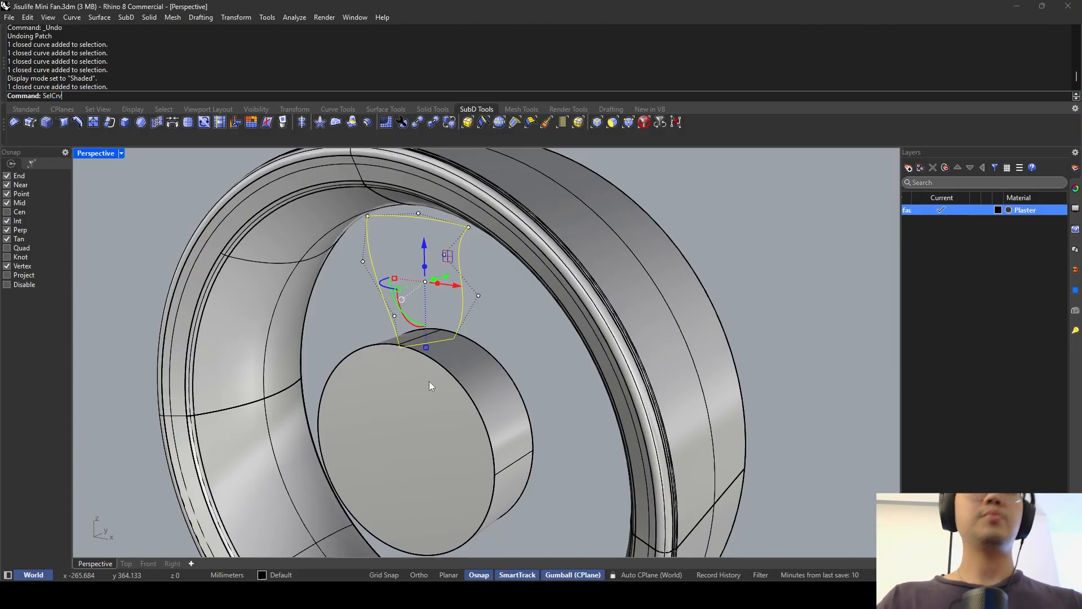
{"action": "key", "text": "BackSpace"}
{"action": "key", "text": "BackSpace"}
{"action": "key", "text": "BackSpace"}
{"action": "key", "text": "BackSpace"}
{"action": "key", "text": "BackSpace"}
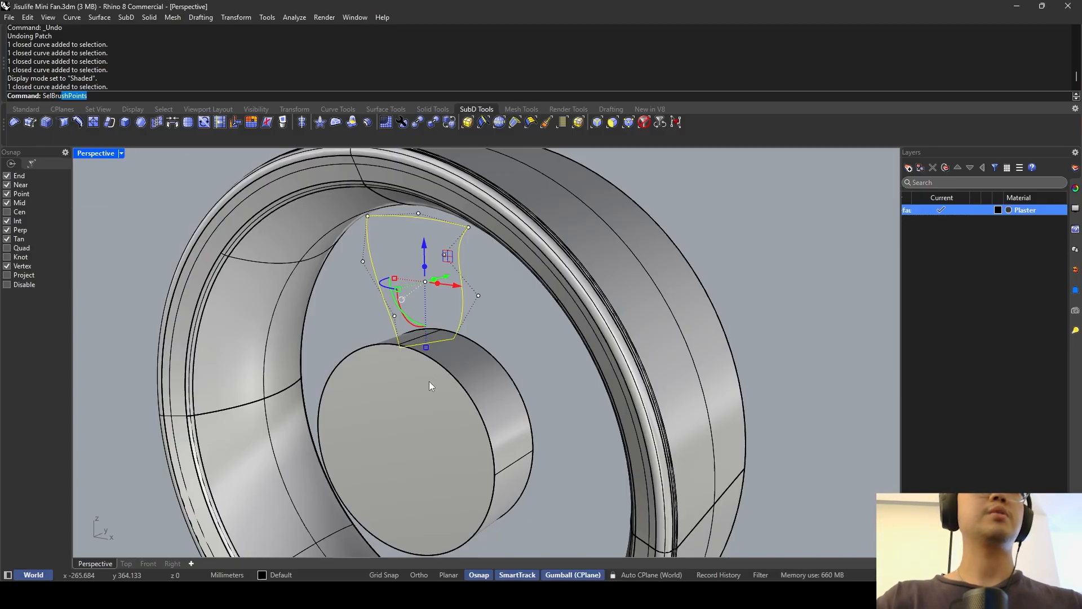
{"action": "type", "text": "elBru"}
{"action": "key", "text": "Return"}
{"action": "scroll", "coordinate": [431, 384], "scroll_direction": "down", "scroll_amount": 1}
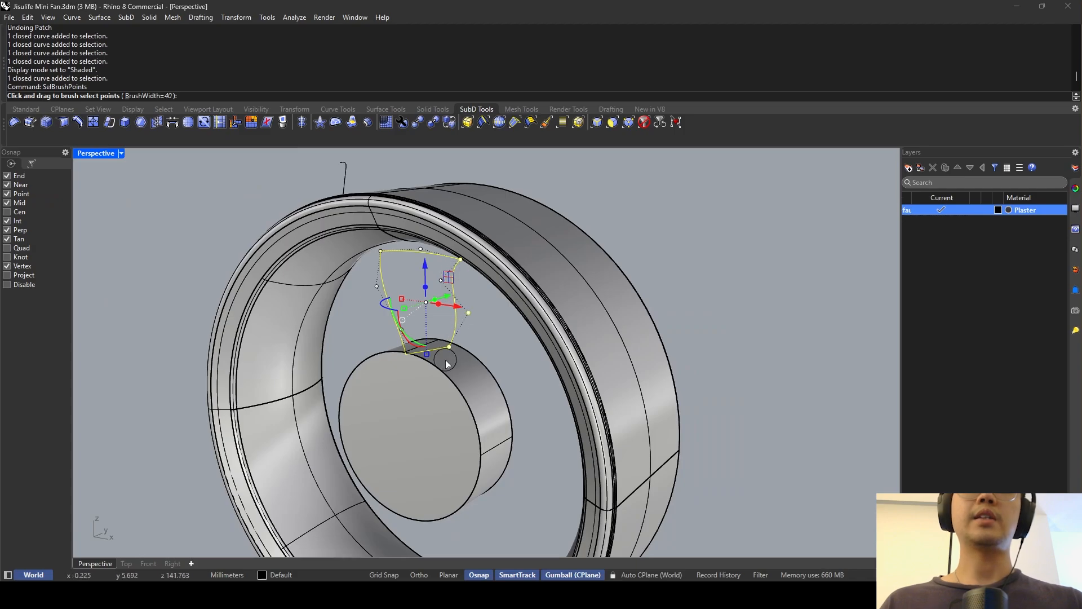
{"action": "left_click_drag", "start_coordinate": [445, 360], "coordinate": [444, 359]}
{"action": "right_click", "coordinate": [442, 282]}
{"action": "left_click", "coordinate": [442, 281]}
{"action": "left_click", "coordinate": [387, 293], "text": "ctrl"}
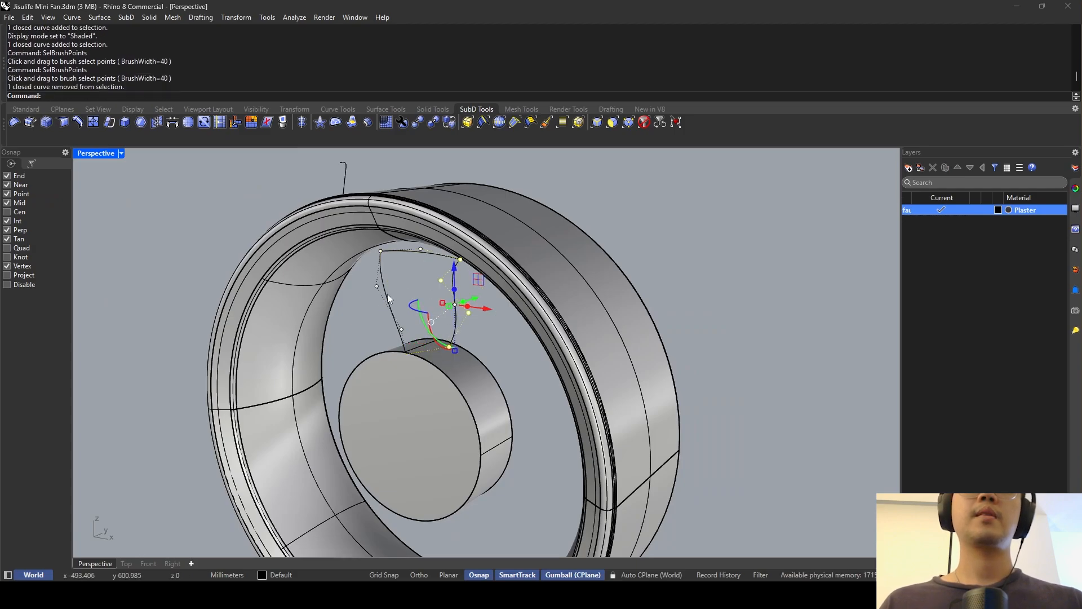
Move the selected edge control points along the Y axis in two moves to give the blade more depth.
{"action": "right_click_drag", "start_coordinate": [388, 293], "coordinate": [352, 297]}
{"action": "left_click_drag", "start_coordinate": [475, 305], "coordinate": [489, 302]}
{"action": "right_click_drag", "start_coordinate": [489, 302], "coordinate": [382, 262]}
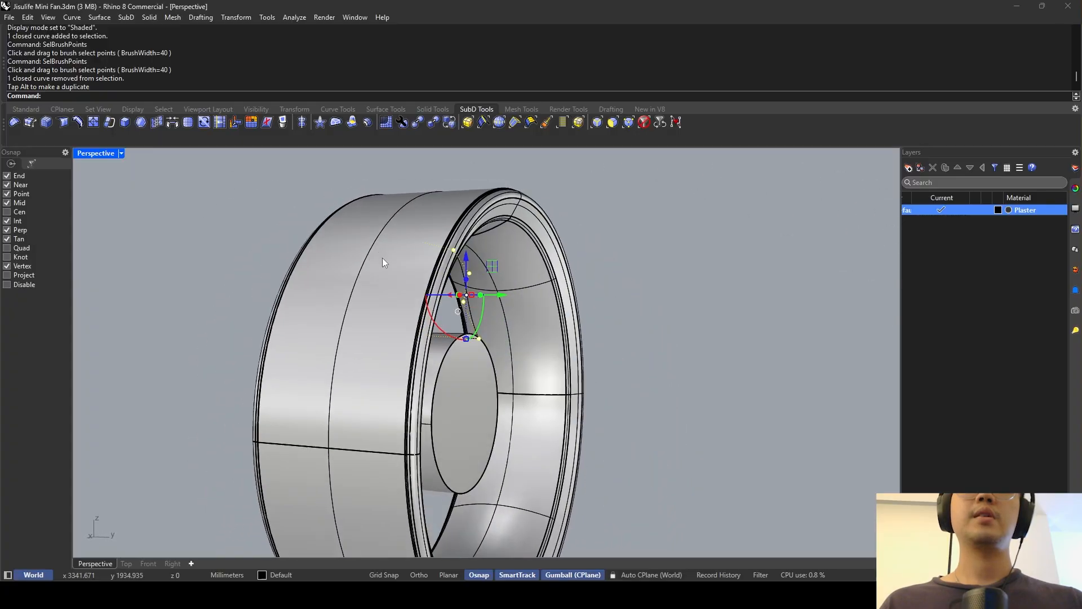
{"action": "right_click_drag", "start_coordinate": [503, 300], "coordinate": [499, 312]}
{"action": "left_click_drag", "start_coordinate": [501, 302], "coordinate": [520, 304]}
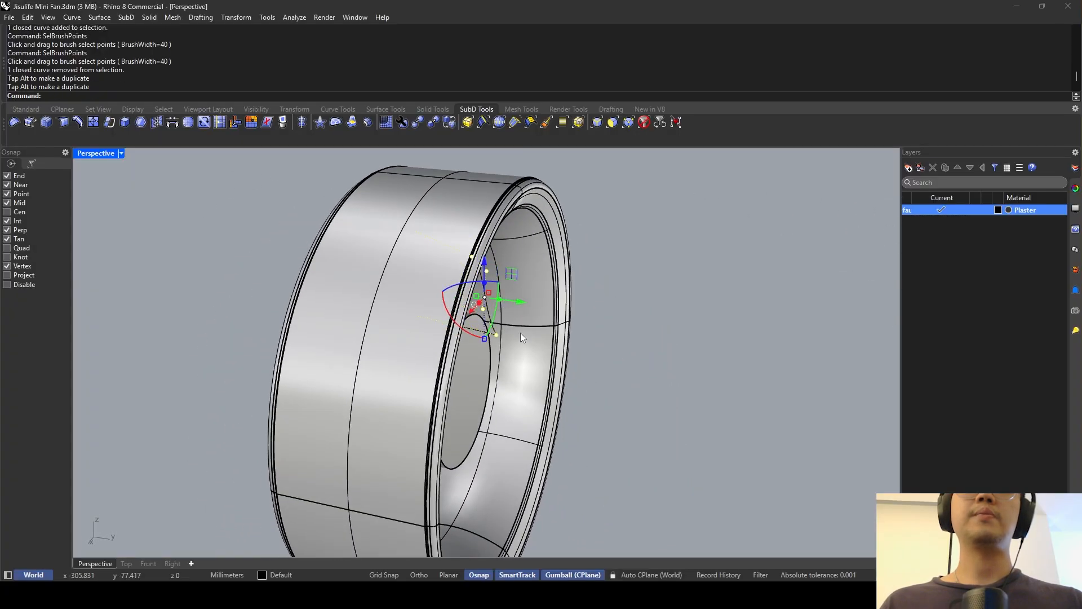
{"action": "mouse_move", "coordinate": [521, 337]}
{"action": "right_mouse_down"}
{"action": "mouse_move", "coordinate": [507, 315]}
{"action": "mouse_move", "coordinate": [546, 256]}
{"action": "mouse_move", "coordinate": [591, 323]}
{"action": "mouse_move", "coordinate": [724, 316]}
{"action": "mouse_move", "coordinate": [533, 355]}
{"action": "mouse_move", "coordinate": [507, 307]}
{"action": "mouse_move", "coordinate": [499, 338]}
{"action": "mouse_move", "coordinate": [500, 321]}
{"action": "mouse_move", "coordinate": [514, 342]}
{"action": "right_mouse_up"}
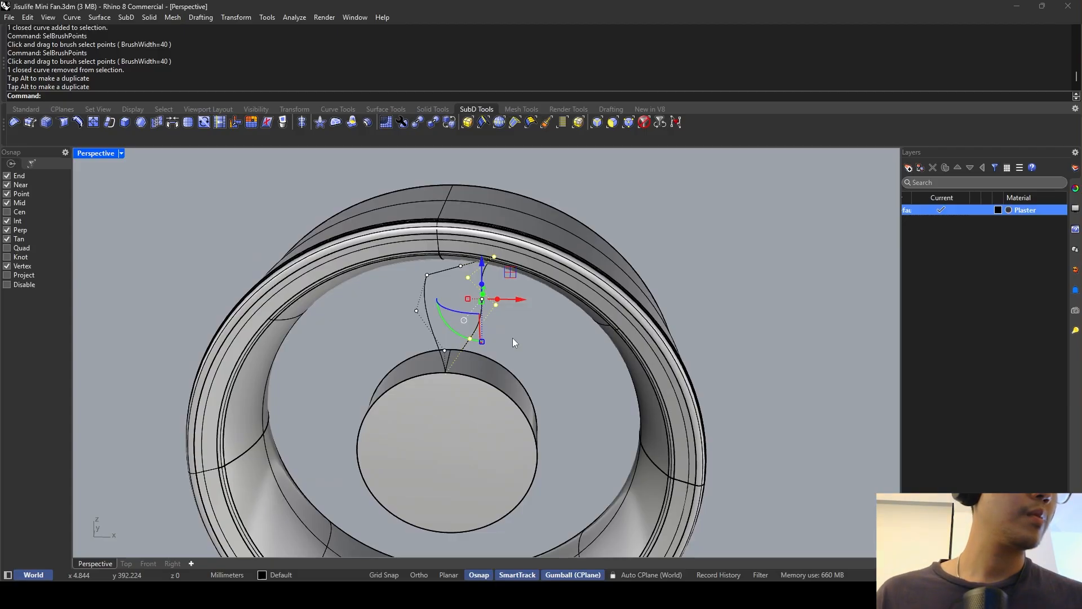
Rotate the selected control points clockwise by about 6.7° around the motor cylinder's centre in the Front view, with the Cen snap on.
{"action": "right_click_drag", "start_coordinate": [512, 337], "coordinate": [516, 319]}
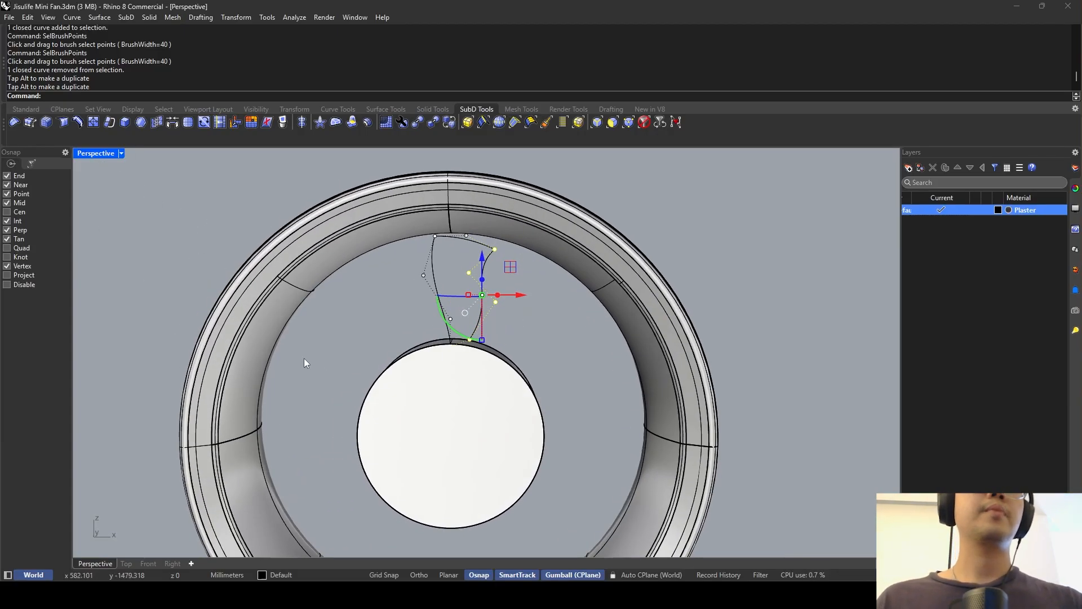
{"action": "double_click", "coordinate": [105, 156]}
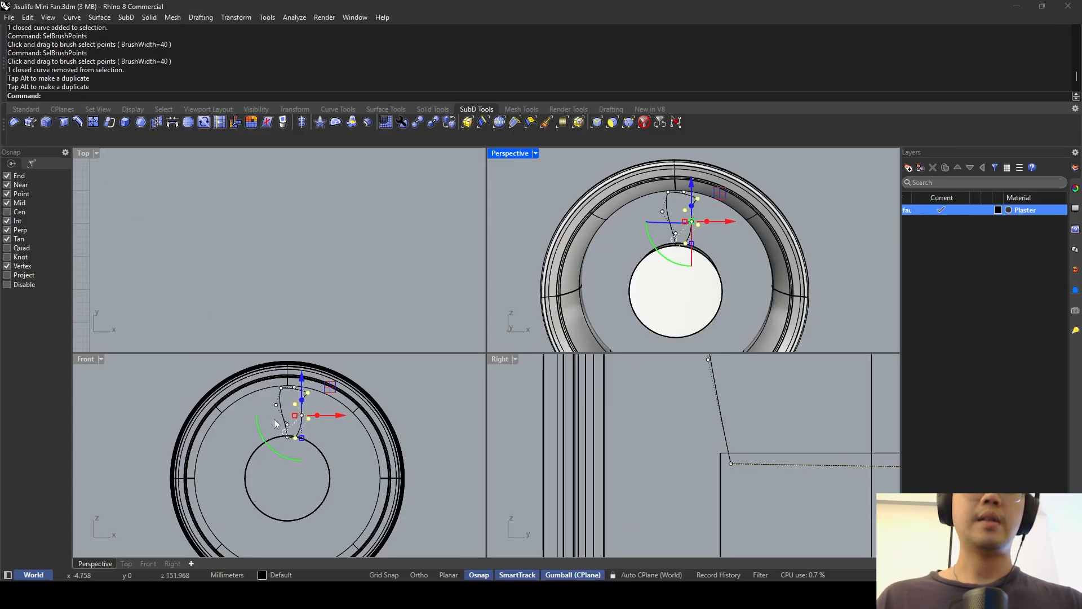
{"action": "key", "text": "Return"}
{"action": "scroll", "coordinate": [336, 428], "scroll_direction": "up", "scroll_amount": 3}
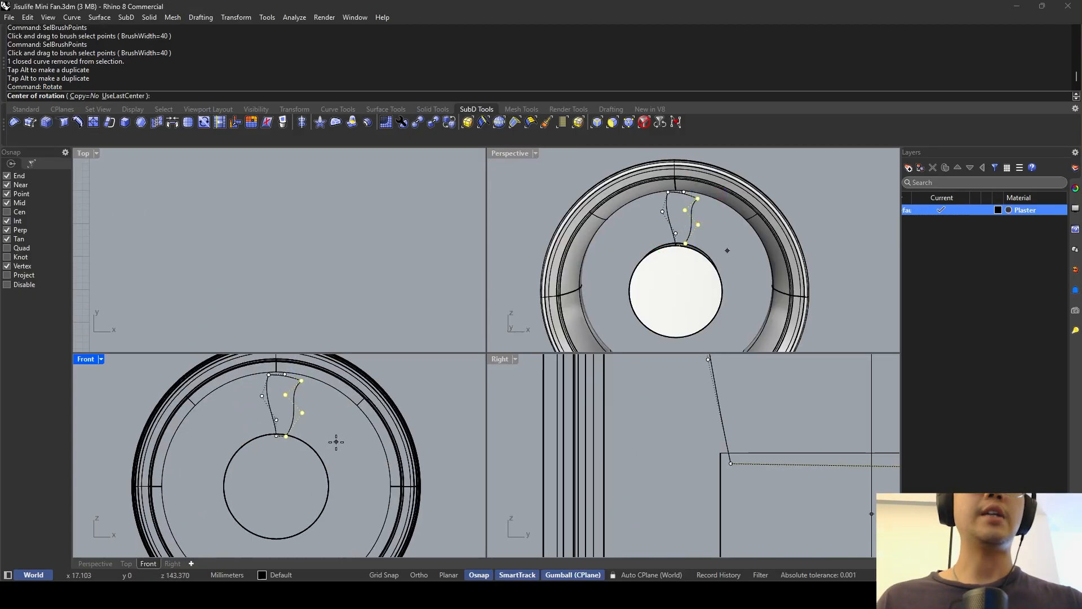
{"action": "left_click", "coordinate": [21, 212]}
{"action": "left_click", "coordinate": [316, 468]}
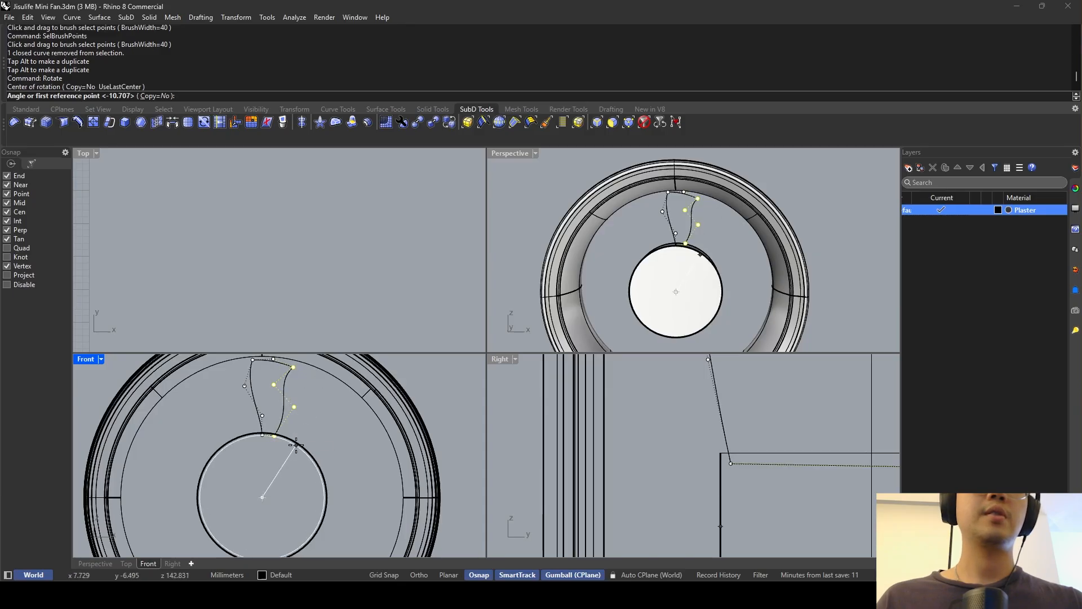
{"action": "left_click", "coordinate": [313, 391]}
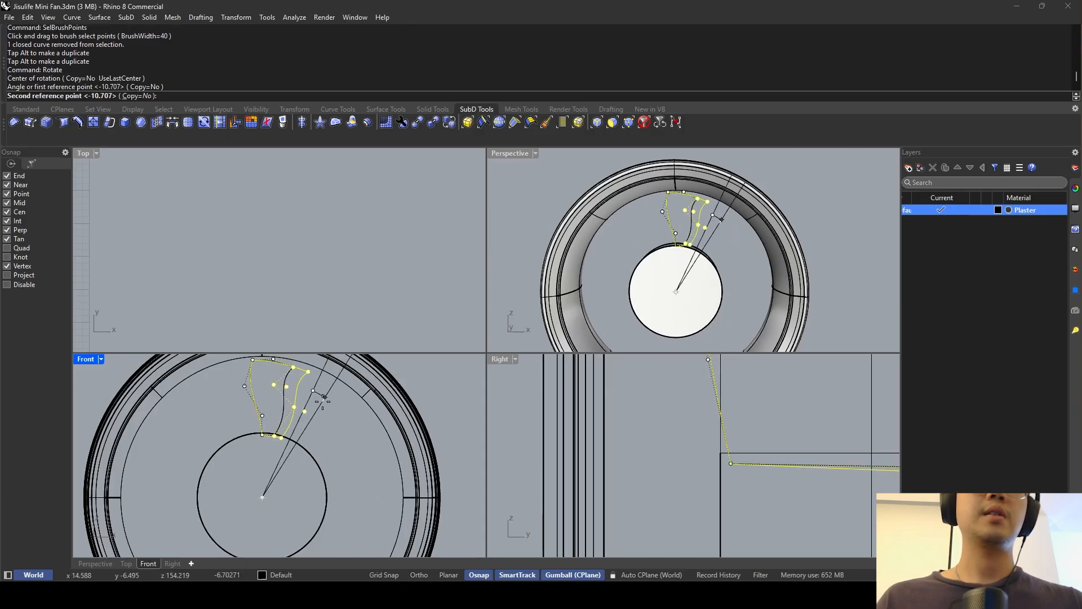
{"action": "left_click", "coordinate": [323, 401]}
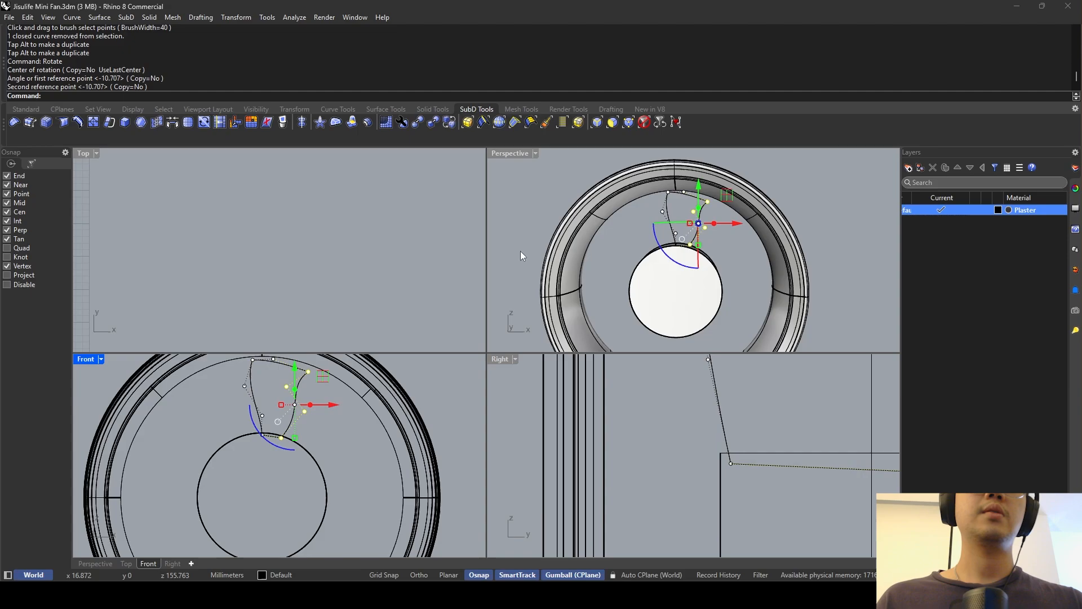
{"action": "double_click", "coordinate": [512, 152]}
{"action": "key", "text": "Escape"}
Turn on history recording with the blade's closed outline curve selected.
{"action": "right_click_drag", "start_coordinate": [523, 316], "coordinate": [503, 306]}
{"action": "left_click", "coordinate": [499, 304]}
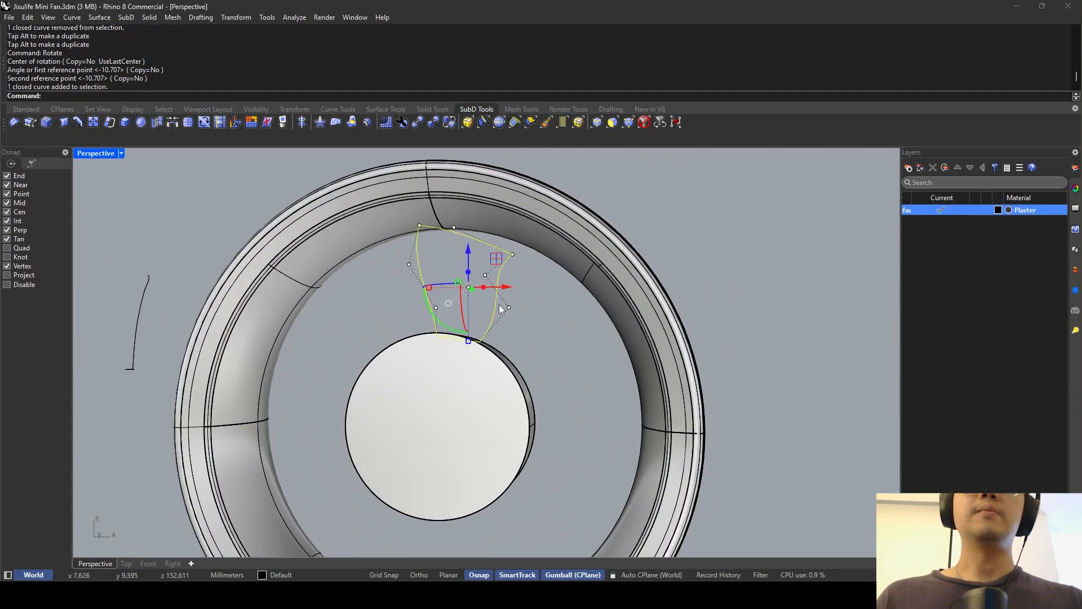
{"action": "key", "text": "Escape"}
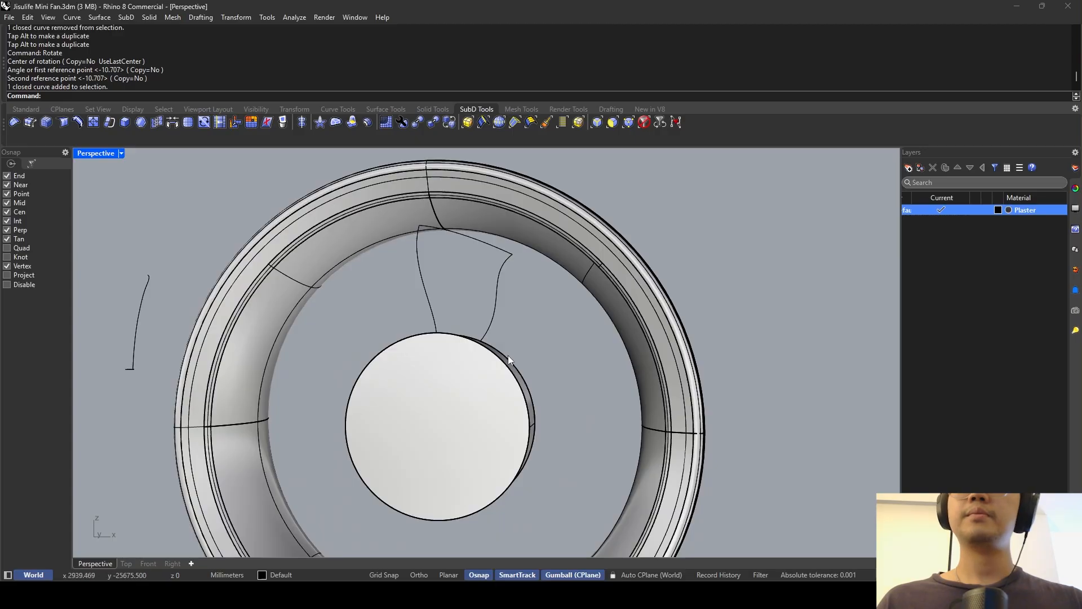
{"action": "left_click", "coordinate": [494, 313]}
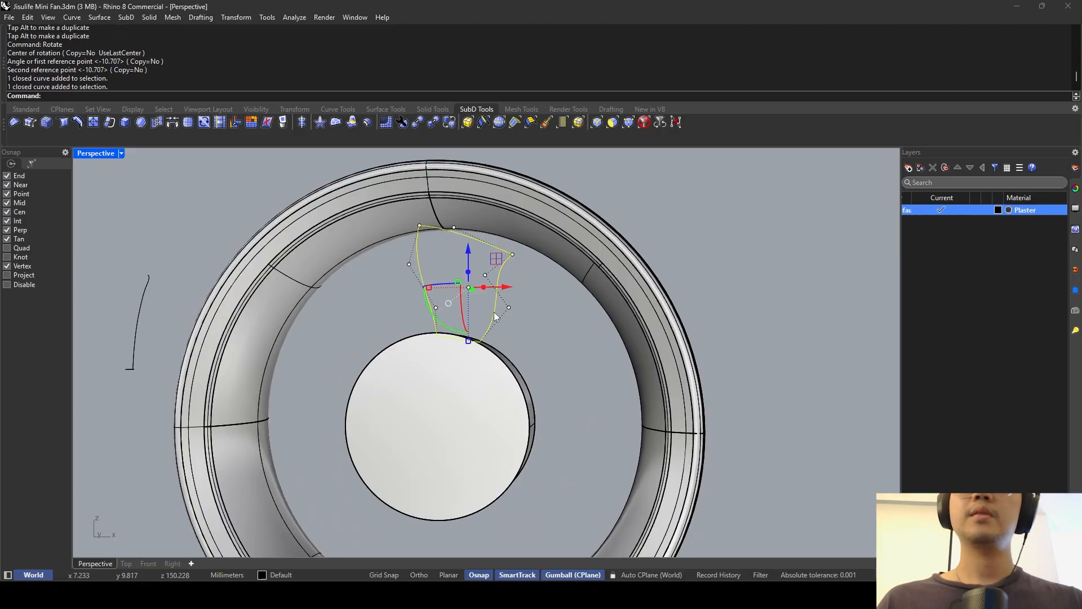
{"action": "left_click", "coordinate": [718, 573]}
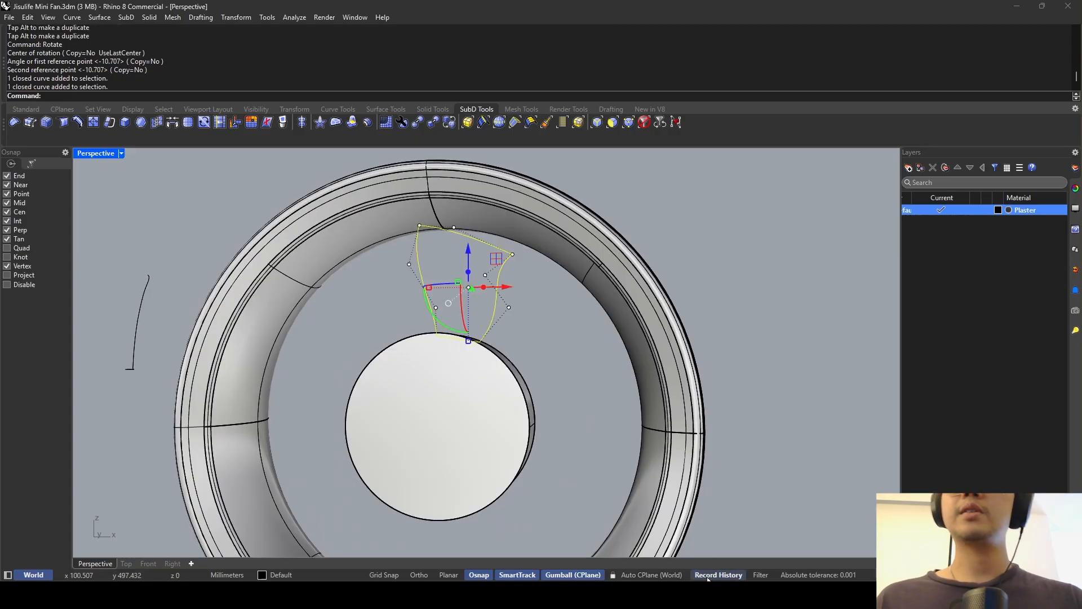
Create a polar array of 13 blade outlines over 360° around the motor cylinder's centre in the Front view.
{"action": "double_click", "coordinate": [100, 153]}
{"action": "key", "text": "Return"}
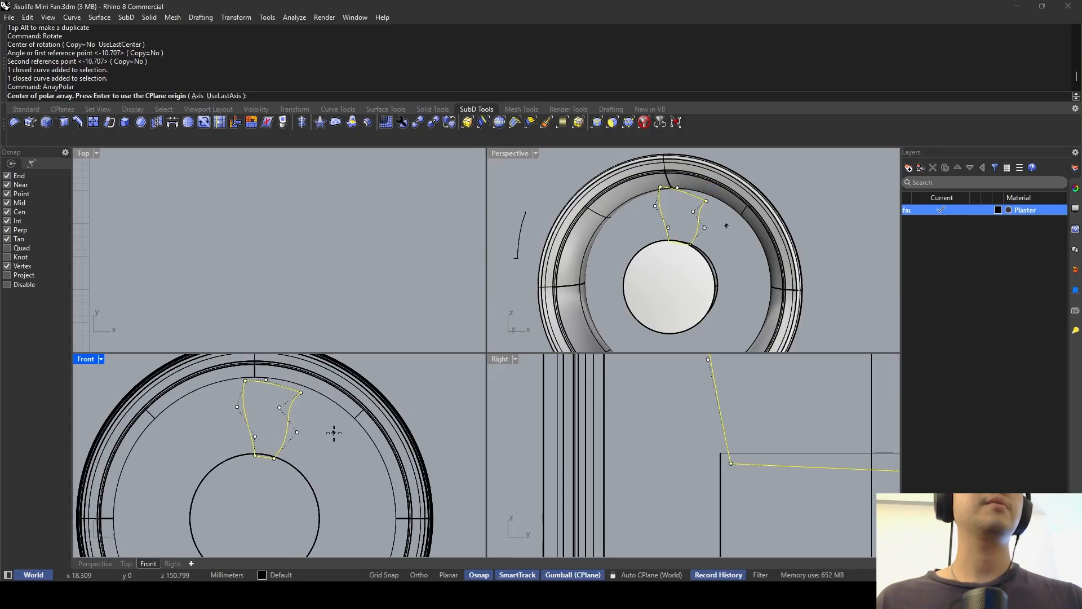
{"action": "left_click", "coordinate": [305, 478]}
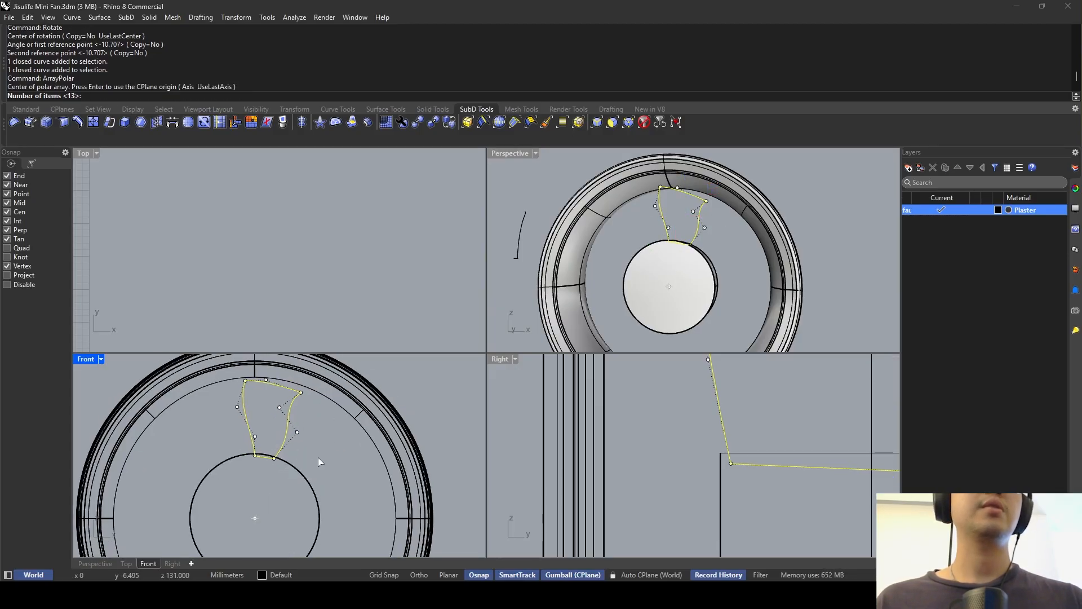
{"action": "key", "text": "Return"}
{"action": "key", "text": "Return"}
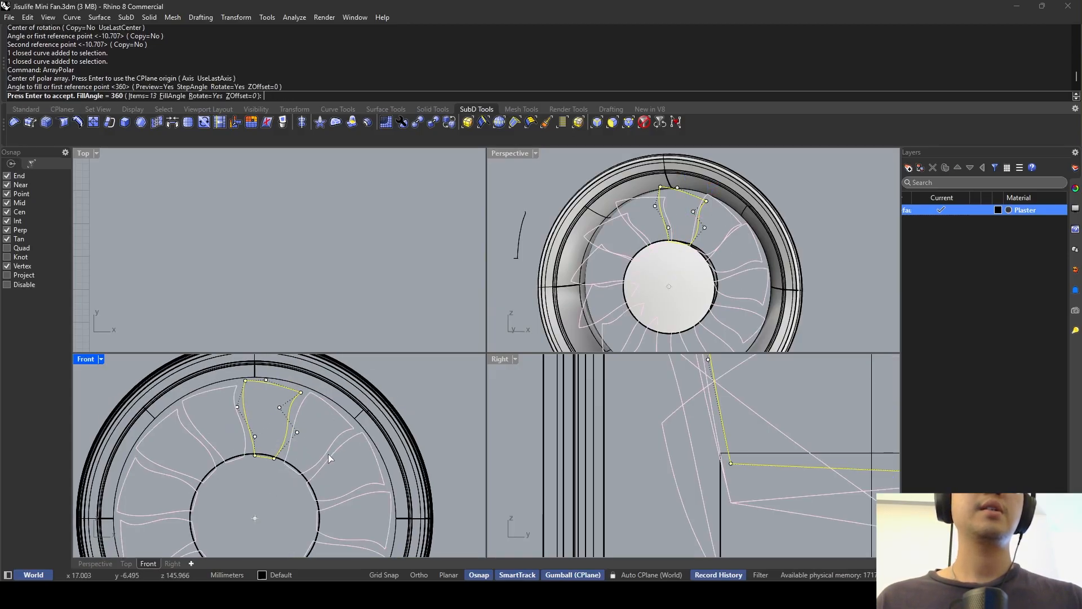
{"action": "key", "text": "Return"}
{"action": "right_click_drag", "start_coordinate": [624, 322], "coordinate": [547, 243]}
{"action": "double_click", "coordinate": [519, 156]}
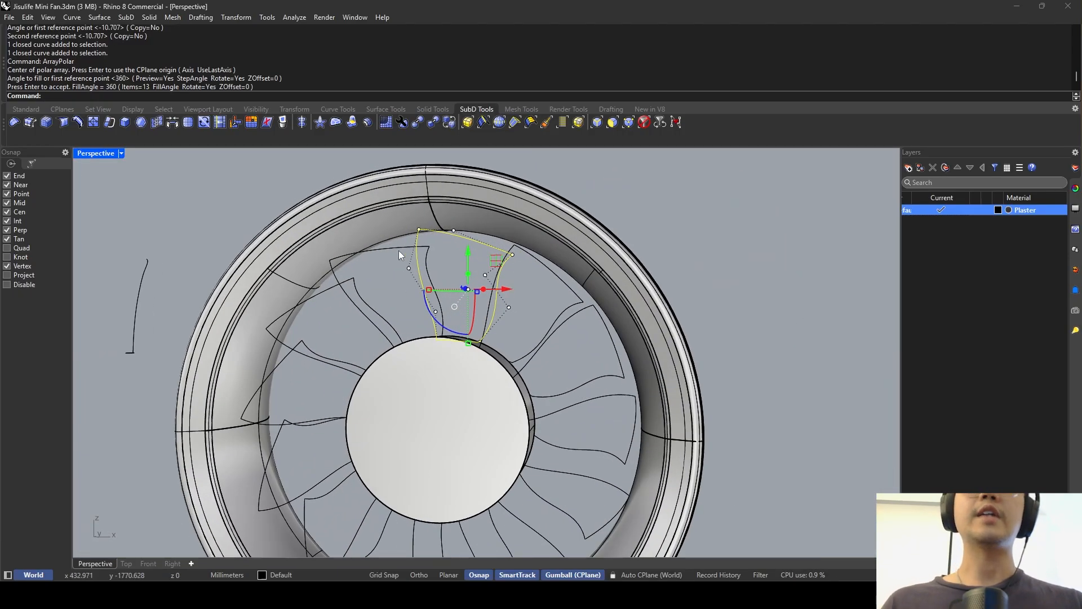
{"action": "key", "text": "Escape"}
{"action": "scroll", "coordinate": [423, 256], "scroll_direction": "down", "scroll_amount": 6}
{"action": "mouse_move", "coordinate": [459, 254]}
{"action": "right_mouse_down"}
{"action": "mouse_move", "coordinate": [489, 314]}
{"action": "mouse_move", "coordinate": [477, 260]}
{"action": "right_mouse_up"}
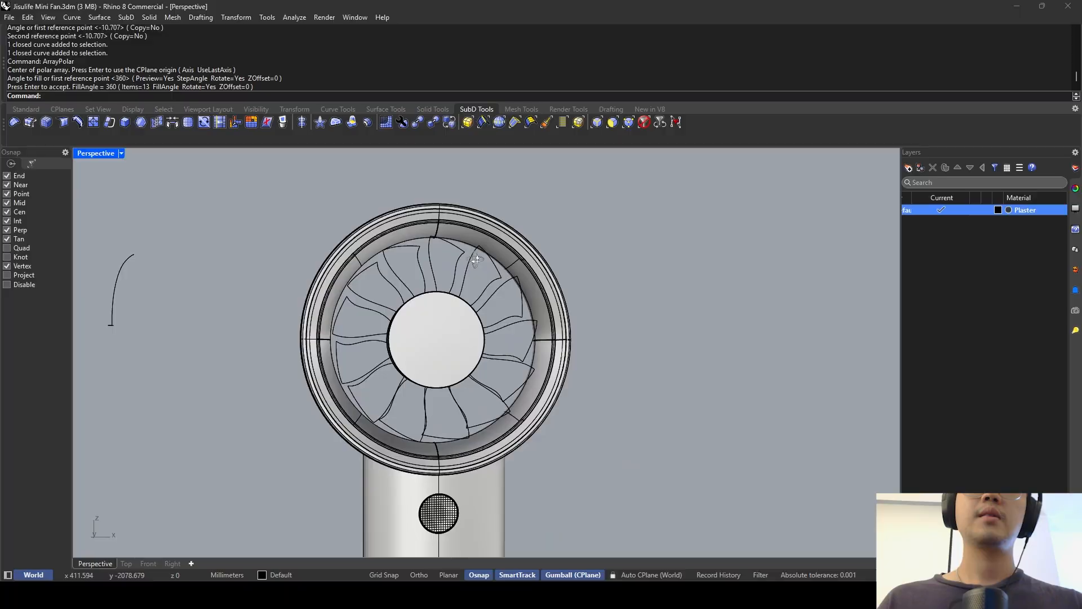
Try to patch all 13 blade outlines at once with a single Patch command, and undo it.
{"action": "key", "text": "Return"}
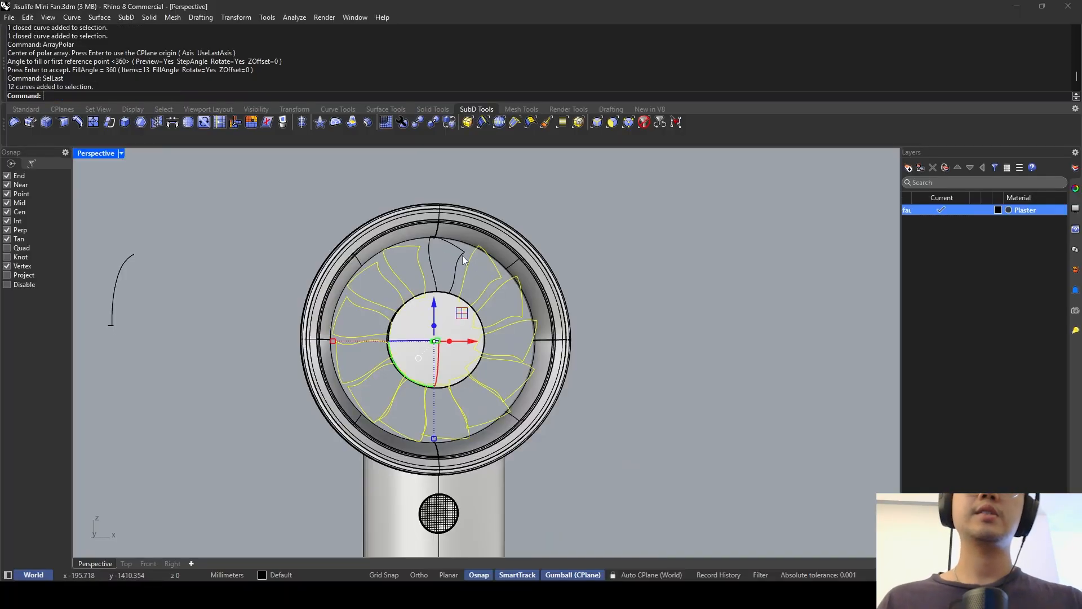
{"action": "left_click", "coordinate": [430, 256], "text": "shift"}
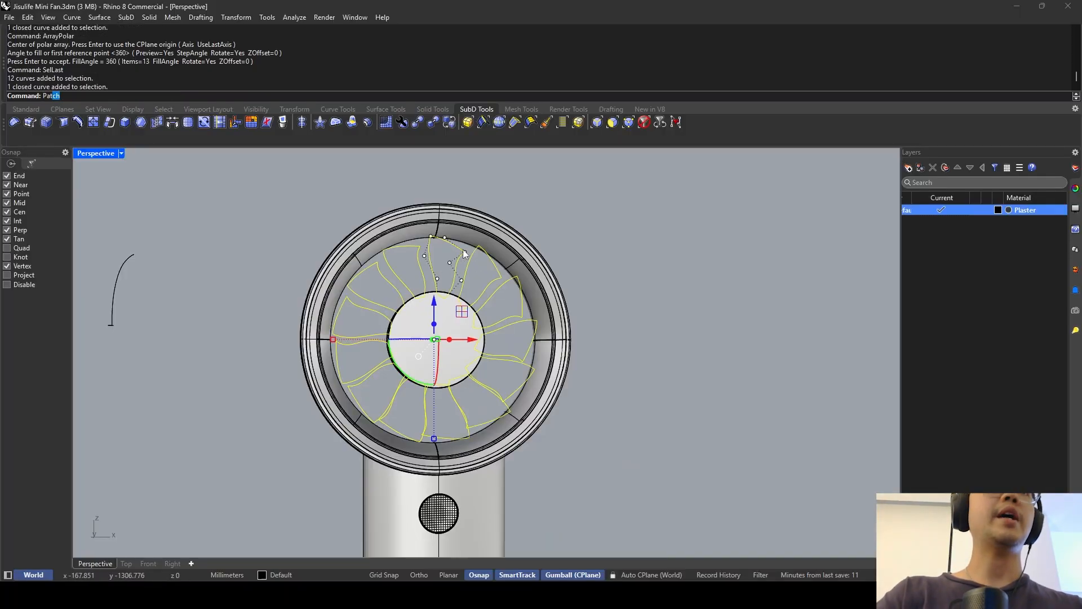
{"action": "type", "text": "Pat"}
{"action": "key", "text": "Return"}
{"action": "key", "text": "Return"}
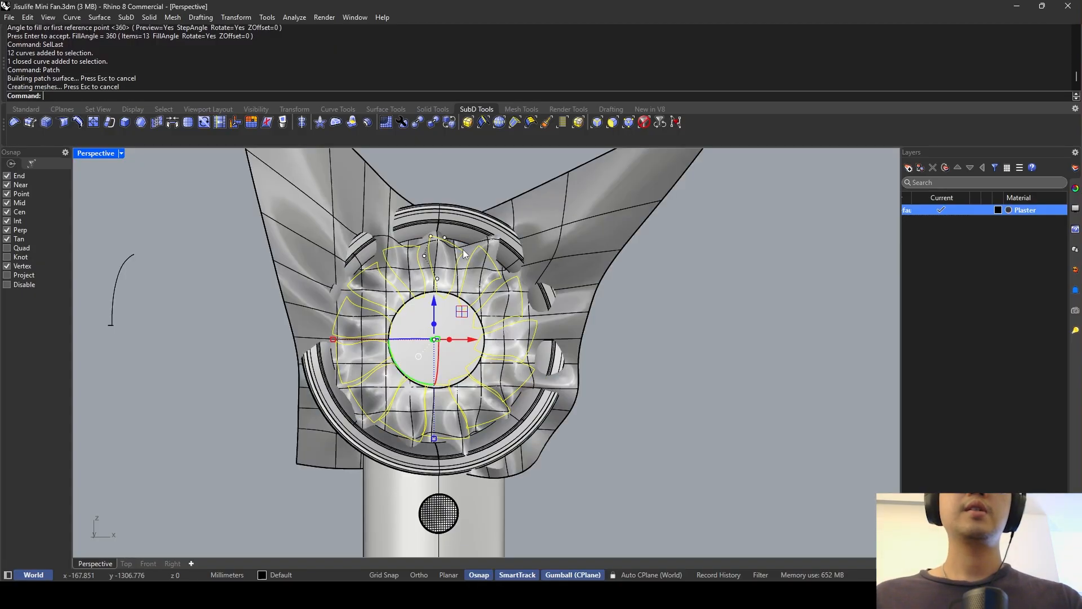
{"action": "key", "text": "ctrl+z"}
Patch only the original blade outline, and undo both that patch and the polar array of outlines.
{"action": "left_click", "coordinate": [438, 269]}
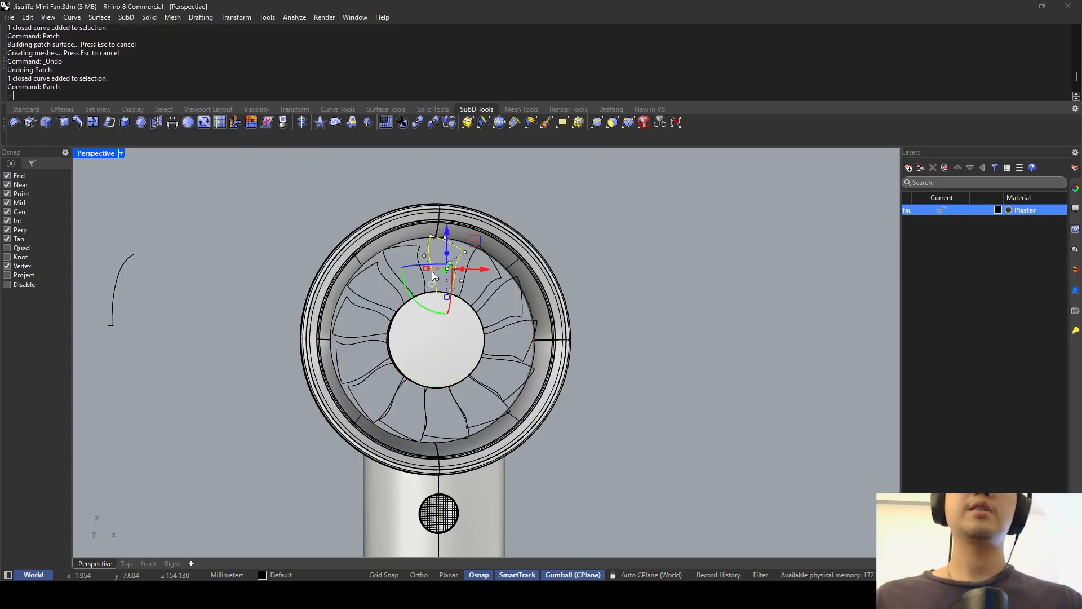
{"action": "key", "text": "Return"}
{"action": "key", "text": "Return"}
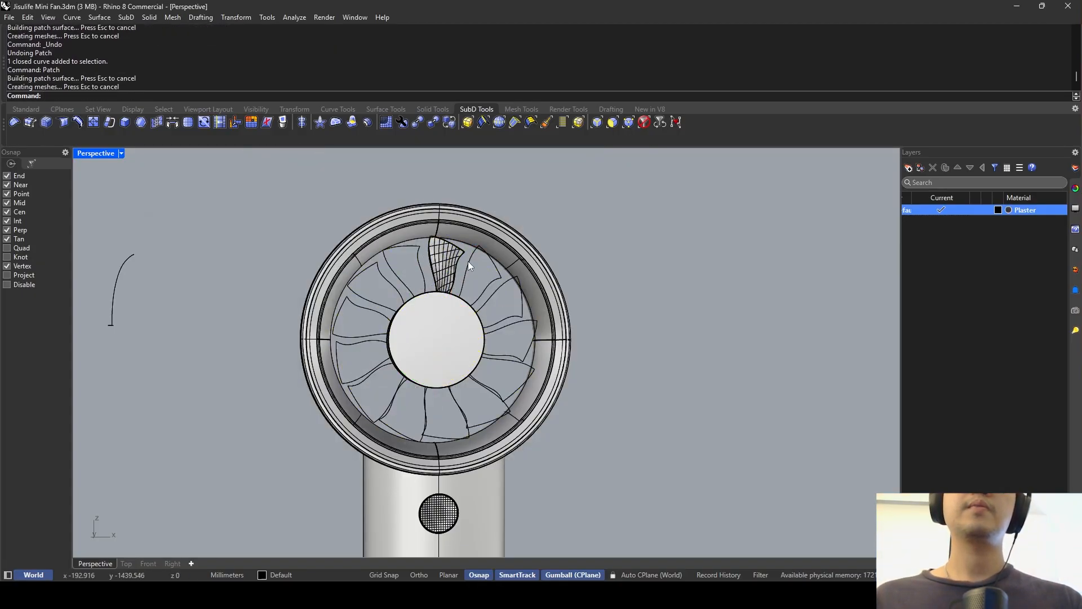
{"action": "key", "text": "ctrl+z"}
{"action": "key", "text": "ctrl+z"}
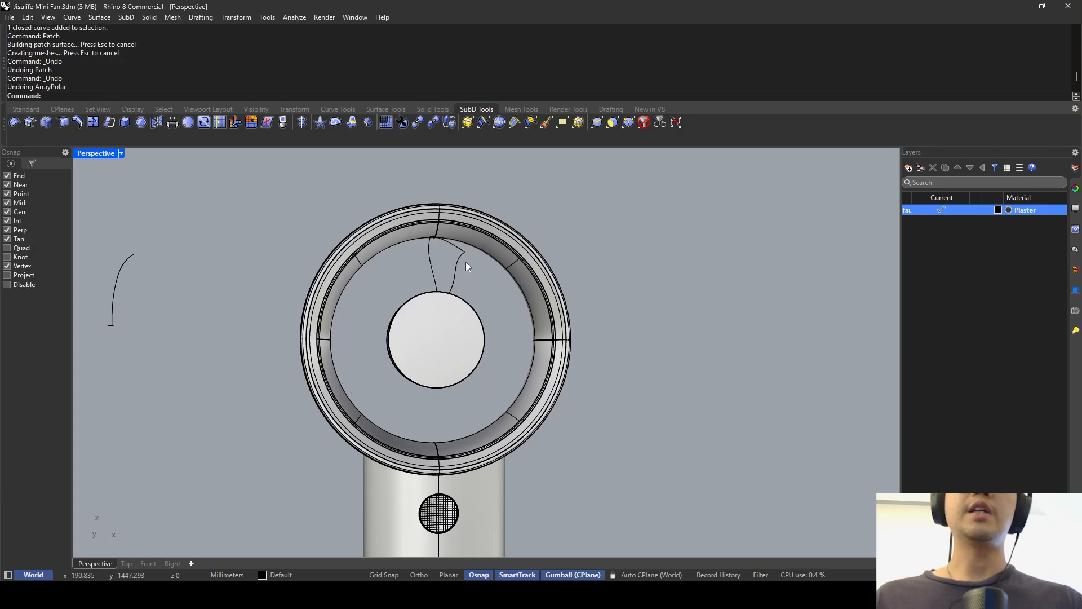
Patch the single blade outline into a surface and delete the outline curve.
{"action": "left_click", "coordinate": [461, 265]}
{"action": "key", "text": "Return"}
{"action": "key", "text": "Return"}
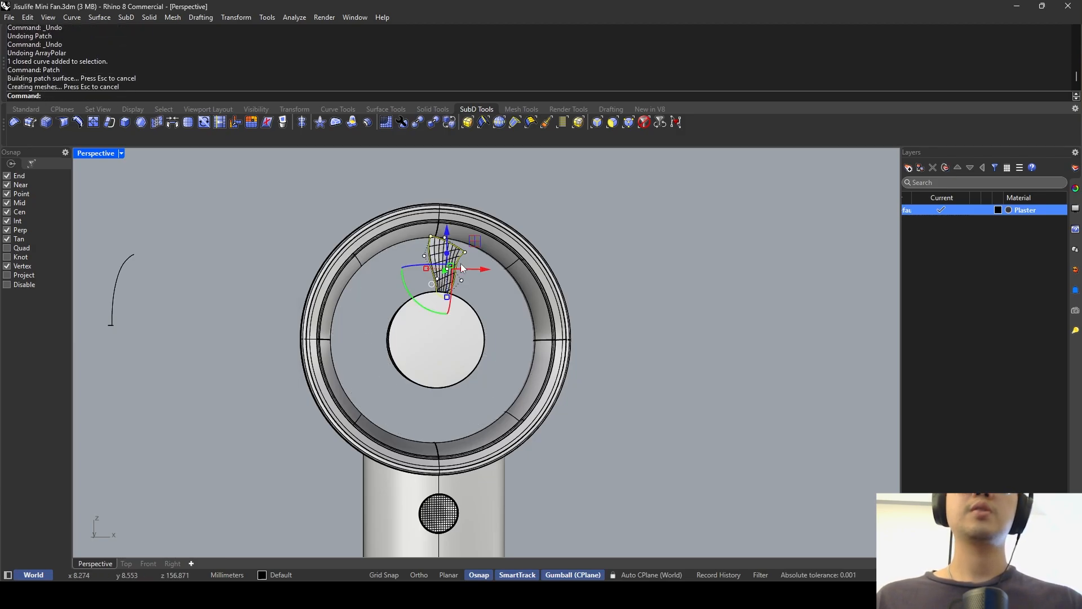
{"action": "key", "text": "Delete"}
{"action": "left_click", "coordinate": [445, 269]}
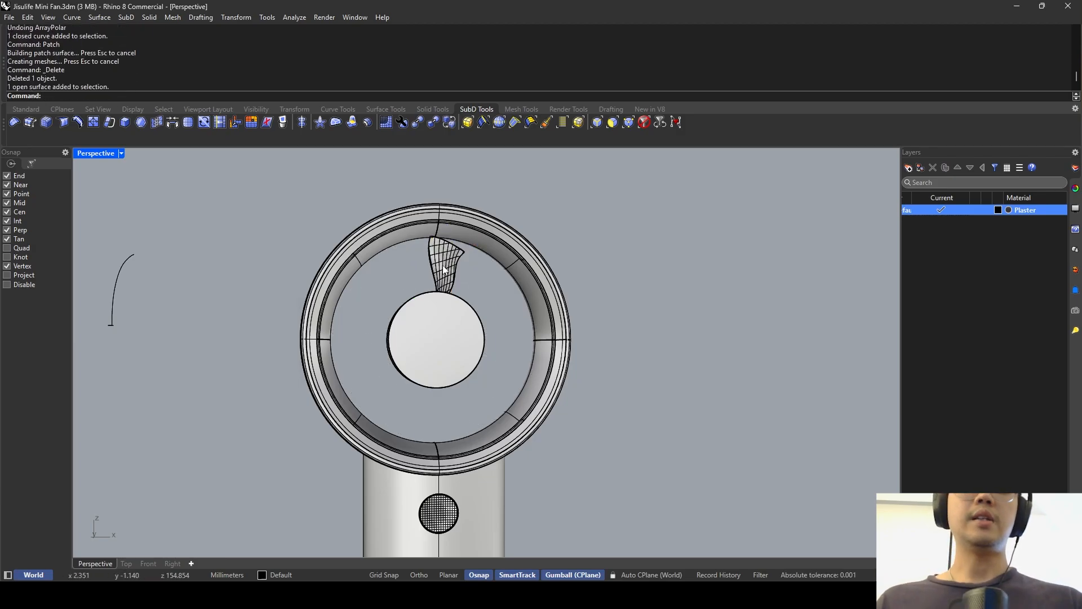
{"action": "type", "text": "ArrayPolar"}
{"action": "key", "text": "Return"}
{"action": "left_click", "coordinate": [442, 265]}
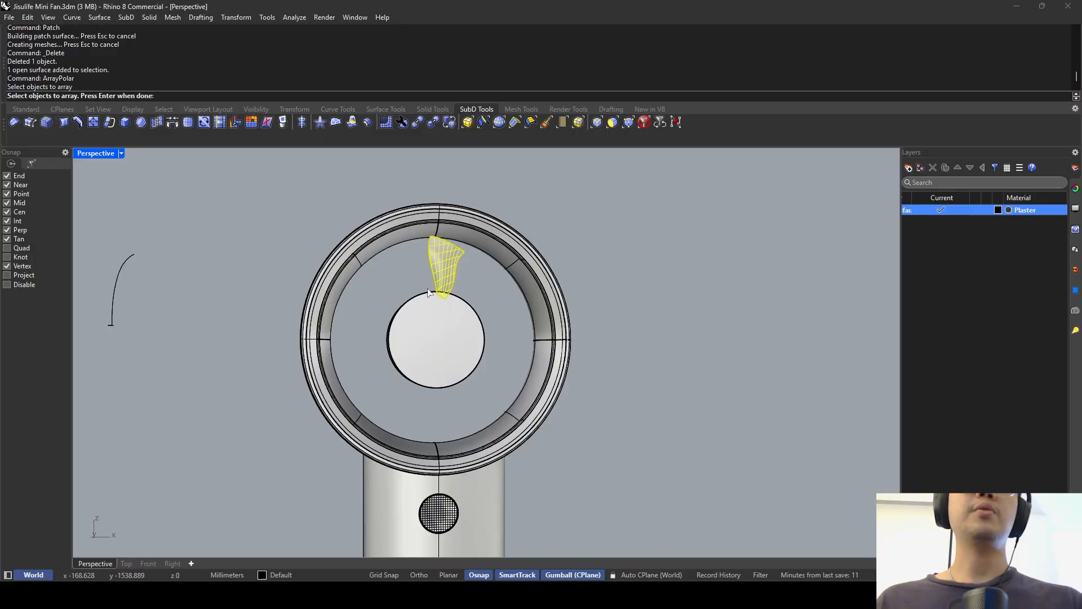
{"action": "double_click", "coordinate": [101, 154]}
{"action": "key", "text": "Return"}
{"action": "left_click", "coordinate": [314, 496]}
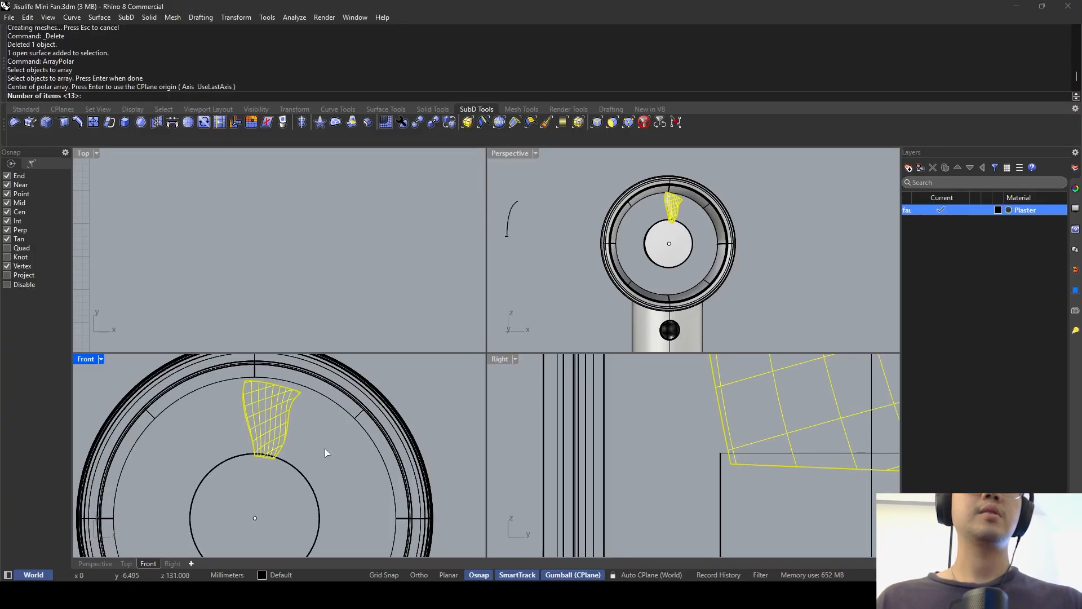
{"action": "left_click", "coordinate": [333, 430]}
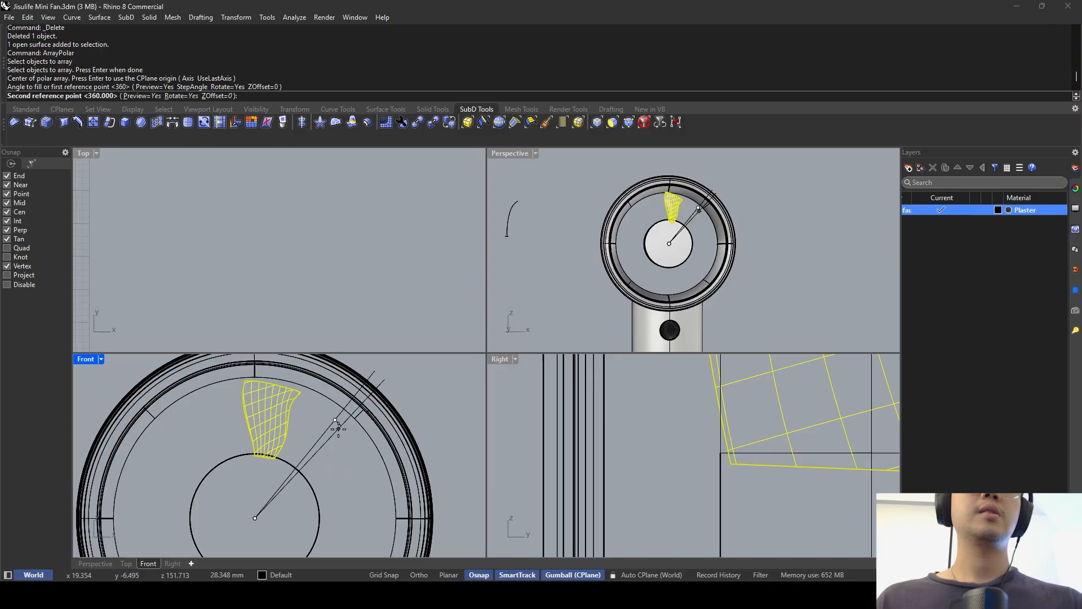
{"action": "key", "text": "Return"}
Polar array the blade surface as 13 items over 360° around the motor cylinder's centre in the Front view.
{"action": "left_click", "coordinate": [263, 422]}
{"action": "key", "text": "Return"}
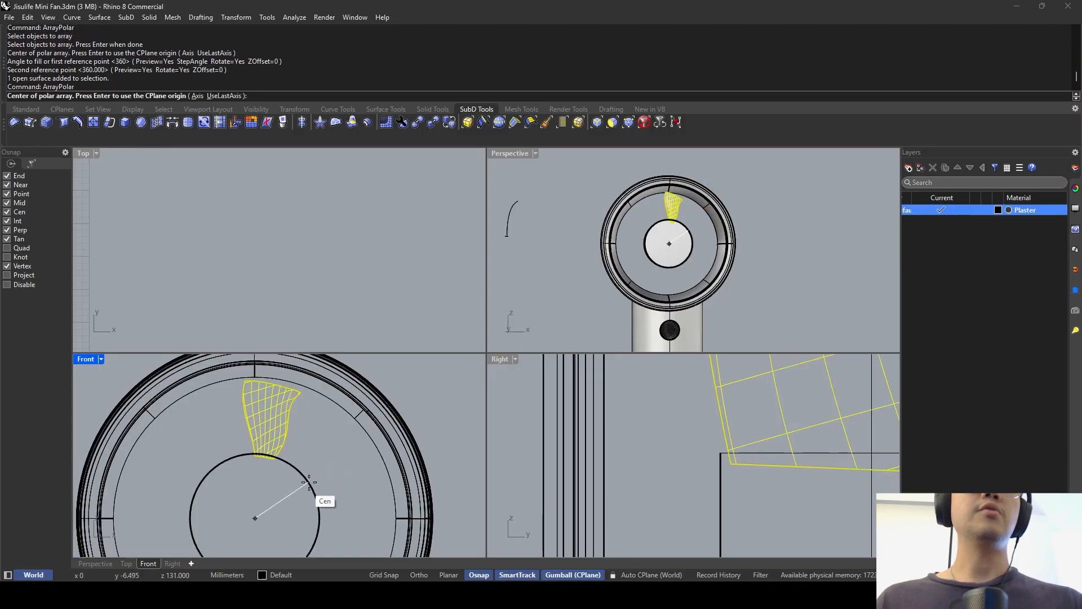
{"action": "left_click", "coordinate": [314, 495]}
{"action": "key", "text": "Return"}
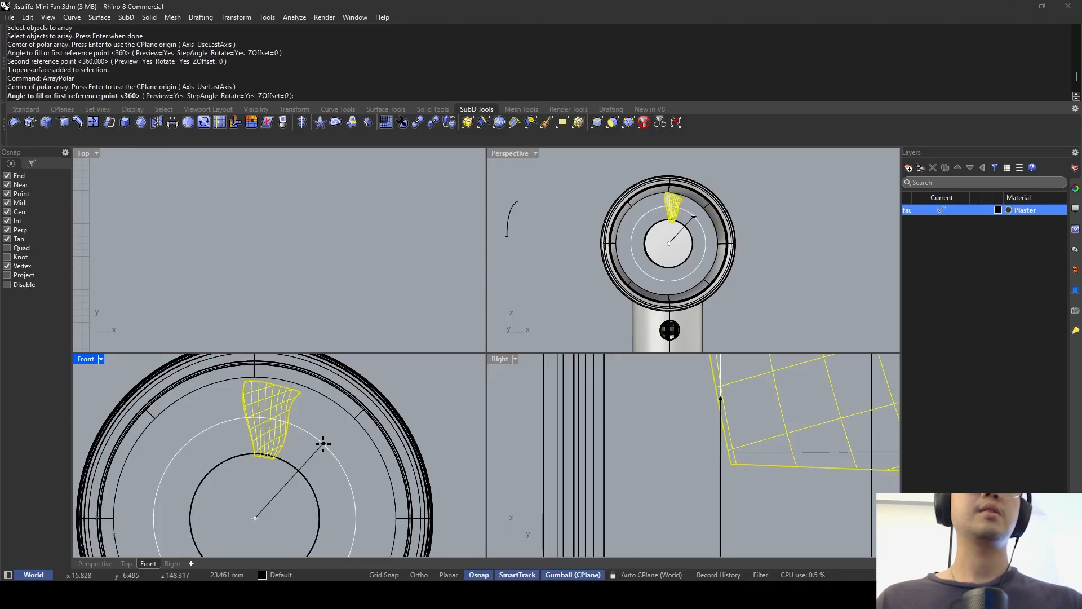
{"action": "key", "text": "Return"}
{"action": "key", "text": "Return"}
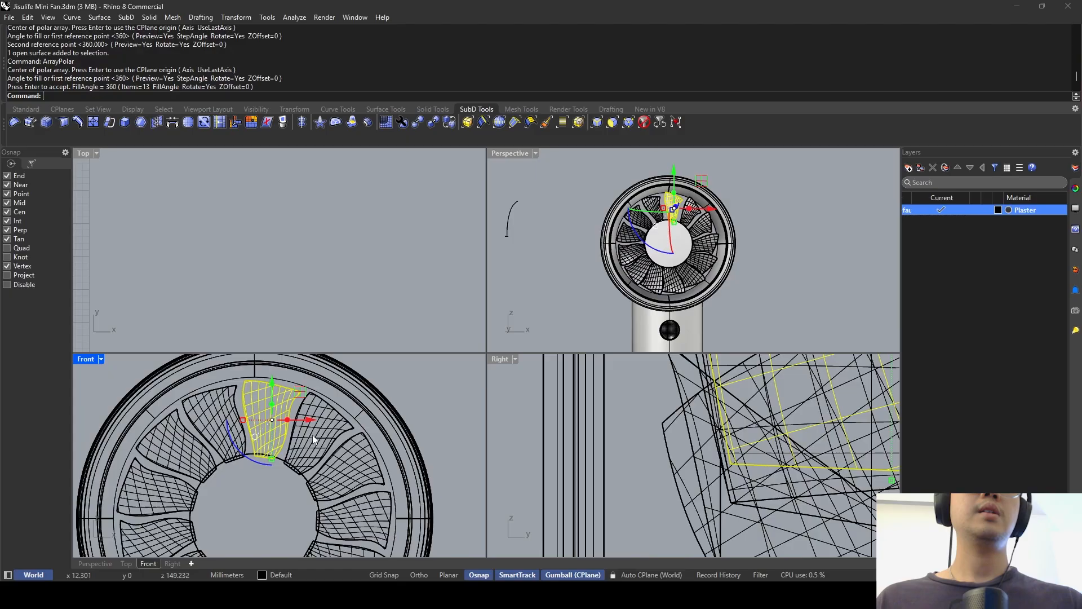
Undo the polar array of the blade surface.
{"action": "left_click", "coordinate": [393, 366]}
{"action": "double_click", "coordinate": [502, 154]}
{"action": "right_click_drag", "start_coordinate": [474, 270], "coordinate": [454, 285]}
{"action": "key", "text": "ctrl+z"}
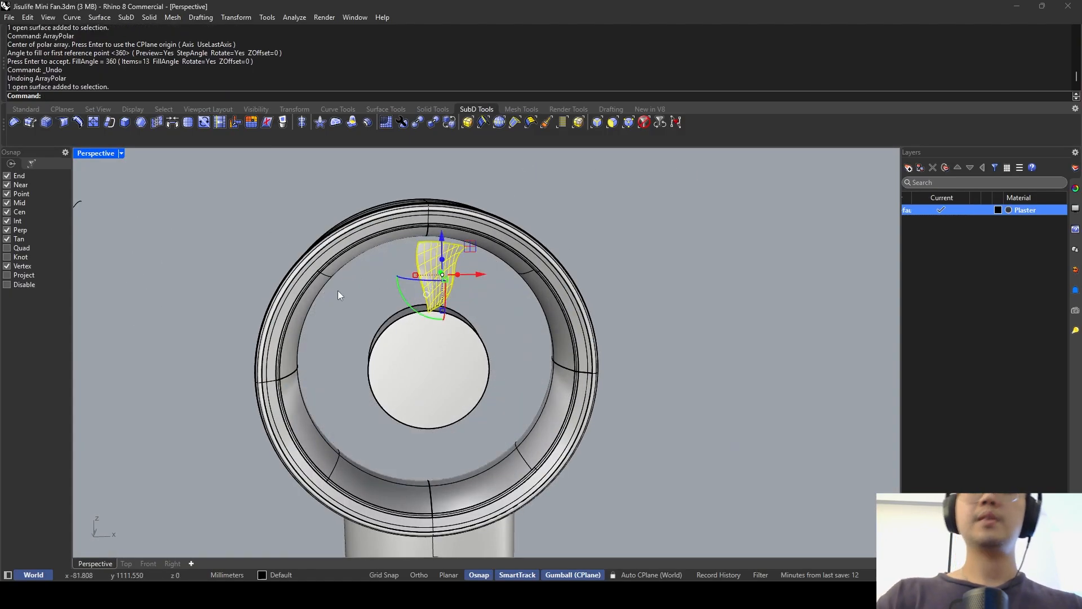
{"action": "type", "text": "Offset"}
{"action": "key", "text": "Return"}
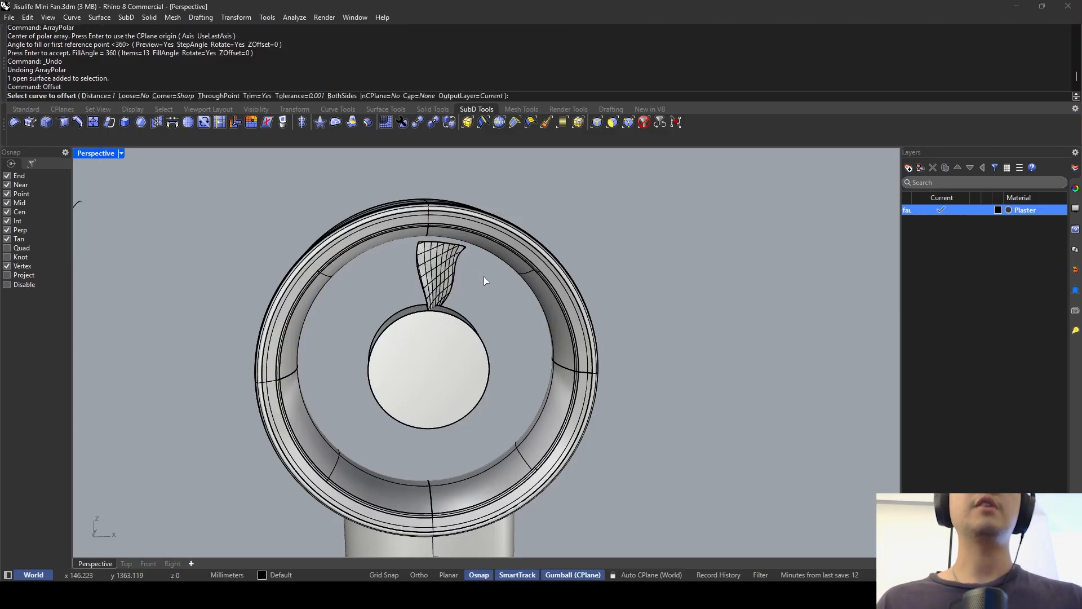
{"action": "key", "text": "Escape"}
Try to thicken the blade surface into a solid with OffsetSrf at a distance of 0.2 mm, and undo it.
{"action": "left_click", "coordinate": [434, 297]}
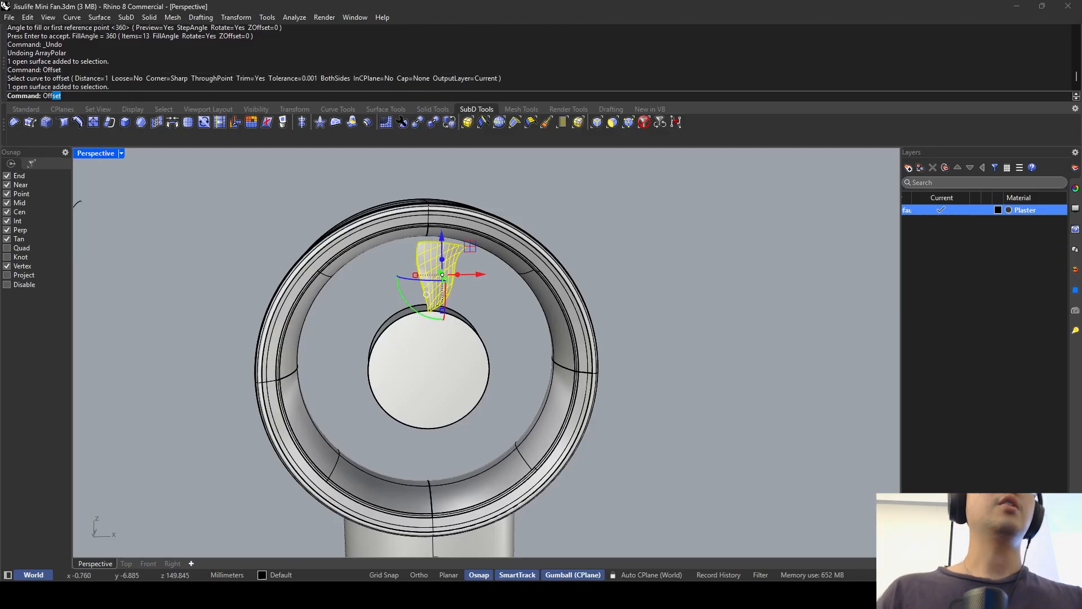
{"action": "left_click", "coordinate": [58, 152]}
{"action": "right_click_drag", "start_coordinate": [360, 248], "coordinate": [448, 280]}
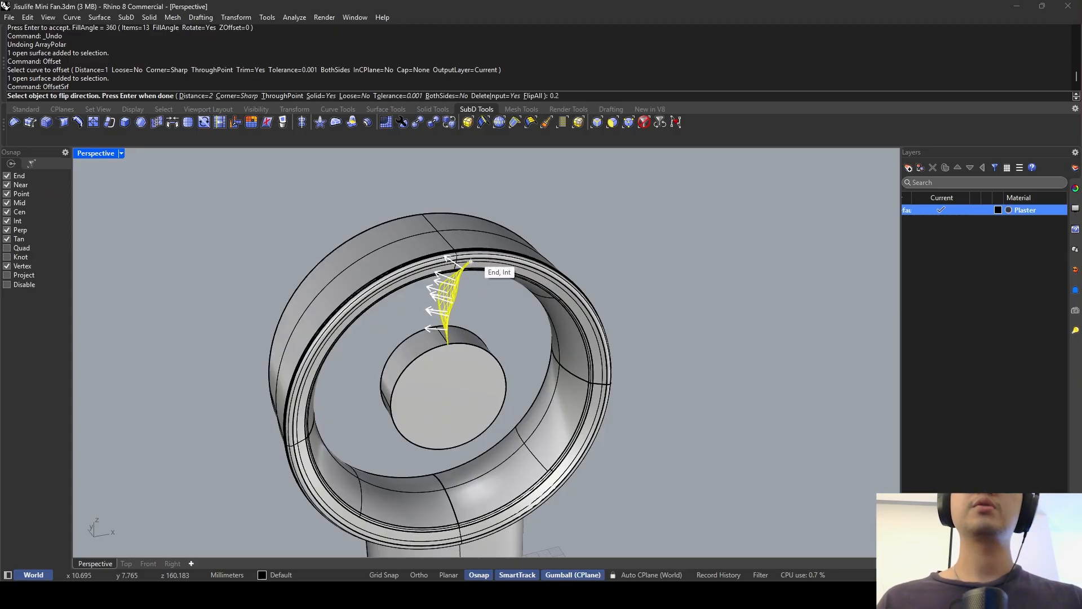
{"action": "key", "text": "Return"}
{"action": "key", "text": "Return"}
{"action": "scroll", "coordinate": [445, 296], "scroll_direction": "up", "scroll_amount": 3}
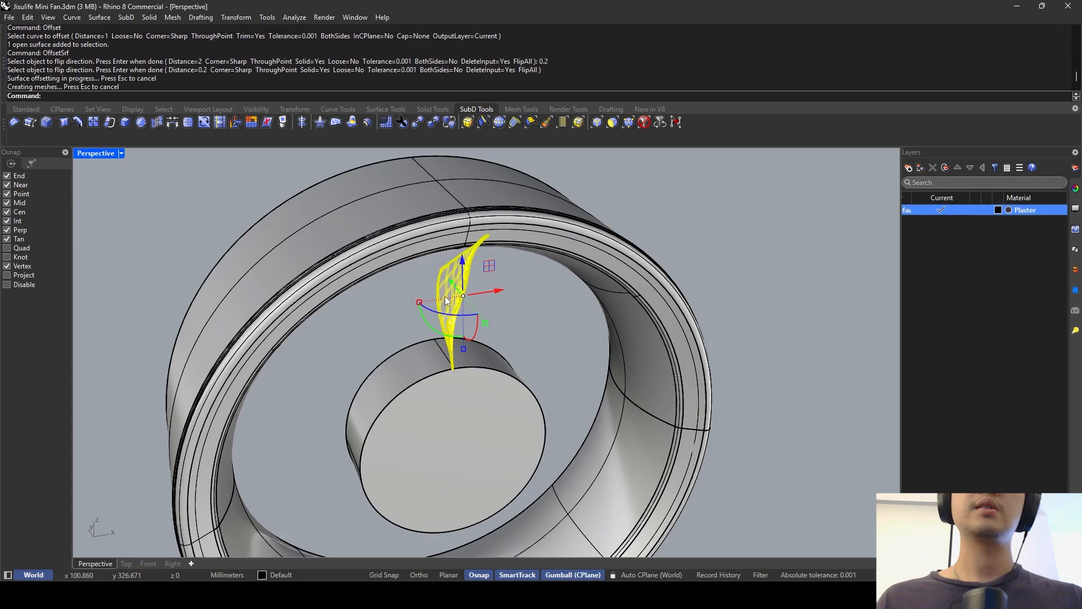
{"action": "key", "text": "ctrl+z"}
Thicken the blade surface into a solid with OffsetSrf at a distance of 0.5 mm, deleting the input surface.
{"action": "key", "text": "Return"}
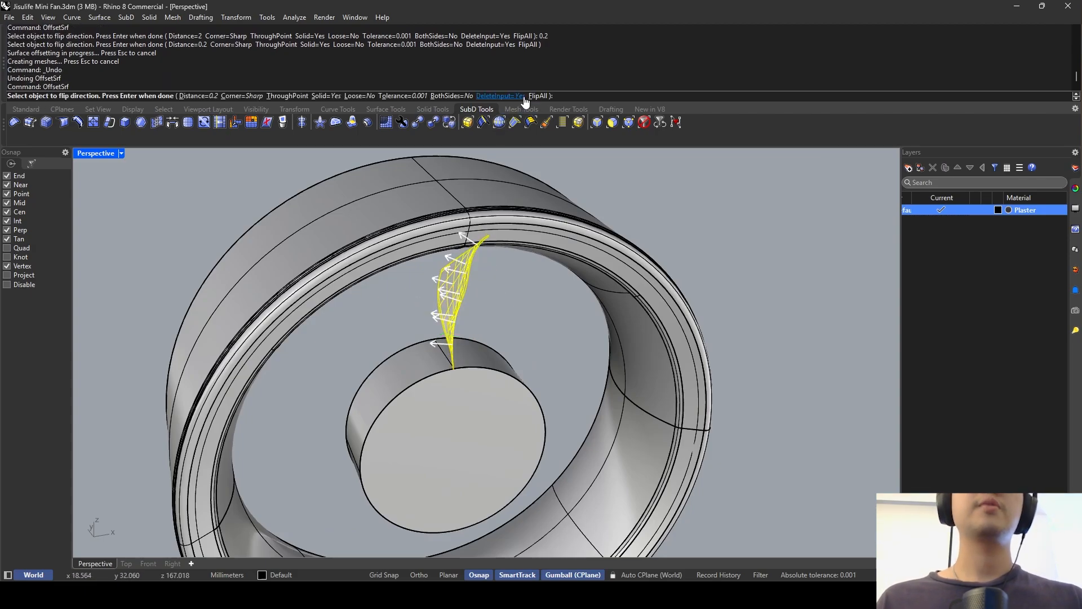
{"action": "type", "text": "0.5"}
{"action": "key", "text": "Return"}
{"action": "key", "text": "Return"}
{"action": "key", "text": "Escape"}
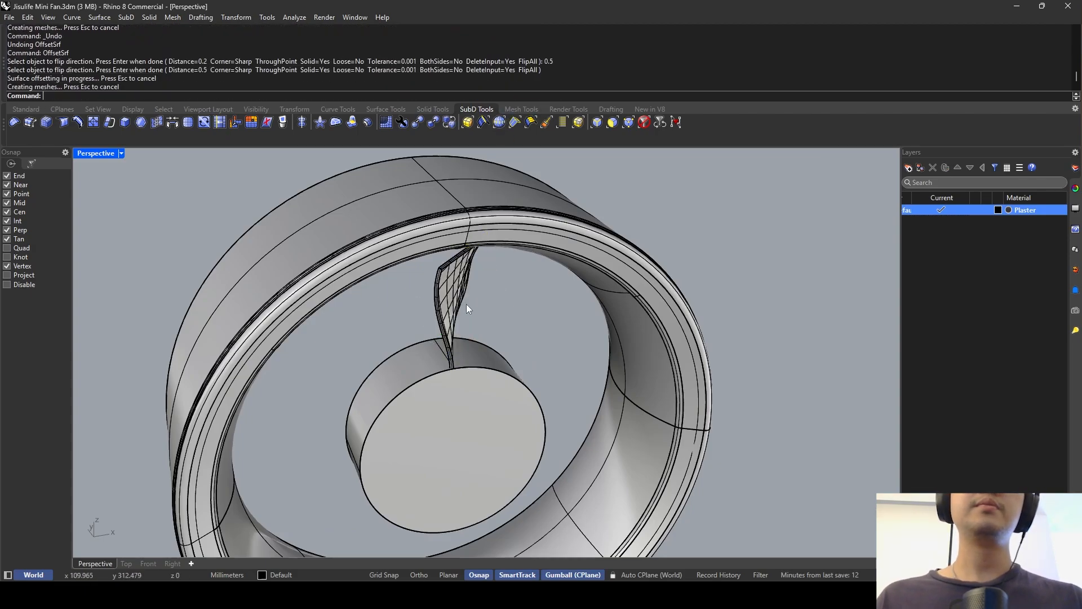
{"action": "right_click_drag", "start_coordinate": [466, 304], "coordinate": [427, 253]}
{"action": "left_click", "coordinate": [426, 253]}
{"action": "key", "text": "Escape"}
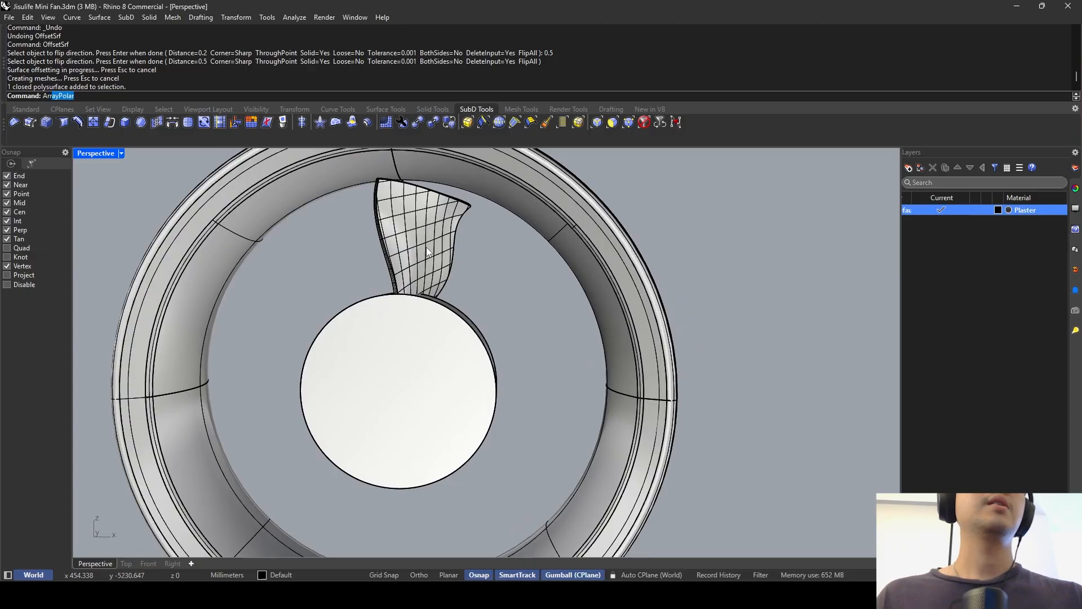
{"action": "key", "text": "Escape"}
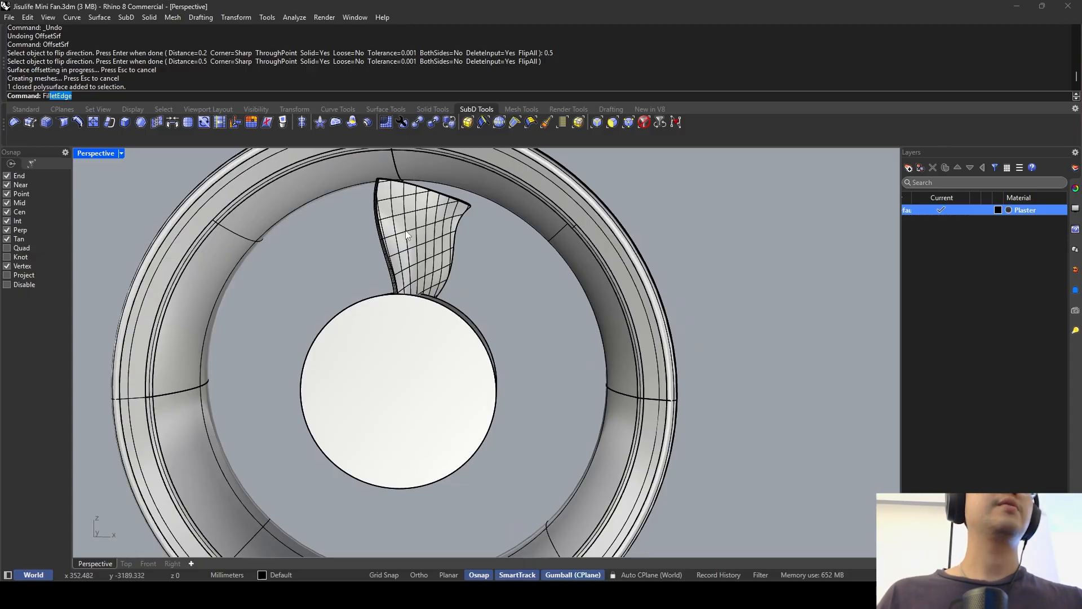
Try to fillet the long left side edges of the blade solid with a 0.2 mm radius, and undo it.
{"action": "type", "text": "Fi"}
{"action": "key", "text": "Return"}
{"action": "scroll", "coordinate": [407, 235], "scroll_direction": "up", "scroll_amount": 3}
{"action": "left_click", "coordinate": [381, 269]}
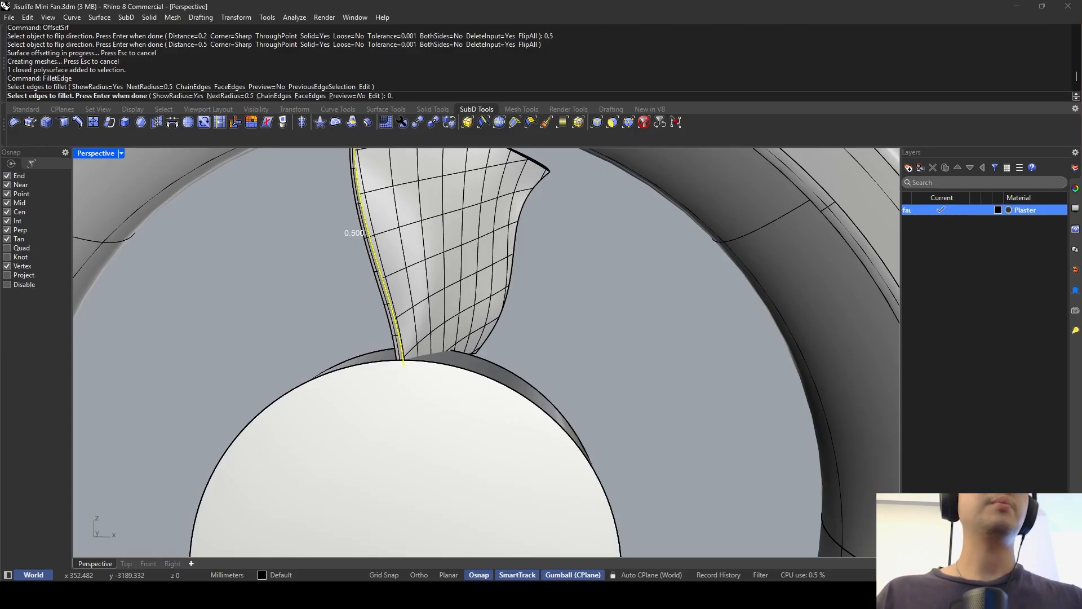
{"action": "type", "text": "0.2"}
{"action": "key", "text": "Return"}
{"action": "key", "text": "Return"}
{"action": "key", "text": "Return"}
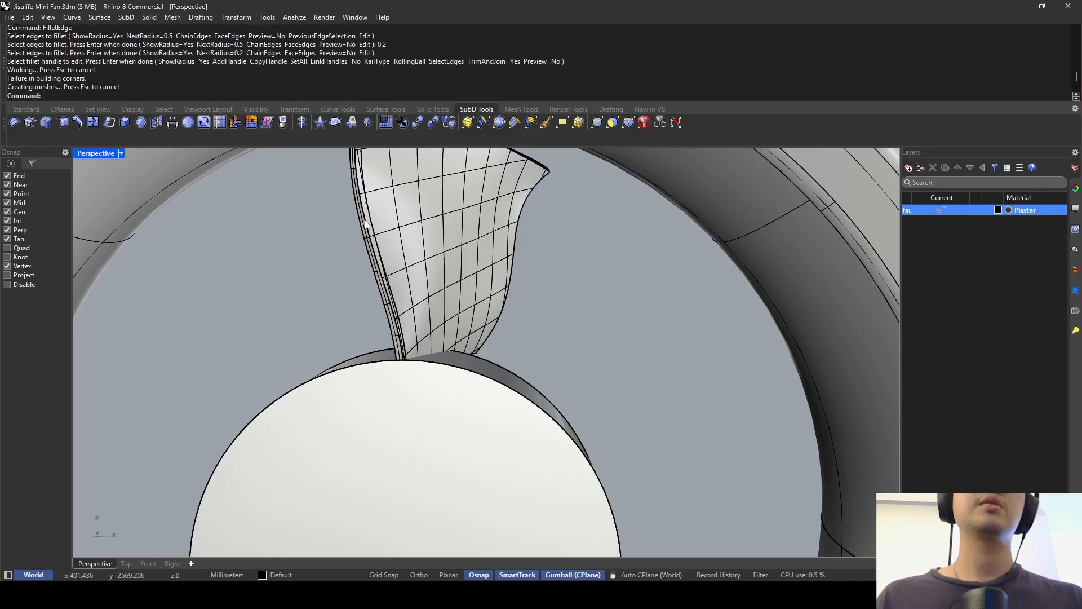
{"action": "right_click_drag", "start_coordinate": [364, 224], "coordinate": [405, 230]}
{"action": "key", "text": "ctrl+z"}
Try to fillet the two long left side edges of the blade solid one at a time with a 0.2 mm radius.
{"action": "key", "text": "Return"}
{"action": "left_click", "coordinate": [405, 230]}
{"action": "key", "text": "Return"}
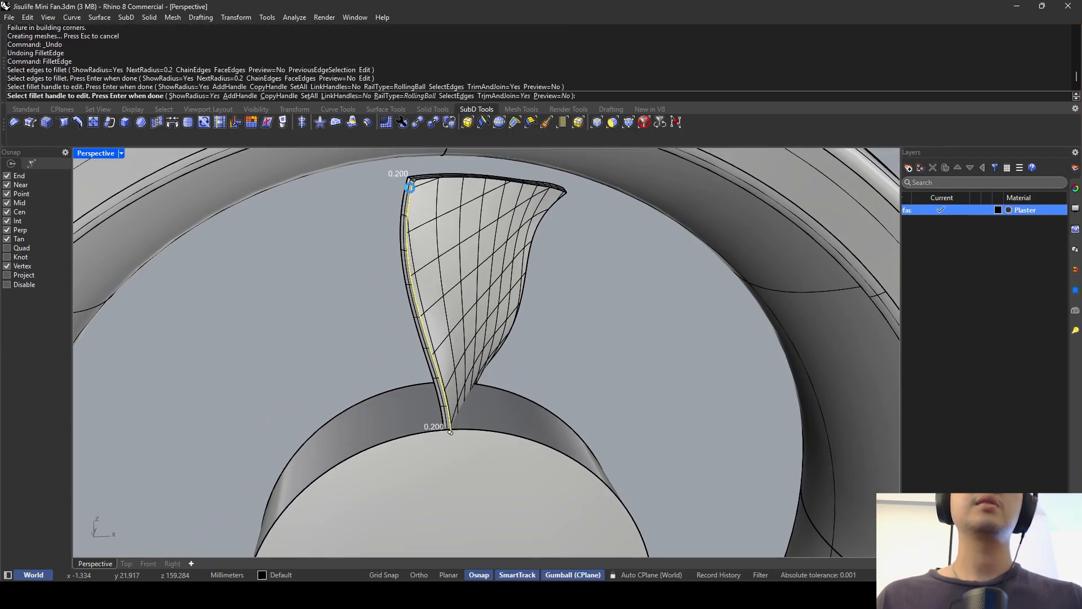
{"action": "key", "text": "Return"}
{"action": "key", "text": "Return"}
{"action": "left_click", "coordinate": [402, 209]}
{"action": "key", "text": "Return"}
{"action": "key", "text": "Return"}
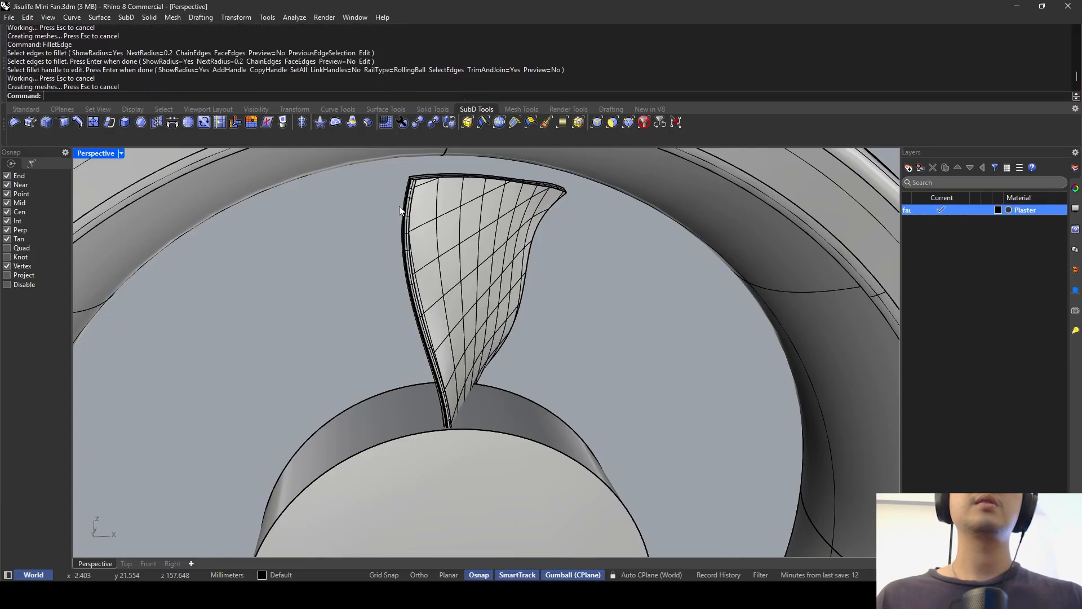
Try to fillet the front and back tip edges along the blade's outer end separately with a 0.2 mm radius.
{"action": "scroll", "coordinate": [422, 186], "scroll_direction": "up", "scroll_amount": 8}
{"action": "scroll", "coordinate": [417, 181], "scroll_direction": "down", "scroll_amount": 5}
{"action": "scroll", "coordinate": [496, 183], "scroll_direction": "up", "scroll_amount": 8}
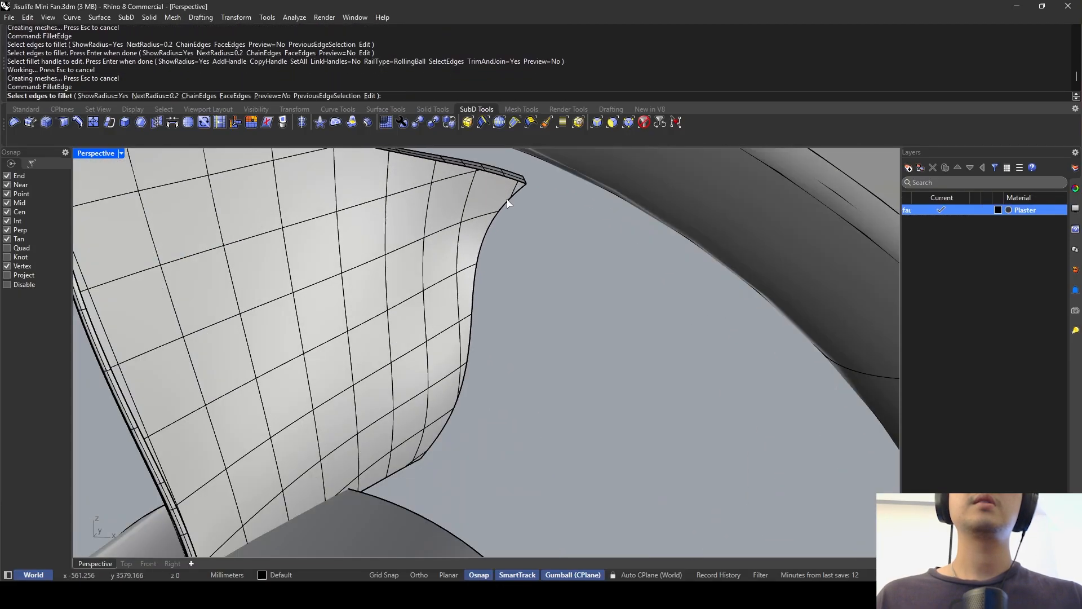
{"action": "key", "text": "Return"}
{"action": "left_click", "coordinate": [511, 182]}
{"action": "key", "text": "Return"}
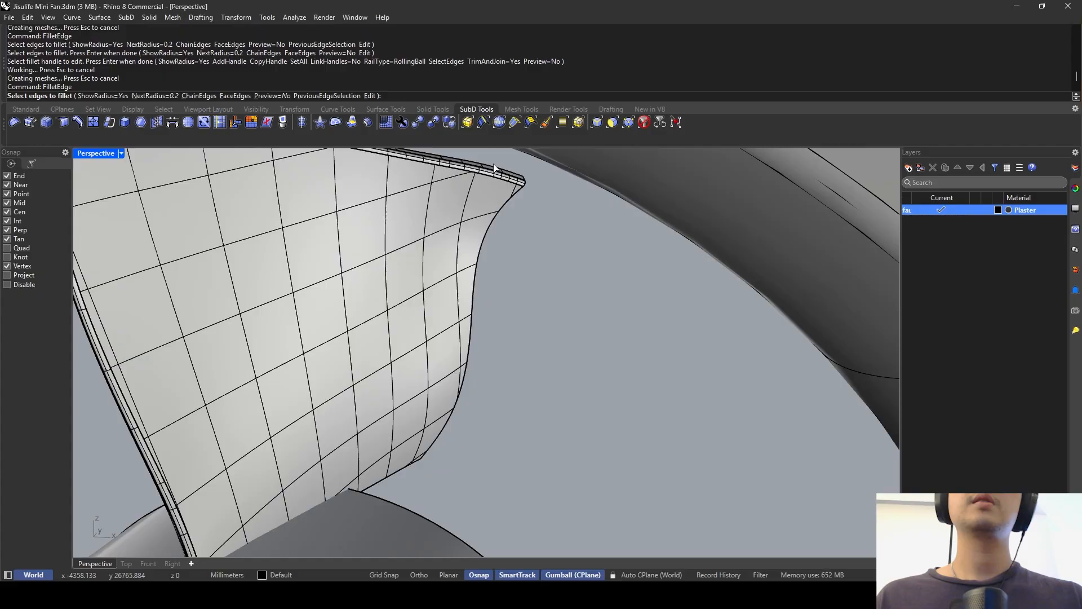
{"action": "key", "text": "Return"}
{"action": "key", "text": "Return"}
{"action": "left_click", "coordinate": [511, 202]}
{"action": "key", "text": "Return"}
{"action": "key", "text": "Return"}
Try one more 0.2 mm fillet near the blade's outer left corner, and undo the last two fillets.
{"action": "scroll", "coordinate": [510, 202], "scroll_direction": "down", "scroll_amount": 6}
{"action": "right_click_drag", "start_coordinate": [511, 201], "coordinate": [471, 284]}
{"action": "scroll", "coordinate": [379, 188], "scroll_direction": "up", "scroll_amount": 6}
{"action": "key", "text": "Return"}
{"action": "left_click", "coordinate": [400, 188]}
{"action": "key", "text": "Return"}
{"action": "key", "text": "Return"}
{"action": "key", "text": "ctrl+z"}
{"action": "key", "text": "ctrl+z"}
Examine the blade's outer left corner where the side and tip fillets meet.
{"action": "scroll", "coordinate": [407, 171], "scroll_direction": "up", "scroll_amount": 5}
{"action": "scroll", "coordinate": [434, 211], "scroll_direction": "down", "scroll_amount": 4}
{"action": "scroll", "coordinate": [516, 260], "scroll_direction": "down", "scroll_amount": 3}
{"action": "left_click", "coordinate": [471, 284]}
{"action": "key", "text": "Escape"}
{"action": "scroll", "coordinate": [418, 208], "scroll_direction": "up", "scroll_amount": 7}
{"action": "right_click_drag", "start_coordinate": [400, 174], "coordinate": [411, 205]}
{"action": "scroll", "coordinate": [411, 204], "scroll_direction": "up", "scroll_amount": 7}
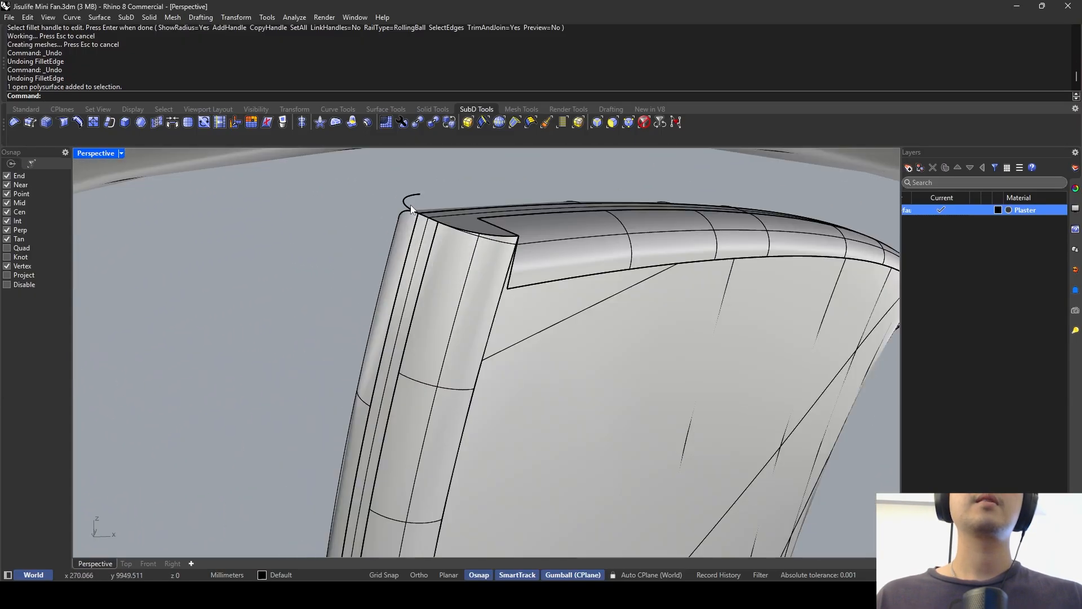
{"action": "scroll", "coordinate": [414, 206], "scroll_direction": "down", "scroll_amount": 8}
{"action": "scroll", "coordinate": [416, 209], "scroll_direction": "up", "scroll_amount": 7}
{"action": "scroll", "coordinate": [292, 198], "scroll_direction": "down", "scroll_amount": 4}
Undo the remaining separate edge fillets on the blade solid.
{"action": "key", "text": "ctrl+z"}
{"action": "key", "text": "ctrl+z"}
{"action": "key", "text": "ctrl+z"}
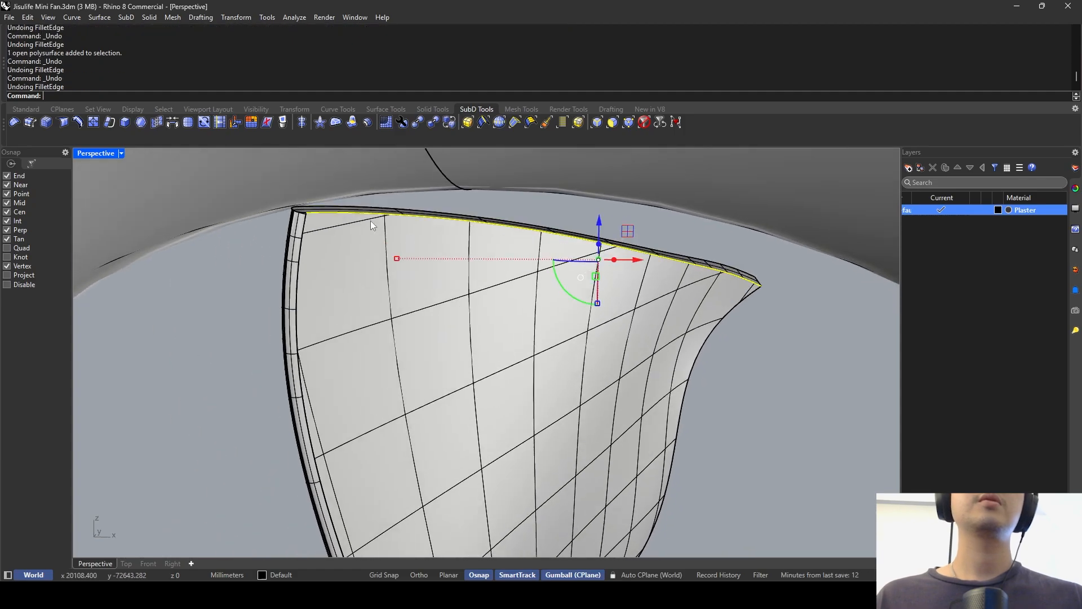
{"action": "key", "text": "ctrl+z"}
{"action": "key", "text": "Escape"}
Fillet the left side edge and tip edge of the blade's front face together with a 0.2 mm radius.
{"action": "key", "text": "space"}
{"action": "left_click", "coordinate": [298, 221]}
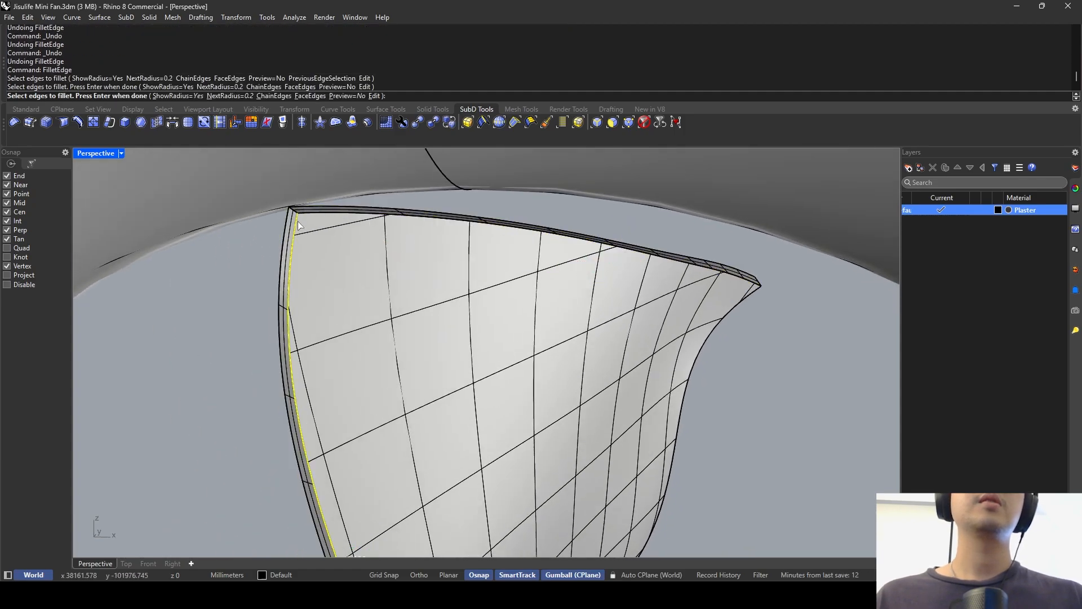
{"action": "left_click", "coordinate": [310, 213]}
{"action": "key", "text": "Return"}
{"action": "key", "text": "Return"}
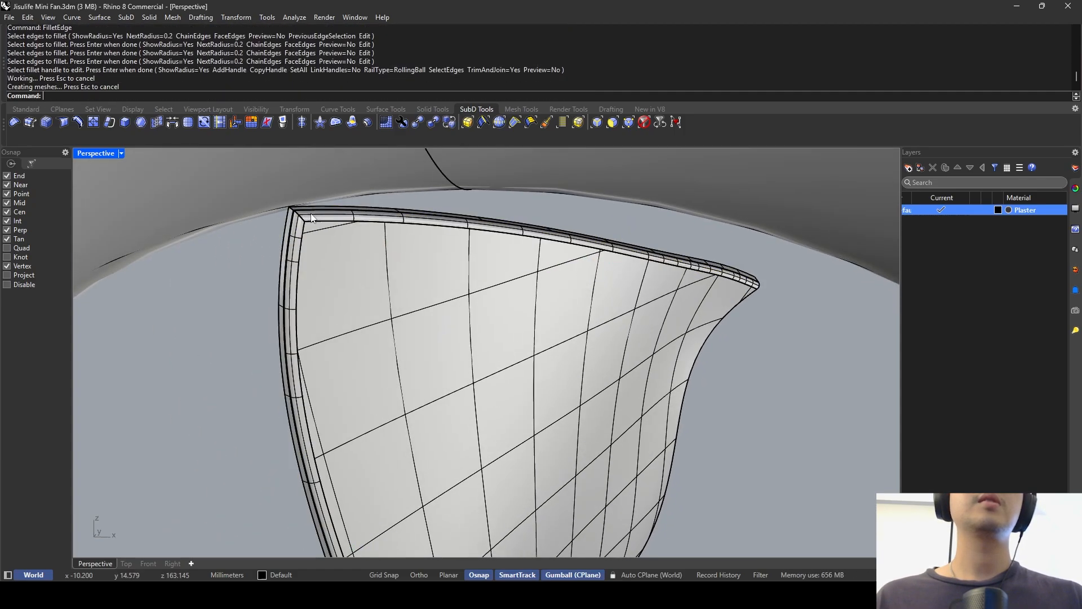
Fillet the left side edge and tip edge of the blade's back face together with a 0.2 mm radius.
{"action": "right_click_drag", "start_coordinate": [310, 213], "coordinate": [329, 220]}
{"action": "key", "text": "space"}
{"action": "left_click", "coordinate": [449, 285]}
{"action": "left_click", "coordinate": [459, 271]}
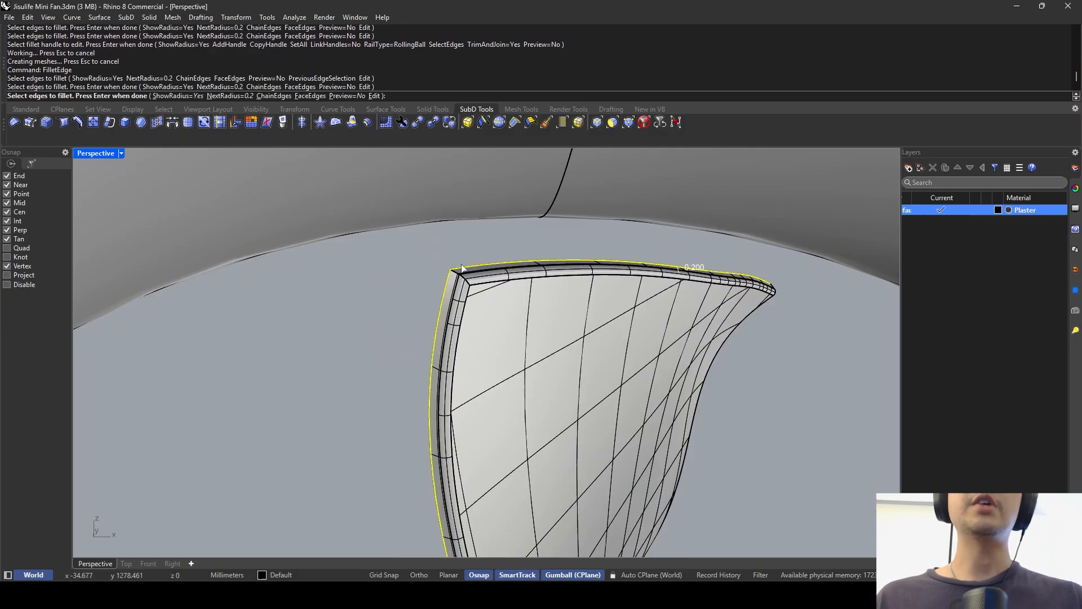
{"action": "key", "text": "Return"}
{"action": "key", "text": "Return"}
{"action": "scroll", "coordinate": [418, 228], "scroll_direction": "down", "scroll_amount": 3}
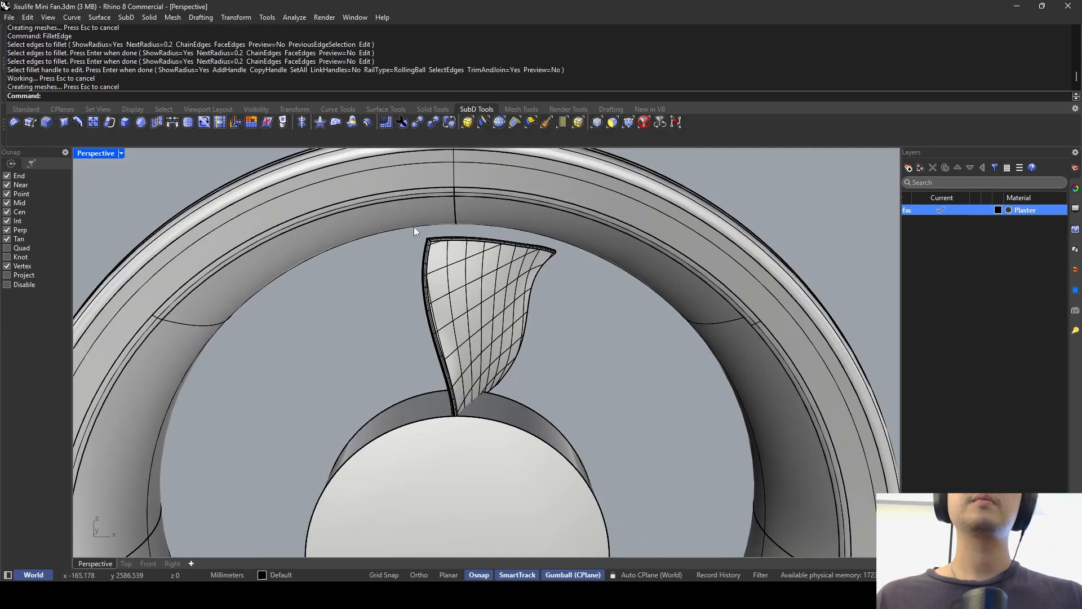
Undo the last two blade fillets to compare the unfilleted edges, and redo them.
{"action": "right_click_drag", "start_coordinate": [416, 232], "coordinate": [366, 226]}
{"action": "scroll", "coordinate": [367, 226], "scroll_direction": "up", "scroll_amount": 1}
{"action": "key", "text": "ctrl+z"}
{"action": "key", "text": "ctrl+z"}
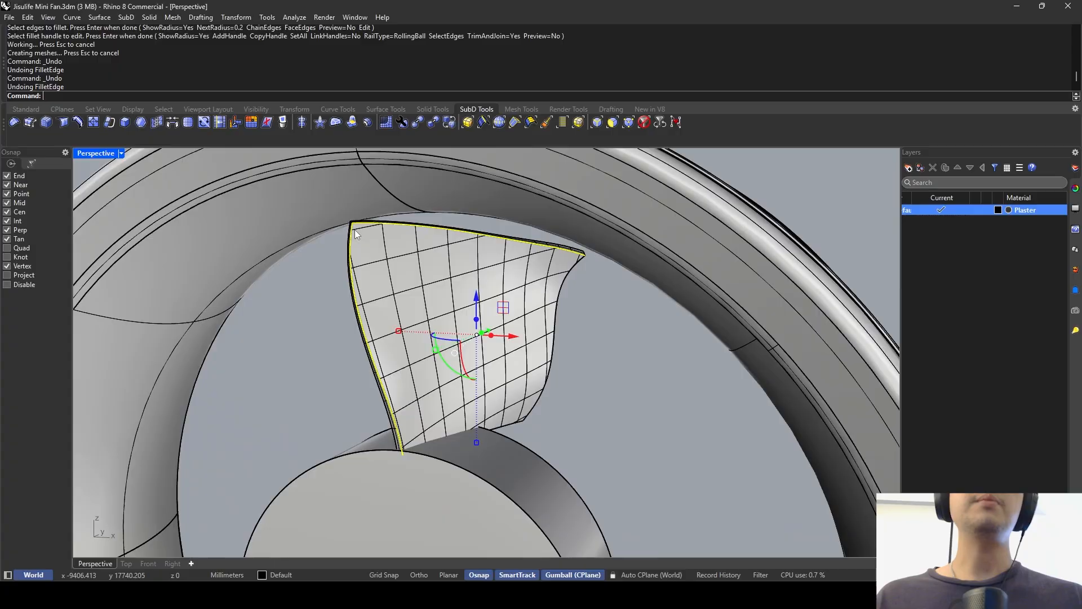
{"action": "scroll", "coordinate": [374, 241], "scroll_direction": "up", "scroll_amount": 4}
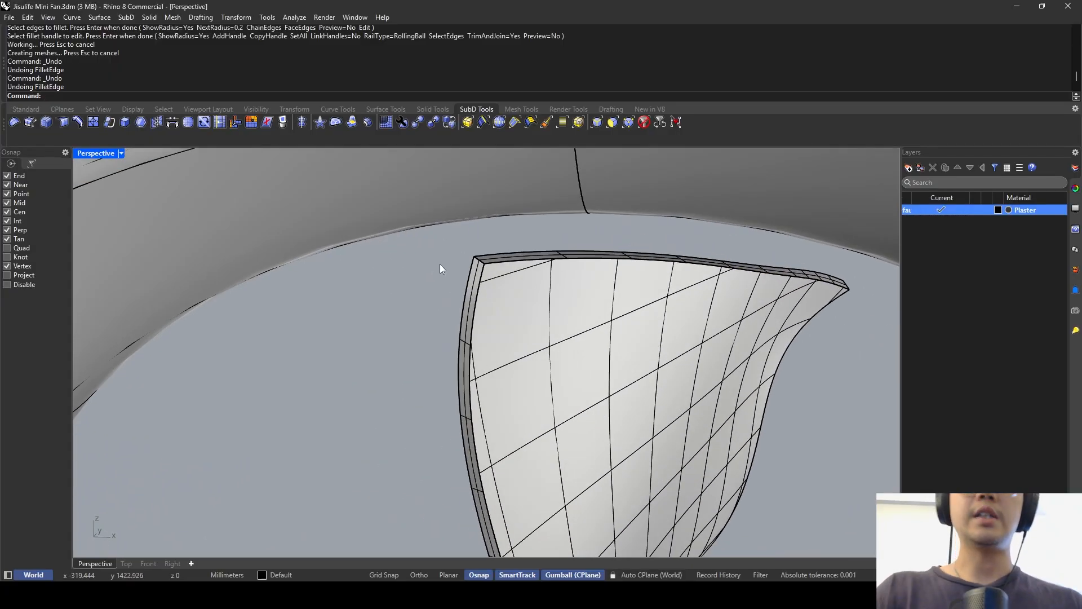
{"action": "key", "text": "ctrl+y"}
{"action": "key", "text": "ctrl+y"}
{"action": "key", "text": "ctrl+y"}
{"action": "scroll", "coordinate": [440, 264], "scroll_direction": "down", "scroll_amount": 5}
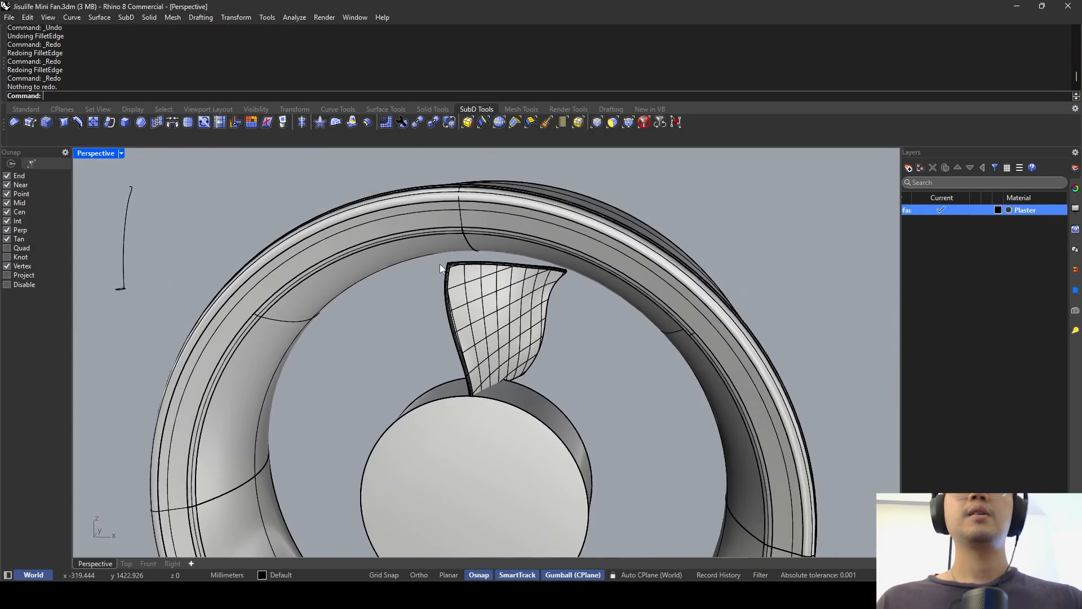
Lengthen the motor cylinder to about 18 mm with Scale1D from its front face, snapping to an endpoint on the rear of the housing ring.
{"action": "left_click", "coordinate": [510, 410]}
{"action": "scroll", "coordinate": [510, 410], "scroll_direction": "down", "scroll_amount": 3}
{"action": "type", "text": "Scale1D"}
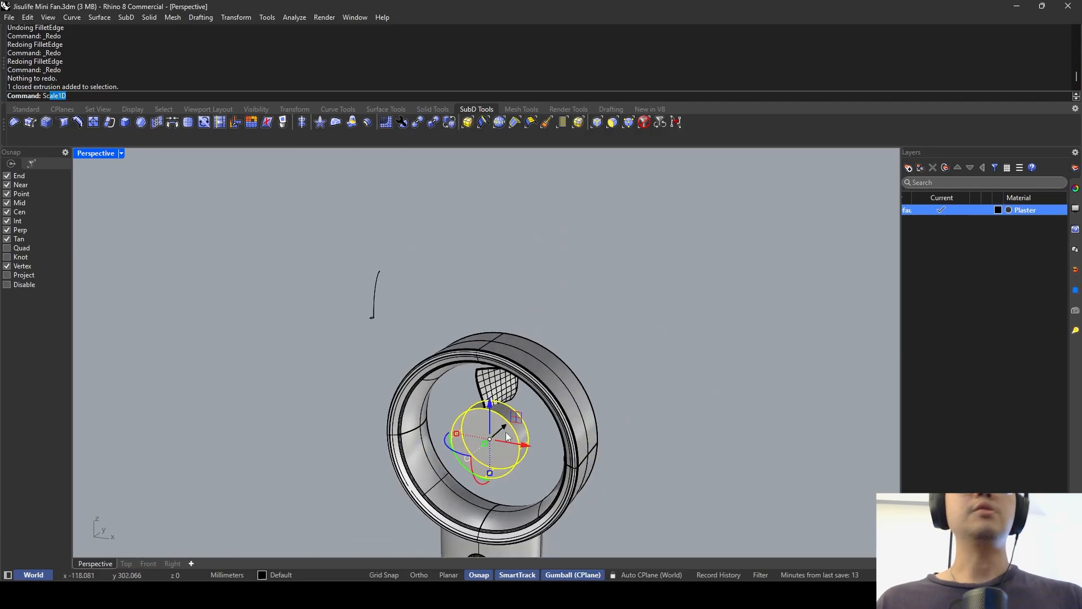
{"action": "scroll", "coordinate": [522, 440], "scroll_direction": "up", "scroll_amount": 5}
{"action": "key", "text": "Return"}
{"action": "left_click", "coordinate": [510, 443]}
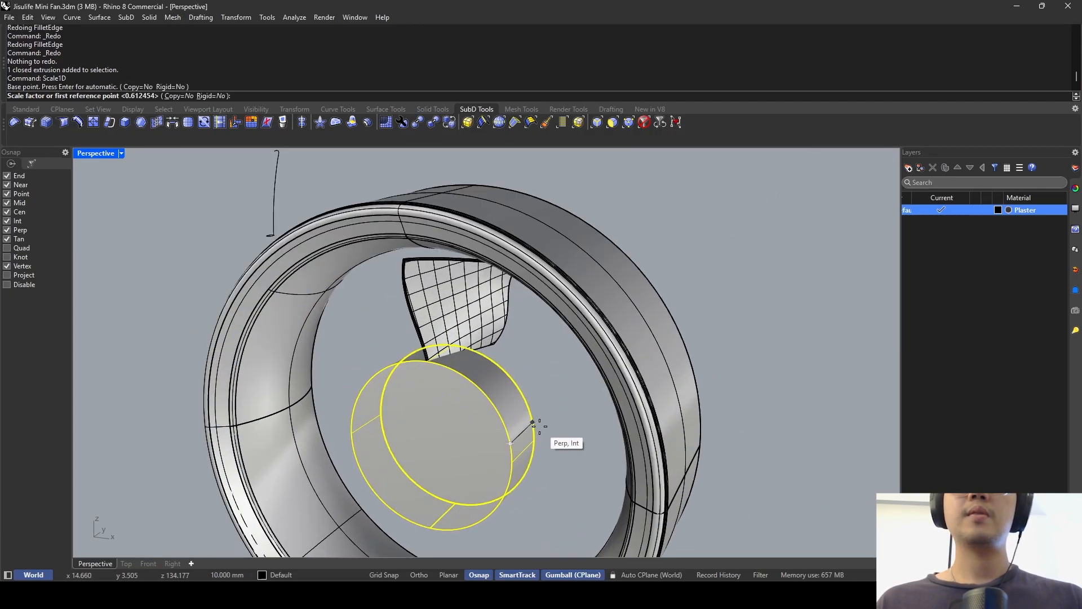
{"action": "left_click", "coordinate": [533, 423]}
{"action": "right_click_drag", "start_coordinate": [563, 411], "coordinate": [496, 346]}
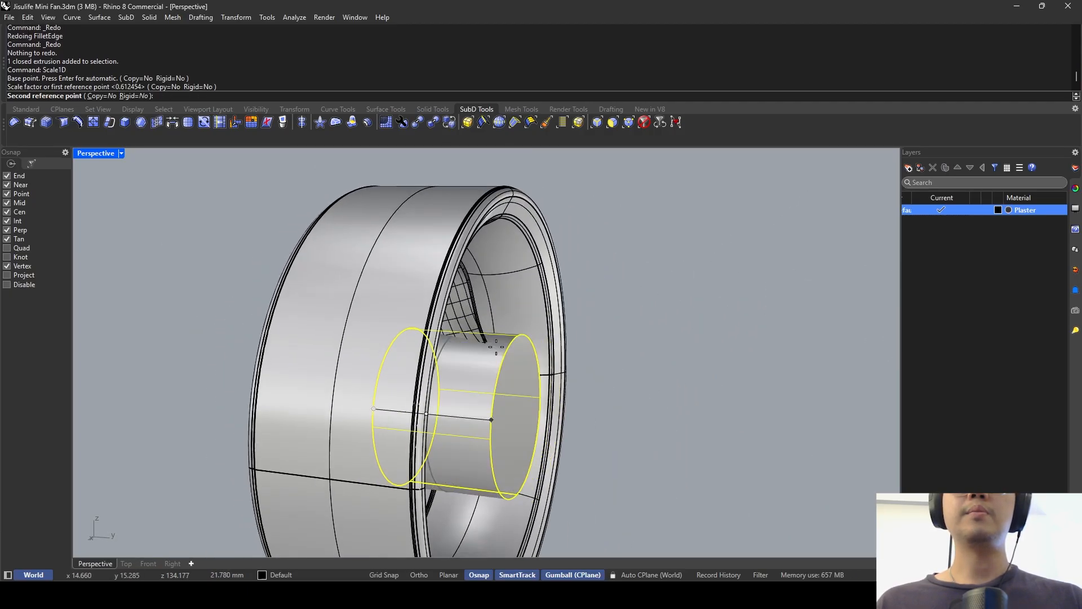
{"action": "right_click_drag", "start_coordinate": [519, 312], "coordinate": [538, 279]}
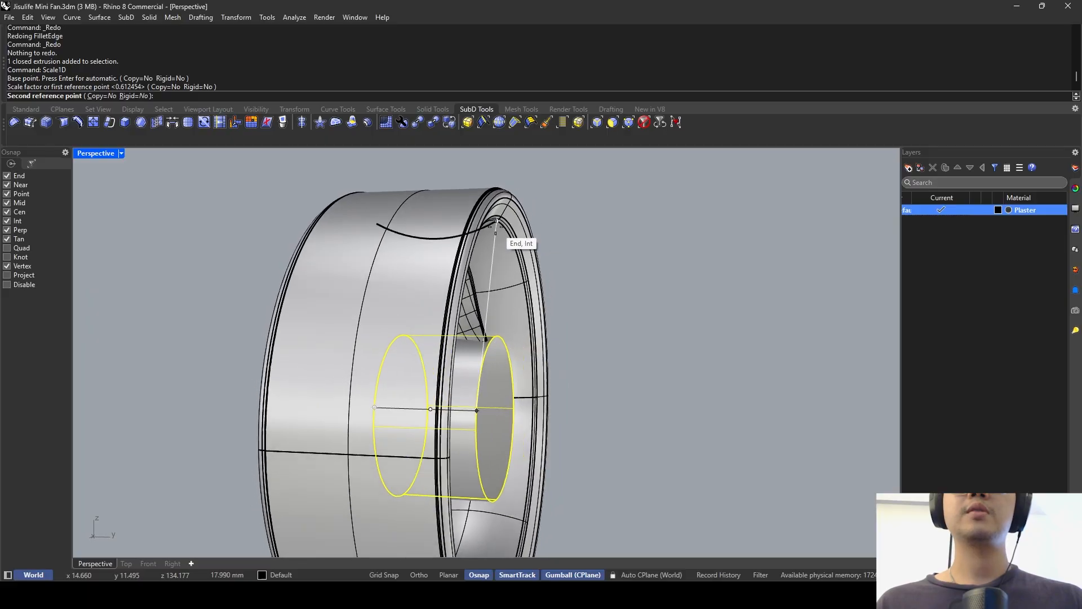
{"action": "left_click", "coordinate": [496, 231]}
{"action": "key", "text": "Escape"}
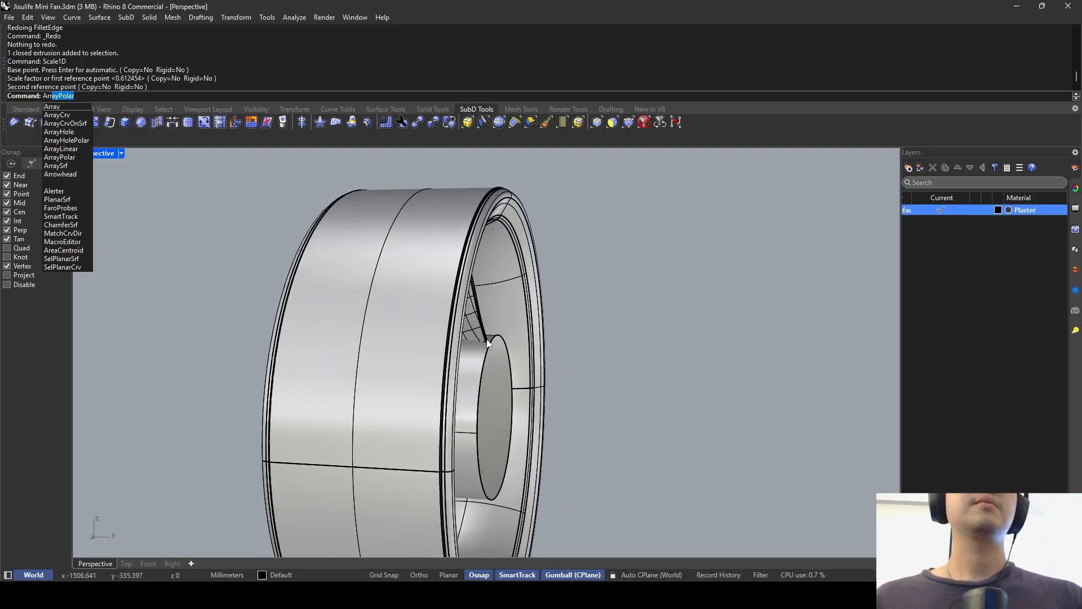
Show all hidden objects to check the model, and undo it.
{"action": "key", "text": "Escape"}
{"action": "type", "text": "Show"}
{"action": "key", "text": "Return"}
{"action": "right_click_drag", "start_coordinate": [487, 343], "coordinate": [595, 325]}
{"action": "key", "text": "ctrl+z"}
{"action": "key", "text": "Up"}
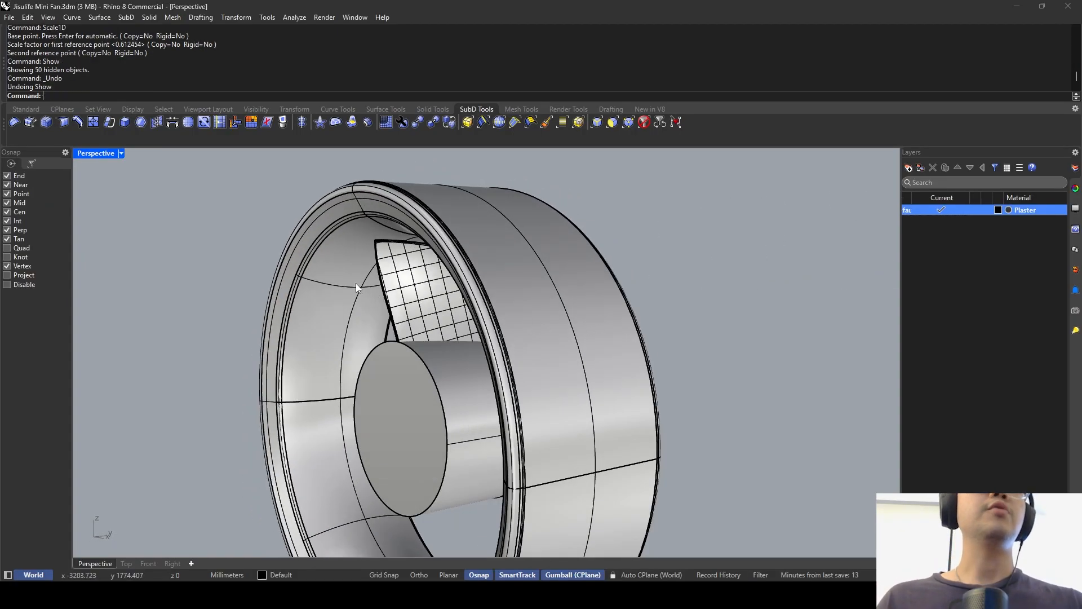
Polar array the filleted blade around the motor cylinder's center in the Front view with 13 items over 360 degrees.
{"action": "double_click", "coordinate": [99, 153]}
{"action": "left_click", "coordinate": [250, 409]}
{"action": "key", "text": "Return"}
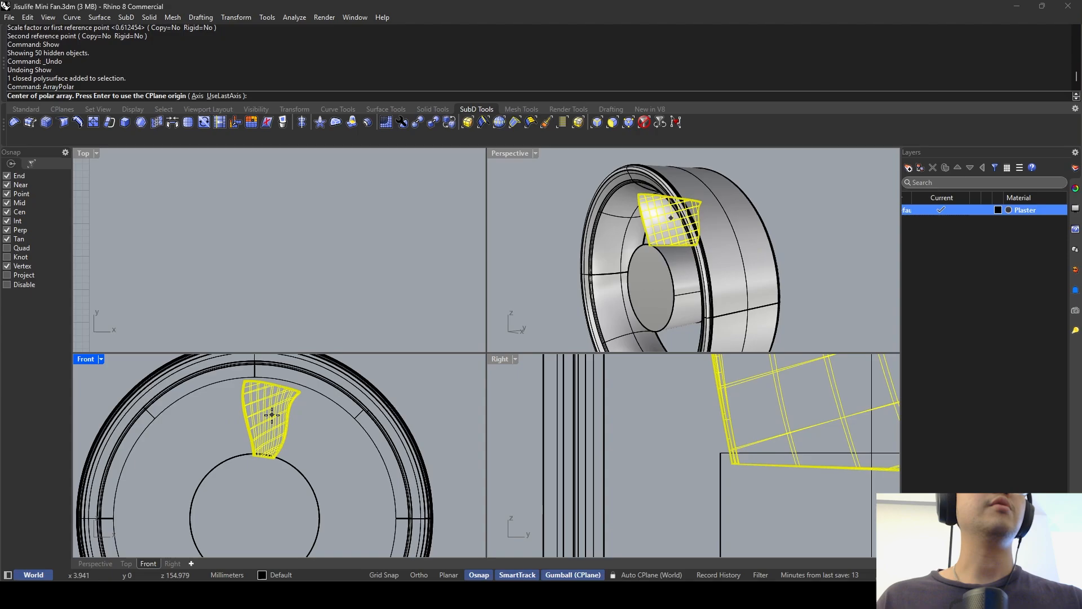
{"action": "left_click", "coordinate": [290, 476]}
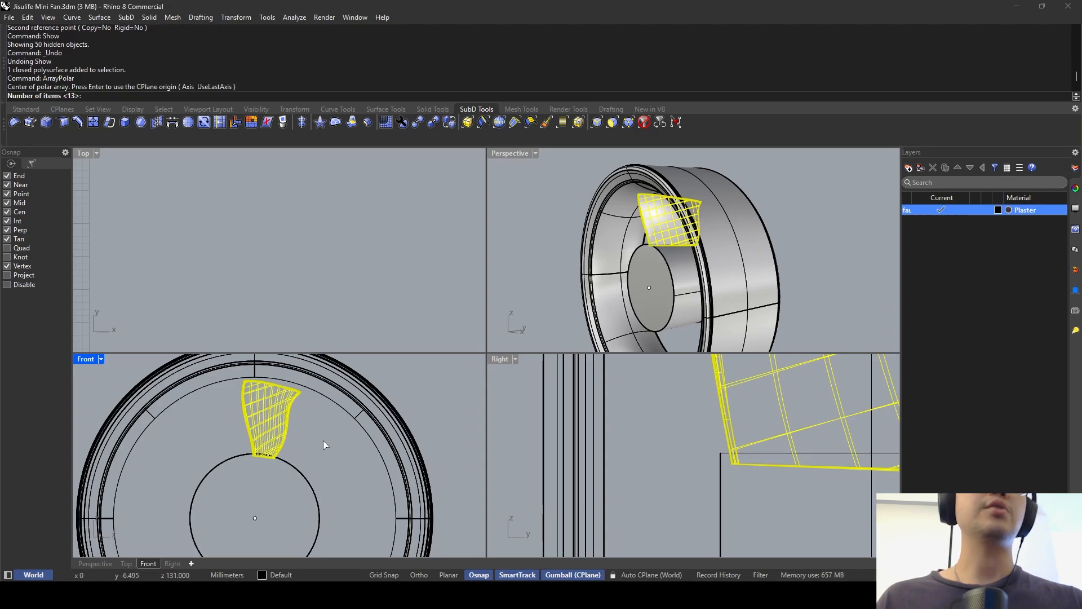
{"action": "key", "text": "Return"}
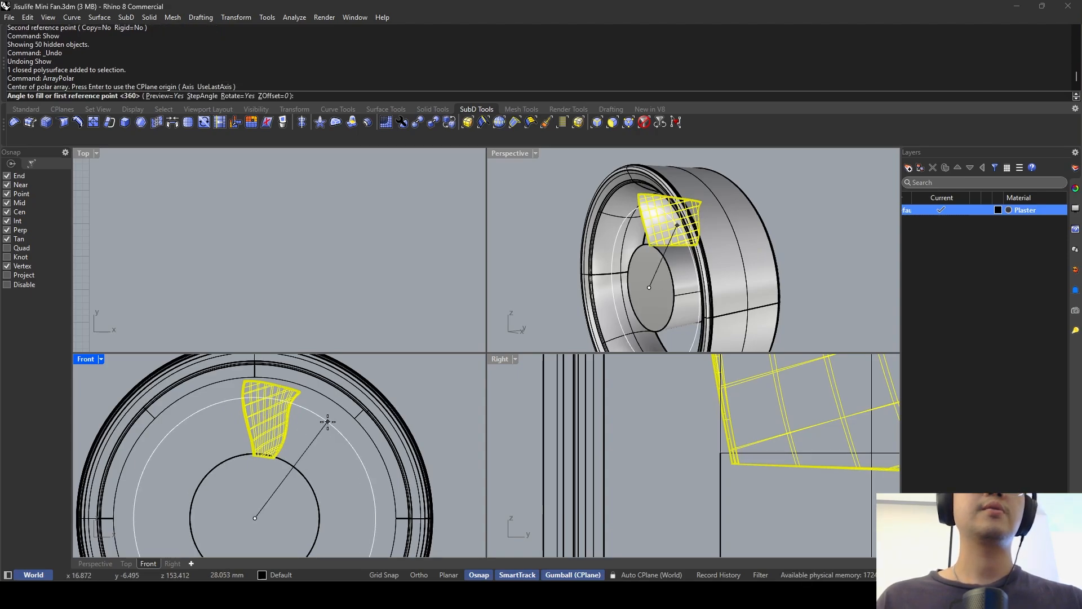
{"action": "key", "text": "Return"}
{"action": "key", "text": "Return"}
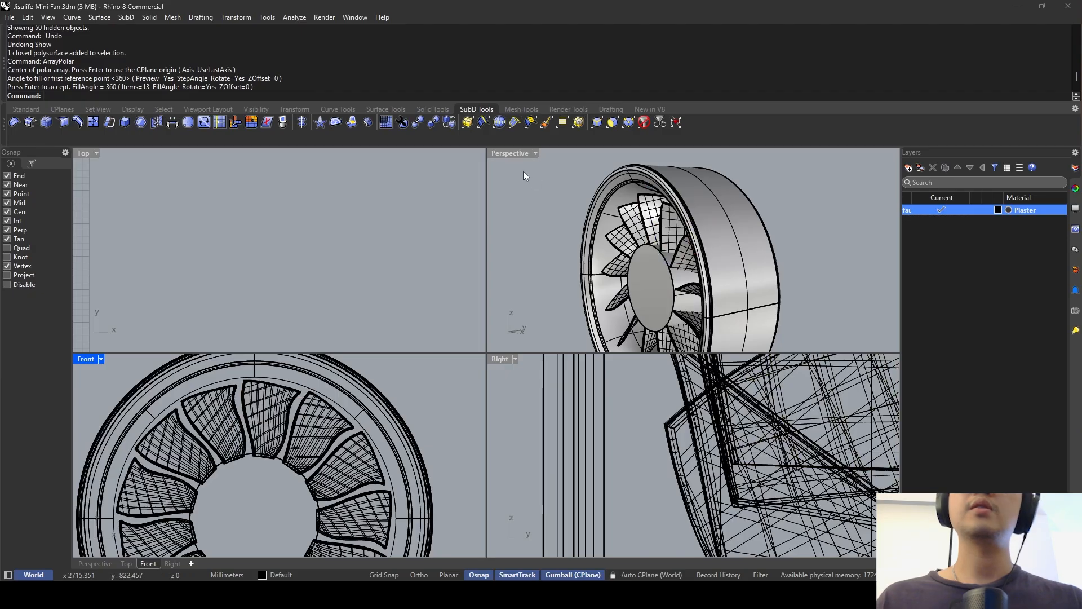
Select the arrayed blades together with the original blade in the Perspective view and group them.
{"action": "double_click", "coordinate": [496, 153]}
{"action": "type", "text": "sellast"}
{"action": "key", "text": "Return"}
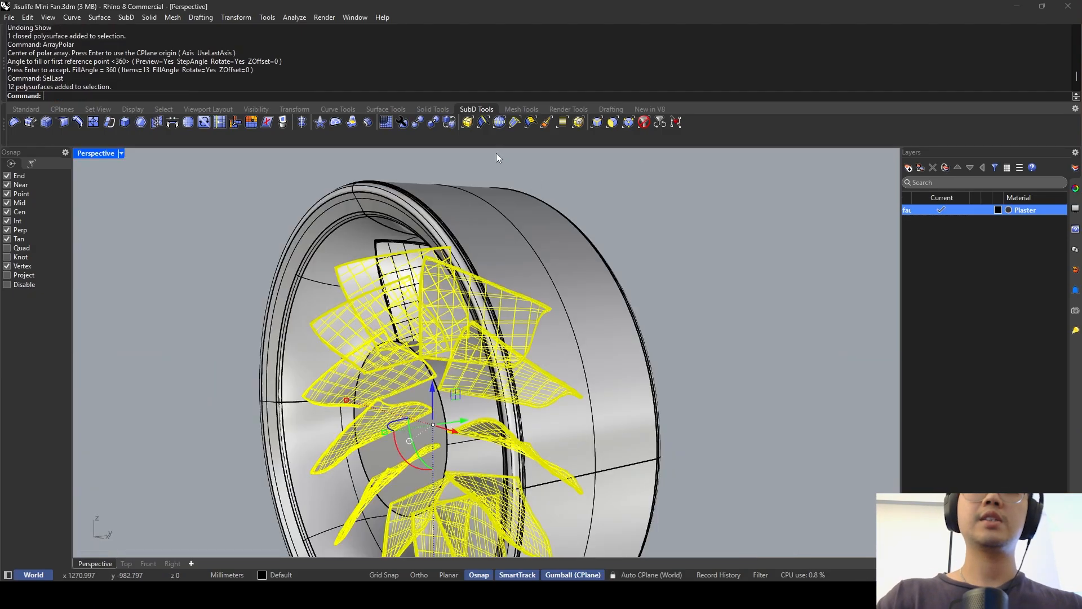
{"action": "left_click", "coordinate": [421, 254]}
{"action": "type", "text": "Group"}
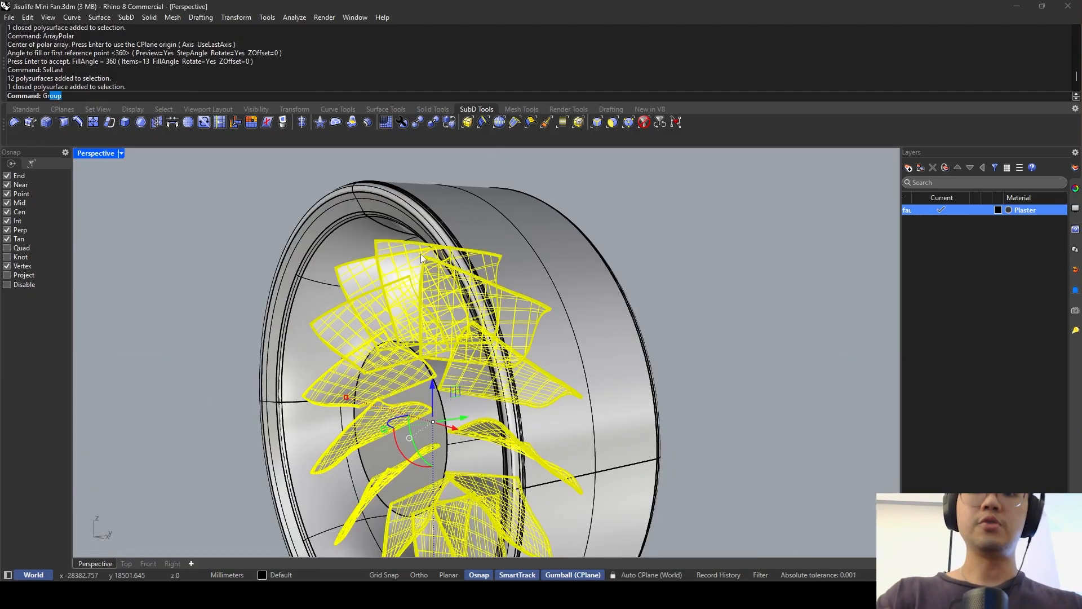
{"action": "key", "text": "Return"}
{"action": "key", "text": "Escape"}
Open the display mode options of the Perspective viewport.
{"action": "left_click", "coordinate": [121, 153]}
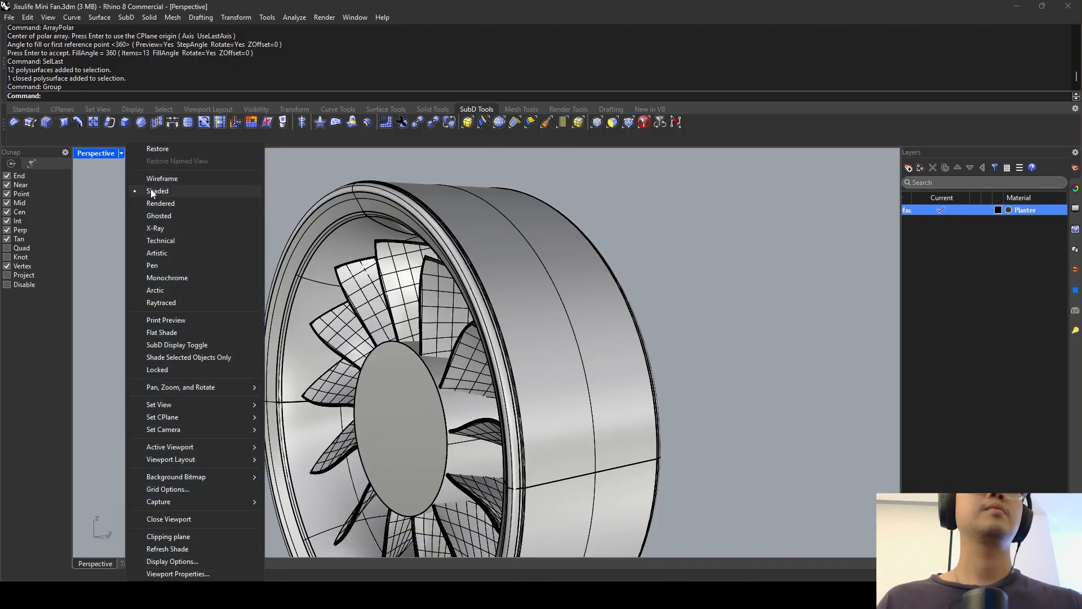
Switch the Perspective viewport to Rendered display and show all hidden parts of the fan.
{"action": "left_click", "coordinate": [217, 203]}
{"action": "right_click_drag", "start_coordinate": [278, 224], "coordinate": [465, 223]}
{"action": "type", "text": "Show"}
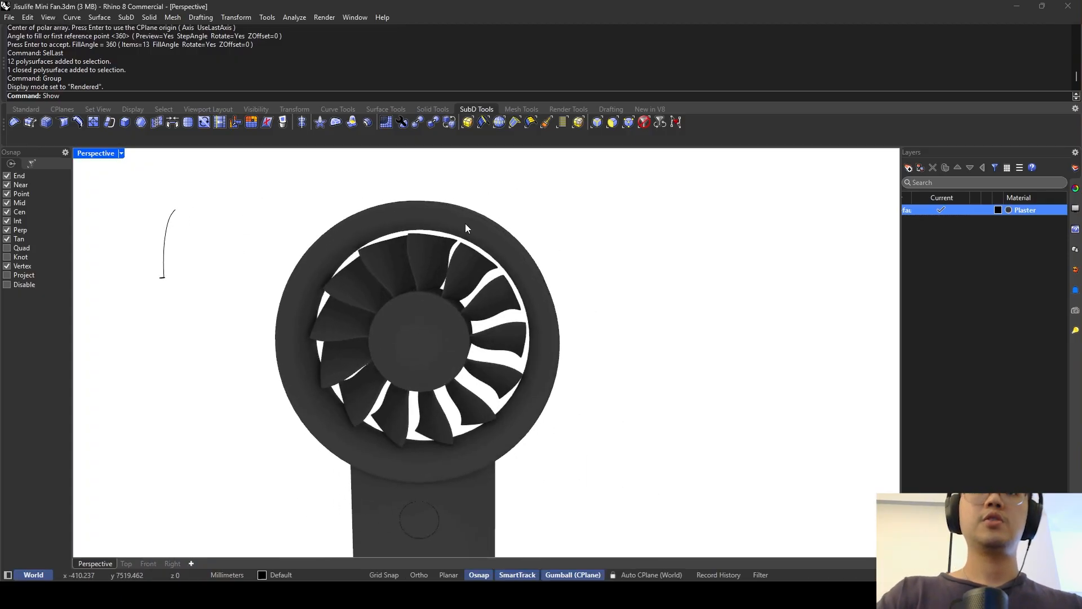
{"action": "key", "text": "Return"}
{"action": "scroll", "coordinate": [462, 224], "scroll_direction": "down", "scroll_amount": 7}
{"action": "right_click_drag", "start_coordinate": [428, 326], "coordinate": [466, 338]}
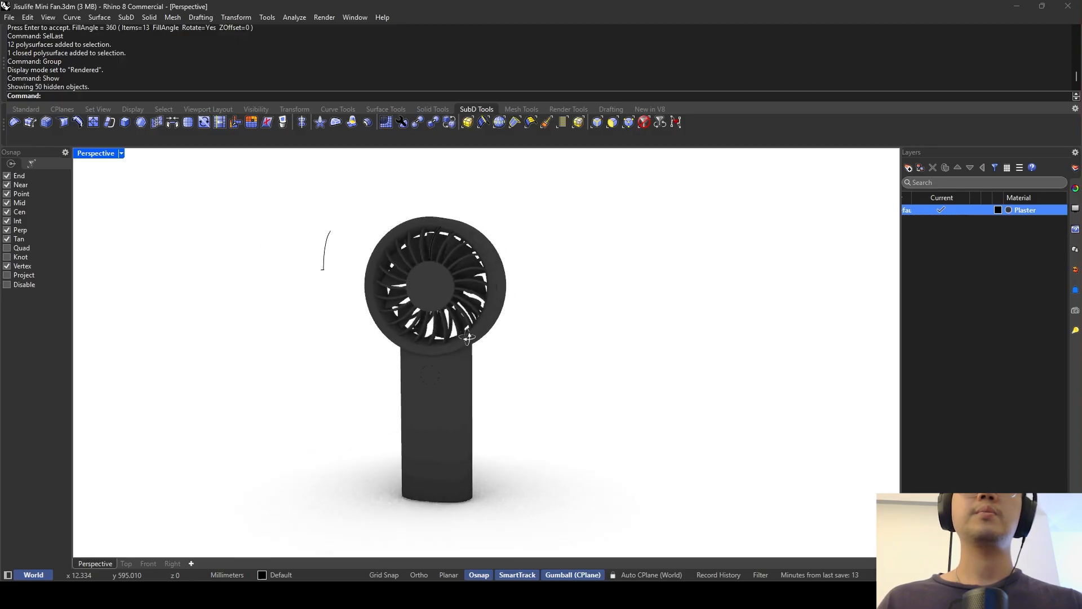
Delete the two stray curves beside the fan head and set the viewport to Shaded display.
{"action": "left_click_drag", "start_coordinate": [333, 312], "coordinate": [273, 225]}
{"action": "key", "text": "Delete"}
{"action": "mouse_move", "coordinate": [273, 224]}
{"action": "right_mouse_down"}
{"action": "mouse_move", "coordinate": [397, 265]}
{"action": "mouse_move", "coordinate": [336, 263]}
{"action": "mouse_move", "coordinate": [368, 291]}
{"action": "mouse_move", "coordinate": [402, 275]}
{"action": "right_mouse_up"}
{"action": "left_click", "coordinate": [120, 153]}
{"action": "left_click", "coordinate": [155, 191]}
{"action": "scroll", "coordinate": [444, 373], "scroll_direction": "up", "scroll_amount": 15}
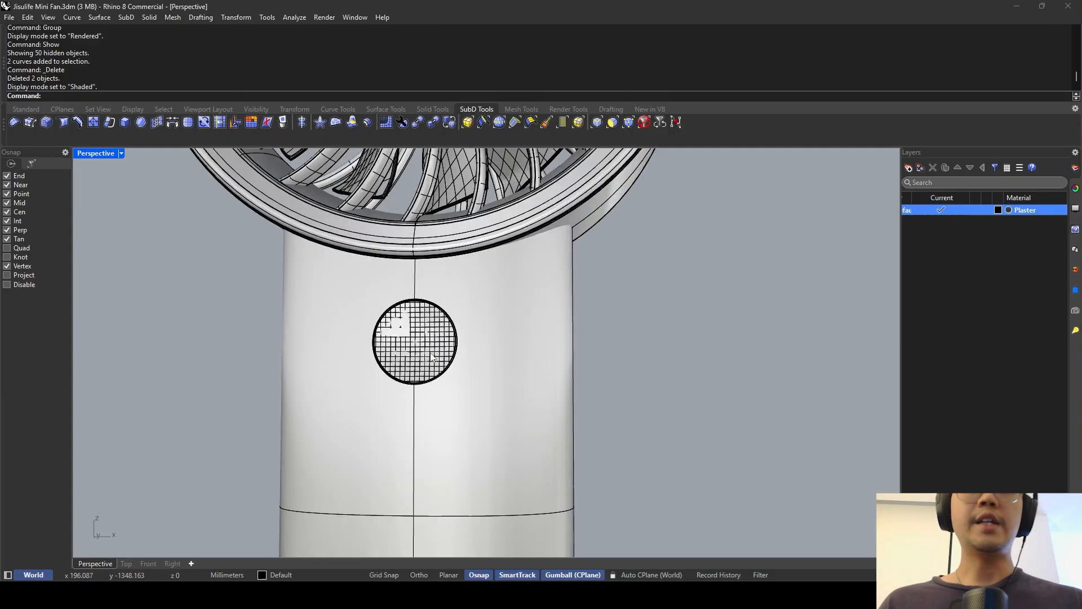
{"action": "left_click", "coordinate": [467, 332]}
{"action": "key", "text": "Escape"}
{"action": "right_click_drag", "start_coordinate": [469, 333], "coordinate": [455, 372]}
{"action": "scroll", "coordinate": [570, 242], "scroll_direction": "down", "scroll_amount": 9}
{"action": "scroll", "coordinate": [549, 277], "scroll_direction": "down", "scroll_amount": 5}
{"action": "scroll", "coordinate": [459, 261], "scroll_direction": "up", "scroll_amount": 5}
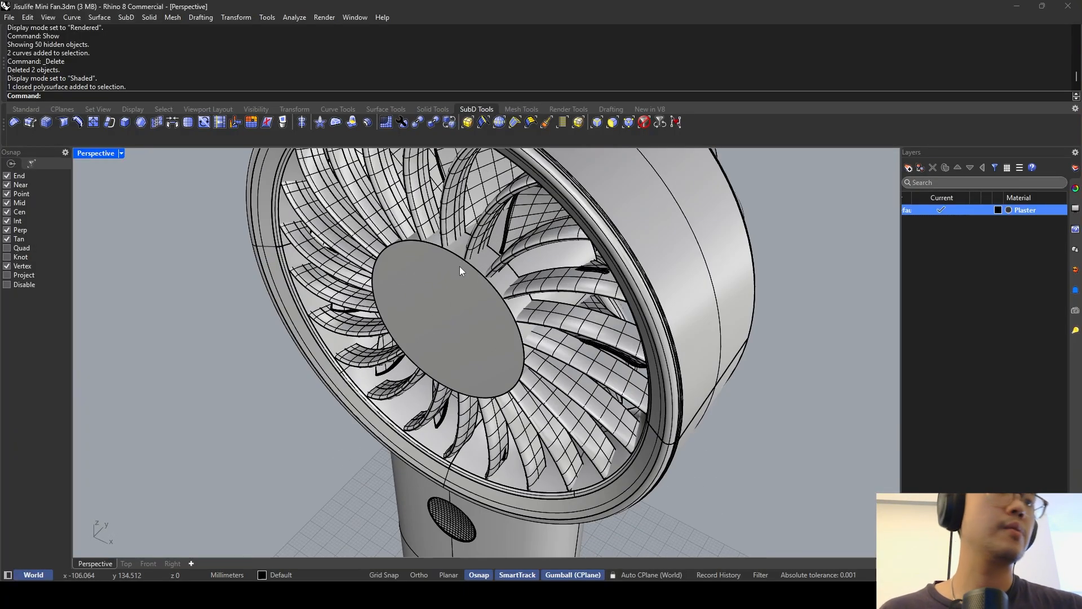
Isolate the front blade and hub group and ungroup it.
{"action": "left_click", "coordinate": [459, 273]}
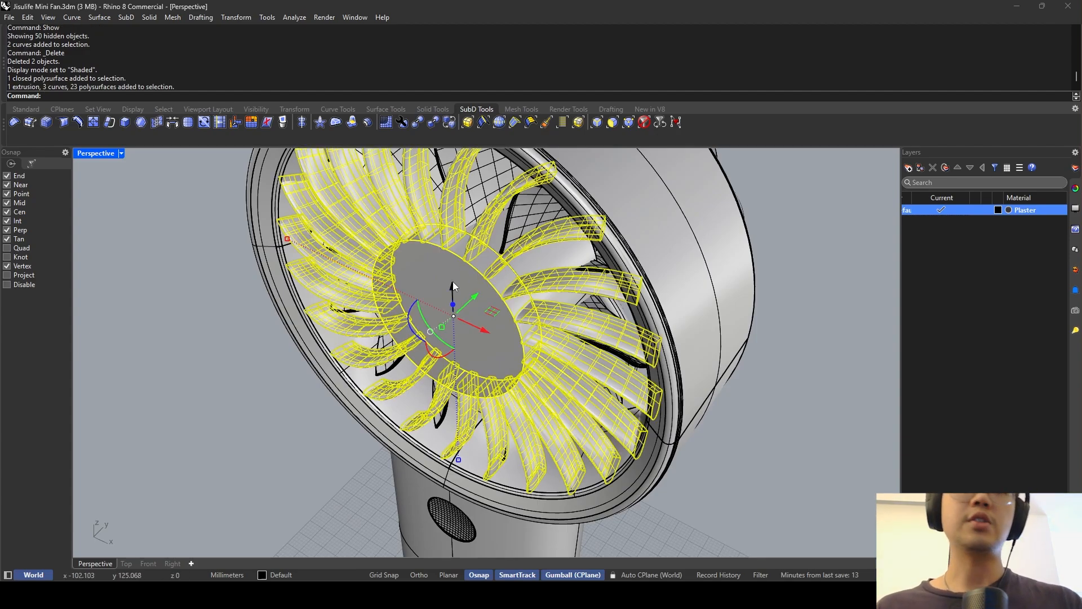
{"action": "scroll", "coordinate": [441, 307], "scroll_direction": "up", "scroll_amount": 3}
{"action": "scroll", "coordinate": [449, 296], "scroll_direction": "down", "scroll_amount": 4}
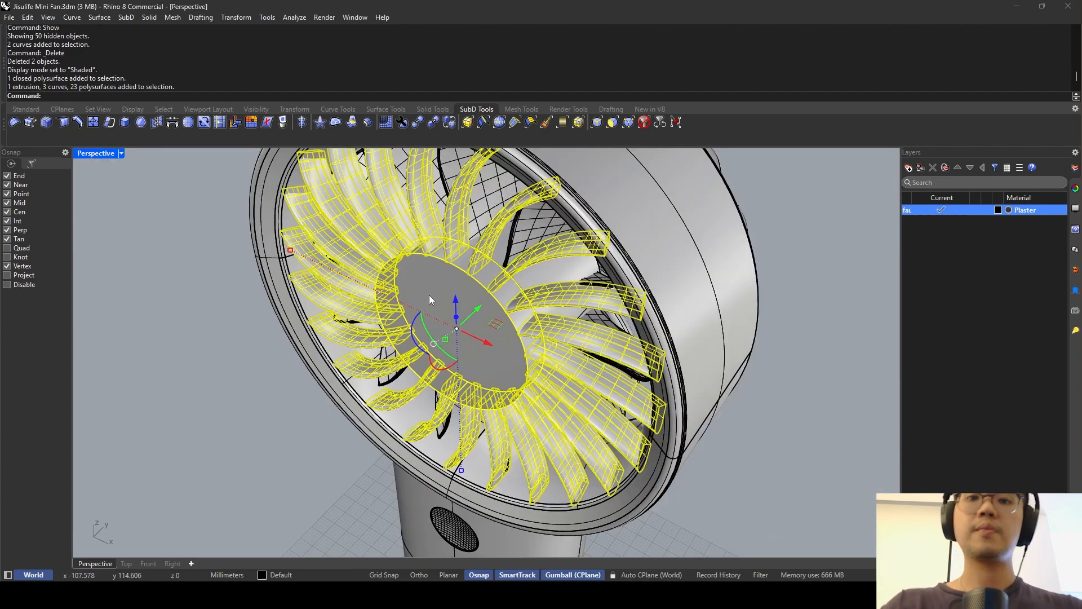
{"action": "key", "text": "Return"}
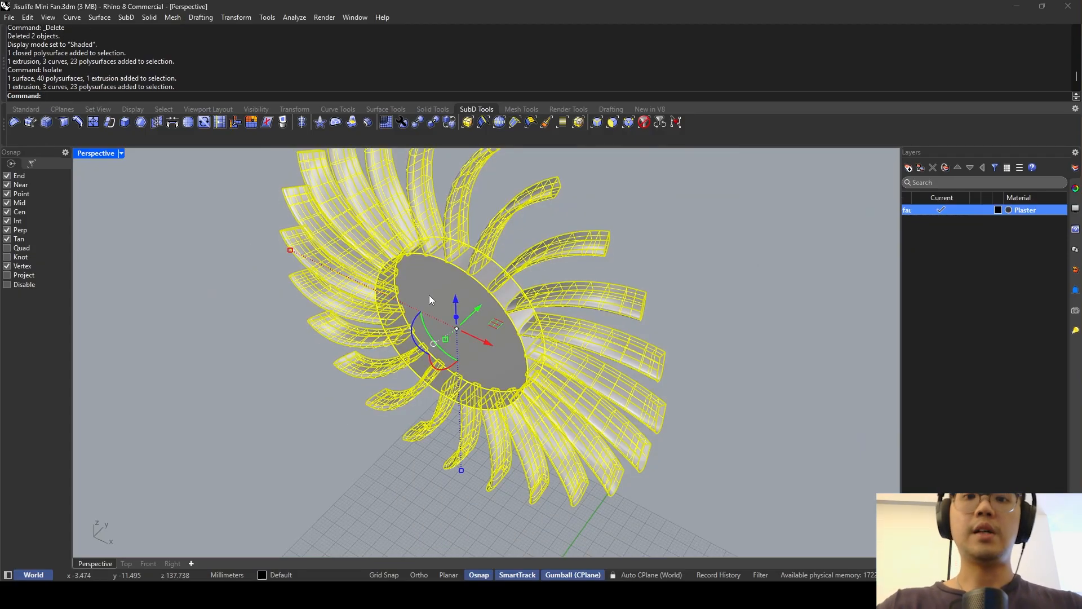
{"action": "type", "text": "ungroup"}
{"action": "key", "text": "Return"}
Extract a copy of the front hub's flat circular face with ExtractSrf.
{"action": "left_click", "coordinate": [428, 295]}
{"action": "key", "text": "Escape"}
{"action": "type", "text": "Ext"}
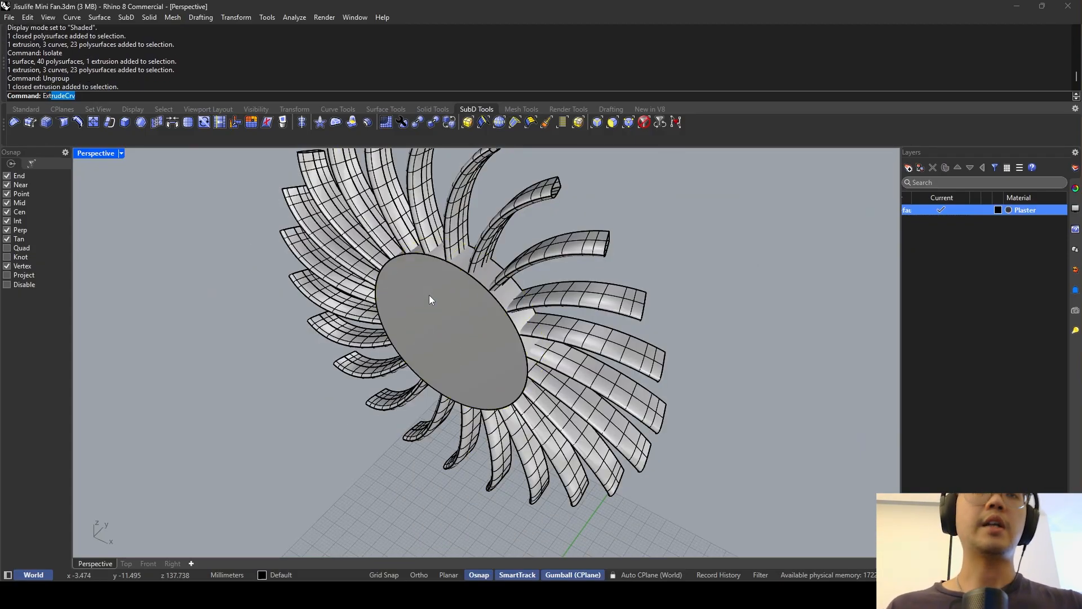
{"action": "type", "text": "ractsrf"}
{"action": "key", "text": "Return"}
{"action": "left_click", "coordinate": [428, 295]}
{"action": "key", "text": "Return"}
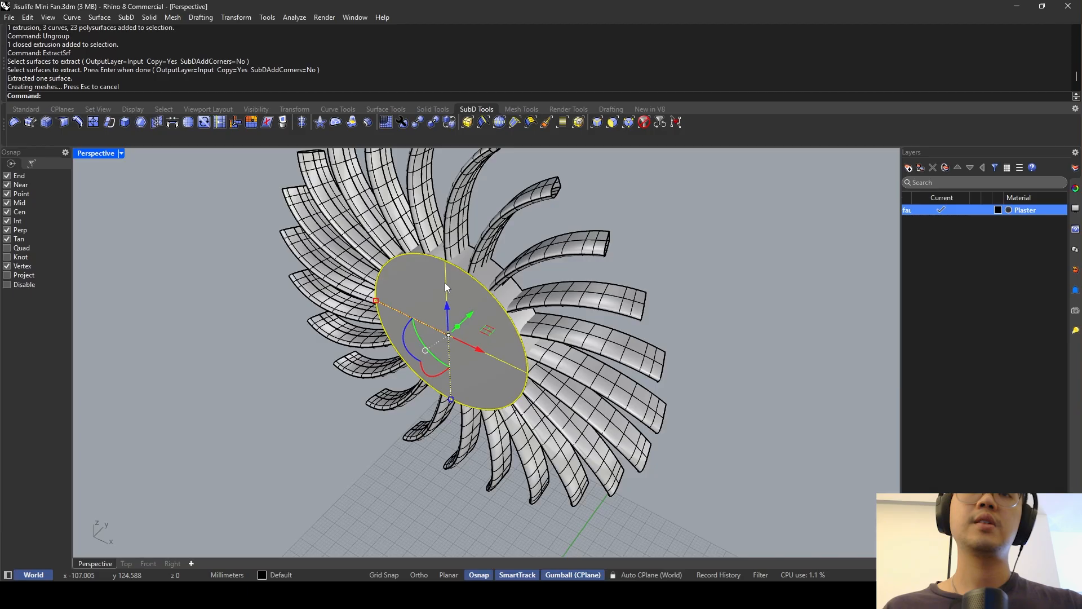
Rebuild the extracted hub face with a point count of 3 and degree 2 in both U and V.
{"action": "type", "text": "Rebuild"}
{"action": "key", "text": "Return"}
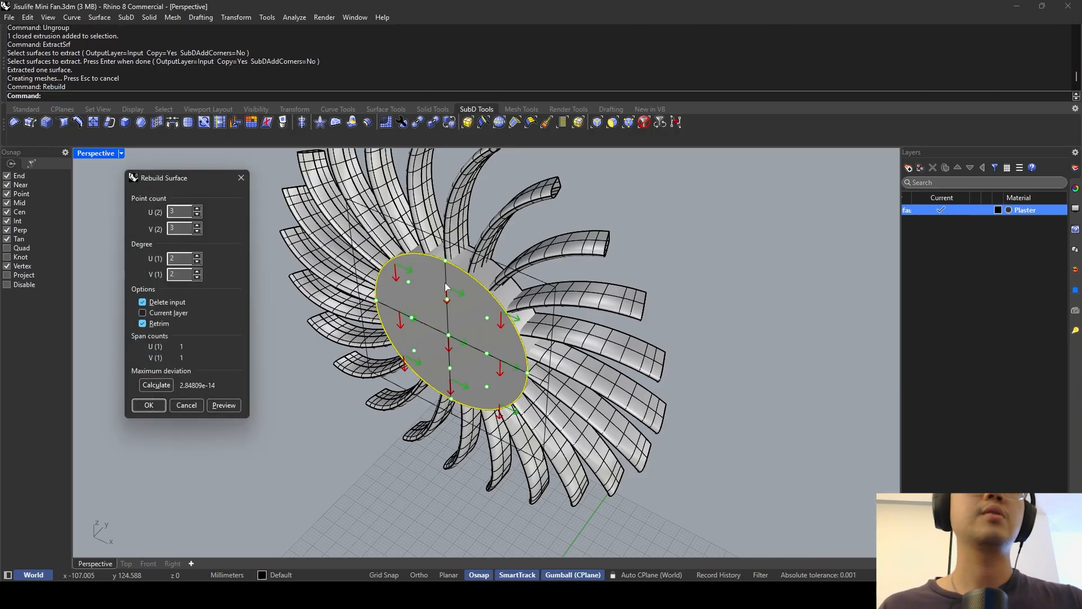
{"action": "key", "text": "Return"}
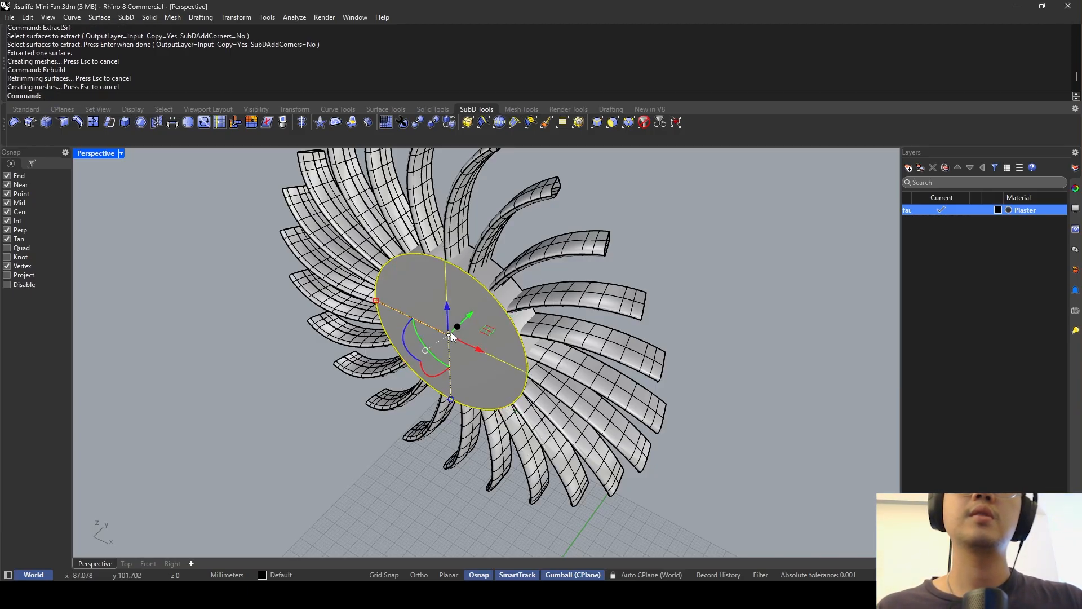
Delete the original front hub extrusion behind the rebuilt face.
{"action": "left_click", "coordinate": [449, 336]}
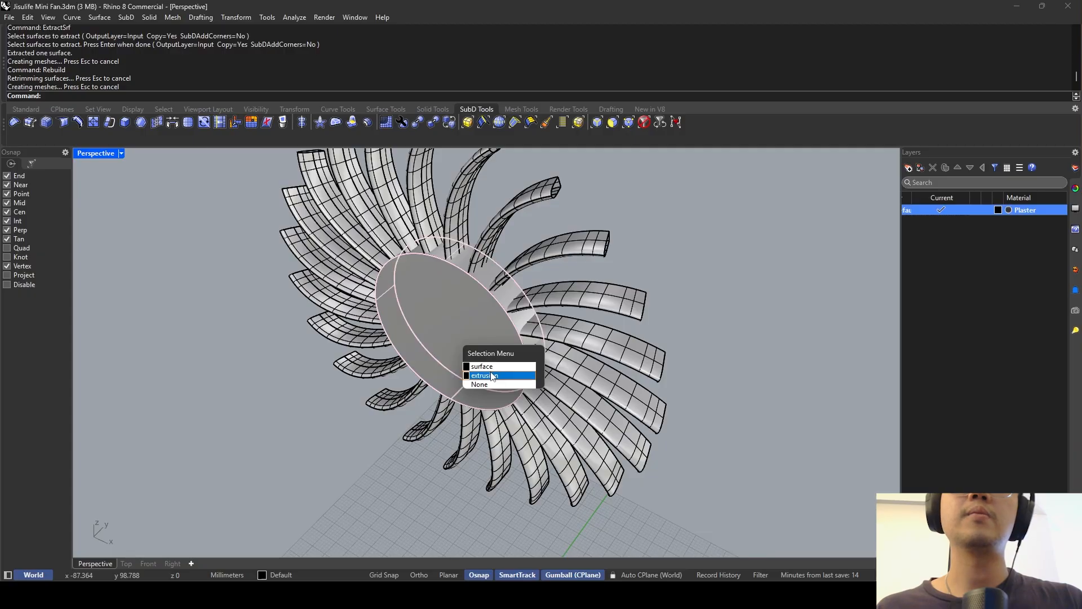
{"action": "left_click", "coordinate": [492, 376]}
{"action": "key", "text": "Delete"}
{"action": "left_click", "coordinate": [452, 350]}
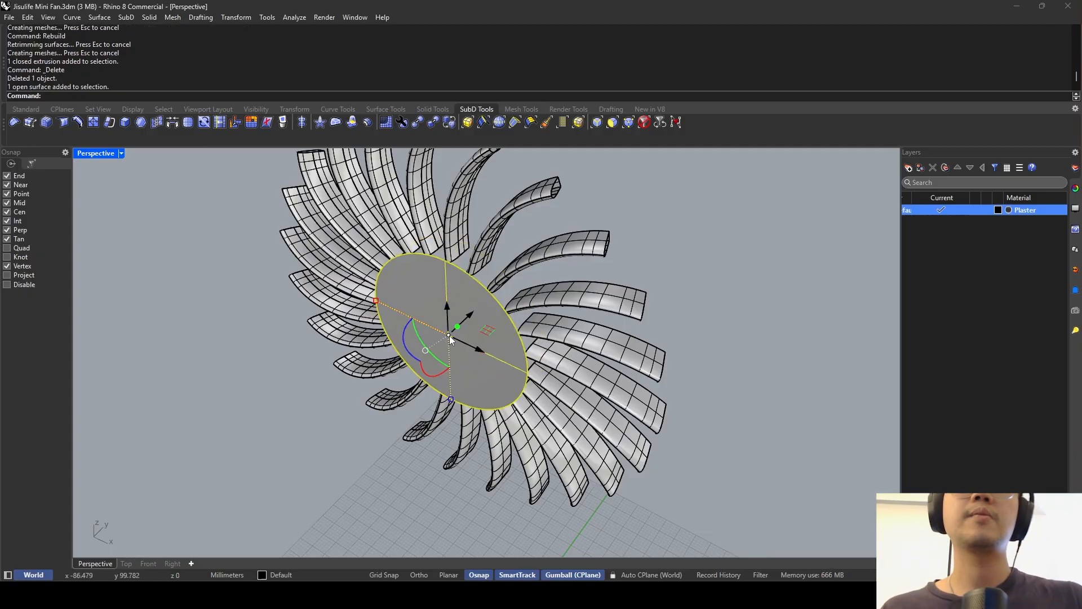
{"action": "left_click", "coordinate": [449, 336]}
{"action": "scroll", "coordinate": [450, 337], "scroll_direction": "up", "scroll_amount": 2}
{"action": "key", "text": "BackSpace"}
{"action": "key", "text": "BackSpace"}
{"action": "key", "text": "BackSpace"}
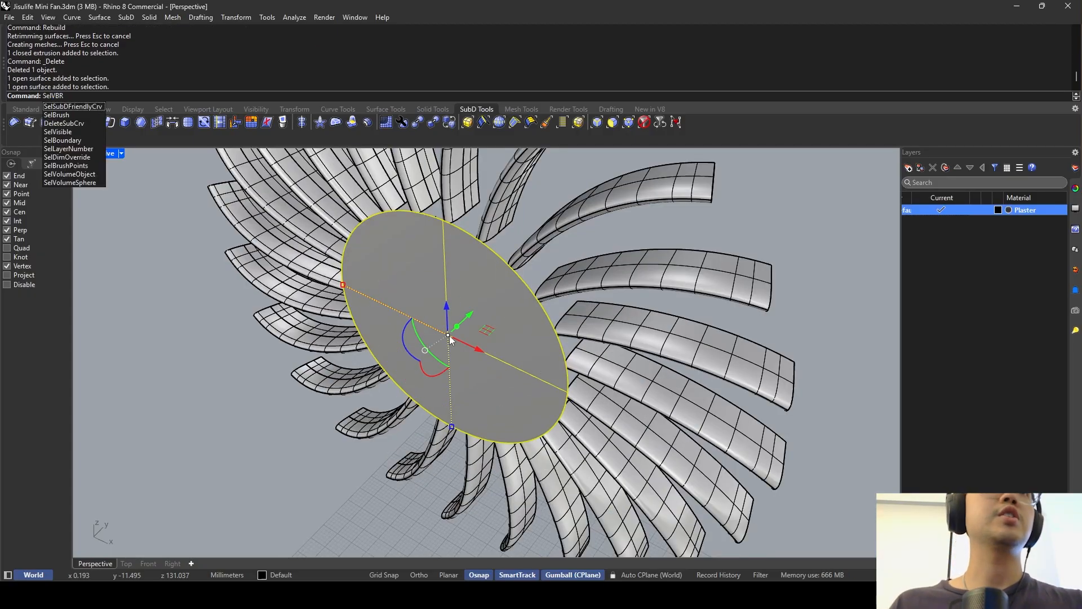
{"action": "type", "text": "elBrushPoints"}
{"action": "key", "text": "Return"}
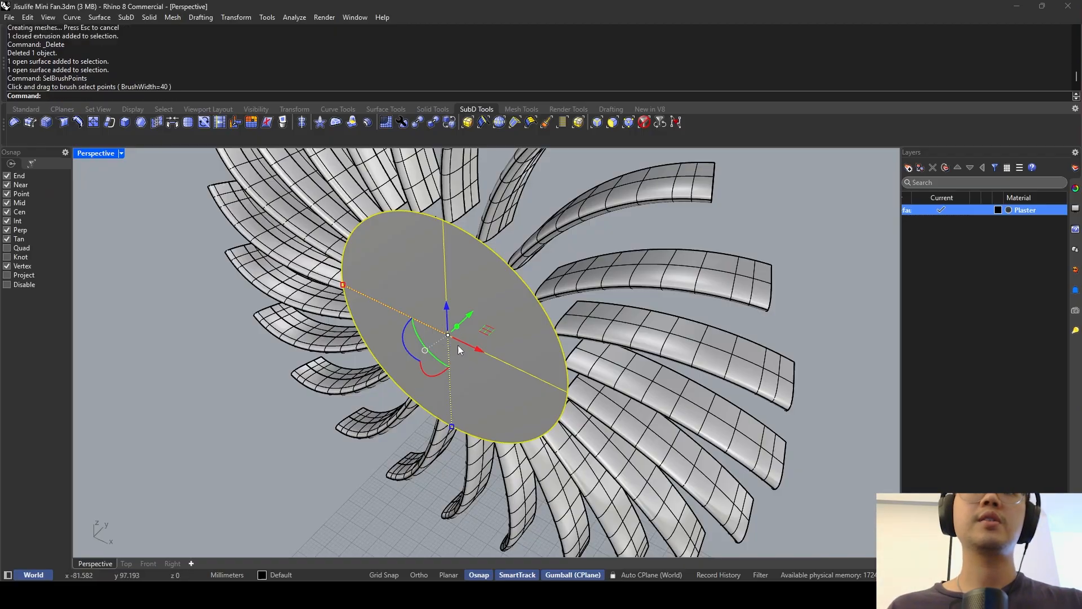
Turn on the circular face's control points and move its centre point inward along Y to dish the surface.
{"action": "type", "text": "PointsOn"}
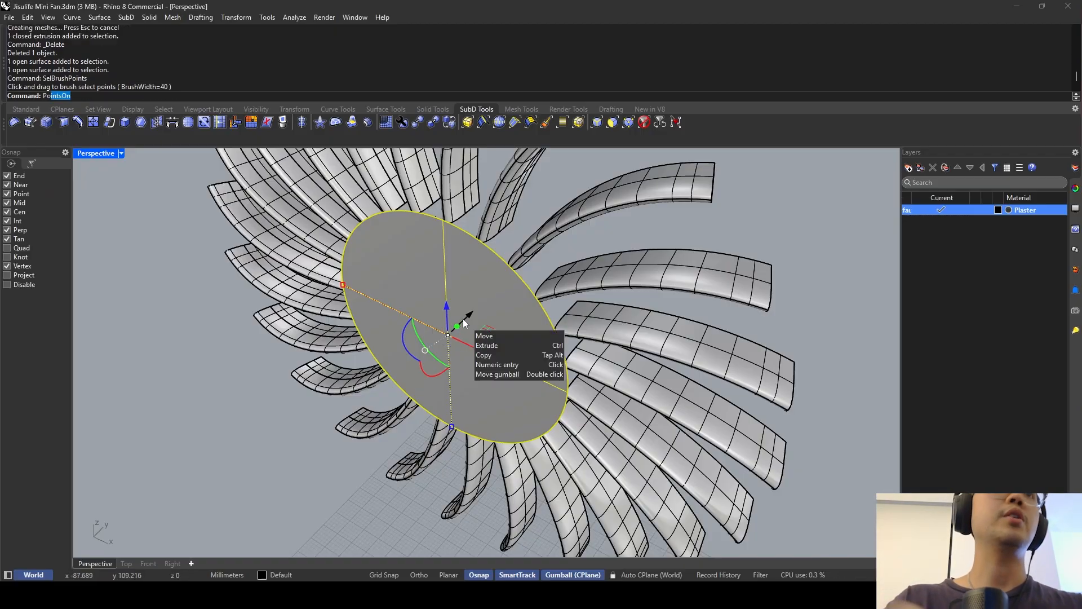
{"action": "key", "text": "Return"}
{"action": "left_click", "coordinate": [448, 336]}
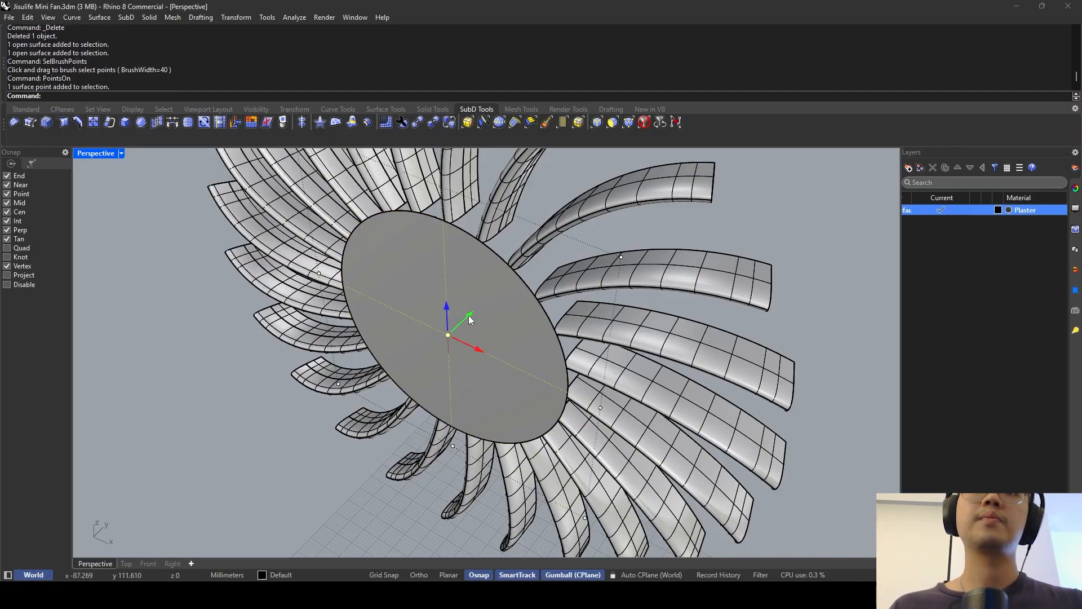
{"action": "left_click_drag", "start_coordinate": [468, 316], "coordinate": [512, 294]}
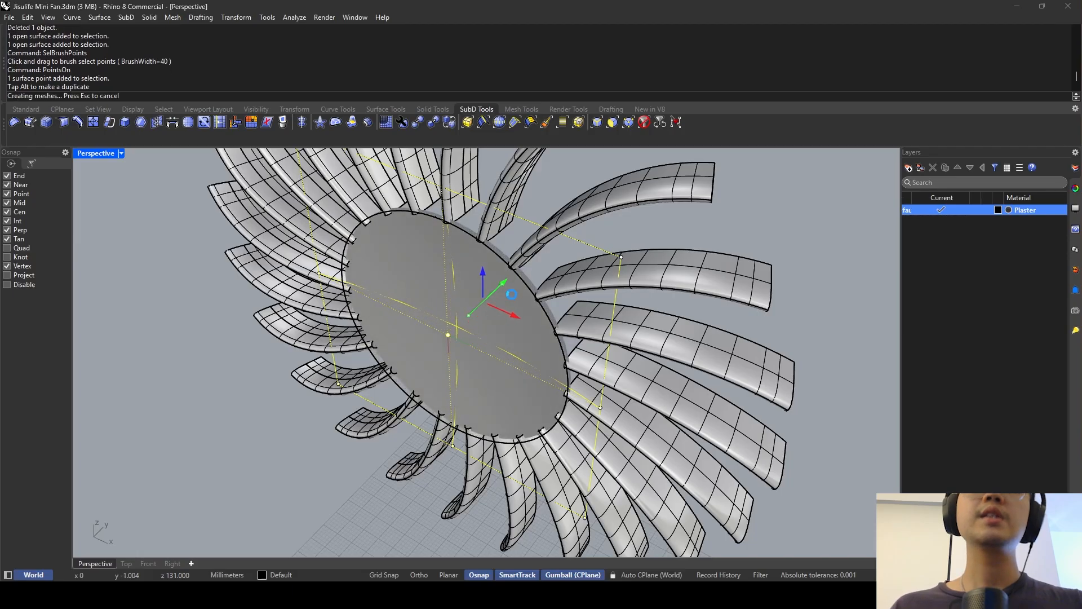
{"action": "right_click_drag", "start_coordinate": [512, 294], "coordinate": [431, 237]}
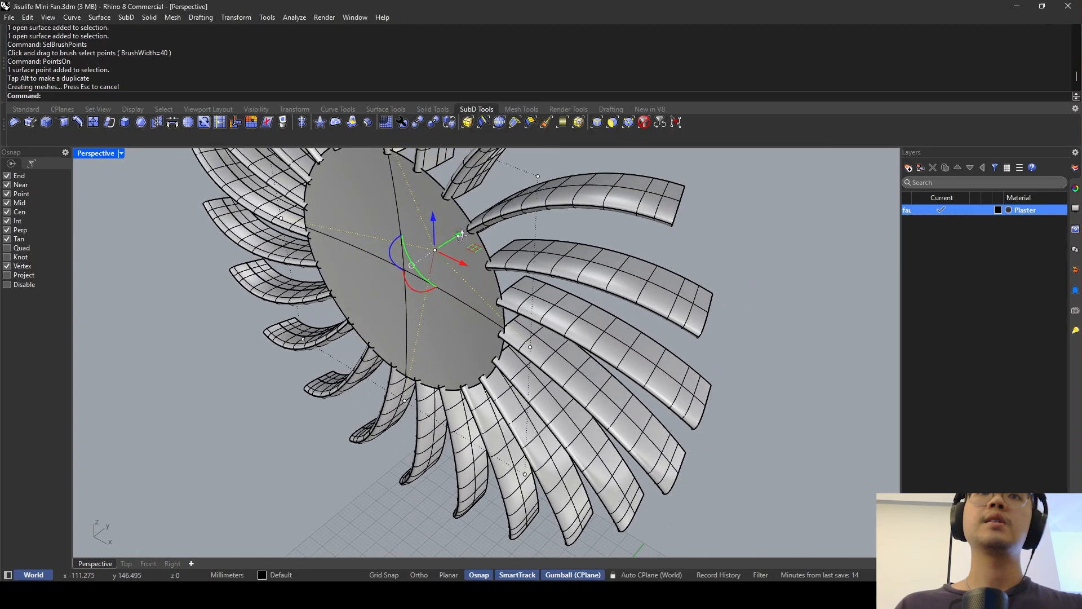
Extract the dished face's wireframe as curves and delete the surface itself.
{"action": "left_click", "coordinate": [431, 236]}
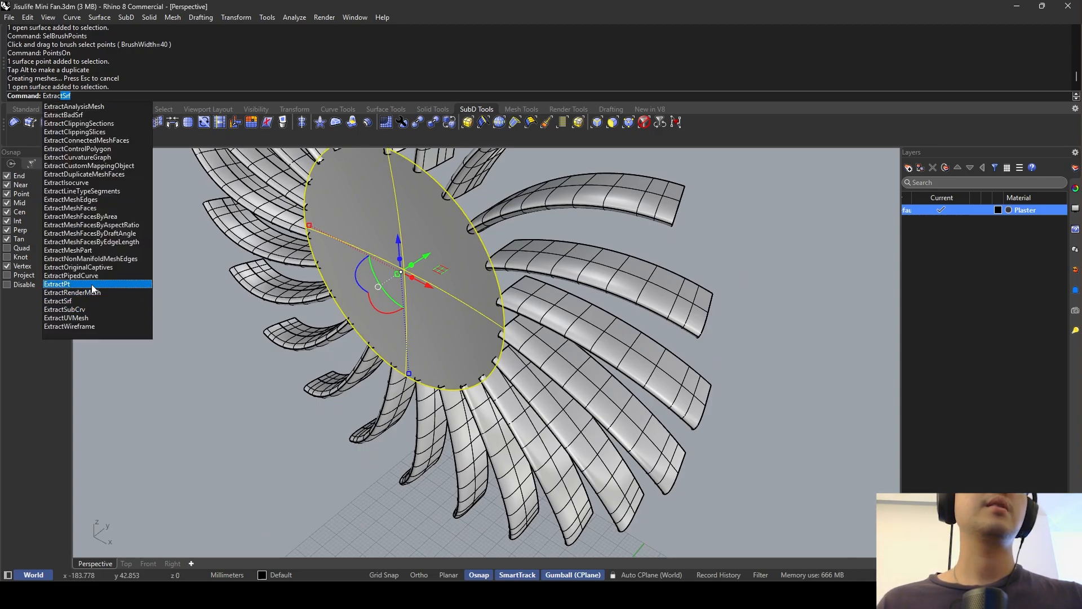
{"action": "left_click", "coordinate": [69, 327]}
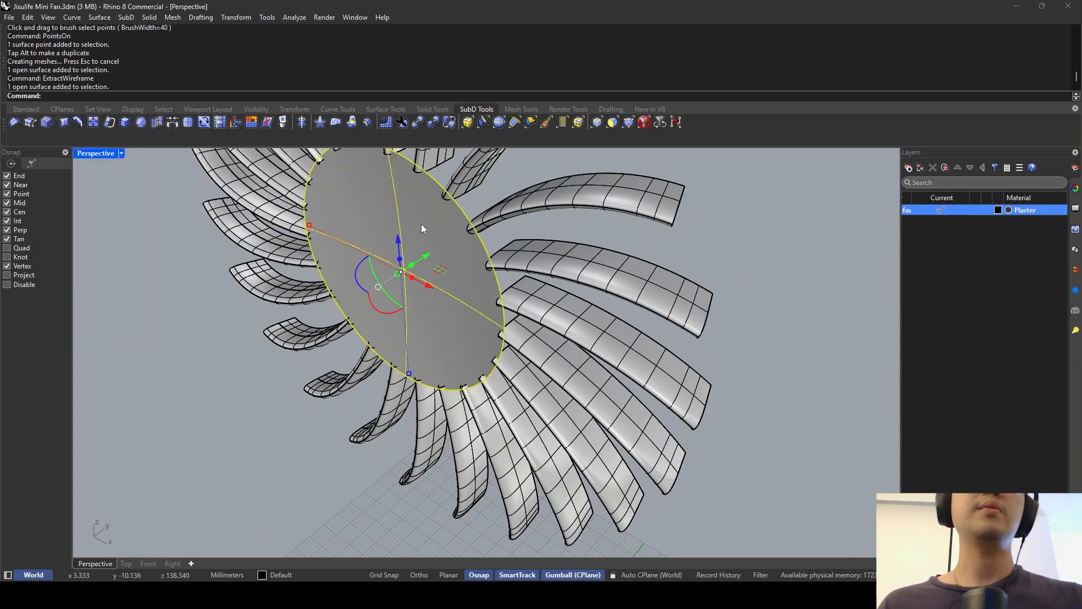
{"action": "key", "text": "Delete"}
Align the closed rim curve's points with SetPt to the end of the cross curve.
{"action": "left_click", "coordinate": [464, 206]}
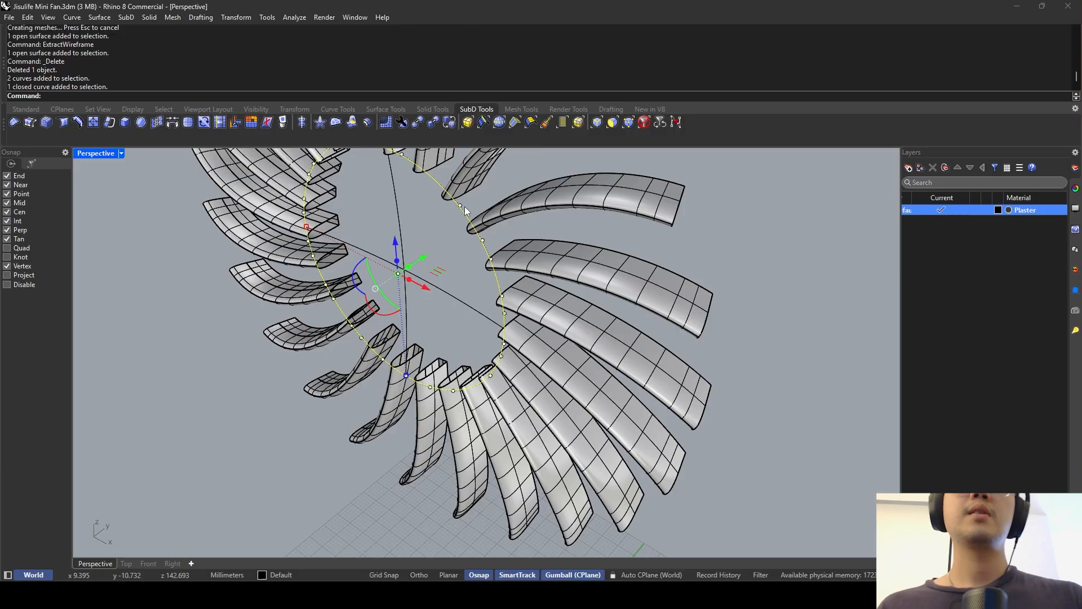
{"action": "type", "text": "SetPt"}
{"action": "key", "text": "Return"}
{"action": "right_click_drag", "start_coordinate": [433, 177], "coordinate": [447, 355], "text": "shift"}
{"action": "scroll", "coordinate": [447, 354], "scroll_direction": "up", "scroll_amount": 5}
{"action": "key", "text": "Return"}
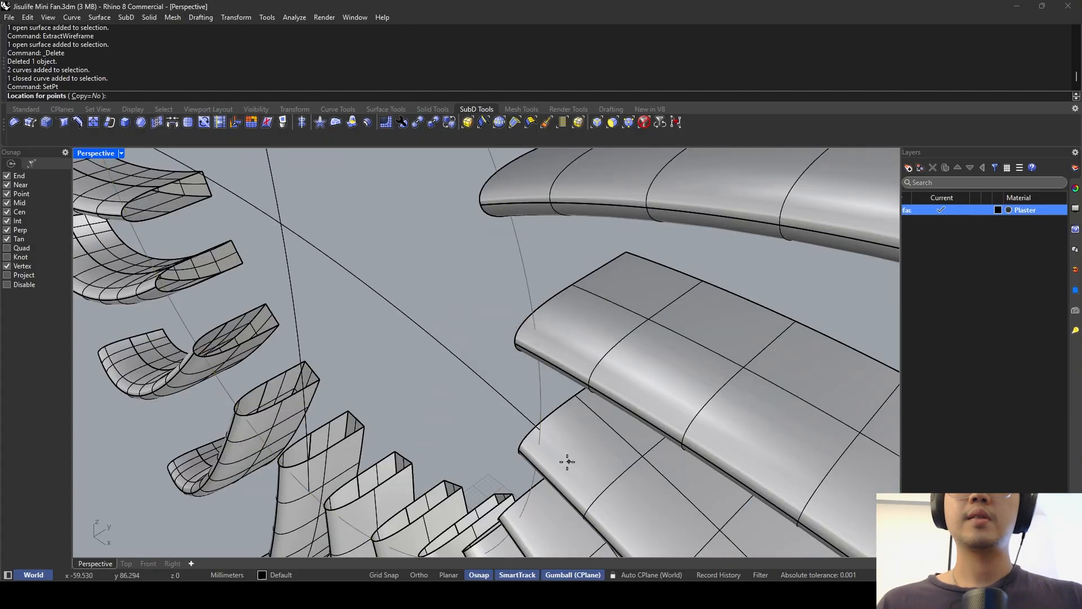
{"action": "left_click", "coordinate": [540, 430]}
{"action": "scroll", "coordinate": [444, 353], "scroll_direction": "down", "scroll_amount": 3}
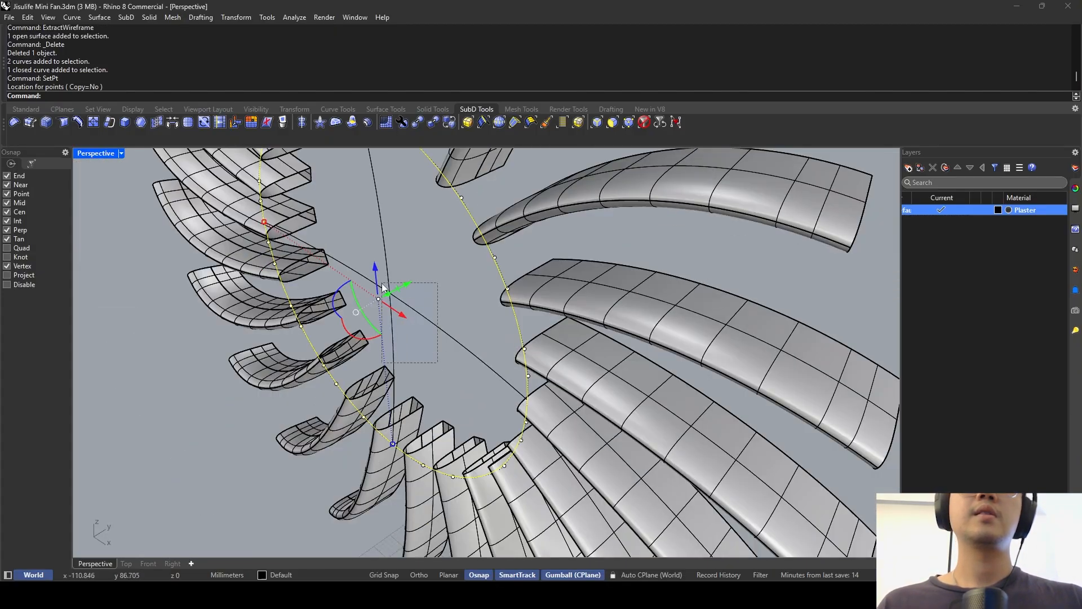
Patch the rim and the two cross curves with 10 U and 10 V spans, and delete the source curves.
{"action": "left_click_drag", "start_coordinate": [383, 283], "coordinate": [382, 283]}
{"action": "type", "text": "Patch"}
{"action": "key", "text": "Return"}
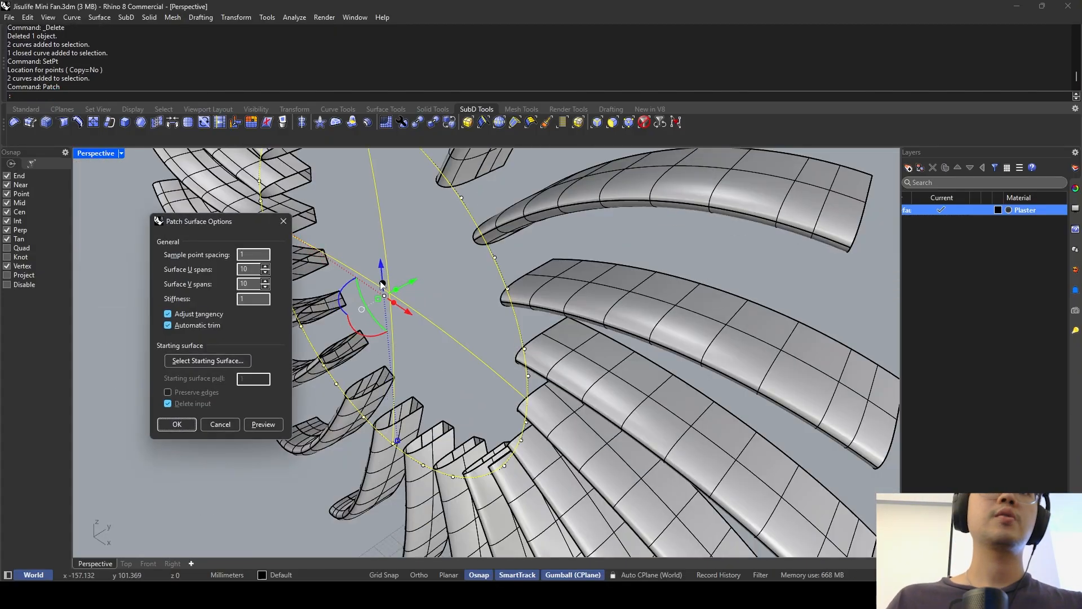
{"action": "key", "text": "Return"}
{"action": "scroll", "coordinate": [410, 237], "scroll_direction": "down", "scroll_amount": 6}
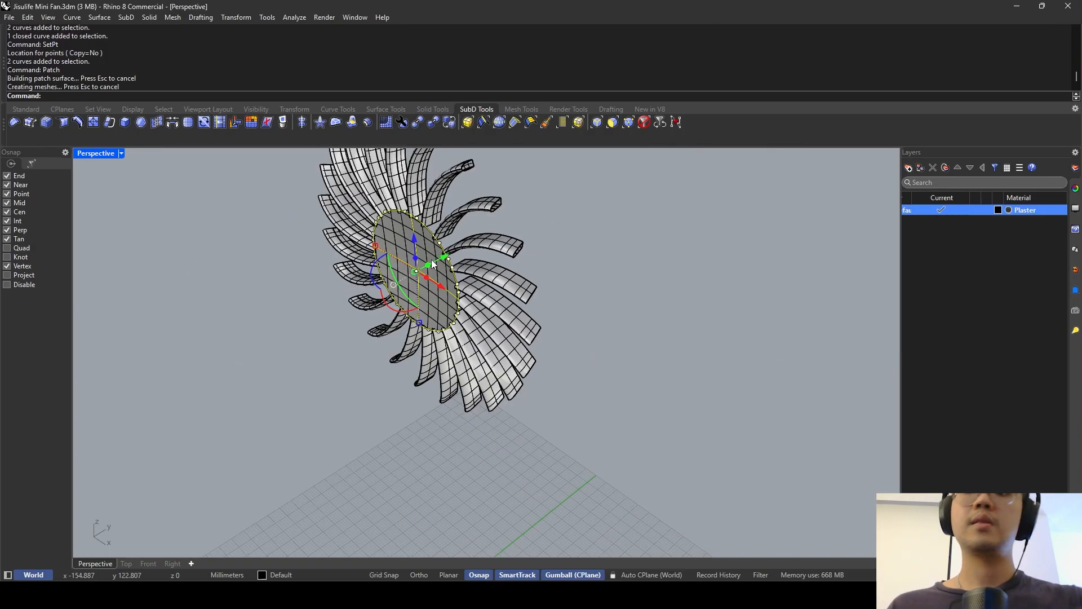
{"action": "key", "text": "Delete"}
{"action": "scroll", "coordinate": [410, 237], "scroll_direction": "up", "scroll_amount": 6}
{"action": "left_click", "coordinate": [412, 238]}
{"action": "scroll", "coordinate": [413, 238], "scroll_direction": "down", "scroll_amount": 3}
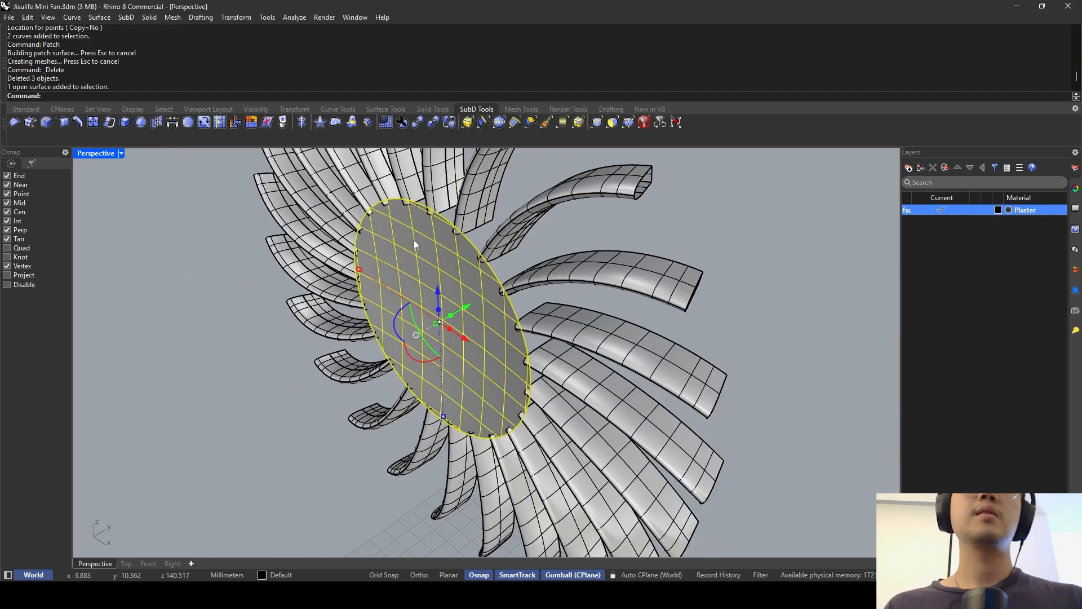
Show all the hidden fan parts around the patched disc.
{"action": "right_click_drag", "start_coordinate": [414, 239], "coordinate": [393, 290]}
{"action": "left_click_drag", "start_coordinate": [412, 354], "coordinate": [410, 353]}
{"action": "key", "text": "Escape"}
{"action": "type", "text": "show"}
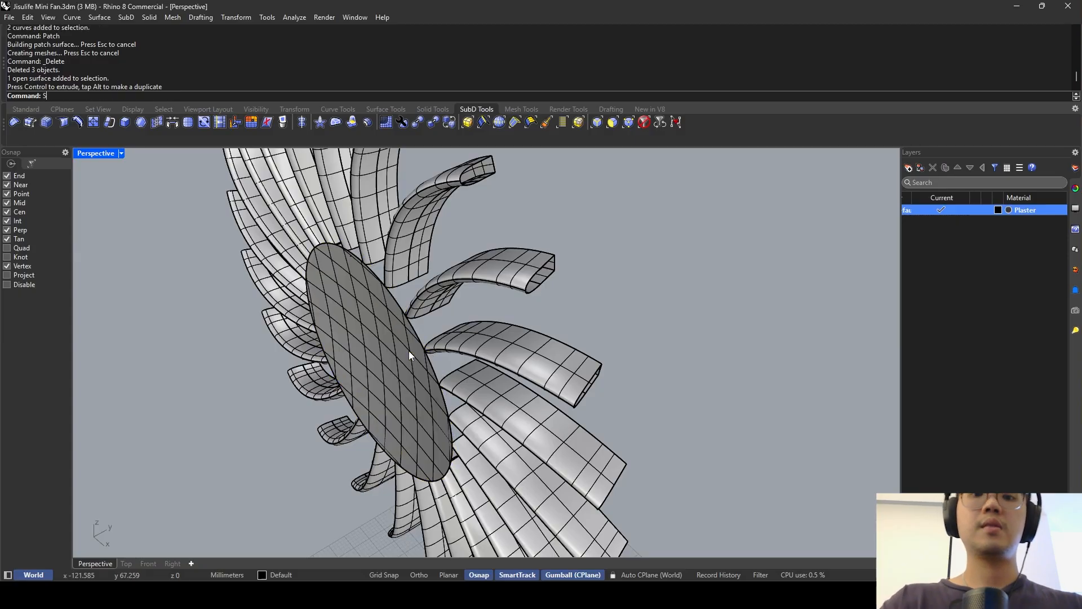
{"action": "key", "text": "Return"}
{"action": "left_click", "coordinate": [408, 351]}
{"action": "left_click", "coordinate": [411, 299]}
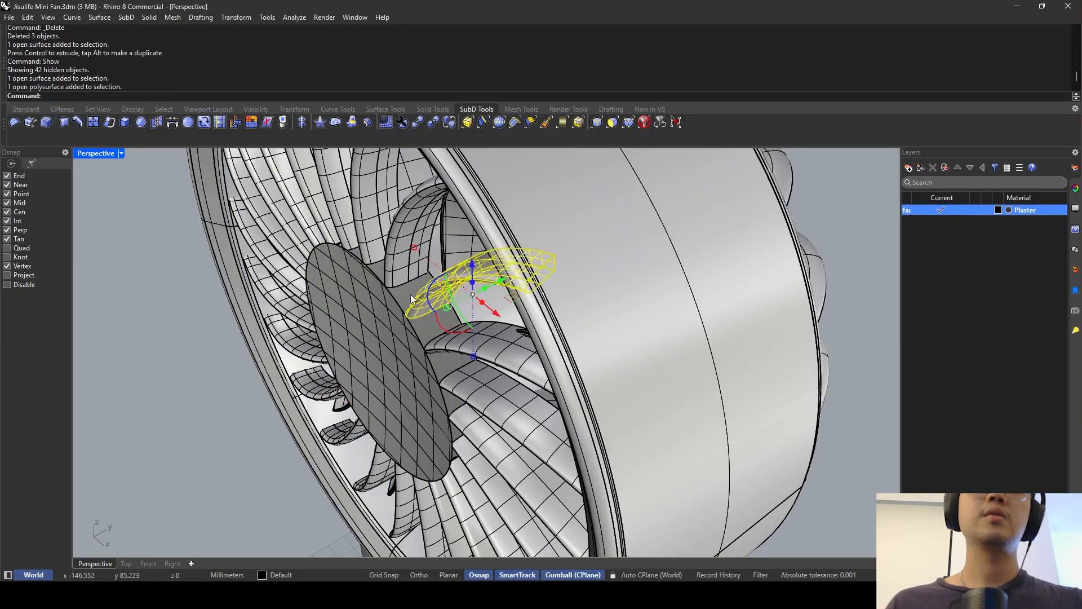
{"action": "key", "text": "Escape"}
{"action": "scroll", "coordinate": [411, 293], "scroll_direction": "down", "scroll_amount": 6}
{"action": "right_click_drag", "start_coordinate": [415, 291], "coordinate": [446, 278]}
{"action": "scroll", "coordinate": [482, 279], "scroll_direction": "up", "scroll_amount": 8}
{"action": "left_click", "coordinate": [528, 269]}
{"action": "scroll", "coordinate": [529, 269], "scroll_direction": "down", "scroll_amount": 10}
{"action": "right_click_drag", "start_coordinate": [529, 269], "coordinate": [451, 269]}
{"action": "key", "text": "Escape"}
{"action": "scroll", "coordinate": [451, 270], "scroll_direction": "up", "scroll_amount": 7}
{"action": "left_click", "coordinate": [447, 269]}
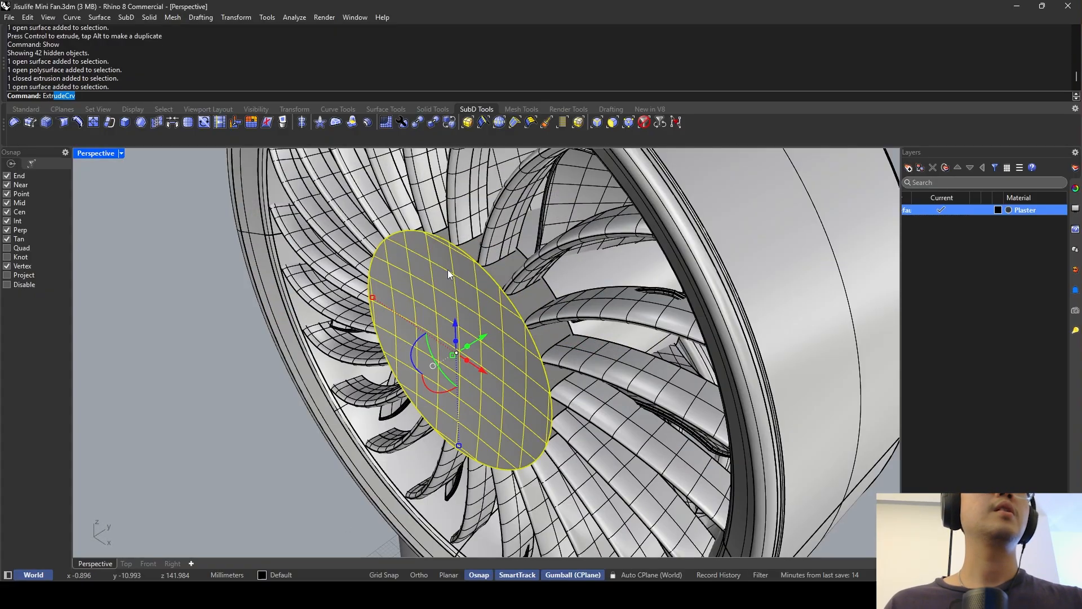
{"action": "type", "text": "Extr"}
{"action": "left_click", "coordinate": [100, 381]}
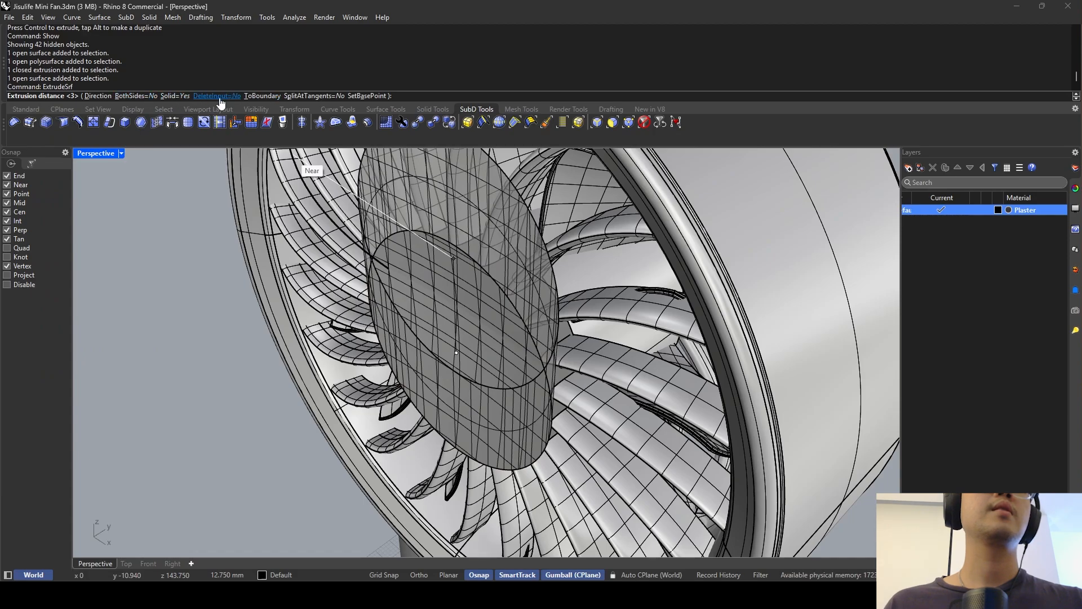
{"action": "left_click", "coordinate": [99, 97]}
{"action": "left_click", "coordinate": [126, 396]}
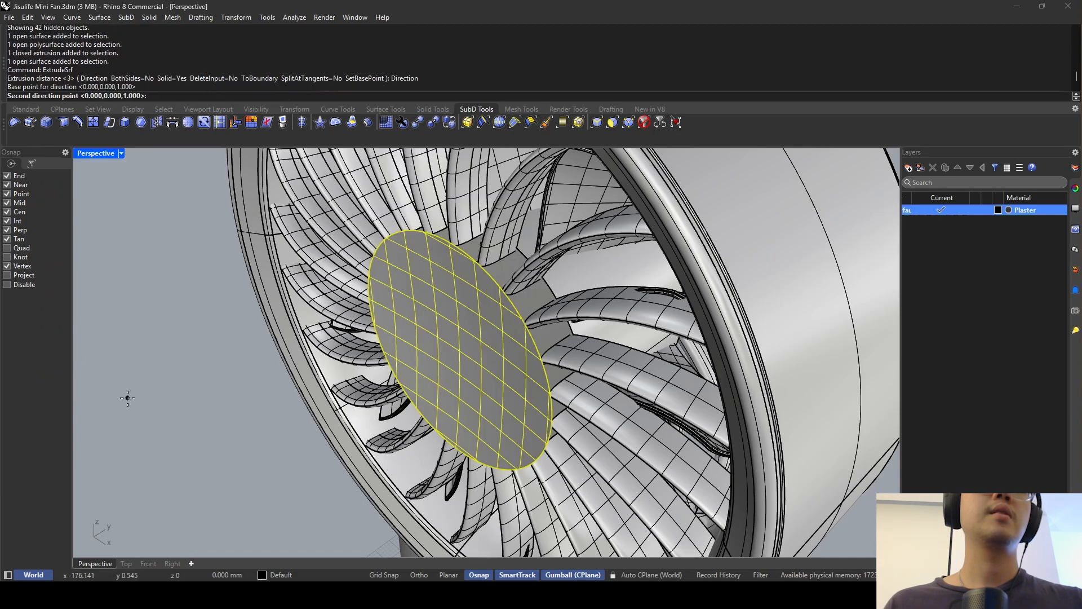
{"action": "left_click", "coordinate": [155, 384], "text": "shift"}
{"action": "key", "text": "Escape"}
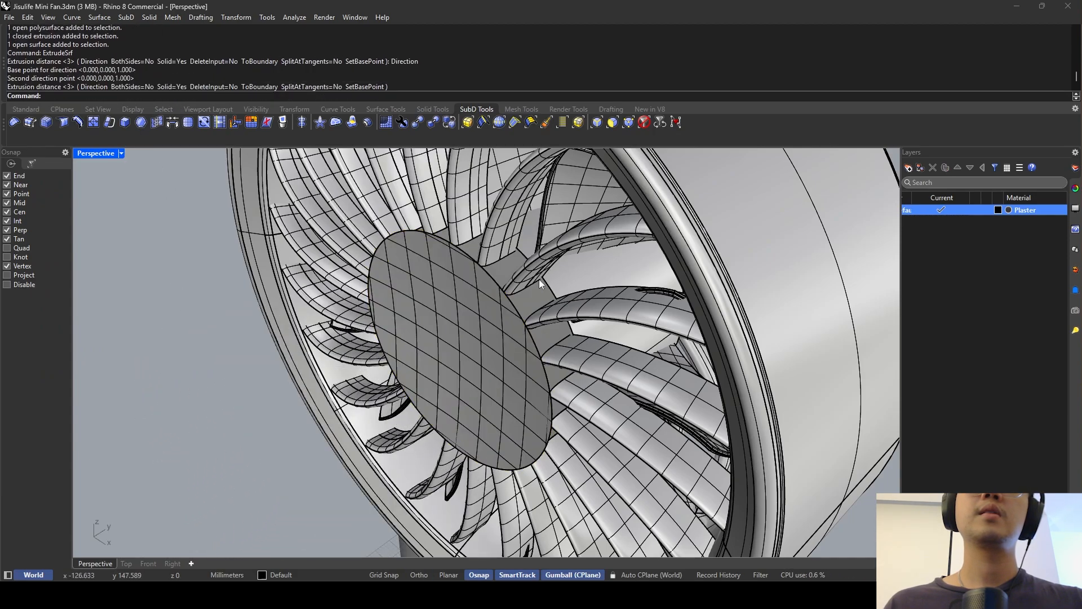
Isolate the patched front disc together with the rear hub cylinder.
{"action": "left_click", "coordinate": [498, 313]}
{"action": "scroll", "coordinate": [499, 313], "scroll_direction": "down", "scroll_amount": 8}
{"action": "right_click_drag", "start_coordinate": [498, 313], "coordinate": [529, 299]}
{"action": "scroll", "coordinate": [586, 258], "scroll_direction": "up", "scroll_amount": 5}
{"action": "left_click", "coordinate": [587, 257], "text": "shift"}
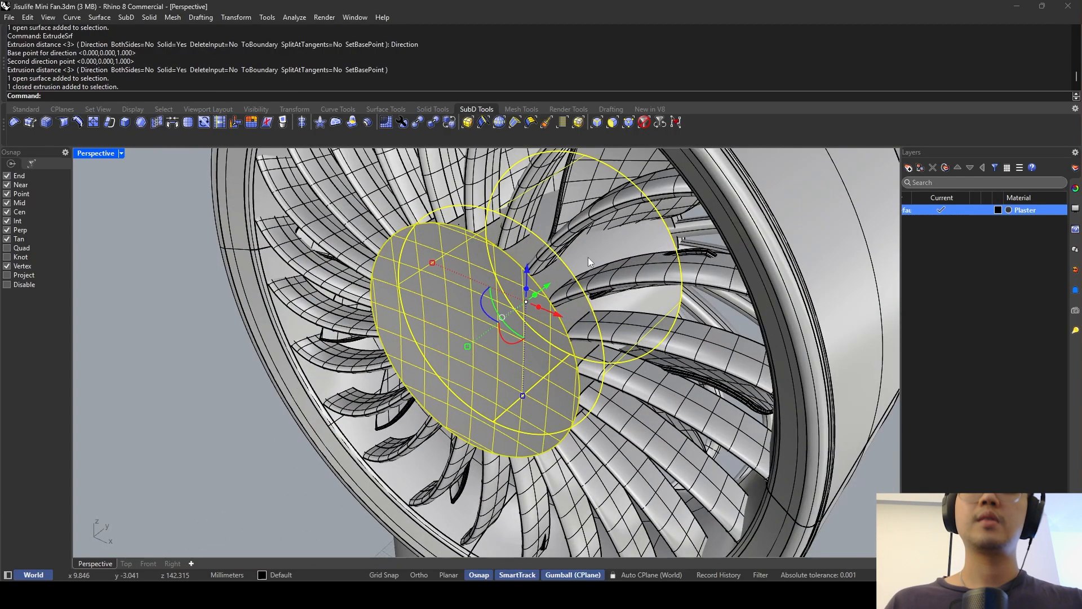
{"action": "type", "text": "Isolate"}
{"action": "key", "text": "Return"}
{"action": "key", "text": "Escape"}
{"action": "scroll", "coordinate": [588, 257], "scroll_direction": "down", "scroll_amount": 5}
{"action": "right_click_drag", "start_coordinate": [588, 257], "coordinate": [380, 212]}
{"action": "scroll", "coordinate": [381, 212], "scroll_direction": "up", "scroll_amount": 5}
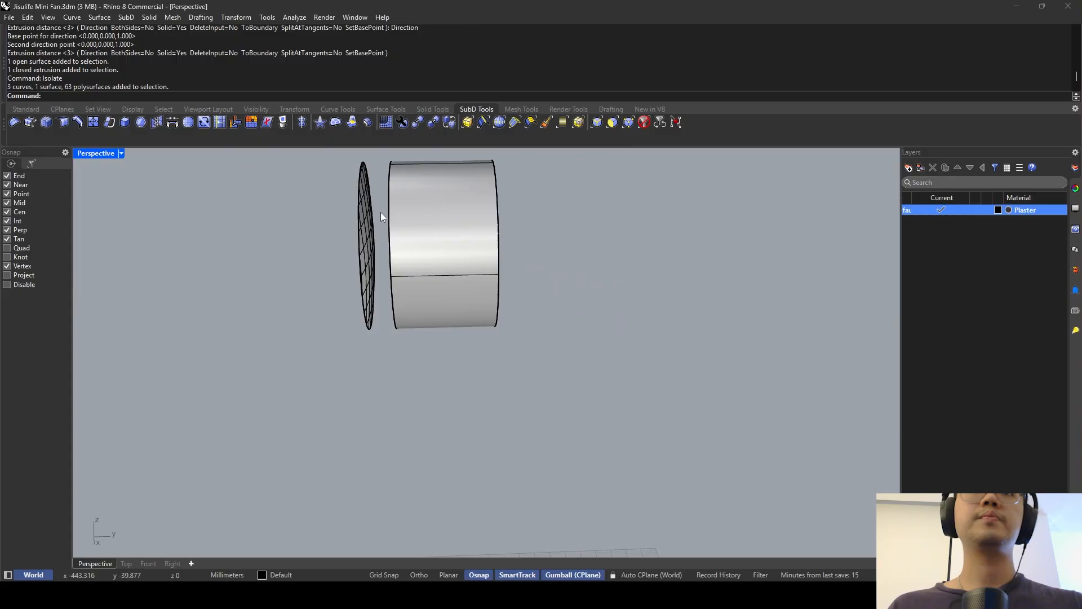
Explode the rear hub cylinder and delete its side wall and front cap, leaving only the rear cap.
{"action": "left_click", "coordinate": [498, 260]}
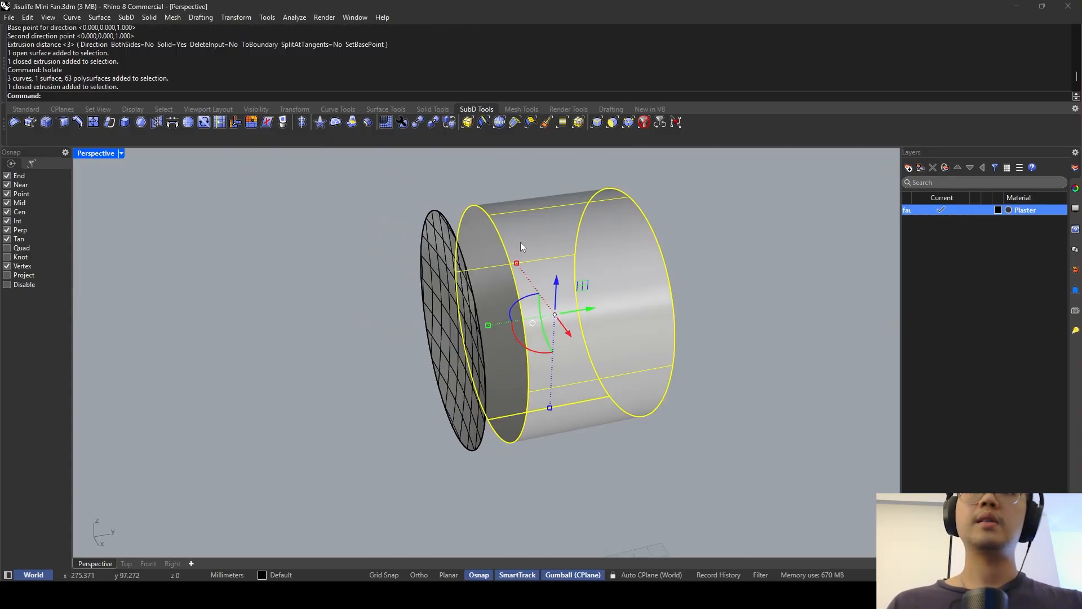
{"action": "key", "text": "Escape"}
{"action": "type", "text": "explode"}
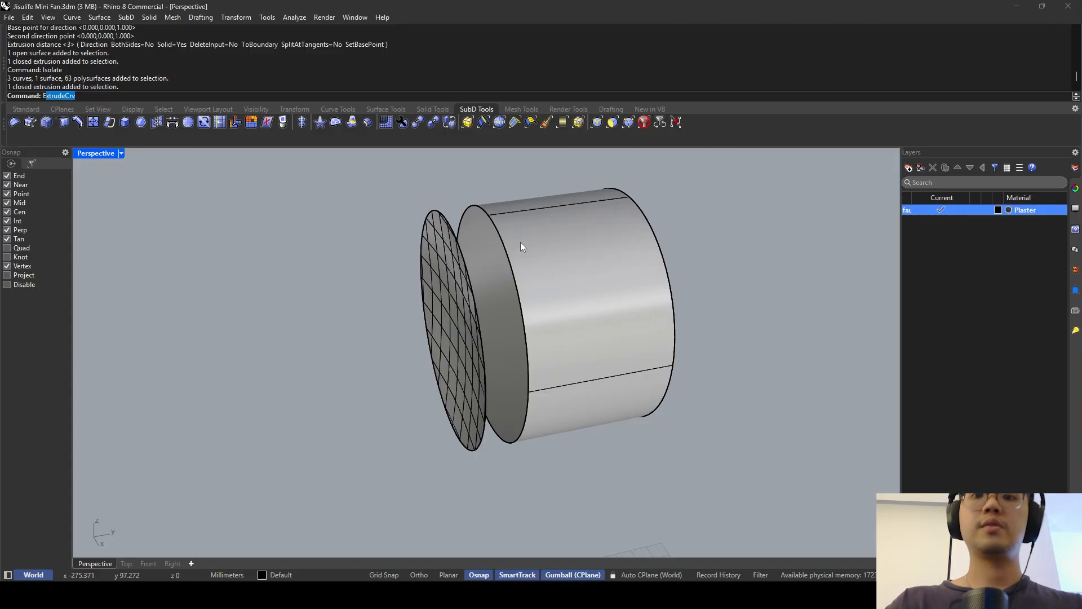
{"action": "key", "text": "Return"}
{"action": "left_click", "coordinate": [520, 242]}
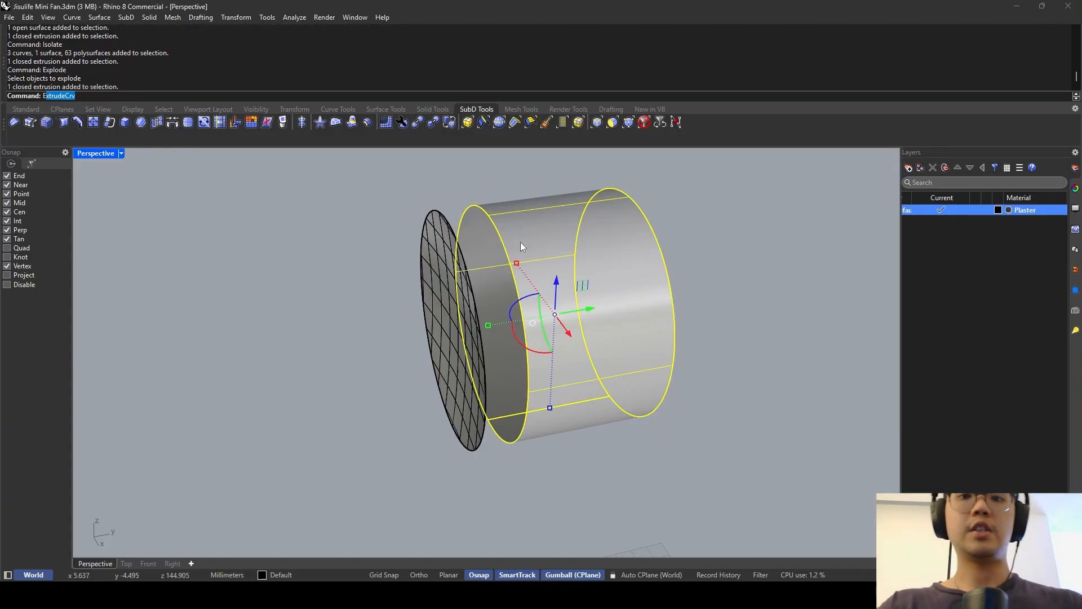
{"action": "key", "text": "Return"}
{"action": "left_click", "coordinate": [520, 242]}
{"action": "key", "text": "Delete"}
{"action": "left_click", "coordinate": [508, 256]}
{"action": "key", "text": "Delete"}
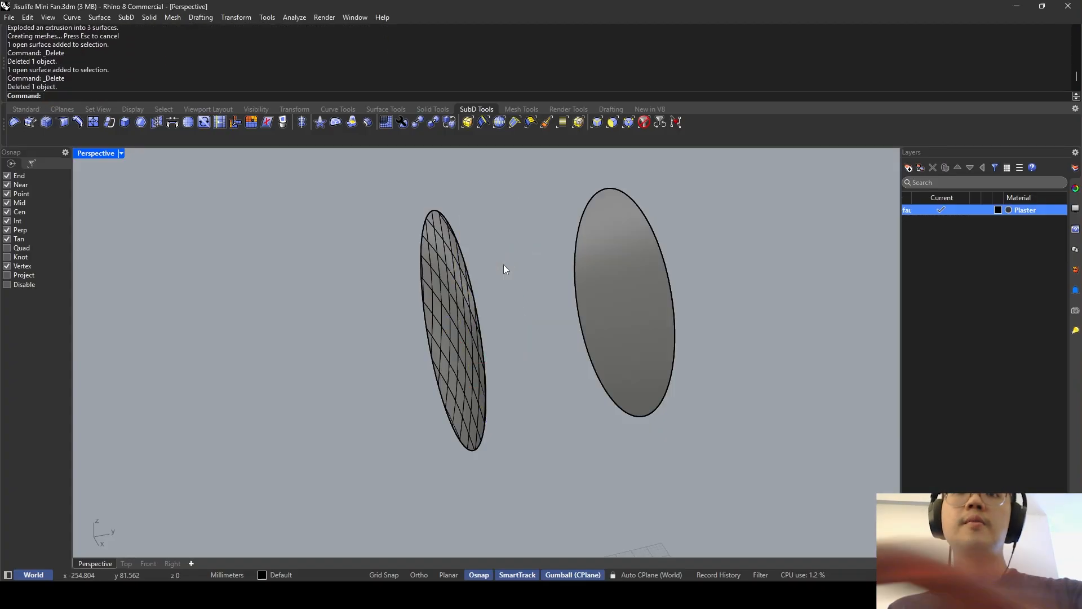
Loft a Normal-style surface, without simplifying, between the patched disc's rim and the rear cap's edge.
{"action": "type", "text": "loft"}
{"action": "key", "text": "Return"}
{"action": "left_click", "coordinate": [482, 256]}
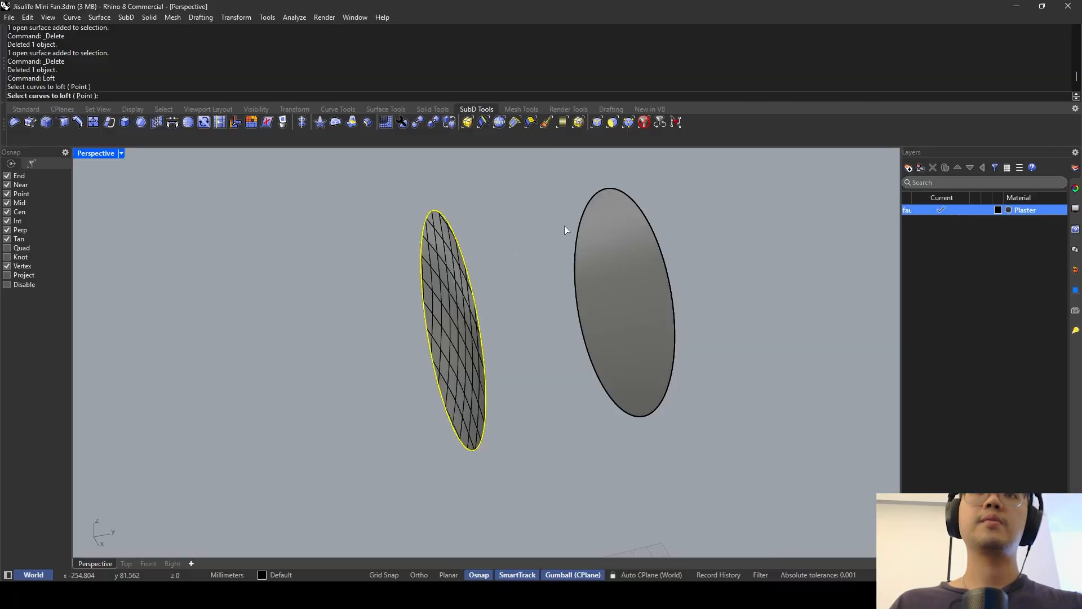
{"action": "left_click", "coordinate": [654, 229]}
{"action": "key", "text": "Return"}
{"action": "key", "text": "Return"}
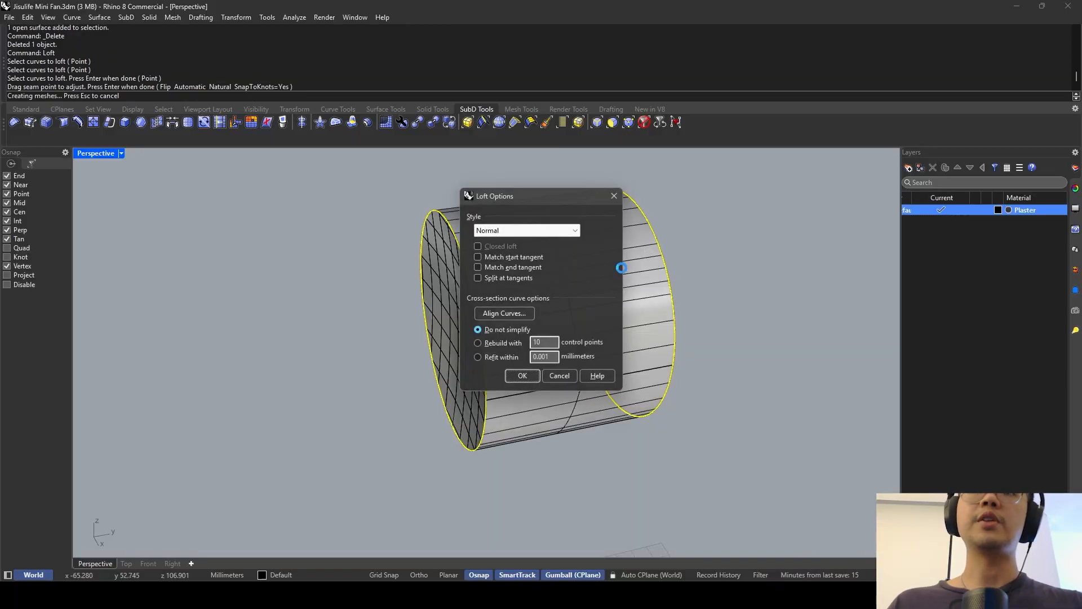
{"action": "key", "text": "Return"}
Join the patched disc, lofted wall and rear cap into one hub, and show the hidden fan parts.
{"action": "left_click_drag", "start_coordinate": [725, 429], "coordinate": [413, 283]}
{"action": "key", "text": "Return"}
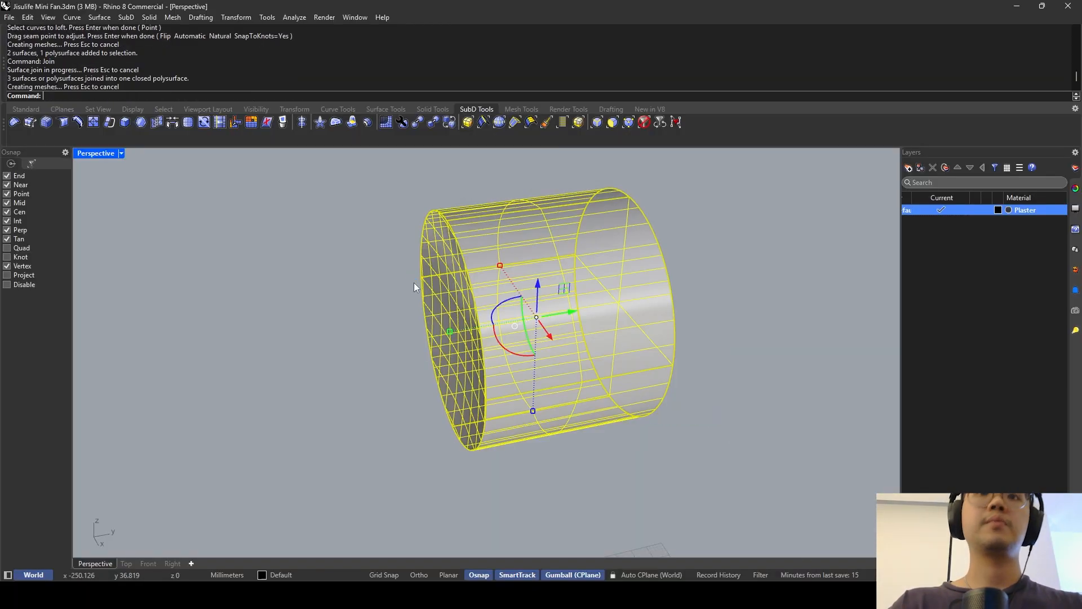
{"action": "type", "text": "Show"}
{"action": "key", "text": "Return"}
{"action": "right_click_drag", "start_coordinate": [414, 283], "coordinate": [516, 258]}
{"action": "scroll", "coordinate": [538, 254], "scroll_direction": "up", "scroll_amount": 8}
{"action": "left_click", "coordinate": [550, 248]}
{"action": "key", "text": "Escape"}
{"action": "scroll", "coordinate": [541, 255], "scroll_direction": "down", "scroll_amount": 8}
Examine the whole fan in Rendered display from the front and back, including the handle just below the fan head.
{"action": "left_click", "coordinate": [121, 154]}
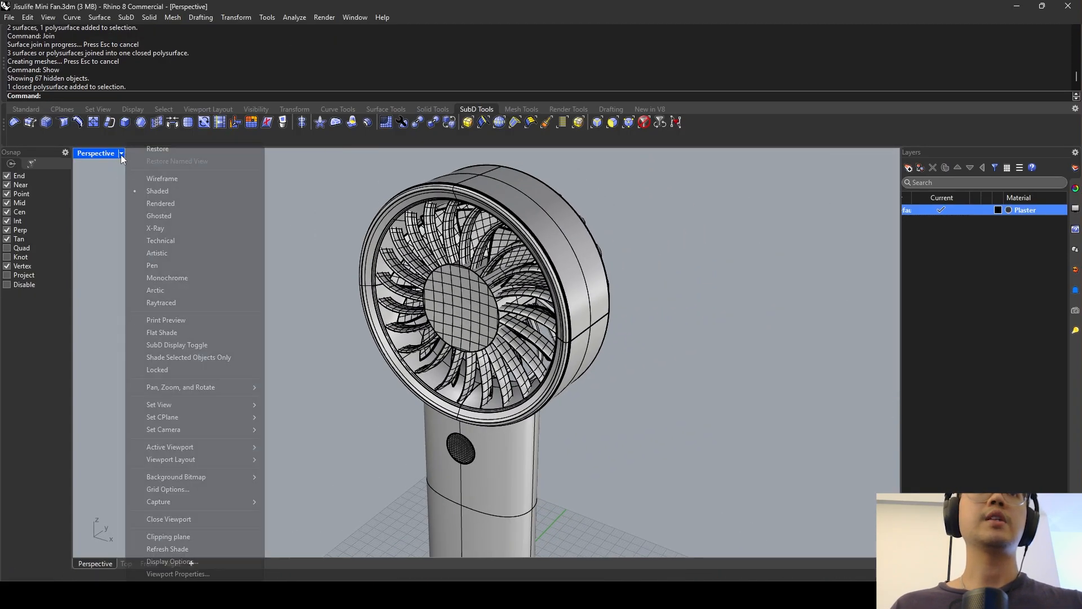
{"action": "left_click", "coordinate": [155, 203]}
{"action": "right_click_drag", "start_coordinate": [474, 186], "coordinate": [428, 219]}
{"action": "scroll", "coordinate": [428, 219], "scroll_direction": "down", "scroll_amount": 8}
{"action": "scroll", "coordinate": [429, 224], "scroll_direction": "up", "scroll_amount": 8}
{"action": "scroll", "coordinate": [429, 281], "scroll_direction": "up", "scroll_amount": 5}
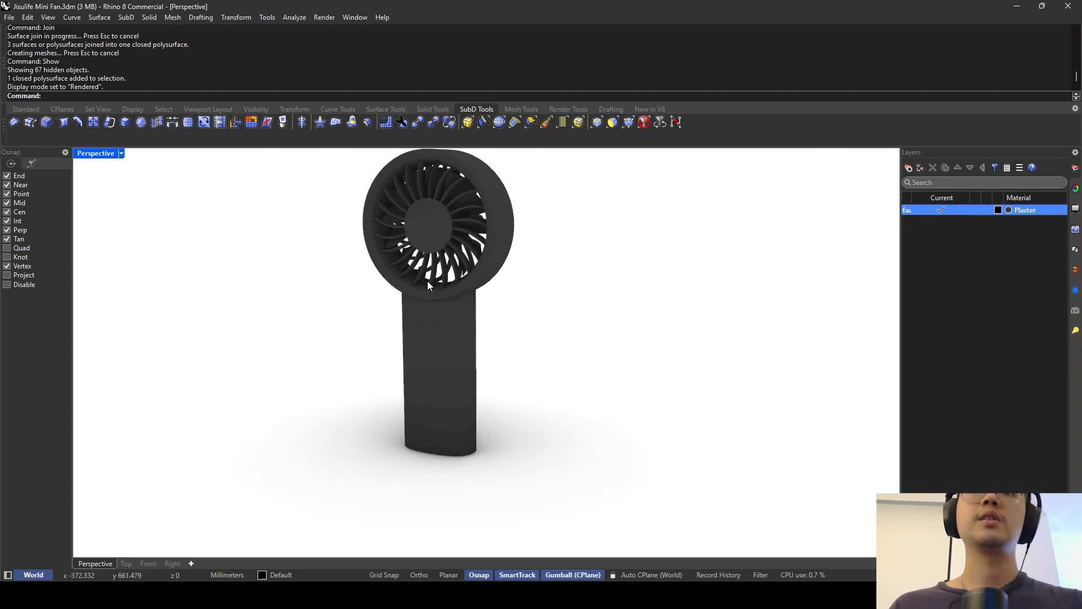
{"action": "scroll", "coordinate": [445, 315], "scroll_direction": "down", "scroll_amount": 2}
{"action": "scroll", "coordinate": [448, 310], "scroll_direction": "up", "scroll_amount": 3}
{"action": "scroll", "coordinate": [447, 305], "scroll_direction": "down", "scroll_amount": 4}
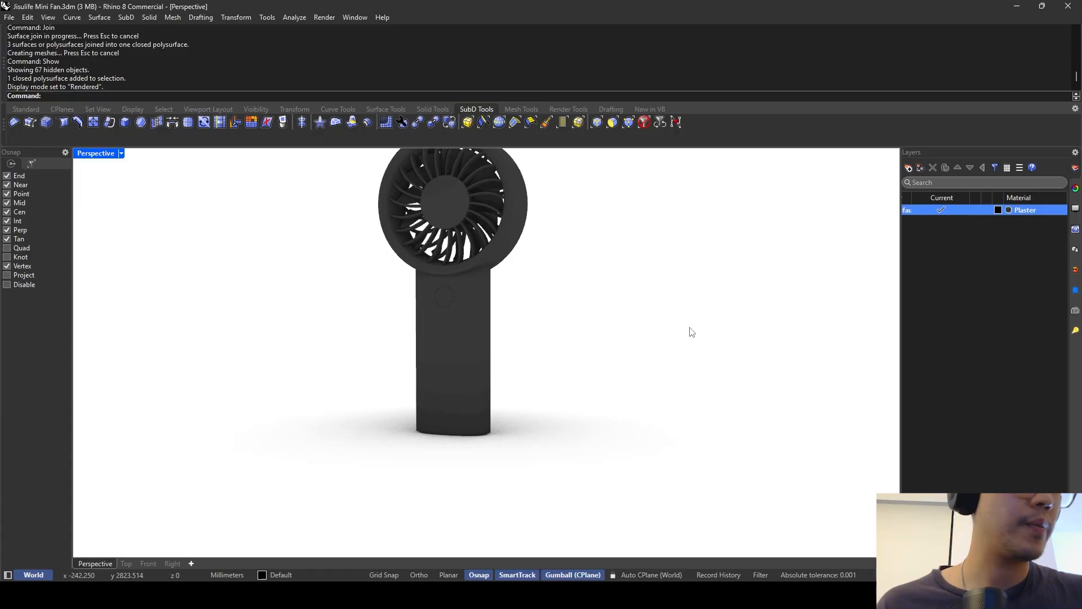
{"action": "right_click_drag", "start_coordinate": [692, 332], "coordinate": [492, 355]}
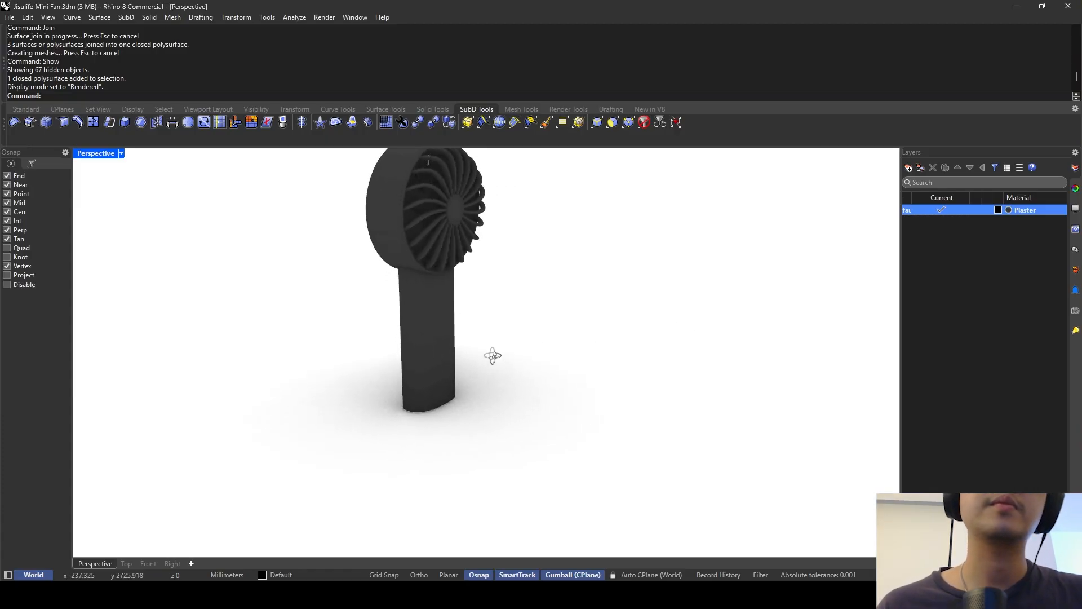
{"action": "scroll", "coordinate": [455, 288], "scroll_direction": "up", "scroll_amount": 6}
{"action": "scroll", "coordinate": [459, 306], "scroll_direction": "up", "scroll_amount": 2}
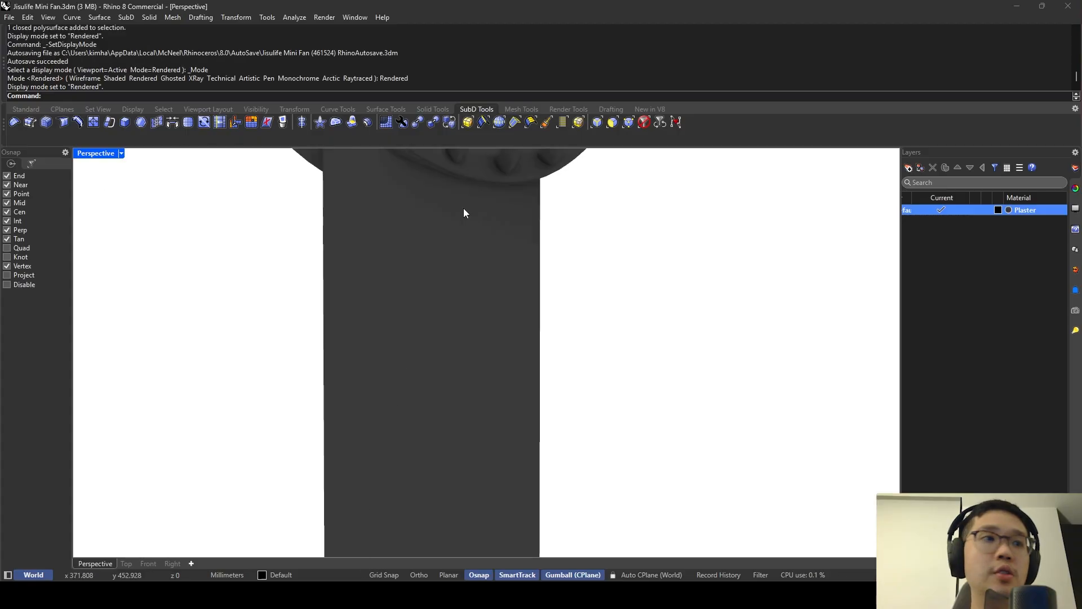
{"action": "scroll", "coordinate": [461, 203], "scroll_direction": "up", "scroll_amount": 3}
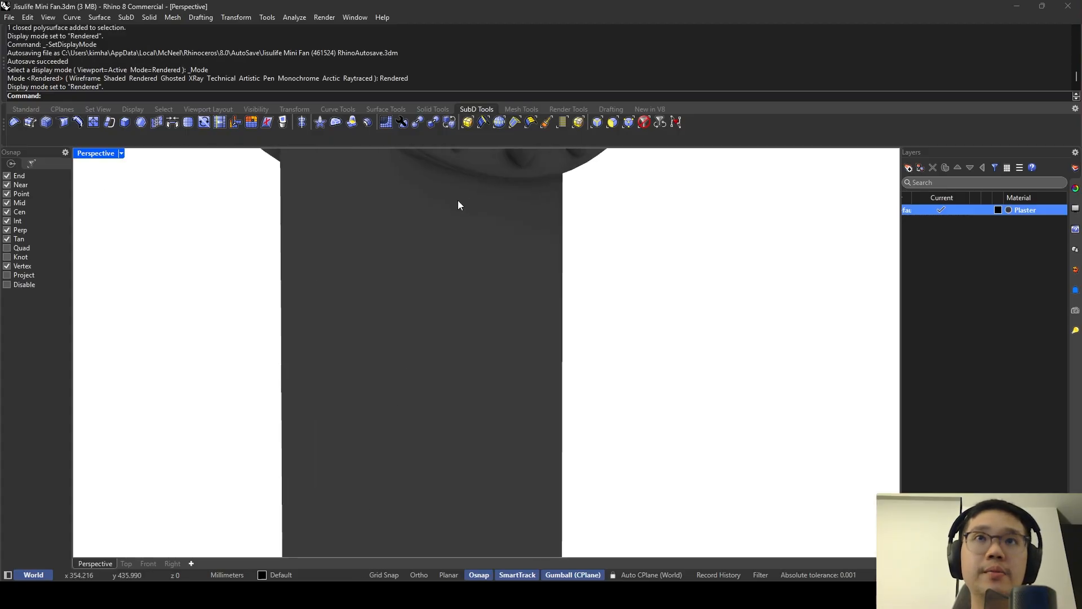
{"action": "right_click_drag", "start_coordinate": [457, 201], "coordinate": [442, 214]}
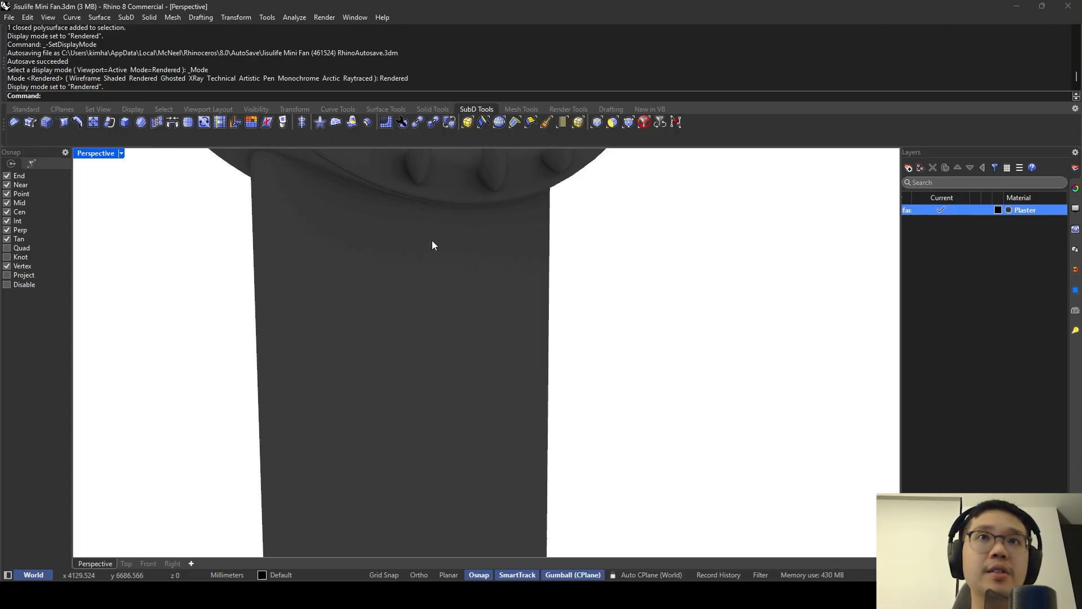
{"action": "scroll", "coordinate": [428, 239], "scroll_direction": "down", "scroll_amount": 3}
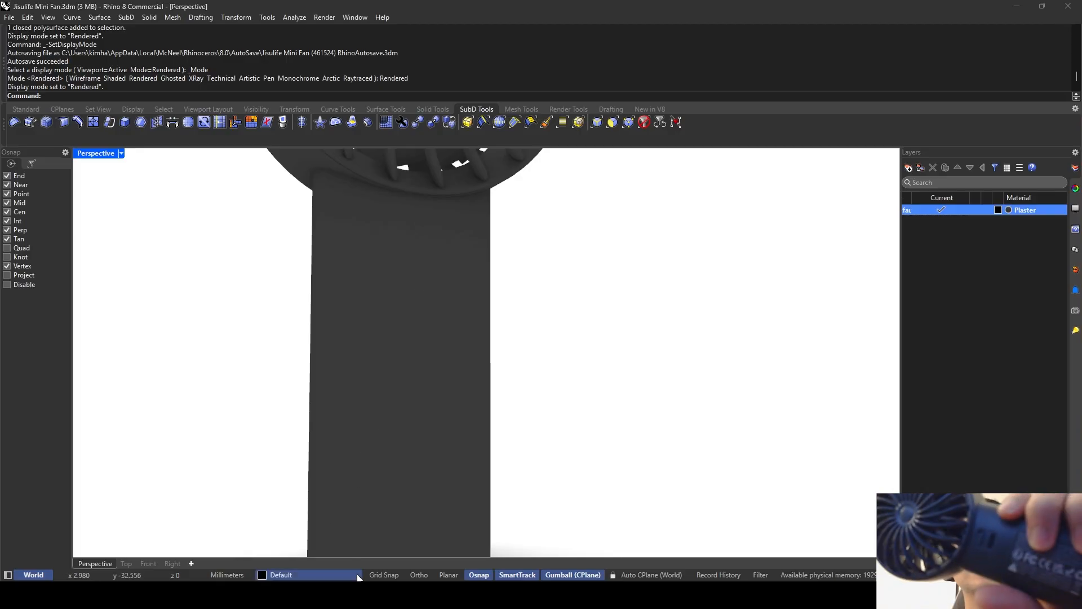
{"action": "left_click", "coordinate": [347, 594]}
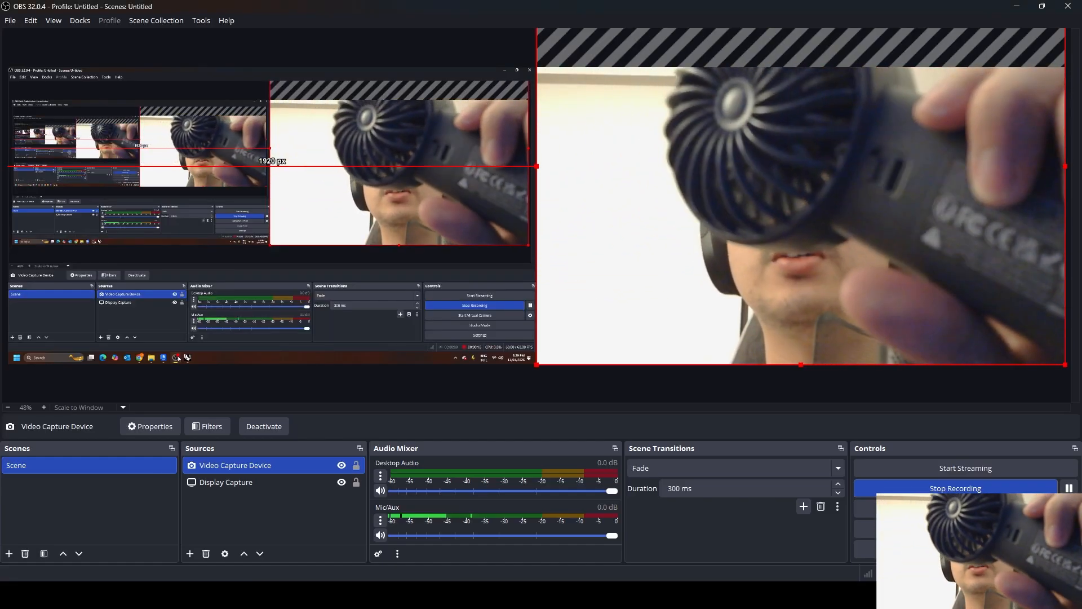
{"action": "key", "text": "alt+Tab"}
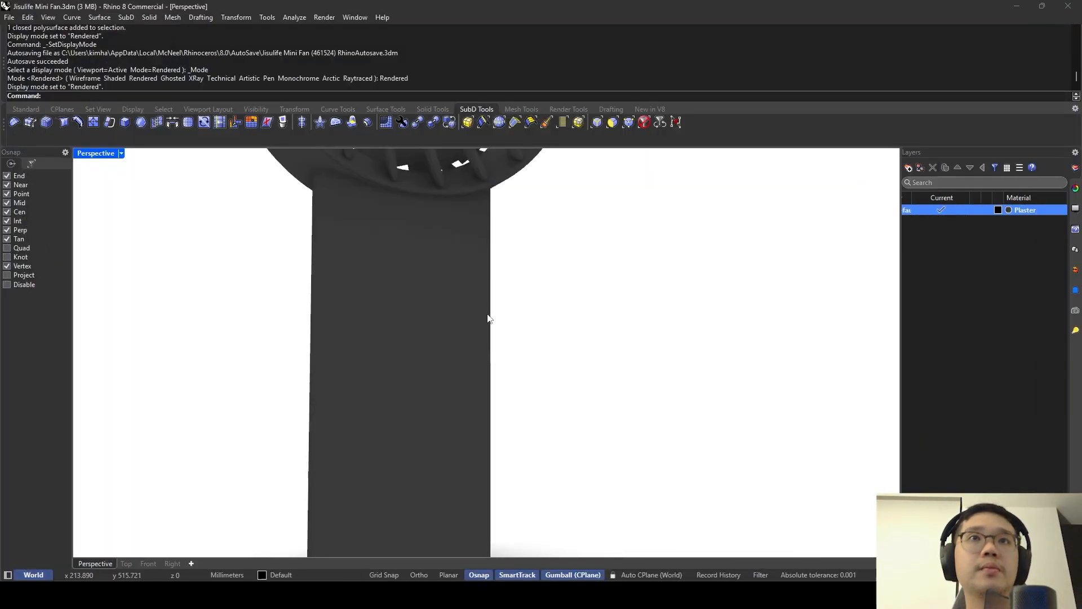
Return the perspective viewport to Shaded display with the upper handle in view.
{"action": "mouse_move", "coordinate": [488, 291]}
{"action": "right_mouse_down"}
{"action": "mouse_move", "coordinate": [519, 288]}
{"action": "mouse_move", "coordinate": [502, 273]}
{"action": "mouse_move", "coordinate": [502, 282]}
{"action": "right_mouse_up"}
{"action": "left_click", "coordinate": [122, 153]}
{"action": "left_click", "coordinate": [156, 190]}
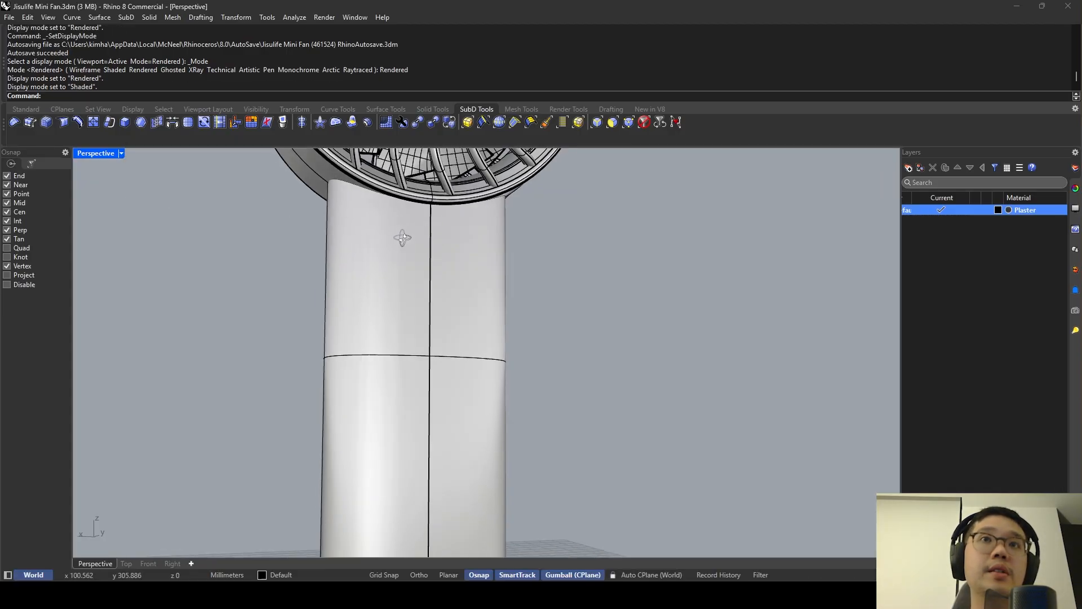
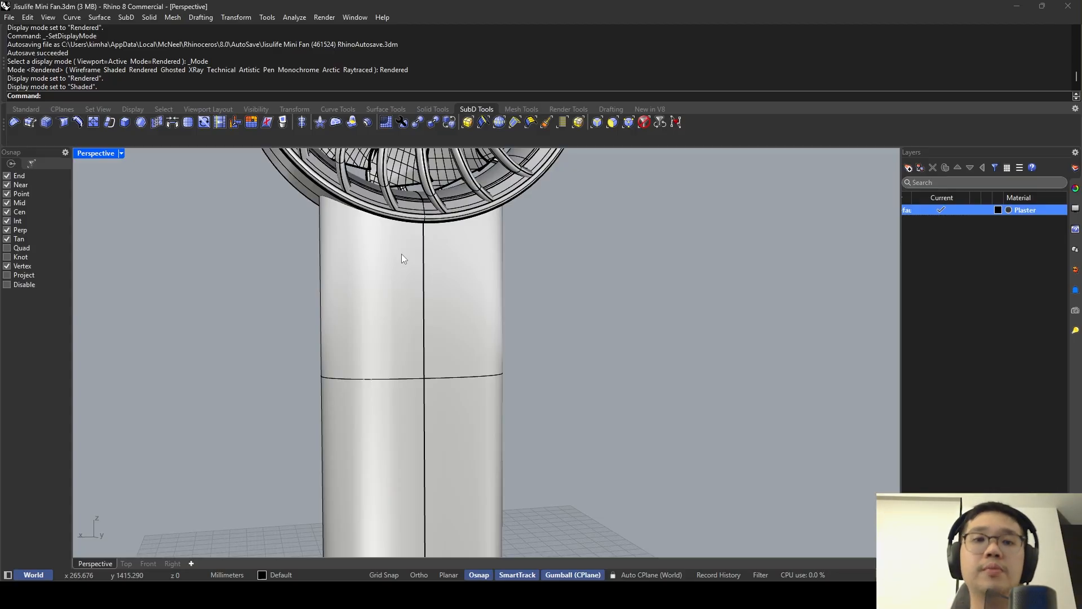
Draw a small rectangle on the ground plane beside the fan handle and rotate it upright.
{"action": "type", "text": "Rectangle"}
{"action": "key", "text": "Return"}
{"action": "scroll", "coordinate": [401, 253], "scroll_direction": "down", "scroll_amount": 8}
{"action": "right_click_drag", "start_coordinate": [451, 343], "coordinate": [453, 420]}
{"action": "left_click", "coordinate": [453, 420]}
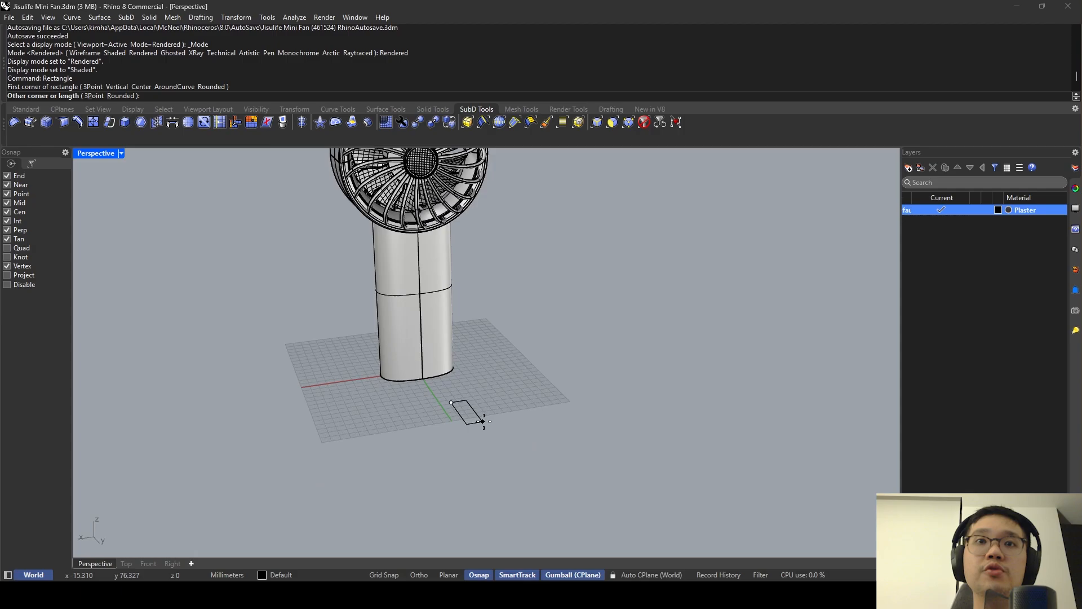
{"action": "left_click", "coordinate": [480, 415]}
{"action": "left_click", "coordinate": [480, 415]}
{"action": "left_click_drag", "start_coordinate": [464, 437], "coordinate": [452, 400]}
Try to move the upright rectangle by its base midpoint onto the handle's bottom edge, and shift it back clear of the handle.
{"action": "type", "text": "Move"}
{"action": "key", "text": "Return"}
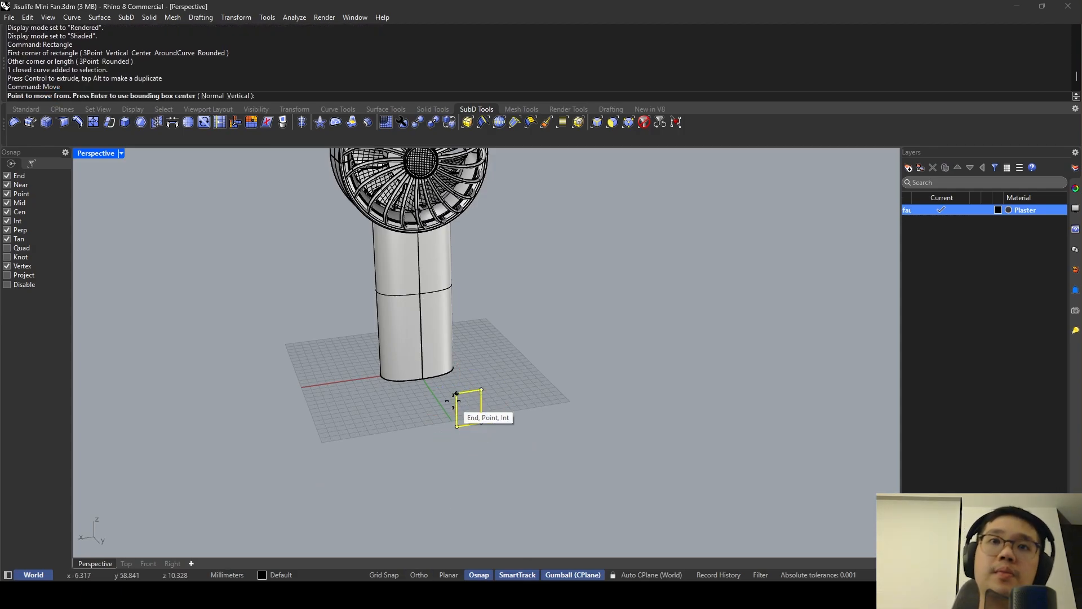
{"action": "left_click", "coordinate": [470, 424]}
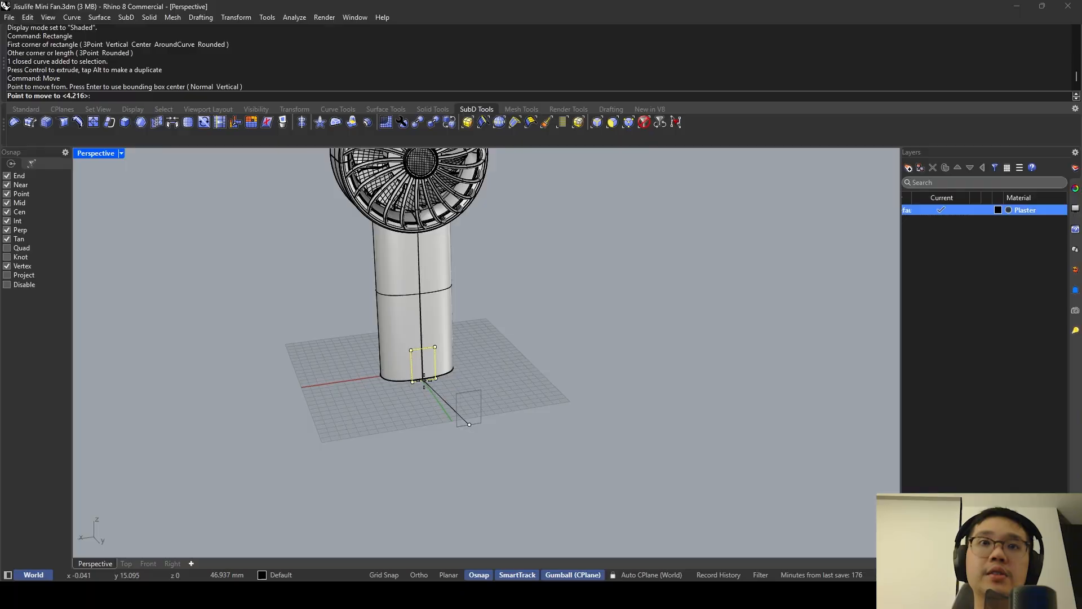
{"action": "scroll", "coordinate": [423, 376], "scroll_direction": "up", "scroll_amount": 2}
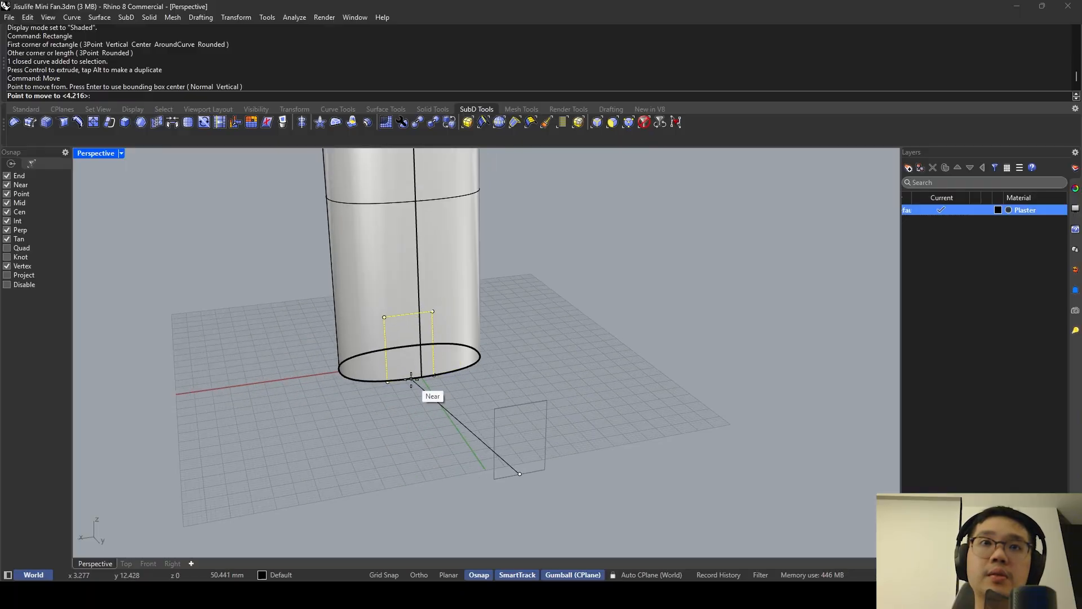
{"action": "left_click", "coordinate": [411, 376]}
{"action": "key", "text": "Return"}
{"action": "left_click", "coordinate": [411, 377]}
{"action": "left_click", "coordinate": [492, 411]}
Move the rectangle from its base midpoint to the lower end of the handle's centre seam.
{"action": "key", "text": "Return"}
{"action": "left_click", "coordinate": [492, 411]}
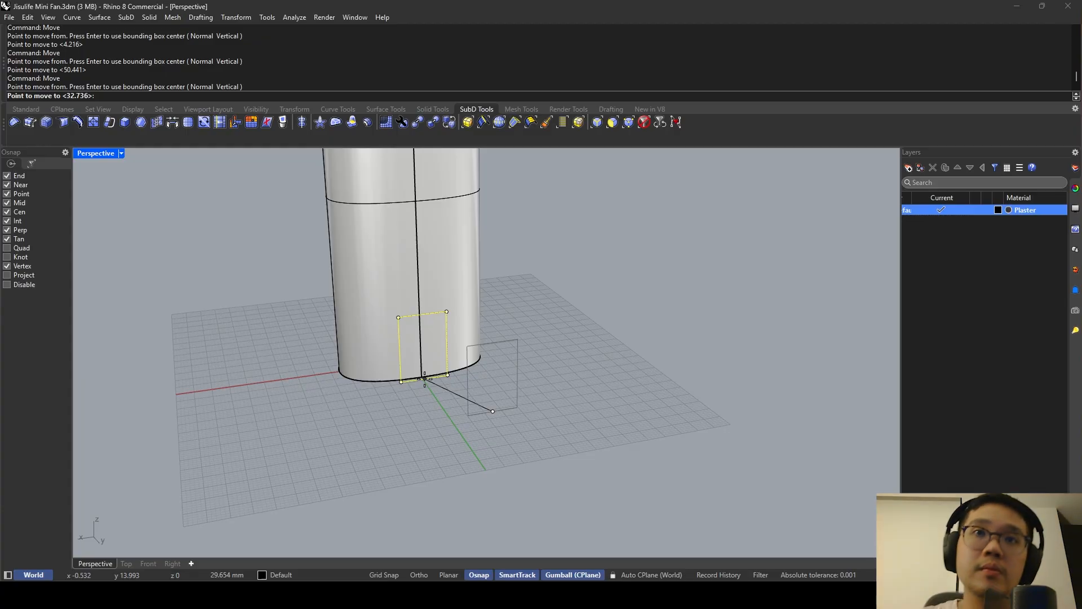
{"action": "scroll", "coordinate": [424, 379], "scroll_direction": "up", "scroll_amount": 4}
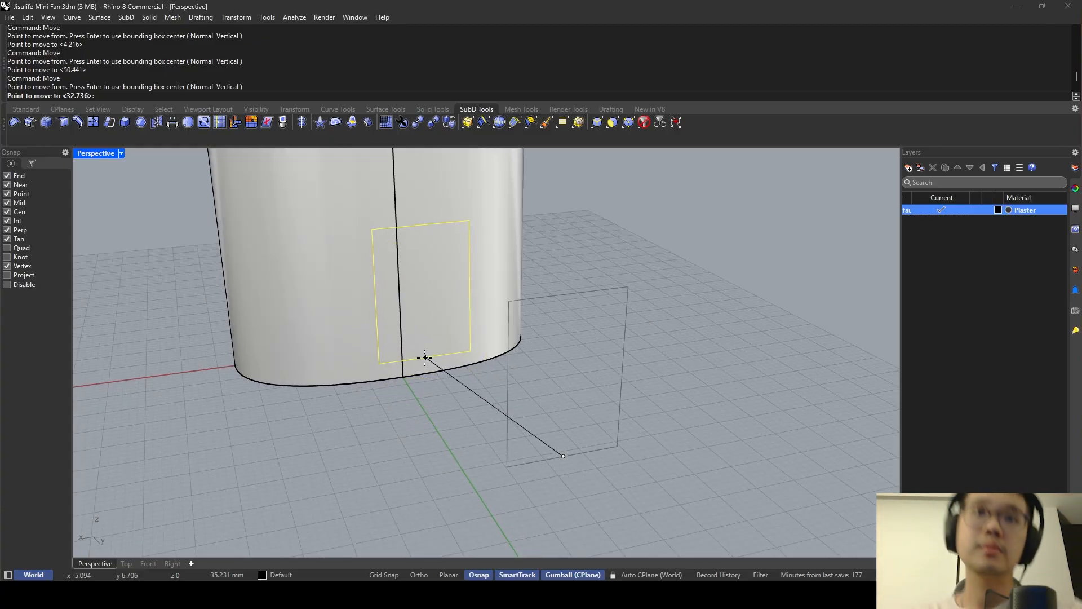
{"action": "scroll", "coordinate": [404, 377], "scroll_direction": "up", "scroll_amount": 3}
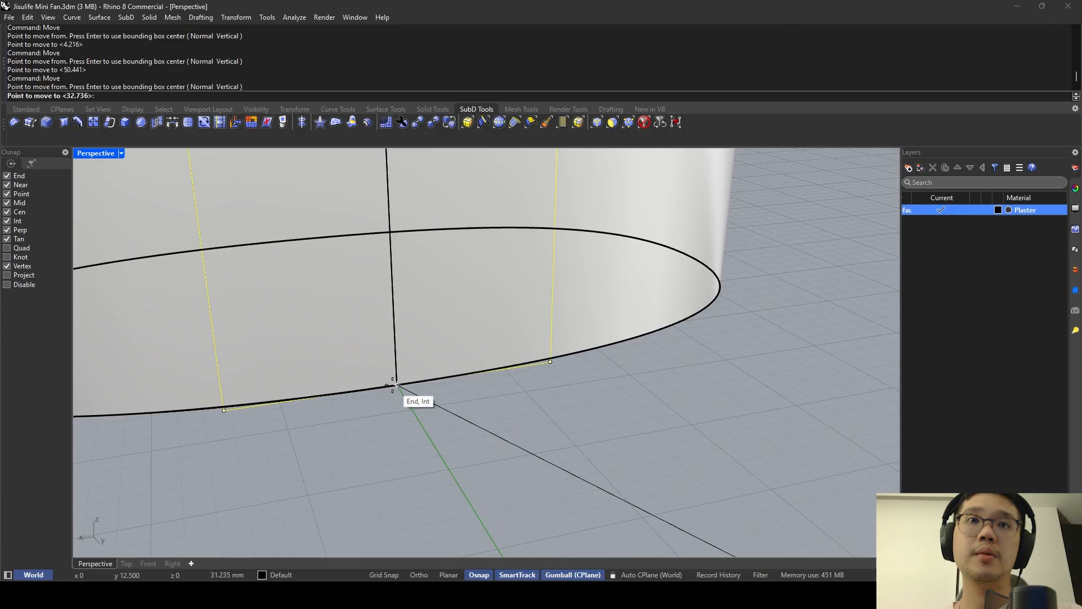
{"action": "left_click", "coordinate": [395, 385]}
Raise the rectangle 73 mm vertically along the handle.
{"action": "scroll", "coordinate": [416, 391], "scroll_direction": "down", "scroll_amount": 5}
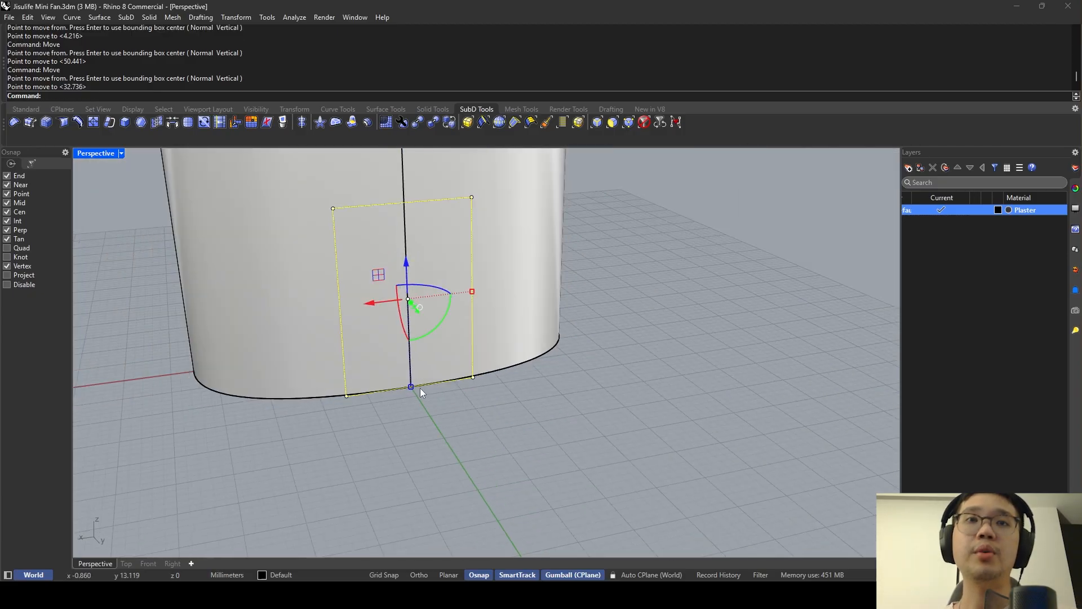
{"action": "scroll", "coordinate": [436, 302], "scroll_direction": "down", "scroll_amount": 3}
{"action": "left_click", "coordinate": [439, 307]}
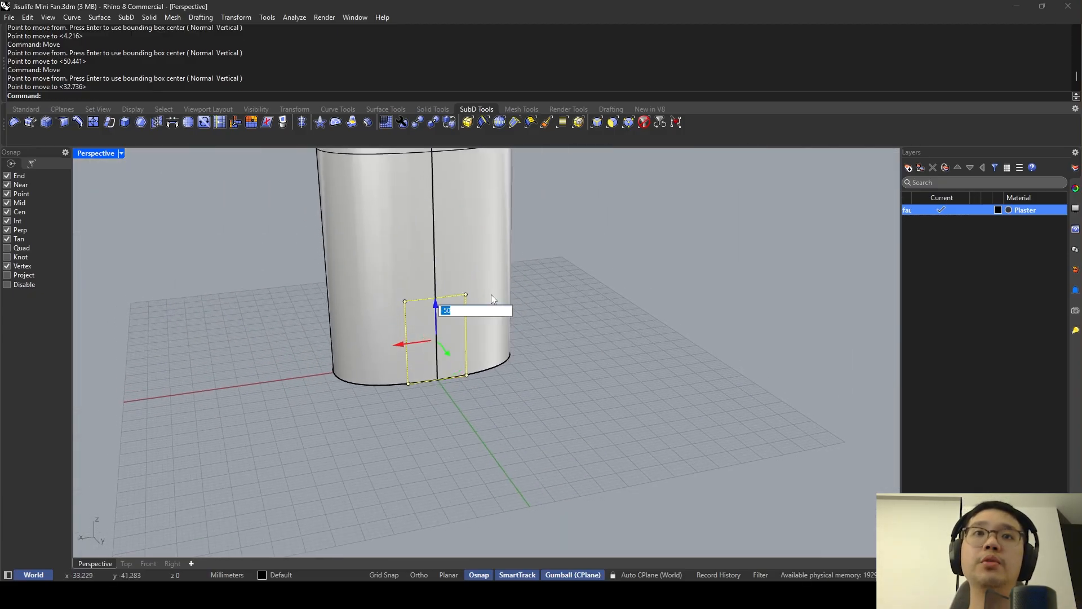
{"action": "type", "text": "73"}
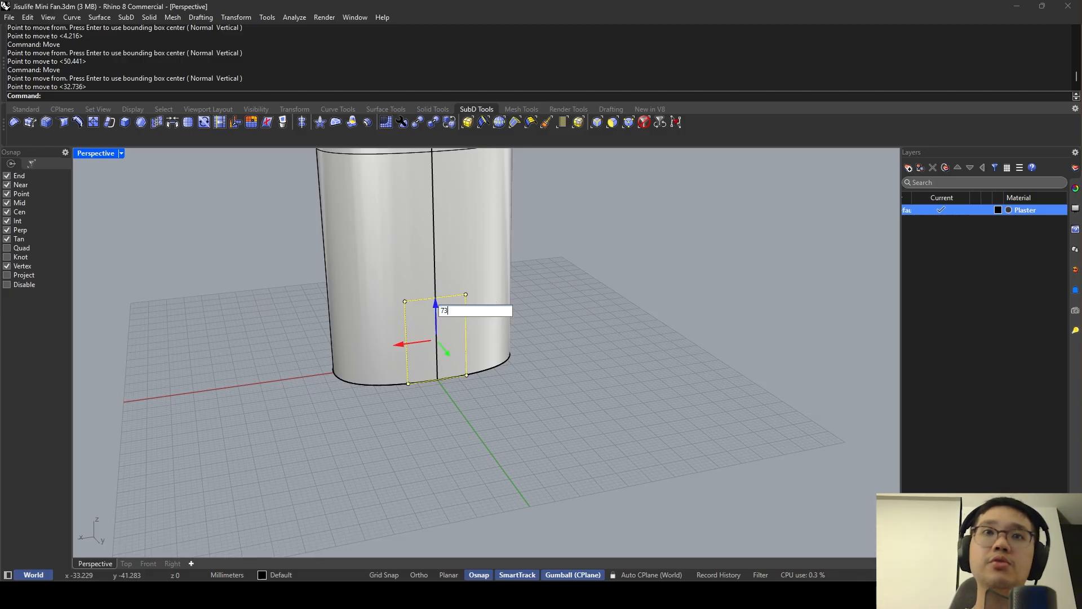
{"action": "key", "text": "Return"}
{"action": "right_click_drag", "start_coordinate": [491, 294], "coordinate": [477, 360], "text": "shift"}
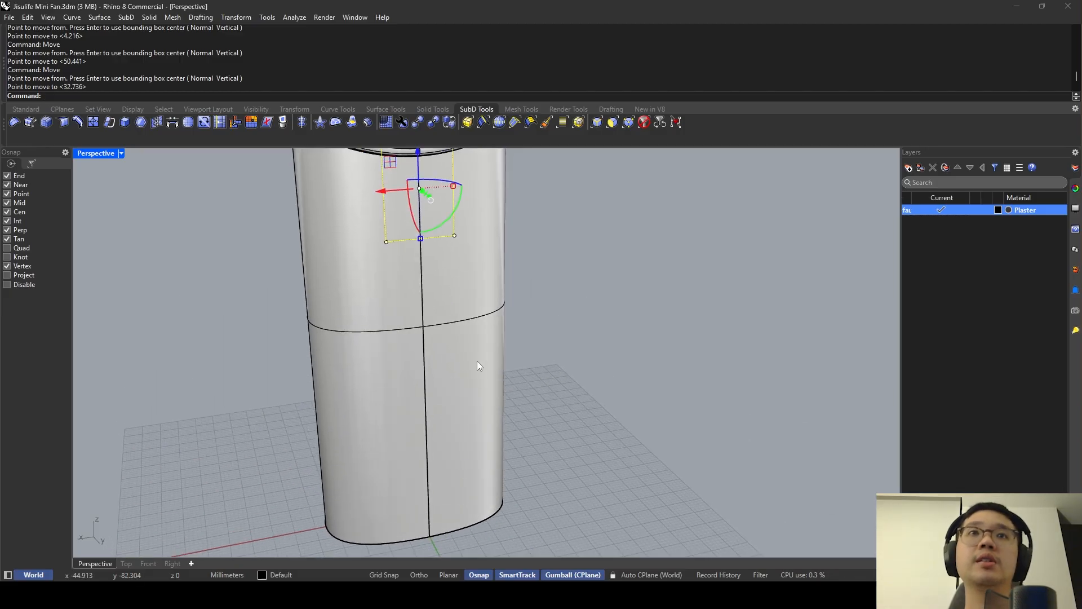
Scale the rectangle uniformly about its base midpoint to a height of 14 mm.
{"action": "type", "text": "ale1D"}
{"action": "key", "text": "Return"}
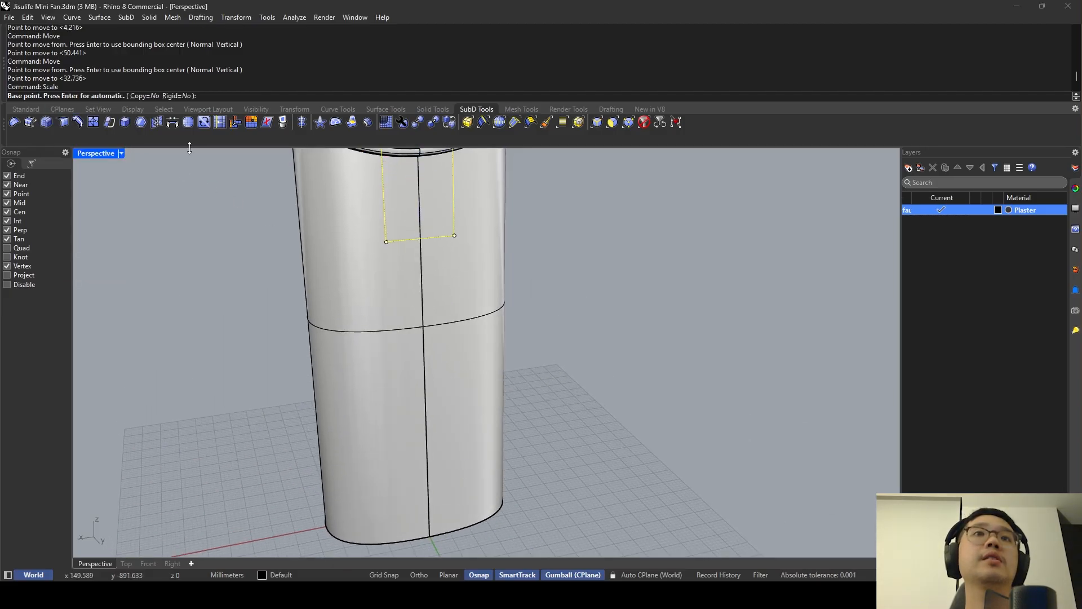
{"action": "left_click", "coordinate": [422, 242]}
{"action": "right_click_drag", "start_coordinate": [430, 248], "coordinate": [443, 307], "text": "shift"}
{"action": "scroll", "coordinate": [439, 202], "scroll_direction": "up", "scroll_amount": 5}
{"action": "right_click_drag", "start_coordinate": [439, 201], "coordinate": [467, 231]}
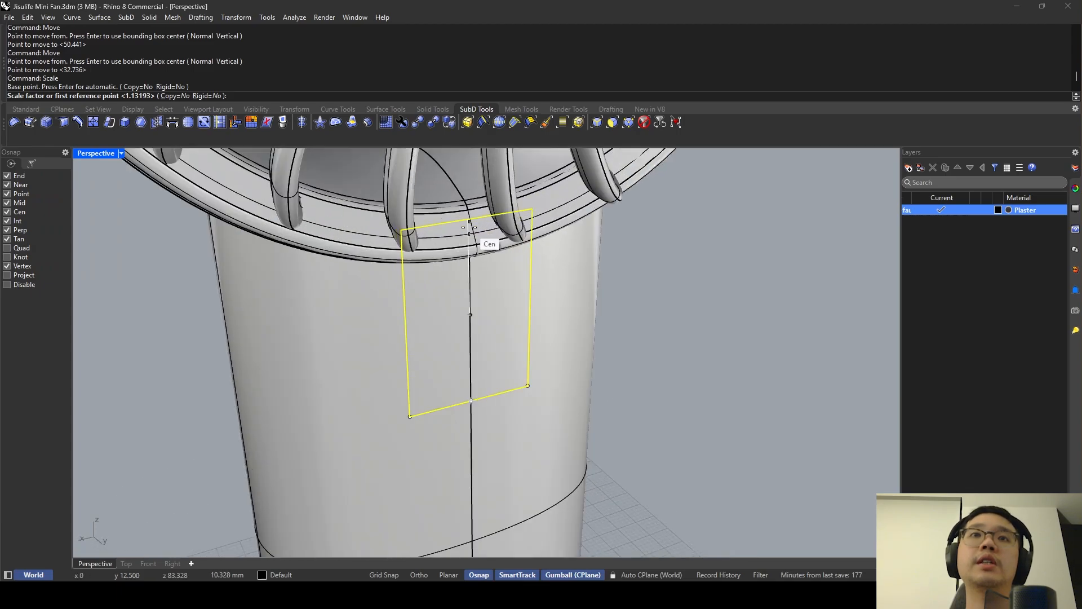
{"action": "left_click", "coordinate": [470, 218]}
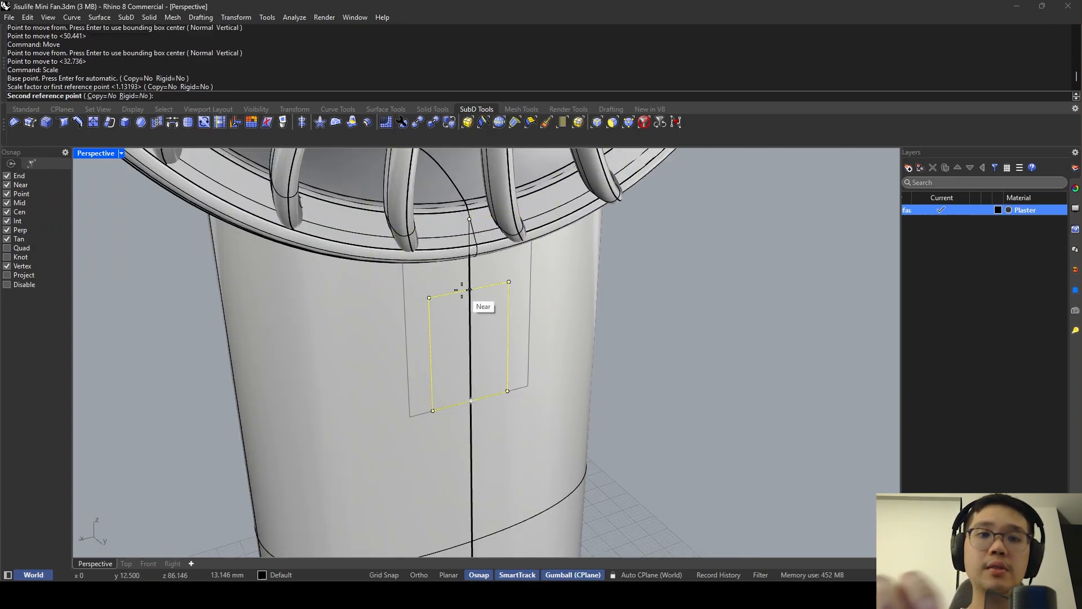
{"action": "type", "text": "14"}
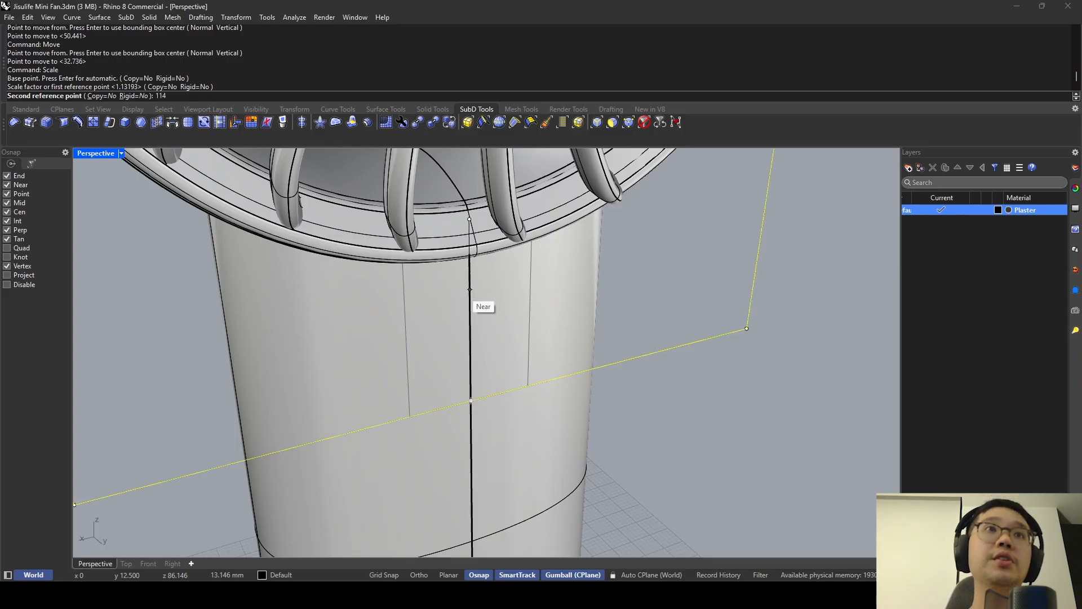
{"action": "key", "text": "Return"}
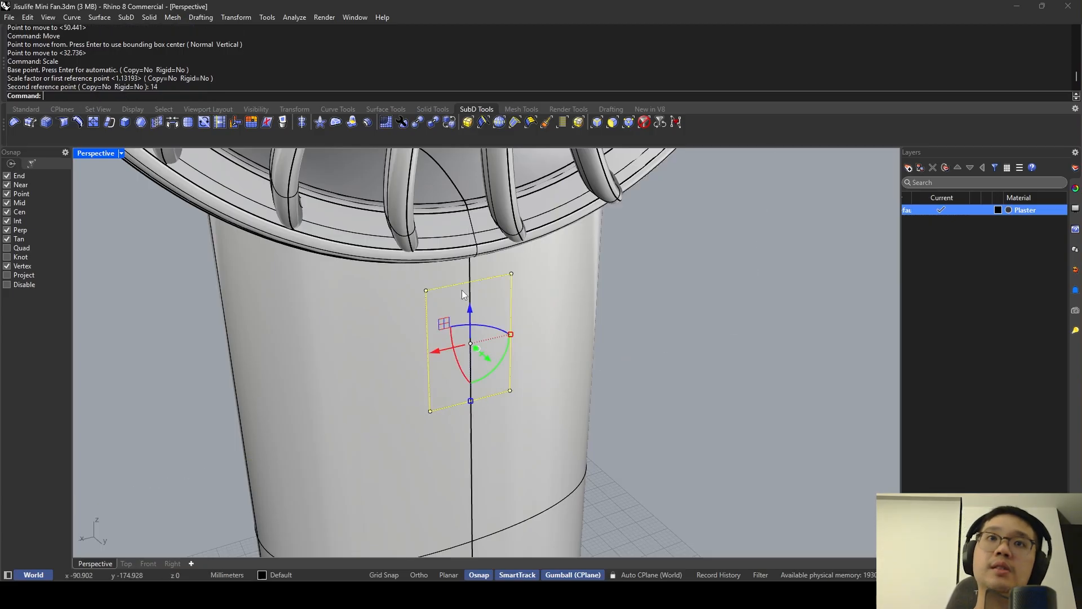
Scale the rectangle horizontally with Scale1D about its base midpoint, setting the half-width to 6 mm.
{"action": "scroll", "coordinate": [467, 295], "scroll_direction": "down", "scroll_amount": 8}
{"action": "right_click_drag", "start_coordinate": [467, 294], "coordinate": [439, 270]}
{"action": "scroll", "coordinate": [438, 271], "scroll_direction": "up", "scroll_amount": 4}
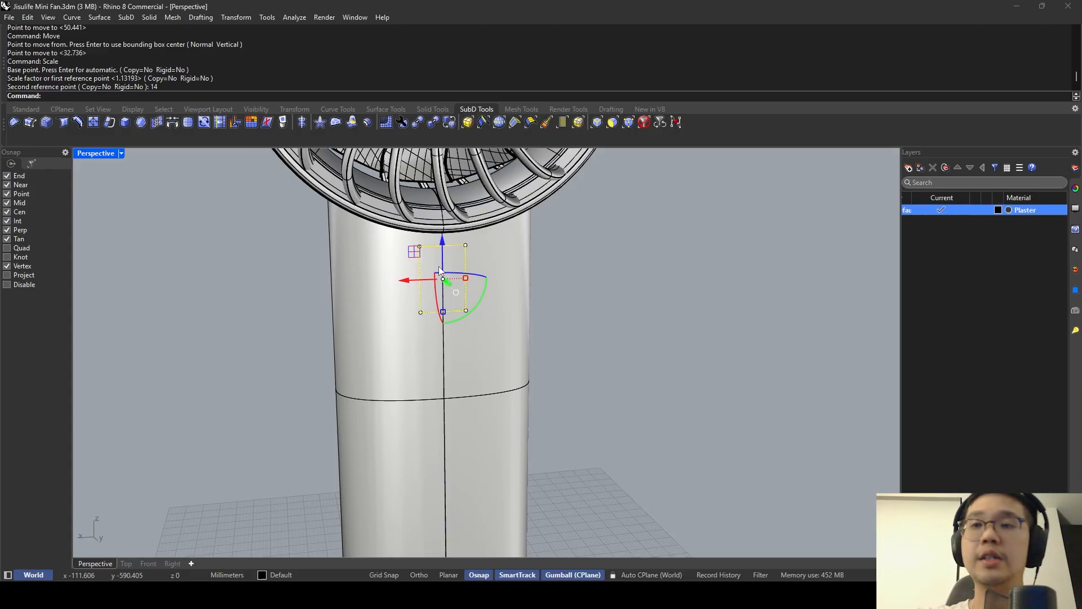
{"action": "left_click", "coordinate": [67, 106]}
{"action": "key", "text": "Escape"}
{"action": "type", "text": "sc"}
{"action": "key", "text": "Return"}
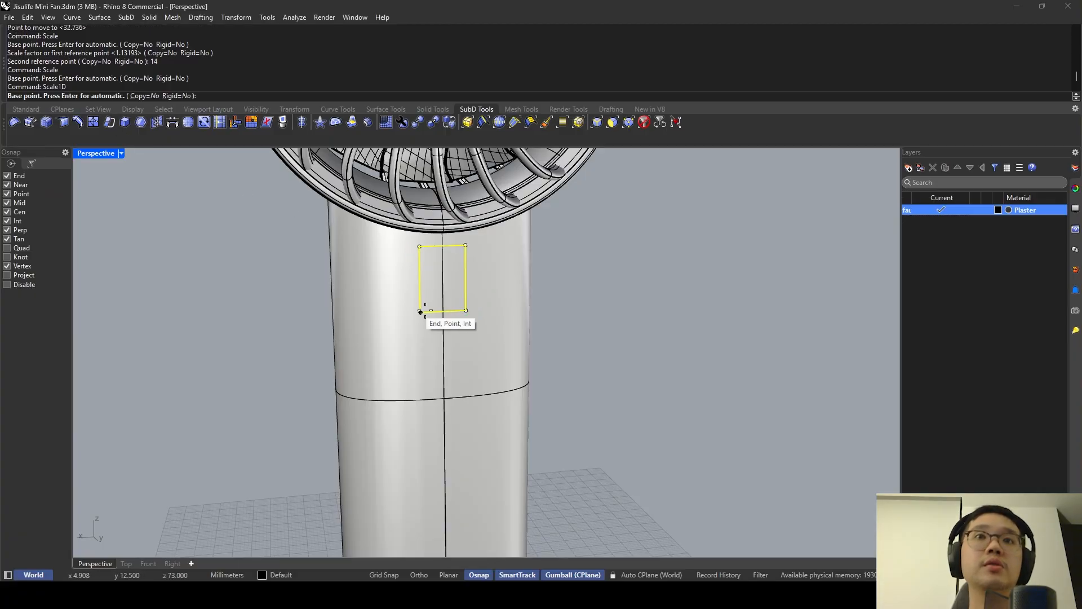
{"action": "left_click", "coordinate": [443, 312]}
{"action": "left_click", "coordinate": [466, 311]}
{"action": "key", "text": "Return"}
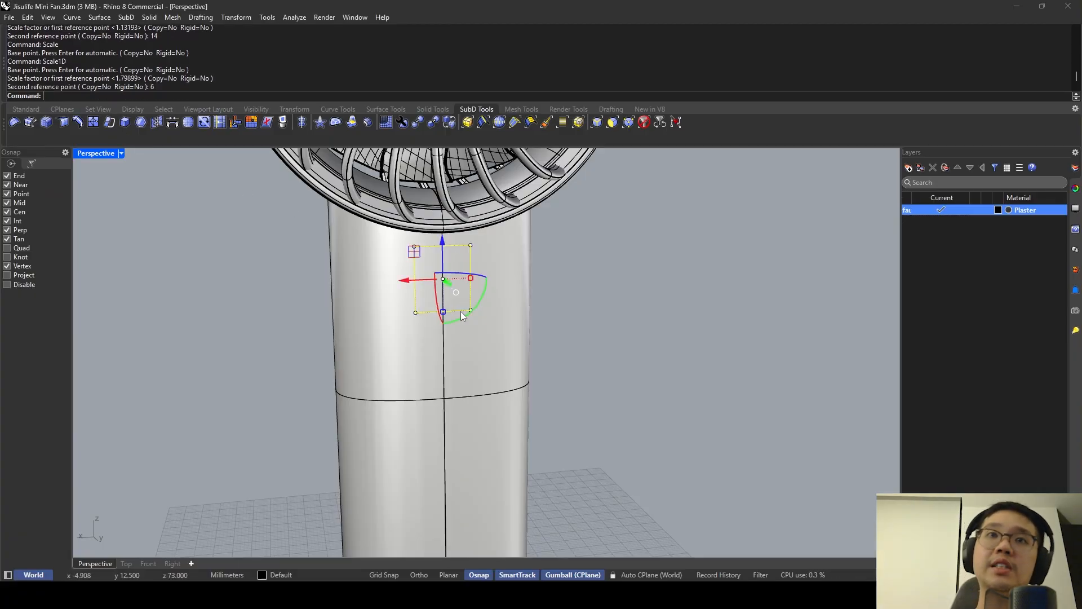
{"action": "key", "text": "Escape"}
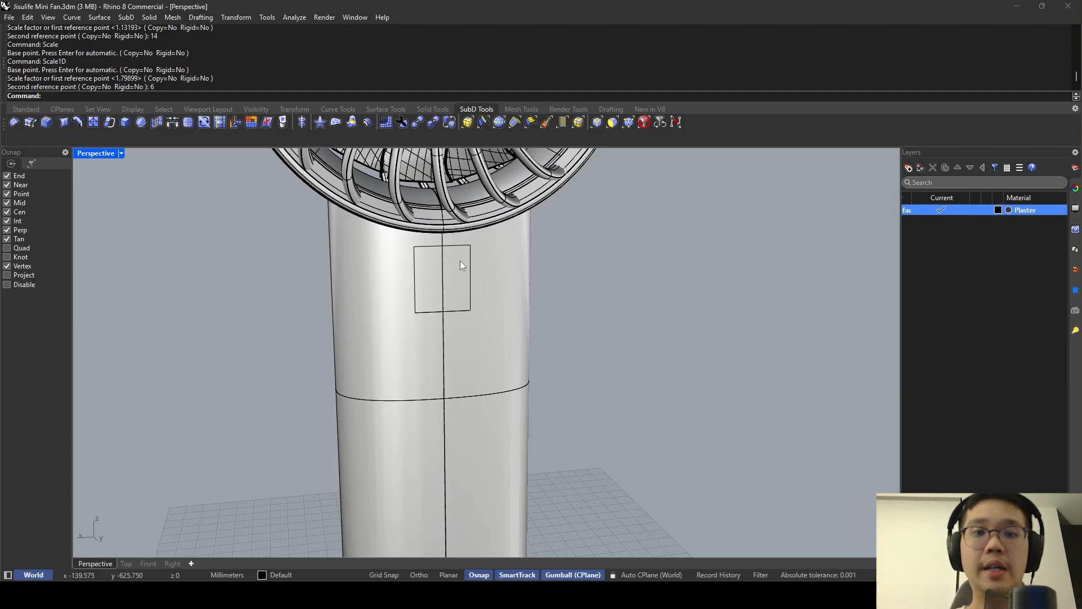
Try filleting all corners of the rectangle with FilletCorners at a 1 mm radius, and undo it.
{"action": "type", "text": "F"}
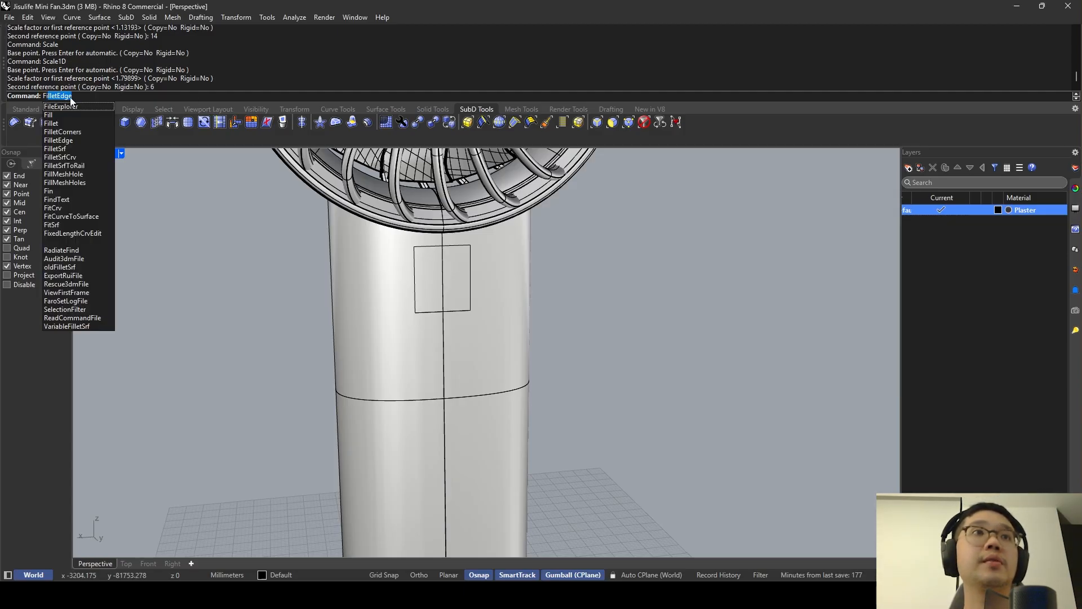
{"action": "type", "text": "illetC"}
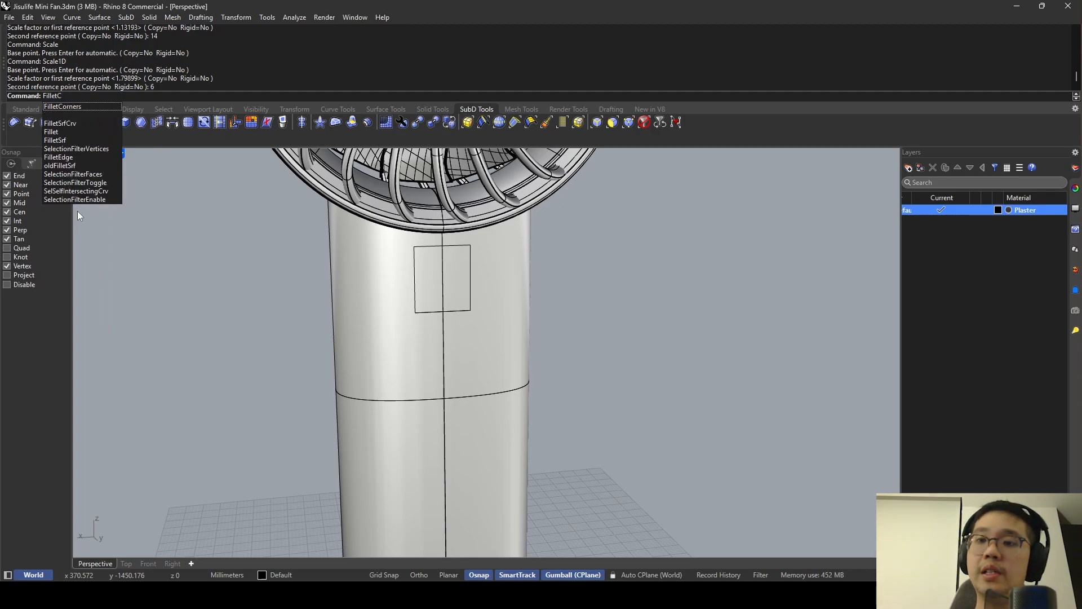
{"action": "key", "text": "Return"}
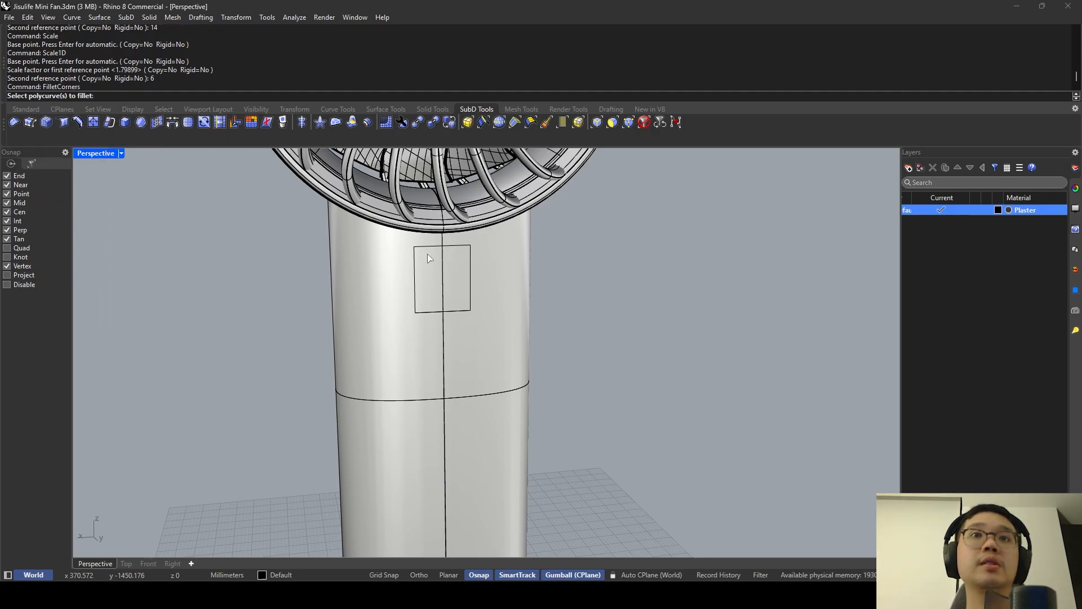
{"action": "left_click", "coordinate": [443, 246]}
{"action": "key", "text": "Return"}
{"action": "scroll", "coordinate": [437, 260], "scroll_direction": "up", "scroll_amount": 2}
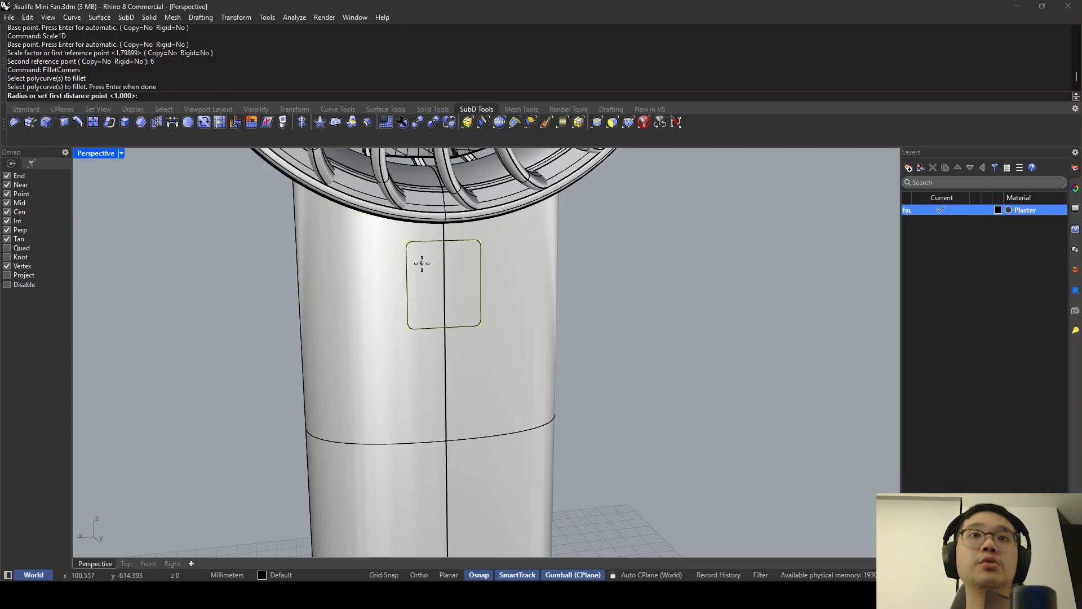
{"action": "left_click", "coordinate": [422, 263]}
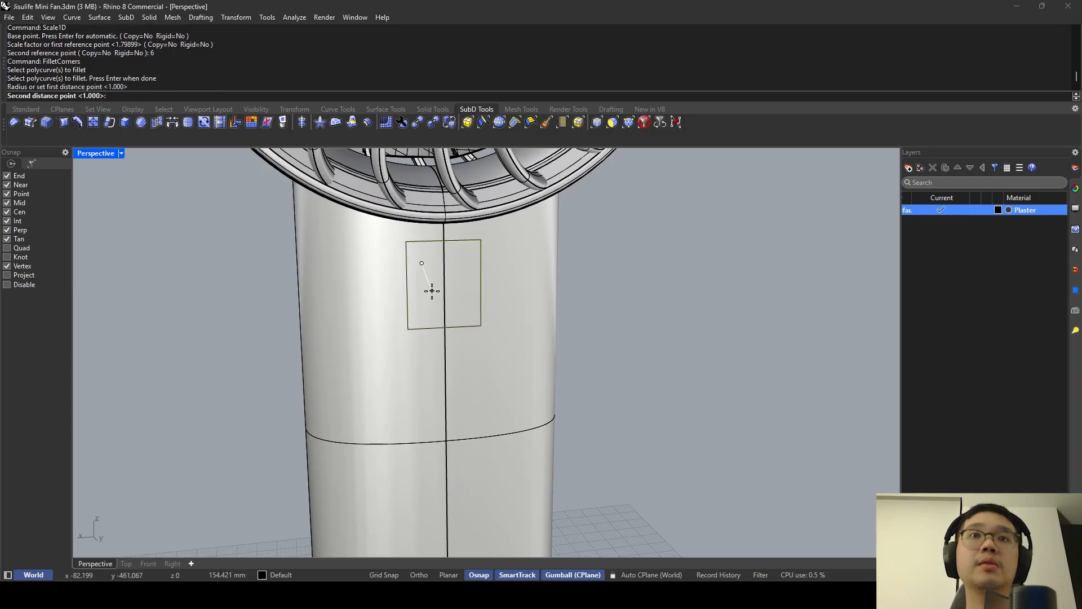
{"action": "key", "text": "Escape"}
{"action": "key", "text": "Return"}
{"action": "left_click", "coordinate": [407, 269]}
{"action": "key", "text": "Return"}
{"action": "key", "text": "Return"}
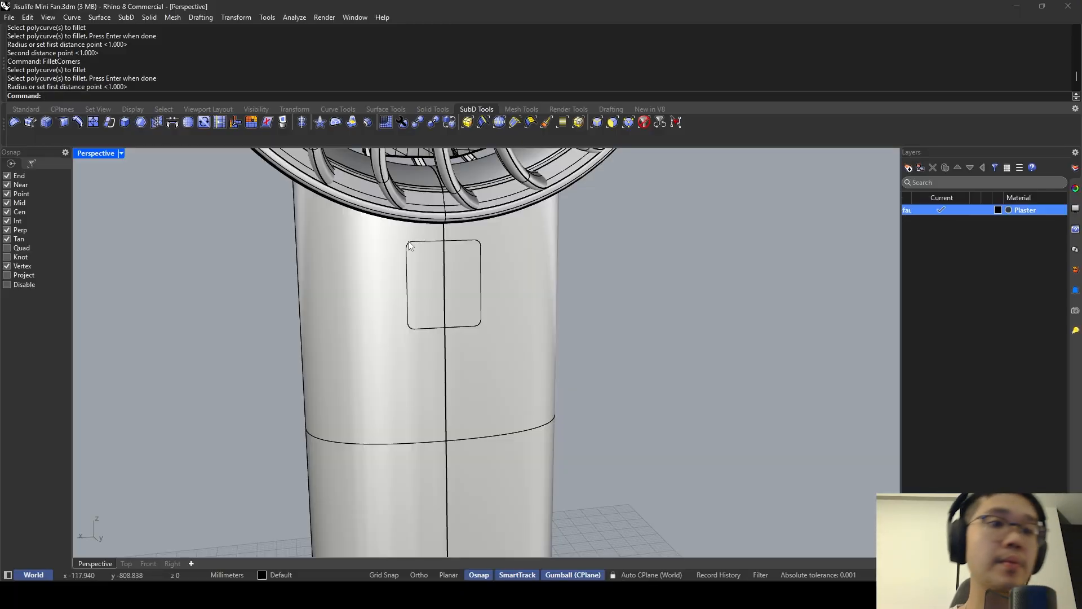
{"action": "key", "text": "ctrl+z"}
Fillet all four corners of the rectangle with a 2 mm radius.
{"action": "key", "text": "Return"}
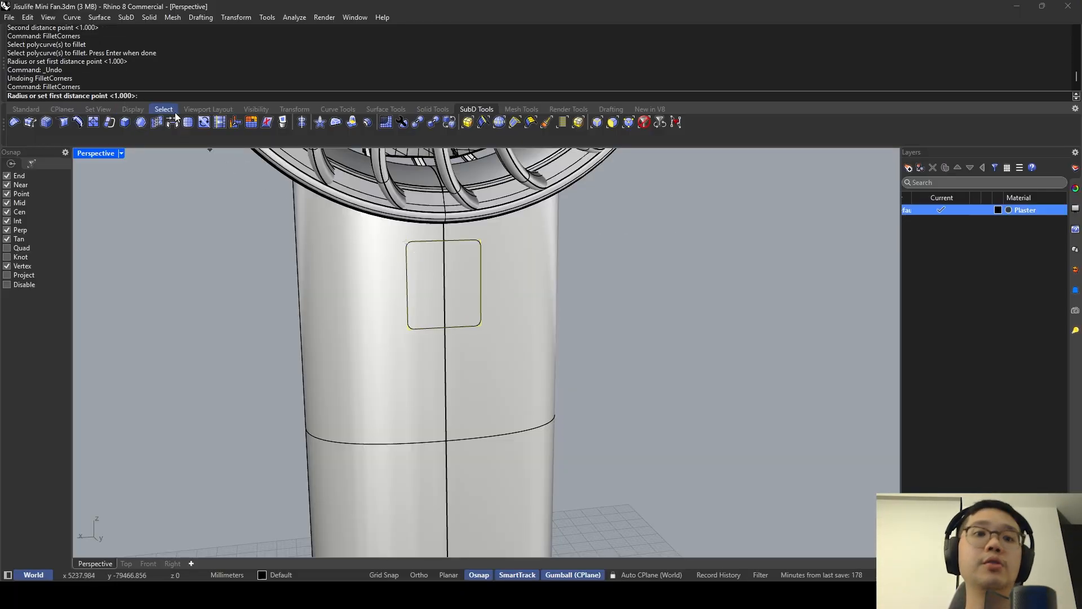
{"action": "type", "text": "2"}
{"action": "key", "text": "Return"}
{"action": "key", "text": "Return"}
{"action": "key", "text": "Escape"}
{"action": "scroll", "coordinate": [447, 275], "scroll_direction": "down", "scroll_amount": 10}
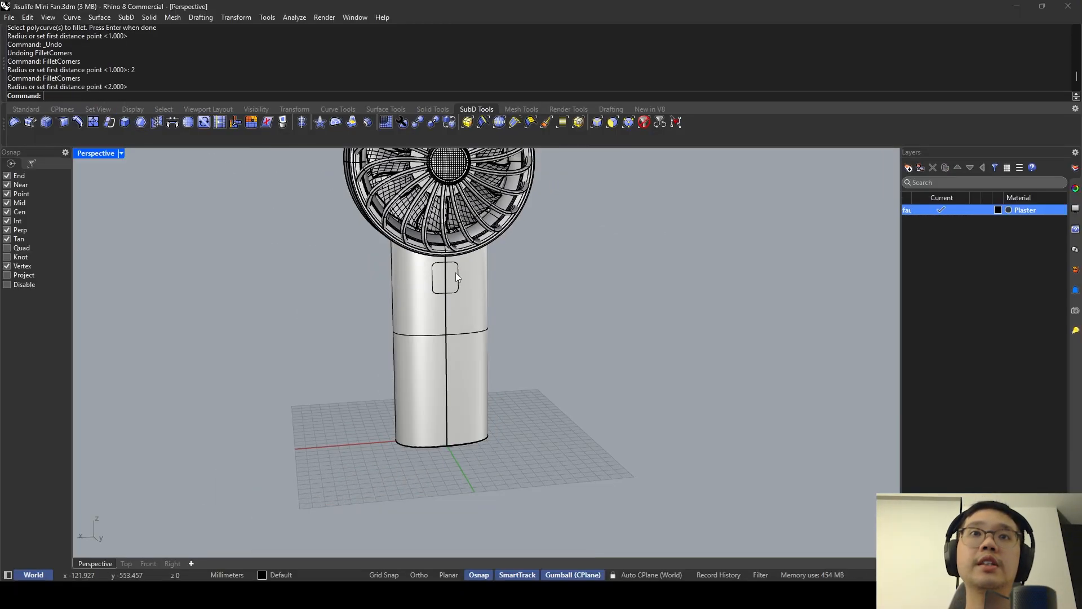
Move the rounded rectangle outward from the handle along the green axis so it floats in front of the face.
{"action": "left_click", "coordinate": [455, 273]}
{"action": "left_click", "coordinate": [486, 303]}
{"action": "scroll", "coordinate": [476, 308], "scroll_direction": "up", "scroll_amount": 8}
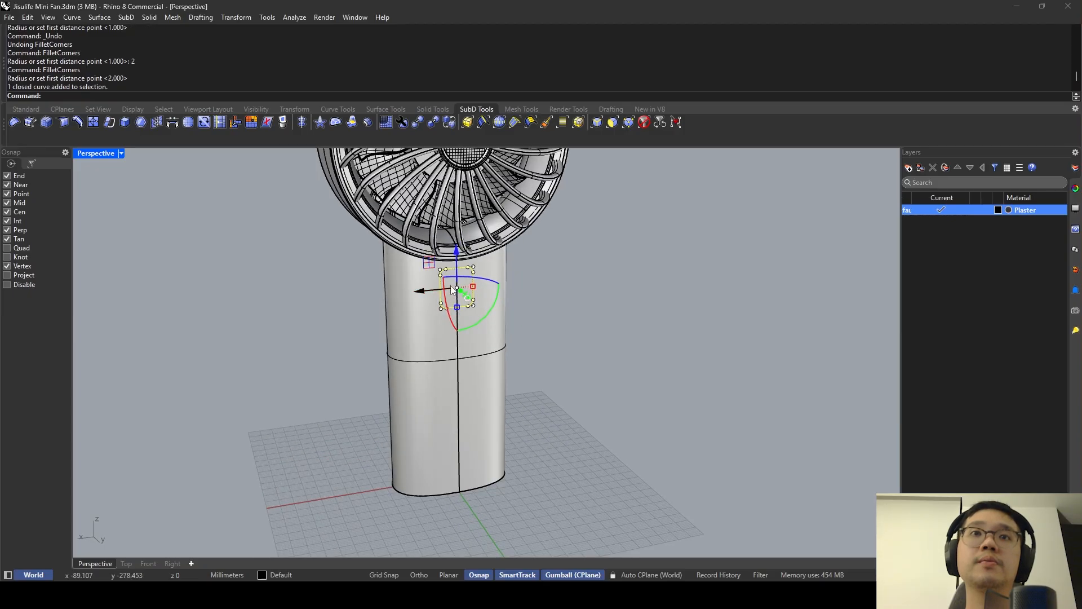
{"action": "left_click_drag", "start_coordinate": [474, 314], "coordinate": [490, 328]}
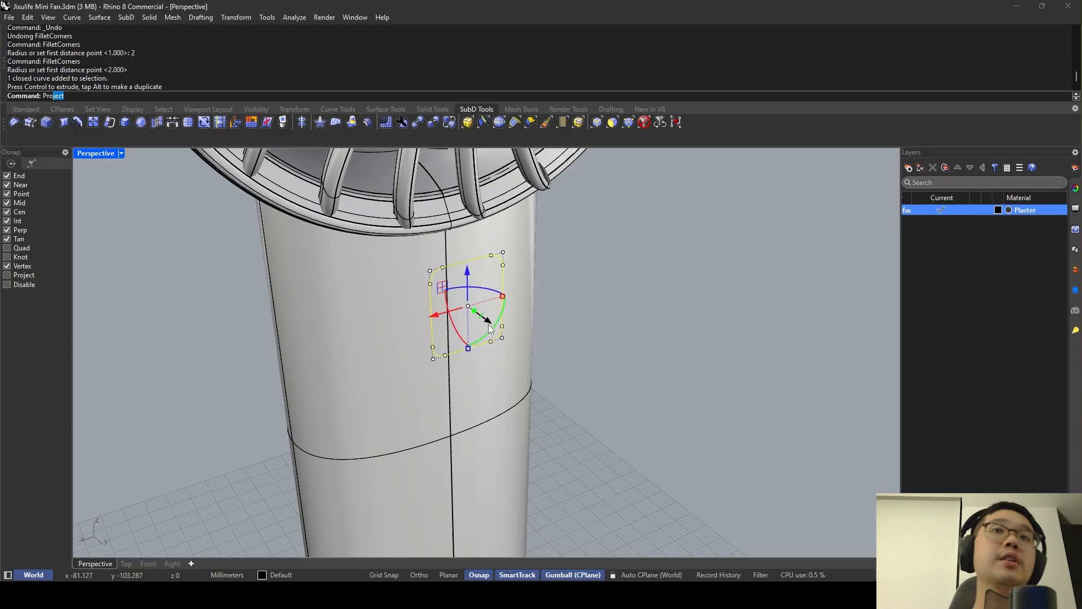
Try to project the rounded rectangle onto the handle along the CPlane Z direction.
{"action": "key", "text": "Return"}
{"action": "left_click", "coordinate": [402, 295]}
{"action": "key", "text": "Return"}
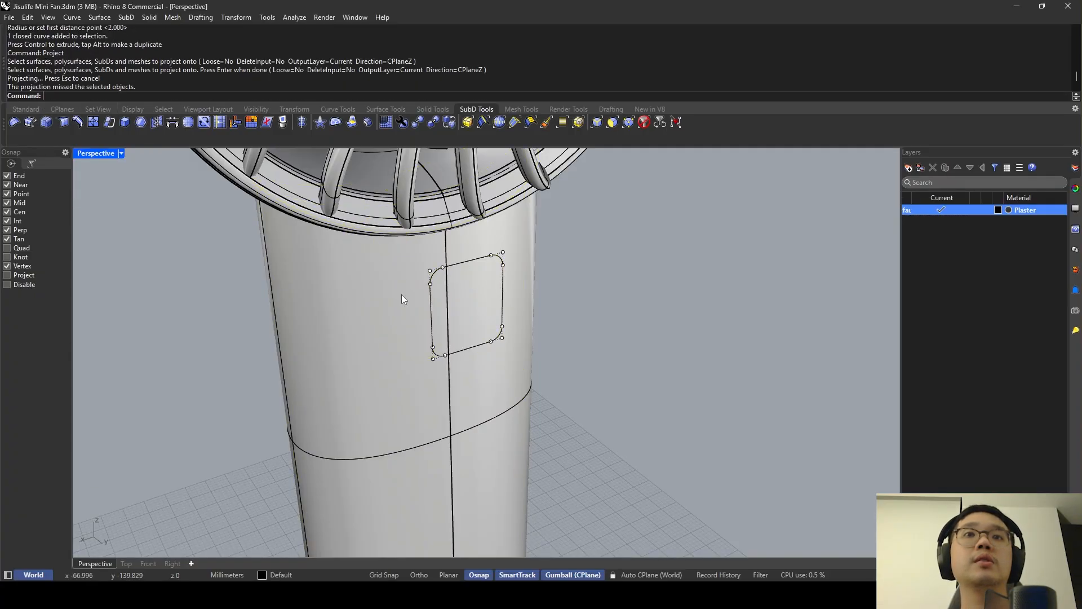
Extrude the floating rounded rectangle toward the handle to form a block that reaches its front surface.
{"action": "left_click", "coordinate": [429, 291]}
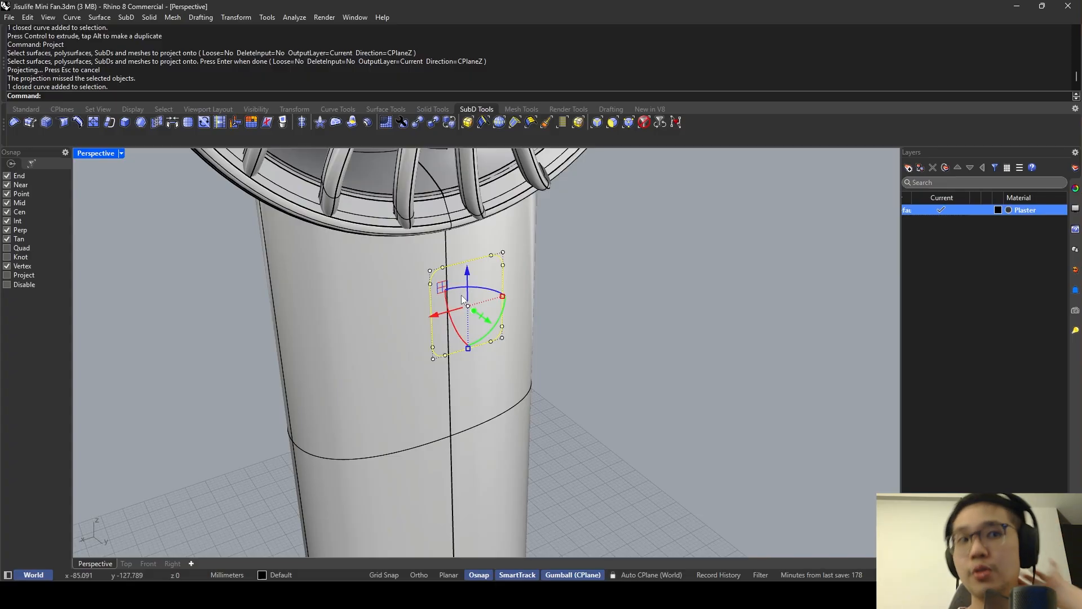
{"action": "right_click_drag", "start_coordinate": [509, 286], "coordinate": [649, 262]}
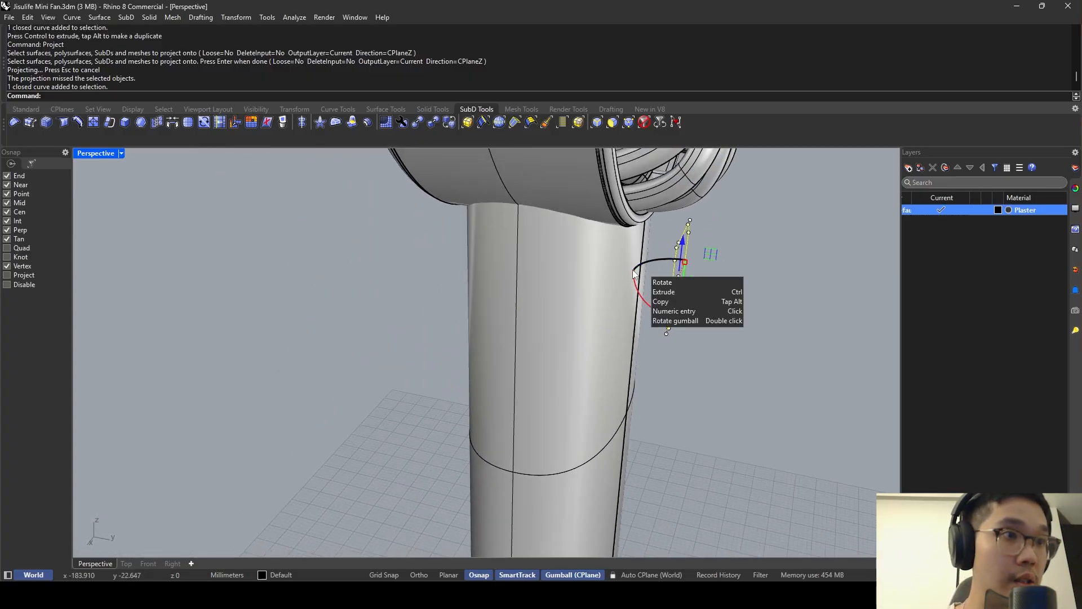
{"action": "right_click_drag", "start_coordinate": [634, 274], "coordinate": [686, 283]}
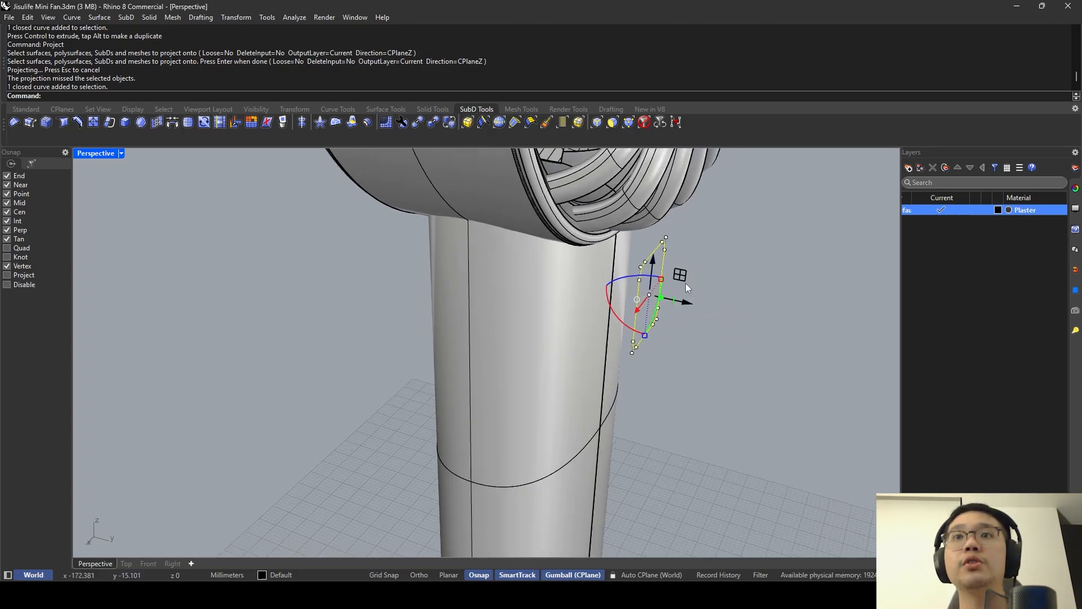
{"action": "left_click_drag", "start_coordinate": [661, 297], "coordinate": [634, 295], "text": "ctrl"}
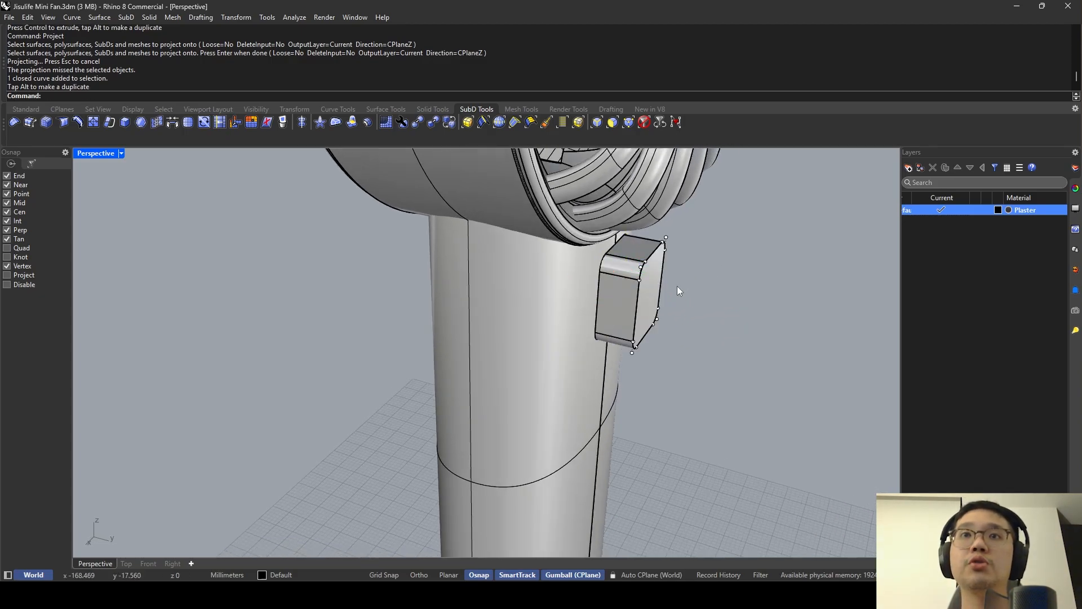
Nudge the extruded block slightly deeper into the handle's front face in the Right view.
{"action": "left_click", "coordinate": [649, 275]}
{"action": "key", "text": "Return"}
{"action": "left_click", "coordinate": [622, 273]}
{"action": "mouse_move", "coordinate": [621, 272]}
{"action": "right_mouse_down"}
{"action": "mouse_move", "coordinate": [579, 262]}
{"action": "mouse_move", "coordinate": [607, 264]}
{"action": "right_mouse_up"}
{"action": "left_click", "coordinate": [609, 267]}
{"action": "double_click", "coordinate": [92, 154]}
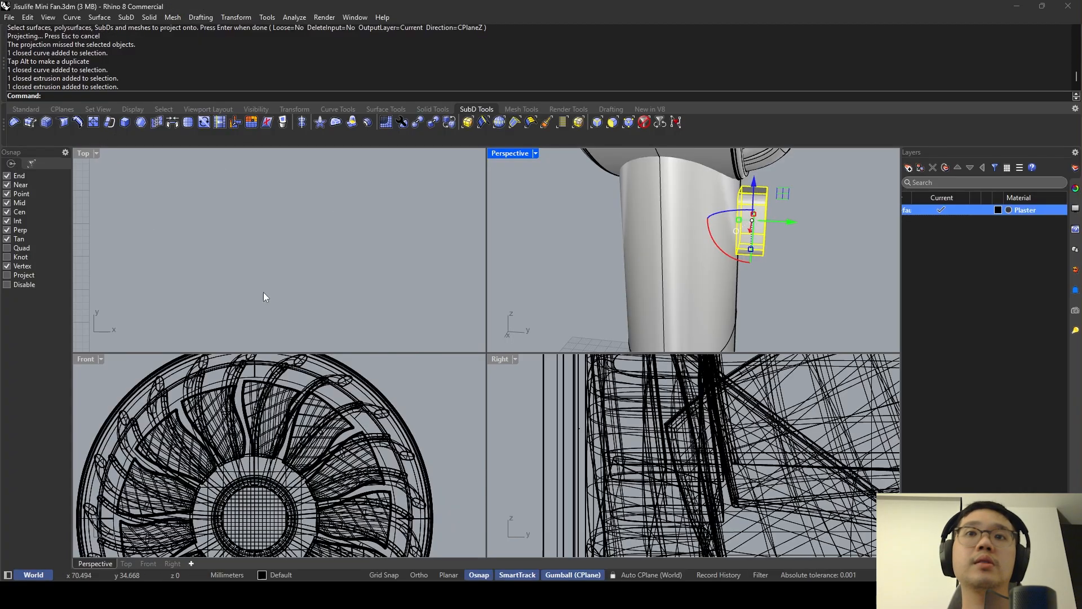
{"action": "scroll", "coordinate": [420, 416], "scroll_direction": "down", "scroll_amount": 8}
{"action": "scroll", "coordinate": [609, 396], "scroll_direction": "down", "scroll_amount": 3}
{"action": "scroll", "coordinate": [622, 394], "scroll_direction": "down", "scroll_amount": 10}
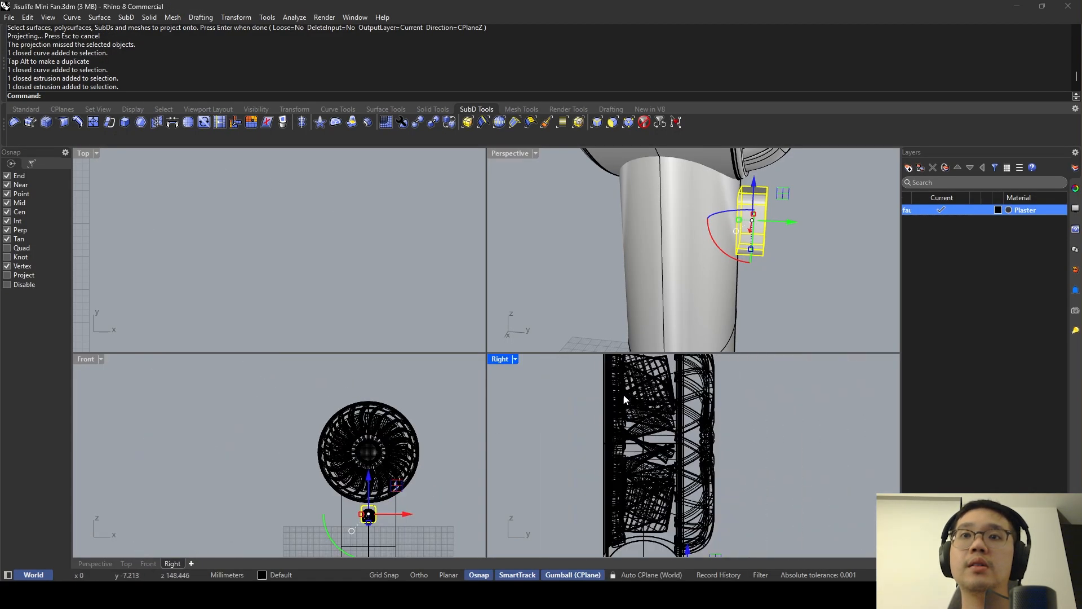
{"action": "right_click_drag", "start_coordinate": [681, 513], "coordinate": [698, 398]}
{"action": "scroll", "coordinate": [696, 428], "scroll_direction": "up", "scroll_amount": 10}
{"action": "scroll", "coordinate": [649, 395], "scroll_direction": "up", "scroll_amount": 5}
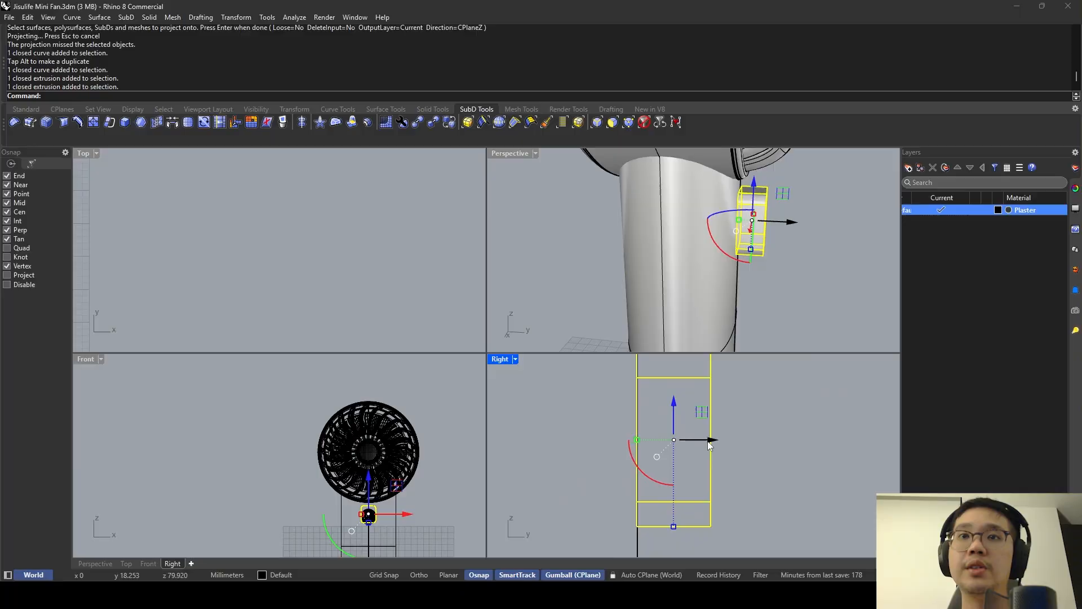
{"action": "left_click_drag", "start_coordinate": [709, 445], "coordinate": [705, 442]}
{"action": "key", "text": "Escape"}
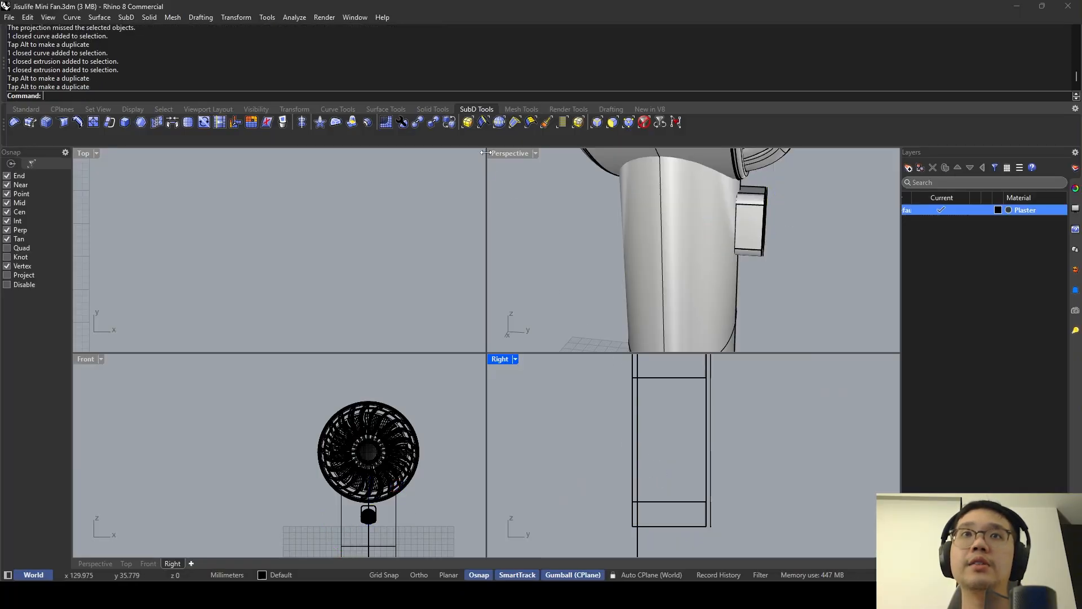
Subtract the block from the handle with BooleanDifference to cut a shallow recess, and delete the leftover block.
{"action": "double_click", "coordinate": [496, 153]}
{"action": "key", "text": "Return"}
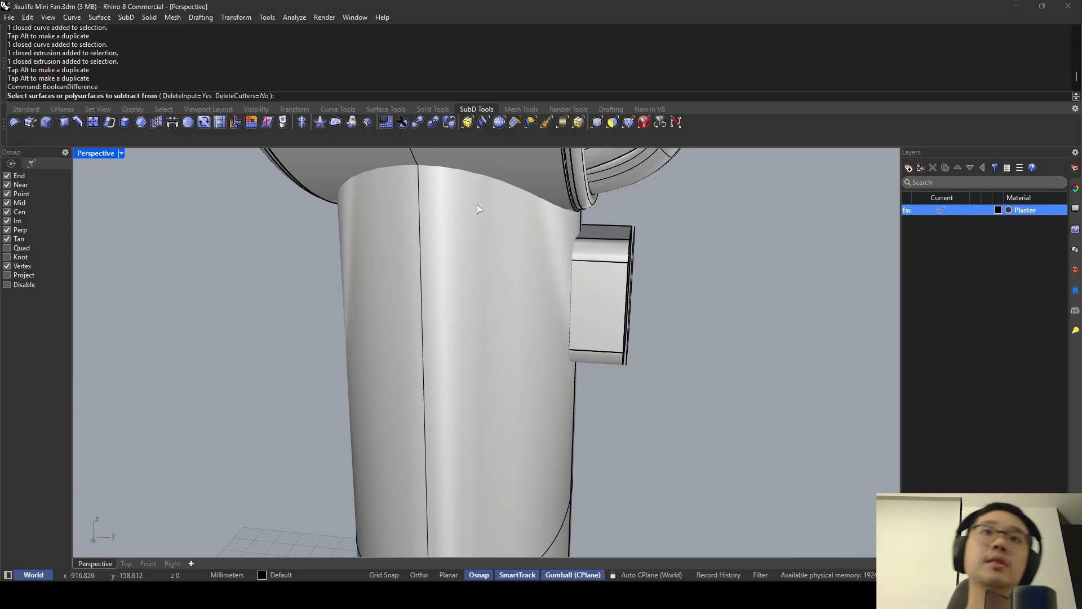
{"action": "left_click", "coordinate": [478, 208]}
{"action": "key", "text": "Return"}
{"action": "left_click", "coordinate": [592, 259]}
{"action": "key", "text": "Return"}
{"action": "left_click", "coordinate": [591, 257]}
{"action": "key", "text": "Delete"}
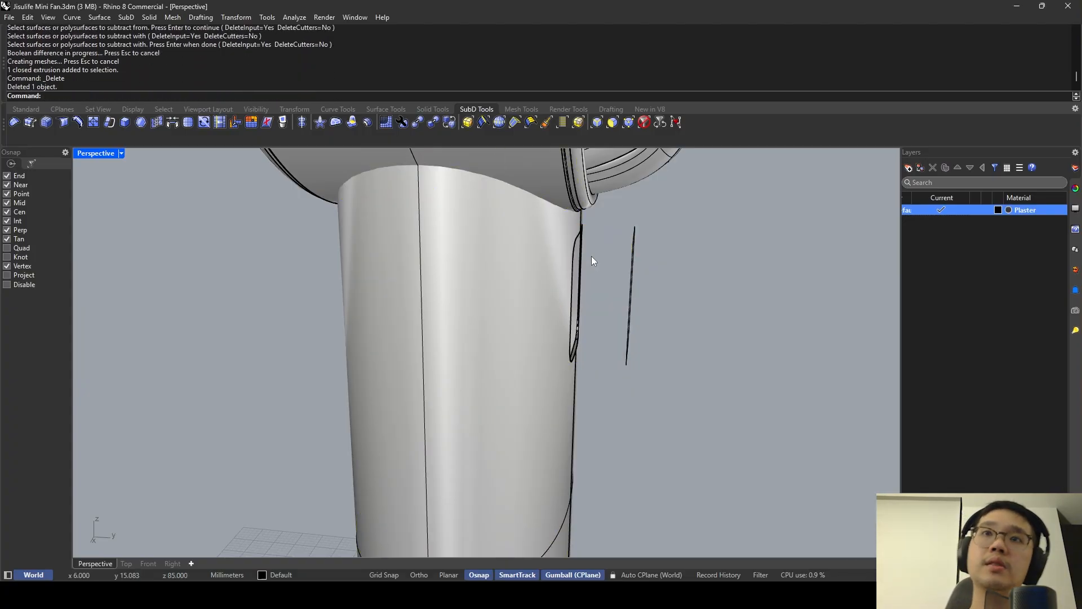
Examine the recess in the handle and the rounded rectangle curve floating in front of it from several angles.
{"action": "scroll", "coordinate": [591, 257], "scroll_direction": "down", "scroll_amount": 8}
{"action": "right_click_drag", "start_coordinate": [591, 257], "coordinate": [416, 245]}
{"action": "scroll", "coordinate": [338, 226], "scroll_direction": "up", "scroll_amount": 2}
{"action": "right_click_drag", "start_coordinate": [338, 225], "coordinate": [559, 302]}
{"action": "scroll", "coordinate": [559, 302], "scroll_direction": "up", "scroll_amount": 5}
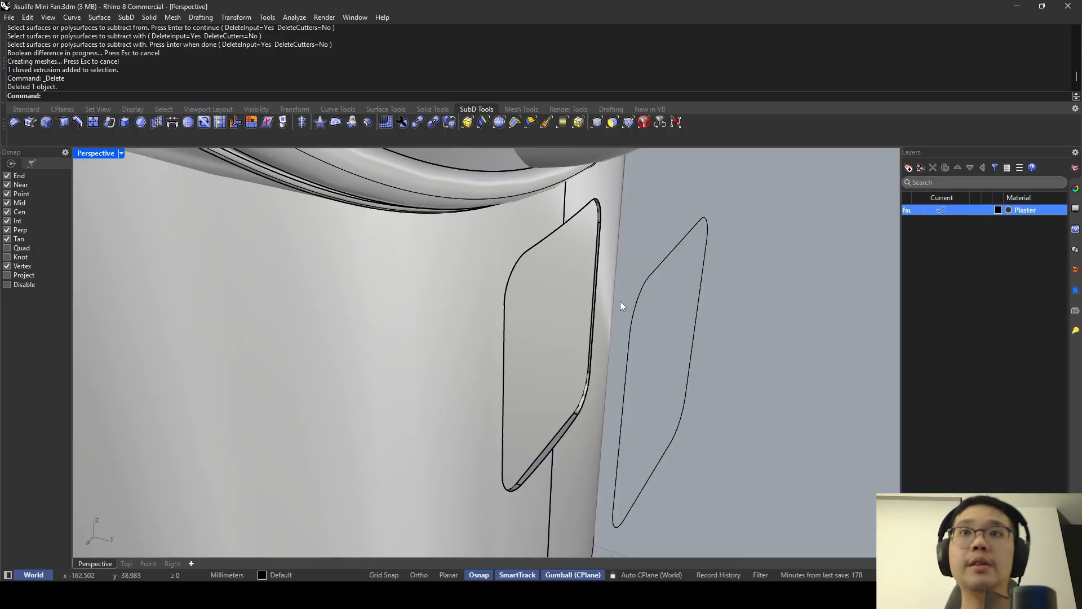
{"action": "left_click", "coordinate": [641, 285]}
{"action": "scroll", "coordinate": [641, 285], "scroll_direction": "down", "scroll_amount": 5}
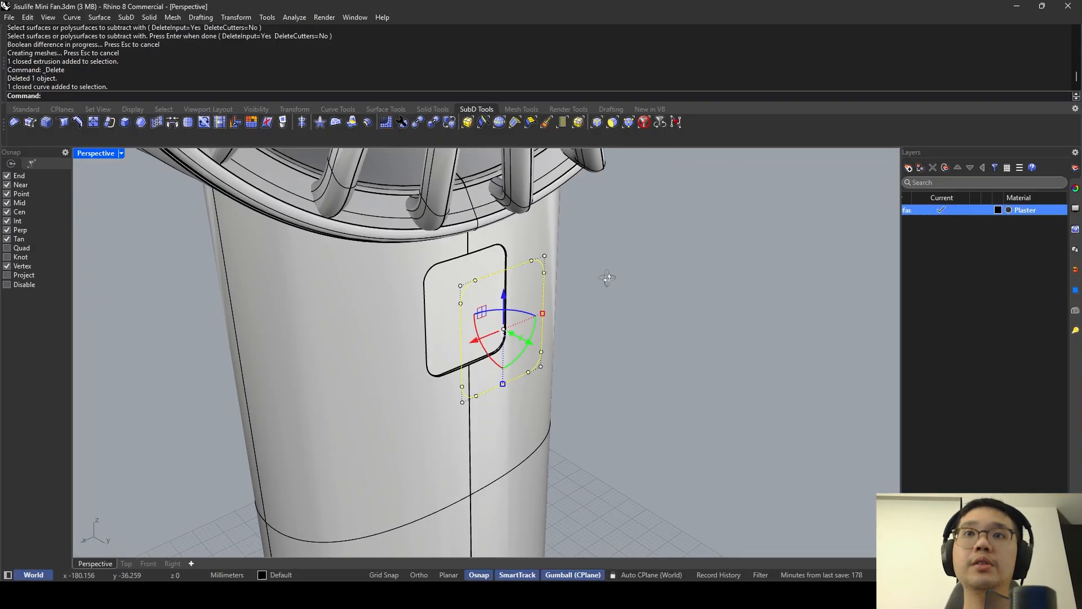
{"action": "right_click_drag", "start_coordinate": [608, 273], "coordinate": [692, 314]}
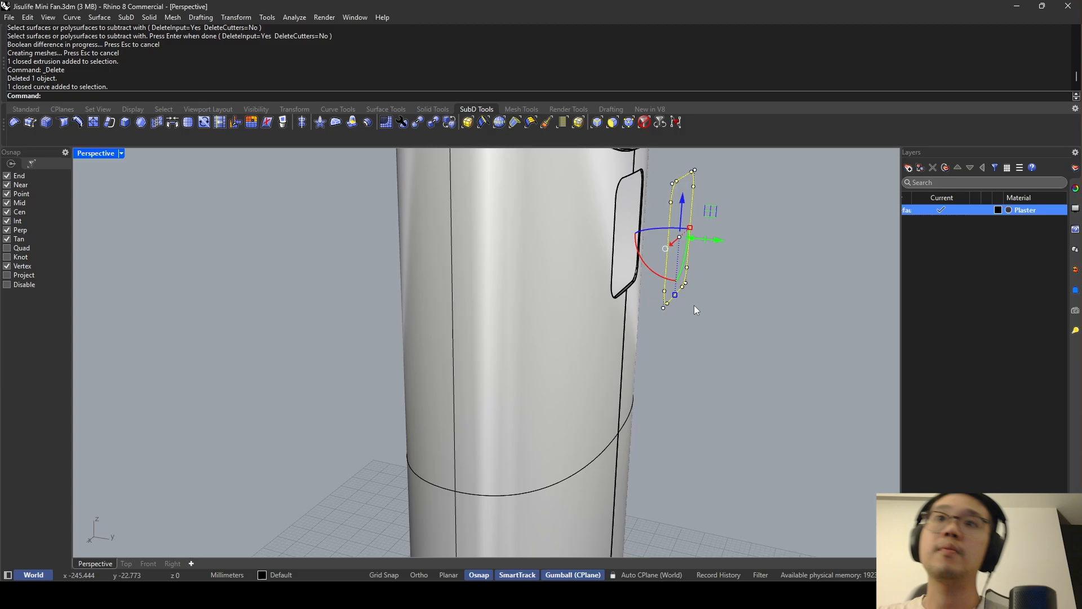
Scale the floating rounded rectangle down uniformly about its centre to roughly two thirds of its size.
{"action": "left_click_drag", "start_coordinate": [662, 321], "coordinate": [689, 276]}
{"action": "right_click_drag", "start_coordinate": [725, 273], "coordinate": [589, 291]}
{"action": "key", "text": "Escape"}
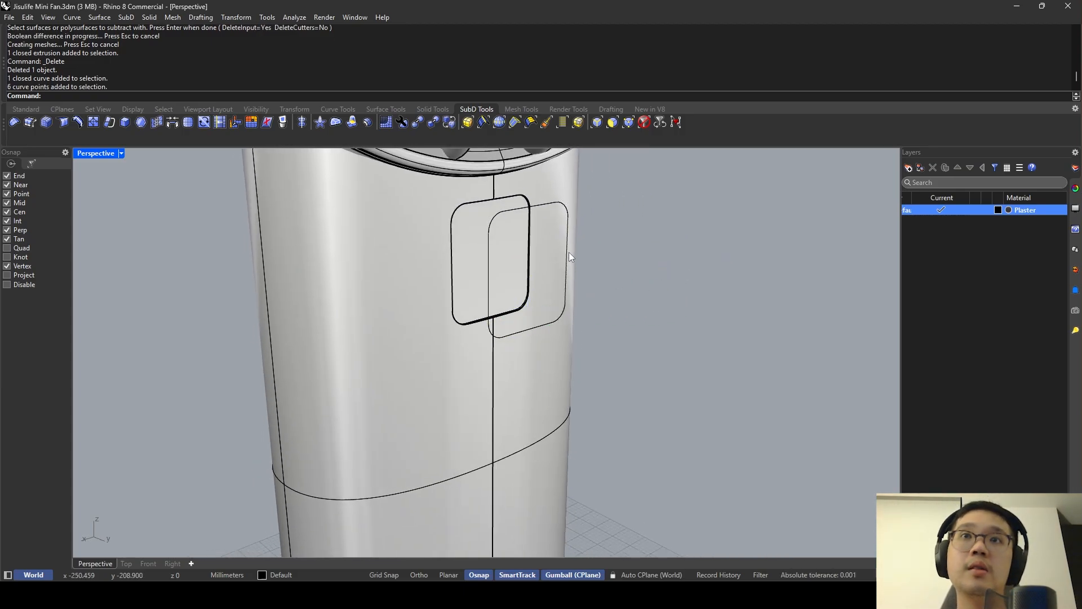
{"action": "left_click", "coordinate": [567, 252]}
{"action": "left_click_drag", "start_coordinate": [566, 261], "coordinate": [552, 264], "text": "shift"}
Set the Front viewport to the Back view and raise the smaller rounded rectangle slightly within the recess outline.
{"action": "double_click", "coordinate": [103, 153]}
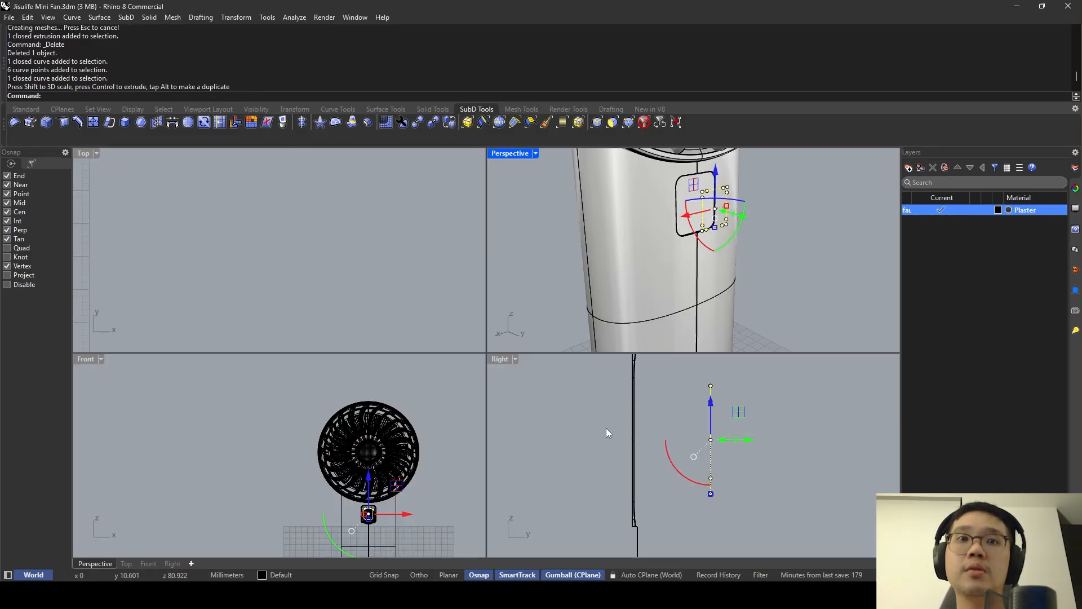
{"action": "scroll", "coordinate": [372, 520], "scroll_direction": "up", "scroll_amount": 8}
{"action": "scroll", "coordinate": [664, 439], "scroll_direction": "down", "scroll_amount": 8}
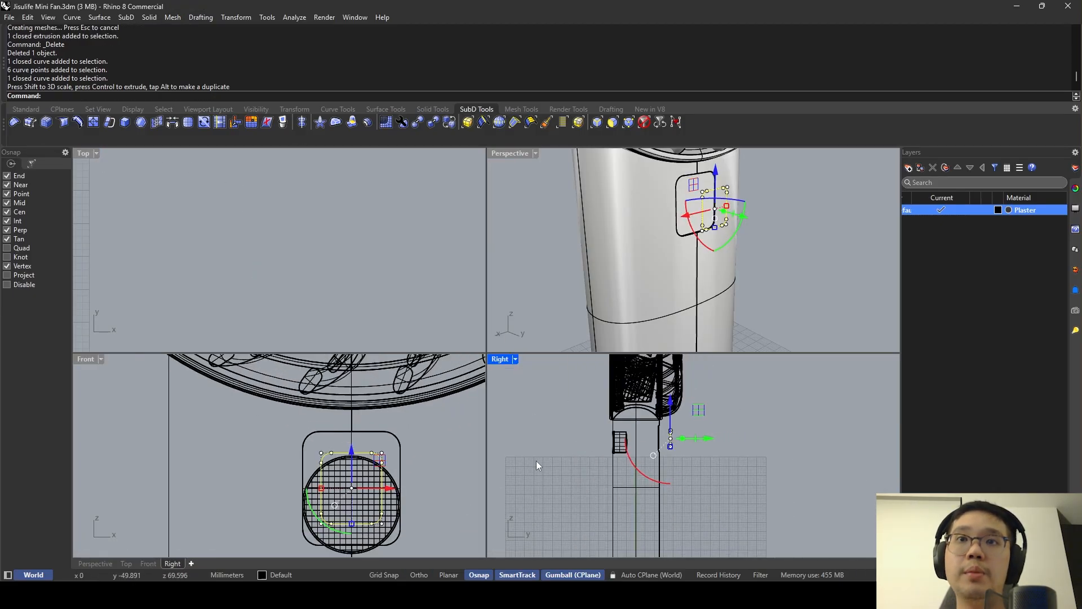
{"action": "left_click", "coordinate": [99, 356]}
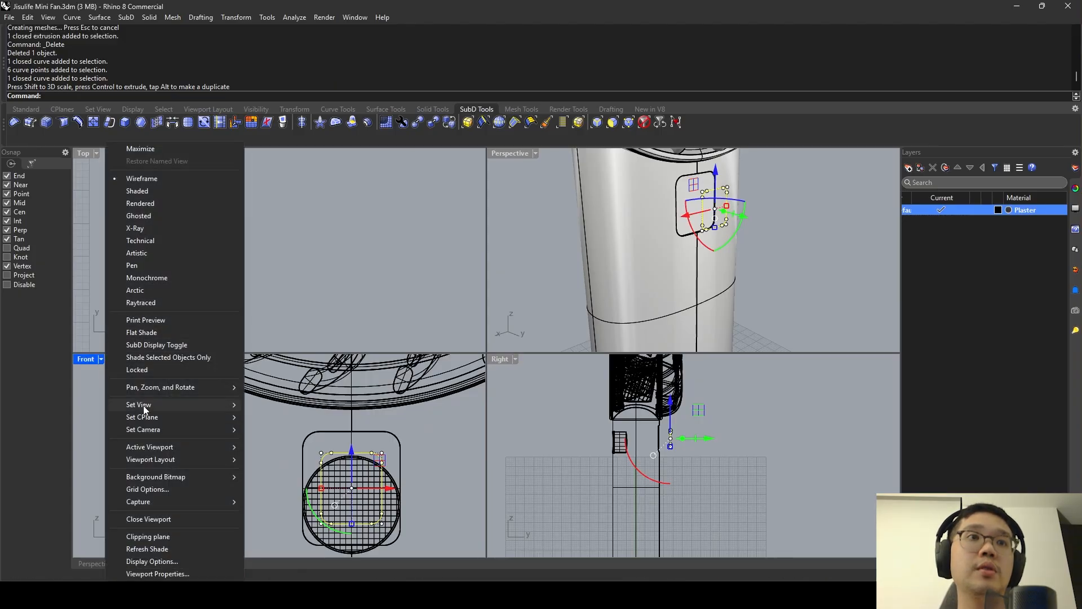
{"action": "mouse_move", "coordinate": [169, 404]}
{"action": "left_click", "coordinate": [270, 483]}
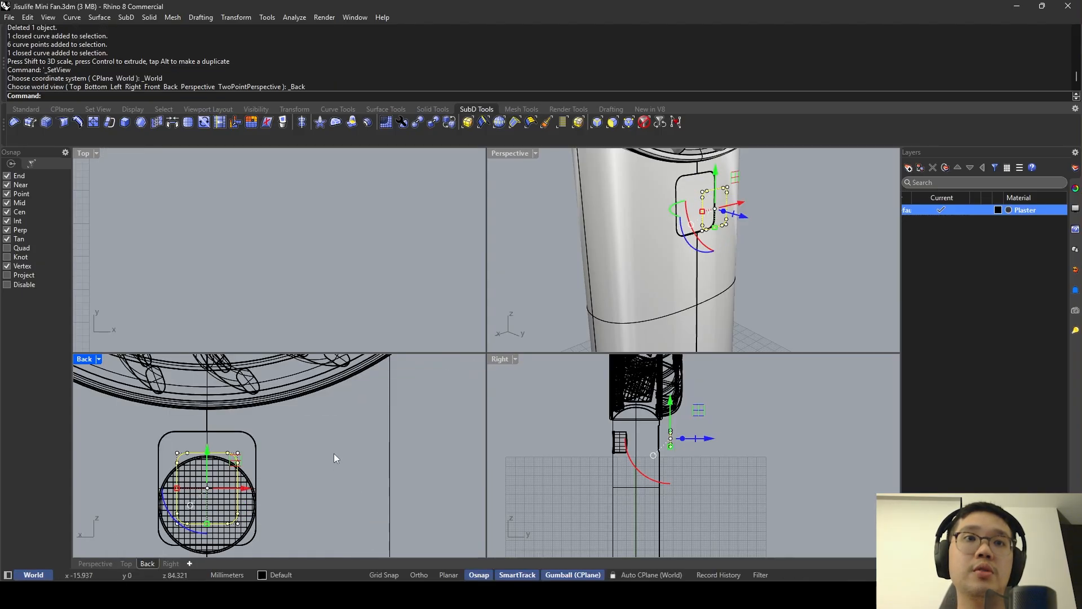
{"action": "scroll", "coordinate": [316, 448], "scroll_direction": "down", "scroll_amount": 4}
{"action": "left_click_drag", "start_coordinate": [294, 444], "coordinate": [294, 437]}
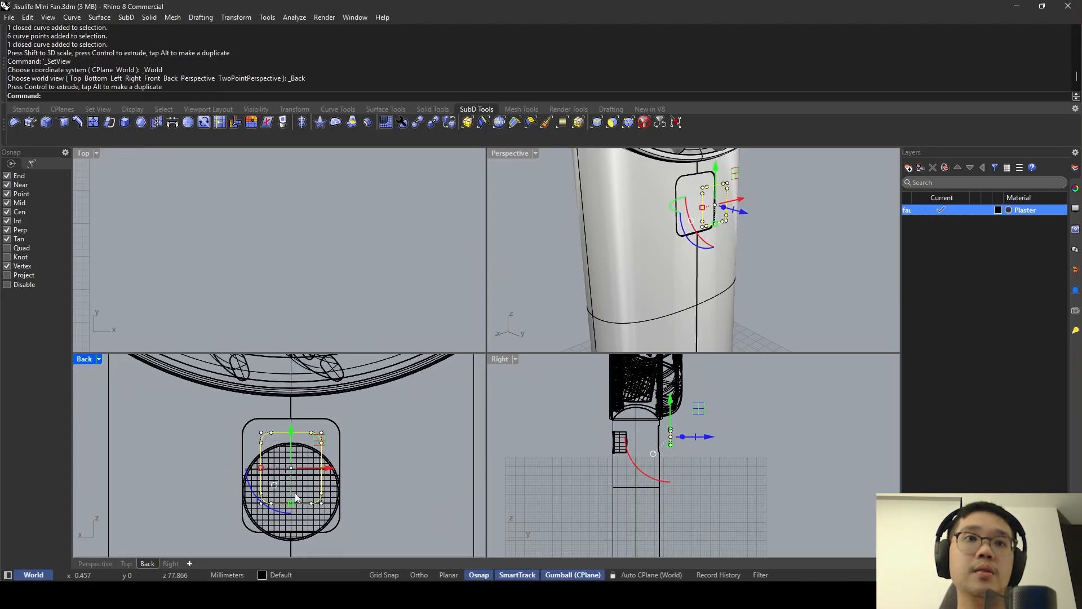
{"action": "scroll", "coordinate": [294, 491], "scroll_direction": "up", "scroll_amount": 2}
{"action": "key", "text": "Escape"}
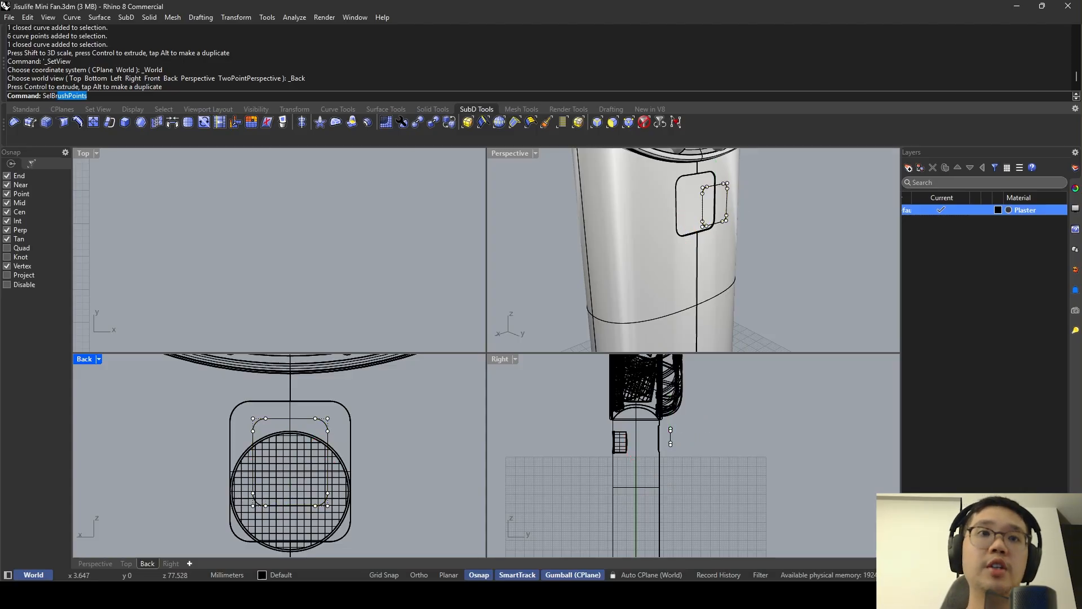
Brush-select the lower control points of the smaller rounded rectangle and move them up to shorten it to a low, wide shape.
{"action": "type", "text": "SelBr"}
{"action": "key", "text": "Return"}
{"action": "left_click_drag", "start_coordinate": [308, 510], "coordinate": [332, 505]}
{"action": "left_click_drag", "start_coordinate": [291, 471], "coordinate": [291, 422]}
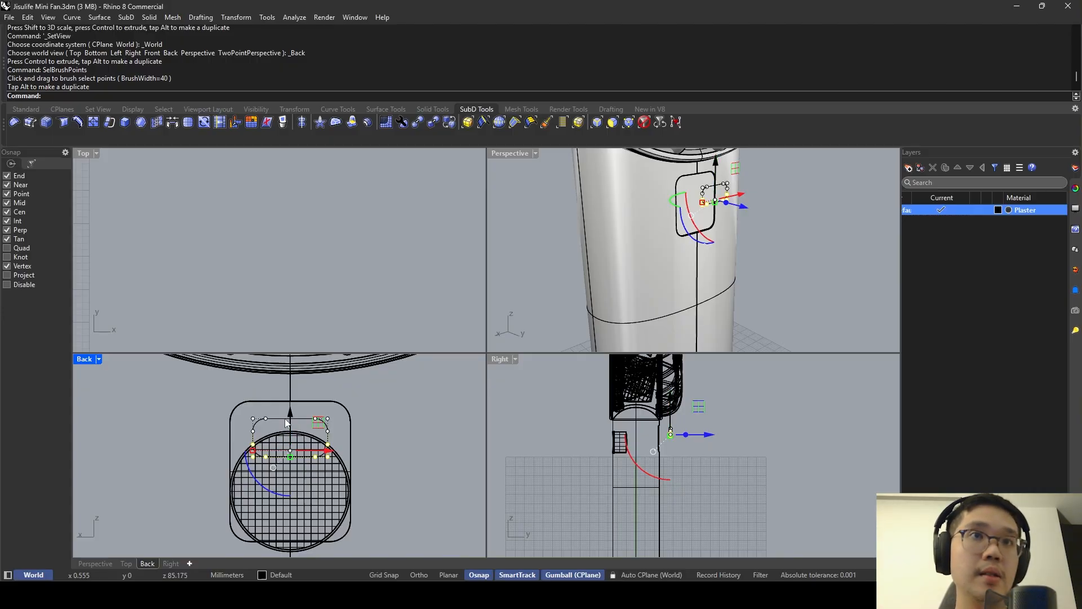
Widen the rounded rectangle by moving its brush-selected side points outward, and recentre the curve within the recess outline.
{"action": "left_click", "coordinate": [319, 414]}
{"action": "right_click", "coordinate": [319, 414]}
{"action": "mouse_move", "coordinate": [322, 415]}
{"action": "left_mouse_down"}
{"action": "mouse_move", "coordinate": [319, 436]}
{"action": "mouse_move", "coordinate": [377, 447]}
{"action": "mouse_move", "coordinate": [330, 439]}
{"action": "left_mouse_up"}
{"action": "key", "text": "Escape"}
{"action": "left_click", "coordinate": [335, 439]}
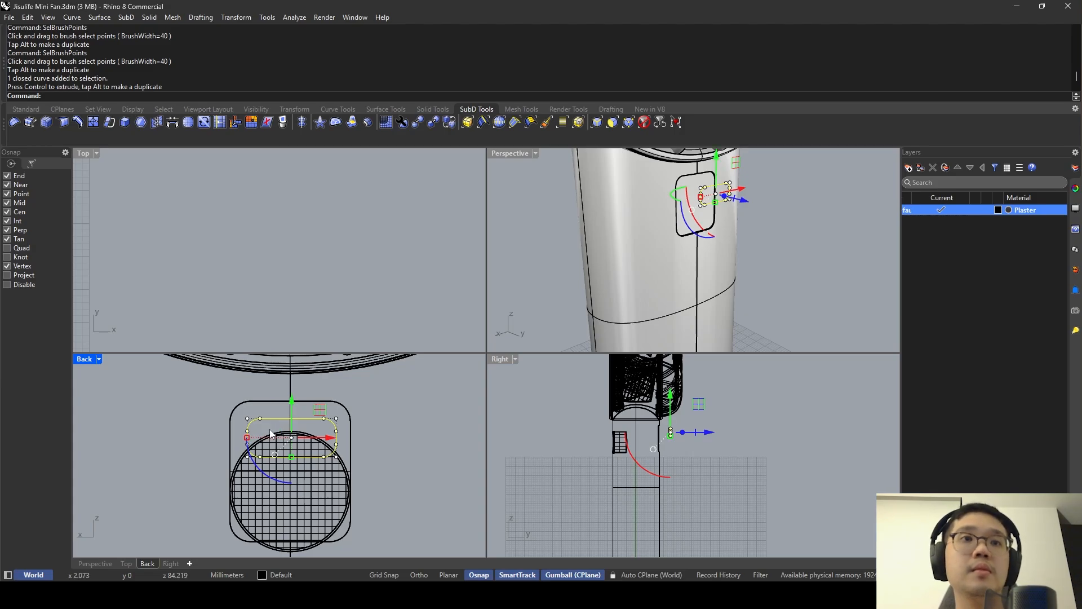
Brush-select the upper control points of the rounded rectangle and raise them slightly toward the recess's upper edge.
{"action": "key", "text": "Escape"}
{"action": "right_click", "coordinate": [254, 424]}
{"action": "mouse_move", "coordinate": [253, 422]}
{"action": "left_mouse_down"}
{"action": "mouse_move", "coordinate": [332, 422]}
{"action": "mouse_move", "coordinate": [289, 386]}
{"action": "left_mouse_up"}
{"action": "key", "text": "ctrl+z"}
{"action": "key", "text": "Escape"}
{"action": "right_click", "coordinate": [250, 424]}
{"action": "left_click_drag", "start_coordinate": [249, 424], "coordinate": [333, 425]}
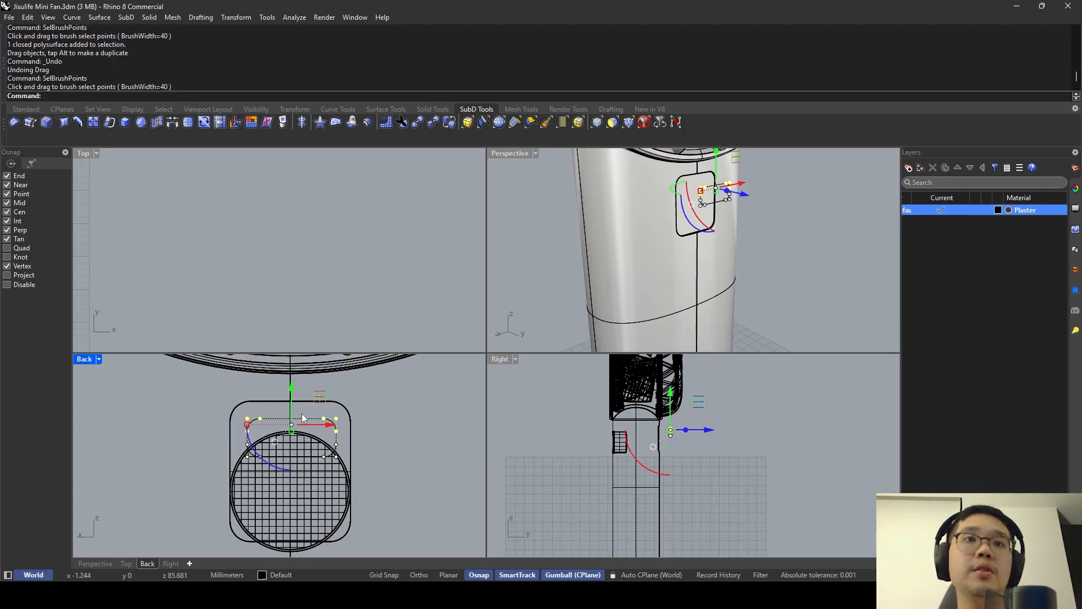
{"action": "left_click_drag", "start_coordinate": [291, 394], "coordinate": [291, 386]}
{"action": "key", "text": "Escape"}
{"action": "key", "text": "Escape"}
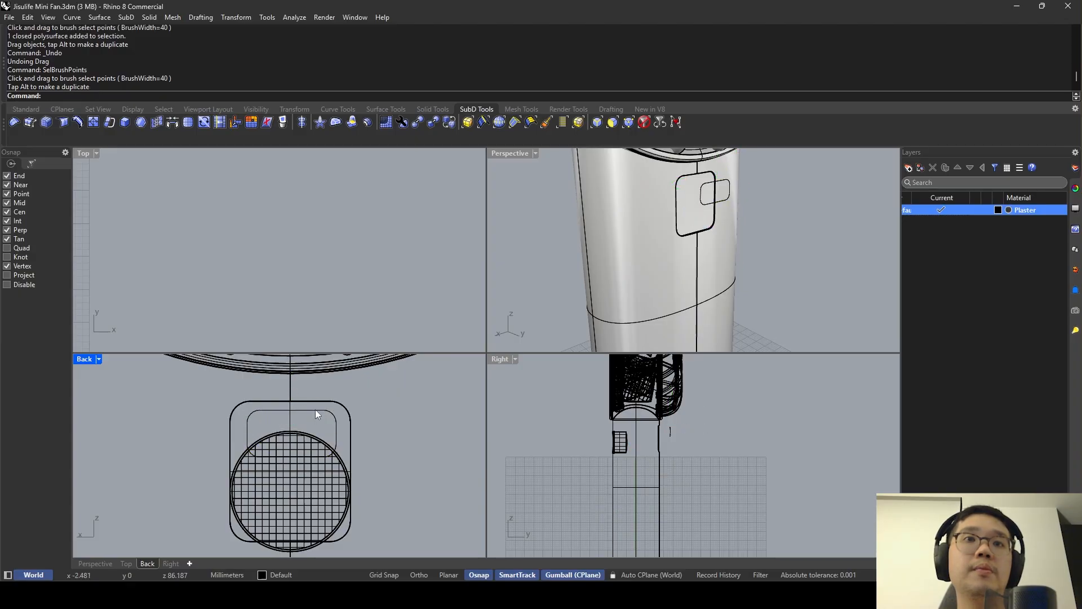
Nudge the whole rounded rectangle slightly sideways inside the recess outline.
{"action": "left_click", "coordinate": [315, 413]}
{"action": "left_click_drag", "start_coordinate": [324, 434], "coordinate": [326, 435]}
{"action": "key", "text": "Escape"}
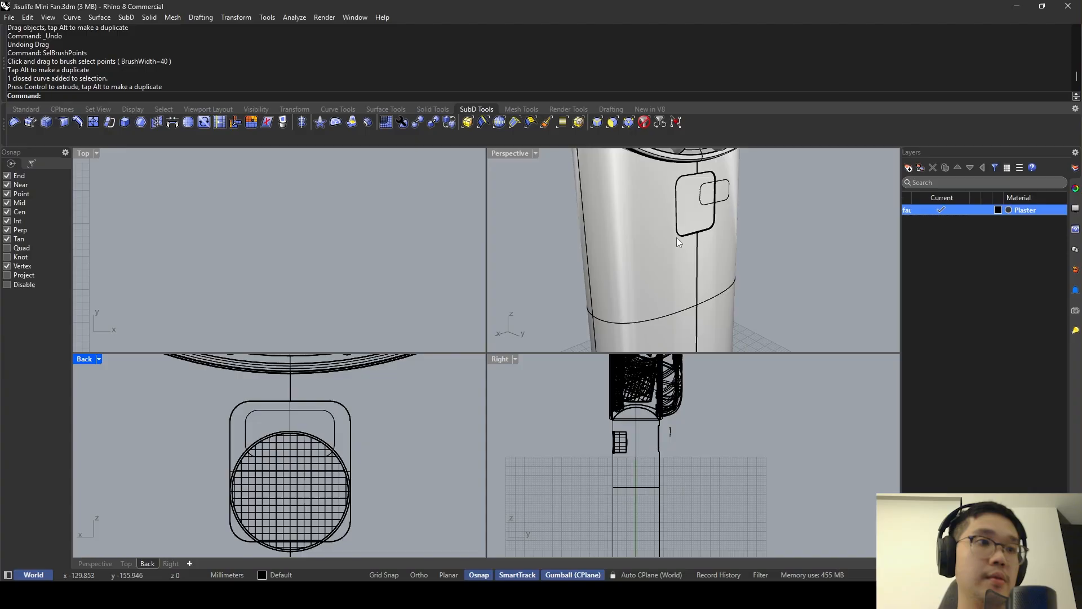
Widen the rounded rectangle a little more with its brush-selected side points and align the curve on the handle's centre line.
{"action": "left_click", "coordinate": [317, 411]}
{"action": "right_click", "coordinate": [319, 413]}
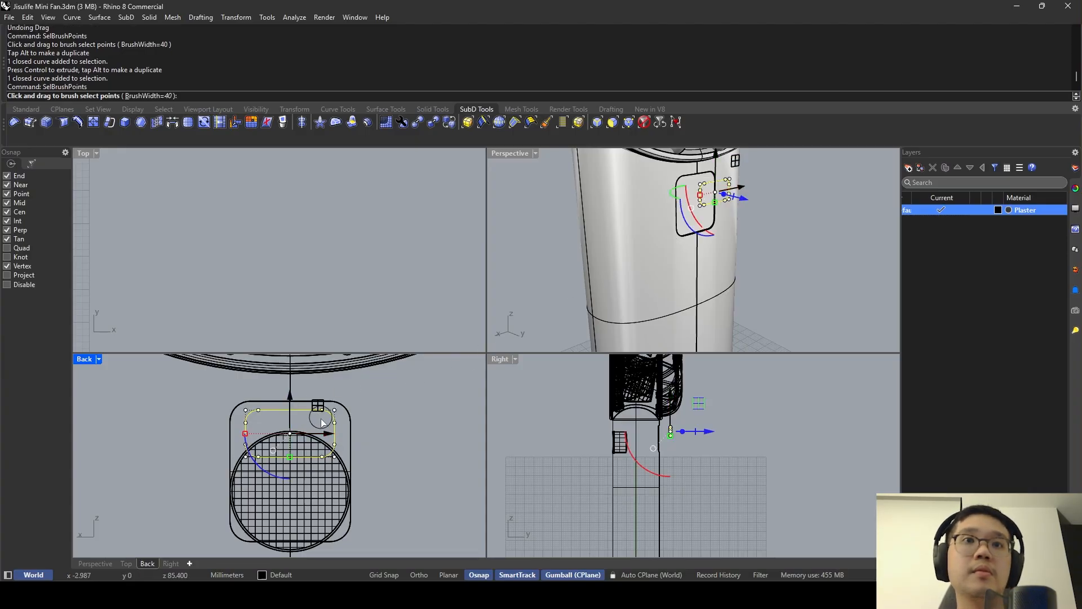
{"action": "left_click_drag", "start_coordinate": [320, 412], "coordinate": [329, 460]}
{"action": "key", "text": "Escape"}
{"action": "right_click", "coordinate": [322, 423]}
{"action": "mouse_move", "coordinate": [361, 434]}
{"action": "left_mouse_down"}
{"action": "mouse_move", "coordinate": [376, 439]}
{"action": "mouse_move", "coordinate": [331, 434]}
{"action": "left_mouse_up"}
{"action": "left_click", "coordinate": [318, 410]}
{"action": "scroll", "coordinate": [301, 412], "scroll_direction": "up", "scroll_amount": 2}
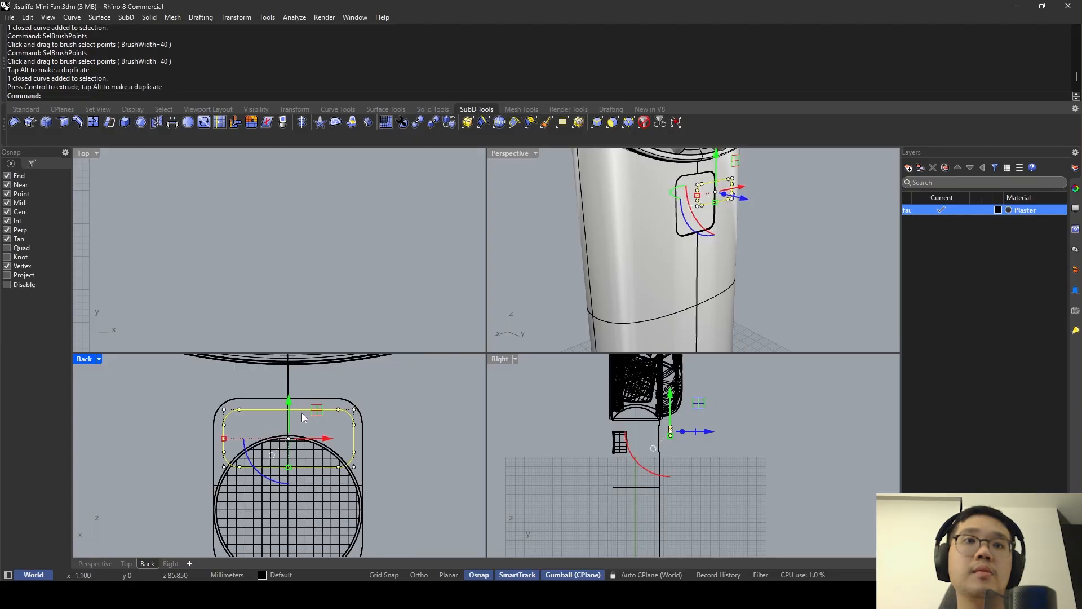
{"action": "left_click_drag", "start_coordinate": [289, 401], "coordinate": [290, 402]}
{"action": "key", "text": "Escape"}
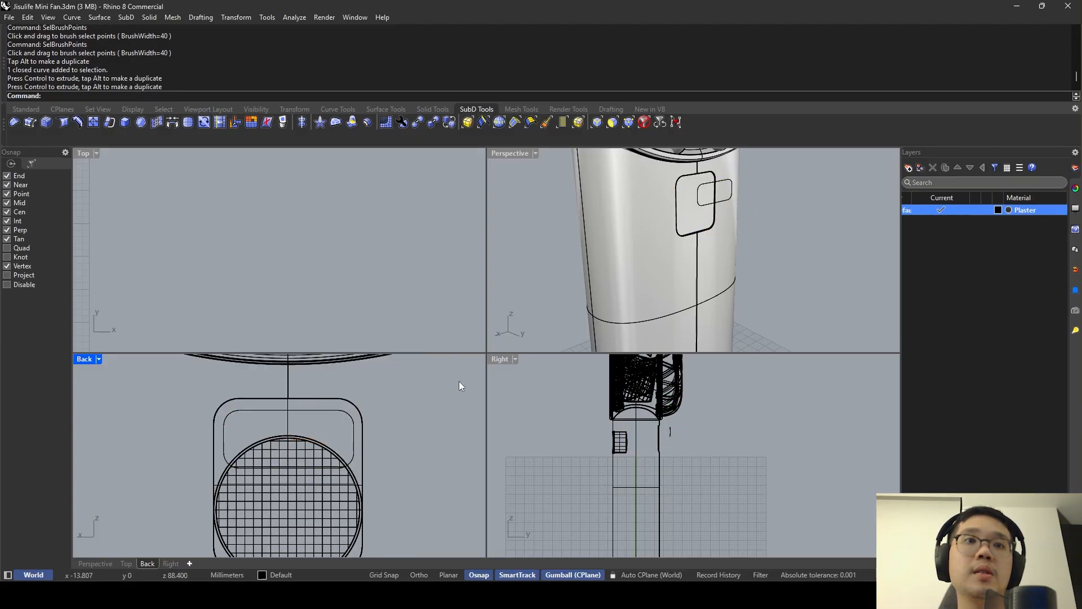
In the Perspective view, extrude the rounded rectangle into a solid block and move the block into the handle's recess.
{"action": "double_click", "coordinate": [523, 151]}
{"action": "left_click", "coordinate": [545, 218]}
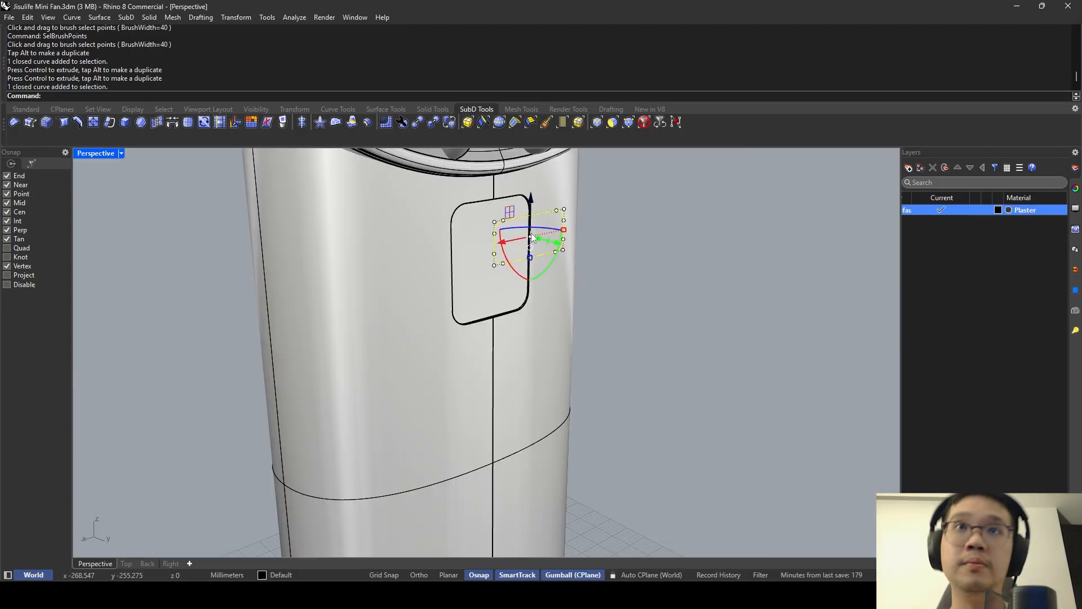
{"action": "right_click_drag", "start_coordinate": [534, 253], "coordinate": [595, 334]}
{"action": "mouse_move", "coordinate": [596, 334]}
{"action": "left_mouse_down"}
{"action": "mouse_move", "coordinate": [574, 325]}
{"action": "mouse_move", "coordinate": [585, 332]}
{"action": "left_mouse_up"}
{"action": "left_click", "coordinate": [574, 330]}
{"action": "left_click", "coordinate": [558, 354]}
{"action": "key", "text": "Escape"}
{"action": "right_click_drag", "start_coordinate": [585, 333], "coordinate": [446, 307]}
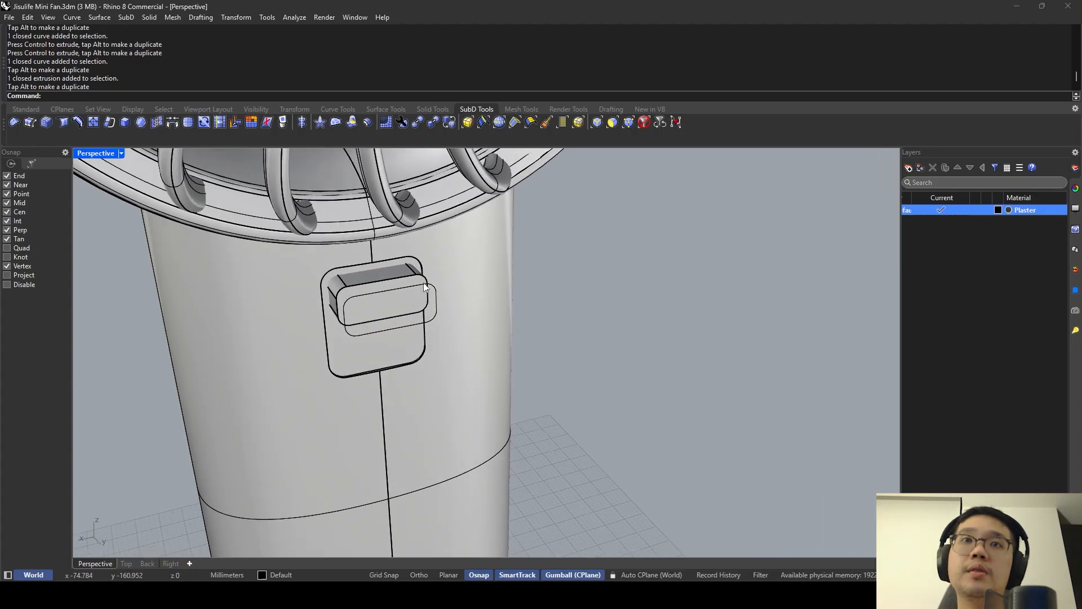
Fine-tune the depth of the extruded block where it enters the handle.
{"action": "scroll", "coordinate": [387, 285], "scroll_direction": "up", "scroll_amount": 10}
{"action": "left_click", "coordinate": [384, 274]}
{"action": "right_click_drag", "start_coordinate": [383, 273], "coordinate": [519, 346]}
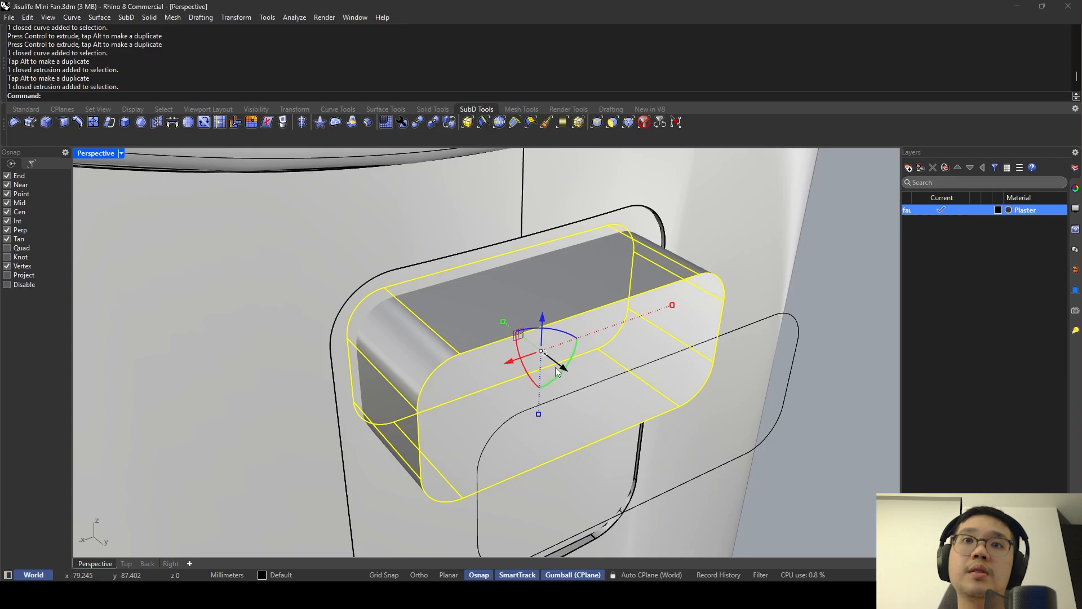
{"action": "left_click", "coordinate": [558, 364]}
{"action": "key", "text": "Escape"}
Subtract the block from the handle with BooleanDifference, keeping the block as a separate object.
{"action": "type", "text": "Bo"}
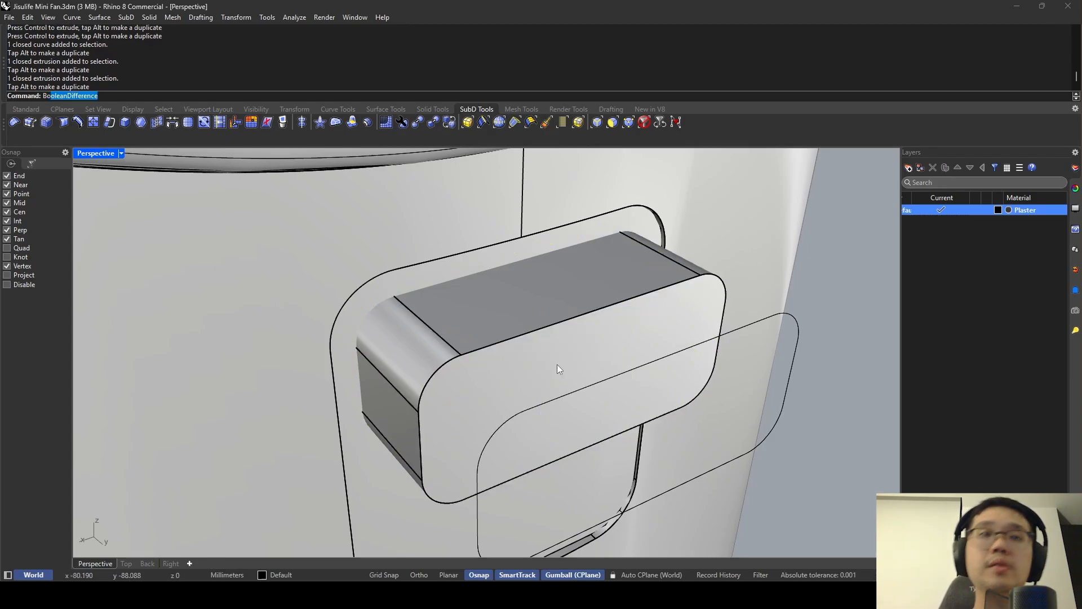
{"action": "key", "text": "Return"}
{"action": "left_click", "coordinate": [420, 509]}
{"action": "key", "text": "Return"}
{"action": "left_click", "coordinate": [463, 425]}
{"action": "key", "text": "Return"}
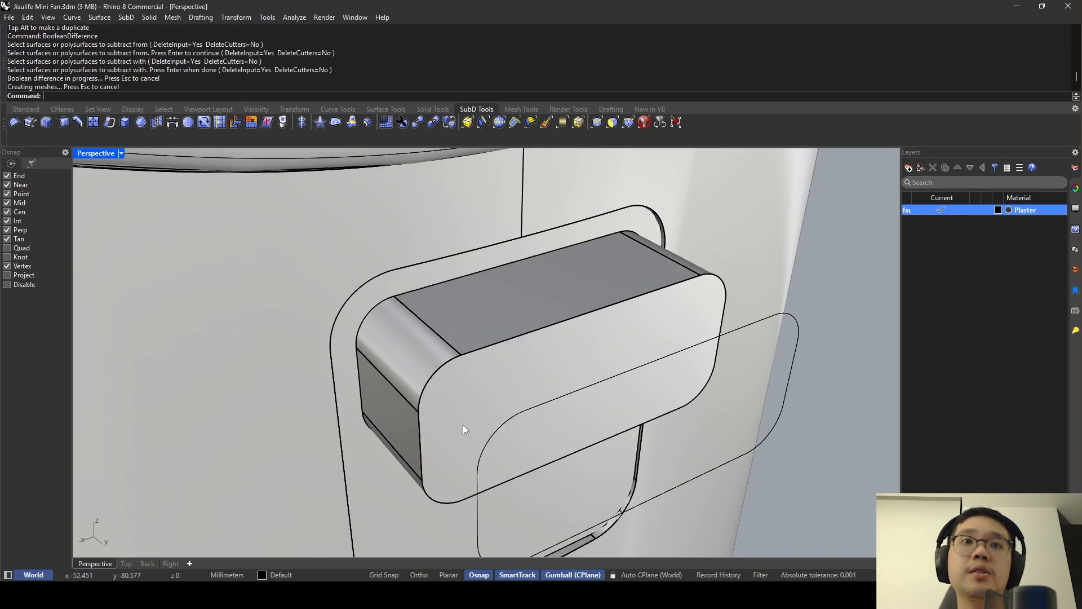
Restore the deleted block and delete the floating rounded rectangle curve instead.
{"action": "left_click", "coordinate": [462, 424]}
{"action": "key", "text": "Delete"}
{"action": "scroll", "coordinate": [462, 424], "scroll_direction": "down", "scroll_amount": 5}
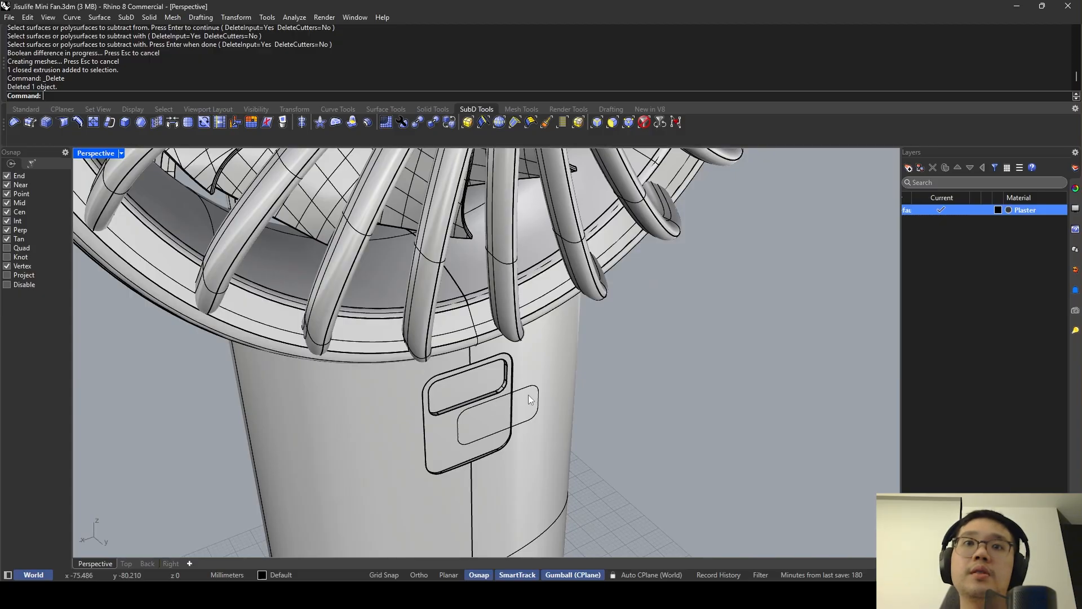
{"action": "key", "text": "ctrl+z"}
{"action": "left_click", "coordinate": [536, 396]}
{"action": "key", "text": "Delete"}
Show the block's solid points and move the brush-selected points at one end inward to make the block narrower than the pocket.
{"action": "left_click", "coordinate": [476, 388]}
{"action": "scroll", "coordinate": [475, 388], "scroll_direction": "up", "scroll_amount": 3}
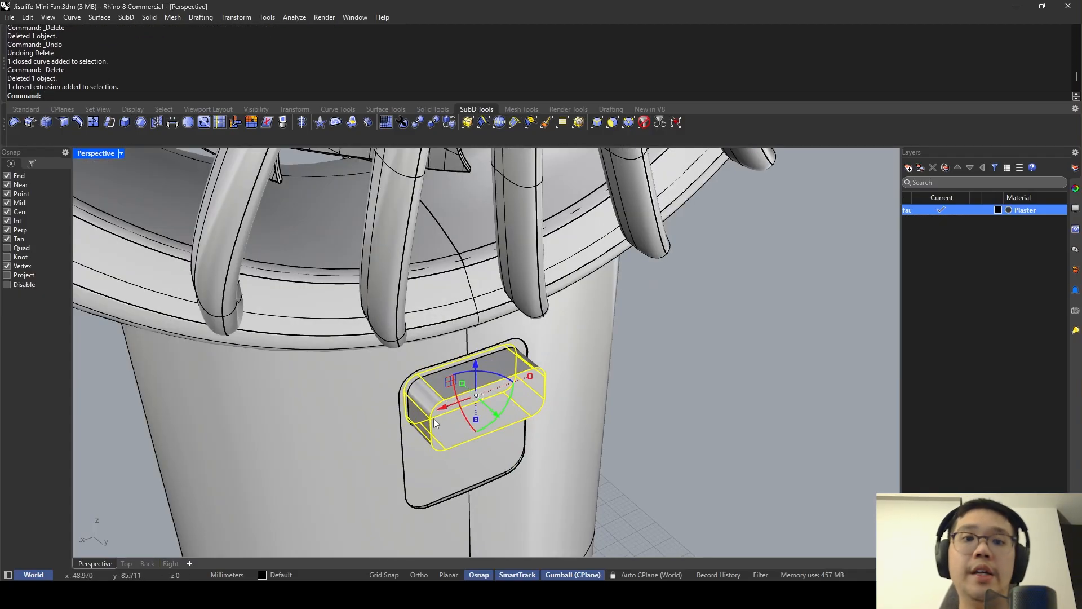
{"action": "type", "text": "SolidPtOn"}
{"action": "key", "text": "Return"}
{"action": "type", "text": "SelBrushPoints"}
{"action": "key", "text": "Return"}
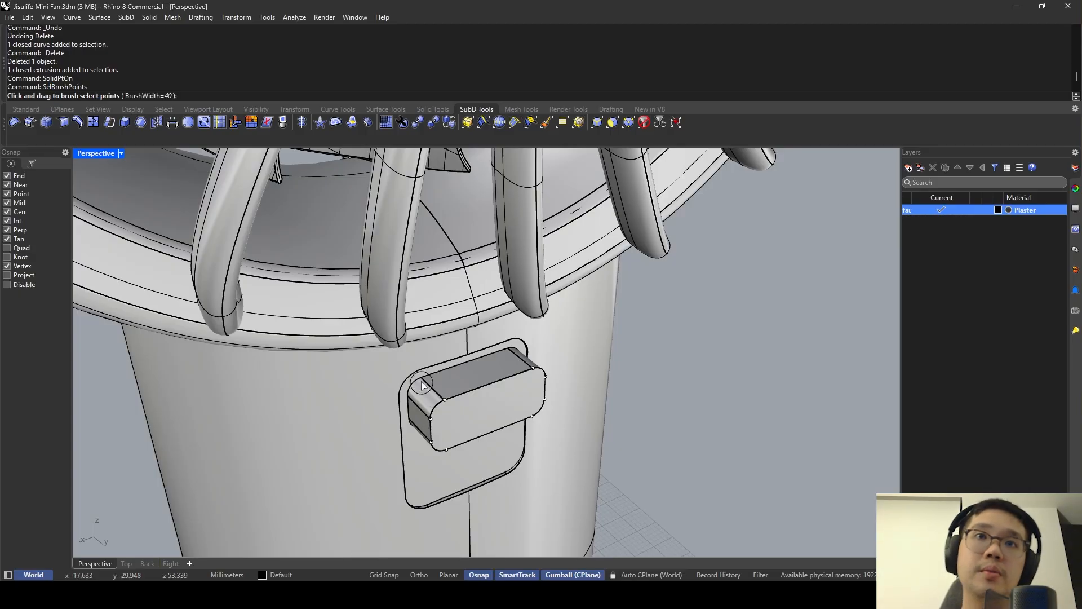
{"action": "mouse_move", "coordinate": [430, 428]}
{"action": "left_mouse_down"}
{"action": "mouse_move", "coordinate": [446, 413]}
{"action": "mouse_move", "coordinate": [414, 417]}
{"action": "left_mouse_up"}
{"action": "key", "text": "Return"}
{"action": "key", "text": "Escape"}
{"action": "key", "text": "Escape"}
Resize the narrowed block slightly and push it back into the pocket so that only a thin portion protrudes.
{"action": "scroll", "coordinate": [395, 374], "scroll_direction": "down", "scroll_amount": 6}
{"action": "scroll", "coordinate": [428, 372], "scroll_direction": "up", "scroll_amount": 8}
{"action": "left_click", "coordinate": [431, 363]}
{"action": "right_click_drag", "start_coordinate": [431, 364], "coordinate": [498, 375]}
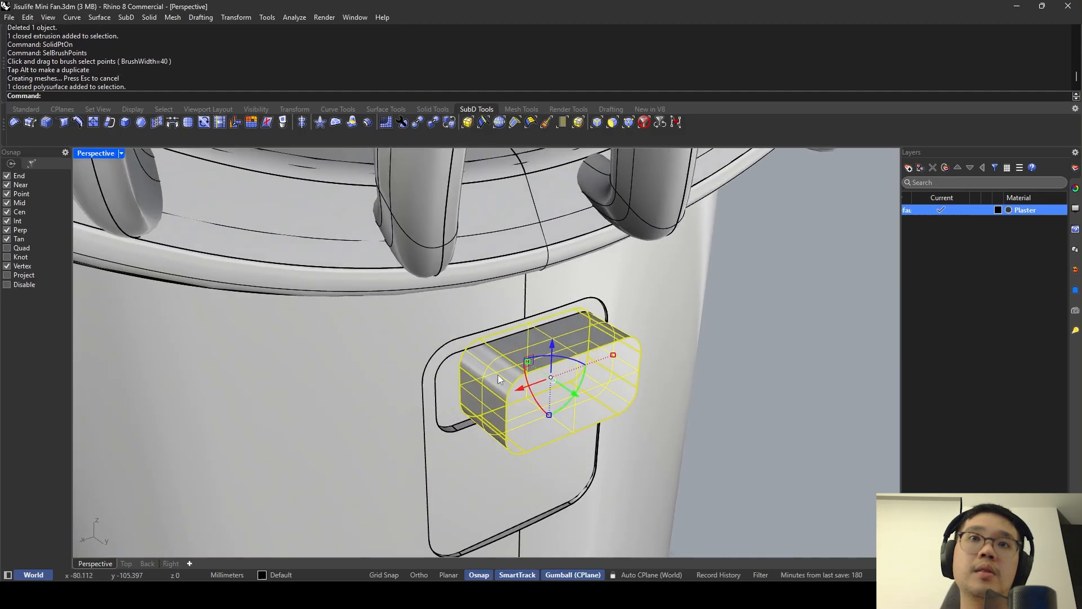
{"action": "left_click_drag", "start_coordinate": [531, 364], "coordinate": [532, 368]}
{"action": "key", "text": "ctrl+z"}
{"action": "right_click_drag", "start_coordinate": [532, 368], "coordinate": [586, 358]}
{"action": "scroll", "coordinate": [617, 332], "scroll_direction": "up", "scroll_amount": 4}
{"action": "left_click_drag", "start_coordinate": [611, 281], "coordinate": [630, 293]}
{"action": "key", "text": "Escape"}
Examine the slider block in its pocket in Rendered display, and return the viewport to Shaded display.
{"action": "scroll", "coordinate": [630, 293], "scroll_direction": "down", "scroll_amount": 8}
{"action": "right_click_drag", "start_coordinate": [630, 293], "coordinate": [516, 302]}
{"action": "scroll", "coordinate": [515, 302], "scroll_direction": "down", "scroll_amount": 5}
{"action": "scroll", "coordinate": [486, 293], "scroll_direction": "up", "scroll_amount": 6}
{"action": "scroll", "coordinate": [458, 295], "scroll_direction": "down", "scroll_amount": 5}
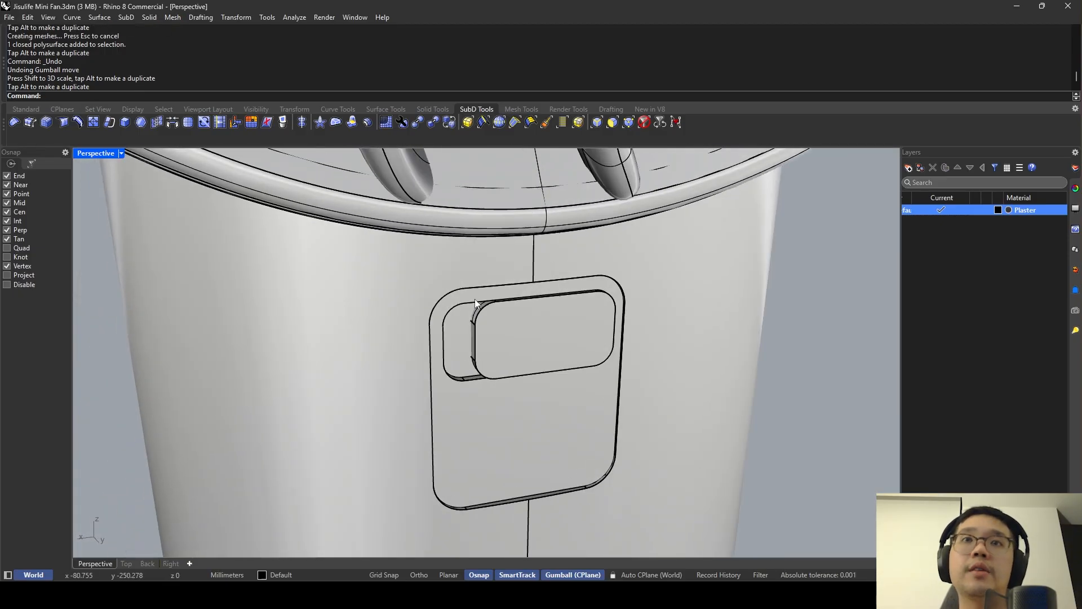
{"action": "scroll", "coordinate": [516, 299], "scroll_direction": "down", "scroll_amount": 5}
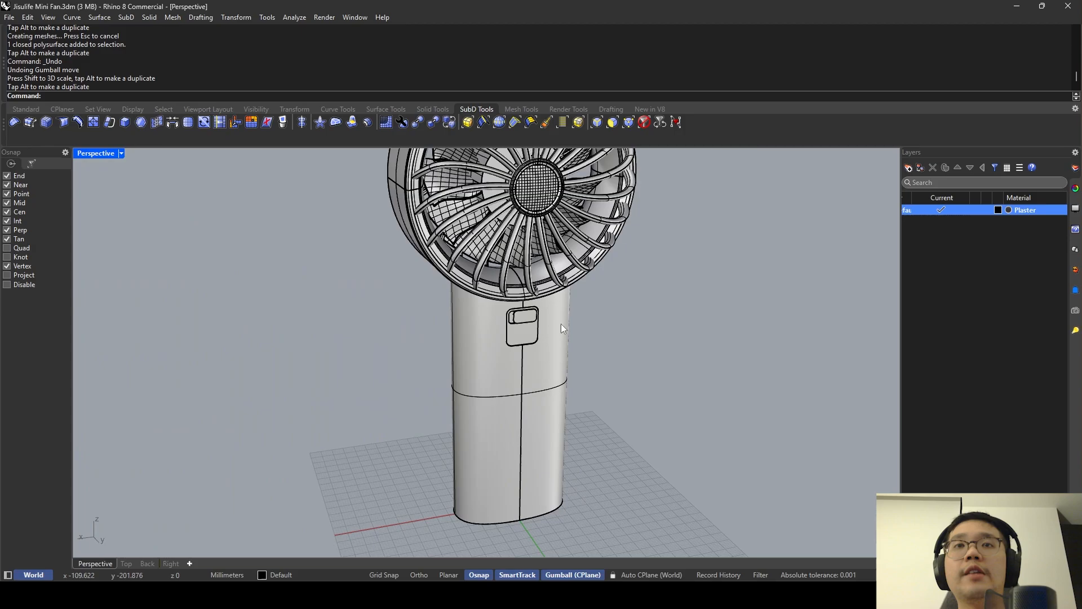
{"action": "left_click", "coordinate": [121, 154]}
{"action": "left_click", "coordinate": [169, 204]}
{"action": "scroll", "coordinate": [544, 289], "scroll_direction": "up", "scroll_amount": 6}
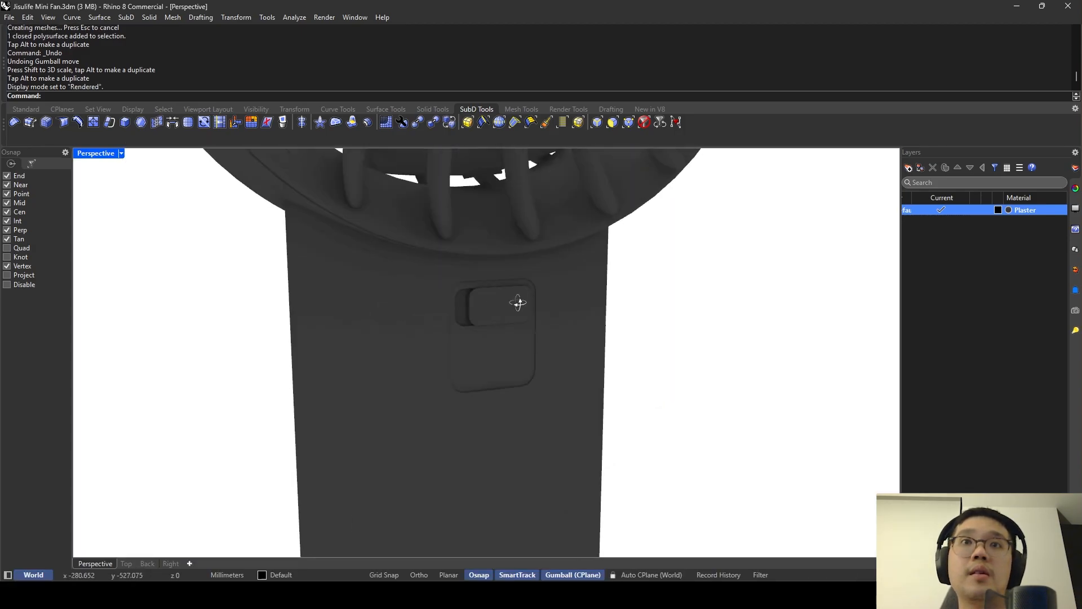
{"action": "right_click_drag", "start_coordinate": [517, 303], "coordinate": [529, 284]}
{"action": "scroll", "coordinate": [557, 280], "scroll_direction": "up", "scroll_amount": 3}
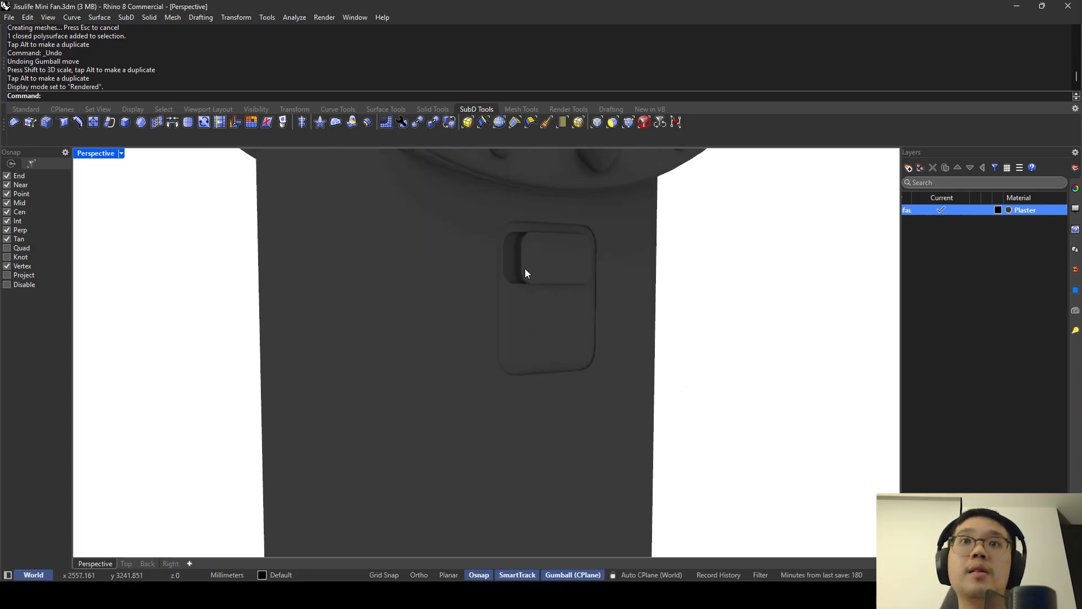
{"action": "scroll", "coordinate": [508, 268], "scroll_direction": "up", "scroll_amount": 4}
{"action": "left_click", "coordinate": [483, 265]}
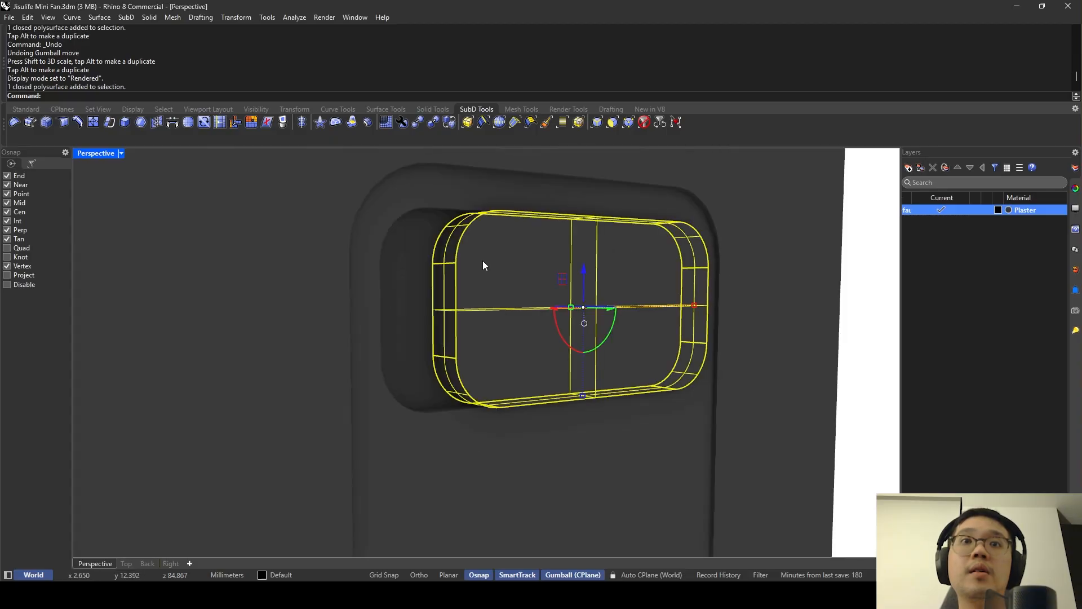
{"action": "left_click", "coordinate": [121, 153]}
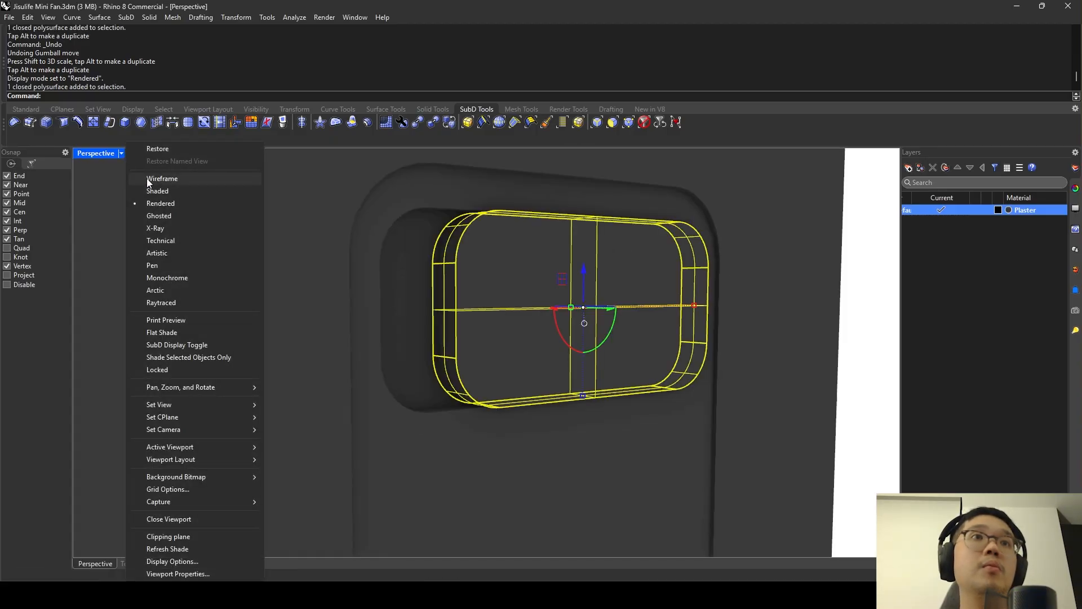
{"action": "left_click", "coordinate": [150, 191]}
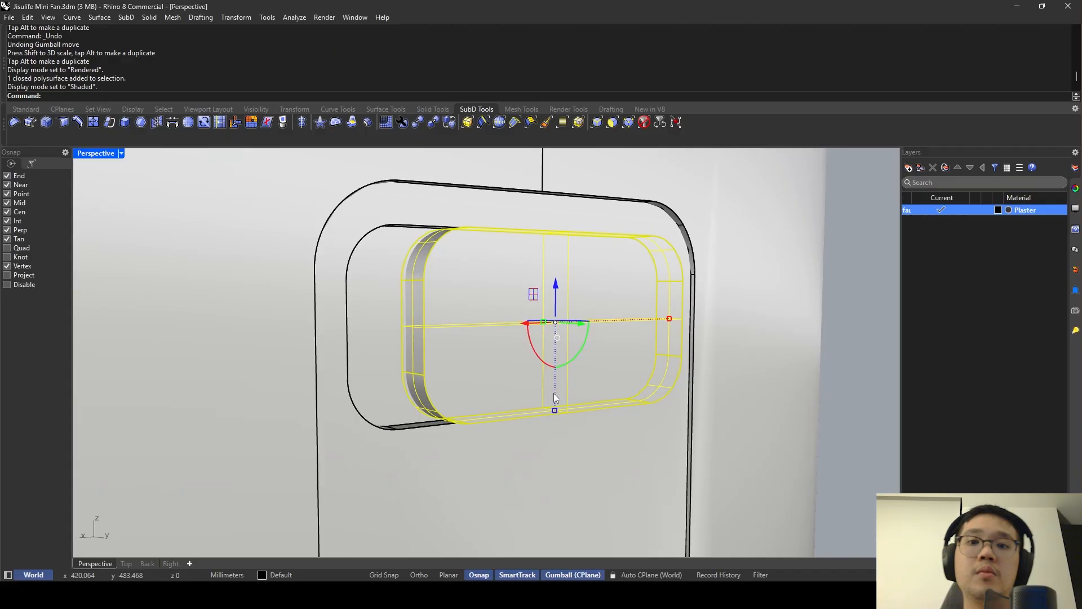
Show the slider block's solid points, brush-select the lower ones and raise them slightly to reduce the block's height.
{"action": "type", "text": "SolidPtOn"}
{"action": "key", "text": "Return"}
{"action": "type", "text": "SelBrushPoints"}
{"action": "key", "text": "Return"}
{"action": "scroll", "coordinate": [550, 385], "scroll_direction": "down", "scroll_amount": 10}
{"action": "mouse_move", "coordinate": [483, 365]}
{"action": "left_mouse_down"}
{"action": "mouse_move", "coordinate": [520, 383]}
{"action": "mouse_move", "coordinate": [584, 374]}
{"action": "mouse_move", "coordinate": [579, 382]}
{"action": "left_mouse_up"}
{"action": "scroll", "coordinate": [581, 378], "scroll_direction": "up", "scroll_amount": 7}
{"action": "right_click", "coordinate": [600, 376]}
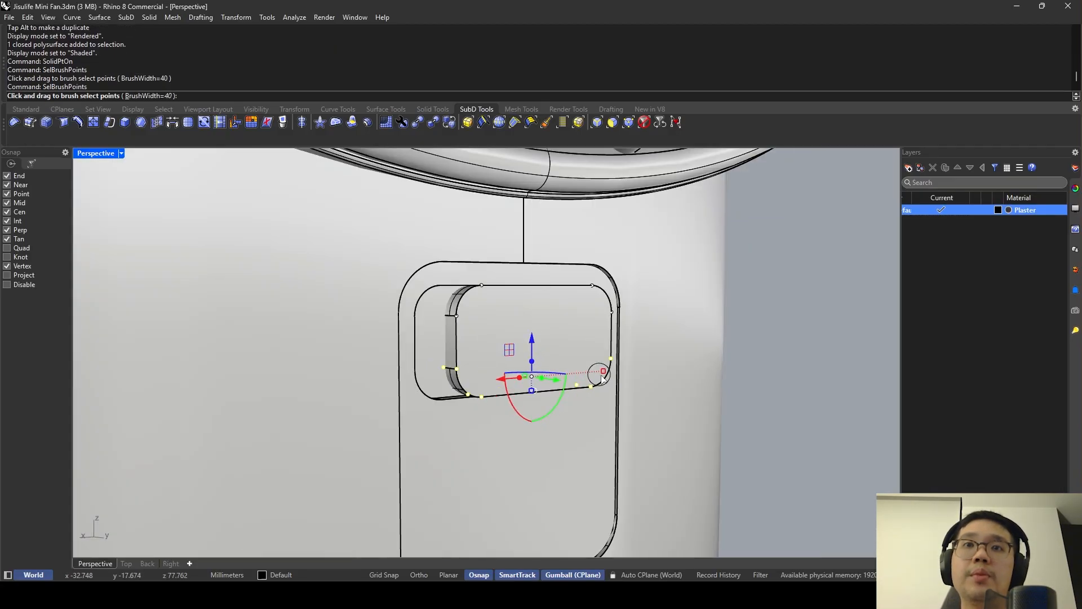
{"action": "right_click", "coordinate": [601, 376]}
{"action": "right_click", "coordinate": [593, 369]}
{"action": "right_click", "coordinate": [596, 389]}
{"action": "left_click_drag", "start_coordinate": [532, 337], "coordinate": [536, 300]}
Nudge the slider block slightly so that it sits with an even gap inside the pocket.
{"action": "left_click", "coordinate": [495, 325]}
{"action": "scroll", "coordinate": [534, 307], "scroll_direction": "up", "scroll_amount": 3}
{"action": "scroll", "coordinate": [533, 320], "scroll_direction": "down", "scroll_amount": 3}
{"action": "key", "text": "Escape"}
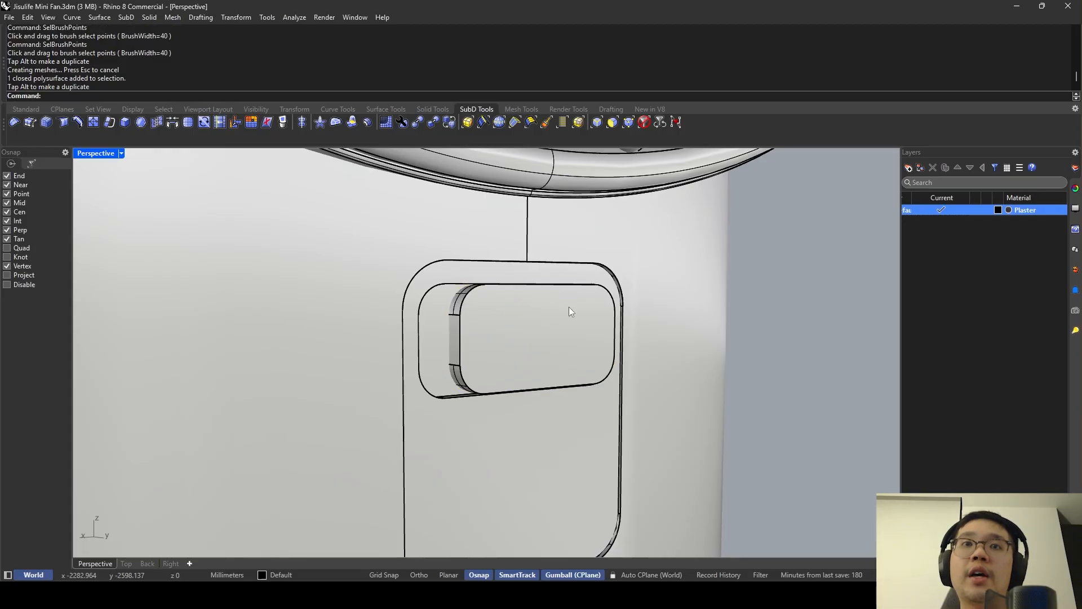
{"action": "scroll", "coordinate": [570, 307], "scroll_direction": "down", "scroll_amount": 4}
{"action": "right_click_drag", "start_coordinate": [569, 307], "coordinate": [424, 316]}
{"action": "scroll", "coordinate": [424, 316], "scroll_direction": "up", "scroll_amount": 3}
{"action": "right_click_drag", "start_coordinate": [322, 329], "coordinate": [433, 313], "text": "shift"}
{"action": "left_click", "coordinate": [478, 333]}
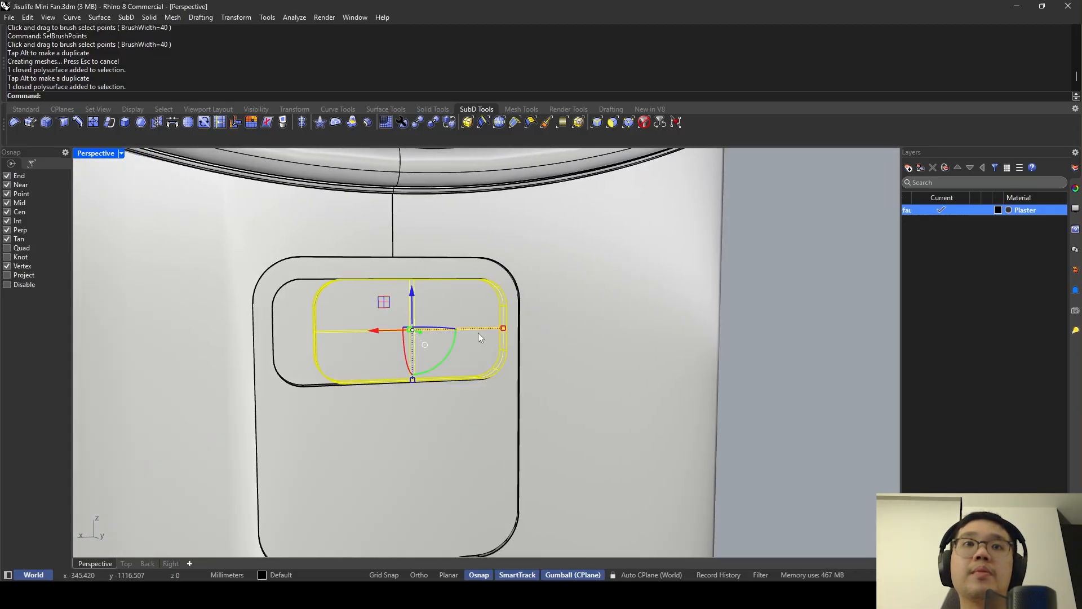
{"action": "left_click_drag", "start_coordinate": [384, 331], "coordinate": [383, 331]}
{"action": "key", "text": "Escape"}
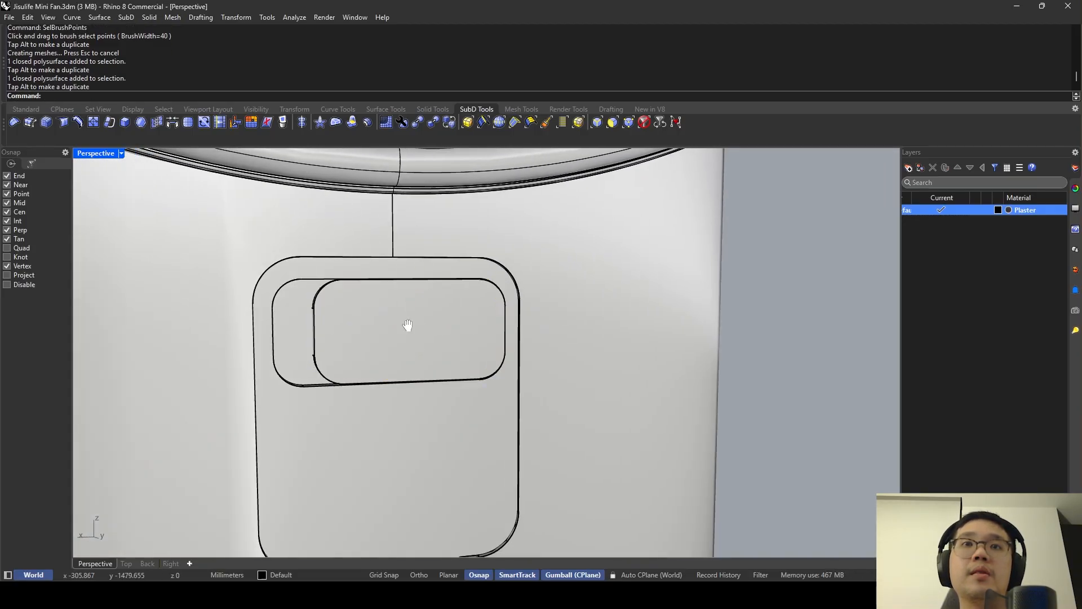
Try filleting the slider block's front edges with a radius of 0.2, and undo the fillet.
{"action": "right_click_drag", "start_coordinate": [468, 322], "coordinate": [435, 323]}
{"action": "scroll", "coordinate": [435, 325], "scroll_direction": "up", "scroll_amount": 6}
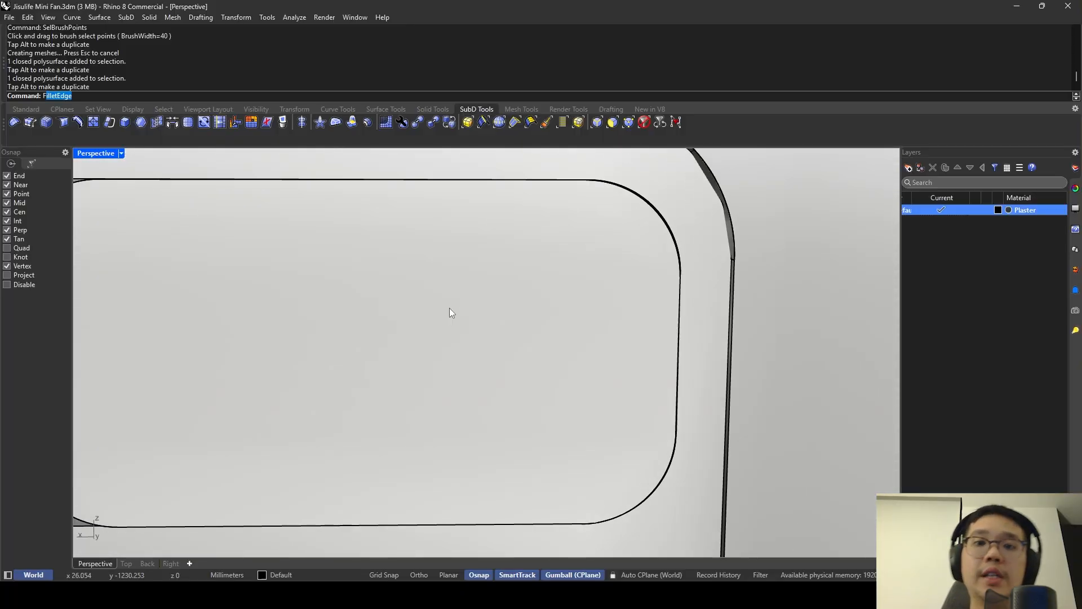
{"action": "key", "text": "Return"}
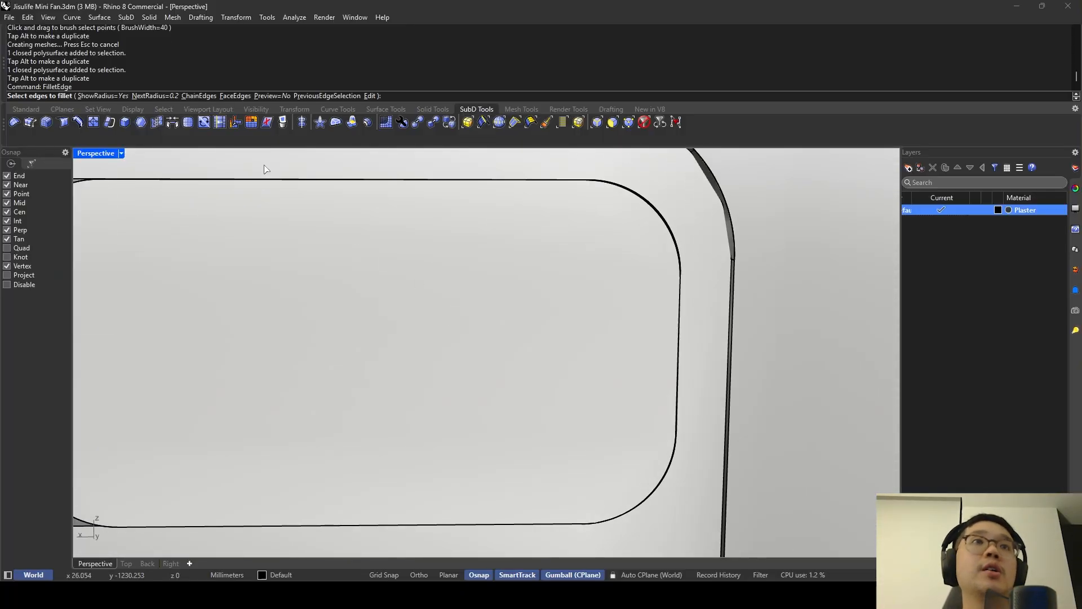
{"action": "scroll", "coordinate": [361, 184], "scroll_direction": "down", "scroll_amount": 8}
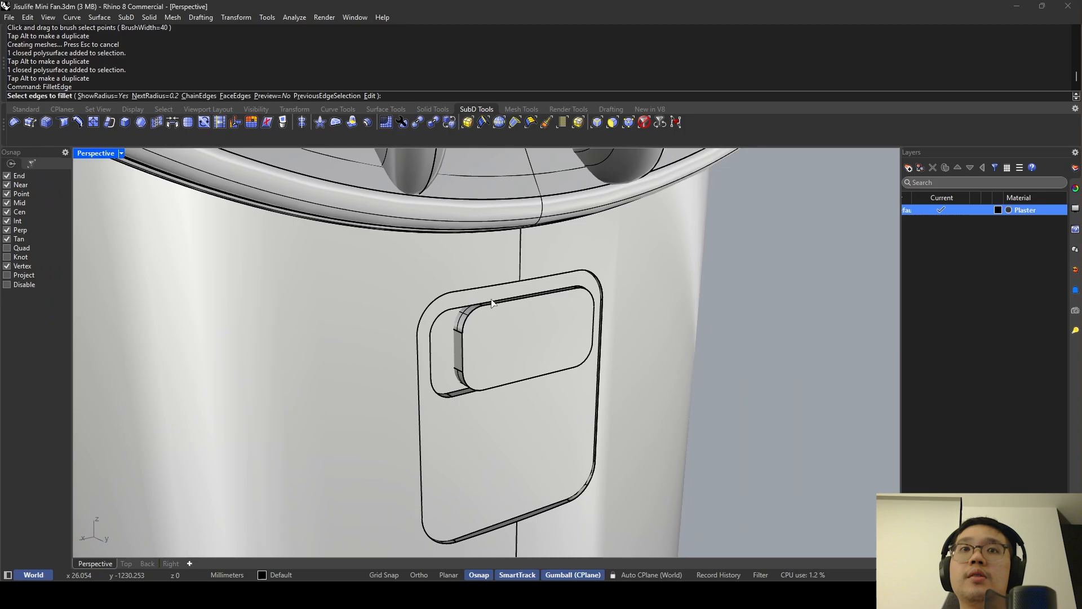
{"action": "double_click", "coordinate": [474, 314]}
{"action": "key", "text": "Return"}
{"action": "key", "text": "Return"}
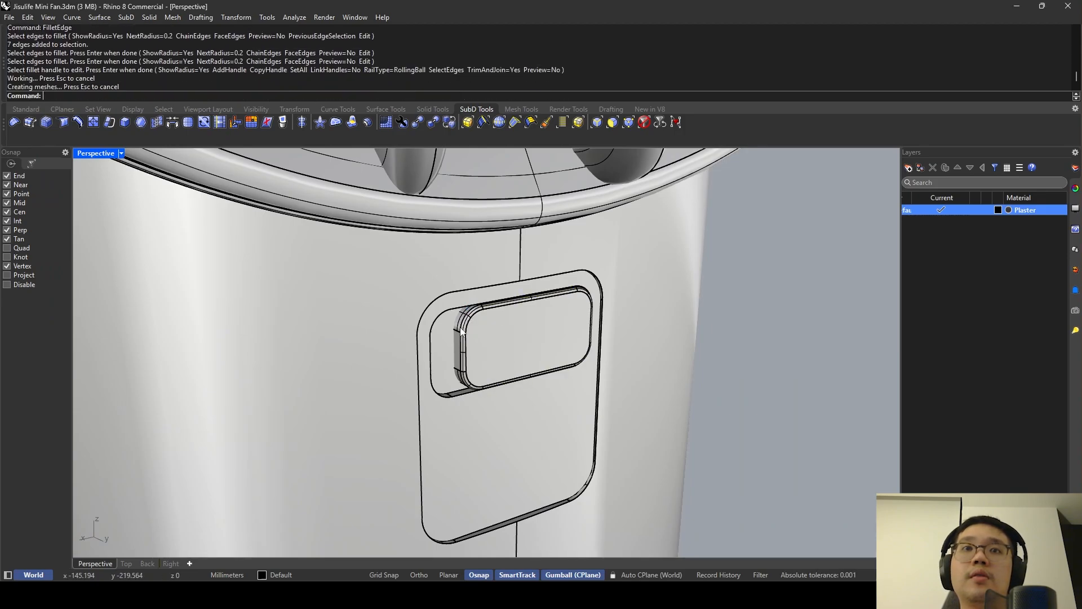
{"action": "scroll", "coordinate": [458, 333], "scroll_direction": "up", "scroll_amount": 2}
{"action": "key", "text": "Escape"}
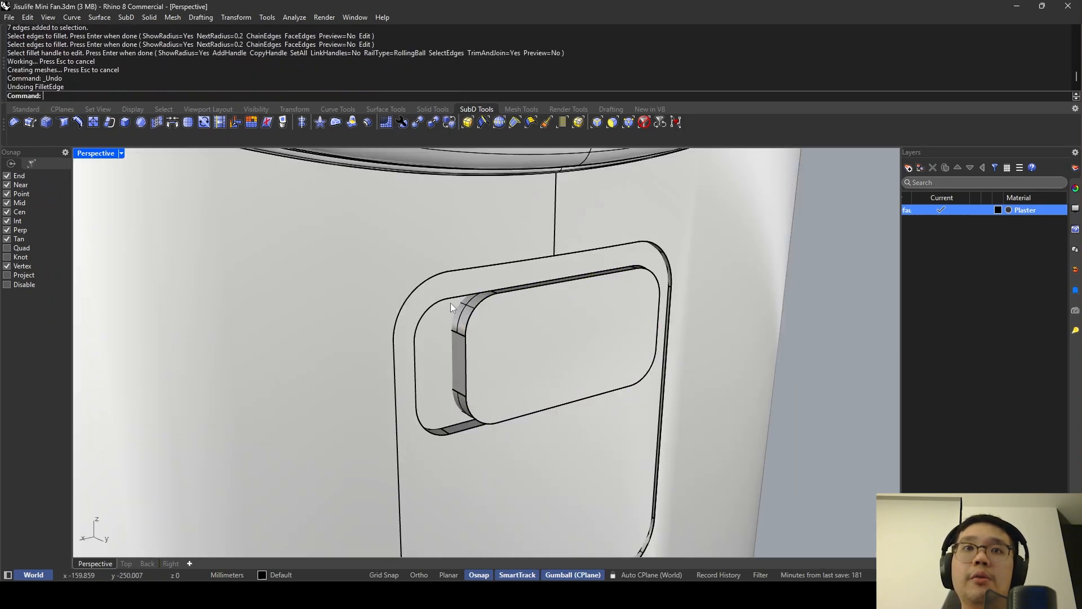
Fillet the slider block's front edges with a radius of 0.1.
{"action": "key", "text": "Return"}
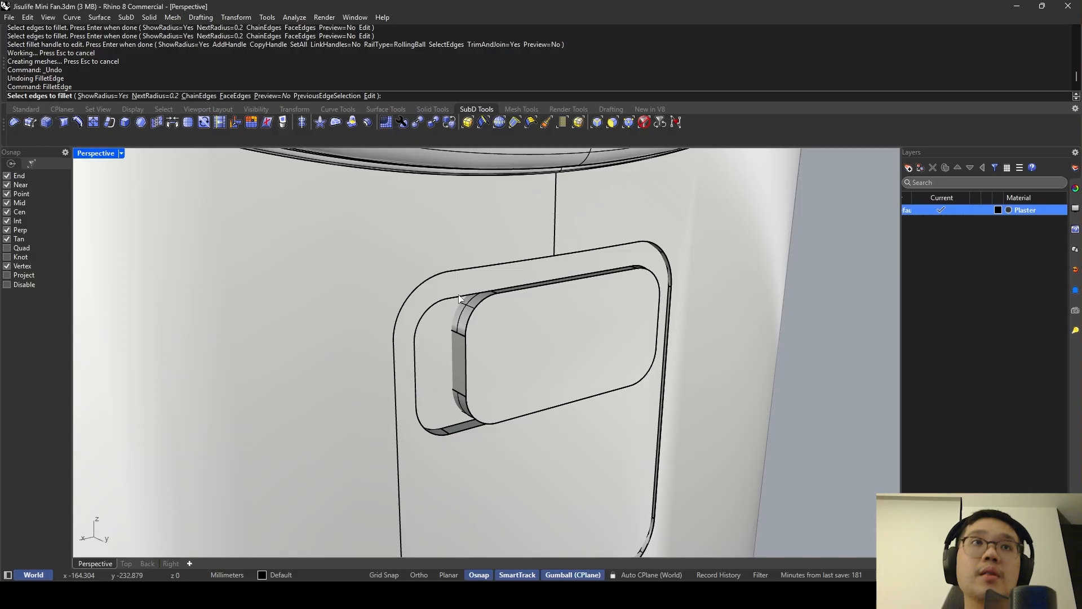
{"action": "left_click", "coordinate": [169, 96]}
{"action": "type", "text": "0.1"}
{"action": "key", "text": "Return"}
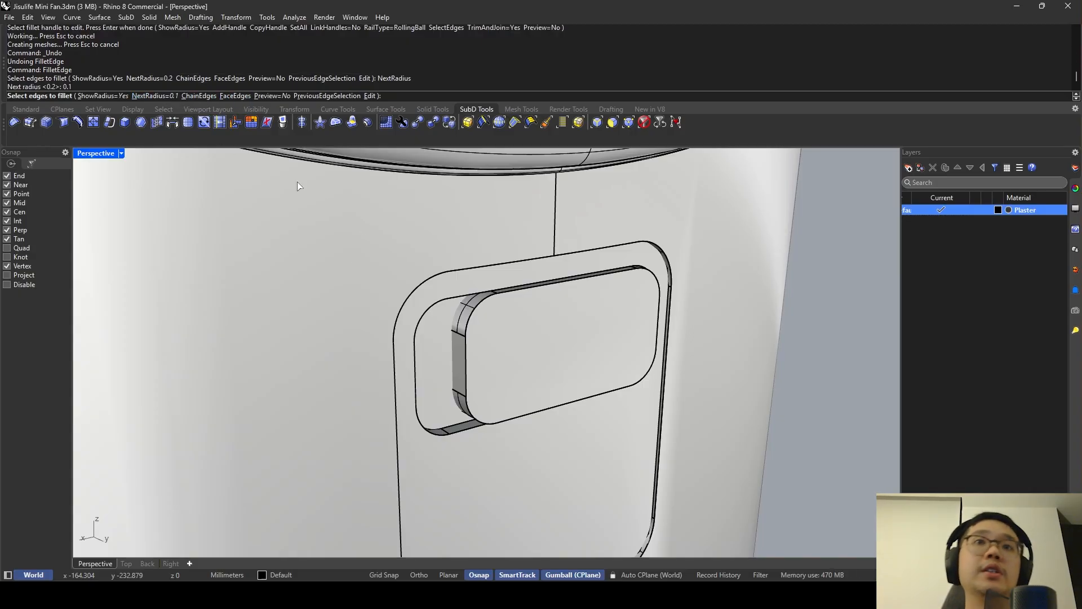
{"action": "double_click", "coordinate": [478, 314]}
{"action": "key", "text": "Return"}
{"action": "key", "text": "Return"}
{"action": "scroll", "coordinate": [479, 312], "scroll_direction": "down", "scroll_amount": 5}
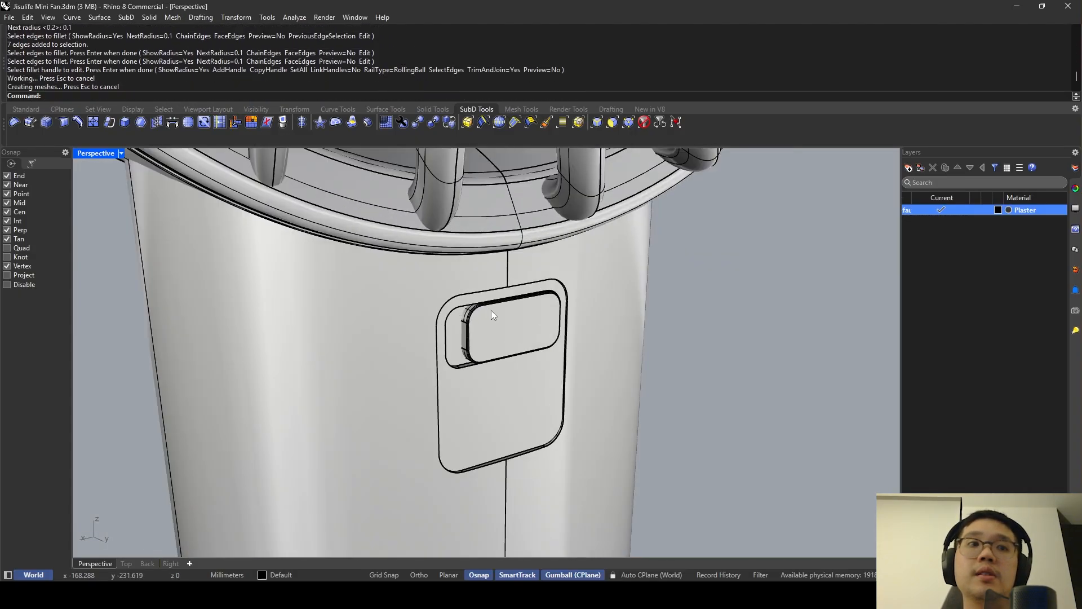
Draw a vertical solid cylinder about 0.95 mm in diameter near one end of the slider block's face, about the block's height.
{"action": "scroll", "coordinate": [473, 299], "scroll_direction": "up", "scroll_amount": 4}
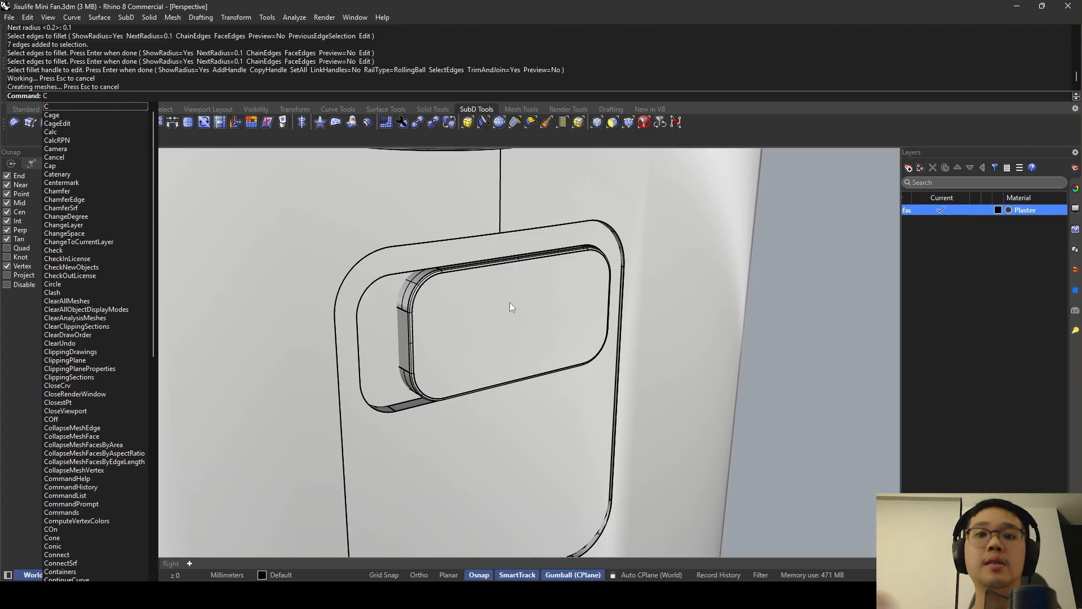
{"action": "type", "text": "ylinder"}
{"action": "key", "text": "Return"}
{"action": "left_click", "coordinate": [443, 274]}
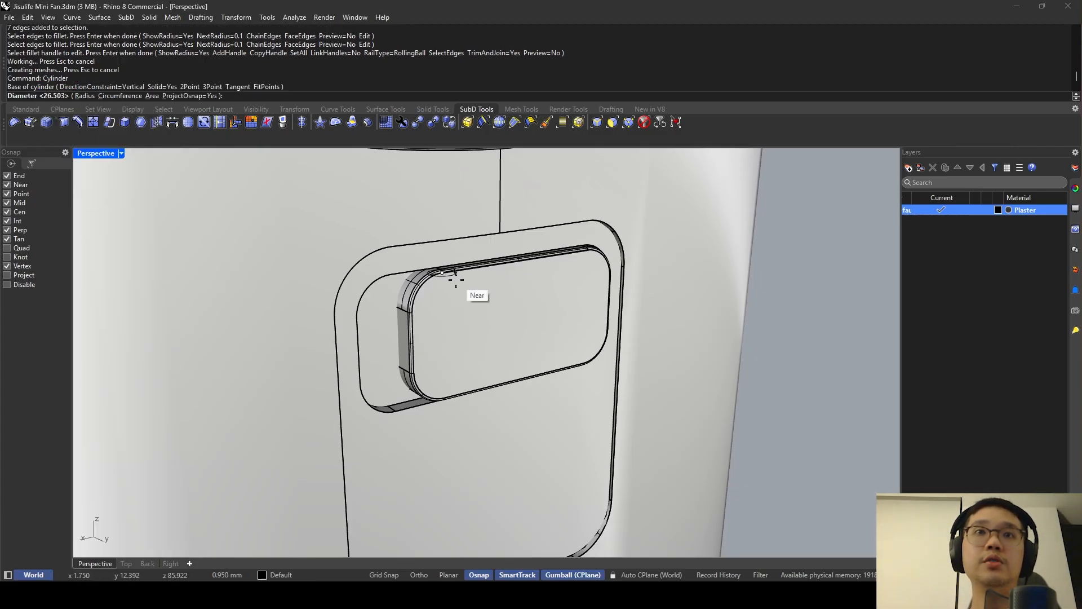
{"action": "left_click", "coordinate": [447, 278]}
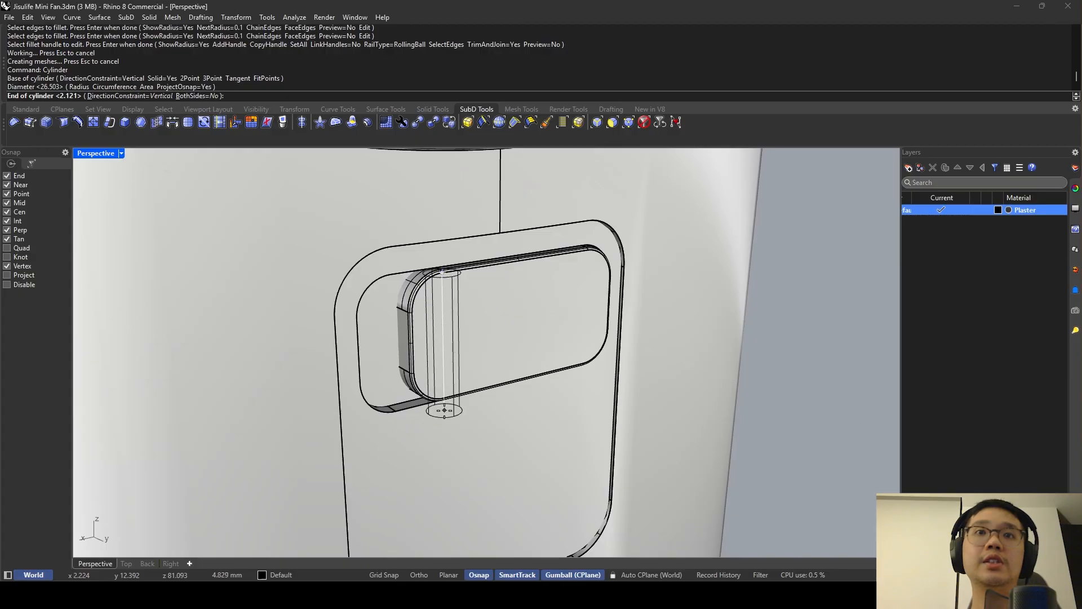
{"action": "left_click", "coordinate": [445, 413]}
{"action": "right_click_drag", "start_coordinate": [428, 394], "coordinate": [415, 365]}
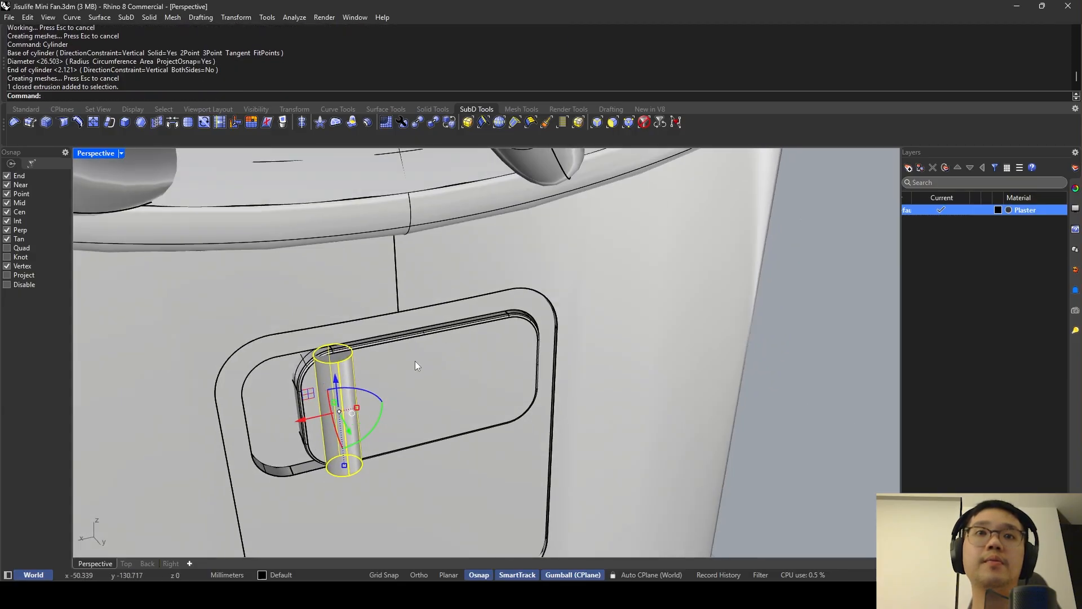
Scale the cylinder narrower across the block's face to form a slim rod.
{"action": "scroll", "coordinate": [416, 366], "scroll_direction": "up", "scroll_amount": 3}
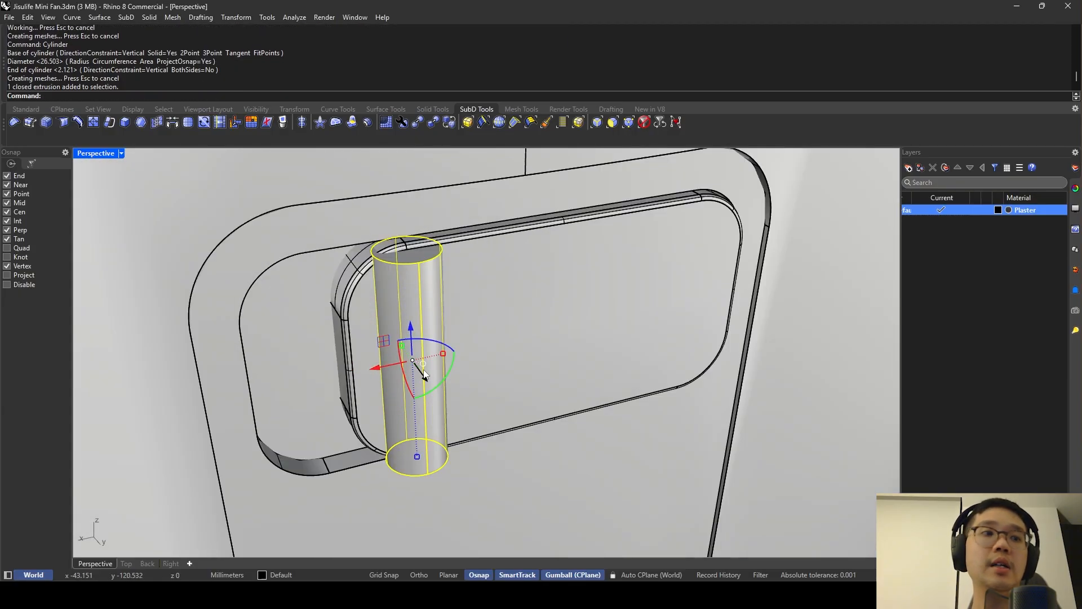
{"action": "mouse_move", "coordinate": [433, 365]}
{"action": "left_mouse_down"}
{"action": "mouse_move", "coordinate": [437, 358]}
{"action": "mouse_move", "coordinate": [414, 360]}
{"action": "mouse_move", "coordinate": [402, 347]}
{"action": "mouse_move", "coordinate": [408, 364]}
{"action": "mouse_move", "coordinate": [426, 365]}
{"action": "left_mouse_up"}
{"action": "scroll", "coordinate": [402, 347], "scroll_direction": "up", "scroll_amount": 3}
{"action": "scroll", "coordinate": [405, 354], "scroll_direction": "down", "scroll_amount": 3}
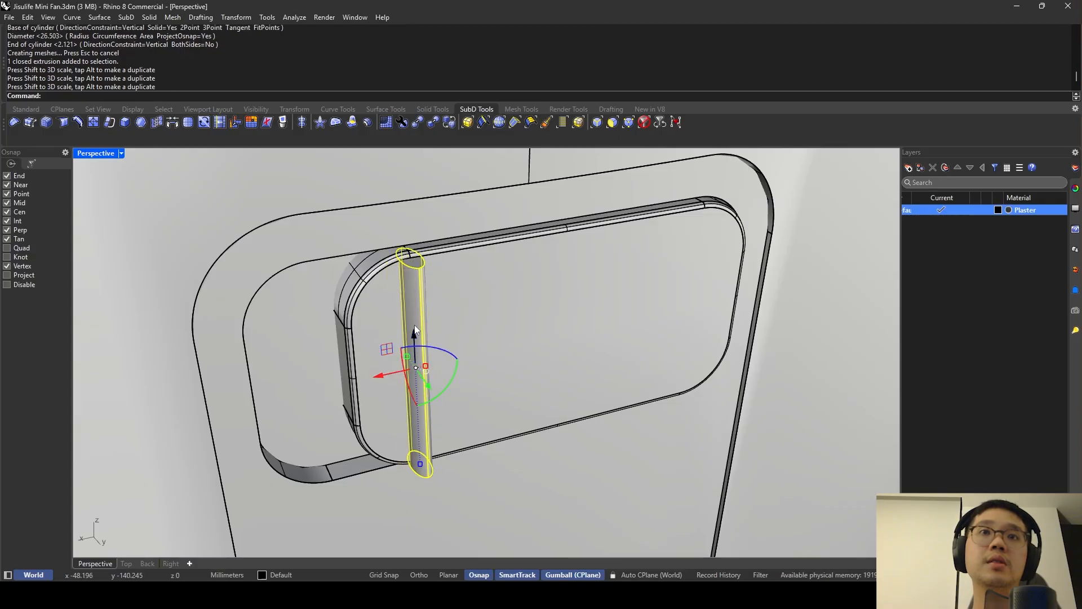
Adjust the slim cylinder's height so that it nearly spans the slider block's face from edge to edge.
{"action": "right_click_drag", "start_coordinate": [421, 435], "coordinate": [432, 376], "text": "shift"}
{"action": "right_click_drag", "start_coordinate": [454, 335], "coordinate": [454, 374], "text": "shift"}
{"action": "scroll", "coordinate": [444, 365], "scroll_direction": "down", "scroll_amount": 5}
{"action": "left_click_drag", "start_coordinate": [443, 384], "coordinate": [444, 408]}
{"action": "scroll", "coordinate": [442, 274], "scroll_direction": "up", "scroll_amount": 3}
{"action": "left_click", "coordinate": [441, 274]}
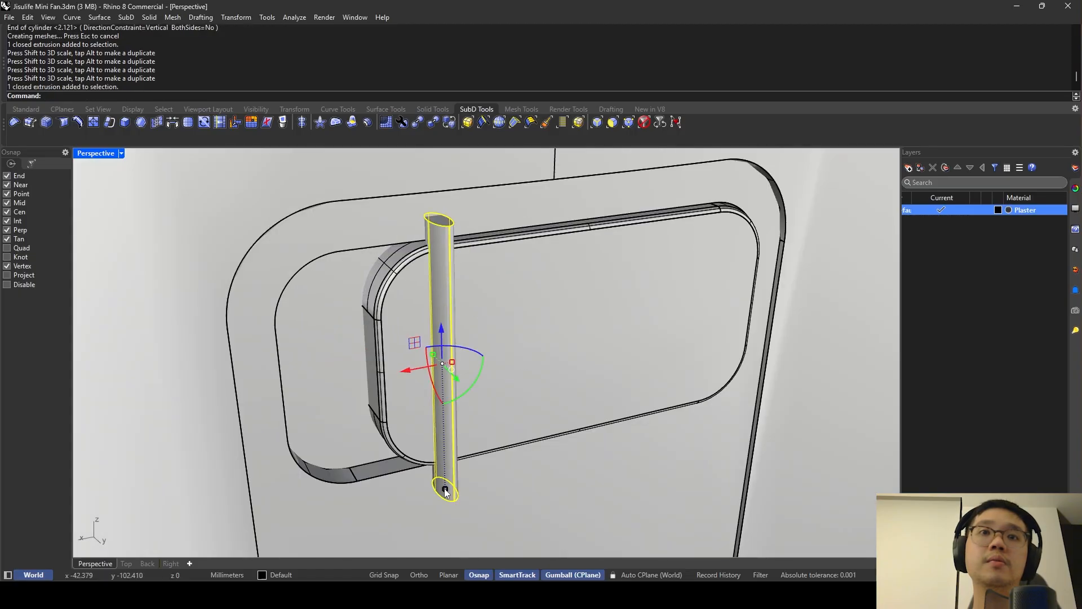
{"action": "left_click_drag", "start_coordinate": [445, 492], "coordinate": [445, 467]}
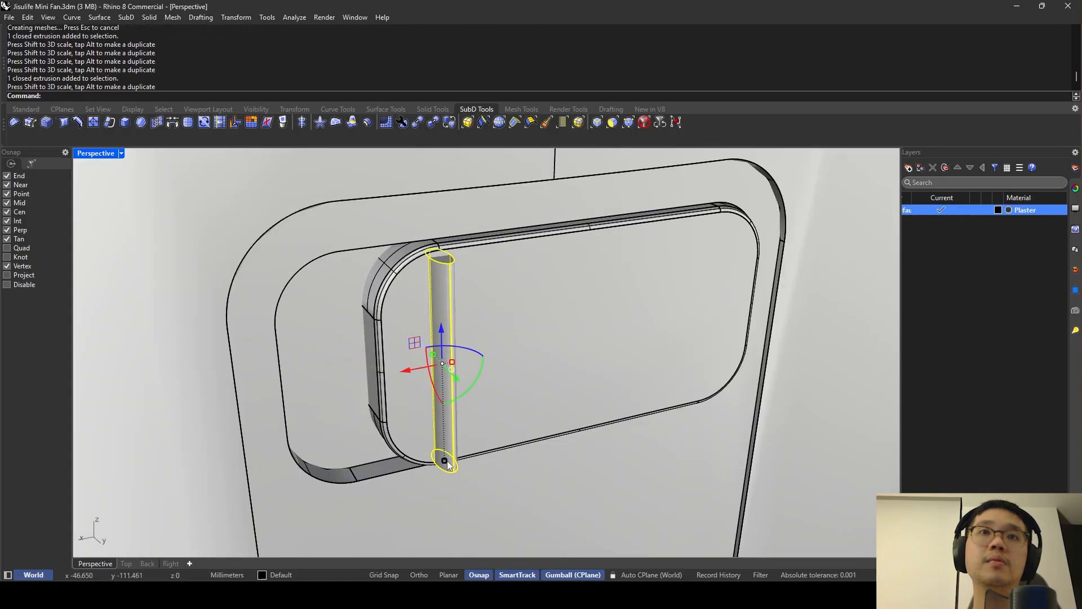
{"action": "key", "text": "Escape"}
Move the slim cylinder outward from the slider block's front face so that it cuts only shallowly into the block.
{"action": "scroll", "coordinate": [486, 364], "scroll_direction": "down", "scroll_amount": 5}
{"action": "scroll", "coordinate": [456, 334], "scroll_direction": "up", "scroll_amount": 5}
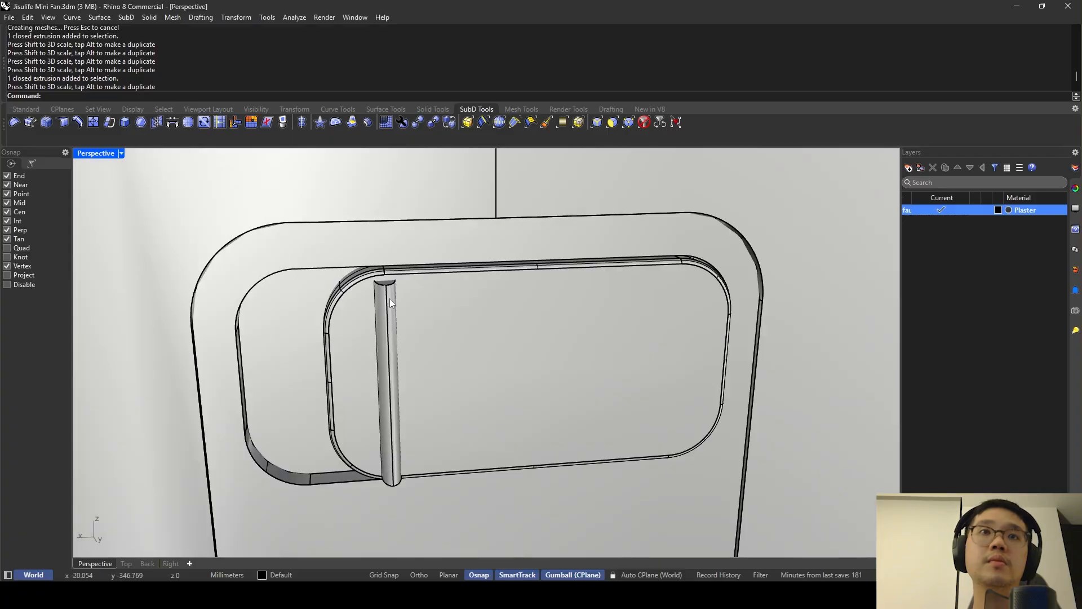
{"action": "right_click_drag", "start_coordinate": [402, 262], "coordinate": [481, 304]}
{"action": "scroll", "coordinate": [526, 306], "scroll_direction": "up", "scroll_amount": 3}
{"action": "left_click", "coordinate": [508, 302]}
{"action": "left_click", "coordinate": [487, 305]}
{"action": "scroll", "coordinate": [463, 278], "scroll_direction": "down", "scroll_amount": 3}
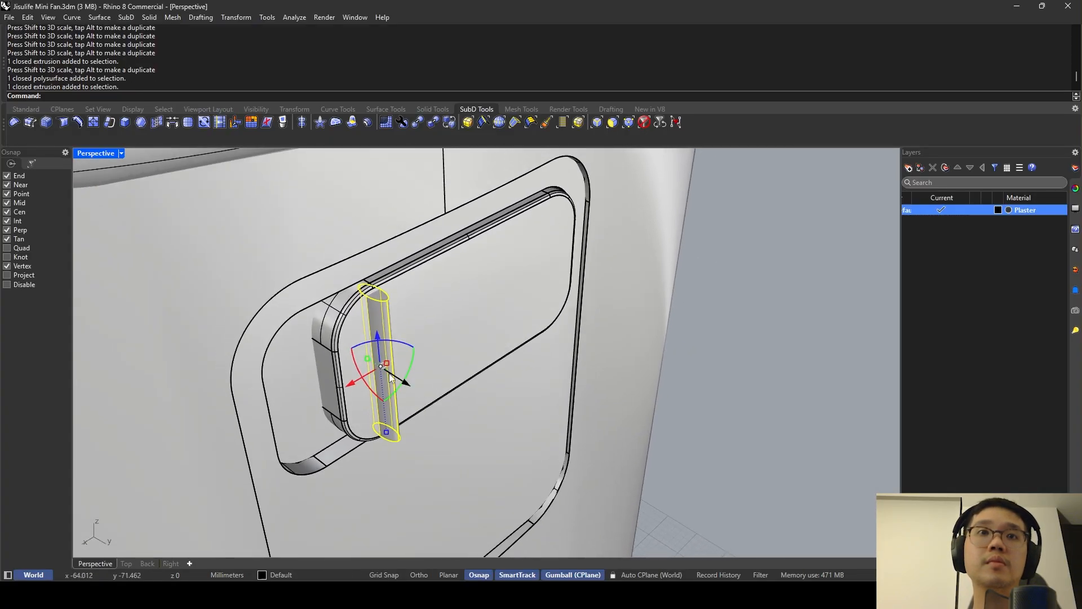
{"action": "scroll", "coordinate": [389, 373], "scroll_direction": "up", "scroll_amount": 4}
{"action": "left_click_drag", "start_coordinate": [398, 381], "coordinate": [419, 399]}
{"action": "key", "text": "Escape"}
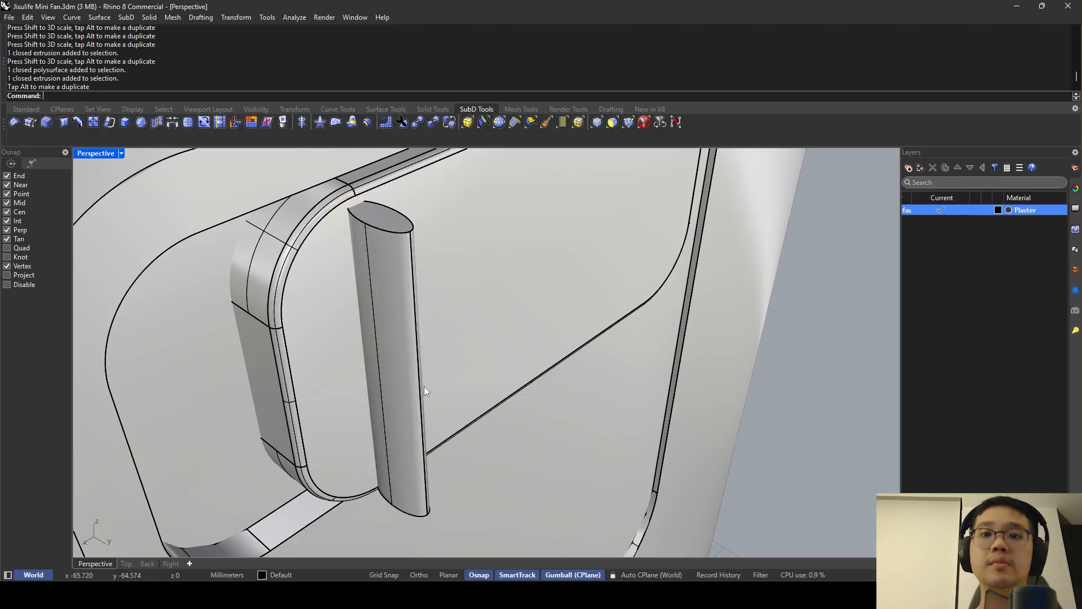
Subtract the slim cylinder from the slider block with BooleanDifference, keeping the cutter.
{"action": "type", "text": "BooleanDifference"}
{"action": "key", "text": "Return"}
{"action": "left_click", "coordinate": [424, 387]}
{"action": "key", "text": "Return"}
{"action": "left_click", "coordinate": [403, 292]}
{"action": "key", "text": "Return"}
Delete the cutting cylinder to inspect the groove in the slider block, and undo the deletion.
{"action": "left_click", "coordinate": [400, 281]}
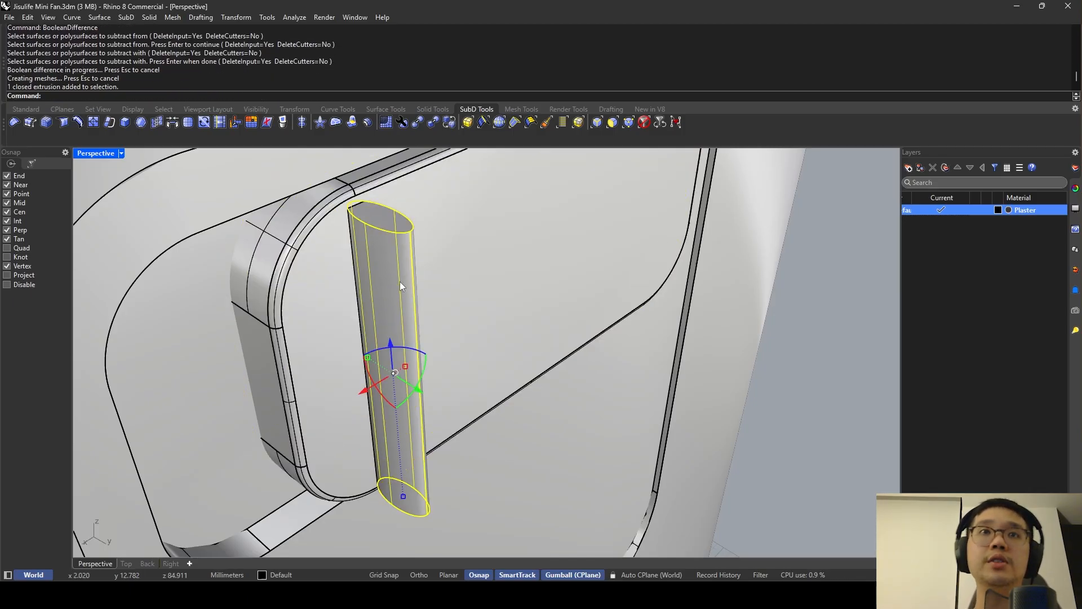
{"action": "key", "text": "Delete"}
{"action": "scroll", "coordinate": [400, 282], "scroll_direction": "down", "scroll_amount": 8}
{"action": "right_click_drag", "start_coordinate": [394, 285], "coordinate": [351, 288]}
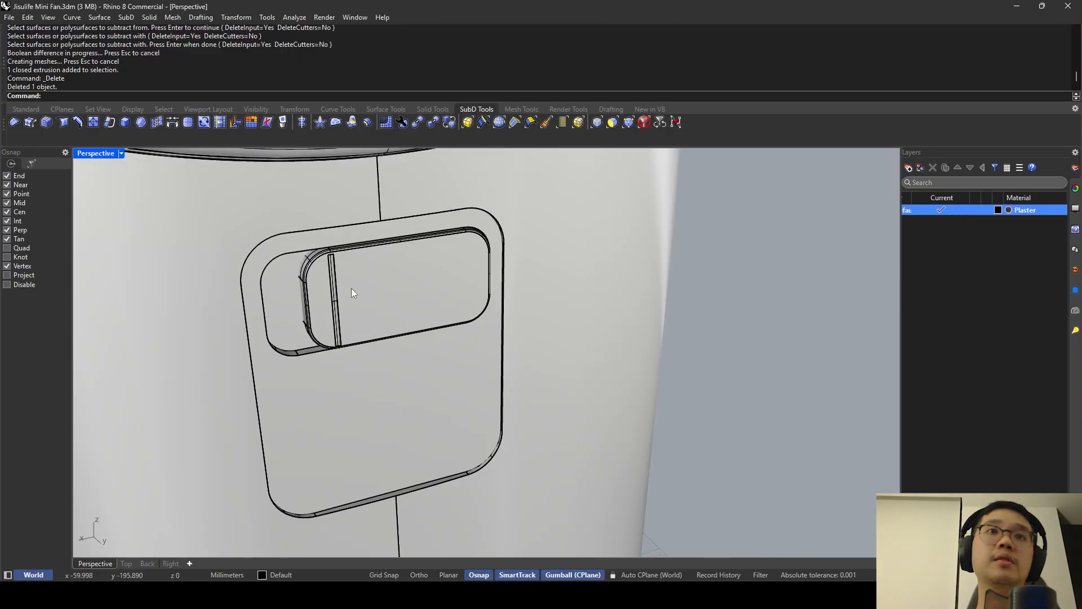
{"action": "scroll", "coordinate": [338, 282], "scroll_direction": "up", "scroll_amount": 3}
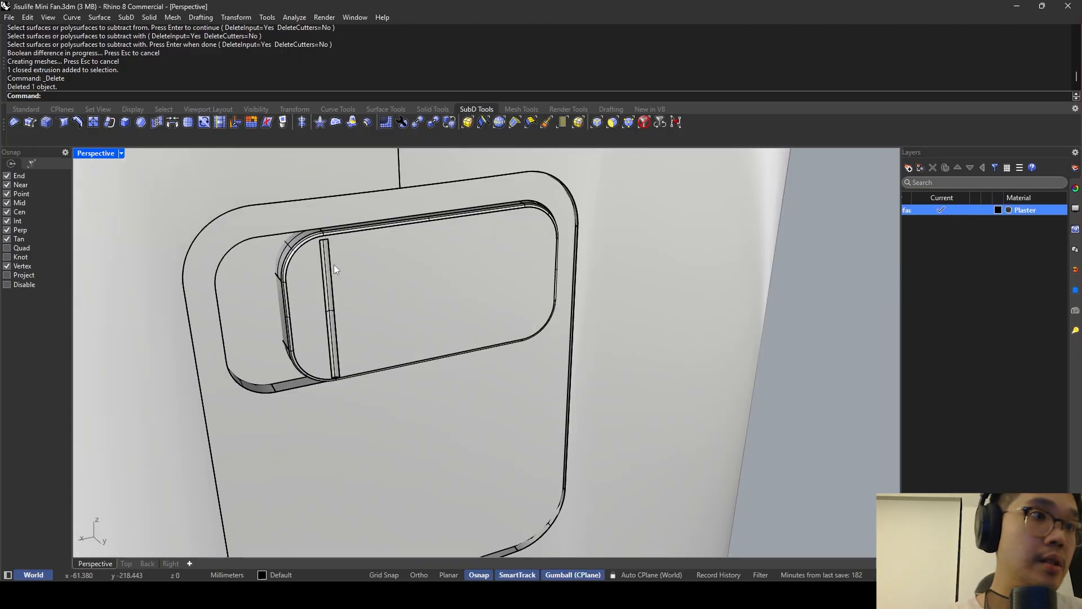
{"action": "scroll", "coordinate": [329, 267], "scroll_direction": "up", "scroll_amount": 4}
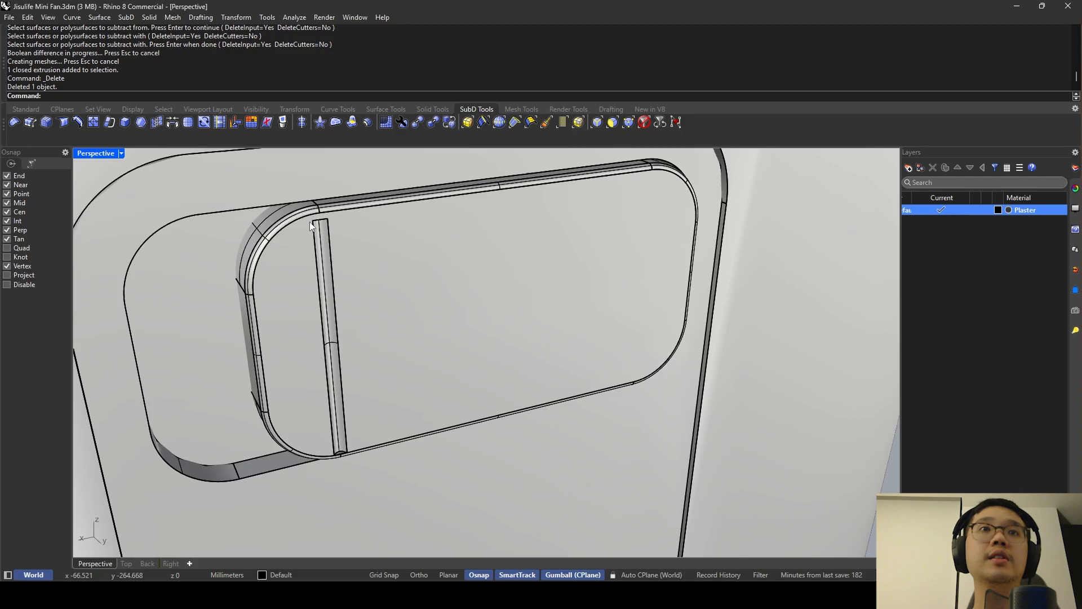
{"action": "scroll", "coordinate": [309, 222], "scroll_direction": "up", "scroll_amount": 3}
{"action": "scroll", "coordinate": [340, 245], "scroll_direction": "down", "scroll_amount": 3}
{"action": "key", "text": "ctrl+z"}
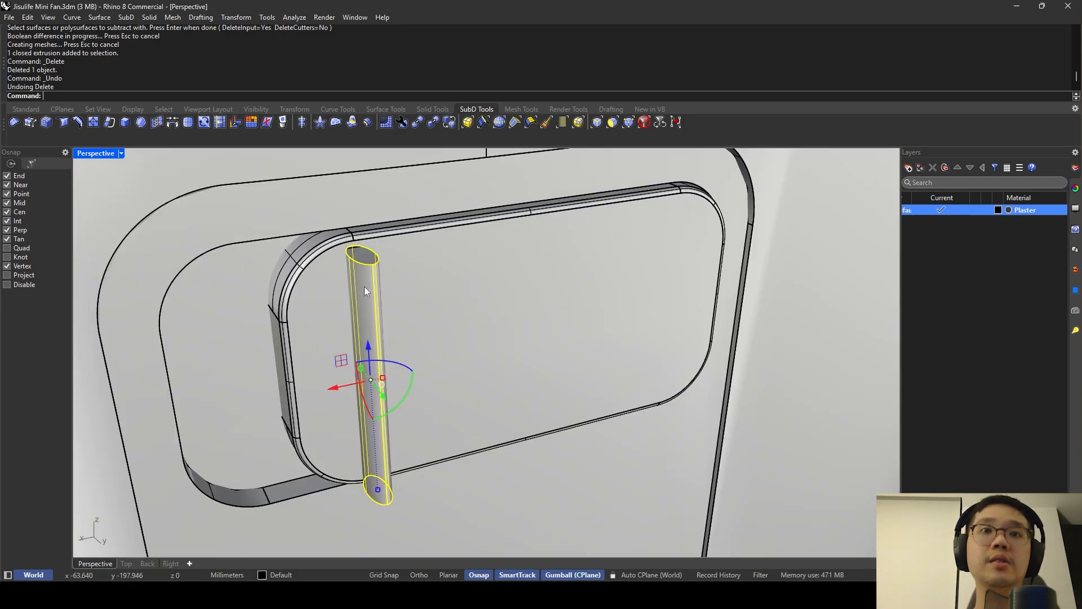
{"action": "key", "text": "Escape"}
{"action": "scroll", "coordinate": [398, 252], "scroll_direction": "down", "scroll_amount": 5}
Isolate the slider block and its cutting cylinder, and show them in a maximized Perspective view.
{"action": "double_click", "coordinate": [100, 154]}
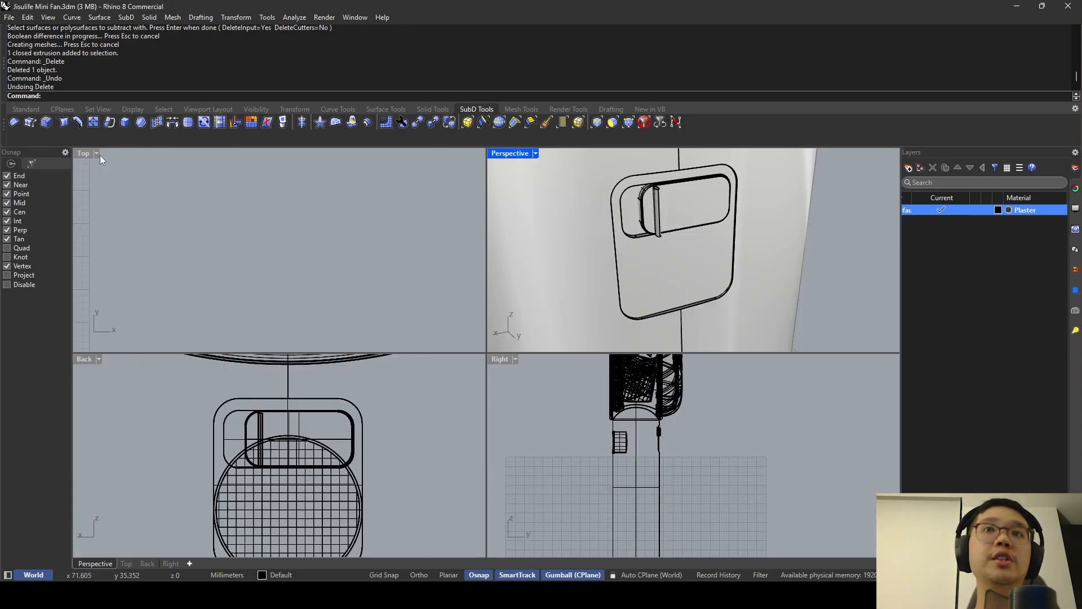
{"action": "scroll", "coordinate": [637, 417], "scroll_direction": "up", "scroll_amount": 6}
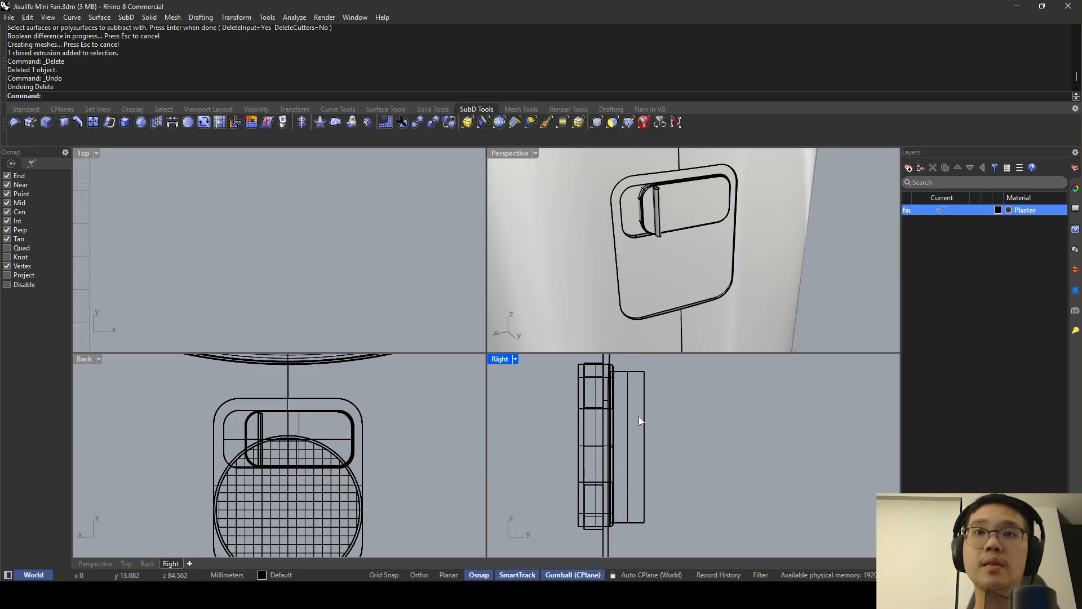
{"action": "left_click", "coordinate": [704, 204]}
{"action": "scroll", "coordinate": [663, 197], "scroll_direction": "up", "scroll_amount": 4}
{"action": "left_click", "coordinate": [659, 198], "text": "shift"}
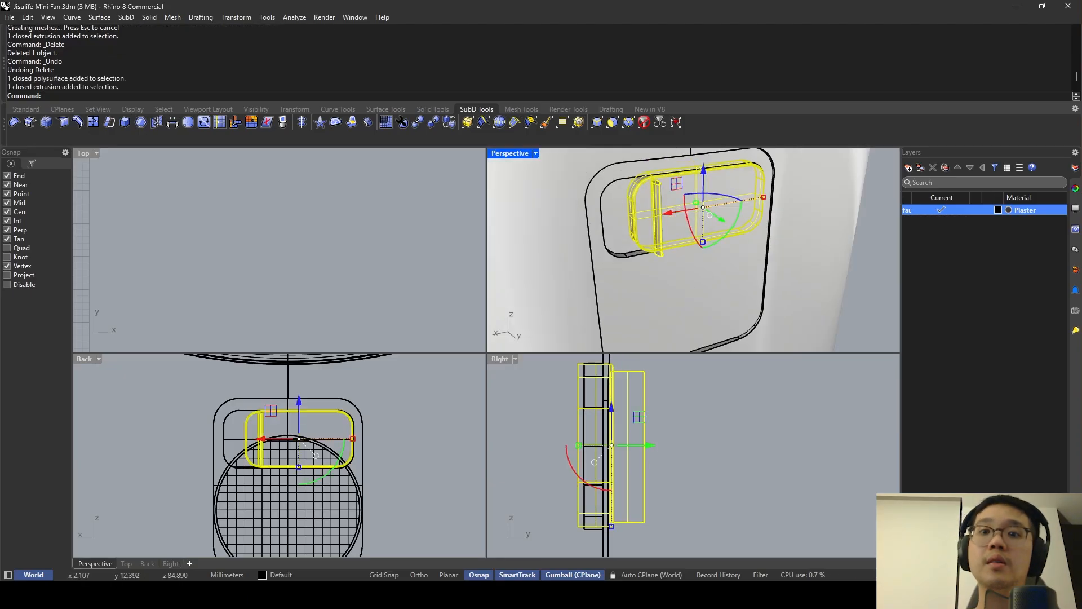
{"action": "key", "text": "Return"}
{"action": "left_click", "coordinate": [659, 196]}
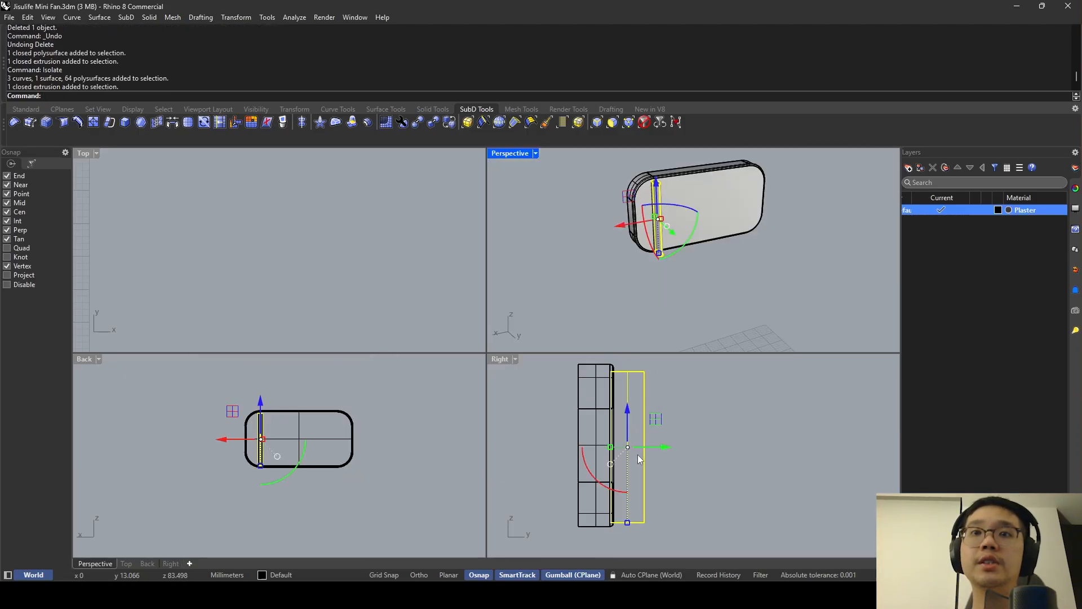
{"action": "double_click", "coordinate": [530, 153]}
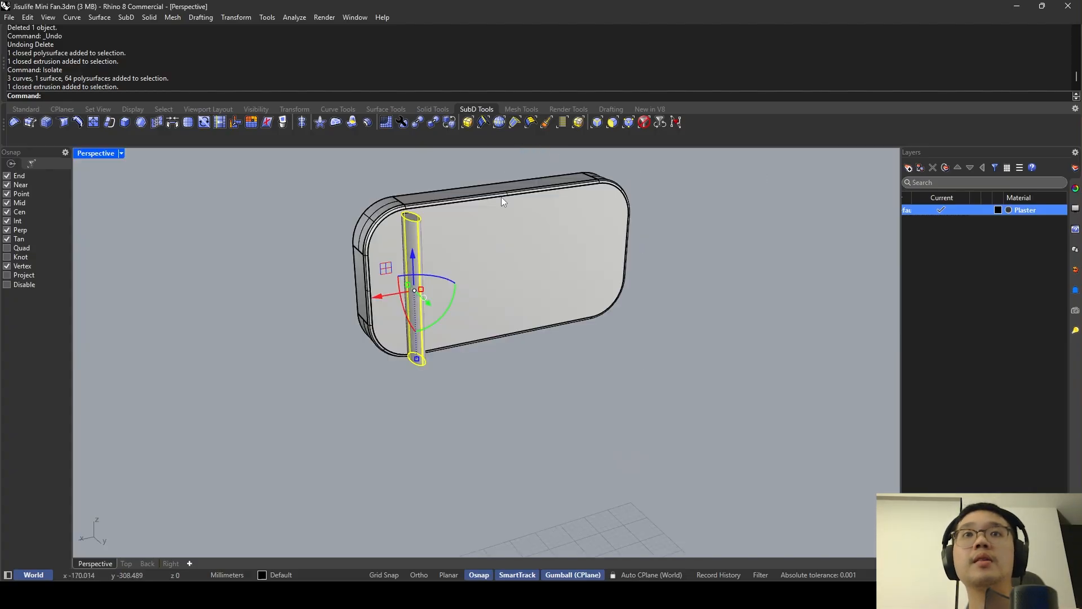
Try to offset a copy of the cutting cylinder along the block's face, and undo it.
{"action": "scroll", "coordinate": [407, 223], "scroll_direction": "up", "scroll_amount": 10}
{"action": "key", "text": "Escape"}
{"action": "left_click", "coordinate": [419, 227]}
{"action": "scroll", "coordinate": [423, 282], "scroll_direction": "down", "scroll_amount": 10}
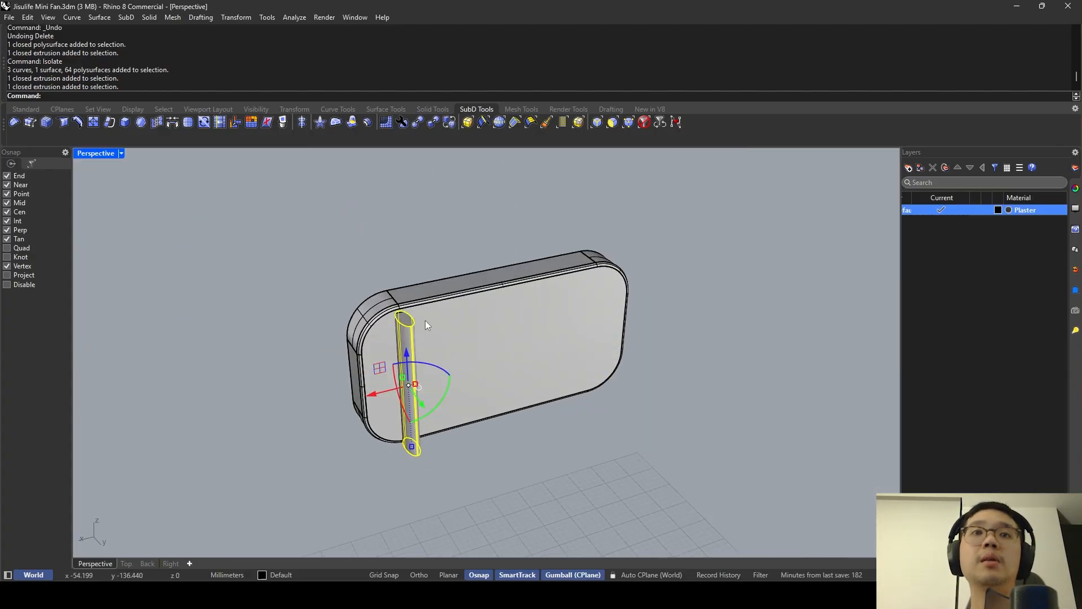
{"action": "key", "text": "Return"}
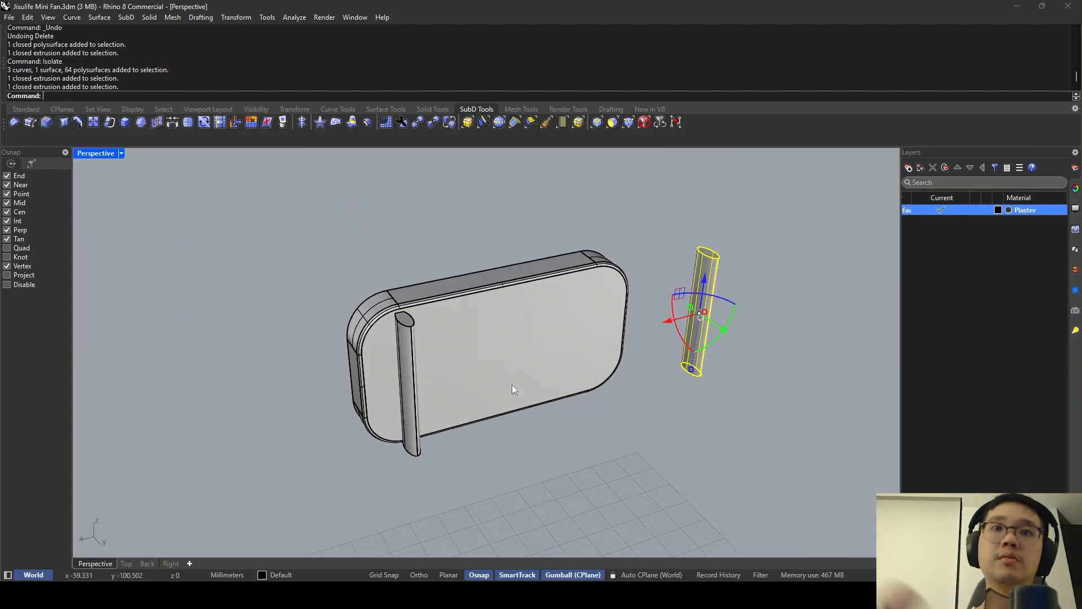
{"action": "key", "text": "ctrl+z"}
Make two copies of the cutting cylinder at equal spacing along the slider block's face.
{"action": "left_click", "coordinate": [413, 385]}
{"action": "left_click", "coordinate": [379, 393], "text": "alt"}
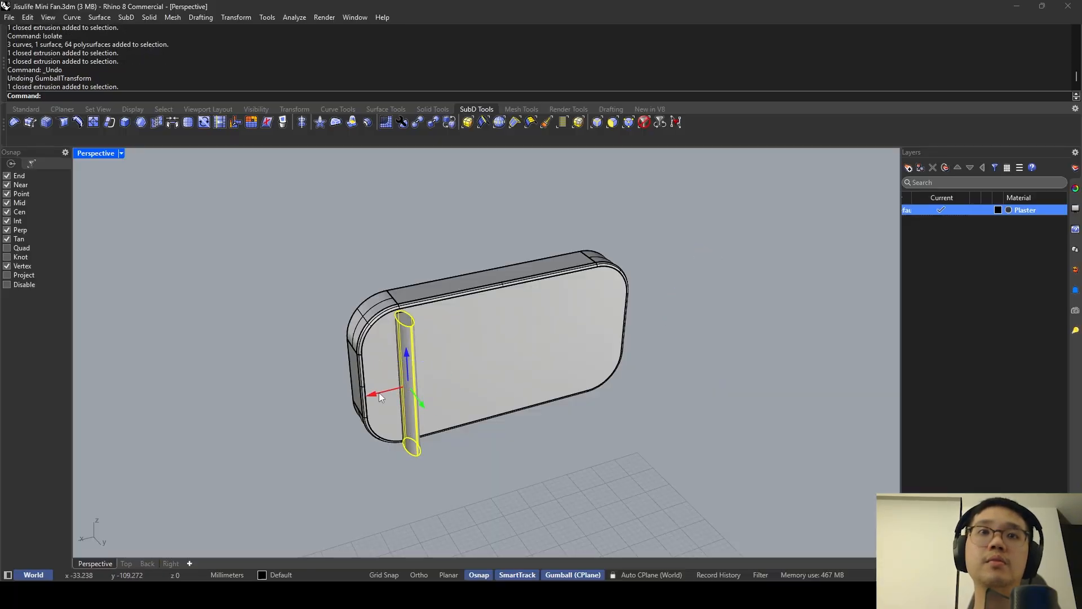
{"action": "key", "text": "Return"}
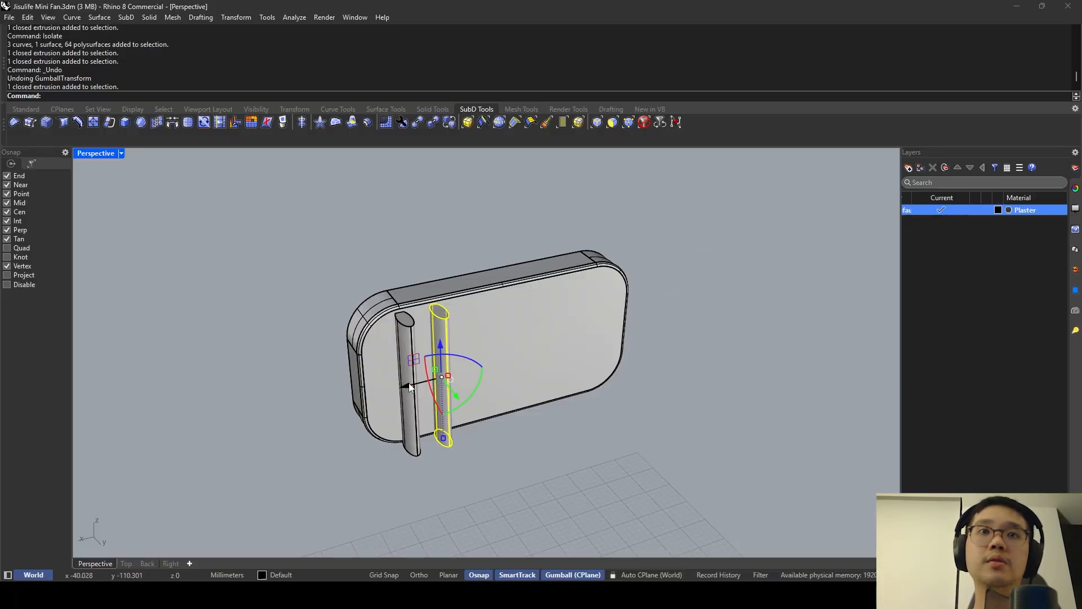
{"action": "left_click", "coordinate": [405, 386]}
{"action": "type", "text": "1"}
{"action": "key", "text": "Return"}
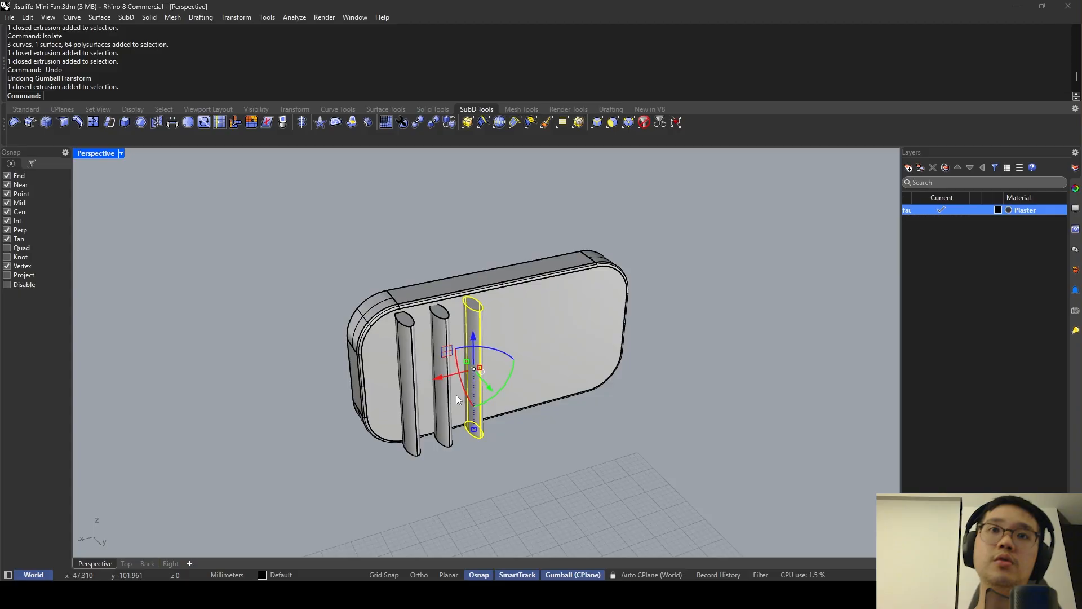
Try shifting the newest cylinder one spacing further along the block's face, and undo the move.
{"action": "left_click", "coordinate": [441, 382]}
{"action": "key", "text": "Escape"}
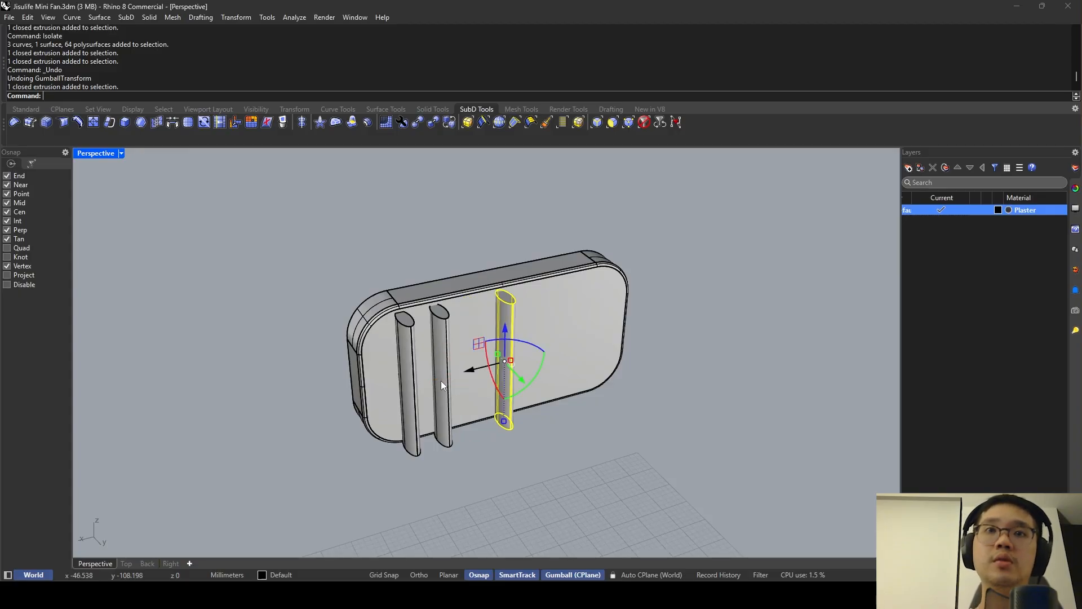
{"action": "key", "text": "ctrl+z"}
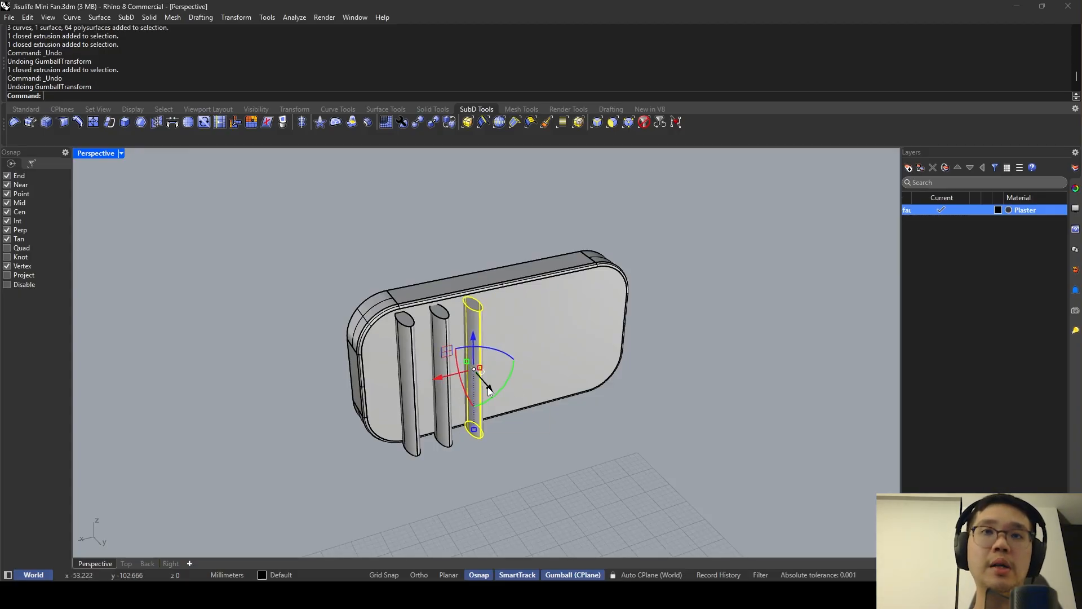
Add four more cylinder copies at the same spacing to complete a row of seven across the slider block's face.
{"action": "left_click", "coordinate": [435, 377]}
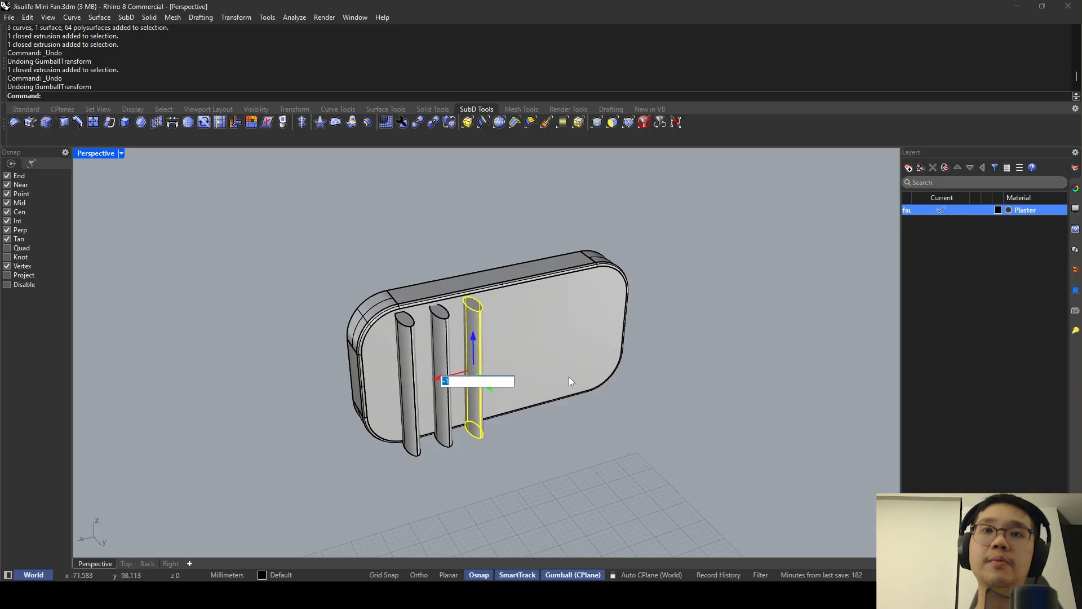
{"action": "type", "text": "-6"}
{"action": "key", "text": "alt+Return"}
{"action": "left_click", "coordinate": [472, 367]}
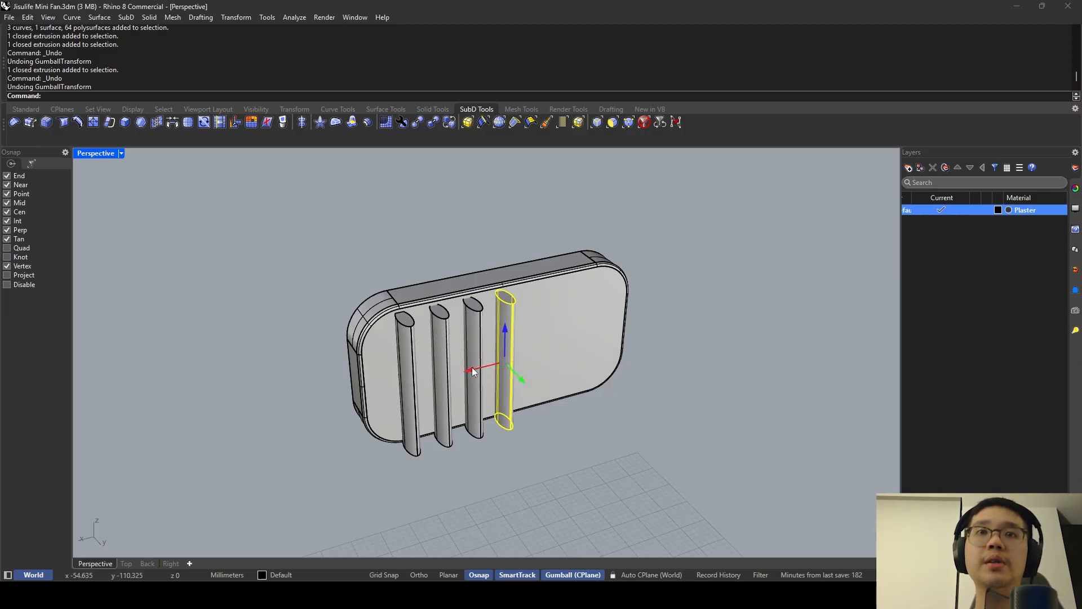
{"action": "type", "text": "-6"}
{"action": "key", "text": "alt+Return"}
{"action": "left_click", "coordinate": [528, 357]}
{"action": "type", "text": "-6"}
{"action": "key", "text": "alt+Return"}
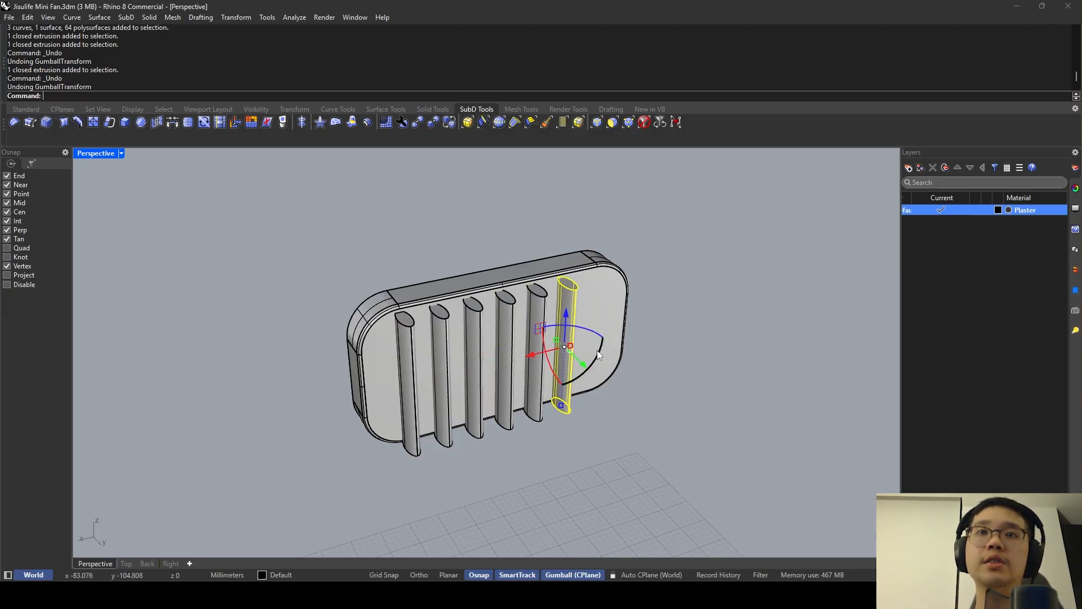
{"action": "left_click", "coordinate": [528, 357]}
{"action": "type", "text": "-6"}
{"action": "key", "text": "alt+Return"}
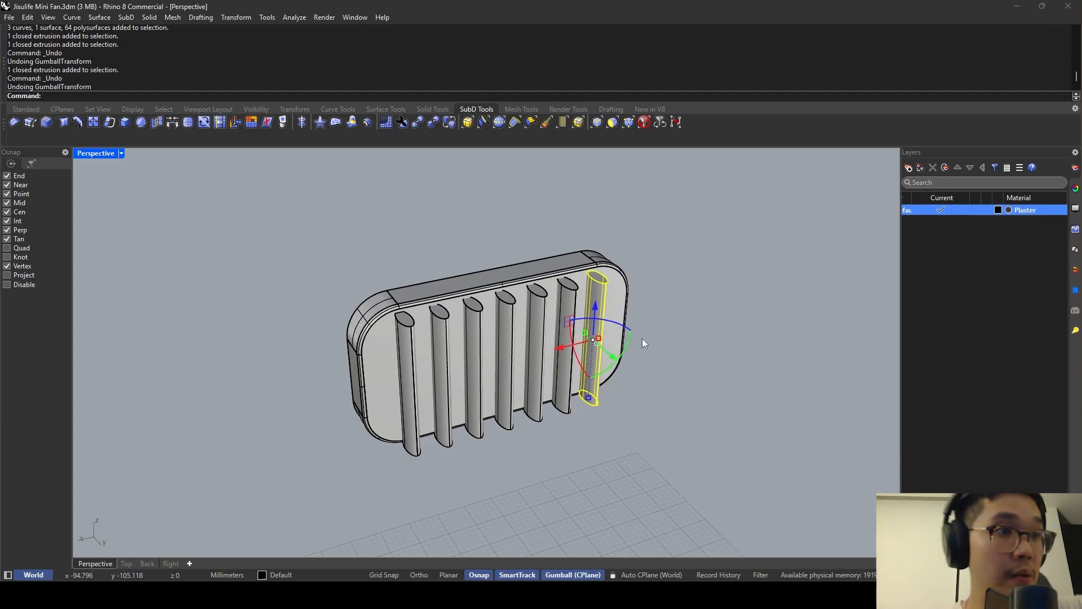
Subtract the row of seven cylinders from the slider block with BooleanDifference, keeping the cutters.
{"action": "key", "text": "Escape"}
{"action": "scroll", "coordinate": [616, 330], "scroll_direction": "down", "scroll_amount": 5}
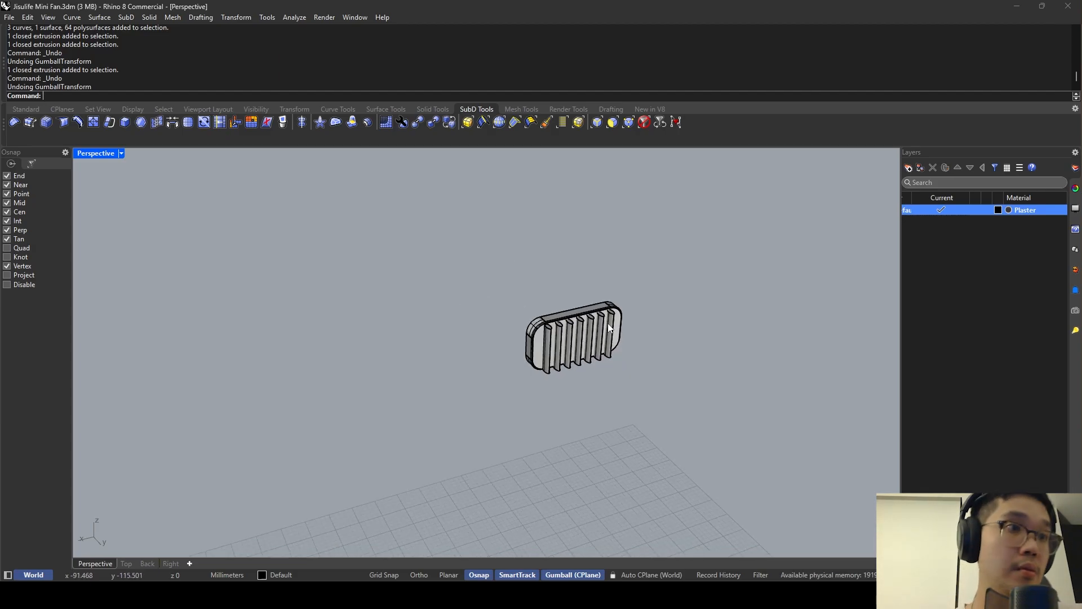
{"action": "right_click_drag", "start_coordinate": [608, 323], "coordinate": [559, 329]}
{"action": "scroll", "coordinate": [559, 329], "scroll_direction": "up", "scroll_amount": 2}
{"action": "type", "text": "BooleanDifference"}
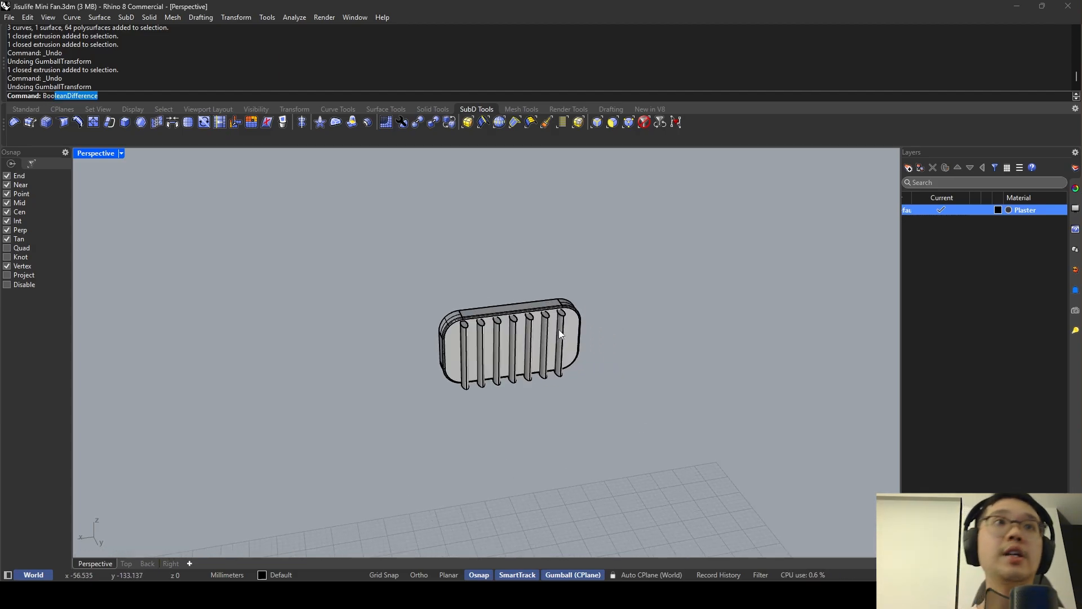
{"action": "key", "text": "Return"}
{"action": "left_click", "coordinate": [559, 329]}
{"action": "key", "text": "Return"}
{"action": "left_click_drag", "start_coordinate": [389, 461], "coordinate": [614, 264]}
{"action": "key", "text": "Return"}
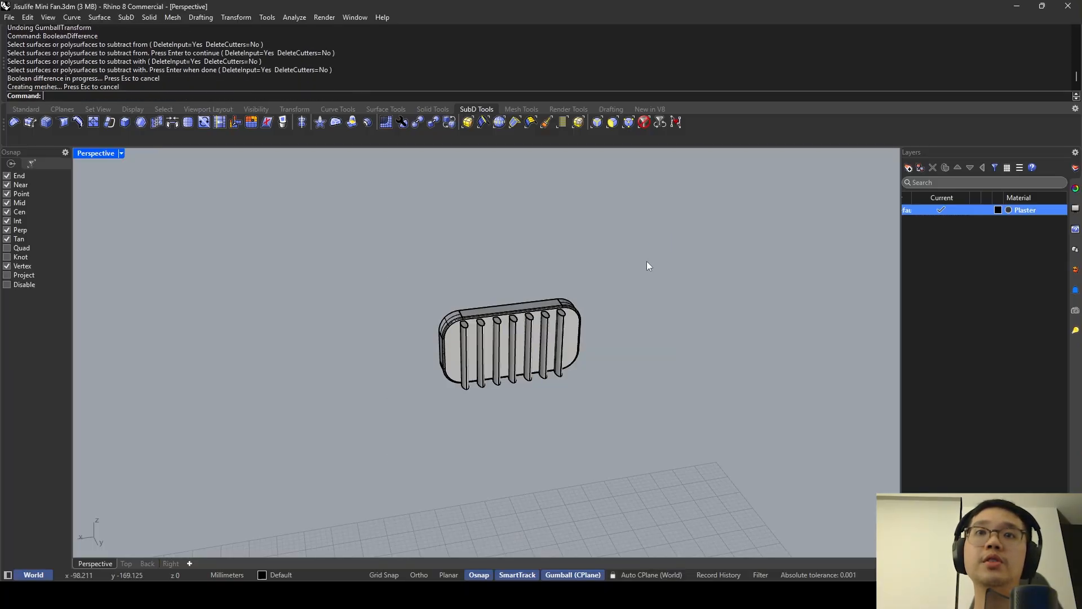
Delete the seven cutting cylinders from the slider block's grooves.
{"action": "right_click_drag", "start_coordinate": [434, 434], "coordinate": [423, 417]}
{"action": "left_click_drag", "start_coordinate": [540, 423], "coordinate": [400, 391]}
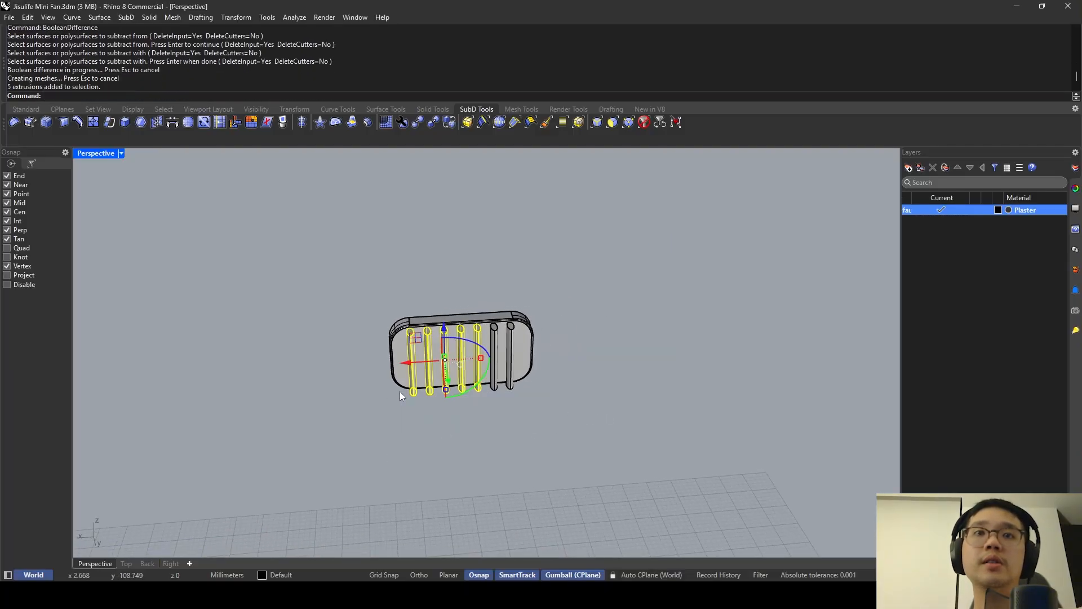
{"action": "key", "text": "Delete"}
{"action": "left_click_drag", "start_coordinate": [537, 395], "coordinate": [482, 387]}
{"action": "key", "text": "Delete"}
{"action": "scroll", "coordinate": [466, 334], "scroll_direction": "up", "scroll_amount": 3}
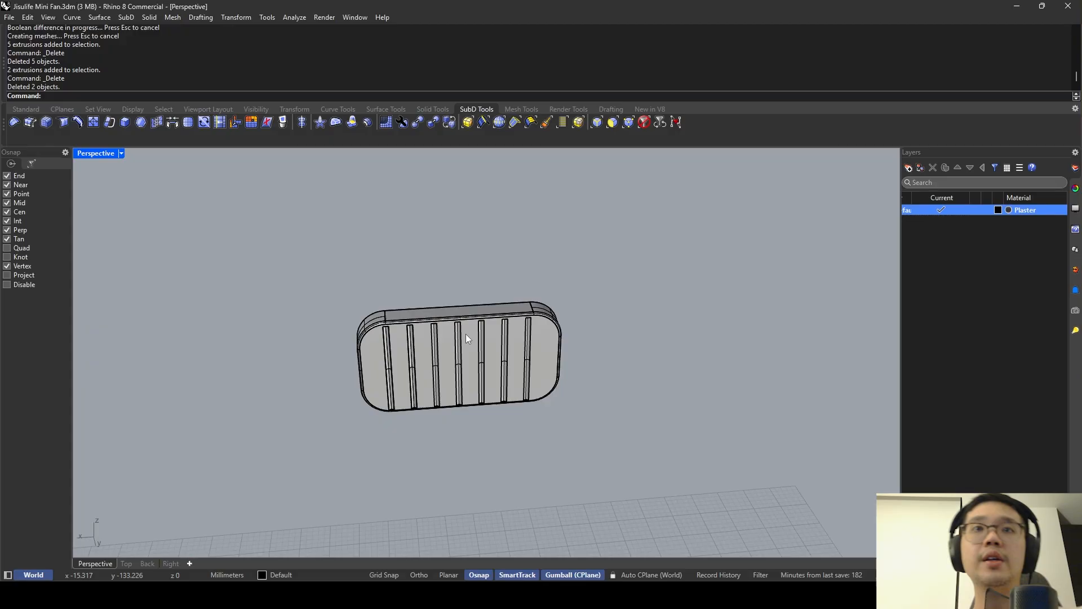
Set the perspective viewport to Rendered display and show all hidden objects around the grooved slider.
{"action": "right_click_drag", "start_coordinate": [466, 333], "coordinate": [478, 316]}
{"action": "left_click", "coordinate": [121, 154]}
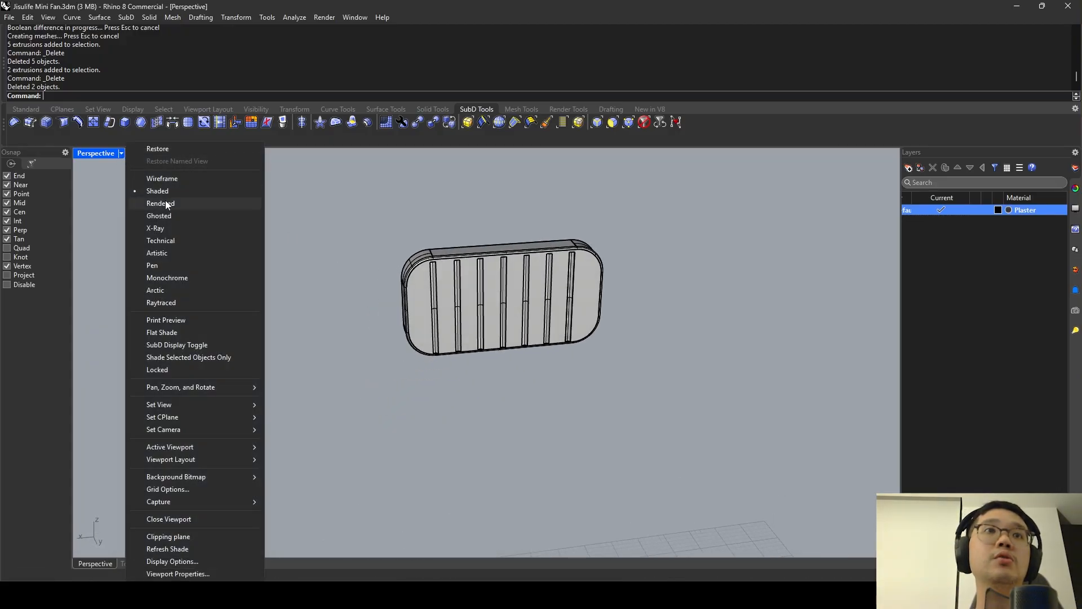
{"action": "left_click", "coordinate": [165, 202]}
{"action": "type", "text": "show"}
{"action": "key", "text": "Return"}
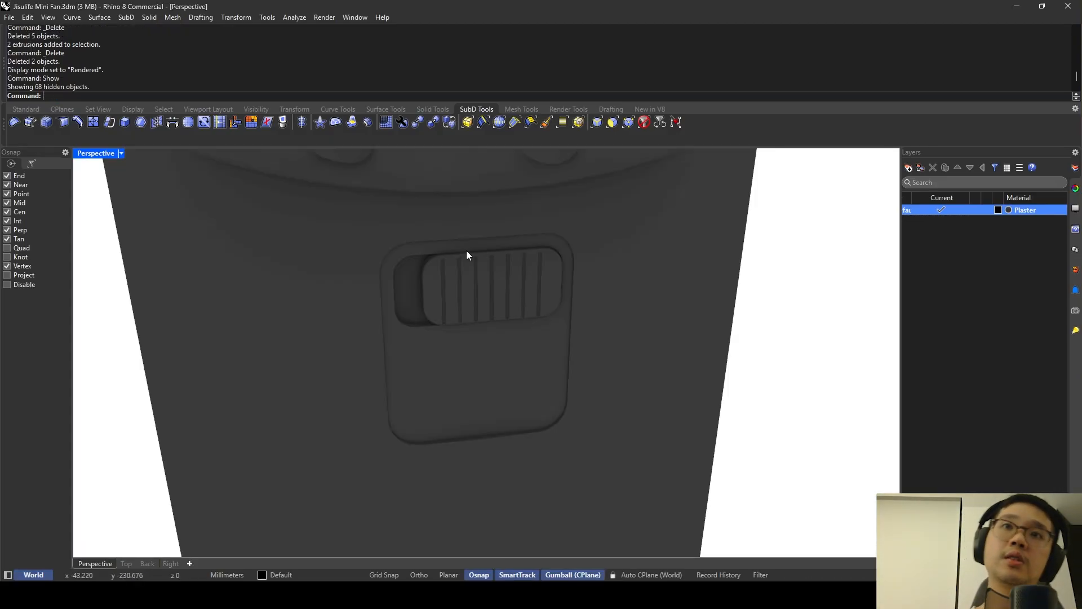
{"action": "scroll", "coordinate": [466, 251], "scroll_direction": "down", "scroll_amount": 2}
{"action": "right_click_drag", "start_coordinate": [467, 251], "coordinate": [501, 222]}
{"action": "scroll", "coordinate": [502, 222], "scroll_direction": "down", "scroll_amount": 5}
{"action": "scroll", "coordinate": [512, 224], "scroll_direction": "up", "scroll_amount": 5}
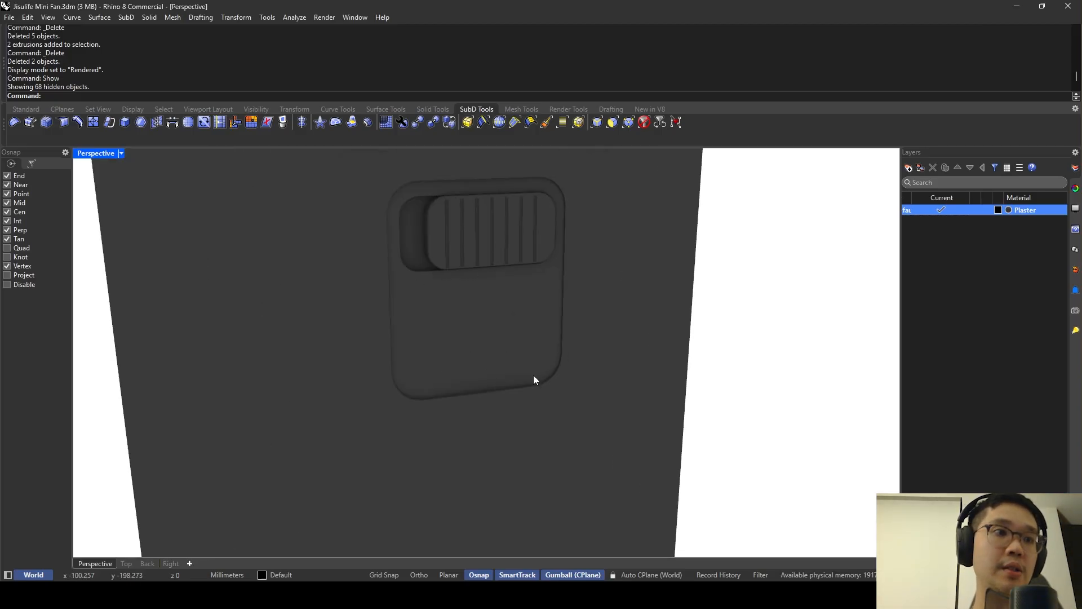
Duplicate the rounded edge loop of the slider pocket and move the copy straight down into the lower half of the recessed panel.
{"action": "left_click", "coordinate": [410, 274]}
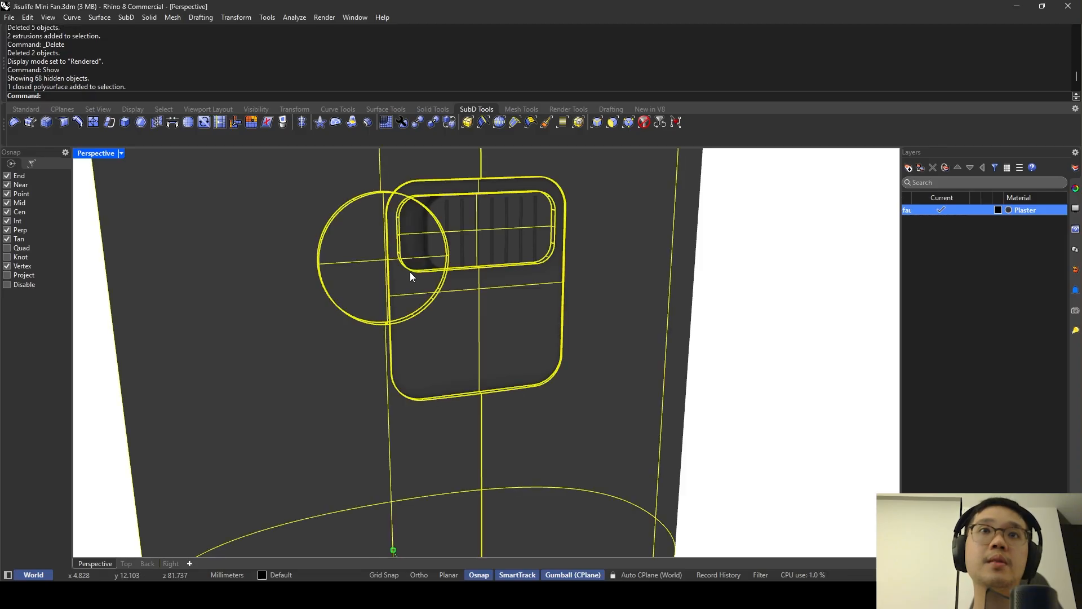
{"action": "left_click", "coordinate": [427, 243]}
{"action": "key", "text": "Escape"}
{"action": "type", "text": "dupedge"}
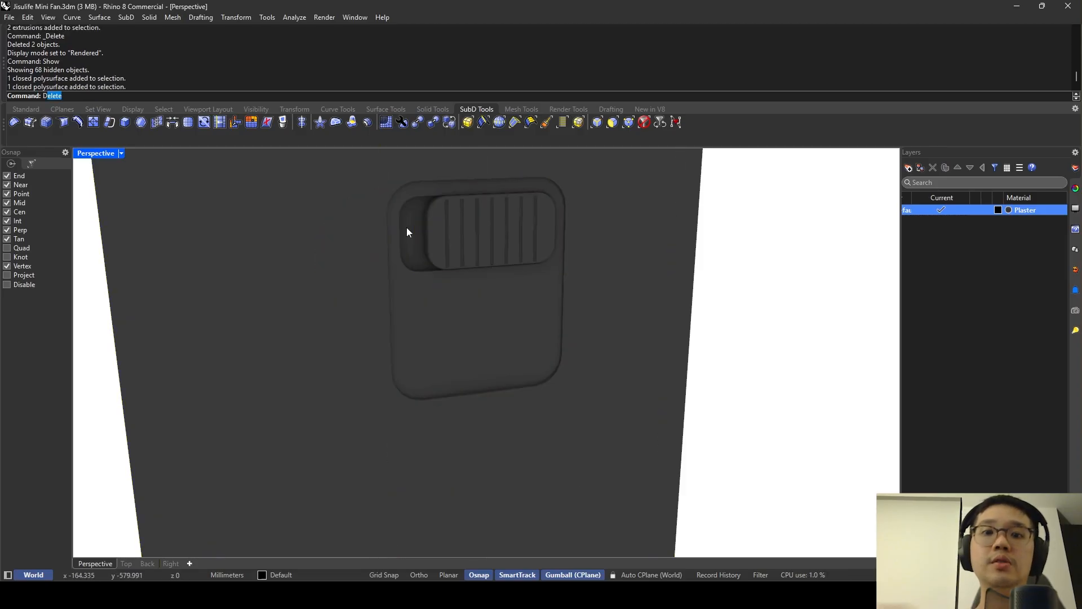
{"action": "key", "text": "Return"}
{"action": "double_click", "coordinate": [404, 217]}
{"action": "key", "text": "Return"}
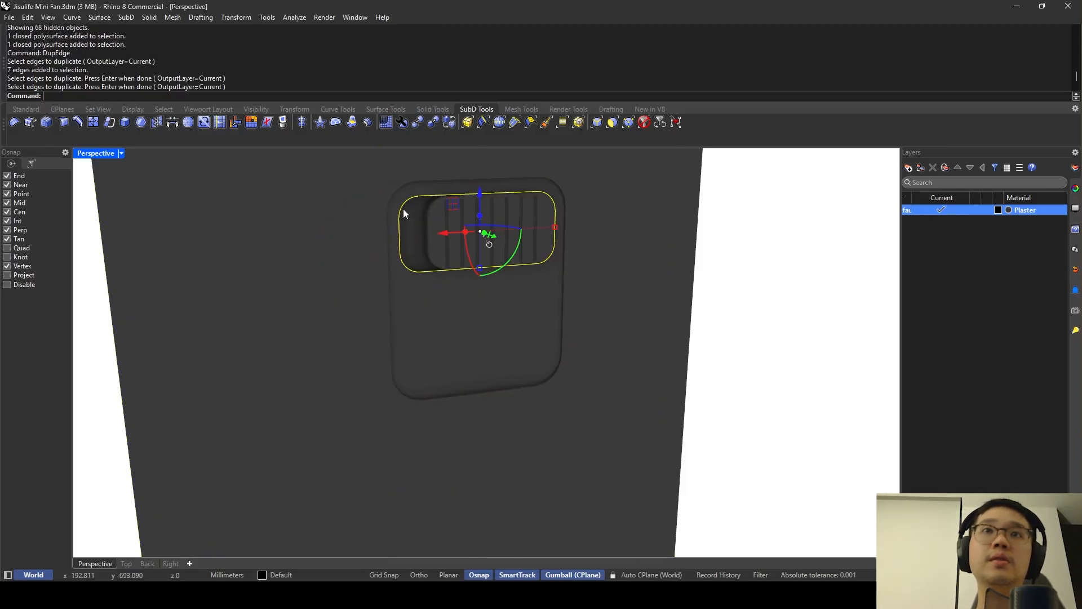
{"action": "left_click_drag", "start_coordinate": [482, 201], "coordinate": [489, 307]}
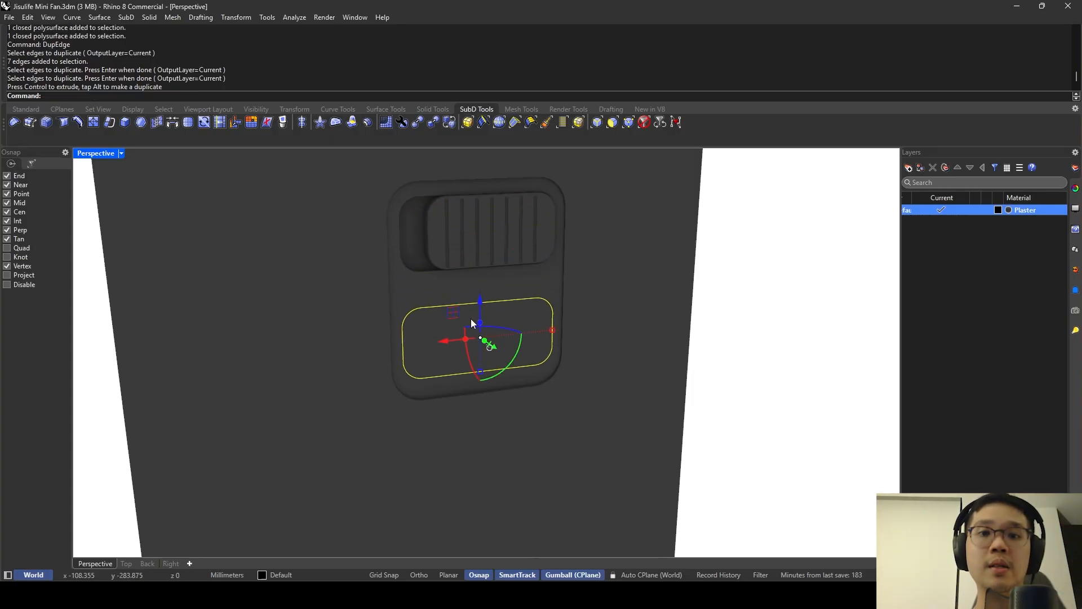
{"action": "key", "text": "Return"}
{"action": "key", "text": "Escape"}
{"action": "key", "text": "Escape"}
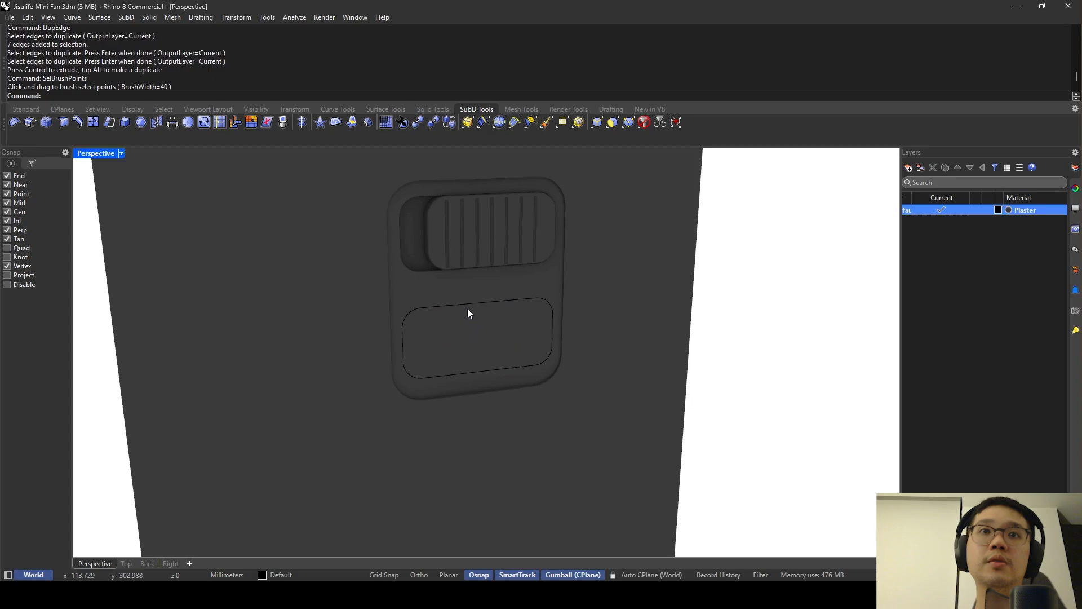
Join the duplicated edge segments in the lower panel area into one closed outline.
{"action": "left_click", "coordinate": [469, 305]}
{"action": "key", "text": "Escape"}
{"action": "key", "text": "ctrl+l"}
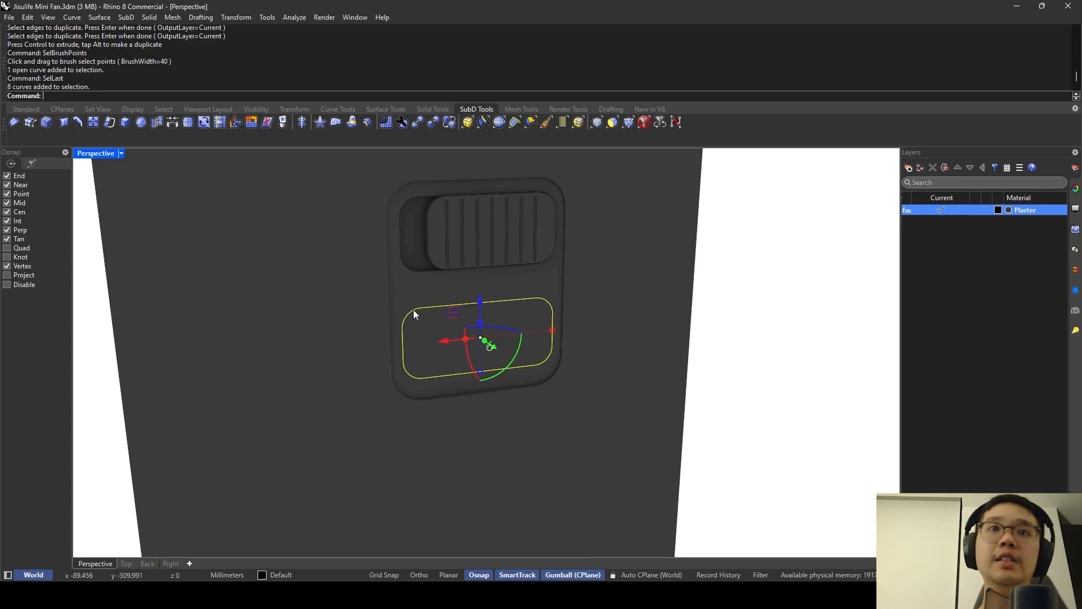
{"action": "type", "text": "join"}
{"action": "key", "text": "Return"}
Brush-select the upper control points of the lower outline and move them down to make a shallower rounded slot.
{"action": "left_click", "coordinate": [414, 309]}
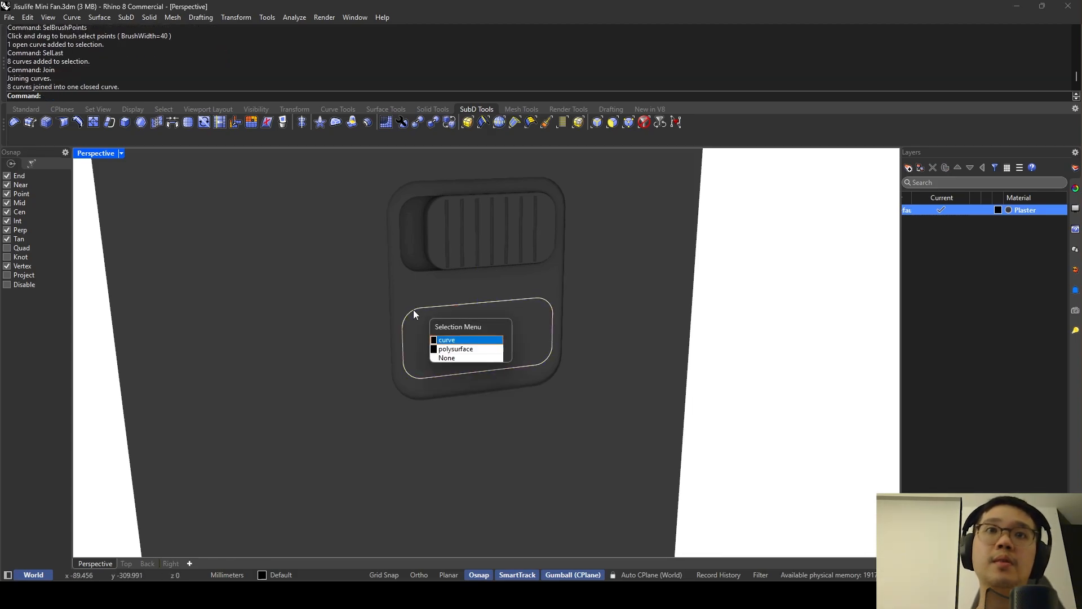
{"action": "left_click", "coordinate": [446, 340]}
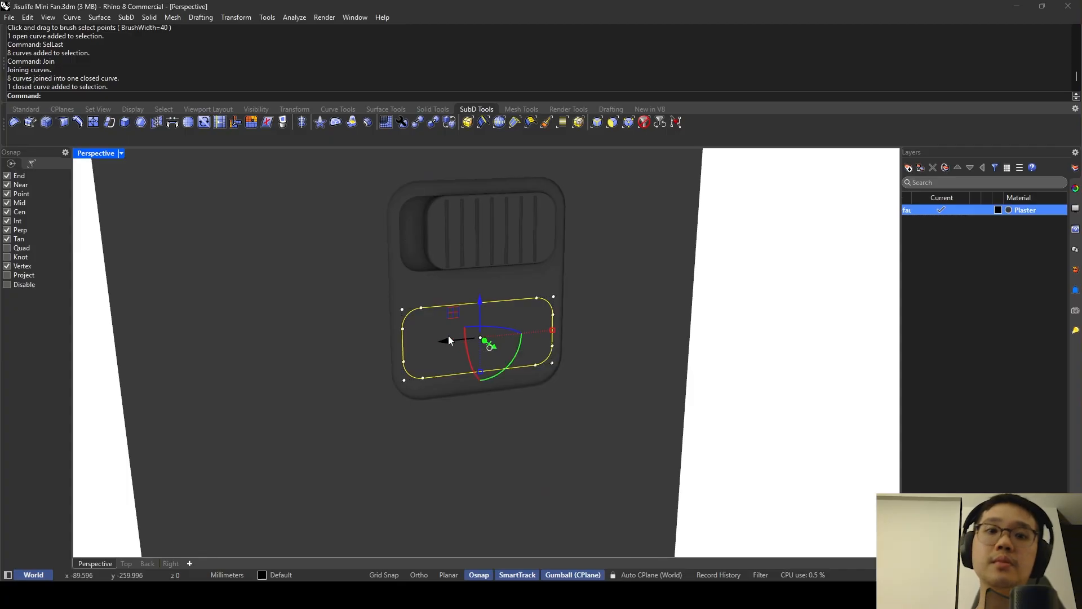
{"action": "type", "text": "SelBrushPoints"}
{"action": "key", "text": "Return"}
{"action": "left_click_drag", "start_coordinate": [417, 318], "coordinate": [539, 301]}
{"action": "left_click", "coordinate": [511, 299], "text": "ctrl"}
{"action": "key", "text": "Return"}
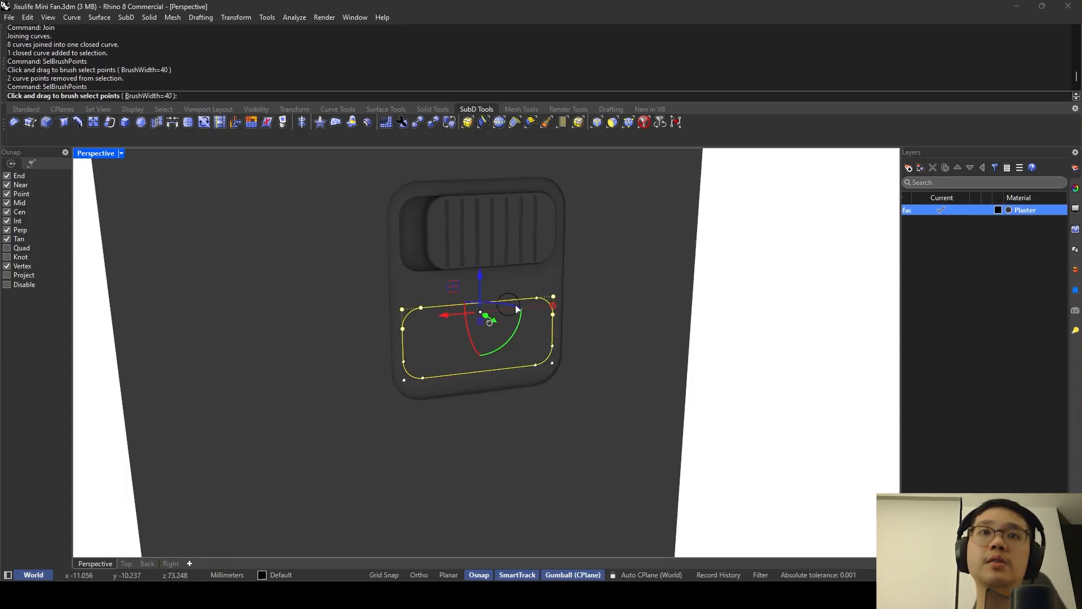
{"action": "left_click", "coordinate": [555, 332]}
{"action": "left_click", "coordinate": [553, 333], "text": "ctrl"}
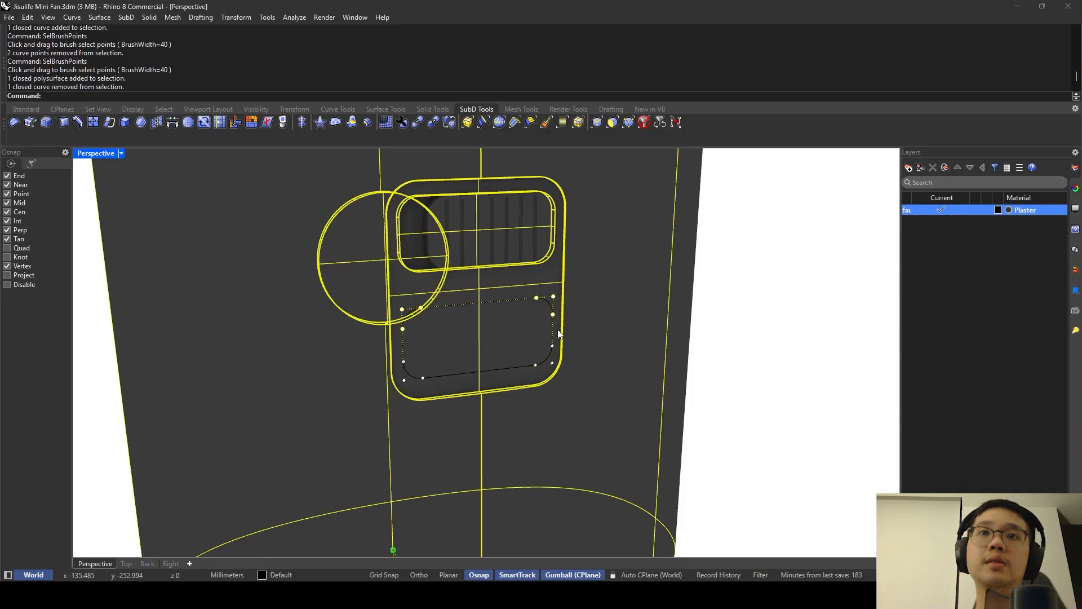
{"action": "left_click", "coordinate": [566, 338], "text": "ctrl"}
{"action": "left_click_drag", "start_coordinate": [480, 281], "coordinate": [481, 302]}
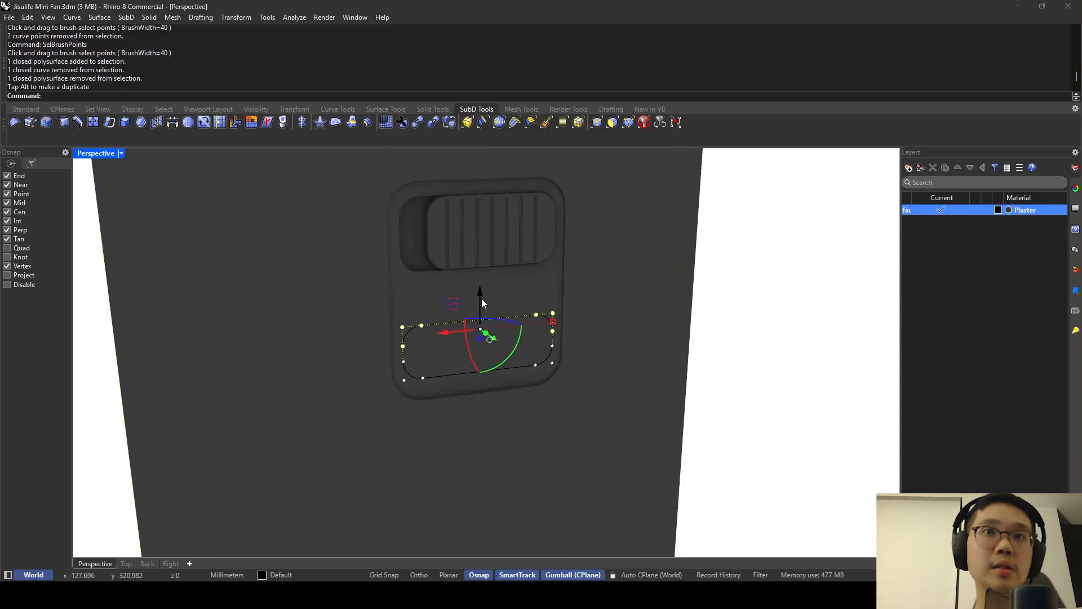
{"action": "right_click_drag", "start_coordinate": [478, 295], "coordinate": [469, 283]}
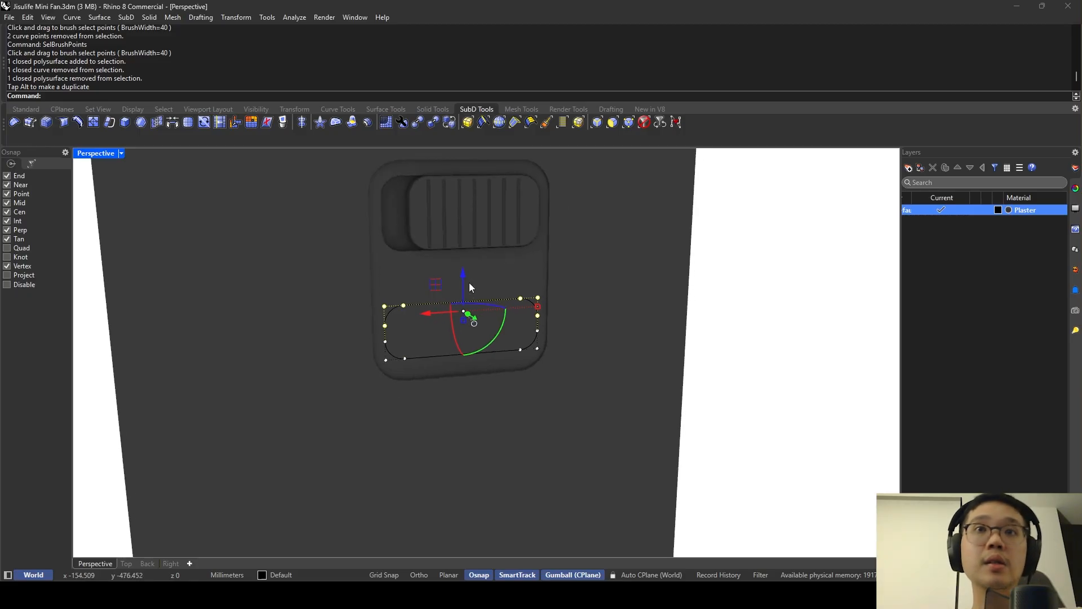
{"action": "left_click_drag", "start_coordinate": [466, 274], "coordinate": [470, 281]}
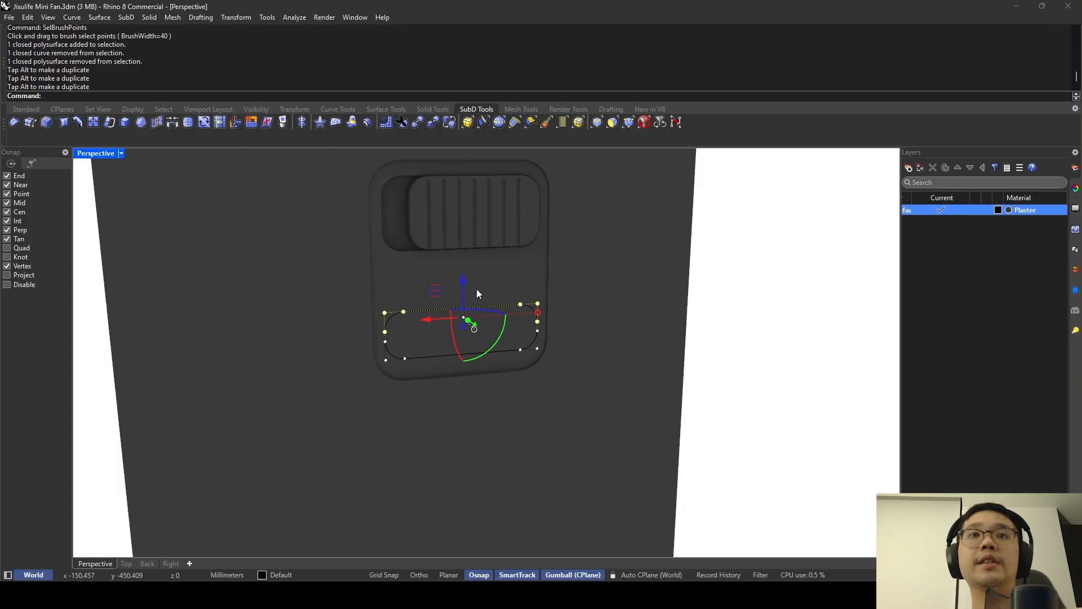
{"action": "key", "text": "Escape"}
Try extruding the slot outline into the handle in Rendered display, and undo the extrusion.
{"action": "left_click", "coordinate": [475, 310]}
{"action": "right_click_drag", "start_coordinate": [475, 310], "coordinate": [523, 356]}
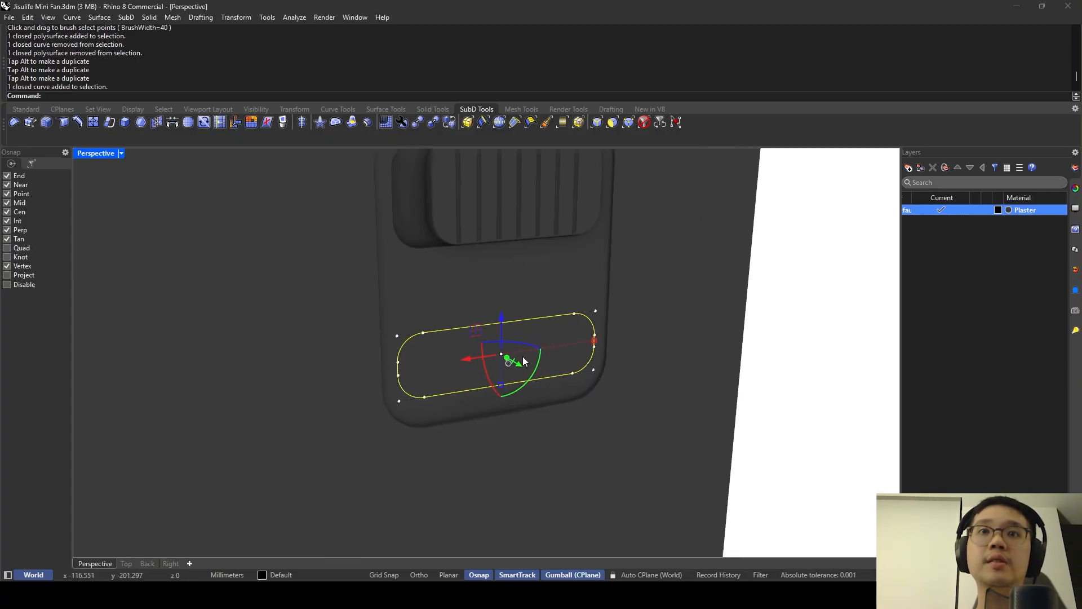
{"action": "left_click_drag", "start_coordinate": [507, 358], "coordinate": [497, 354]}
{"action": "key", "text": "alt"}
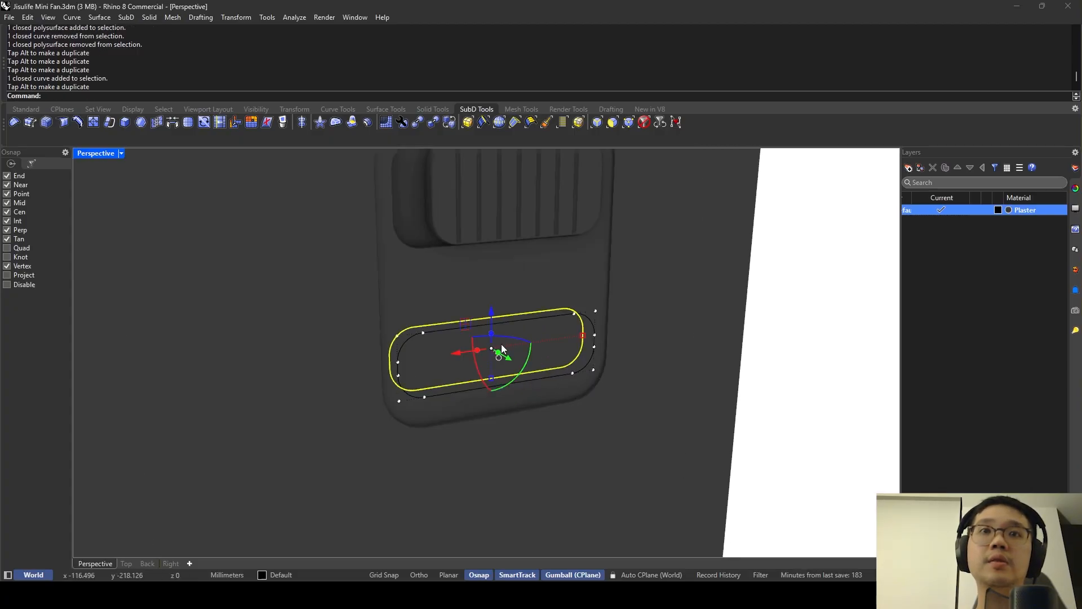
{"action": "key", "text": "Escape"}
{"action": "left_click", "coordinate": [502, 323]}
{"action": "key", "text": "Escape"}
{"action": "key", "text": "ctrl+z"}
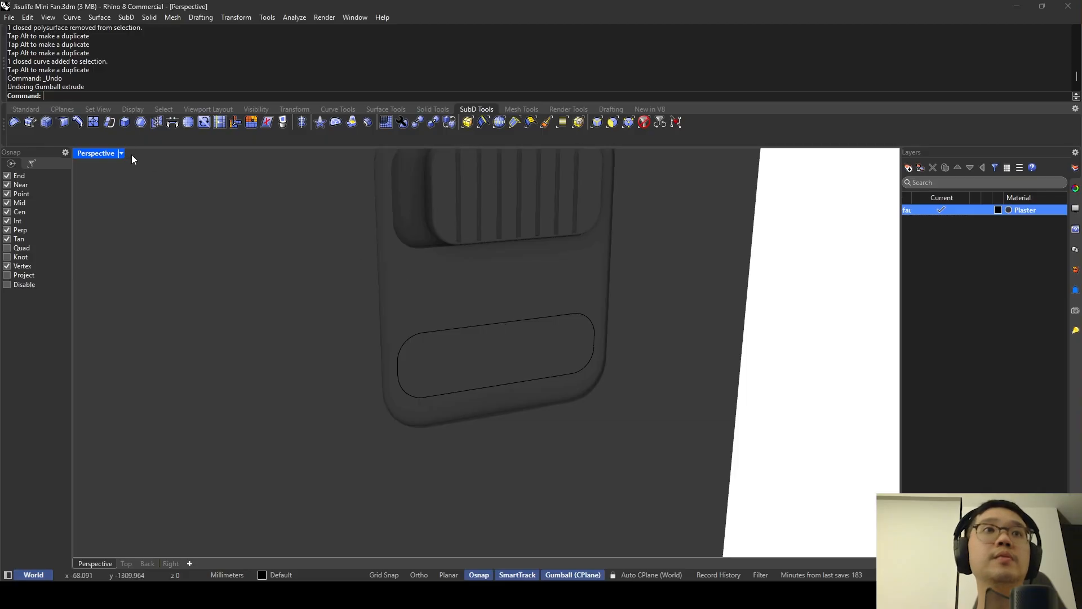
Switch to Shaded display, move the slot outline out in front of the handle, and extrude it back into the body as a solid.
{"action": "left_click", "coordinate": [121, 153]}
{"action": "left_click", "coordinate": [171, 187]}
{"action": "scroll", "coordinate": [499, 292], "scroll_direction": "down", "scroll_amount": 2}
{"action": "left_click", "coordinate": [503, 298]}
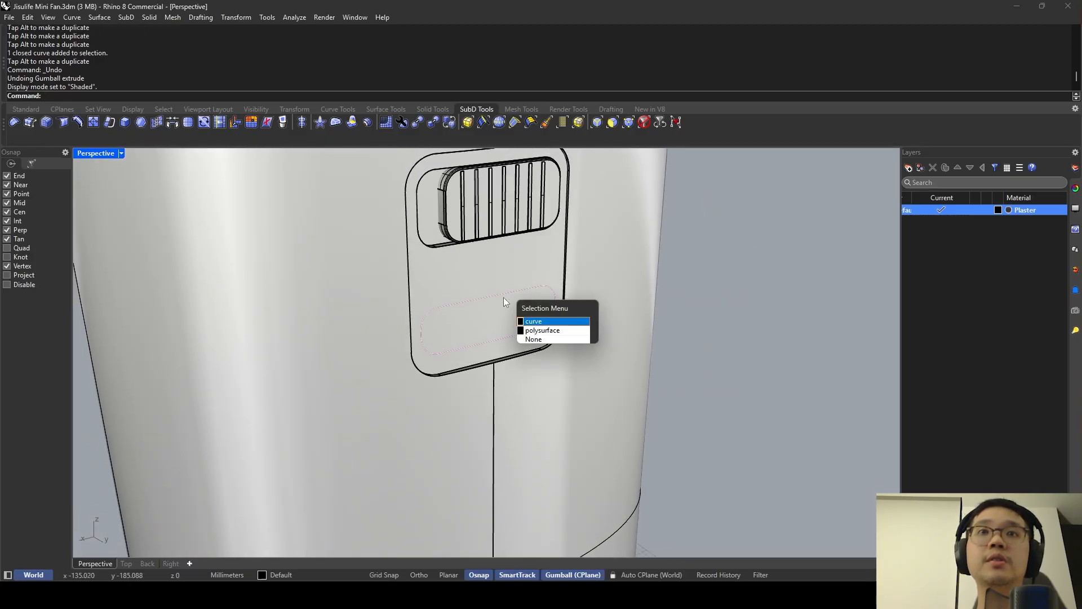
{"action": "left_click", "coordinate": [538, 321]}
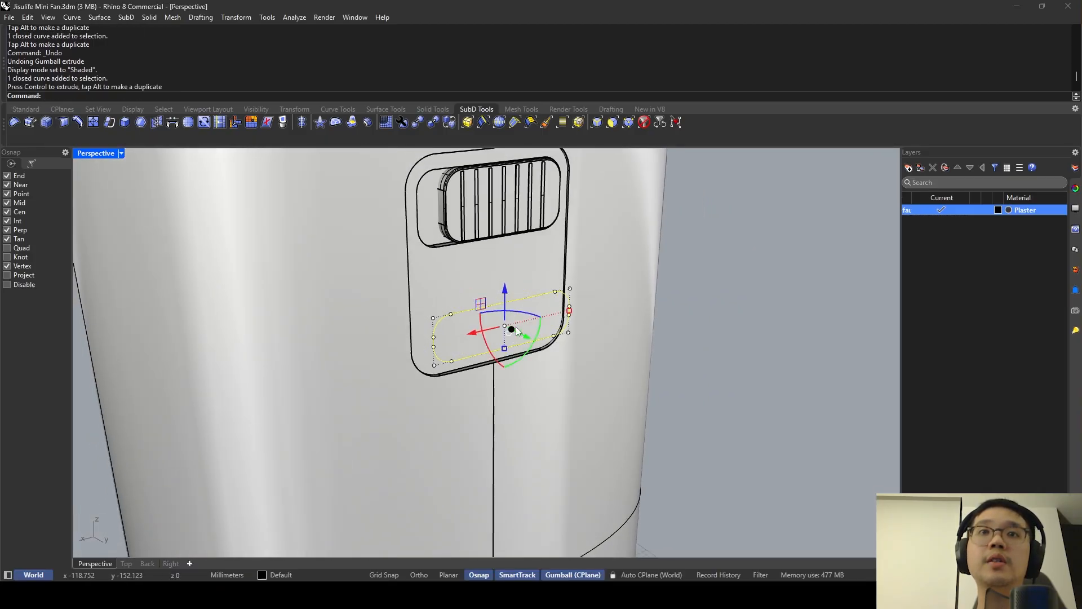
{"action": "left_click_drag", "start_coordinate": [516, 332], "coordinate": [496, 317], "text": "ctrl"}
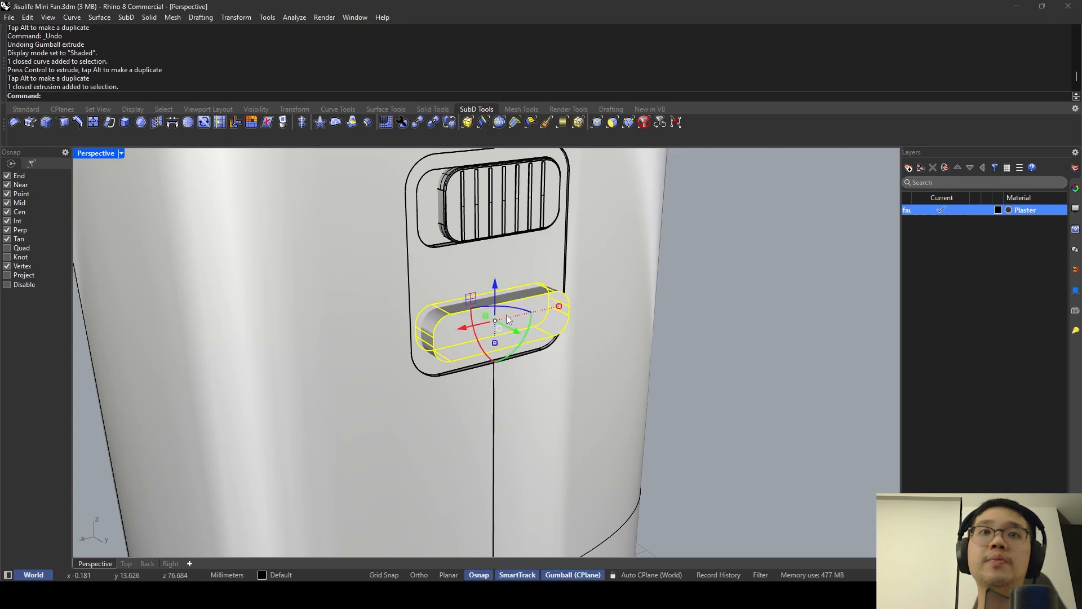
{"action": "right_click_drag", "start_coordinate": [506, 315], "coordinate": [562, 300]}
{"action": "scroll", "coordinate": [566, 300], "scroll_direction": "up", "scroll_amount": 2}
Try subtracting the slot-shaped solid from the handle and deleting the cutter, and undo both.
{"action": "key", "text": "Escape"}
{"action": "type", "text": "BooleanDifference"}
{"action": "key", "text": "Return"}
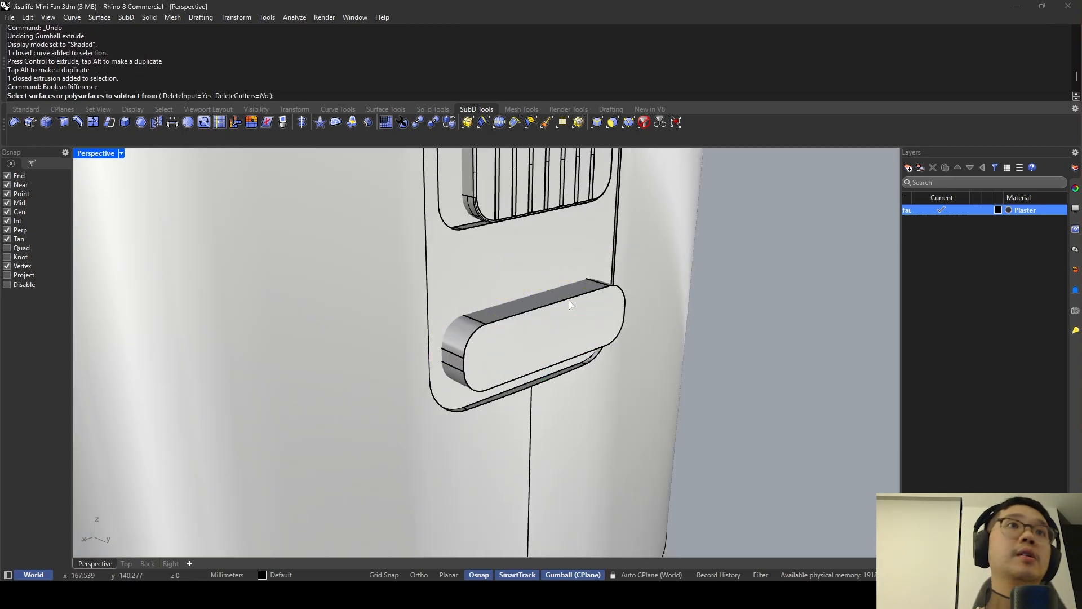
{"action": "left_click", "coordinate": [580, 261]}
{"action": "key", "text": "Return"}
{"action": "left_click", "coordinate": [580, 302]}
{"action": "key", "text": "Return"}
{"action": "left_click", "coordinate": [580, 303]}
{"action": "key", "text": "Delete"}
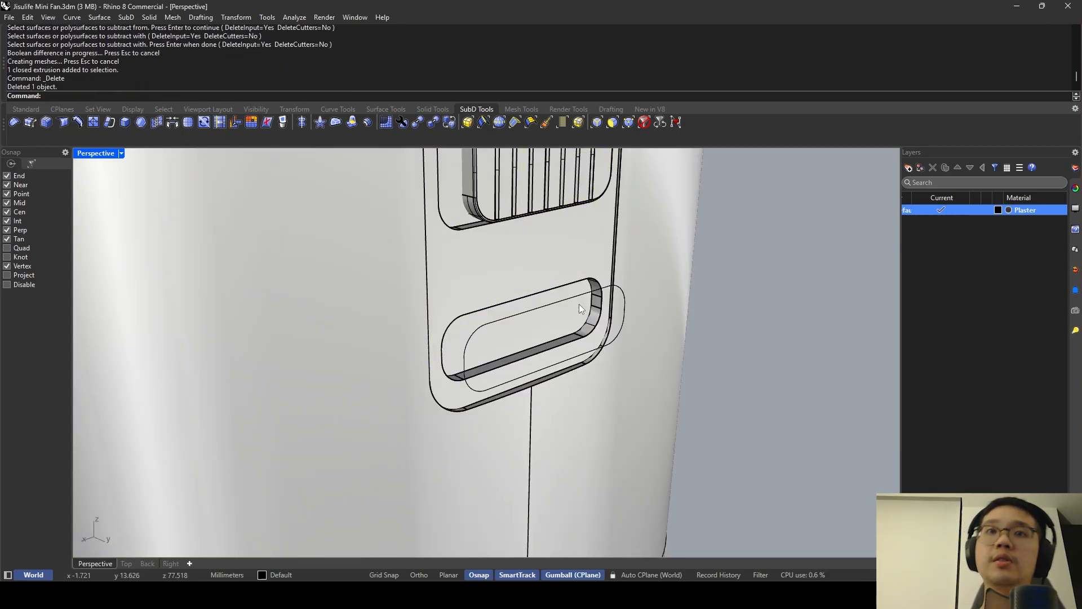
{"action": "key", "text": "ctrl+z"}
{"action": "key", "text": "ctrl+z"}
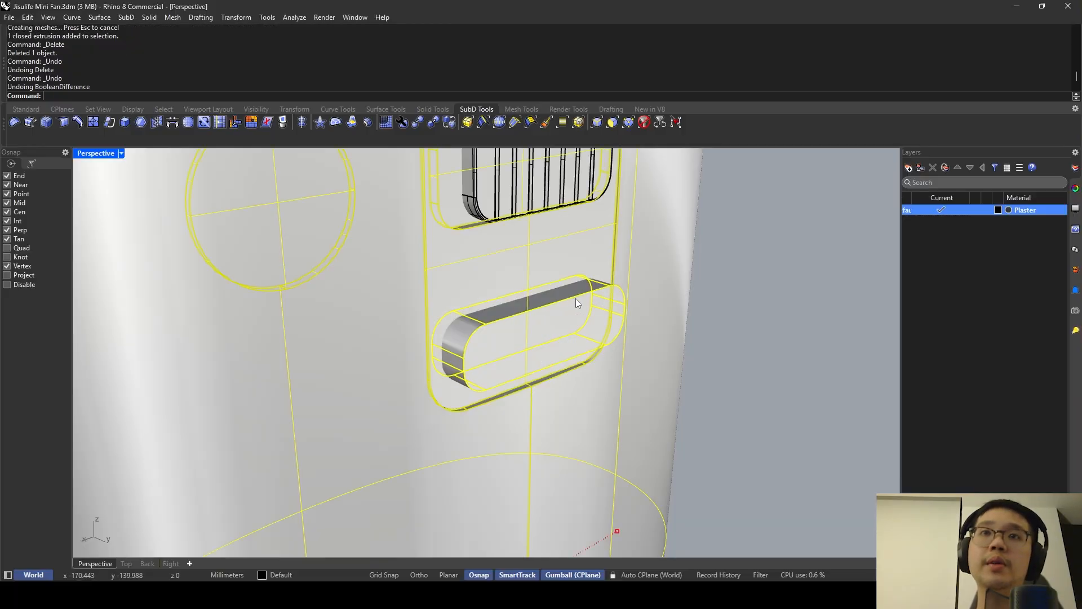
Push the slot-shaped solid deeper into the handle and subtract it from the body with BooleanDifference, keeping the cutter.
{"action": "left_click_drag", "start_coordinate": [557, 340], "coordinate": [539, 336]}
{"action": "key", "text": "Escape"}
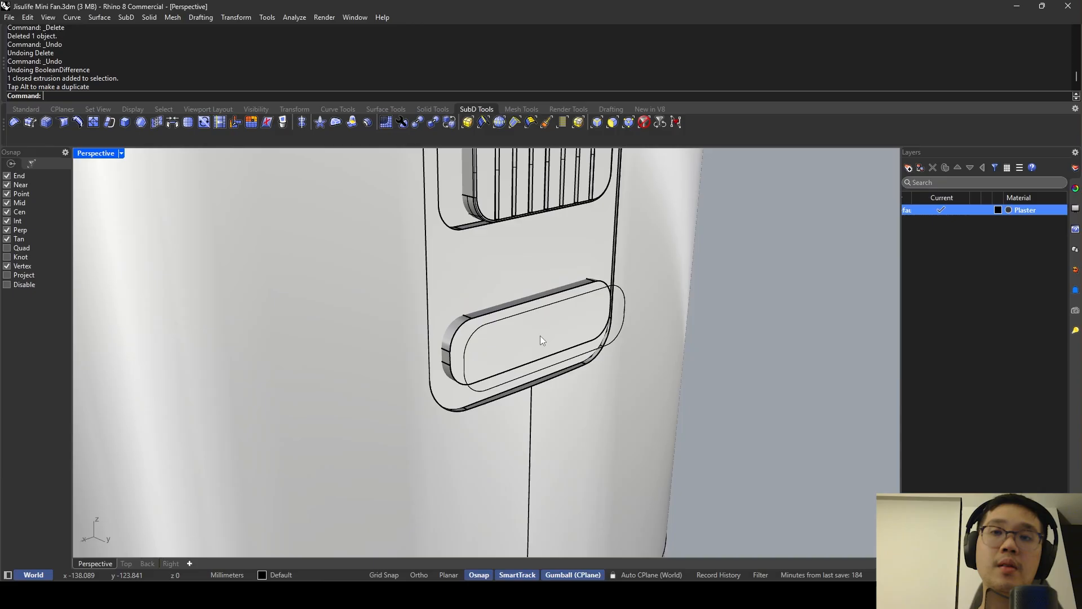
{"action": "type", "text": "BooleanDifference"}
{"action": "key", "text": "Return"}
{"action": "left_click", "coordinate": [541, 261]}
{"action": "key", "text": "Return"}
{"action": "left_click", "coordinate": [556, 299]}
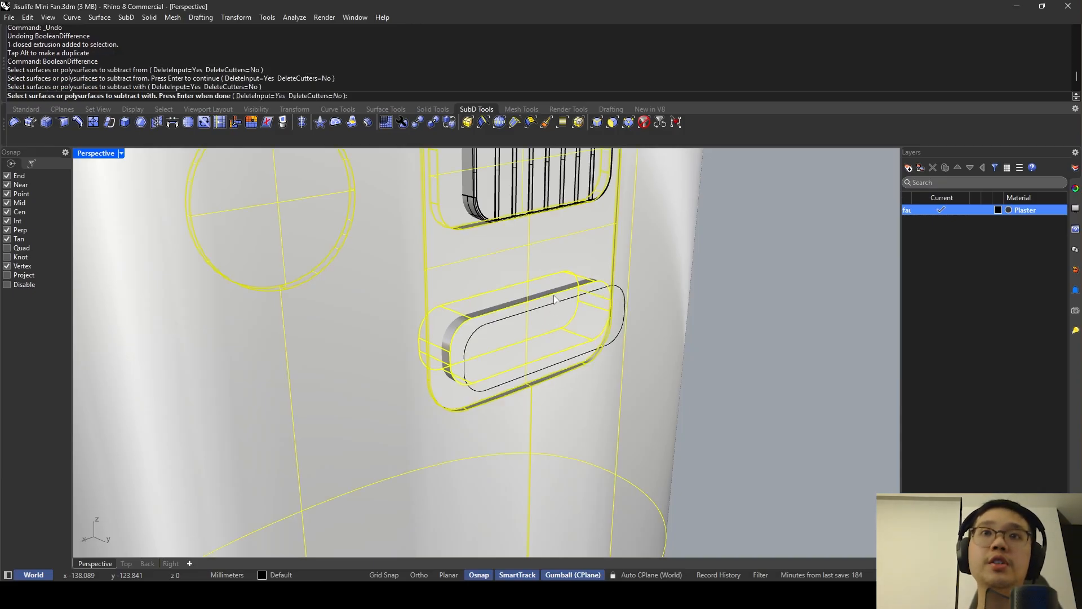
{"action": "key", "text": "Return"}
Try deleting the slot-shaped cutter, and undo the deletion.
{"action": "left_click", "coordinate": [555, 299]}
{"action": "key", "text": "Delete"}
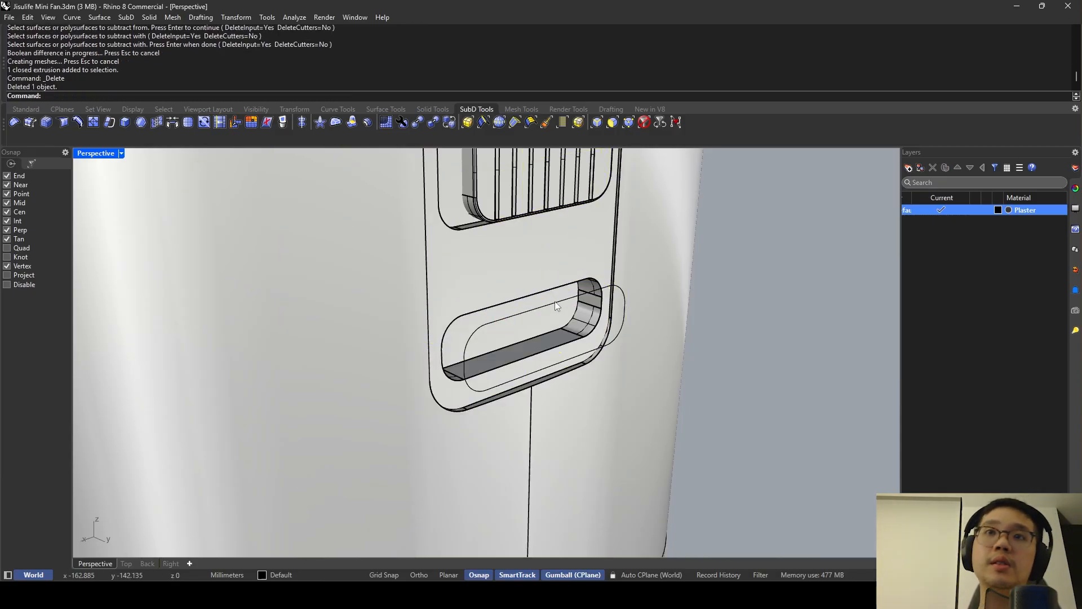
{"action": "left_click", "coordinate": [556, 301]}
{"action": "key", "text": "ctrl+z"}
Delete the leftover slot outline curve in front of the handle and select the solid filling the lower slot.
{"action": "left_click", "coordinate": [508, 314]}
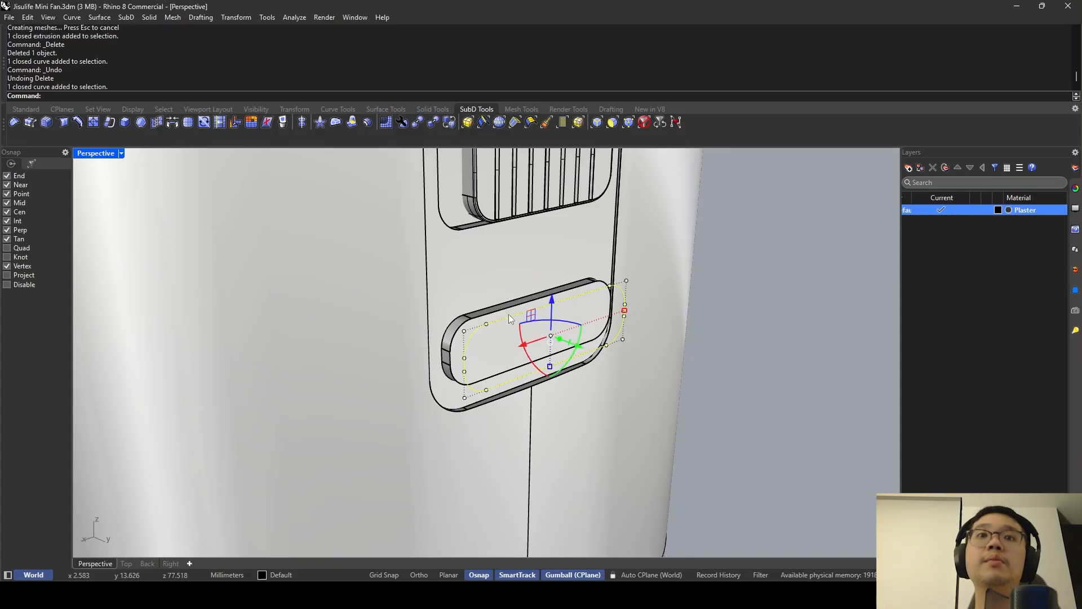
{"action": "left_click", "coordinate": [515, 316]}
{"action": "left_click", "coordinate": [515, 317]}
{"action": "key", "text": "Delete"}
{"action": "key", "text": "Delete"}
{"action": "left_click", "coordinate": [522, 309]}
{"action": "right_click_drag", "start_coordinate": [522, 309], "coordinate": [488, 316]}
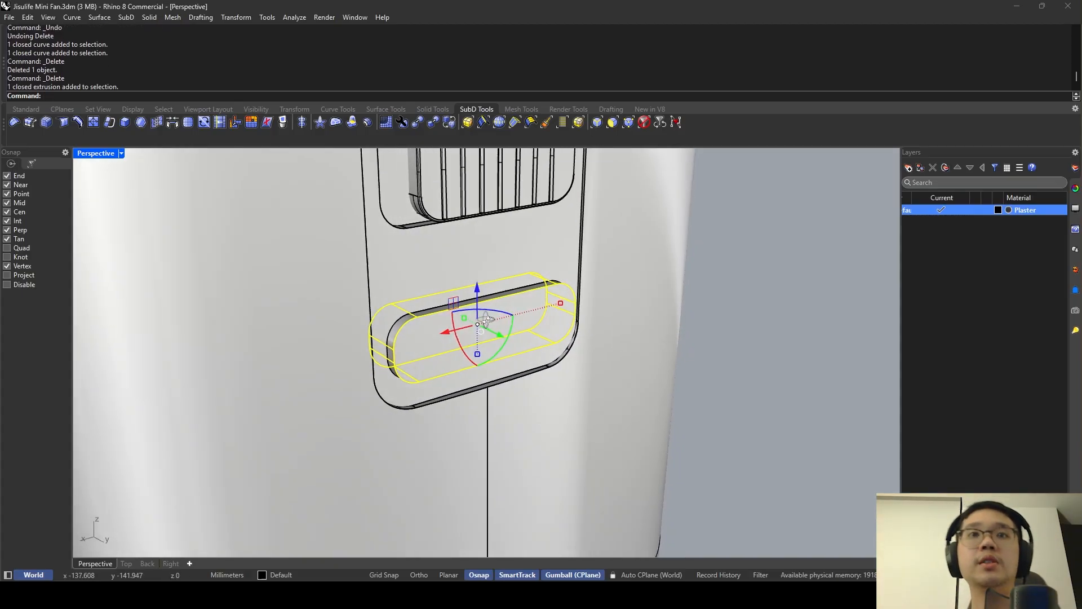
Scale the solid in the handle's lower slot down to a thin, slightly narrower bar and raise it toward the slot's upper edge.
{"action": "scroll", "coordinate": [489, 316], "scroll_direction": "up", "scroll_amount": 4}
{"action": "left_click_drag", "start_coordinate": [474, 366], "coordinate": [474, 351]}
{"action": "left_click_drag", "start_coordinate": [592, 294], "coordinate": [584, 298]}
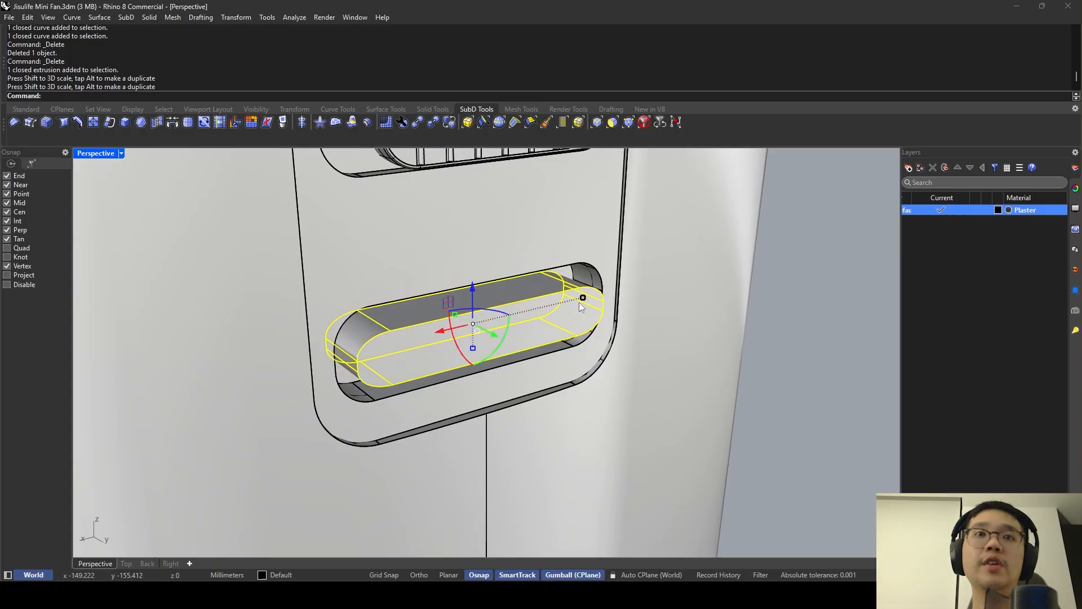
{"action": "right_click_drag", "start_coordinate": [460, 318], "coordinate": [364, 220], "text": "shift"}
{"action": "left_click_drag", "start_coordinate": [387, 228], "coordinate": [387, 212]}
{"action": "scroll", "coordinate": [394, 198], "scroll_direction": "down", "scroll_amount": 6}
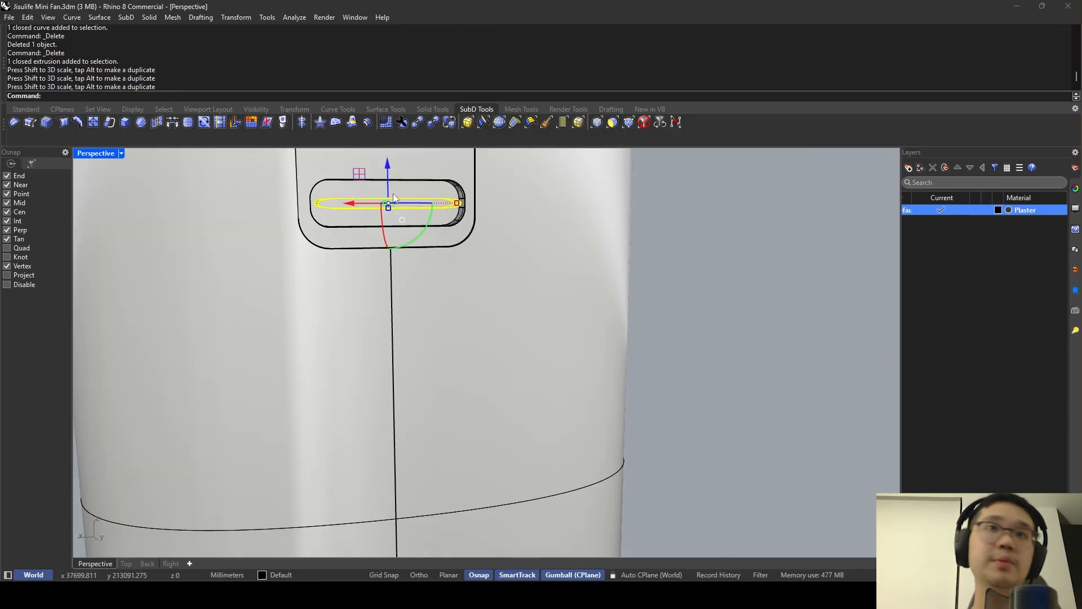
{"action": "scroll", "coordinate": [393, 194], "scroll_direction": "up", "scroll_amount": 3}
{"action": "left_click_drag", "start_coordinate": [389, 174], "coordinate": [394, 162]}
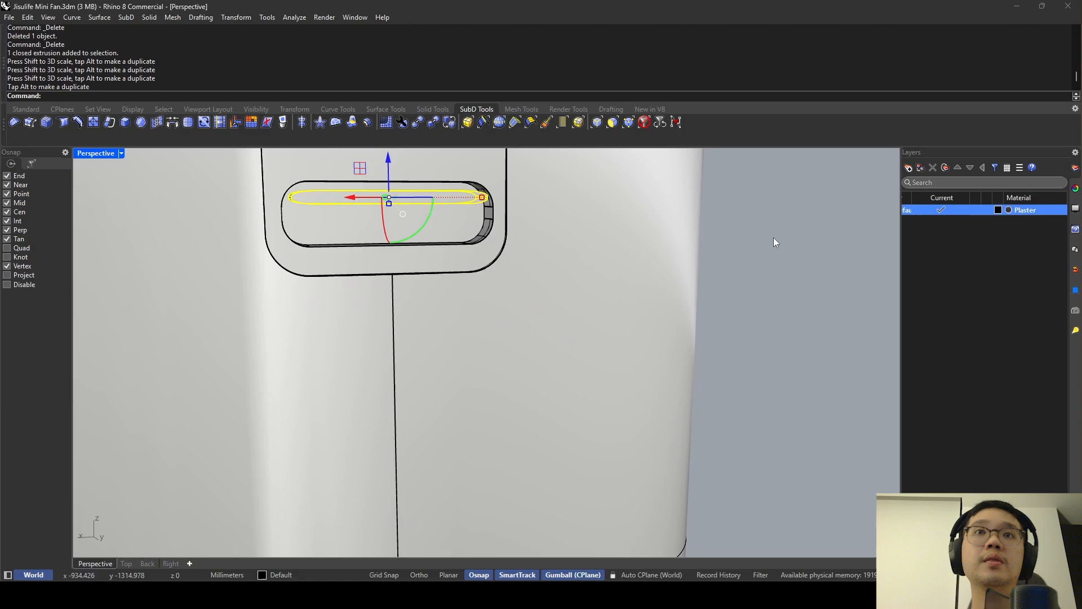
Push the thin bar slightly deeper into the handle's lower slot and deselect it.
{"action": "left_click", "coordinate": [774, 238]}
{"action": "scroll", "coordinate": [738, 249], "scroll_direction": "down", "scroll_amount": 8}
{"action": "scroll", "coordinate": [597, 230], "scroll_direction": "up", "scroll_amount": 5}
{"action": "right_click_drag", "start_coordinate": [594, 229], "coordinate": [623, 265]}
{"action": "scroll", "coordinate": [624, 265], "scroll_direction": "up", "scroll_amount": 2}
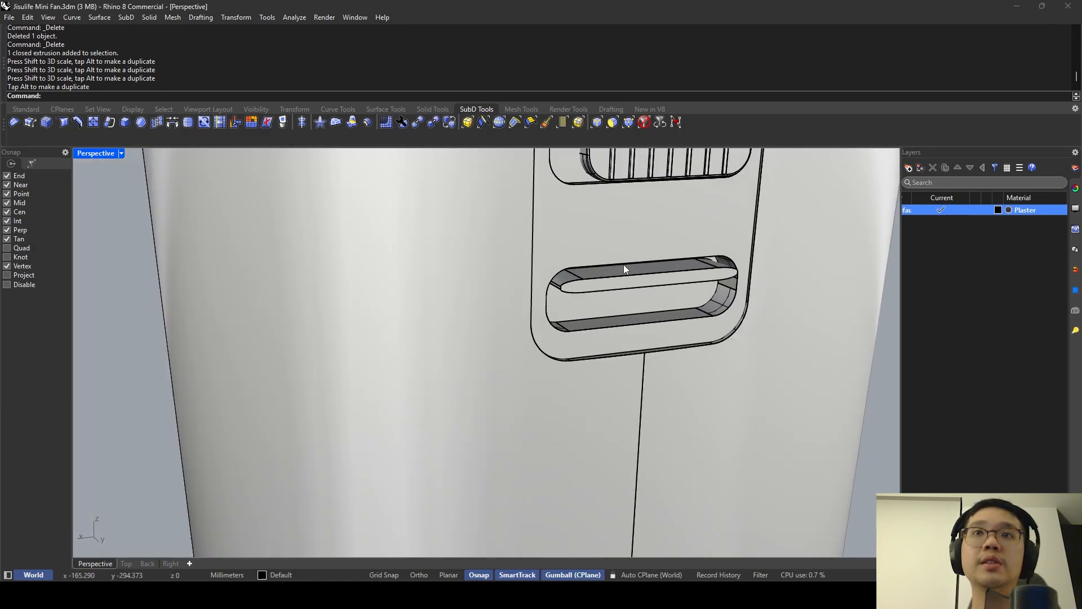
{"action": "left_click", "coordinate": [621, 281]}
{"action": "left_click_drag", "start_coordinate": [661, 284], "coordinate": [653, 280]}
{"action": "left_click", "coordinate": [880, 290]}
{"action": "left_click", "coordinate": [800, 263]}
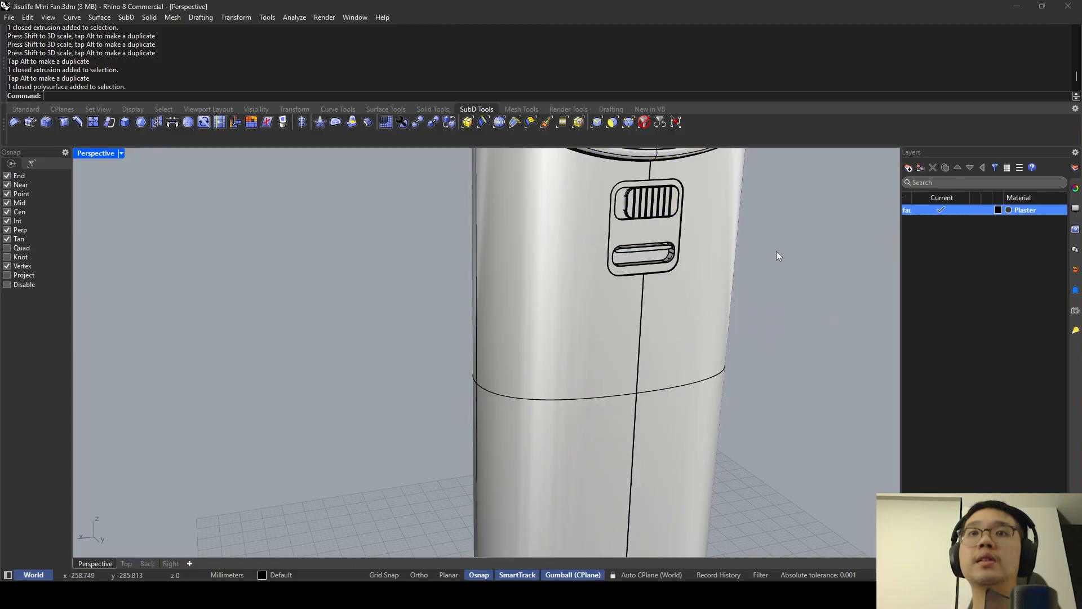
{"action": "scroll", "coordinate": [776, 252], "scroll_direction": "down", "scroll_amount": 4}
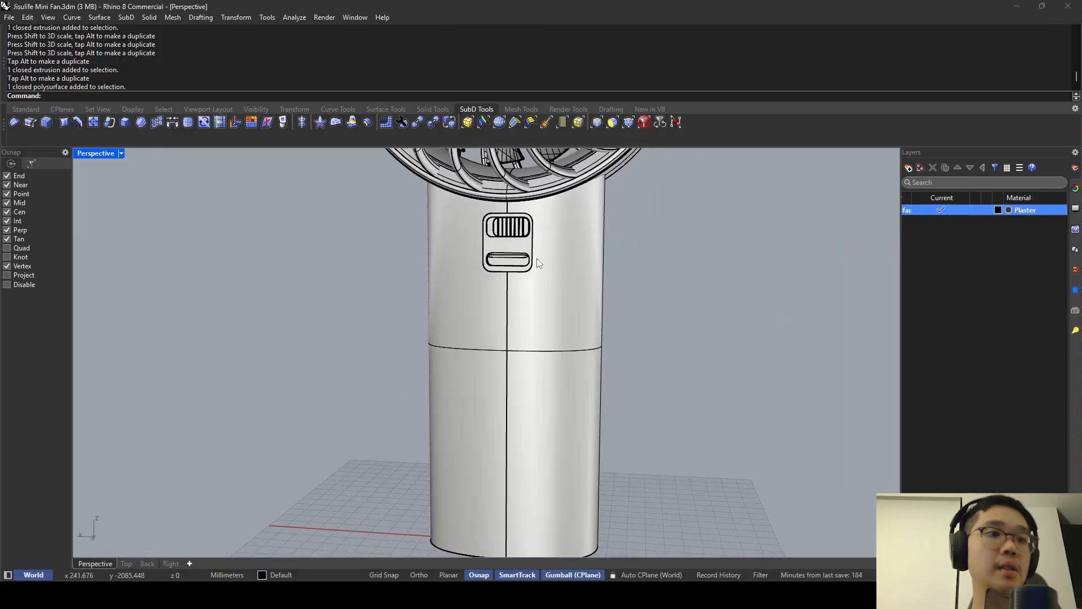
Lower the thin bar slightly within the lower slot.
{"action": "scroll", "coordinate": [513, 245], "scroll_direction": "up", "scroll_amount": 10}
{"action": "left_click", "coordinate": [499, 270]}
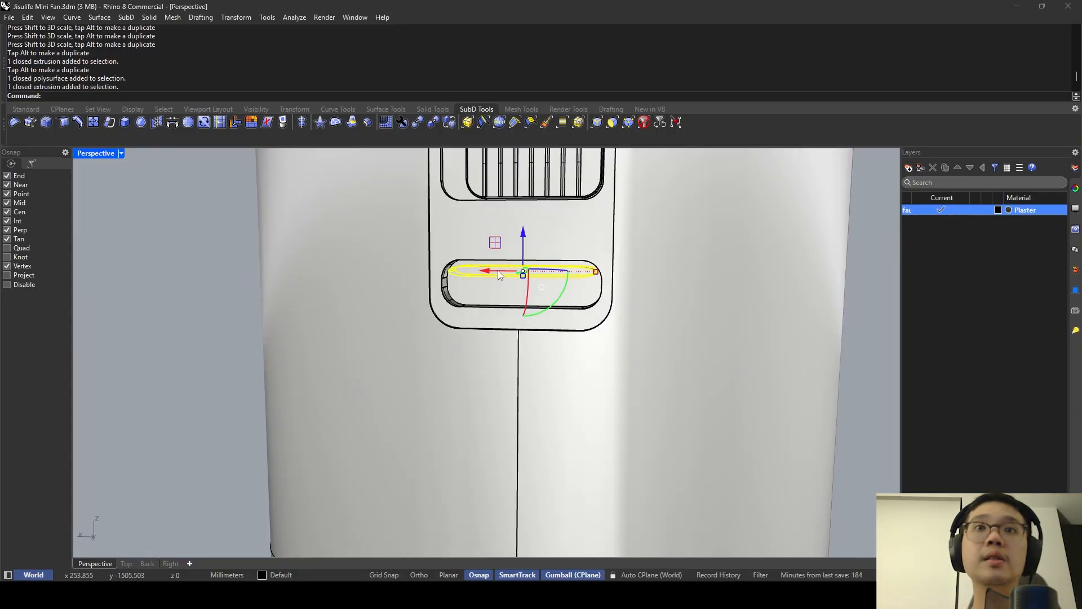
{"action": "scroll", "coordinate": [512, 249], "scroll_direction": "up", "scroll_amount": 6}
{"action": "left_click_drag", "start_coordinate": [528, 250], "coordinate": [532, 255]}
{"action": "scroll", "coordinate": [678, 264], "scroll_direction": "down", "scroll_amount": 10}
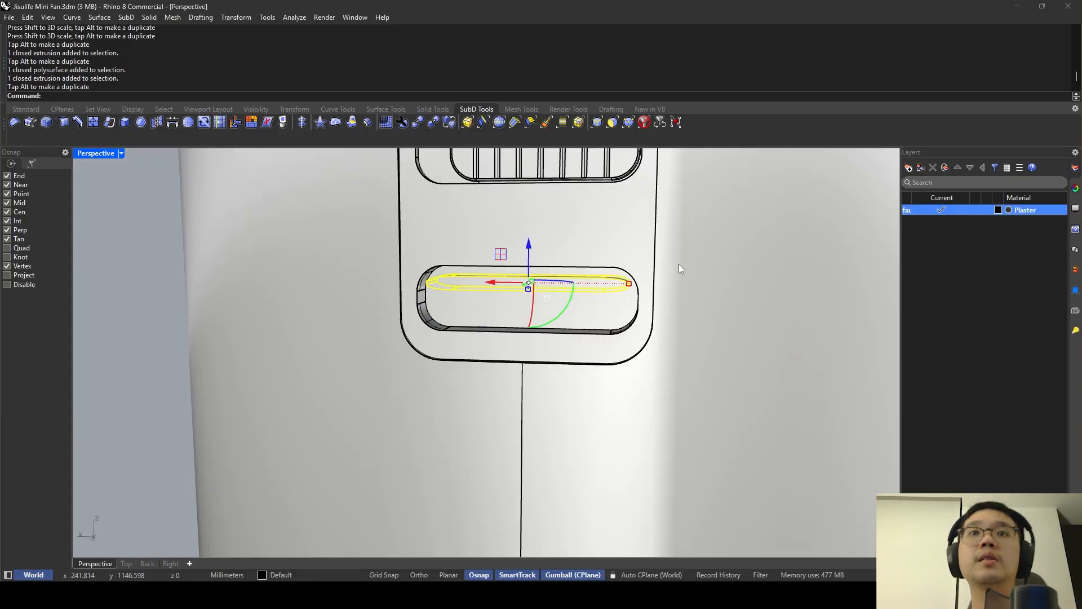
{"action": "right_click_drag", "start_coordinate": [769, 249], "coordinate": [586, 255]}
{"action": "scroll", "coordinate": [602, 237], "scroll_direction": "up", "scroll_amount": 8}
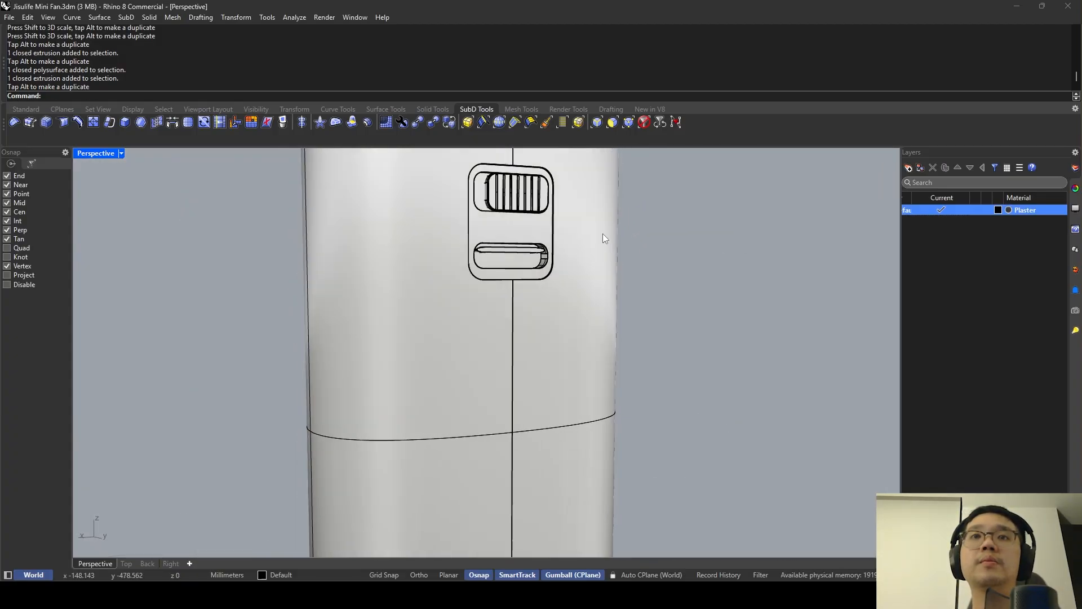
Switch the Perspective viewport to Rendered display and focus on the lower slot.
{"action": "left_click", "coordinate": [116, 153]}
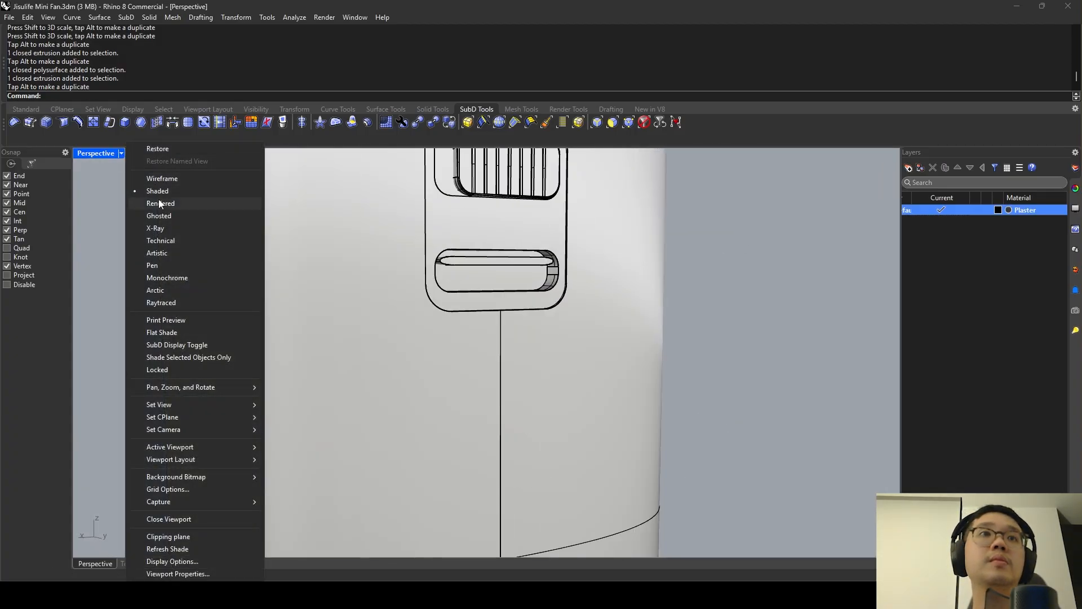
{"action": "left_click", "coordinate": [160, 204]}
{"action": "scroll", "coordinate": [528, 235], "scroll_direction": "down", "scroll_amount": 5}
{"action": "scroll", "coordinate": [469, 278], "scroll_direction": "up", "scroll_amount": 5}
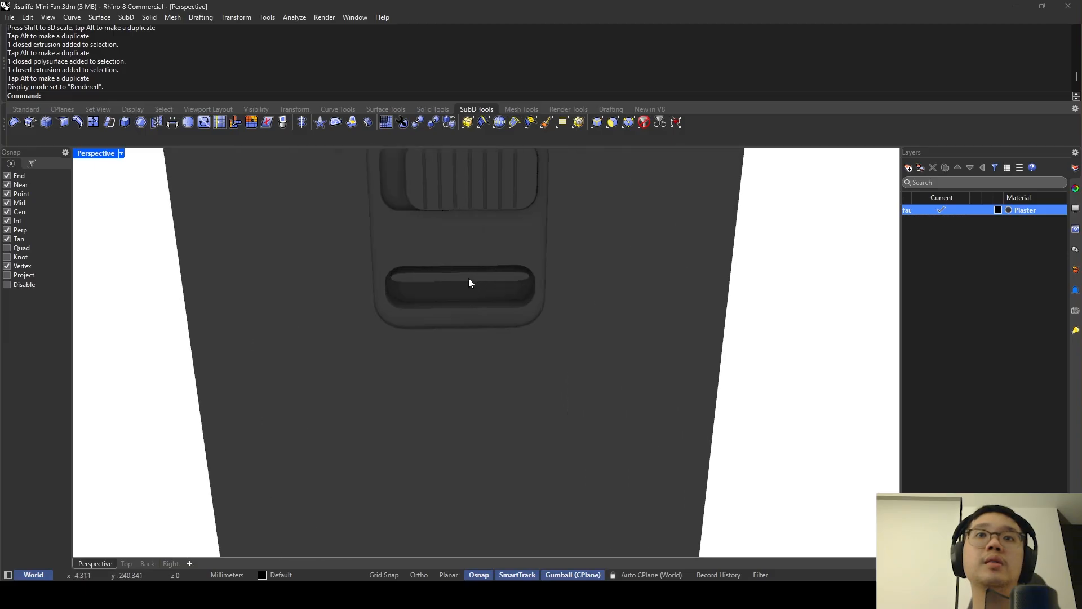
Rescale the thin bar inside the lower slot to adjust its proportions.
{"action": "left_click", "coordinate": [469, 278]}
{"action": "scroll", "coordinate": [469, 277], "scroll_direction": "up", "scroll_amount": 2}
{"action": "left_click_drag", "start_coordinate": [548, 274], "coordinate": [539, 262]}
{"action": "scroll", "coordinate": [518, 248], "scroll_direction": "down", "scroll_amount": 3}
{"action": "scroll", "coordinate": [505, 231], "scroll_direction": "up", "scroll_amount": 5}
{"action": "right_click_drag", "start_coordinate": [535, 264], "coordinate": [583, 354]}
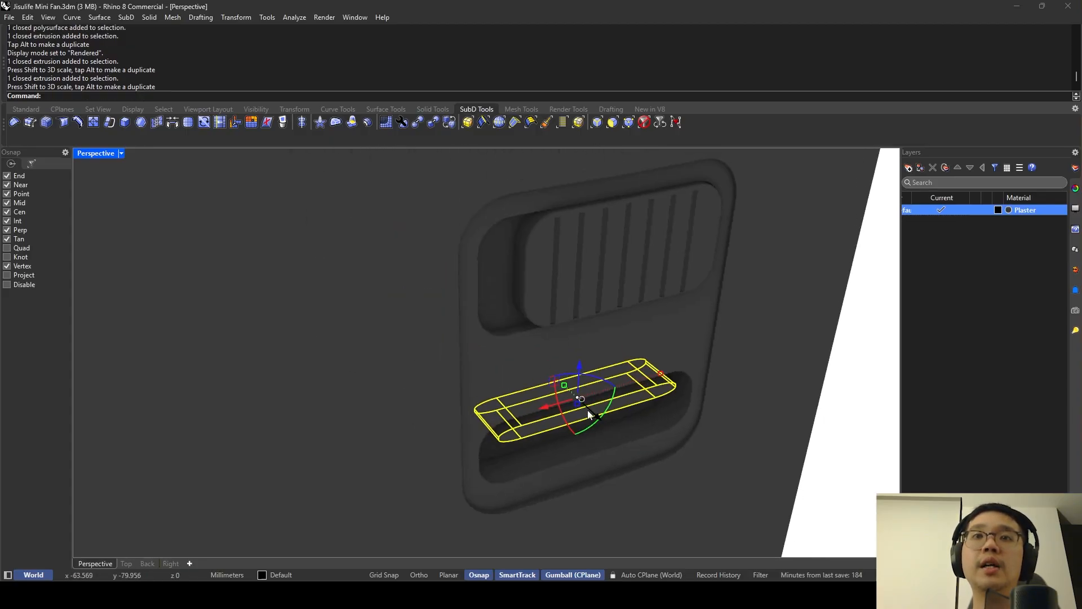
Check the switch and slot in the rendered view and return the viewport to Shaded display.
{"action": "key", "text": "Escape"}
{"action": "scroll", "coordinate": [493, 325], "scroll_direction": "down", "scroll_amount": 15}
{"action": "mouse_move", "coordinate": [492, 326]}
{"action": "right_mouse_down"}
{"action": "mouse_move", "coordinate": [483, 299]}
{"action": "mouse_move", "coordinate": [506, 310]}
{"action": "right_mouse_up"}
{"action": "scroll", "coordinate": [494, 319], "scroll_direction": "up", "scroll_amount": 8}
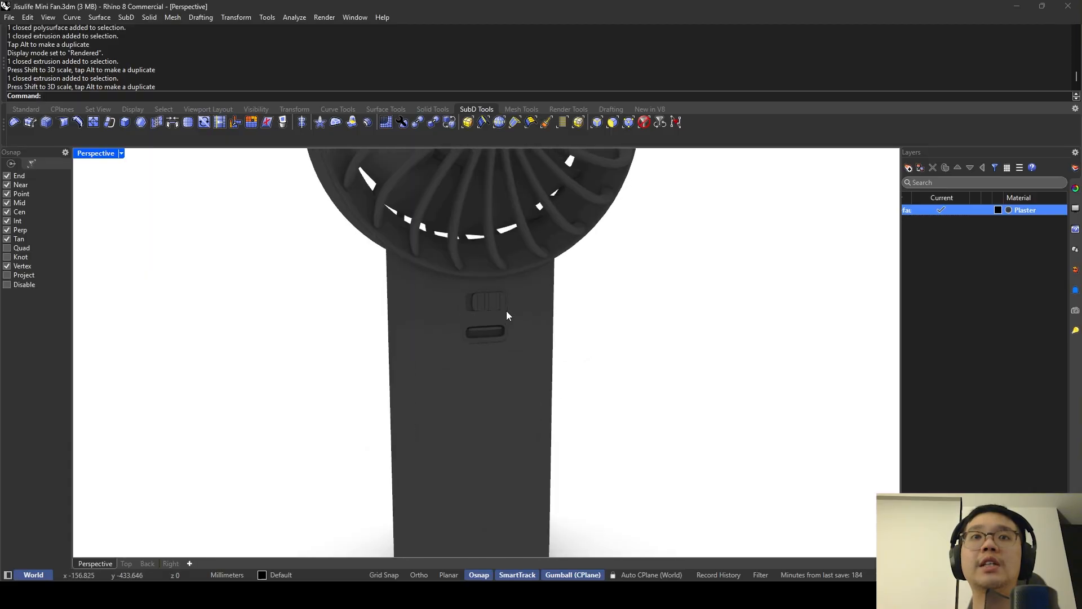
{"action": "left_click", "coordinate": [120, 153]}
{"action": "left_click", "coordinate": [144, 191]}
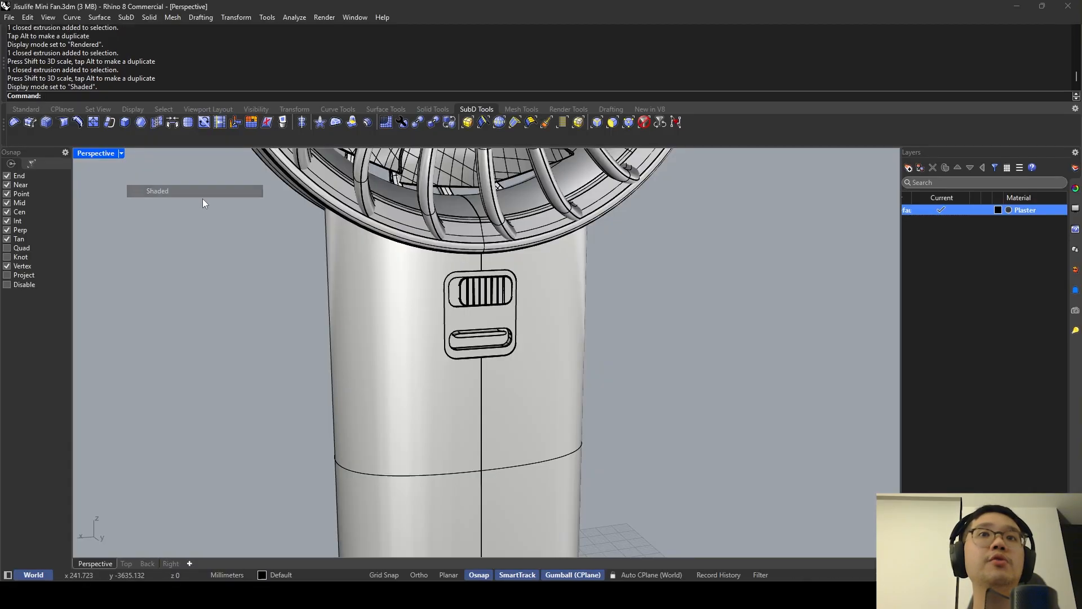
{"action": "scroll", "coordinate": [451, 285], "scroll_direction": "up", "scroll_amount": 6}
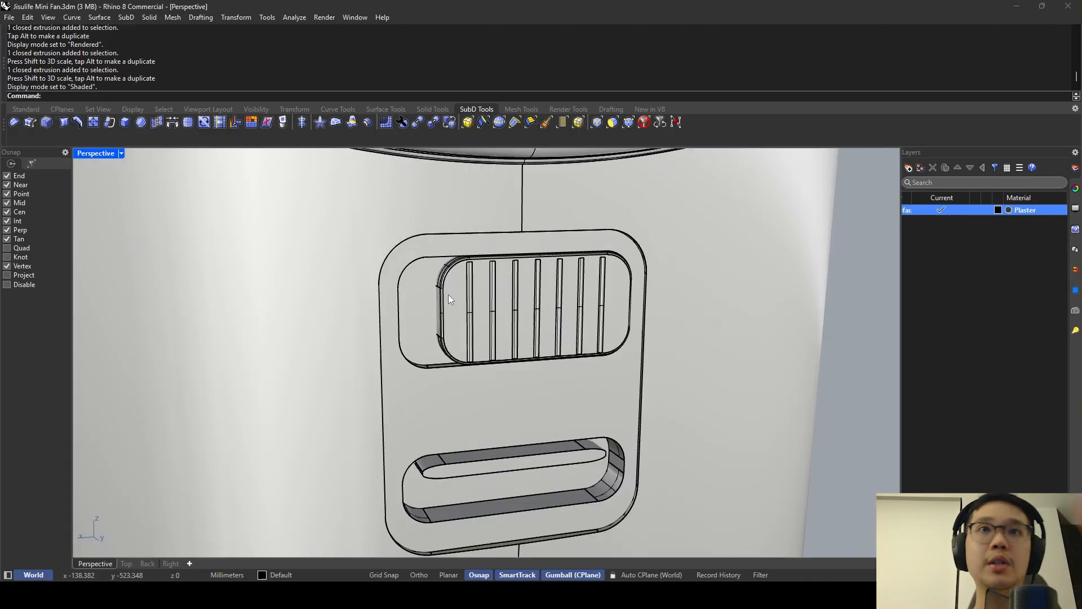
{"action": "scroll", "coordinate": [443, 293], "scroll_direction": "down", "scroll_amount": 5}
{"action": "scroll", "coordinate": [452, 286], "scroll_direction": "up", "scroll_amount": 6}
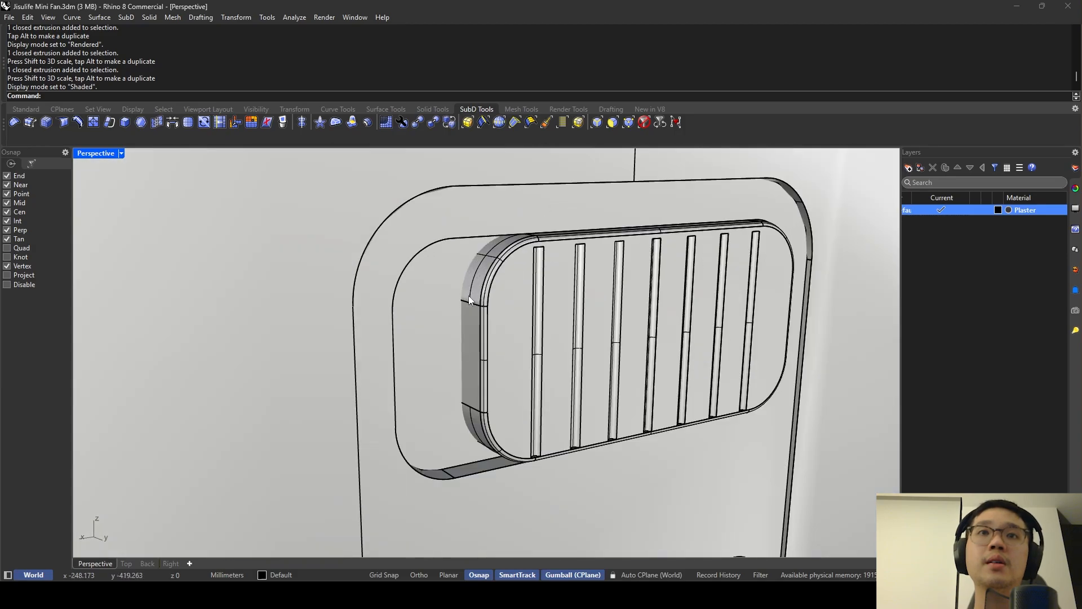
{"action": "left_click", "coordinate": [470, 300]}
{"action": "type", "text": "BooleanDifference"}
{"action": "key", "text": "Return"}
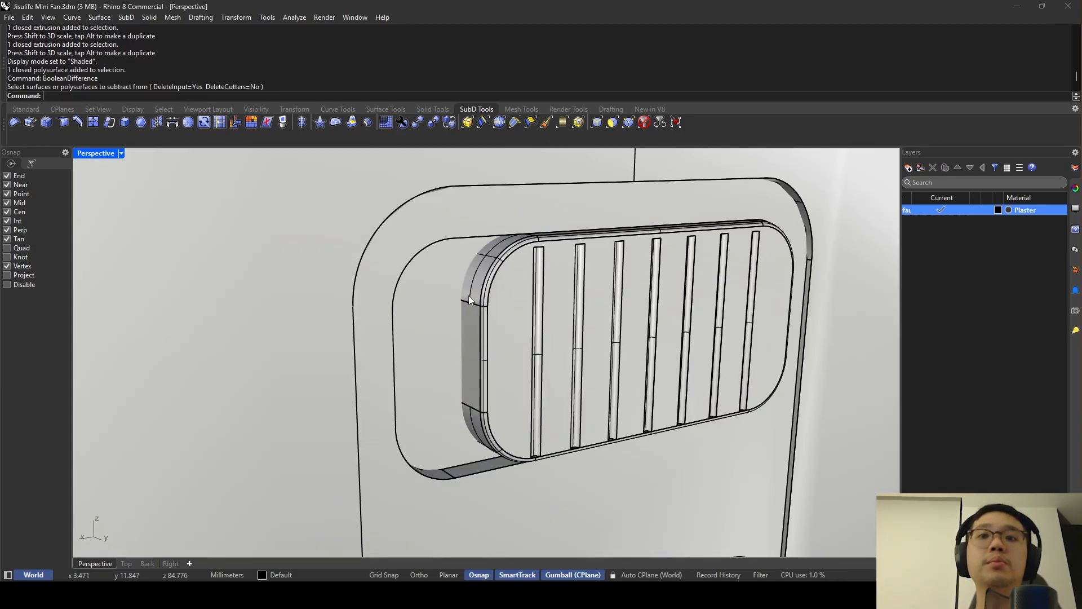
{"action": "type", "text": "o"}
{"action": "key", "text": "Return"}
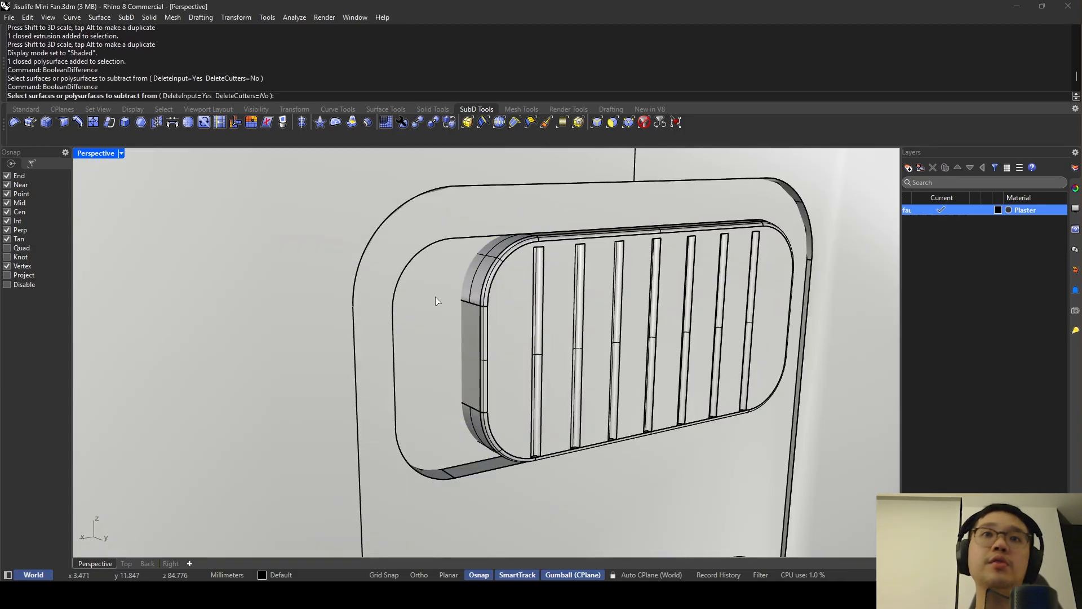
{"action": "key", "text": "Escape"}
{"action": "left_click", "coordinate": [462, 307]}
{"action": "left_click", "coordinate": [490, 329]}
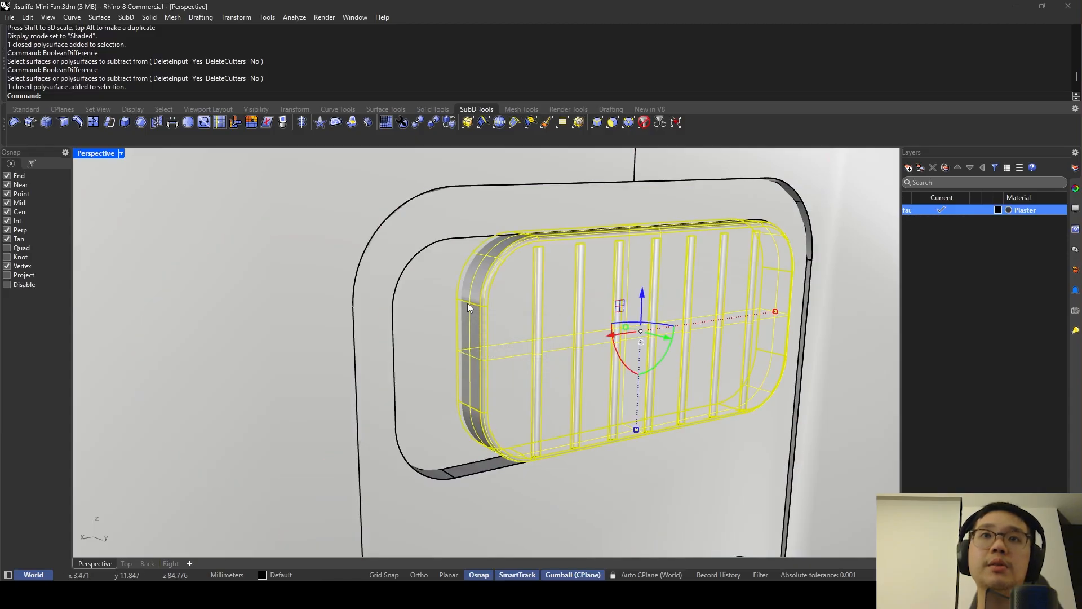
{"action": "key", "text": "Escape"}
Try subtracting the grooved slider from the handle body with BooleanDifference, keeping the cutter, and undo it.
{"action": "key", "text": "Return"}
{"action": "left_click", "coordinate": [430, 298]}
{"action": "key", "text": "Return"}
{"action": "left_click", "coordinate": [479, 293]}
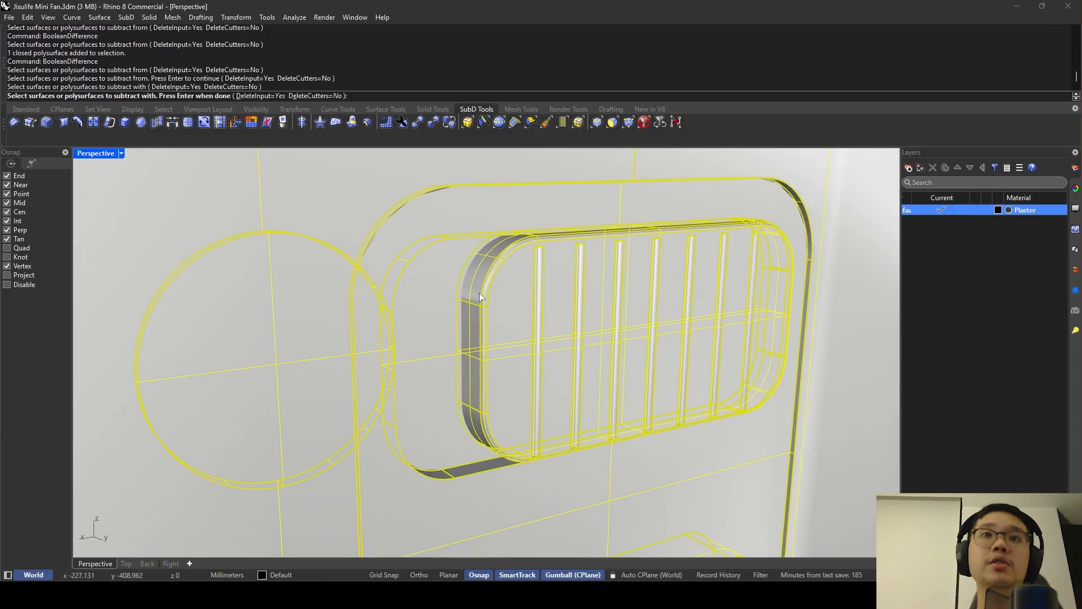
{"action": "key", "text": "Return"}
{"action": "key", "text": "Escape"}
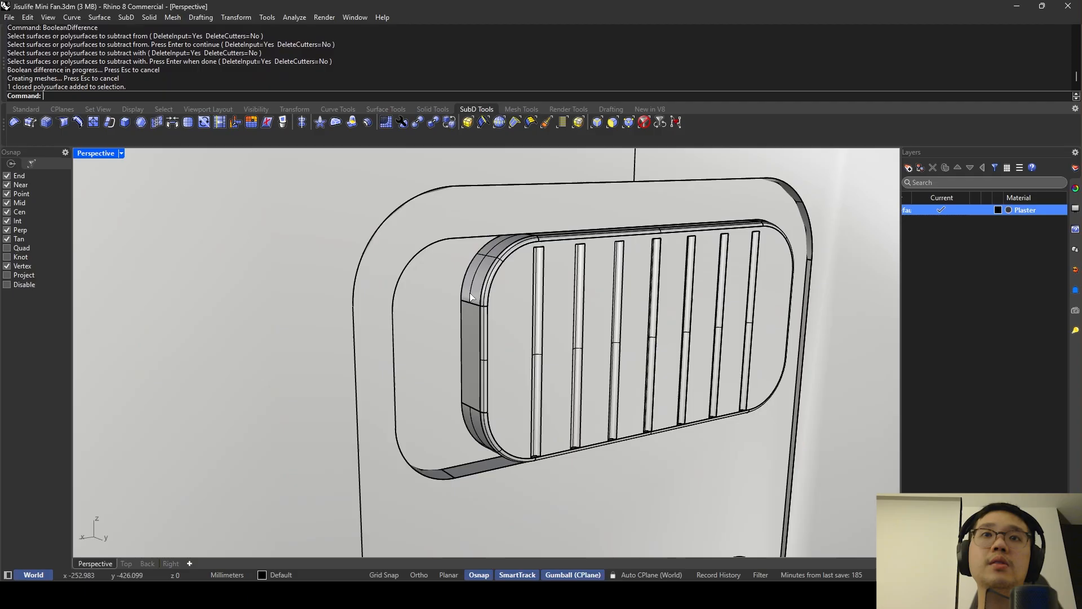
{"action": "left_click", "coordinate": [433, 292]}
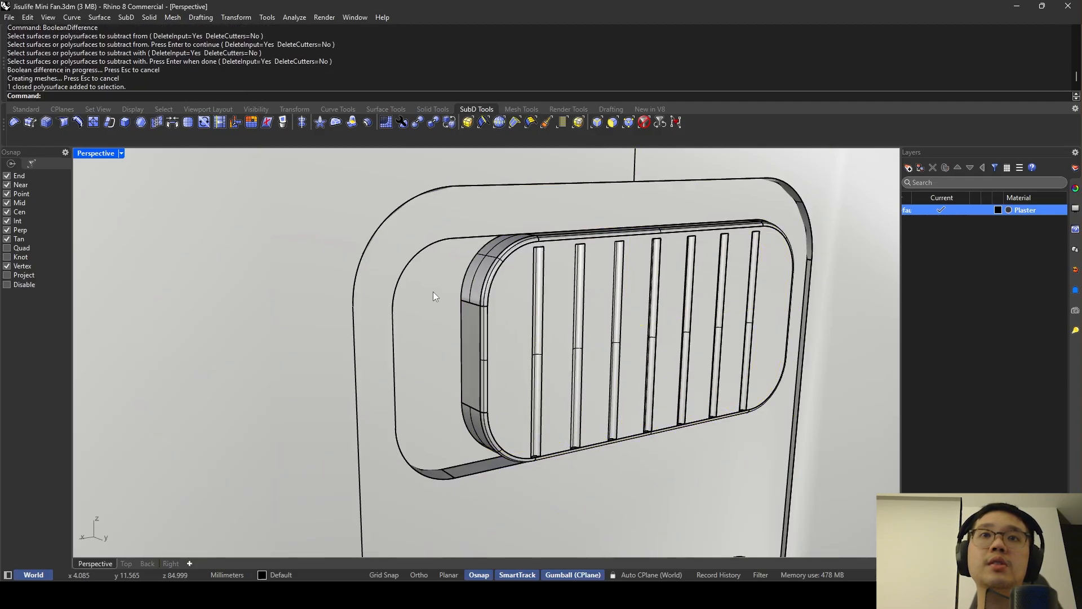
{"action": "key", "text": "ctrl+z"}
{"action": "key", "text": "ctrl+z"}
Subtract the handle body from the grooved slider with BooleanDifference, keeping the handle as the cutter.
{"action": "key", "text": "Return"}
{"action": "left_click", "coordinate": [466, 290]}
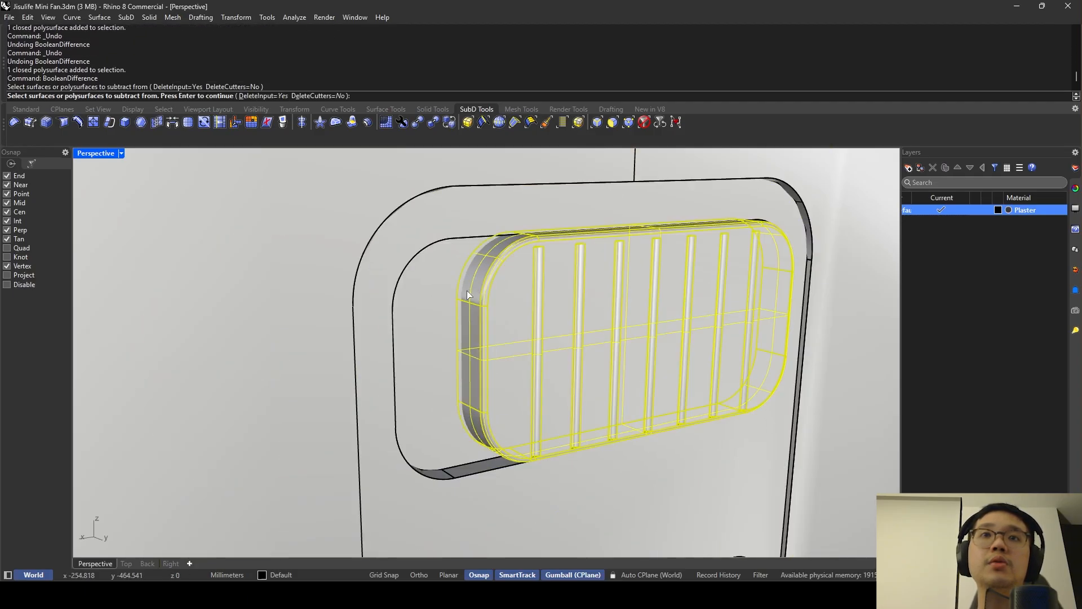
{"action": "key", "text": "Return"}
{"action": "left_click", "coordinate": [430, 288]}
{"action": "key", "text": "Return"}
{"action": "left_click", "coordinate": [429, 288]}
{"action": "left_click", "coordinate": [476, 289]}
{"action": "key", "text": "Escape"}
Draw a small circle centred near one end of the lower slot's upper edge.
{"action": "scroll", "coordinate": [475, 290], "scroll_direction": "down", "scroll_amount": 10}
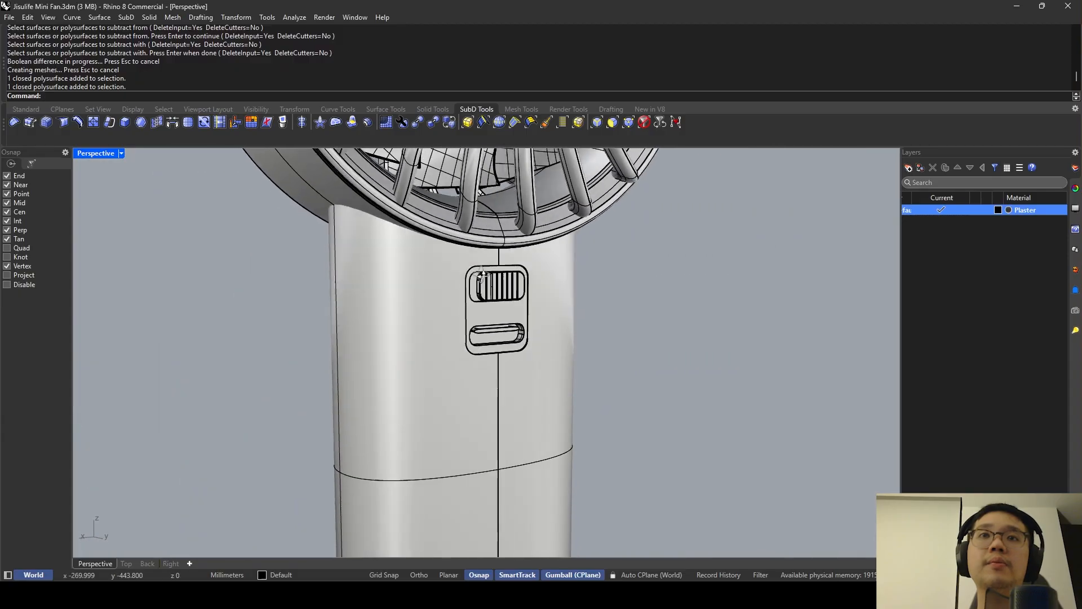
{"action": "right_click_drag", "start_coordinate": [497, 241], "coordinate": [473, 282]}
{"action": "scroll", "coordinate": [525, 265], "scroll_direction": "up", "scroll_amount": 5}
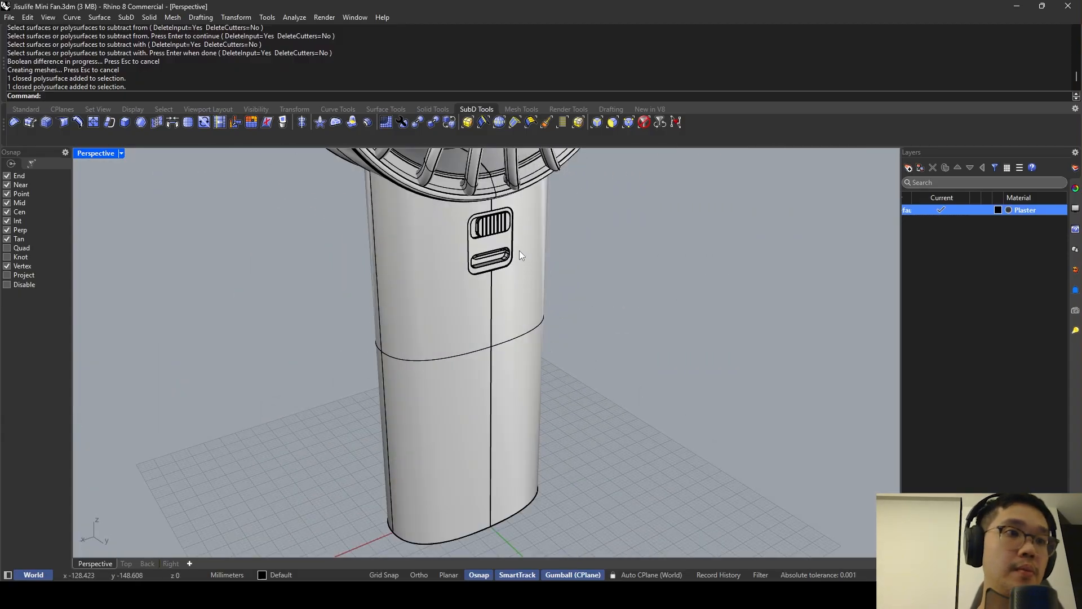
{"action": "scroll", "coordinate": [519, 250], "scroll_direction": "up", "scroll_amount": 5}
{"action": "scroll", "coordinate": [407, 273], "scroll_direction": "down", "scroll_amount": 5}
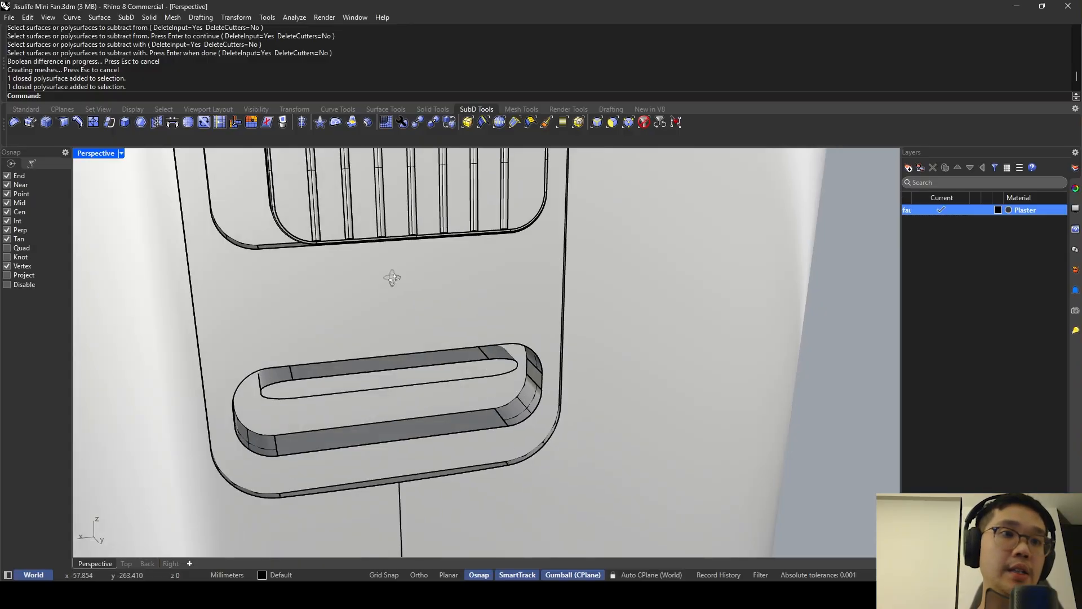
{"action": "scroll", "coordinate": [327, 229], "scroll_direction": "up", "scroll_amount": 4}
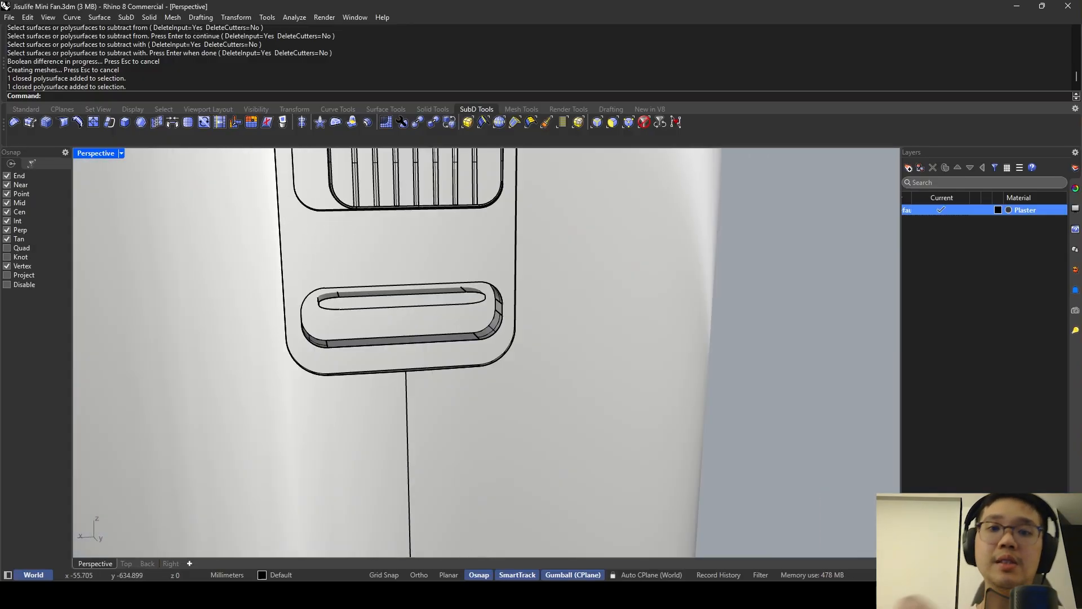
{"action": "key", "text": "Return"}
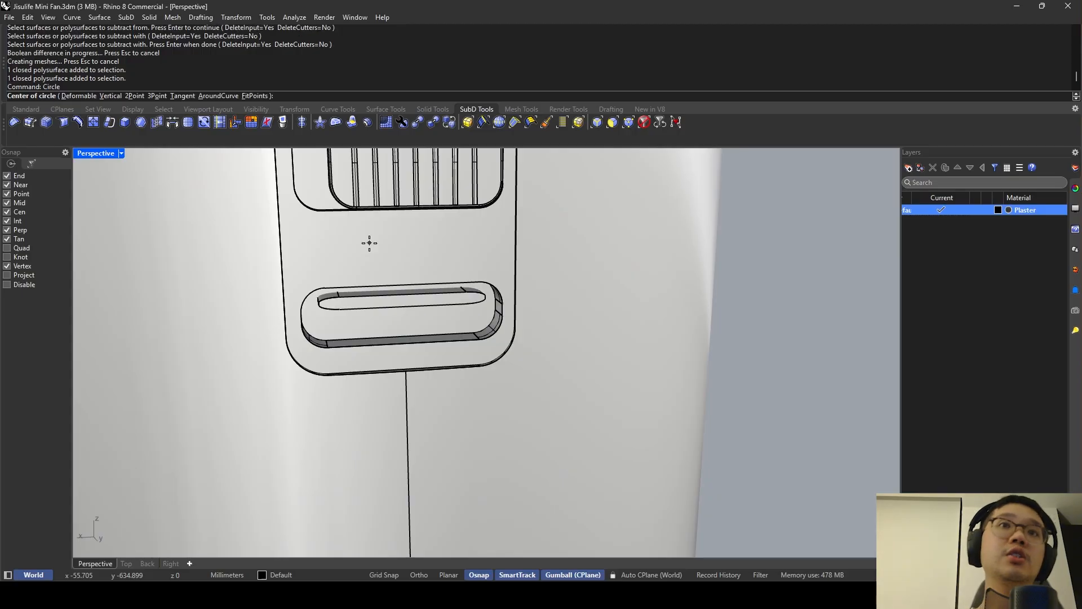
{"action": "left_click", "coordinate": [339, 286]}
{"action": "right_click_drag", "start_coordinate": [350, 291], "coordinate": [364, 366], "text": "shift"}
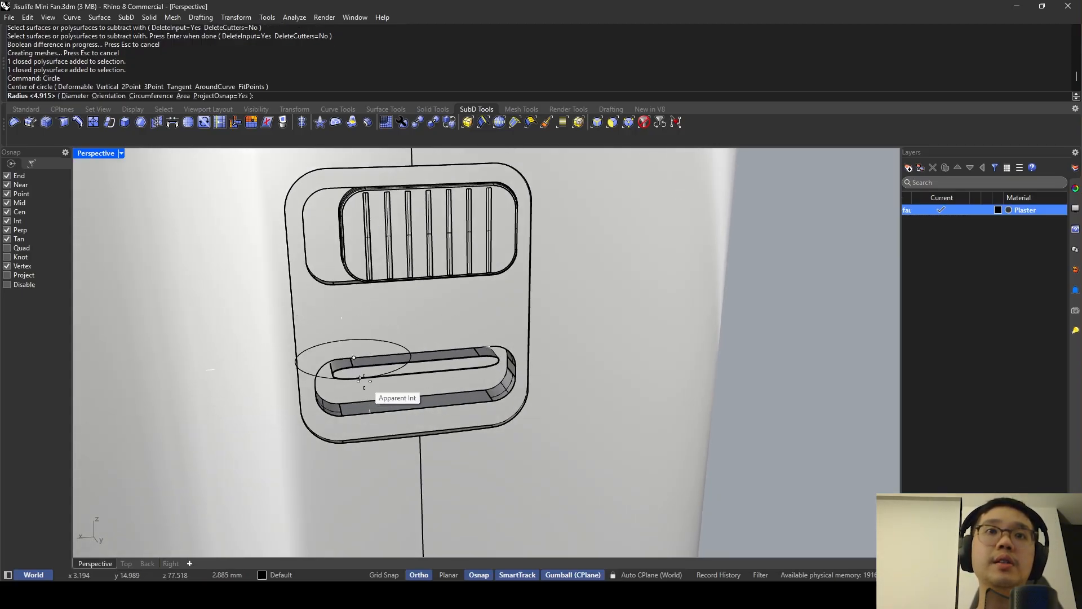
{"action": "left_click", "coordinate": [373, 361]}
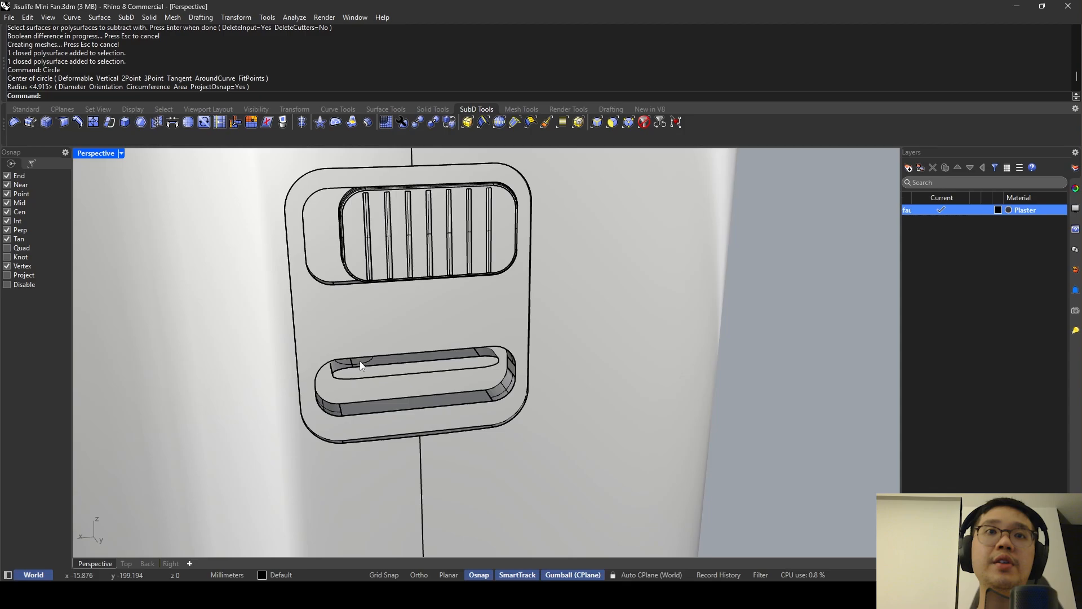
{"action": "right_click_drag", "start_coordinate": [372, 366], "coordinate": [462, 447], "text": "shift"}
{"action": "left_click_drag", "start_coordinate": [427, 458], "coordinate": [432, 445]}
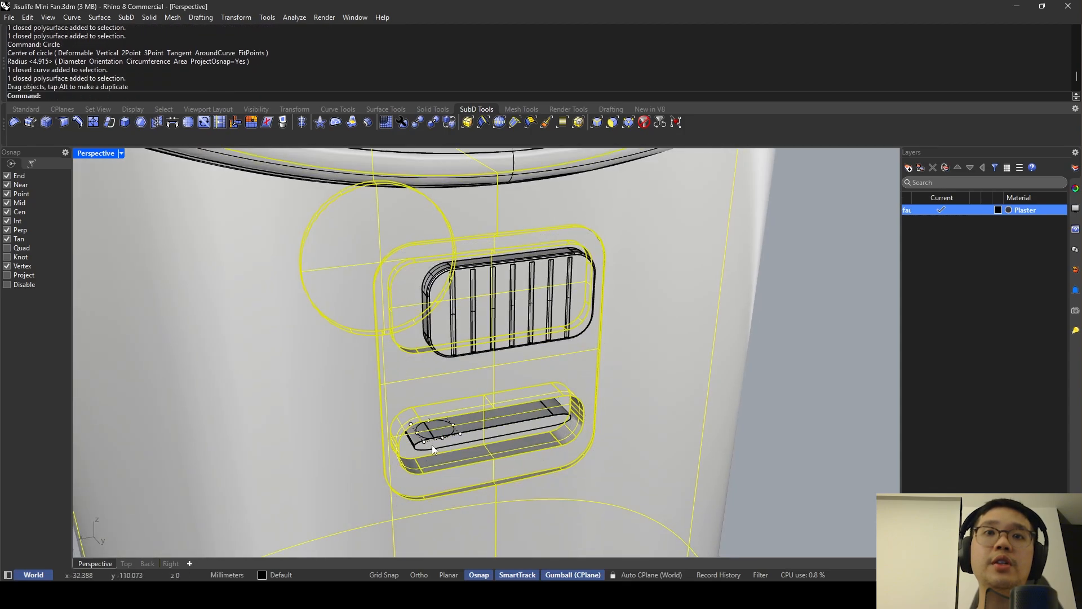
{"action": "key", "text": "ctrl+z"}
{"action": "left_click", "coordinate": [450, 428]}
{"action": "key", "text": "Escape"}
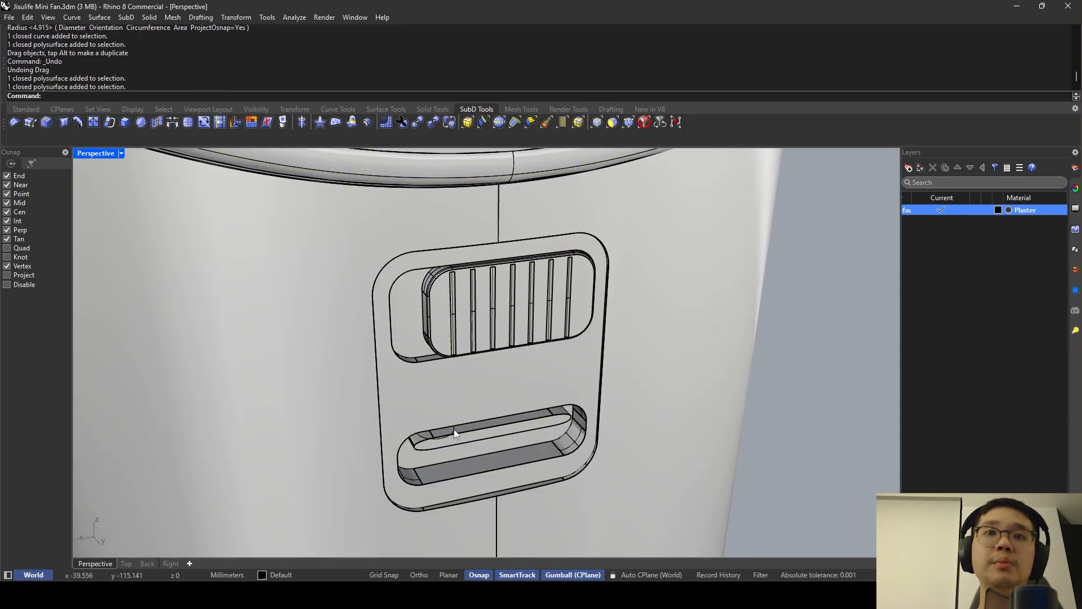
Turn the small circle upright to face the front and move it onto the area between the slider and the lower slot.
{"action": "left_click", "coordinate": [431, 441]}
{"action": "left_click_drag", "start_coordinate": [430, 451], "coordinate": [435, 420]}
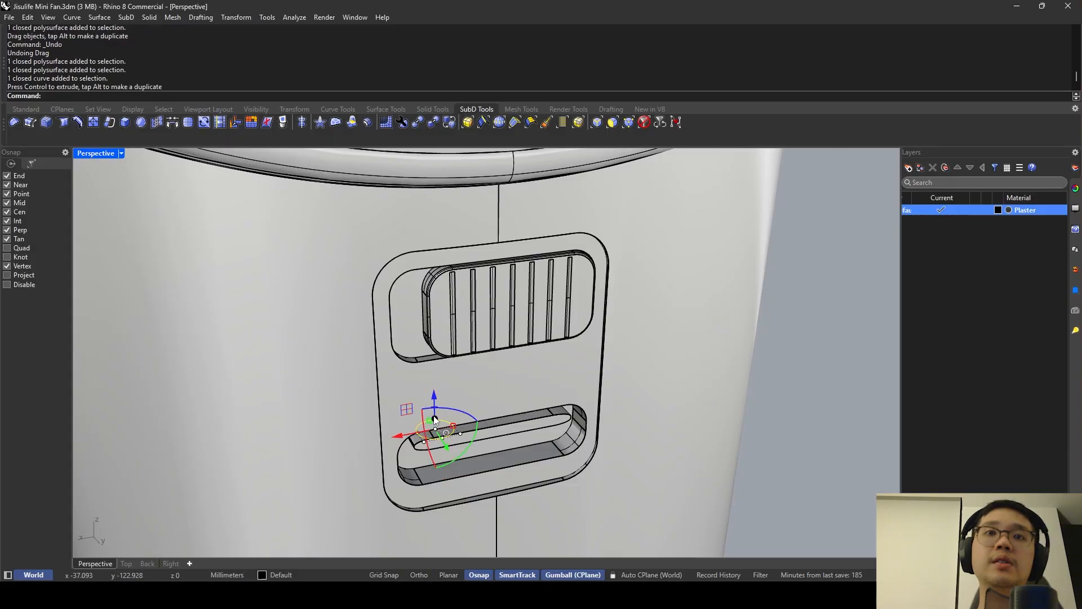
{"action": "right_click_drag", "start_coordinate": [482, 445], "coordinate": [557, 420], "text": "shift"}
{"action": "left_click_drag", "start_coordinate": [481, 413], "coordinate": [483, 378]}
{"action": "left_click_drag", "start_coordinate": [483, 416], "coordinate": [481, 381]}
{"action": "right_click_drag", "start_coordinate": [476, 351], "coordinate": [435, 344], "text": "shift"}
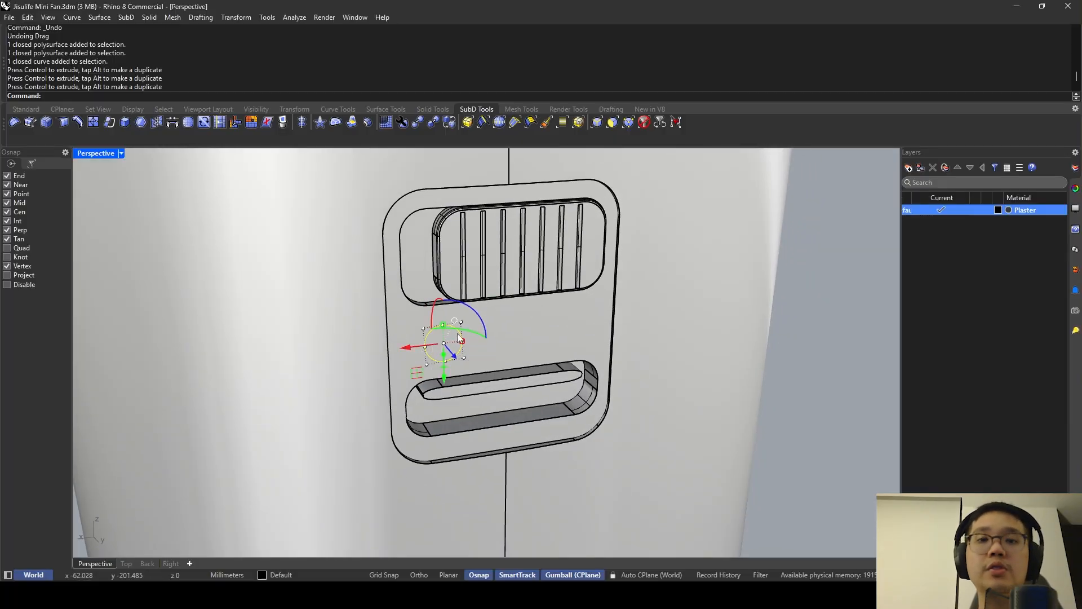
Enlarge the circle above the lower slot slightly and shift it sideways toward the handle's centre line.
{"action": "scroll", "coordinate": [448, 333], "scroll_direction": "up", "scroll_amount": 3}
{"action": "left_click_drag", "start_coordinate": [469, 343], "coordinate": [483, 345]}
{"action": "left_click_drag", "start_coordinate": [401, 356], "coordinate": [423, 356]}
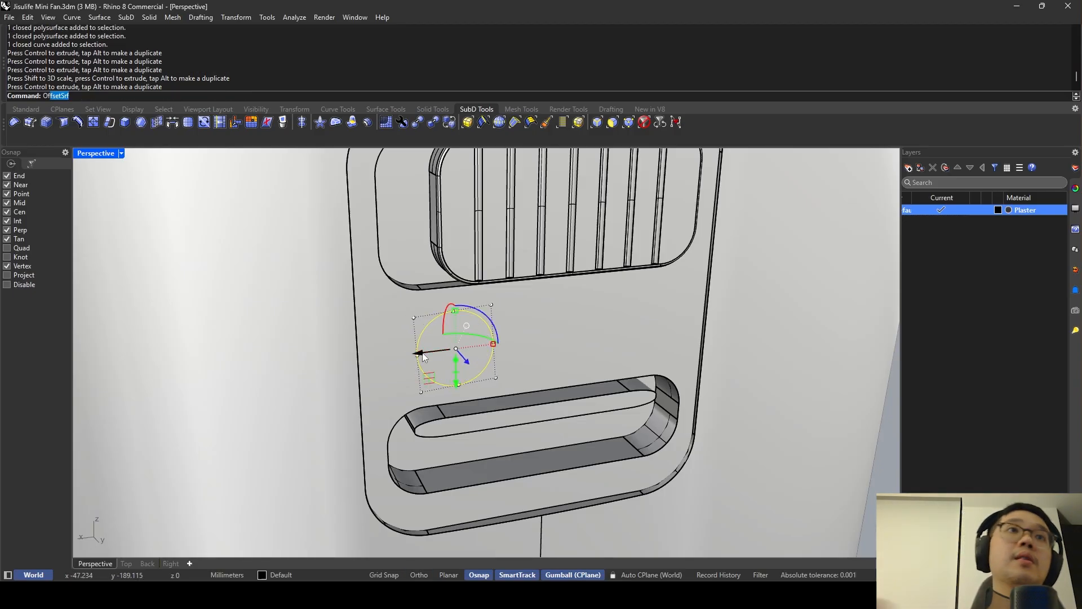
Offset the circle above the lower slot inward to form a thin ring outline.
{"action": "type", "text": "Offset"}
{"action": "key", "text": "Return"}
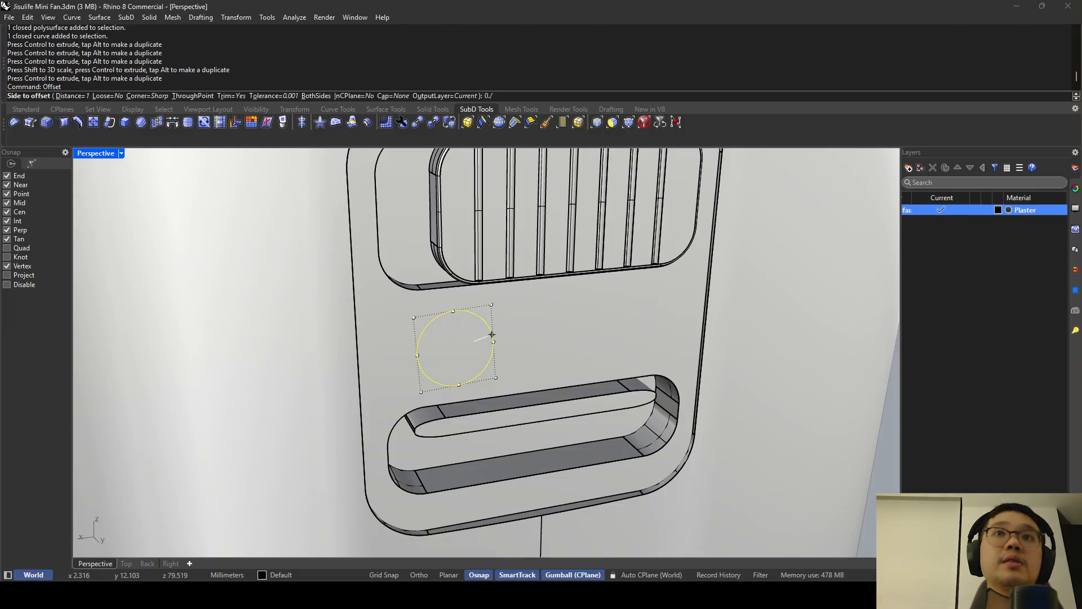
{"action": "left_click", "coordinate": [423, 341]}
{"action": "left_click", "coordinate": [469, 318]}
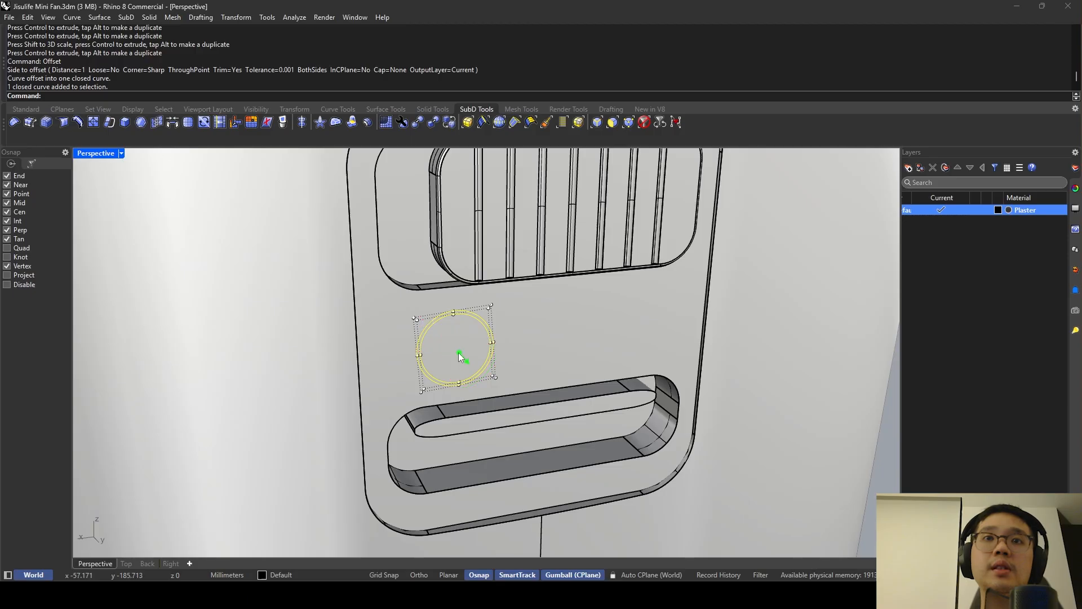
Extrude the two concentric circles into a solid ring and shift it in depth so that it intersects the handle's front face.
{"action": "left_click_drag", "start_coordinate": [458, 353], "coordinate": [465, 364]}
{"action": "right_click_drag", "start_coordinate": [466, 364], "coordinate": [529, 337]}
{"action": "key", "text": "Delete"}
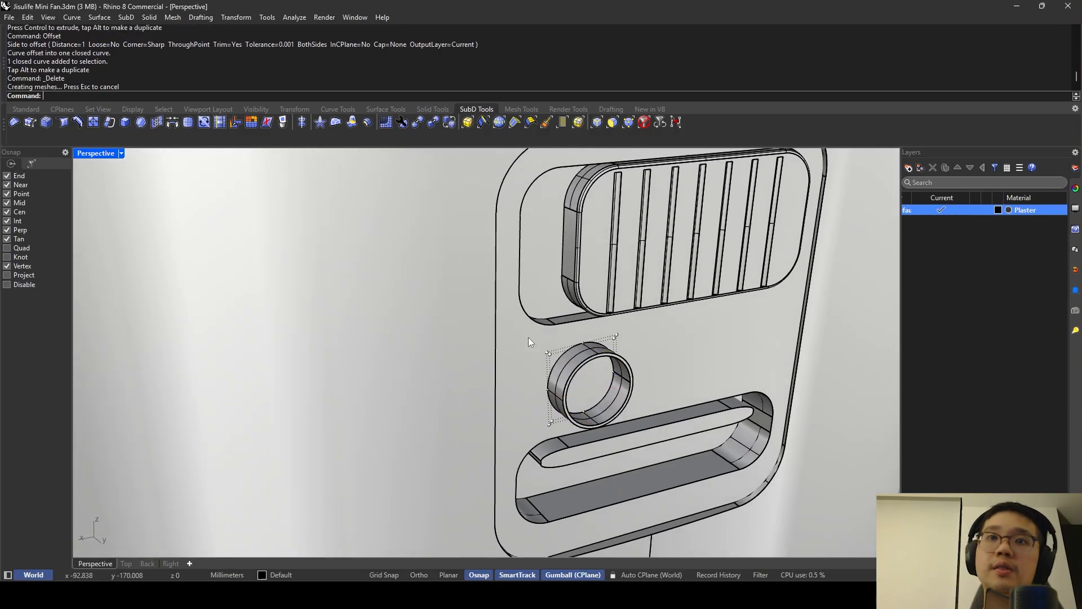
{"action": "left_click", "coordinate": [575, 366]}
{"action": "scroll", "coordinate": [581, 366], "scroll_direction": "up", "scroll_amount": 3}
{"action": "left_click_drag", "start_coordinate": [611, 417], "coordinate": [607, 415]}
{"action": "right_click_drag", "start_coordinate": [607, 415], "coordinate": [557, 391]}
Cut the ring out of the handle's front part with BooleanDifference and delete the leftover ring solid.
{"action": "key", "text": "Escape"}
{"action": "type", "text": "Boo"}
{"action": "key", "text": "Return"}
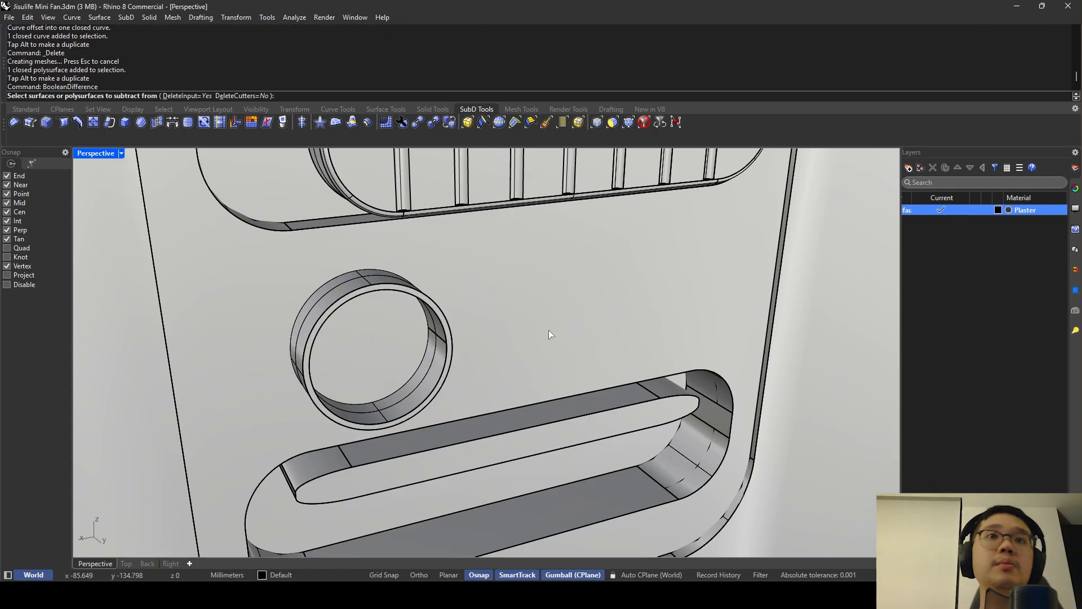
{"action": "left_click", "coordinate": [552, 334]}
{"action": "key", "text": "Return"}
{"action": "left_click", "coordinate": [400, 287]}
{"action": "key", "text": "Return"}
{"action": "key", "text": "Delete"}
{"action": "scroll", "coordinate": [400, 286], "scroll_direction": "down", "scroll_amount": 6}
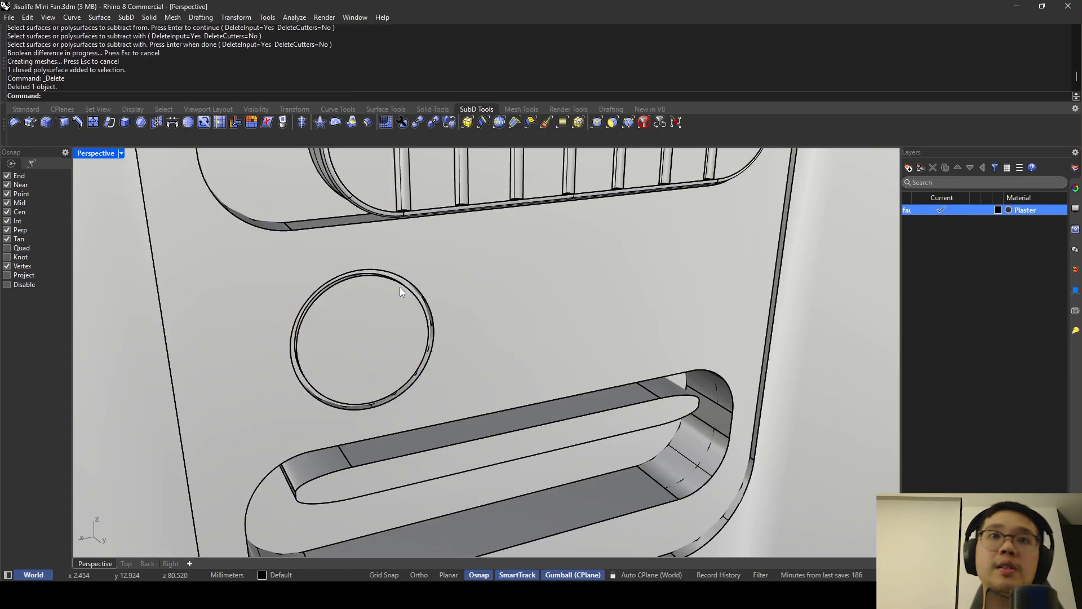
Undo the ring's deletion and the BooleanDifference.
{"action": "key", "text": "ctrl+z"}
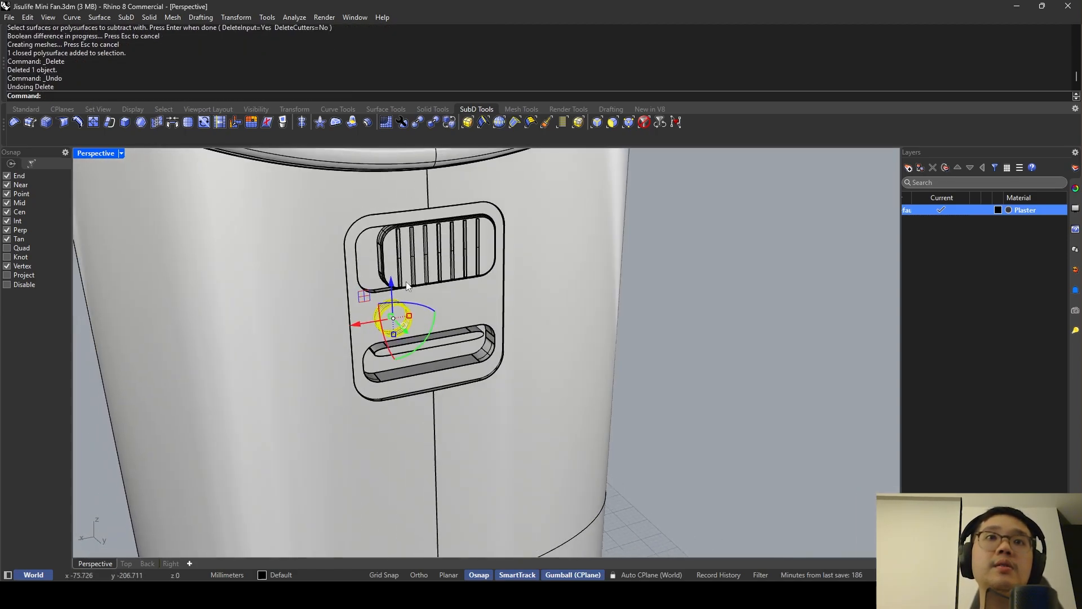
{"action": "scroll", "coordinate": [395, 312], "scroll_direction": "up", "scroll_amount": 4}
{"action": "key", "text": "ctrl+z"}
{"action": "scroll", "coordinate": [411, 280], "scroll_direction": "up", "scroll_amount": 3}
{"action": "left_click", "coordinate": [413, 281]}
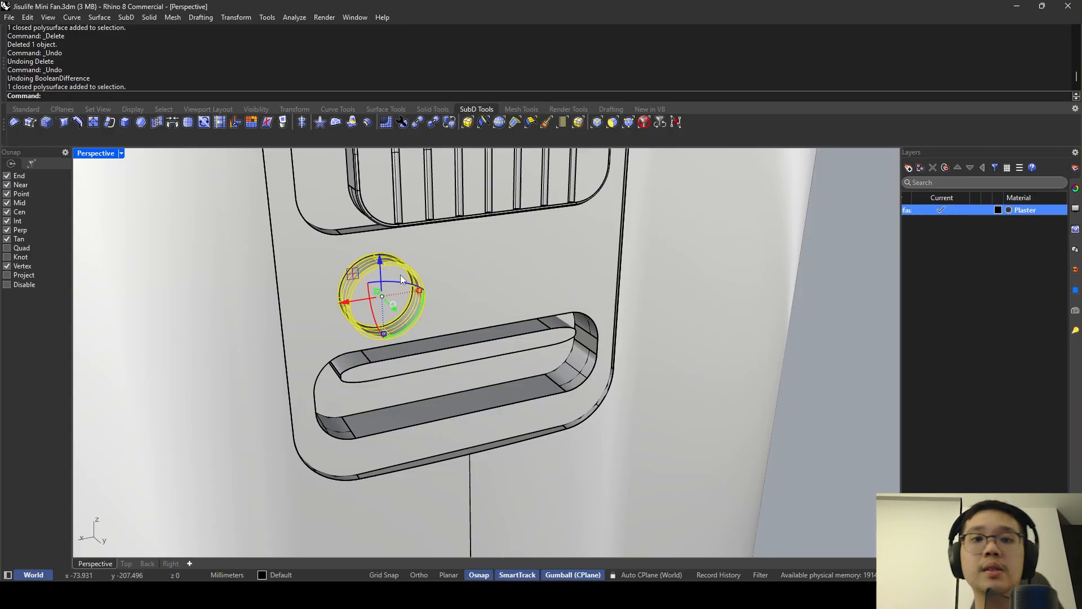
{"action": "key", "text": "Escape"}
{"action": "double_click", "coordinate": [94, 153]}
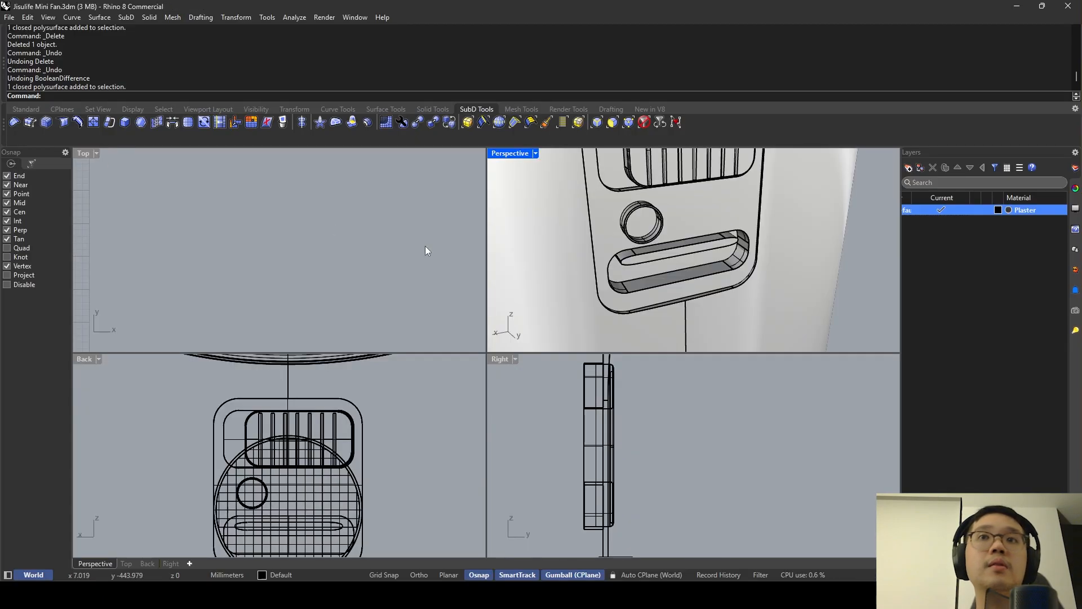
{"action": "double_click", "coordinate": [504, 155]}
{"action": "scroll", "coordinate": [420, 263], "scroll_direction": "up", "scroll_amount": 5}
{"action": "scroll", "coordinate": [454, 292], "scroll_direction": "down", "scroll_amount": 5}
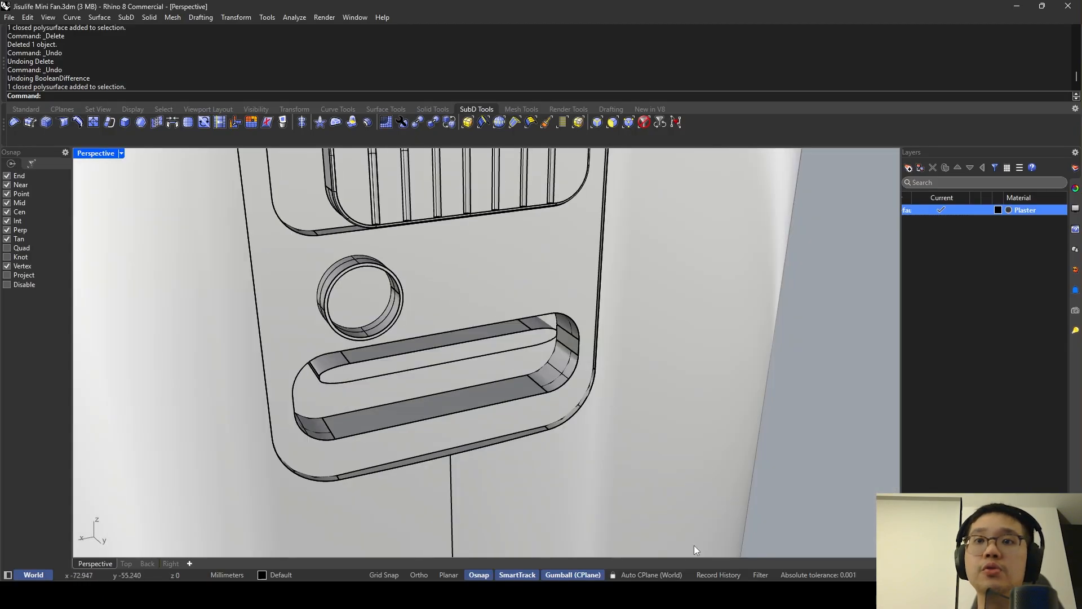
Enable automatic CPlane alignment and move the inner circle curve sideways out of the ring, toward the middle of the front face.
{"action": "left_click", "coordinate": [651, 574]}
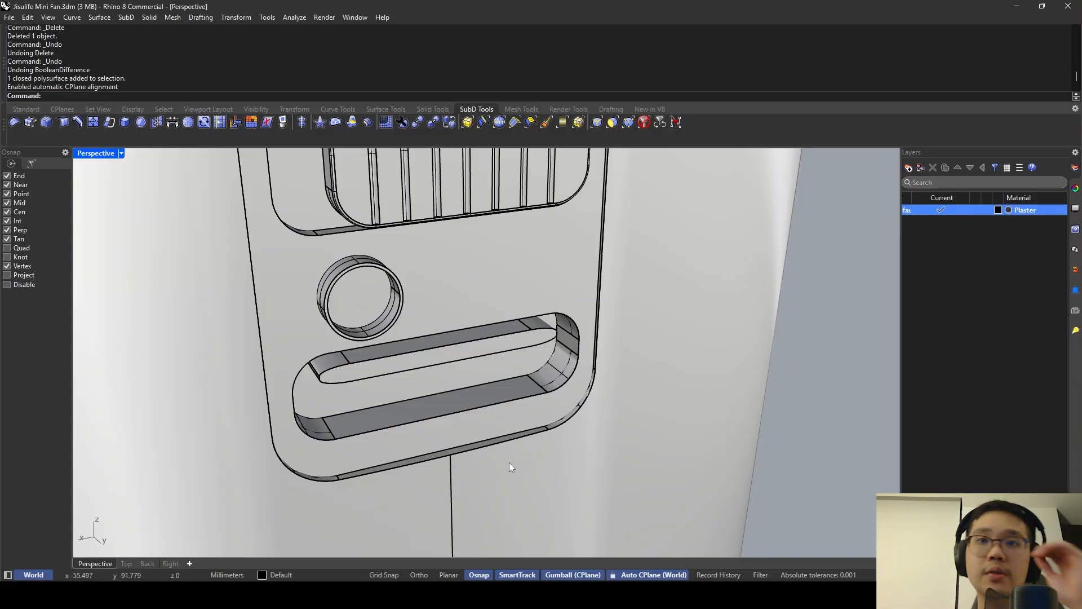
{"action": "left_click", "coordinate": [443, 324]}
{"action": "left_click", "coordinate": [389, 285]}
{"action": "left_click", "coordinate": [389, 286]}
{"action": "left_click", "coordinate": [389, 285]}
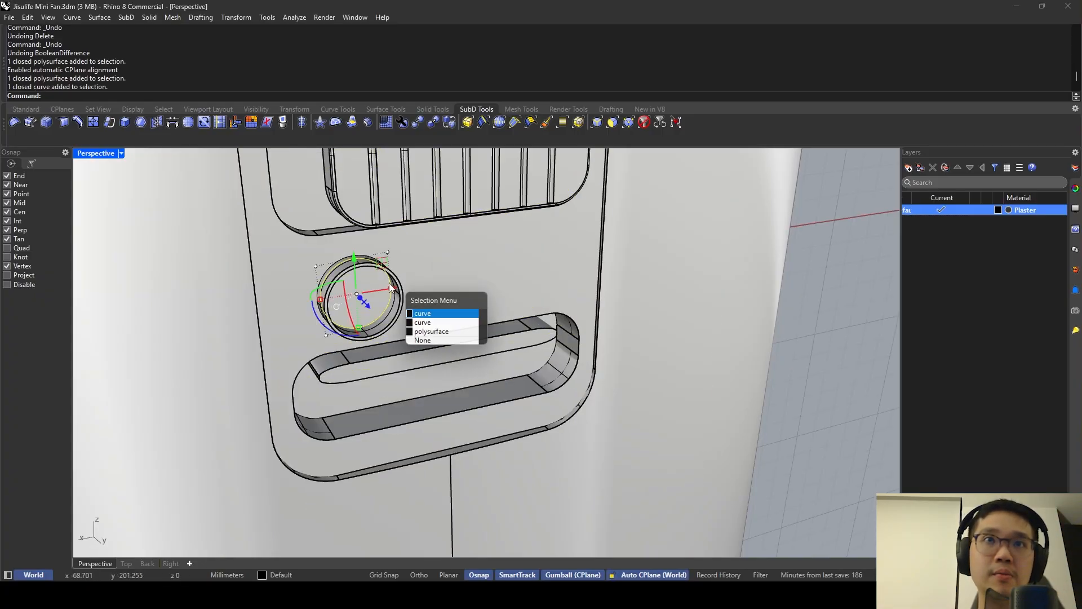
{"action": "left_click_drag", "start_coordinate": [388, 290], "coordinate": [483, 286]}
{"action": "scroll", "coordinate": [483, 286], "scroll_direction": "down", "scroll_amount": 10}
{"action": "scroll", "coordinate": [482, 285], "scroll_direction": "up", "scroll_amount": 10}
{"action": "key", "text": "Escape"}
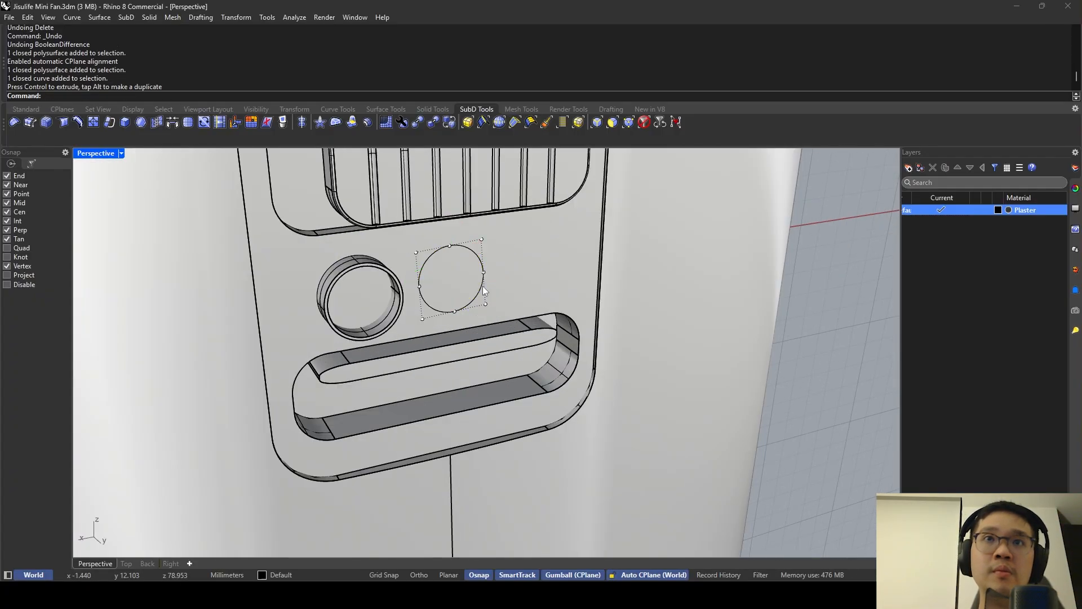
Draw a thin upright rectangle from the moved circle's centre to its lower edge and tilt it into a slant.
{"action": "type", "text": "Rectangle"}
{"action": "key", "text": "Return"}
{"action": "left_click", "coordinate": [452, 279]}
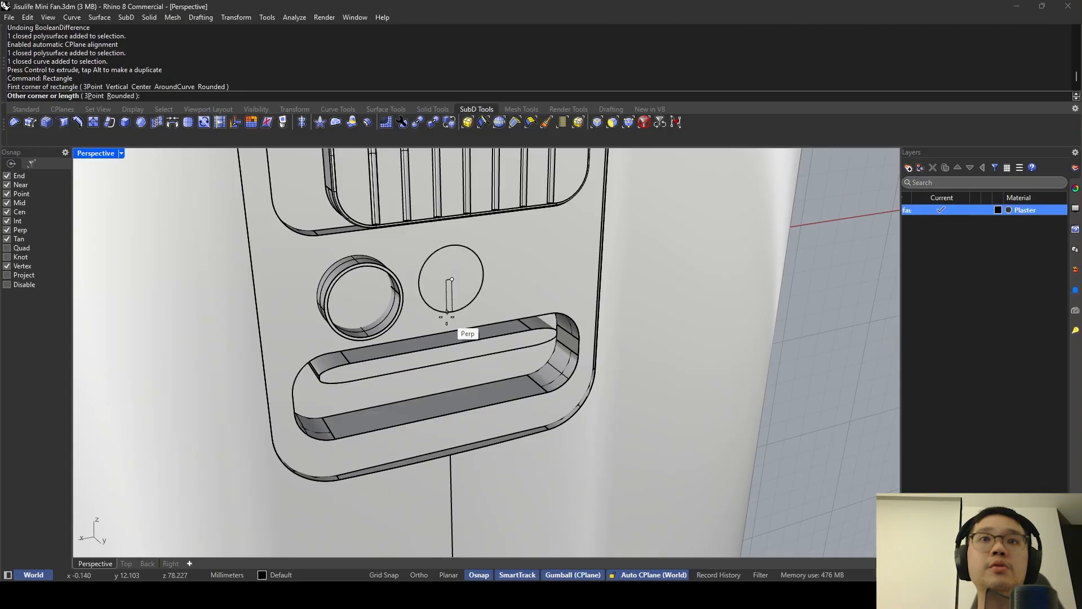
{"action": "left_click", "coordinate": [448, 312]}
{"action": "left_click", "coordinate": [447, 290]}
{"action": "left_click", "coordinate": [471, 319]}
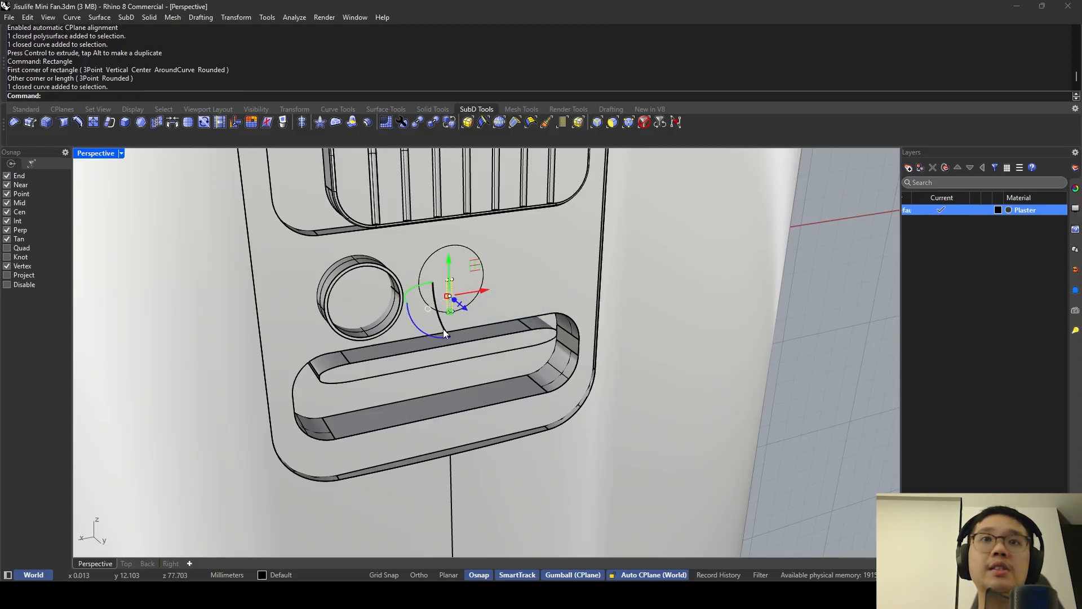
{"action": "mouse_move", "coordinate": [438, 337]}
{"action": "left_mouse_down"}
{"action": "mouse_move", "coordinate": [424, 336]}
{"action": "mouse_move", "coordinate": [444, 331]}
{"action": "left_mouse_up"}
Set the Back view to Shaded display and move the slanted rectangle up so it lies across the circle.
{"action": "double_click", "coordinate": [101, 155]}
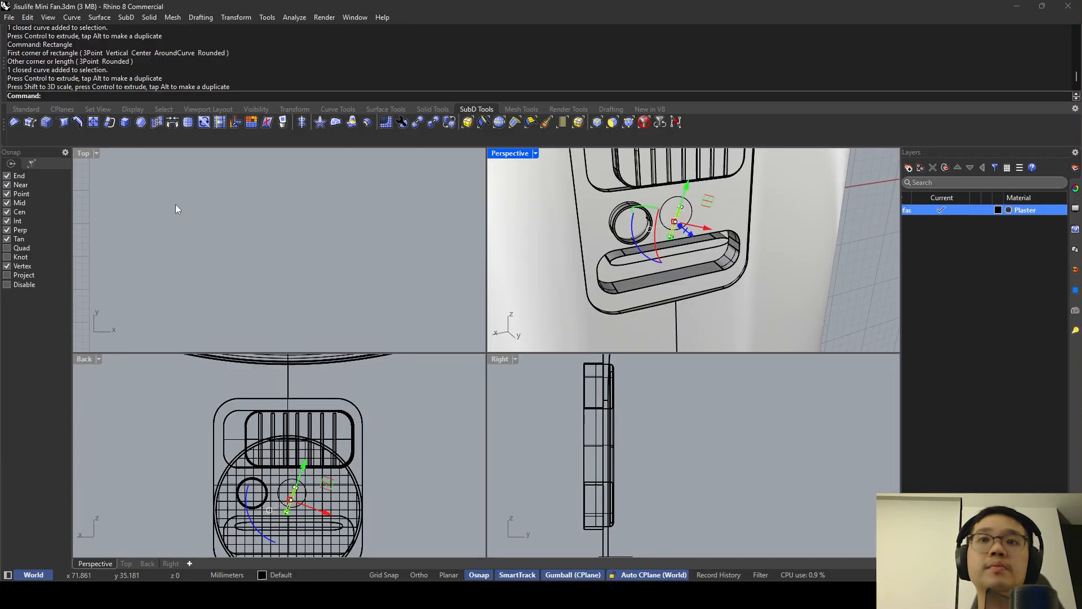
{"action": "scroll", "coordinate": [623, 433], "scroll_direction": "up", "scroll_amount": 5}
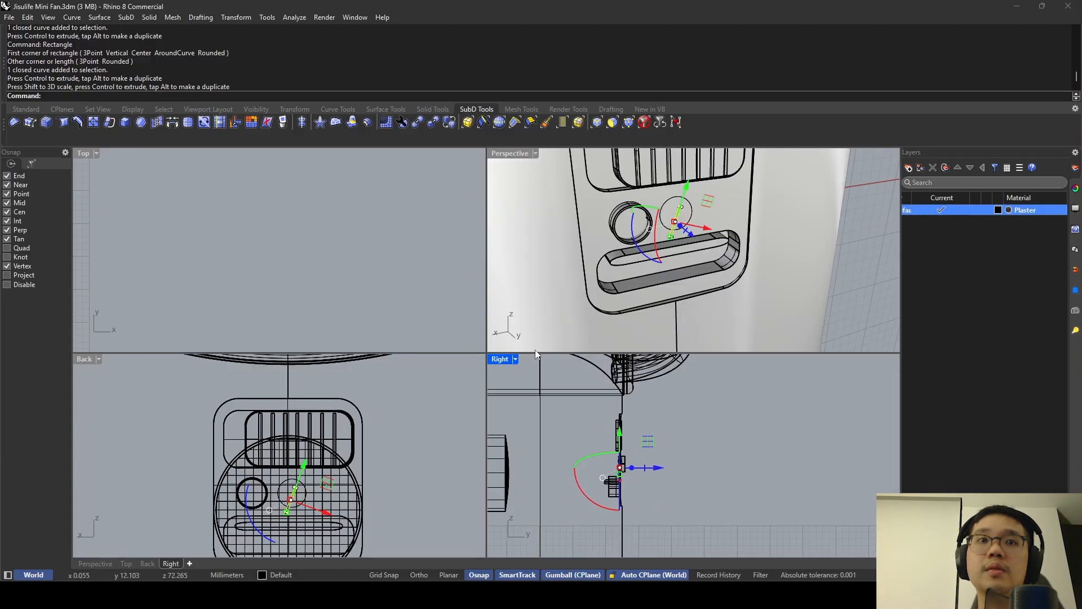
{"action": "scroll", "coordinate": [286, 491], "scroll_direction": "up", "scroll_amount": 1}
{"action": "scroll", "coordinate": [286, 491], "scroll_direction": "down", "scroll_amount": 1}
{"action": "left_click", "coordinate": [96, 358]}
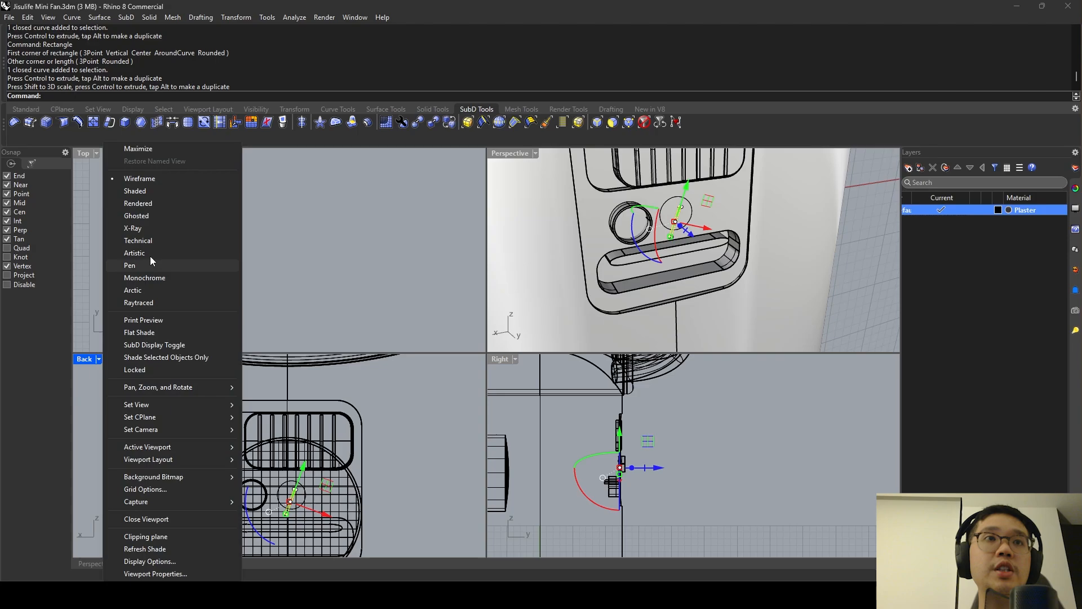
{"action": "left_click", "coordinate": [151, 193]}
{"action": "right_click_drag", "start_coordinate": [276, 477], "coordinate": [270, 450]}
{"action": "scroll", "coordinate": [283, 443], "scroll_direction": "up", "scroll_amount": 8}
{"action": "left_click_drag", "start_coordinate": [273, 443], "coordinate": [274, 422]}
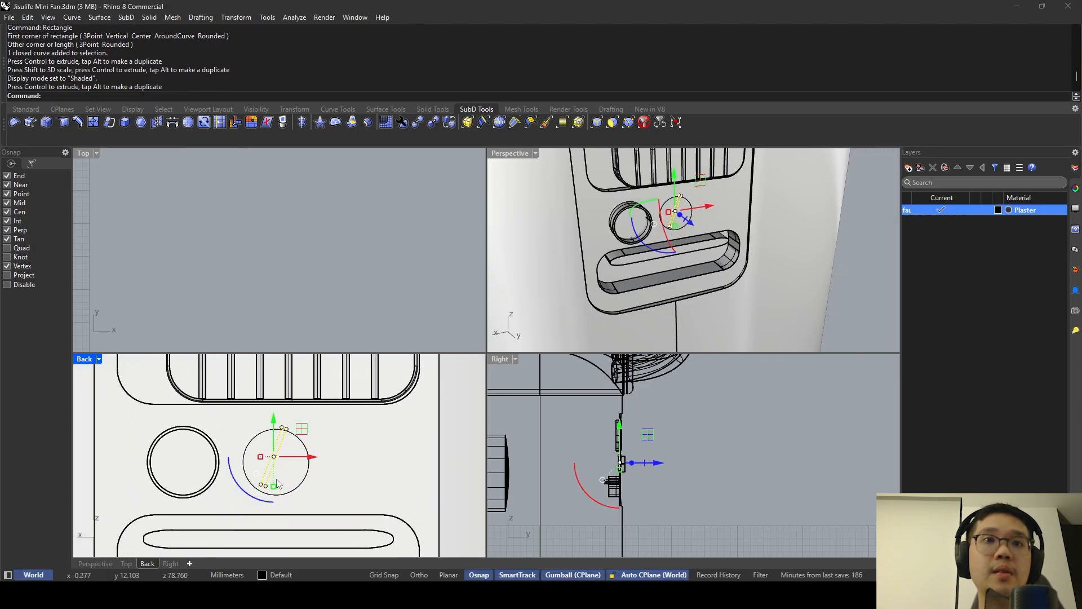
Align the gumball to the object and lengthen the slanted rectangle along its own axis.
{"action": "left_click", "coordinate": [274, 467]}
{"action": "left_click", "coordinate": [275, 460]}
{"action": "left_click", "coordinate": [275, 457]}
{"action": "left_click", "coordinate": [275, 457]}
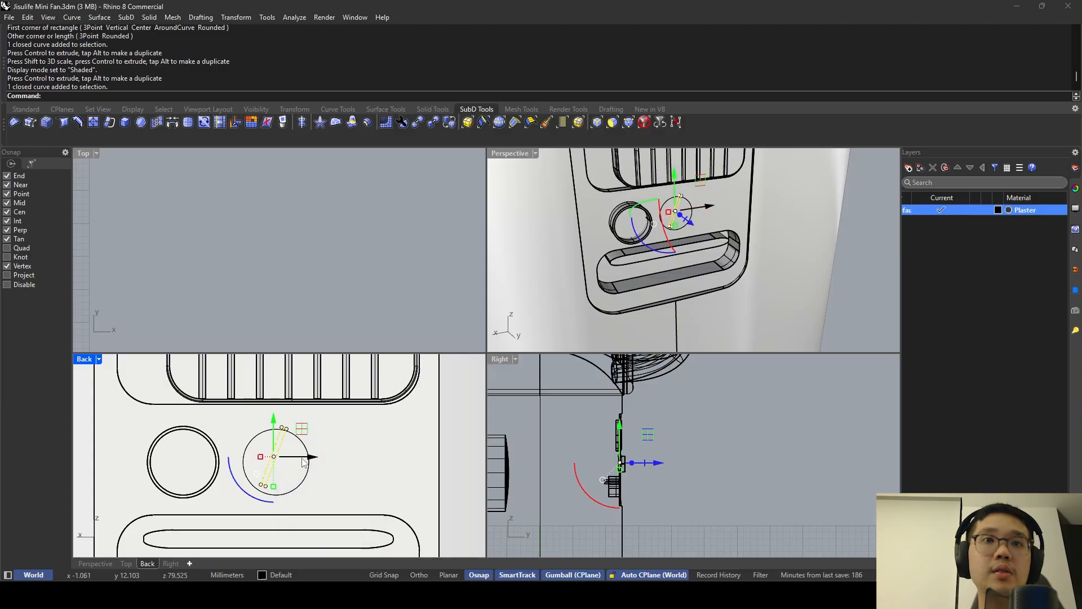
{"action": "left_click", "coordinate": [561, 576]}
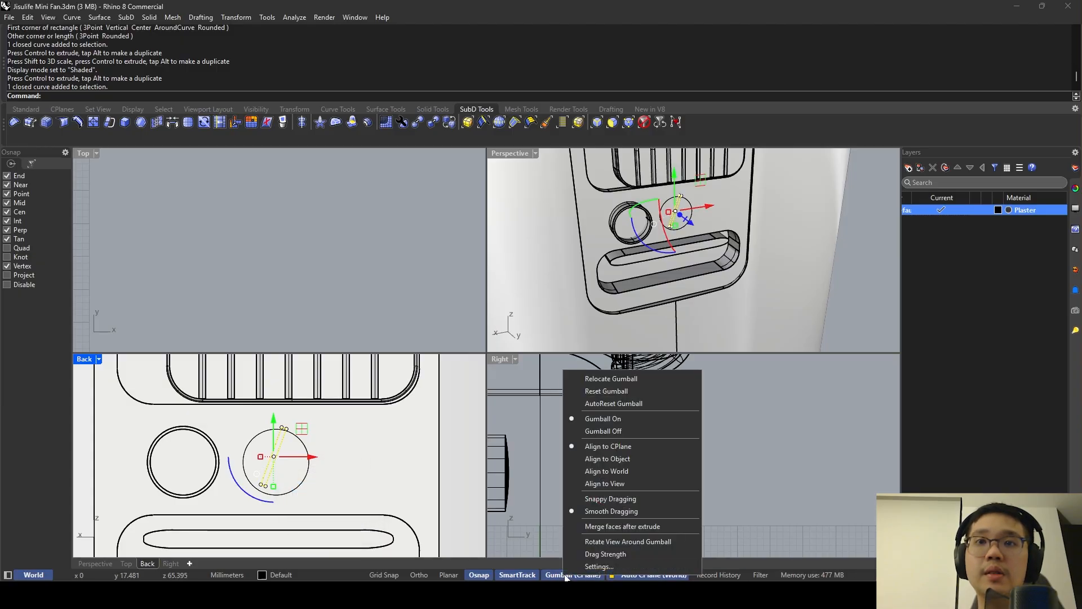
{"action": "left_click", "coordinate": [608, 458]}
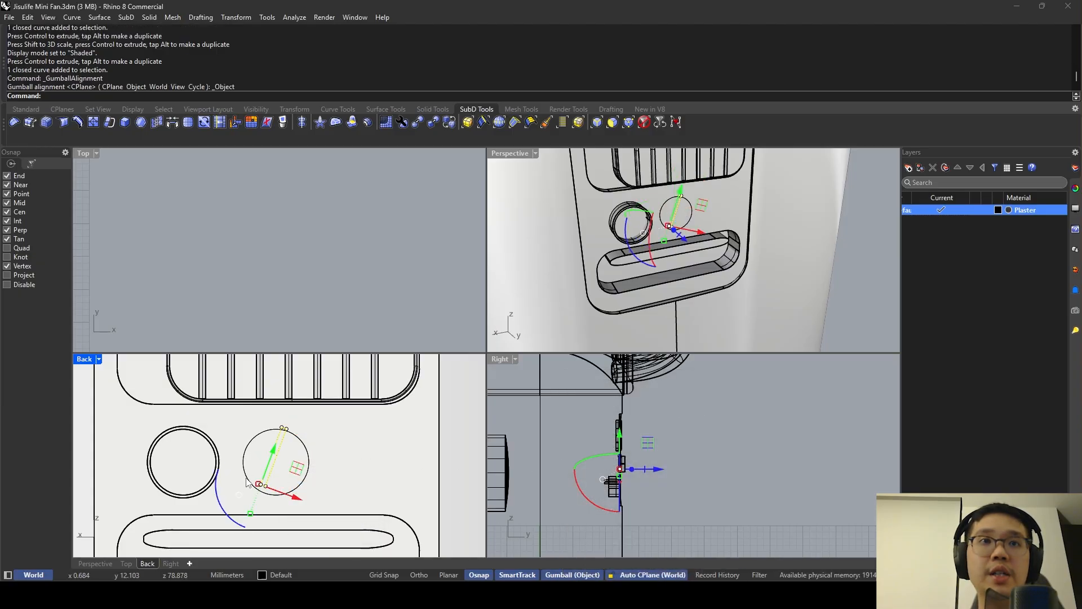
{"action": "left_click_drag", "start_coordinate": [250, 514], "coordinate": [248, 518]}
{"action": "key", "text": "Escape"}
Lengthen the slanted rectangle further and shift it along its axis so both ends extend beyond the circle.
{"action": "left_click", "coordinate": [282, 452]}
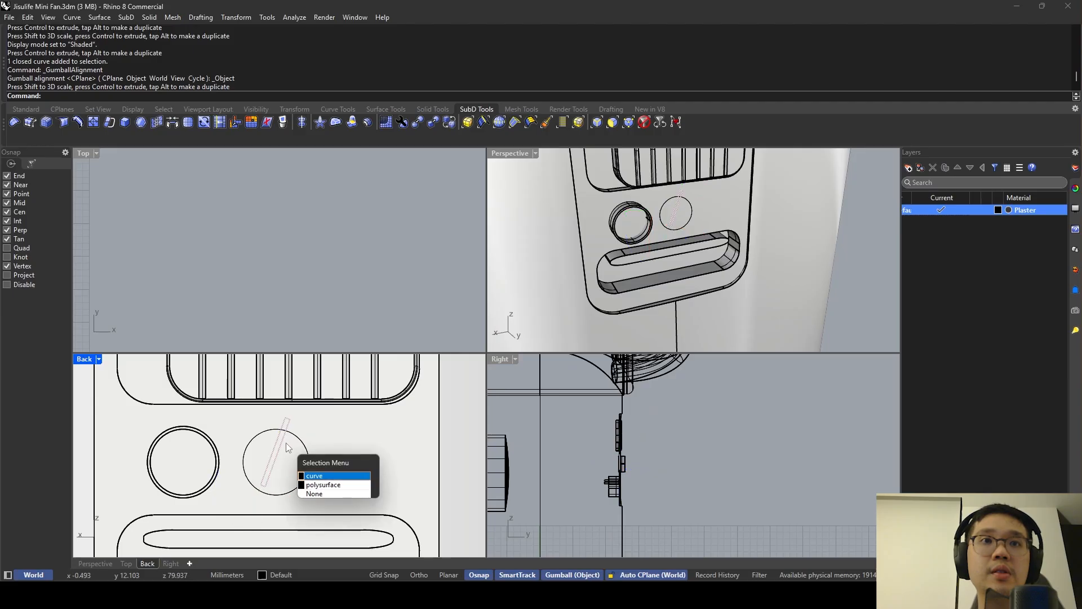
{"action": "left_click", "coordinate": [308, 475]}
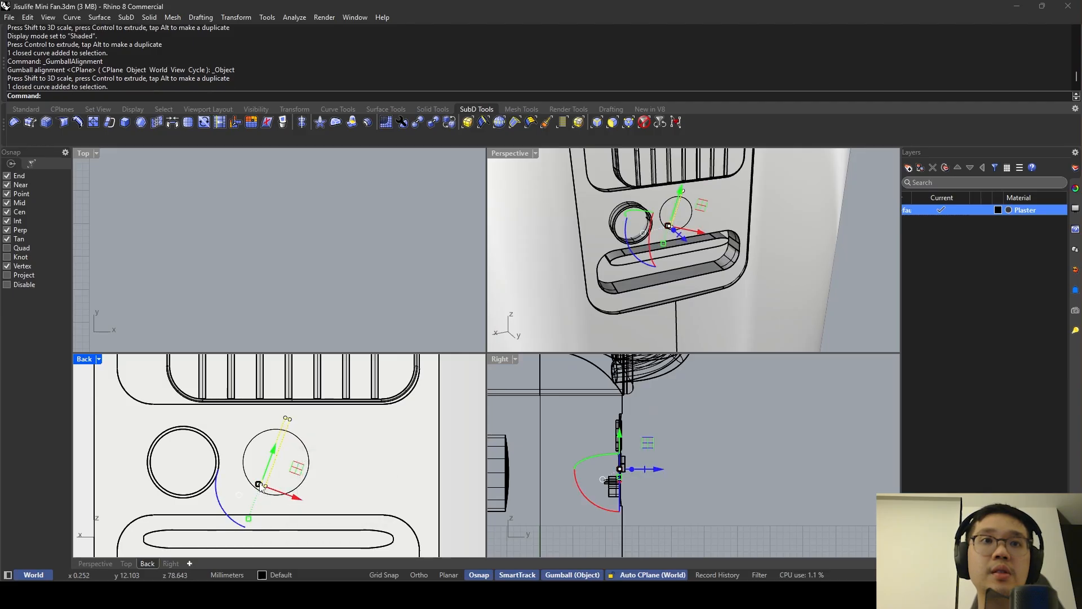
{"action": "left_click_drag", "start_coordinate": [259, 485], "coordinate": [291, 475]}
{"action": "left_click_drag", "start_coordinate": [244, 533], "coordinate": [243, 541]}
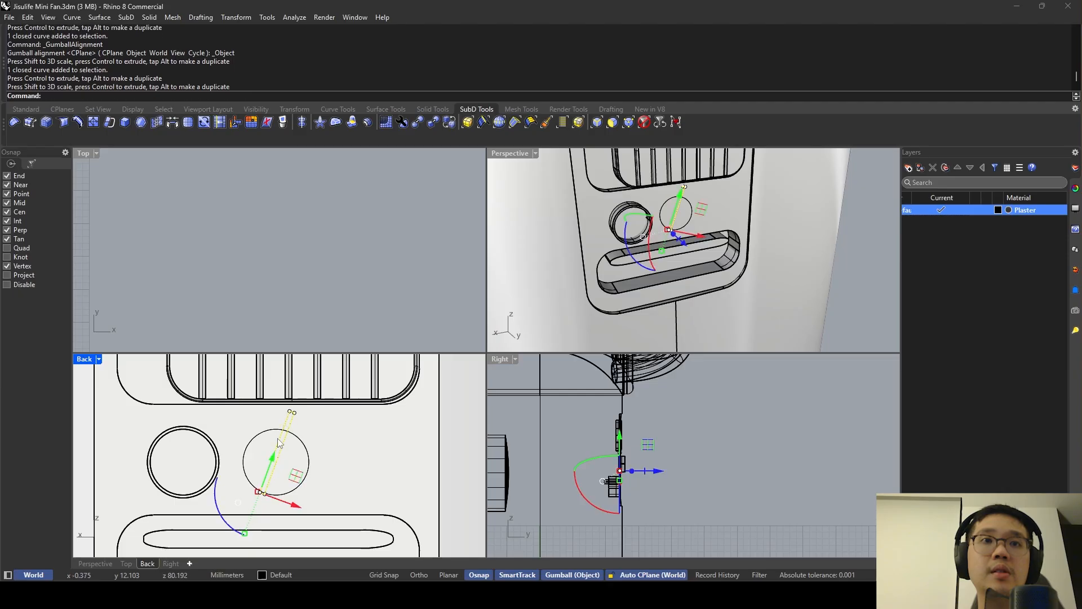
{"action": "left_click_drag", "start_coordinate": [273, 454], "coordinate": [282, 463]}
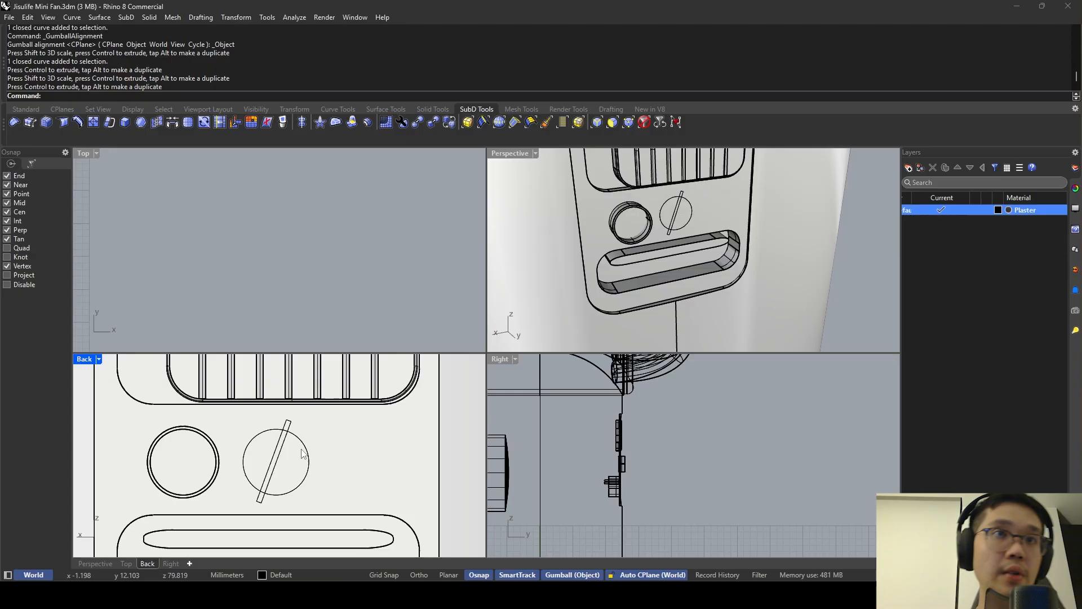
Delete the guide circle around the slanted rectangle.
{"action": "left_click", "coordinate": [305, 445]}
{"action": "left_click", "coordinate": [305, 445]}
{"action": "key", "text": "Delete"}
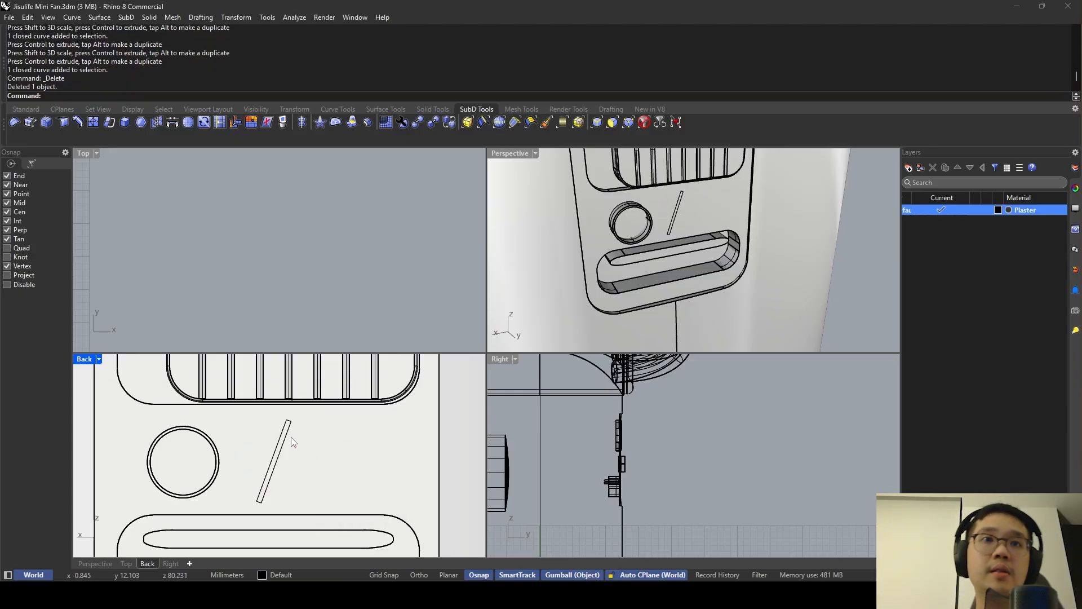
Duplicate the slanted rectangle sideways, away from the ring, and raise the copy slightly.
{"action": "left_click", "coordinate": [291, 436]}
{"action": "key", "text": "Escape"}
{"action": "left_click", "coordinate": [292, 441]}
{"action": "left_click", "coordinate": [309, 461]}
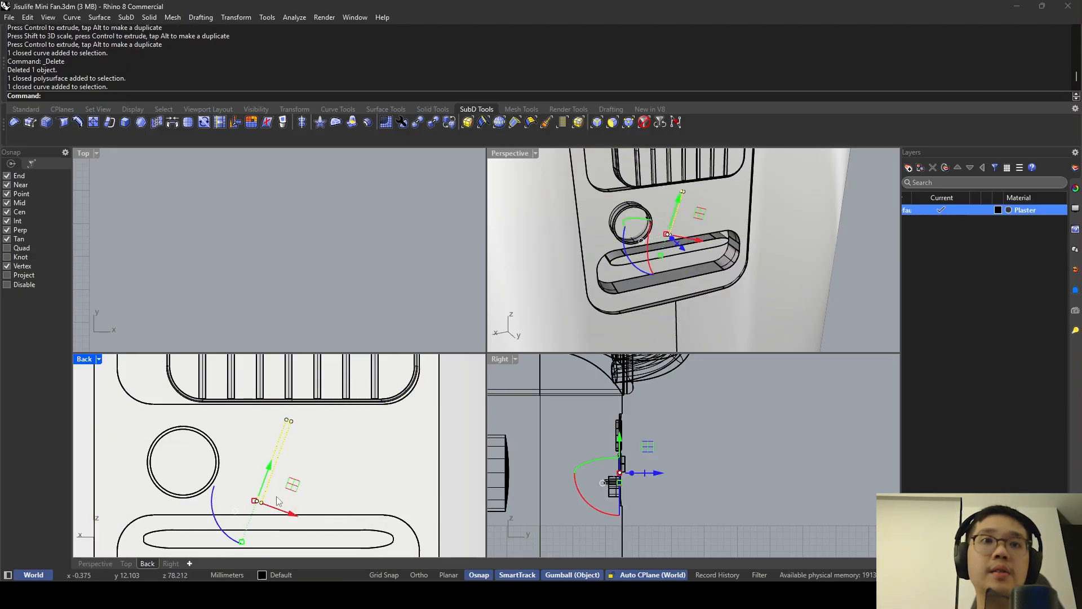
{"action": "left_click_drag", "start_coordinate": [290, 517], "coordinate": [356, 536]}
{"action": "left_click_drag", "start_coordinate": [332, 497], "coordinate": [355, 467]}
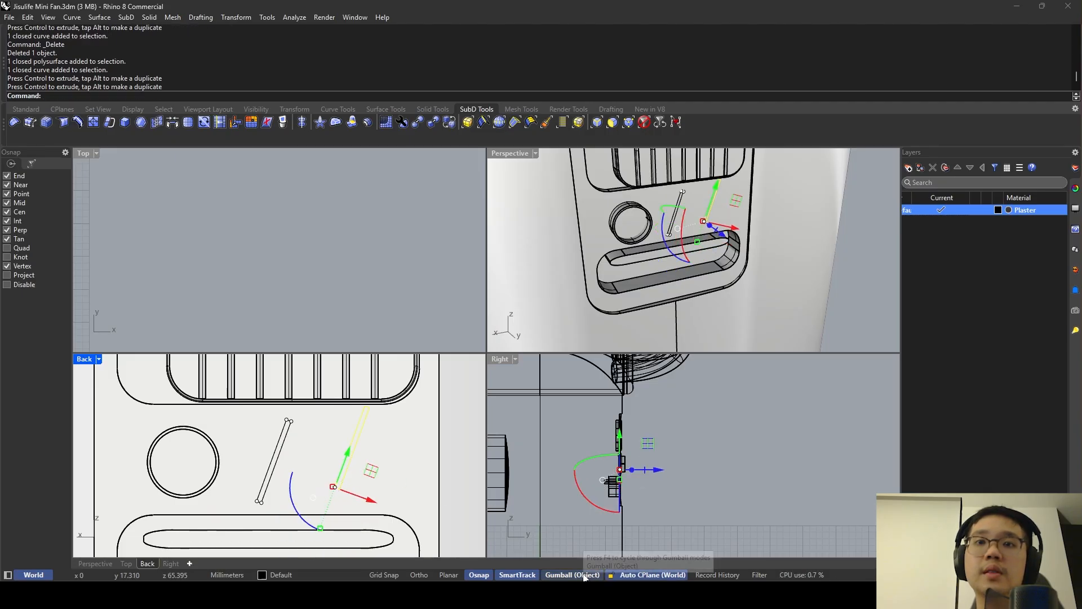
Set the gumball alignment back to CPlane and delete the slanted rectangle's copy.
{"action": "right_click", "coordinate": [584, 576]}
{"action": "left_click", "coordinate": [631, 448]}
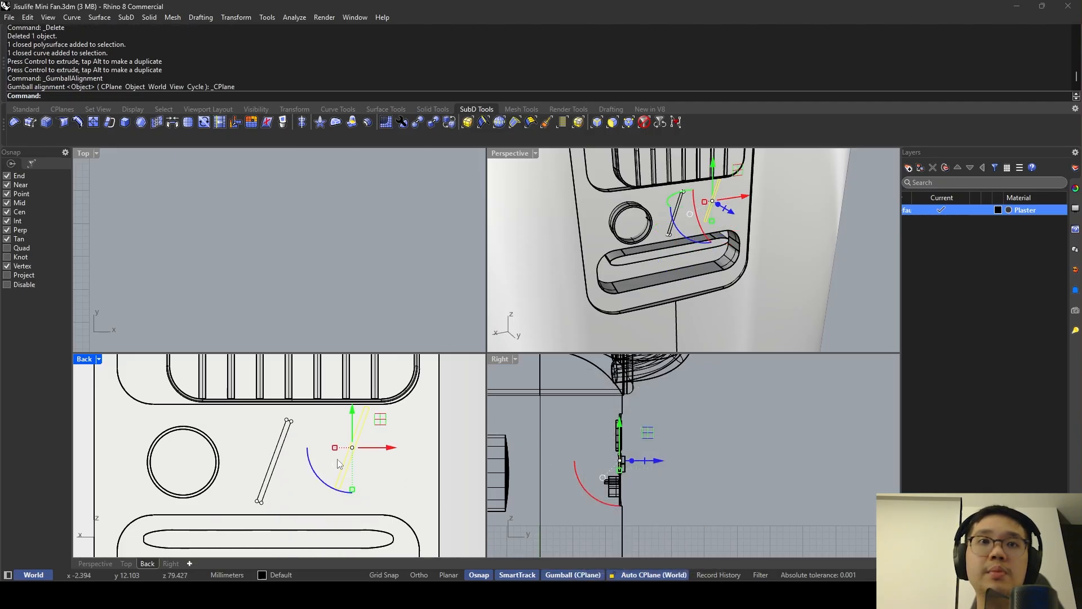
{"action": "left_click_drag", "start_coordinate": [338, 484], "coordinate": [319, 470]}
{"action": "key", "text": "Delete"}
Draw a thin horizontal rectangle beside the slanted one, on the side away from the ring.
{"action": "type", "text": "rectangle"}
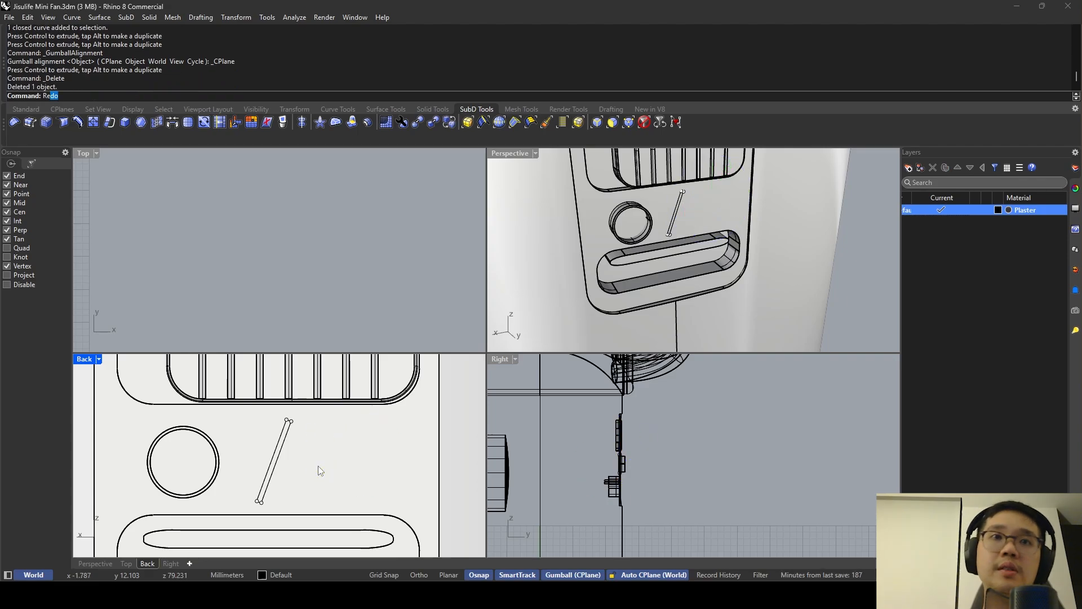
{"action": "key", "text": "Return"}
{"action": "left_click", "coordinate": [323, 449]}
{"action": "left_click", "coordinate": [398, 452]}
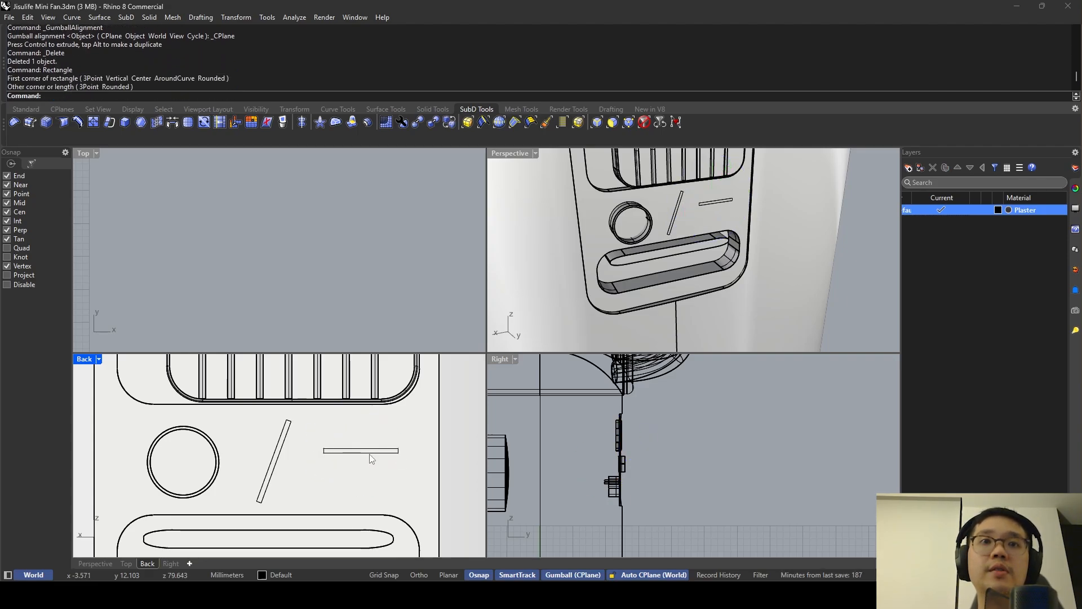
Move the horizontal rectangle slightly down and closer to the slanted rectangle.
{"action": "left_click", "coordinate": [372, 453]}
{"action": "left_click", "coordinate": [397, 483]}
{"action": "left_click_drag", "start_coordinate": [361, 424], "coordinate": [371, 448]}
{"action": "scroll", "coordinate": [316, 438], "scroll_direction": "down", "scroll_amount": 7}
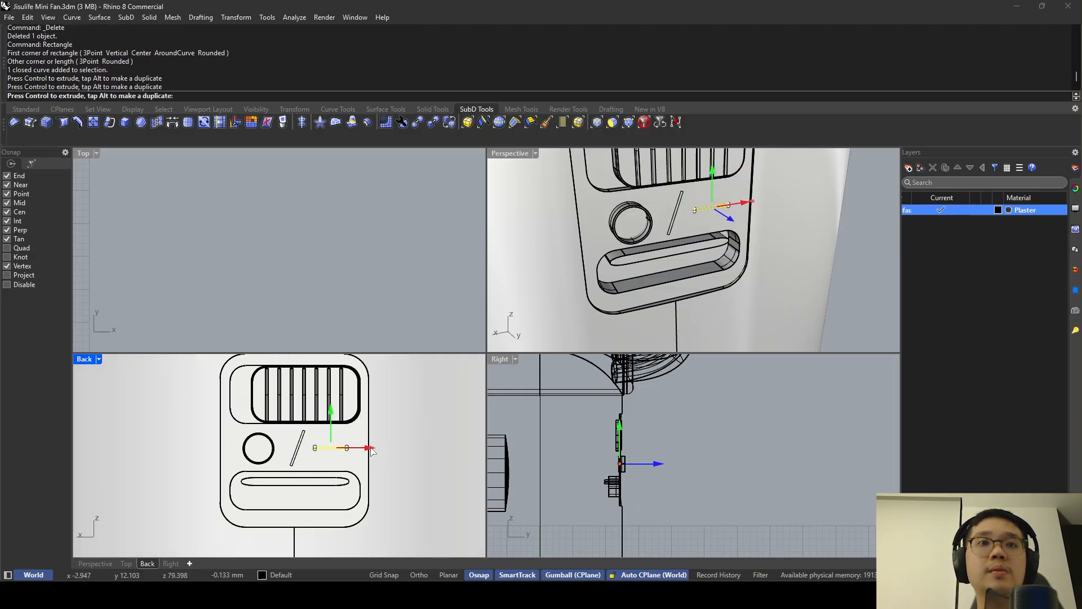
{"action": "key", "text": "Escape"}
{"action": "left_click", "coordinate": [342, 450]}
{"action": "left_click", "coordinate": [376, 481]}
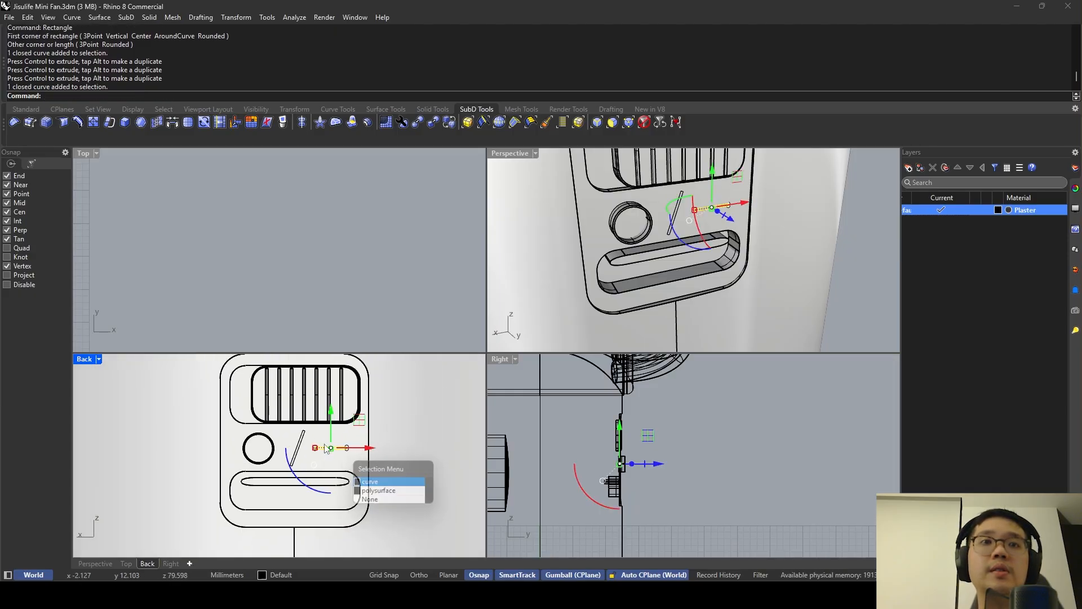
{"action": "key", "text": "Escape"}
Extrude the slanted and horizontal rectangles together about 2.9 mm outward from the handle.
{"action": "double_click", "coordinate": [513, 154]}
{"action": "scroll", "coordinate": [454, 226], "scroll_direction": "down", "scroll_amount": 5}
{"action": "scroll", "coordinate": [469, 237], "scroll_direction": "up", "scroll_amount": 8}
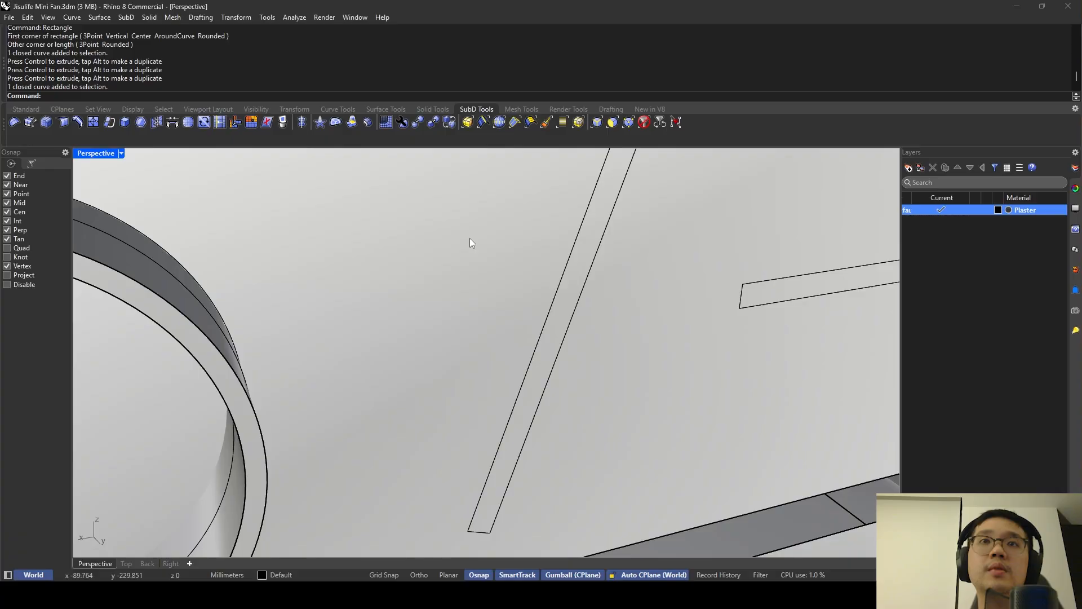
{"action": "scroll", "coordinate": [513, 241], "scroll_direction": "down", "scroll_amount": 5}
{"action": "left_click", "coordinate": [516, 245]}
{"action": "left_click", "coordinate": [598, 249], "text": "shift"}
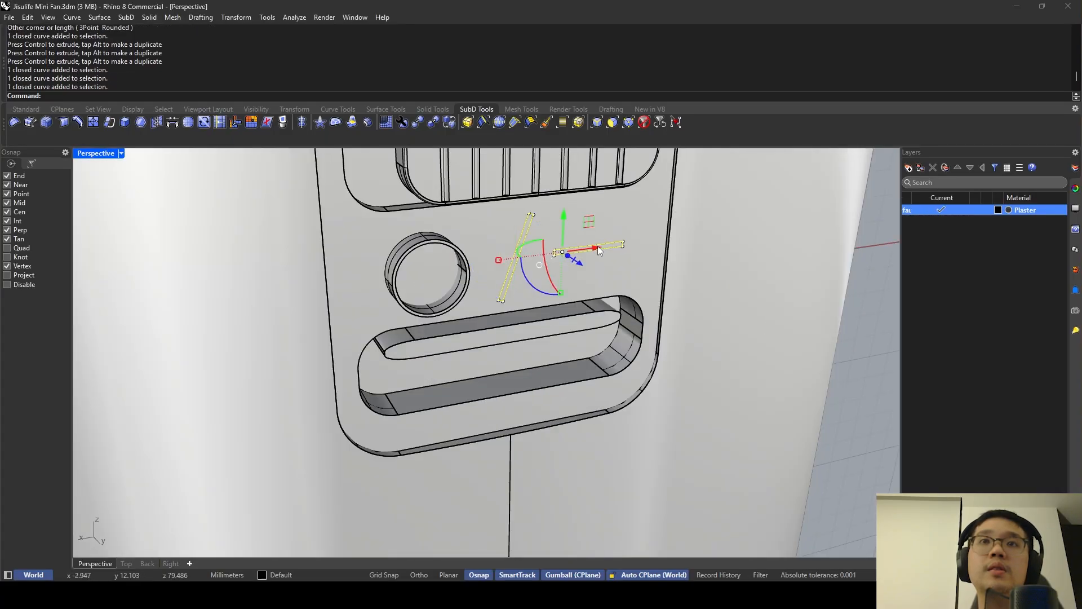
{"action": "key", "text": "Return"}
{"action": "left_click", "coordinate": [603, 279]}
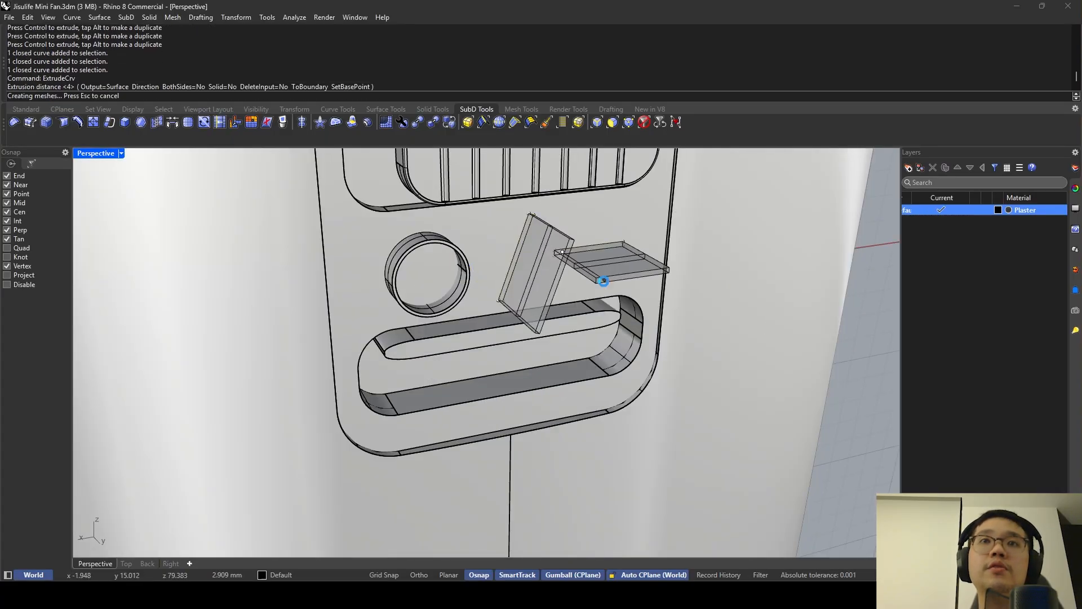
Cap the two open rectangle extrusions to make them solid bars.
{"action": "left_click", "coordinate": [546, 264]}
{"action": "left_click", "coordinate": [608, 268], "text": "shift"}
{"action": "scroll", "coordinate": [597, 282], "scroll_direction": "up", "scroll_amount": 5}
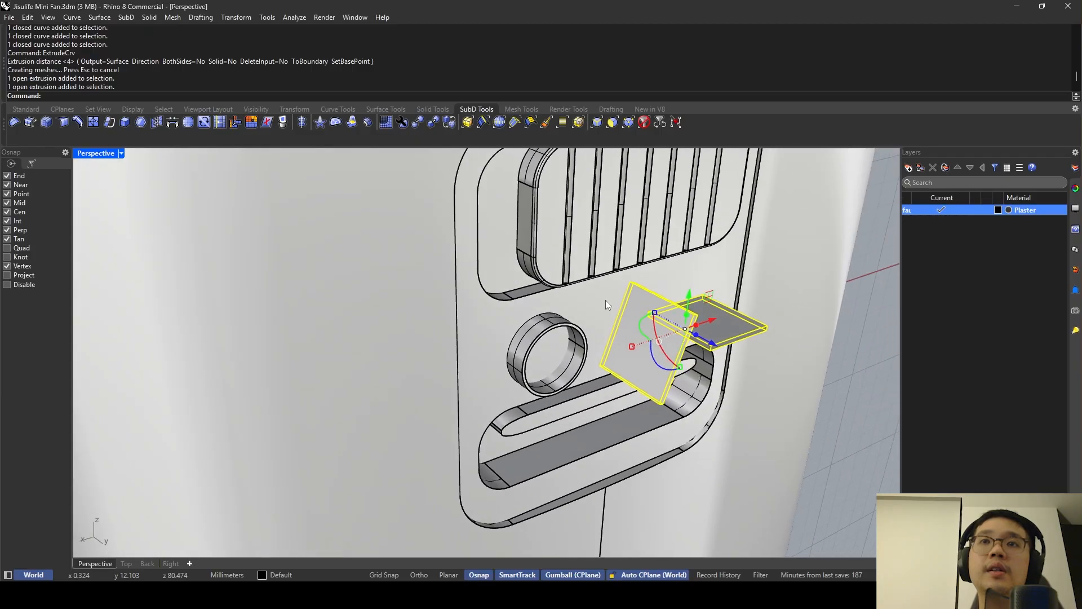
{"action": "left_click", "coordinate": [456, 330]}
{"action": "left_click", "coordinate": [750, 349]}
{"action": "left_click", "coordinate": [783, 354], "text": "shift"}
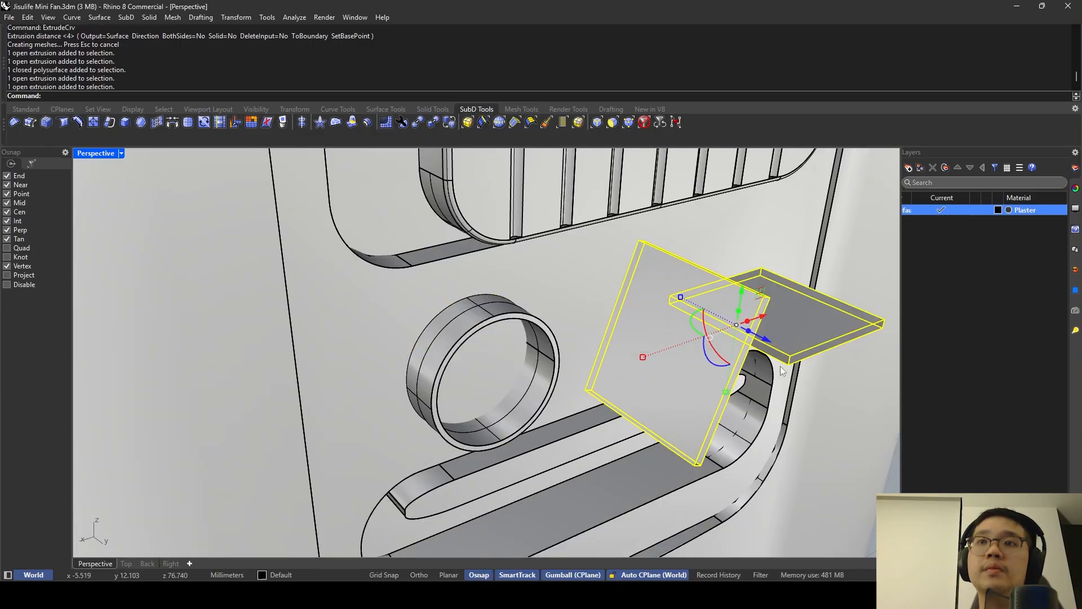
{"action": "left_click", "coordinate": [750, 344]}
{"action": "left_click", "coordinate": [787, 325], "text": "shift"}
{"action": "type", "text": "Cap"}
{"action": "key", "text": "Return"}
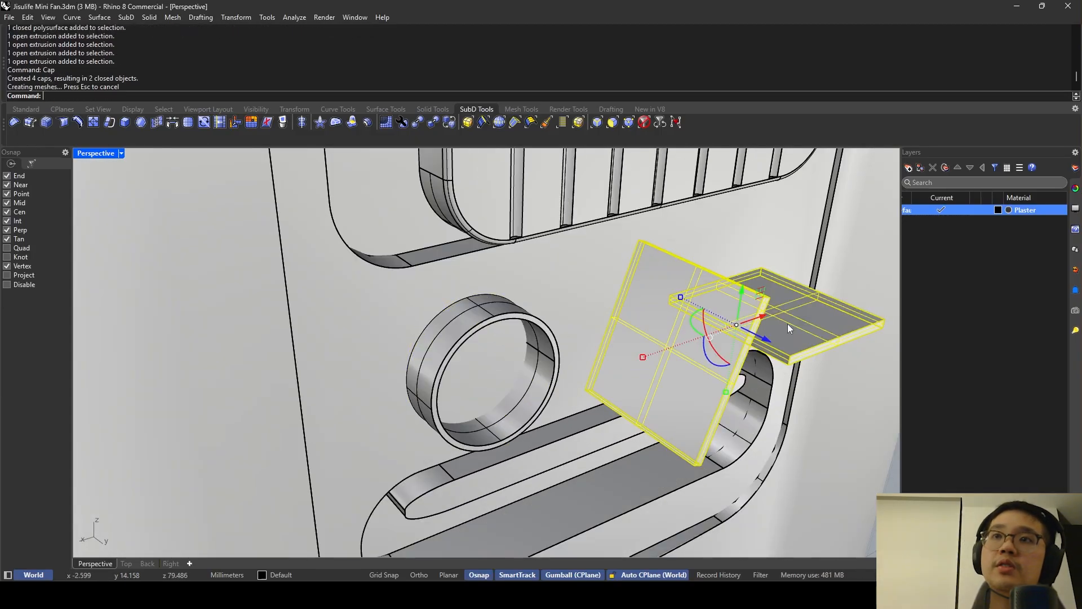
Push the two capped bars about 0.2 mm into the handle.
{"action": "scroll", "coordinate": [786, 323], "scroll_direction": "up", "scroll_amount": 3}
{"action": "scroll", "coordinate": [719, 383], "scroll_direction": "down", "scroll_amount": 5}
{"action": "left_click_drag", "start_coordinate": [677, 364], "coordinate": [674, 359]}
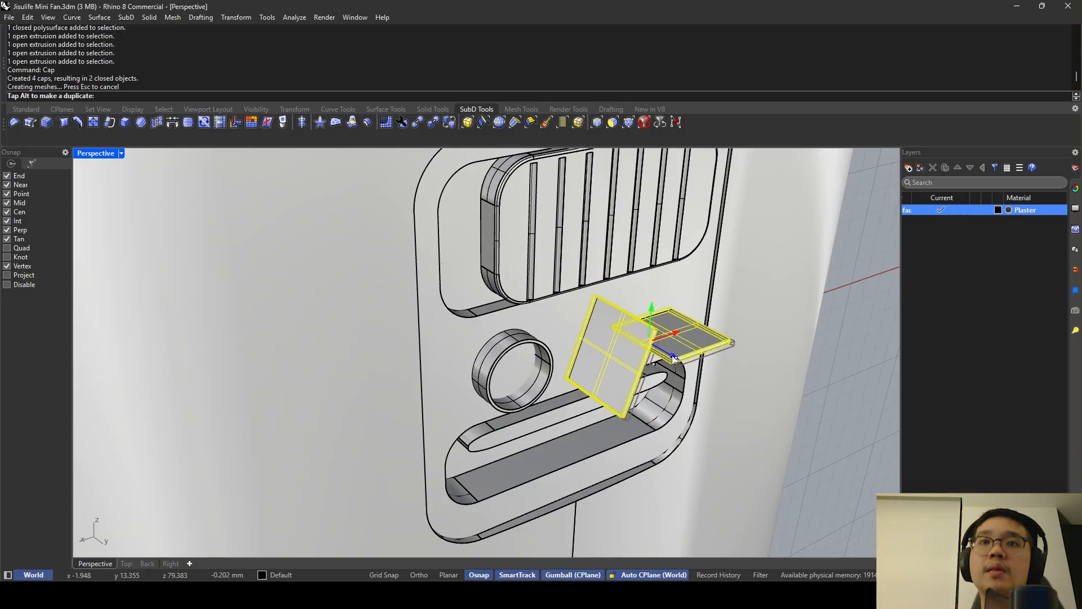
{"action": "key", "text": "Escape"}
Boolean-subtract the ring and both bars from the panel between the slider and the slot, keeping the cutters.
{"action": "key", "text": "Return"}
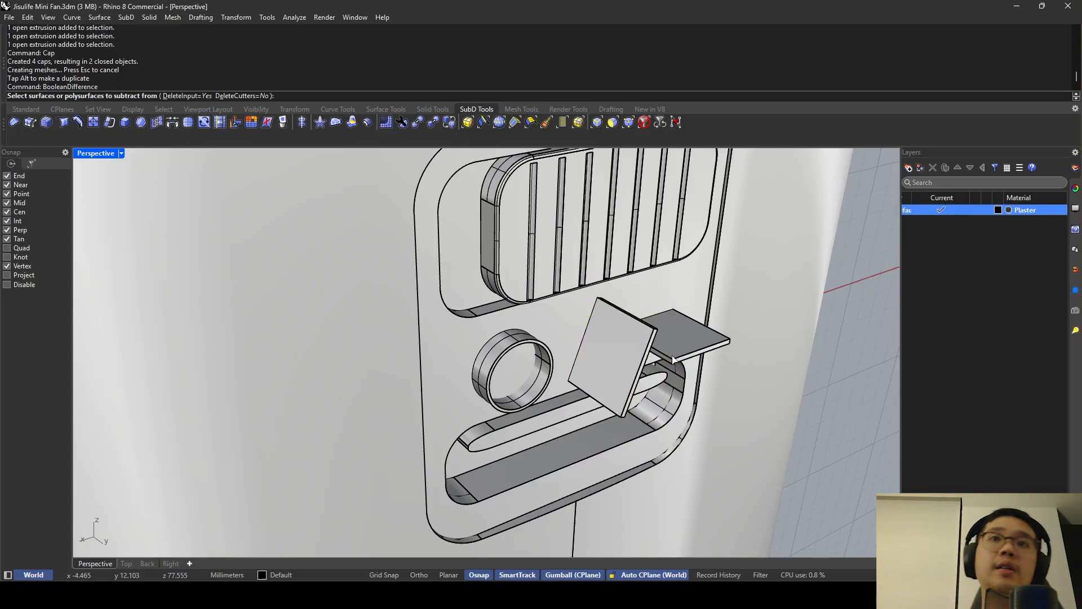
{"action": "left_click", "coordinate": [558, 312]}
{"action": "key", "text": "Return"}
{"action": "left_click", "coordinate": [536, 355]}
{"action": "left_click", "coordinate": [611, 352]}
{"action": "left_click", "coordinate": [692, 330]}
{"action": "key", "text": "Return"}
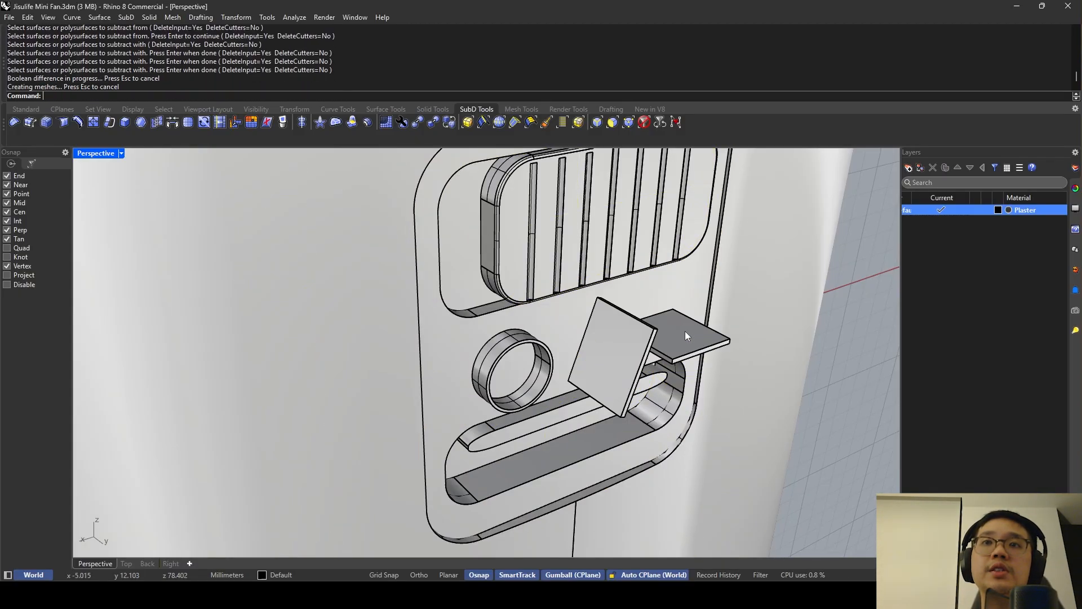
Delete the leftover horizontal bar, slanted bar and ring cutter solids.
{"action": "left_click", "coordinate": [685, 330]}
{"action": "key", "text": "Delete"}
{"action": "left_click", "coordinate": [589, 360]}
{"action": "key", "text": "Delete"}
{"action": "left_click", "coordinate": [532, 354]}
{"action": "left_click", "coordinate": [529, 341]}
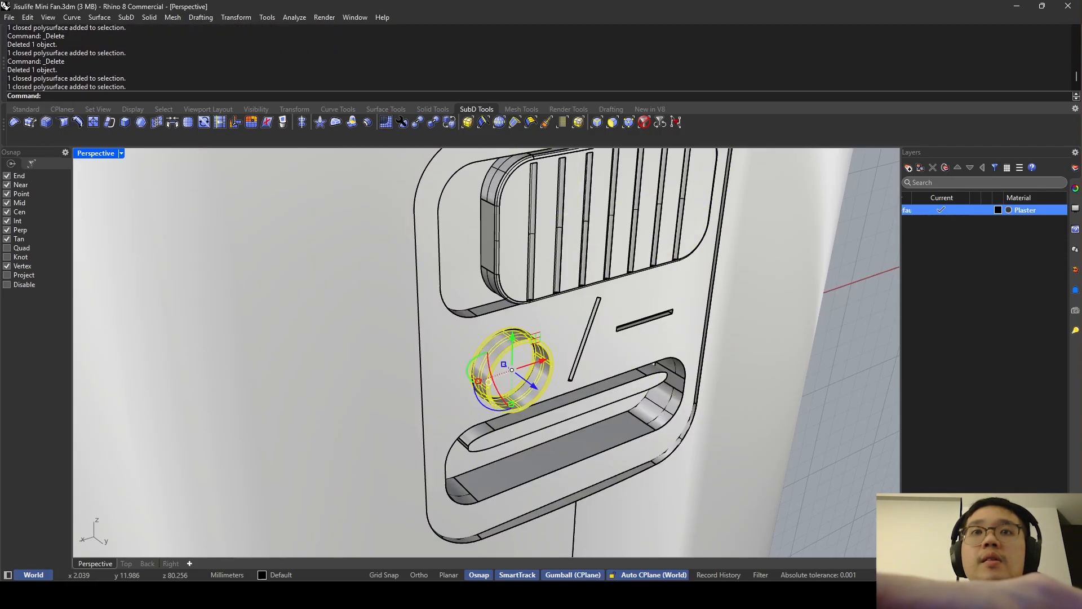
{"action": "key", "text": "Delete"}
Select all curves in the model with SelCrv and delete them.
{"action": "scroll", "coordinate": [540, 334], "scroll_direction": "down", "scroll_amount": 8}
{"action": "right_click_drag", "start_coordinate": [539, 334], "coordinate": [525, 319]}
{"action": "scroll", "coordinate": [525, 318], "scroll_direction": "up", "scroll_amount": 8}
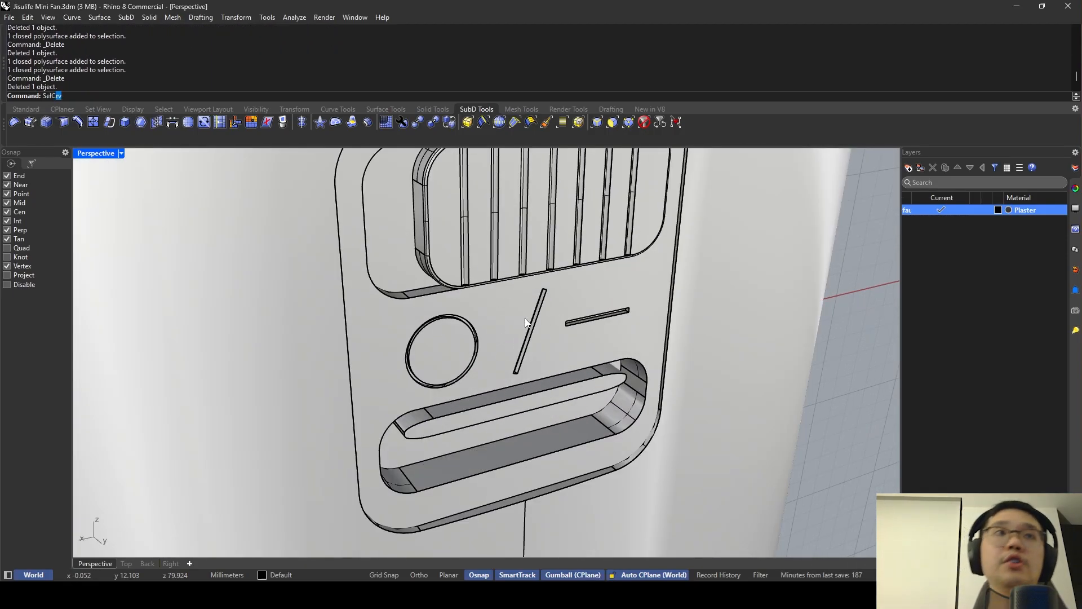
{"action": "type", "text": "SelC"}
{"action": "key", "text": "Return"}
{"action": "key", "text": "Delete"}
Examine the engraved switch panel and both sides of the handle in Rendered display, and return to Shaded.
{"action": "scroll", "coordinate": [443, 297], "scroll_direction": "down", "scroll_amount": 6}
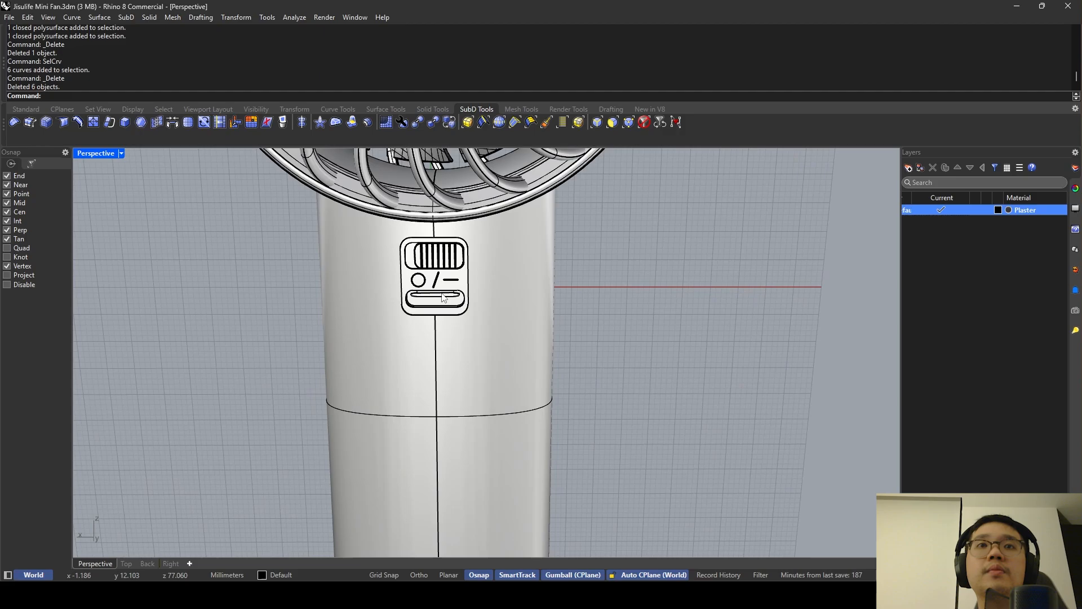
{"action": "scroll", "coordinate": [443, 298], "scroll_direction": "up", "scroll_amount": 6}
{"action": "left_click", "coordinate": [120, 153]}
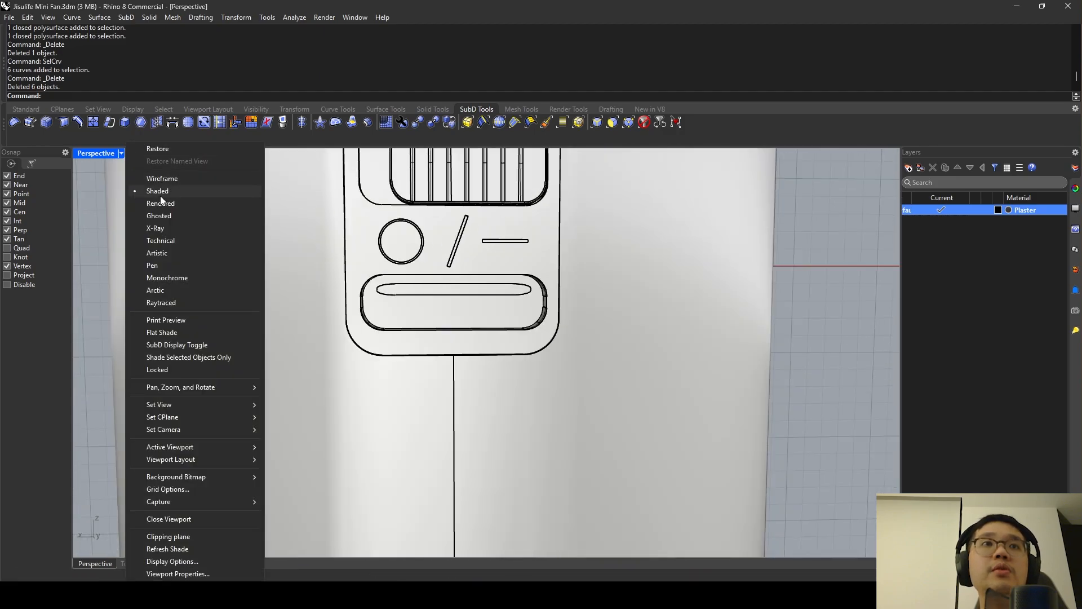
{"action": "left_click", "coordinate": [161, 203]}
{"action": "right_click_drag", "start_coordinate": [459, 224], "coordinate": [506, 249]}
{"action": "scroll", "coordinate": [506, 249], "scroll_direction": "down", "scroll_amount": 6}
{"action": "right_click_drag", "start_coordinate": [583, 250], "coordinate": [559, 241]}
{"action": "scroll", "coordinate": [492, 221], "scroll_direction": "up", "scroll_amount": 5}
{"action": "scroll", "coordinate": [492, 222], "scroll_direction": "down", "scroll_amount": 12}
{"action": "scroll", "coordinate": [552, 248], "scroll_direction": "up", "scroll_amount": 8}
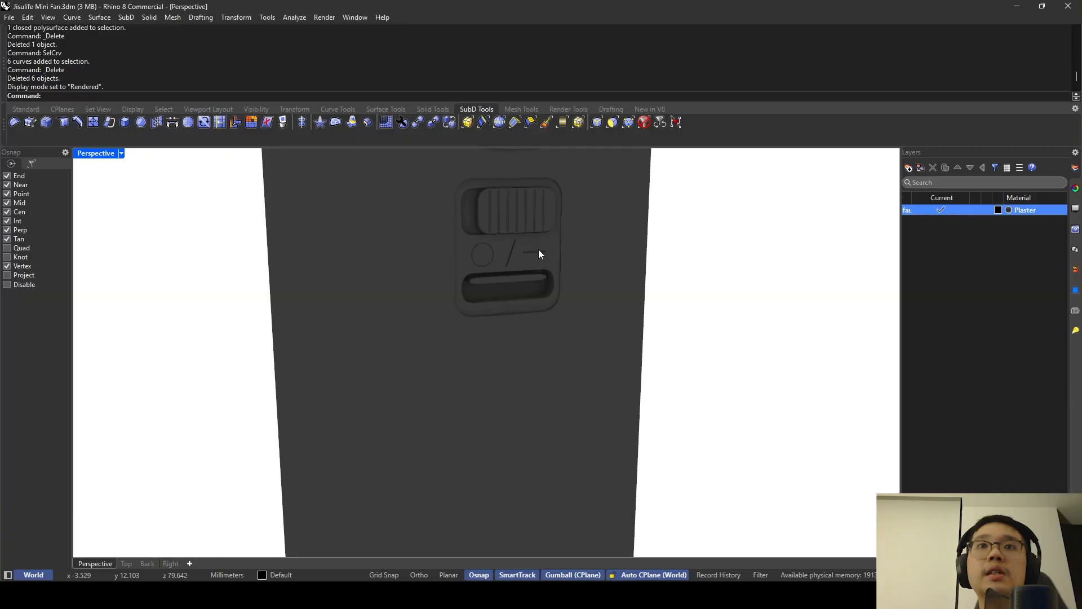
{"action": "scroll", "coordinate": [541, 249], "scroll_direction": "up", "scroll_amount": 8}
{"action": "scroll", "coordinate": [525, 256], "scroll_direction": "down", "scroll_amount": 12}
{"action": "right_click_drag", "start_coordinate": [526, 256], "coordinate": [545, 270]}
{"action": "scroll", "coordinate": [498, 257], "scroll_direction": "up", "scroll_amount": 7}
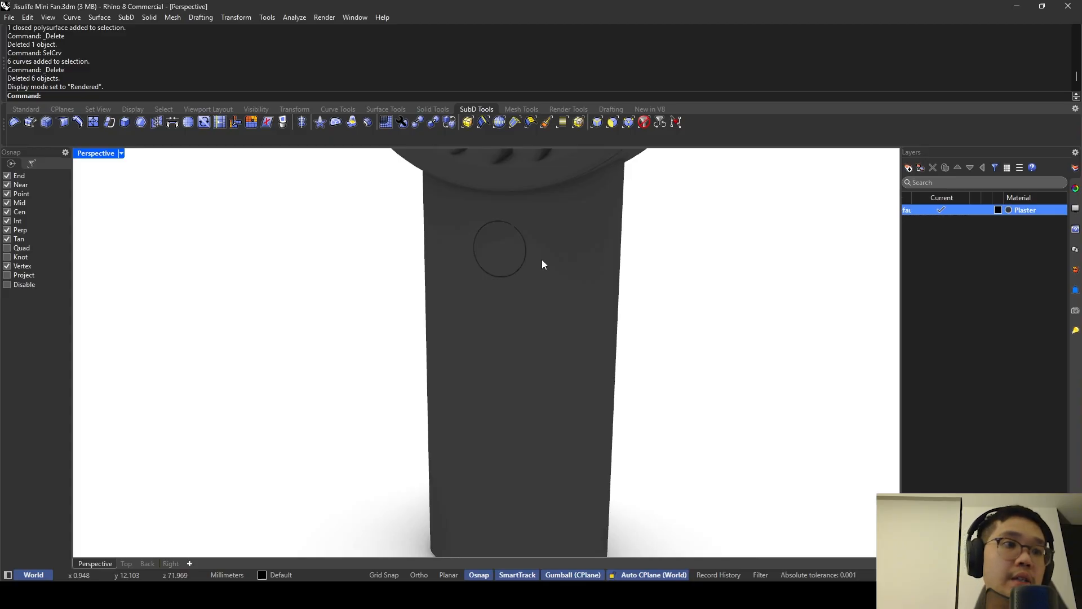
{"action": "left_click", "coordinate": [121, 153]}
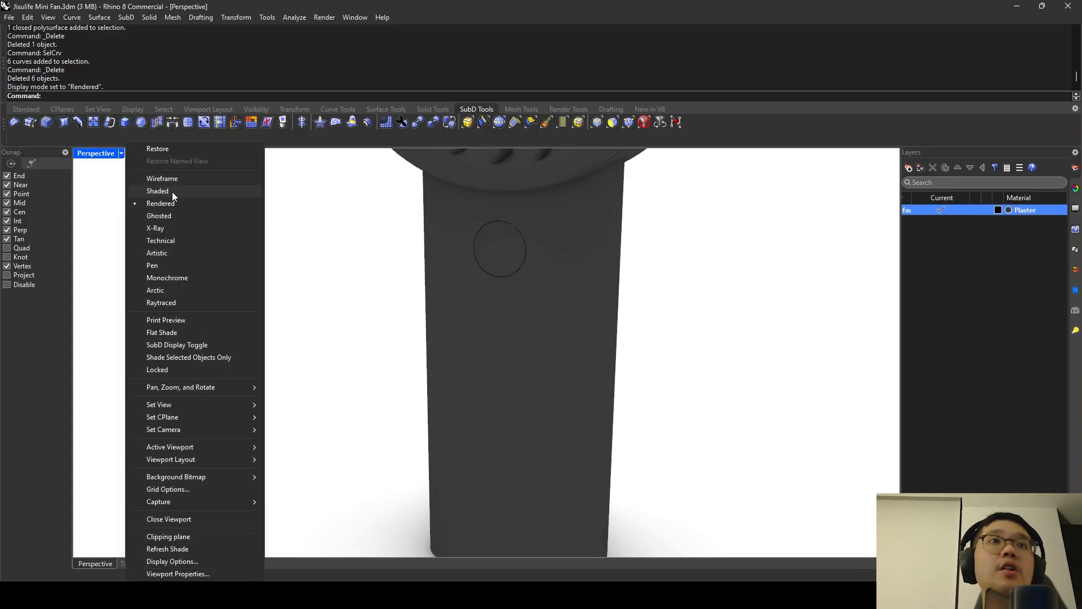
{"action": "left_click", "coordinate": [171, 191]}
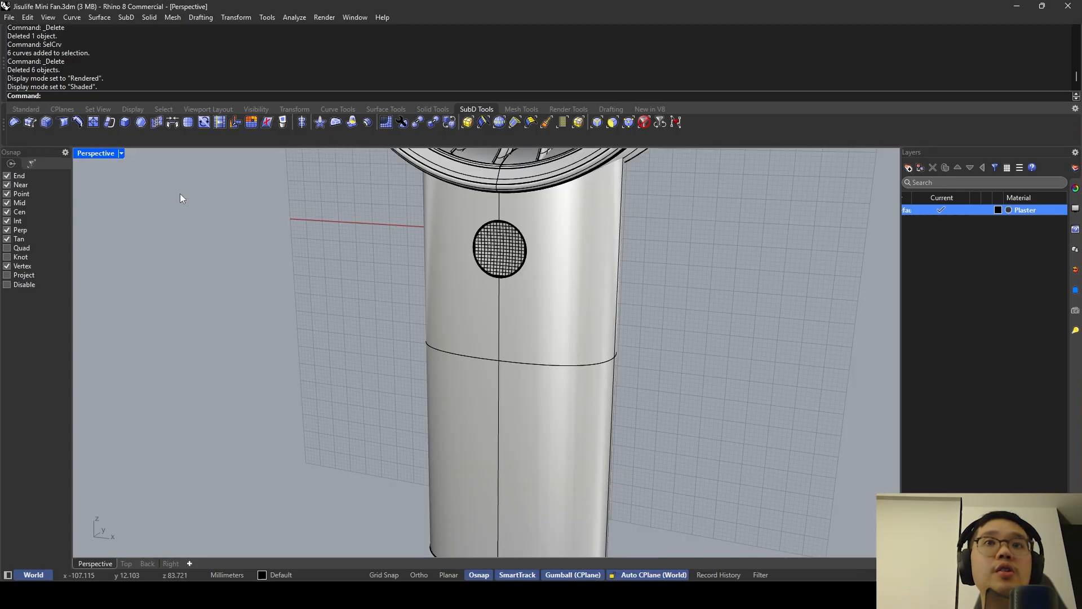
Restore the four-viewport layout and set the Back viewport to the Front view.
{"action": "double_click", "coordinate": [119, 156]}
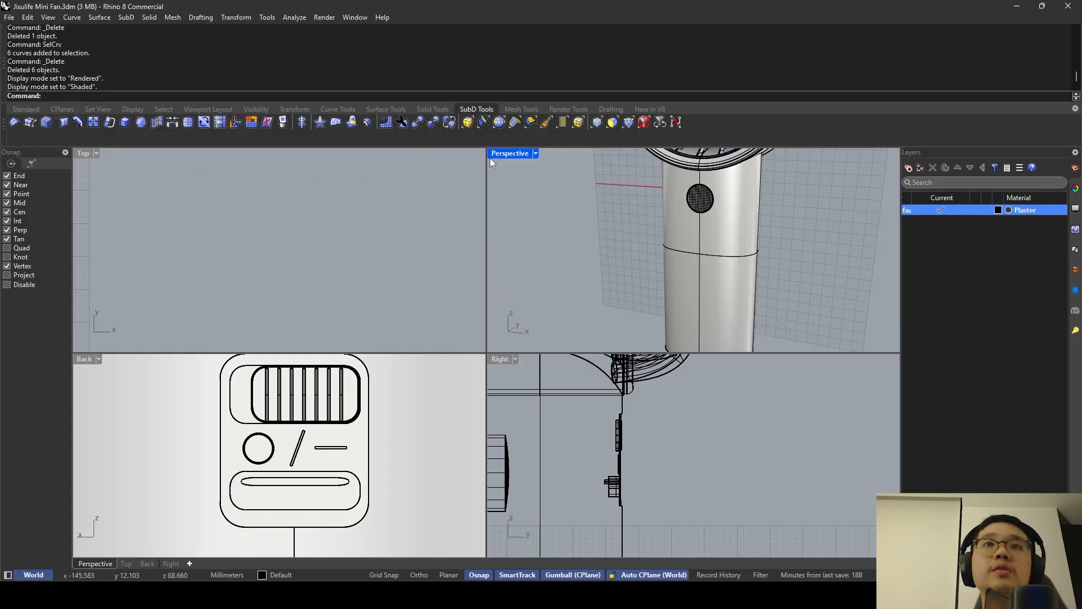
{"action": "left_click", "coordinate": [99, 359]}
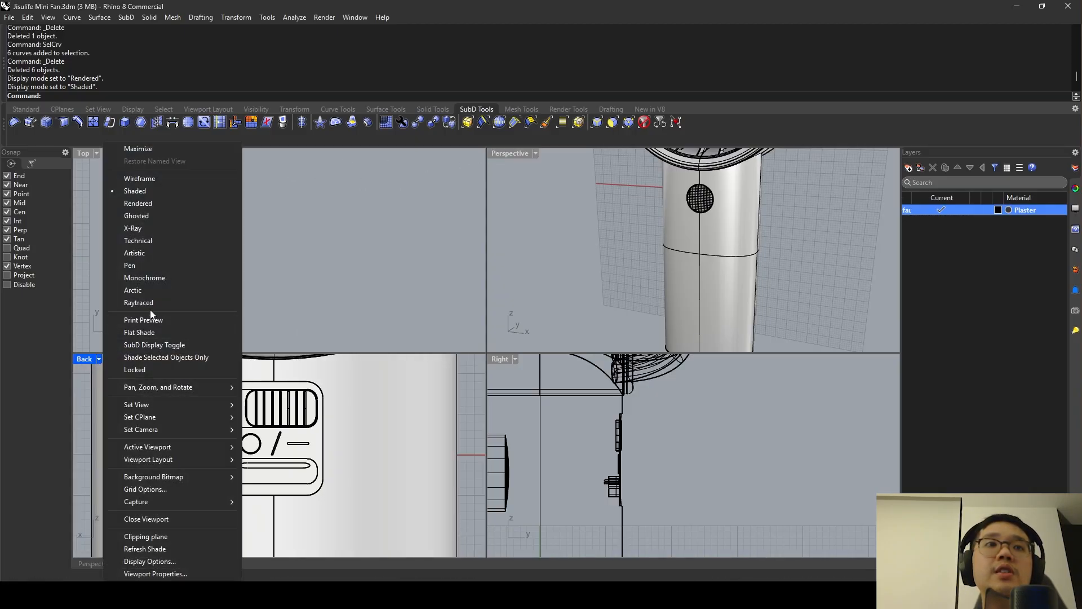
{"action": "mouse_move", "coordinate": [155, 402]}
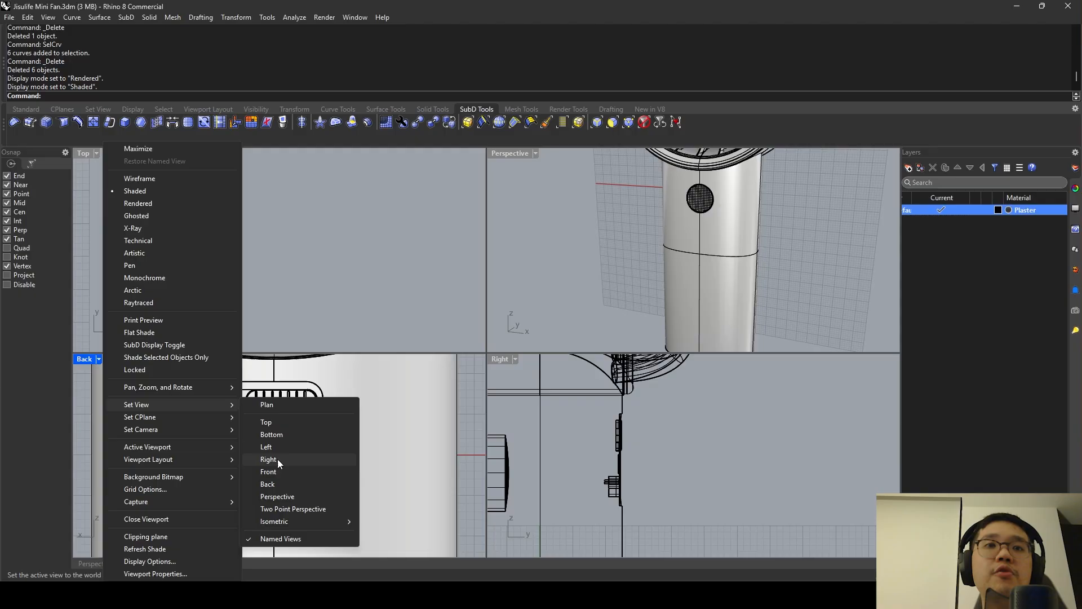
{"action": "left_click", "coordinate": [268, 471]}
{"action": "left_click", "coordinate": [296, 434]}
{"action": "key", "text": "Escape"}
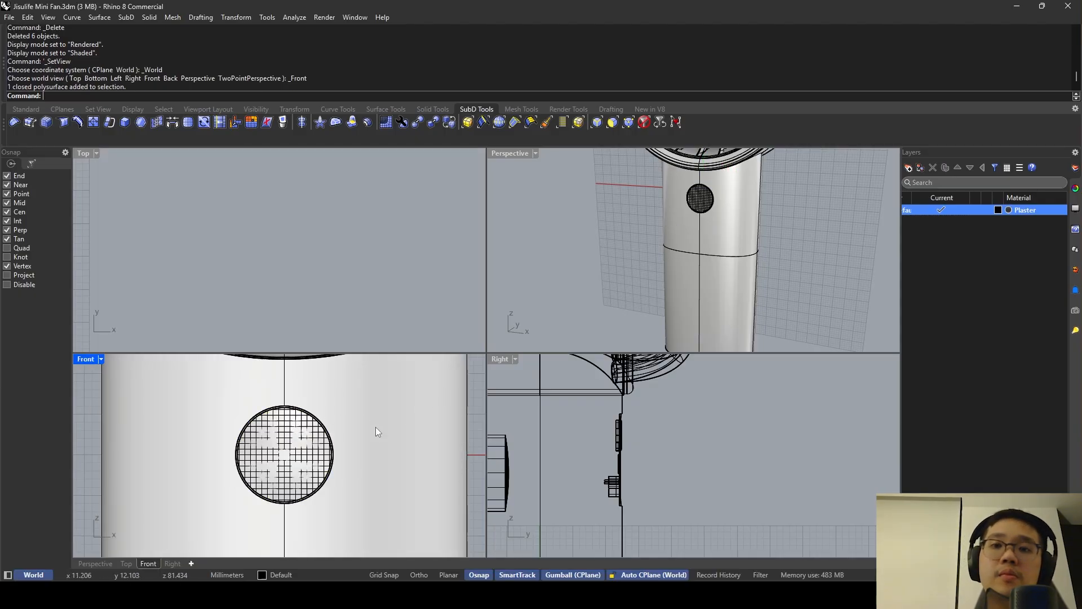
{"action": "key", "text": "BackSpace"}
{"action": "key", "text": "BackSpace"}
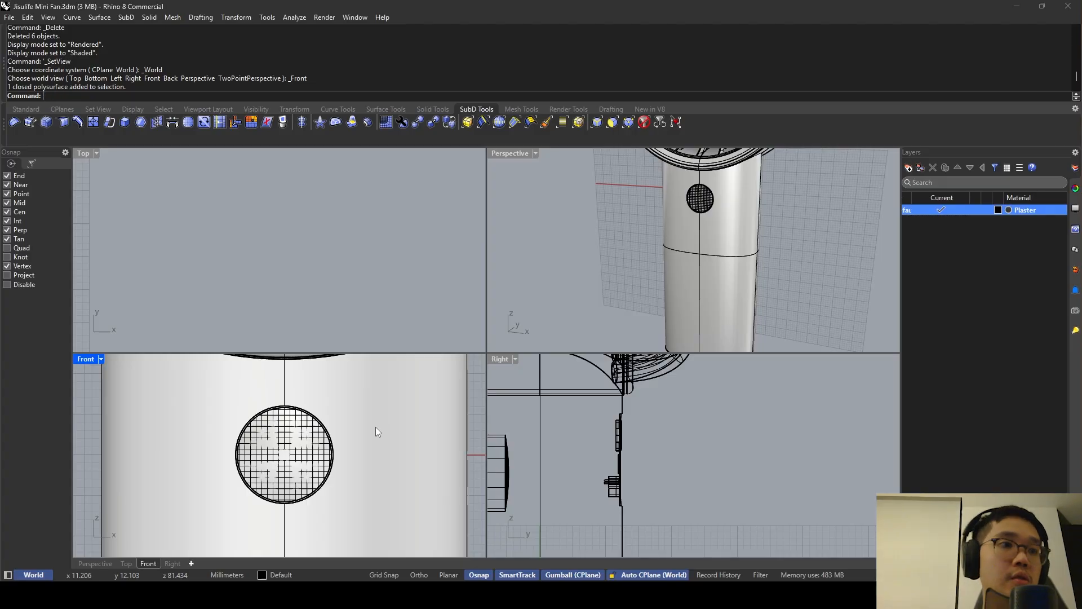
Draw a circle in the Front view beside the handle, slightly smaller than the round mesh button.
{"action": "type", "text": "Circle"}
{"action": "key", "text": "Return"}
{"action": "scroll", "coordinate": [302, 433], "scroll_direction": "down", "scroll_amount": 5}
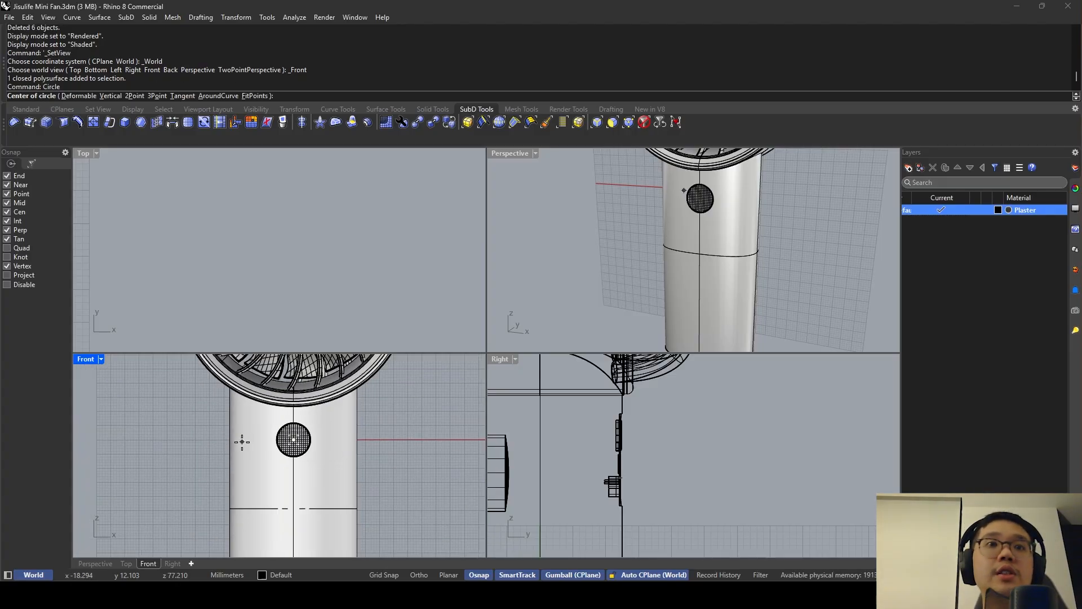
{"action": "left_click", "coordinate": [196, 450]}
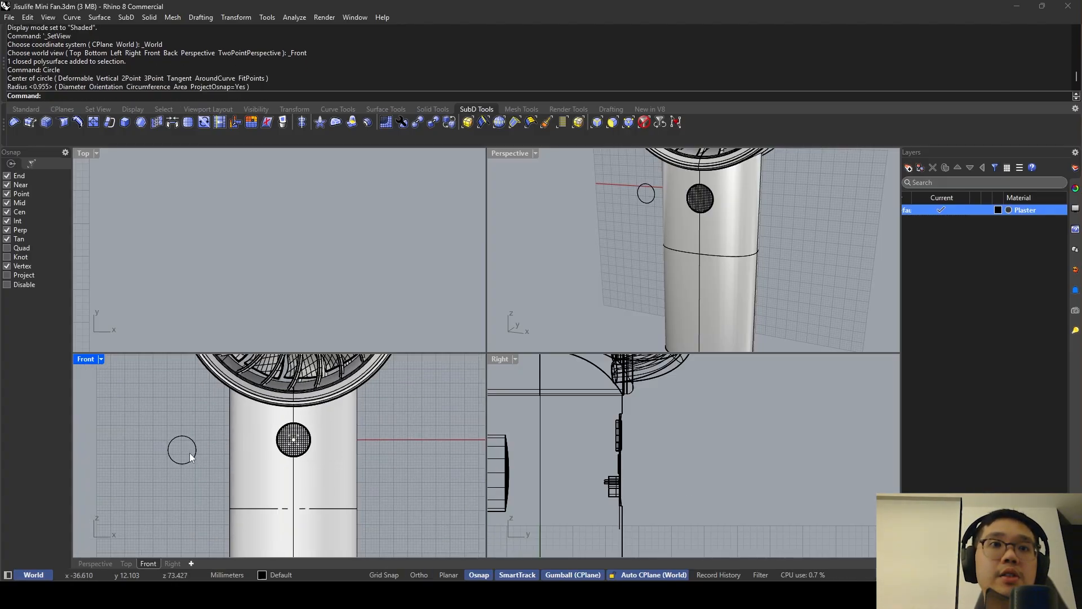
{"action": "scroll", "coordinate": [189, 452], "scroll_direction": "up", "scroll_amount": 2}
Draw a vertical line from the top of the circle down to its center.
{"action": "left_click", "coordinate": [202, 446]}
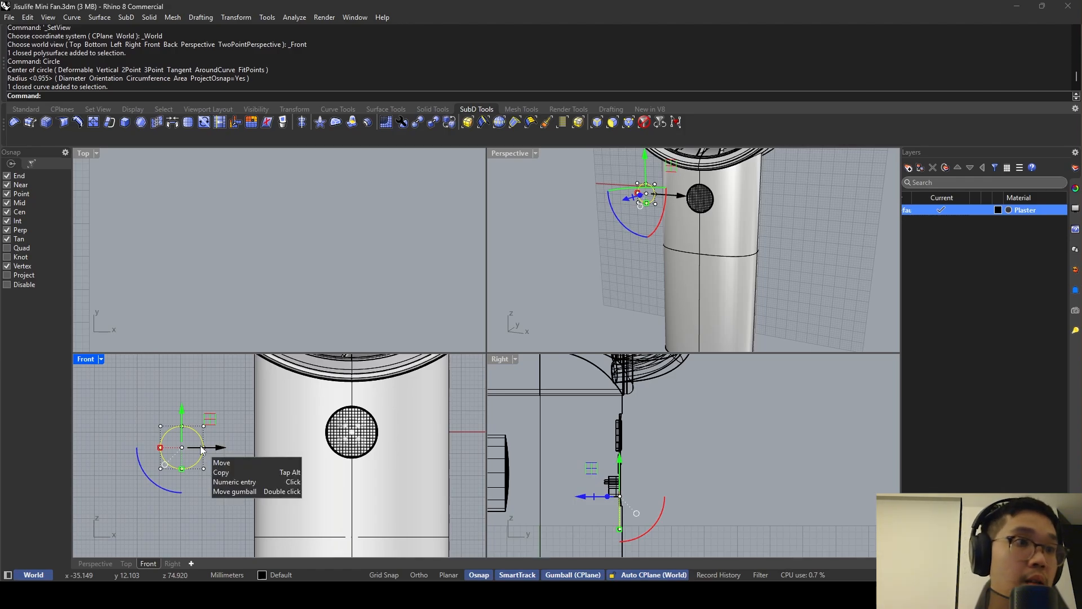
{"action": "scroll", "coordinate": [186, 446], "scroll_direction": "up", "scroll_amount": 2}
{"action": "type", "text": "Line"}
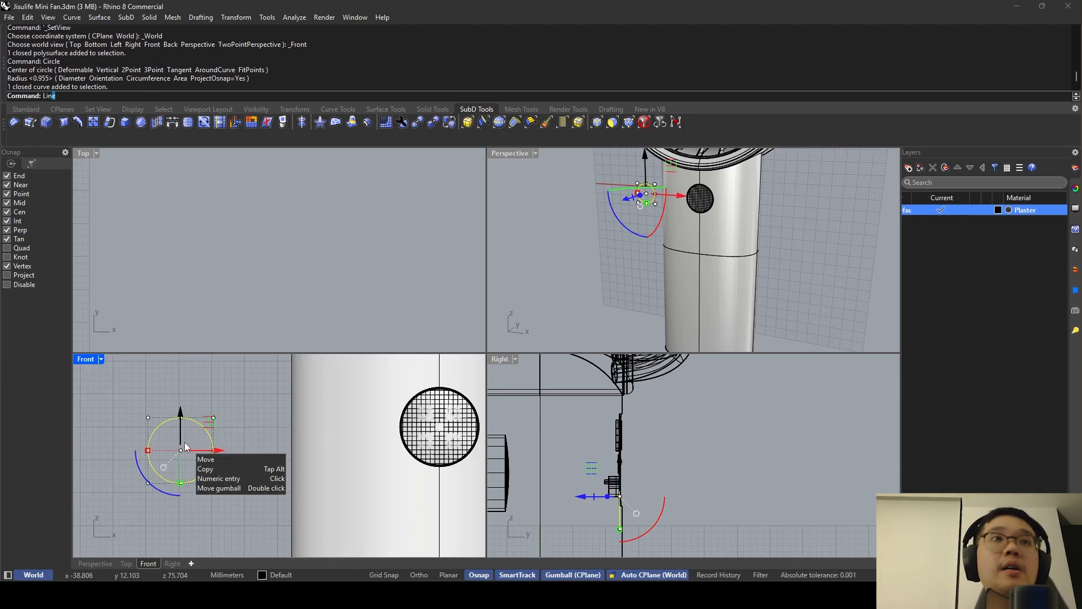
{"action": "key", "text": "Return"}
{"action": "left_click", "coordinate": [181, 418]}
{"action": "key", "text": "F8"}
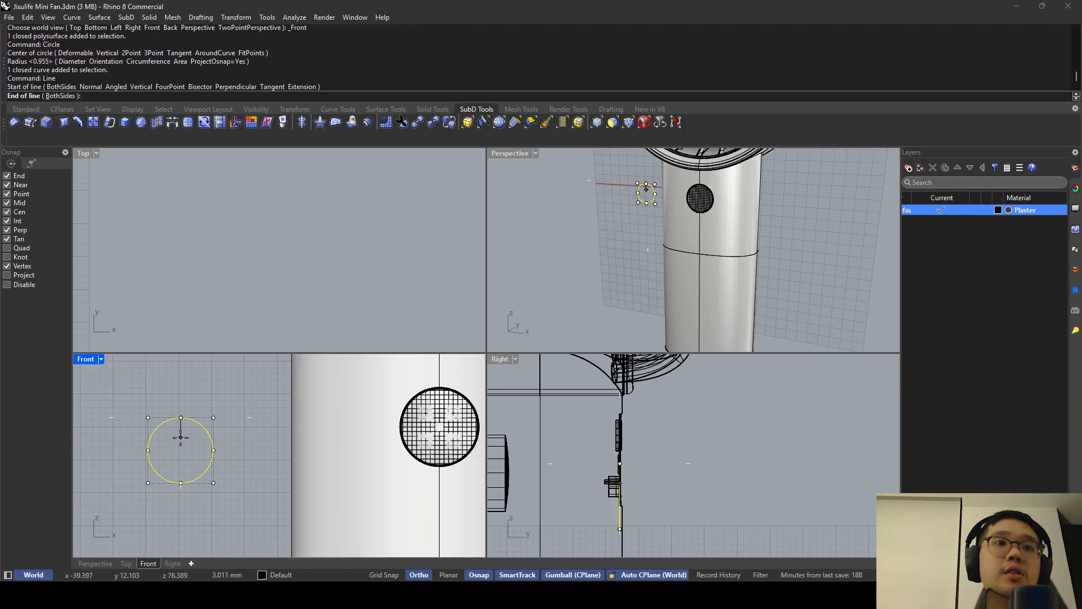
{"action": "left_click", "coordinate": [180, 449]}
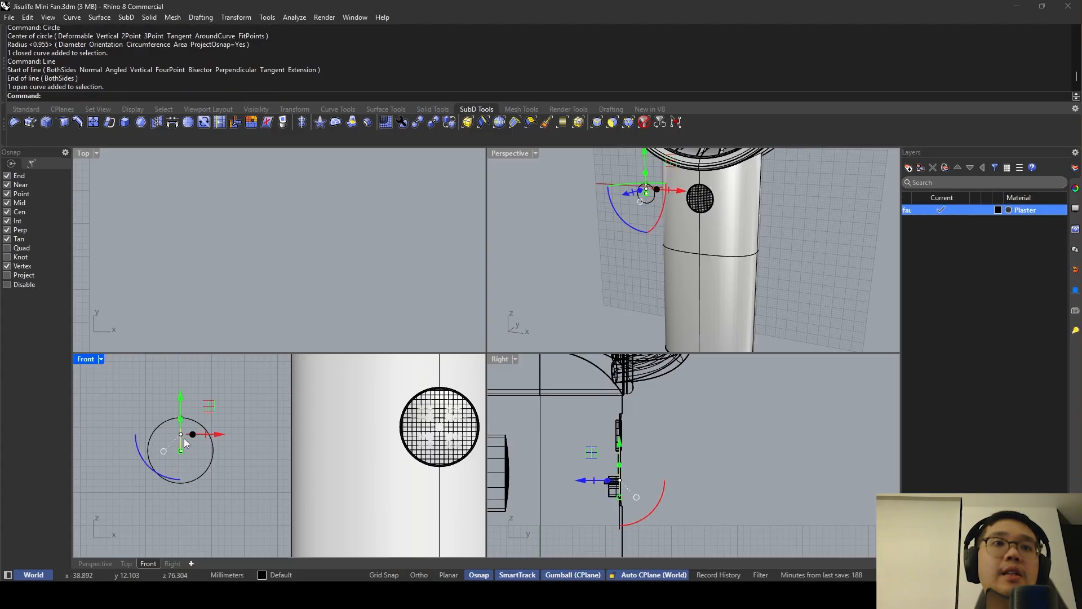
Copy the vertical line a short way to one side and mirror the copy across the center line.
{"action": "mouse_move", "coordinate": [209, 434]}
{"action": "left_mouse_down"}
{"action": "mouse_move", "coordinate": [199, 434]}
{"action": "mouse_move", "coordinate": [208, 423]}
{"action": "left_mouse_up"}
{"action": "scroll", "coordinate": [172, 448], "scroll_direction": "up", "scroll_amount": 3}
{"action": "type", "text": "mirror"}
{"action": "key", "text": "Return"}
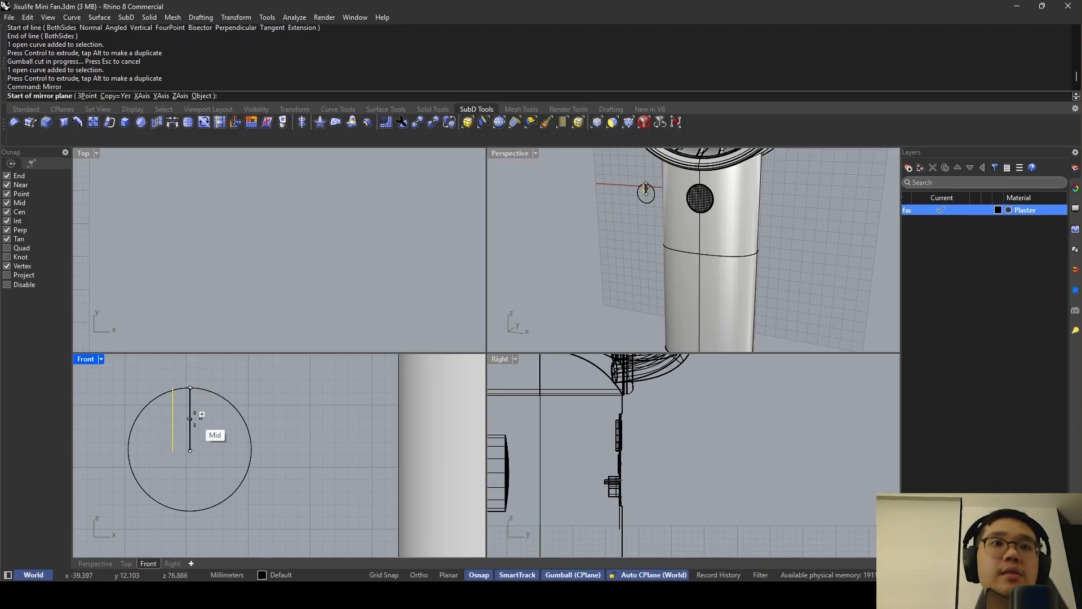
{"action": "left_click", "coordinate": [190, 419]}
{"action": "left_click", "coordinate": [192, 402]}
{"action": "key", "text": "Escape"}
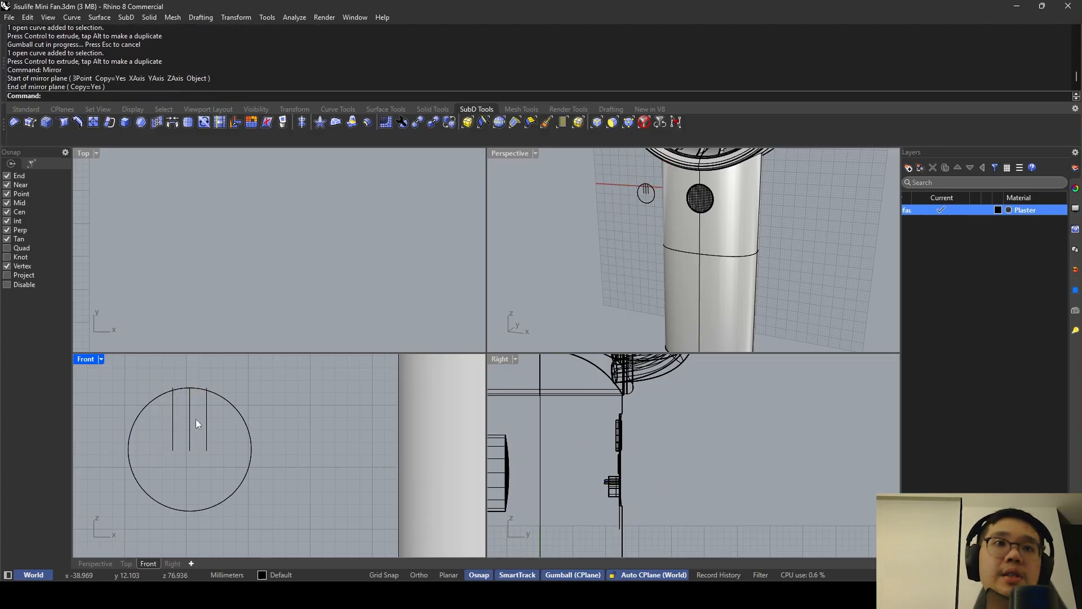
Trim away the top arc of the circle between the two outer lines, using the vertical lines as cutters.
{"action": "left_click_drag", "start_coordinate": [160, 445], "coordinate": [161, 447]}
{"action": "type", "text": "Trim"}
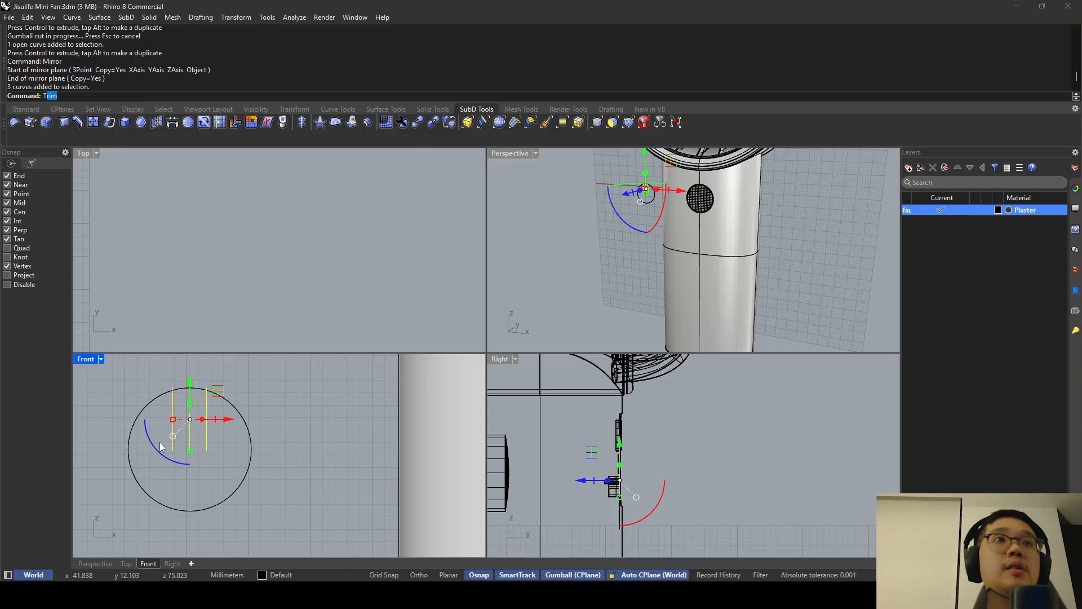
{"action": "key", "text": "Return"}
{"action": "scroll", "coordinate": [195, 381], "scroll_direction": "up", "scroll_amount": 3}
{"action": "left_click", "coordinate": [194, 389]}
{"action": "left_click", "coordinate": [177, 389]}
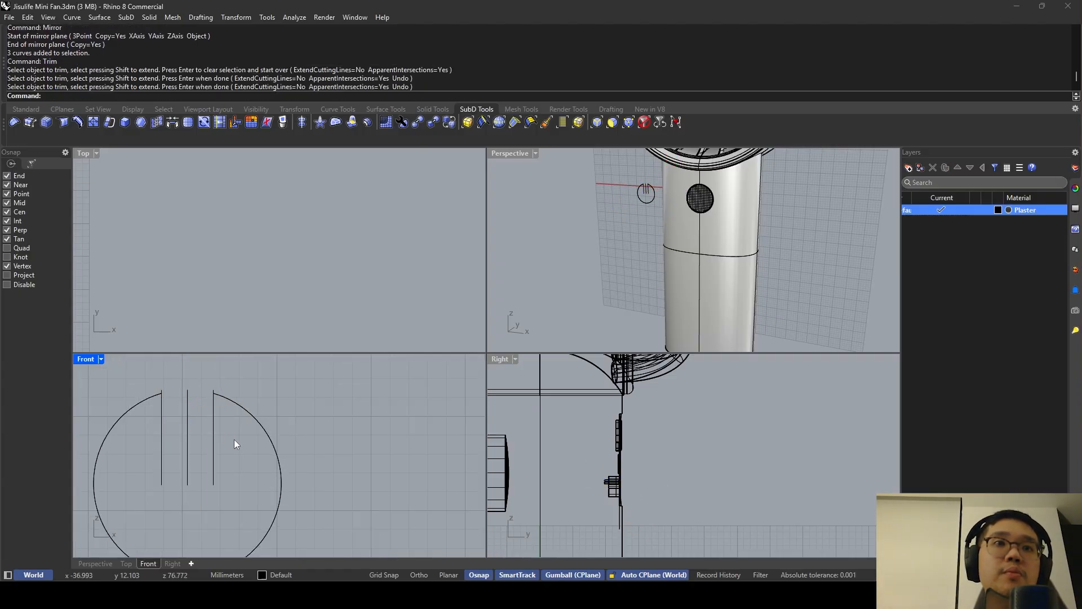
{"action": "key", "text": "Return"}
Delete the two outer vertical lines and select the remaining center line.
{"action": "left_click", "coordinate": [211, 443]}
{"action": "key", "text": "Delete"}
{"action": "left_click_drag", "start_coordinate": [189, 448], "coordinate": [188, 442]}
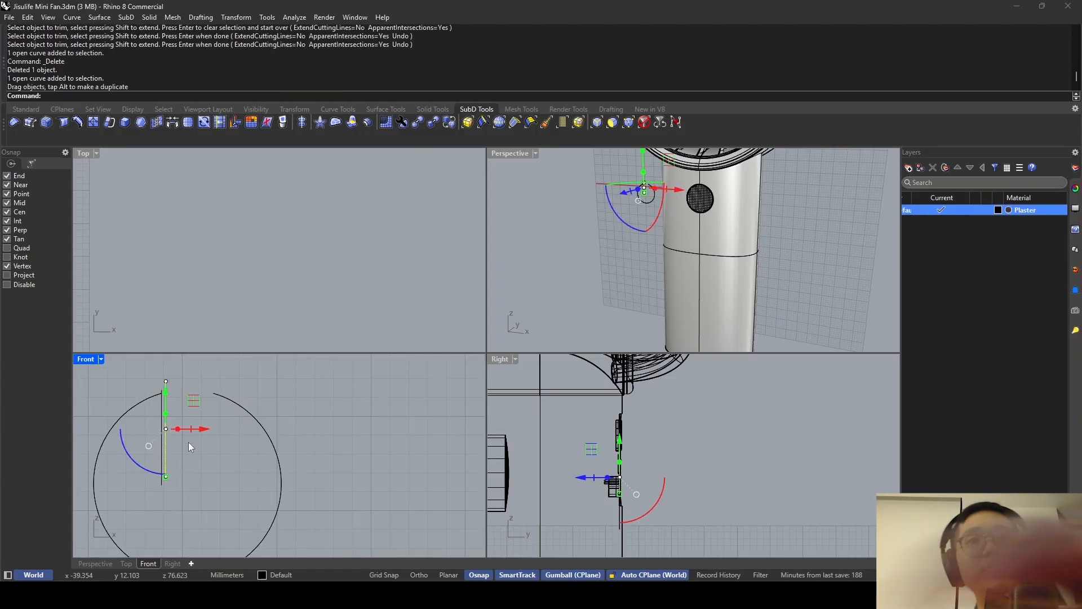
{"action": "key", "text": "ctrl+z"}
{"action": "left_click", "coordinate": [162, 434]}
{"action": "key", "text": "Delete"}
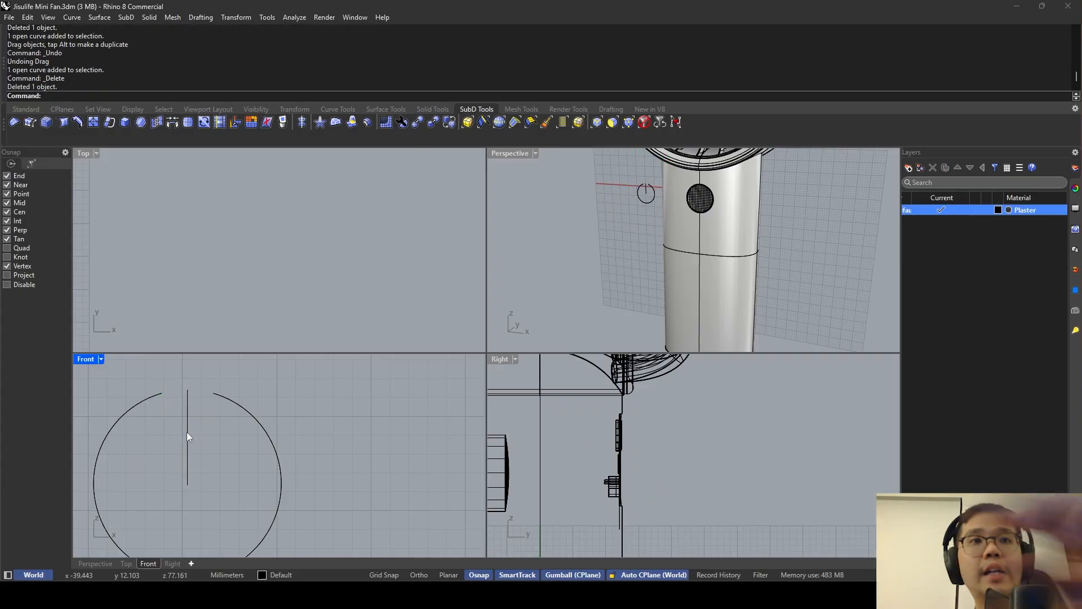
{"action": "left_click", "coordinate": [188, 433]}
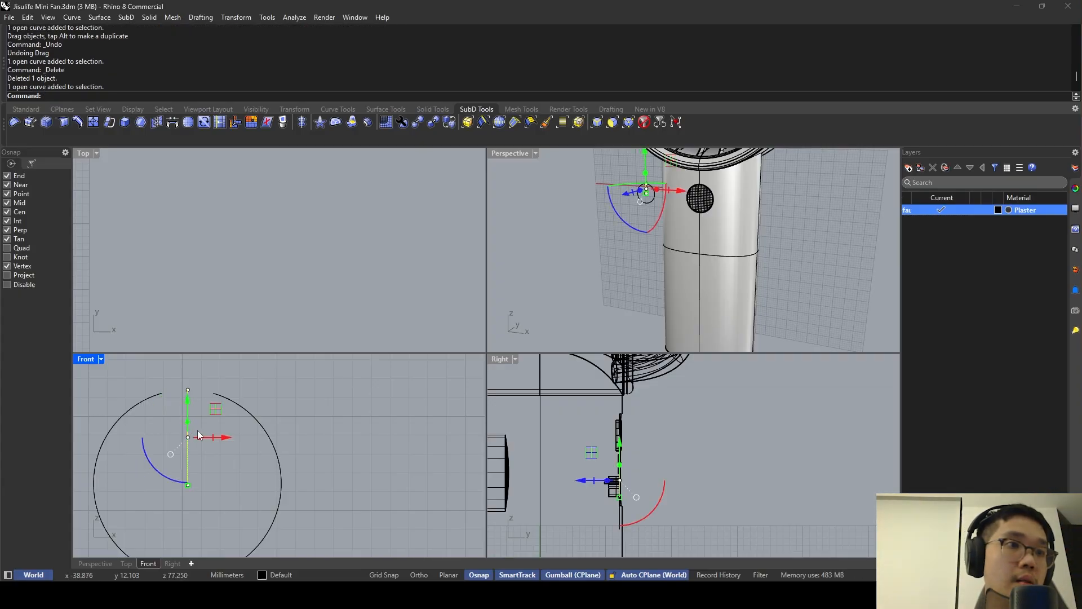
Move the center line up through the gap in the circle and shorten it for the power symbol's bar.
{"action": "right_click_drag", "start_coordinate": [198, 415], "coordinate": [200, 424]}
{"action": "left_click_drag", "start_coordinate": [191, 417], "coordinate": [192, 392]}
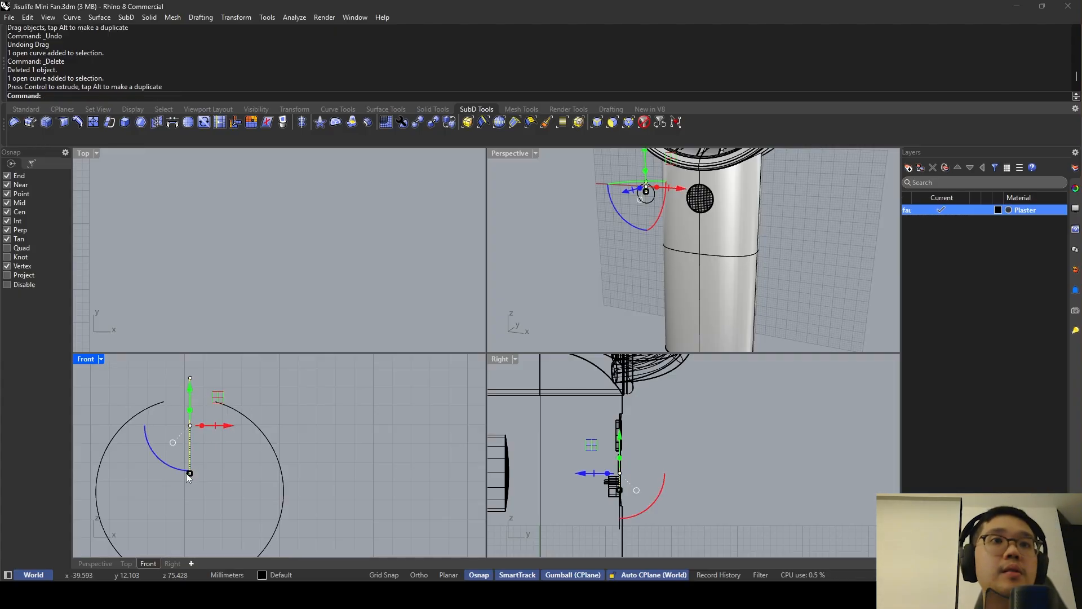
{"action": "left_click_drag", "start_coordinate": [189, 473], "coordinate": [192, 457]}
{"action": "left_click_drag", "start_coordinate": [192, 394], "coordinate": [195, 378]}
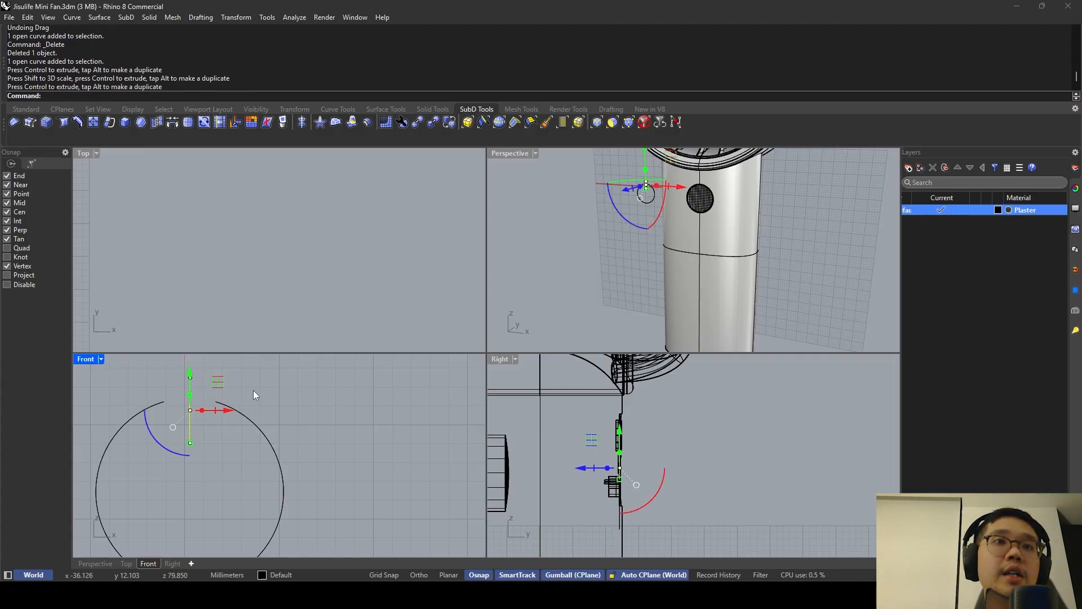
{"action": "left_click", "coordinate": [252, 390]}
{"action": "scroll", "coordinate": [256, 405], "scroll_direction": "down", "scroll_amount": 4}
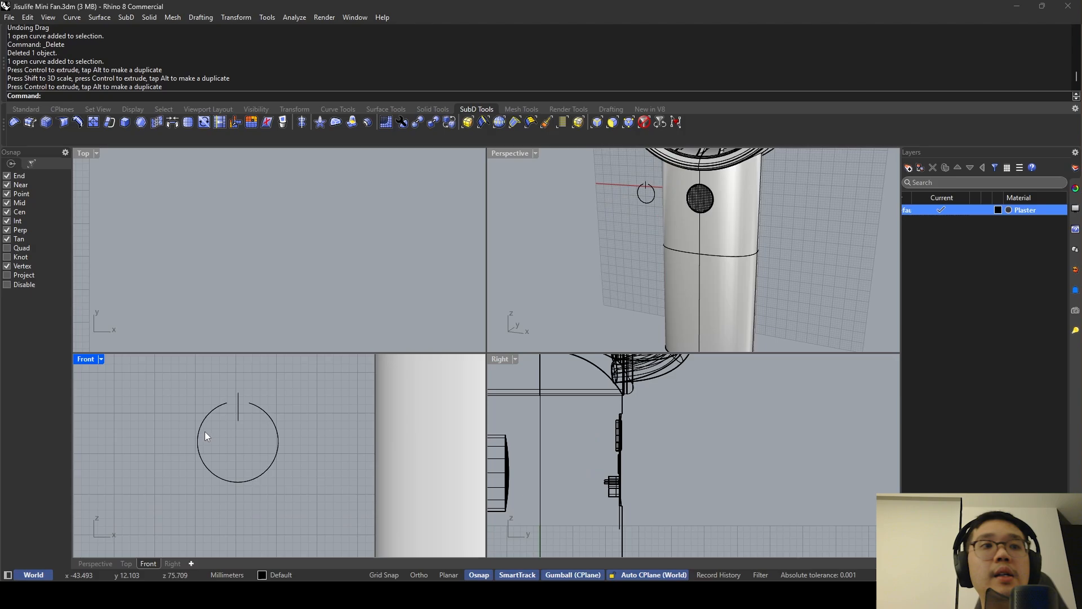
{"action": "scroll", "coordinate": [206, 431], "scroll_direction": "up", "scroll_amount": 2}
{"action": "left_click", "coordinate": [271, 405]}
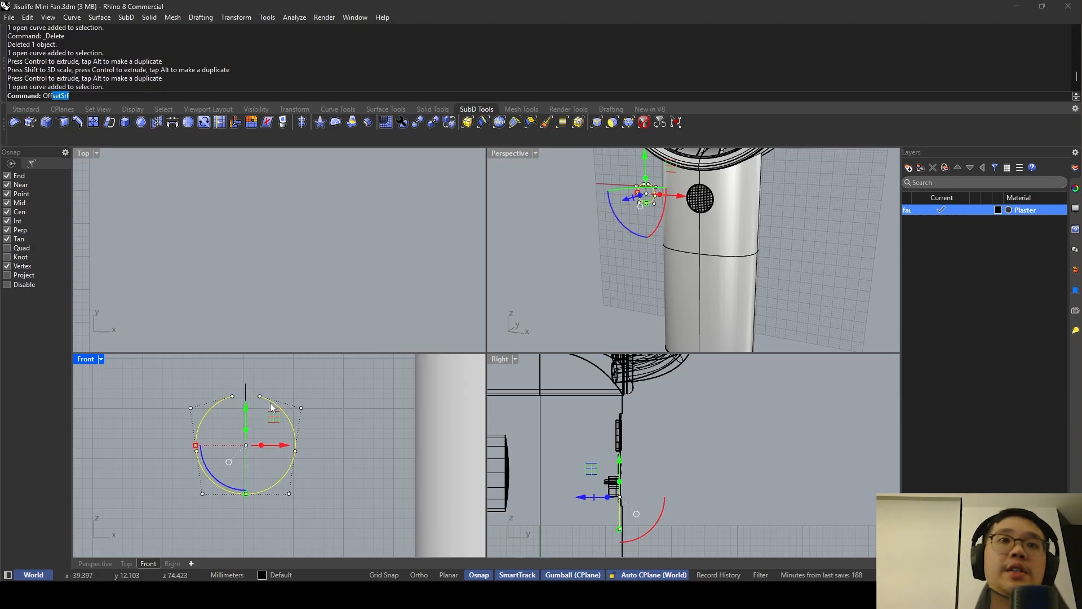
{"action": "type", "text": "Off"}
{"action": "key", "text": "Return"}
{"action": "key", "text": "Escape"}
Move the broken circle and its vertical line from their common center to the center of the handle's front button.
{"action": "left_click_drag", "start_coordinate": [307, 432], "coordinate": [188, 389]}
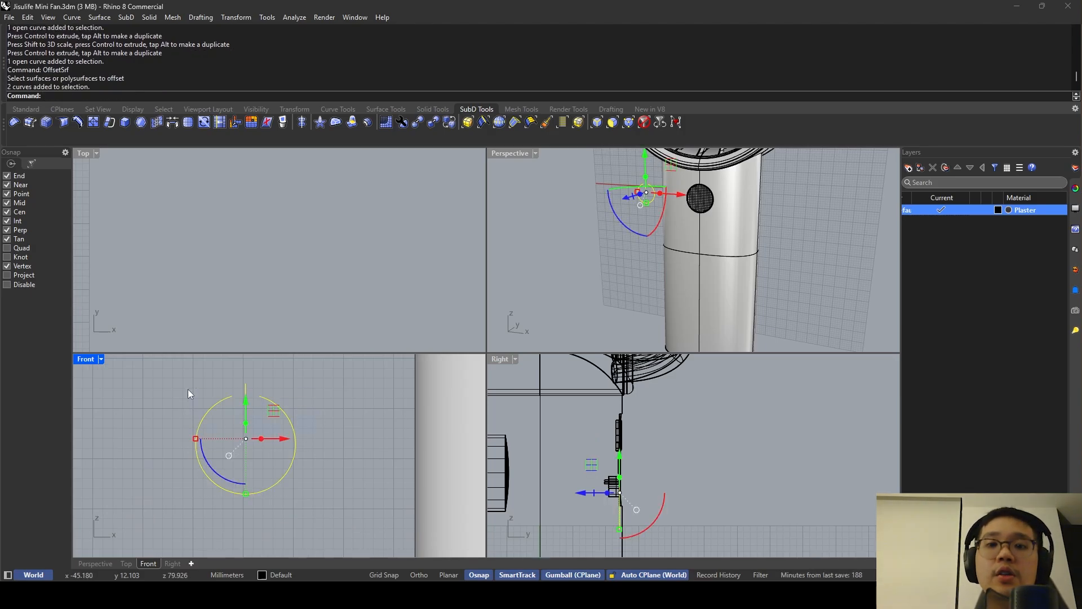
{"action": "type", "text": "Move"}
{"action": "key", "text": "Return"}
{"action": "left_click", "coordinate": [245, 438]}
{"action": "scroll", "coordinate": [271, 434], "scroll_direction": "down", "scroll_amount": 2}
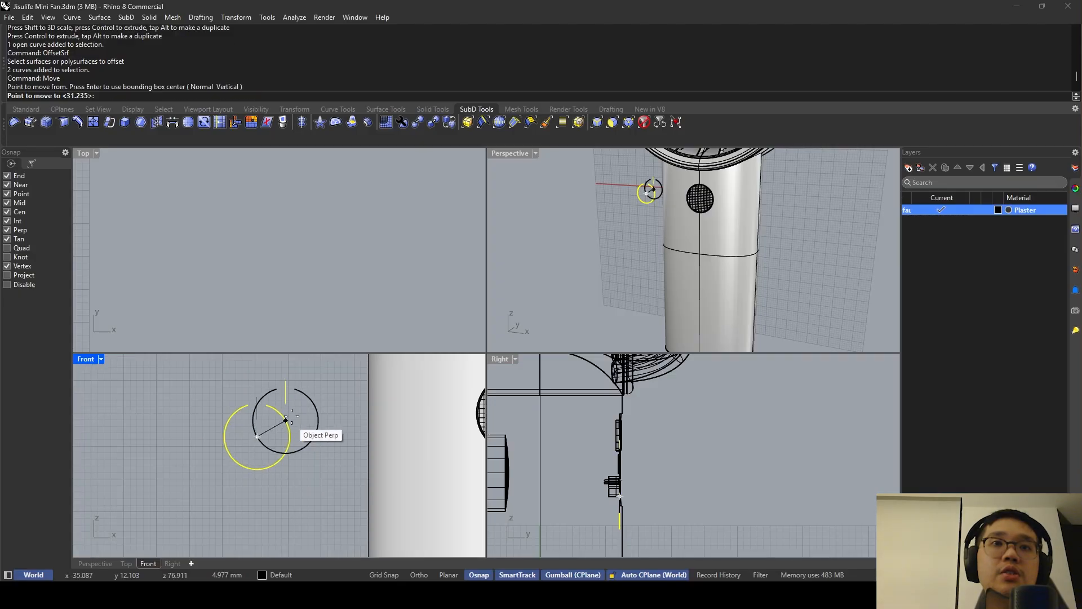
{"action": "right_click_drag", "start_coordinate": [474, 410], "coordinate": [290, 439]}
{"action": "scroll", "coordinate": [320, 434], "scroll_direction": "up", "scroll_amount": 4}
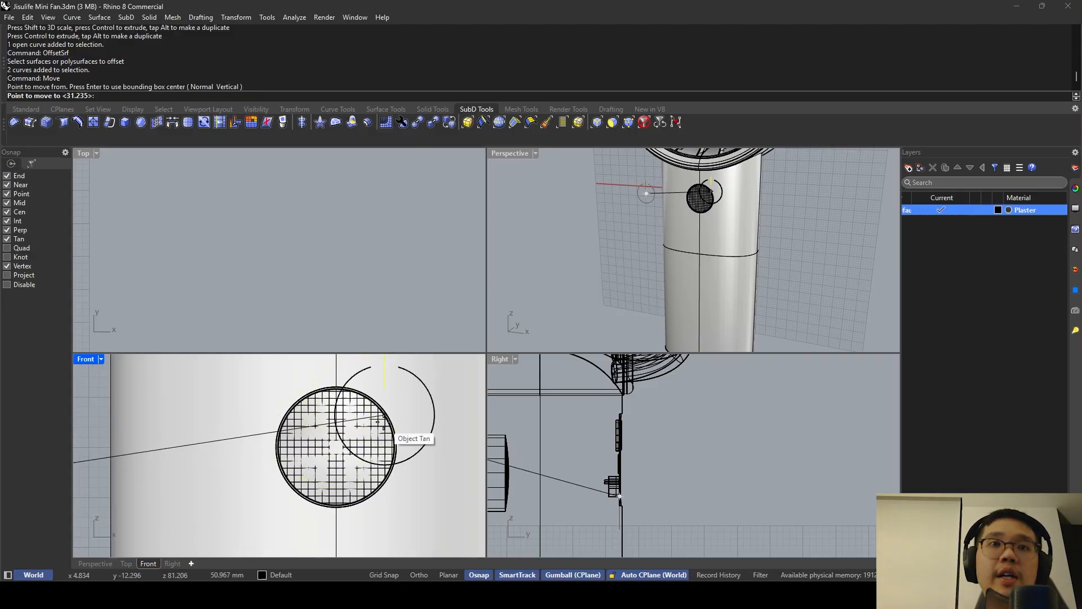
{"action": "left_click", "coordinate": [336, 443]}
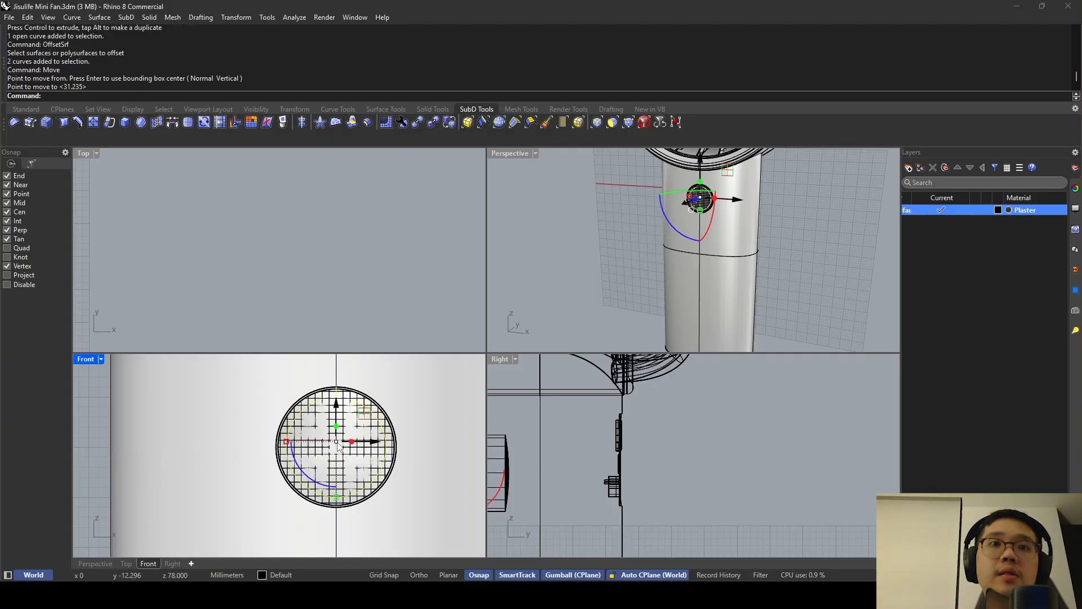
Scale the power symbol curves down uniformly so they sit well inside the button's rim.
{"action": "double_click", "coordinate": [514, 154]}
{"action": "right_click_drag", "start_coordinate": [507, 265], "coordinate": [420, 286]}
{"action": "scroll", "coordinate": [501, 263], "scroll_direction": "up", "scroll_amount": 8}
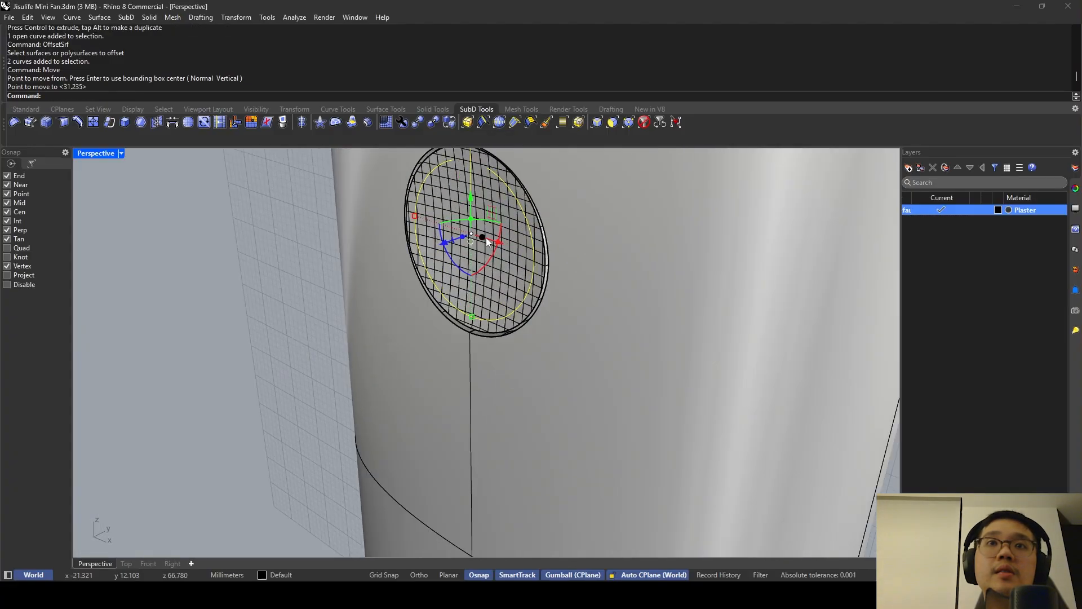
{"action": "right_click_drag", "start_coordinate": [486, 238], "coordinate": [436, 269]}
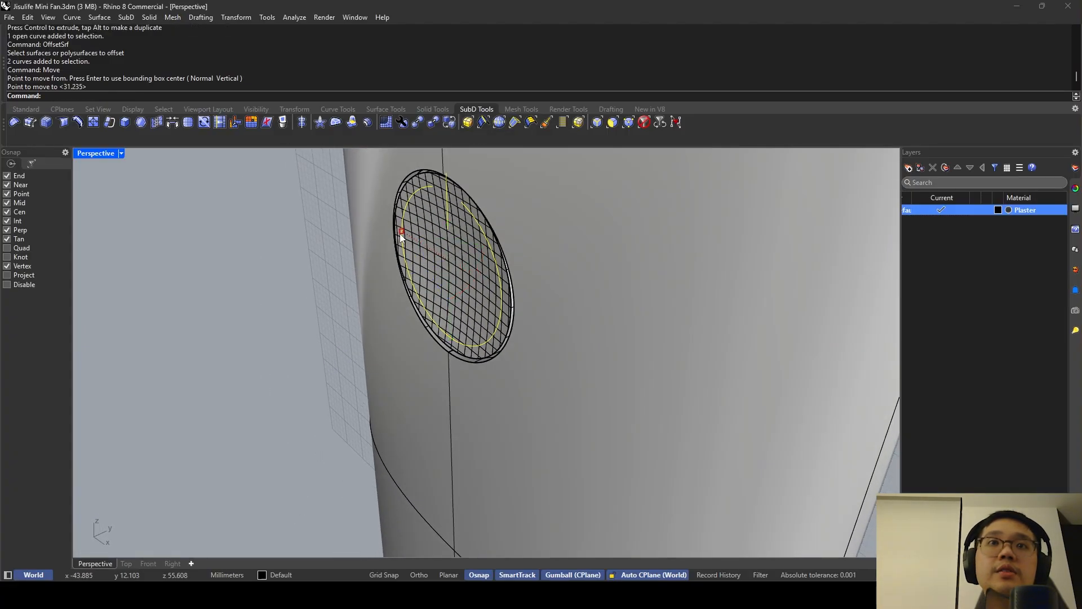
{"action": "left_click_drag", "start_coordinate": [400, 234], "coordinate": [418, 242]}
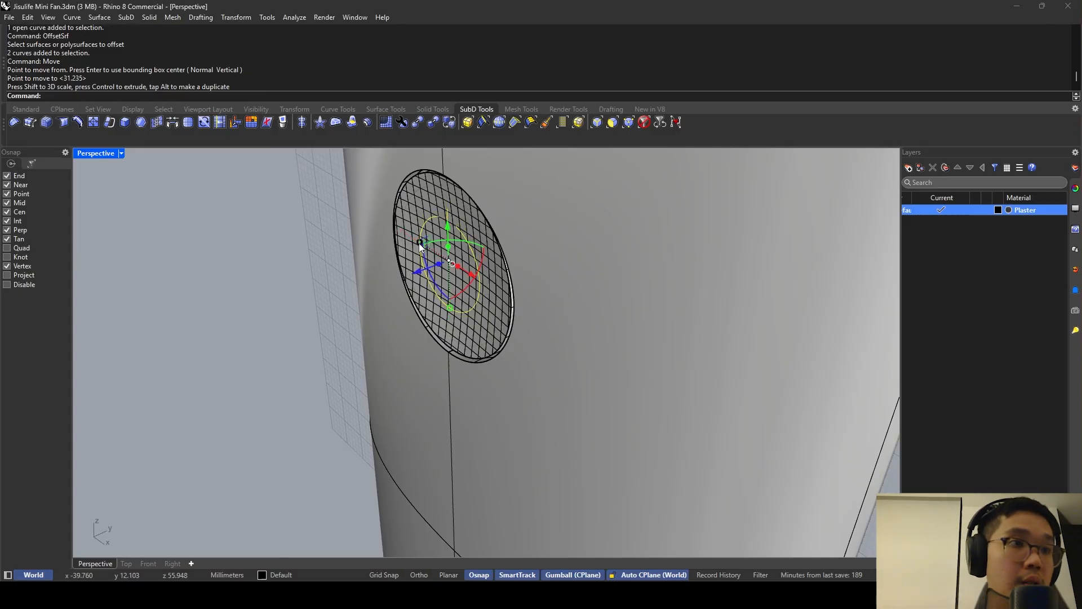
{"action": "double_click", "coordinate": [104, 150]}
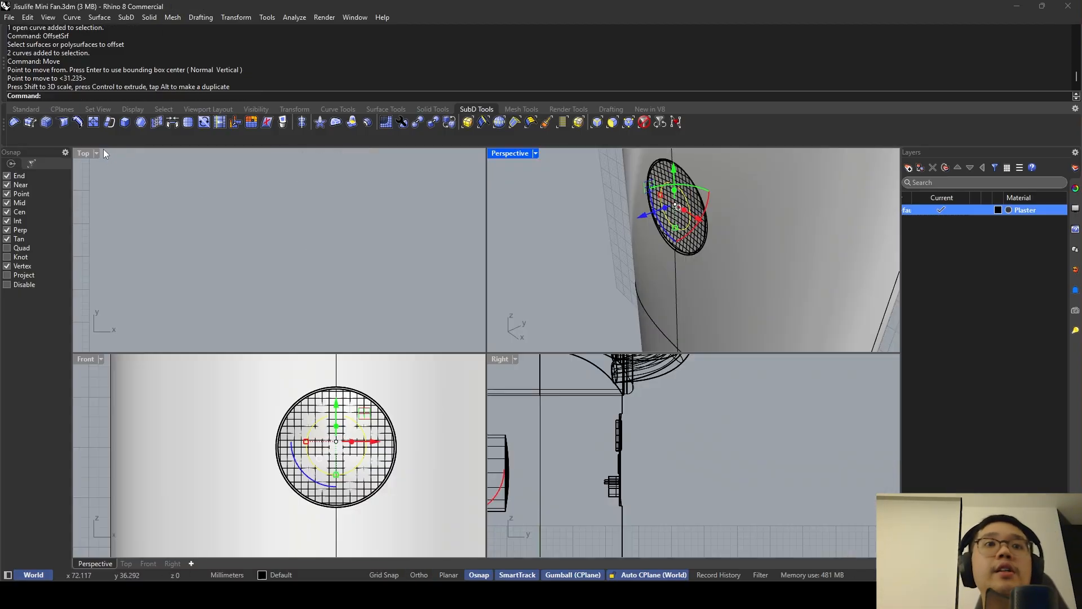
{"action": "right_click_drag", "start_coordinate": [628, 295], "coordinate": [674, 273]}
{"action": "double_click", "coordinate": [508, 156]}
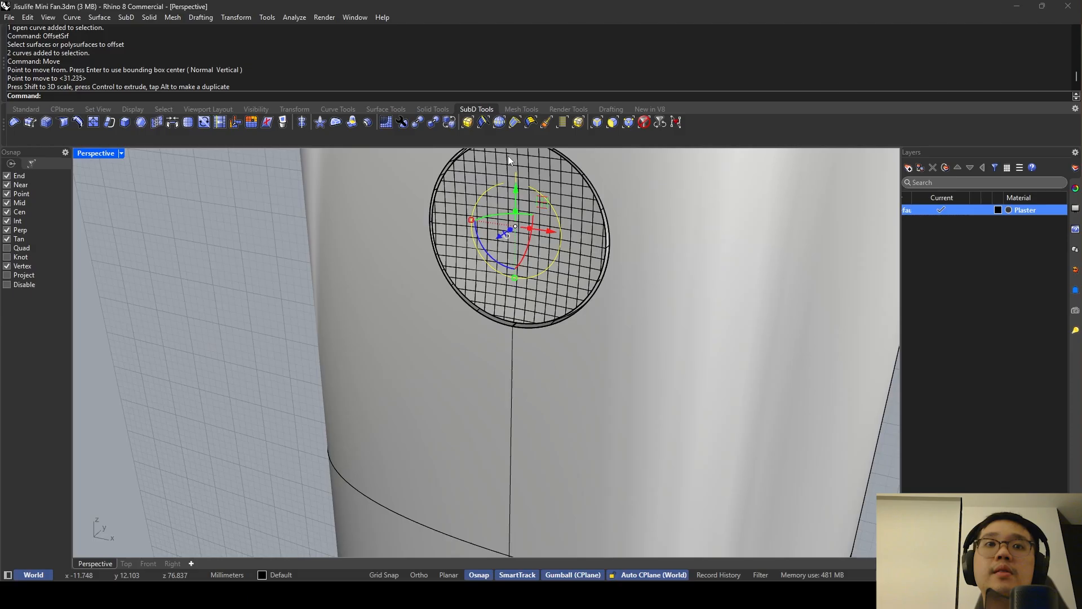
Try offsetting the broken circle inward by 0.1 mm without end caps and undo it.
{"action": "scroll", "coordinate": [469, 257], "scroll_direction": "up", "scroll_amount": 3}
{"action": "left_click", "coordinate": [499, 222]}
{"action": "key", "text": "Return"}
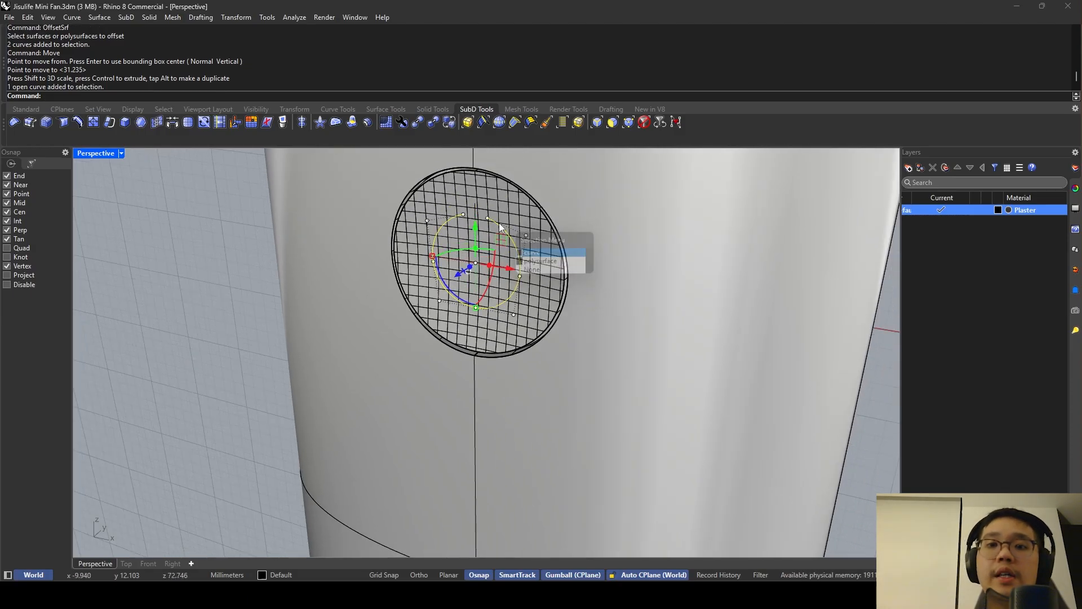
{"action": "type", "text": "Off"}
{"action": "key", "text": "Up"}
{"action": "key", "text": "Up"}
{"action": "key", "text": "Up"}
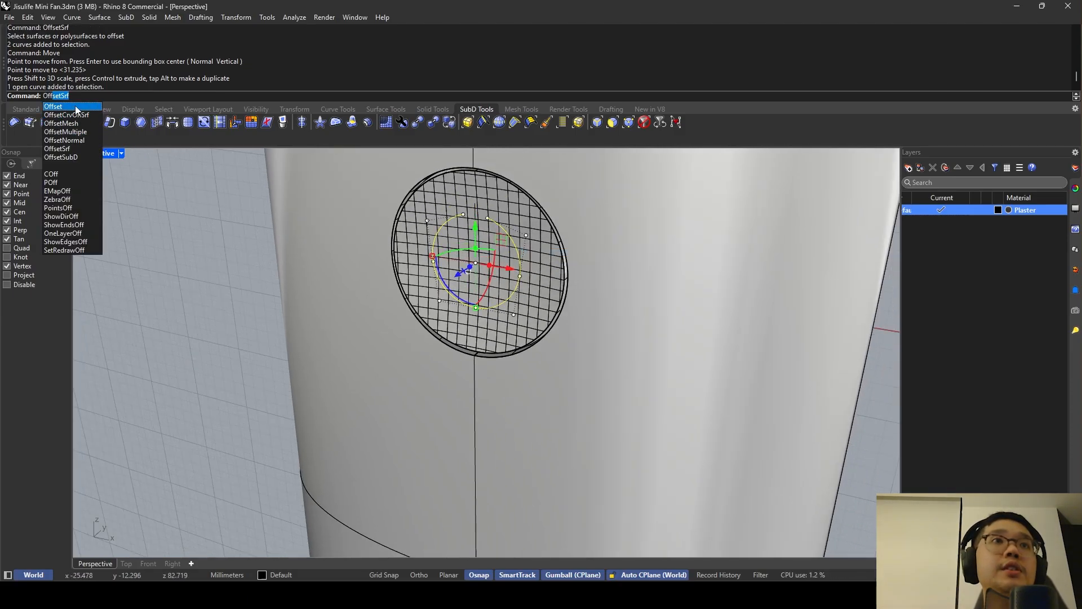
{"action": "key", "text": "Return"}
{"action": "left_click", "coordinate": [493, 259]}
{"action": "scroll", "coordinate": [478, 208], "scroll_direction": "up", "scroll_amount": 2}
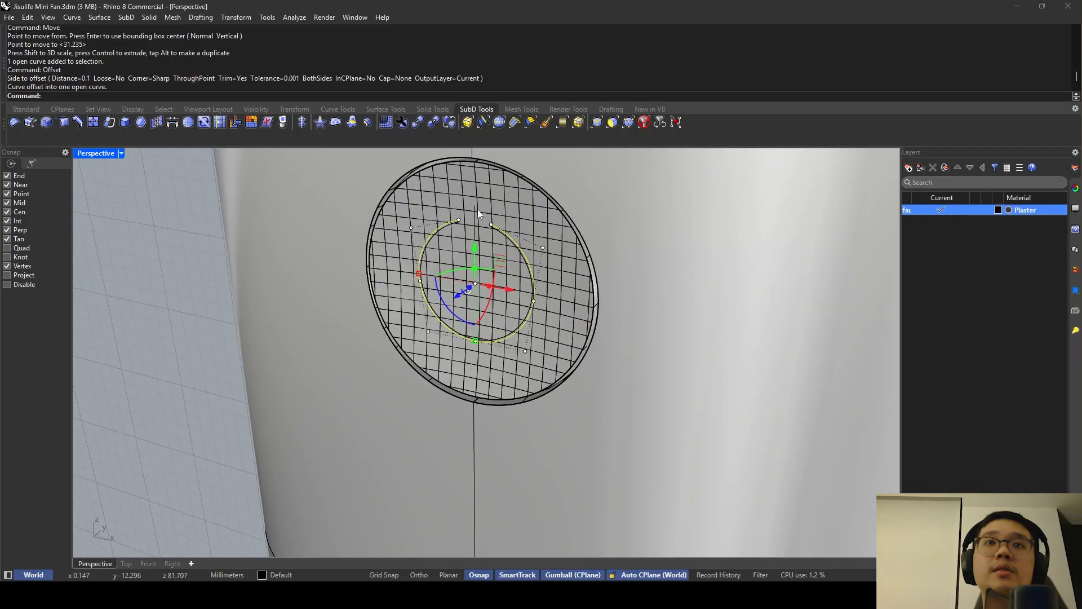
{"action": "key", "text": "ctrl+z"}
Try offsetting both the broken circle and the vertical line by 0.1 mm without end caps.
{"action": "key", "text": "Return"}
{"action": "left_click", "coordinate": [459, 221]}
{"action": "key", "text": "Escape"}
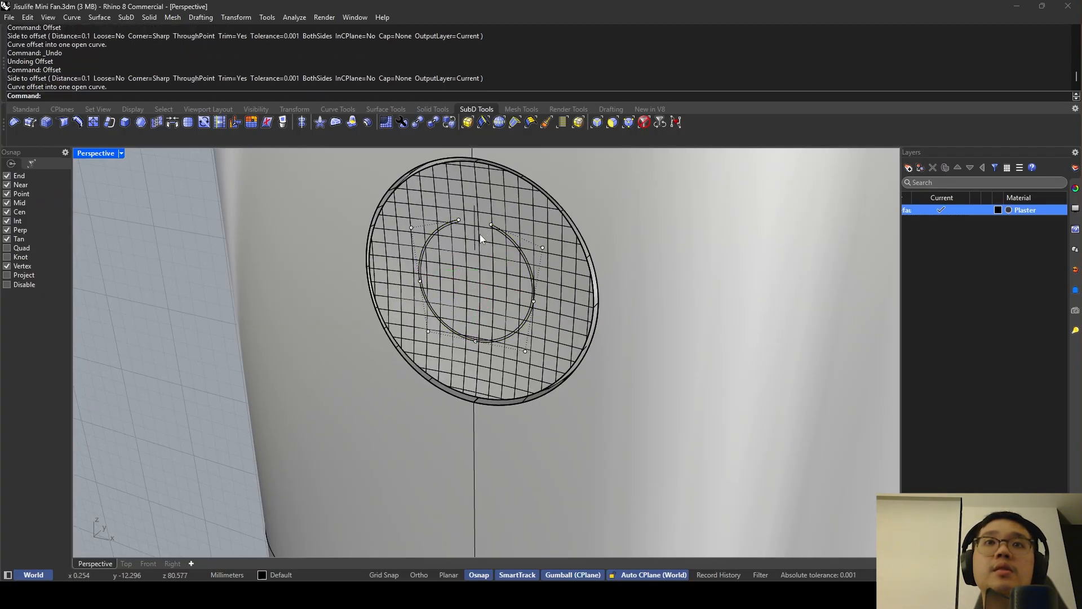
{"action": "left_click", "coordinate": [479, 234]}
{"action": "left_click", "coordinate": [510, 250]}
{"action": "key", "text": "Return"}
{"action": "scroll", "coordinate": [495, 223], "scroll_direction": "up", "scroll_amount": 6}
{"action": "left_click", "coordinate": [488, 224]}
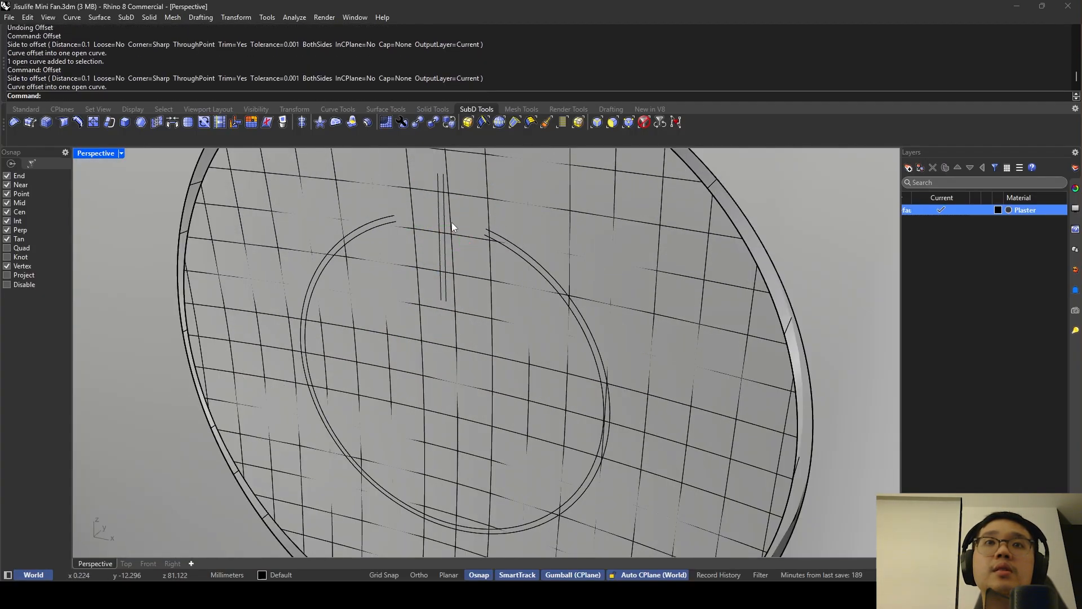
Undo the uncapped offsets of the vertical line and the broken circle.
{"action": "left_click", "coordinate": [447, 222]}
{"action": "key", "text": "Escape"}
{"action": "key", "text": "ctrl+z"}
{"action": "key", "text": "ctrl+z"}
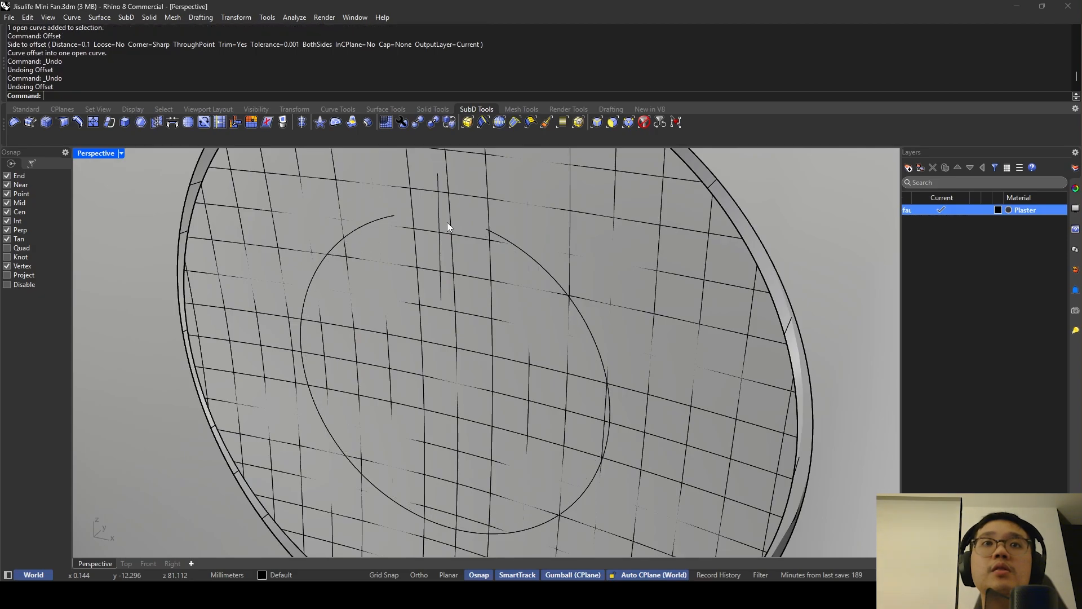
Offset the broken circle inward by 0.1 mm with flat end caps to form a closed outline.
{"action": "left_click", "coordinate": [391, 215]}
{"action": "key", "text": "Return"}
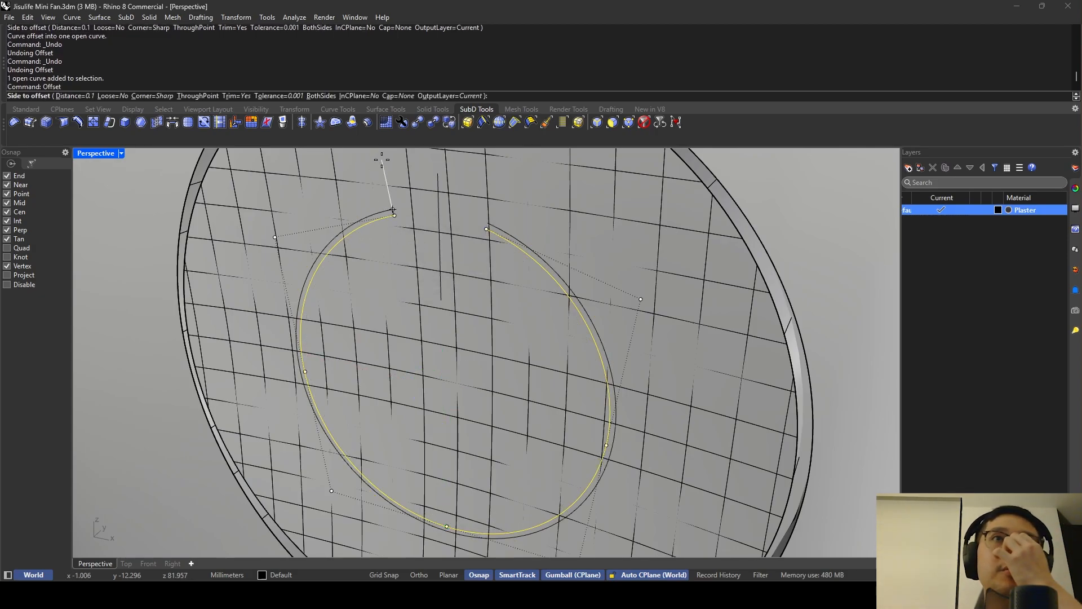
{"action": "left_click", "coordinate": [400, 97]}
{"action": "left_click", "coordinate": [77, 95]}
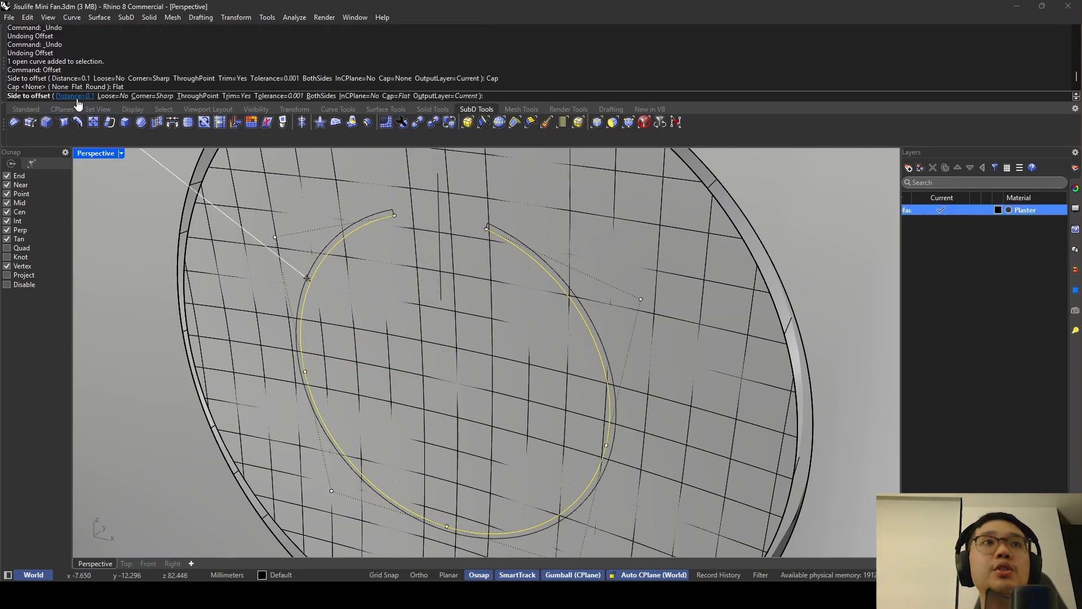
{"action": "left_click", "coordinate": [425, 248]}
Offset the vertical line by 0.1 mm with flat caps and shift the resulting bar outline sideways to center it.
{"action": "left_click", "coordinate": [438, 231]}
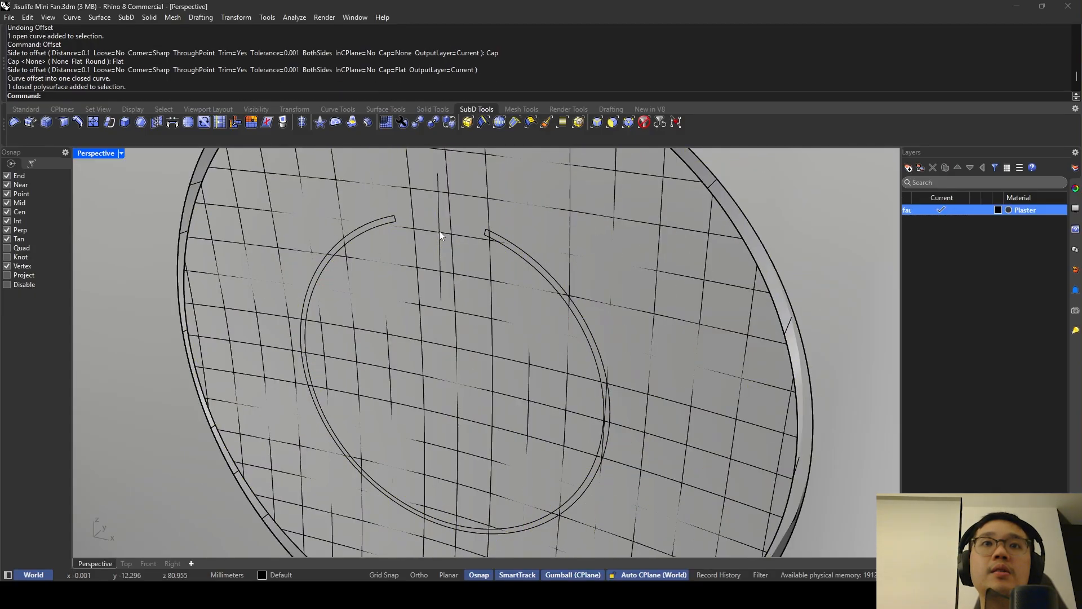
{"action": "left_click", "coordinate": [468, 257]}
{"action": "right_click", "coordinate": [451, 242]}
{"action": "left_click", "coordinate": [420, 214]}
{"action": "left_click", "coordinate": [441, 211]}
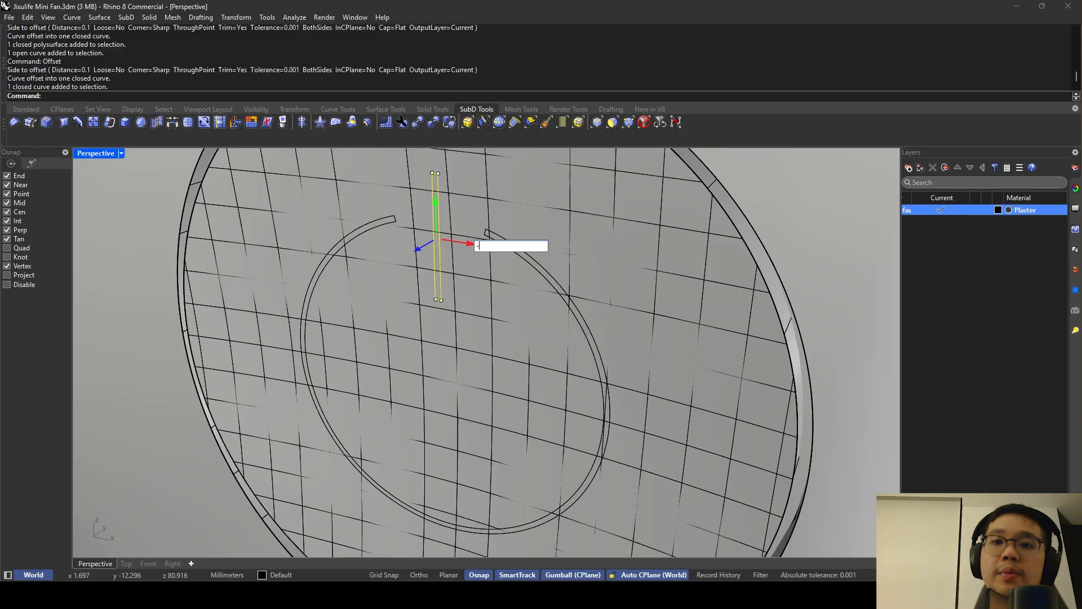
{"action": "key", "text": "Return"}
{"action": "key", "text": "Escape"}
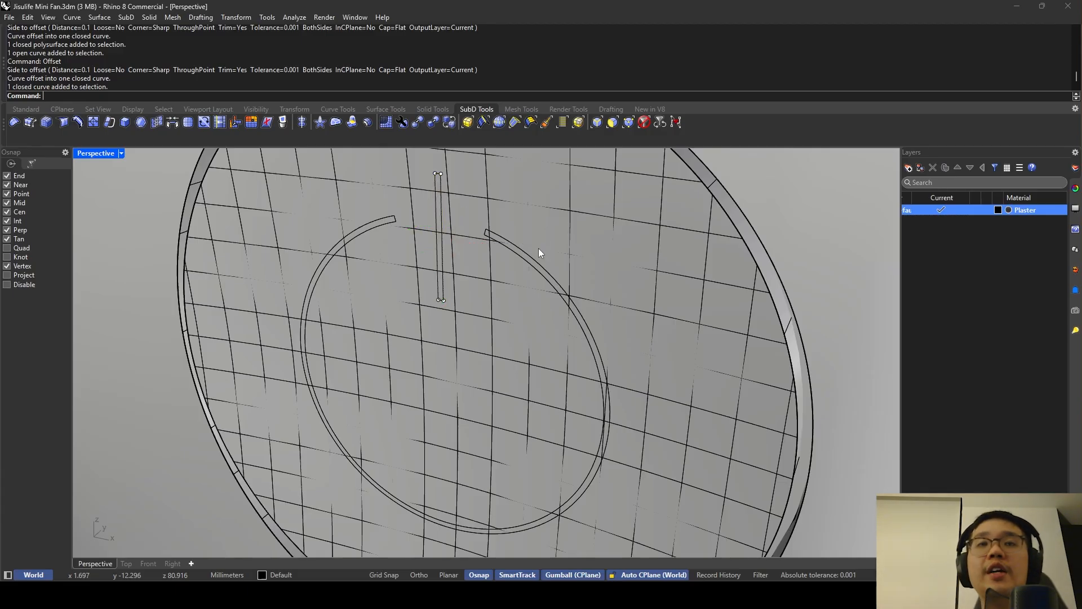
Extrude the closed ring and bar outlines outward from the button face as solids and delete the curves still selected.
{"action": "right_click_drag", "start_coordinate": [539, 248], "coordinate": [506, 212]}
{"action": "left_click", "coordinate": [497, 214]}
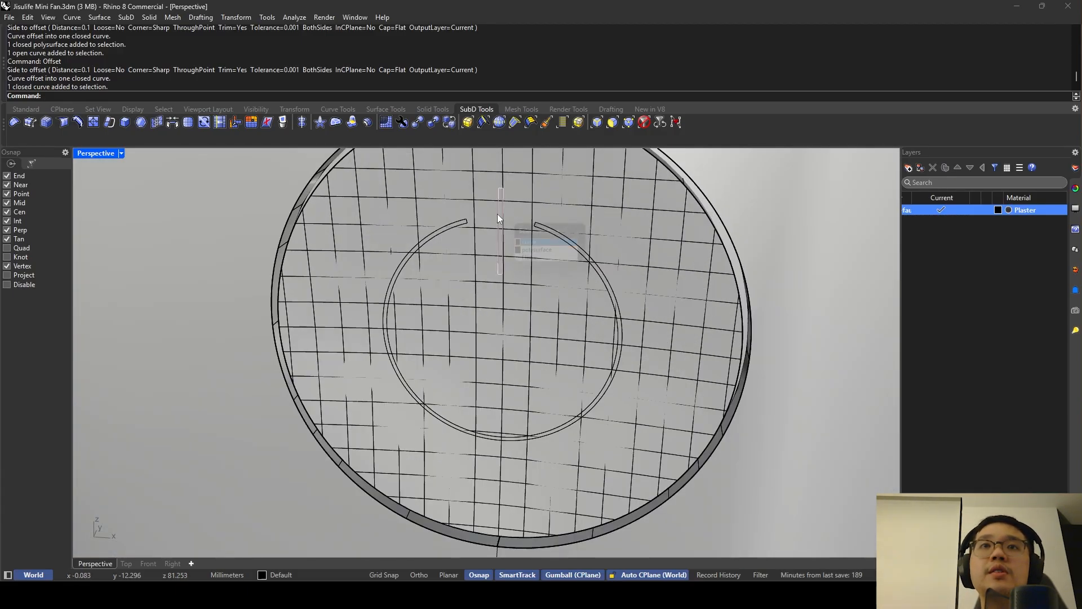
{"action": "left_click", "coordinate": [527, 250]}
{"action": "left_click", "coordinate": [452, 221]}
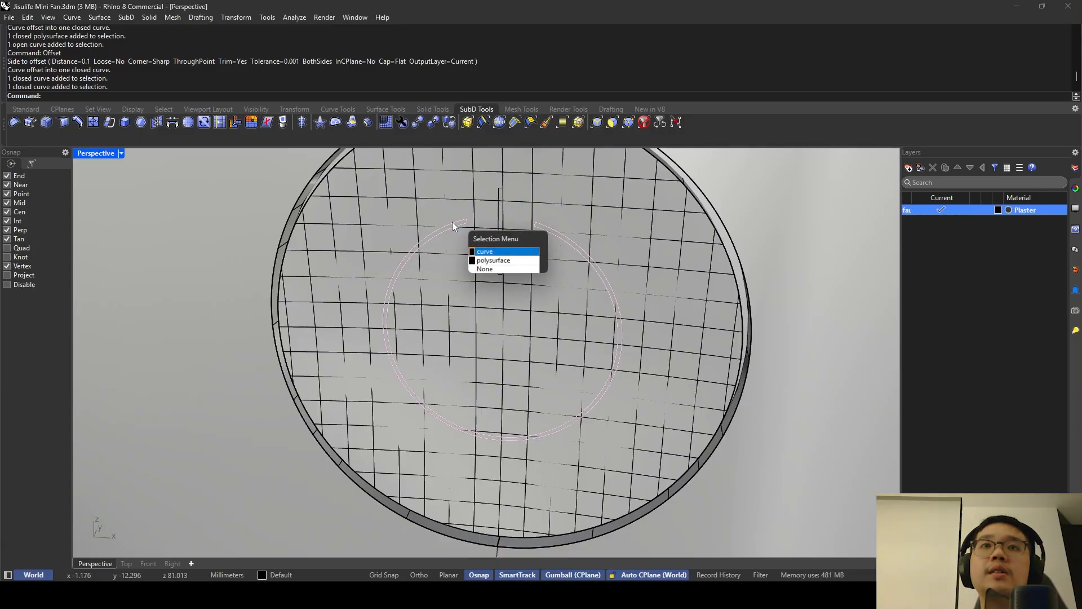
{"action": "left_click", "coordinate": [483, 250]}
{"action": "left_click", "coordinate": [496, 212], "text": "shift"}
{"action": "left_click", "coordinate": [526, 242]}
{"action": "right_click_drag", "start_coordinate": [525, 242], "coordinate": [466, 237]}
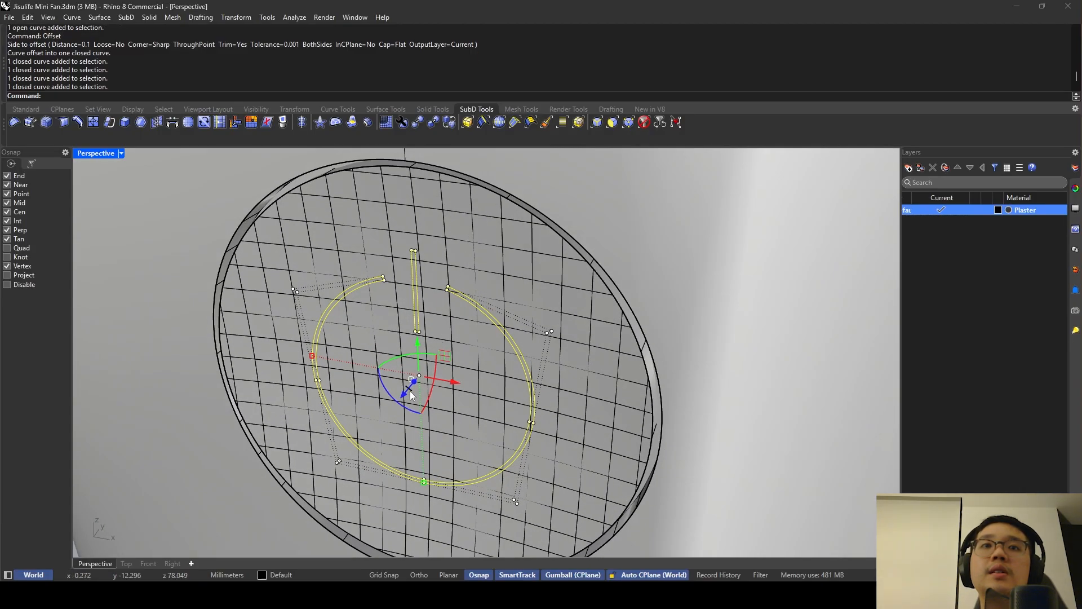
{"action": "left_click_drag", "start_coordinate": [411, 394], "coordinate": [391, 407]}
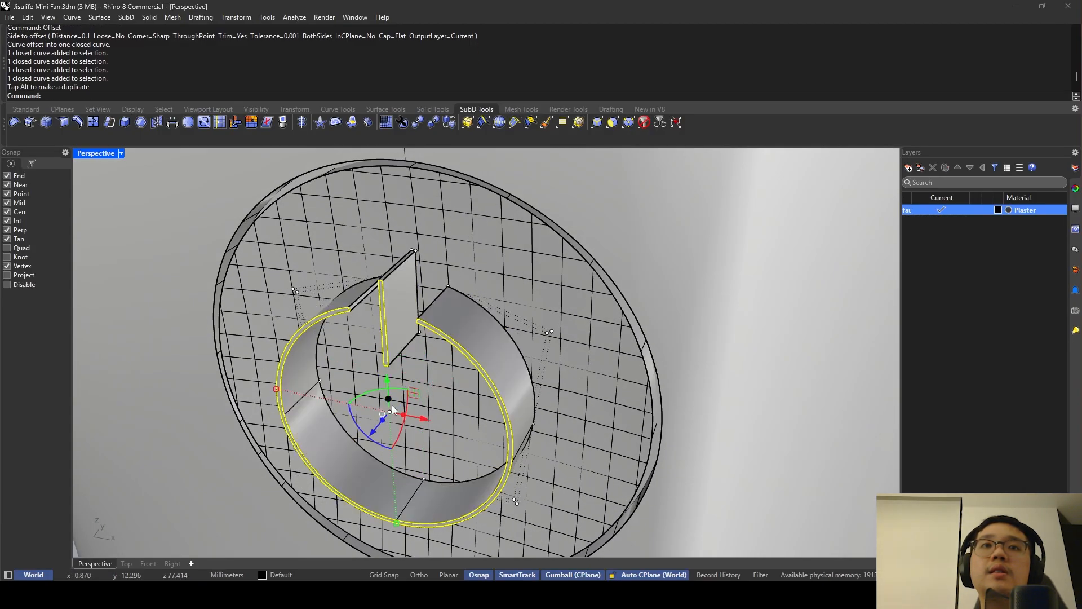
{"action": "key", "text": "Delete"}
Push the ring and bar solids back along their extrusion axis so they cut slightly into the button face.
{"action": "left_click", "coordinate": [449, 312]}
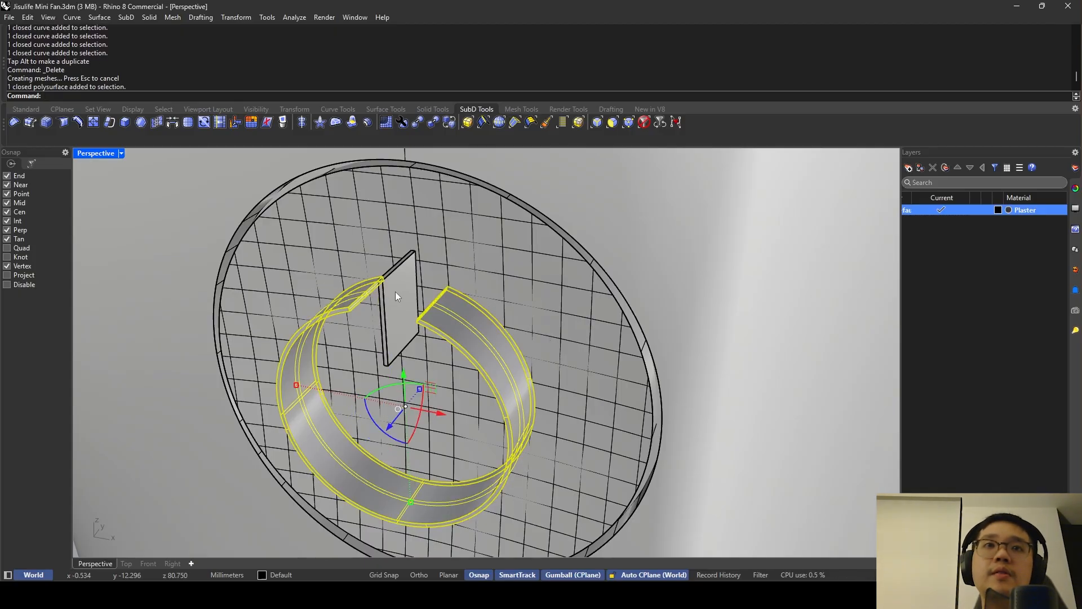
{"action": "left_click", "coordinate": [397, 295], "text": "shift"}
{"action": "scroll", "coordinate": [357, 306], "scroll_direction": "down", "scroll_amount": 8}
{"action": "key", "text": "Escape"}
{"action": "right_click_drag", "start_coordinate": [396, 292], "coordinate": [287, 410]}
{"action": "scroll", "coordinate": [392, 292], "scroll_direction": "up", "scroll_amount": 10}
{"action": "left_click", "coordinate": [391, 293]}
{"action": "left_click", "coordinate": [324, 231], "text": "shift"}
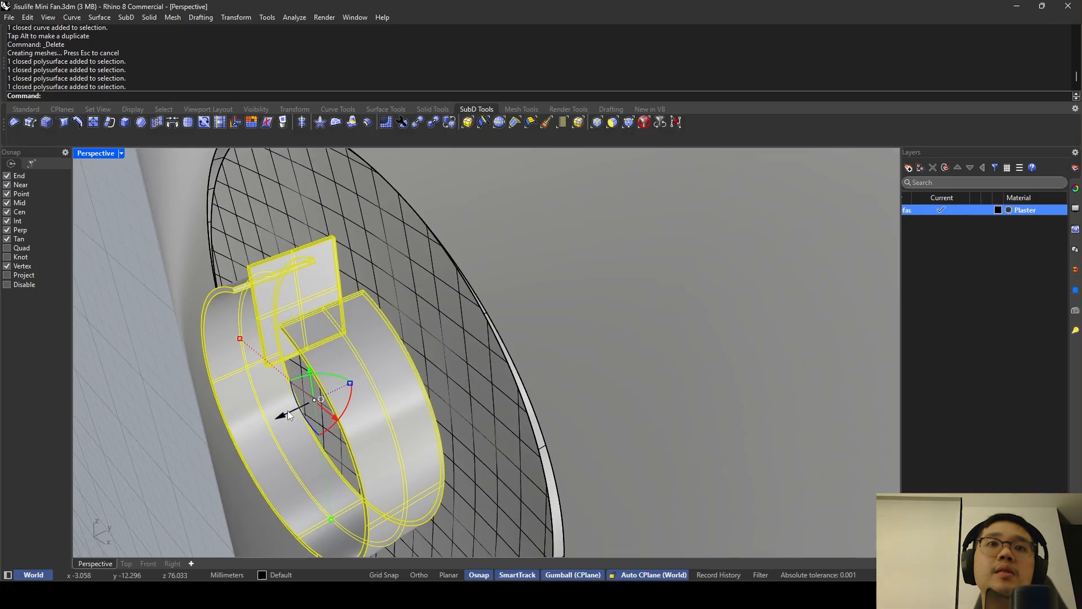
{"action": "left_click_drag", "start_coordinate": [287, 411], "coordinate": [309, 406]}
{"action": "key", "text": "Escape"}
{"action": "scroll", "coordinate": [404, 331], "scroll_direction": "down", "scroll_amount": 5}
{"action": "scroll", "coordinate": [451, 286], "scroll_direction": "up", "scroll_amount": 3}
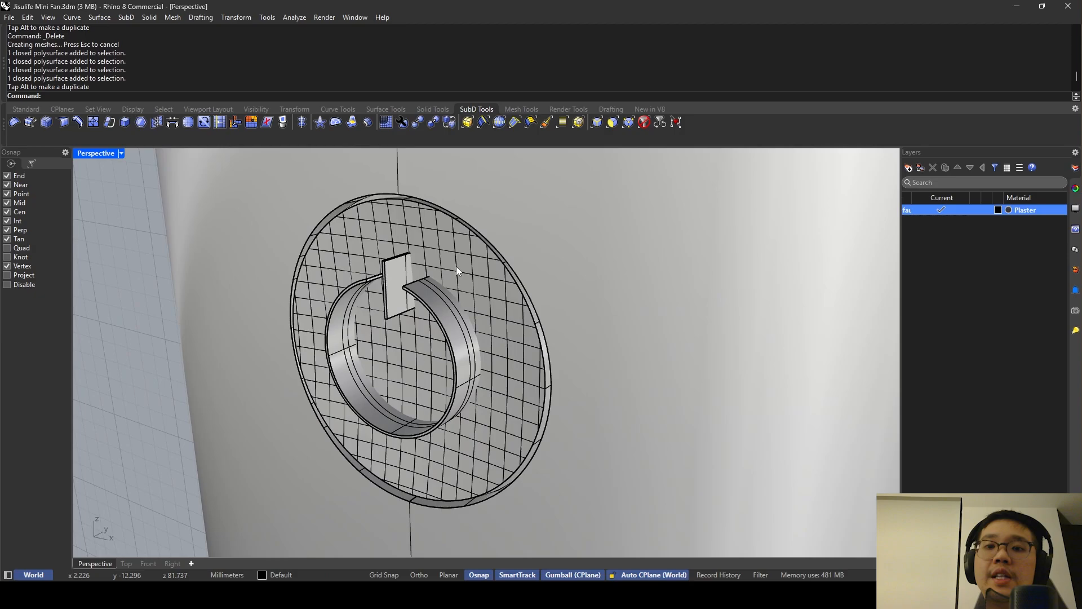
Subtract the ring and bar solids from the front button with BooleanDifference.
{"action": "key", "text": "Return"}
{"action": "left_click", "coordinate": [456, 266]}
{"action": "key", "text": "Return"}
{"action": "left_click", "coordinate": [434, 287]}
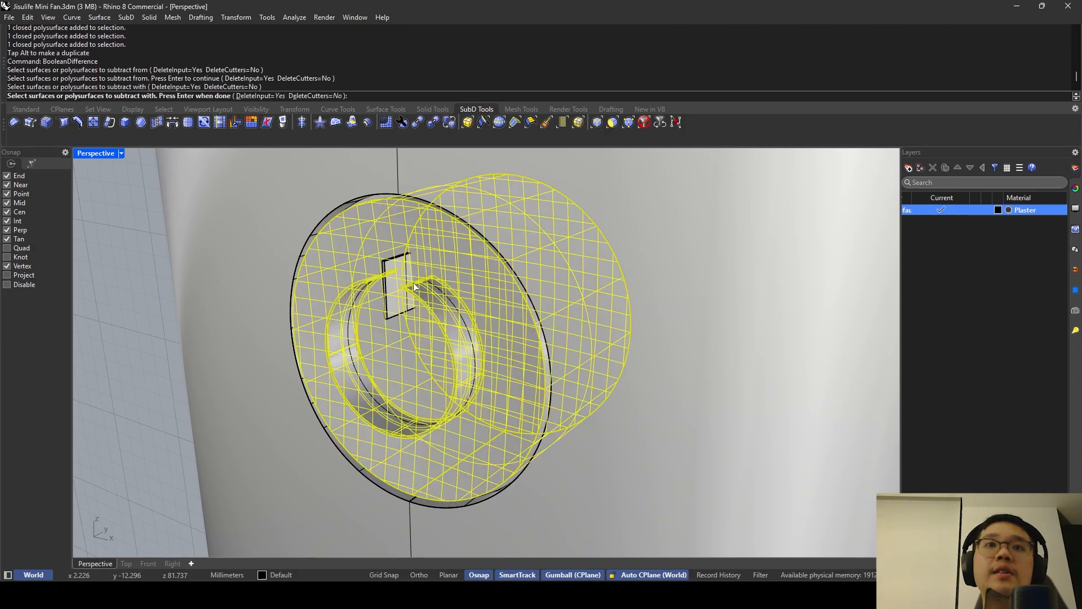
{"action": "left_click", "coordinate": [410, 279]}
{"action": "key", "text": "Return"}
Delete the leftover bar and ring cutter solids and a stray closed curve from the button.
{"action": "left_click", "coordinate": [405, 284]}
{"action": "key", "text": "Delete"}
{"action": "left_click", "coordinate": [396, 274]}
{"action": "key", "text": "Delete"}
{"action": "scroll", "coordinate": [449, 298], "scroll_direction": "down", "scroll_amount": 5}
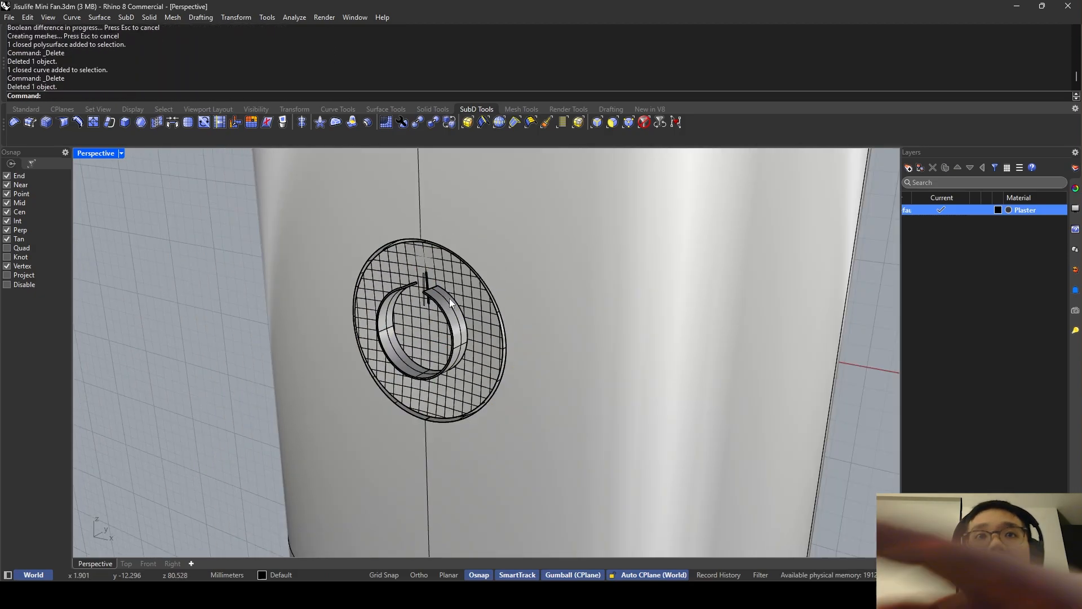
{"action": "scroll", "coordinate": [448, 299], "scroll_direction": "up", "scroll_amount": 5}
{"action": "left_click", "coordinate": [442, 300]}
{"action": "key", "text": "Delete"}
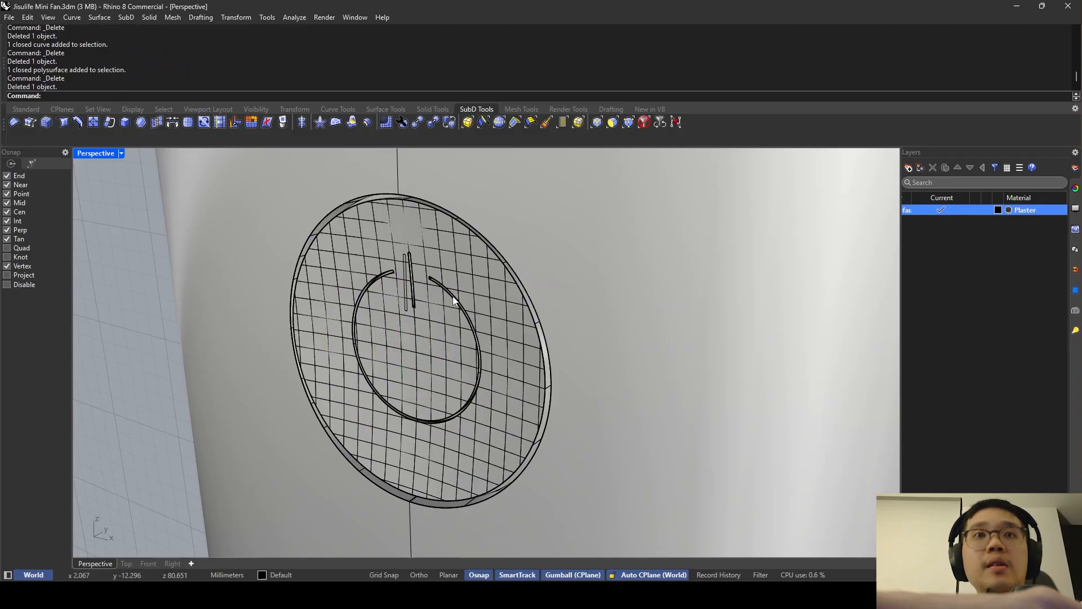
Select all remaining curves in the model with SelCrv and delete them.
{"action": "type", "text": "SelCrv"}
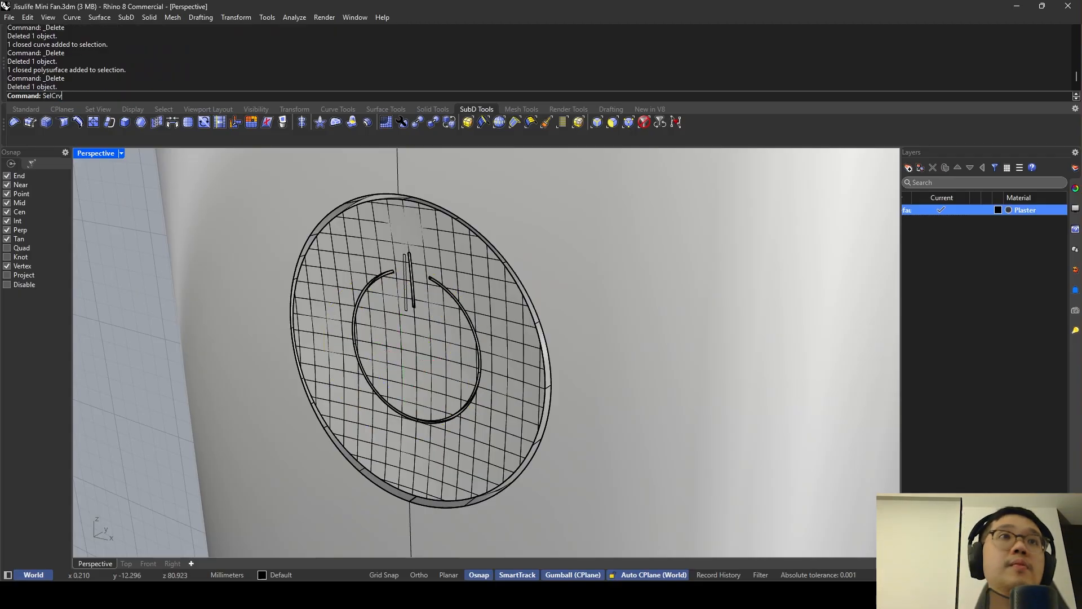
{"action": "key", "text": "Return"}
{"action": "key", "text": "Delete"}
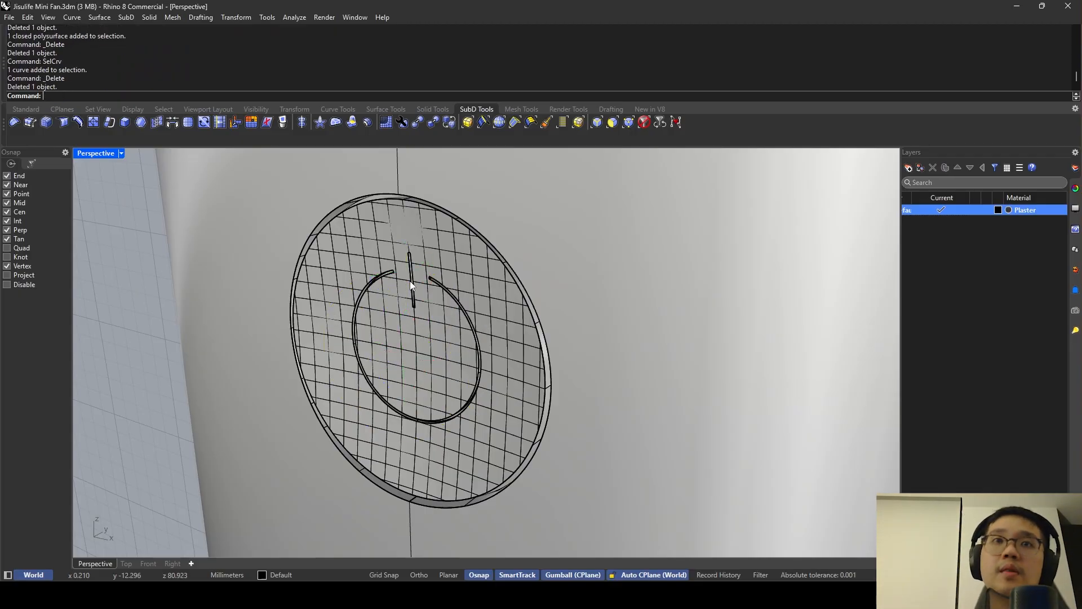
Set the perspective viewport to Rendered display and examine the fan's handle and engraved front button.
{"action": "left_click", "coordinate": [121, 152]}
{"action": "left_click", "coordinate": [148, 203]}
{"action": "scroll", "coordinate": [457, 201], "scroll_direction": "down", "scroll_amount": 6}
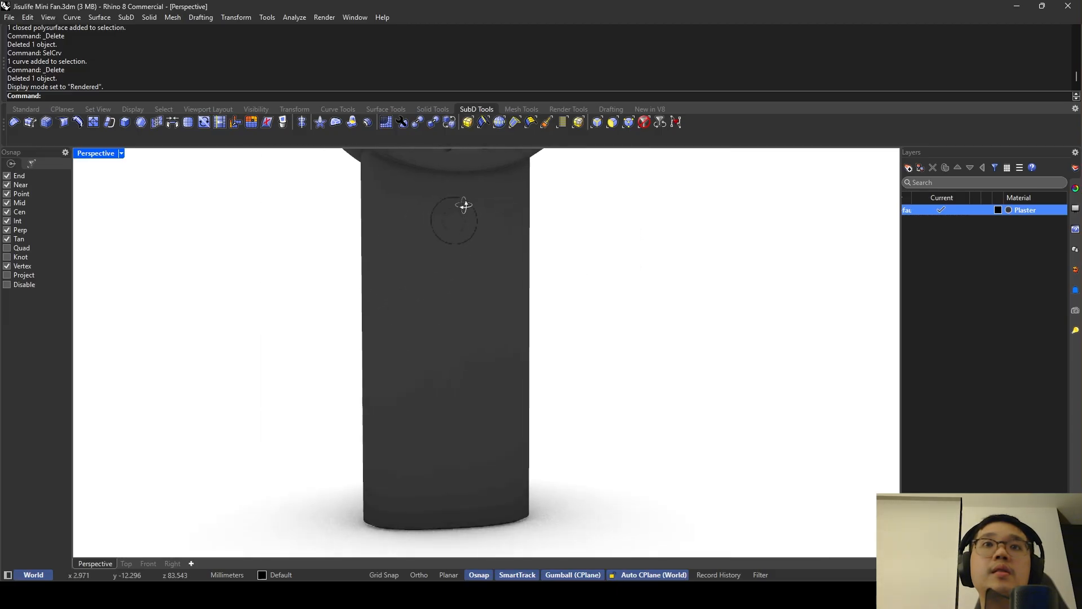
{"action": "right_click_drag", "start_coordinate": [496, 272], "coordinate": [487, 302]}
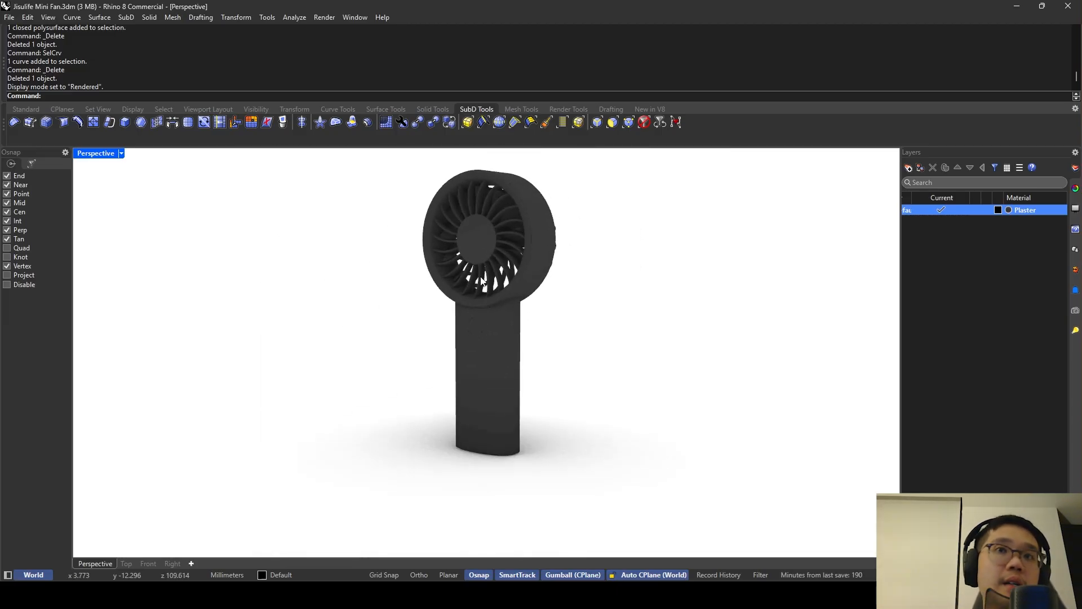
{"action": "right_click_drag", "start_coordinate": [529, 377], "coordinate": [520, 315]}
{"action": "scroll", "coordinate": [538, 371], "scroll_direction": "up", "scroll_amount": 2}
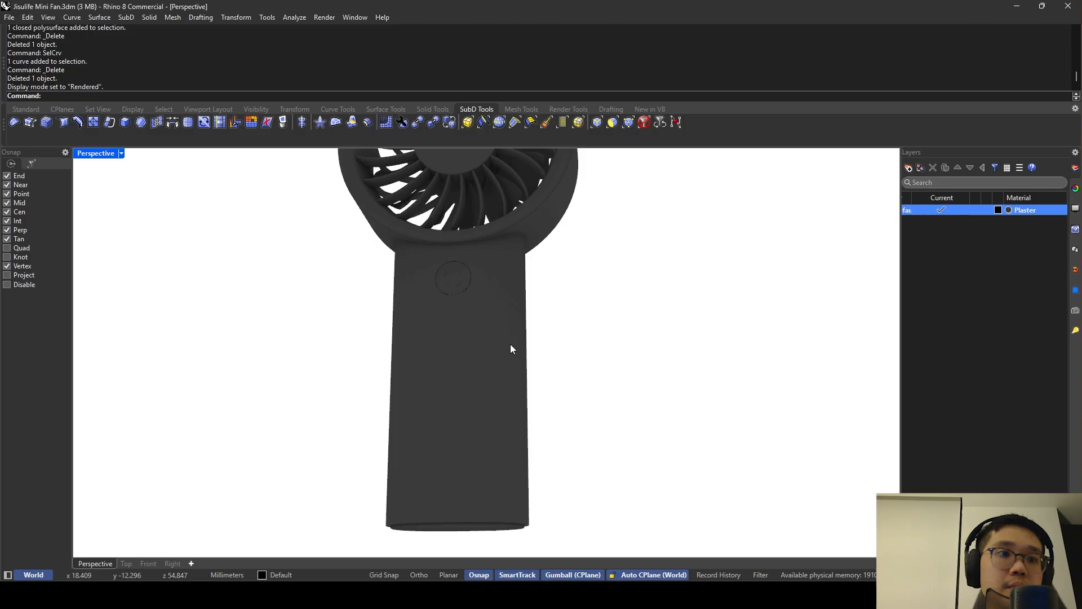
{"action": "right_click_drag", "start_coordinate": [511, 346], "coordinate": [530, 427]}
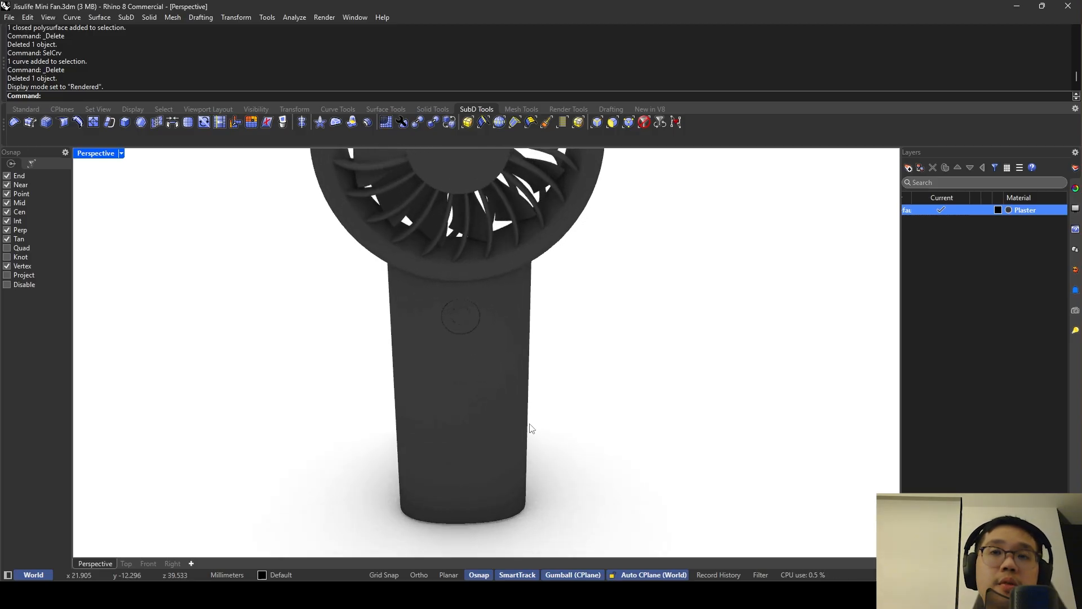
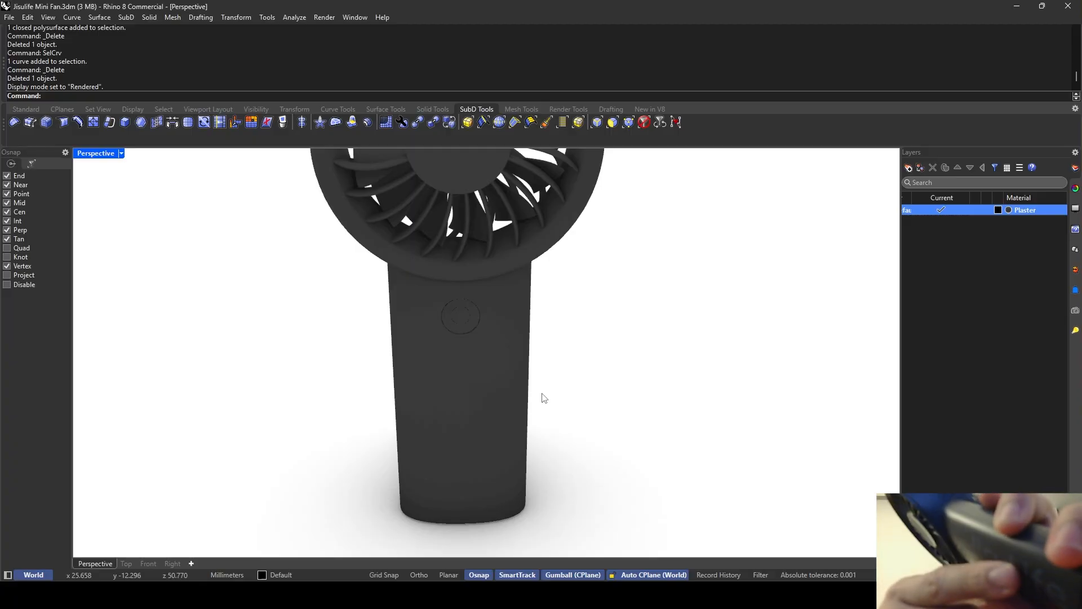
{"action": "left_click", "coordinate": [354, 593]}
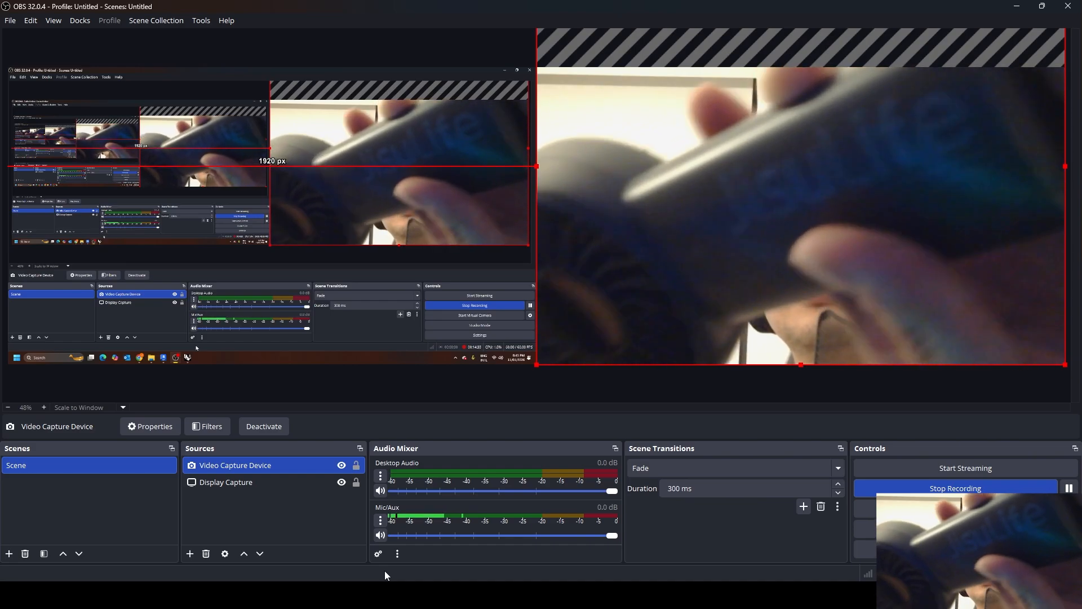
{"action": "left_click", "coordinate": [369, 594]}
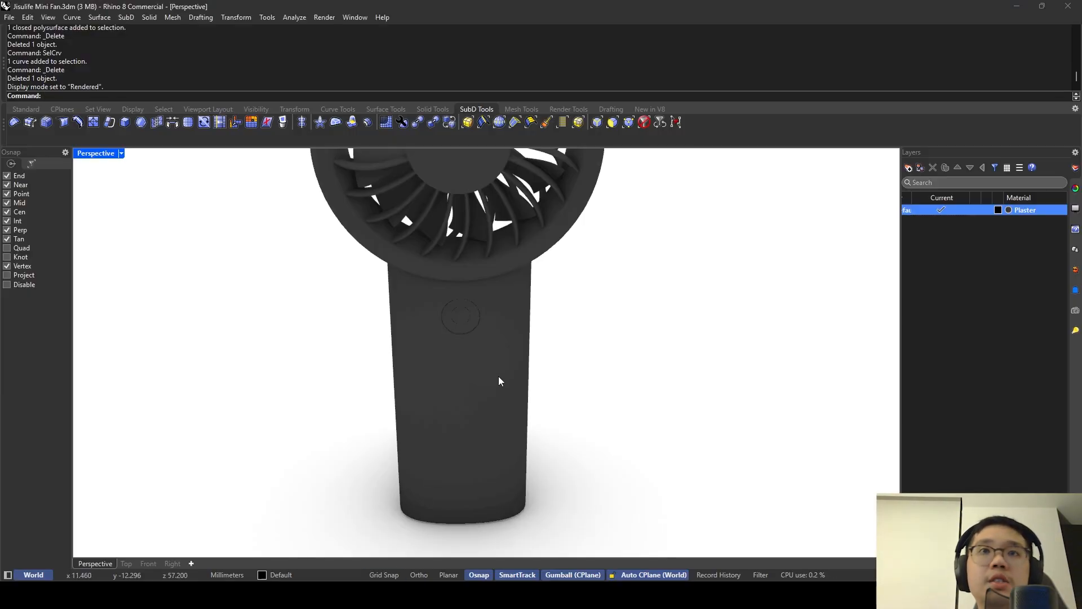
Set the perspective viewport to Shaded display and turn off automatic CPlane alignment.
{"action": "right_click_drag", "start_coordinate": [498, 377], "coordinate": [469, 350]}
{"action": "left_click", "coordinate": [121, 154]}
{"action": "left_click", "coordinate": [169, 191]}
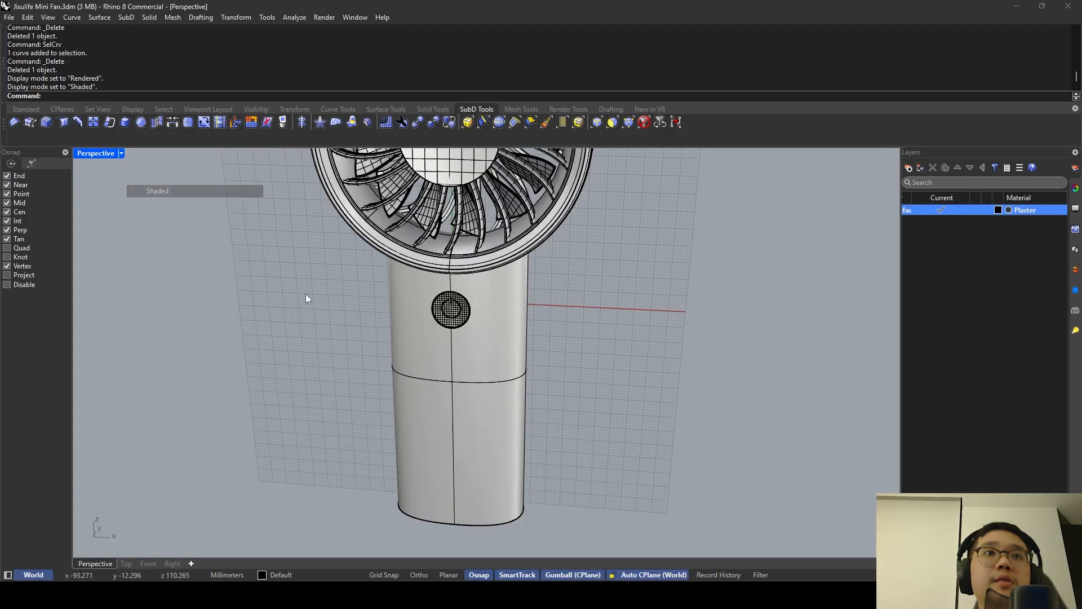
{"action": "left_click", "coordinate": [441, 319]}
{"action": "key", "text": "Escape"}
{"action": "left_click", "coordinate": [622, 574]}
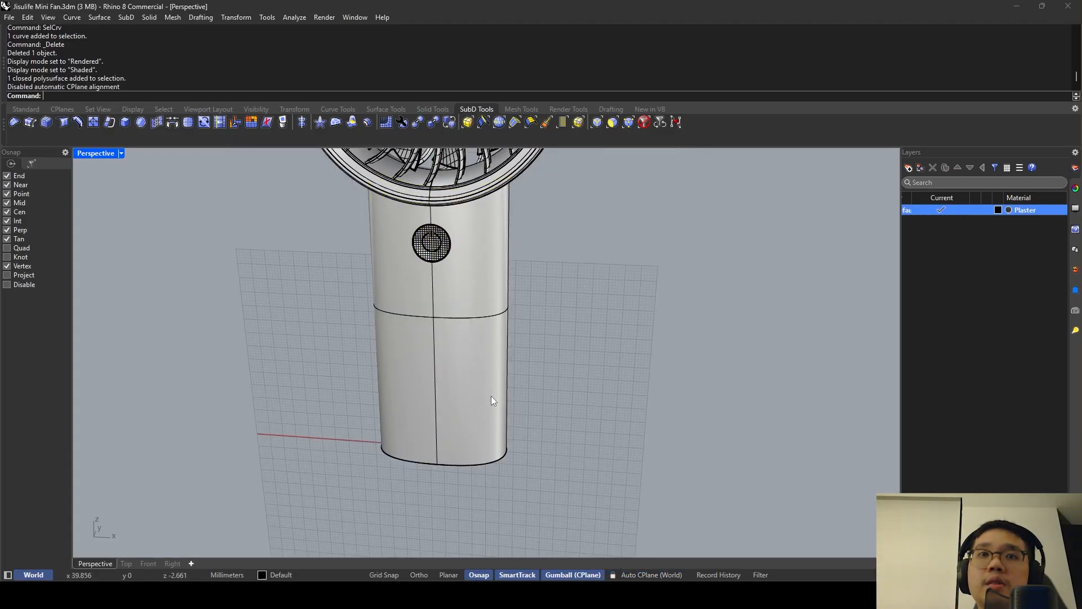
{"action": "right_click_drag", "start_coordinate": [590, 534], "coordinate": [471, 406]}
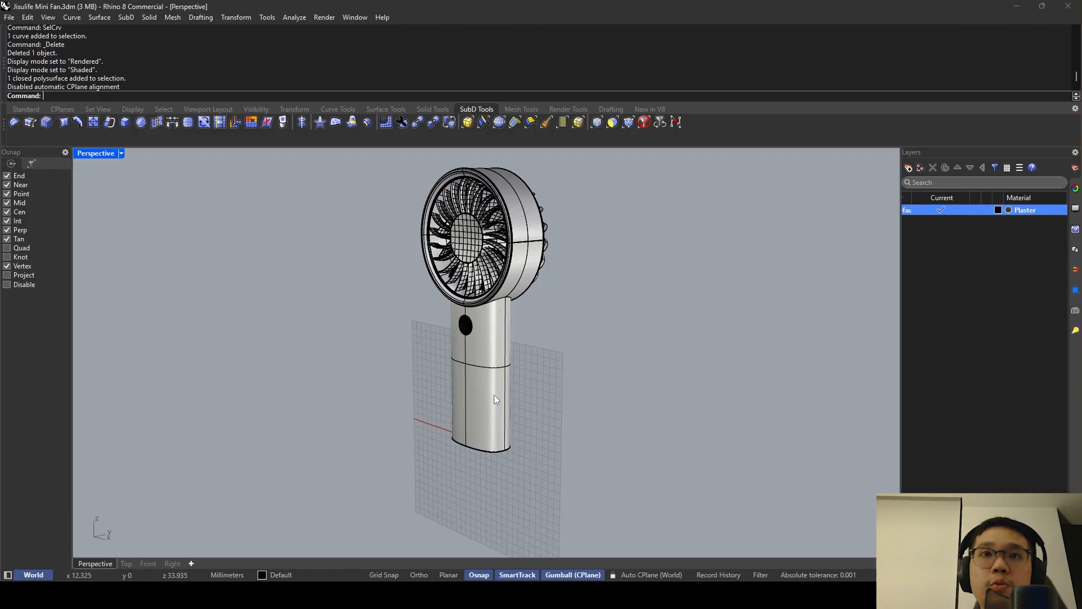
Try Auto CPlane with the handle selected and with Object alignment, and restore it to World alignment, turned off.
{"action": "left_click", "coordinate": [494, 399]}
{"action": "right_click_drag", "start_coordinate": [489, 454], "coordinate": [530, 420]}
{"action": "left_click", "coordinate": [482, 444]}
{"action": "left_click", "coordinate": [673, 575]}
{"action": "left_click", "coordinate": [663, 575]}
{"action": "key", "text": "Escape"}
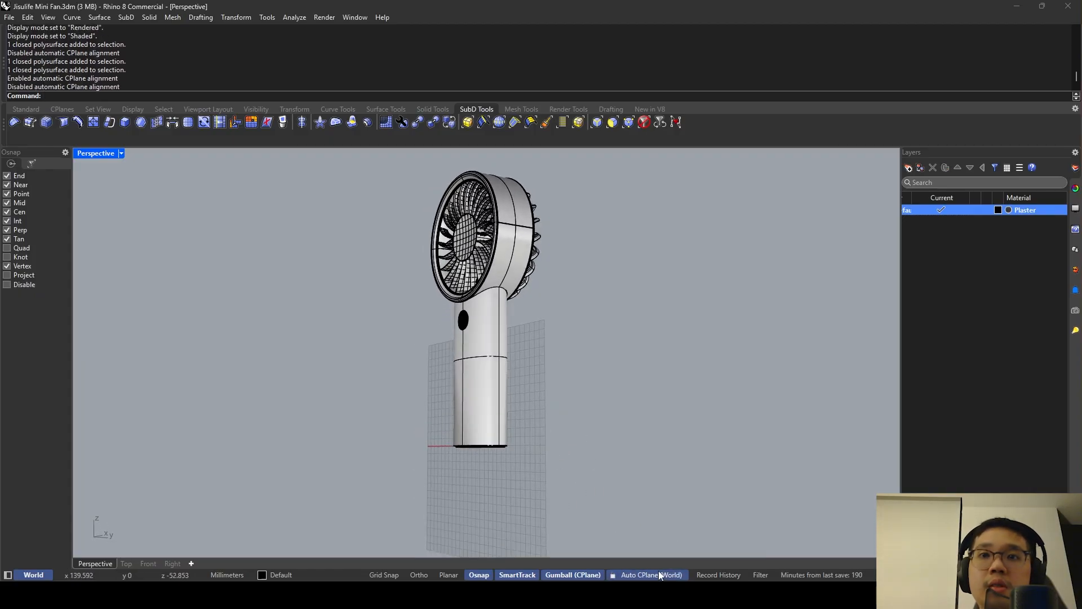
{"action": "right_click", "coordinate": [659, 573]}
{"action": "left_click", "coordinate": [695, 539]}
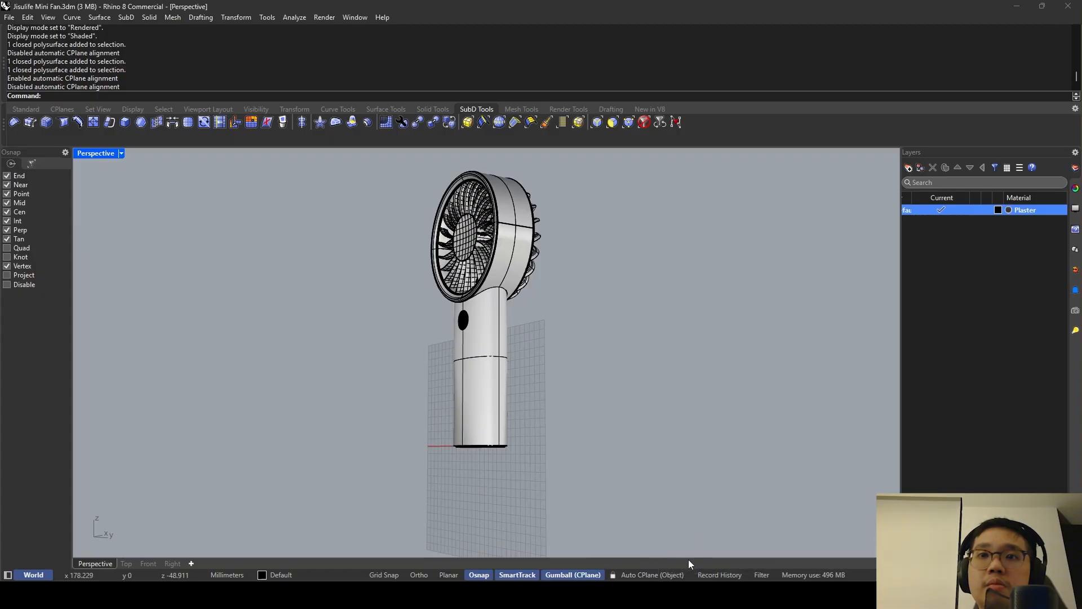
{"action": "right_click", "coordinate": [668, 574]}
{"action": "left_click", "coordinate": [685, 552]}
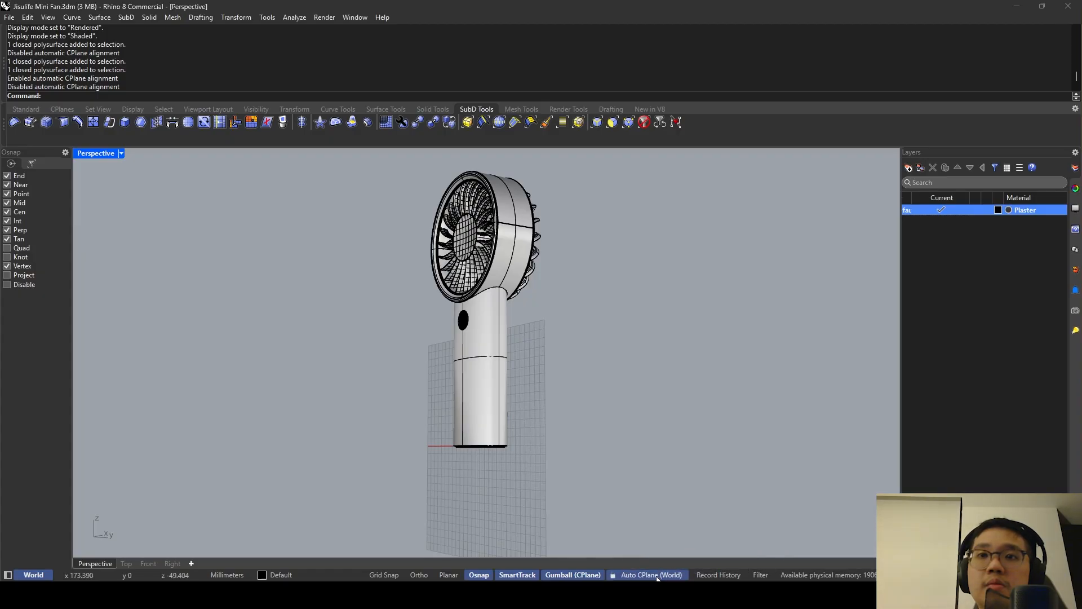
{"action": "right_click_drag", "start_coordinate": [631, 519], "coordinate": [551, 396]}
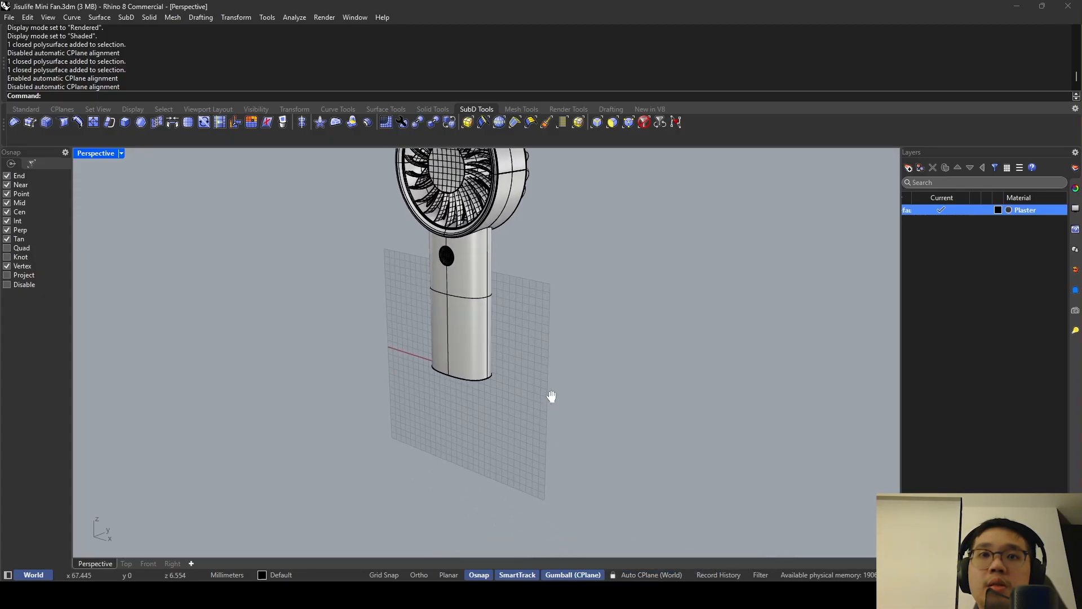
Try to draw a plane surface beside the fan handle on the current construction plane.
{"action": "type", "text": "ane"}
{"action": "key", "text": "Return"}
{"action": "left_click", "coordinate": [585, 469]}
{"action": "left_click", "coordinate": [705, 472]}
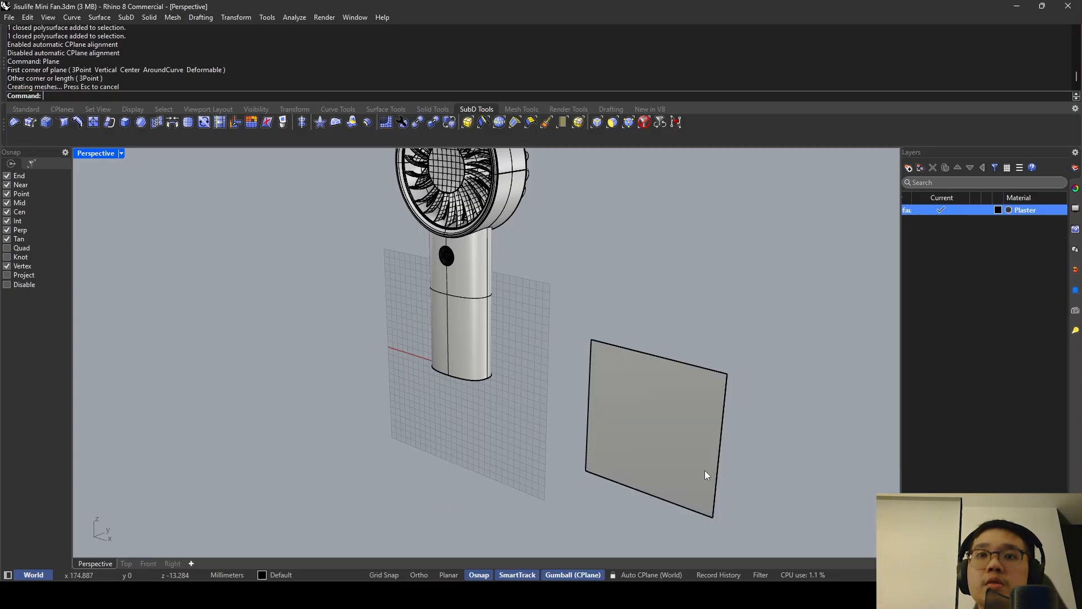
{"action": "key", "text": "ctrl+z"}
Select the handle body from its underside and turn off the Sticky Auto CPlane option.
{"action": "right_click_drag", "start_coordinate": [566, 428], "coordinate": [503, 394], "text": "shift"}
{"action": "right_click_drag", "start_coordinate": [504, 394], "coordinate": [428, 224]}
{"action": "scroll", "coordinate": [432, 342], "scroll_direction": "up", "scroll_amount": 6}
{"action": "left_click", "coordinate": [410, 392]}
{"action": "left_click", "coordinate": [404, 382]}
{"action": "left_click", "coordinate": [401, 389]}
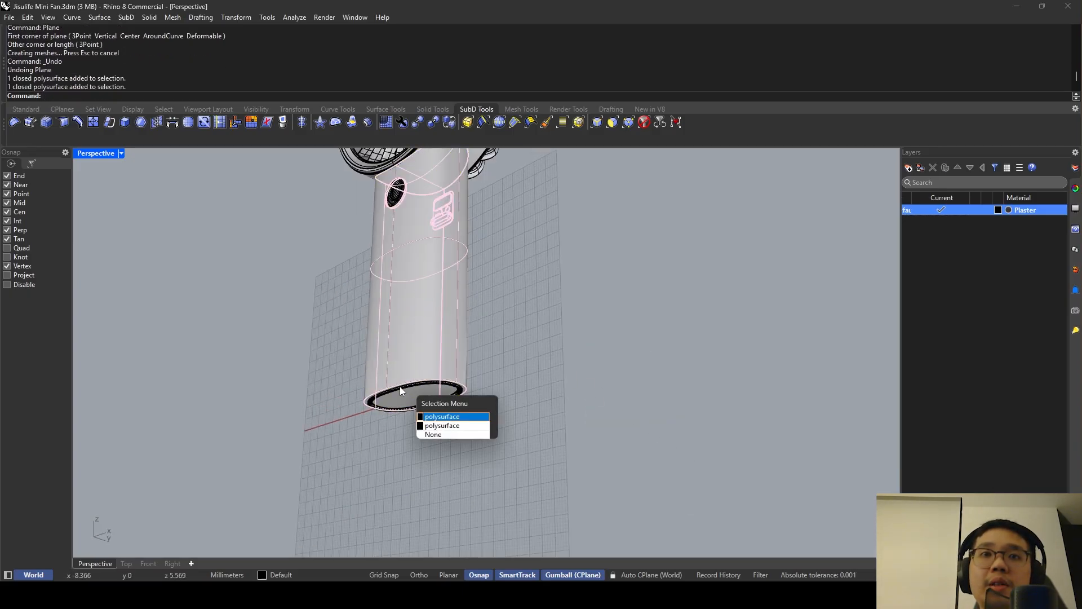
{"action": "left_click", "coordinate": [439, 426]}
{"action": "left_click", "coordinate": [651, 574]}
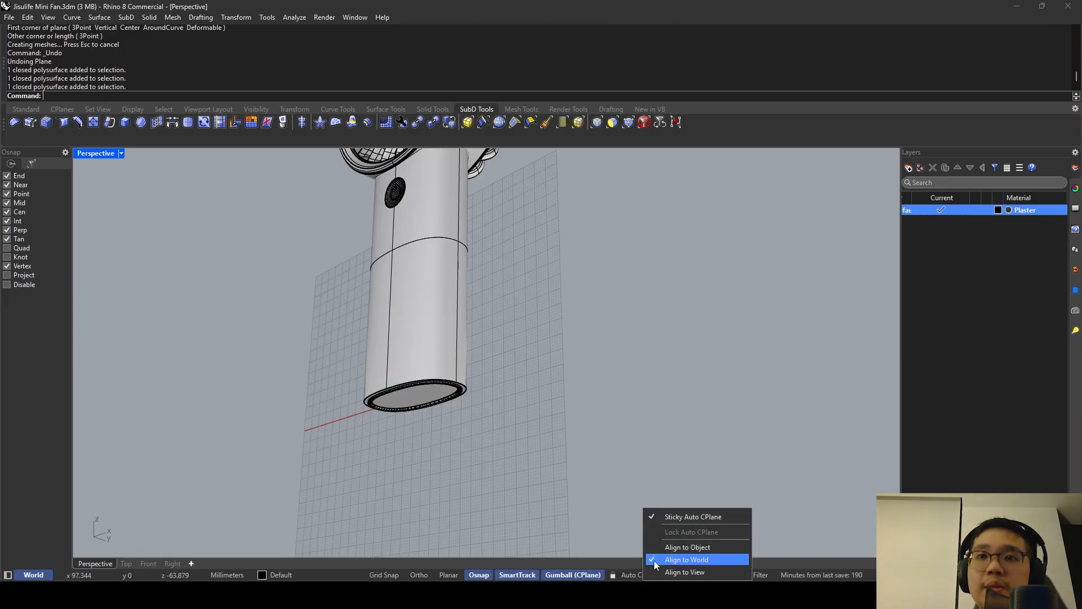
{"action": "left_click", "coordinate": [688, 517]}
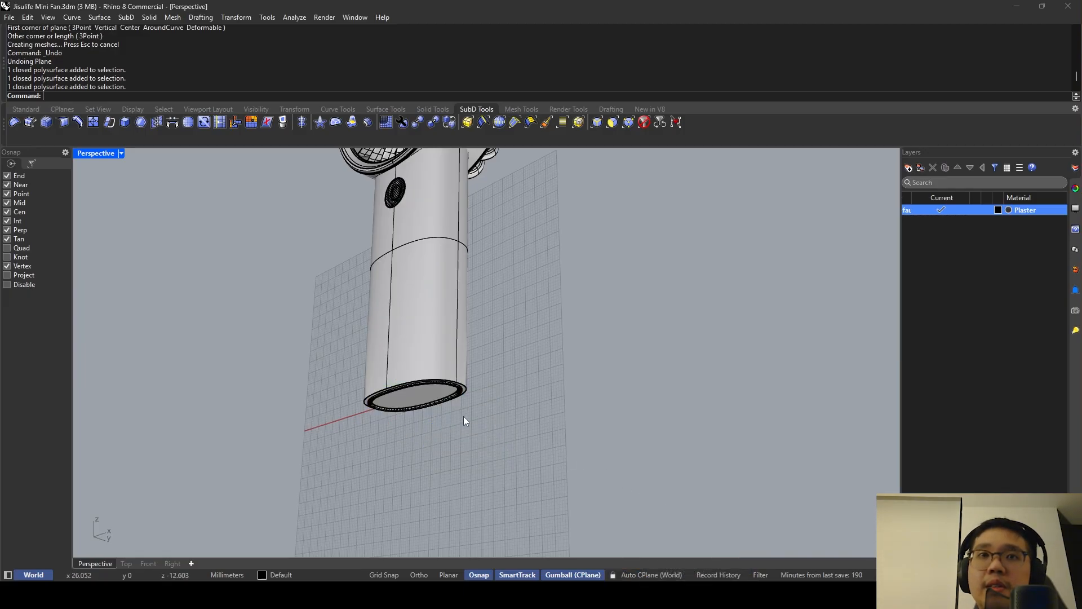
Draw a rectangular plane surface beside the handle and rotate it to lie horizontally.
{"action": "right_click", "coordinate": [517, 396]}
{"action": "left_click", "coordinate": [517, 367]}
{"action": "left_click", "coordinate": [637, 484]}
{"action": "left_click", "coordinate": [621, 381]}
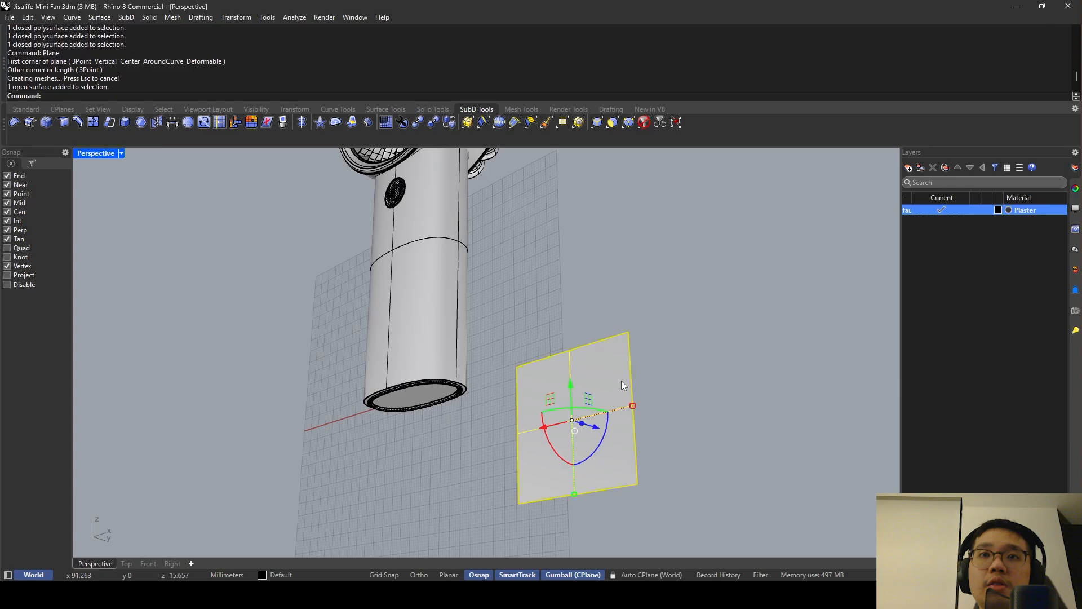
{"action": "right_click_drag", "start_coordinate": [621, 381], "coordinate": [567, 485]}
{"action": "left_click_drag", "start_coordinate": [539, 489], "coordinate": [569, 473]}
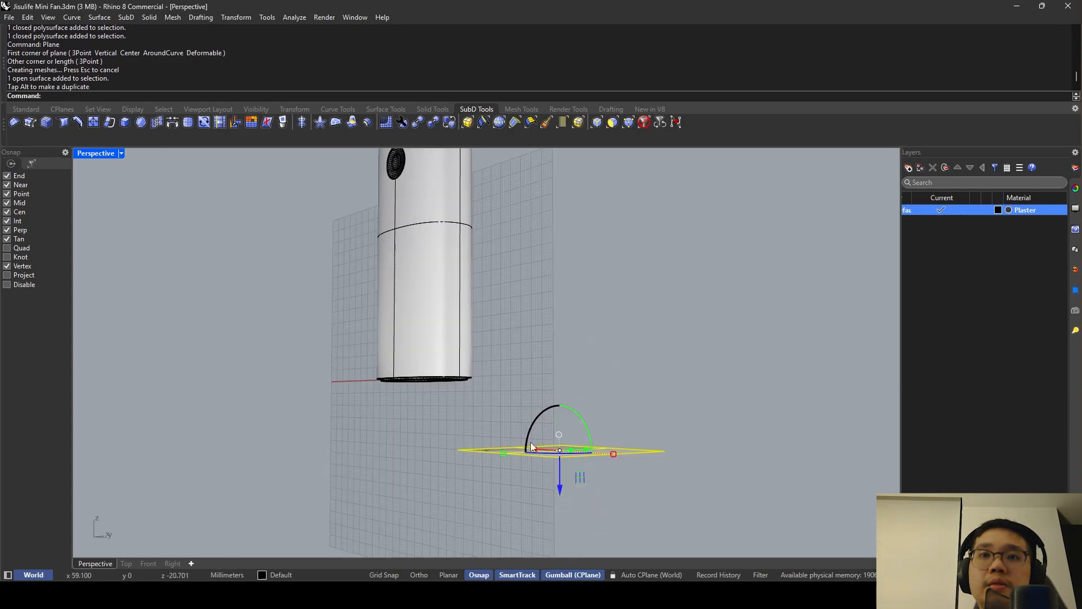
Enable automatic CPlane alignment and test it by repeatedly selecting and deselecting the horizontal plane surface.
{"action": "left_click", "coordinate": [650, 574]}
{"action": "left_click", "coordinate": [641, 483]}
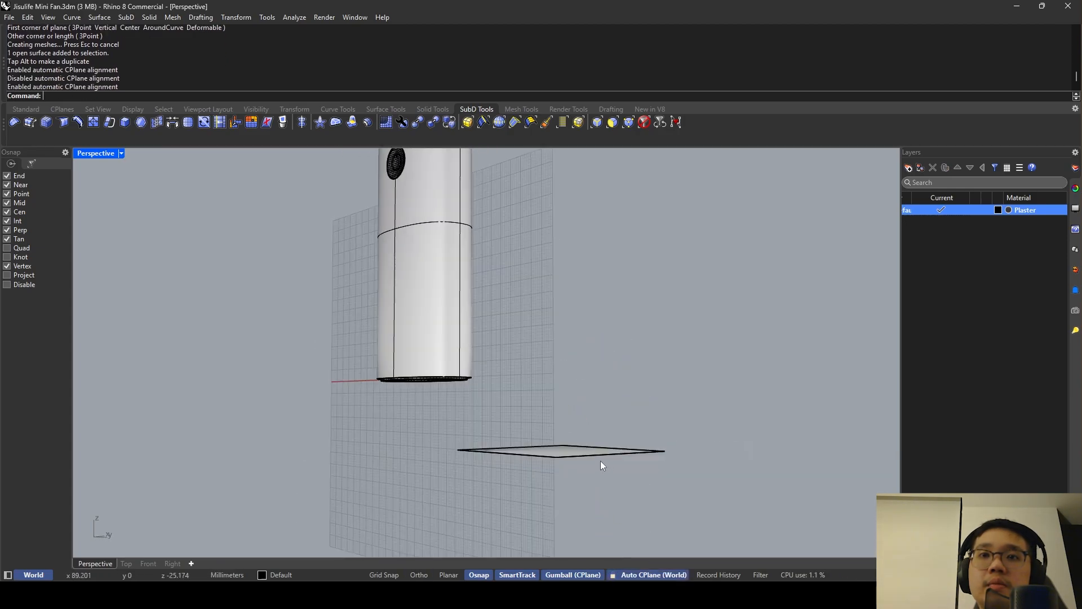
{"action": "right_click_drag", "start_coordinate": [600, 461], "coordinate": [580, 481]}
{"action": "left_click", "coordinate": [580, 479]}
{"action": "left_click", "coordinate": [556, 435]}
{"action": "left_click", "coordinate": [577, 470]}
{"action": "left_click", "coordinate": [621, 546]}
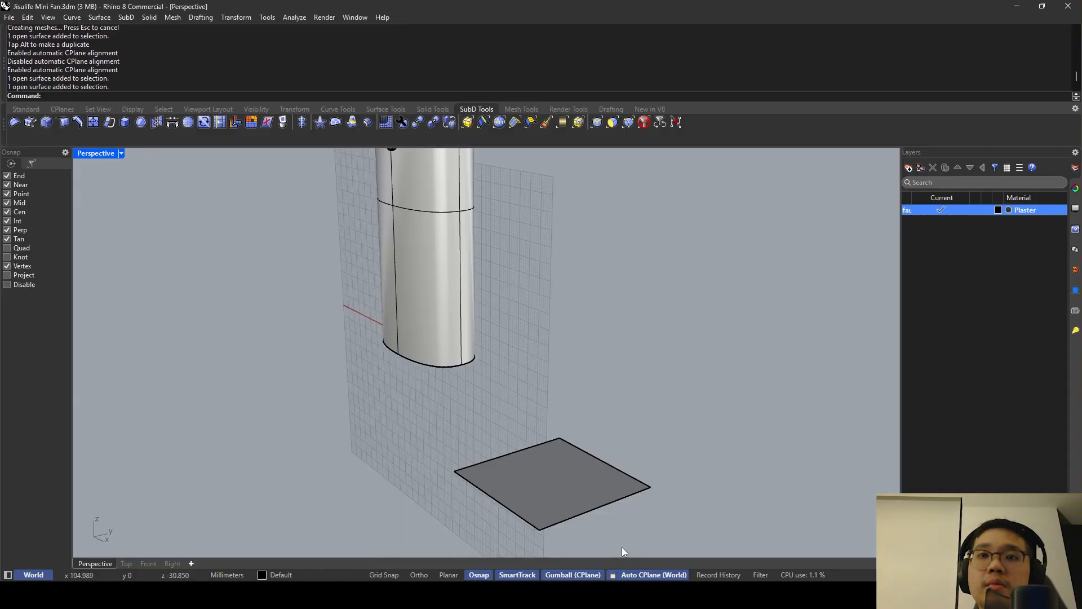
{"action": "left_click", "coordinate": [535, 469]}
{"action": "left_click", "coordinate": [361, 366]}
{"action": "right_click_drag", "start_coordinate": [361, 367], "coordinate": [418, 324]}
{"action": "right_click_drag", "start_coordinate": [377, 285], "coordinate": [520, 319]}
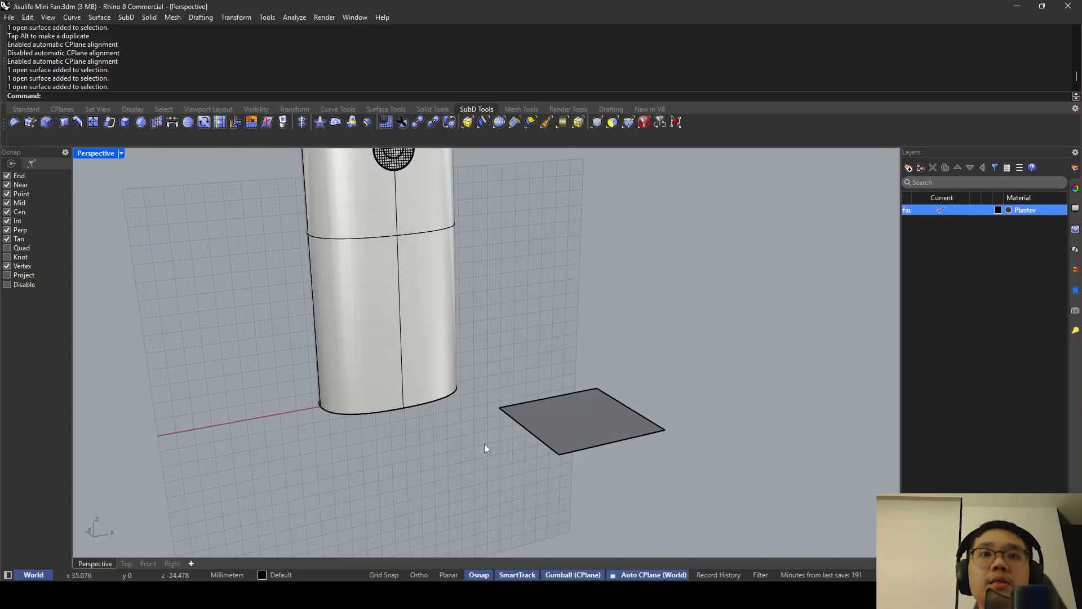
{"action": "right_click_drag", "start_coordinate": [484, 448], "coordinate": [491, 367]}
Turn on Sticky Auto CPlane and align the construction plane to the horizontal plane surface.
{"action": "left_click", "coordinate": [648, 574]}
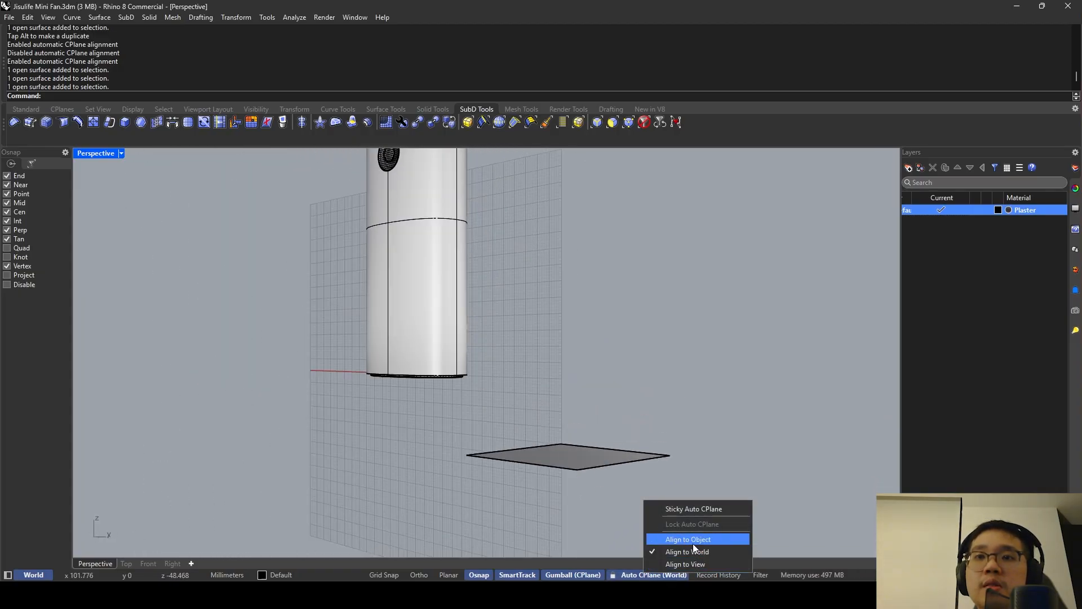
{"action": "left_click", "coordinate": [700, 507]}
{"action": "left_click", "coordinate": [549, 443]}
{"action": "right_click_drag", "start_coordinate": [525, 381], "coordinate": [559, 424]}
{"action": "left_click", "coordinate": [559, 424]}
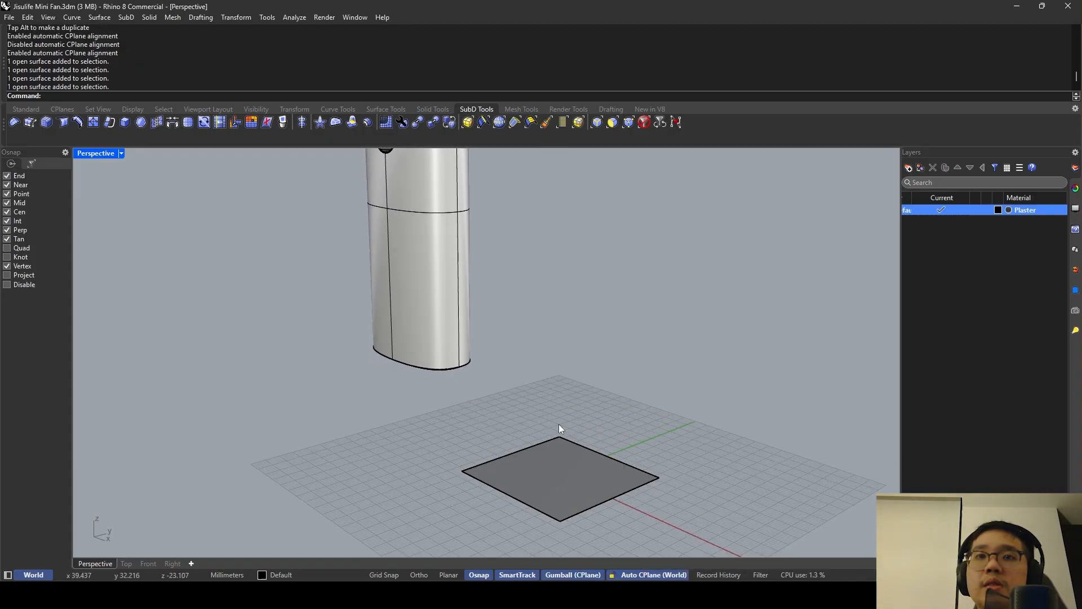
{"action": "right_click_drag", "start_coordinate": [531, 389], "coordinate": [585, 473]}
Move the horizontal plane surface beneath the fan handle and disable automatic CPlane alignment.
{"action": "right_click", "coordinate": [654, 579]}
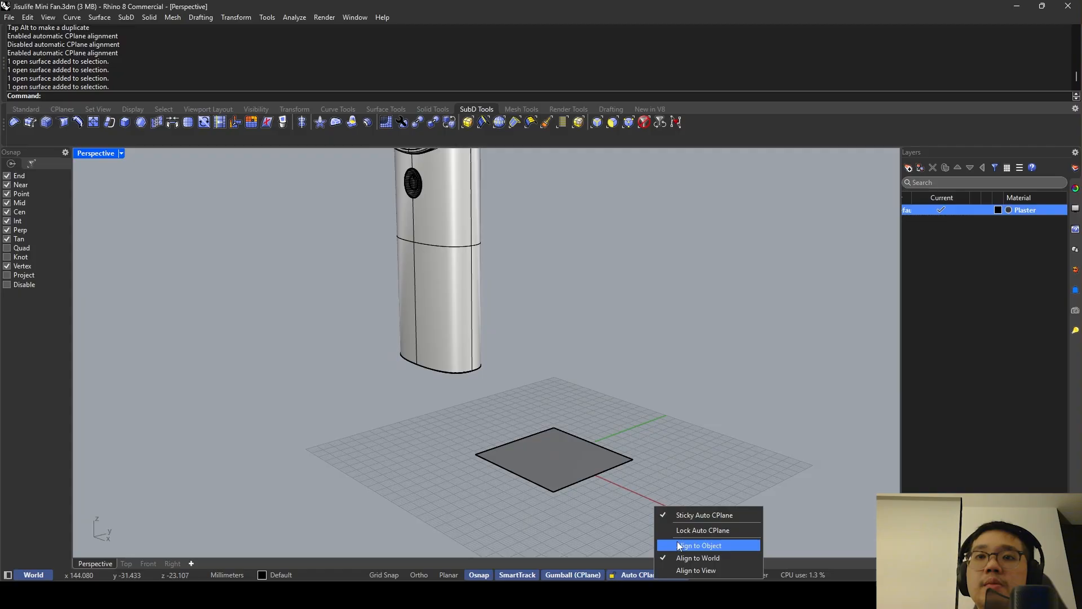
{"action": "left_click", "coordinate": [590, 464]}
{"action": "left_click", "coordinate": [591, 464]}
{"action": "right_click_drag", "start_coordinate": [586, 370], "coordinate": [637, 372]}
{"action": "left_click_drag", "start_coordinate": [602, 448], "coordinate": [474, 421]}
{"action": "left_click", "coordinate": [657, 572]}
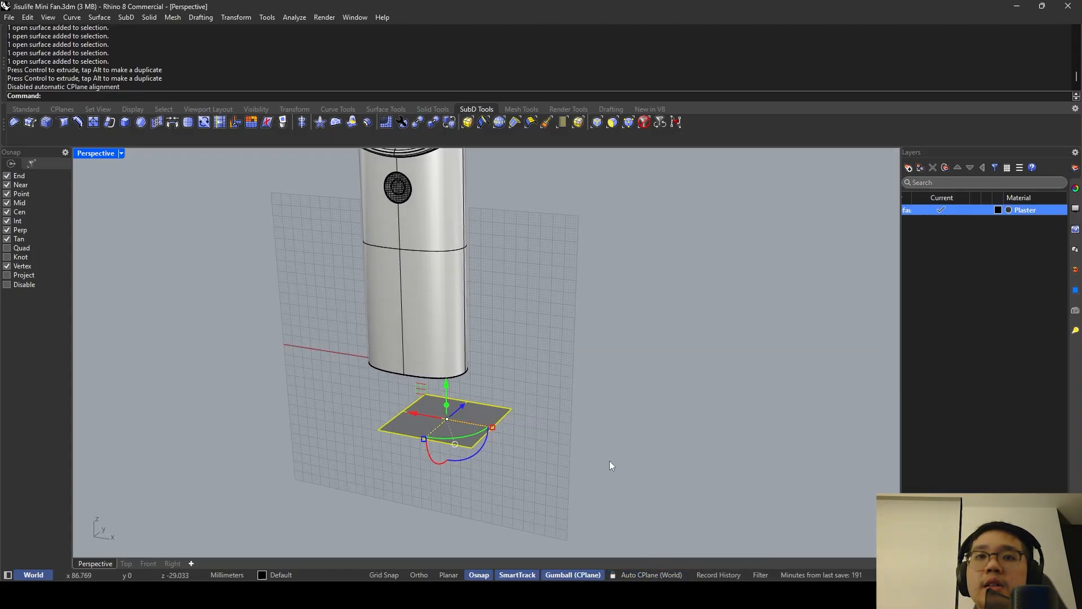
Reset the gumball and review the Auto CPlane alignment options.
{"action": "right_click_drag", "start_coordinate": [515, 401], "coordinate": [641, 499]}
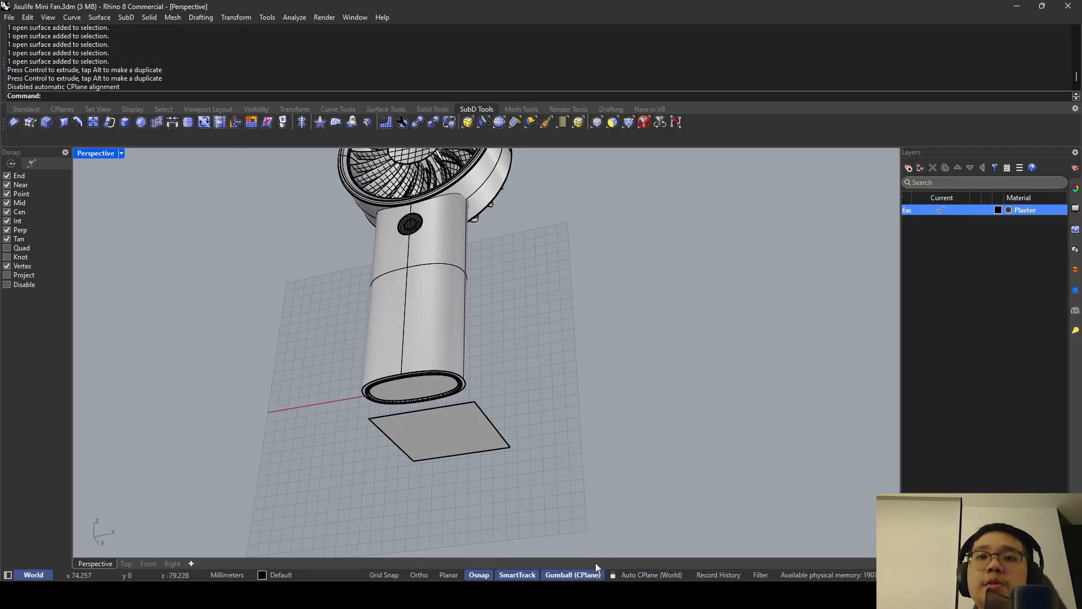
{"action": "right_click", "coordinate": [563, 567]}
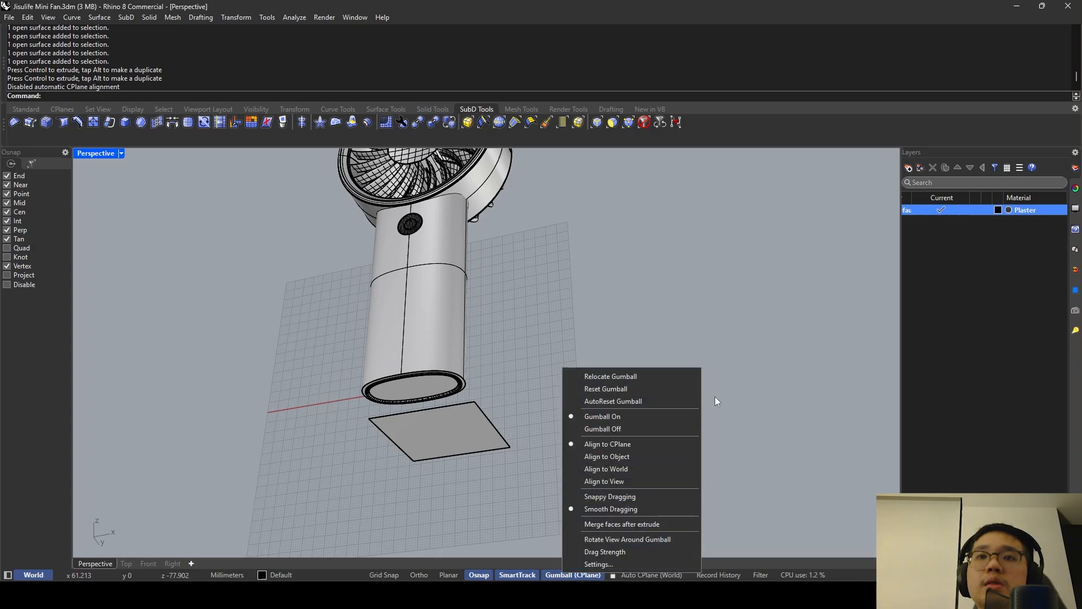
{"action": "left_click", "coordinate": [651, 388]}
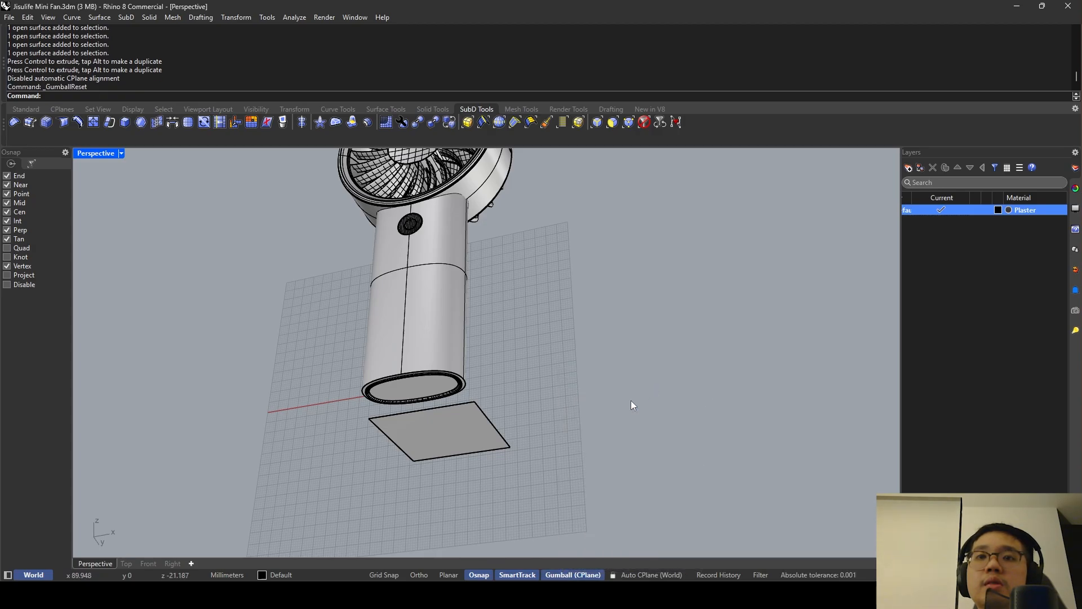
{"action": "right_click_drag", "start_coordinate": [631, 400], "coordinate": [643, 428]}
{"action": "right_click", "coordinate": [640, 574]}
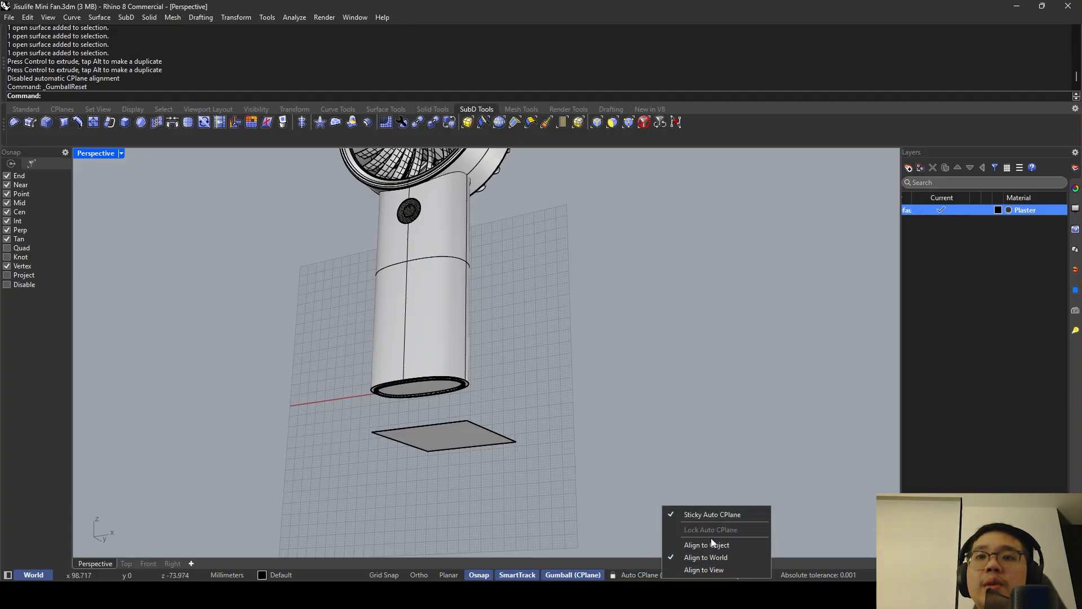
{"action": "left_click", "coordinate": [486, 437]}
{"action": "right_click_drag", "start_coordinate": [496, 418], "coordinate": [496, 444]}
{"action": "key", "text": "Escape"}
Rotate the construction plane 90 degrees about the x axis with the CPlane command.
{"action": "type", "text": "C"}
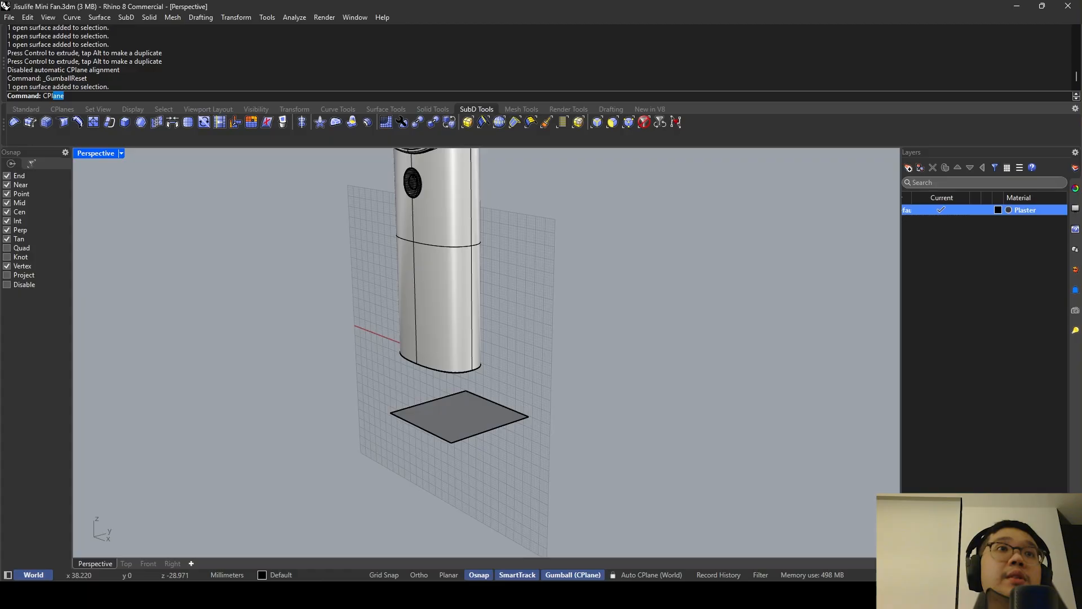
{"action": "type", "text": "Pl"}
{"action": "key", "text": "Return"}
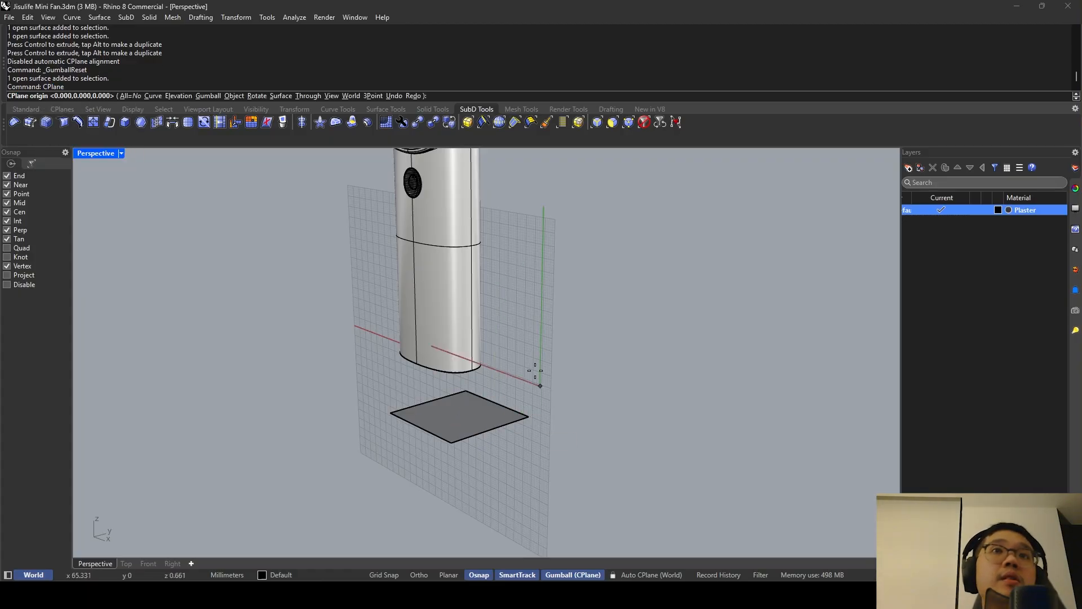
{"action": "left_click", "coordinate": [256, 96]}
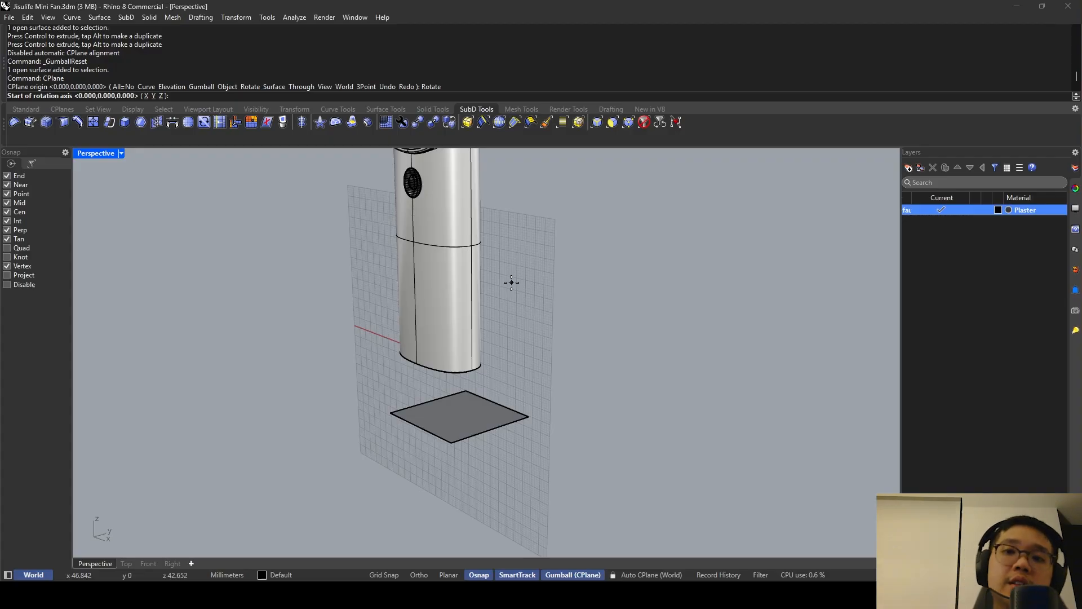
{"action": "key", "text": "Return"}
{"action": "left_click", "coordinate": [549, 271]}
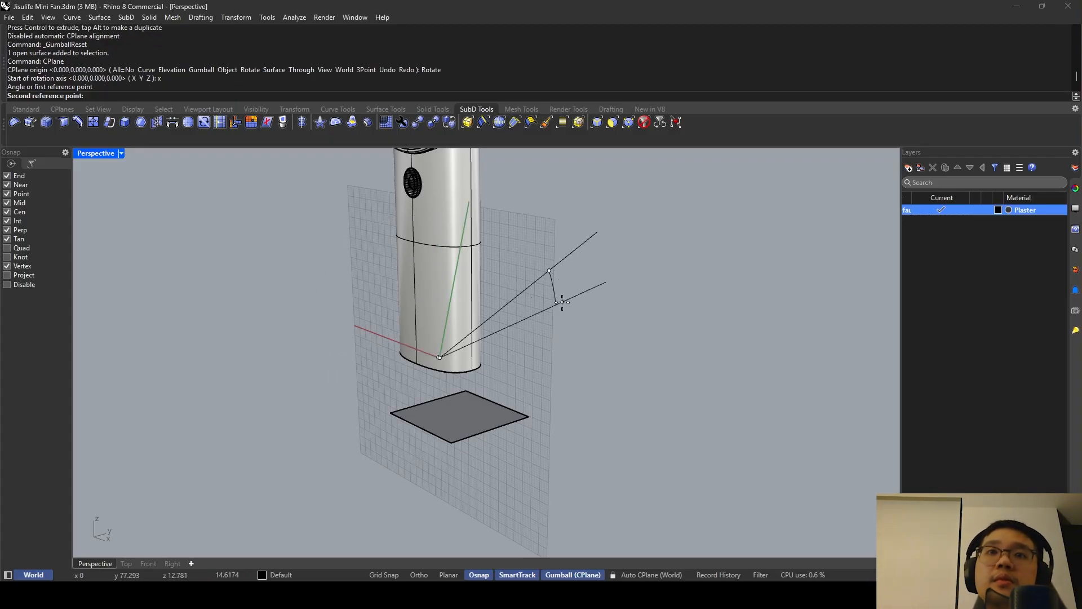
{"action": "key", "text": "Return"}
Delete the horizontal plane surface beneath the fan handle.
{"action": "left_click", "coordinate": [513, 423]}
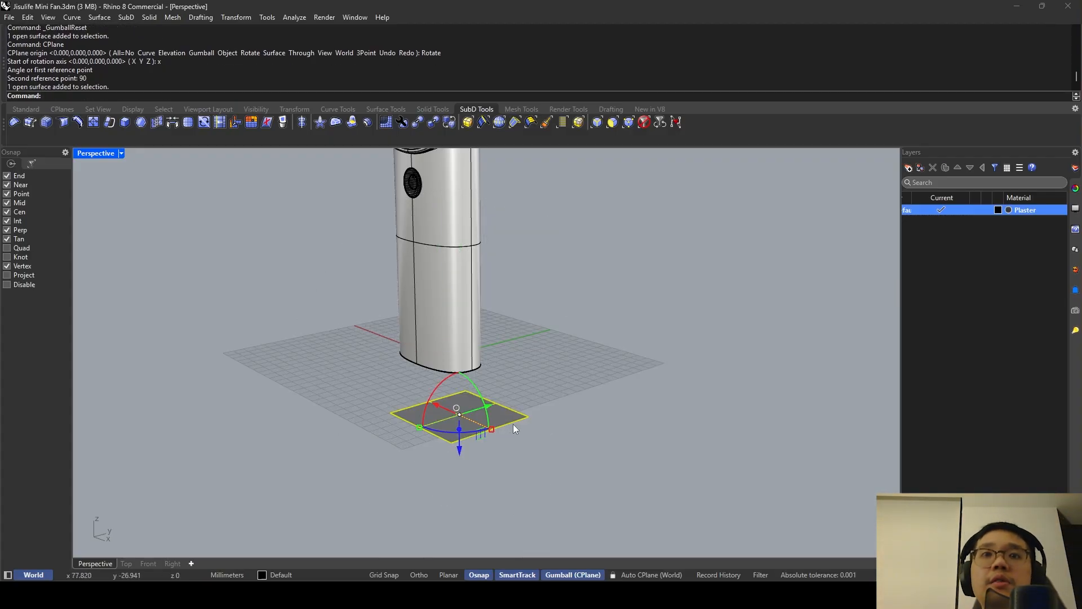
{"action": "key", "text": "Delete"}
{"action": "right_click_drag", "start_coordinate": [513, 424], "coordinate": [556, 326]}
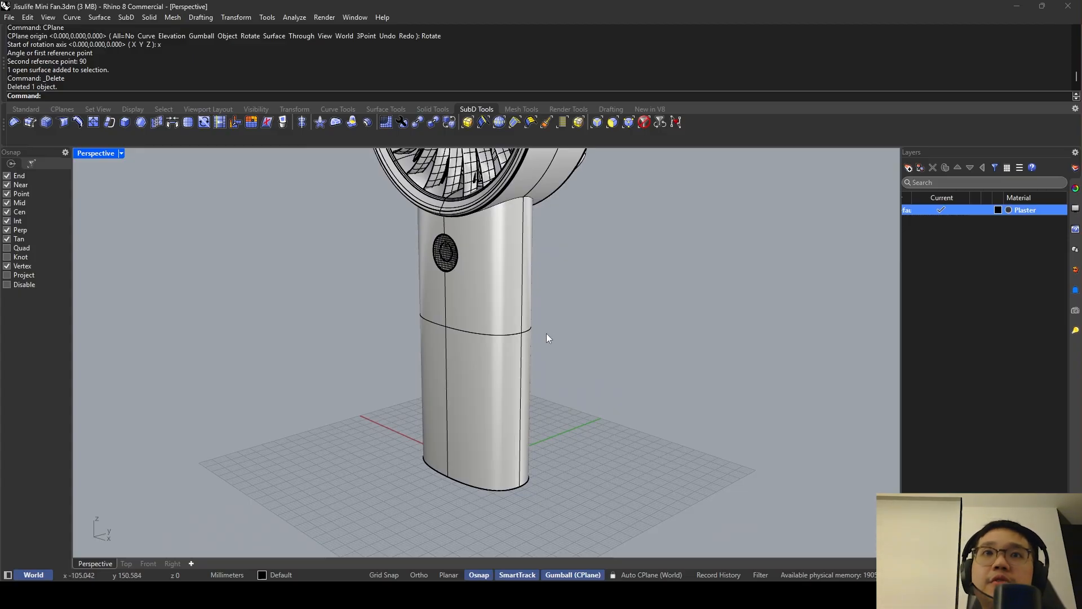
Hide the two housing polysurfaces surrounding the blades in the fan head.
{"action": "right_click_drag", "start_coordinate": [547, 337], "coordinate": [688, 416]}
{"action": "scroll", "coordinate": [536, 259], "scroll_direction": "up", "scroll_amount": 8}
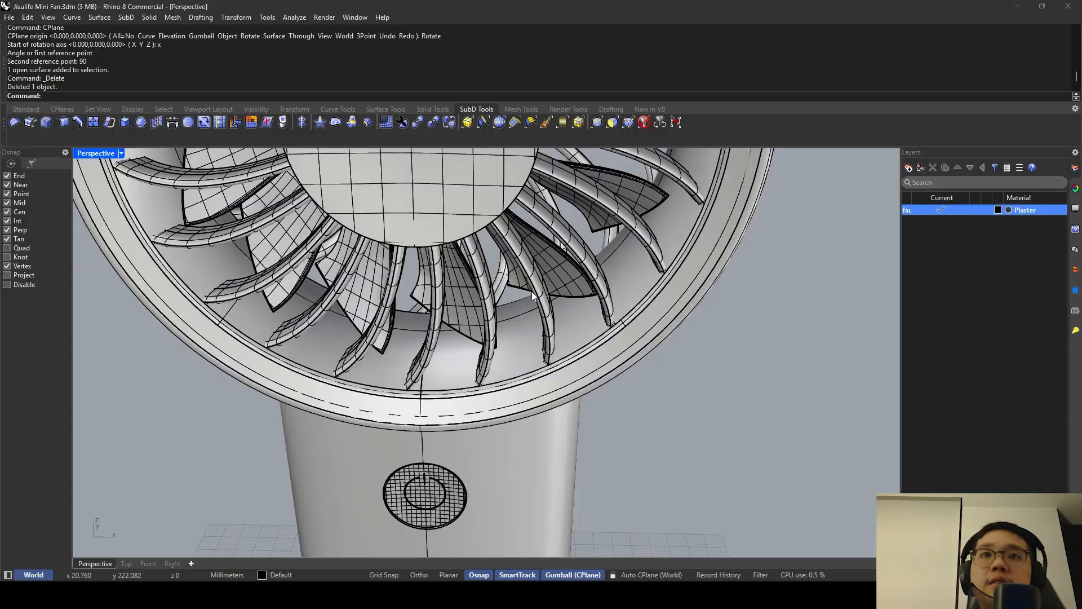
{"action": "right_click_drag", "start_coordinate": [532, 292], "coordinate": [504, 333]}
{"action": "right_click_drag", "start_coordinate": [504, 333], "coordinate": [492, 359], "text": "shift"}
{"action": "left_click", "coordinate": [438, 298]}
{"action": "left_click", "coordinate": [601, 308]}
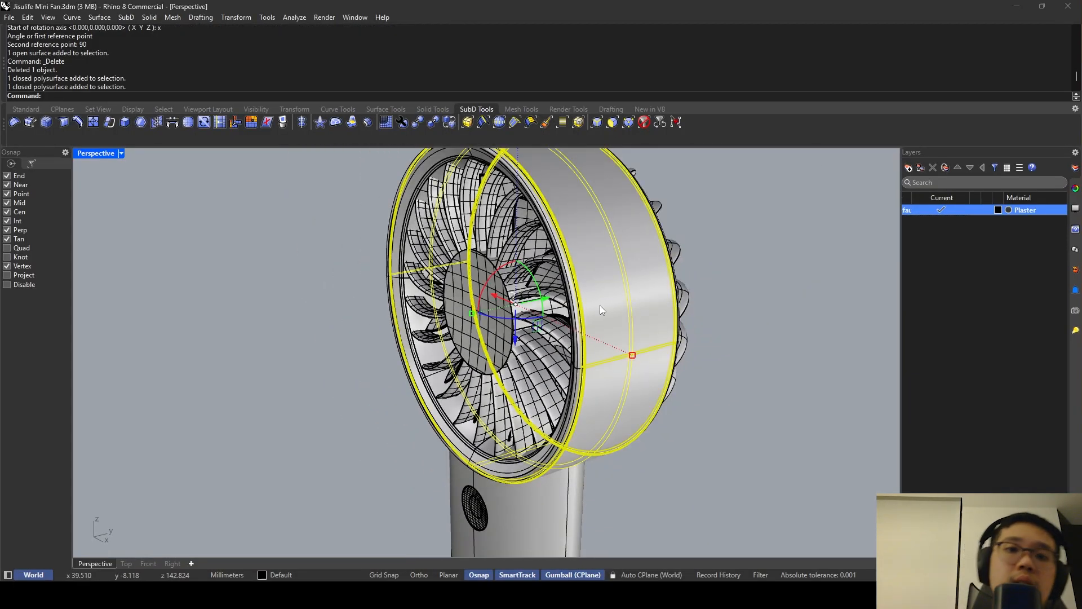
{"action": "key", "text": "ctrl+h"}
{"action": "left_click", "coordinate": [599, 305]}
{"action": "key", "text": "ctrl+h"}
{"action": "right_click_drag", "start_coordinate": [600, 305], "coordinate": [470, 299]}
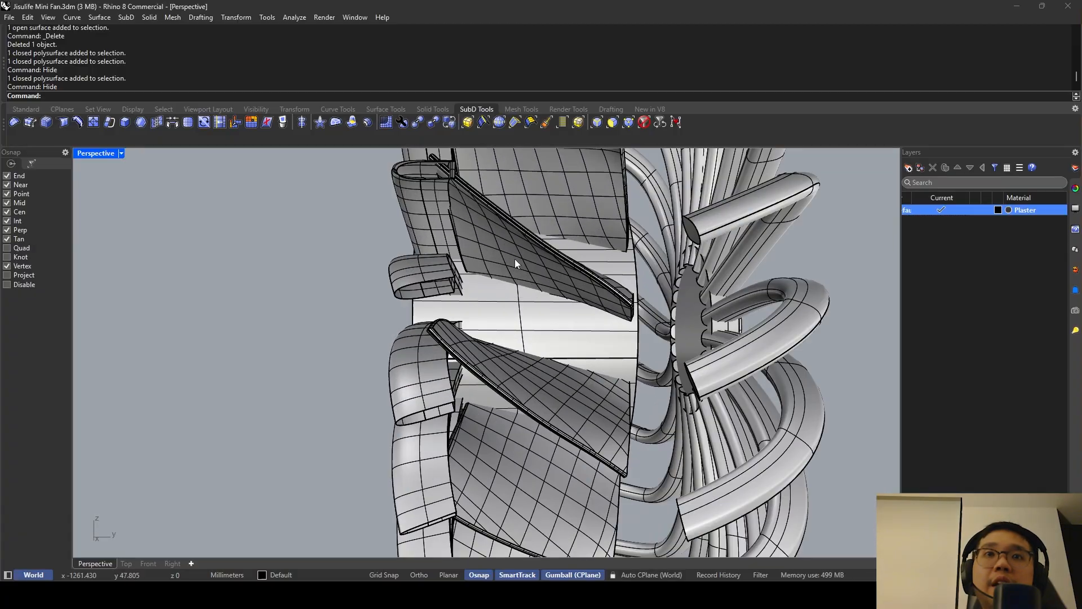
Move the group of 13 fan blades slightly along the y axis toward the rear grille.
{"action": "right_click_drag", "start_coordinate": [516, 253], "coordinate": [451, 303]}
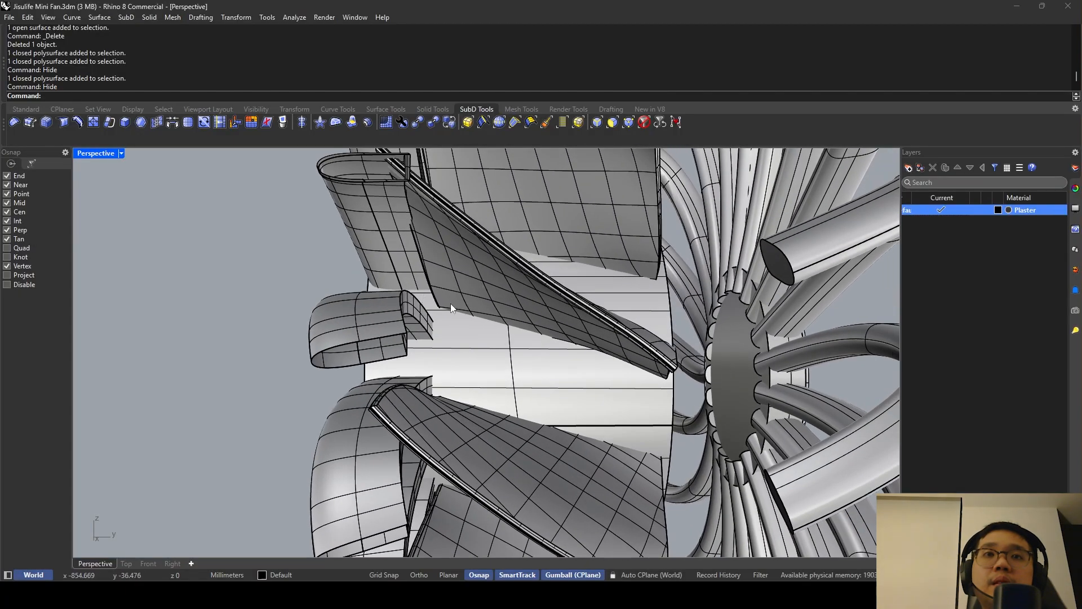
{"action": "left_click", "coordinate": [451, 304]}
{"action": "mouse_move", "coordinate": [417, 356]}
{"action": "right_mouse_down"}
{"action": "mouse_move", "coordinate": [453, 319]}
{"action": "mouse_move", "coordinate": [408, 354]}
{"action": "right_mouse_up"}
{"action": "left_click", "coordinate": [567, 324], "text": "shift"}
{"action": "key", "text": "Escape"}
{"action": "scroll", "coordinate": [567, 324], "scroll_direction": "down", "scroll_amount": 6}
{"action": "left_click", "coordinate": [550, 356]}
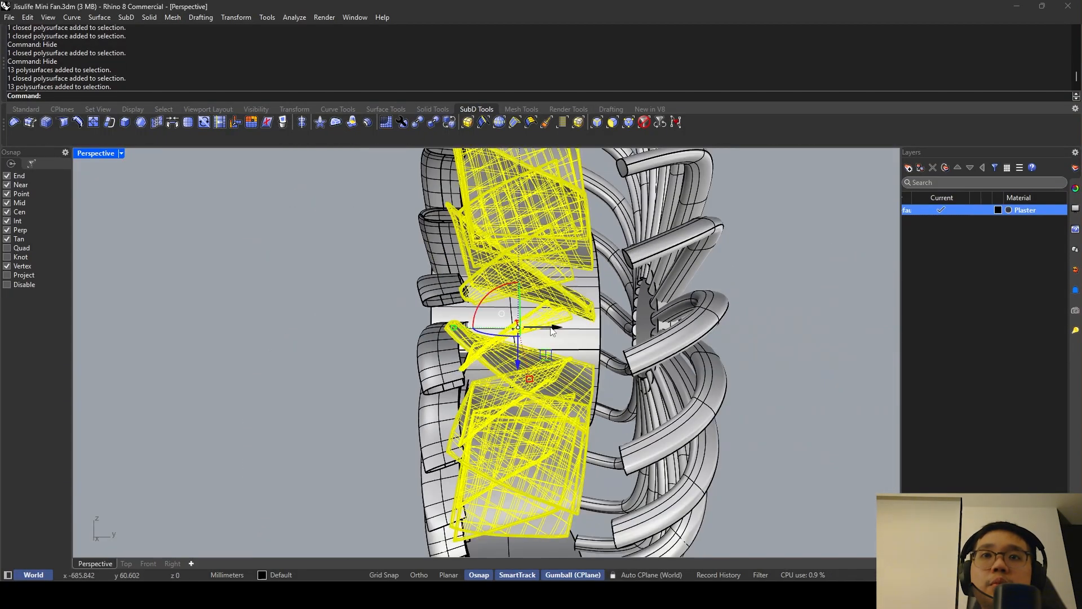
{"action": "left_click_drag", "start_coordinate": [551, 327], "coordinate": [574, 331]}
{"action": "key", "text": "Escape"}
{"action": "right_click_drag", "start_coordinate": [574, 332], "coordinate": [552, 324]}
{"action": "left_click", "coordinate": [566, 292]}
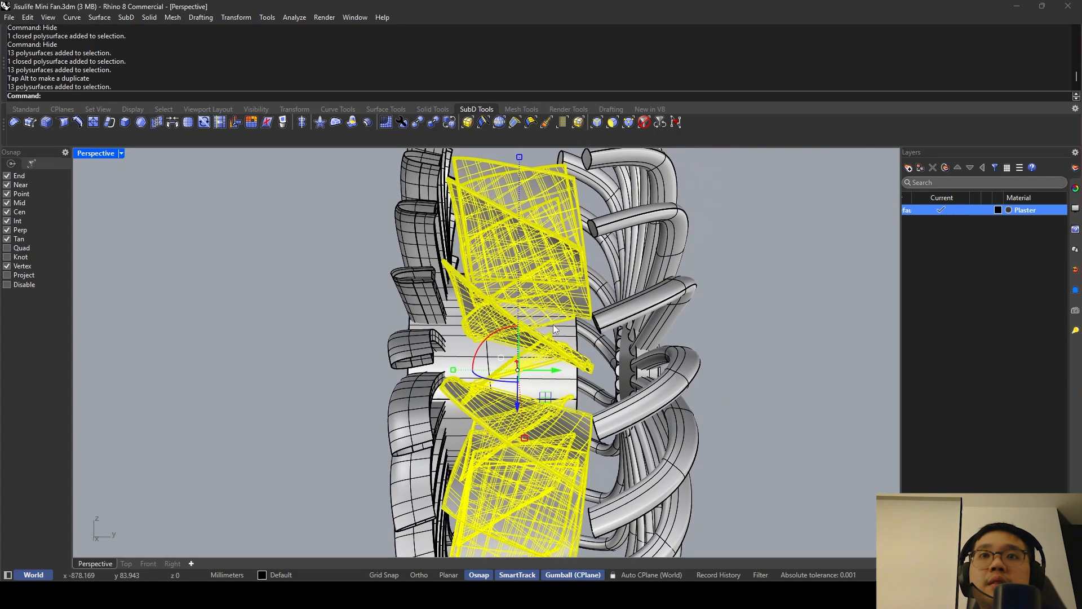
Try to stretch the central hub cylinder lengthwise with Scale1D.
{"action": "left_click", "coordinate": [566, 376]}
{"action": "type", "text": "Scale1D"}
{"action": "key", "text": "Return"}
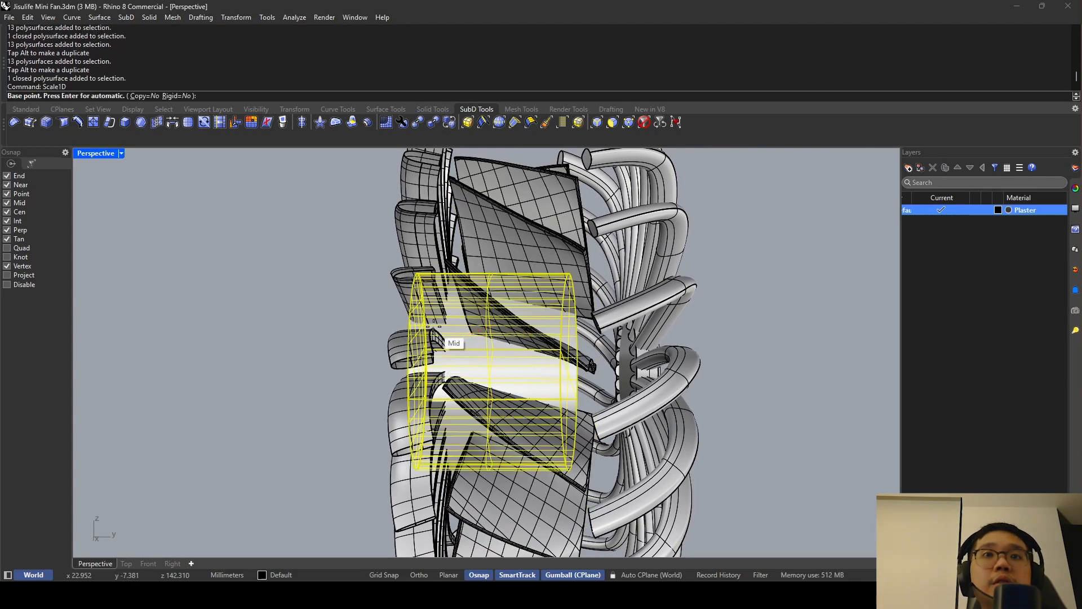
{"action": "right_click_drag", "start_coordinate": [438, 337], "coordinate": [485, 324]}
{"action": "left_click", "coordinate": [365, 318]}
{"action": "key", "text": "Escape"}
{"action": "scroll", "coordinate": [362, 366], "scroll_direction": "up", "scroll_amount": 2}
{"action": "right_click", "coordinate": [370, 355]}
{"action": "left_click", "coordinate": [374, 347]}
{"action": "right_click_drag", "start_coordinate": [485, 324], "coordinate": [427, 291]}
{"action": "key", "text": "Escape"}
Lengthen the central hub cylinder along its axis toward the rear grille with Scale1D, based at its front end.
{"action": "right_click", "coordinate": [551, 297]}
{"action": "left_click", "coordinate": [420, 271]}
{"action": "right_click_drag", "start_coordinate": [496, 293], "coordinate": [384, 214]}
{"action": "left_click", "coordinate": [497, 251]}
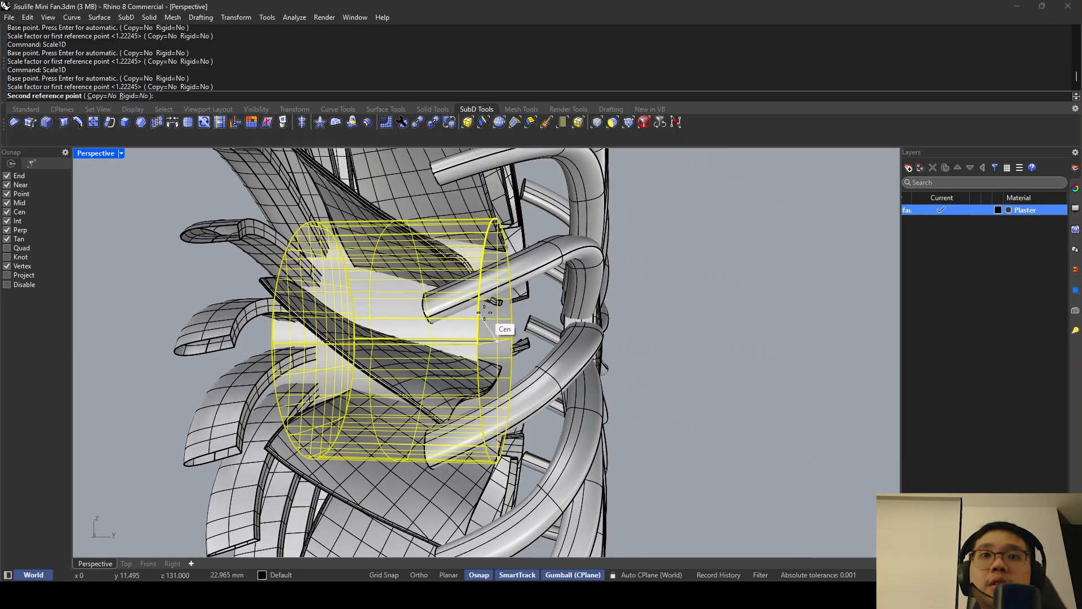
{"action": "right_click_drag", "start_coordinate": [497, 251], "coordinate": [541, 259]}
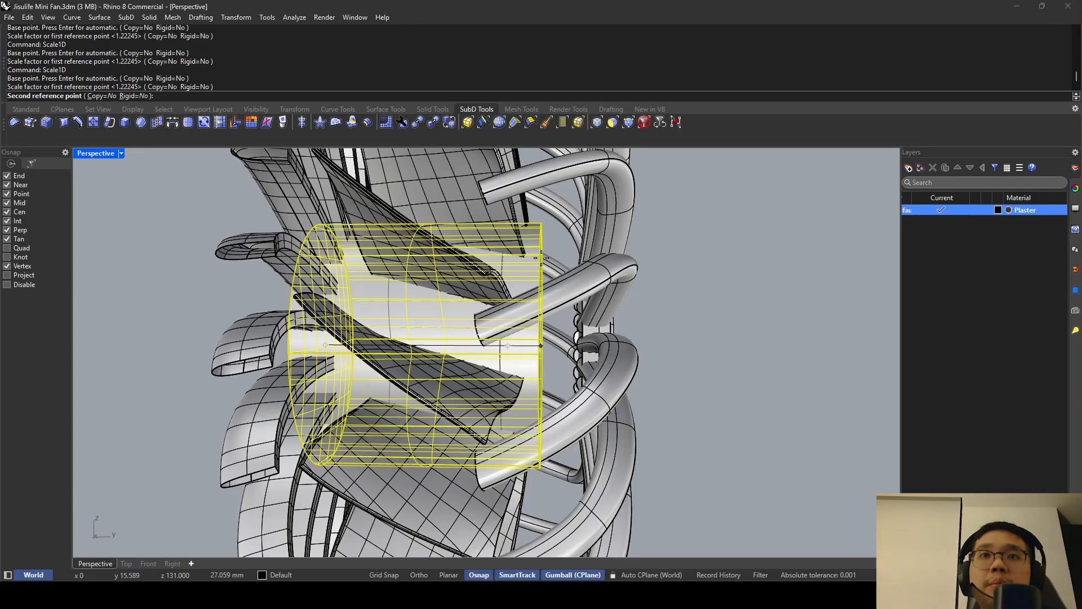
{"action": "left_click", "coordinate": [541, 259]}
{"action": "scroll", "coordinate": [539, 259], "scroll_direction": "up", "scroll_amount": 3}
{"action": "left_click", "coordinate": [557, 243]}
Scale the group of 13 fan blades slightly along the hub axis.
{"action": "scroll", "coordinate": [557, 242], "scroll_direction": "down", "scroll_amount": 10}
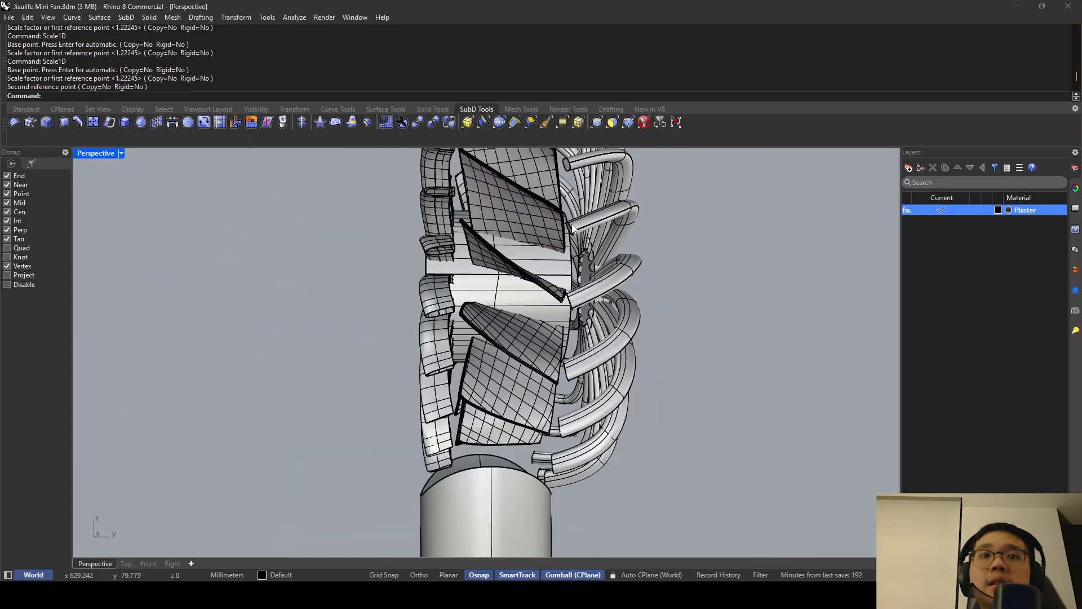
{"action": "right_click_drag", "start_coordinate": [539, 234], "coordinate": [534, 241]}
{"action": "left_click", "coordinate": [533, 240]}
{"action": "right_click_drag", "start_coordinate": [498, 333], "coordinate": [526, 295]}
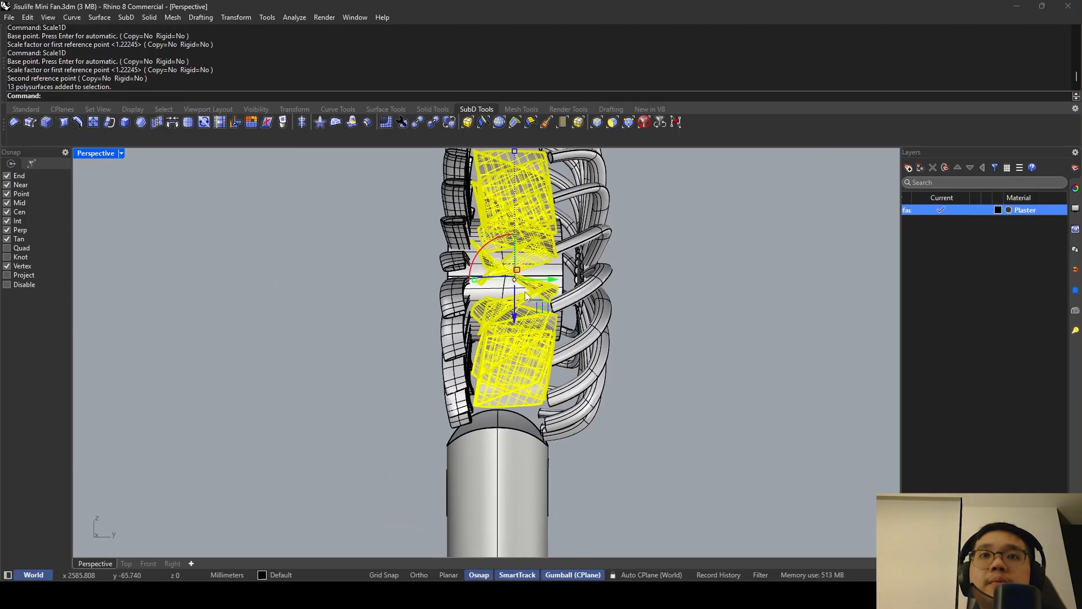
{"action": "left_click_drag", "start_coordinate": [484, 282], "coordinate": [480, 283]}
{"action": "key", "text": "Escape"}
Show the hidden housing parts of the fan head.
{"action": "right_click_drag", "start_coordinate": [570, 273], "coordinate": [606, 377]}
{"action": "type", "text": "show"}
{"action": "key", "text": "Return"}
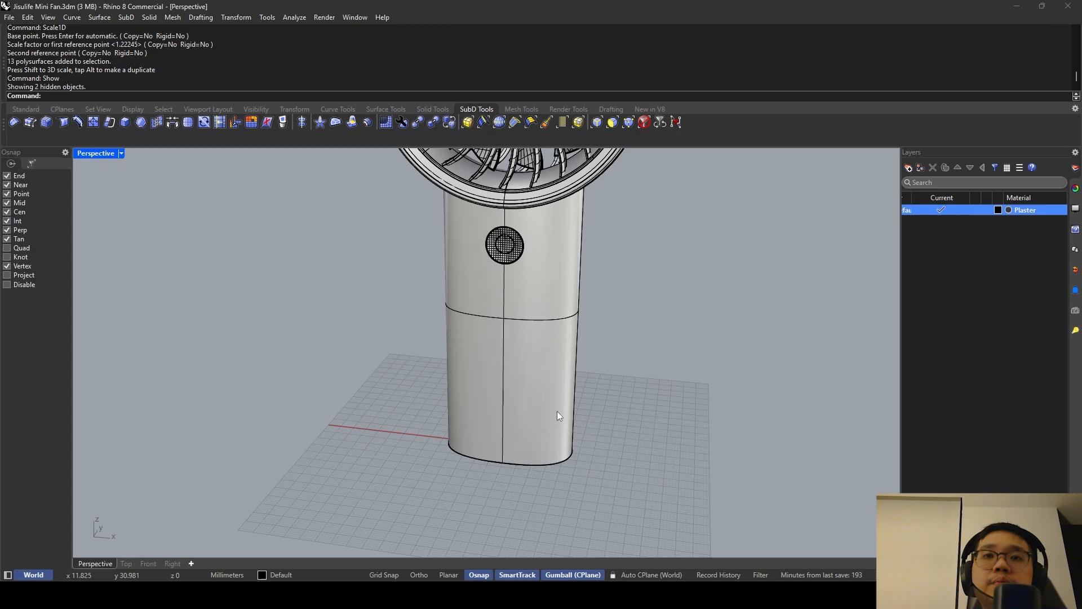
Start a text object reading JISULIFE and set its font to Franklin Gothic Medium.
{"action": "right_click_drag", "start_coordinate": [557, 412], "coordinate": [591, 375]}
{"action": "key", "text": "Return"}
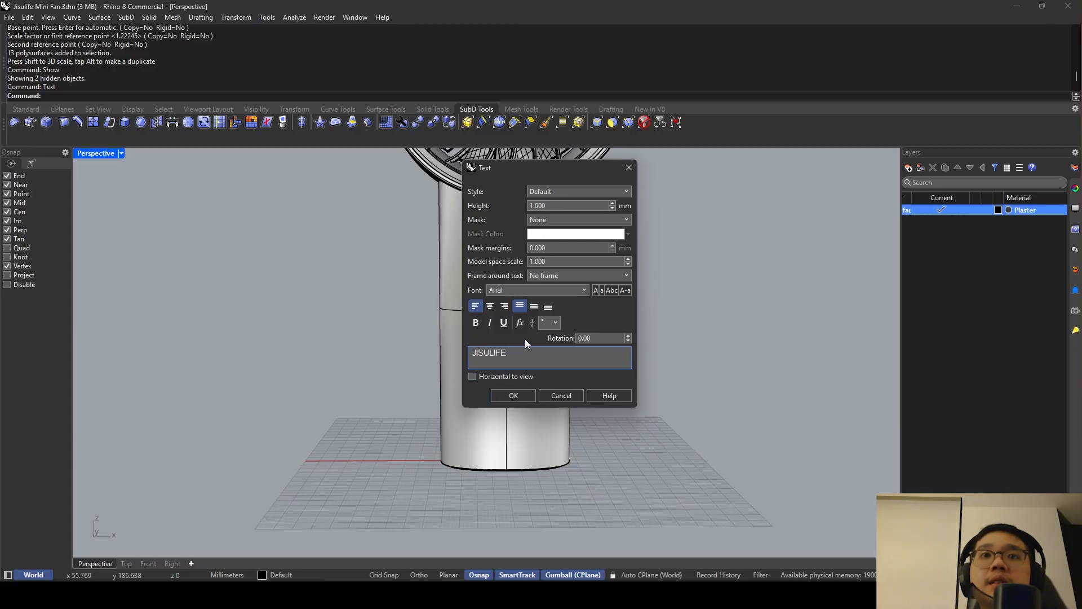
{"action": "left_click", "coordinate": [532, 292]}
{"action": "left_click", "coordinate": [542, 359]}
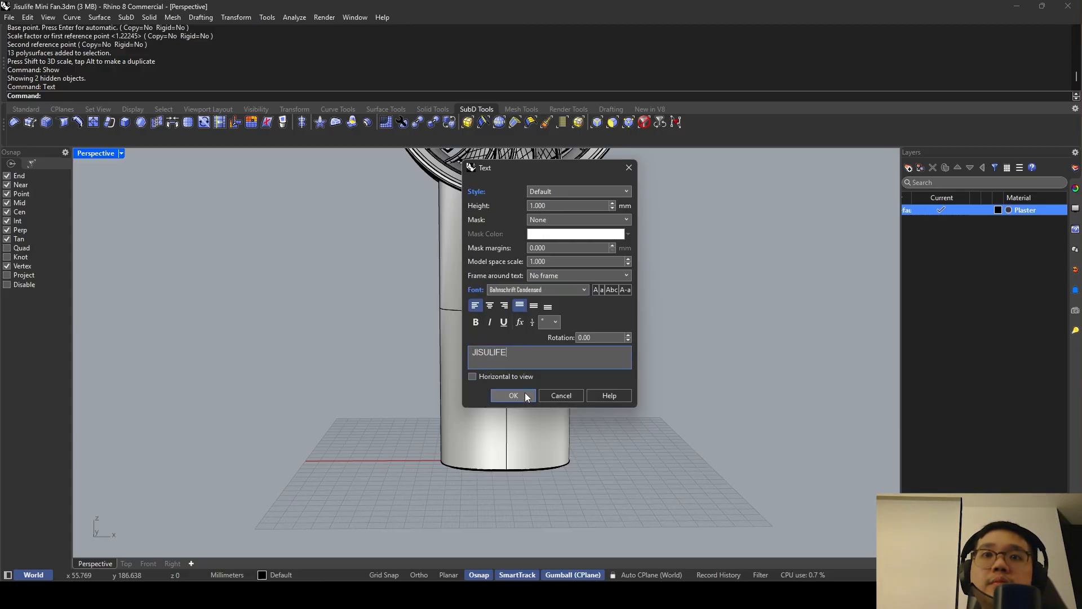
{"action": "left_click", "coordinate": [537, 289]}
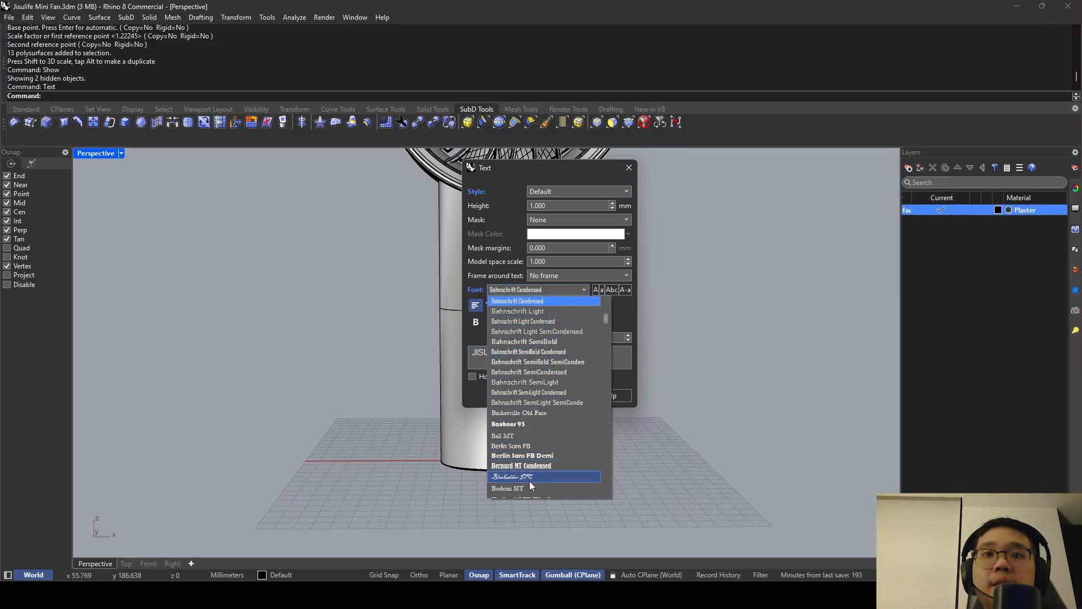
{"action": "scroll", "coordinate": [538, 461], "scroll_direction": "down", "scroll_amount": 2}
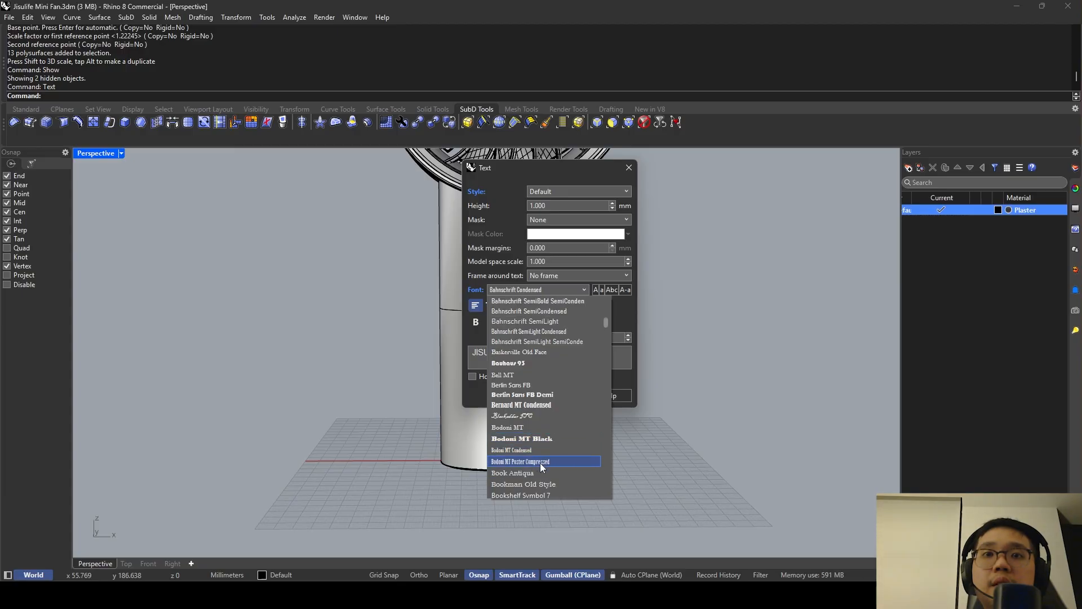
{"action": "scroll", "coordinate": [536, 466], "scroll_direction": "down", "scroll_amount": 2}
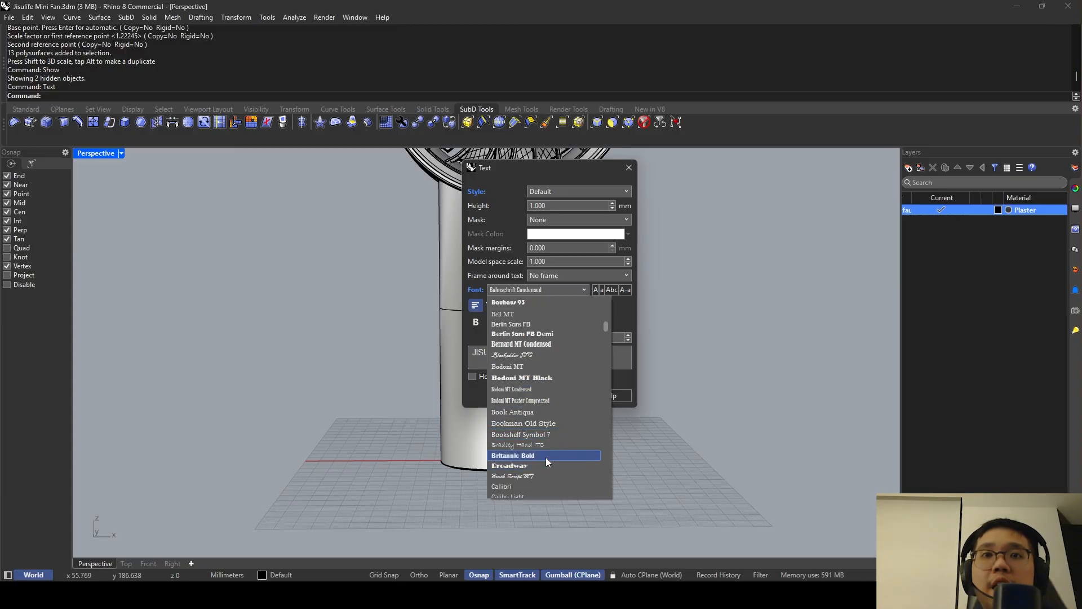
{"action": "scroll", "coordinate": [545, 458], "scroll_direction": "up", "scroll_amount": 8}
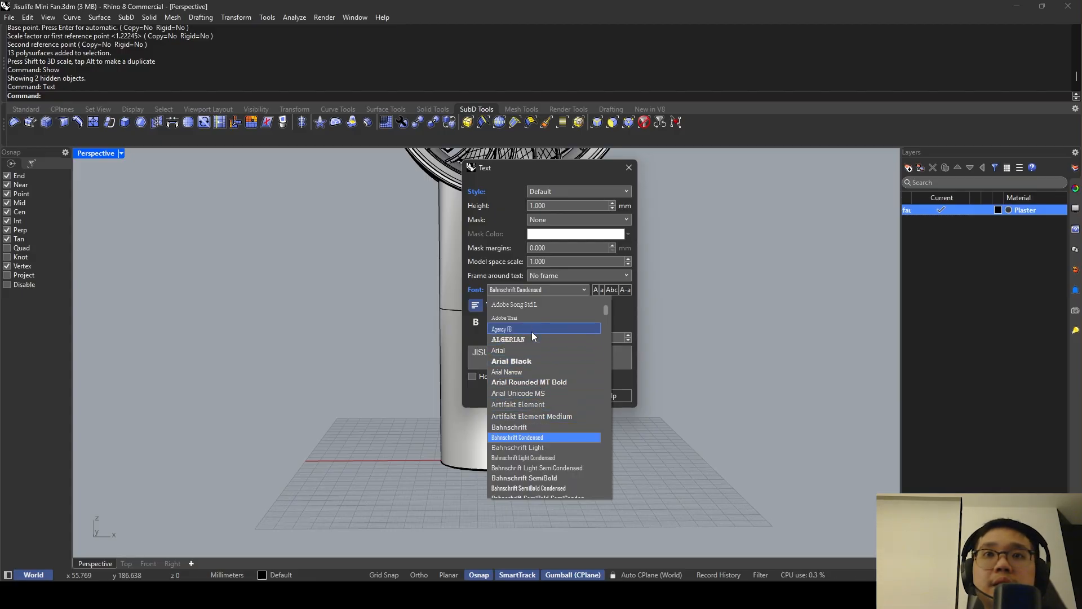
{"action": "scroll", "coordinate": [547, 445], "scroll_direction": "down", "scroll_amount": 5}
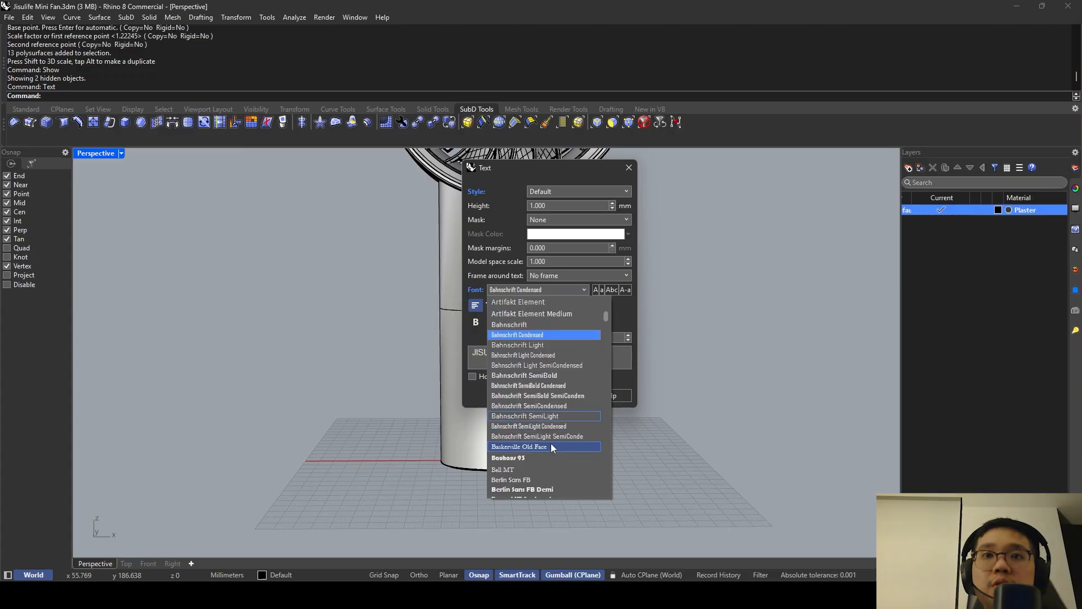
{"action": "scroll", "coordinate": [550, 443], "scroll_direction": "down", "scroll_amount": 13}
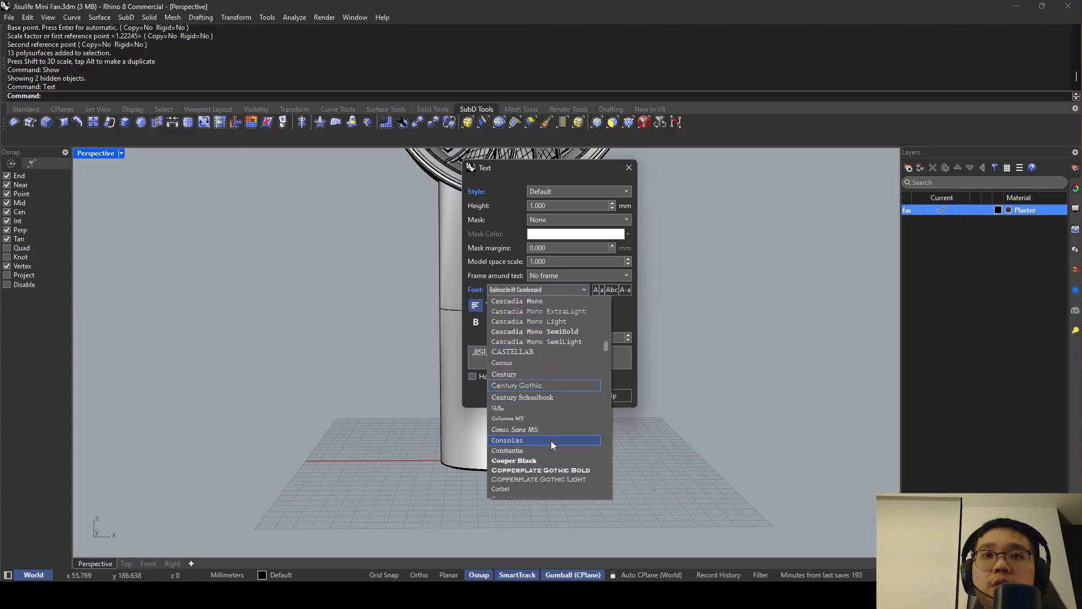
{"action": "scroll", "coordinate": [536, 412], "scroll_direction": "down", "scroll_amount": 7}
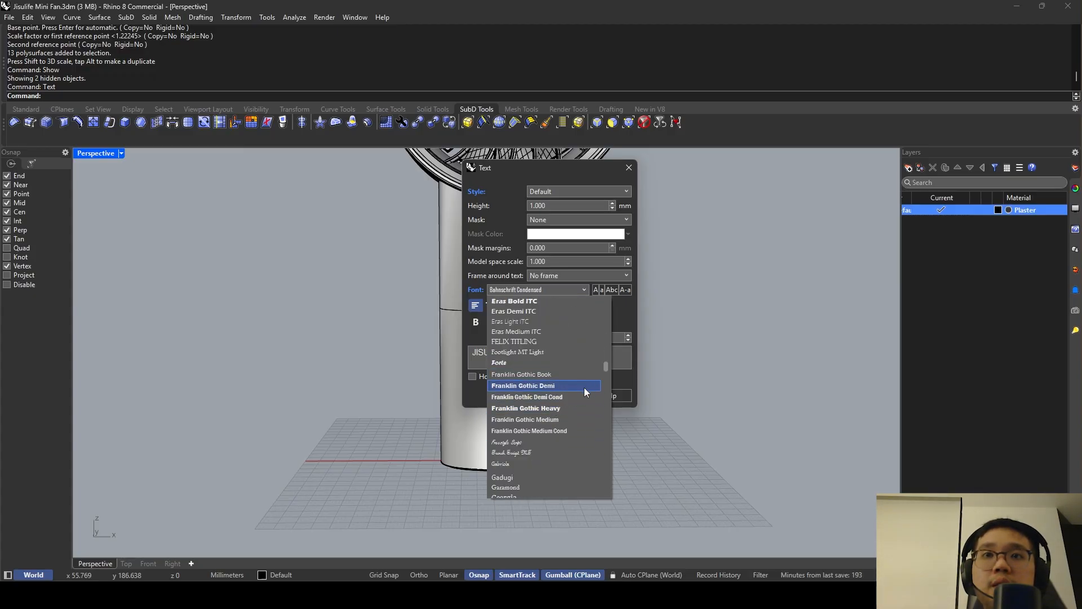
{"action": "left_click", "coordinate": [569, 421]}
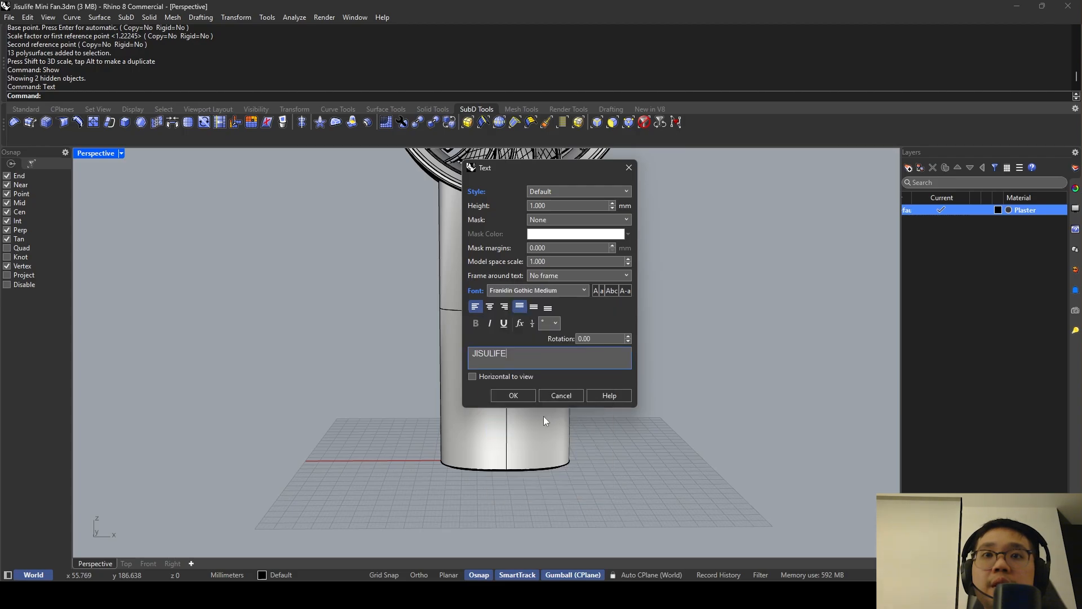
Place the JISULIFE text beside the handle and move it forward, clear of the fan's front.
{"action": "left_click", "coordinate": [523, 399]}
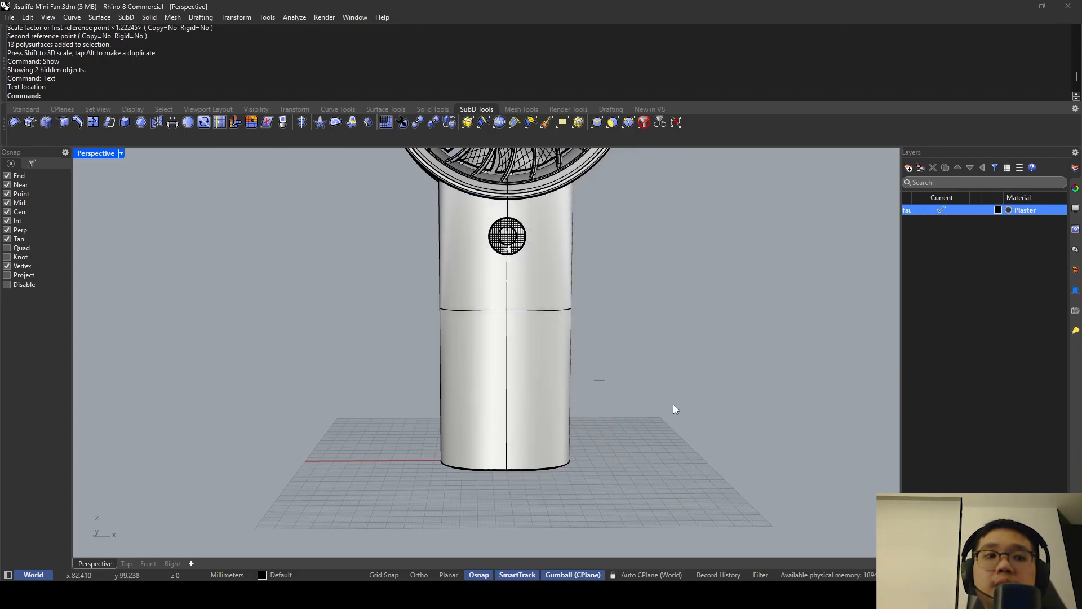
{"action": "left_click", "coordinate": [592, 380]}
{"action": "right_click_drag", "start_coordinate": [592, 380], "coordinate": [603, 419]}
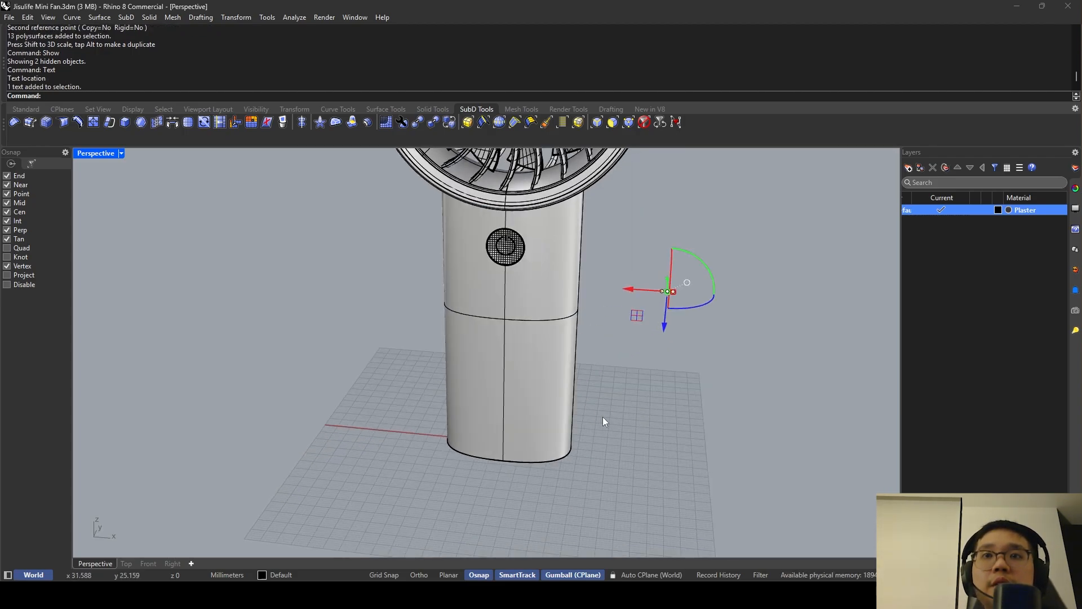
{"action": "right_click_drag", "start_coordinate": [645, 353], "coordinate": [771, 279]}
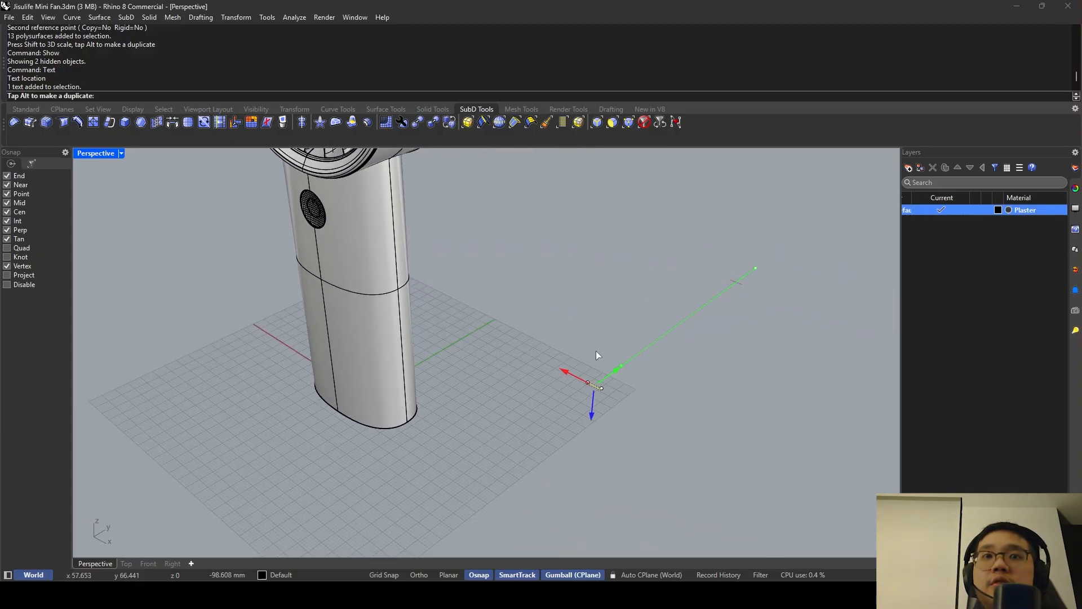
{"action": "right_click_drag", "start_coordinate": [596, 354], "coordinate": [486, 441]}
Enlarge the JISULIFE text uniformly until it is wider than the handle.
{"action": "left_click_drag", "start_coordinate": [486, 441], "coordinate": [569, 496]}
{"action": "key", "text": "Escape"}
{"action": "right_click_drag", "start_coordinate": [525, 372], "coordinate": [580, 407]}
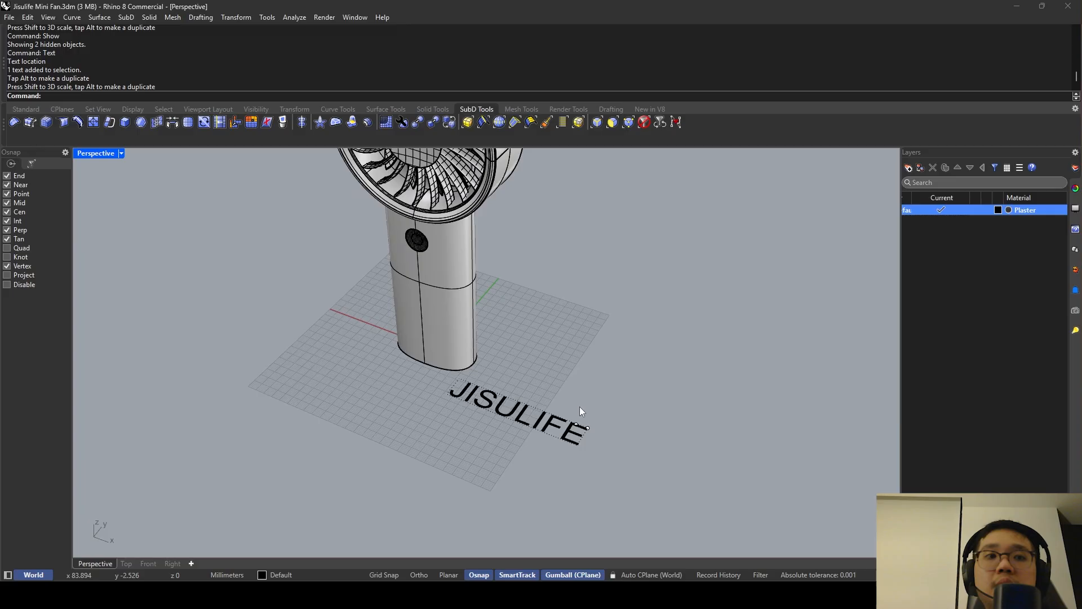
{"action": "right_click_drag", "start_coordinate": [585, 370], "coordinate": [583, 398]}
Rotate the JISULIFE text upright and lengthwise to the handle, and move it in front of the handle.
{"action": "left_click", "coordinate": [558, 431]}
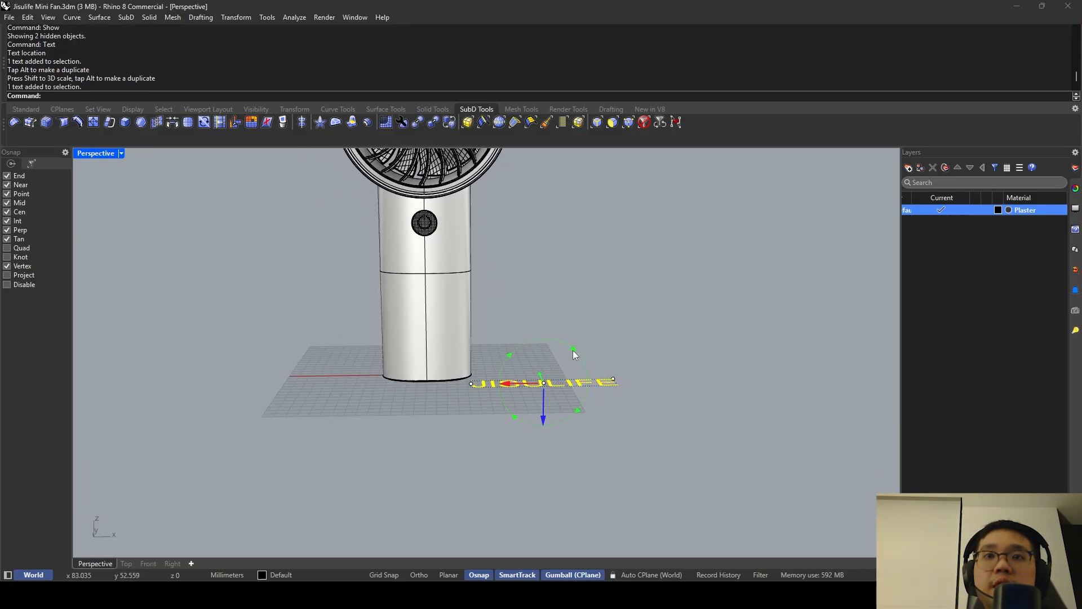
{"action": "left_click_drag", "start_coordinate": [573, 350], "coordinate": [500, 363]}
{"action": "right_click_drag", "start_coordinate": [499, 363], "coordinate": [481, 375]}
{"action": "left_click_drag", "start_coordinate": [474, 408], "coordinate": [489, 370]}
{"action": "right_click_drag", "start_coordinate": [574, 338], "coordinate": [620, 338]}
{"action": "left_click_drag", "start_coordinate": [566, 394], "coordinate": [472, 374]}
{"action": "right_click_drag", "start_coordinate": [472, 374], "coordinate": [505, 330]}
{"action": "left_click_drag", "start_coordinate": [489, 376], "coordinate": [483, 377]}
Raise the text in the Front view and shift it over the right half of the handle.
{"action": "double_click", "coordinate": [93, 155]}
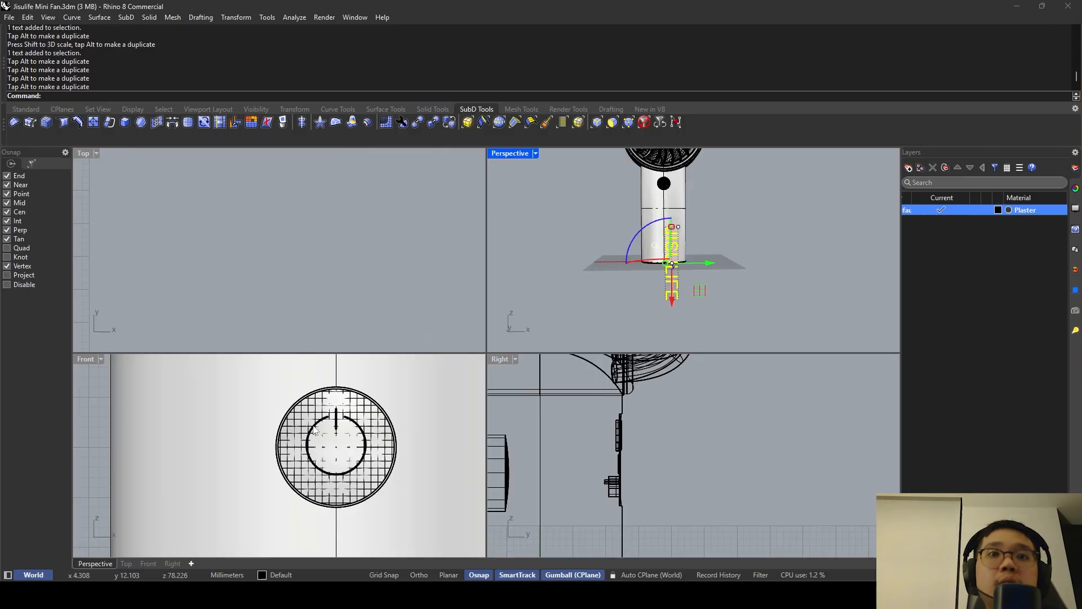
{"action": "scroll", "coordinate": [293, 423], "scroll_direction": "down", "scroll_amount": 15}
{"action": "right_click_drag", "start_coordinate": [324, 532], "coordinate": [324, 469]}
{"action": "left_click_drag", "start_coordinate": [295, 506], "coordinate": [295, 461]}
{"action": "left_click_drag", "start_coordinate": [323, 422], "coordinate": [333, 423]}
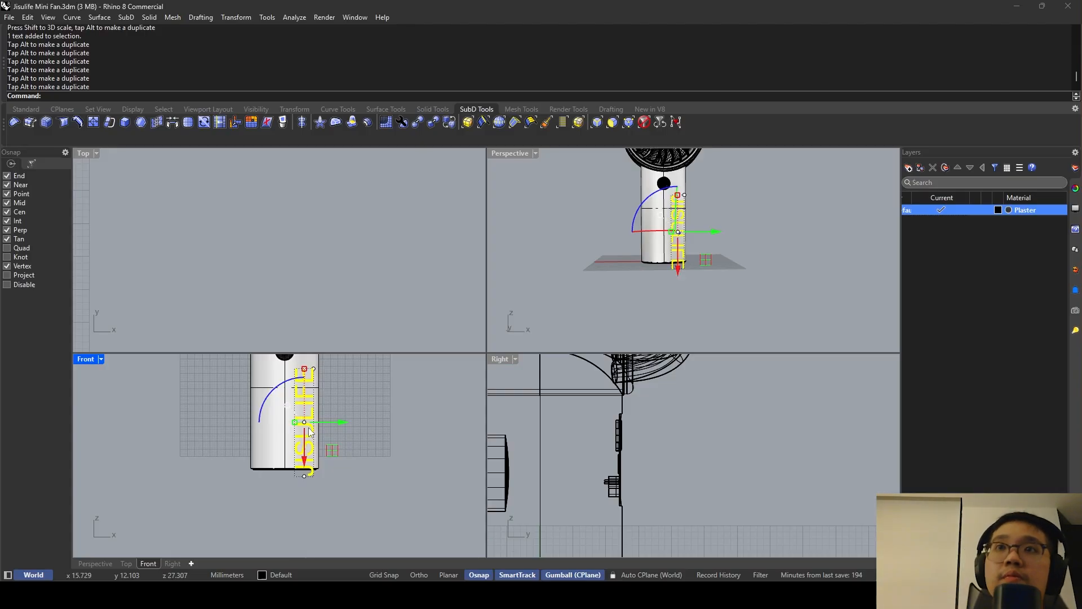
Explode the JISULIFE text into curves and fit them within the handle's lower right area in the Front view.
{"action": "type", "text": "plode"}
{"action": "key", "text": "Return"}
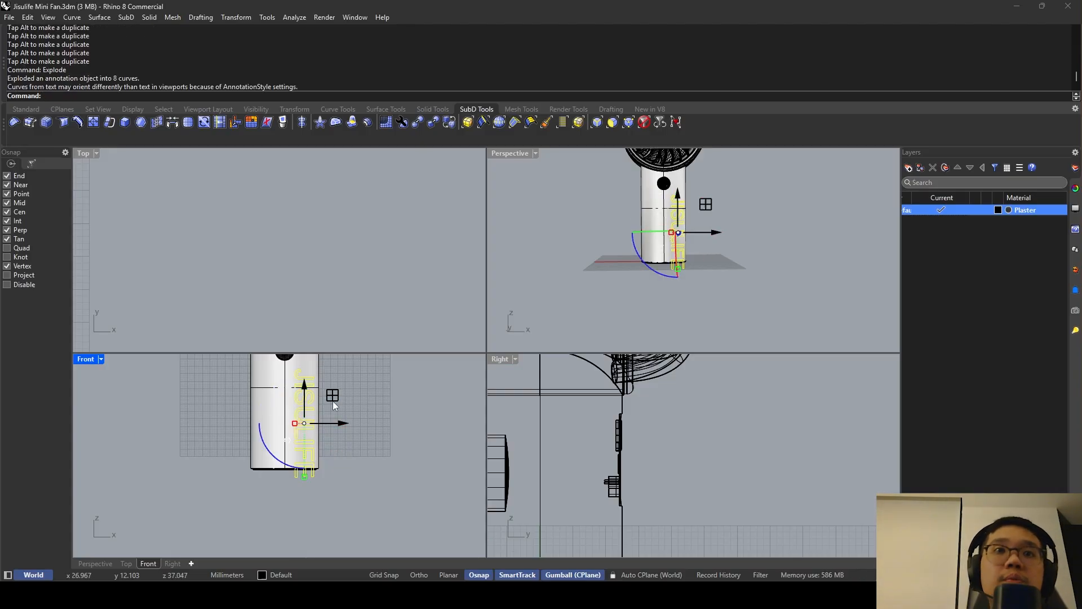
{"action": "right_click_drag", "start_coordinate": [348, 390], "coordinate": [350, 414]}
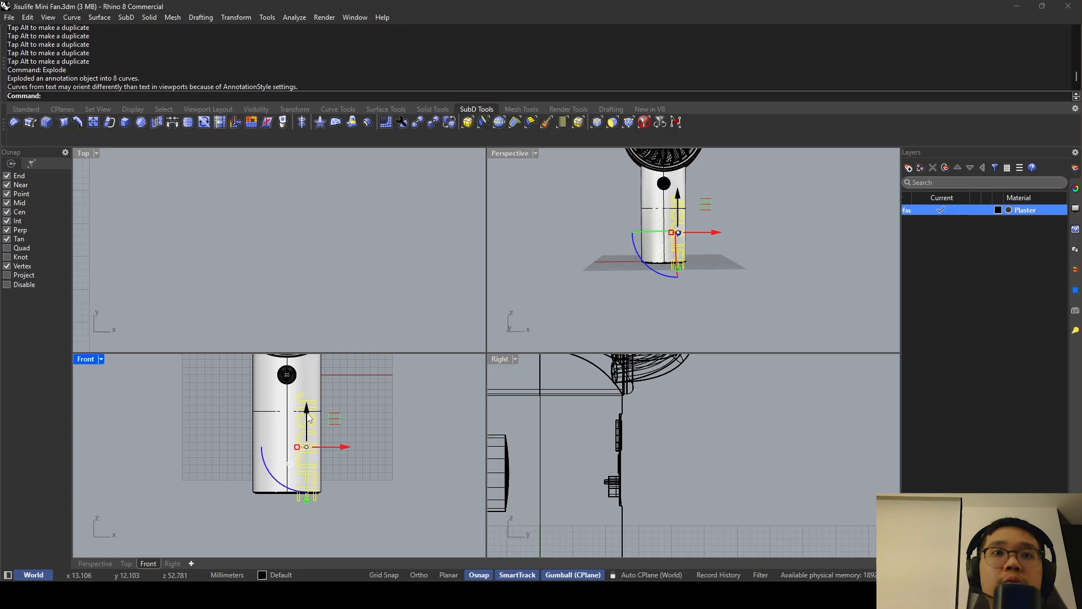
{"action": "mouse_move", "coordinate": [307, 412]}
{"action": "left_mouse_down"}
{"action": "mouse_move", "coordinate": [307, 402]}
{"action": "mouse_move", "coordinate": [297, 437]}
{"action": "mouse_move", "coordinate": [319, 430]}
{"action": "mouse_move", "coordinate": [310, 416]}
{"action": "left_mouse_up"}
{"action": "scroll", "coordinate": [293, 437], "scroll_direction": "up", "scroll_amount": 2}
{"action": "left_click_drag", "start_coordinate": [343, 447], "coordinate": [351, 447]}
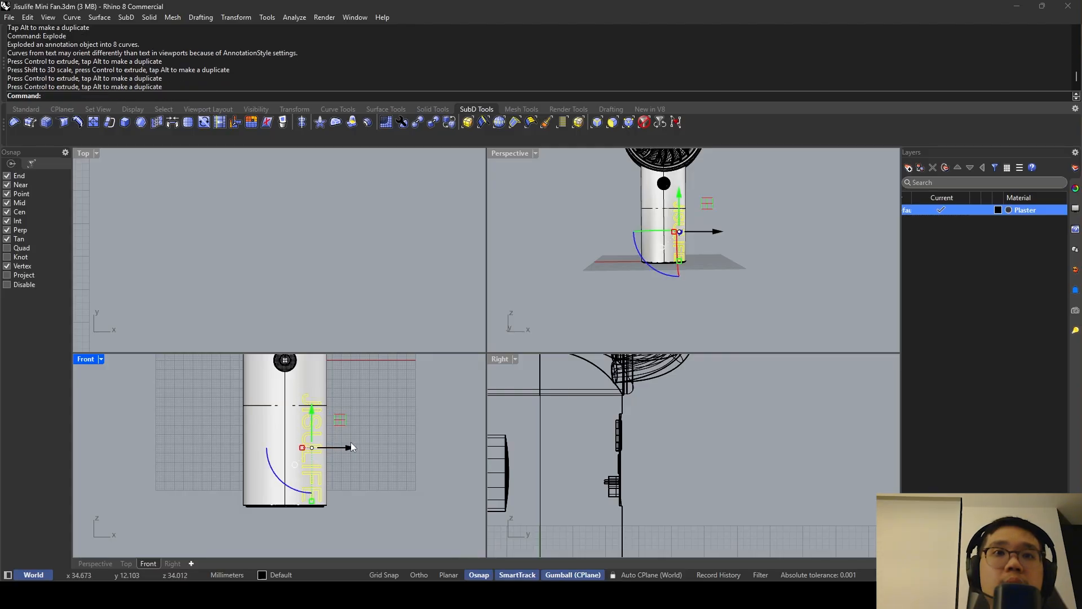
Adjust the distance of the letter curves from the front of the handle in the Perspective view.
{"action": "double_click", "coordinate": [499, 153]}
{"action": "right_click_drag", "start_coordinate": [417, 242], "coordinate": [323, 381]}
{"action": "scroll", "coordinate": [425, 334], "scroll_direction": "up", "scroll_amount": 3}
{"action": "mouse_move", "coordinate": [406, 318]}
{"action": "left_mouse_down"}
{"action": "mouse_move", "coordinate": [426, 314]}
{"action": "mouse_move", "coordinate": [417, 315]}
{"action": "left_mouse_up"}
{"action": "right_click_drag", "start_coordinate": [437, 314], "coordinate": [521, 285]}
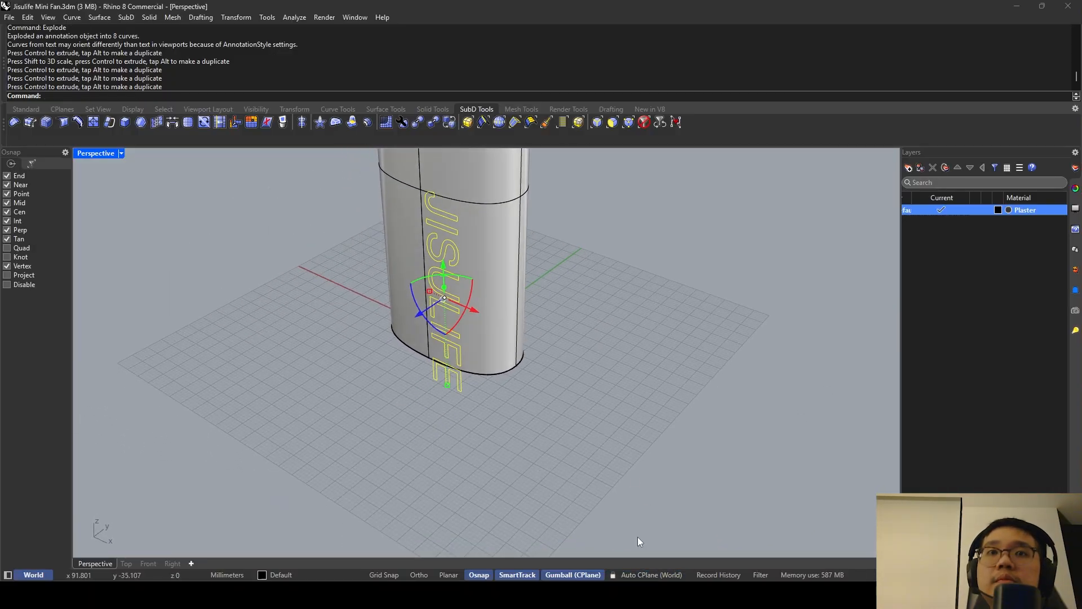
{"action": "right_click_drag", "start_coordinate": [637, 537], "coordinate": [530, 306]}
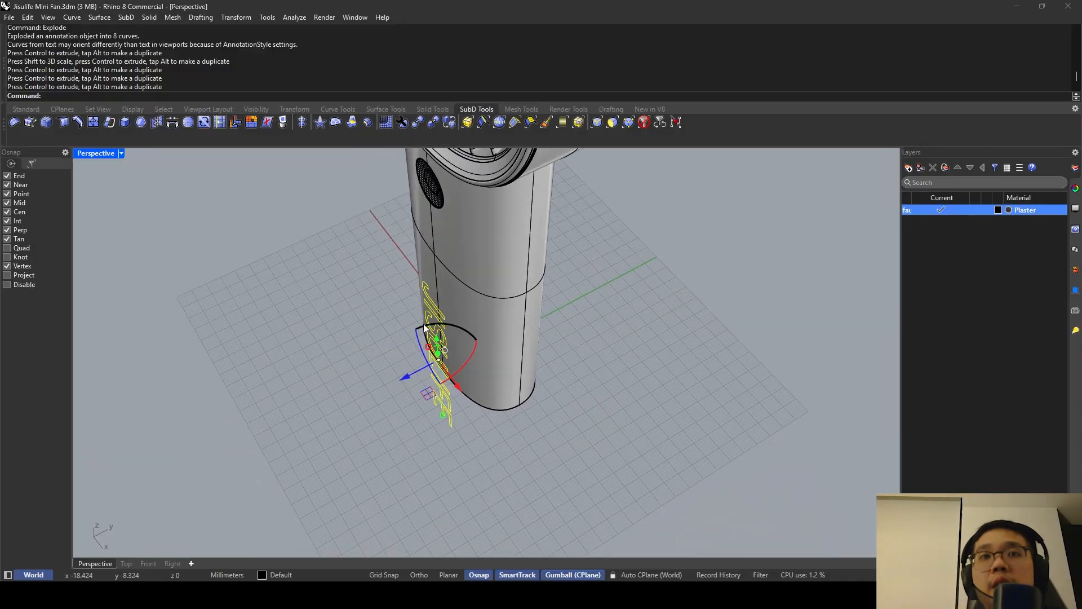
Enable the automatic construction plane and set it to align to the selected object.
{"action": "left_click", "coordinate": [615, 575]}
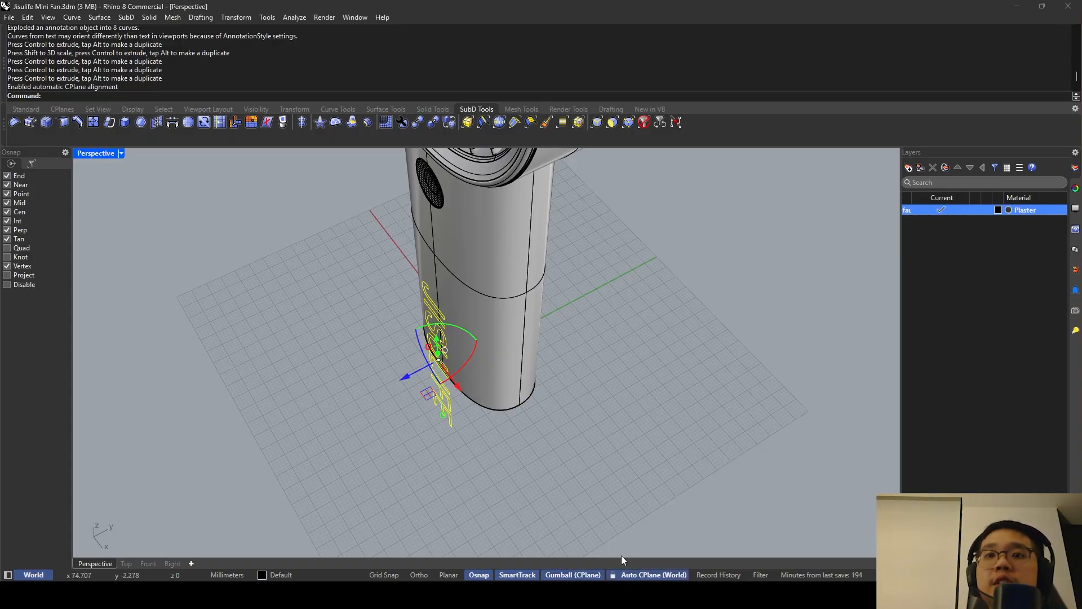
{"action": "left_click", "coordinate": [646, 575]}
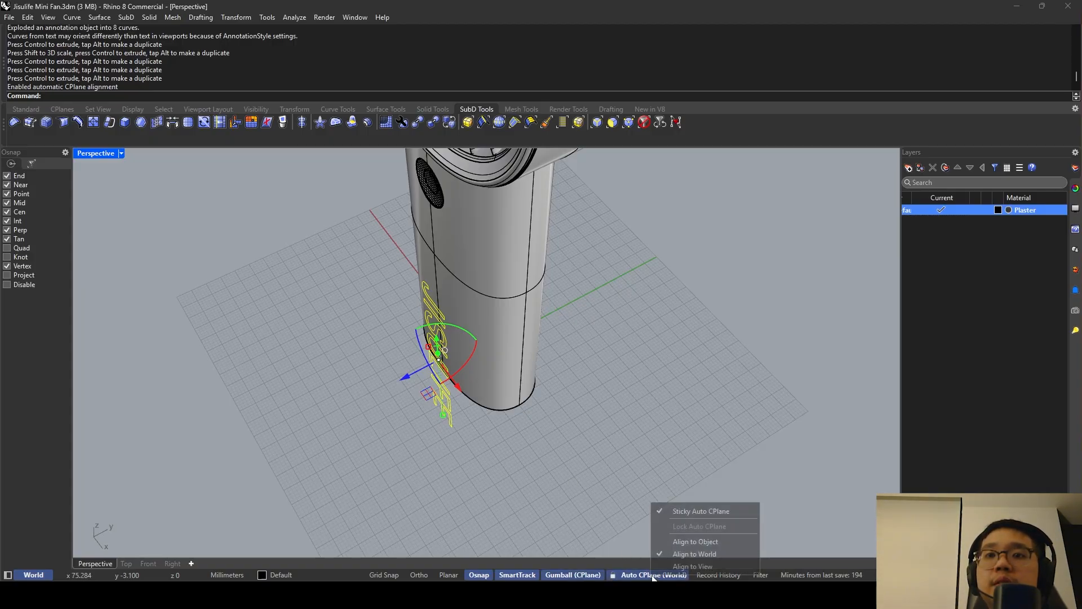
{"action": "left_click", "coordinate": [685, 539]}
{"action": "left_click", "coordinate": [556, 389]}
{"action": "left_click", "coordinate": [442, 408]}
{"action": "right_click_drag", "start_coordinate": [451, 360], "coordinate": [377, 367]}
{"action": "key", "text": "Escape"}
Project the eight letter curves onto the handle body along the construction plane's Z direction.
{"action": "left_click_drag", "start_coordinate": [386, 464], "coordinate": [452, 273]}
{"action": "right_click_drag", "start_coordinate": [452, 273], "coordinate": [566, 244]}
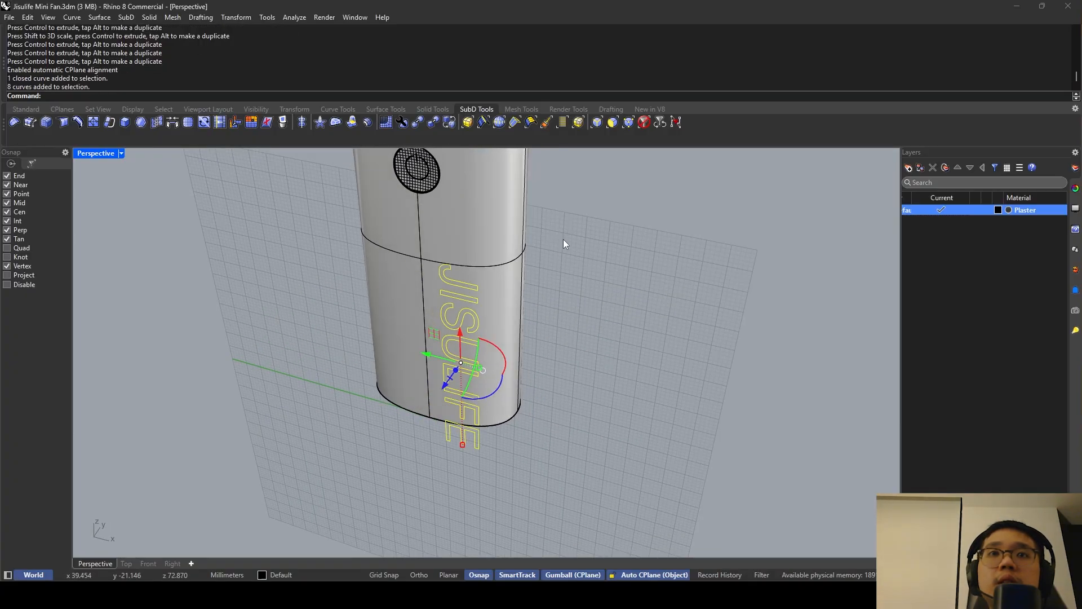
{"action": "key", "text": "Return"}
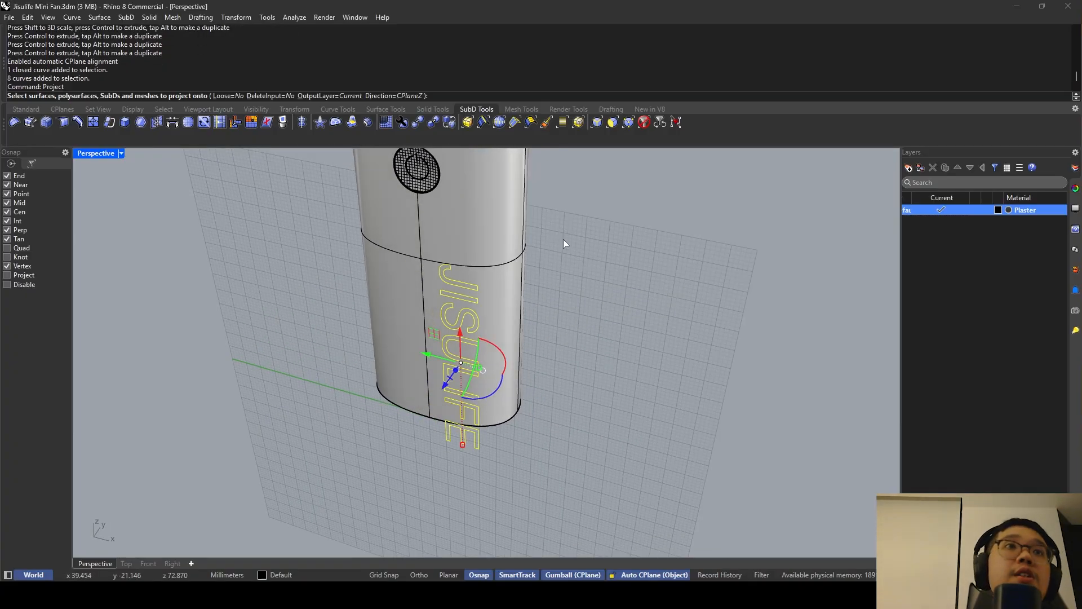
{"action": "left_click", "coordinate": [489, 220]}
{"action": "key", "text": "Return"}
Isolate the projected letter curves and delete the unwanted set from the back of the handle.
{"action": "right_click_drag", "start_coordinate": [489, 221], "coordinate": [498, 336]}
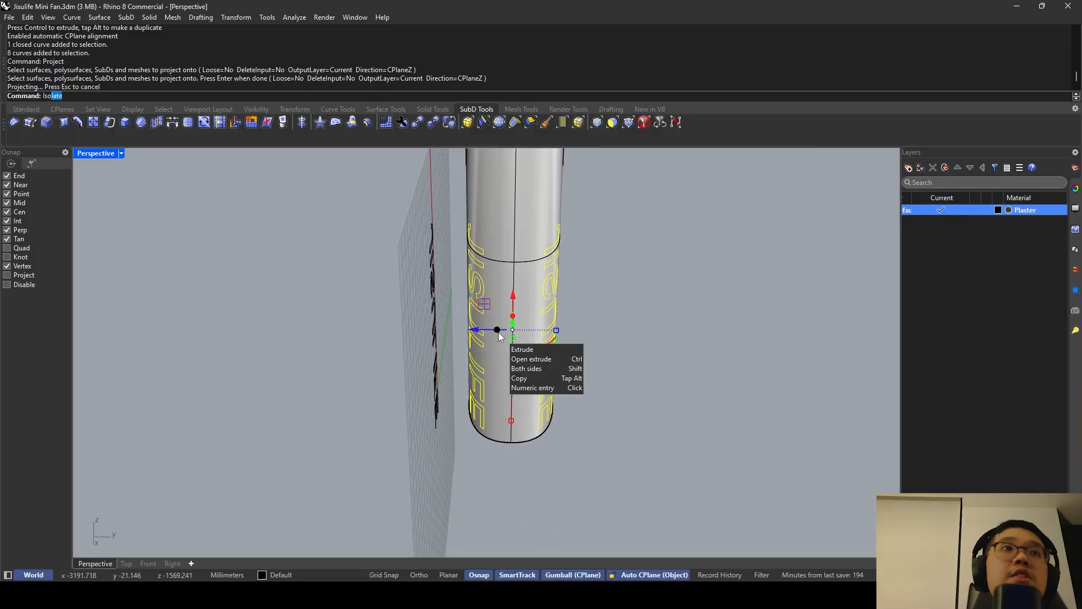
{"action": "key", "text": "Return"}
{"action": "key", "text": "Escape"}
{"action": "left_click_drag", "start_coordinate": [515, 465], "coordinate": [612, 228]}
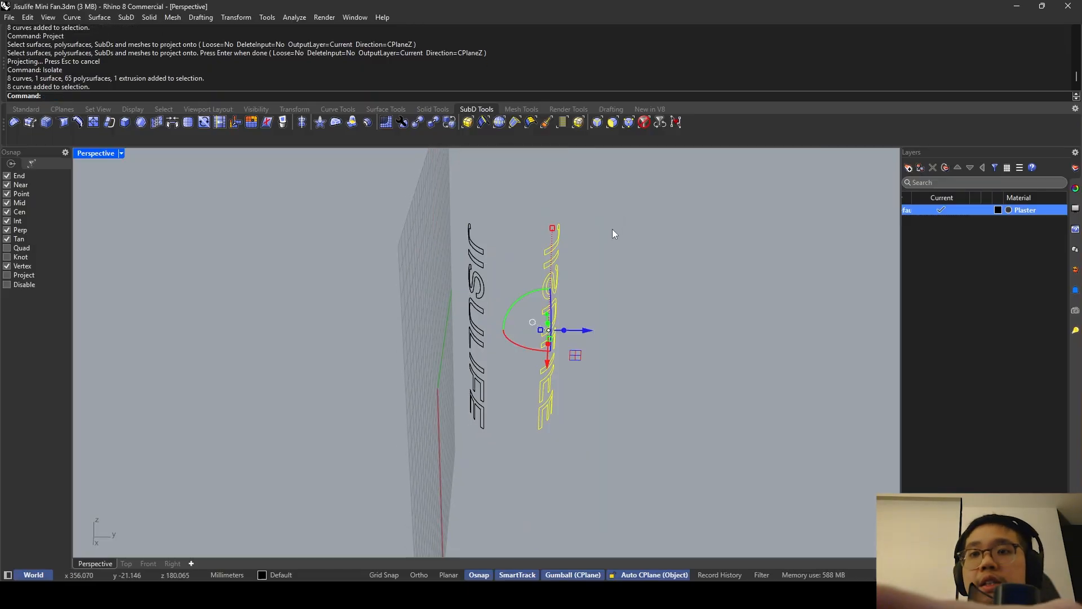
{"action": "key", "text": "Delete"}
Turn off automatic construction plane alignment and show all hidden objects.
{"action": "left_click", "coordinate": [654, 574]}
{"action": "right_click_drag", "start_coordinate": [570, 414], "coordinate": [456, 382]}
{"action": "type", "text": "Show"}
{"action": "key", "text": "Return"}
Move the original flat letter curves farther forward, away from the handle.
{"action": "left_click_drag", "start_coordinate": [387, 477], "coordinate": [451, 215]}
{"action": "scroll", "coordinate": [468, 305], "scroll_direction": "down", "scroll_amount": 4}
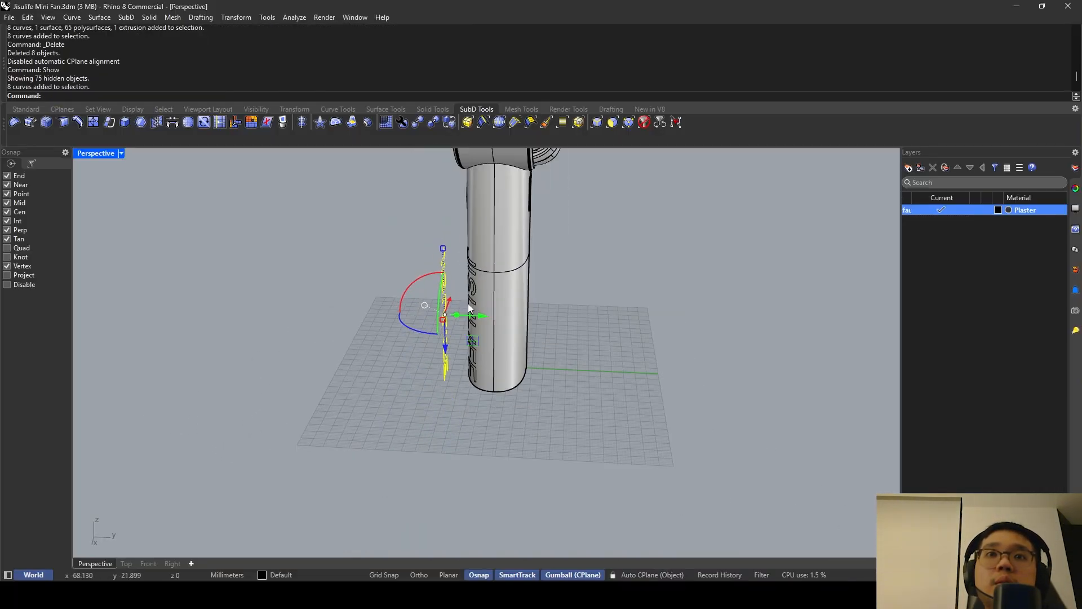
{"action": "left_click_drag", "start_coordinate": [475, 316], "coordinate": [266, 317]}
{"action": "left_click", "coordinate": [566, 295]}
{"action": "right_click_drag", "start_coordinate": [567, 295], "coordinate": [670, 290]}
{"action": "scroll", "coordinate": [482, 249], "scroll_direction": "up", "scroll_amount": 4}
Isolate the handle body together with the eight projected letter curves.
{"action": "left_click", "coordinate": [480, 242]}
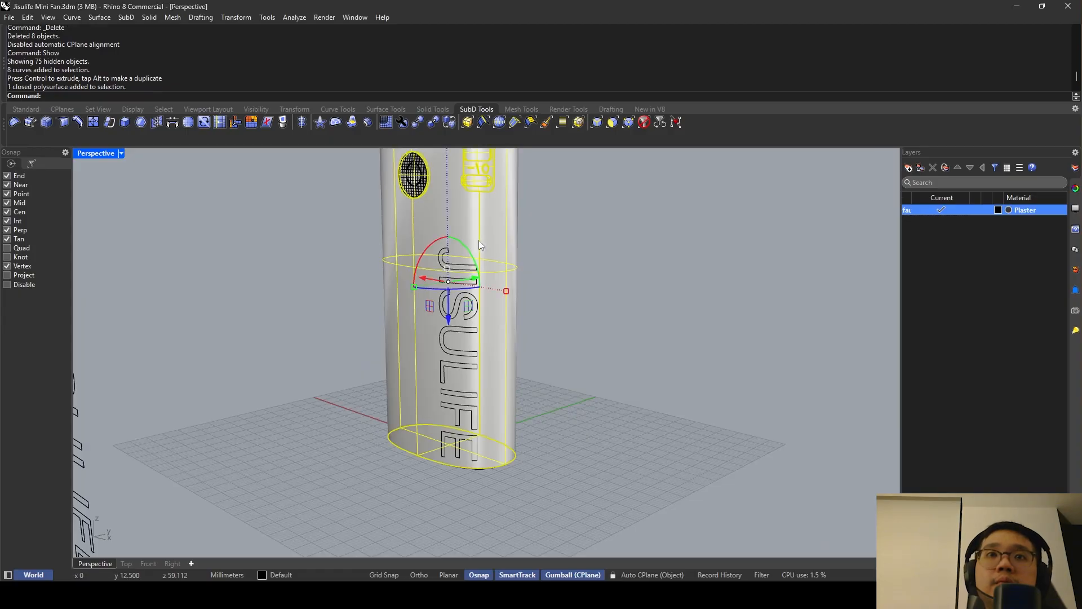
{"action": "left_click_drag", "start_coordinate": [410, 495], "coordinate": [521, 236]}
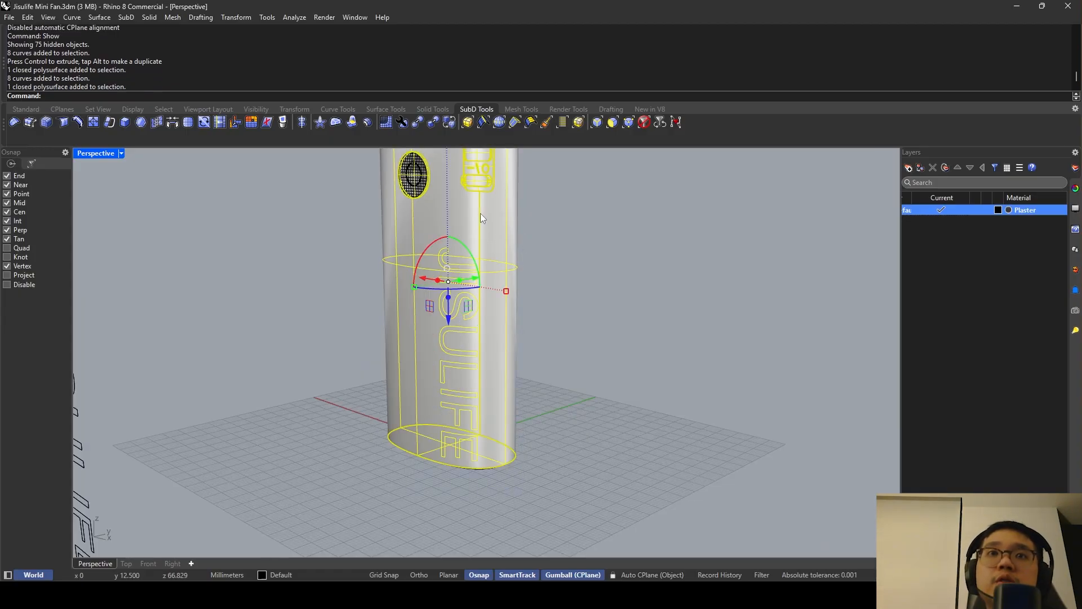
{"action": "type", "text": "Isolate"}
{"action": "key", "text": "Return"}
{"action": "left_click", "coordinate": [589, 248]}
{"action": "right_click_drag", "start_coordinate": [589, 248], "coordinate": [422, 221]}
Explode the handle body into separate surfaces and check that its outer wall selects on its own.
{"action": "scroll", "coordinate": [428, 243], "scroll_direction": "up", "scroll_amount": 3}
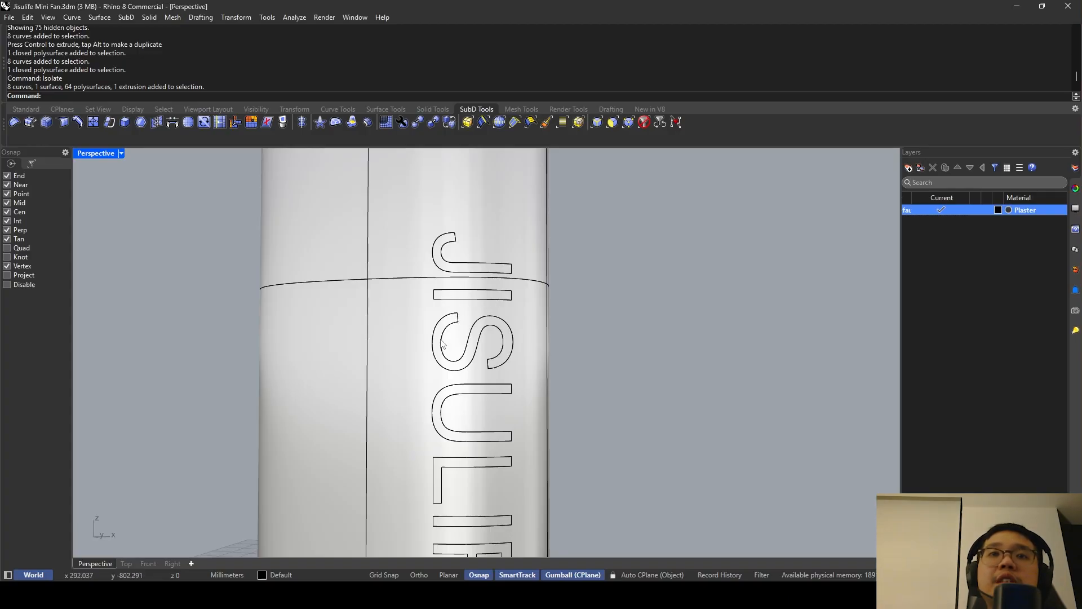
{"action": "scroll", "coordinate": [482, 289], "scroll_direction": "down", "scroll_amount": 5}
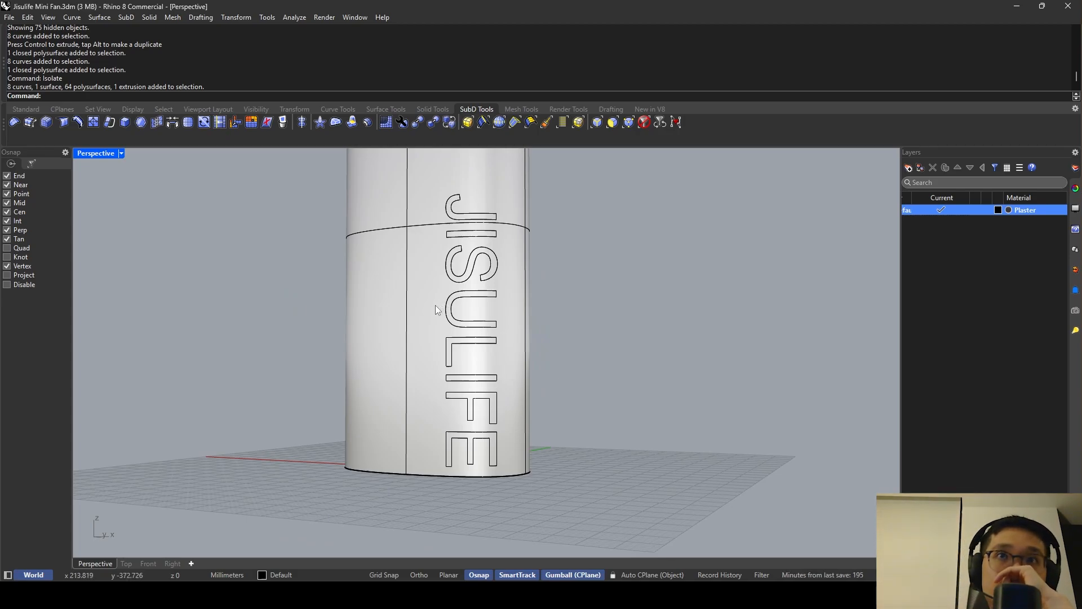
{"action": "right_click_drag", "start_coordinate": [435, 310], "coordinate": [392, 389]}
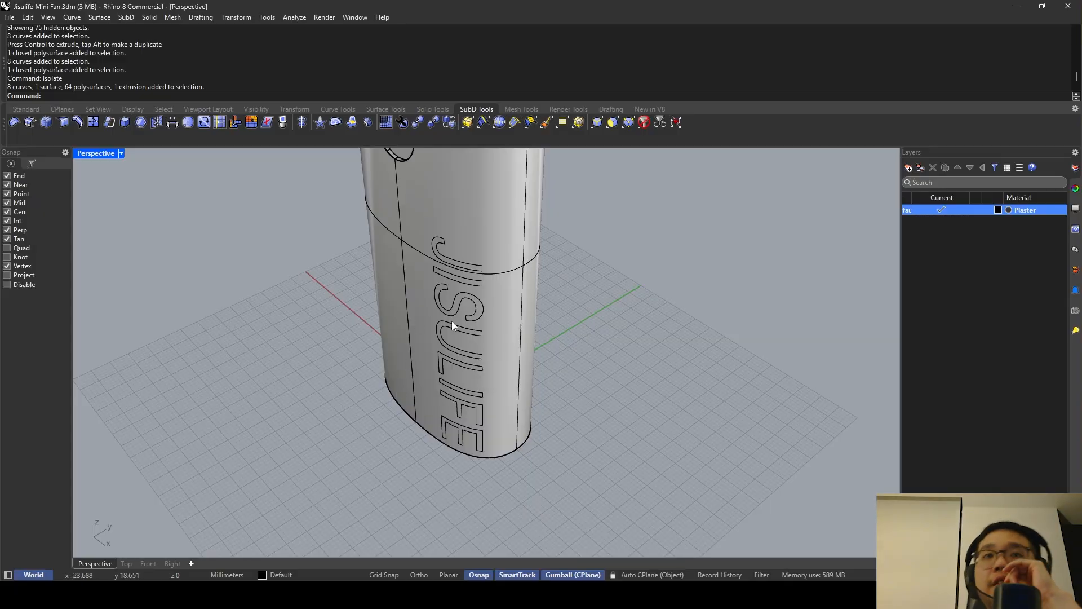
{"action": "left_click", "coordinate": [410, 310]}
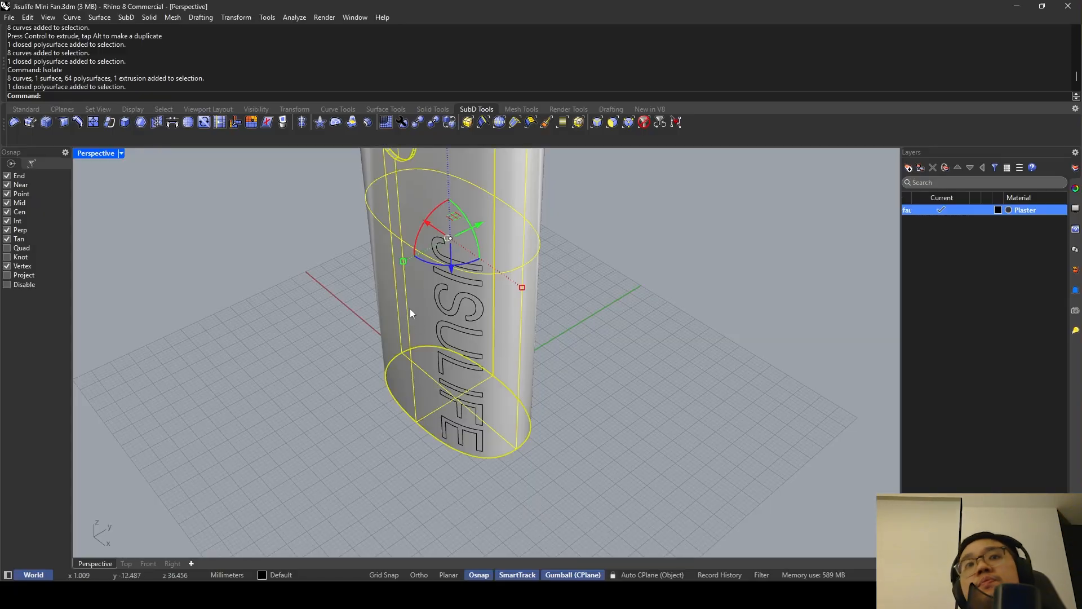
{"action": "type", "text": "Explode"}
{"action": "key", "text": "Return"}
{"action": "key", "text": "Escape"}
{"action": "left_click", "coordinate": [479, 217]}
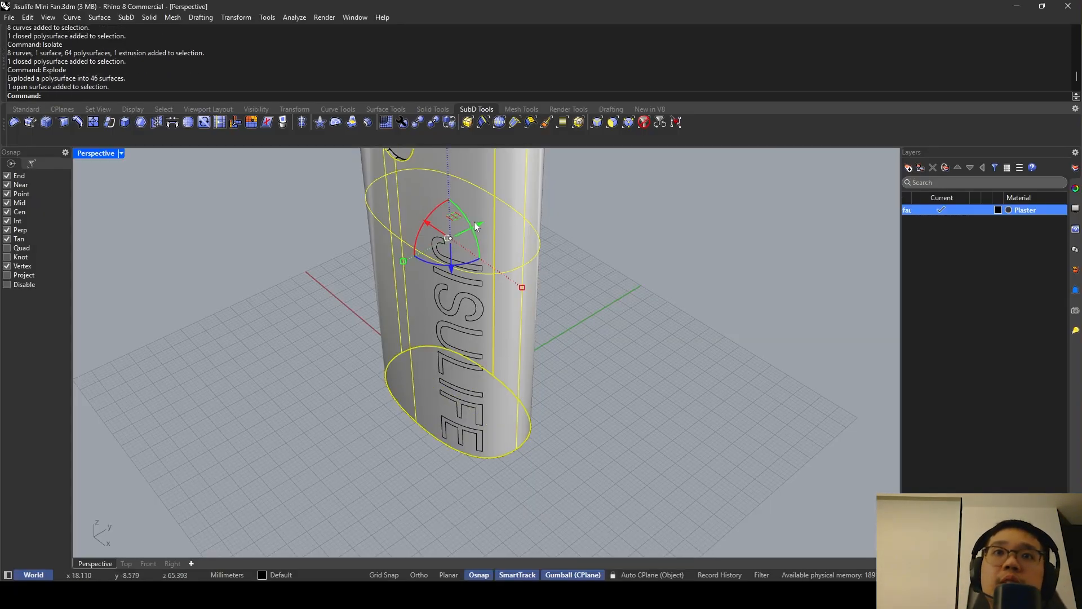
{"action": "scroll", "coordinate": [481, 214], "scroll_direction": "down", "scroll_amount": 3}
{"action": "right_click_drag", "start_coordinate": [481, 214], "coordinate": [477, 248], "text": "shift"}
{"action": "left_click", "coordinate": [457, 197]}
{"action": "left_click", "coordinate": [481, 255]}
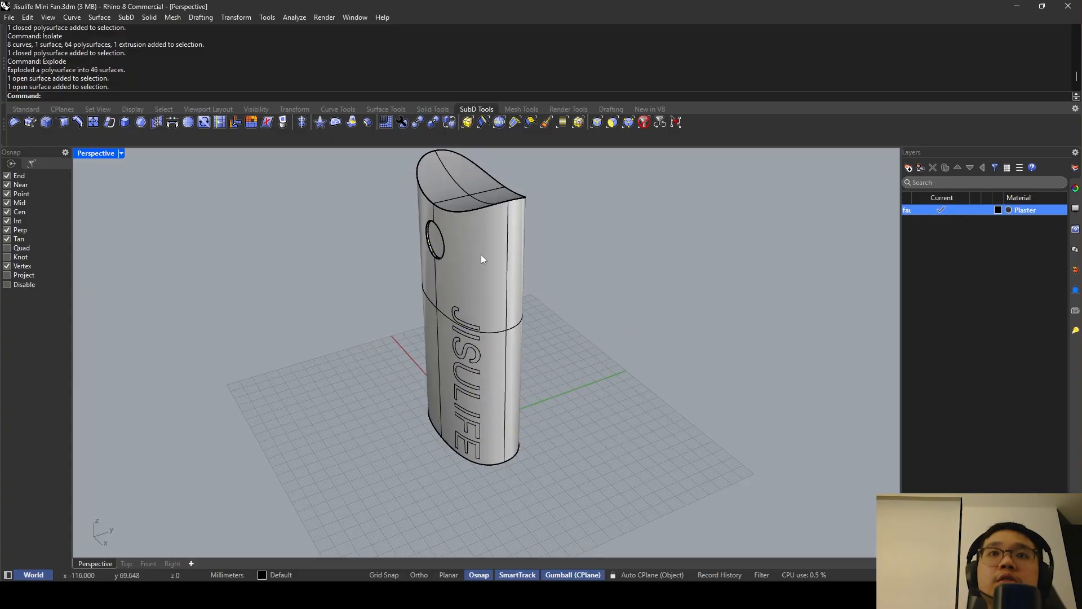
{"action": "key", "text": "Escape"}
Split the handle's outer surface using the eight projected JISULIFE letter curves as cutting objects.
{"action": "scroll", "coordinate": [479, 265], "scroll_direction": "up", "scroll_amount": 3}
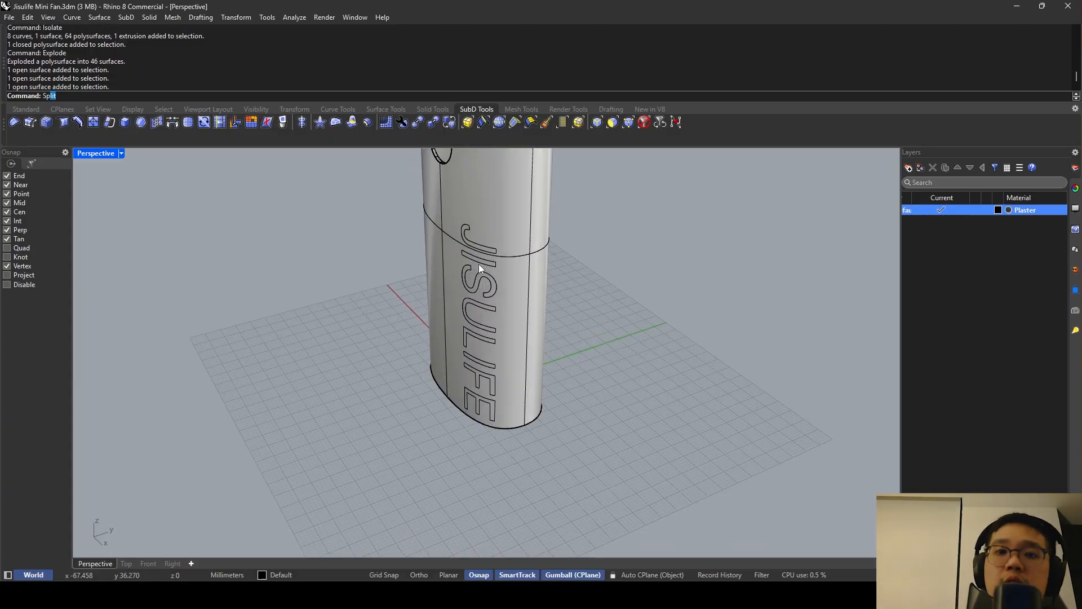
{"action": "key", "text": "Return"}
{"action": "left_click", "coordinate": [479, 263]}
{"action": "key", "text": "Return"}
{"action": "right_click_drag", "start_coordinate": [451, 304], "coordinate": [483, 320]}
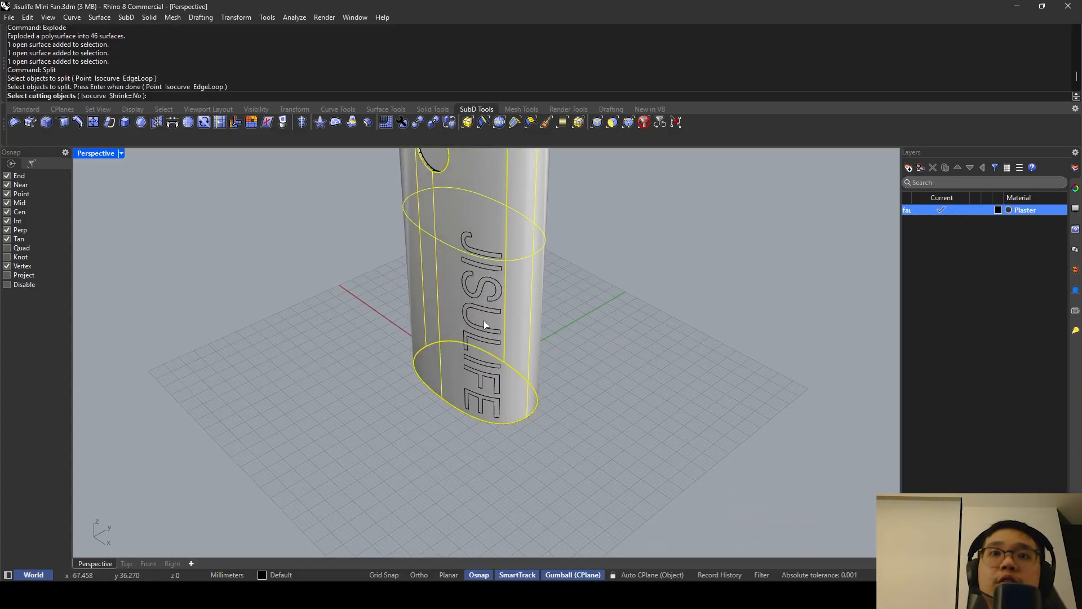
{"action": "left_click_drag", "start_coordinate": [426, 450], "coordinate": [519, 213]}
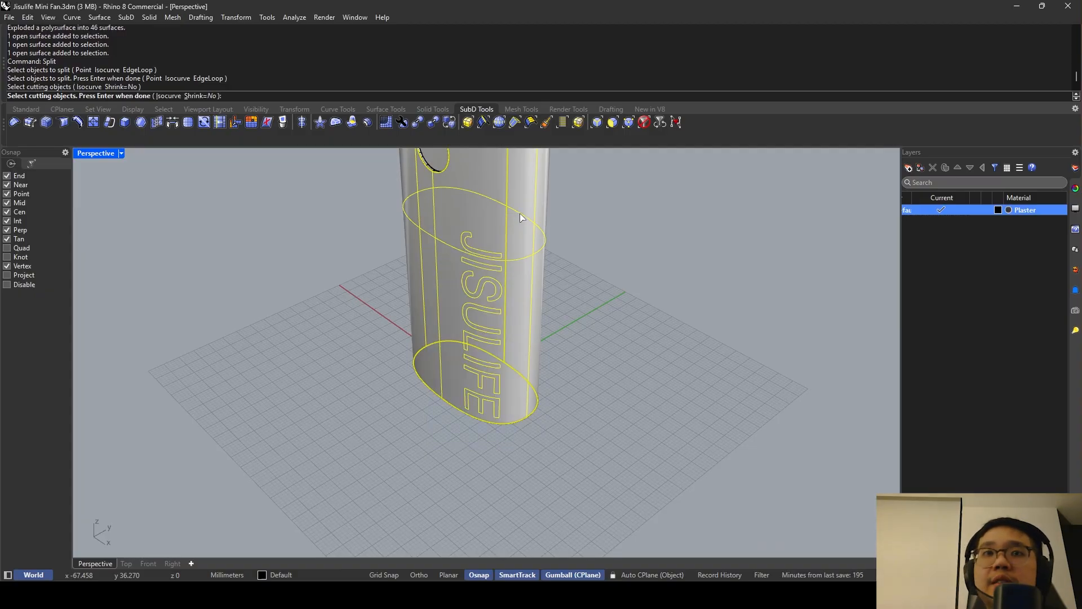
{"action": "key", "text": "Return"}
Move the split J surface away from its place on the handle as a test, and undo the move.
{"action": "scroll", "coordinate": [496, 231], "scroll_direction": "up", "scroll_amount": 4}
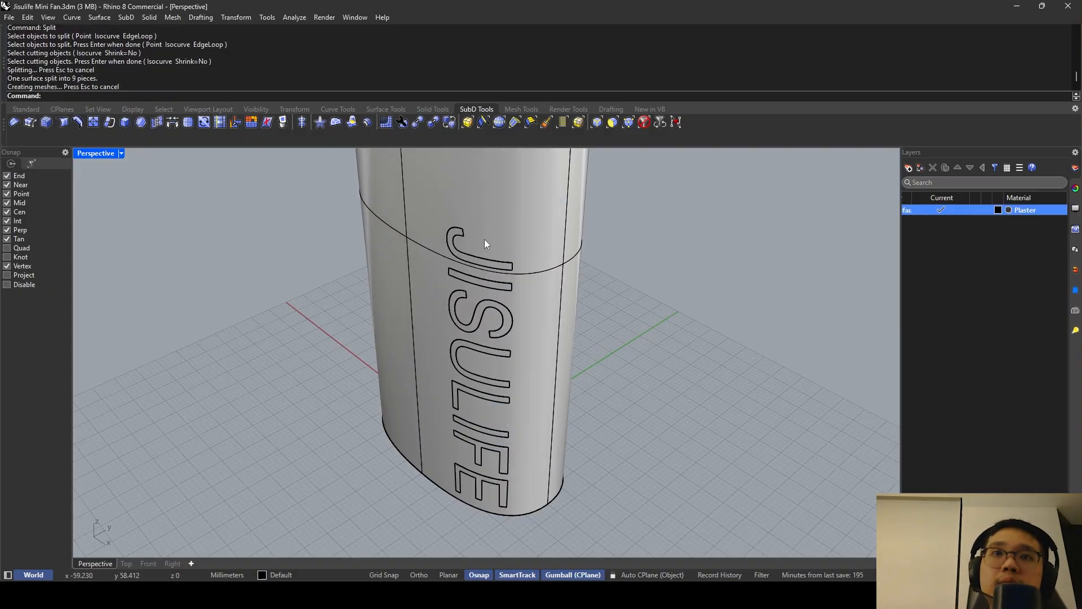
{"action": "left_click", "coordinate": [458, 255]}
{"action": "left_click", "coordinate": [494, 292]}
{"action": "scroll", "coordinate": [507, 237], "scroll_direction": "up", "scroll_amount": 2}
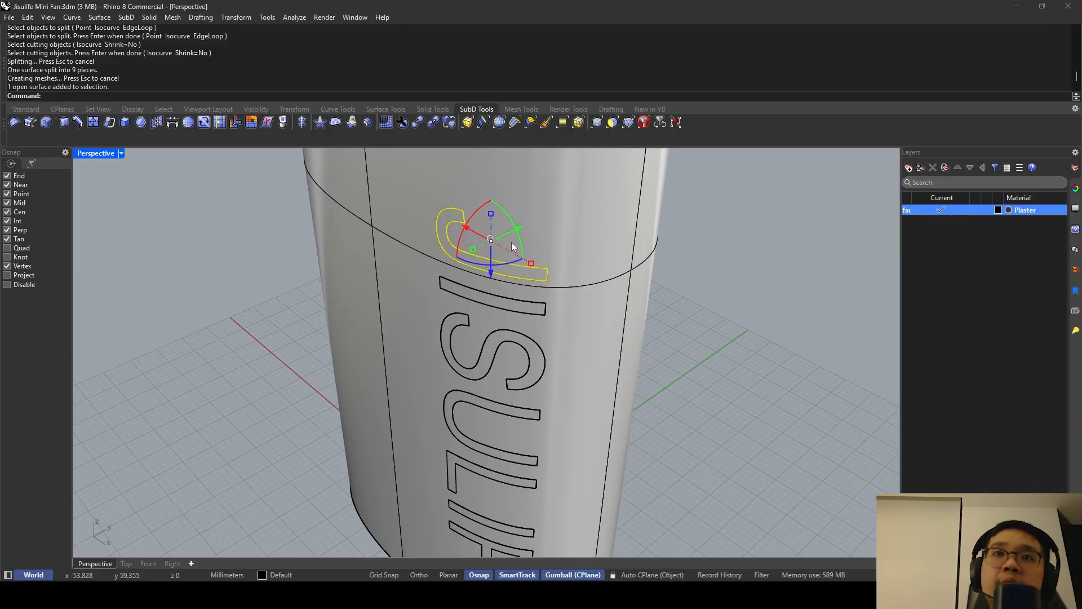
{"action": "right_click_drag", "start_coordinate": [520, 228], "coordinate": [495, 259]}
{"action": "left_click_drag", "start_coordinate": [495, 259], "coordinate": [474, 268]}
{"action": "key", "text": "Escape"}
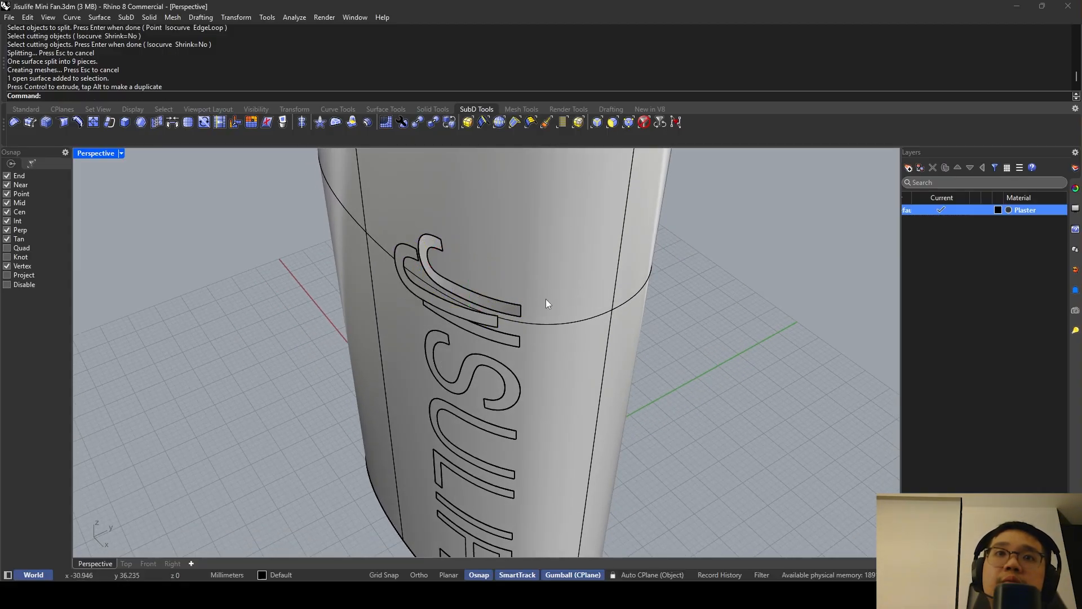
{"action": "scroll", "coordinate": [523, 292], "scroll_direction": "down", "scroll_amount": 7}
{"action": "right_click_drag", "start_coordinate": [523, 292], "coordinate": [573, 228]}
{"action": "key", "text": "ctrl+z"}
{"action": "key", "text": "Escape"}
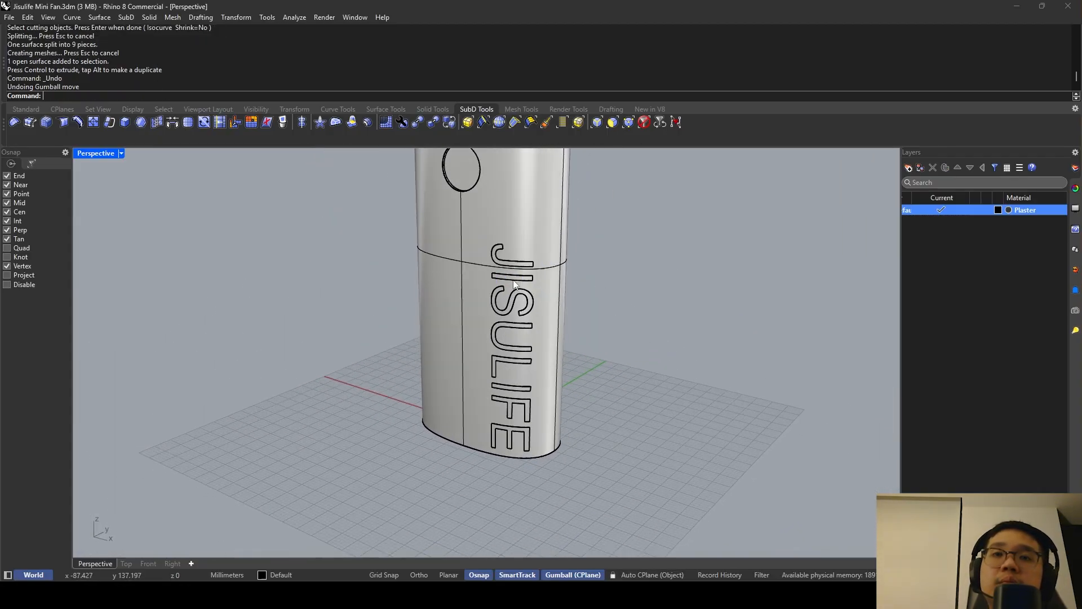
Create a new layer named TEXT COLOR and widen the layer name column to show the full name.
{"action": "right_click", "coordinate": [943, 243]}
{"action": "left_click", "coordinate": [935, 256]}
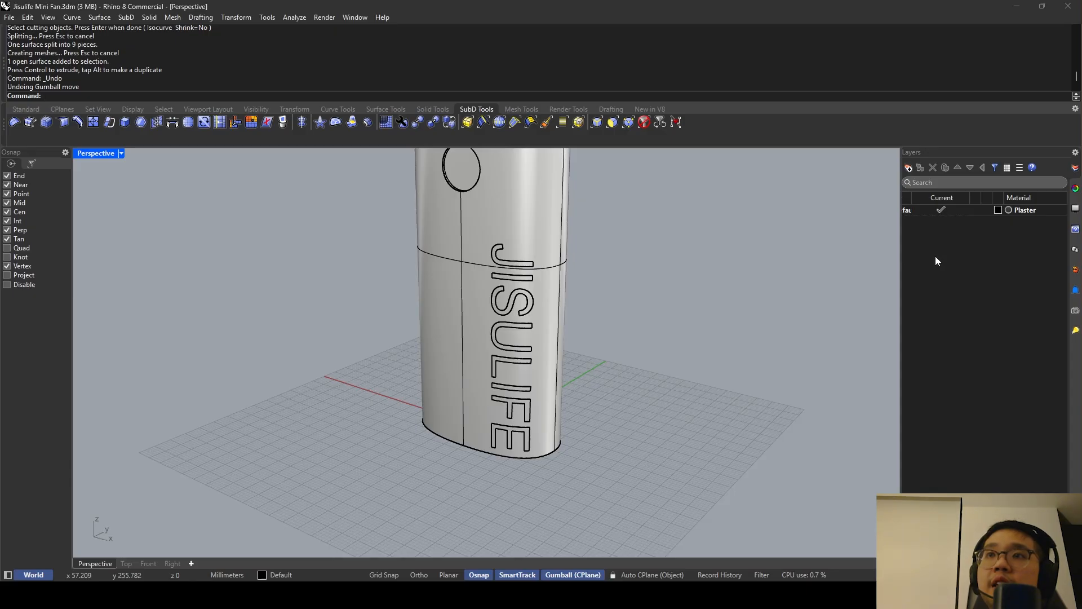
{"action": "right_click", "coordinate": [941, 264]}
{"action": "left_click", "coordinate": [955, 272]}
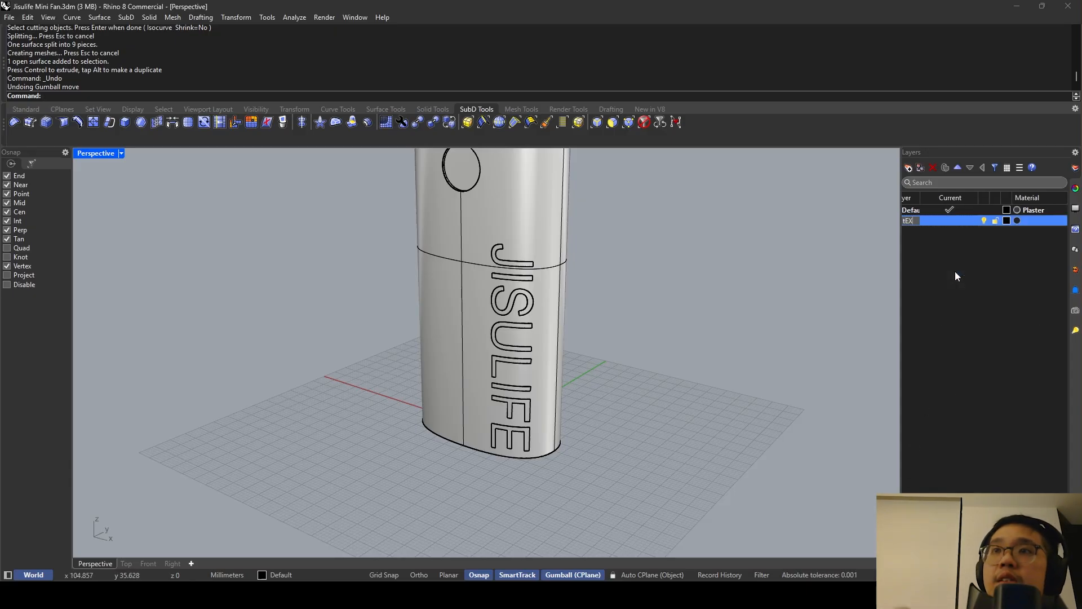
{"action": "key", "text": "BackSpace"}
{"action": "type", "text": "TEXT CO"}
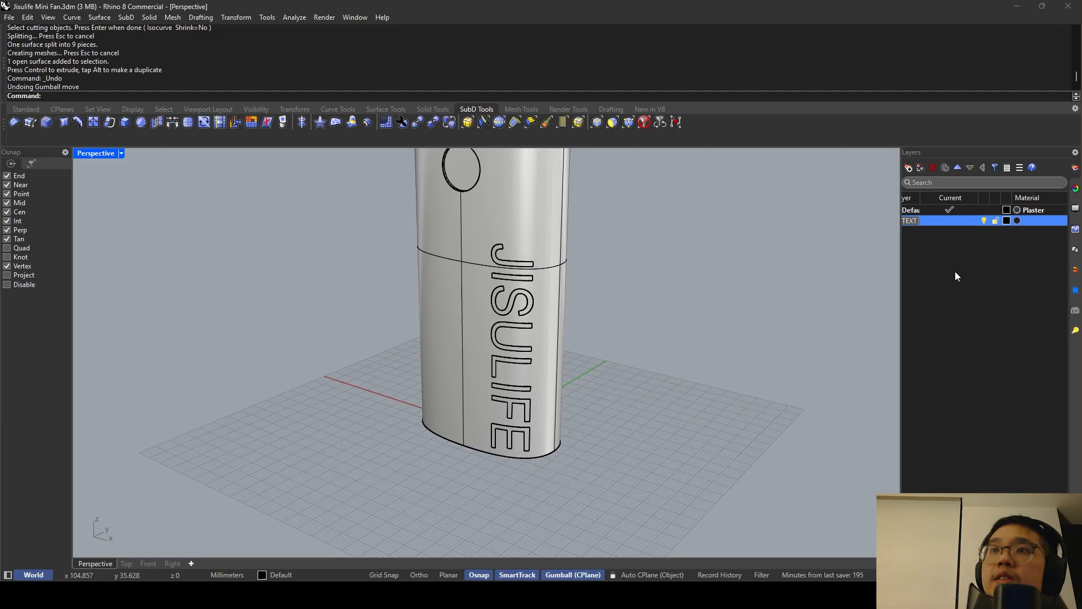
{"action": "key", "text": "Return"}
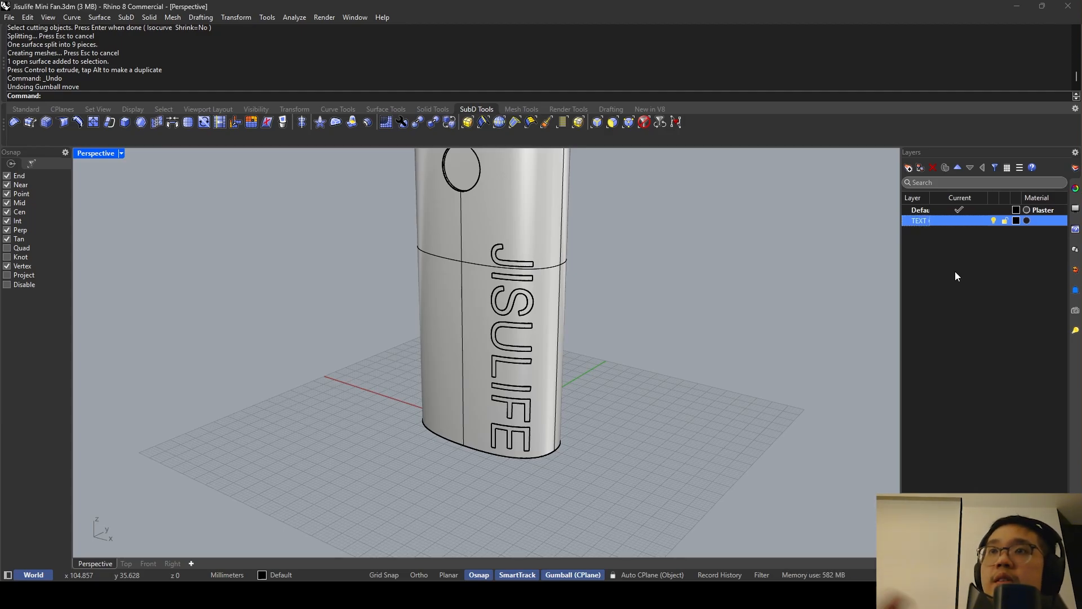
{"action": "left_click_drag", "start_coordinate": [933, 195], "coordinate": [964, 196]}
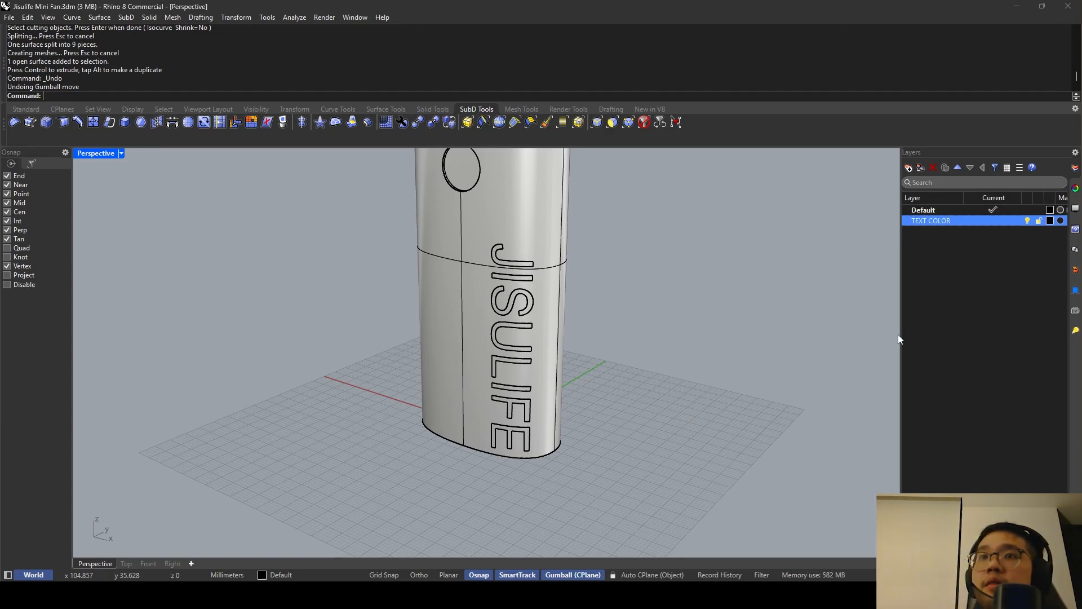
Select all visible curves with SelCrv and delete them, keeping the split letter surfaces on the handle.
{"action": "left_click_drag", "start_coordinate": [466, 492], "coordinate": [565, 207]}
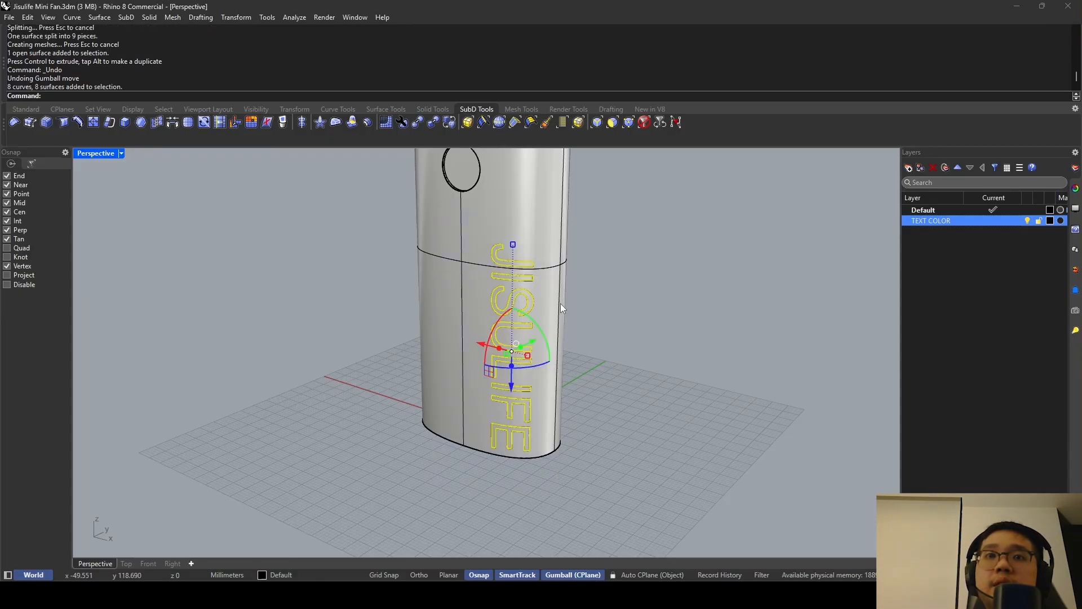
{"action": "key", "text": "Escape"}
{"action": "type", "text": "selcrv"}
{"action": "key", "text": "Return"}
{"action": "key", "text": "Delete"}
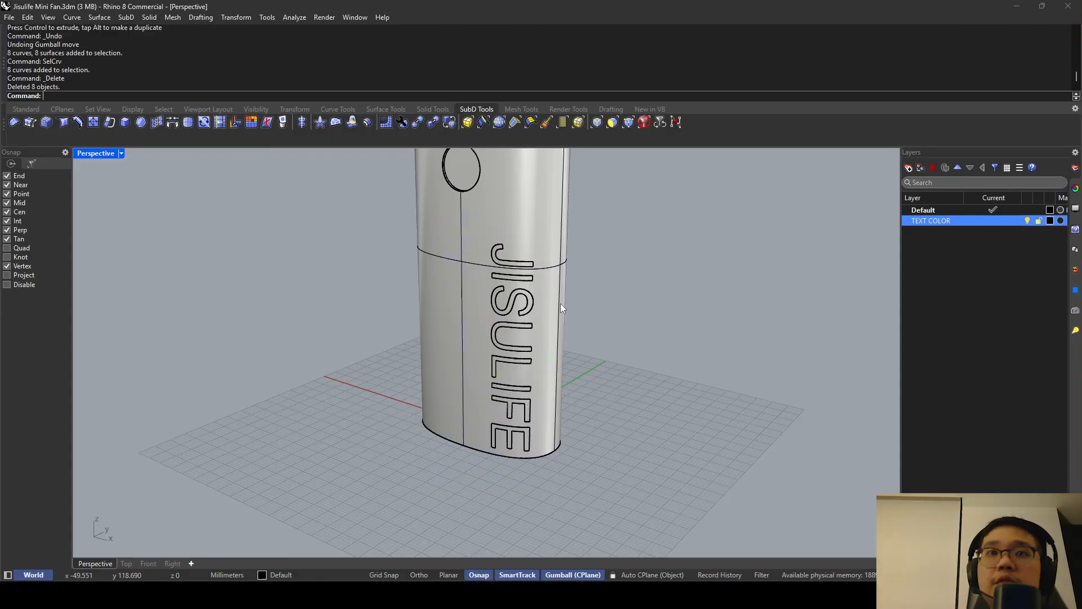
Assign the eight JISULIFE letter surfaces on the handle to the TEXT COLOR layer.
{"action": "left_click_drag", "start_coordinate": [465, 485], "coordinate": [547, 243]}
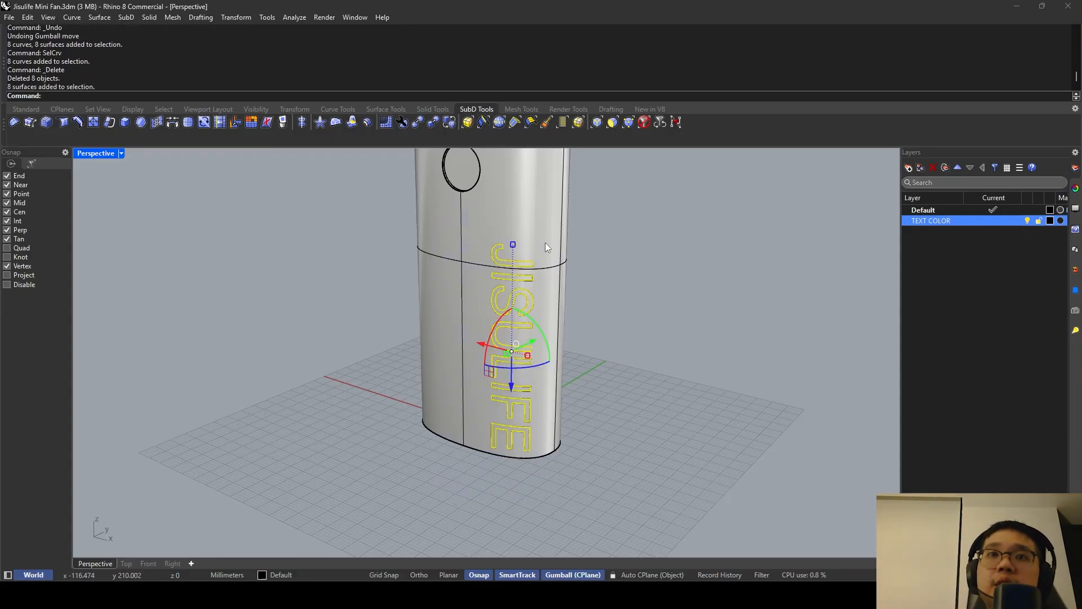
{"action": "right_click", "coordinate": [936, 220]}
{"action": "left_click", "coordinate": [973, 271]}
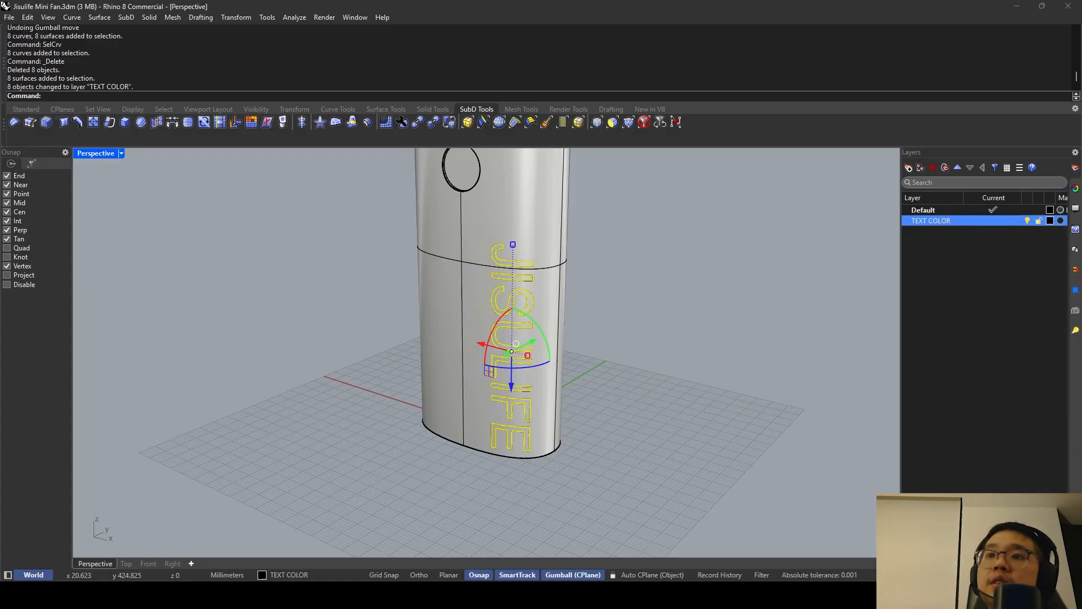
Give the TEXT COLOR layer a new Custom material named WHITE TEXT.
{"action": "scroll", "coordinate": [1008, 247], "scroll_direction": "right", "scroll_amount": 3}
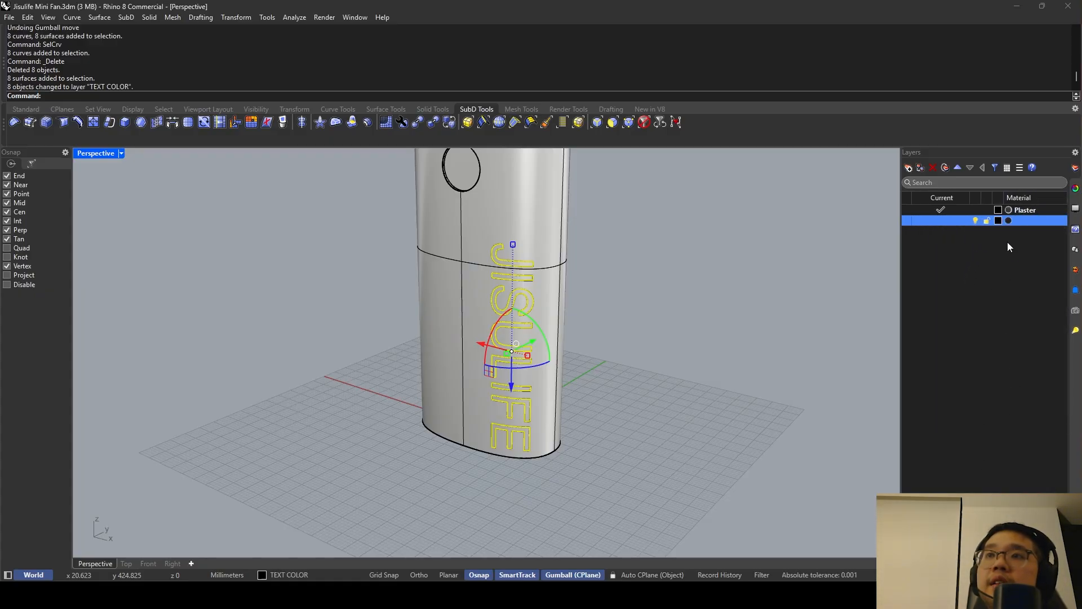
{"action": "left_click", "coordinate": [1027, 222]}
{"action": "left_click", "coordinate": [741, 107]}
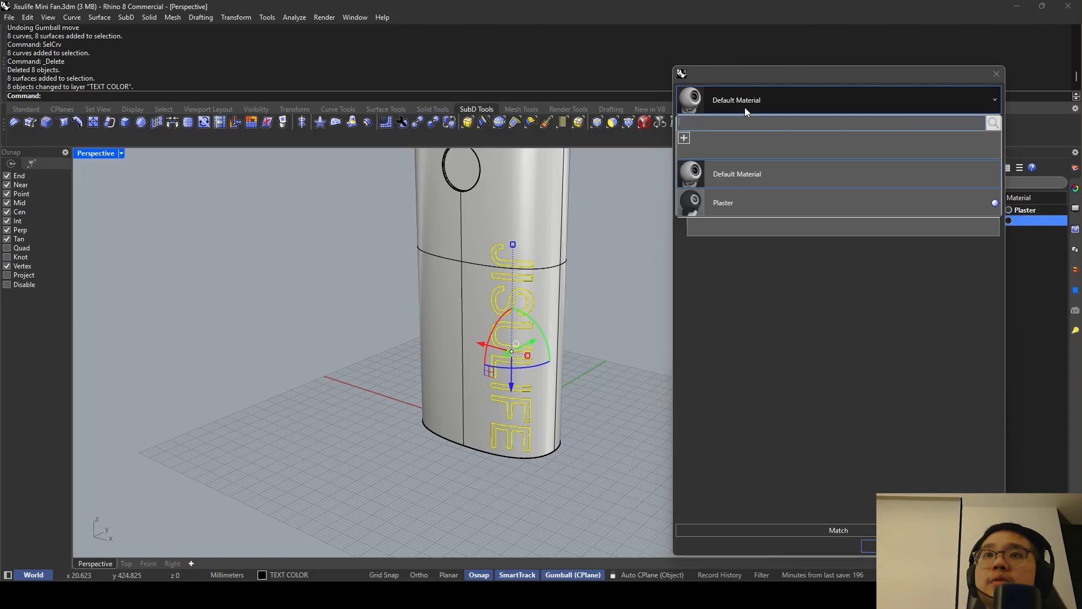
{"action": "left_click", "coordinate": [684, 137]}
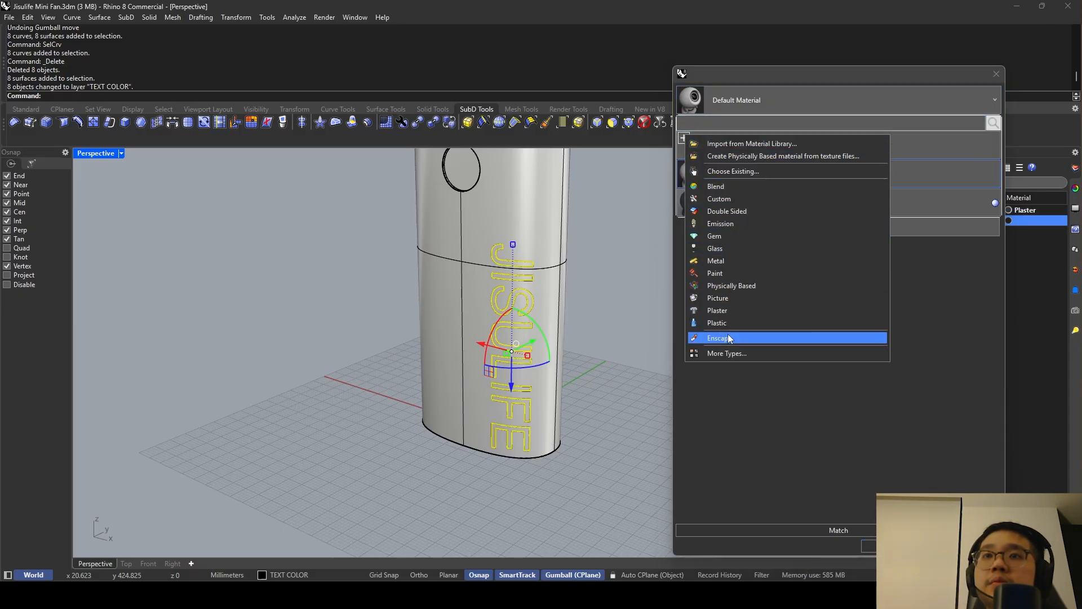
{"action": "left_click", "coordinate": [737, 198]}
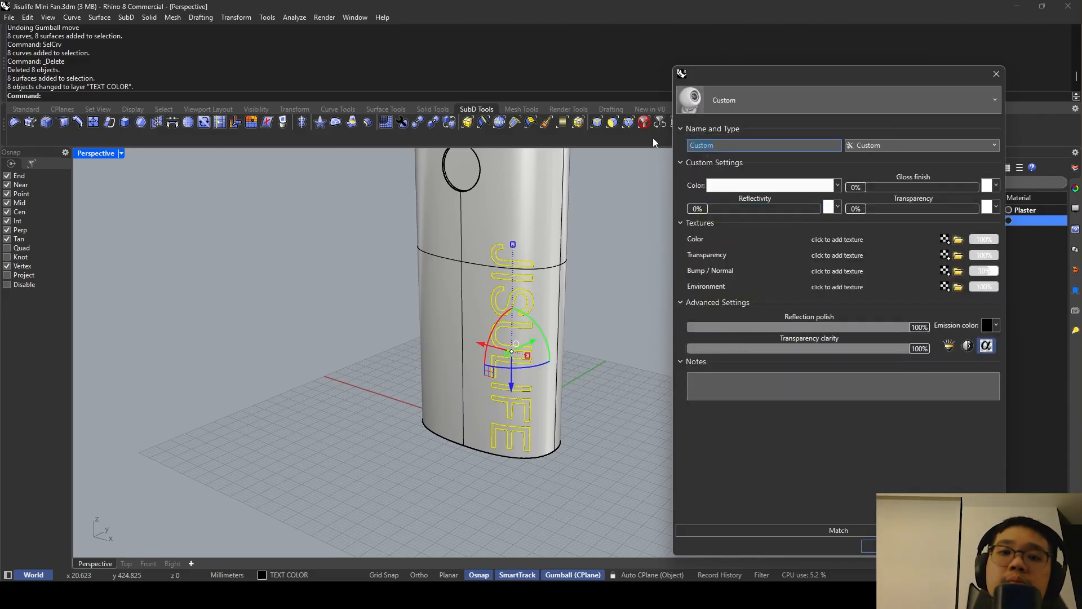
{"action": "type", "text": "wHITE"}
{"action": "key", "text": "BackSpace"}
{"action": "key", "text": "BackSpace"}
{"action": "key", "text": "BackSpace"}
{"action": "key", "text": "BackSpace"}
{"action": "key", "text": "BackSpace"}
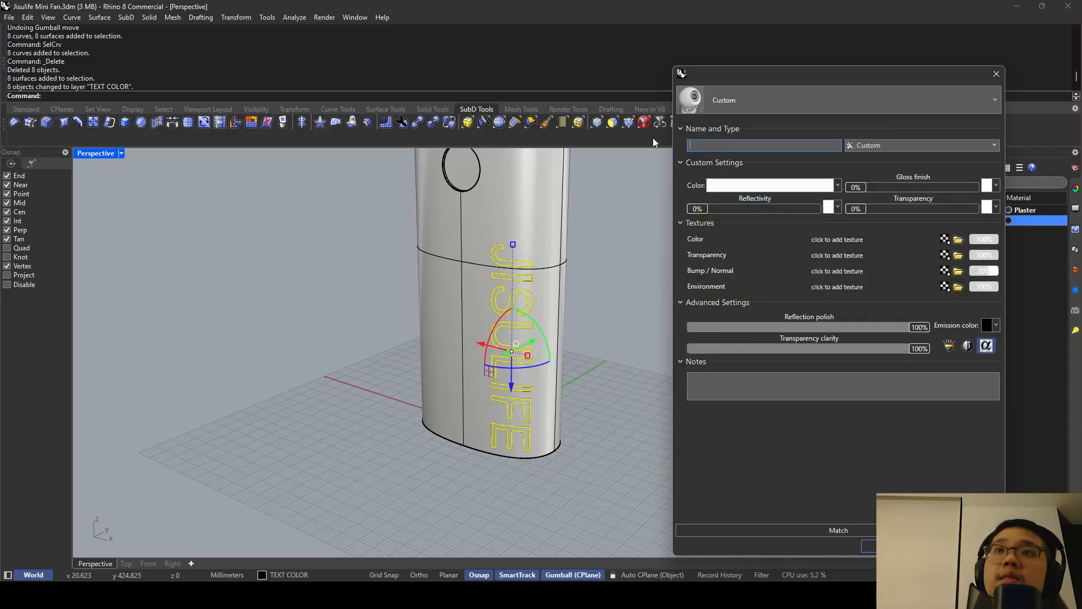
{"action": "type", "text": "WHITE TEXT"}
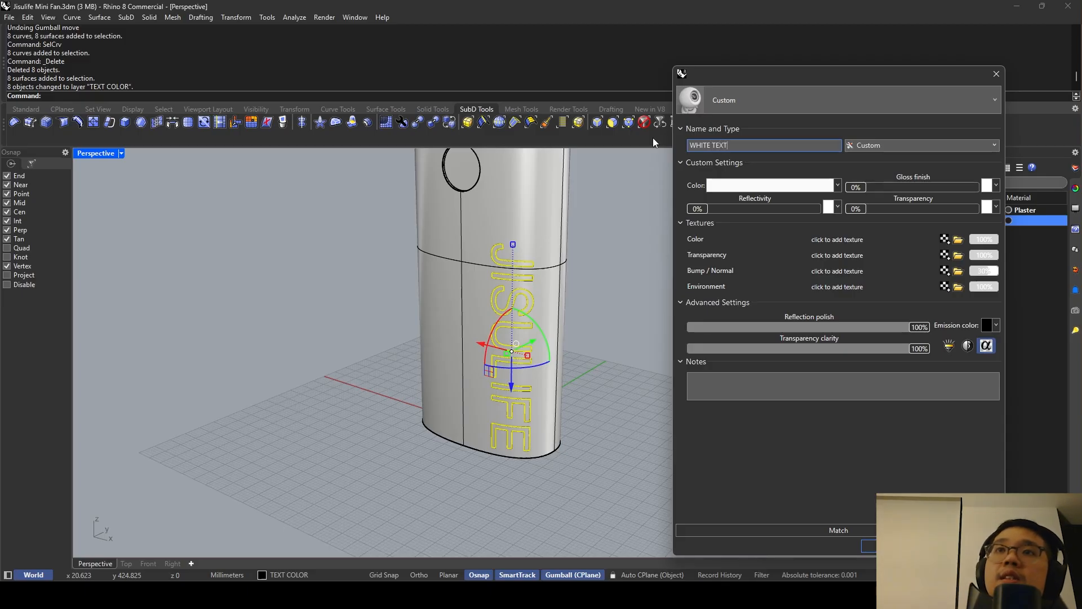
{"action": "key", "text": "Return"}
Set the WHITE TEXT material's colour to light gray #CCCCCC.
{"action": "left_click", "coordinate": [1027, 221]}
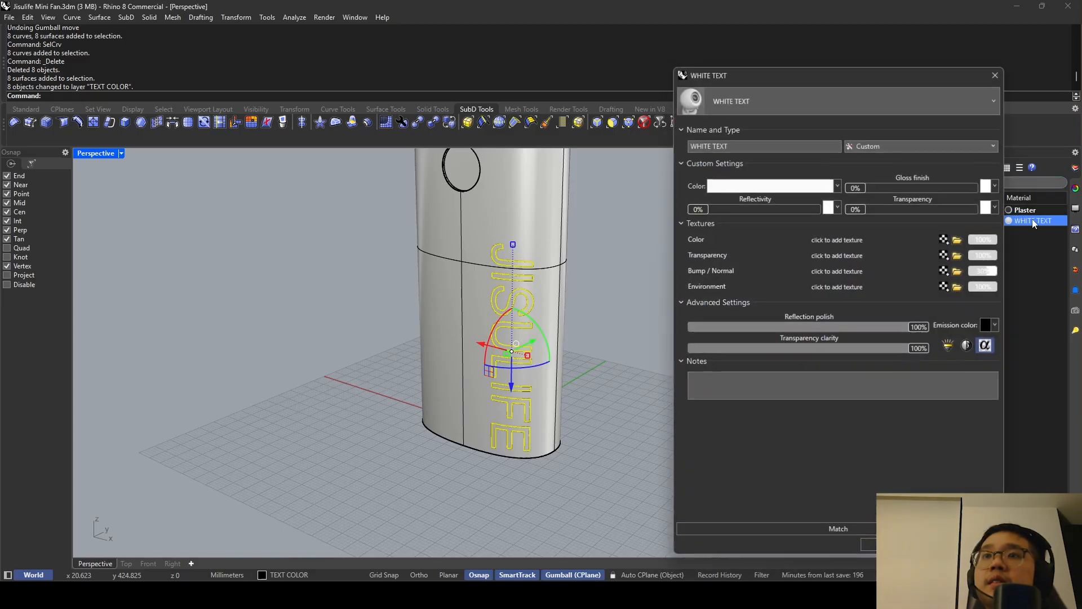
{"action": "left_click", "coordinate": [733, 187]}
{"action": "left_click_drag", "start_coordinate": [769, 257], "coordinate": [769, 251]}
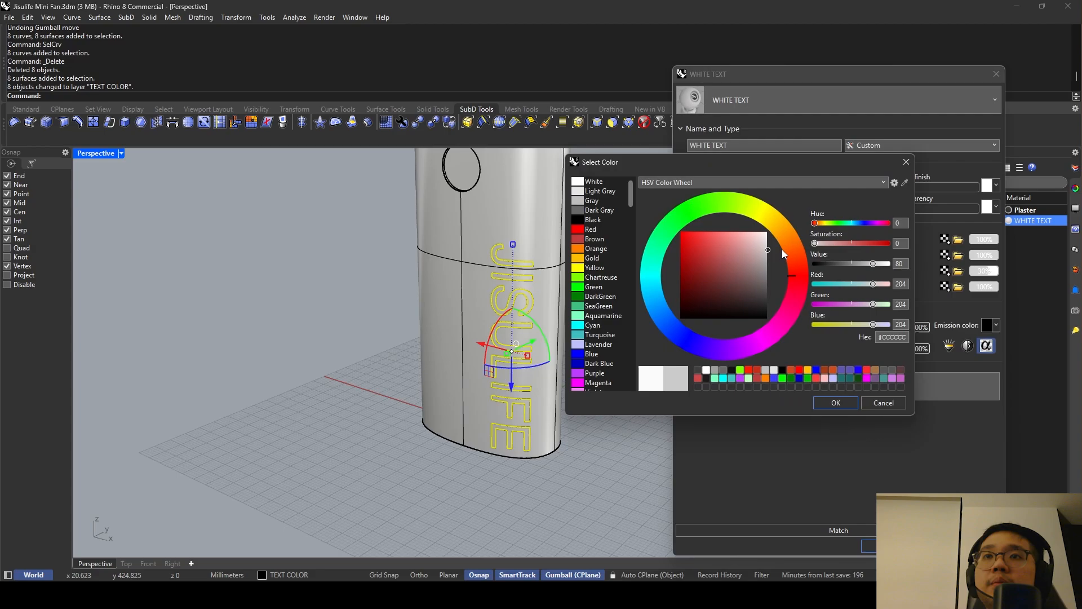
{"action": "left_click", "coordinate": [820, 402]}
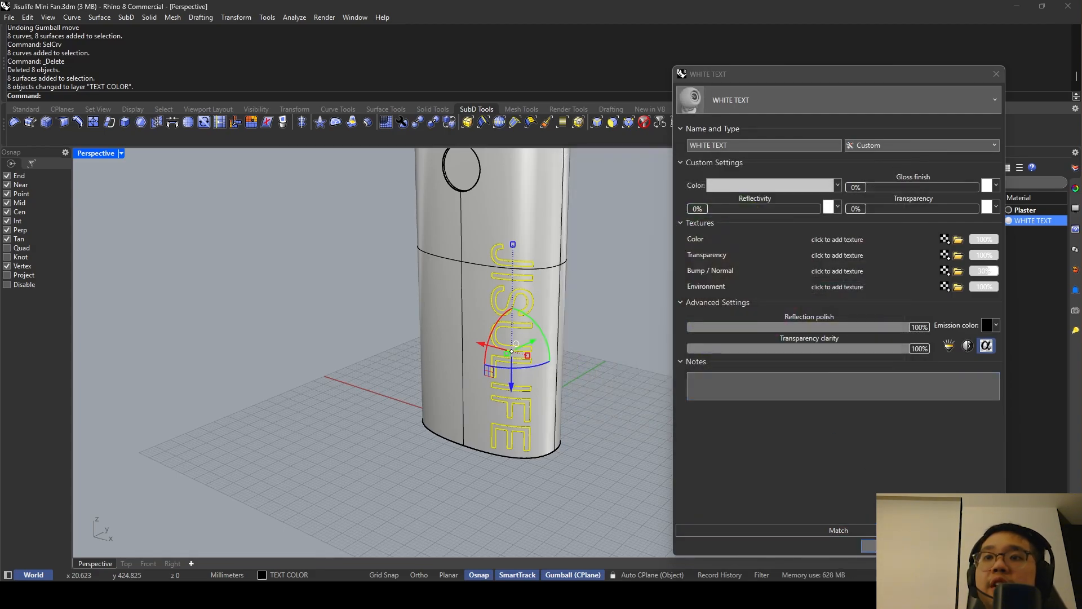
{"action": "left_click", "coordinate": [869, 545]}
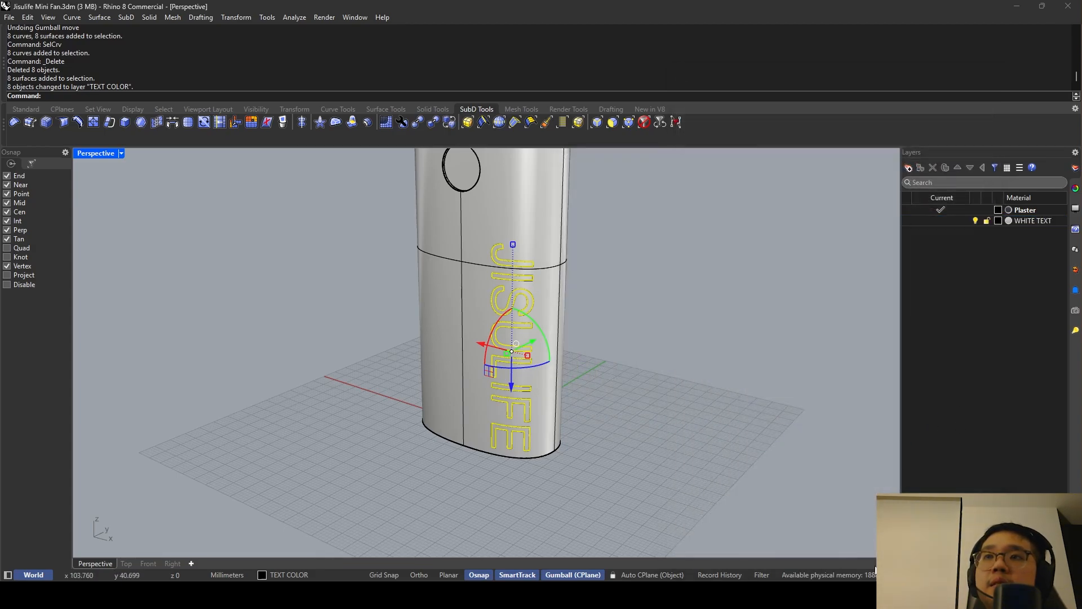
Show all hidden objects and switch the Perspective view to Rendered display to view the whole fan with its lettering.
{"action": "left_click", "coordinate": [761, 371]}
{"action": "type", "text": "Show"}
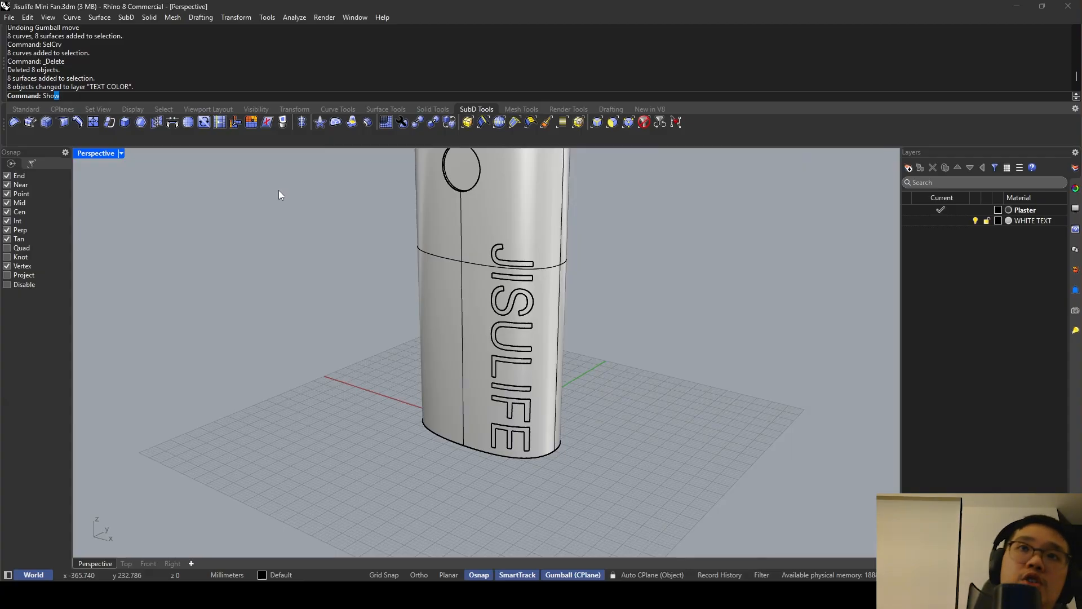
{"action": "key", "text": "Return"}
{"action": "left_click", "coordinate": [121, 153]}
{"action": "left_click", "coordinate": [155, 203]}
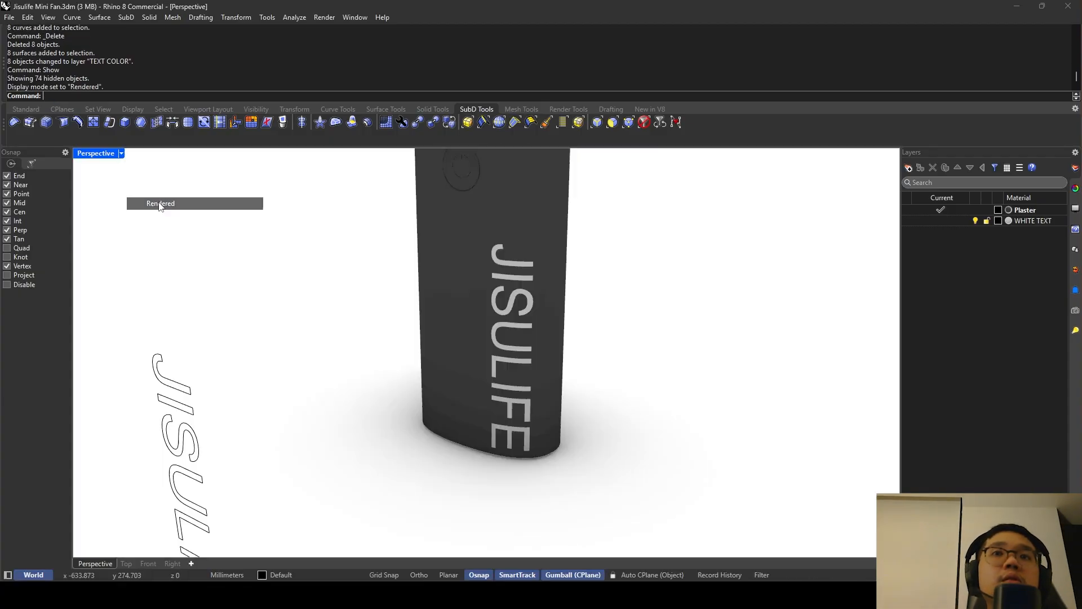
{"action": "scroll", "coordinate": [575, 285], "scroll_direction": "down", "scroll_amount": 5}
{"action": "right_click_drag", "start_coordinate": [531, 281], "coordinate": [268, 466]}
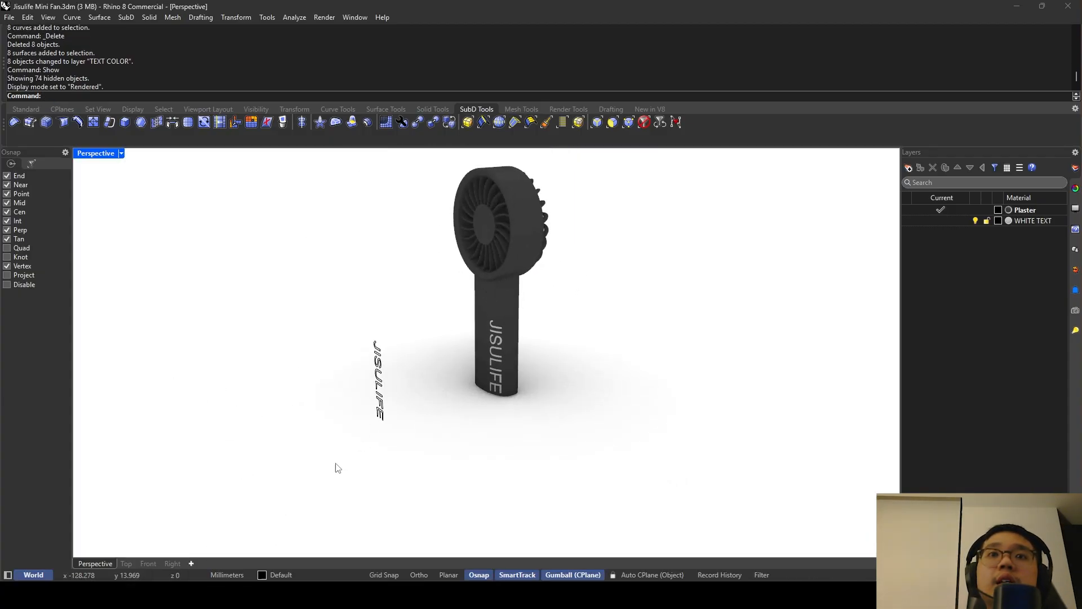
Delete the eight spare JISULIFE outline curves beside the fan and inspect the lettering on the handle.
{"action": "left_click_drag", "start_coordinate": [269, 466], "coordinate": [405, 292]}
{"action": "key", "text": "Delete"}
{"action": "right_click_drag", "start_coordinate": [523, 354], "coordinate": [512, 330]}
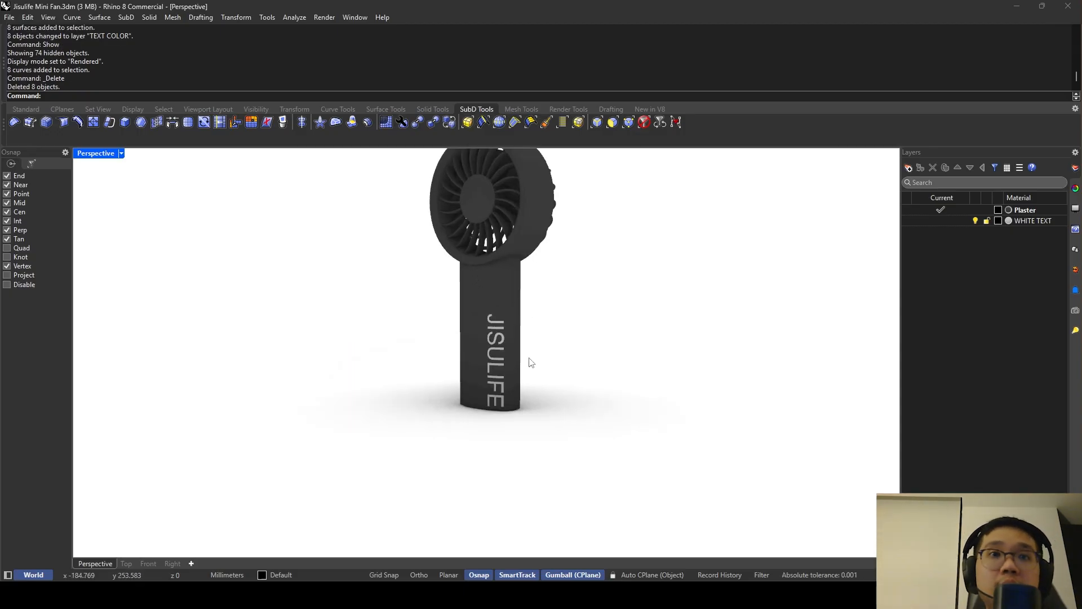
{"action": "mouse_move", "coordinate": [539, 359]}
{"action": "right_mouse_down"}
{"action": "mouse_move", "coordinate": [586, 324]}
{"action": "mouse_move", "coordinate": [551, 343]}
{"action": "mouse_move", "coordinate": [524, 326]}
{"action": "mouse_move", "coordinate": [611, 259]}
{"action": "mouse_move", "coordinate": [539, 340]}
{"action": "mouse_move", "coordinate": [566, 340]}
{"action": "mouse_move", "coordinate": [533, 350]}
{"action": "mouse_move", "coordinate": [548, 353]}
{"action": "right_mouse_up"}
{"action": "scroll", "coordinate": [504, 388], "scroll_direction": "up", "scroll_amount": 3}
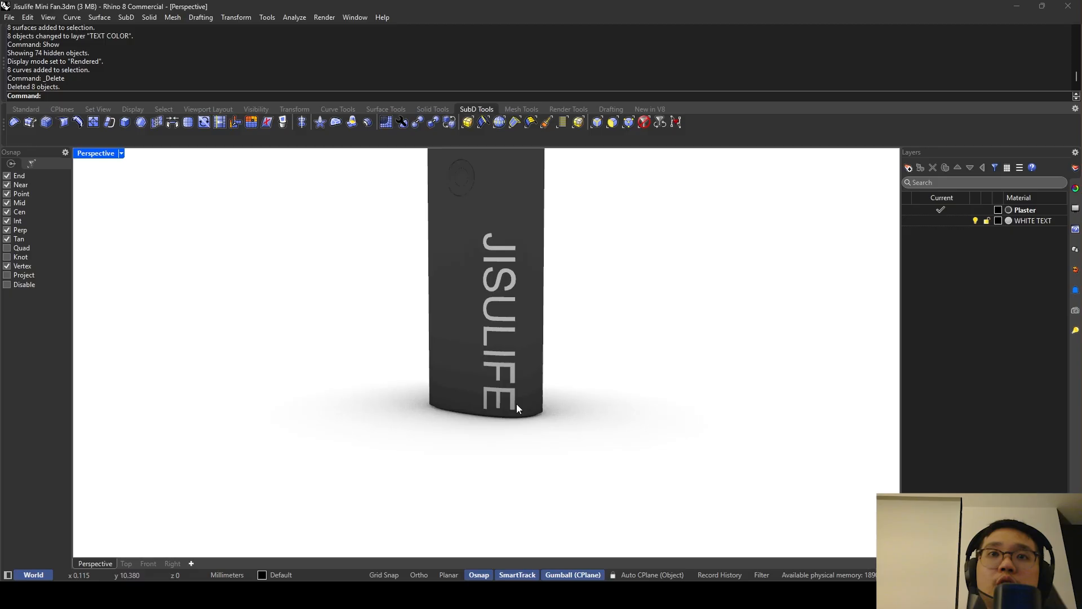
Switch the Perspective view to Shaded and undo the layer, material and deletion changes back through the split of the handle surface.
{"action": "left_click", "coordinate": [122, 153]}
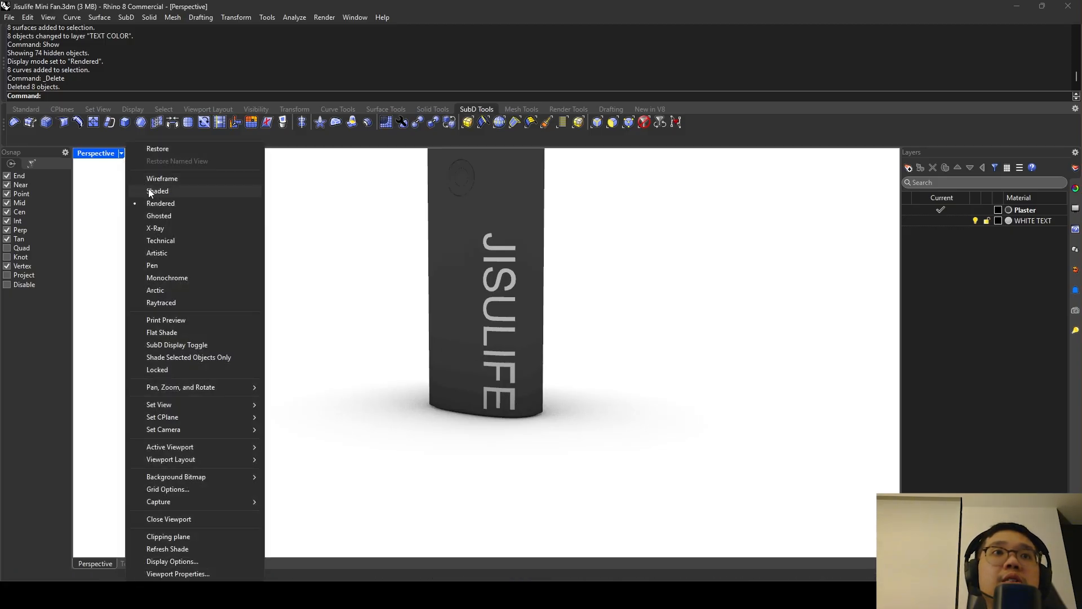
{"action": "left_click", "coordinate": [150, 191]}
{"action": "key", "text": "ctrl+z"}
{"action": "key", "text": "ctrl+z"}
{"action": "key", "text": "ctrl+z"}
{"action": "key", "text": "ctrl+z"}
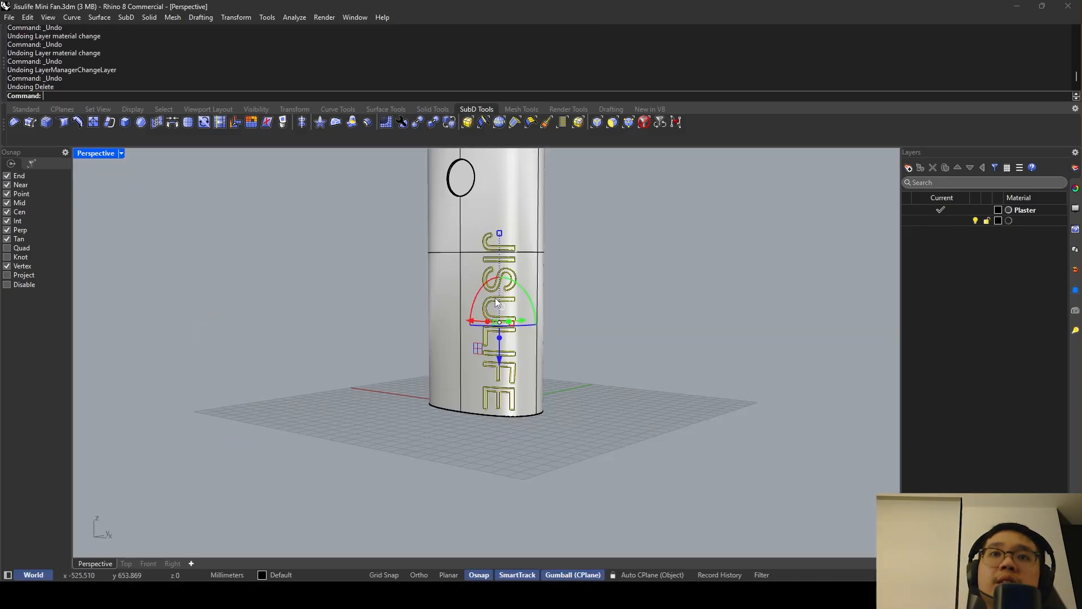
{"action": "key", "text": "ctrl+z"}
{"action": "key", "text": "ctrl+z"}
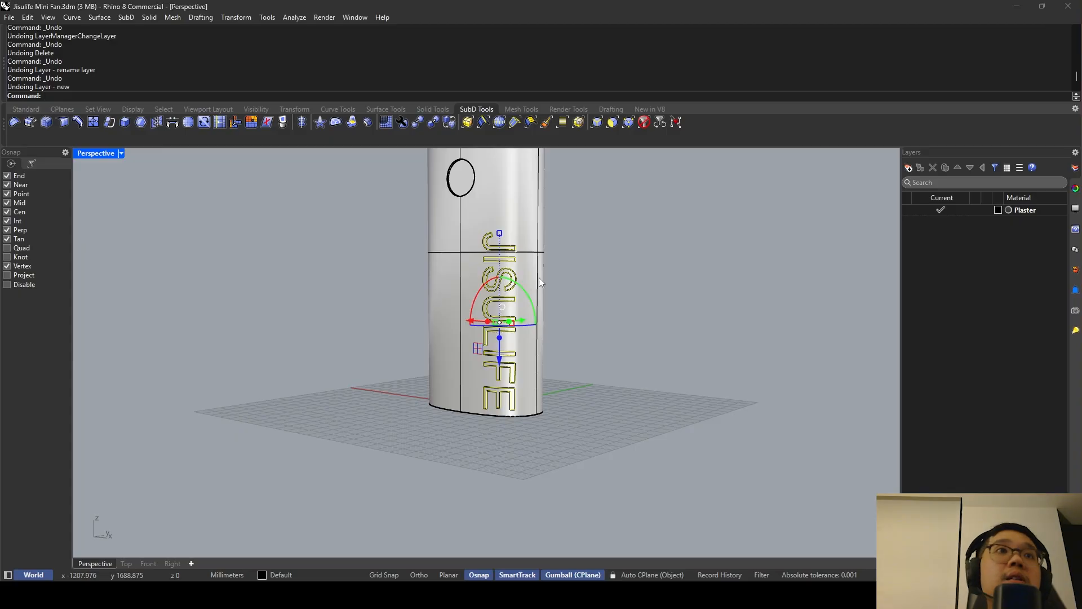
{"action": "key", "text": "ctrl+z"}
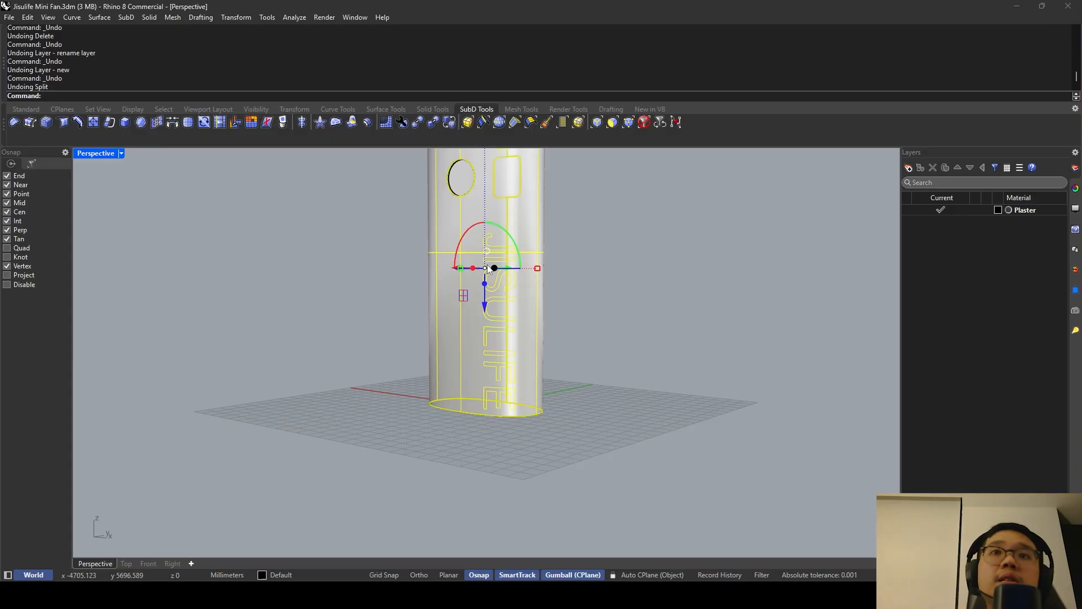
Move the eight JISULIFE letter curves slightly upward along the handle.
{"action": "left_click_drag", "start_coordinate": [448, 455], "coordinate": [526, 228]}
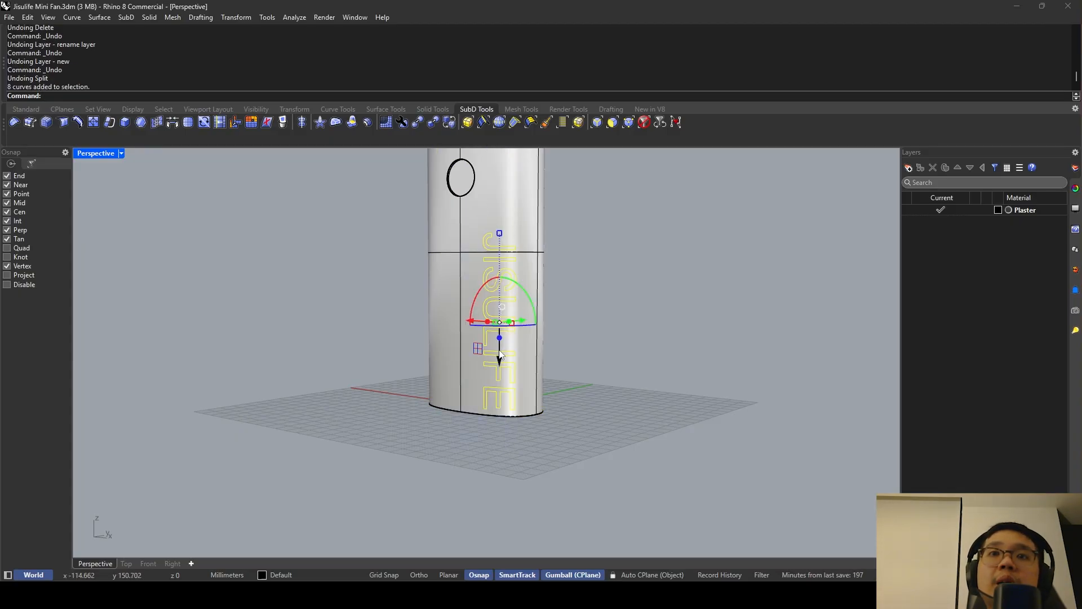
{"action": "left_click_drag", "start_coordinate": [499, 361], "coordinate": [503, 353]}
{"action": "right_click_drag", "start_coordinate": [590, 307], "coordinate": [631, 306]}
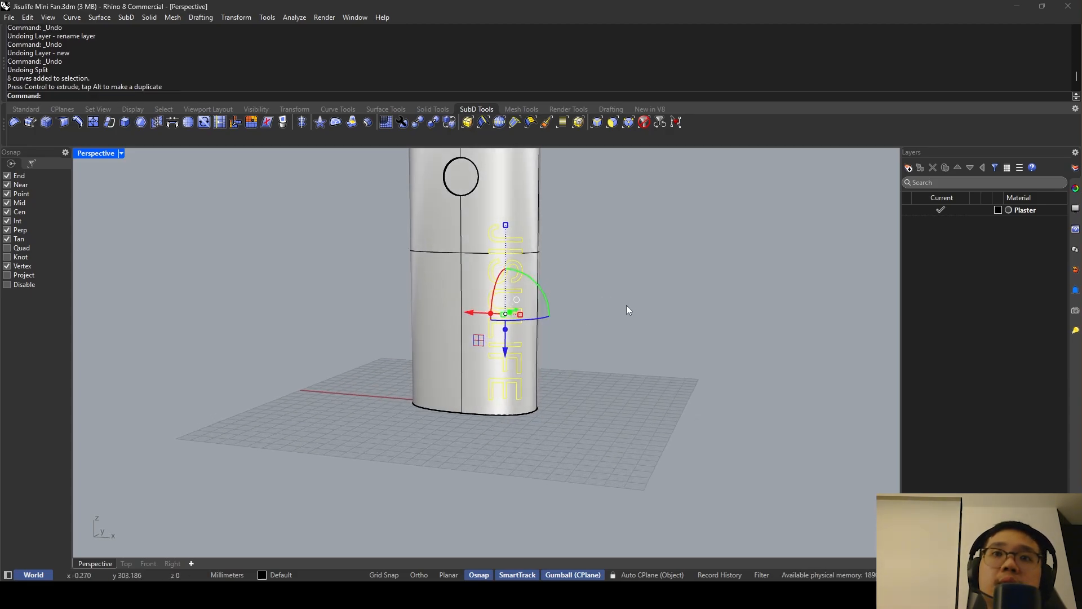
{"action": "key", "text": "Escape"}
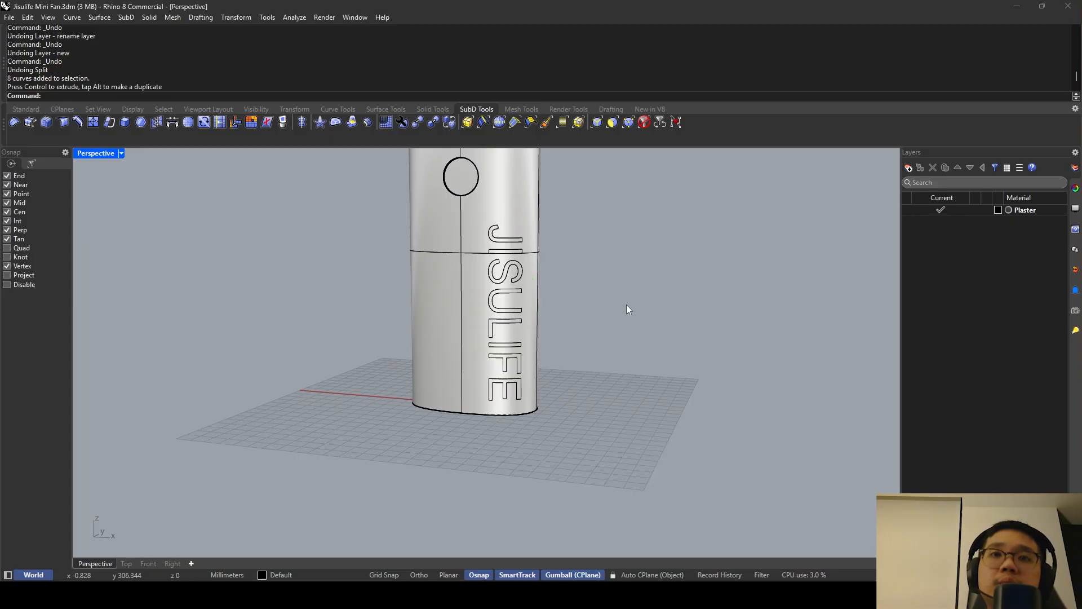
Try to project the JISULIFE letter curves onto the handle surface with the CPlane Z direction.
{"action": "type", "text": "Project"}
{"action": "key", "text": "Return"}
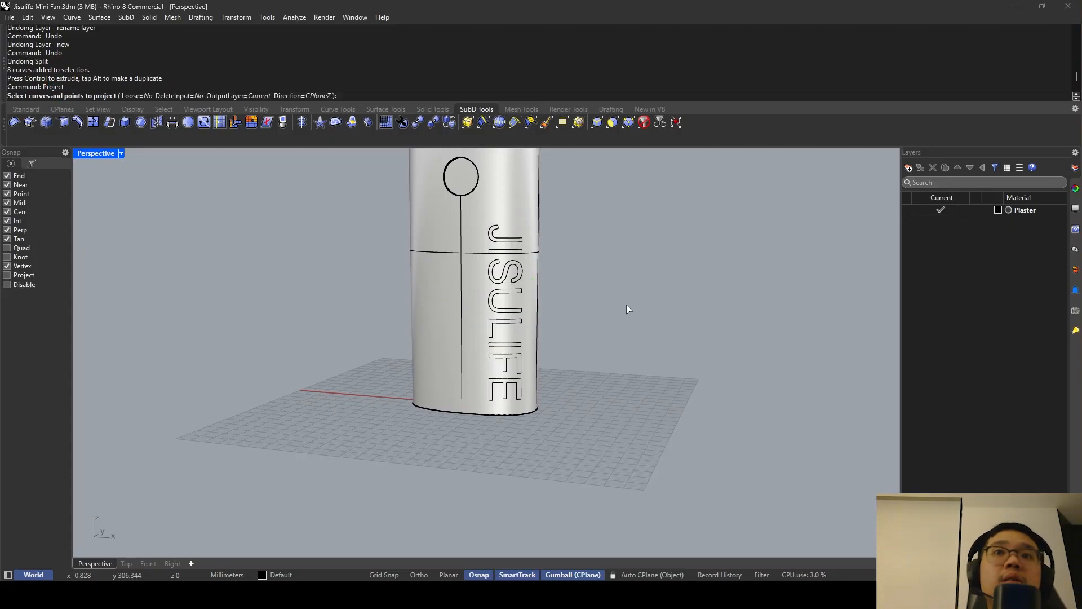
{"action": "left_click_drag", "start_coordinate": [438, 467], "coordinate": [557, 213]}
{"action": "key", "text": "Return"}
{"action": "left_click", "coordinate": [464, 264]}
{"action": "key", "text": "Return"}
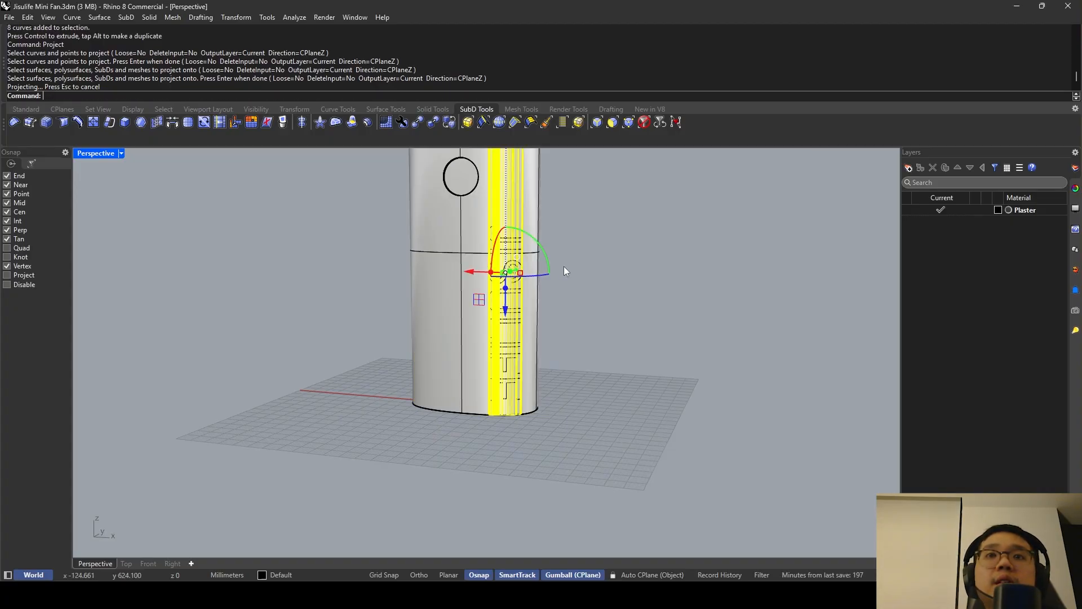
{"action": "key", "text": "ctrl+z"}
Split the handle surface using the repositioned JISULIFE letter curves as cutting objects.
{"action": "right_click_drag", "start_coordinate": [564, 266], "coordinate": [425, 322]}
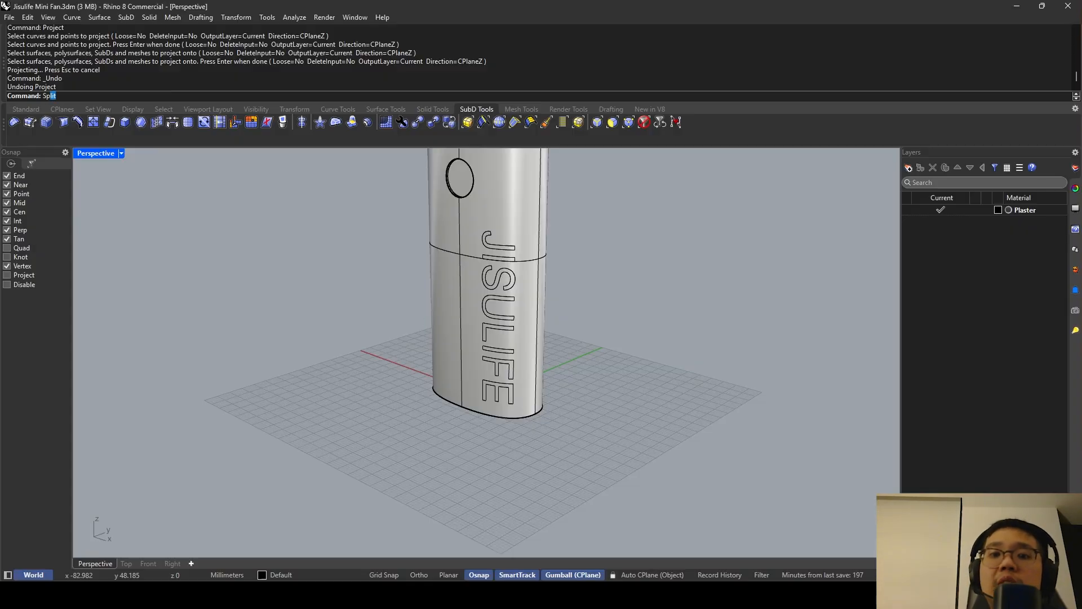
{"action": "type", "text": "Split"}
{"action": "key", "text": "Return"}
{"action": "left_click", "coordinate": [462, 292]}
{"action": "key", "text": "Return"}
{"action": "left_click_drag", "start_coordinate": [497, 322], "coordinate": [536, 208]}
{"action": "key", "text": "Return"}
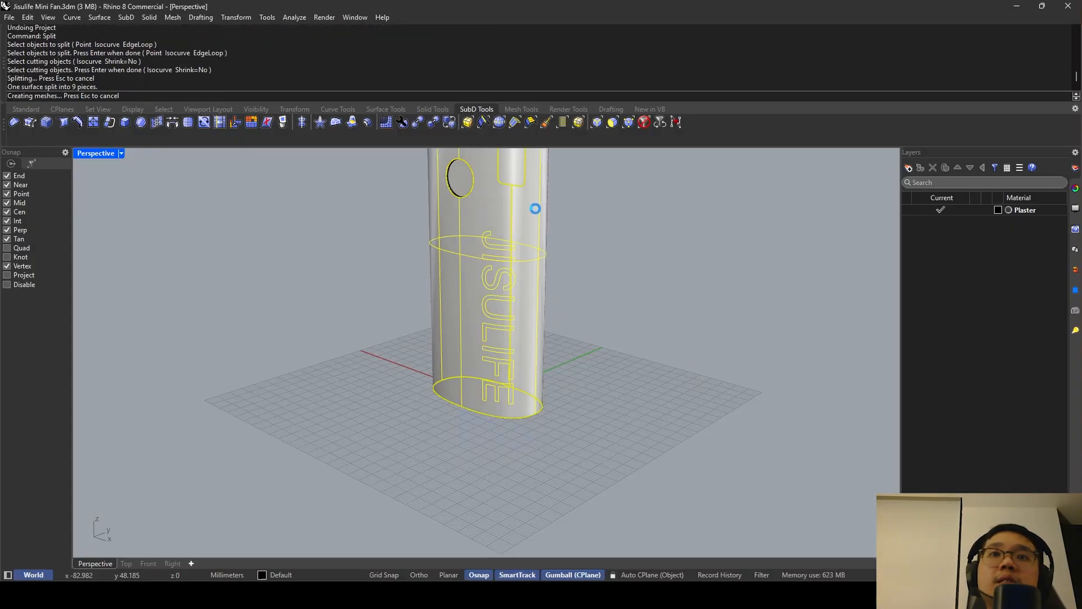
Select all visible curves with SelCrv and delete them, leaving only the split letter surfaces.
{"action": "type", "text": "S"}
{"action": "key", "text": "BackSpace"}
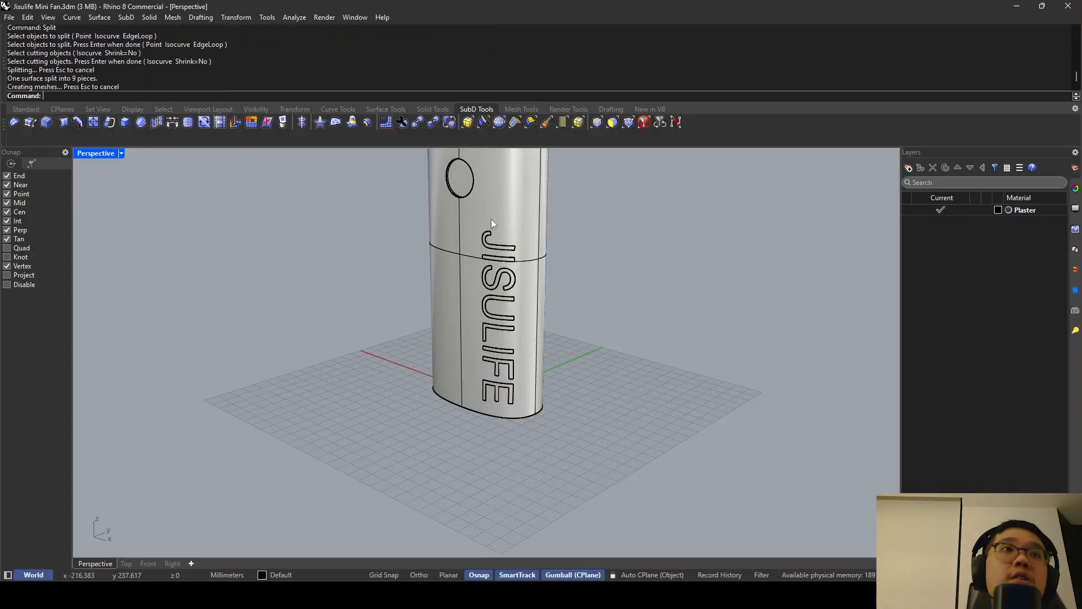
{"action": "type", "text": "SelCrv"}
{"action": "key", "text": "Return"}
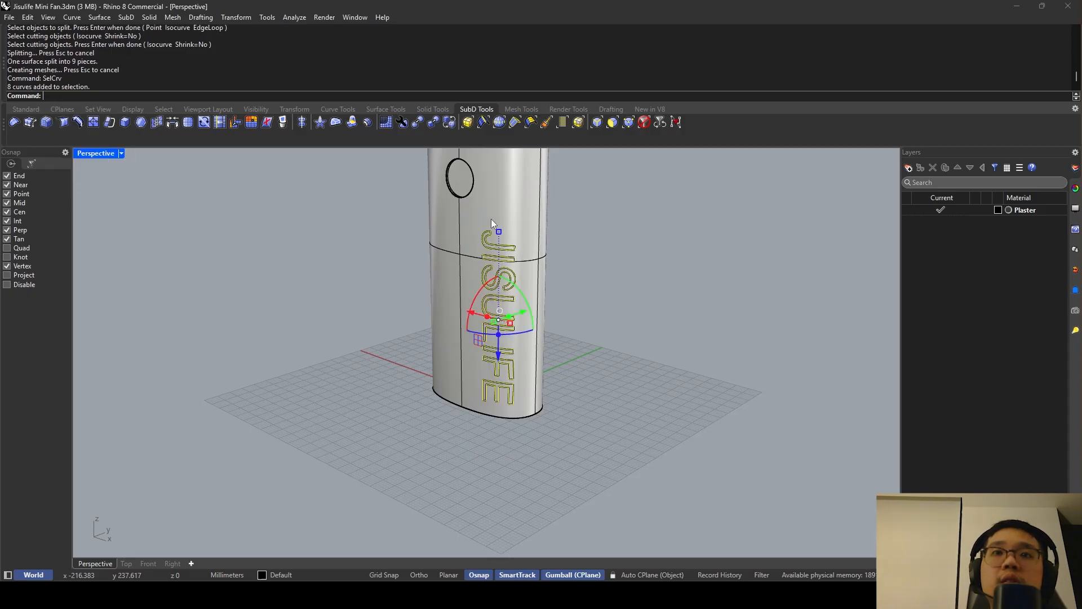
{"action": "key", "text": "Delete"}
Create a new layer named WHITE TEXT.
{"action": "left_click_drag", "start_coordinate": [502, 386], "coordinate": [550, 221]}
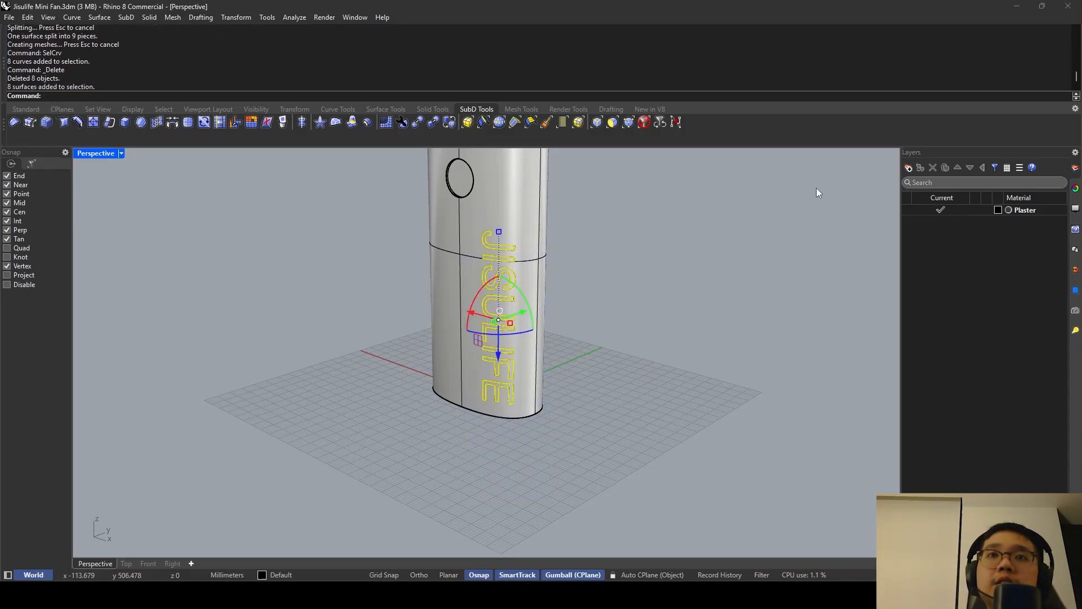
{"action": "right_click", "coordinate": [945, 210]}
{"action": "key", "text": "Escape"}
{"action": "right_click", "coordinate": [933, 245]}
{"action": "left_click", "coordinate": [969, 254]}
{"action": "type", "text": "WH"}
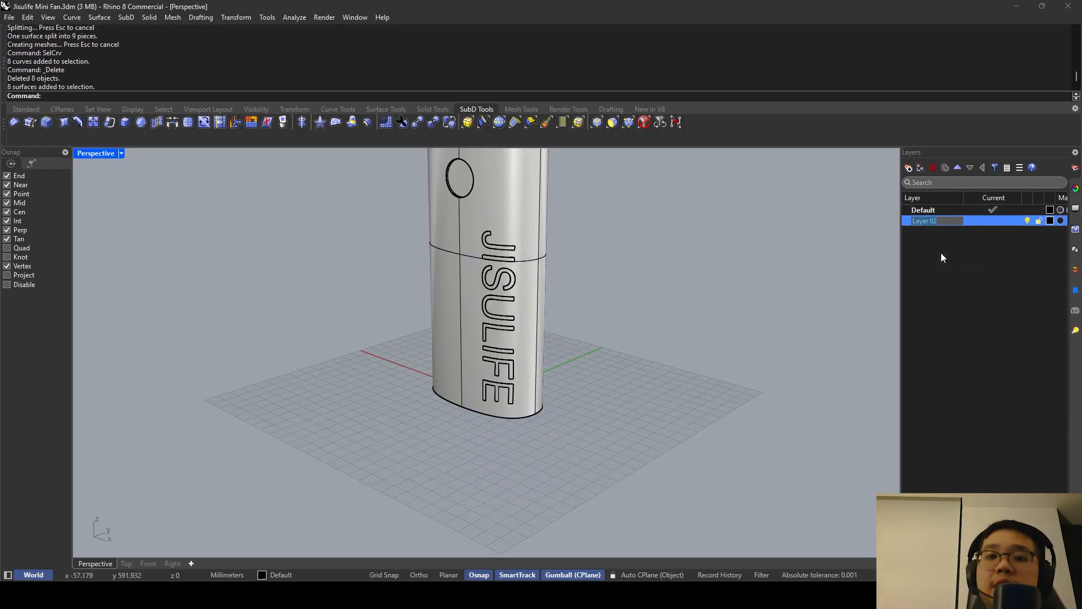
{"action": "type", "text": "ITE TEXT"}
{"action": "key", "text": "Return"}
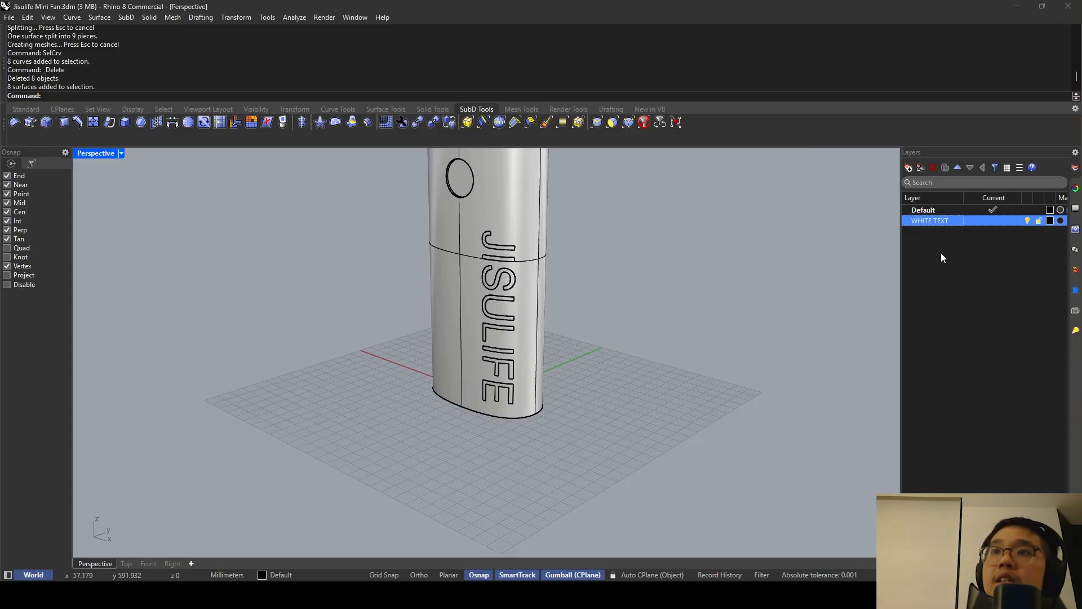
Assign the eight JISULIFE letter surfaces on the handle to the WHITE TEXT layer.
{"action": "left_click_drag", "start_coordinate": [454, 461], "coordinate": [576, 211]}
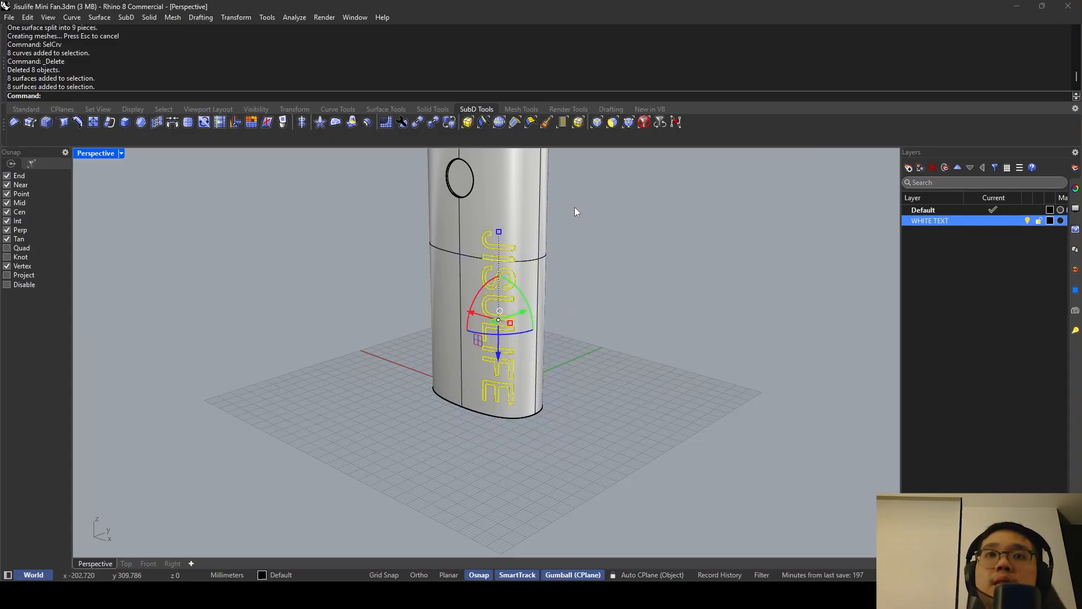
{"action": "right_click", "coordinate": [945, 221]}
{"action": "left_click", "coordinate": [992, 285]}
Apply the existing WHITE TEXT material to the WHITE TEXT layer and clear the selection.
{"action": "scroll", "coordinate": [995, 404], "scroll_direction": "right", "scroll_amount": 3}
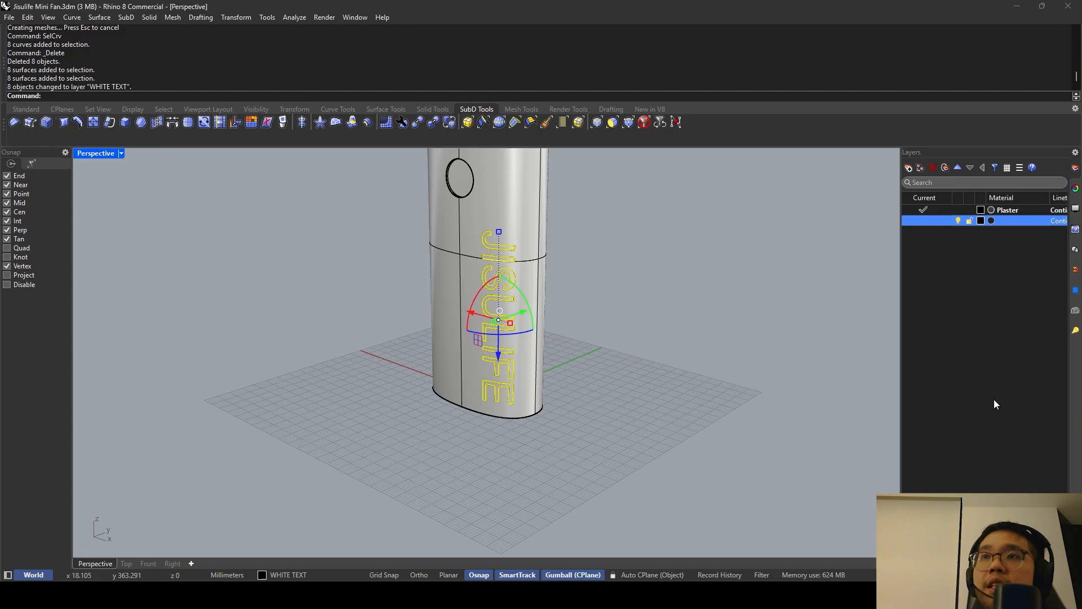
{"action": "left_click", "coordinate": [1016, 221]}
{"action": "left_click", "coordinate": [732, 109]}
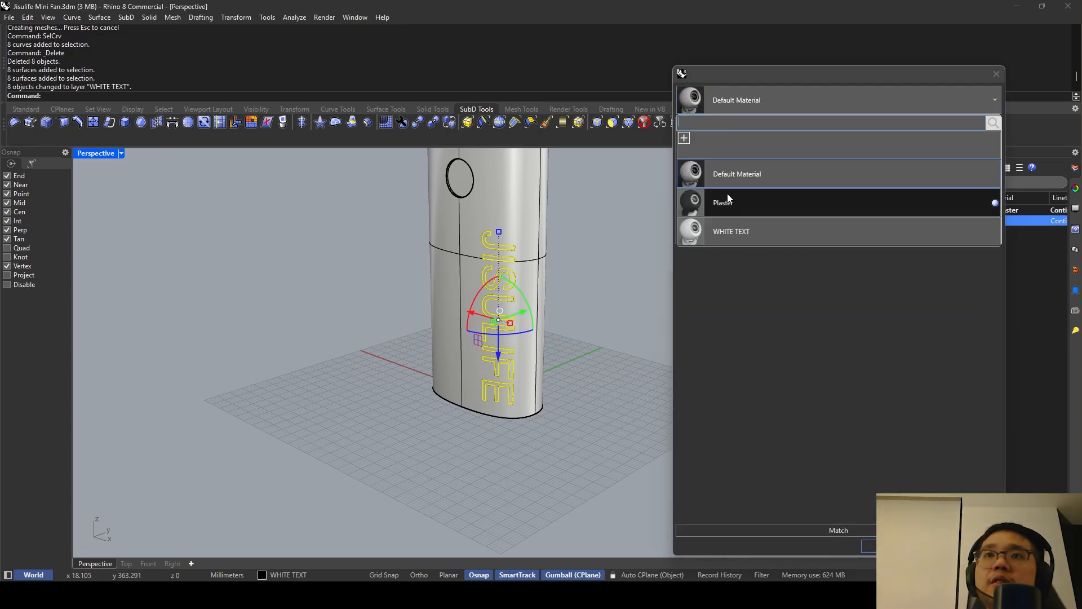
{"action": "left_click", "coordinate": [750, 229]}
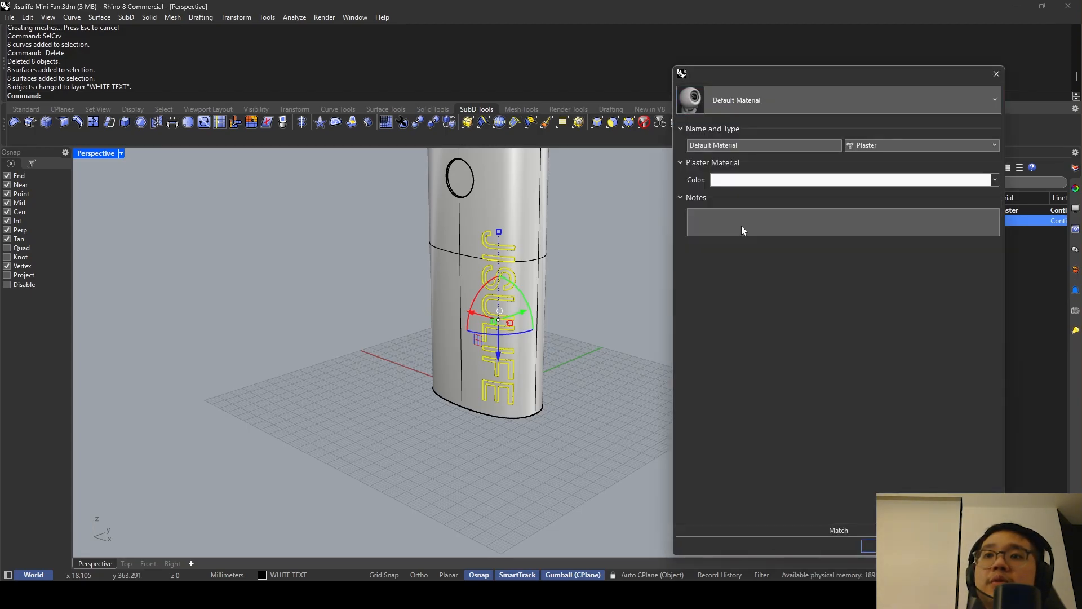
{"action": "left_click", "coordinate": [890, 545]}
{"action": "key", "text": "Escape"}
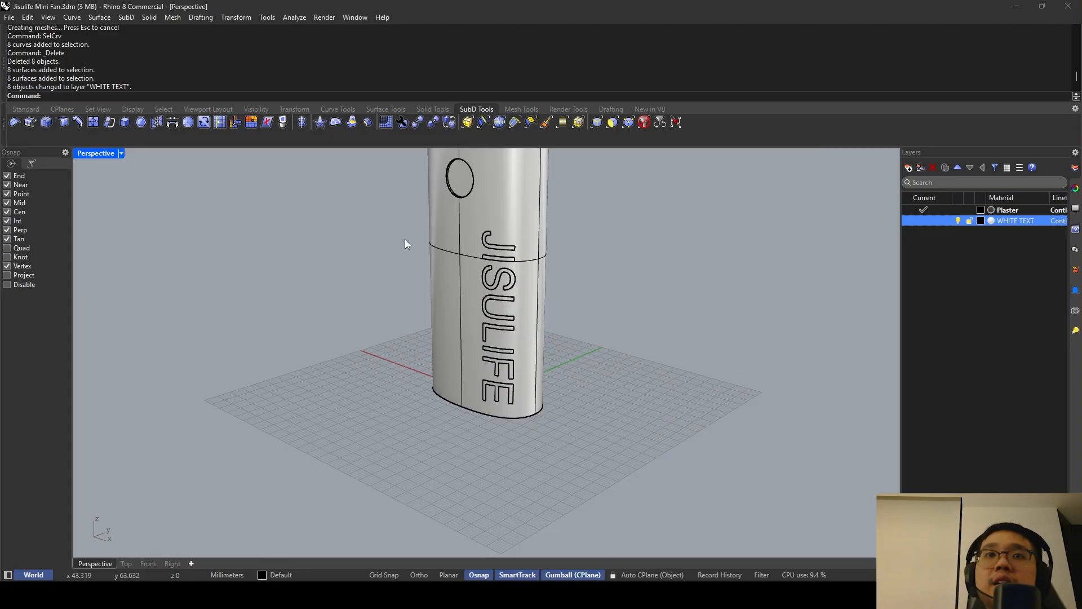
Show all hidden objects to bring back the complete fan in the Shaded Perspective view.
{"action": "scroll", "coordinate": [393, 261], "scroll_direction": "down", "scroll_amount": 2}
{"action": "left_click", "coordinate": [120, 154]}
{"action": "left_click", "coordinate": [155, 191]}
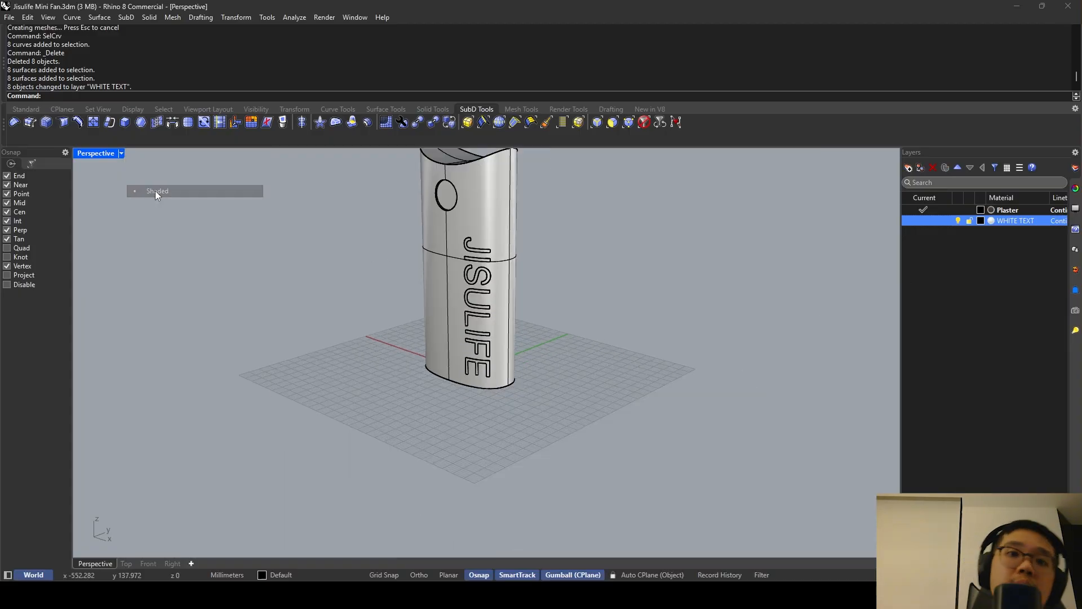
{"action": "type", "text": "Show"}
{"action": "key", "text": "Return"}
{"action": "right_click_drag", "start_coordinate": [330, 248], "coordinate": [271, 361], "text": "shift"}
{"action": "scroll", "coordinate": [331, 334], "scroll_direction": "down", "scroll_amount": 6}
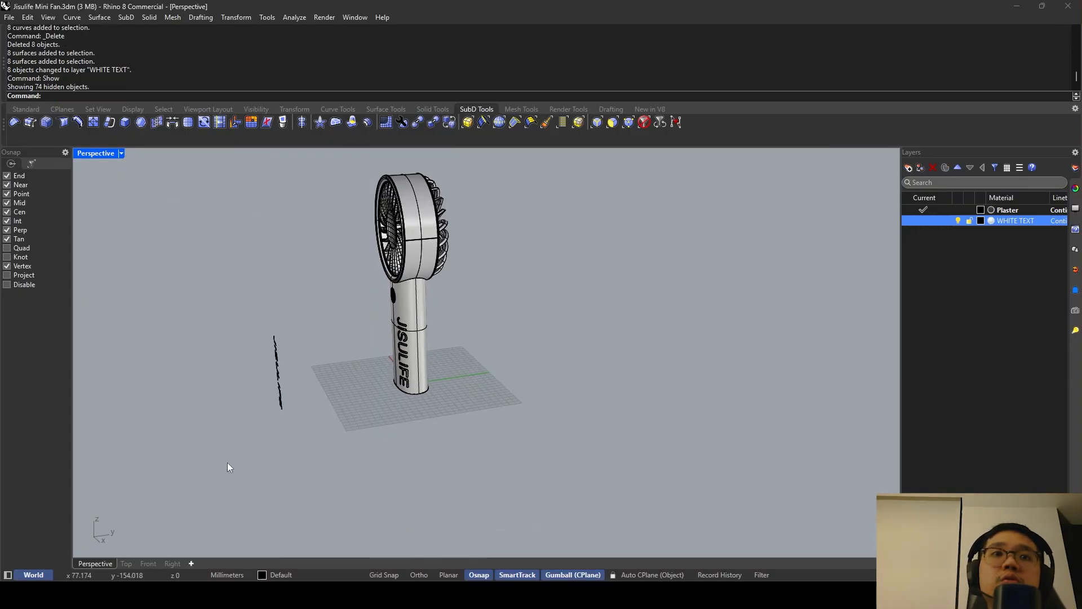
Move the spare JISULIFE outline curves farther from the fan and switch the Perspective view to Rendered display.
{"action": "left_click_drag", "start_coordinate": [228, 467], "coordinate": [311, 307]}
{"action": "left_click_drag", "start_coordinate": [314, 368], "coordinate": [781, 295]}
{"action": "left_click", "coordinate": [598, 374]}
{"action": "right_click_drag", "start_coordinate": [598, 374], "coordinate": [322, 269]}
{"action": "left_click", "coordinate": [160, 203]}
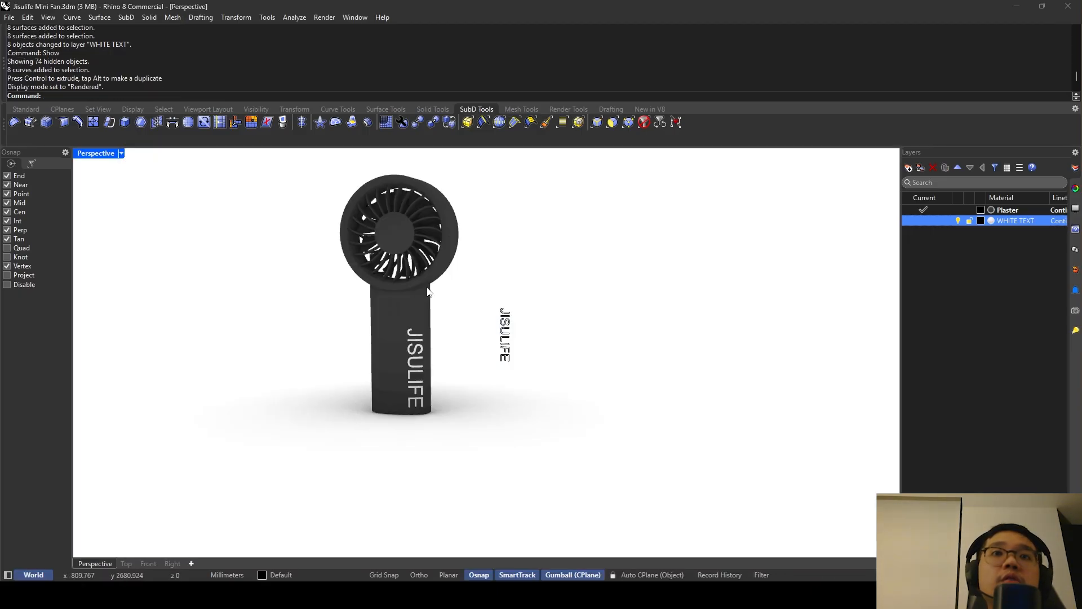
Examine the rendered fan's handle lettering, power button, blades and front hub up close and as a whole.
{"action": "scroll", "coordinate": [417, 333], "scroll_direction": "up", "scroll_amount": 8}
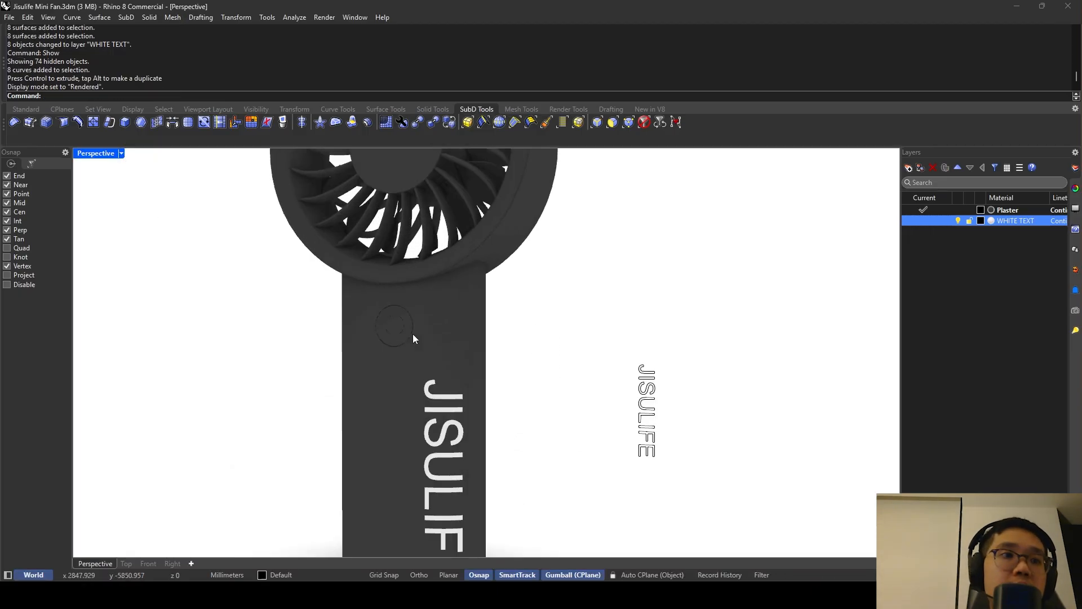
{"action": "scroll", "coordinate": [424, 330], "scroll_direction": "down", "scroll_amount": 4}
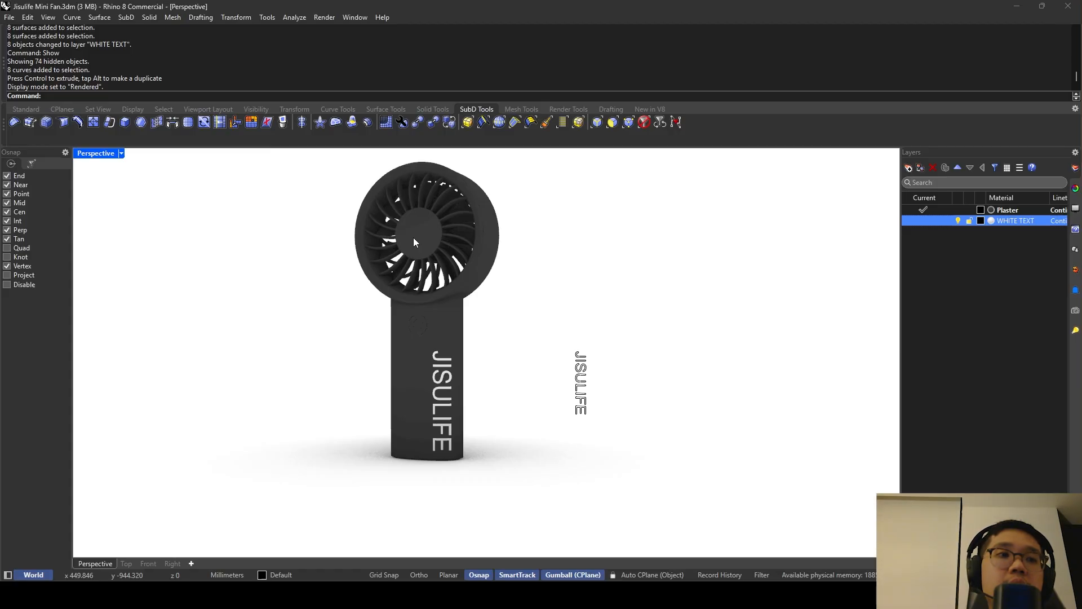
{"action": "scroll", "coordinate": [415, 243], "scroll_direction": "up", "scroll_amount": 5}
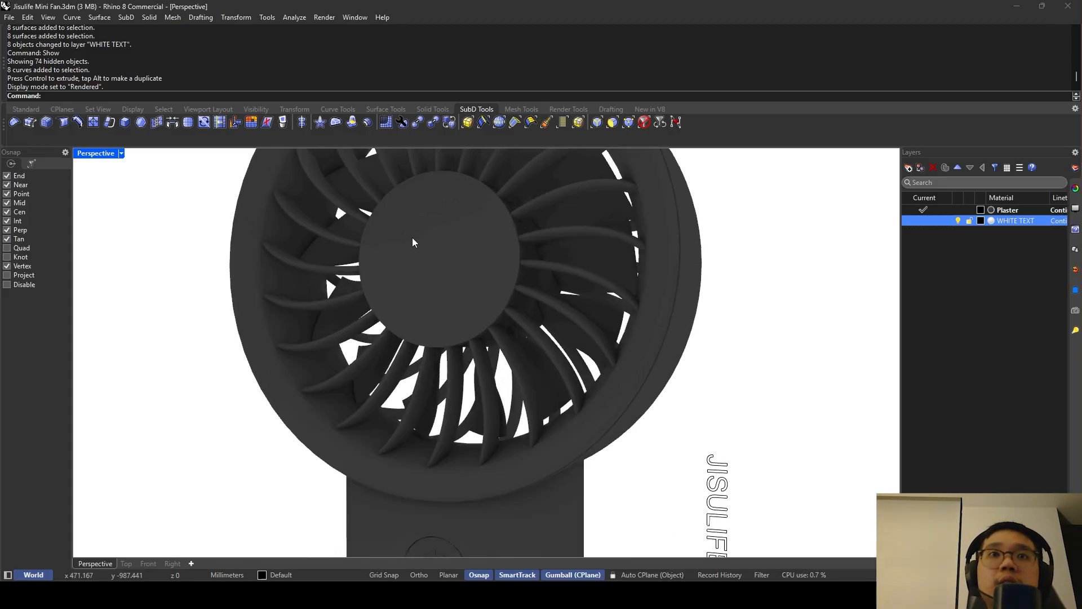
{"action": "mouse_move", "coordinate": [451, 267]}
{"action": "right_mouse_down"}
{"action": "mouse_move", "coordinate": [418, 241]}
{"action": "mouse_move", "coordinate": [452, 270]}
{"action": "right_mouse_up"}
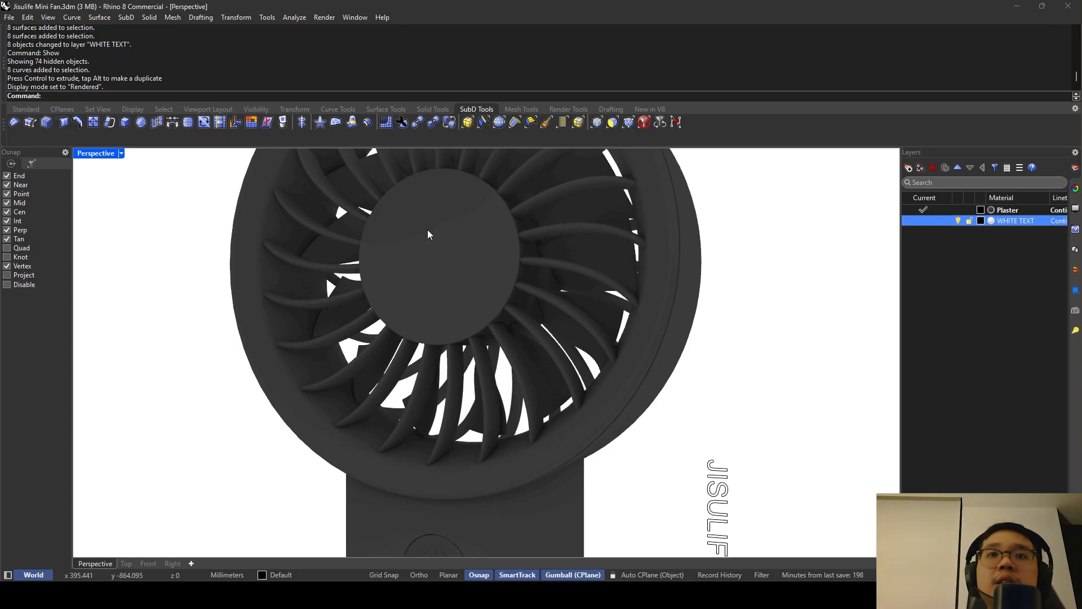
{"action": "scroll", "coordinate": [429, 231], "scroll_direction": "down", "scroll_amount": 5}
{"action": "right_click_drag", "start_coordinate": [455, 284], "coordinate": [406, 221]}
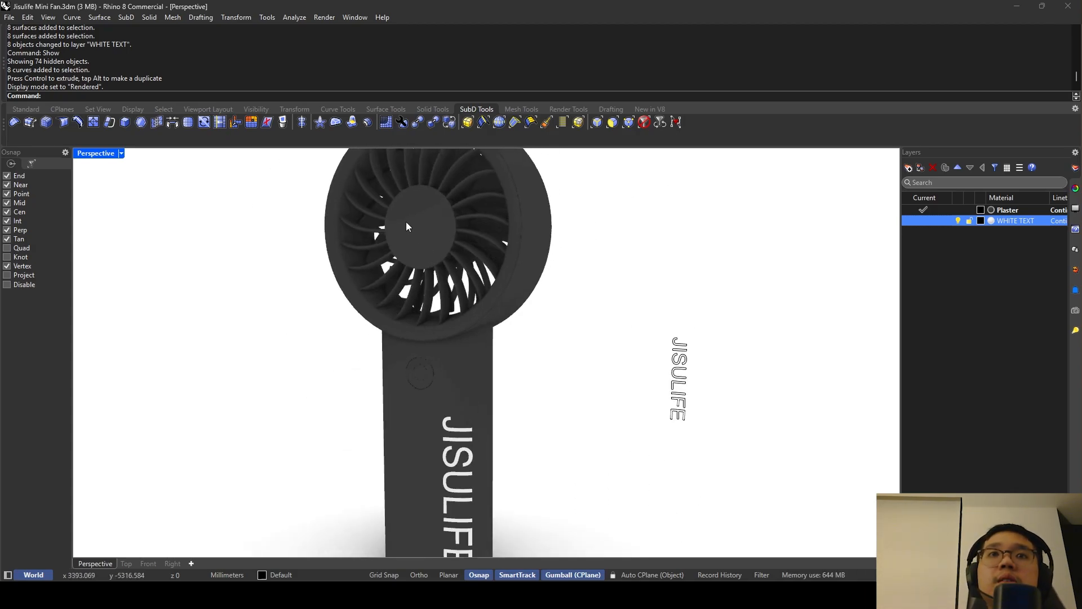
{"action": "scroll", "coordinate": [409, 234], "scroll_direction": "up", "scroll_amount": 5}
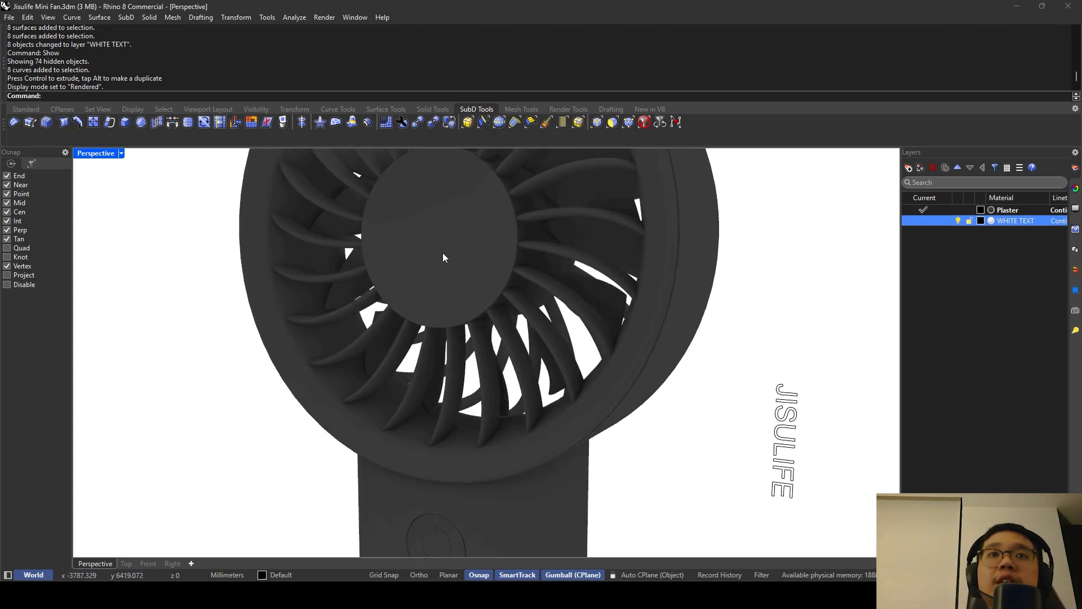
{"action": "scroll", "coordinate": [402, 209], "scroll_direction": "down", "scroll_amount": 3}
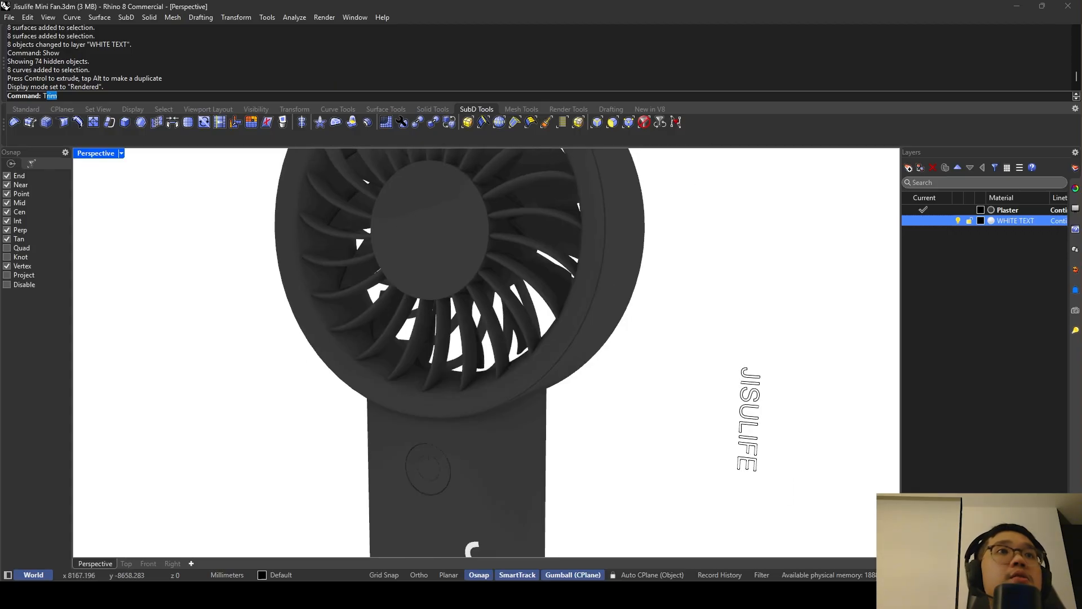
Create a text object reading "40" near the fan and switch the Perspective view to Shaded display.
{"action": "key", "text": "Return"}
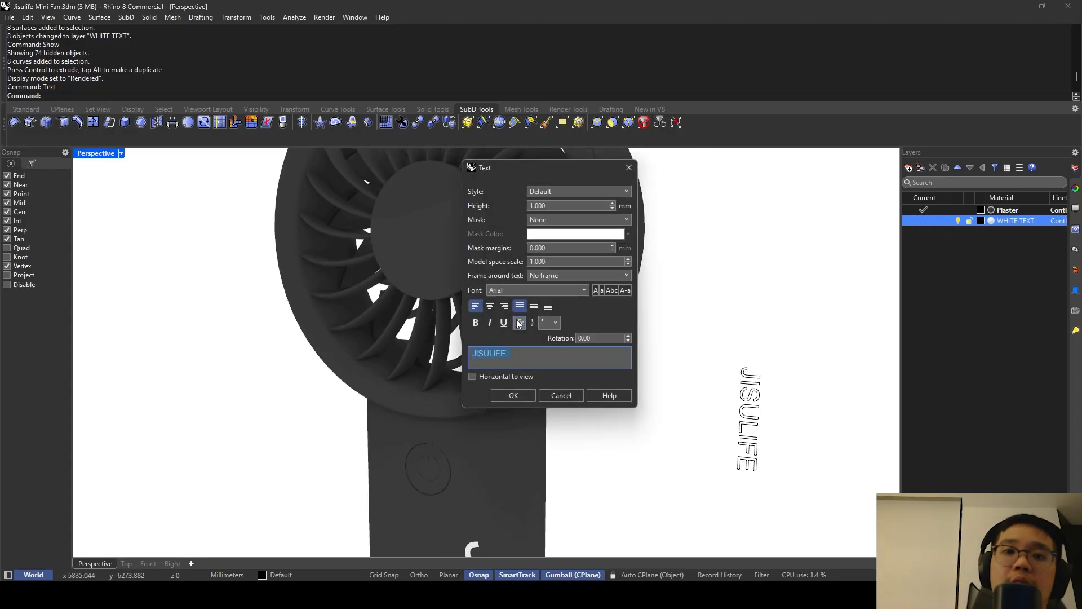
{"action": "type", "text": "40"}
{"action": "left_click", "coordinate": [510, 394]}
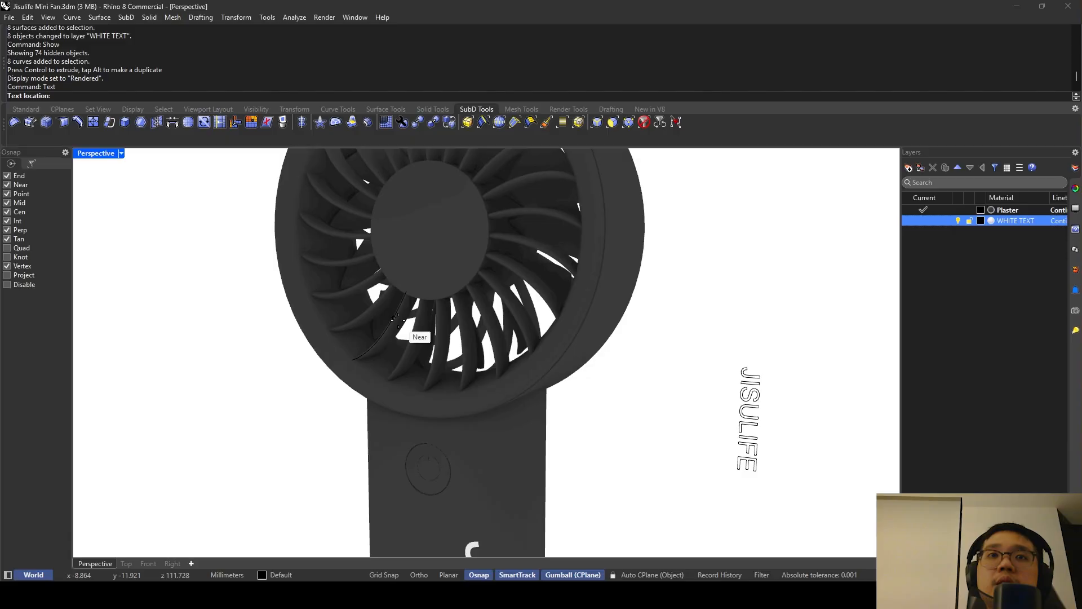
{"action": "scroll", "coordinate": [517, 485], "scroll_direction": "down", "scroll_amount": 5}
{"action": "left_click", "coordinate": [122, 152]}
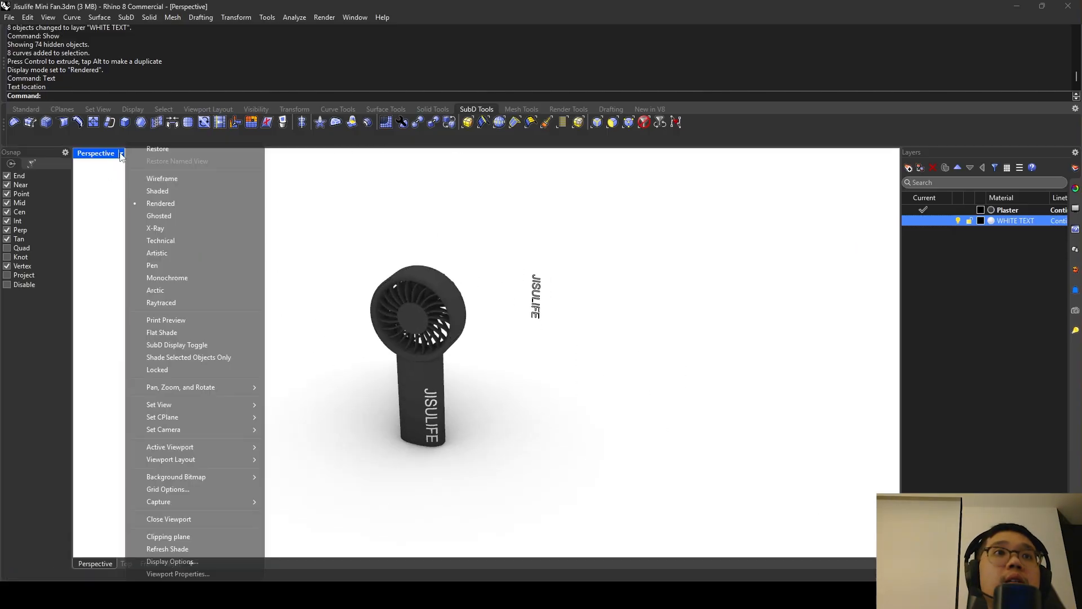
{"action": "left_click", "coordinate": [164, 192]}
Scale the 40 text up uniformly to a height of about 52 mm beside the fan's base.
{"action": "left_click_drag", "start_coordinate": [447, 502], "coordinate": [535, 424]}
{"action": "scroll", "coordinate": [482, 479], "scroll_direction": "up", "scroll_amount": 2}
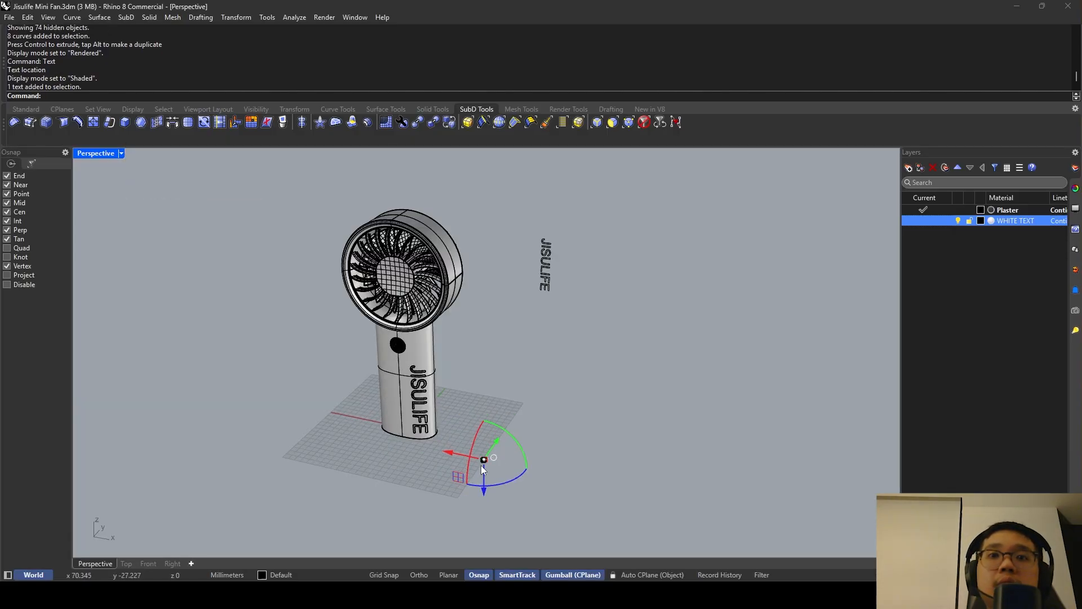
{"action": "left_click_drag", "start_coordinate": [482, 465], "coordinate": [532, 454]}
{"action": "scroll", "coordinate": [532, 454], "scroll_direction": "up", "scroll_amount": 6}
Open the 40 text for editing and look through the available fonts for a suitable numeral style.
{"action": "double_click", "coordinate": [532, 454]}
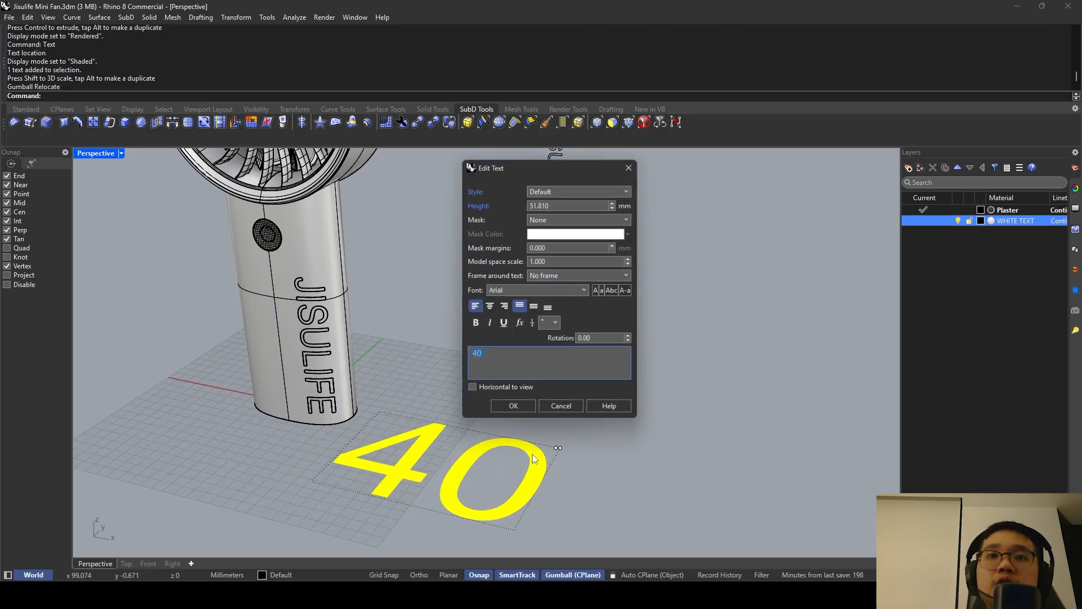
{"action": "left_click", "coordinate": [535, 290]}
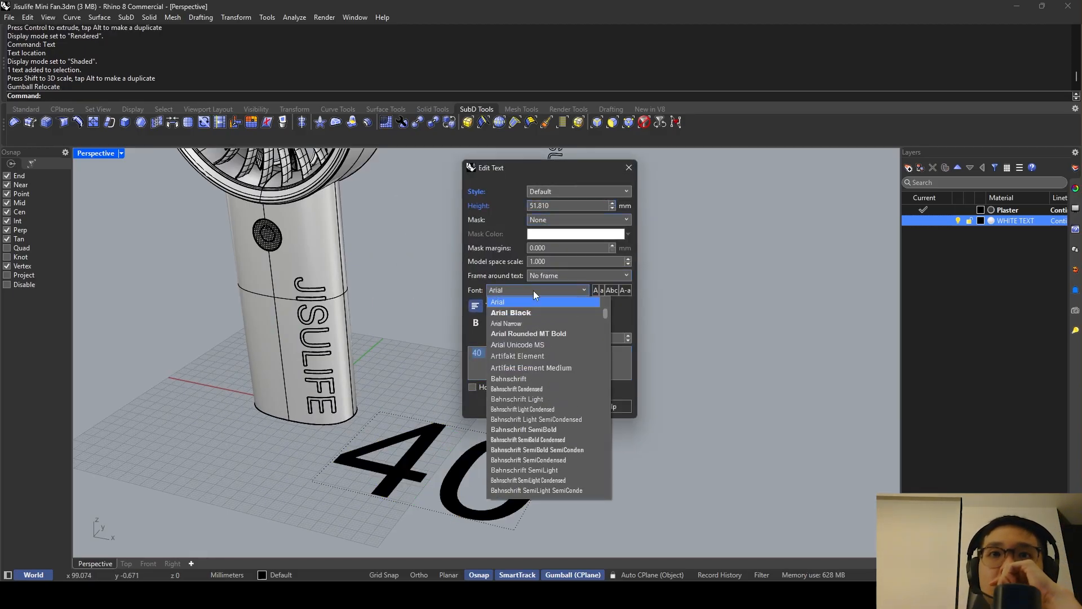
{"action": "scroll", "coordinate": [537, 438], "scroll_direction": "down", "scroll_amount": 15}
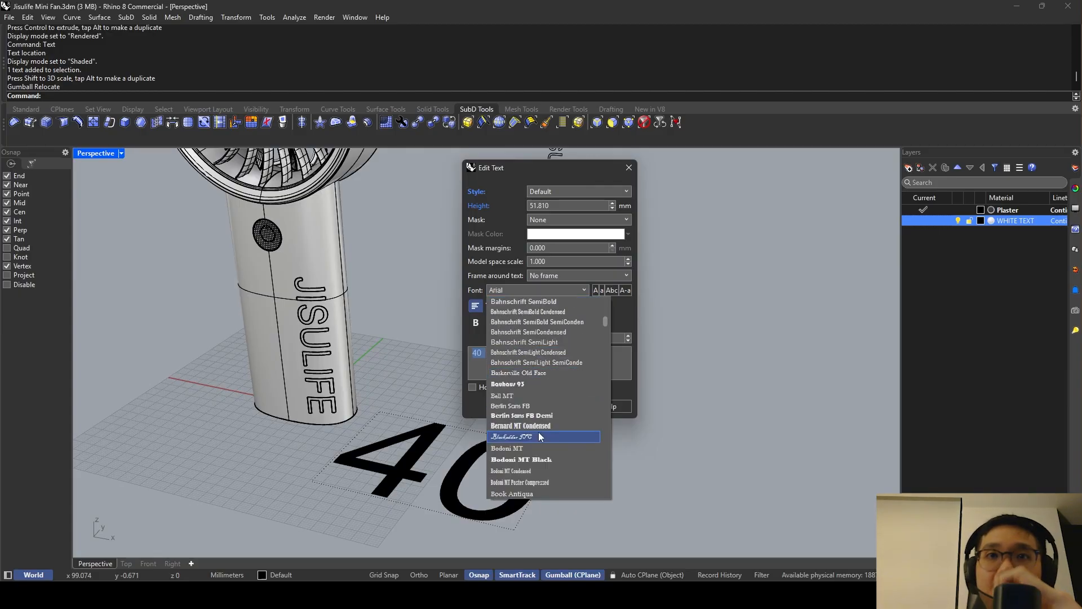
{"action": "scroll", "coordinate": [539, 431], "scroll_direction": "down", "scroll_amount": 15}
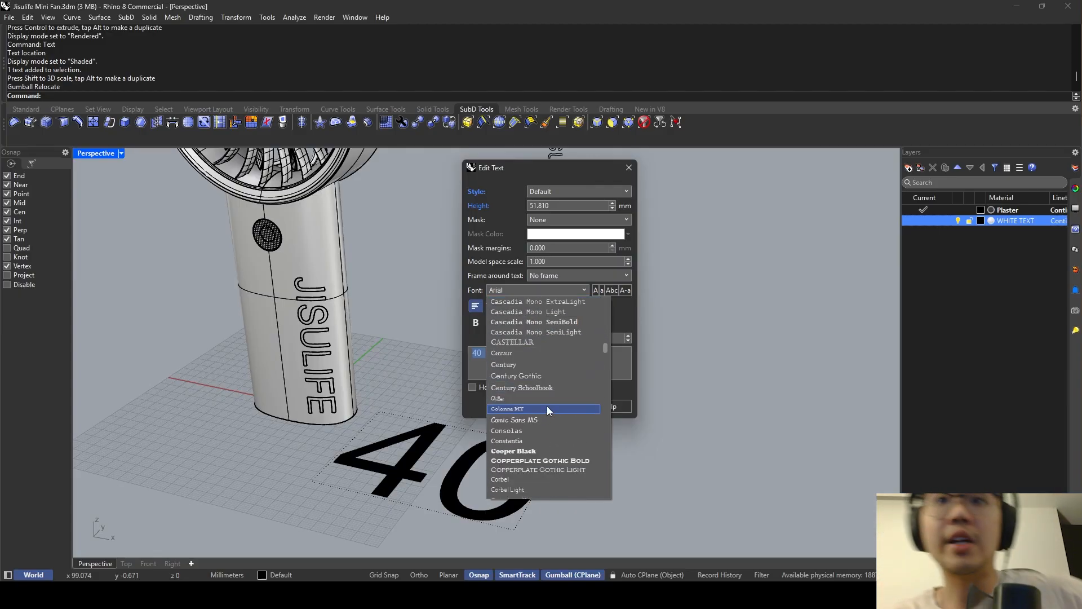
{"action": "scroll", "coordinate": [545, 400], "scroll_direction": "down", "scroll_amount": 12}
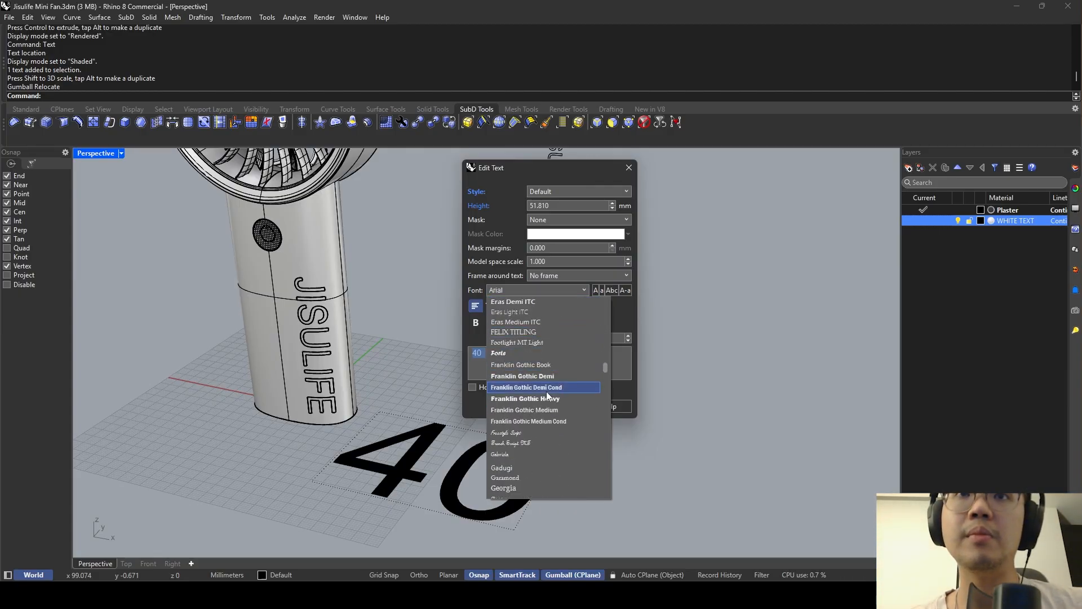
{"action": "scroll", "coordinate": [536, 408], "scroll_direction": "down", "scroll_amount": 9}
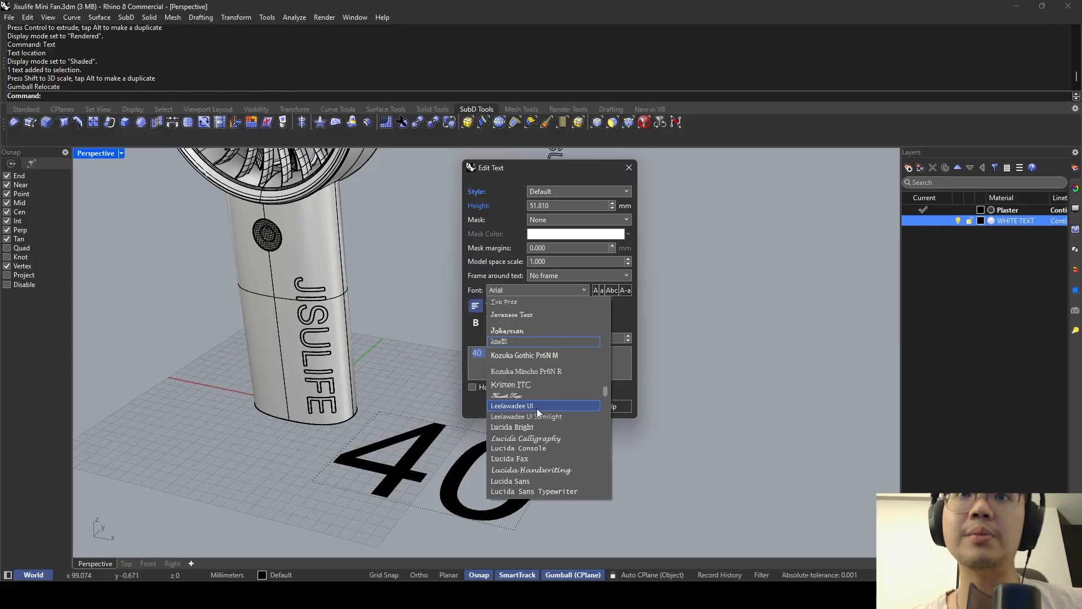
{"action": "scroll", "coordinate": [550, 370], "scroll_direction": "down", "scroll_amount": 8}
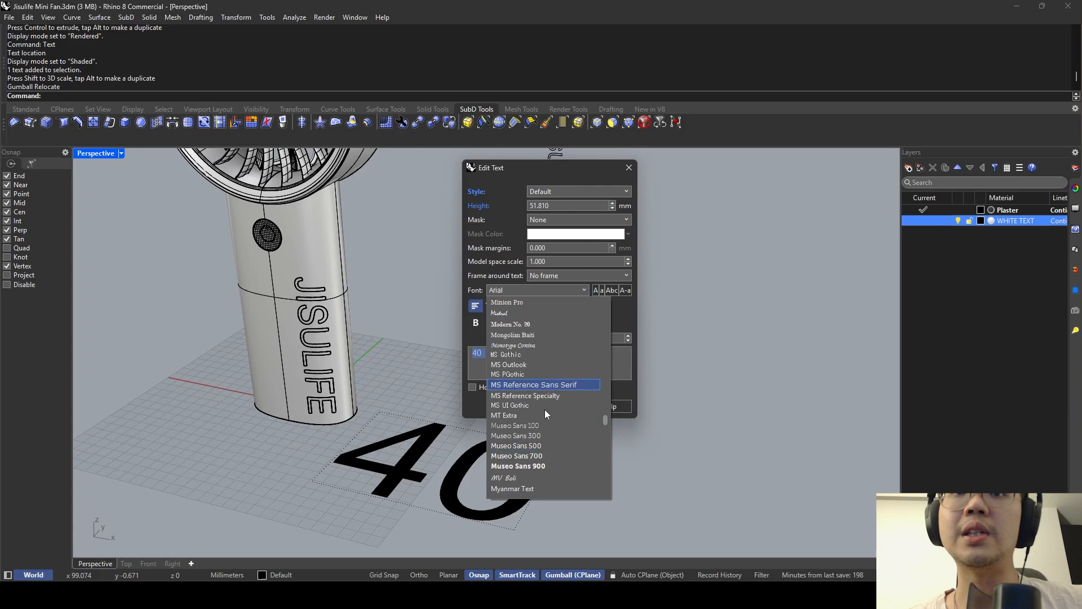
{"action": "scroll", "coordinate": [544, 409], "scroll_direction": "down", "scroll_amount": 7}
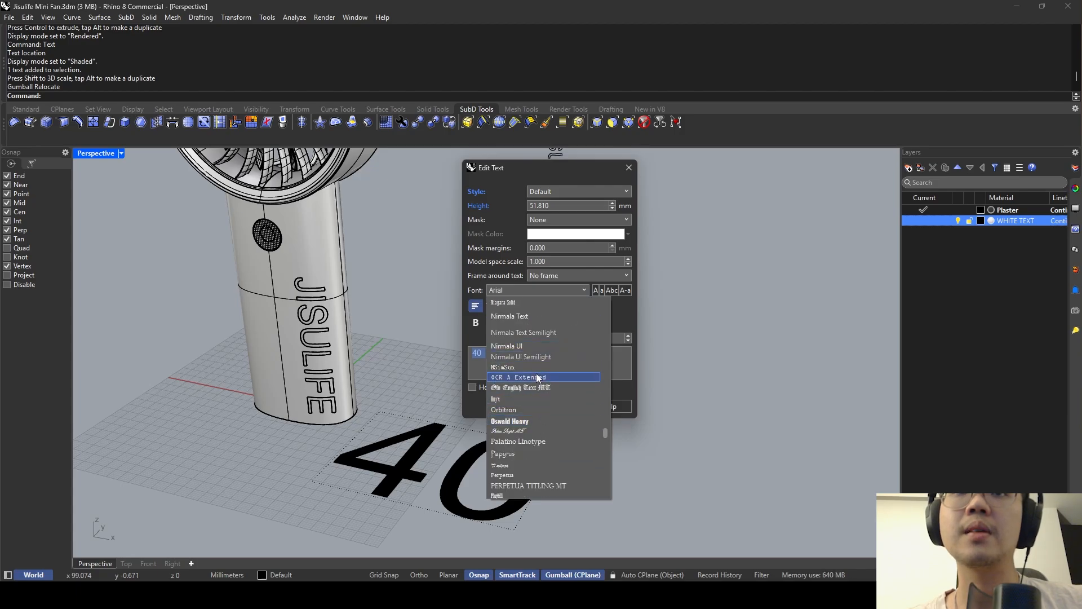
{"action": "scroll", "coordinate": [536, 387], "scroll_direction": "down", "scroll_amount": 10}
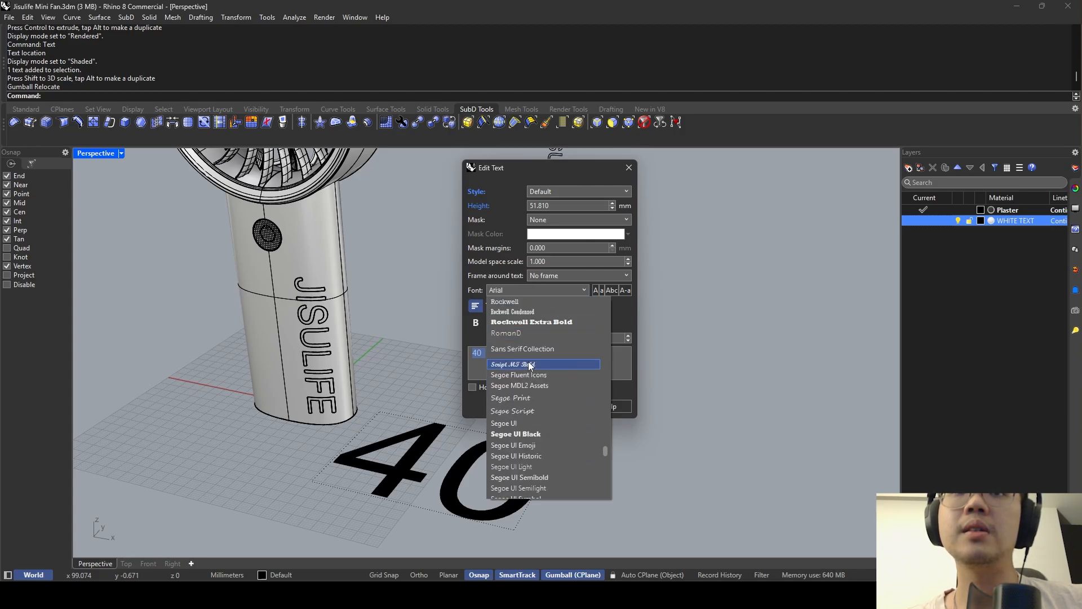
{"action": "scroll", "coordinate": [527, 366], "scroll_direction": "down", "scroll_amount": 10}
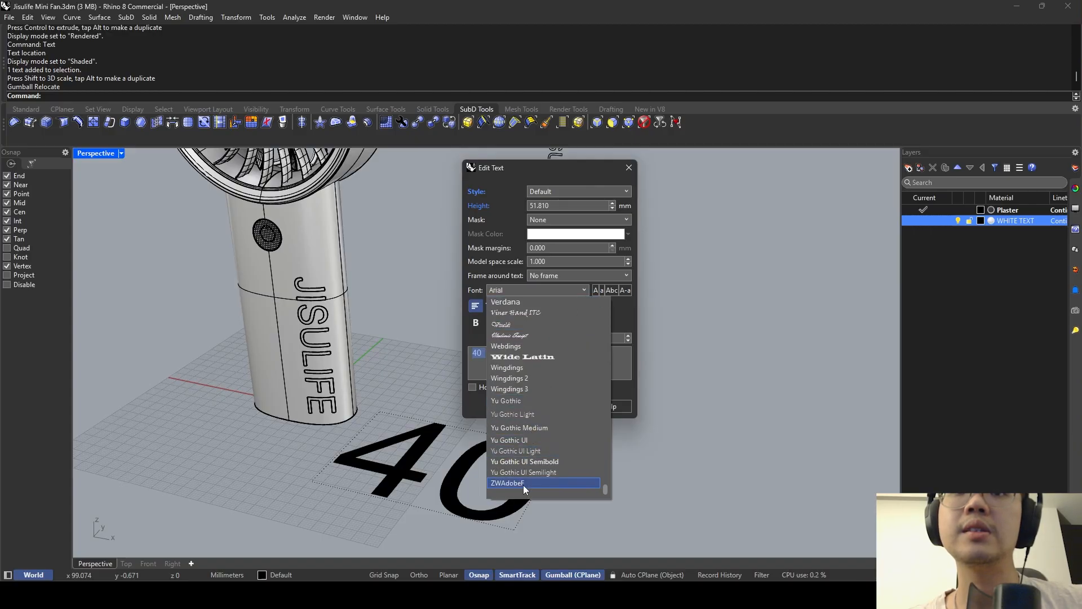
{"action": "left_click", "coordinate": [658, 482]}
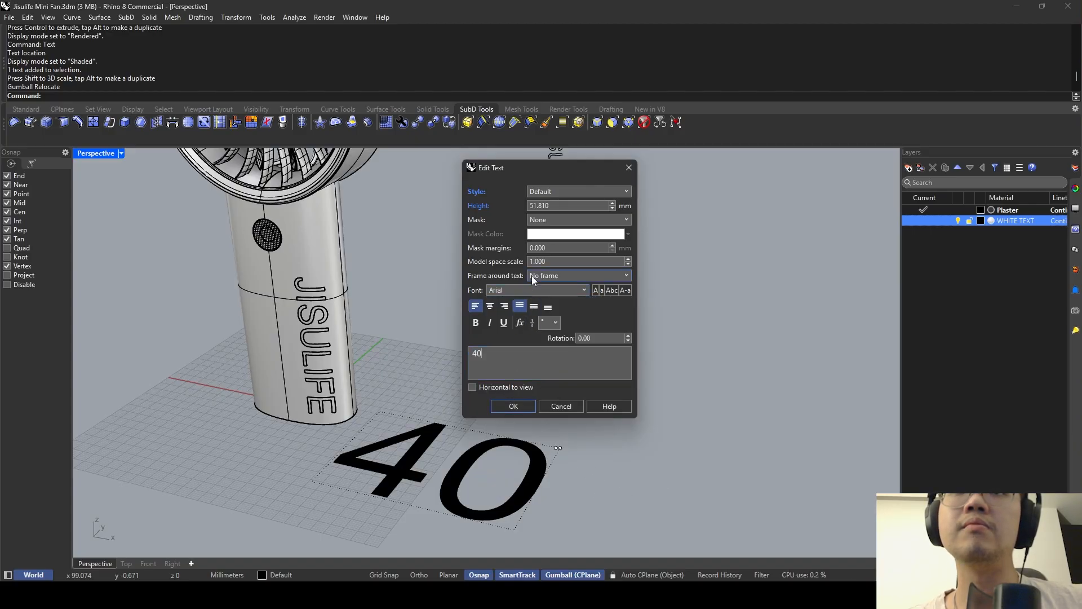
Try the Perpetua Titling MT font on the 40 text.
{"action": "left_click", "coordinate": [528, 289]}
{"action": "left_click_drag", "start_coordinate": [606, 313], "coordinate": [610, 440]}
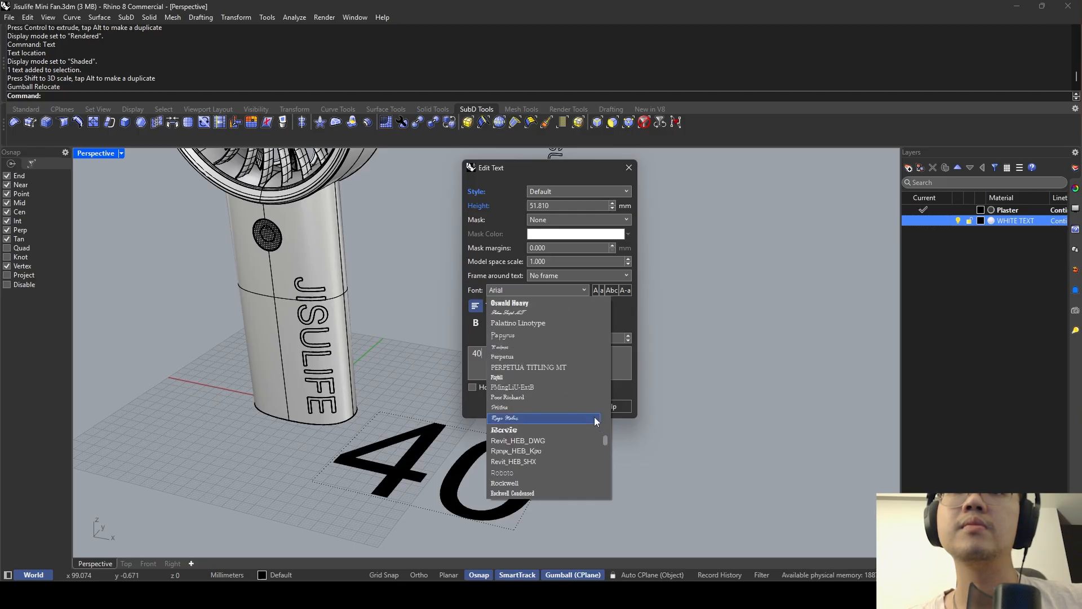
{"action": "left_click", "coordinate": [553, 367]}
{"action": "key", "text": "ctrl+a"}
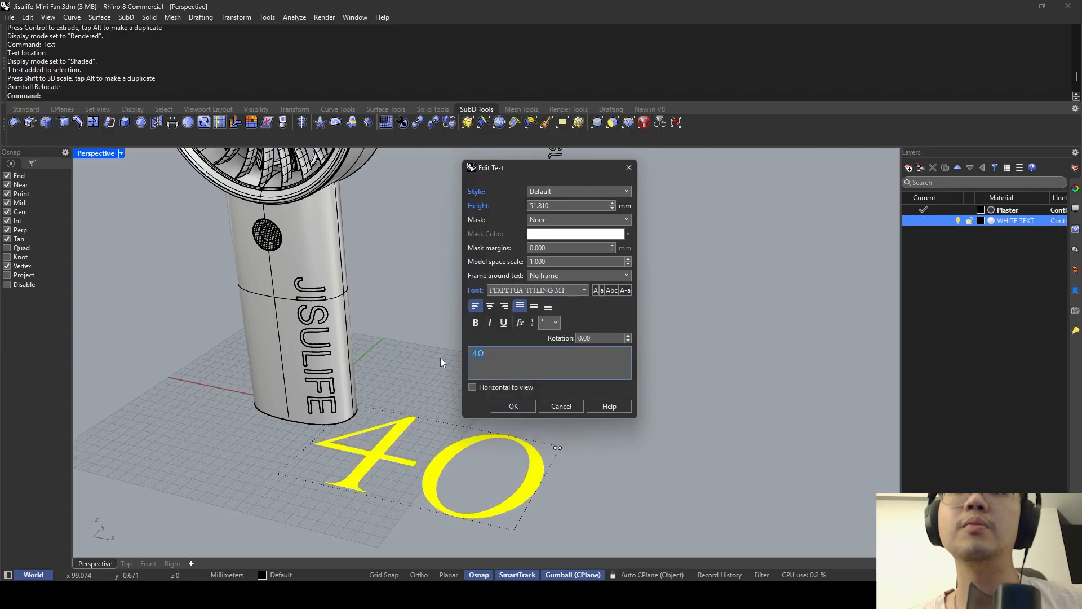
Set the 40 text's font to Adobe Thai and apply the edit.
{"action": "left_click", "coordinate": [525, 290]}
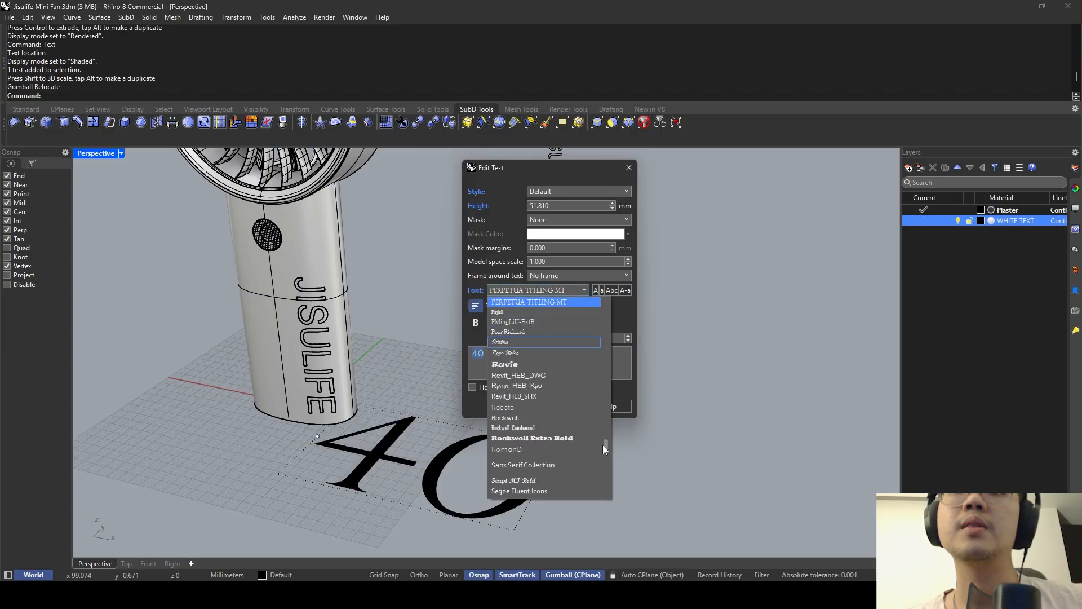
{"action": "left_click_drag", "start_coordinate": [604, 444], "coordinate": [608, 300]}
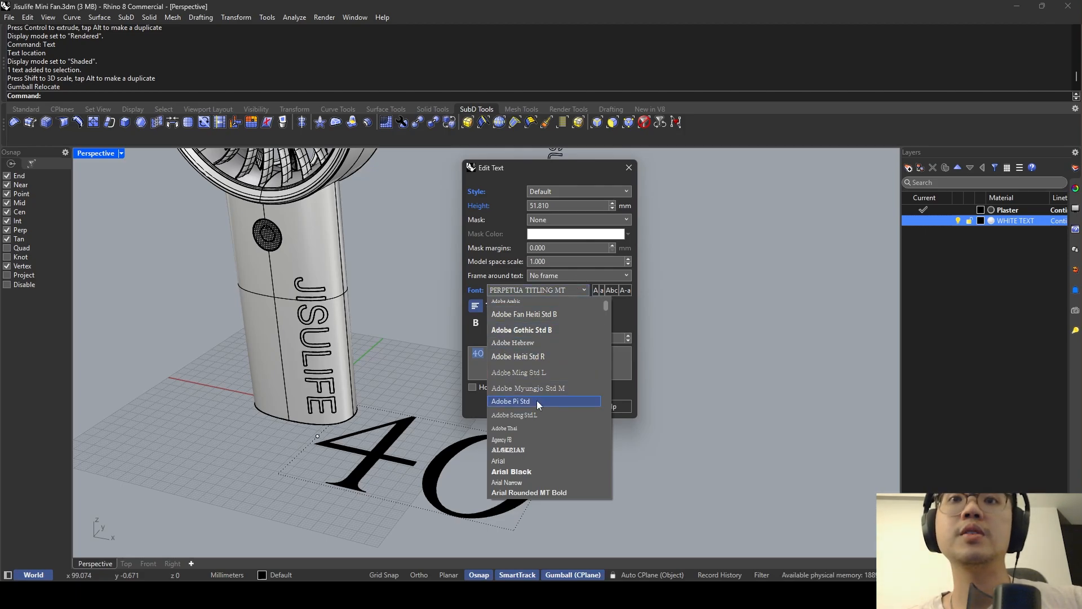
{"action": "left_click", "coordinate": [541, 427]}
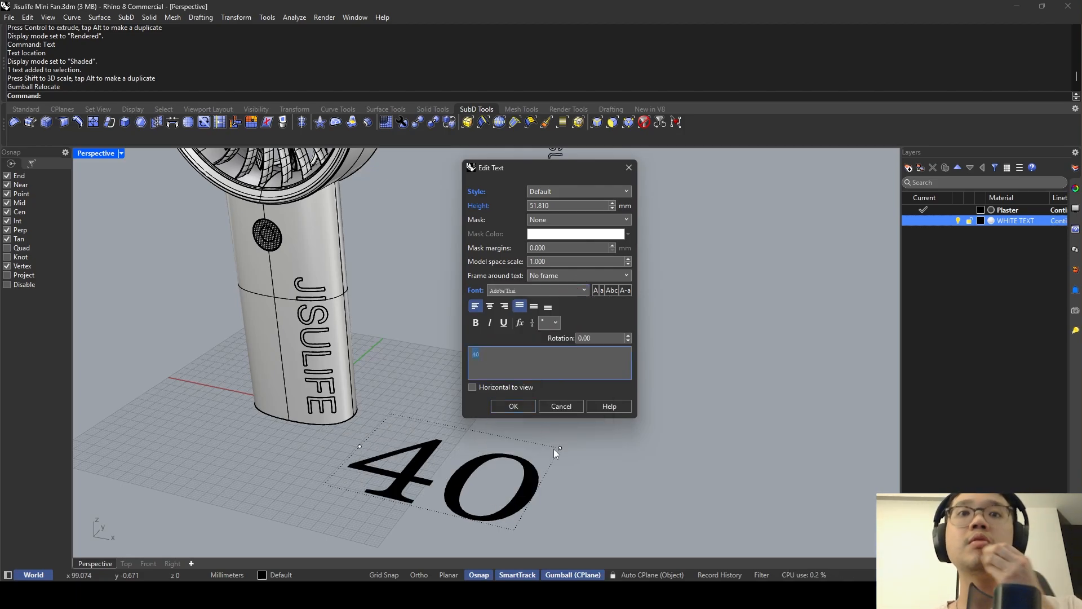
{"action": "left_click", "coordinate": [515, 411]}
Show the four-viewport layout and rotate the 40 text upright so it reads correctly in the Front view.
{"action": "double_click", "coordinate": [87, 153]}
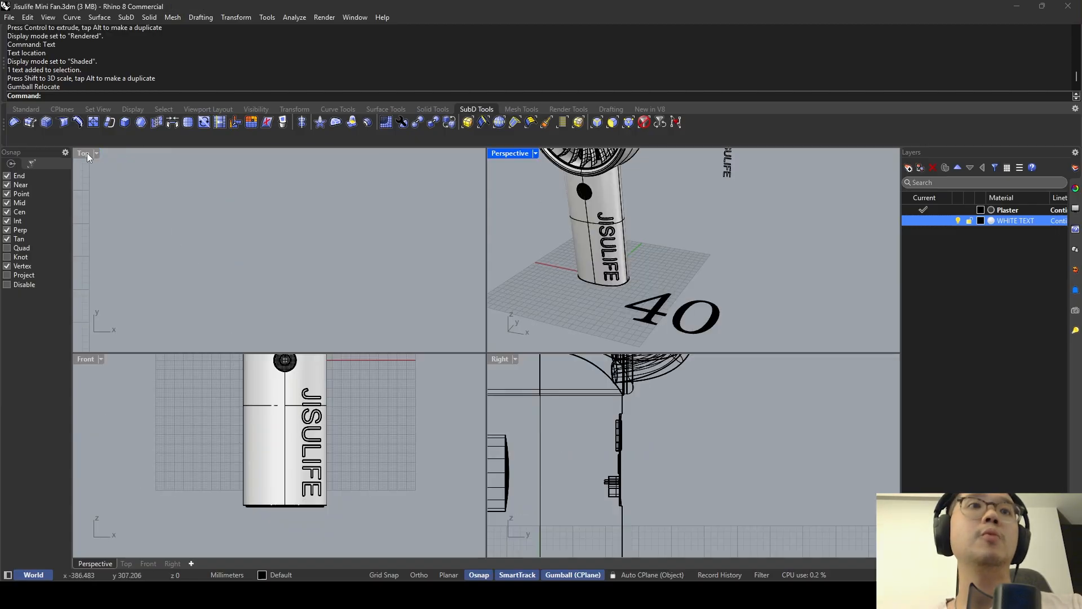
{"action": "scroll", "coordinate": [281, 437], "scroll_direction": "down", "scroll_amount": 3}
{"action": "left_click", "coordinate": [344, 470]}
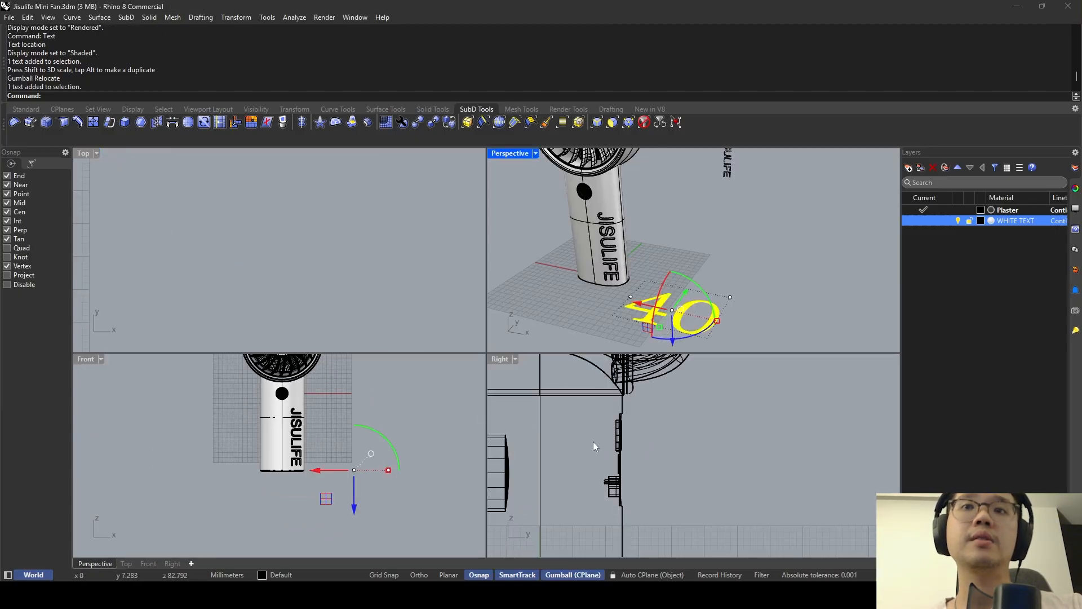
{"action": "scroll", "coordinate": [676, 410], "scroll_direction": "down", "scroll_amount": 3}
{"action": "right_click_drag", "start_coordinate": [692, 299], "coordinate": [654, 329]}
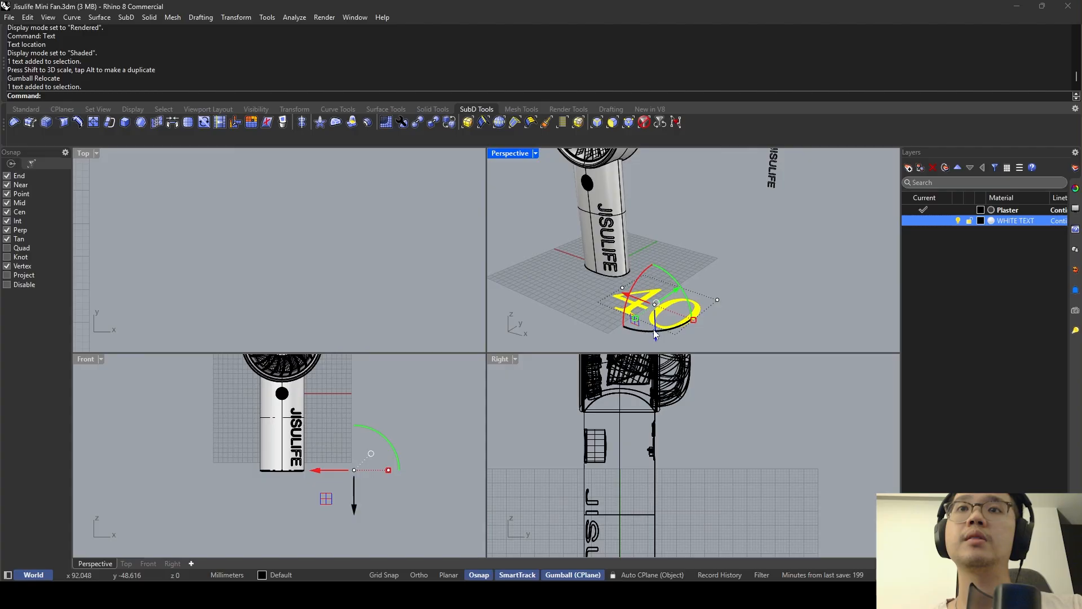
{"action": "left_click_drag", "start_coordinate": [625, 322], "coordinate": [655, 343]}
{"action": "right_click_drag", "start_coordinate": [411, 457], "coordinate": [380, 443]}
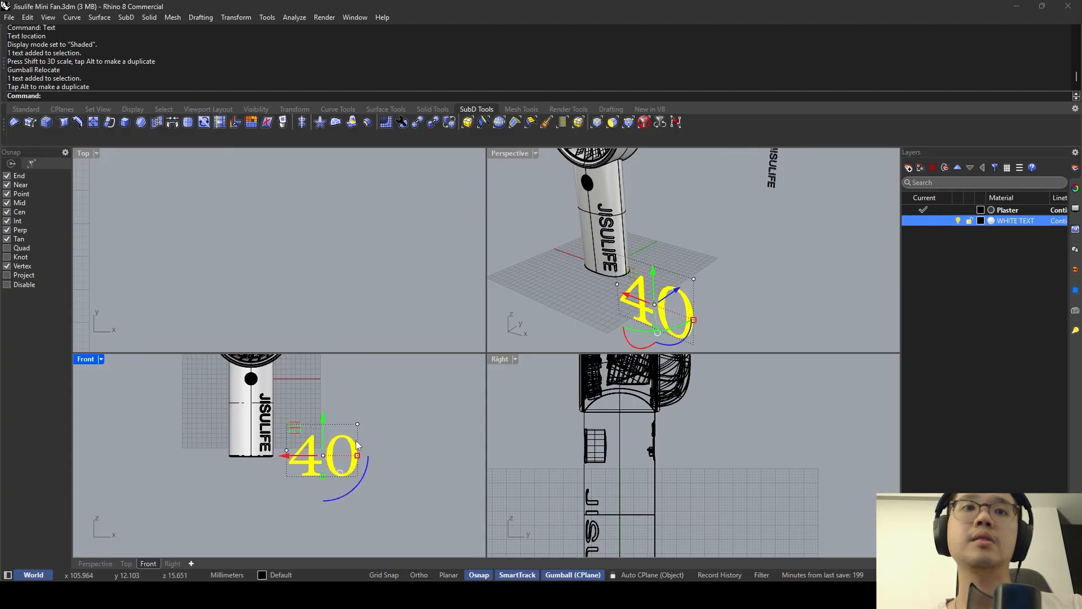
{"action": "left_click", "coordinate": [380, 443]}
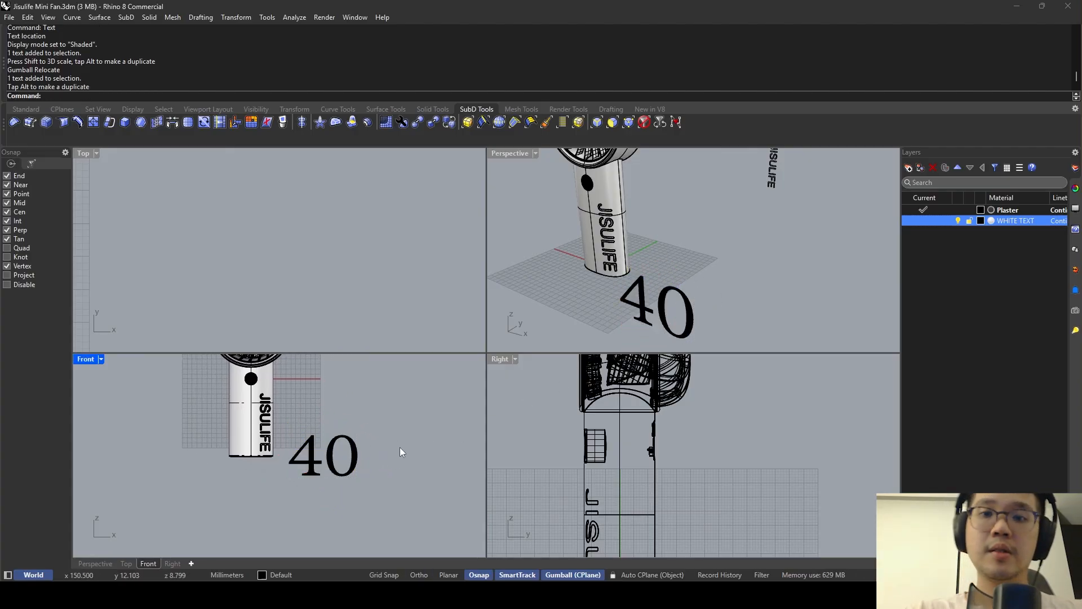
Draw a vertical line about 14.8 mm long beside the 40 text in the Front view.
{"action": "type", "text": "line"}
{"action": "key", "text": "Return"}
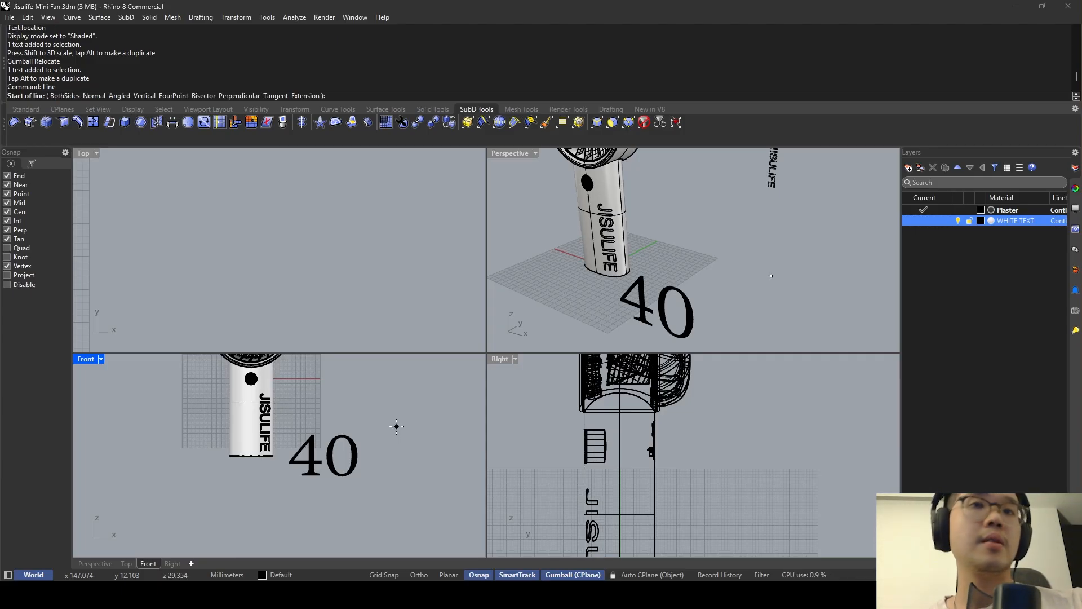
{"action": "left_click", "coordinate": [387, 434]}
{"action": "key", "text": "shift"}
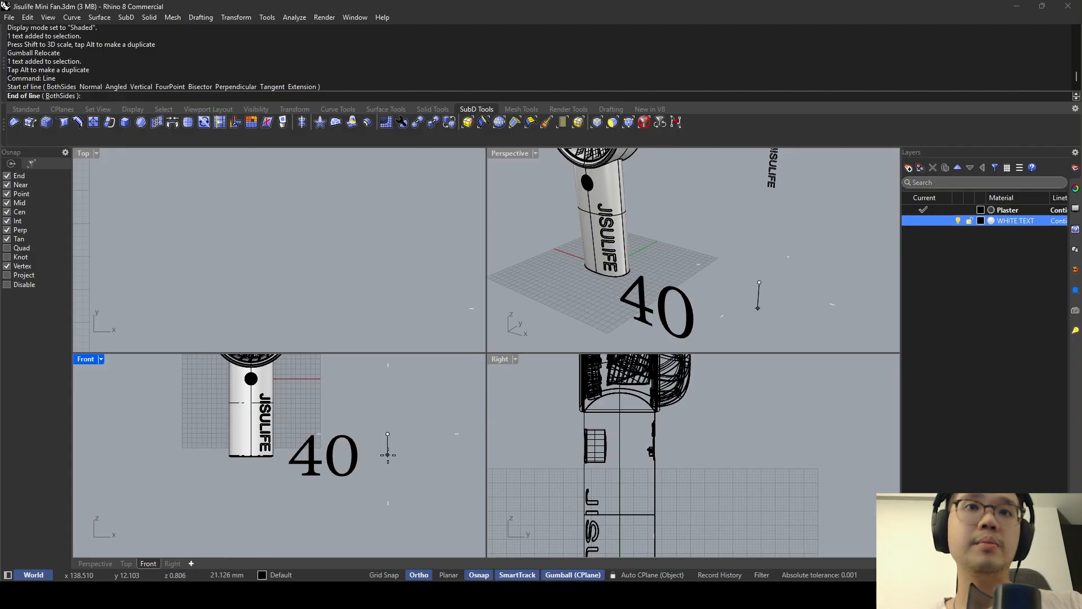
{"action": "left_click", "coordinate": [393, 449]}
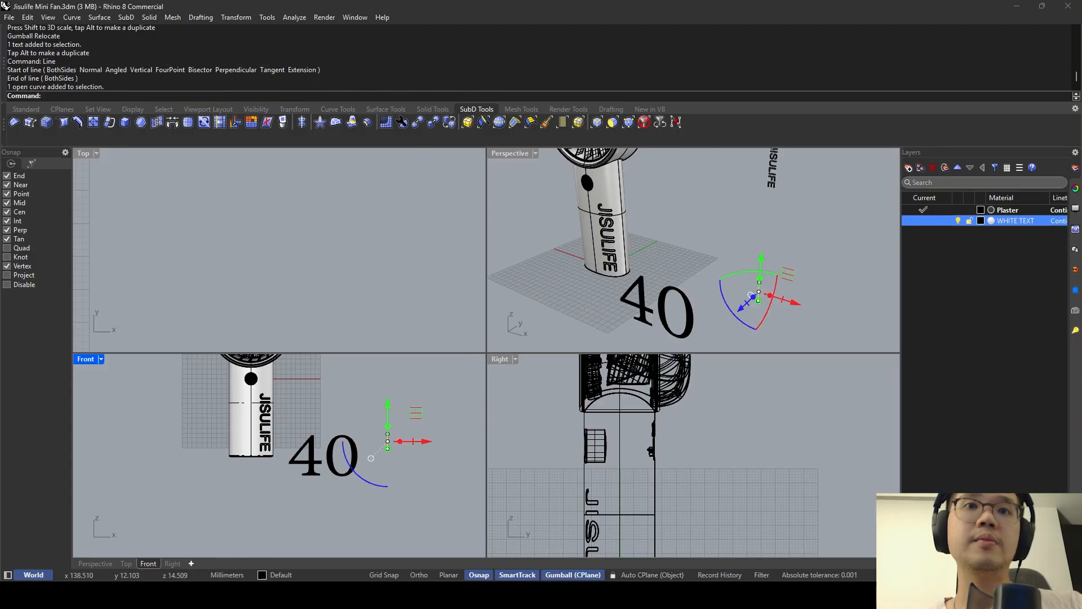
Scale the vertical line in one direction from its upper end to a length of 2 mm.
{"action": "type", "text": "sc"}
{"action": "key", "text": "Return"}
{"action": "left_click", "coordinate": [388, 434]}
{"action": "left_click", "coordinate": [387, 449]}
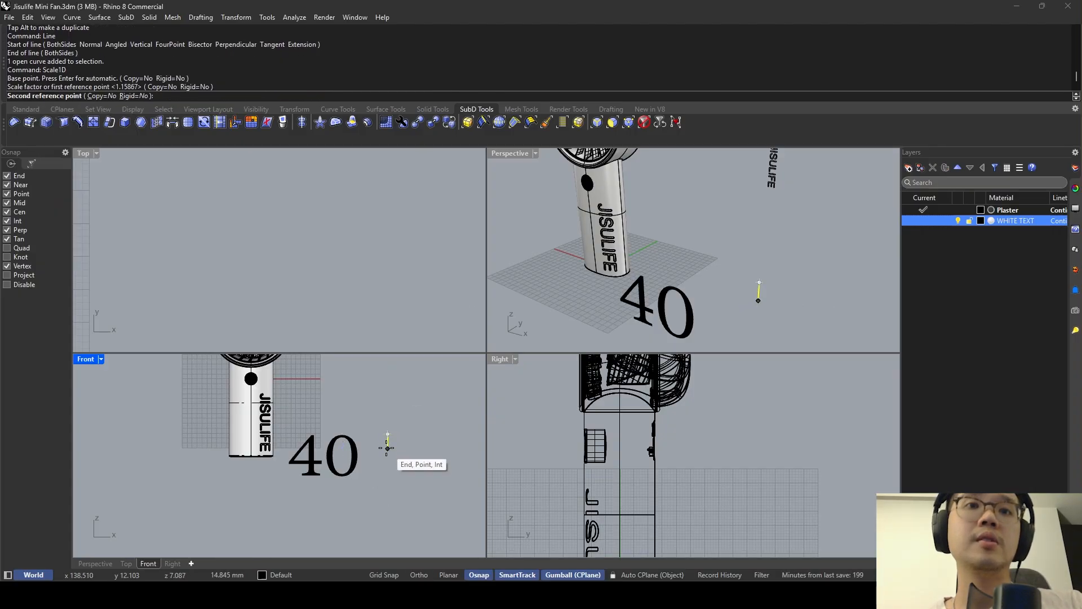
{"action": "type", "text": "2"}
{"action": "key", "text": "Return"}
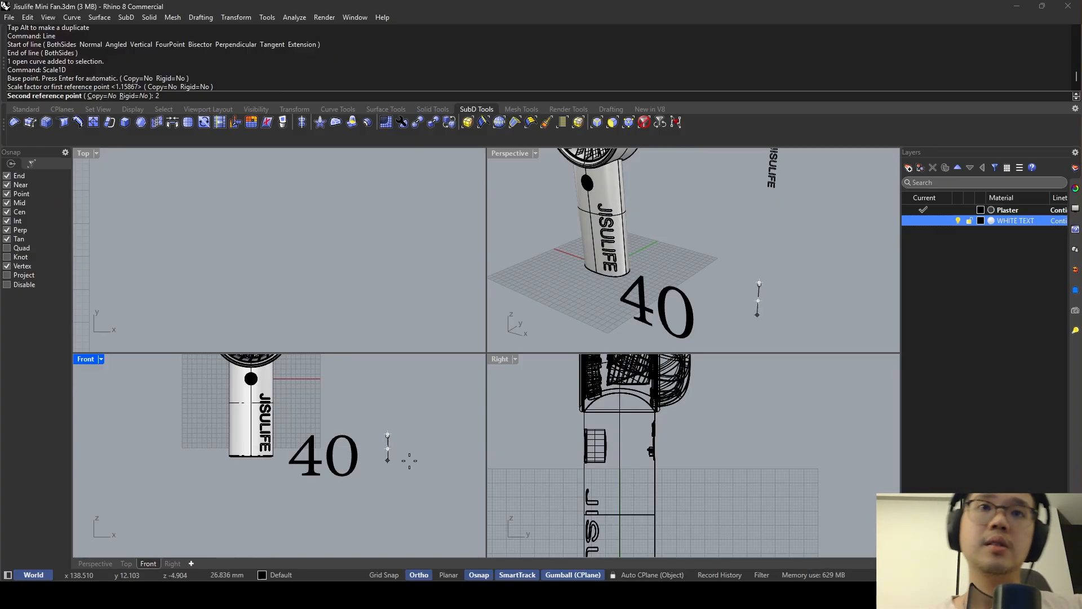
{"action": "key", "text": "Return"}
Copy the 2 mm line a short distance to its right and rotate the original line to horizontal.
{"action": "scroll", "coordinate": [377, 431], "scroll_direction": "up", "scroll_amount": 3}
{"action": "scroll", "coordinate": [354, 428], "scroll_direction": "up", "scroll_amount": 10}
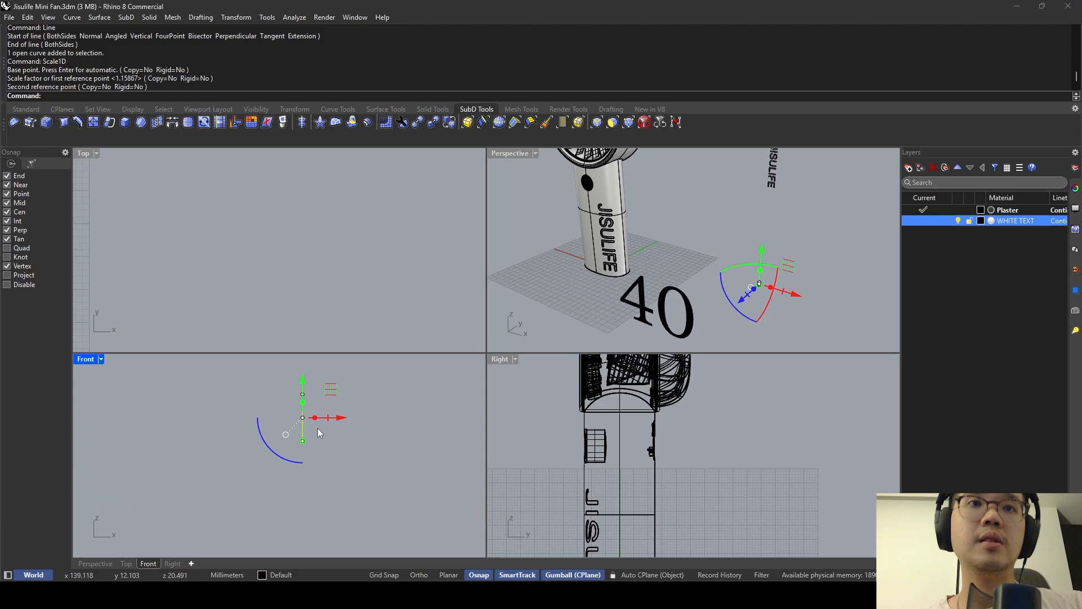
{"action": "left_click", "coordinate": [313, 424]}
{"action": "left_click", "coordinate": [303, 423]}
{"action": "key", "text": "alt"}
{"action": "left_click_drag", "start_coordinate": [343, 417], "coordinate": [384, 420]}
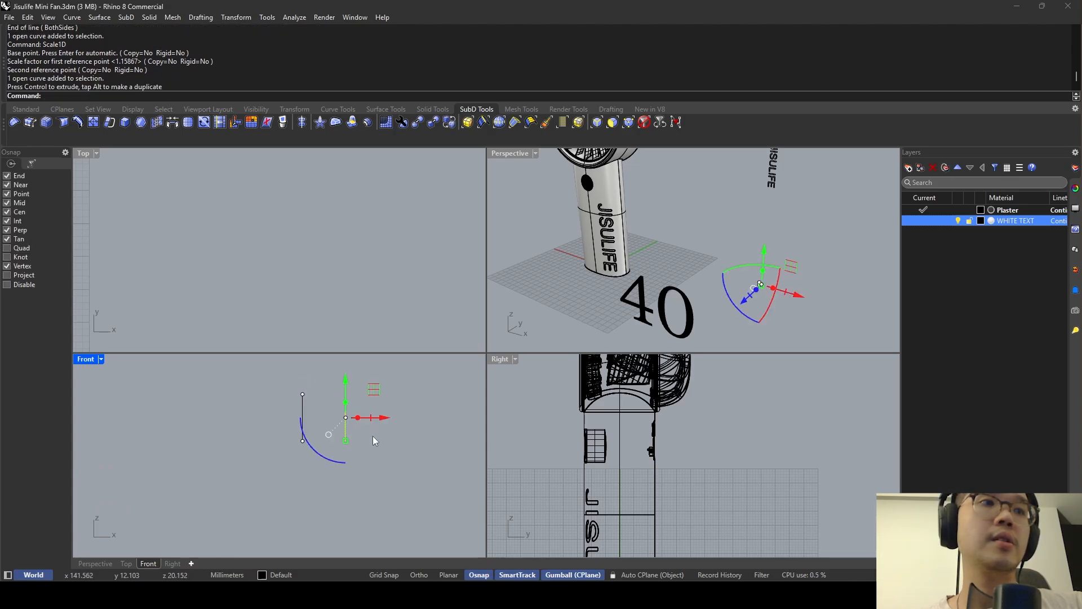
{"action": "key", "text": "Escape"}
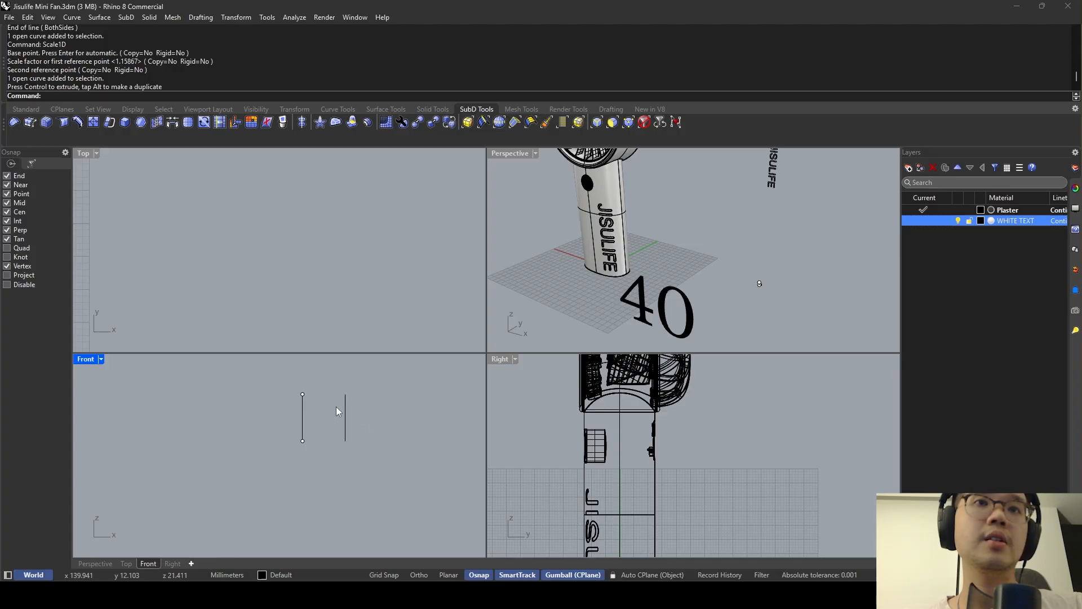
{"action": "left_click", "coordinate": [315, 415]}
{"action": "left_click_drag", "start_coordinate": [305, 448], "coordinate": [336, 448]}
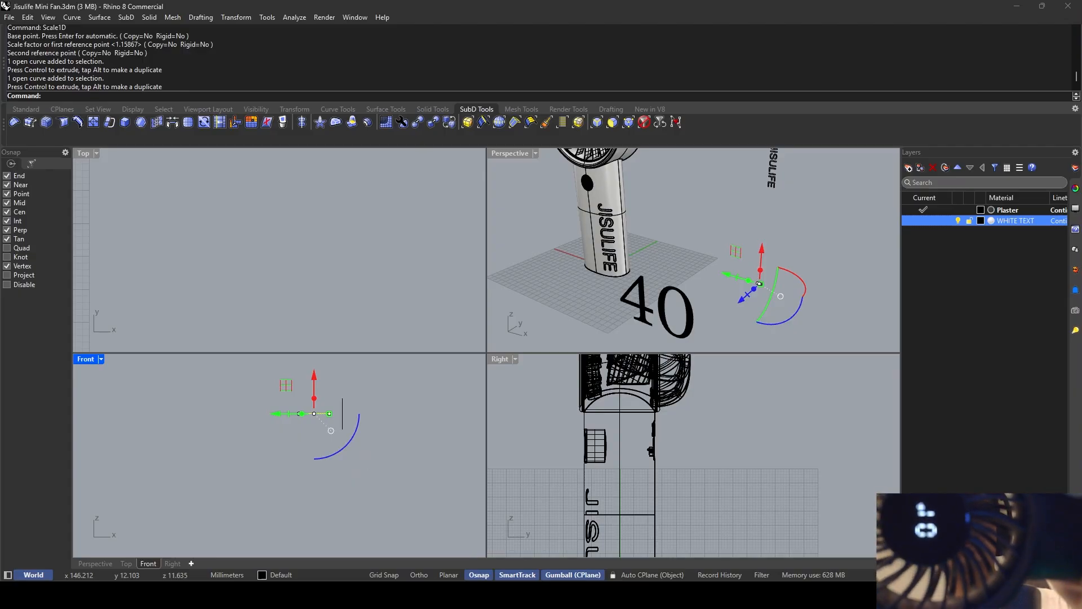
Switch to OBS and examine the digits on the real fan's display in the camera feed.
{"action": "left_click", "coordinate": [346, 596]}
{"action": "left_click", "coordinate": [345, 596]}
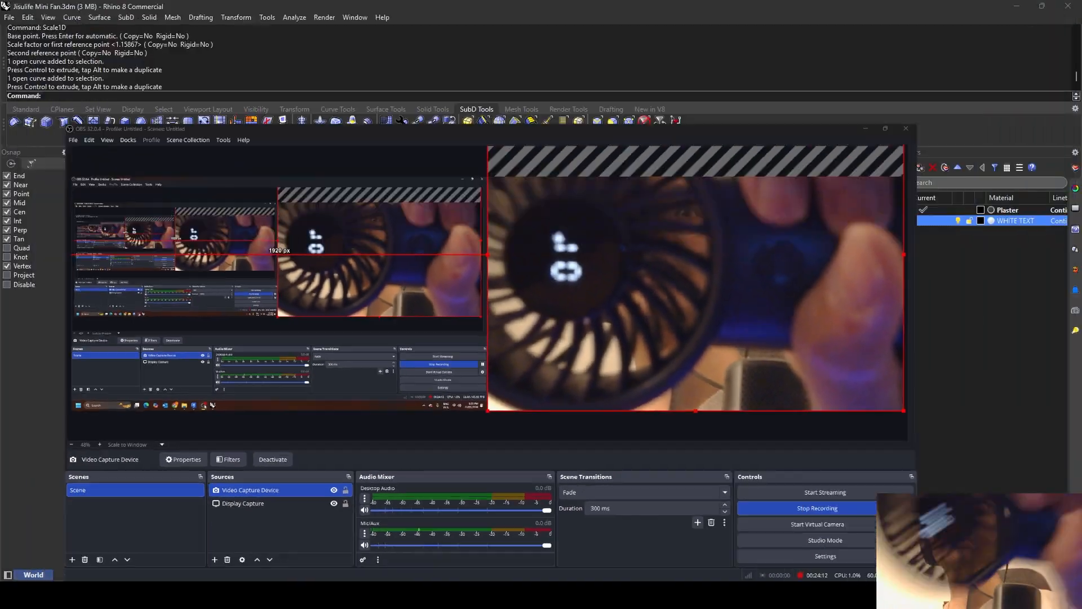
Return to Rhino, undo the line's rotation, and create a horizontal rotated copy between the two vertical lines.
{"action": "left_click", "coordinate": [341, 443]}
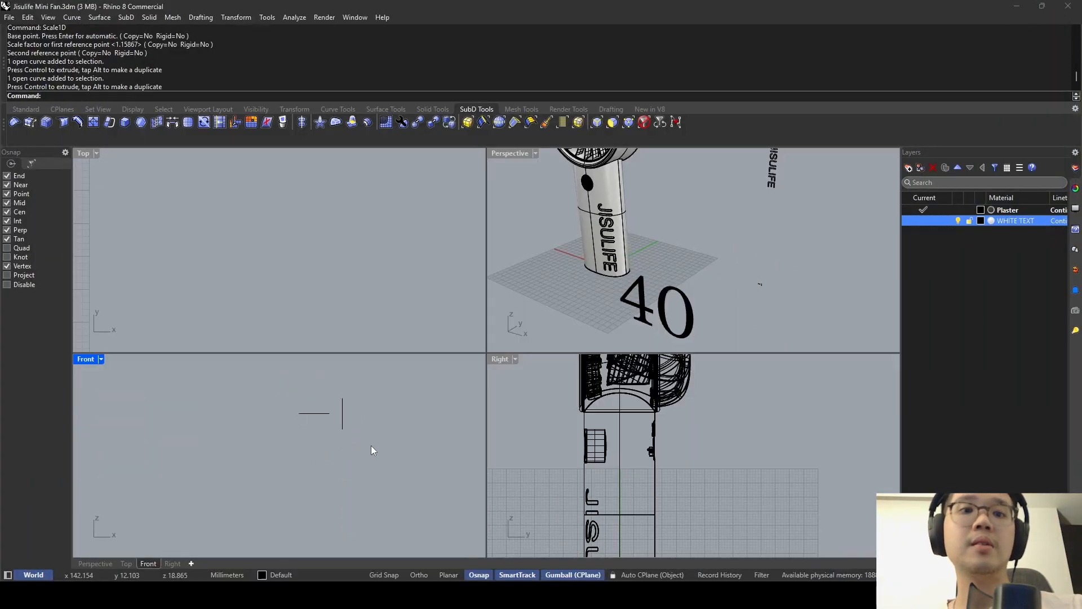
{"action": "key", "text": "ctrl+z"}
{"action": "left_click", "coordinate": [368, 446]}
{"action": "left_click", "coordinate": [313, 422]}
{"action": "left_click_drag", "start_coordinate": [342, 414], "coordinate": [365, 415], "text": "alt"}
{"action": "left_click", "coordinate": [324, 427]}
{"action": "left_click", "coordinate": [315, 422]}
{"action": "left_click_drag", "start_coordinate": [299, 451], "coordinate": [365, 440]}
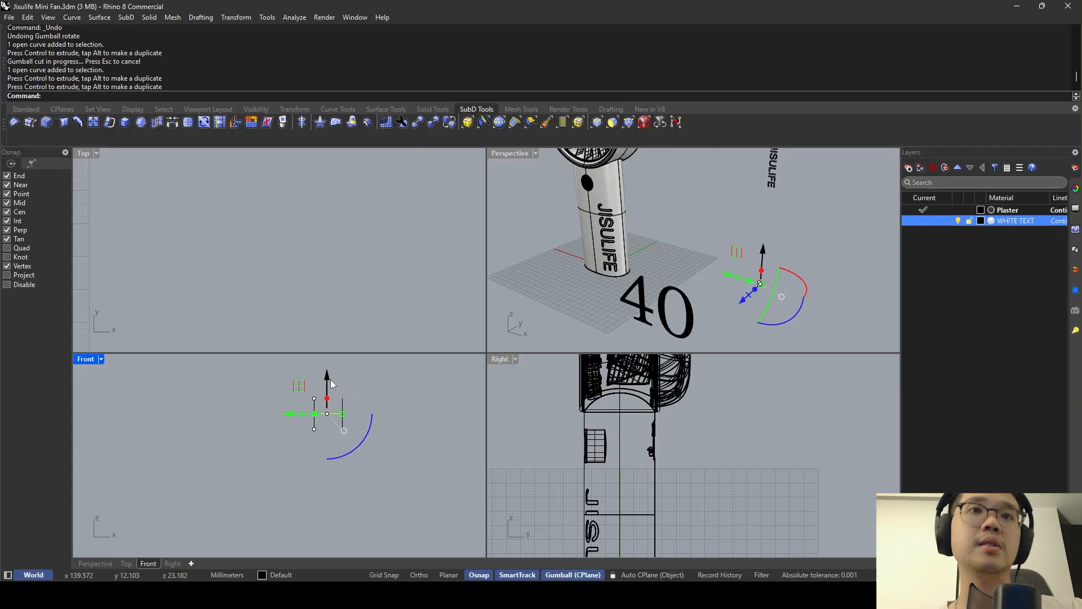
Move the horizontal line up and snap its left end onto the upper end of the left vertical line.
{"action": "left_click_drag", "start_coordinate": [330, 380], "coordinate": [333, 360]}
{"action": "key", "text": "Escape"}
{"action": "left_click", "coordinate": [334, 391]}
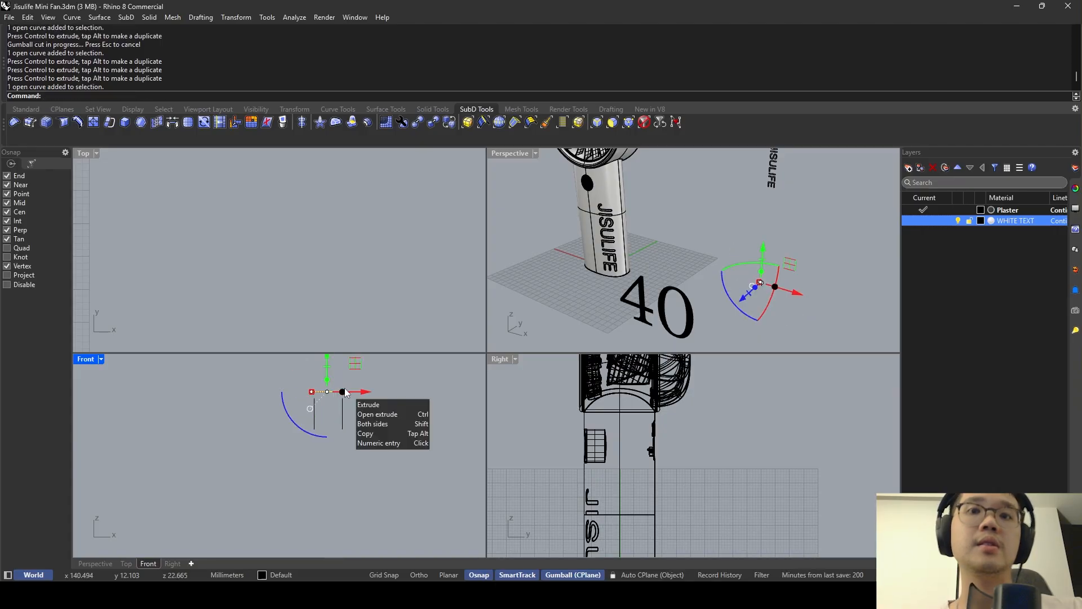
{"action": "type", "text": "Move"}
{"action": "key", "text": "Return"}
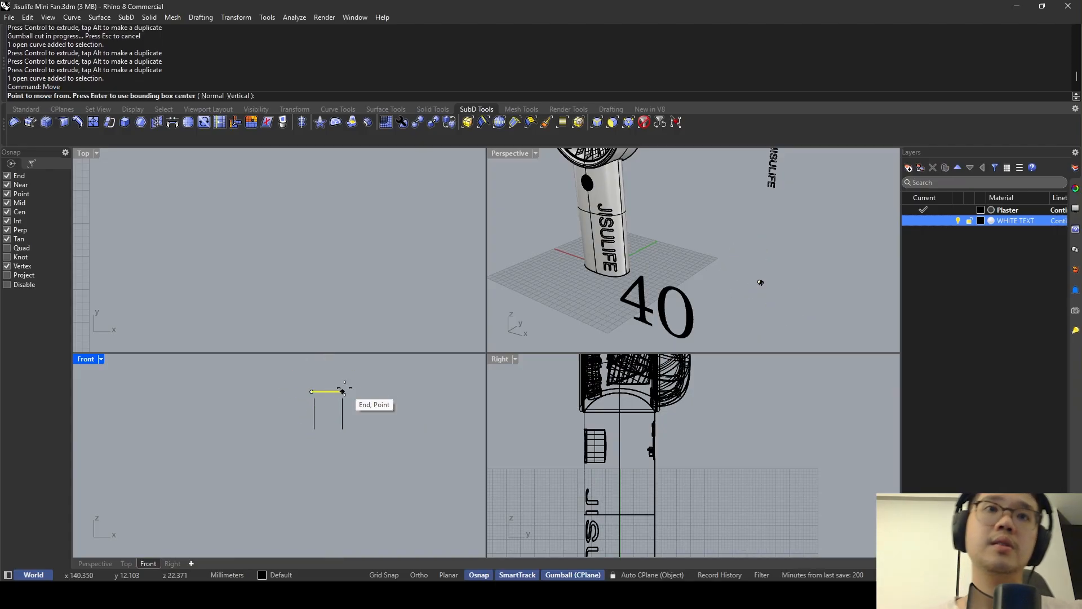
{"action": "left_click", "coordinate": [313, 393]}
{"action": "left_click", "coordinate": [314, 398]}
Move the right vertical line so its upper end meets the right end of the horizontal line.
{"action": "left_click", "coordinate": [343, 411]}
{"action": "key", "text": "Return"}
{"action": "left_click", "coordinate": [342, 398]}
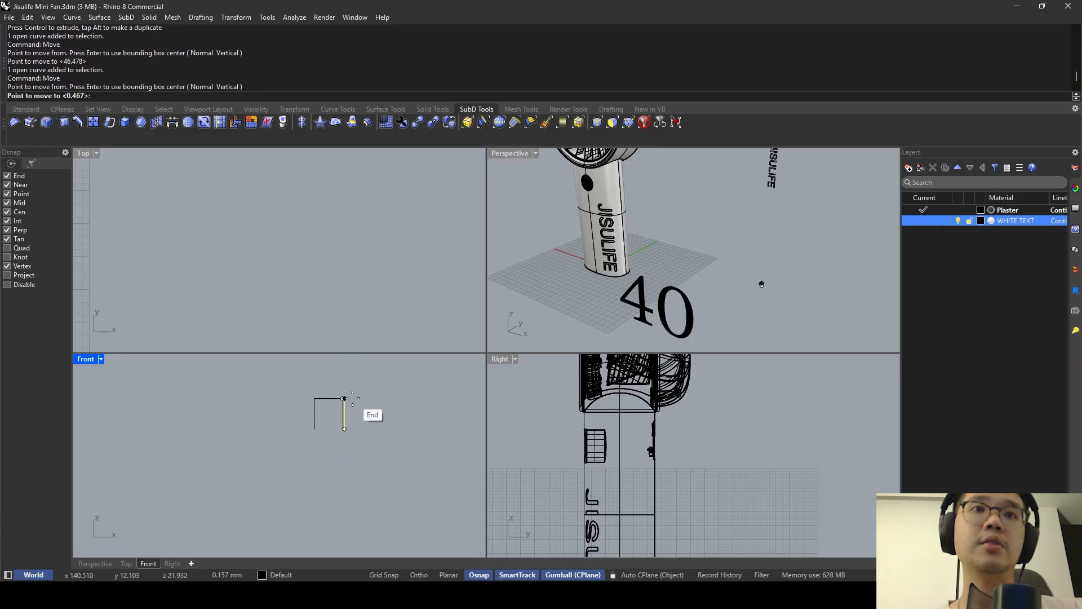
{"action": "left_click", "coordinate": [355, 398]}
{"action": "key", "text": "Return"}
{"action": "left_click", "coordinate": [355, 398]}
{"action": "key", "text": "Escape"}
{"action": "key", "text": "Return"}
{"action": "left_click", "coordinate": [354, 398]}
{"action": "left_click", "coordinate": [344, 397]}
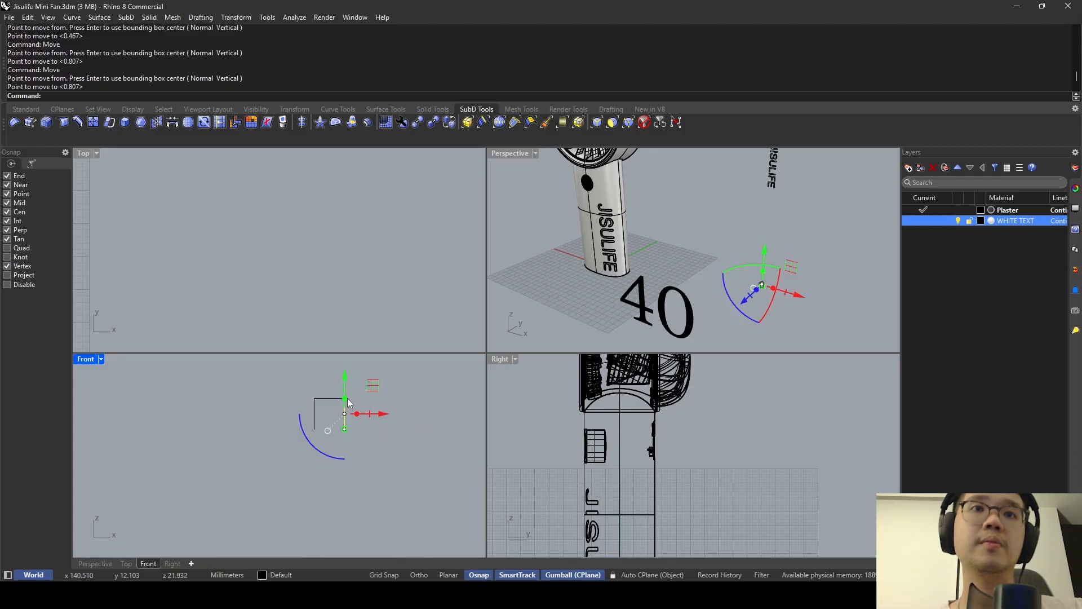
{"action": "key", "text": "Escape"}
{"action": "key", "text": "Escape"}
Mirror both vertical lines downward about a horizontal axis through their lower ends.
{"action": "left_click_drag", "start_coordinate": [370, 424], "coordinate": [299, 415]}
{"action": "key", "text": "Escape"}
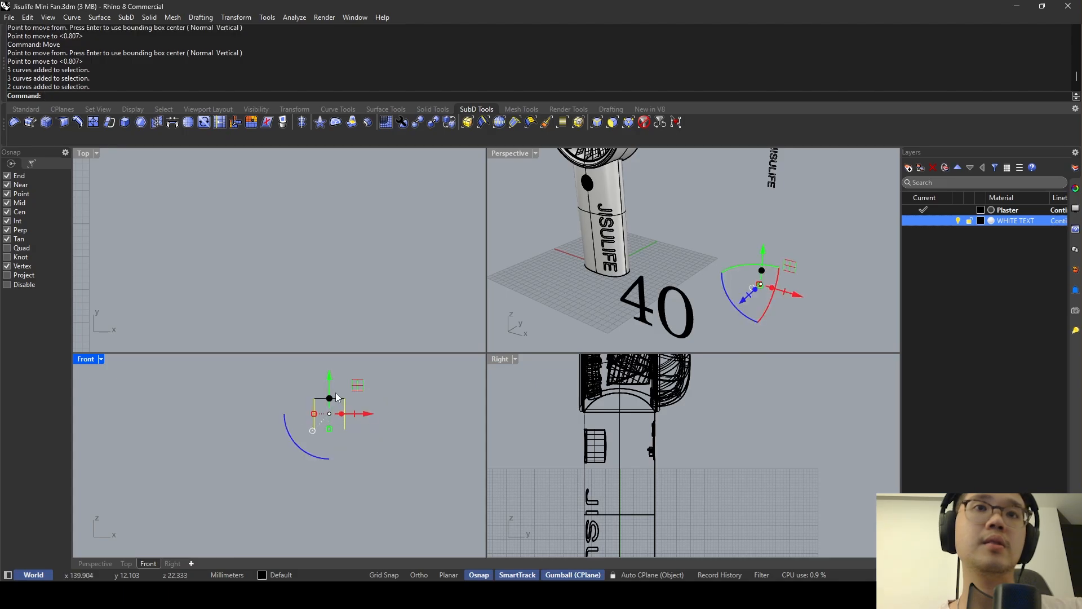
{"action": "type", "text": "mi"}
{"action": "key", "text": "Return"}
{"action": "left_click", "coordinate": [314, 429]}
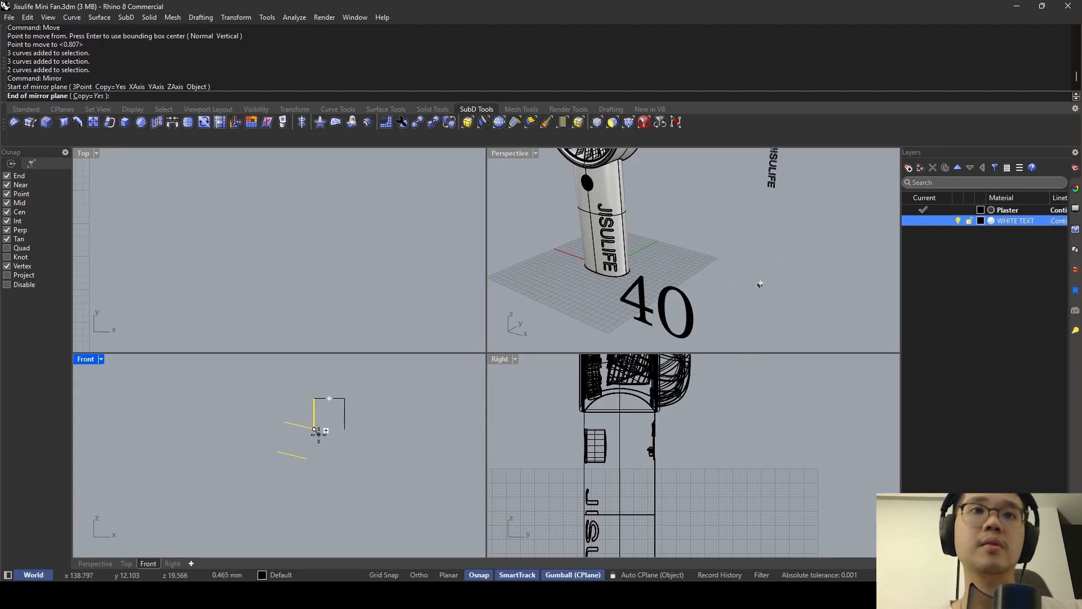
{"action": "left_click", "coordinate": [309, 429], "text": "shift"}
{"action": "key", "text": "Escape"}
Mirror the top horizontal line about the outline's mid-height to close the bottom of the digit.
{"action": "left_click", "coordinate": [337, 399]}
{"action": "key", "text": "Return"}
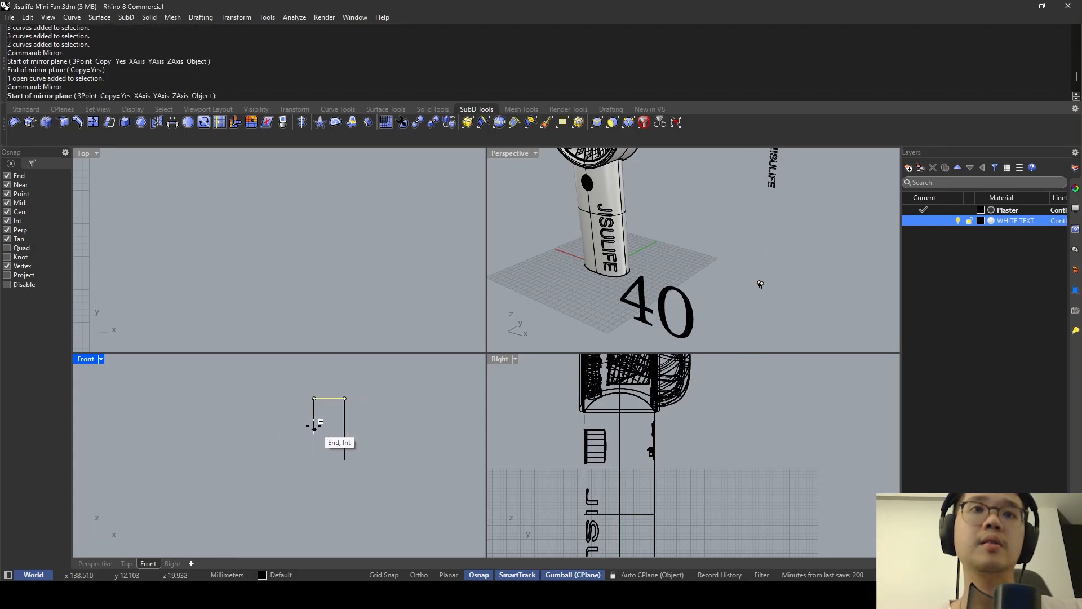
{"action": "left_click", "coordinate": [314, 429]}
{"action": "left_click", "coordinate": [292, 433], "text": "shift"}
{"action": "left_click", "coordinate": [314, 416]}
{"action": "scroll", "coordinate": [329, 428], "scroll_direction": "up", "scroll_amount": 2}
{"action": "left_click_drag", "start_coordinate": [398, 497], "coordinate": [302, 388]}
{"action": "type", "text": "mi"}
{"action": "key", "text": "Escape"}
{"action": "left_click", "coordinate": [329, 393]}
{"action": "key", "text": "Return"}
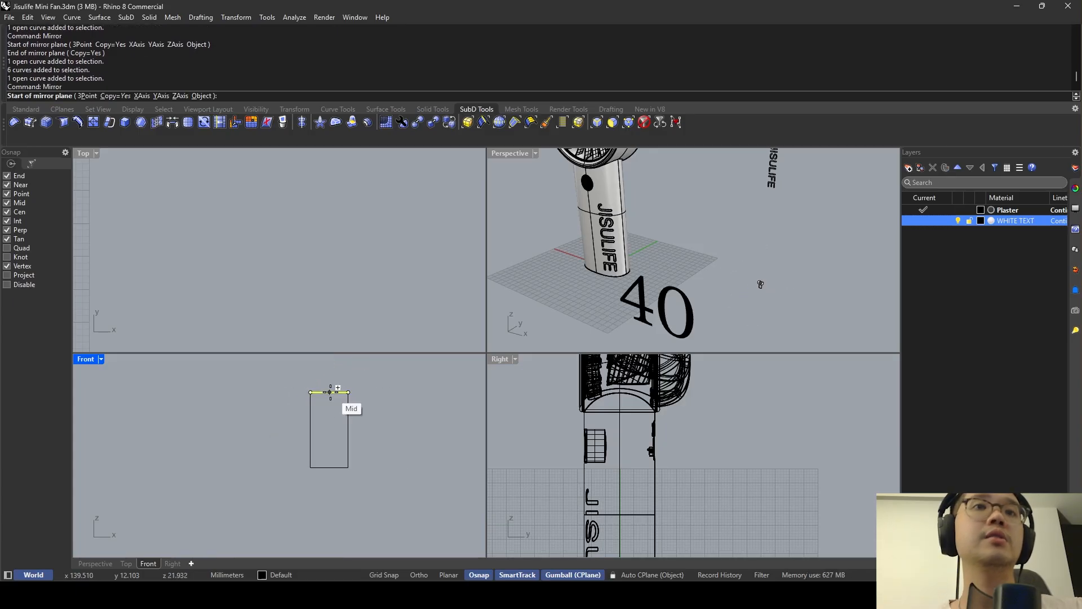
{"action": "key", "text": "Escape"}
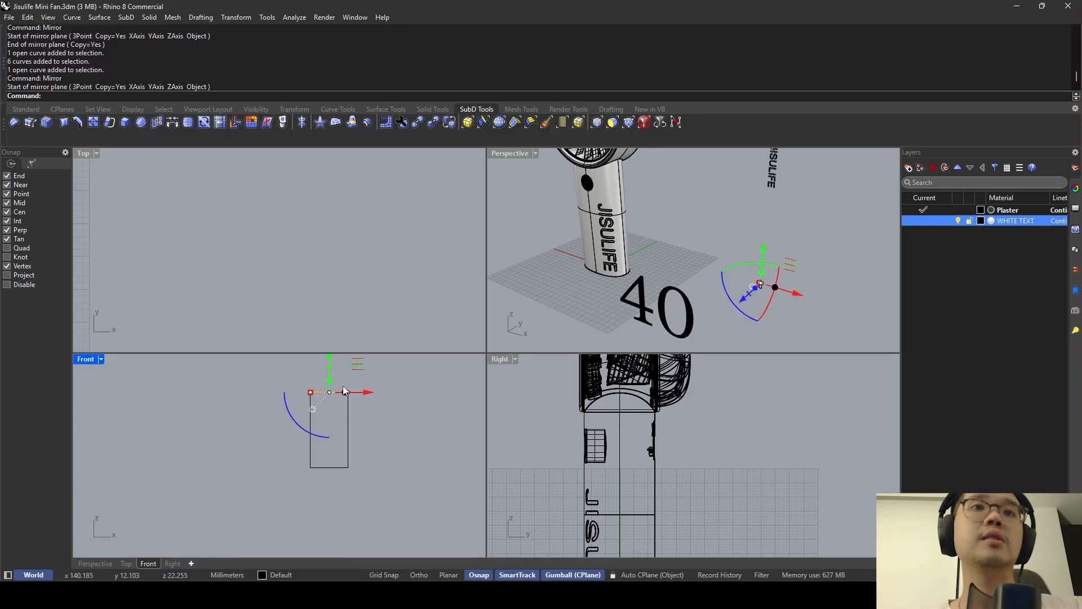
Try shifting the upper-left vertical segment by -1 mm horizontally, and undo the shift.
{"action": "scroll", "coordinate": [316, 396], "scroll_direction": "up", "scroll_amount": 1}
{"action": "key", "text": "Escape"}
{"action": "left_click", "coordinate": [309, 405]}
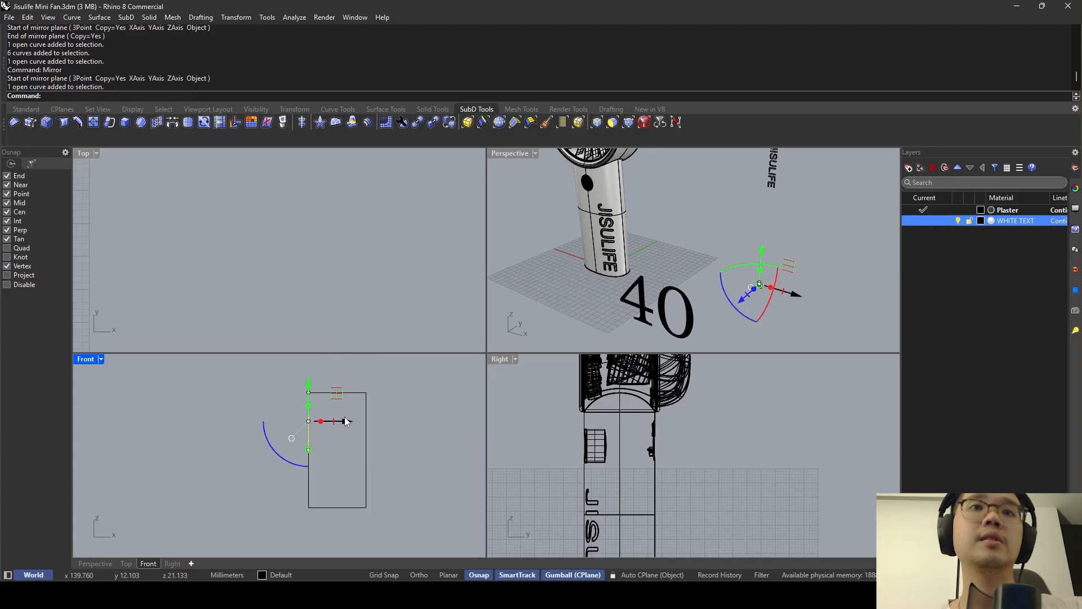
{"action": "left_click", "coordinate": [344, 421]}
{"action": "type", "text": "-1"}
{"action": "key", "text": "Return"}
{"action": "key", "text": "Escape"}
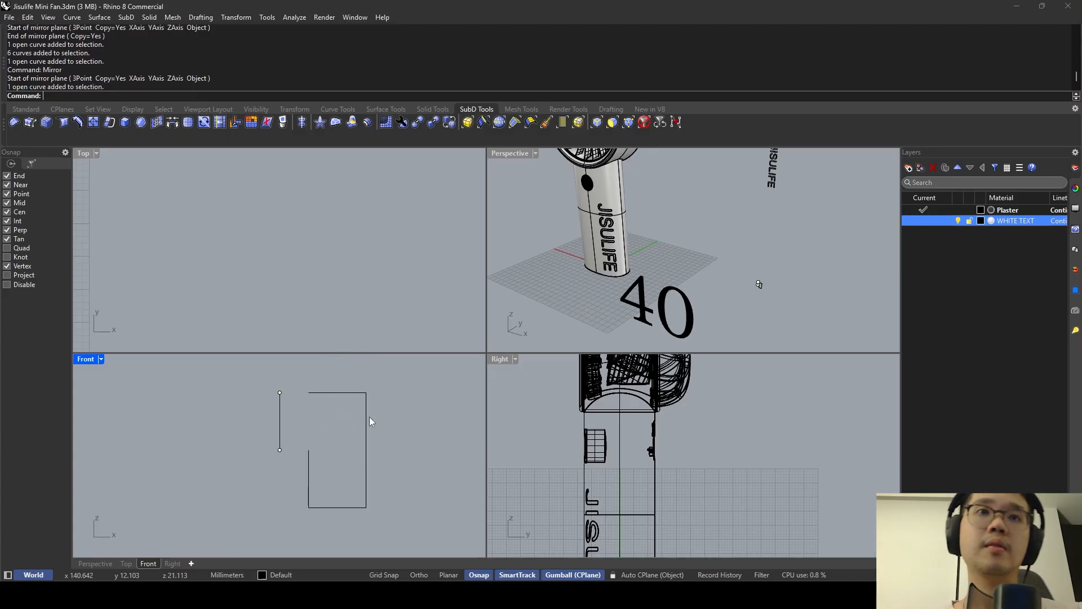
{"action": "key", "text": "ctrl+z"}
{"action": "key", "text": "Escape"}
Shift the upper-left vertical segment slightly left, leaving a small gap to the top segment.
{"action": "left_click", "coordinate": [337, 393]}
{"action": "left_click", "coordinate": [308, 420]}
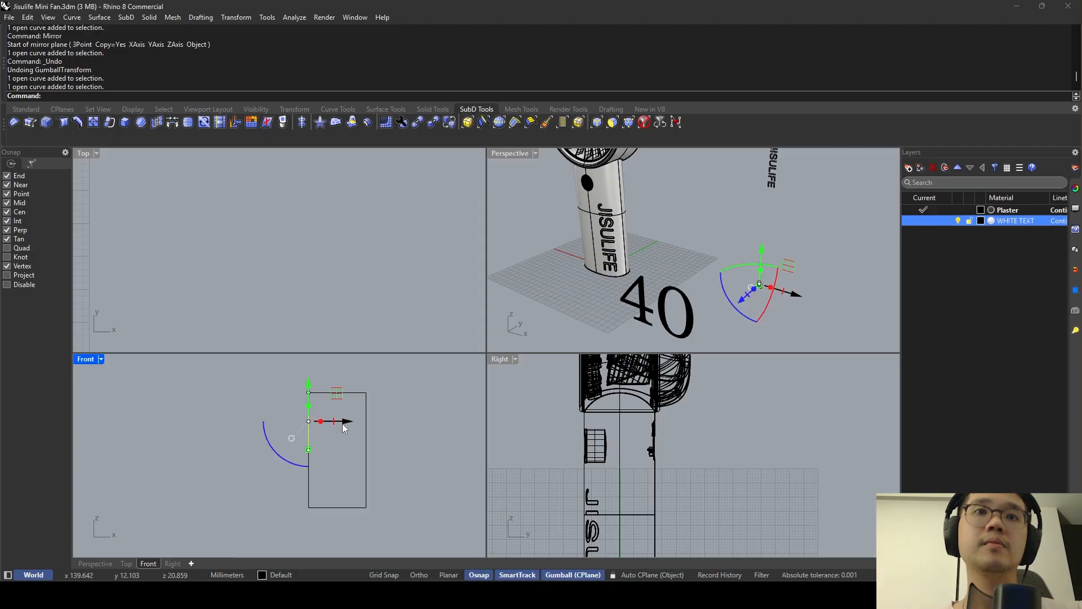
{"action": "left_click_drag", "start_coordinate": [344, 422], "coordinate": [310, 452]}
Delete the upper-right, lower-left, lower-right and bottom segments, keeping only the top and upper-left ones.
{"action": "left_click", "coordinate": [412, 434]}
{"action": "key", "text": "Delete"}
{"action": "left_click", "coordinate": [309, 478]}
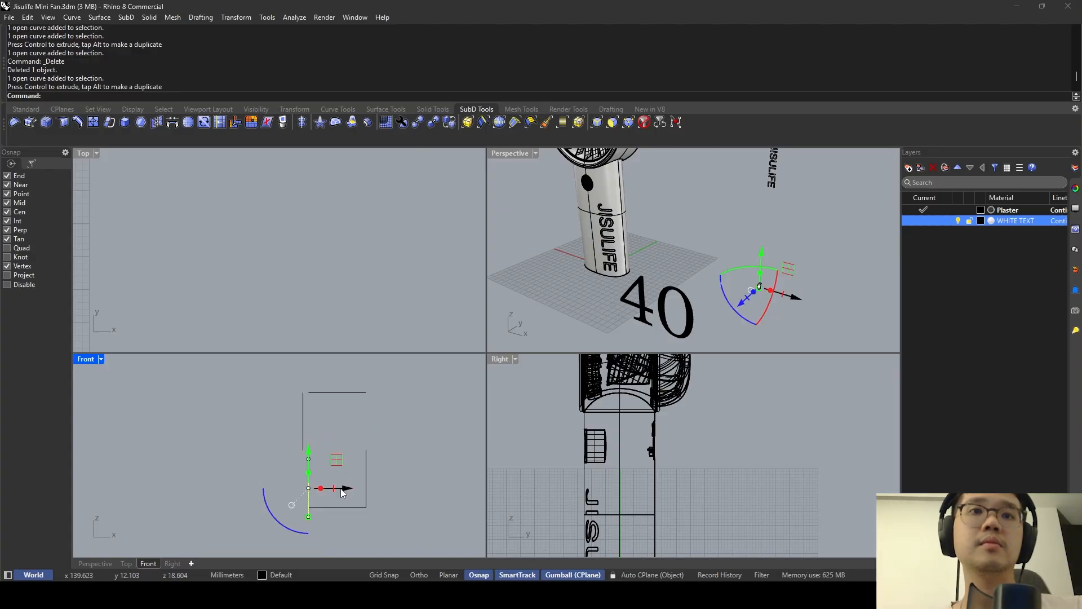
{"action": "key", "text": "Delete"}
{"action": "left_click_drag", "start_coordinate": [379, 519], "coordinate": [332, 442]}
{"action": "key", "text": "Delete"}
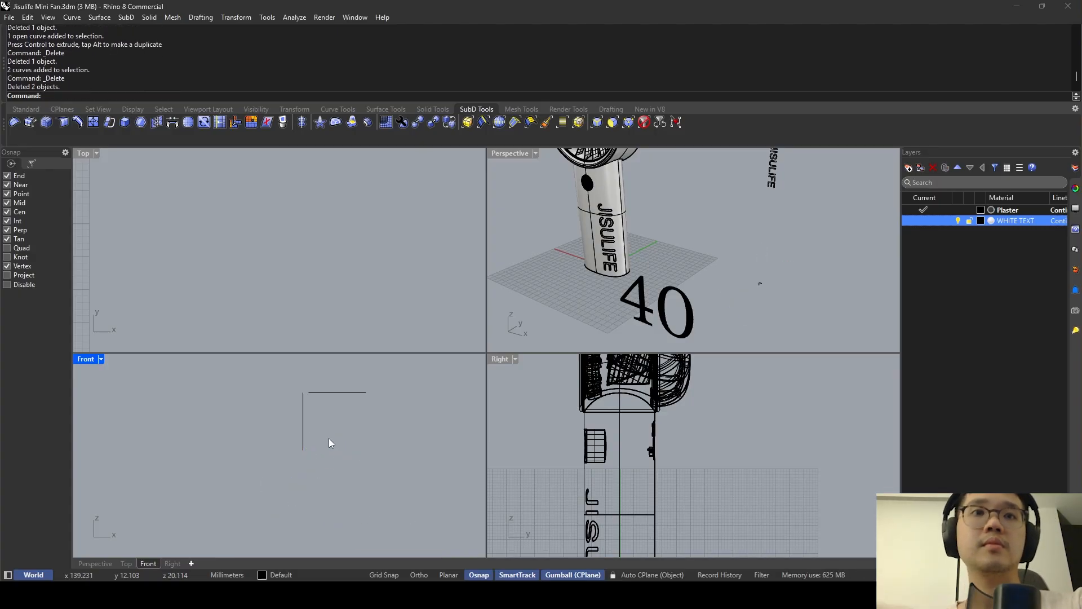
Copy the upper-left segment straight down below itself, leaving a small gap between the two.
{"action": "left_click", "coordinate": [305, 418]}
{"action": "left_click_drag", "start_coordinate": [305, 384], "coordinate": [304, 450], "text": "alt"}
{"action": "left_click", "coordinate": [339, 472]}
{"action": "left_click", "coordinate": [306, 486]}
{"action": "left_click", "coordinate": [298, 462]}
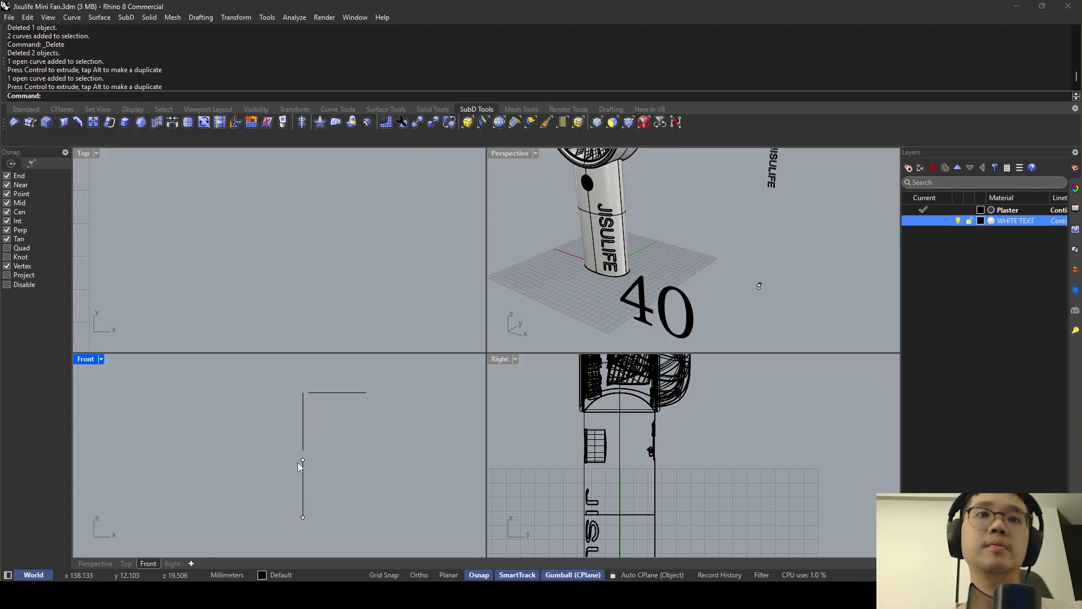
{"action": "left_click", "coordinate": [303, 460]}
{"action": "left_click", "coordinate": [342, 409]}
{"action": "left_click", "coordinate": [304, 428]}
{"action": "left_click", "coordinate": [304, 492]}
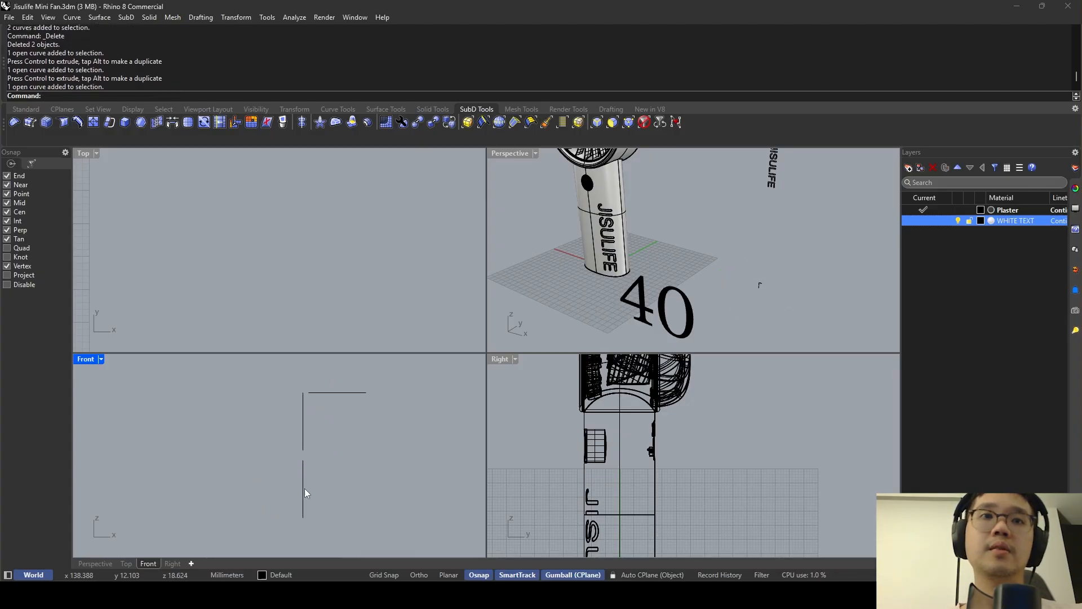
Move the lower-left segment up slightly to narrow the gap to the upper-left segment.
{"action": "scroll", "coordinate": [303, 460], "scroll_direction": "up", "scroll_amount": 4}
{"action": "left_click_drag", "start_coordinate": [303, 468], "coordinate": [226, 394]}
{"action": "left_click", "coordinate": [330, 409]}
{"action": "left_click", "coordinate": [303, 399]}
{"action": "left_click", "coordinate": [276, 386]}
Mirror the two left segments about a vertical axis through the midpoint of the top segment.
{"action": "scroll", "coordinate": [277, 385], "scroll_direction": "down", "scroll_amount": 8}
{"action": "type", "text": "Mirror"}
{"action": "key", "text": "Return"}
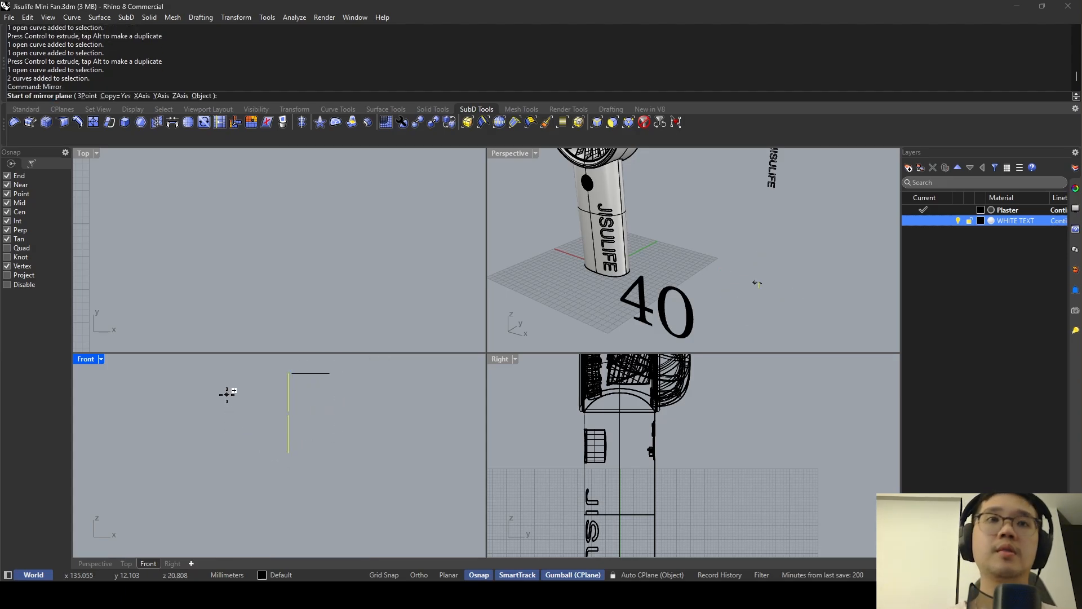
{"action": "left_click", "coordinate": [311, 374]}
{"action": "left_click", "coordinate": [311, 408], "text": "shift"}
{"action": "left_click", "coordinate": [321, 402]}
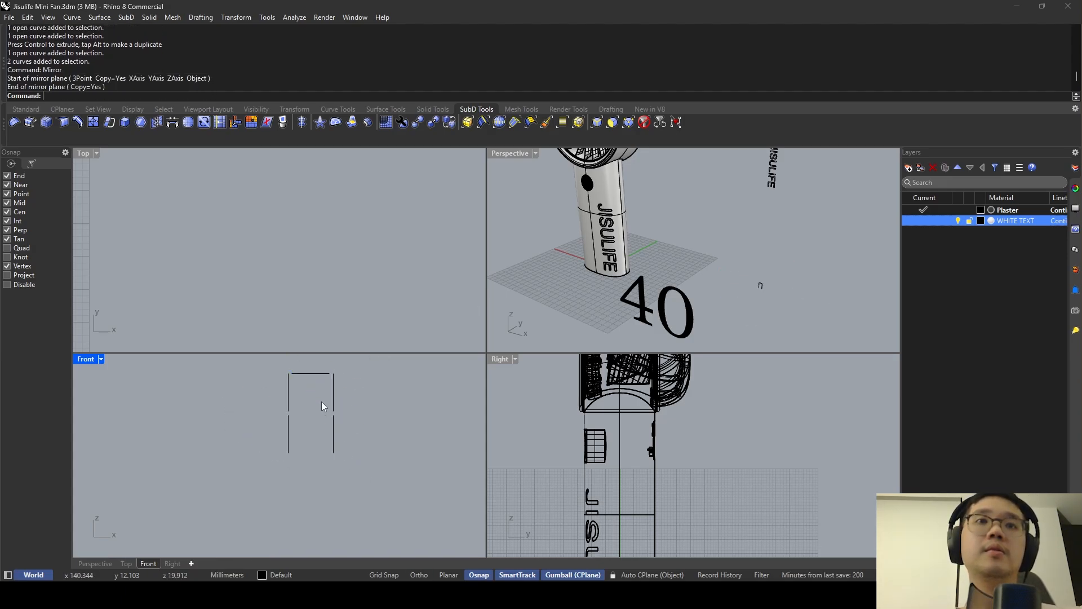
Mirror the top segment about a horizontal axis through the middle of the side gap to form the bottom segment.
{"action": "left_click", "coordinate": [313, 373]}
{"action": "key", "text": "Return"}
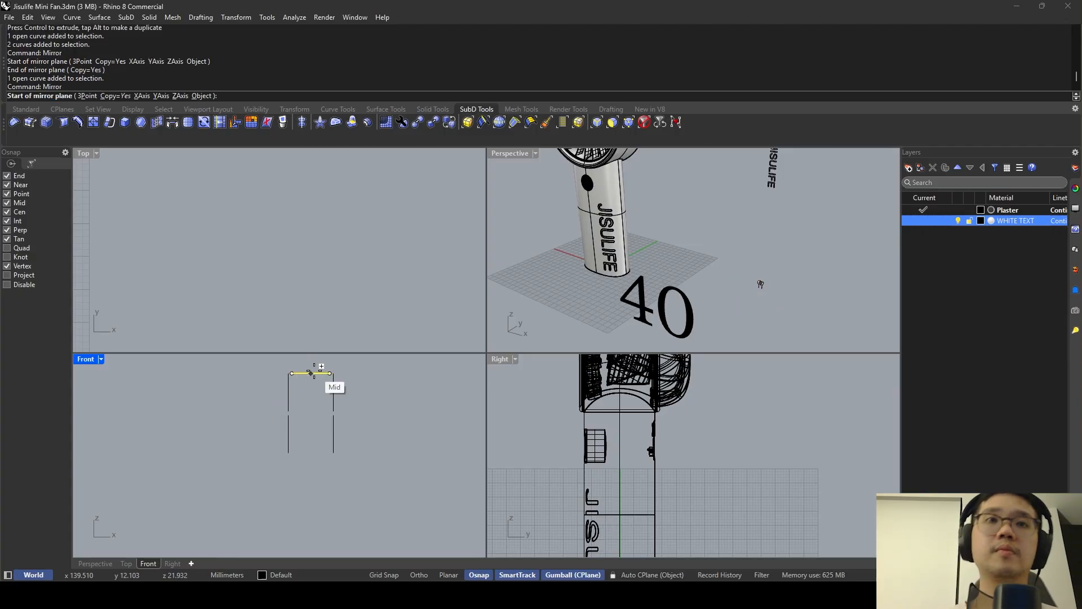
{"action": "scroll", "coordinate": [298, 404], "scroll_direction": "up", "scroll_amount": 2}
{"action": "scroll", "coordinate": [286, 415], "scroll_direction": "up", "scroll_amount": 8}
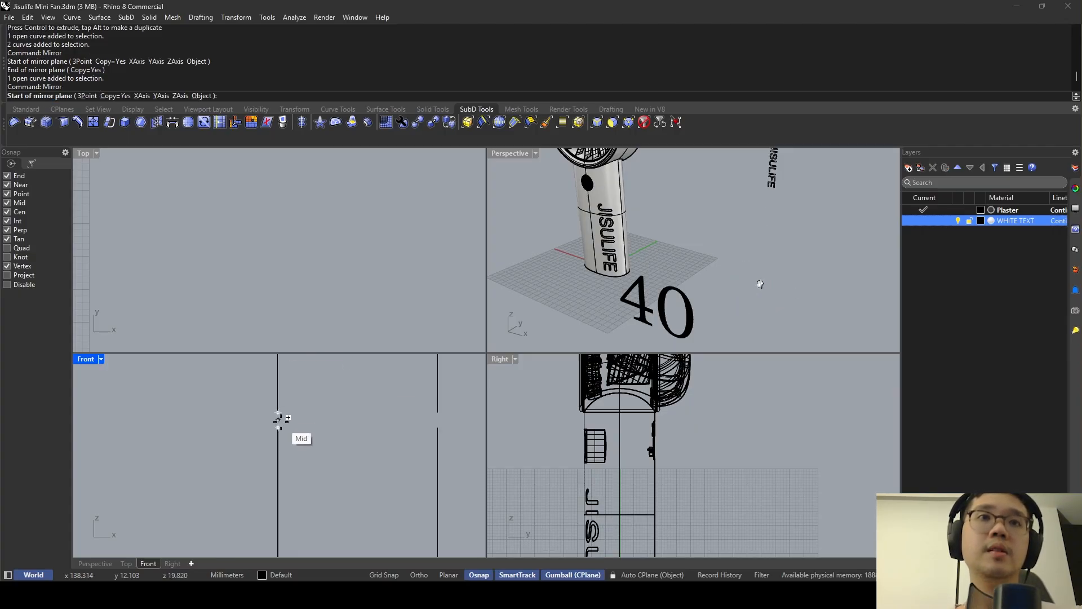
{"action": "left_click", "coordinate": [278, 422]}
{"action": "left_click", "coordinate": [283, 425]}
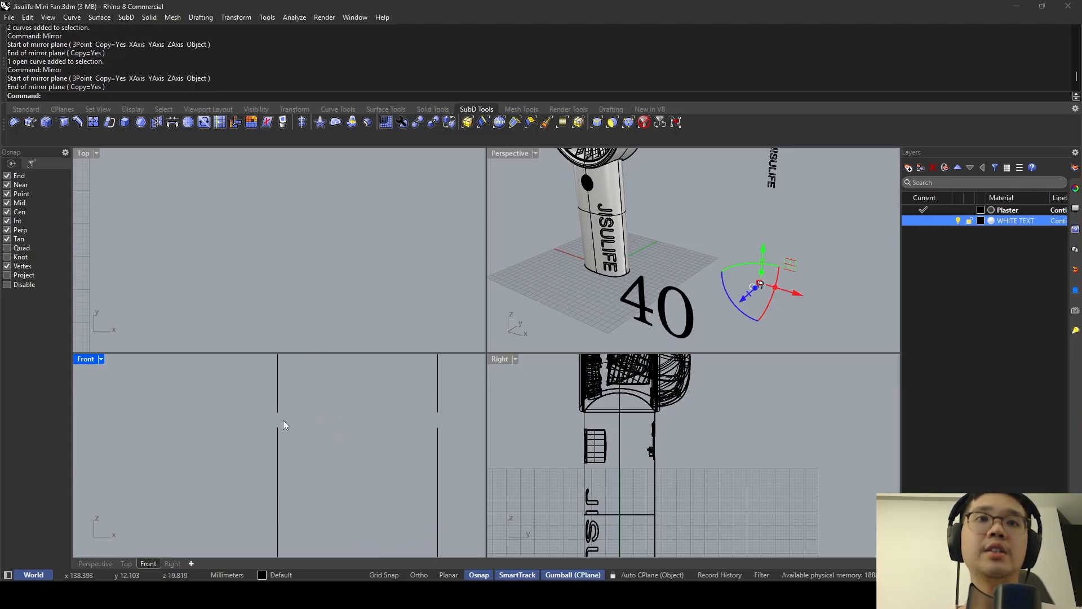
{"action": "key", "text": "Return"}
{"action": "scroll", "coordinate": [278, 426], "scroll_direction": "up", "scroll_amount": 3}
{"action": "left_click", "coordinate": [278, 417]}
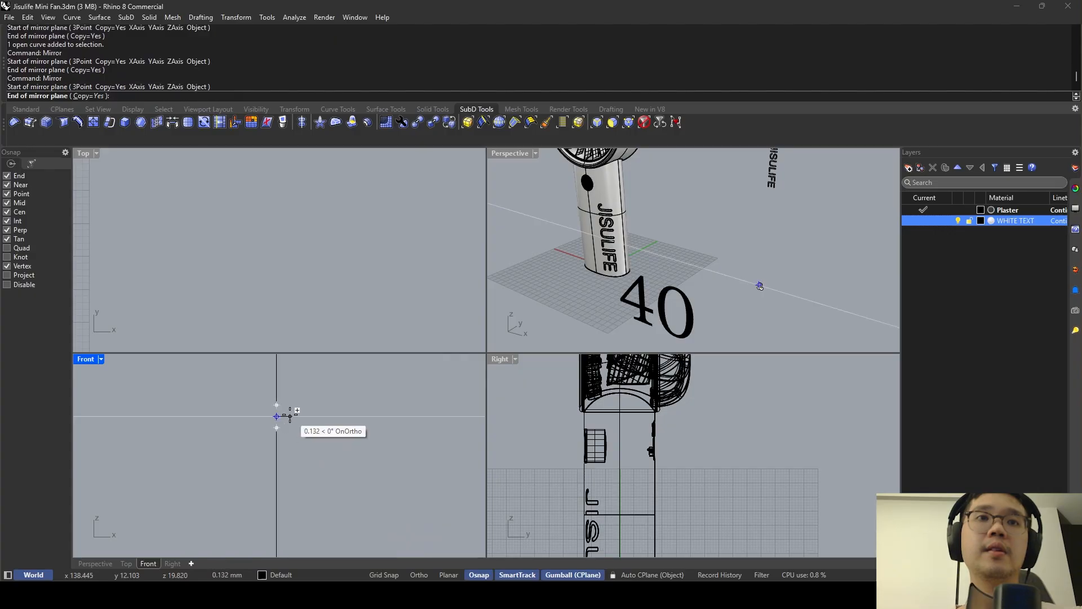
{"action": "scroll", "coordinate": [302, 415], "scroll_direction": "down", "scroll_amount": 7}
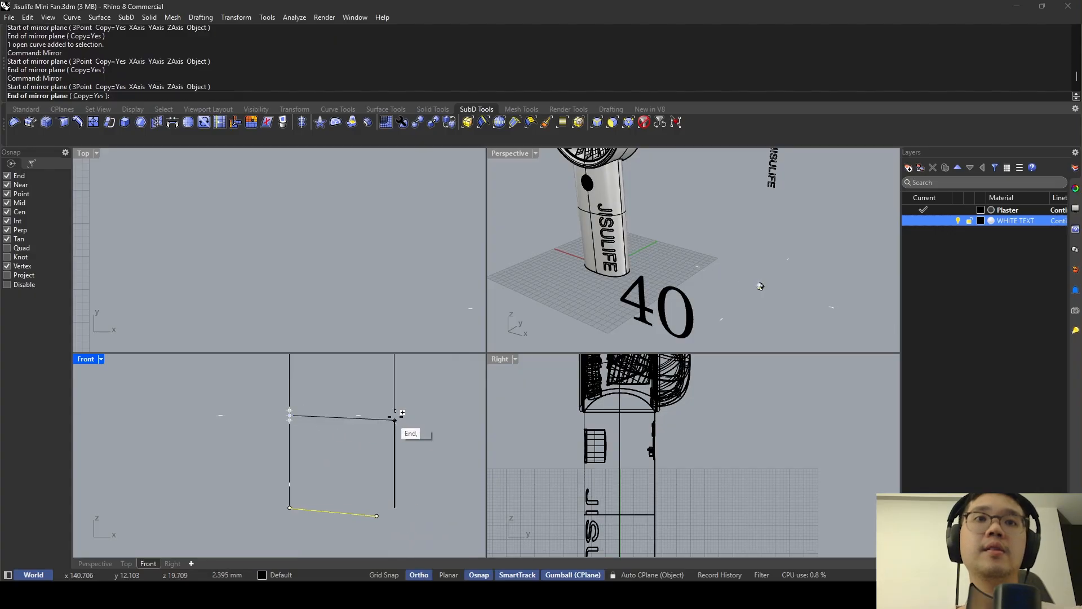
{"action": "left_click", "coordinate": [452, 415], "text": "shift"}
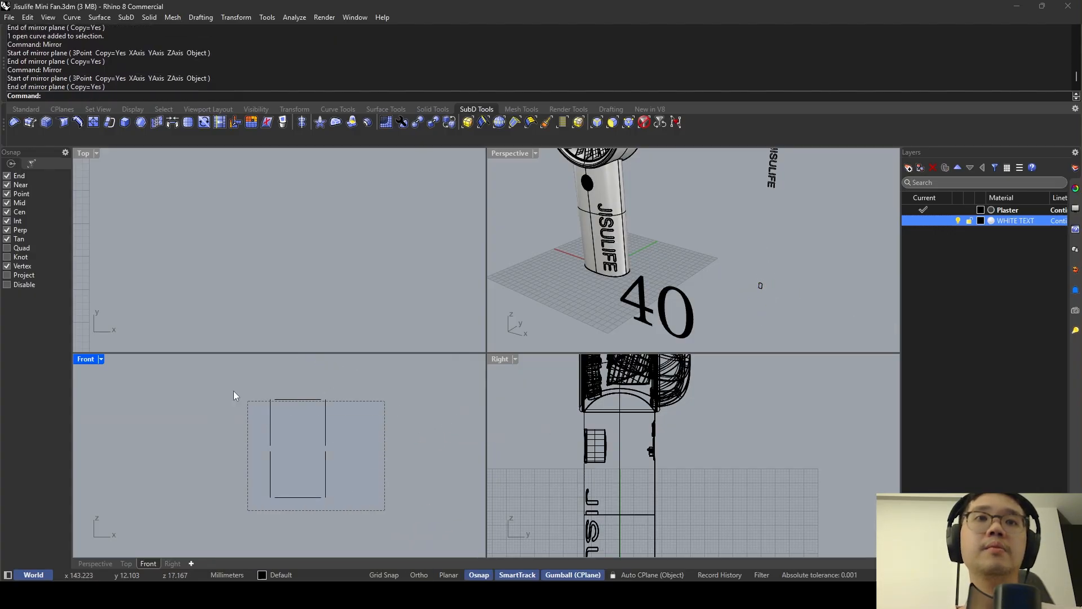
Copy the two right-side vertical segments to the right of the zero digit.
{"action": "left_click_drag", "start_coordinate": [235, 395], "coordinate": [236, 395]}
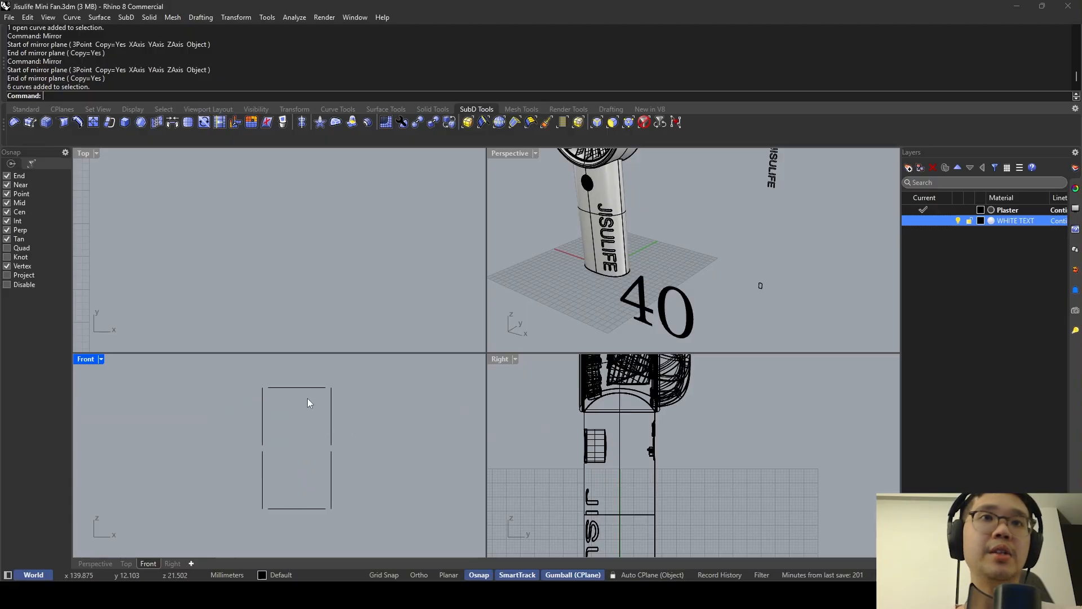
{"action": "scroll", "coordinate": [284, 418], "scroll_direction": "down", "scroll_amount": 6}
{"action": "left_click_drag", "start_coordinate": [381, 483], "coordinate": [265, 393]}
{"action": "key", "text": "Escape"}
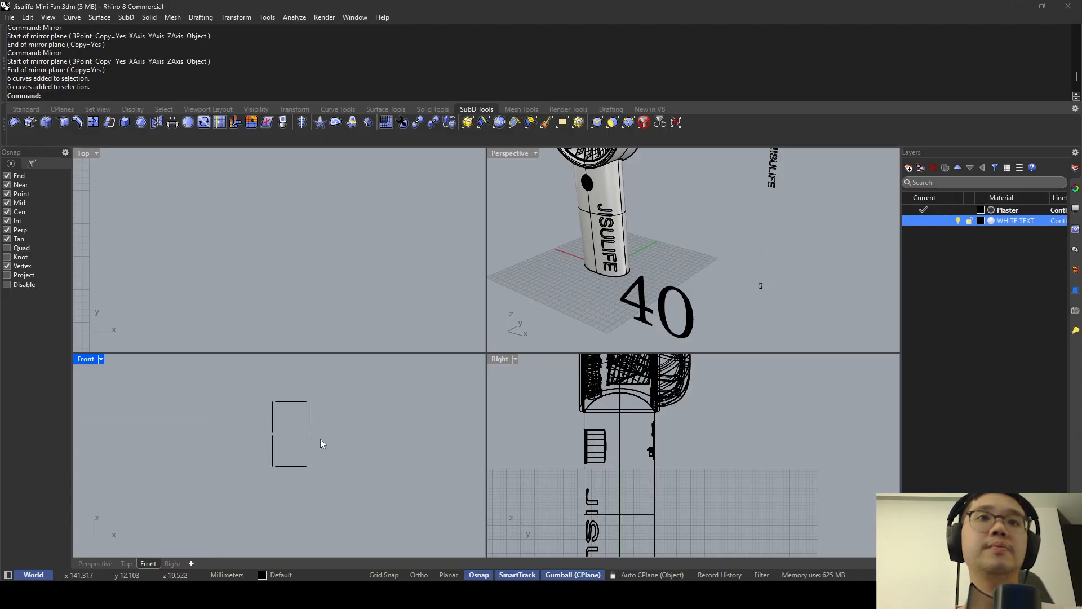
{"action": "left_click_drag", "start_coordinate": [320, 439], "coordinate": [391, 438]}
{"action": "key", "text": "Escape"}
{"action": "scroll", "coordinate": [306, 415], "scroll_direction": "up", "scroll_amount": 4}
{"action": "mouse_move", "coordinate": [312, 415]}
{"action": "right_mouse_down"}
{"action": "mouse_move", "coordinate": [241, 425]}
{"action": "mouse_move", "coordinate": [297, 413]}
{"action": "right_mouse_up"}
{"action": "scroll", "coordinate": [374, 409], "scroll_direction": "up", "scroll_amount": 2}
{"action": "right_click_drag", "start_coordinate": [374, 410], "coordinate": [333, 418]}
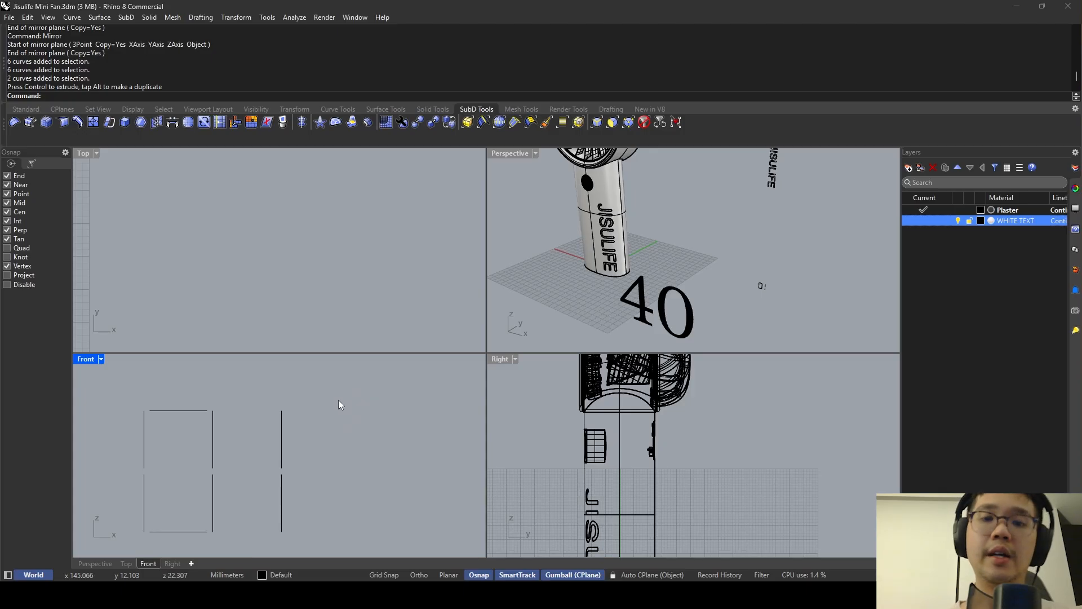
{"action": "type", "text": "Curve"}
{"action": "key", "text": "Return"}
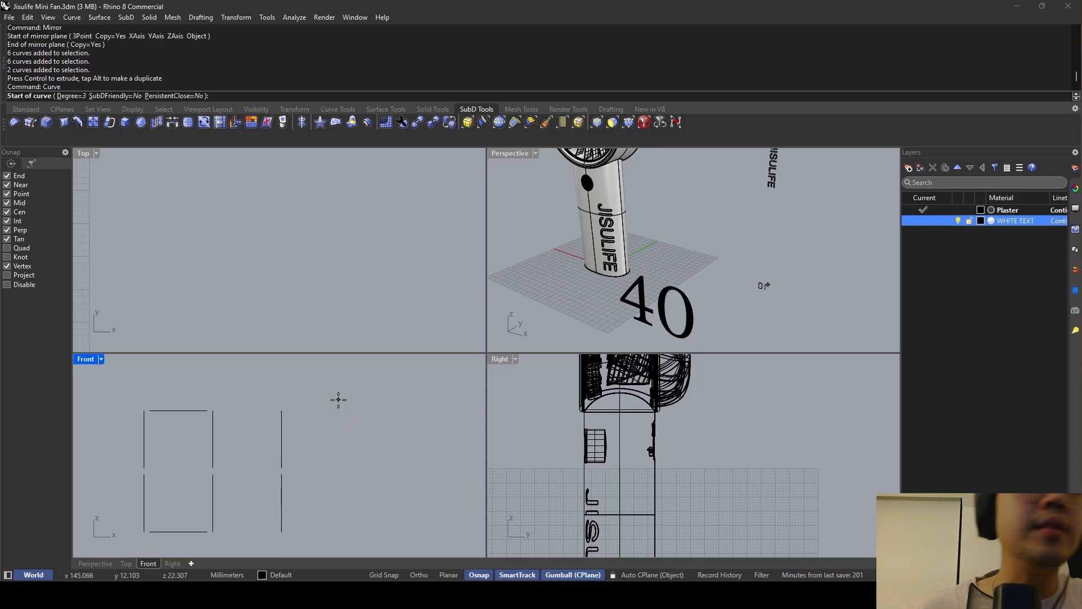
{"action": "left_click", "coordinate": [356, 406]}
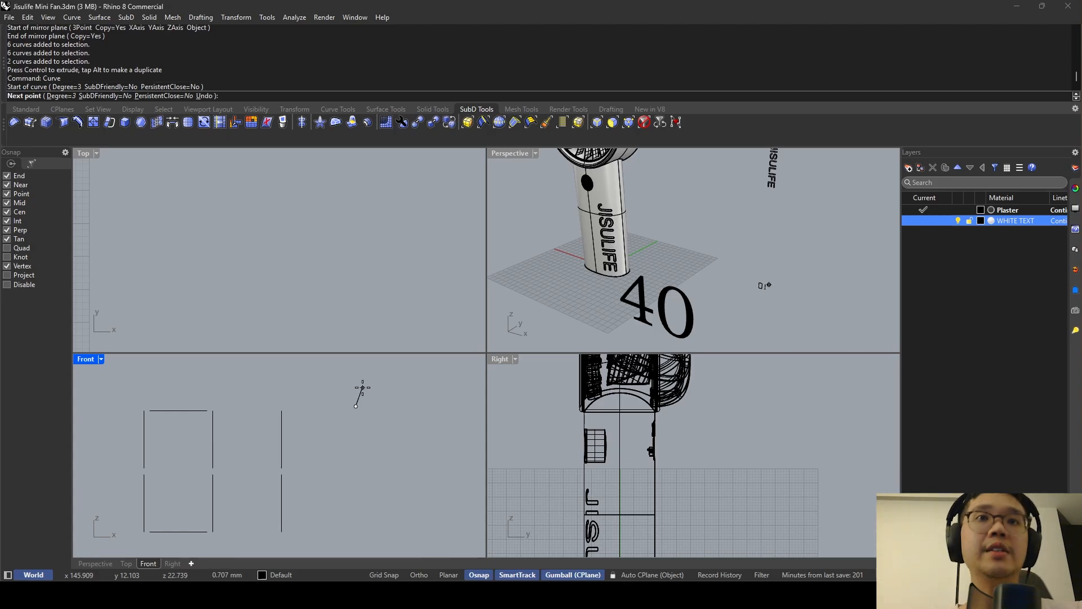
{"action": "right_click_drag", "start_coordinate": [362, 389], "coordinate": [346, 410]}
{"action": "key", "text": "Escape"}
Draw a control-point curve arching up and to the right, above and beside the copied vertical segments.
{"action": "right_click", "coordinate": [337, 427]}
{"action": "left_click", "coordinate": [344, 428]}
{"action": "left_click", "coordinate": [345, 389]}
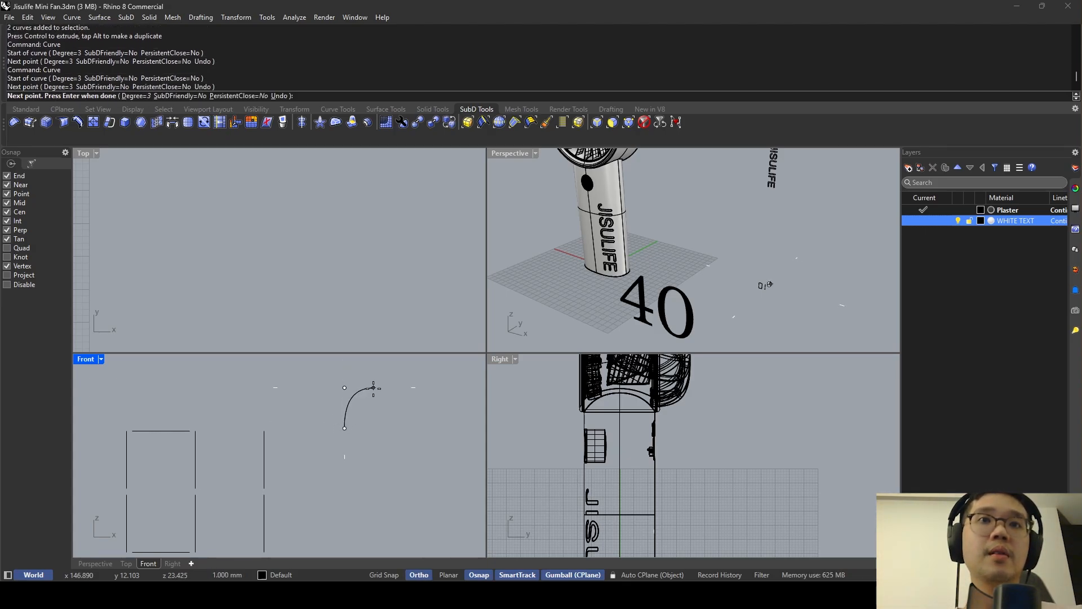
{"action": "left_click", "coordinate": [380, 388], "text": "shift"}
{"action": "right_click", "coordinate": [380, 387]}
{"action": "right_click", "coordinate": [380, 388]}
{"action": "left_click", "coordinate": [379, 388]}
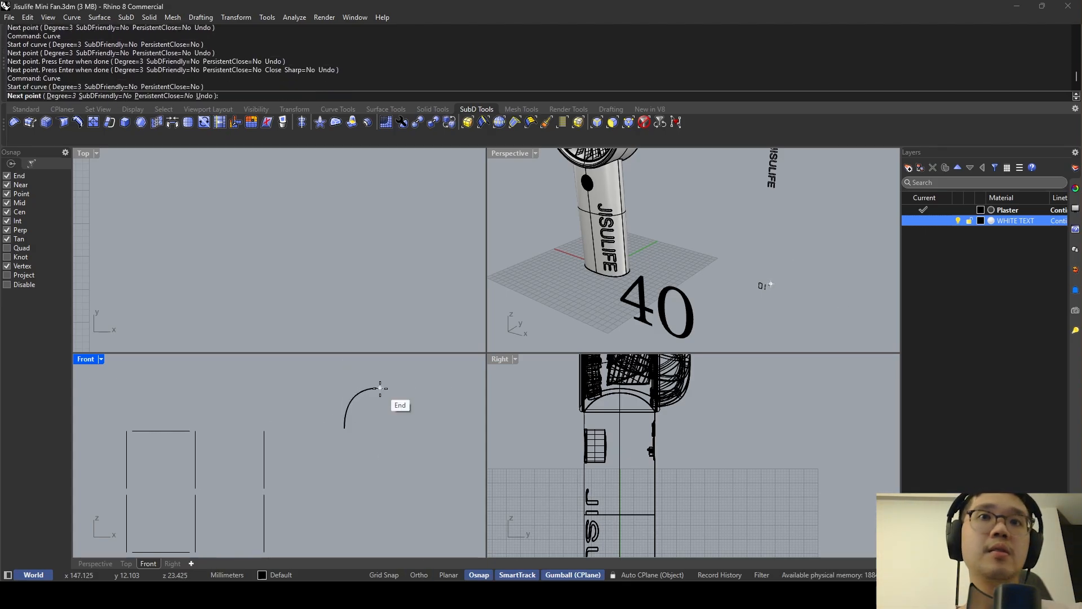
{"action": "key", "text": "Escape"}
{"action": "left_click", "coordinate": [347, 428]}
{"action": "key", "text": "Escape"}
Draw an inner control-point curve from the arch's tip down beside its lower end, forming a curved fan blade.
{"action": "right_click", "coordinate": [381, 395]}
{"action": "left_click", "coordinate": [380, 388]}
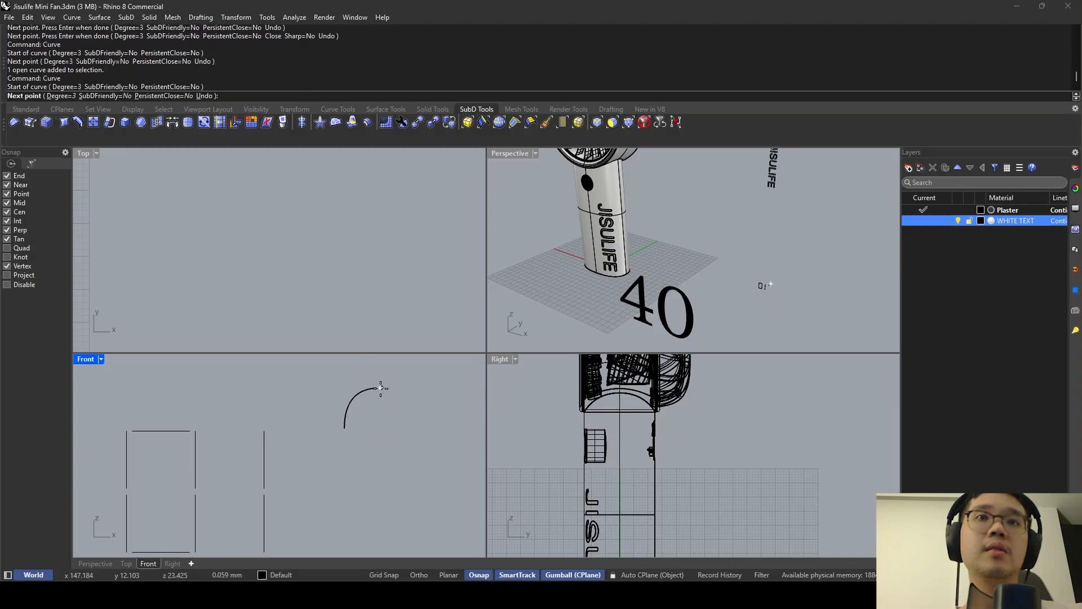
{"action": "left_click", "coordinate": [361, 391]}
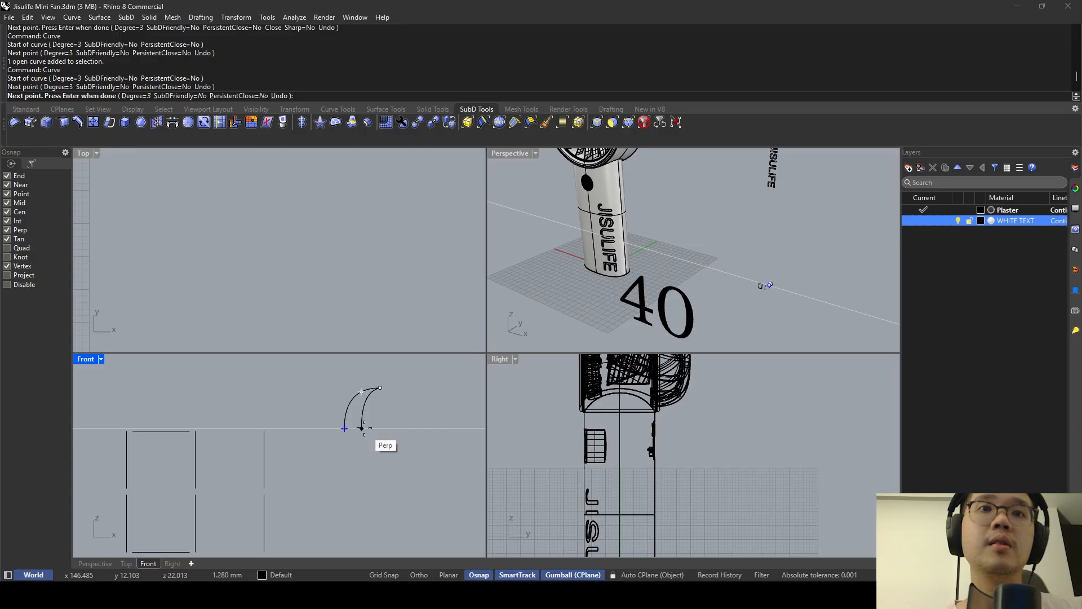
{"action": "left_click", "coordinate": [370, 428]}
{"action": "key", "text": "Return"}
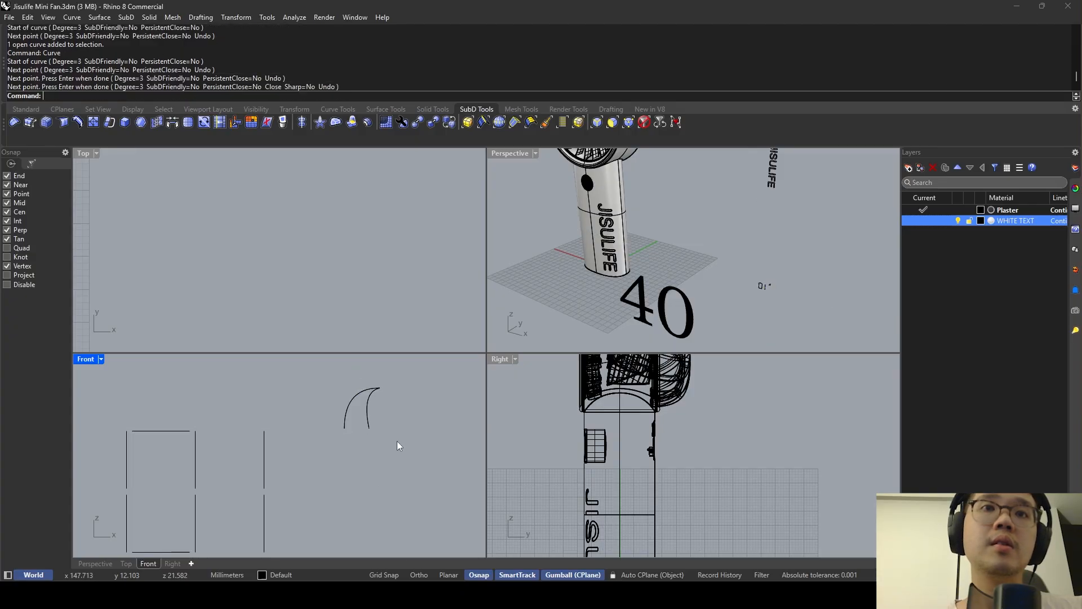
Copy the blade's two curves, rotate the copy 90° clockwise, and move it so its end meets the first blade's inner end.
{"action": "left_click_drag", "start_coordinate": [396, 440], "coordinate": [379, 420]}
{"action": "key", "text": "Return"}
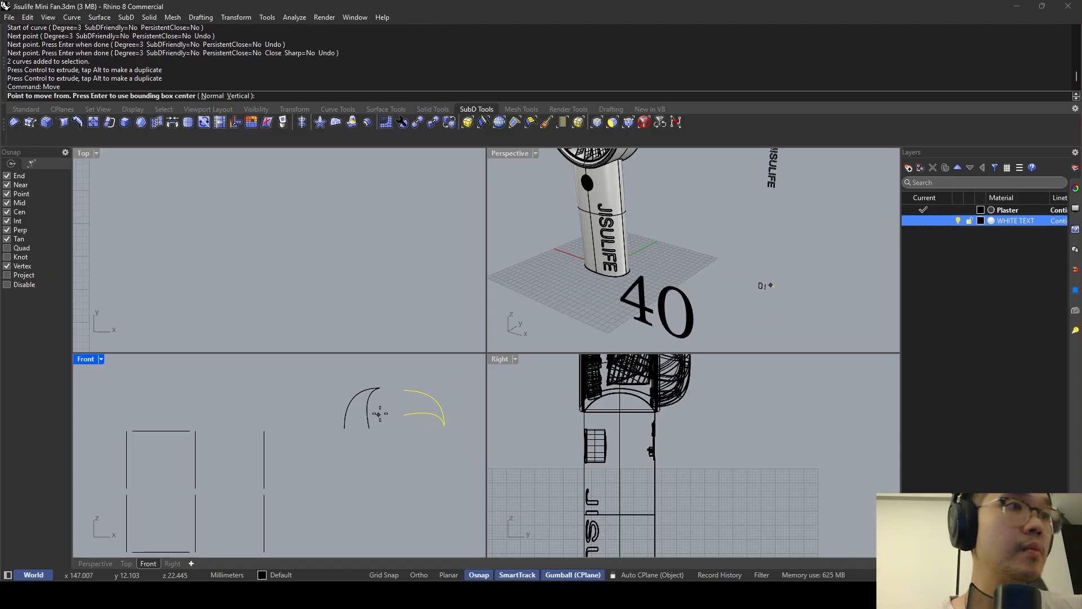
{"action": "left_click", "coordinate": [405, 390]}
{"action": "left_click", "coordinate": [368, 428]}
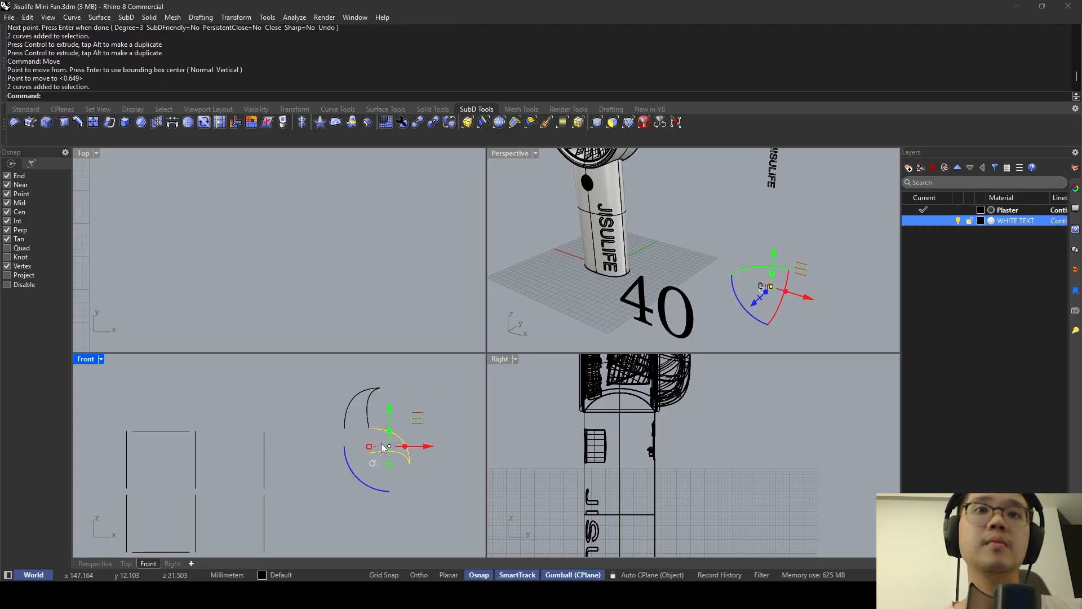
Make a third blade by copying the second, rotating it another 90° clockwise, and snapping it to the second blade's open end.
{"action": "left_click_drag", "start_coordinate": [430, 474], "coordinate": [385, 431]}
{"action": "left_click_drag", "start_coordinate": [366, 466], "coordinate": [282, 465], "text": "shift"}
{"action": "key", "text": "Return"}
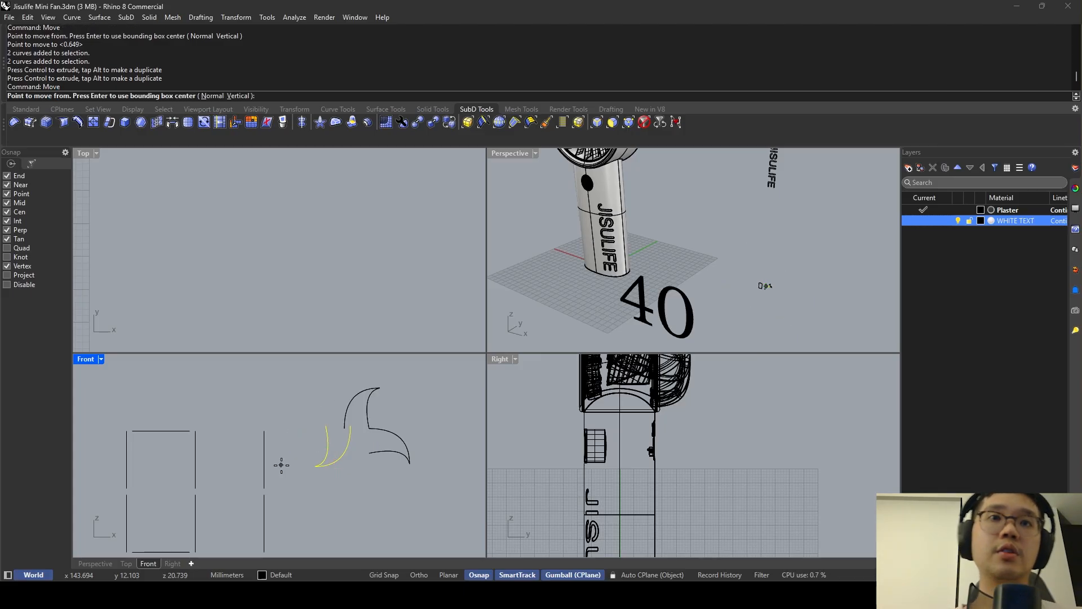
{"action": "left_click", "coordinate": [351, 426]}
{"action": "left_click", "coordinate": [369, 453]}
Copy the third blade rotated 90° clockwise and move it into the remaining gap to close the four-bladed pinwheel outline.
{"action": "left_click_drag", "start_coordinate": [432, 476], "coordinate": [351, 455]}
{"action": "left_click_drag", "start_coordinate": [291, 488], "coordinate": [331, 411]}
{"action": "type", "text": "move"}
{"action": "key", "text": "Return"}
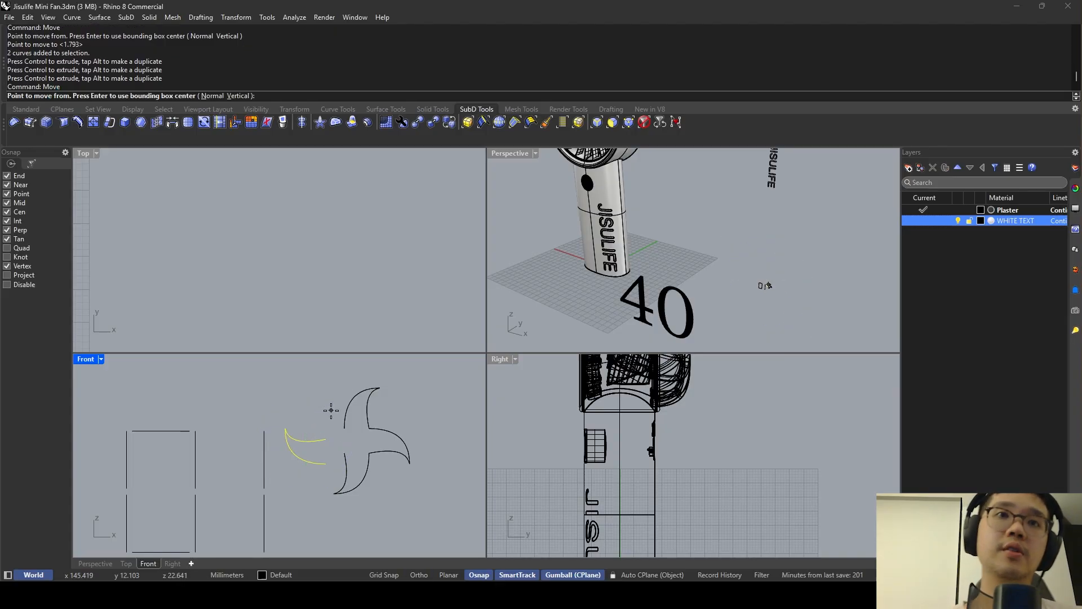
{"action": "left_click", "coordinate": [325, 439]}
{"action": "left_click", "coordinate": [344, 429]}
Move all eight pinwheel curves slightly upward and scale them down uniformly to roughly half size.
{"action": "left_click", "coordinate": [373, 461]}
{"action": "left_click_drag", "start_coordinate": [373, 461], "coordinate": [314, 416]}
{"action": "scroll", "coordinate": [336, 407], "scroll_direction": "down", "scroll_amount": 8}
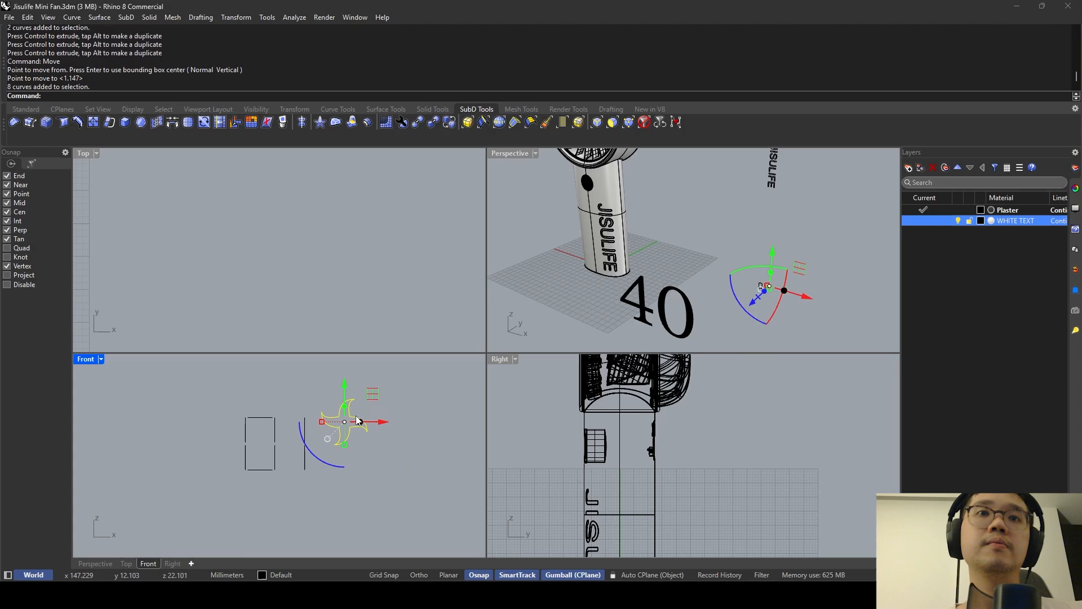
{"action": "left_click", "coordinate": [356, 420]}
{"action": "scroll", "coordinate": [354, 414], "scroll_direction": "up", "scroll_amount": 5}
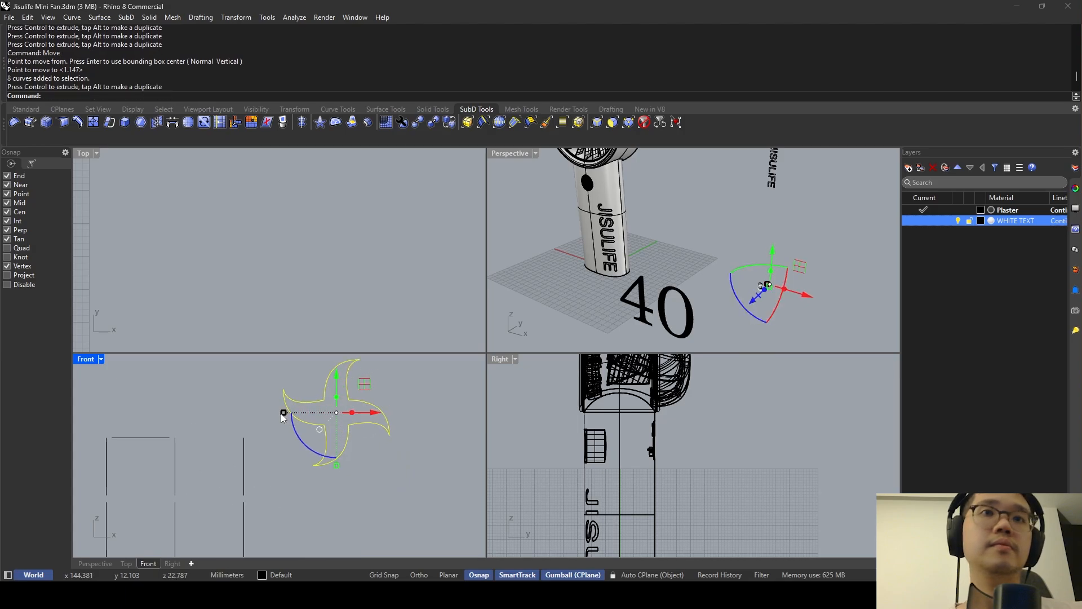
{"action": "left_click_drag", "start_coordinate": [284, 413], "coordinate": [308, 424], "text": "shift"}
{"action": "left_click", "coordinate": [380, 412]}
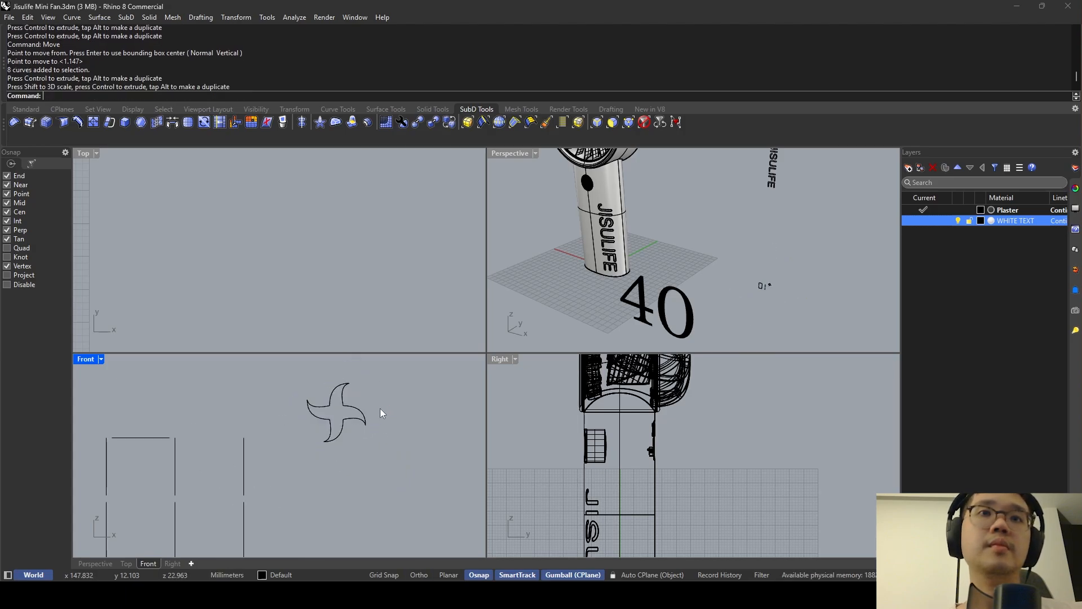
Try offsetting the digit one's two vertical segments outward by 0.5 mm with flat caps.
{"action": "scroll", "coordinate": [378, 413], "scroll_direction": "down", "scroll_amount": 8}
{"action": "scroll", "coordinate": [337, 453], "scroll_direction": "up", "scroll_amount": 5}
{"action": "left_click", "coordinate": [312, 430]}
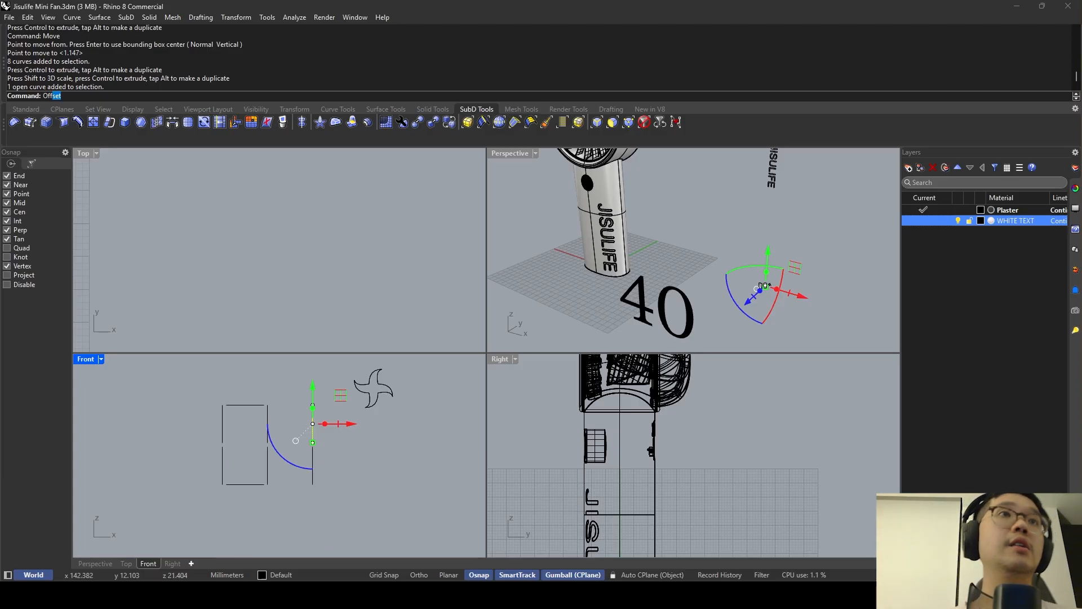
{"action": "key", "text": "Return"}
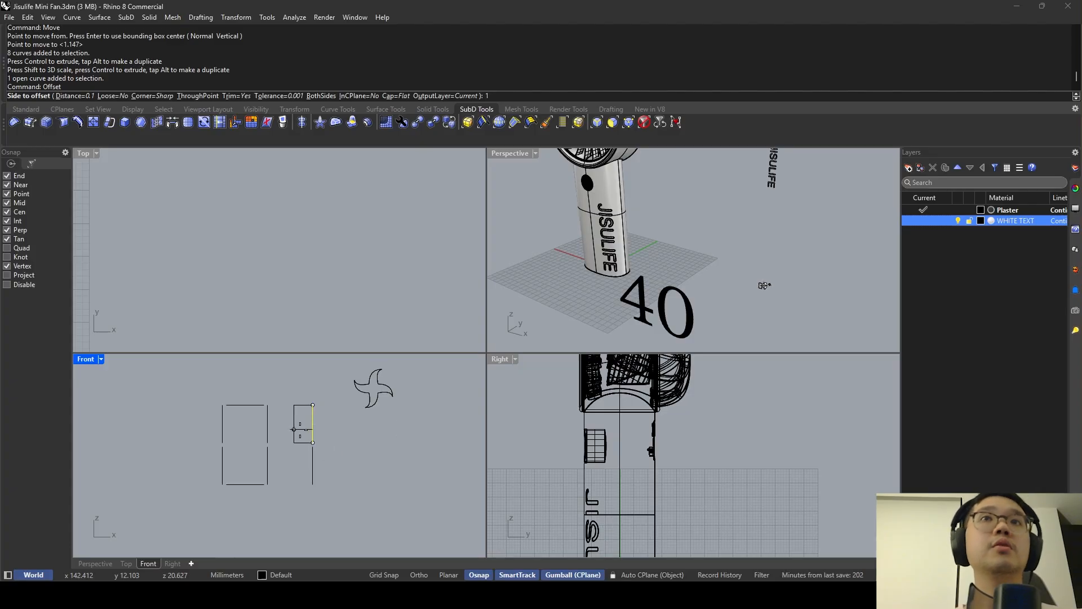
{"action": "left_click", "coordinate": [374, 443]}
{"action": "left_click", "coordinate": [311, 475]}
{"action": "key", "text": "Return"}
{"action": "left_click", "coordinate": [357, 468]}
Try the same 0.5 mm capped offset on the zero's two right-side segments.
{"action": "left_click", "coordinate": [267, 428]}
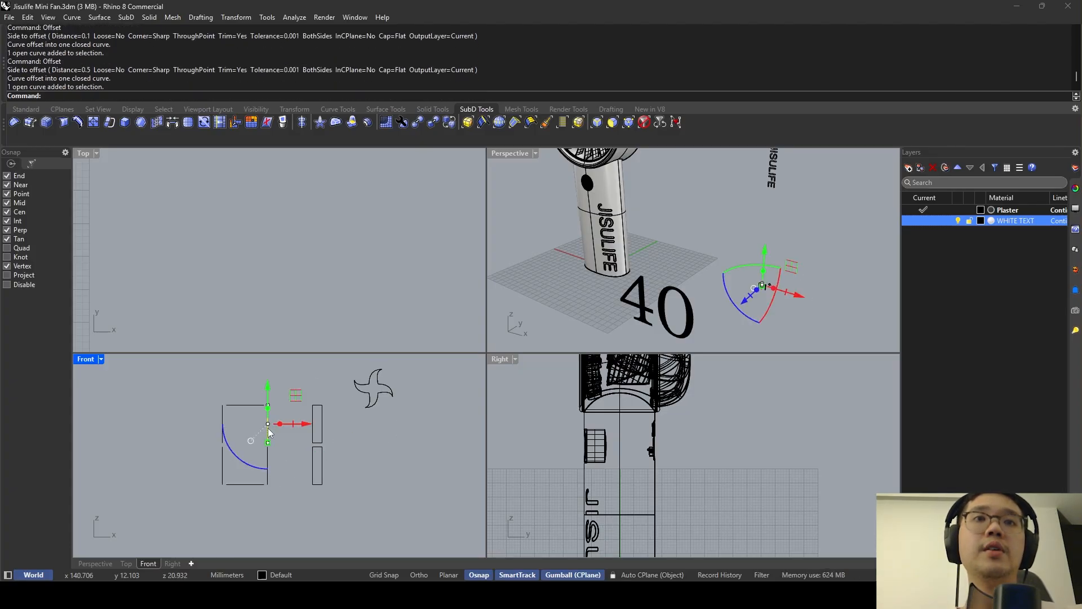
{"action": "key", "text": "Return"}
{"action": "left_click", "coordinate": [274, 433]}
{"action": "left_click", "coordinate": [269, 469]}
{"action": "key", "text": "Return"}
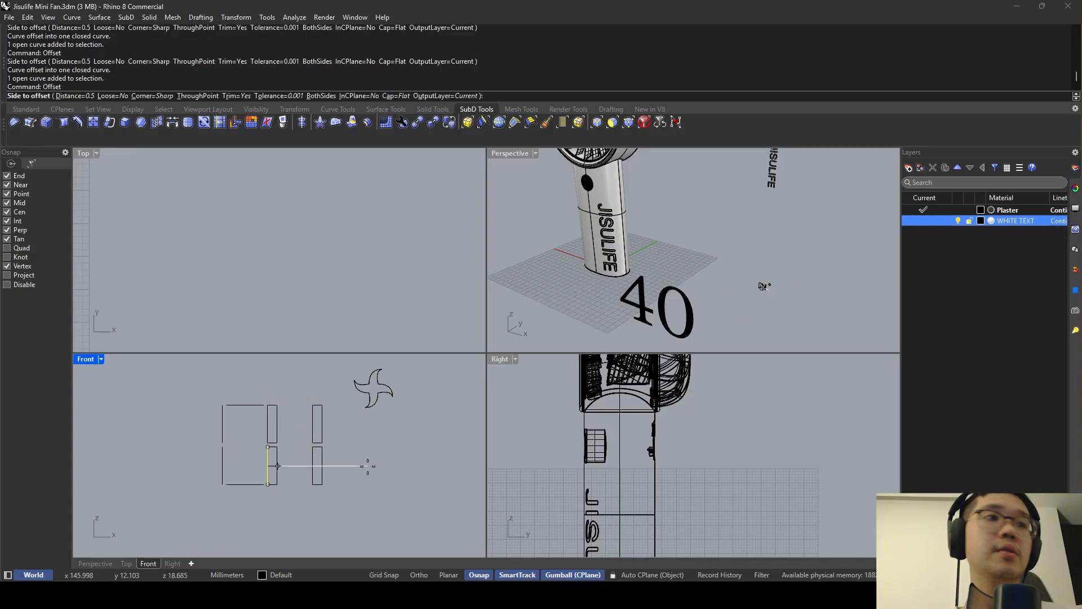
Undo the 0.5 mm segment offsets and clear the selection.
{"action": "key", "text": "ctrl+z"}
{"action": "key", "text": "ctrl+z"}
{"action": "key", "text": "ctrl+z"}
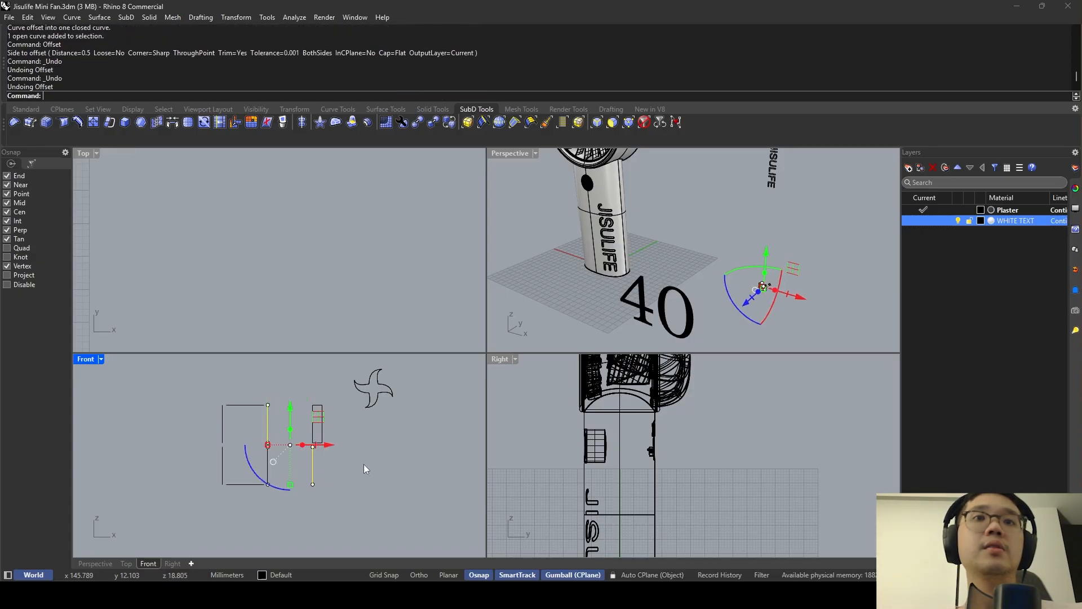
{"action": "key", "text": "Escape"}
Offset the digit one's upper and lower segments to the right by 0.2 mm with flat caps, making closed strips.
{"action": "key", "text": "Return"}
{"action": "left_click", "coordinate": [312, 424]}
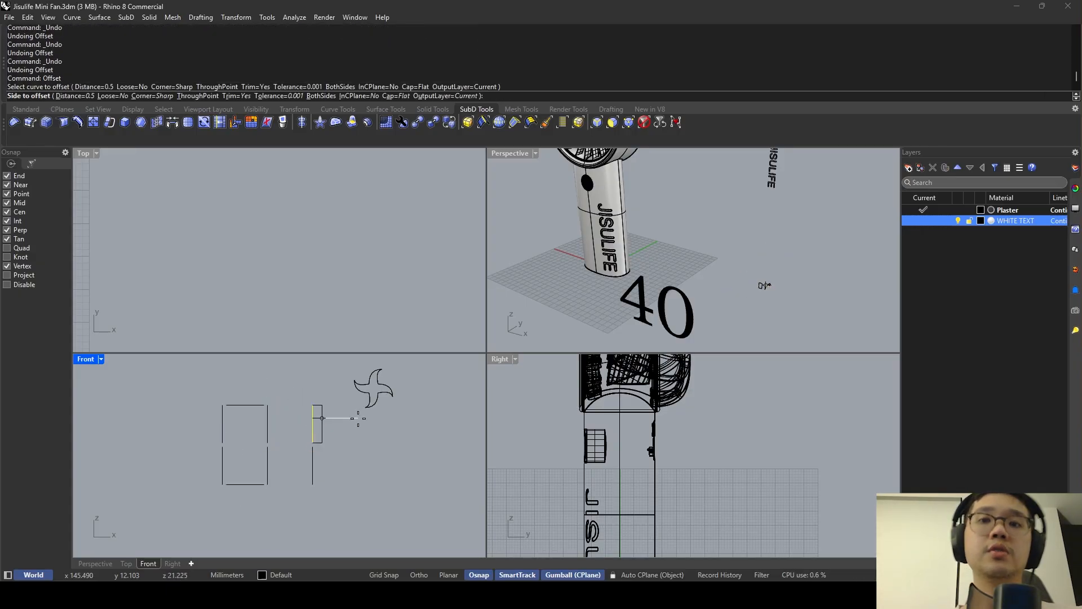
{"action": "left_click", "coordinate": [316, 417]}
{"action": "left_click", "coordinate": [313, 460]}
{"action": "key", "text": "Return"}
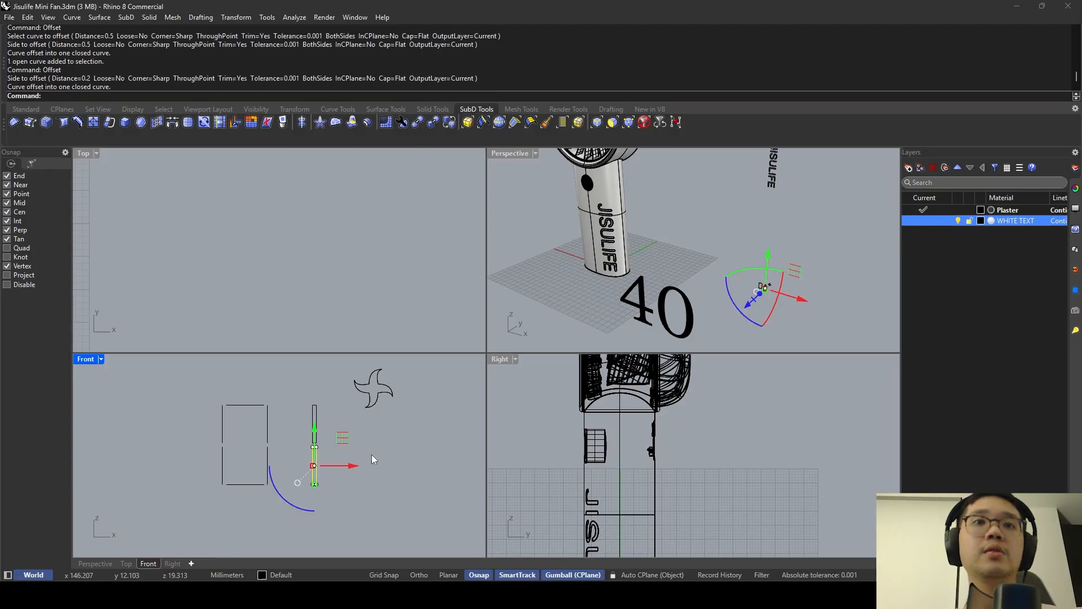
{"action": "left_click", "coordinate": [371, 454]}
Offset the zero's upper-right, upper-left and top segments by 0.2 mm with flat caps, making closed strips.
{"action": "left_click", "coordinate": [267, 424]}
{"action": "key", "text": "Return"}
{"action": "left_click", "coordinate": [278, 424]}
{"action": "left_click", "coordinate": [222, 424]}
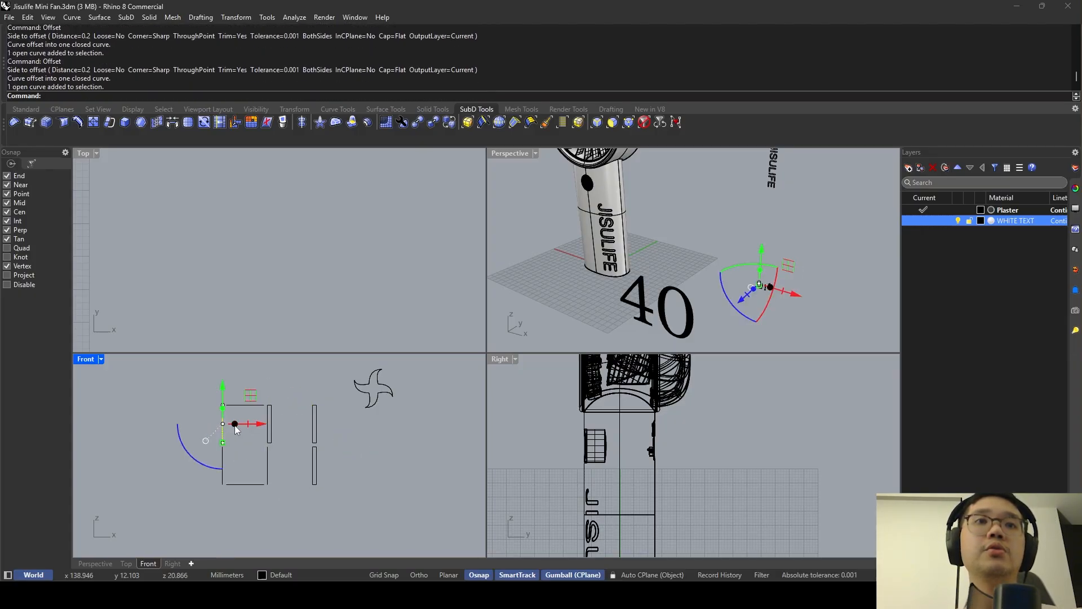
{"action": "key", "text": "Return"}
{"action": "left_click", "coordinate": [239, 415]}
{"action": "left_click", "coordinate": [246, 405]}
{"action": "key", "text": "Return"}
{"action": "left_click", "coordinate": [249, 395]}
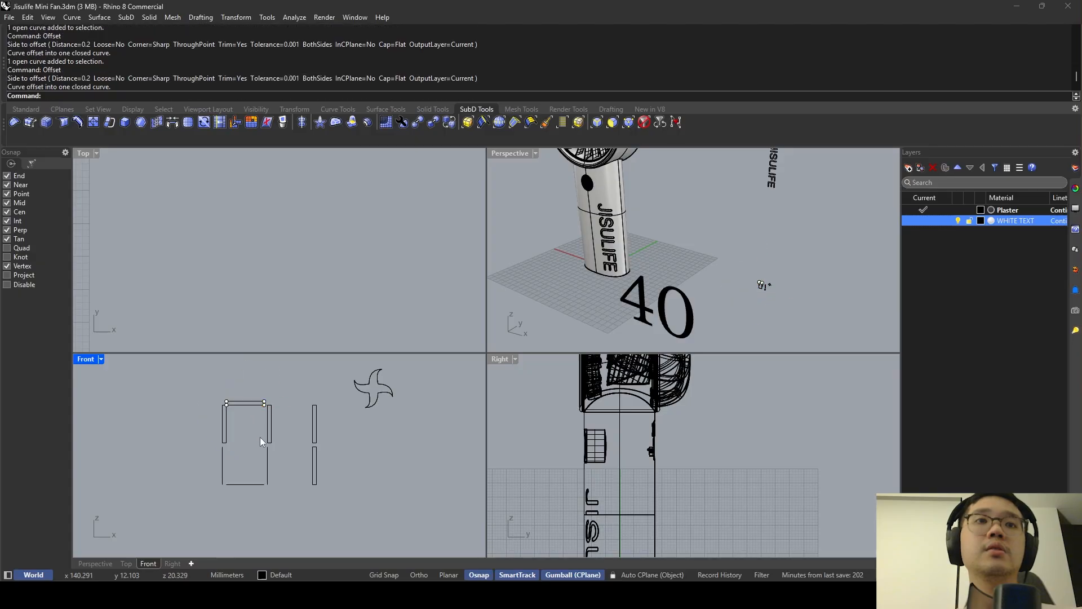
Offset the zero's lower-right, lower-left and bottom segments by 0.2 mm with flat caps, making closed strips.
{"action": "left_click", "coordinate": [267, 455]}
{"action": "key", "text": "Return"}
{"action": "left_click", "coordinate": [304, 450]}
{"action": "left_click", "coordinate": [229, 459]}
{"action": "key", "text": "Return"}
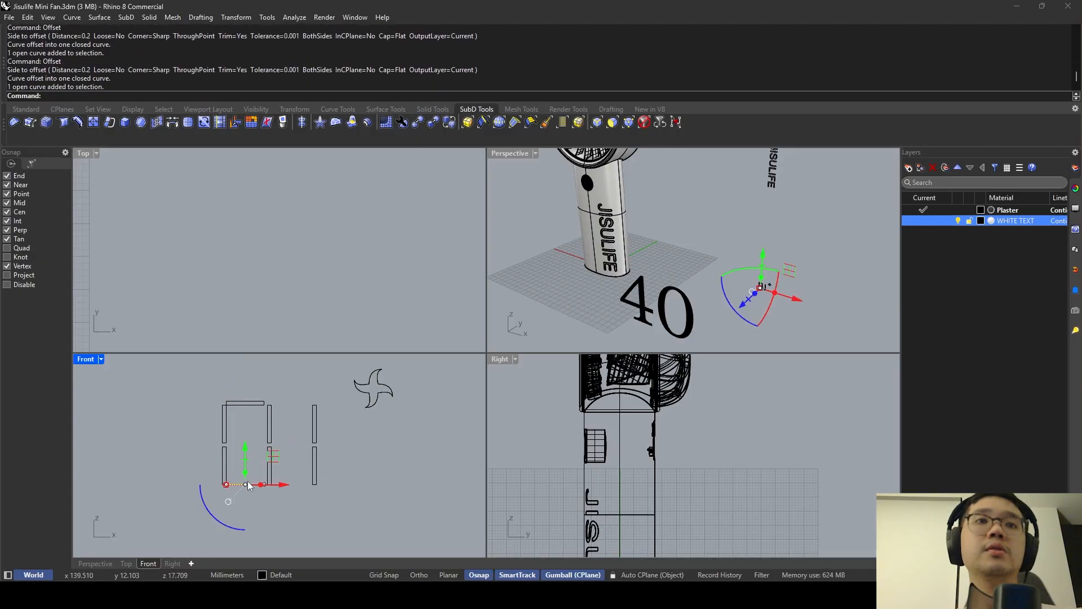
{"action": "left_click", "coordinate": [256, 452]}
Shift the zero's top and bottom strips slightly right to center them between the side strips.
{"action": "left_click", "coordinate": [252, 405]}
{"action": "scroll", "coordinate": [252, 410], "scroll_direction": "up", "scroll_amount": 5}
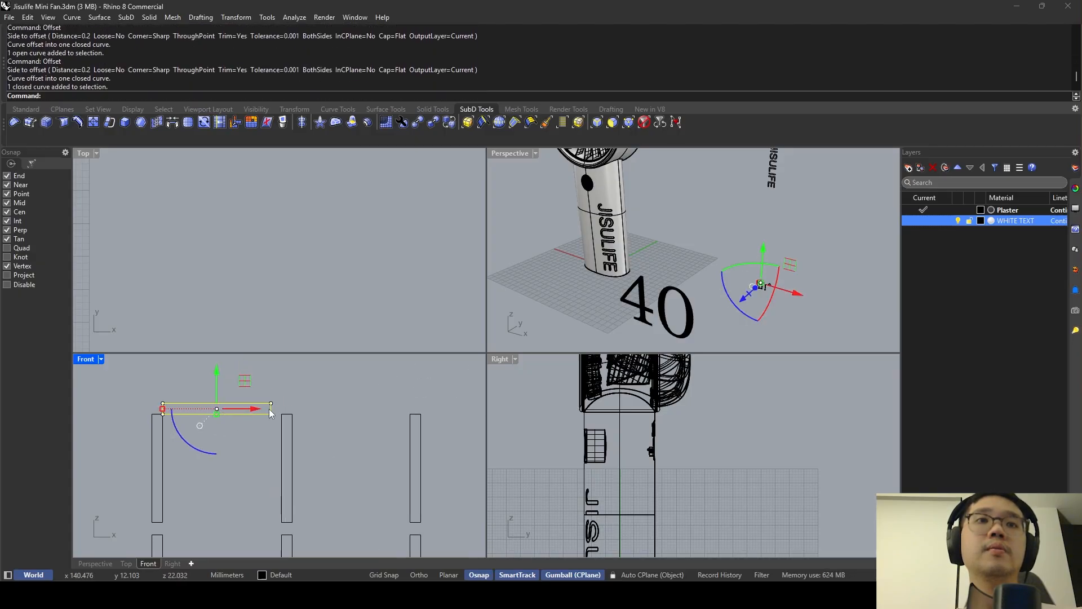
{"action": "left_click_drag", "start_coordinate": [258, 412], "coordinate": [261, 410]}
{"action": "scroll", "coordinate": [239, 428], "scroll_direction": "down", "scroll_amount": 8}
{"action": "right_click_drag", "start_coordinate": [245, 458], "coordinate": [266, 417]}
{"action": "left_click", "coordinate": [263, 479]}
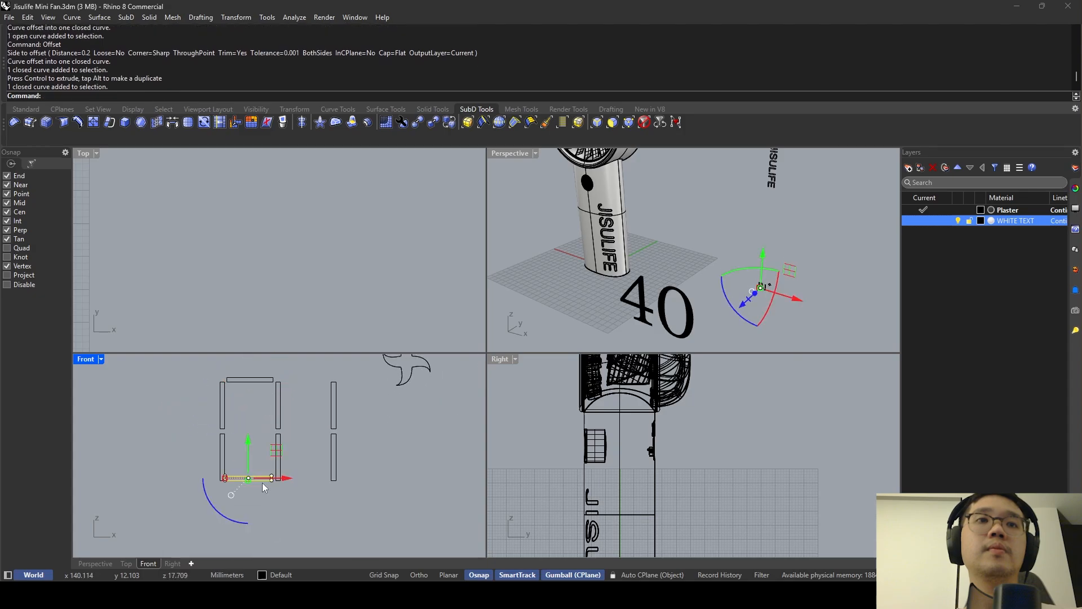
{"action": "scroll", "coordinate": [265, 478], "scroll_direction": "up", "scroll_amount": 4}
{"action": "left_click_drag", "start_coordinate": [278, 476], "coordinate": [284, 478]}
{"action": "scroll", "coordinate": [283, 478], "scroll_direction": "down", "scroll_amount": 2}
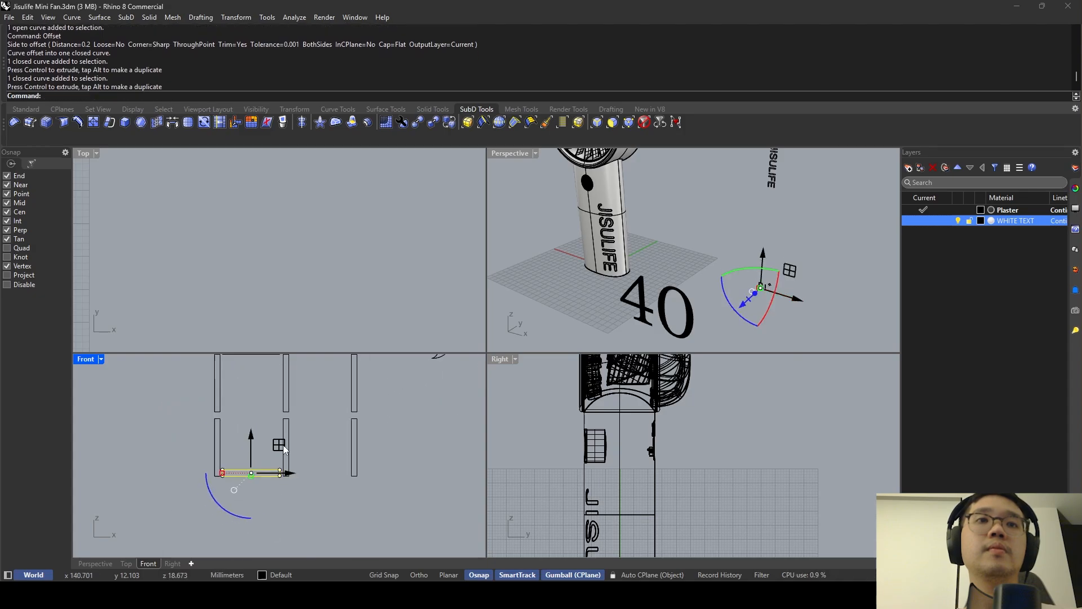
{"action": "left_click", "coordinate": [282, 506]}
{"action": "right_click_drag", "start_coordinate": [282, 508], "coordinate": [280, 515]}
Scale the zero's top and bottom strips together to make them slightly narrower between the side strips.
{"action": "scroll", "coordinate": [263, 531], "scroll_direction": "down", "scroll_amount": 4}
{"action": "left_click_drag", "start_coordinate": [261, 534], "coordinate": [251, 401]}
{"action": "scroll", "coordinate": [241, 444], "scroll_direction": "up", "scroll_amount": 6}
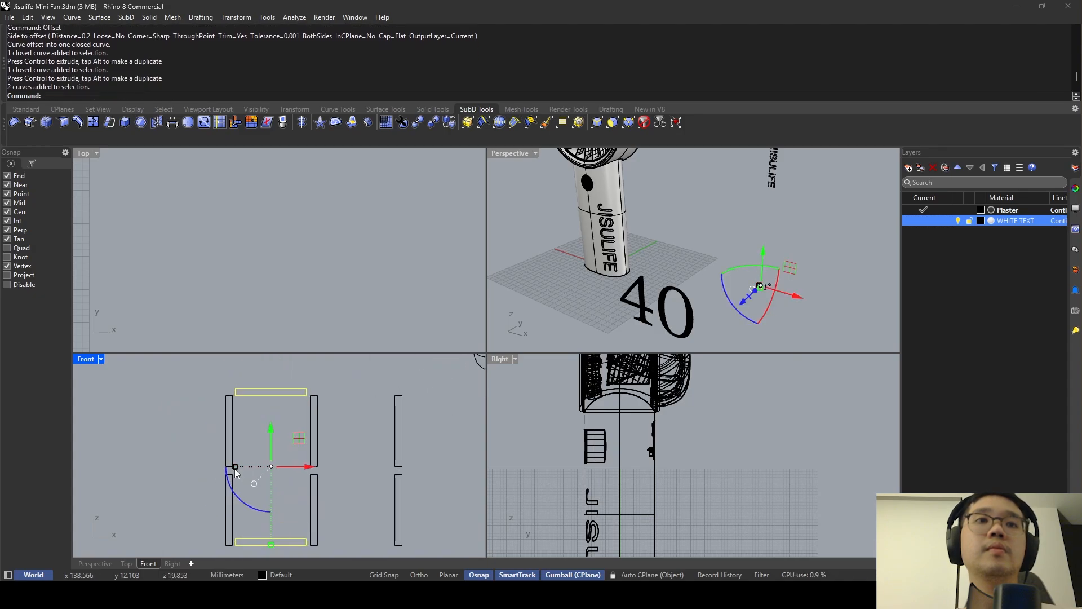
{"action": "left_click_drag", "start_coordinate": [235, 467], "coordinate": [239, 466]}
{"action": "left_click", "coordinate": [272, 483]}
Nudge the zero's bottom and top strips slightly downward to align them with the ends of the side strips.
{"action": "mouse_move", "coordinate": [275, 485]}
{"action": "right_mouse_down"}
{"action": "mouse_move", "coordinate": [268, 430]}
{"action": "mouse_move", "coordinate": [266, 488]}
{"action": "right_mouse_up"}
{"action": "scroll", "coordinate": [268, 465], "scroll_direction": "down", "scroll_amount": 2}
{"action": "left_click", "coordinate": [266, 490]}
{"action": "scroll", "coordinate": [267, 477], "scroll_direction": "up", "scroll_amount": 2}
{"action": "left_click_drag", "start_coordinate": [268, 468], "coordinate": [266, 466]}
{"action": "scroll", "coordinate": [269, 437], "scroll_direction": "down", "scroll_amount": 3}
{"action": "scroll", "coordinate": [264, 401], "scroll_direction": "up", "scroll_amount": 3}
{"action": "left_click", "coordinate": [265, 406]}
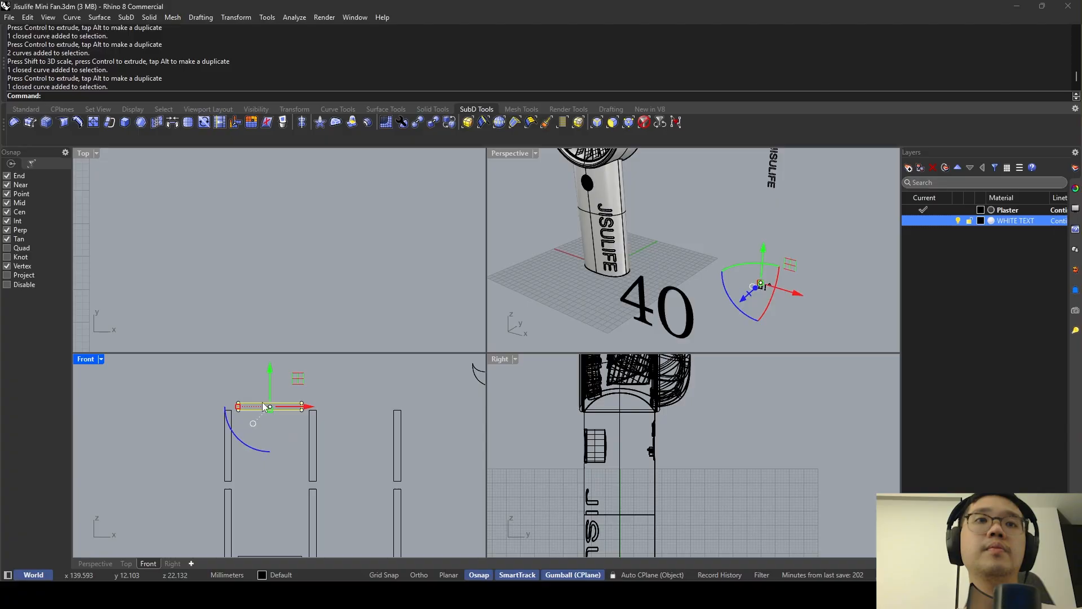
{"action": "scroll", "coordinate": [263, 401], "scroll_direction": "up", "scroll_amount": 4}
{"action": "left_click_drag", "start_coordinate": [275, 381], "coordinate": [277, 383]}
{"action": "key", "text": "Escape"}
{"action": "scroll", "coordinate": [276, 383], "scroll_direction": "down", "scroll_amount": 2}
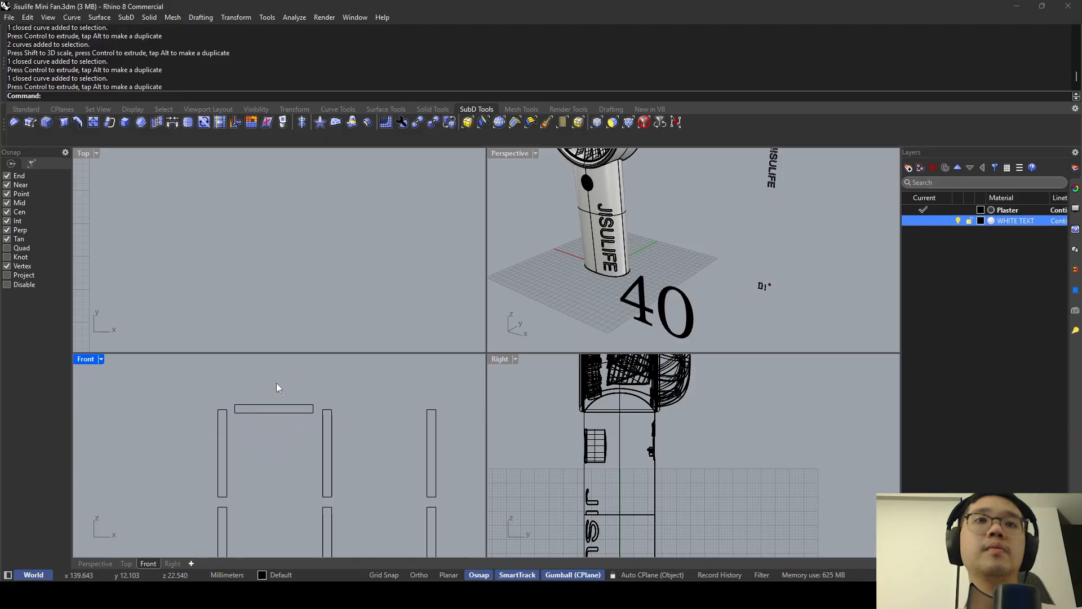
Try rescaling two of the zero's strips together, and undo the scaling.
{"action": "scroll", "coordinate": [277, 395], "scroll_direction": "down", "scroll_amount": 3}
{"action": "left_click_drag", "start_coordinate": [316, 451], "coordinate": [212, 443]}
{"action": "scroll", "coordinate": [236, 451], "scroll_direction": "up", "scroll_amount": 2}
{"action": "left_click_drag", "start_coordinate": [260, 474], "coordinate": [263, 479]}
{"action": "key", "text": "Escape"}
{"action": "key", "text": "ctrl+z"}
{"action": "scroll", "coordinate": [268, 424], "scroll_direction": "down", "scroll_amount": 4}
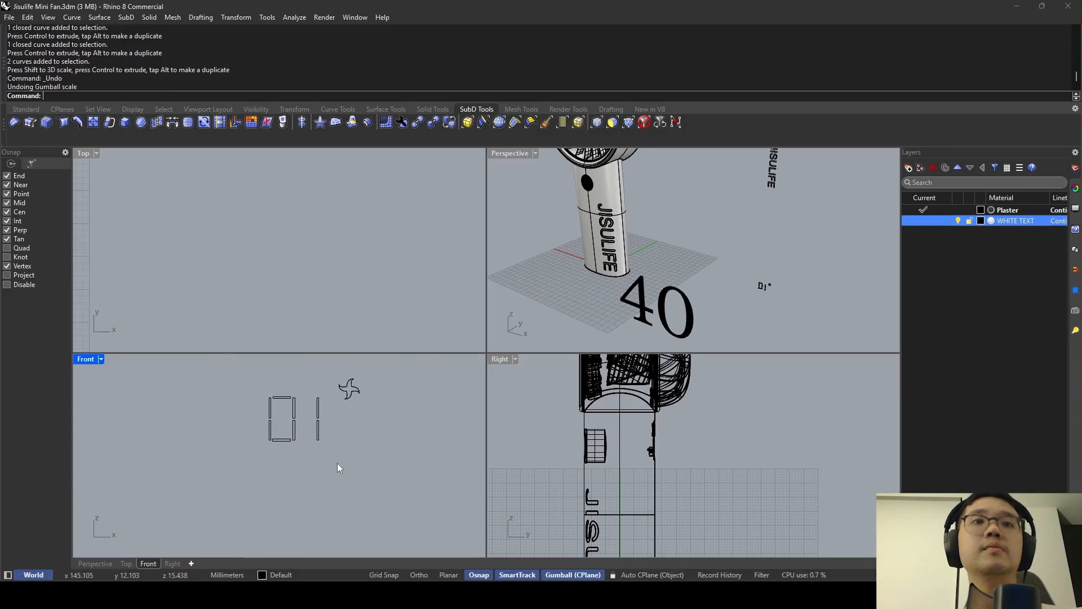
Try rounding the corners of all eight digit strips with FilletCorners at a 0.05 radius, and undo the fillet.
{"action": "scroll", "coordinate": [324, 430], "scroll_direction": "up", "scroll_amount": 2}
{"action": "right_click_drag", "start_coordinate": [325, 465], "coordinate": [316, 475]}
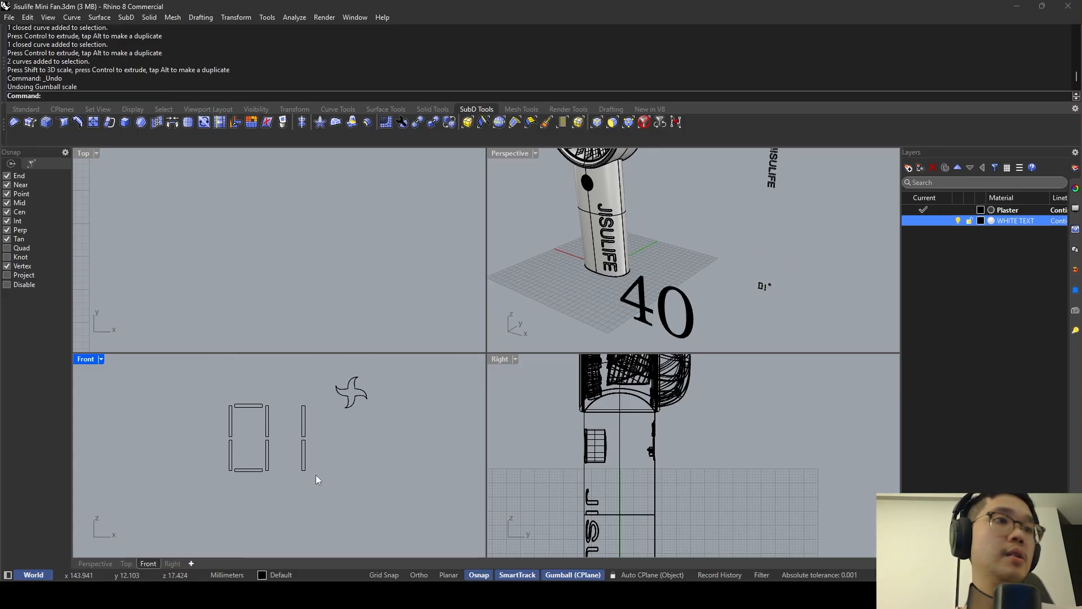
{"action": "scroll", "coordinate": [274, 438], "scroll_direction": "up", "scroll_amount": 2}
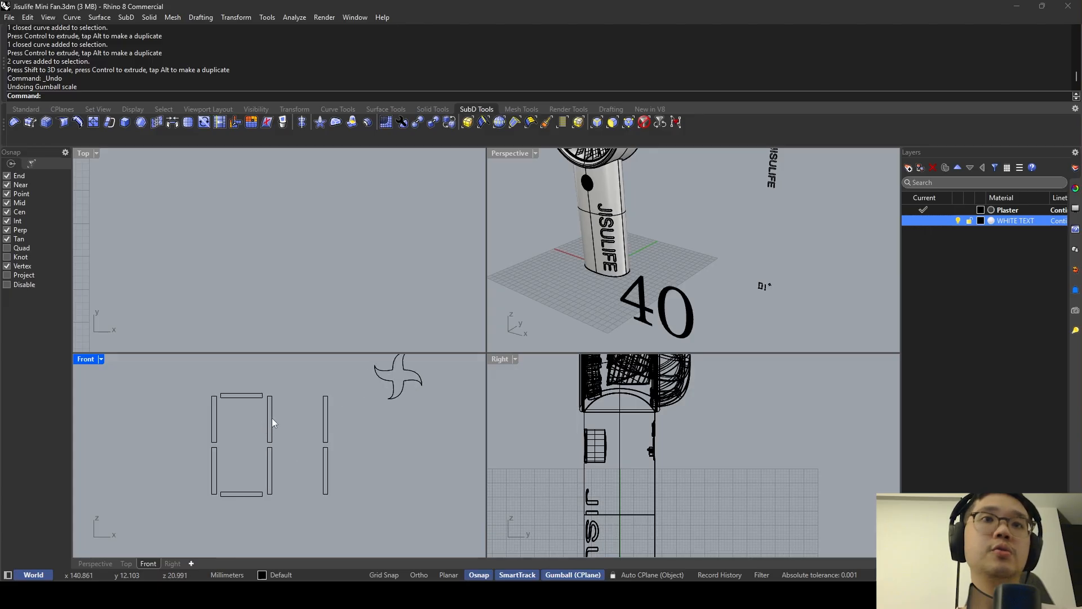
{"action": "left_click_drag", "start_coordinate": [320, 496], "coordinate": [197, 395]}
{"action": "type", "text": "Fil"}
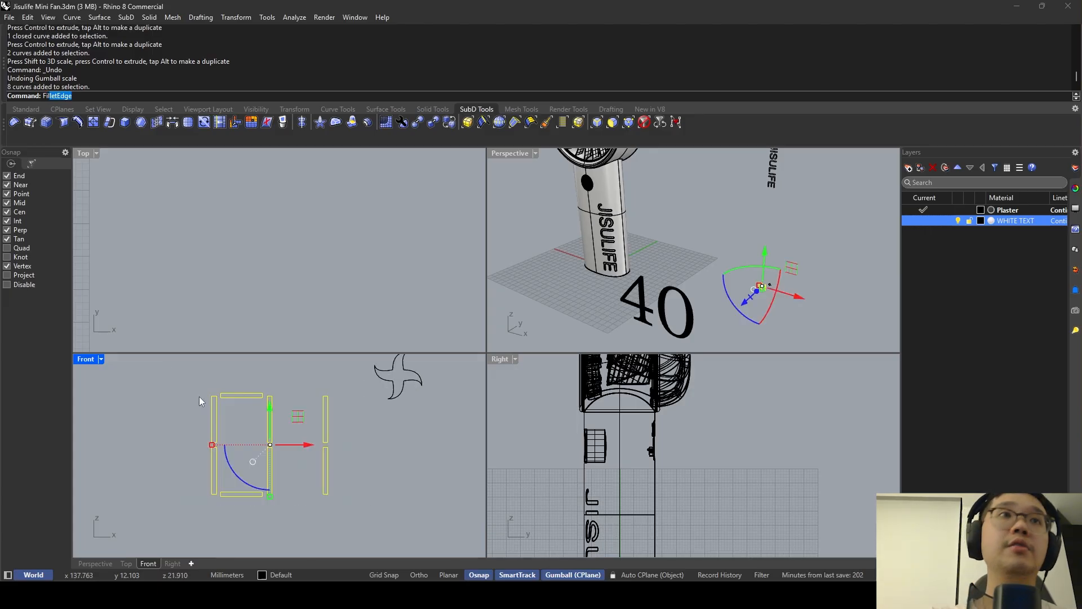
{"action": "type", "text": "le"}
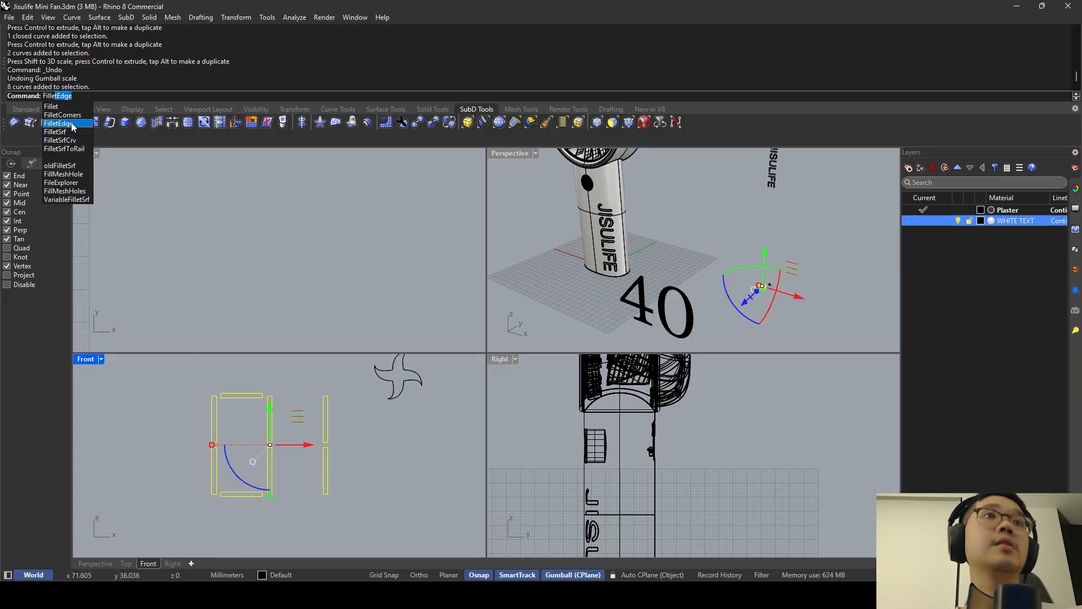
{"action": "left_click", "coordinate": [68, 115]}
{"action": "key", "text": "Escape"}
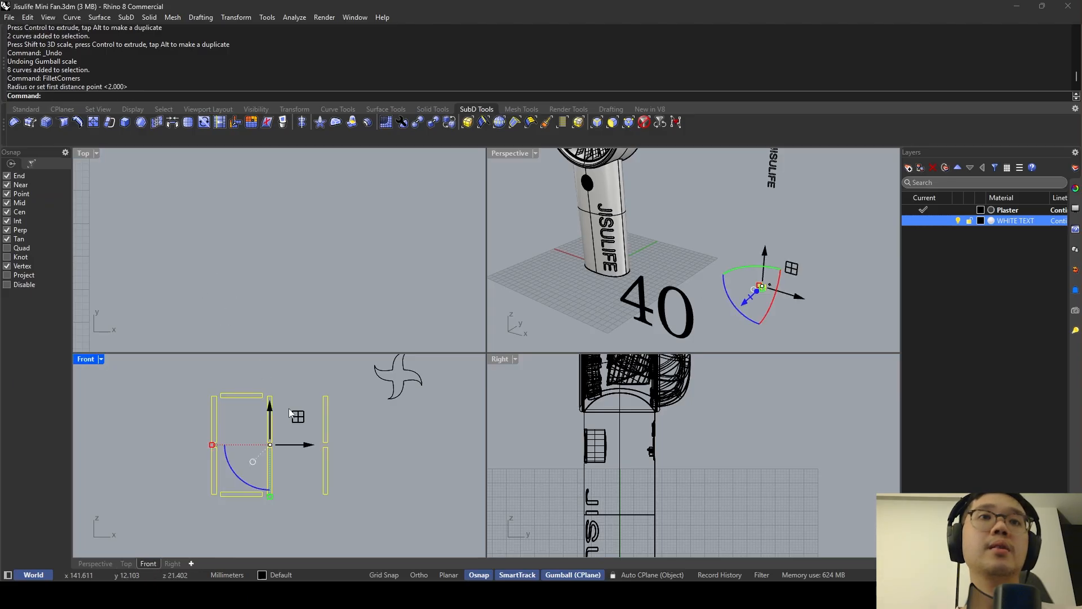
{"action": "key", "text": "Return"}
{"action": "key", "text": "Escape"}
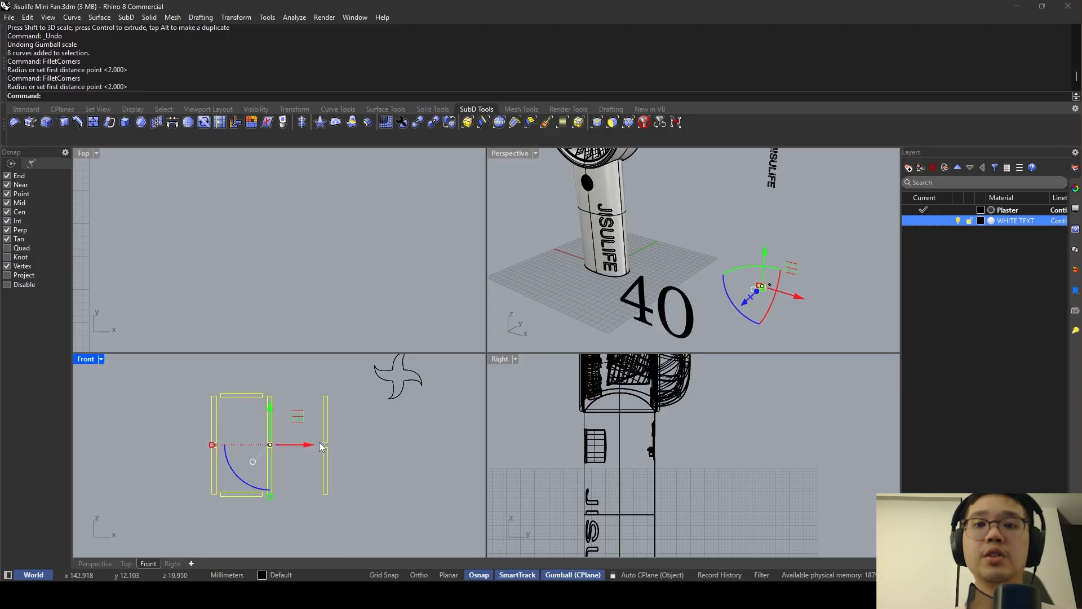
{"action": "type", "text": "0."}
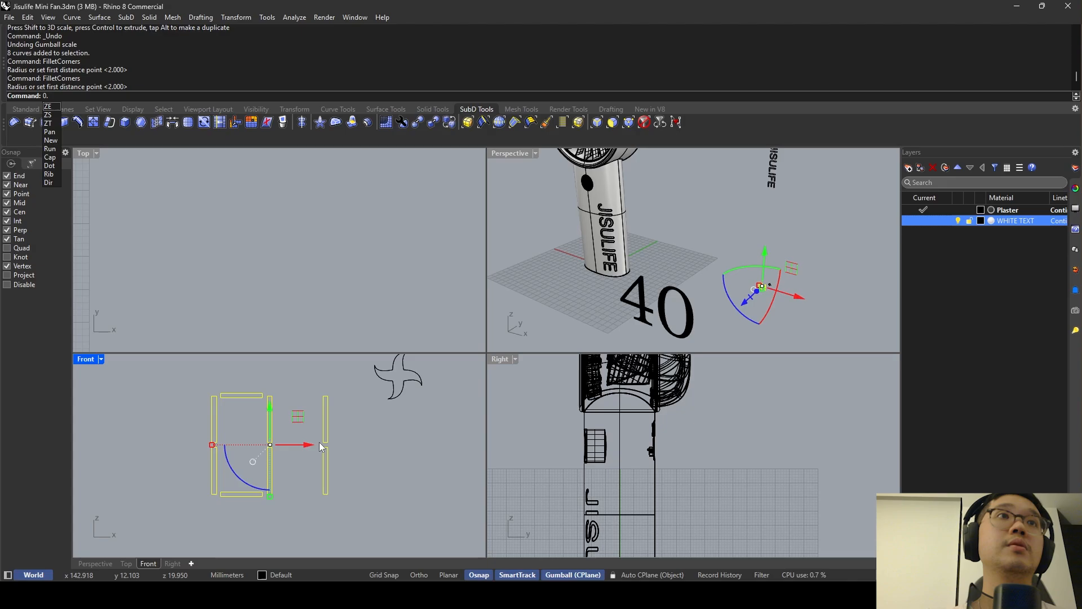
{"action": "type", "text": "05"}
{"action": "key", "text": "Return"}
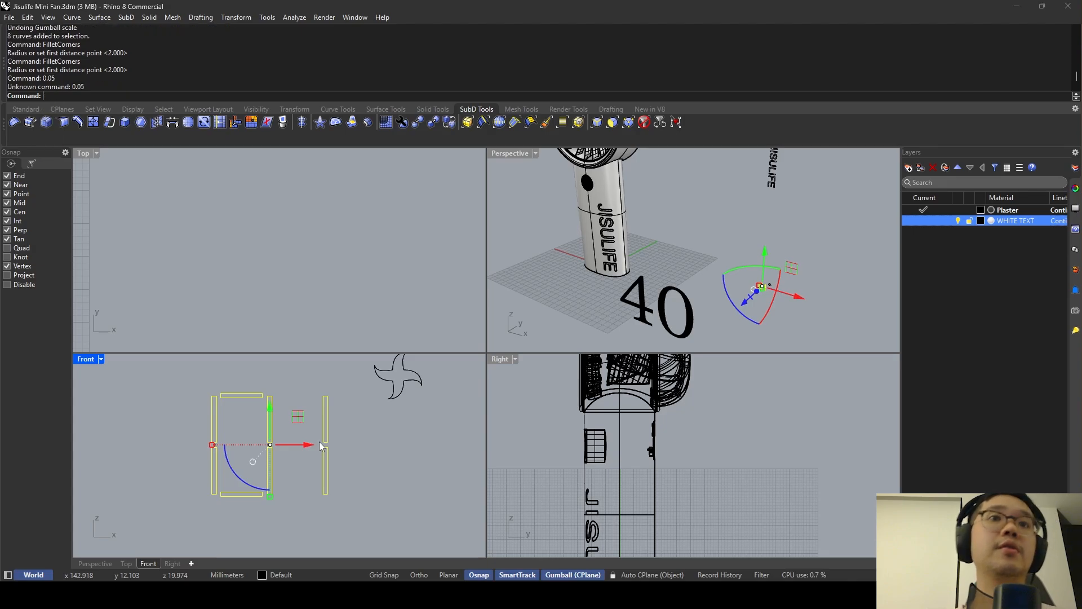
{"action": "key", "text": "Return"}
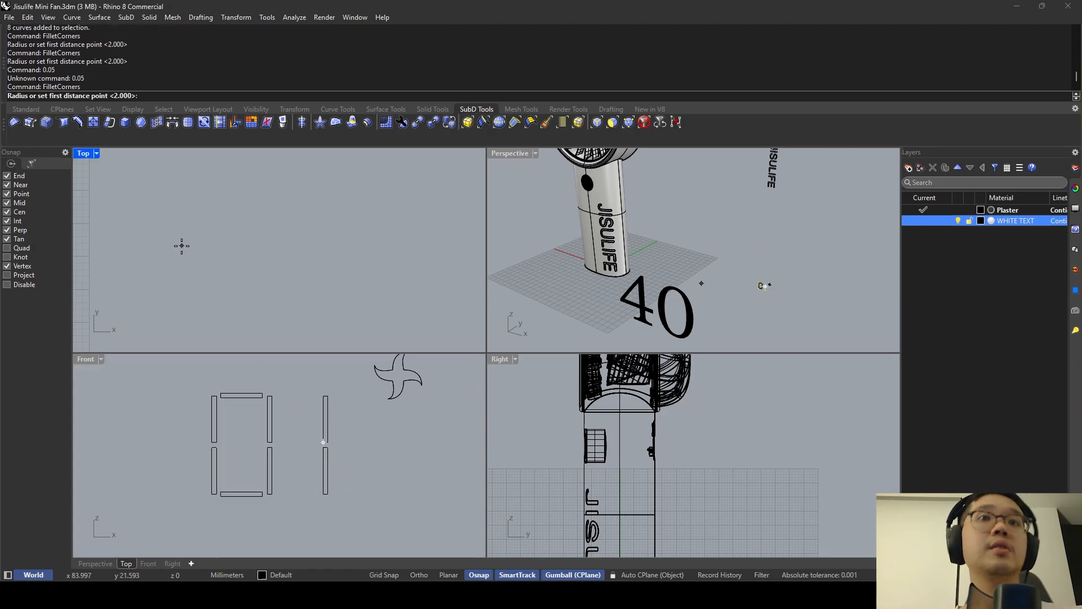
{"action": "type", "text": "0.05"}
{"action": "key", "text": "Return"}
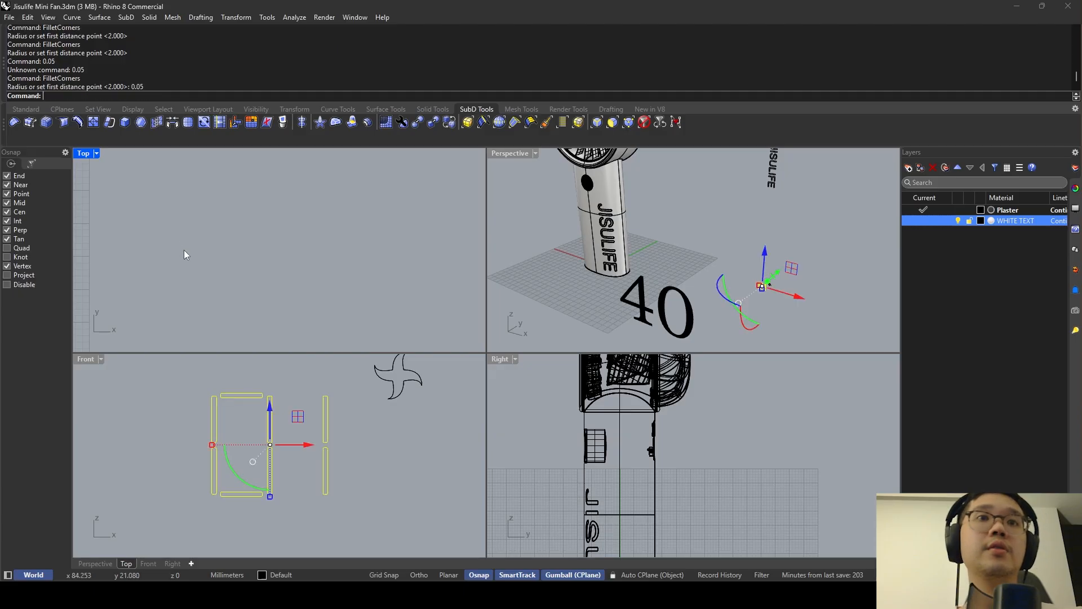
{"action": "scroll", "coordinate": [276, 368], "scroll_direction": "up", "scroll_amount": 6}
{"action": "scroll", "coordinate": [276, 369], "scroll_direction": "down", "scroll_amount": 3}
{"action": "key", "text": "ctrl+z"}
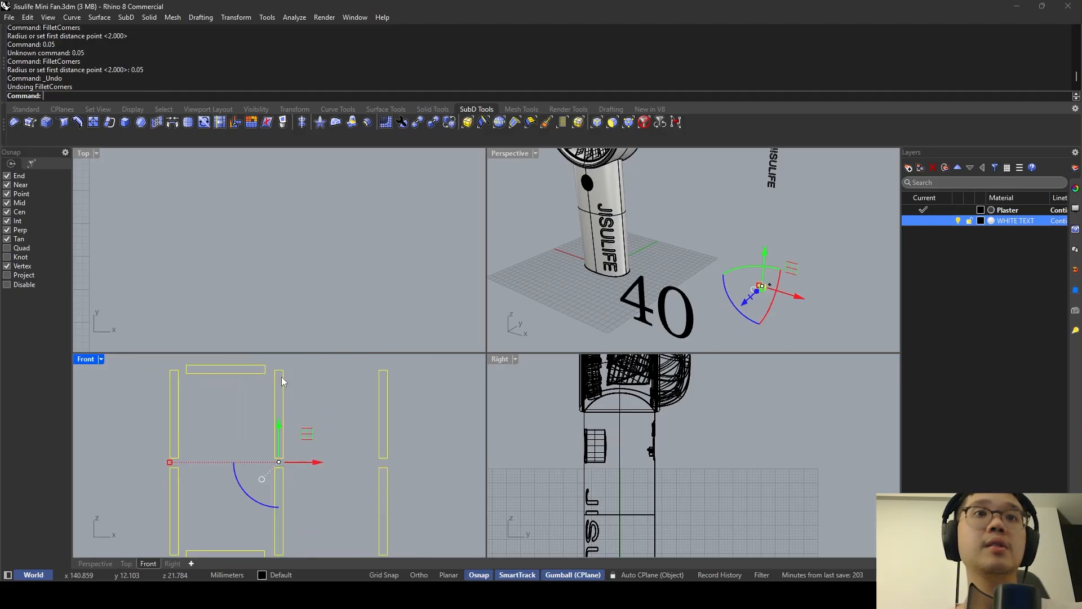
Round the corners of all eight digit strips with FilletCorners at a 0.1 radius.
{"action": "key", "text": "Return"}
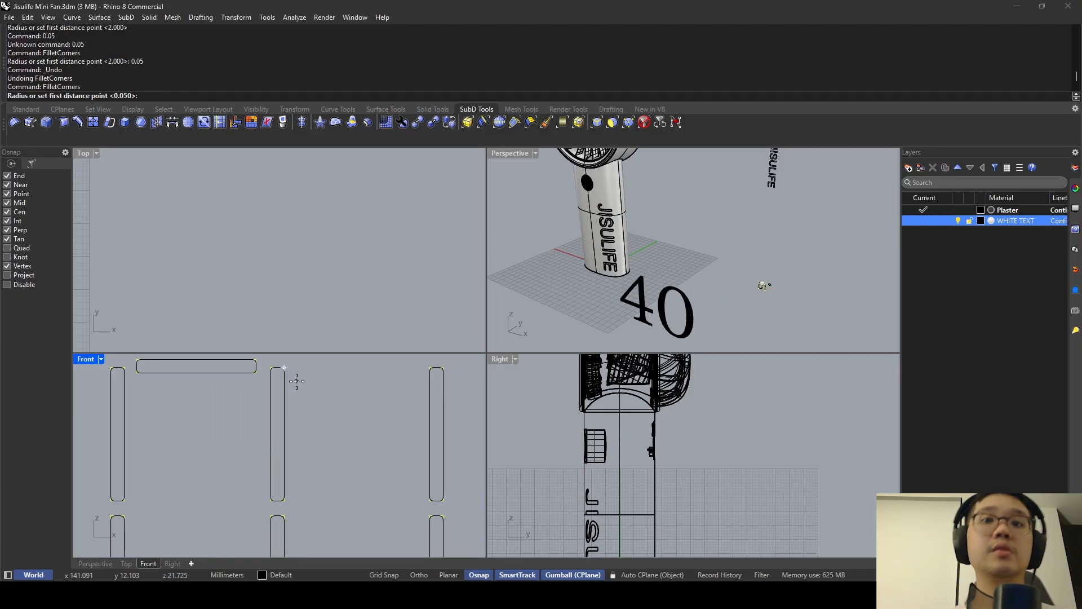
{"action": "type", "text": "0.1"}
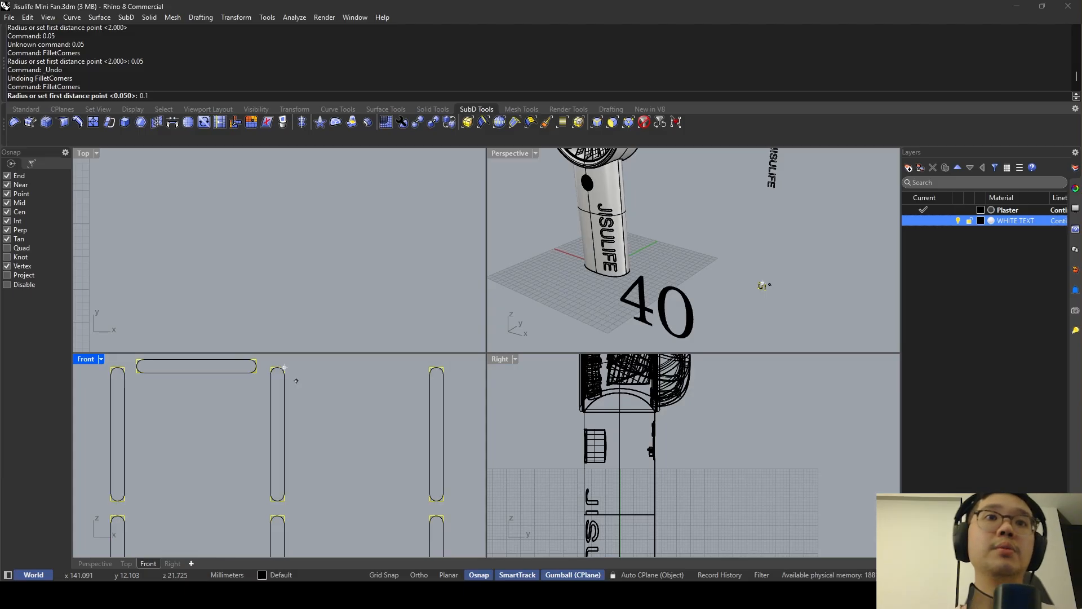
{"action": "key", "text": "Return"}
{"action": "key", "text": "Escape"}
Delete the large "40" text object beside the fan in the perspective view.
{"action": "scroll", "coordinate": [294, 382], "scroll_direction": "down", "scroll_amount": 5}
{"action": "left_click_drag", "start_coordinate": [390, 489], "coordinate": [231, 375]}
{"action": "key", "text": "Escape"}
{"action": "double_click", "coordinate": [524, 154]}
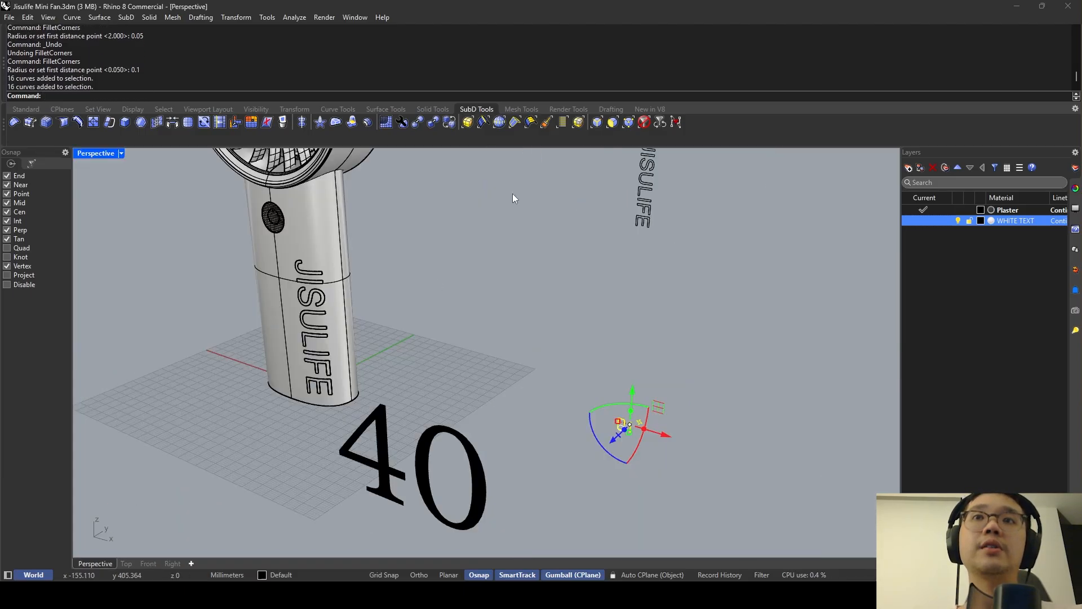
{"action": "left_click", "coordinate": [503, 439]}
{"action": "key", "text": "Delete"}
{"action": "left_click_drag", "start_coordinate": [691, 463], "coordinate": [594, 387]}
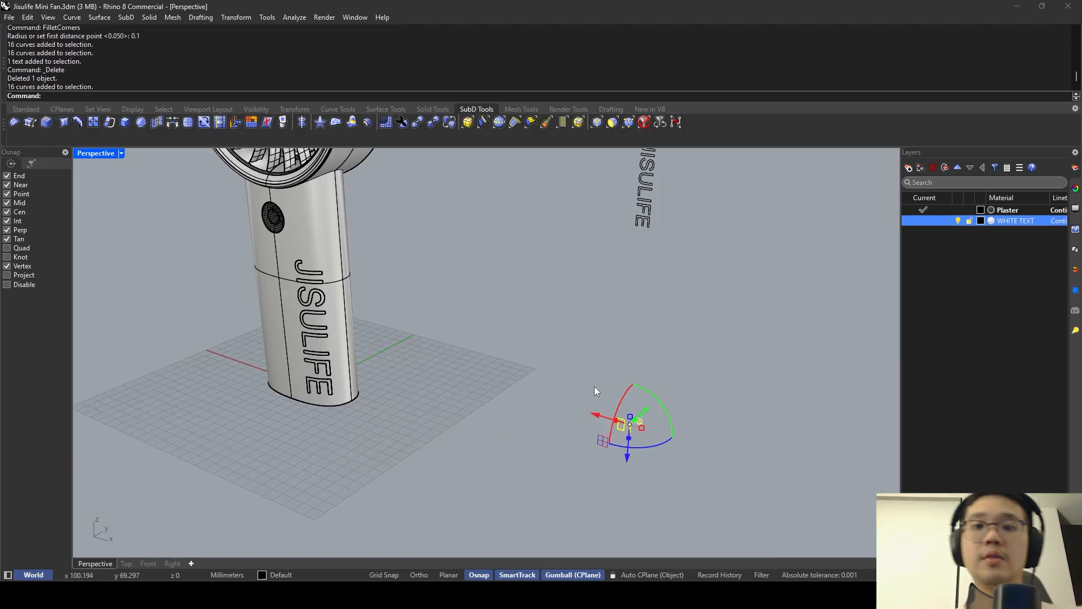
{"action": "key", "text": "Return"}
{"action": "left_click", "coordinate": [620, 439]}
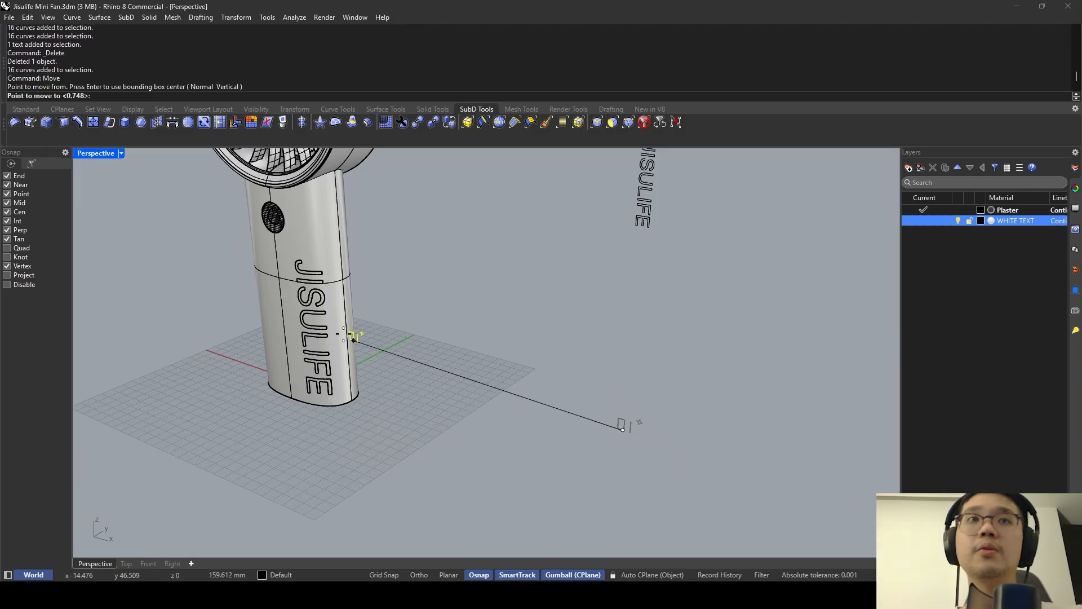
{"action": "key", "text": "Escape"}
Isolate the fan's central hub cylinder together with the digit and pinwheel curves.
{"action": "scroll", "coordinate": [277, 221], "scroll_direction": "up", "scroll_amount": 3}
{"action": "scroll", "coordinate": [282, 208], "scroll_direction": "down", "scroll_amount": 4}
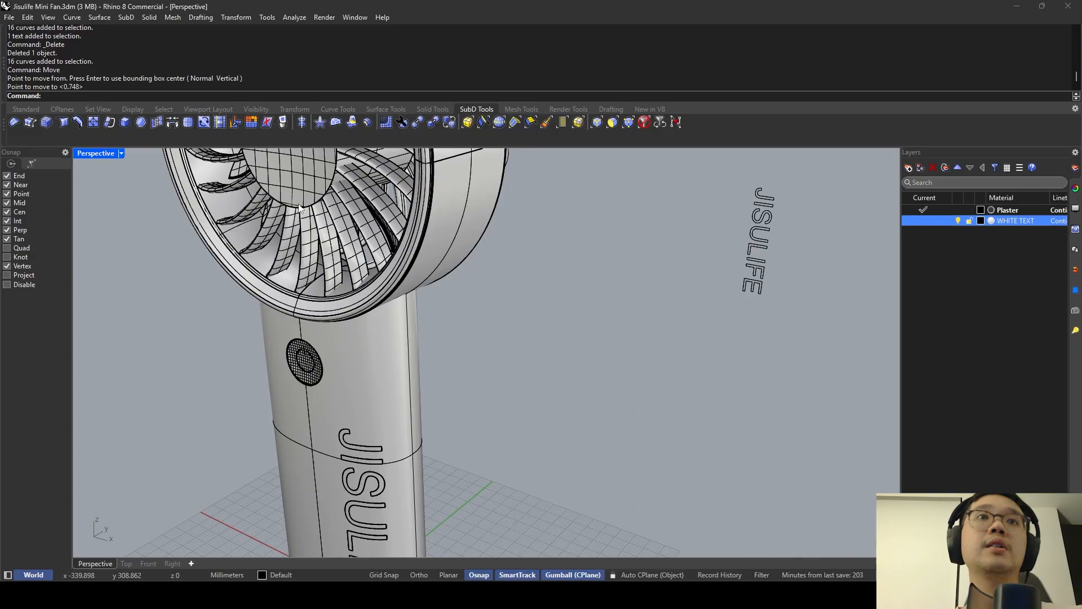
{"action": "left_click", "coordinate": [297, 182]}
{"action": "left_click_drag", "start_coordinate": [623, 486], "coordinate": [545, 410]}
{"action": "left_click", "coordinate": [287, 175], "text": "shift"}
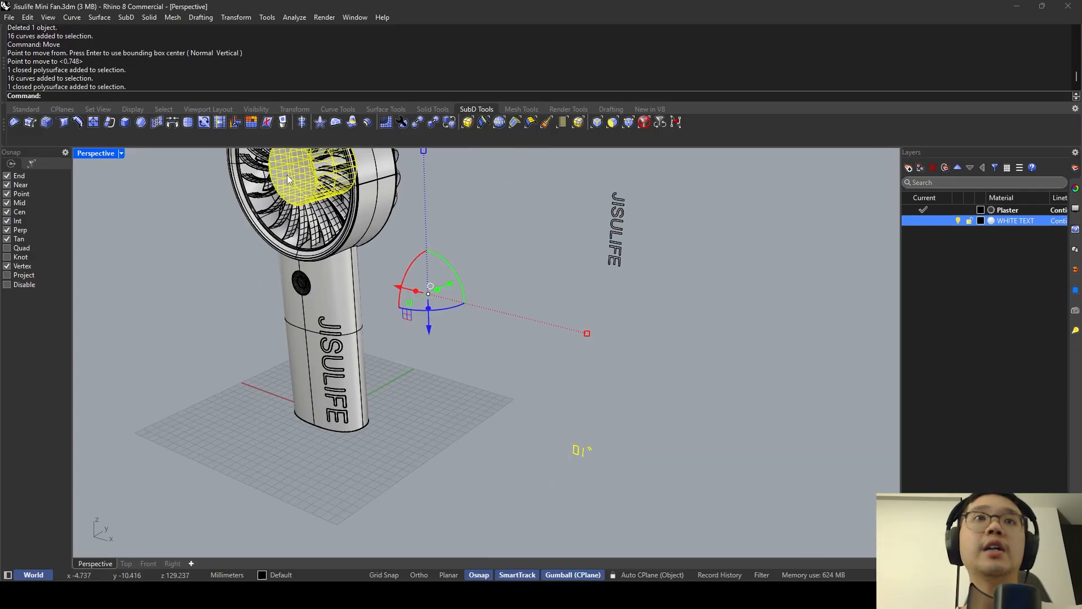
{"action": "type", "text": "isol"}
{"action": "key", "text": "Return"}
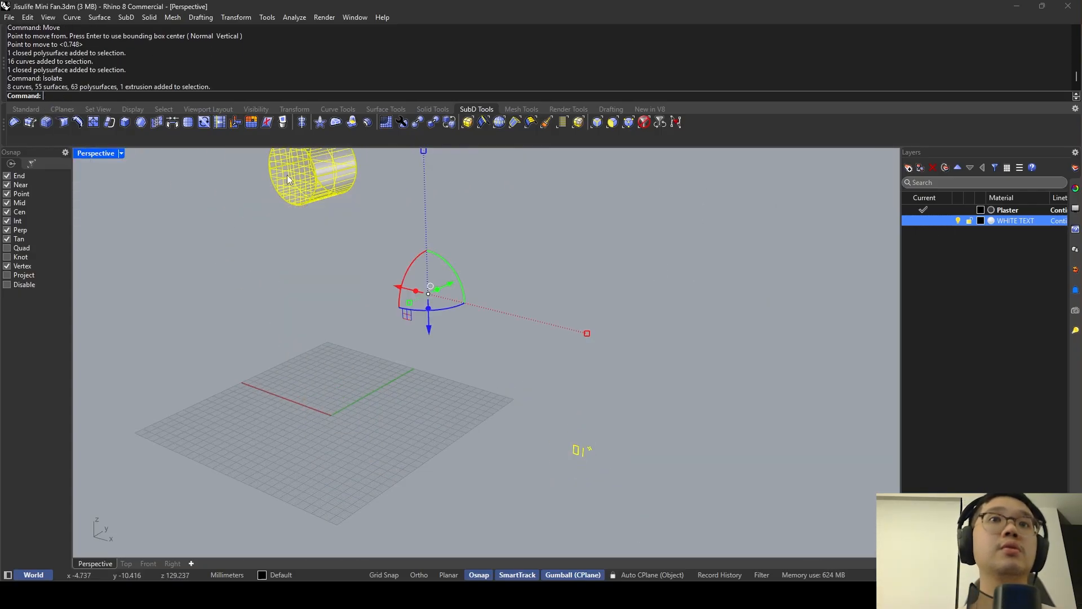
Try to move the digit and pinwheel curves onto the hub cylinder's front face in the perspective view.
{"action": "left_click_drag", "start_coordinate": [533, 479], "coordinate": [631, 416]}
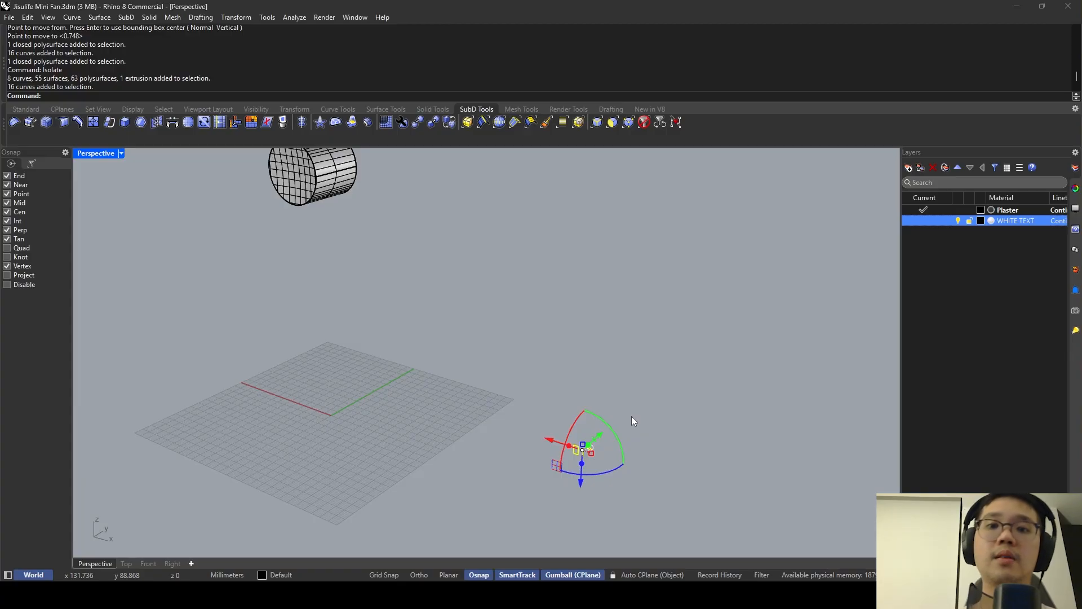
{"action": "type", "text": "move"}
{"action": "key", "text": "Return"}
{"action": "left_click", "coordinate": [576, 451]}
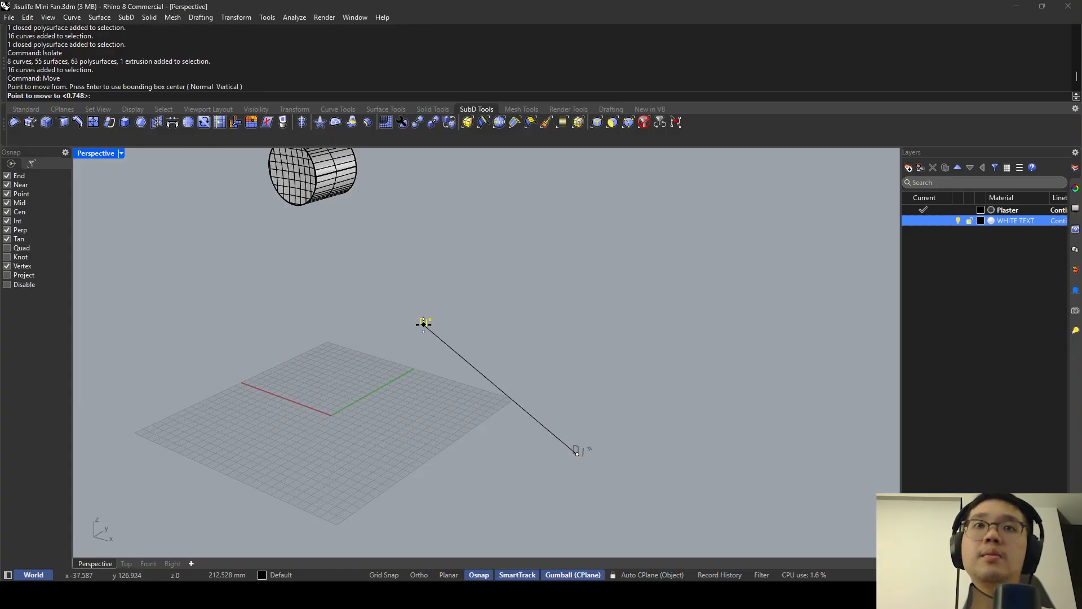
{"action": "right_click_drag", "start_coordinate": [423, 324], "coordinate": [468, 366]}
{"action": "scroll", "coordinate": [288, 314], "scroll_direction": "up", "scroll_amount": 2}
{"action": "left_click", "coordinate": [282, 292]}
Check the curves' placement against the hub in the front view, and undo the move.
{"action": "double_click", "coordinate": [94, 154]}
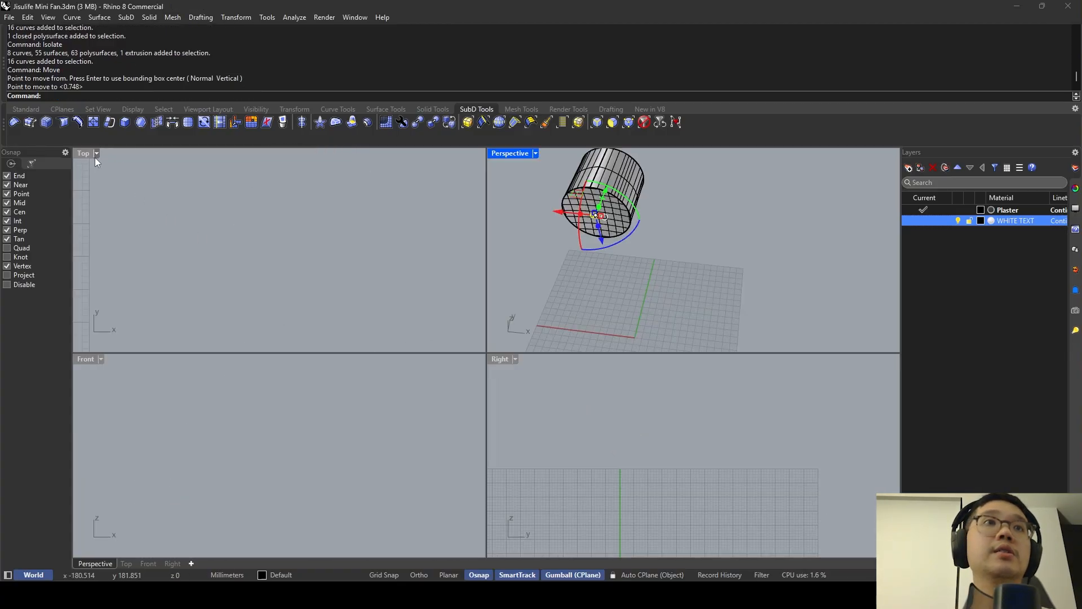
{"action": "left_click", "coordinate": [293, 401]}
{"action": "scroll", "coordinate": [293, 402], "scroll_direction": "down", "scroll_amount": 8}
{"action": "right_click_drag", "start_coordinate": [242, 402], "coordinate": [316, 479]}
{"action": "scroll", "coordinate": [315, 479], "scroll_direction": "down", "scroll_amount": 3}
{"action": "scroll", "coordinate": [240, 398], "scroll_direction": "up", "scroll_amount": 15}
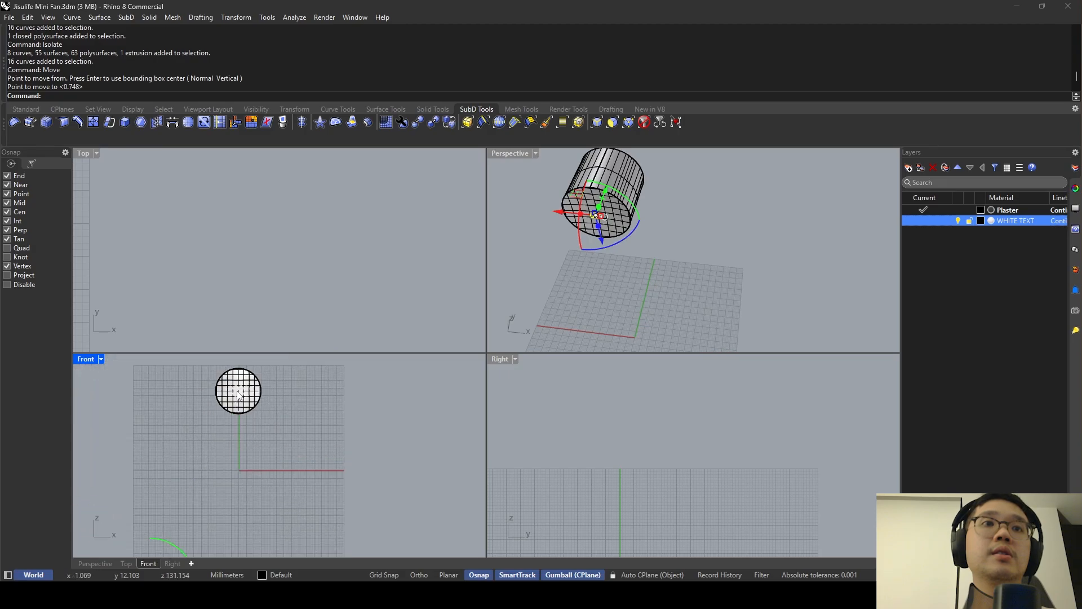
{"action": "scroll", "coordinate": [238, 393], "scroll_direction": "down", "scroll_amount": 10}
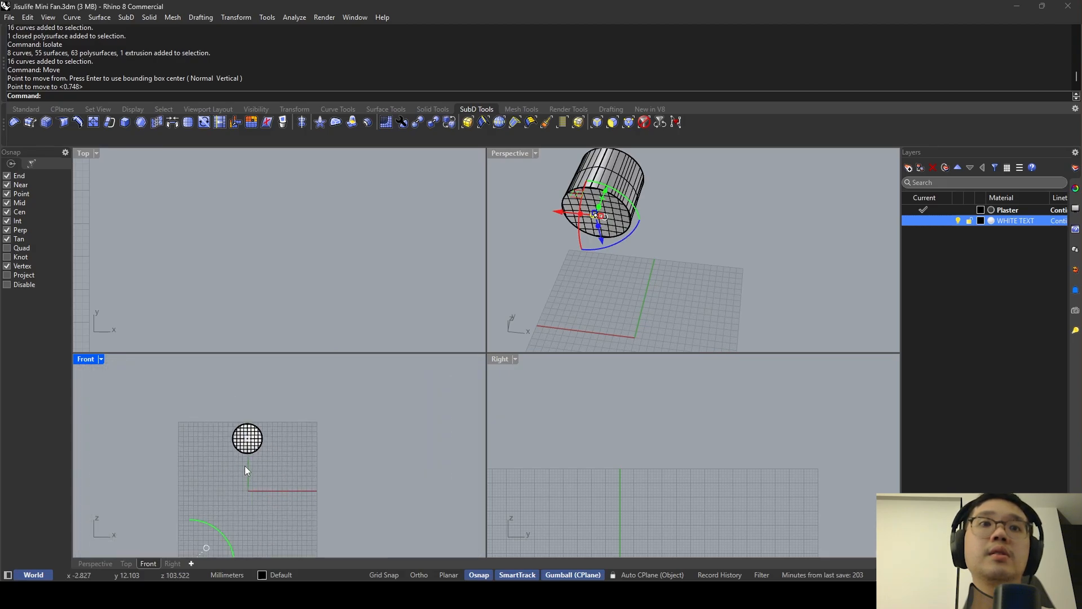
{"action": "right_click_drag", "start_coordinate": [573, 291], "coordinate": [522, 214]}
{"action": "key", "text": "ctrl+z"}
Move the digit and pinwheel curves in the front view to the middle of the hub's circular face.
{"action": "scroll", "coordinate": [627, 257], "scroll_direction": "down", "scroll_amount": 4}
{"action": "right_click_drag", "start_coordinate": [633, 259], "coordinate": [678, 305], "text": "shift"}
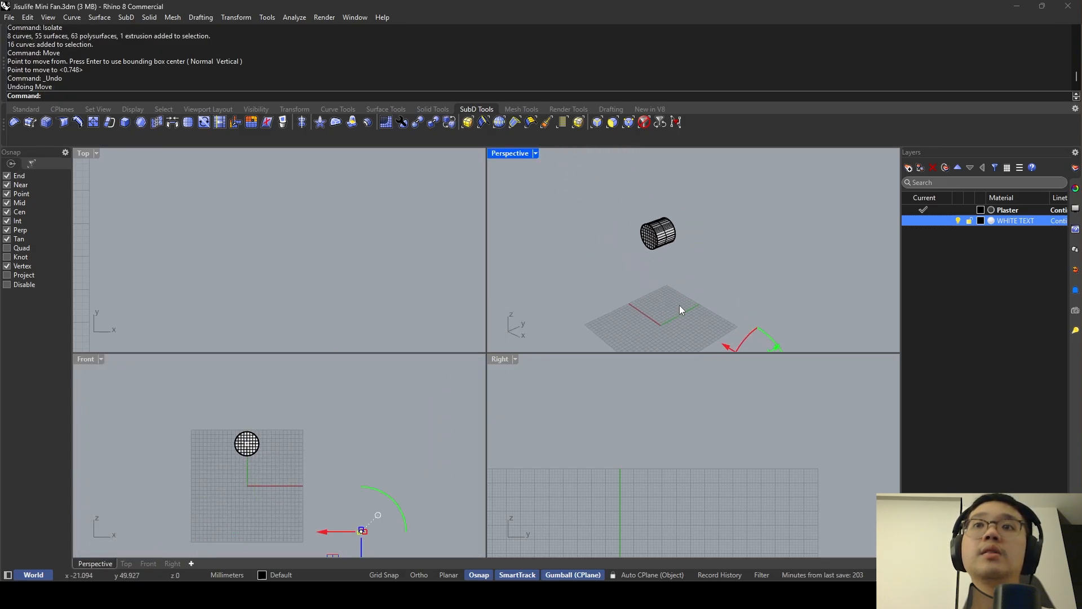
{"action": "right_click_drag", "start_coordinate": [384, 454], "coordinate": [344, 441]}
{"action": "key", "text": "space"}
{"action": "scroll", "coordinate": [320, 517], "scroll_direction": "up", "scroll_amount": 2}
{"action": "left_click", "coordinate": [320, 517]}
{"action": "scroll", "coordinate": [173, 388], "scroll_direction": "up", "scroll_amount": 8}
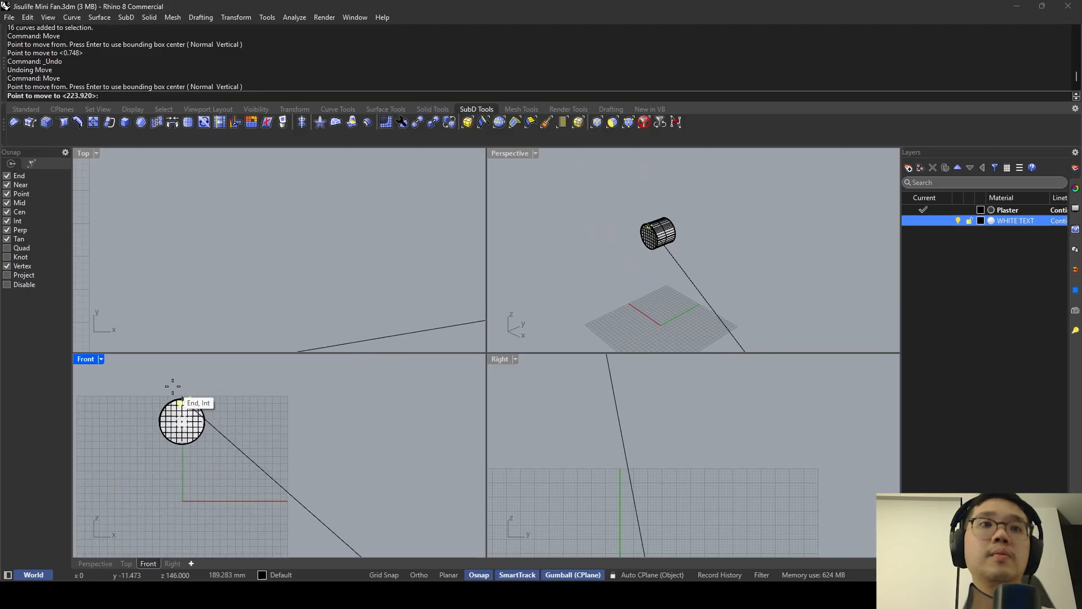
{"action": "left_click", "coordinate": [188, 429]}
Pull the digit and pinwheel curves forward along the hub's axis so they sit in front of its end face.
{"action": "scroll", "coordinate": [654, 215], "scroll_direction": "up", "scroll_amount": 8}
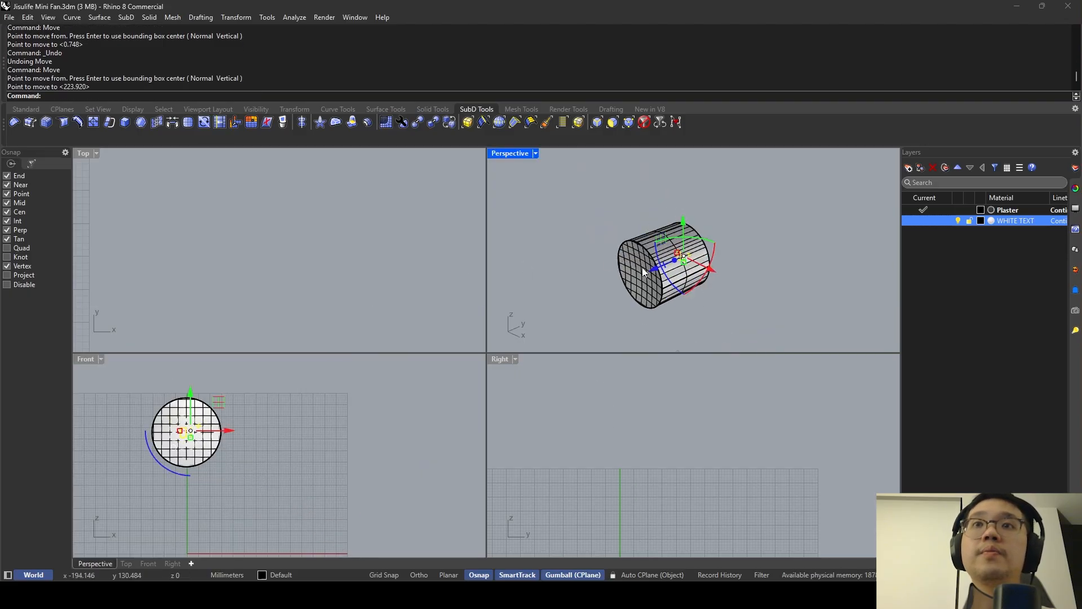
{"action": "left_click_drag", "start_coordinate": [644, 275], "coordinate": [645, 280]}
{"action": "left_click_drag", "start_coordinate": [589, 309], "coordinate": [589, 308]}
{"action": "double_click", "coordinate": [522, 154]}
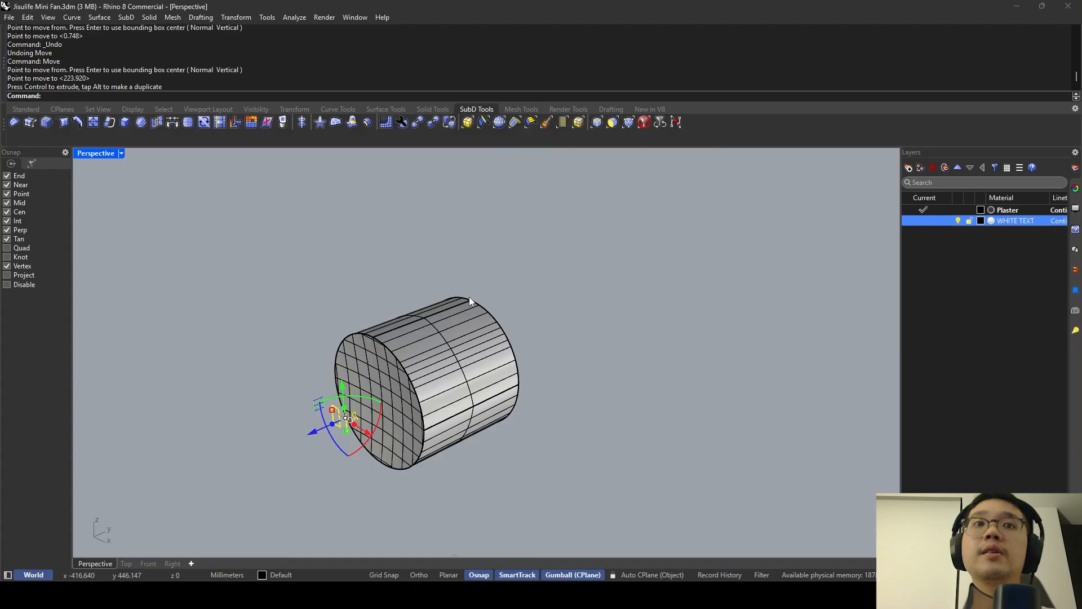
Scale up the digit and pinwheel curves together and reposition them over the hub's face in the front view.
{"action": "double_click", "coordinate": [90, 153]}
{"action": "scroll", "coordinate": [225, 434], "scroll_direction": "up", "scroll_amount": 5}
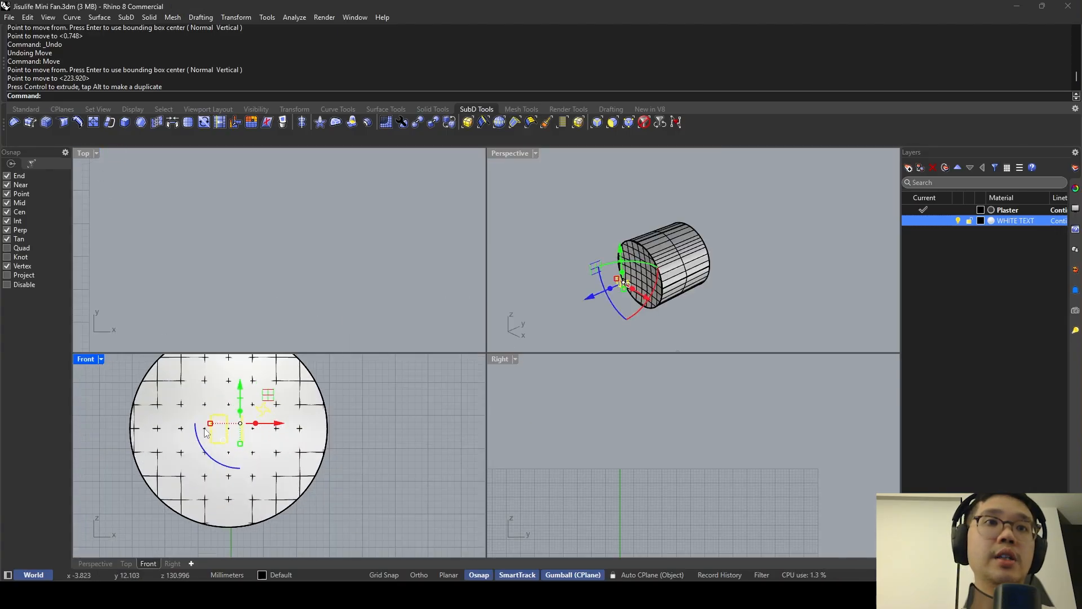
{"action": "left_click_drag", "start_coordinate": [203, 423], "coordinate": [204, 423]}
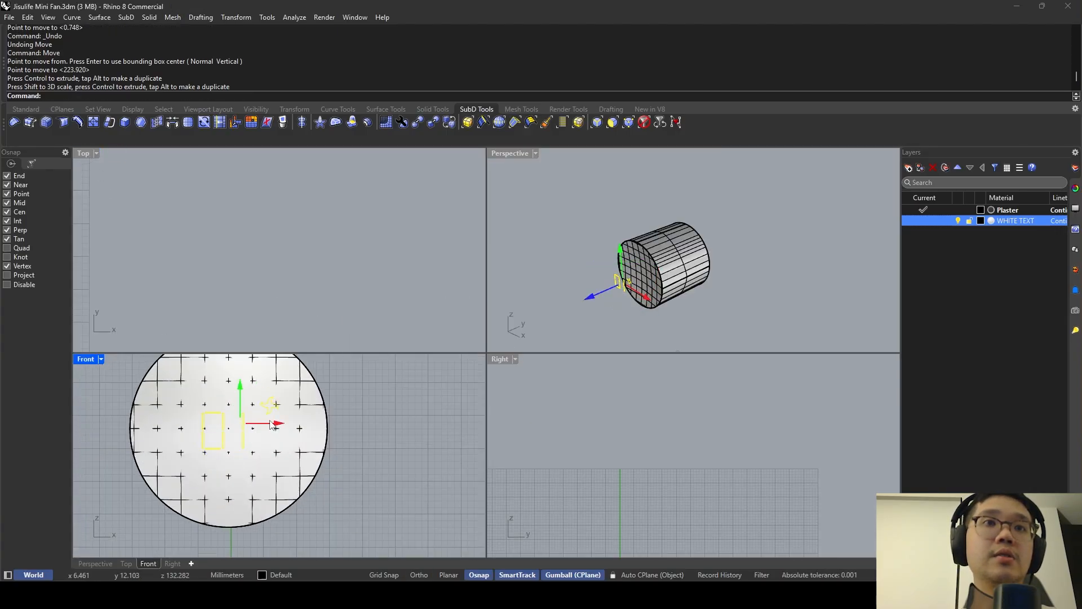
{"action": "left_click_drag", "start_coordinate": [271, 423], "coordinate": [195, 424]}
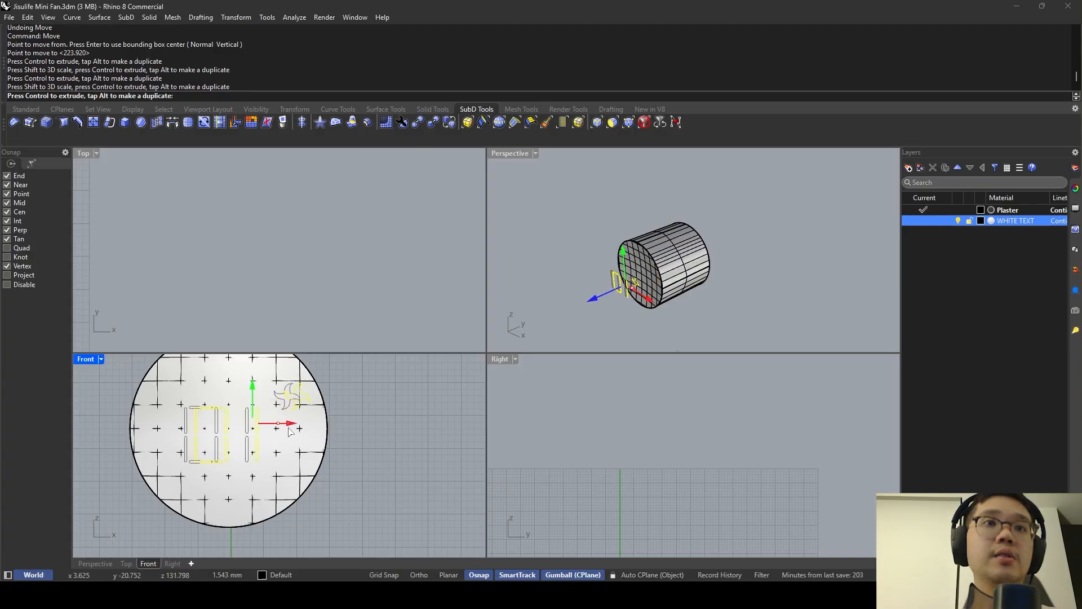
{"action": "left_click_drag", "start_coordinate": [252, 386], "coordinate": [252, 375]}
{"action": "left_click_drag", "start_coordinate": [289, 410], "coordinate": [287, 408]}
Nudge the pinwheel icon slightly closer to the digits and join its eight curves into one closed curve.
{"action": "left_click", "coordinate": [301, 389]}
{"action": "key", "text": "Escape"}
{"action": "scroll", "coordinate": [297, 402], "scroll_direction": "down", "scroll_amount": 6}
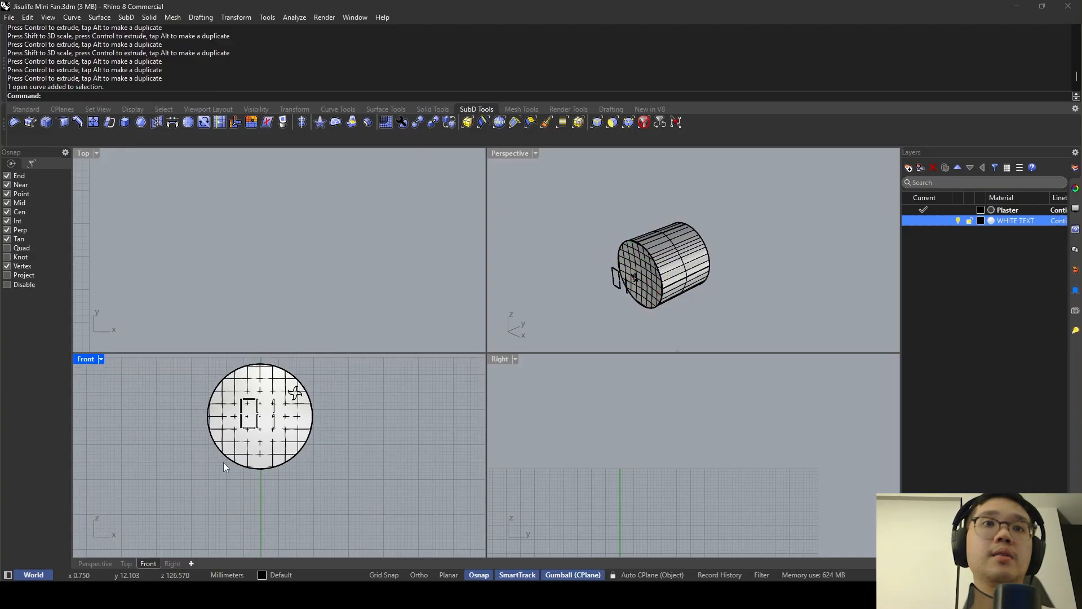
{"action": "left_click_drag", "start_coordinate": [182, 488], "coordinate": [306, 381]}
{"action": "left_click_drag", "start_coordinate": [197, 474], "coordinate": [320, 384], "text": "ctrl"}
{"action": "scroll", "coordinate": [304, 404], "scroll_direction": "up", "scroll_amount": 4}
{"action": "key", "text": "ctrl+j"}
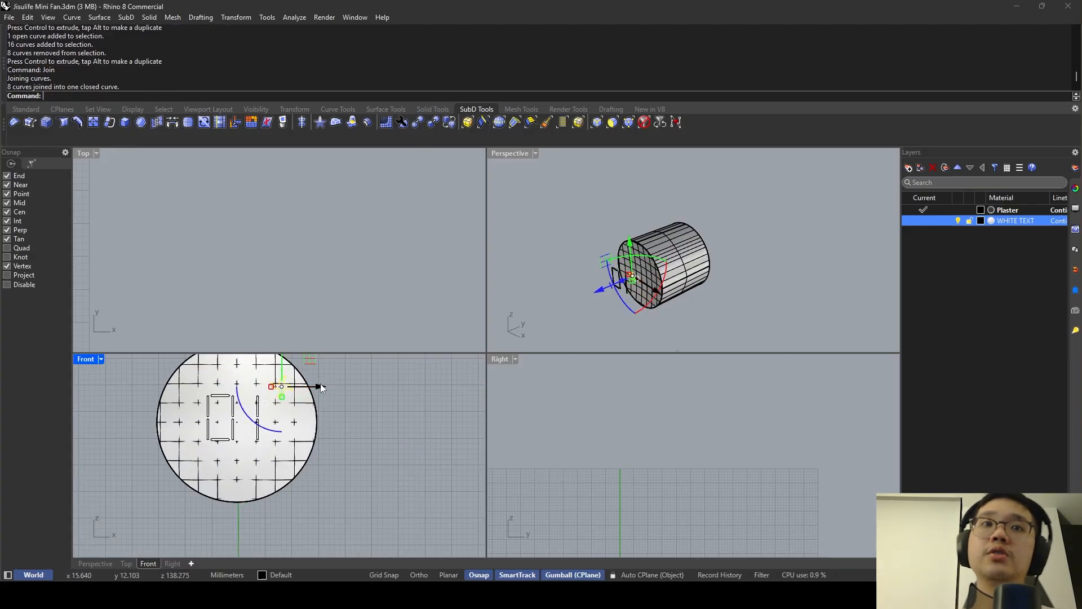
{"action": "left_click", "coordinate": [357, 387]}
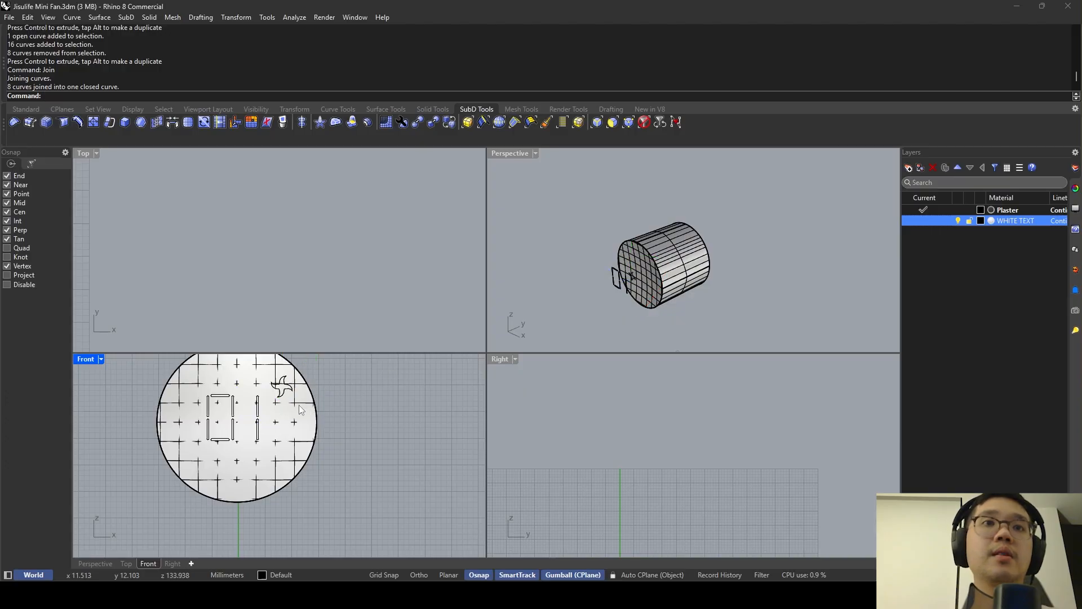
Move the joined pinwheel icon slightly closer to the digits on the hub's face in the front view.
{"action": "right_click_drag", "start_coordinate": [306, 412], "coordinate": [305, 428]}
{"action": "left_click", "coordinate": [281, 413]}
{"action": "left_click", "coordinate": [307, 442]}
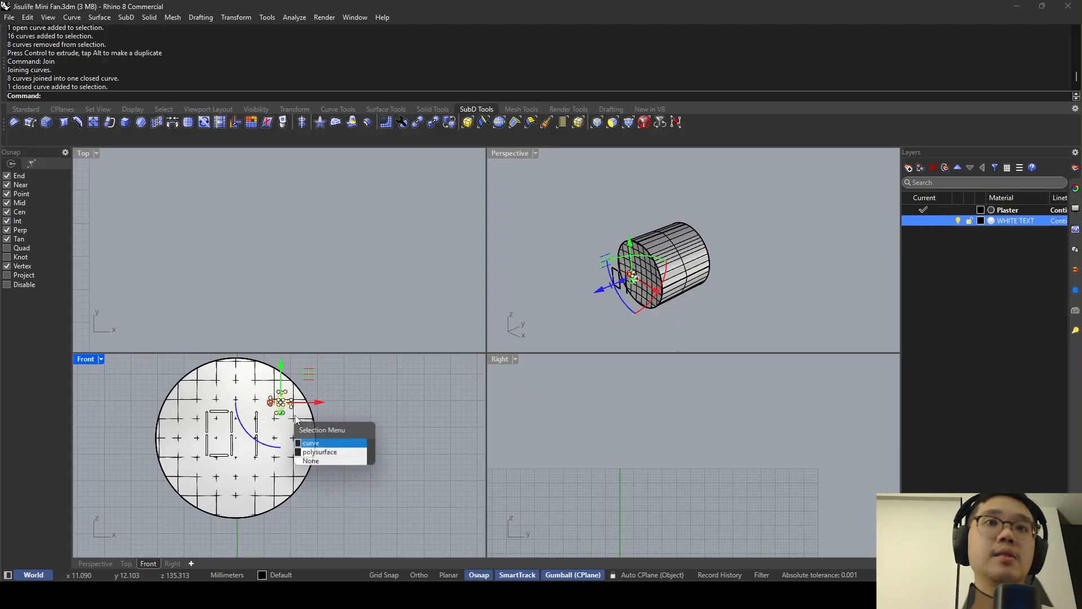
{"action": "scroll", "coordinate": [295, 414], "scroll_direction": "up", "scroll_amount": 6}
{"action": "left_click_drag", "start_coordinate": [303, 394], "coordinate": [285, 393]}
Move the two strips of the digit 1 slightly closer to the digit 0.
{"action": "left_click", "coordinate": [221, 430]}
{"action": "left_click", "coordinate": [221, 470], "text": "shift"}
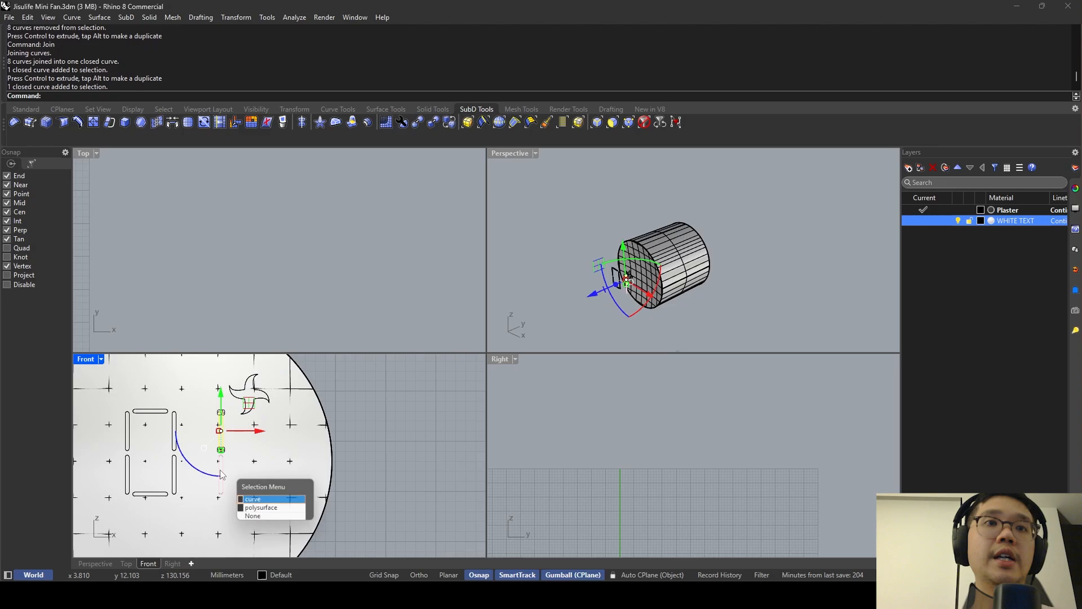
{"action": "left_click", "coordinate": [253, 499]}
{"action": "left_click_drag", "start_coordinate": [257, 452], "coordinate": [249, 453]}
Shift the pinwheel icon closer to the digit 1 and slightly lower.
{"action": "left_click", "coordinate": [255, 405]}
{"action": "left_click", "coordinate": [283, 437]}
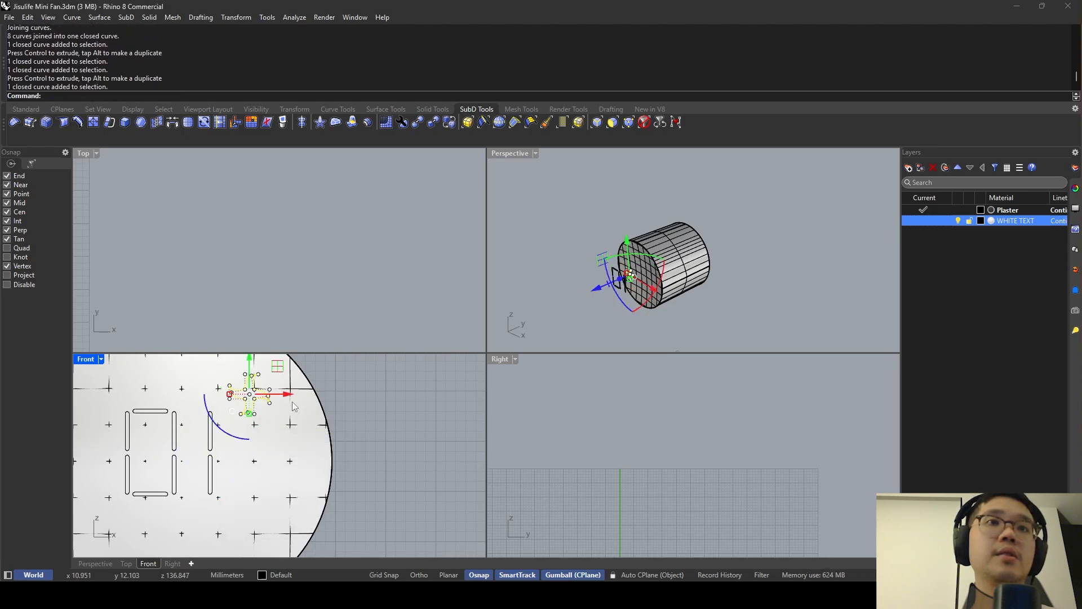
{"action": "left_click_drag", "start_coordinate": [288, 395], "coordinate": [275, 397]}
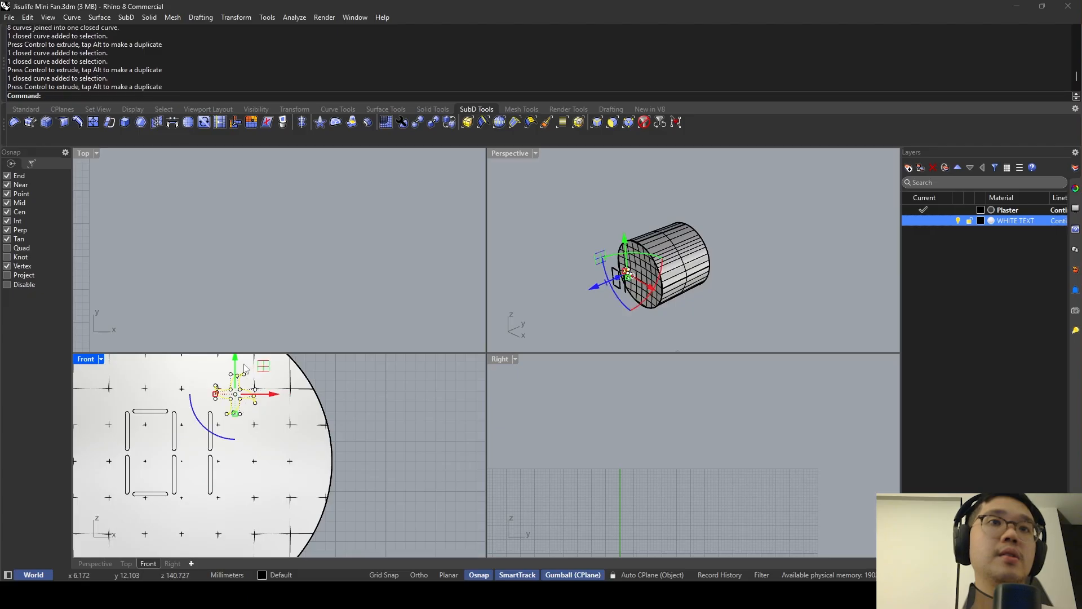
{"action": "left_click_drag", "start_coordinate": [238, 359], "coordinate": [237, 367]}
{"action": "left_click_drag", "start_coordinate": [271, 403], "coordinate": [275, 404]}
{"action": "left_click", "coordinate": [266, 415]}
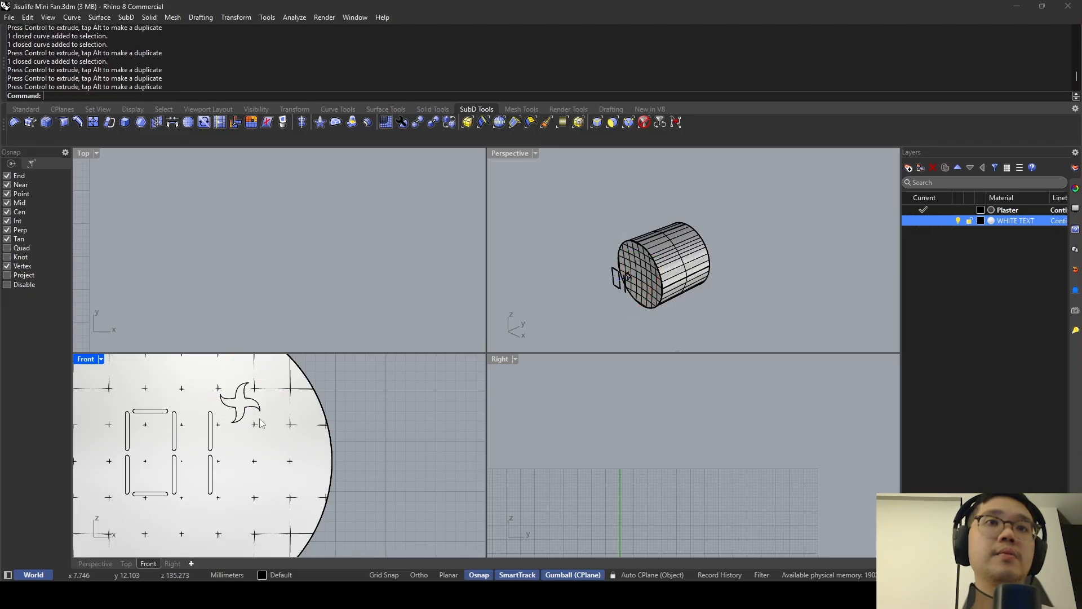
Lower the digit and pinwheel curves together slightly to balance them on the hub's circular face.
{"action": "right_click_drag", "start_coordinate": [603, 284], "coordinate": [662, 259]}
{"action": "scroll", "coordinate": [294, 400], "scroll_direction": "down", "scroll_amount": 6}
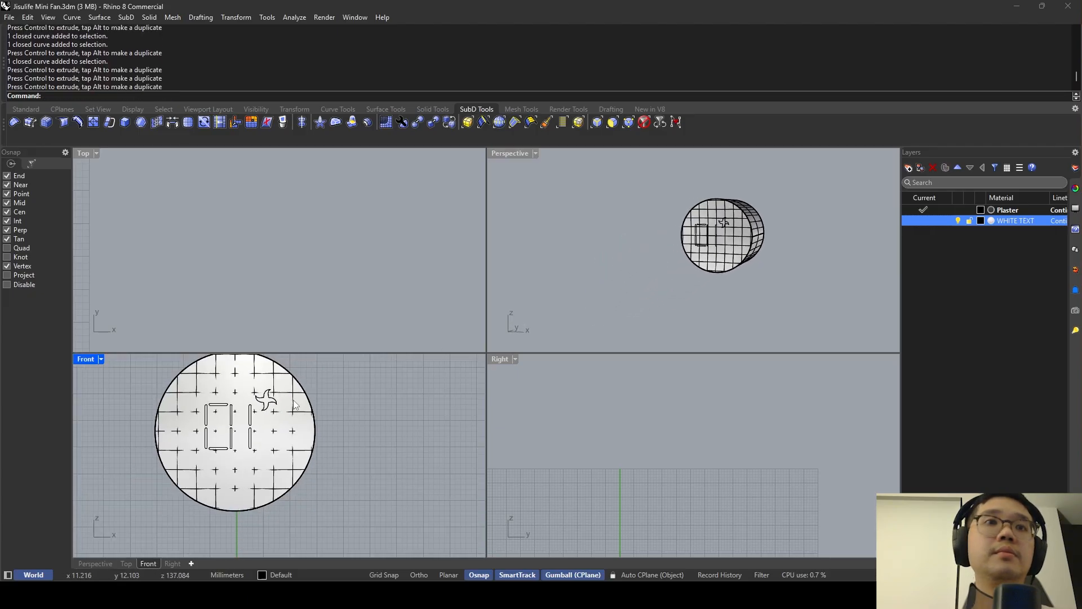
{"action": "right_click_drag", "start_coordinate": [294, 401], "coordinate": [314, 396]}
{"action": "left_click_drag", "start_coordinate": [152, 485], "coordinate": [286, 381]}
{"action": "left_click_drag", "start_coordinate": [300, 424], "coordinate": [300, 419]}
{"action": "key", "text": "Escape"}
Raise all nine digit and pinwheel curves slightly and fine-tune their sideways position on the hub's face.
{"action": "scroll", "coordinate": [341, 394], "scroll_direction": "down", "scroll_amount": 10}
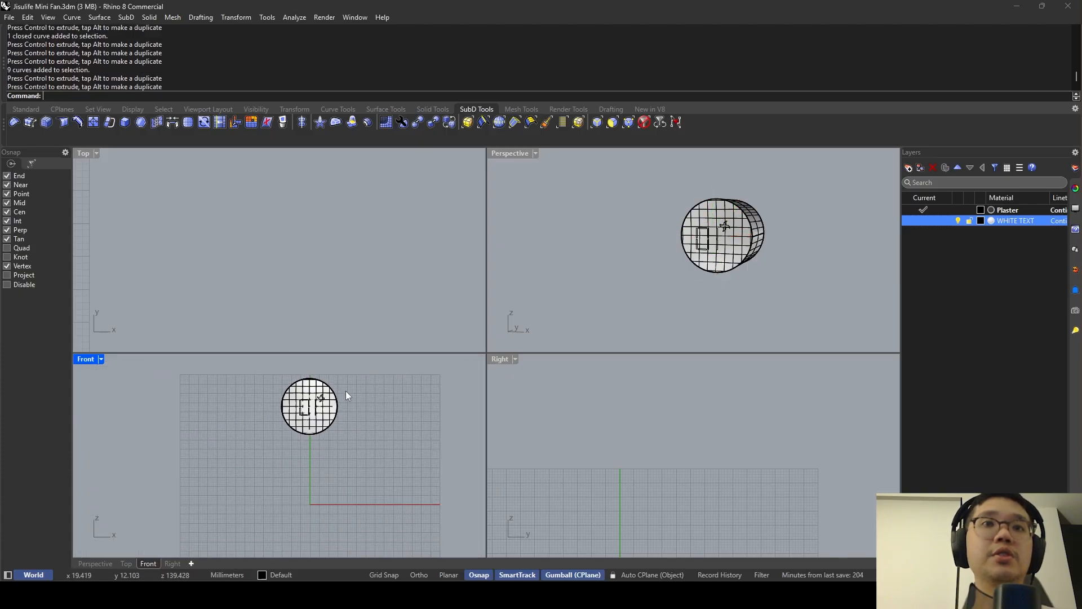
{"action": "scroll", "coordinate": [346, 390], "scroll_direction": "up", "scroll_amount": 6}
{"action": "right_click_drag", "start_coordinate": [711, 245], "coordinate": [693, 228]}
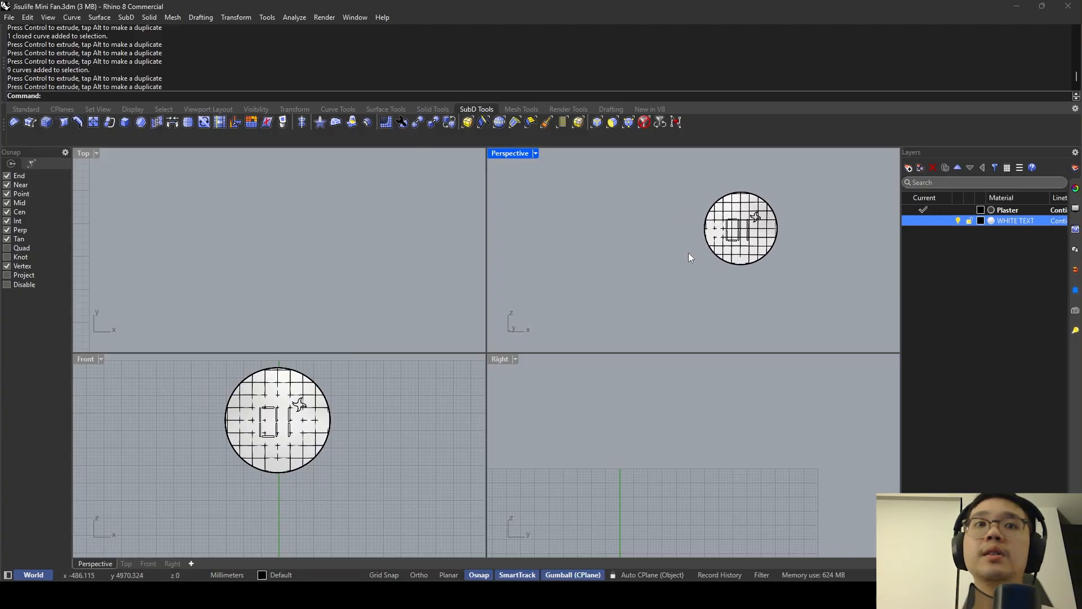
{"action": "left_click_drag", "start_coordinate": [193, 467], "coordinate": [297, 390]}
{"action": "scroll", "coordinate": [298, 390], "scroll_direction": "up", "scroll_amount": 2}
{"action": "right_click_drag", "start_coordinate": [297, 386], "coordinate": [294, 396]}
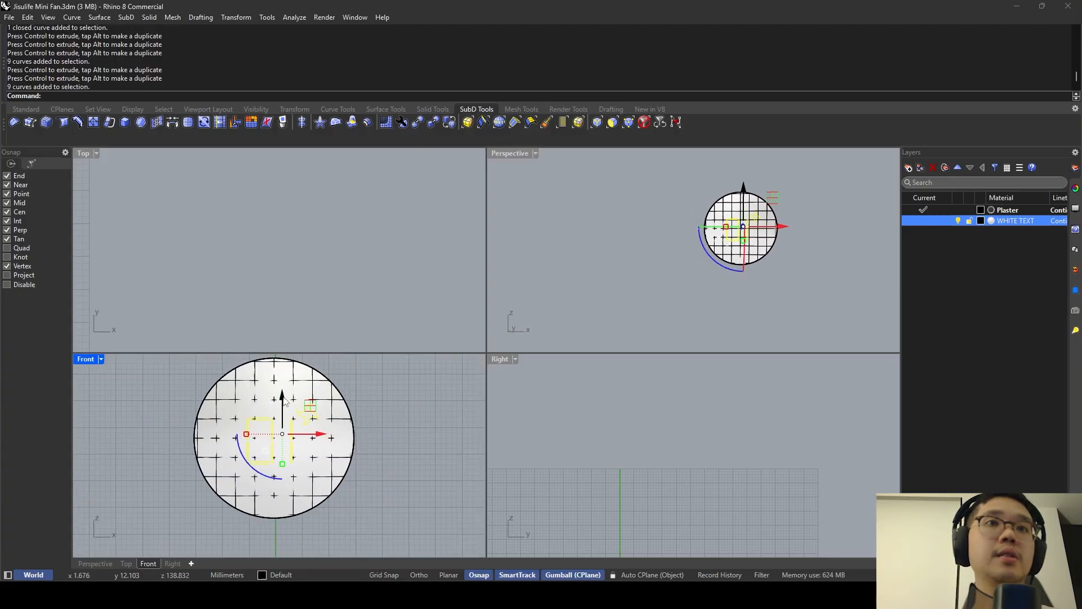
{"action": "left_click_drag", "start_coordinate": [283, 397], "coordinate": [282, 388]}
{"action": "left_click_drag", "start_coordinate": [322, 426], "coordinate": [323, 425]}
{"action": "left_click_drag", "start_coordinate": [283, 389], "coordinate": [298, 403]}
{"action": "key", "text": "Escape"}
Scale the pinwheel icon down slightly beside the digits.
{"action": "left_click", "coordinate": [319, 417]}
{"action": "left_click", "coordinate": [304, 414]}
{"action": "scroll", "coordinate": [304, 413], "scroll_direction": "up", "scroll_amount": 8}
{"action": "key", "text": "Escape"}
{"action": "scroll", "coordinate": [331, 396], "scroll_direction": "down", "scroll_amount": 8}
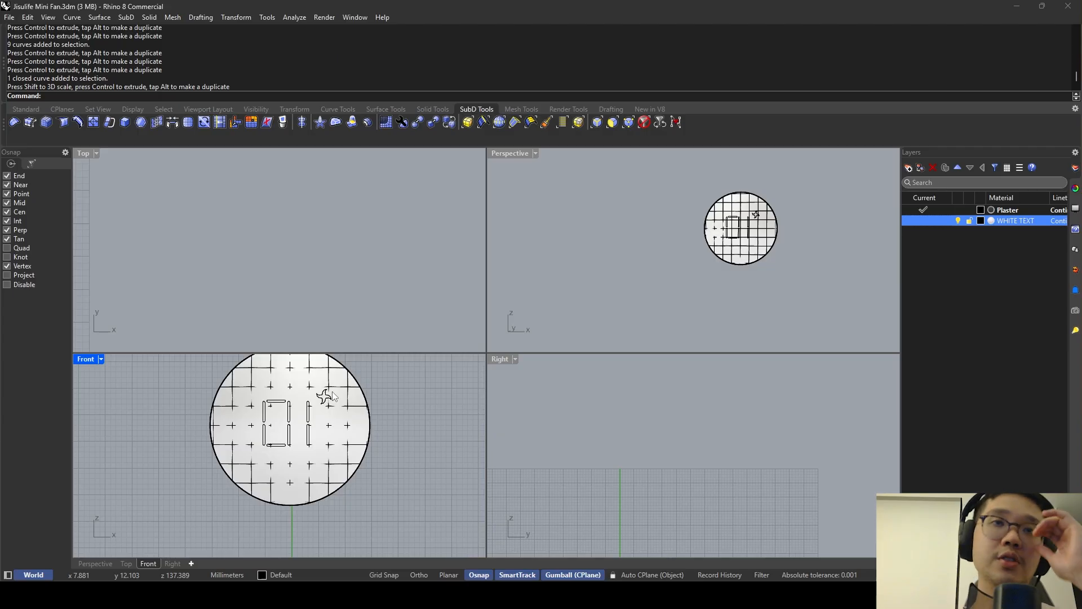
{"action": "scroll", "coordinate": [327, 424], "scroll_direction": "down", "scroll_amount": 5}
{"action": "scroll", "coordinate": [324, 427], "scroll_direction": "up", "scroll_amount": 3}
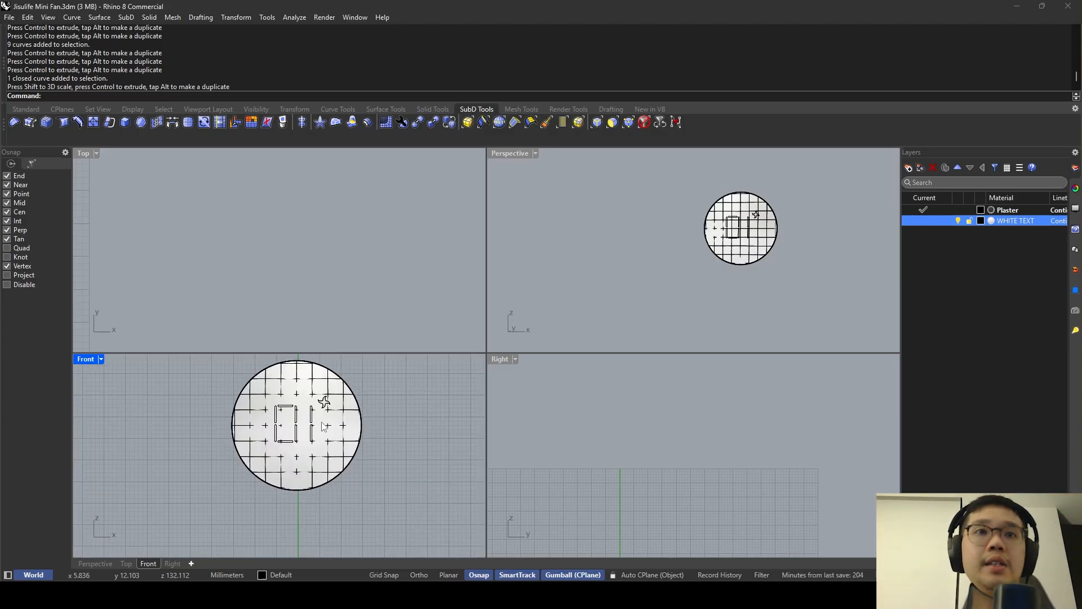
Nudge the nine display curves together towards their final position near the centre of the hub's face.
{"action": "left_click_drag", "start_coordinate": [202, 482], "coordinate": [366, 375]}
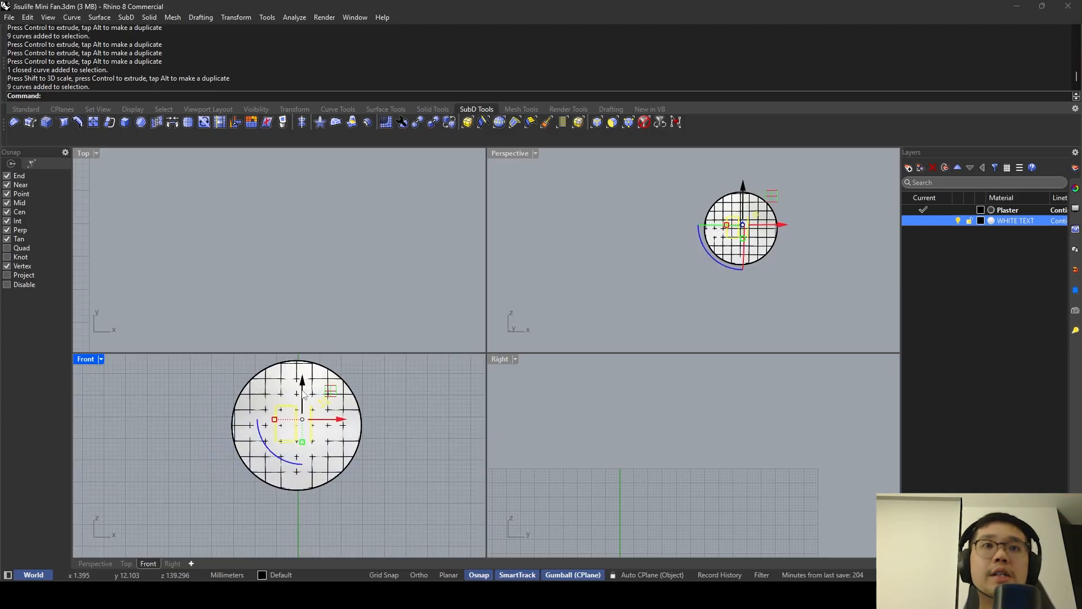
{"action": "left_click_drag", "start_coordinate": [320, 419], "coordinate": [324, 424]}
{"action": "scroll", "coordinate": [321, 418], "scroll_direction": "up", "scroll_amount": 6}
{"action": "key", "text": "Escape"}
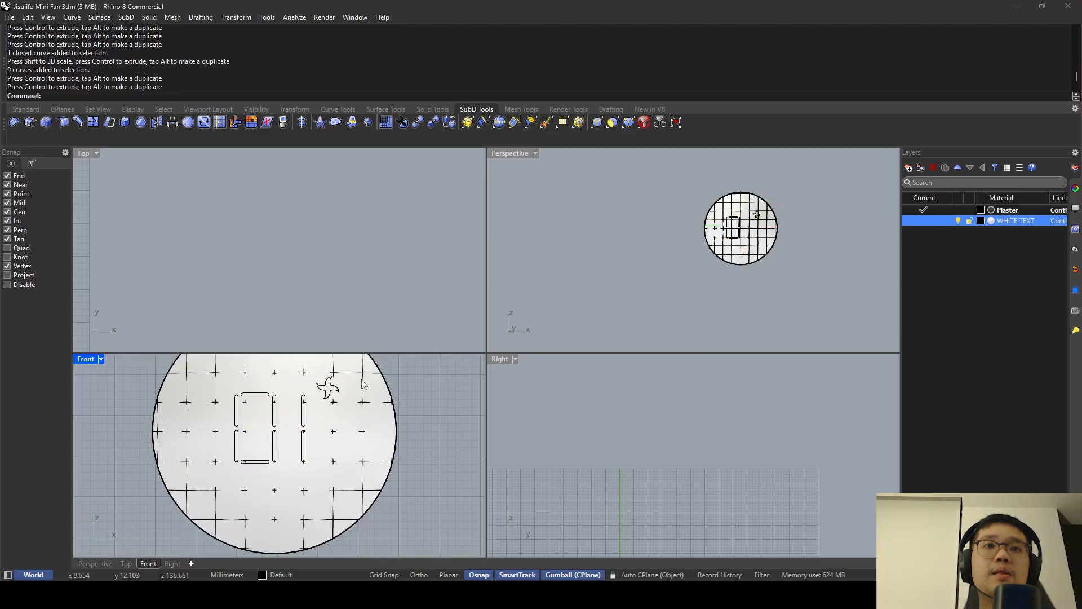
Maximize the perspective view and enable automatic CPlane alignment to the selected object.
{"action": "double_click", "coordinate": [506, 151]}
{"action": "right_click_drag", "start_coordinate": [501, 237], "coordinate": [366, 299]}
{"action": "left_click_drag", "start_coordinate": [357, 424], "coordinate": [532, 289]}
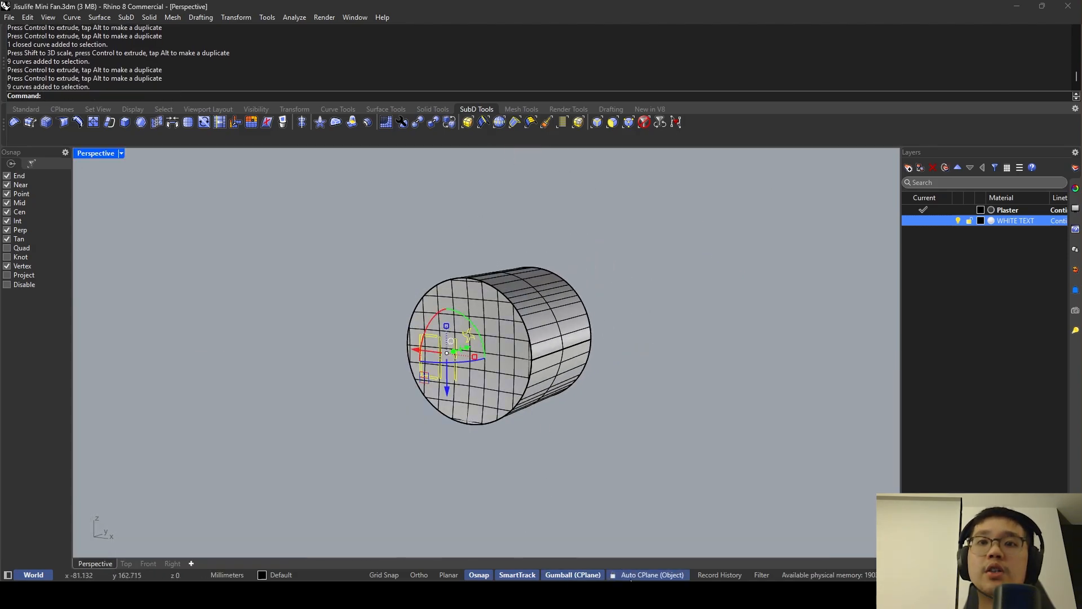
{"action": "left_click", "coordinate": [634, 576]}
{"action": "right_click_drag", "start_coordinate": [430, 401], "coordinate": [325, 420]}
{"action": "left_click_drag", "start_coordinate": [276, 438], "coordinate": [373, 315]}
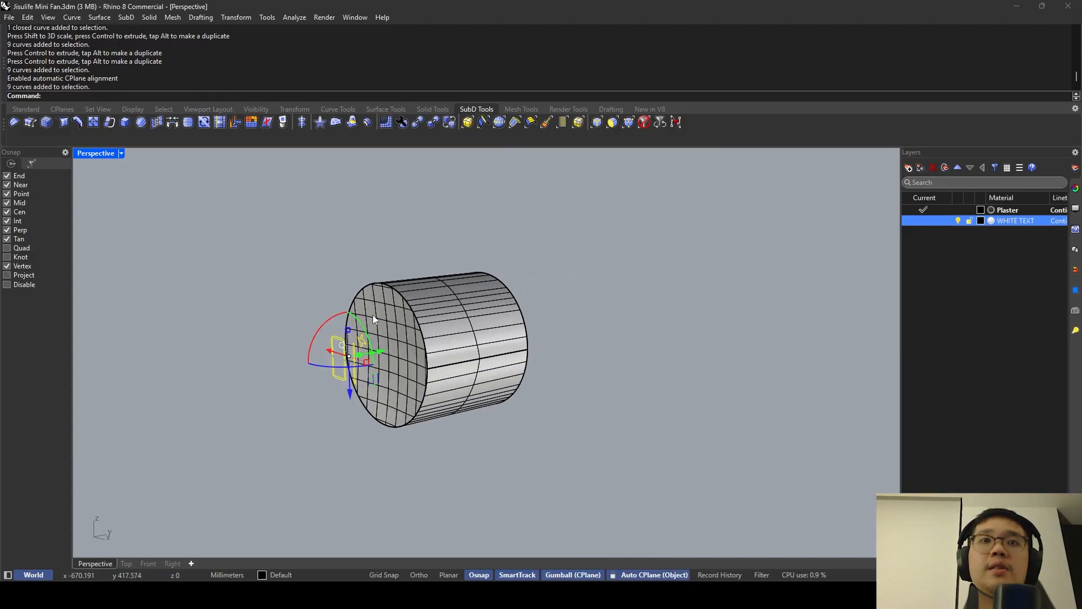
{"action": "scroll", "coordinate": [373, 314], "scroll_direction": "down", "scroll_amount": 8}
{"action": "scroll", "coordinate": [372, 319], "scroll_direction": "down", "scroll_amount": 2}
{"action": "right_click", "coordinate": [644, 577]}
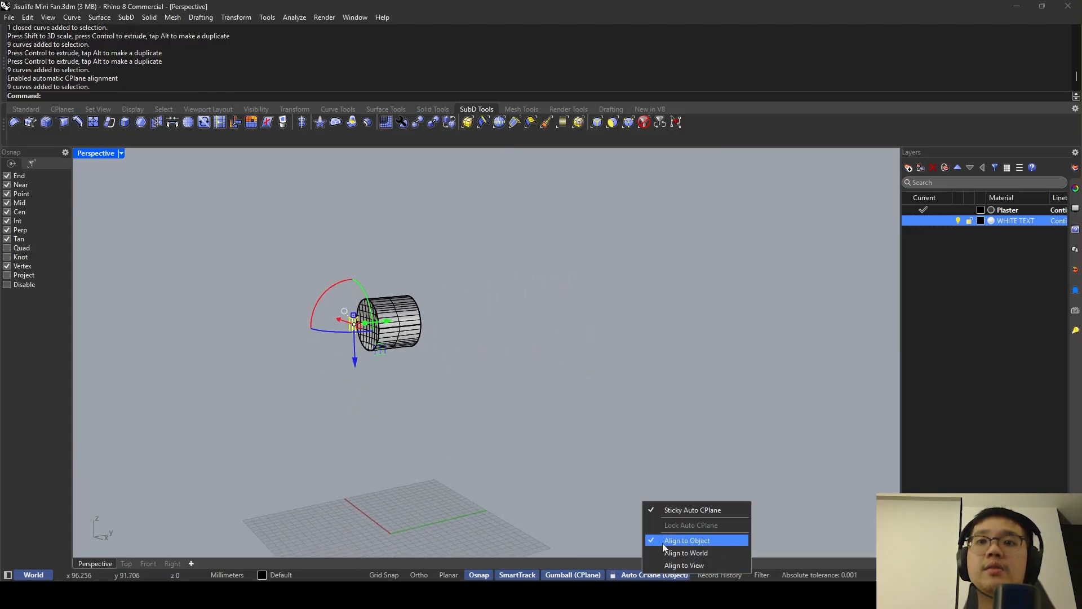
{"action": "left_click", "coordinate": [673, 540]}
Project the nine digit and pinwheel curves onto the hub along the object-aligned CPlane's Z direction.
{"action": "scroll", "coordinate": [353, 333], "scroll_direction": "up", "scroll_amount": 2}
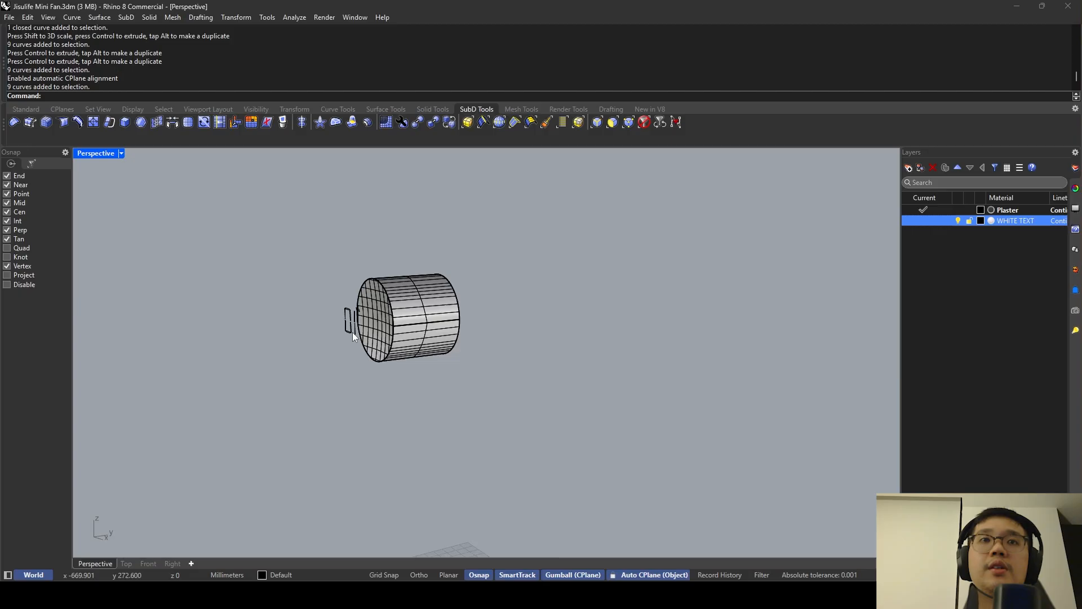
{"action": "left_click", "coordinate": [350, 333]}
{"action": "scroll", "coordinate": [339, 326], "scroll_direction": "up", "scroll_amount": 4}
{"action": "left_click_drag", "start_coordinate": [310, 362], "coordinate": [428, 242]}
{"action": "scroll", "coordinate": [422, 242], "scroll_direction": "down", "scroll_amount": 4}
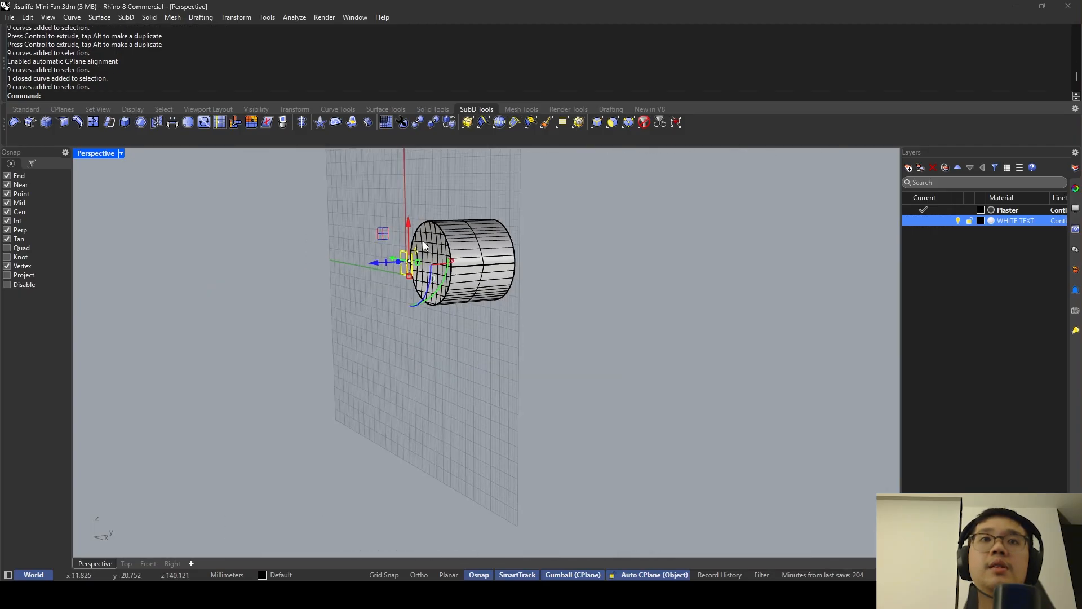
{"action": "scroll", "coordinate": [431, 287], "scroll_direction": "up", "scroll_amount": 4}
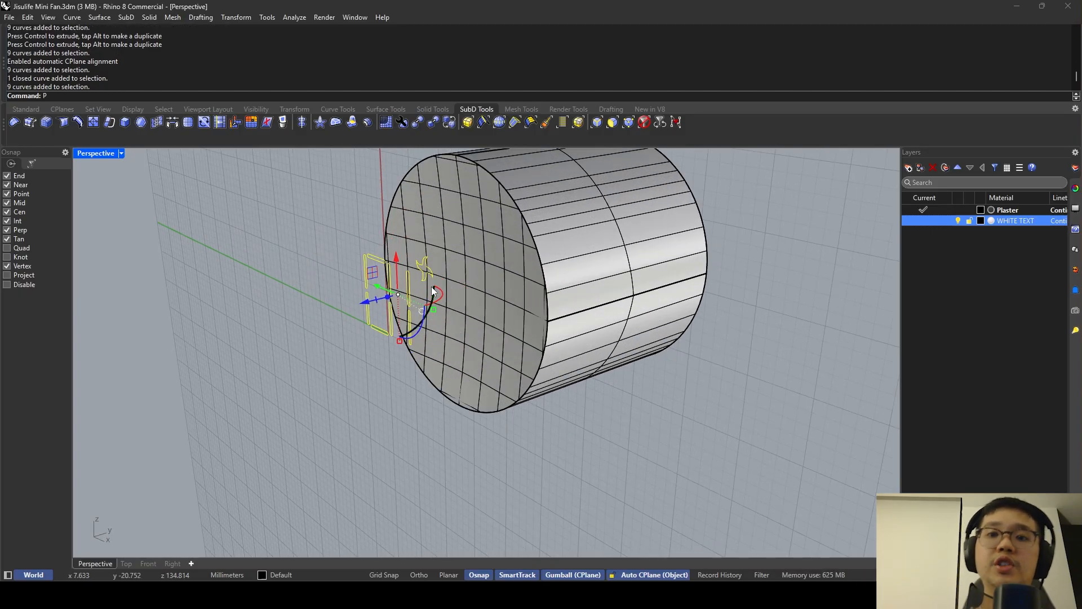
{"action": "type", "text": "Project"}
{"action": "key", "text": "Return"}
{"action": "left_click", "coordinate": [459, 205]}
{"action": "key", "text": "Return"}
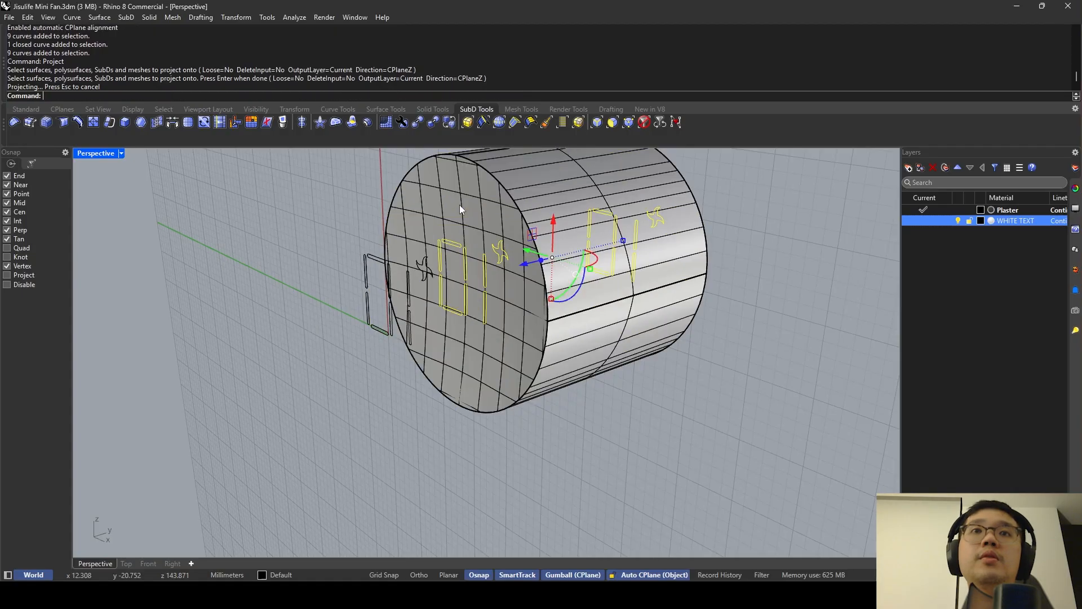
Delete the nine unwanted projected curves on the hub's rear face.
{"action": "scroll", "coordinate": [452, 216], "scroll_direction": "down", "scroll_amount": 2}
{"action": "scroll", "coordinate": [452, 215], "scroll_direction": "down", "scroll_amount": 4}
{"action": "right_click_drag", "start_coordinate": [452, 215], "coordinate": [427, 222]}
{"action": "scroll", "coordinate": [427, 222], "scroll_direction": "up", "scroll_amount": 4}
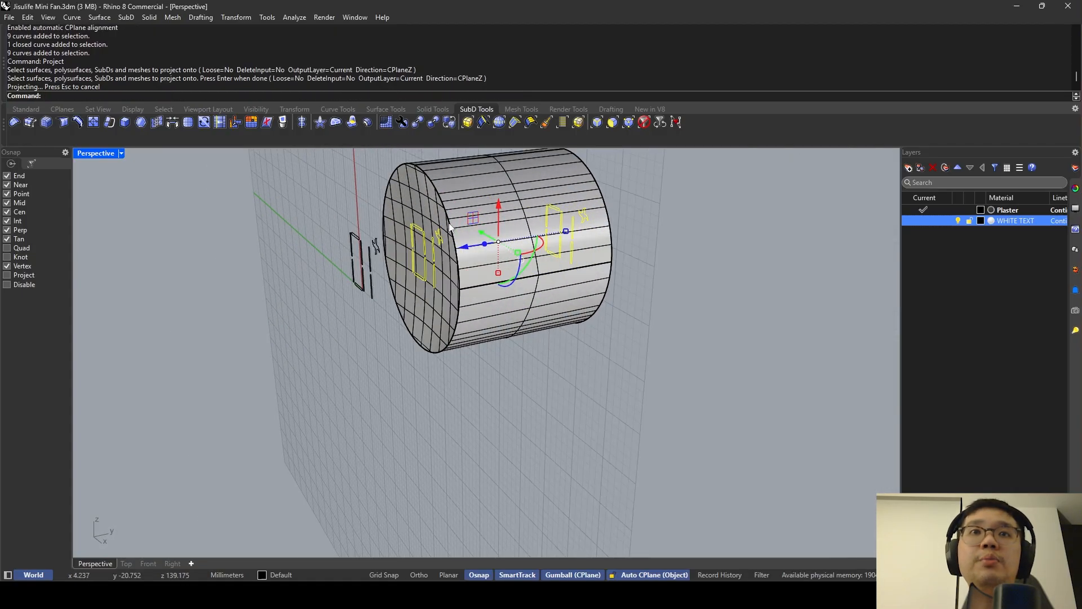
{"action": "right_click_drag", "start_coordinate": [554, 281], "coordinate": [404, 282], "text": "shift"}
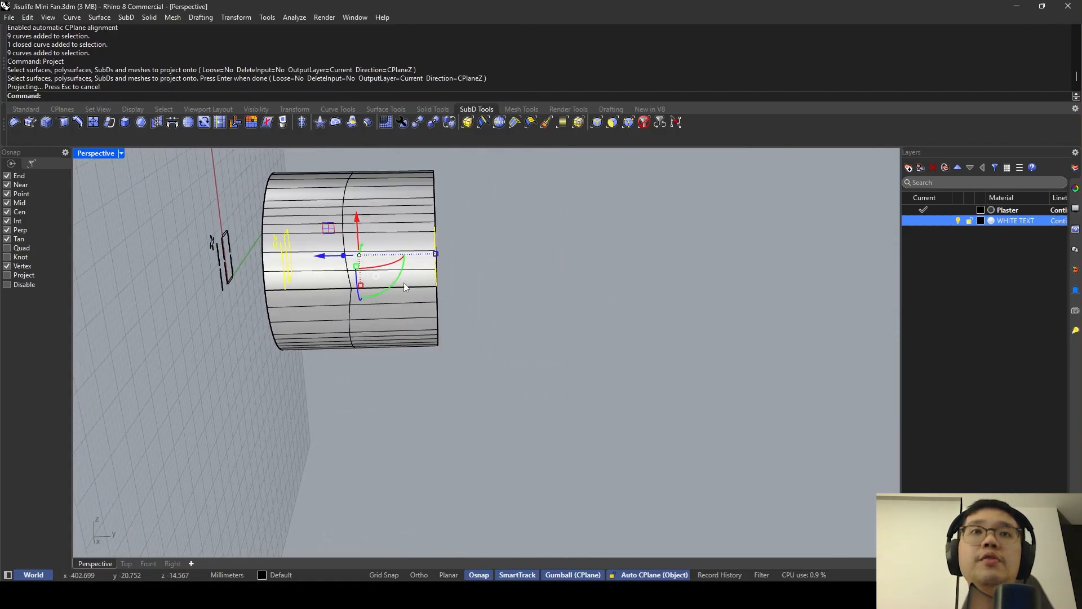
{"action": "left_click", "coordinate": [392, 390]}
{"action": "left_click_drag", "start_coordinate": [393, 394], "coordinate": [507, 191]}
{"action": "right_click_drag", "start_coordinate": [506, 191], "coordinate": [494, 257]}
{"action": "key", "text": "Delete"}
{"action": "scroll", "coordinate": [494, 257], "scroll_direction": "down", "scroll_amount": 3}
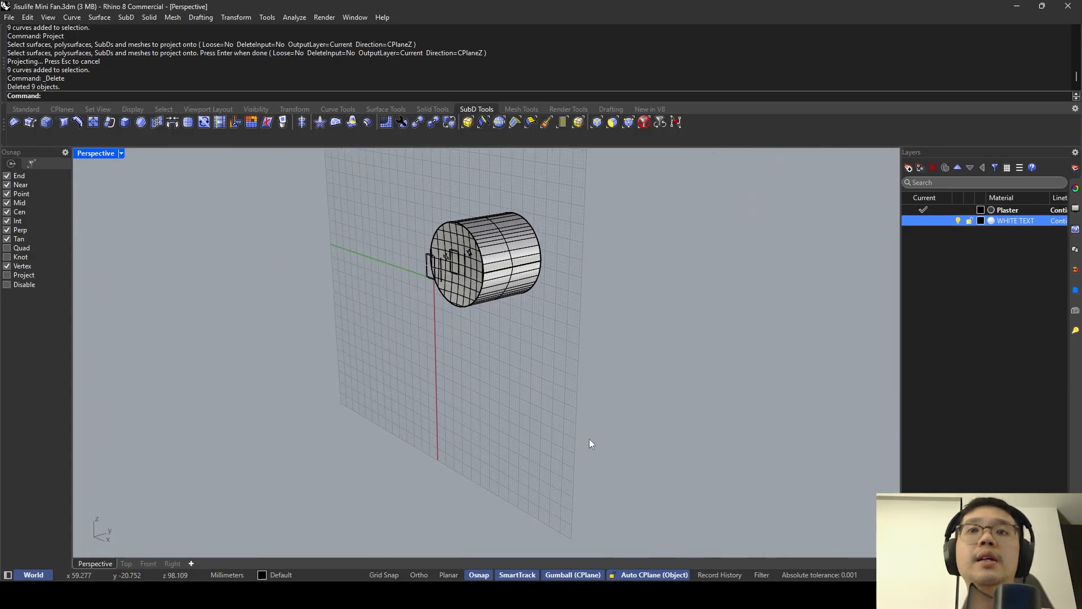
Disable automatic CPlane alignment and move the nine original curves well away from the front of the hub.
{"action": "left_click", "coordinate": [647, 573]}
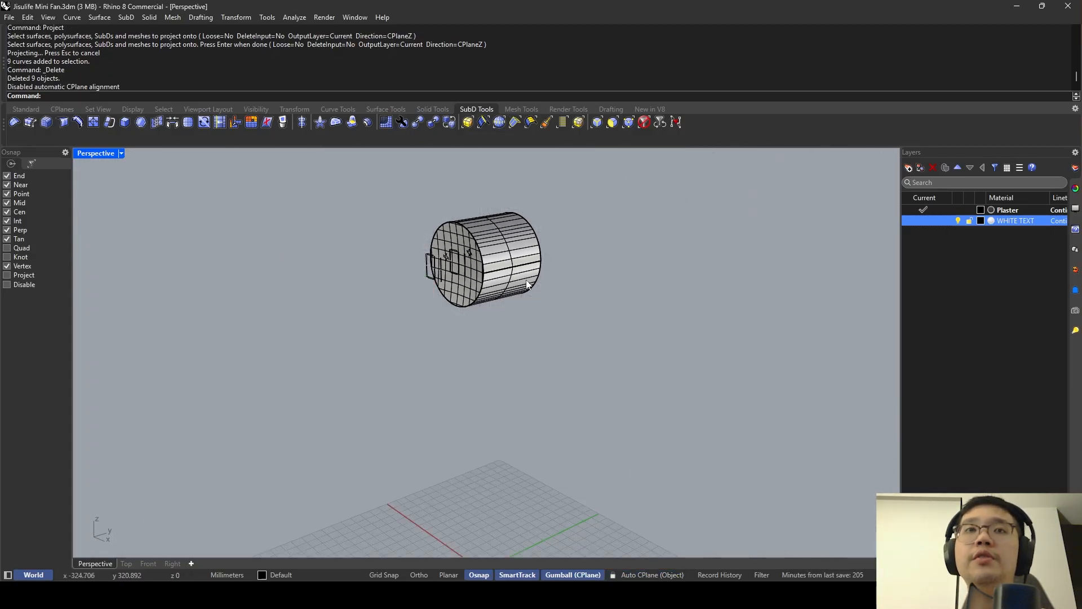
{"action": "scroll", "coordinate": [443, 276], "scroll_direction": "up", "scroll_amount": 3}
{"action": "scroll", "coordinate": [418, 230], "scroll_direction": "down", "scroll_amount": 3}
{"action": "left_click_drag", "start_coordinate": [423, 219], "coordinate": [234, 284]}
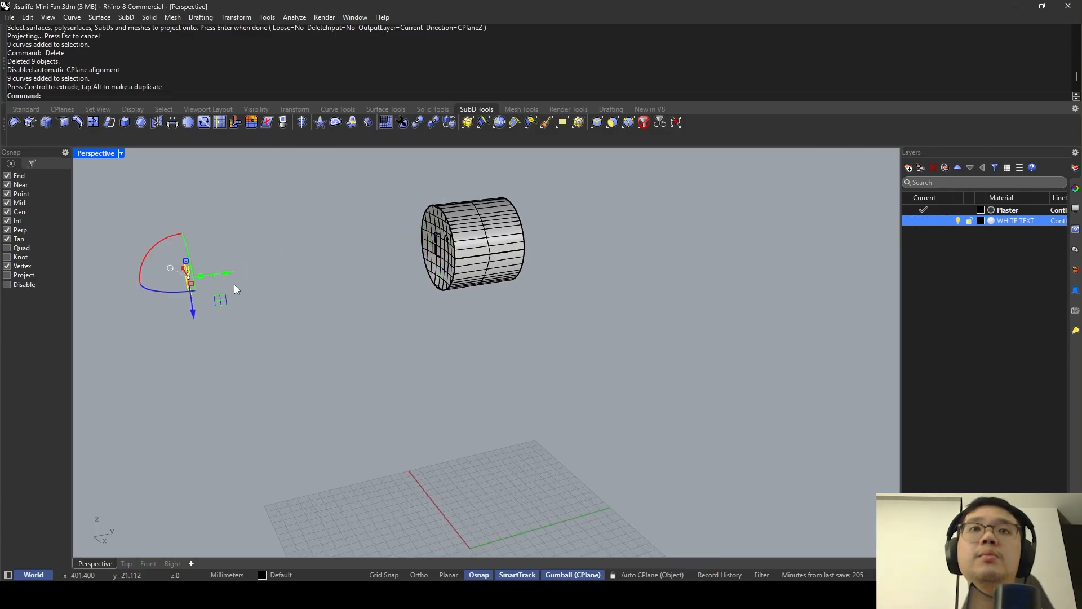
{"action": "key", "text": "Escape"}
{"action": "right_click_drag", "start_coordinate": [454, 238], "coordinate": [492, 235]}
{"action": "scroll", "coordinate": [494, 242], "scroll_direction": "up", "scroll_amount": 3}
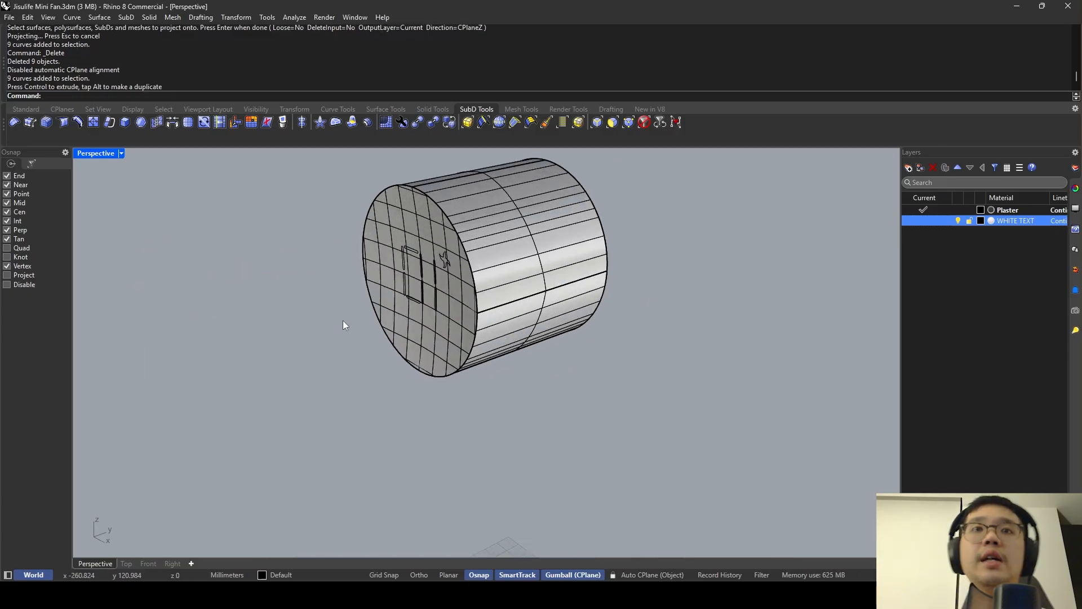
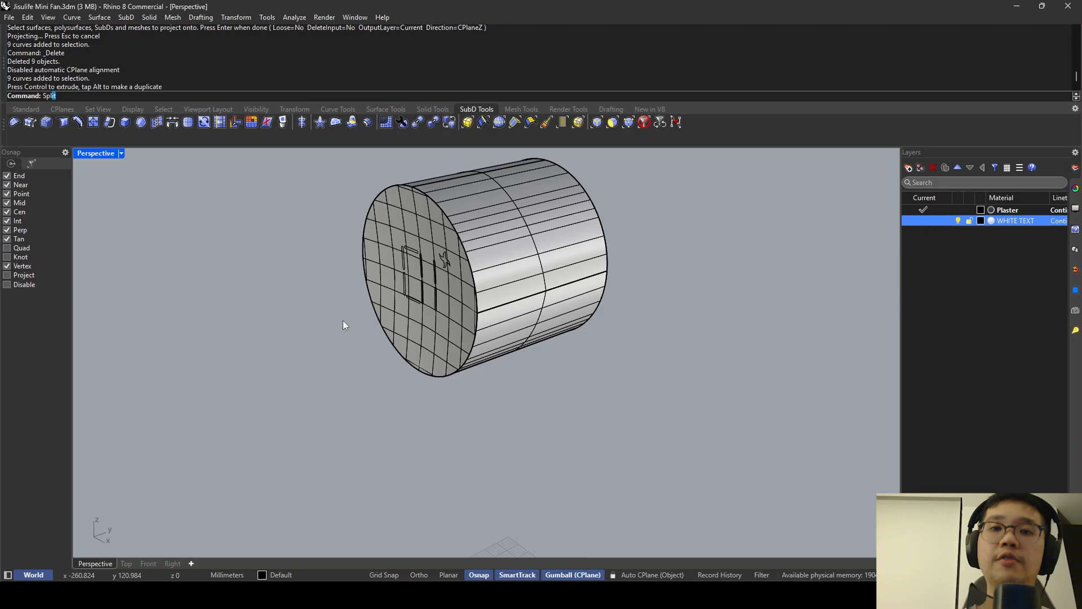
Split the hub polysurface using the projected digit and pinwheel curves as cutting objects.
{"action": "key", "text": "Return"}
{"action": "left_click", "coordinate": [389, 225]}
{"action": "key", "text": "Return"}
{"action": "left_click_drag", "start_coordinate": [314, 400], "coordinate": [524, 206]}
{"action": "key", "text": "Return"}
Select all visible curves with SelCrv and delete them, leaving only the split surfaces.
{"action": "left_click_drag", "start_coordinate": [324, 382], "coordinate": [523, 191]}
{"action": "type", "text": "SelCrv"}
{"action": "key", "text": "Return"}
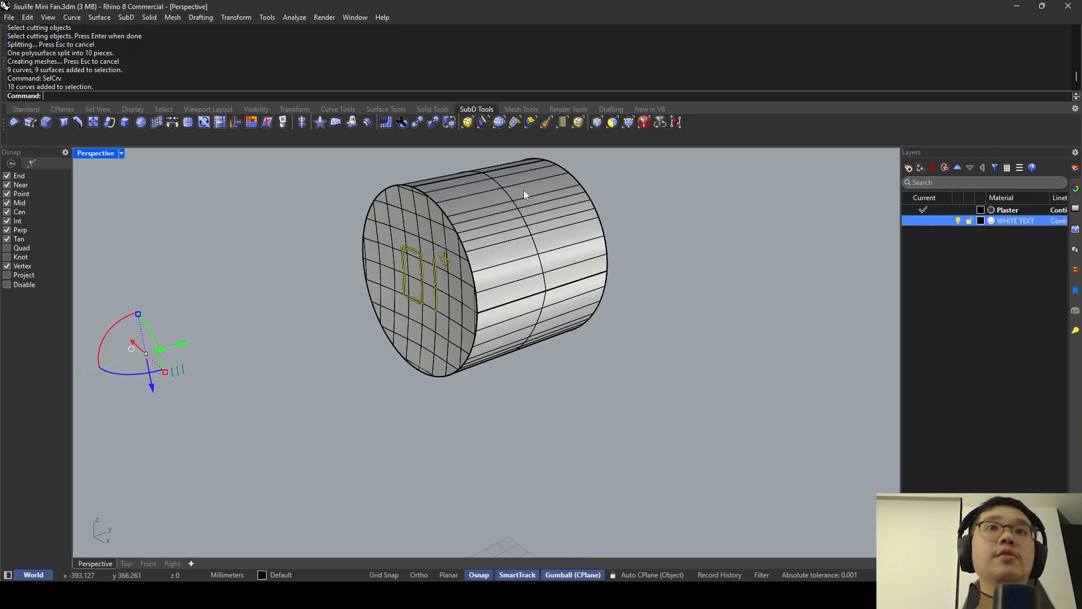
{"action": "key", "text": "Delete"}
Assign the nine split digit and pinwheel surfaces on the hub's face to the WHITE TEXT layer.
{"action": "left_click_drag", "start_coordinate": [286, 430], "coordinate": [530, 208]}
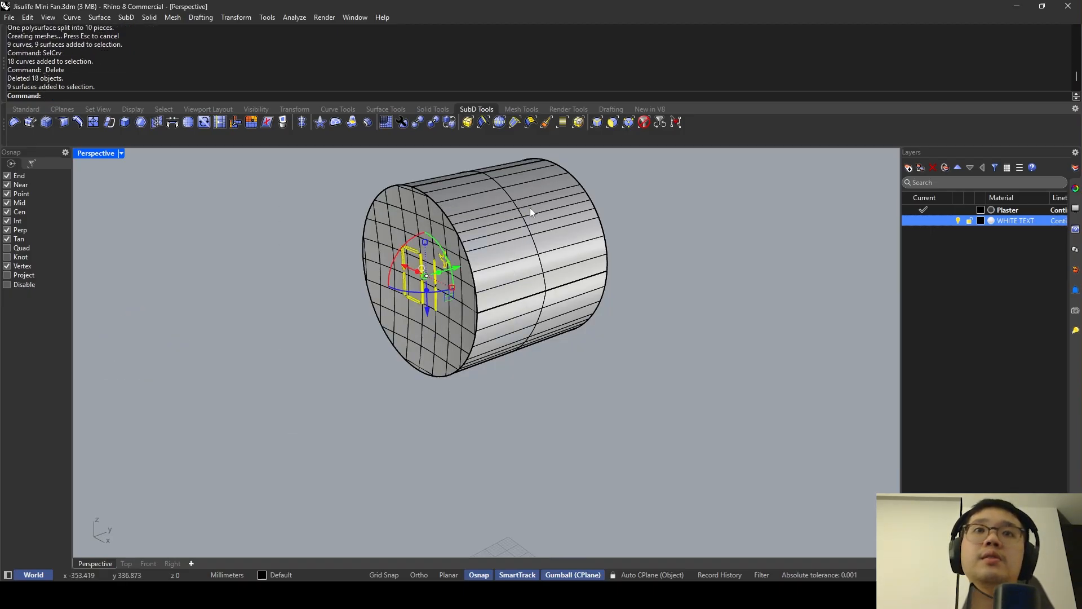
{"action": "scroll", "coordinate": [441, 238], "scroll_direction": "up", "scroll_amount": 5}
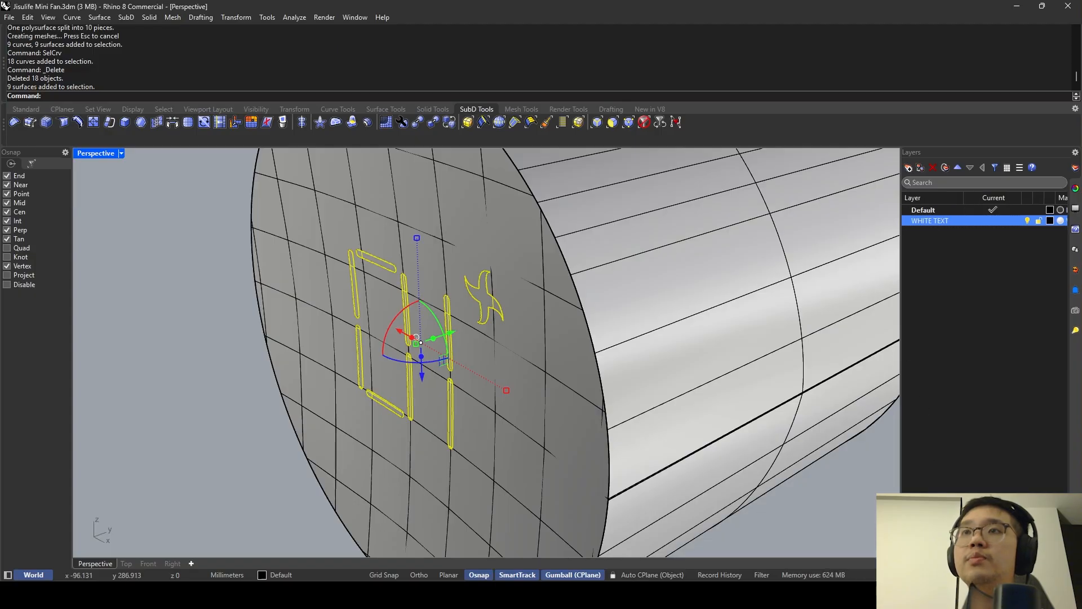
{"action": "right_click", "coordinate": [928, 226]}
{"action": "left_click", "coordinate": [958, 273]}
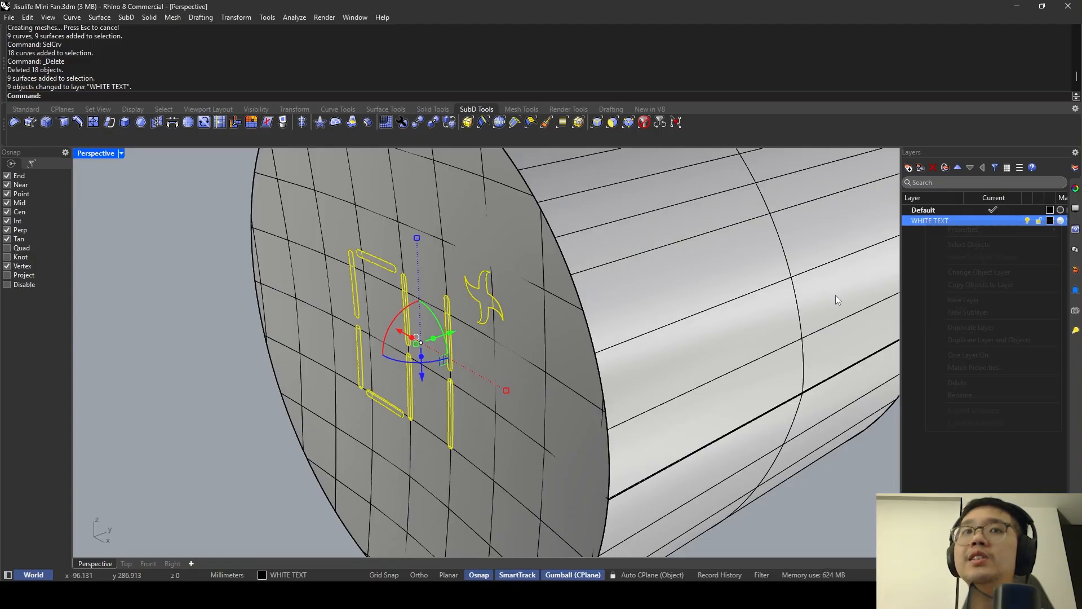
{"action": "scroll", "coordinate": [410, 279], "scroll_direction": "down", "scroll_amount": 5}
{"action": "right_click_drag", "start_coordinate": [410, 279], "coordinate": [297, 229]}
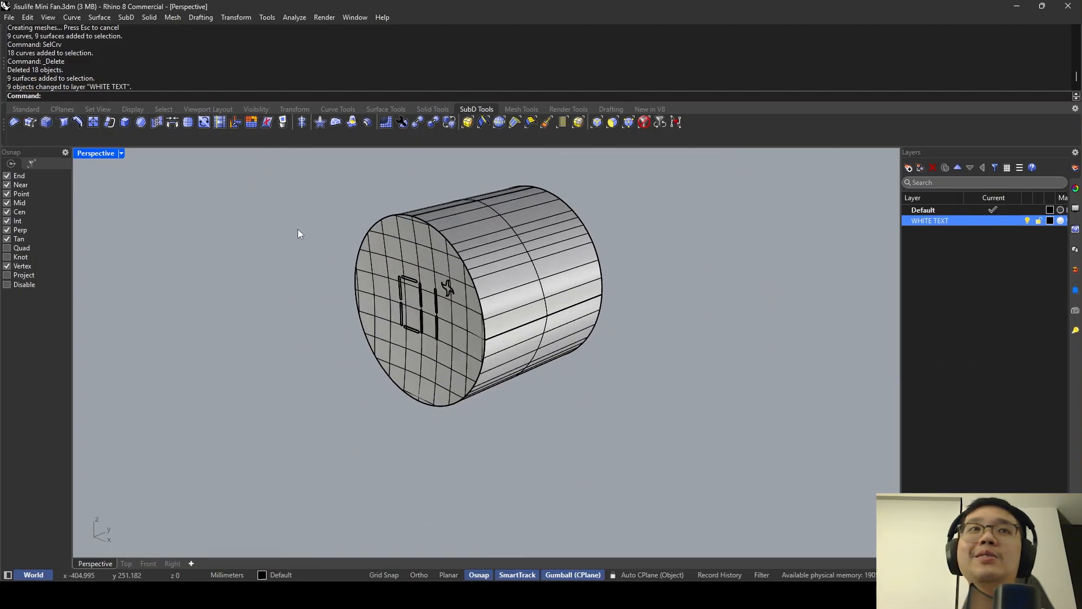
Switch the perspective view to Rendered display mode and inspect the white markings on the hub.
{"action": "left_click", "coordinate": [122, 152]}
{"action": "left_click", "coordinate": [151, 204]}
{"action": "right_click_drag", "start_coordinate": [508, 285], "coordinate": [407, 360]}
{"action": "scroll", "coordinate": [394, 372], "scroll_direction": "up", "scroll_amount": 3}
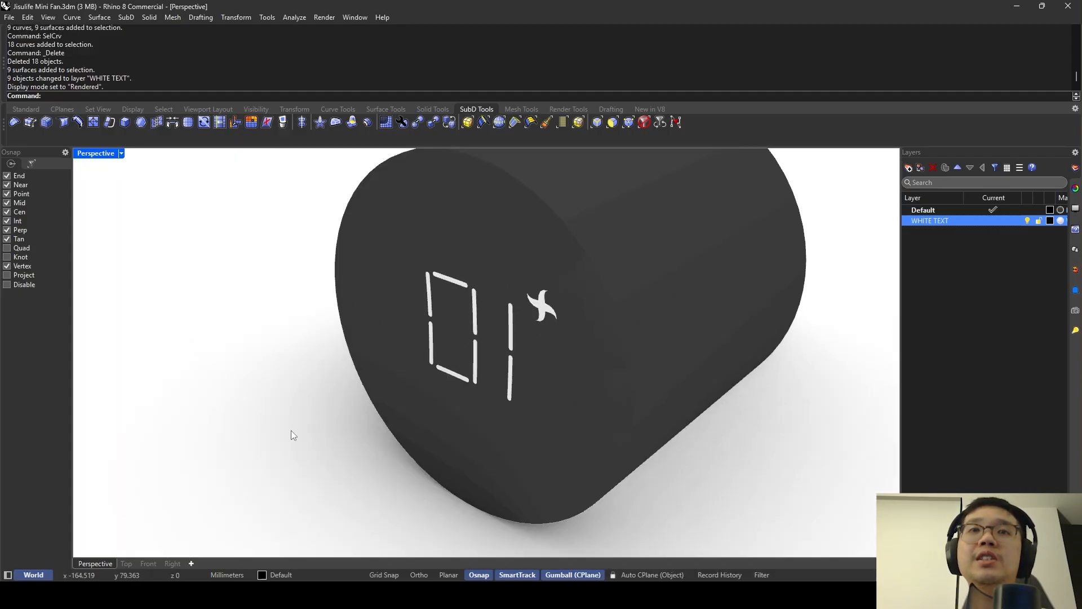
{"action": "scroll", "coordinate": [418, 368], "scroll_direction": "down", "scroll_amount": 5}
{"action": "right_click_drag", "start_coordinate": [511, 284], "coordinate": [529, 241]}
Show all hidden objects to bring back the complete fan model around the hub.
{"action": "key", "text": "ctrl+alt+h"}
{"action": "scroll", "coordinate": [567, 240], "scroll_direction": "down", "scroll_amount": 5}
{"action": "scroll", "coordinate": [505, 239], "scroll_direction": "up", "scroll_amount": 5}
{"action": "scroll", "coordinate": [503, 239], "scroll_direction": "down", "scroll_amount": 5}
{"action": "scroll", "coordinate": [536, 228], "scroll_direction": "up", "scroll_amount": 2}
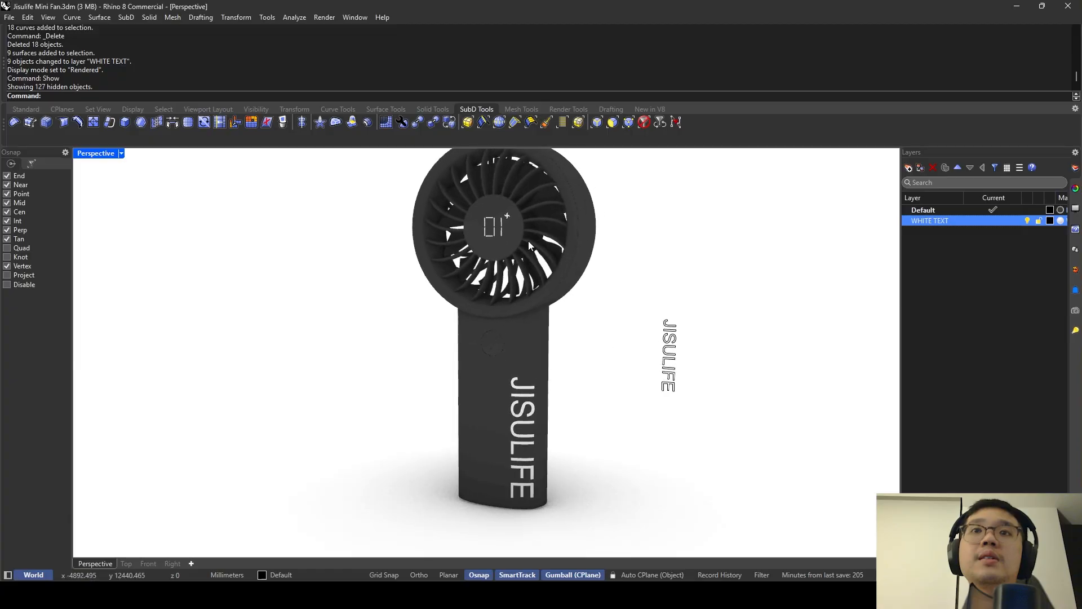
Delete the leftover JISULIFE outline curves floating beside the fan's handle.
{"action": "left_click_drag", "start_coordinate": [761, 413], "coordinate": [633, 286]}
{"action": "key", "text": "Delete"}
{"action": "right_click_drag", "start_coordinate": [623, 285], "coordinate": [512, 221]}
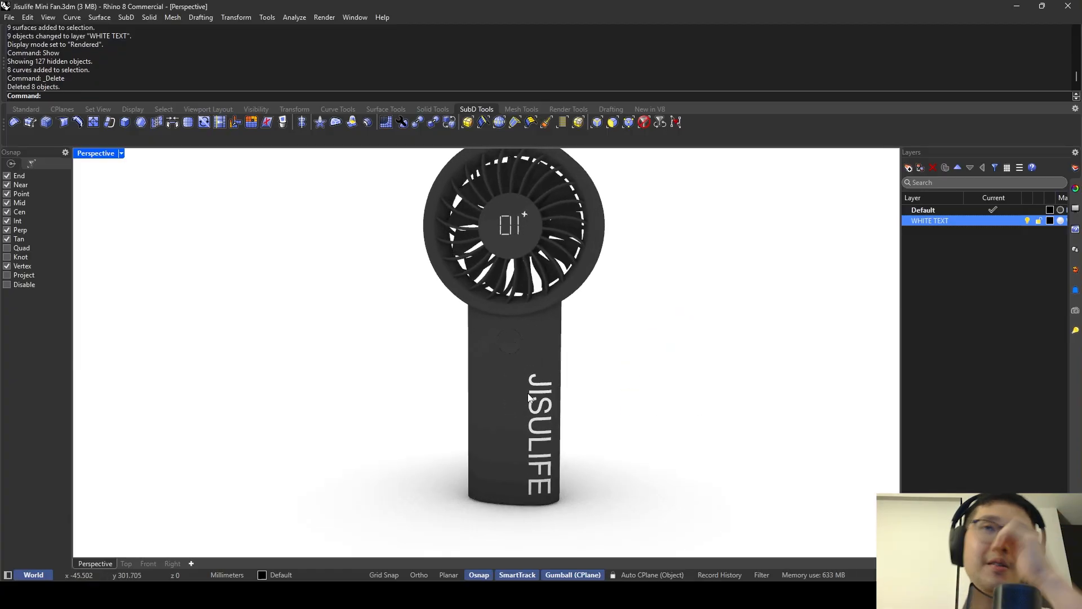
Examine the white digits and pinwheel icon on the hub up close and with the whole fan in view.
{"action": "scroll", "coordinate": [539, 375], "scroll_direction": "up", "scroll_amount": 1}
{"action": "right_click_drag", "start_coordinate": [529, 271], "coordinate": [500, 220]}
{"action": "scroll", "coordinate": [488, 219], "scroll_direction": "up", "scroll_amount": 1}
{"action": "scroll", "coordinate": [488, 219], "scroll_direction": "up", "scroll_amount": 1}
{"action": "scroll", "coordinate": [502, 212], "scroll_direction": "down", "scroll_amount": 8}
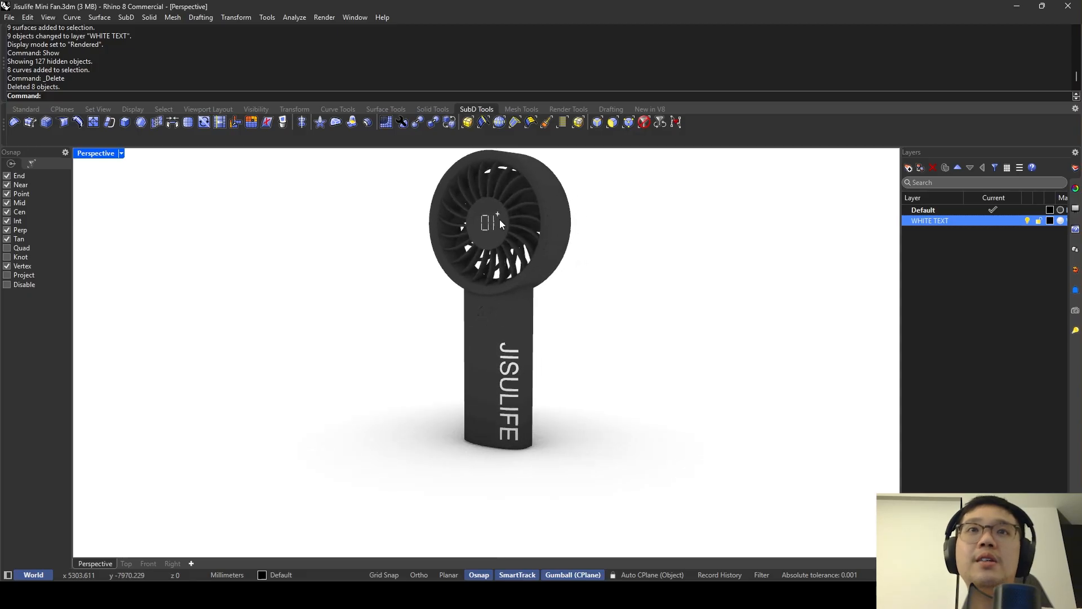
{"action": "scroll", "coordinate": [500, 224], "scroll_direction": "up", "scroll_amount": 6}
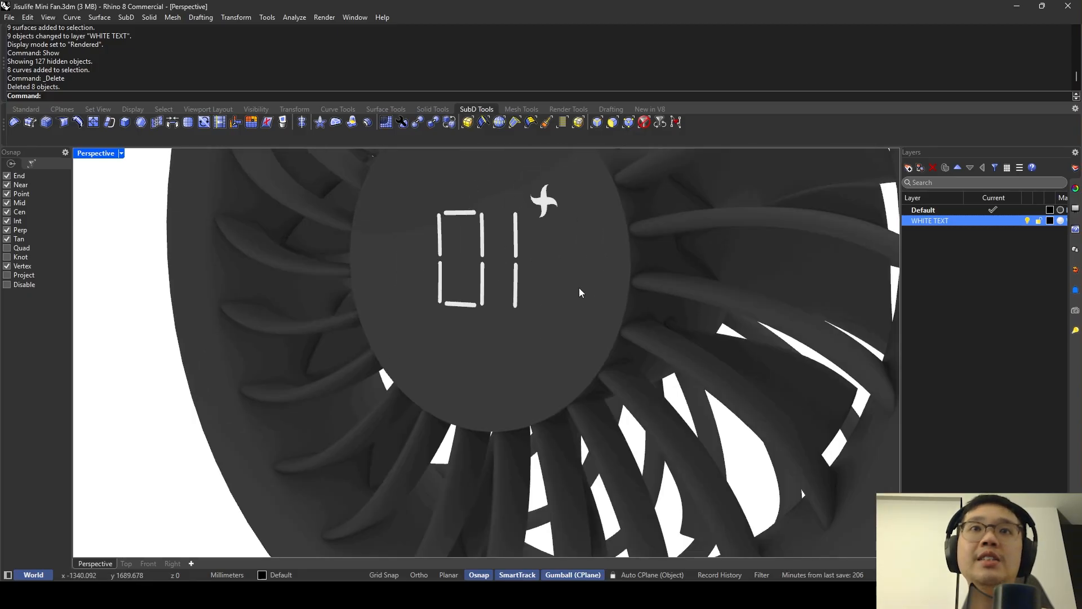
{"action": "scroll", "coordinate": [596, 293], "scroll_direction": "down", "scroll_amount": 6}
Add a new layer named ILLUMINANCE below the WHITE TEXT layer.
{"action": "left_click_drag", "start_coordinate": [305, 357], "coordinate": [485, 221]}
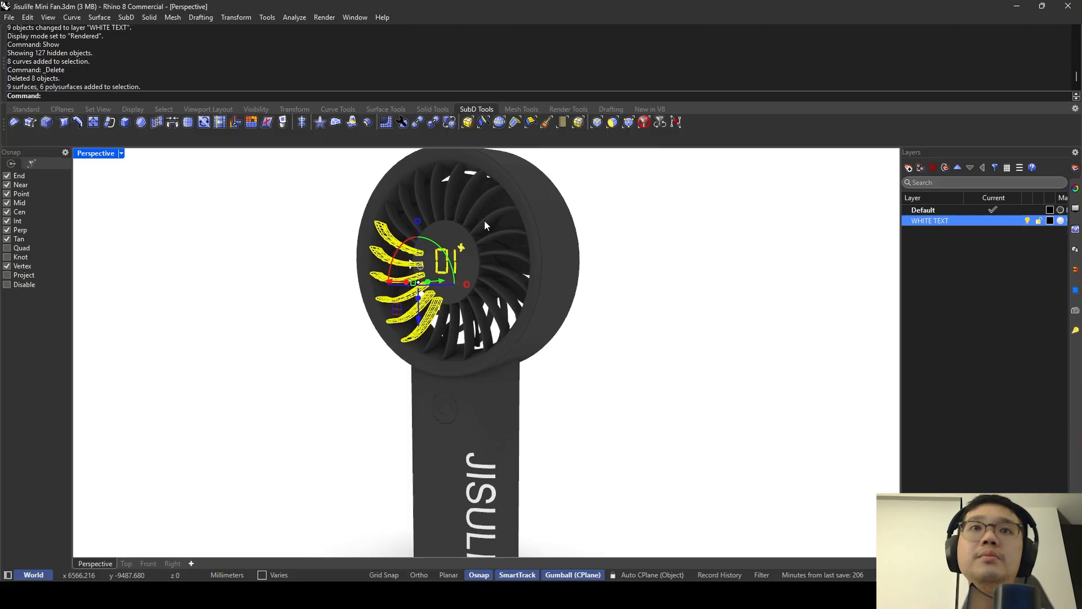
{"action": "right_click", "coordinate": [947, 258]}
{"action": "left_click", "coordinate": [949, 245]}
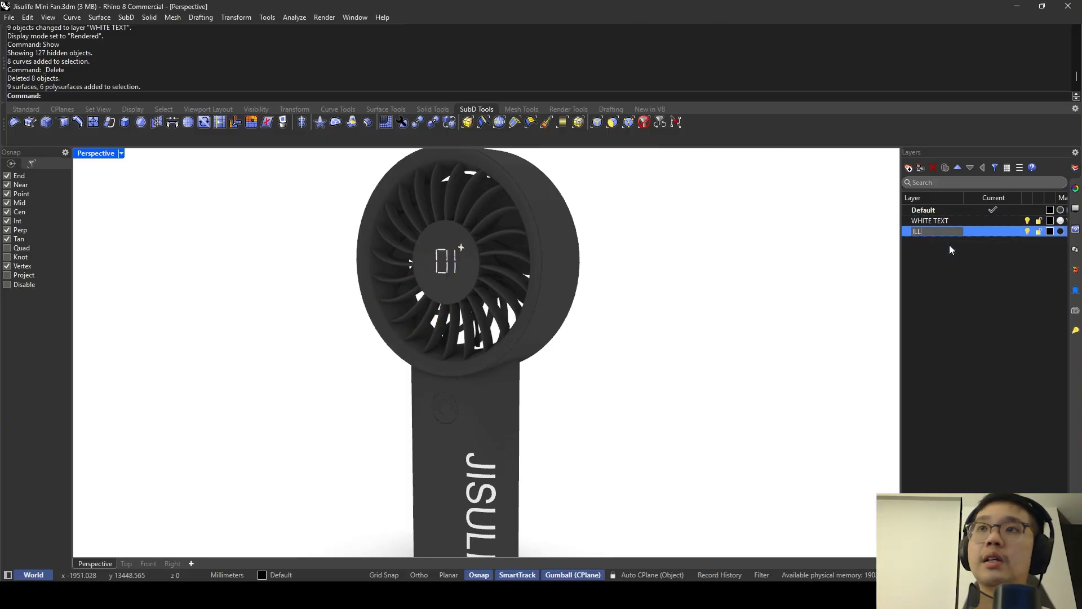
{"action": "type", "text": "ILLUMINANCE"}
{"action": "key", "text": "Return"}
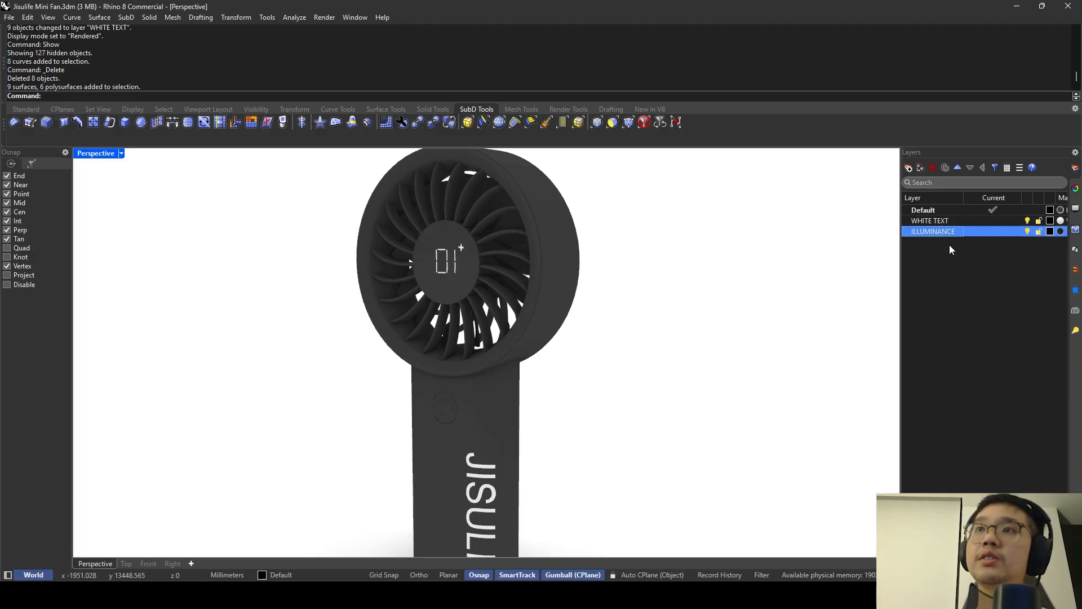
Make ILLUMINANCE the current layer and lock the Default layer.
{"action": "scroll", "coordinate": [984, 220], "scroll_direction": "right", "scroll_amount": 2}
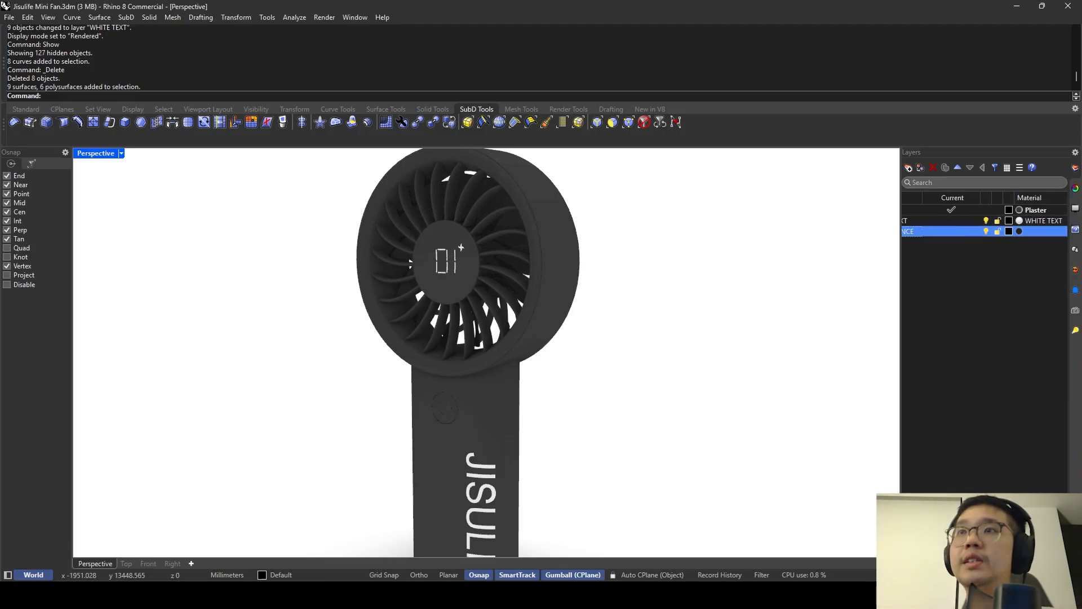
{"action": "left_click_drag", "start_coordinate": [316, 345], "coordinate": [506, 232]}
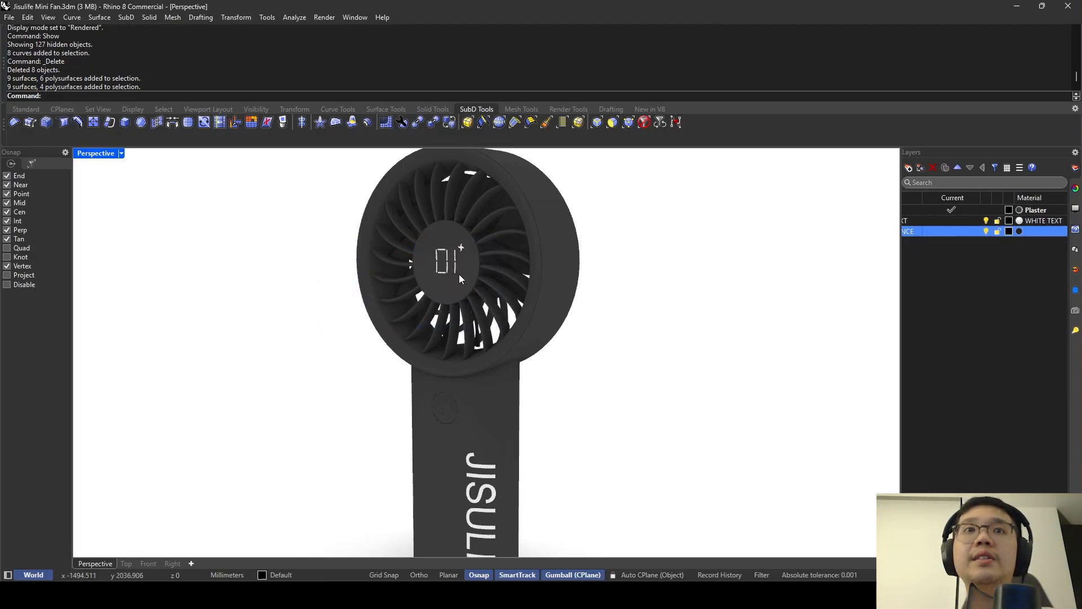
{"action": "scroll", "coordinate": [442, 260], "scroll_direction": "up", "scroll_amount": 2}
{"action": "scroll", "coordinate": [427, 269], "scroll_direction": "down", "scroll_amount": 2}
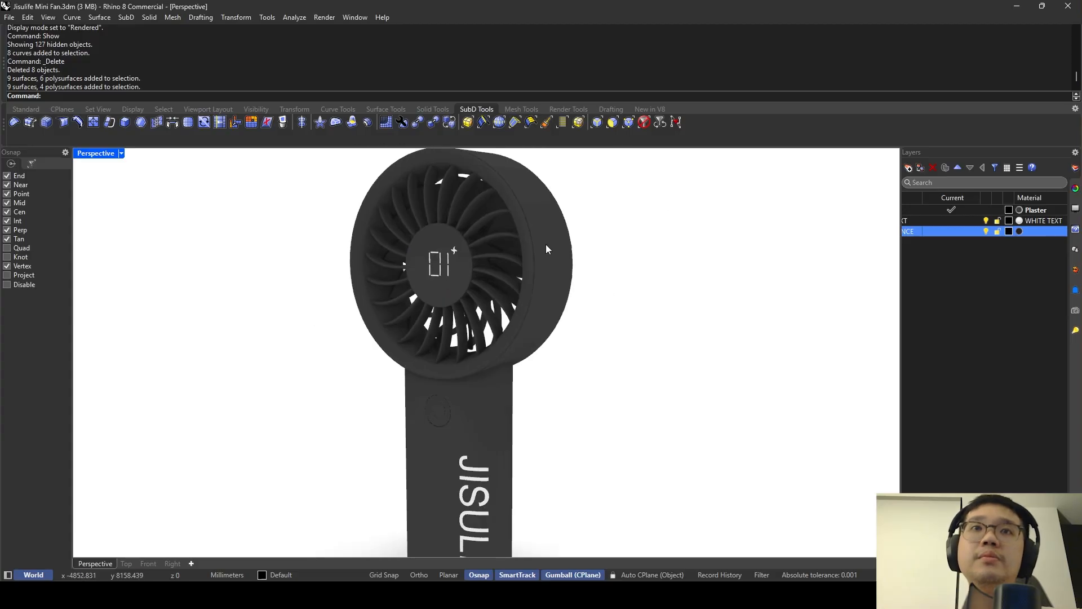
{"action": "left_click", "coordinate": [978, 213]}
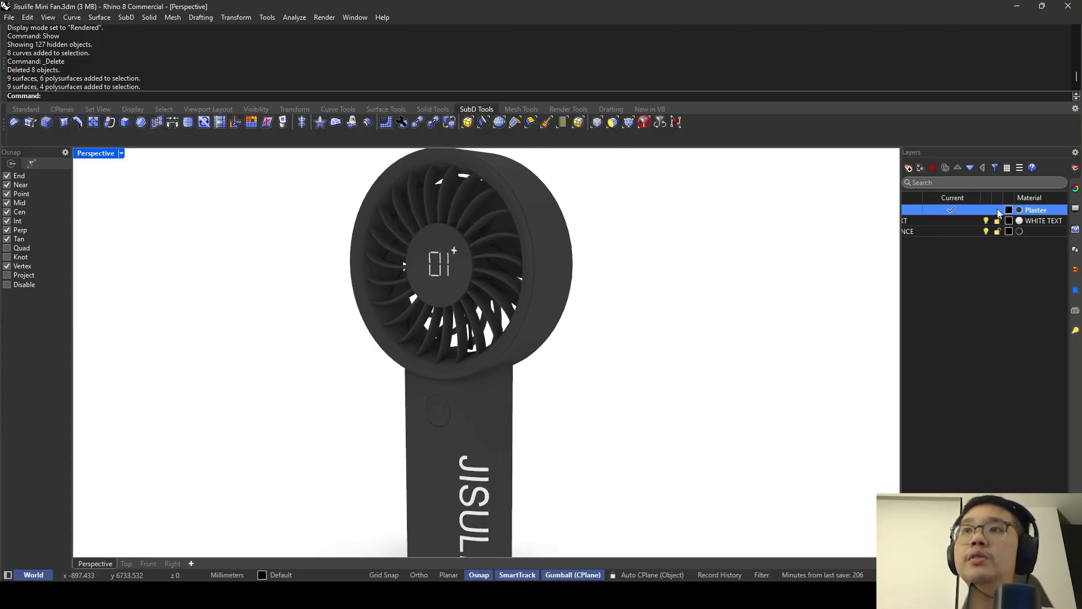
{"action": "left_click", "coordinate": [965, 233]}
{"action": "left_click", "coordinate": [966, 210]}
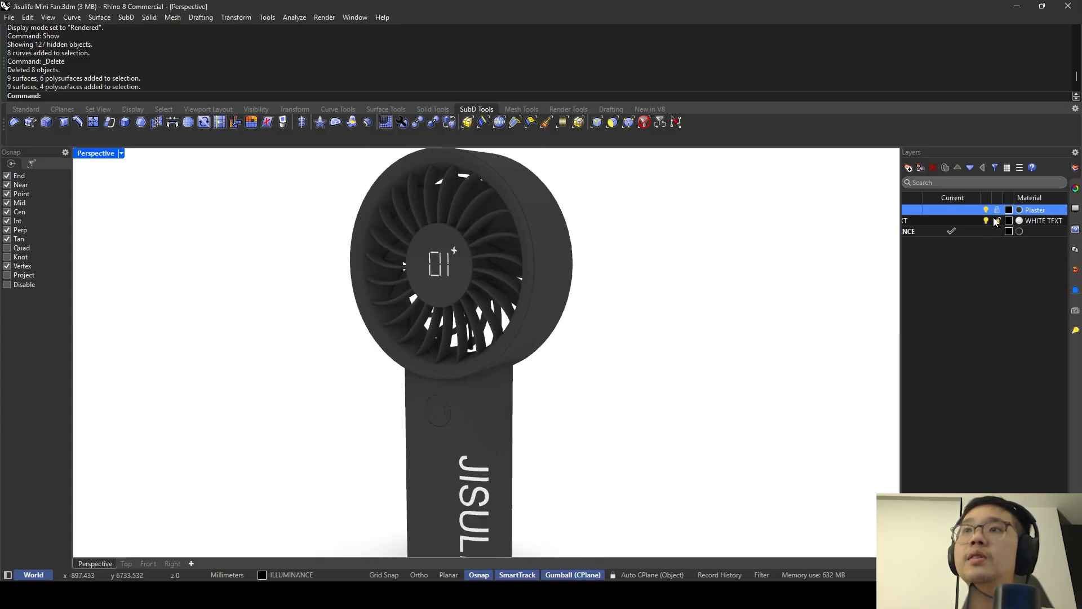
Reassign the nine digit and pinwheel surfaces on the hub to the ILLUMINANCE layer.
{"action": "left_click", "coordinate": [456, 251]}
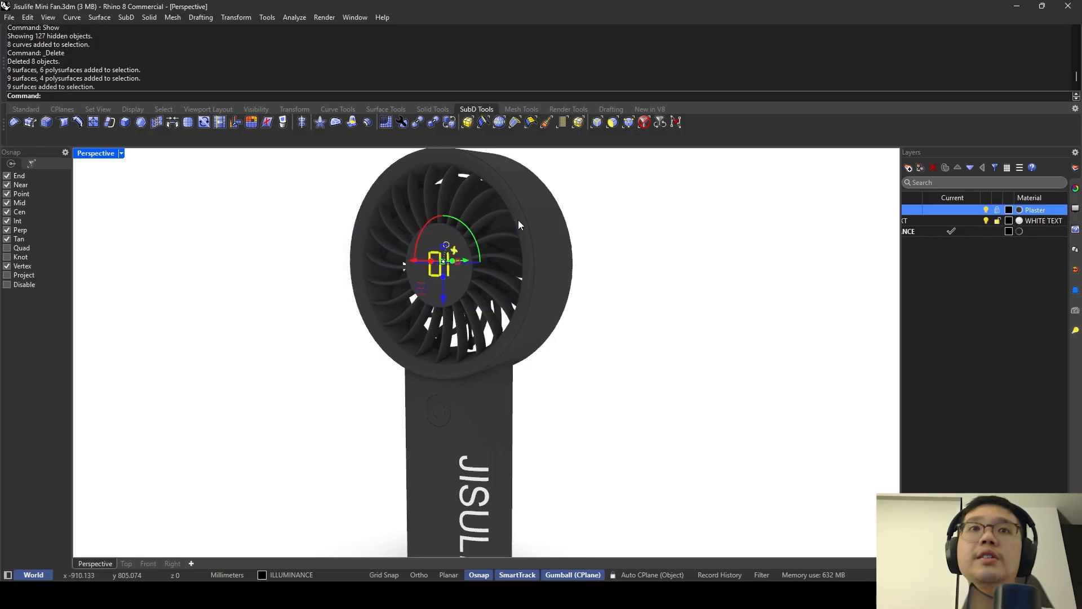
{"action": "right_click", "coordinate": [931, 233]}
{"action": "left_click", "coordinate": [958, 285]}
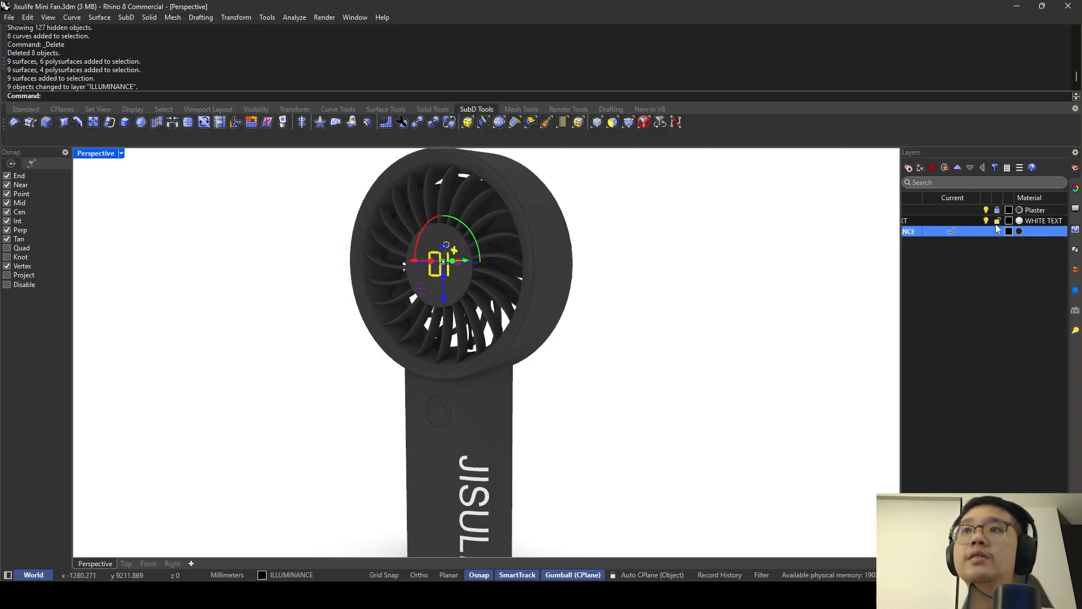
Give the ILLUMINANCE layer a new Custom material and name the material ILLUMINANCE.
{"action": "left_click", "coordinate": [1021, 231]}
{"action": "left_click", "coordinate": [743, 104]}
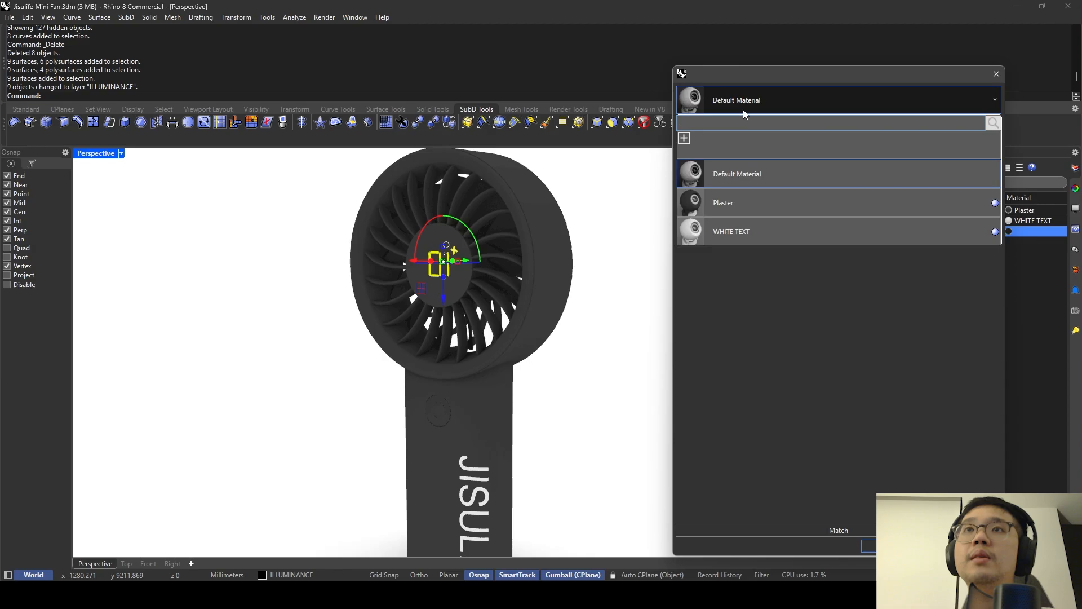
{"action": "left_click", "coordinate": [683, 137]}
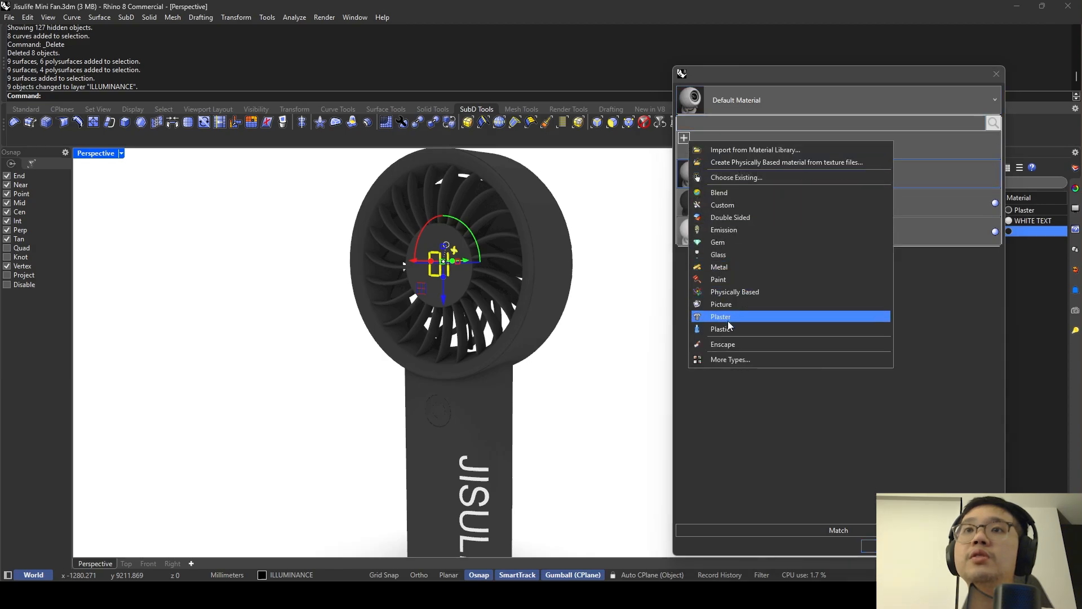
{"action": "left_click", "coordinate": [726, 204]}
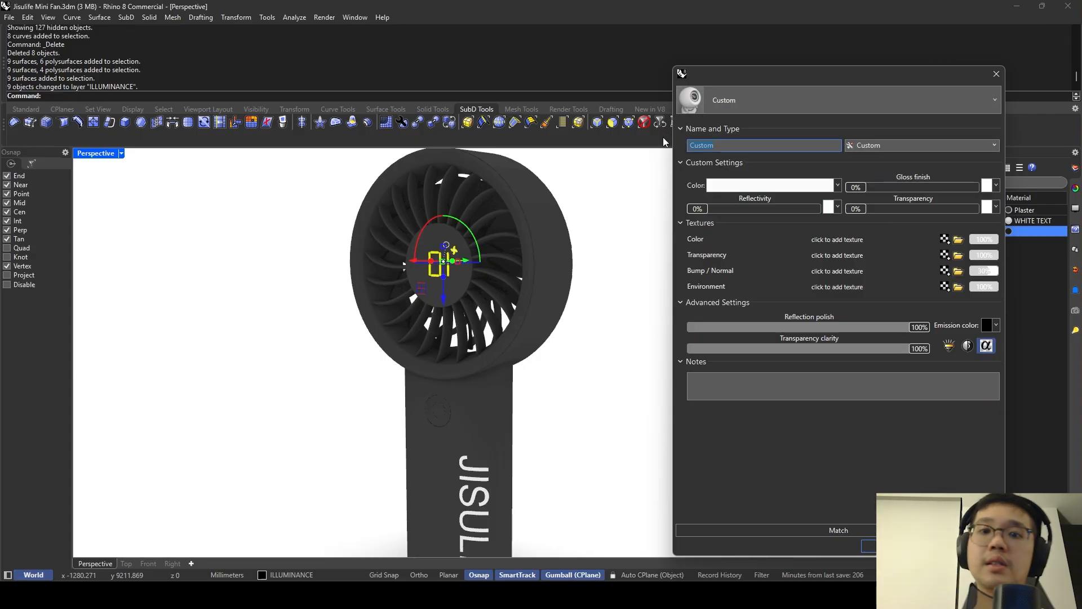
{"action": "type", "text": "ILUMINANCE"}
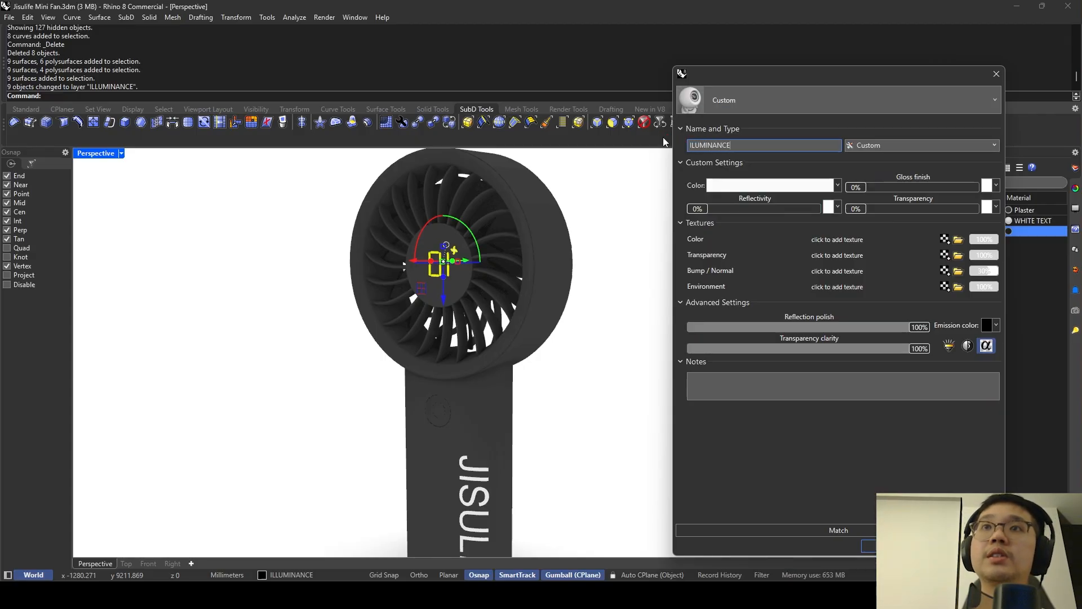
{"action": "key", "text": "Return"}
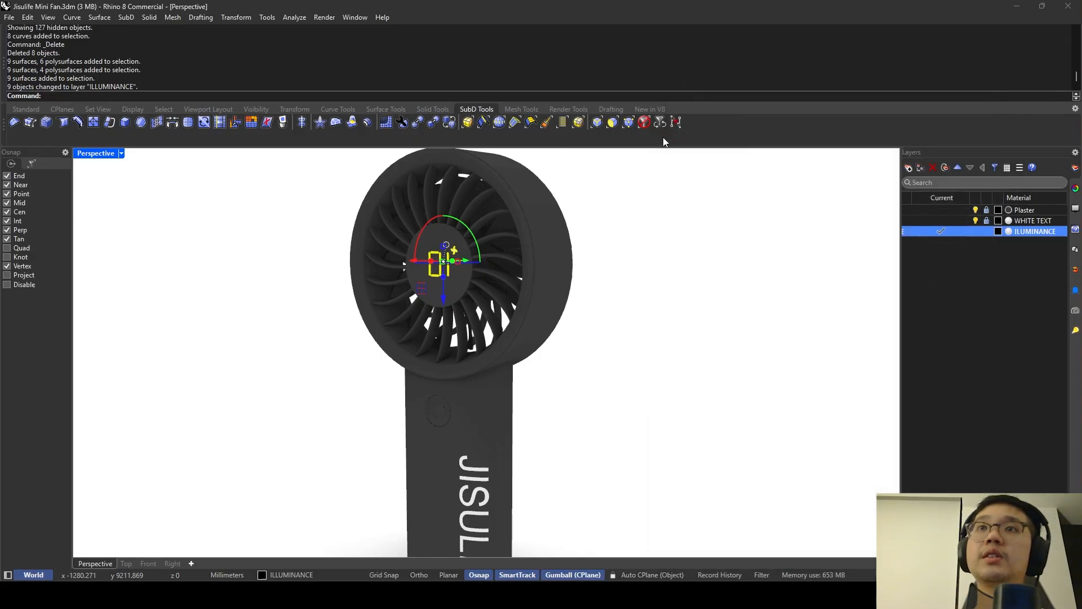
{"action": "left_click", "coordinate": [1039, 236]}
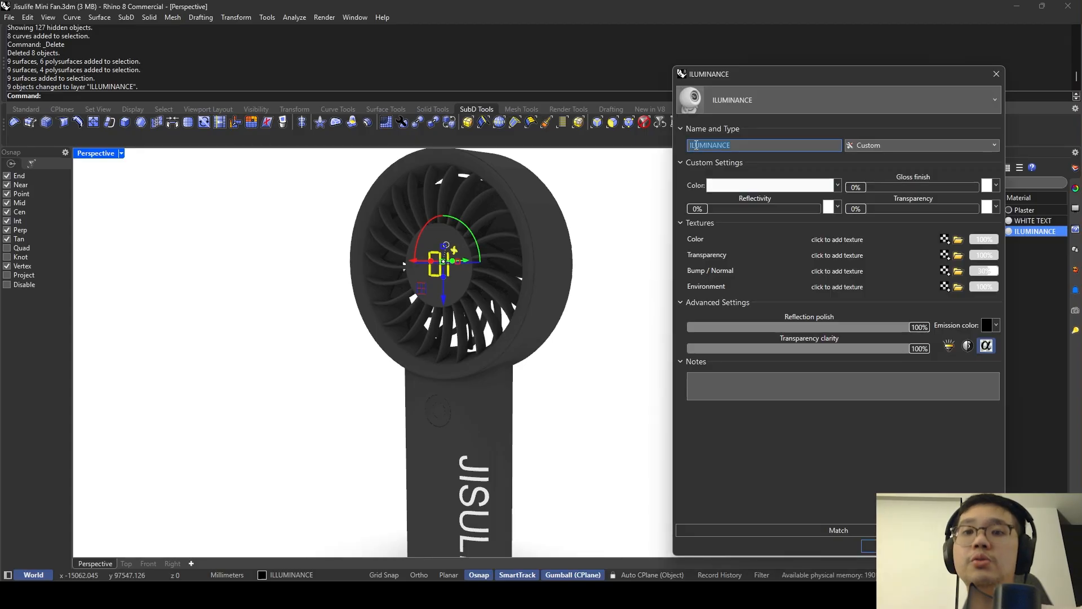
{"action": "type", "text": "L"}
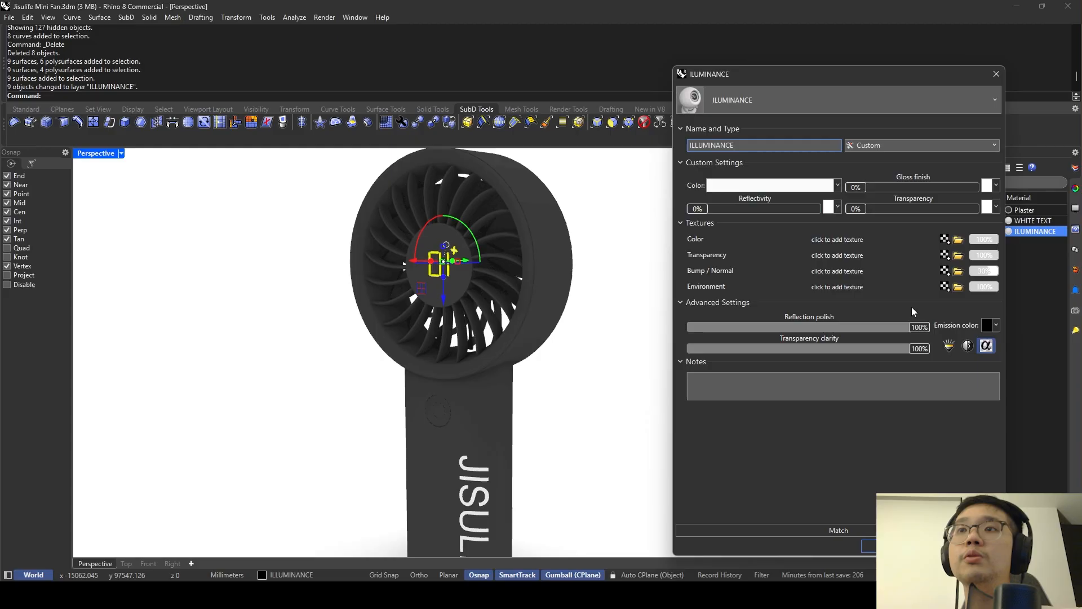
Set both the base color and the emission color of the ILLUMINANCE material to white (#FFFFFF) and accept the material.
{"action": "left_click", "coordinate": [754, 186]}
{"action": "left_click", "coordinate": [768, 248]}
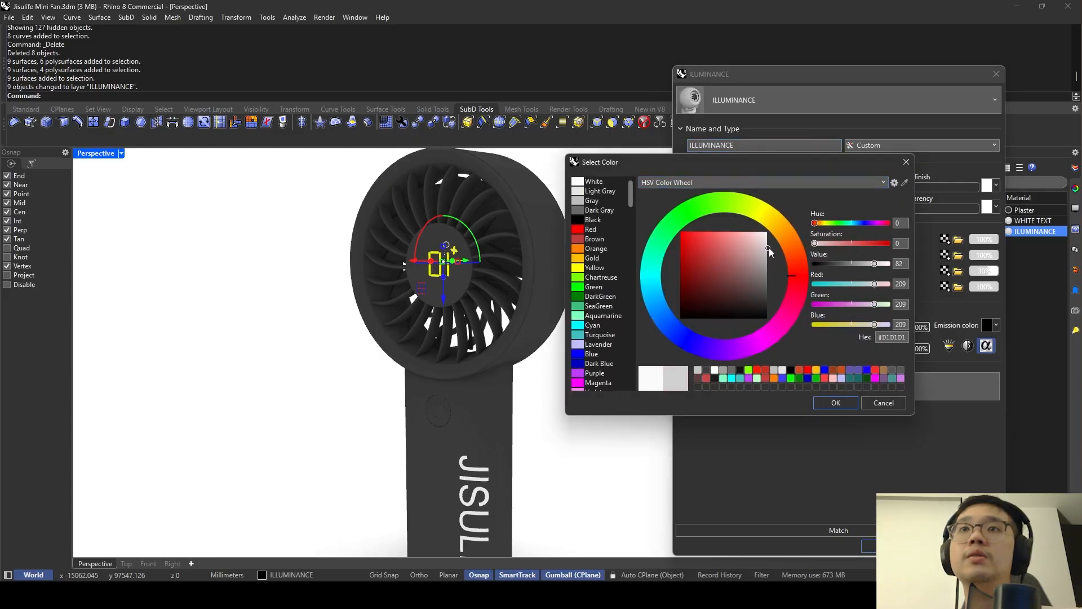
{"action": "left_click_drag", "start_coordinate": [774, 246], "coordinate": [772, 229]}
{"action": "left_click", "coordinate": [836, 402]}
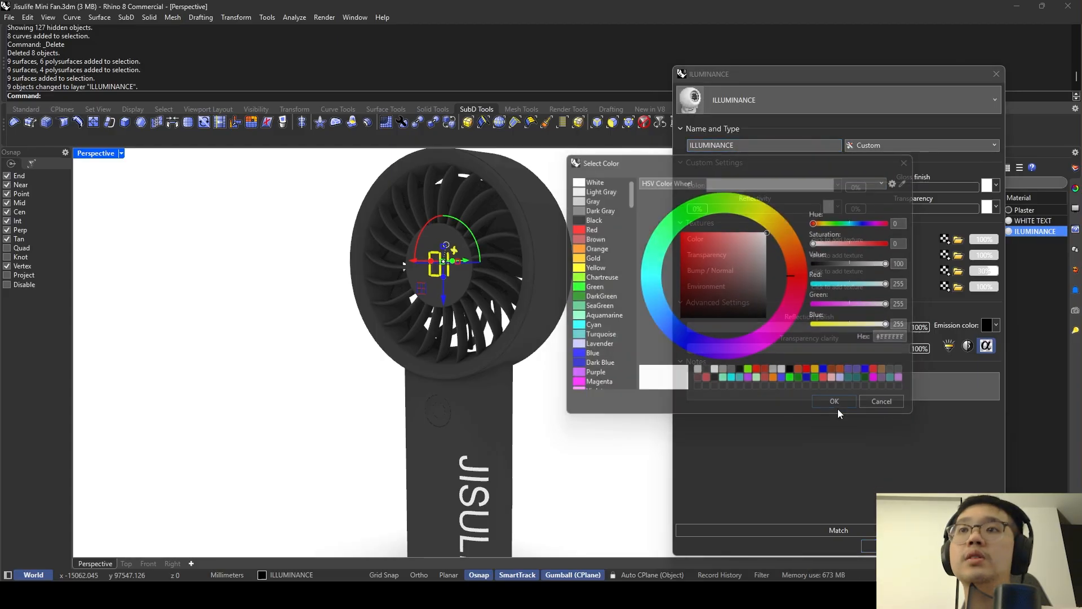
{"action": "left_click", "coordinate": [995, 325]}
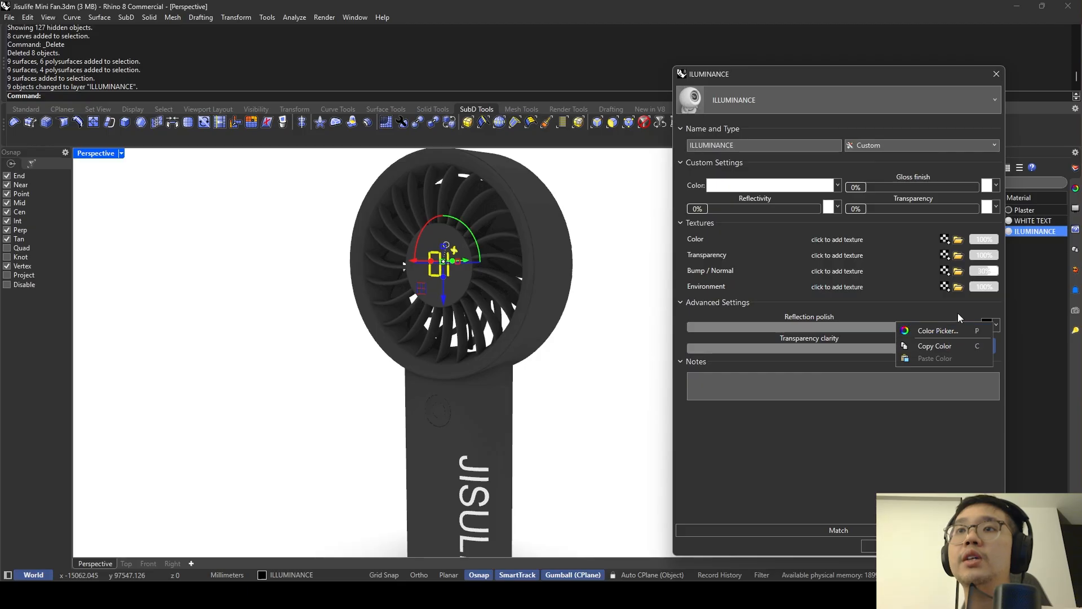
{"action": "left_click", "coordinate": [984, 327]}
{"action": "left_click", "coordinate": [749, 245]}
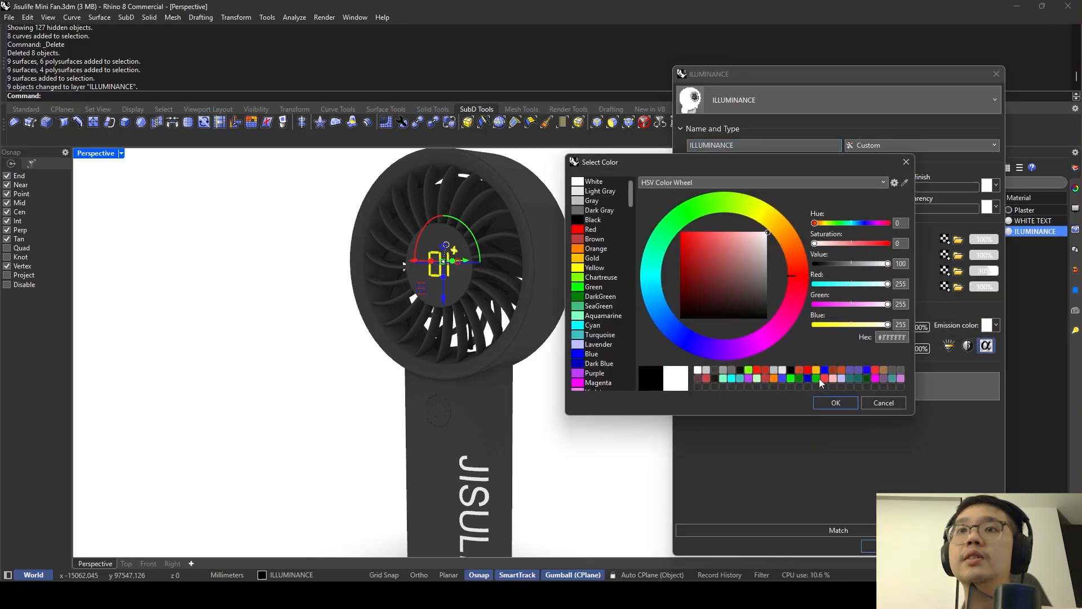
{"action": "left_click", "coordinate": [828, 398]}
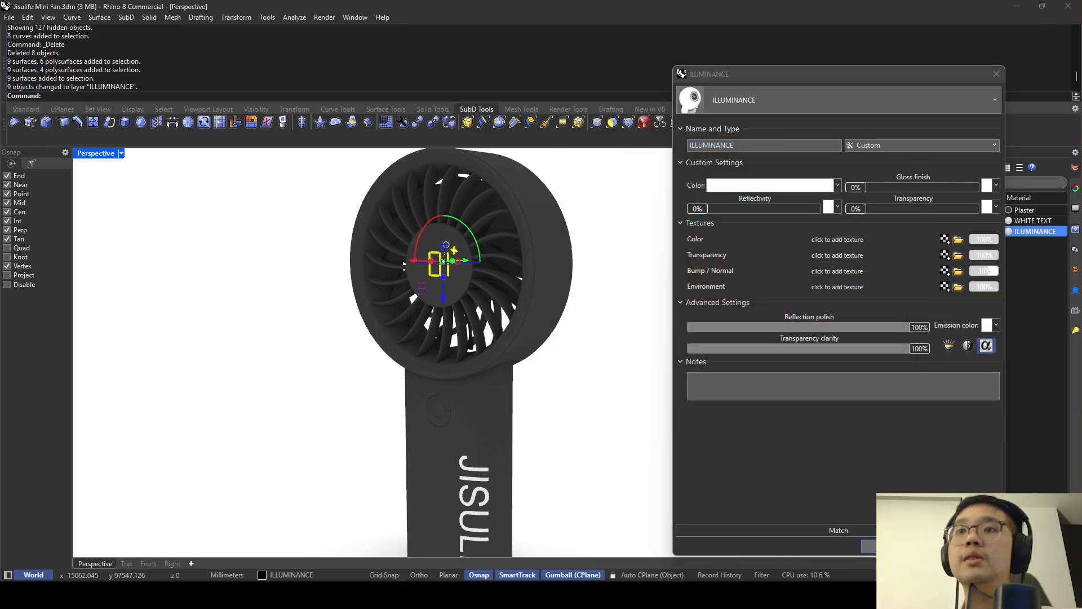
{"action": "left_click", "coordinate": [873, 544]}
{"action": "left_click", "coordinate": [635, 377]}
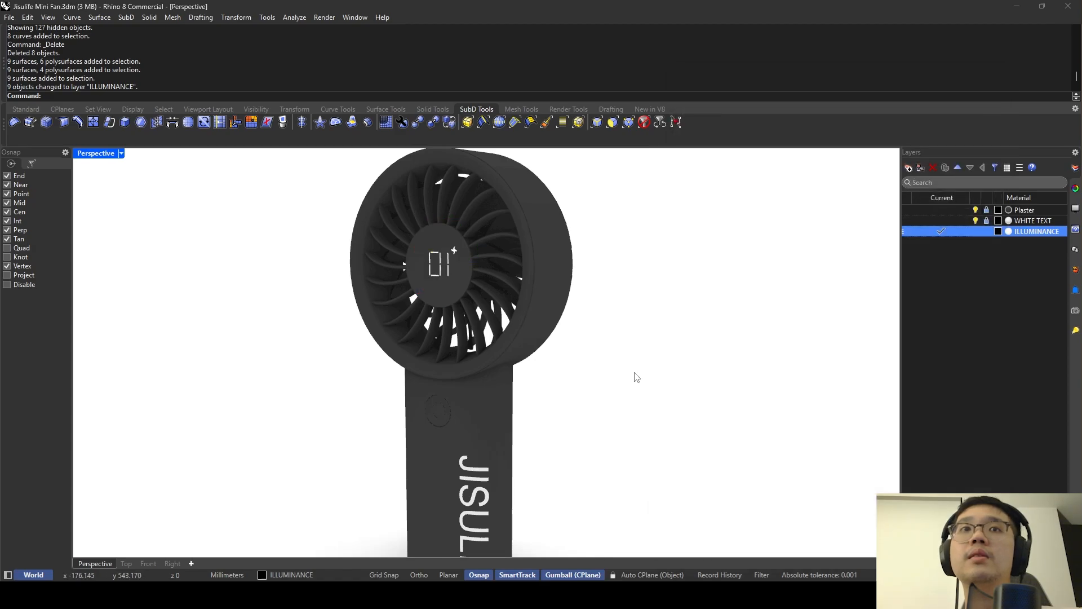
Examine the illuminated hub display and the rest of the rendered fan from different angles and distances.
{"action": "scroll", "coordinate": [606, 316], "scroll_direction": "down", "scroll_amount": 6}
{"action": "right_click_drag", "start_coordinate": [605, 317], "coordinate": [637, 282]}
{"action": "scroll", "coordinate": [553, 284], "scroll_direction": "up", "scroll_amount": 6}
{"action": "right_click_drag", "start_coordinate": [528, 283], "coordinate": [488, 219], "text": "shift"}
{"action": "scroll", "coordinate": [485, 218], "scroll_direction": "down", "scroll_amount": 5}
{"action": "scroll", "coordinate": [491, 248], "scroll_direction": "up", "scroll_amount": 4}
{"action": "scroll", "coordinate": [489, 330], "scroll_direction": "up", "scroll_amount": 7}
{"action": "scroll", "coordinate": [486, 310], "scroll_direction": "down", "scroll_amount": 8}
{"action": "scroll", "coordinate": [515, 252], "scroll_direction": "up", "scroll_amount": 5}
{"action": "scroll", "coordinate": [515, 253], "scroll_direction": "down", "scroll_amount": 5}
{"action": "scroll", "coordinate": [515, 242], "scroll_direction": "up", "scroll_amount": 4}
{"action": "scroll", "coordinate": [516, 234], "scroll_direction": "down", "scroll_amount": 6}
{"action": "scroll", "coordinate": [517, 234], "scroll_direction": "up", "scroll_amount": 2}
Widen the layer list so that the full layer names and materials are readable.
{"action": "left_click", "coordinate": [925, 285]}
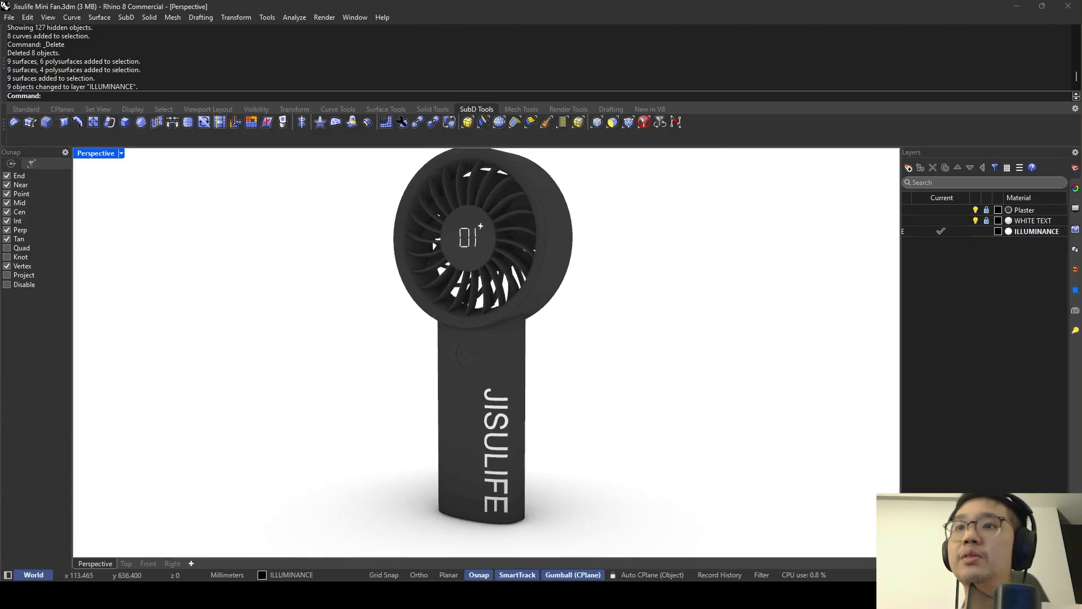
{"action": "scroll", "coordinate": [941, 443], "scroll_direction": "left", "scroll_amount": 2}
{"action": "left_click_drag", "start_coordinate": [901, 389], "coordinate": [857, 389]}
Set the perspective camera's lens length to 30 mm and frame the whole fan from the front.
{"action": "right_click_drag", "start_coordinate": [575, 324], "coordinate": [605, 350]}
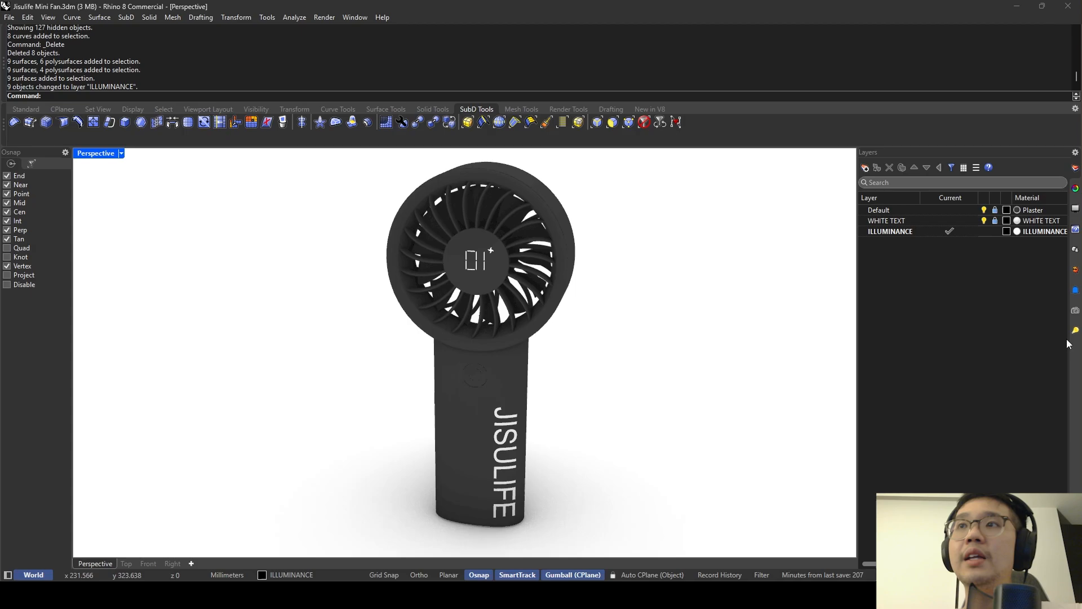
{"action": "left_click", "coordinate": [1075, 312]}
{"action": "right_click_drag", "start_coordinate": [606, 257], "coordinate": [763, 202]}
{"action": "left_click", "coordinate": [1074, 188]}
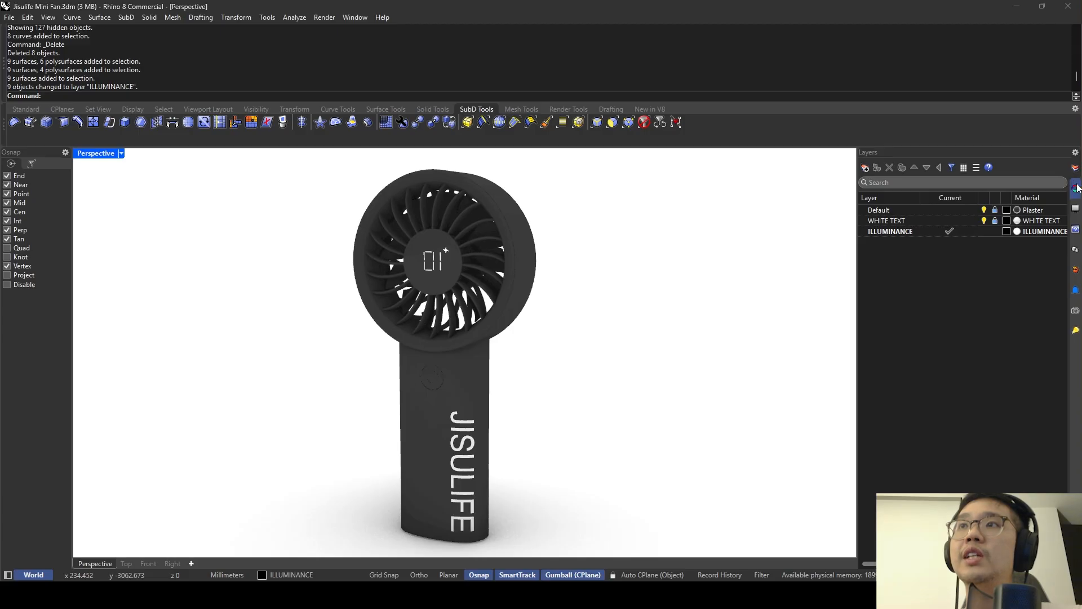
{"action": "left_click", "coordinate": [1076, 168]}
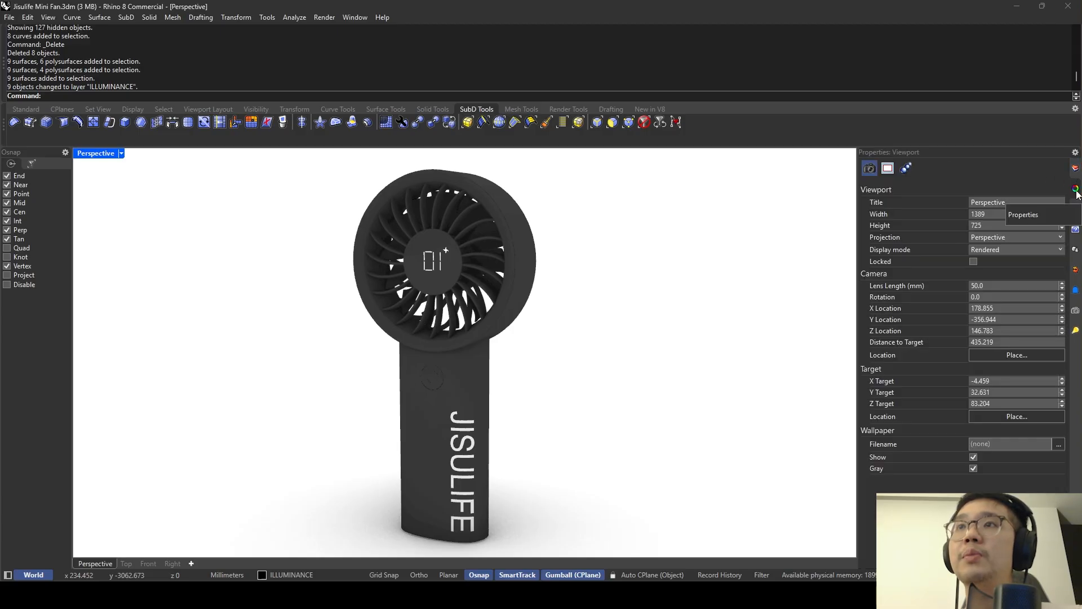
{"action": "left_click", "coordinate": [1009, 286]}
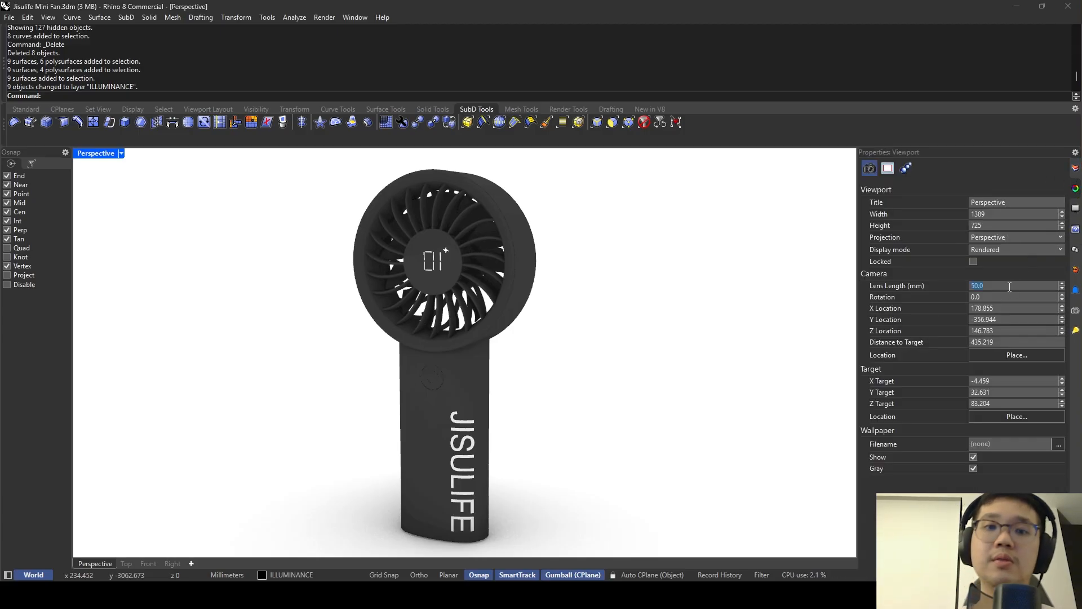
{"action": "scroll", "coordinate": [475, 344], "scroll_direction": "up", "scroll_amount": 4}
{"action": "right_click_drag", "start_coordinate": [496, 360], "coordinate": [527, 344]}
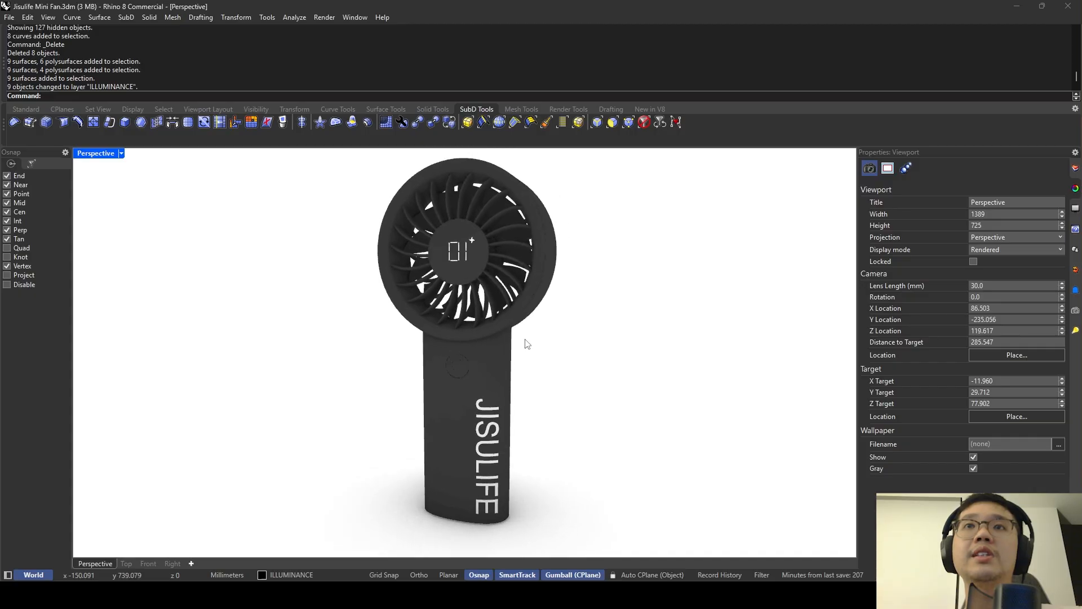
Save the front view of the fan as a named view called Perspective.
{"action": "left_click", "coordinate": [1076, 310]}
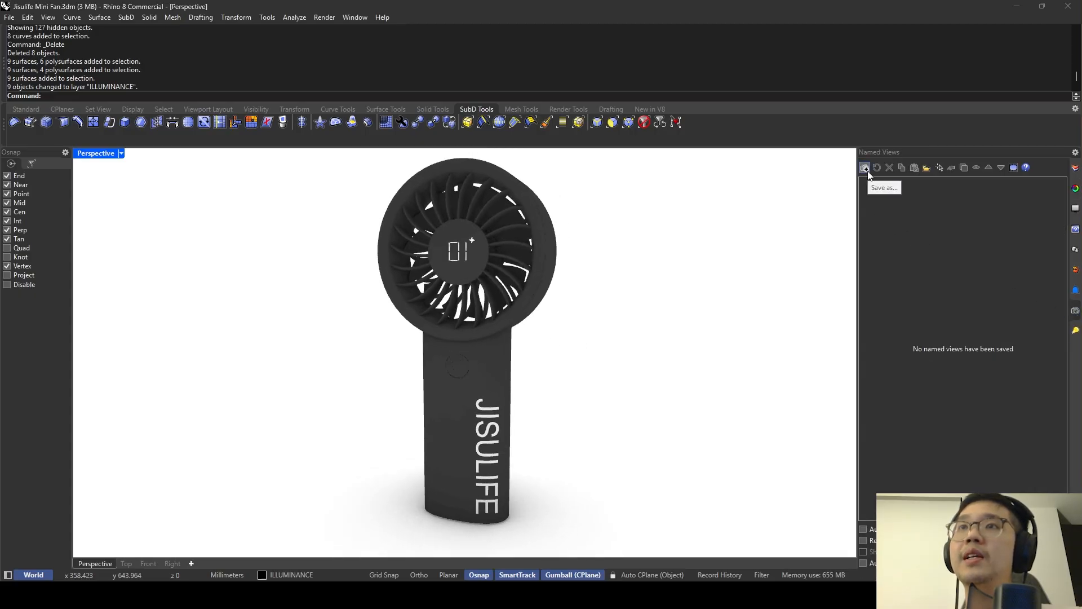
{"action": "left_click", "coordinate": [866, 170]}
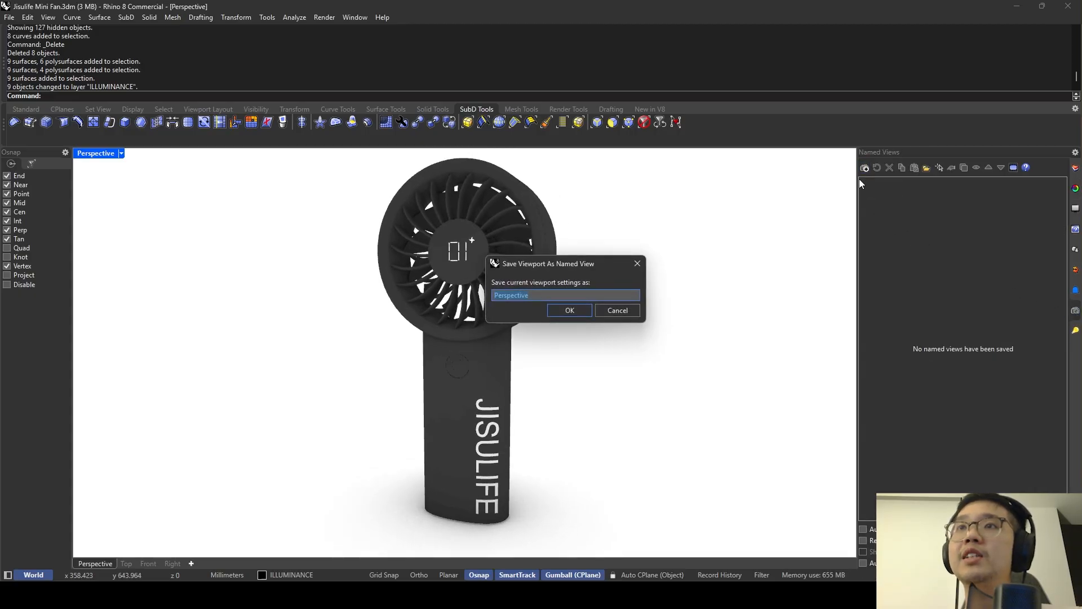
{"action": "left_click", "coordinate": [557, 310]}
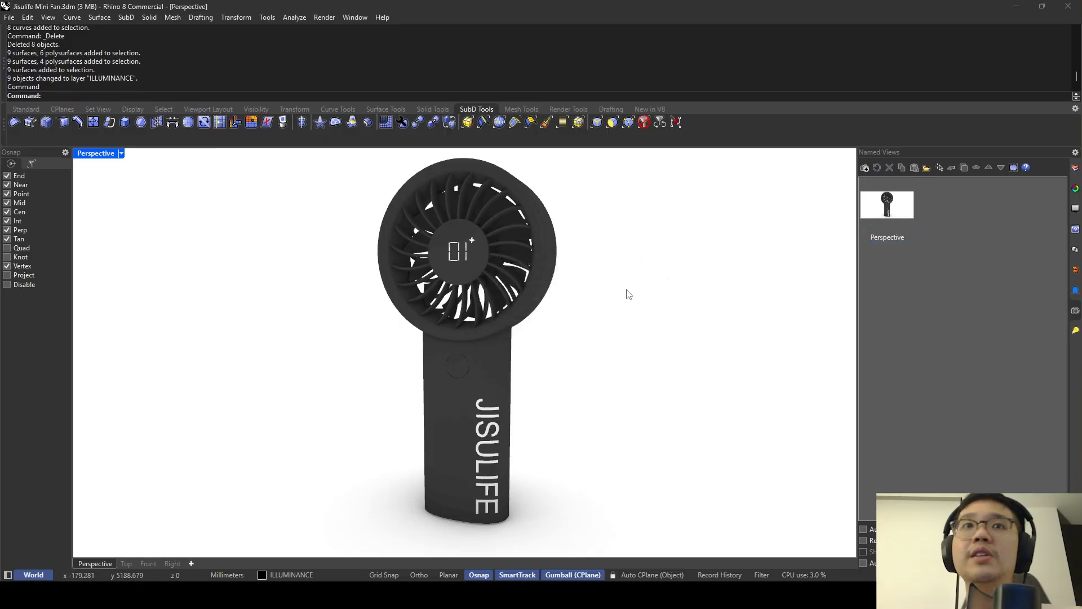
Turn the view to the back of the fan and save it as a named view called Perspective 1.
{"action": "right_click_drag", "start_coordinate": [573, 254], "coordinate": [423, 315]}
{"action": "scroll", "coordinate": [431, 272], "scroll_direction": "up", "scroll_amount": 4}
{"action": "right_click_drag", "start_coordinate": [423, 316], "coordinate": [509, 331], "text": "shift"}
{"action": "scroll", "coordinate": [483, 281], "scroll_direction": "down", "scroll_amount": 4}
{"action": "scroll", "coordinate": [505, 300], "scroll_direction": "up", "scroll_amount": 2}
{"action": "mouse_move", "coordinate": [509, 332]}
{"action": "right_mouse_down", "text": "shift"}
{"action": "mouse_move", "coordinate": [513, 313]}
{"action": "mouse_move", "coordinate": [514, 325]}
{"action": "right_mouse_up", "text": "shift"}
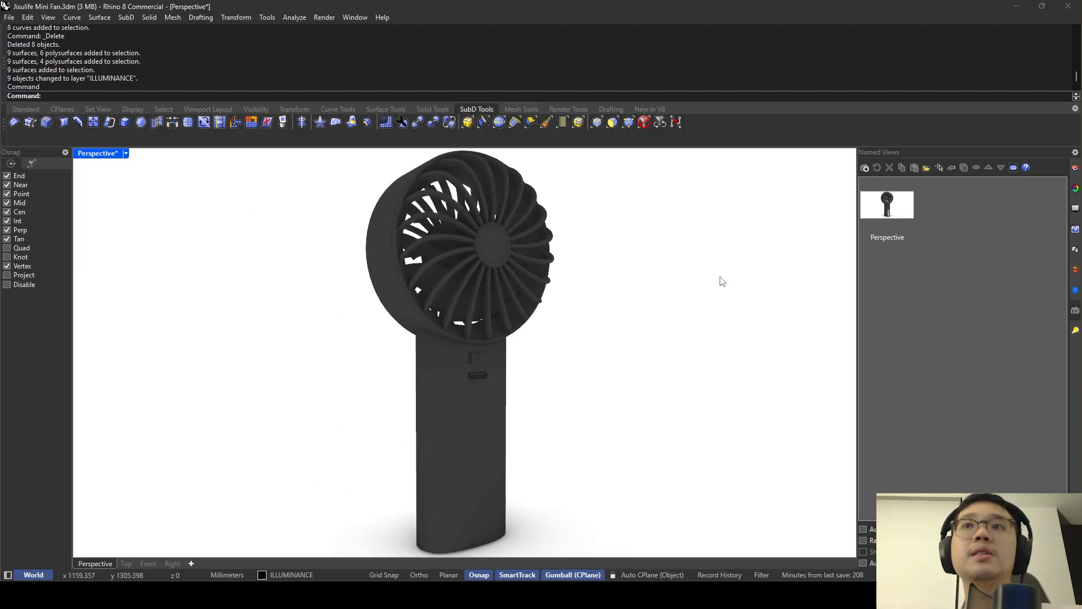
{"action": "left_click", "coordinate": [866, 169]}
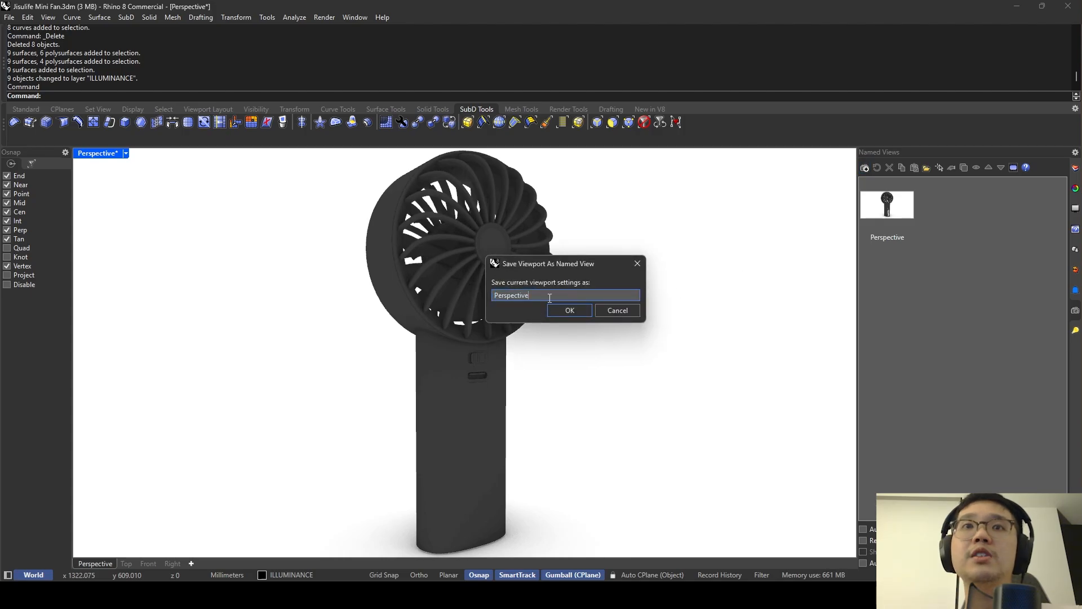
{"action": "type", "text": "1"}
{"action": "left_click", "coordinate": [557, 313]}
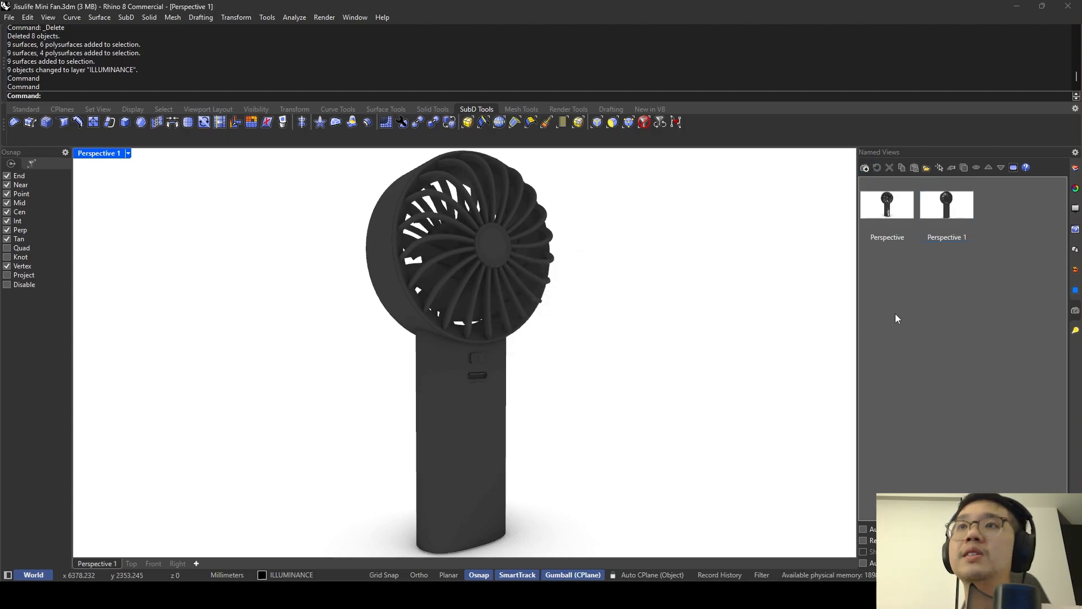
Set the maximized Right viewport to Rendered display, frame the whole fan and save it as a named view called Right.
{"action": "right_click_drag", "start_coordinate": [584, 288], "coordinate": [596, 288]}
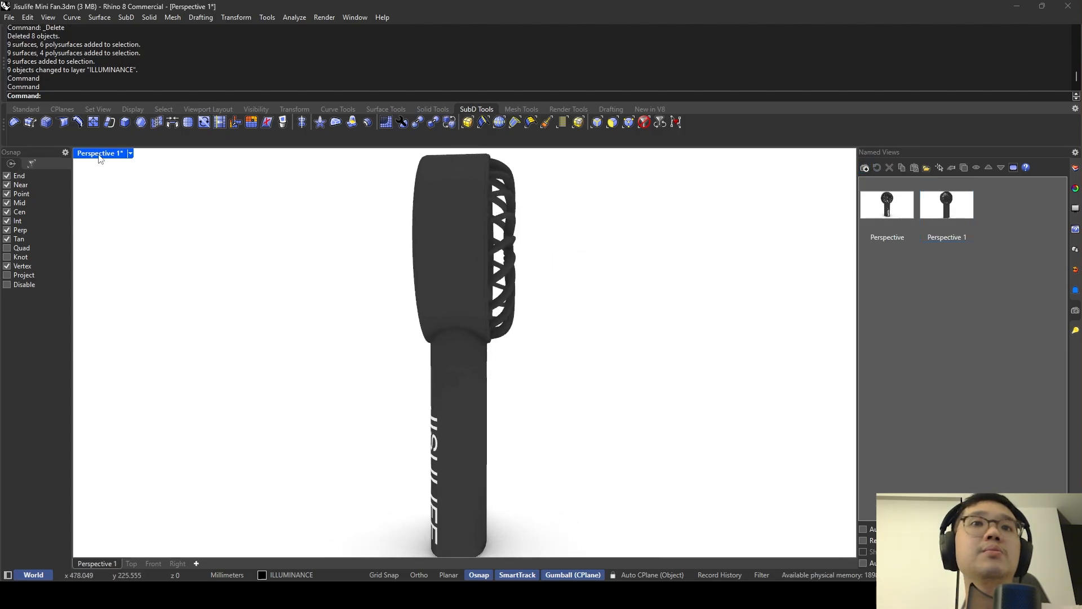
{"action": "double_click", "coordinate": [98, 155]}
{"action": "double_click", "coordinate": [483, 359]}
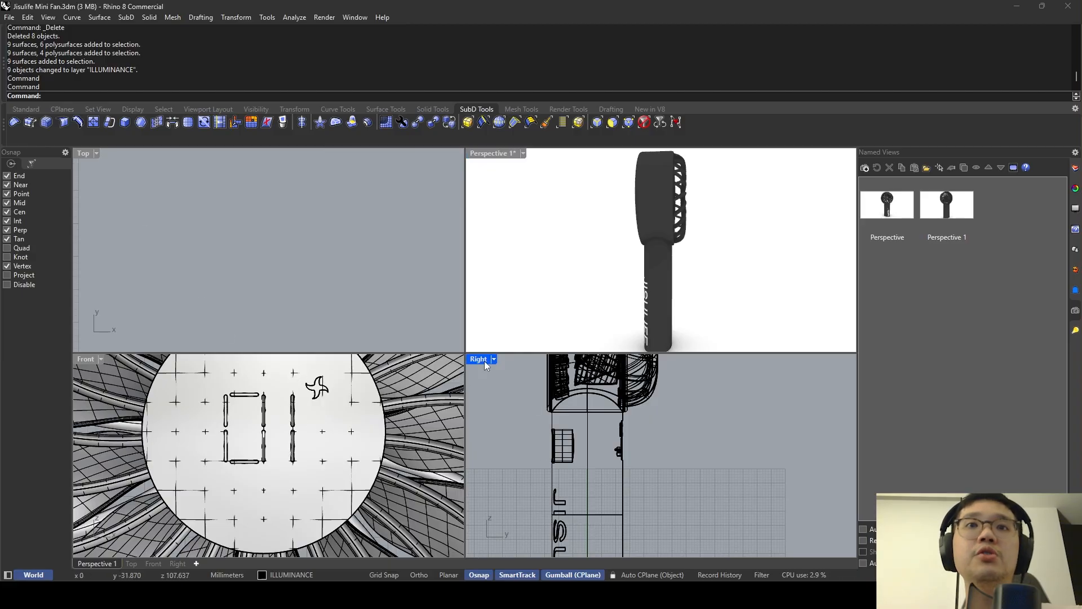
{"action": "left_click", "coordinate": [97, 153]}
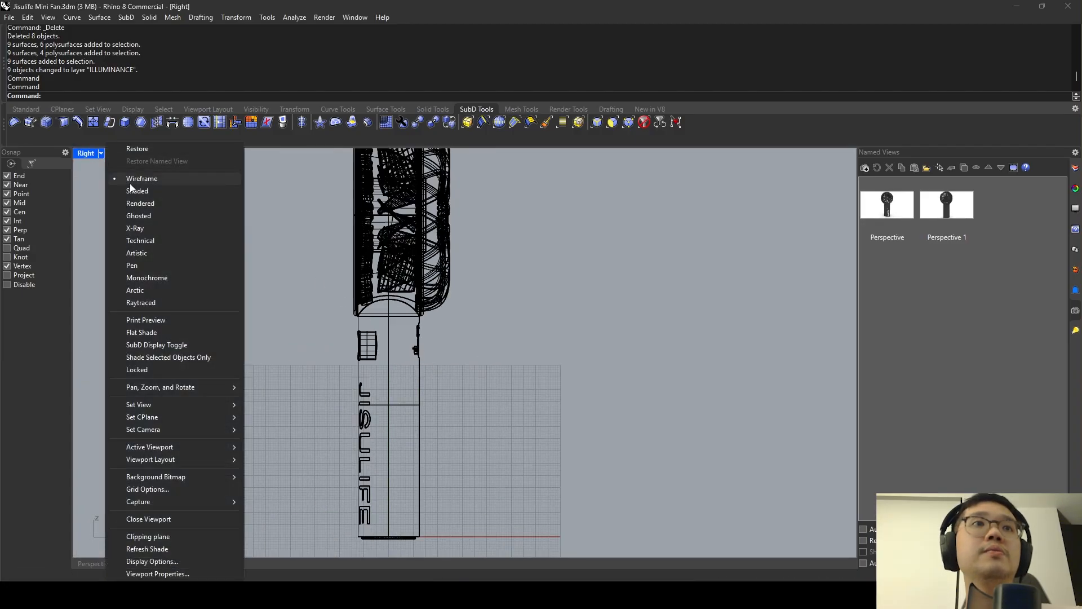
{"action": "left_click", "coordinate": [121, 203]}
{"action": "right_click_drag", "start_coordinate": [268, 248], "coordinate": [456, 290]}
{"action": "scroll", "coordinate": [445, 295], "scroll_direction": "down", "scroll_amount": 2}
{"action": "scroll", "coordinate": [464, 297], "scroll_direction": "up", "scroll_amount": 2}
{"action": "scroll", "coordinate": [467, 281], "scroll_direction": "down", "scroll_amount": 2}
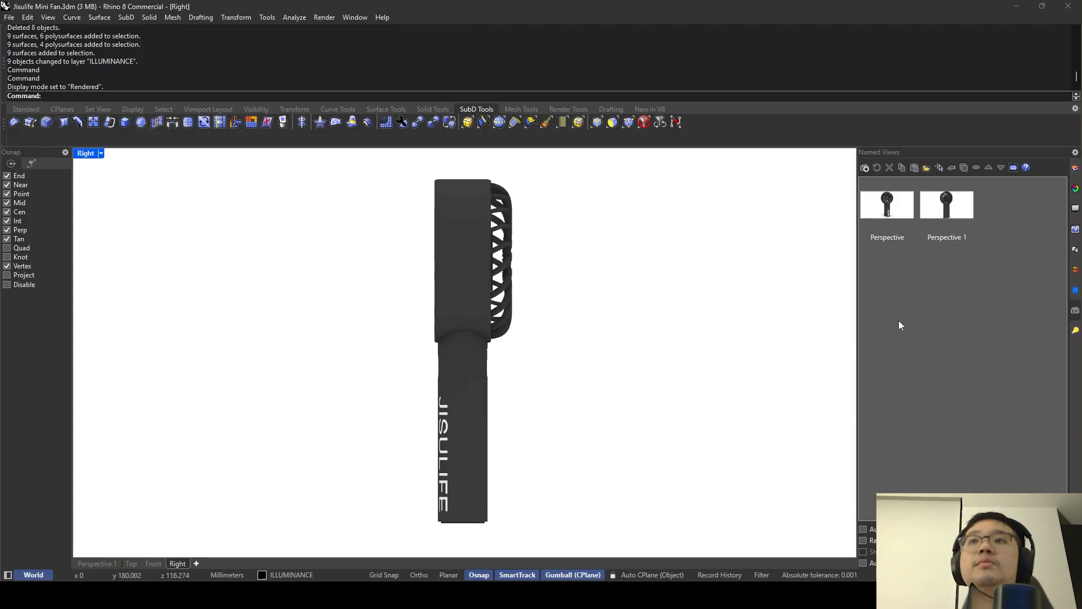
{"action": "left_click", "coordinate": [864, 168]}
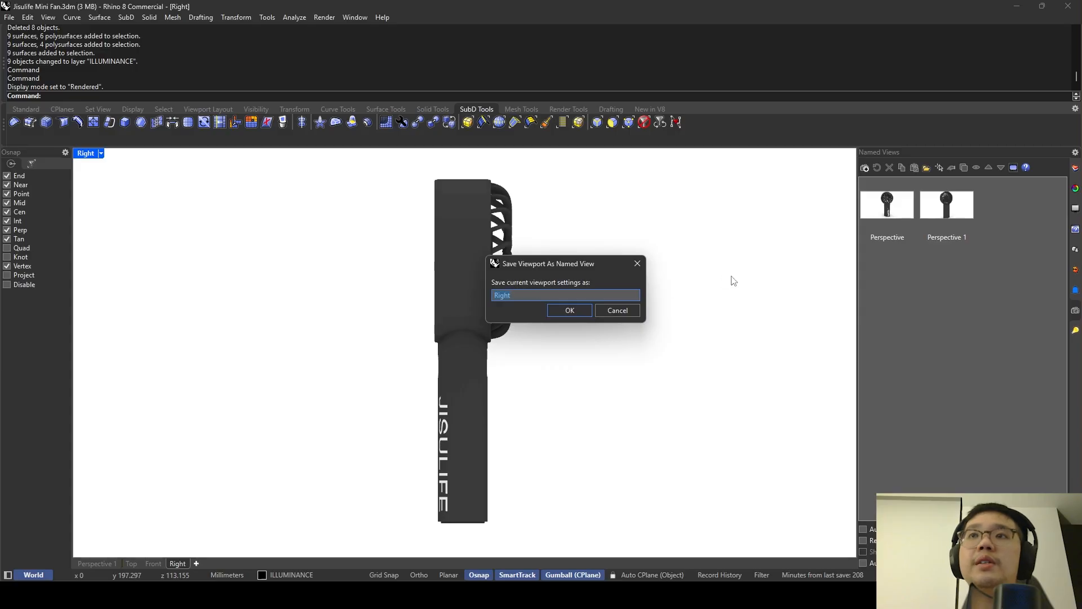
{"action": "left_click", "coordinate": [570, 311]}
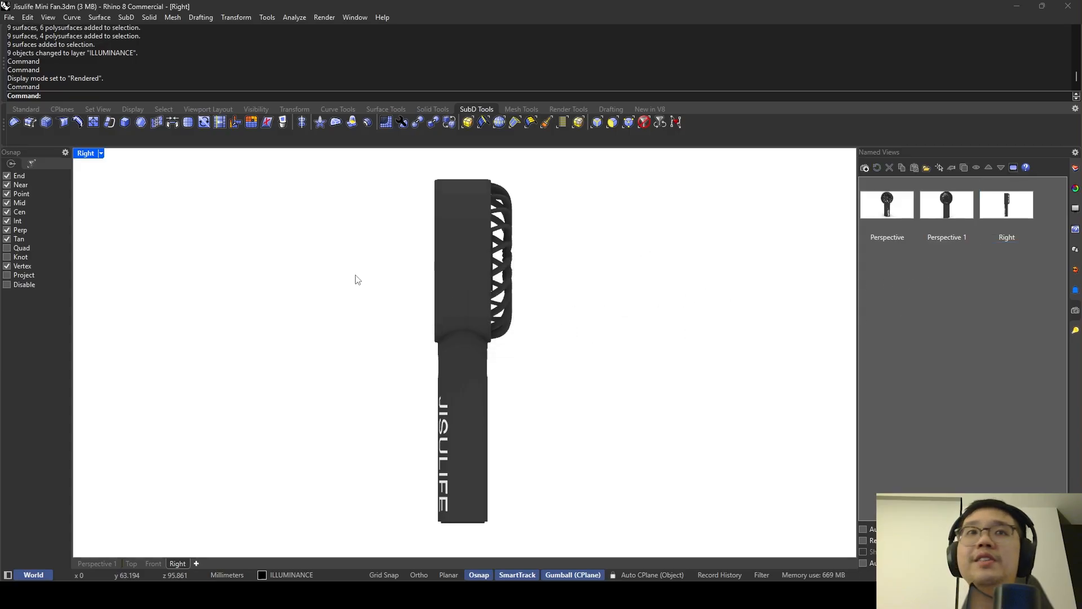
Set the maximized Front viewport to Rendered display, frame the whole fan and save it as a named view called Front.
{"action": "double_click", "coordinate": [89, 153]}
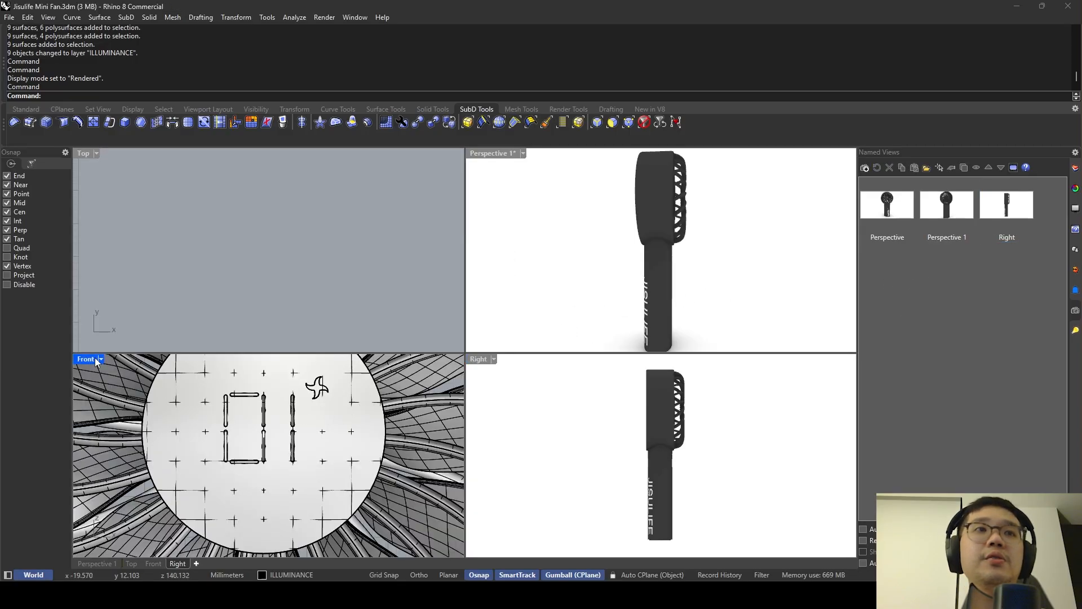
{"action": "double_click", "coordinate": [86, 358]}
{"action": "left_click", "coordinate": [101, 153]}
{"action": "left_click", "coordinate": [186, 204]}
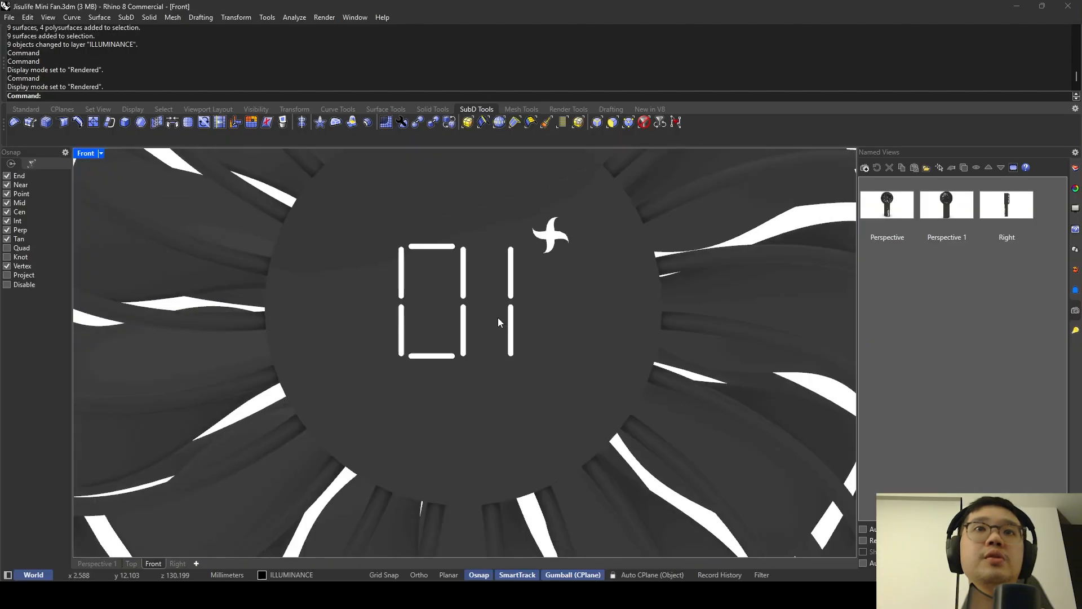
{"action": "scroll", "coordinate": [451, 299], "scroll_direction": "down", "scroll_amount": 10}
{"action": "scroll", "coordinate": [438, 292], "scroll_direction": "up", "scroll_amount": 5}
{"action": "scroll", "coordinate": [446, 287], "scroll_direction": "down", "scroll_amount": 5}
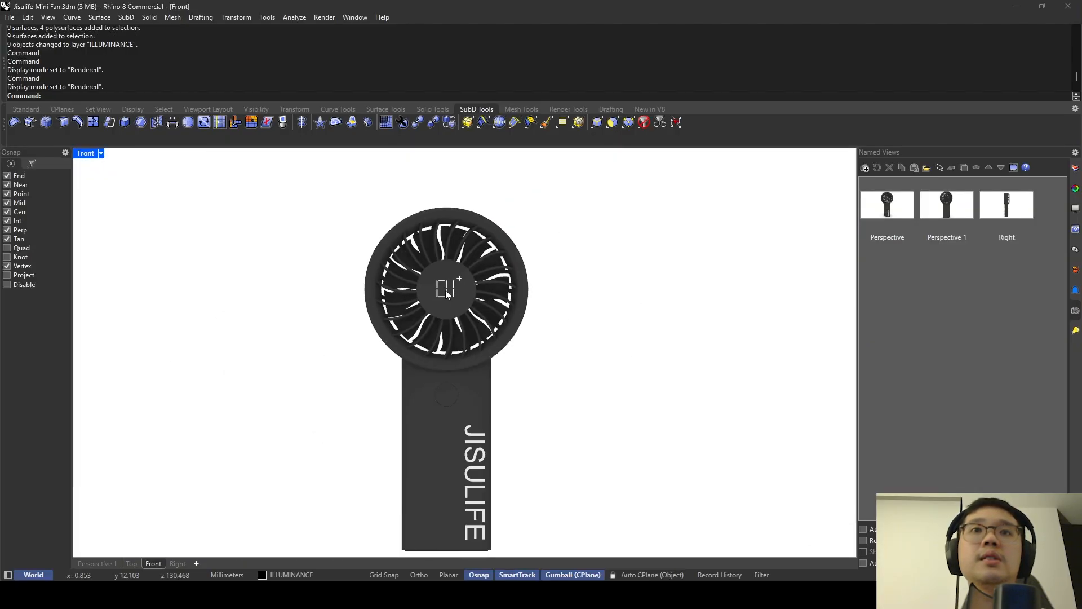
{"action": "scroll", "coordinate": [456, 279], "scroll_direction": "up", "scroll_amount": 3}
{"action": "scroll", "coordinate": [465, 270], "scroll_direction": "down", "scroll_amount": 3}
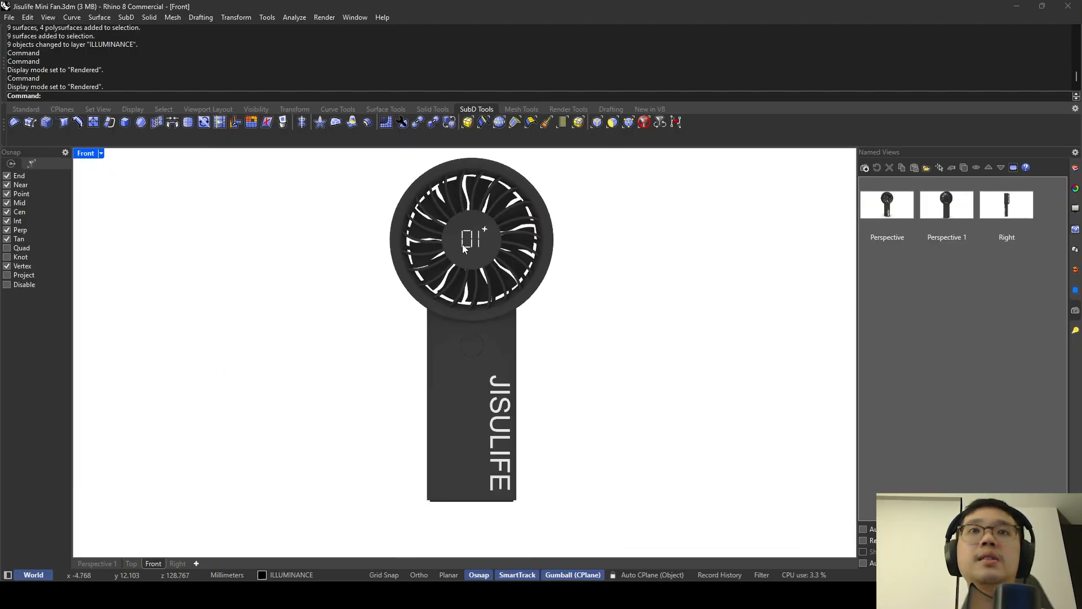
{"action": "right_click_drag", "start_coordinate": [473, 266], "coordinate": [473, 266]}
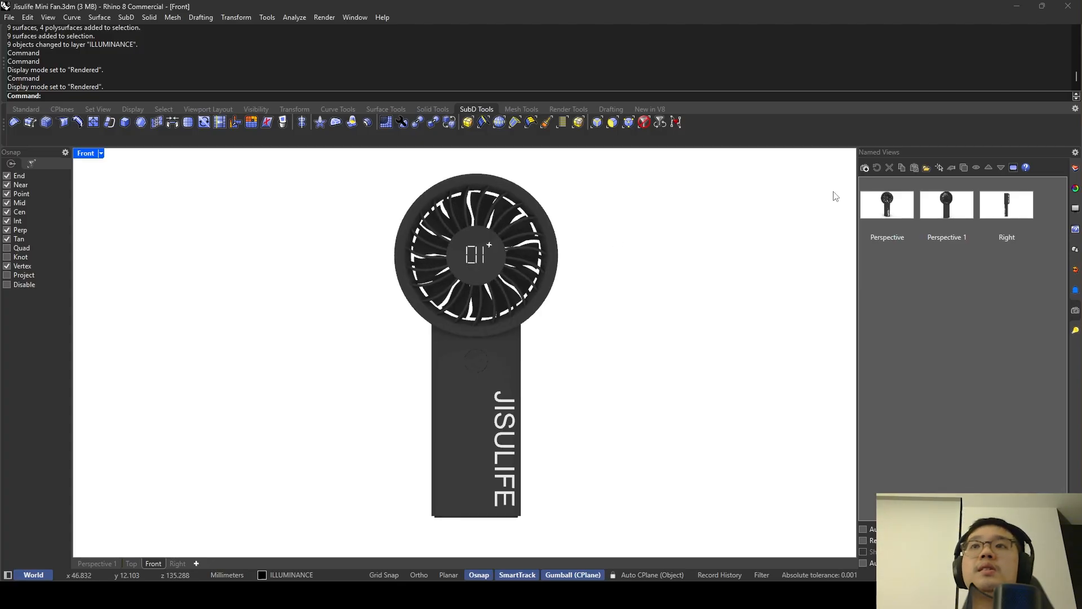
{"action": "left_click", "coordinate": [864, 165]}
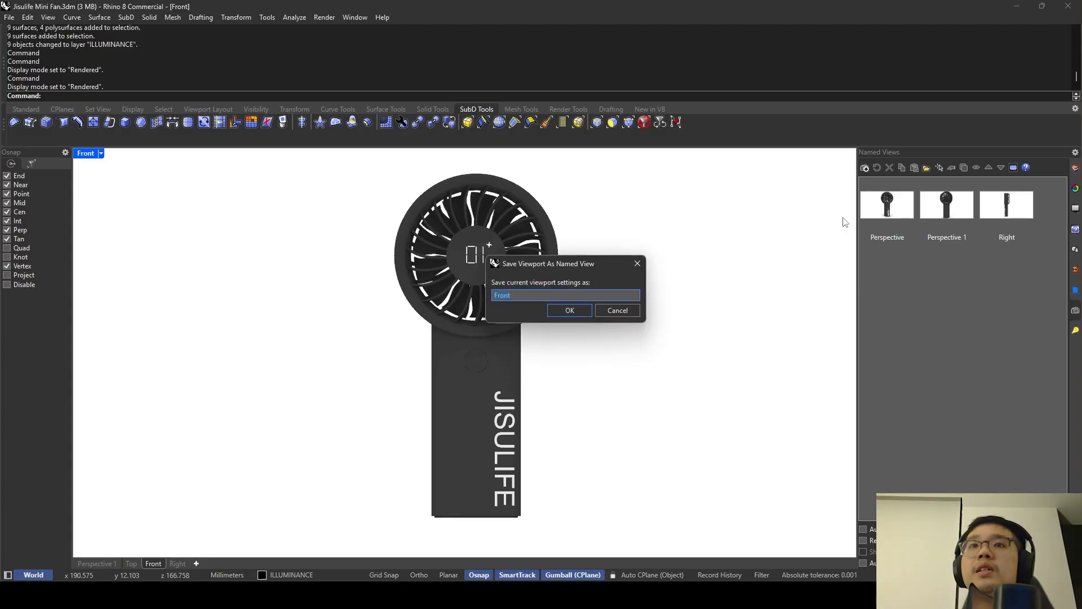
{"action": "left_click", "coordinate": [561, 313]}
Return to the maximized perspective viewport and replace the Default layer's Plaster material with a new Custom material.
{"action": "double_click", "coordinate": [87, 153]}
{"action": "double_click", "coordinate": [496, 155]}
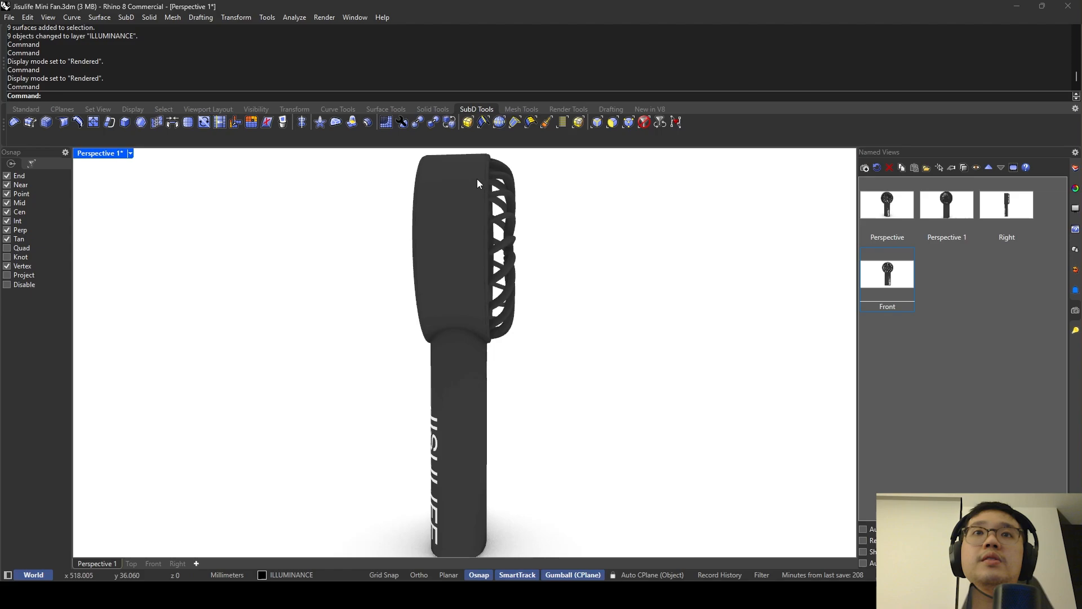
{"action": "right_click_drag", "start_coordinate": [478, 182], "coordinate": [490, 270]}
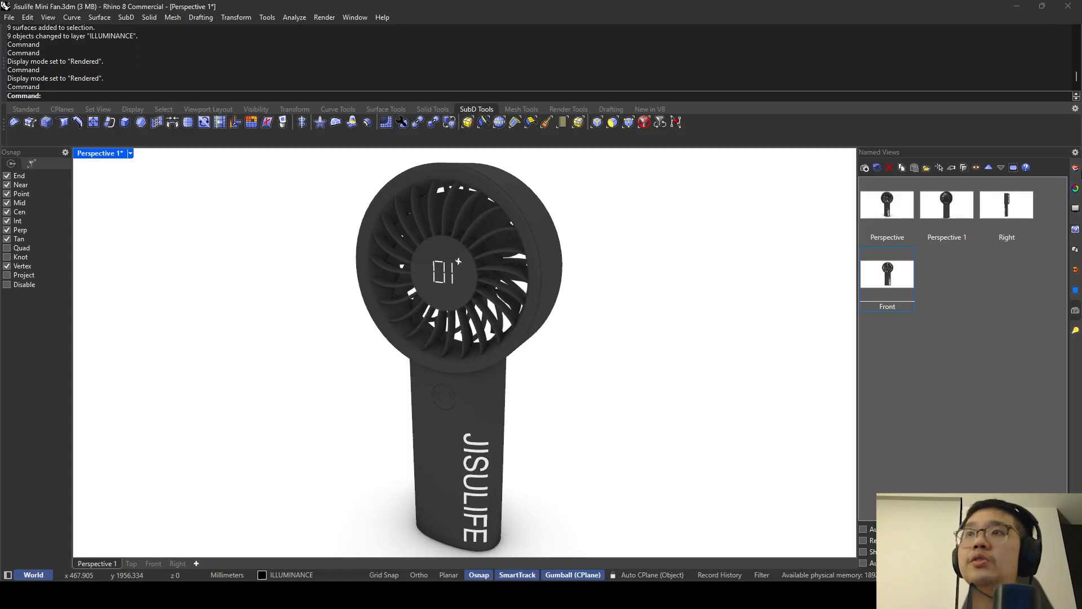
{"action": "left_click", "coordinate": [1076, 168]}
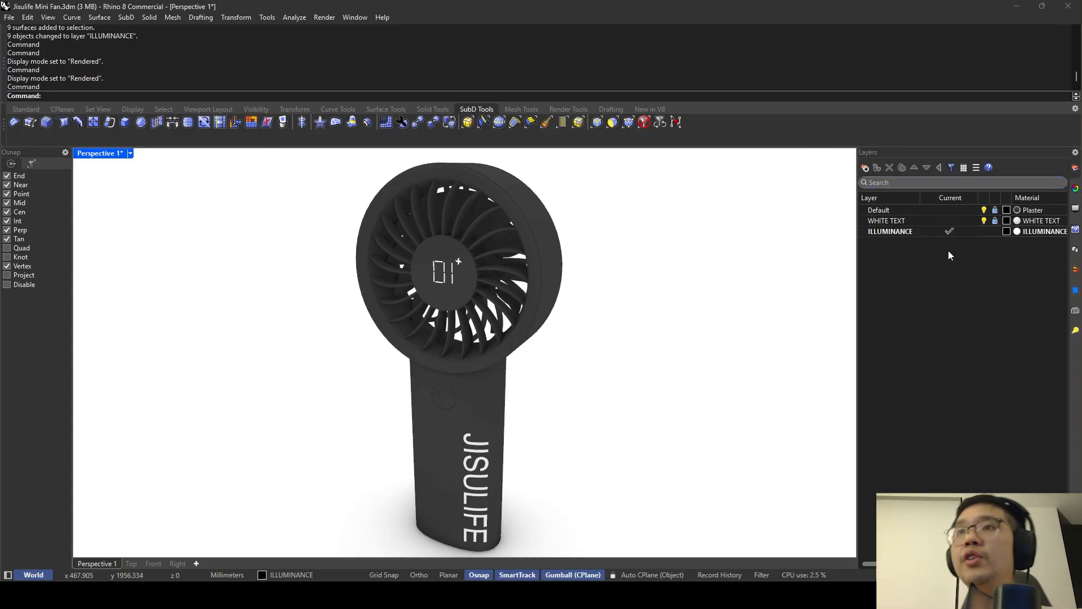
{"action": "left_click", "coordinate": [1035, 210]}
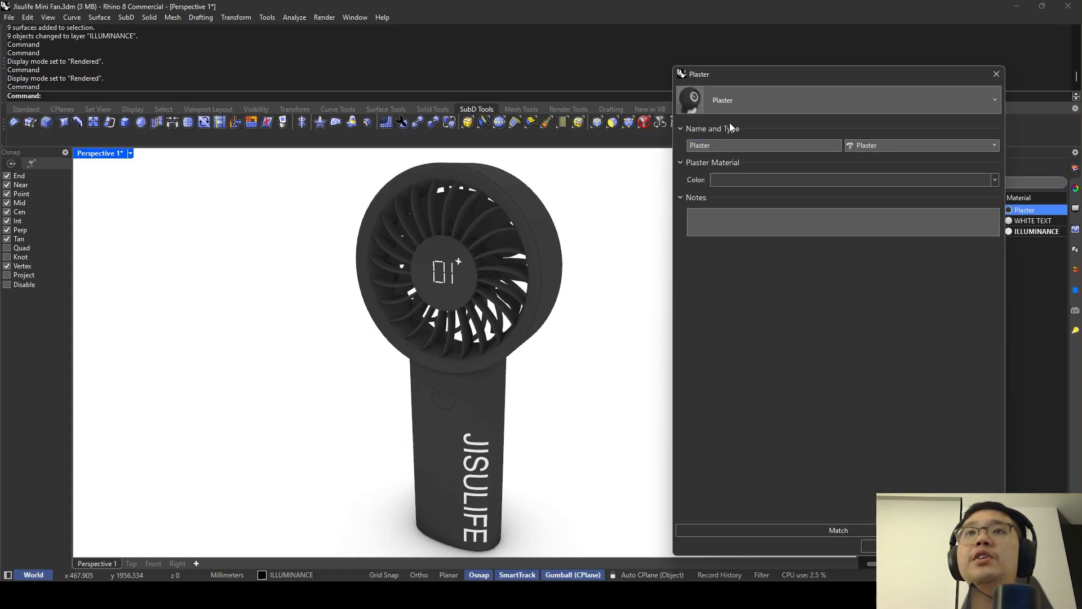
{"action": "left_click", "coordinate": [736, 100]}
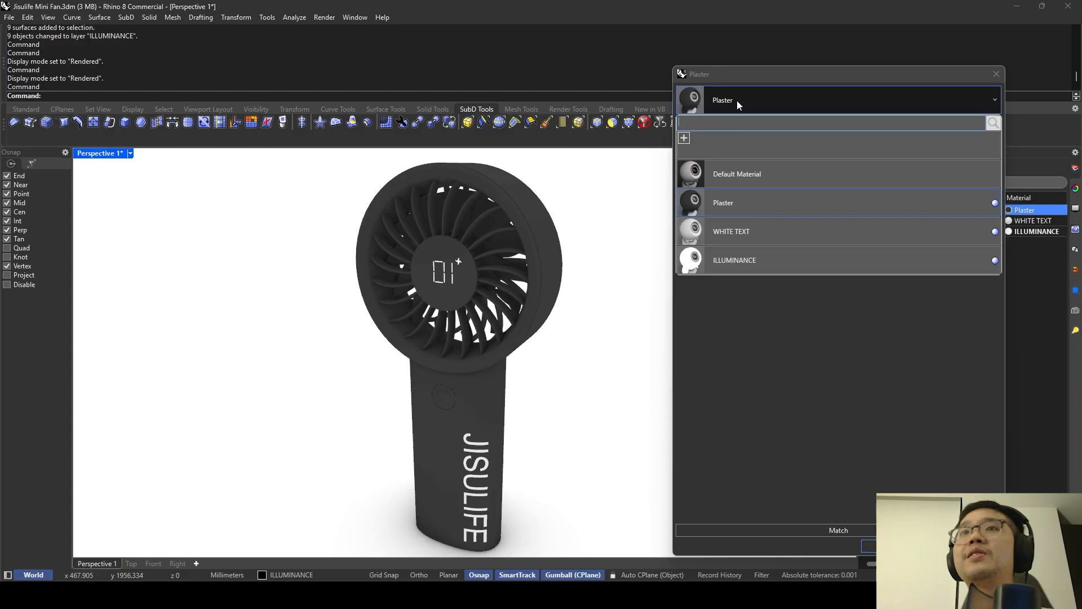
{"action": "left_click", "coordinate": [684, 139]}
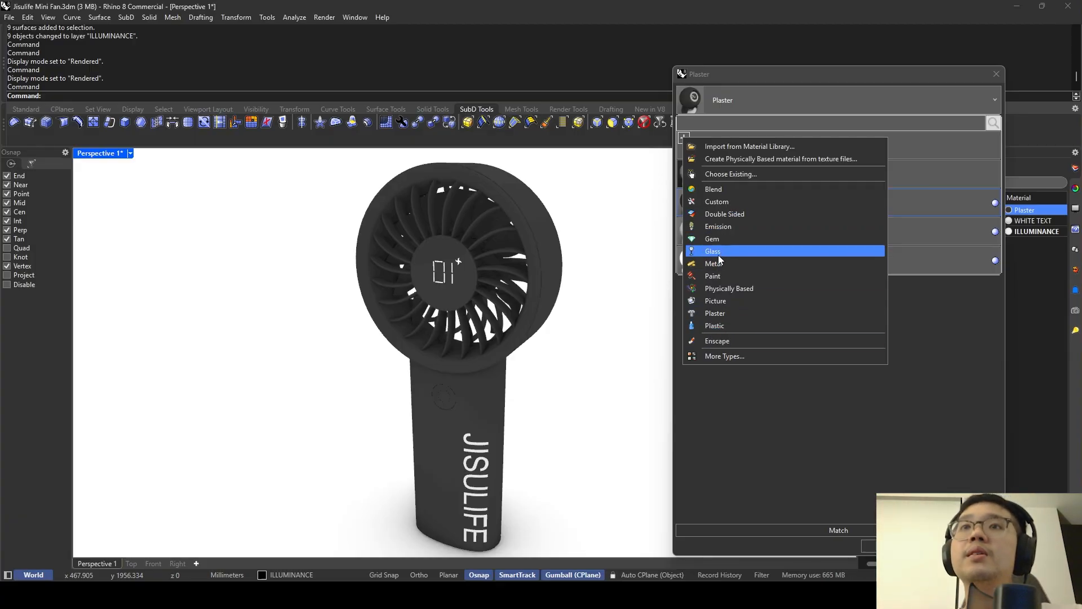
{"action": "left_click", "coordinate": [715, 202]}
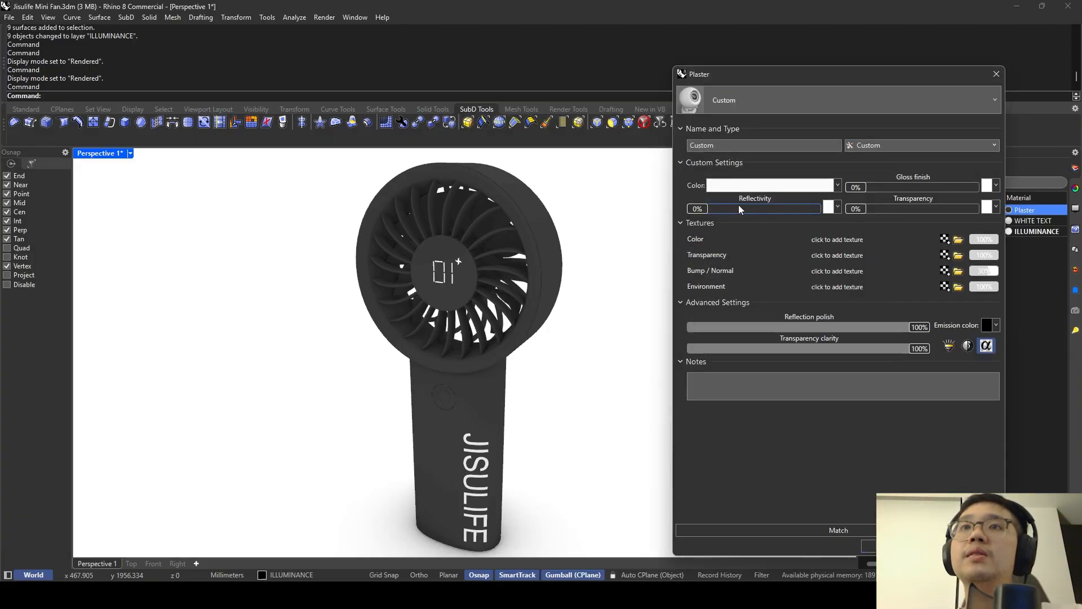
Set the Custom material's color to dark grey #3A3A3A and its gloss finish to 29%, and apply it to the fan body.
{"action": "left_click", "coordinate": [755, 185]}
{"action": "left_click_drag", "start_coordinate": [767, 236], "coordinate": [786, 297]}
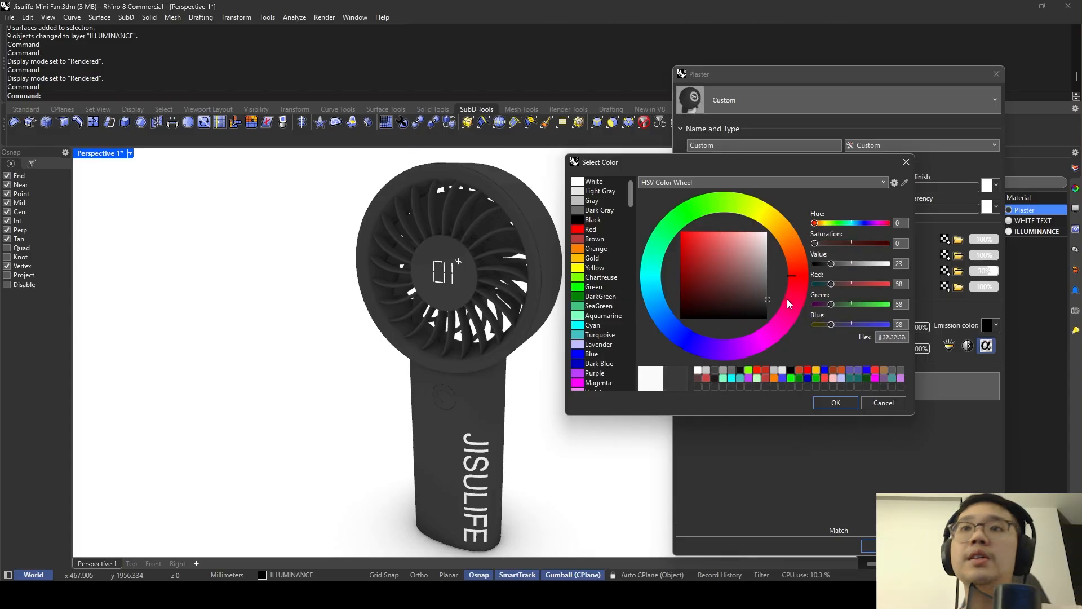
{"action": "left_click", "coordinate": [827, 401]}
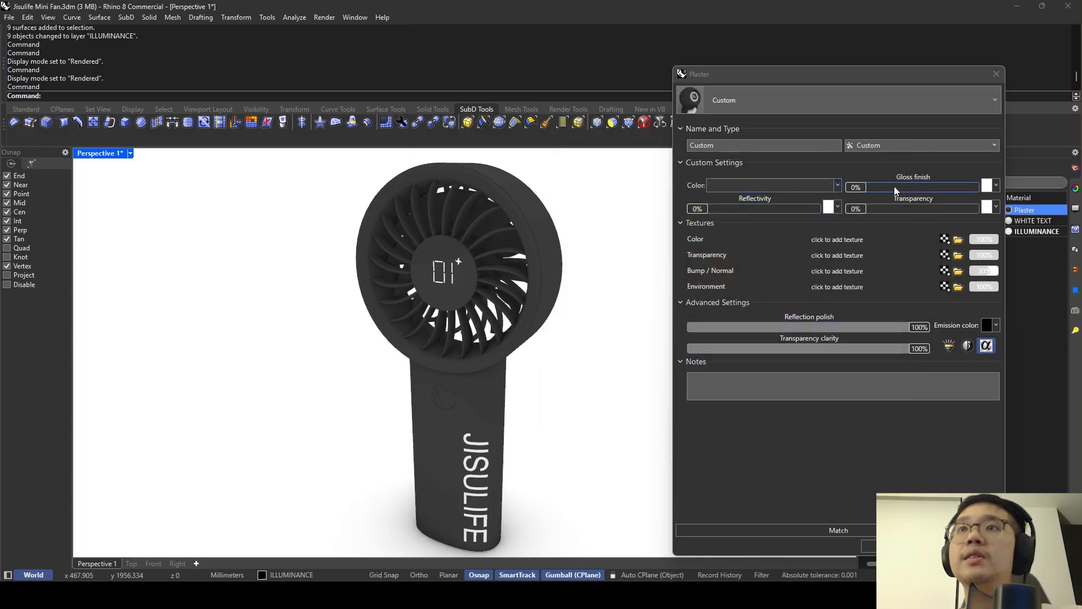
{"action": "left_click_drag", "start_coordinate": [856, 188], "coordinate": [885, 187]}
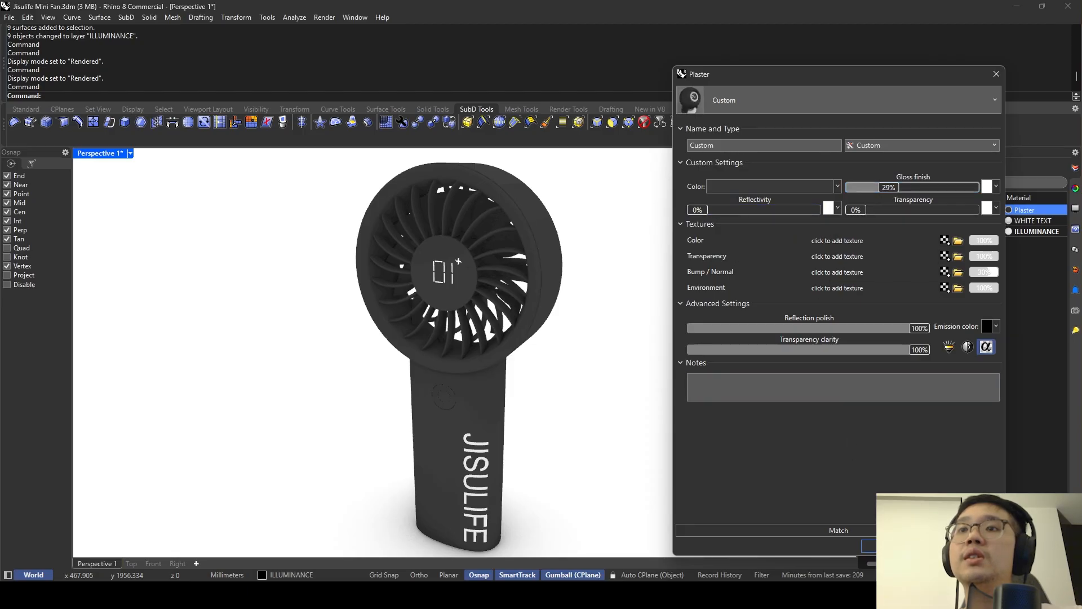
{"action": "left_click", "coordinate": [868, 545]}
{"action": "right_click_drag", "start_coordinate": [598, 365], "coordinate": [616, 314]}
{"action": "right_click_drag", "start_coordinate": [682, 290], "coordinate": [665, 265]}
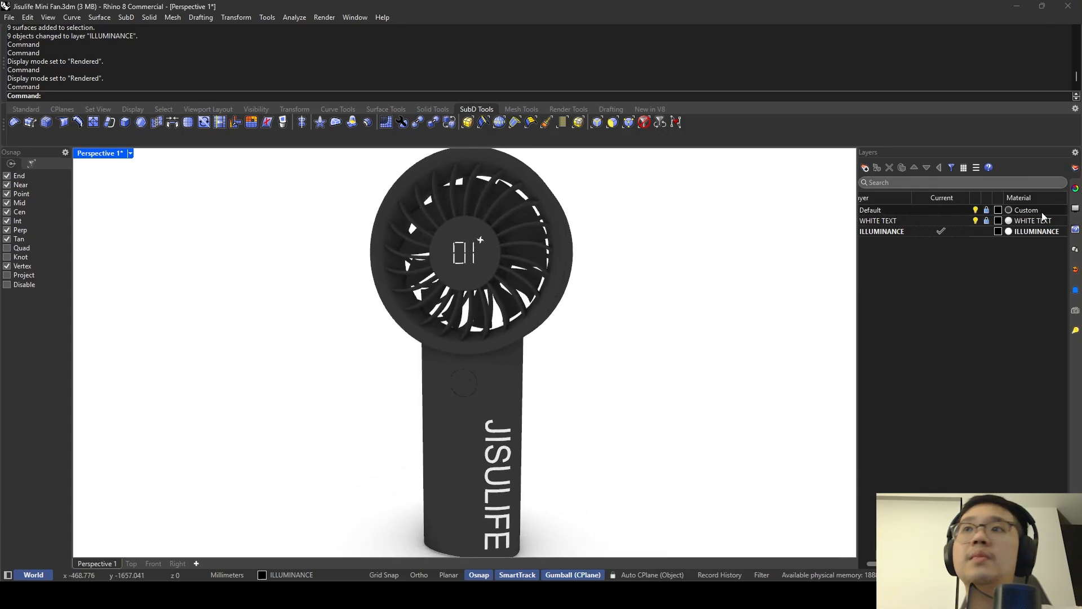
Raise the gloss finish of the Default layer's Custom material to 50% and check the fan body's surface.
{"action": "left_click", "coordinate": [1025, 210]}
{"action": "left_click", "coordinate": [914, 188]}
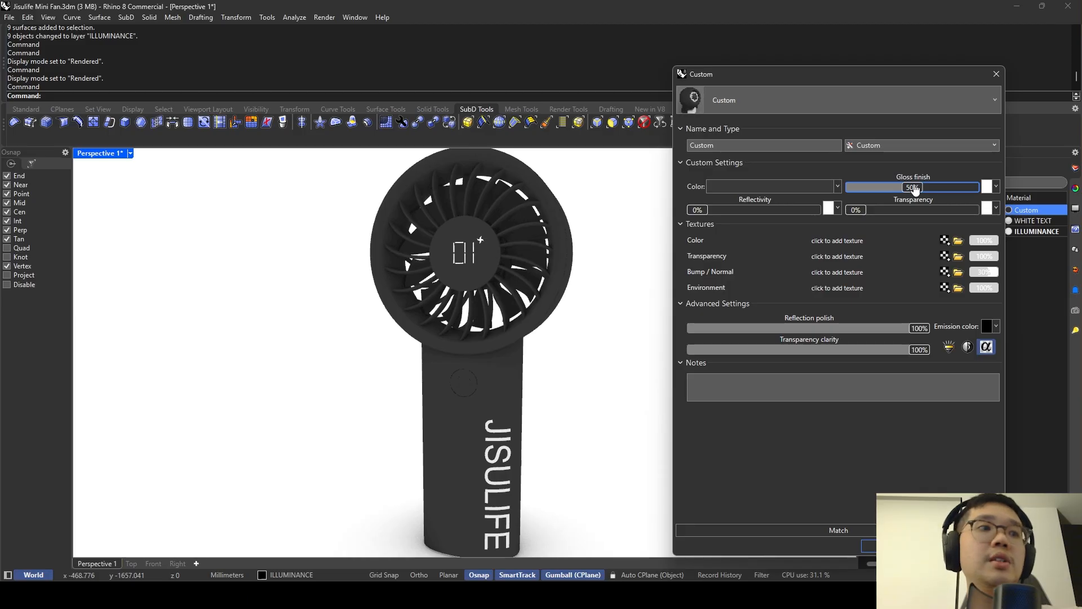
{"action": "left_click", "coordinate": [893, 545]}
{"action": "right_click_drag", "start_coordinate": [612, 339], "coordinate": [584, 372]}
{"action": "scroll", "coordinate": [508, 358], "scroll_direction": "down", "scroll_amount": 4}
{"action": "scroll", "coordinate": [503, 374], "scroll_direction": "up", "scroll_amount": 3}
{"action": "right_click_drag", "start_coordinate": [503, 374], "coordinate": [517, 353]}
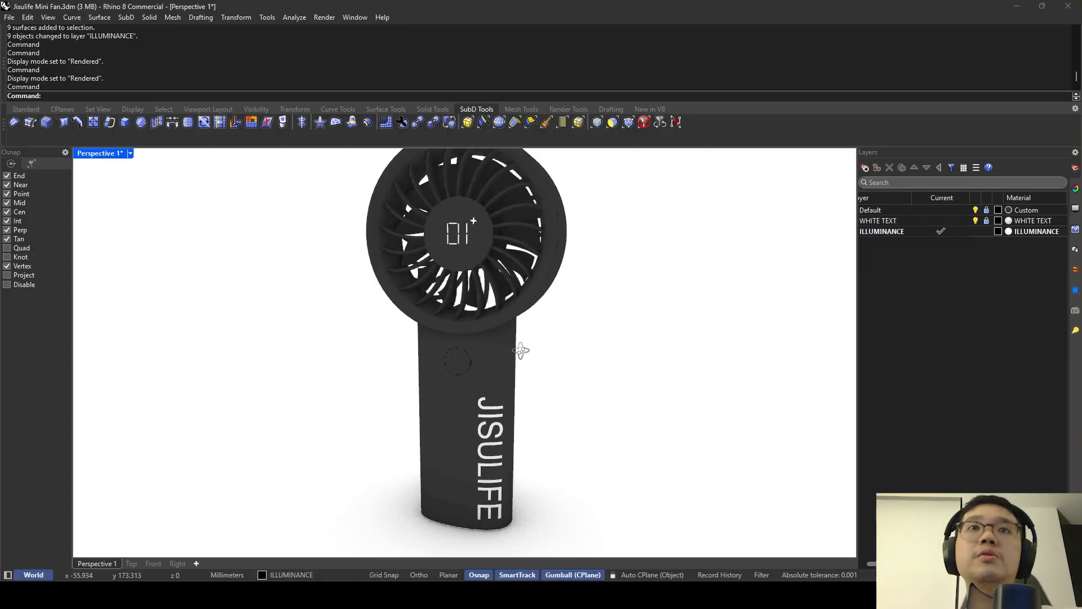
Restore the saved named view Perspective to show the fan from the front.
{"action": "left_click", "coordinate": [1075, 309]}
{"action": "double_click", "coordinate": [897, 209]}
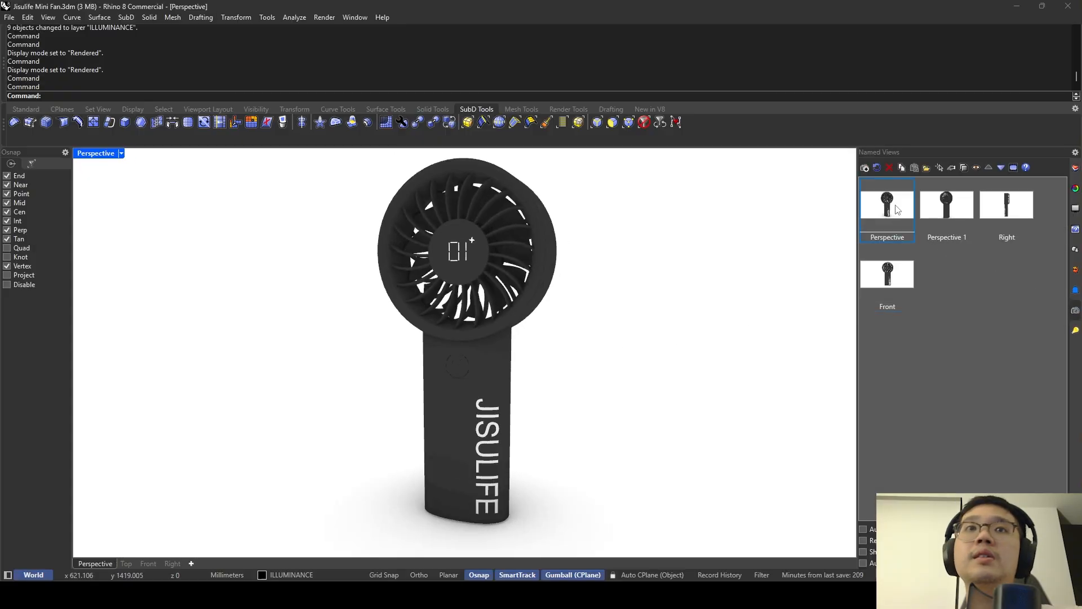
{"action": "left_click", "coordinate": [934, 312]}
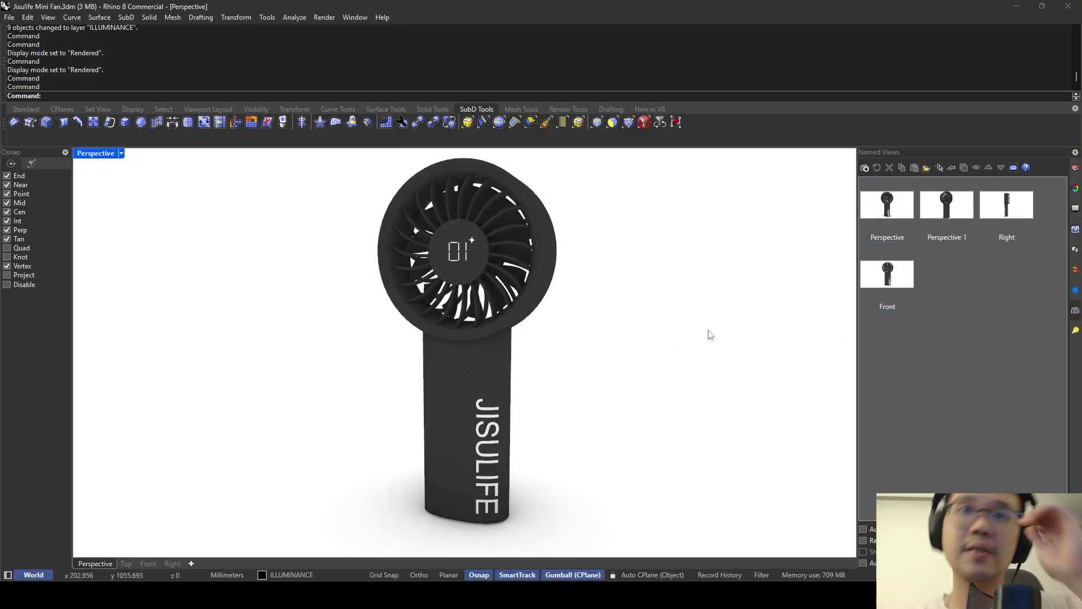